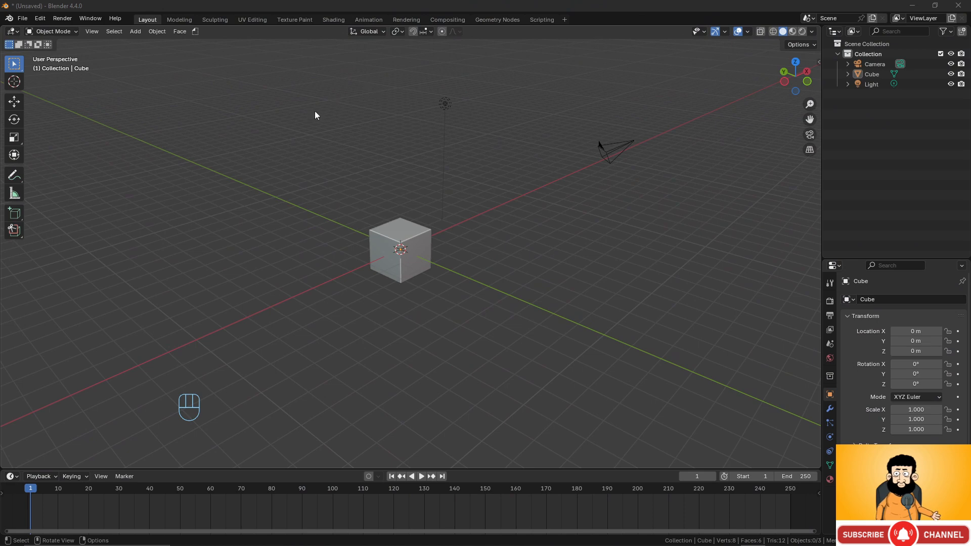
Delete the default camera, cube and light from the scene
drag(309, 92, 630, 265)
key(x)
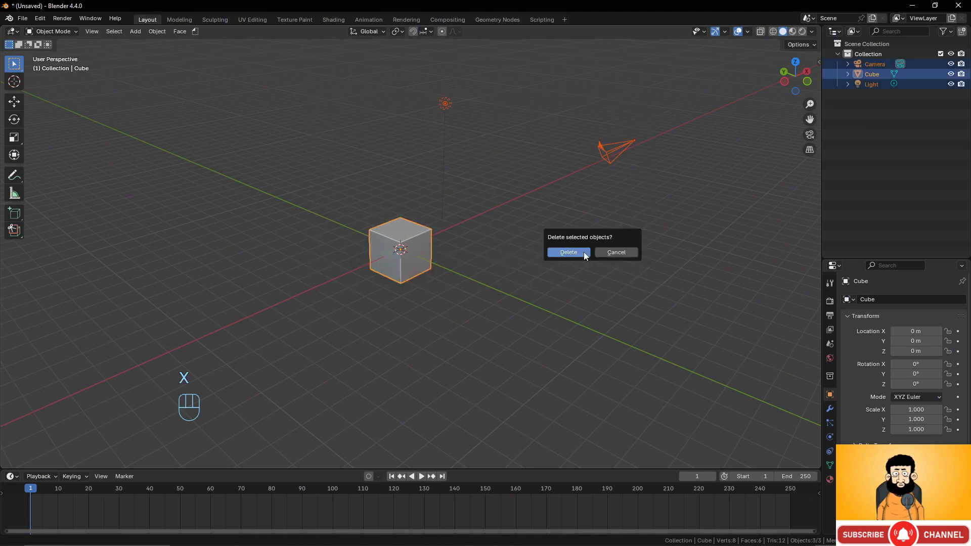
click(583, 252)
Add an armature at the world origin and view it from closer to the ground
key(shift+a)
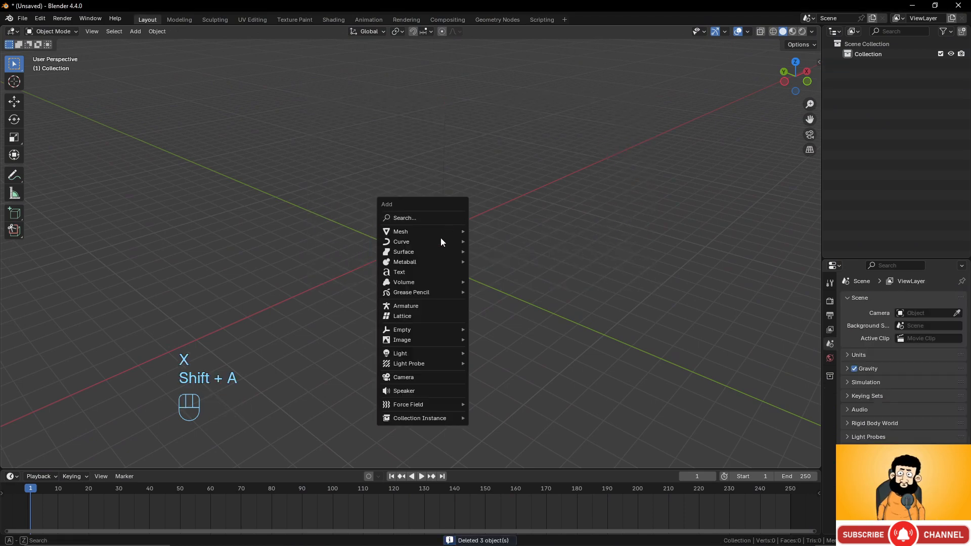
click(433, 308)
scroll(451, 271, up, 2)
middle_drag(414, 223, 454, 310)
scroll(476, 318, up, 4)
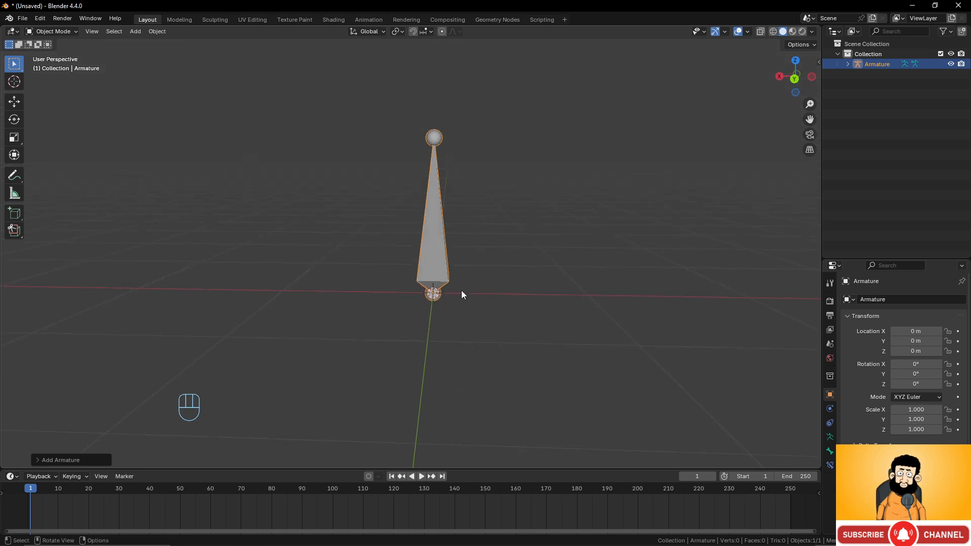
scroll(476, 214, down, 4)
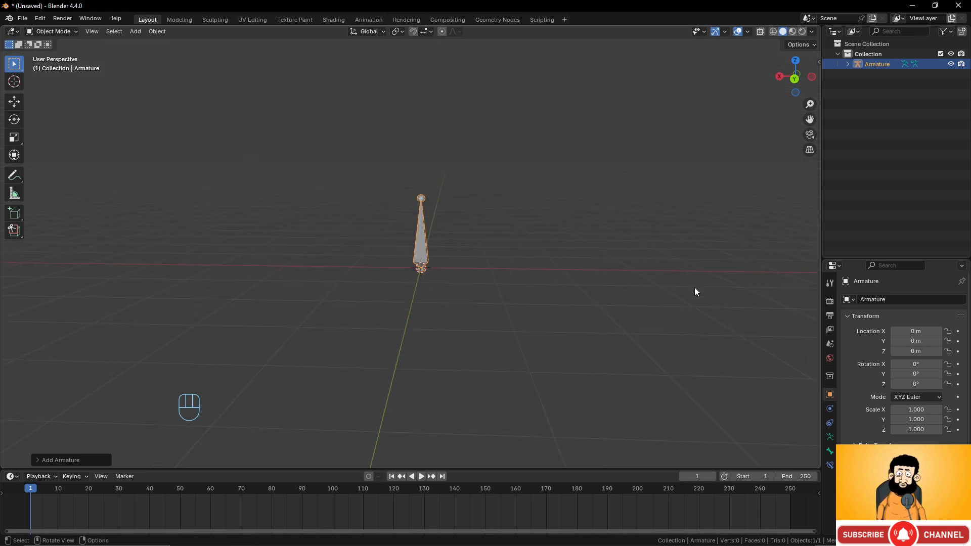
Examine the armature's data properties and its bone properties
click(830, 437)
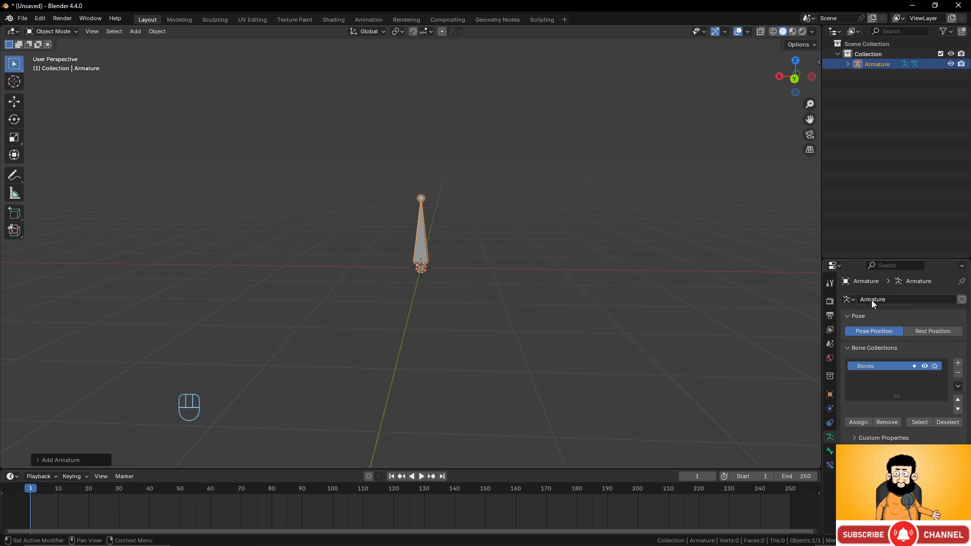
click(830, 451)
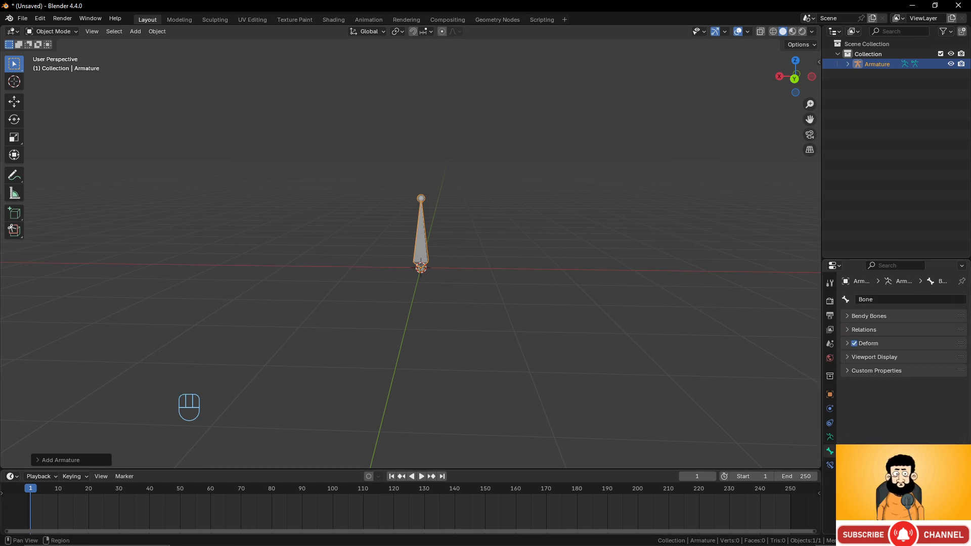
click(830, 437)
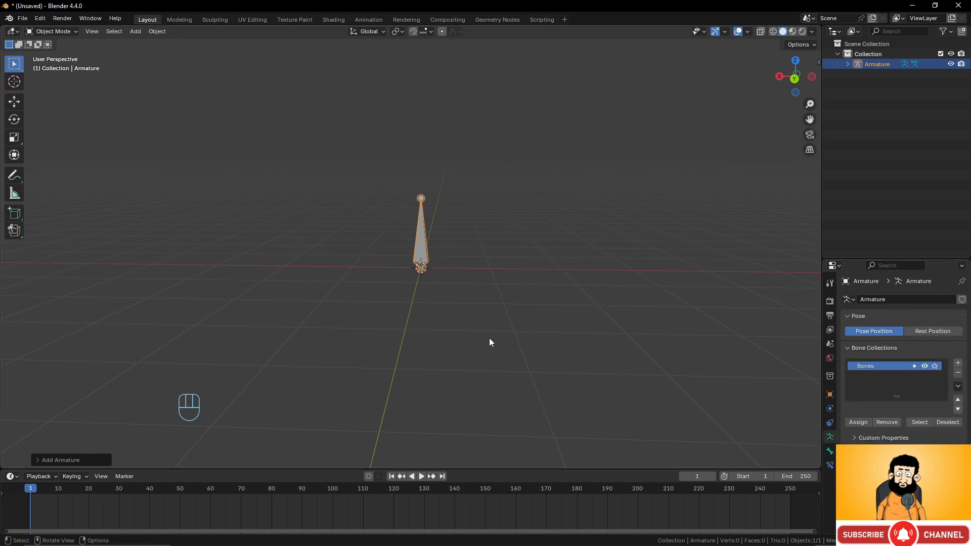
middle_drag(481, 302, 441, 248)
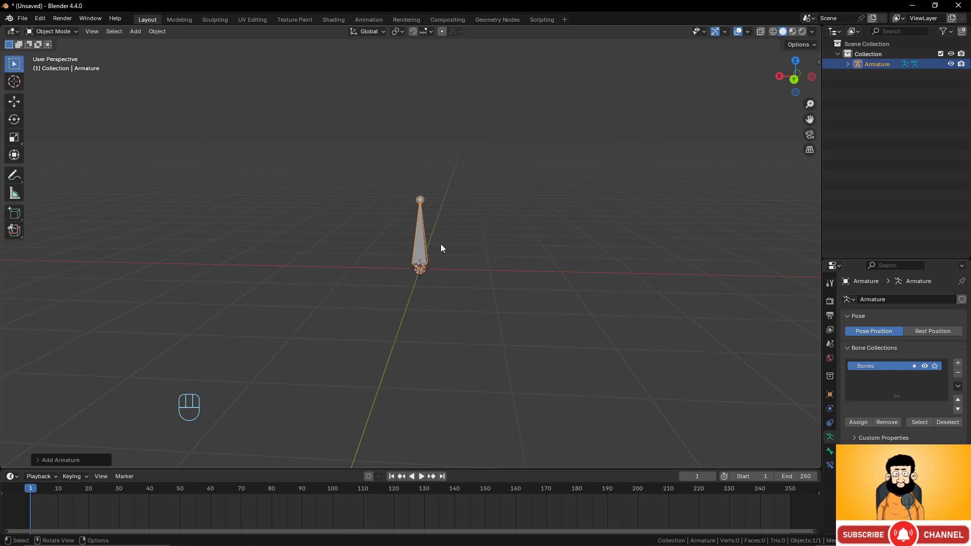
scroll(452, 236, up, 1)
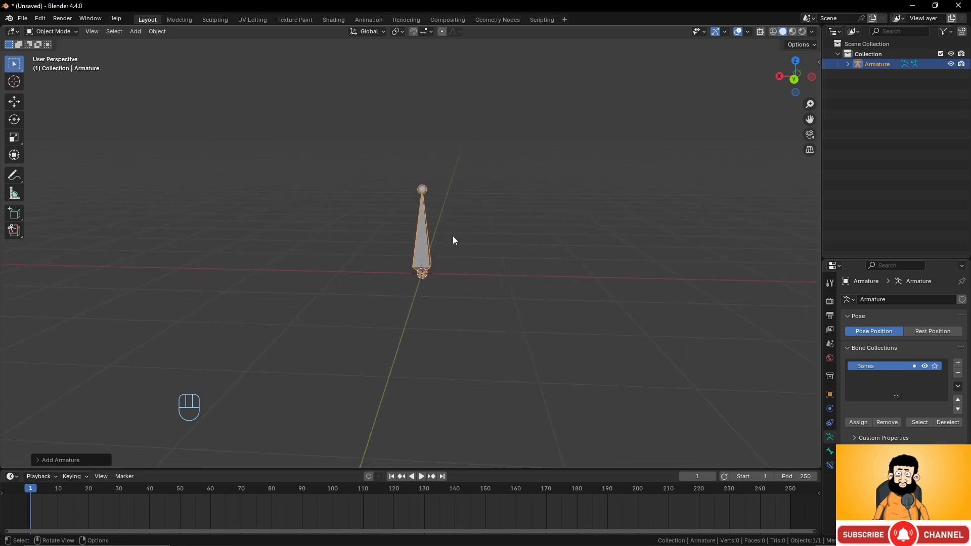
Enter Edit Mode on the armature and select the bone's root joint, its tip joint and the whole bone in turn
key(Tab)
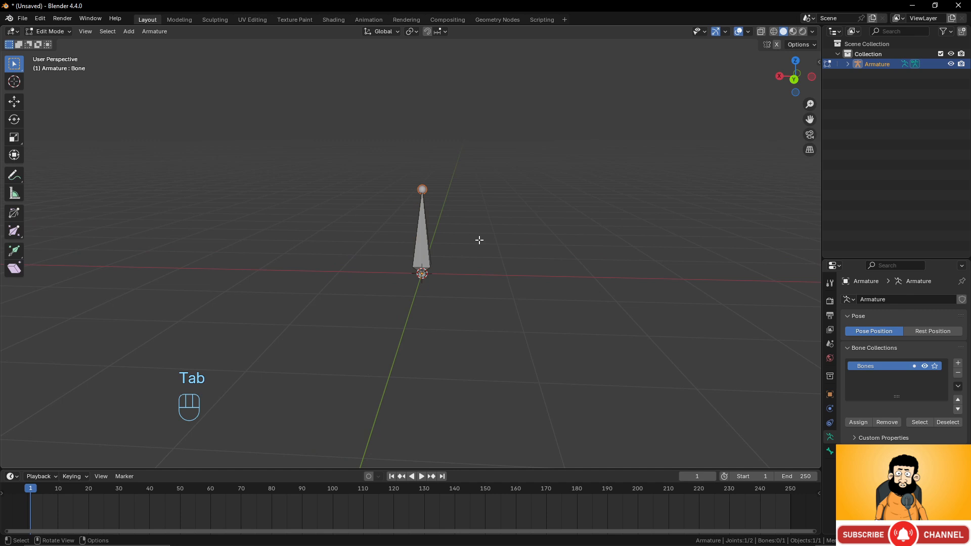
click(424, 275)
scroll(507, 295, up, 3)
click(432, 140)
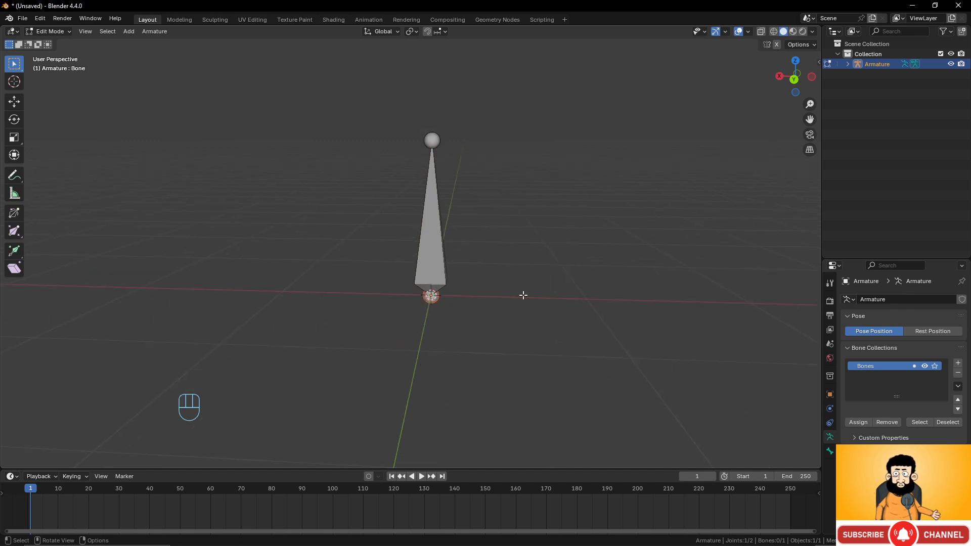
click(431, 239)
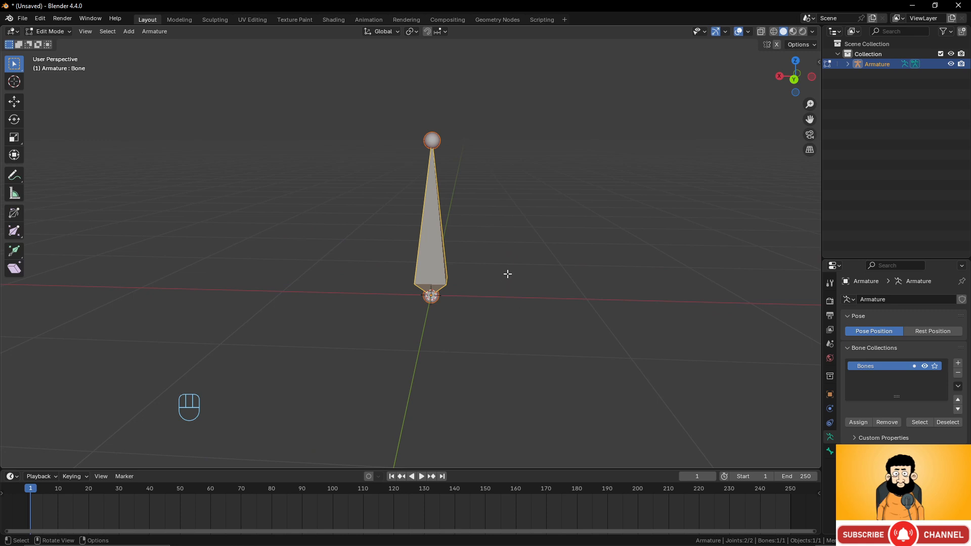
Try rotating, scaling and moving the whole bone, cancelling each transform
key(r)
right_click(532, 265)
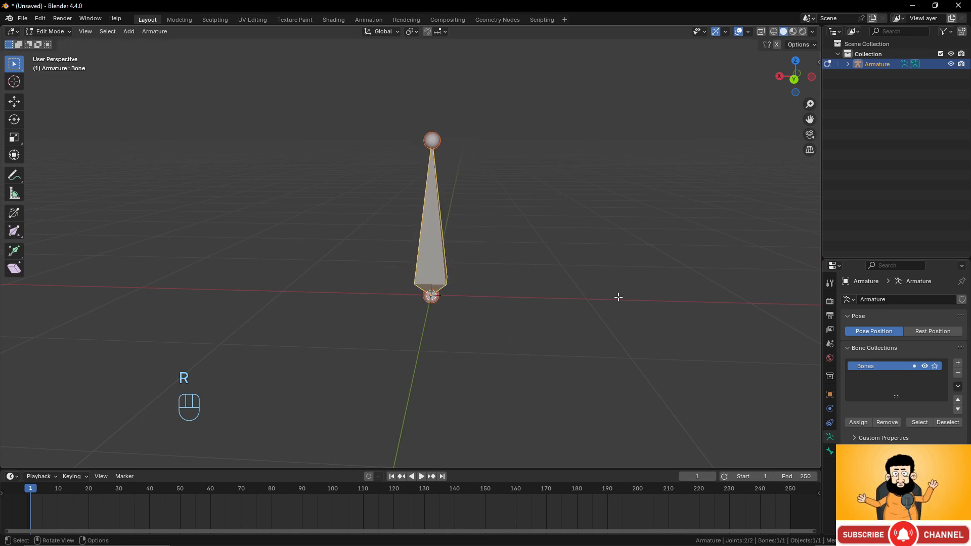
key(s)
right_click(571, 301)
key(g)
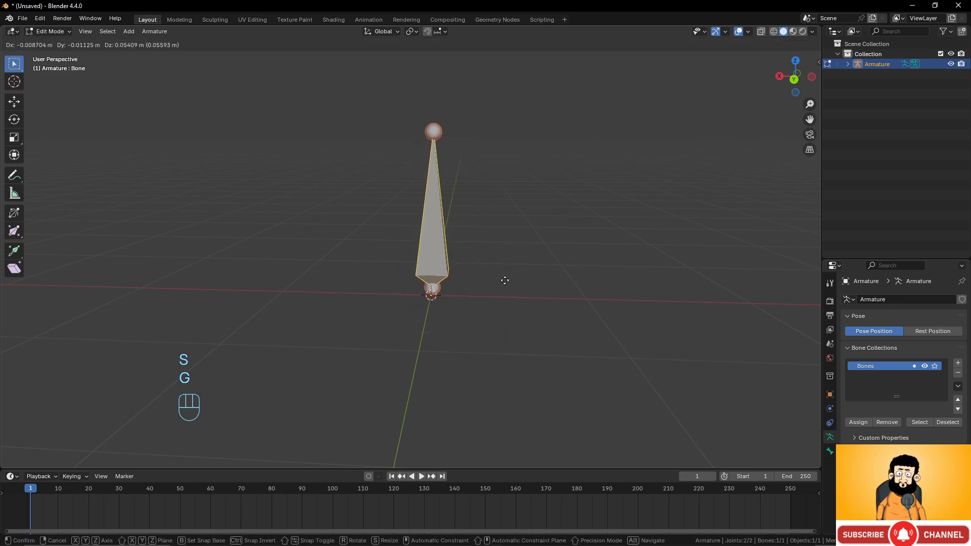
right_click(527, 323)
scroll(524, 322, down, 5)
scroll(520, 322, up, 3)
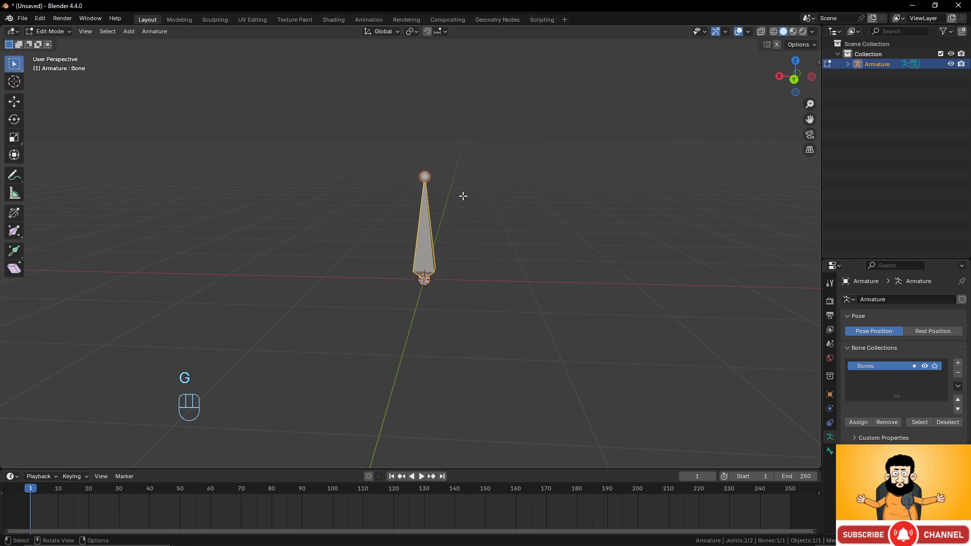
Extrude four connected bones in a row from the bone's tip joint, arching over toward negative X
click(423, 175)
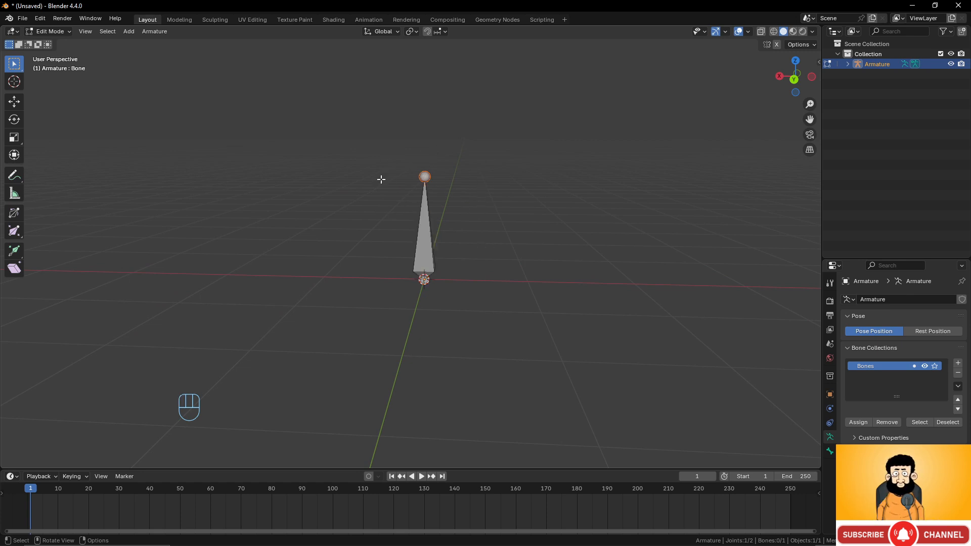
scroll(495, 233, down, 2)
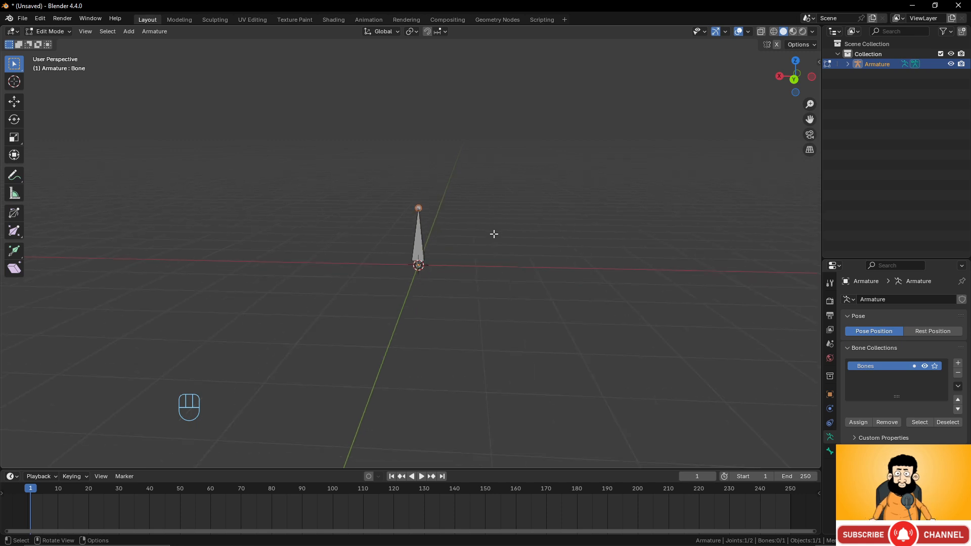
key(e)
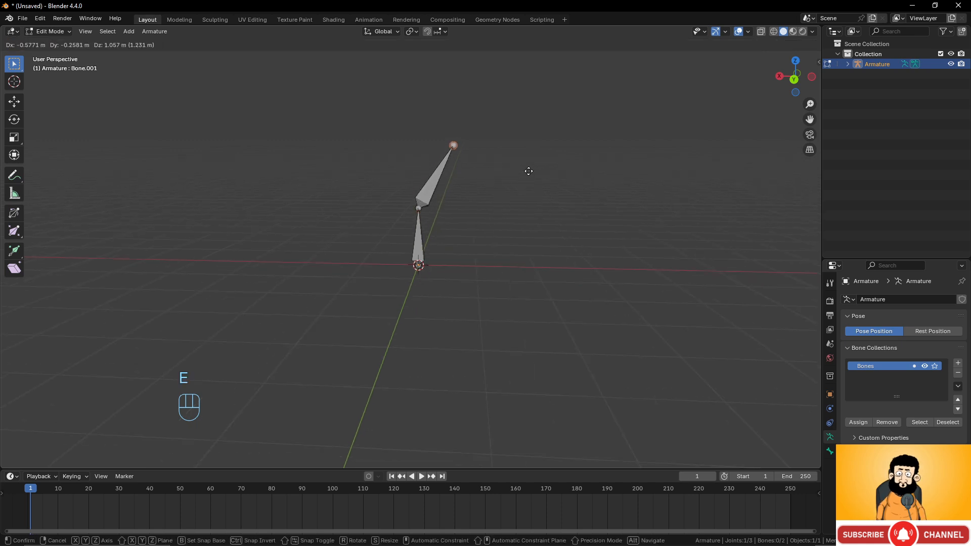
click(524, 177)
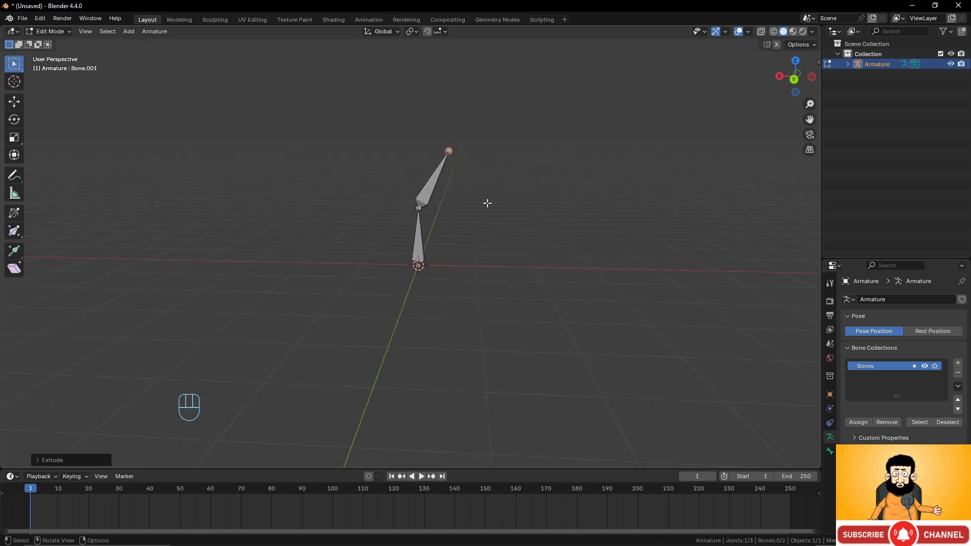
key(e)
click(542, 173)
key(e)
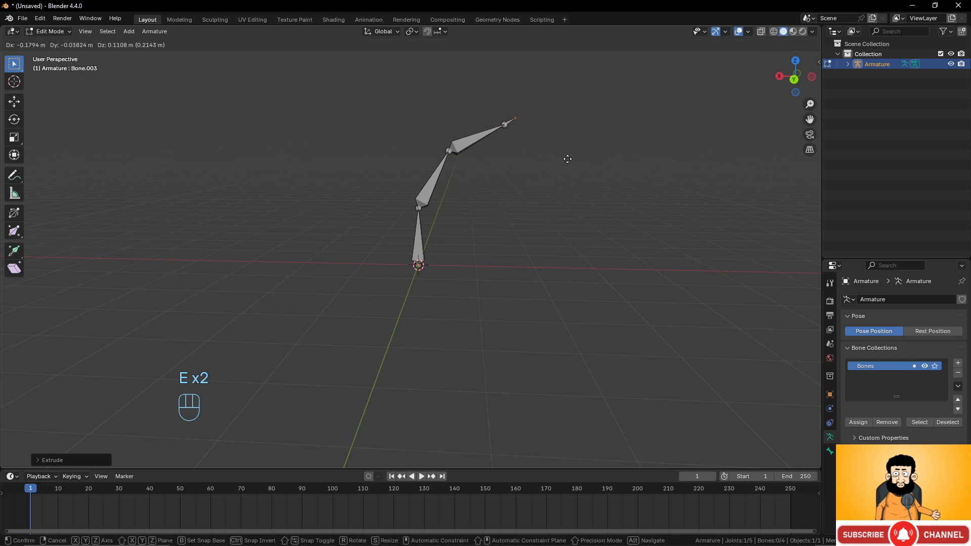
click(621, 163)
key(e)
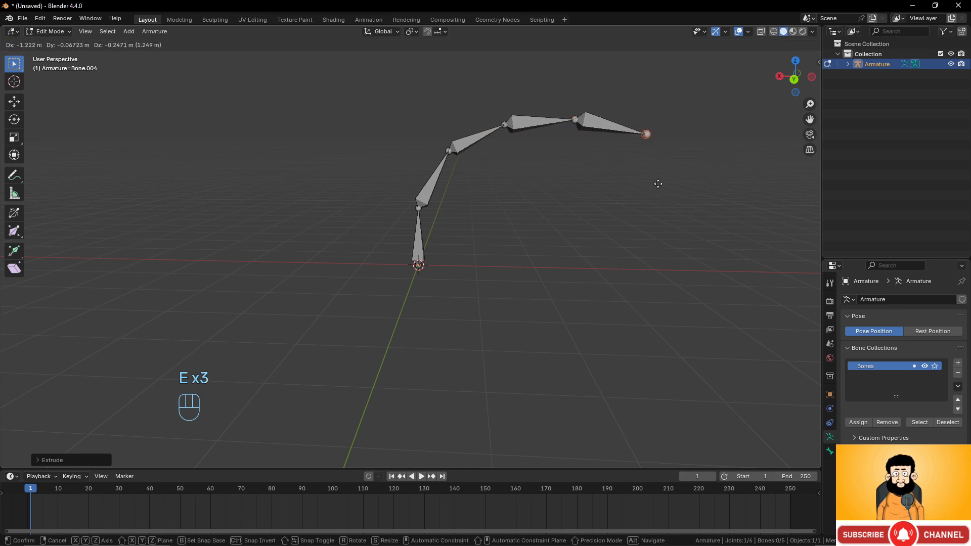
click(653, 180)
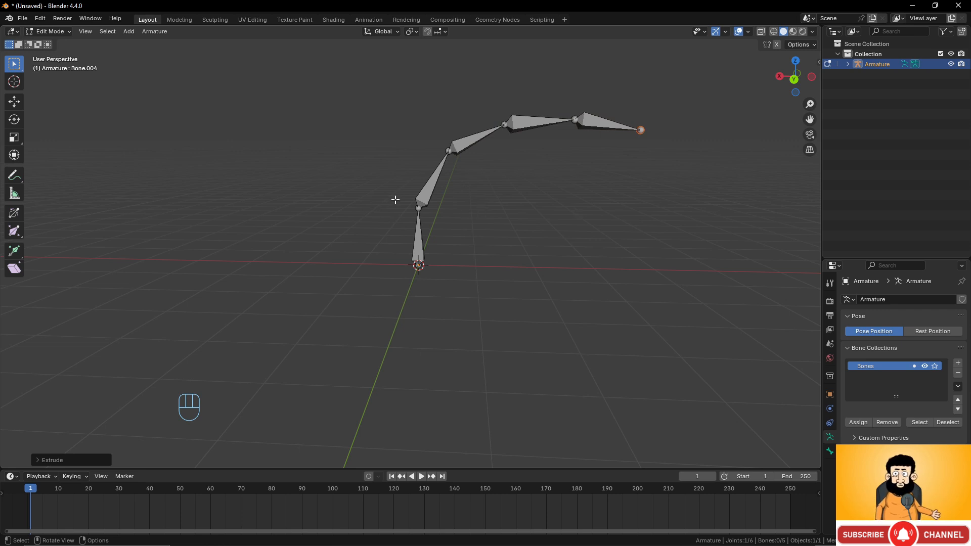
Switch the armature to Pose Mode and rotate the second bone clockwise so the rest of the chain bends downward
shift+middle_drag(430, 202, 403, 247)
key(Tab)
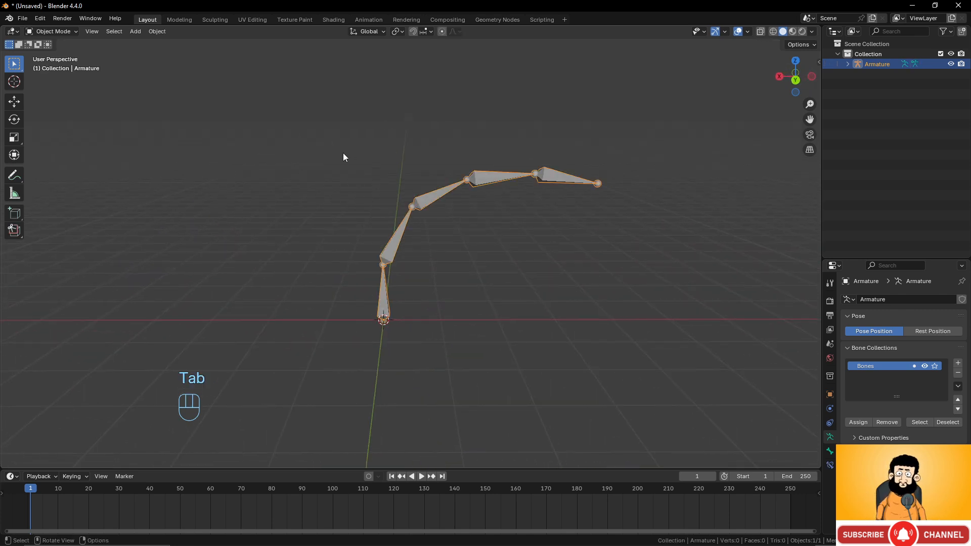
click(57, 32)
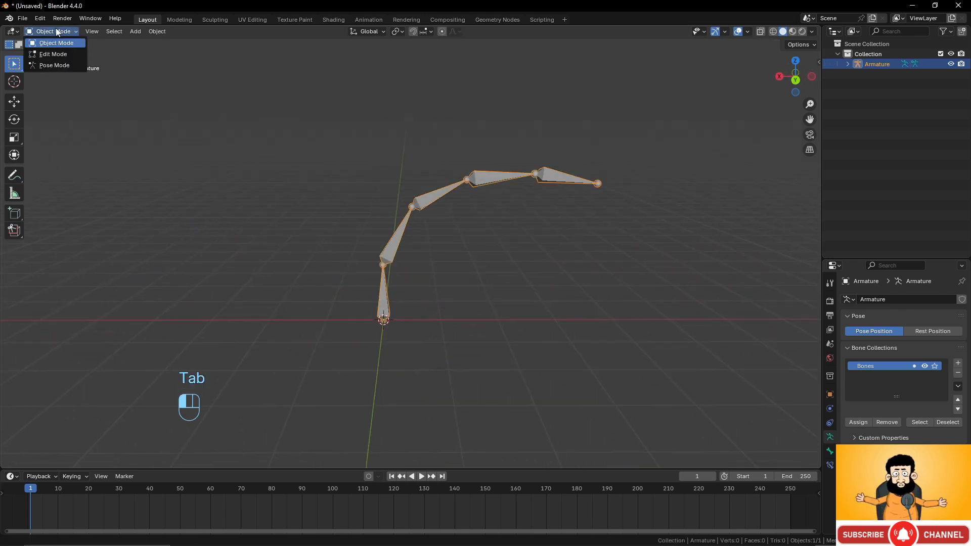
click(54, 65)
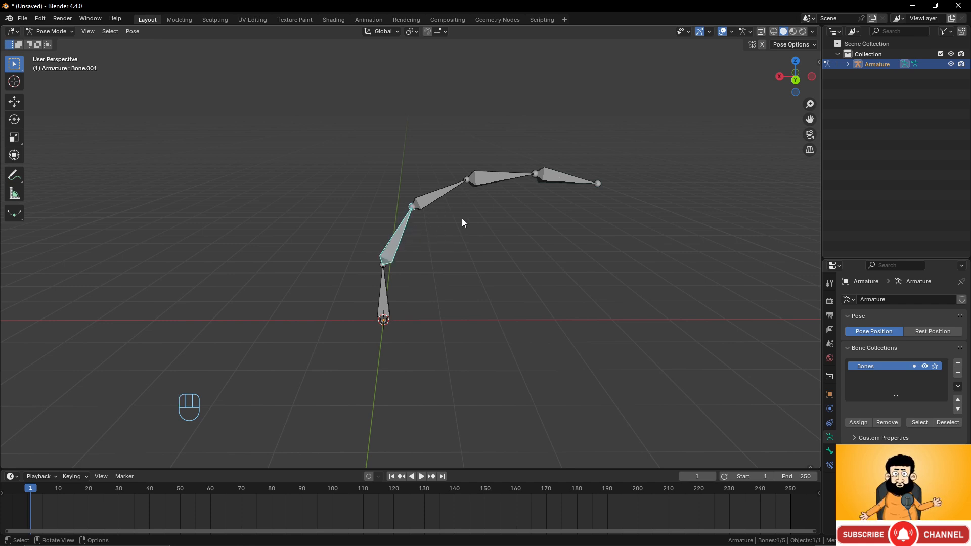
key(r)
click(472, 241)
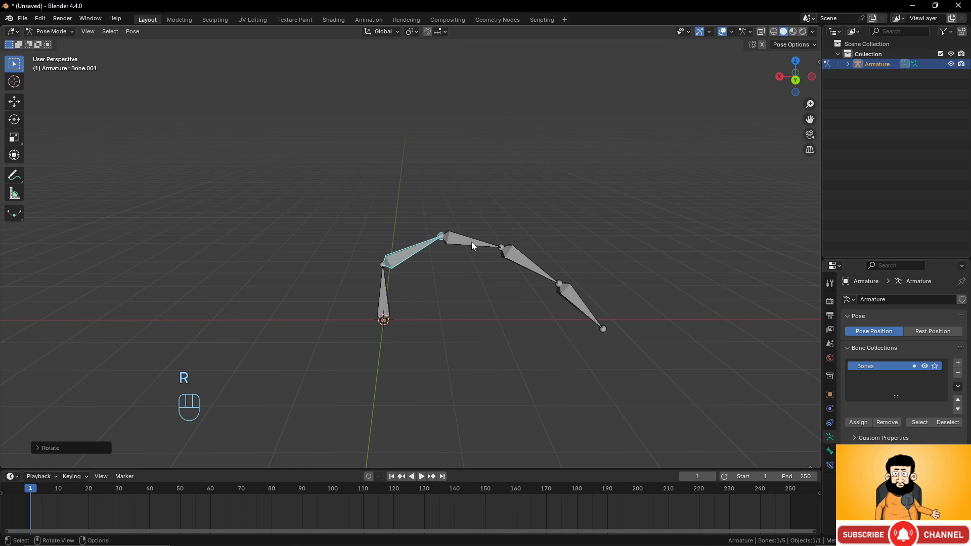
Rotate the third, fourth and fifth bones clockwise one after another, the last by about 36°, to curl the chain inward
click(471, 242)
key(r)
click(492, 282)
click(525, 312)
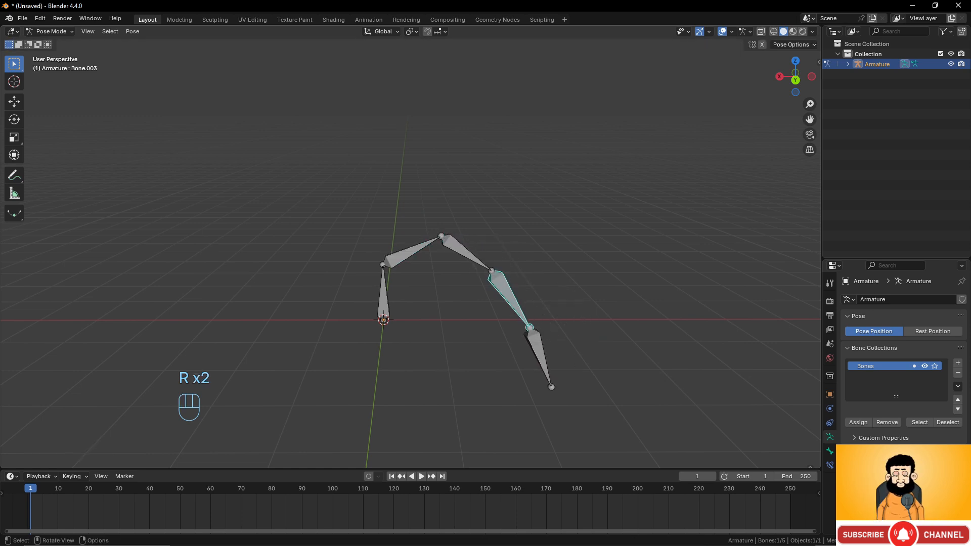
key(r)
click(491, 362)
click(490, 365)
key(r)
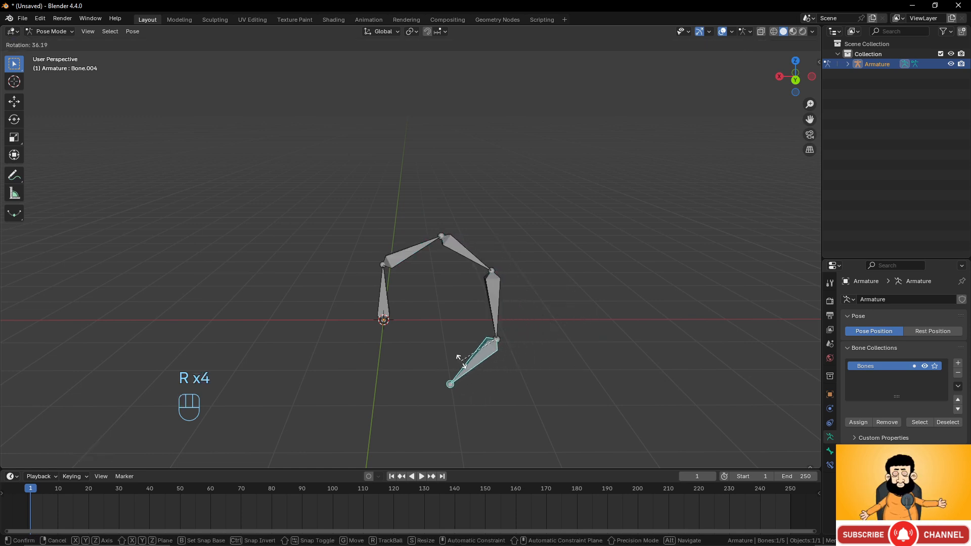
click(461, 361)
Compare the bones' original shape in Edit Mode with the posed shape, ending in Pose Mode
key(Tab)
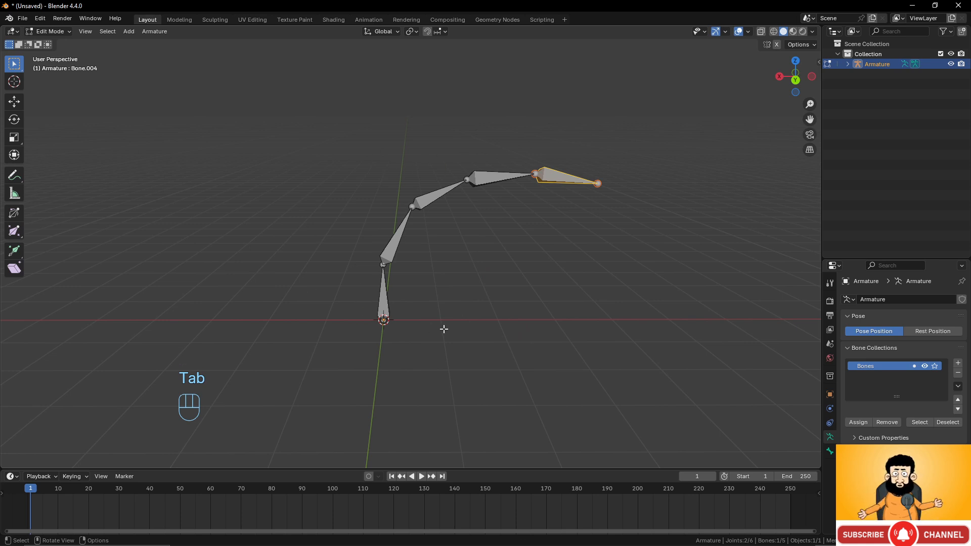
middle_drag(442, 328, 569, 163)
mouse_move(469, 239)
middle_down()
mouse_move(631, 238)
mouse_move(449, 243)
mouse_move(459, 234)
middle_up()
key(Tab)
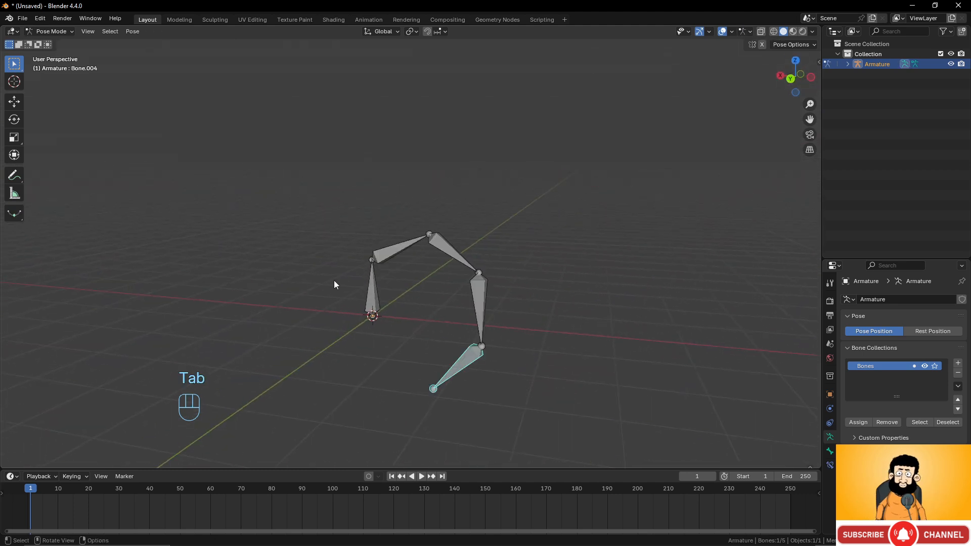
middle_drag(357, 239, 472, 287)
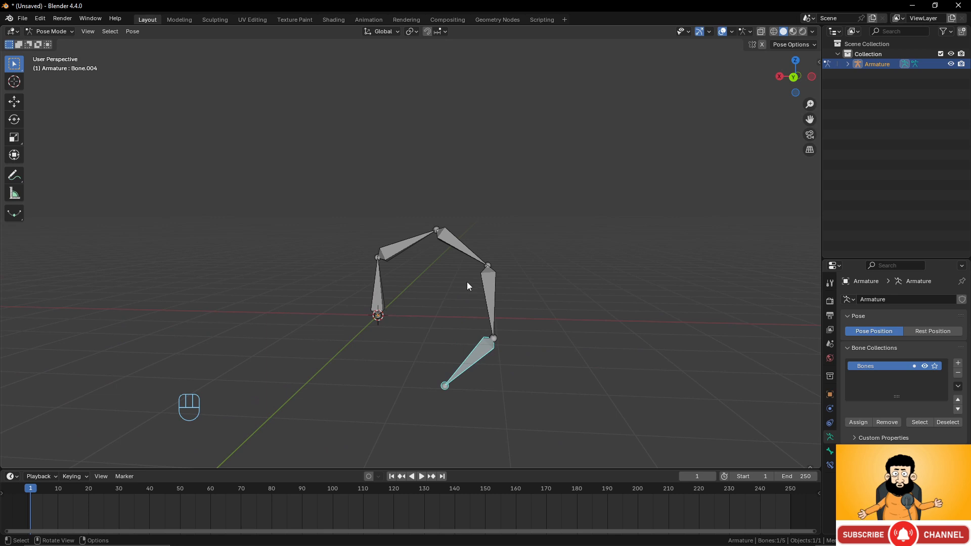
Select the individual bones in turn, from the chain's first bone through the fourth, to examine their parent-child order
click(402, 248)
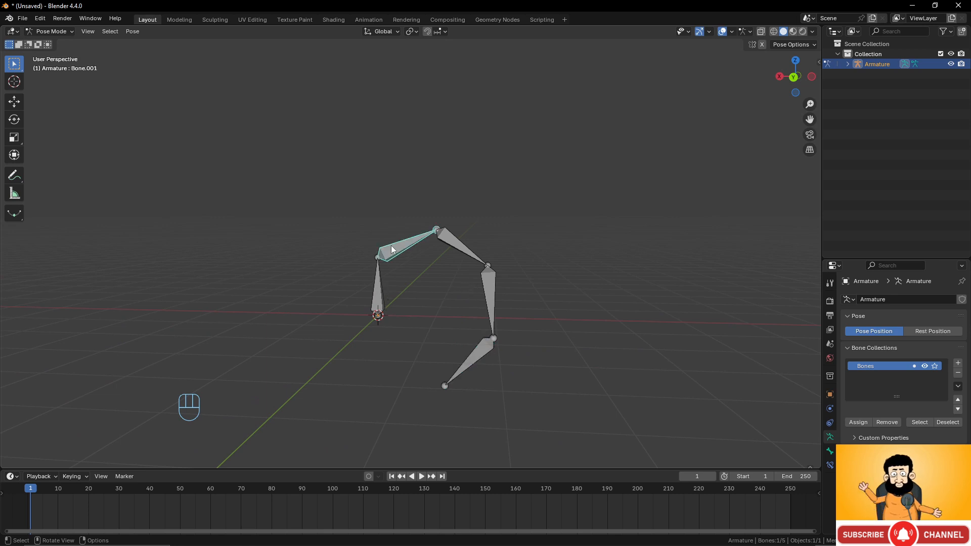
click(377, 296)
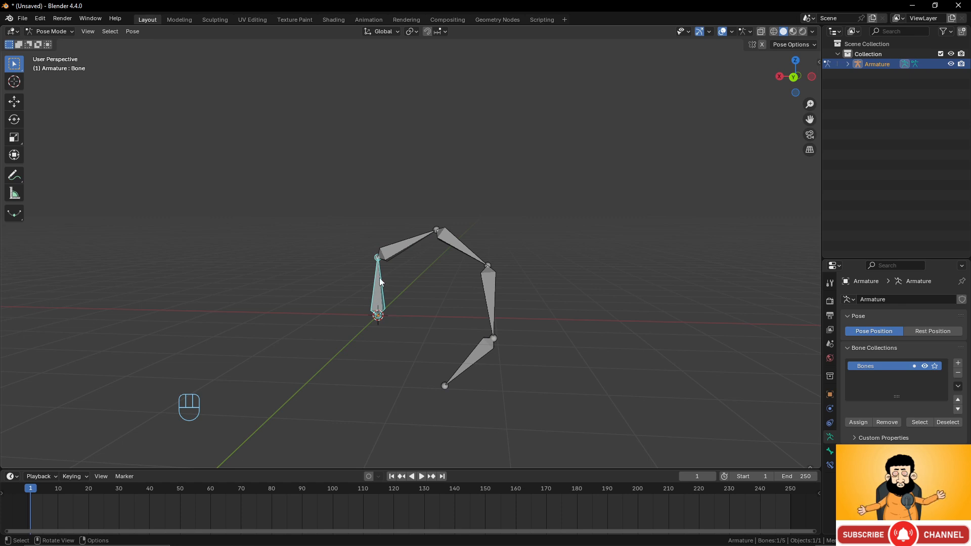
click(403, 243)
click(455, 244)
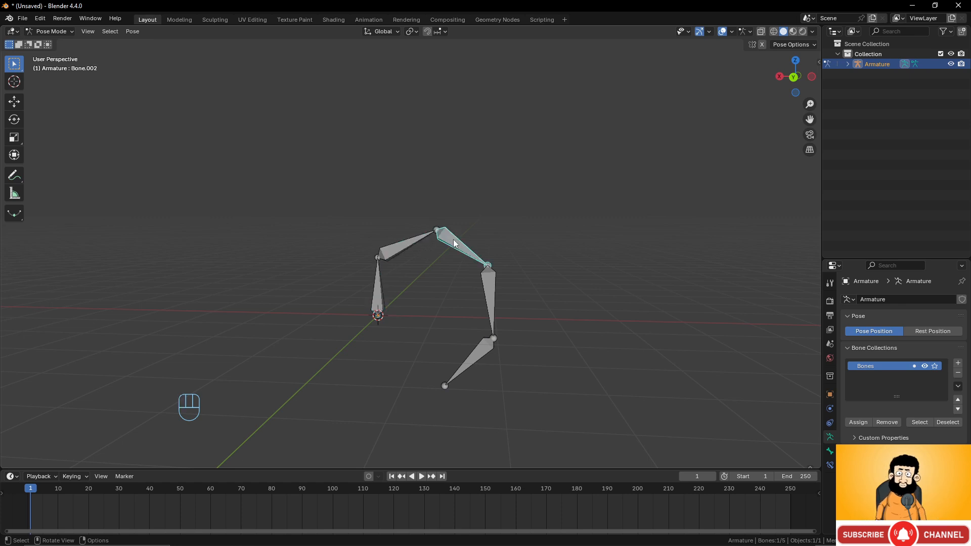
click(495, 303)
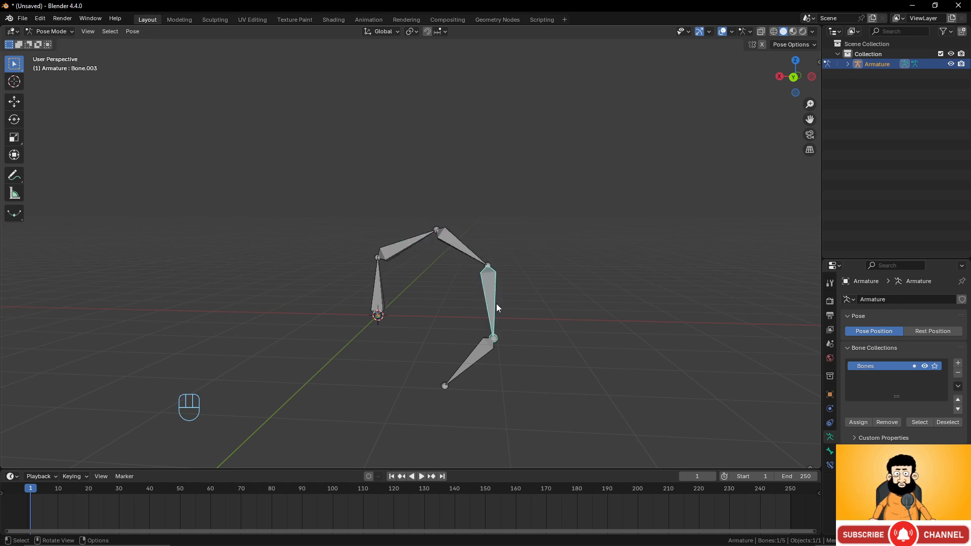
Try rotating the second bone counterclockwise to check how the bones below it in the hierarchy follow
click(411, 239)
key(r)
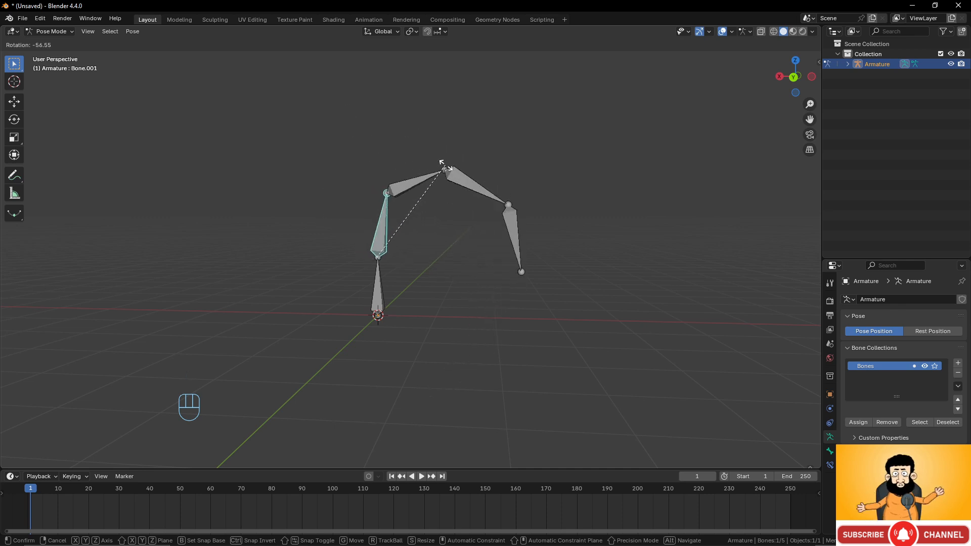
click(401, 238)
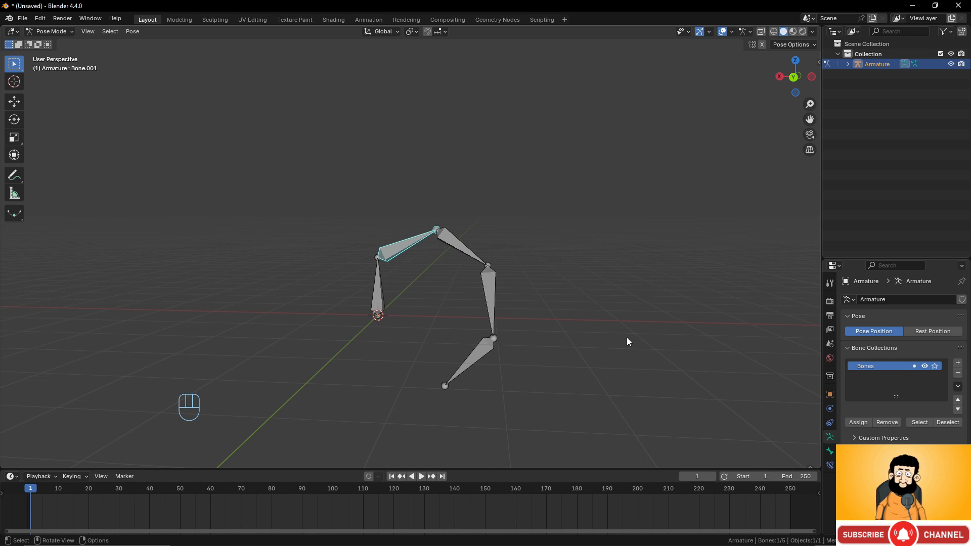
scroll(389, 275, up, 5)
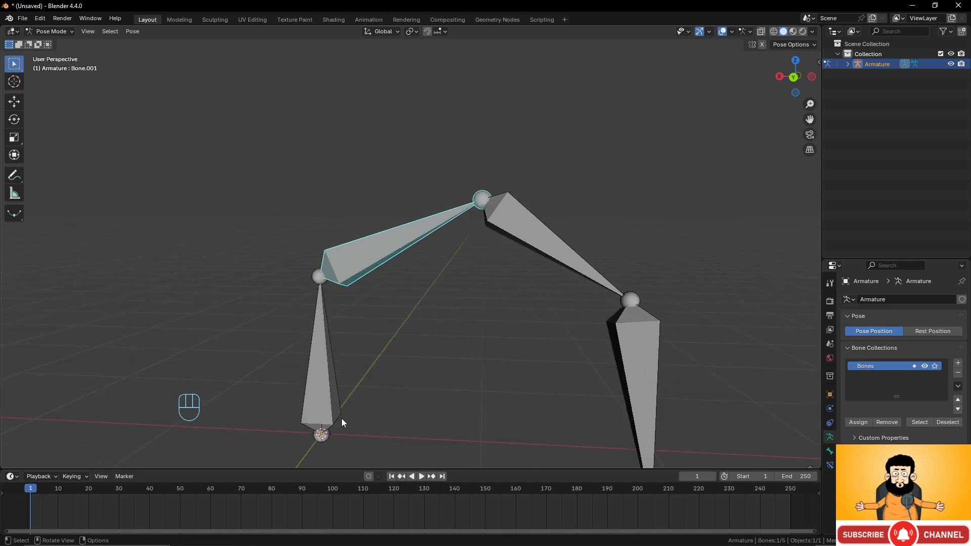
scroll(357, 335, down, 2)
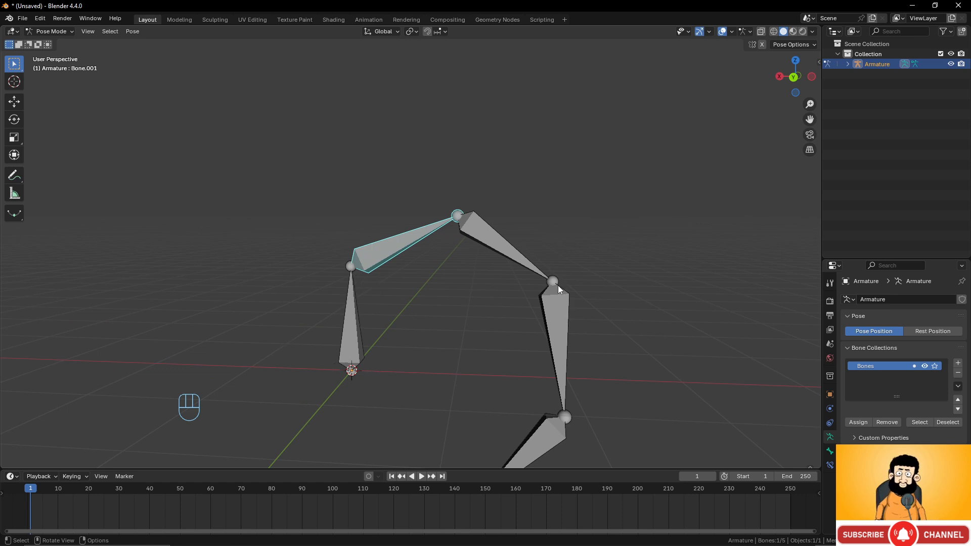
scroll(561, 299, down, 4)
scroll(471, 339, up, 4)
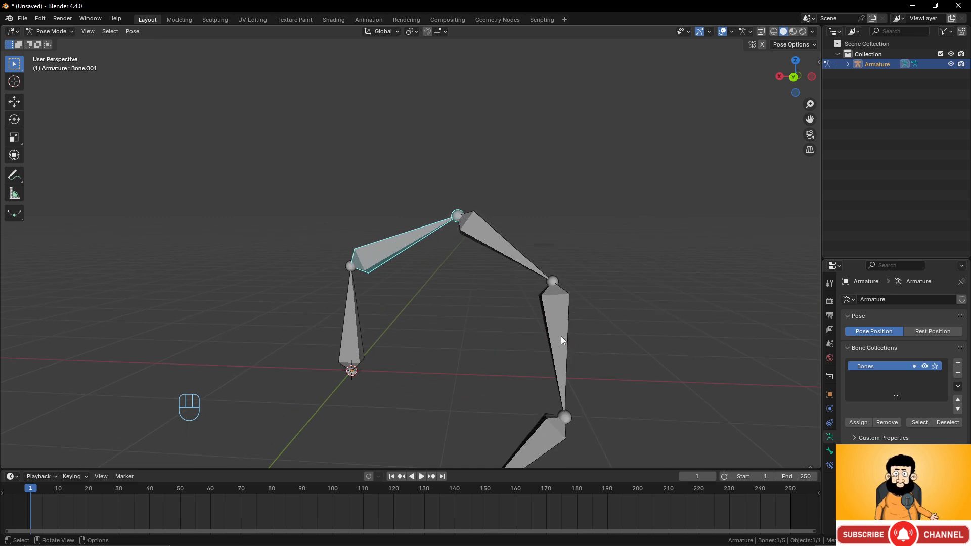
Switch the armature to Edit Mode and delete every bone of the chain except the first upright one
click(61, 32)
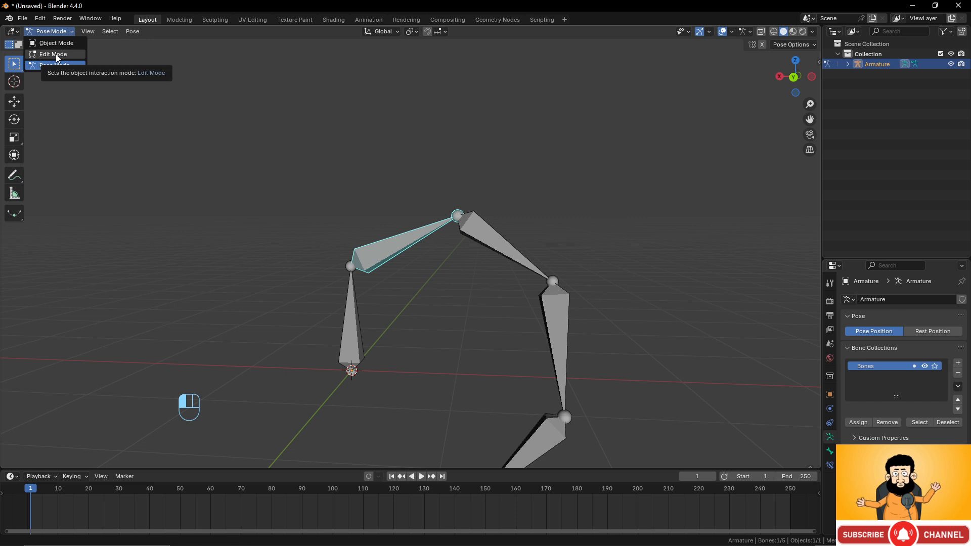
click(57, 57)
scroll(478, 196, down, 6)
scroll(482, 202, up, 4)
mouse_move(482, 213)
middle_down()
mouse_move(501, 217)
mouse_move(487, 217)
middle_up()
drag(321, 112, 638, 202)
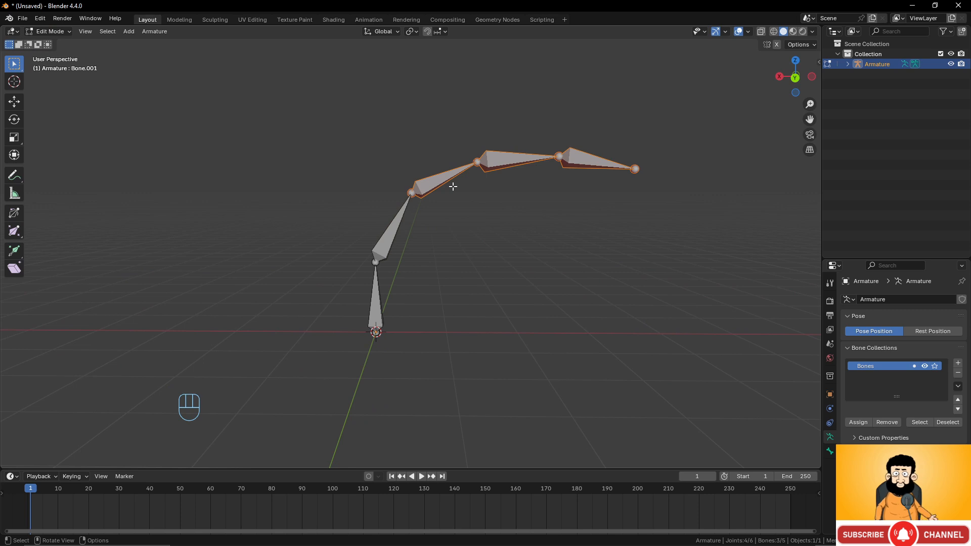
key(x)
click(452, 188)
click(402, 221)
key(x)
click(402, 221)
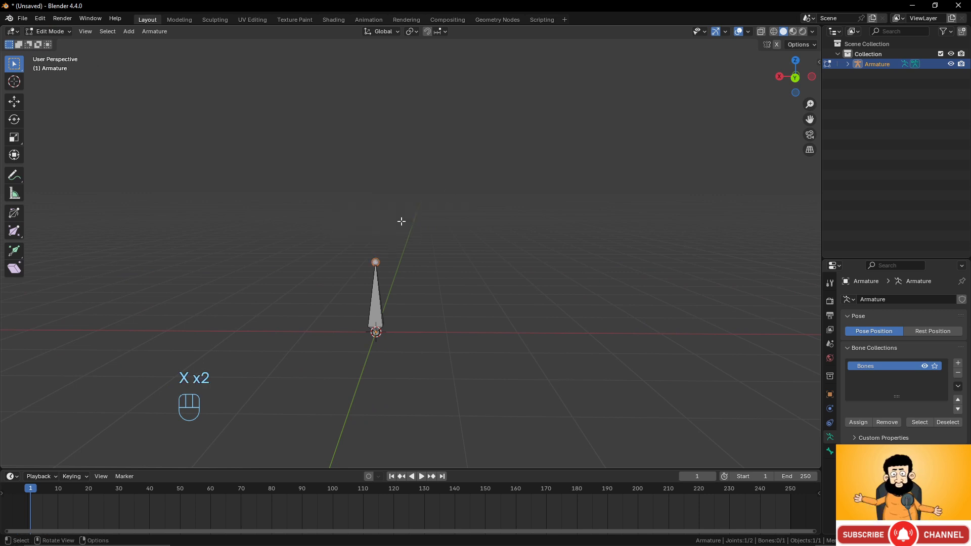
Turn on X-axis mirroring and select the remaining bone's tip joint in front orthographic view
middle_drag(402, 221, 357, 294)
click(379, 290)
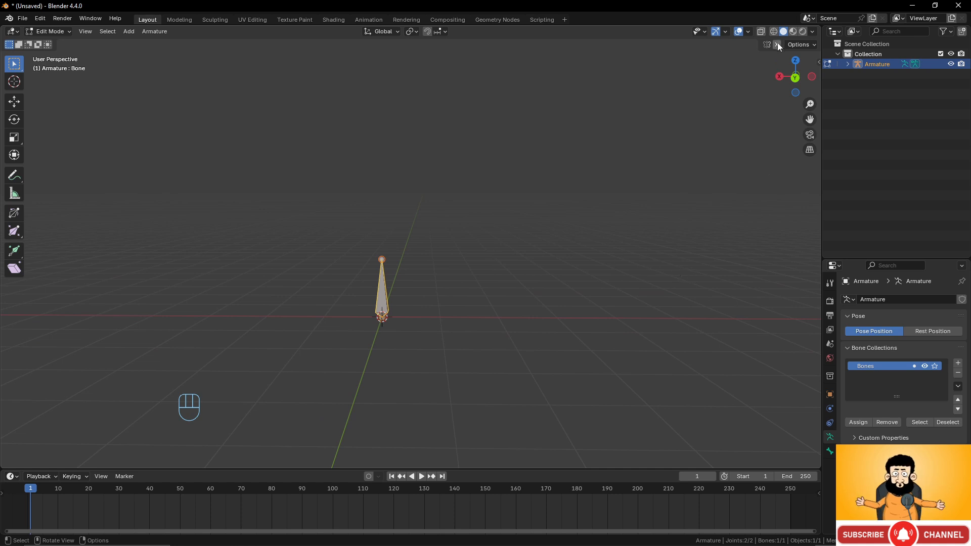
click(382, 259)
key(KP_1)
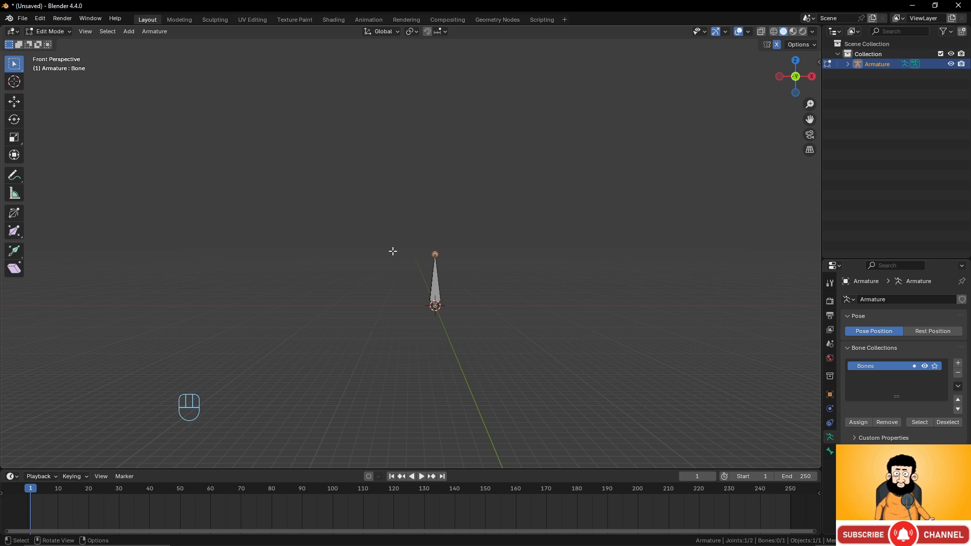
key(KP_5)
scroll(480, 352, up, 3)
scroll(481, 354, down, 2)
shift+middle_drag(485, 321, 449, 331)
scroll(455, 301, up, 2)
scroll(468, 307, down, 2)
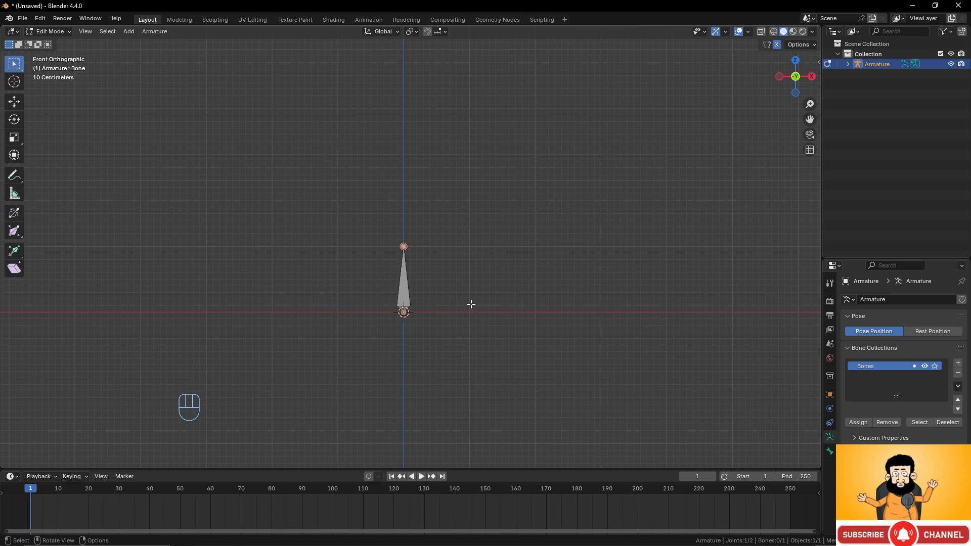
Extrude three more bones straight up along Z from the tip to form a vertical four-bone spine
key(e)
key(z)
click(473, 243)
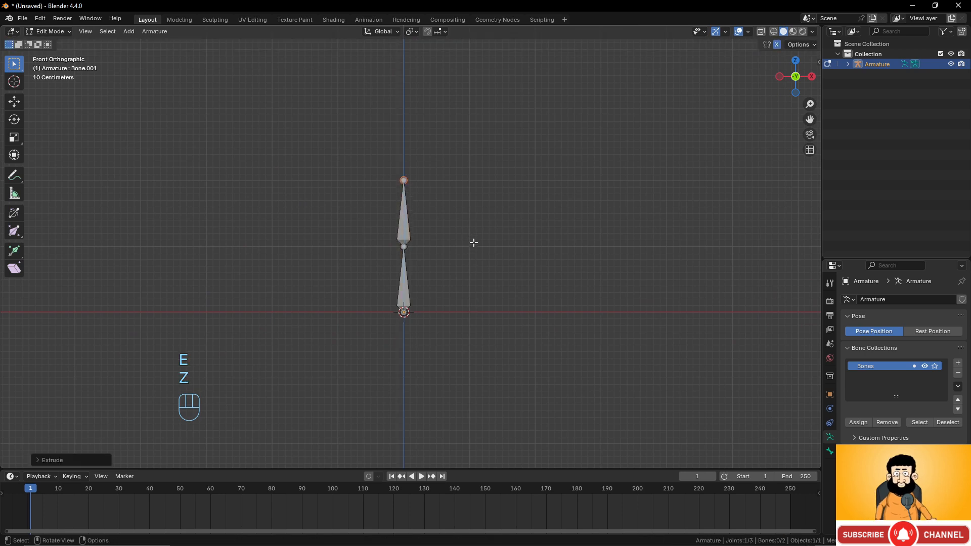
scroll(473, 244, down, 3)
key(e)
key(z)
click(479, 206)
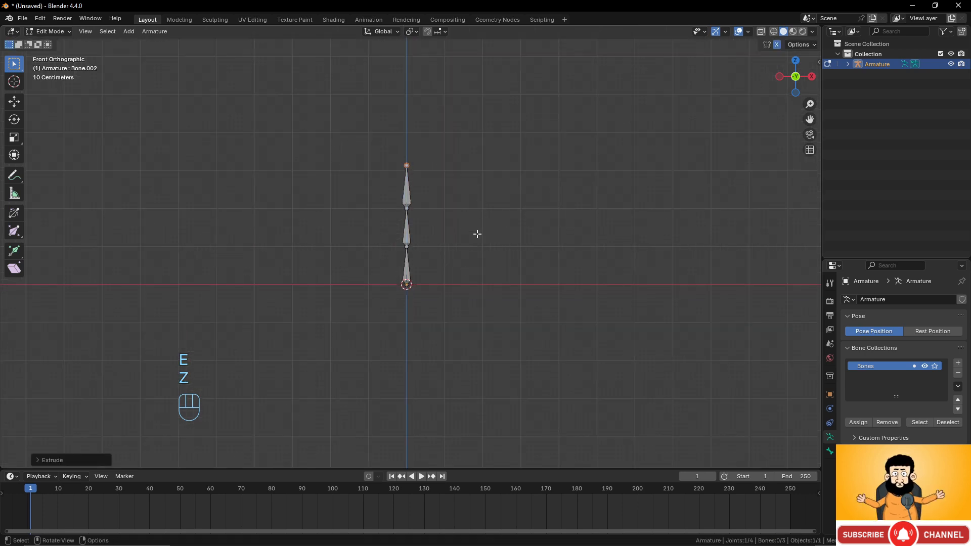
key(e)
key(z)
click(485, 195)
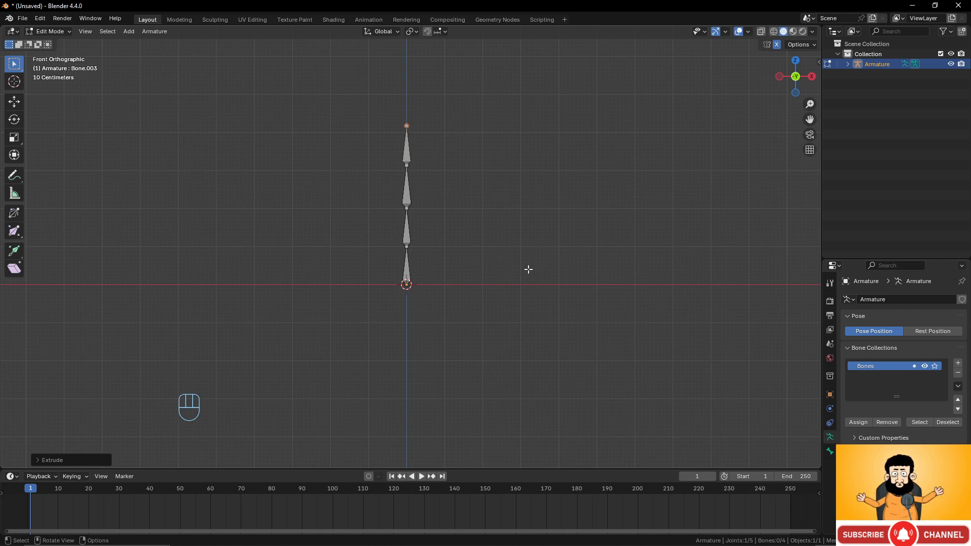
Try a plain extrusion of one slanted bone sideways from the spine's top joint and undo it
click(409, 129)
key(e)
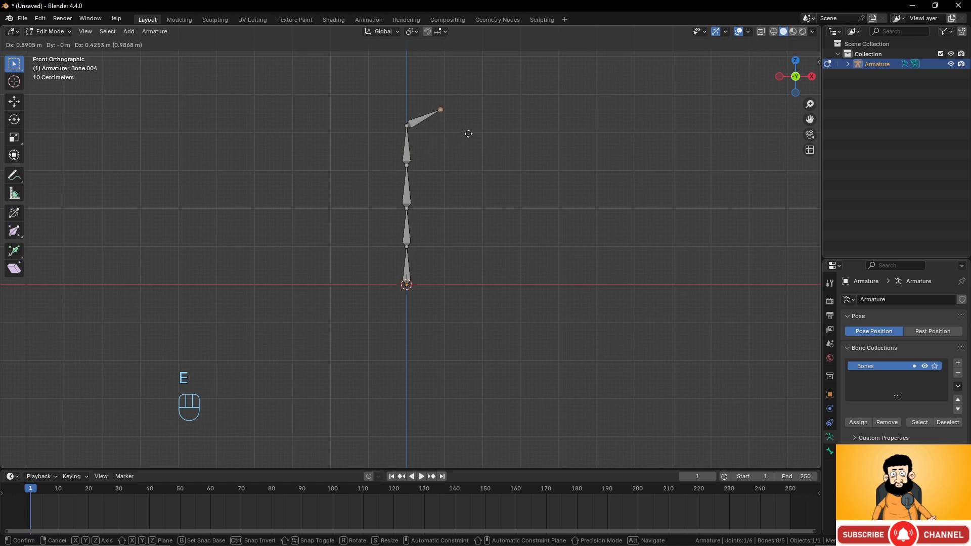
click(498, 129)
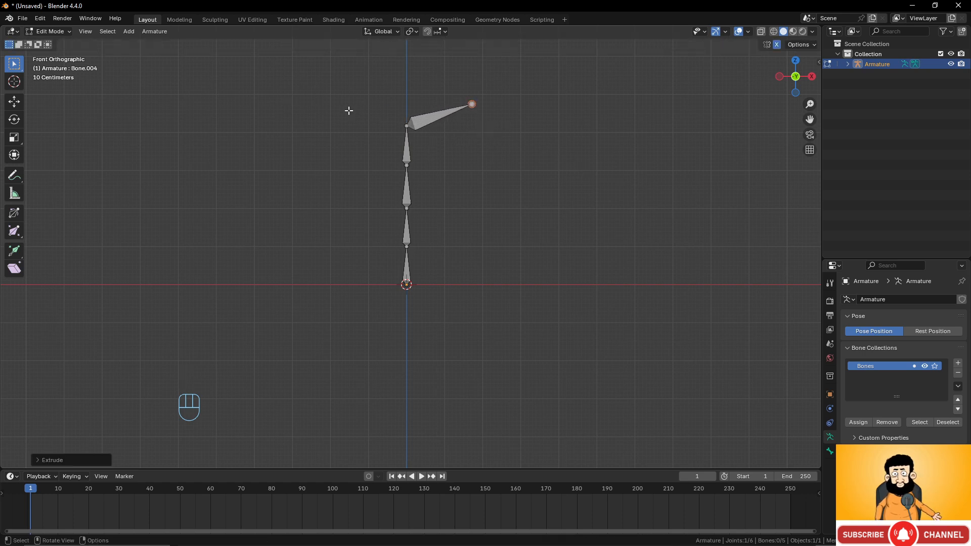
key(ctrl+e)
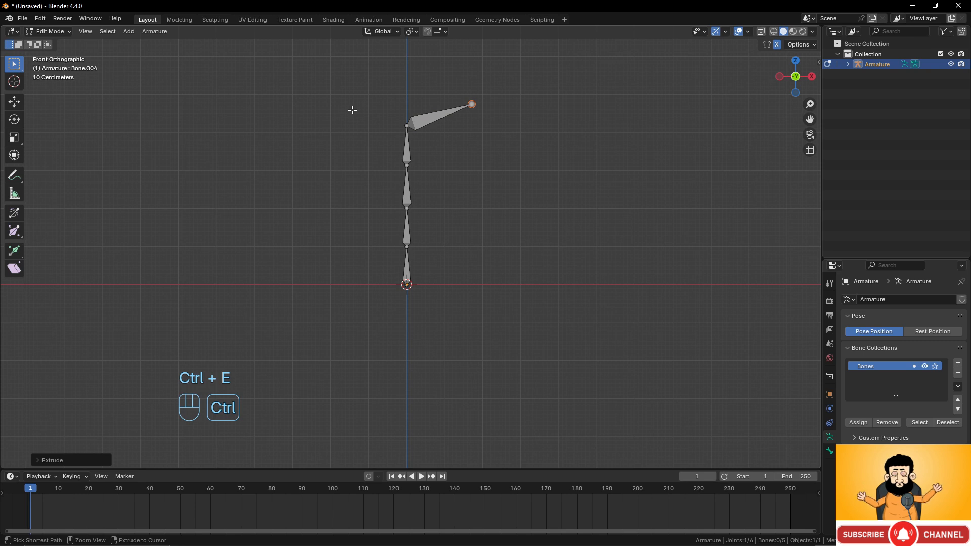
key(ctrl+e)
key(ctrl+z)
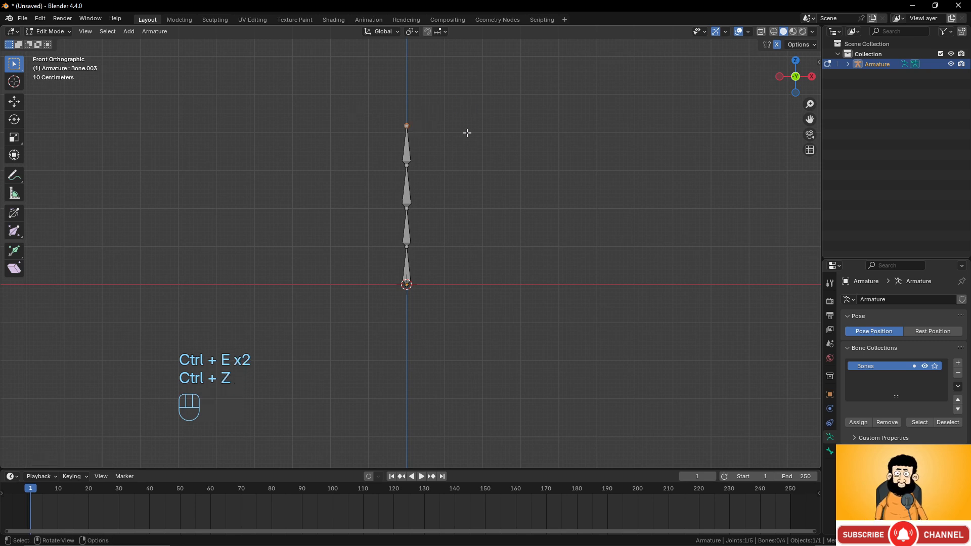
Use Extrude Forked on the spine's top joint to create mirrored shoulder bones, each about 1.6 m long
scroll(428, 129, up, 1)
key(shift)
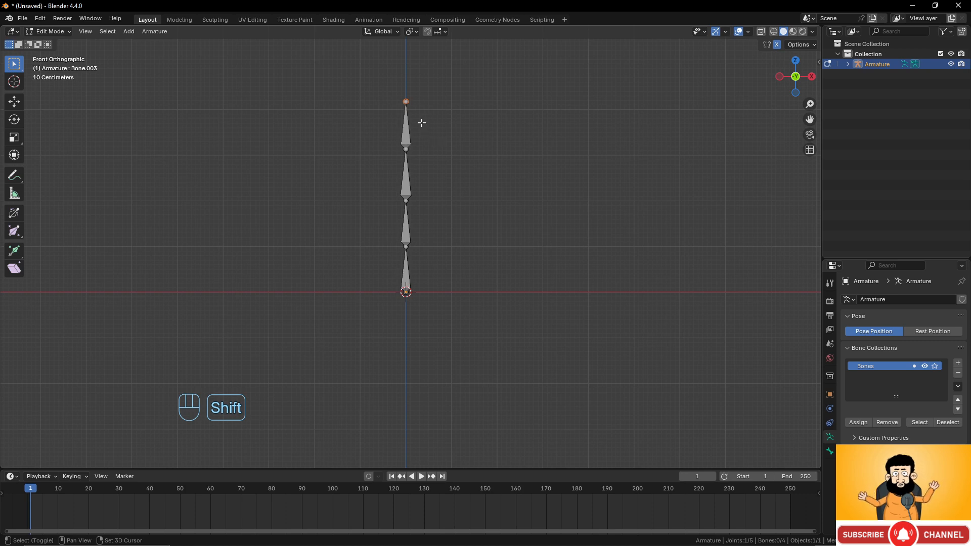
key(shift+e)
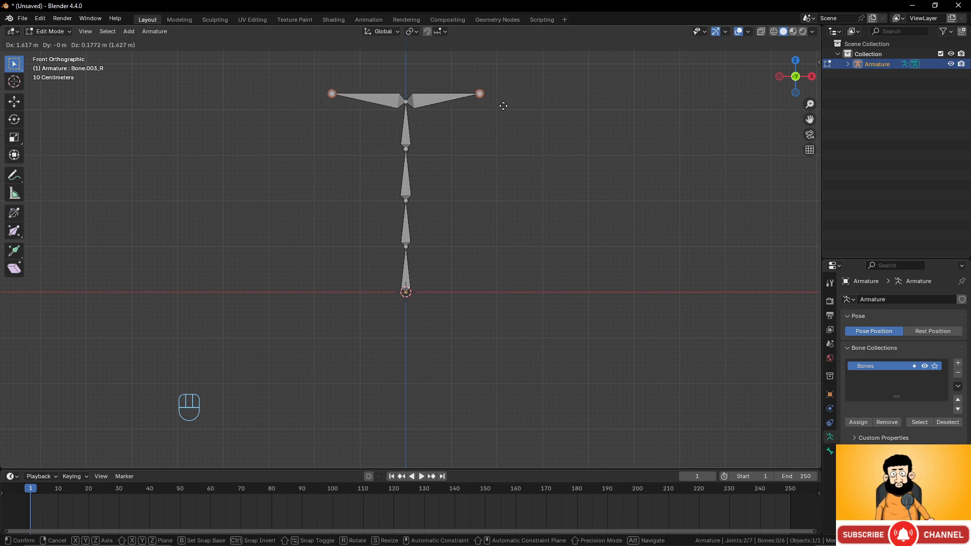
click(502, 104)
Extrude three mirrored arm bones downward from the shoulder ends, about 2.3 m, 2.1 m and 1.1 m long
key(e)
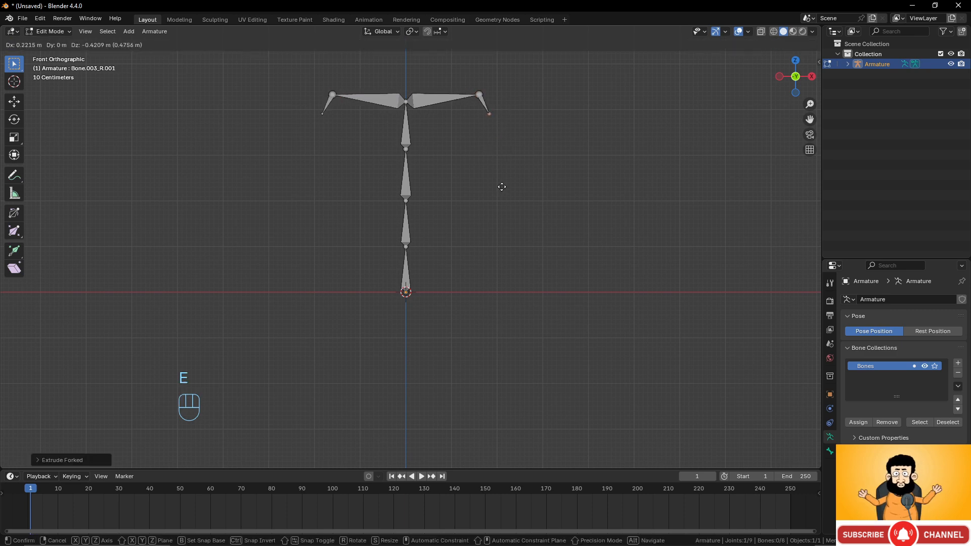
click(519, 255)
key(e)
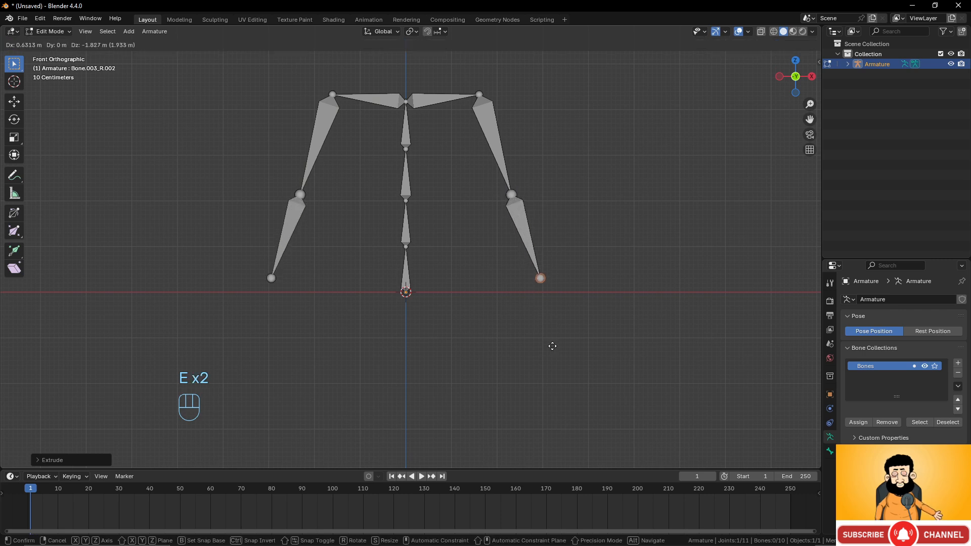
click(528, 357)
key(e)
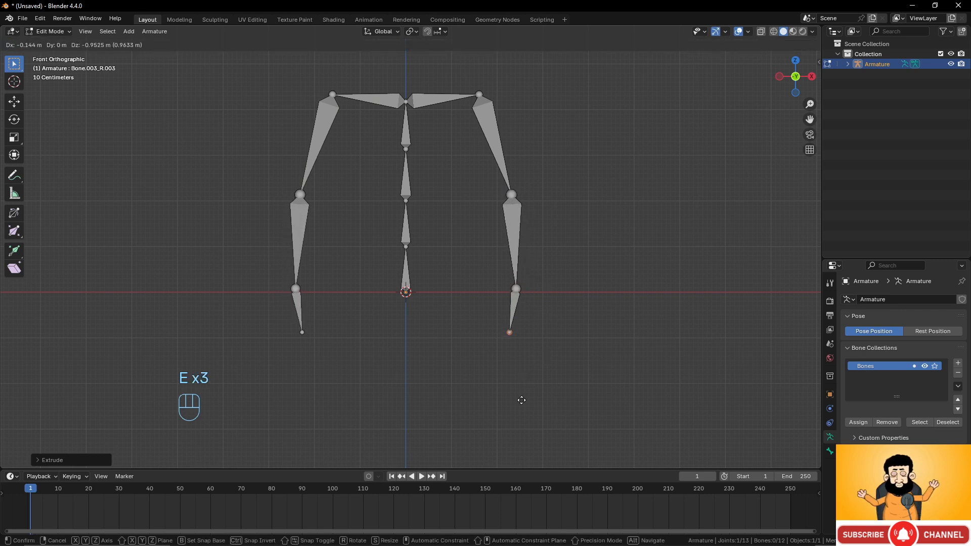
click(521, 404)
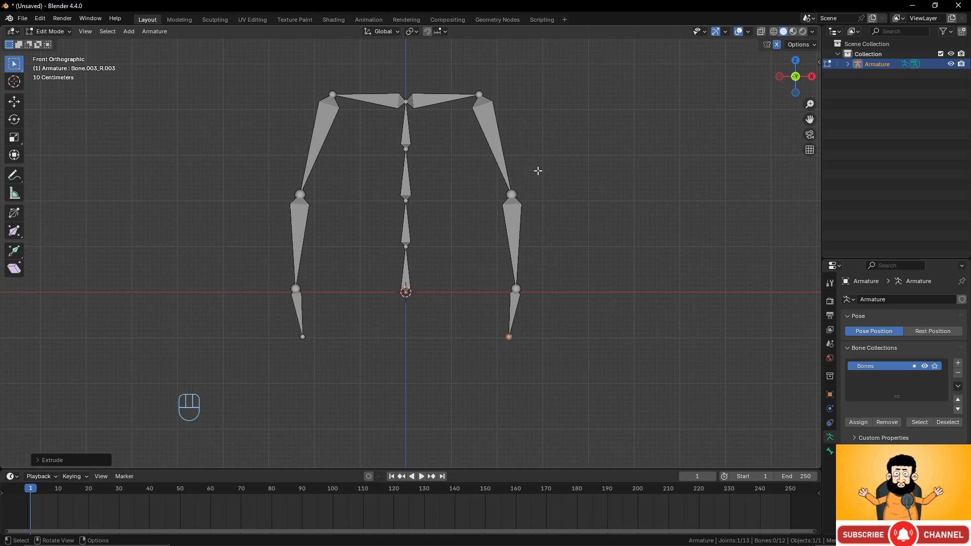
Display the bone properties and select the base, shoulder and arm bones in turn to compare their names and side suffixes
click(830, 451)
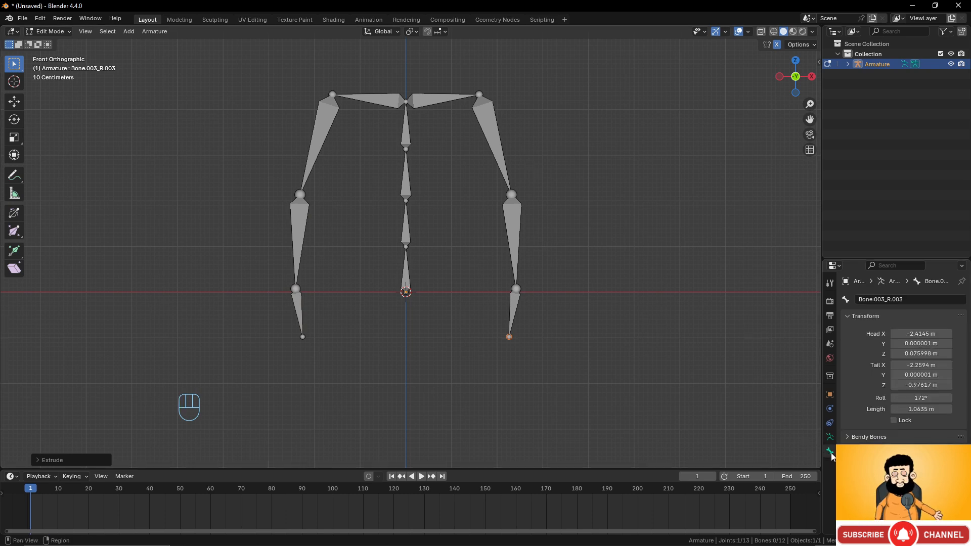
click(405, 272)
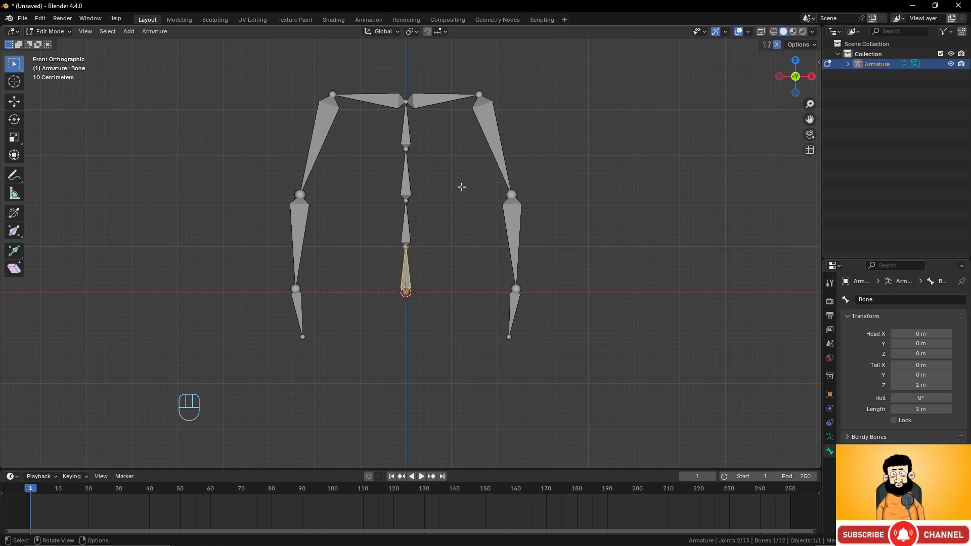
click(445, 100)
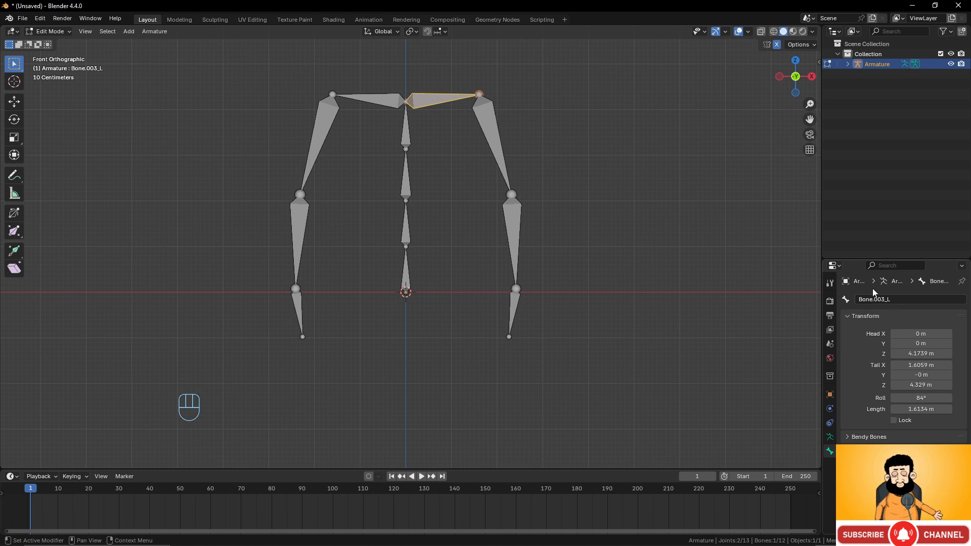
click(387, 101)
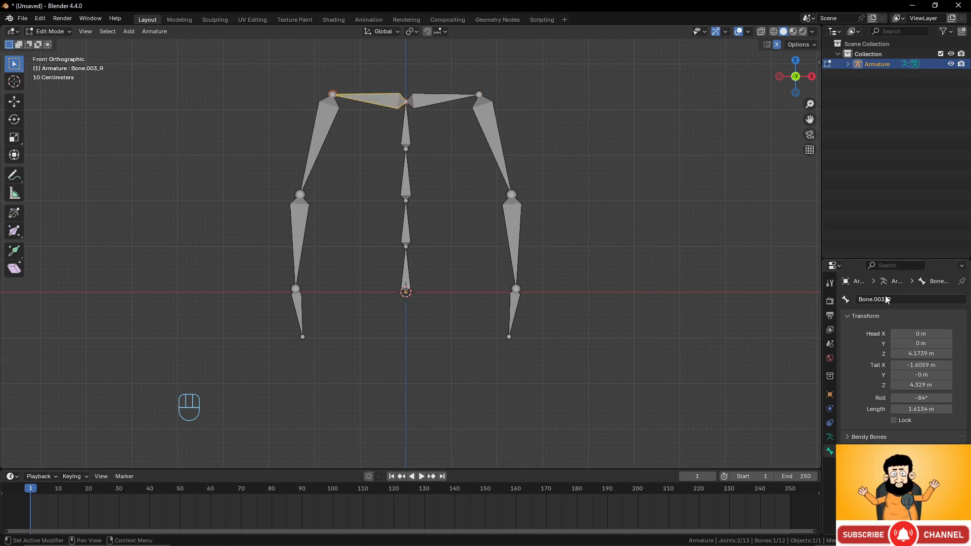
click(439, 103)
click(369, 96)
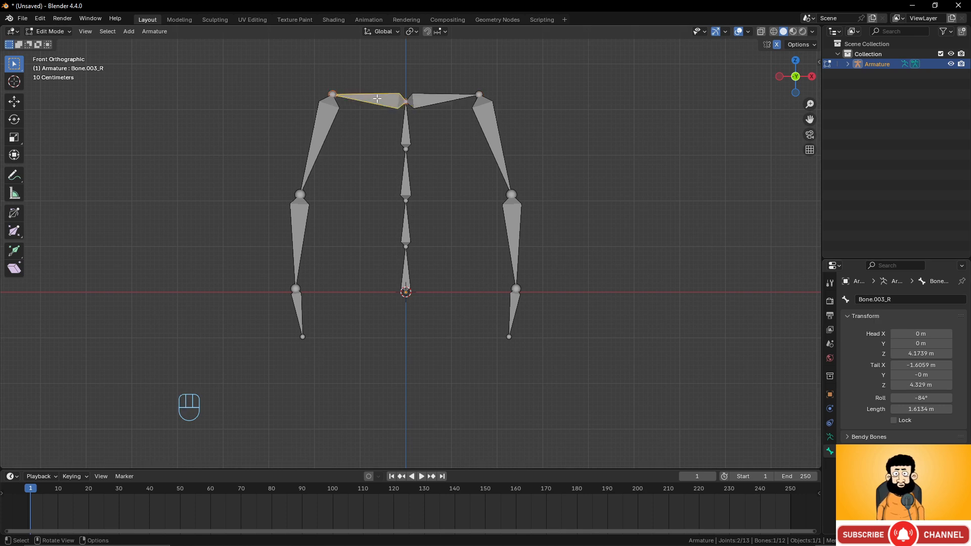
click(425, 101)
click(382, 99)
click(493, 119)
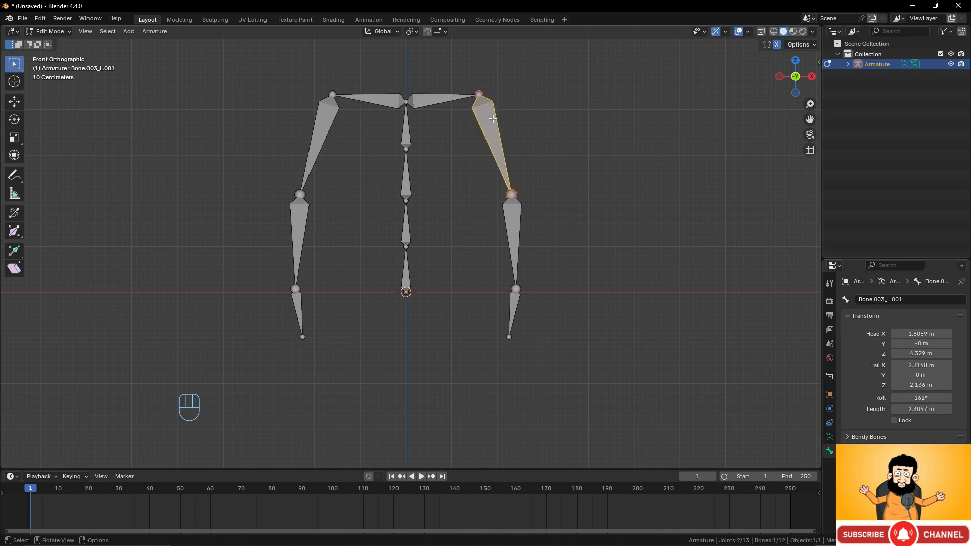
click(513, 215)
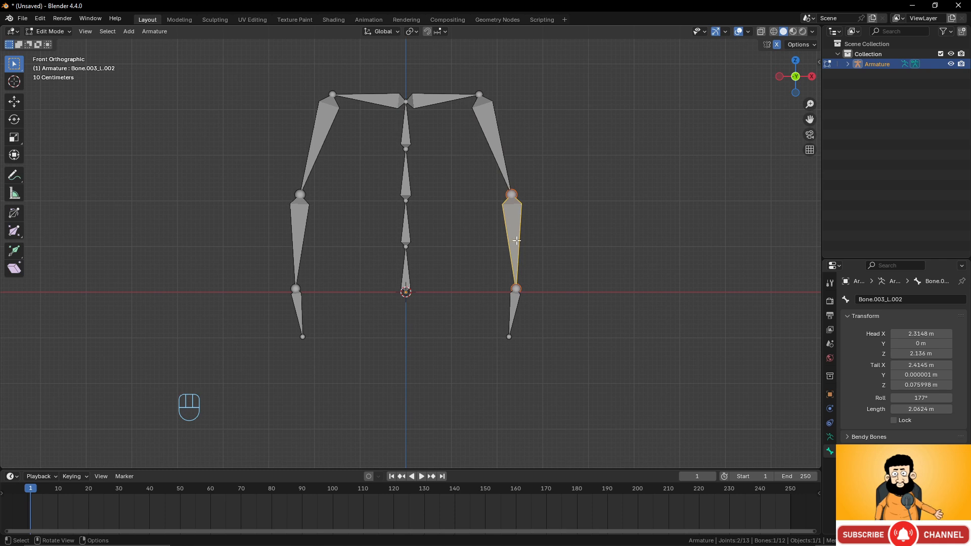
Leave Edit Mode and switch the armature to Pose Mode
key(Tab)
middle_drag(484, 260, 450, 251)
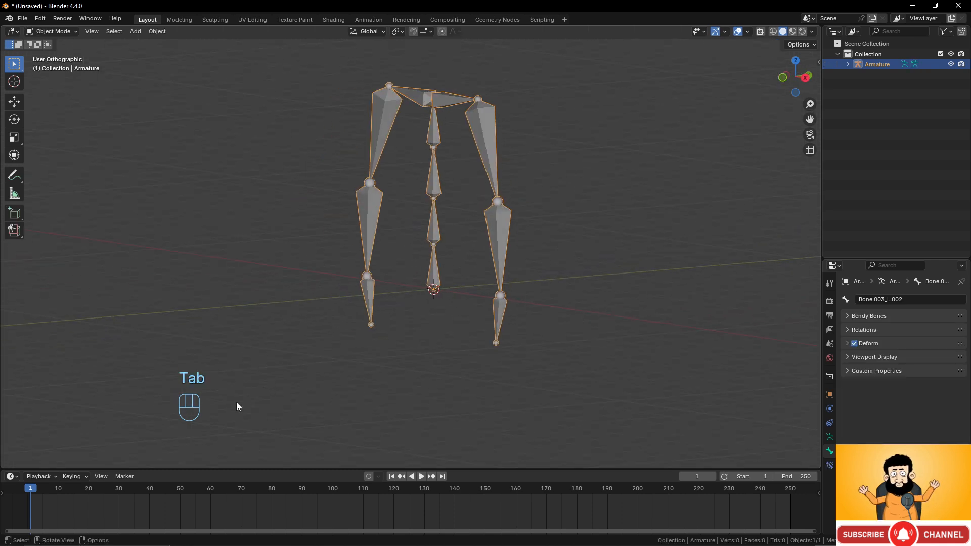
click(62, 33)
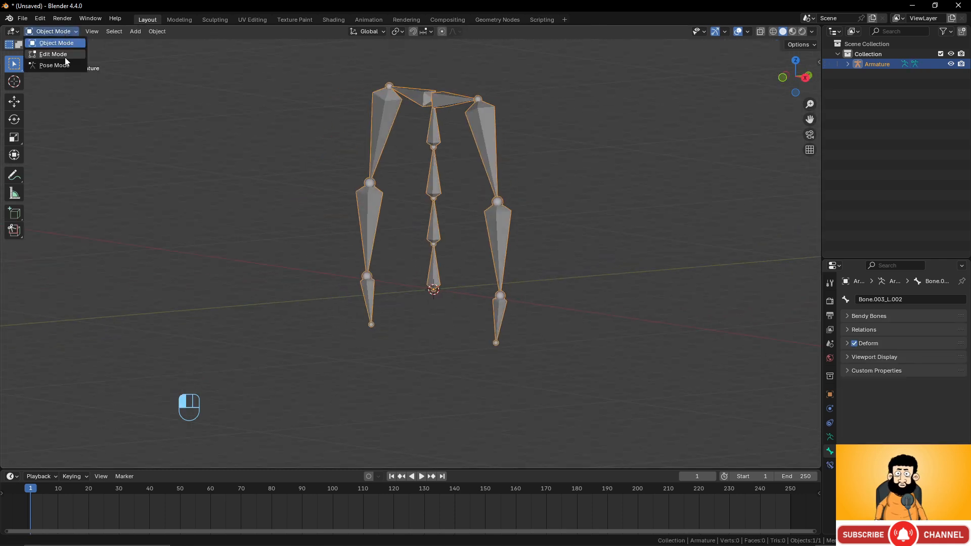
click(65, 66)
mouse_move(412, 253)
middle_down()
mouse_move(402, 251)
mouse_move(410, 253)
middle_up()
Rotate the left upper arm bone so the whole arm swings forward from the shoulder
click(491, 317)
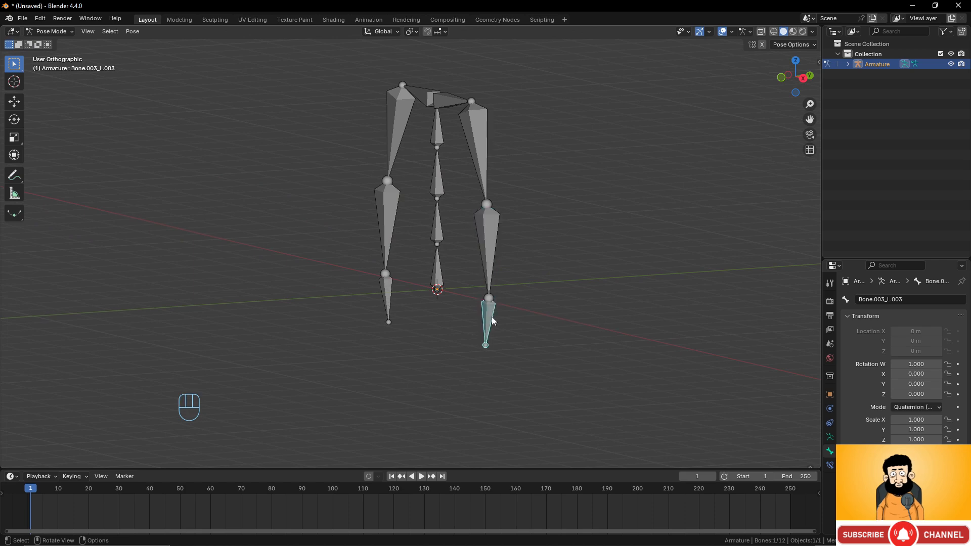
middle_drag(492, 317, 480, 196)
click(461, 188)
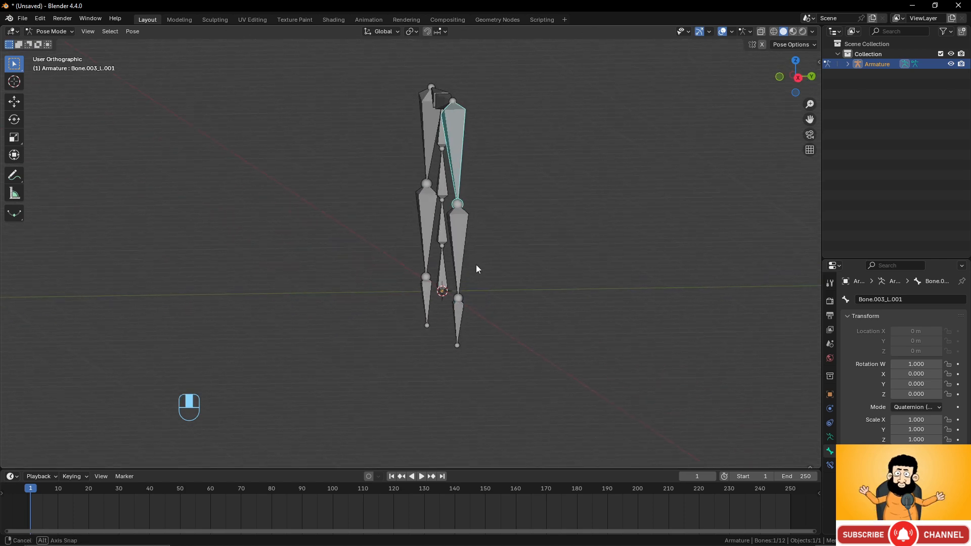
key(r)
click(387, 247)
Try a bent-arm pose by rotating the left forearm to nearly horizontal and its hand bone upward
click(367, 222)
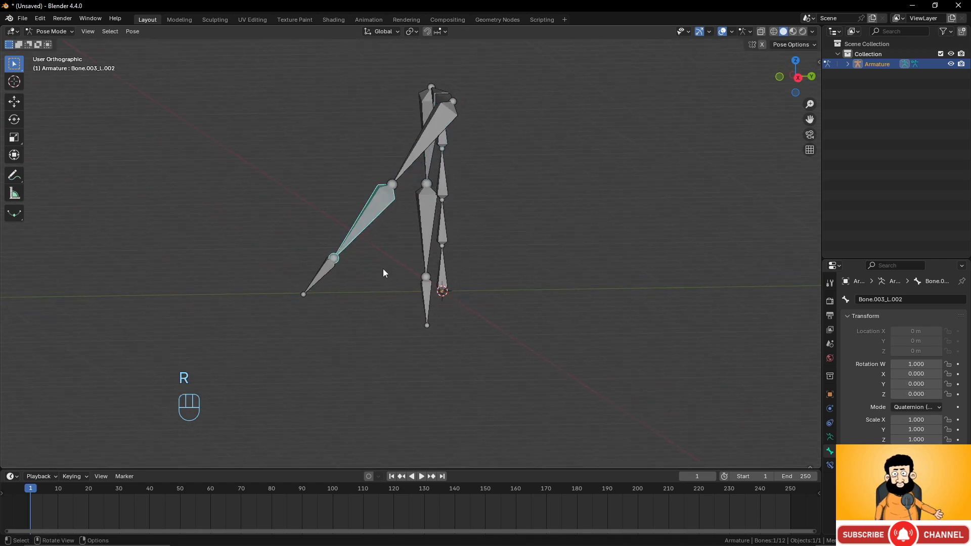
key(r)
click(309, 207)
click(287, 195)
key(r)
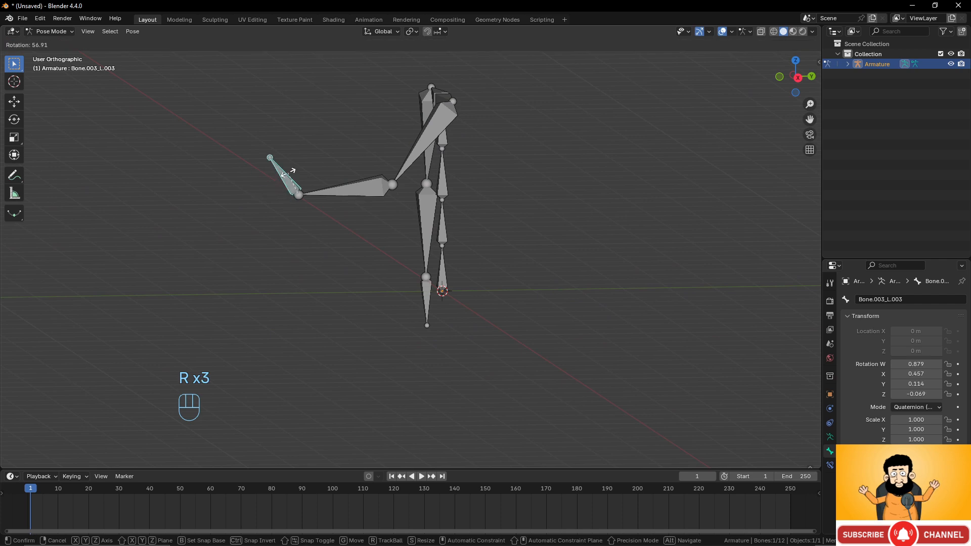
click(260, 226)
middle_drag(260, 226, 417, 239)
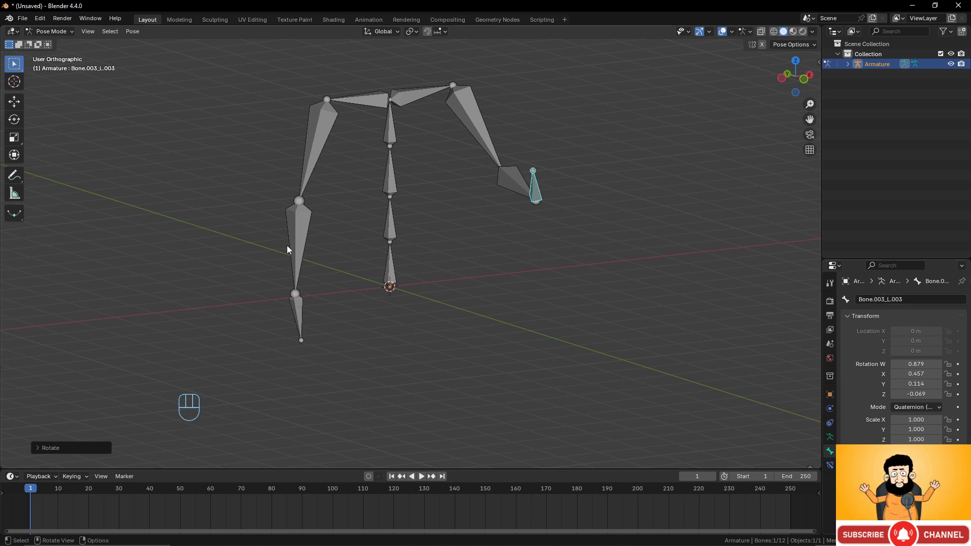
Copy the pose of the left upper arm, forearm and hand bones and paste it flipped onto the opposite arm
shift+click(483, 135)
shift+click(508, 178)
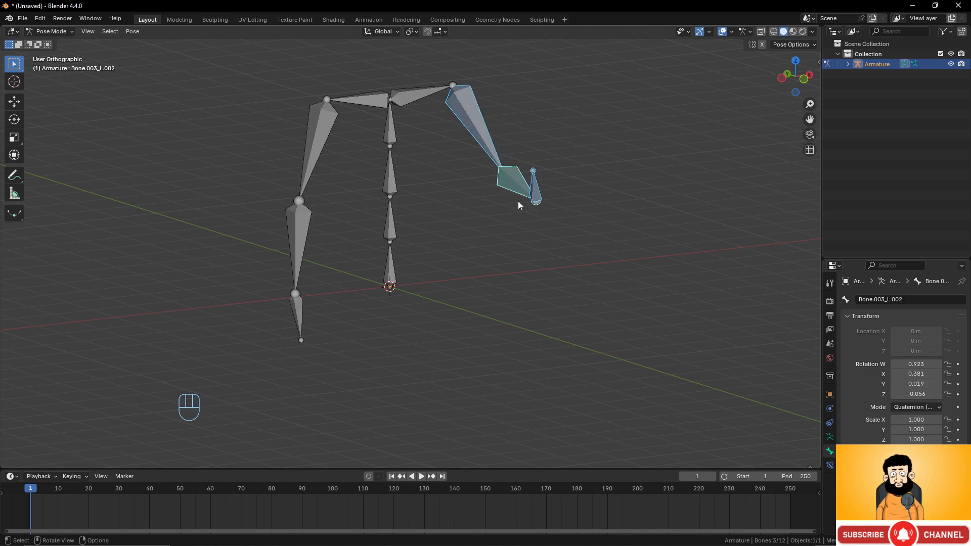
middle_drag(518, 201, 533, 199)
key(ctrl+c)
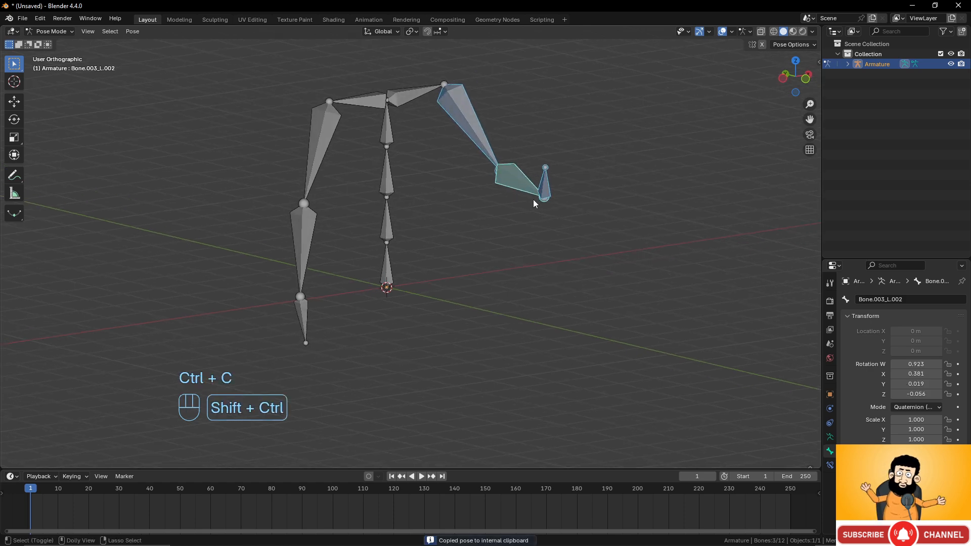
key(ctrl+shift+v)
middle_drag(534, 199, 428, 229)
Undo the flipped paste and the forearm and hand rotations, keeping only the upper arm's forward swing
key(ctrl+z)
key(ctrl+z)
key(ctrl+z)
key(ctrl+z)
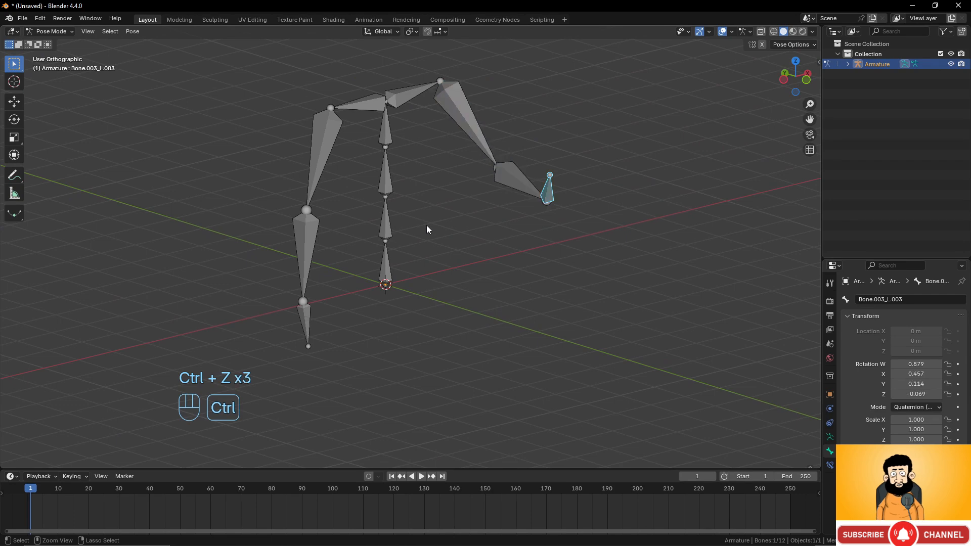
key(ctrl+z)
key(ctrl+z)
key(ctrl+z)
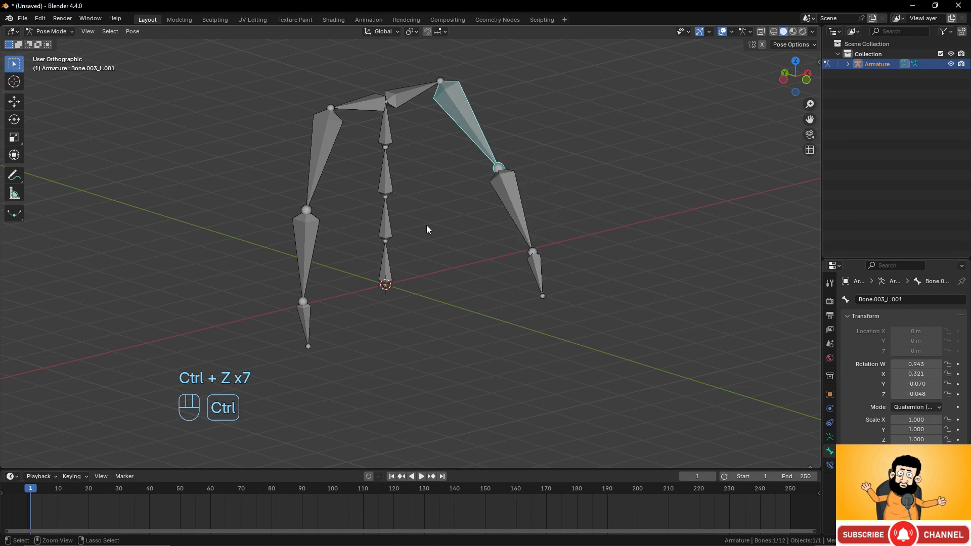
middle_drag(496, 223, 570, 190)
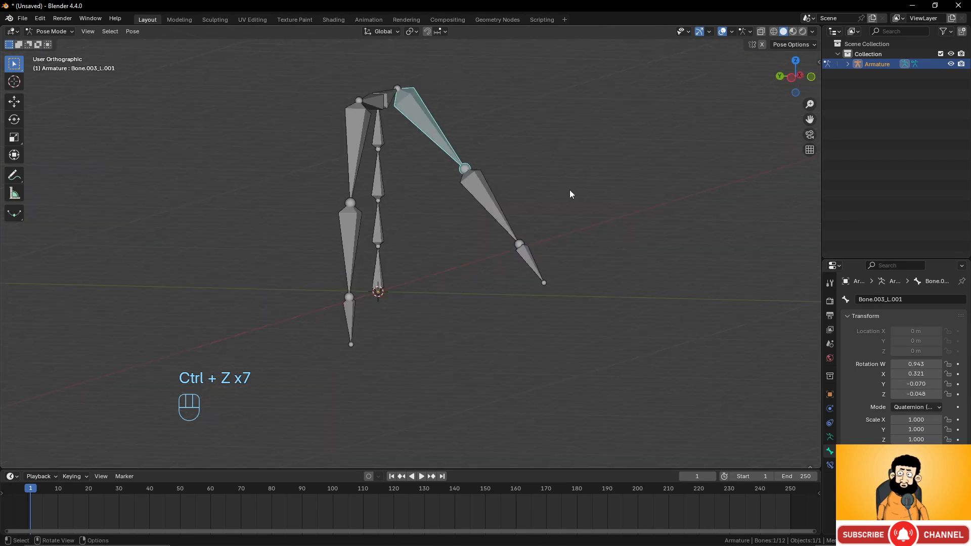
Rotate the left forearm bone up to about horizontal and bend its hand bone upward
click(501, 213)
key(r)
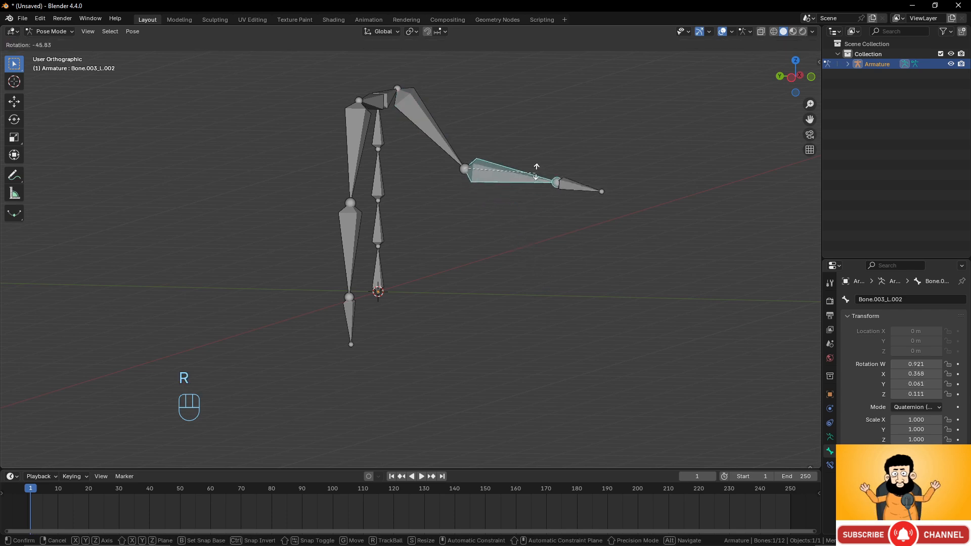
click(532, 163)
click(573, 170)
key(r)
click(572, 151)
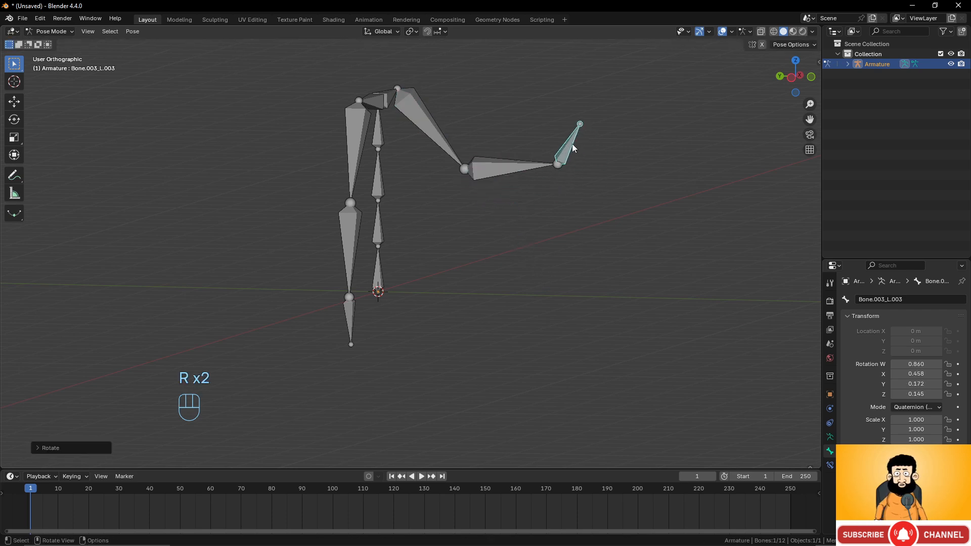
Copy the left hand bone's pose and paste it flipped onto the opposite hand bone
key(ctrl+c)
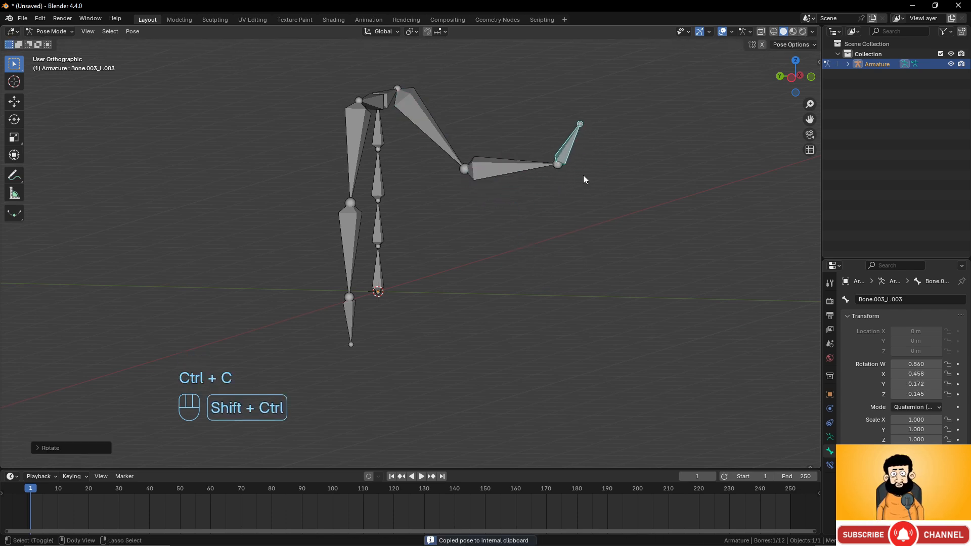
key(ctrl+shift+v)
middle_drag(416, 280, 302, 287)
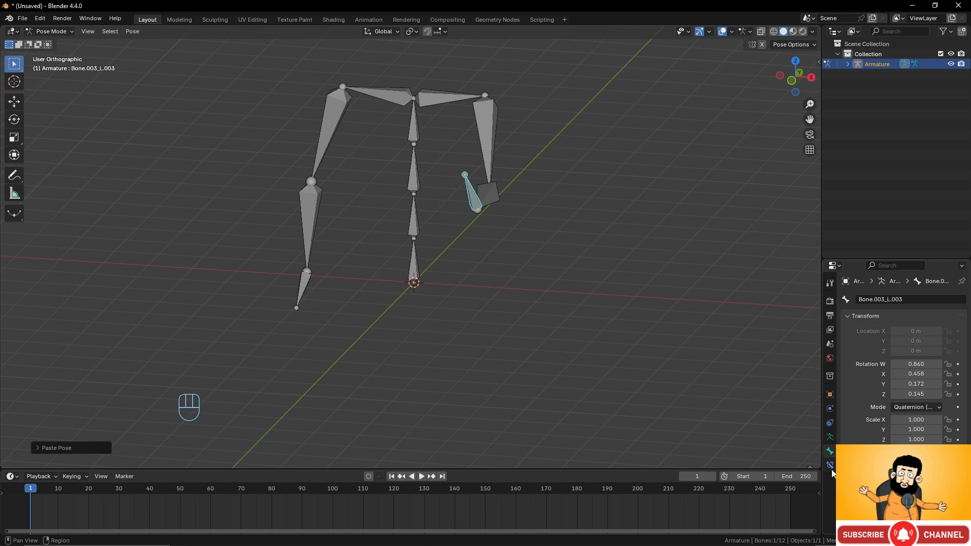
scroll(506, 208, up, 4)
middle_drag(486, 204, 295, 188)
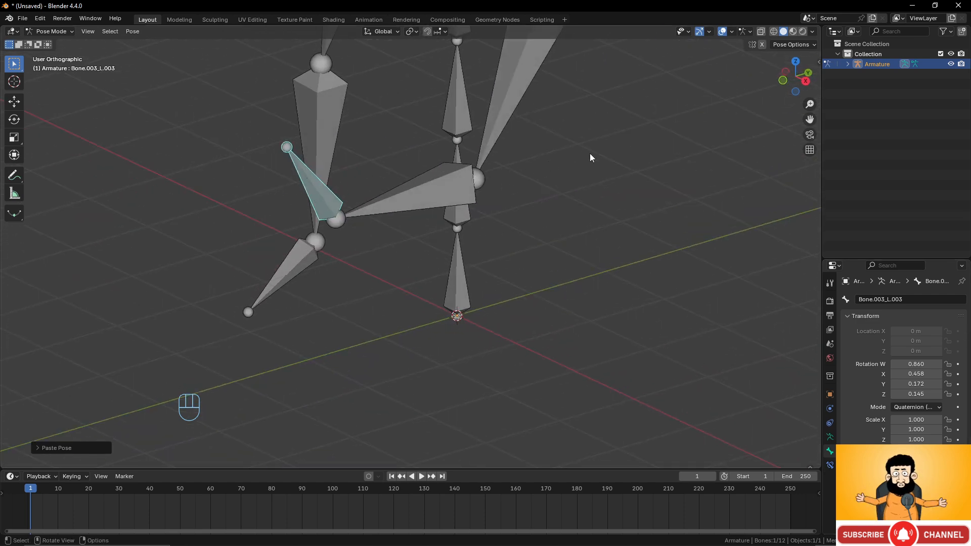
scroll(412, 270, down, 3)
middle_drag(412, 270, 594, 226)
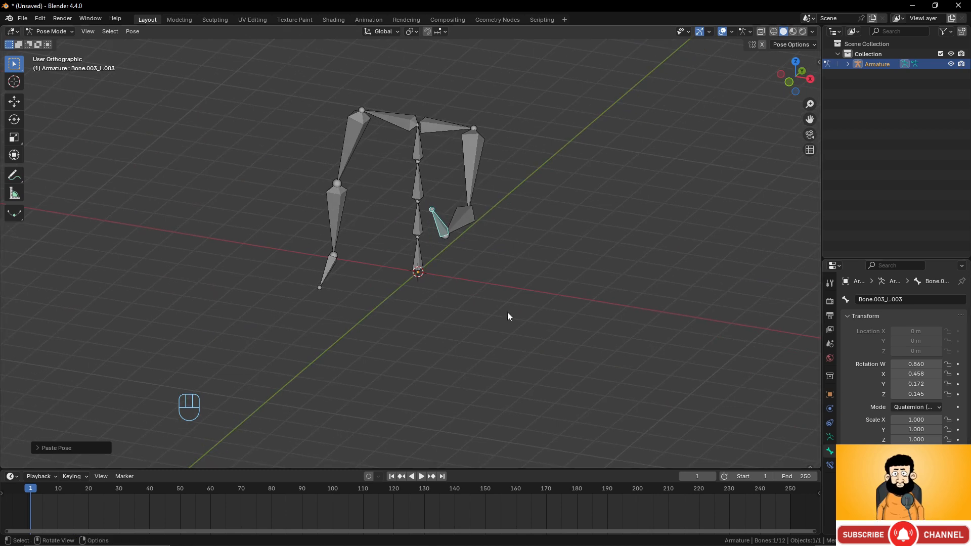
scroll(508, 312, up, 1)
middle_drag(508, 312, 493, 166)
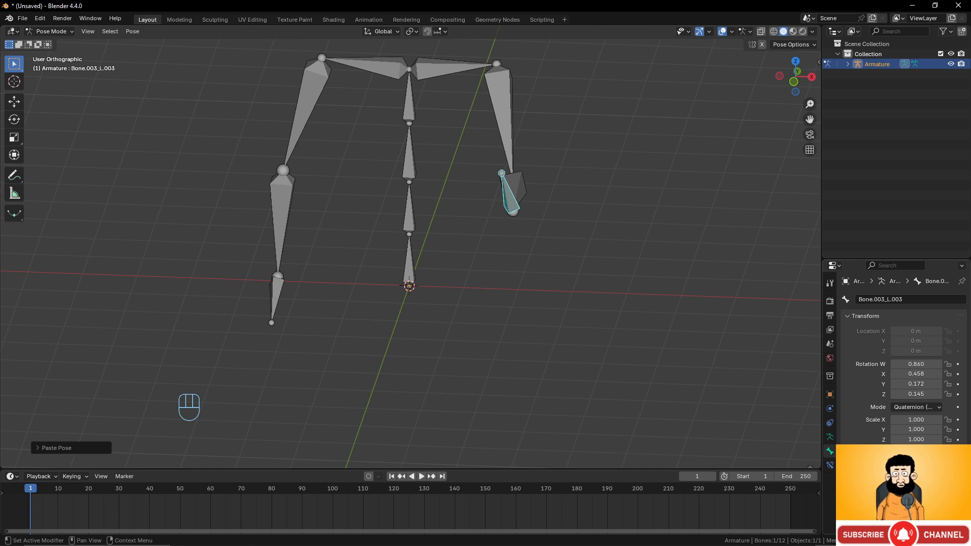
Compare the parent bone listed in the Relations settings of the left hand and forearm bones
scroll(915, 375, down, 5)
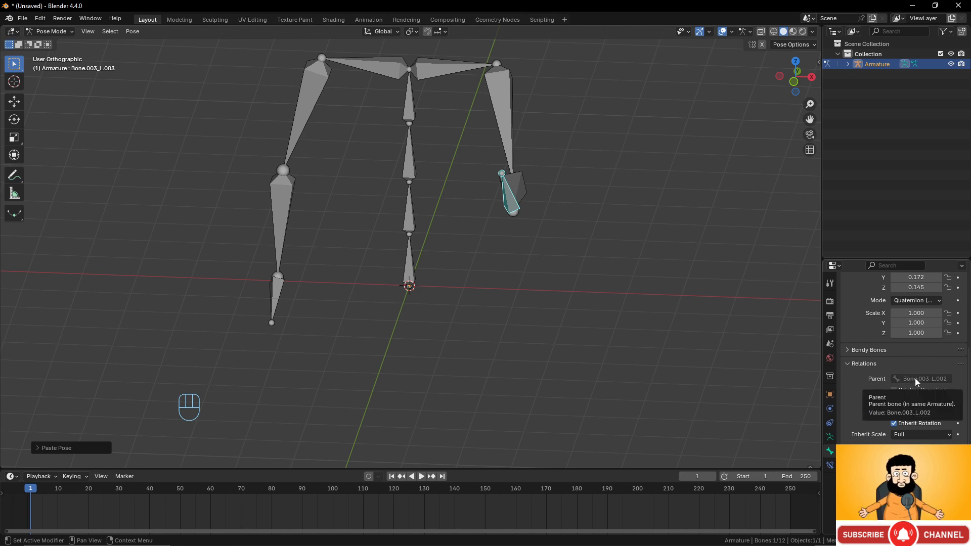
middle_drag(734, 313, 492, 217)
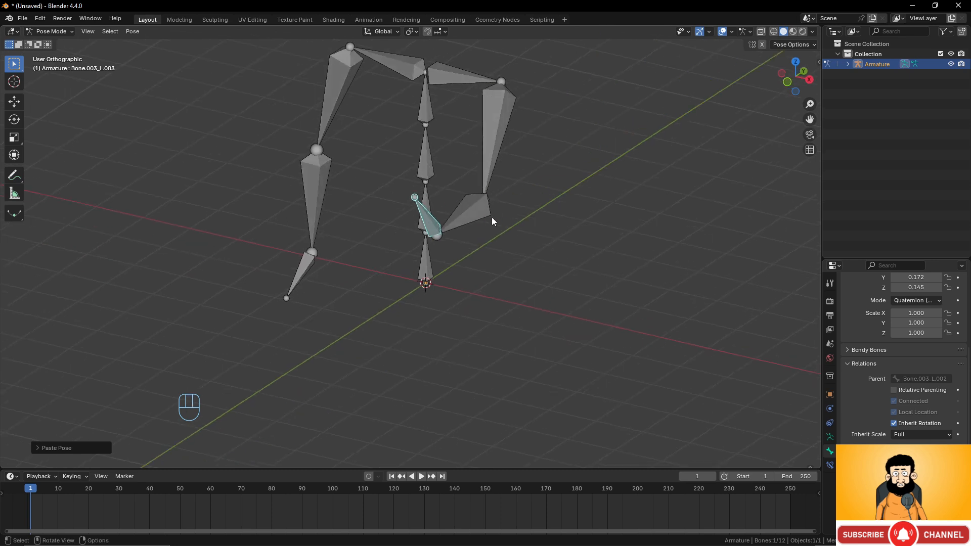
scroll(879, 357, up, 4)
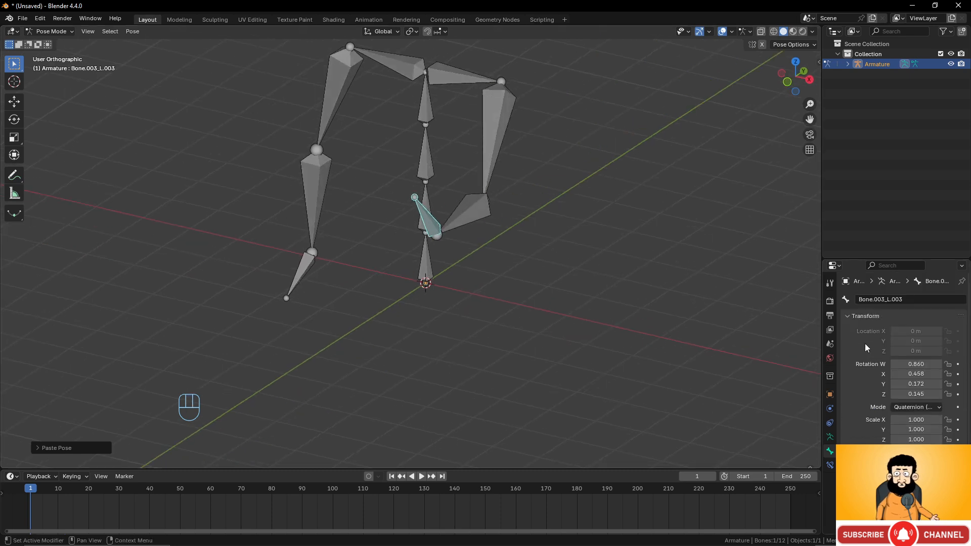
click(851, 321)
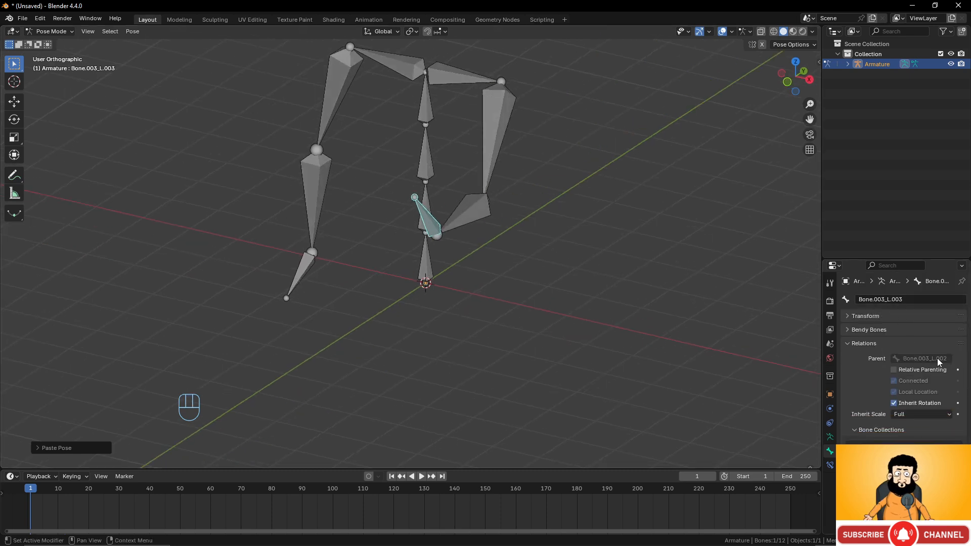
click(469, 212)
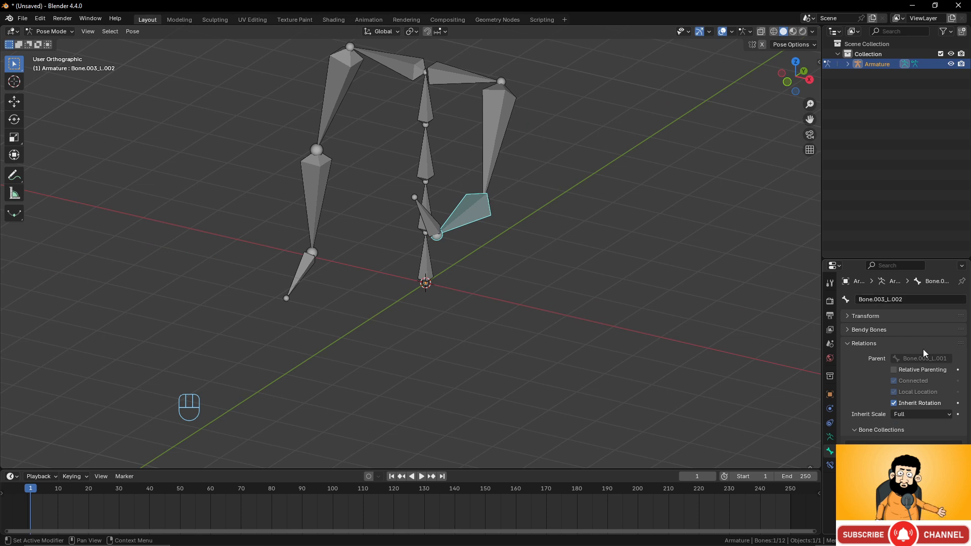
click(434, 222)
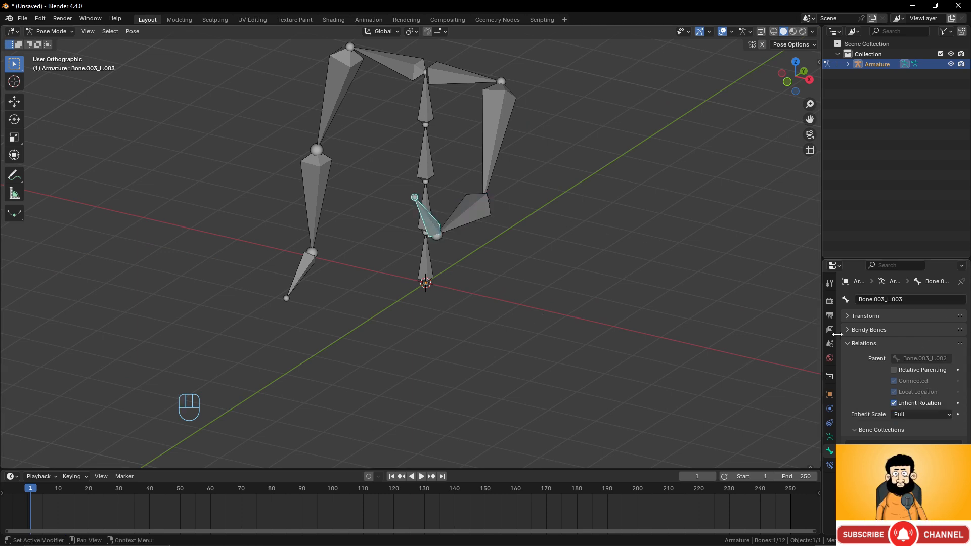
click(470, 220)
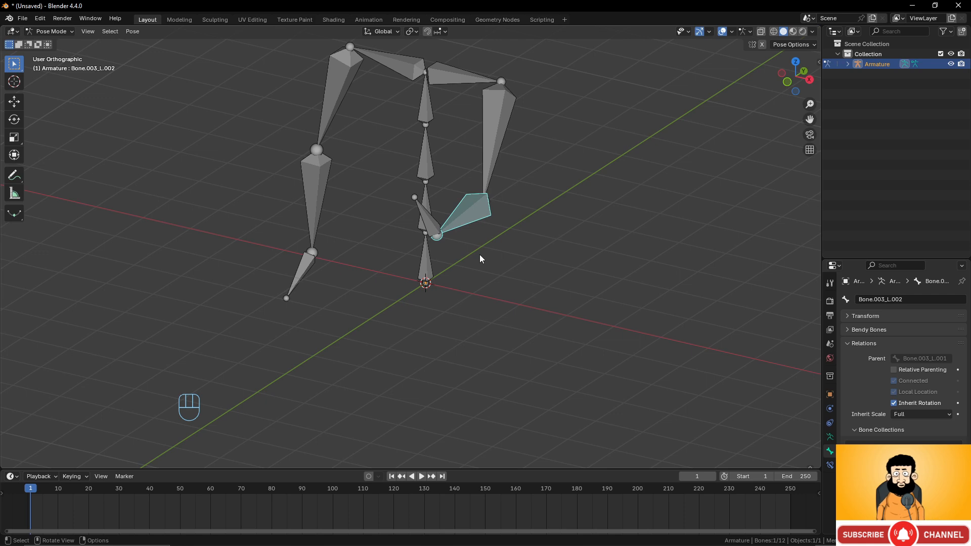
click(429, 221)
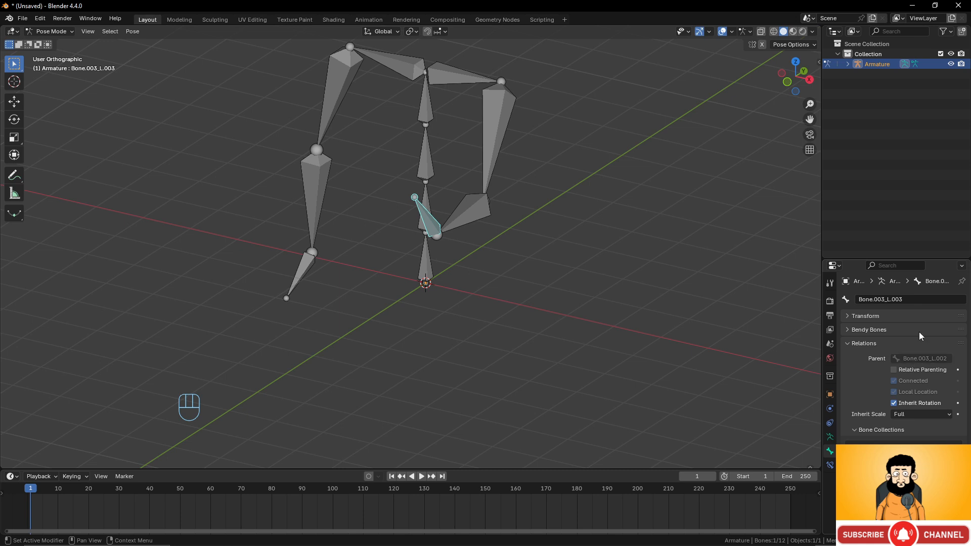
Return to Edit Mode and view the available parent bones for the left hand bone without changing its parent
key(Tab)
click(921, 359)
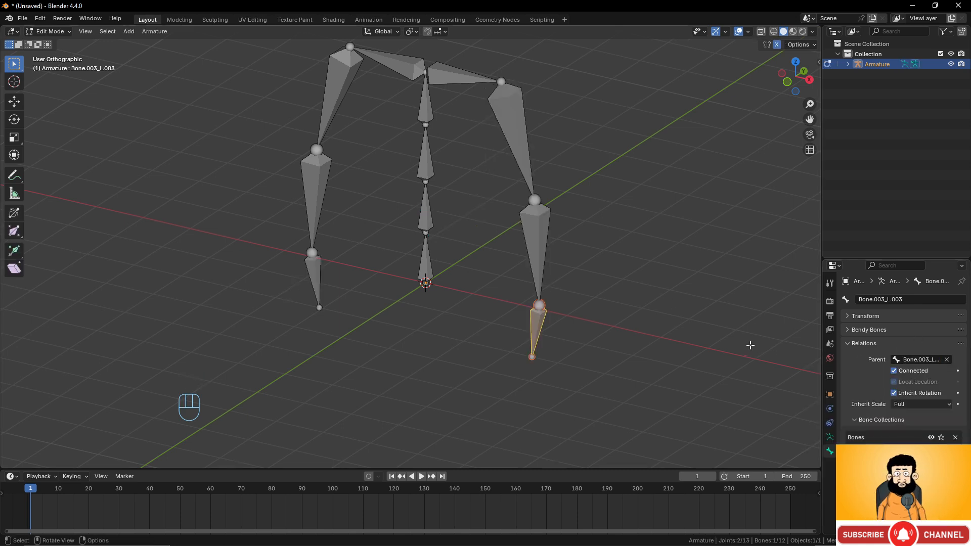
click(918, 358)
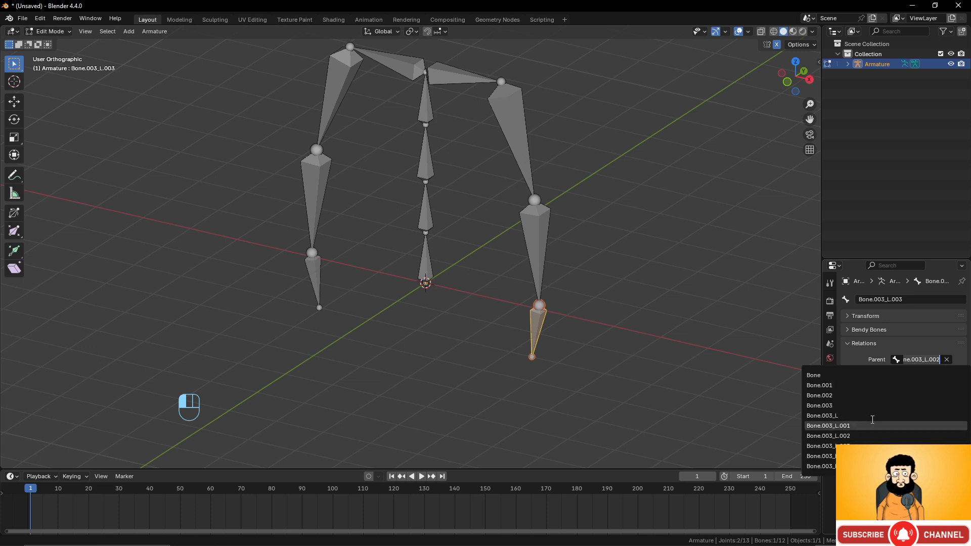
click(642, 314)
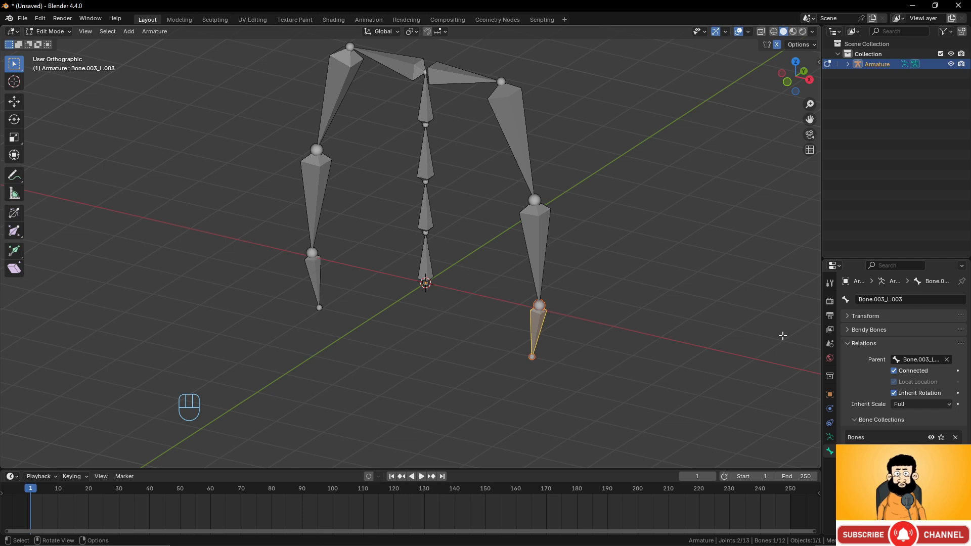
click(849, 332)
click(846, 334)
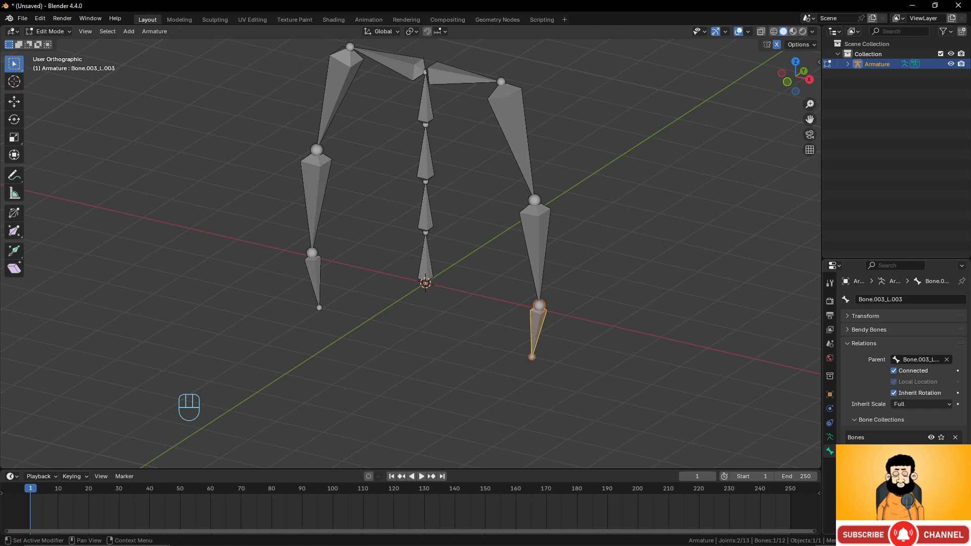
Create a bone collection named left and assign the left shoulder, upper arm, forearm and hand bones to it
click(831, 437)
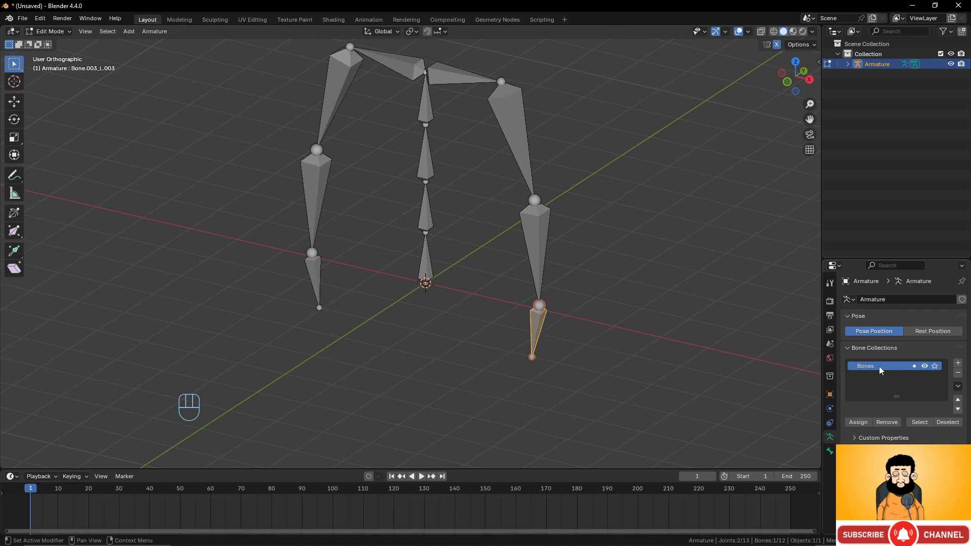
middle_drag(806, 293, 555, 299)
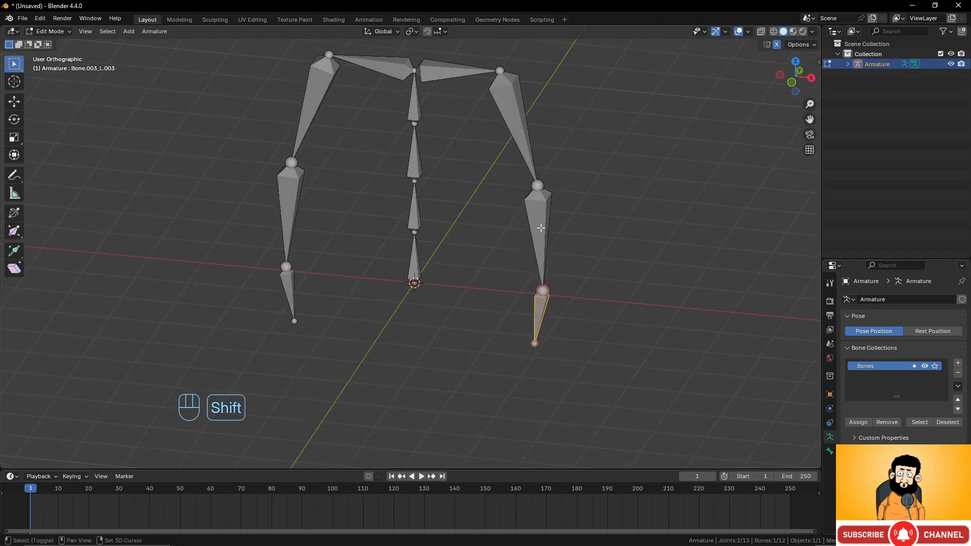
shift+click(521, 135)
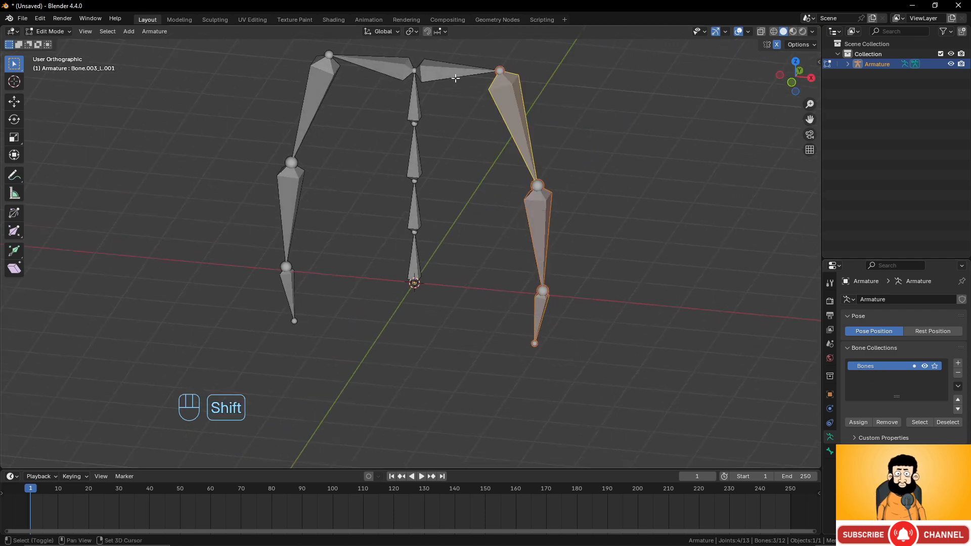
shift+click(456, 73)
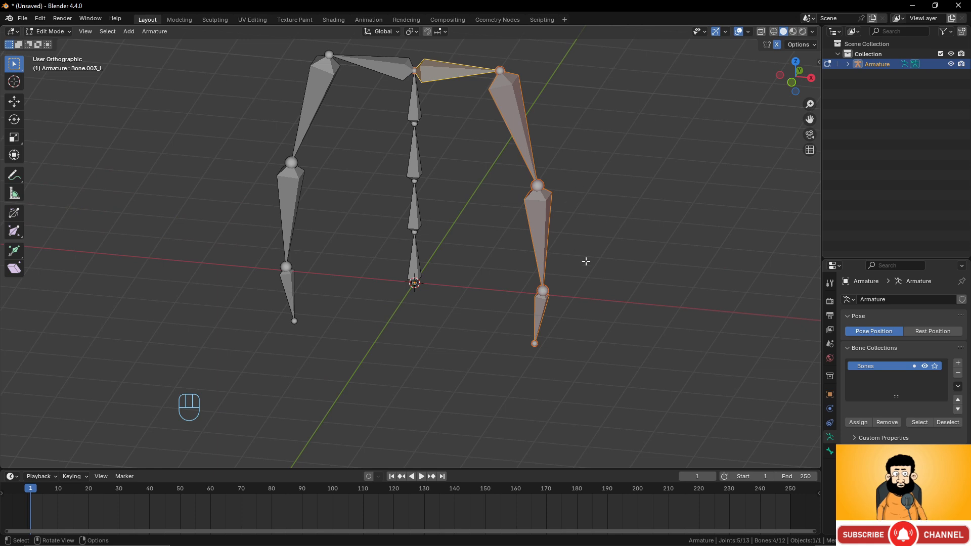
click(959, 364)
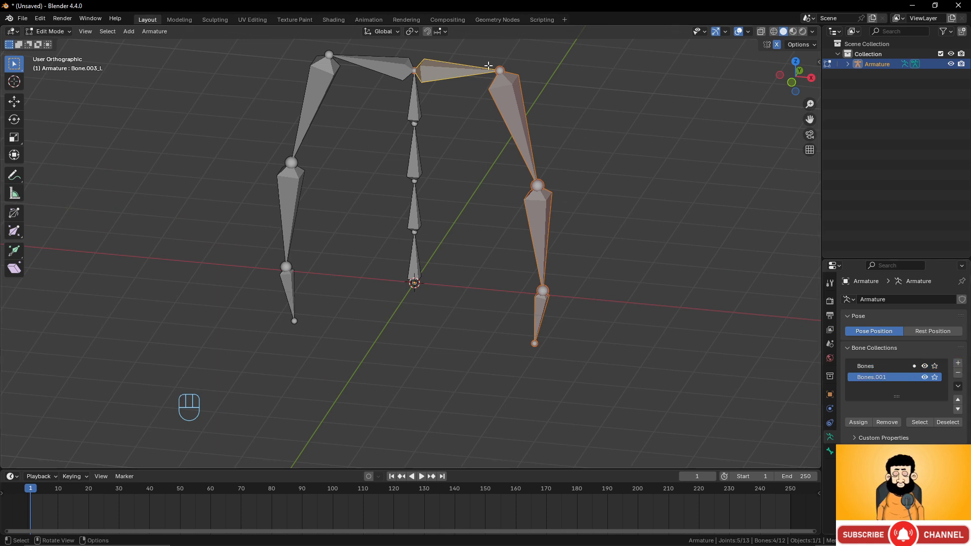
double_click(877, 378)
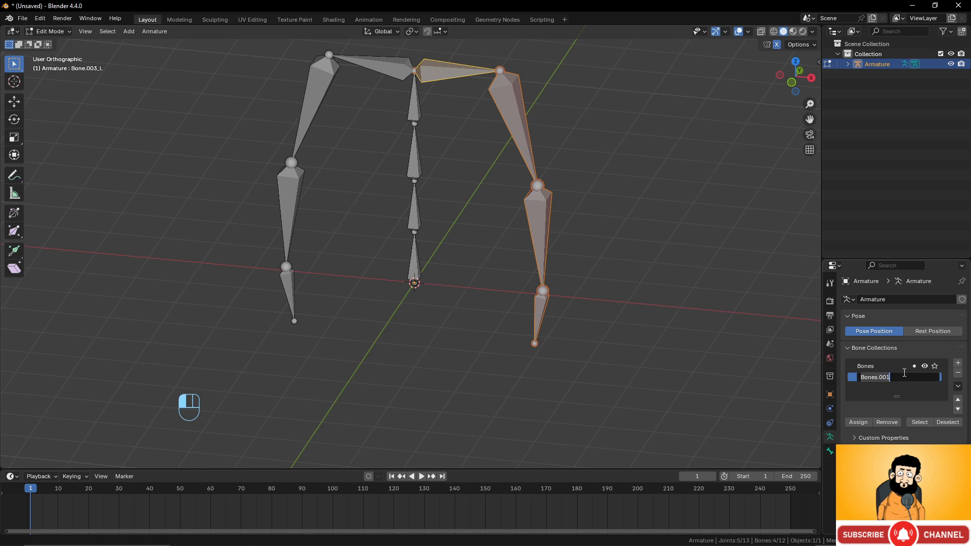
text(left)
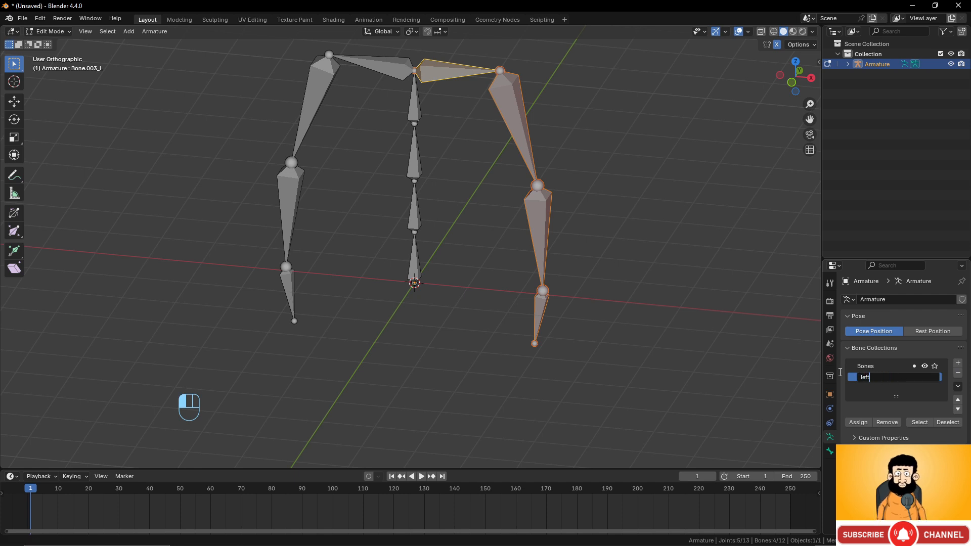
key(Return)
click(868, 425)
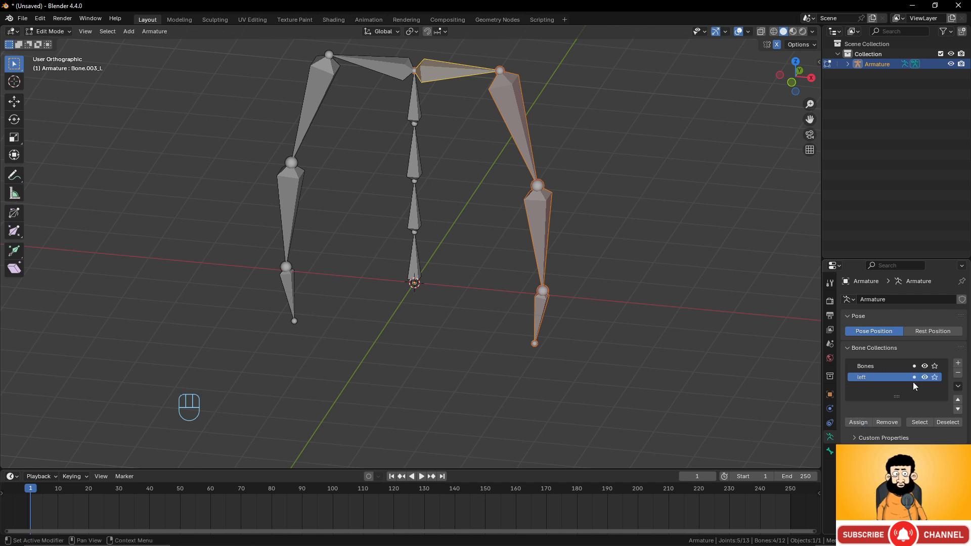
Create a bone collection named right and assign the four bones of the right arm chain to it
click(363, 75)
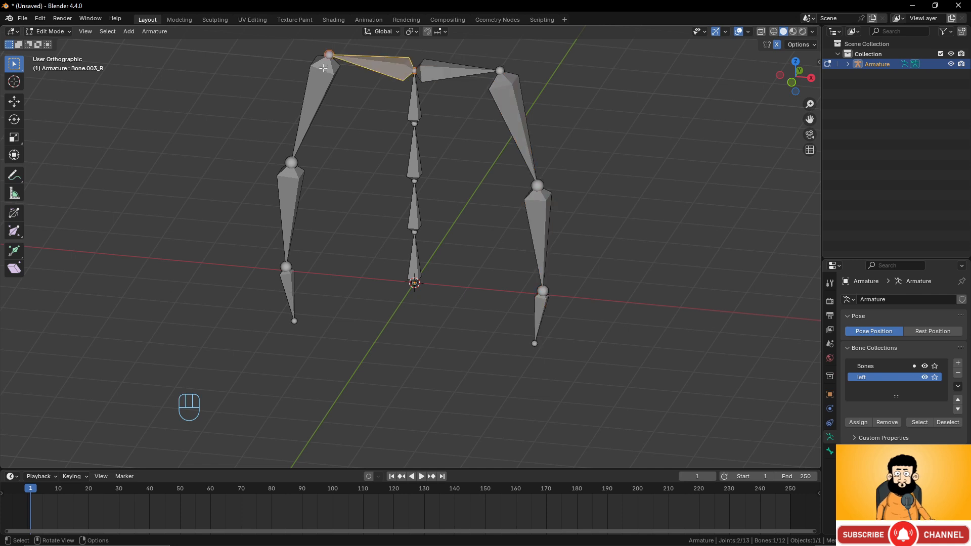
shift+click(310, 108)
shift+click(291, 213)
shift+click(291, 292)
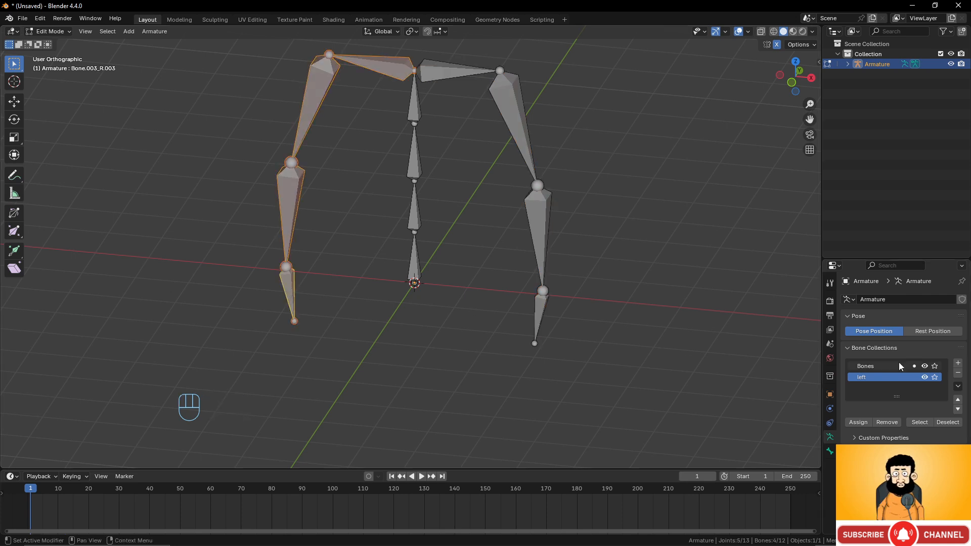
click(958, 364)
double_click(894, 388)
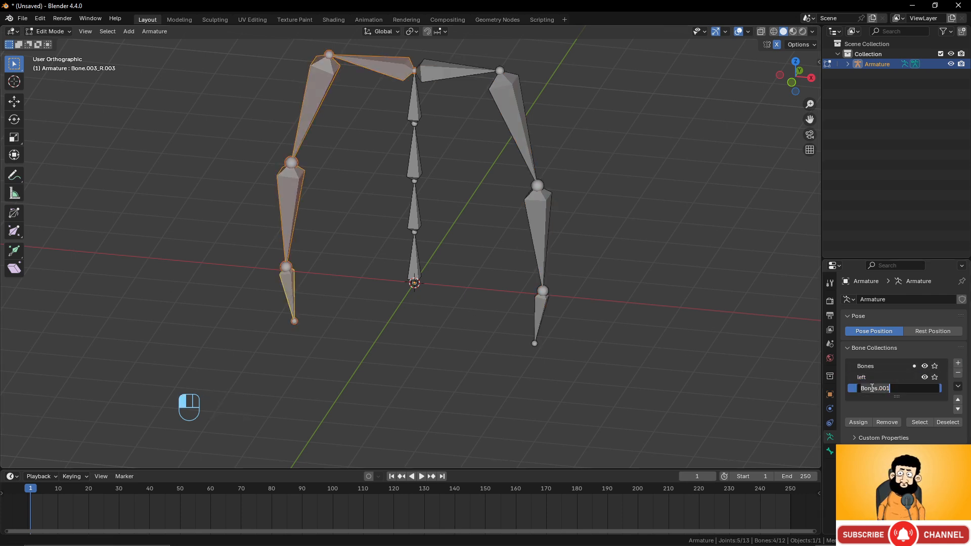
text(right)
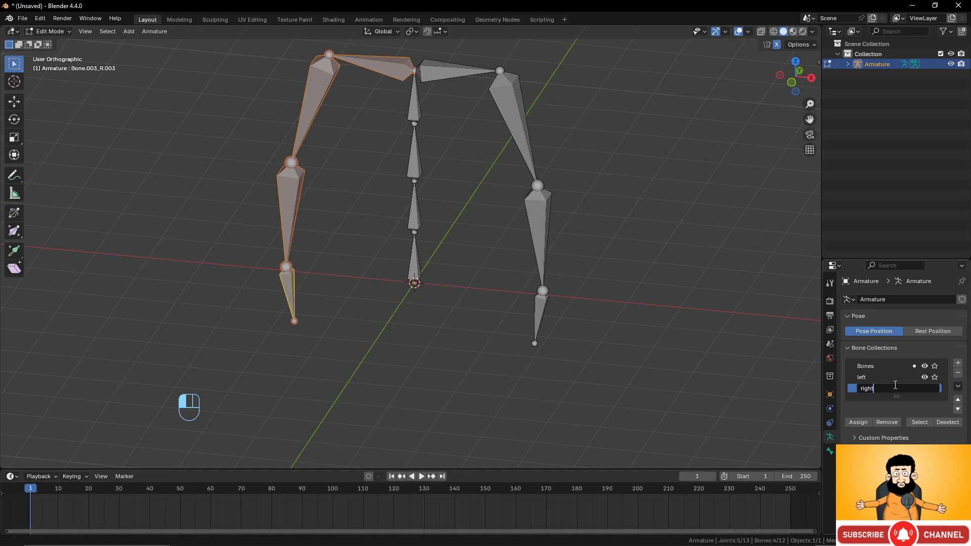
key(Return)
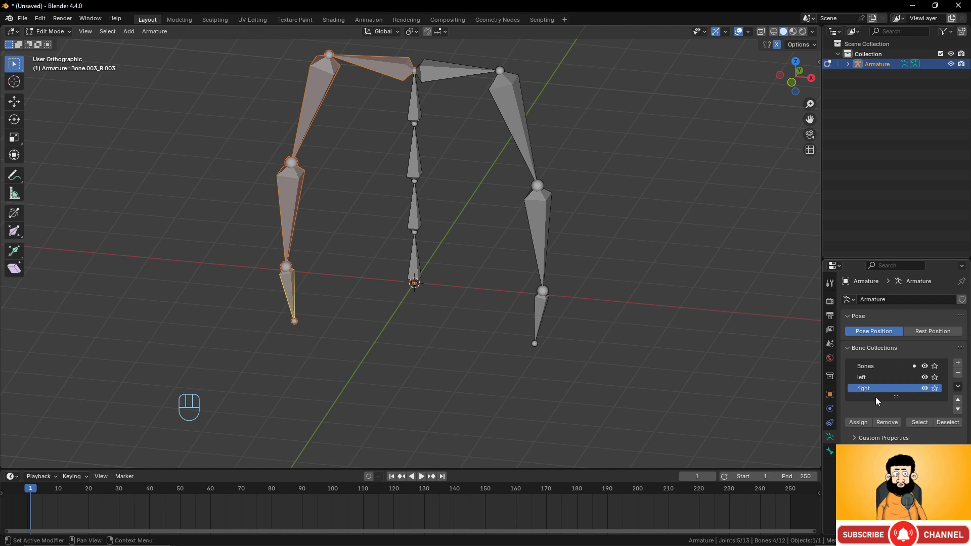
click(860, 422)
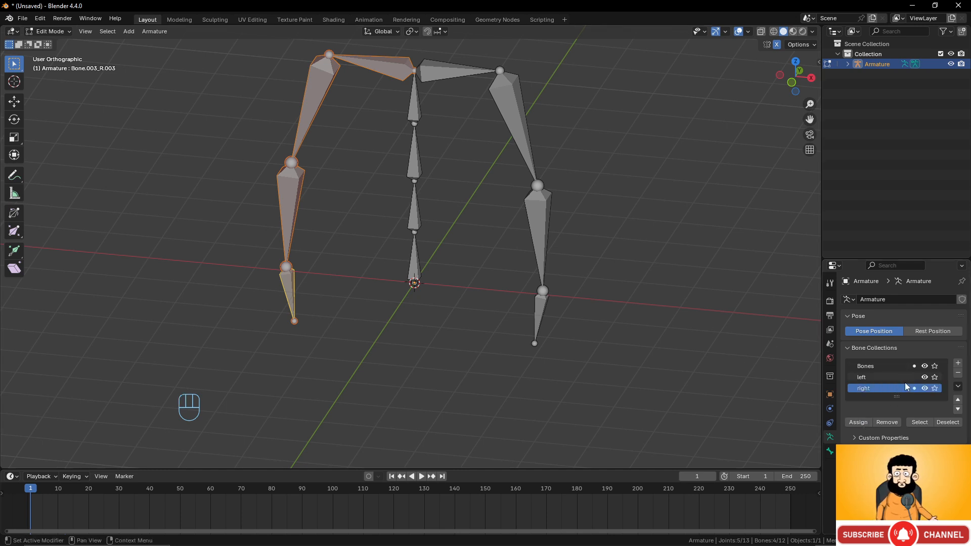
In Pose Mode, isolate the right and left bone collections one after the other, and show all collections again
click(926, 388)
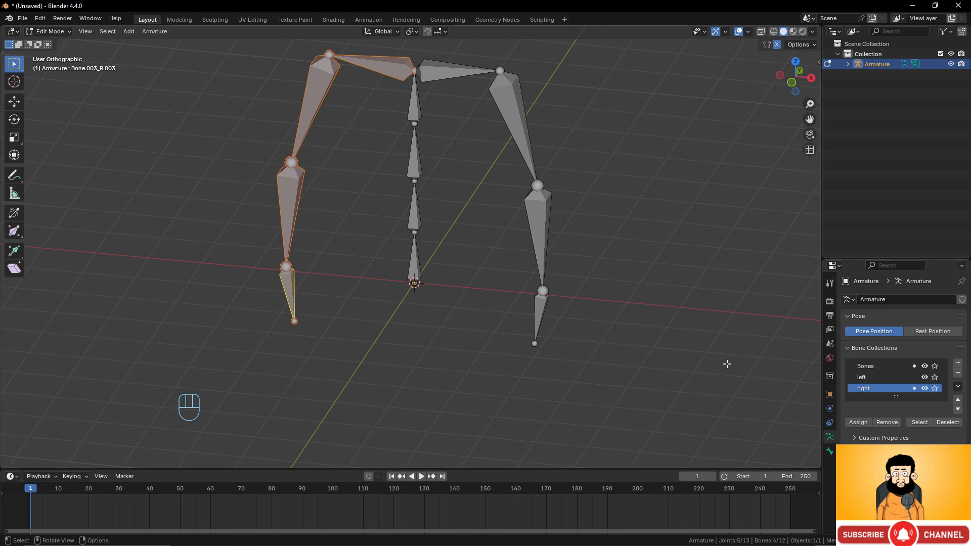
key(Tab)
click(927, 386)
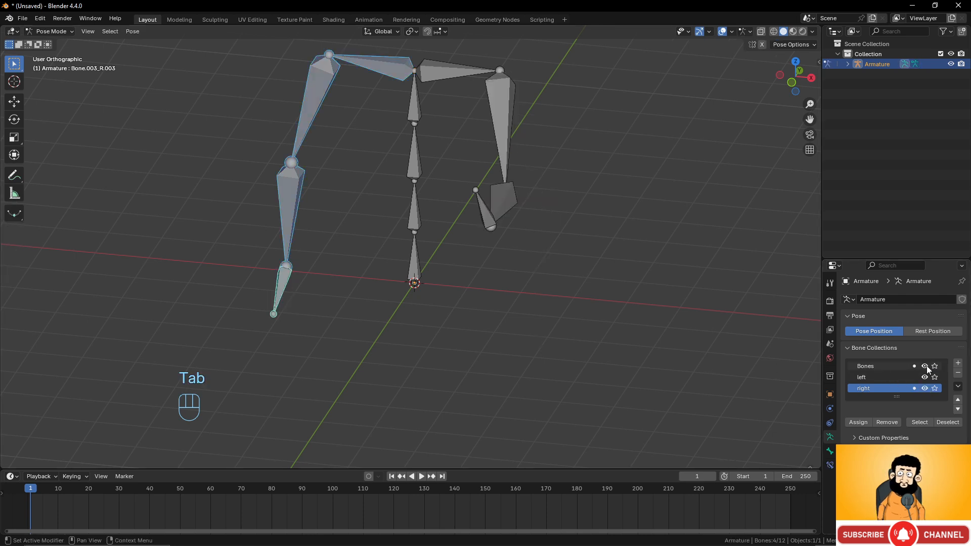
click(926, 365)
click(924, 377)
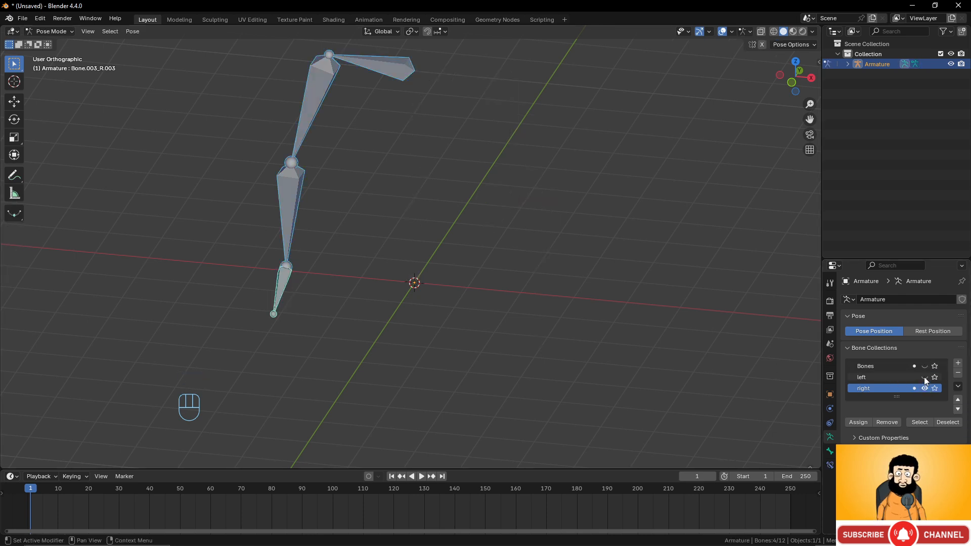
click(924, 378)
click(926, 388)
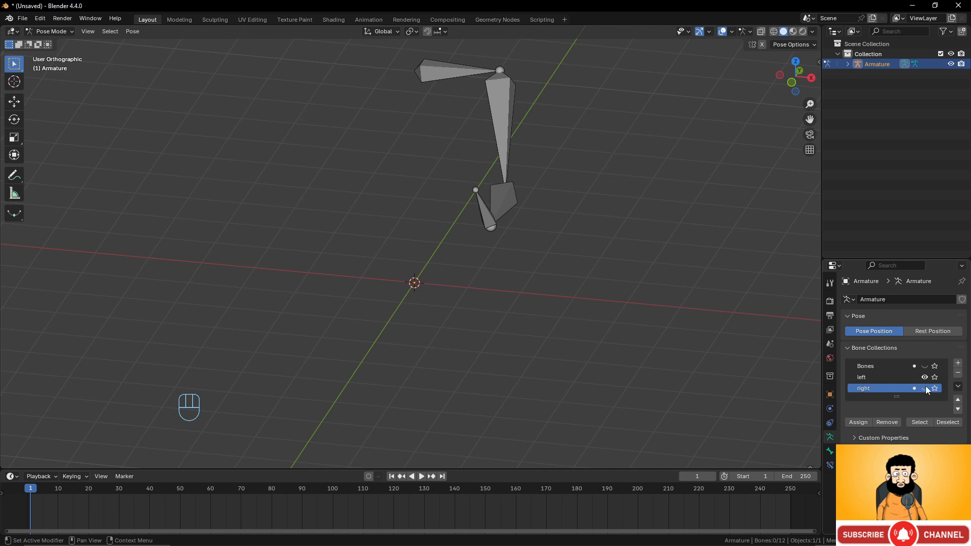
click(926, 388)
click(925, 366)
scroll(521, 278, down, 3)
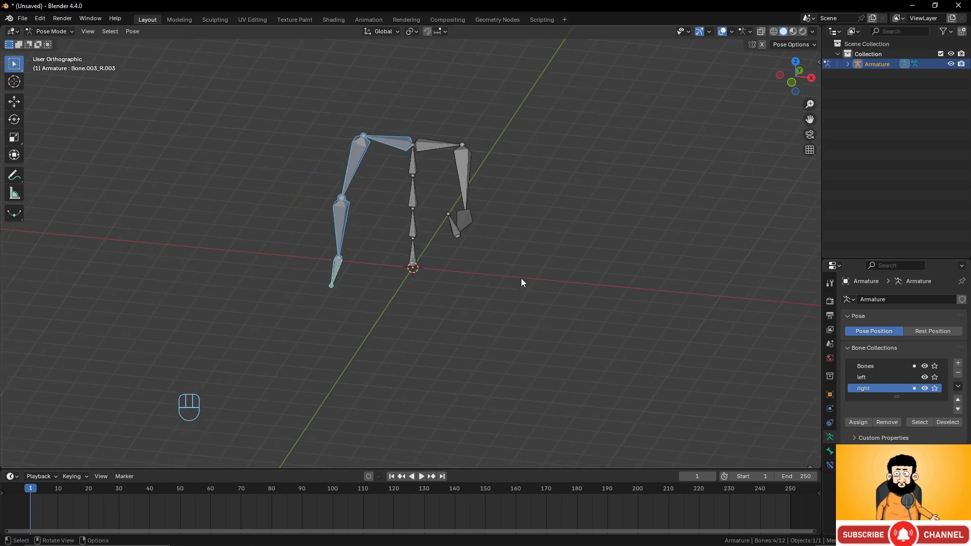
scroll(521, 279, up, 2)
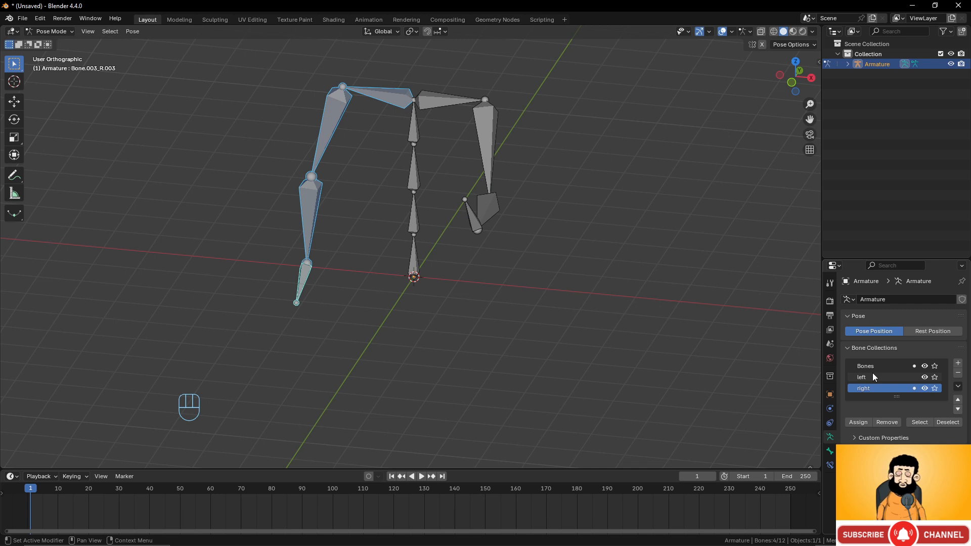
click(855, 439)
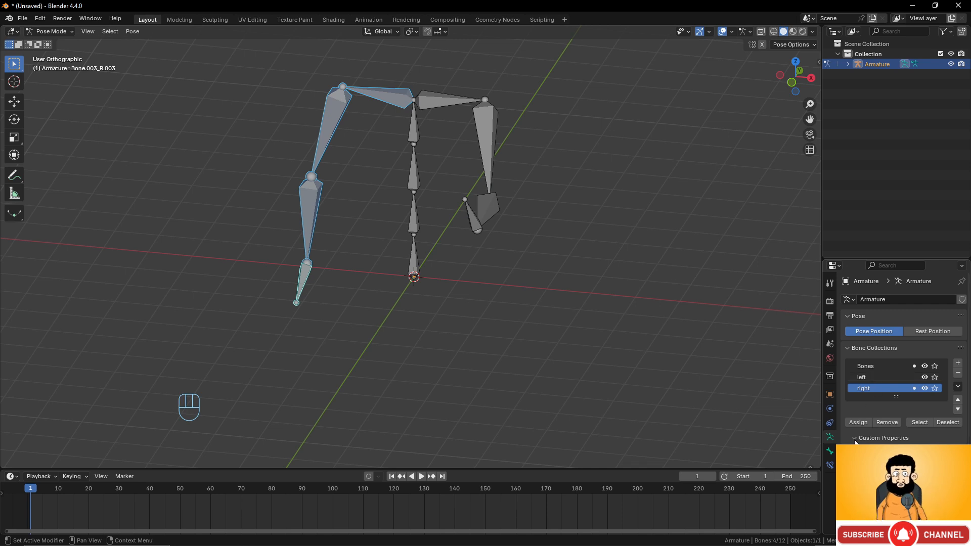
click(855, 439)
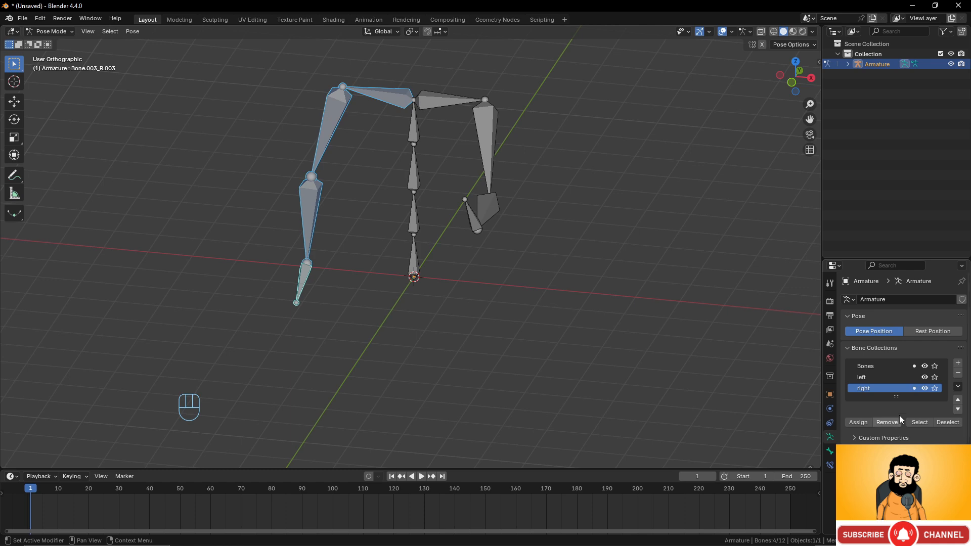
middle_drag(442, 230, 402, 225)
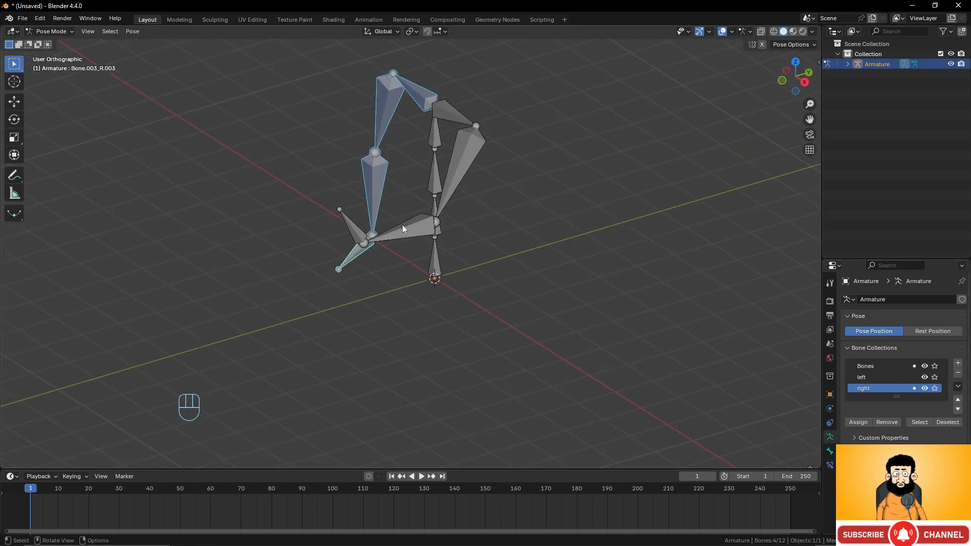
key(Tab)
key(Tab)
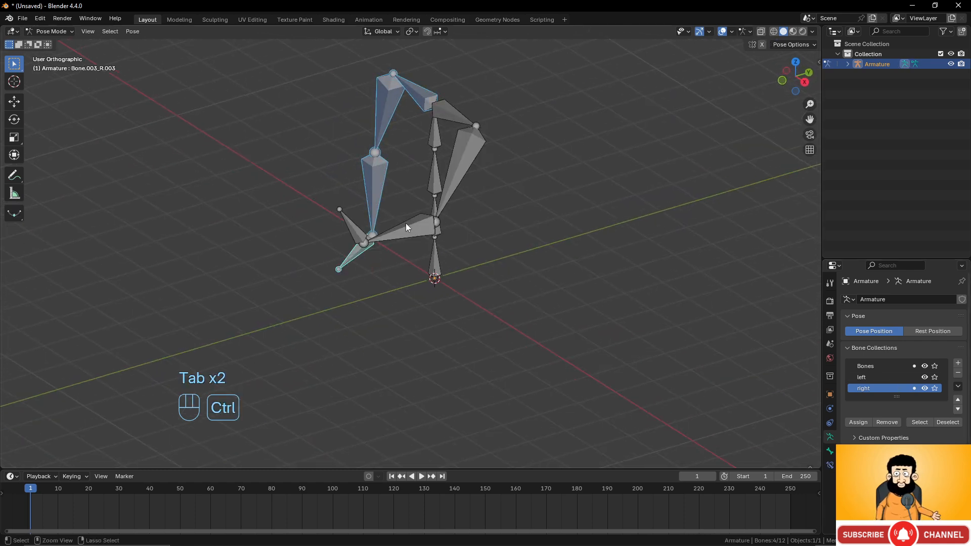
Switch to Object Mode and add a cylinder mesh at the base of the armature
key(ctrl+z)
key(Tab)
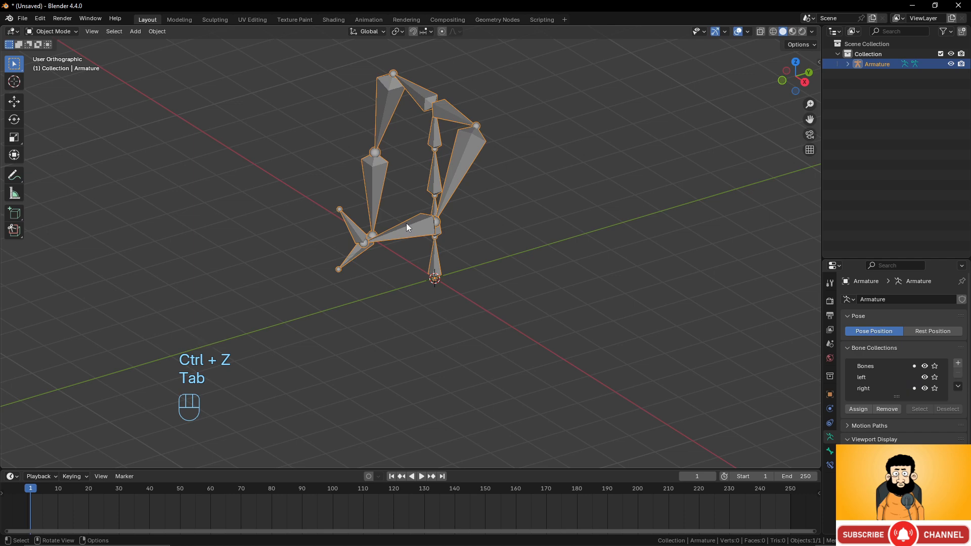
middle_drag(408, 227, 474, 223)
key(shift+a)
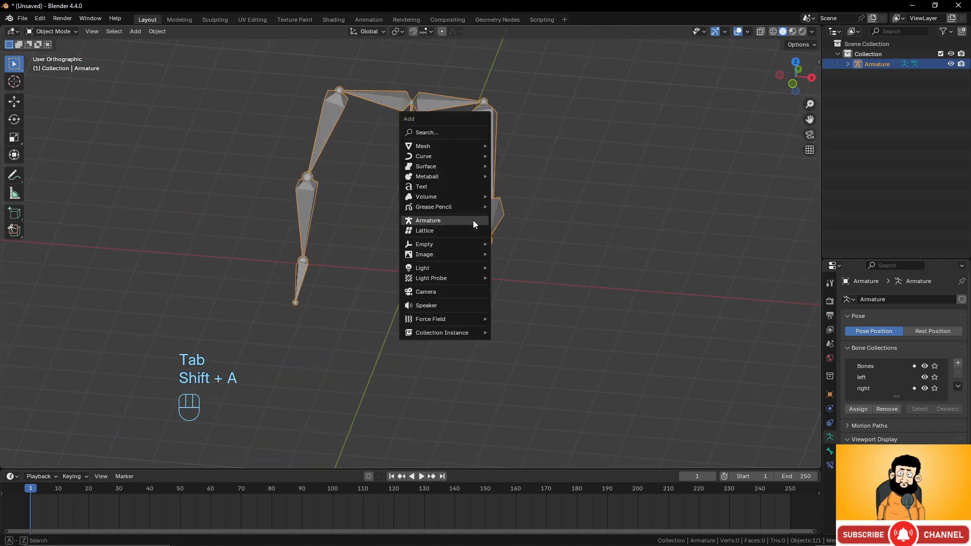
mouse_move(452, 146)
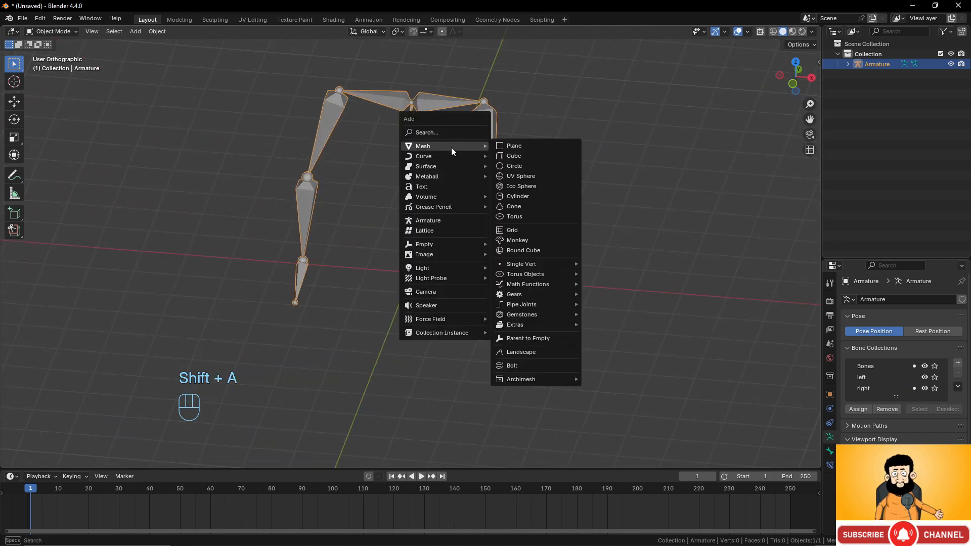
click(532, 196)
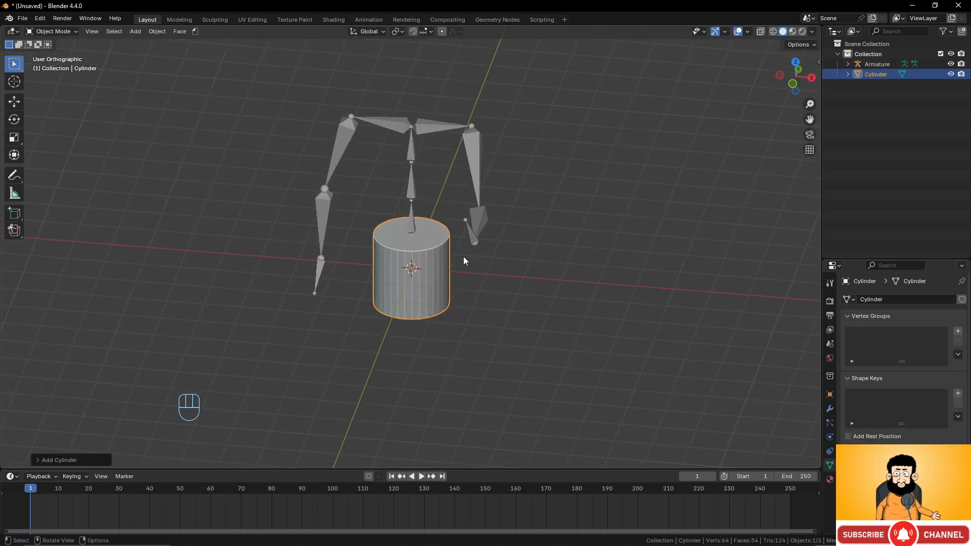
Stretch the cylinder along Z into a tall column and raise it along Z so that it encloses the spine bones
middle_drag(462, 257, 430, 245)
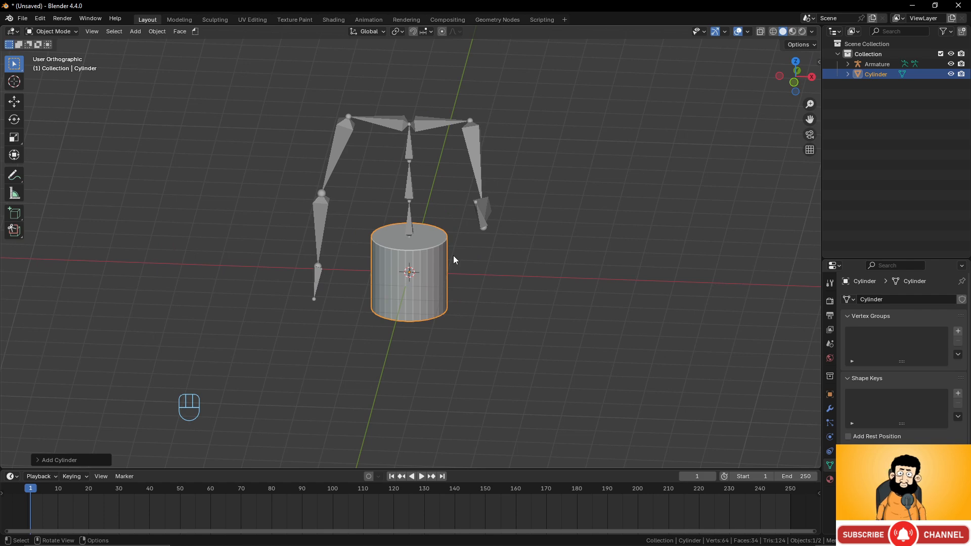
key(s)
key(z)
click(578, 264)
key(g)
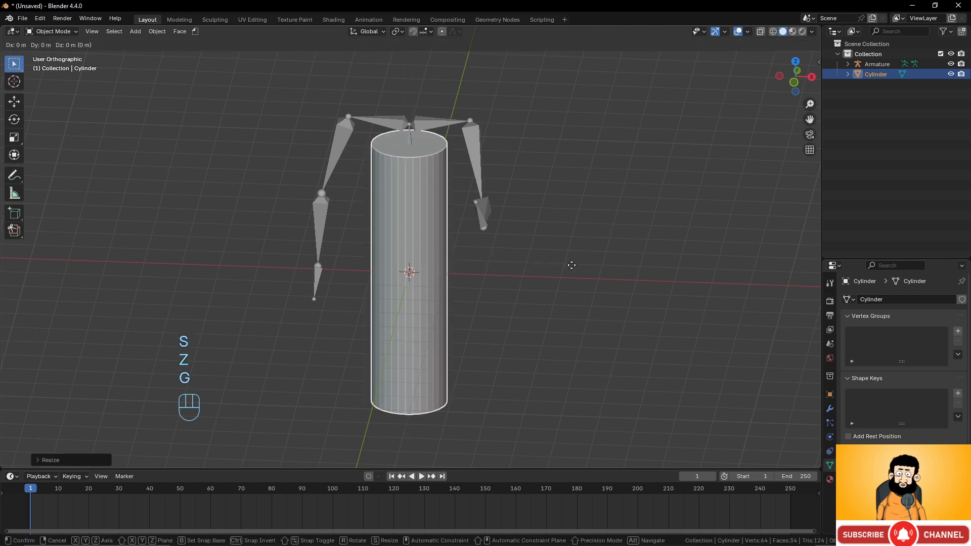
key(z)
click(439, 119)
middle_drag(458, 151, 440, 167)
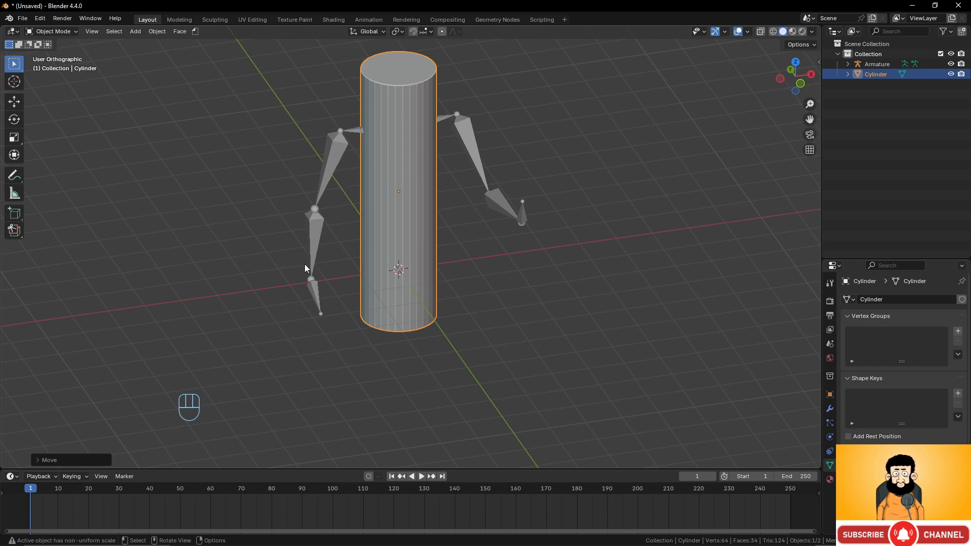
Set the armature's viewport display to draw its bones in front of the cylinder
click(463, 130)
scroll(879, 403, down, 3)
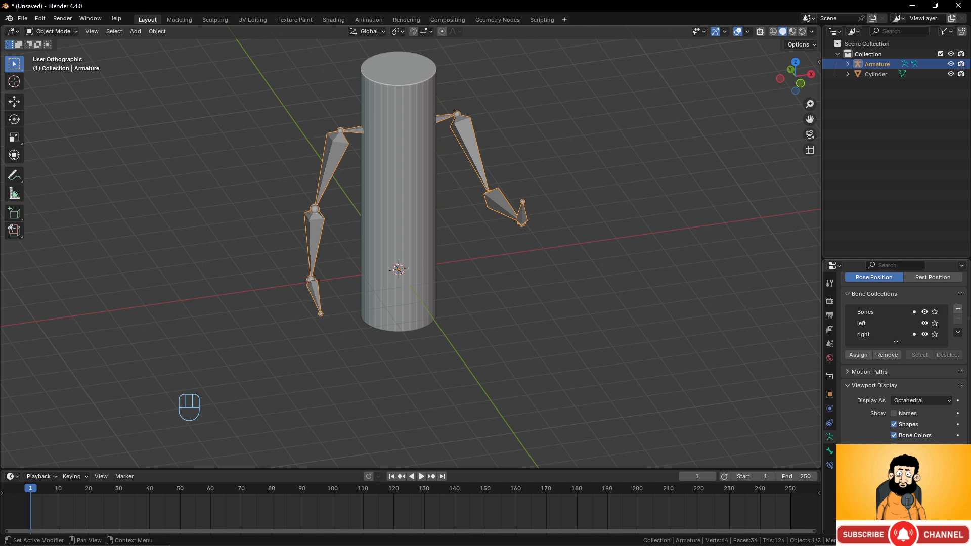
click(894, 447)
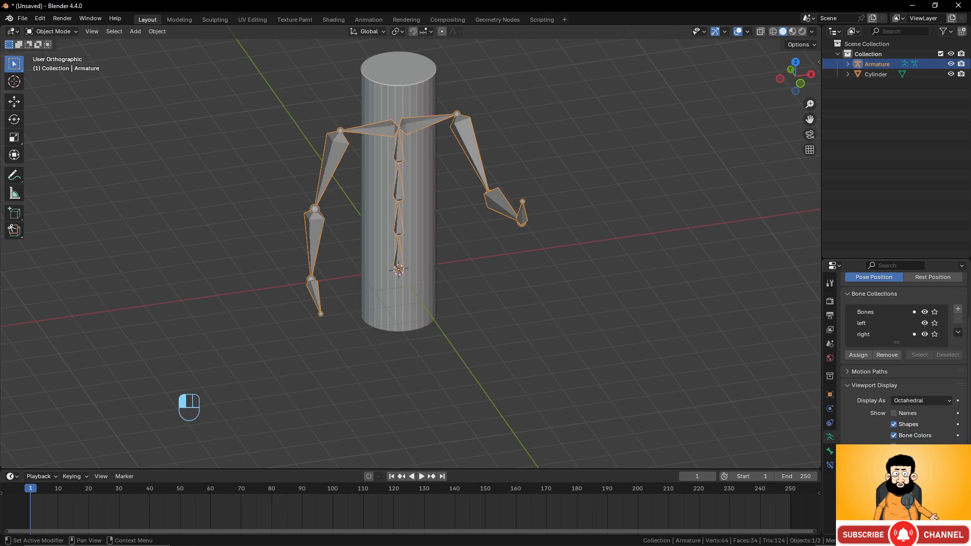
scroll(525, 268, up, 5)
middle_drag(525, 264, 478, 272)
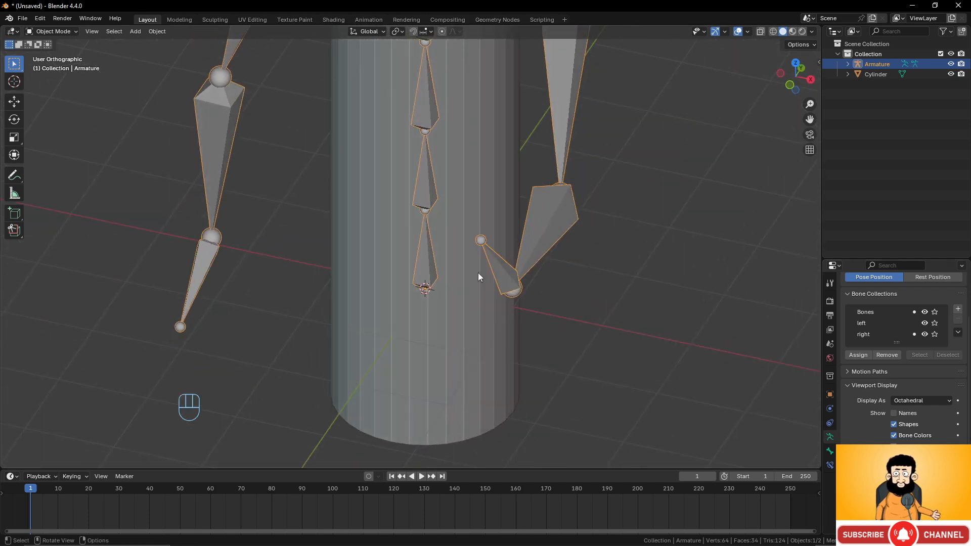
scroll(481, 274, down, 3)
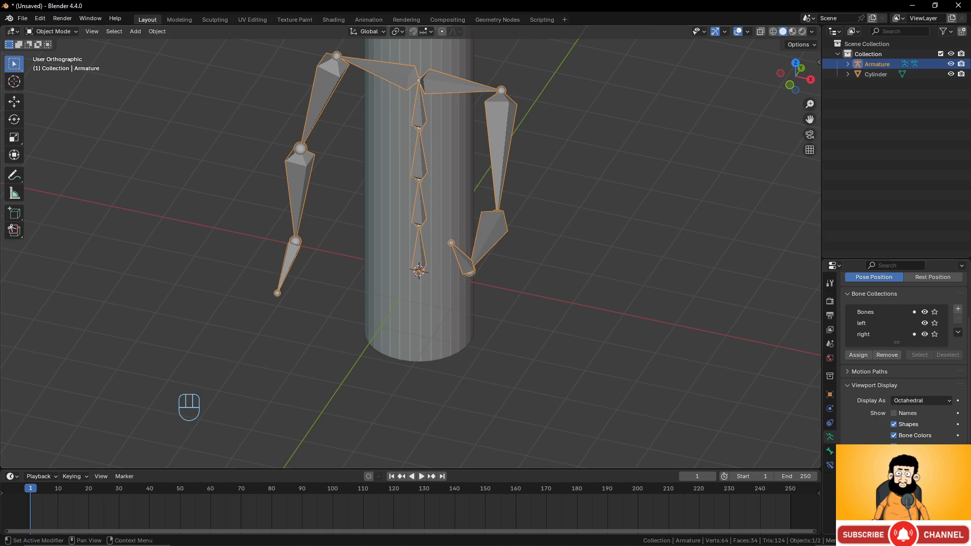
Toggle the armature's In Front display to compare its bones against the cylinder, and leave it off
click(893, 457)
middle_drag(597, 329, 680, 317)
click(894, 458)
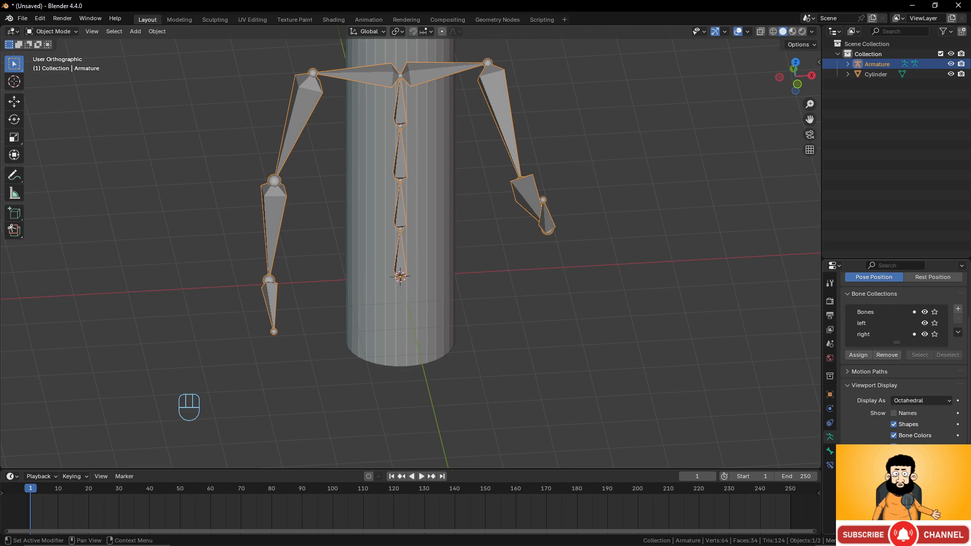
click(894, 447)
Select the cylinder that encloses the spine bones and delete it
scroll(470, 216, down, 4)
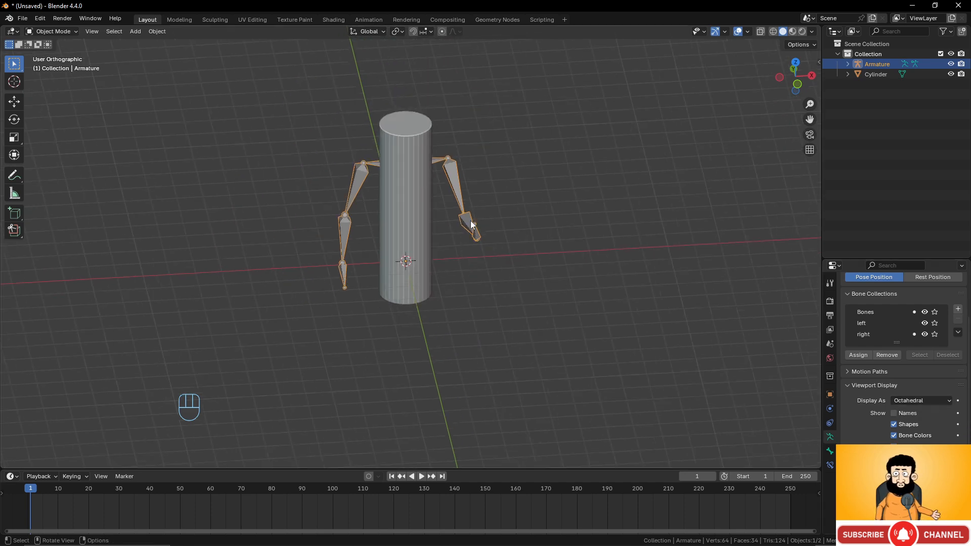
middle_drag(398, 197, 429, 196)
click(411, 148)
key(x)
click(442, 184)
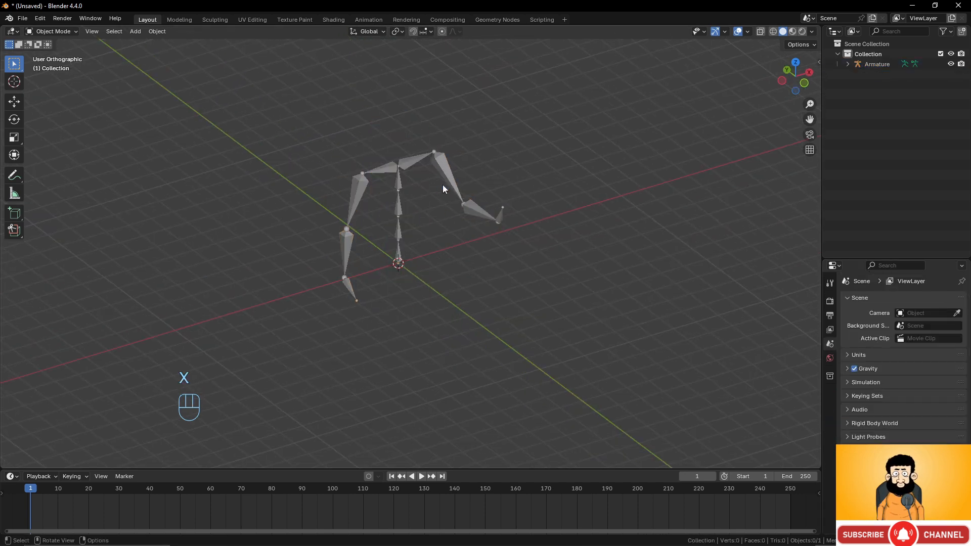
Select the armature and switch it to Edit Mode
click(441, 177)
scroll(441, 177, up, 3)
shift+middle_drag(471, 233, 461, 292)
scroll(445, 277, up, 2)
middle_drag(463, 293, 493, 247)
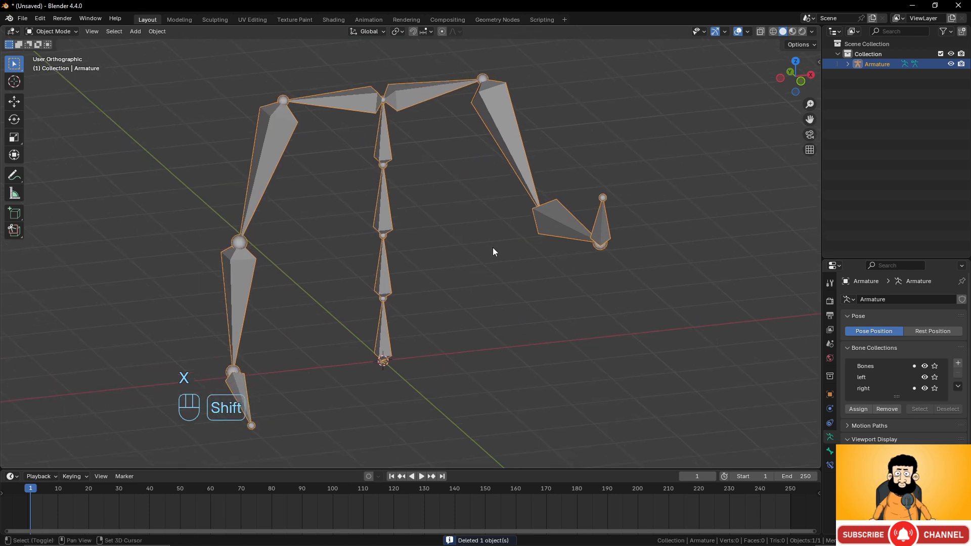
middle_drag(644, 349, 546, 301)
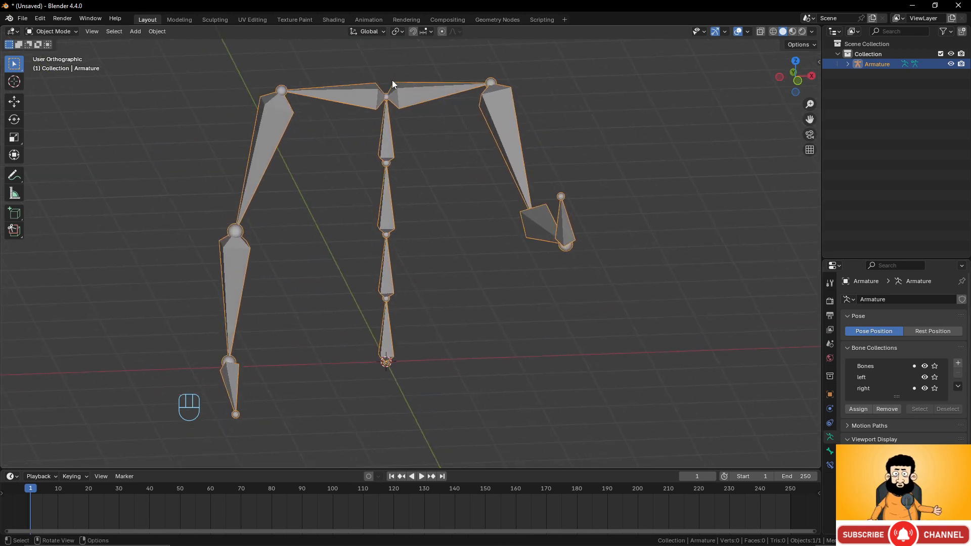
scroll(440, 208, down, 4)
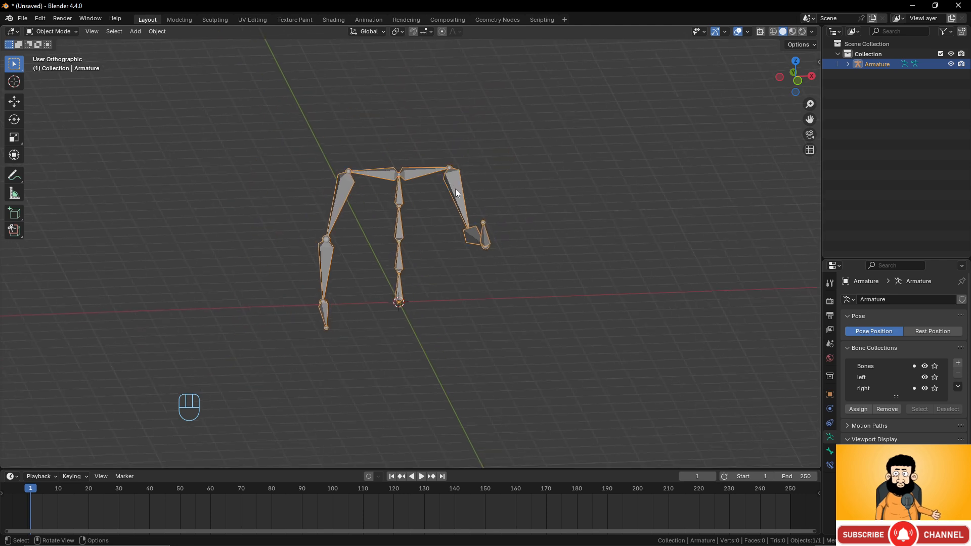
scroll(434, 233, up, 2)
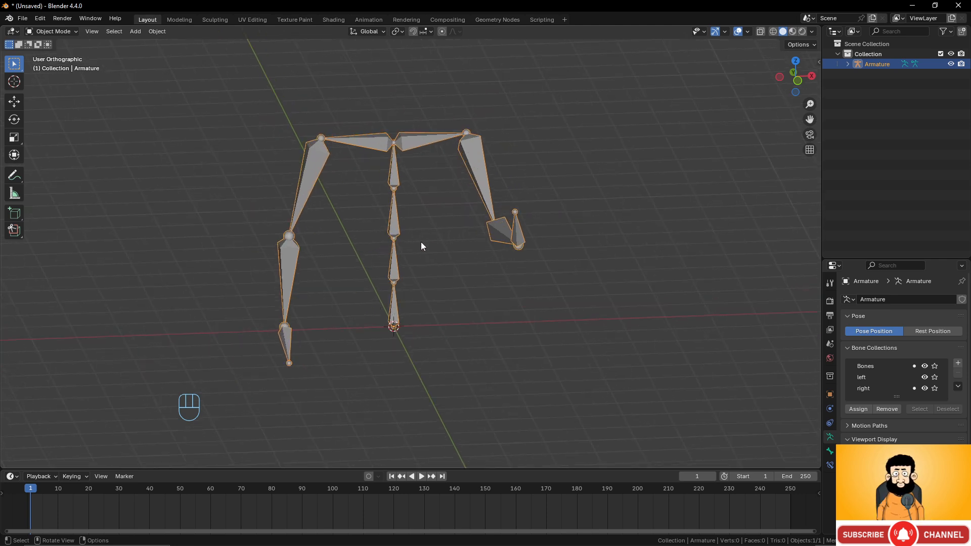
key(Tab)
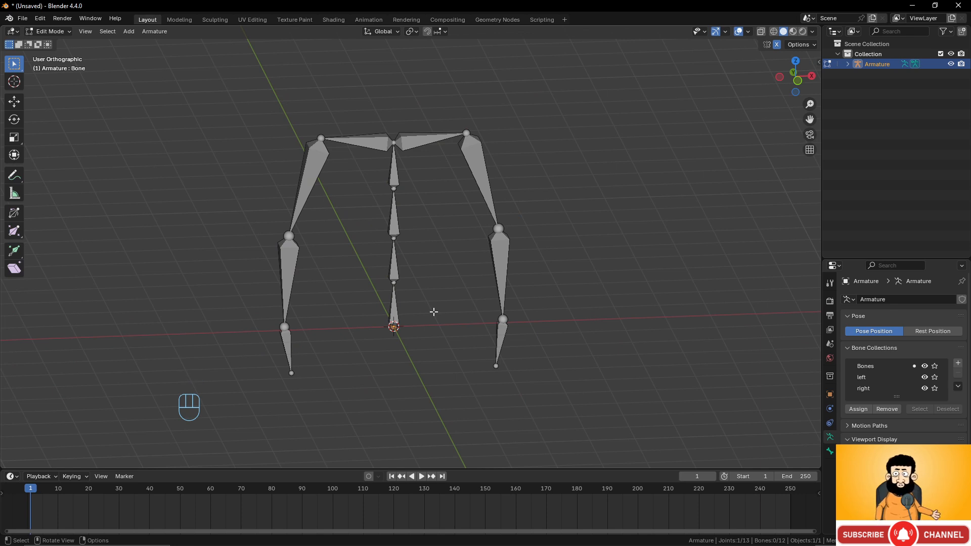
Try to extrude a single bone from the root joint at the base of the spine, and undo it
key(e)
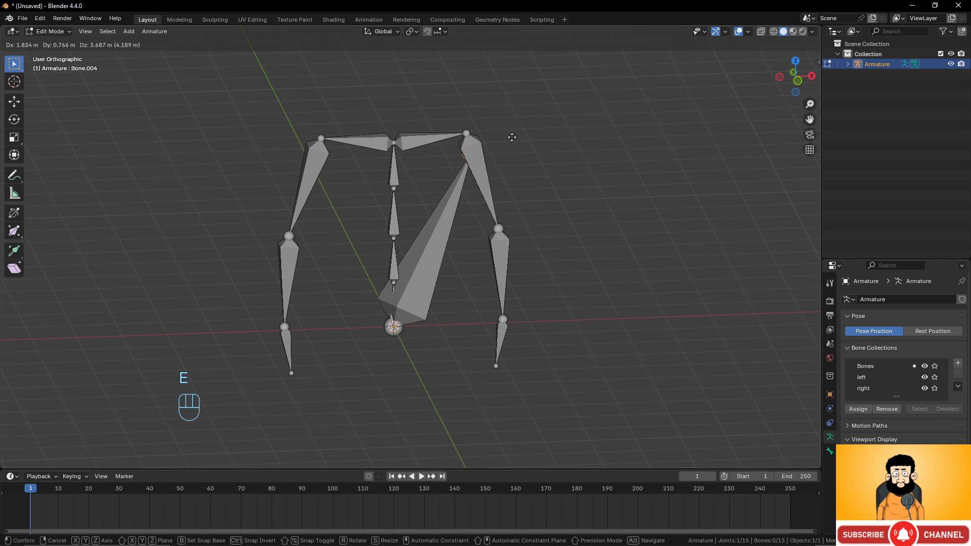
right_click(512, 137)
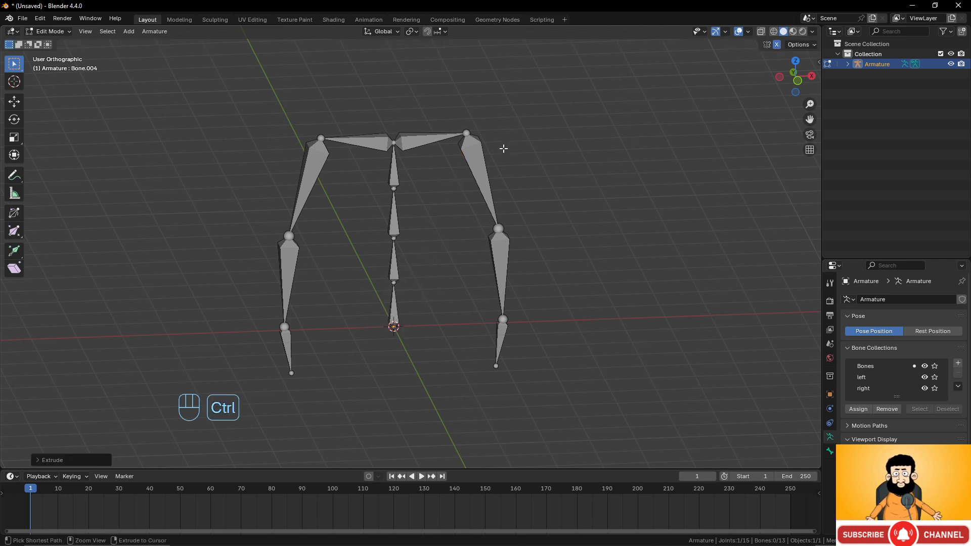
key(ctrl+z)
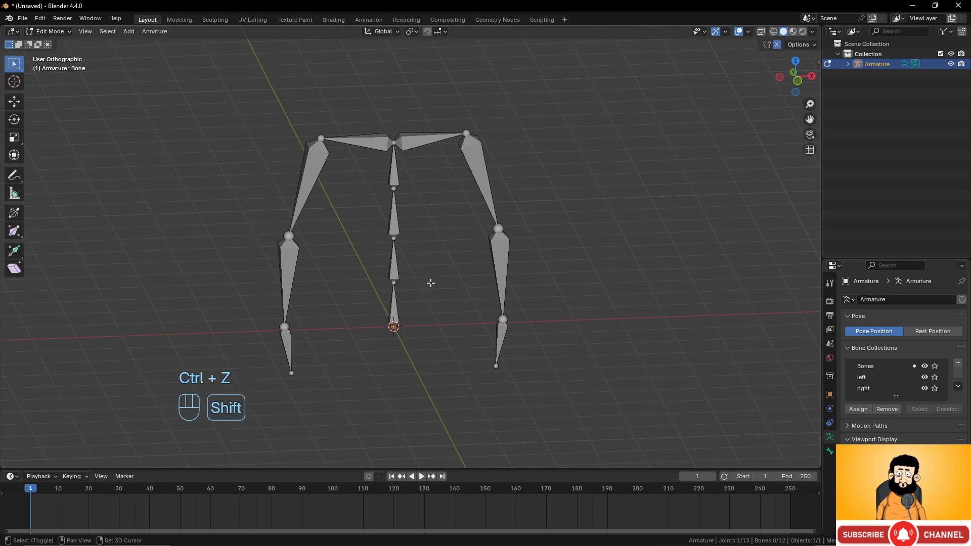
Extrude a mirrored pair of bones with Extrude Forked from the root joint, up and outward to near the shoulders
key(shift+e)
click(508, 109)
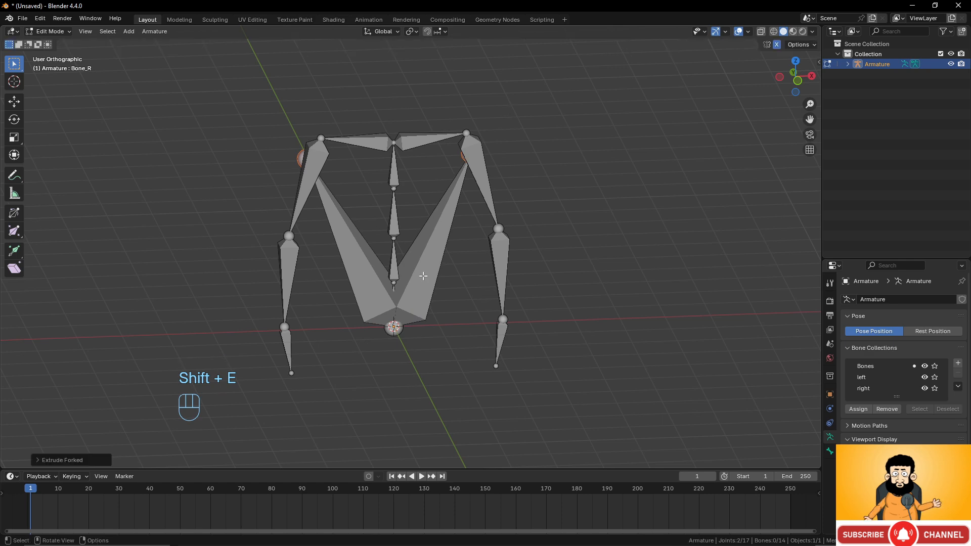
scroll(424, 277, up, 3)
middle_drag(423, 276, 332, 280)
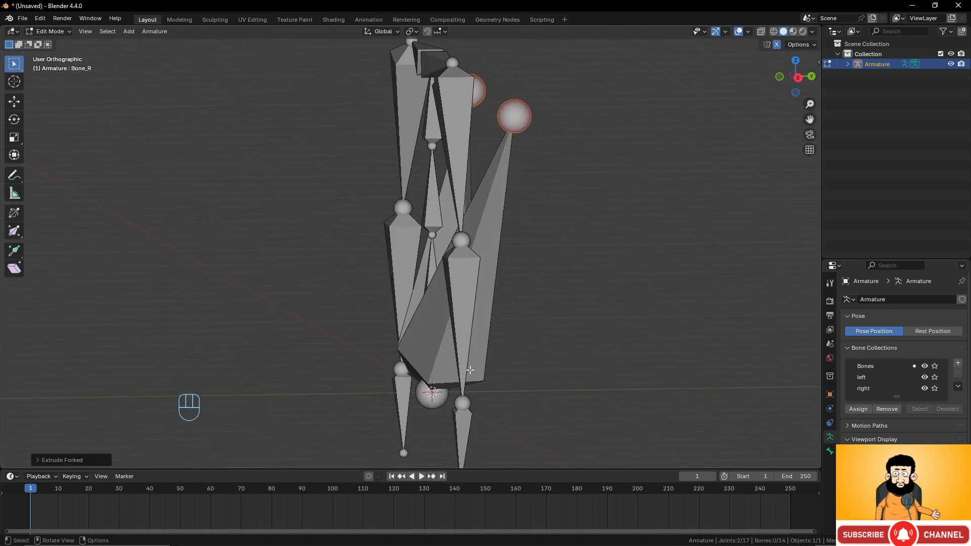
middle_drag(434, 309, 551, 274)
middle_drag(466, 319, 436, 333)
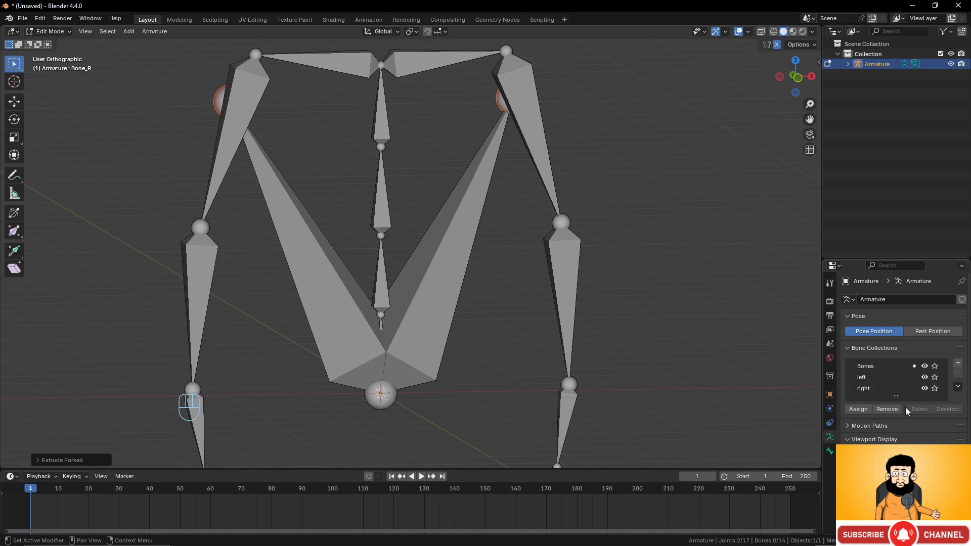
Set the armature's viewport display type to Stick
click(924, 454)
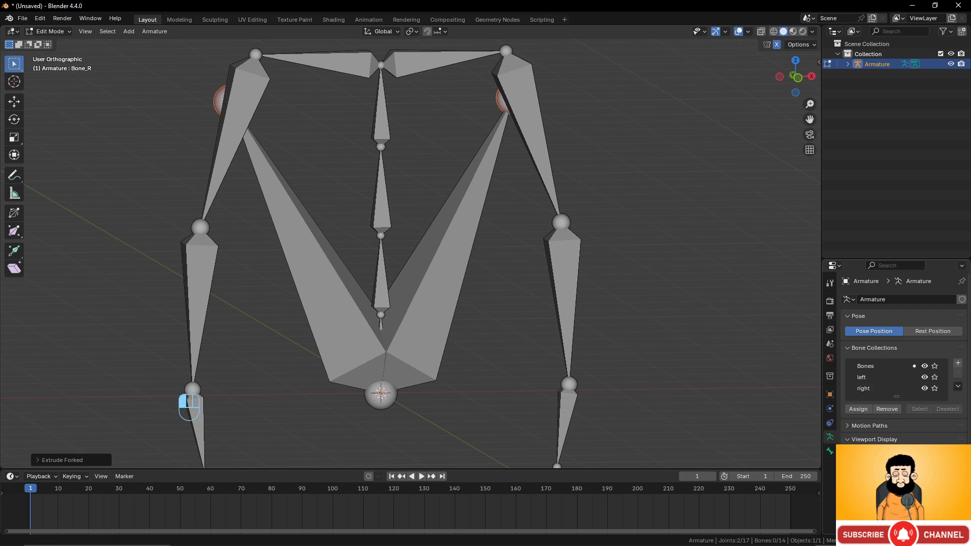
click(926, 484)
scroll(479, 336, down, 5)
middle_drag(479, 336, 466, 354)
scroll(466, 354, up, 3)
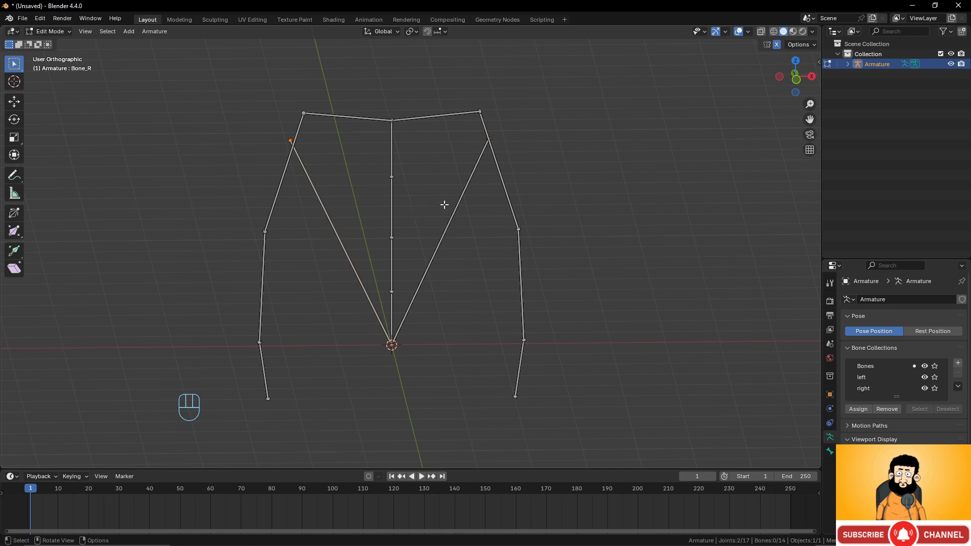
Select individual stick bones one at a time, from the new forked bone up the spine and down the left arm
click(454, 223)
click(392, 276)
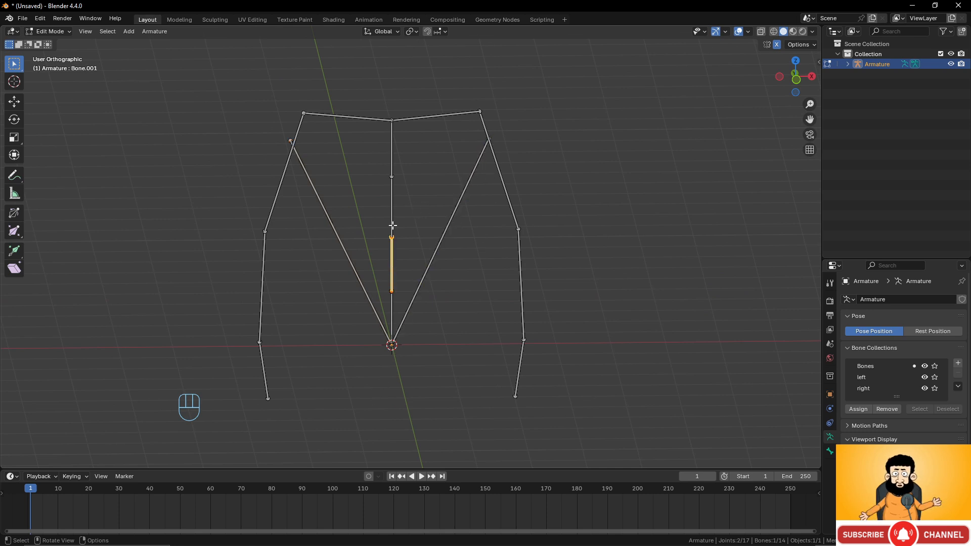
click(392, 213)
click(392, 148)
click(435, 117)
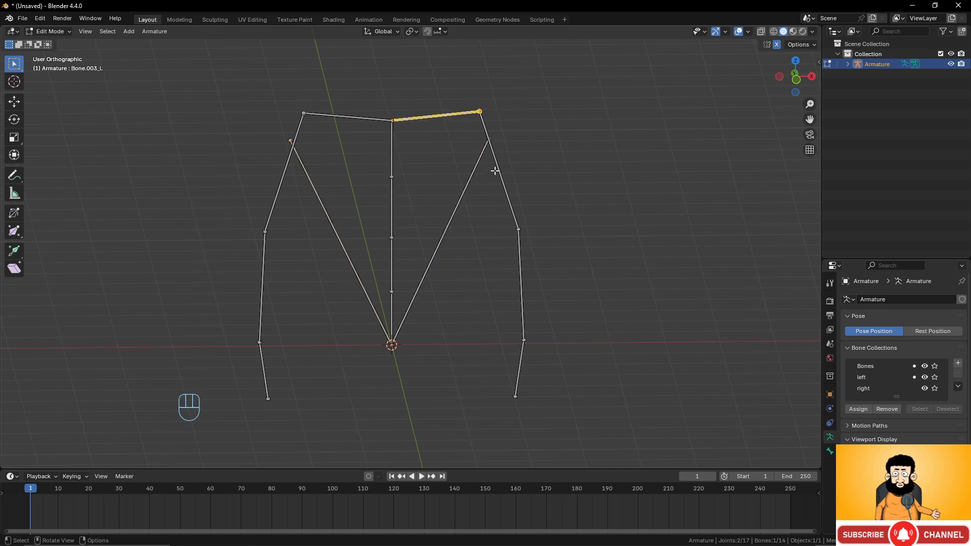
click(499, 172)
click(521, 274)
click(522, 357)
With the bones displayed as B-Bone, select them all and try to thin them with Scale BBone
middle_drag(575, 360, 483, 338)
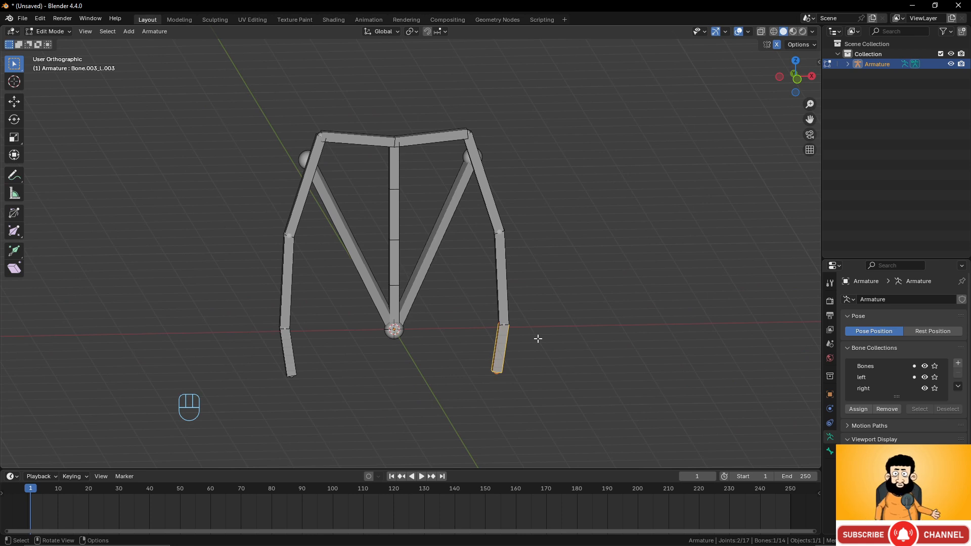
key(a)
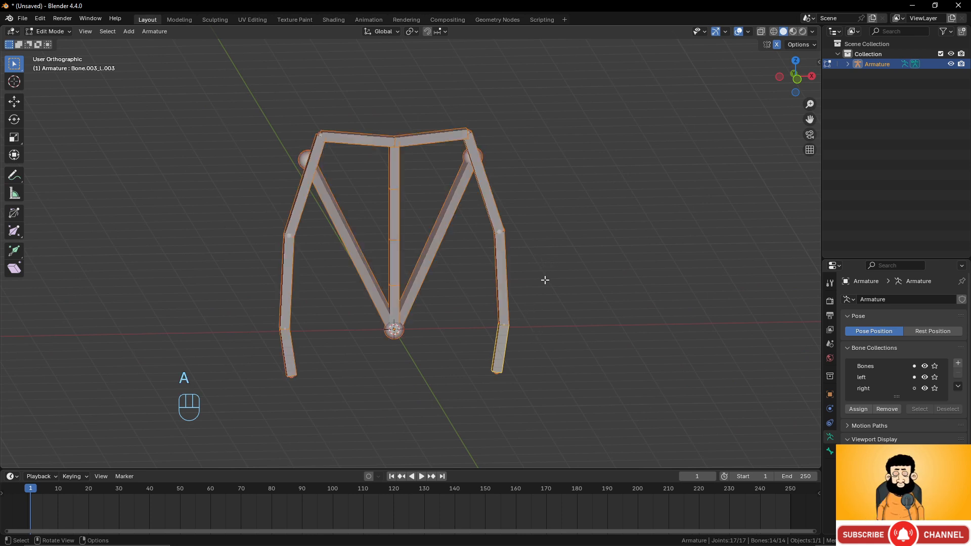
key(ctrl+alt+s)
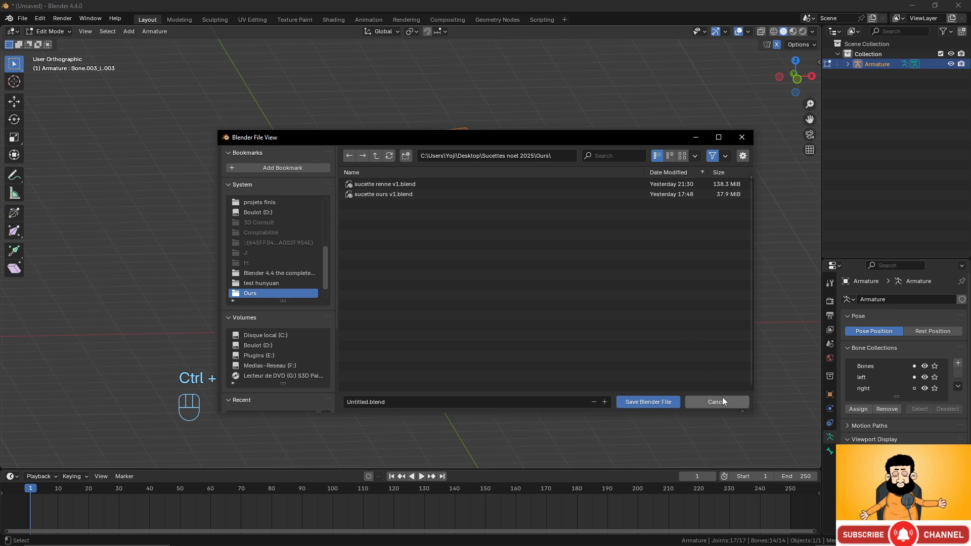
click(742, 137)
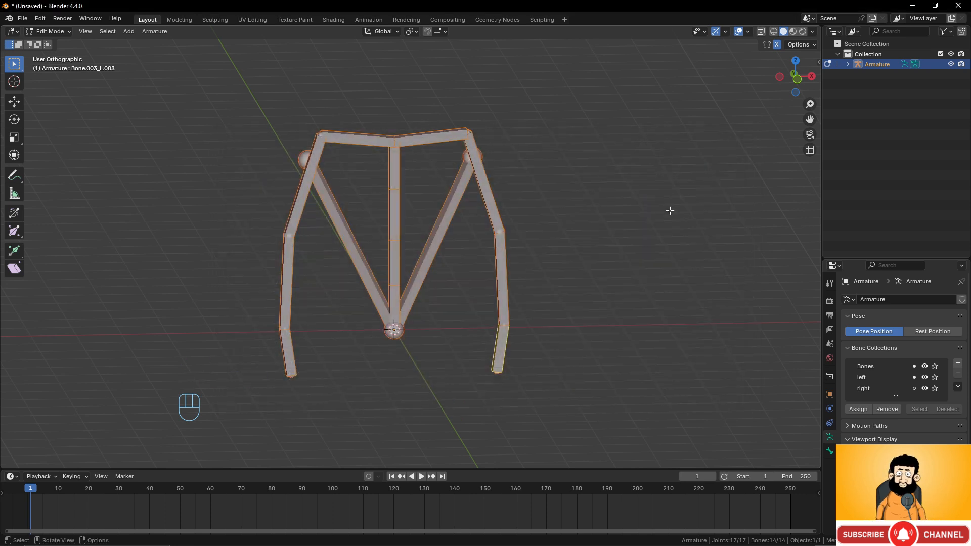
click(154, 31)
mouse_move(170, 65)
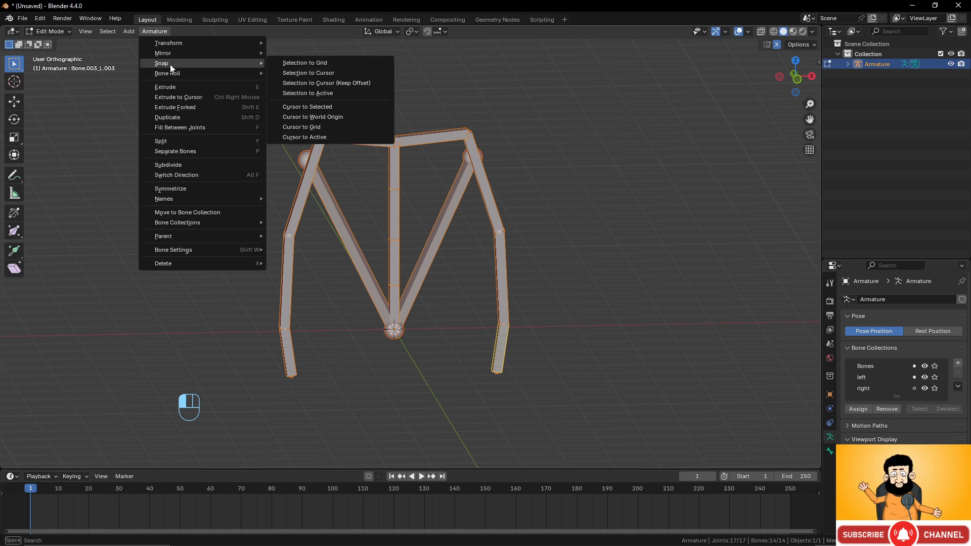
mouse_move(178, 45)
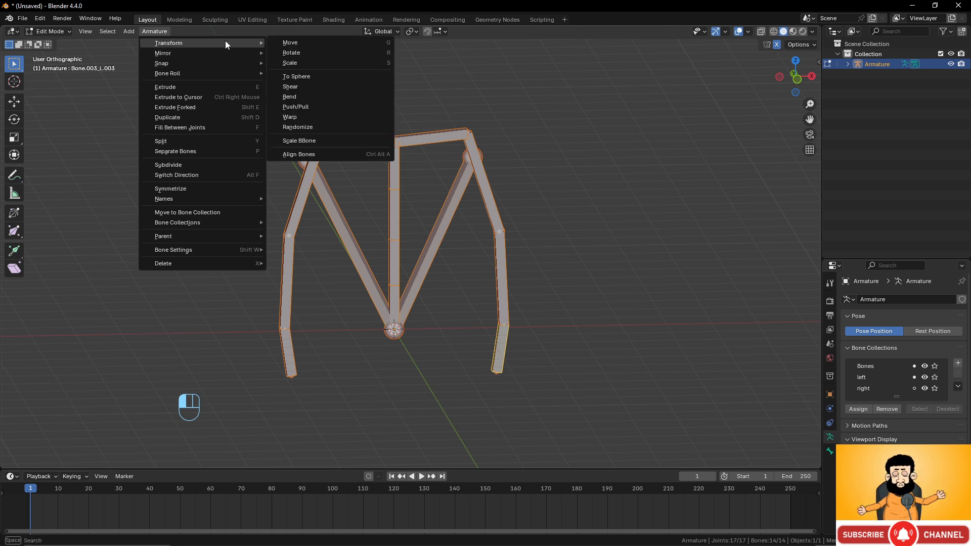
click(321, 140)
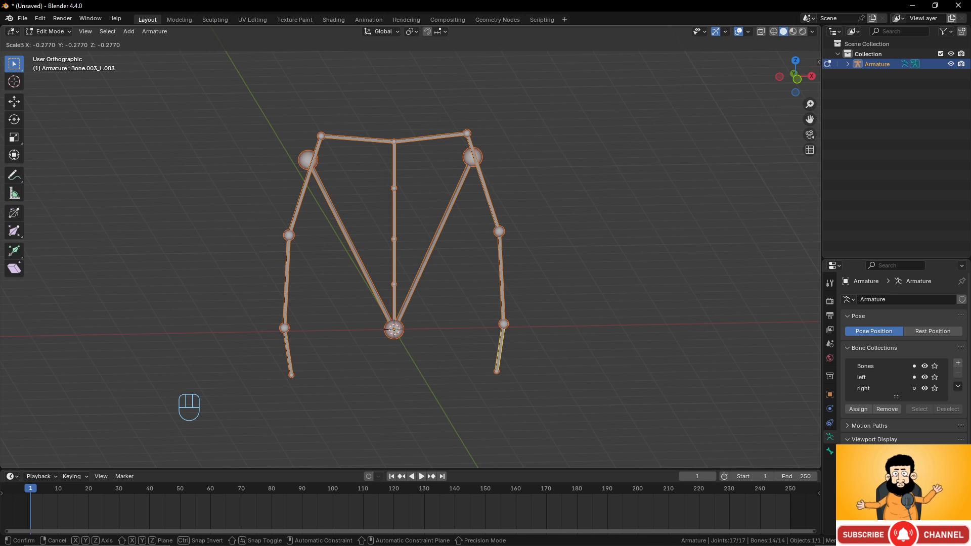
right_click(359, 237)
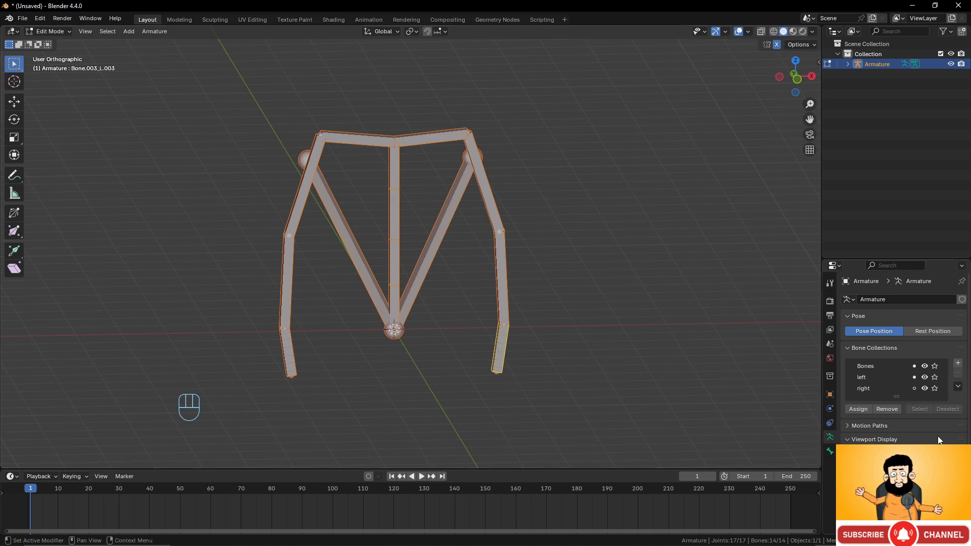
Display the armature's bones as Envelope and inspect their influence volumes
click(929, 454)
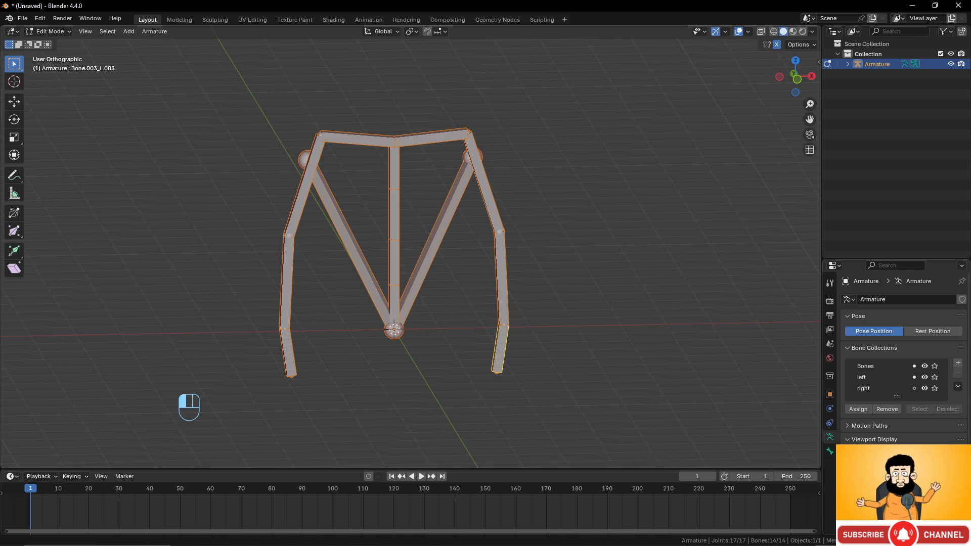
click(930, 494)
scroll(488, 309, down, 1)
scroll(488, 309, up, 2)
middle_drag(487, 309, 546, 264)
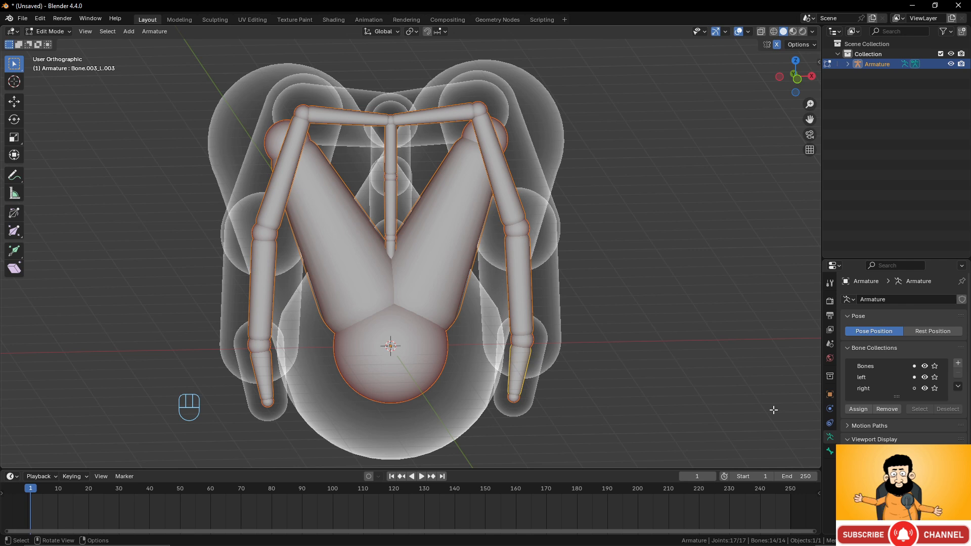
Display the armature's bones as Wire and inspect the thin lines between the joints
click(930, 453)
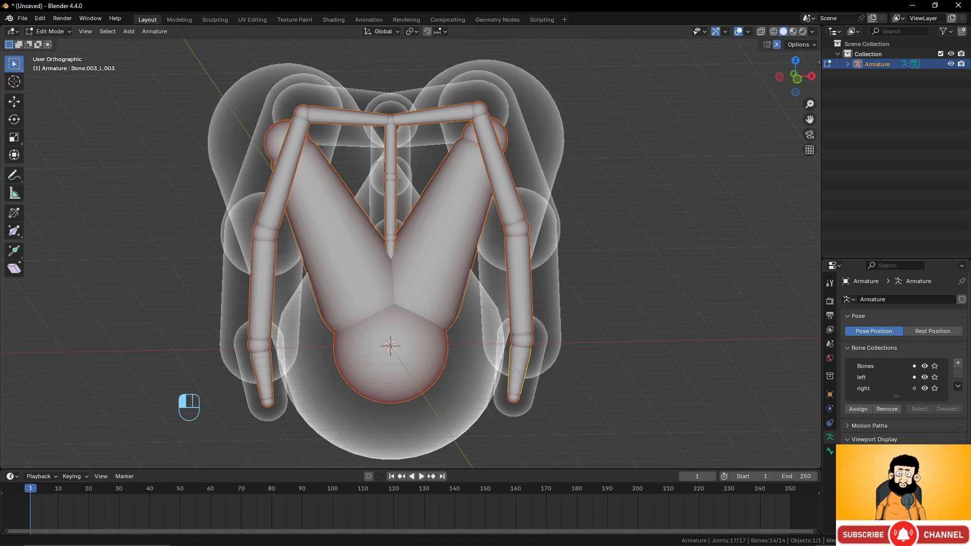
click(919, 507)
scroll(605, 357, down, 2)
scroll(582, 324, up, 4)
middle_drag(556, 275, 541, 280)
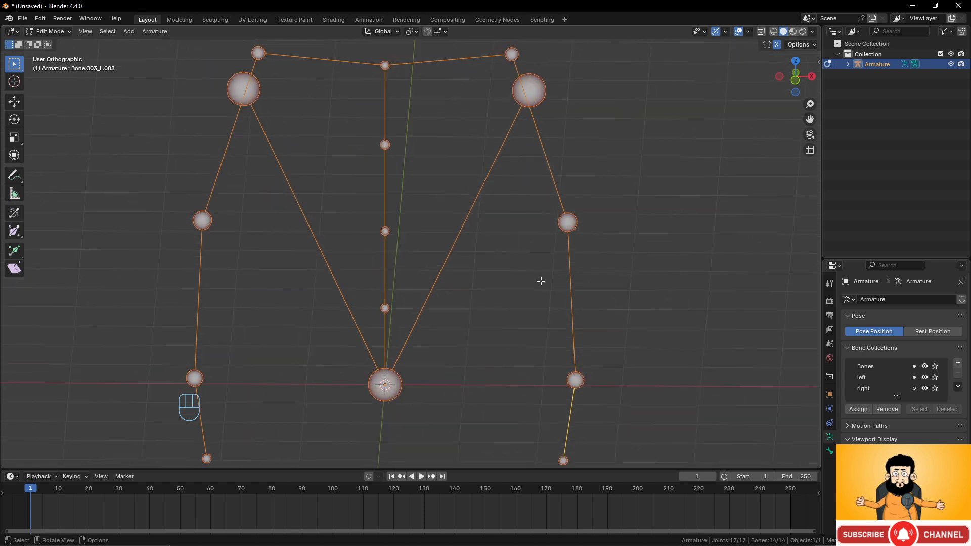
scroll(598, 374, down, 3)
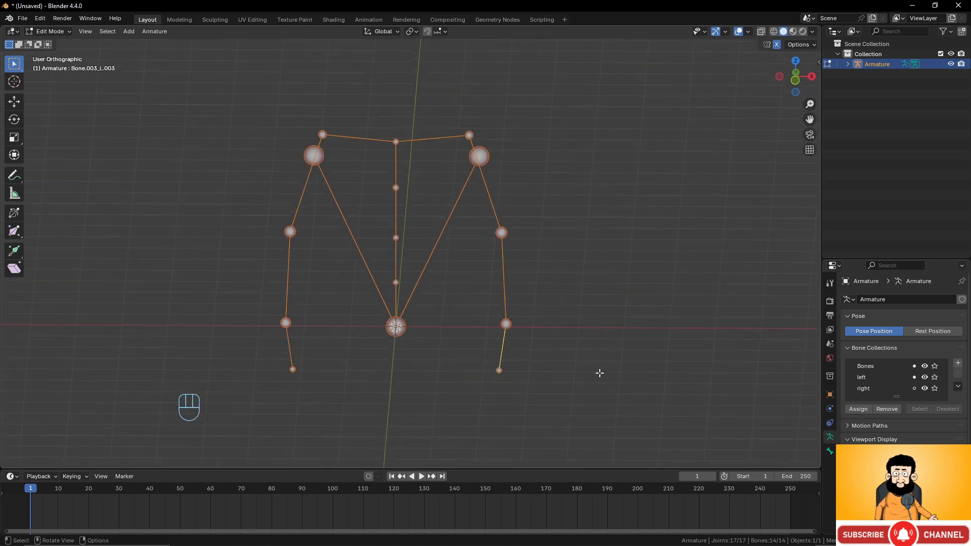
mouse_move(599, 373)
middle_down()
mouse_move(490, 376)
mouse_move(525, 364)
mouse_move(603, 365)
mouse_move(595, 362)
middle_up()
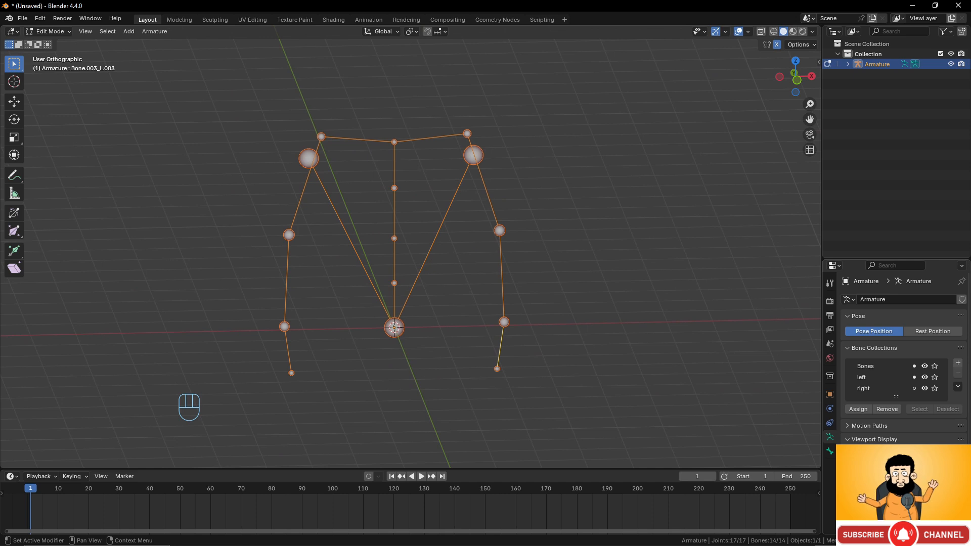
Compare the bones' display types, switching through Octahedral, B-Bone and Stick, and finish with Octahedral
click(930, 454)
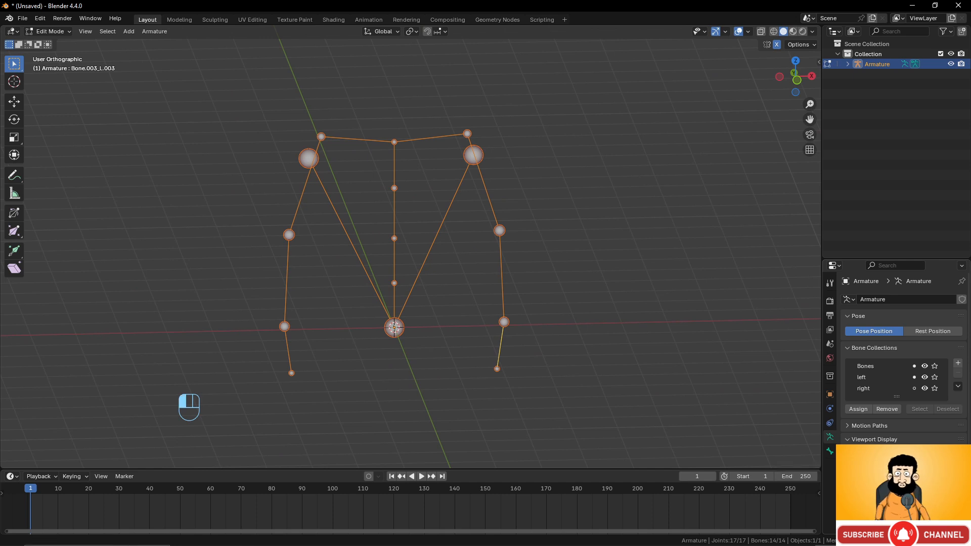
click(930, 474)
click(930, 453)
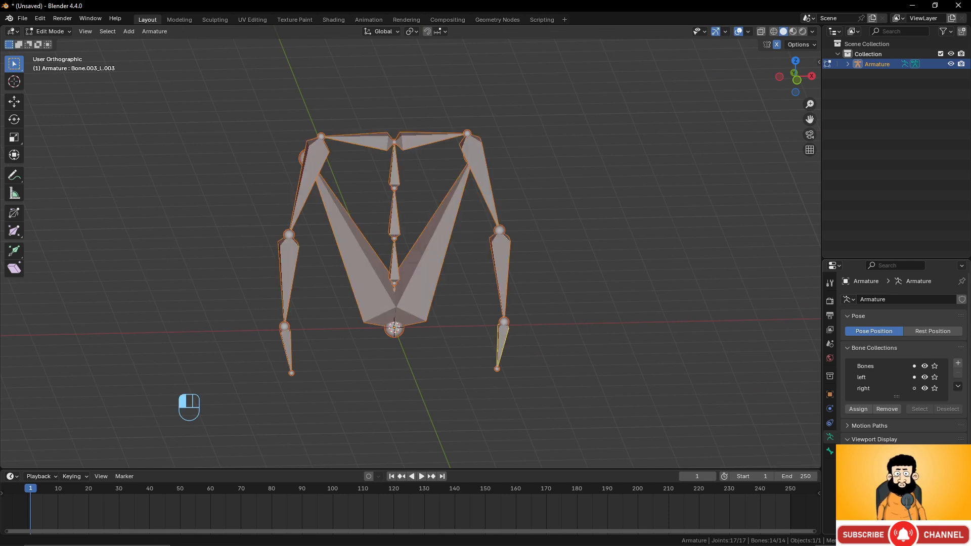
click(929, 491)
click(930, 453)
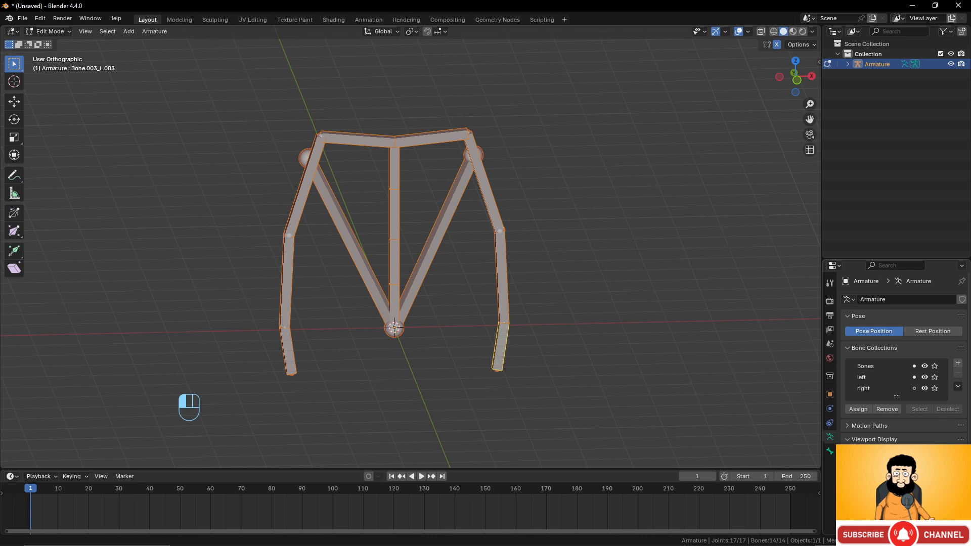
click(930, 482)
click(930, 453)
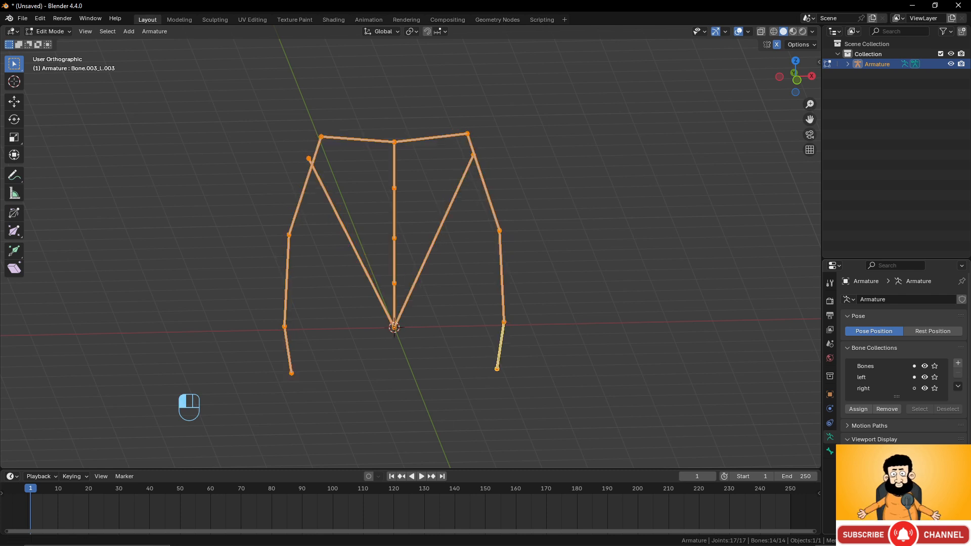
click(929, 473)
Show the active bone's properties and expand its Bendy Bones settings
scroll(917, 433, down, 3)
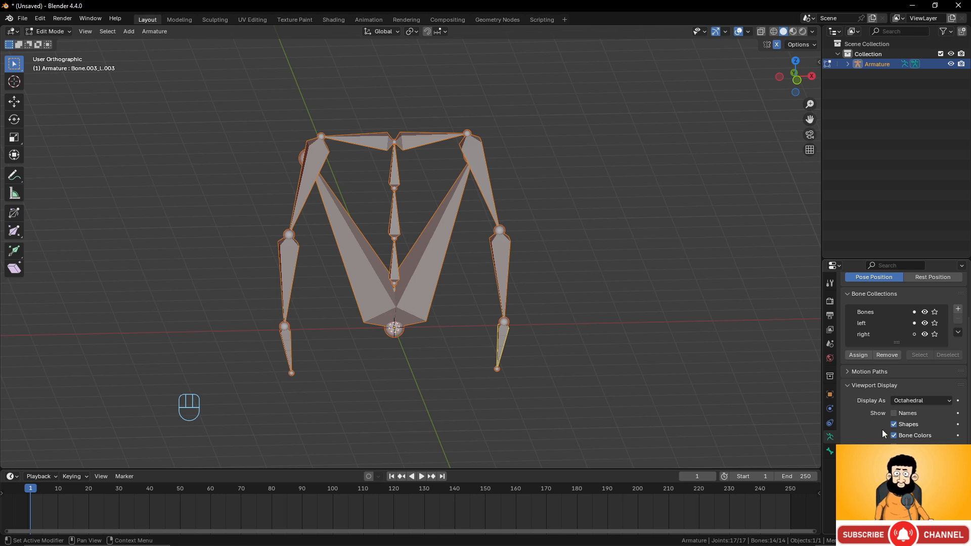
click(831, 452)
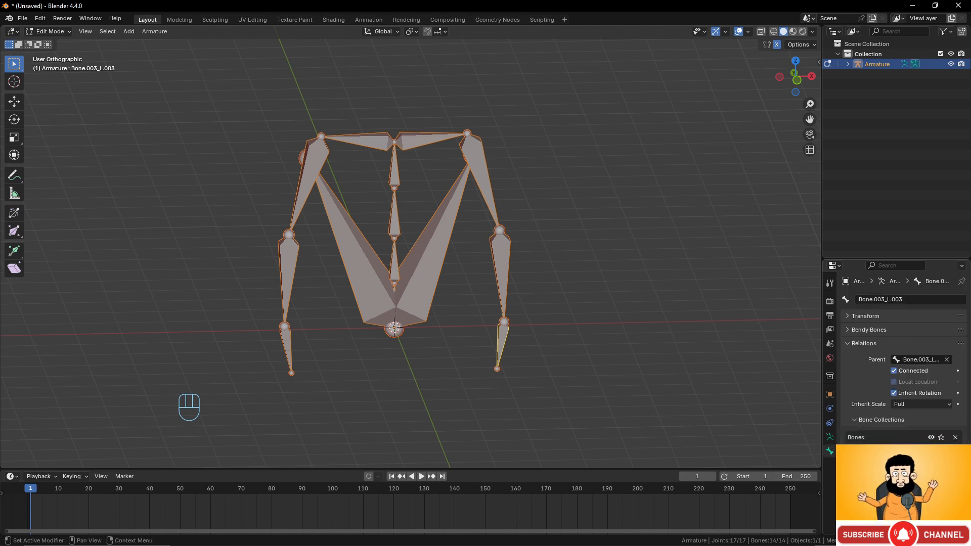
click(850, 329)
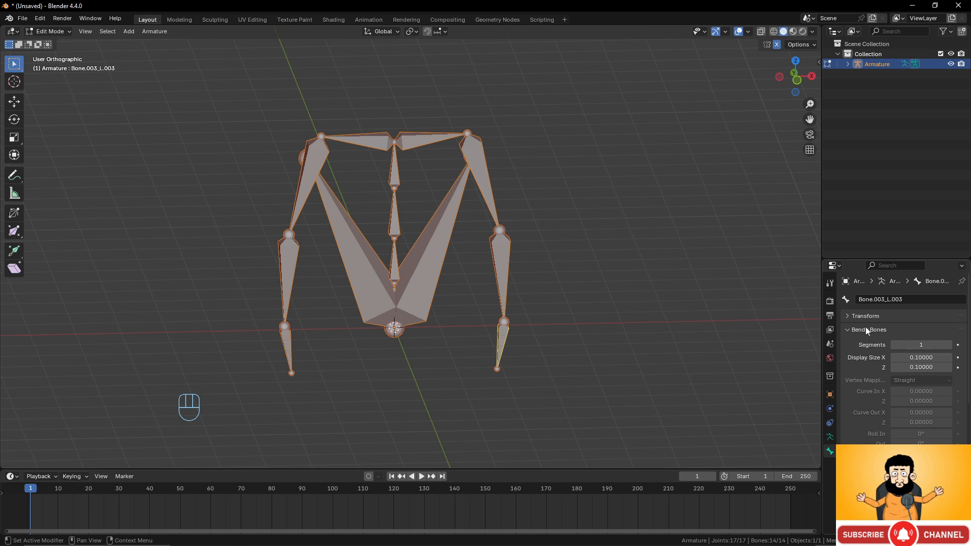
Delete the mirrored pair of large forked bones growing from the base of the spine
click(441, 236)
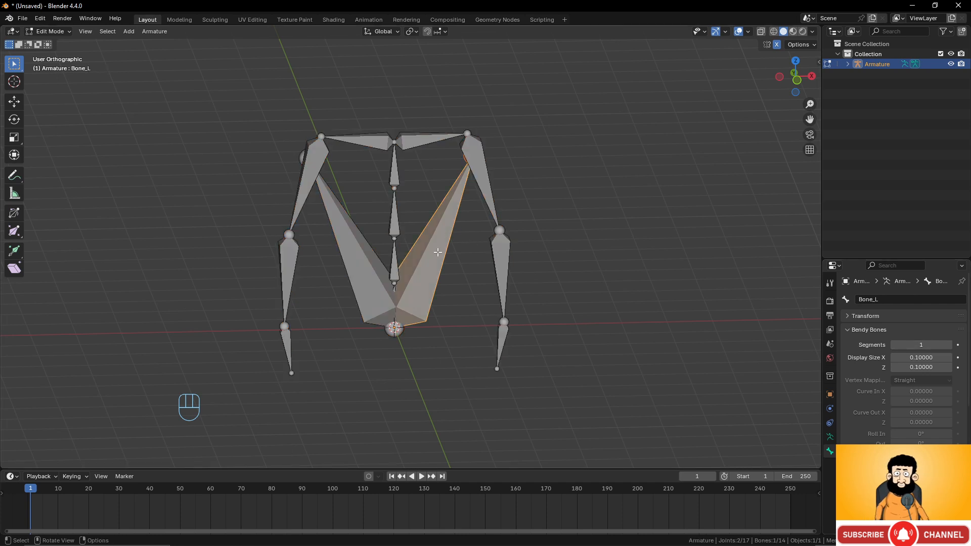
key(x)
click(438, 251)
scroll(532, 279, up, 2)
scroll(532, 279, down, 2)
shift+middle_drag(533, 275, 514, 242)
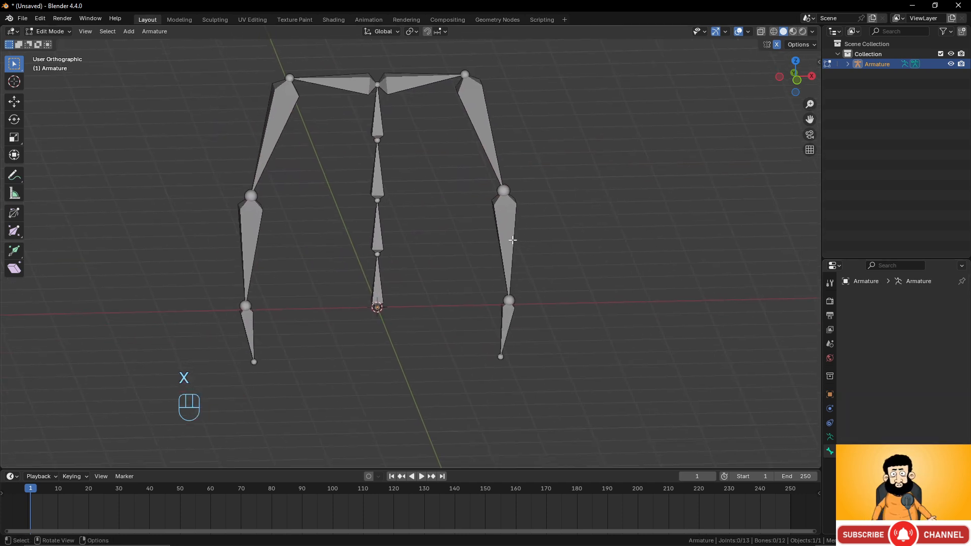
Set the left forearm bone (Bone.003_L.002) to 5 Bendy Bones segments
click(510, 241)
click(950, 345)
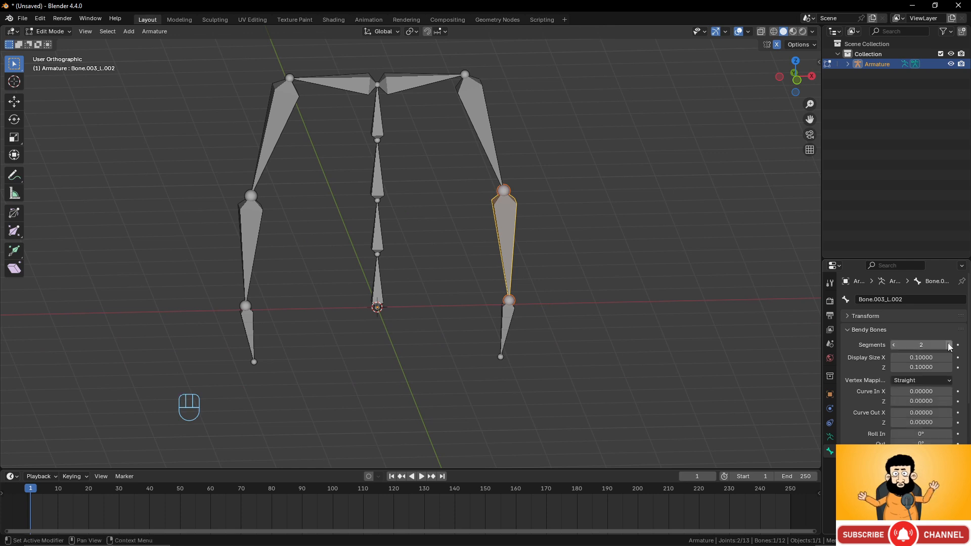
click(950, 345)
click(949, 345)
click(949, 345)
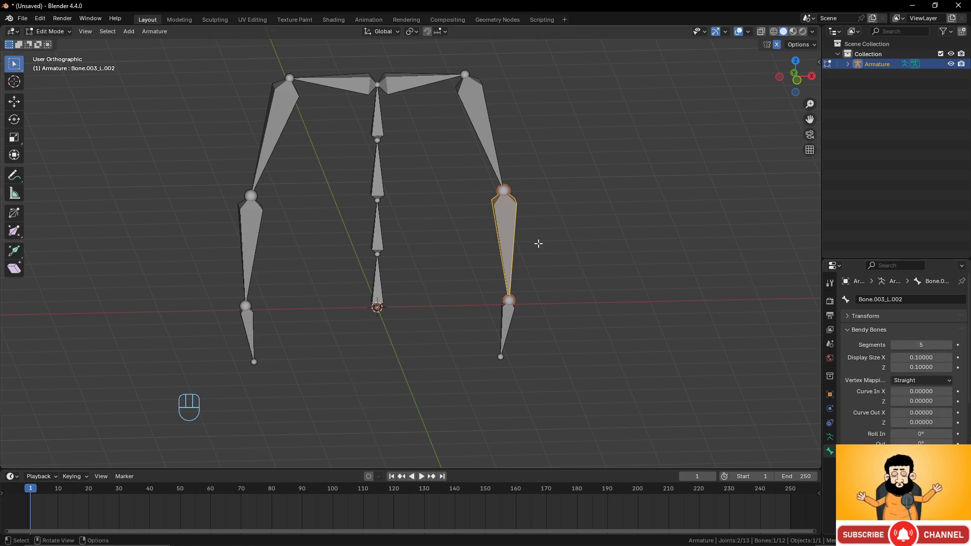
Display the armature's bones as B-Bone and inspect how the segmented forearm bones curve
mouse_move(538, 243)
middle_down()
mouse_move(517, 233)
mouse_move(531, 233)
middle_up()
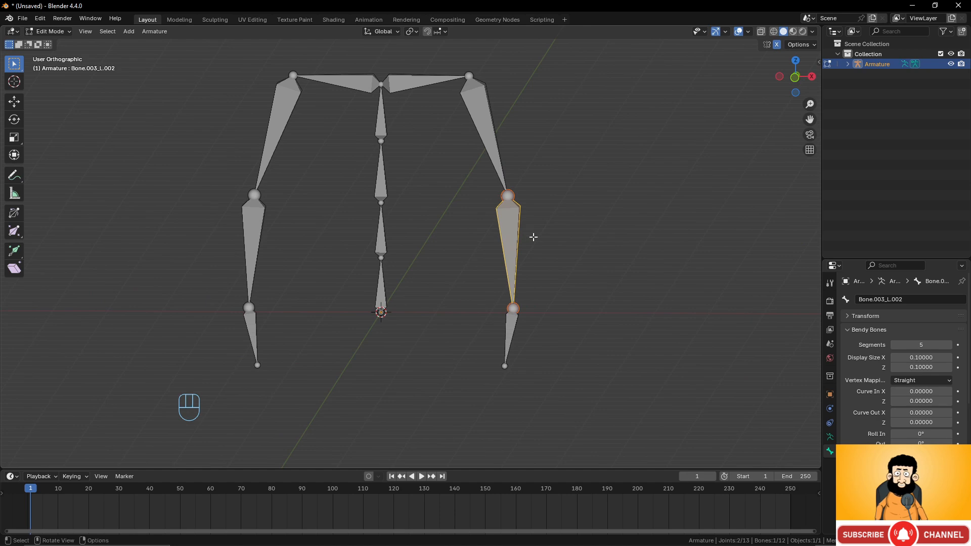
click(830, 437)
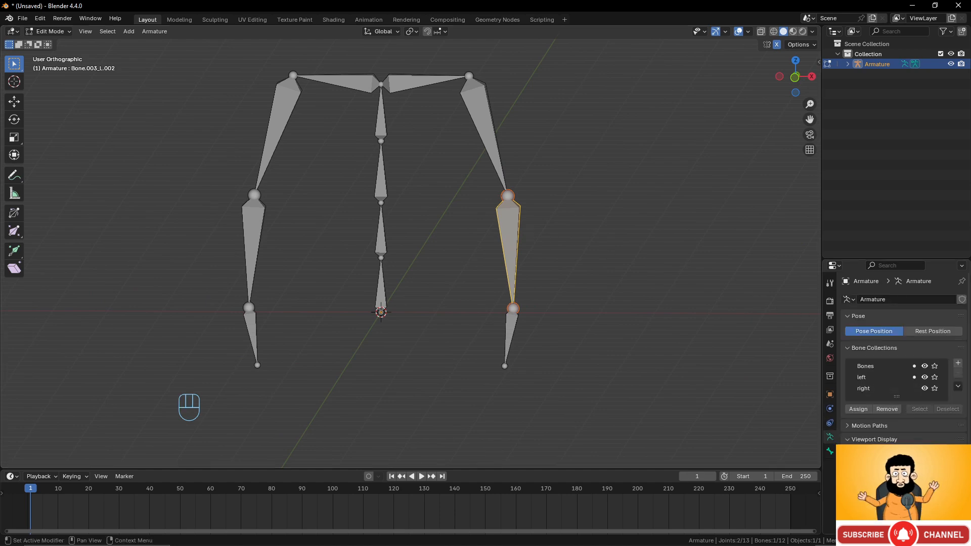
click(926, 486)
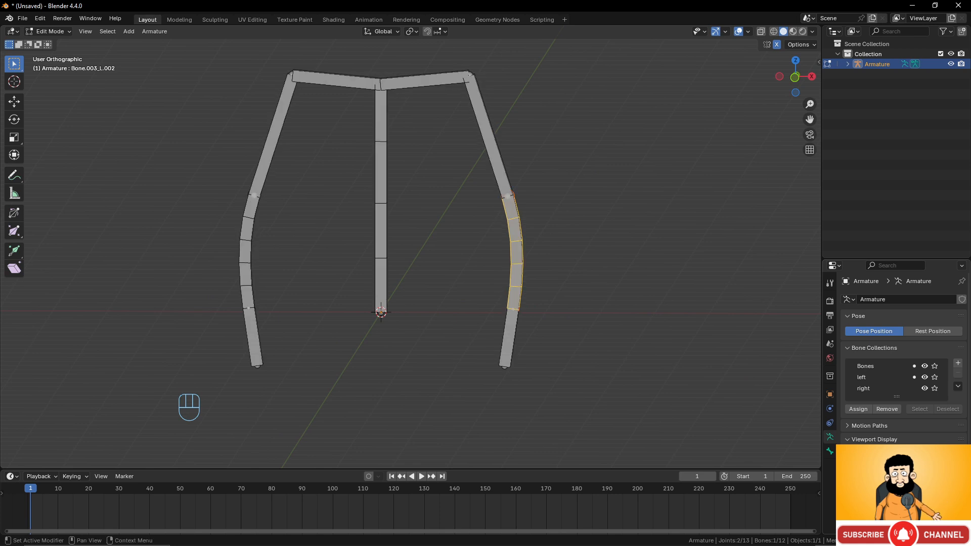
scroll(610, 349, up, 3)
middle_drag(609, 352, 611, 337)
scroll(567, 186, down, 2)
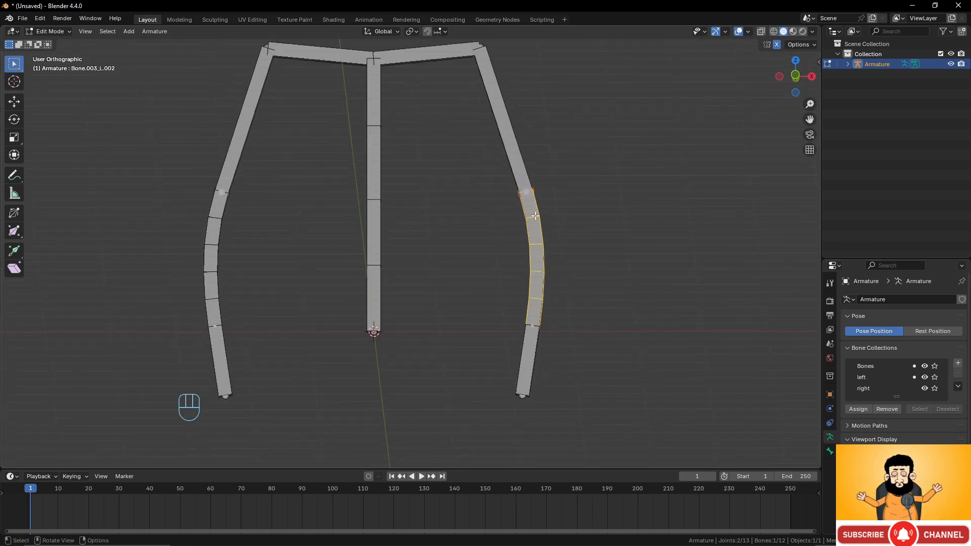
mouse_move(540, 245)
middle_down()
mouse_move(570, 243)
mouse_move(551, 251)
middle_up()
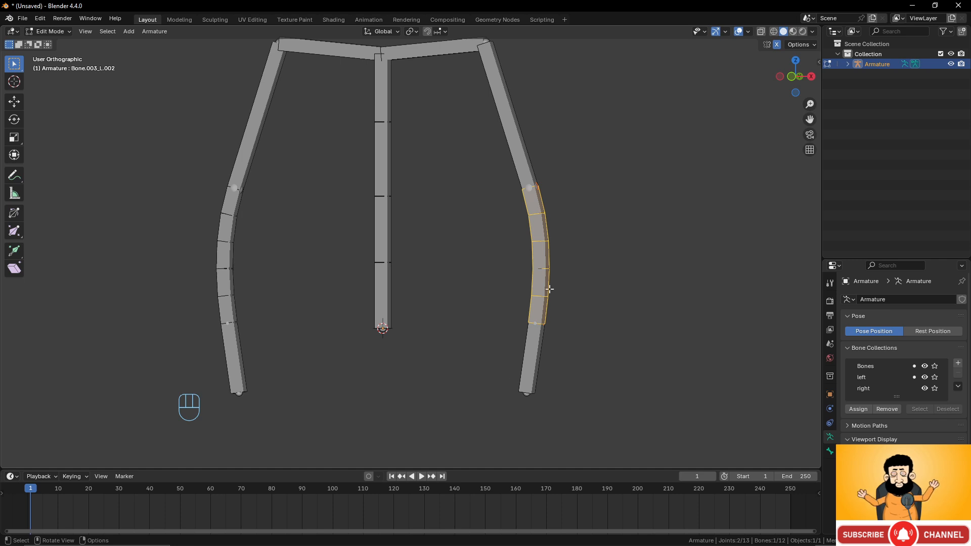
In Pose Mode, try rotating the left arm's end bone to test how the segmented forearm bends
click(65, 33)
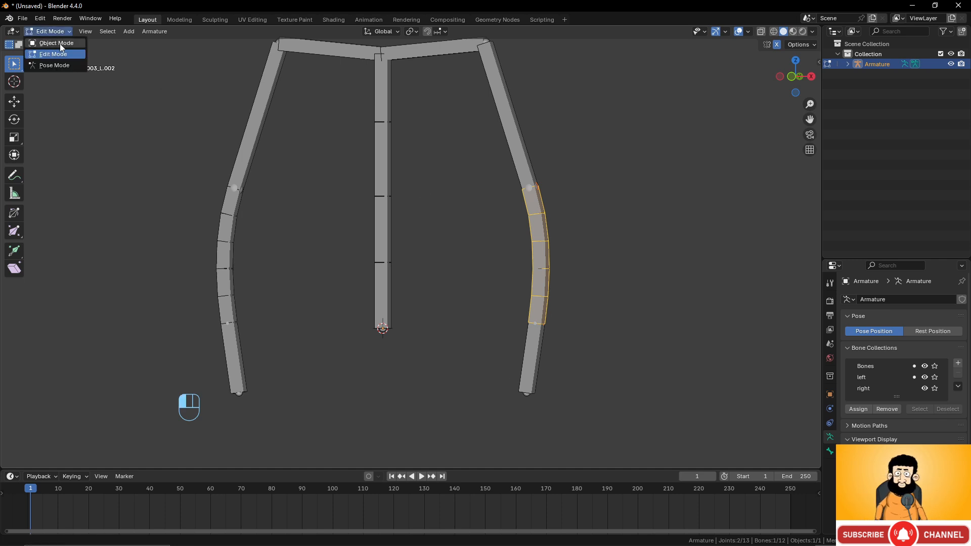
click(55, 65)
middle_drag(174, 138, 218, 157)
click(196, 141)
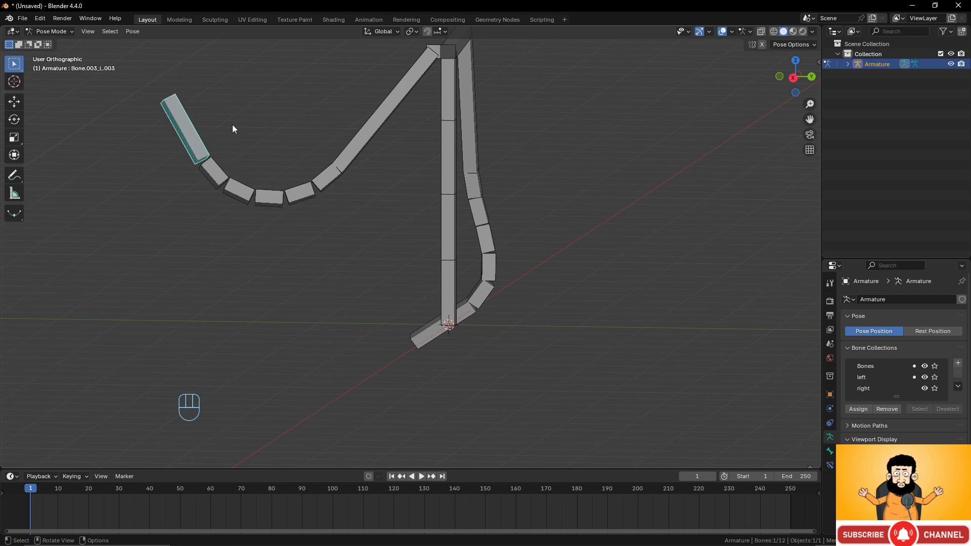
key(r)
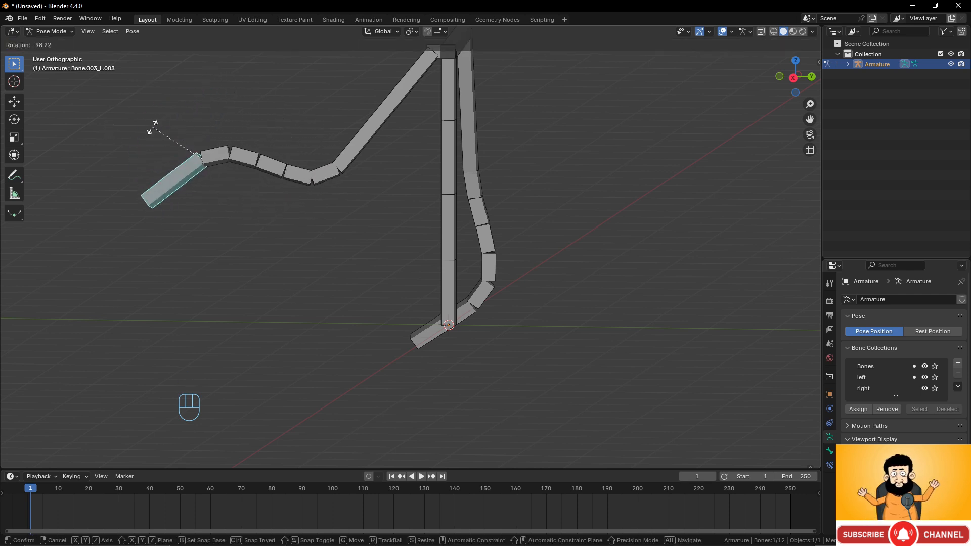
click(210, 125)
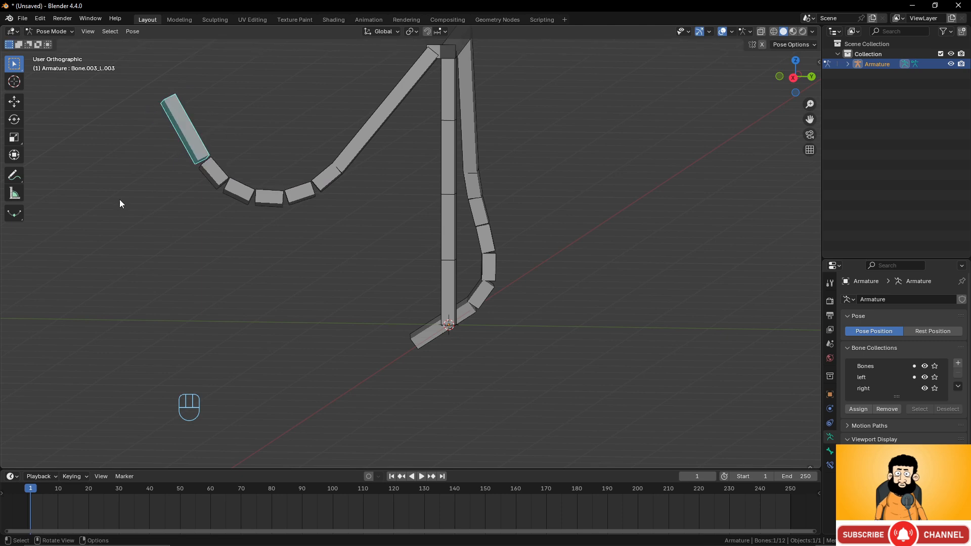
Put the armature back in Object Mode and inspect both bent arms from several angles
middle_drag(120, 200, 329, 228)
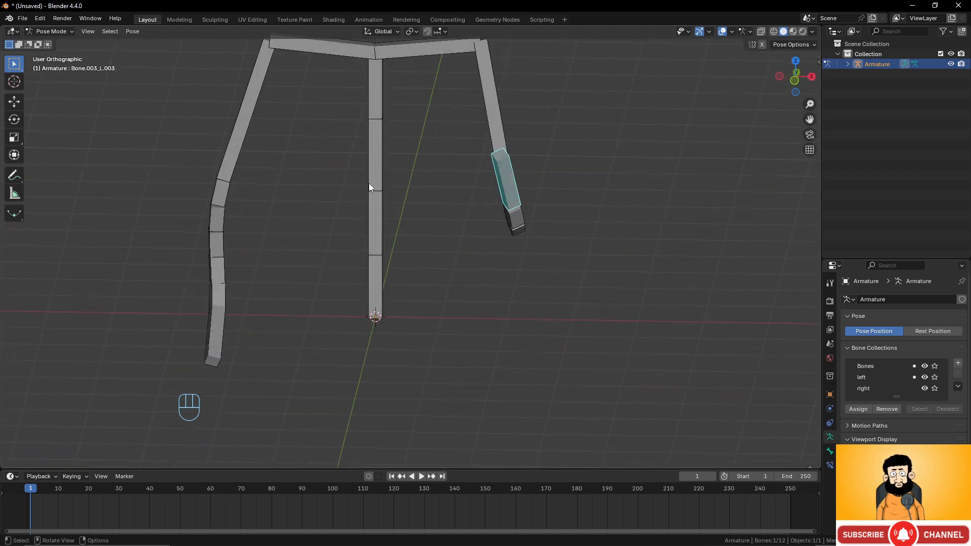
middle_drag(388, 209, 412, 213)
click(57, 34)
click(58, 43)
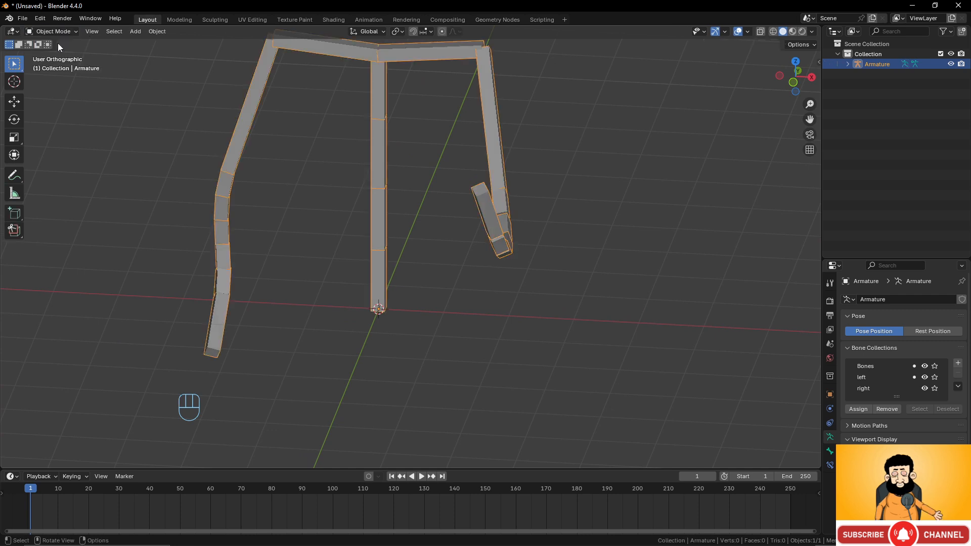
middle_drag(472, 177, 715, 255)
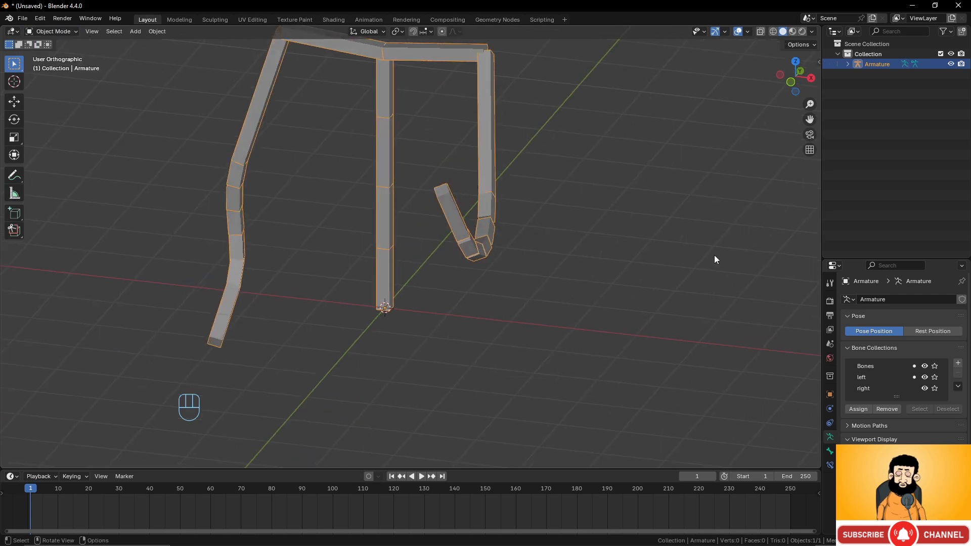
In Pose Mode, set the left forearm bone's Bendy Bones segments back to 1
click(830, 451)
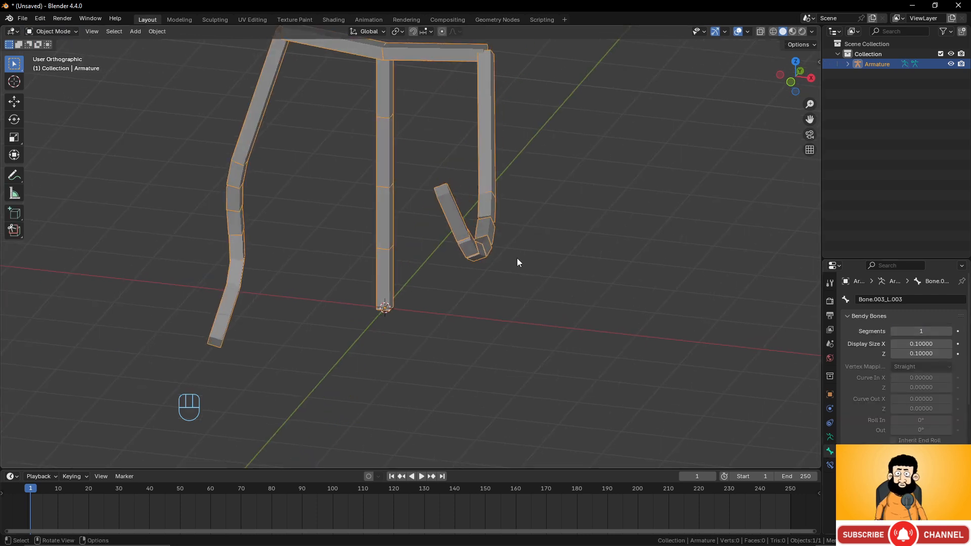
key(ctrl+Tab)
click(491, 243)
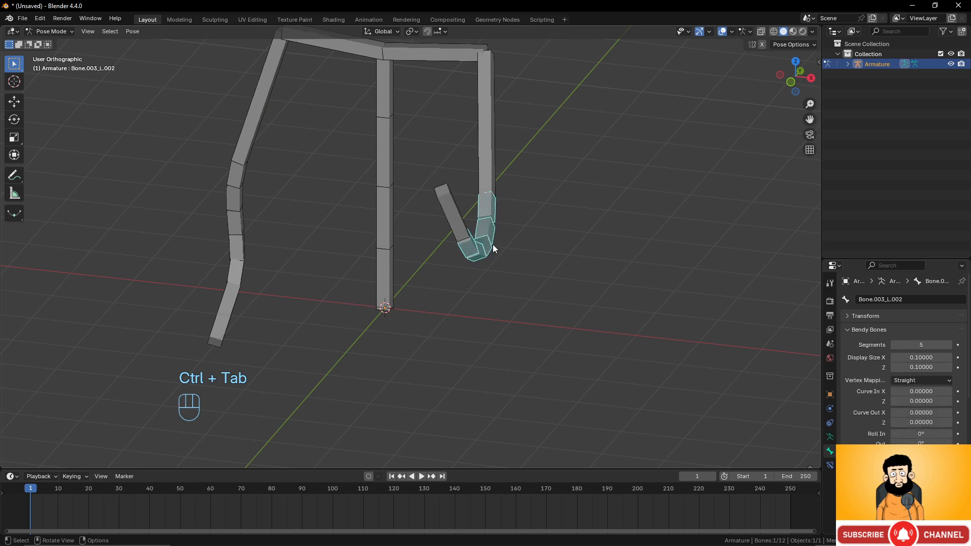
click(893, 346)
click(894, 346)
click(894, 346)
click(894, 346)
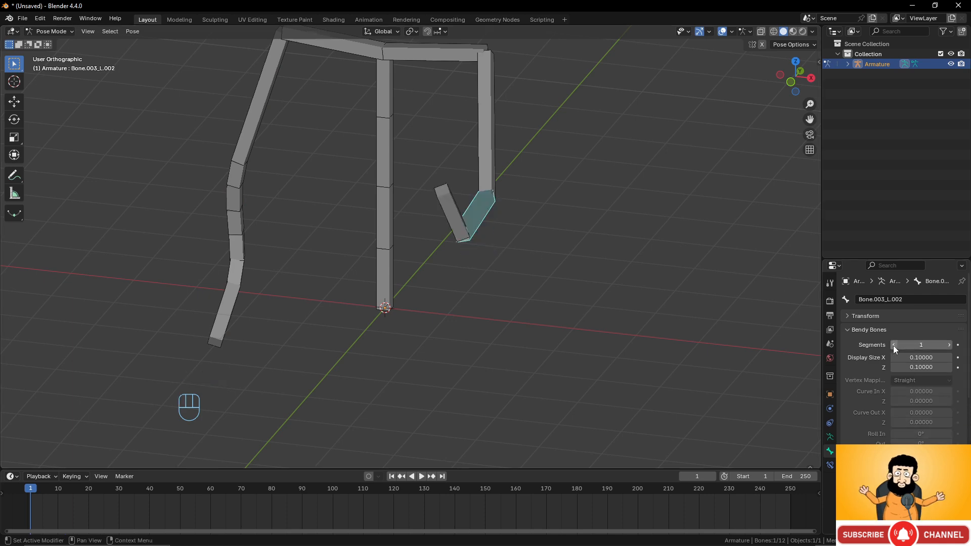
Inspect the straight left forearm and look through its remaining Bendy Bones and Relations settings
scroll(638, 308, down, 4)
middle_drag(637, 308, 592, 305)
scroll(591, 304, up, 2)
scroll(911, 346, down, 8)
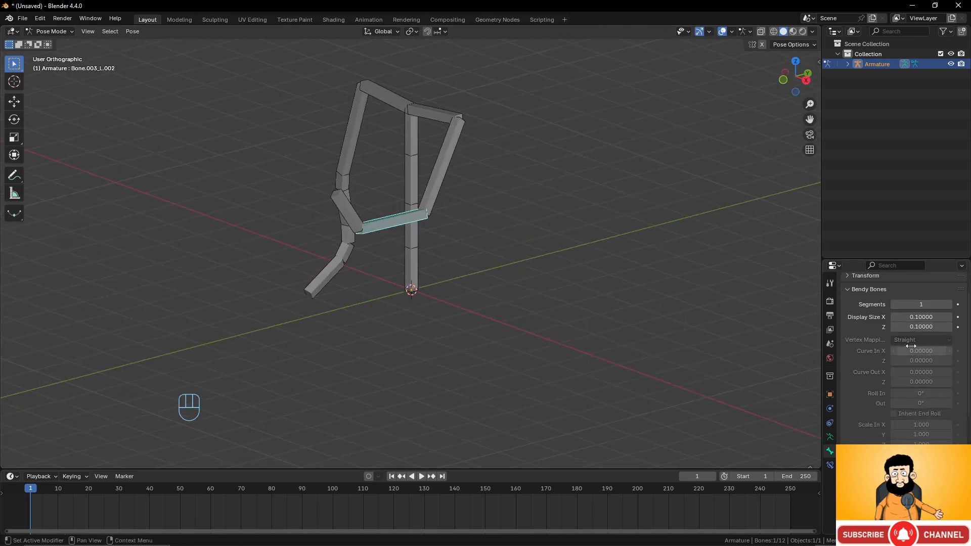
scroll(909, 347, down, 4)
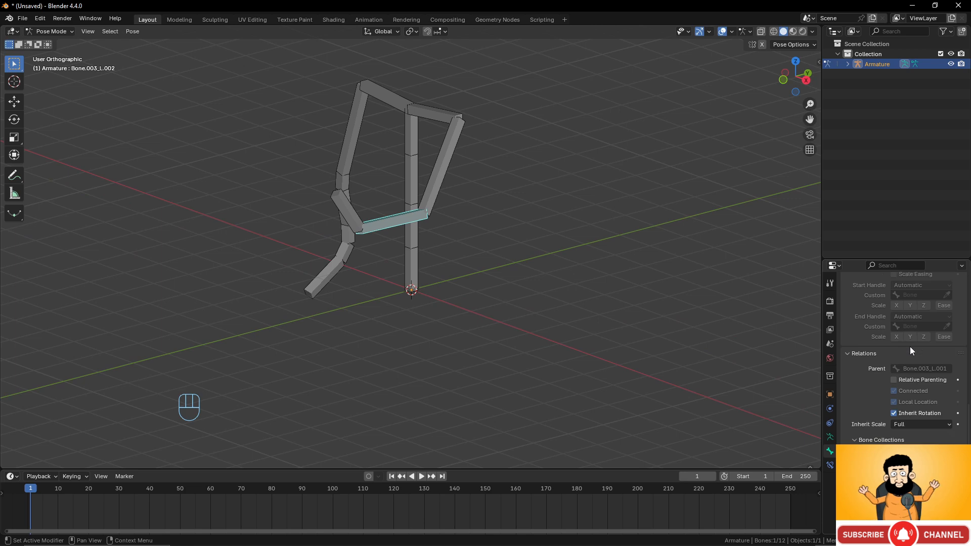
scroll(909, 347, up, 10)
scroll(910, 347, up, 3)
middle_drag(431, 302, 502, 299)
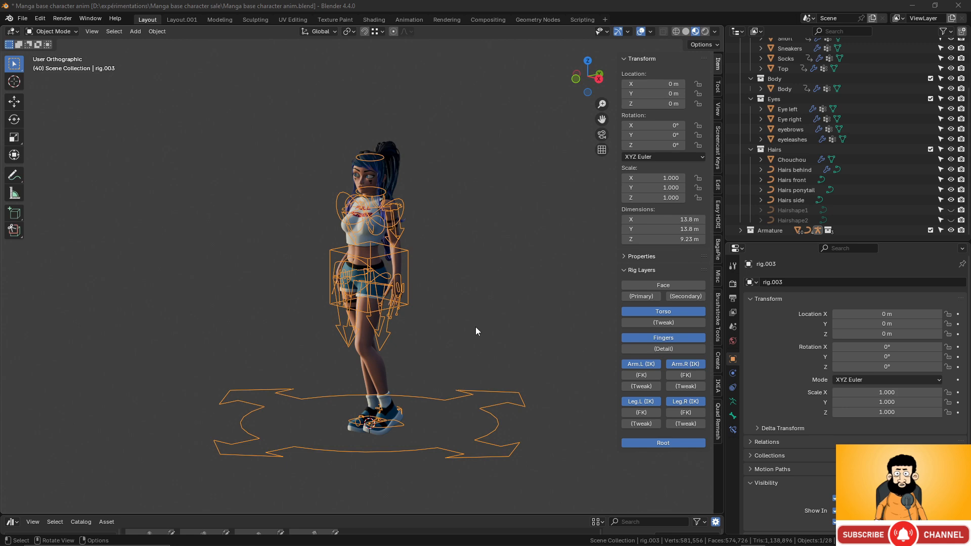
Examine the rigged manga character's custom control shapes around the torso, hips, arms and hands
scroll(418, 314, up, 5)
middle_drag(384, 299, 364, 253)
scroll(397, 268, down, 4)
scroll(362, 280, up, 4)
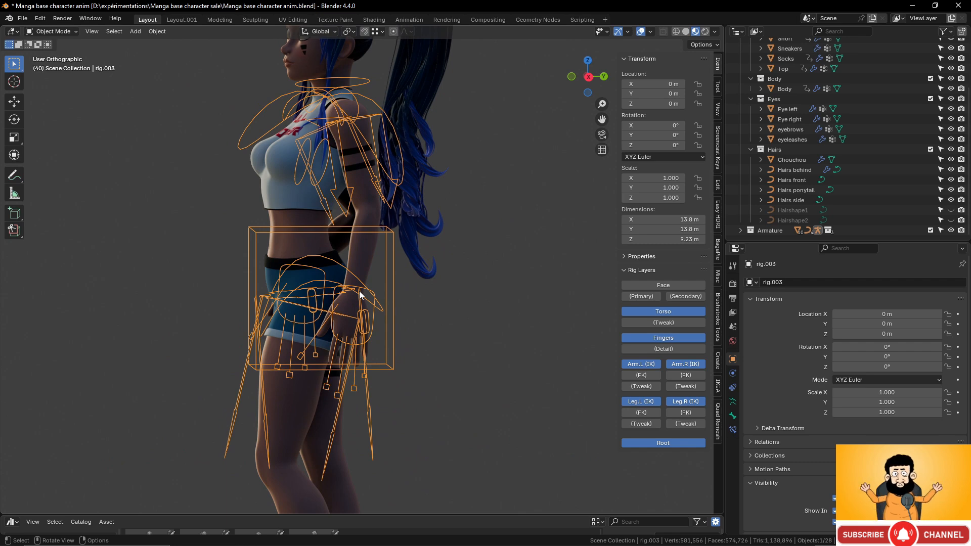
scroll(309, 281, down, 5)
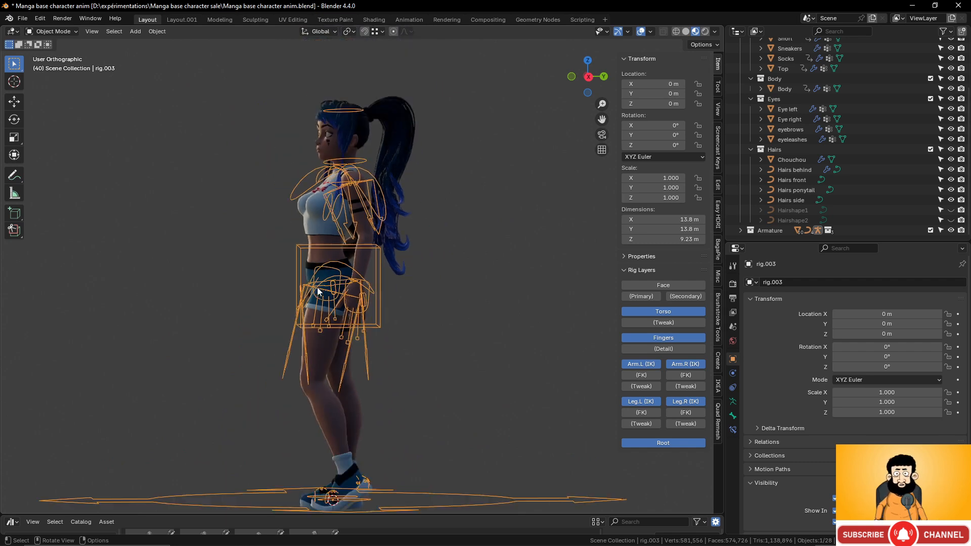
middle_drag(318, 287, 352, 295)
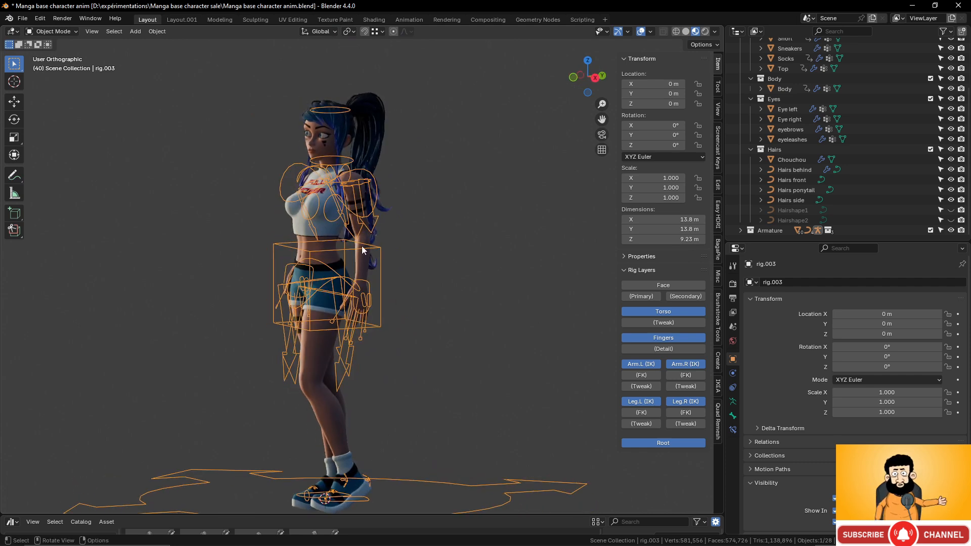
scroll(352, 299, up, 5)
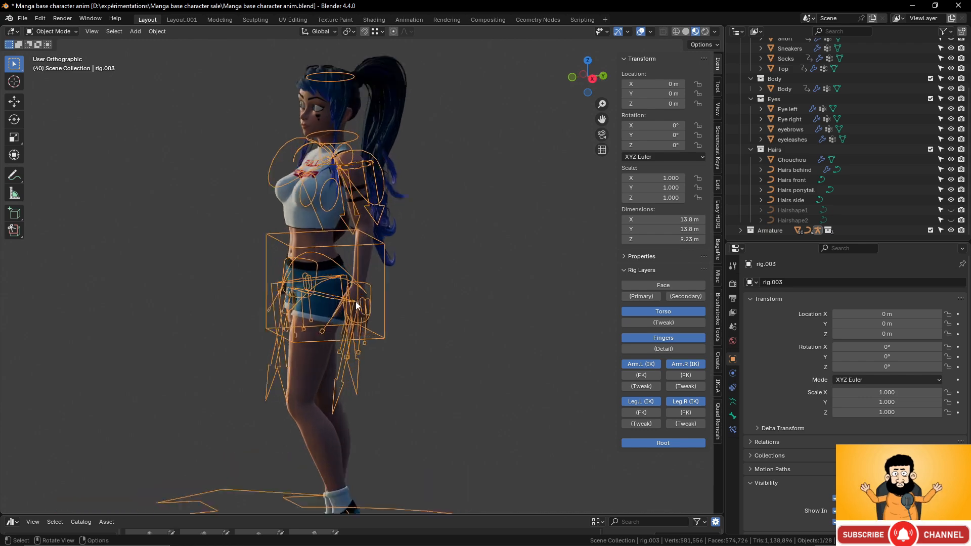
middle_drag(342, 282, 484, 309)
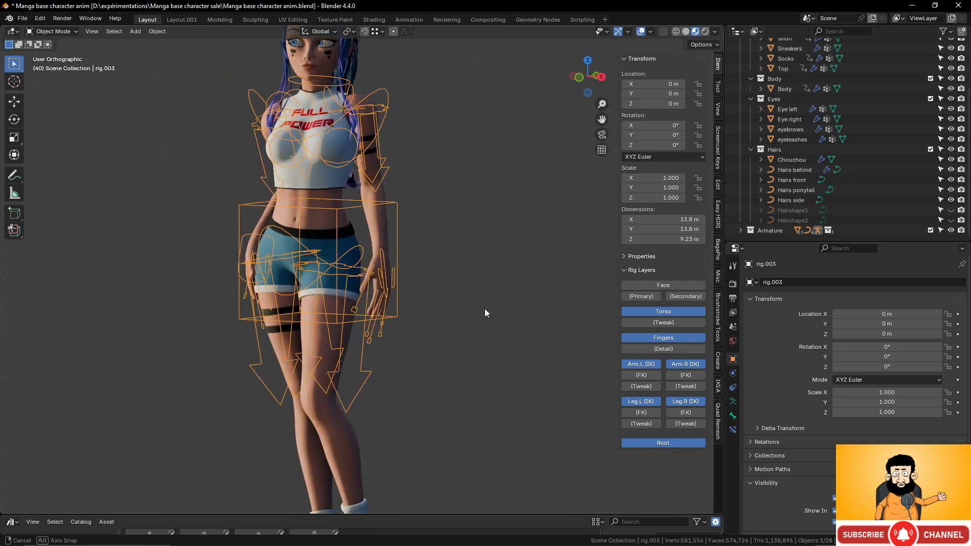
scroll(454, 305, up, 5)
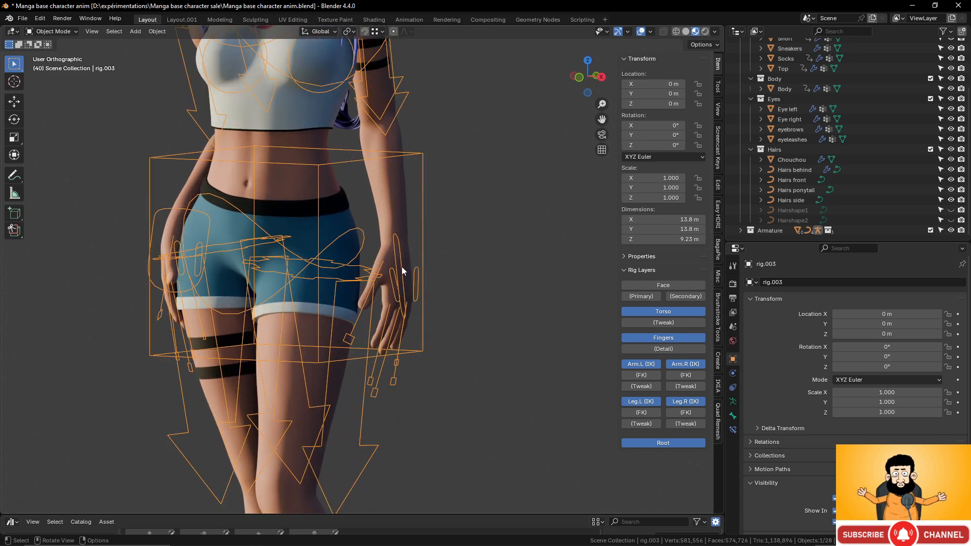
Put the manga character's rig in Edit Mode and examine the bones of the arms, hands, hips and legs from several angles
scroll(401, 266, down, 4)
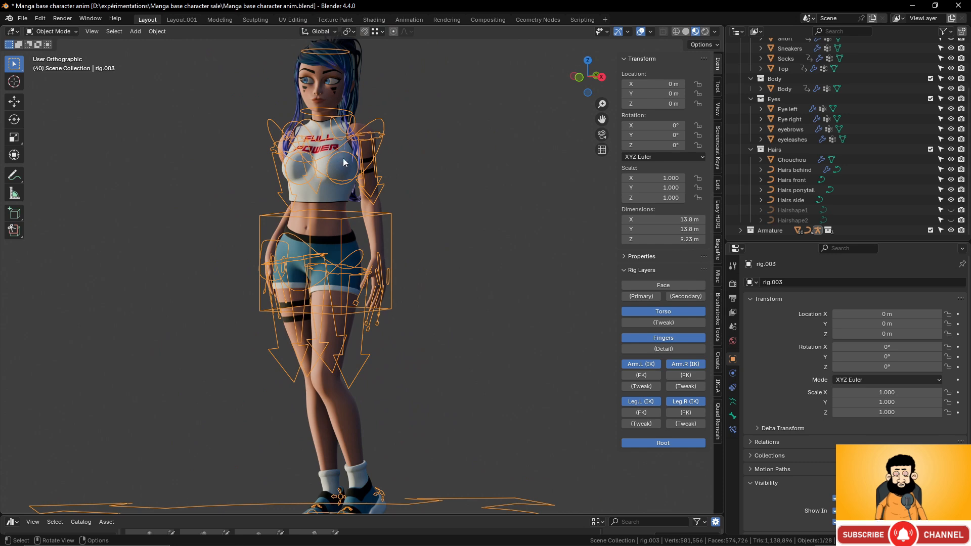
key(Tab)
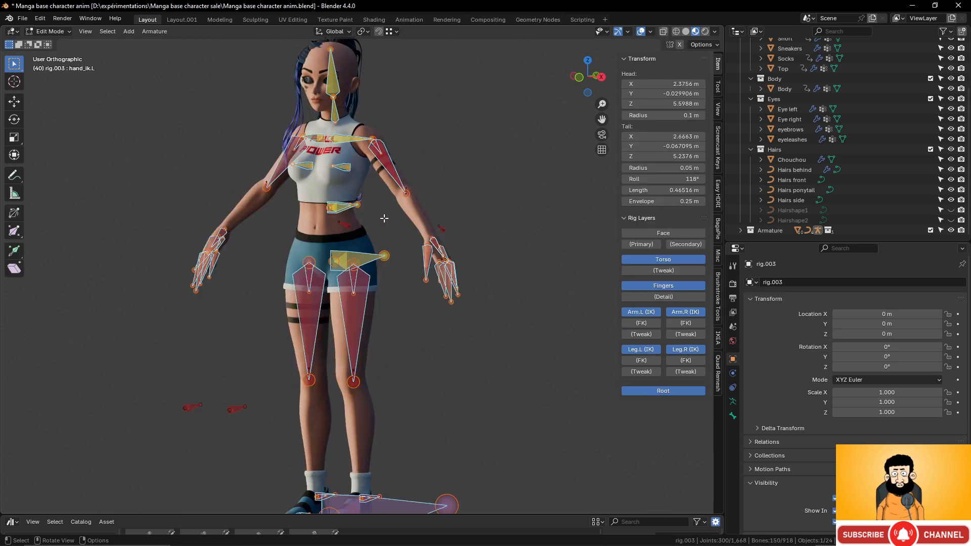
scroll(405, 233, up, 2)
middle_drag(404, 232, 430, 251)
scroll(446, 267, up, 3)
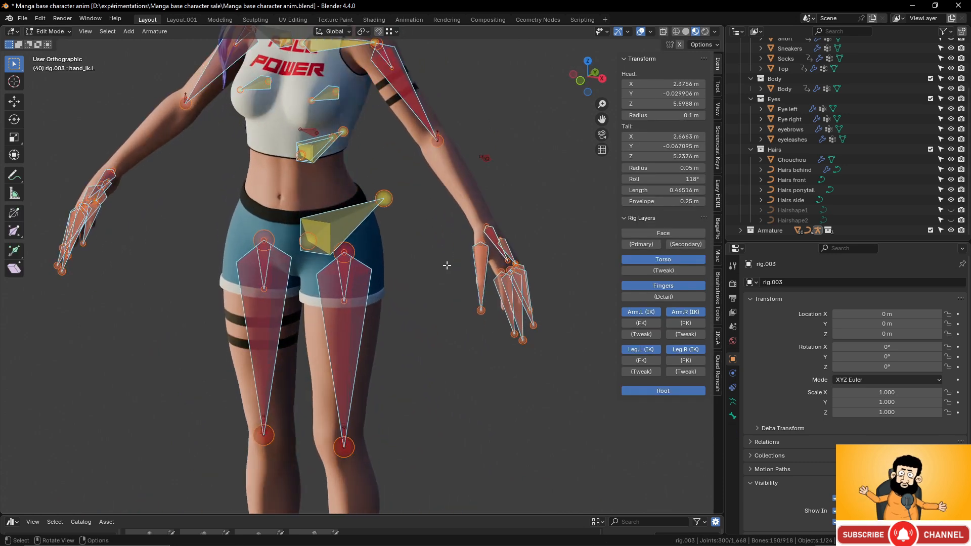
scroll(433, 249, down, 3)
middle_drag(516, 314, 432, 331)
scroll(433, 332, up, 2)
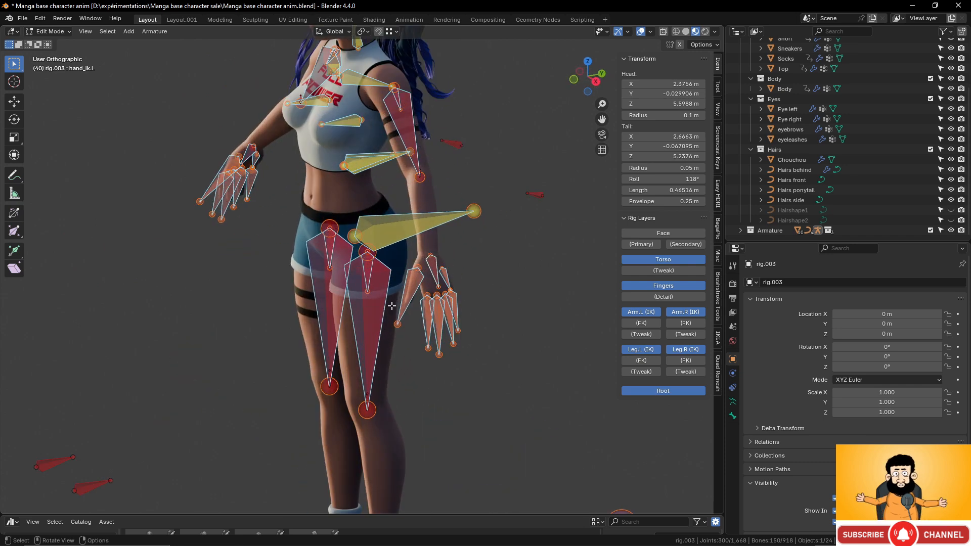
middle_drag(392, 306, 476, 258)
In Pose Mode, try rotating the manga character's left hand control to test how it drives the hand and fingers
key(Tab)
scroll(458, 338, up, 3)
key(ctrl+Tab)
click(491, 237)
scroll(423, 305, up, 4)
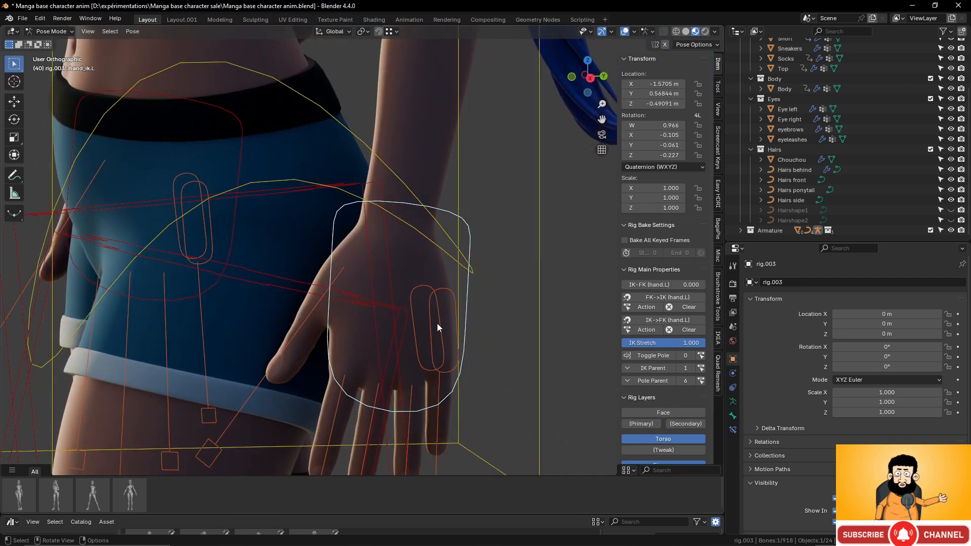
key(r)
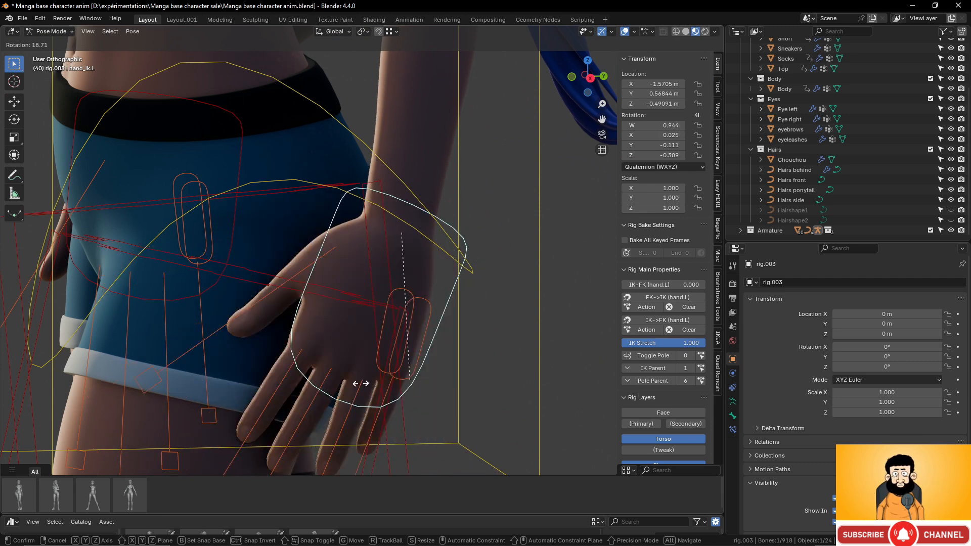
right_click(325, 381)
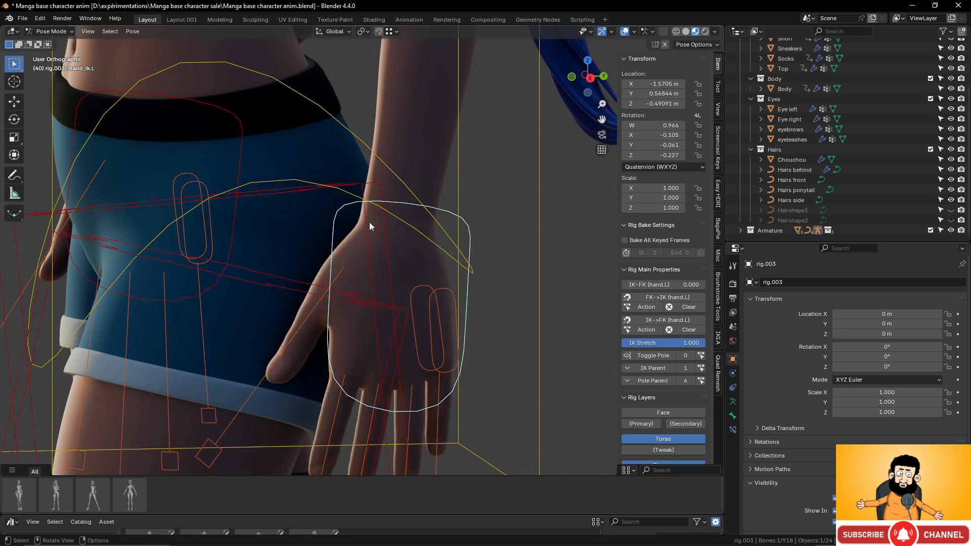
scroll(396, 253, down, 5)
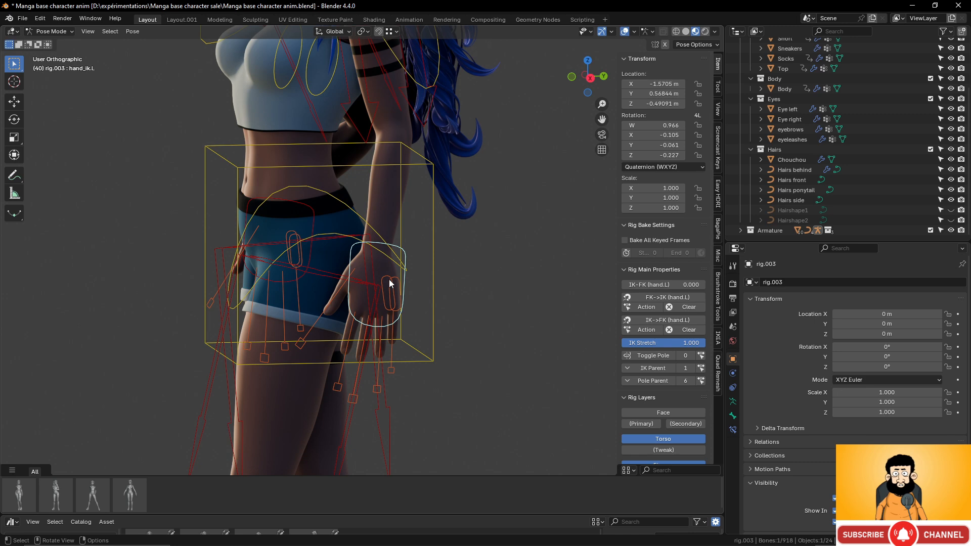
scroll(397, 275, down, 4)
scroll(397, 275, up, 2)
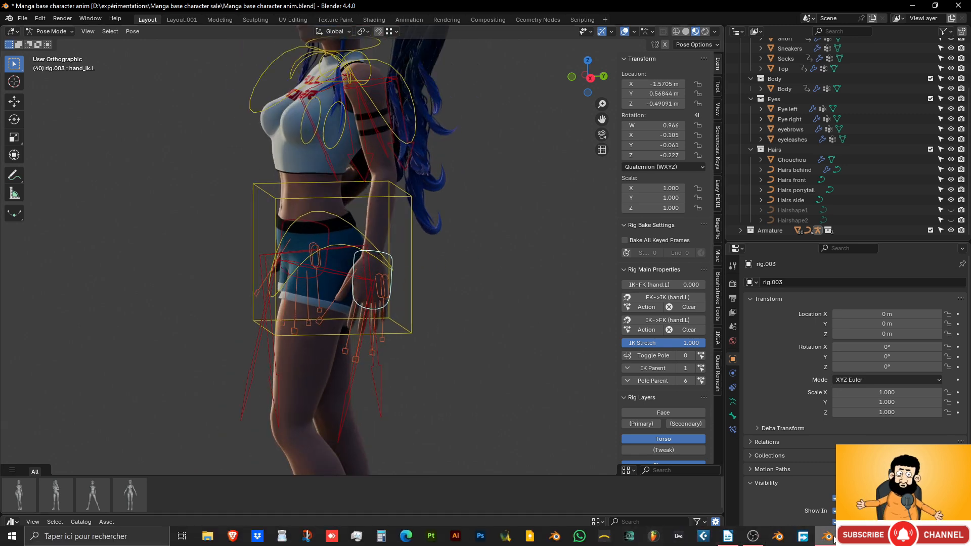
Switch to the Droid-Robot file and frame the robot's torso and left arm controls
mouse_move(829, 538)
click(769, 492)
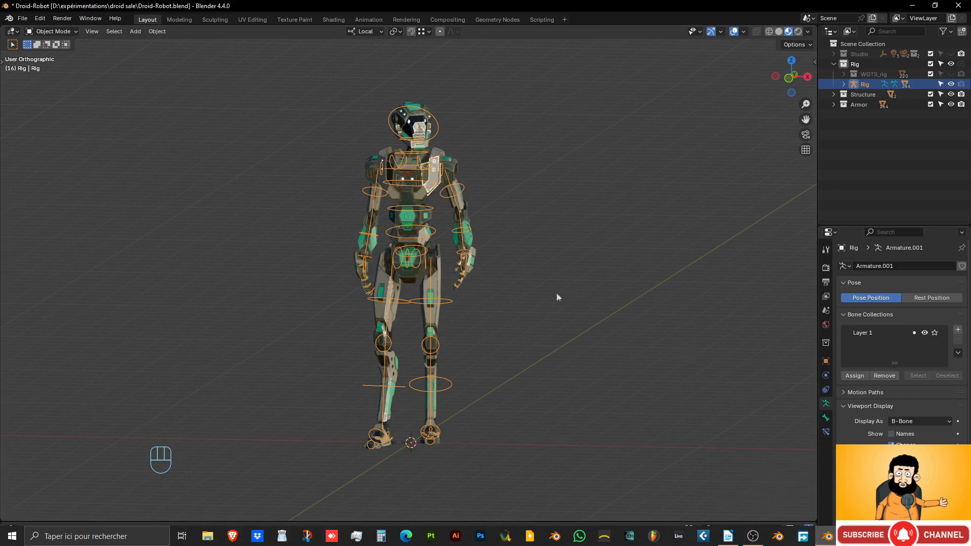
shift+middle_drag(487, 224, 427, 284)
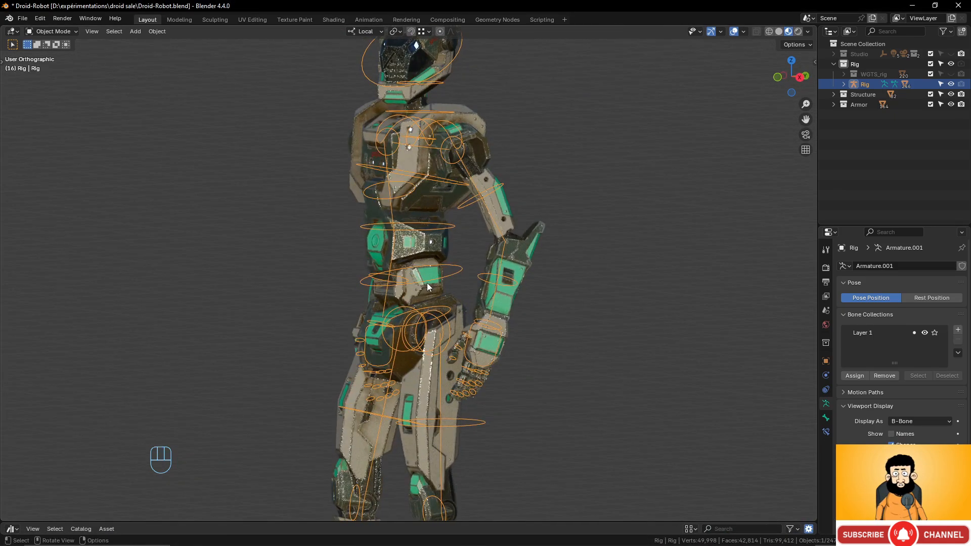
Put the robot rig in Pose Mode and try rotating the left forearm bone
key(ctrl+Tab)
click(498, 279)
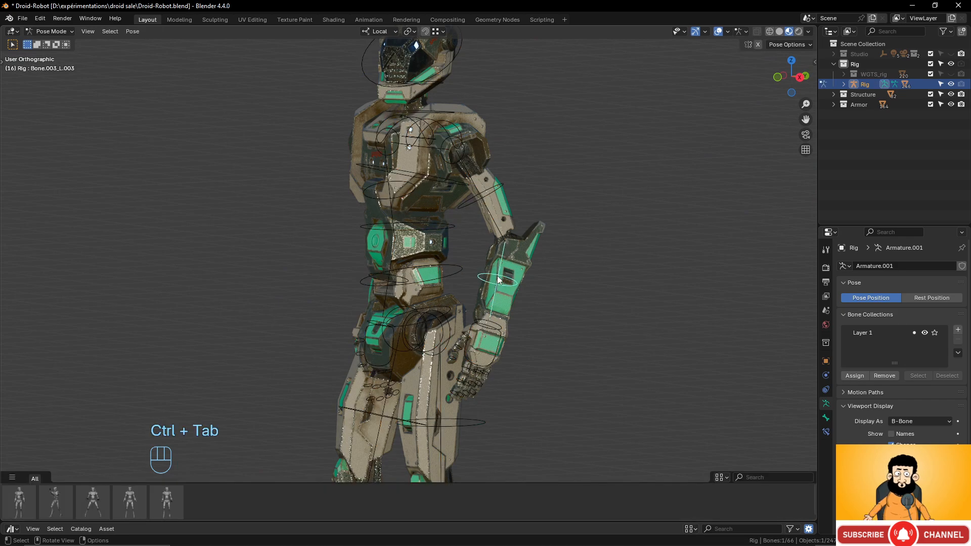
scroll(534, 297, up, 4)
middle_drag(534, 297, 461, 298)
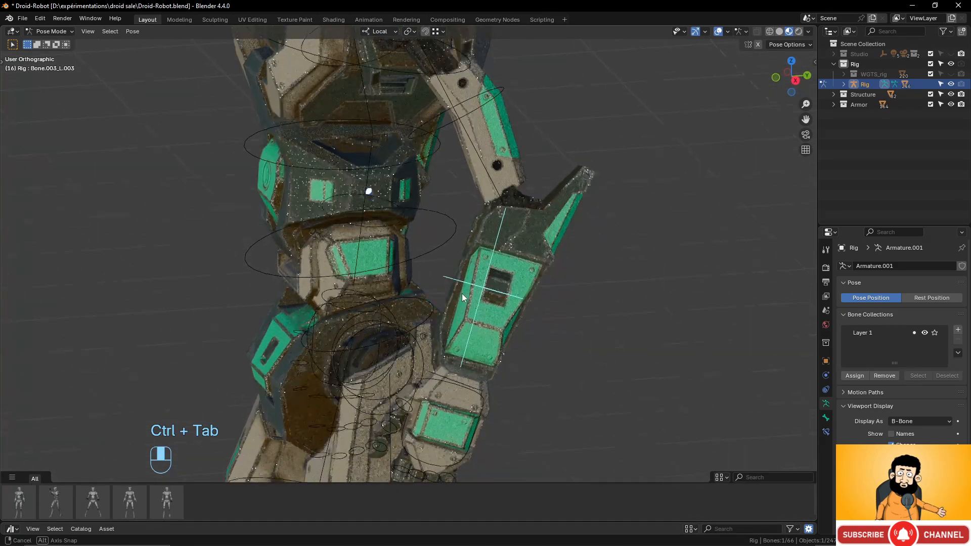
key(r)
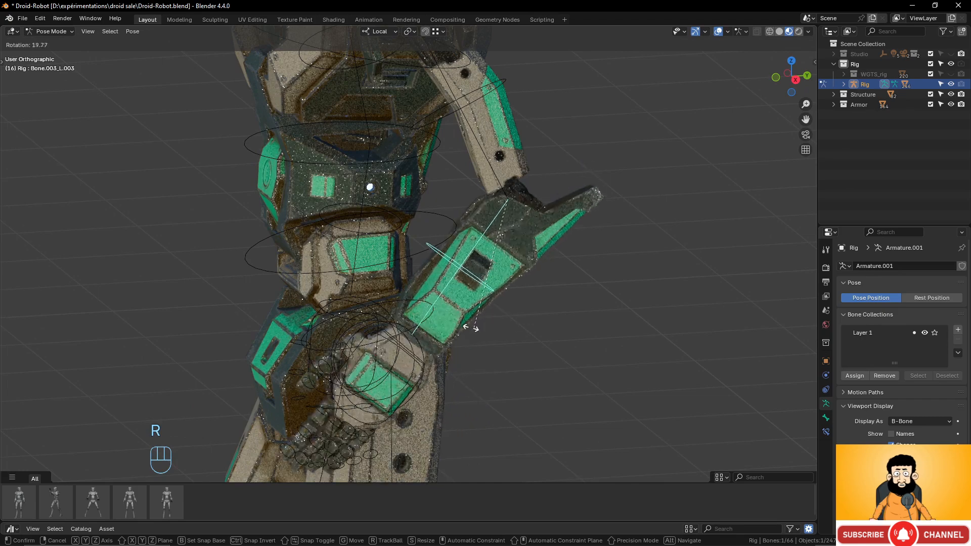
click(582, 247)
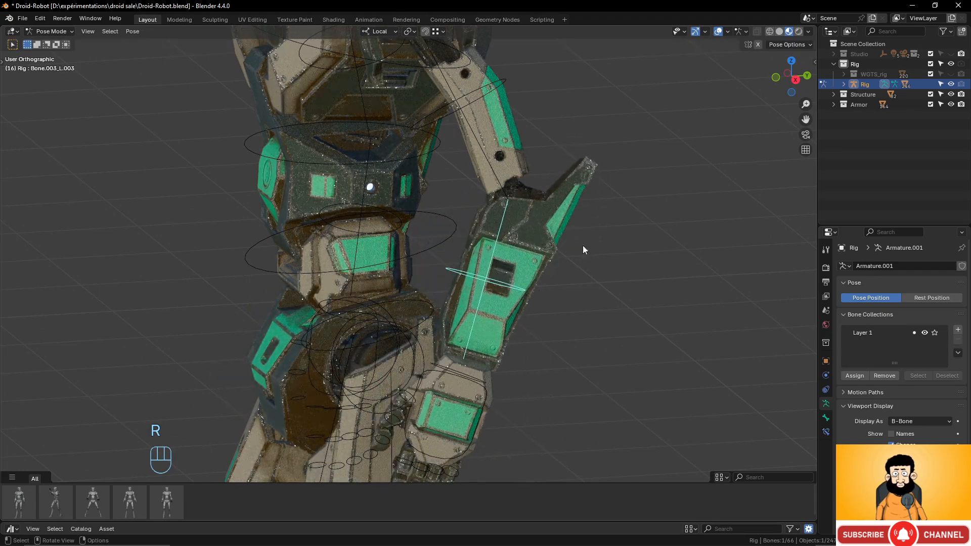
Set the robot's viewport to Solid shading and try rotating the left forearm bone again
click(782, 31)
key(r)
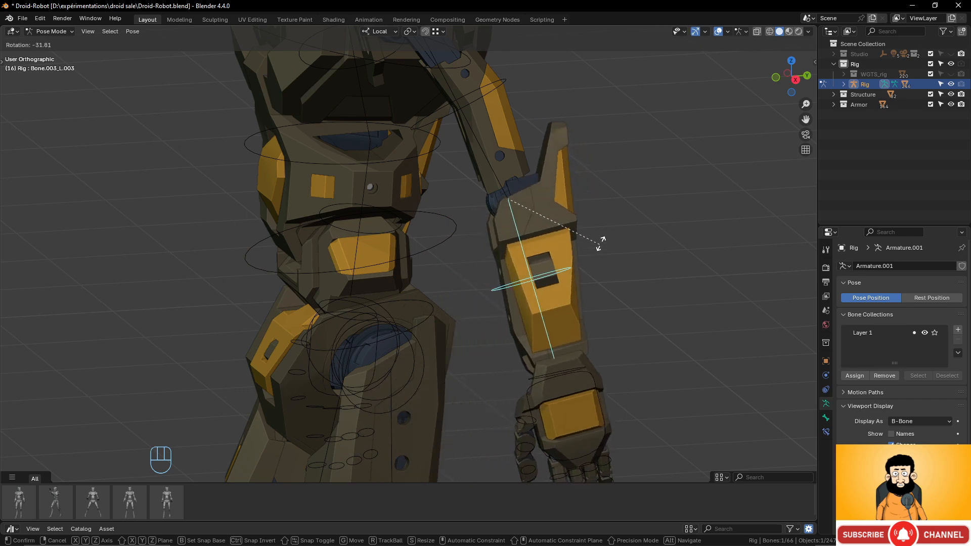
click(540, 330)
scroll(541, 331, down, 5)
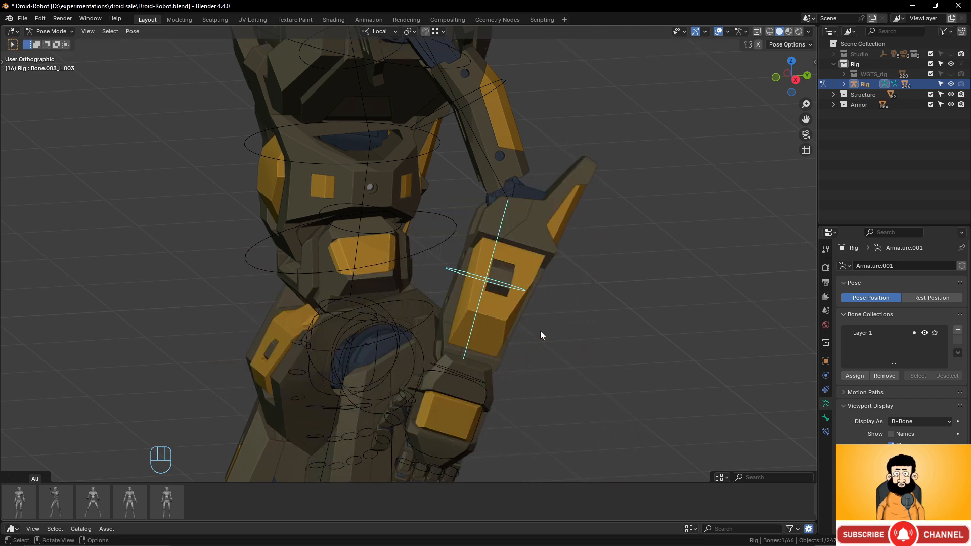
middle_drag(542, 330, 463, 299)
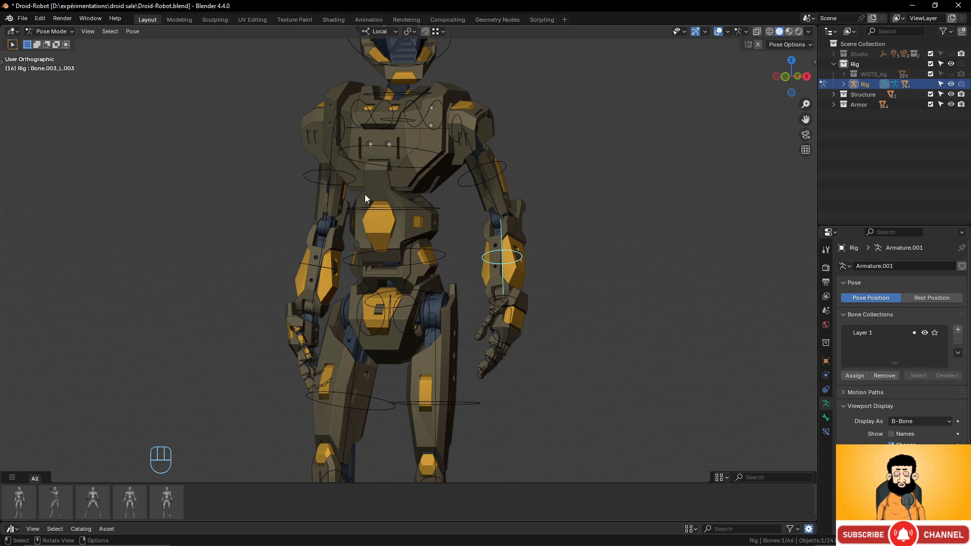
scroll(432, 186, down, 4)
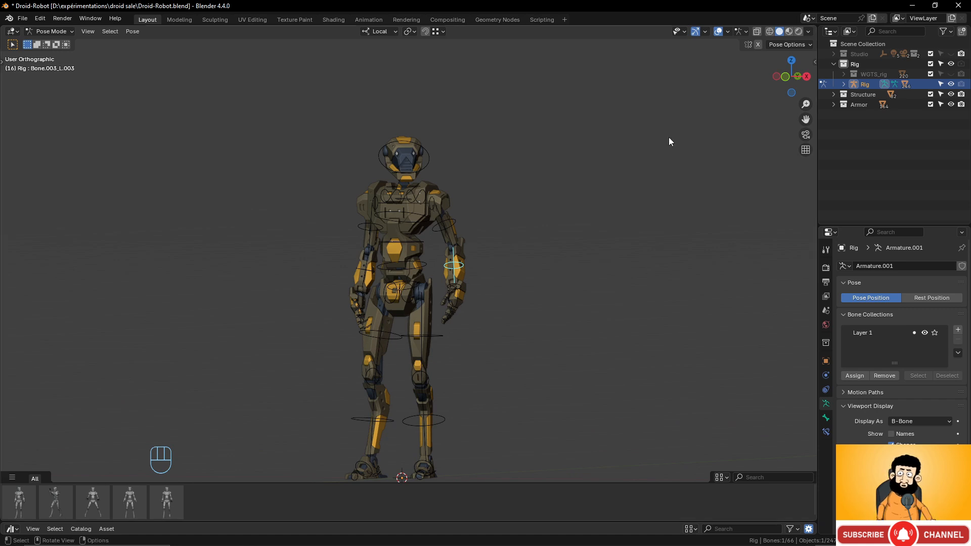
Open a new Blender window with the default scene, dismiss the splash screen, and select the camera, cube and light
mouse_move(662, 545)
click(781, 539)
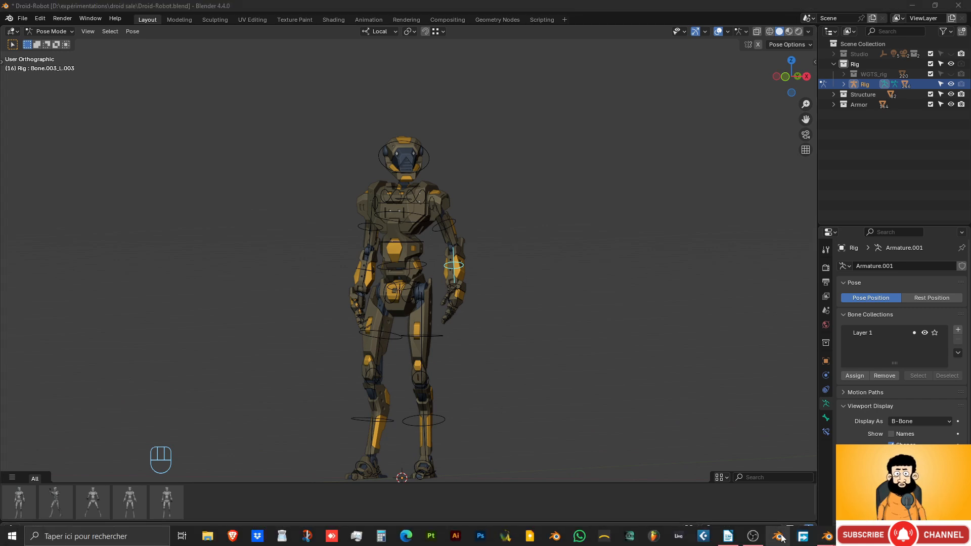
click(761, 499)
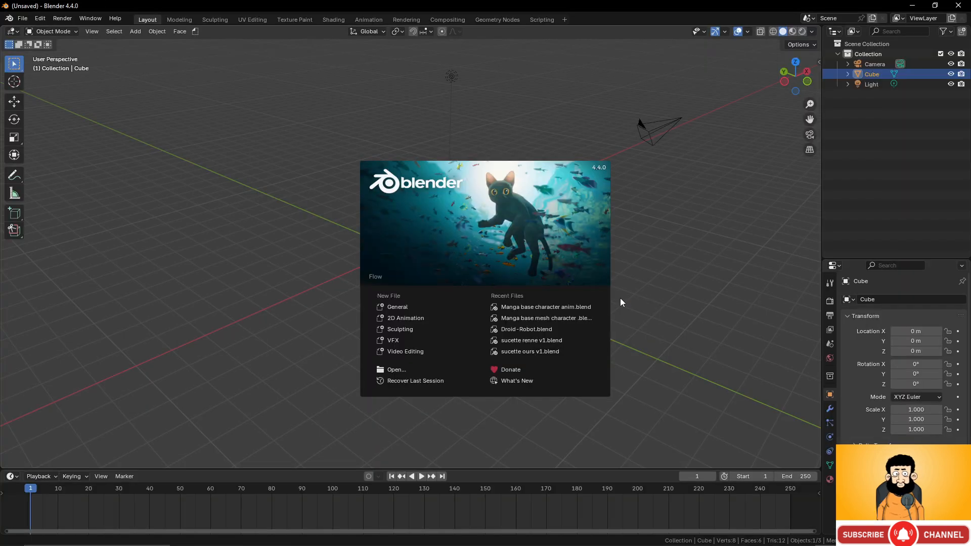
click(645, 243)
drag(281, 71, 663, 301)
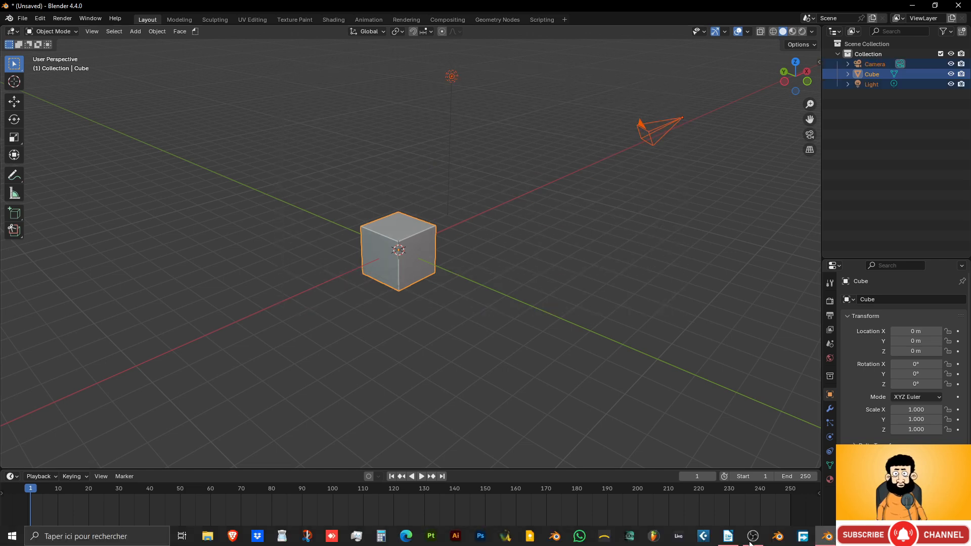
Set the manga character file's viewport to Solid shading, view the rig from the front side, and minimise that window
mouse_move(827, 536)
click(760, 487)
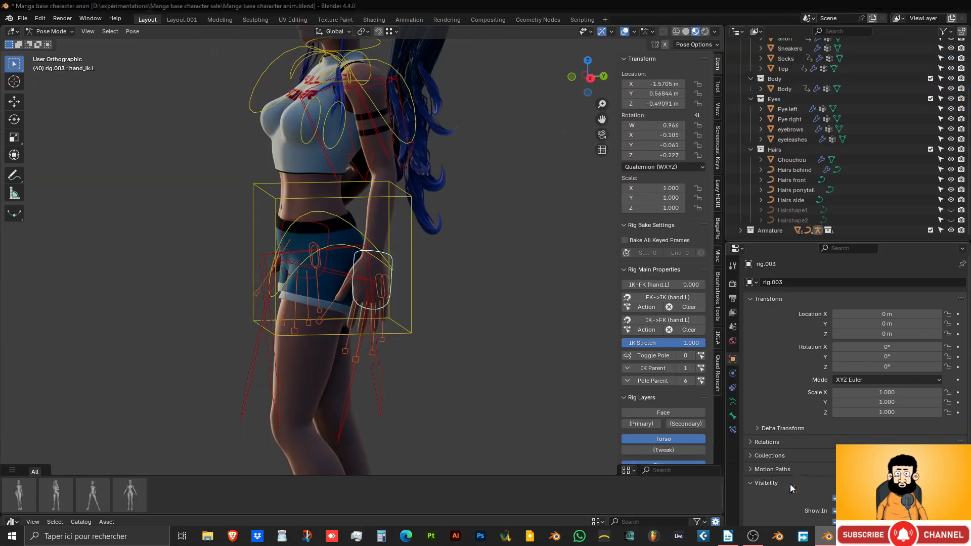
click(686, 33)
scroll(435, 202, down, 4)
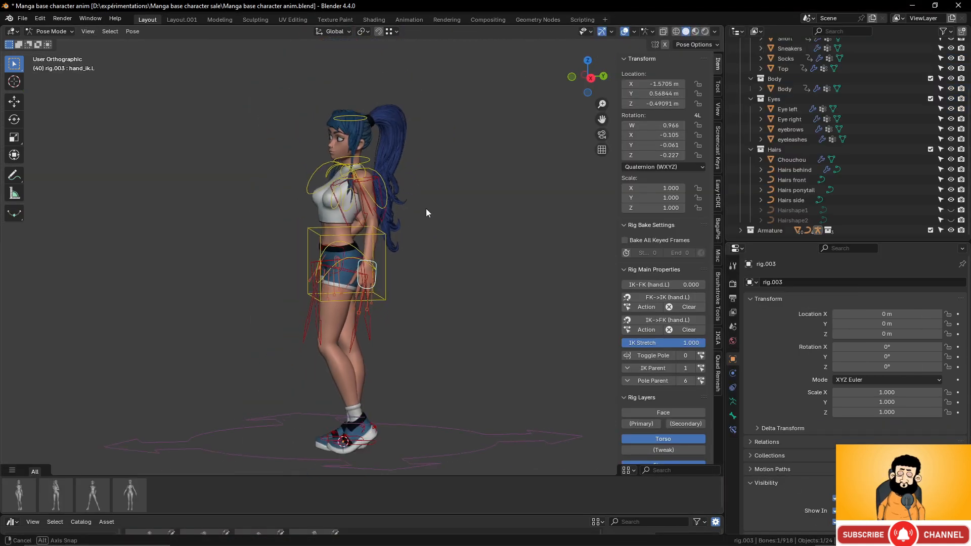
mouse_move(426, 208)
middle_down()
mouse_move(500, 206)
mouse_move(469, 208)
mouse_move(476, 216)
middle_up()
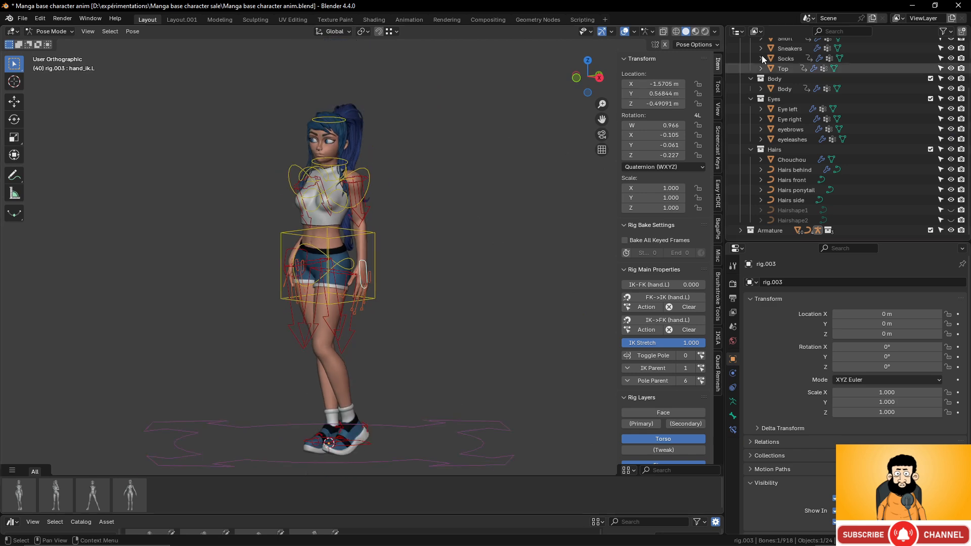
click(912, 5)
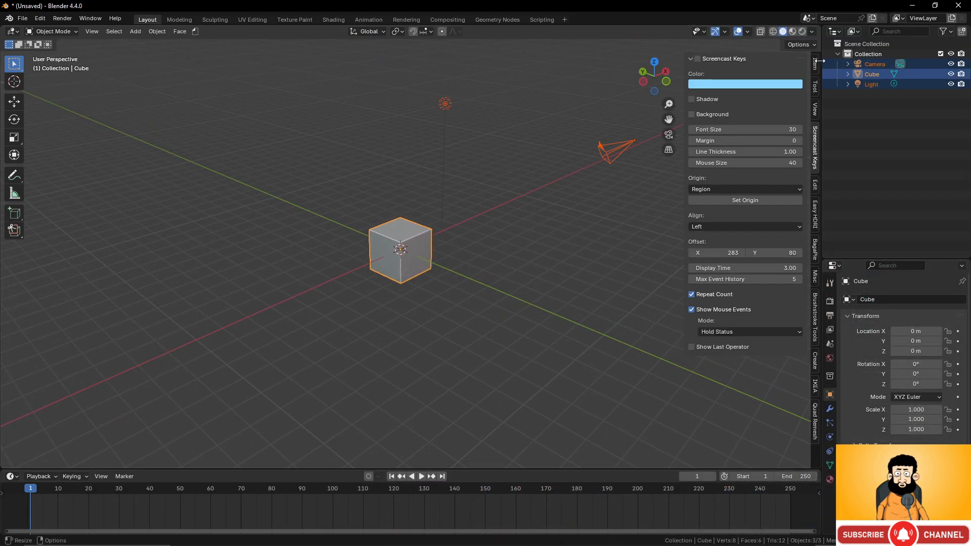
Enable the Screencast Keys overlay in the new scene and hide the sidebar
click(819, 61)
click(699, 58)
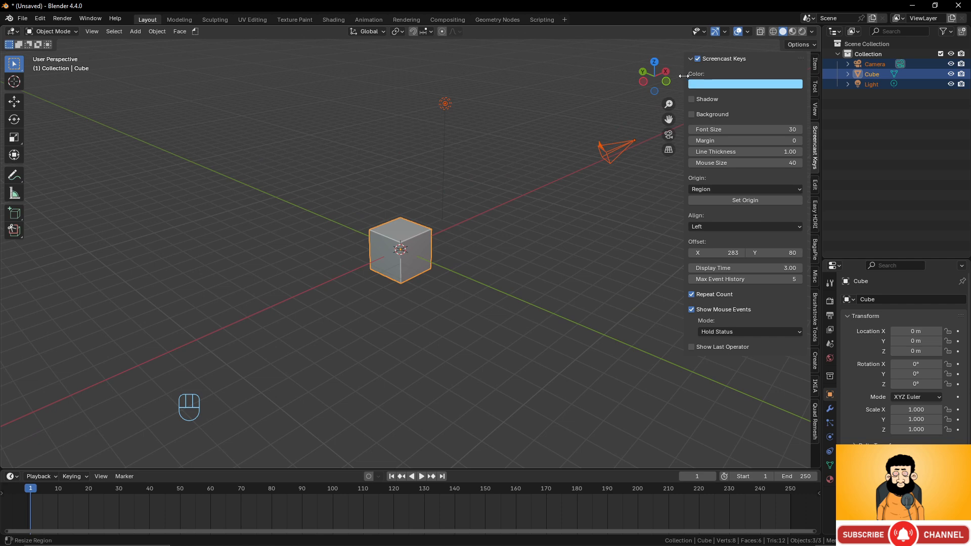
key(n)
Delete the default camera, cube and light from the new scene
drag(350, 91, 646, 305)
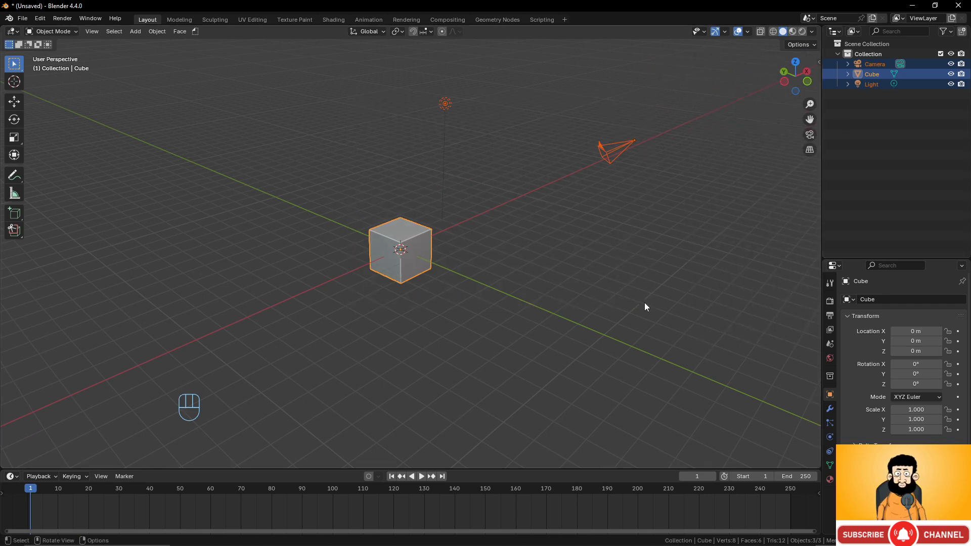
key(x)
click(644, 303)
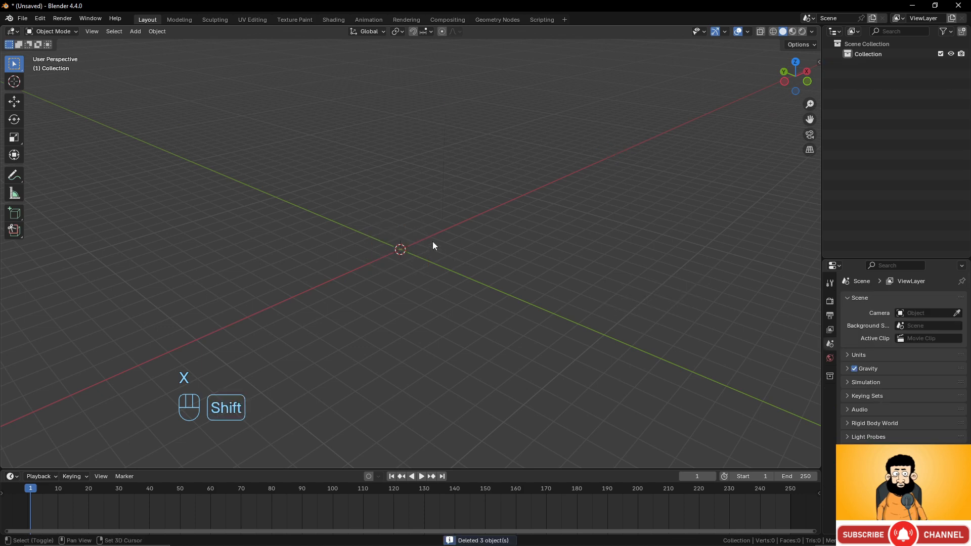
Add an armature at the centre of the empty scene
key(shift+a)
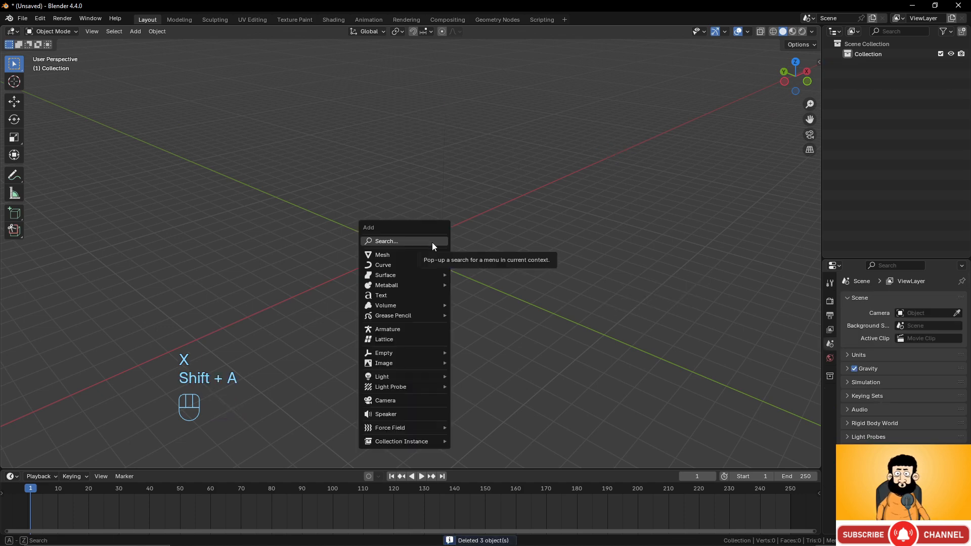
click(411, 329)
scroll(448, 271, up, 4)
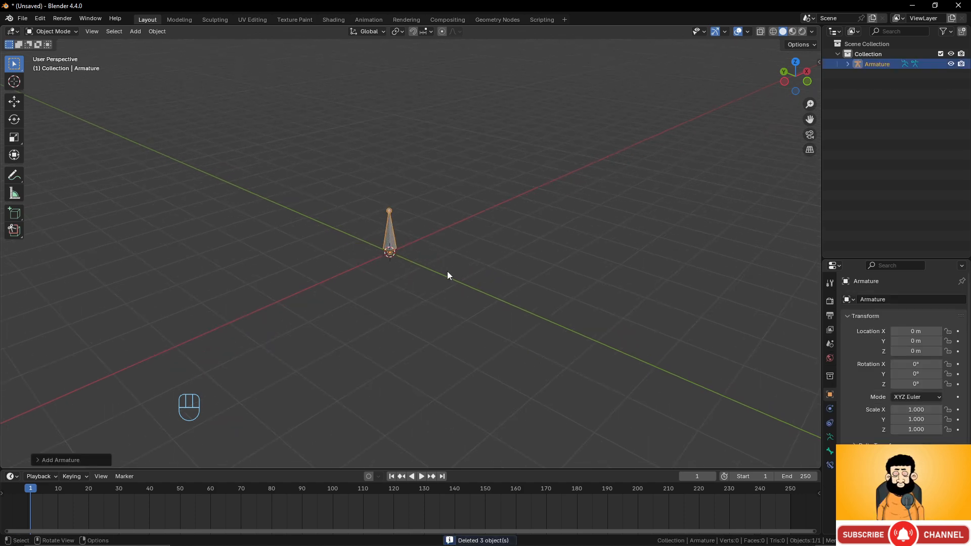
middle_drag(448, 271, 460, 257)
In the armature's Edit Mode, extrude a new bone 1 m up along Z from the first bone's tip, in front orthographic view
key(Tab)
key(KP_1)
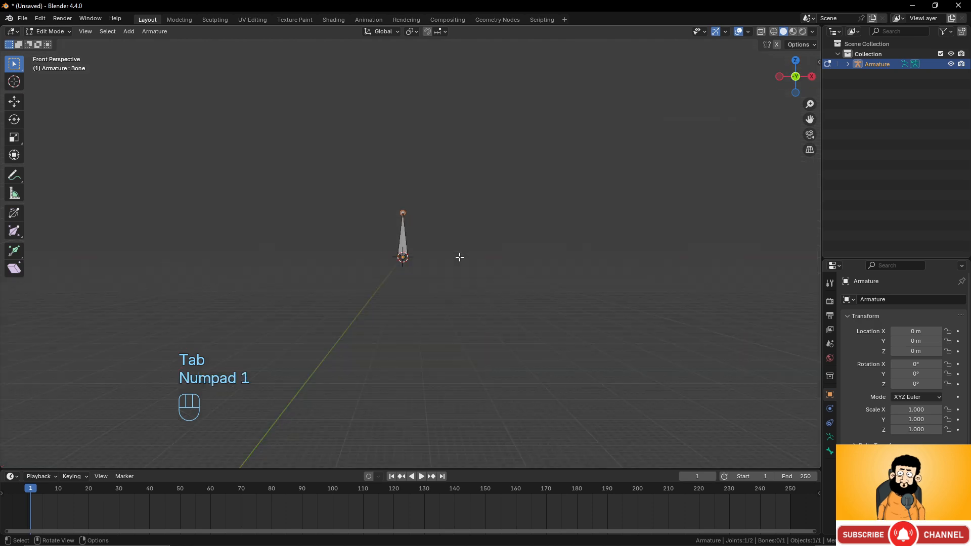
key(KP_5)
scroll(458, 263, up, 2)
shift+middle_drag(458, 263, 458, 287)
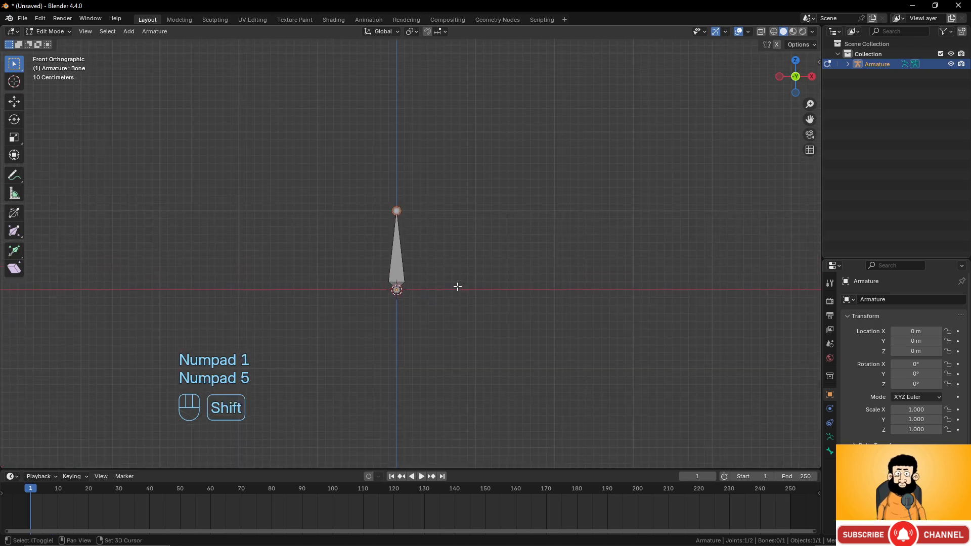
scroll(467, 282, down, 1)
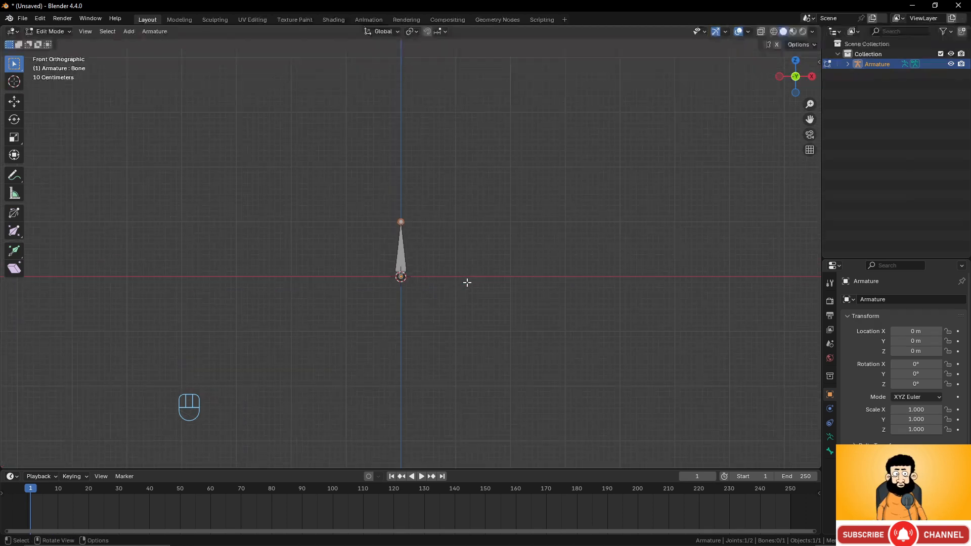
key(e)
key(z)
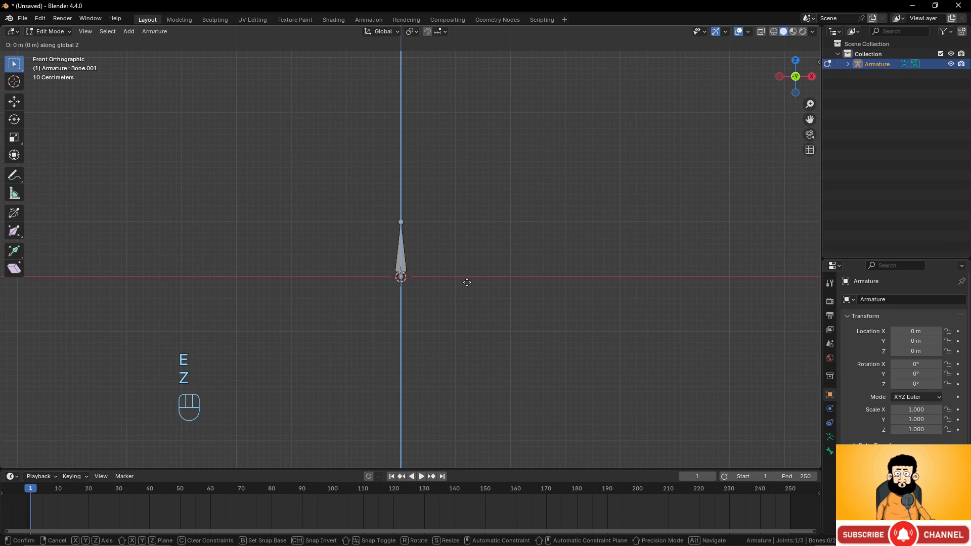
key(KP_1)
click(408, 287)
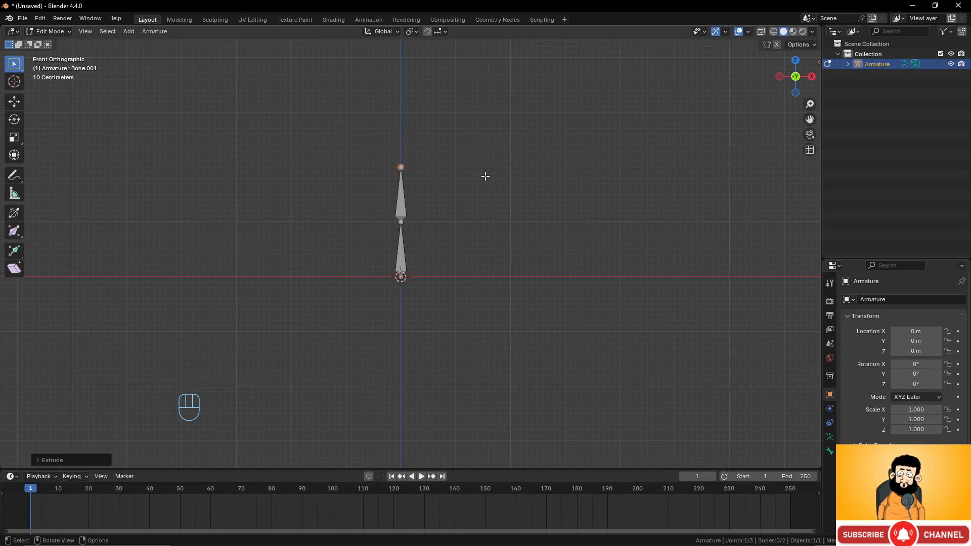
Repeat the bone extrusion six more times to build a vertical eight-bone chain, and return to Object Mode
key(shift+r)
key(shift+r)
key(shift+r)
key(shift+r)
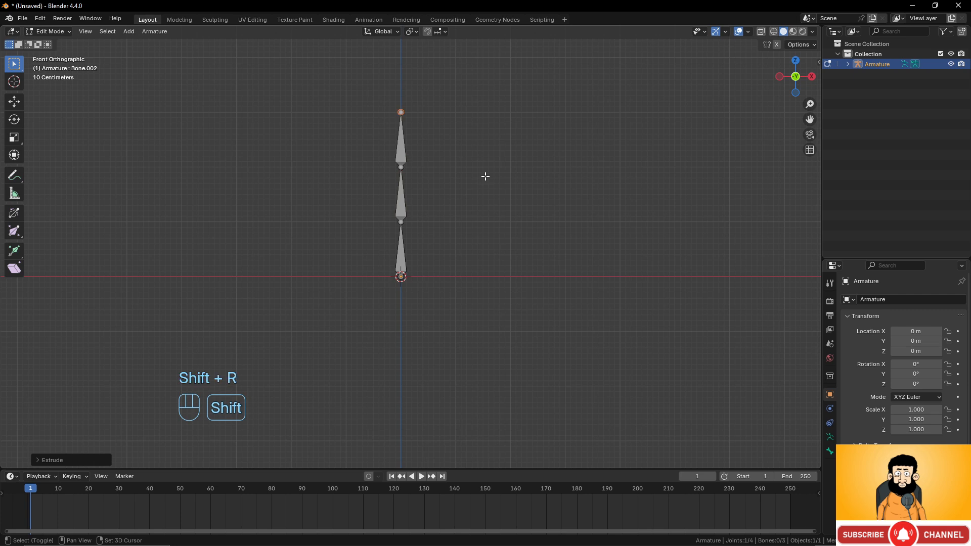
scroll(485, 176, down, 3)
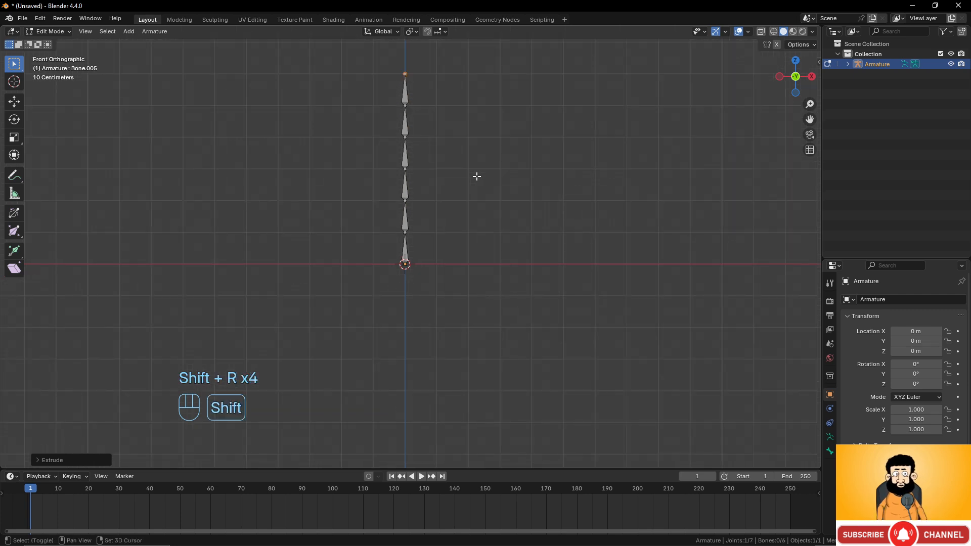
key(shift+r)
scroll(476, 178, down, 1)
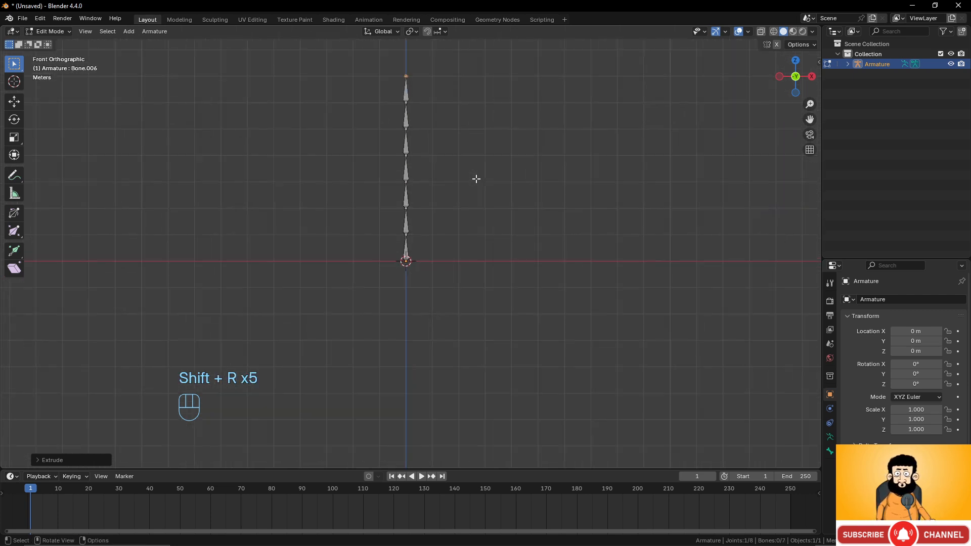
shift+middle_drag(476, 177, 481, 234)
scroll(480, 234, up, 2)
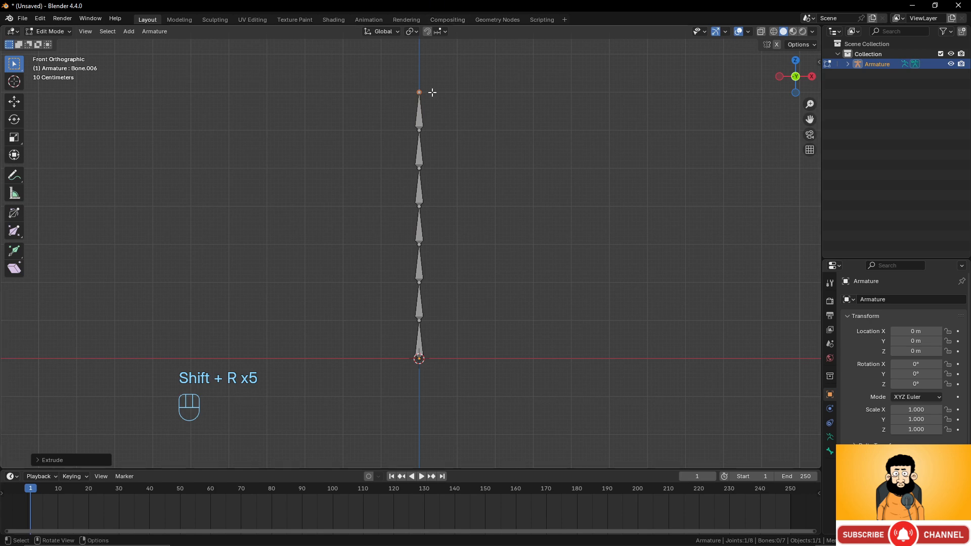
key(shift+r)
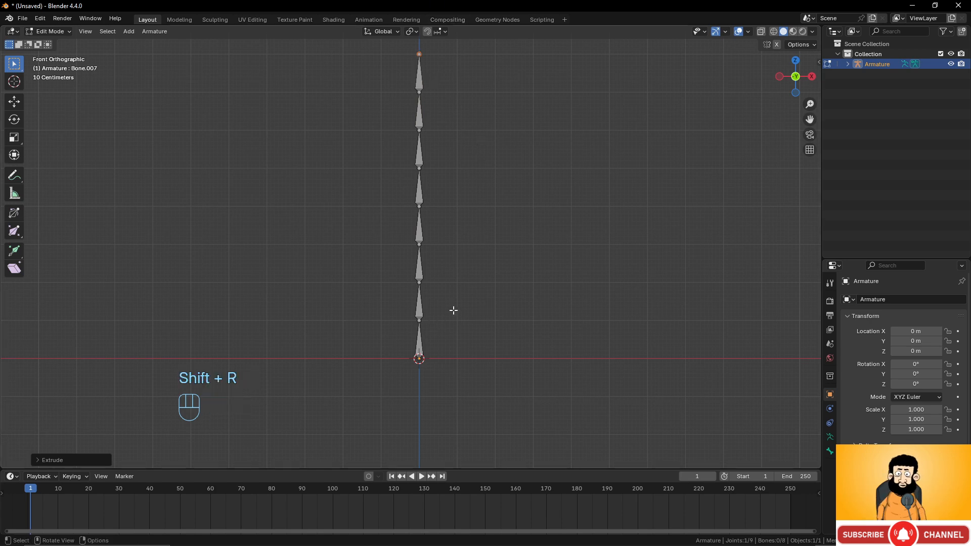
scroll(453, 311, down, 1)
key(Tab)
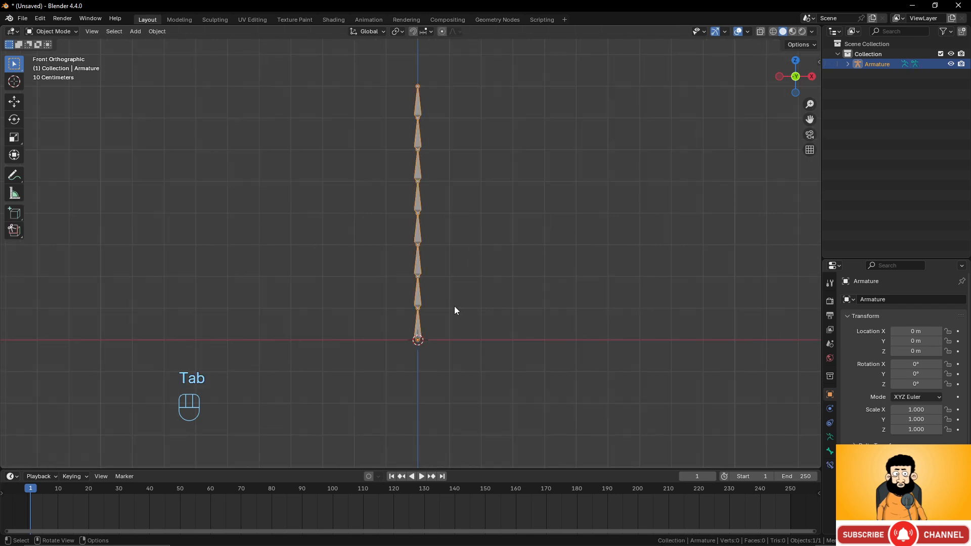
Add a cylinder mesh at the base of the bone chain
key(shift+a)
mouse_move(445, 221)
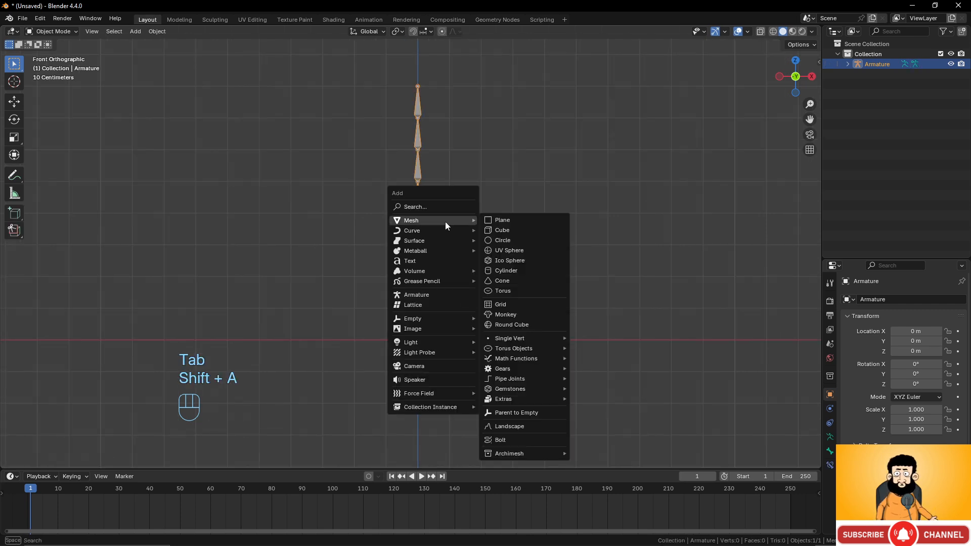
click(507, 272)
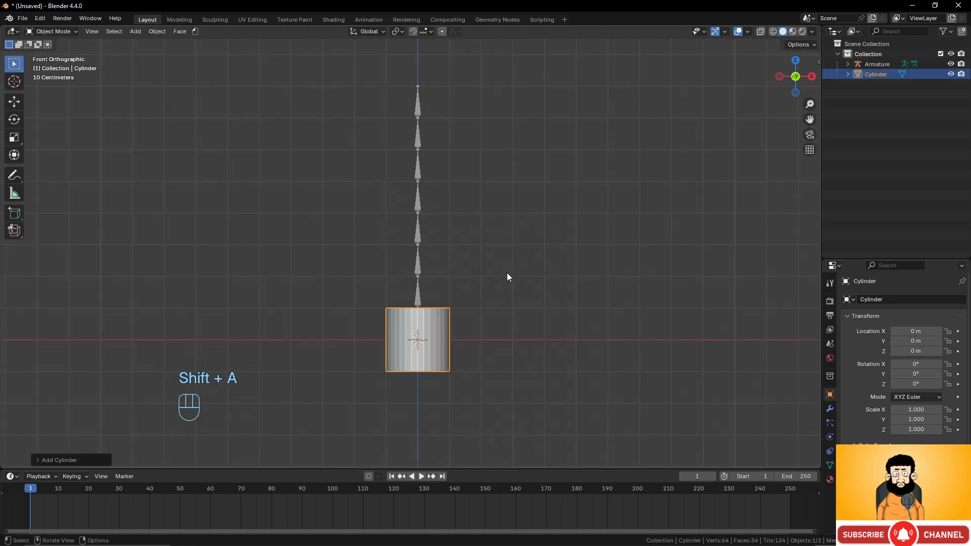
scroll(466, 328, down, 2)
scroll(466, 329, up, 4)
scroll(466, 329, down, 3)
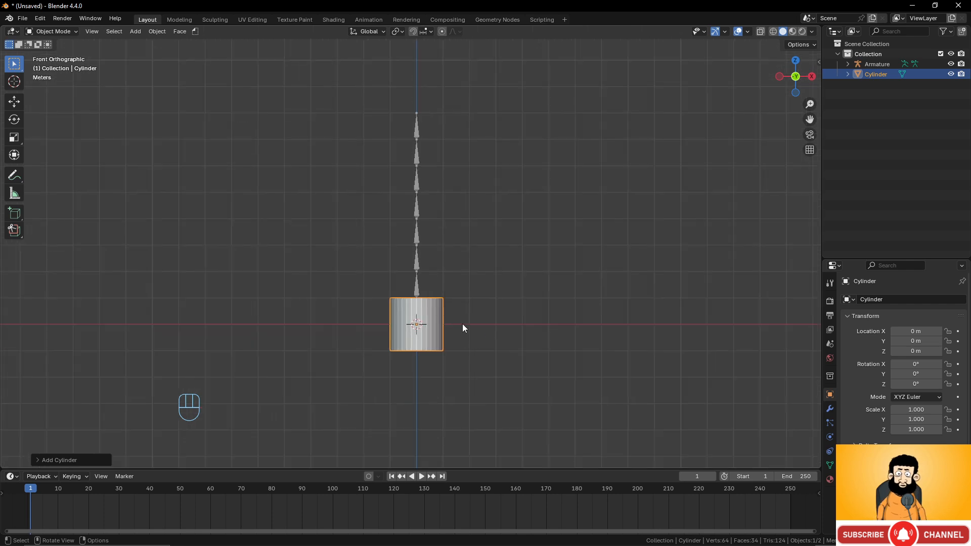
In Edit Mode, scale the whole cylinder down to about 1.03 m and raise it along Z until its base sits at the chain's root
key(Tab)
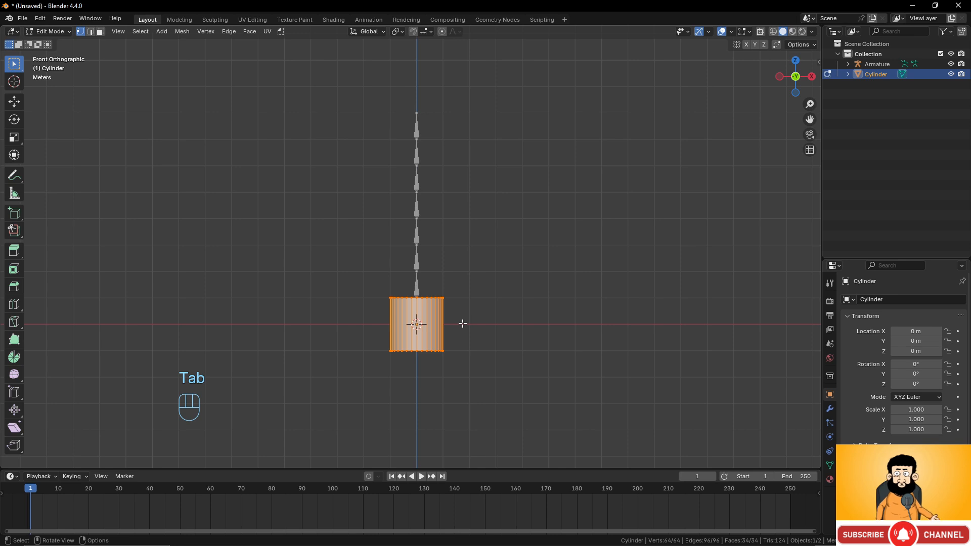
key(KP_1)
key(g)
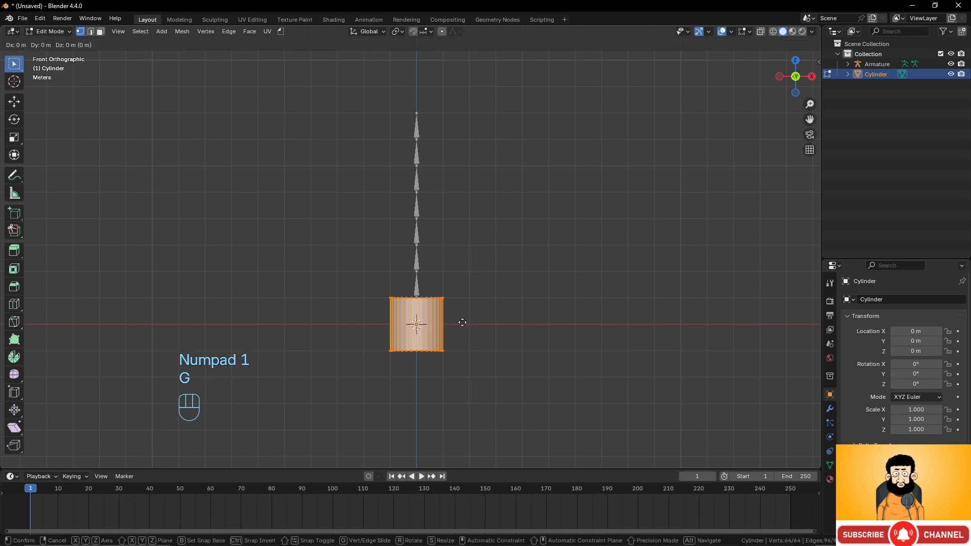
key(s)
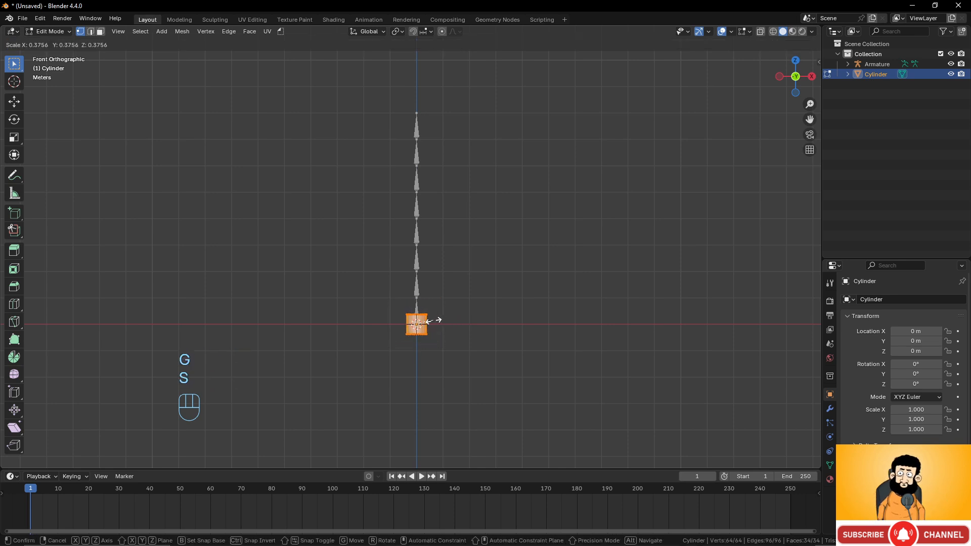
click(440, 321)
key(g)
key(z)
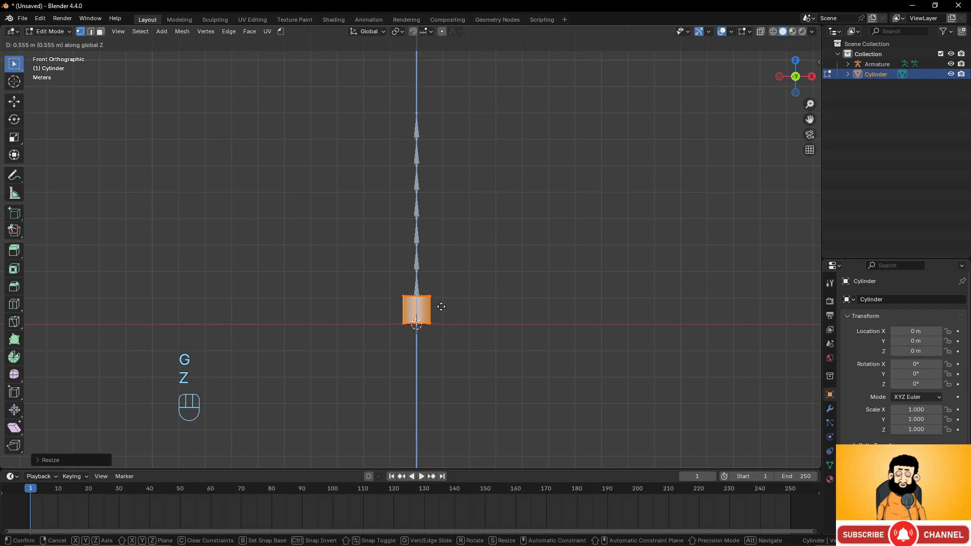
click(441, 308)
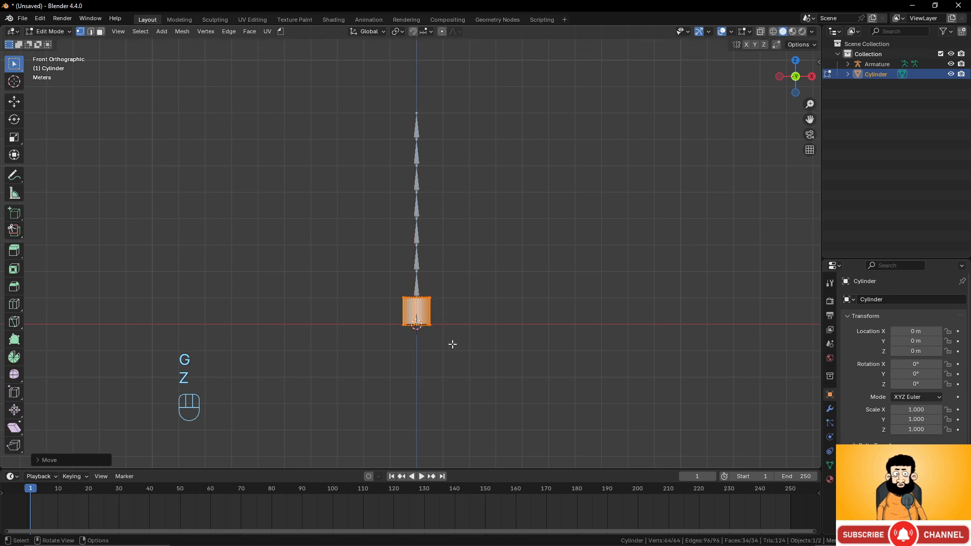
Switch the viewport to wireframe and select only the cylinder's top ring of vertices
scroll(453, 331, up, 5)
shift+middle_drag(451, 302, 437, 246)
key(z)
click(345, 285)
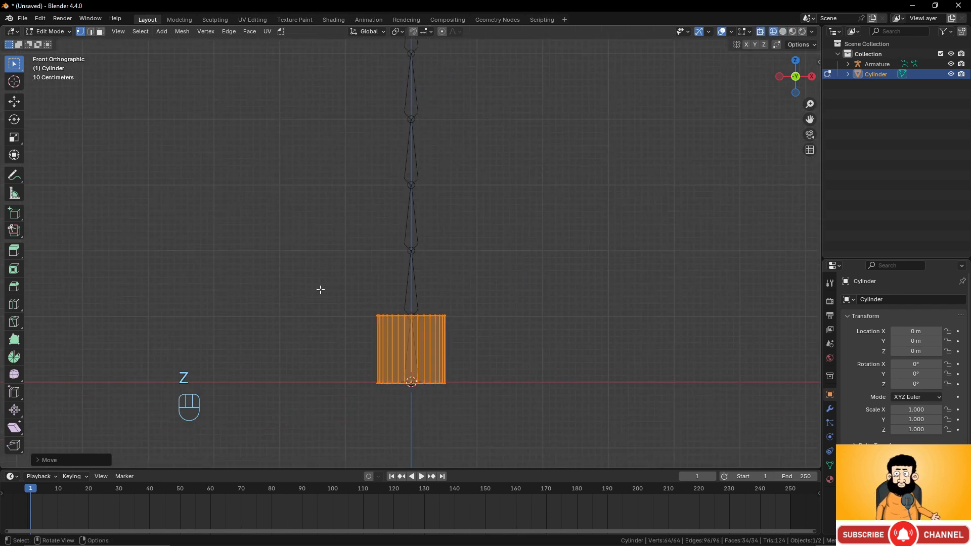
drag(321, 289, 475, 336)
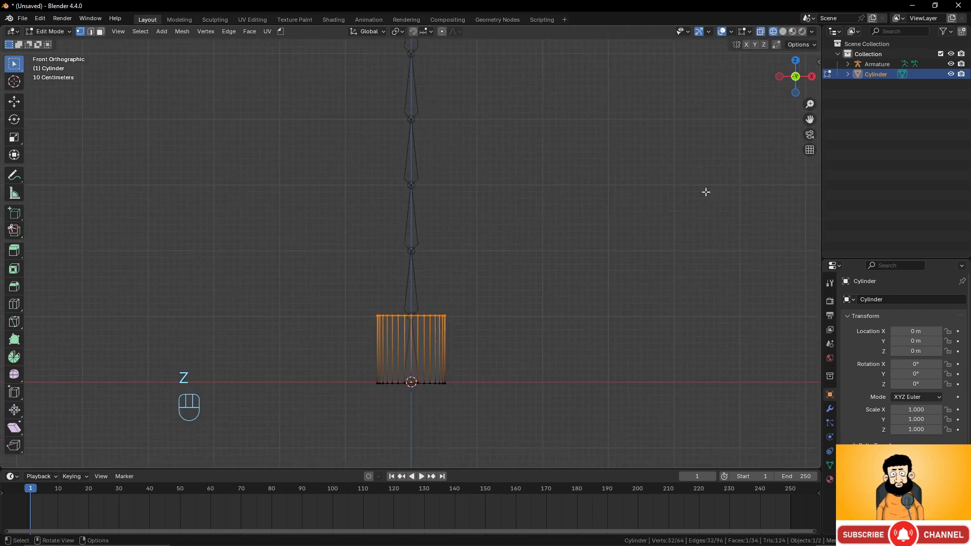
Return to Object Mode and show the cylinder's transform and dimension values in the sidebar
click(819, 66)
key(Tab)
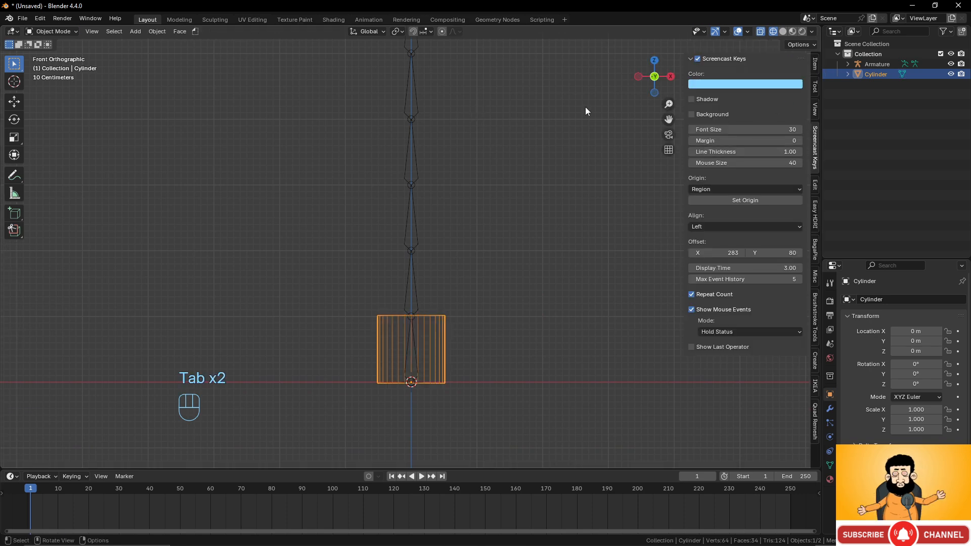
click(815, 64)
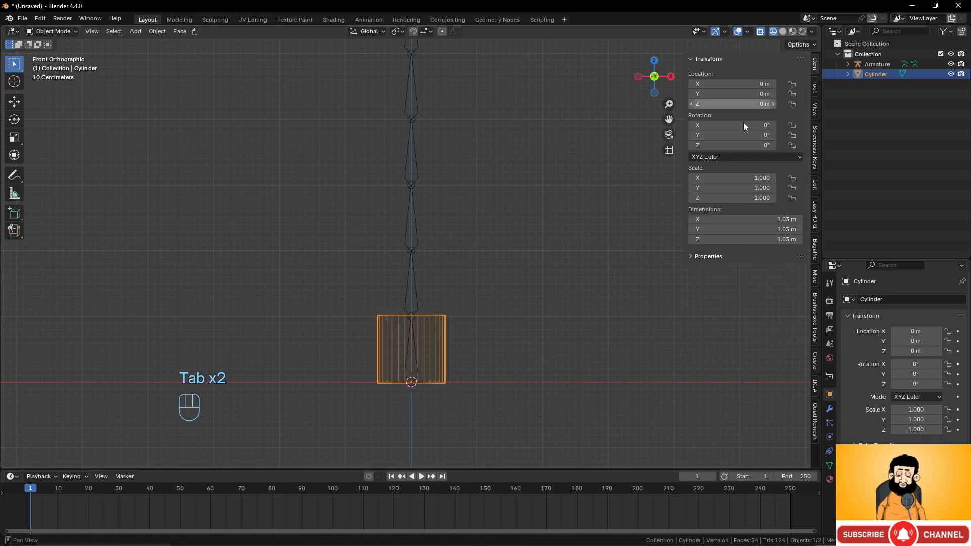
In Edit Mode, move the cylinder's top vertices about 7.07 m up along Z so the mesh covers the whole bone chain
scroll(443, 285, down, 3)
key(Tab)
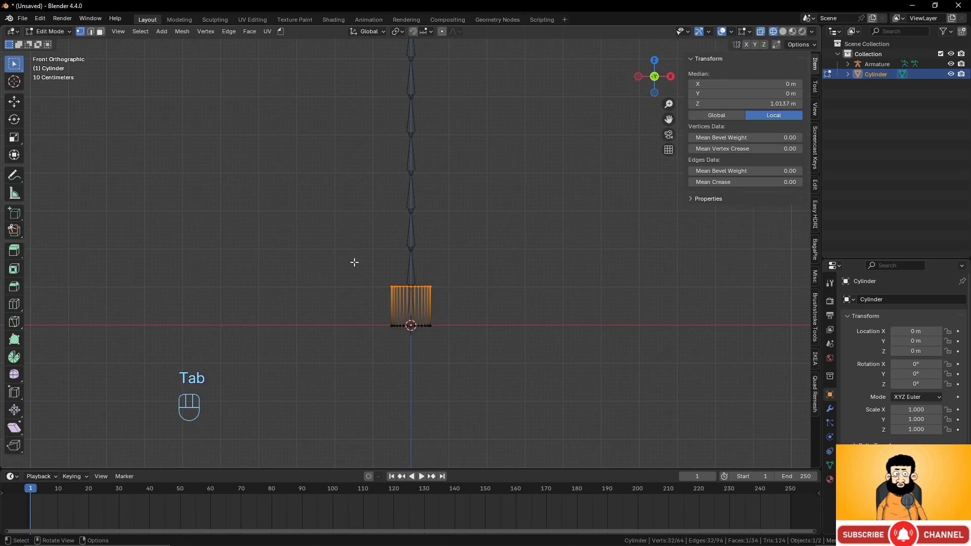
shift+middle_drag(465, 302, 449, 332)
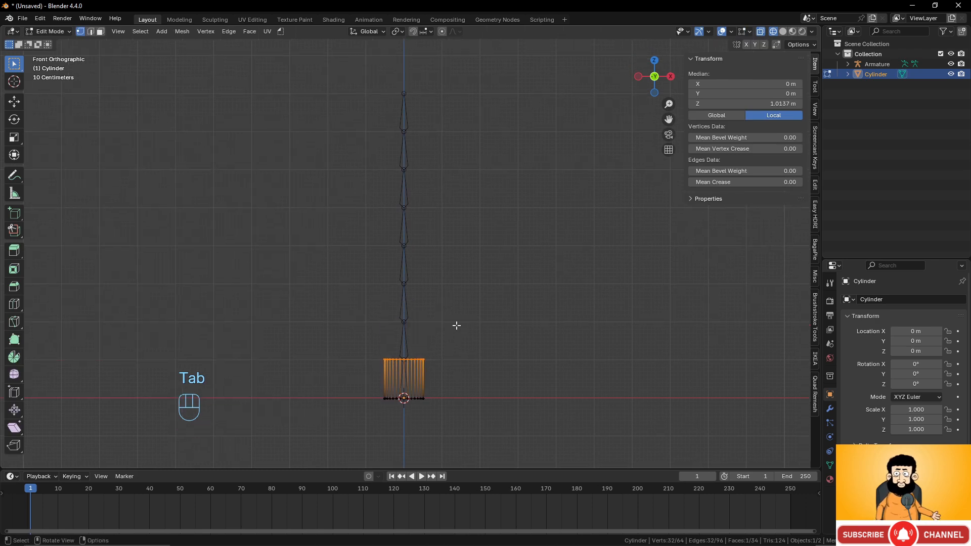
key(g)
key(z)
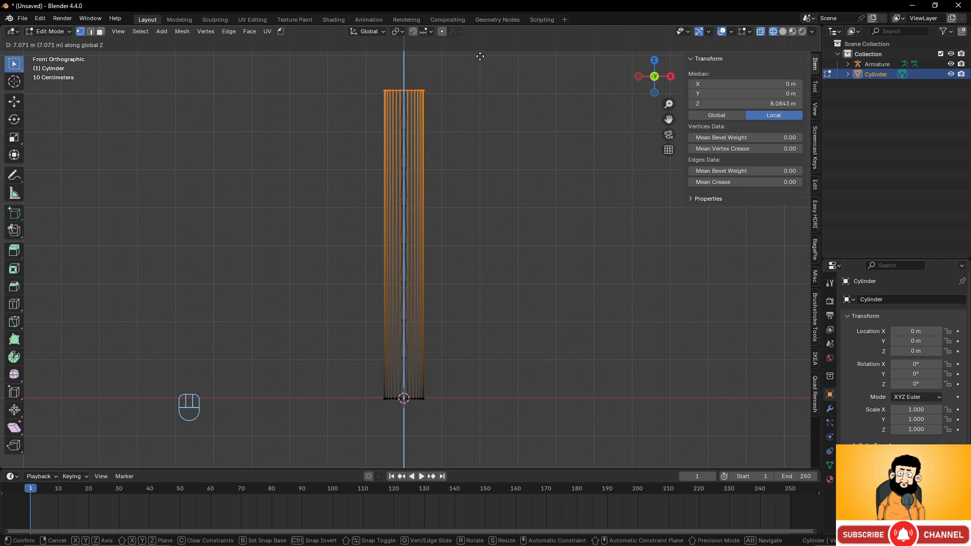
click(480, 58)
Add 65 evenly spaced horizontal loop cuts along the cylinder's height, without sliding them
middle_drag(408, 226, 445, 113)
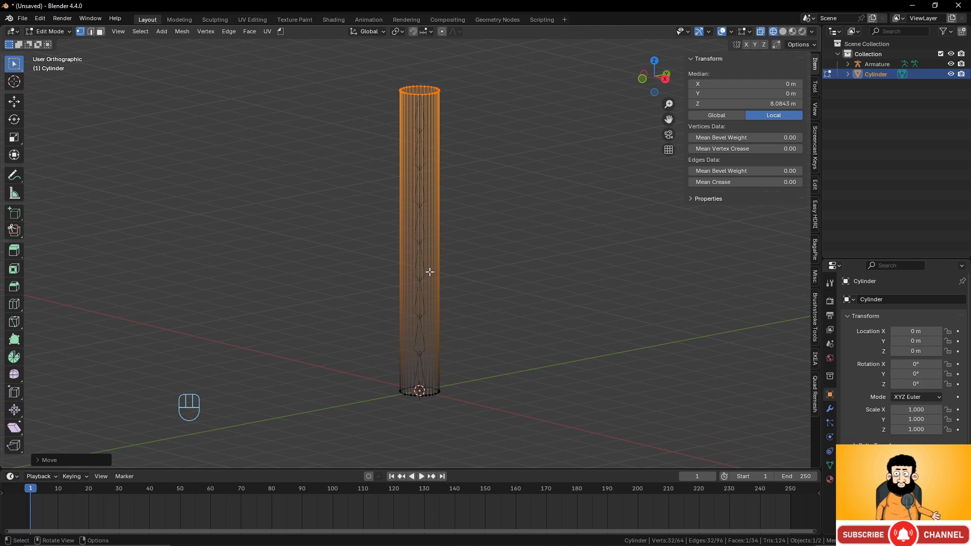
key(ctrl+r)
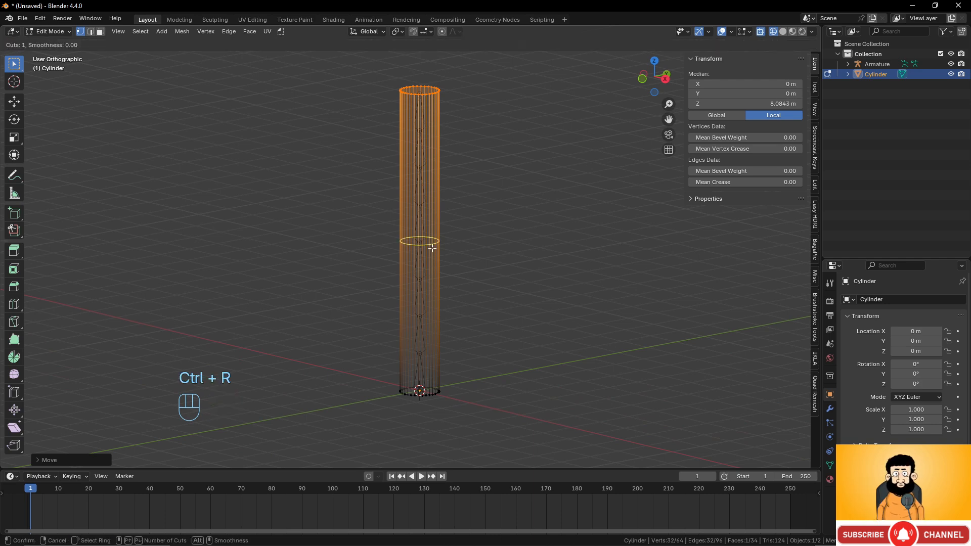
scroll(432, 248, up, 20)
scroll(432, 248, up, 20)
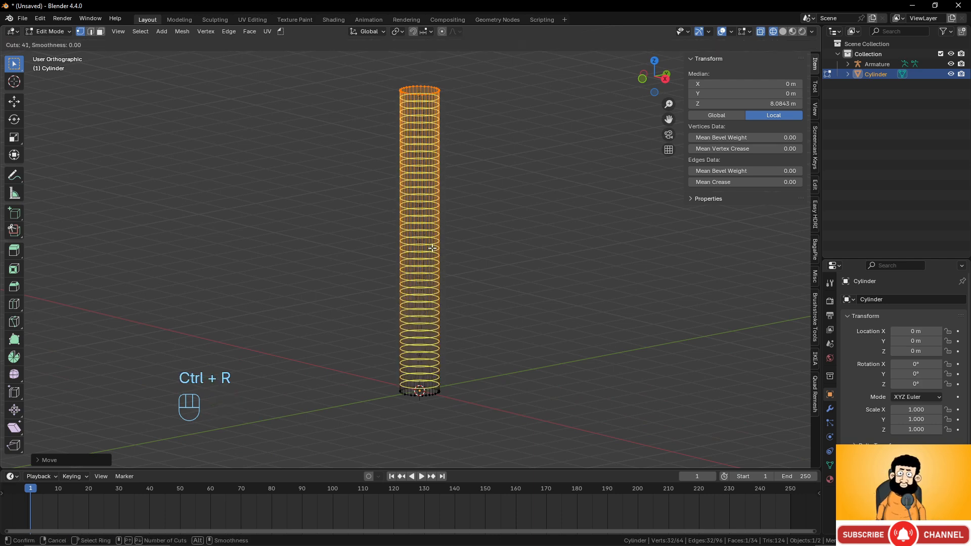
scroll(432, 248, up, 9)
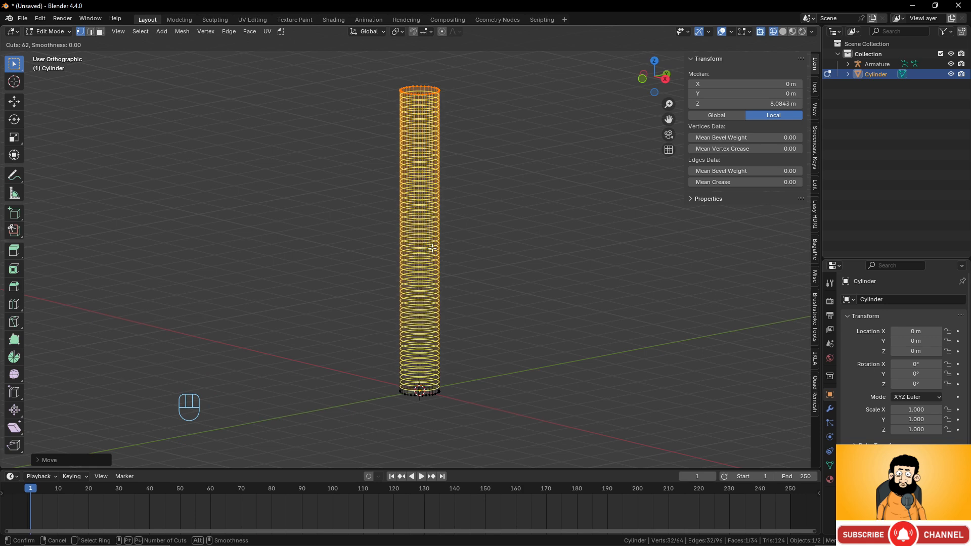
click(432, 248)
right_click(432, 248)
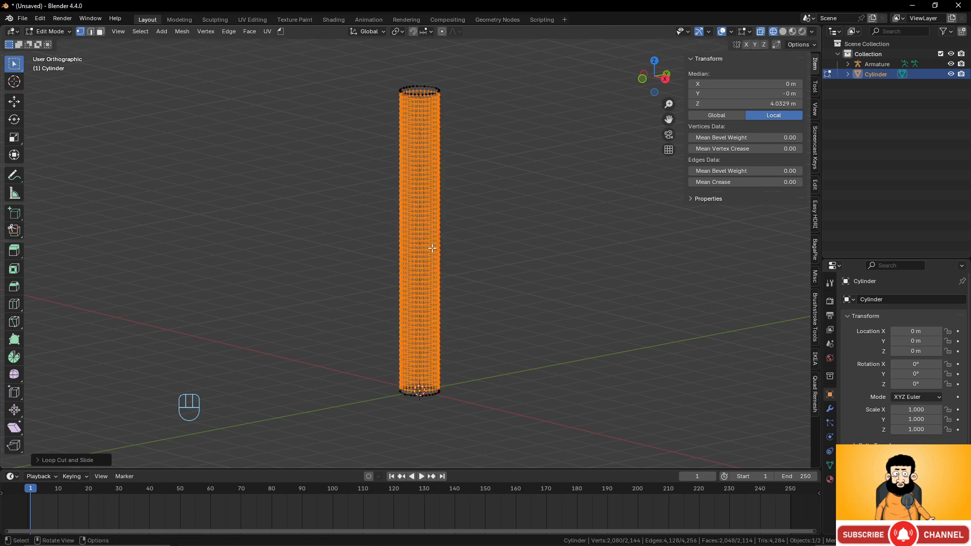
Return to Object Mode with Solid viewport shading, and select the armature instead of the cylinder
middle_drag(366, 304, 427, 298)
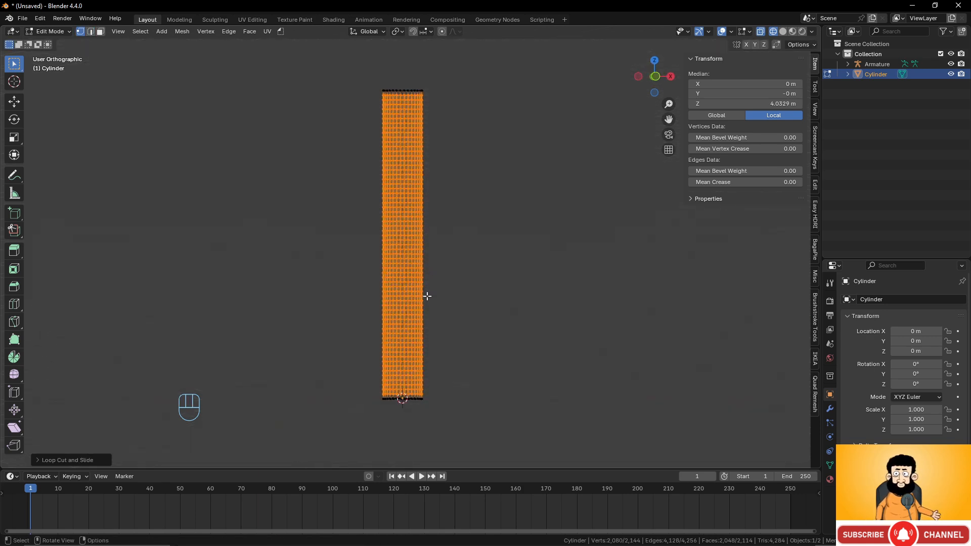
scroll(427, 299, up, 3)
scroll(427, 298, down, 2)
key(Tab)
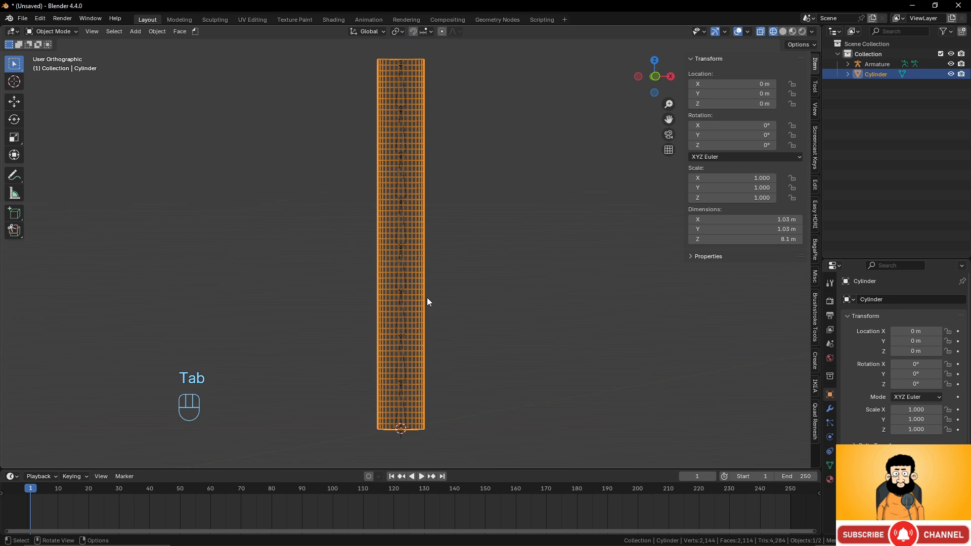
key(z)
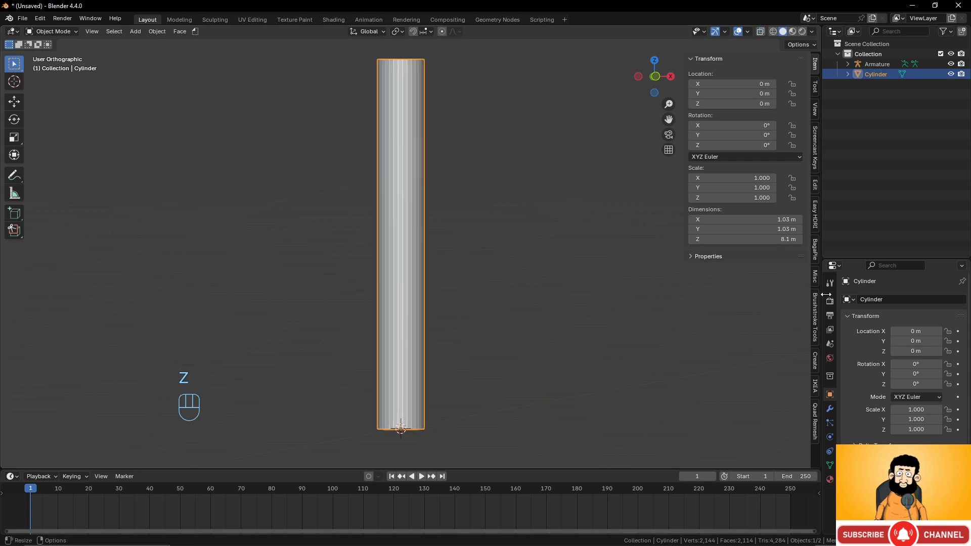
click(876, 64)
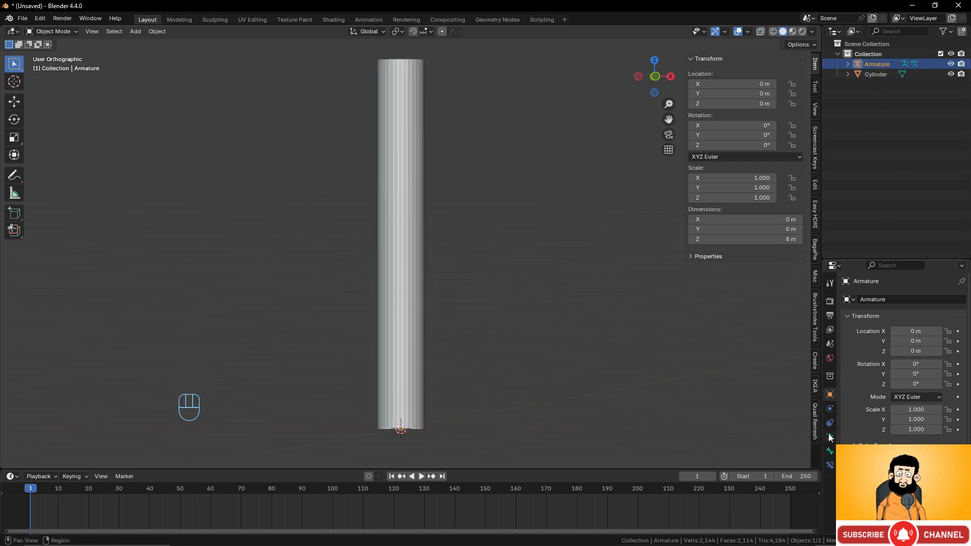
In the armature's viewport display settings, make the bones show in front of the cylinder
click(830, 437)
scroll(884, 444, down, 4)
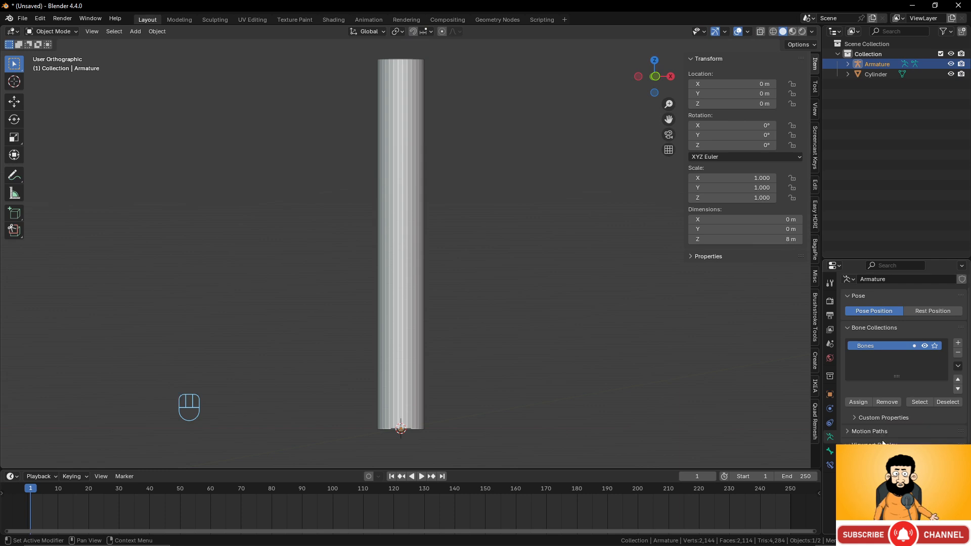
click(906, 447)
scroll(488, 291, down, 1)
middle_drag(489, 293, 460, 251)
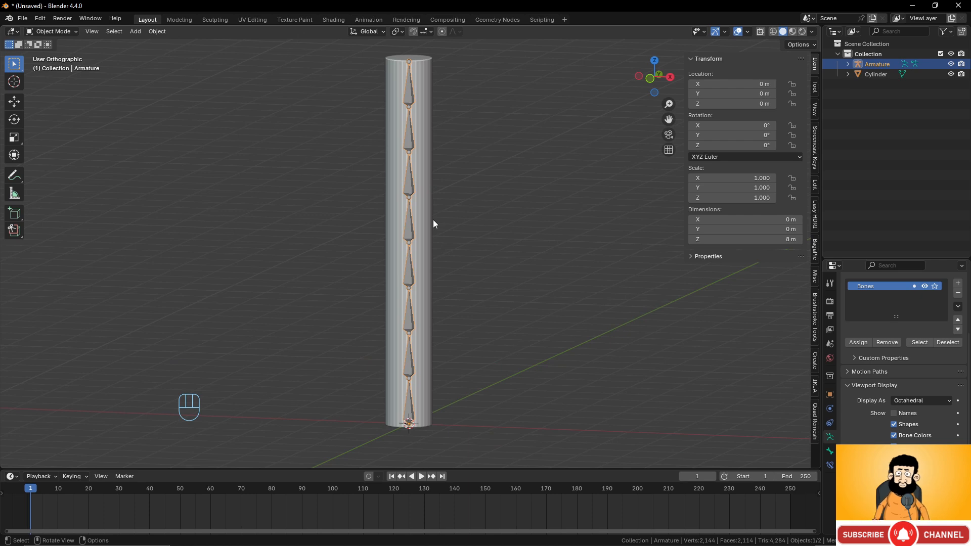
Select the cylinder and then the armature, and parent the mesh to the armature With Automatic Weights
click(426, 131)
shift+click(409, 132)
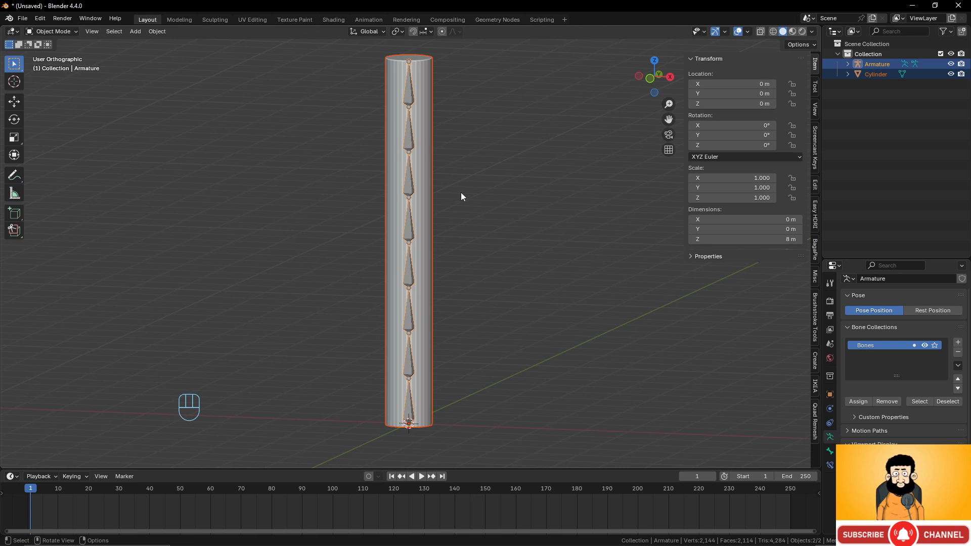
key(ctrl+p)
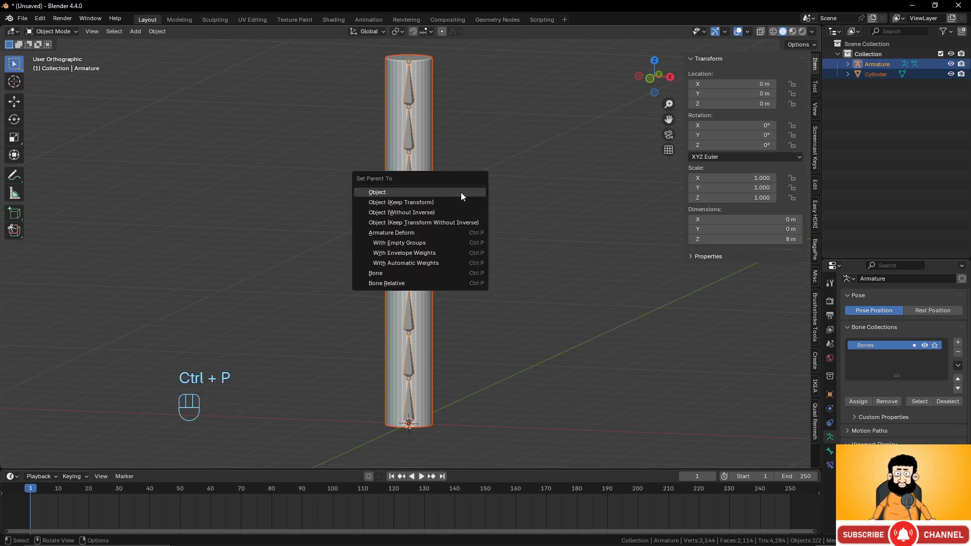
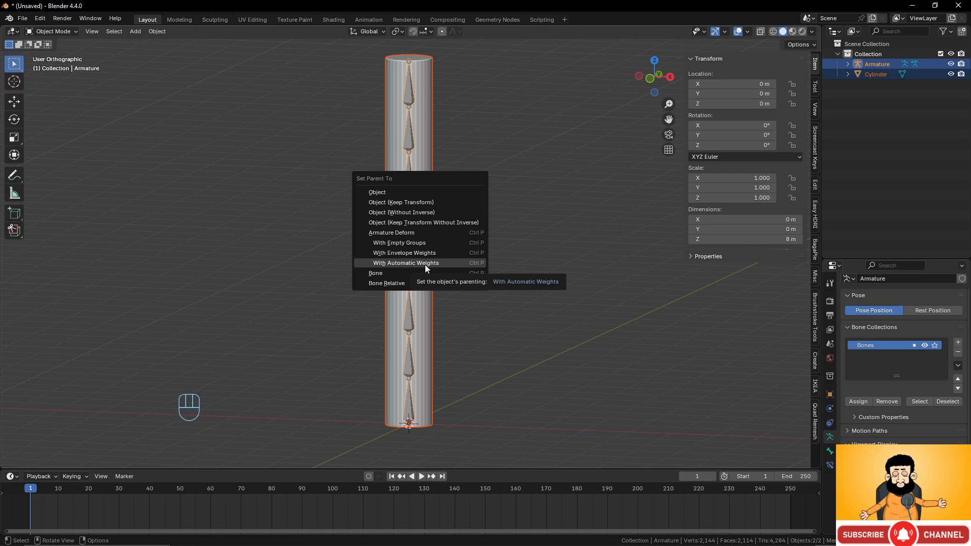
click(425, 264)
Select only the cylinder and examine the bone-named vertex groups in its mesh data
scroll(425, 250, down, 3)
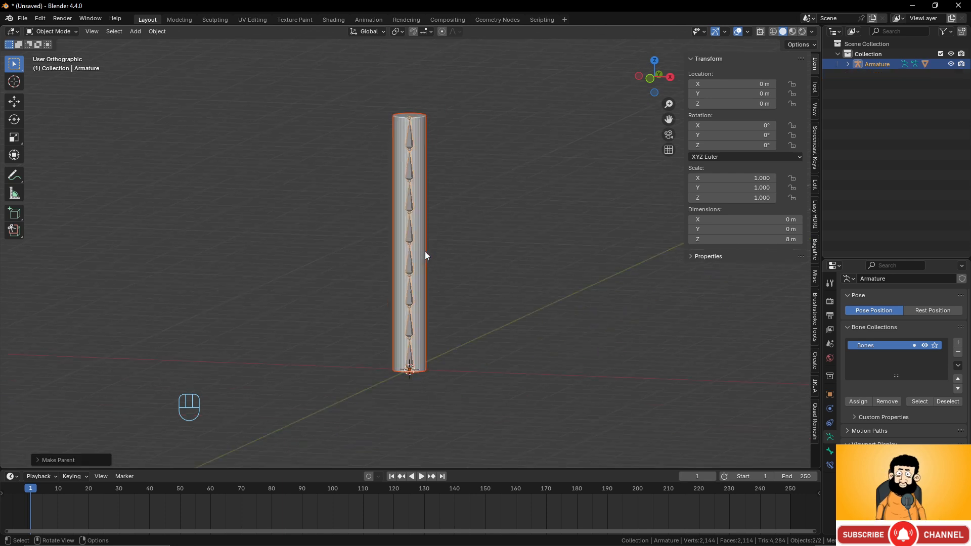
middle_drag(425, 253, 430, 209)
scroll(445, 252, up, 4)
click(423, 126)
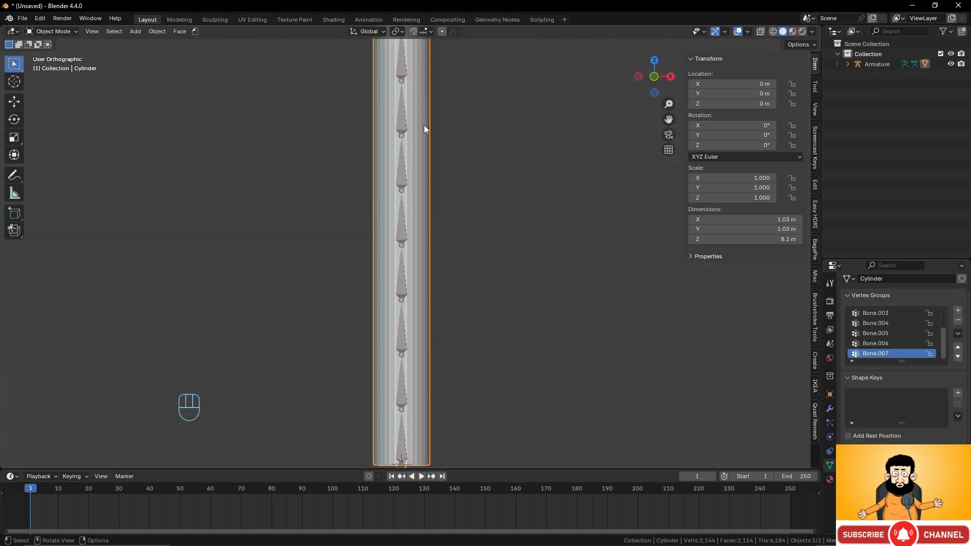
scroll(442, 213, down, 3)
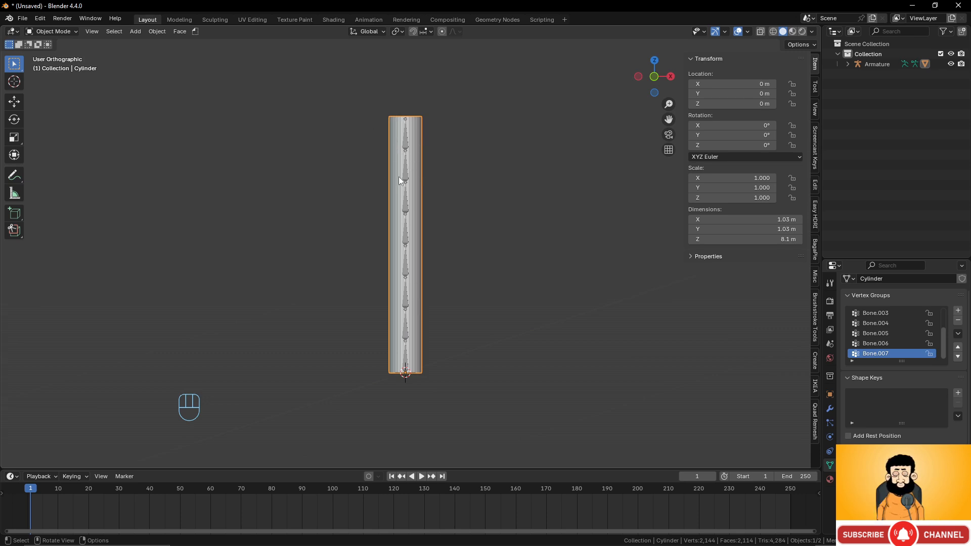
scroll(442, 189, up, 3)
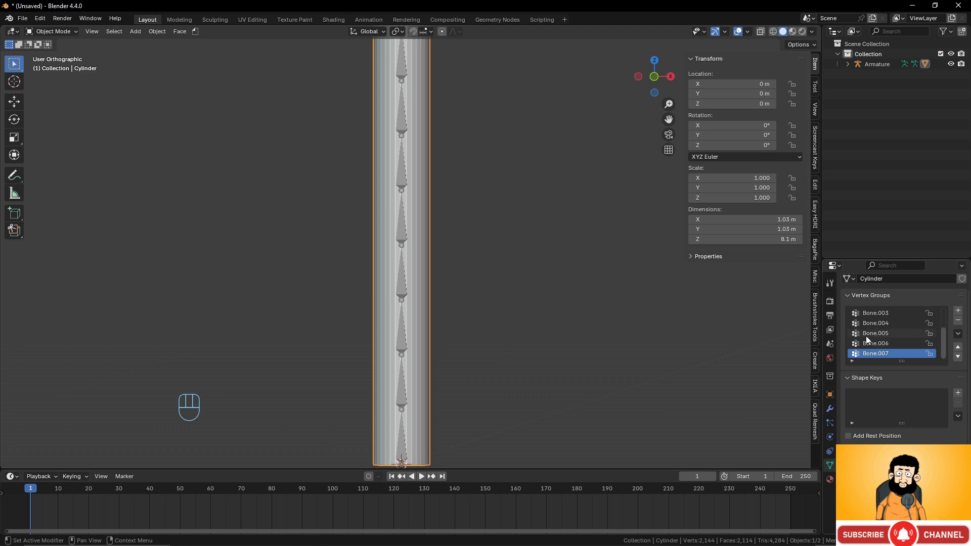
scroll(416, 139, down, 2)
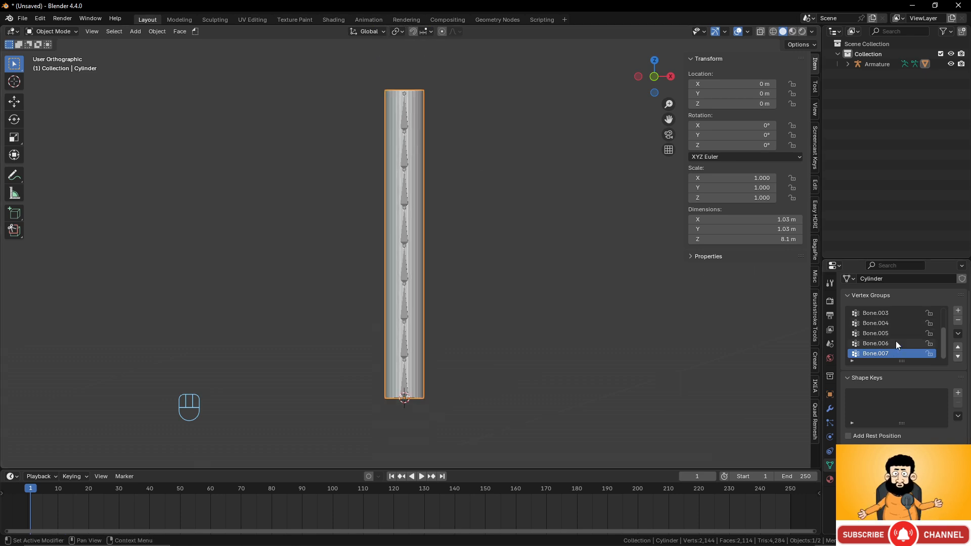
scroll(896, 339, up, 3)
scroll(894, 335, down, 3)
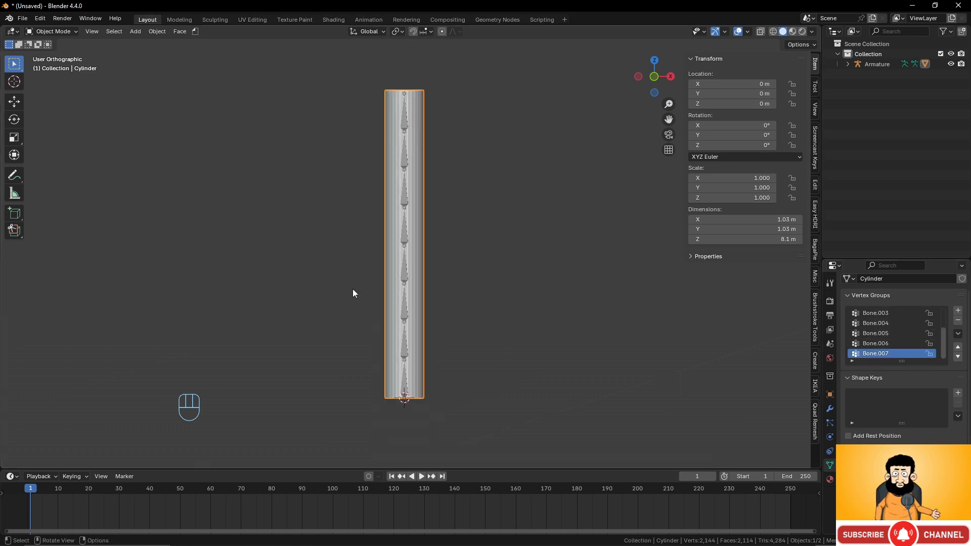
Switch the cylinder to Weight Paint mode and examine each vertex group's weights, from Bone.007 down to Bone
click(72, 31)
click(57, 88)
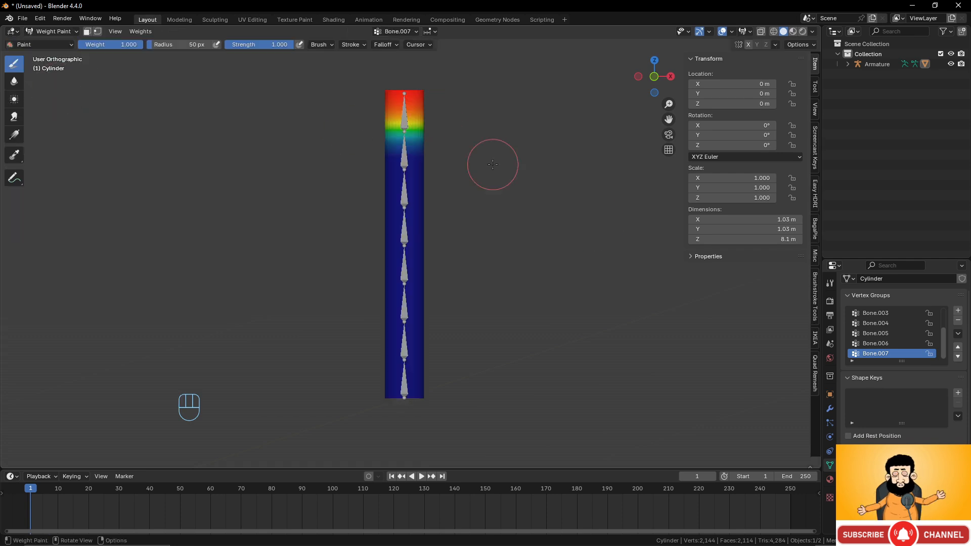
click(876, 344)
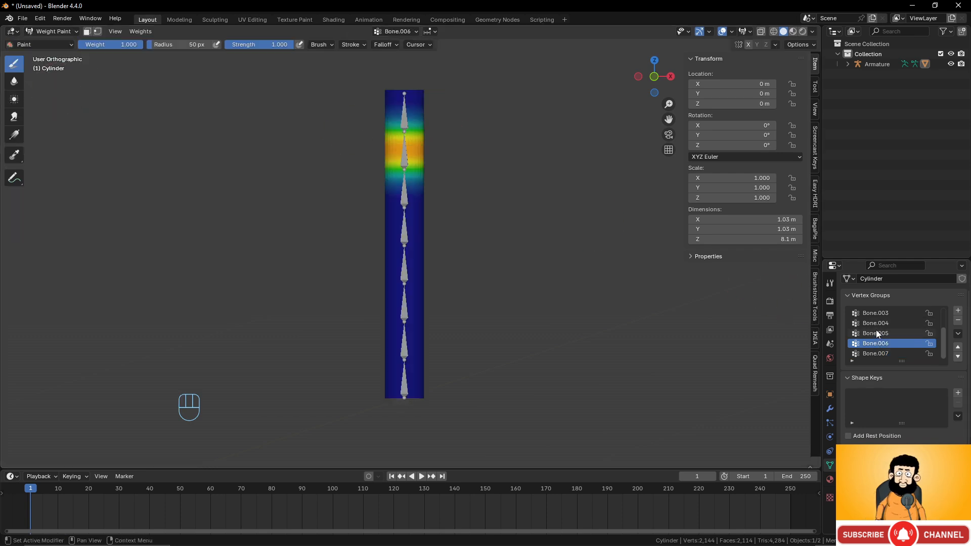
click(877, 329)
click(876, 322)
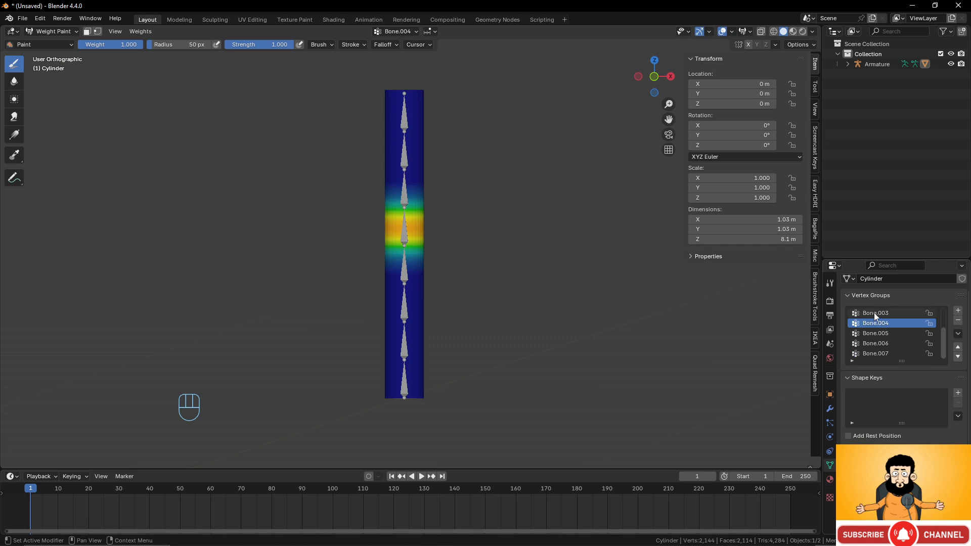
click(874, 312)
scroll(881, 336, up, 3)
click(877, 332)
click(876, 322)
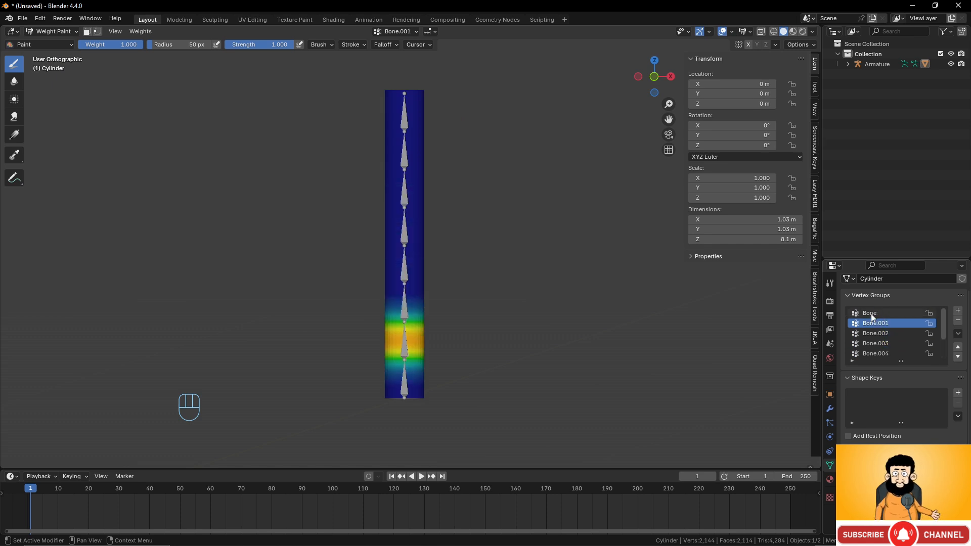
click(872, 313)
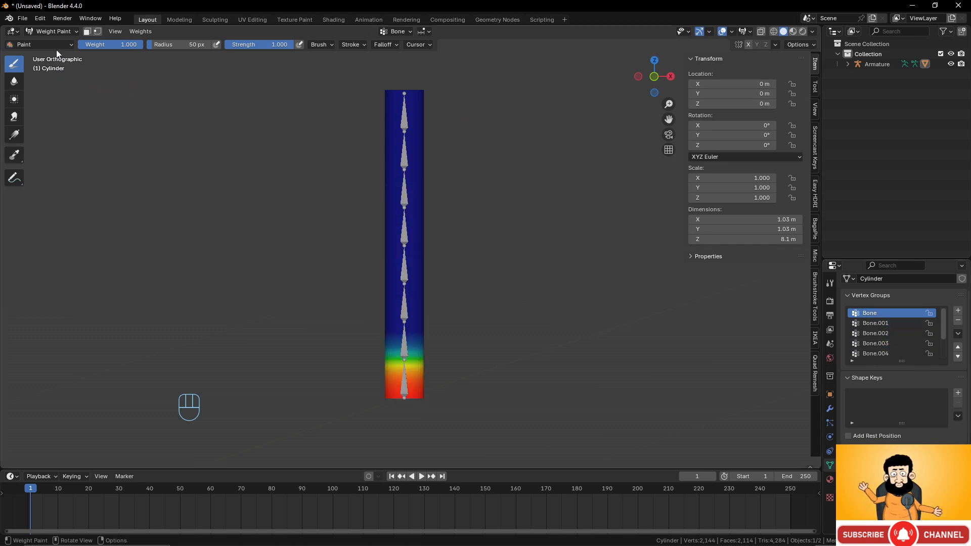
Return to Object Mode, select the armature and enter Pose Mode
click(65, 32)
click(61, 43)
click(407, 174)
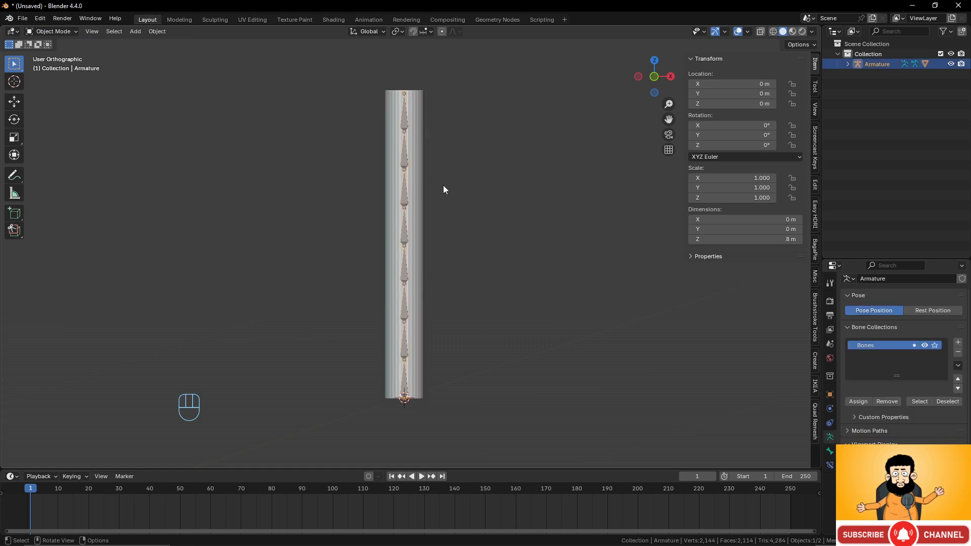
key(ctrl)
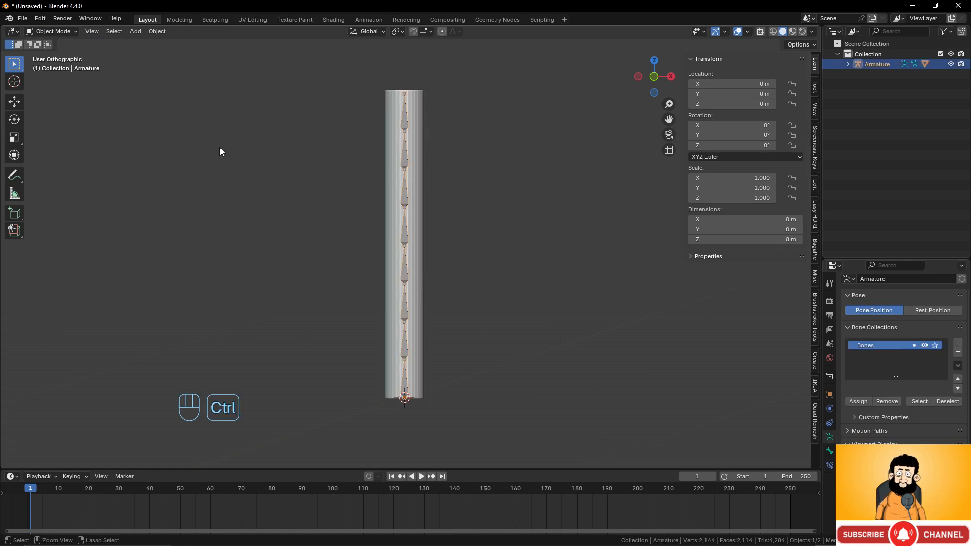
key(ctrl+Tab)
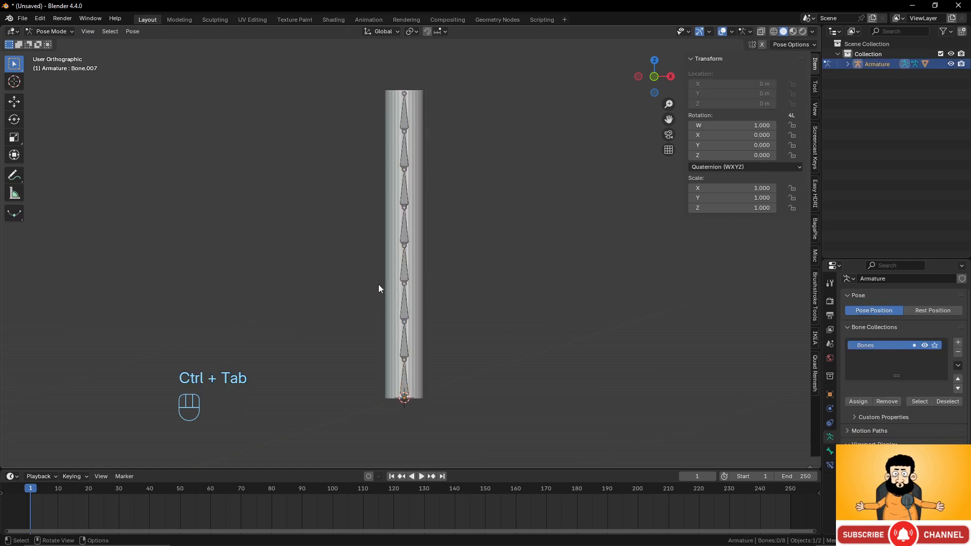
Rotate the chain's top two bones, Bone.007 and Bone.006, to bend the cylinder's upper end toward positive X
click(407, 122)
key(r)
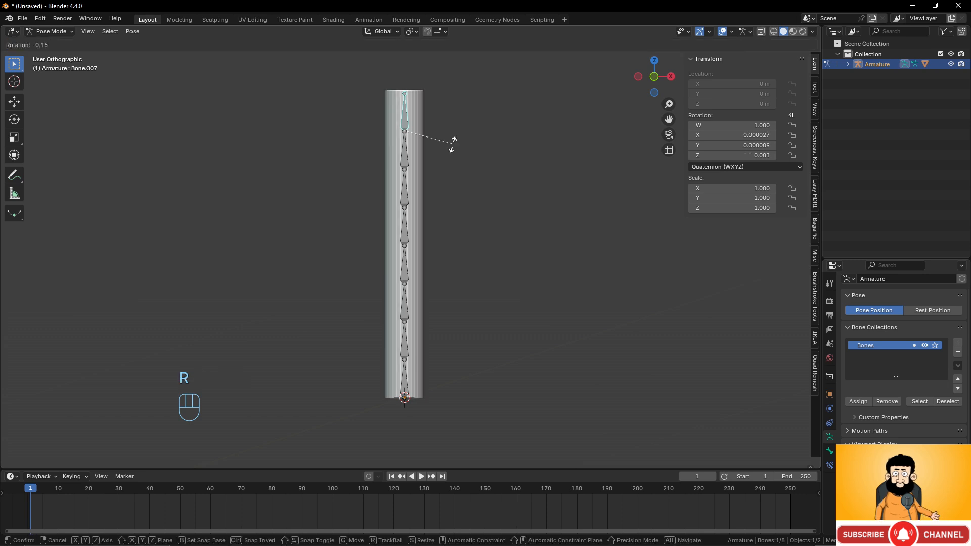
click(458, 157)
click(411, 157)
key(r)
click(481, 174)
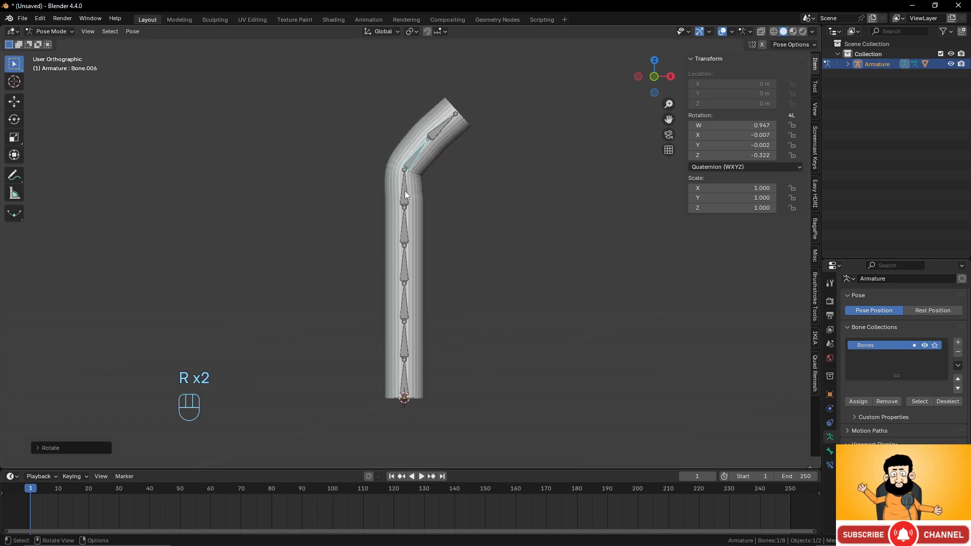
Continue the bend by rotating the next three bones down, turning Bone.004 about 29° and Bone.003 more gently
click(405, 194)
key(r)
click(457, 200)
click(405, 223)
key(r)
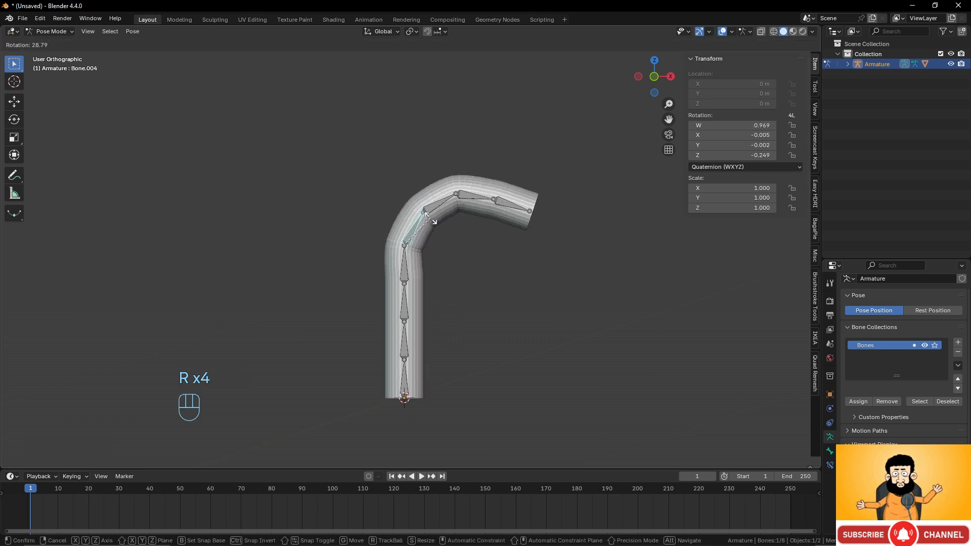
click(427, 217)
click(409, 262)
key(r)
click(504, 229)
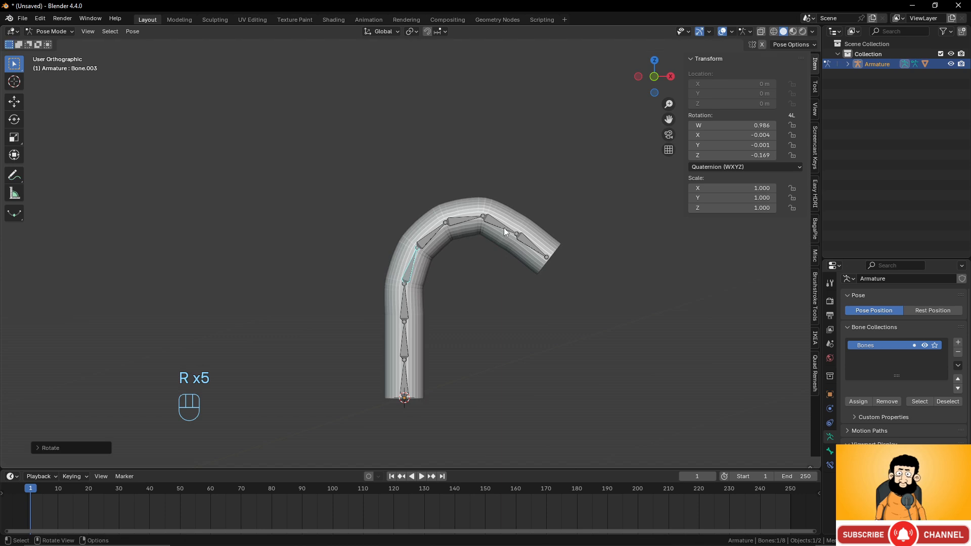
In Object Mode, select the cylinder and turn its Armature modifier's viewport display off and back on
key(ctrl+Tab)
click(531, 230)
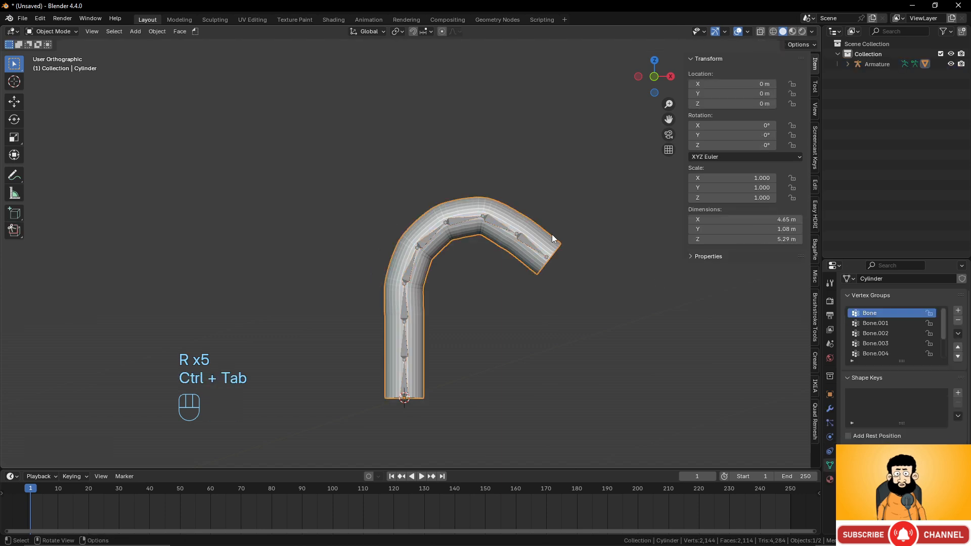
click(830, 409)
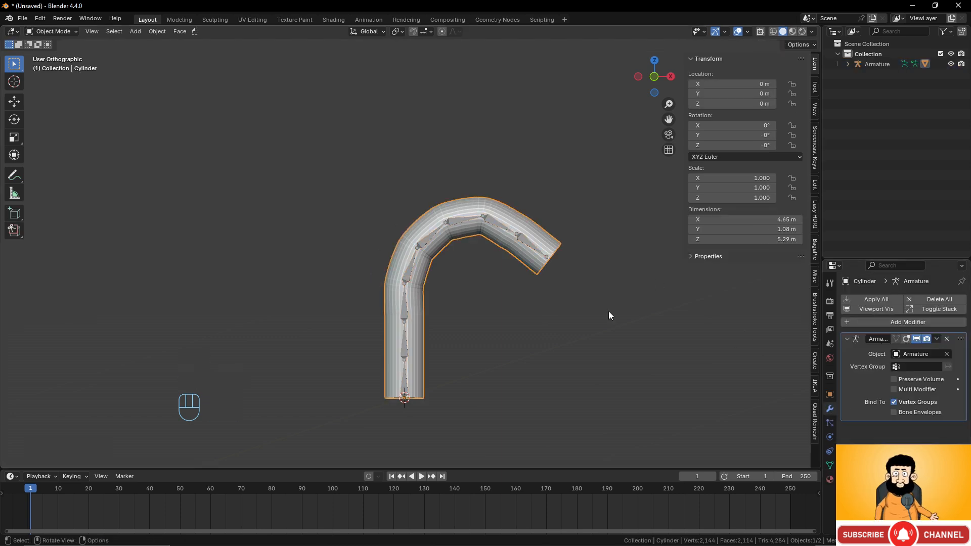
click(918, 339)
click(918, 338)
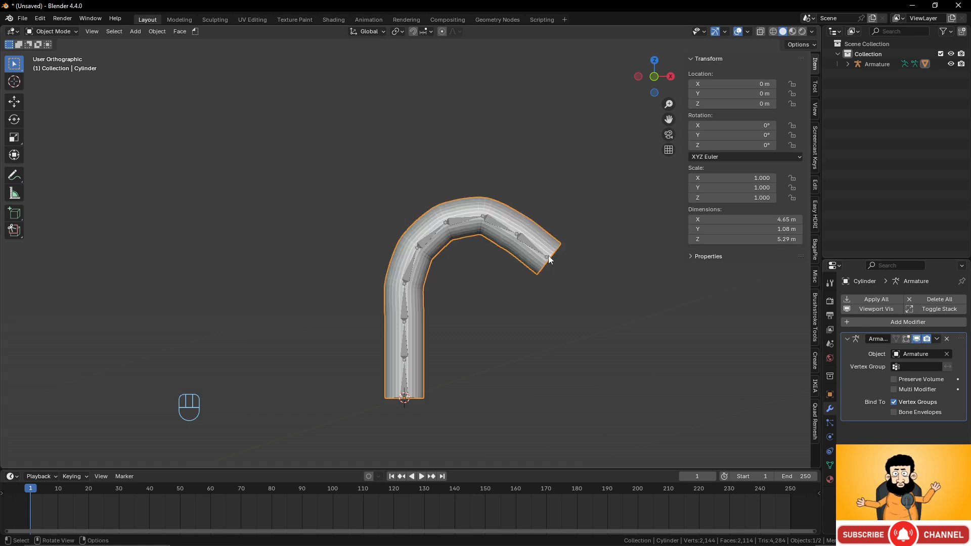
Put the armature back in Pose Mode, select all bones, and clear their location, rotation and scale
key(ctrl+Tab)
click(500, 228)
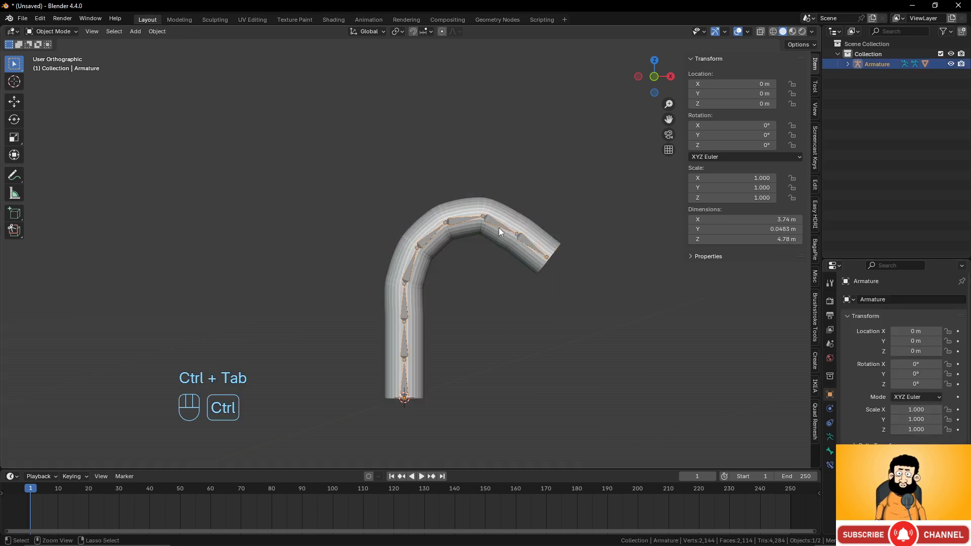
key(ctrl+Tab)
key(a)
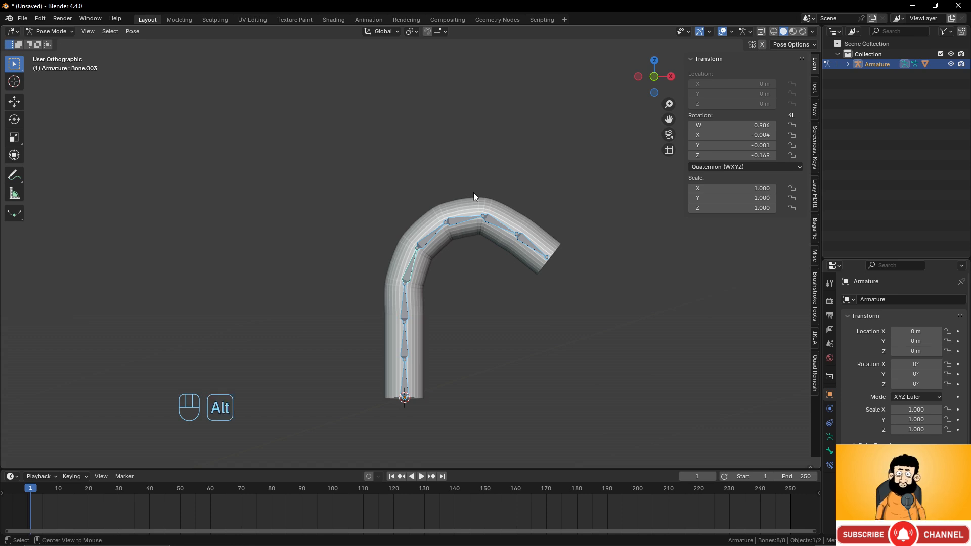
key(alt+g)
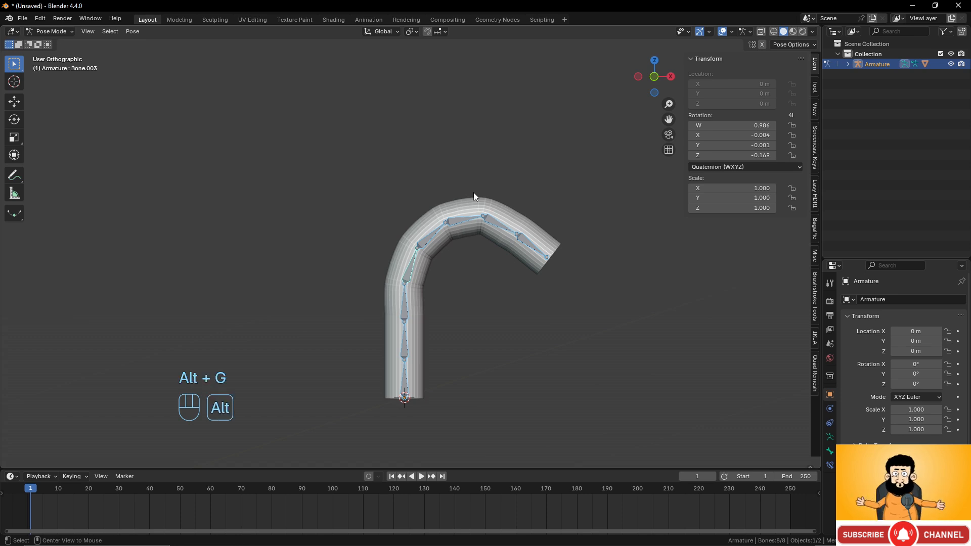
key(alt+r)
key(alt+s)
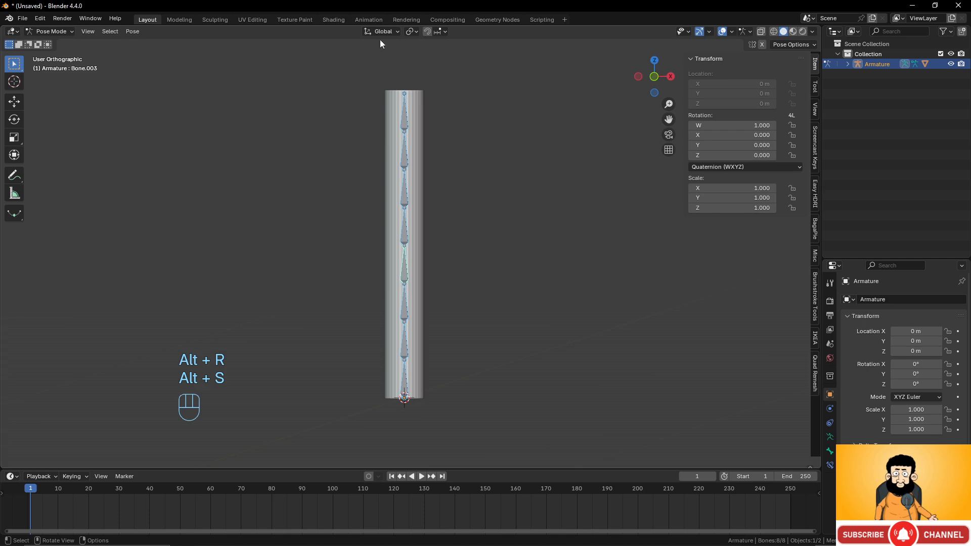
Rename the scene's collection as deformation
middle_drag(566, 299, 498, 297)
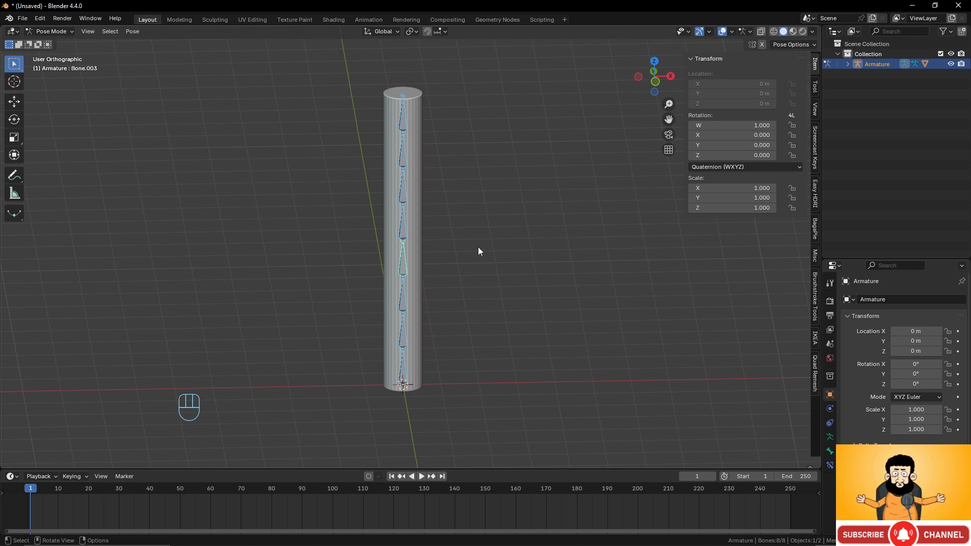
double_click(868, 53)
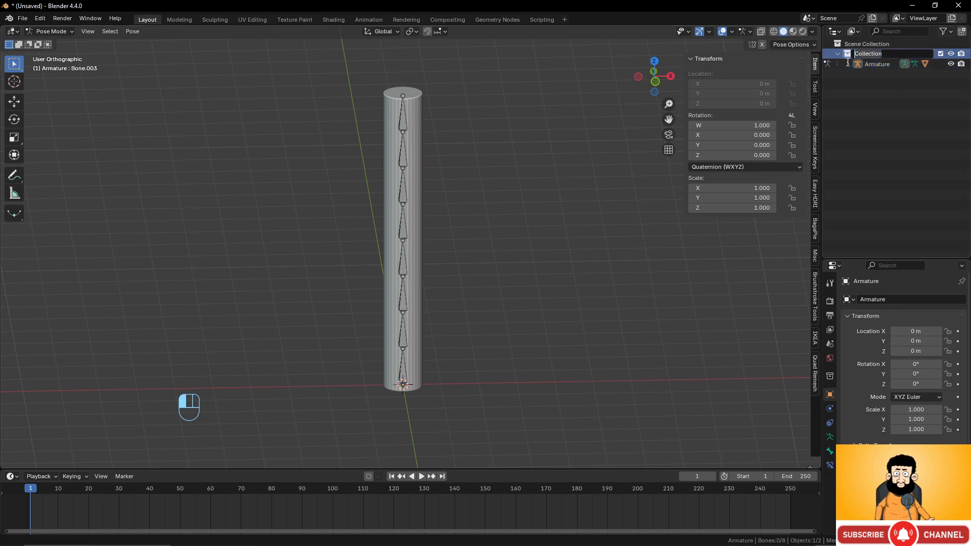
text(defor)
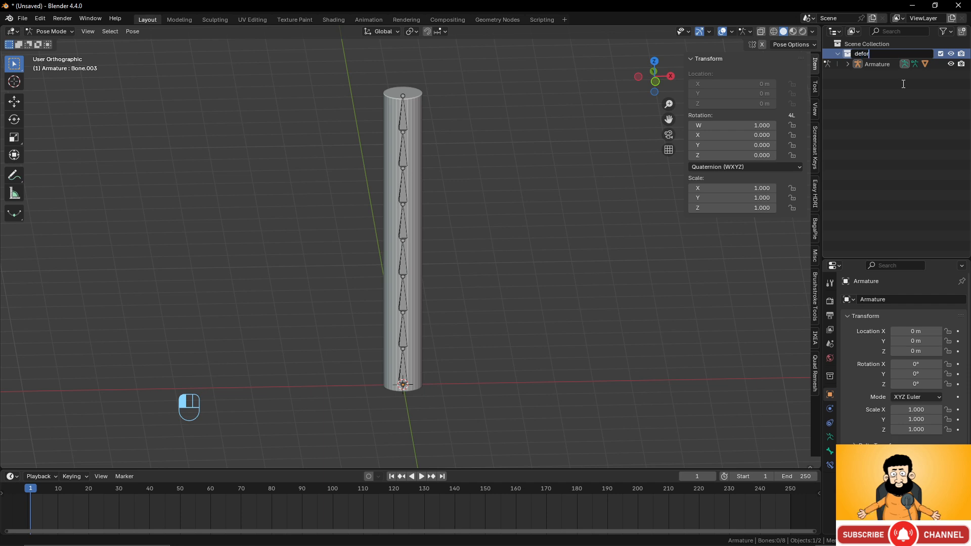
text(mation)
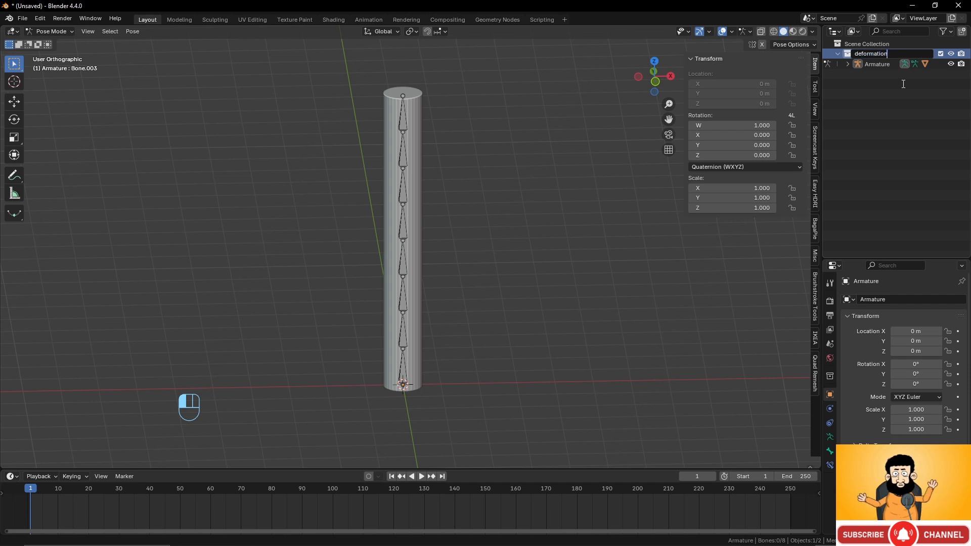
click(904, 84)
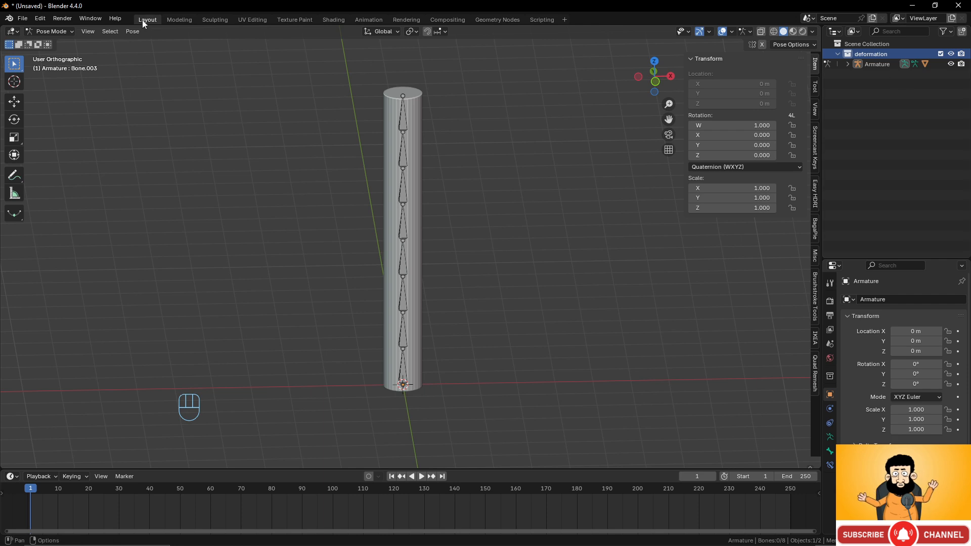
Switch to Object Mode, create a new collection in the scene and rename it robotic
click(66, 33)
click(45, 42)
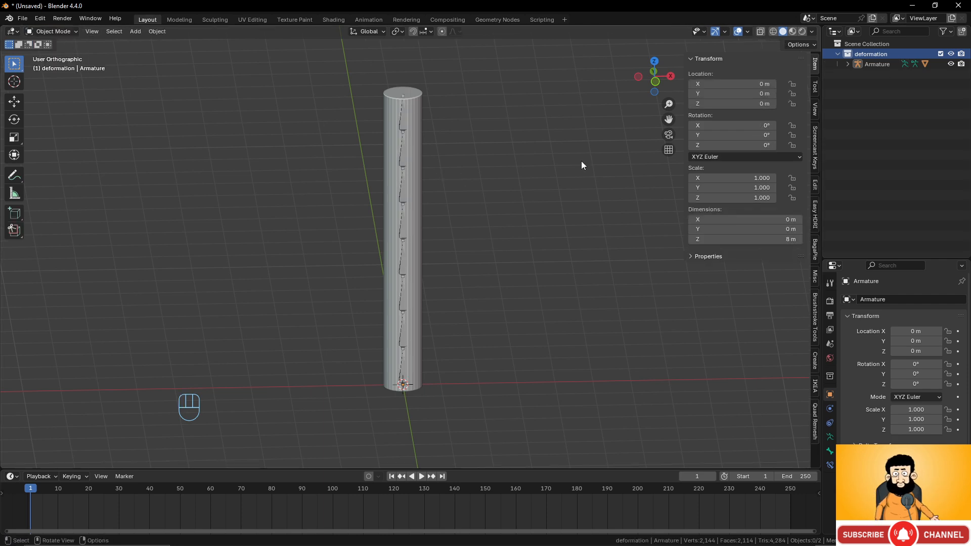
right_click(870, 72)
click(872, 73)
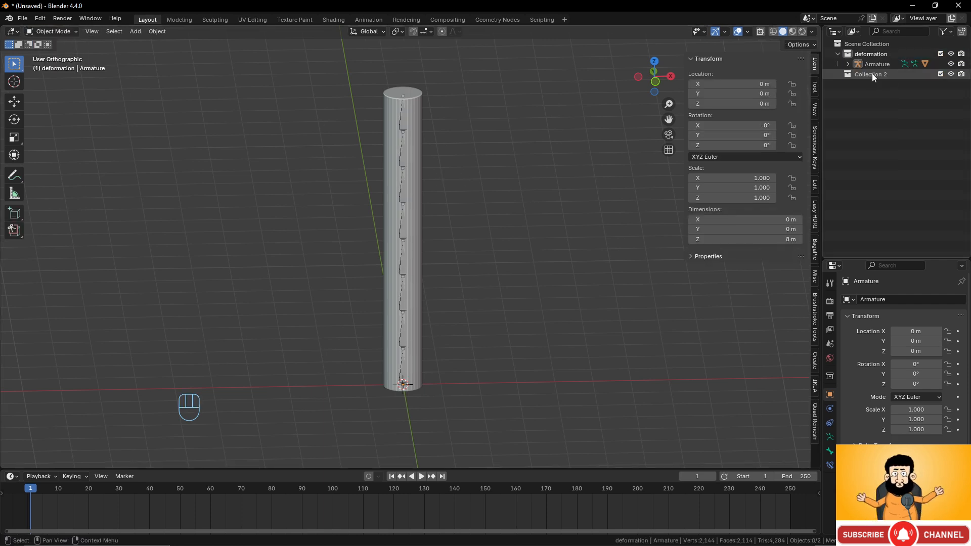
double_click(872, 74)
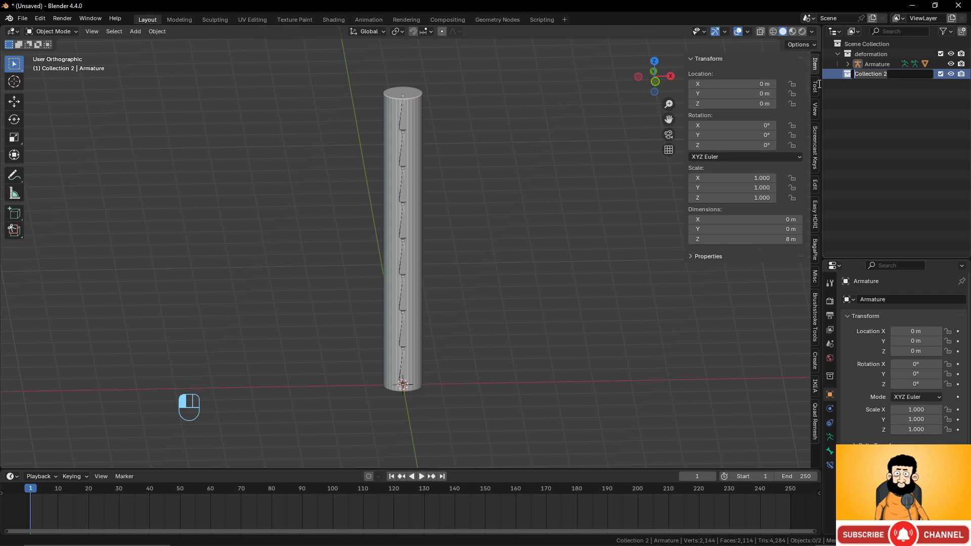
text(robotic)
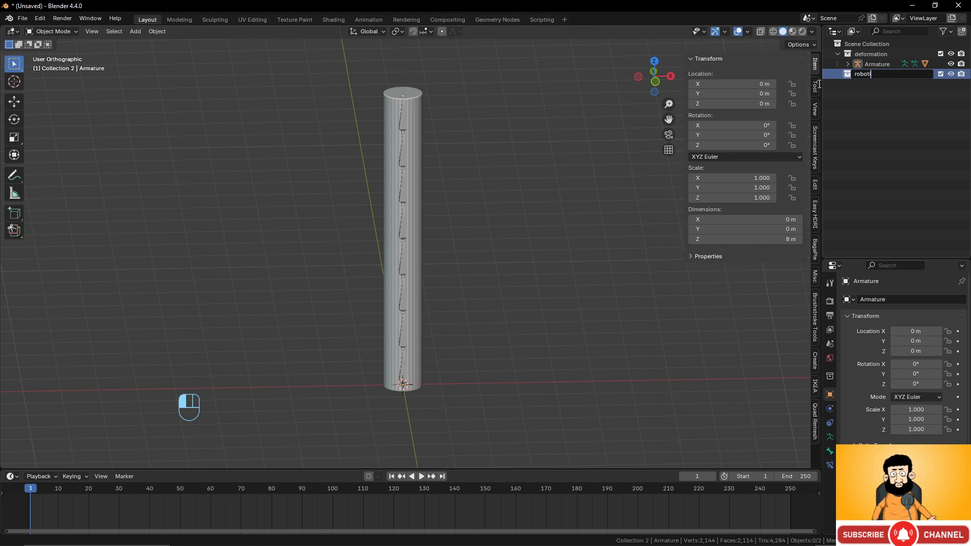
key(Return)
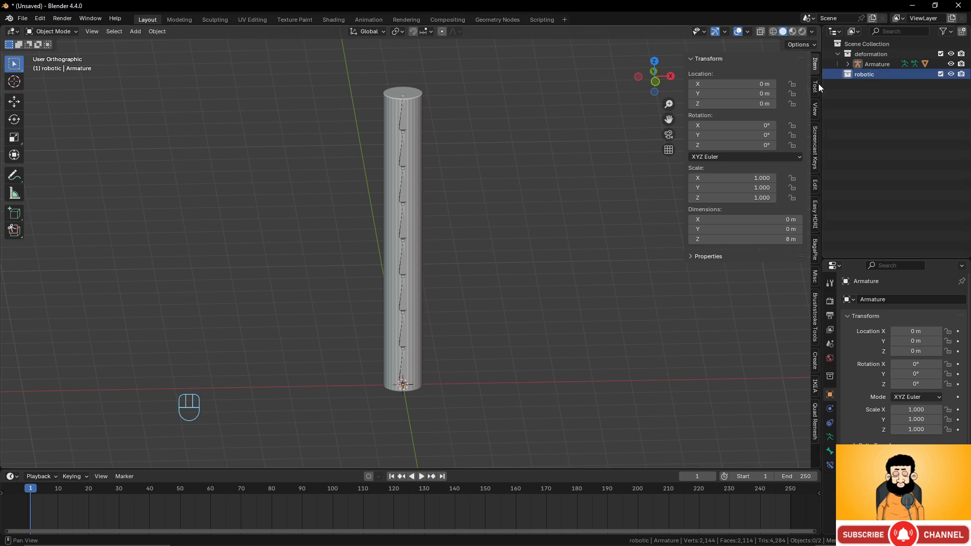
Rename the deformation collection as organic
double_click(871, 54)
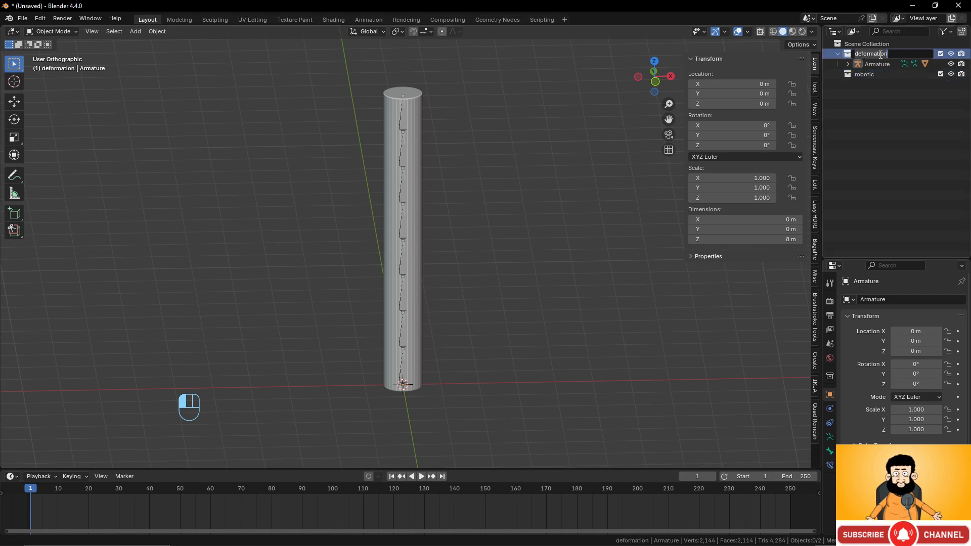
text(organic)
click(809, 61)
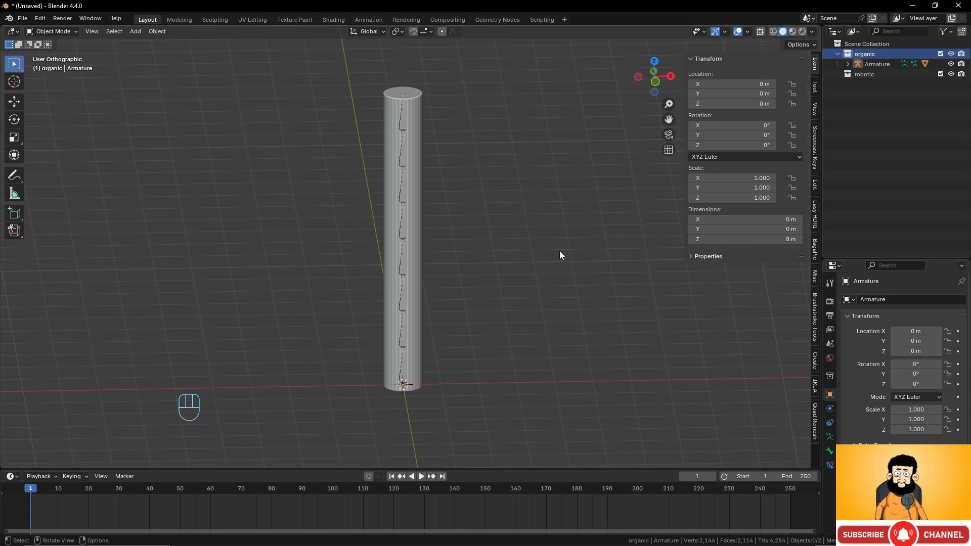
Hide the organic collection and add a single-bone armature inside the robotic collection
click(951, 54)
click(865, 75)
shift+scroll(430, 277, down, 4)
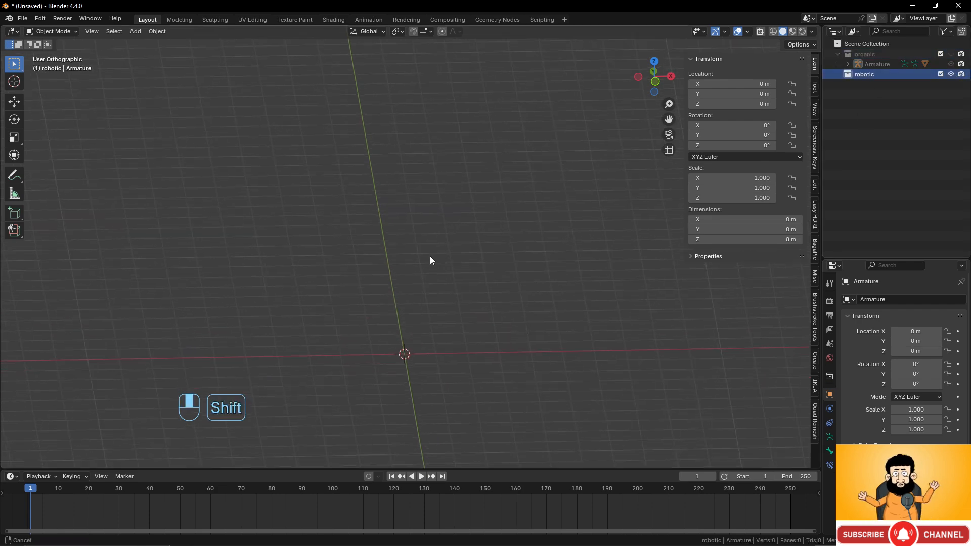
key(shift+a)
mouse_move(430, 247)
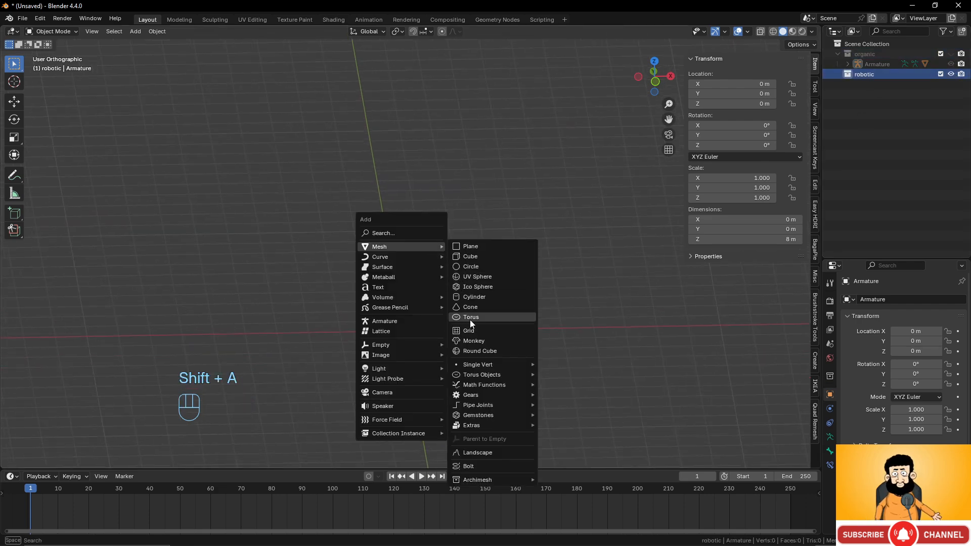
click(422, 322)
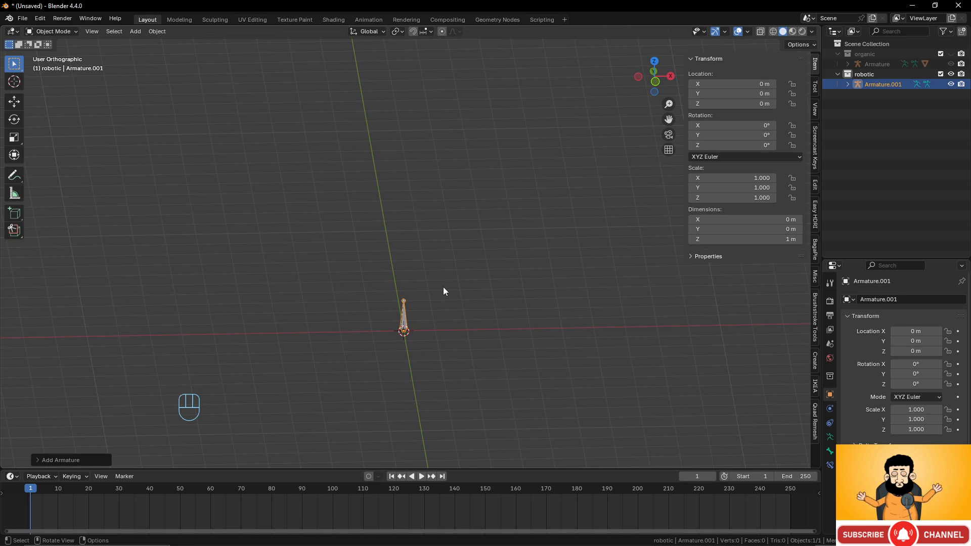
In Edit Mode, move the bone's tip up 1 m along the Z axis
key(KP_1)
shift+middle_drag(450, 310, 438, 233)
scroll(430, 275, up, 5)
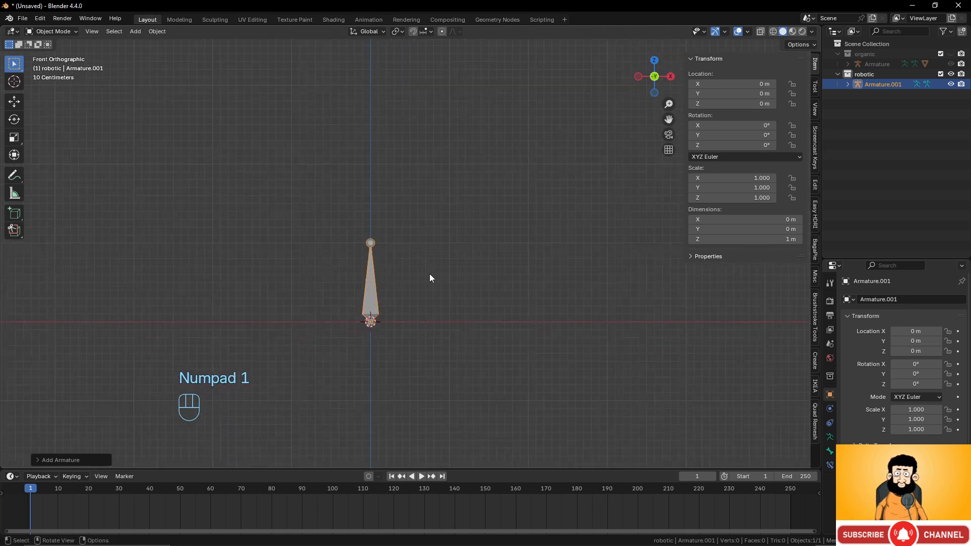
shift+middle_drag(431, 276, 444, 275)
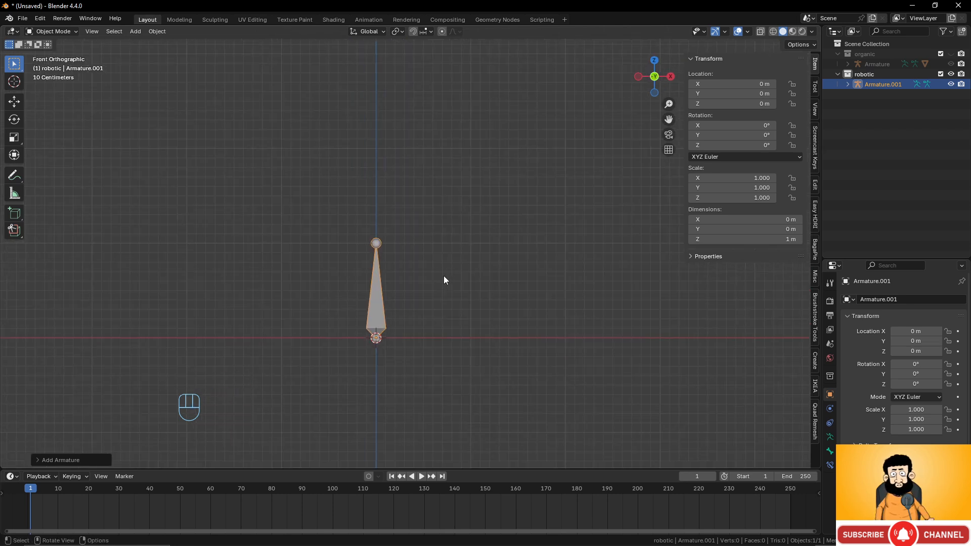
key(Tab)
key(g)
key(z)
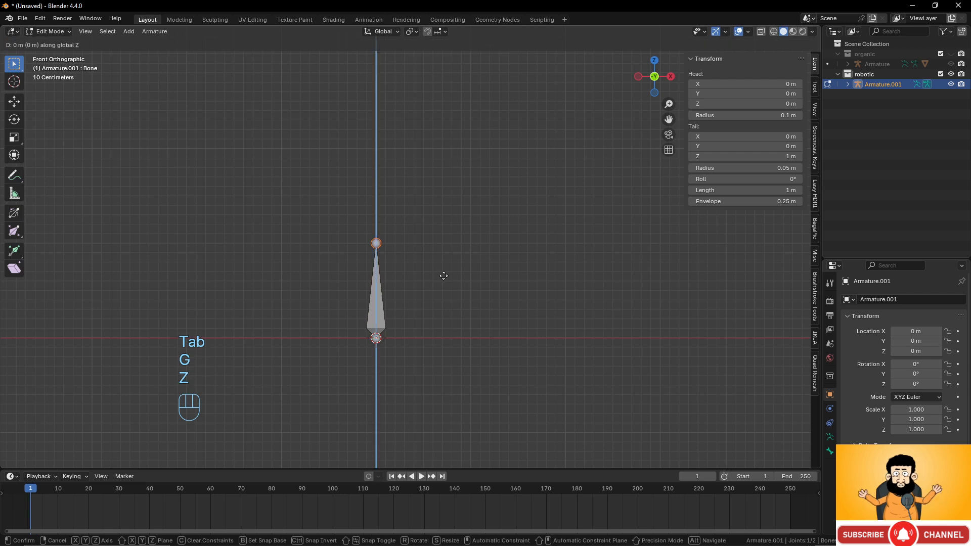
key(KP_1)
click(444, 276)
Extrude three more bones upward along Z from the tip, each 2 m long, and return to Object Mode
scroll(445, 276, down, 5)
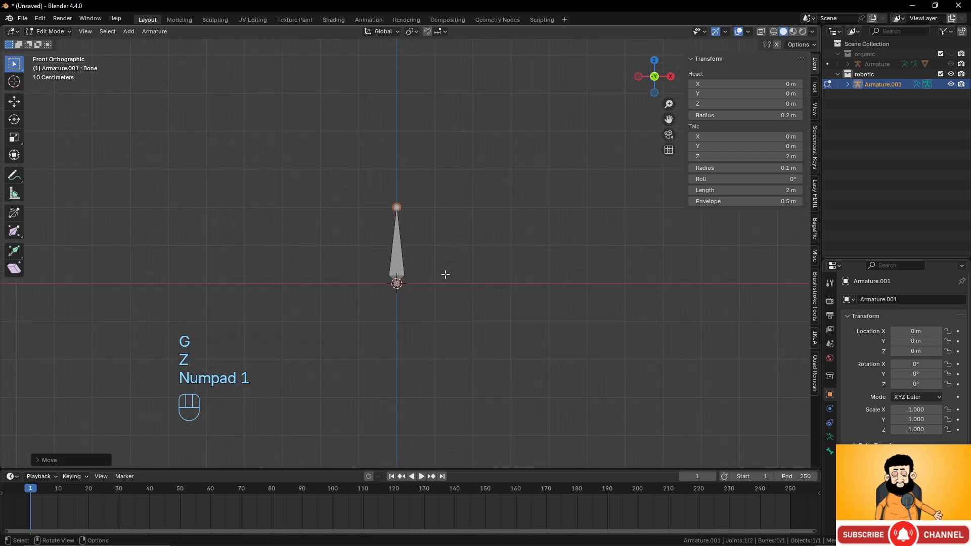
key(e)
key(z)
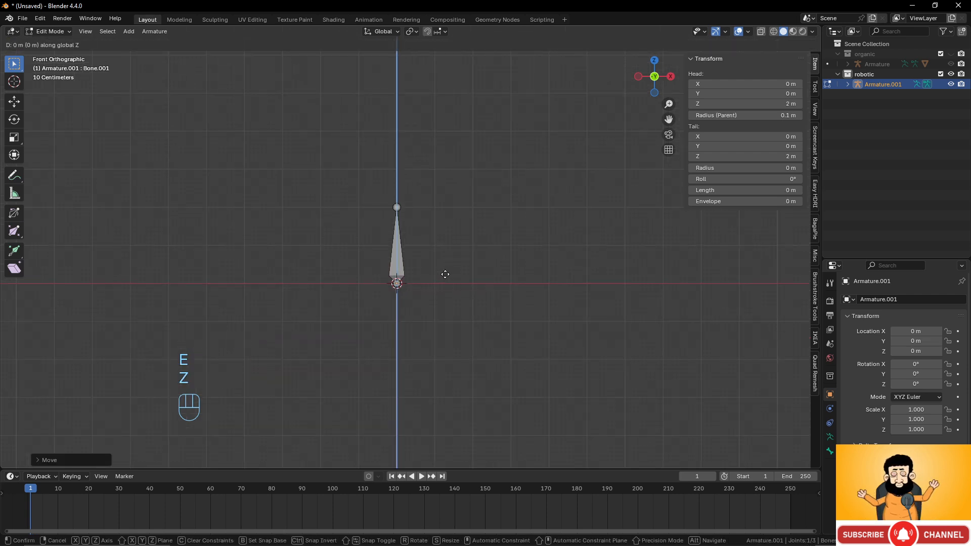
key(KP_2)
click(445, 275)
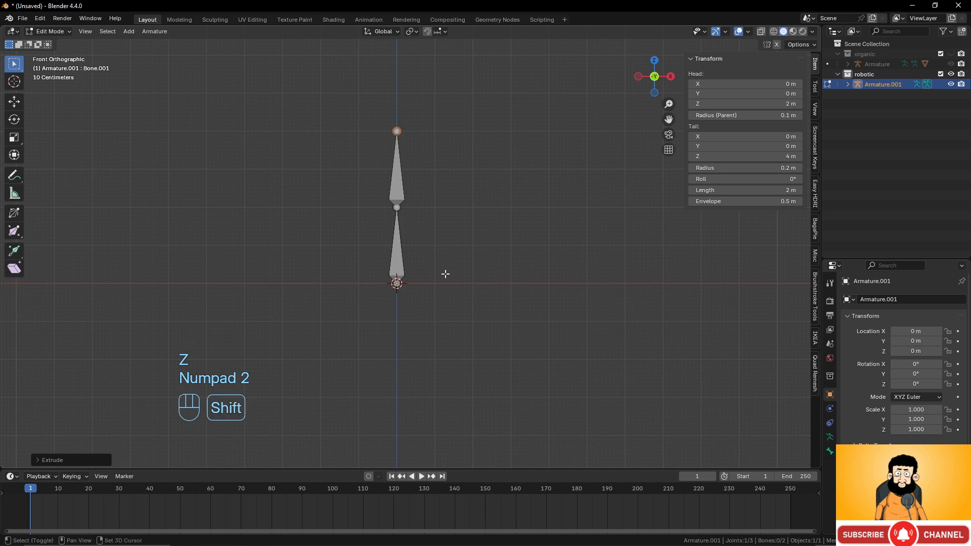
key(shift+r)
key(shift+r)
scroll(445, 274, down, 2)
middle_drag(446, 273, 444, 267)
key(Tab)
scroll(456, 296, up, 2)
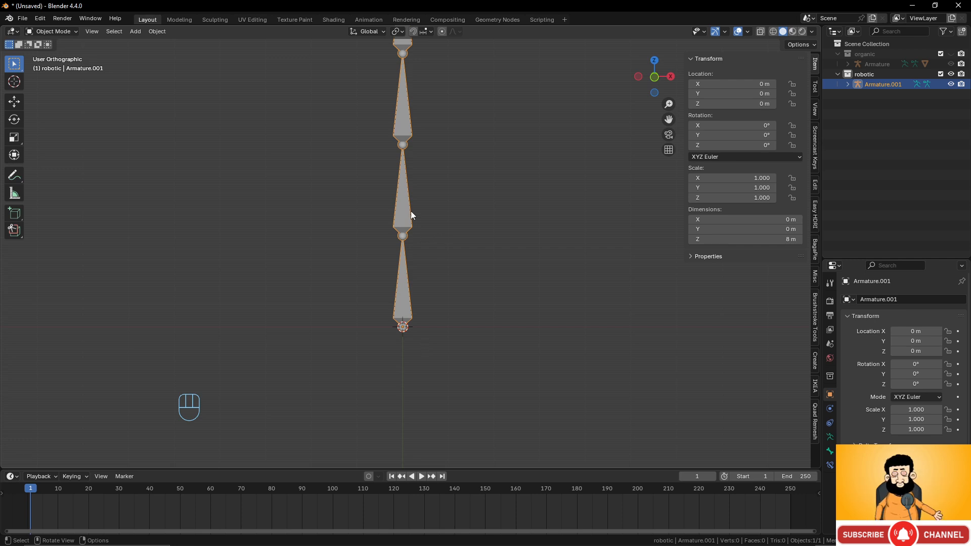
scroll(411, 216, up, 5)
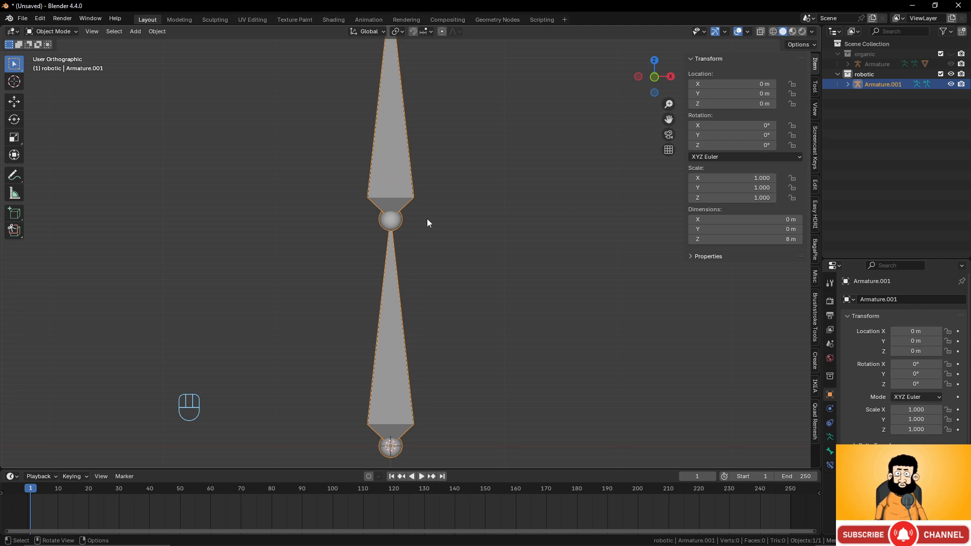
Switch to the Blender window with Droid-Robot.blend and examine the robot rig's bones in Edit Mode
mouse_move(663, 544)
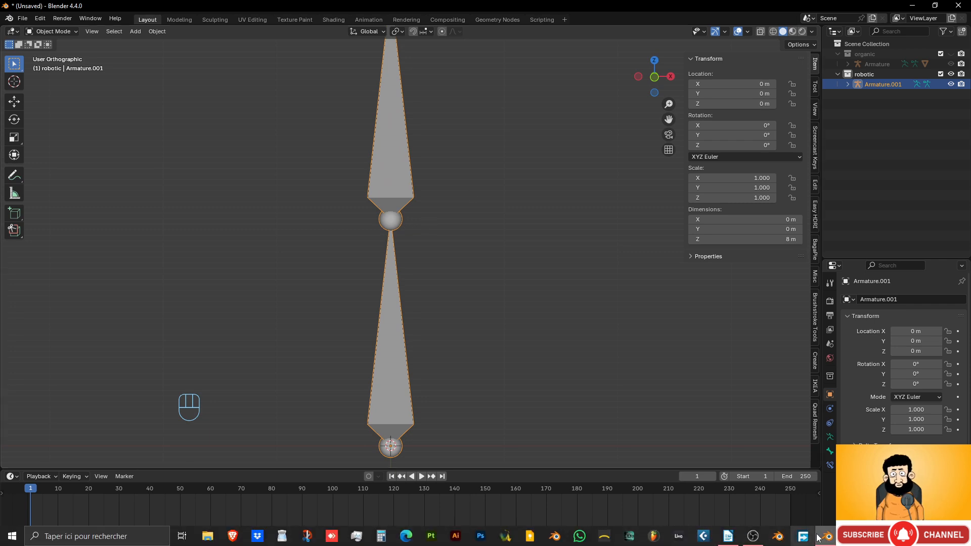
mouse_move(826, 541)
click(693, 490)
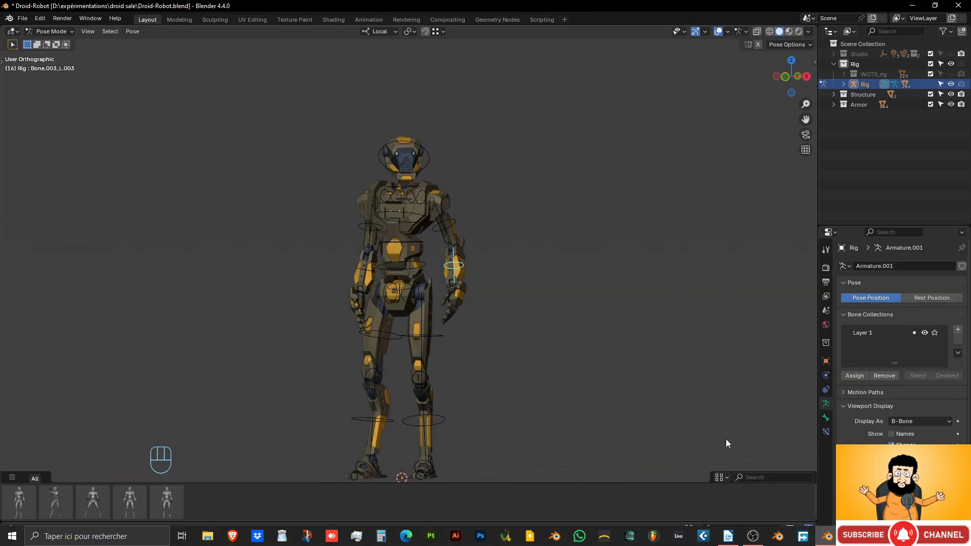
scroll(448, 235, up, 5)
key(Tab)
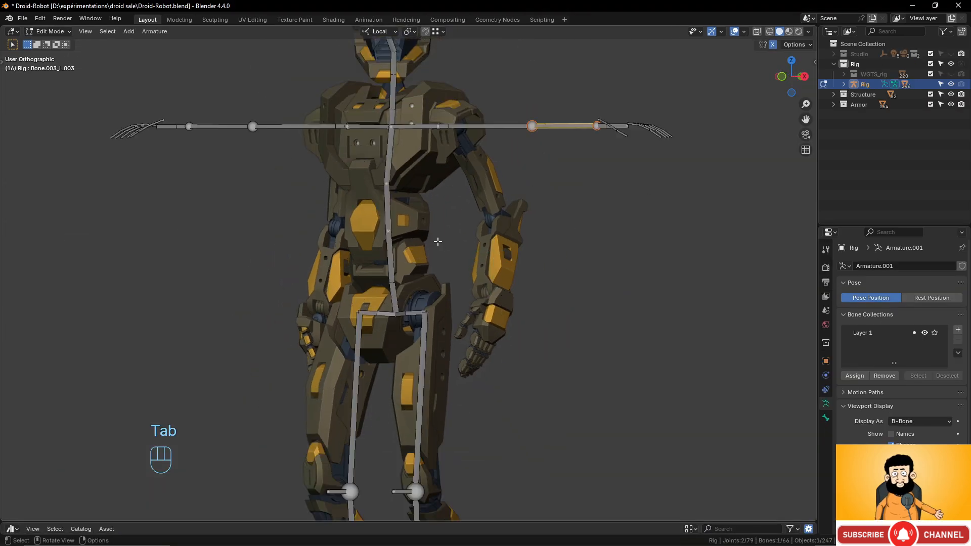
scroll(480, 266, down, 2)
scroll(508, 234, up, 3)
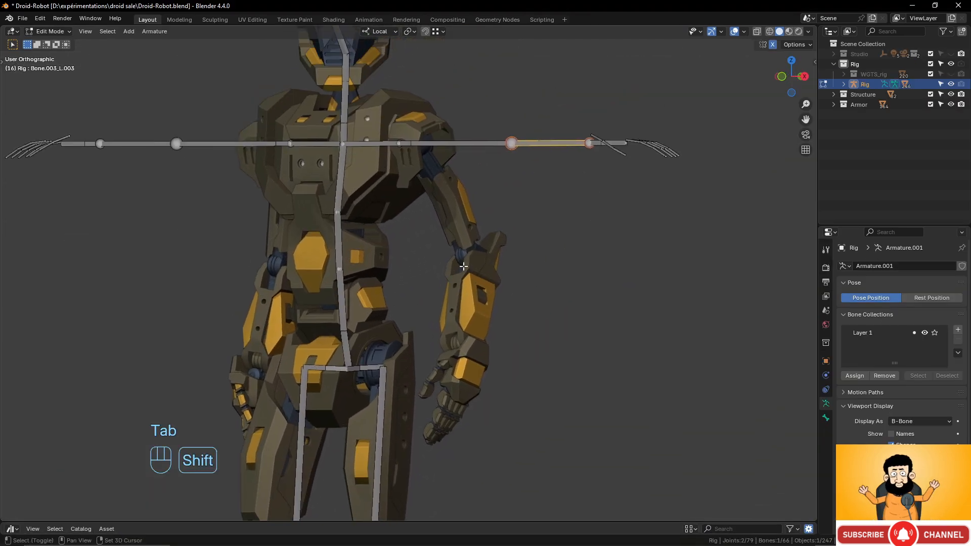
scroll(475, 246, up, 3)
scroll(475, 245, down, 1)
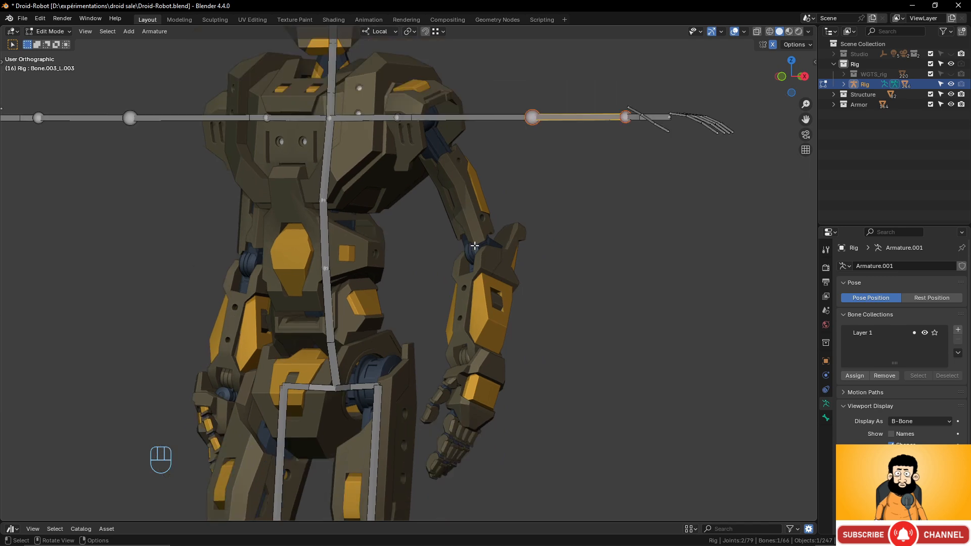
Set the robot armature to Rest Position from Pose Mode and go back to Edit Mode
key(Tab)
scroll(475, 245, down, 2)
click(930, 299)
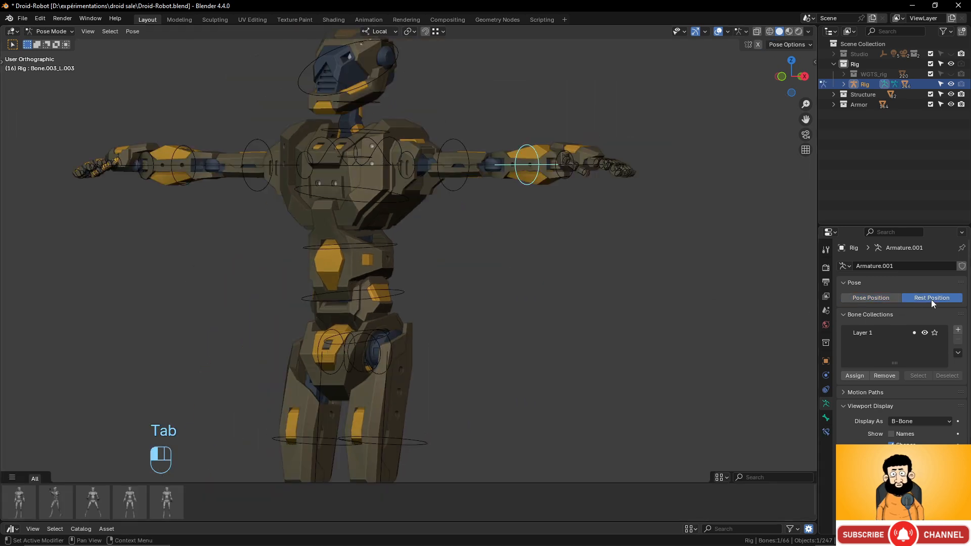
key(Tab)
Select the bone joint at the robot's left elbow and examine how it sits on the mechanical pivot
scroll(508, 288, up, 5)
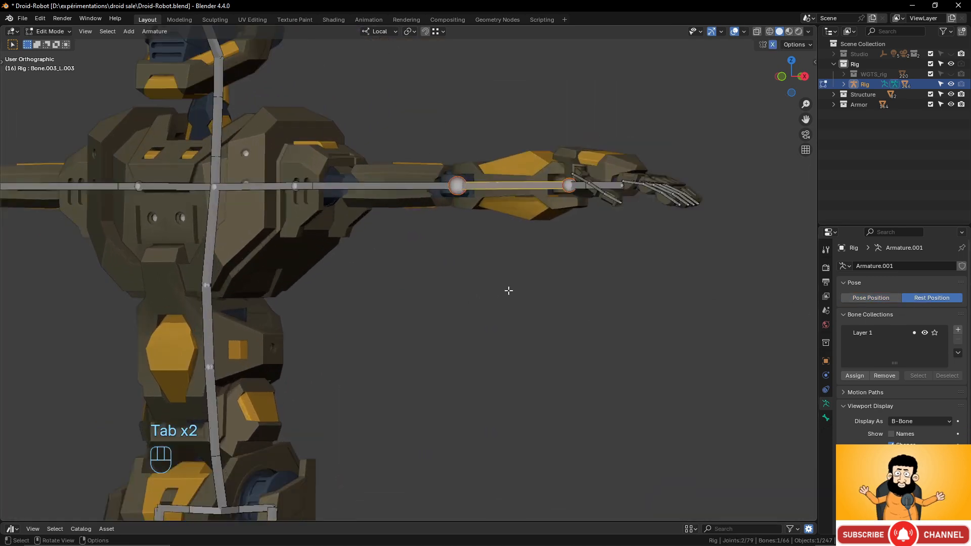
middle_drag(508, 289, 547, 339)
scroll(547, 340, up, 3)
shift+middle_drag(652, 371, 342, 260)
scroll(342, 260, up, 4)
scroll(343, 260, up, 1)
shift+middle_drag(308, 197, 403, 304)
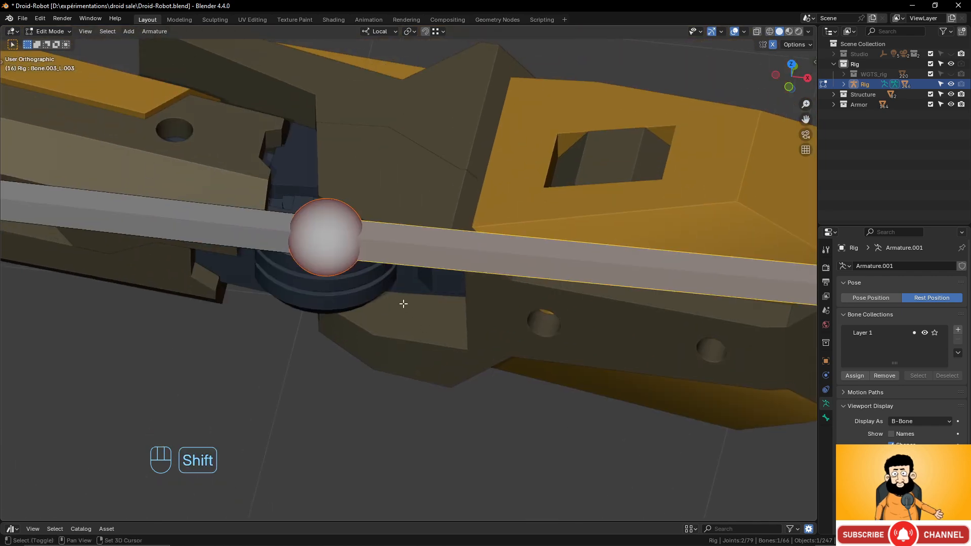
click(335, 239)
scroll(415, 245, down, 3)
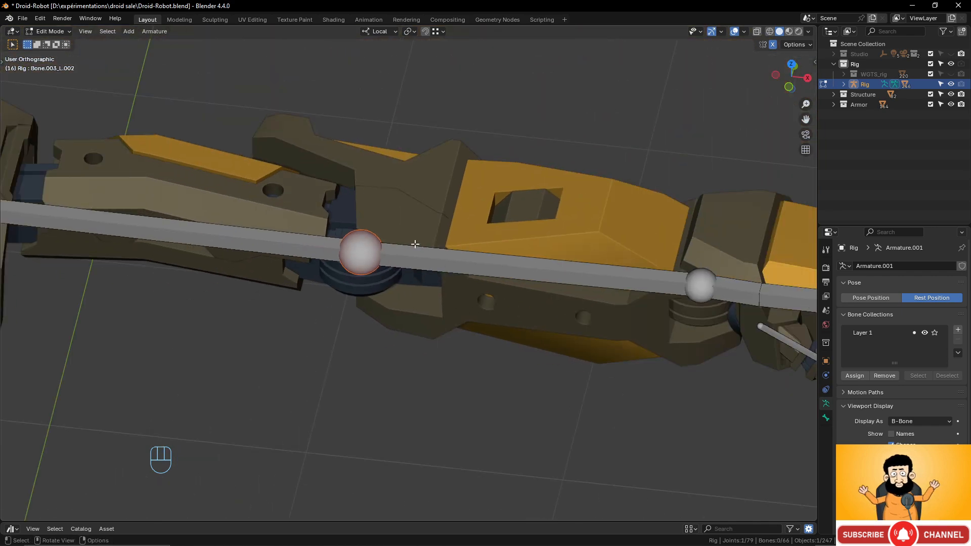
Select the left wrist joint and the left shoulder joint in turn to examine their placement
middle_drag(381, 266, 219, 340)
scroll(393, 229, down, 3)
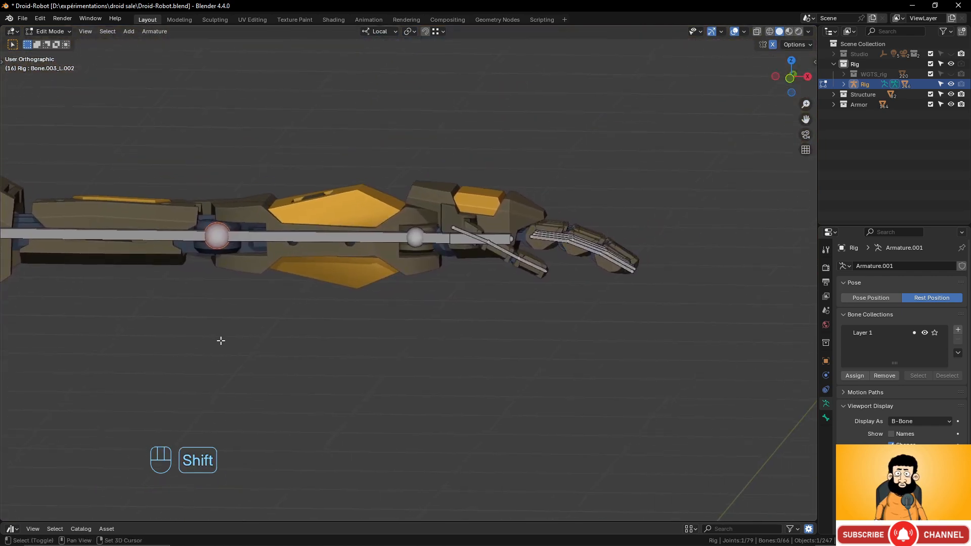
scroll(399, 234, up, 4)
click(400, 236)
scroll(395, 243, down, 4)
scroll(396, 243, down, 1)
shift+middle_drag(281, 277, 495, 306)
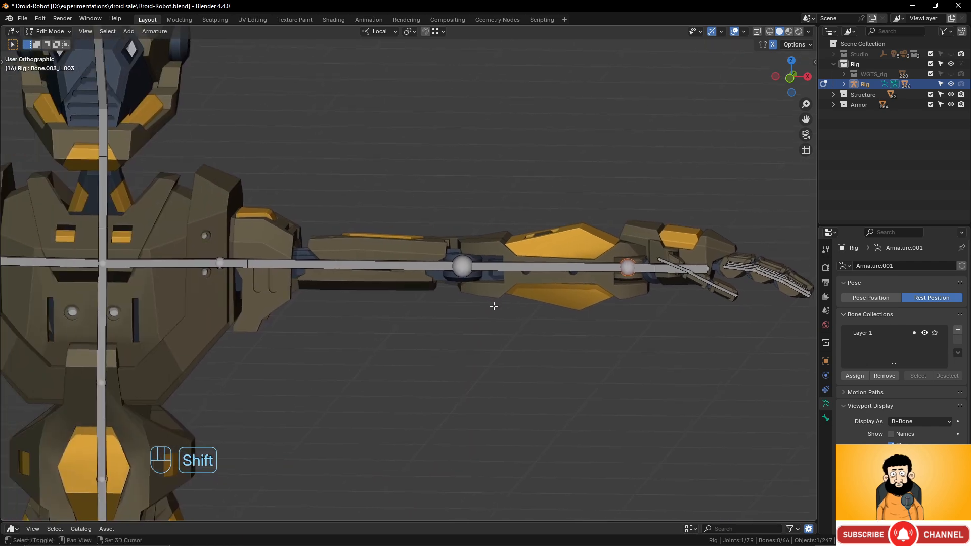
click(220, 266)
Select the bone joint at the robot's left hip and examine its position on the pivot
middle_drag(278, 306, 263, 333)
shift+middle_drag(244, 372, 427, 188)
scroll(404, 268, down, 3)
scroll(411, 283, up, 5)
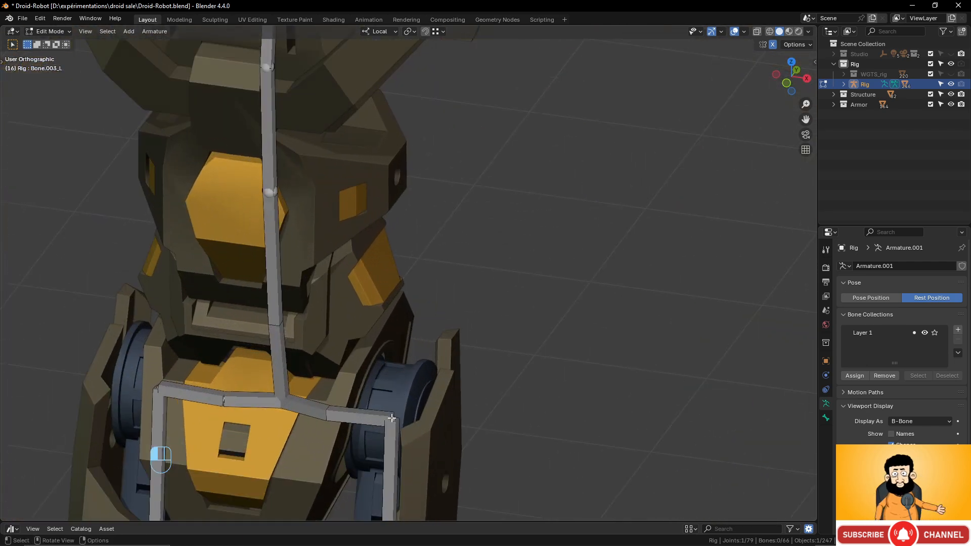
click(392, 418)
scroll(349, 303, down, 6)
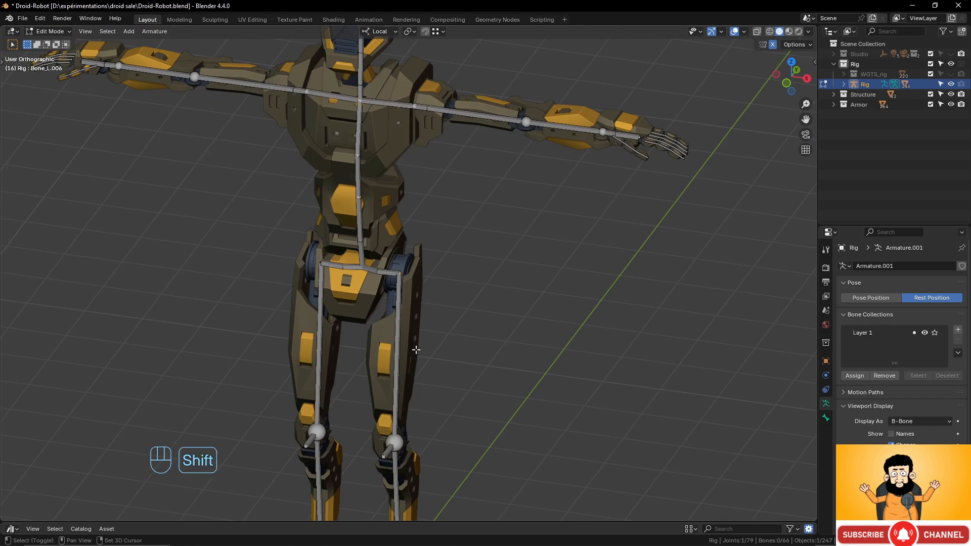
Examine the left leg from the side, selecting the knee joint and the ankle joint in turn
shift+middle_drag(416, 350, 429, 218)
scroll(419, 303, up, 4)
middle_drag(418, 306, 303, 281)
shift+middle_drag(372, 303, 203, 131)
scroll(310, 265, up, 2)
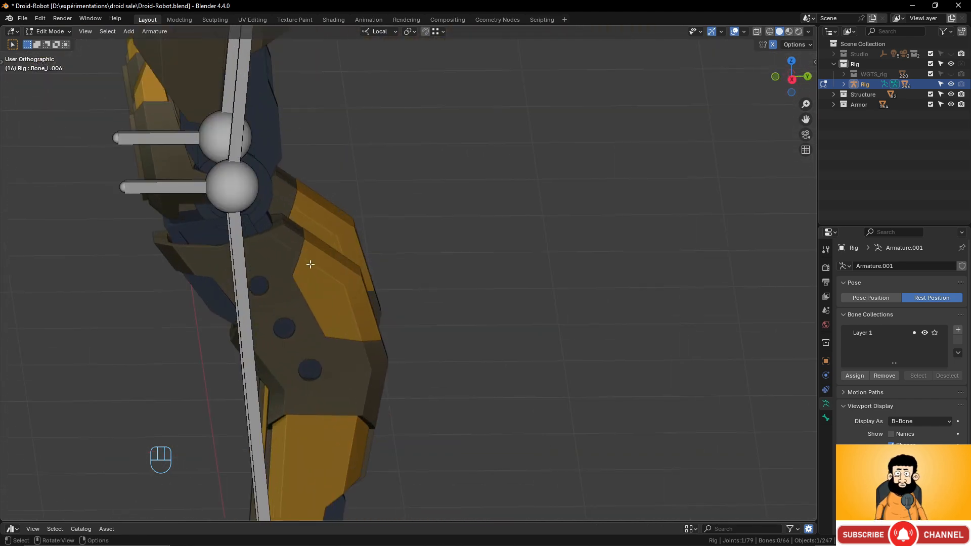
click(242, 191)
scroll(405, 236, down, 4)
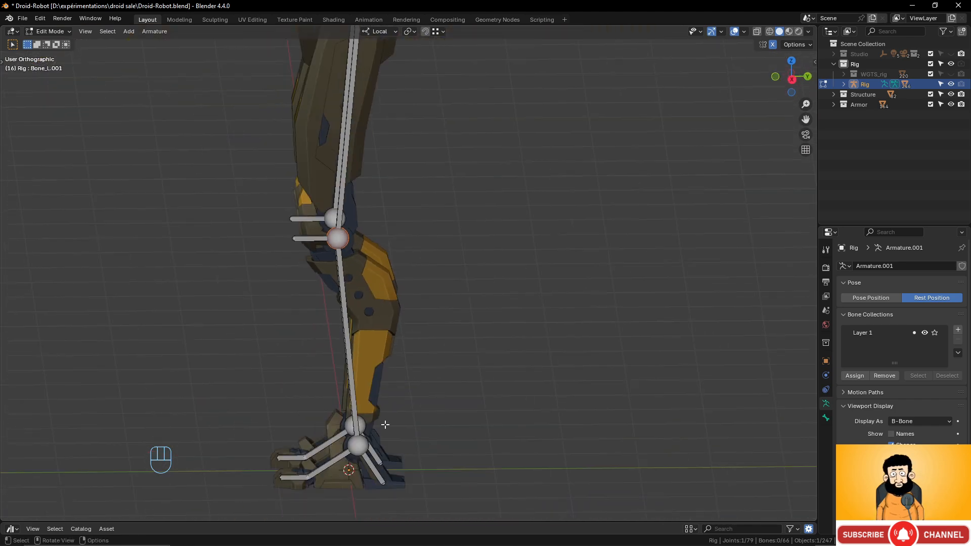
click(358, 442)
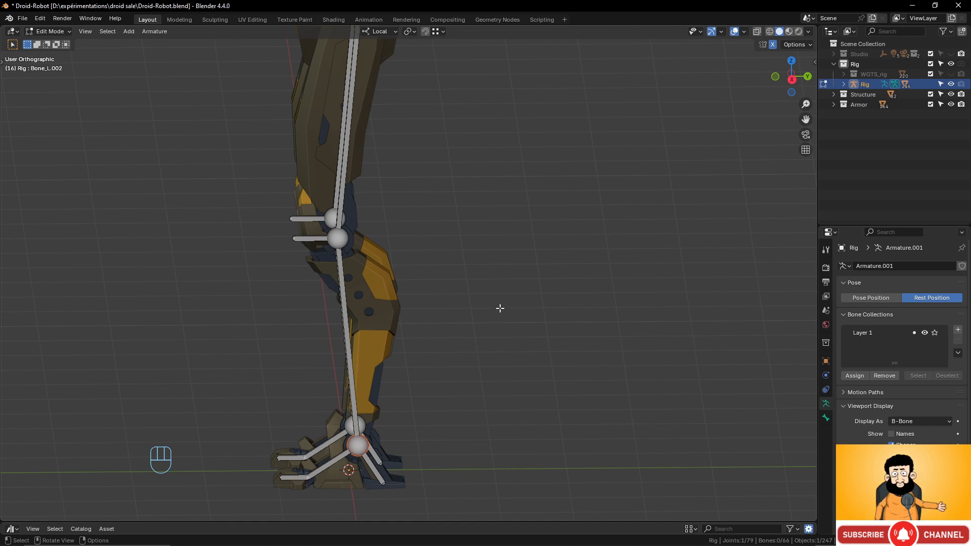
Return the robot rig to Pose Mode with both legs in view
scroll(539, 159, down, 2)
scroll(526, 160, up, 1)
middle_drag(521, 160, 536, 256)
scroll(529, 253, down, 2)
key(Tab)
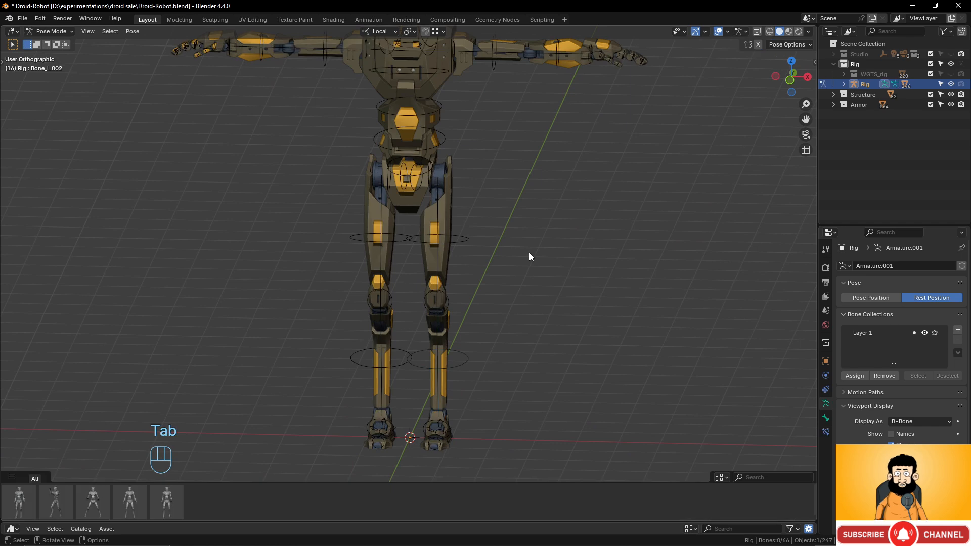
Return to the unsaved bone chain scene and delete the armature in the robotic collection
click(909, 4)
scroll(370, 248, down, 6)
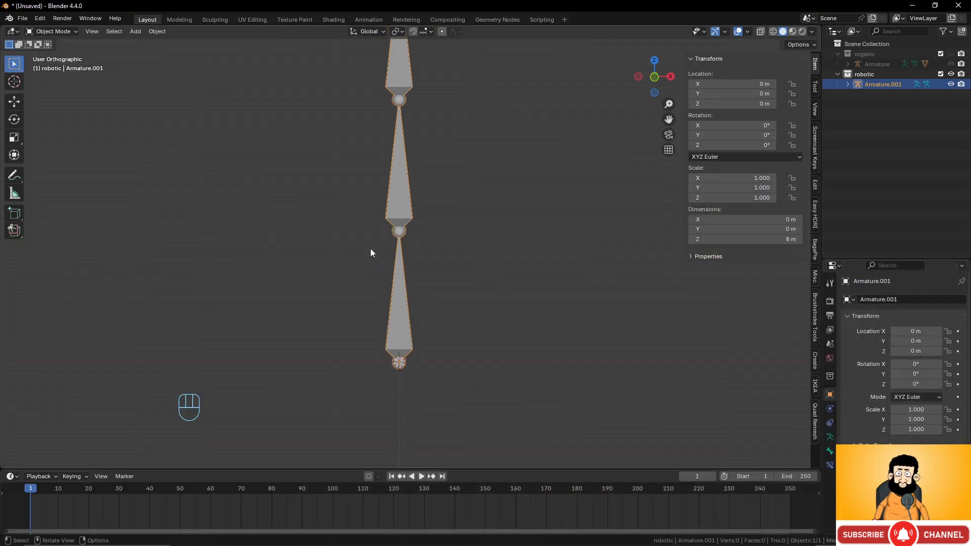
key(x)
click(403, 213)
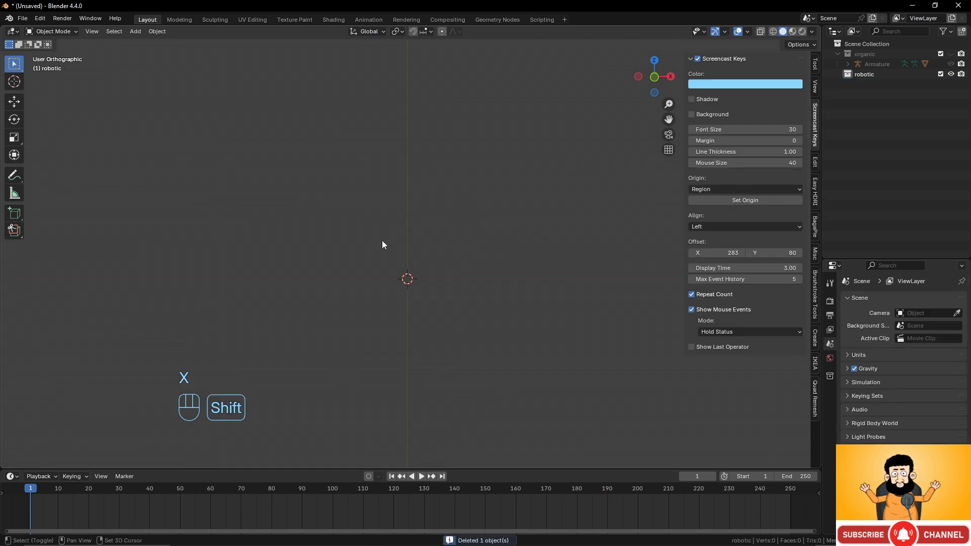
Add a cylinder mesh and, in Edit Mode from the front view, raise its geometry about 1.55 m along Z
key(shift+a)
mouse_move(358, 165)
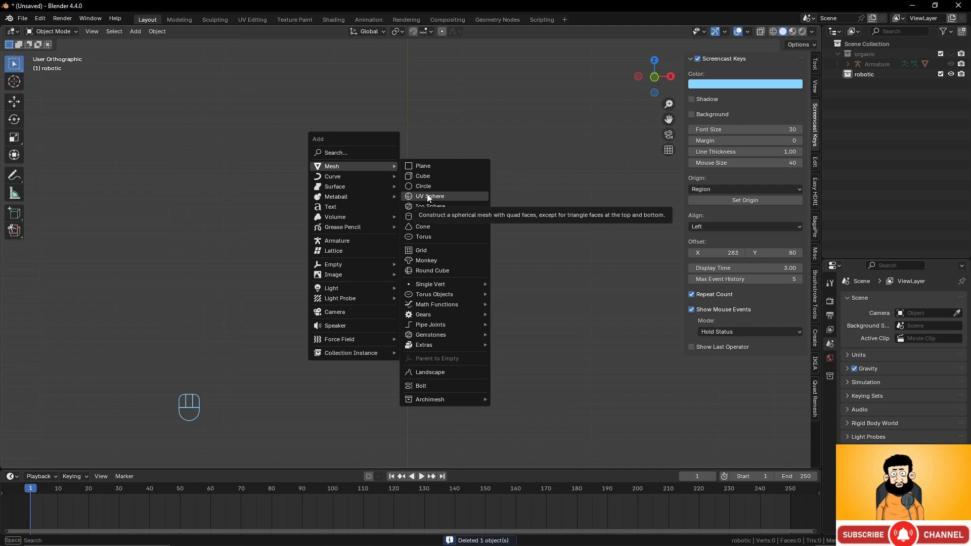
click(424, 217)
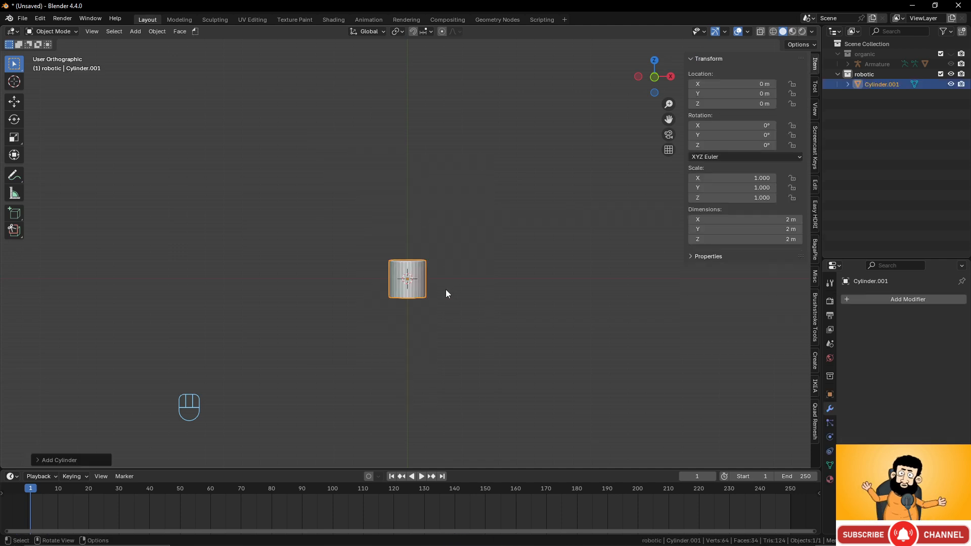
scroll(445, 294, up, 3)
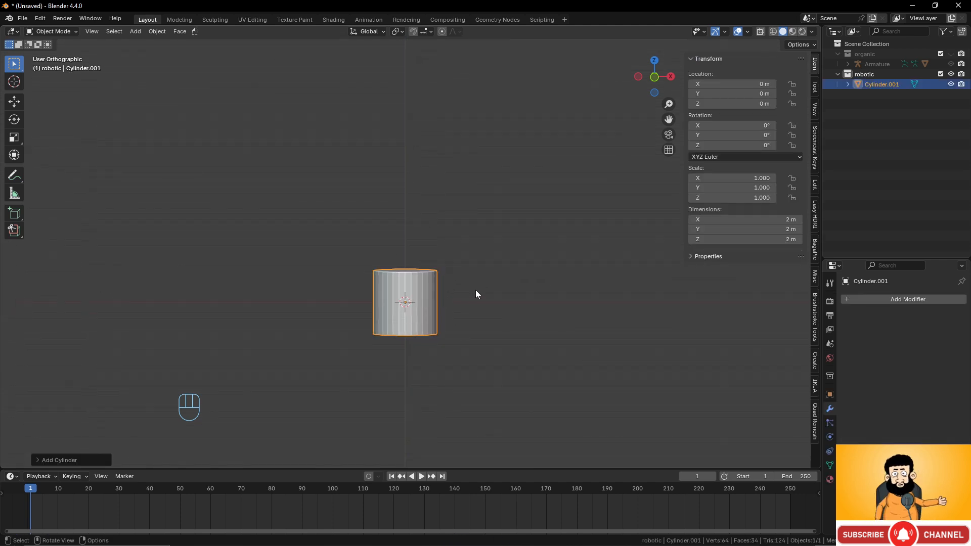
key(Tab)
key(KP_1)
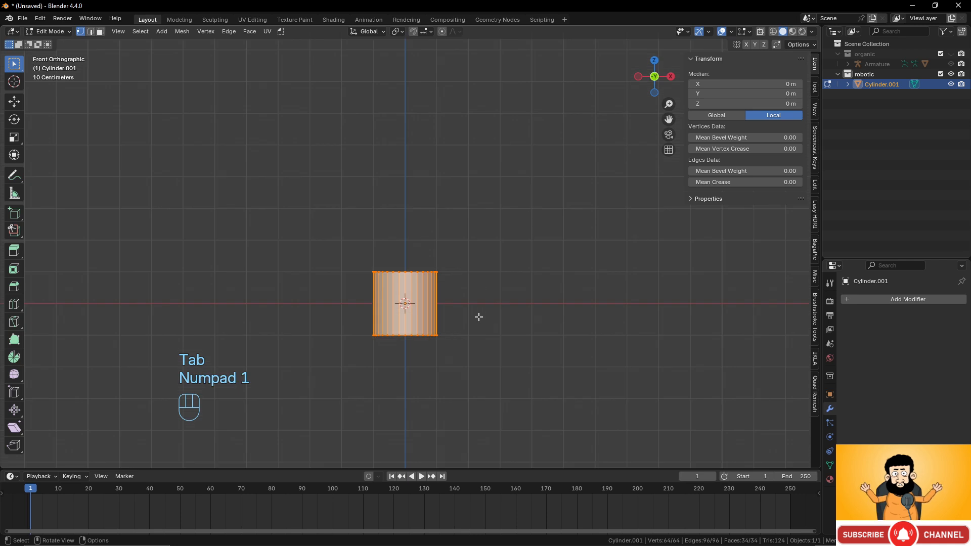
key(g)
key(z)
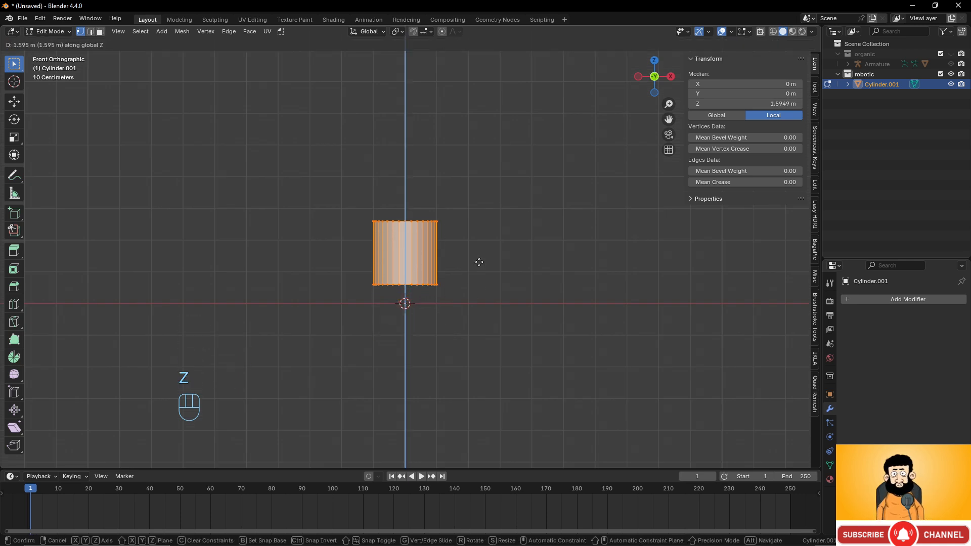
click(479, 262)
Scale the cylinder down to about 0.84 m wide and stretch it along Z into a tall shaft
key(s)
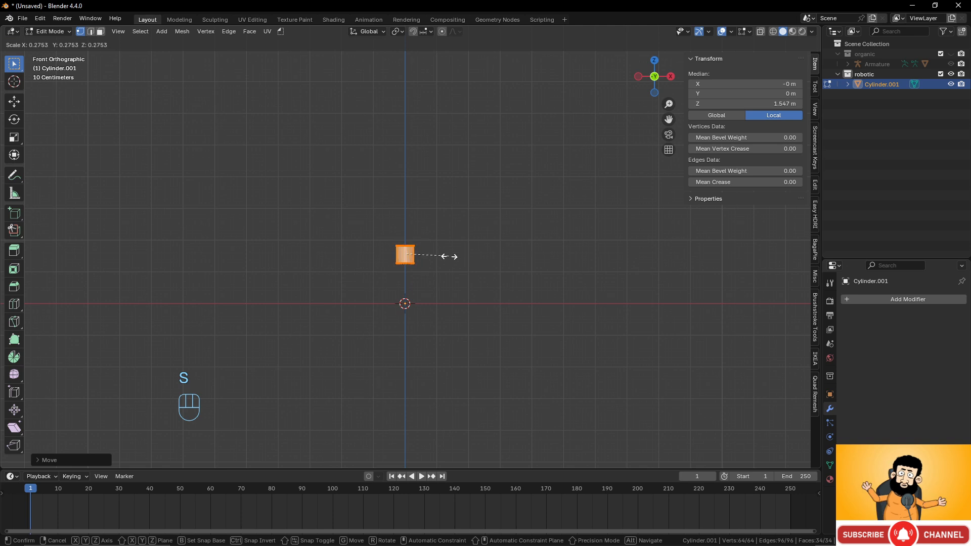
click(469, 259)
key(s)
key(z)
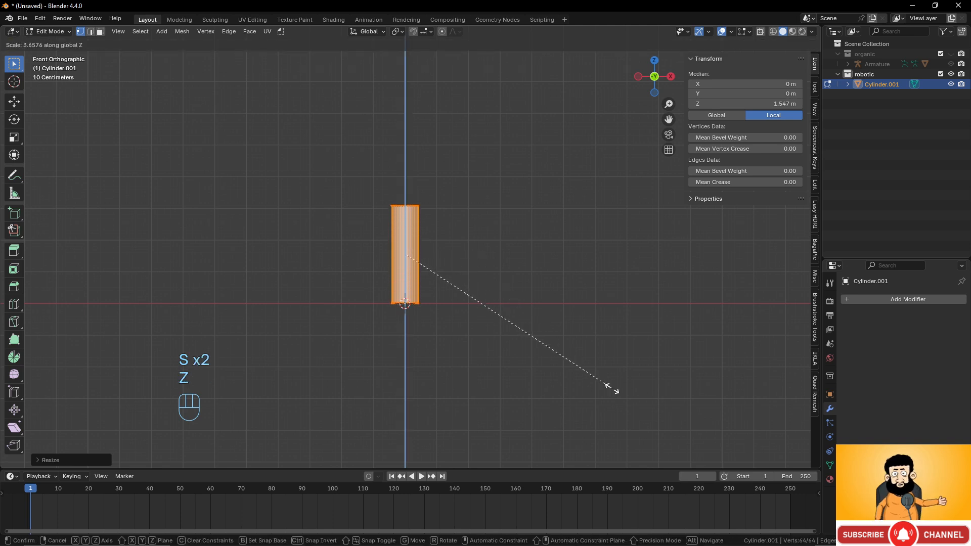
click(642, 407)
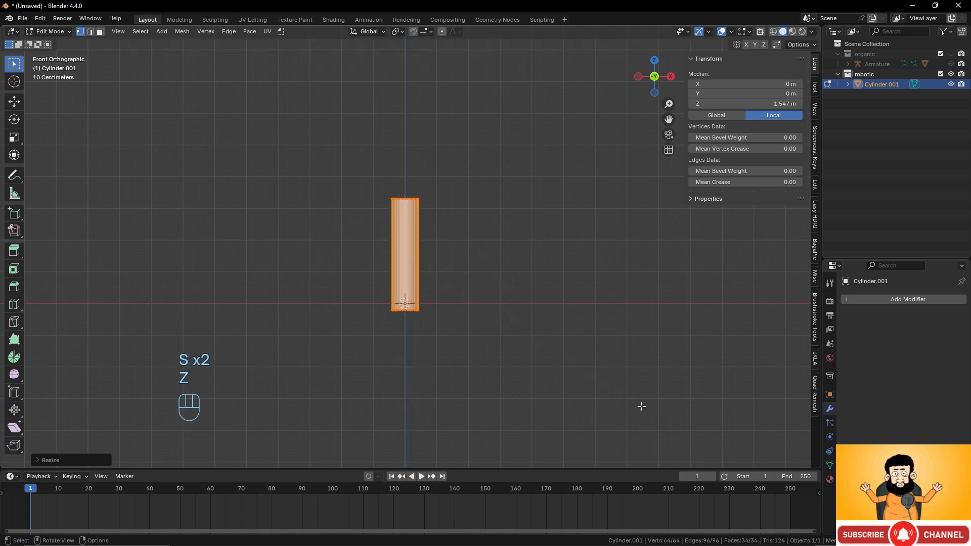
Move the shaft up along Z until its base clears the origin, with its median at about 2.28 m
key(g)
key(z)
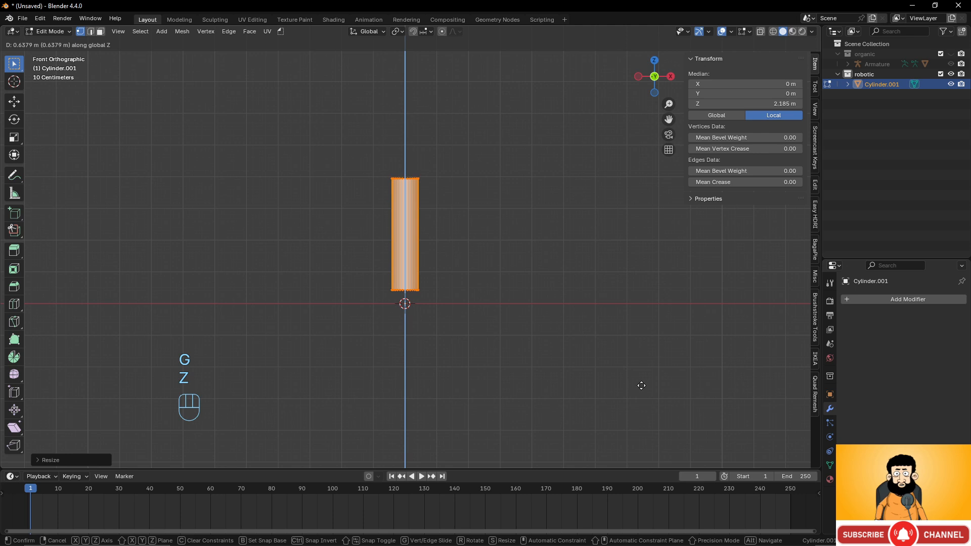
click(642, 384)
scroll(445, 194, up, 4)
shift+middle_drag(446, 196, 465, 257)
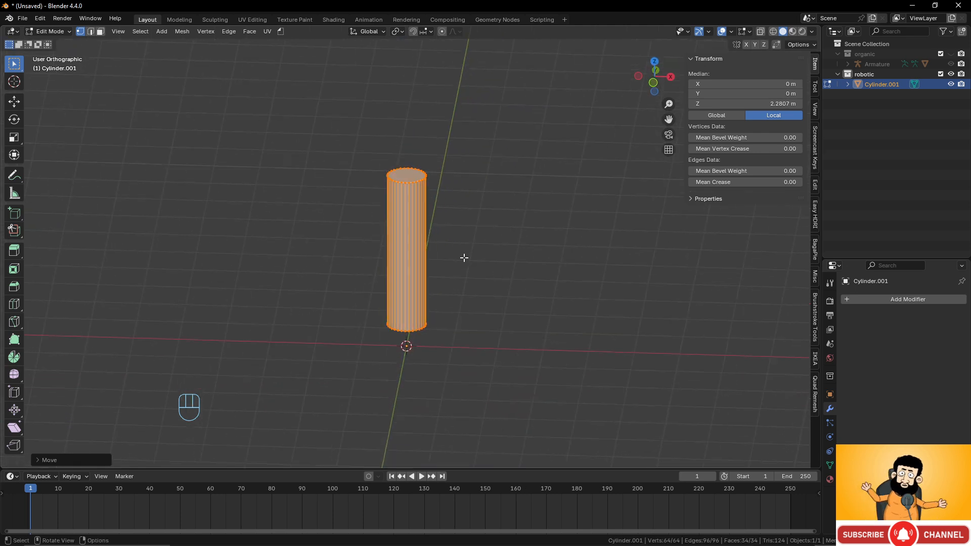
scroll(464, 258, down, 2)
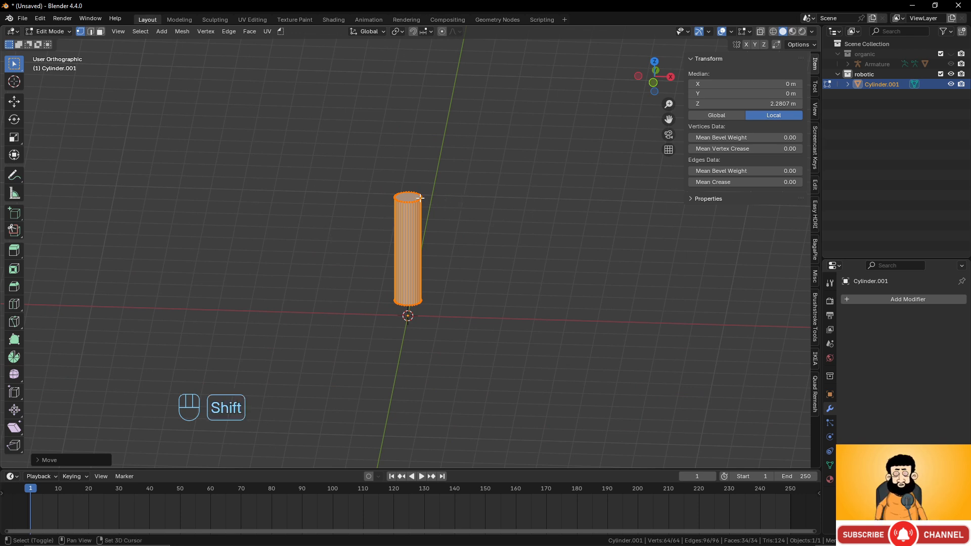
Add a second cylinder to the same mesh, shrink it and raise it to the shaft's upper end, at about 4.24 m on Z
key(shift+a)
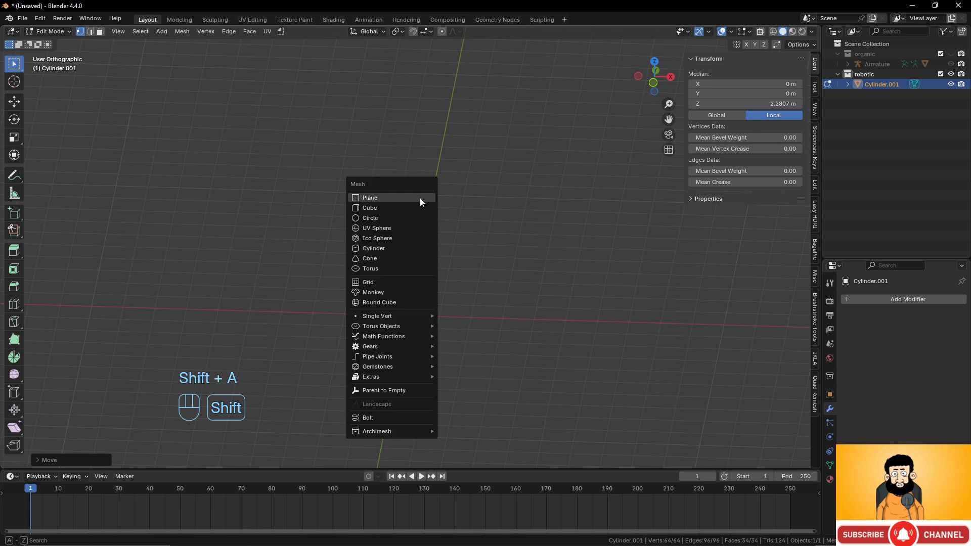
click(384, 248)
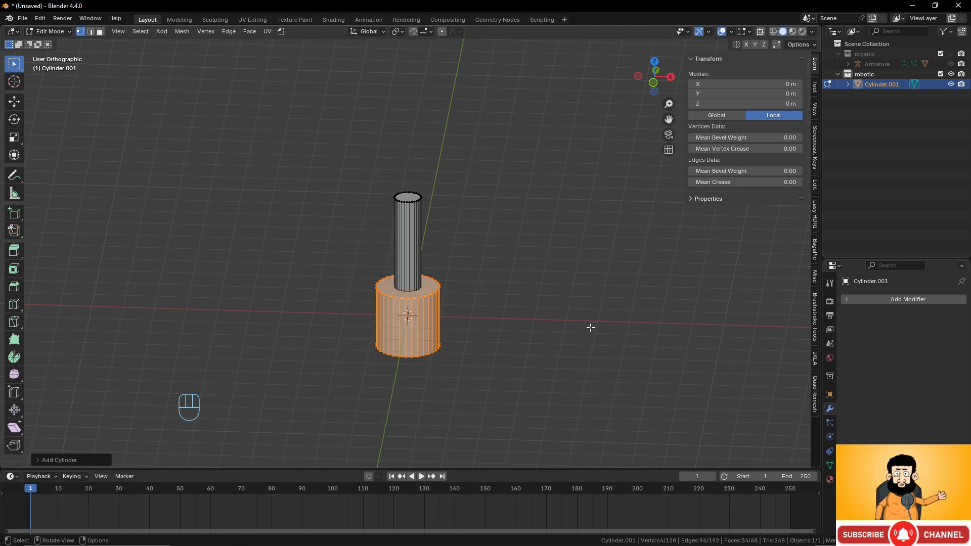
key(s)
click(452, 305)
key(g)
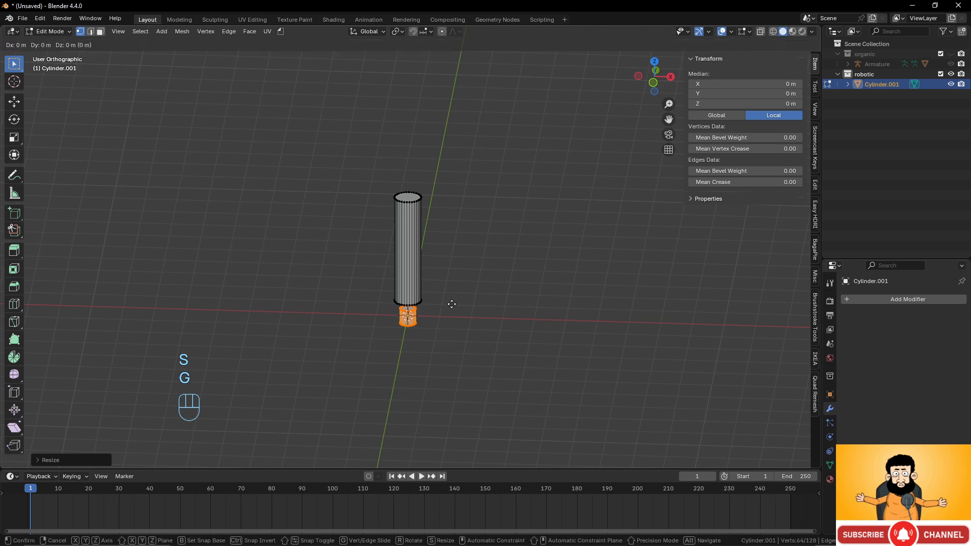
key(z)
click(470, 180)
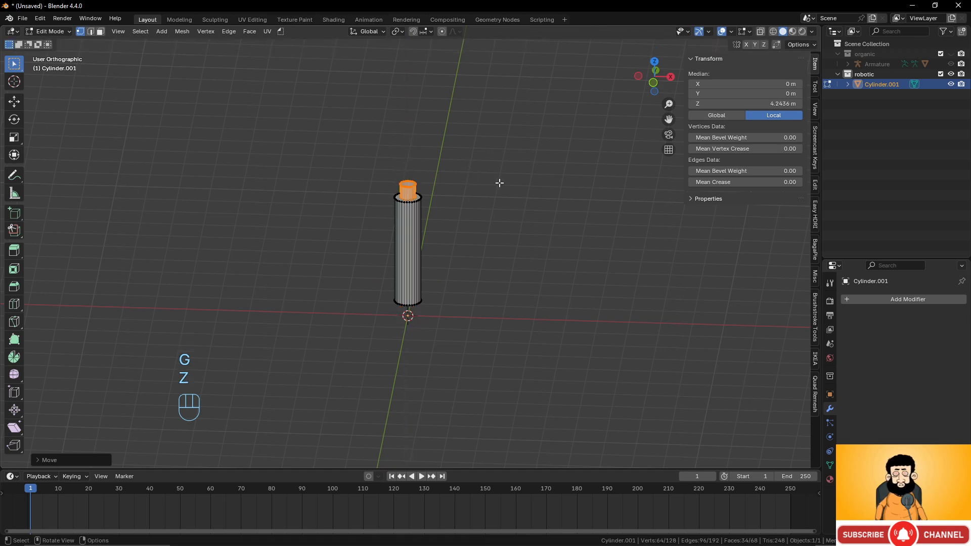
Resize the small upper cylinder and lower it along Z to about 4.19 m so it forms a neck on the shaft
key(s)
click(466, 221)
mouse_move(466, 221)
middle_down()
mouse_move(460, 197)
mouse_move(464, 223)
mouse_move(475, 216)
middle_up()
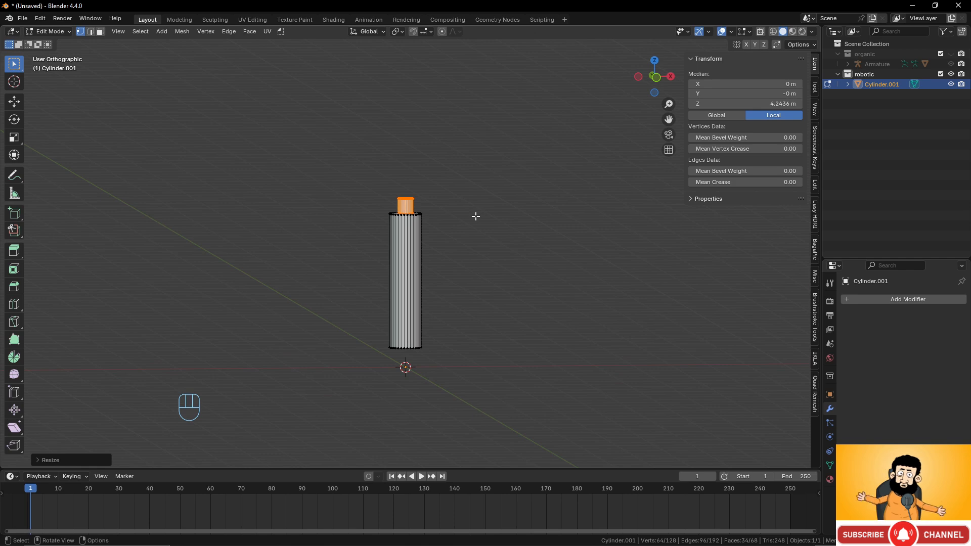
key(g)
key(z)
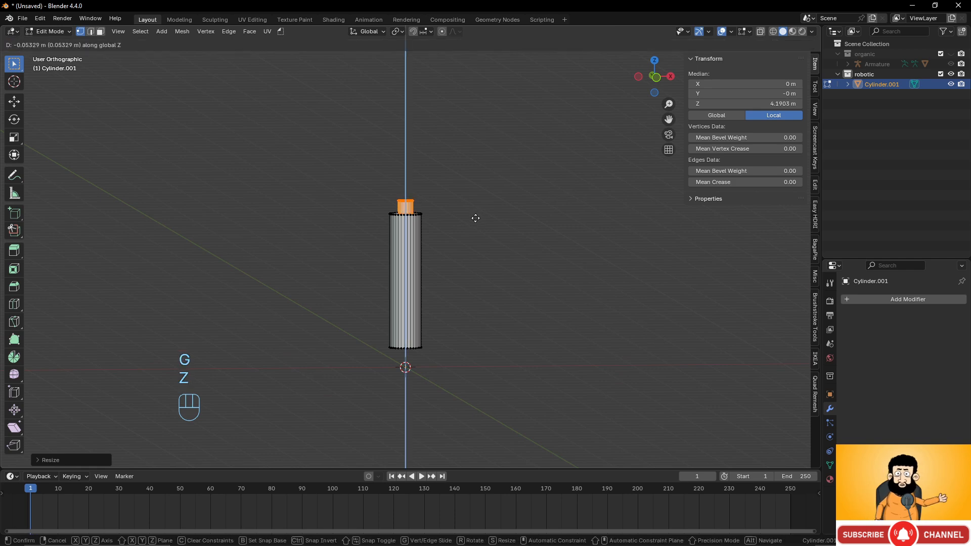
click(475, 218)
Duplicate the small neck cylinder along Z down to the shaft's base, at about 0.41 m
key(shift+g)
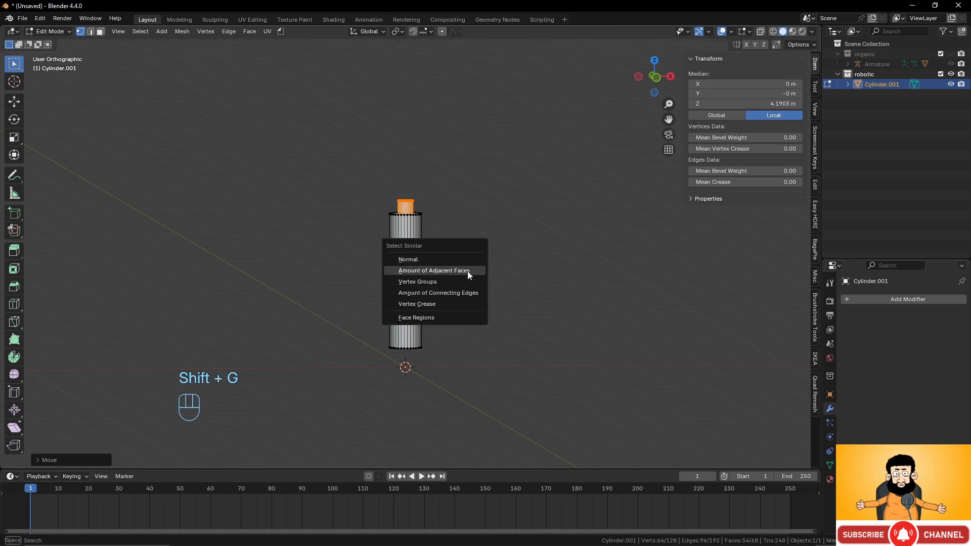
click(466, 272)
key(shift+d)
key(z)
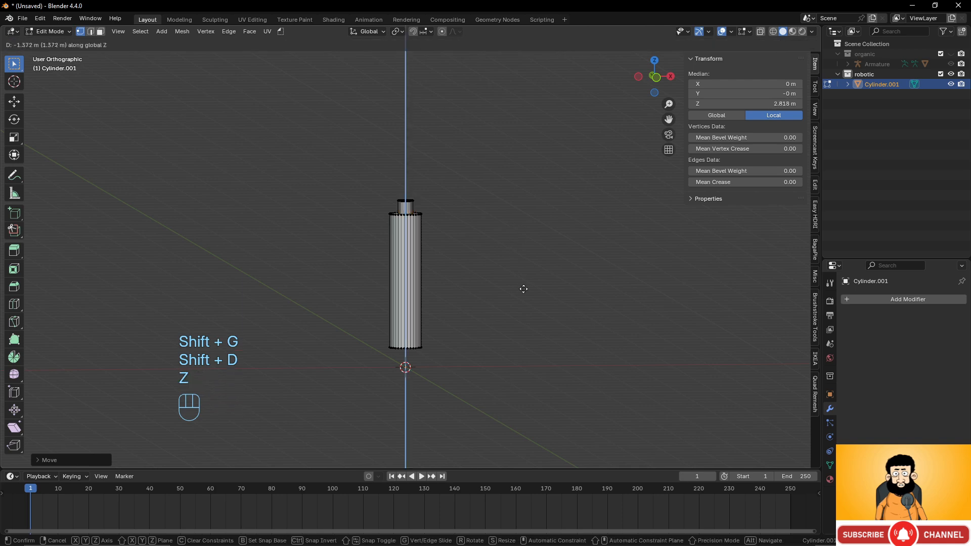
click(518, 380)
scroll(483, 284, up, 3)
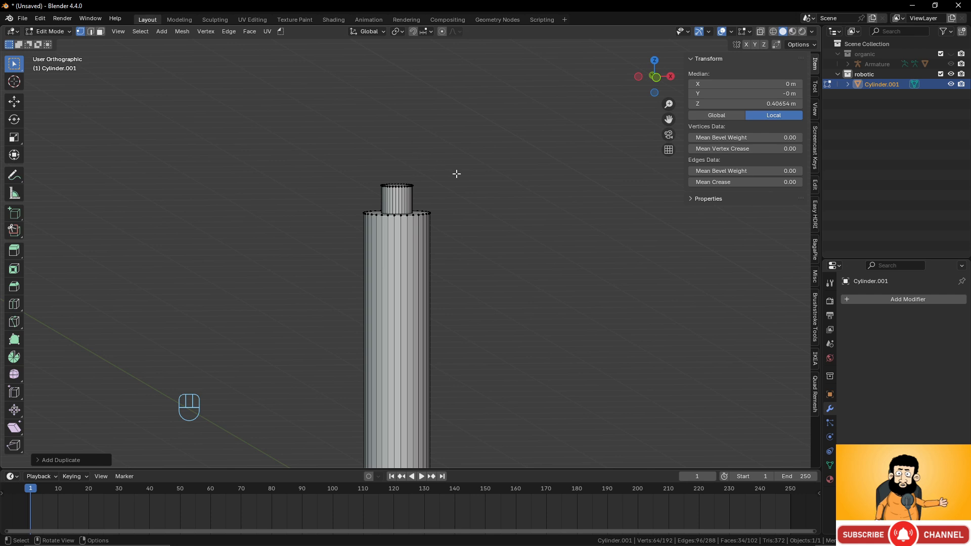
Add a UV sphere to the mesh and raise it along Z above the upper neck, to about 5.28 m
key(shift+a)
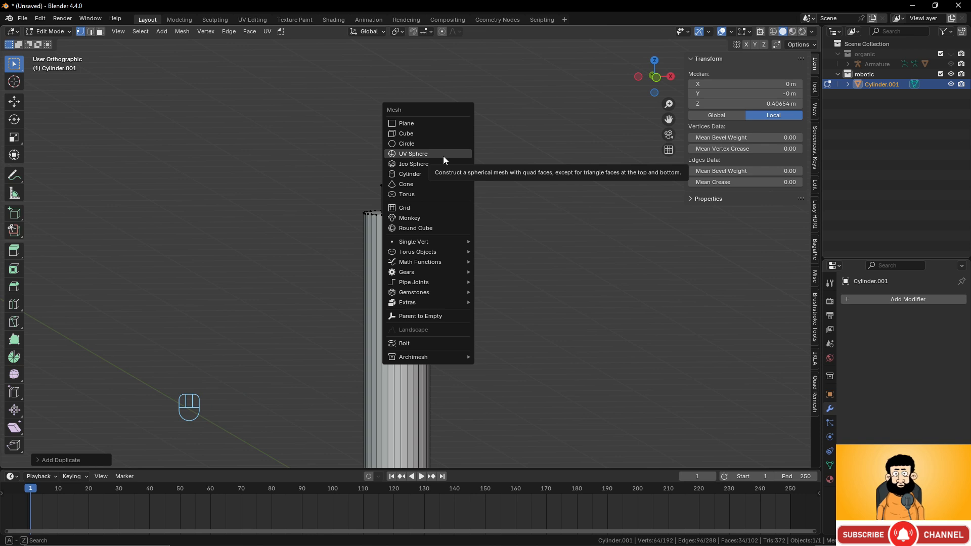
click(443, 156)
scroll(494, 253, down, 3)
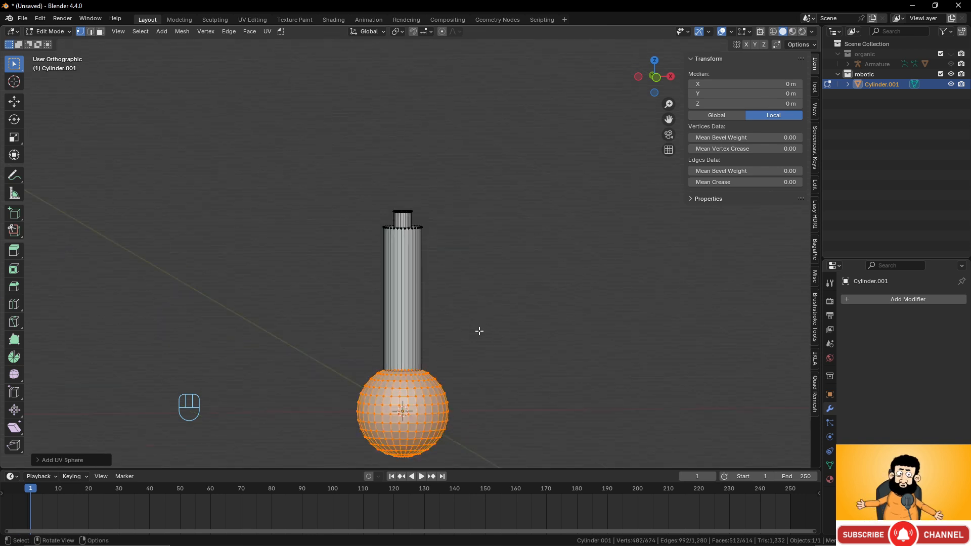
key(g)
key(z)
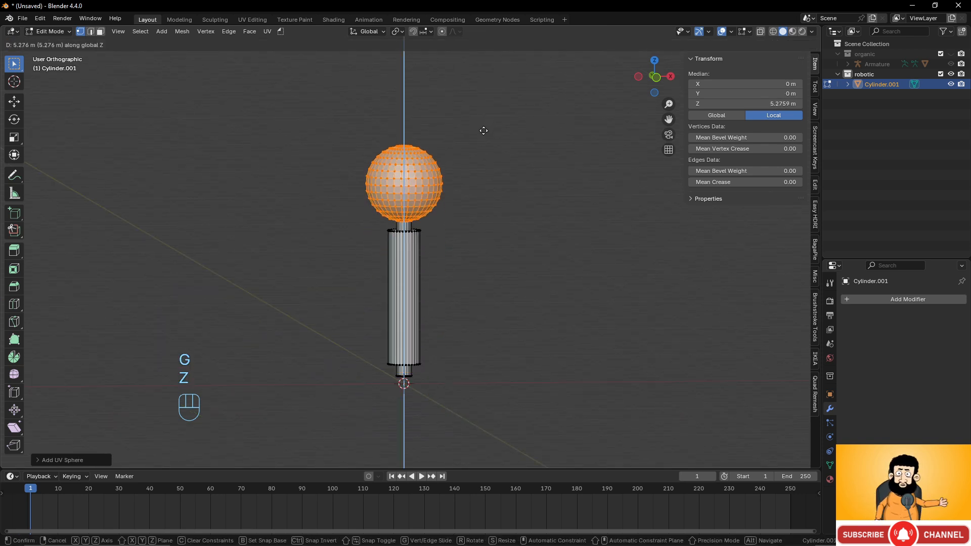
click(484, 130)
Shrink the sphere, lower it onto the upper neck at about 4.62 m on Z, and return to Object Mode
key(s)
click(460, 156)
key(g)
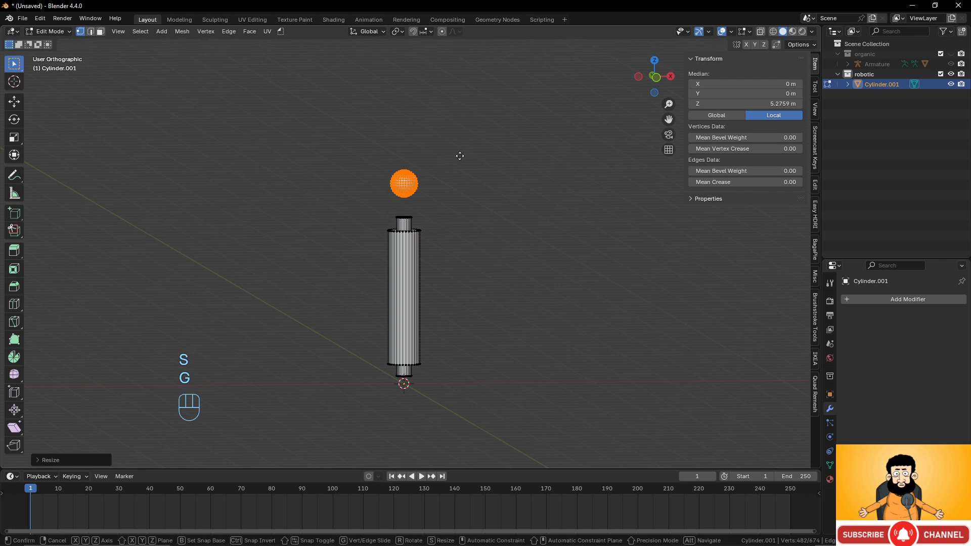
key(z)
click(461, 183)
scroll(460, 253, up, 3)
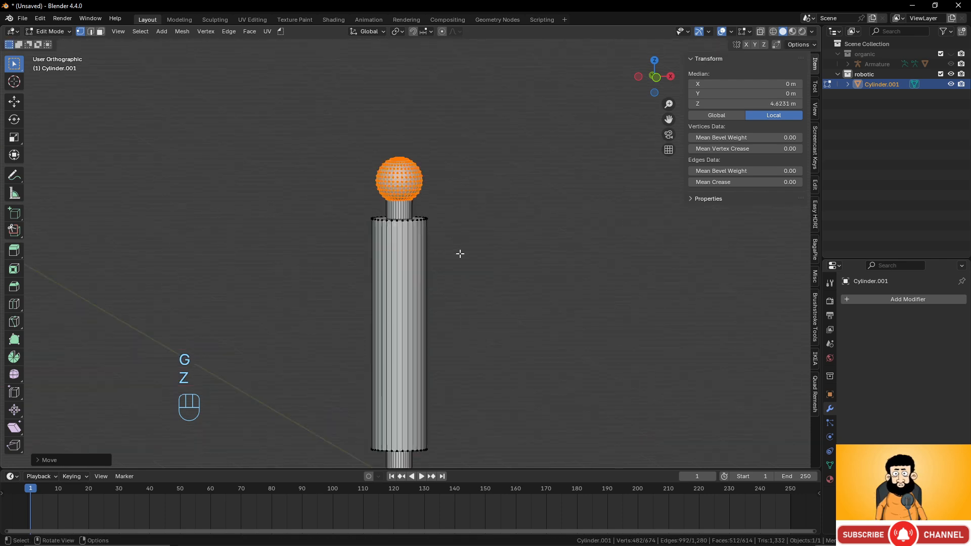
key(Tab)
scroll(450, 238, down, 1)
scroll(423, 238, down, 2)
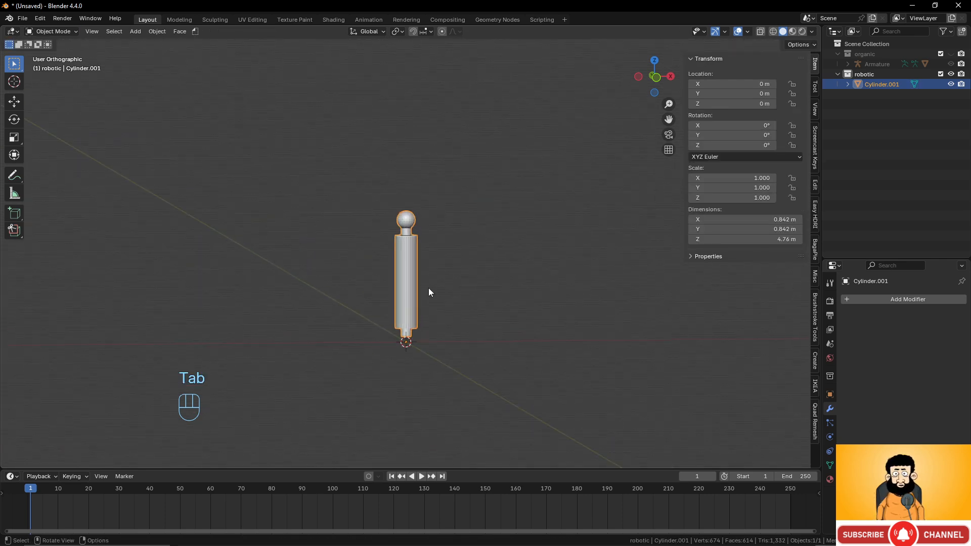
scroll(542, 283, up, 2)
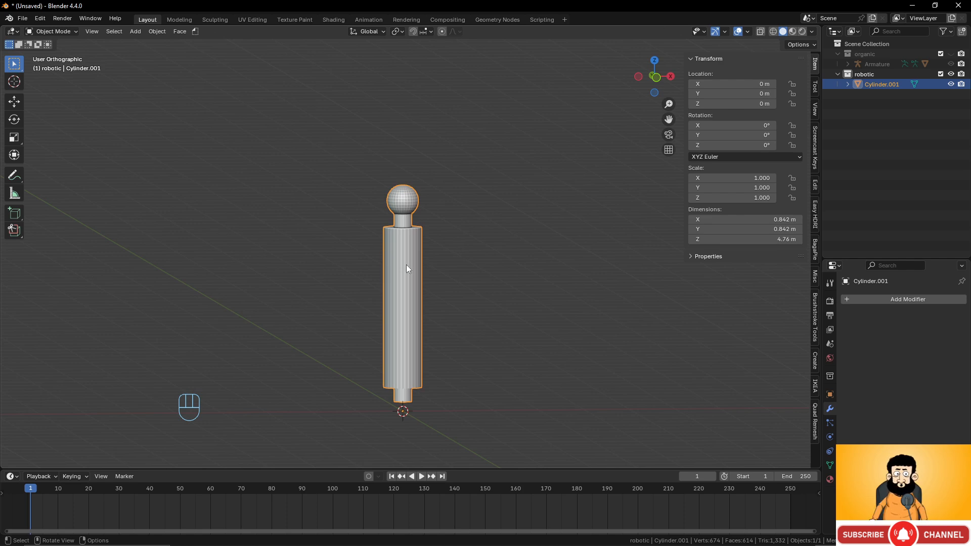
Switch to the Droid-Robot file and take the rig out of Pose Mode into Object Mode with the whole robot in view
mouse_move(675, 545)
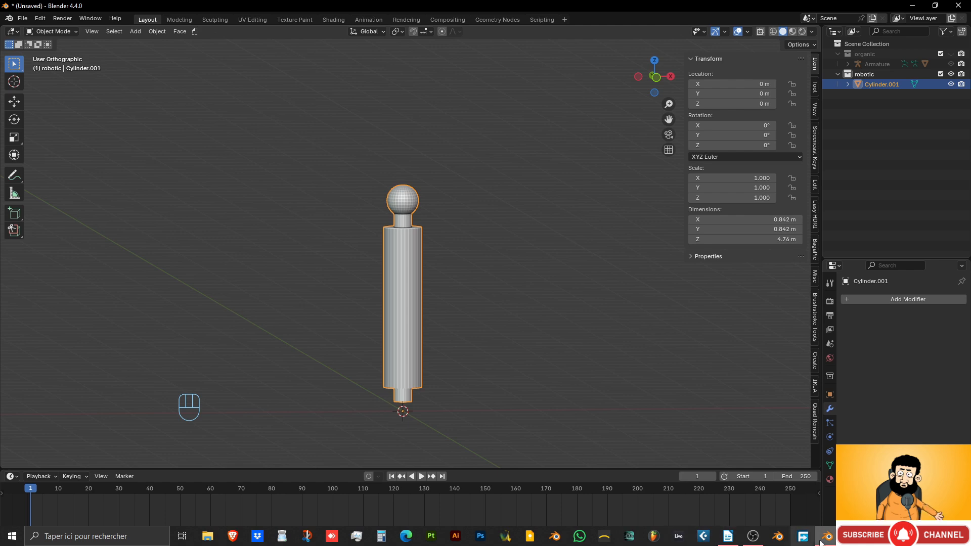
mouse_move(830, 538)
click(717, 496)
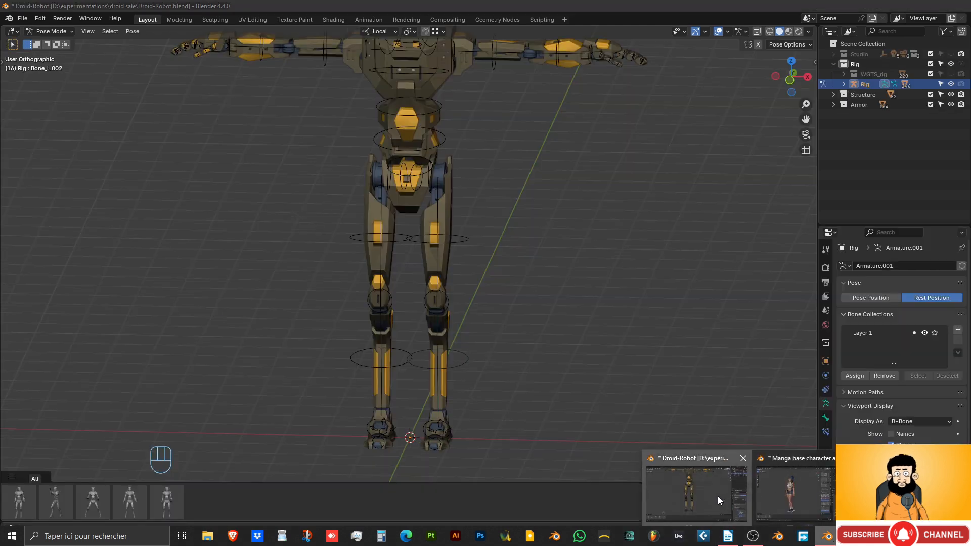
scroll(434, 272, down, 2)
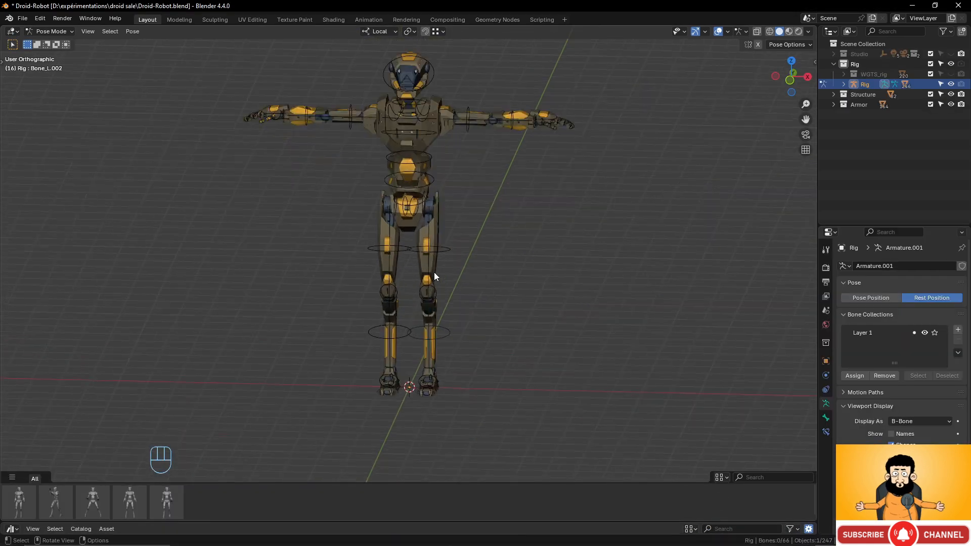
key(ctrl+Tab)
Select the robot's left thigh, right thigh and left shoulder armor pieces in turn to examine them as separate objects
click(436, 229)
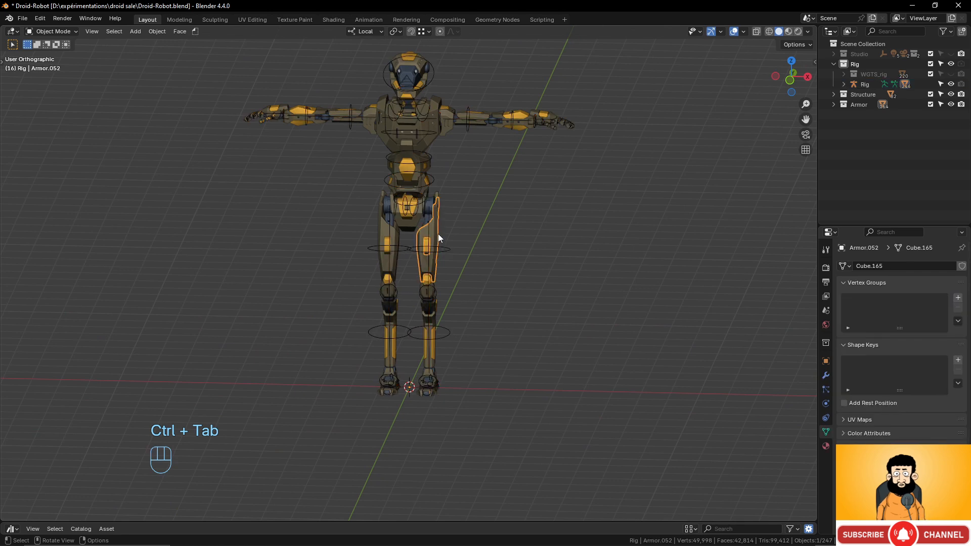
scroll(438, 233, up, 4)
click(349, 183)
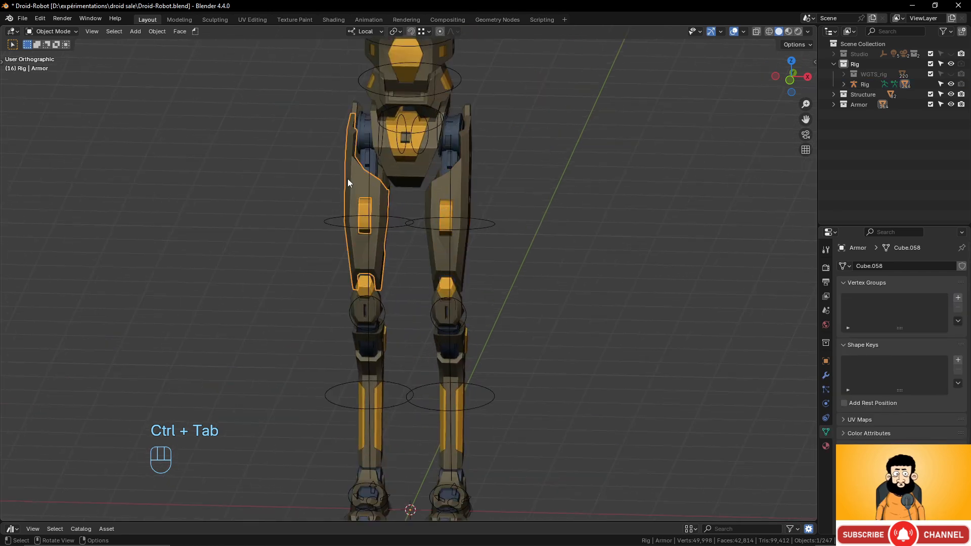
scroll(451, 166, down, 3)
shift+middle_drag(450, 166, 433, 206)
click(439, 195)
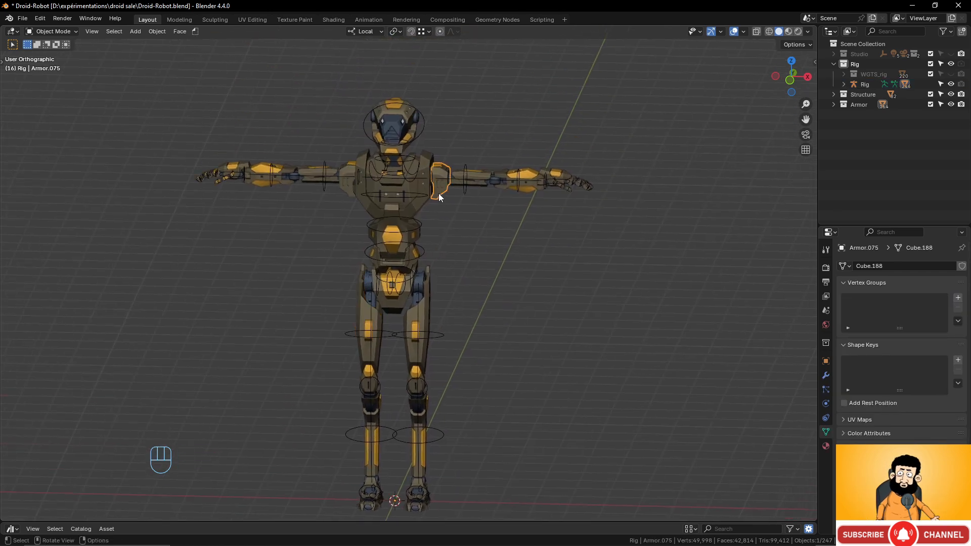
Return to the unsaved file with the robotic segment and show the segment in Front Orthographic view
click(914, 6)
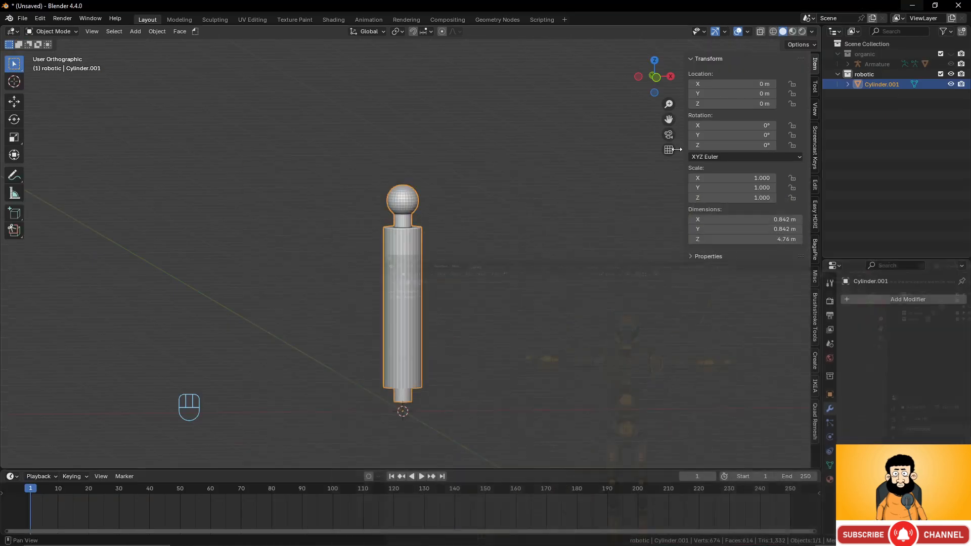
scroll(446, 242, down, 6)
scroll(446, 242, up, 3)
middle_drag(444, 243, 418, 244)
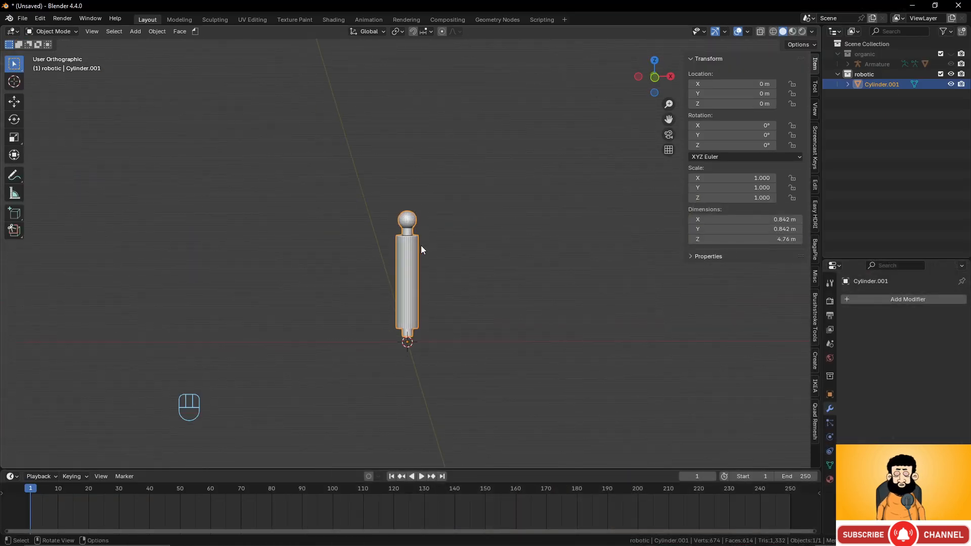
key(KP_1)
key(KP_5)
key(KP_5)
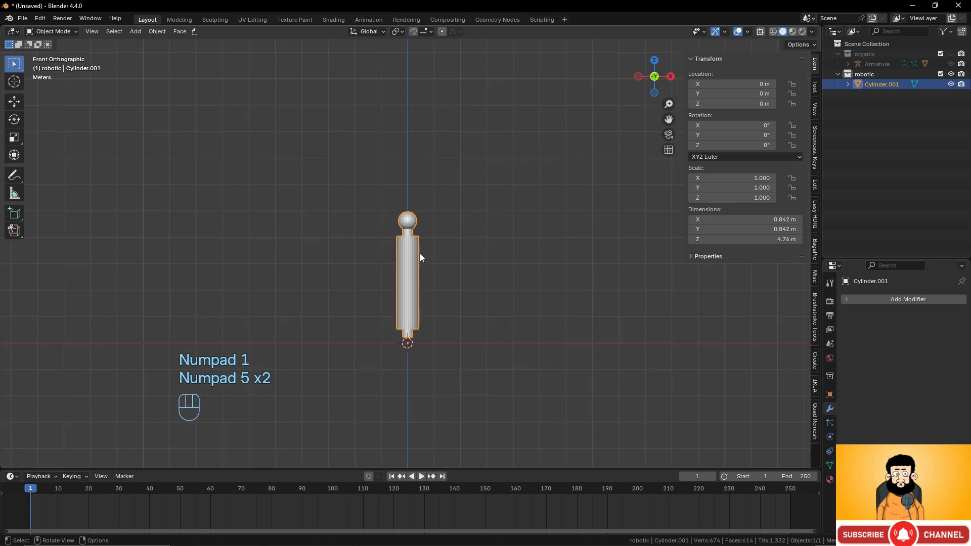
scroll(414, 268, up, 1)
scroll(415, 276, down, 1)
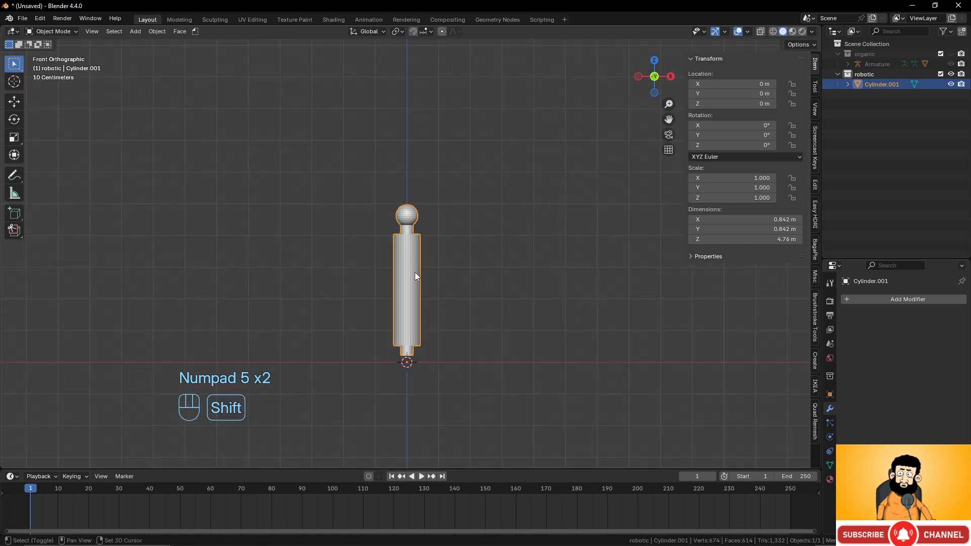
Duplicate the segment about 4.69 m up along Z and repeat the duplication twice to build a four-segment chain
key(shift+d)
key(z)
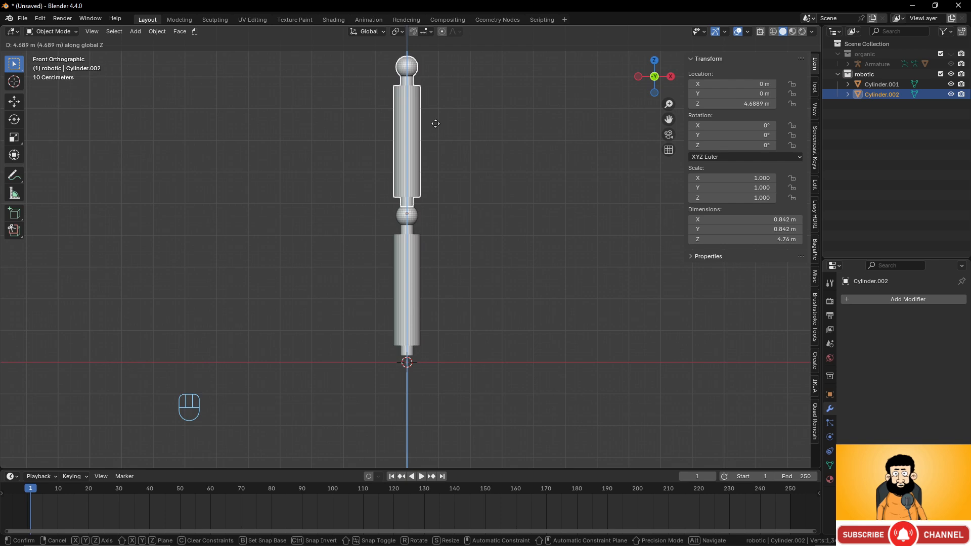
click(436, 123)
scroll(445, 196, down, 3)
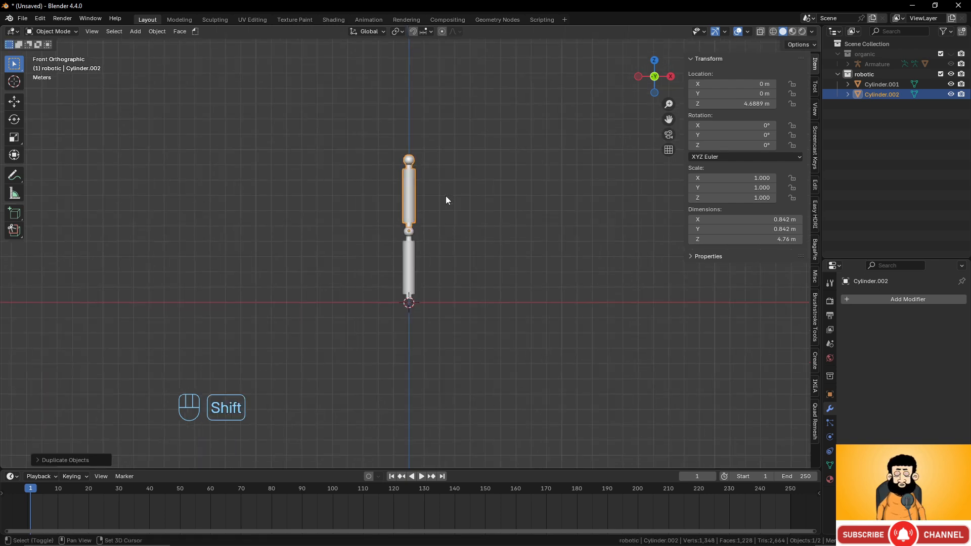
key(shift+r)
key(shift+r)
scroll(445, 200, down, 3)
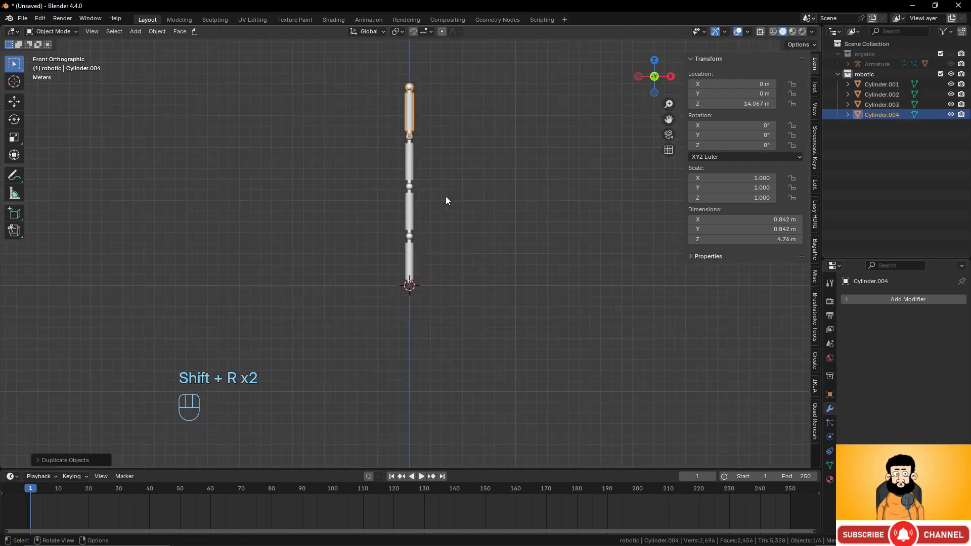
Examine the ball joints between the stacked segments along the chain
scroll(446, 201, up, 10)
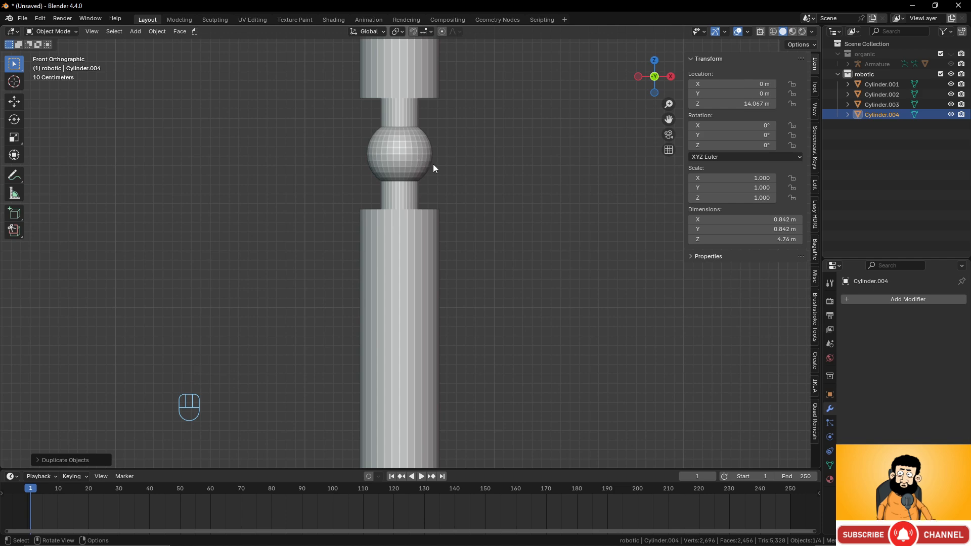
scroll(453, 206, down, 7)
scroll(454, 210, down, 3)
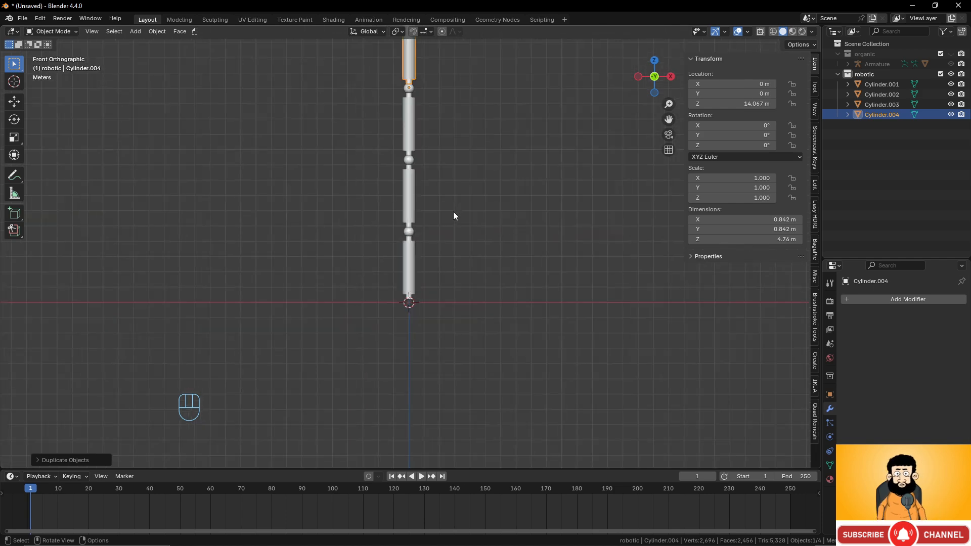
scroll(453, 212, up, 1)
shift+middle_drag(444, 181, 440, 279)
scroll(440, 269, up, 3)
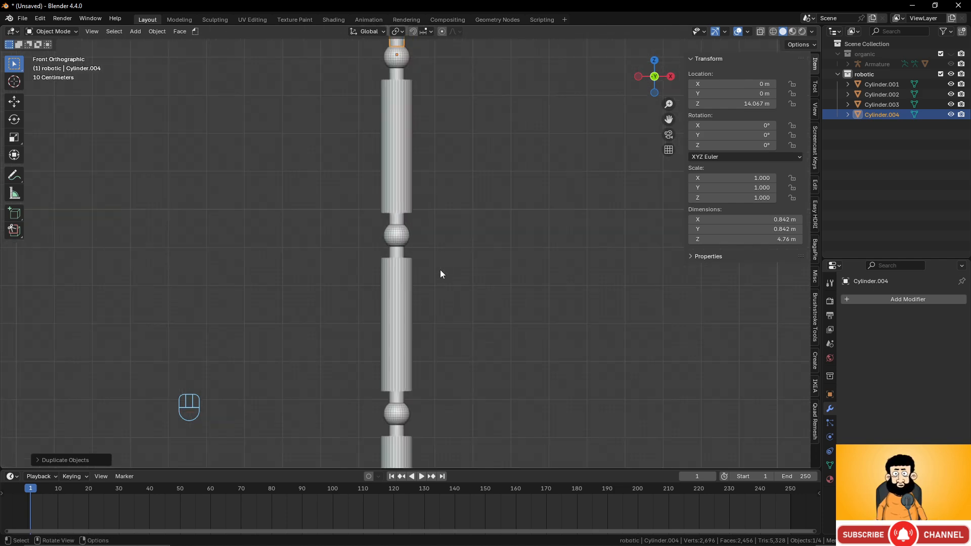
scroll(441, 251, down, 2)
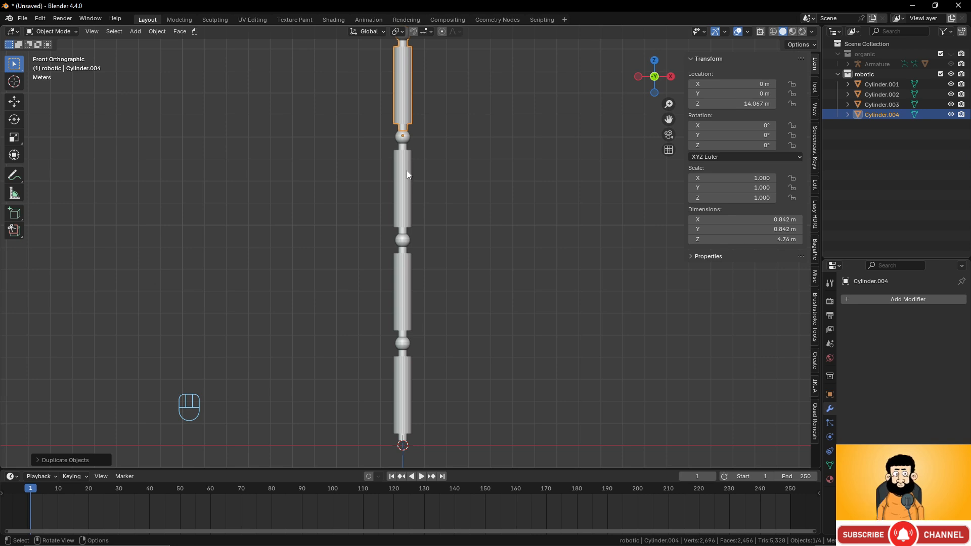
scroll(408, 171, up, 1)
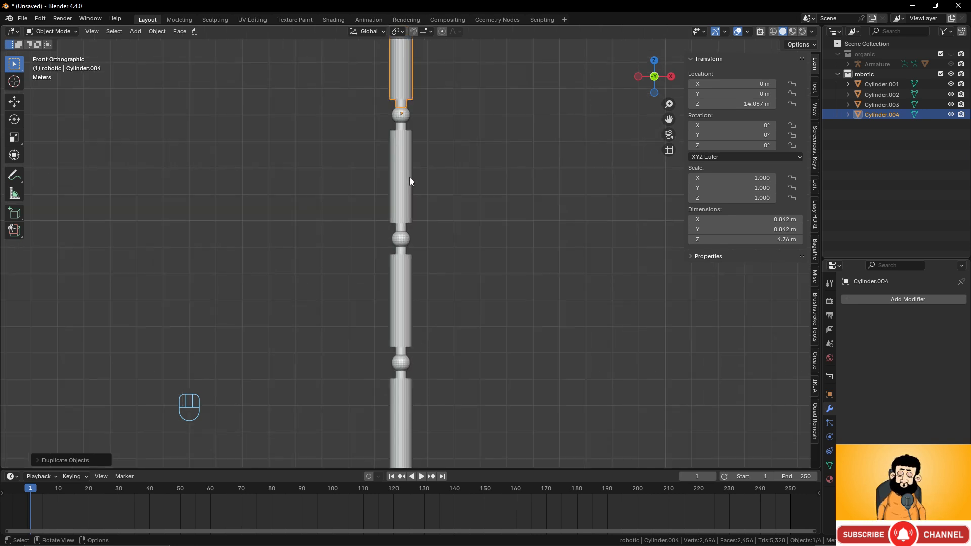
Rotate the topmost segment about 51.7° clockwise around its lower ball joint
shift+middle_drag(409, 177, 414, 211)
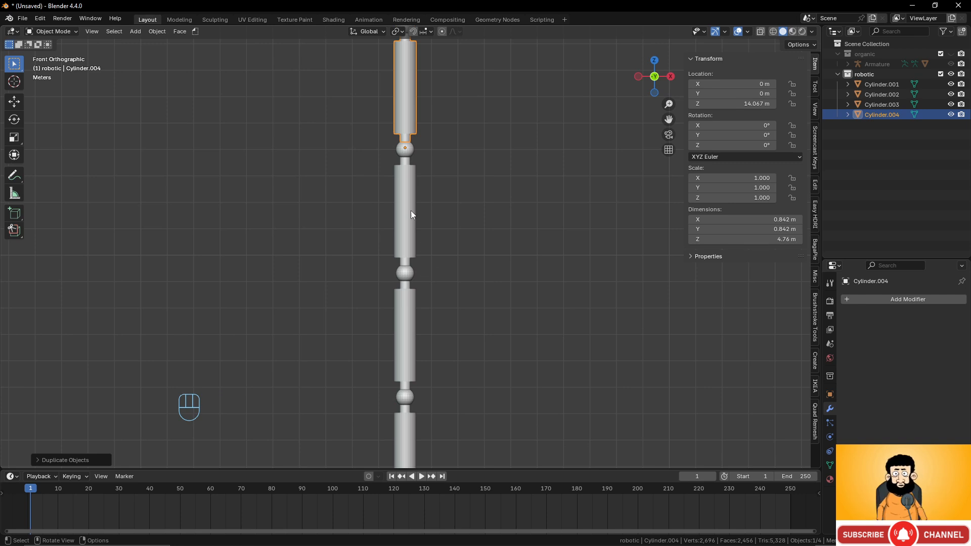
scroll(421, 190, down, 2)
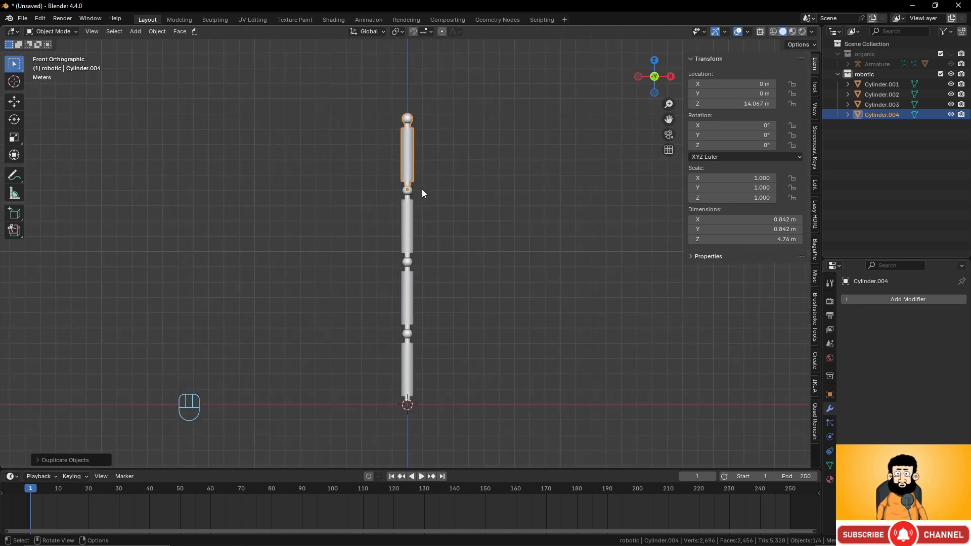
shift+middle_drag(421, 187, 427, 257)
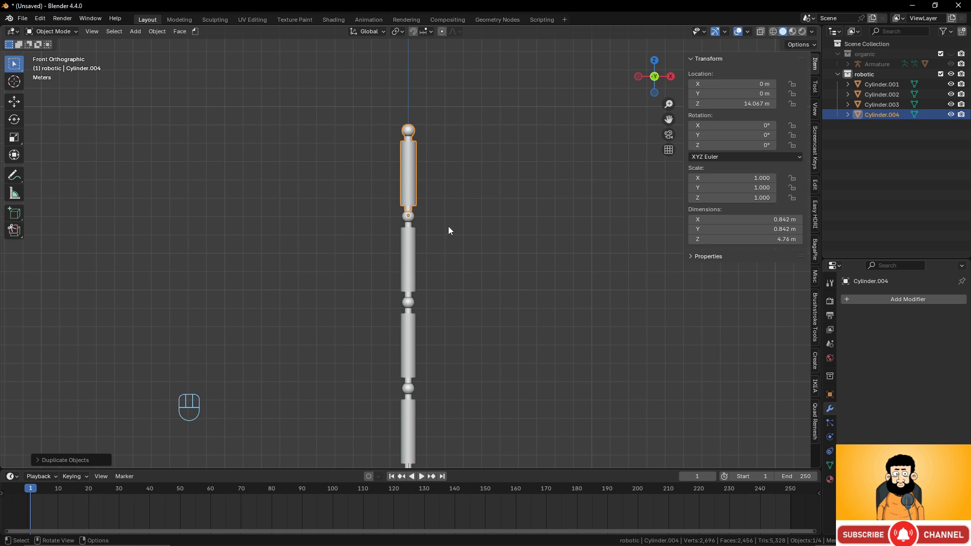
key(r)
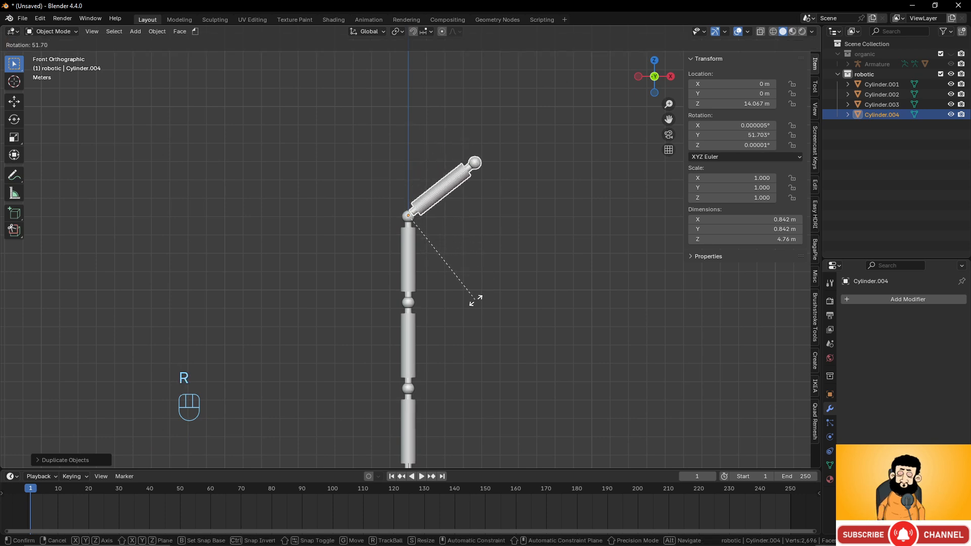
click(476, 300)
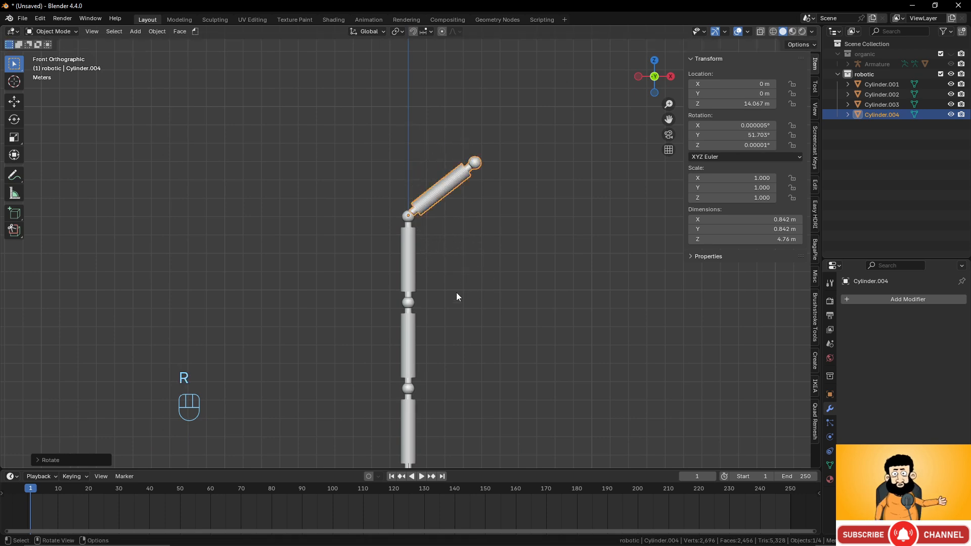
Select the second and third segments from the base of the chain together
click(408, 327)
shift+click(412, 275)
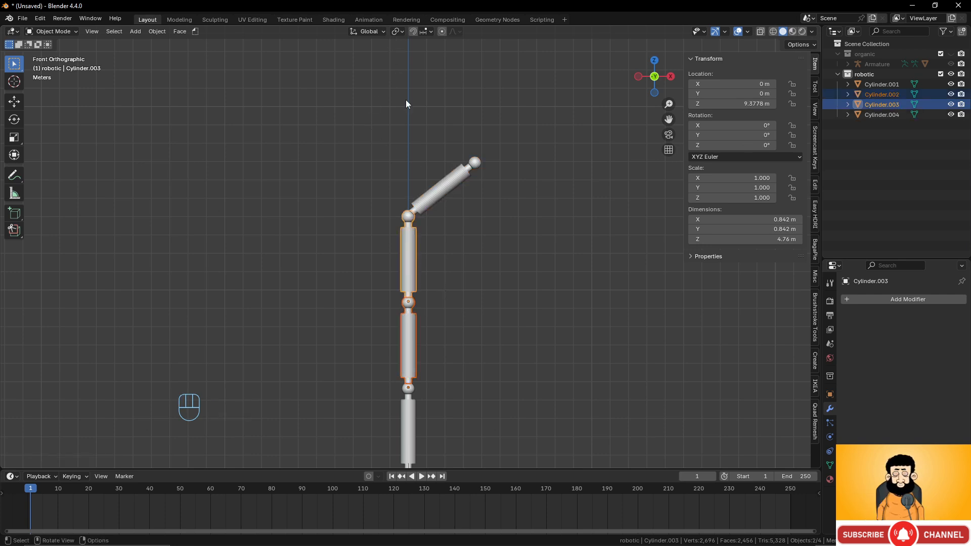
Rotate the three upper arm segments about -56° around the lowest of them, using the Active Element as pivot point
shift+click(458, 179)
shift+click(411, 342)
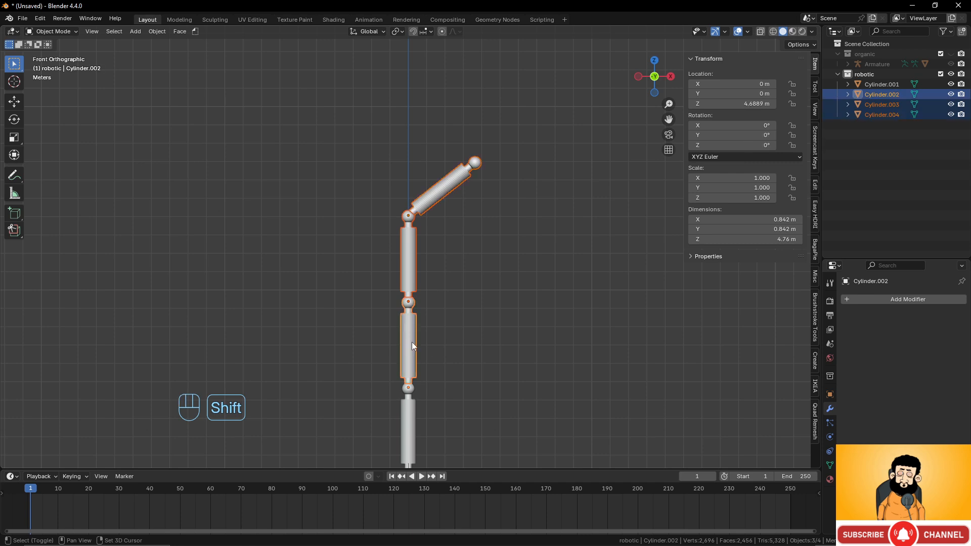
click(398, 31)
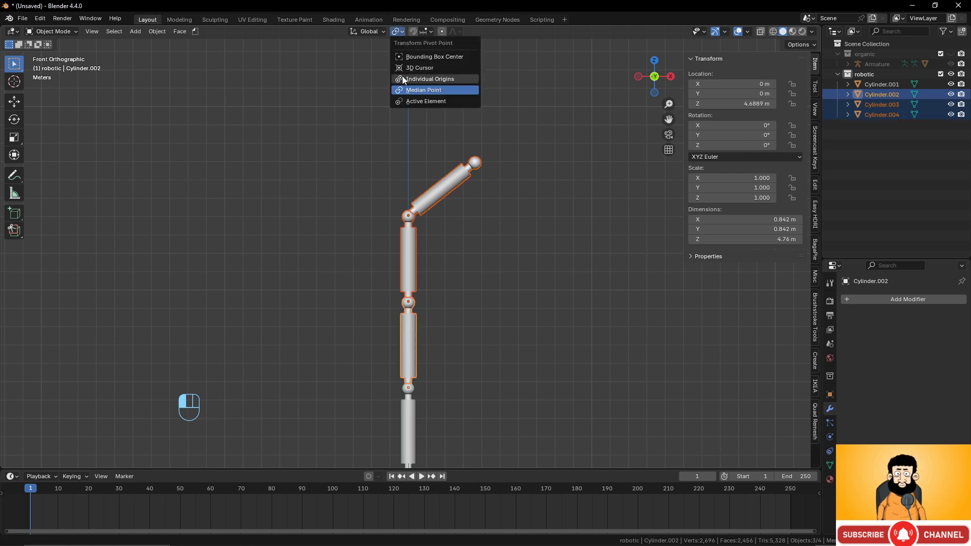
click(409, 101)
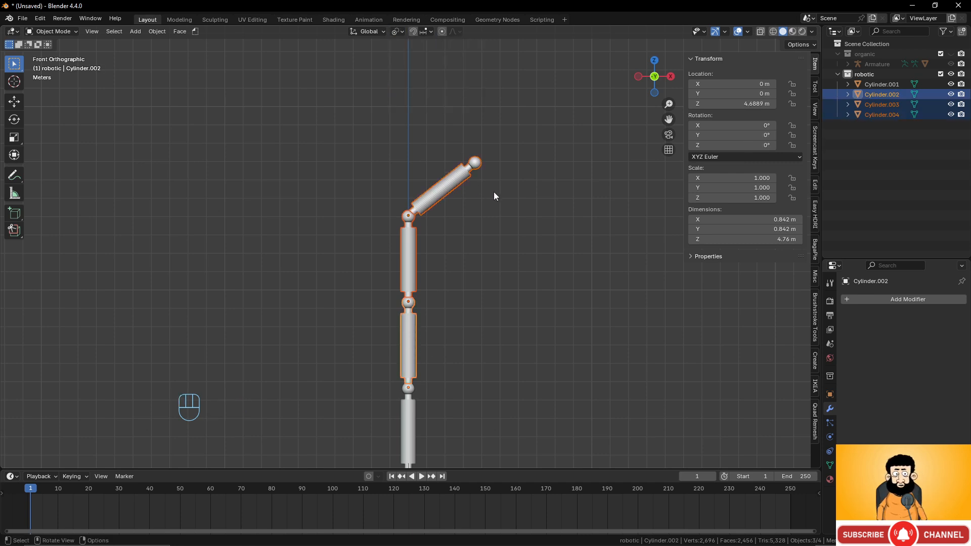
key(r)
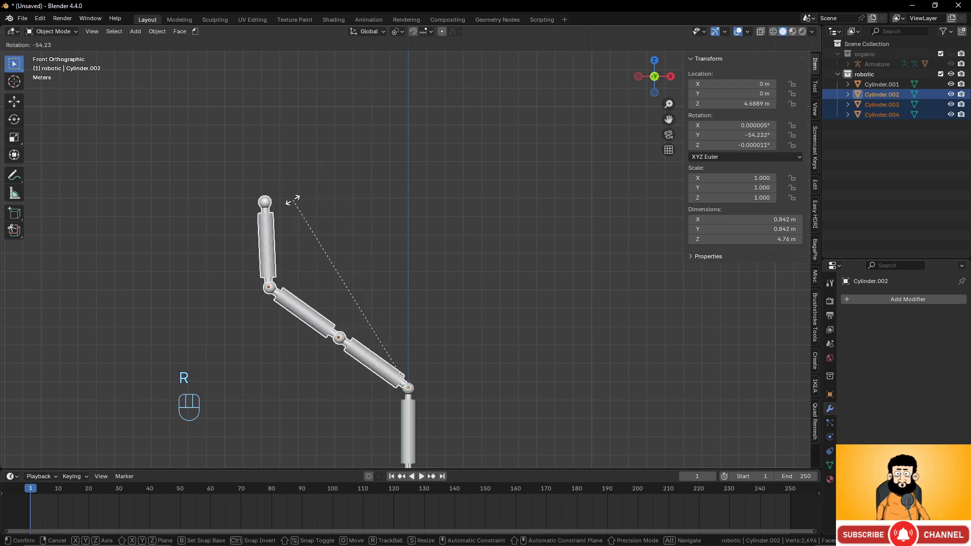
click(290, 205)
Add an armature with a single bone at the base of the robotic arm
scroll(442, 299, down, 4)
shift+middle_drag(442, 300, 462, 210)
scroll(441, 296, up, 4)
scroll(405, 135, down, 4)
shift+middle_drag(410, 137, 443, 198)
scroll(415, 253, up, 4)
scroll(447, 231, down, 4)
scroll(447, 243, up, 3)
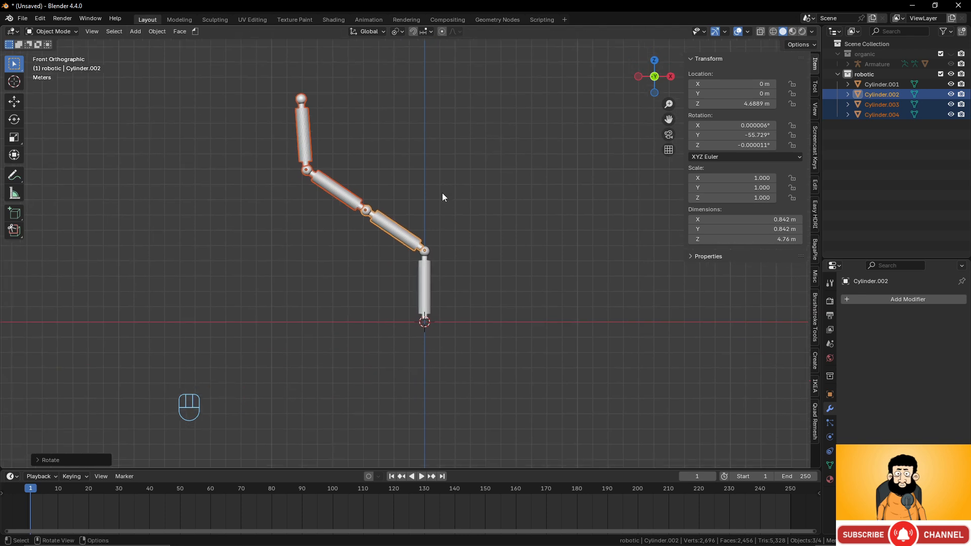
key(shift+a)
mouse_move(442, 193)
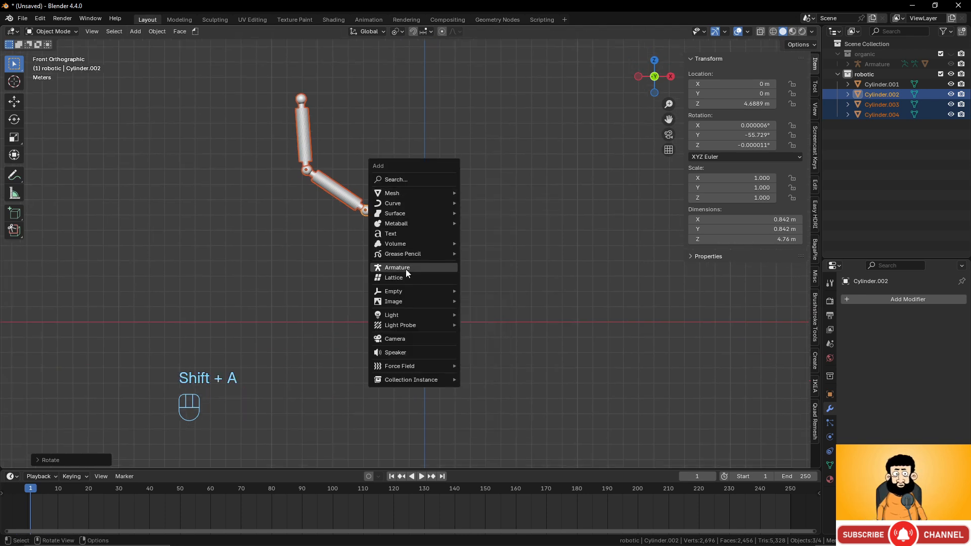
click(406, 268)
Set the new armature to display In Front so its bone shows through the arm meshes
scroll(463, 304, up, 4)
scroll(466, 320, down, 1)
shift+middle_drag(466, 321, 442, 204)
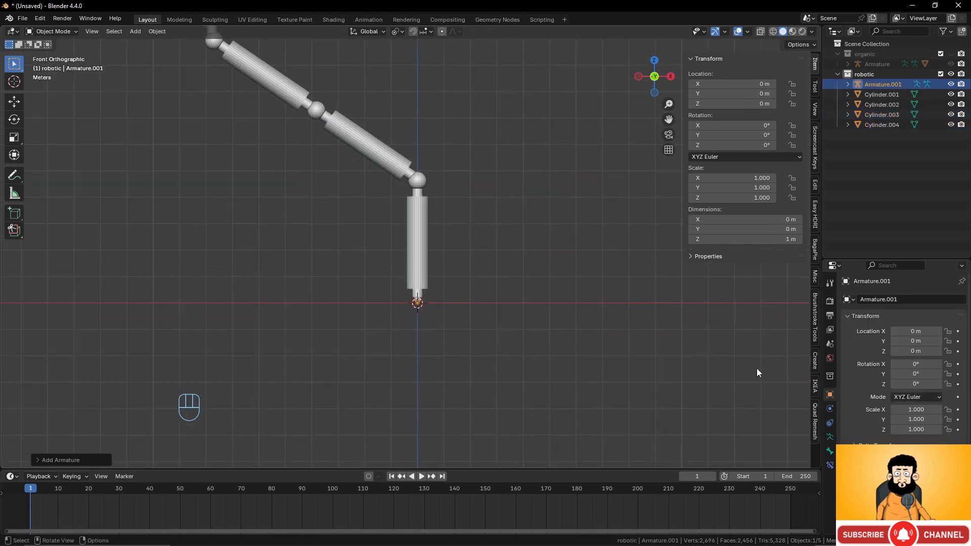
click(830, 436)
scroll(901, 364, down, 4)
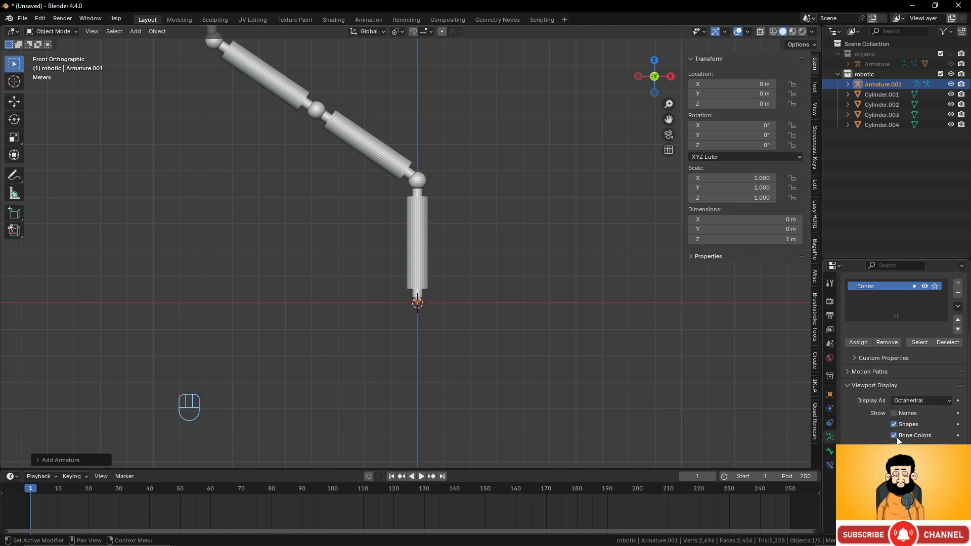
click(894, 447)
Move the bone's tip about 3.6 m up along Z to the ball joint on top of the base segment
scroll(474, 314, up, 5)
scroll(454, 305, down, 5)
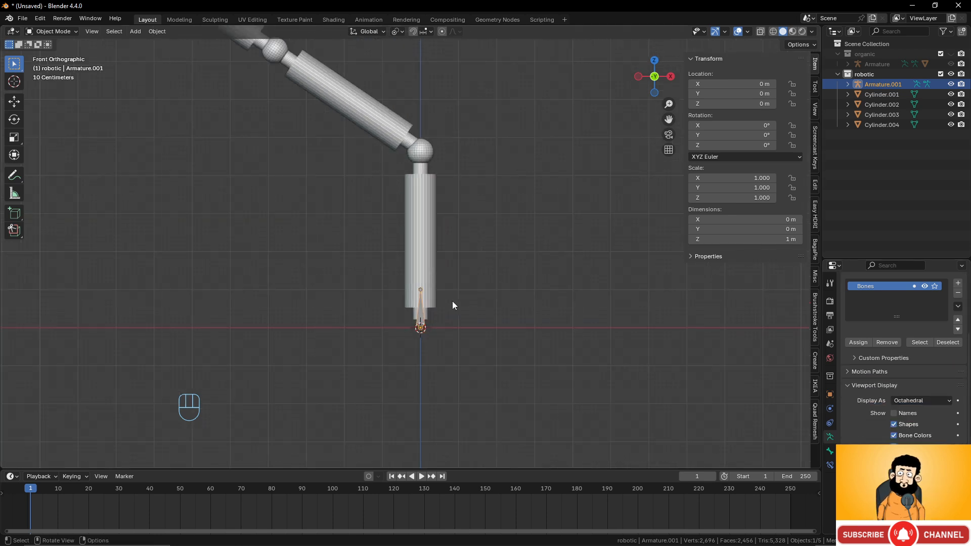
scroll(452, 303, up, 1)
shift+middle_drag(453, 304, 455, 332)
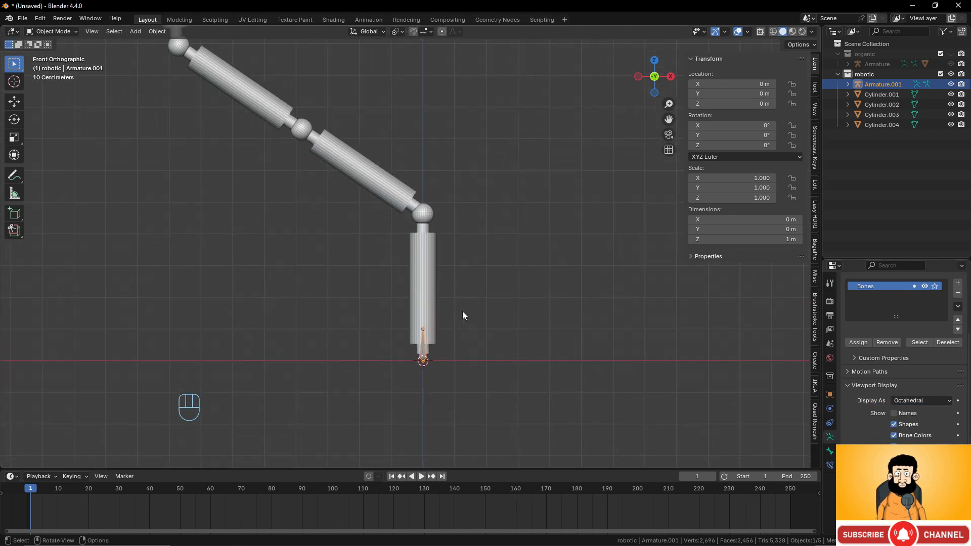
key(Tab)
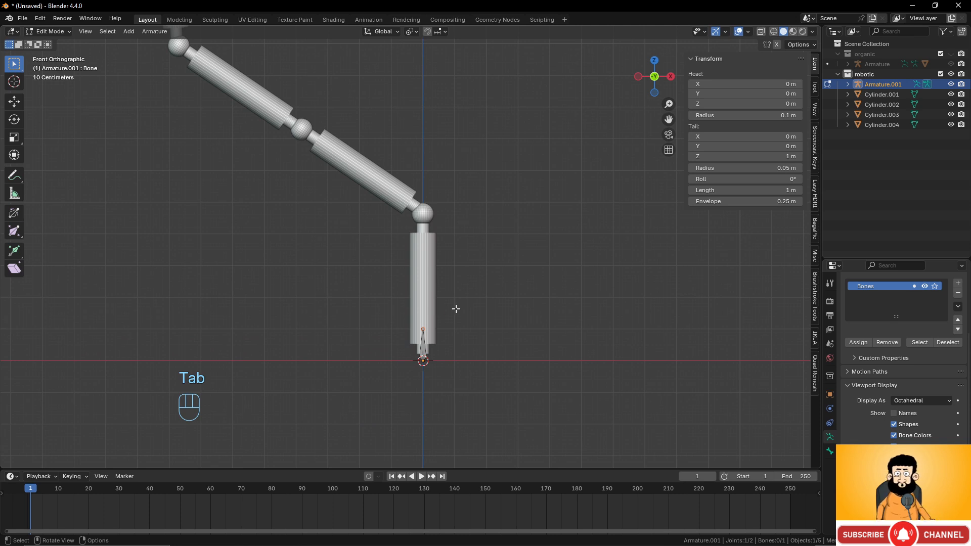
key(g)
key(z)
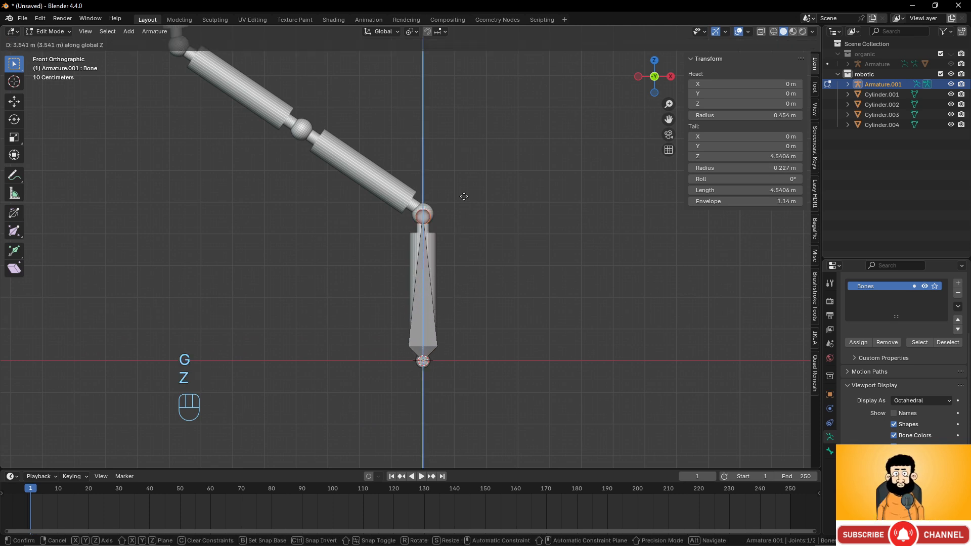
click(463, 192)
Place the 3D cursor at the centre of the base segment's ball joint, using the ball's horizontal middle edge loop
scroll(416, 197, up, 5)
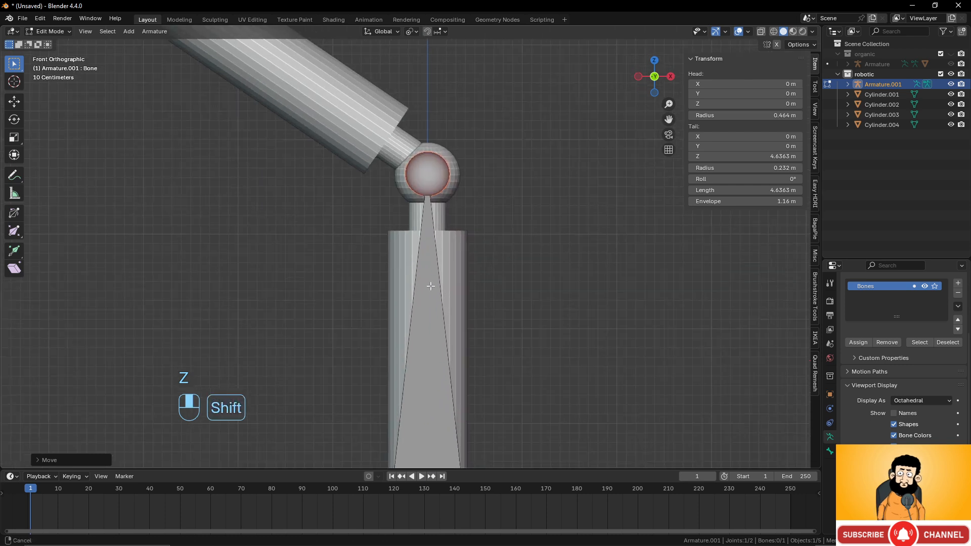
middle_drag(416, 196, 384, 252)
key(Tab)
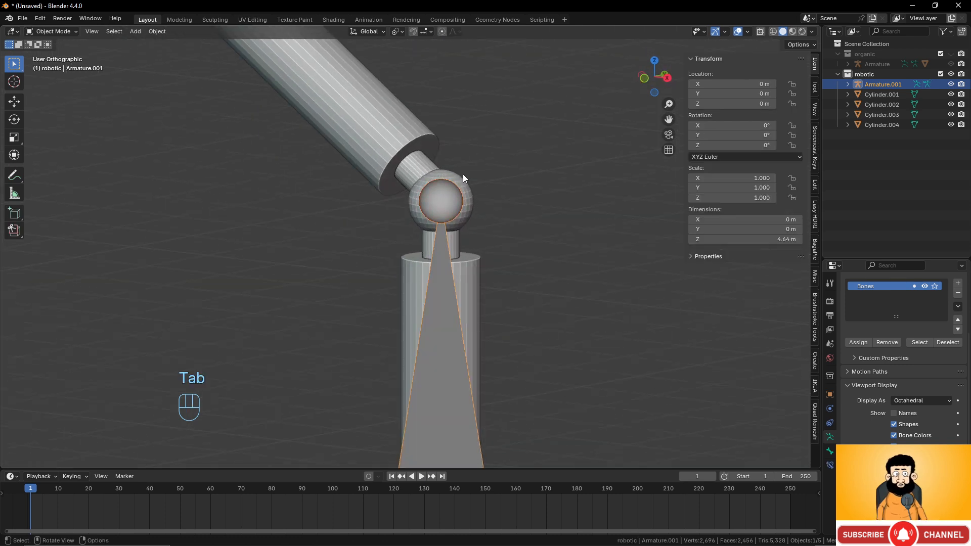
click(466, 194)
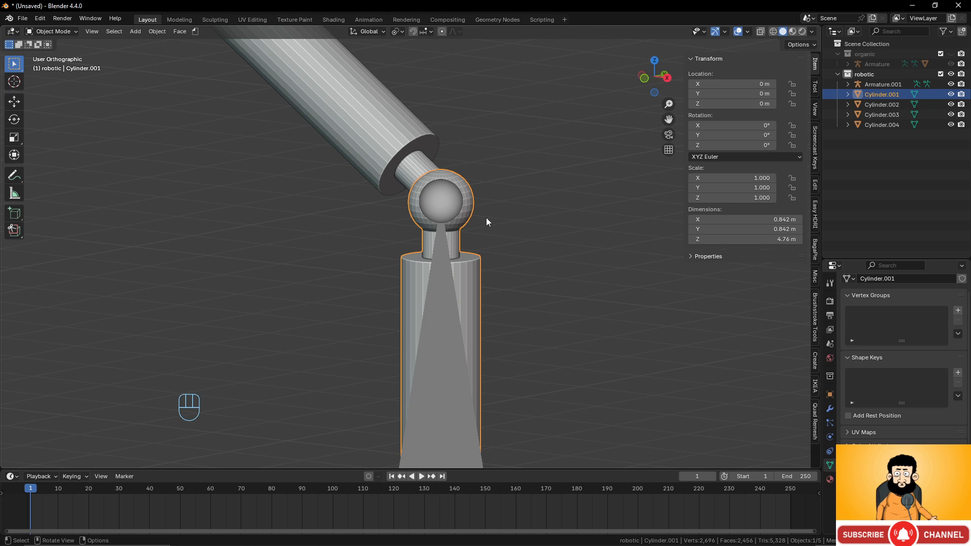
middle_drag(488, 221, 503, 217)
key(Tab)
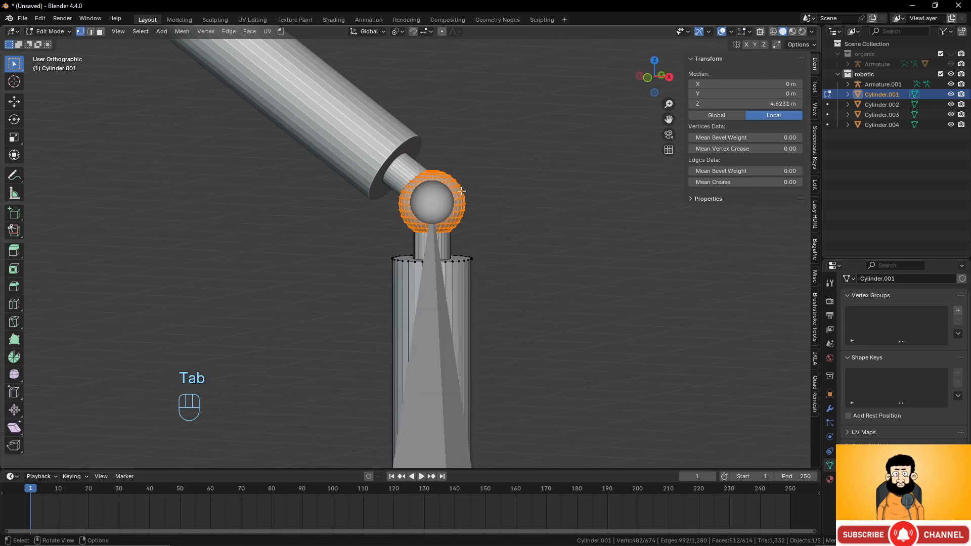
scroll(445, 283, down, 4)
scroll(455, 278, up, 6)
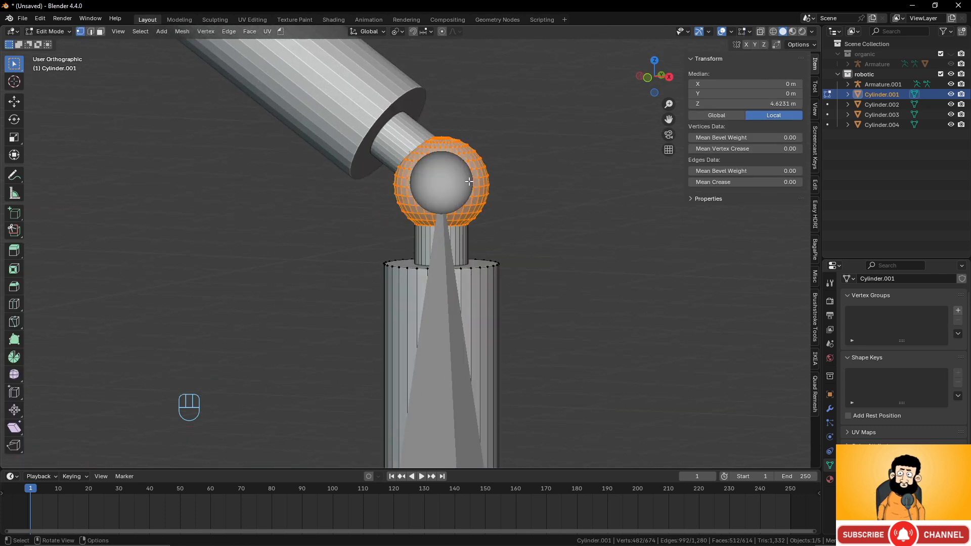
scroll(493, 209, up, 3)
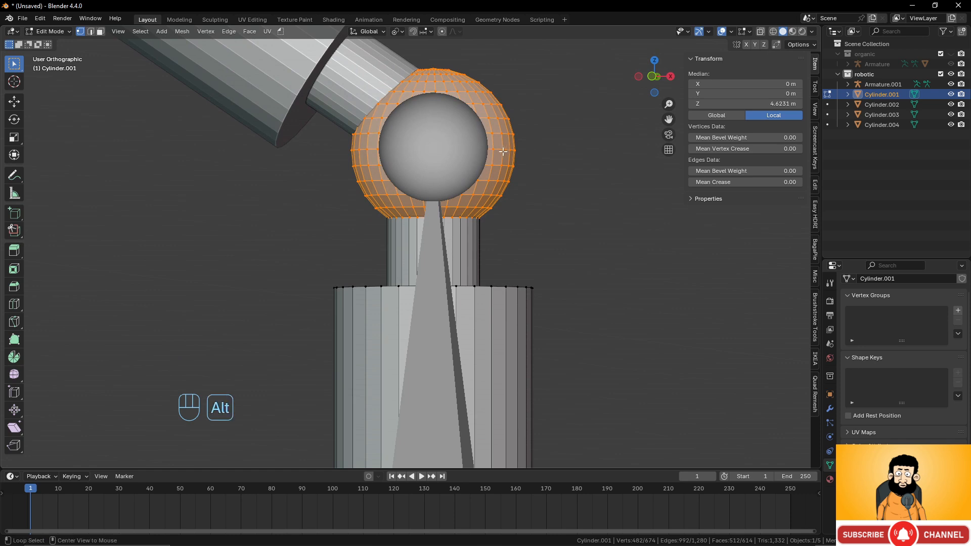
alt+click(502, 151)
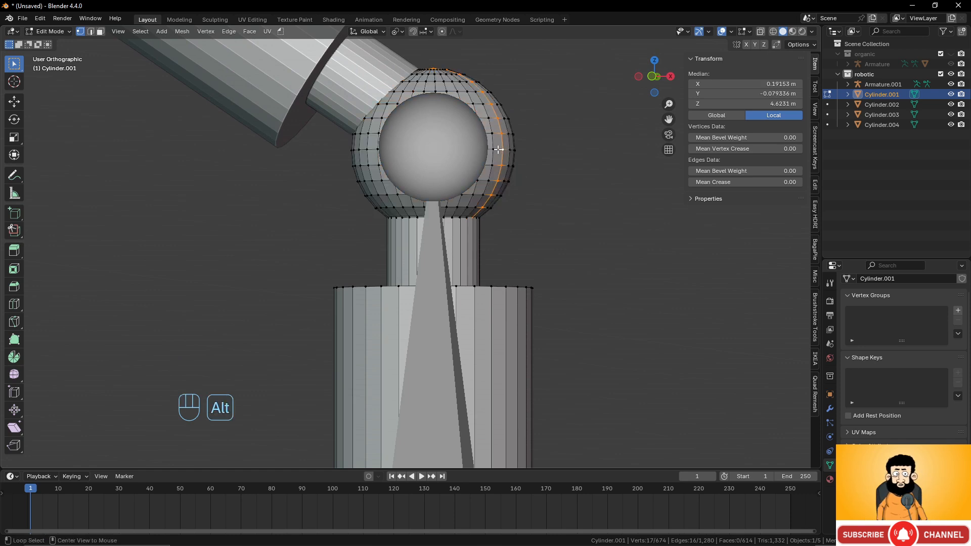
alt+click(499, 150)
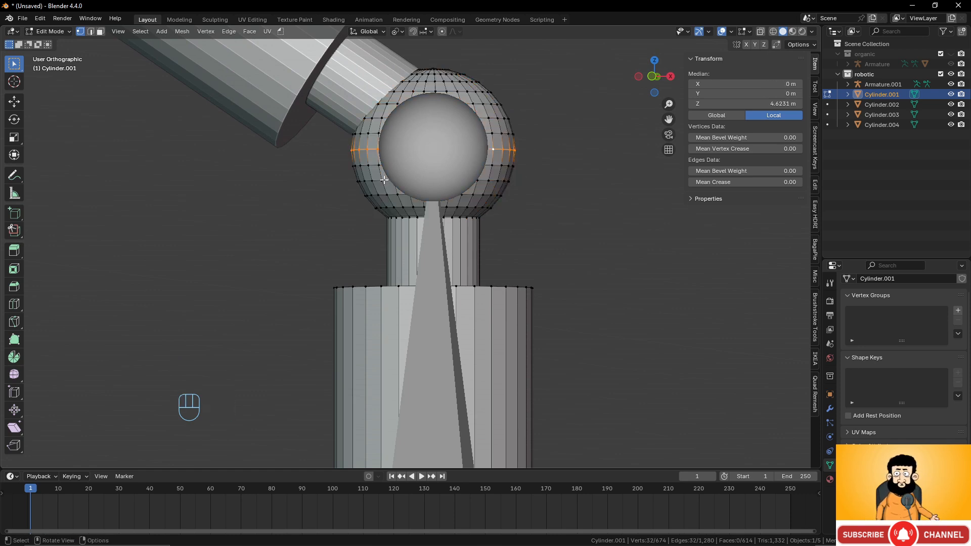
key(shift+s)
click(383, 239)
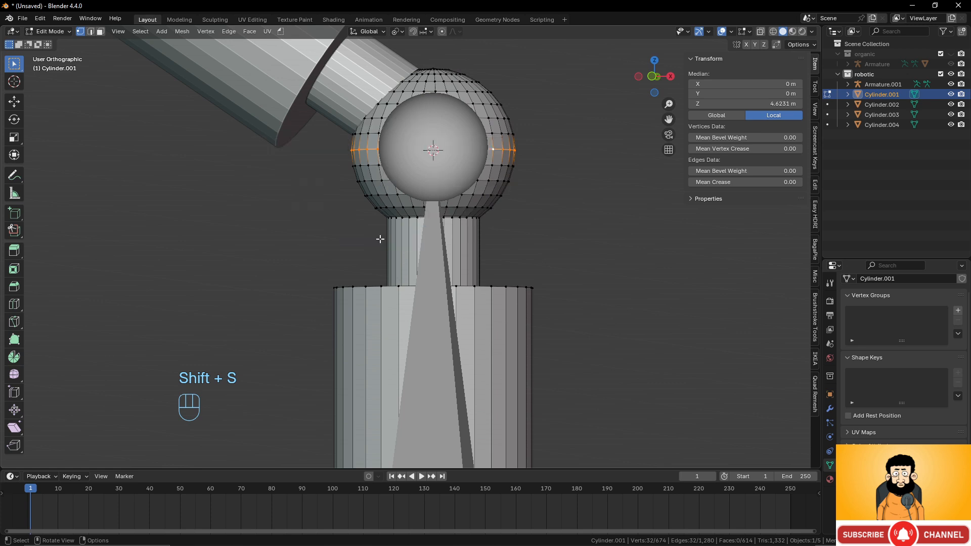
Snap the first bone's tip to the 3D cursor at the centre of the base segment's ball joint
scroll(476, 233, down, 4)
key(Tab)
click(438, 199)
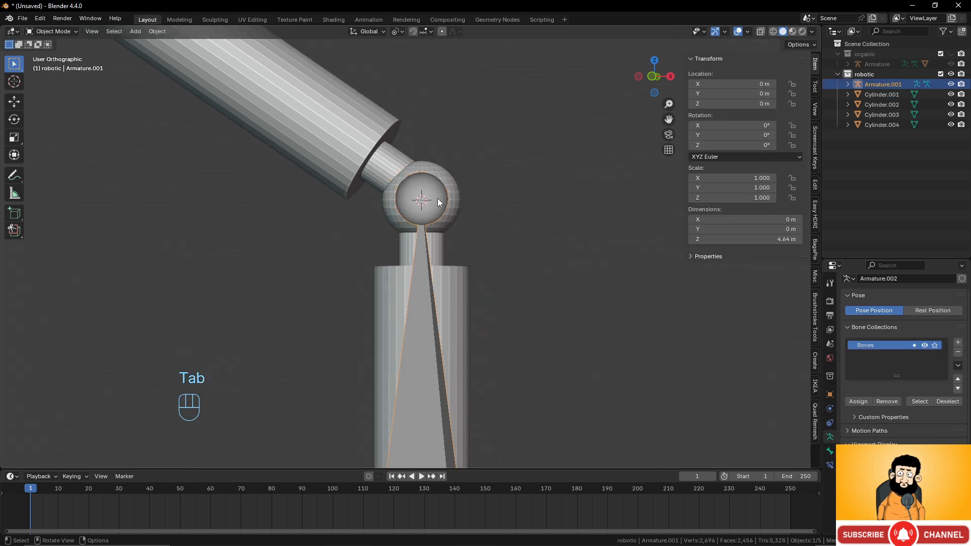
key(Tab)
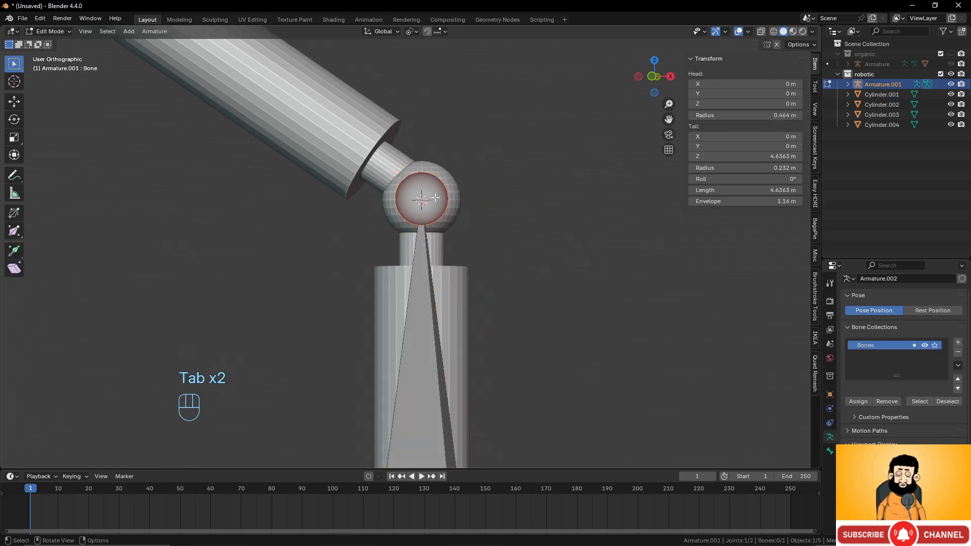
key(shift+s)
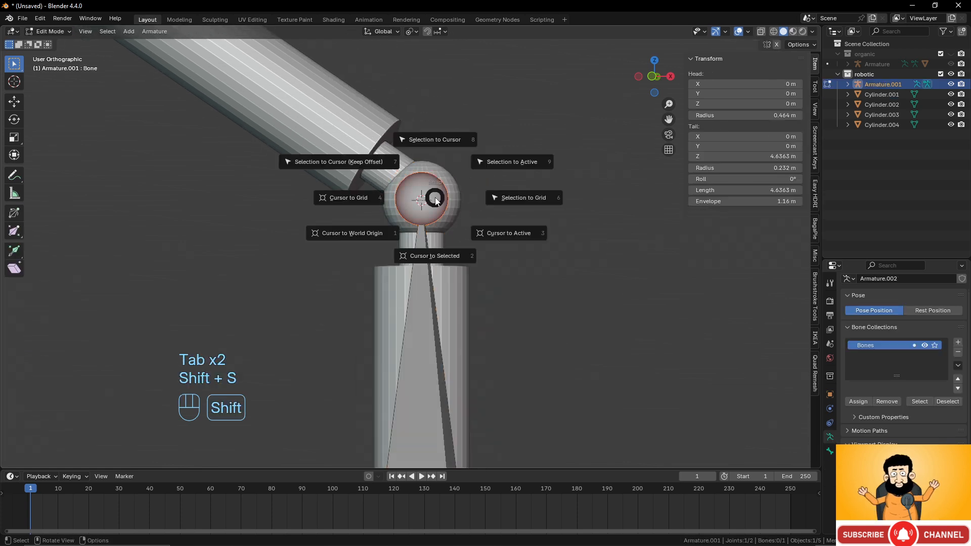
click(444, 137)
Extrude a second bone about 2.7 m long from the first bone's tip in front view, heading along the second arm segment
scroll(450, 272, down, 6)
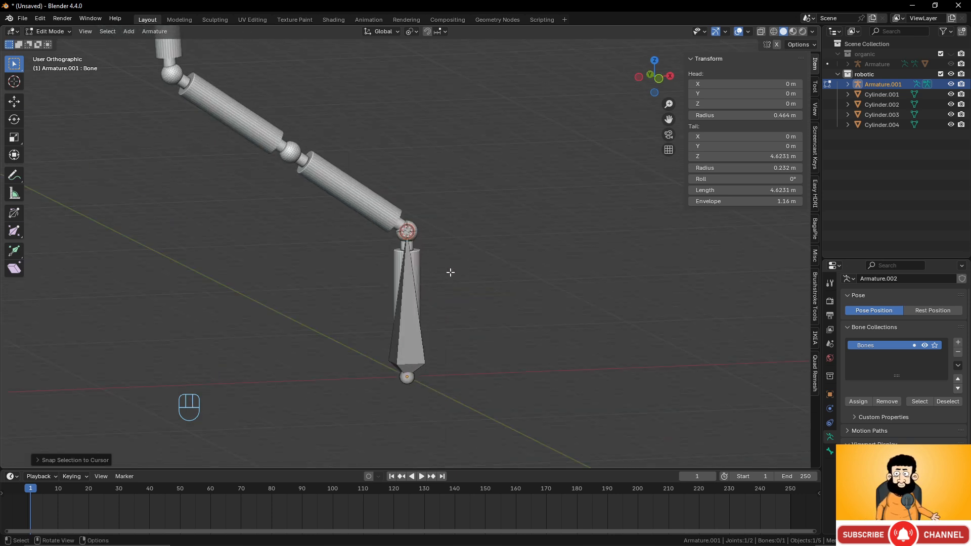
scroll(450, 273, up, 3)
middle_drag(450, 272, 422, 267)
scroll(409, 251, down, 4)
scroll(408, 250, up, 1)
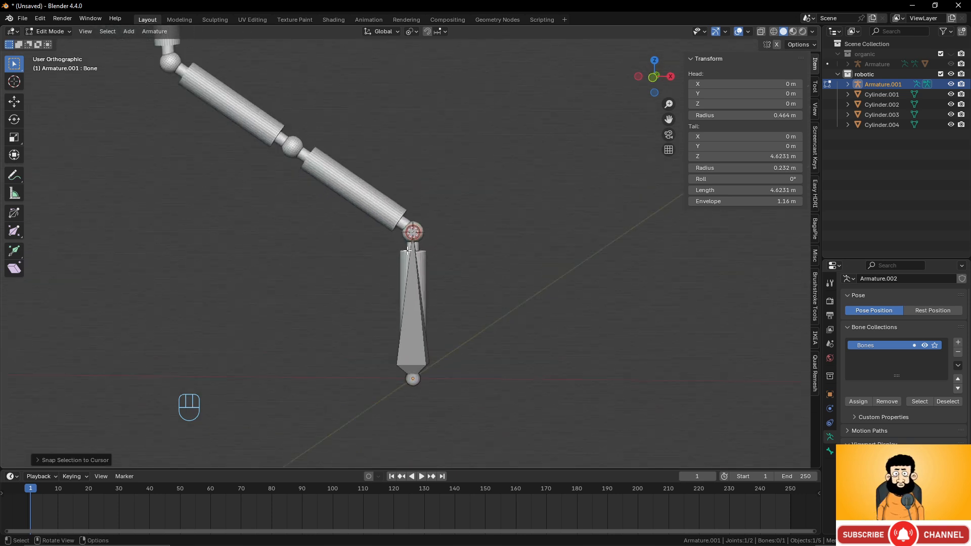
scroll(408, 250, up, 1)
key(KP_1)
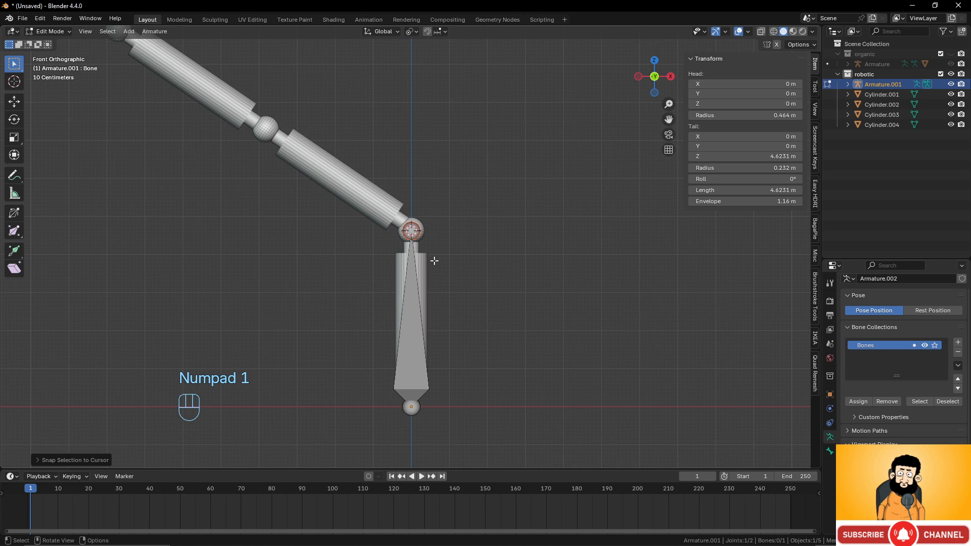
key(e)
click(369, 182)
Place the 3D cursor at the centre of the ball joint at the upper end of the second arm segment
key(Tab)
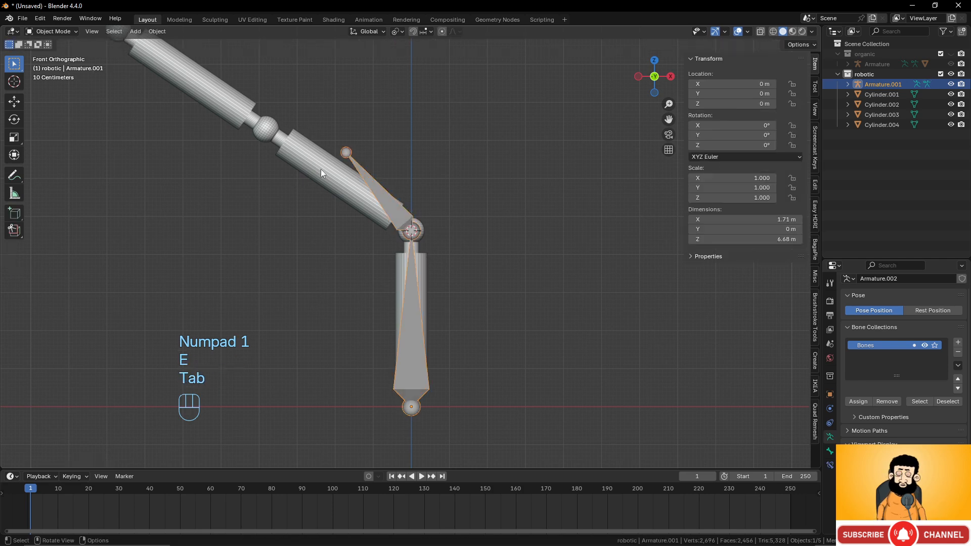
shift+middle_drag(327, 190, 491, 326)
scroll(491, 326, up, 4)
click(457, 284)
key(Tab)
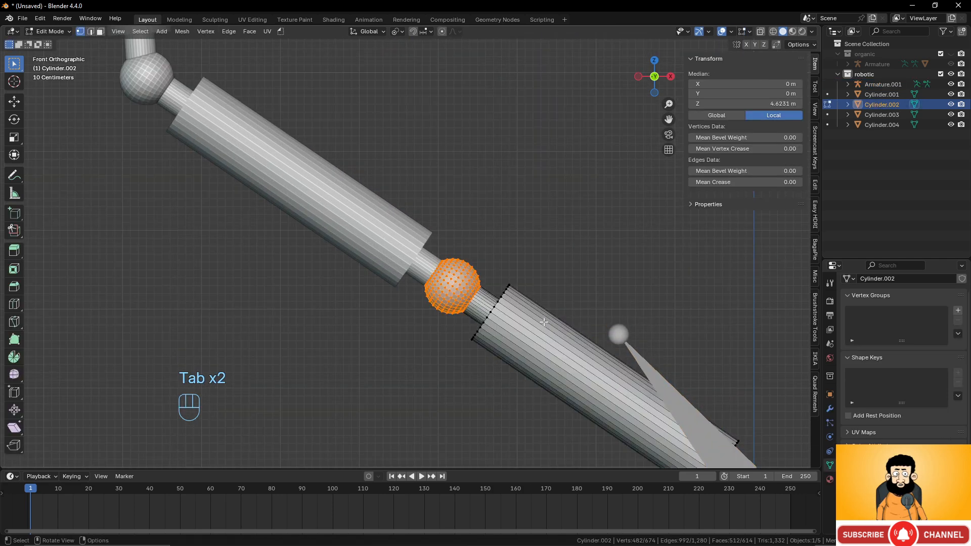
scroll(543, 322, up, 3)
click(487, 302)
key(l)
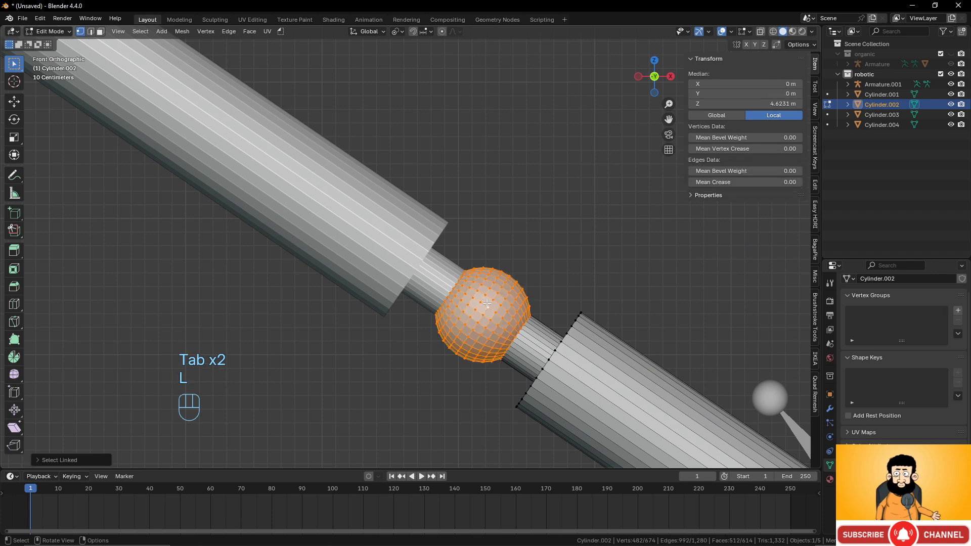
key(shift+s)
click(486, 360)
Snap the second bone's tip to the 3D cursor at the second segment's ball joint
scroll(506, 329, down, 5)
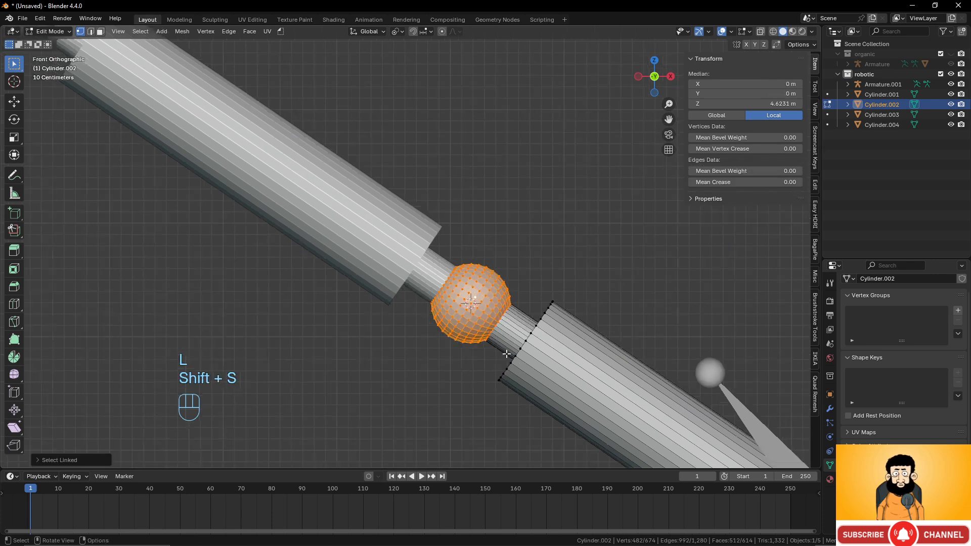
key(Tab)
click(574, 335)
key(Tab)
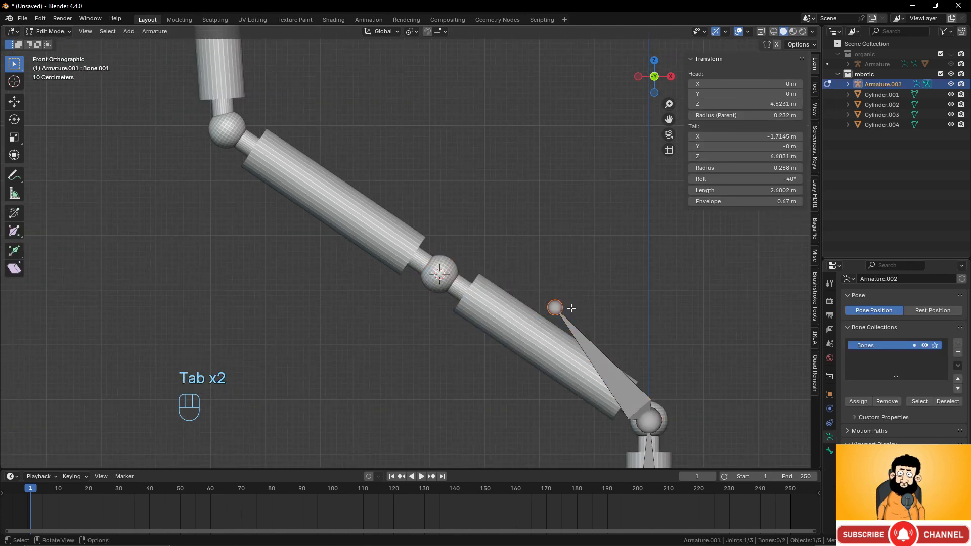
key(shift+s)
click(568, 259)
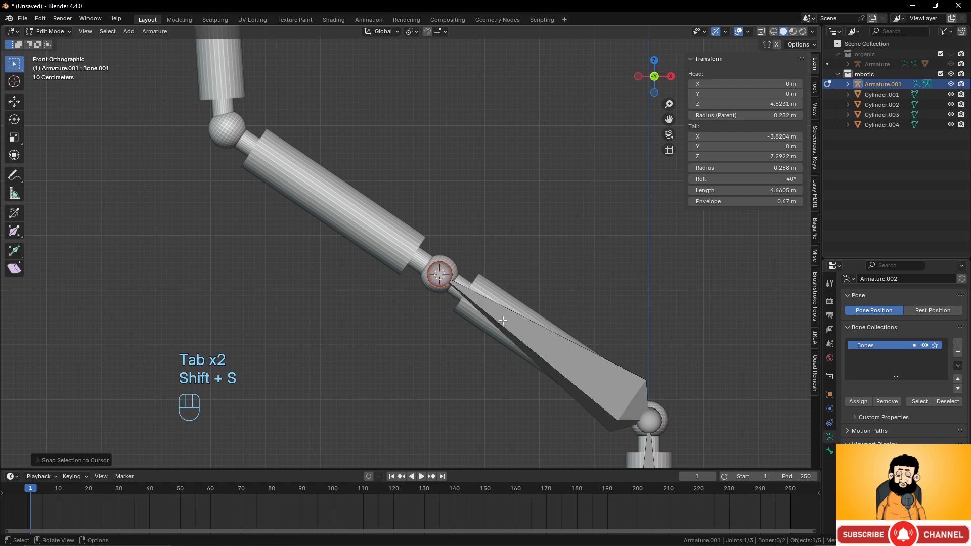
Place the 3D cursor at the centre of the ball joint at the upper end of the third arm segment
scroll(504, 320, down, 4)
shift+middle_drag(466, 307, 531, 354)
scroll(526, 351, up, 4)
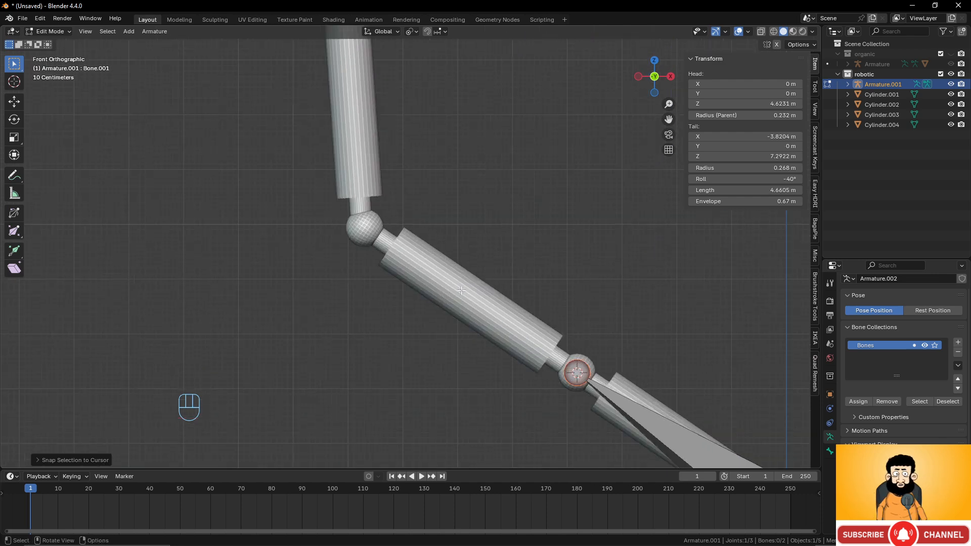
scroll(462, 291, down, 7)
key(Tab)
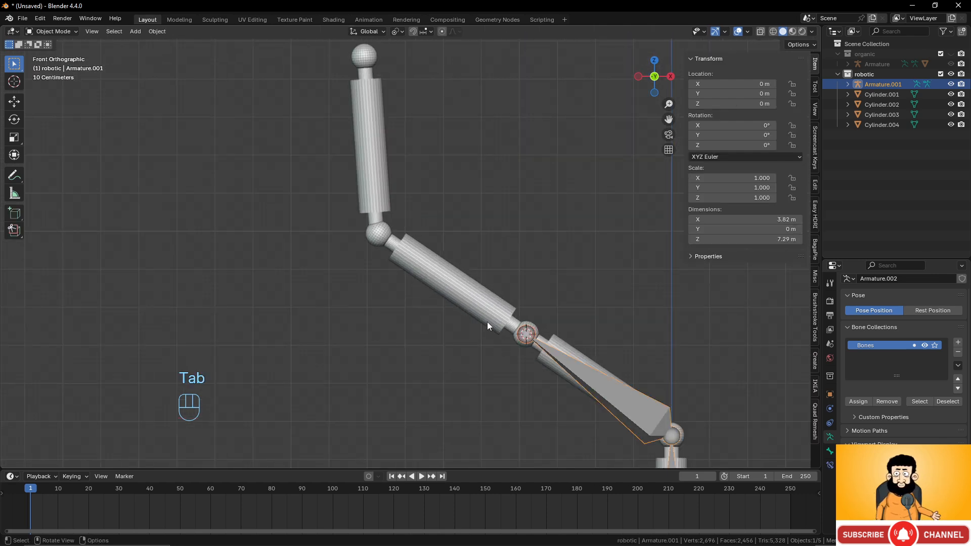
scroll(467, 298, up, 5)
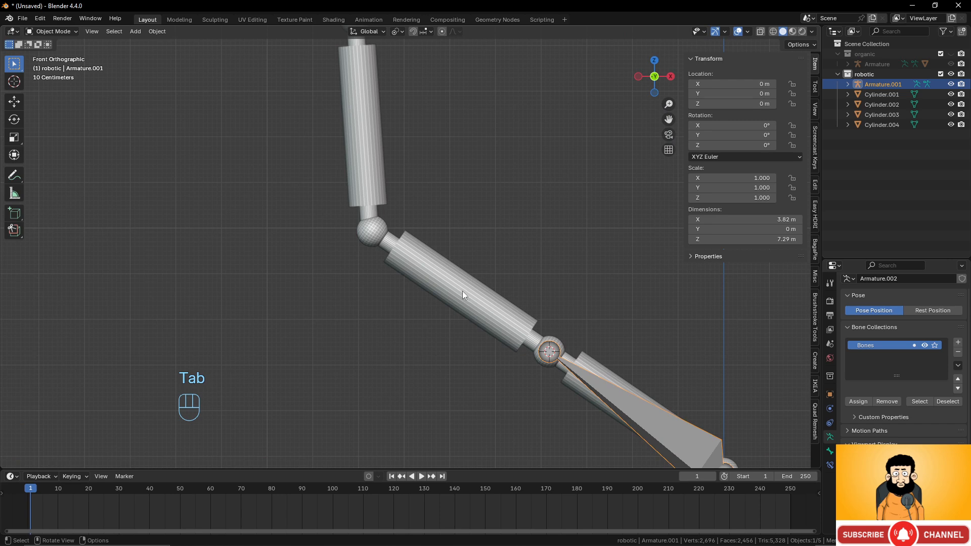
click(462, 290)
scroll(430, 266, up, 3)
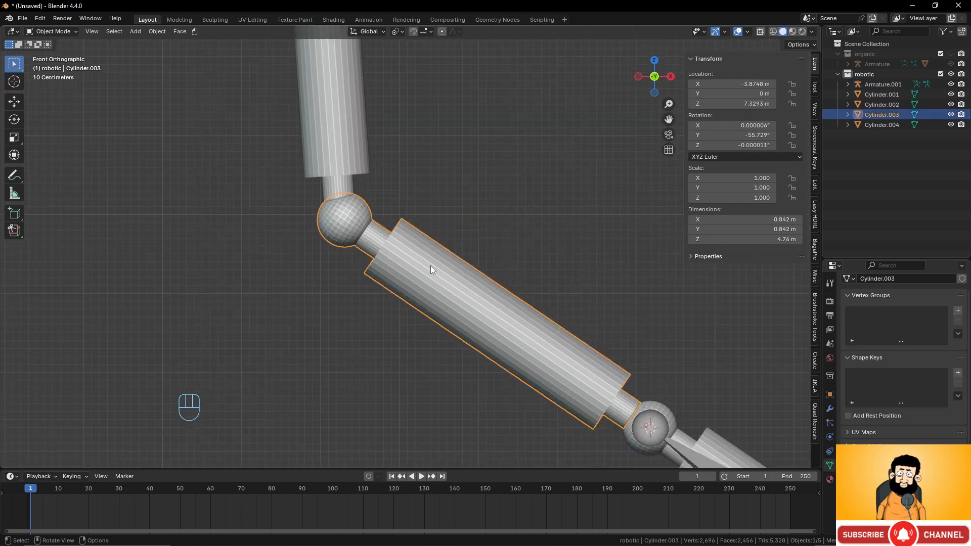
key(Tab)
key(shift+s)
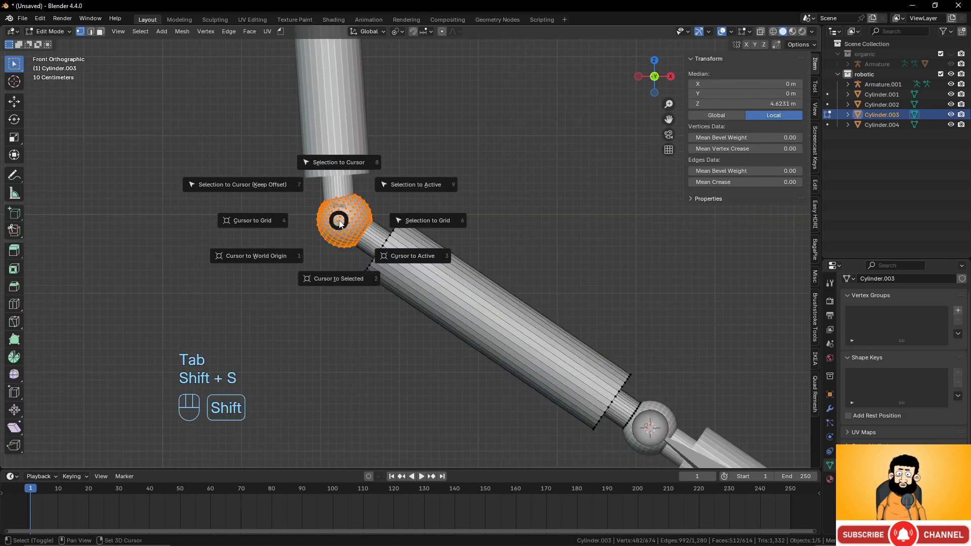
click(335, 277)
key(Tab)
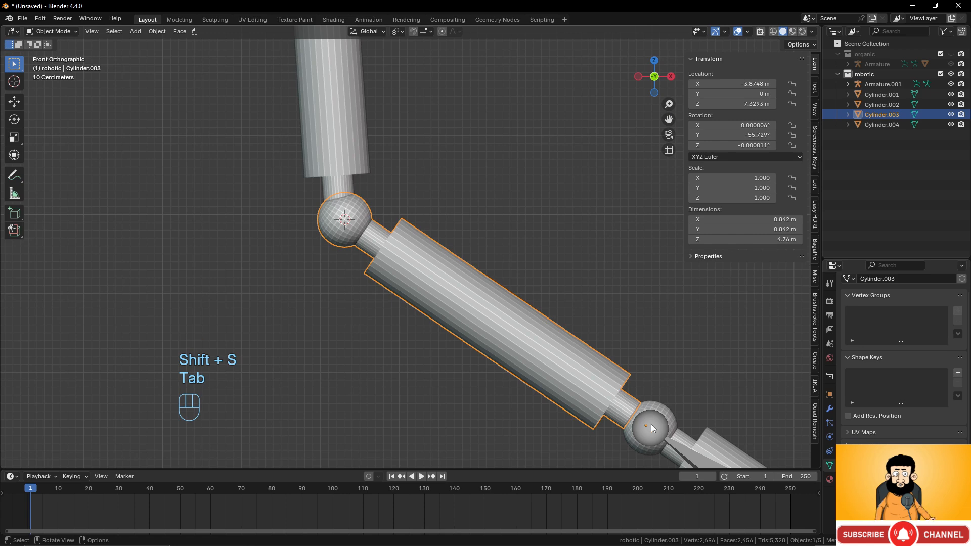
Extrude a third bone from the second bone's tip and snap its tip to the 3D cursor at the third segment's ball joint
click(651, 424)
key(Tab)
scroll(652, 393, down, 2)
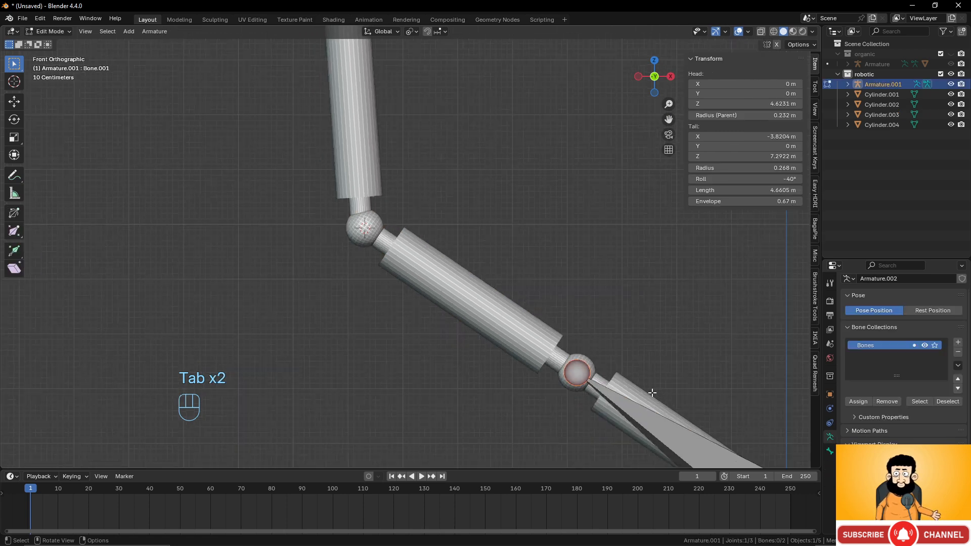
key(e)
click(531, 250)
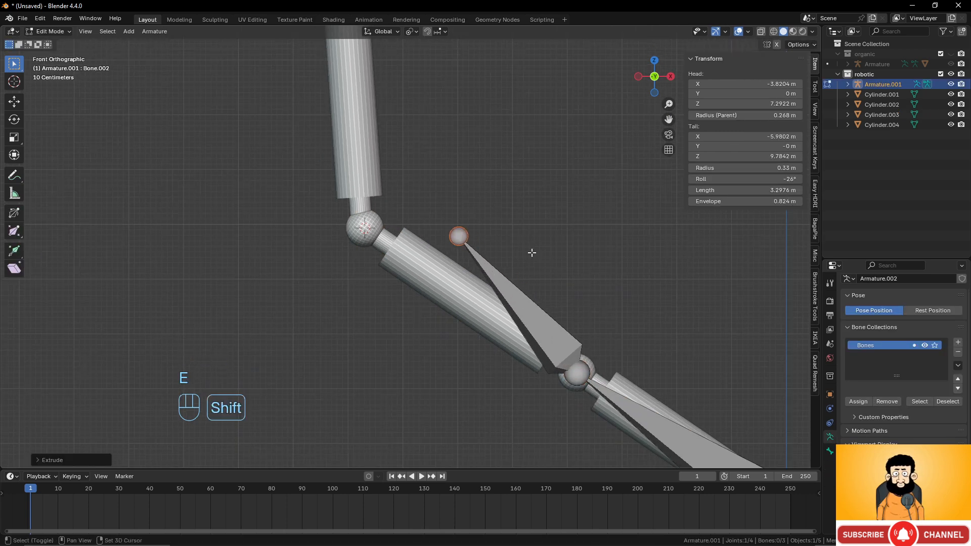
key(shift+s)
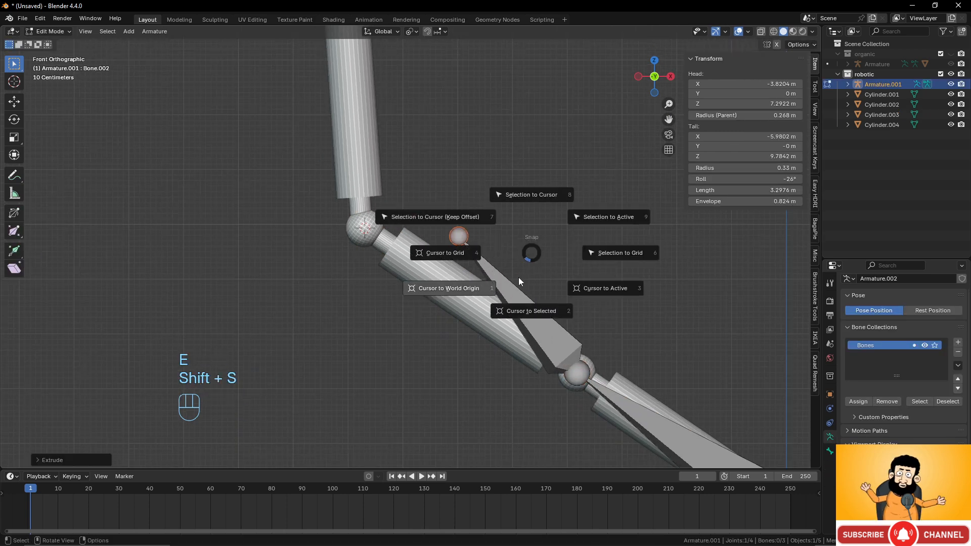
click(539, 199)
Place the 3D cursor at the centre of the ball at the upper end of the fourth arm segment
scroll(509, 215, down, 3)
shift+middle_drag(449, 282, 419, 277)
scroll(429, 310, up, 3)
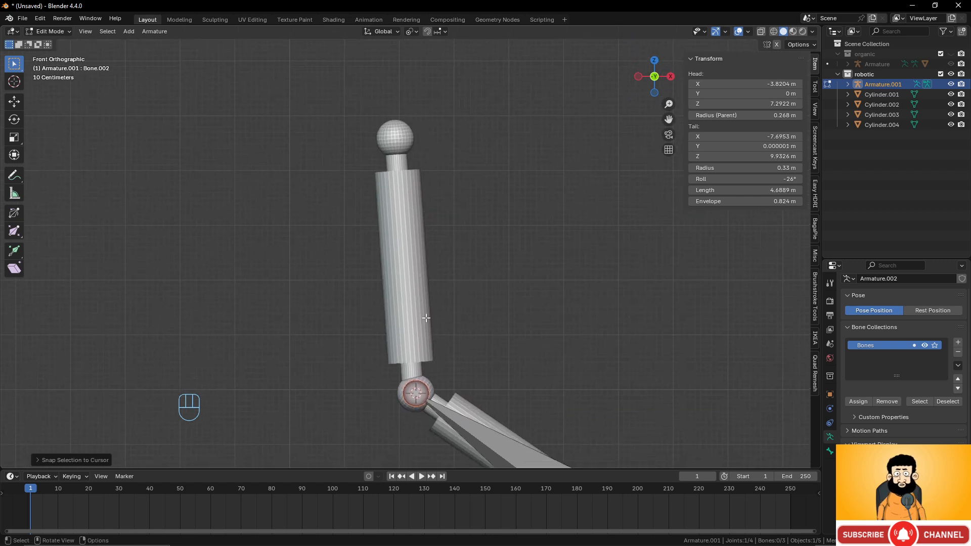
key(Tab)
click(398, 138)
key(Tab)
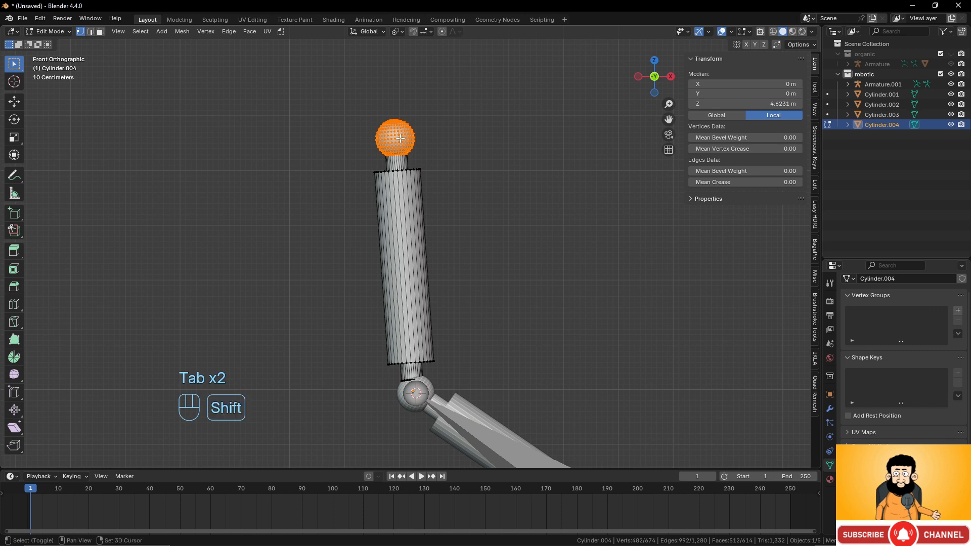
key(shift+s)
click(395, 197)
key(Tab)
Extrude a fourth bone from the third bone's tip and snap its tip to the 3D cursor at the arm's top ball
click(421, 391)
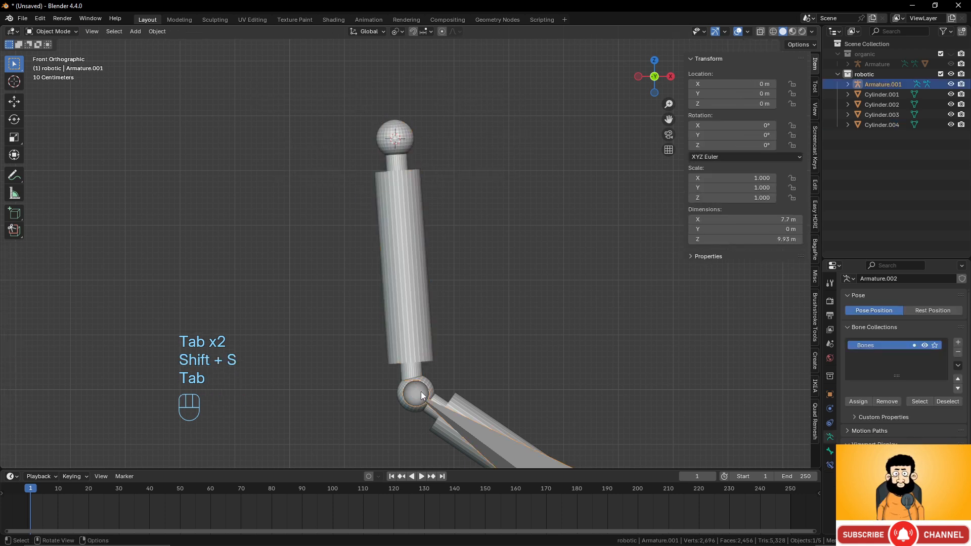
key(Tab)
key(e)
click(481, 271)
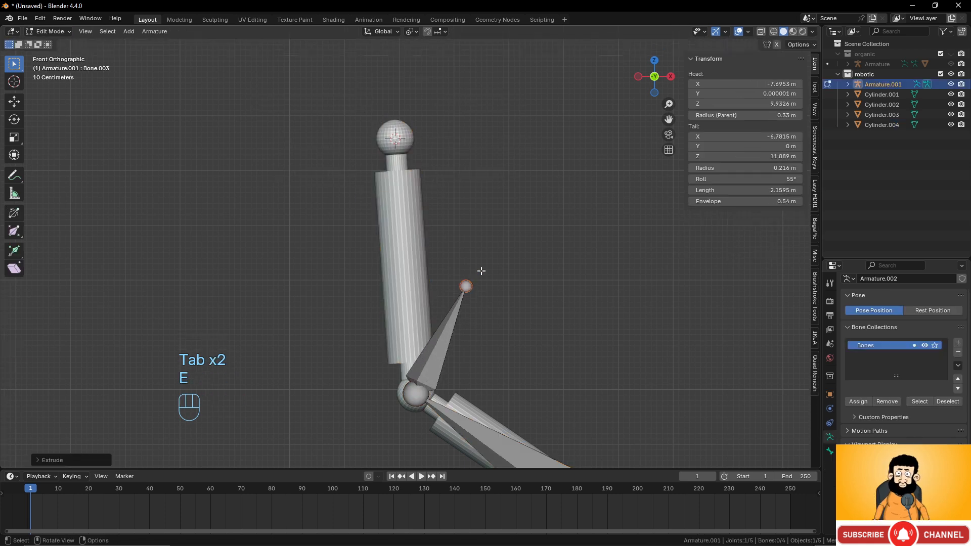
key(shift+s)
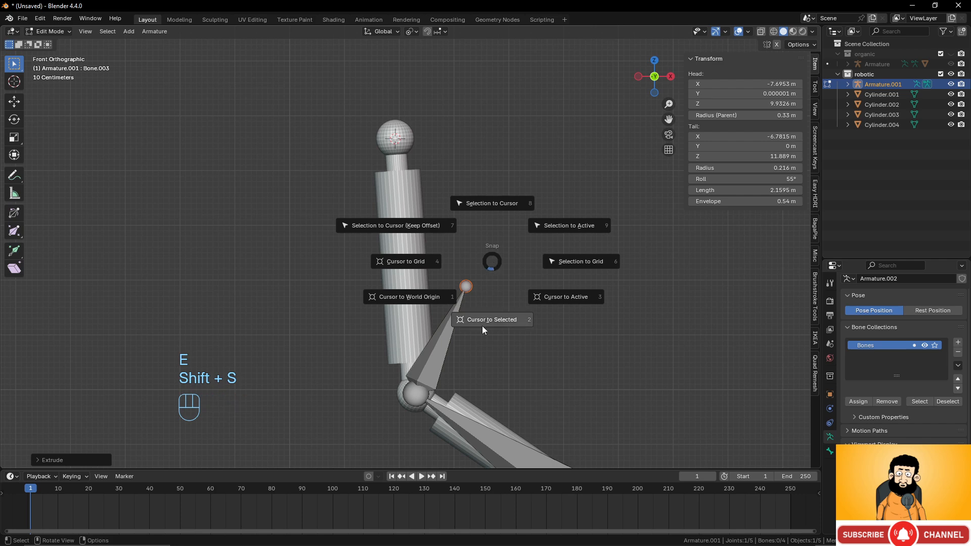
click(492, 204)
Review the bone chain's alignment with the arm from base to top and select the bone in the second segment
scroll(499, 269, down, 4)
scroll(494, 289, up, 1)
shift+middle_drag(491, 289, 417, 132)
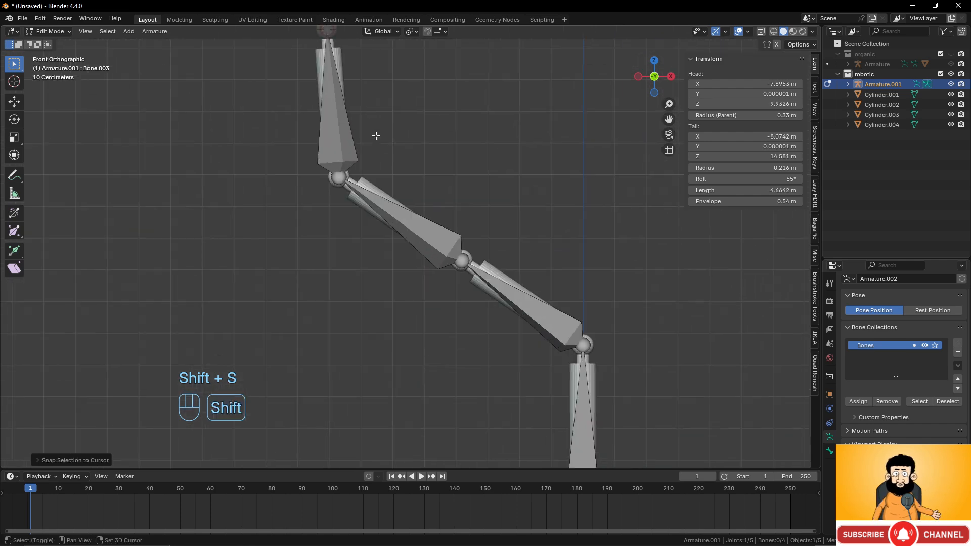
shift+middle_drag(541, 324, 486, 242)
scroll(405, 239, down, 2)
shift+middle_drag(400, 222, 412, 253)
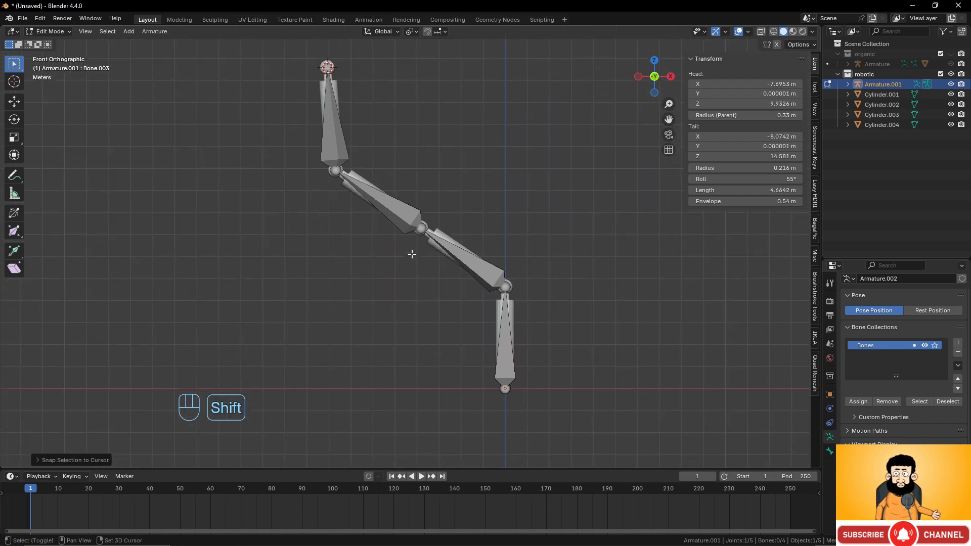
scroll(472, 310, up, 3)
scroll(446, 279, down, 3)
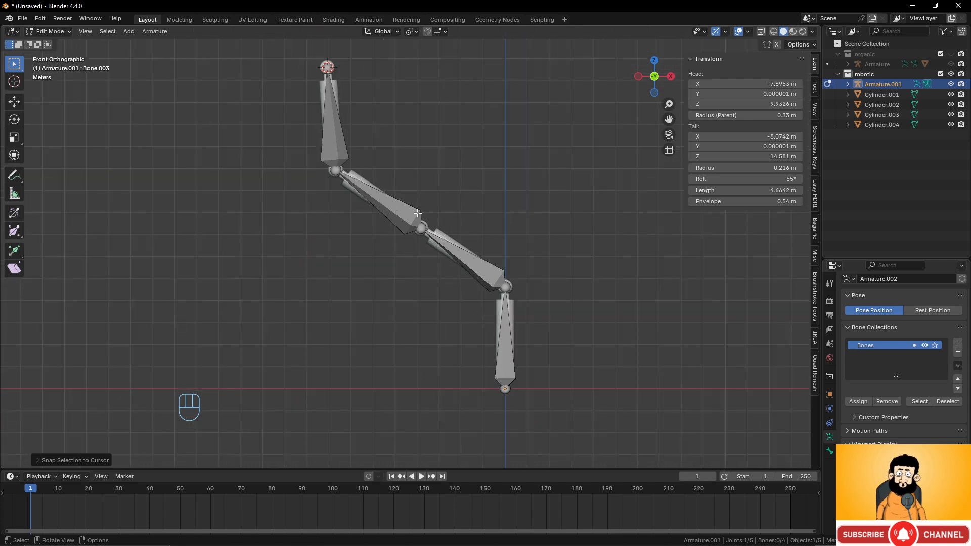
click(464, 254)
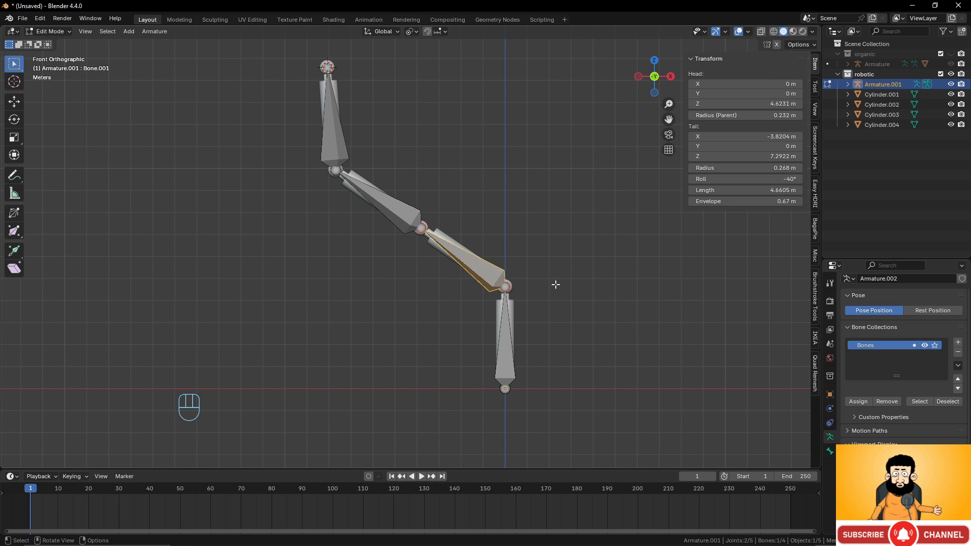
click(152, 34)
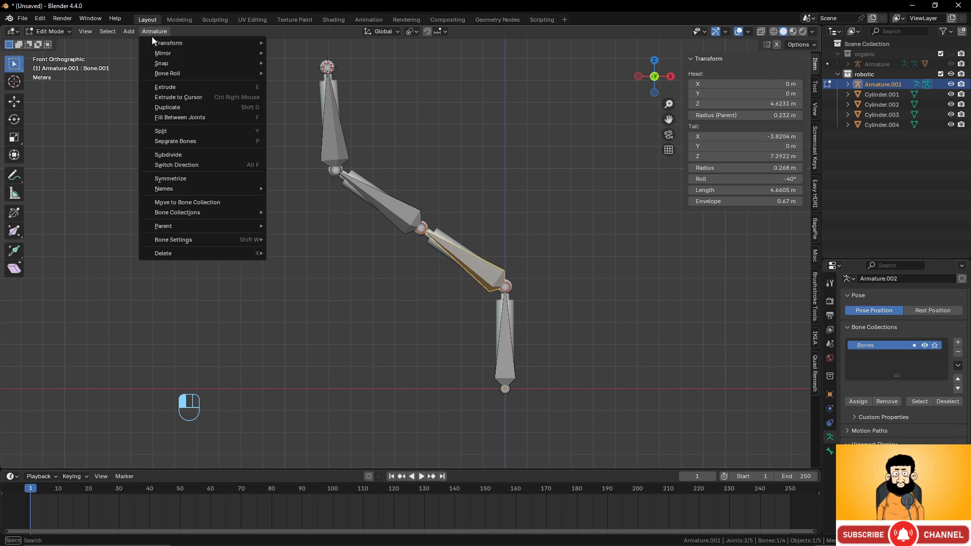
mouse_move(165, 74)
mouse_move(339, 76)
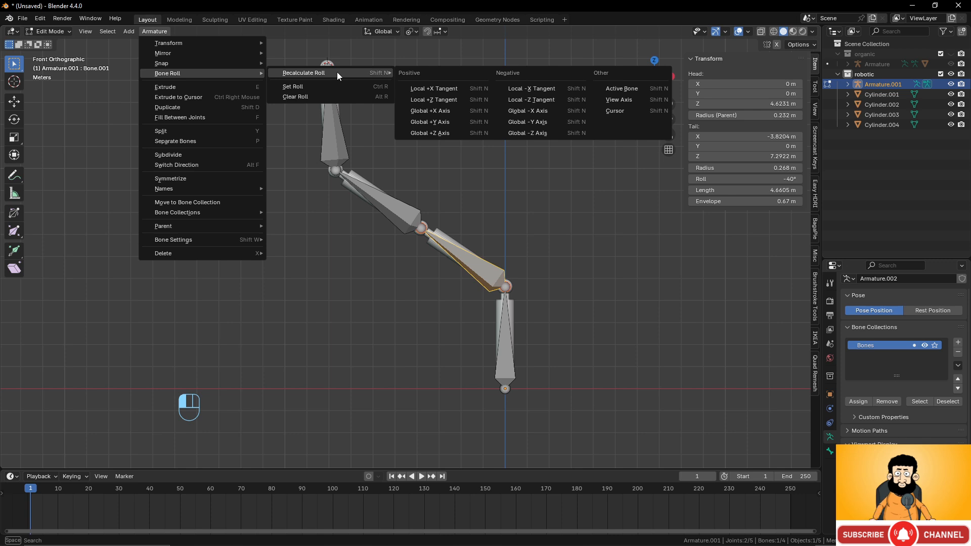
click(305, 91)
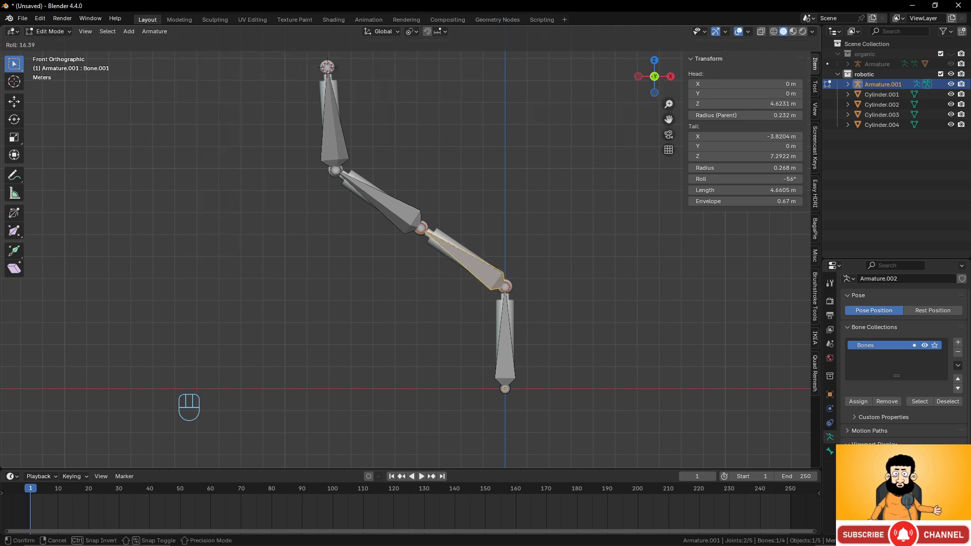
right_click(441, 151)
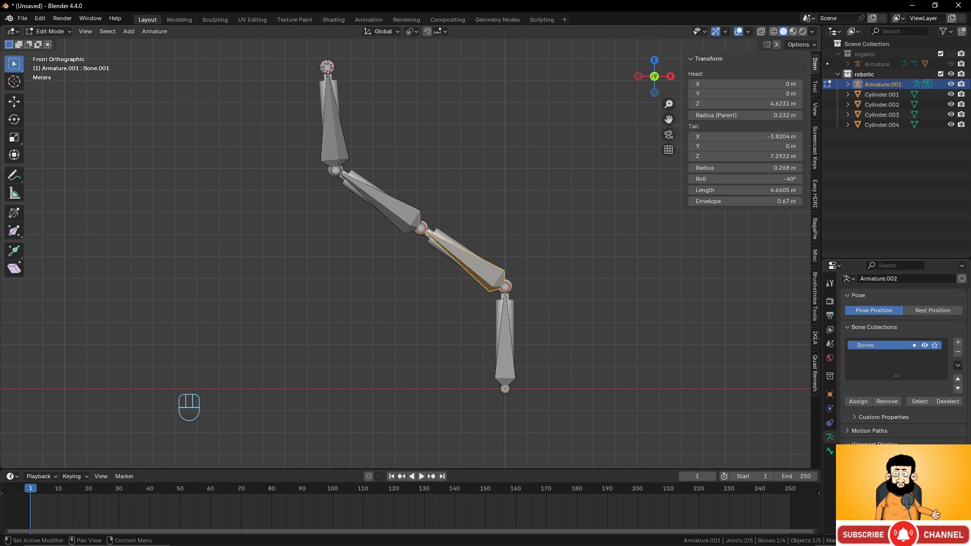
Display the armature's bone axes in the viewport
scroll(904, 354, down, 3)
click(894, 459)
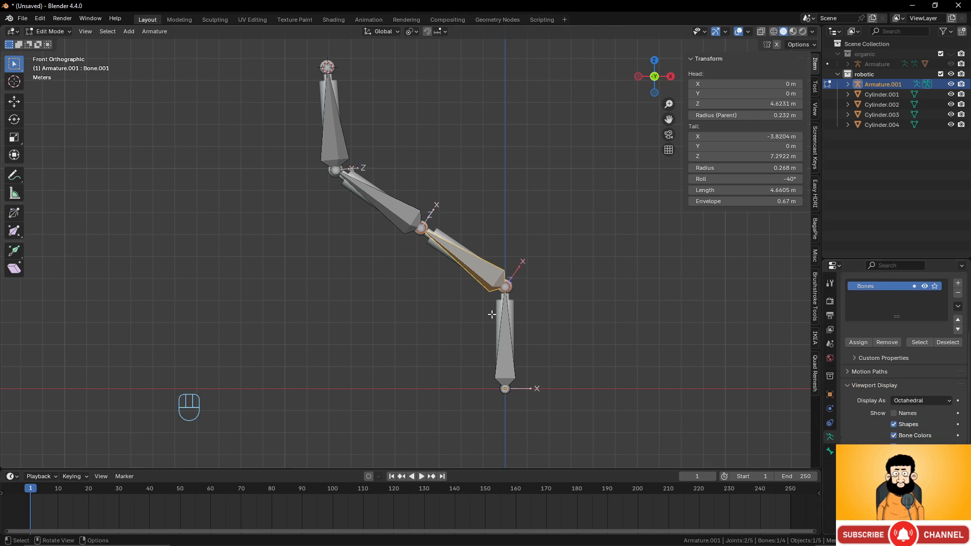
scroll(385, 286, up, 4)
scroll(385, 285, down, 2)
scroll(452, 299, down, 1)
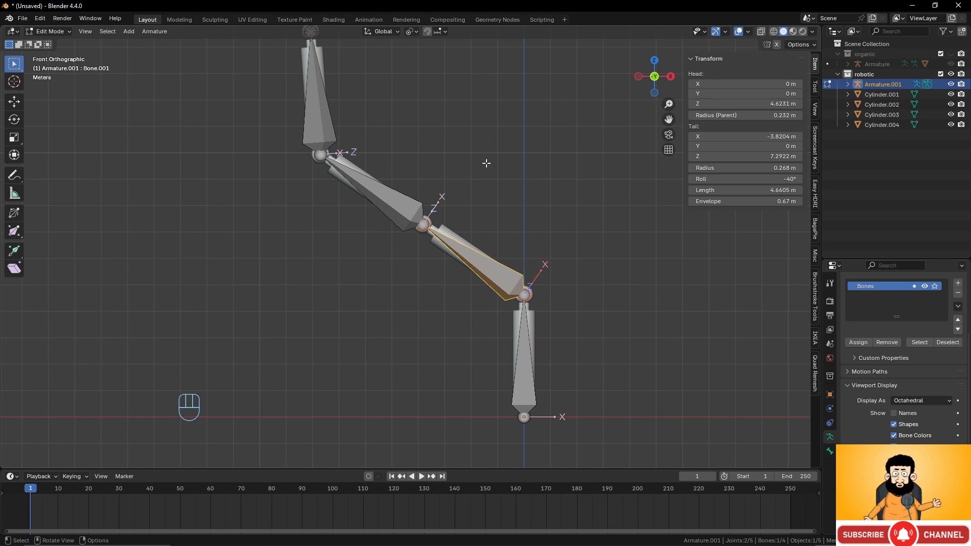
Roll the second segment's bone to about -55° and the third segment's bone to about -56° in front view
key(shift+r)
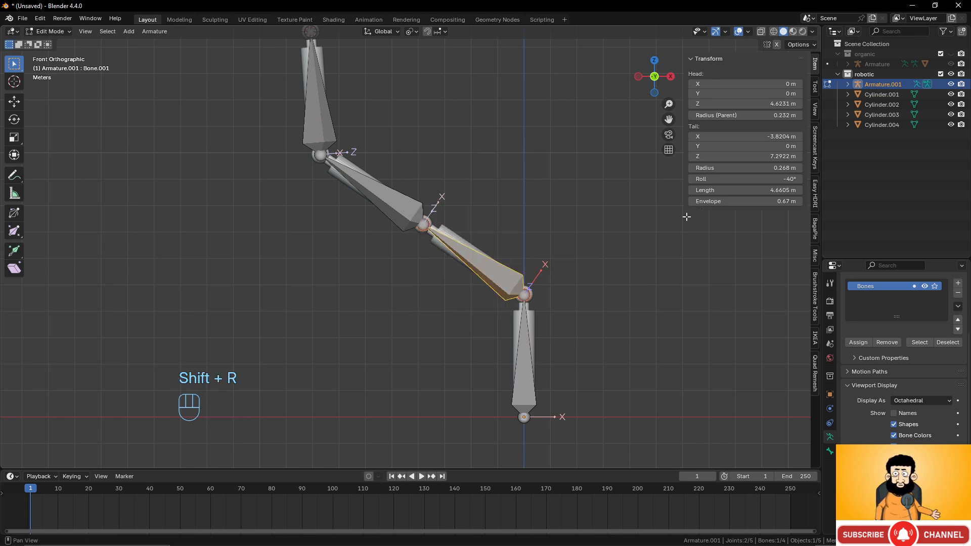
key(ctrl+r)
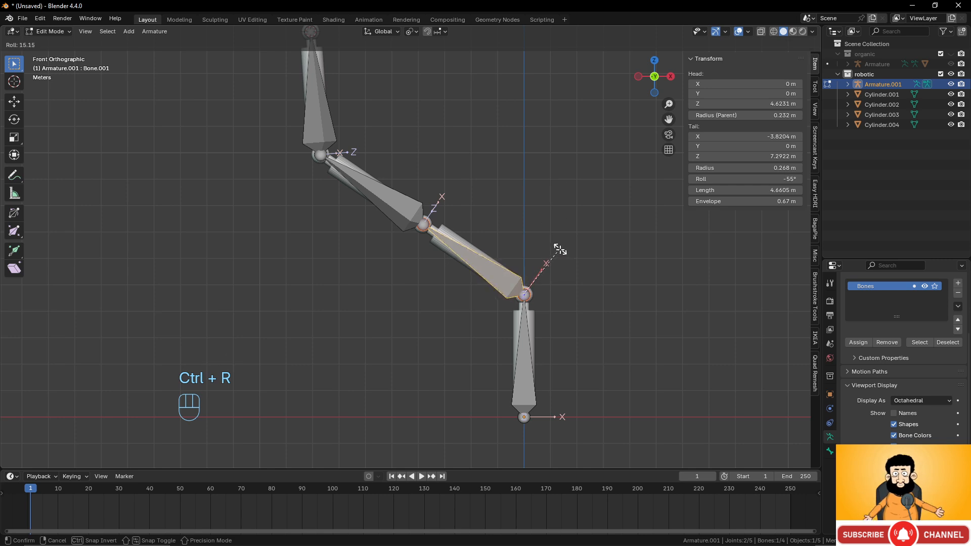
click(560, 249)
click(402, 205)
key(ctrl+r)
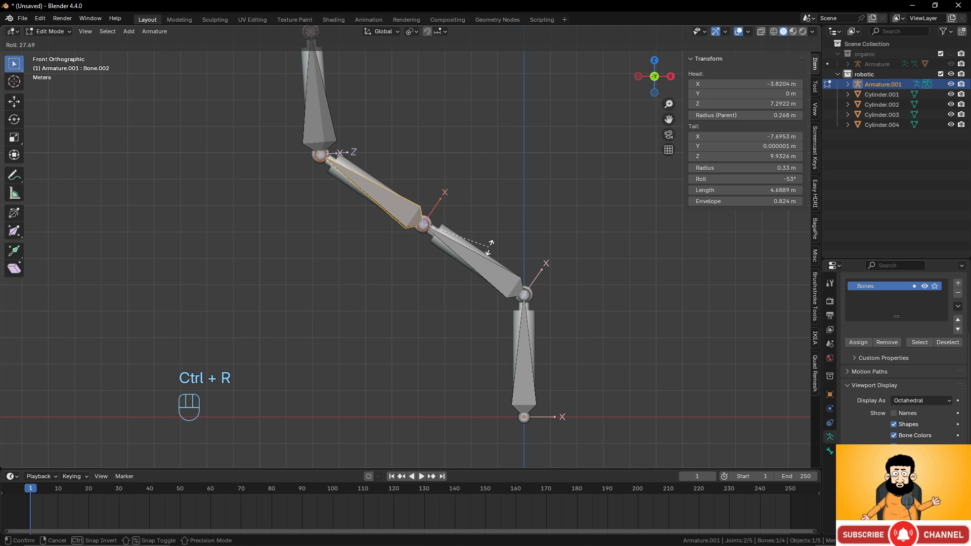
click(490, 246)
Try recalculating the third bone's roll to the Global +X Axis and undo the recalculation
scroll(420, 207, down, 2)
shift+middle_drag(407, 201, 430, 241)
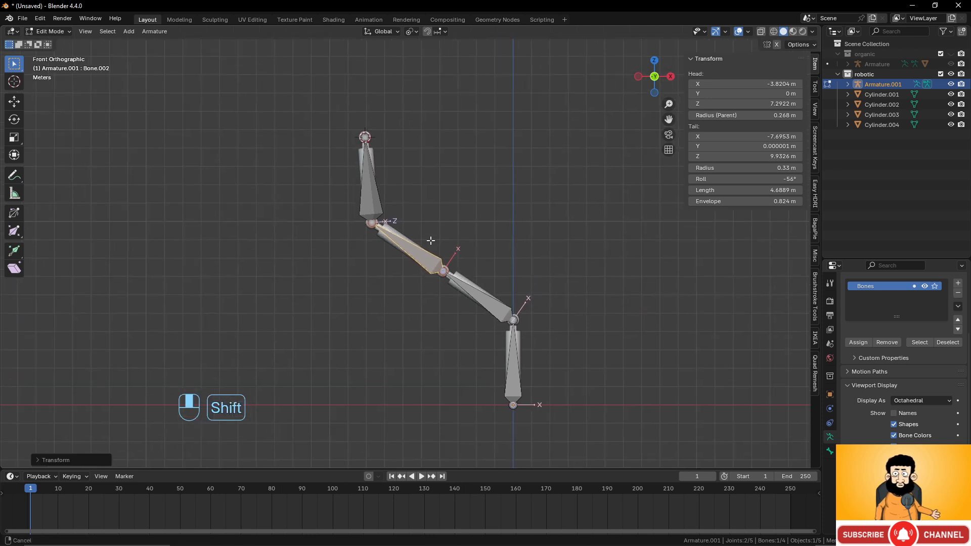
click(156, 31)
mouse_move(173, 75)
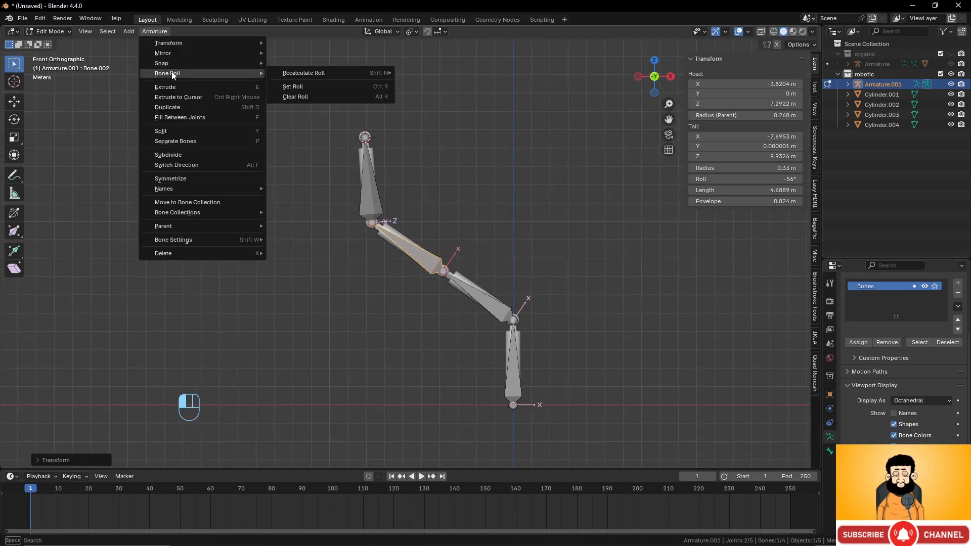
mouse_move(320, 75)
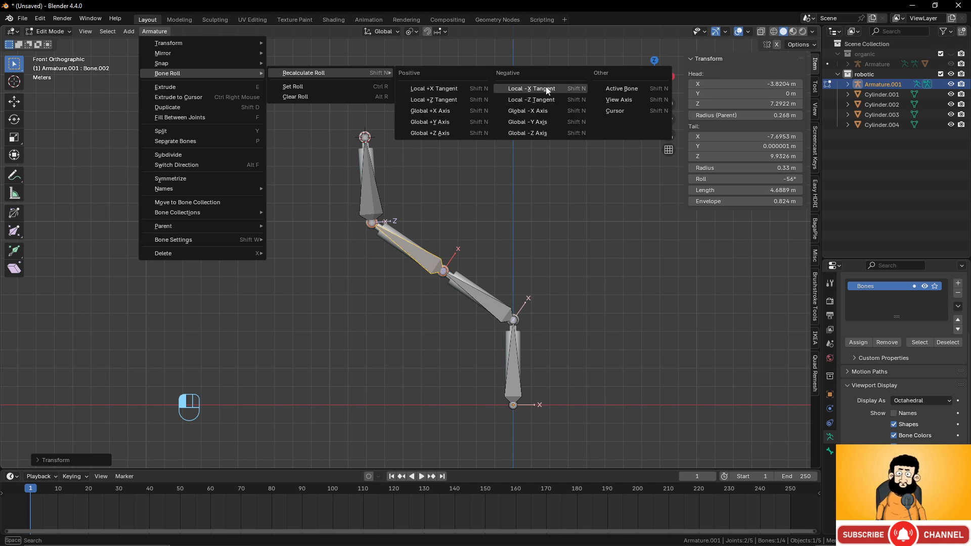
click(440, 111)
scroll(432, 203, up, 4)
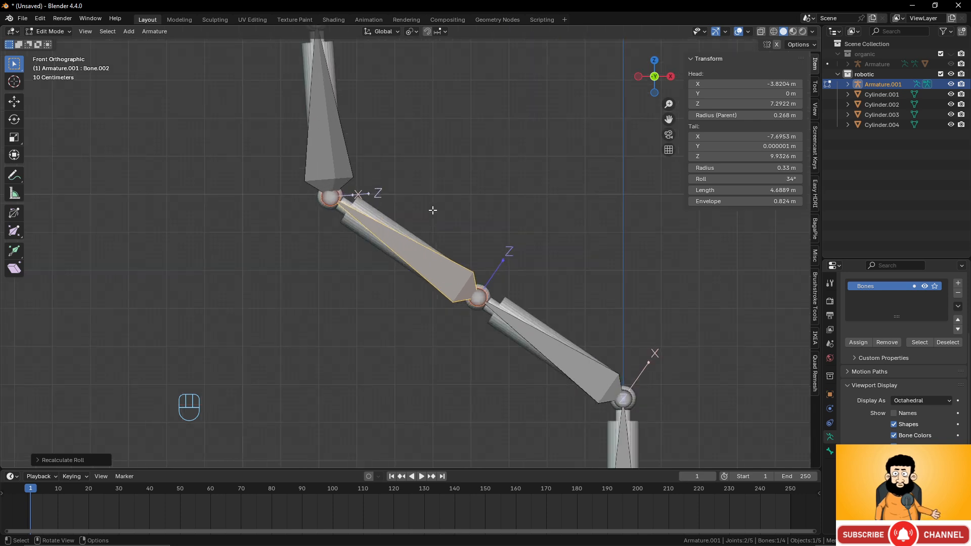
scroll(458, 219, down, 2)
key(ctrl+z)
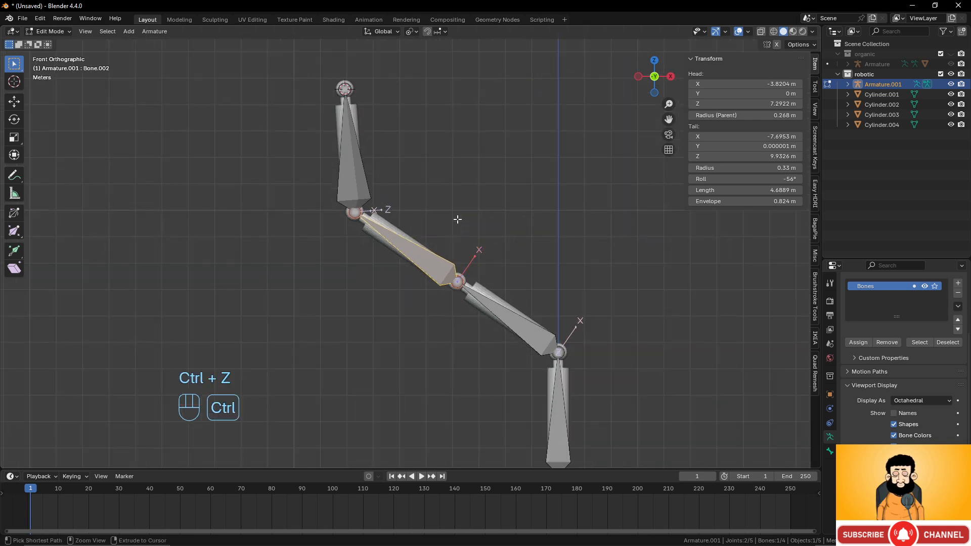
Set the top bone's roll to about -4.4° and return the armature to Object Mode
click(373, 163)
key(ctrl+r)
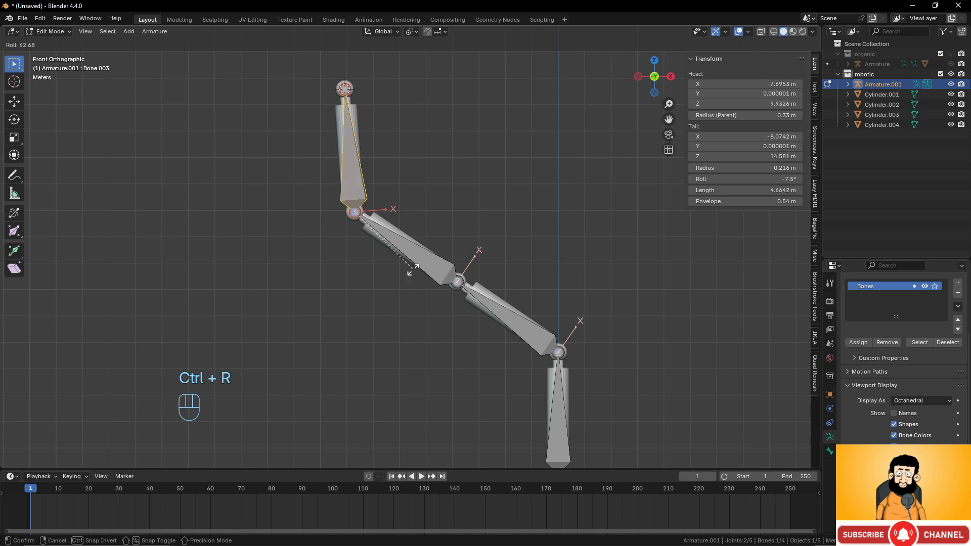
click(417, 266)
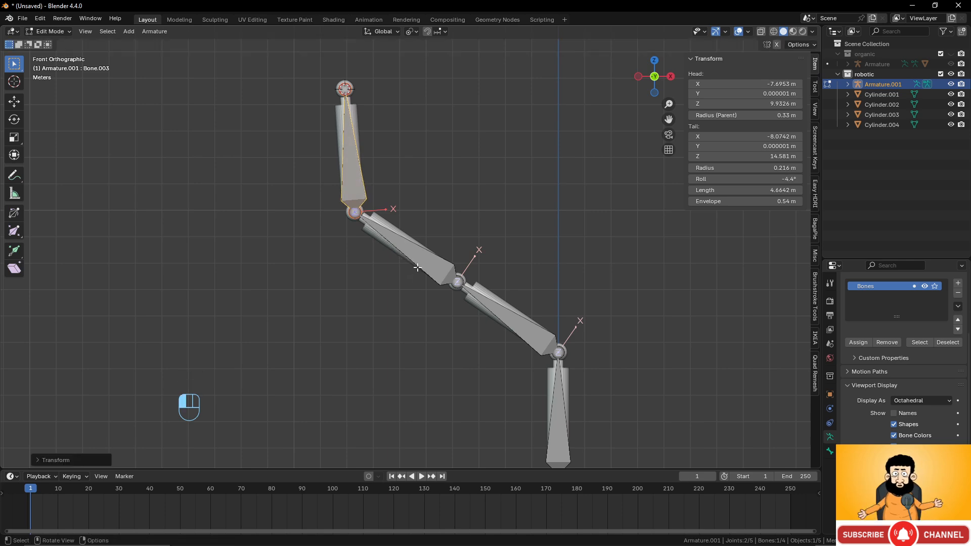
scroll(479, 225, down, 5)
key(Tab)
scroll(459, 242, up, 4)
mouse_move(459, 244)
middle_down()
mouse_move(386, 253)
mouse_move(185, 232)
mouse_move(249, 249)
mouse_move(412, 259)
mouse_move(463, 248)
middle_up()
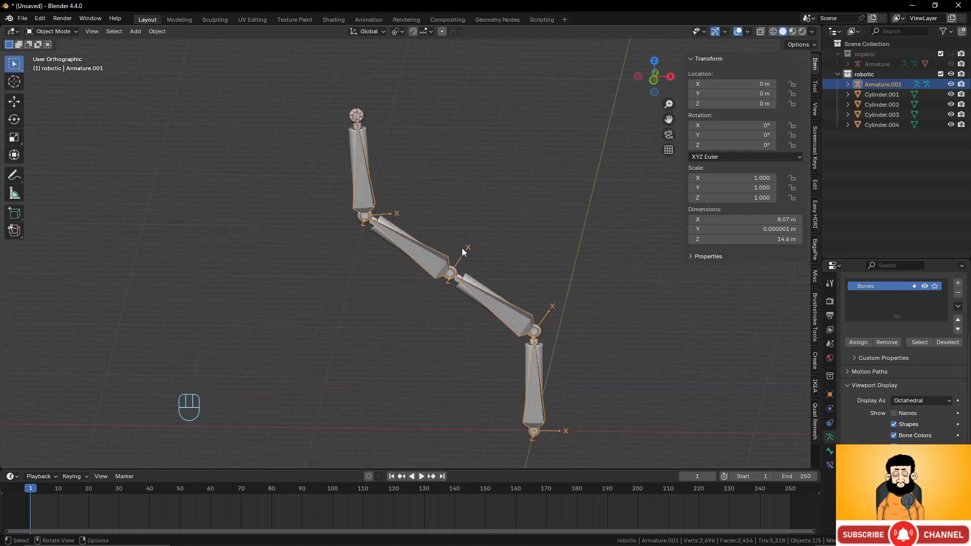
Try displaying the robotic armature's bones as Stick in the viewport
click(926, 401)
click(915, 426)
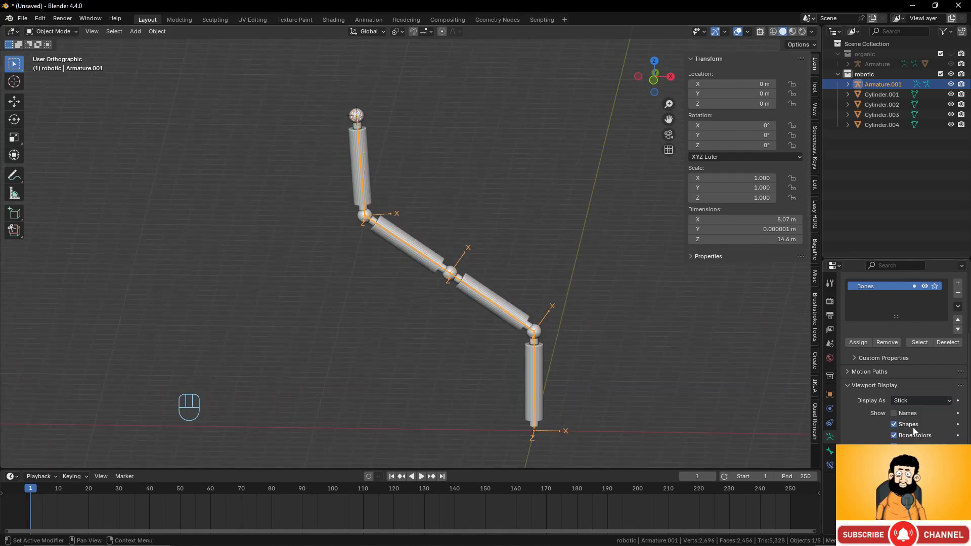
middle_drag(582, 349, 581, 326)
scroll(606, 354, up, 5)
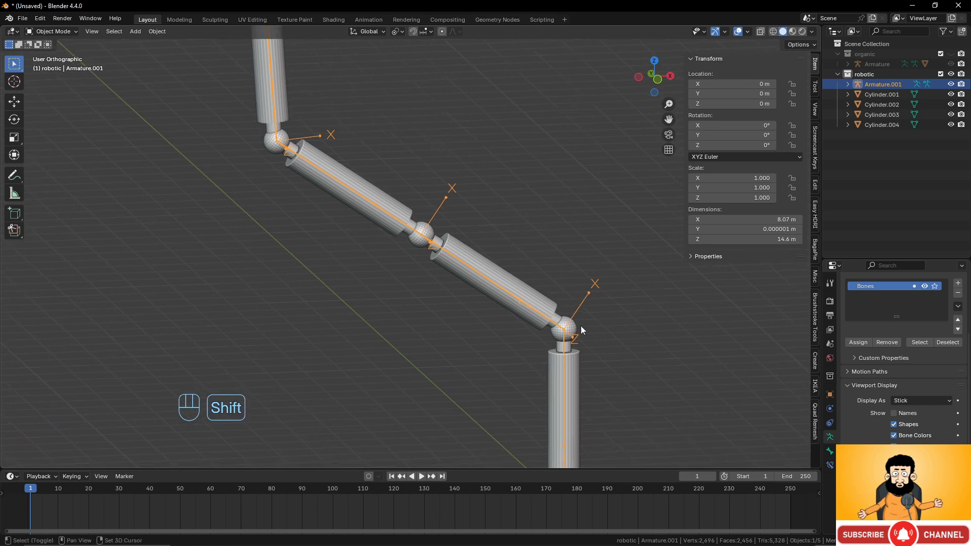
Set the robotic armature's viewport display type to B-Bone
click(921, 400)
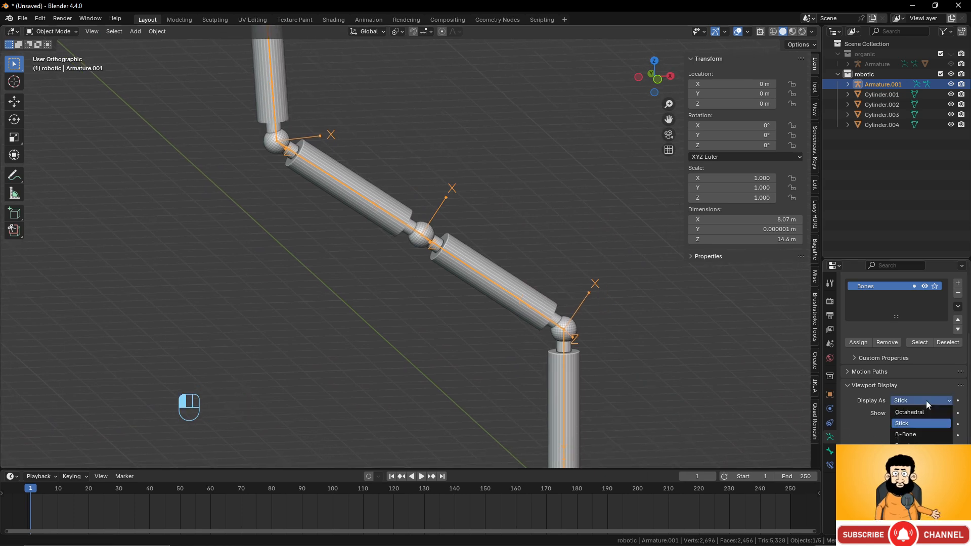
click(926, 425)
scroll(654, 346, down, 2)
scroll(654, 346, down, 2)
middle_drag(543, 312, 511, 308)
scroll(514, 308, up, 3)
click(562, 351)
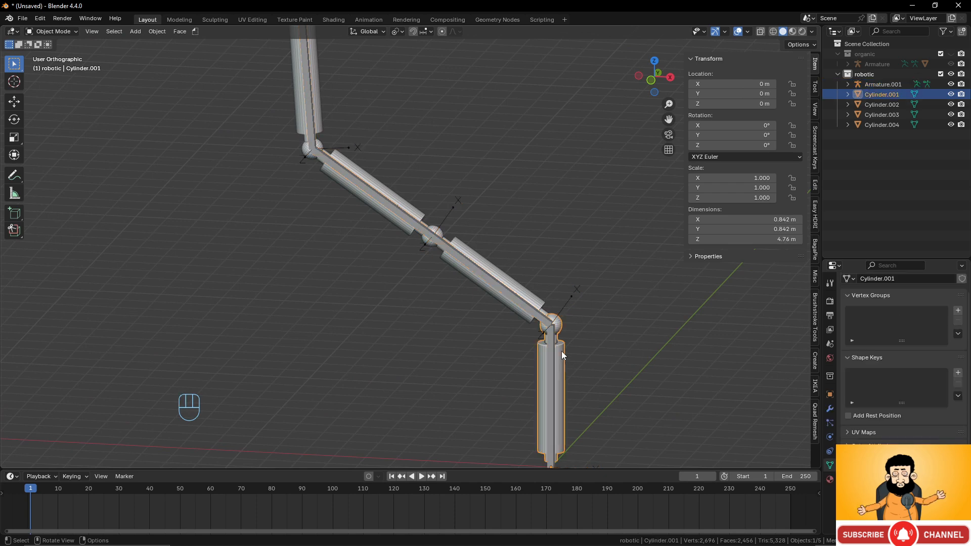
shift+click(551, 351)
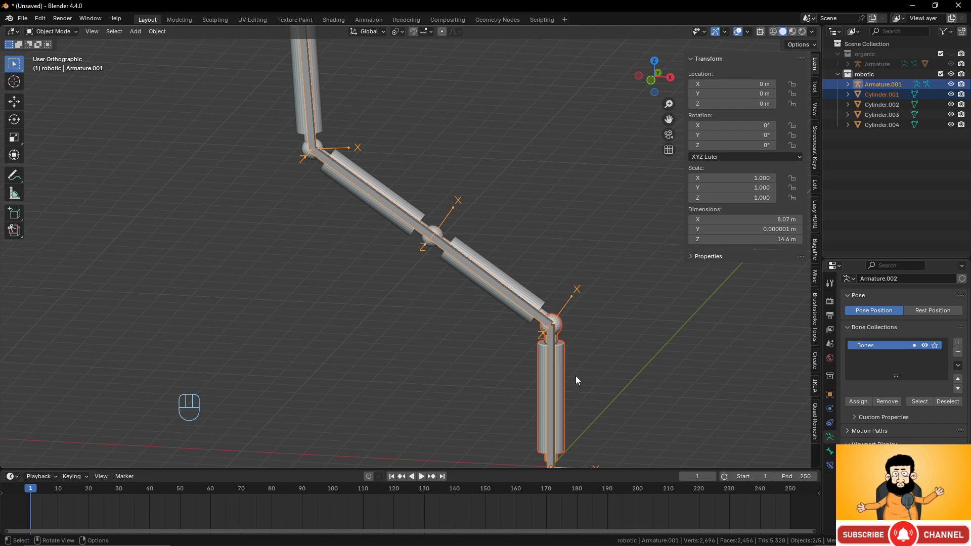
key(Tab)
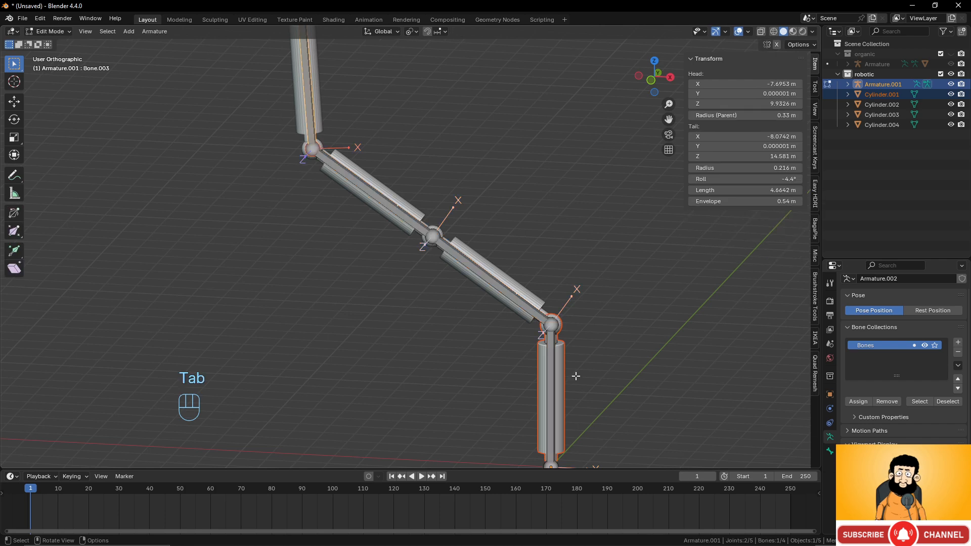
key(Tab)
middle_drag(578, 334, 553, 363)
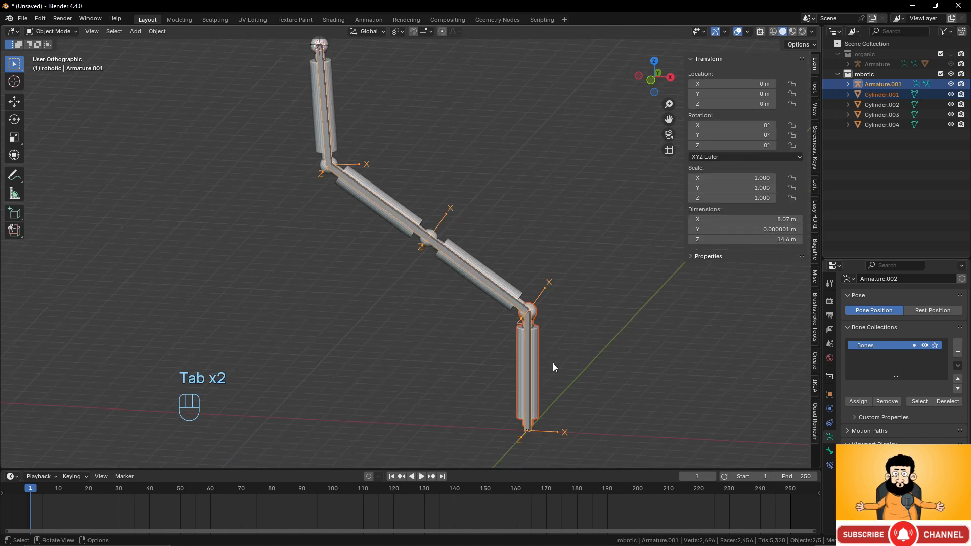
shift+click(528, 337)
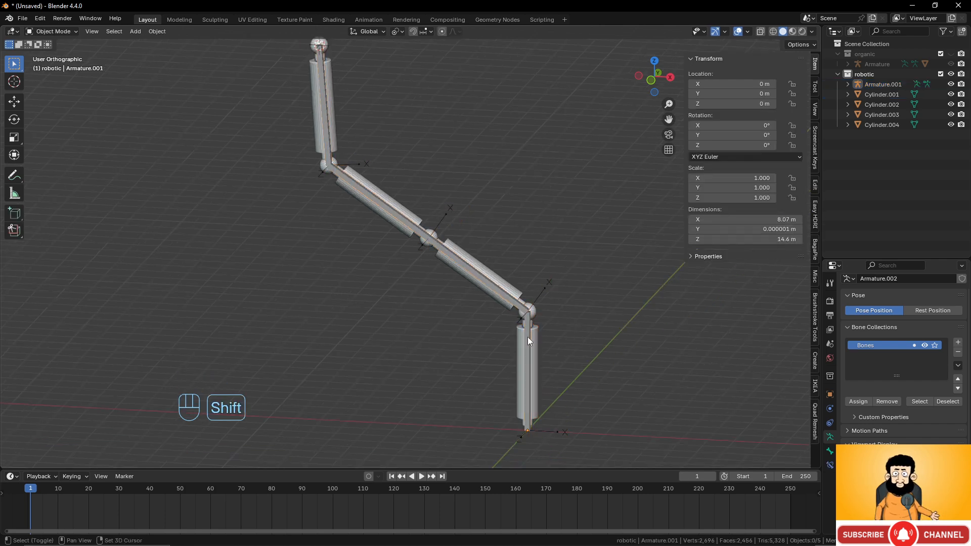
Parent the base cylinder segment to the base bone with the Bone option and return to Object Mode
click(537, 336)
shift+click(529, 332)
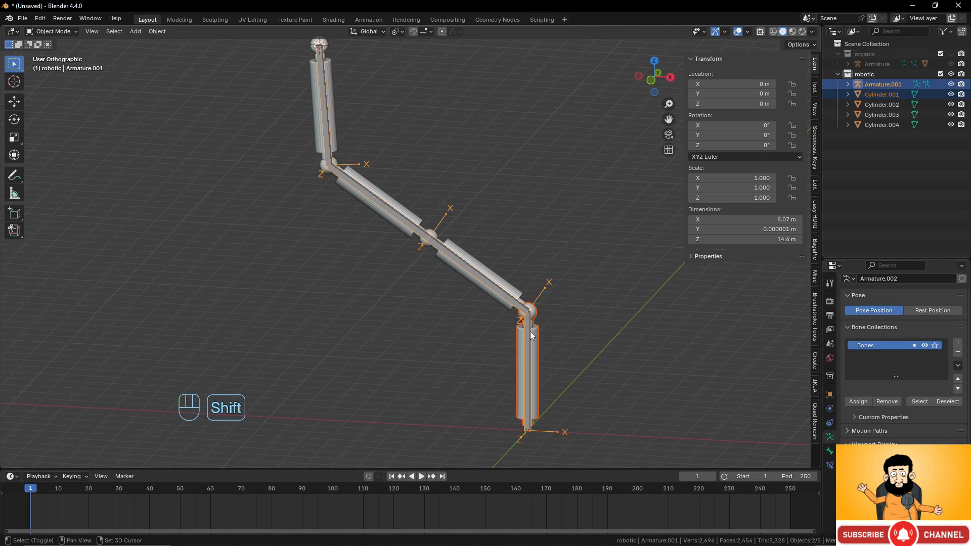
key(ctrl+Tab)
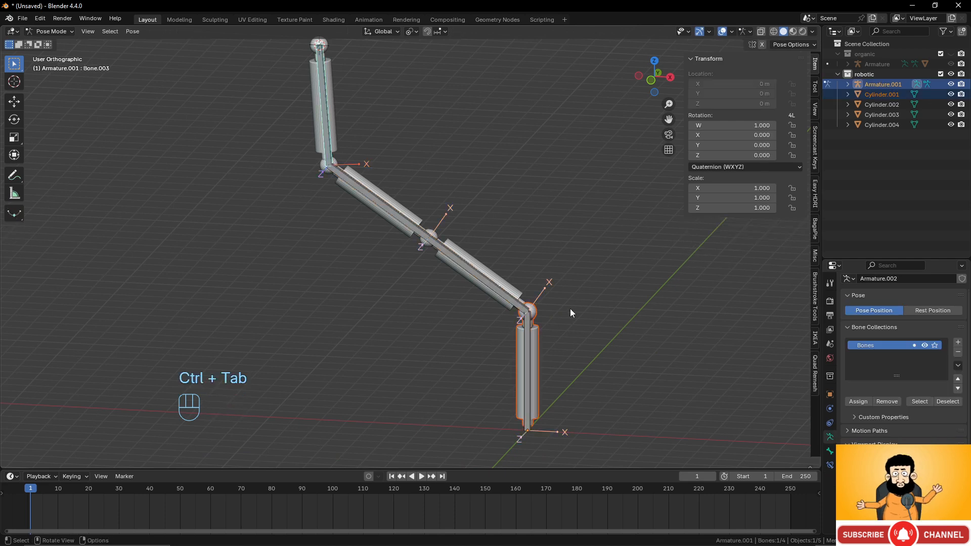
click(531, 332)
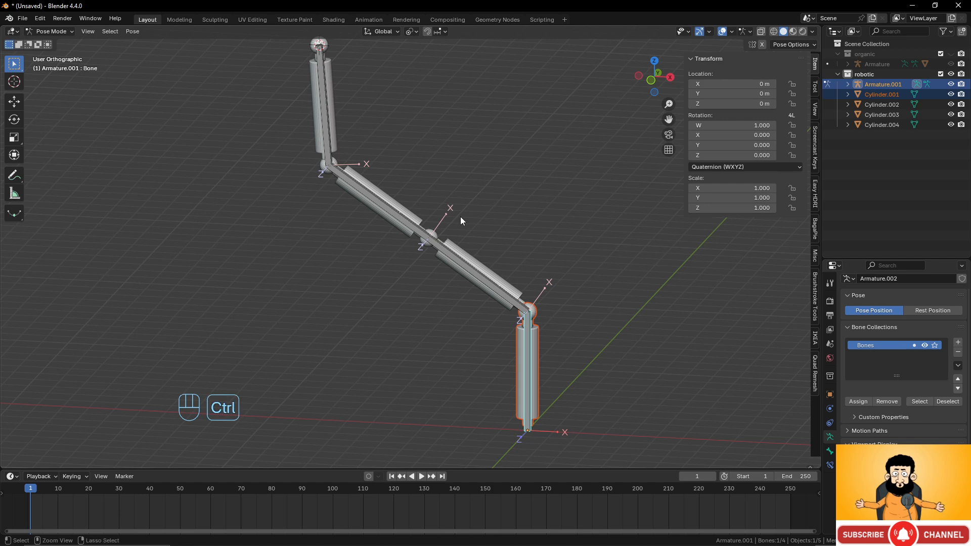
key(ctrl+p)
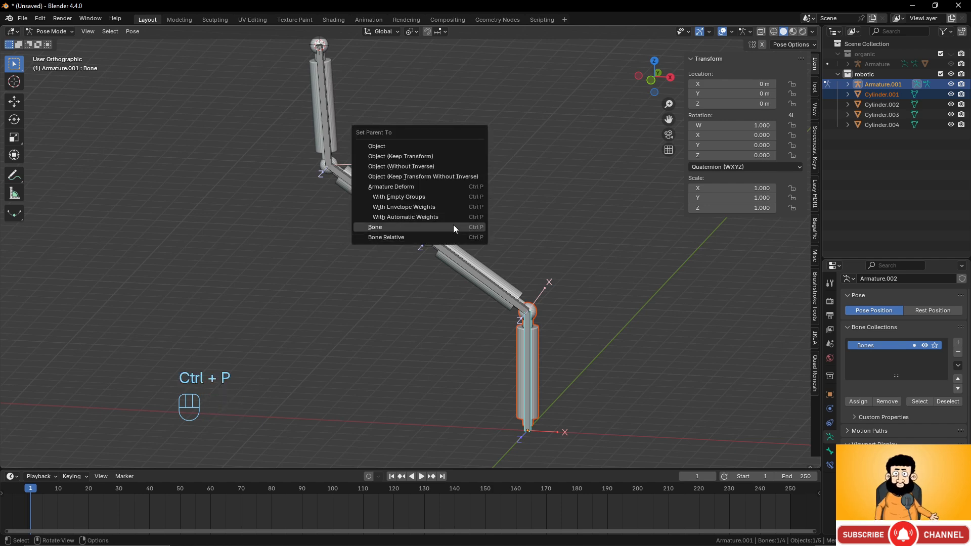
click(454, 225)
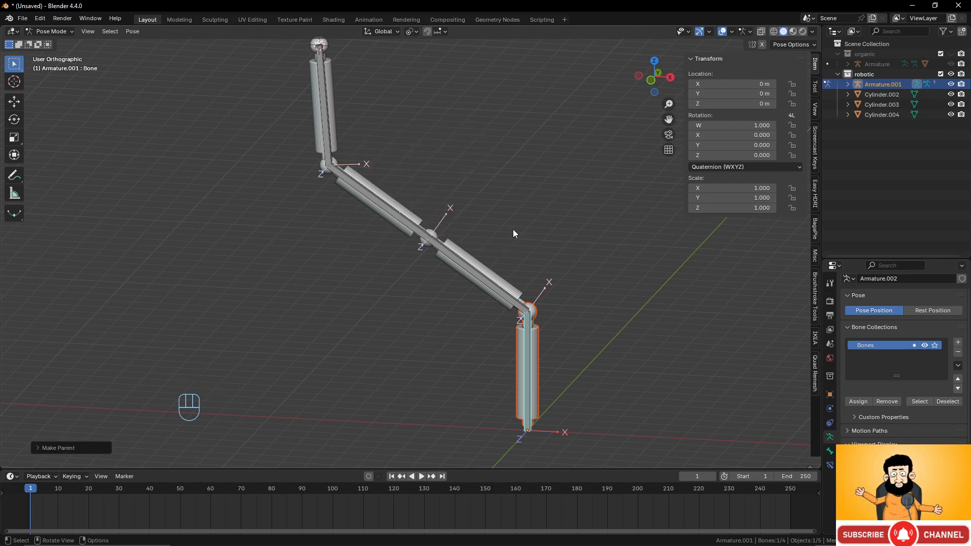
key(Tab)
key(ctrl+Tab)
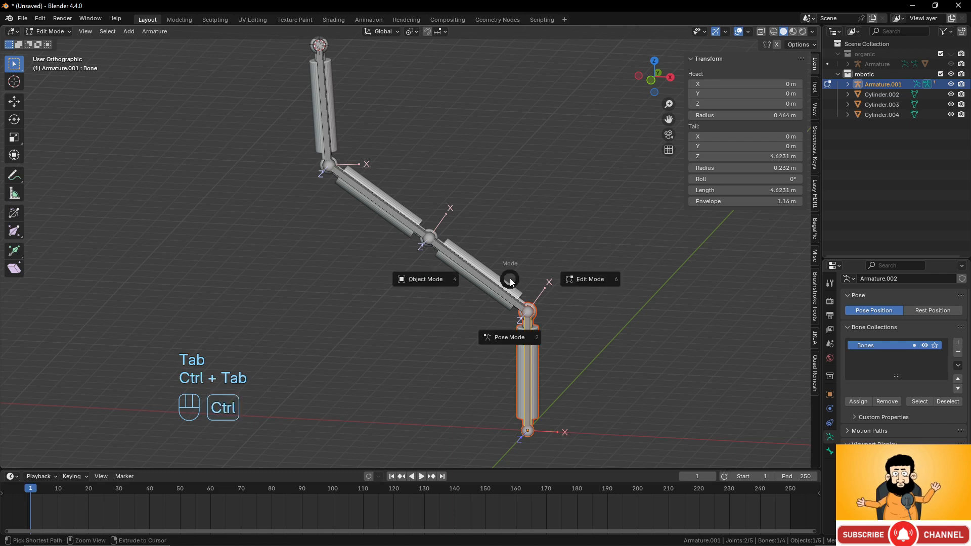
click(421, 280)
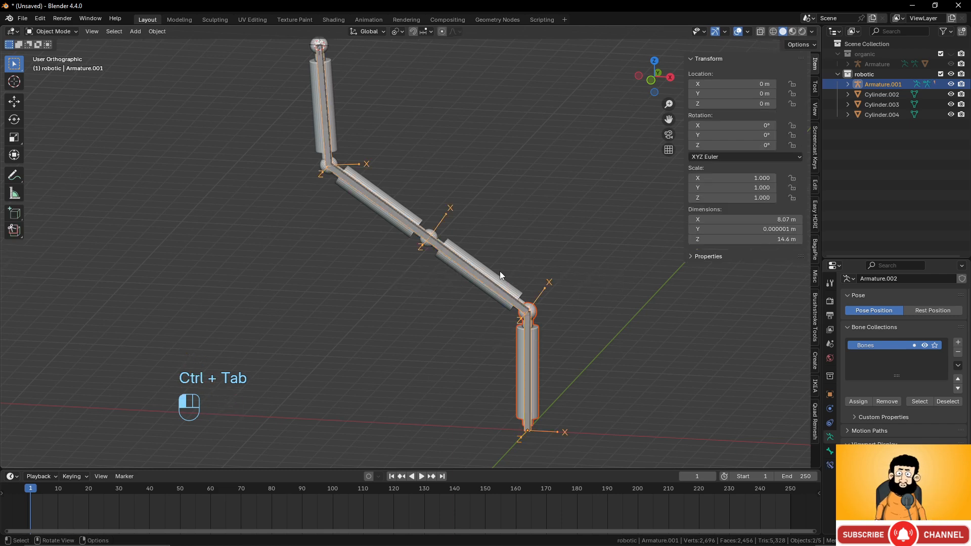
Parent the second cylinder segment from the base to its own bone using Bone parenting and return to Object Mode
click(499, 271)
shift+click(500, 271)
key(ctrl+Tab)
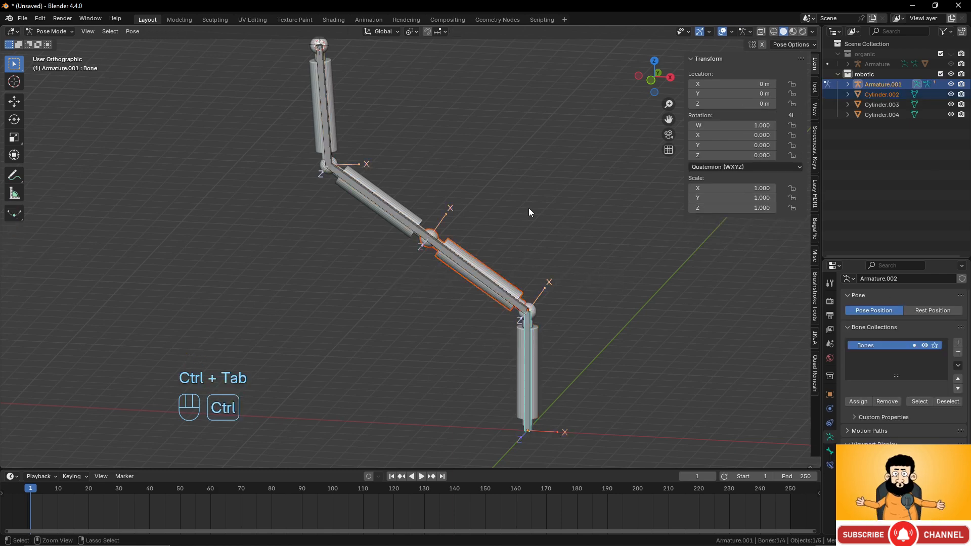
click(478, 275)
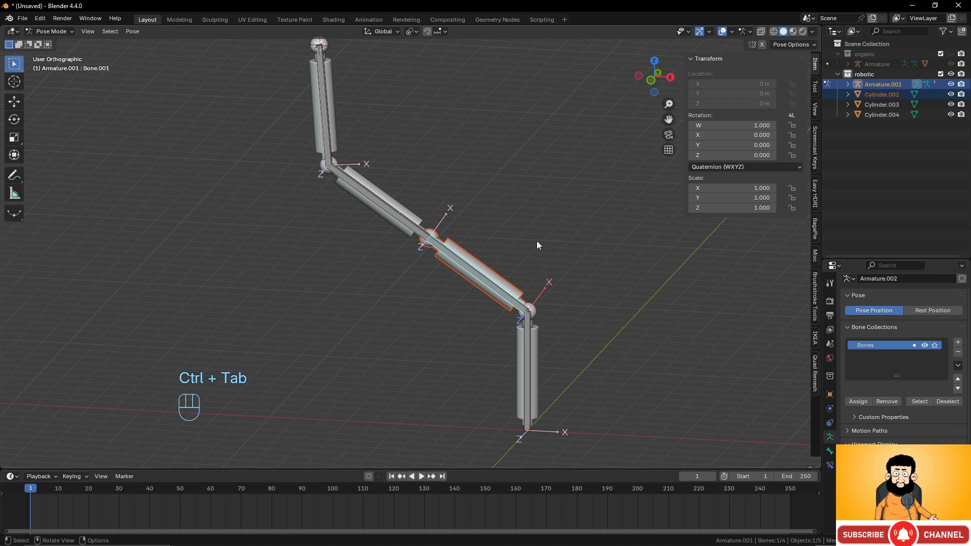
key(ctrl+p)
click(536, 241)
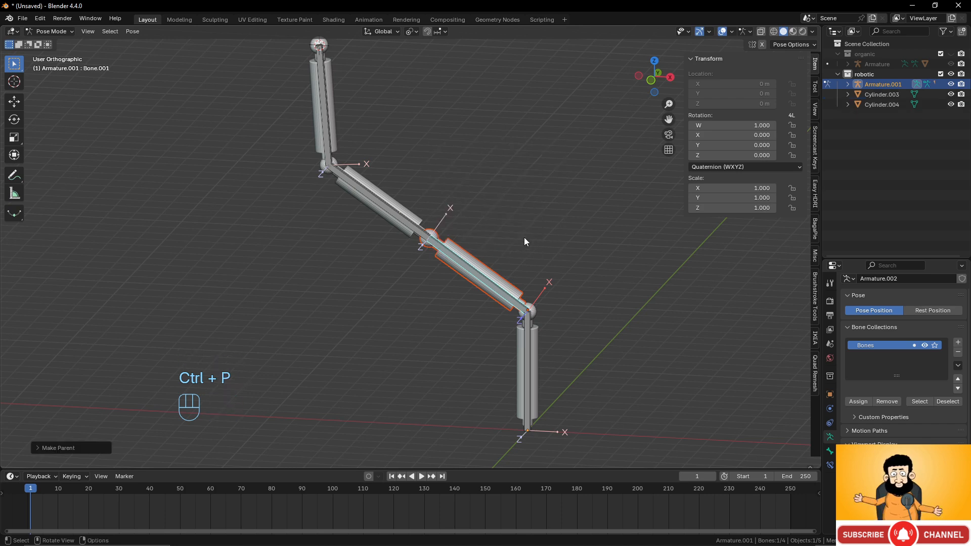
key(ctrl+Tab)
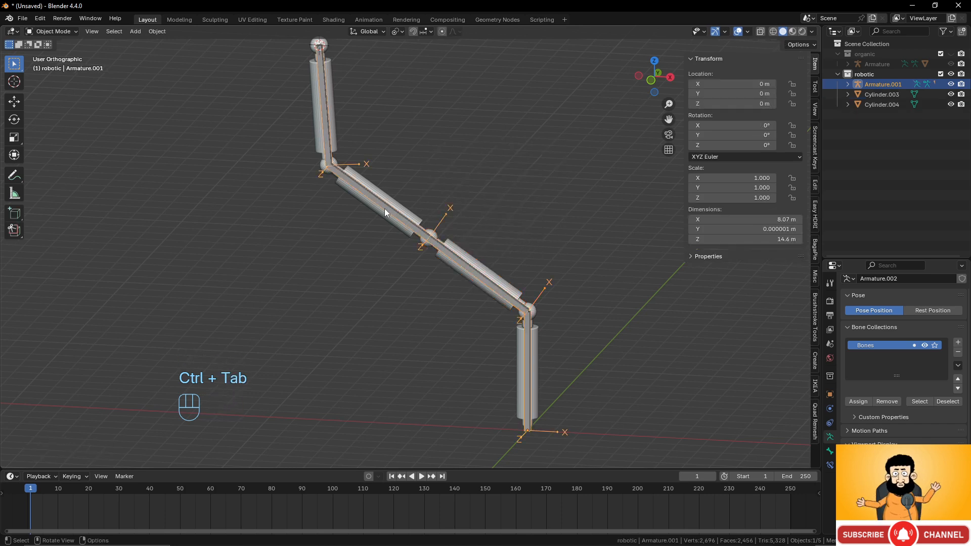
Parent the third cylinder segment from the base to its matching bone using Bone parenting and return to Object Mode
click(399, 204)
shift+middle_drag(430, 208, 432, 221)
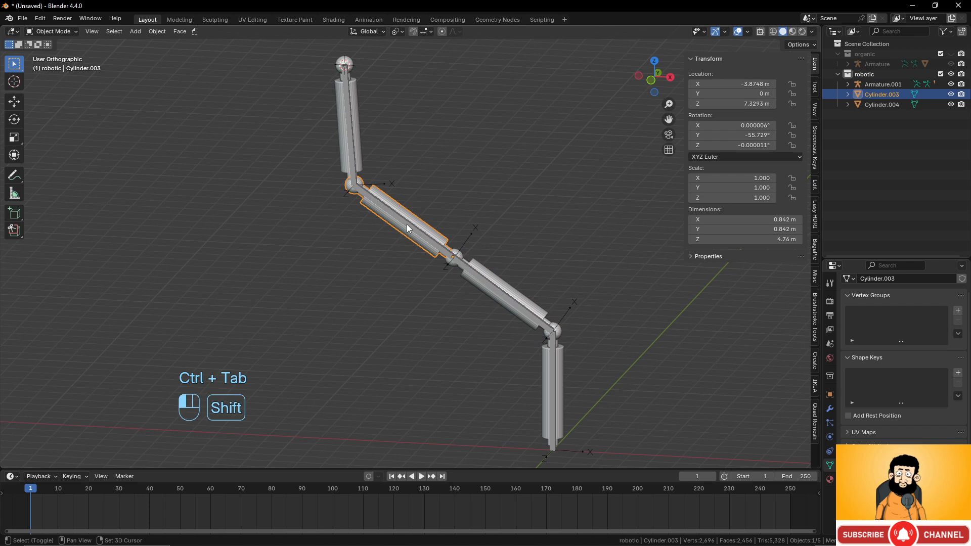
shift+click(407, 223)
scroll(478, 239, up, 2)
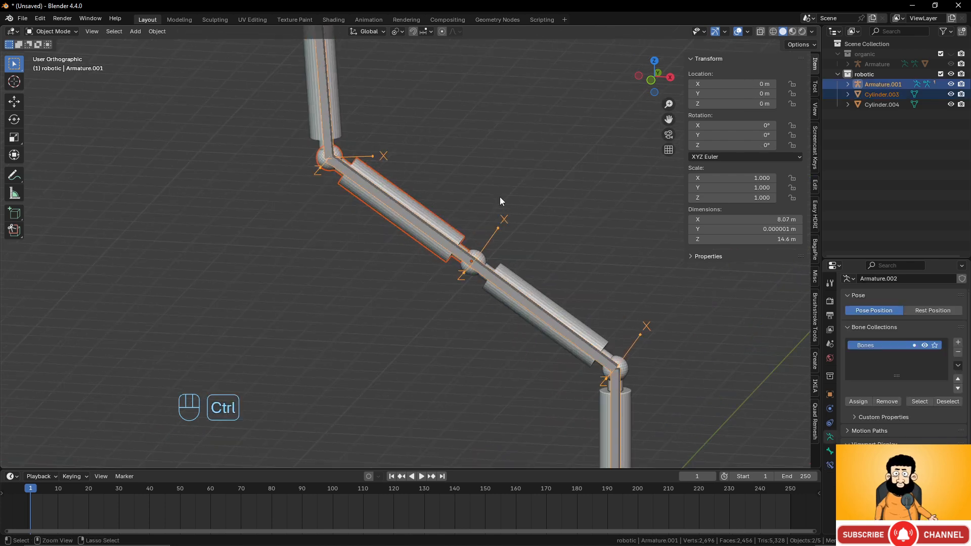
key(ctrl+Tab)
click(425, 221)
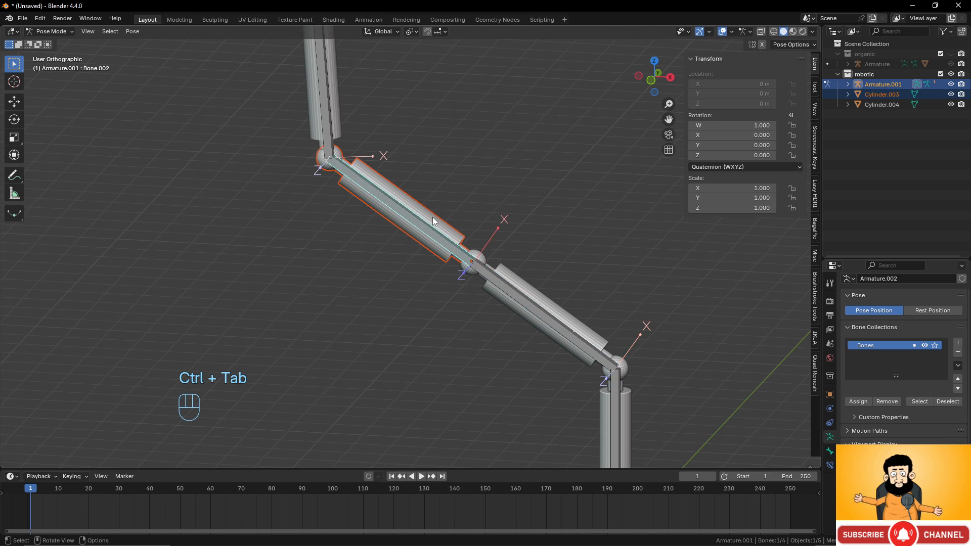
key(ctrl+p)
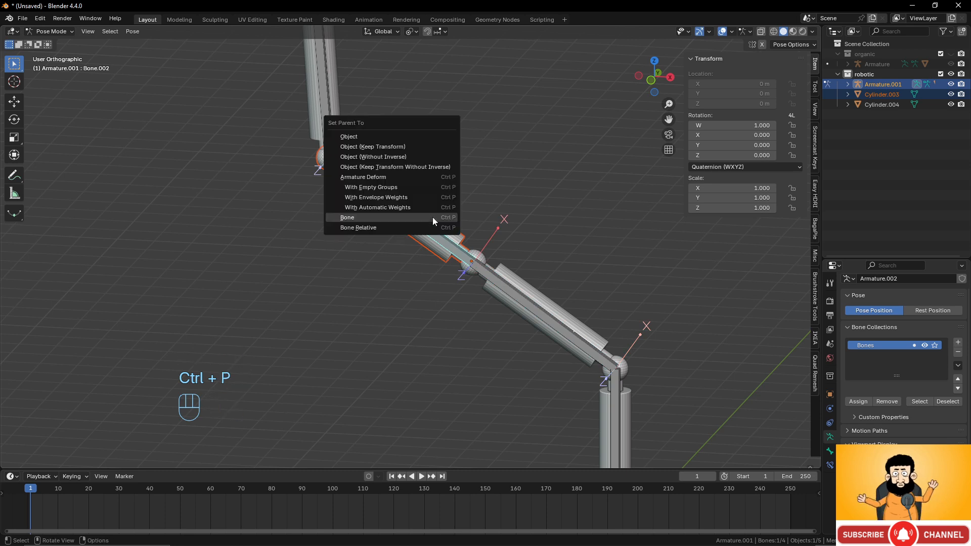
click(432, 217)
shift+middle_drag(362, 174, 427, 247)
key(ctrl+Tab)
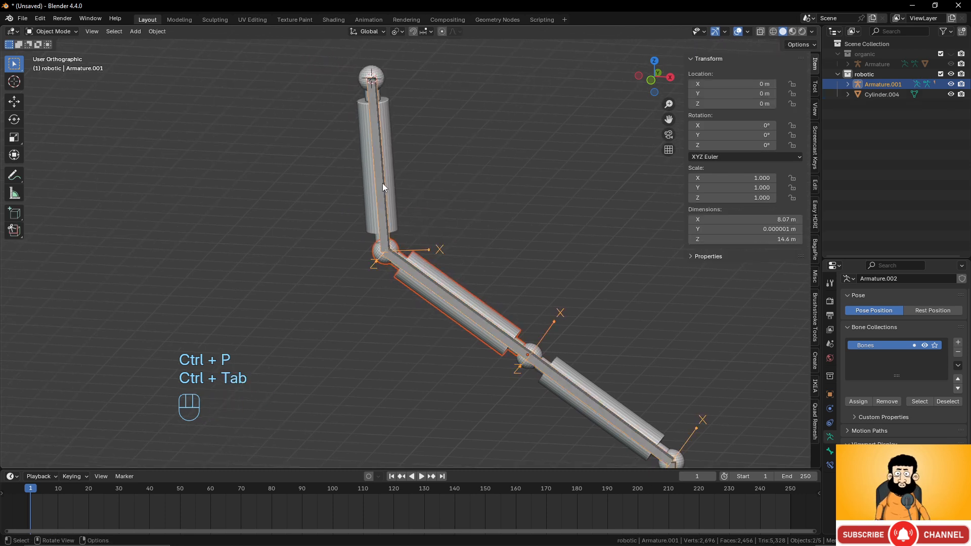
Parent the uppermost cylinder segment to the top bone using Bone parenting and return to Object Mode
click(389, 161)
shift+click(378, 163)
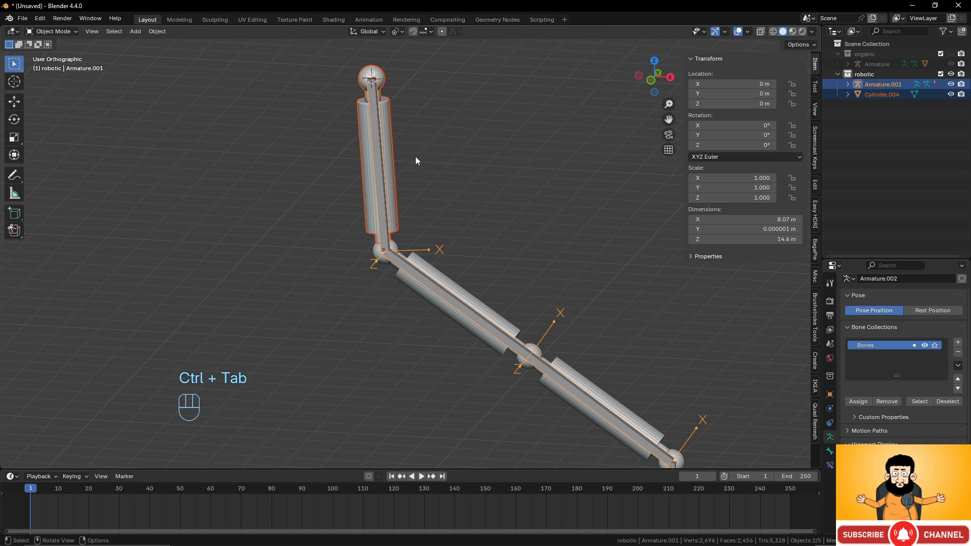
key(ctrl+Tab)
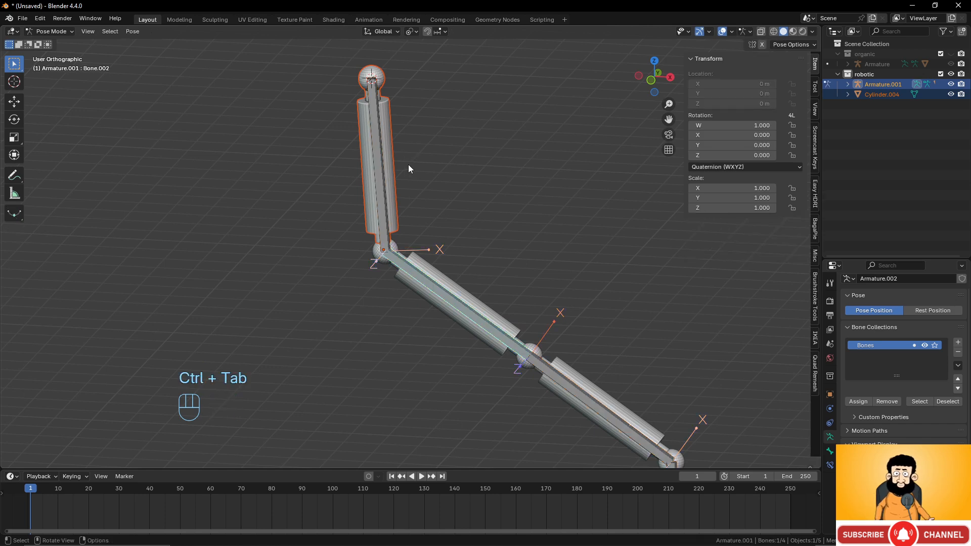
click(378, 162)
key(ctrl+p)
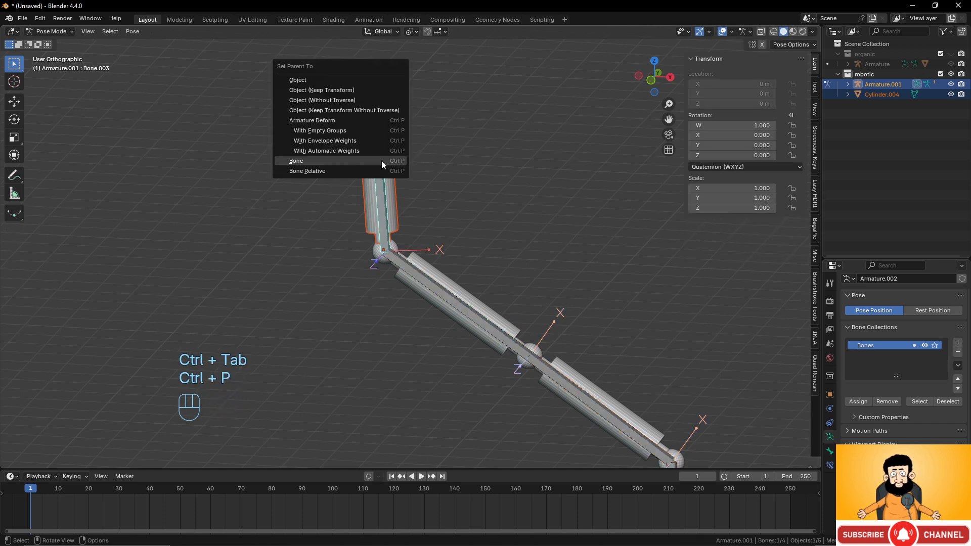
click(381, 160)
key(ctrl+Tab)
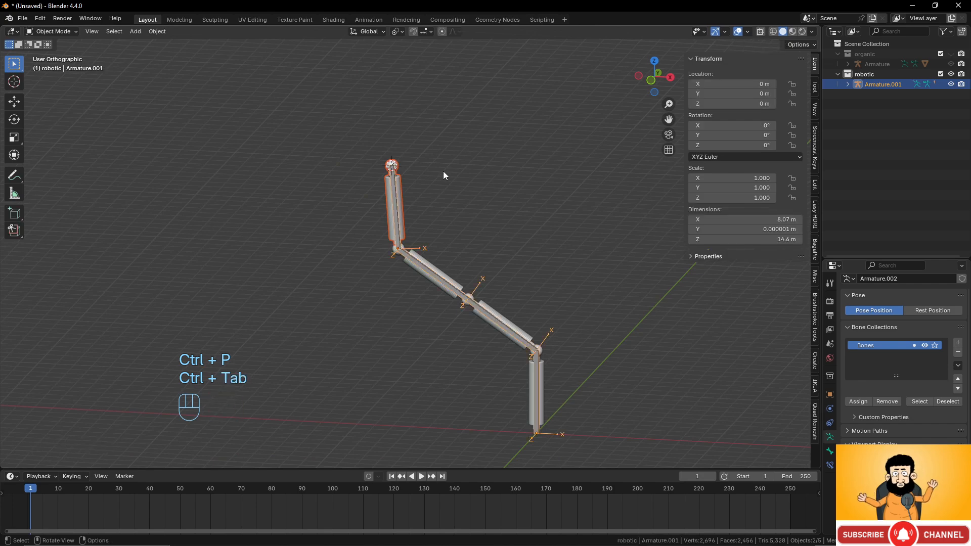
Hide the armature's bone axes in the viewport
middle_drag(514, 275, 434, 358)
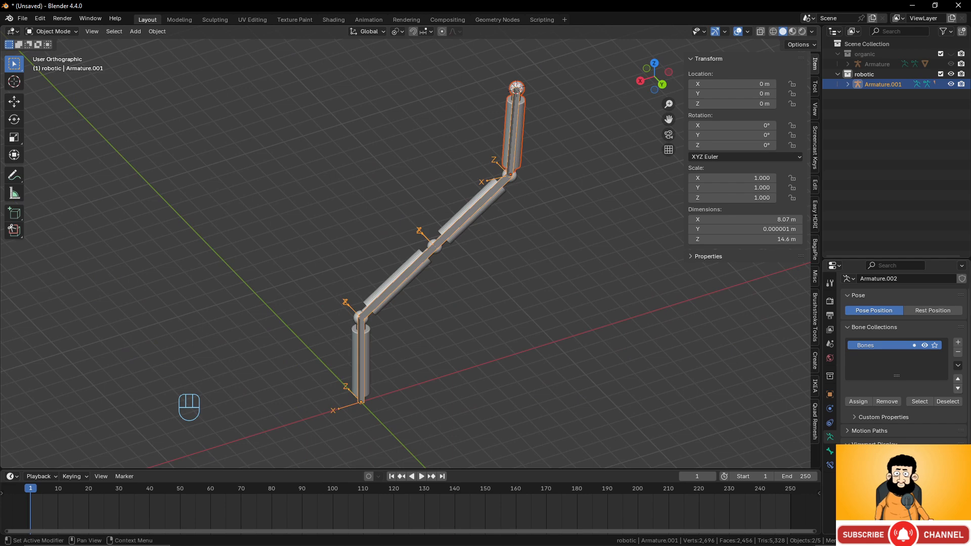
scroll(903, 354, down, 3)
middle_drag(364, 319, 516, 310)
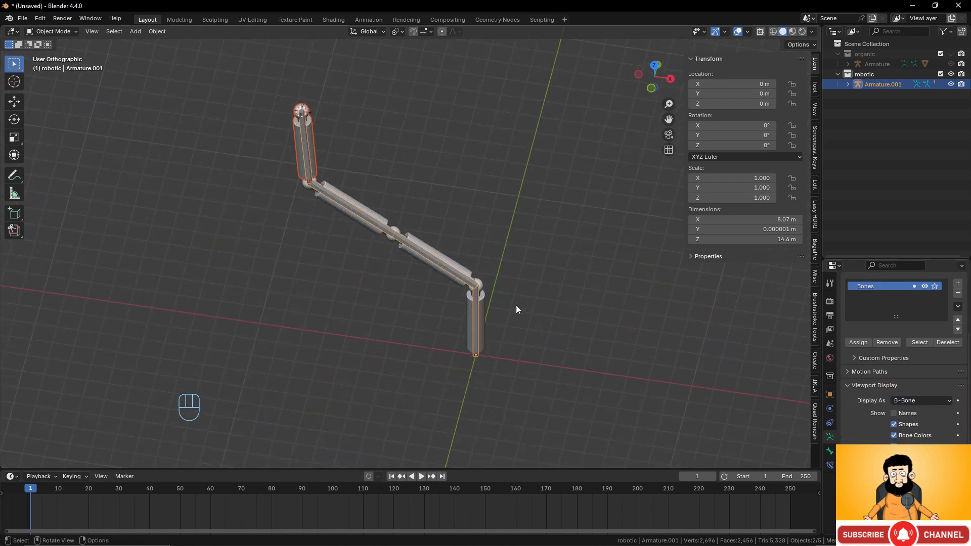
Switch the armature to Pose Mode and try rotating the second segment's bone
key(ctrl+Tab)
click(464, 290)
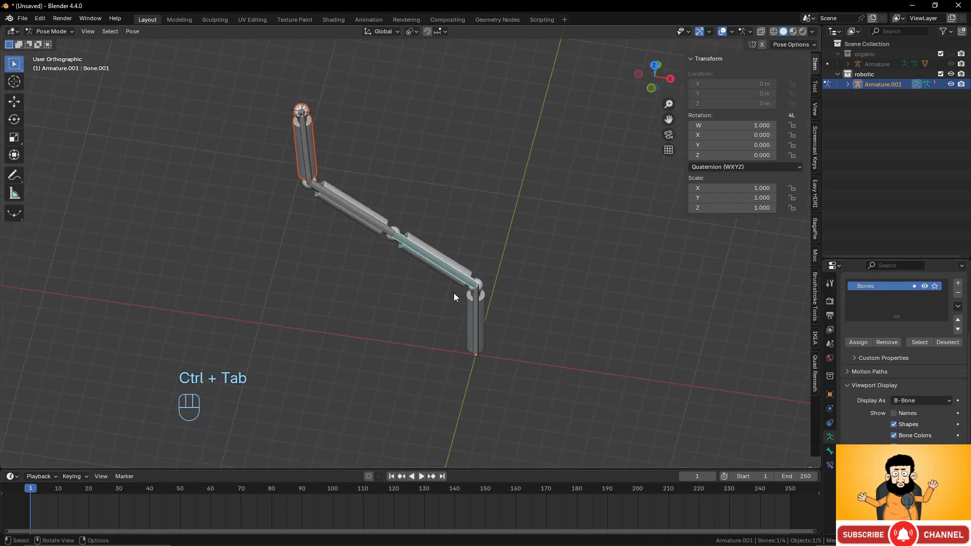
middle_drag(454, 293, 476, 245)
key(r)
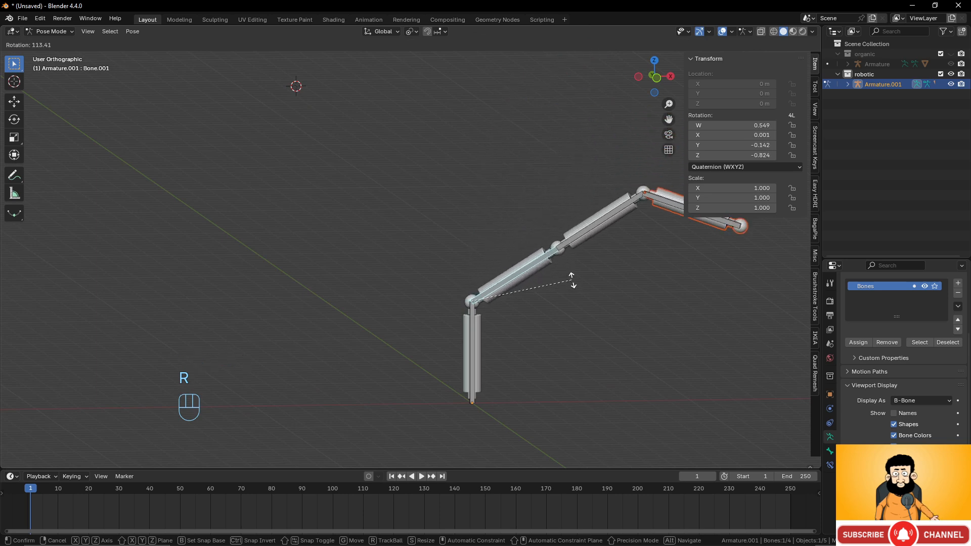
click(399, 256)
Try rotating the third segment's bone and the top bone, cancelling each rotation
click(368, 228)
key(r)
key(r)
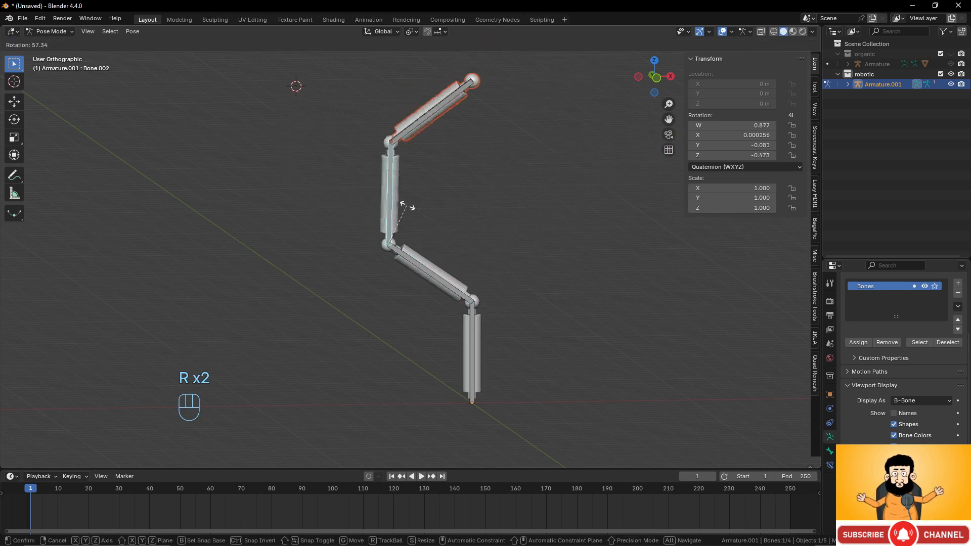
right_click(423, 205)
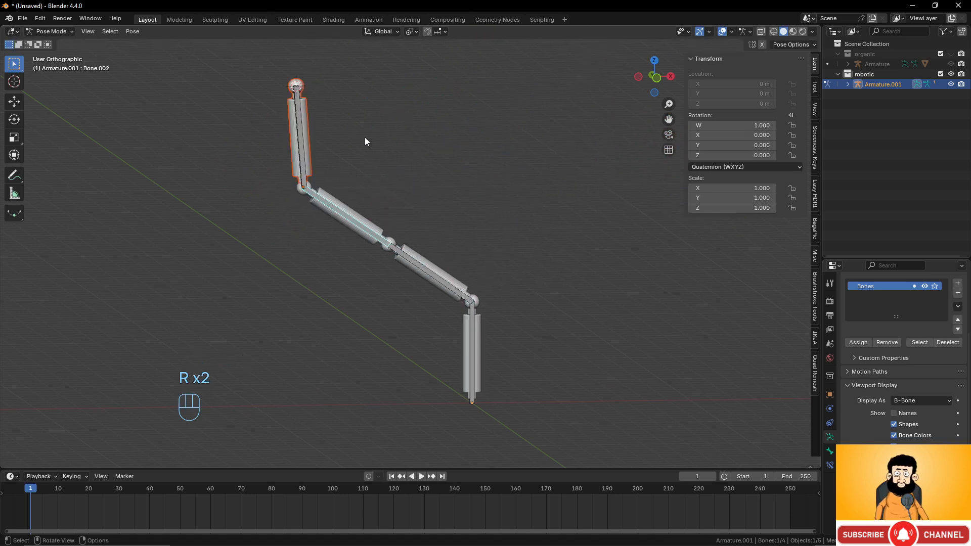
click(307, 139)
key(r)
right_click(337, 154)
click(354, 226)
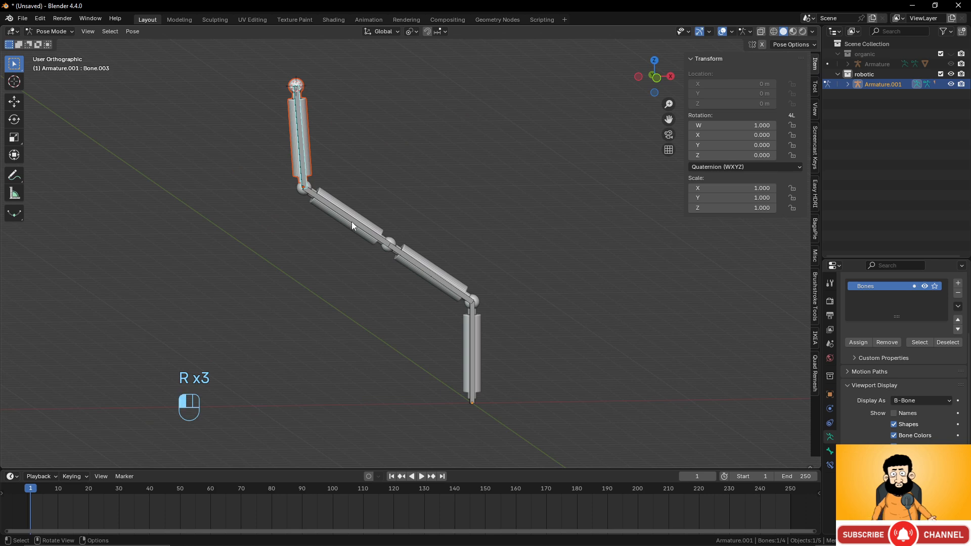
Rotate the robotic arm's top bone once more in Pose Mode
key(r)
click(508, 187)
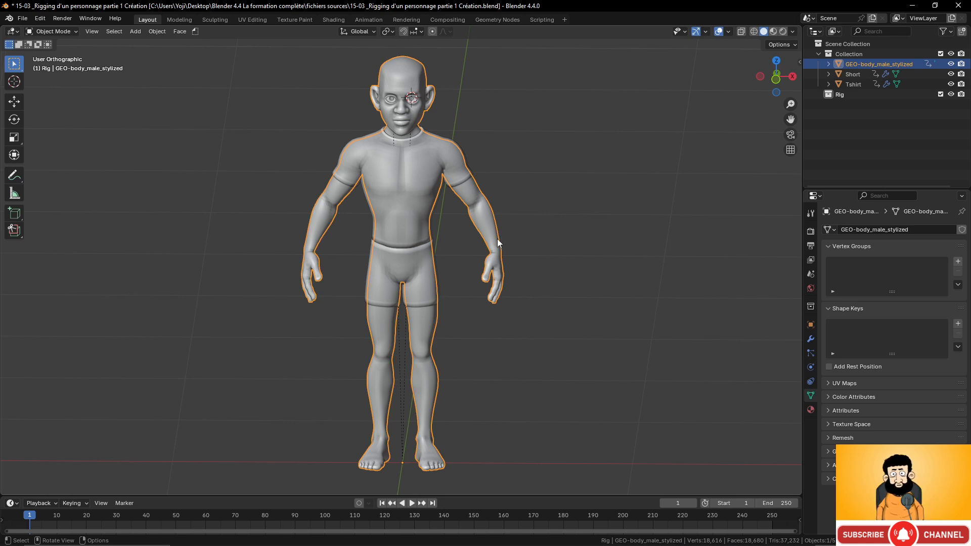
Select the character's T-shirt and its shorts in turn to identify the separate clothing objects
click(454, 166)
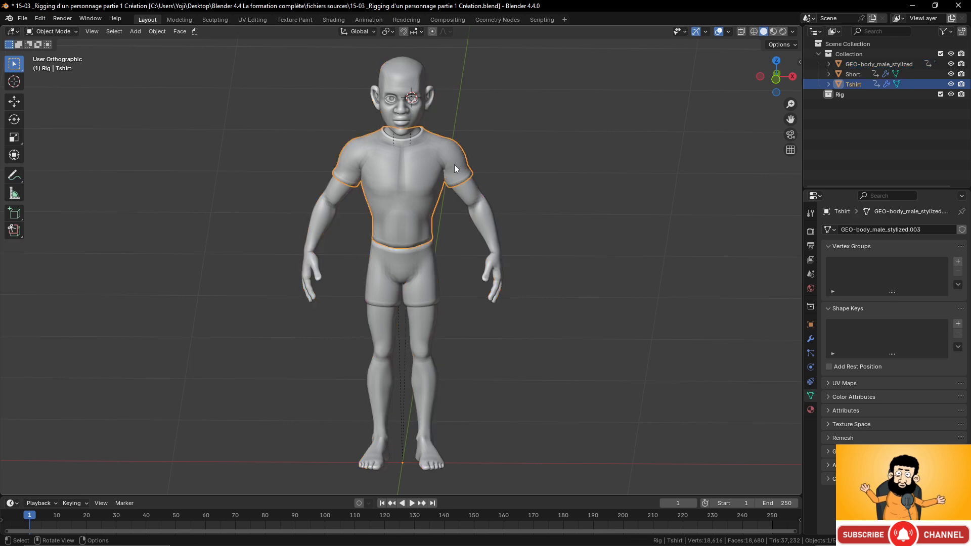
click(426, 271)
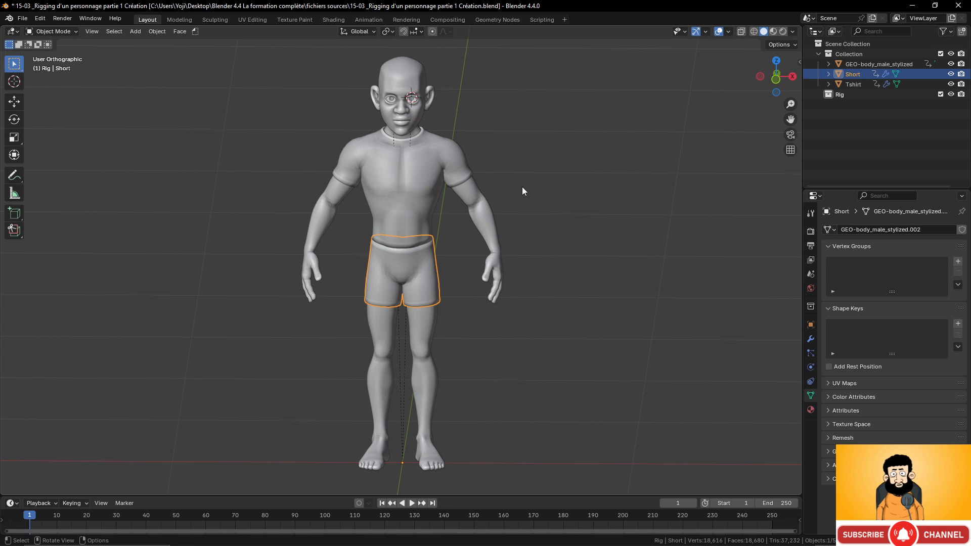
right_click(457, 495)
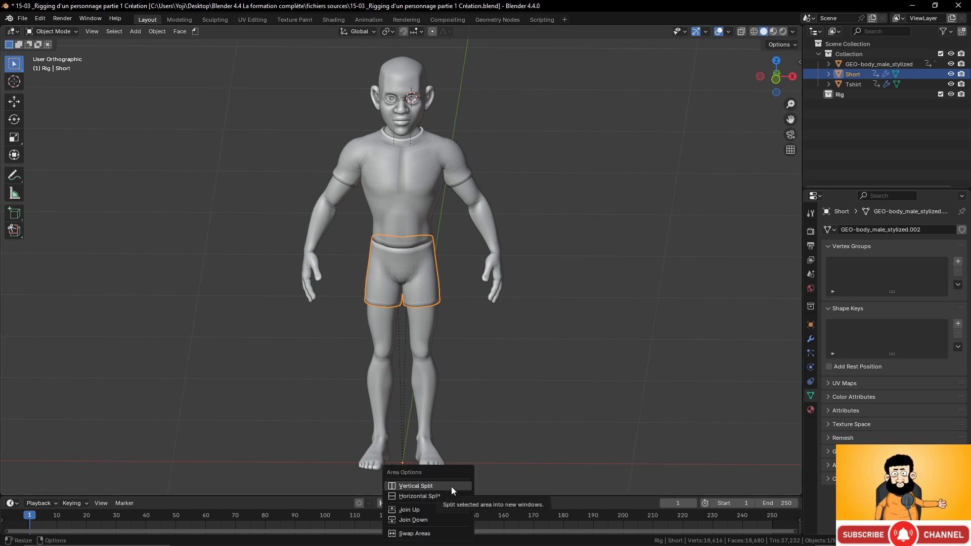
click(452, 487)
right_click(460, 329)
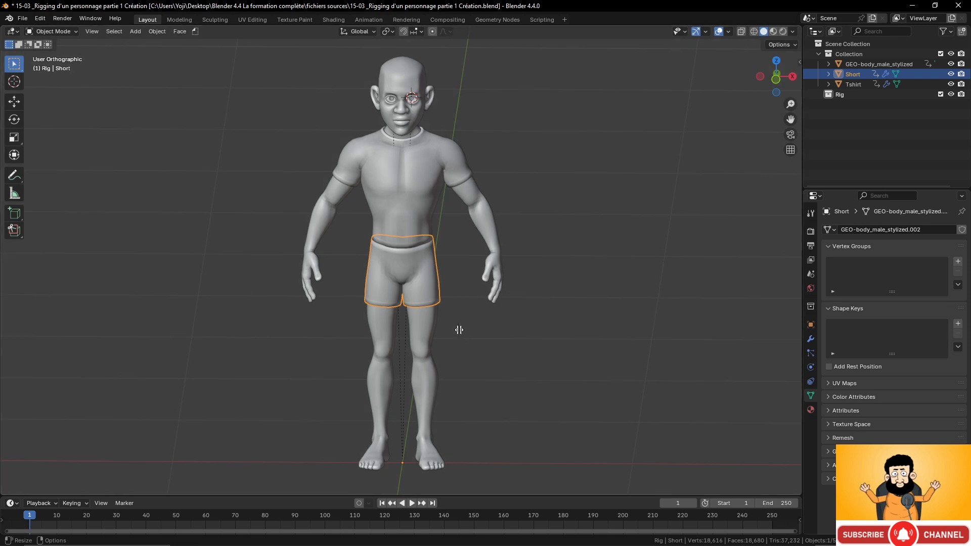
Switch the viewport shading to MatCap lighting, compare the grey matcap, and choose the brown basic_2.exr one
click(793, 32)
click(790, 79)
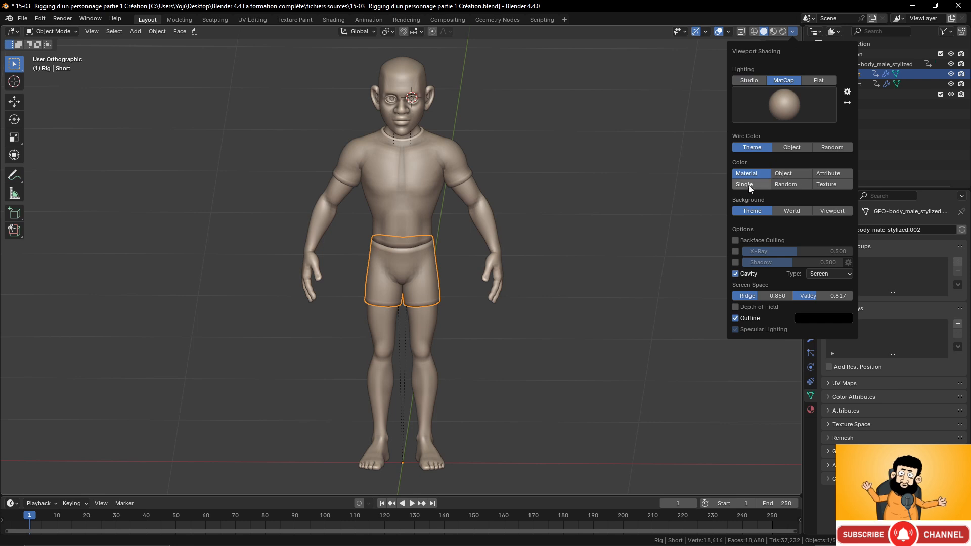
click(790, 108)
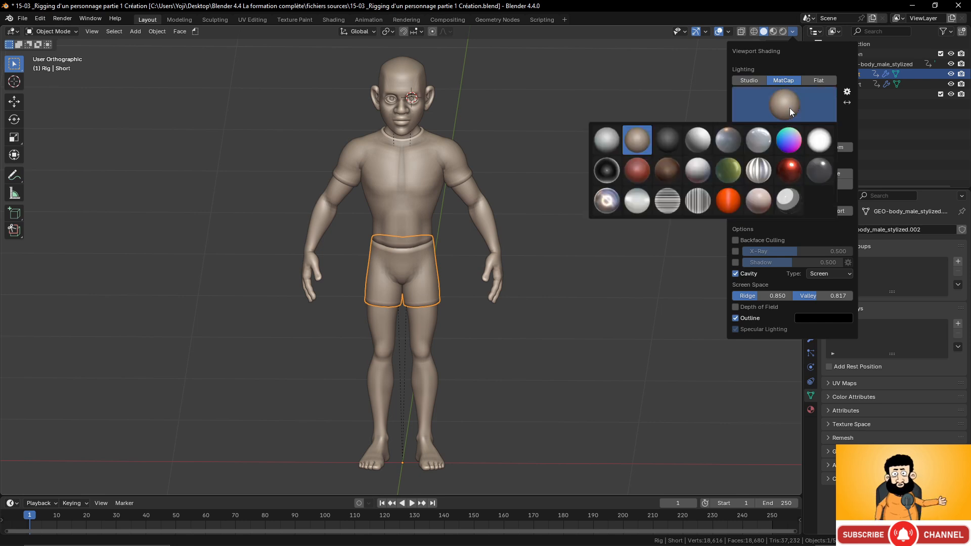
click(603, 140)
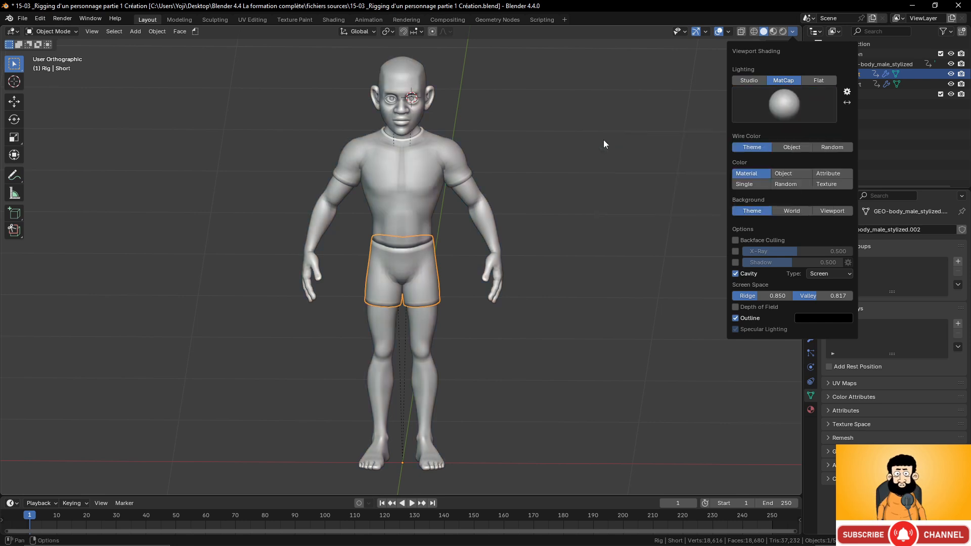
click(788, 102)
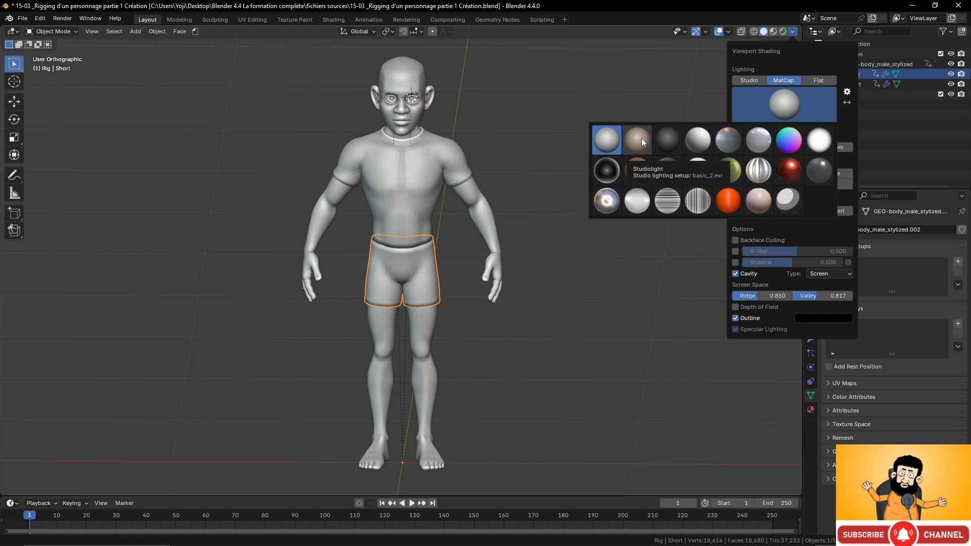
click(641, 138)
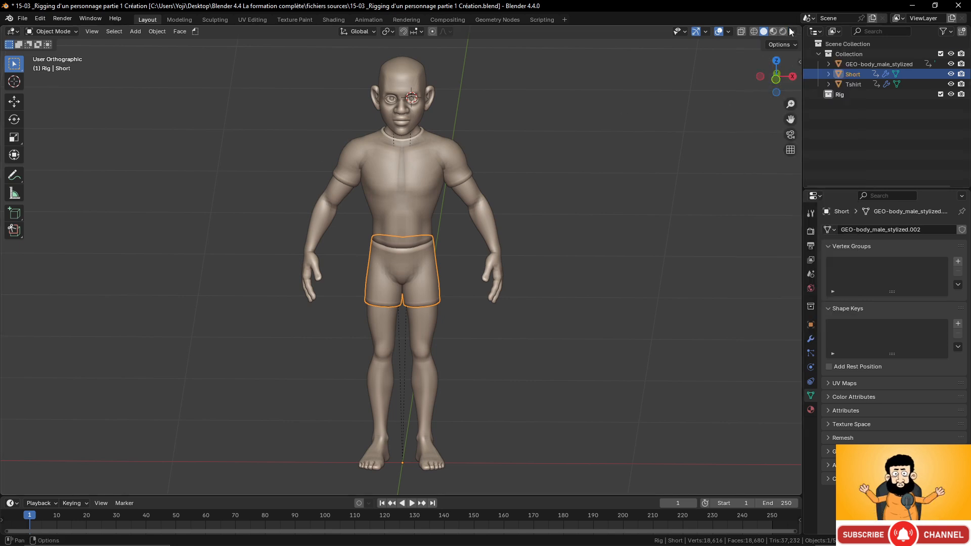
Set the viewport shading color mode to Single so all character objects share one color
scroll(460, 200, down, 2)
scroll(459, 206, up, 4)
middle_drag(459, 207, 502, 275)
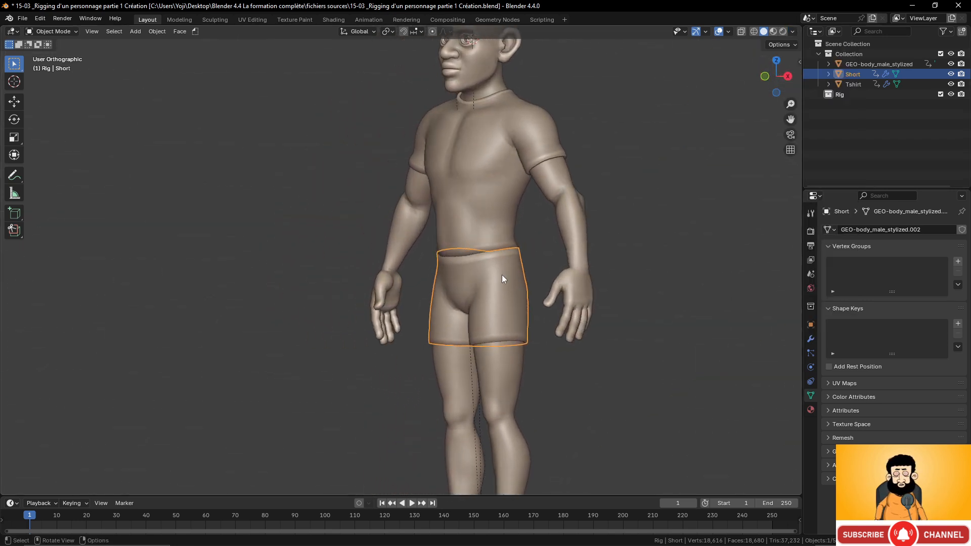
scroll(506, 258, up, 2)
scroll(521, 273, down, 3)
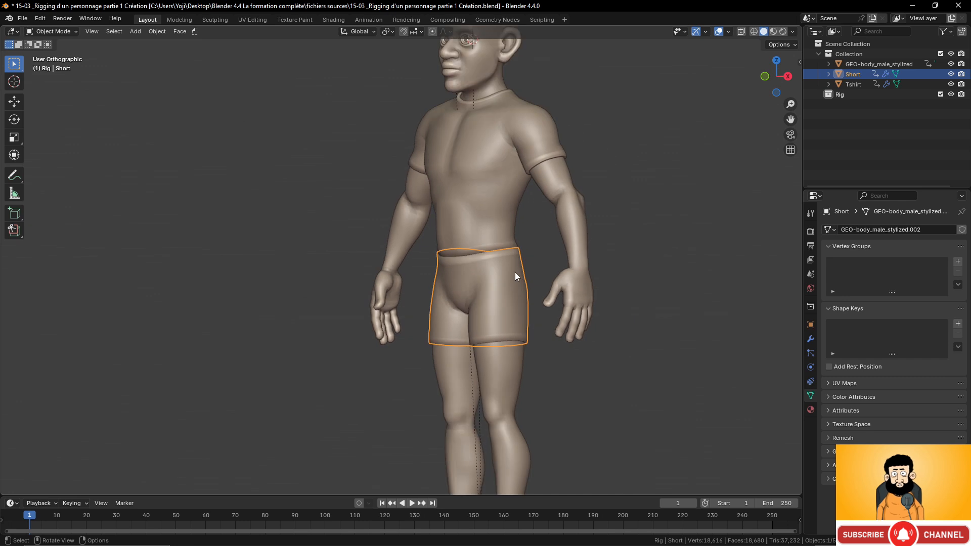
click(790, 33)
click(756, 184)
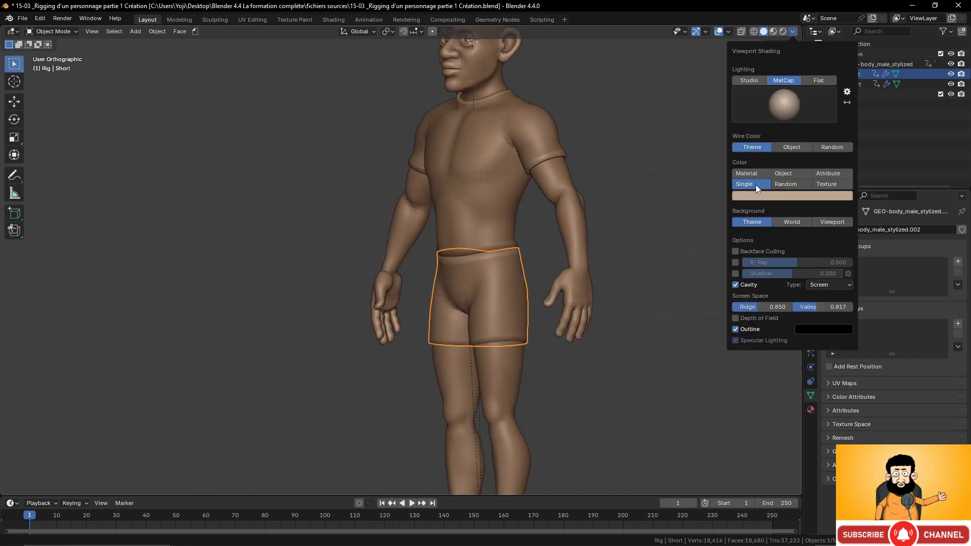
Change the single viewport shading color to a muted beige, hex #BEAB9A
middle_drag(494, 227, 740, 152)
click(793, 31)
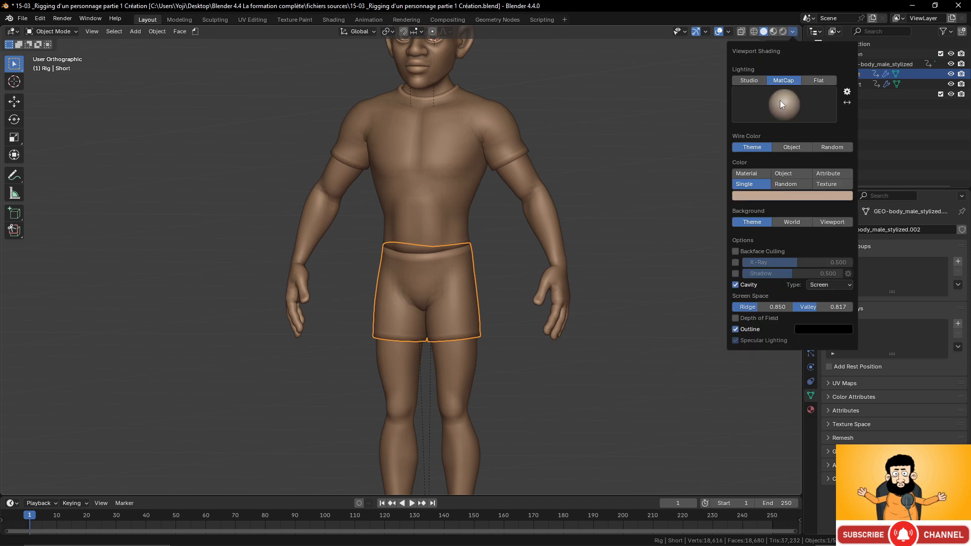
click(784, 196)
drag(769, 83, 775, 86)
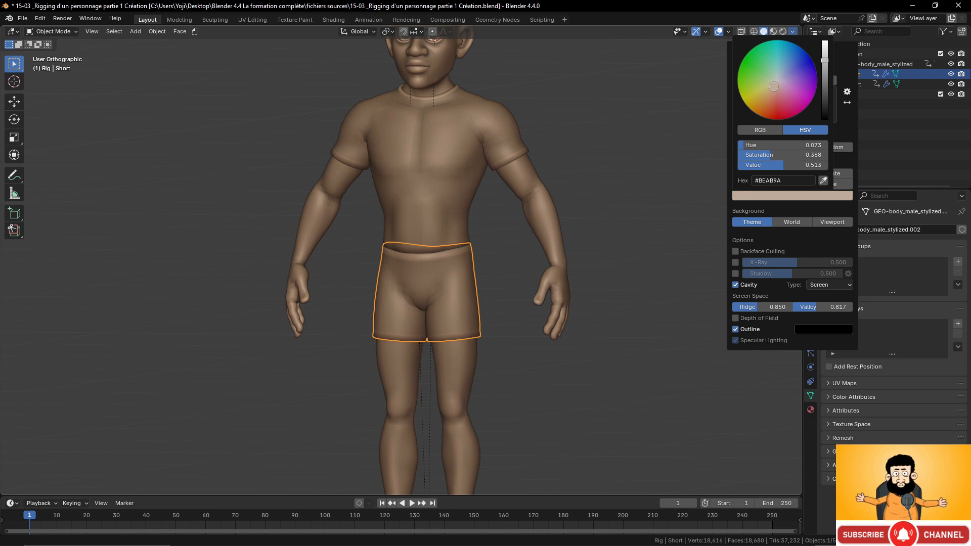
Split the 3D viewport vertically into two side-by-side views of about equal width
scroll(560, 172, down, 3)
middle_drag(560, 172, 505, 217)
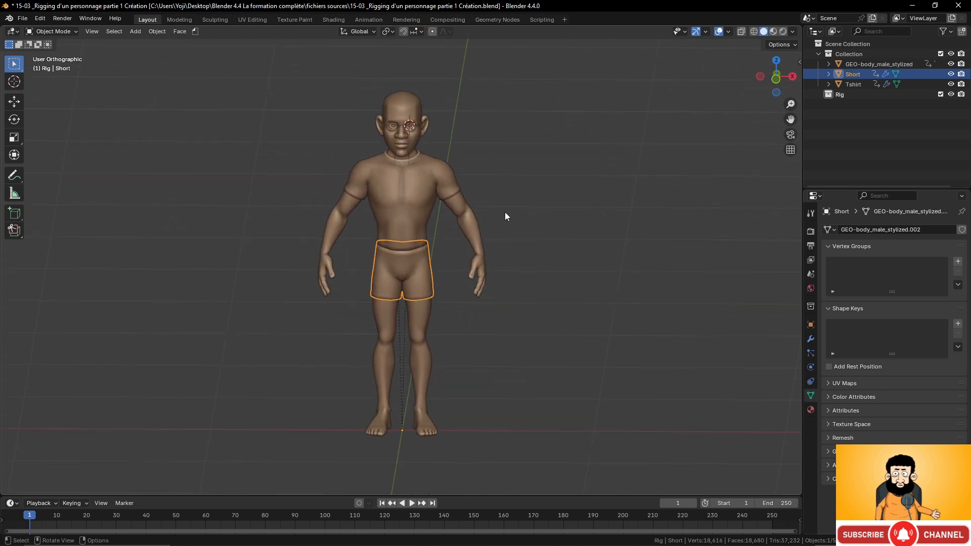
right_click(460, 26)
click(455, 37)
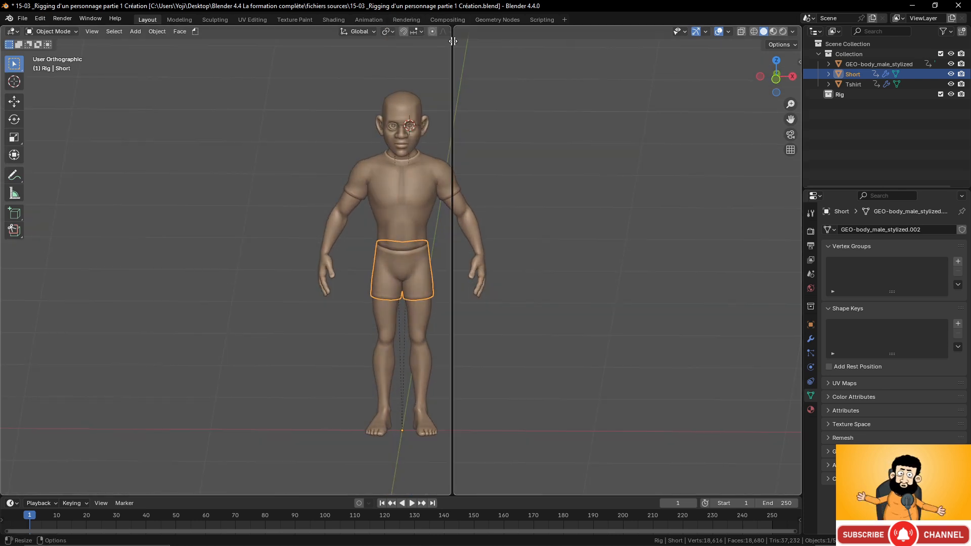
click(394, 152)
scroll(548, 220, down, 5)
scroll(549, 223, up, 7)
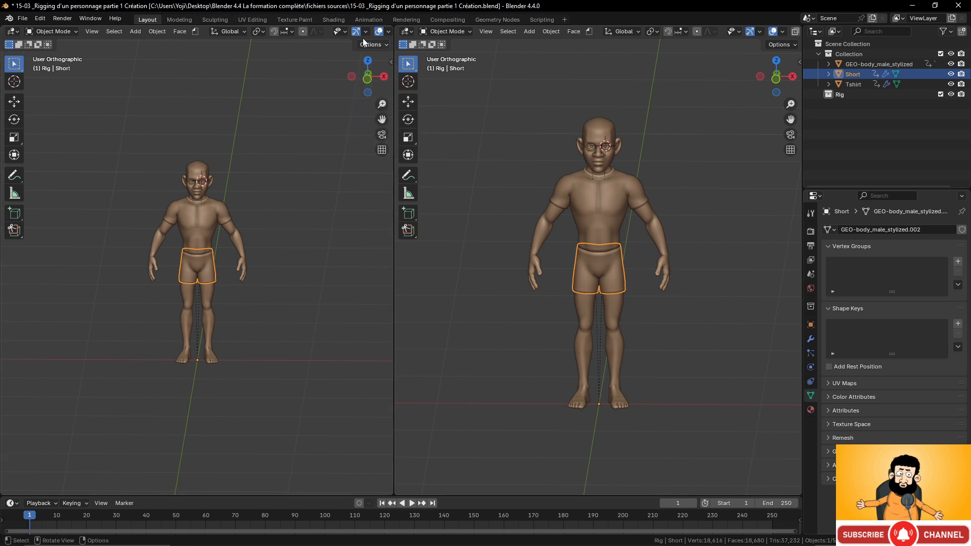
Hide the viewport gizmos, and hide the toolbar in the viewport that shows the character larger
click(750, 32)
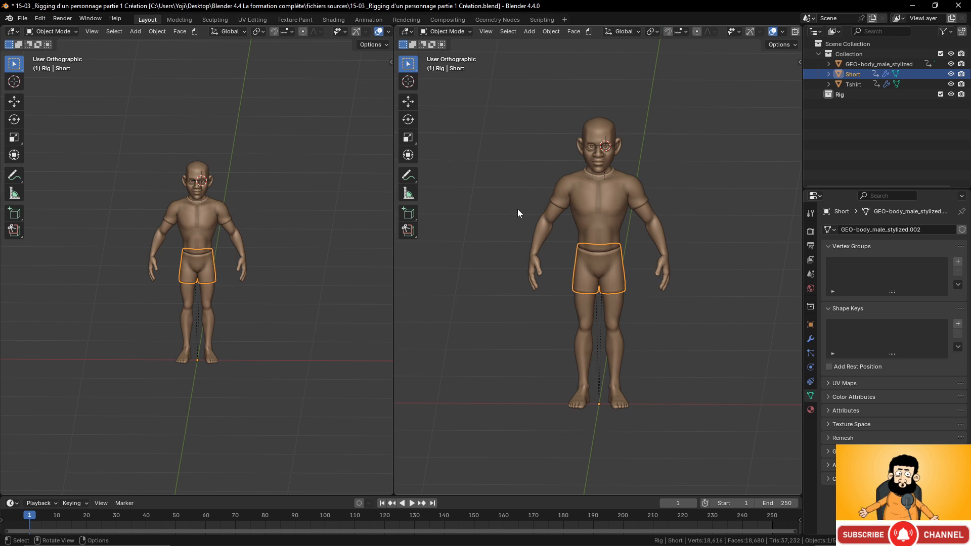
key(t)
scroll(587, 235, up, 2)
scroll(586, 232, down, 3)
shift+middle_drag(586, 231, 547, 229)
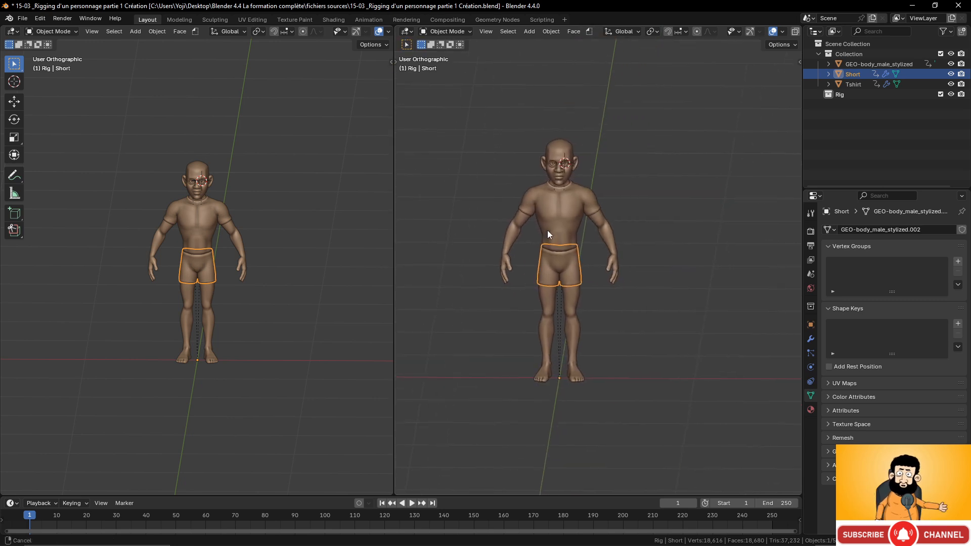
scroll(555, 242, up, 3)
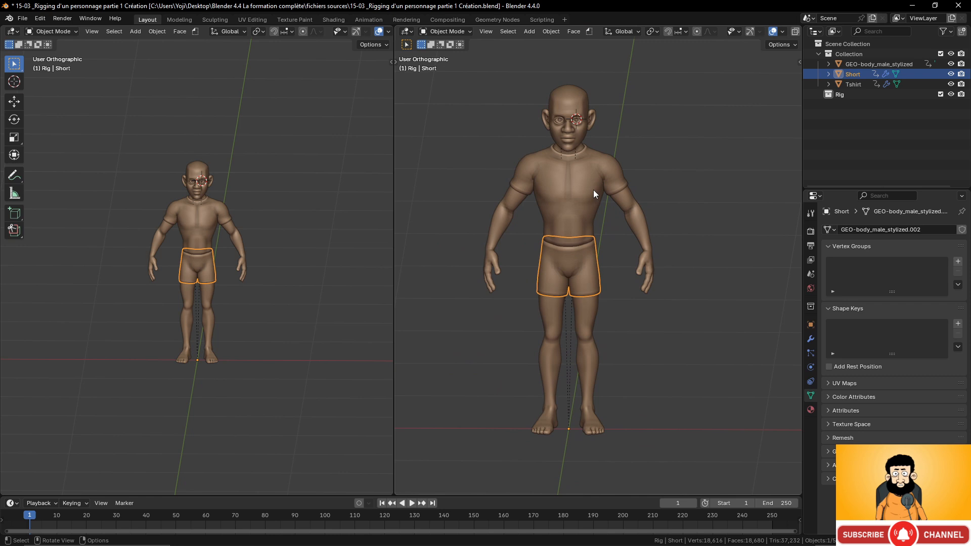
Rename the GEO-body_male_stylized object to Body
click(846, 86)
click(860, 64)
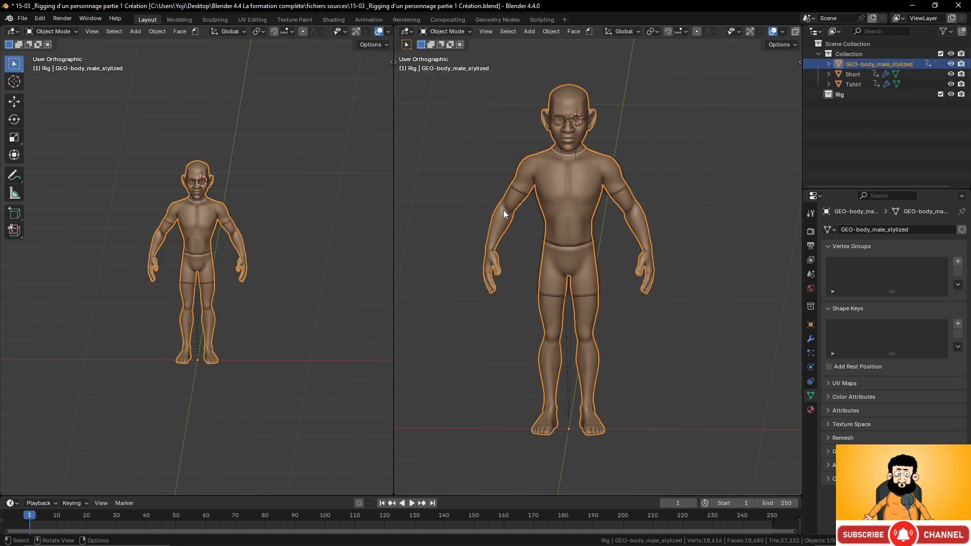
scroll(503, 210, up, 3)
shift+middle_drag(503, 209, 565, 300)
scroll(582, 268, up, 3)
shift+middle_drag(602, 239, 644, 294)
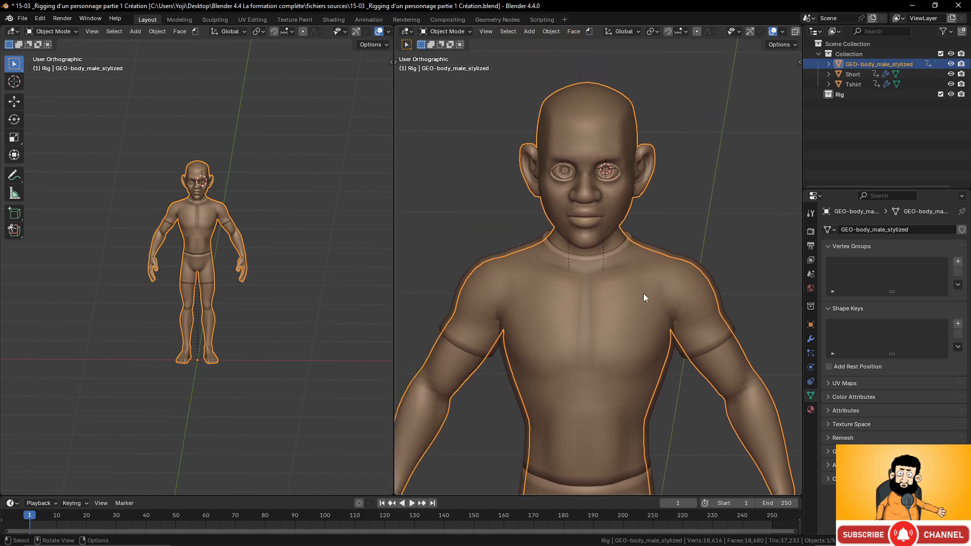
scroll(612, 270, down, 3)
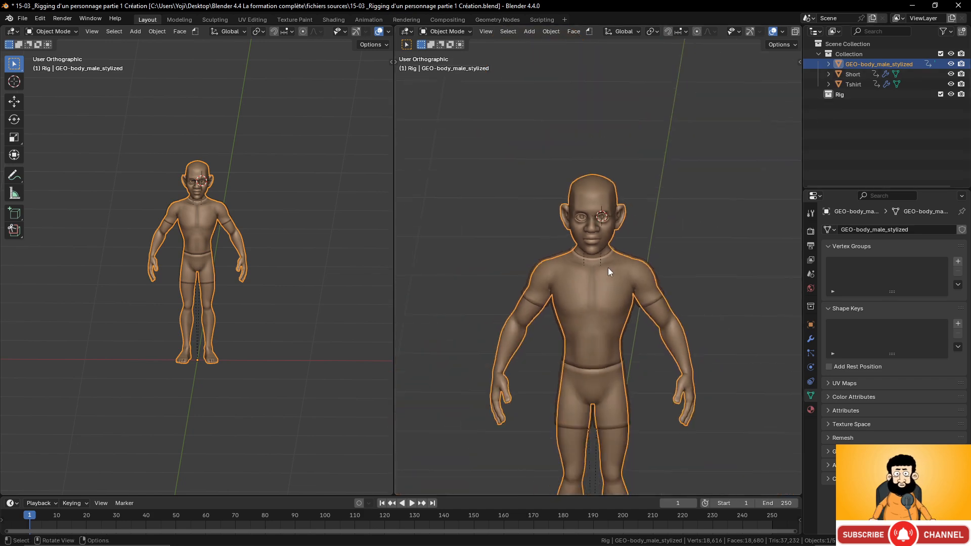
double_click(862, 65)
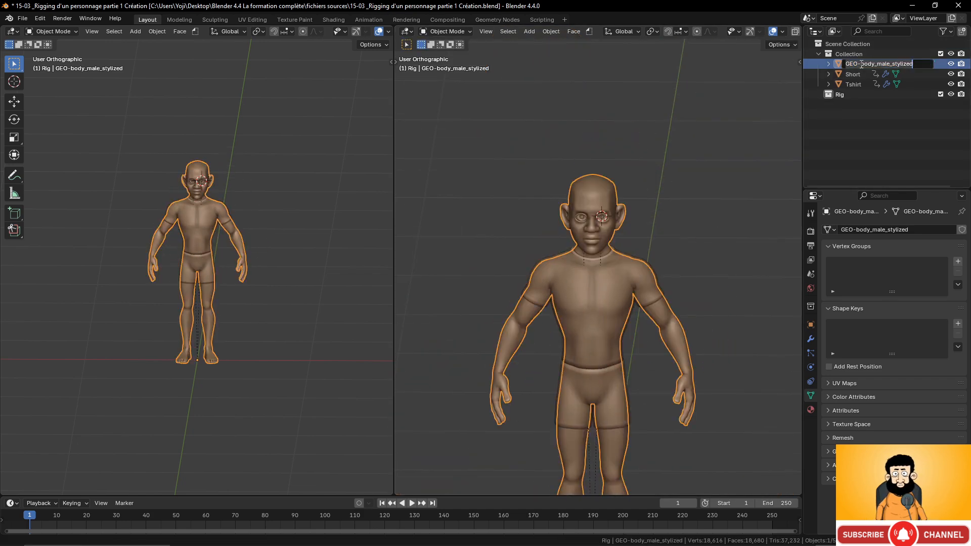
text(B)
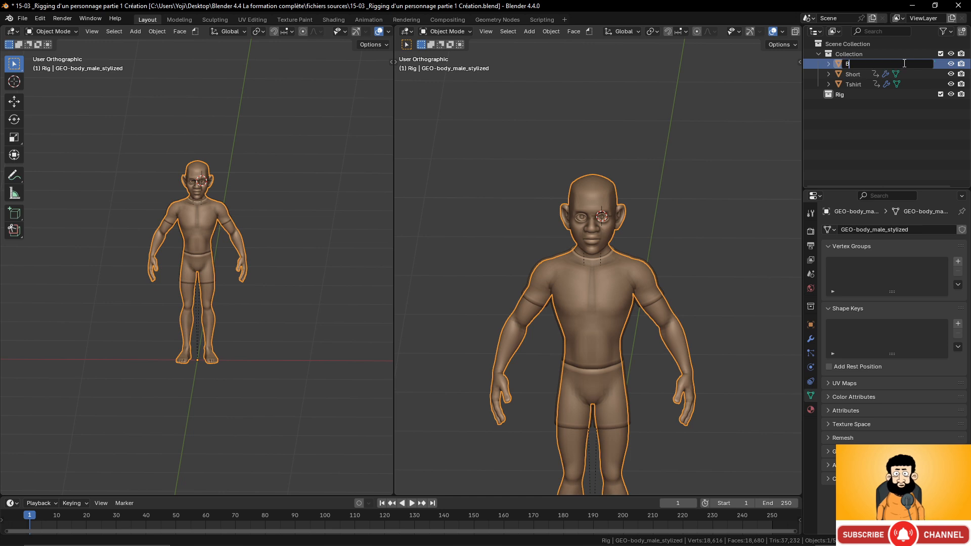
text(ody)
key(Return)
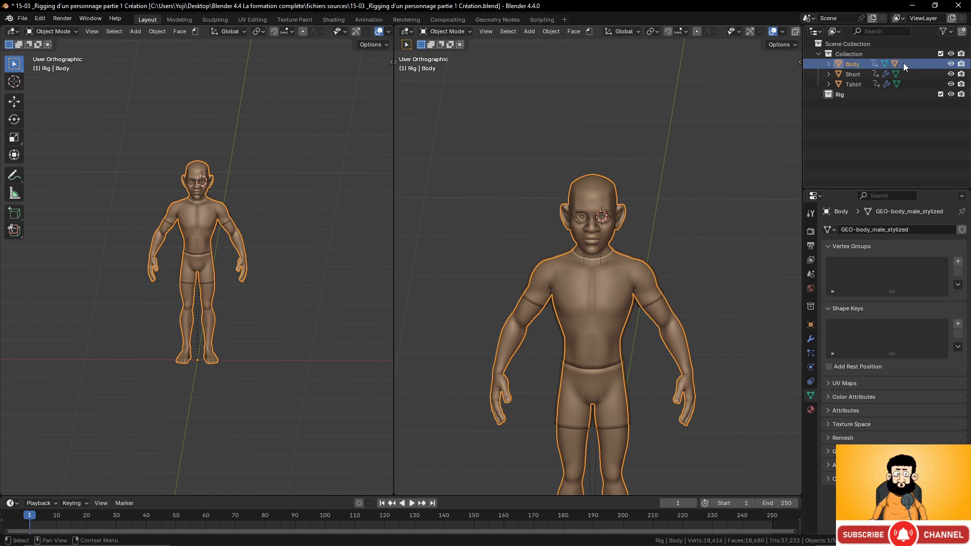
Inspect the eye objects parented under Body, and select the Short and Tshirt objects to review the character's parts
click(828, 63)
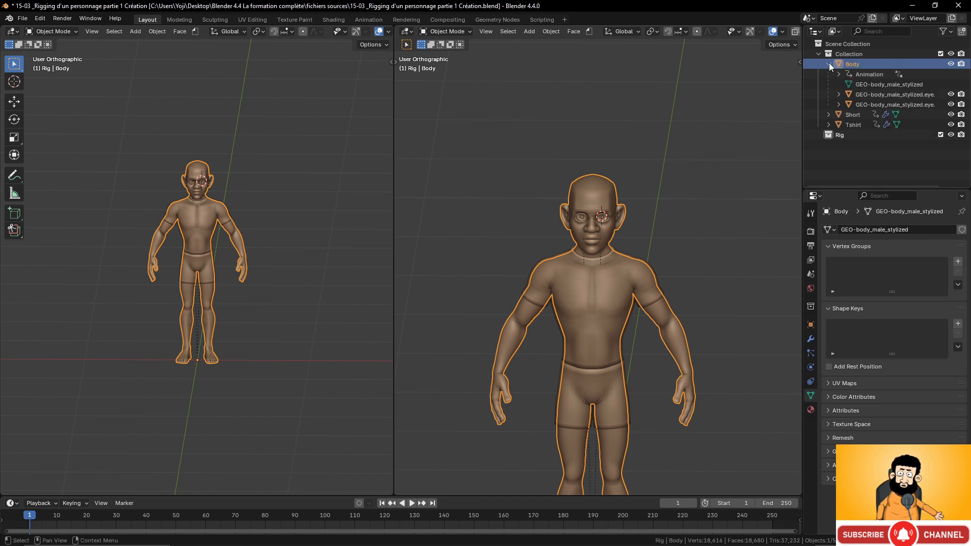
click(877, 94)
click(879, 104)
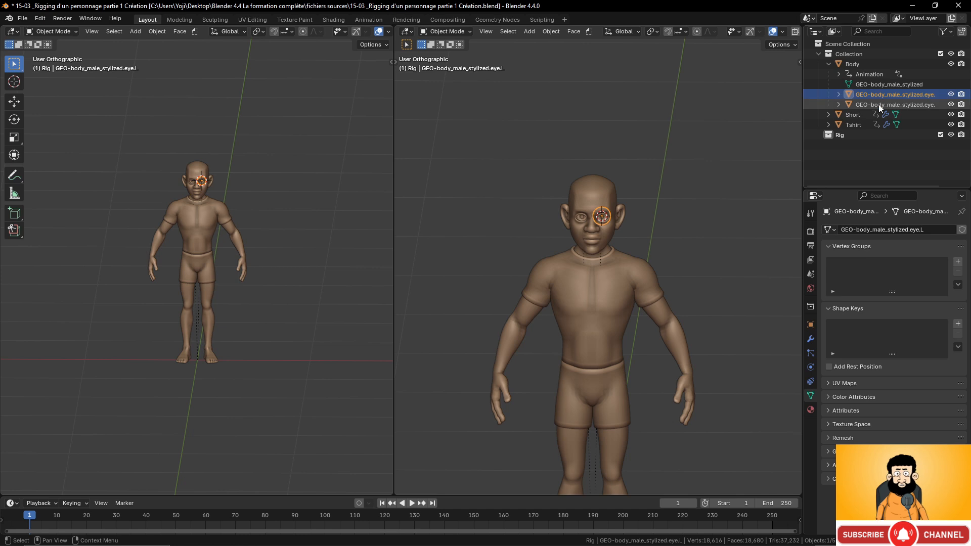
click(882, 94)
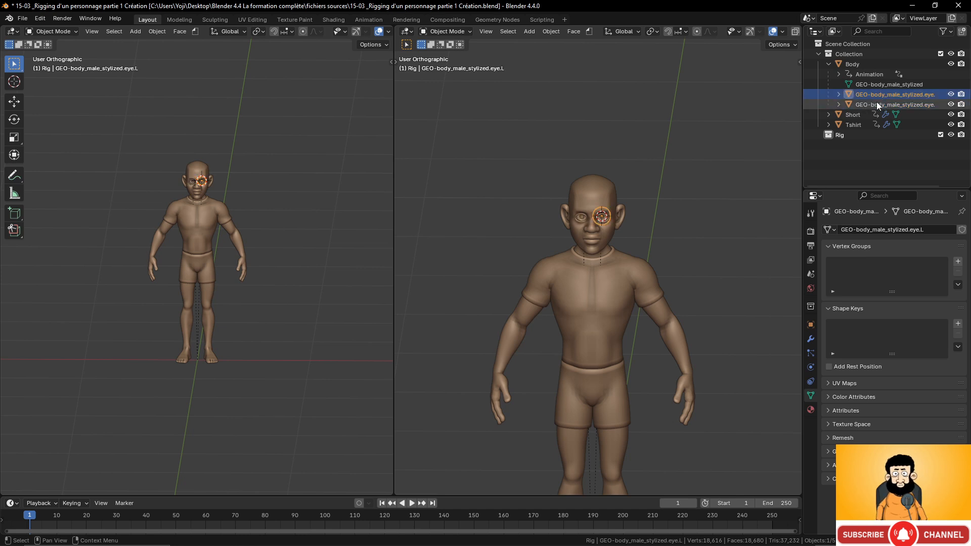
click(829, 63)
click(853, 74)
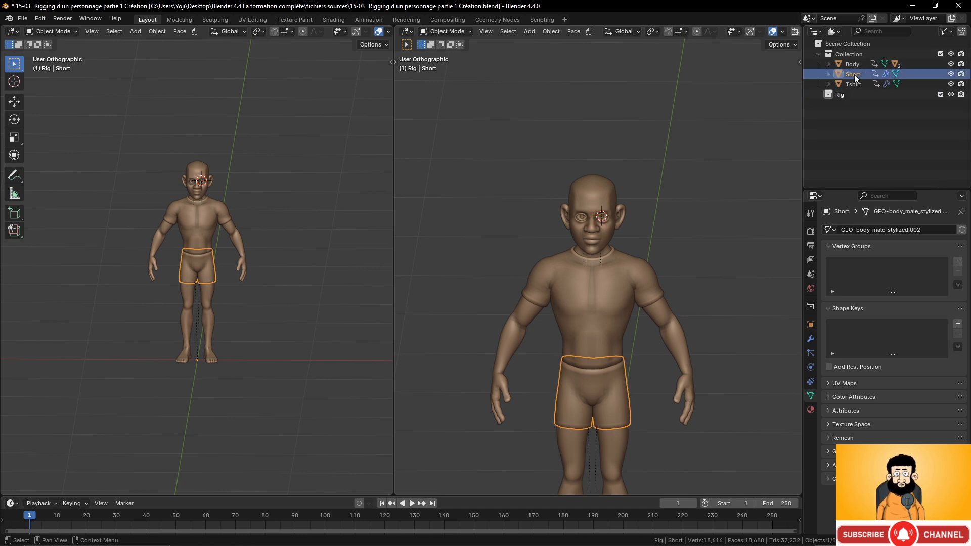
click(857, 84)
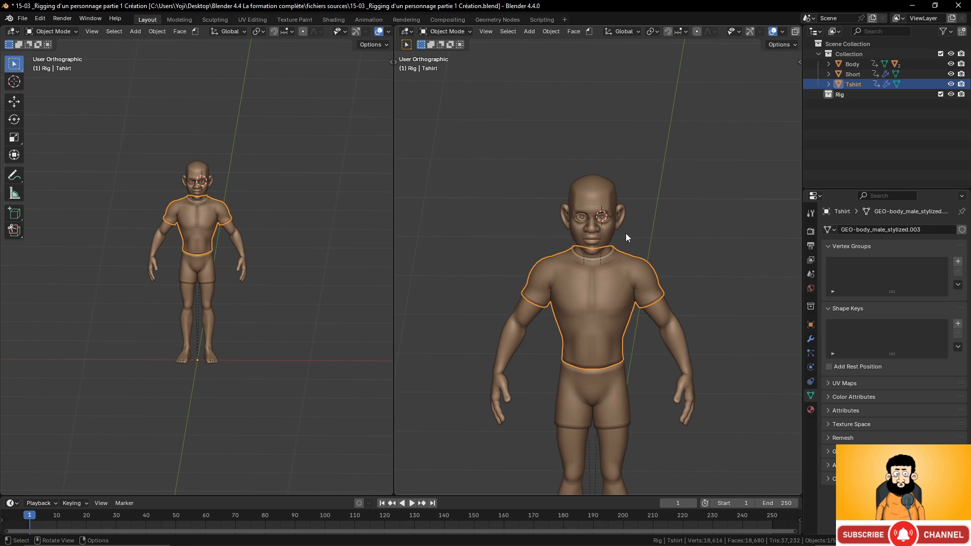
scroll(626, 232, down, 4)
scroll(626, 233, up, 3)
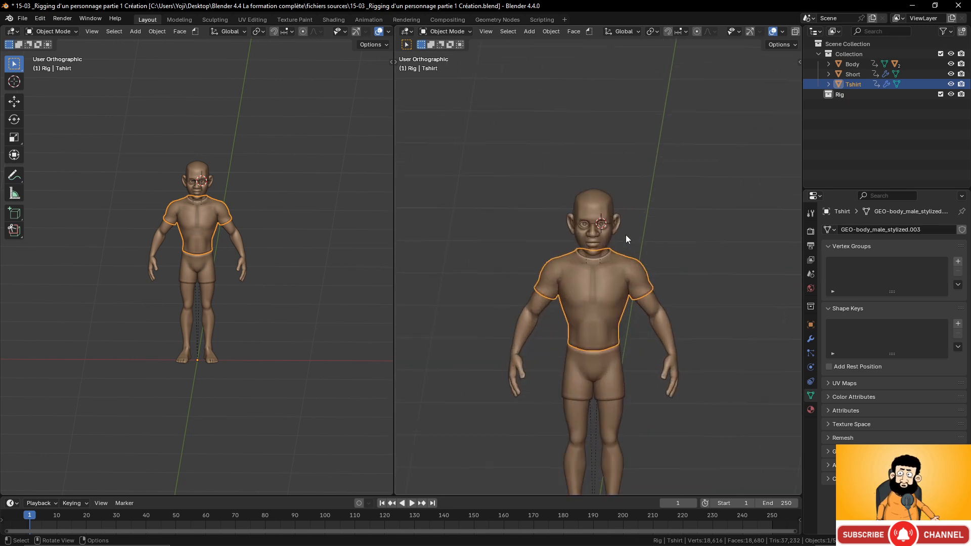
scroll(626, 234, down, 3)
Make the empty Rig collection active and frame the character from head to knees
click(841, 94)
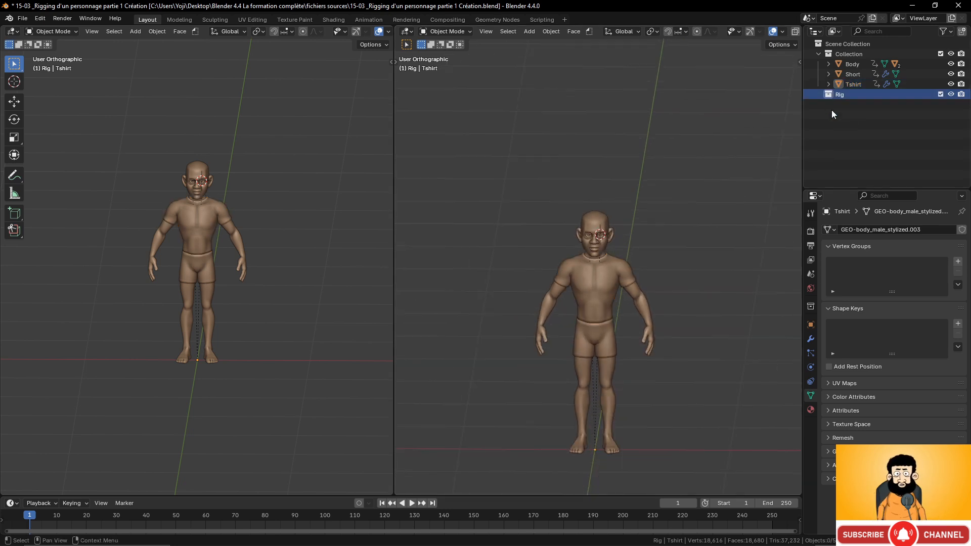
scroll(670, 308, up, 6)
shift+middle_drag(671, 204, 669, 174)
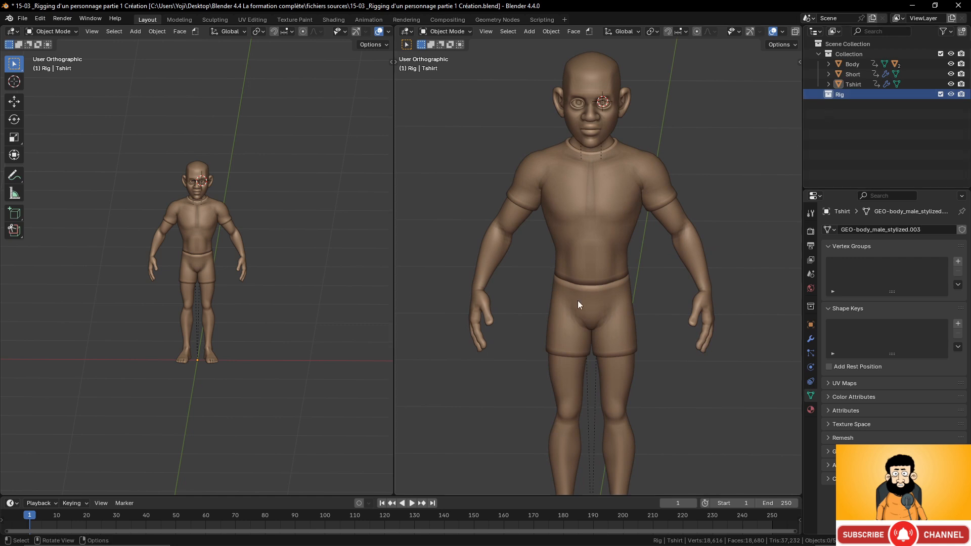
scroll(578, 301, down, 2)
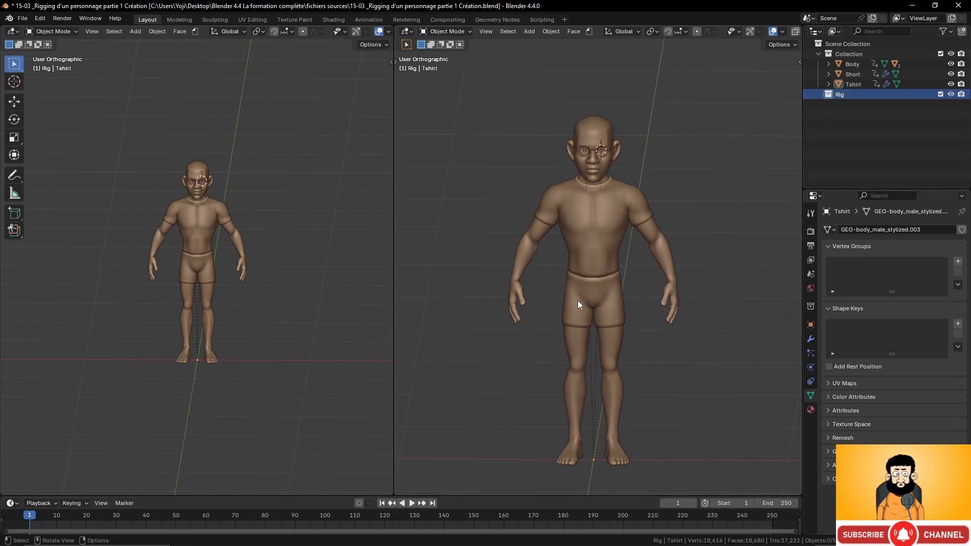
key(shift+a)
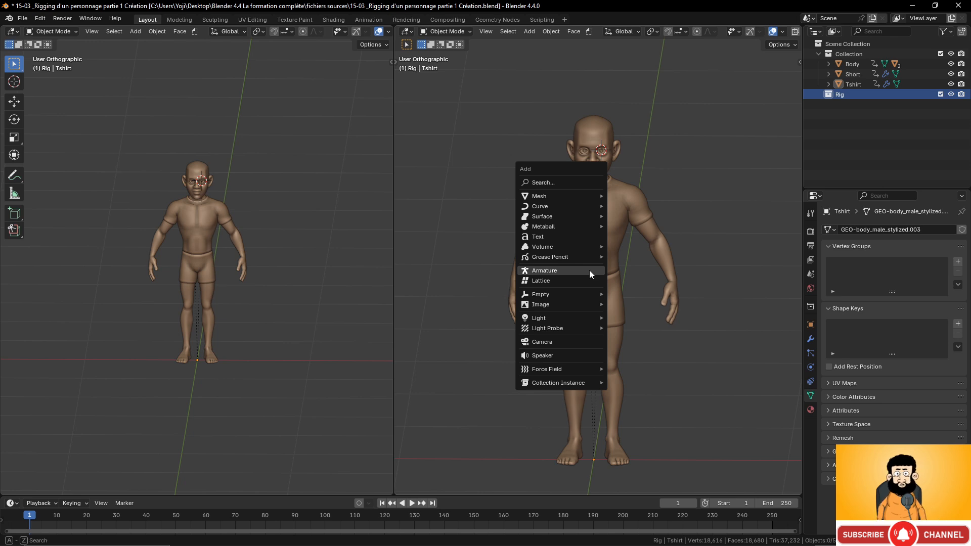
click(590, 272)
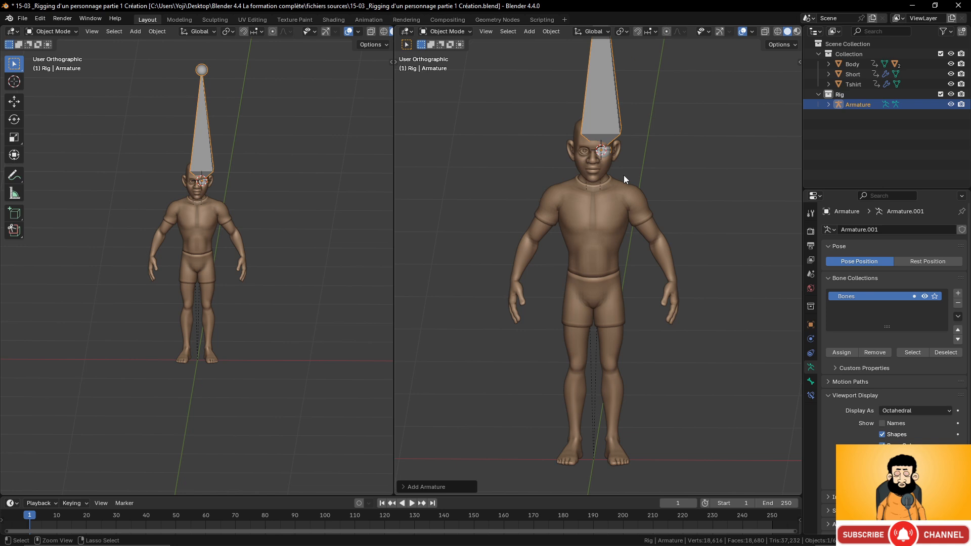
key(ctrl+z)
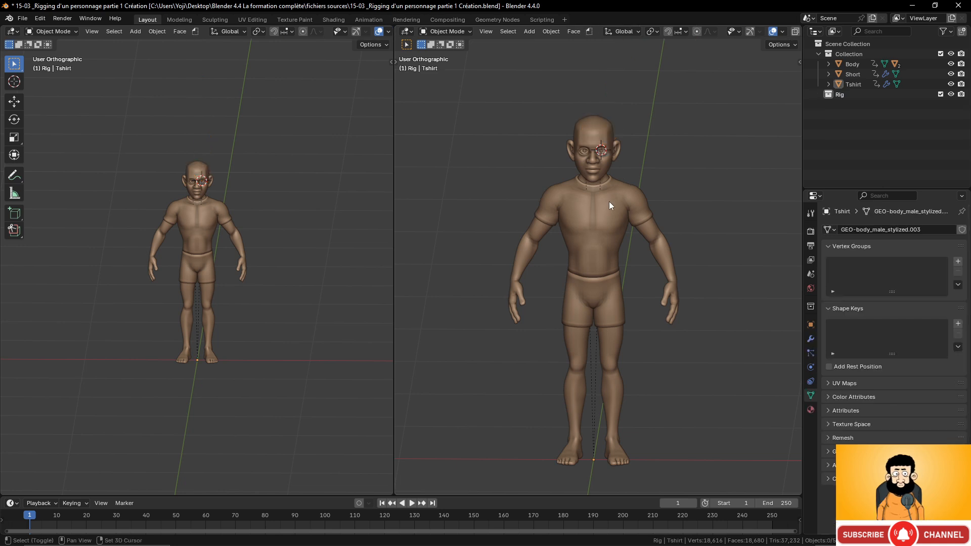
Reset the 3D cursor to the world origin and add an armature there in the Rig collection
key(shift+c)
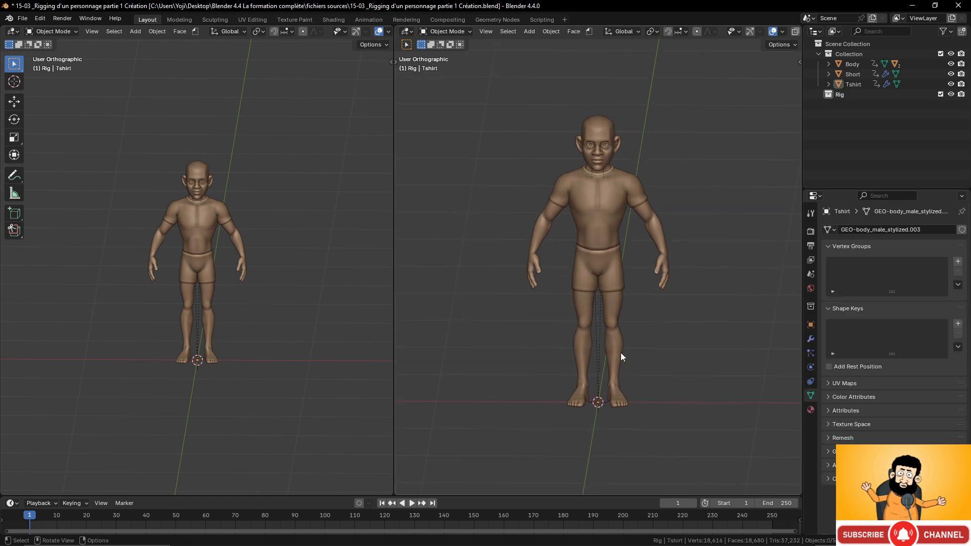
key(shift+a)
click(639, 301)
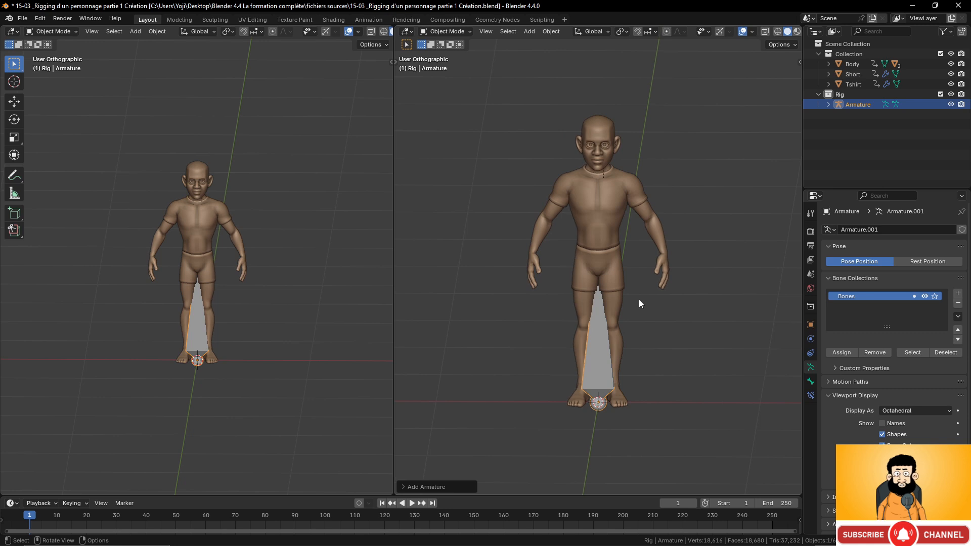
Enable In Front in the armature's viewport display so its bone shows through the body
middle_drag(175, 295, 228, 334)
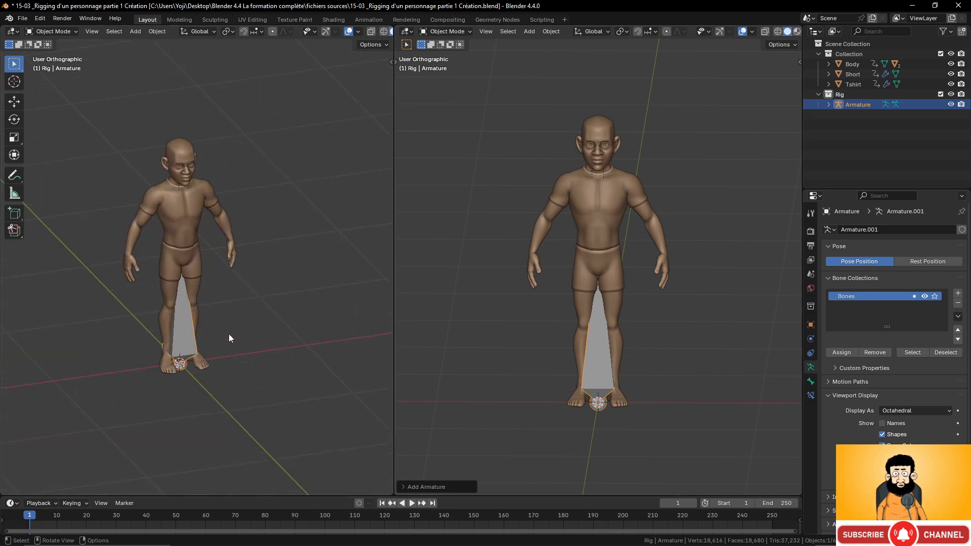
scroll(270, 272, up, 3)
middle_drag(270, 272, 347, 332)
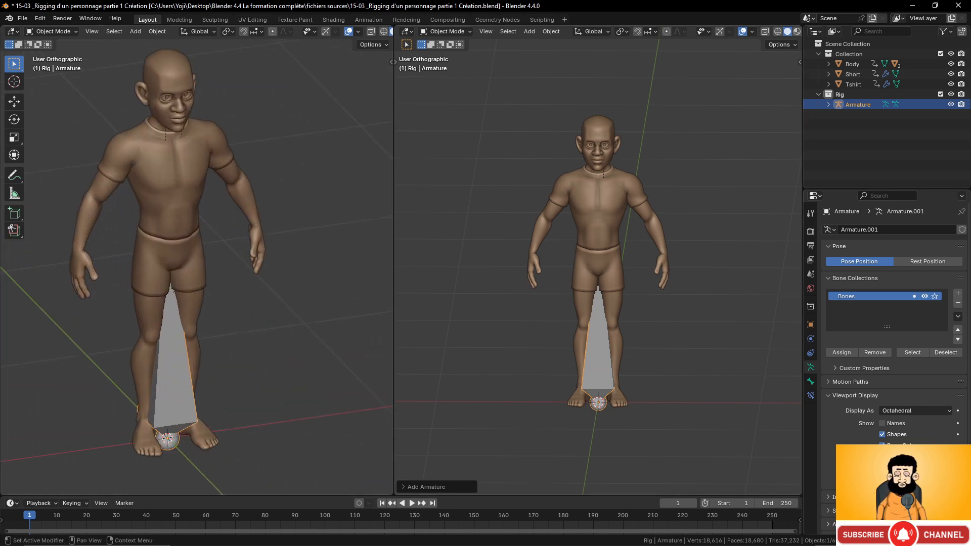
click(882, 457)
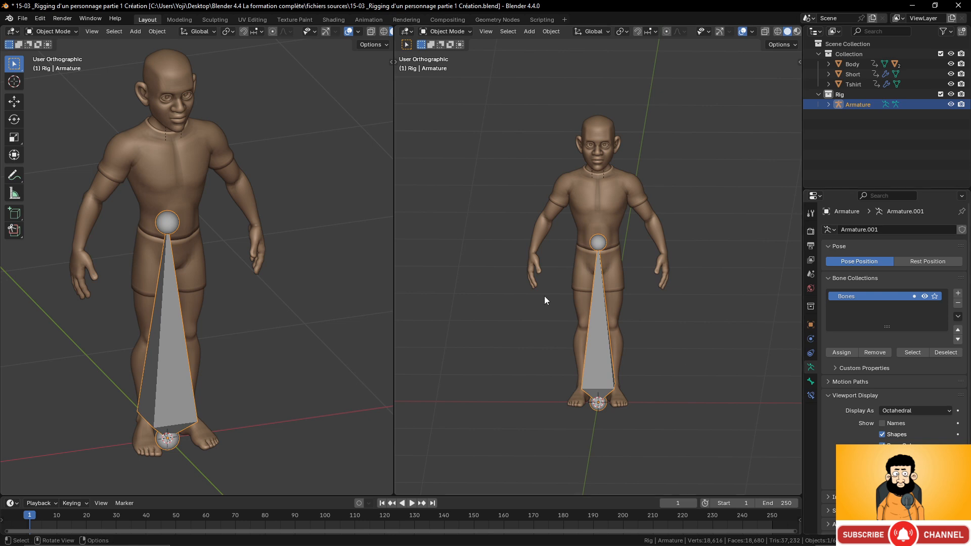
scroll(609, 324, up, 3)
middle_drag(659, 238, 605, 245)
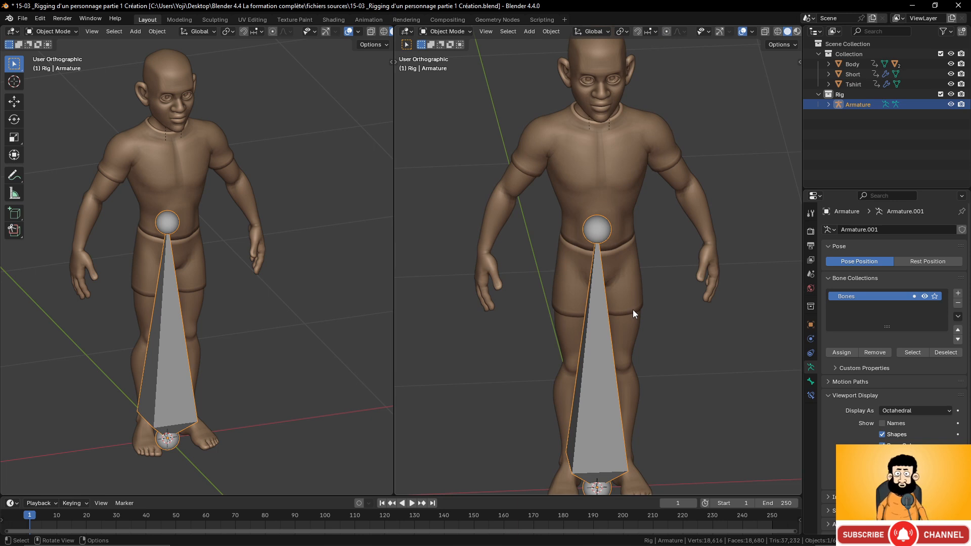
Switch the armature to Edit Mode with its whole bone selected and enable X-axis mirroring
key(Tab)
key(a)
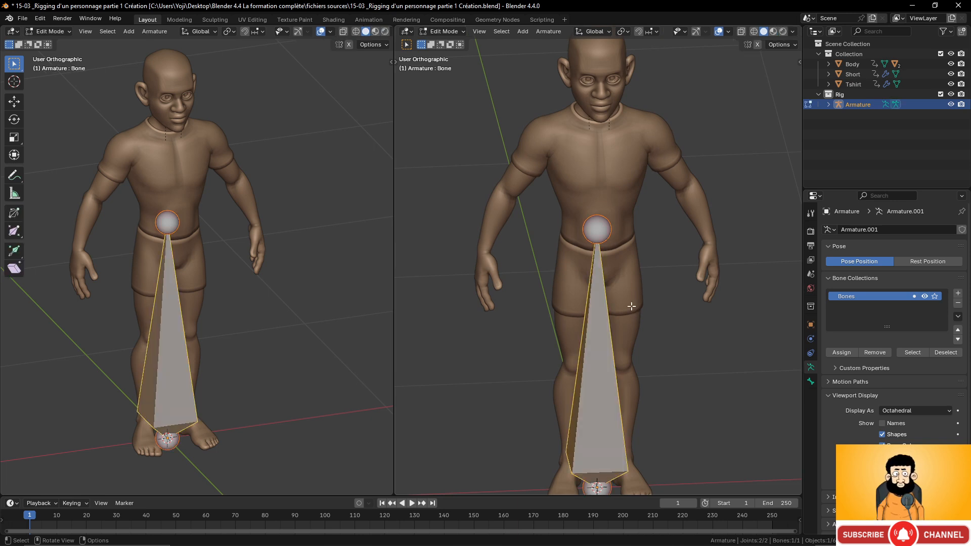
click(757, 44)
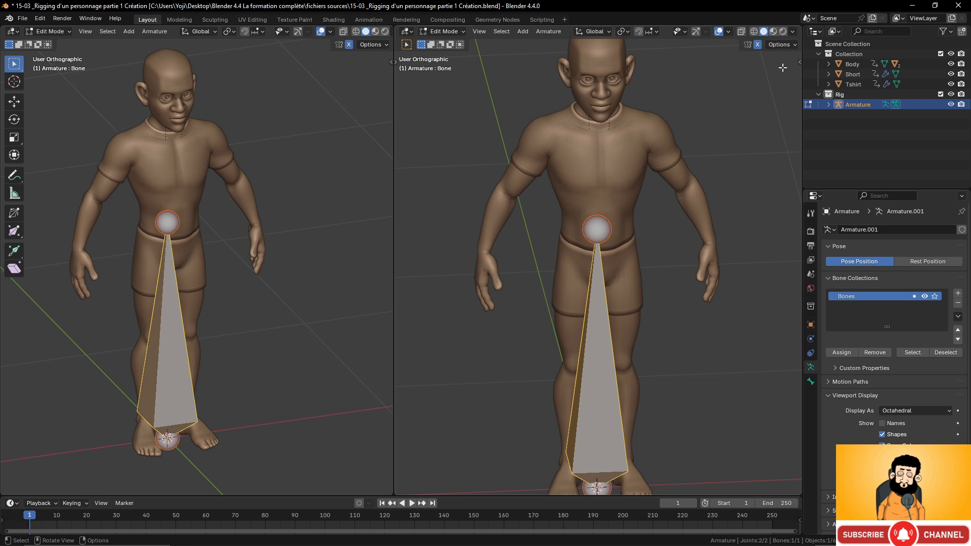
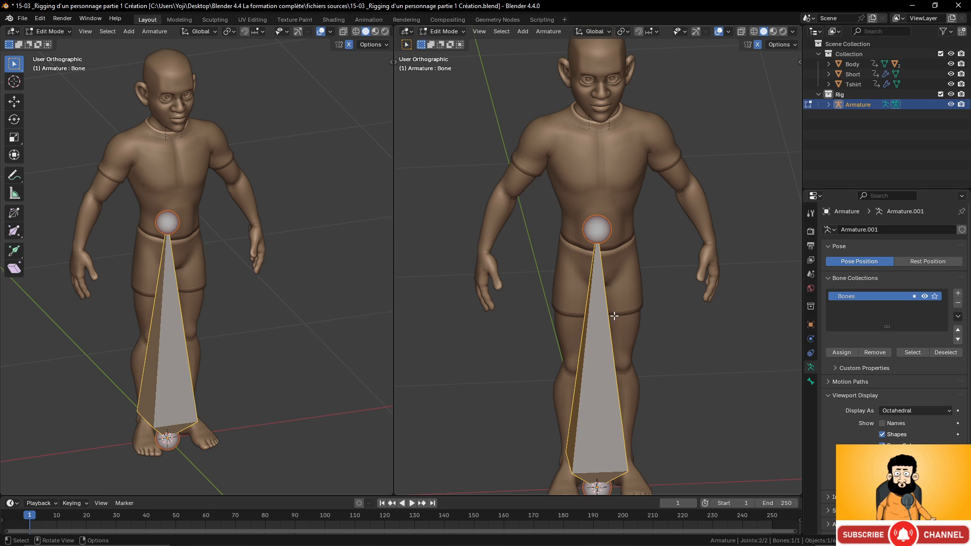
Set one viewport to the front orthographic view and the other to the right orthographic view, framing the character and bone
key(KP_1)
scroll(563, 298, down, 5)
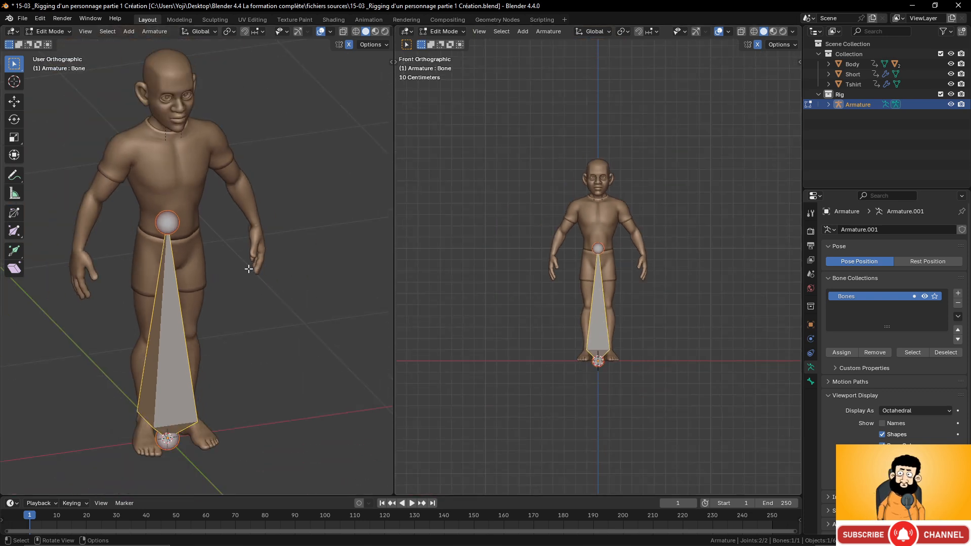
key(KP_1)
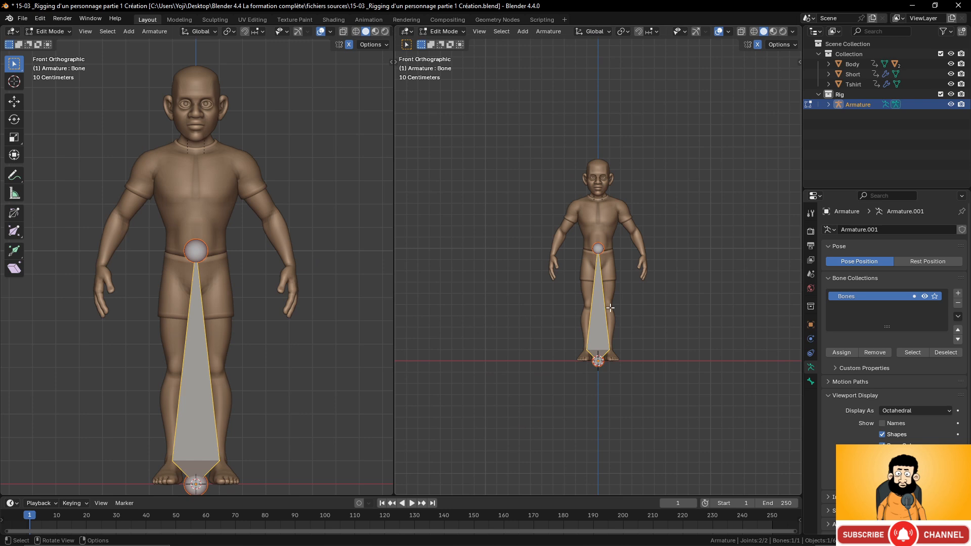
key(KP_3)
scroll(610, 308, up, 6)
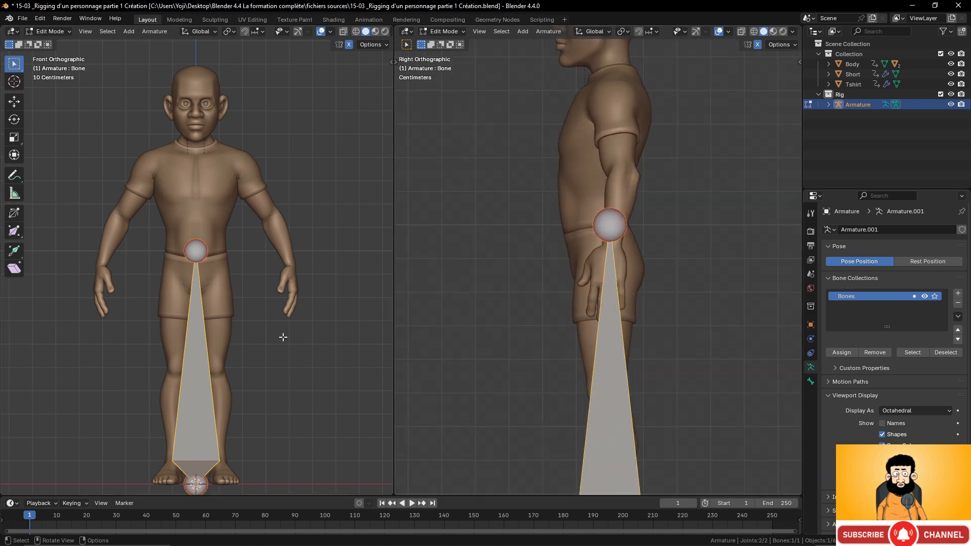
scroll(283, 333, up, 3)
scroll(286, 320, down, 3)
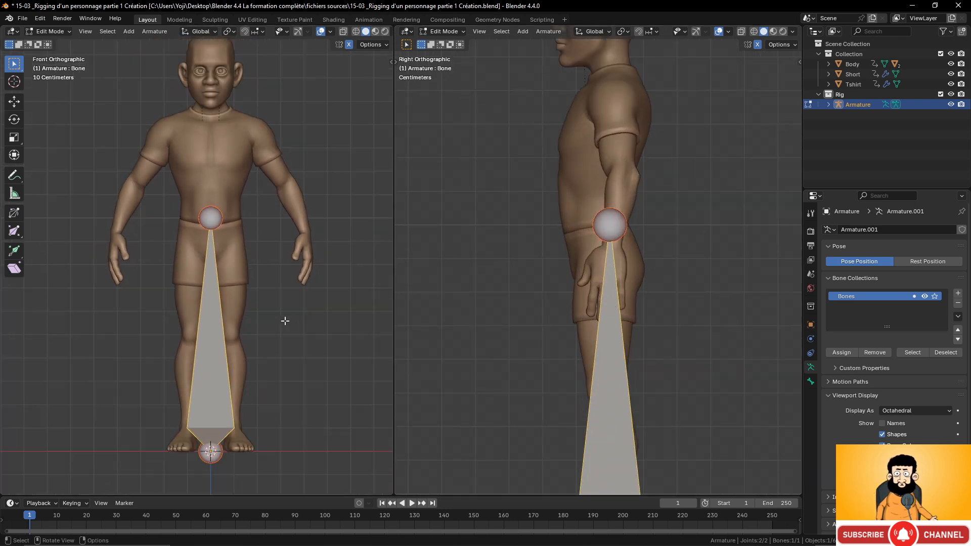
Scale the bone down to a short segment and raise it about 0.5 m along Z to the character's waist
click(266, 340)
click(211, 407)
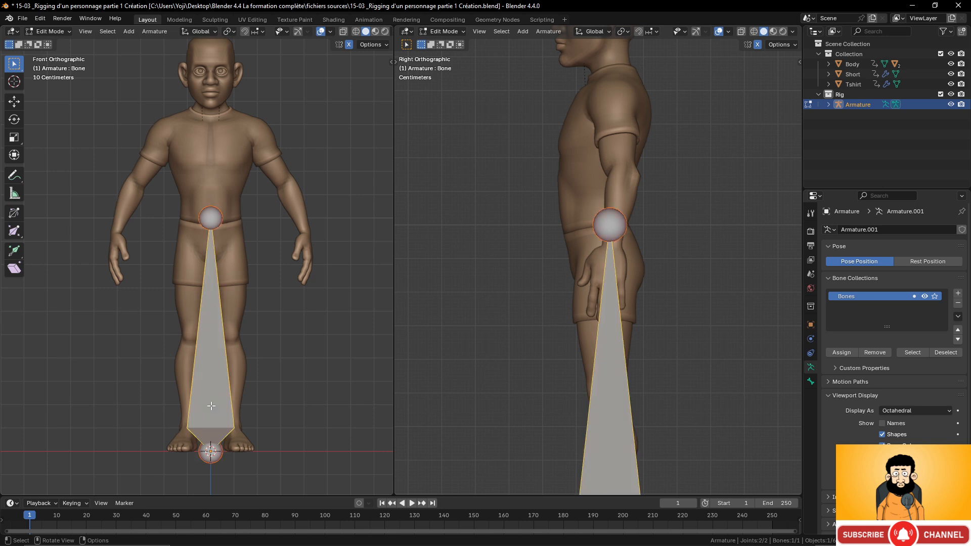
key(s)
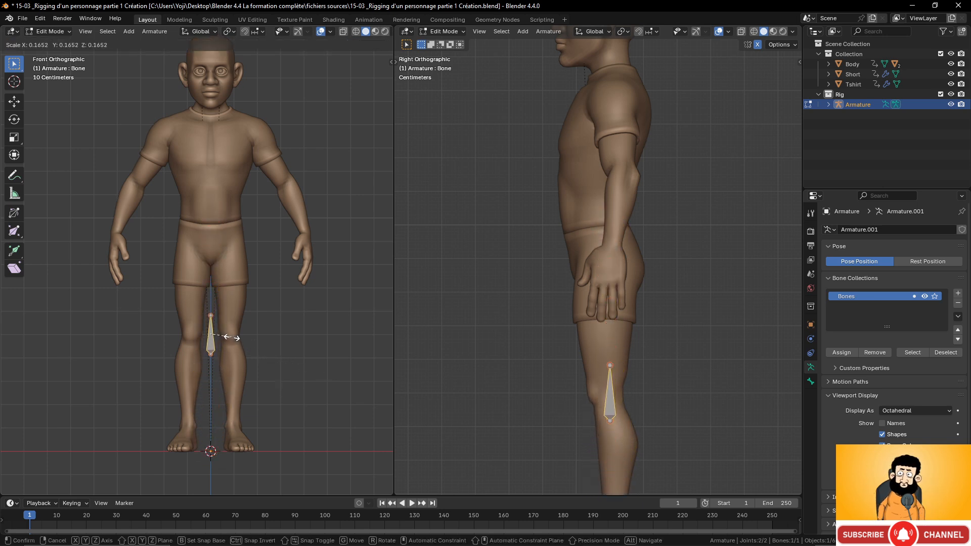
click(226, 336)
key(g)
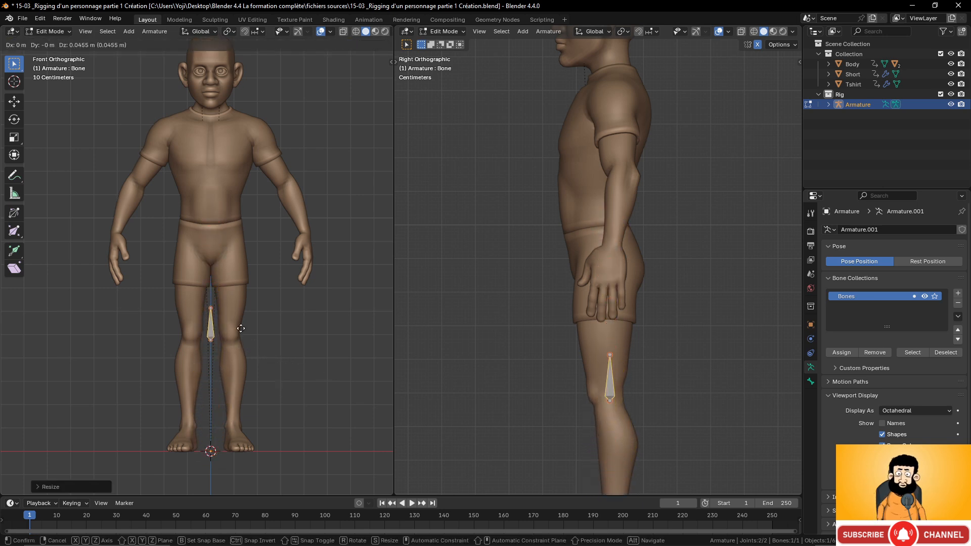
key(z)
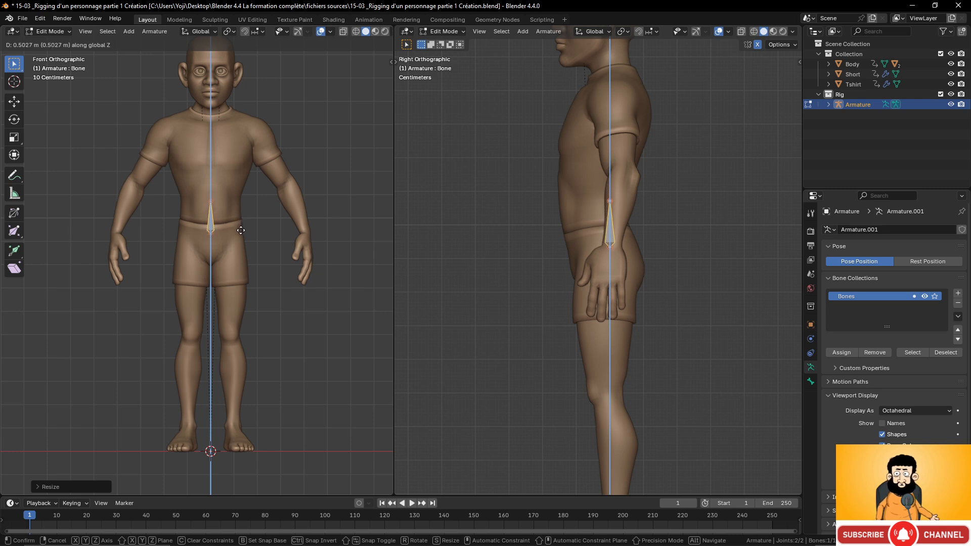
click(241, 231)
In the right view, move the bone's base joint and tip toward the front so it tilts slightly forward inside the waist
scroll(549, 267, up, 4)
scroll(254, 342, up, 4)
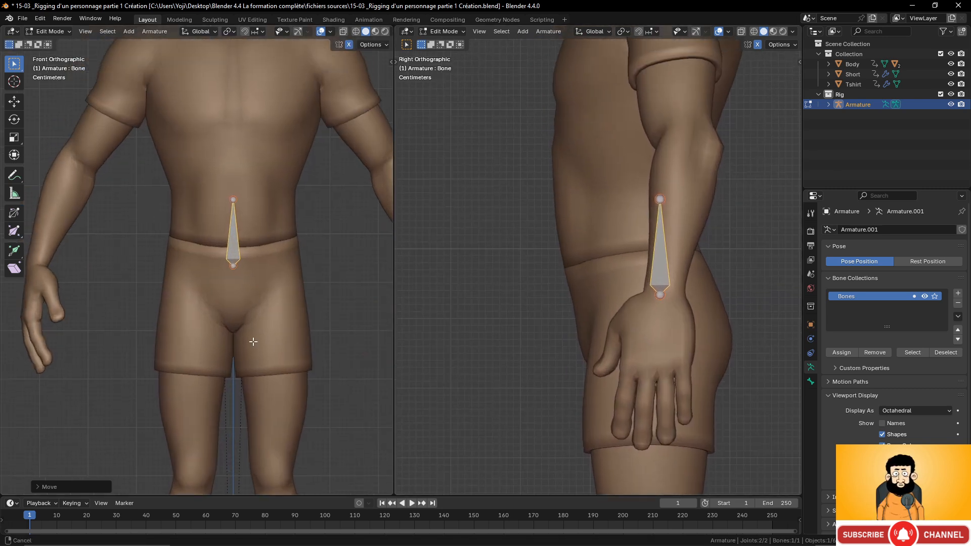
scroll(254, 342, up, 4)
scroll(301, 283, down, 2)
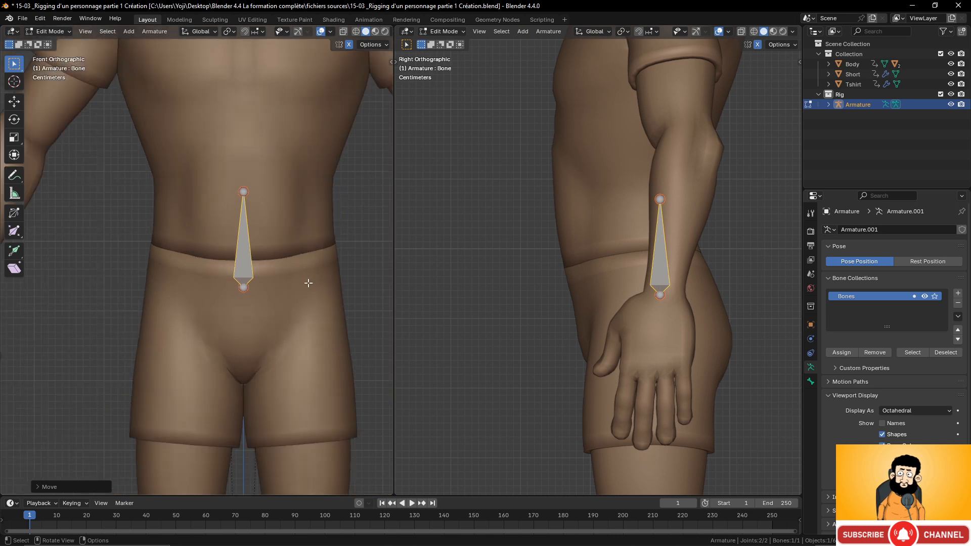
shift+middle_drag(309, 283, 281, 288)
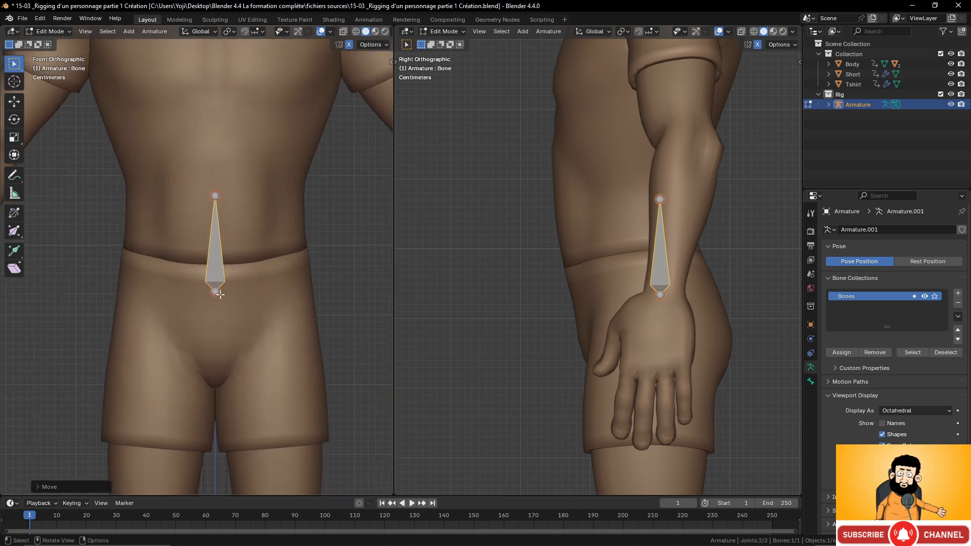
click(660, 295)
key(g)
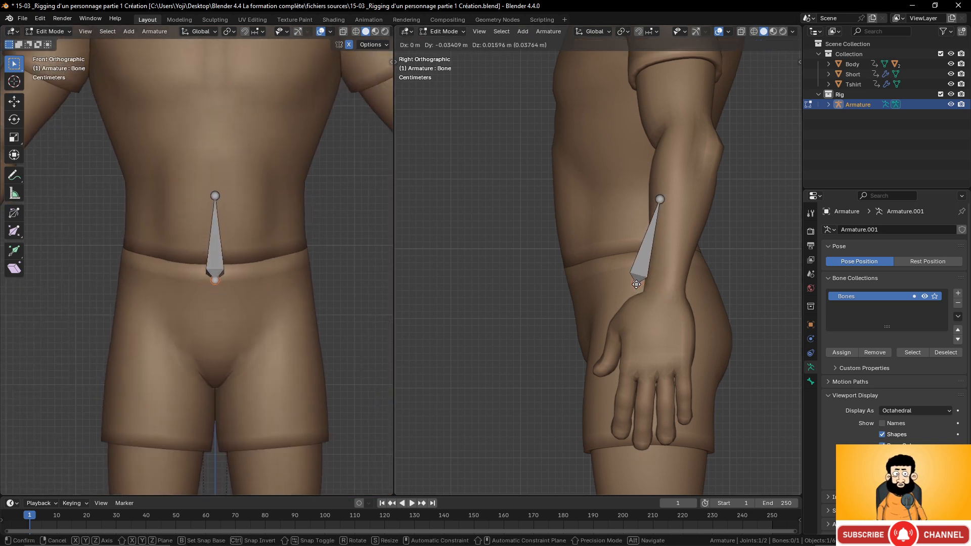
click(643, 284)
click(660, 199)
key(g)
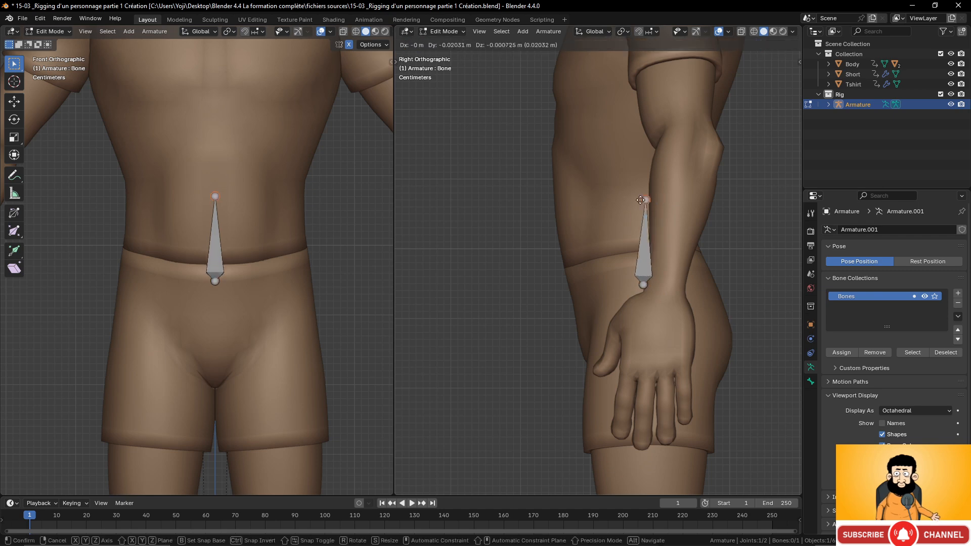
click(633, 203)
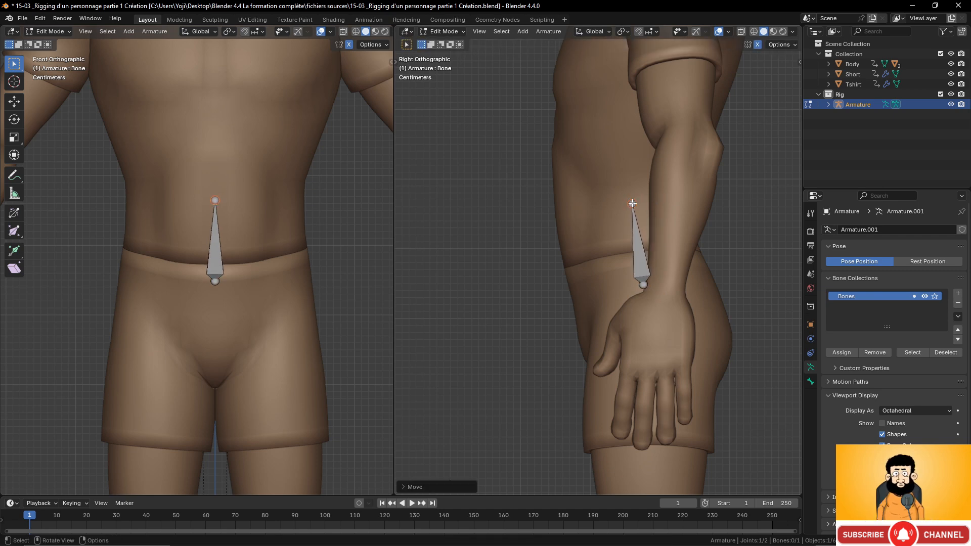
Extrude three spine bones upward from the waist bone's tip, following the back's curve to just below the neck
scroll(640, 298, down, 3)
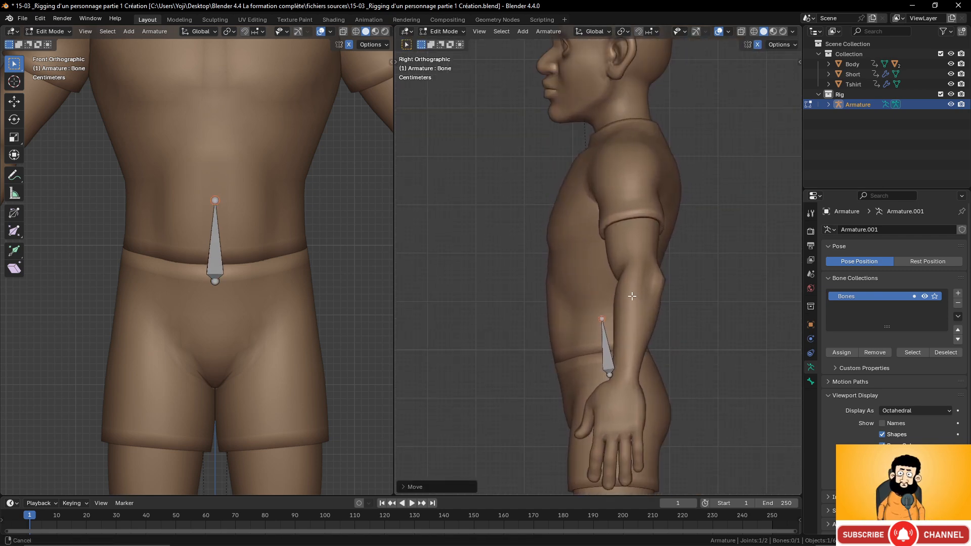
key(e)
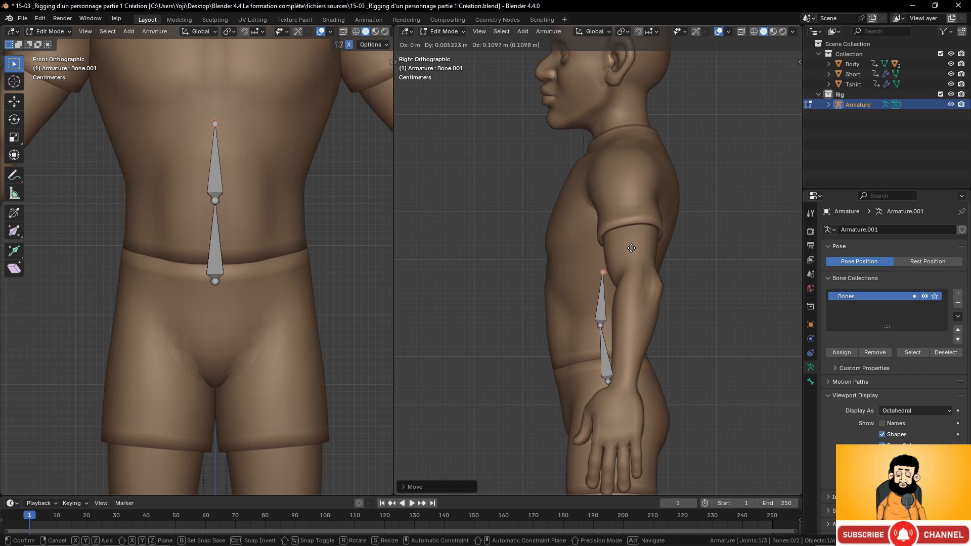
click(633, 247)
key(e)
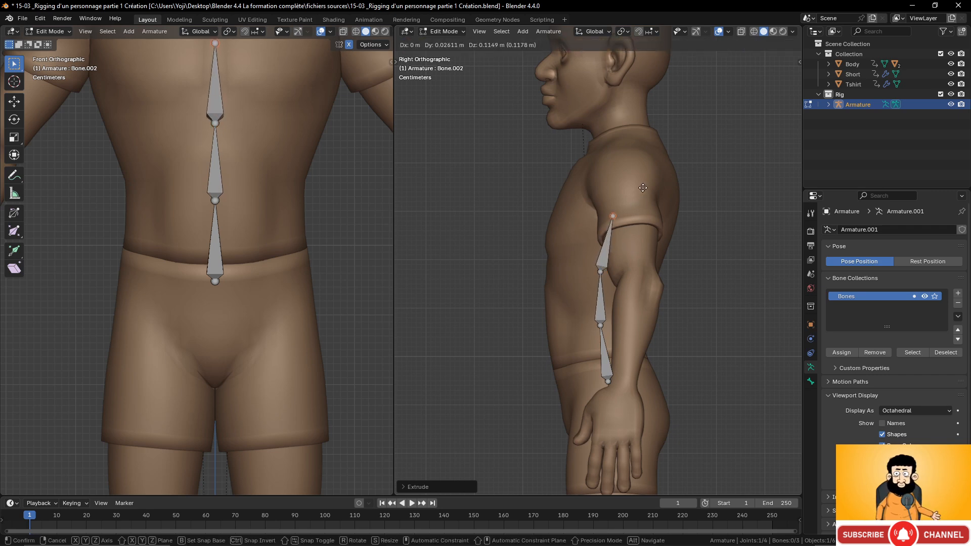
click(645, 185)
key(e)
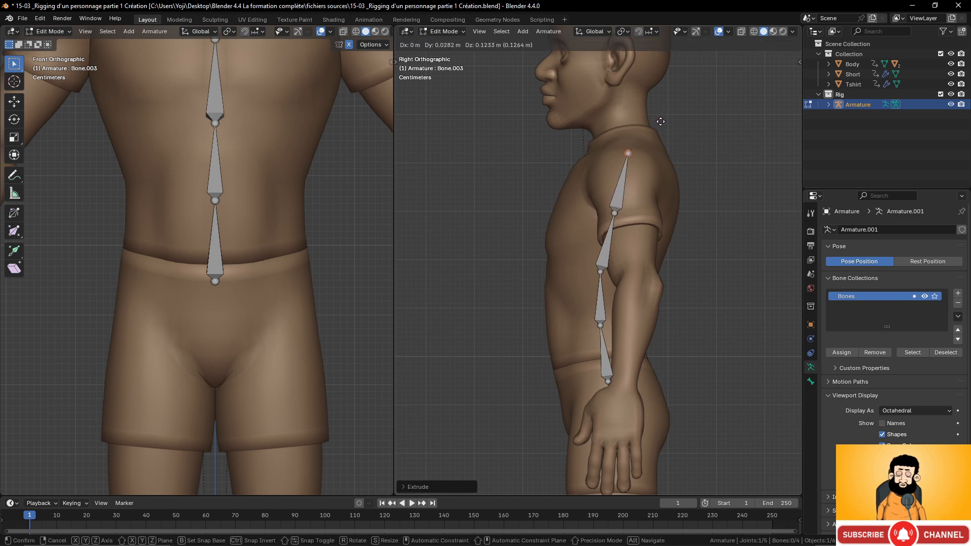
click(660, 121)
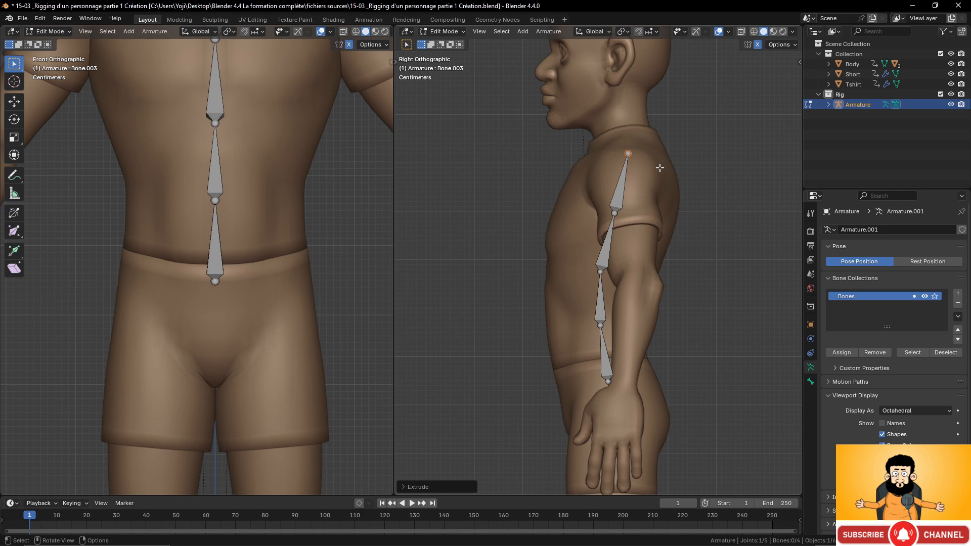
Shift the joint between the top two spine bones about 0.004 m toward the back, and select the chain's top joint
click(625, 217)
key(g)
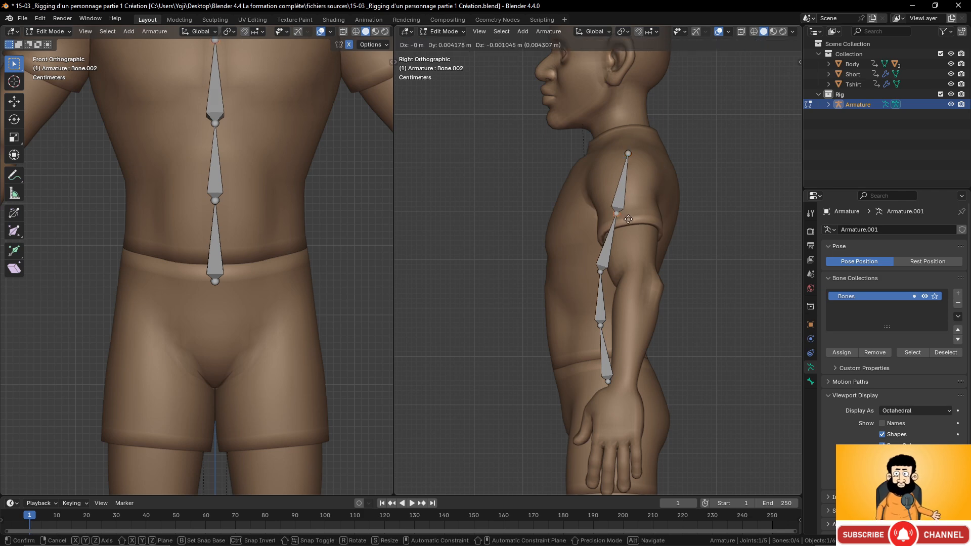
click(629, 219)
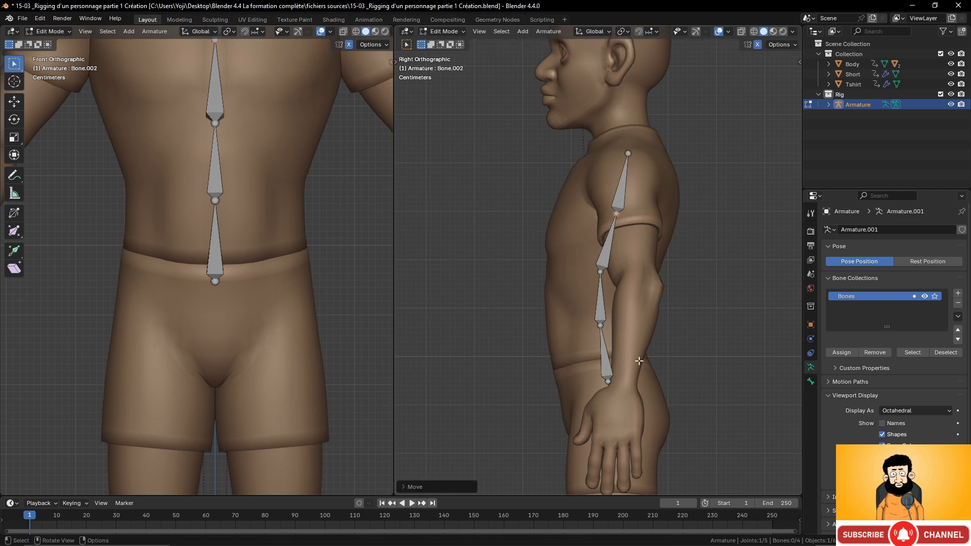
click(628, 153)
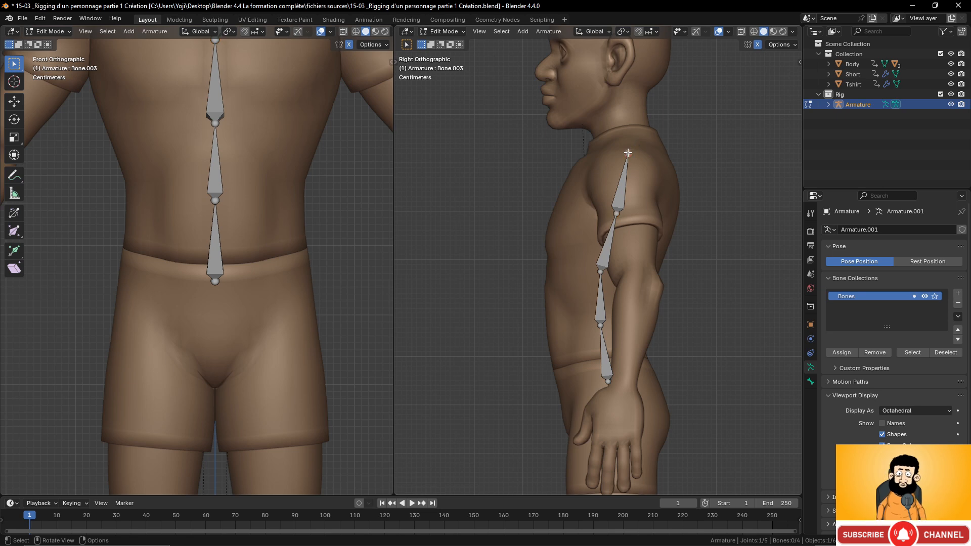
Extrude a neck bone about 0.117 m up from the chain's top joint, and from it a head bone about 0.227 m along Z
key(e)
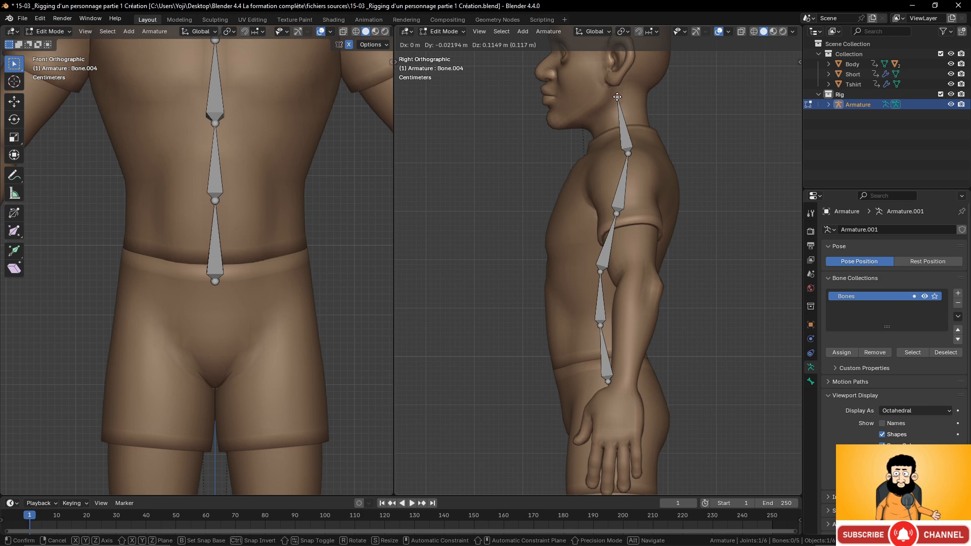
click(618, 96)
scroll(618, 97, down, 4)
scroll(613, 273, up, 8)
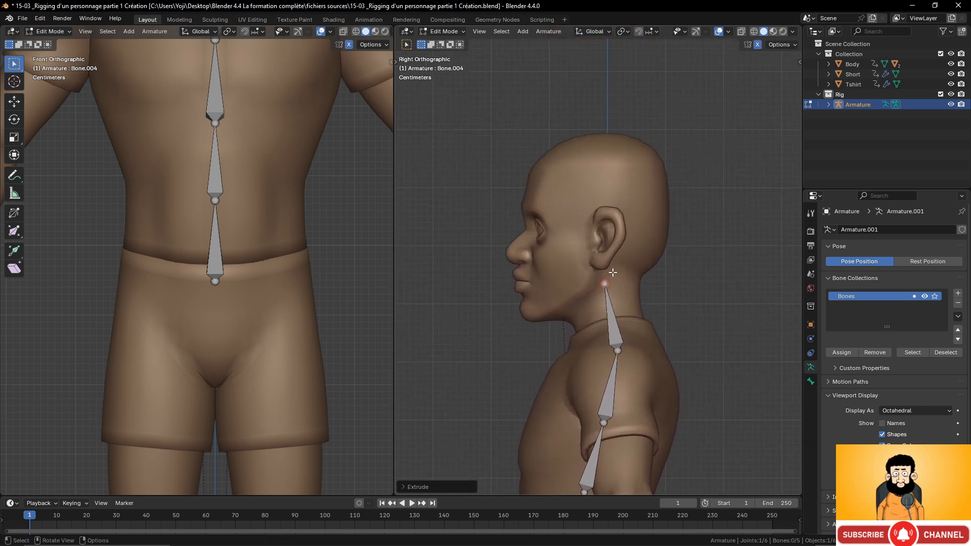
scroll(566, 273, up, 2)
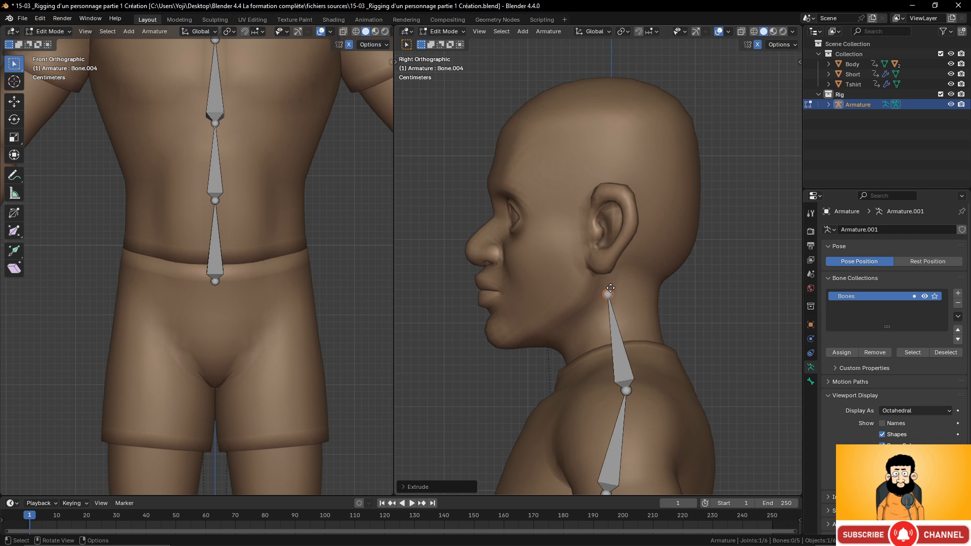
key(e)
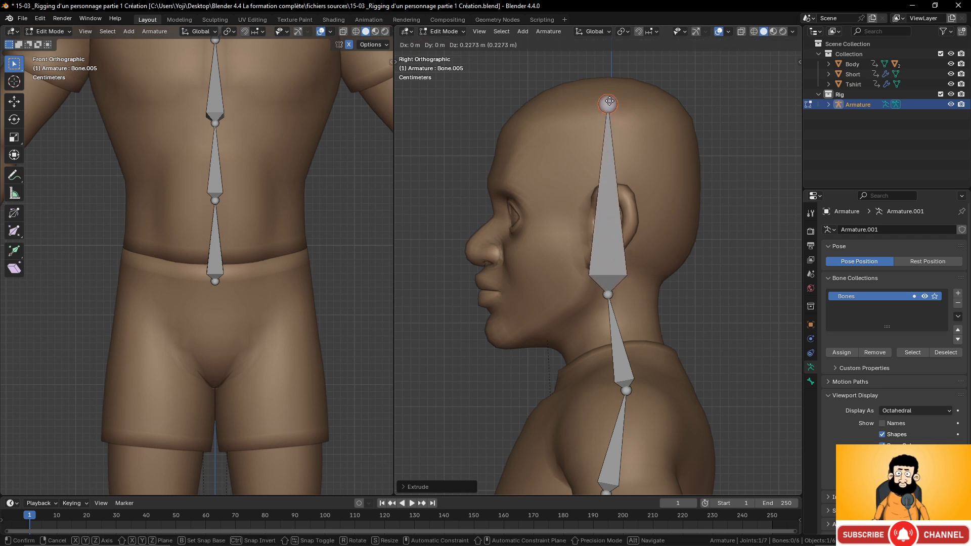
key(z)
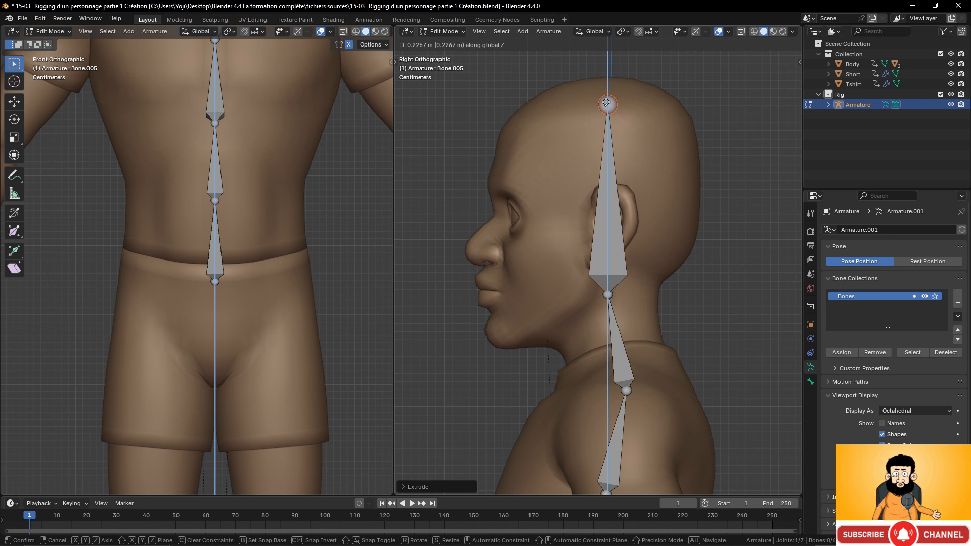
click(606, 103)
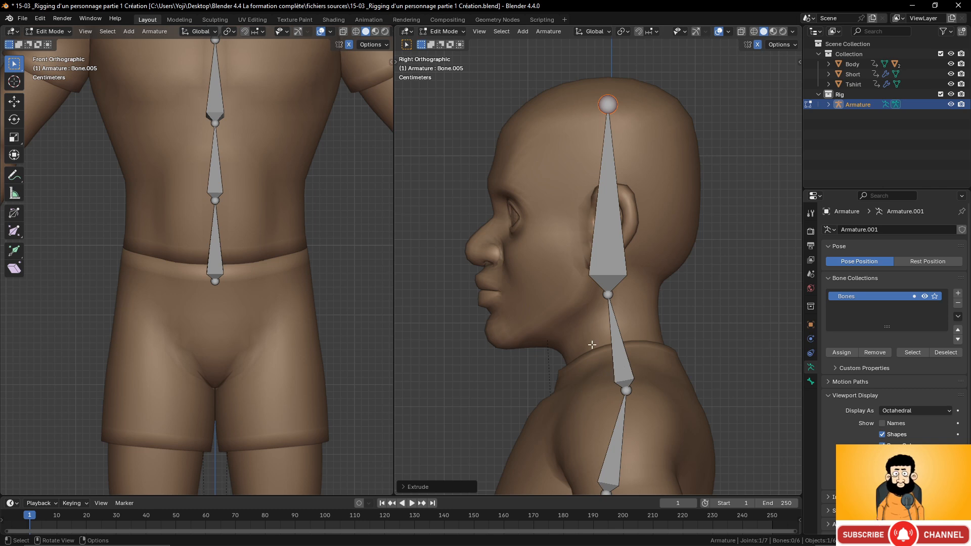
Extrude a jaw bone from the head bone's tip down to the chin, and select the head bone
key(e)
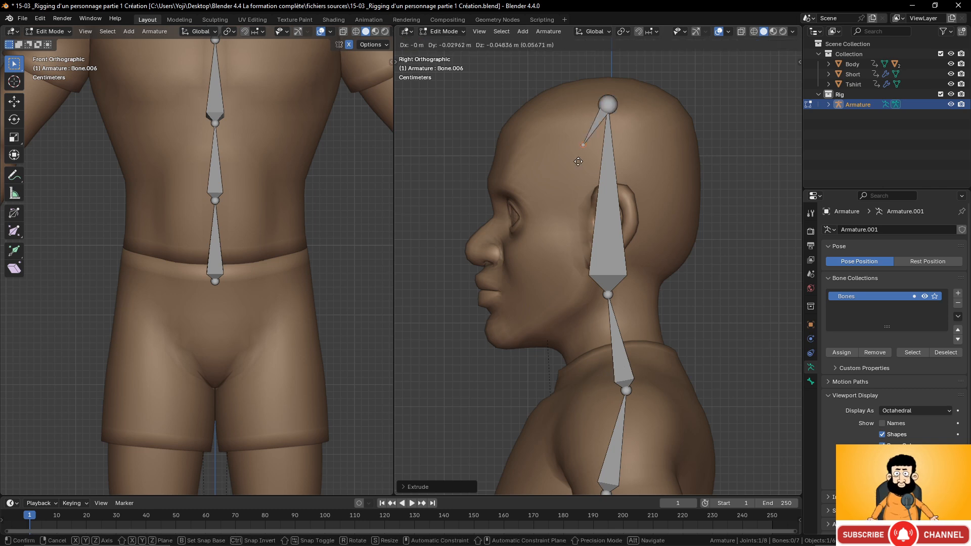
click(506, 324)
click(597, 217)
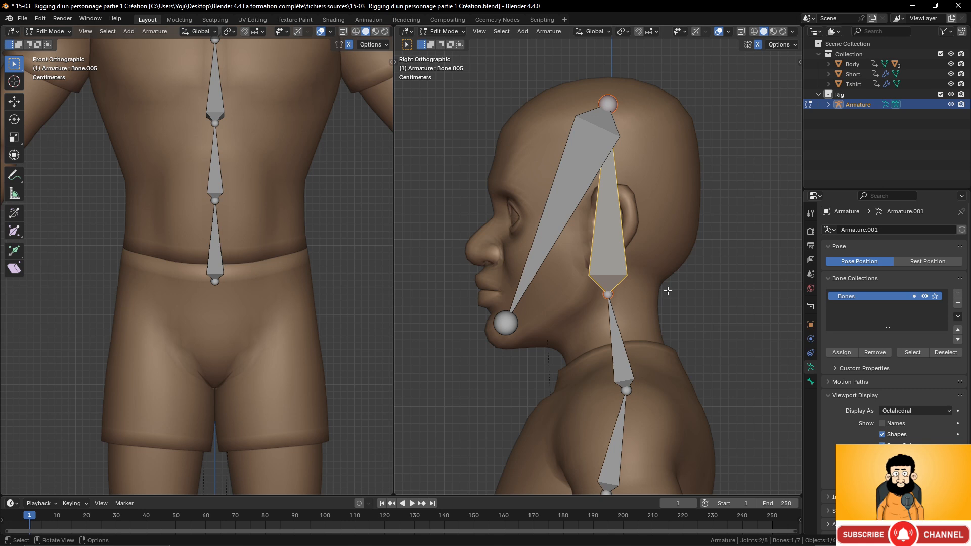
Lower the joint between the neck bone and the top spine bone by about 0.024 m along Z
scroll(666, 293, down, 5)
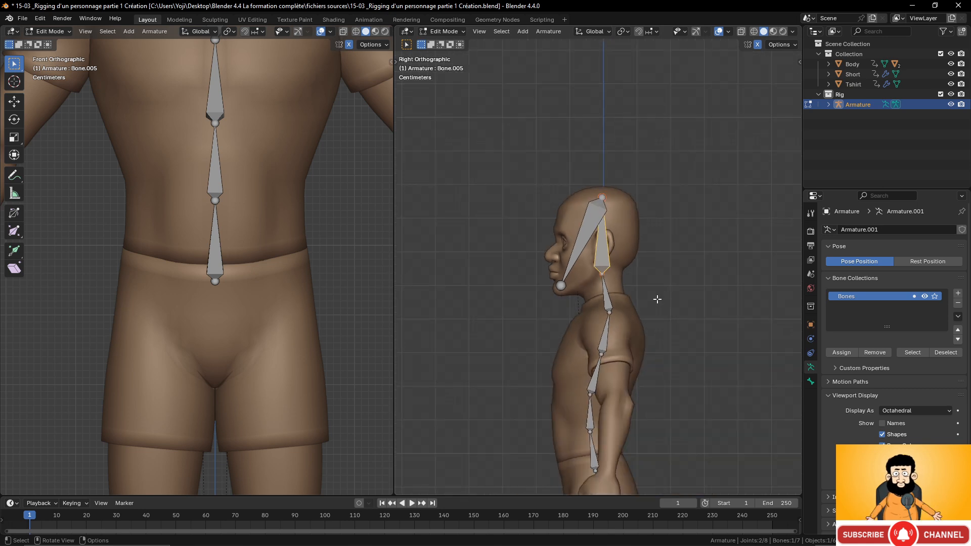
click(602, 356)
click(613, 313)
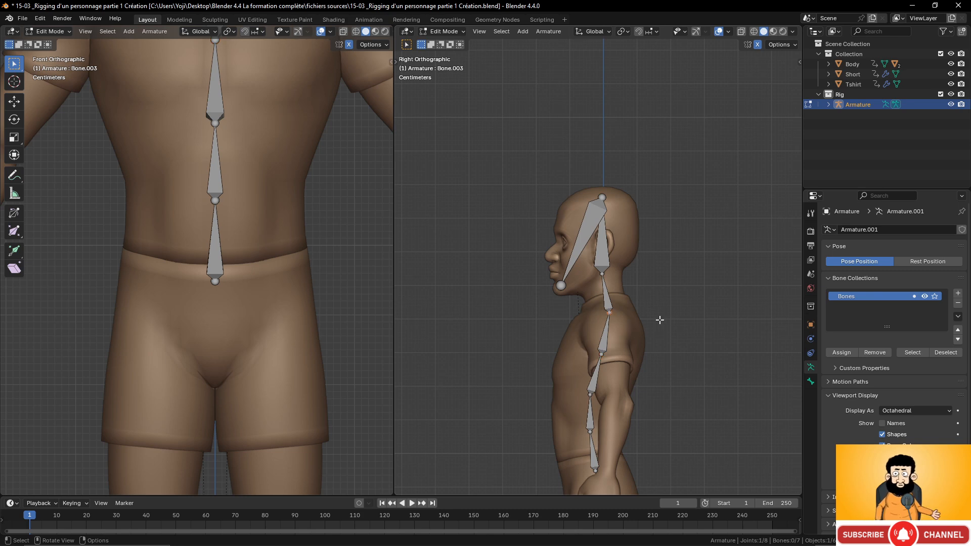
scroll(280, 265, down, 5)
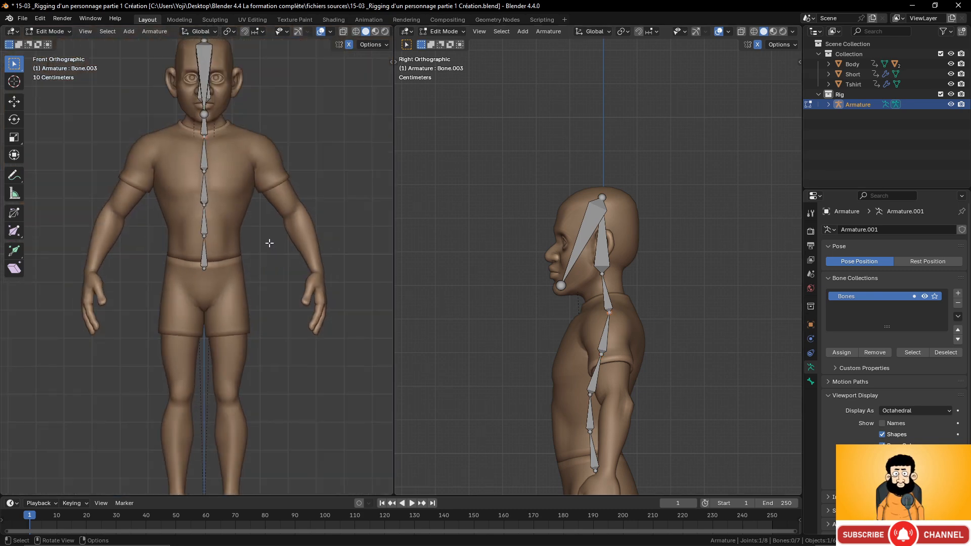
scroll(269, 243, up, 6)
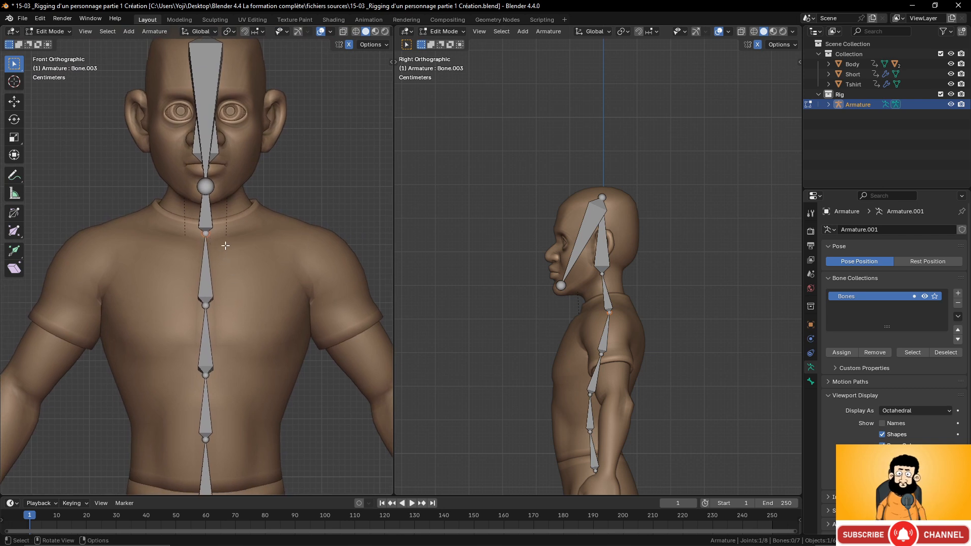
key(g)
key(z)
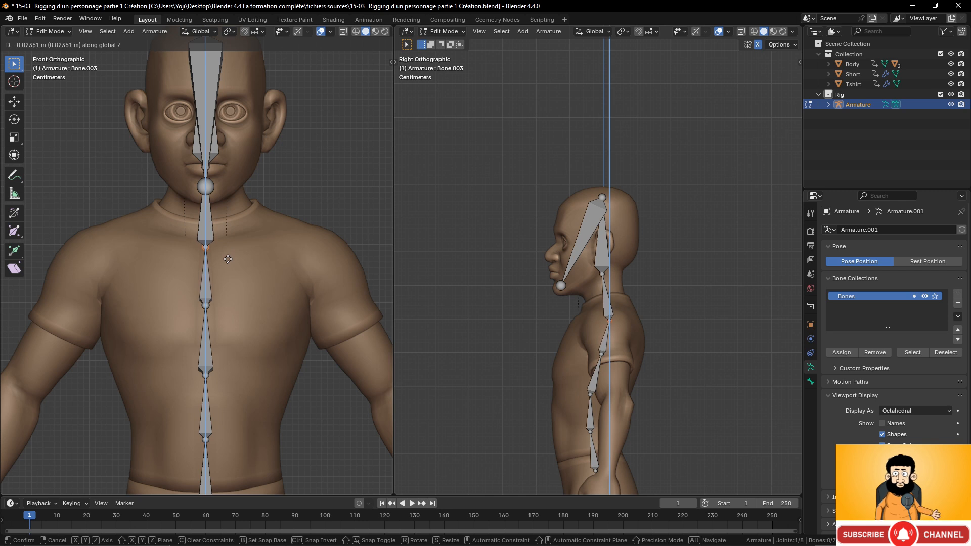
click(228, 260)
Subdivide the neck bone and move its new middle joint about 0.012 m down and slightly toward the back
scroll(604, 320, up, 2)
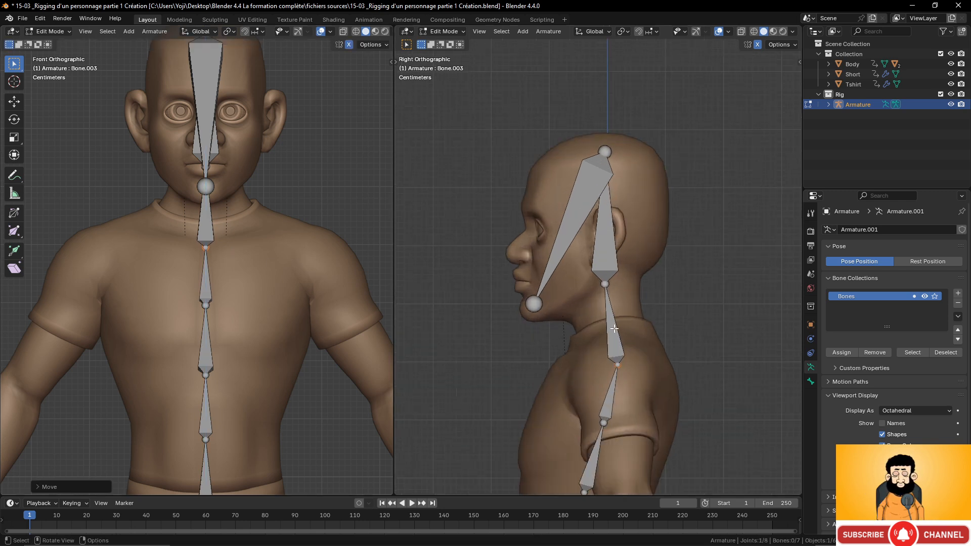
click(604, 296)
scroll(604, 296, up, 4)
right_click(606, 273)
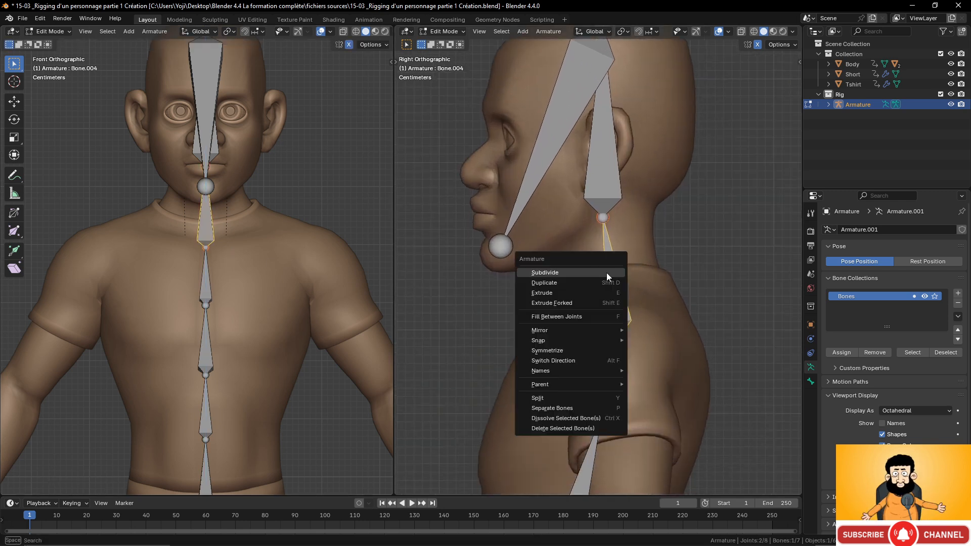
click(619, 270)
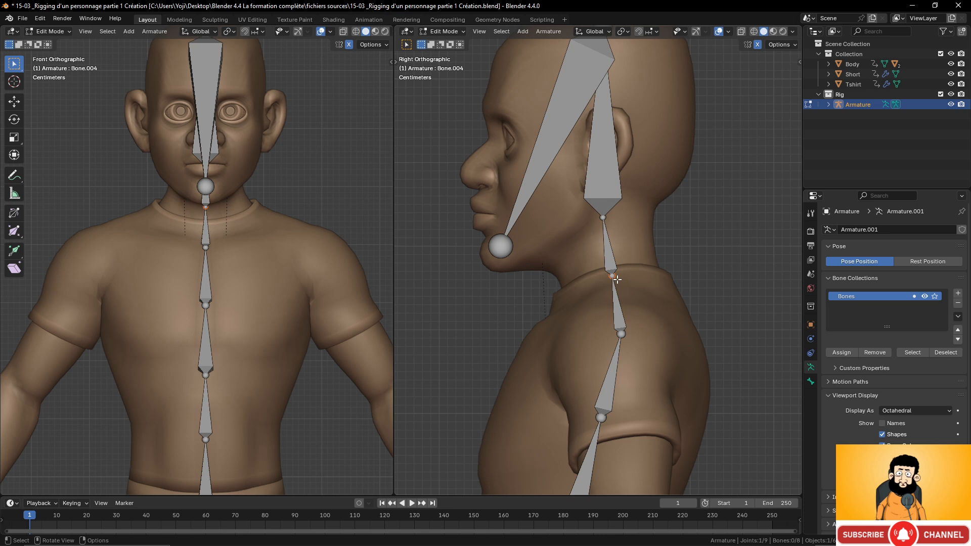
key(g)
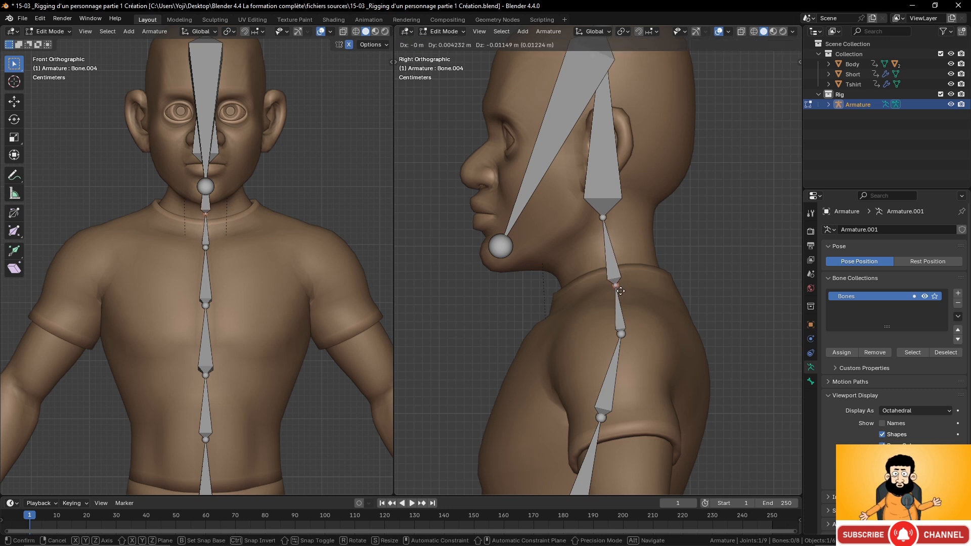
click(621, 291)
From the joint at the base of the neck, extrude mirrored clavicle bones about 0.219 m long toward both shoulders with Extrude Forked
click(207, 249)
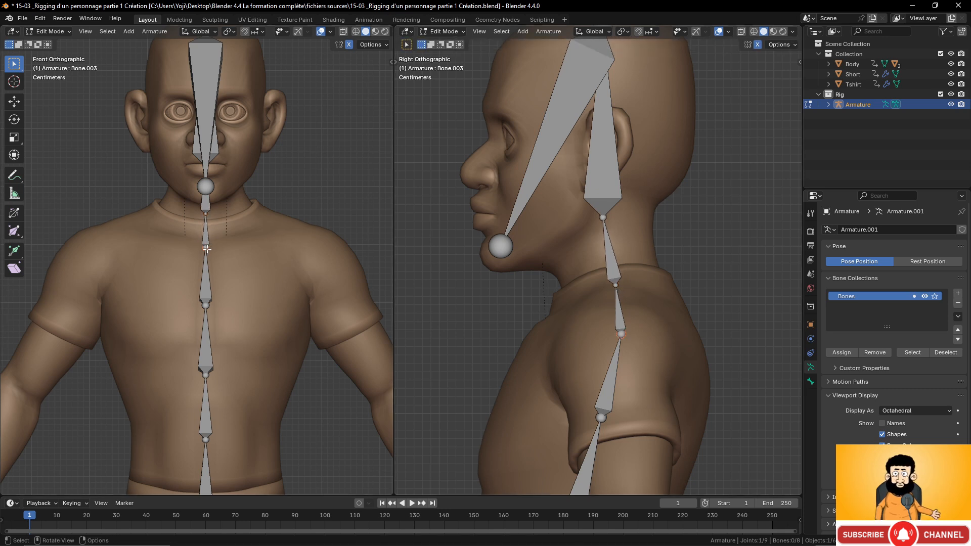
scroll(268, 256, down, 3)
scroll(273, 274, up, 2)
shift+middle_drag(274, 275, 259, 262)
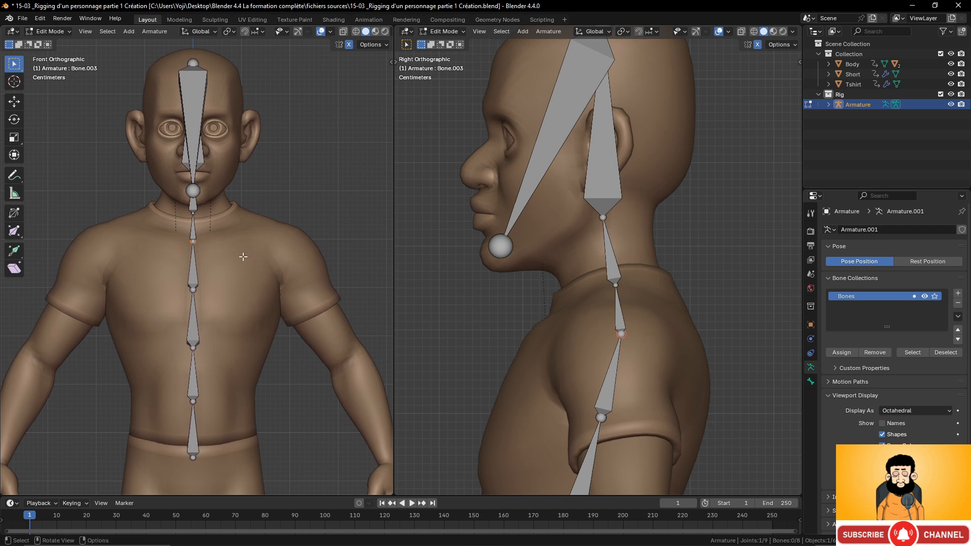
key(shift+e)
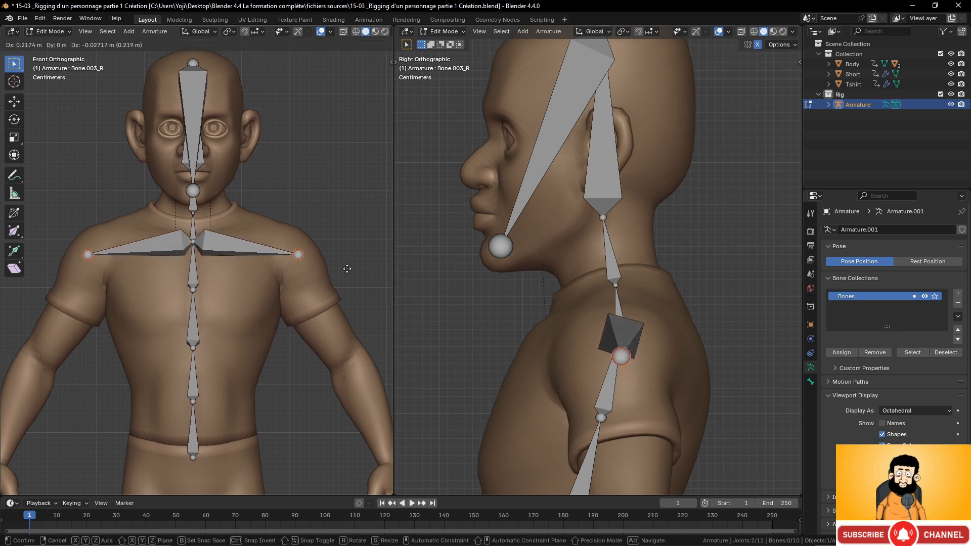
click(347, 269)
Adjust the bone roll of the left clavicle so its faces sit square to the view axes
scroll(302, 278, down, 3)
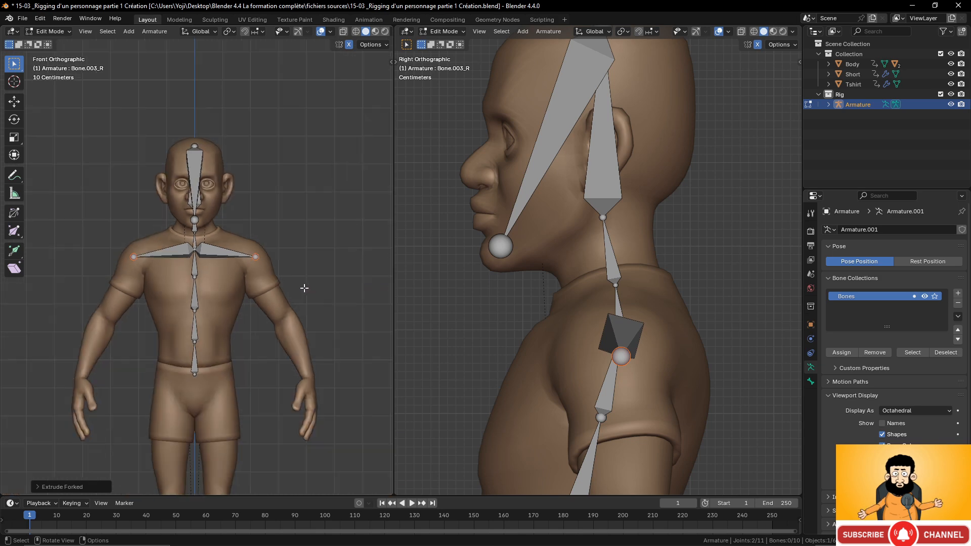
scroll(303, 287, up, 4)
click(244, 251)
key(ctrl+r)
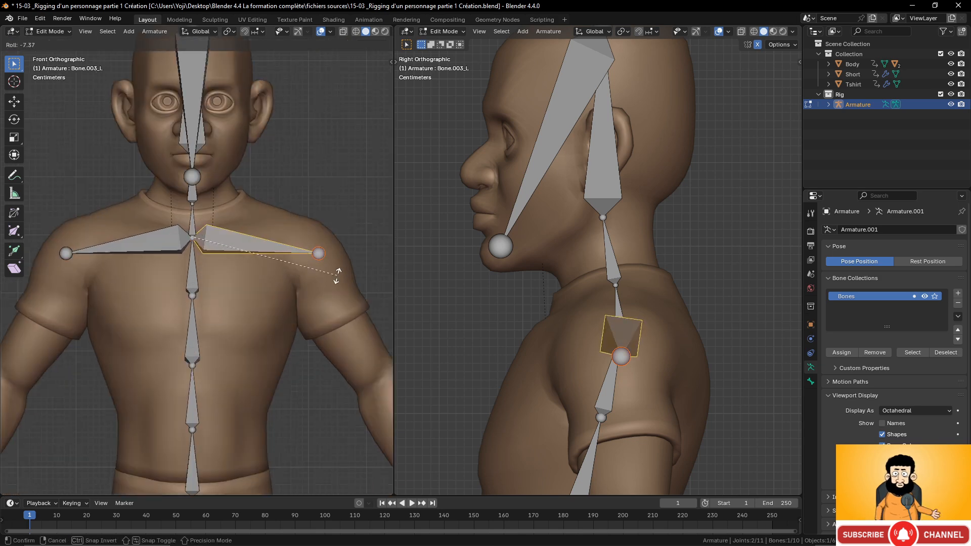
click(315, 255)
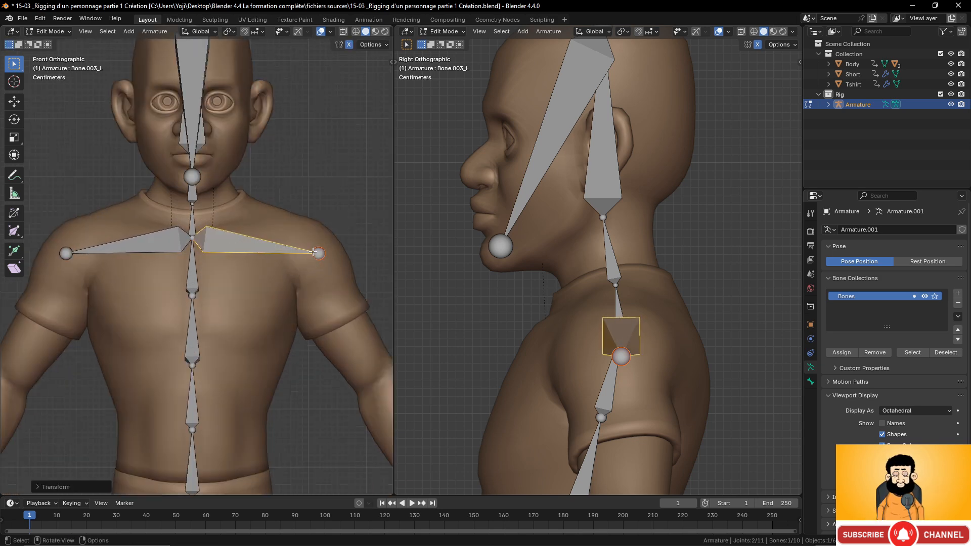
In the front view, move the left clavicle's outer joint slightly inward and down into the shoulder
scroll(319, 282, down, 4)
scroll(268, 275, up, 2)
scroll(268, 275, up, 3)
click(229, 204)
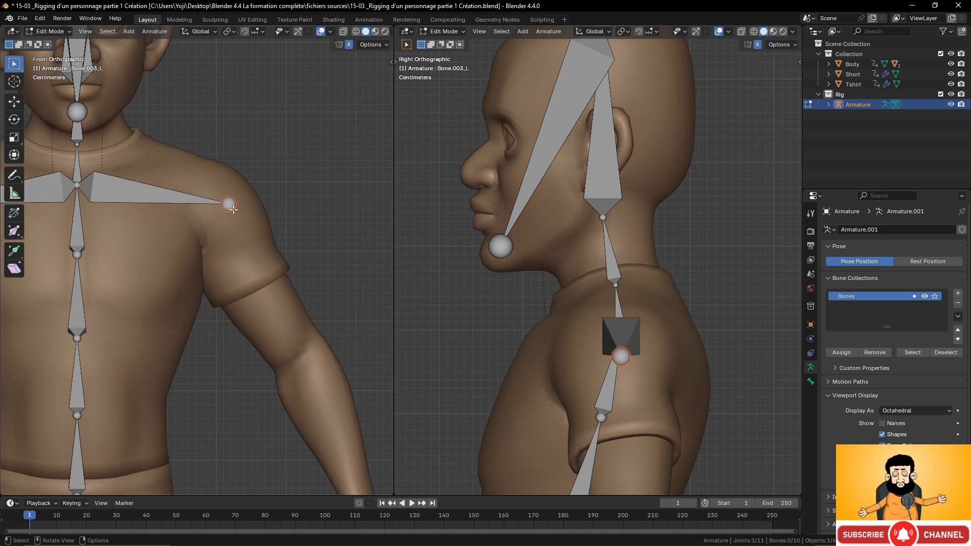
key(g)
click(229, 214)
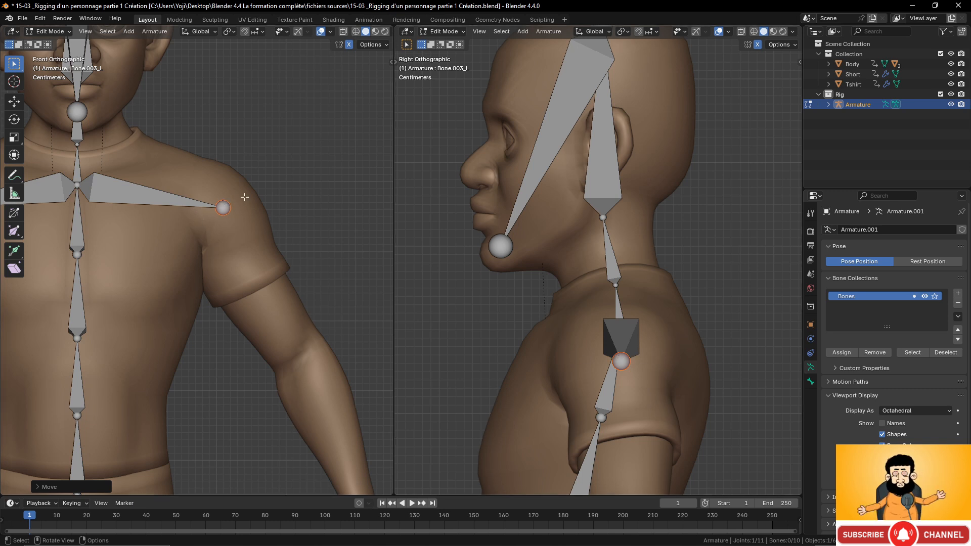
scroll(250, 261, down, 4)
scroll(250, 261, up, 3)
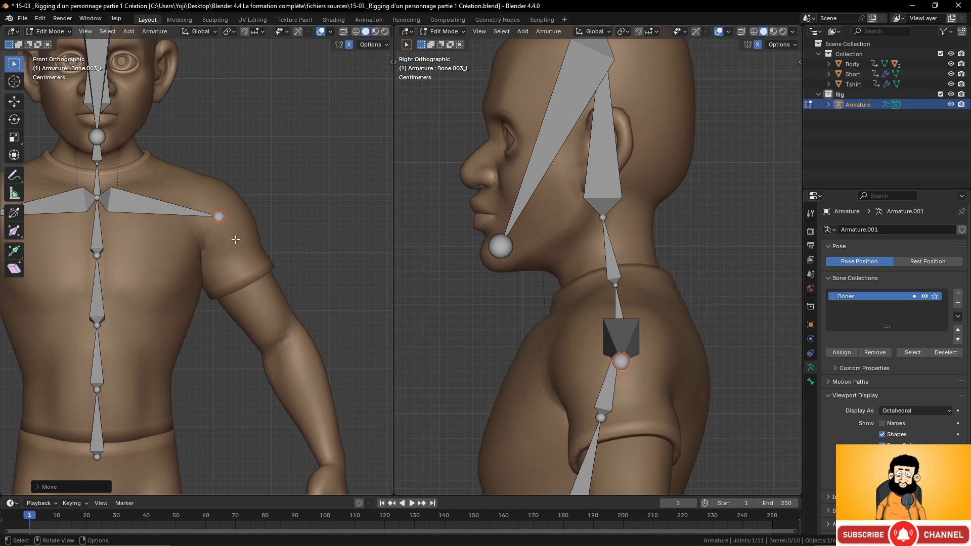
key(g)
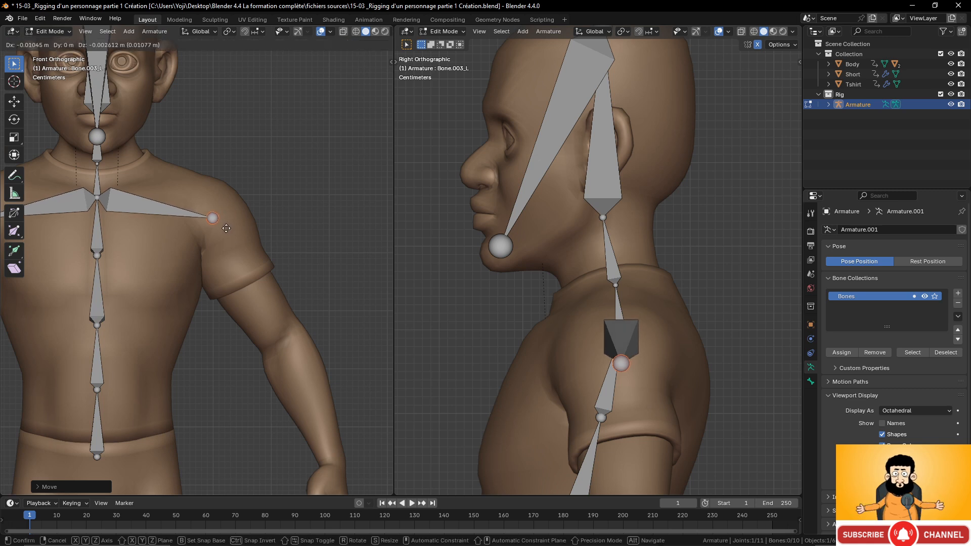
click(227, 229)
Extrude a mirrored upper arm bone from the left shoulder joint down to the elbow
shift+middle_drag(277, 287, 253, 222)
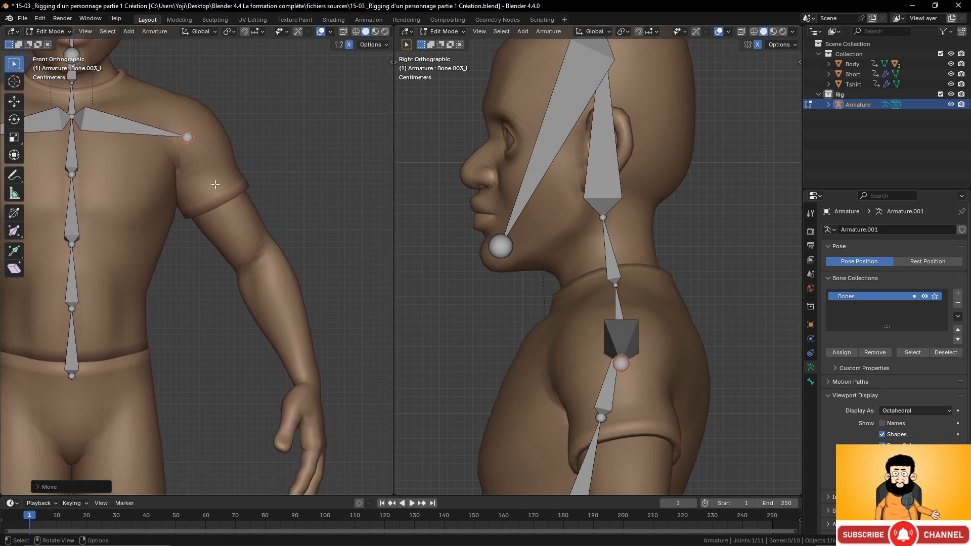
key(shift+e)
click(285, 302)
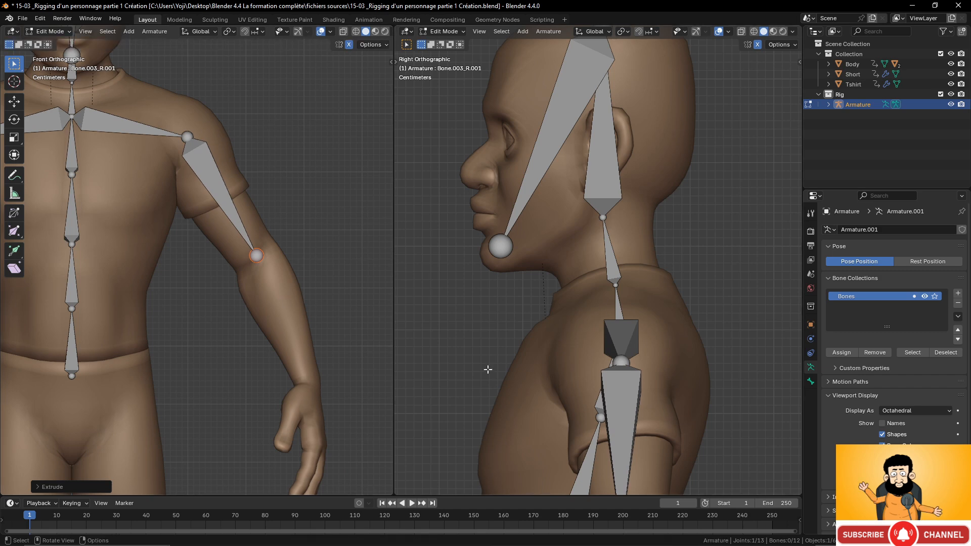
In the right view, shift the elbow joint about 0.02 m toward the back, inside the arm
scroll(487, 370, down, 5)
shift+middle_drag(620, 403, 613, 299)
scroll(613, 299, up, 5)
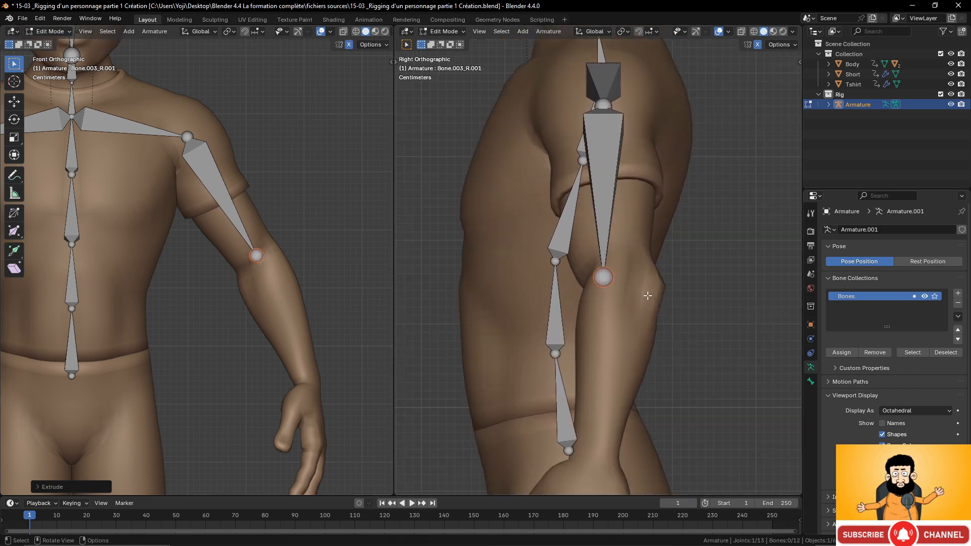
key(g)
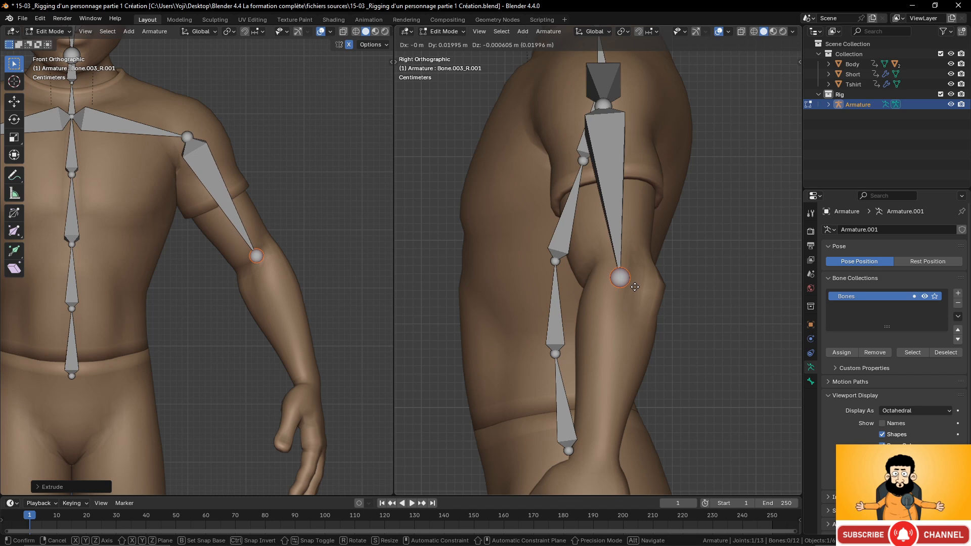
click(635, 287)
In the front view, extrude a forearm bone about 0.241 m long from the elbow joint to the wrist
scroll(354, 316, down, 2)
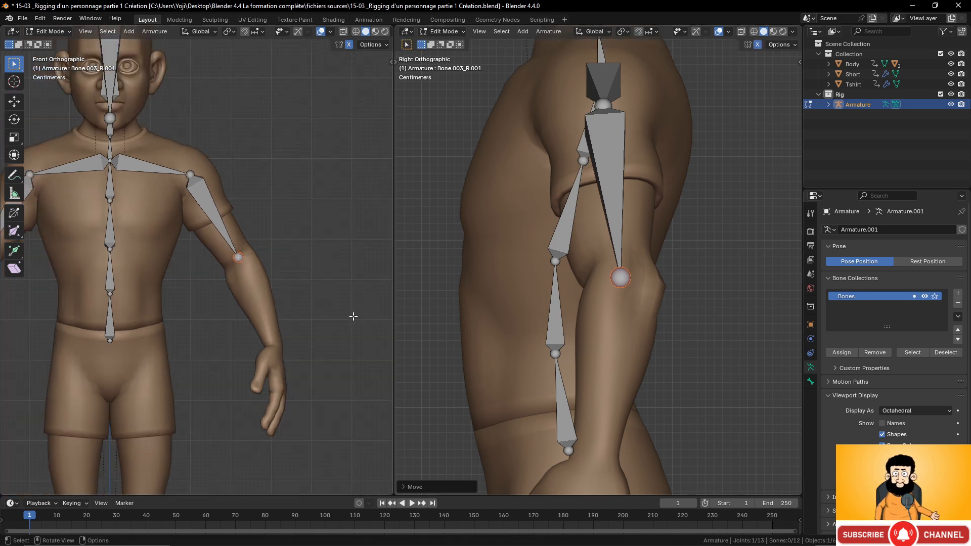
scroll(334, 316, up, 1)
shift+middle_drag(322, 316, 301, 251)
key(e)
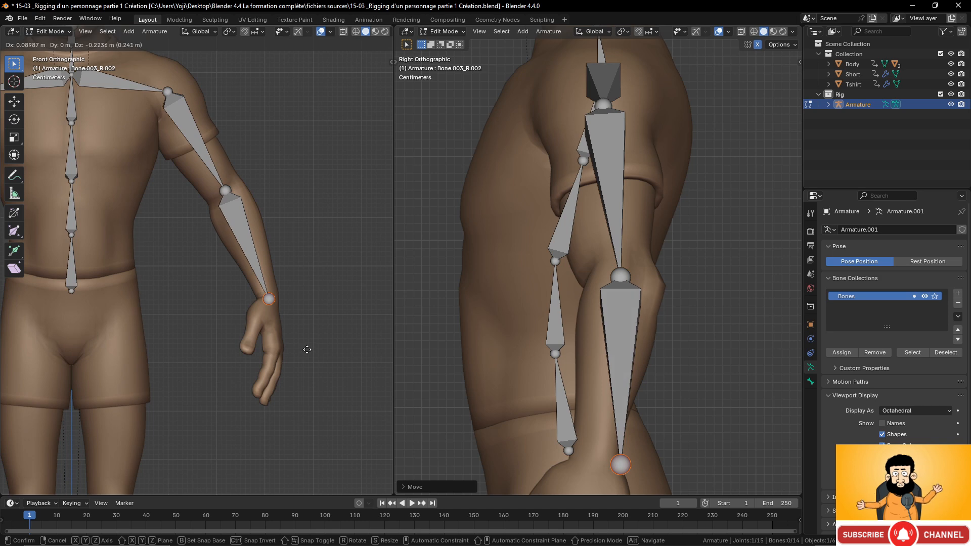
click(306, 348)
In the right view, move the wrist joint about 0.029 m toward the front, inside the wrist
scroll(642, 455, up, 2)
shift+middle_drag(645, 466, 645, 333)
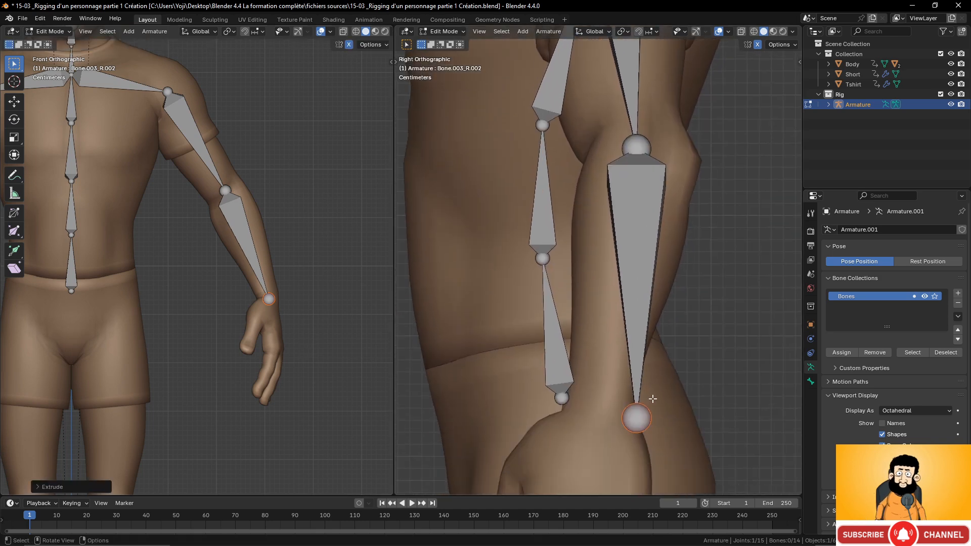
key(g)
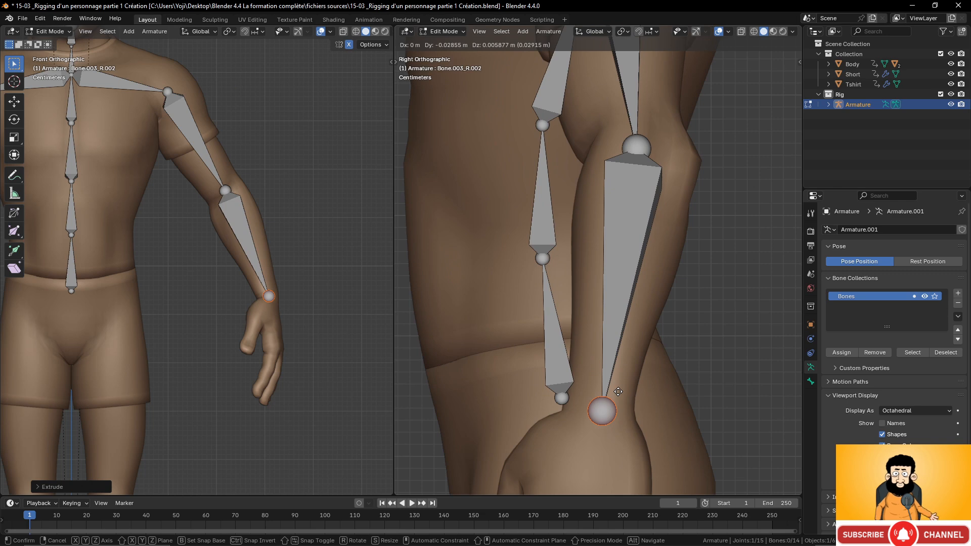
click(618, 392)
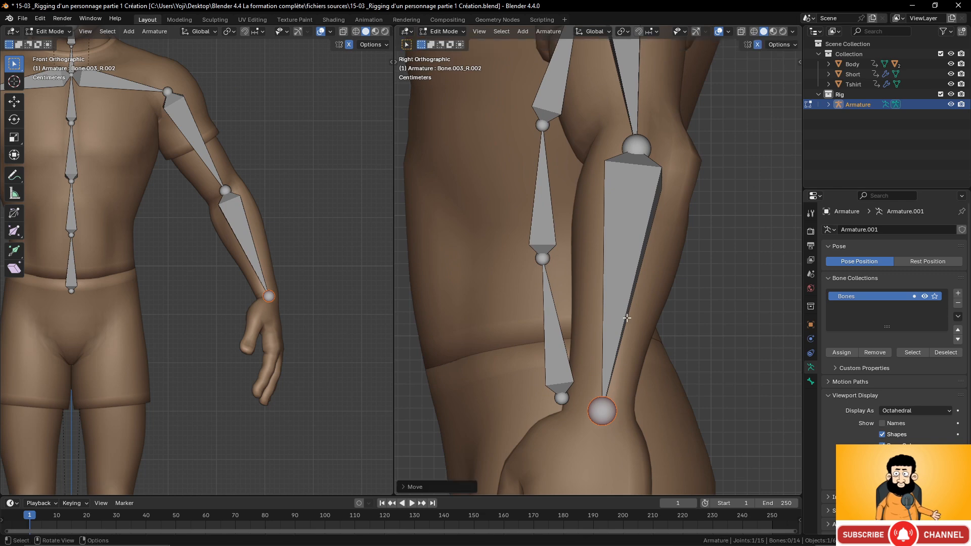
Subdivide the left forearm bone into two bones
scroll(626, 282, down, 3)
scroll(625, 275, up, 1)
click(623, 270)
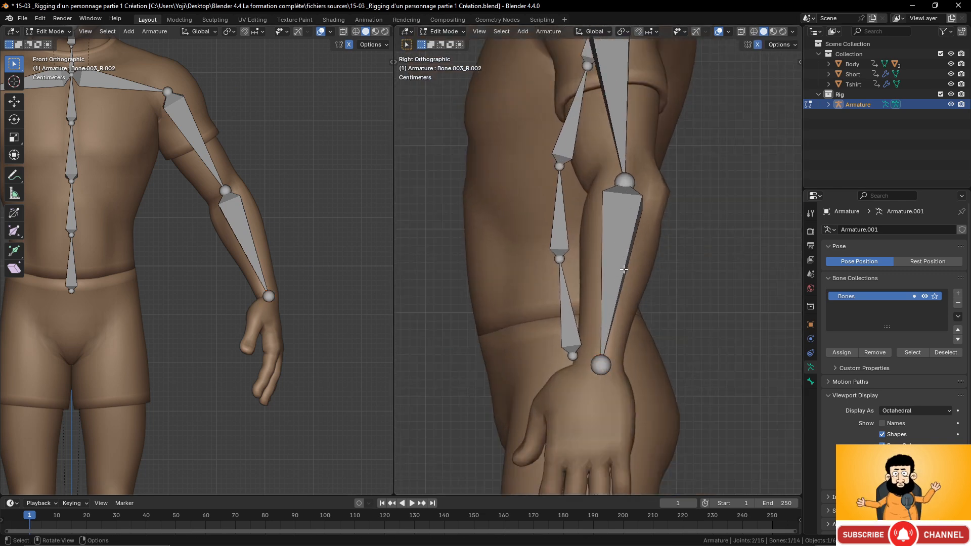
click(624, 269)
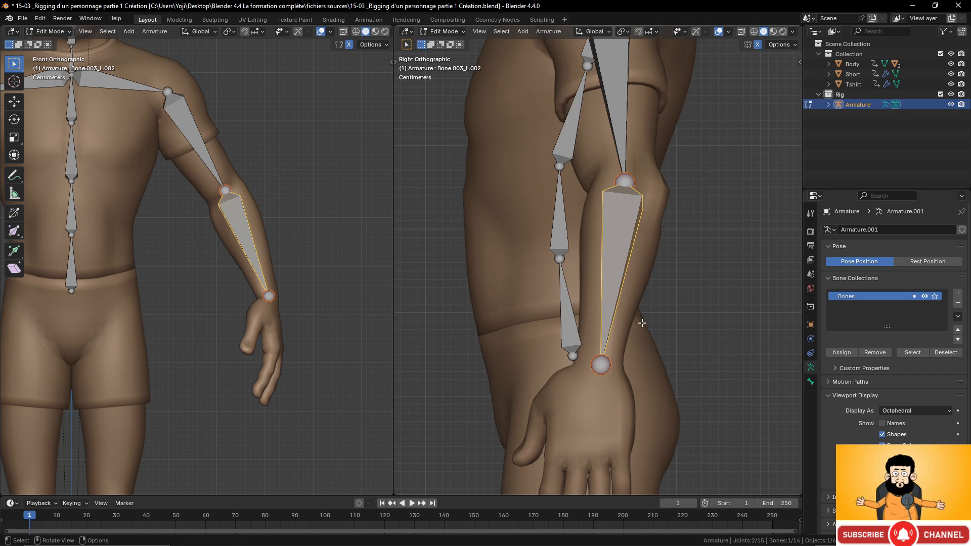
right_click(611, 318)
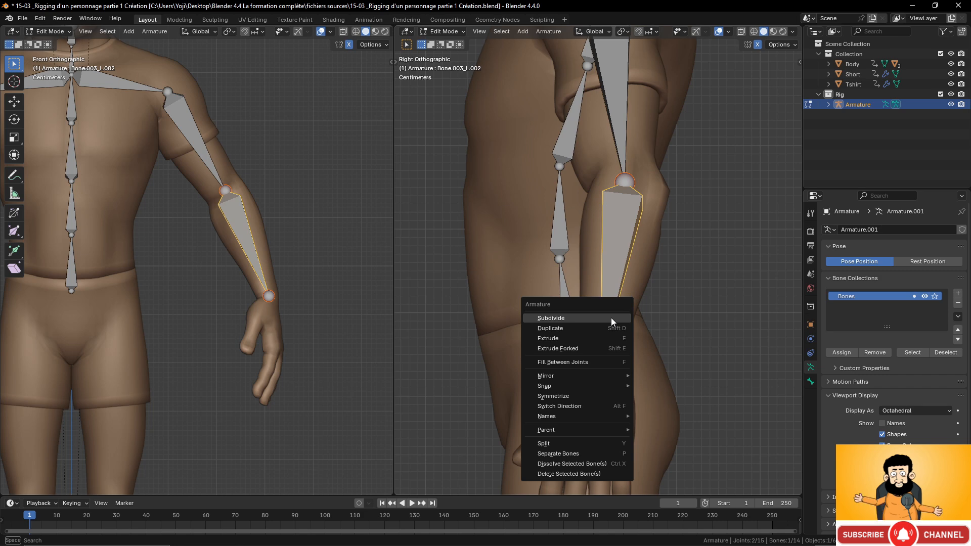
click(611, 318)
middle_drag(611, 318, 628, 364)
In the front view, move the forearm's middle joint about 0.053 m down toward the wrist, keeping it inside the arm
click(548, 330)
scroll(268, 288, up, 3)
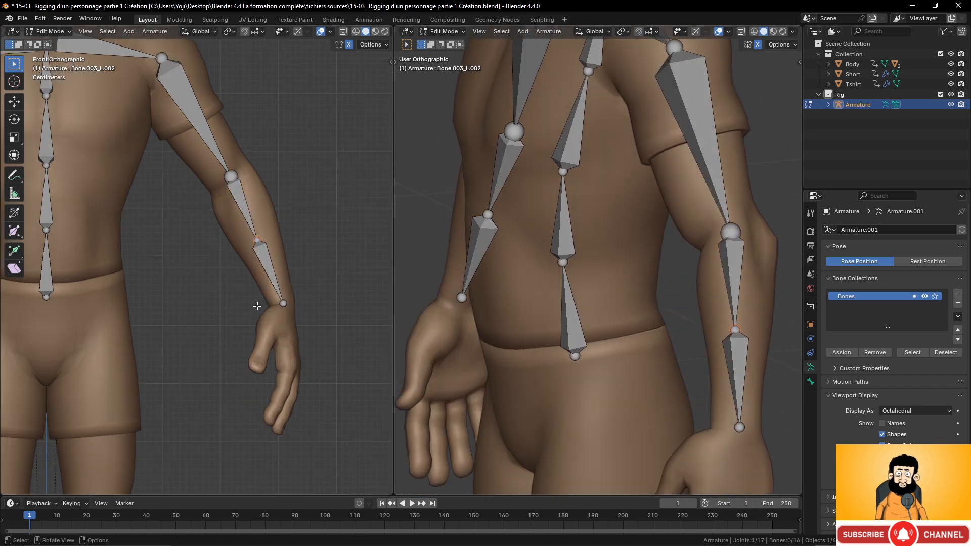
key(g)
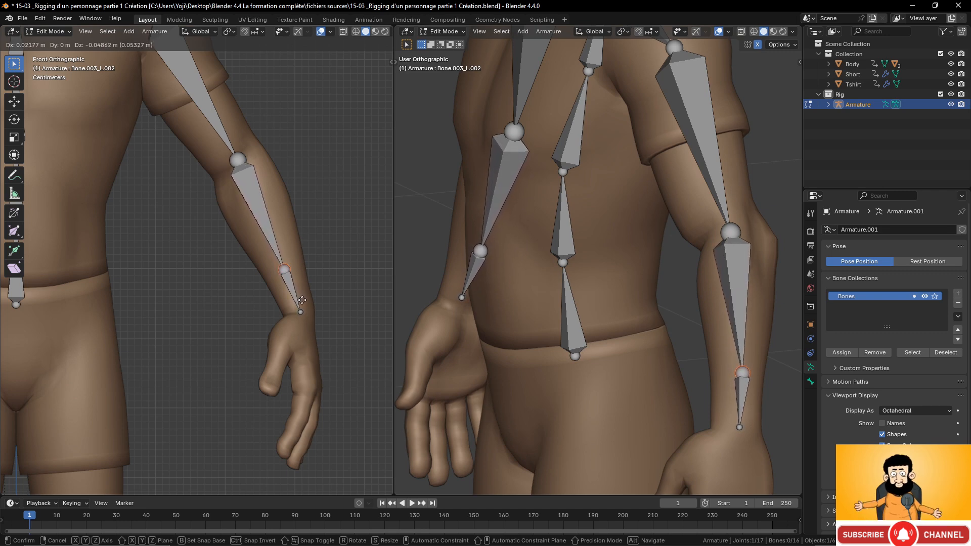
click(304, 303)
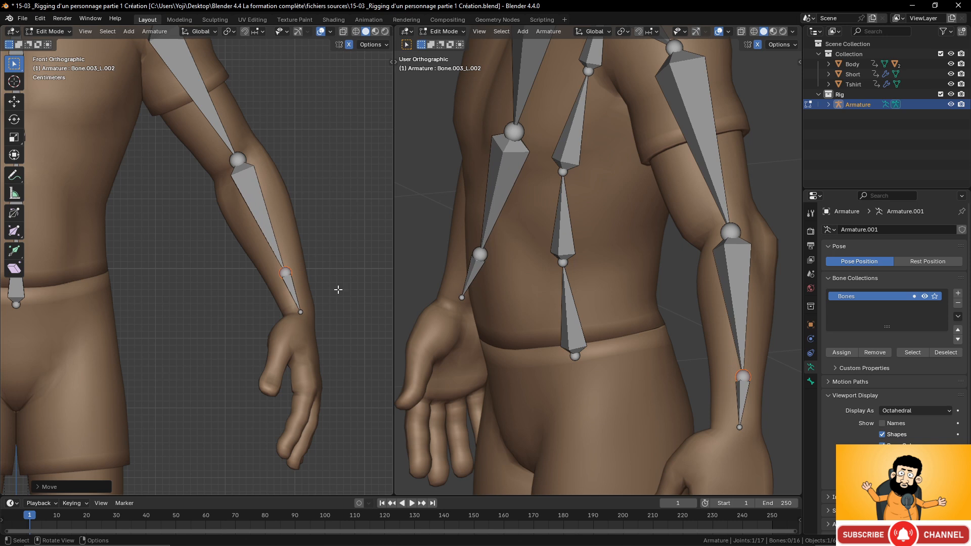
Enable the Screencast Keys display in the viewport sidebar and hide the sidebar
click(800, 63)
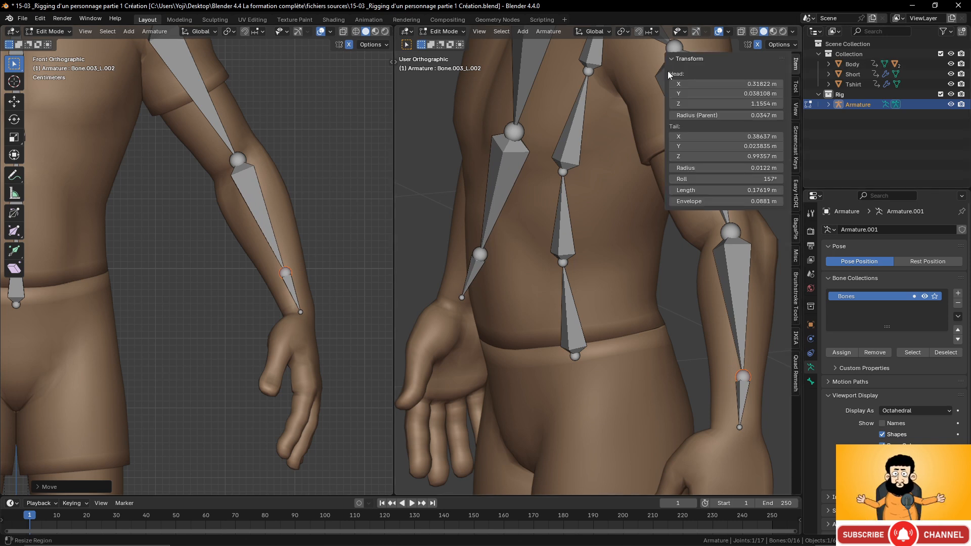
click(796, 146)
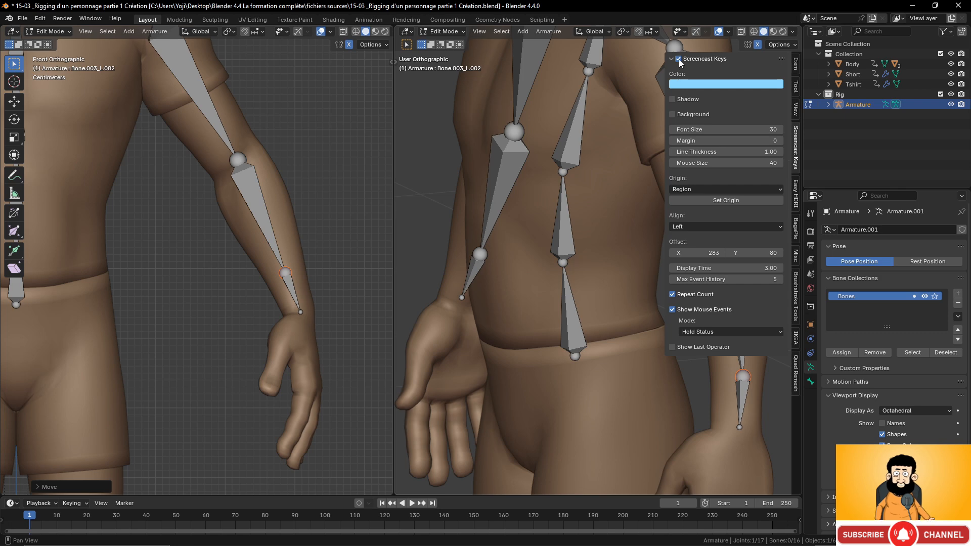
click(679, 59)
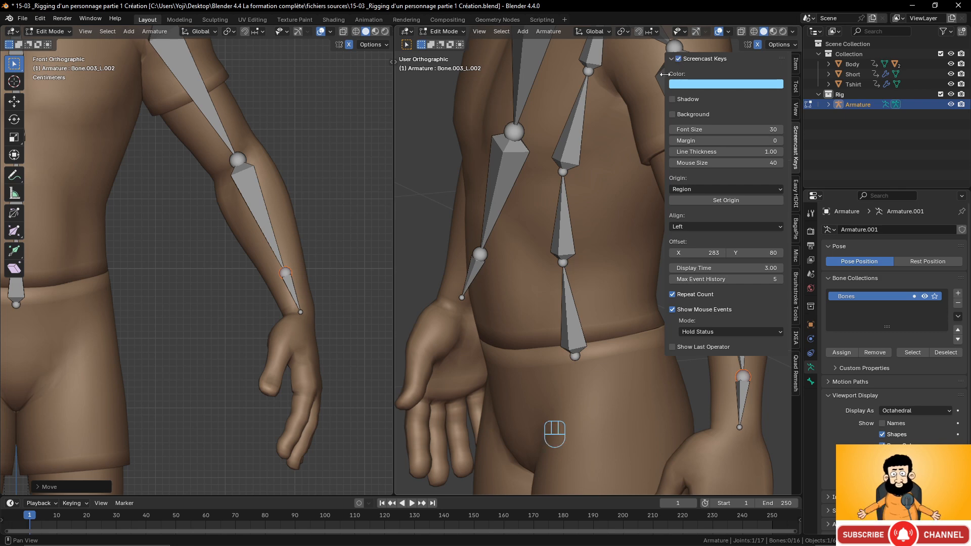
drag(667, 75, 910, 92)
In the front view, move the wrist joint about 0.005 m down and slightly inward
scroll(696, 226, down, 3)
scroll(680, 232, up, 2)
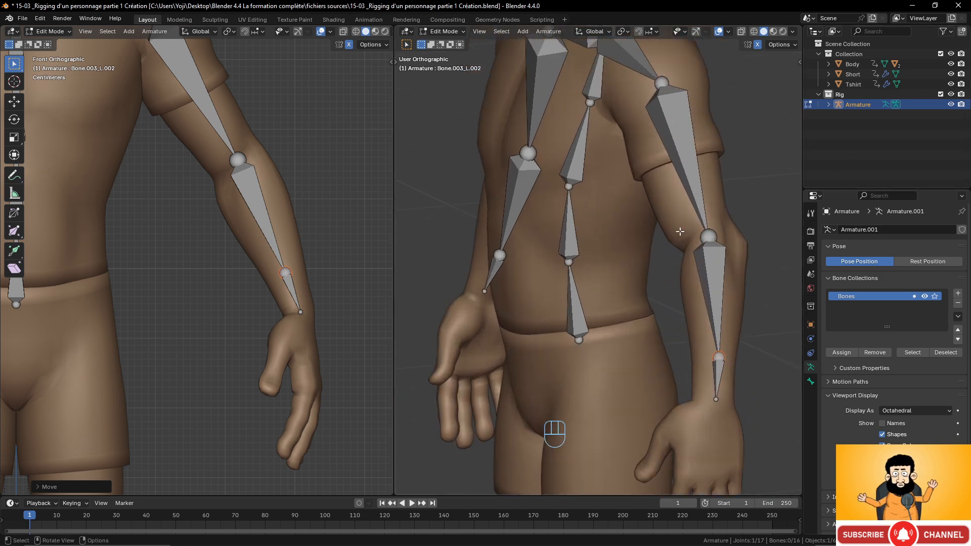
shift+middle_drag(687, 350, 665, 310)
click(688, 330)
scroll(720, 354, up, 2)
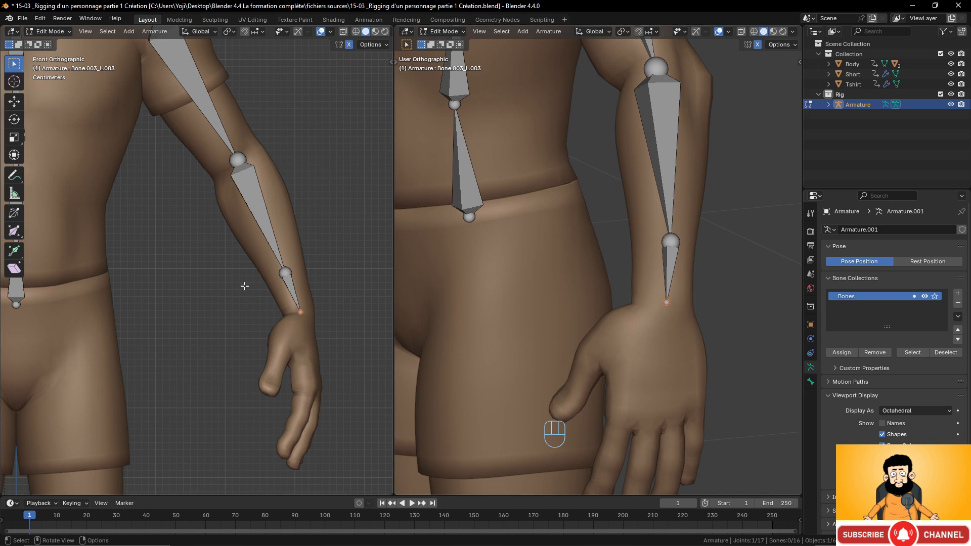
scroll(317, 326, up, 2)
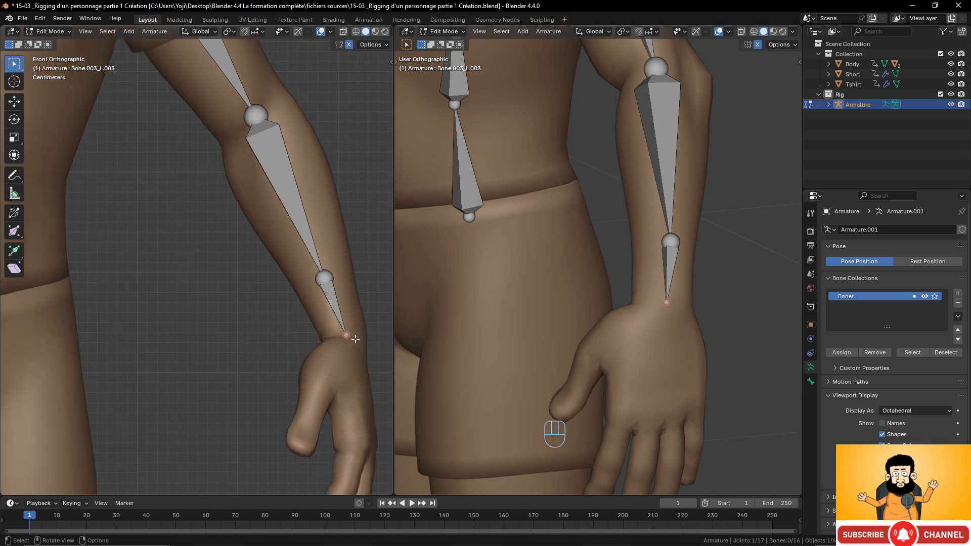
key(g)
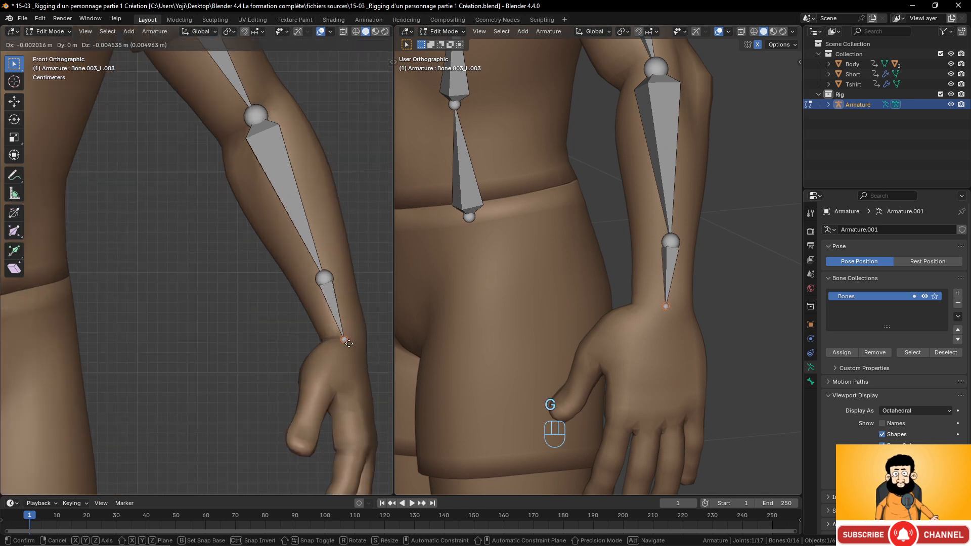
click(348, 343)
Extrude a hand bone from the wrist joint down to the base of the fingers
shift+middle_drag(348, 343, 321, 253)
key(e)
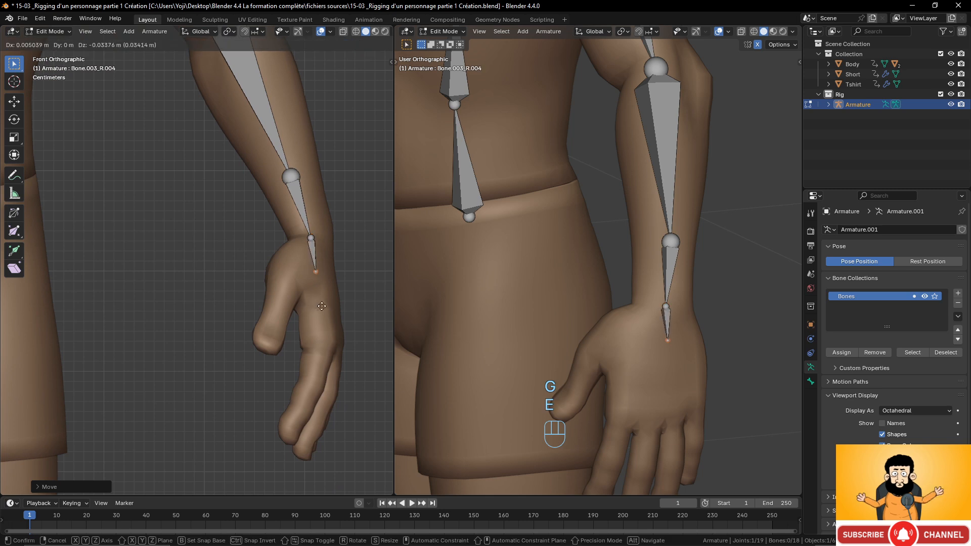
click(333, 372)
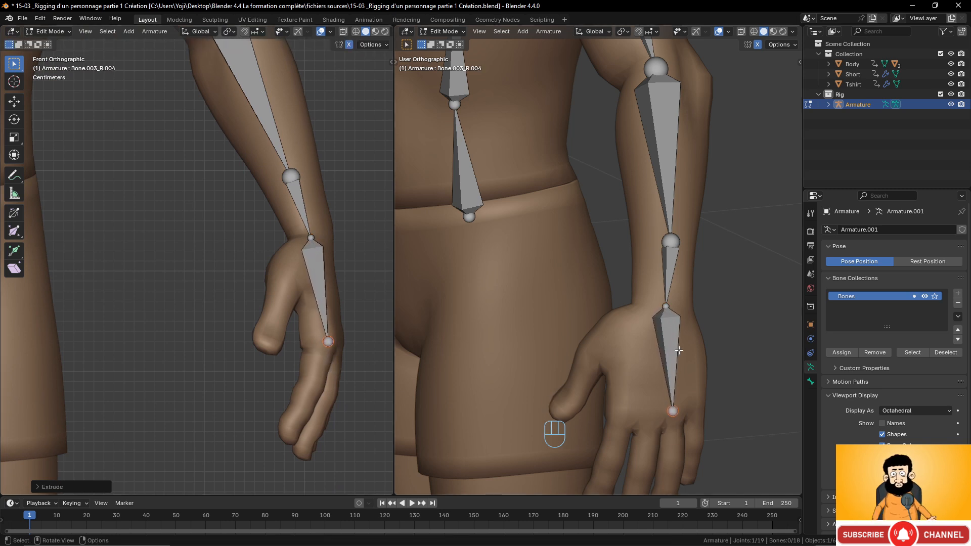
In the right view, move the hand bone's end joint slightly more than 0.012 m toward the front, centred at the finger bases
scroll(680, 350, down, 1)
key(KP_3)
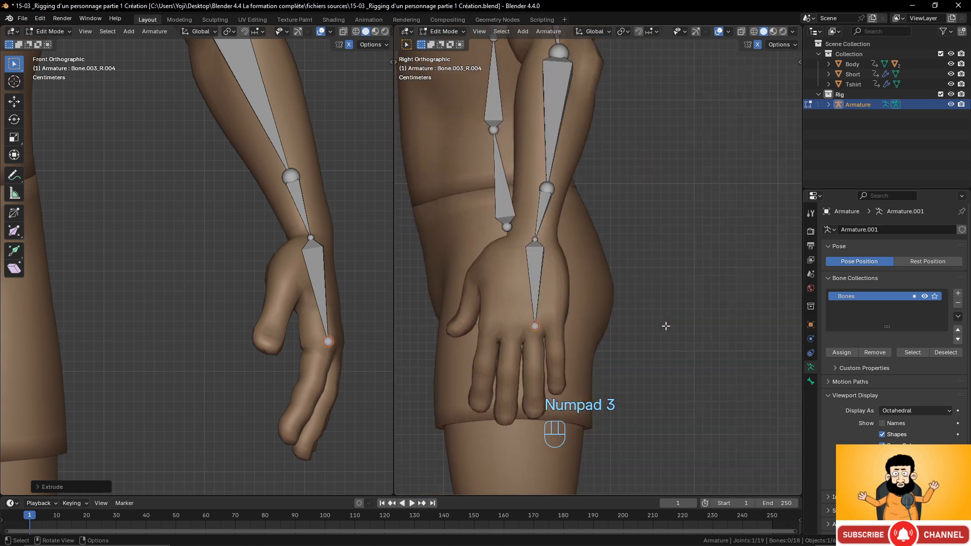
key(g)
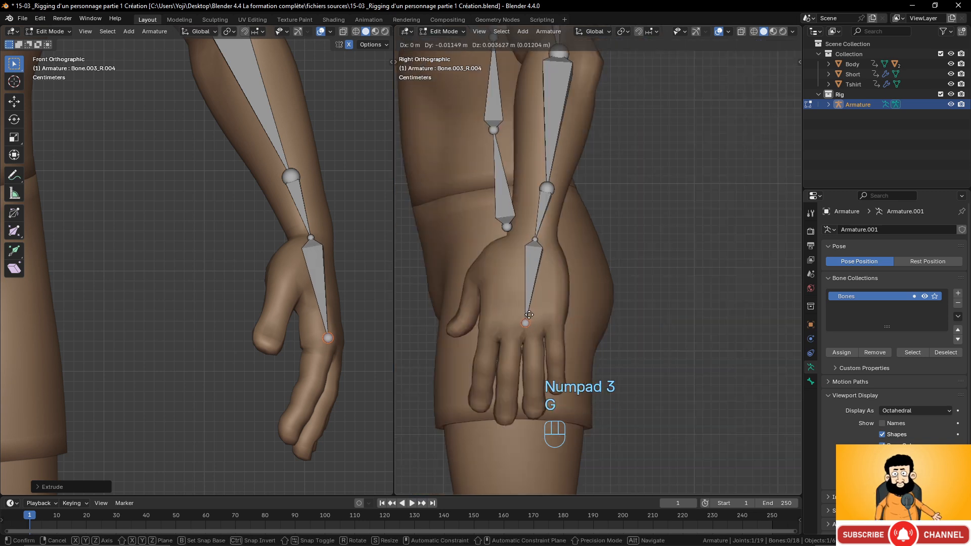
click(547, 260)
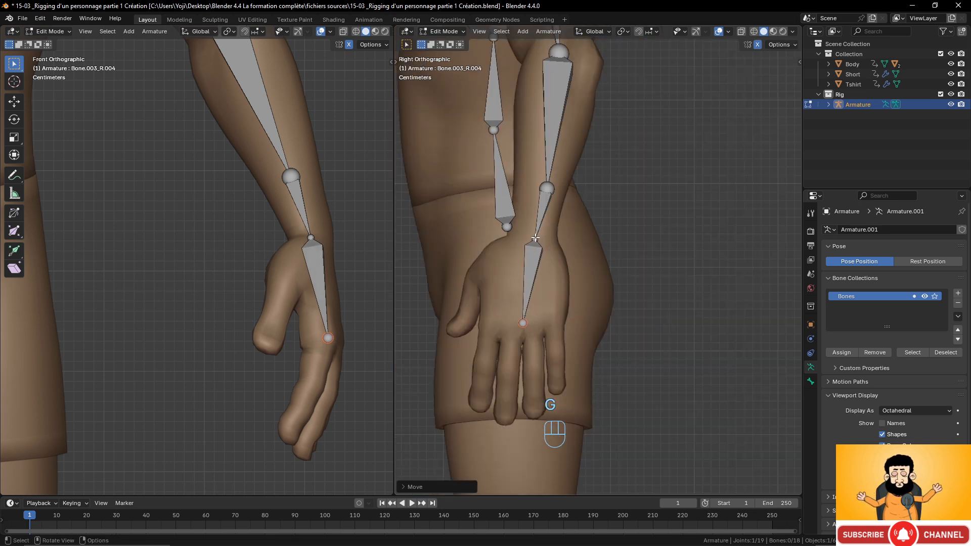
Shift the wrist joint slightly toward the front and the lower forearm joint by about 0.007 m the same way
click(539, 240)
click(538, 241)
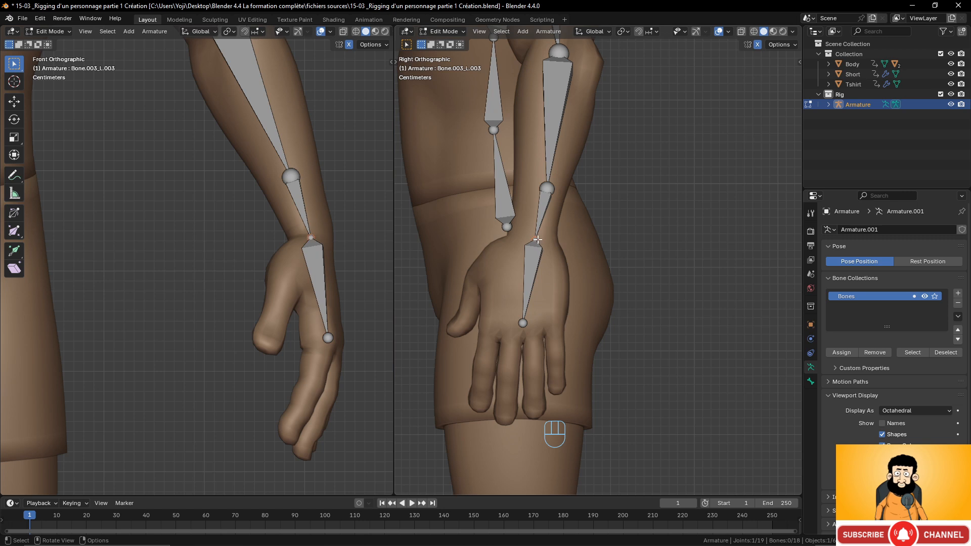
key(g)
click(555, 189)
click(554, 189)
key(g)
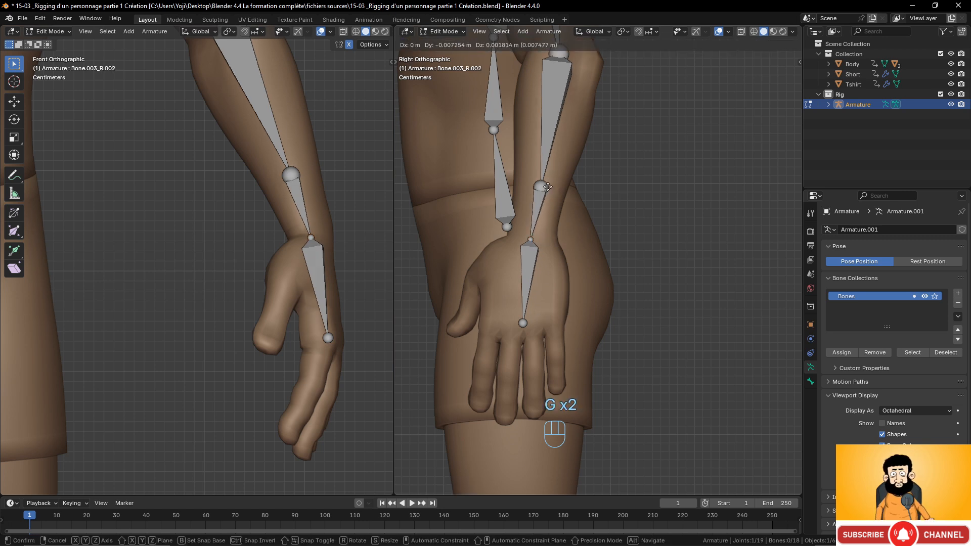
click(547, 187)
From the hand bone's end, extrude a bone up into the palm and a second one about 0.072 m long down to the index knuckle
scroll(544, 324, up, 3)
shift+middle_drag(548, 321, 677, 296)
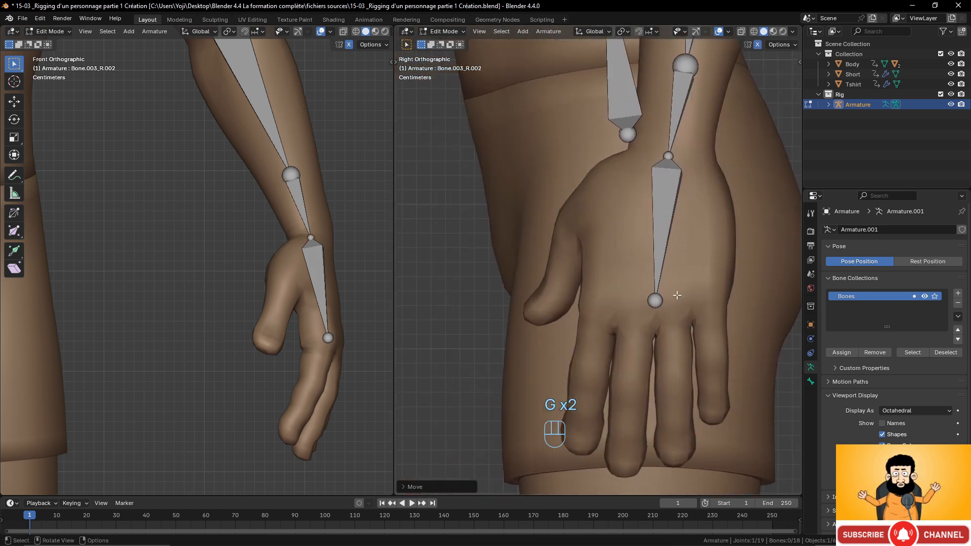
click(667, 201)
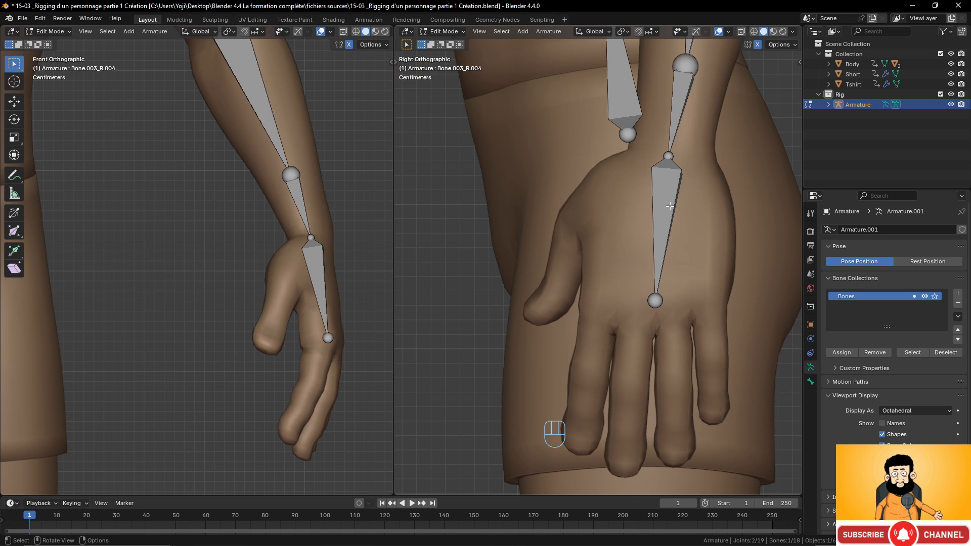
click(658, 300)
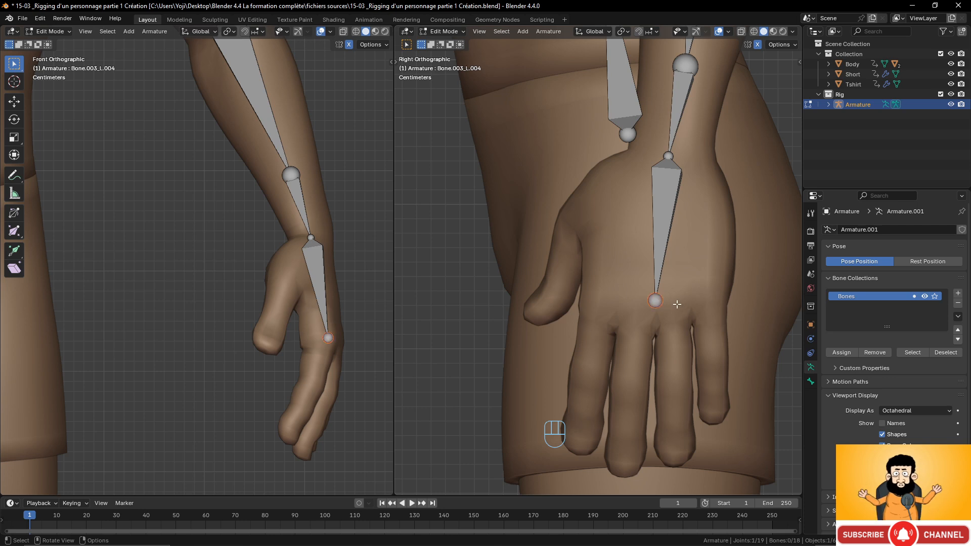
key(shift+e)
click(642, 214)
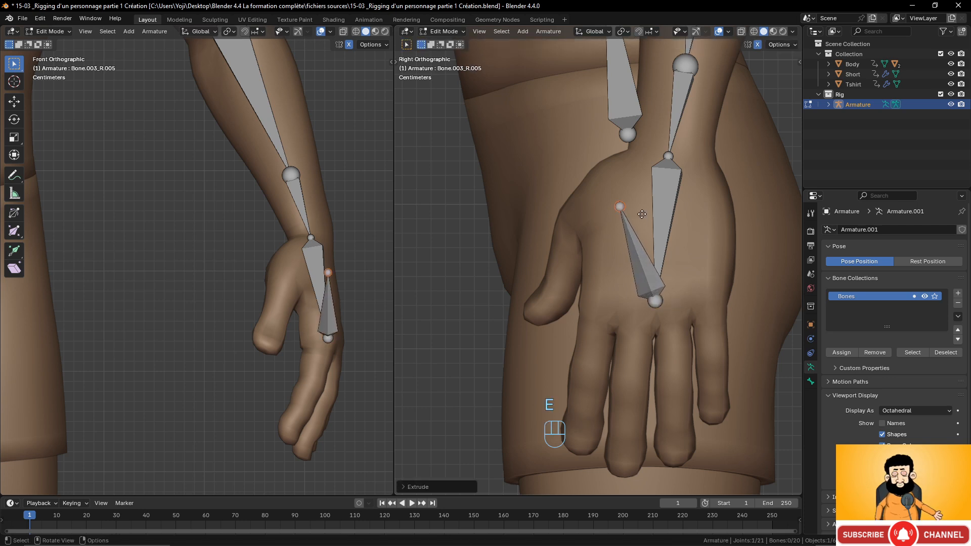
key(e)
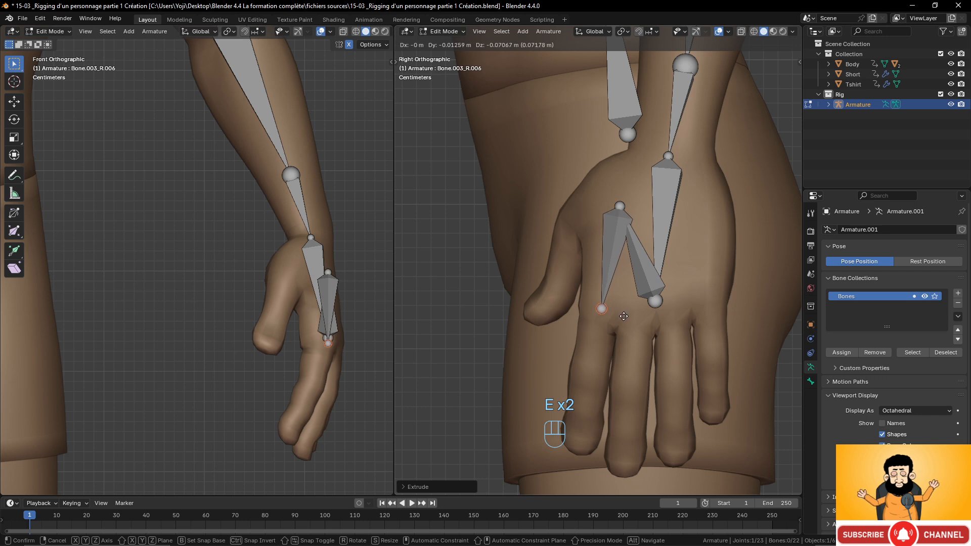
click(622, 317)
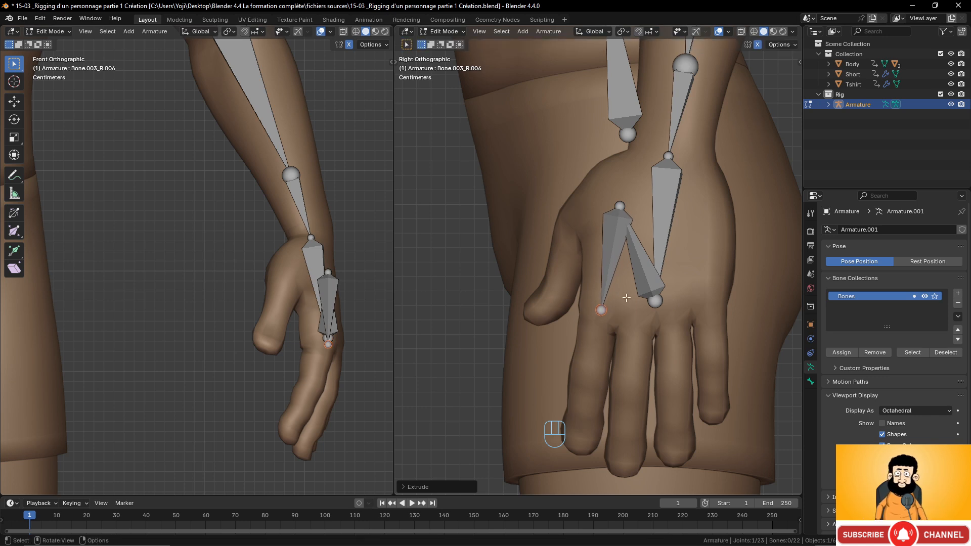
Delete the slanted connecting bone between the hand bone's end and the index palm bone
click(644, 263)
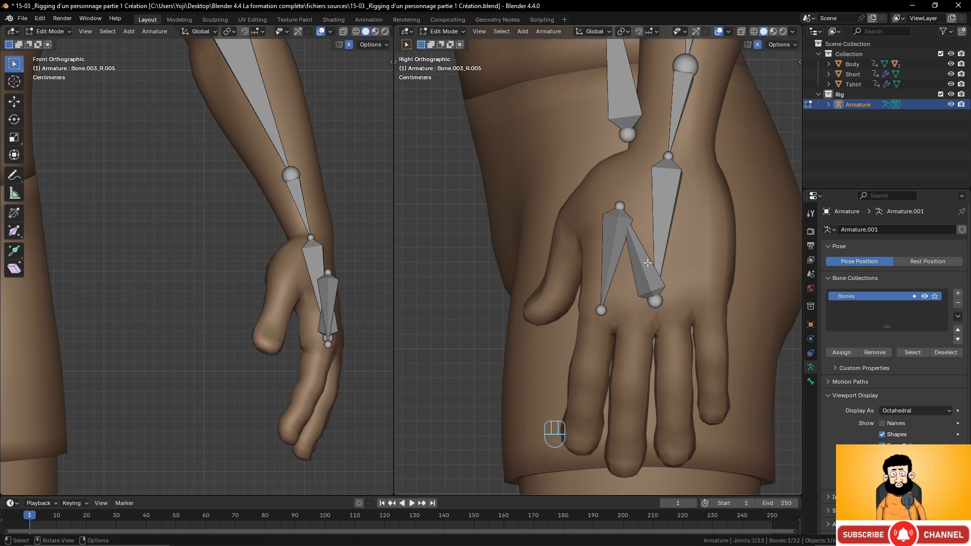
click(647, 263)
key(x)
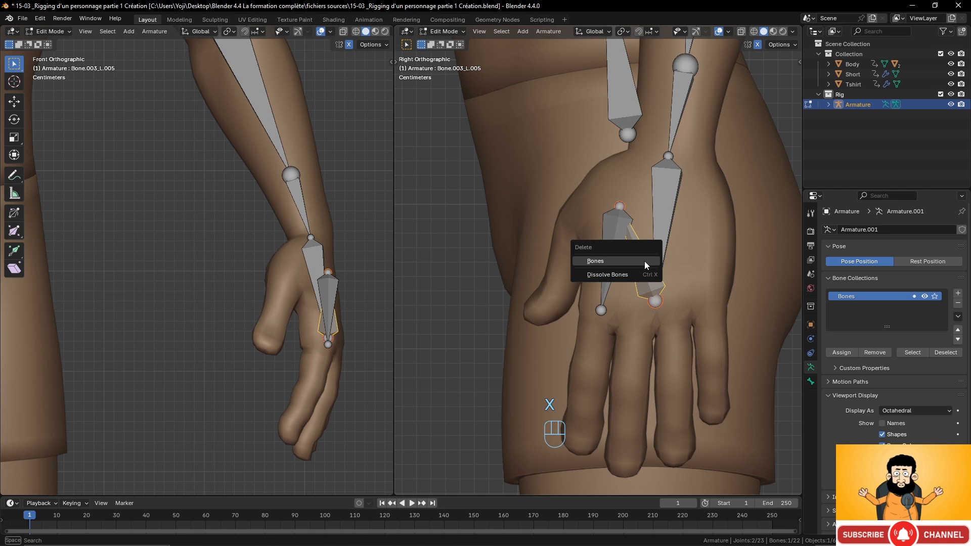
click(645, 261)
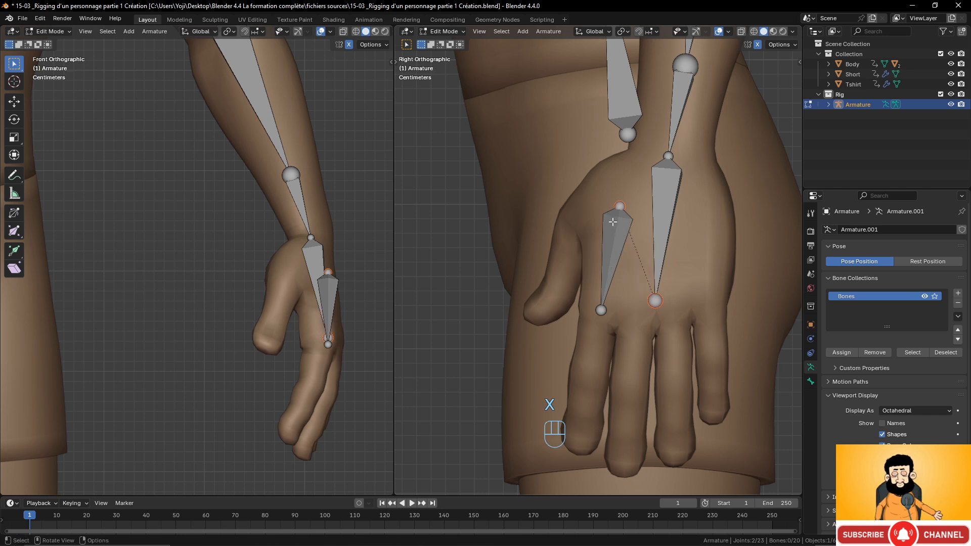
Adjust the roll of the index palm bone so its faces turn to match the hand bone's orientation
click(608, 242)
scroll(638, 284, up, 3)
click(616, 226)
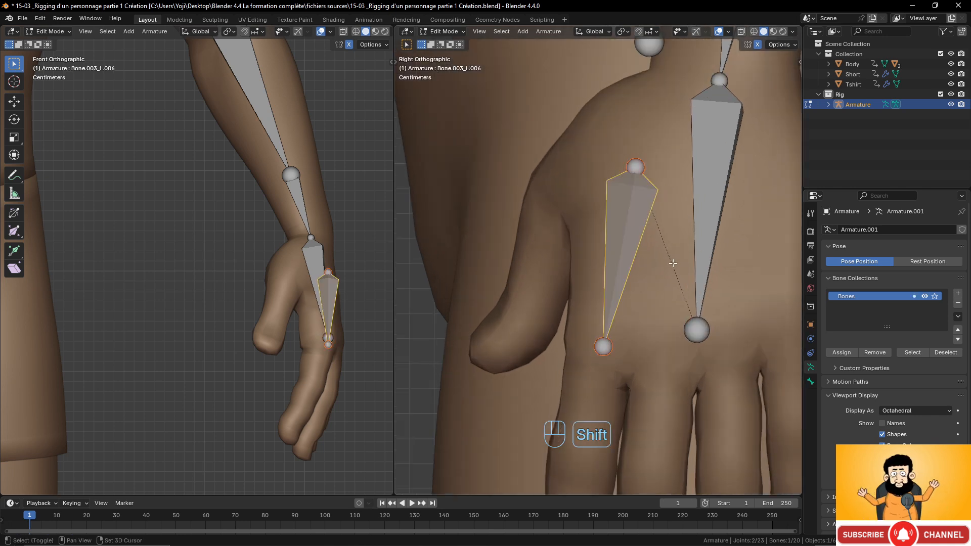
shift+middle_drag(673, 263, 698, 267)
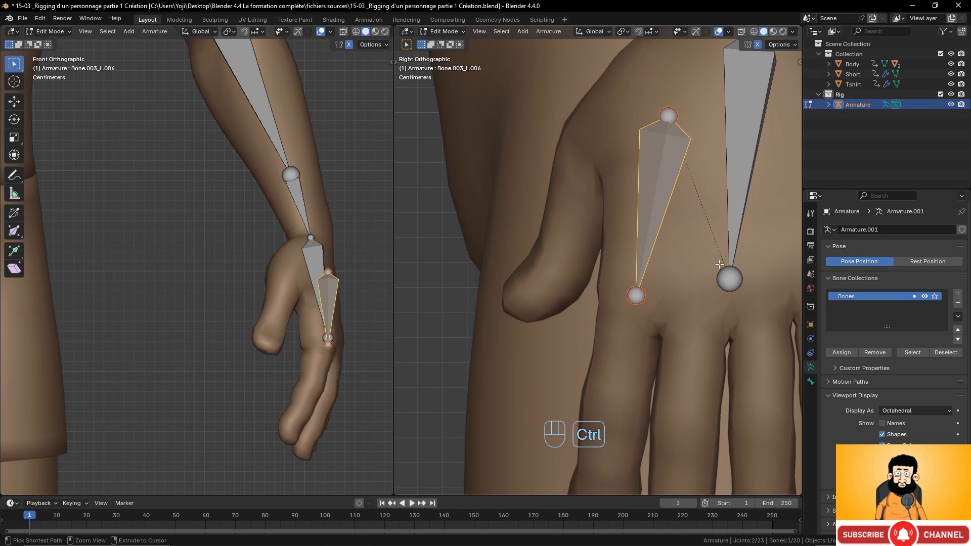
key(ctrl+r)
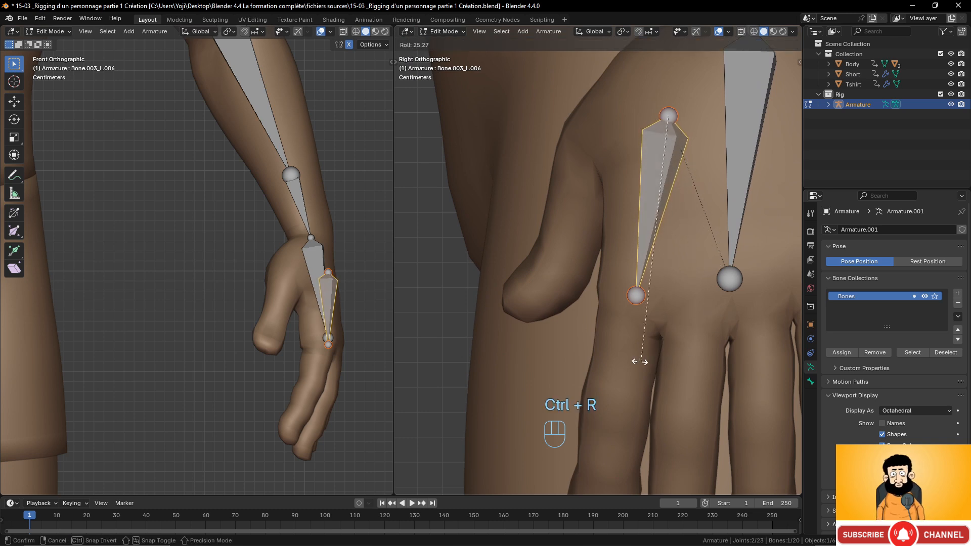
click(589, 364)
click(660, 203)
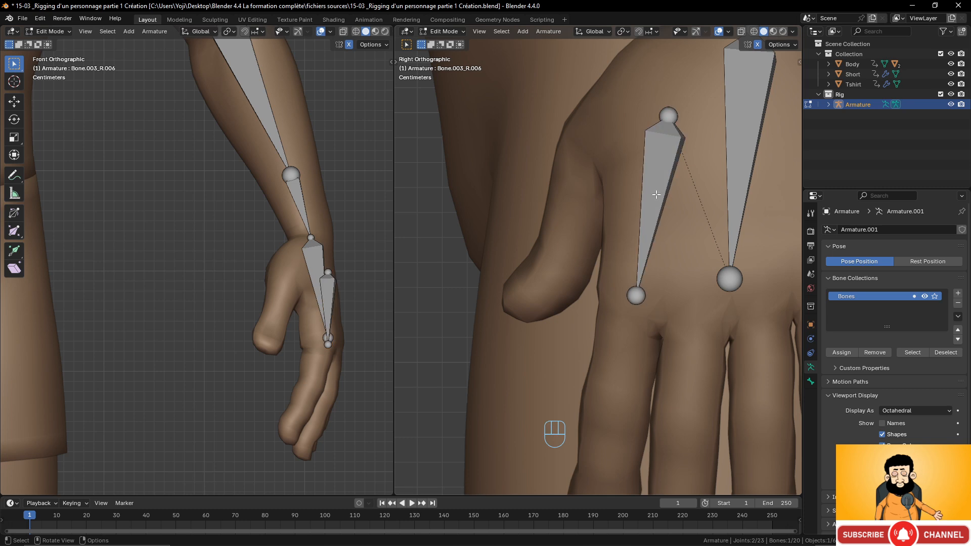
Nudge the index palm bone slightly in the right view and shift it about 0.009 m toward the body in the front view
click(656, 193)
key(g)
click(654, 187)
scroll(664, 284, down, 2)
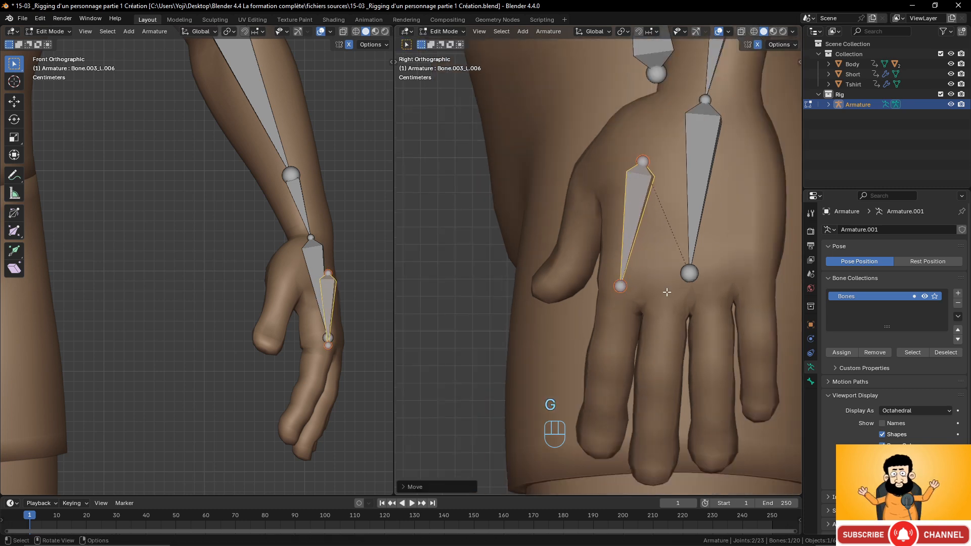
shift+middle_drag(664, 289, 670, 254)
scroll(319, 353, up, 3)
shift+middle_drag(319, 353, 277, 253)
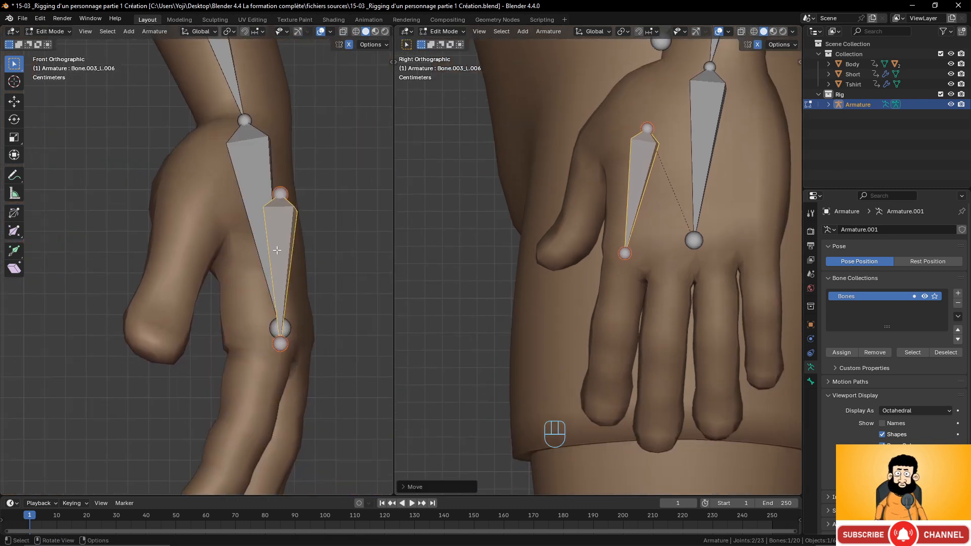
key(g)
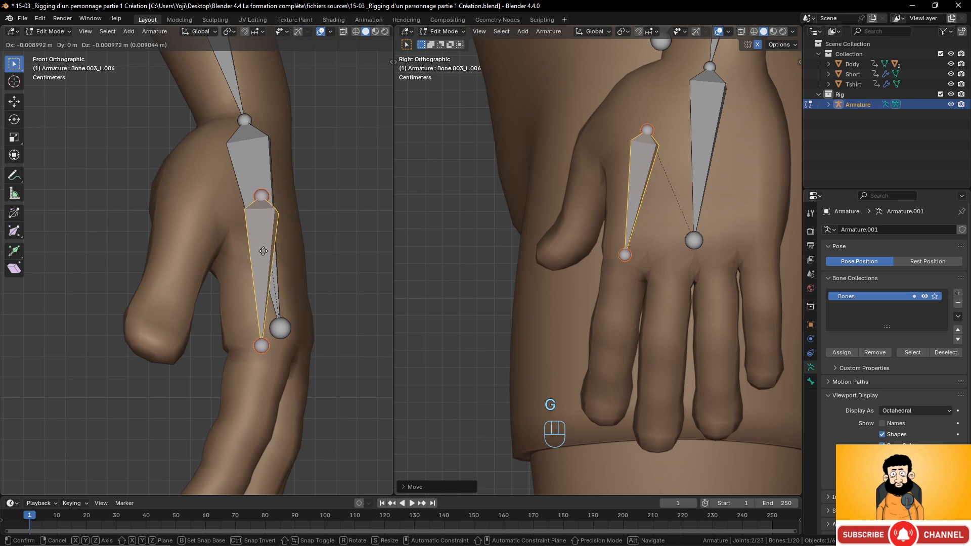
click(262, 251)
In the front view, move the index palm bone's upper joint about 0.007 m toward the body
click(263, 199)
key(g)
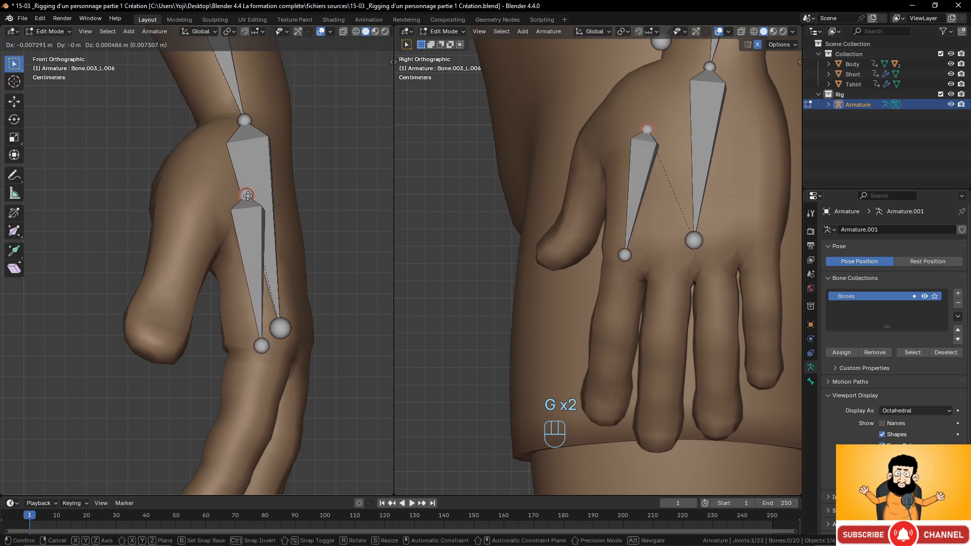
click(251, 205)
From the index knuckle joint, extrude the finger's first phalanx bone about 0.039 m down inside the finger in the front view
shift+middle_drag(326, 342, 329, 249)
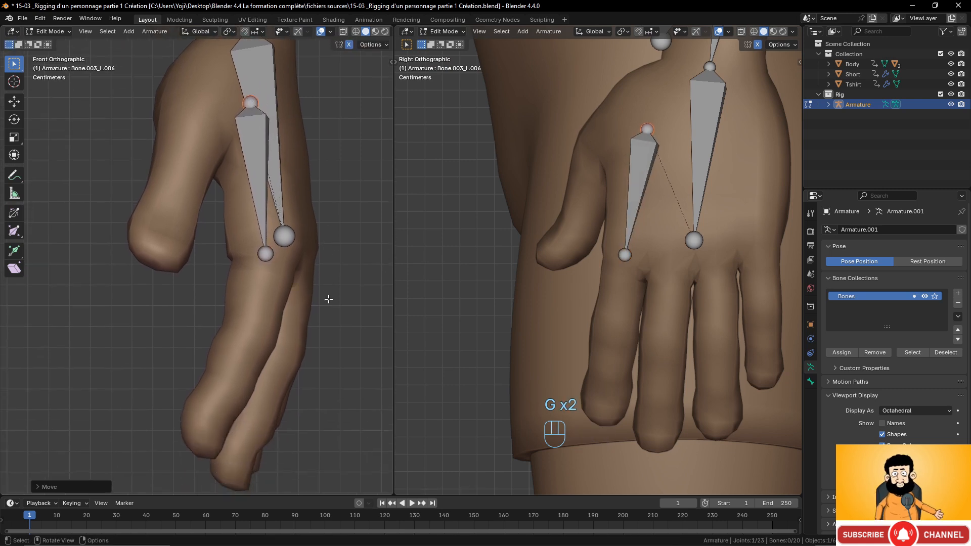
scroll(310, 267, up, 1)
scroll(276, 263, down, 8)
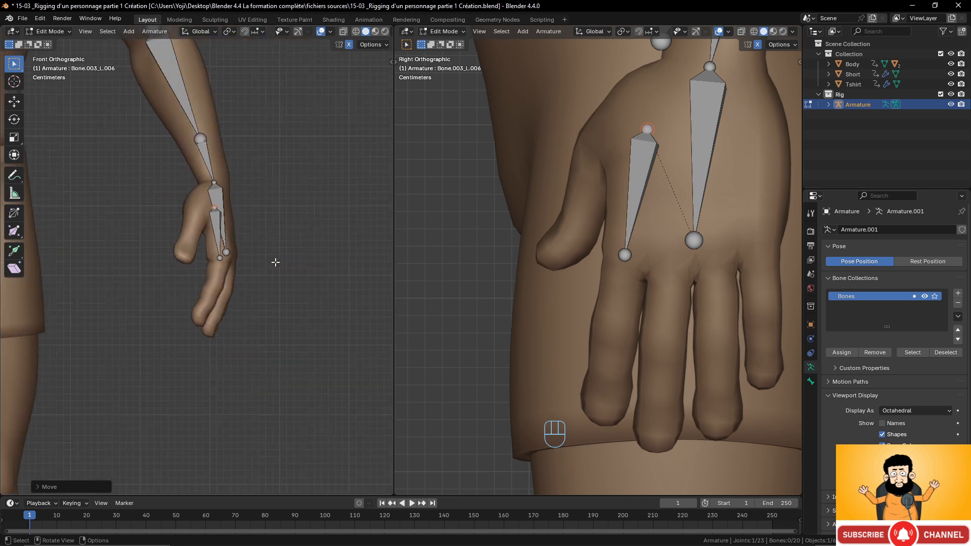
scroll(275, 262, up, 5)
scroll(275, 262, up, 5)
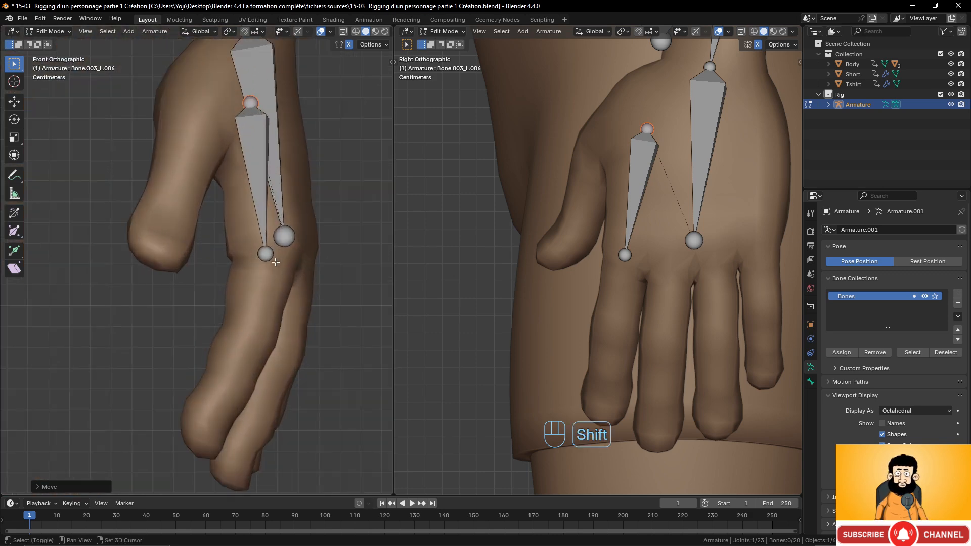
click(276, 287)
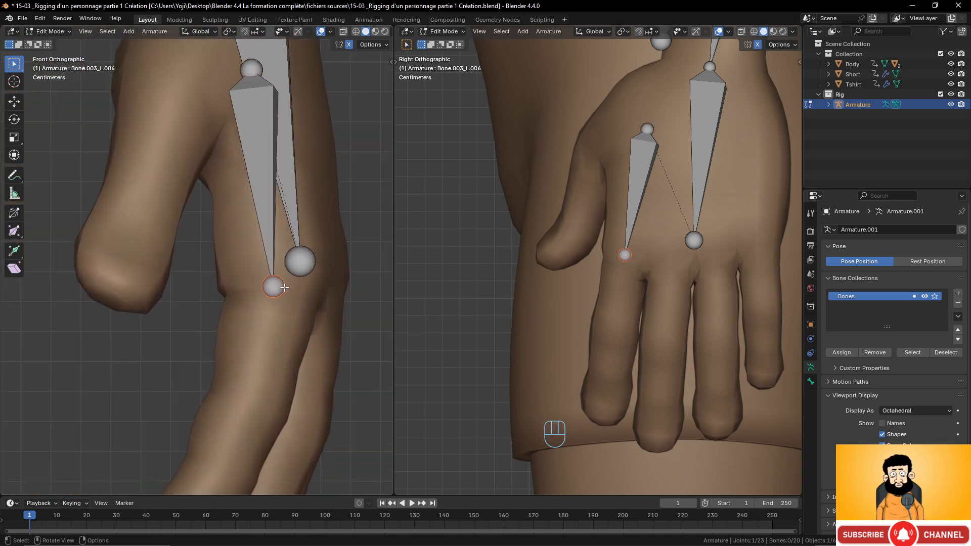
key(e)
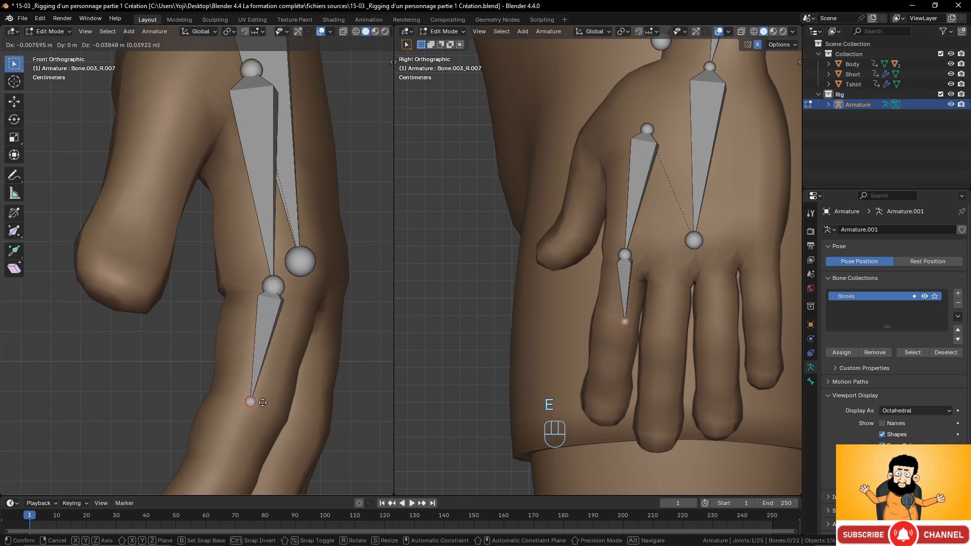
click(259, 405)
Move the first phalanx's end joint about 0.007 m forward and down in the right view, and centre it inside the finger in the front view
click(629, 323)
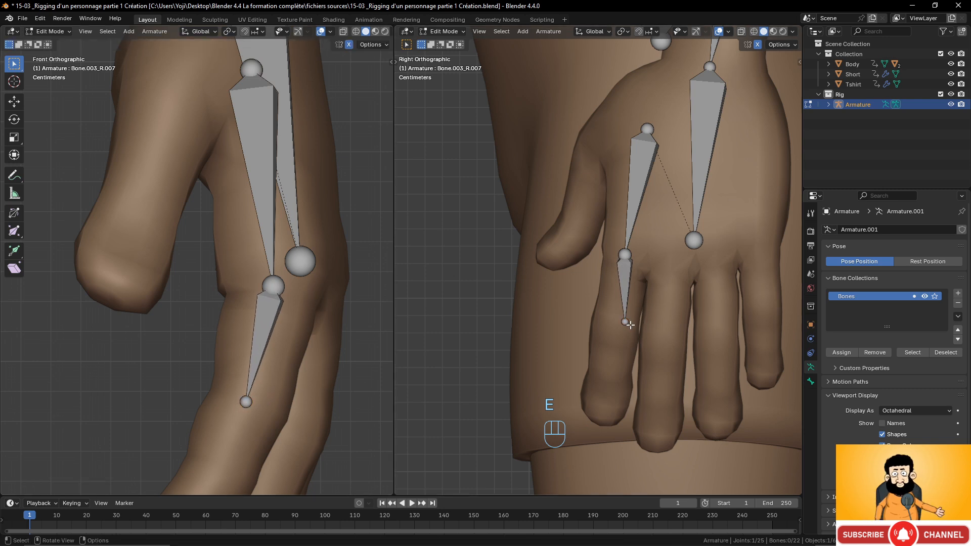
key(g)
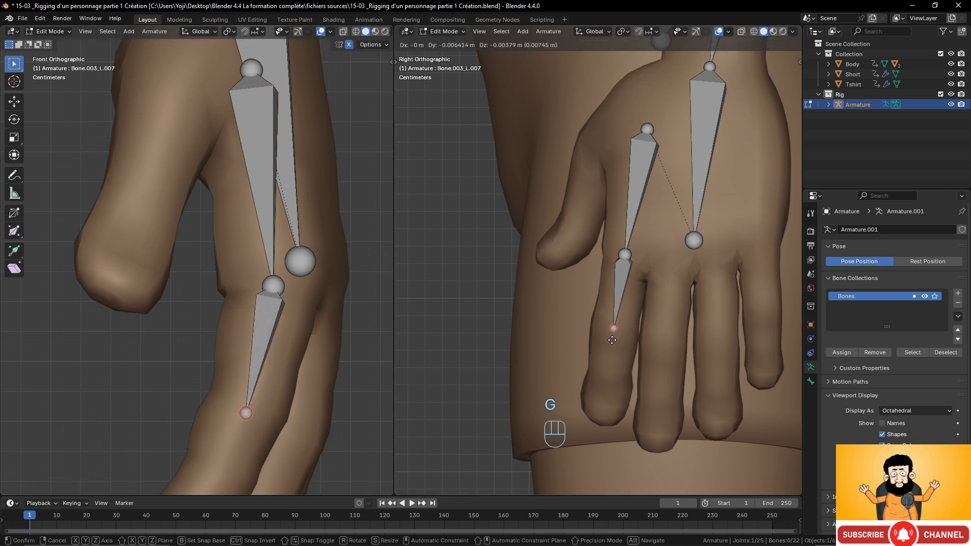
click(612, 341)
shift+middle_drag(268, 419, 298, 294)
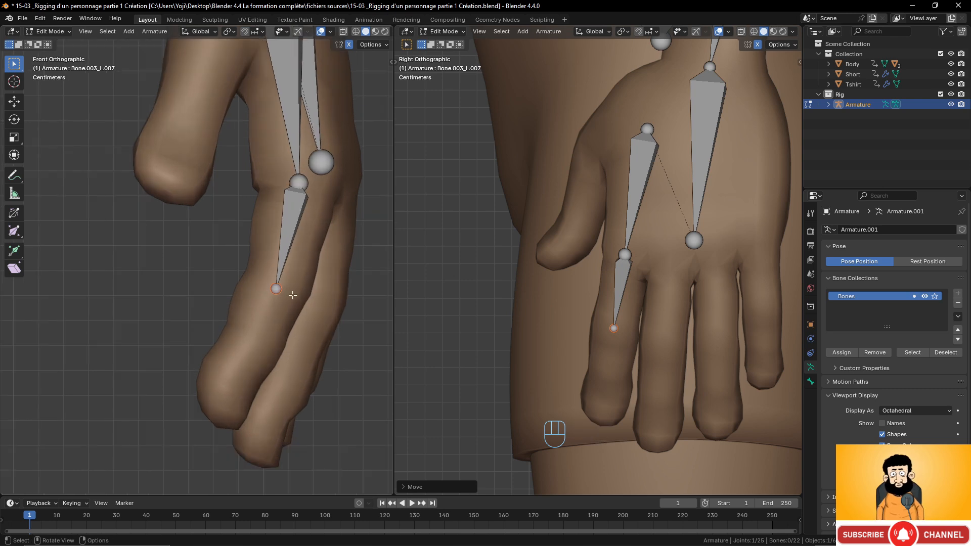
key(g)
click(297, 288)
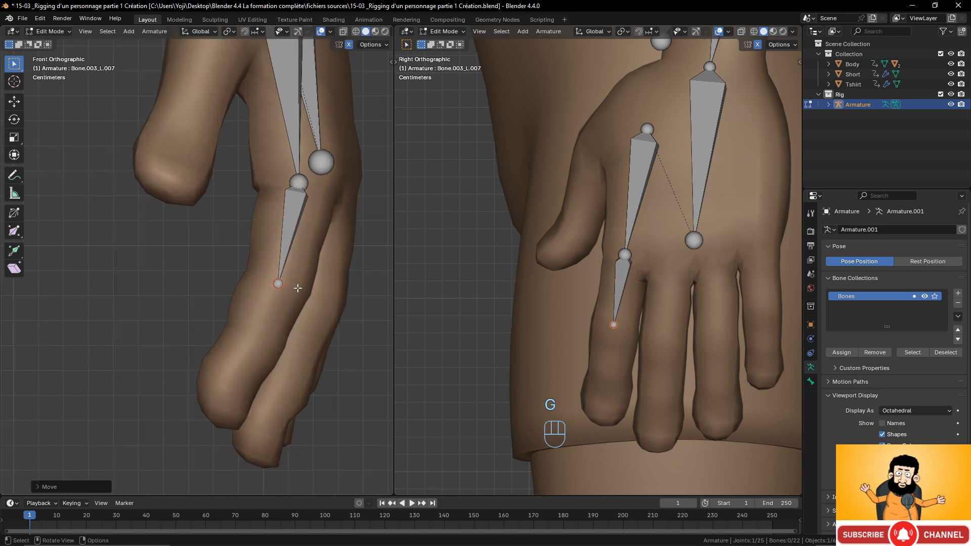
Extrude the index finger's second phalanx about 0.026 m down the finger and shift its end about 0.004 m forward in the right view
key(e)
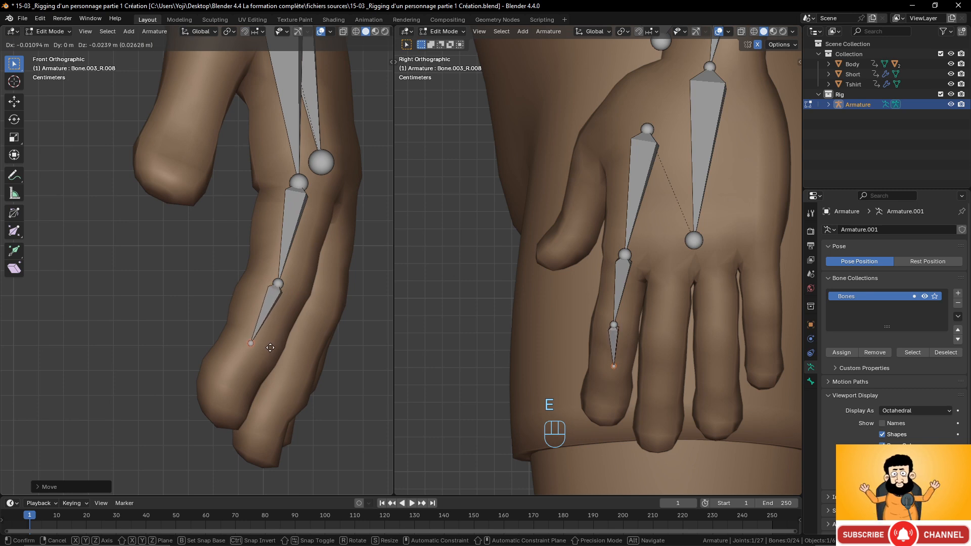
click(269, 349)
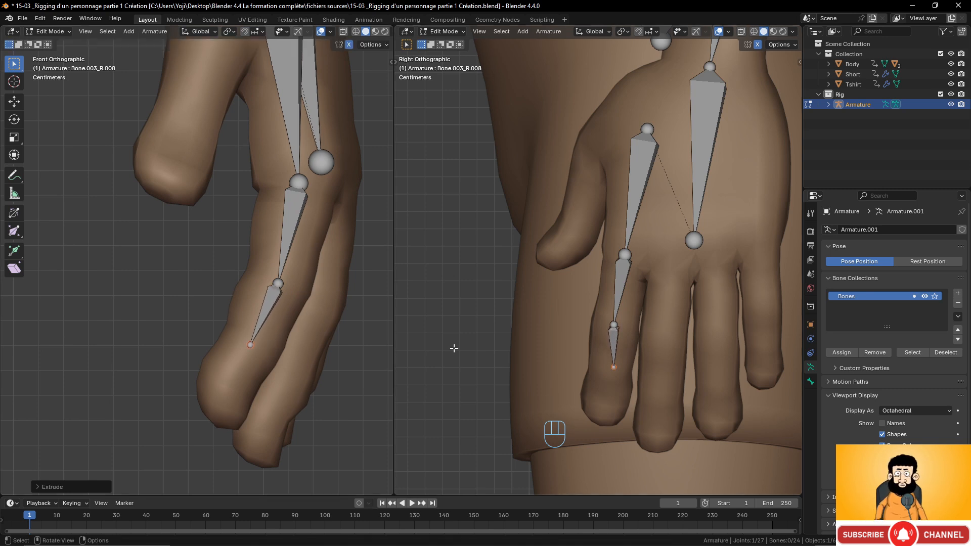
key(g)
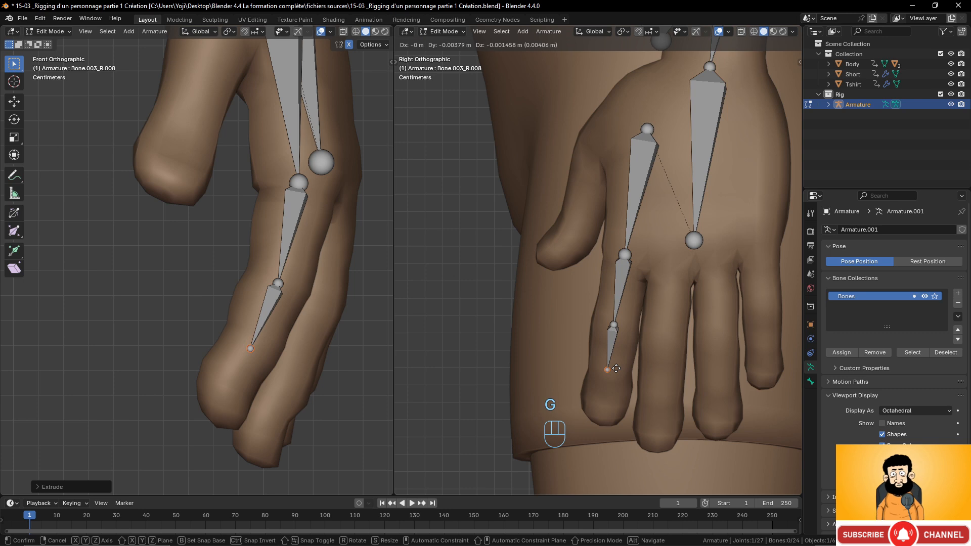
click(616, 368)
Nudge the joint between the first two index phalanges and the index knuckle joint slightly in the right view
click(615, 326)
key(g)
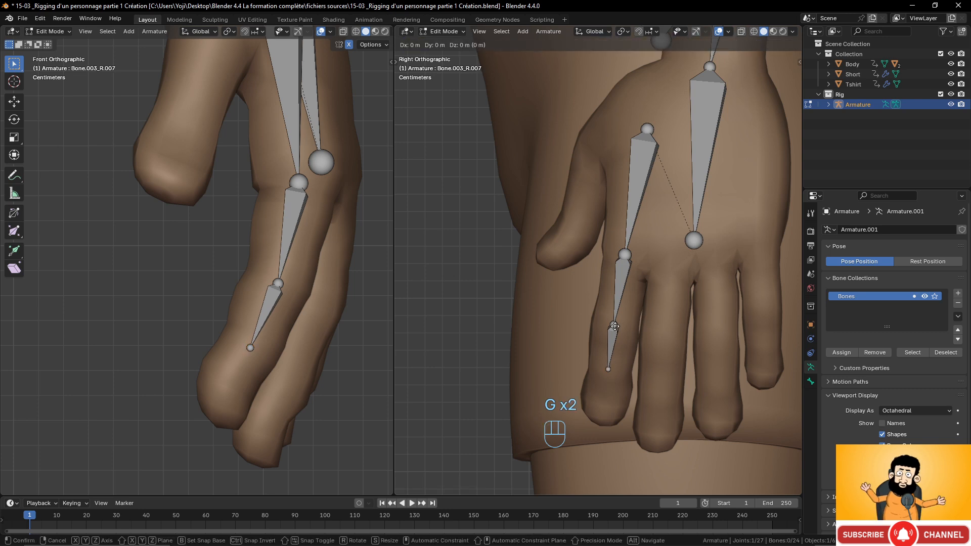
click(615, 326)
click(625, 254)
key(g)
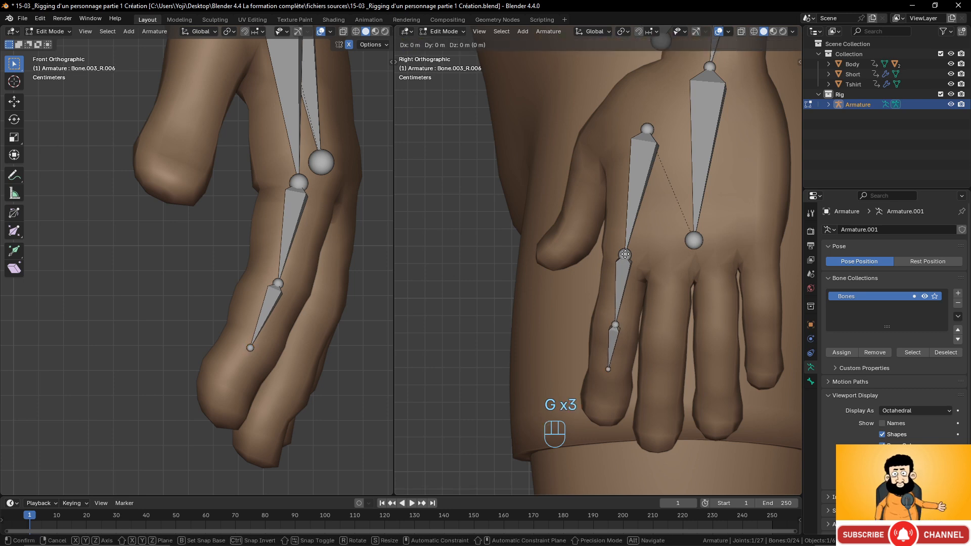
click(626, 255)
Extrude the last index phalanx about 0.032 m to the fingertip and shift its end about 0.004 m forward in the right view
click(249, 347)
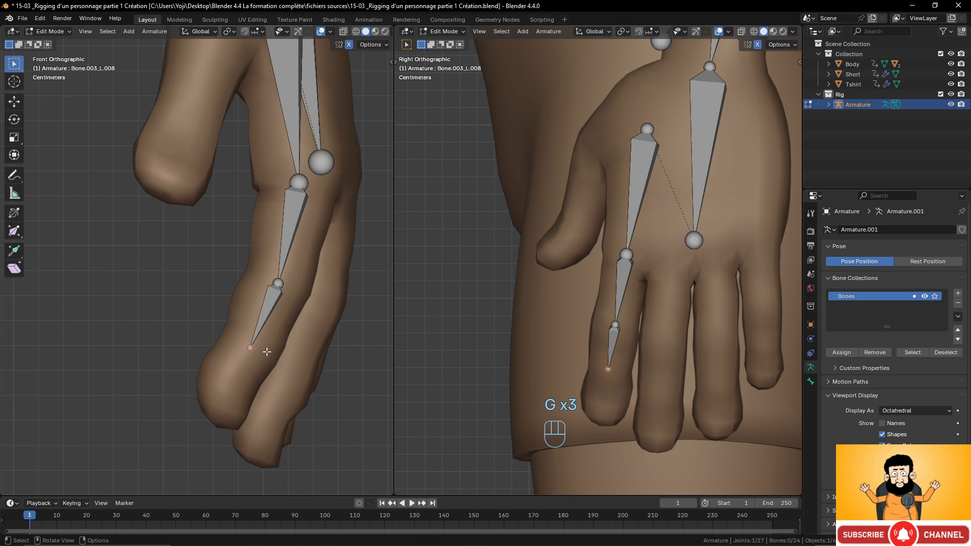
key(e)
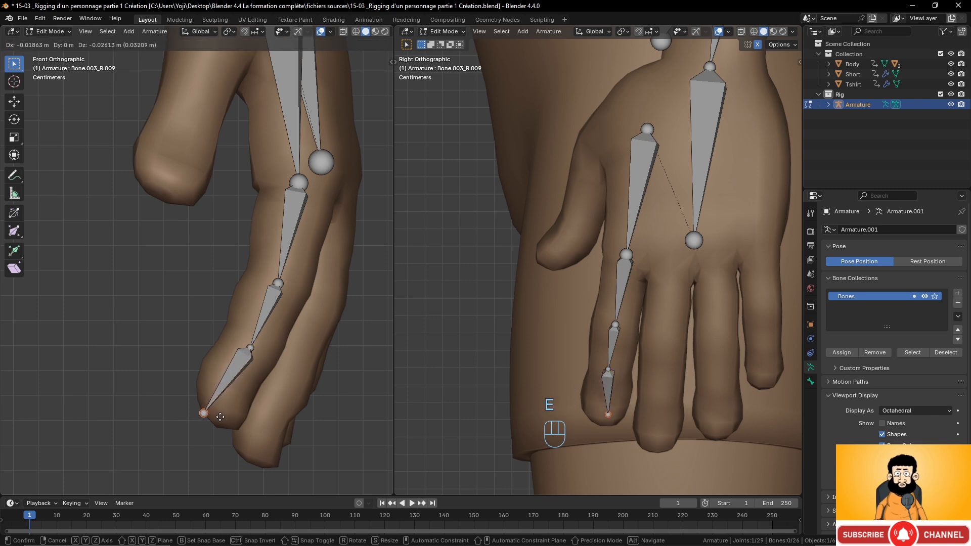
click(222, 418)
key(g)
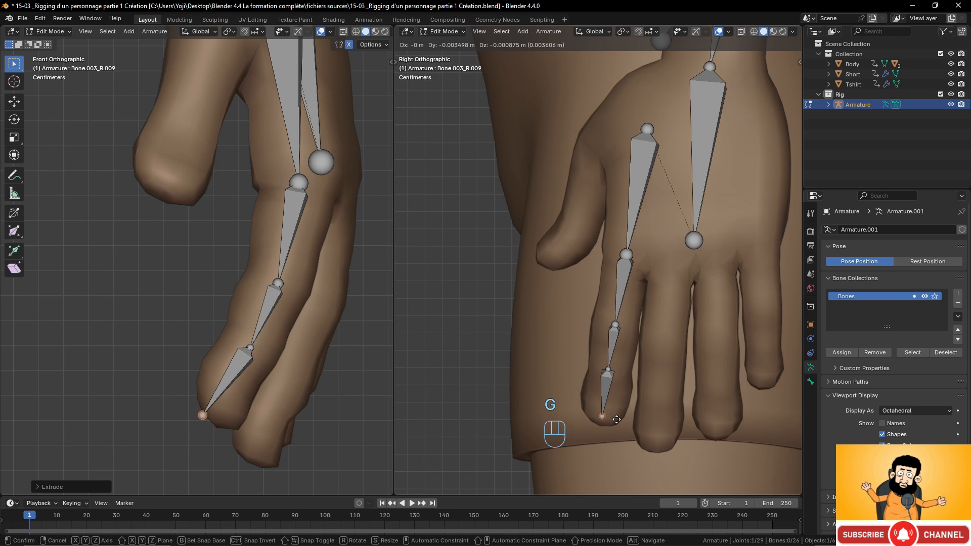
click(617, 419)
Select the whole linked index finger chain from palm bone to fingertip and duplicate it onto the middle finger in the right view
scroll(278, 342, down, 3)
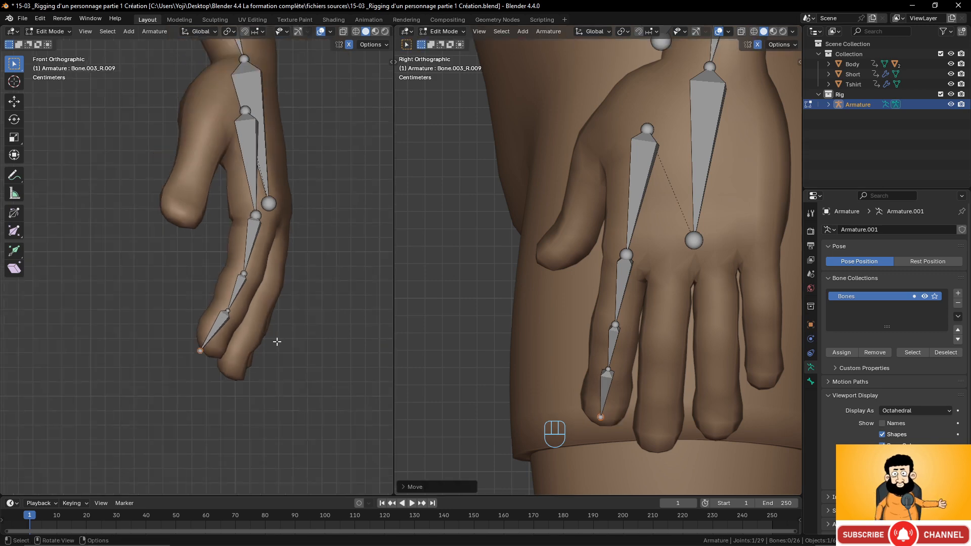
scroll(278, 342, down, 1)
scroll(276, 340, up, 2)
scroll(276, 340, down, 2)
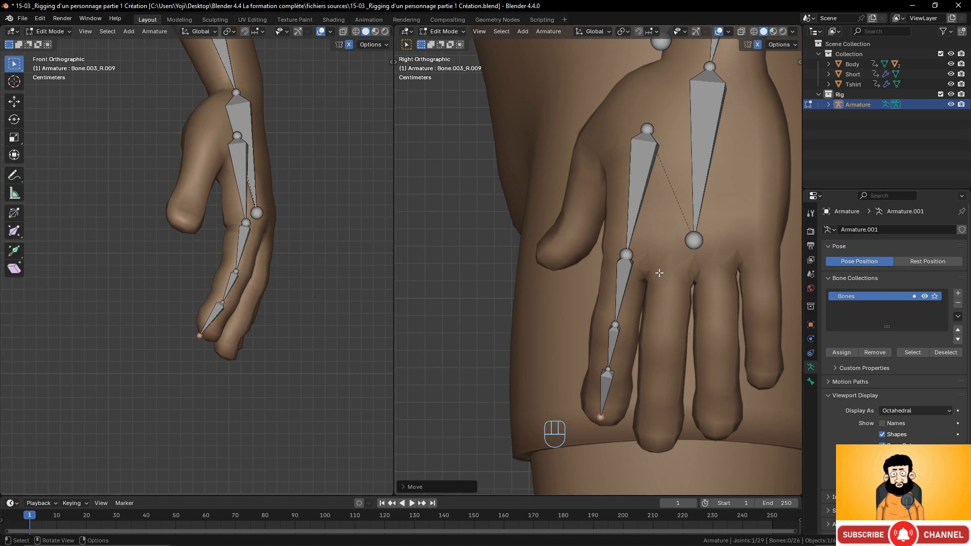
click(635, 201)
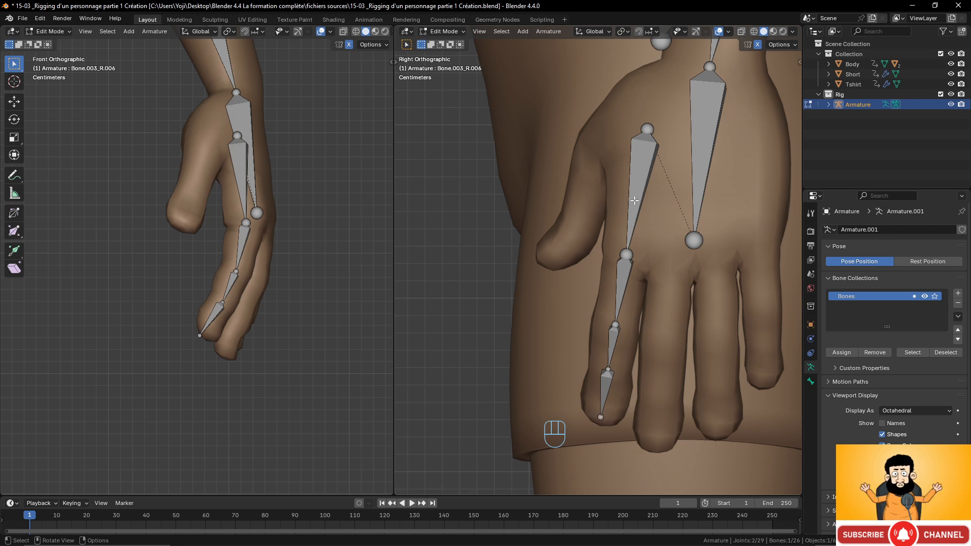
click(635, 186)
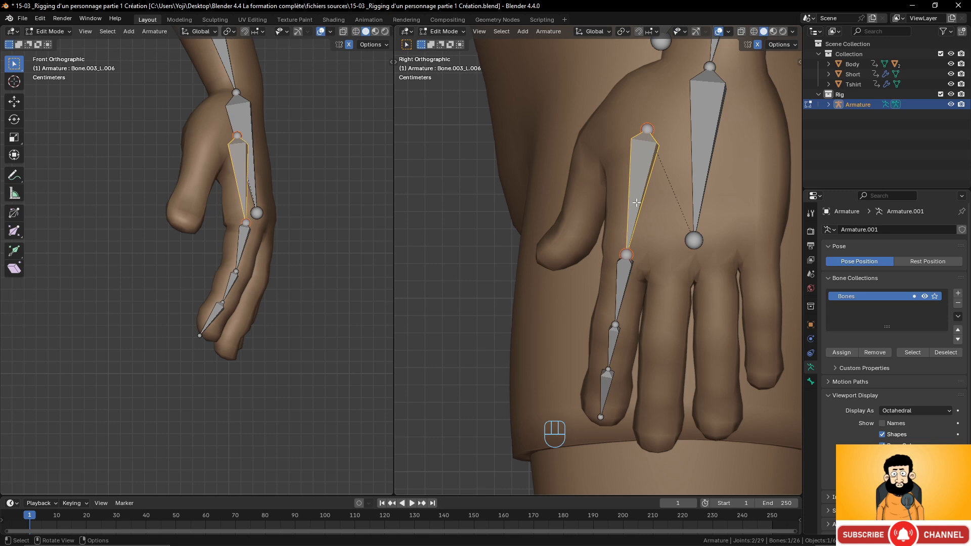
key(l)
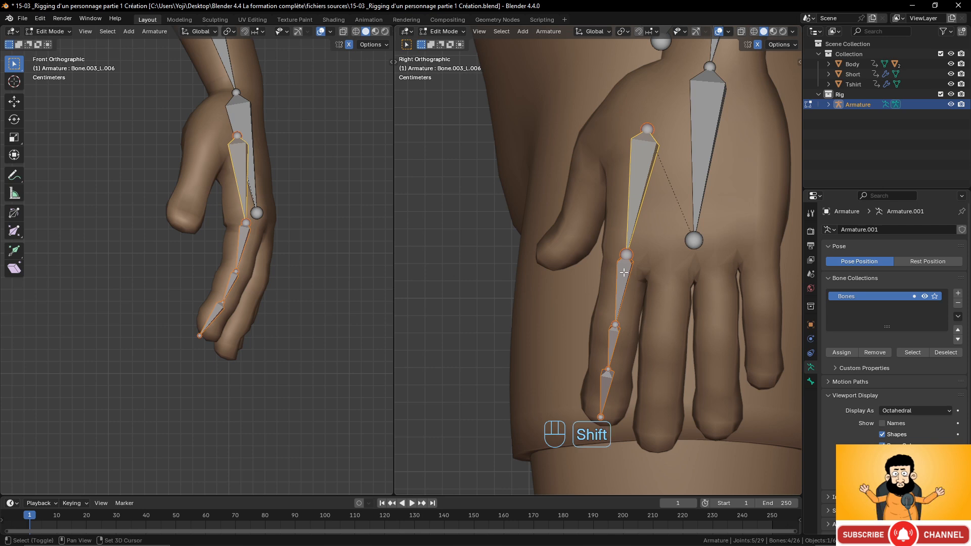
key(shift+d)
click(675, 287)
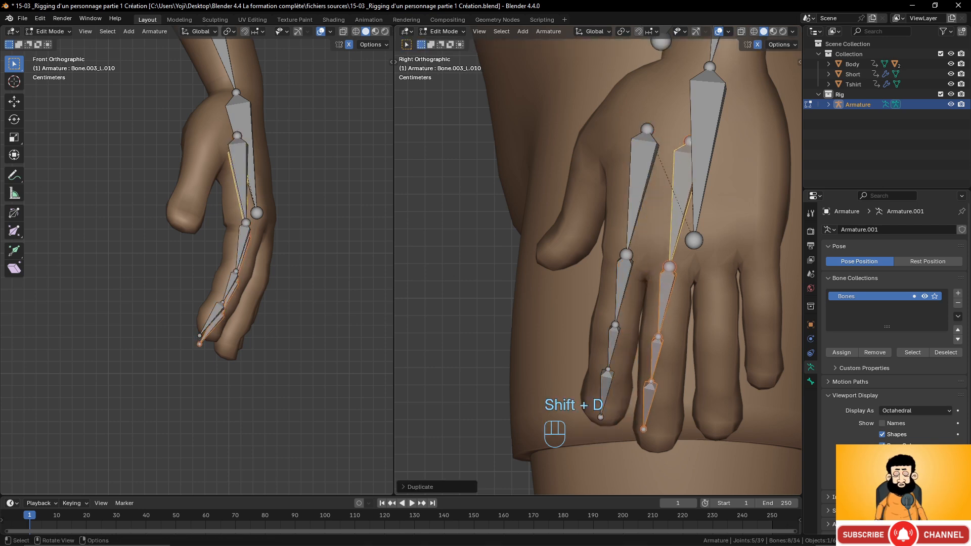
Rotate the duplicated chain to follow the middle finger's direction and scale it up by about 1.09
key(r)
click(774, 253)
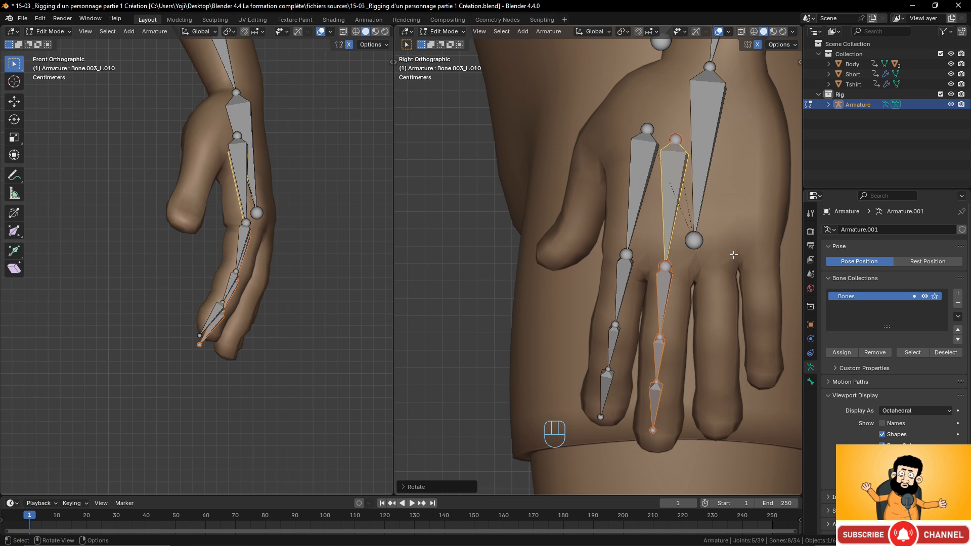
key(s)
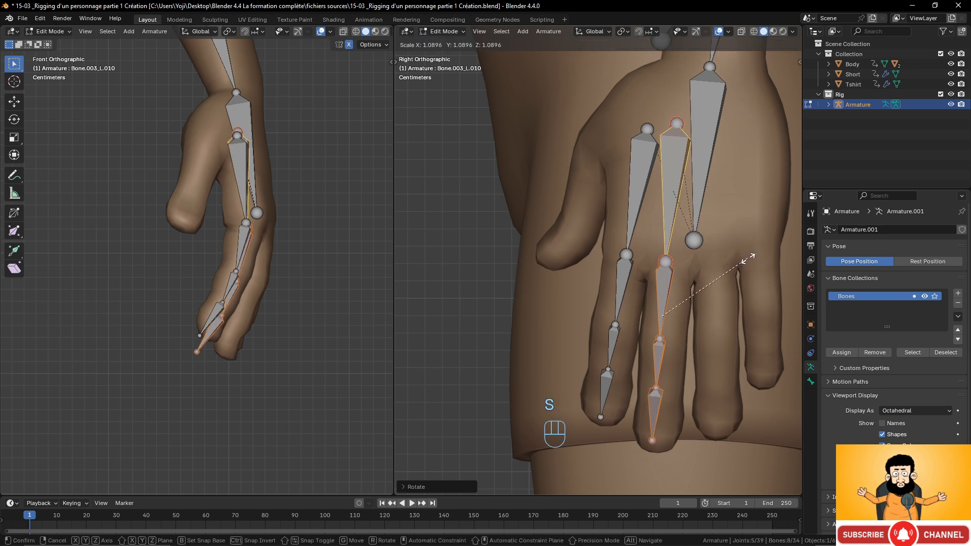
click(748, 259)
Center the duplicated chain inside the middle finger by moving it about 0.004 m in the right view, and moving and rotating it in the front view
key(g)
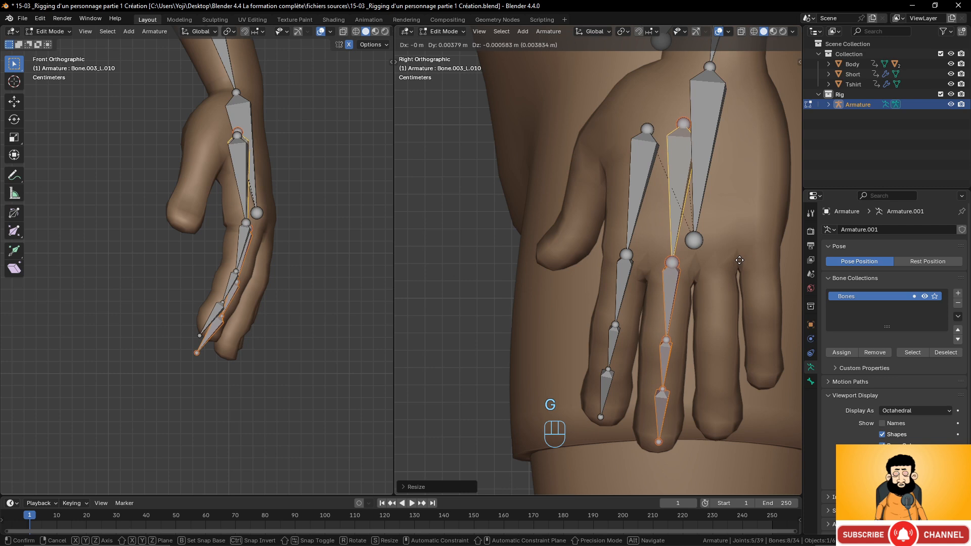
click(741, 259)
scroll(274, 316, up, 2)
key(g)
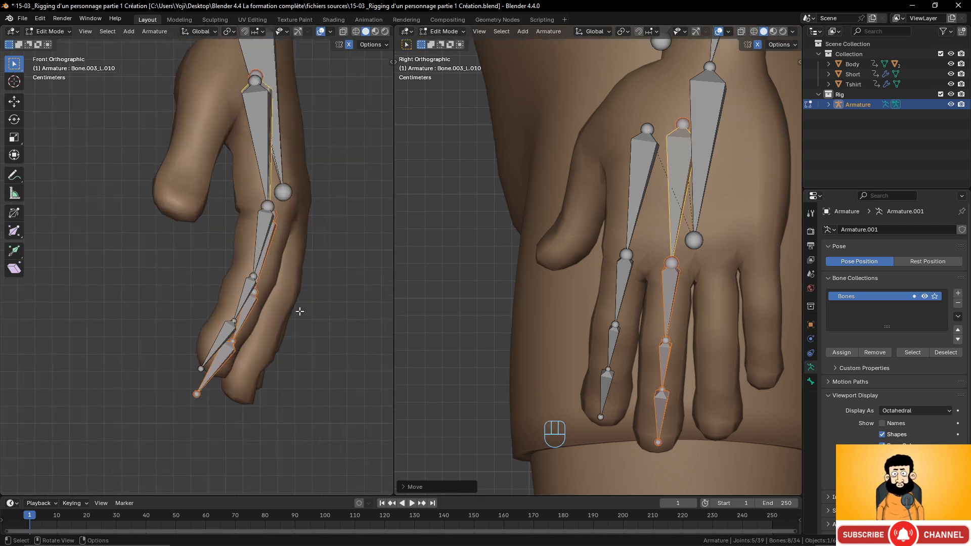
click(329, 305)
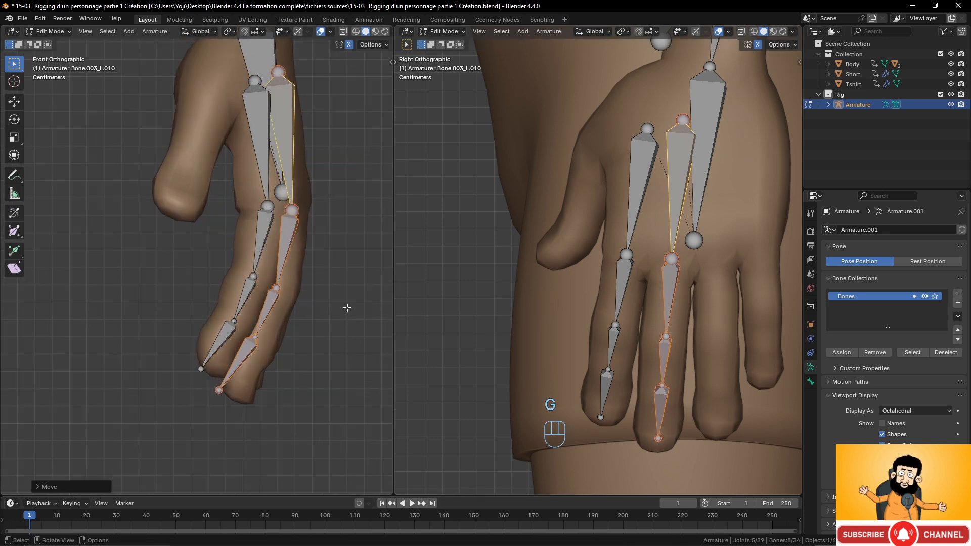
key(r)
click(352, 300)
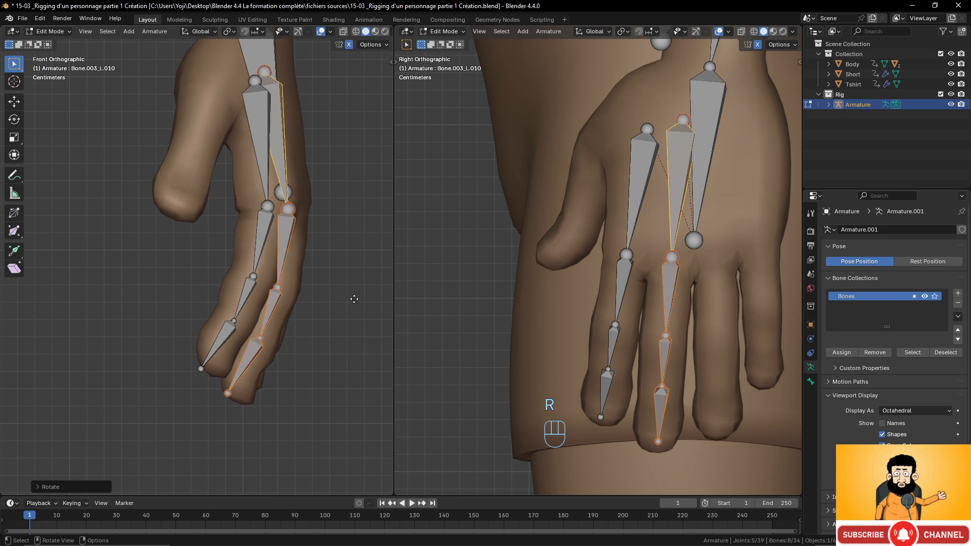
key(g)
click(682, 363)
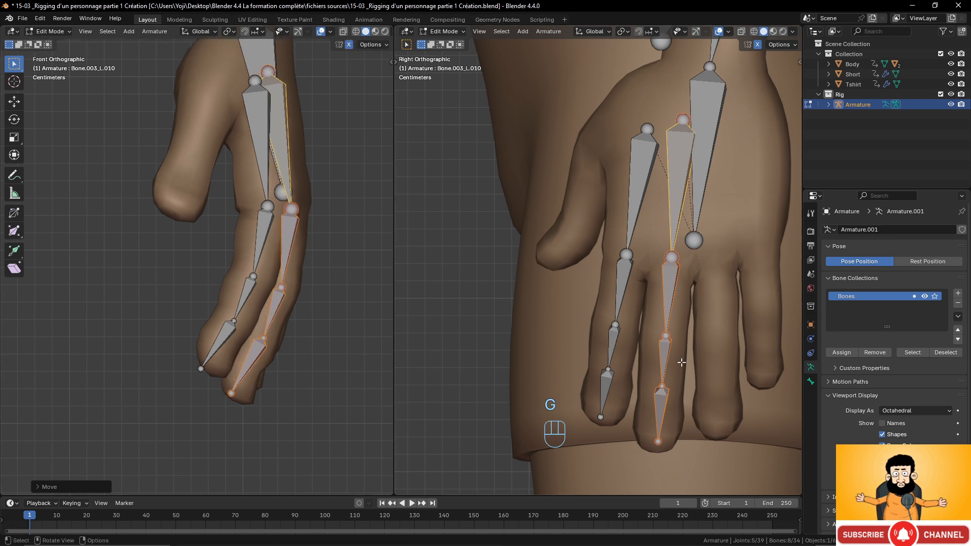
Scale the middle finger chain down slightly and reposition it along the finger in the right view
key(g)
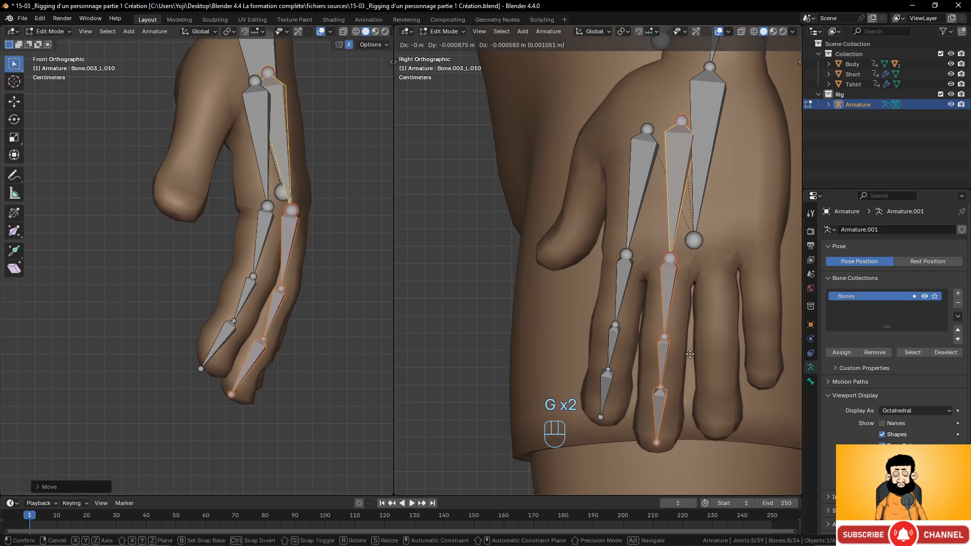
click(690, 355)
key(s)
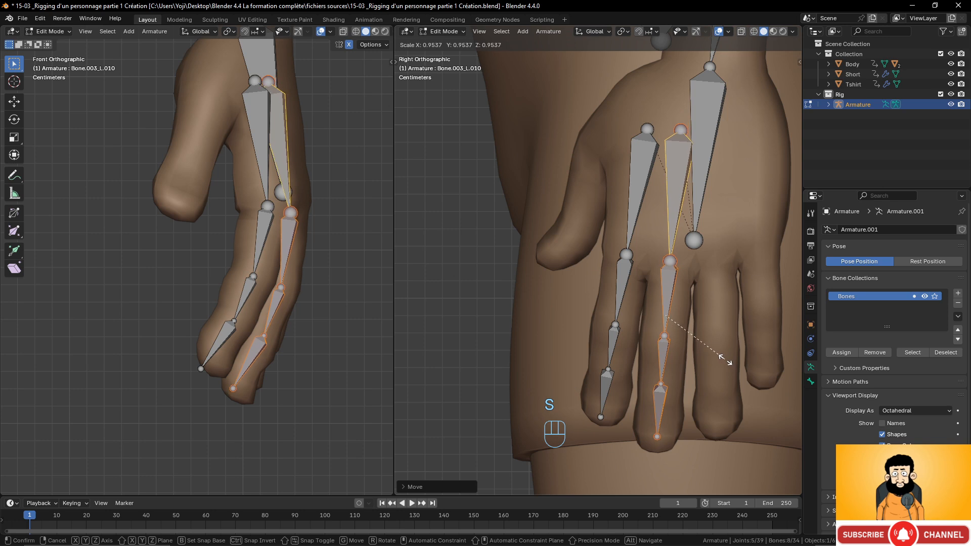
click(721, 354)
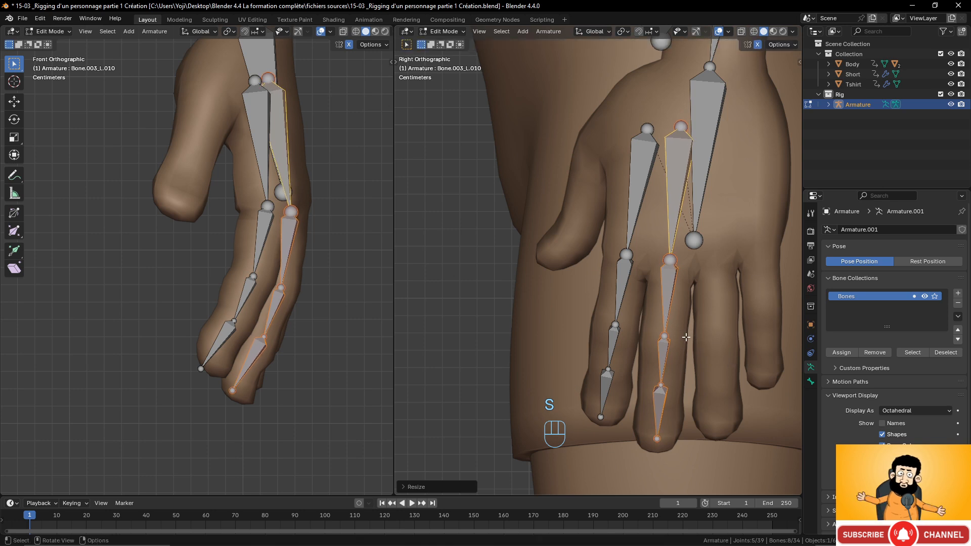
key(g)
click(691, 338)
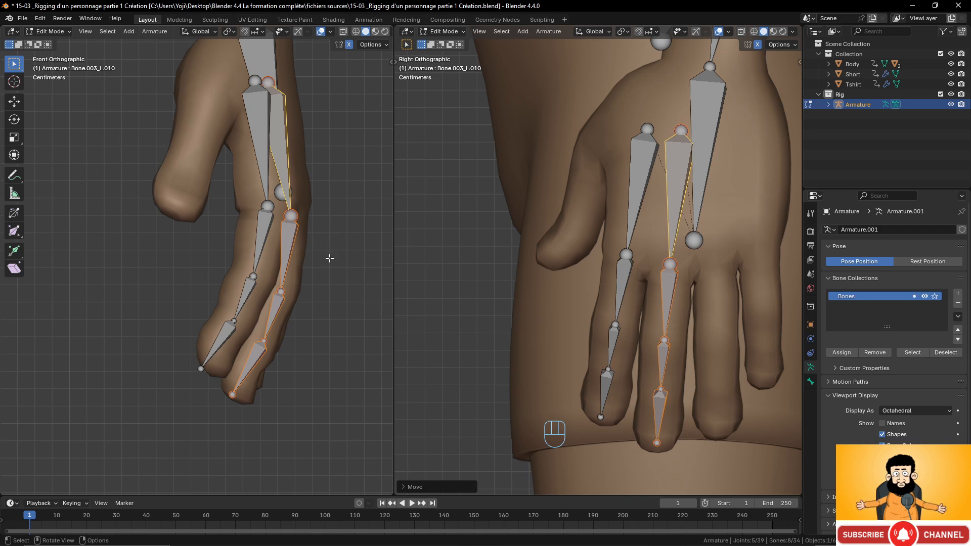
Fine-tune the middle finger chain's position and rotation in the front view so it follows the finger's thickness
mouse_move(332, 259)
middle_down()
mouse_move(143, 277)
mouse_move(65, 268)
mouse_move(364, 269)
mouse_move(321, 262)
middle_up()
scroll(268, 262, down, 3)
key(KP_Decimal)
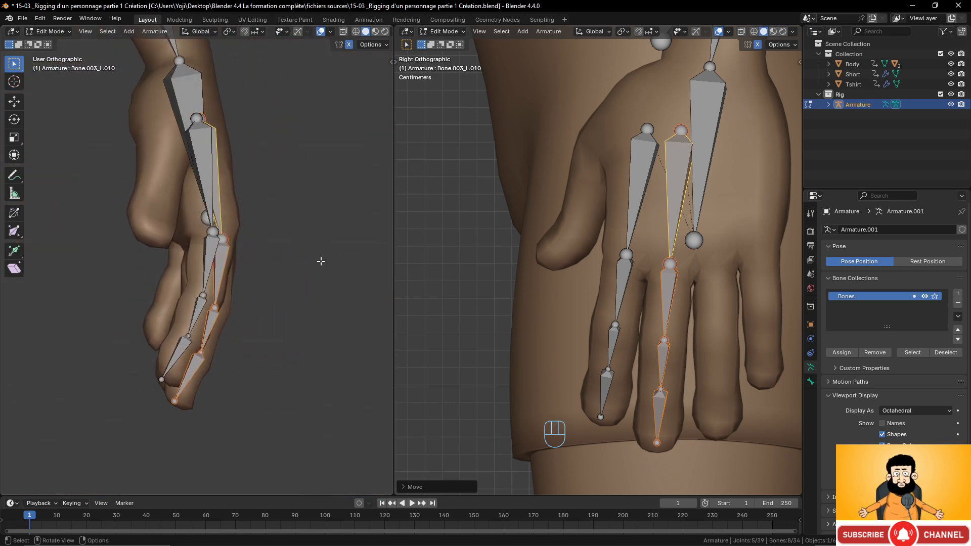
key(KP_1)
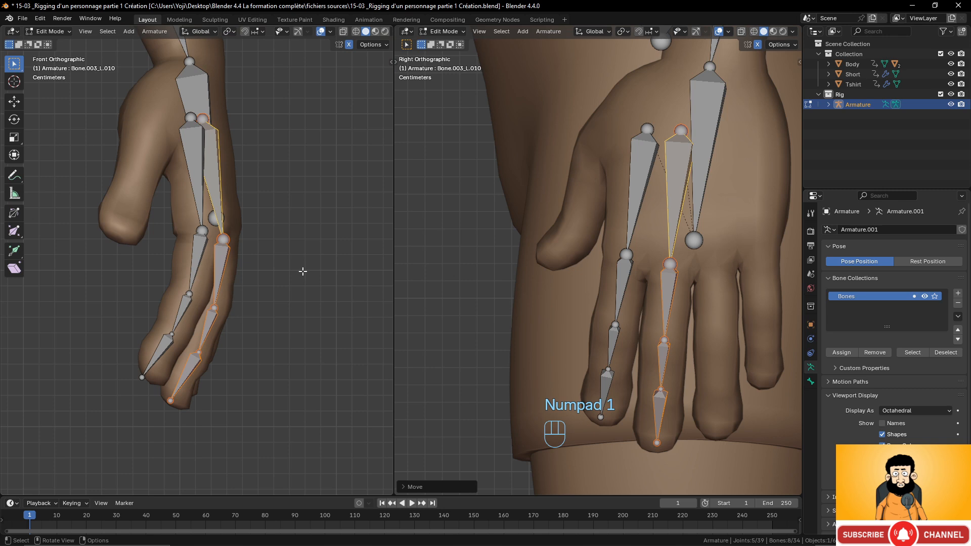
key(g)
click(314, 270)
key(r)
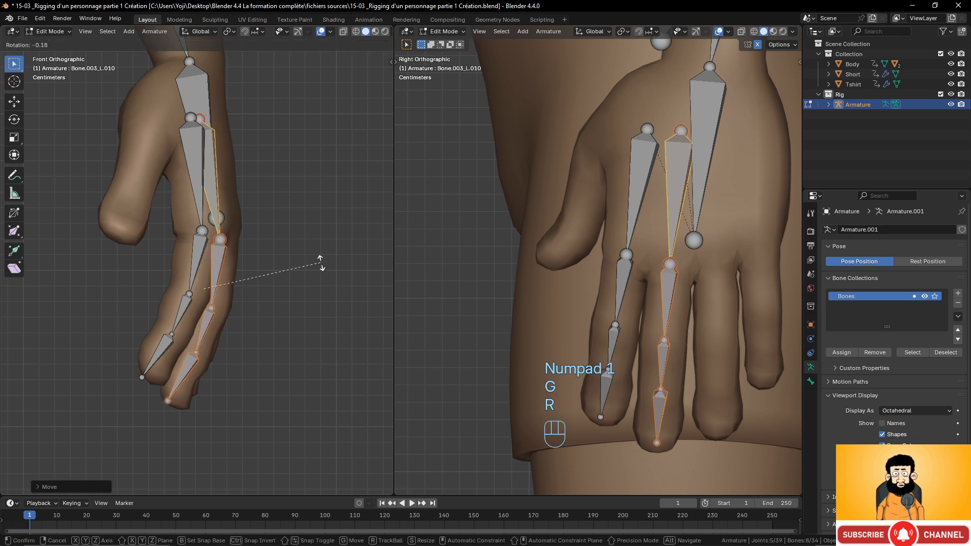
click(322, 262)
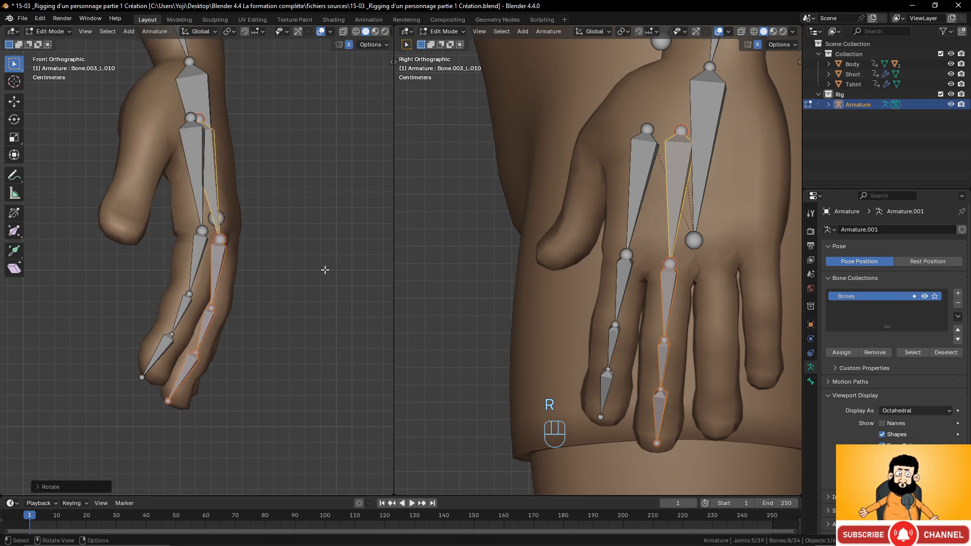
scroll(705, 271, down, 2)
scroll(698, 267, up, 2)
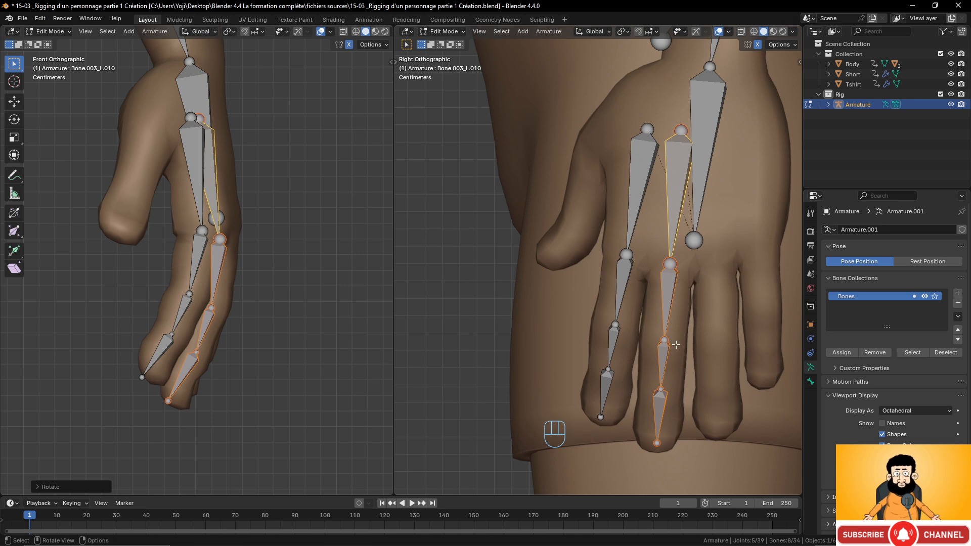
Duplicate the middle finger chain onto the ring finger in the right view and rotate it about -6.6° to follow the finger
key(shift)
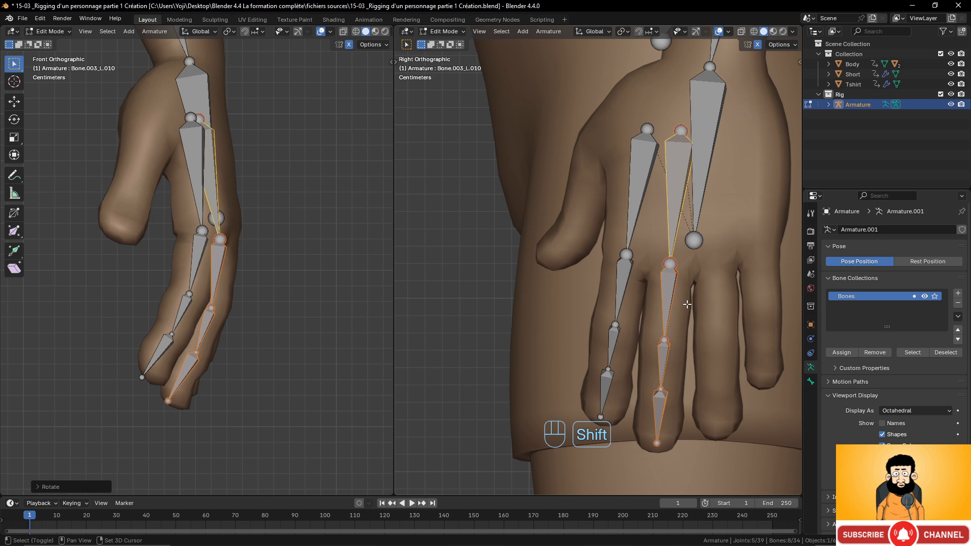
key(shift+d)
click(734, 301)
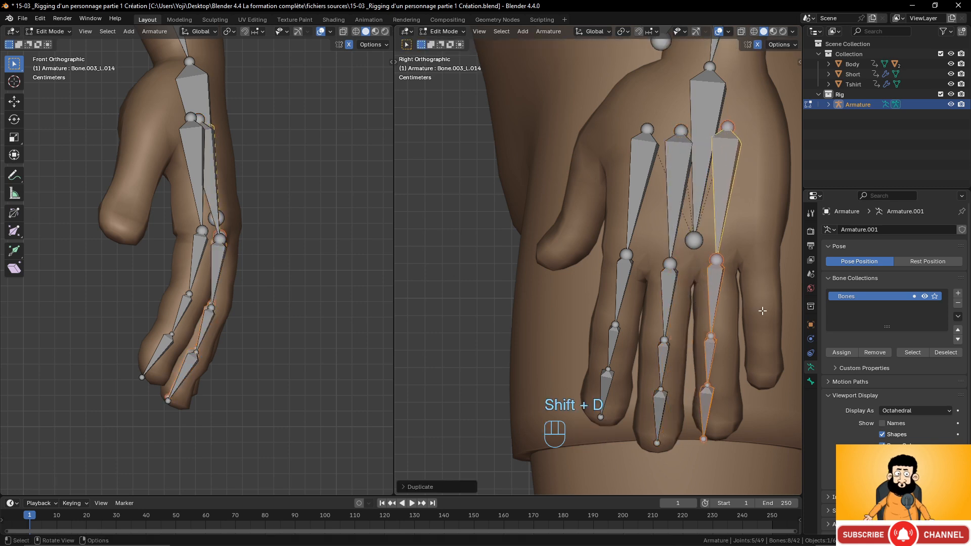
key(r)
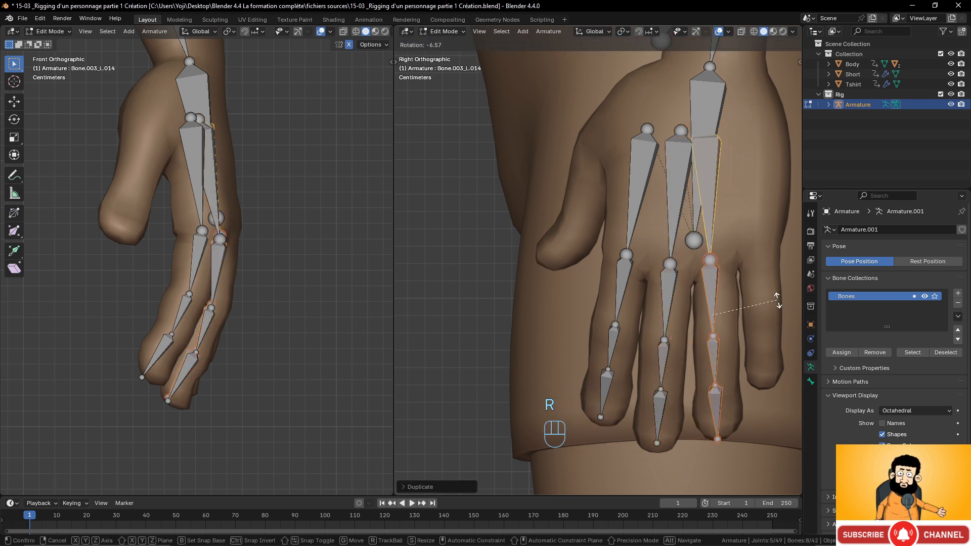
click(778, 300)
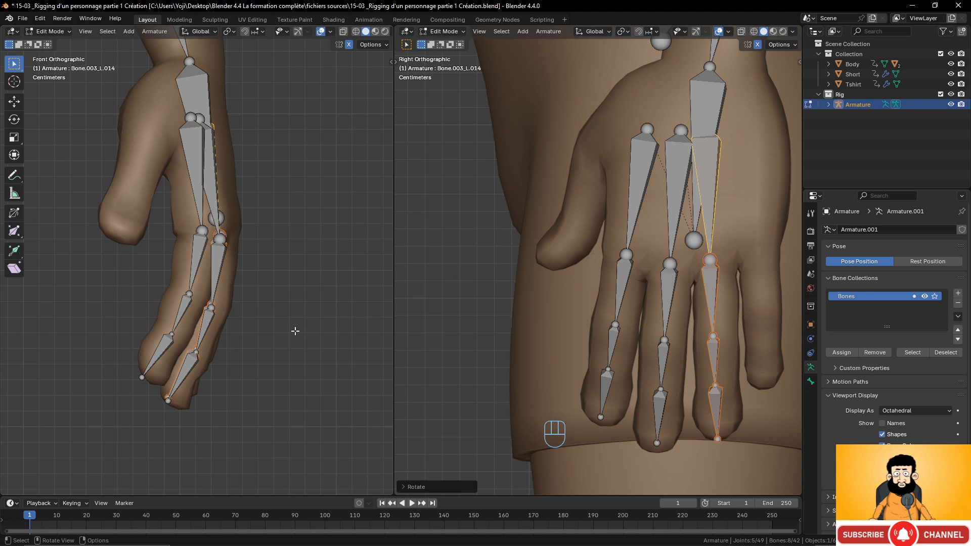
Switch one viewport to the back view and scale the ring finger chain down to about 0.94 in the right view
key(ctrl)
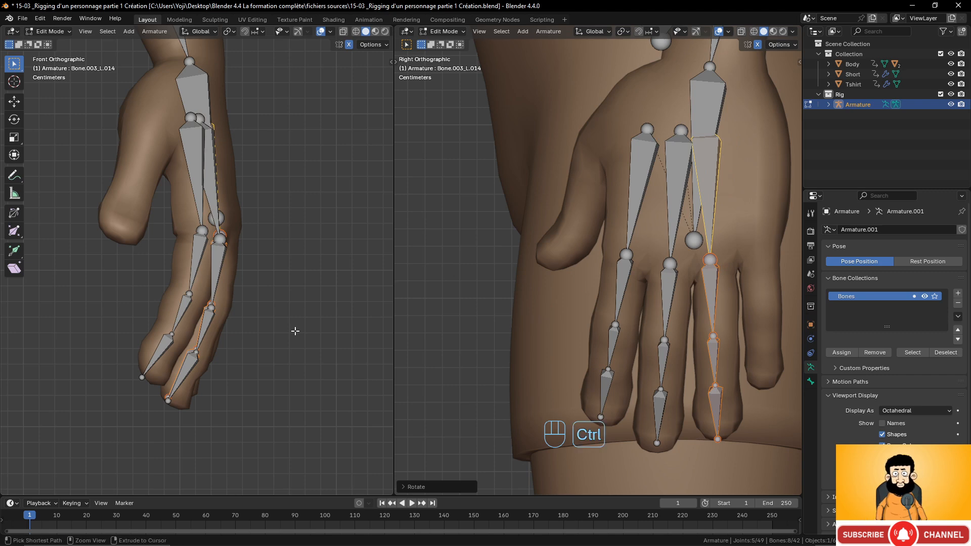
key(ctrl+KP_1)
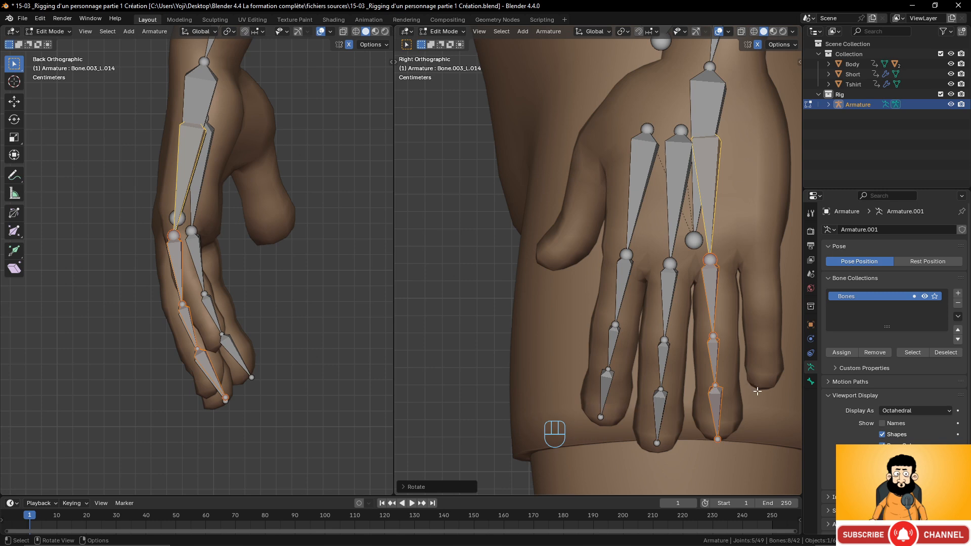
key(s)
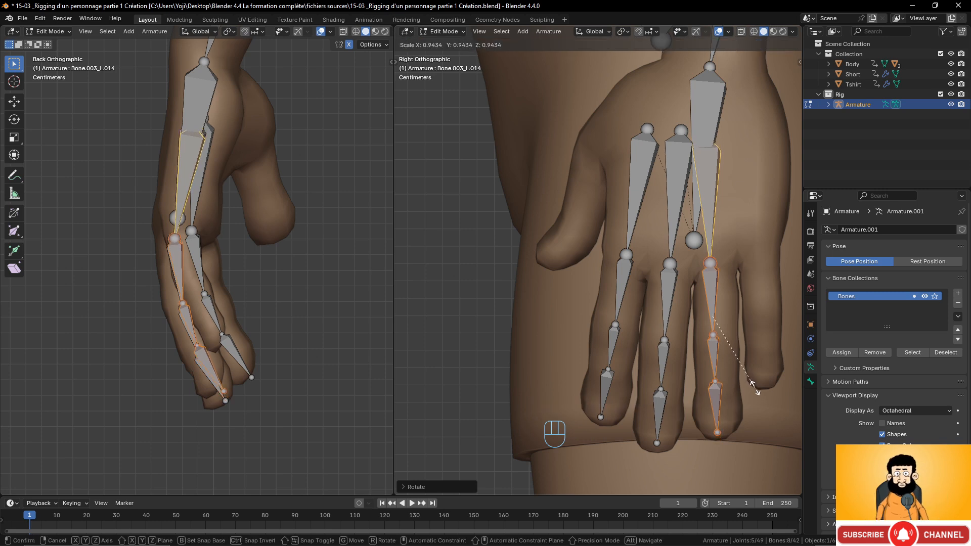
click(754, 386)
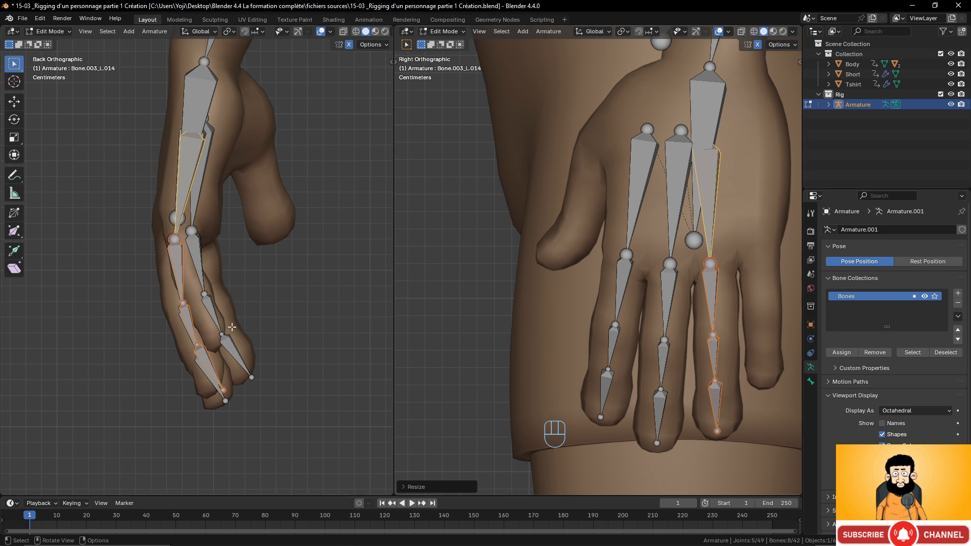
Rotate the ring finger chain slightly and shift it about 0.003 m in the back view to sit inside the finger
scroll(231, 330, up, 1)
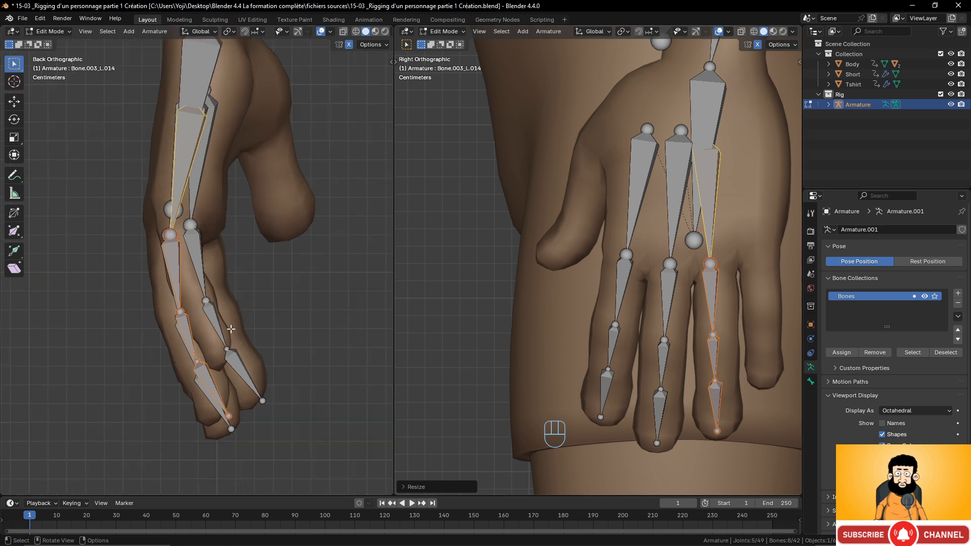
key(r)
click(267, 305)
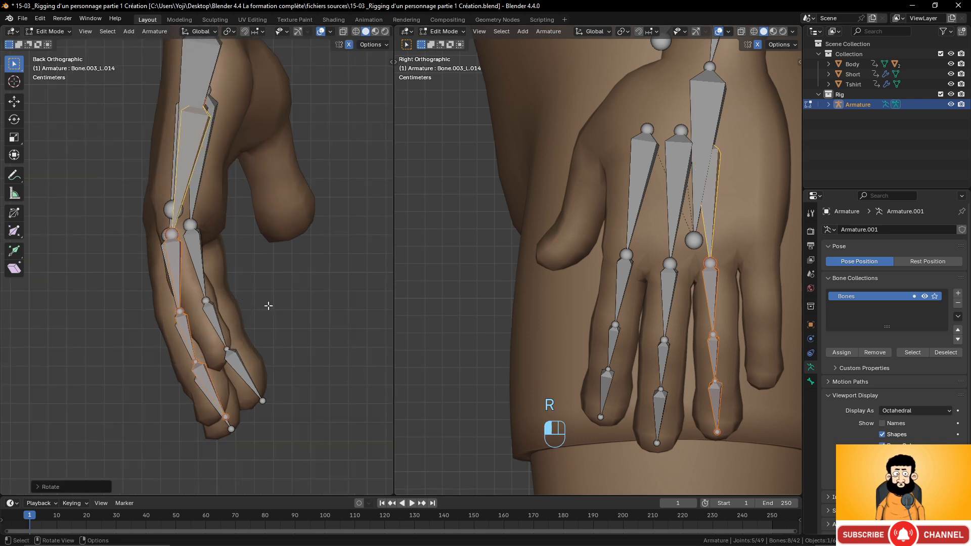
key(g)
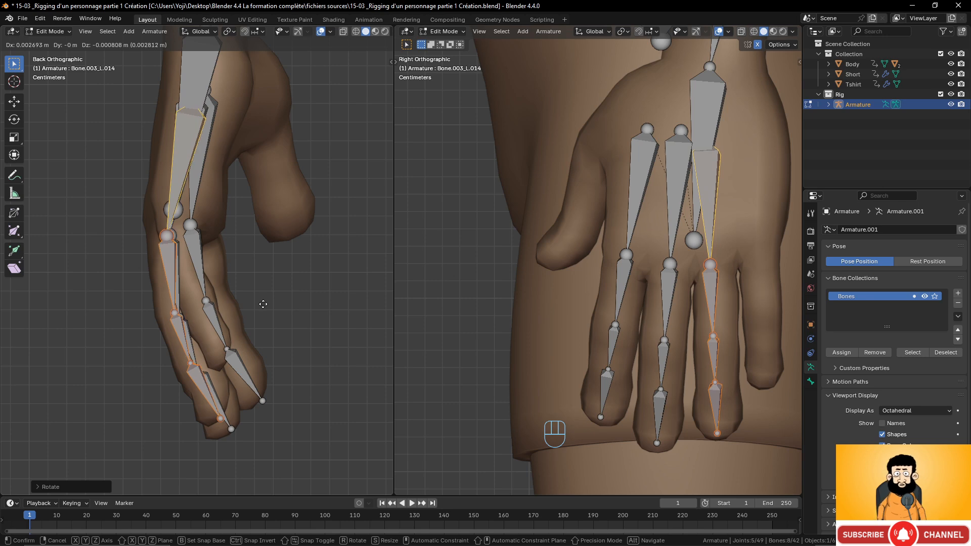
click(263, 304)
Nudge the ring finger's palm bone base, knuckle joint and the joint between its first two phalanges slightly toward the little finger
middle_drag(263, 304, 282, 291)
middle_drag(271, 291, 269, 266)
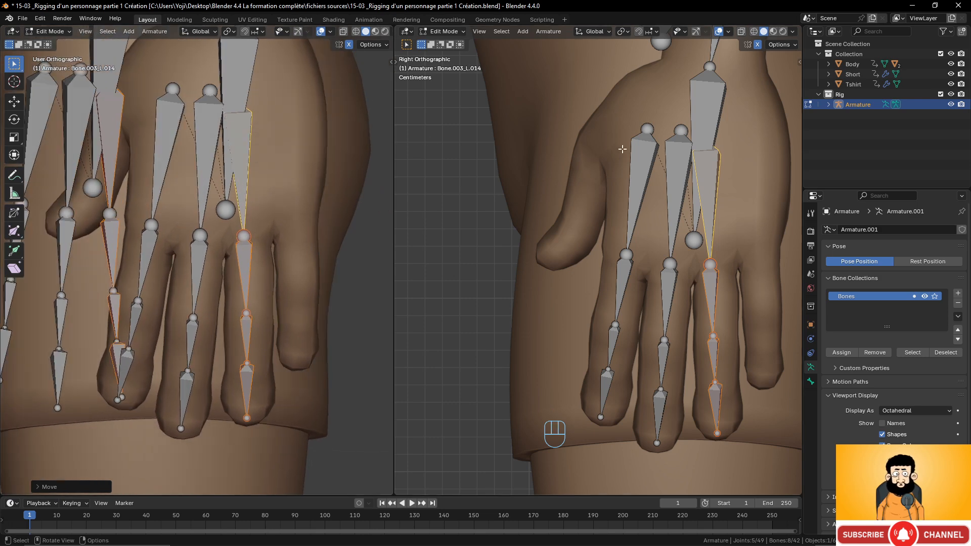
key(alt+a)
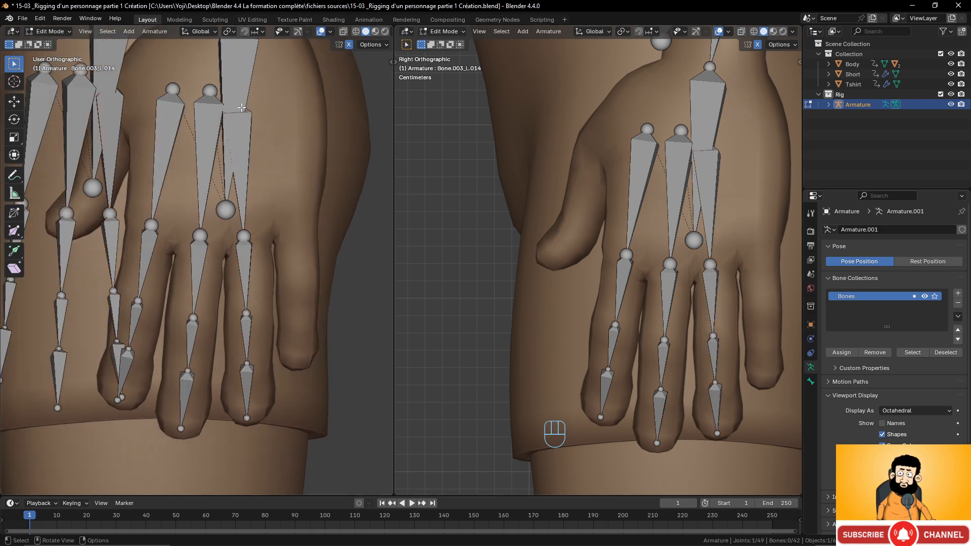
key(g)
click(247, 207)
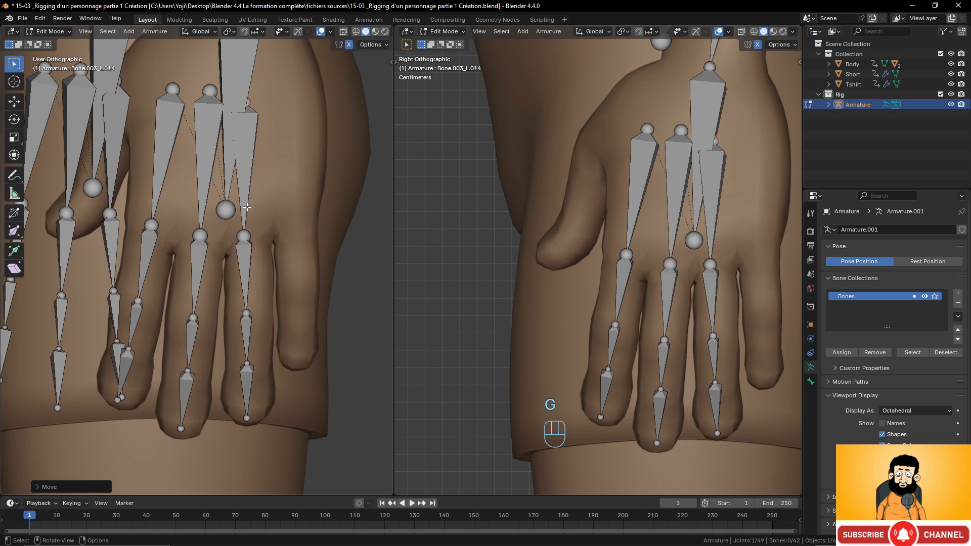
key(g)
click(245, 238)
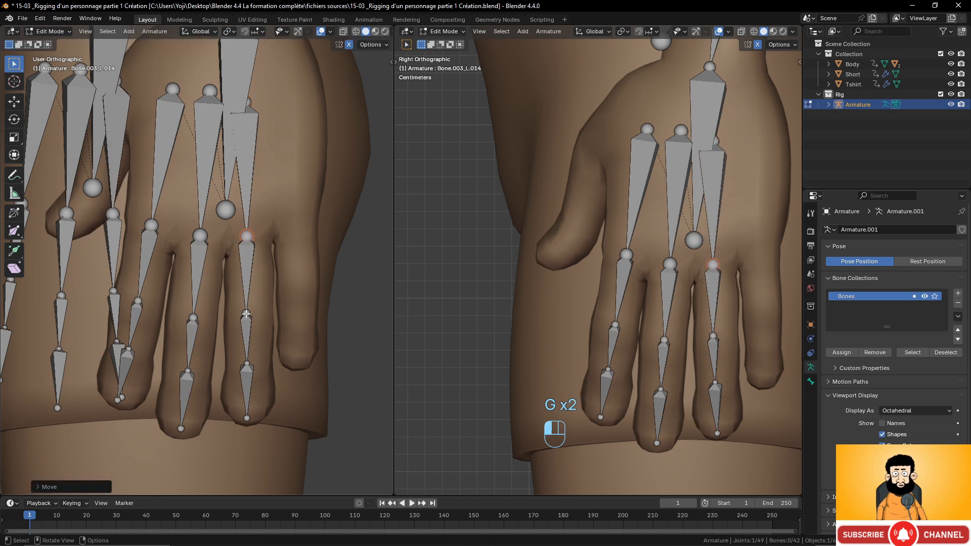
click(246, 314)
key(g)
click(250, 315)
Refine the ring finger's knuckle joint and palm bone base, shifting both slightly further toward the little finger
middle_drag(250, 313, 259, 293)
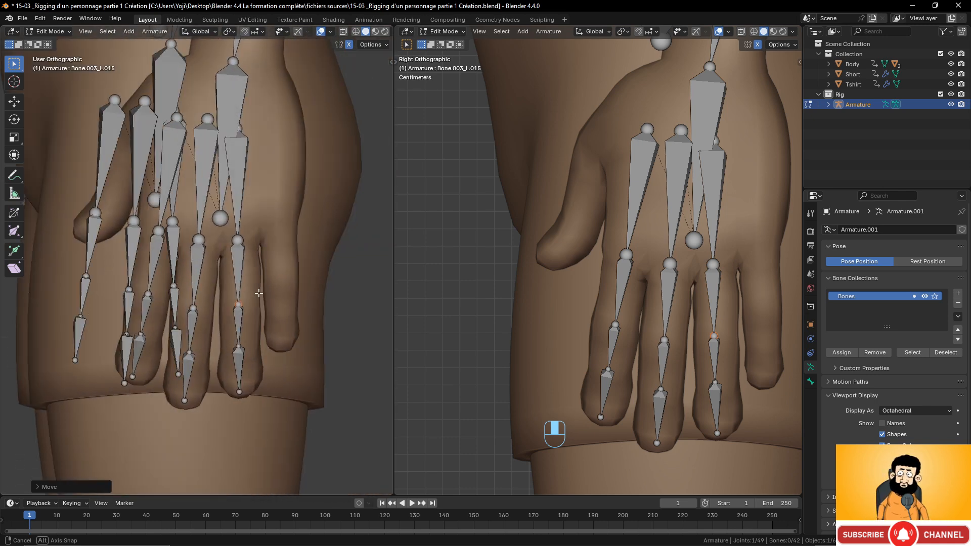
click(239, 241)
key(g)
click(241, 241)
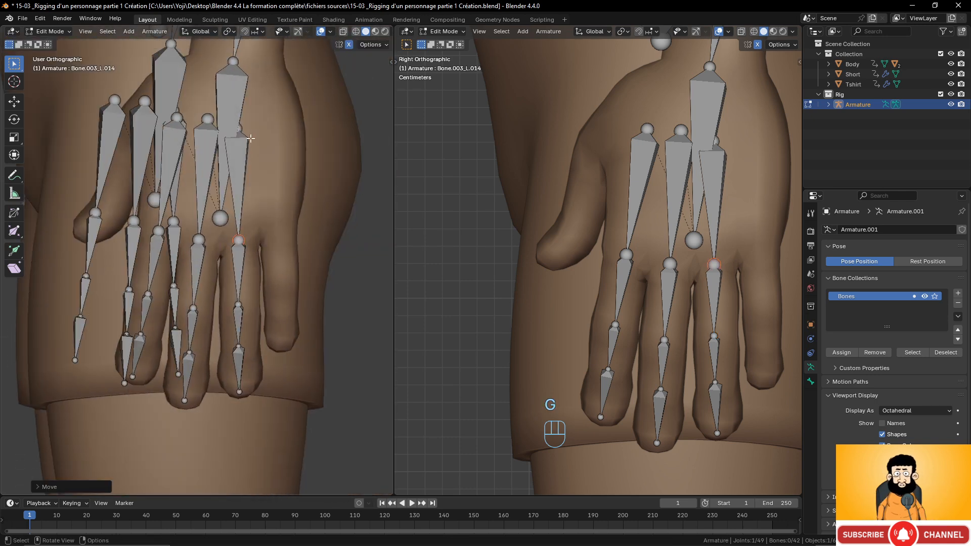
key(g)
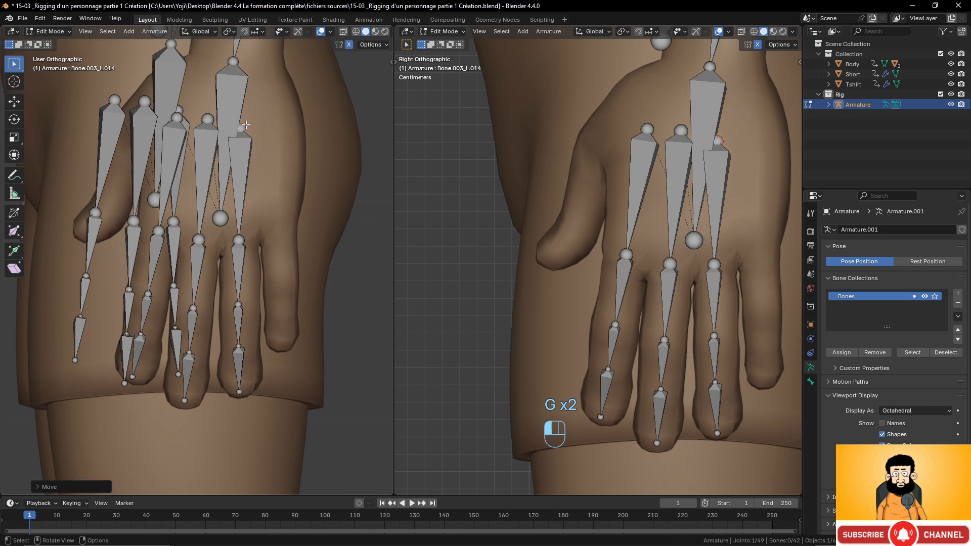
Select the complete ring finger chain, from the palm bone through all three phalanges
middle_drag(250, 220, 245, 295)
click(246, 298)
shift+click(243, 301)
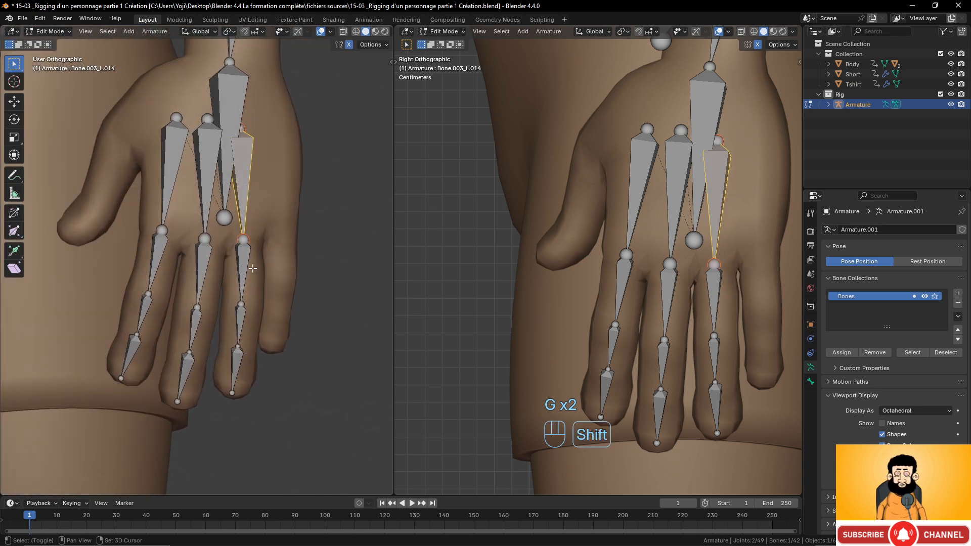
shift+click(240, 326)
shift+click(236, 369)
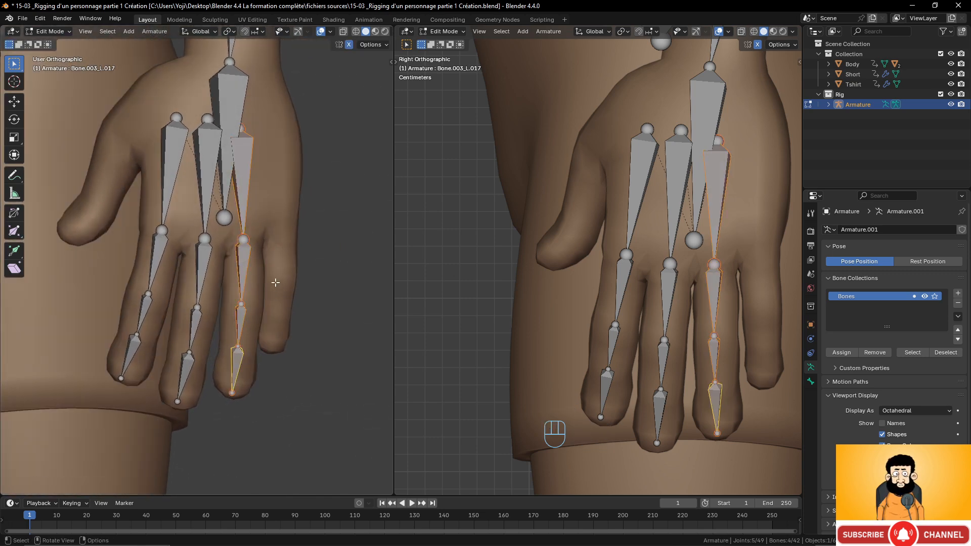
middle_drag(276, 283, 260, 262)
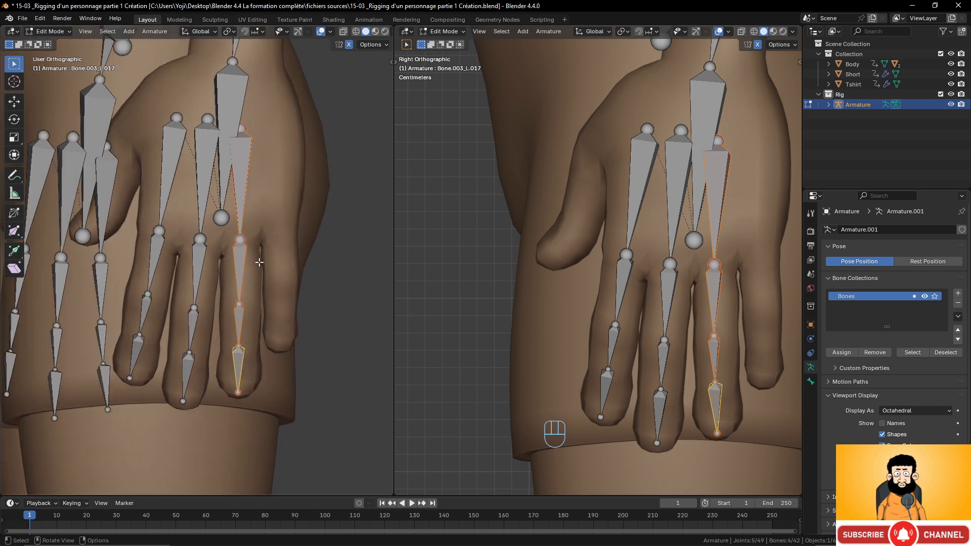
Duplicate the ring finger chain and place the copy over the little finger in the right side view
key(KP_1)
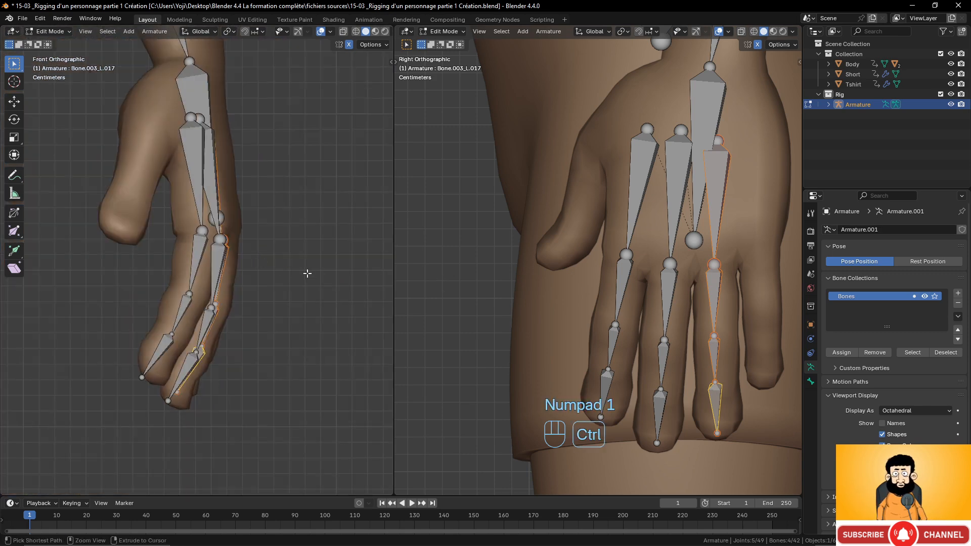
key(ctrl+KP_1)
scroll(705, 290, down, 4)
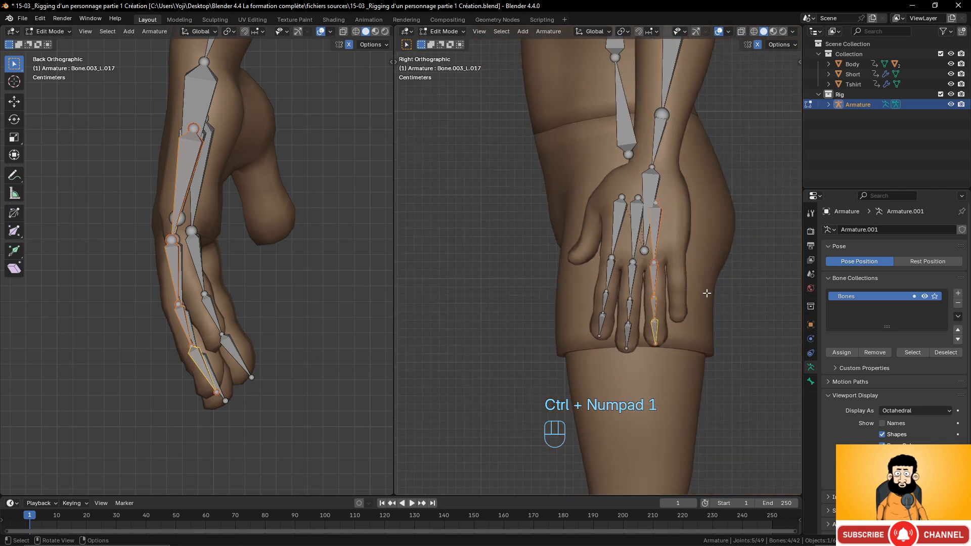
scroll(706, 293, up, 3)
shift+middle_drag(720, 276, 636, 276)
scroll(637, 275, up, 1)
scroll(637, 276, down, 1)
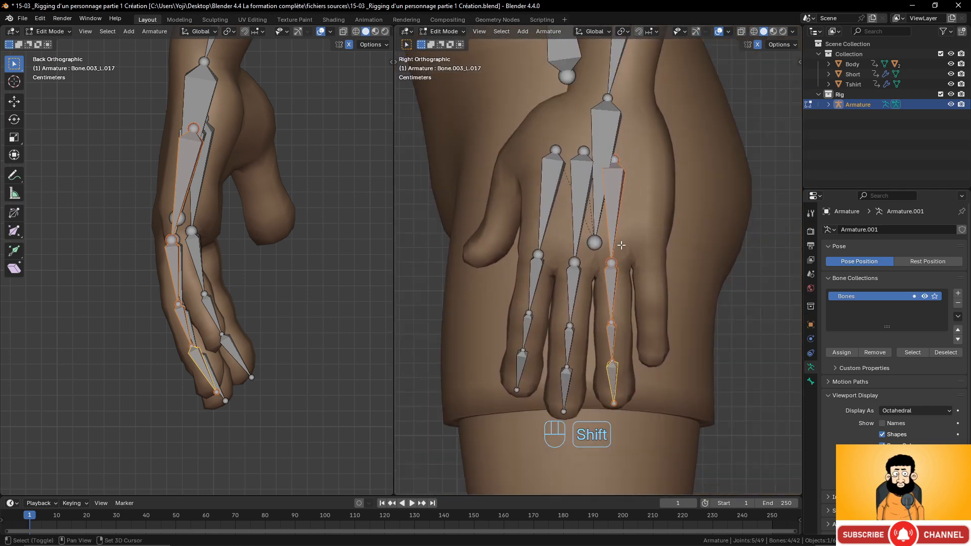
key(shift+d)
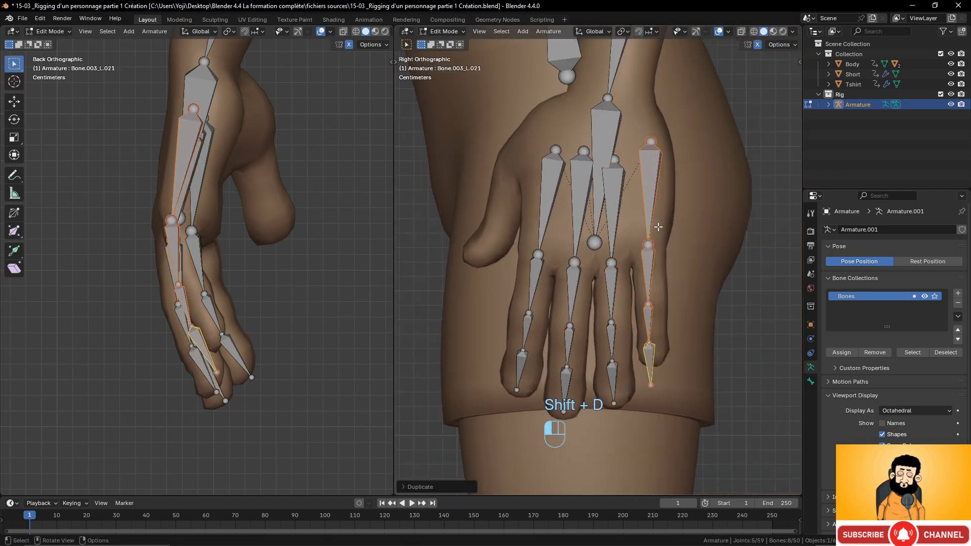
Scale the little finger chain down to the finger's length and rotate it slightly to follow the finger's slant
key(s)
key(r)
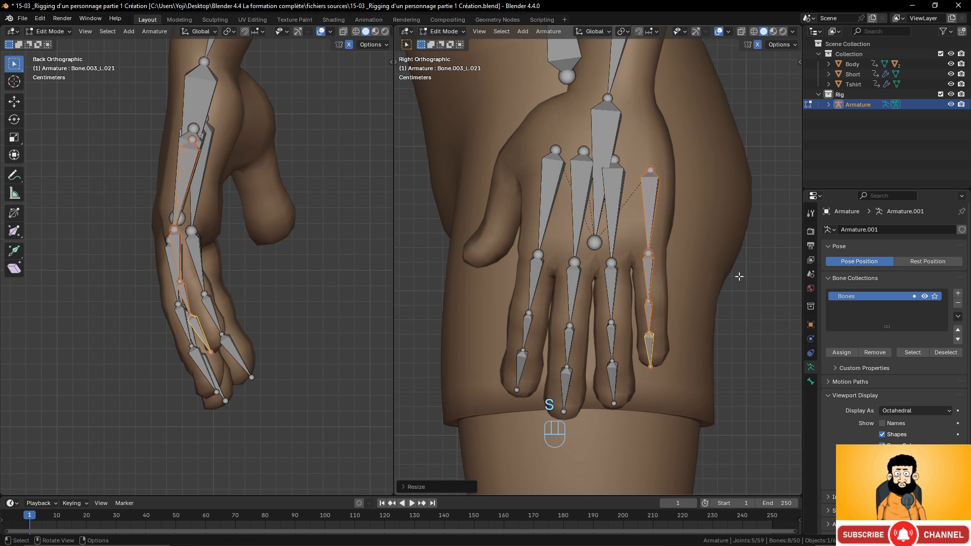
click(740, 266)
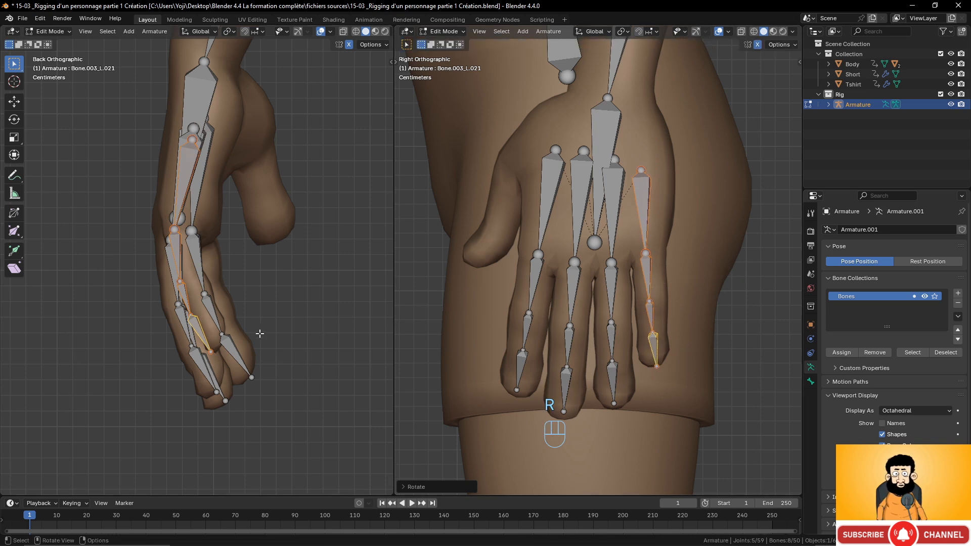
Shift and slightly rotate the little finger chain in the back view to sit inside the finger
scroll(259, 334, up, 1)
shift+middle_drag(257, 332, 277, 355)
key(g)
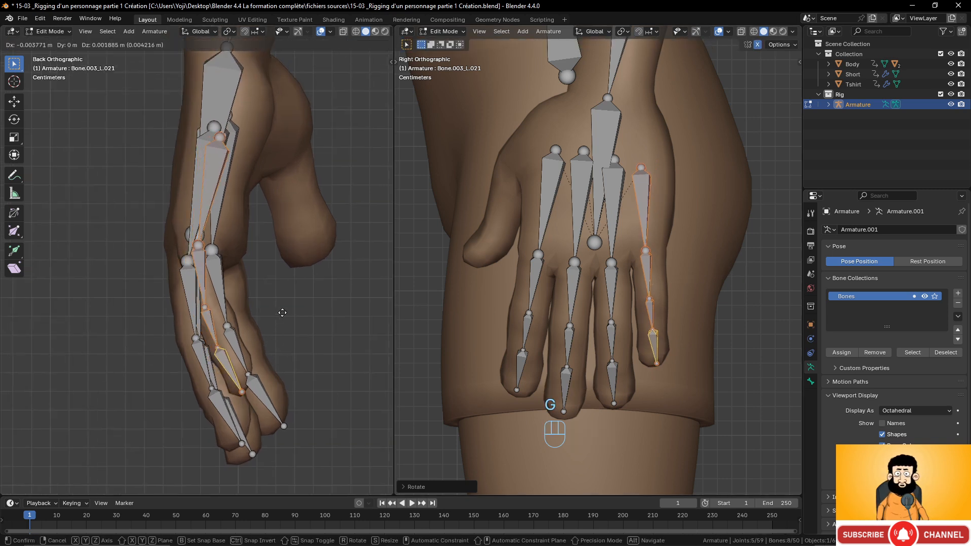
click(288, 312)
key(r)
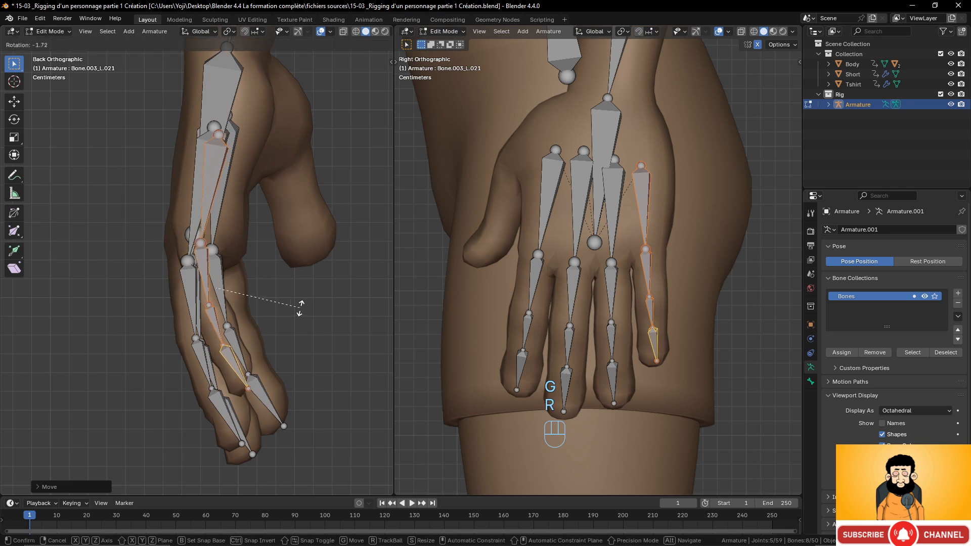
click(297, 314)
key(g)
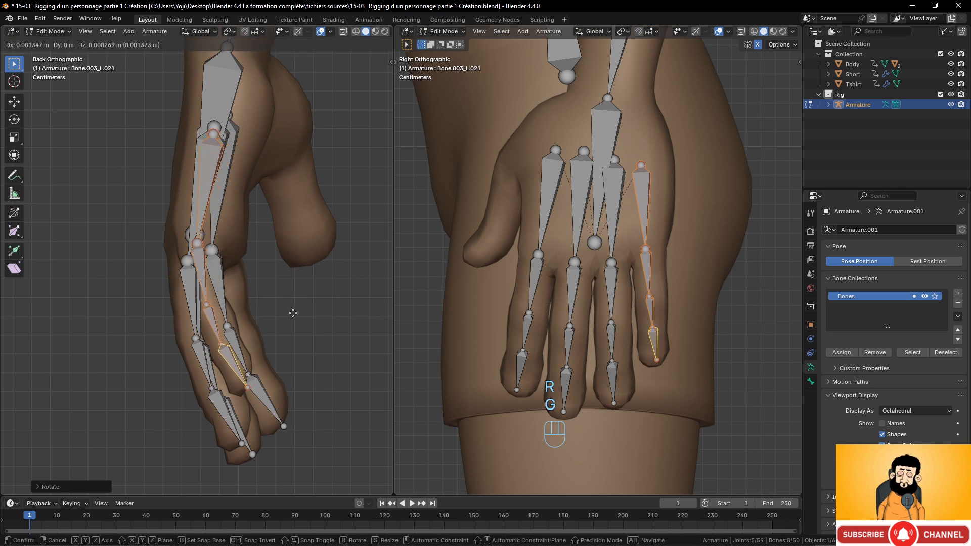
click(305, 314)
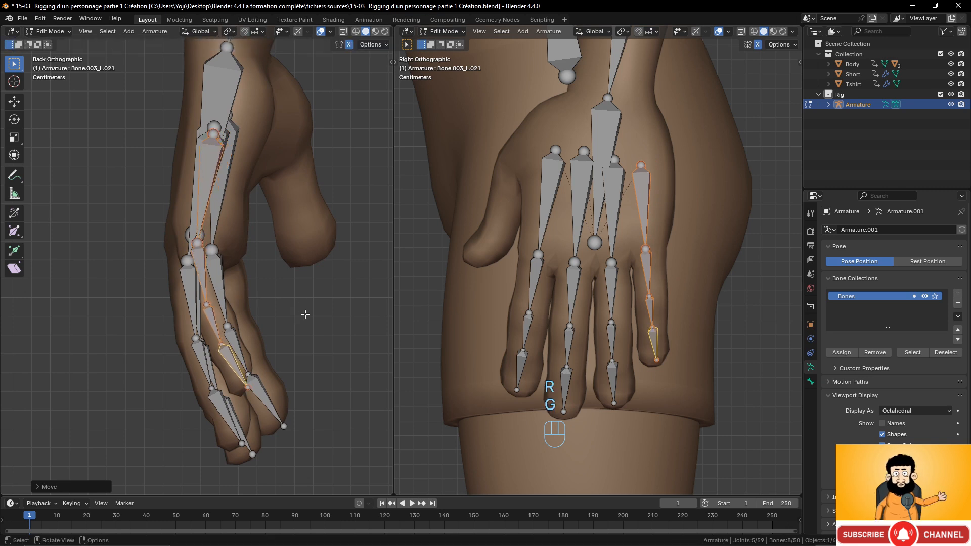
Rotate the little finger chain slightly back in the side view and move it down a little
key(r)
click(695, 253)
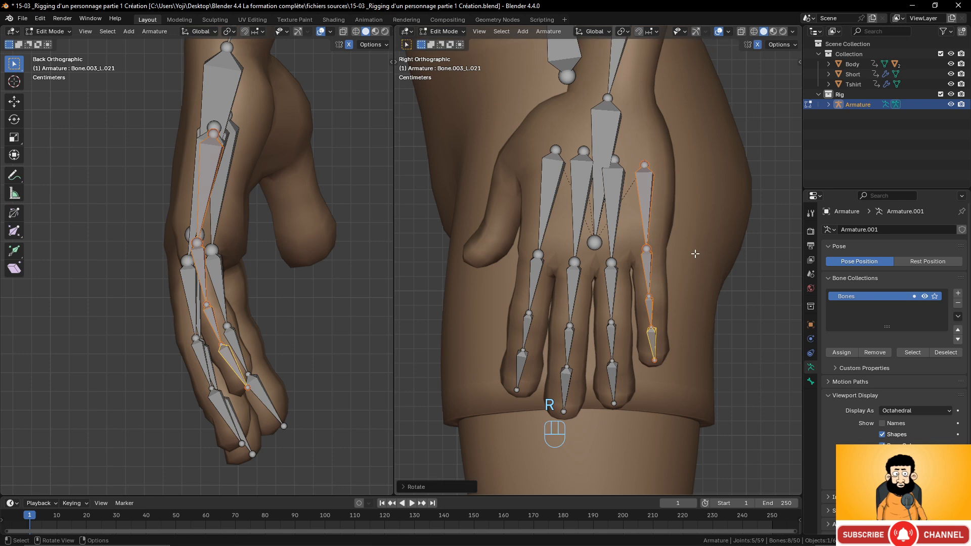
key(g)
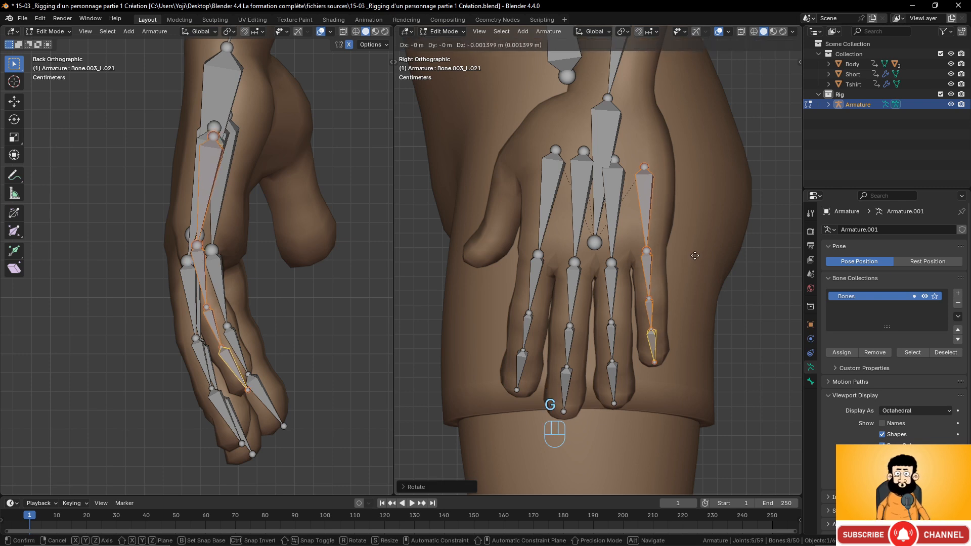
click(694, 258)
Roll the whole little finger chain by about 7 degrees
scroll(698, 282, up, 1)
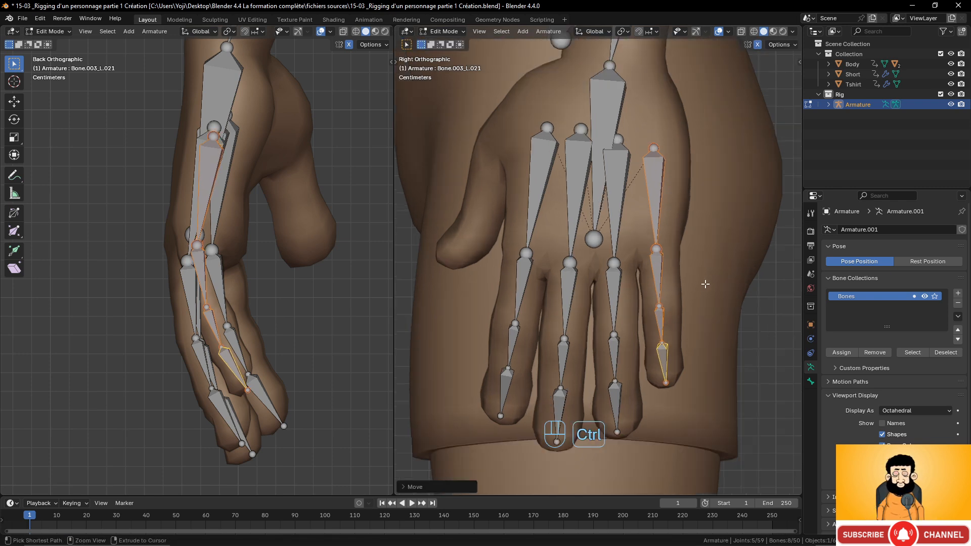
key(ctrl+r)
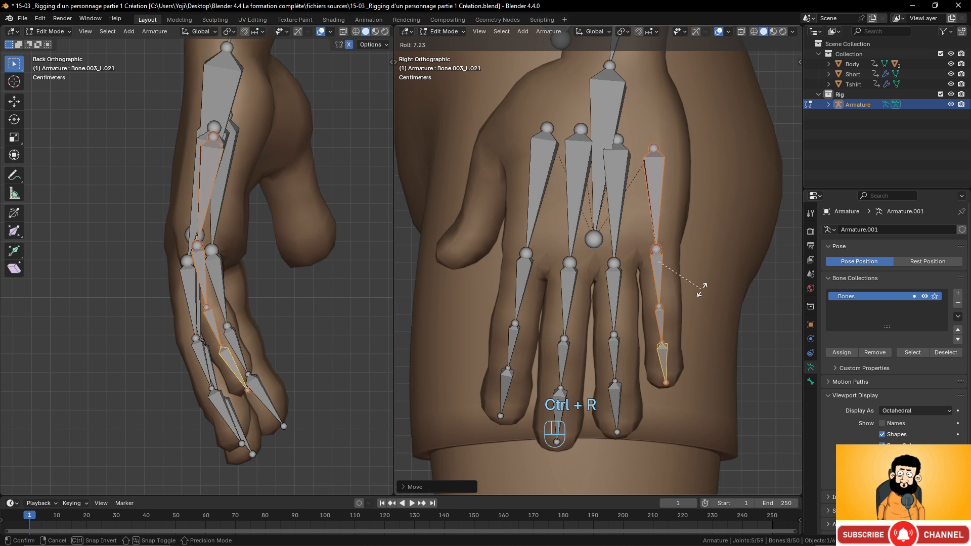
click(702, 290)
Roll the ring finger's palm bone by about 5 degrees and its first phalanx by about 2 degrees
click(652, 203)
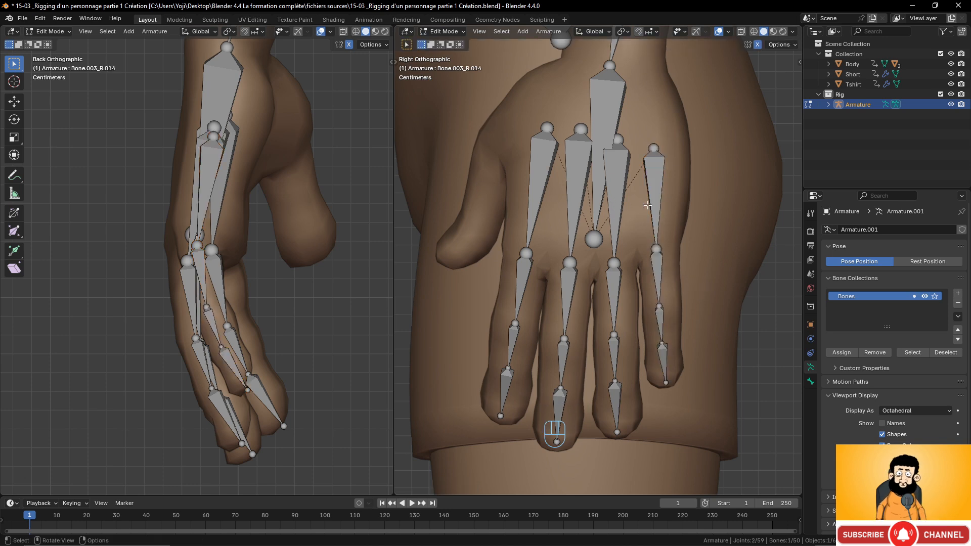
click(614, 200)
key(ctrl+r)
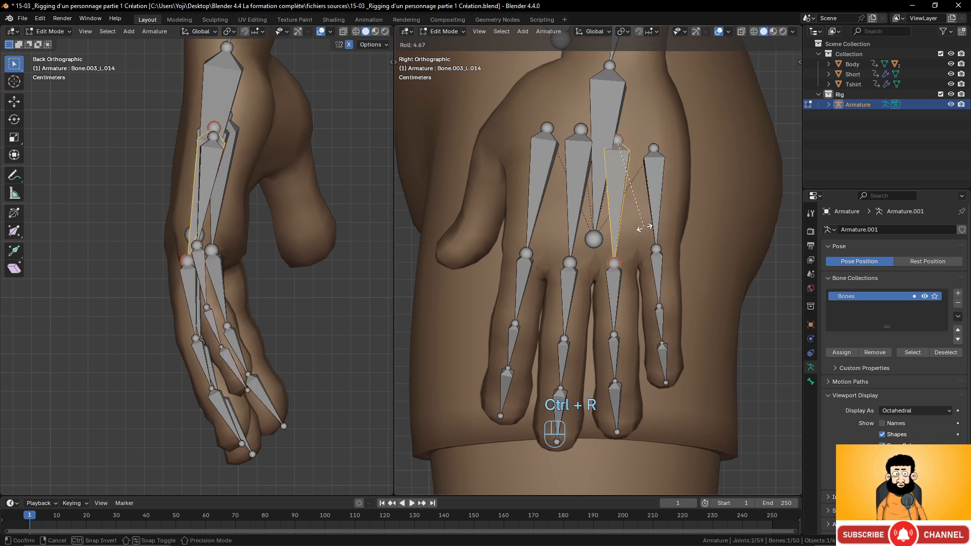
click(644, 227)
click(614, 285)
key(ctrl+r)
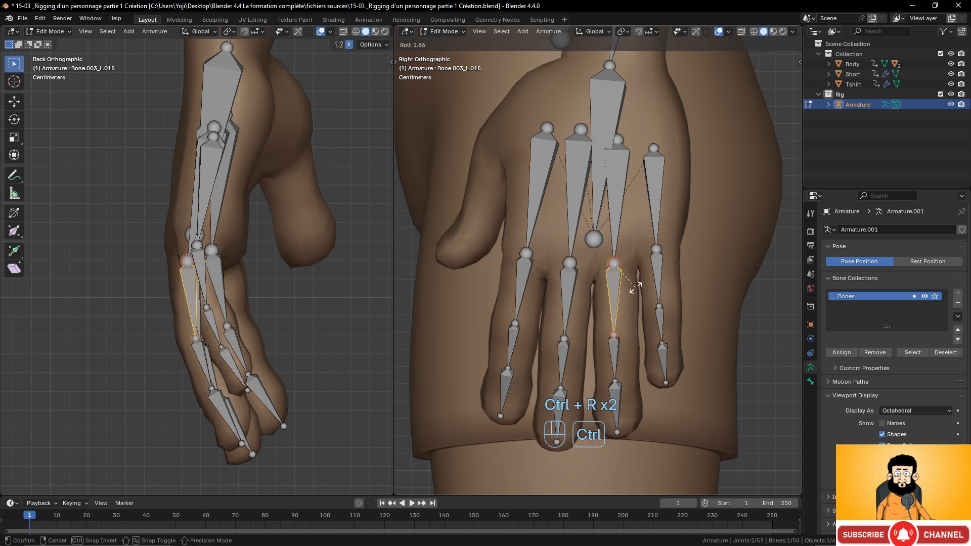
click(636, 287)
Adjust the roll of the ring finger's middle phalanx and fingertip bone slightly
click(615, 350)
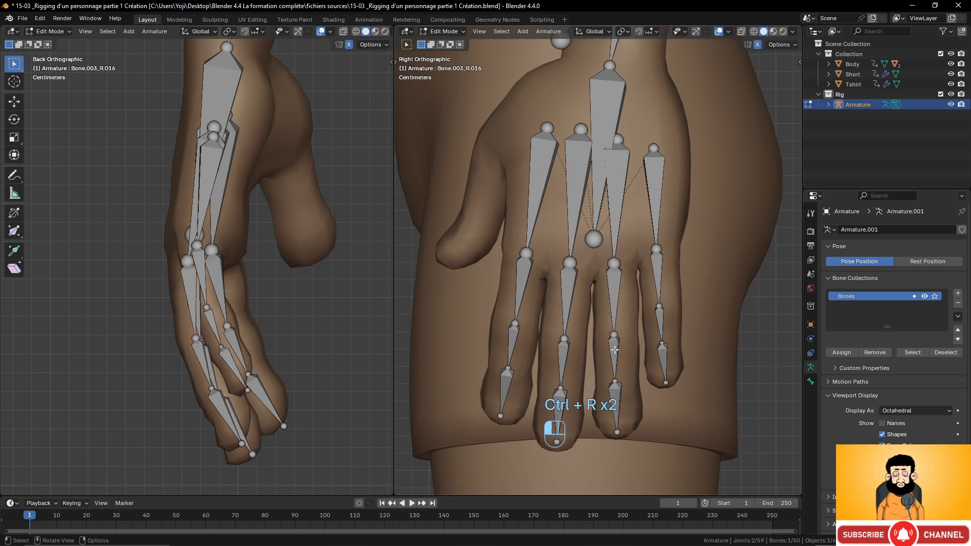
key(ctrl+r)
click(640, 349)
click(618, 396)
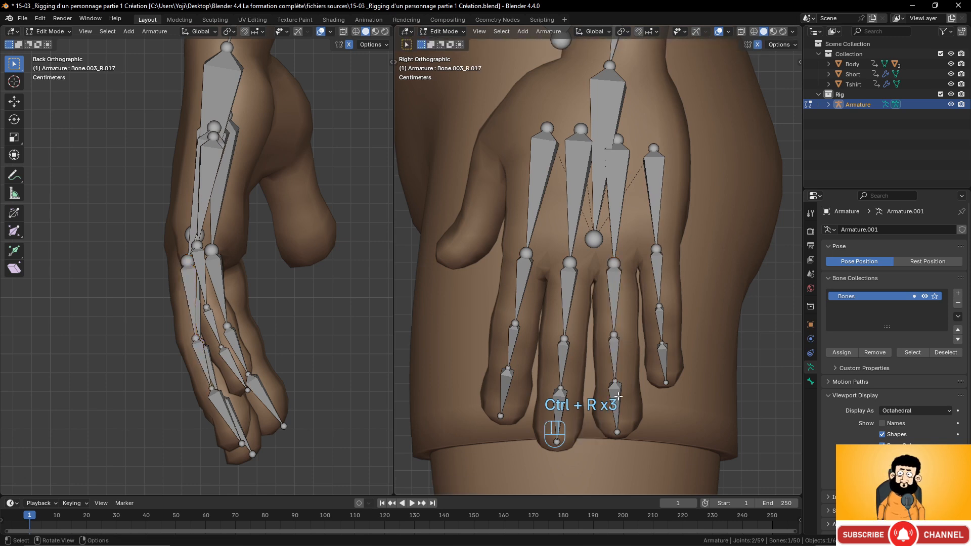
key(ctrl+r)
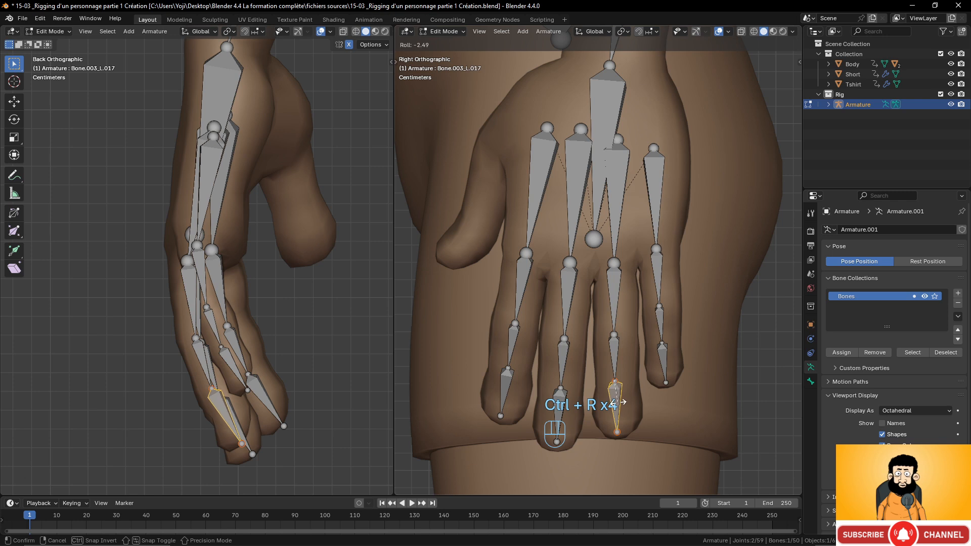
click(616, 397)
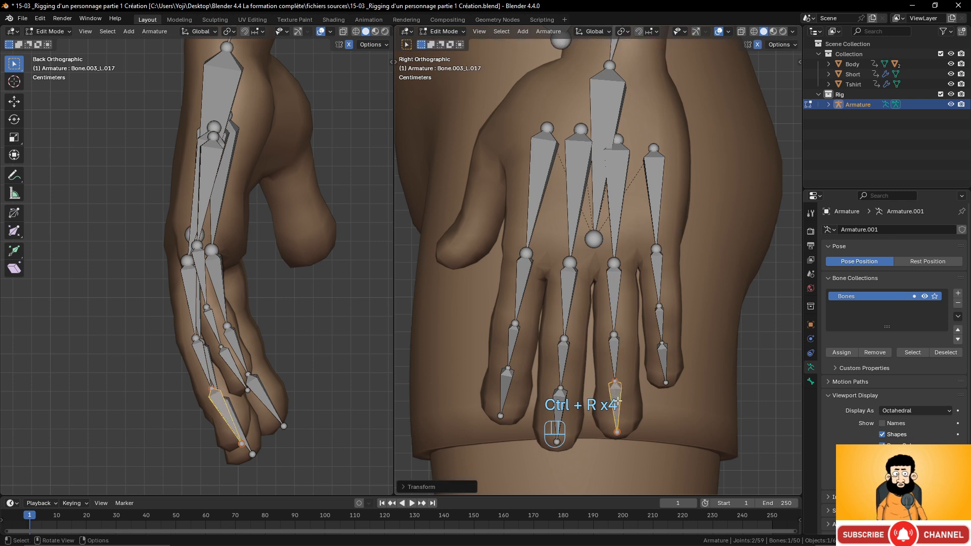
key(r)
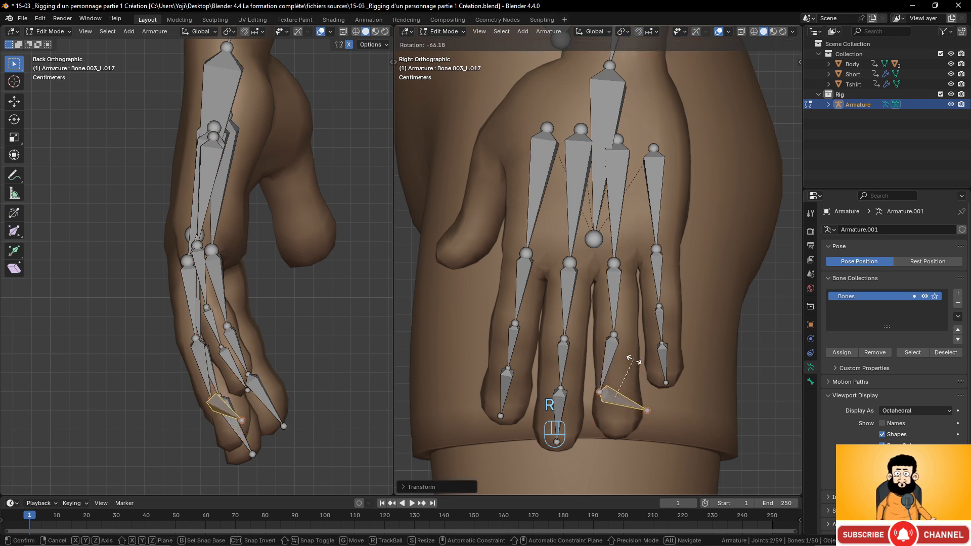
right_click(635, 361)
key(r)
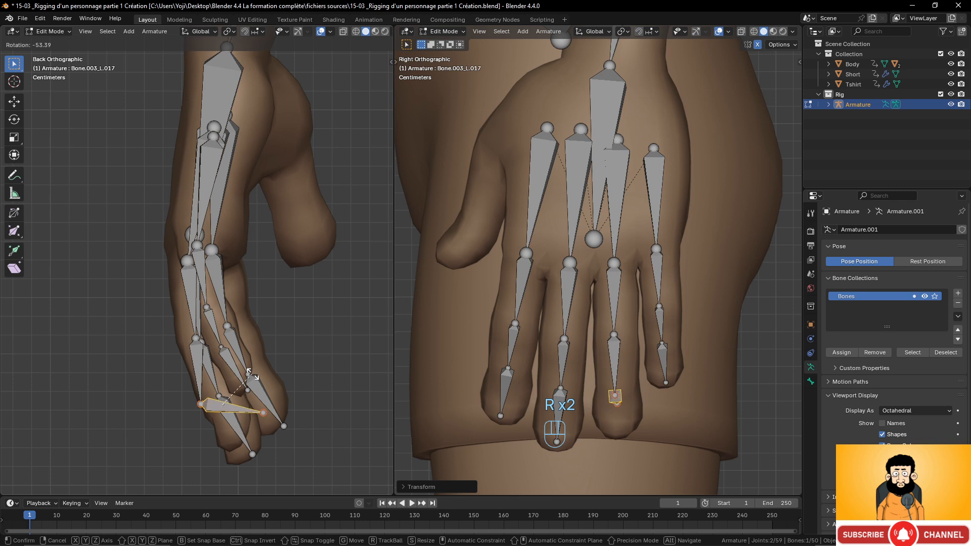
right_click(256, 407)
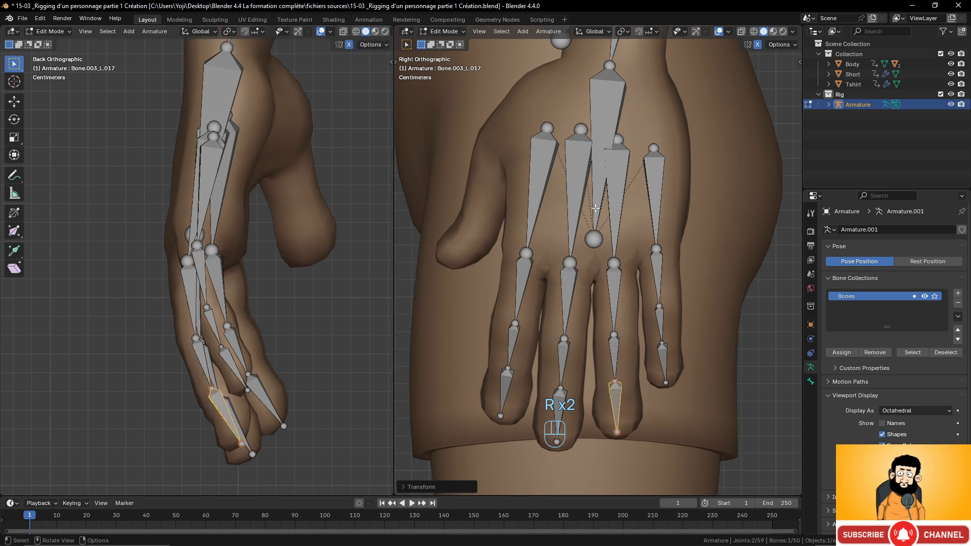
Adjust the roll of the middle finger's first phalanx and palm bone to face the back of the hand
click(567, 274)
click(570, 284)
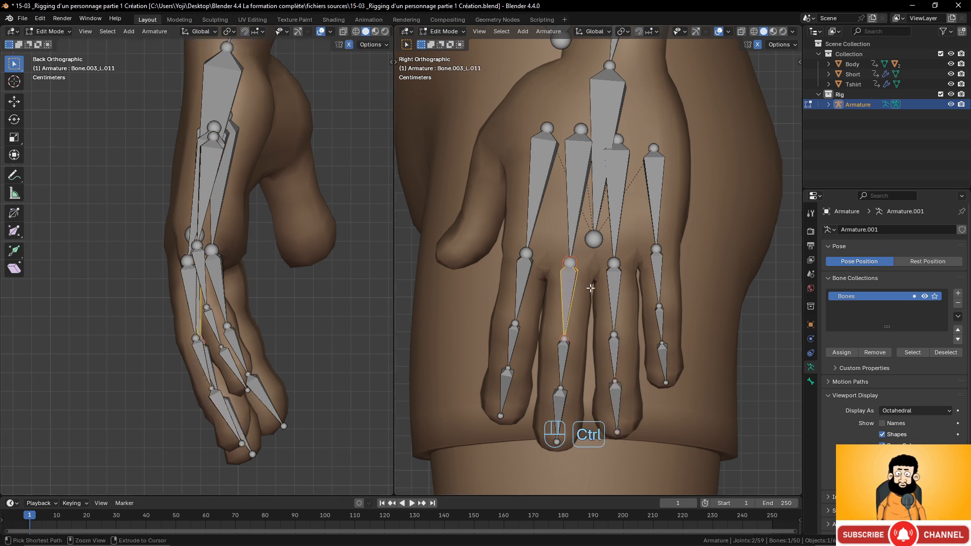
key(ctrl+r)
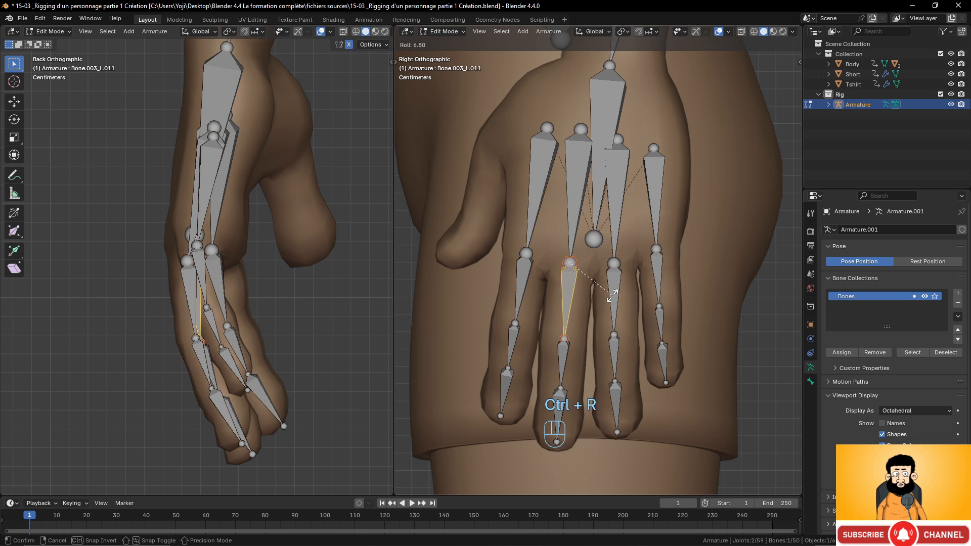
click(576, 189)
click(575, 189)
click(579, 179)
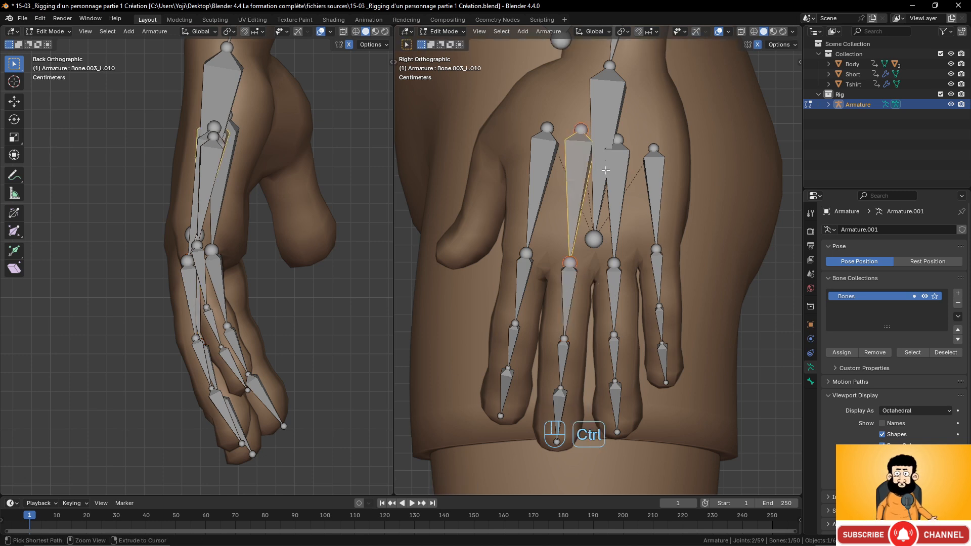
key(ctrl+r)
click(606, 169)
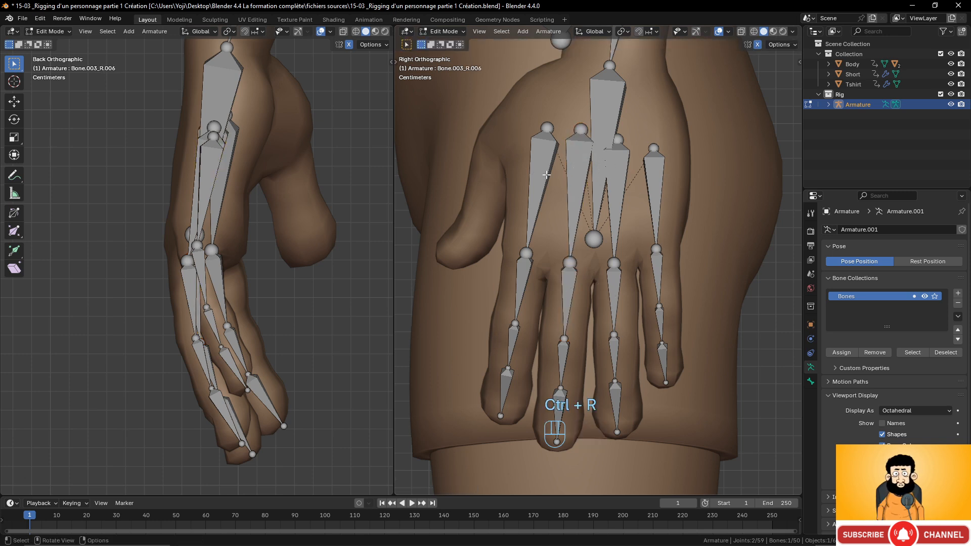
Display the bone axes temporarily to examine the orientation of the hand and finger bones, and hide them again
click(546, 175)
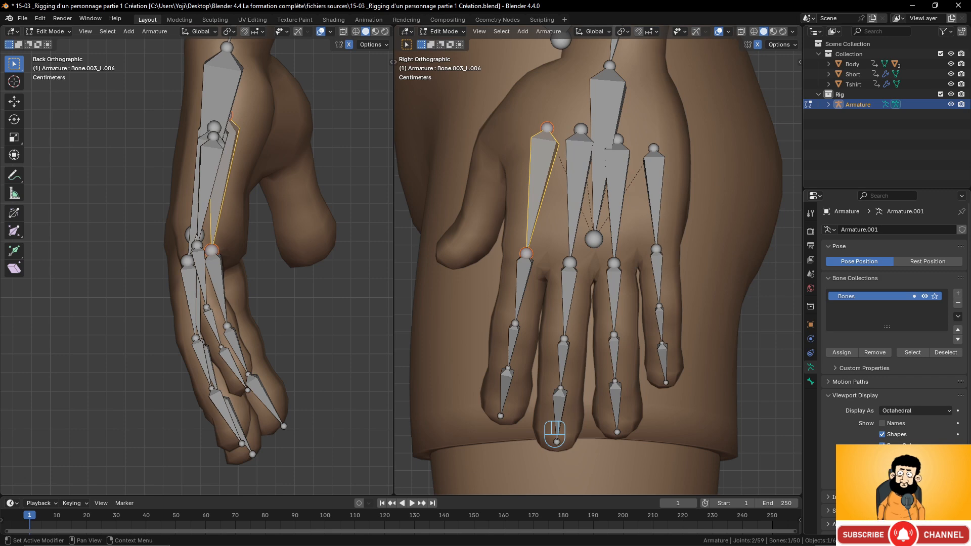
click(882, 470)
middle_drag(609, 314, 556, 296)
scroll(651, 259, down, 3)
scroll(685, 281, down, 4)
scroll(592, 306, up, 4)
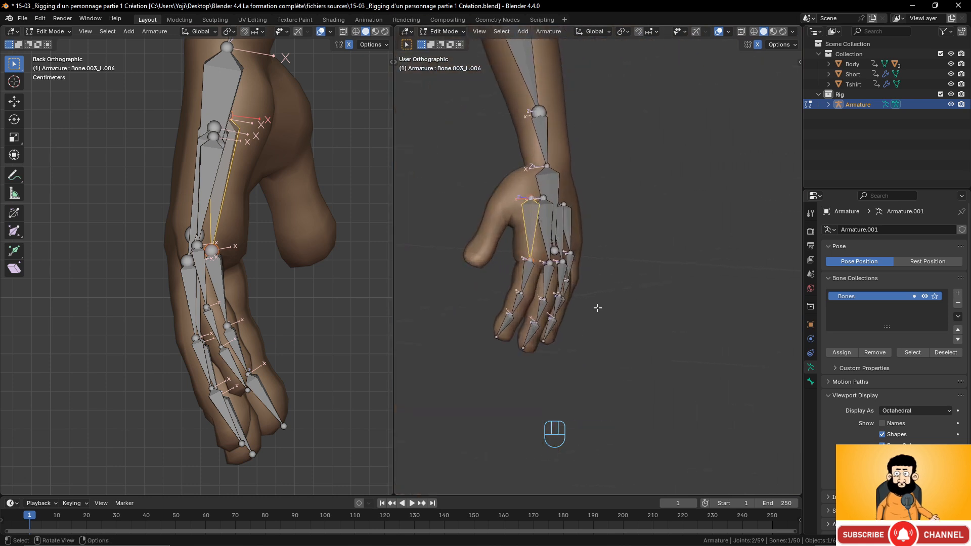
middle_drag(632, 303, 733, 340)
scroll(670, 293, up, 4)
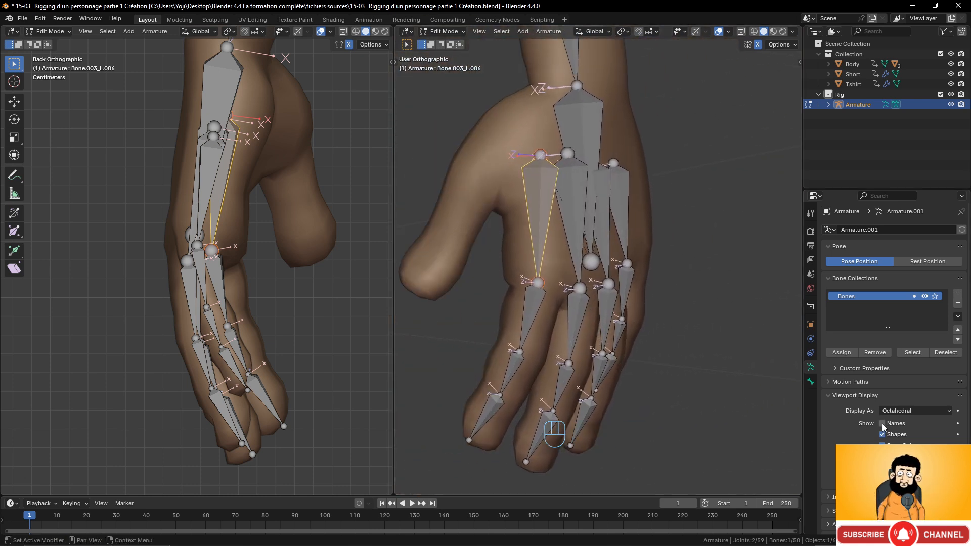
click(882, 469)
Extrude a new bone about 0.092 m long from the hand bone's tip up toward the base of the thumb
scroll(572, 291, down, 3)
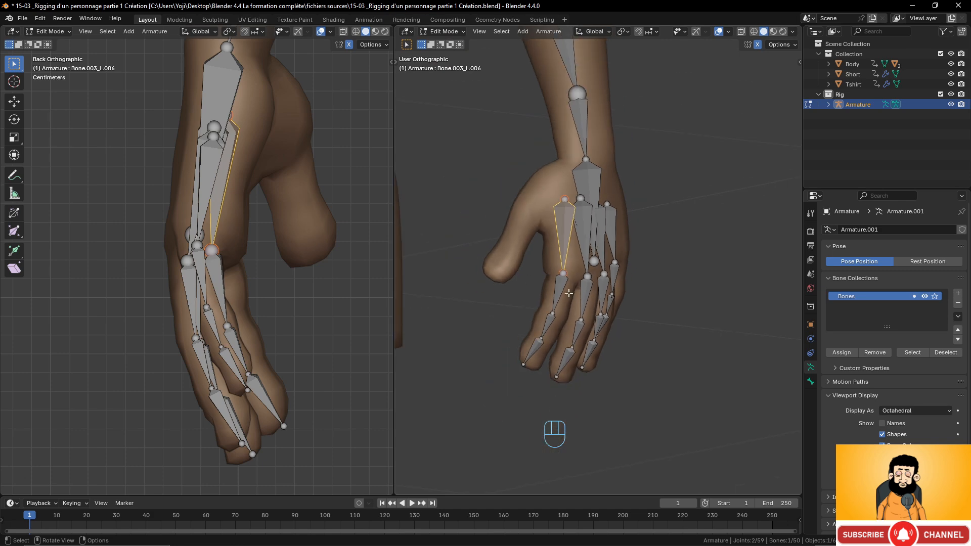
middle_drag(570, 289, 584, 160)
scroll(507, 279, up, 3)
click(629, 292)
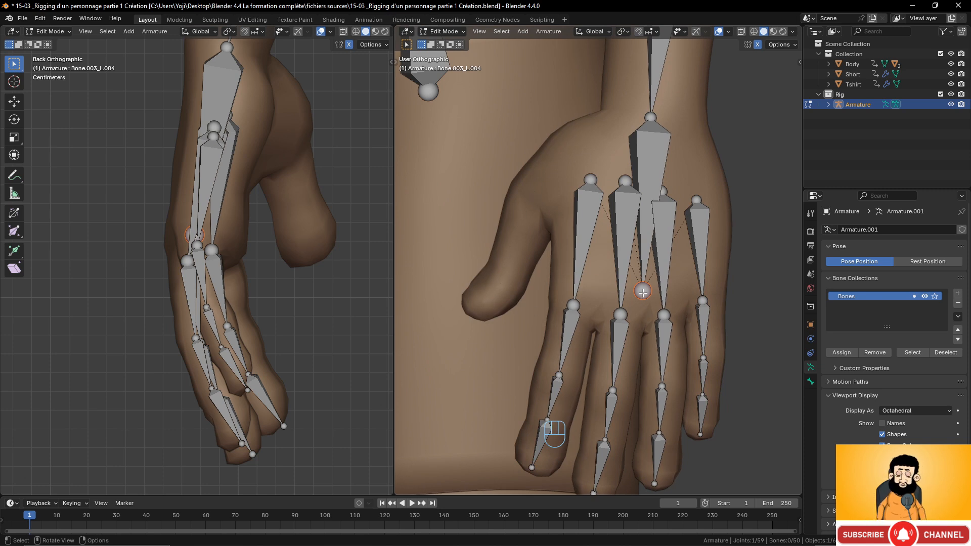
middle_drag(637, 289, 615, 286)
key(e)
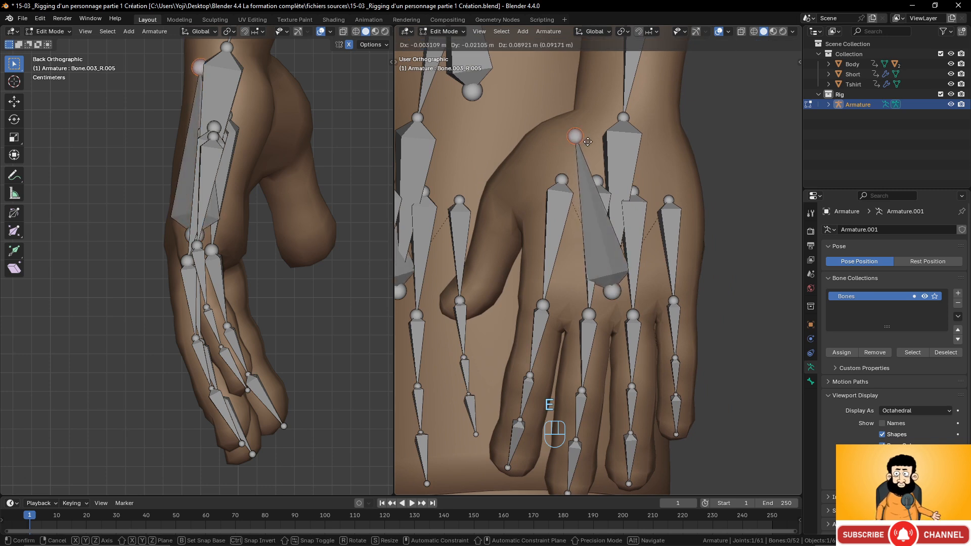
click(588, 142)
key(KP_3)
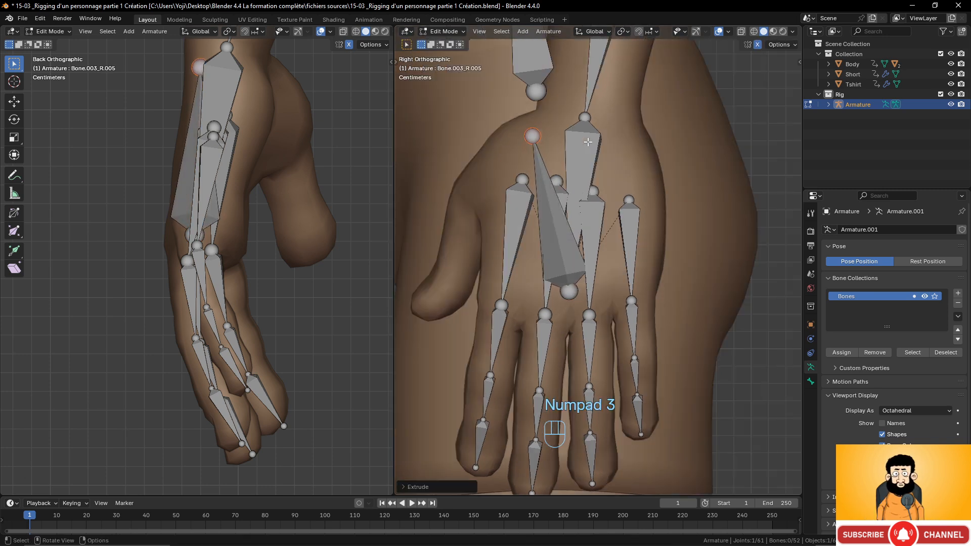
Move the tip of the new bone in the front view into the flesh at the base of the thumb
scroll(266, 169, down, 2)
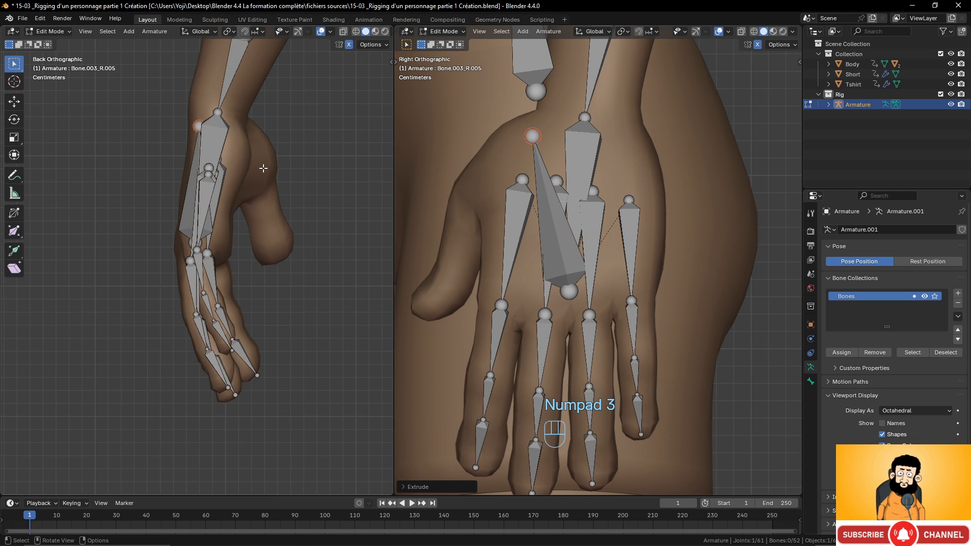
key(KP_1)
key(g)
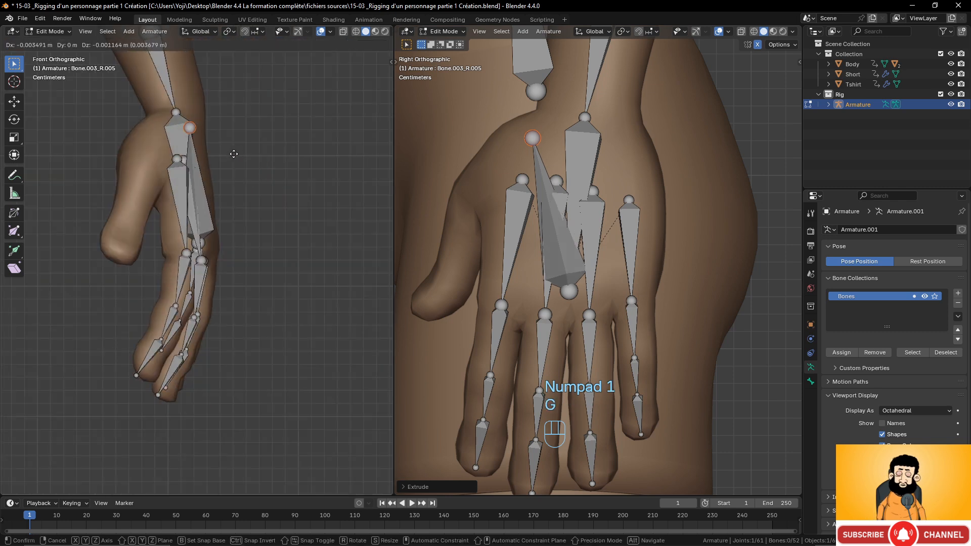
click(206, 157)
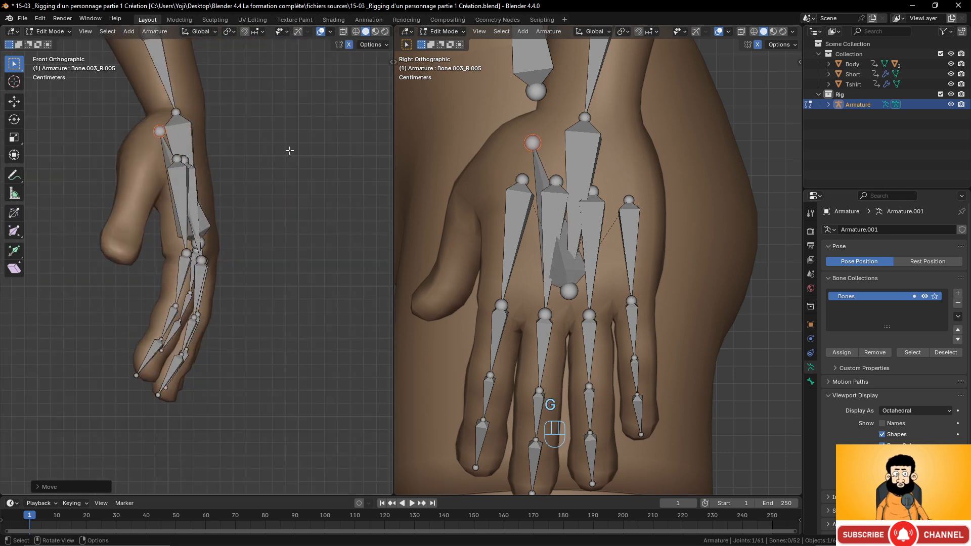
key(g)
right_click(527, 154)
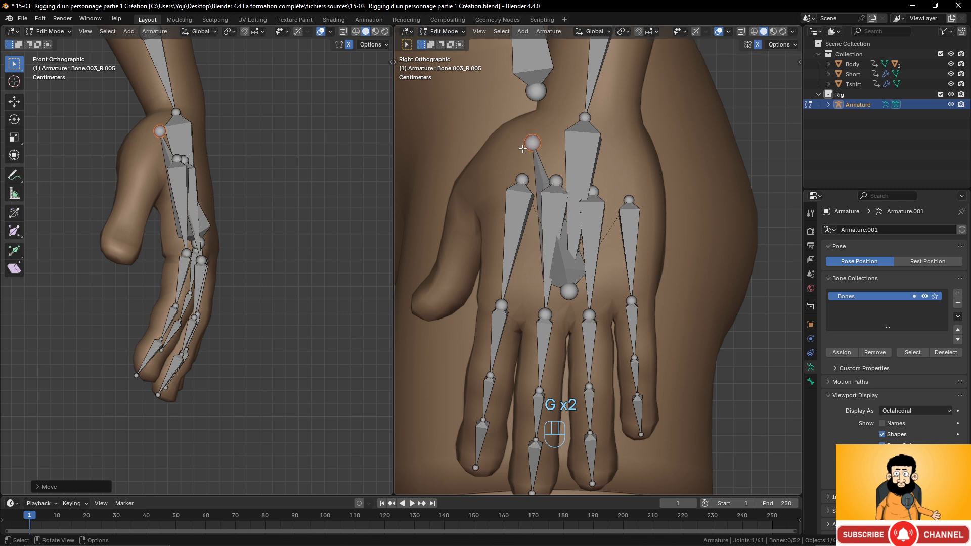
Extrude the first thumb bone about 0.049 m along the thumb and delete the intermediate bone linking it to the hand bone
key(e)
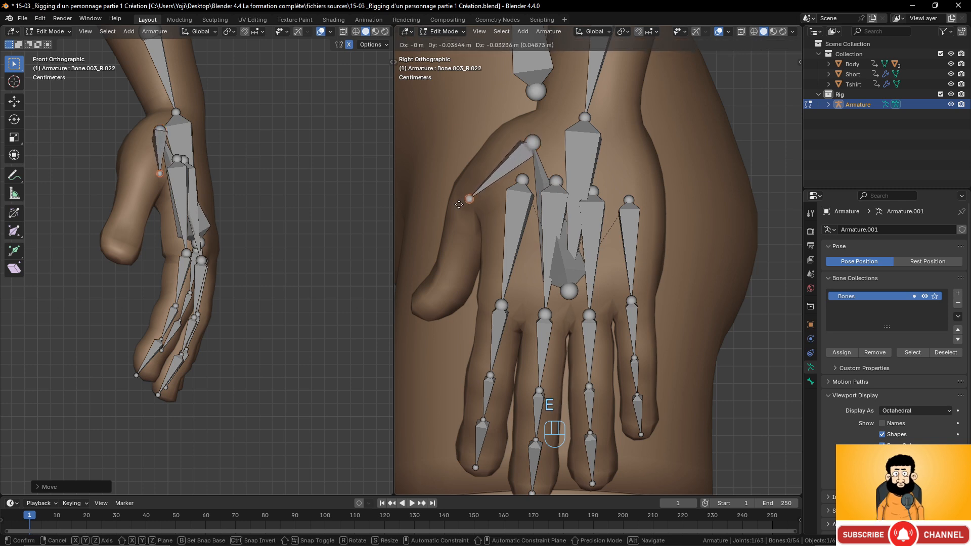
click(459, 205)
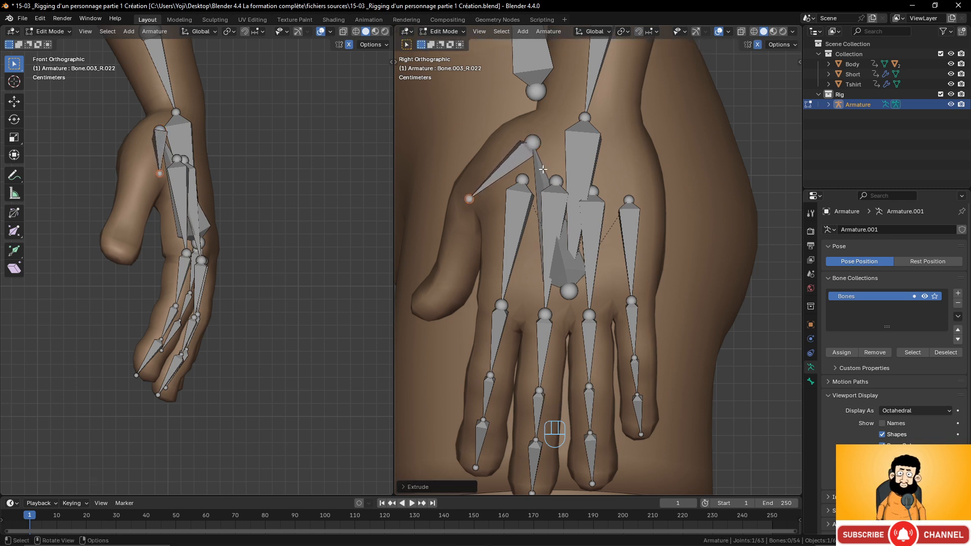
click(543, 169)
click(541, 169)
key(x)
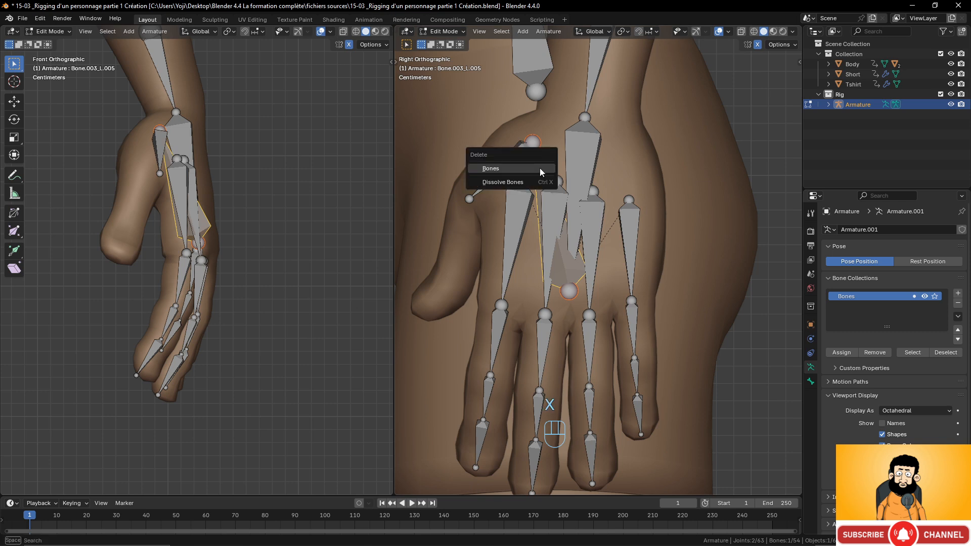
click(540, 169)
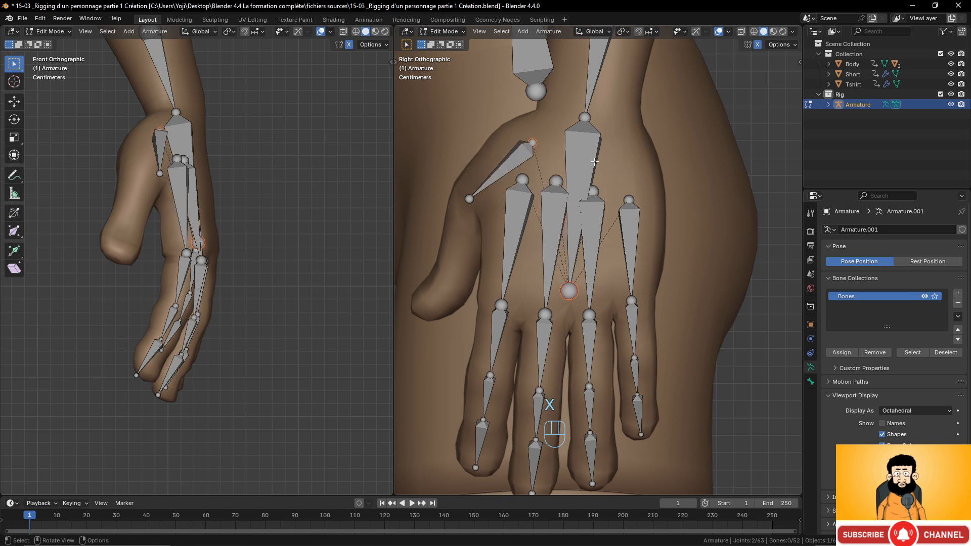
Select the first thumb bone and adjust its roll
click(512, 156)
click(592, 163)
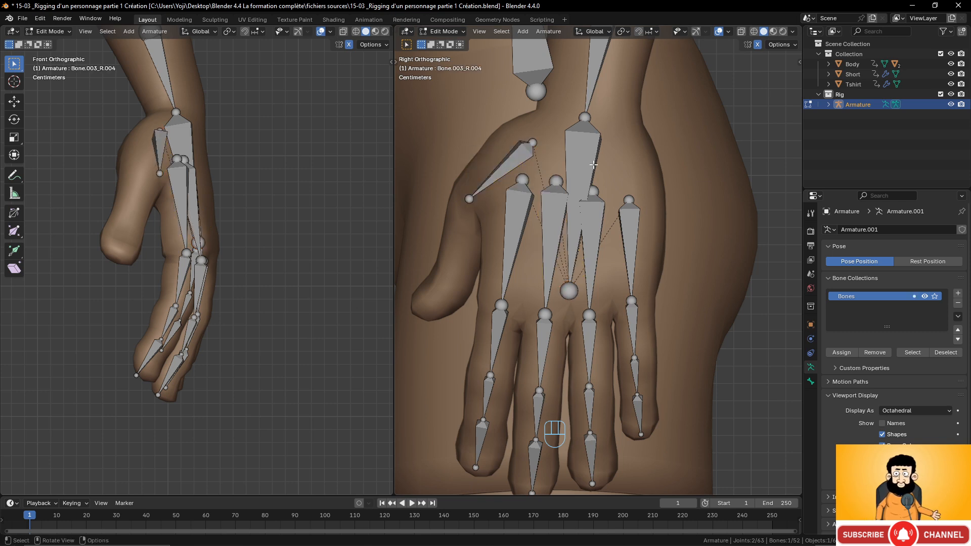
click(593, 165)
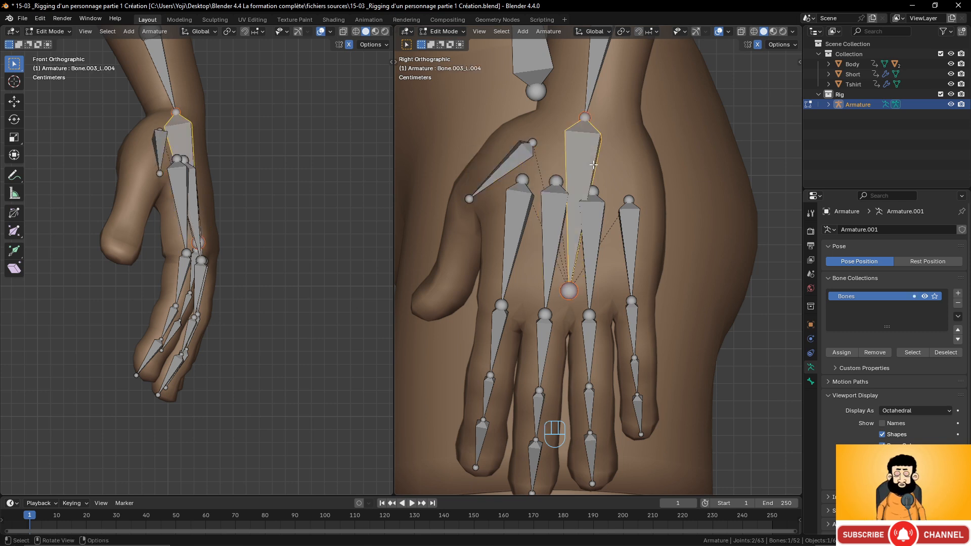
click(503, 162)
click(509, 162)
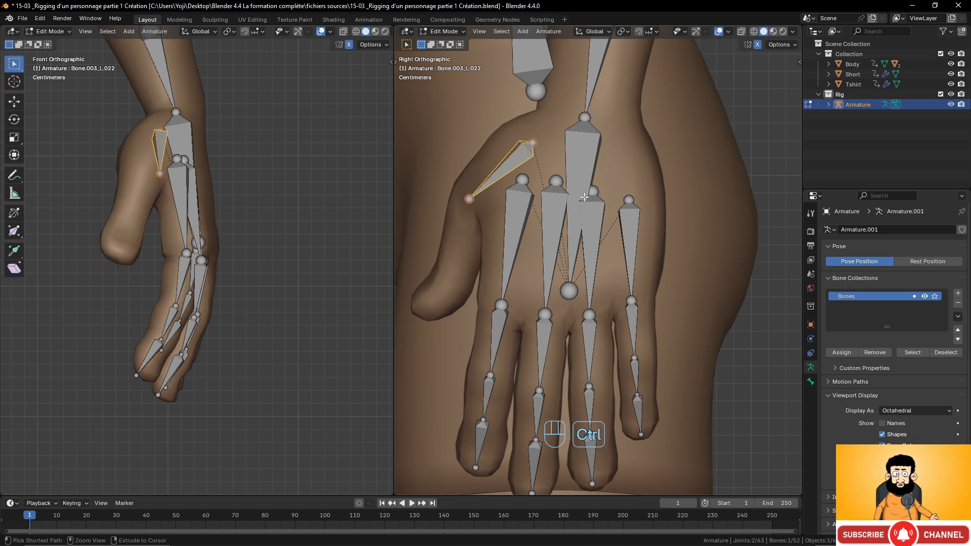
key(ctrl+r)
click(563, 163)
Display the bone axes temporarily to examine the orientation of the first thumb bone, and hide them again
scroll(562, 163, down, 2)
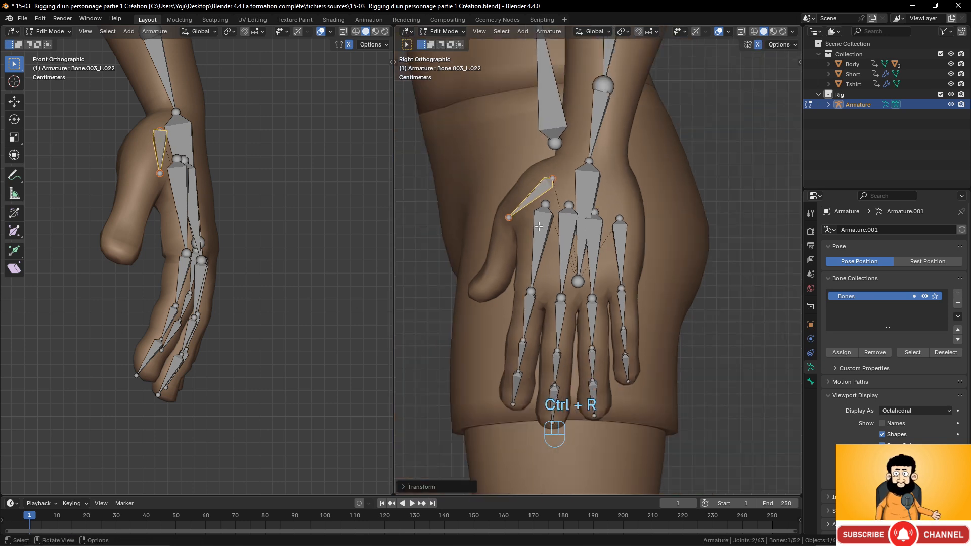
scroll(562, 163, up, 2)
shift+middle_drag(563, 163, 597, 130)
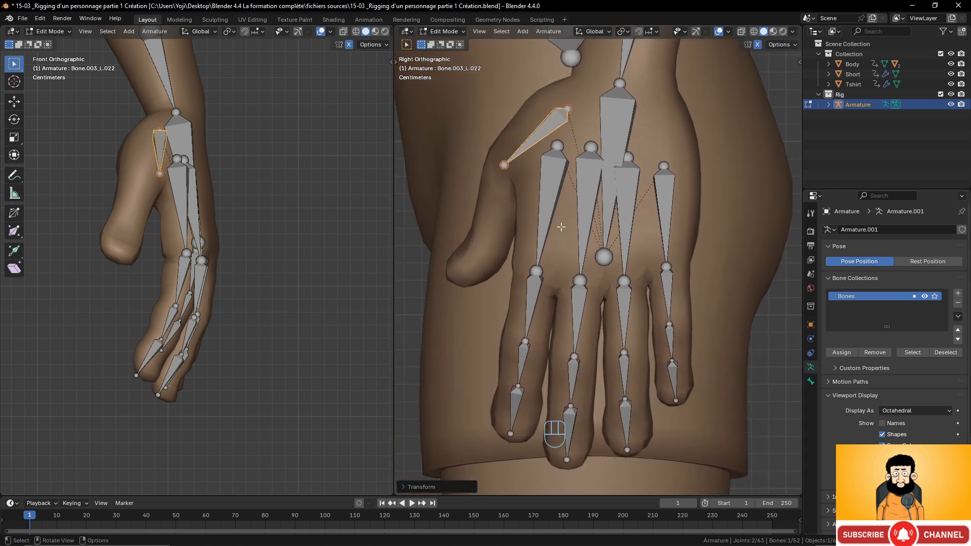
click(504, 170)
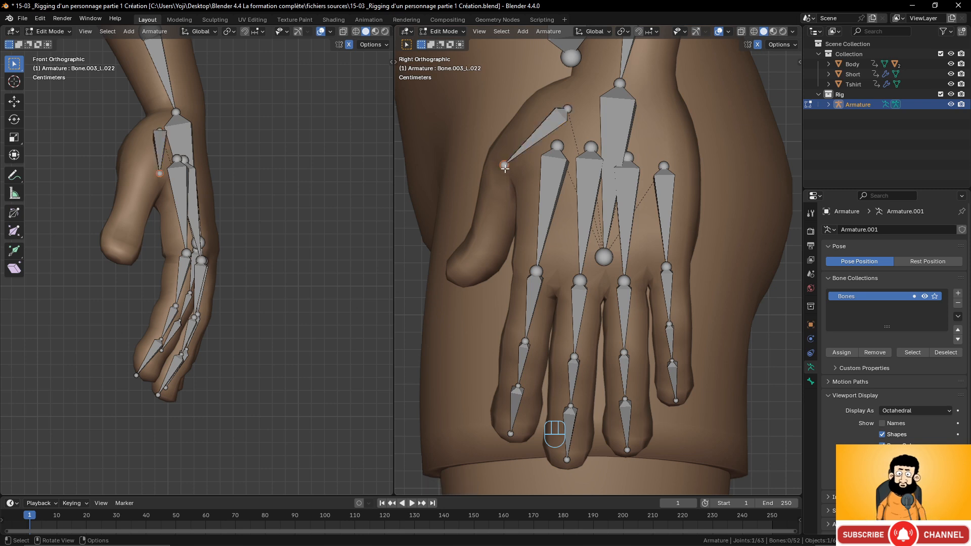
click(544, 132)
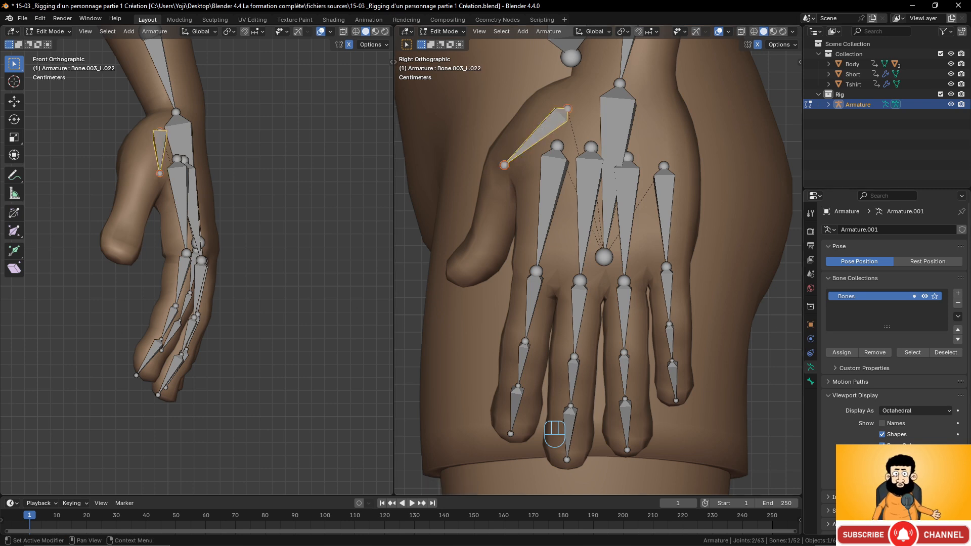
click(882, 469)
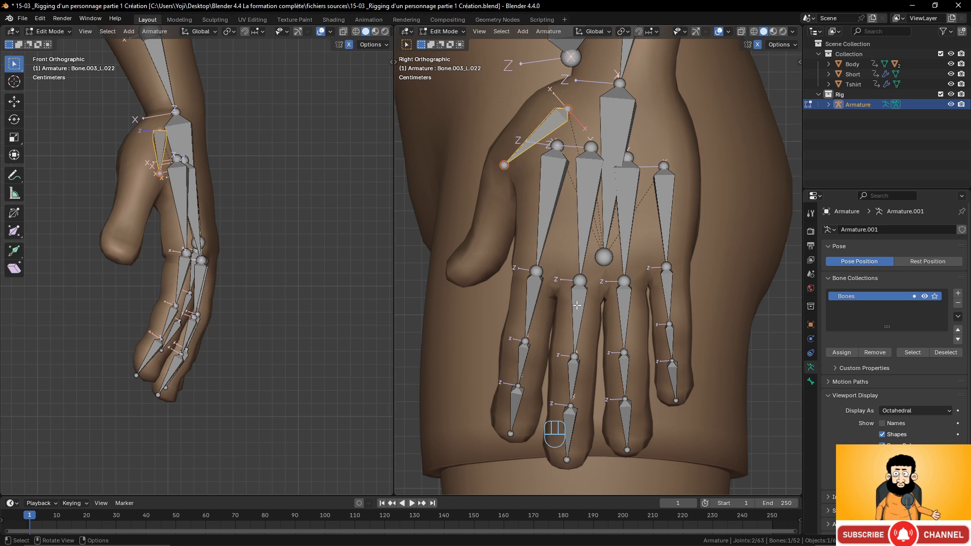
mouse_move(577, 305)
middle_down()
mouse_move(653, 283)
mouse_move(622, 299)
mouse_move(561, 286)
mouse_move(583, 294)
mouse_move(572, 294)
middle_up()
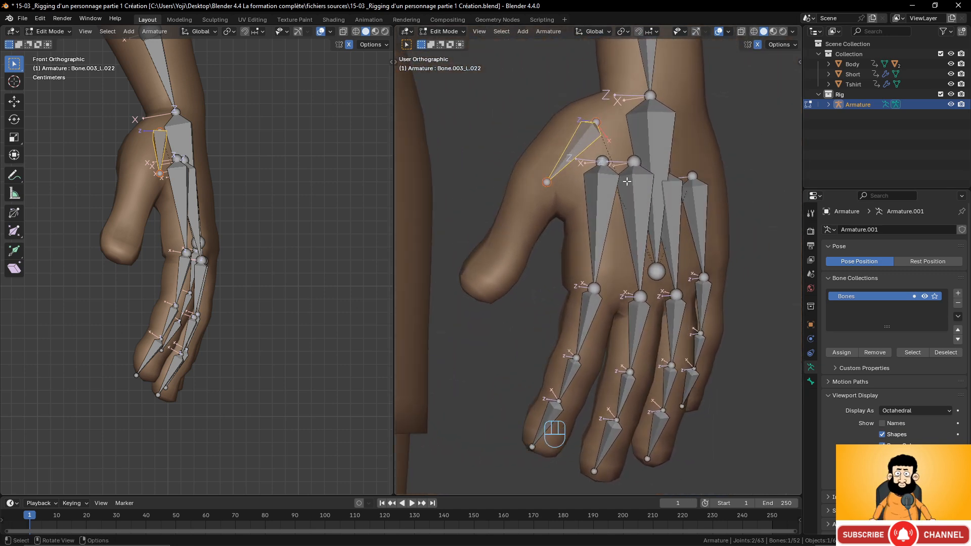
middle_drag(627, 181, 733, 339)
middle_drag(655, 276, 619, 270)
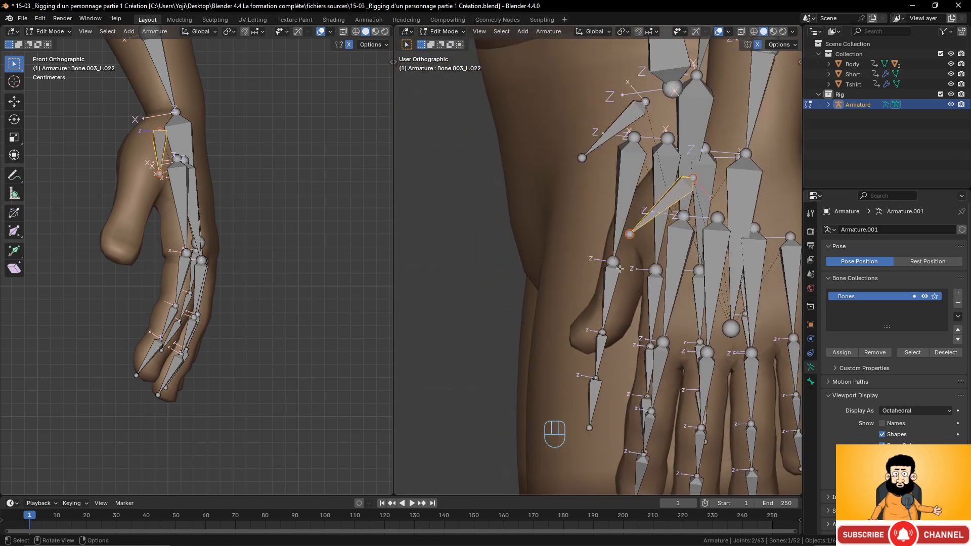
click(630, 235)
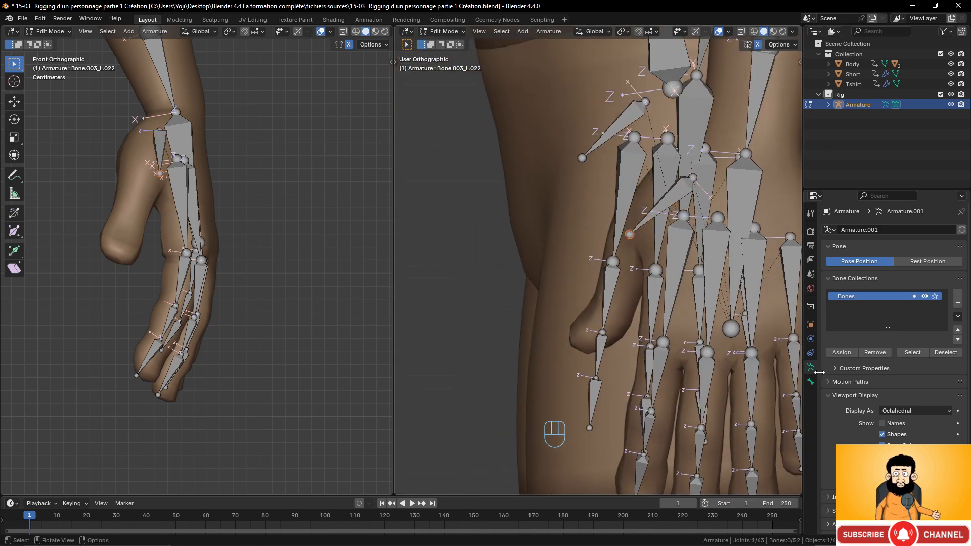
click(883, 469)
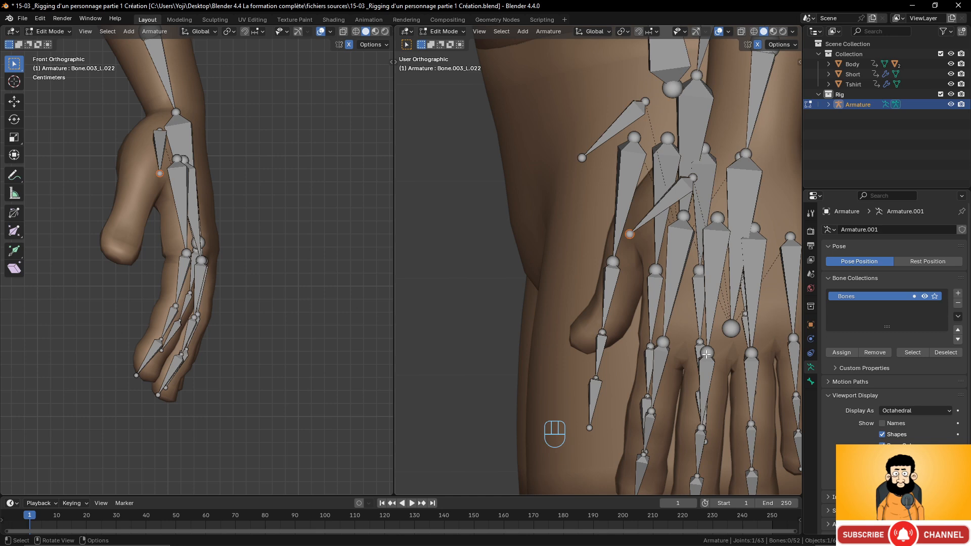
Extrude two more thumb bones in the right view, the middle one about 0.04 m long and the last reaching the thumb's tip
key(KP_3)
scroll(705, 331, down, 3)
scroll(694, 333, up, 2)
shift+middle_drag(666, 313, 647, 290)
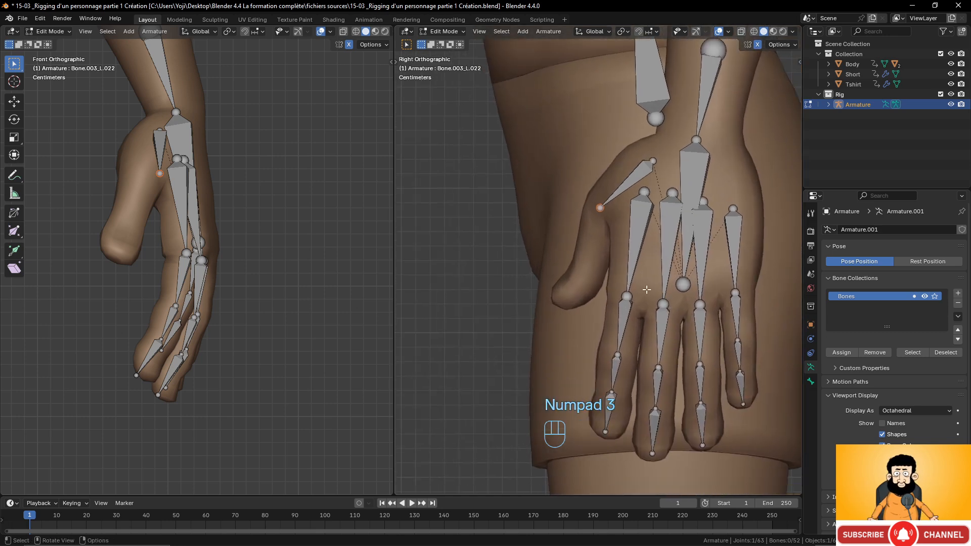
key(e)
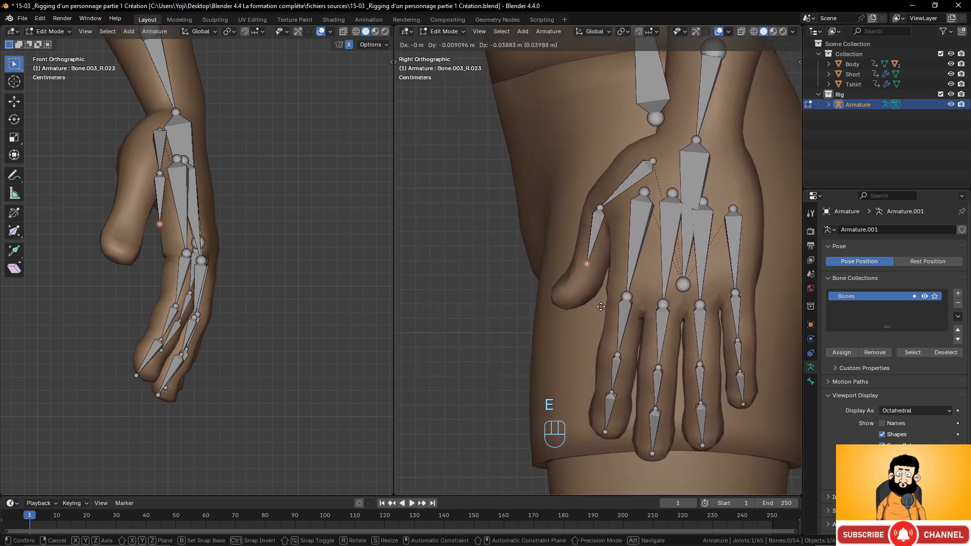
click(602, 309)
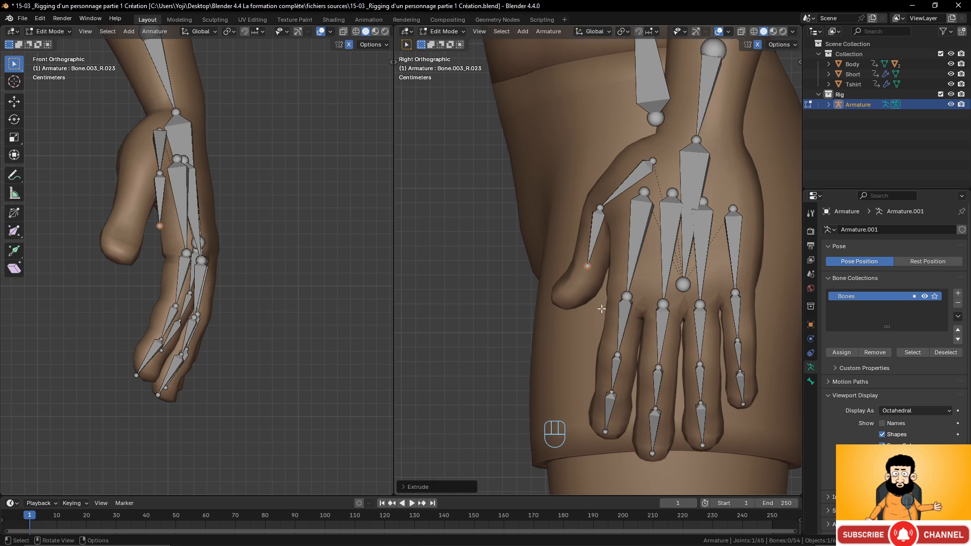
key(e)
click(573, 346)
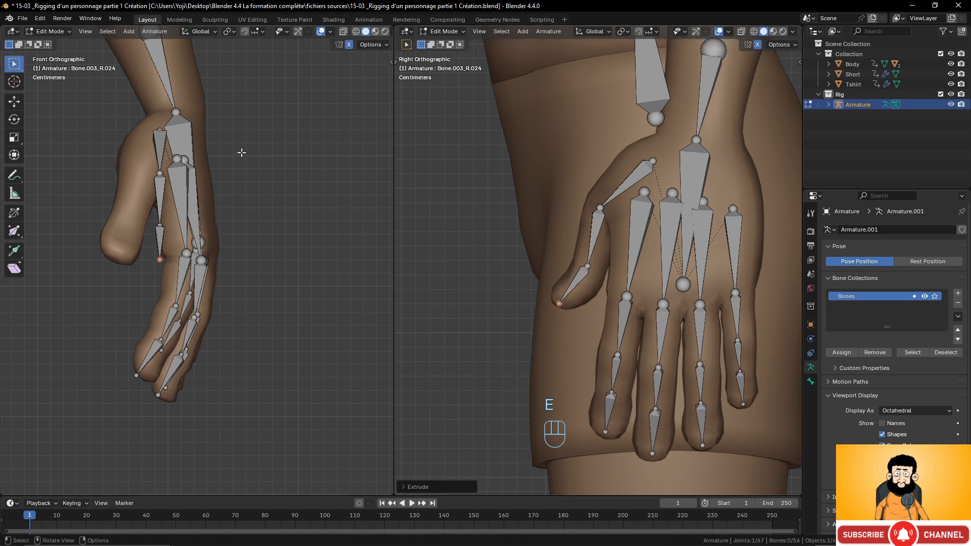
Move the joint at the end of the first thumb bone about -0.017 m along X to center it in the thumb
click(157, 174)
key(g)
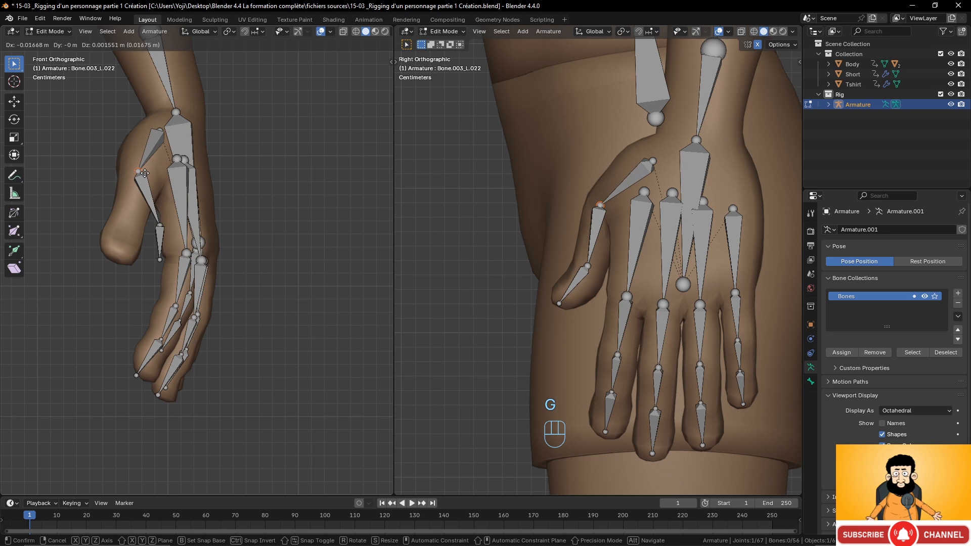
key(x)
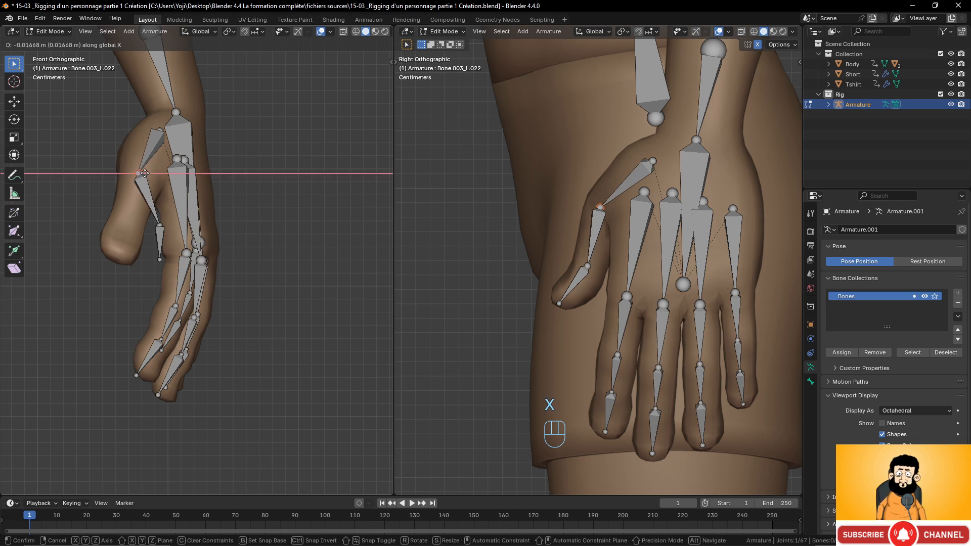
click(145, 173)
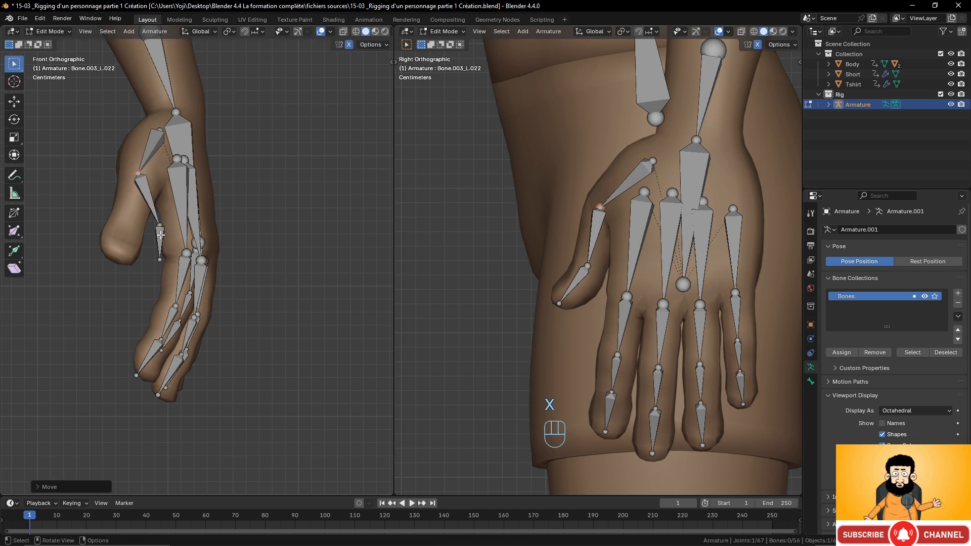
Move the last thumb bone along X into the thumb, and shift its tip about a further -0.009 m along X
click(161, 235)
key(g)
key(x)
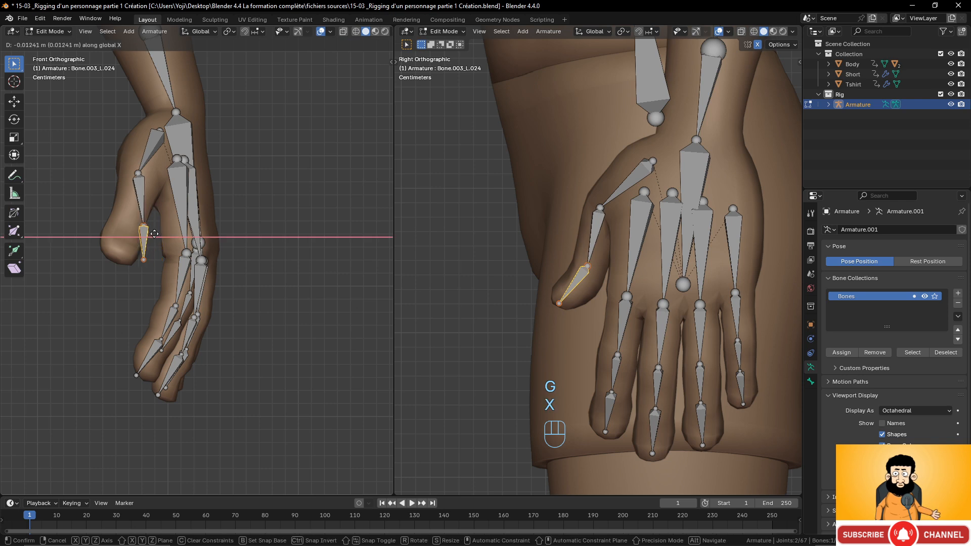
click(142, 232)
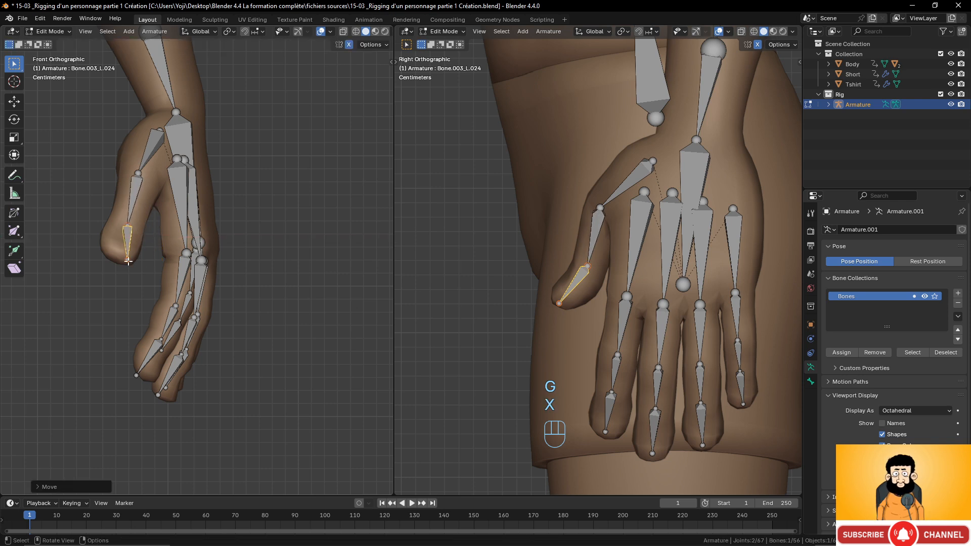
click(131, 262)
key(g)
key(x)
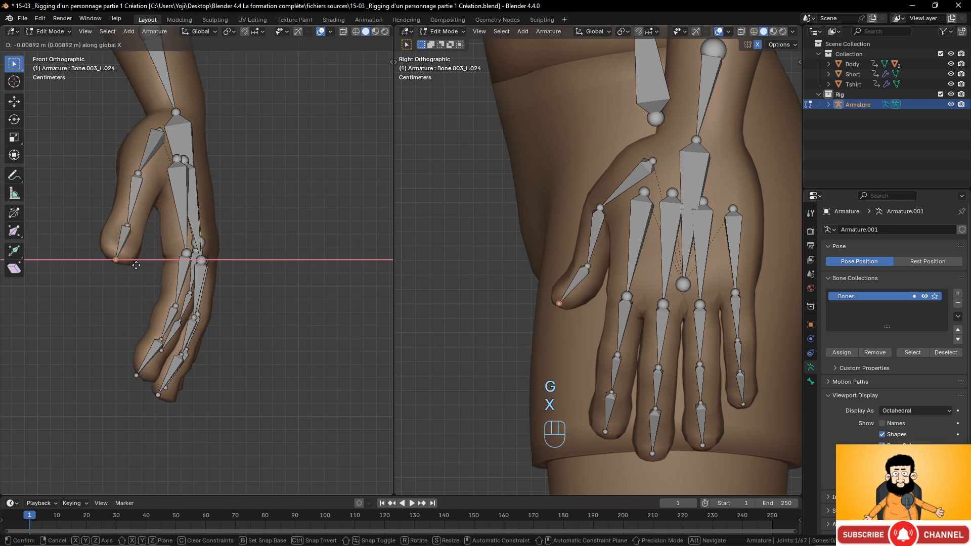
click(136, 265)
Extrude a mirrored pair of hip bones from the base of the lowest spine bone in the front view, each about 0.10 m long
middle_drag(582, 252, 709, 253)
scroll(709, 254, down, 3)
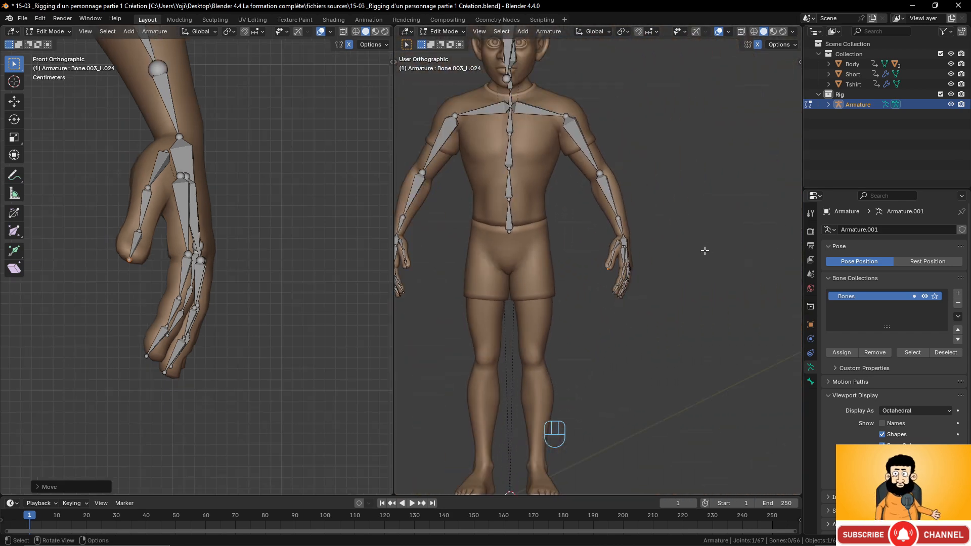
click(509, 232)
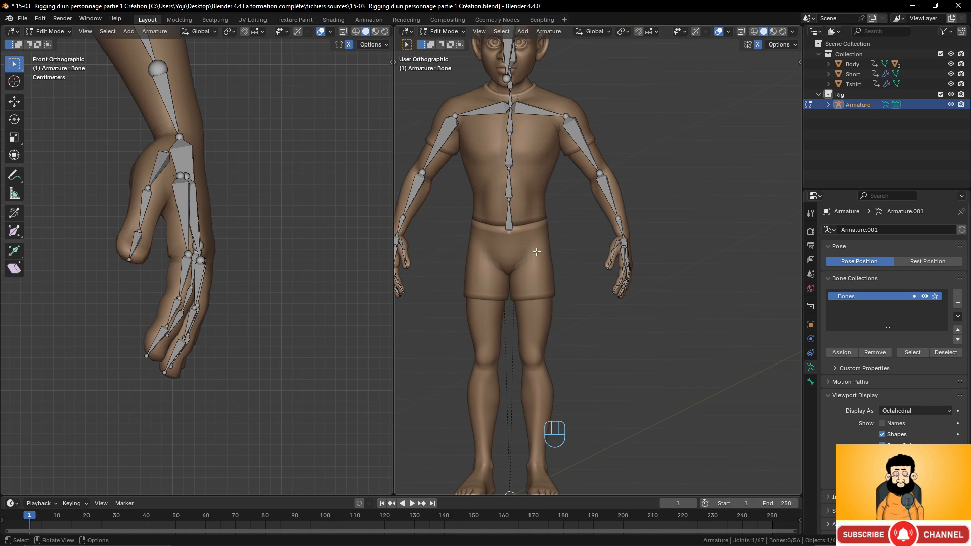
scroll(536, 251, up, 2)
scroll(537, 252, down, 2)
key(KP_1)
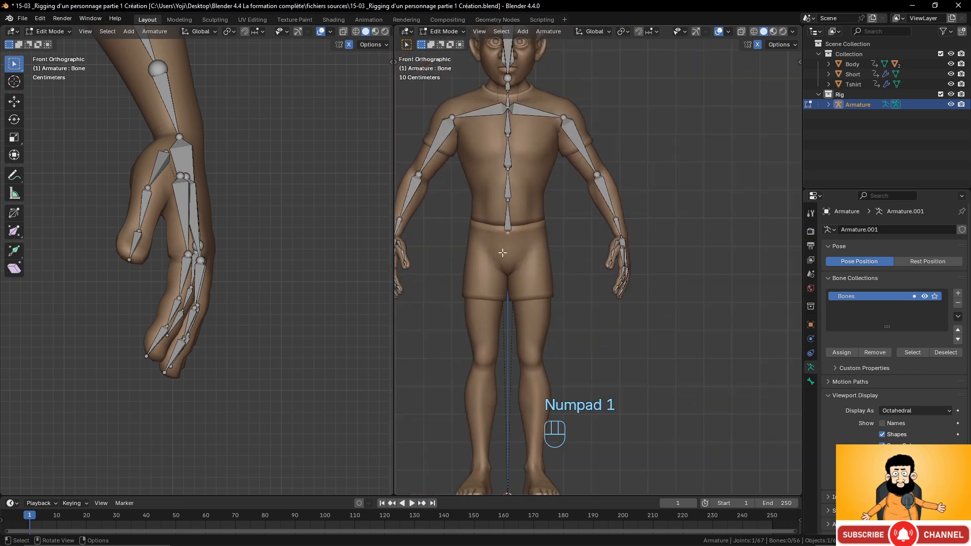
scroll(187, 231, down, 3)
scroll(502, 258, up, 4)
shift+middle_drag(503, 258, 690, 264)
scroll(683, 259, down, 1)
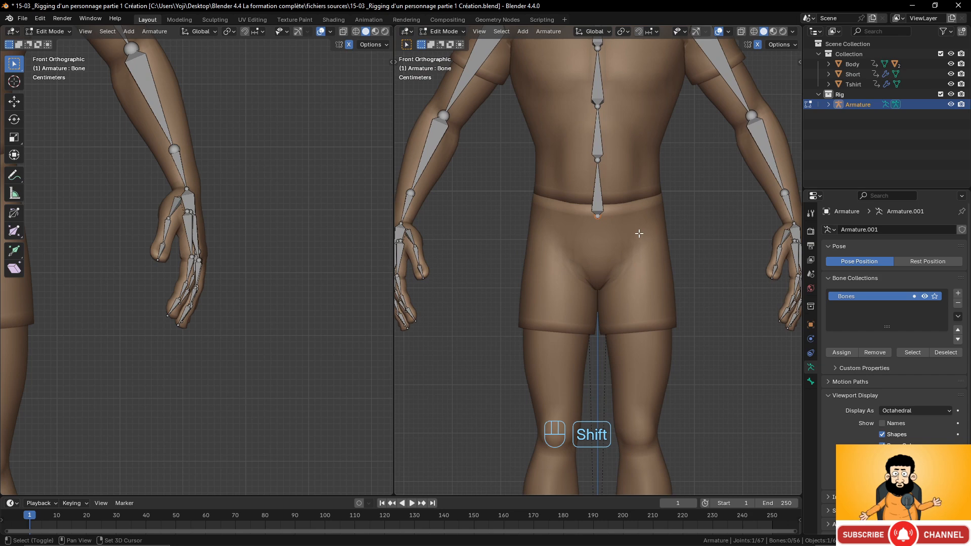
key(shift+e)
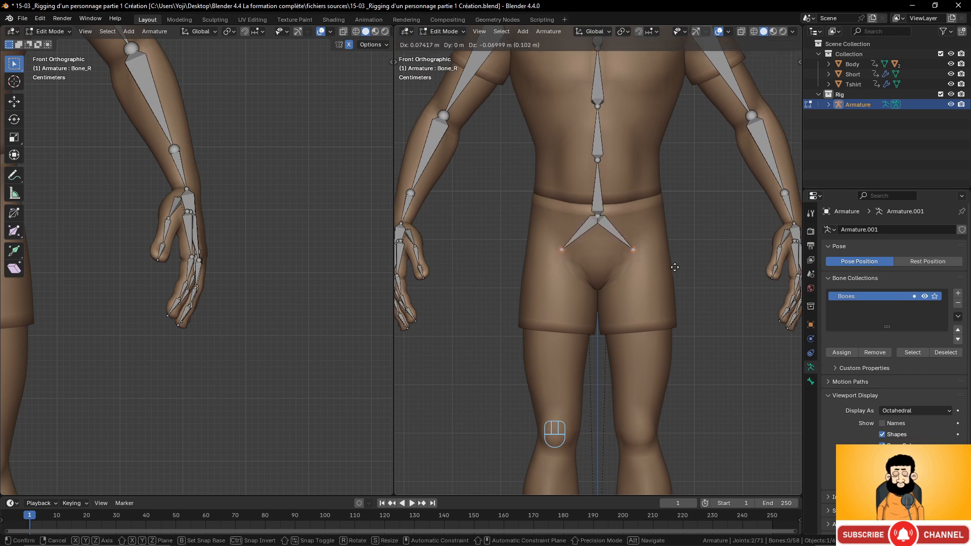
click(674, 268)
Hide the character's left upper arm, forearm, hand and finger bones, keeping the left clavicle bone displayed
scroll(667, 288, up, 2)
shift+middle_drag(665, 297, 635, 213)
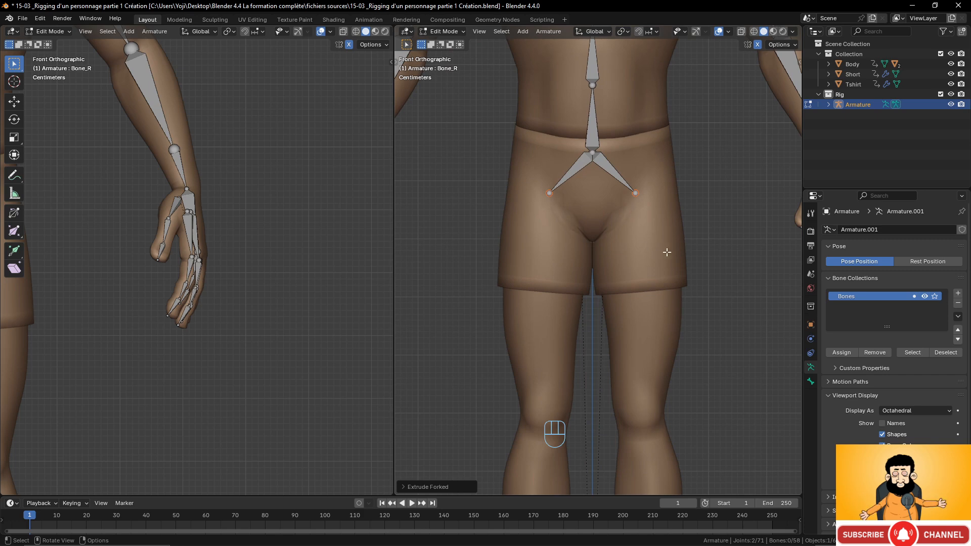
shift+middle_drag(655, 257, 666, 200)
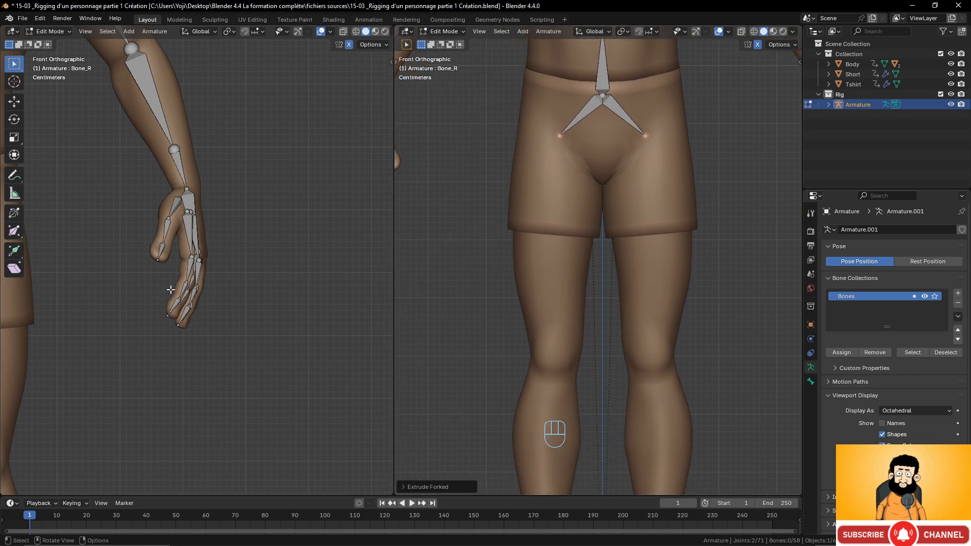
scroll(48, 299, down, 3)
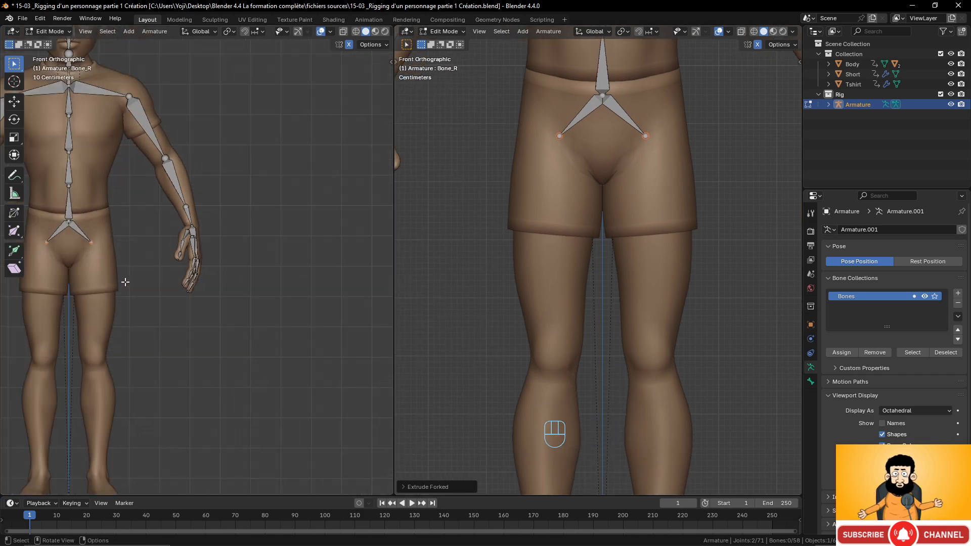
key(KP_3)
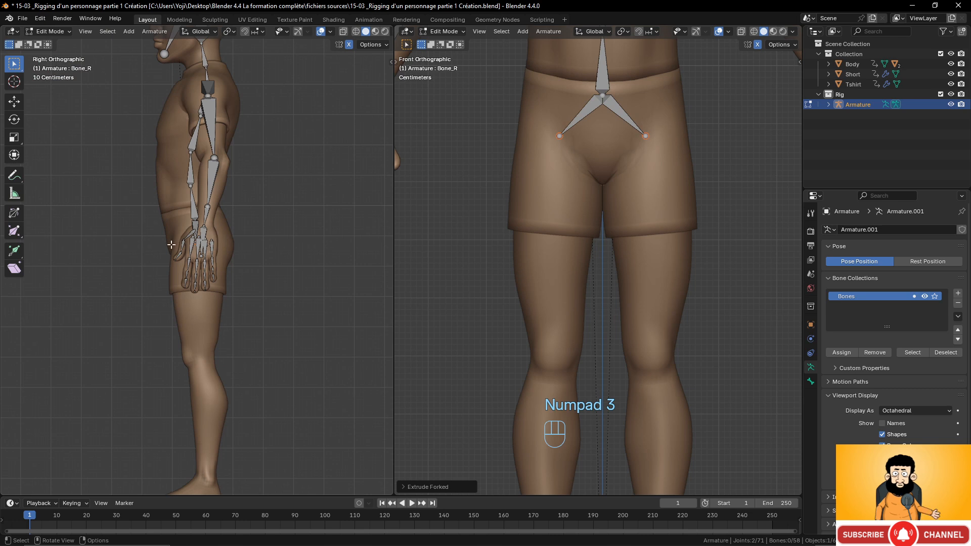
middle_drag(231, 252, 290, 252)
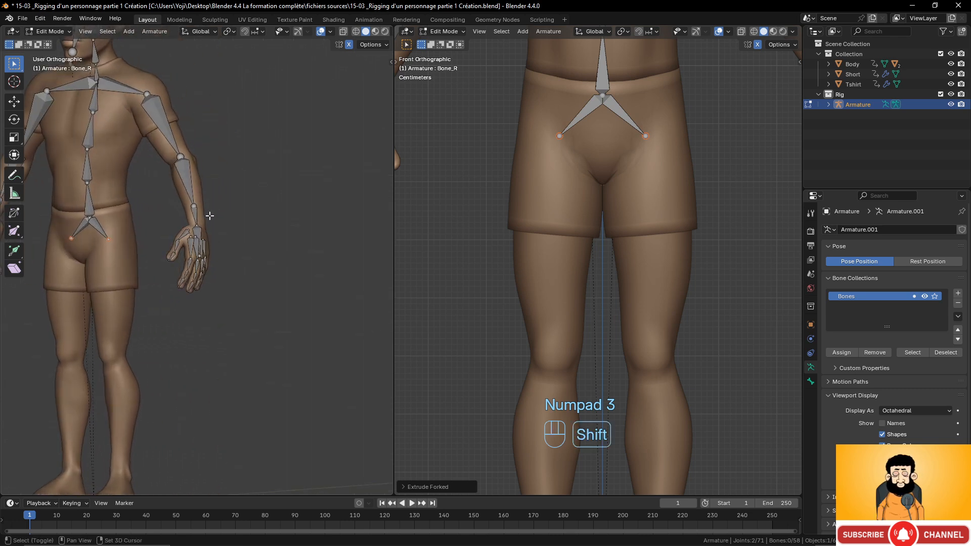
shift+middle_drag(222, 279, 282, 279)
scroll(263, 253, up, 3)
click(201, 95)
scroll(275, 231, down, 3)
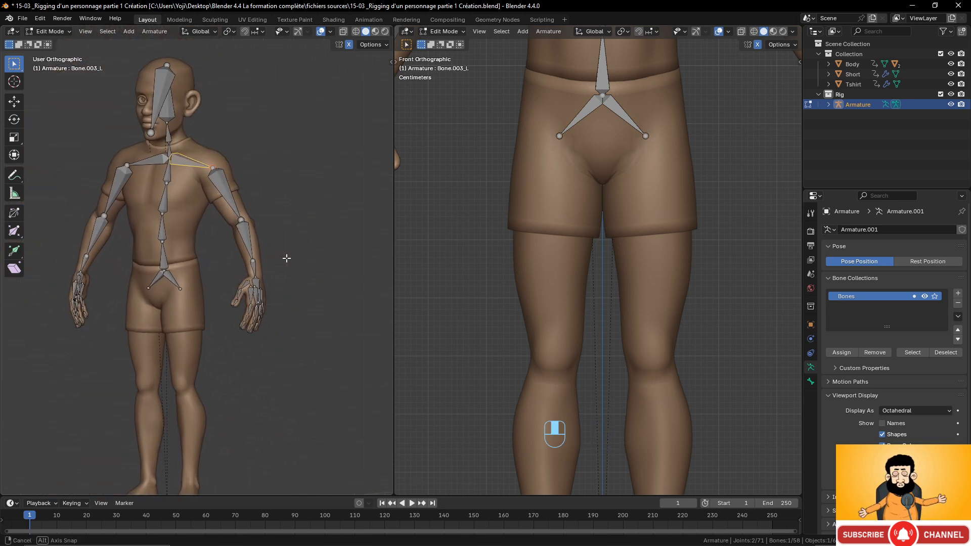
key(KP_1)
drag(178, 147, 276, 339)
key(h)
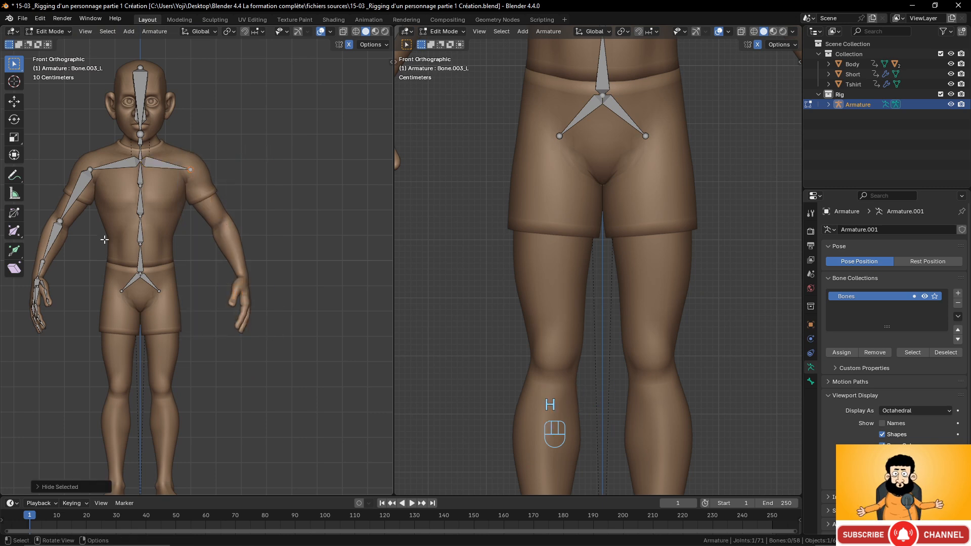
Hide the character's right forearm, hand and finger bones, and the right upper arm bone as well
scroll(269, 298, down, 2)
drag(75, 196, 116, 306)
key(h)
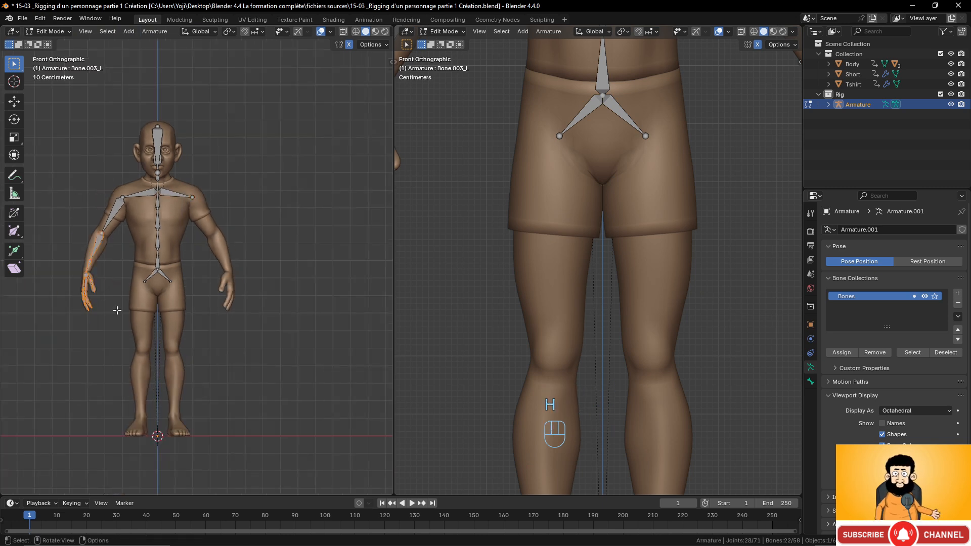
drag(82, 191, 135, 250)
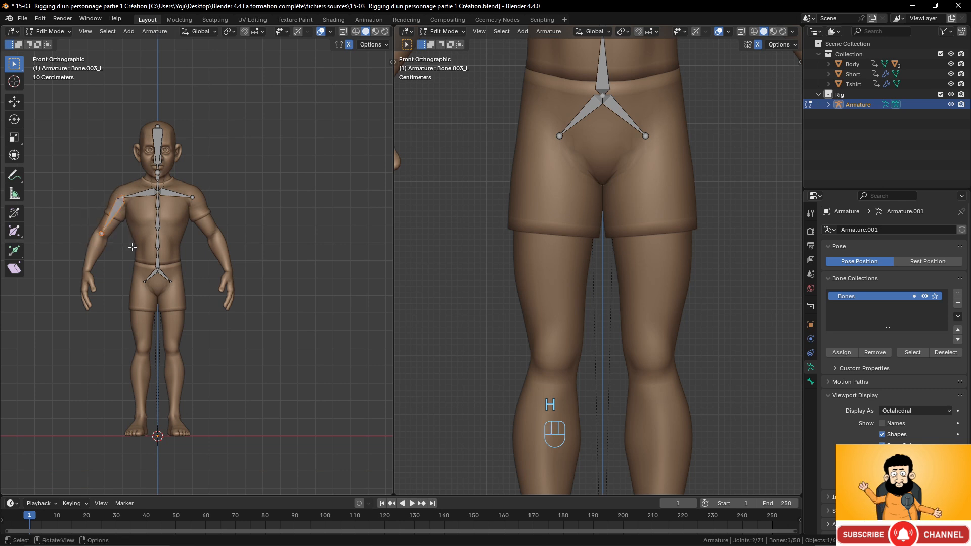
key(h)
Select the tip of the character's left hip bone and look at it from the side
scroll(142, 295, up, 4)
click(135, 317)
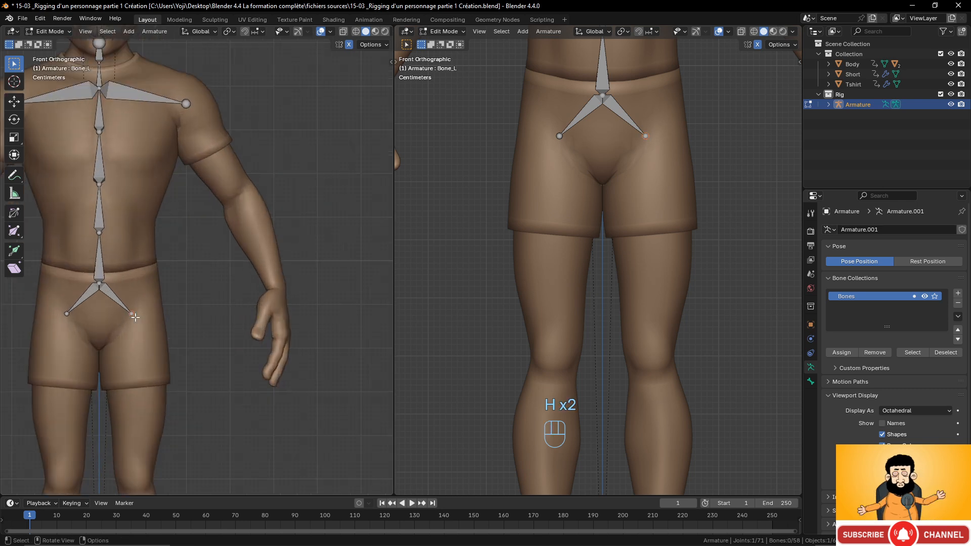
key(KP_3)
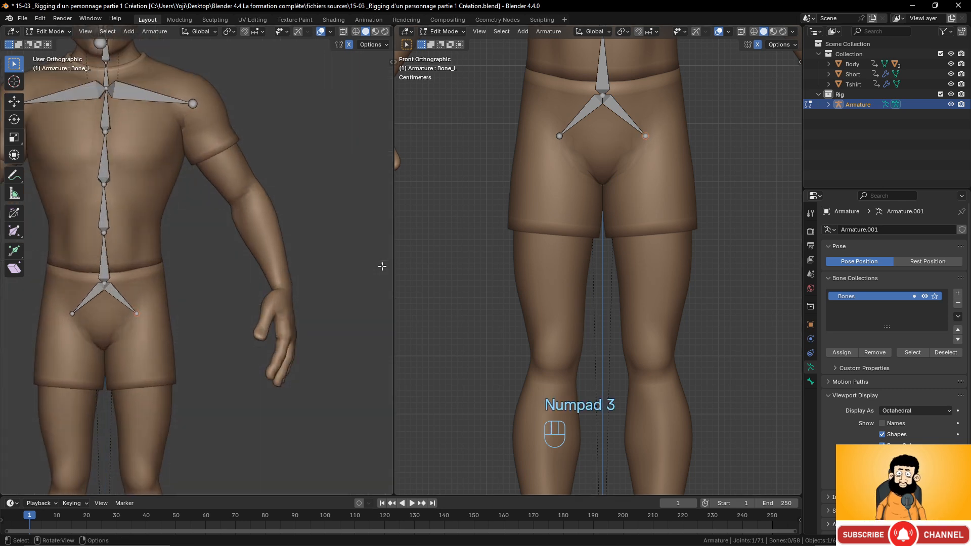
Extrude mirrored thigh bones about 0.38 m long from the hip bone tips down to the knees in side view
scroll(294, 338, down, 3)
shift+middle_drag(292, 312, 282, 281)
scroll(282, 281, up, 2)
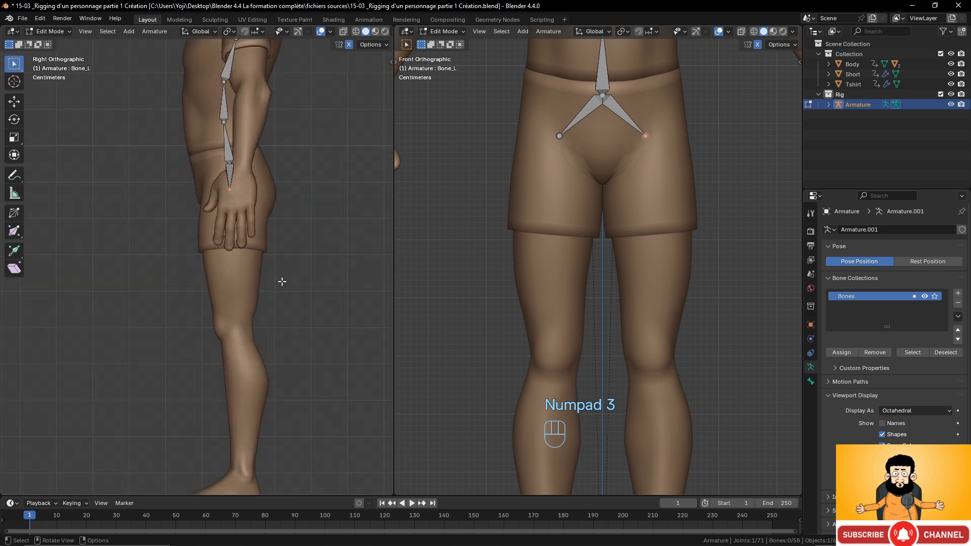
key(e)
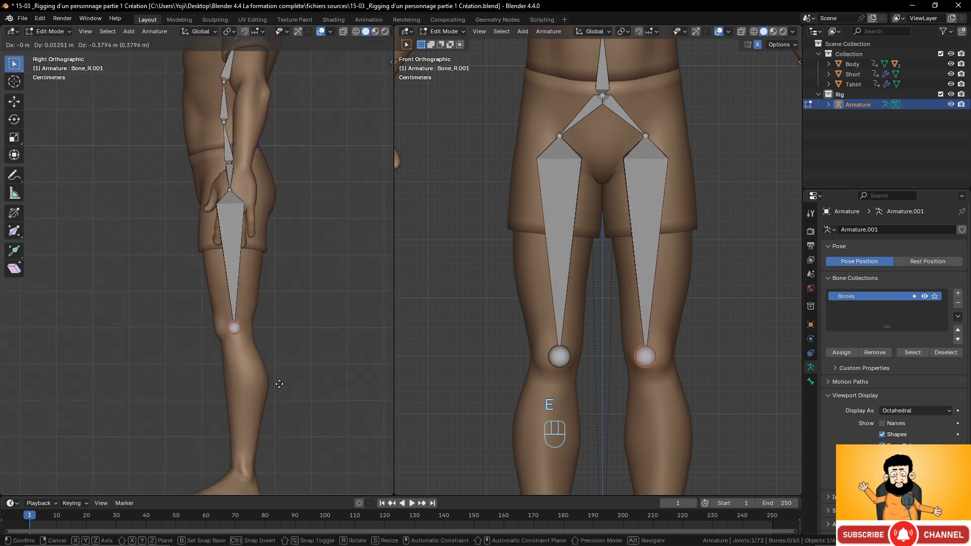
click(279, 386)
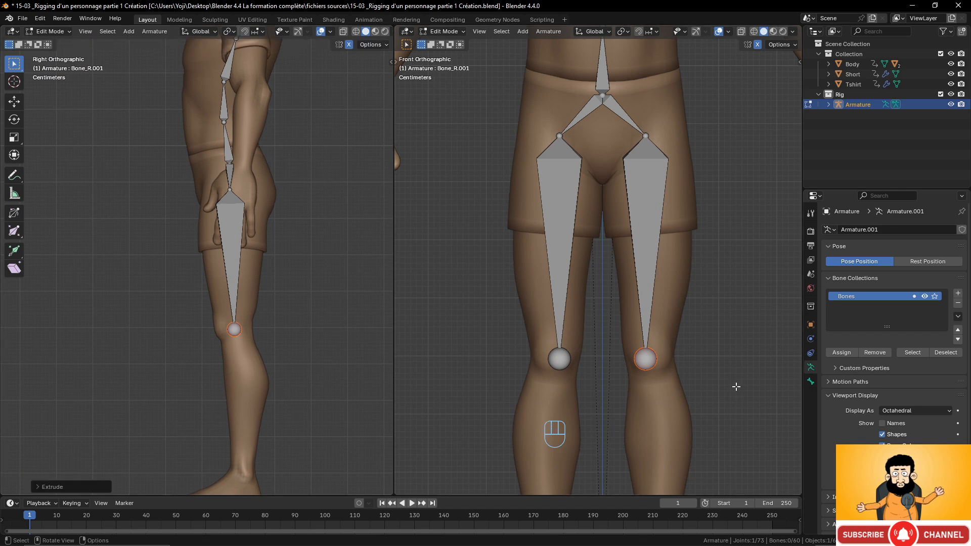
Move the mirrored knee joints slightly outward in front view to centre them in the knees
scroll(736, 387, up, 1)
shift+middle_drag(736, 387, 717, 277)
key(g)
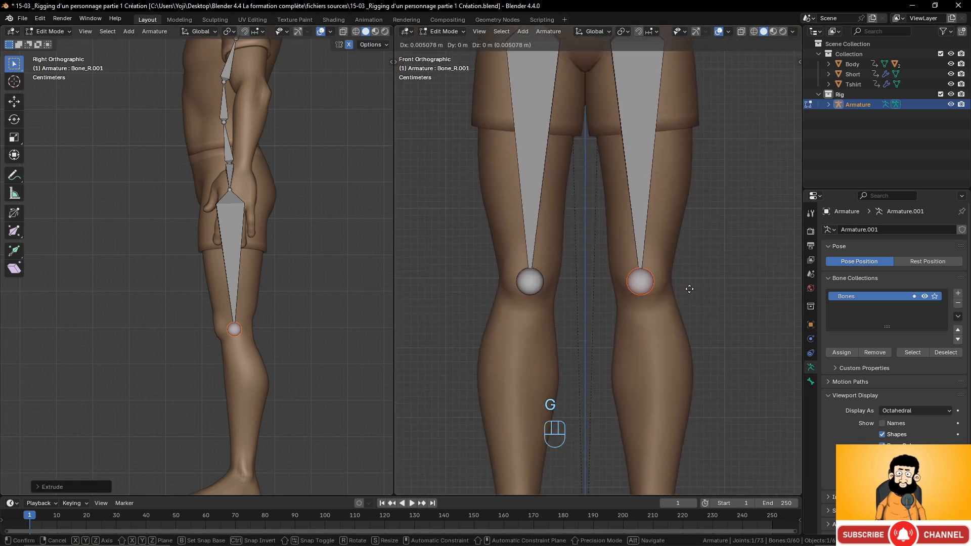
click(693, 289)
Extrude mirrored shin bones about 0.41 m long from the knees to the ankles in side view
scroll(284, 293, down, 3)
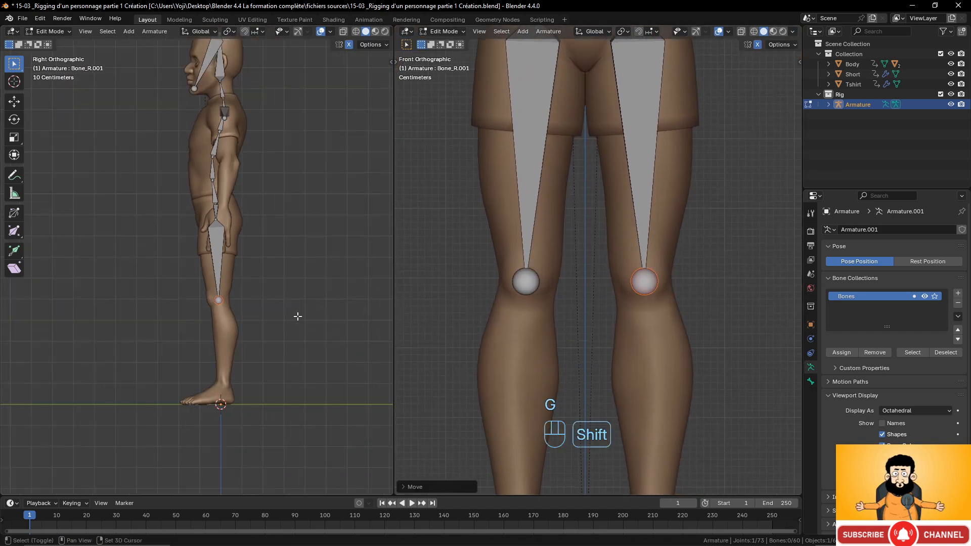
scroll(284, 293, up, 4)
shift+middle_drag(258, 303, 259, 304)
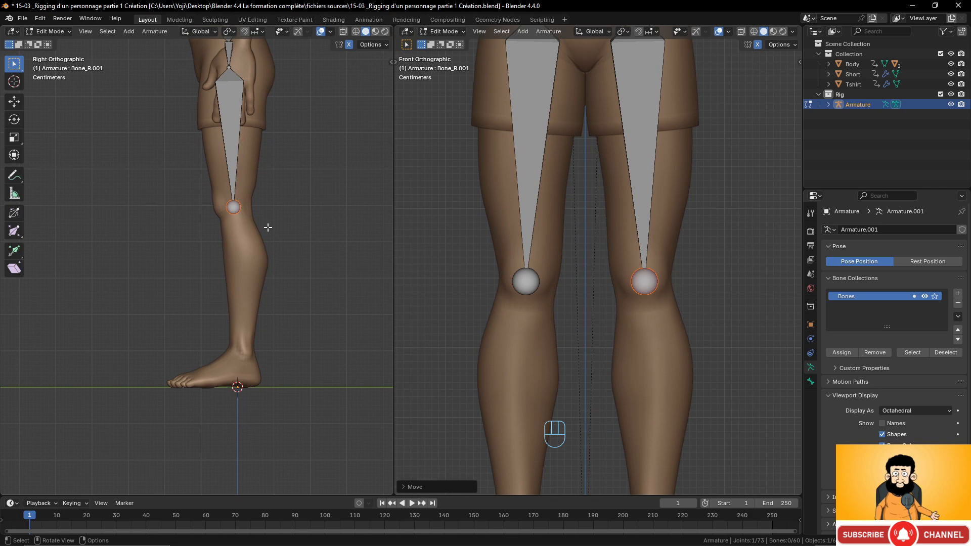
key(e)
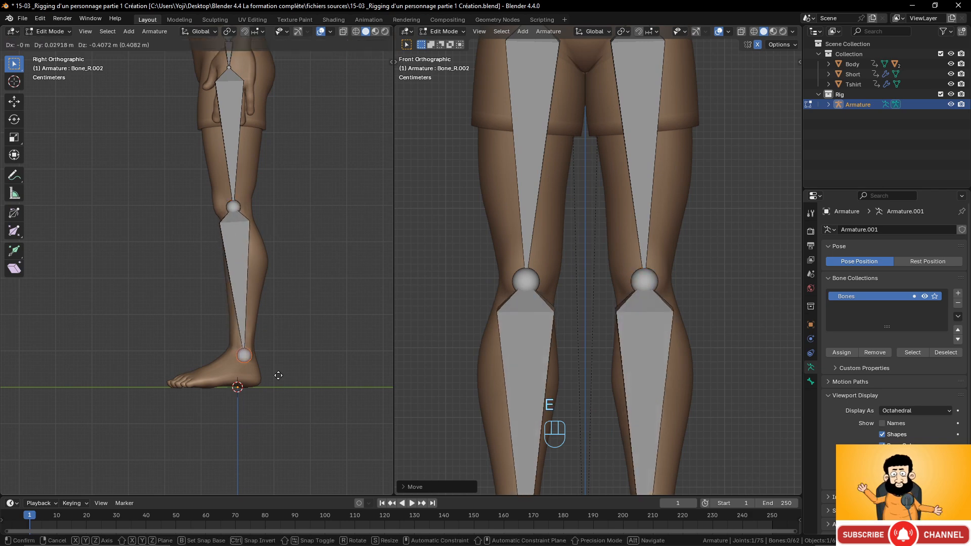
click(279, 375)
Move the mirrored ankle joints outward along X by about 0.018 m in front view
scroll(666, 366, down, 3)
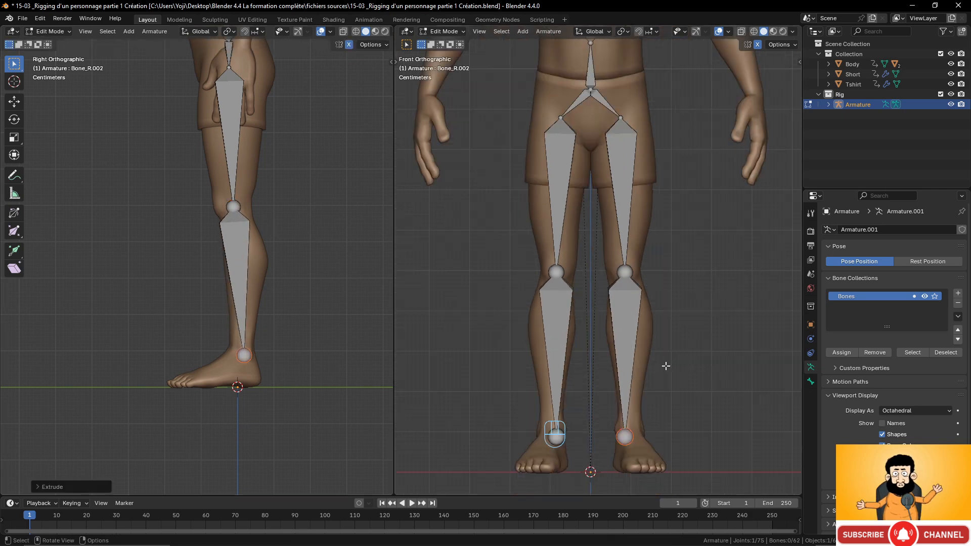
key(KP_1)
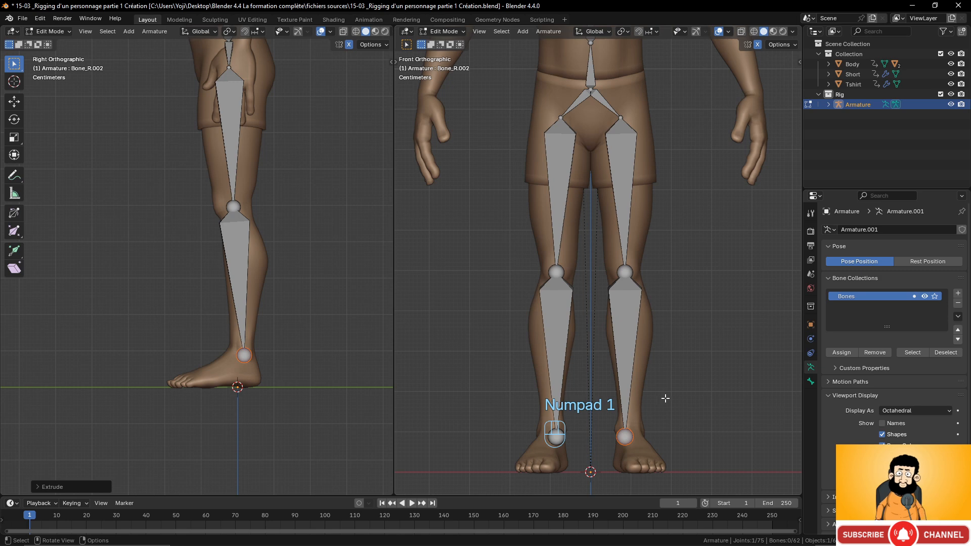
key(g)
key(x)
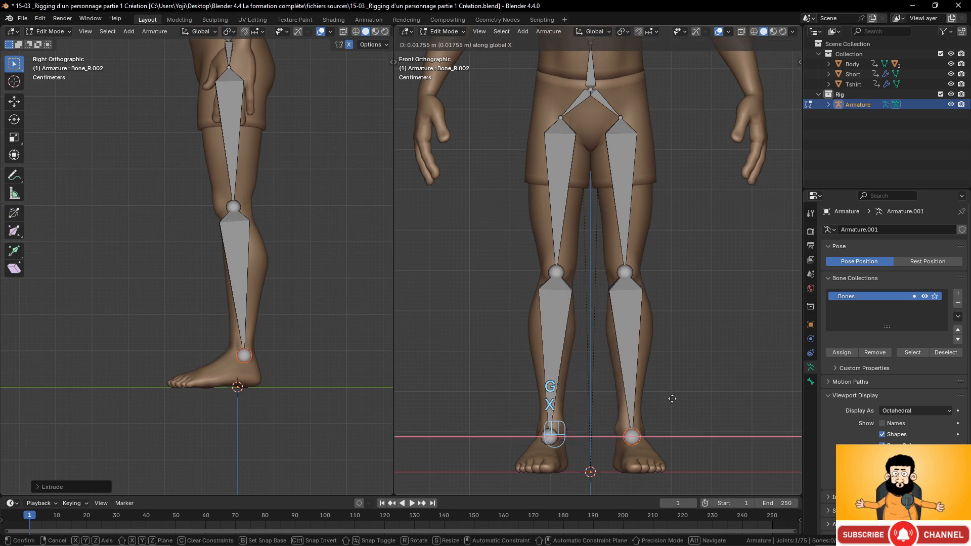
click(672, 399)
Extrude mirrored foot bones about 0.13 m long from the ankles to the balls of the feet in side view
scroll(284, 364, down, 3)
scroll(284, 363, up, 5)
shift+middle_drag(284, 342, 267, 301)
scroll(280, 324, up, 2)
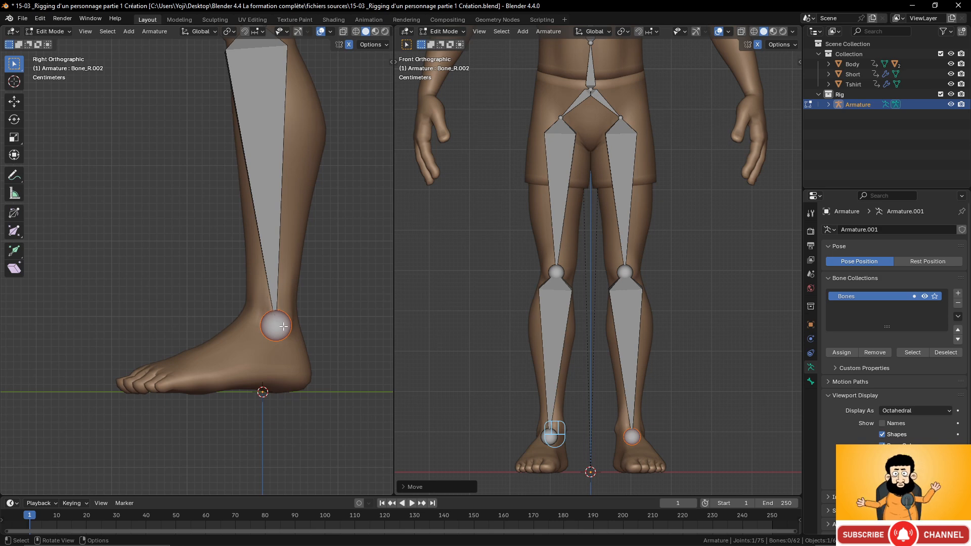
key(e)
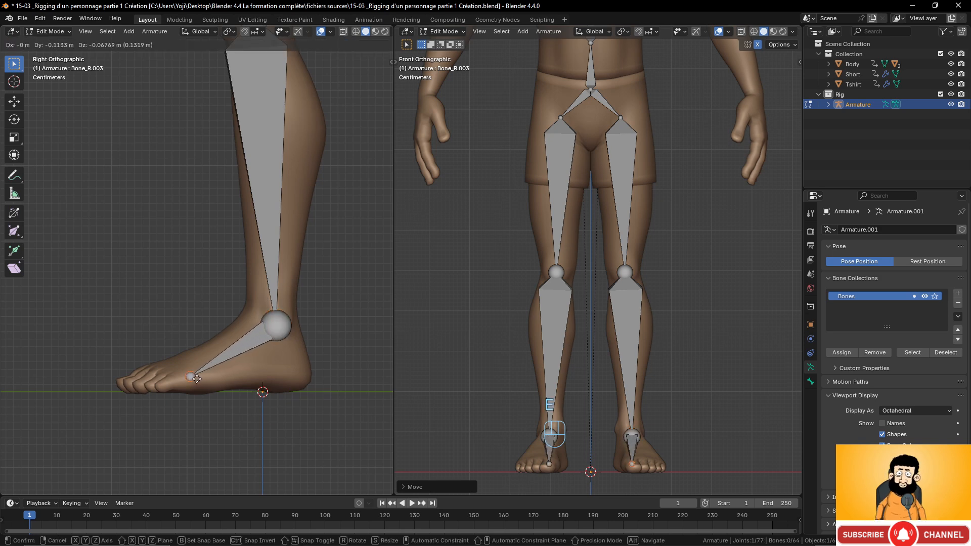
click(198, 377)
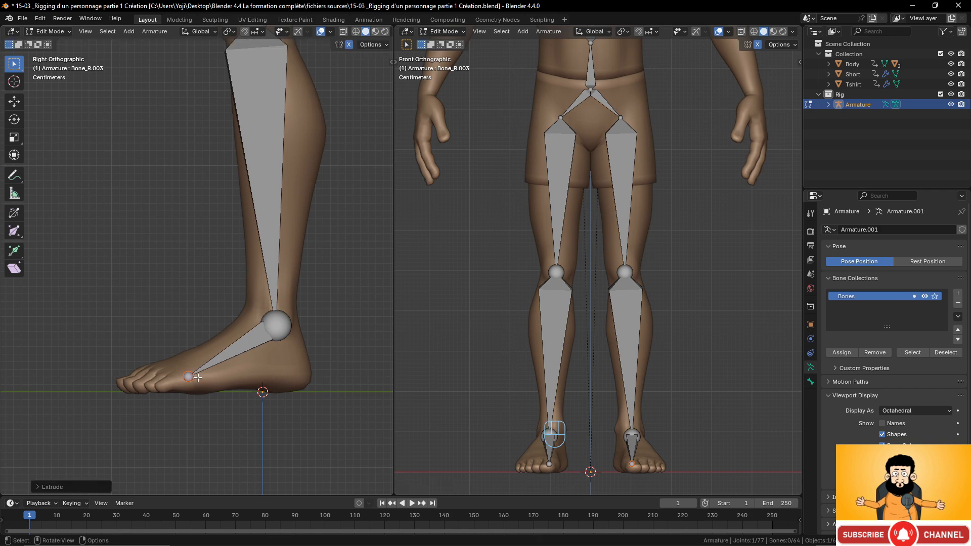
Move the foot bone tip about 0.026 m outward in bottom view to centre it in the ball of the foot
scroll(254, 329, down, 4)
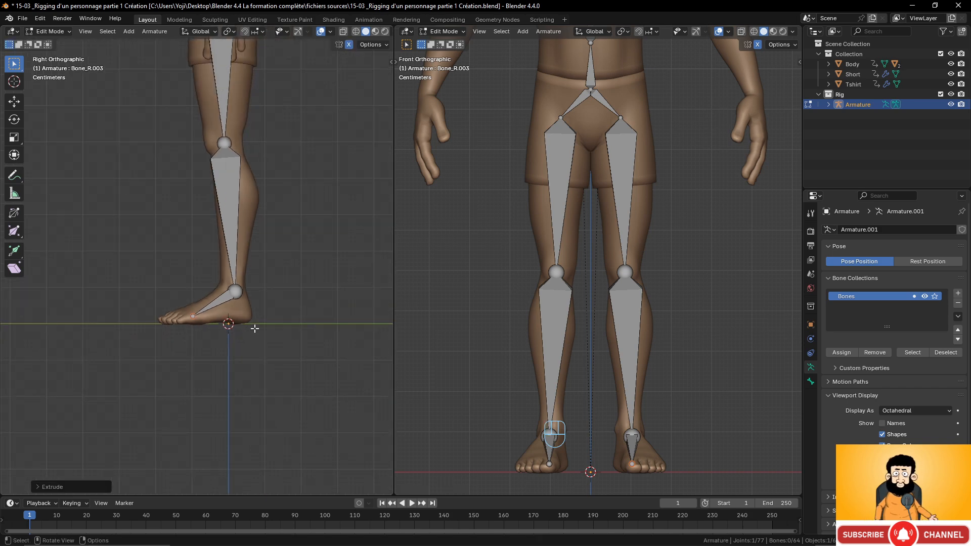
middle_drag(245, 240, 291, 308)
scroll(290, 308, up, 3)
shift+middle_drag(231, 326, 64, 338)
scroll(211, 333, up, 3)
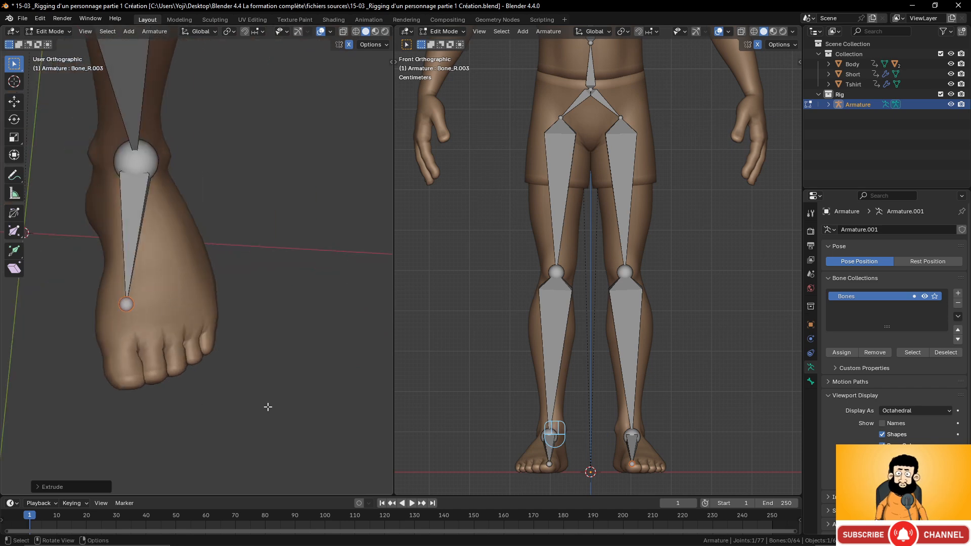
scroll(530, 315, down, 2)
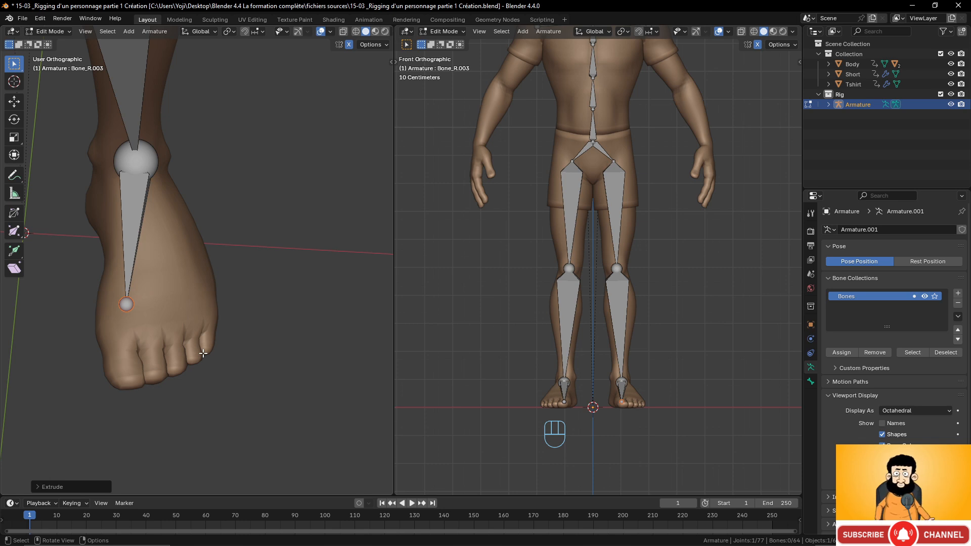
key(ctrl+KP_7)
shift+middle_drag(202, 351, 244, 276)
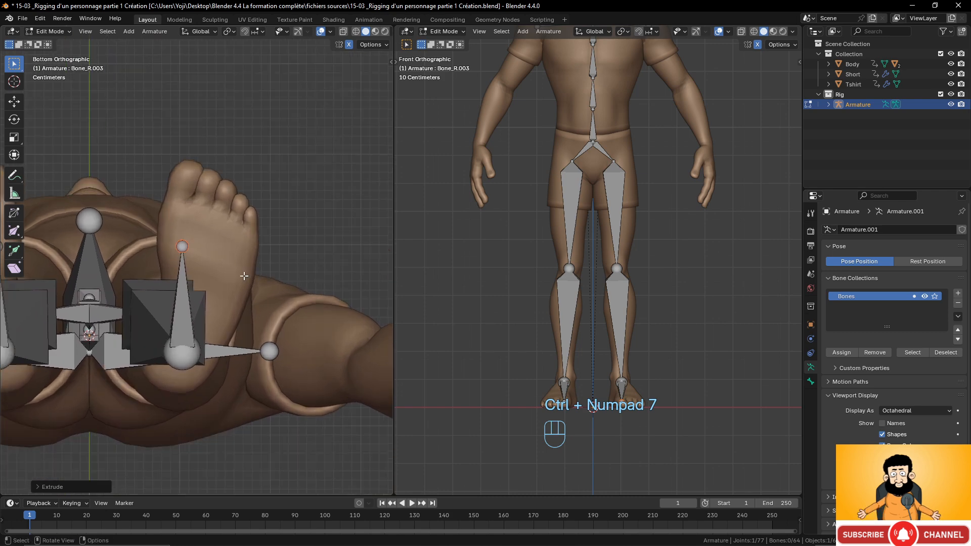
scroll(217, 252, up, 2)
key(g)
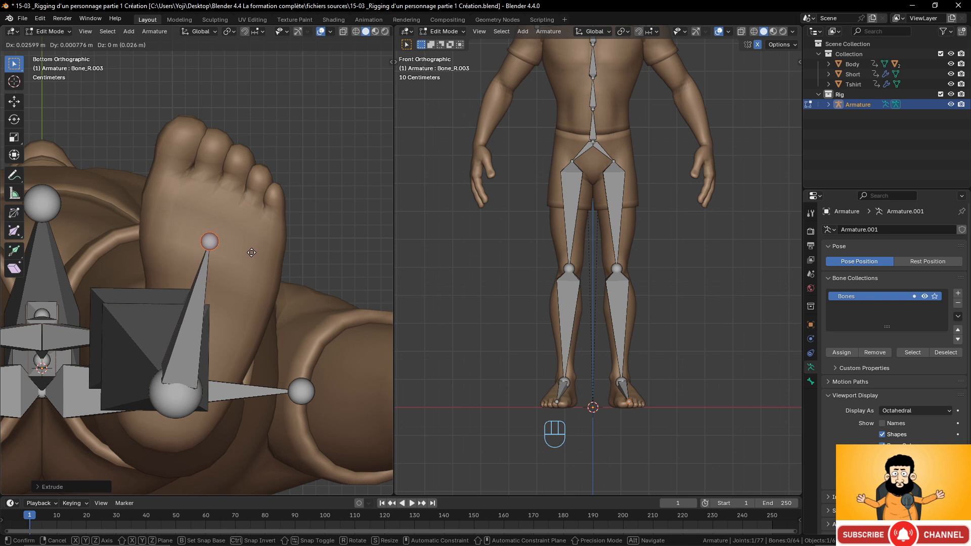
click(251, 252)
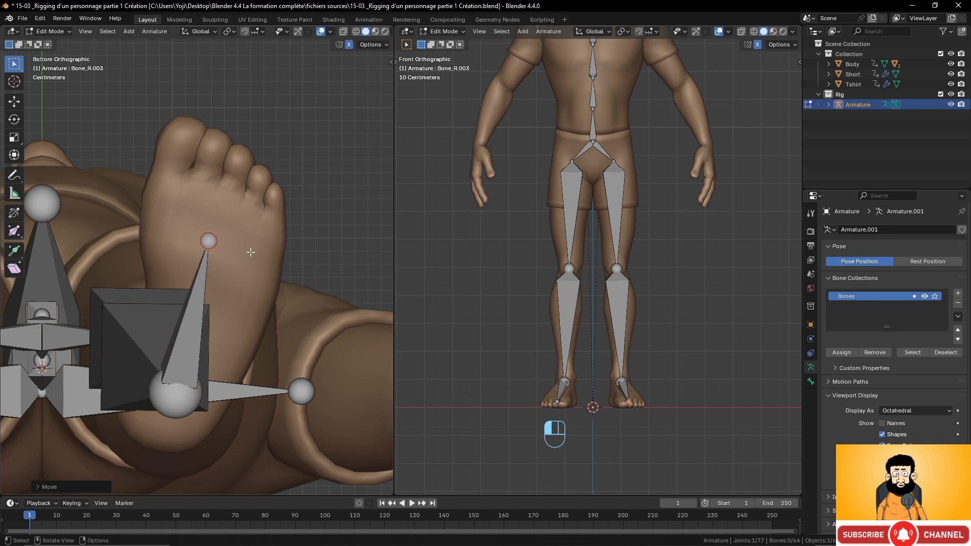
Adjust the bone roll of the left foot bone in bottom view
click(192, 312)
key(ctrl+r)
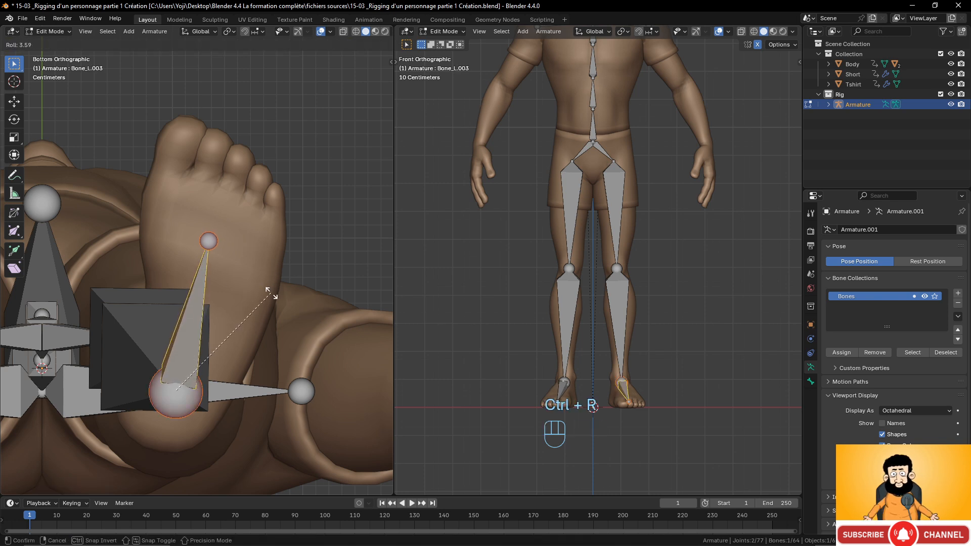
click(272, 309)
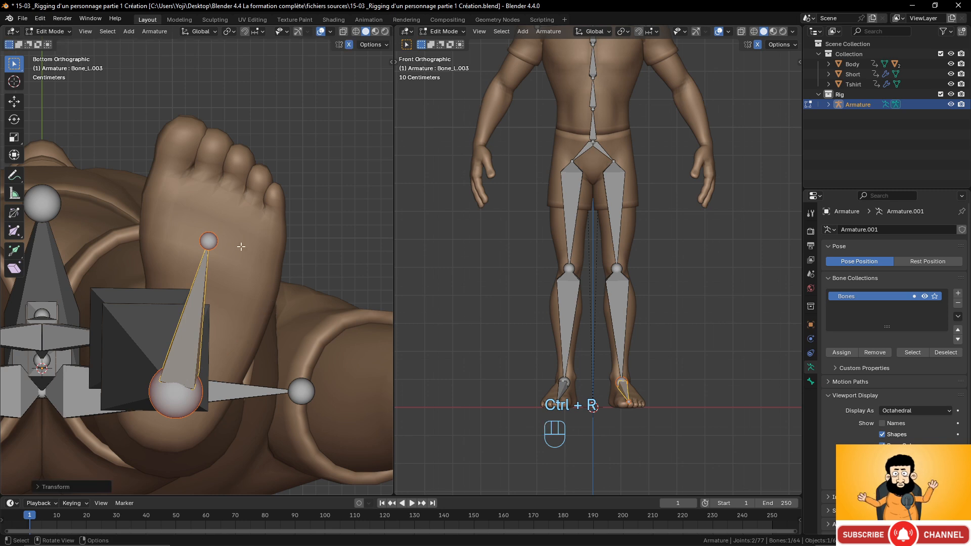
Extrude a toe bone about 0.065 m long from the foot bone tip to the middle toe
click(211, 241)
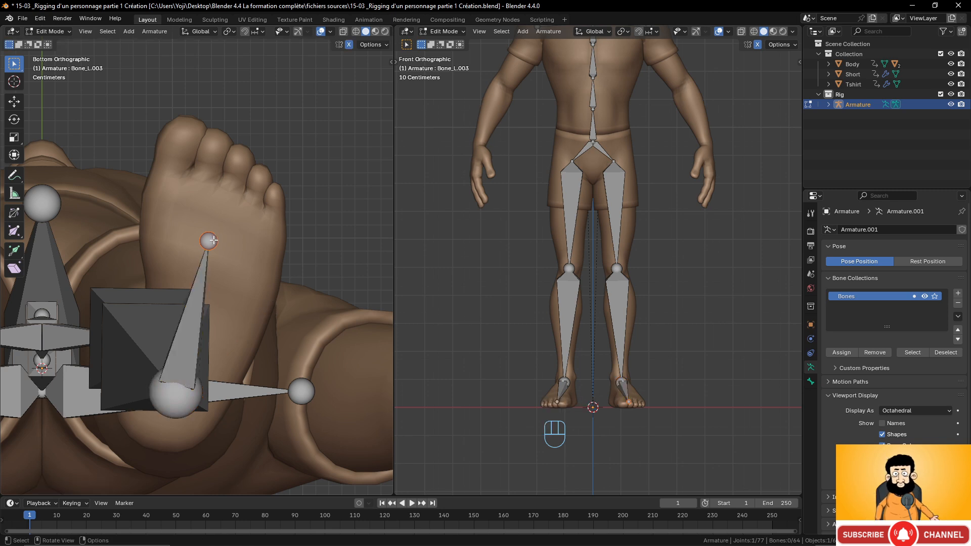
key(e)
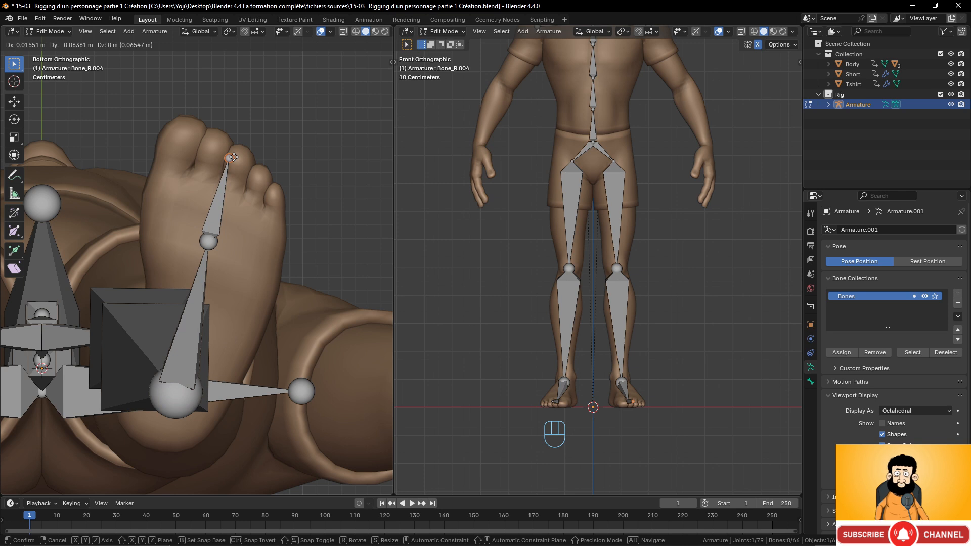
click(234, 158)
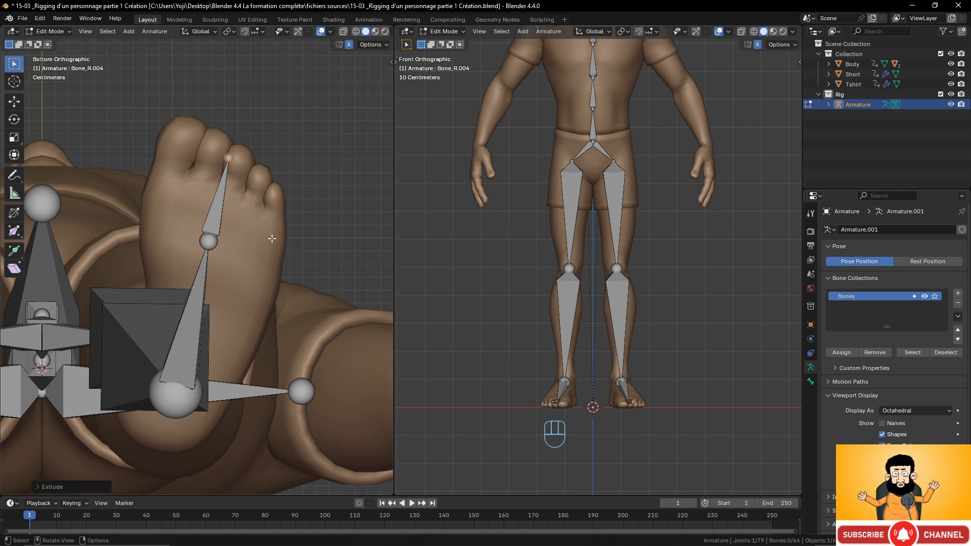
Extrude a connecting bone from the middle toe tip to the big toe's base, plus a bone about 0.063 m long along the big toe
click(230, 158)
key(shift+e)
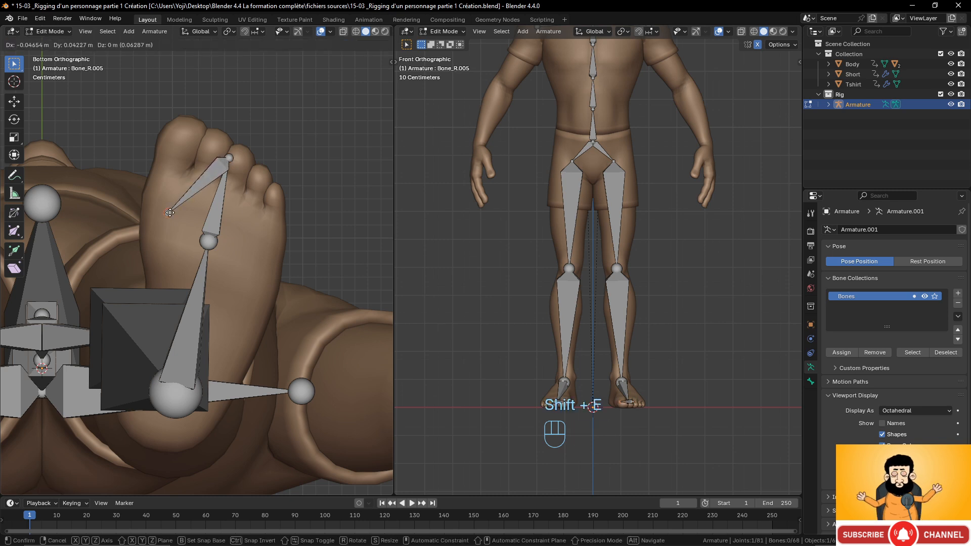
click(167, 222)
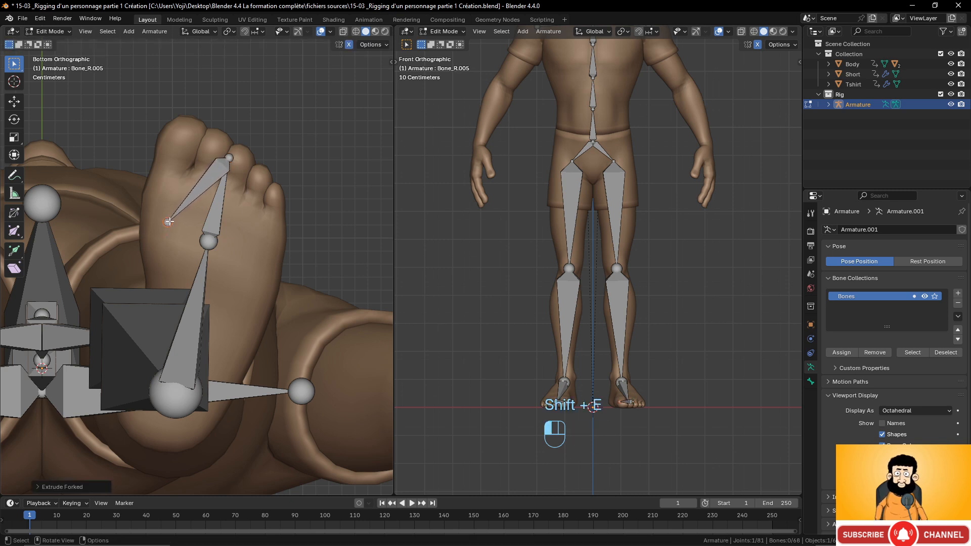
key(e)
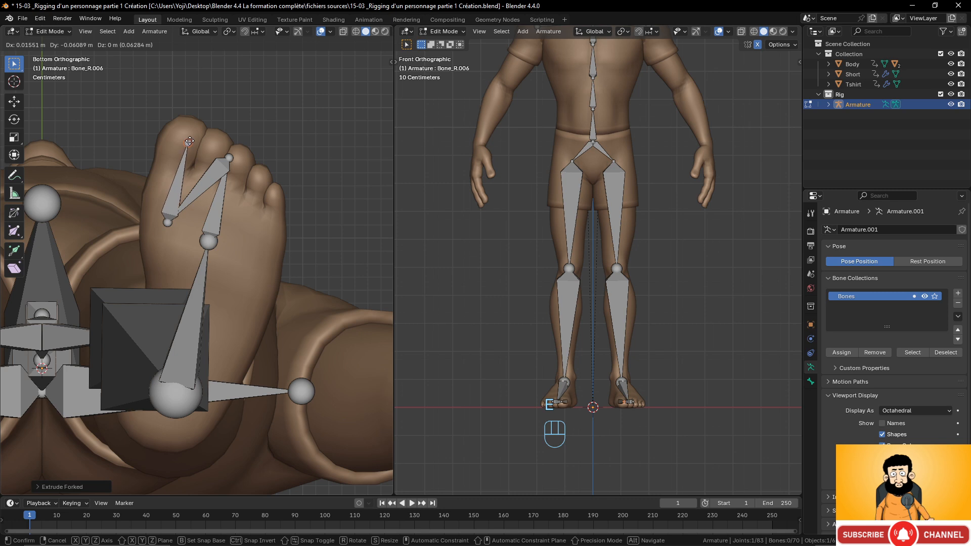
click(188, 142)
click(236, 178)
key(e)
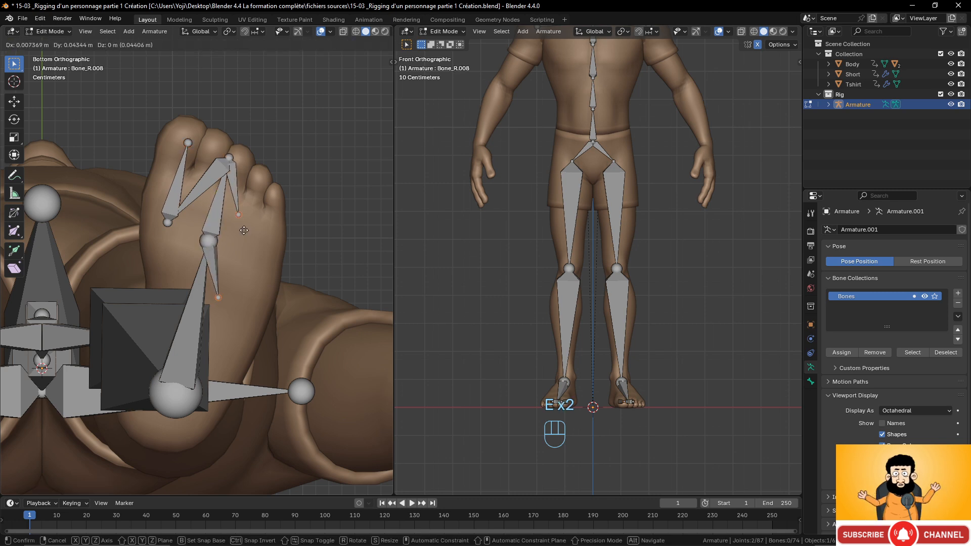
right_click(242, 229)
key(ctrl+z)
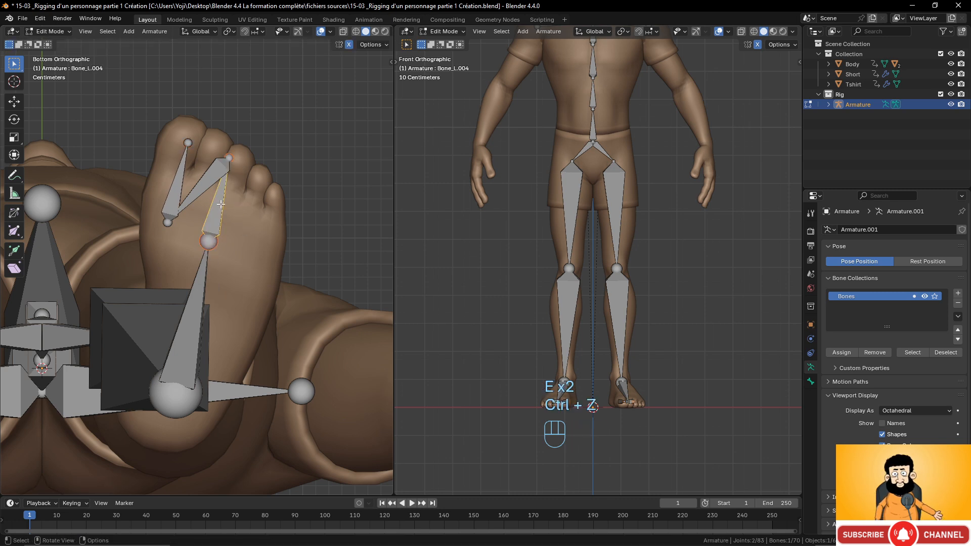
Extrude a connecting bone from the middle toe tip to the base of the outer toes, plus a bone along the fourth toe
key(e)
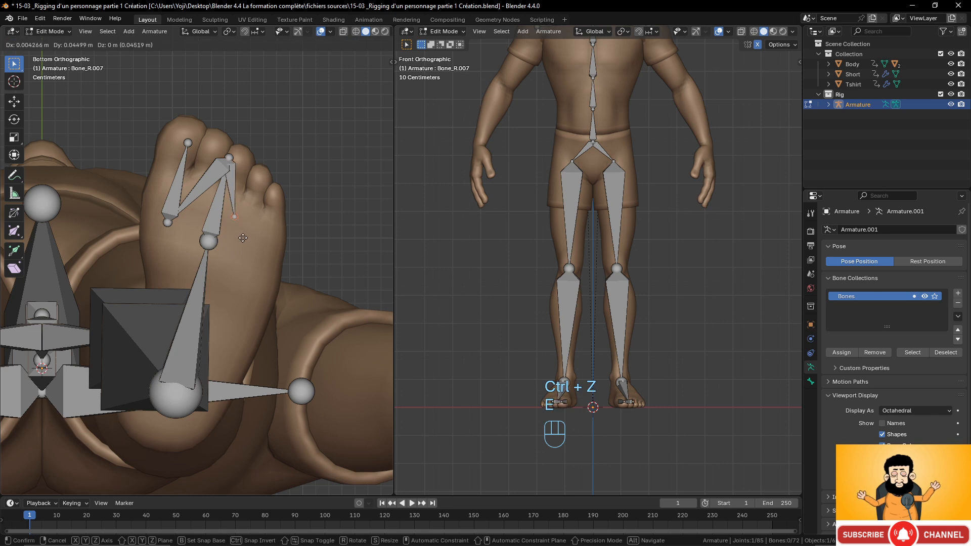
click(270, 210)
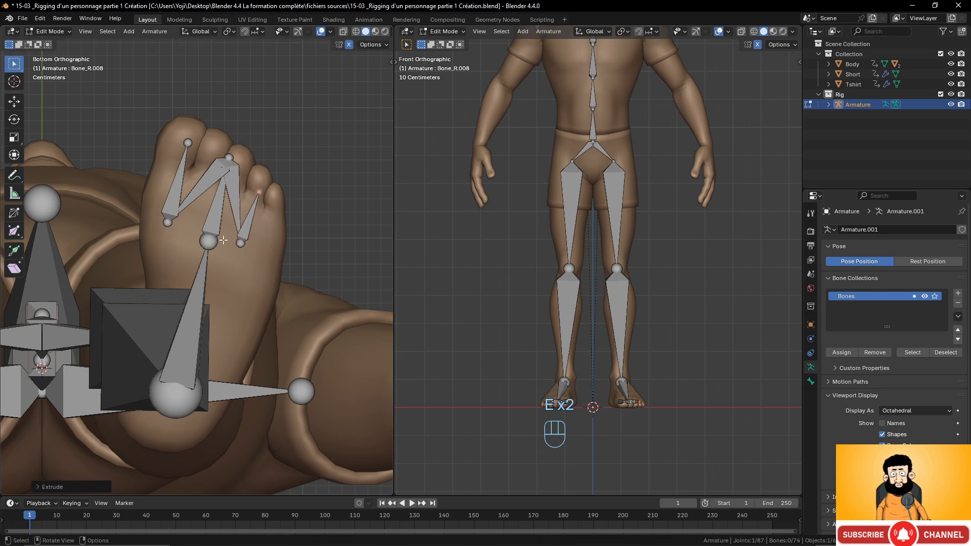
Delete the two connecting bones that link the middle toe tip to the big toe and outer toe bones
click(239, 194)
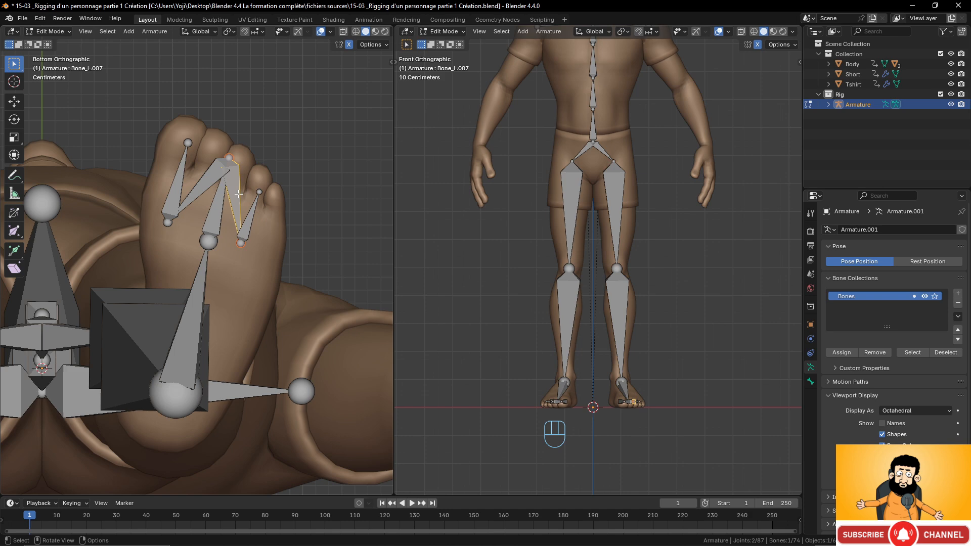
shift+click(200, 184)
key(x)
Test-rotate the middle toe bone in Pose Mode to check how the neighbouring toe bones follow
middle_drag(200, 184, 257, 313)
scroll(235, 337, up, 3)
middle_drag(257, 324, 236, 362)
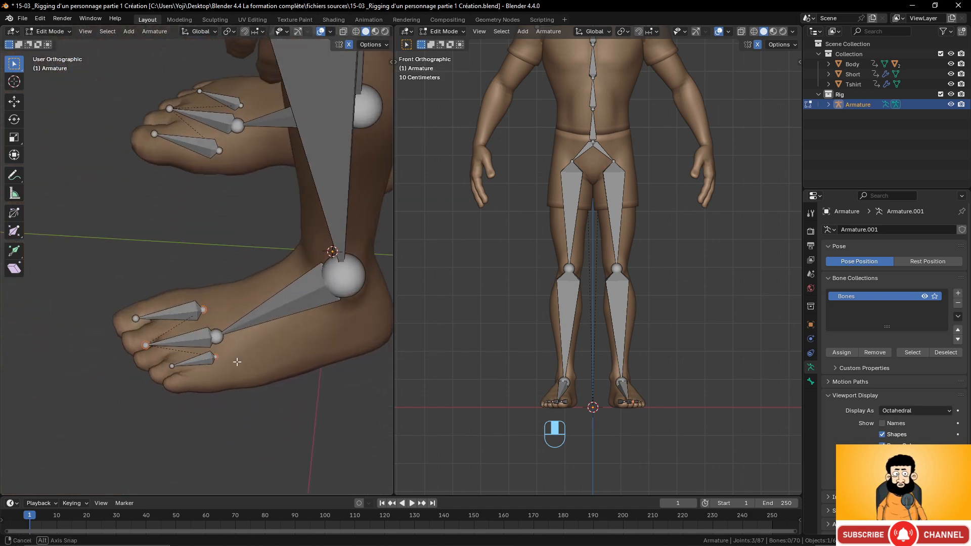
click(67, 32)
click(67, 66)
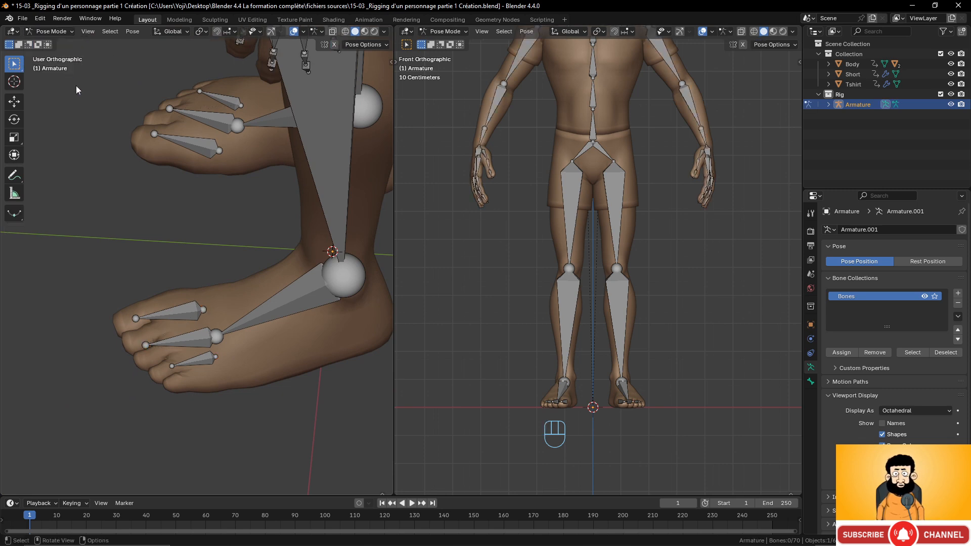
click(186, 338)
middle_drag(187, 337, 211, 335)
key(r)
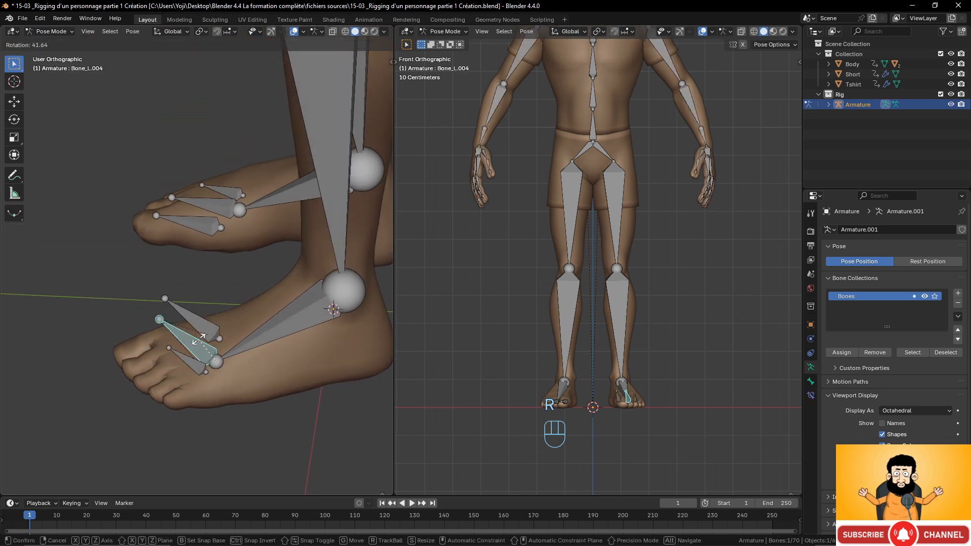
click(213, 363)
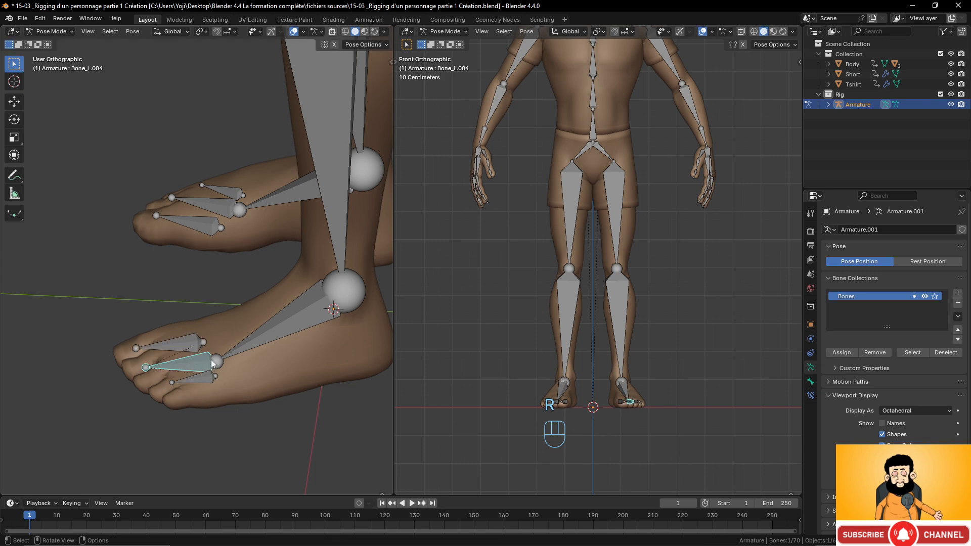
In Edit Mode, move the big toe bone's base joint about 0.014 m toward the toes along Y and fine-tune its position
mouse_move(212, 363)
middle_down()
mouse_move(205, 382)
mouse_move(211, 374)
middle_up()
click(210, 287)
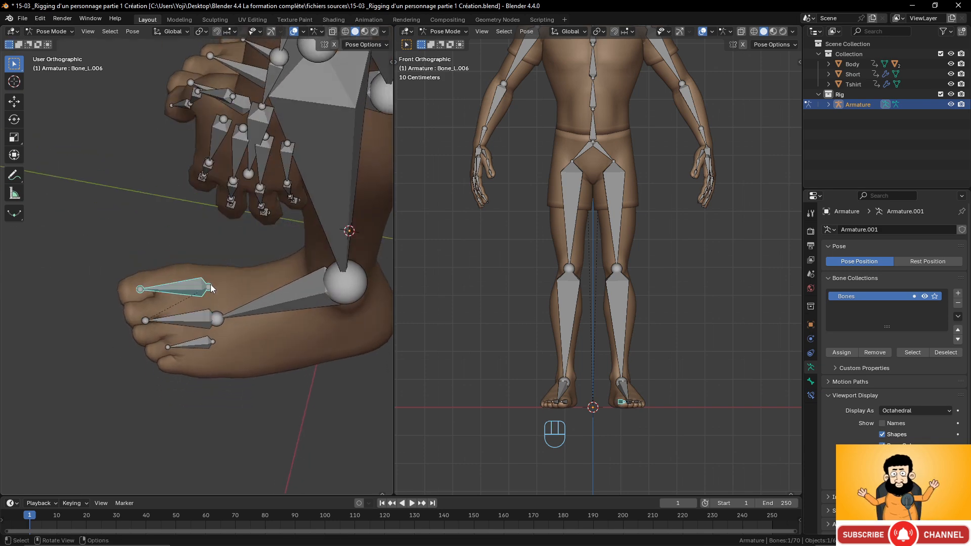
key(Tab)
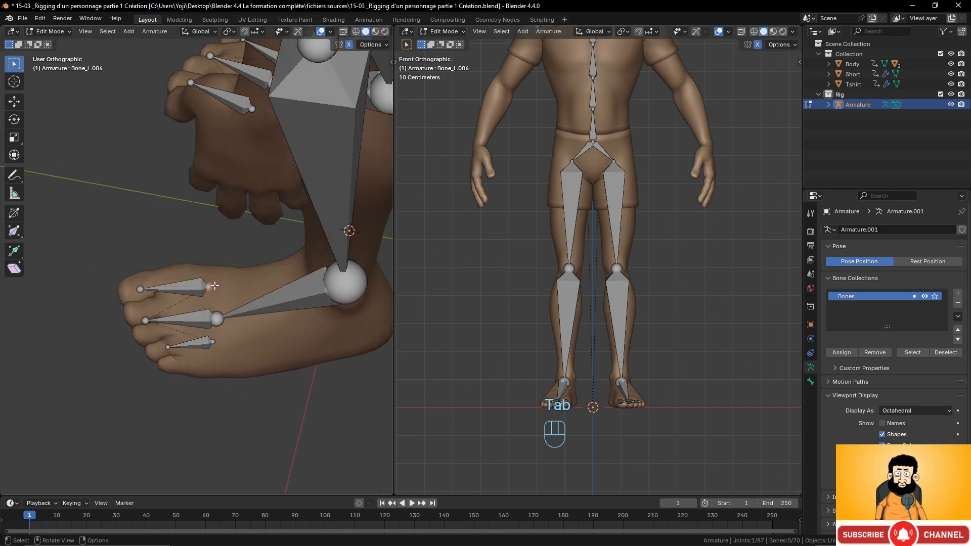
key(g)
key(x)
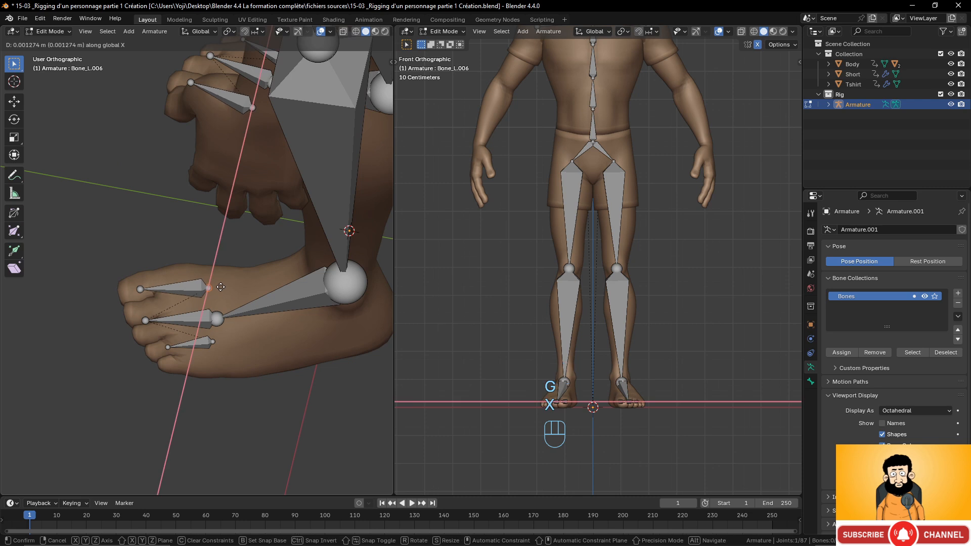
key(y)
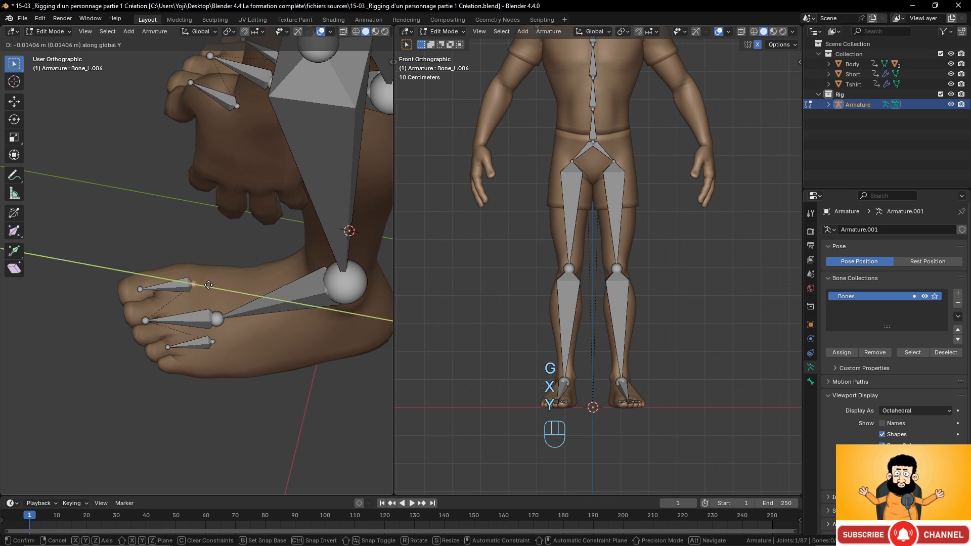
click(209, 284)
middle_drag(208, 284, 289, 323)
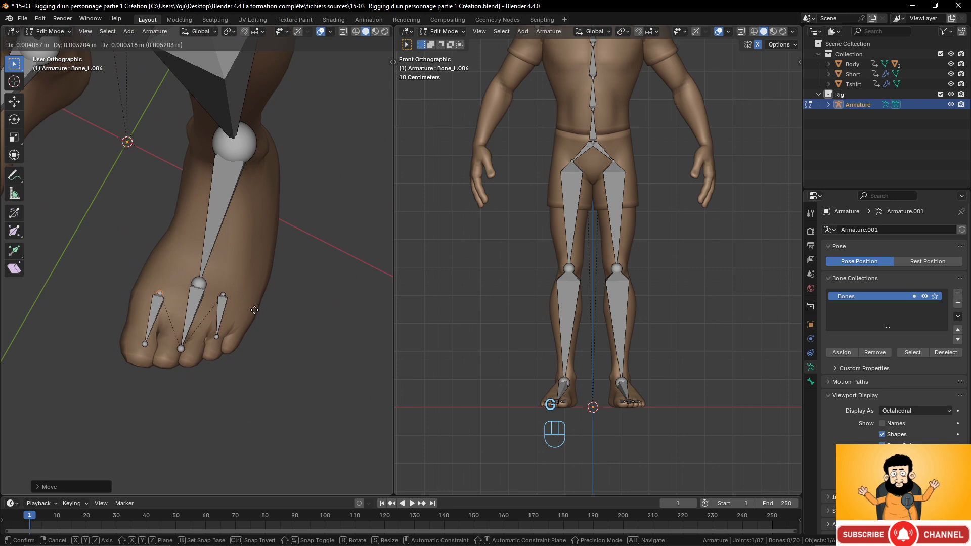
scroll(217, 319, down, 2)
middle_drag(217, 320, 332, 373)
Examine the leg, foot and toe bones of both legs in Pose Mode
key(Tab)
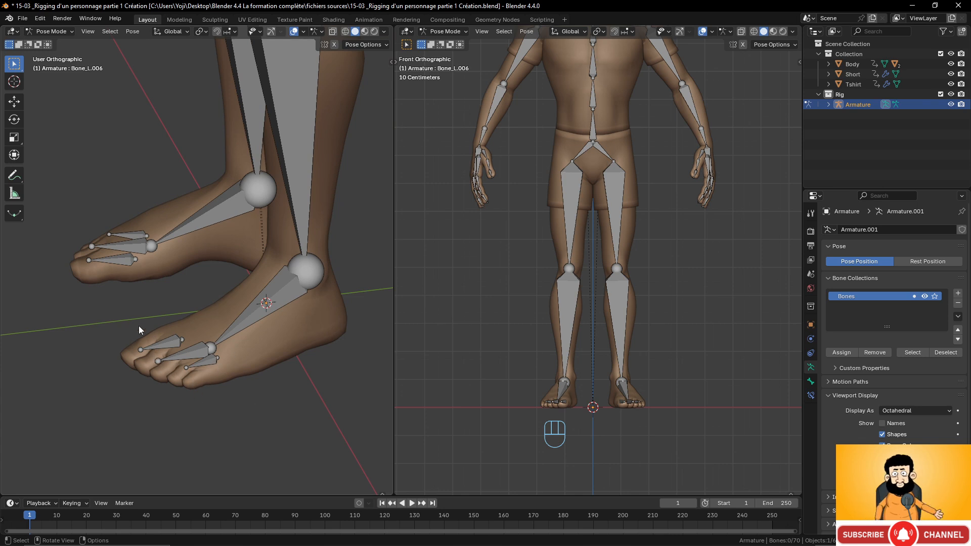
scroll(250, 374, down, 3)
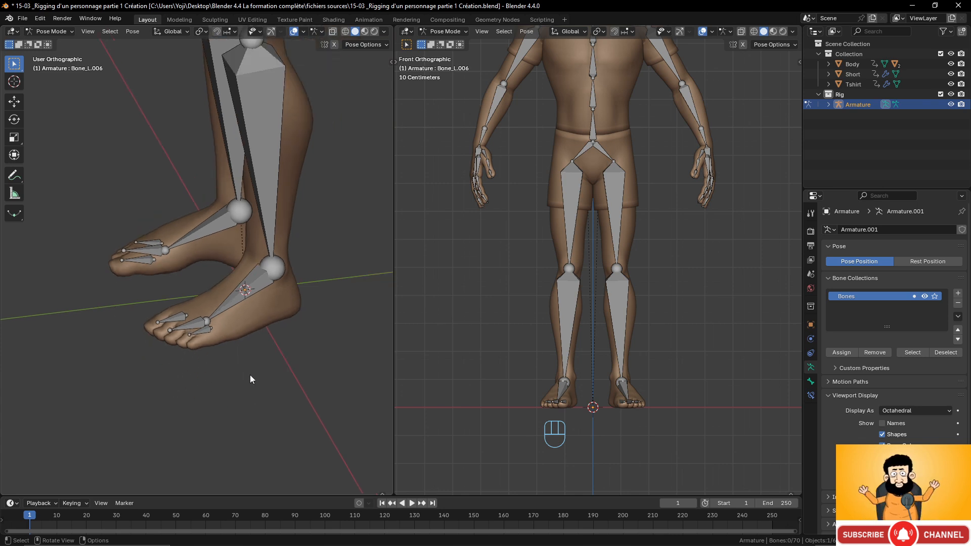
scroll(220, 400, up, 4)
scroll(269, 381, down, 3)
scroll(286, 303, down, 4)
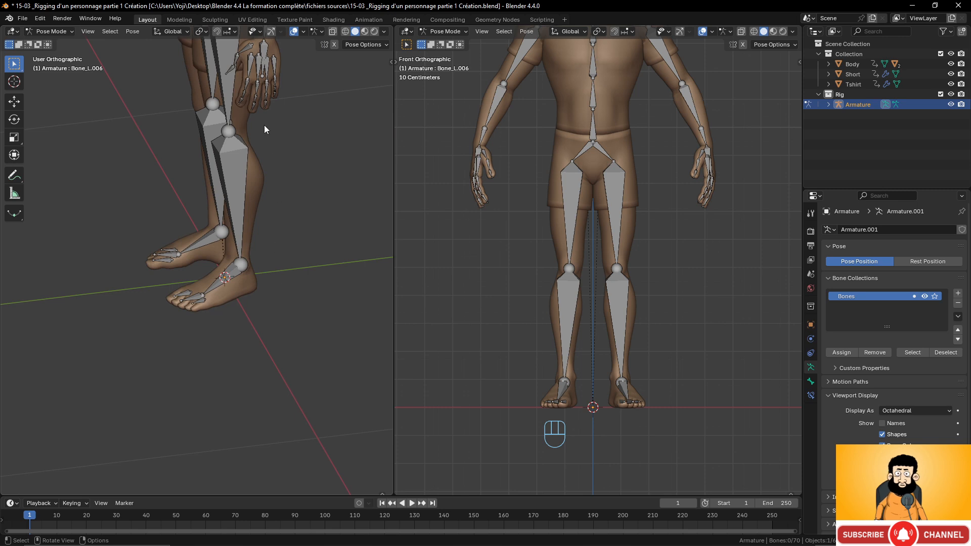
scroll(266, 324, up, 4)
shift+middle_drag(282, 293, 248, 313)
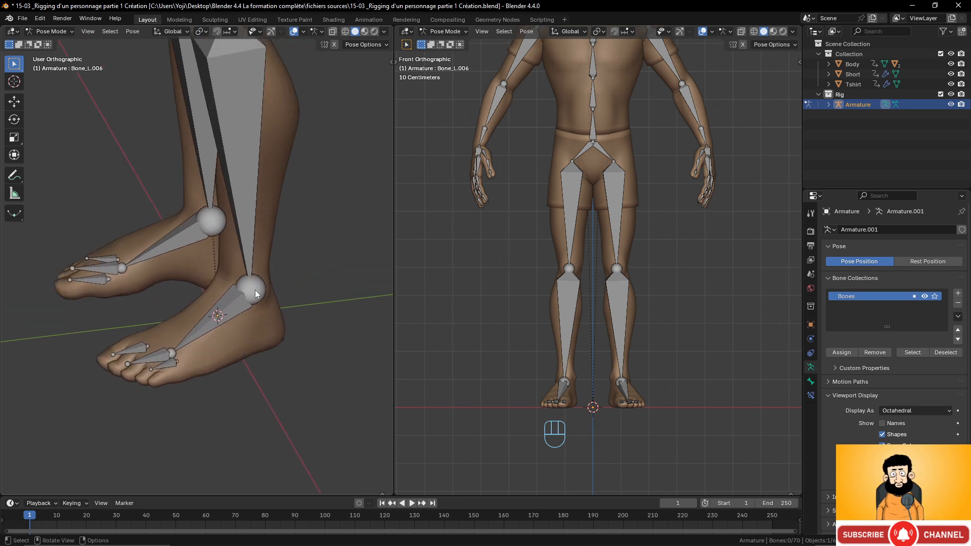
Return to Edit Mode and extrude a mirrored heel bone from the ankle joint down to the back of the heel in side view
click(253, 289)
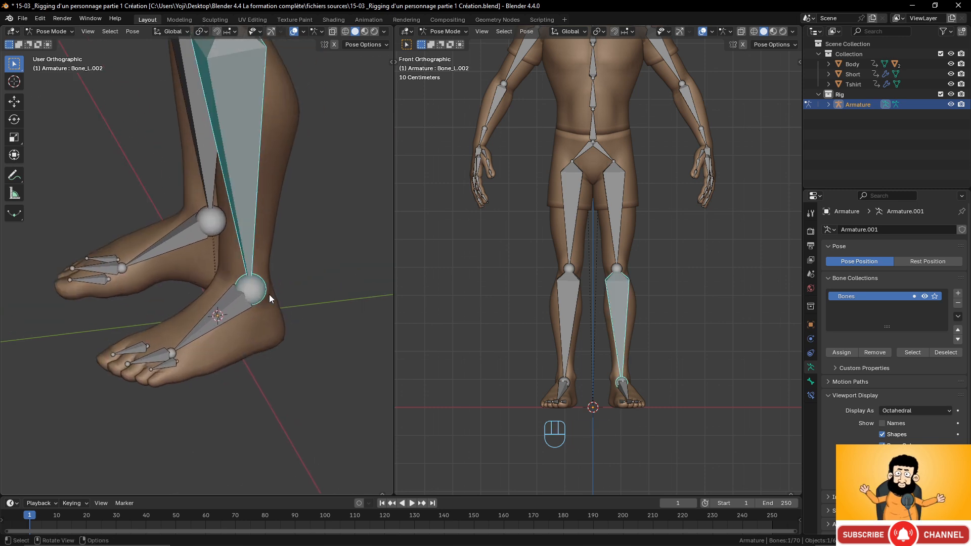
key(ctrl+Tab)
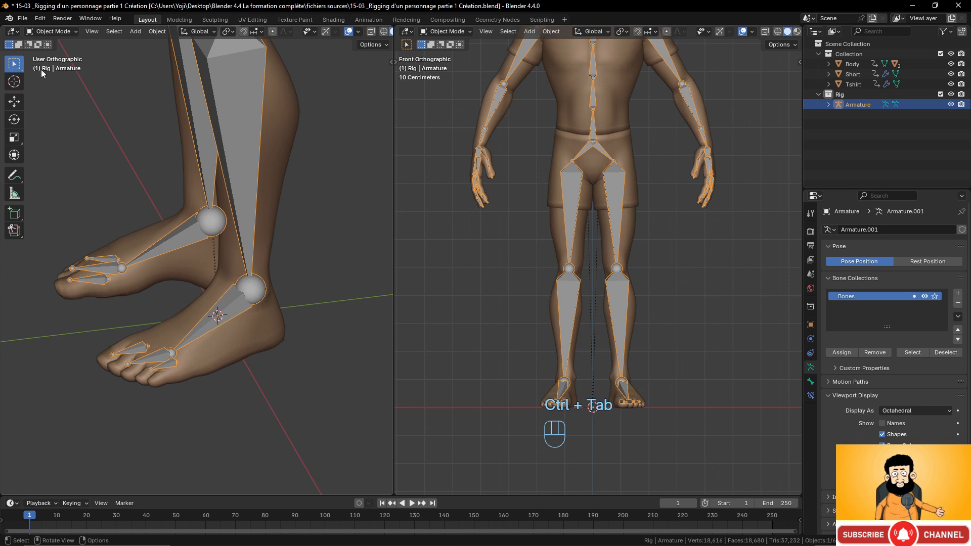
click(53, 31)
click(51, 55)
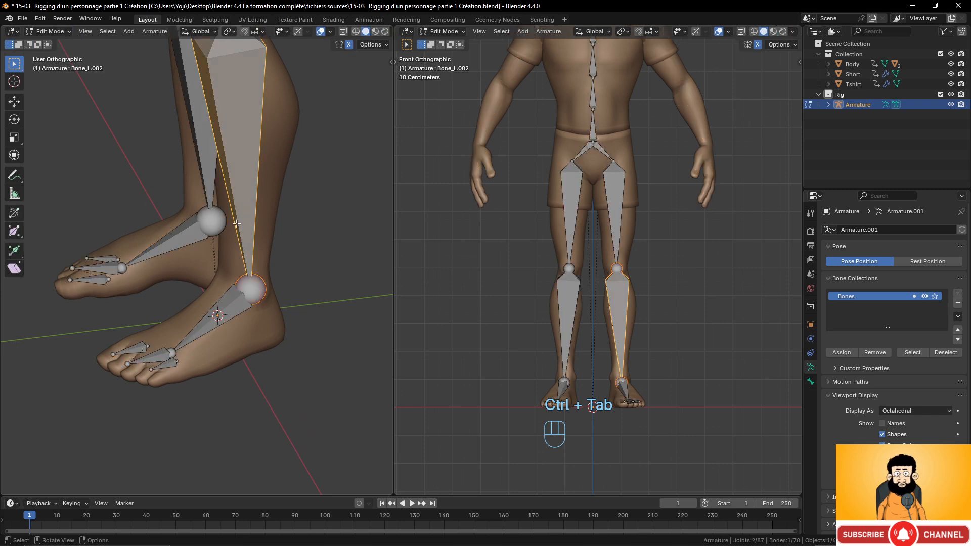
click(257, 290)
key(KP_3)
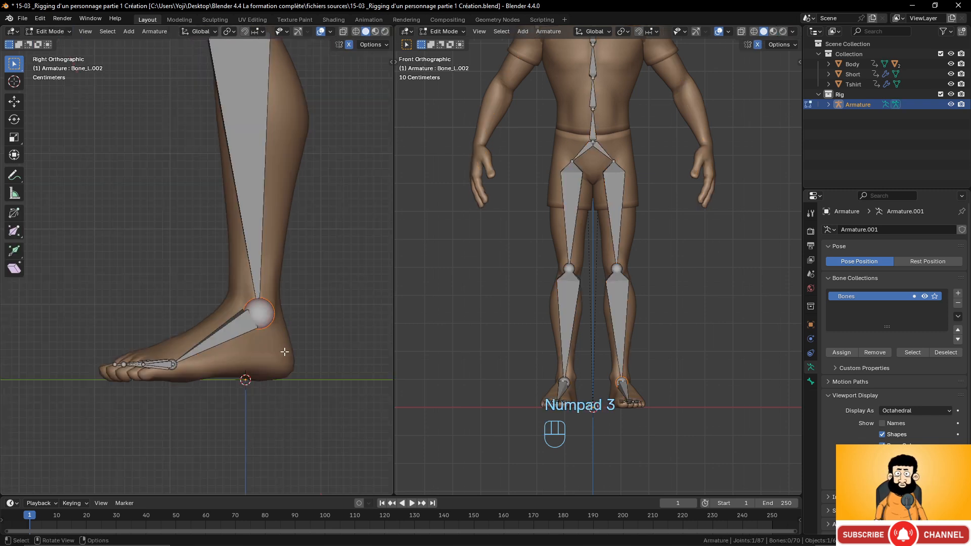
scroll(276, 324, up, 4)
key(e)
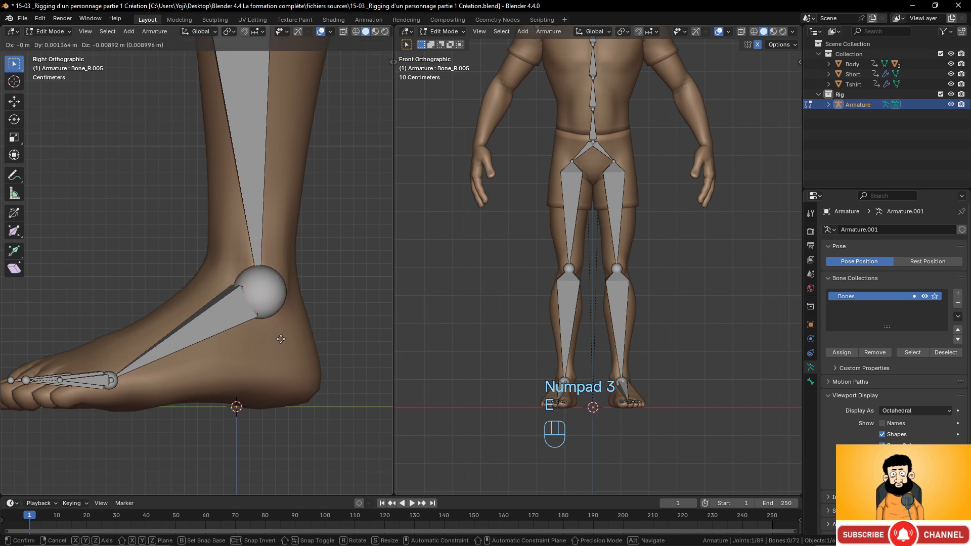
click(314, 411)
scroll(282, 357, down, 6)
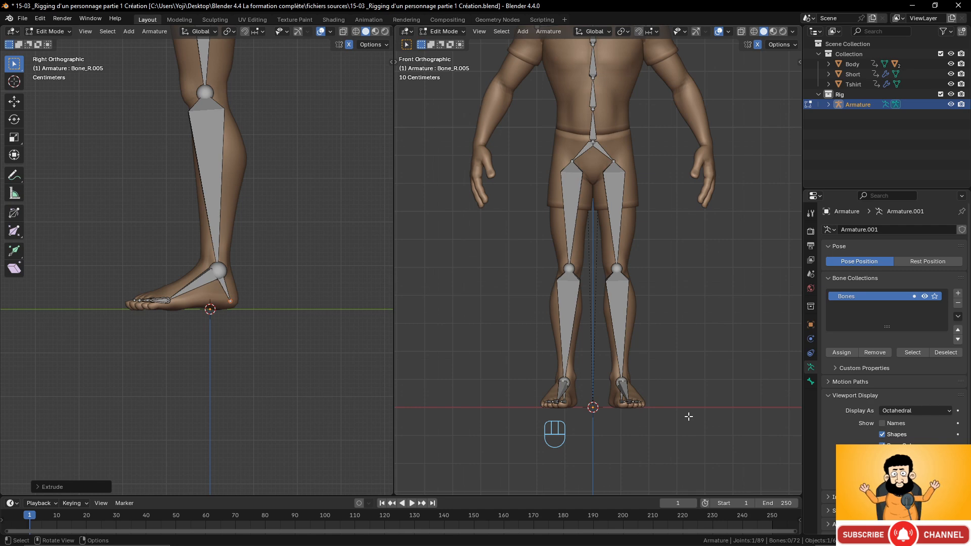
Reveal the hidden arm and hand bones of the armature
scroll(325, 253, down, 5)
shift+middle_drag(239, 246, 211, 404)
middle_drag(198, 311, 279, 319)
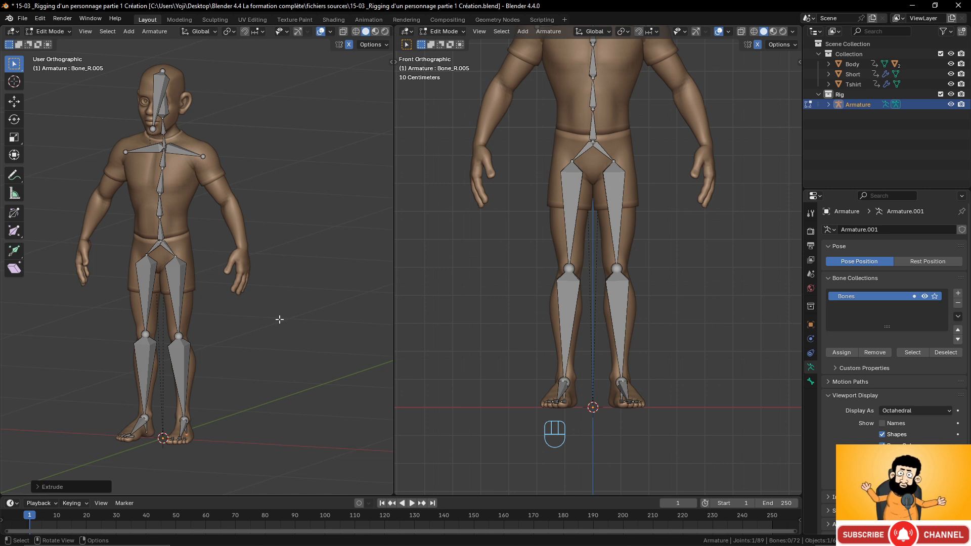
scroll(223, 347, down, 2)
middle_drag(223, 347, 218, 355)
scroll(218, 353, up, 3)
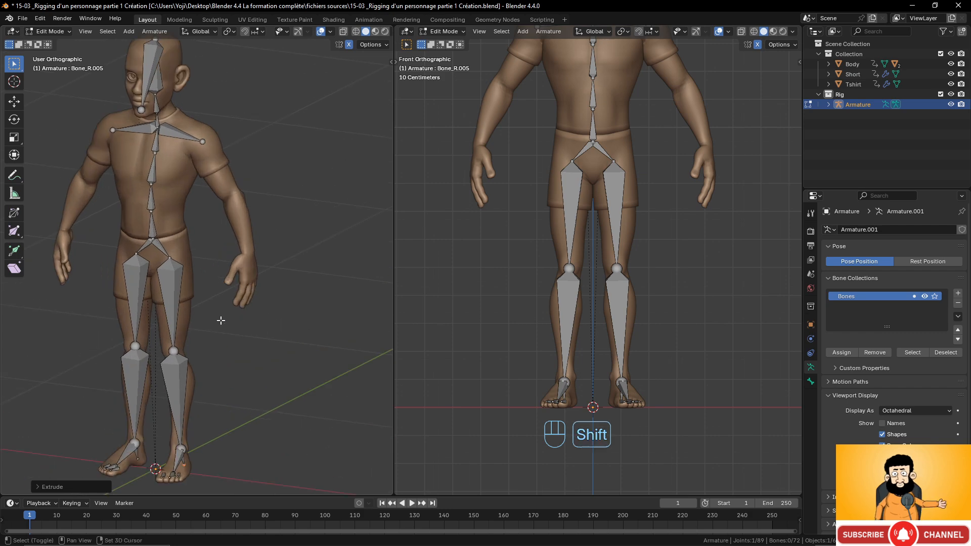
shift+middle_drag(226, 285, 232, 294)
key(alt+h)
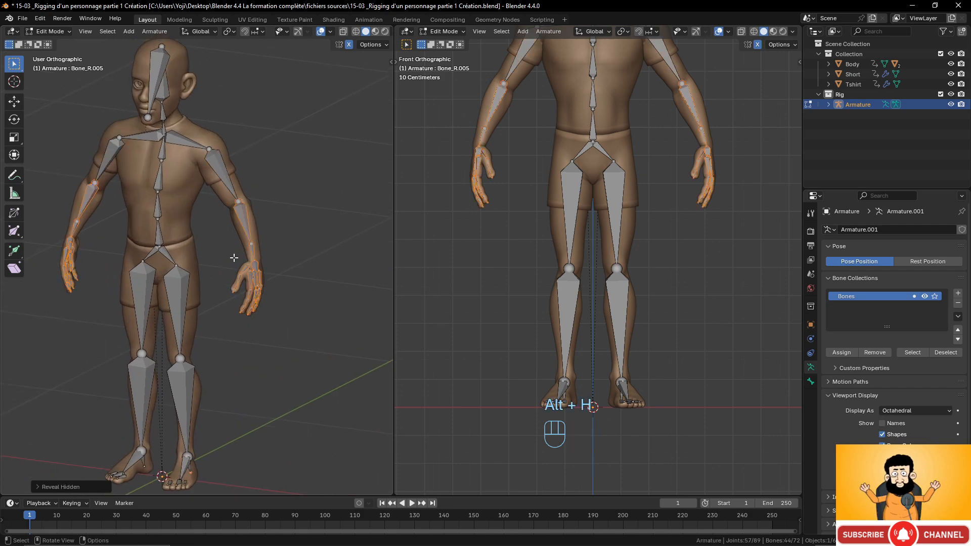
Use Extrude Forked on the chin joint to create mirrored bones reaching from the chin to both ears
scroll(234, 237, up, 2)
shift+middle_drag(234, 238, 260, 314)
middle_drag(271, 371, 275, 236)
scroll(181, 333, up, 5)
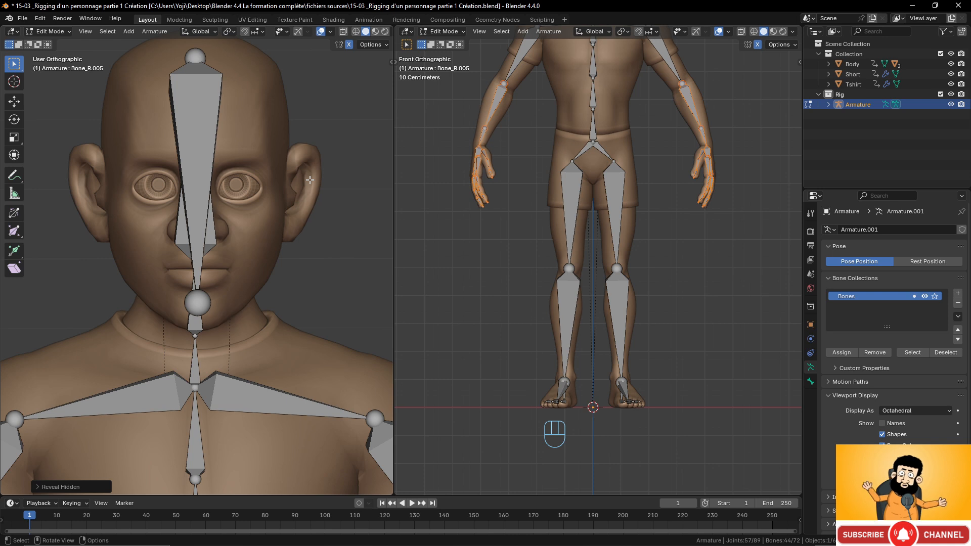
scroll(256, 284, down, 3)
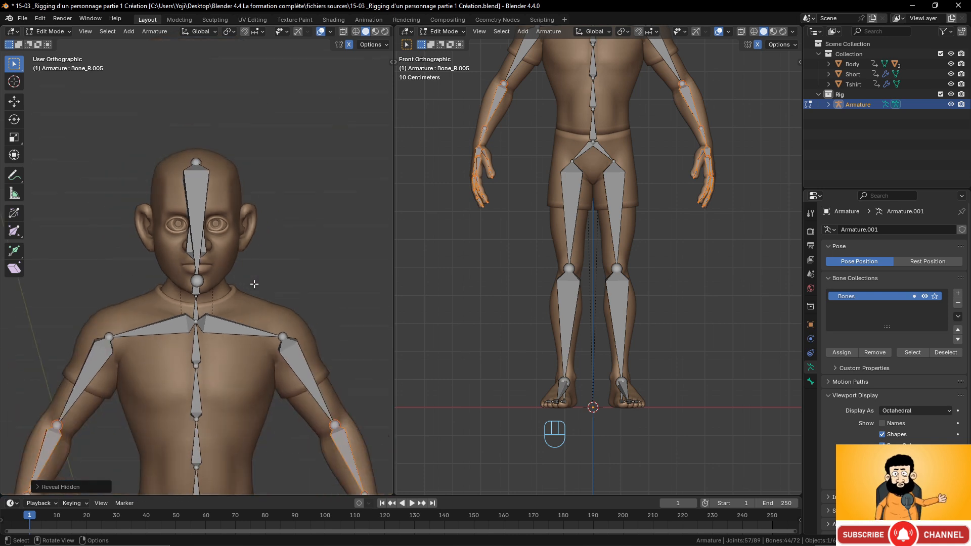
scroll(258, 174, up, 3)
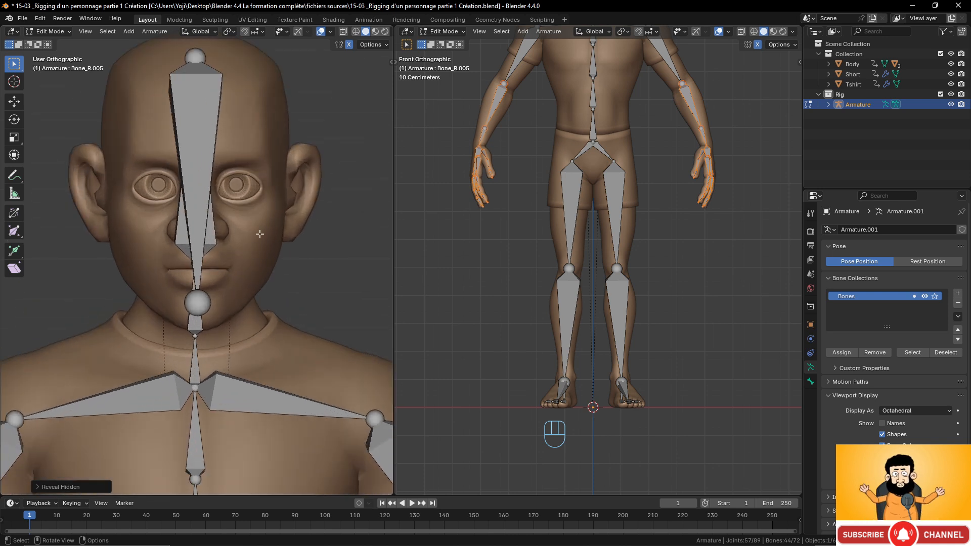
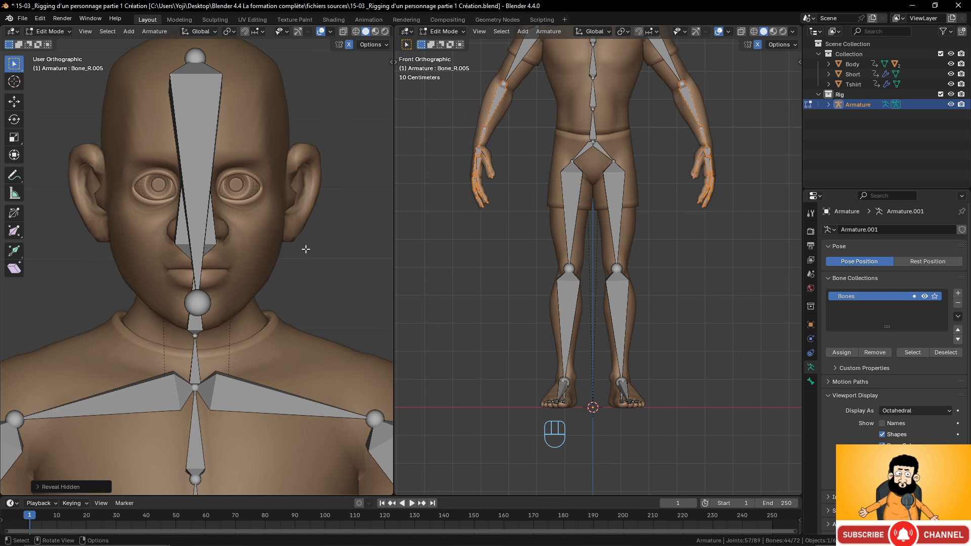
middle_drag(280, 173, 194, 207)
click(125, 293)
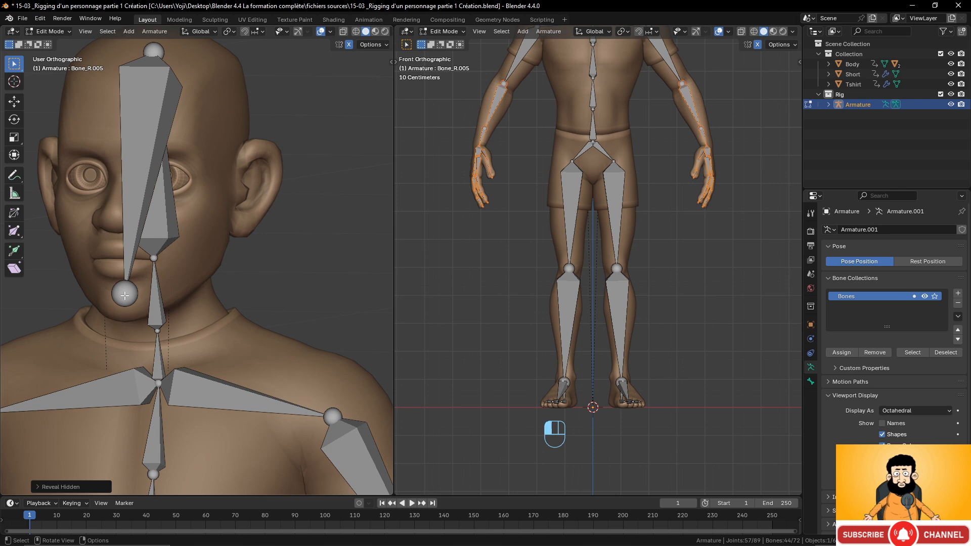
middle_drag(201, 265, 174, 270)
key(shift+e)
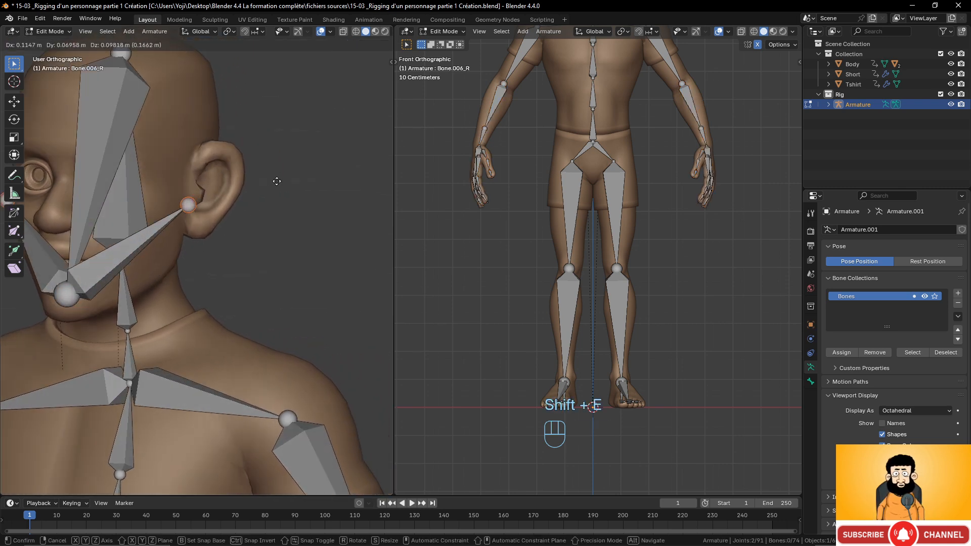
click(285, 167)
In front view, move the mirrored ear bone tips about 0.022 m inward and 0.024 m up to the upper base of the ears
key(KP_1)
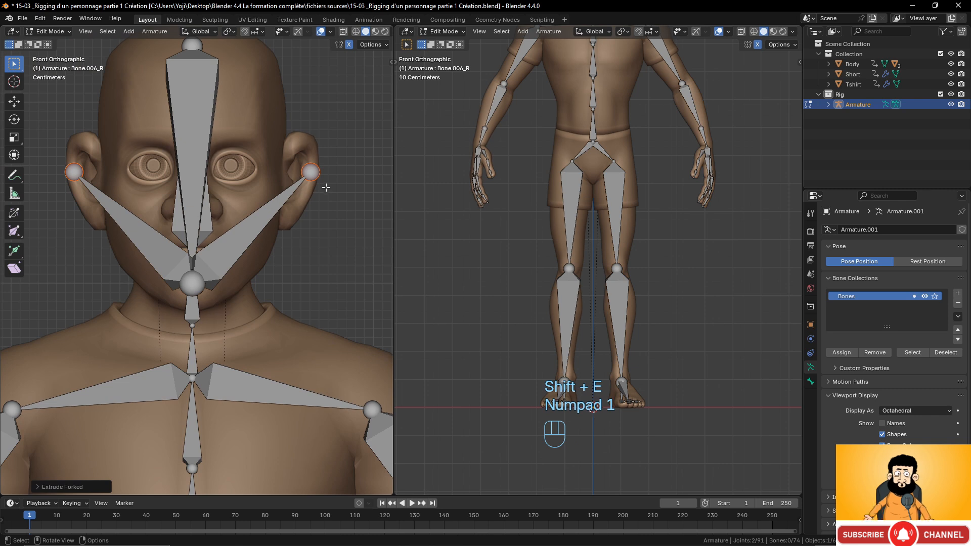
key(g)
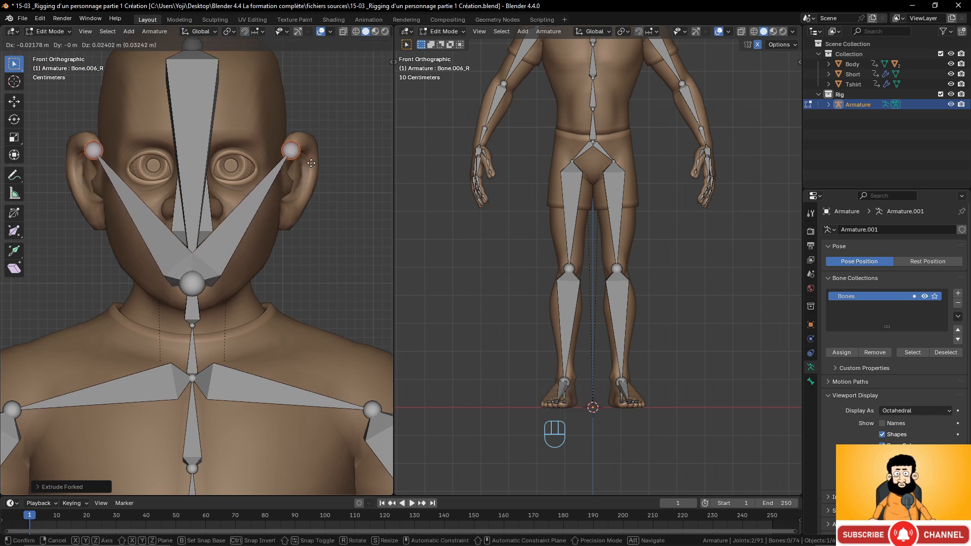
click(311, 163)
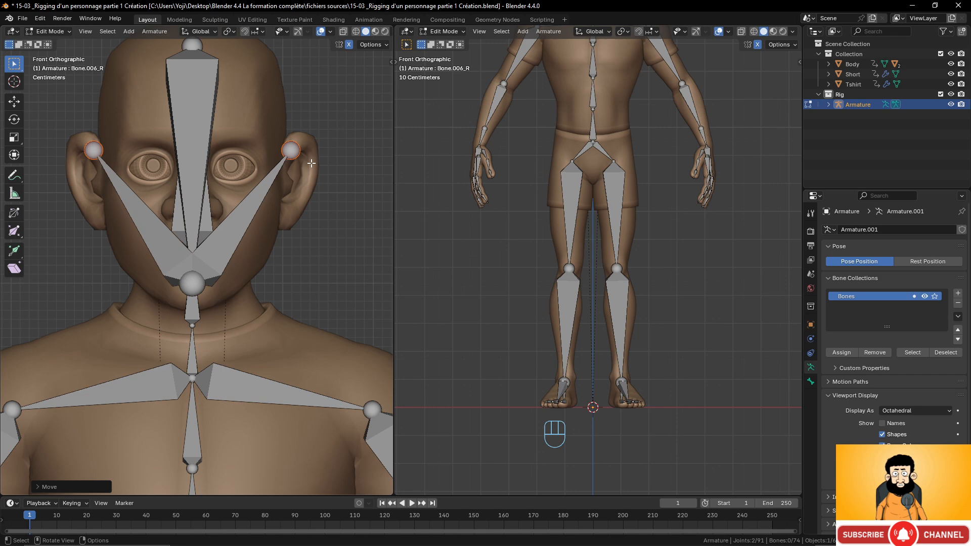
In side view, move the ear bone tips about 0.036 m backward along Y to the front edge of the ear
scroll(612, 190, down, 5)
key(KP_3)
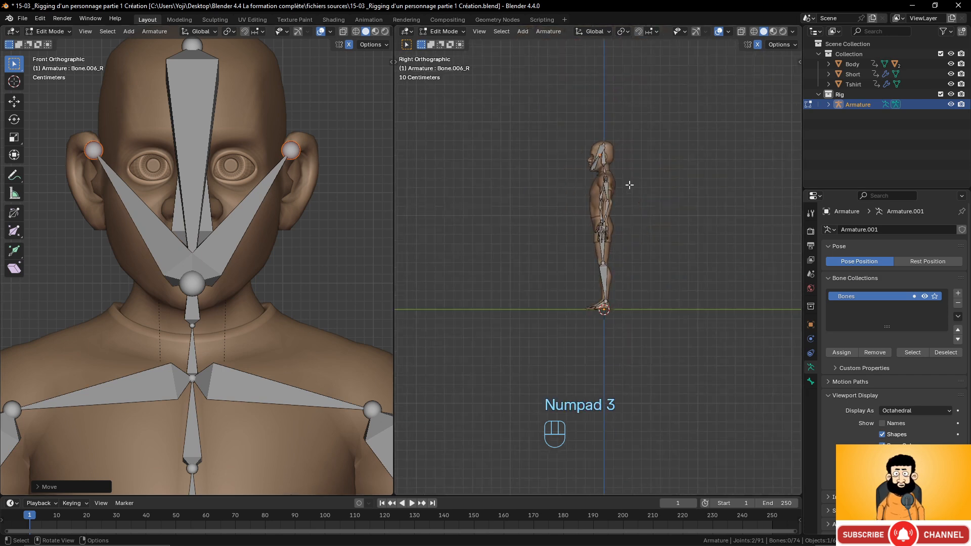
scroll(629, 184, up, 6)
shift+middle_drag(622, 128, 604, 377)
scroll(605, 228, up, 5)
shift+middle_drag(605, 228, 583, 377)
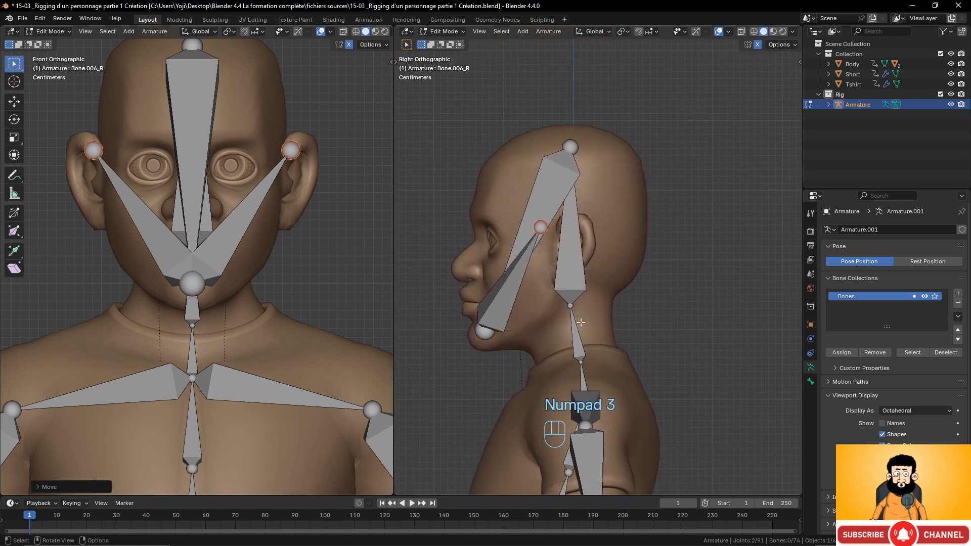
scroll(584, 378, up, 5)
key(g)
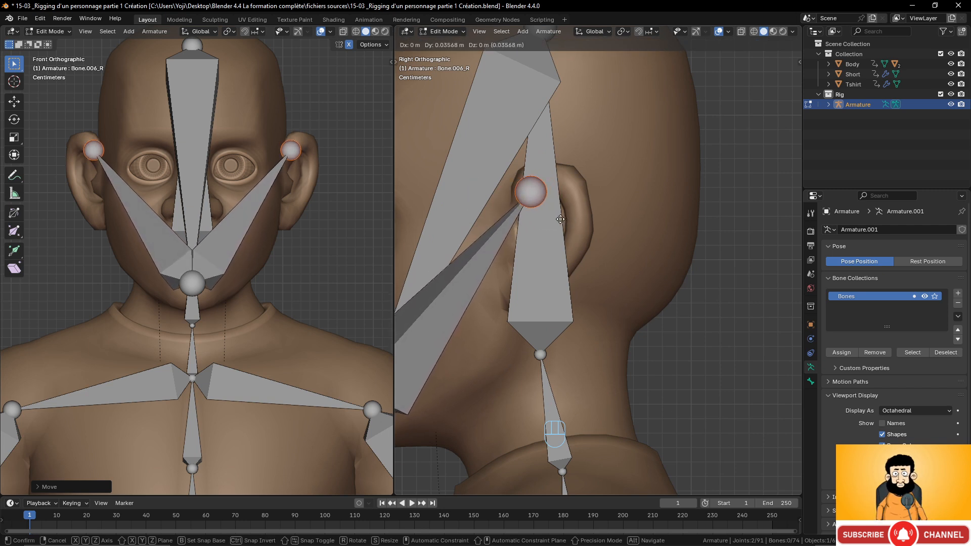
click(561, 219)
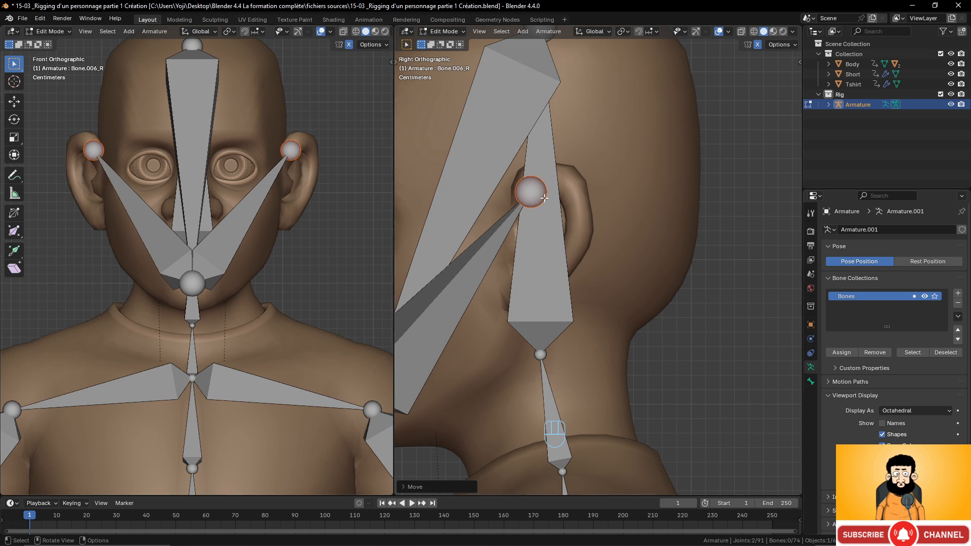
Extrude a mirrored bone about 0.03 m backward from the upper base of the ear and shift its tip outward onto the ear rim
key(e)
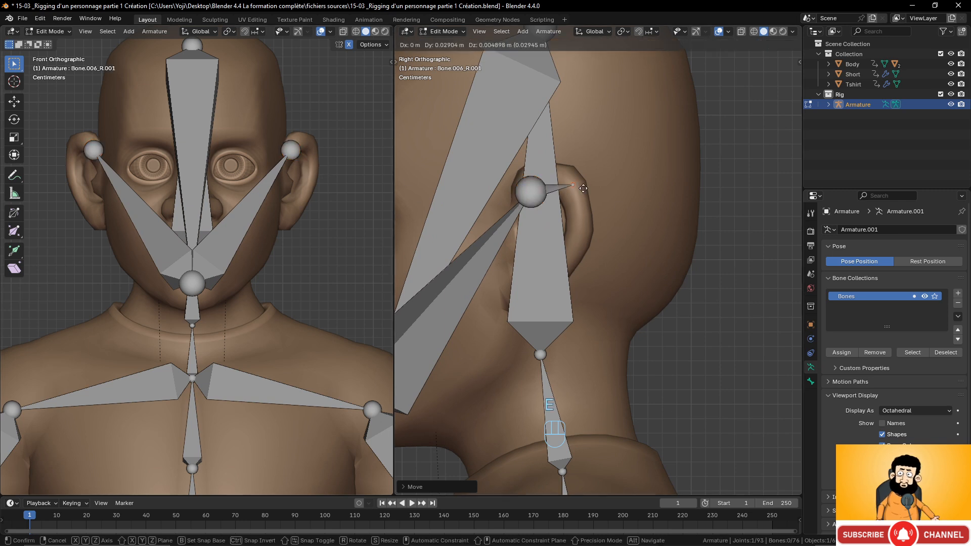
click(576, 187)
key(g)
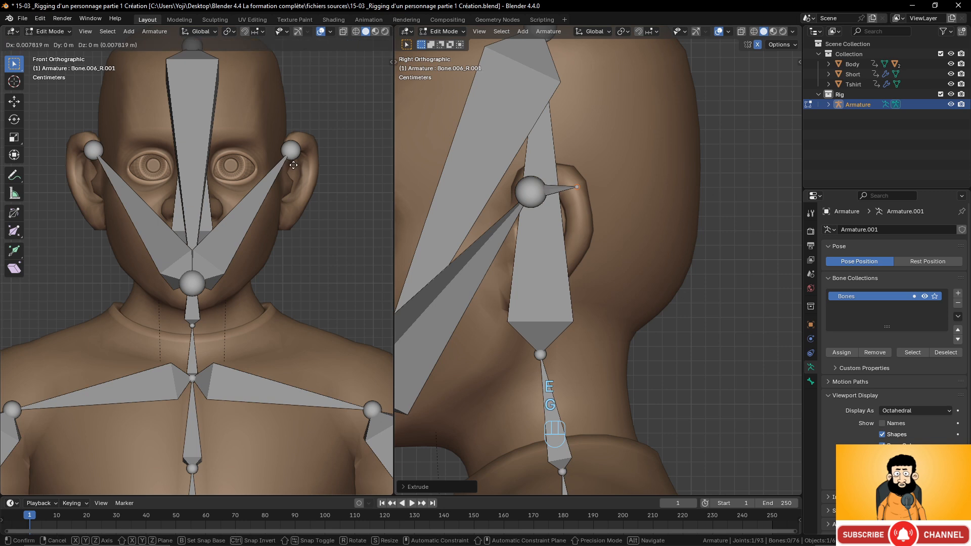
click(299, 162)
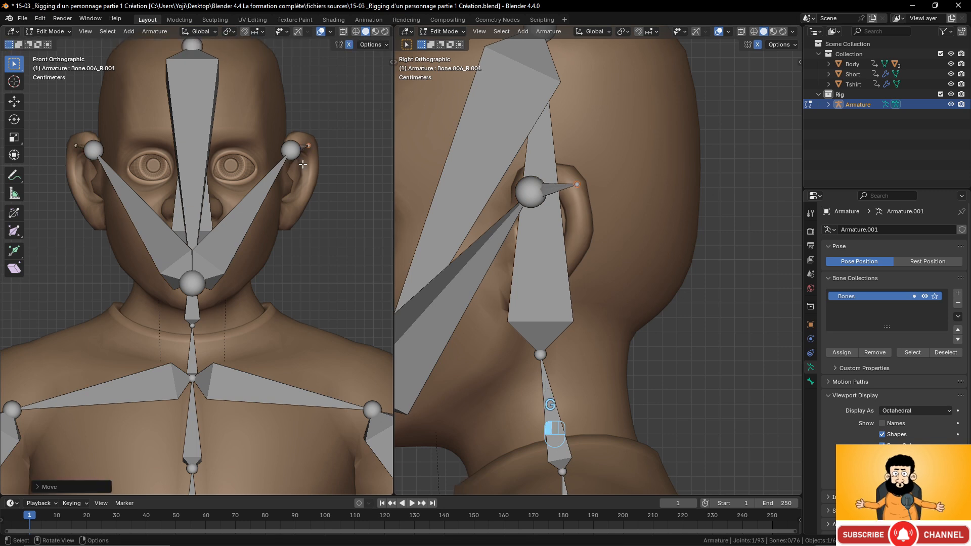
key(g)
click(589, 200)
In side view, extrude three connected bones down the rear rim of the ear to the lobe
key(e)
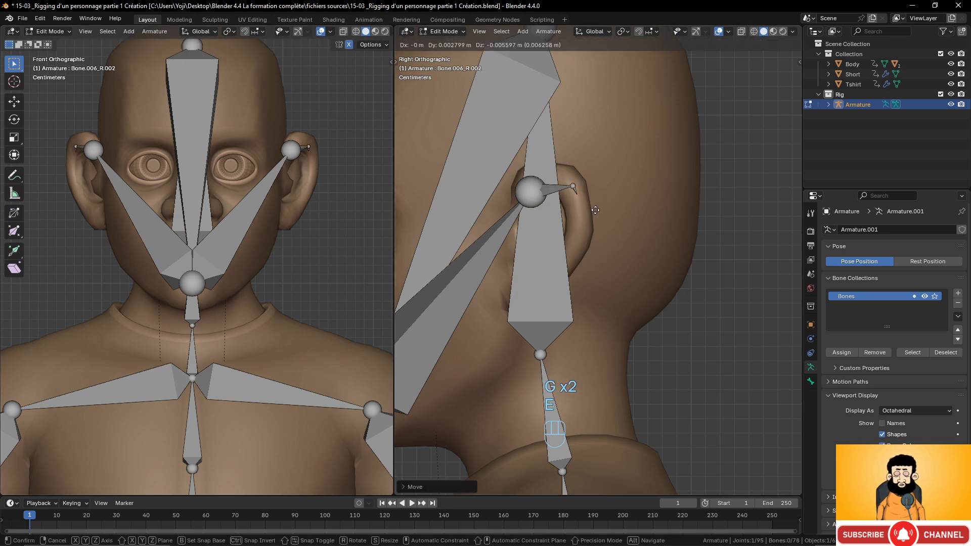
click(599, 251)
key(e)
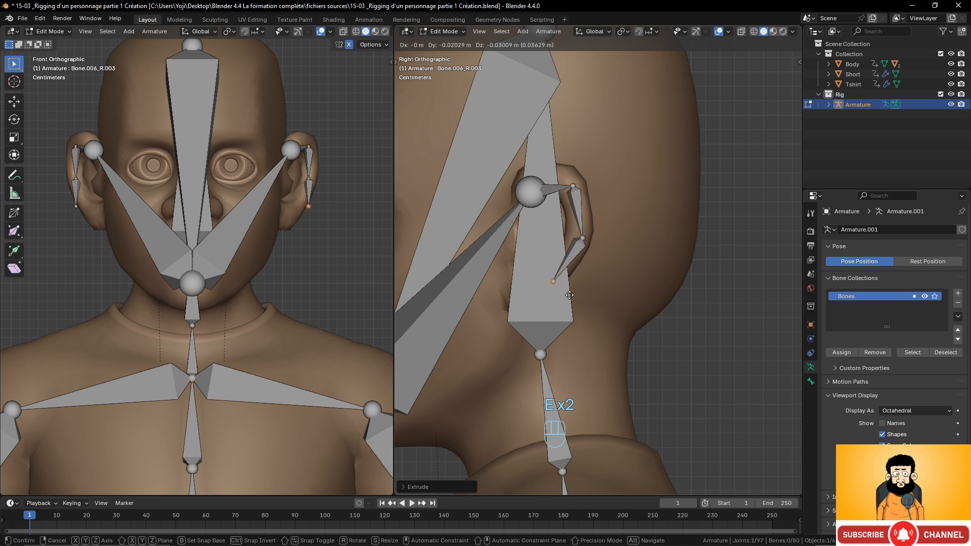
click(569, 295)
key(e)
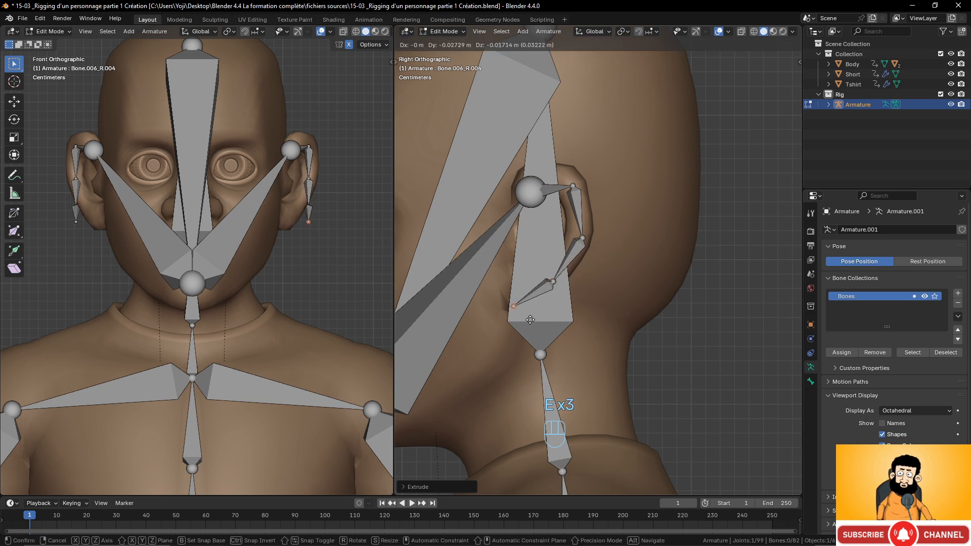
click(530, 319)
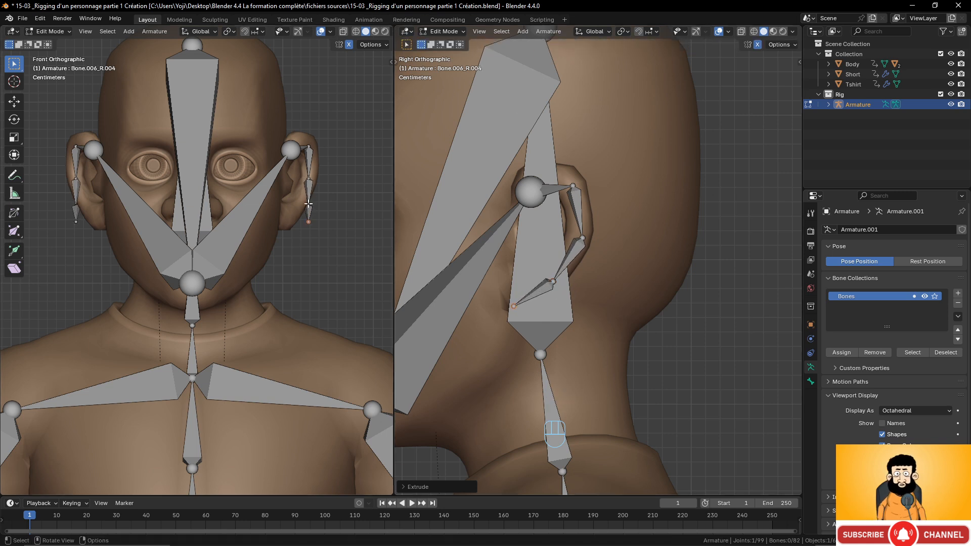
In front view, move the last ear bone about 0.016 m inward and its tip about 0.008 m further toward the lobe
click(547, 287)
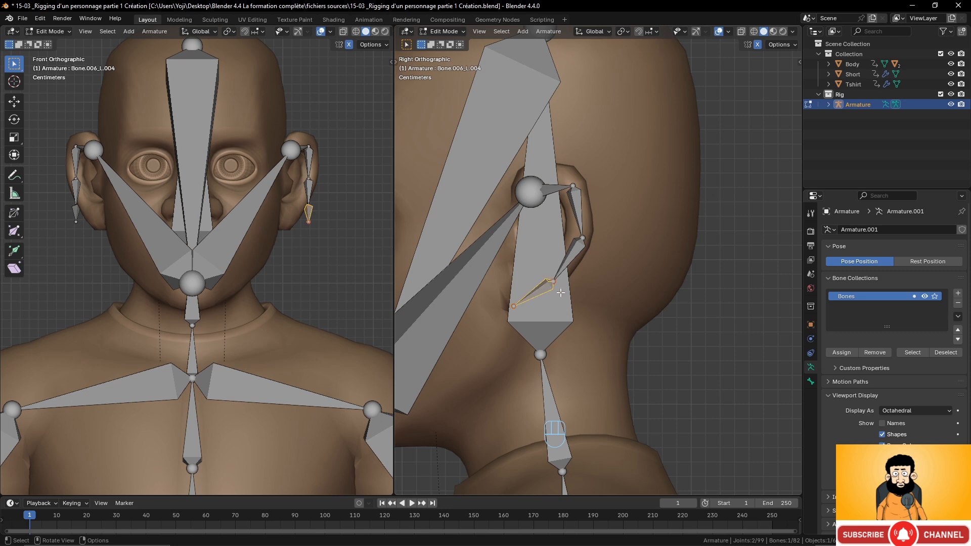
key(g)
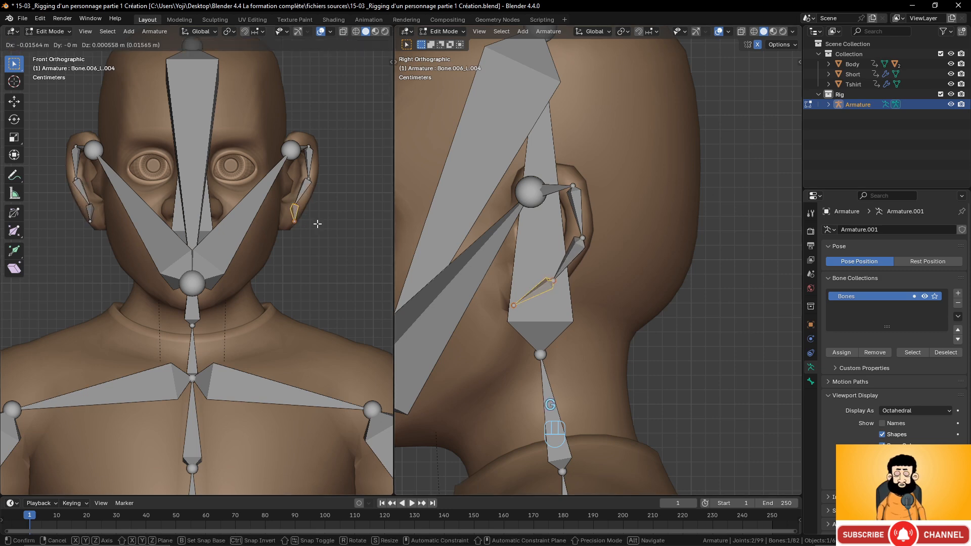
click(306, 226)
click(297, 223)
key(g)
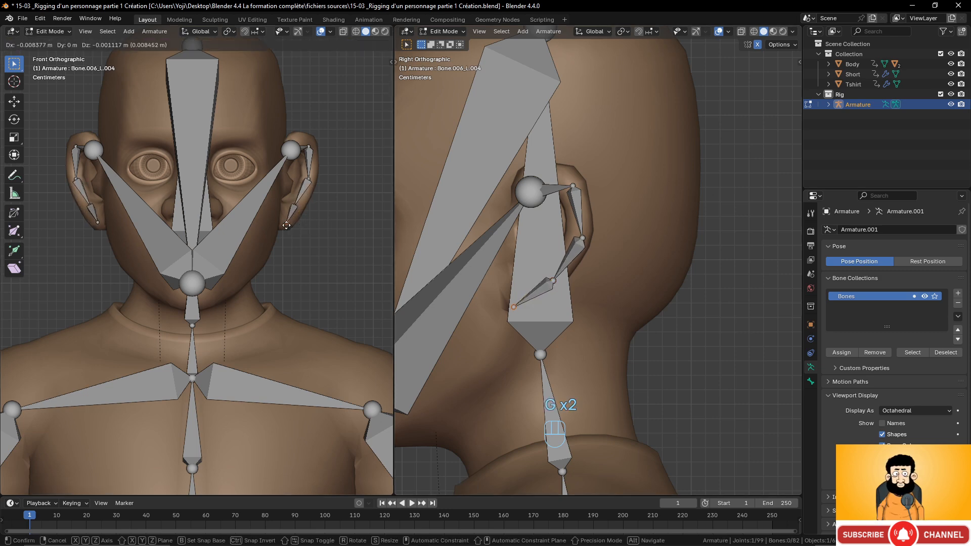
click(289, 225)
Delete the mirrored bones linking the chin to the ears, and select the chin joint in front view
scroll(312, 165, down, 2)
scroll(311, 165, down, 1)
scroll(304, 171, up, 3)
middle_drag(283, 188, 222, 185)
click(231, 220)
key(x)
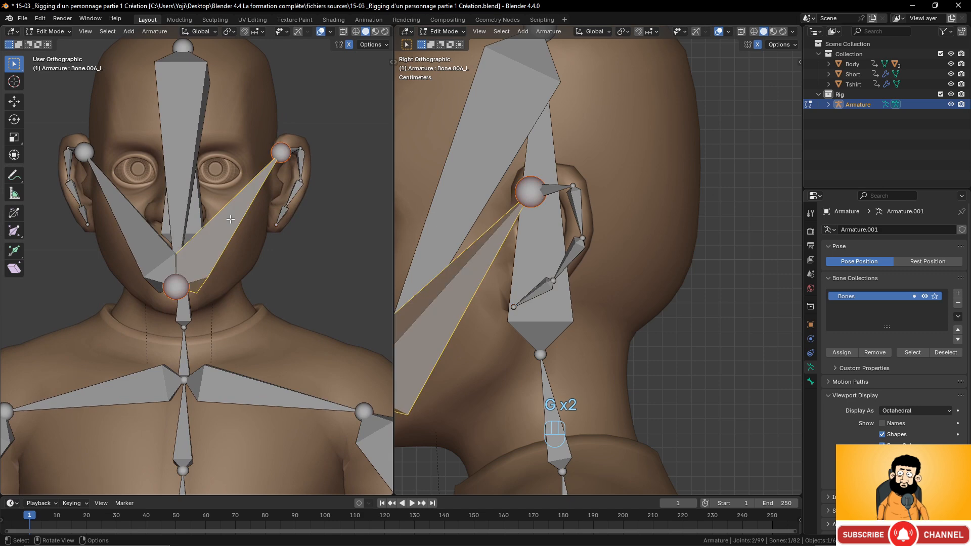
click(231, 220)
scroll(237, 173, up, 2)
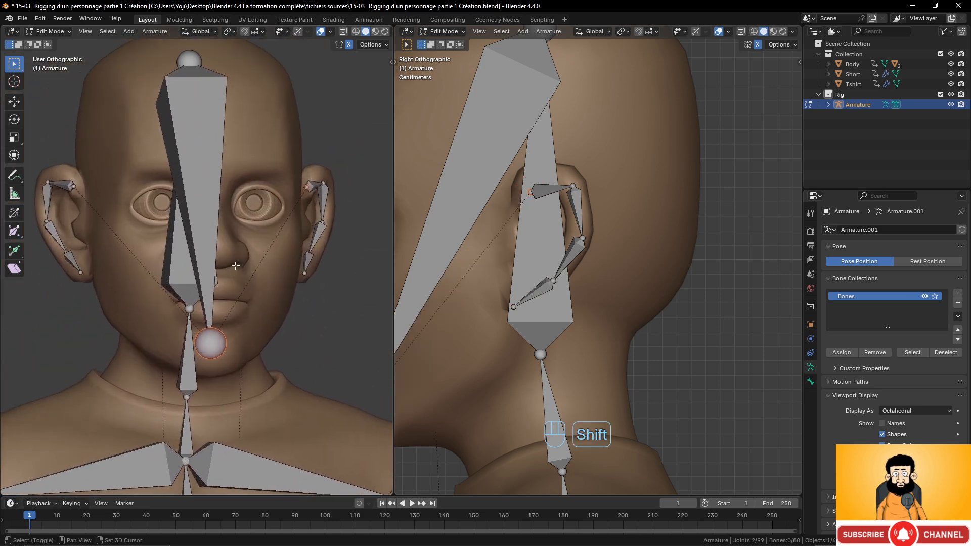
mouse_move(289, 174)
middle_down()
mouse_move(259, 183)
mouse_move(276, 186)
middle_up()
scroll(259, 182, down, 2)
click(175, 327)
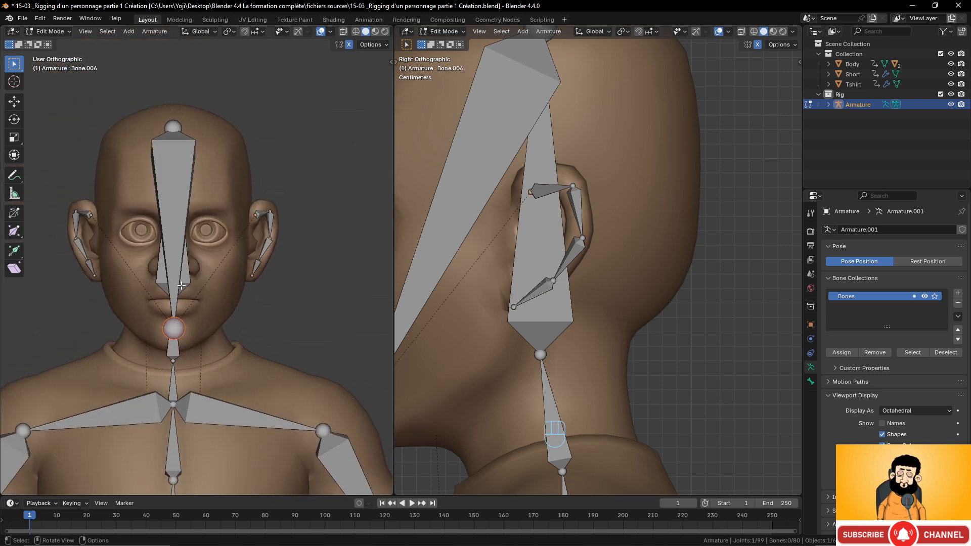
key(KP_1)
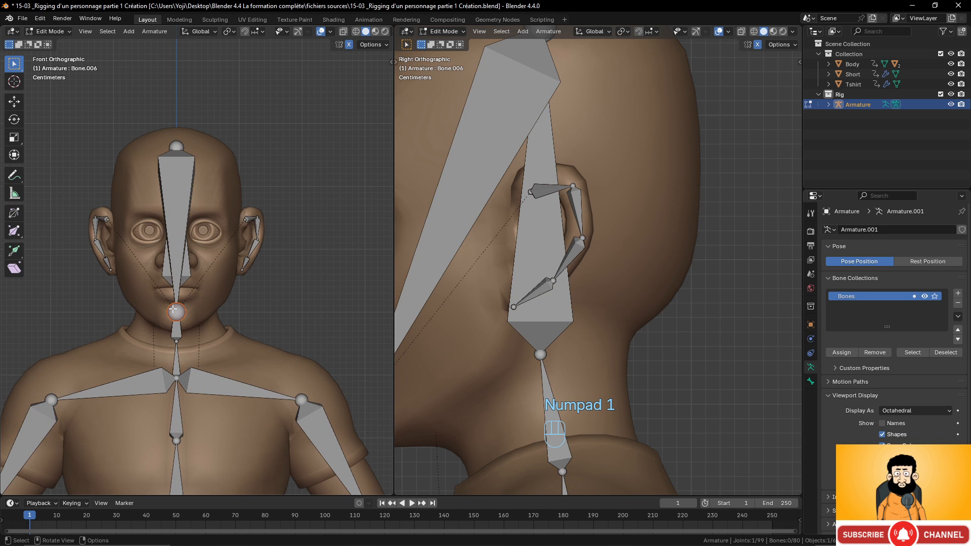
key(e)
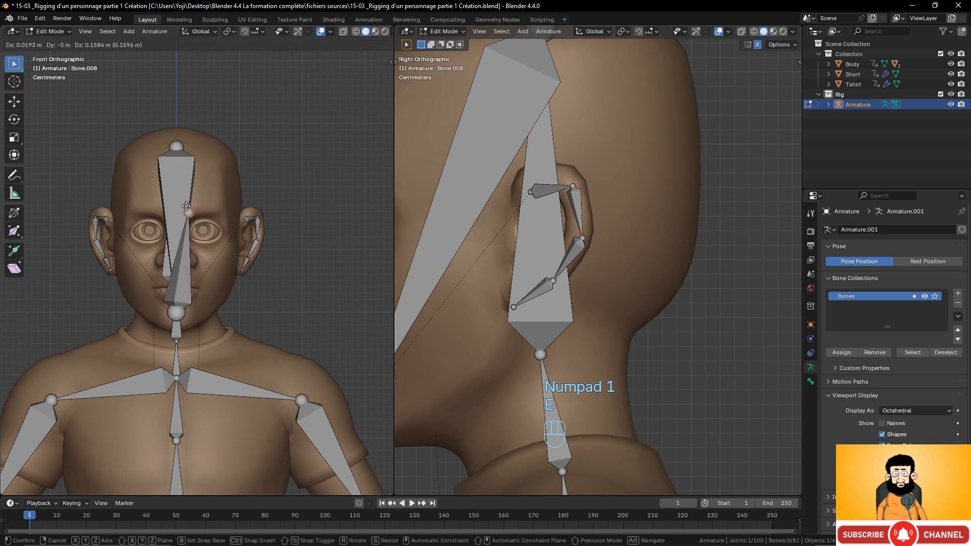
right_click(187, 206)
key(ctrl+z)
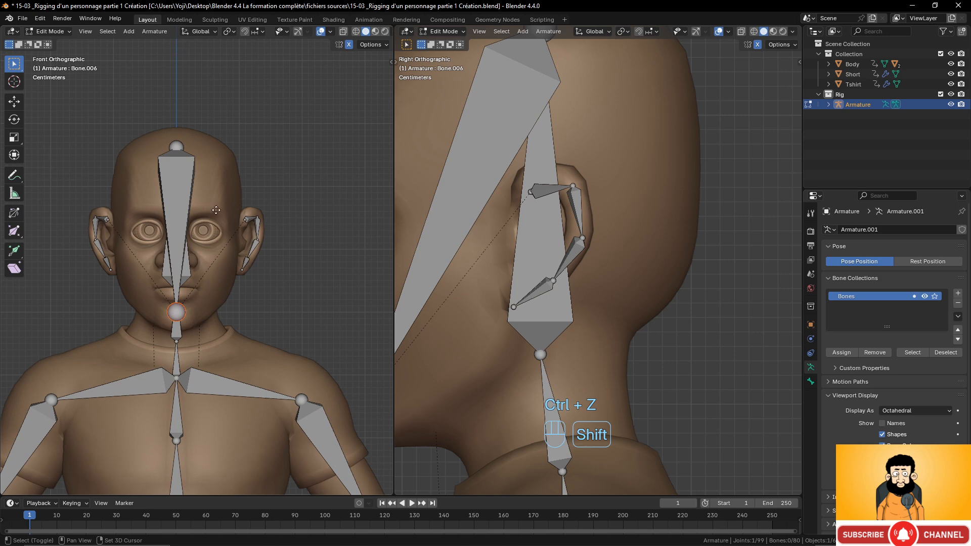
Use Extrude Forked on the chin joint to create mirrored bones up to the inner eyebrows, aligning their tips in side and front views
key(shift+e)
click(234, 117)
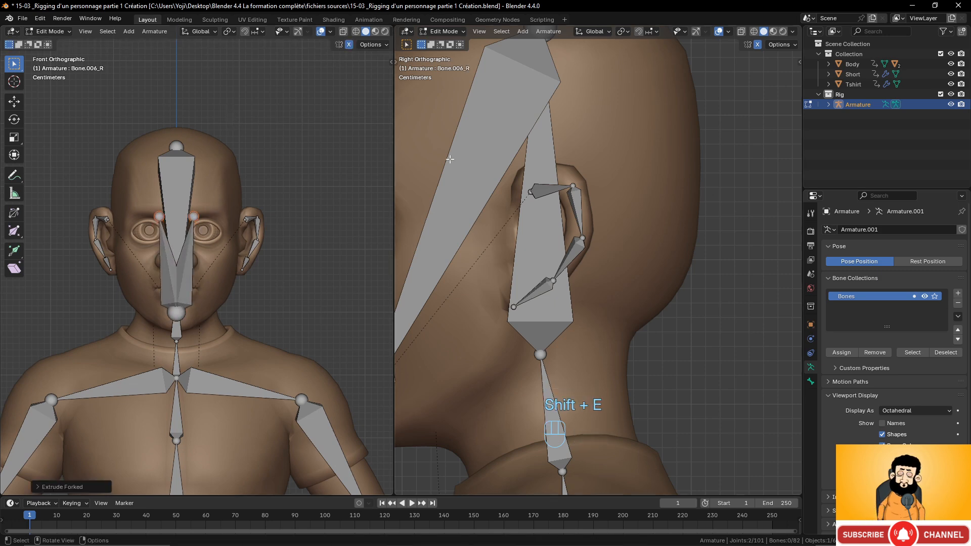
scroll(449, 159, down, 4)
shift+middle_drag(506, 197, 559, 262)
scroll(561, 253, up, 5)
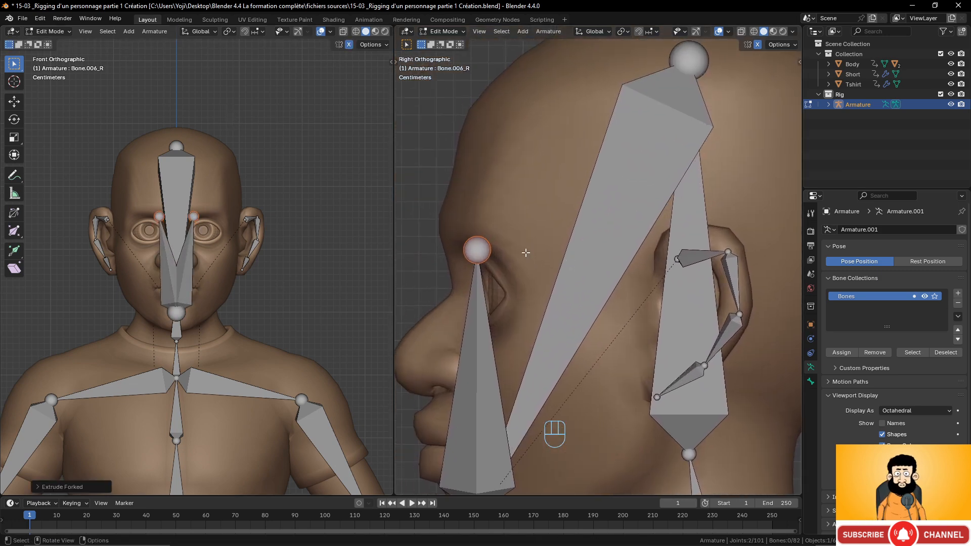
key(g)
click(518, 236)
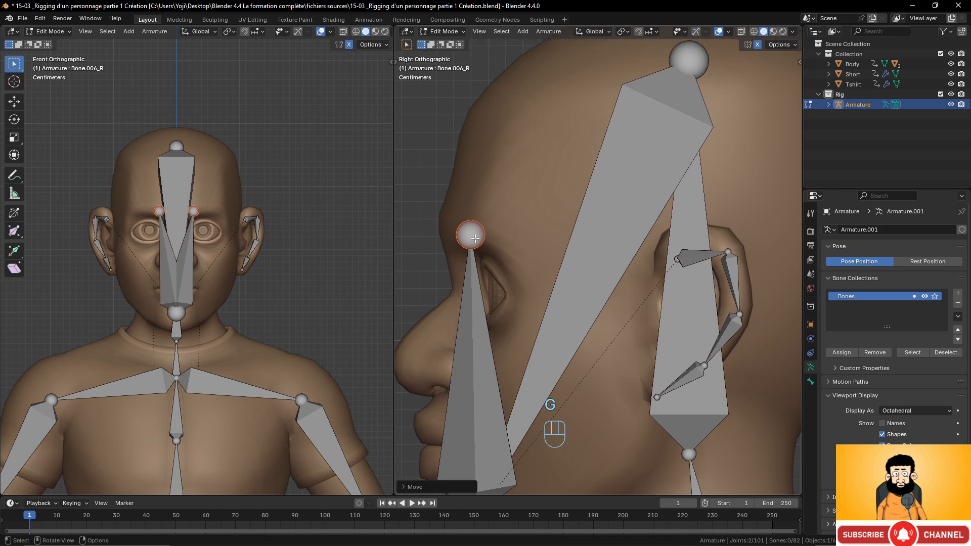
scroll(243, 221, up, 3)
key(g)
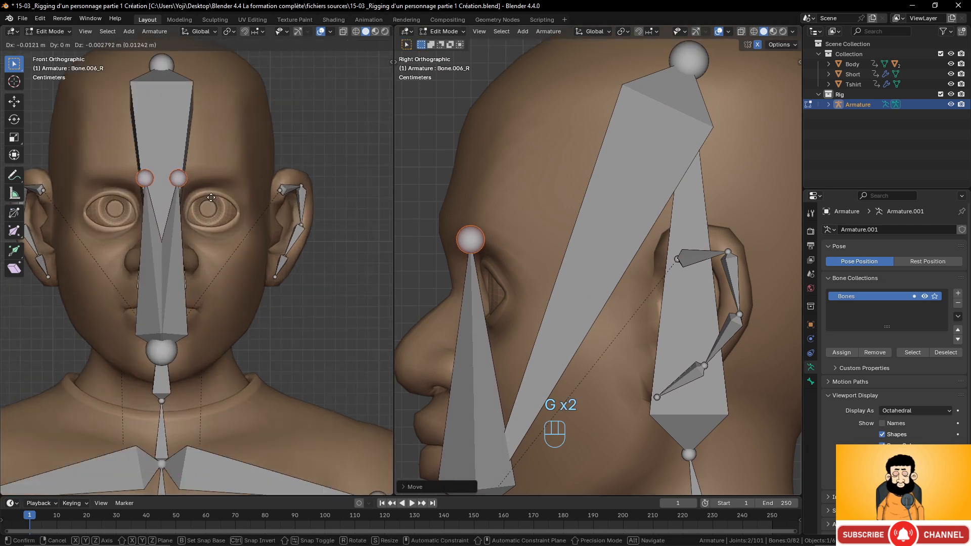
click(217, 202)
In front view, extrude three connected mirrored bones along the eyebrow, ending beside the outer corner of the eye
key(e)
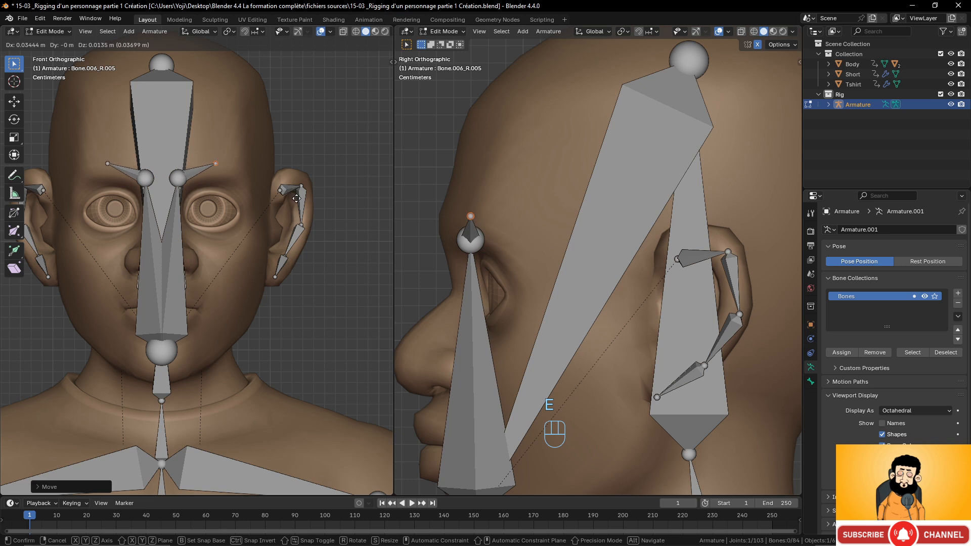
click(301, 196)
key(e)
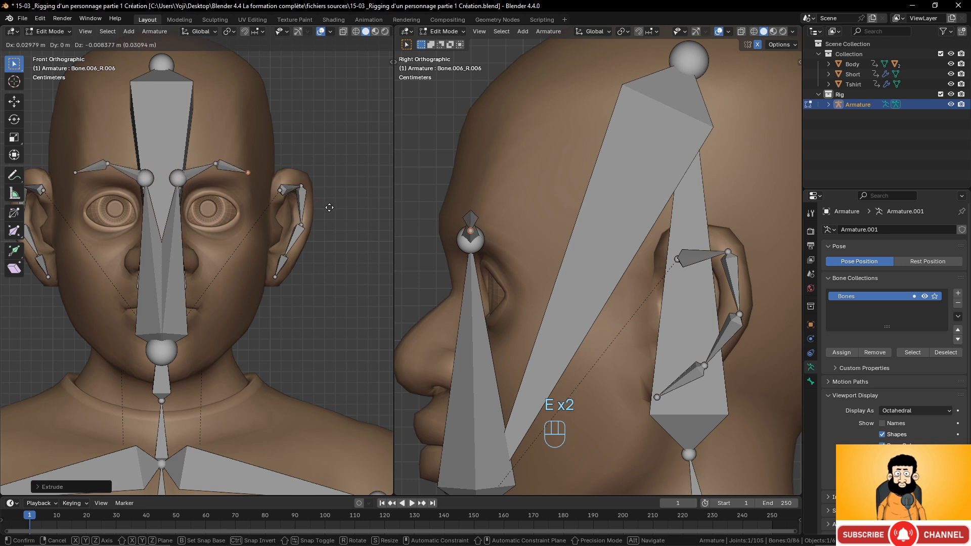
click(329, 208)
key(e)
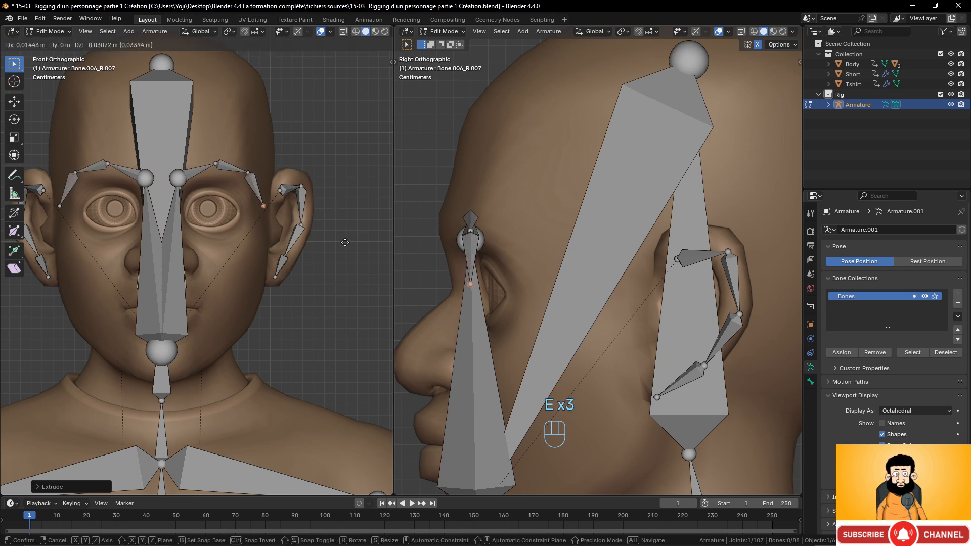
click(346, 244)
Move the joint at the eyebrow's peak about 0.008 m backward along Y to follow the brow's depth
click(214, 165)
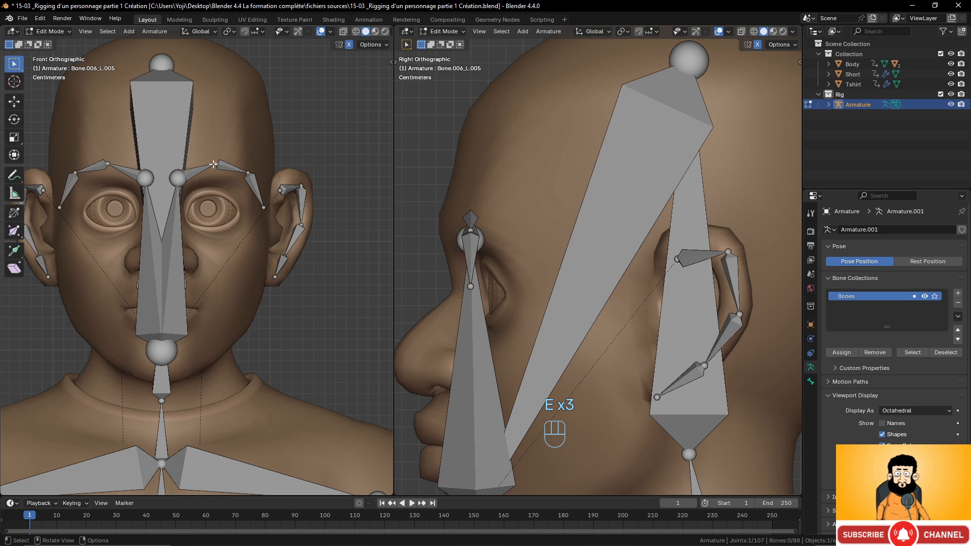
key(g)
key(y)
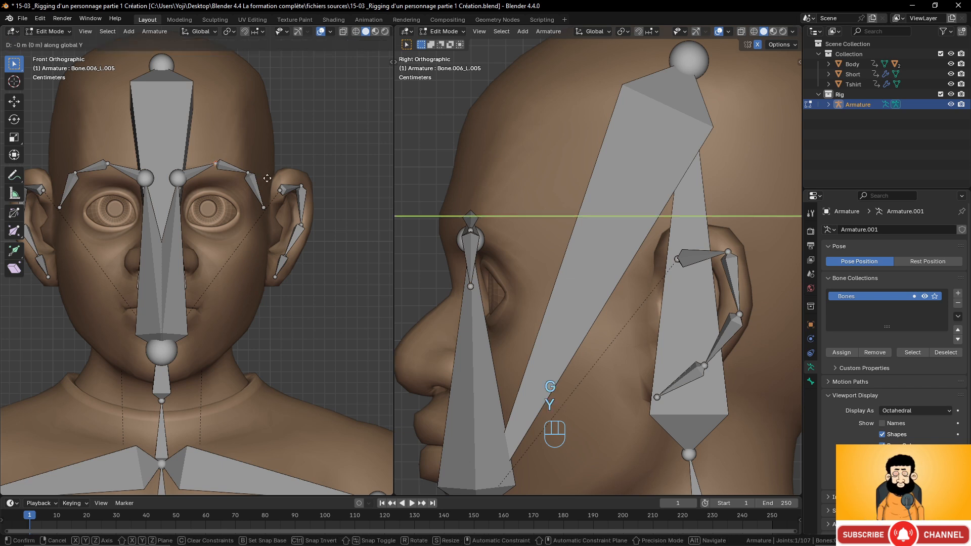
click(279, 180)
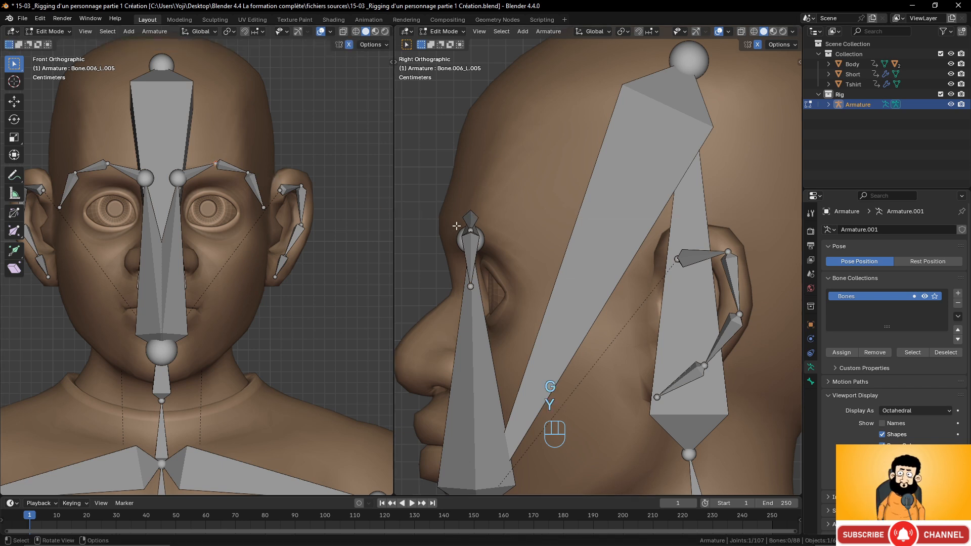
key(g)
key(y)
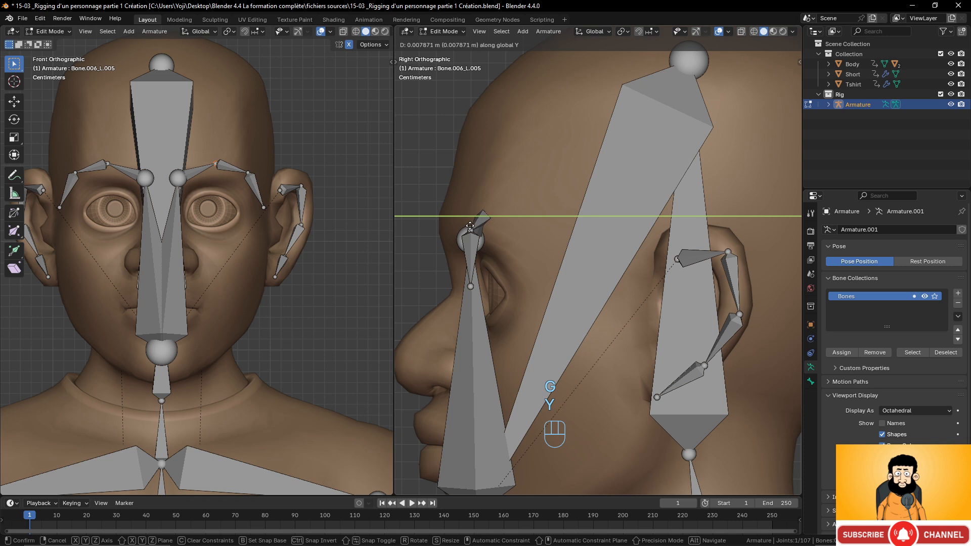
click(470, 226)
Move the eyebrow chain's end tip about 0.03 m and the joint before it about 0.02 m backward along Y
click(471, 286)
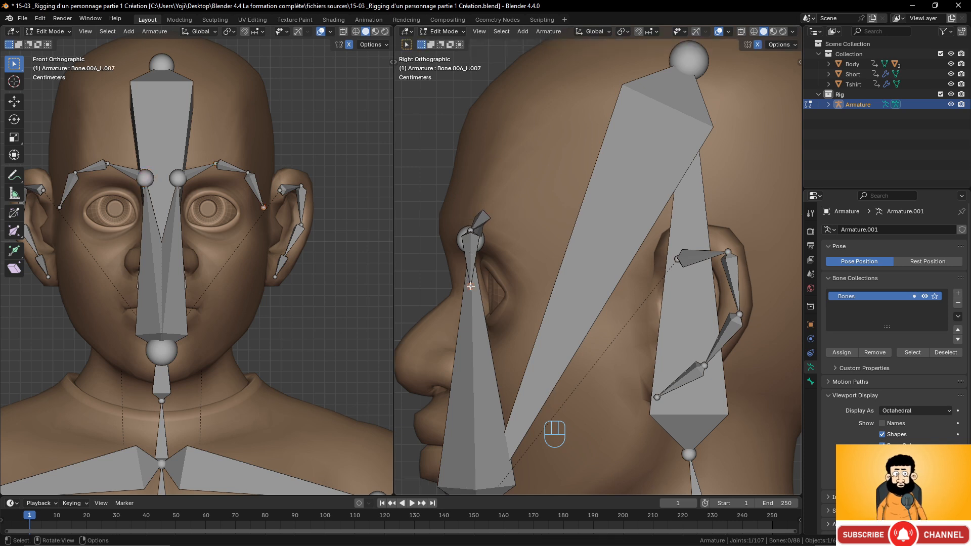
key(g)
key(y)
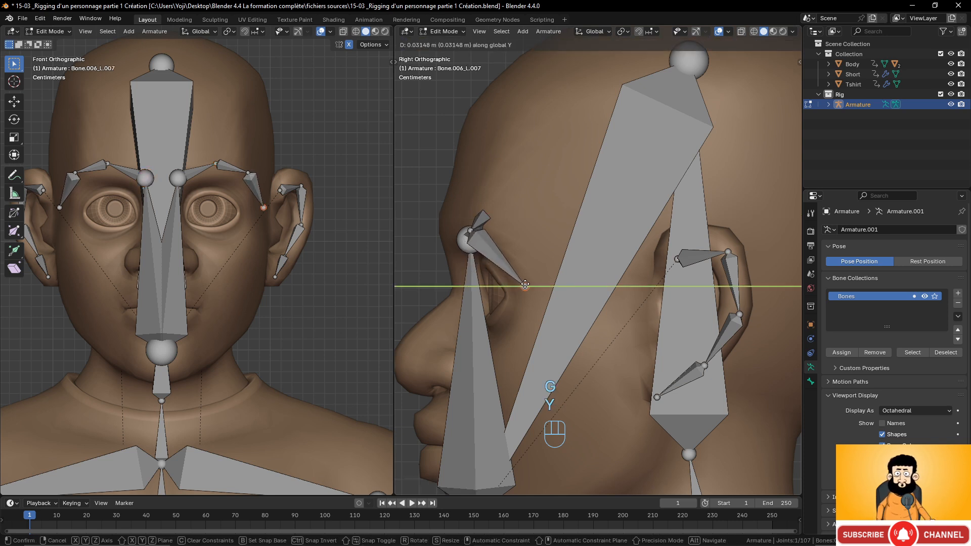
click(530, 282)
click(471, 229)
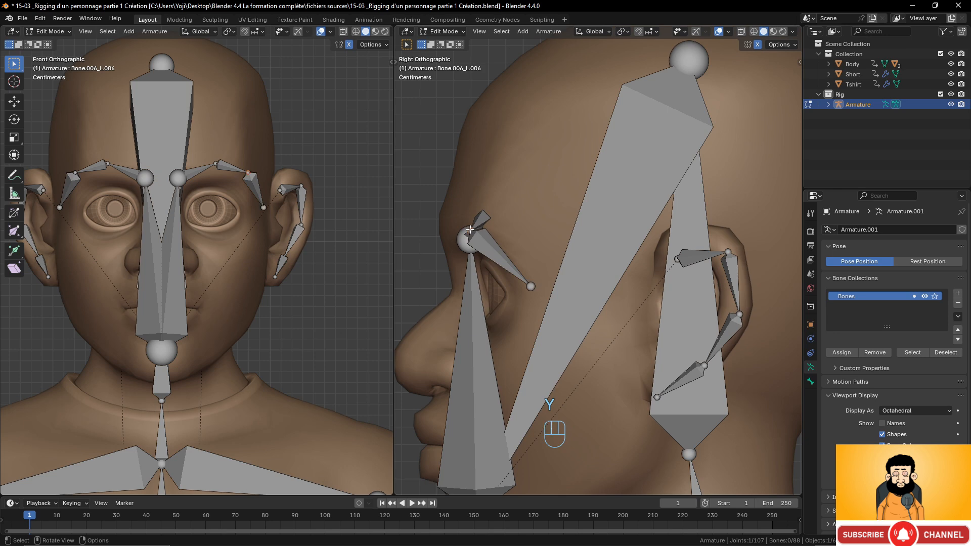
key(g)
key(y)
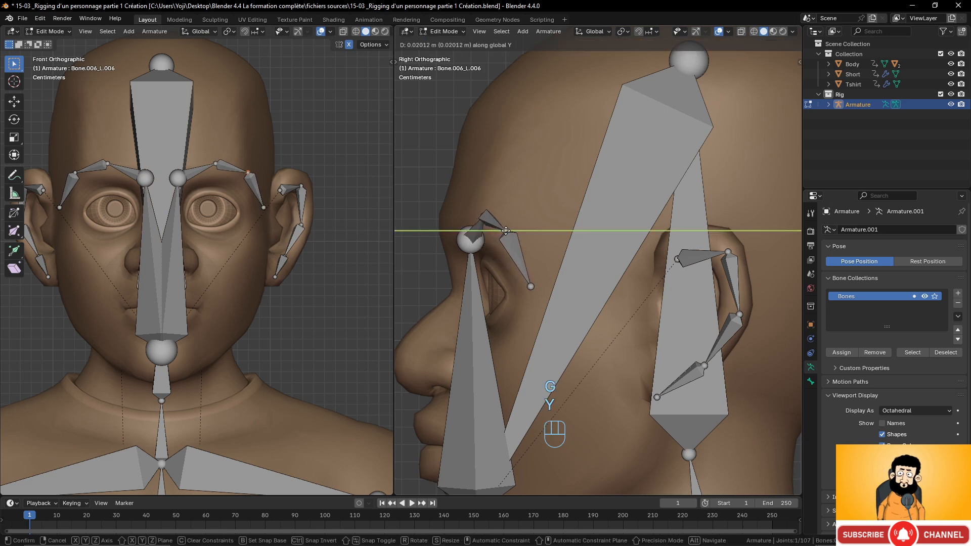
click(467, 263)
Adjust the eyebrow chain's end tip inward beside the eye and slightly reposition the outer brow joint
middle_drag(467, 263, 641, 266)
click(742, 287)
middle_drag(741, 296, 683, 265)
key(g)
click(723, 299)
scroll(706, 218, up, 2)
click(758, 172)
key(g)
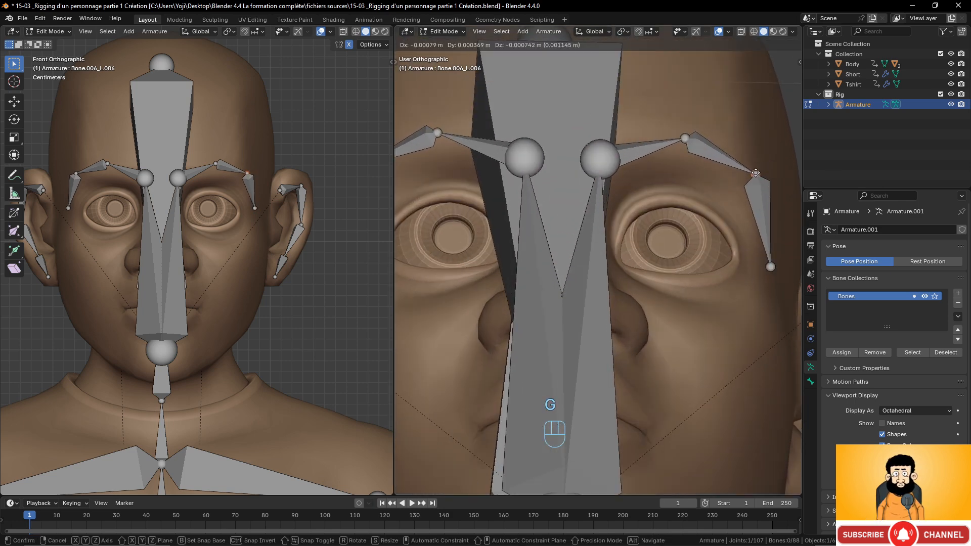
click(752, 175)
Delete the mirrored bones linking the chin to the inner eyebrows
scroll(748, 176, down, 3)
middle_drag(733, 175, 698, 221)
click(578, 329)
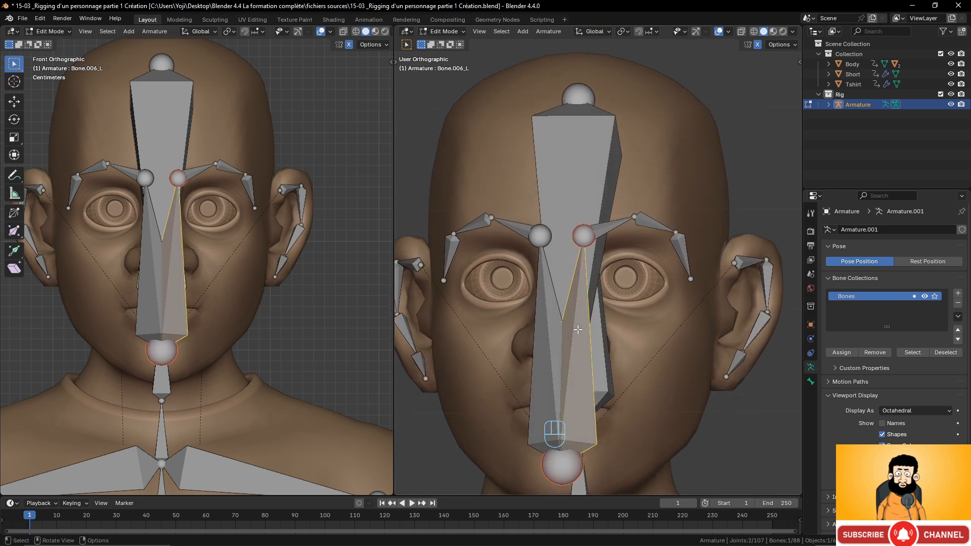
key(x)
click(550, 333)
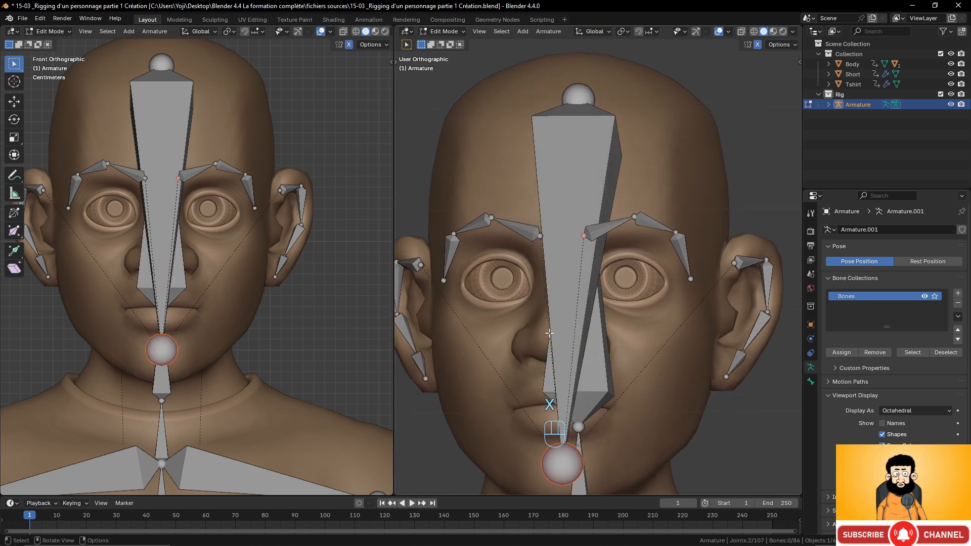
scroll(555, 323, down, 4)
middle_drag(555, 323, 513, 267)
middle_drag(617, 325, 700, 328)
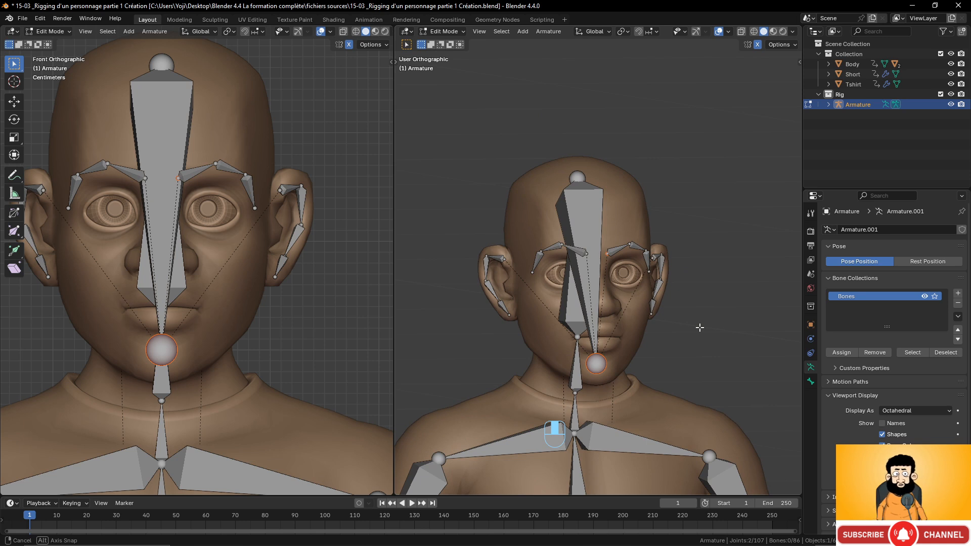
Examine the eyebrow and ear bone chains around the head from several angles
scroll(681, 269, up, 4)
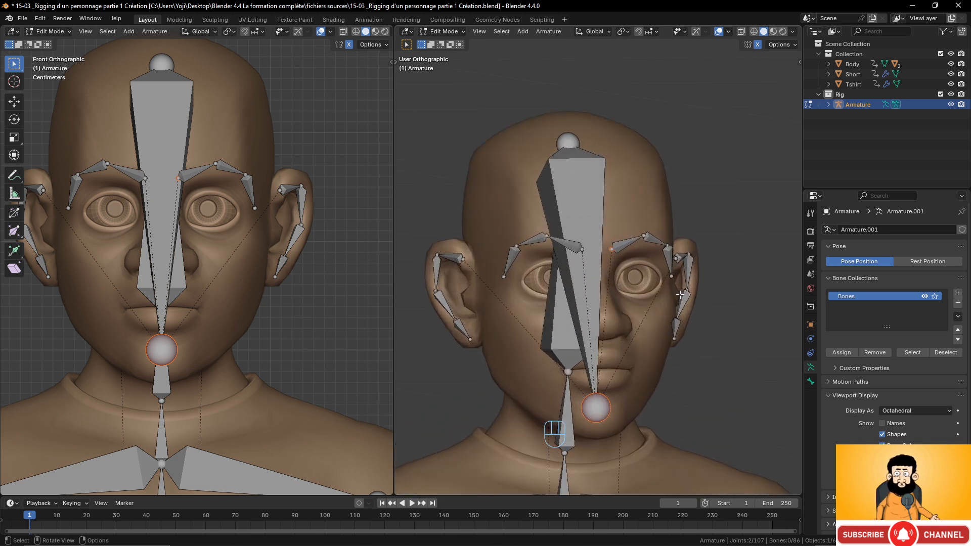
middle_drag(680, 295, 669, 295)
click(646, 240)
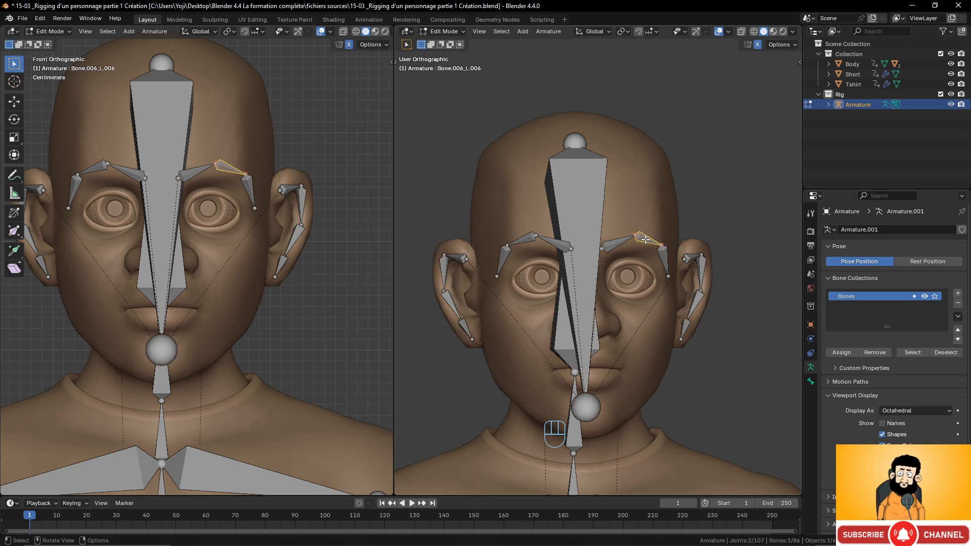
middle_drag(171, 324, 228, 285)
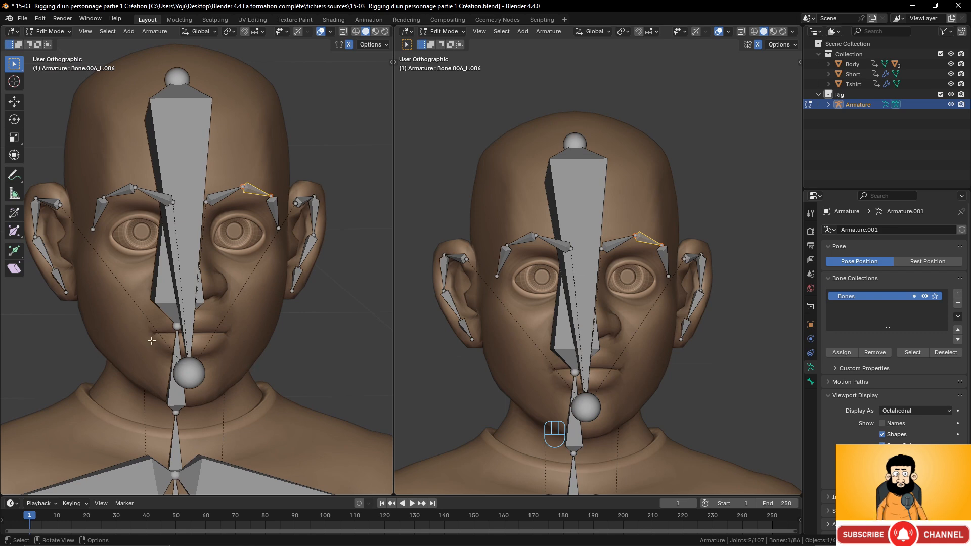
middle_drag(152, 342, 108, 338)
scroll(108, 338, down, 3)
middle_drag(119, 260, 167, 283)
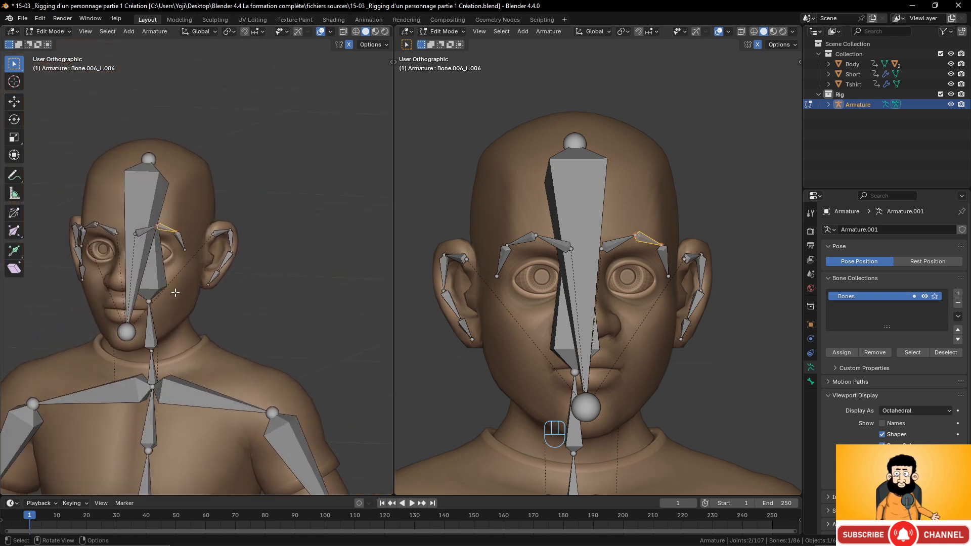
scroll(184, 299, up, 5)
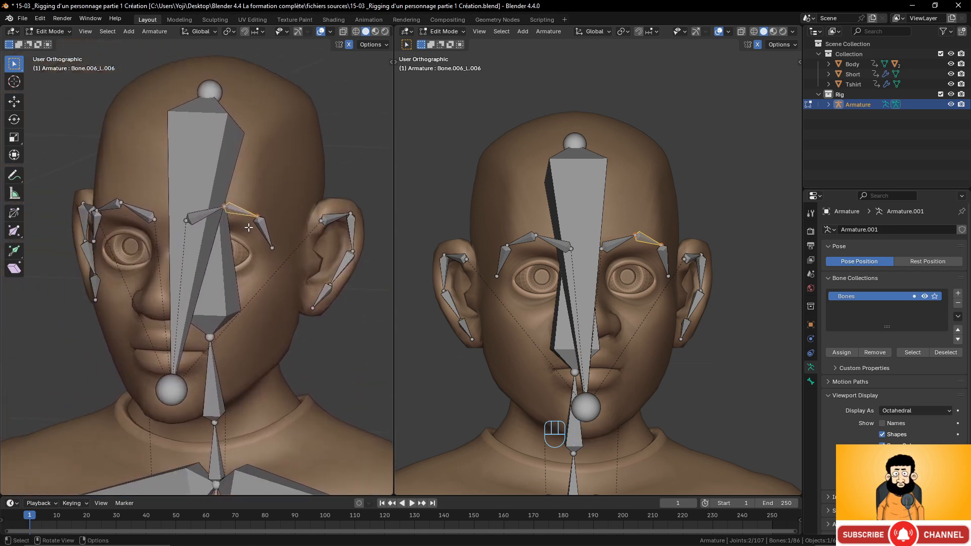
Try moving and rotating the character's left inner eyebrow bone in Pose Mode
click(57, 32)
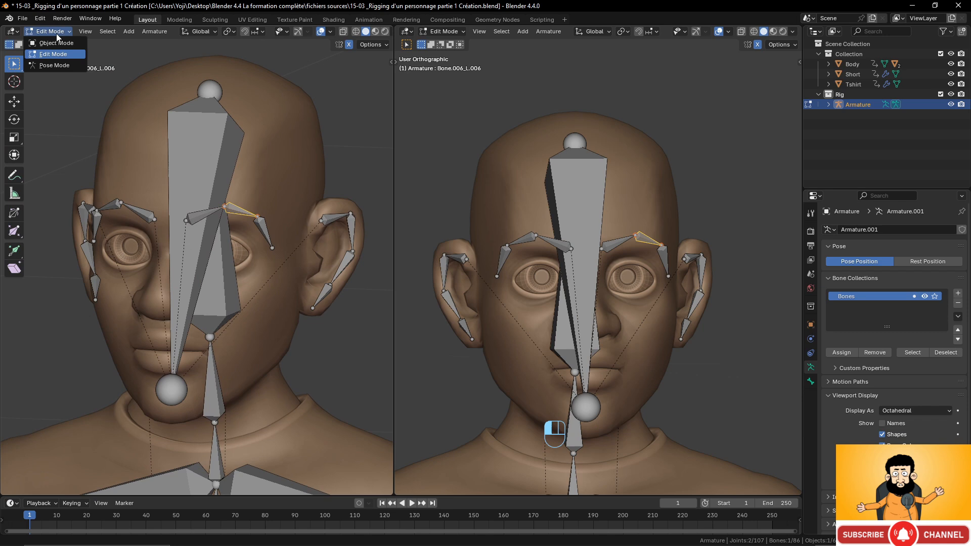
click(54, 66)
scroll(284, 282, up, 4)
click(226, 178)
scroll(281, 305, down, 4)
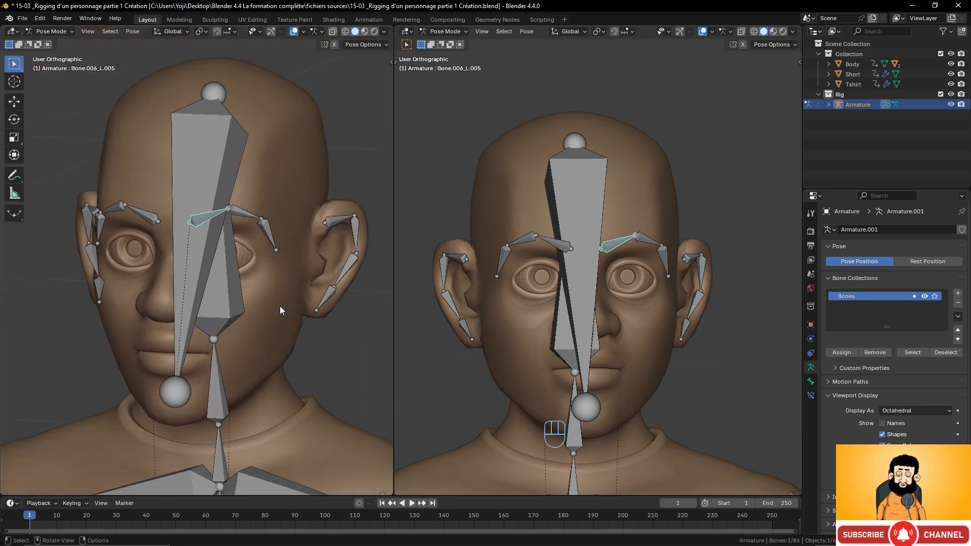
middle_drag(280, 307, 297, 298)
key(g)
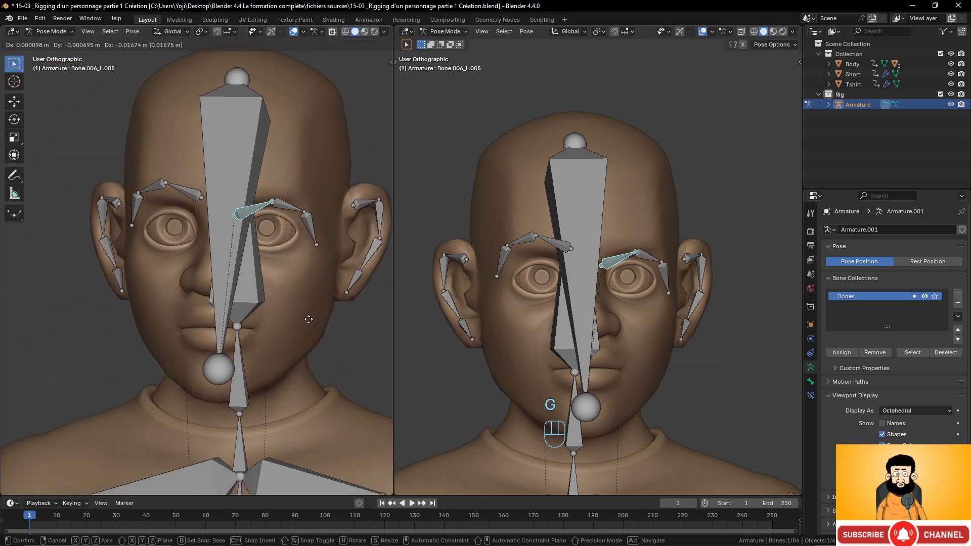
key(r)
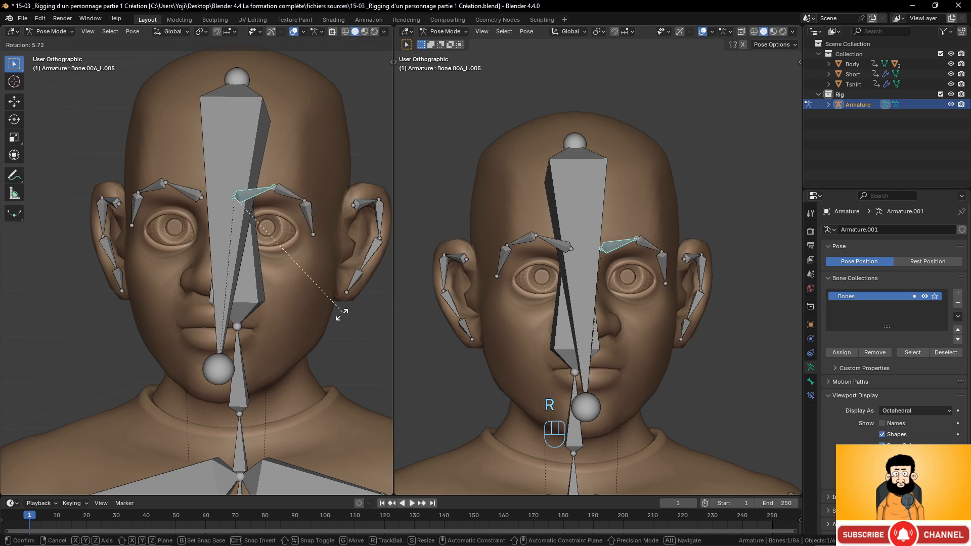
click(333, 226)
Try to move the character's left middle eyebrow bone independently in Pose Mode
click(291, 192)
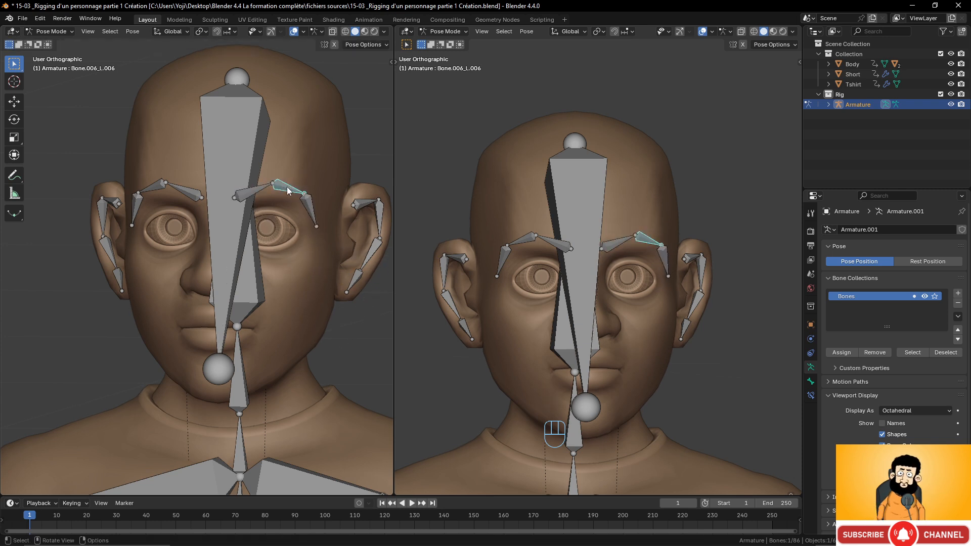
key(g)
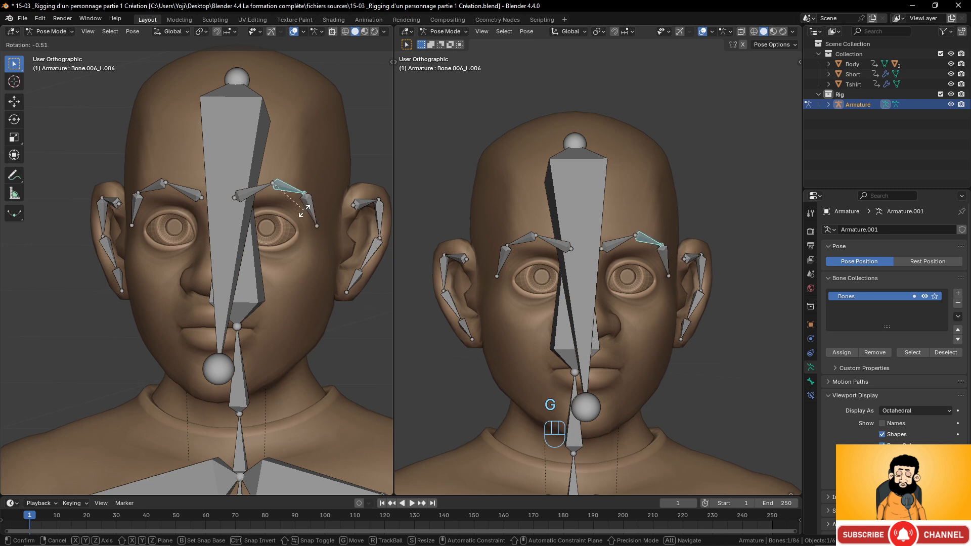
right_click(303, 215)
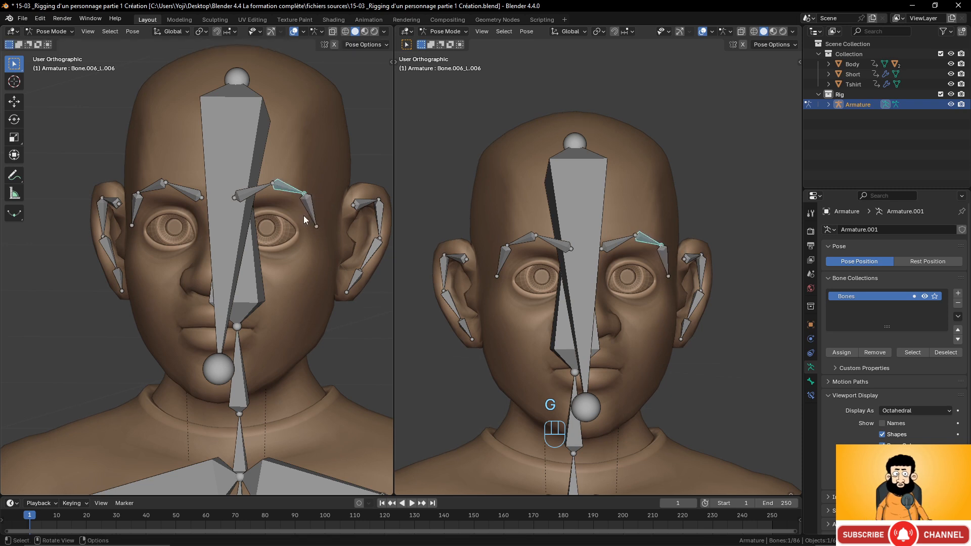
key(ctrl+Tab)
key(ctrl+Tab)
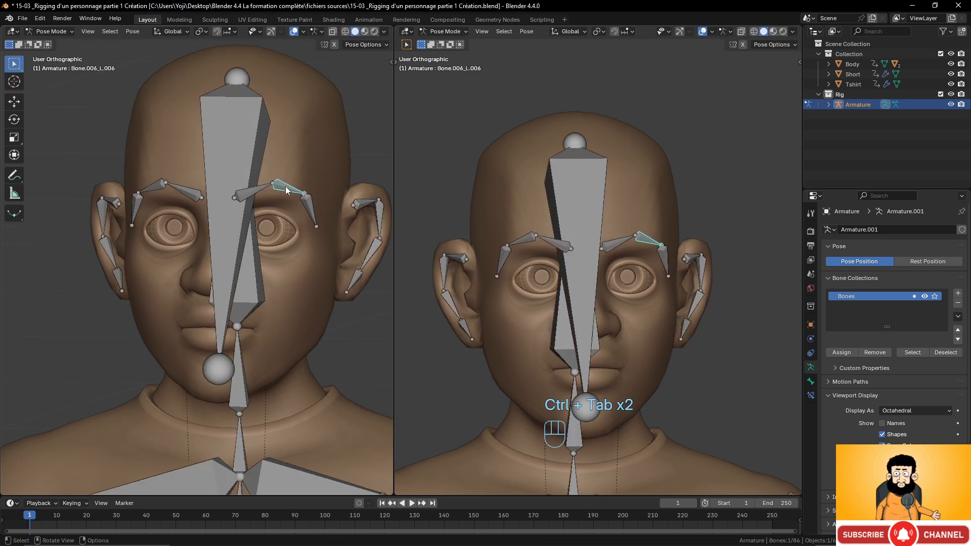
Return the armature to Edit Mode and turn off Connected for the left middle and outer eyebrow bones
click(52, 31)
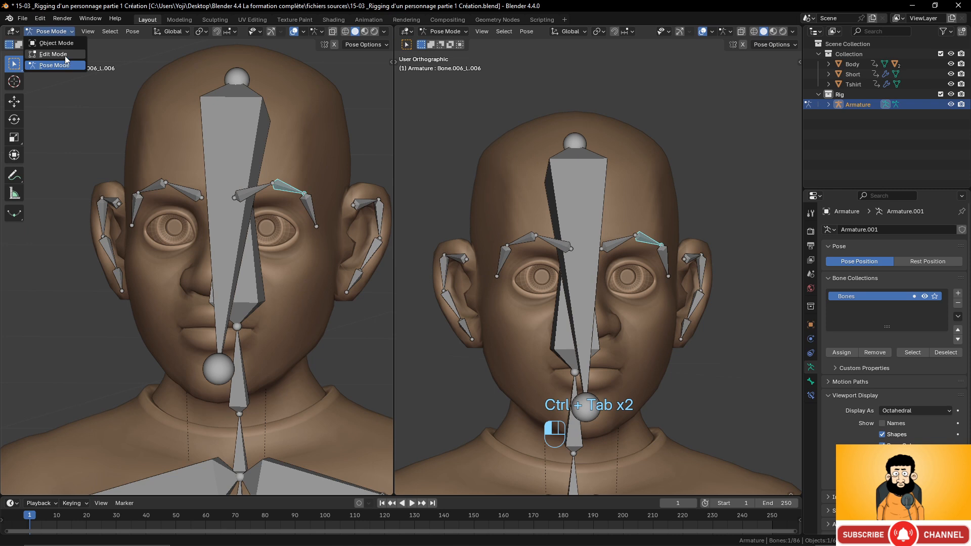
click(65, 56)
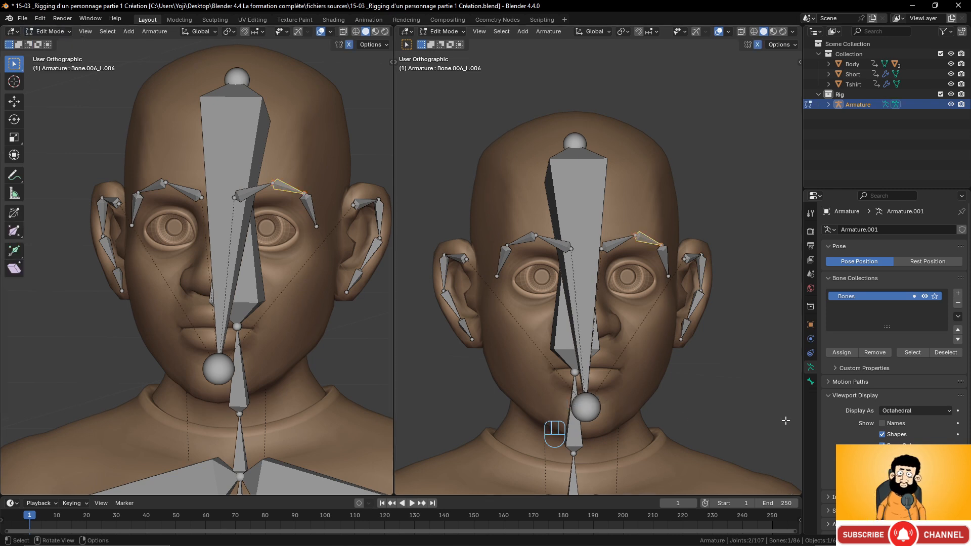
scroll(909, 436, down, 1)
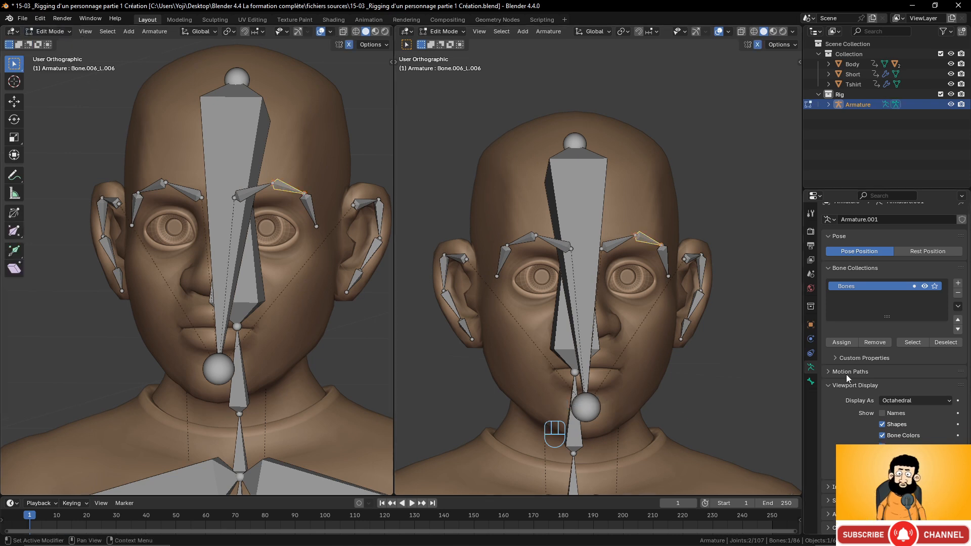
click(811, 381)
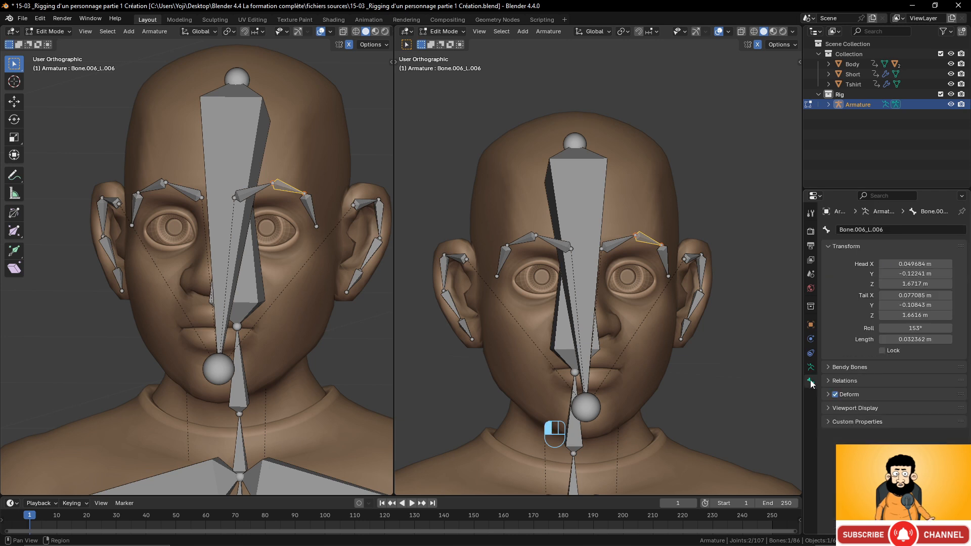
click(830, 383)
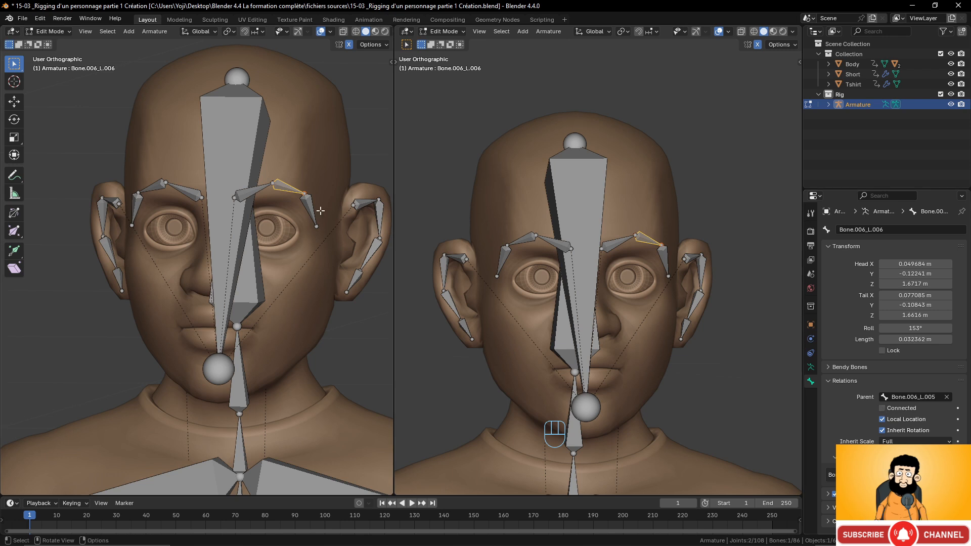
key(bracketright)
click(883, 408)
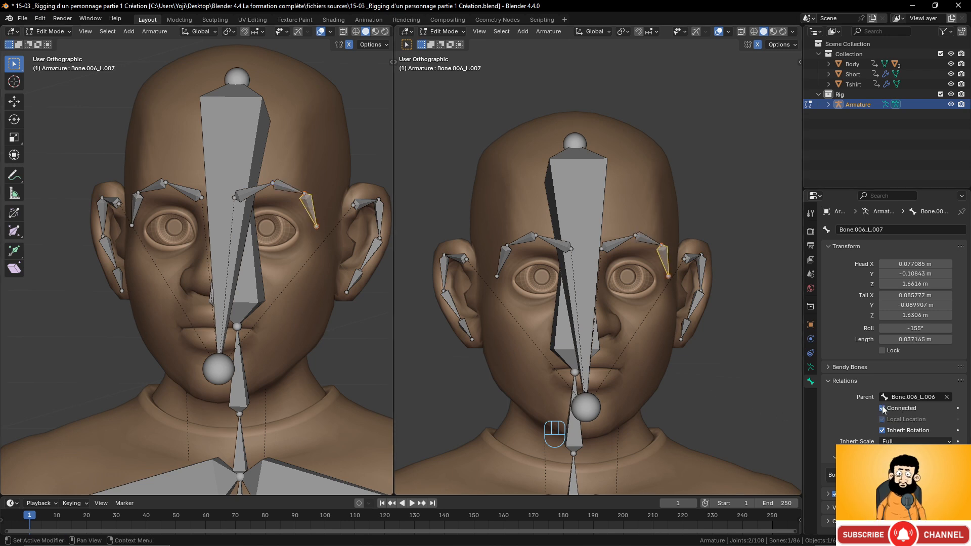
Turn off Connected for the second, third and fourth bones of the character's left ear chain
click(379, 219)
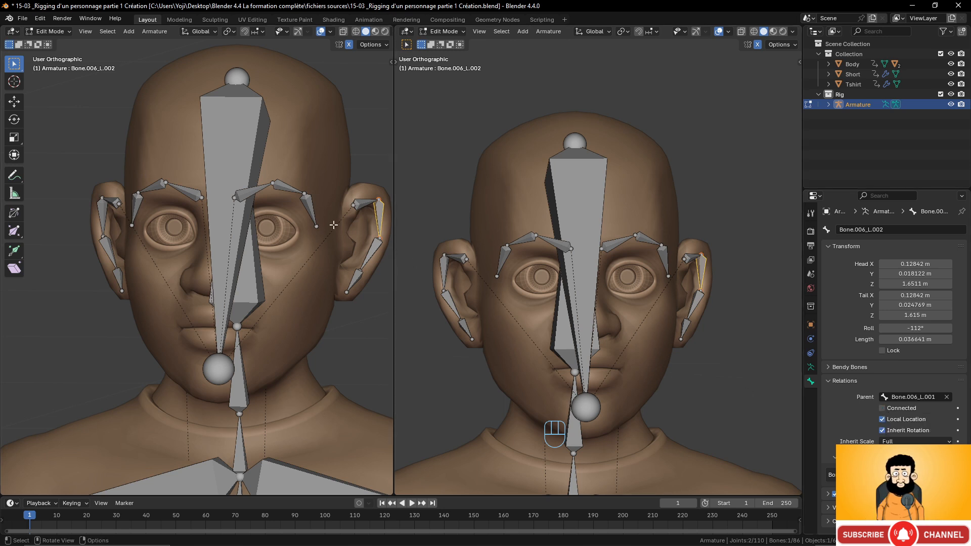
click(369, 250)
click(882, 409)
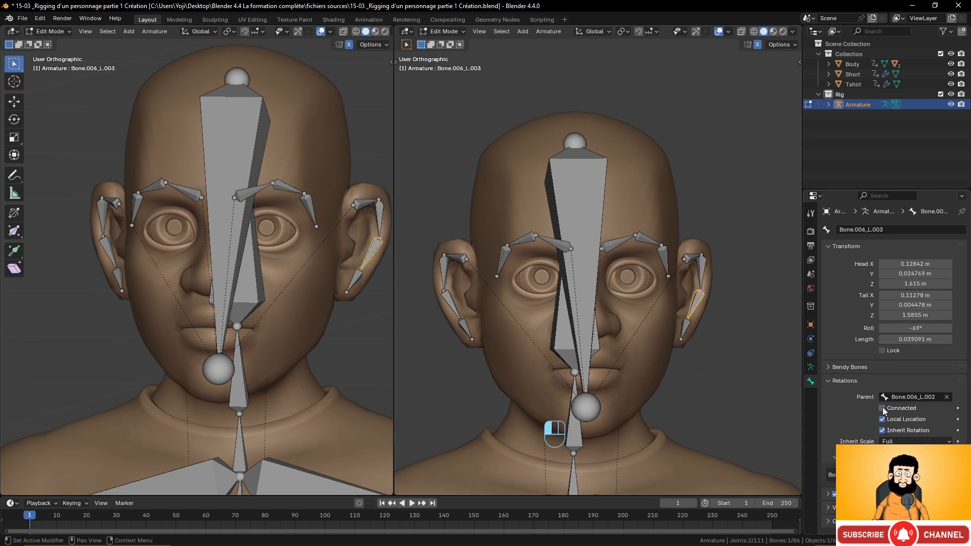
click(352, 286)
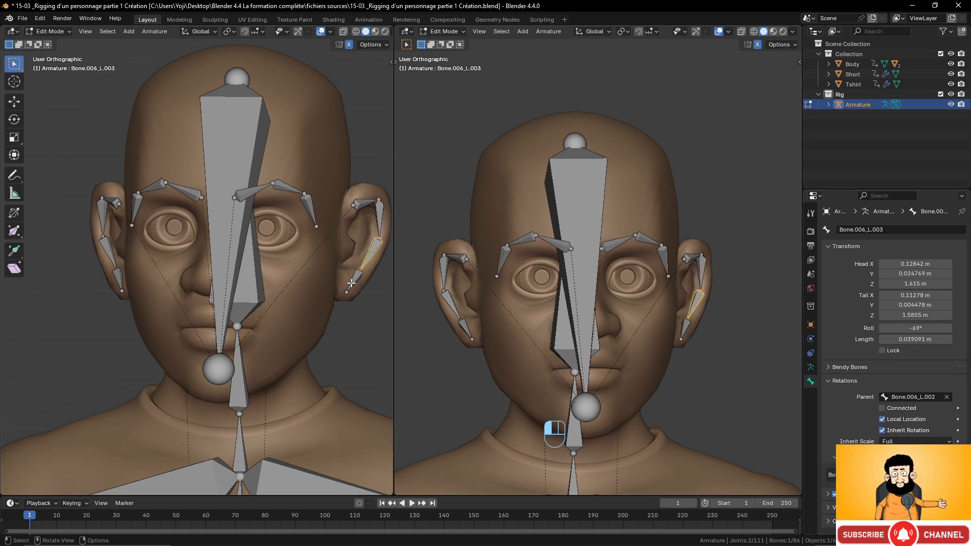
click(883, 409)
scroll(281, 303, down, 5)
scroll(285, 306, up, 3)
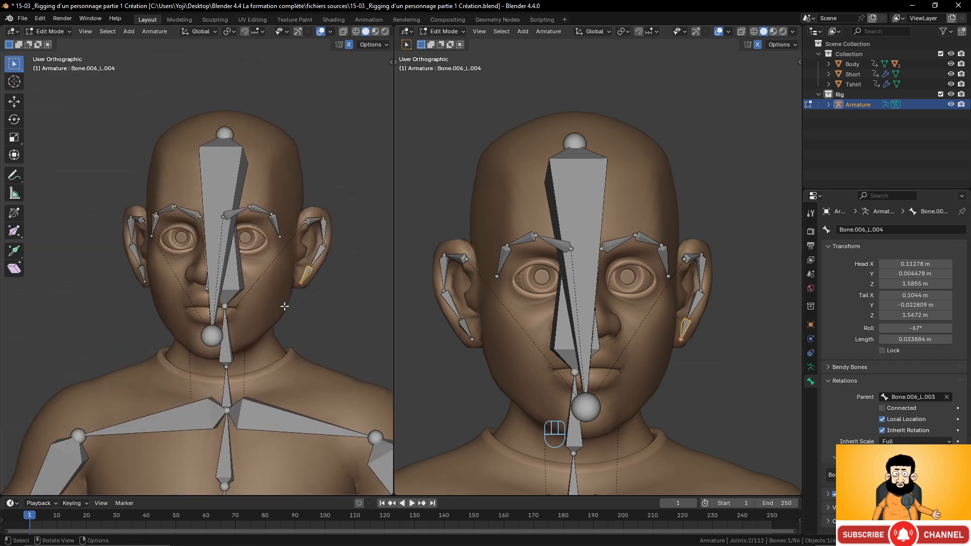
middle_drag(284, 302, 282, 280)
scroll(233, 277, down, 2)
scroll(261, 237, up, 2)
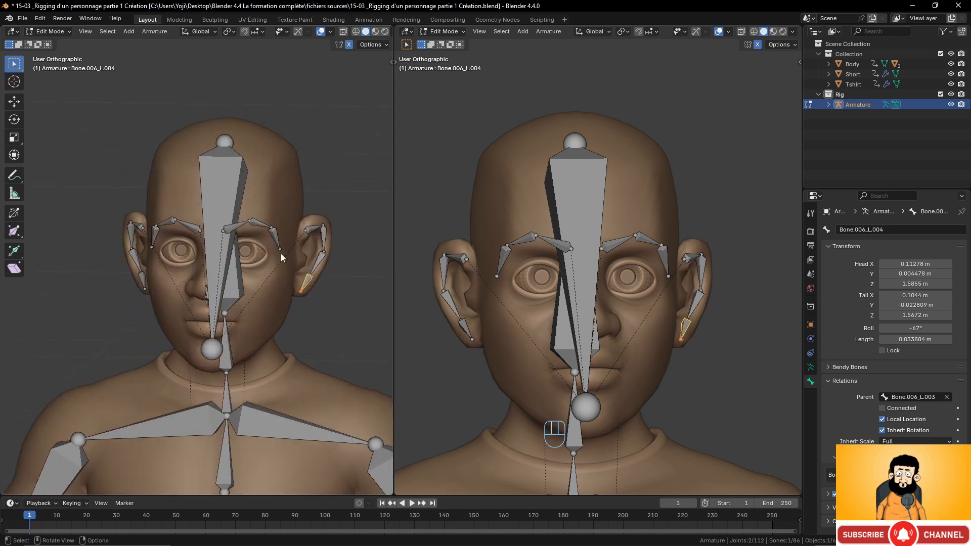
Check the left eye object and its mesh, and return to editing the armature
key(Tab)
click(259, 256)
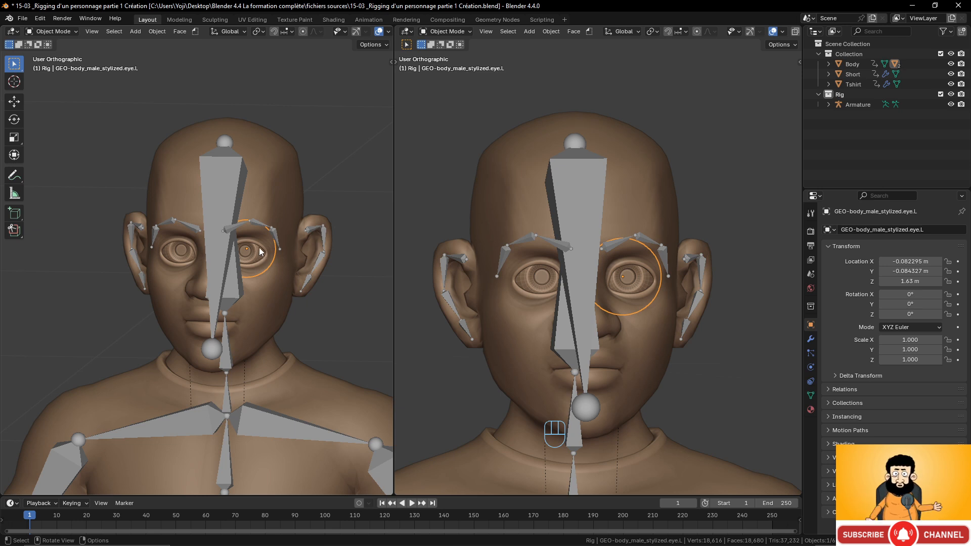
key(Tab)
key(Tab)
click(215, 348)
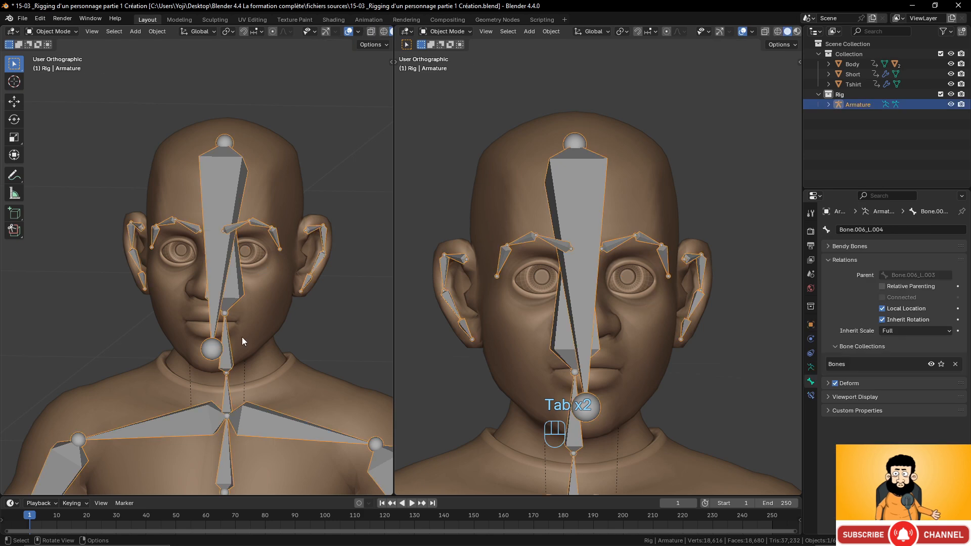
key(Tab)
Extrude a mirrored pair of bones from the chin tip and place their ends at the eyes
middle_drag(243, 338, 218, 331)
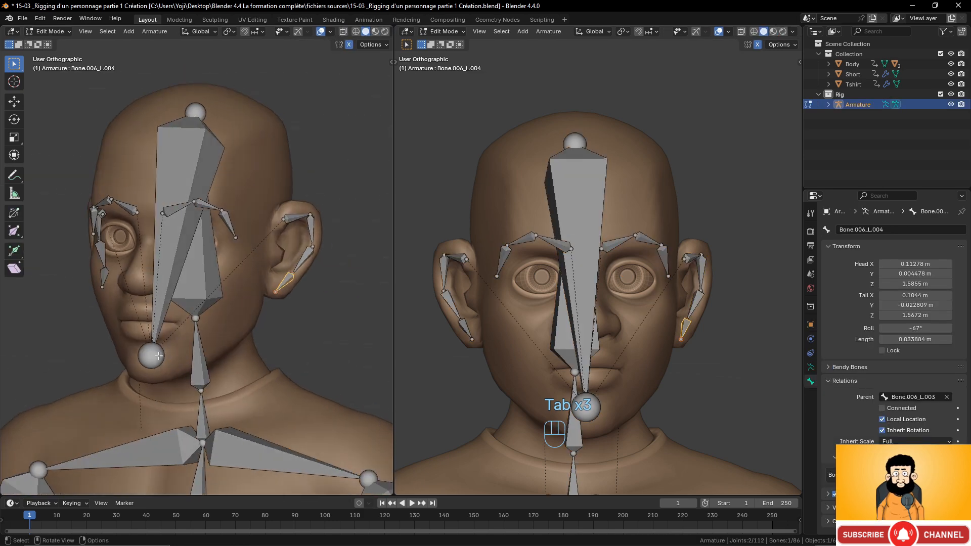
click(158, 356)
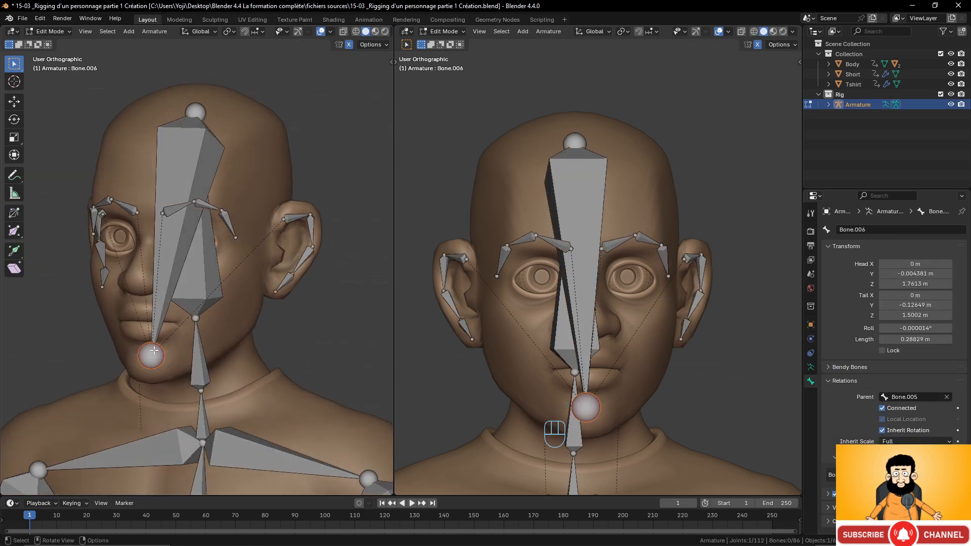
middle_drag(158, 357, 213, 308)
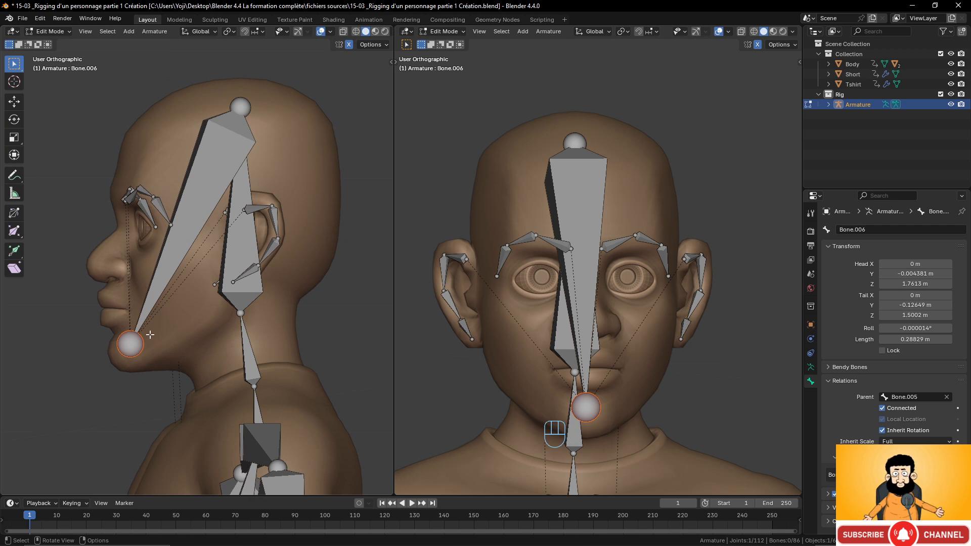
key(shift+e)
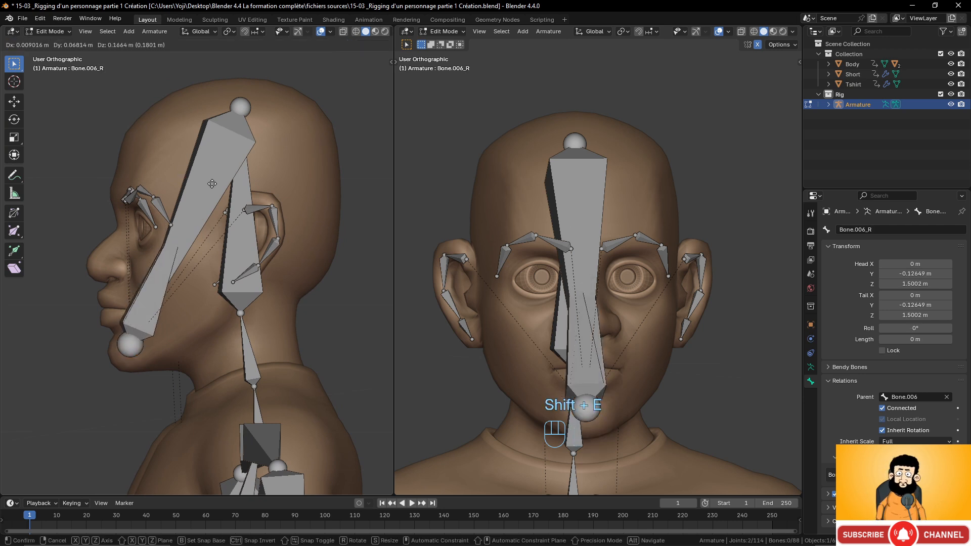
click(249, 208)
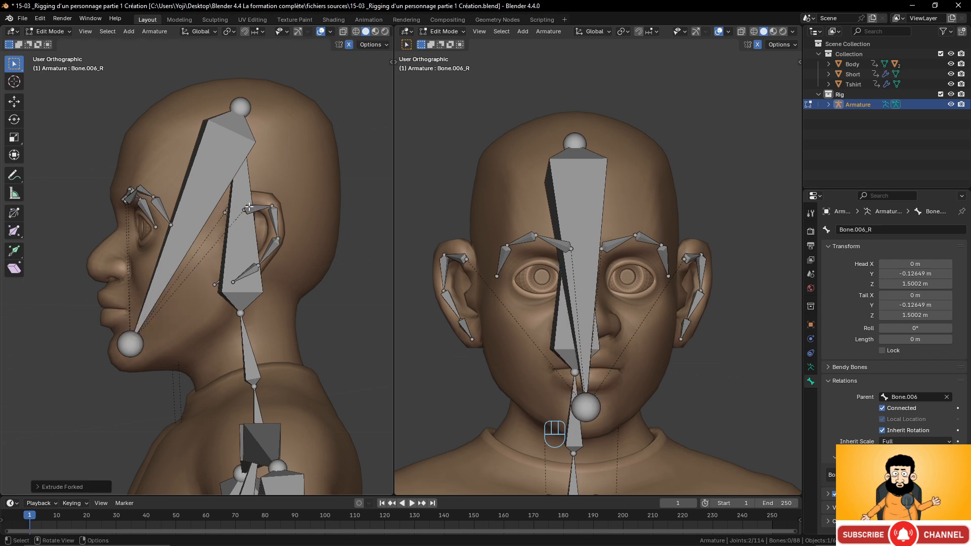
middle_drag(209, 286, 309, 322)
key(g)
click(277, 228)
Select the left eye object, open its mesh in Edit Mode and display it in wireframe
scroll(245, 270, up, 3)
scroll(237, 311, up, 2)
middle_drag(221, 307, 233, 312)
key(Tab)
click(237, 274)
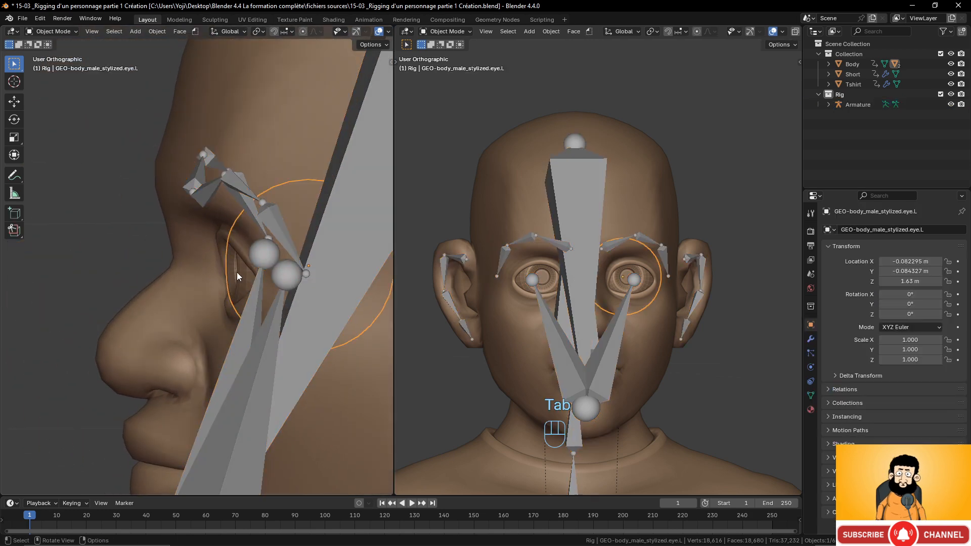
scroll(237, 273, down, 2)
key(Tab)
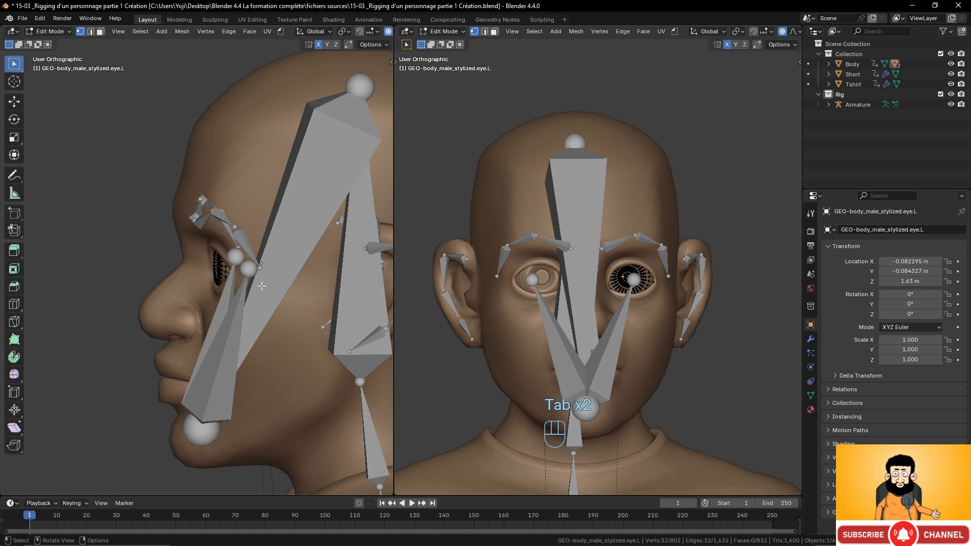
key(z)
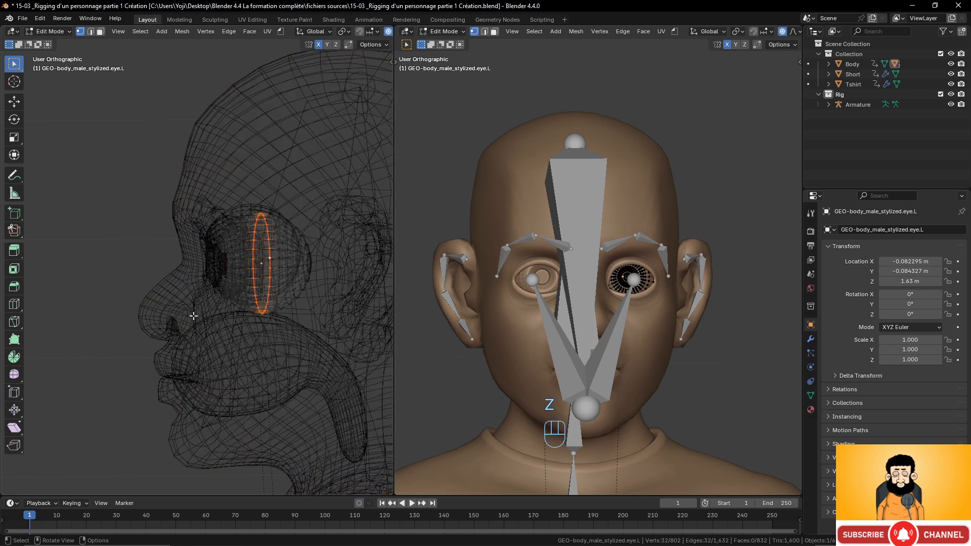
middle_drag(193, 316, 302, 381)
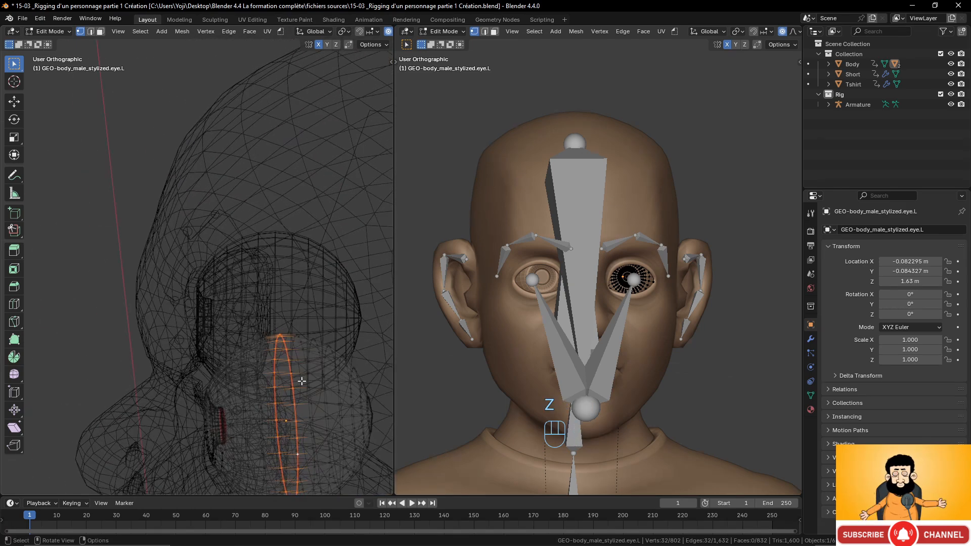
Select the vertical edge loop around the middle of the left eyeball and snap the 3D cursor to its centre
alt+click(293, 380)
alt+click(293, 380)
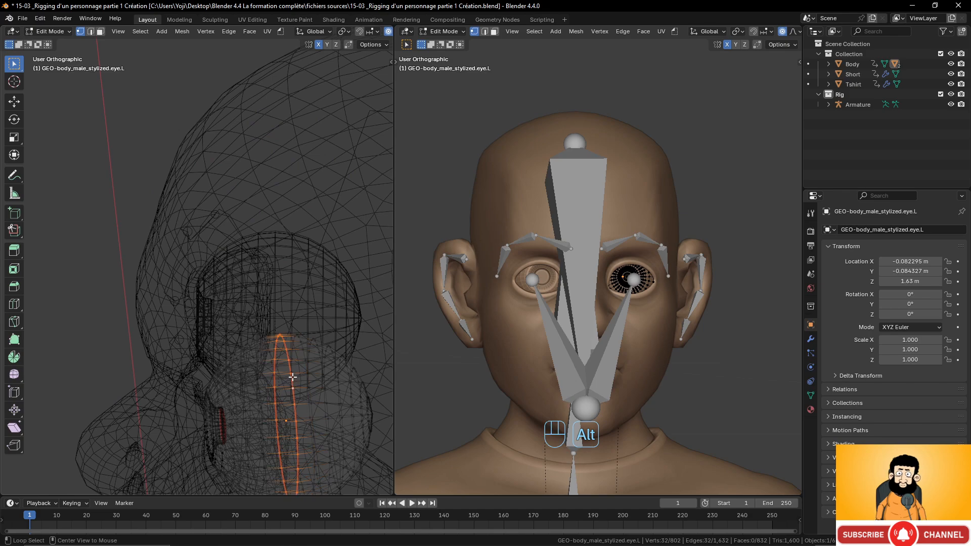
scroll(293, 377, down, 5)
scroll(288, 349, up, 4)
shift+middle_drag(297, 372, 282, 332)
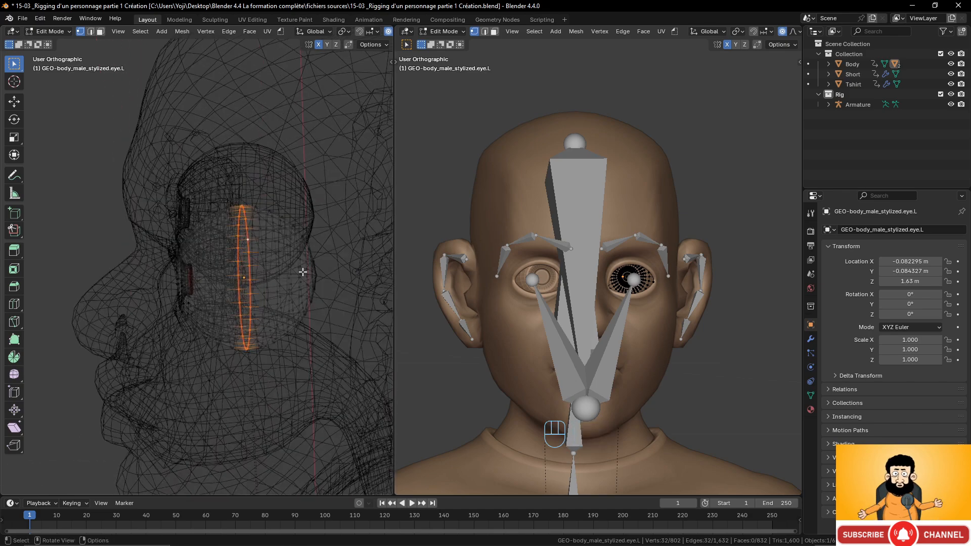
mouse_move(303, 272)
middle_down()
mouse_move(354, 245)
mouse_move(308, 262)
middle_up()
key(shift+s)
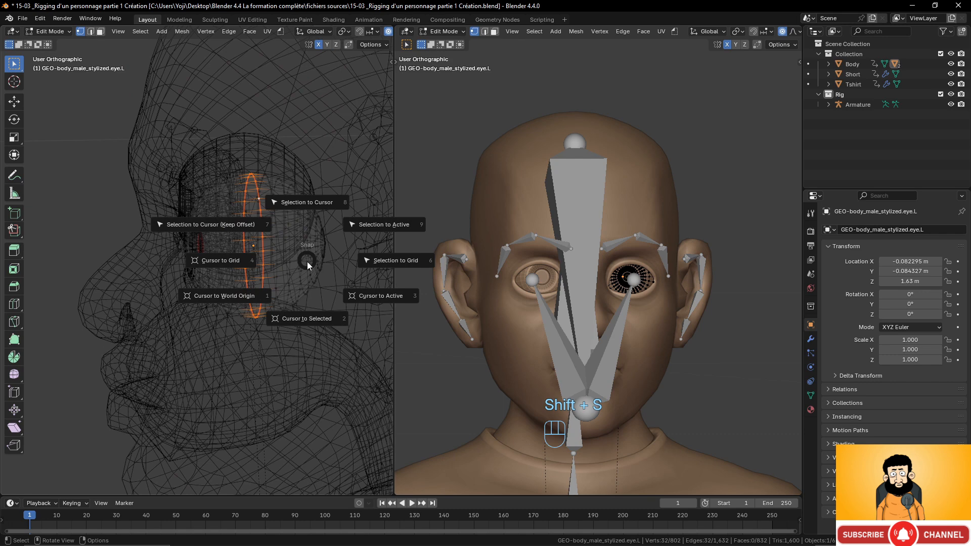
click(317, 317)
Restore solid shading, return to editing the armature and snap the end of the left chin-to-eye bone to the 3D cursor
key(Tab)
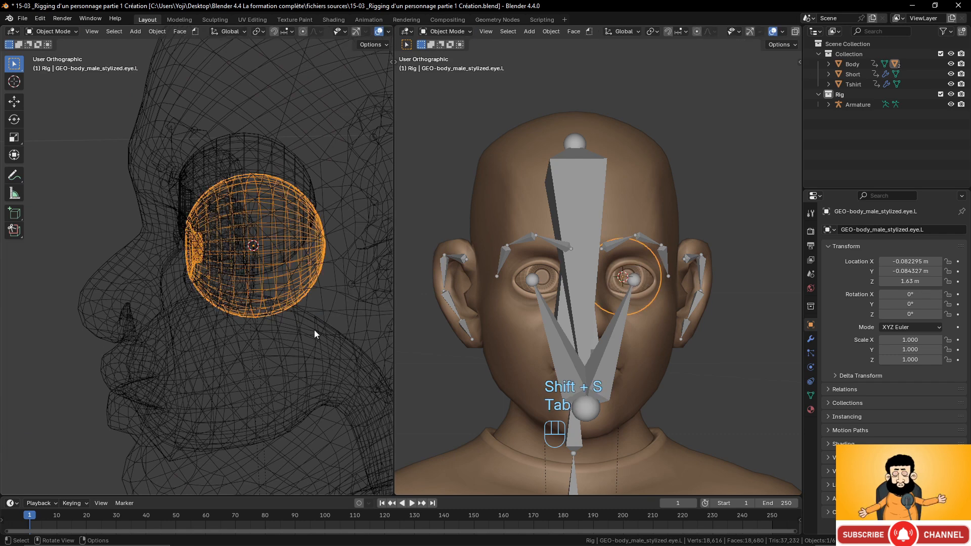
key(z)
scroll(341, 311, down, 3)
mouse_move(340, 310)
middle_down()
mouse_move(241, 284)
mouse_move(332, 285)
mouse_move(397, 259)
mouse_move(382, 267)
mouse_move(360, 321)
middle_up()
click(239, 284)
key(Tab)
scroll(379, 271, up, 2)
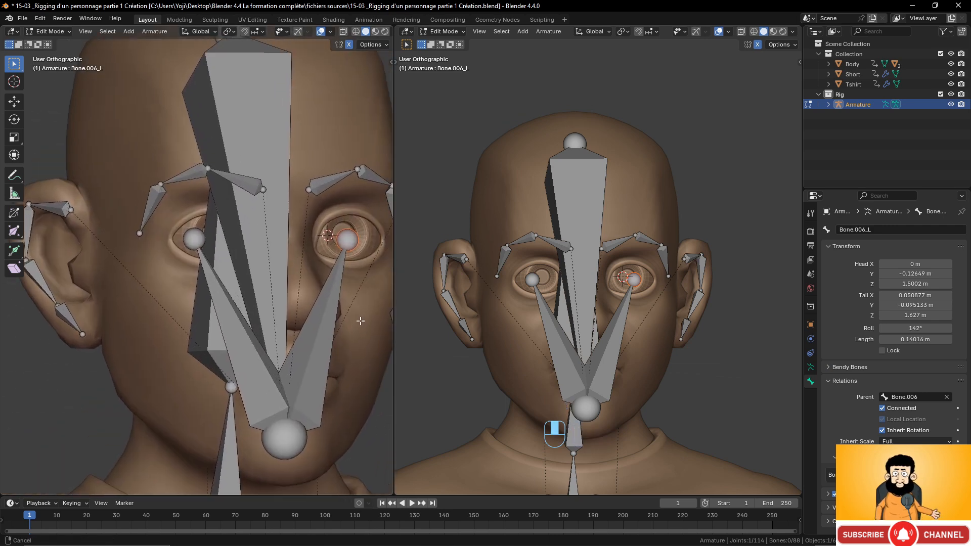
key(shift+s)
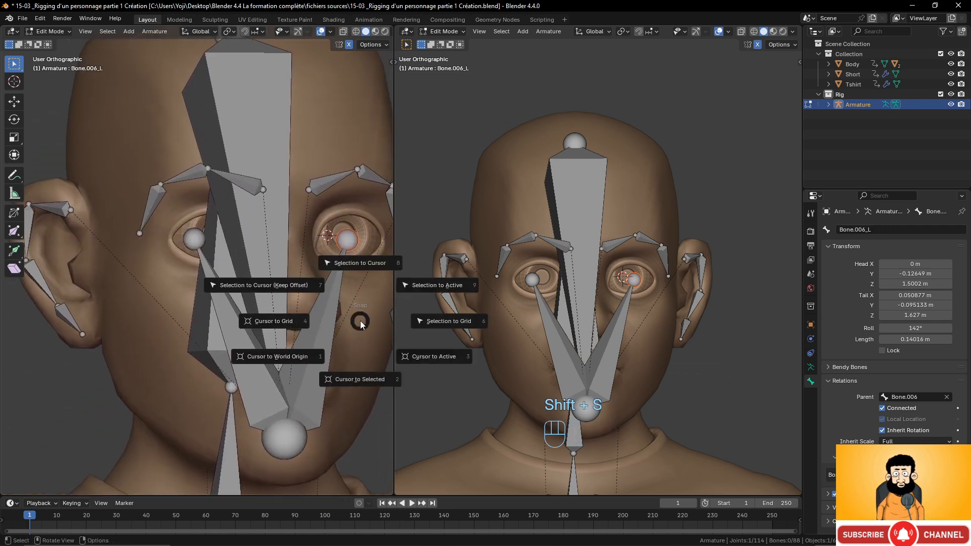
click(366, 277)
Extrude a mirrored pair of bones about 0.05 m forward along the Y axis from the eyeball centres
middle_drag(366, 278, 158, 293)
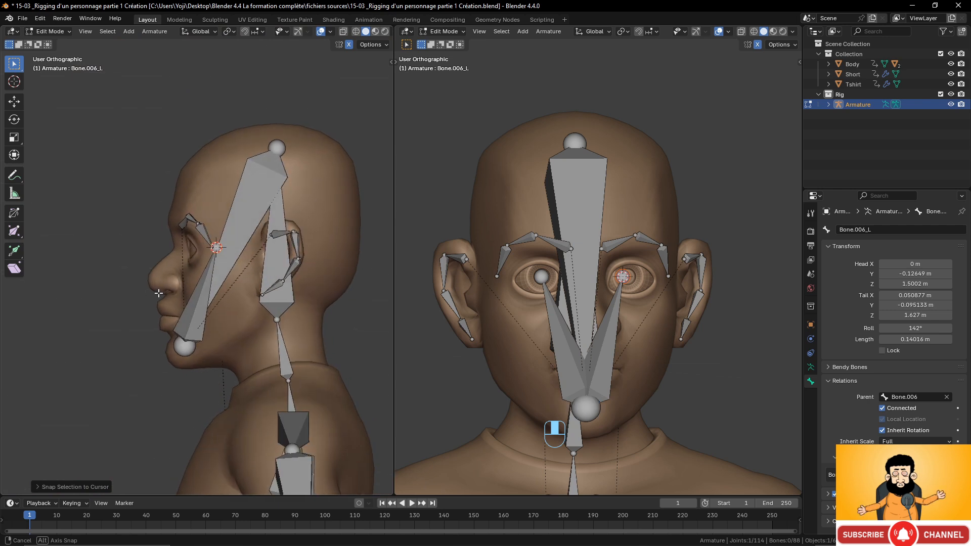
scroll(159, 293, up, 3)
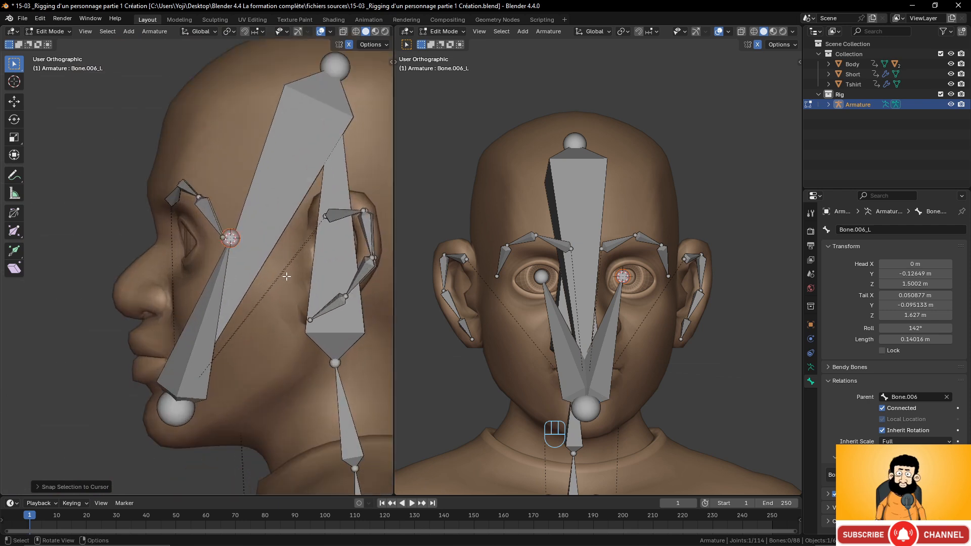
key(e)
key(y)
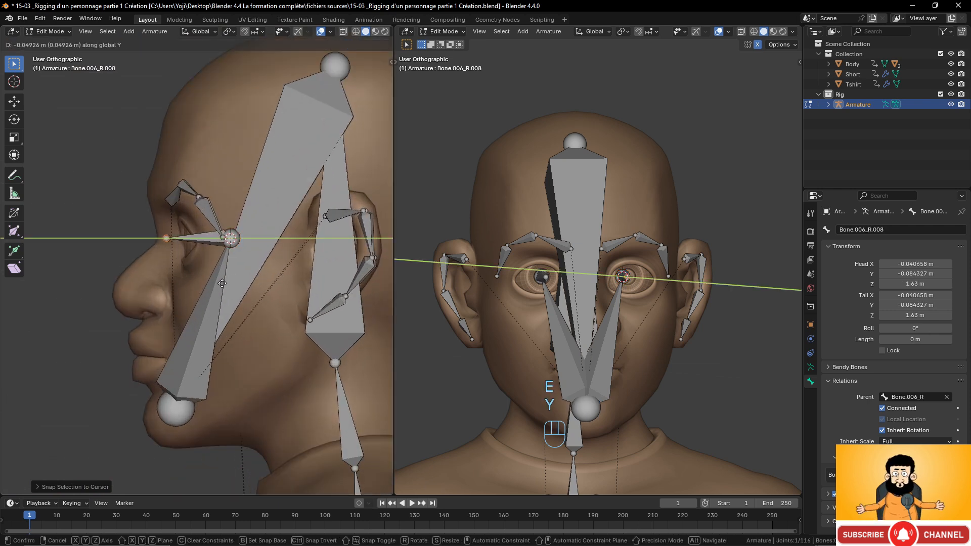
click(219, 284)
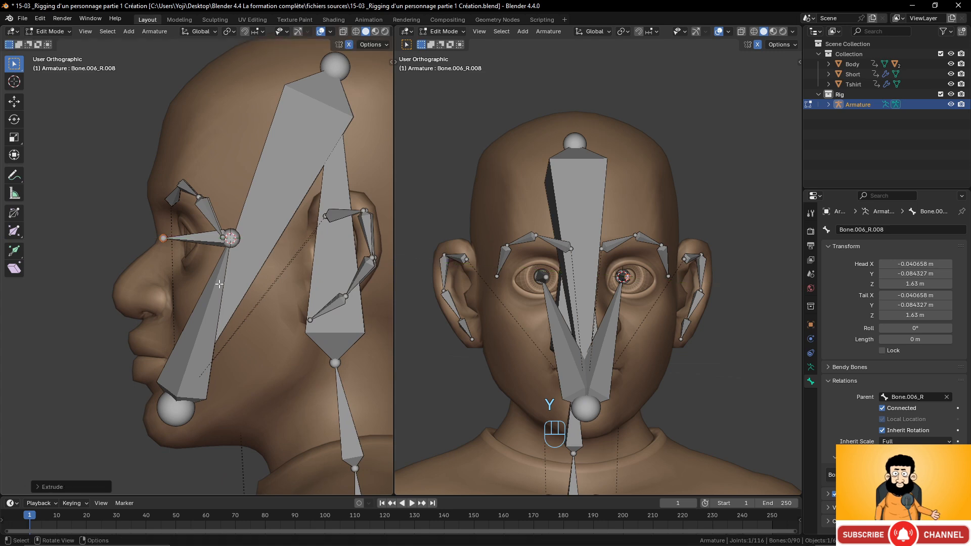
middle_drag(220, 284, 245, 299)
Adjust the roll of the left eye bone to about -91°
click(321, 233)
scroll(324, 237, up, 3)
click(295, 249)
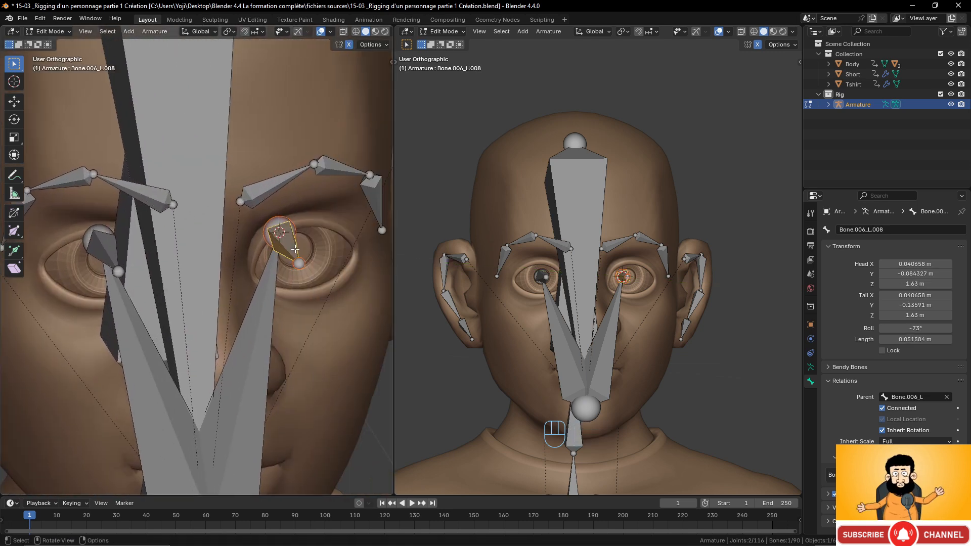
key(ctrl+r)
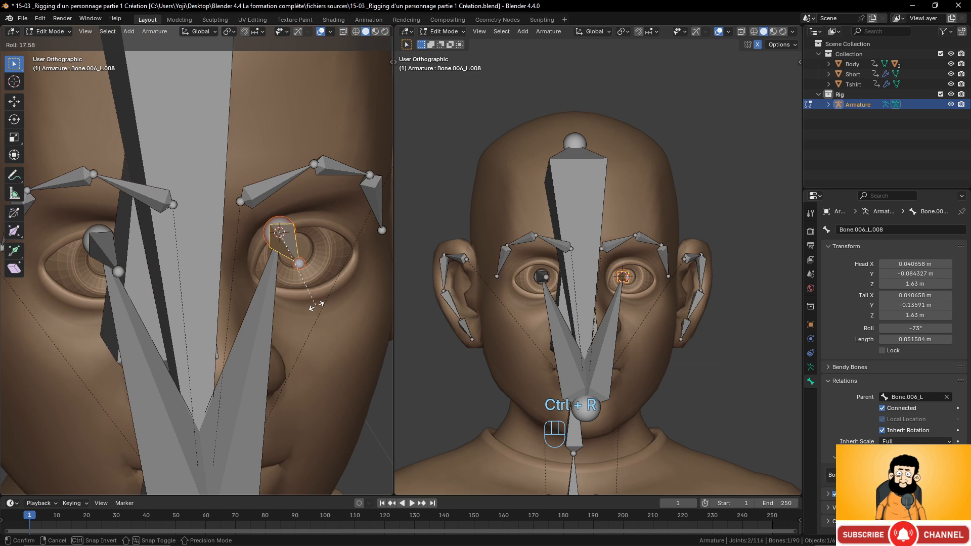
click(317, 305)
Delete the mirrored bones that link the chin tip to the two eye bones
click(267, 338)
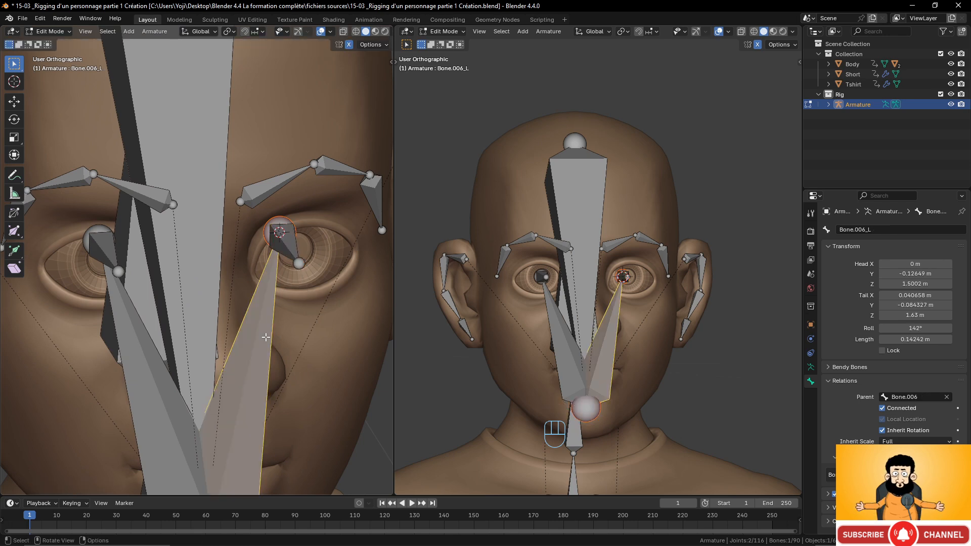
scroll(266, 337, down, 3)
key(x)
scroll(275, 344, down, 3)
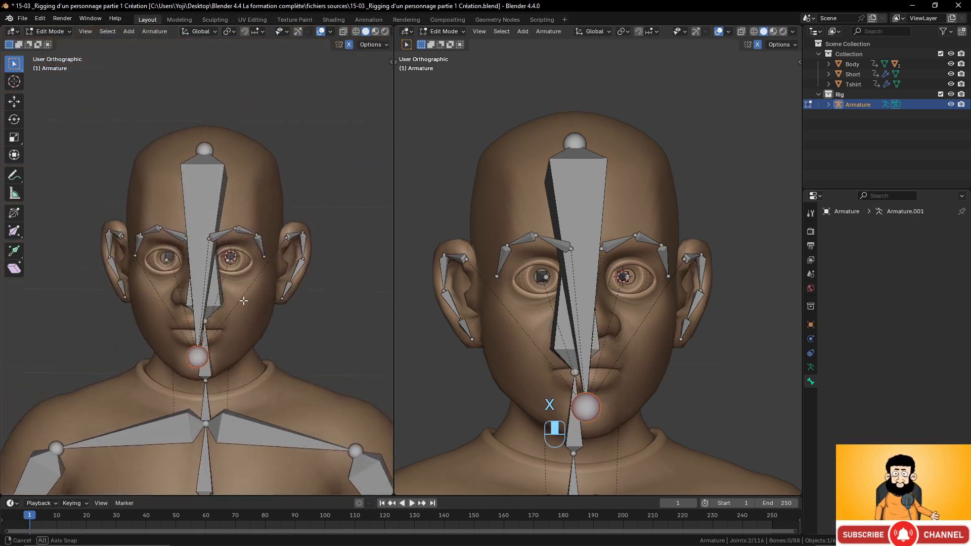
Review the full-body armature on the character from several angles
middle_drag(275, 344, 225, 248)
scroll(217, 338, down, 5)
scroll(217, 338, up, 2)
scroll(233, 293, down, 2)
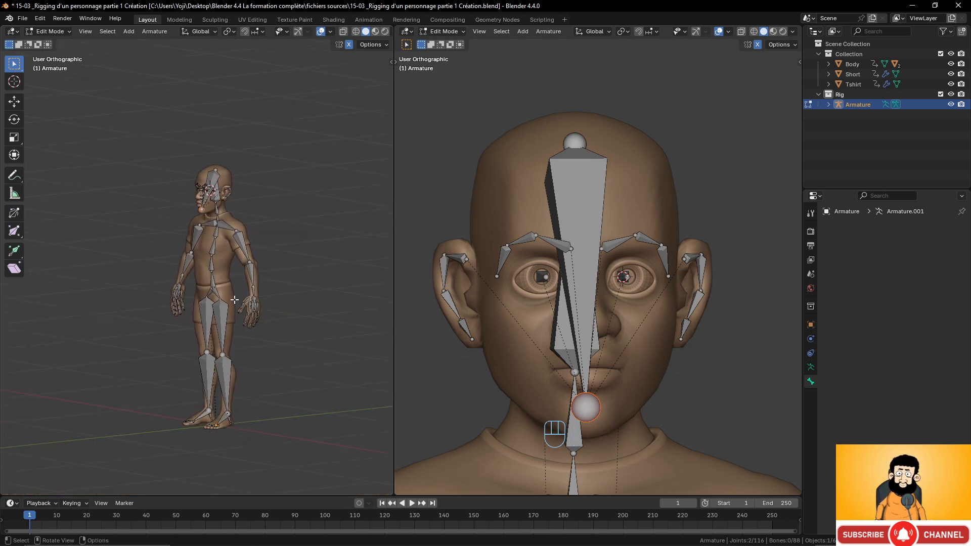
middle_drag(235, 300, 257, 302)
scroll(205, 306, up, 1)
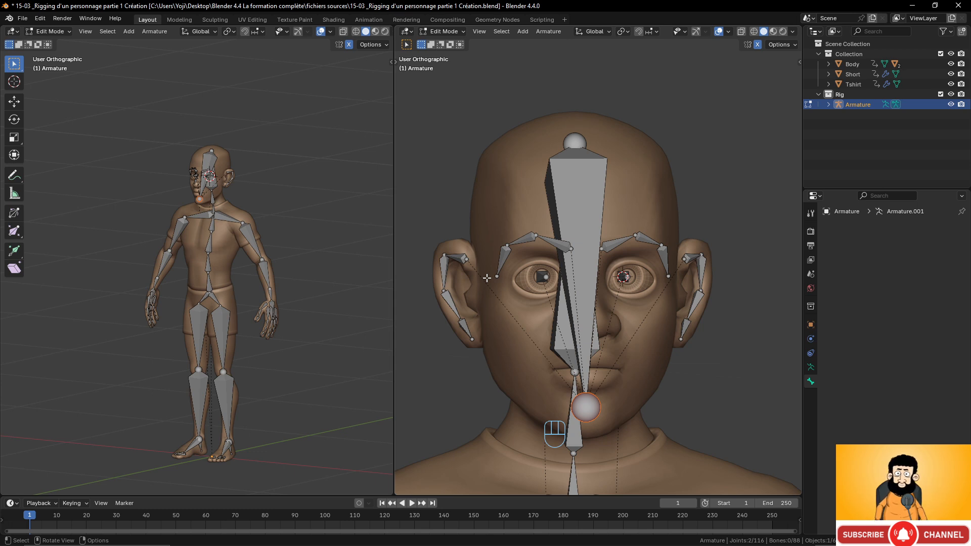
Inspect the left and right eye bones up close, including their parent and connection settings
scroll(247, 191, up, 4)
shift+middle_drag(247, 190, 271, 453)
middle_drag(271, 453, 142, 307)
scroll(224, 447, up, 5)
scroll(294, 526, up, 3)
scroll(231, 398, up, 4)
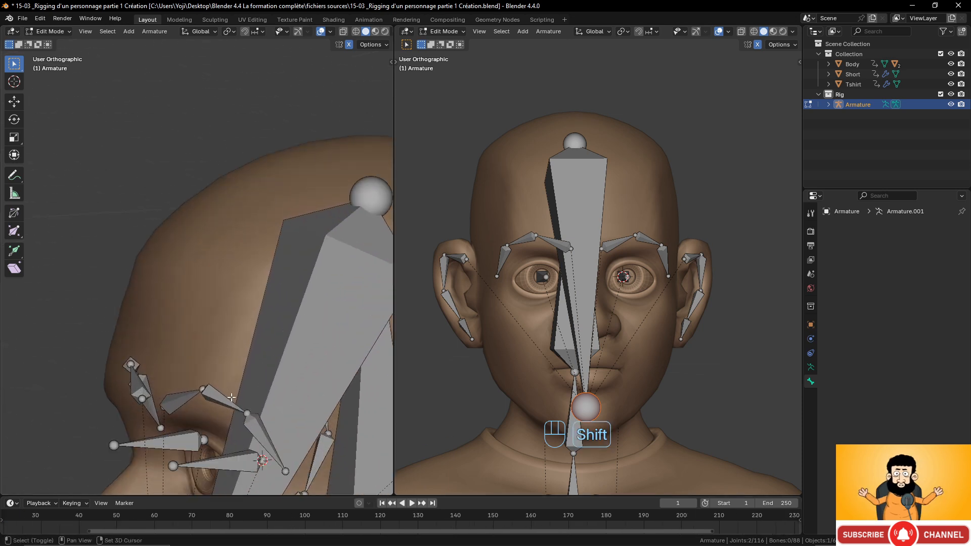
shift+middle_drag(231, 397, 213, 272)
click(208, 337)
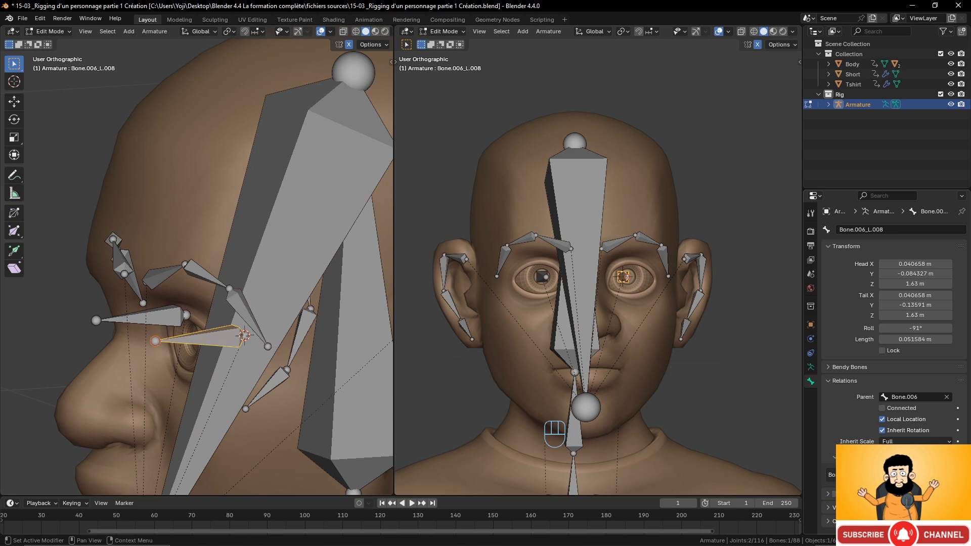
click(152, 319)
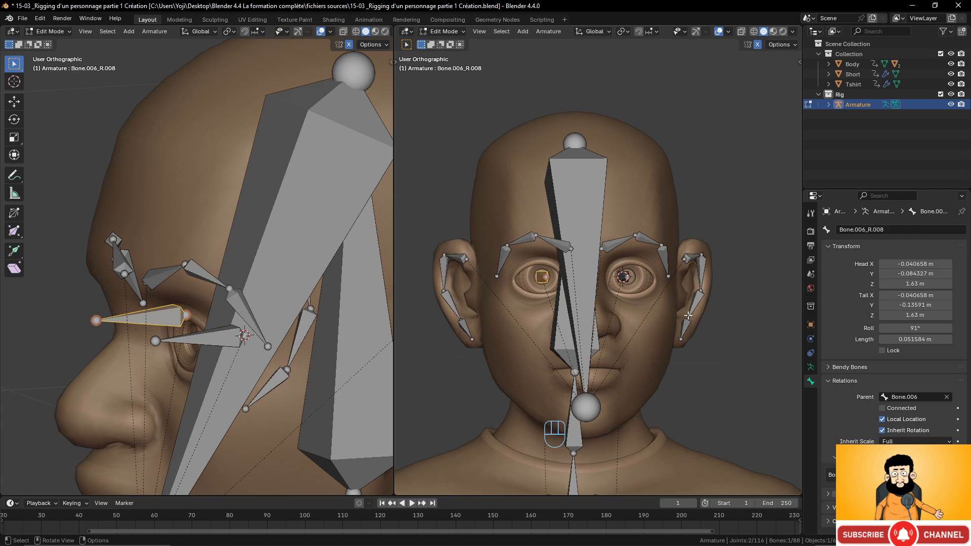
middle_drag(566, 276, 620, 285)
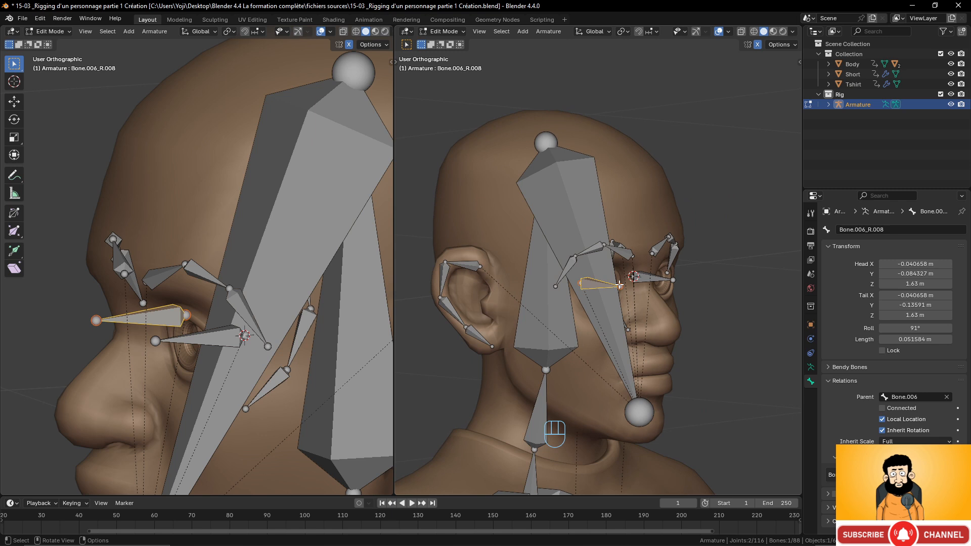
scroll(620, 285, down, 6)
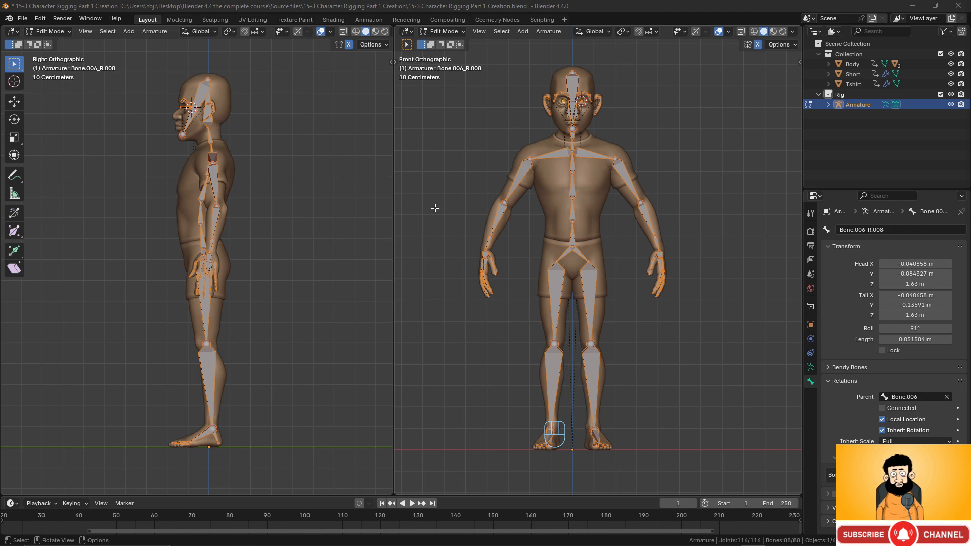
Enlarge the side viewport across almost the whole workspace and switch the armature to Object Mode
drag(394, 201, 788, 202)
scroll(441, 247, up, 3)
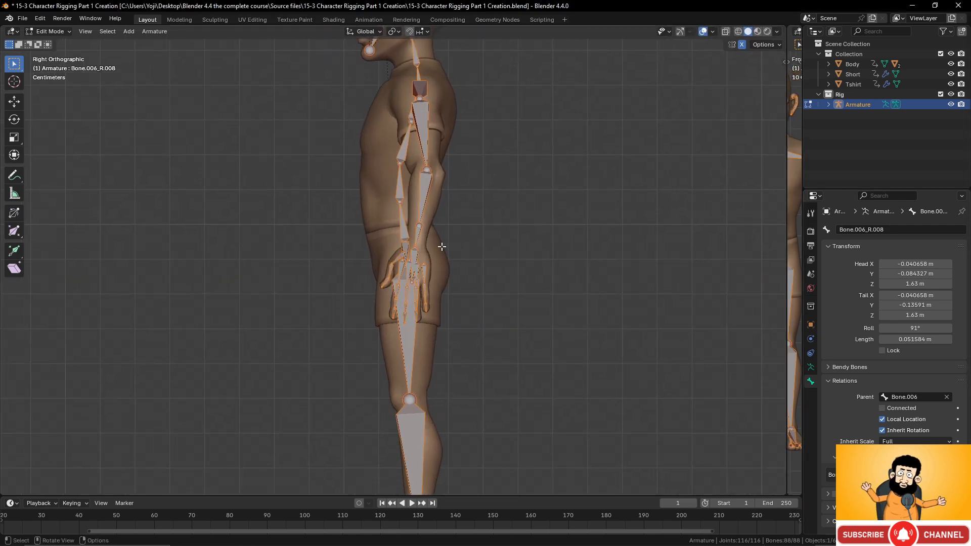
scroll(442, 247, down, 3)
middle_drag(442, 247, 454, 314)
scroll(488, 249, up, 2)
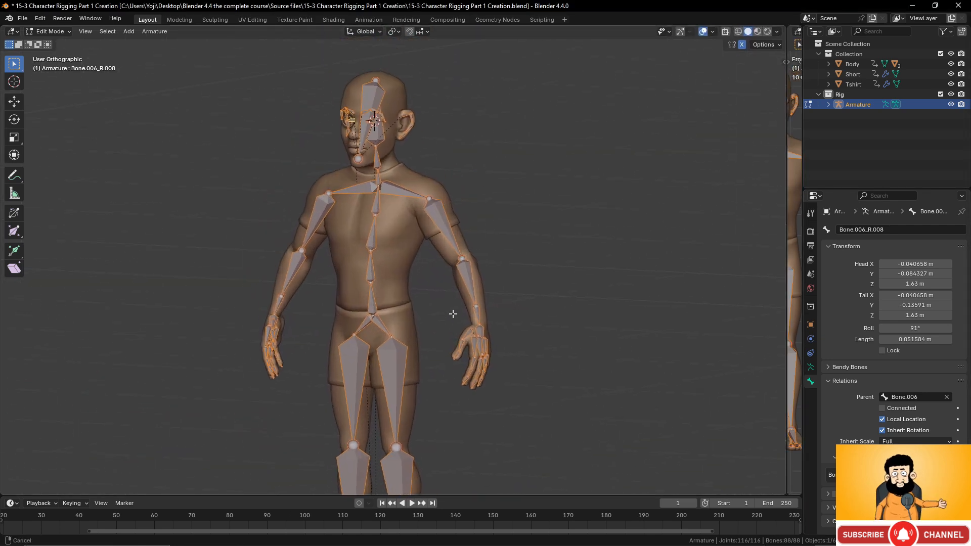
scroll(453, 314, up, 3)
shift+middle_drag(443, 267, 443, 286)
click(68, 32)
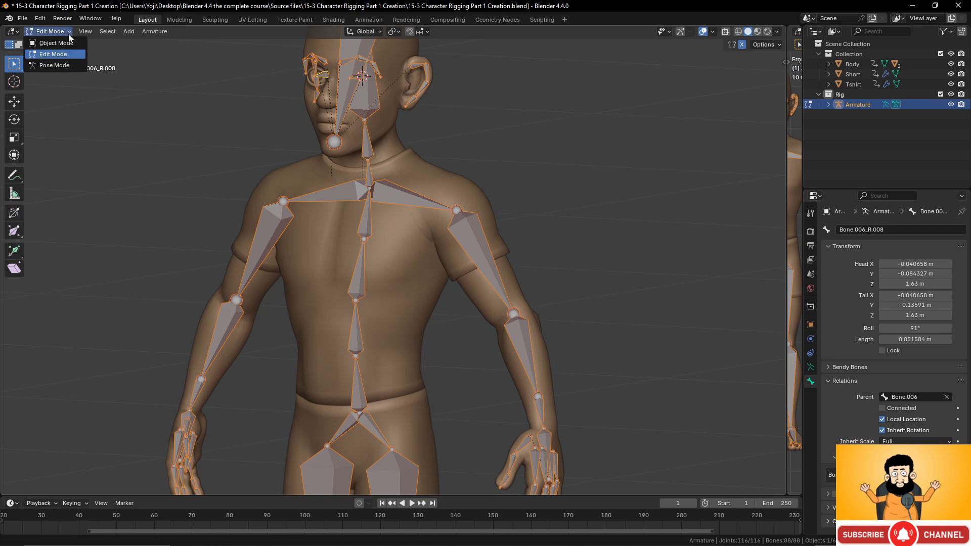
click(56, 43)
scroll(433, 162, down, 3)
scroll(435, 168, up, 3)
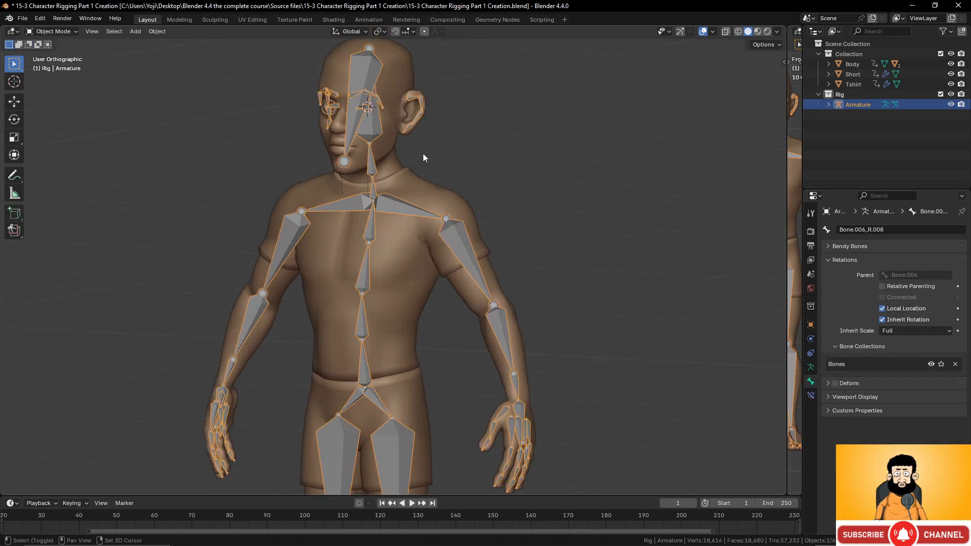
Select the T-shirt, body and shorts in turn to check the character's separate meshes
shift+scroll(435, 167, down, 1)
click(450, 180)
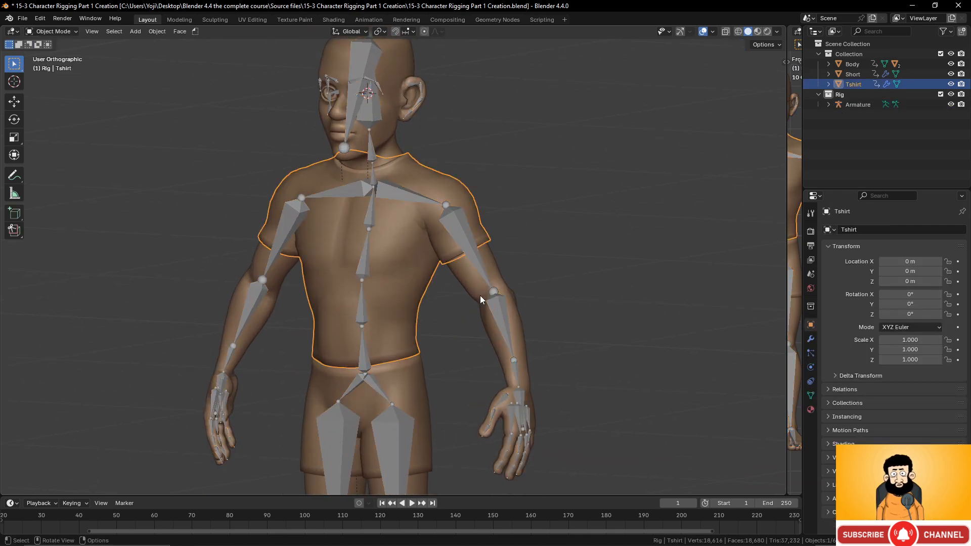
click(494, 273)
click(459, 185)
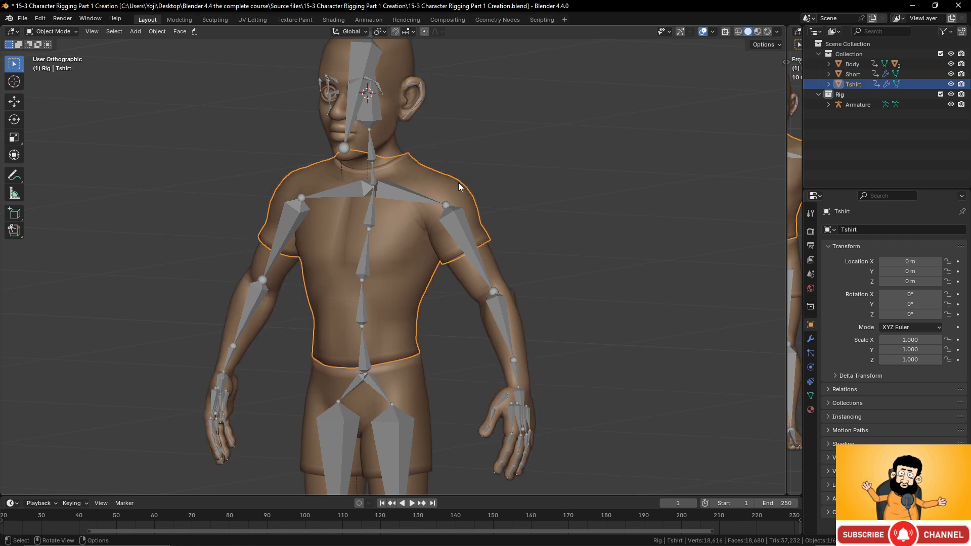
click(422, 370)
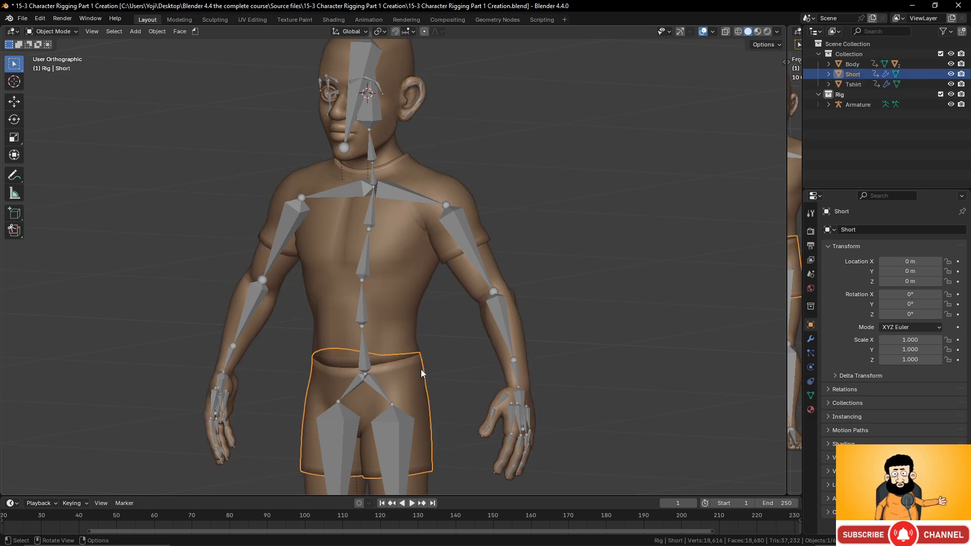
Look over the head's facial and ear bones, and check the T-shirt and shorts meshes again
scroll(455, 236, up, 2)
shift+middle_drag(420, 216, 458, 380)
scroll(345, 187, up, 3)
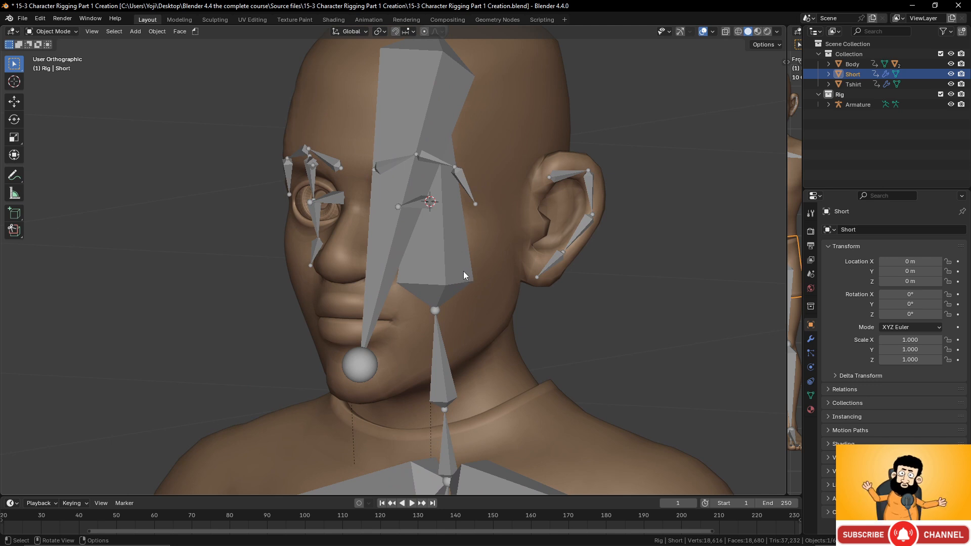
scroll(464, 271, down, 6)
shift+middle_drag(478, 320, 476, 263)
scroll(481, 263, up, 2)
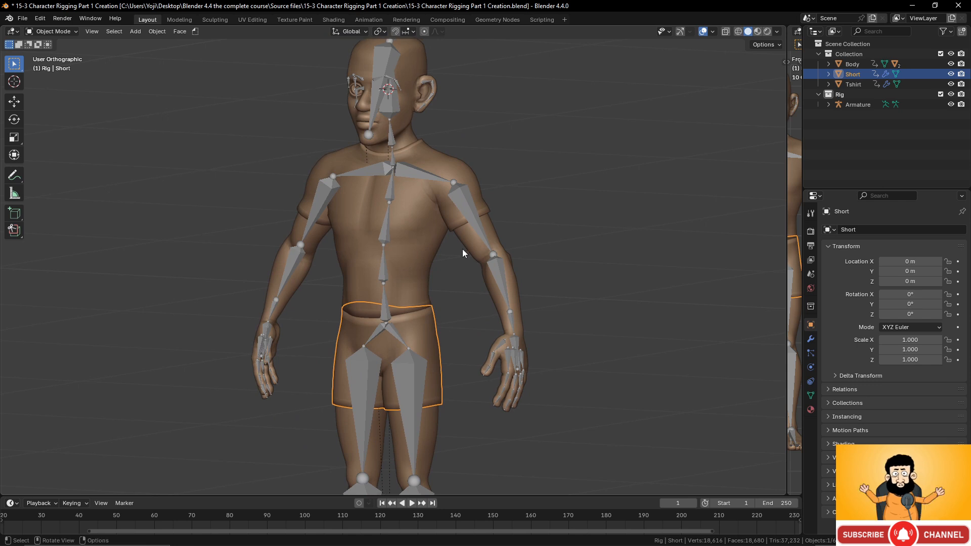
click(441, 160)
click(433, 326)
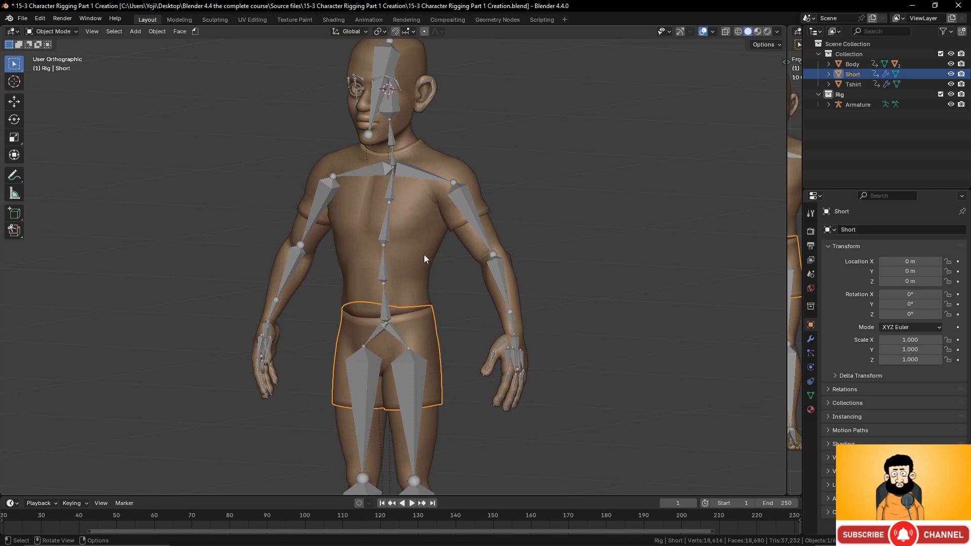
Select the body mesh and hide the Short and Tshirt objects in the scene
click(493, 230)
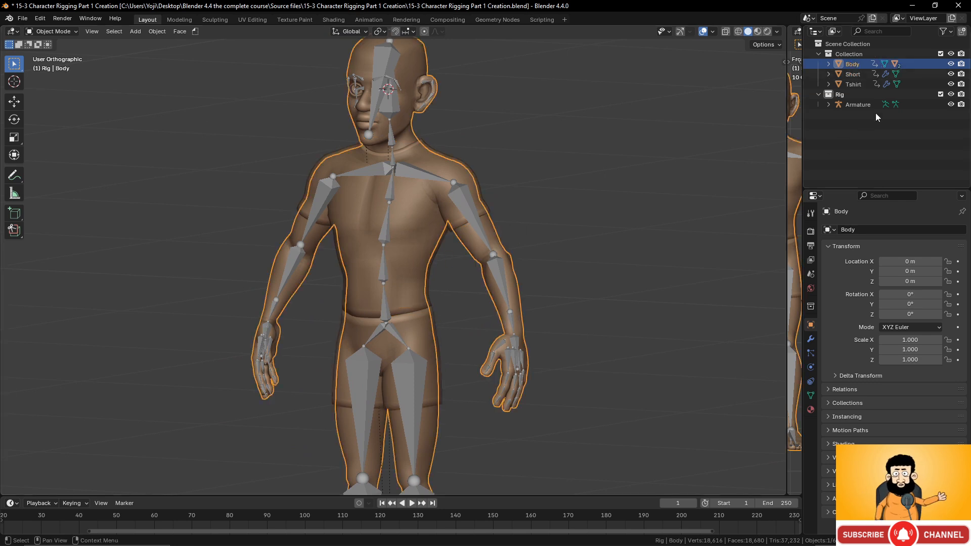
click(951, 74)
click(951, 84)
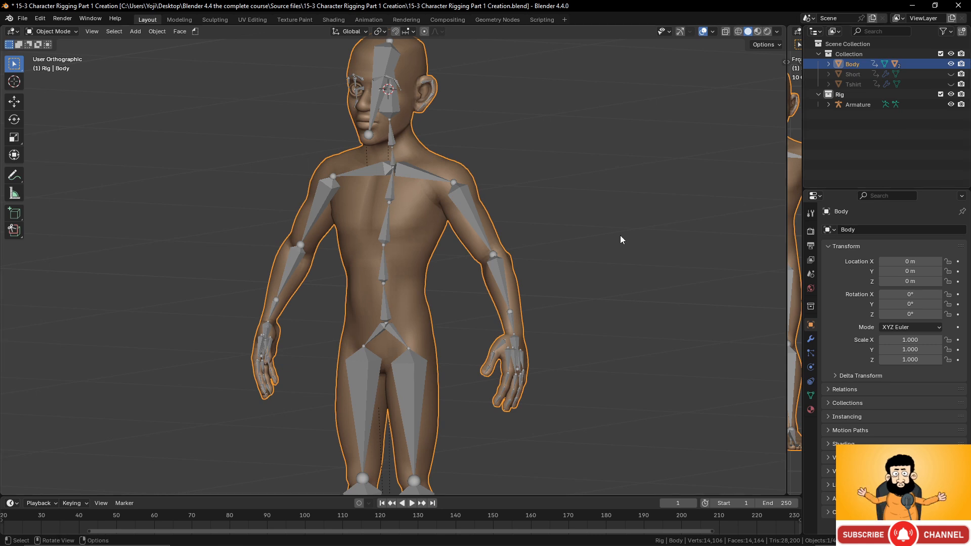
Add the armature to the body selection and parent the body to it with automatic weights
scroll(474, 349, down, 4)
scroll(429, 318, up, 3)
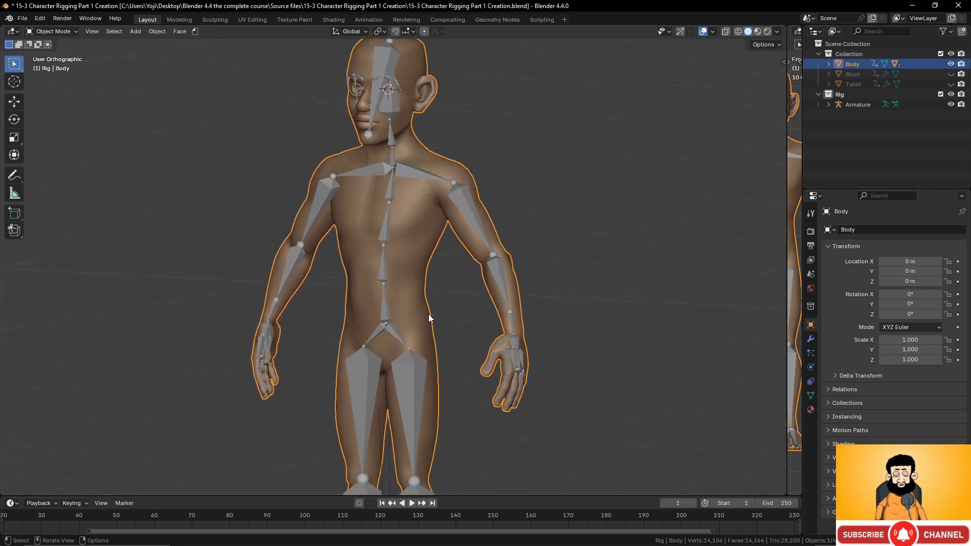
scroll(438, 264, up, 2)
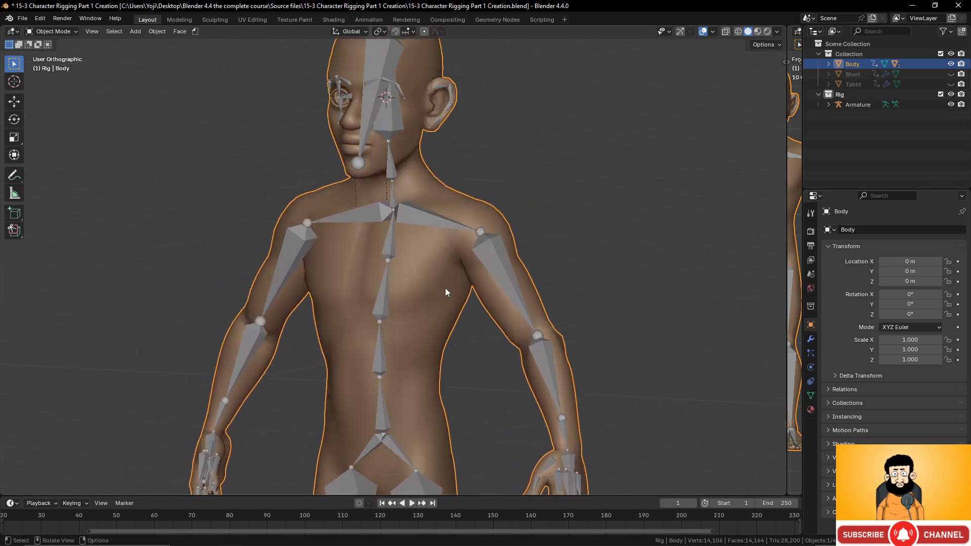
shift+click(444, 224)
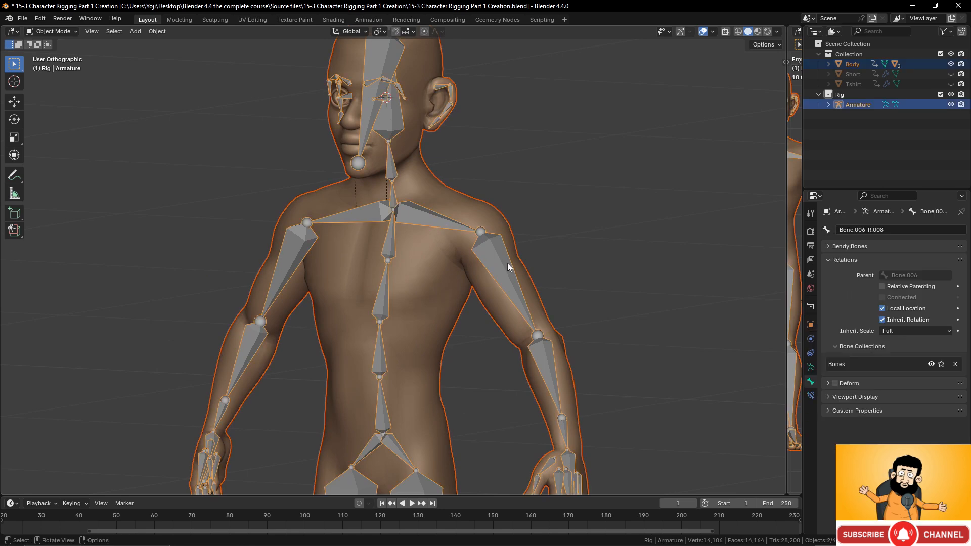
scroll(506, 278, down, 4)
scroll(506, 286, up, 2)
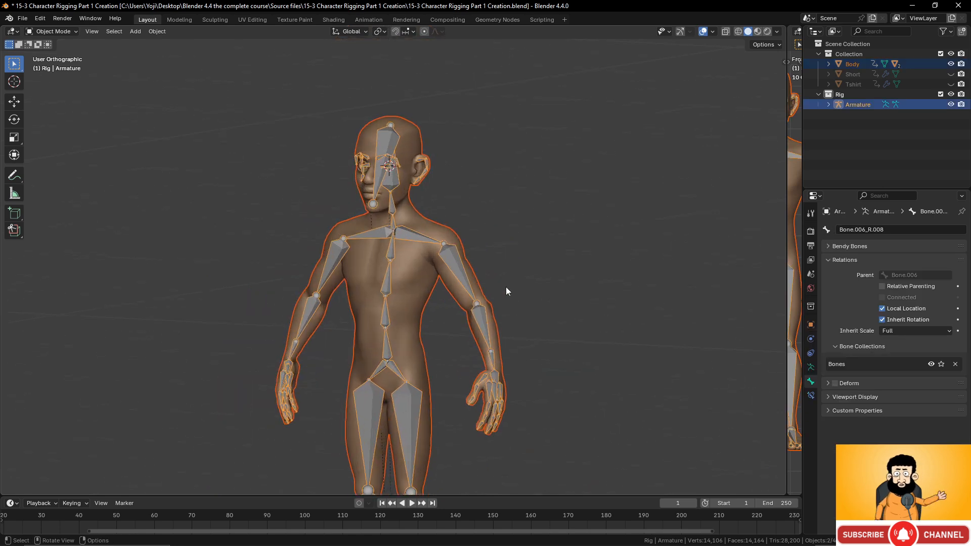
middle_drag(506, 287, 451, 295)
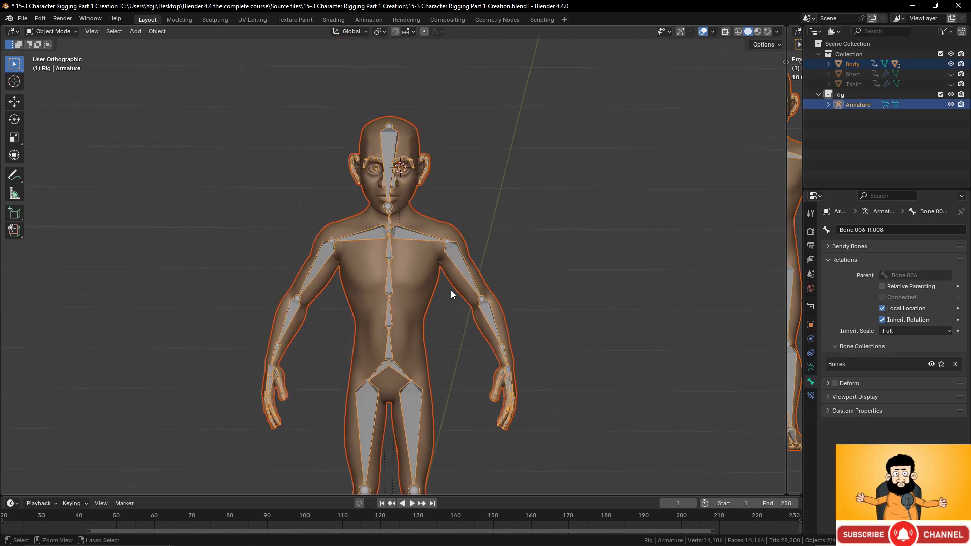
key(ctrl+p)
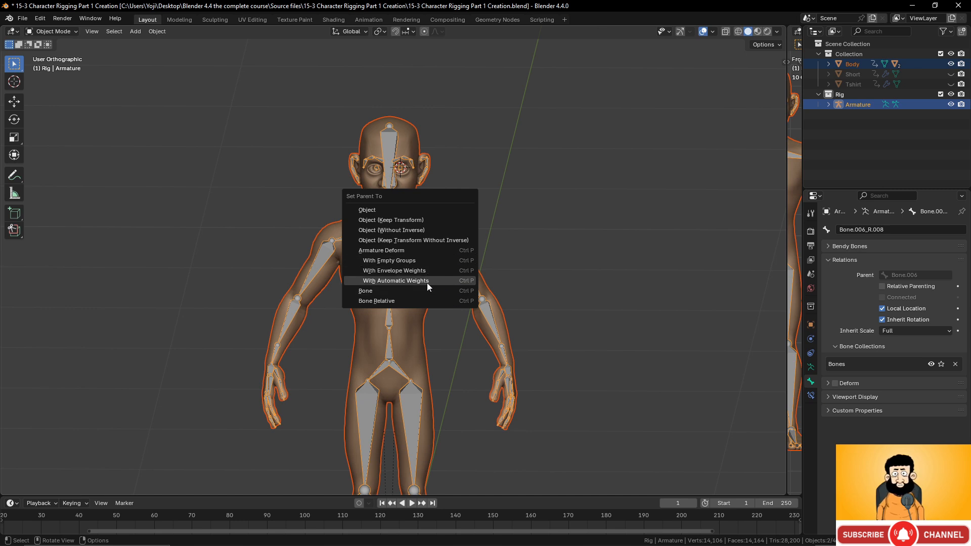
click(427, 285)
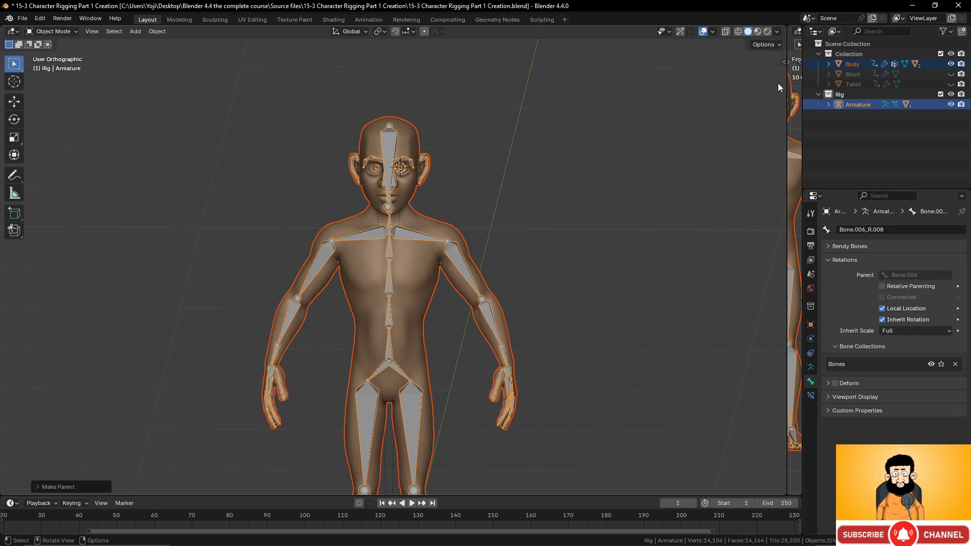
Show the transform sidebar, select only the armature and switch it to Pose Mode
click(782, 63)
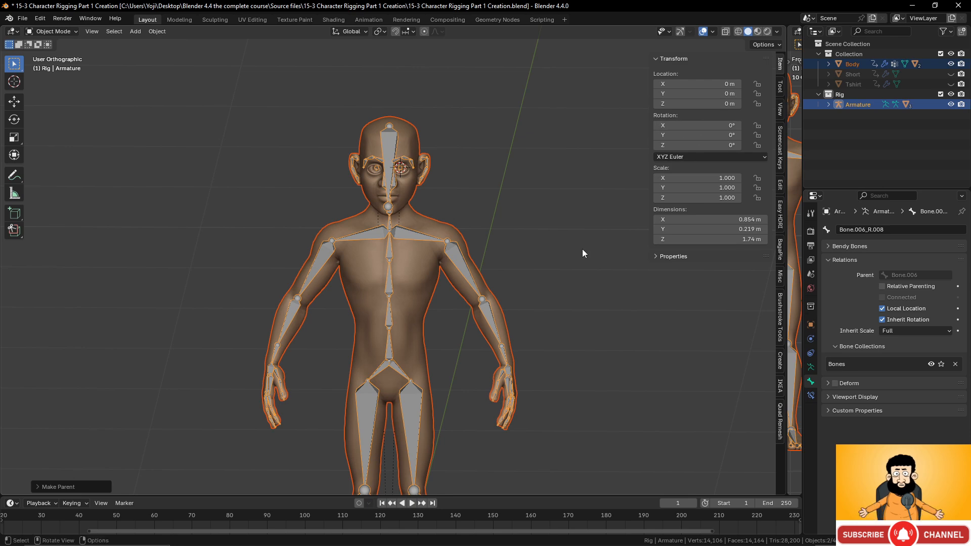
click(427, 239)
click(418, 265)
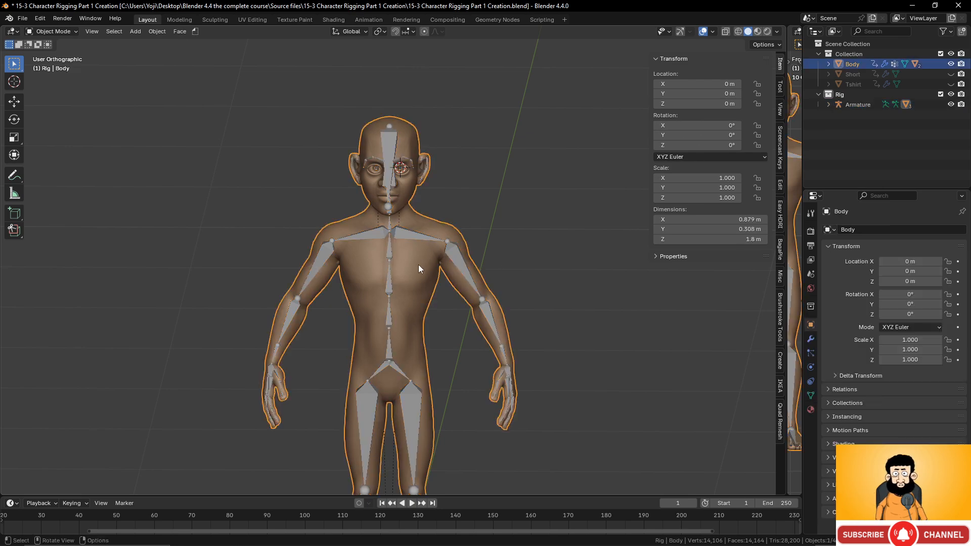
click(412, 239)
click(418, 268)
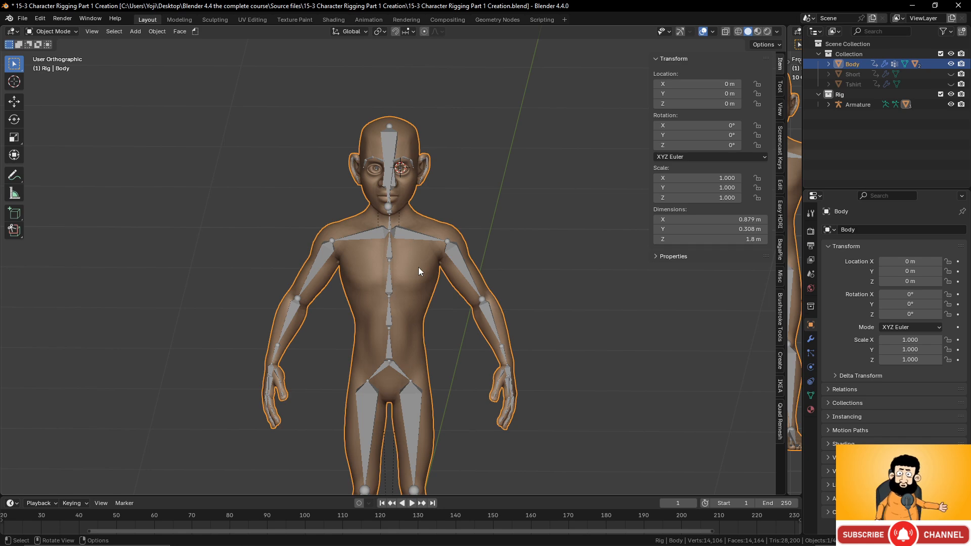
click(463, 261)
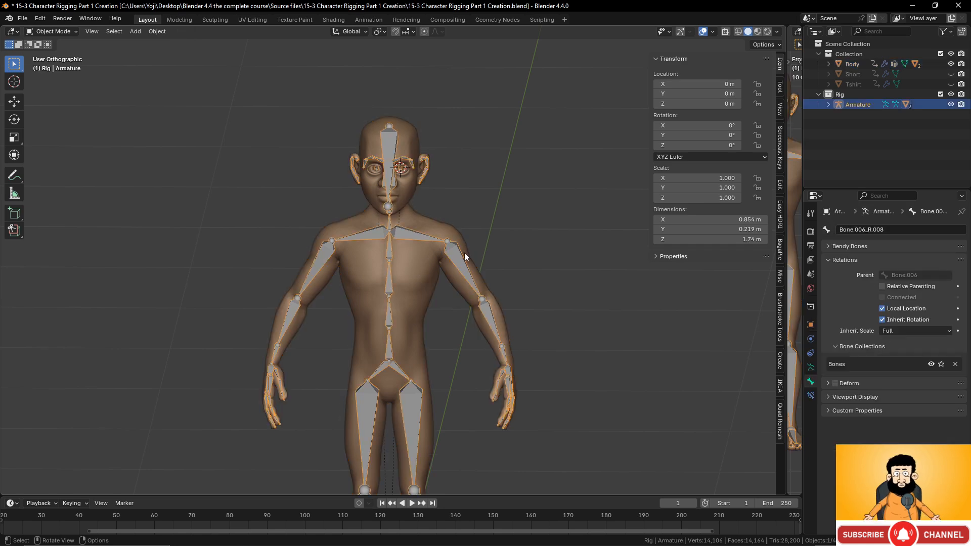
key(ctrl+Tab)
Test the body's deformation by trying rotations of the left upper arm, forearm and hand bones, cancelling each one
scroll(464, 253, up, 5)
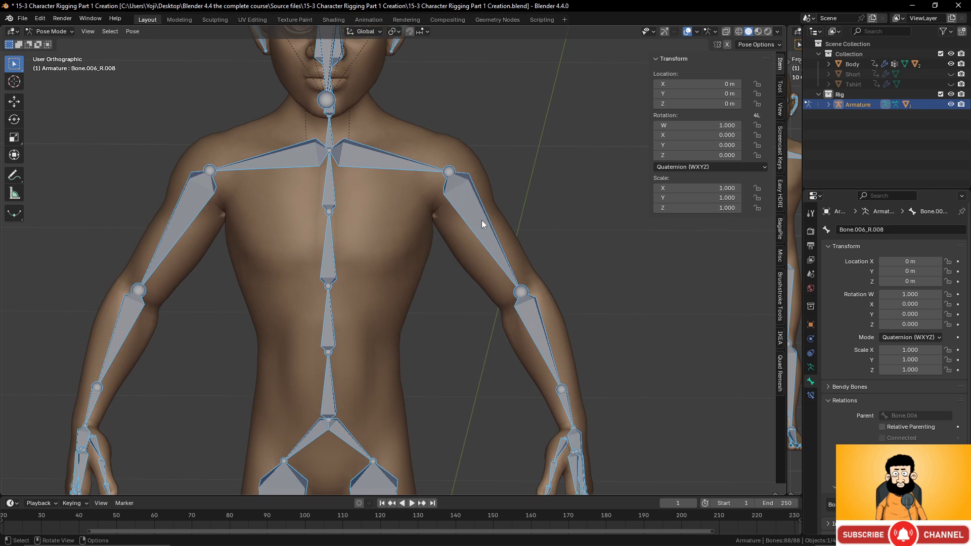
scroll(482, 221, down, 5)
click(499, 257)
key(r)
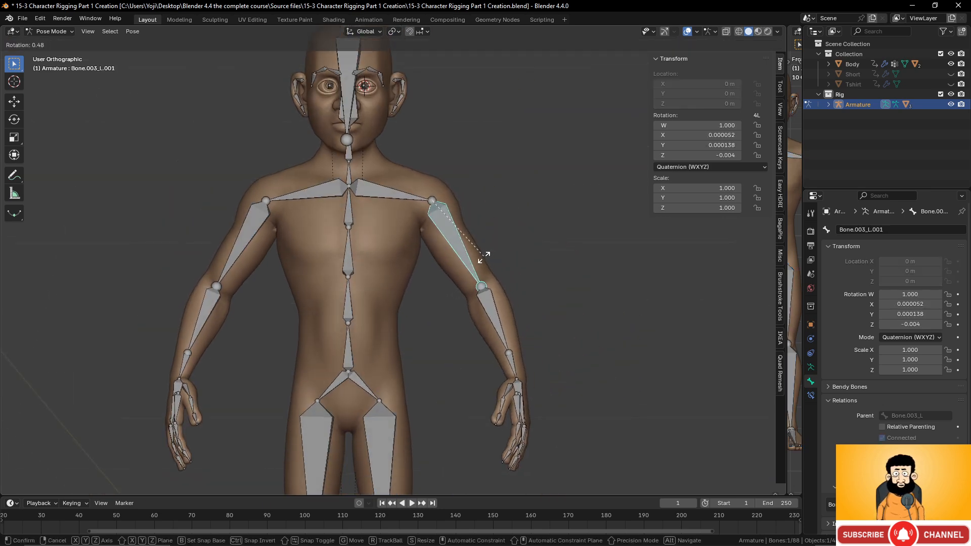
right_click(498, 270)
click(504, 306)
middle_drag(529, 347, 537, 228)
key(r)
right_click(383, 350)
click(488, 371)
click(490, 383)
key(r)
right_click(478, 418)
Test the left thumb by trying rotations of its base and tip bones, cancelling each one
scroll(483, 215, up, 3)
click(522, 222)
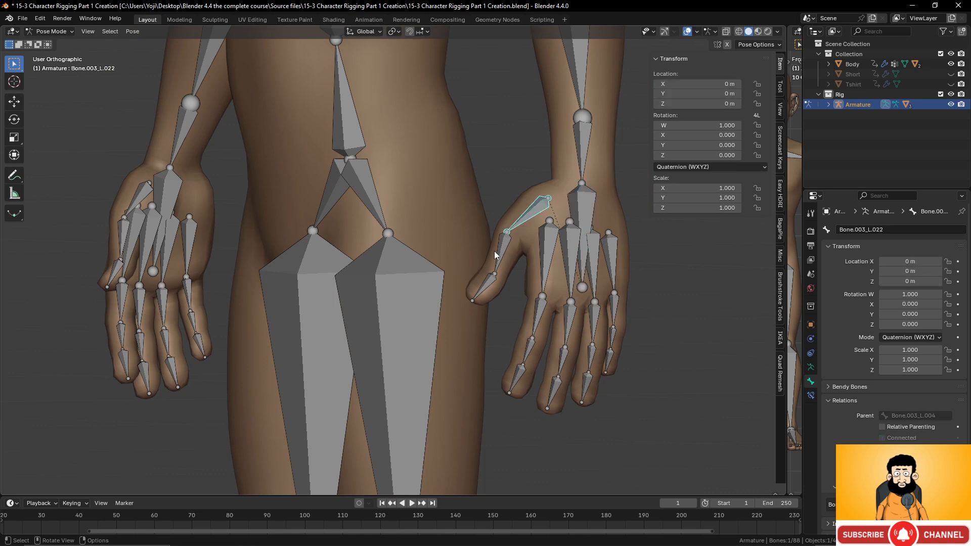
middle_drag(495, 254, 533, 277)
key(r)
right_click(457, 253)
click(558, 289)
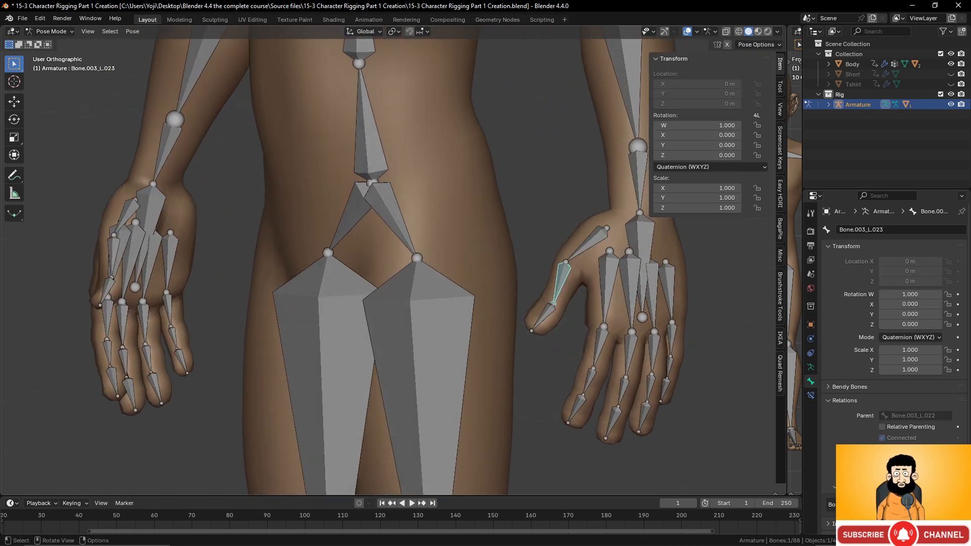
click(547, 316)
middle_drag(548, 316, 482, 278)
key(r)
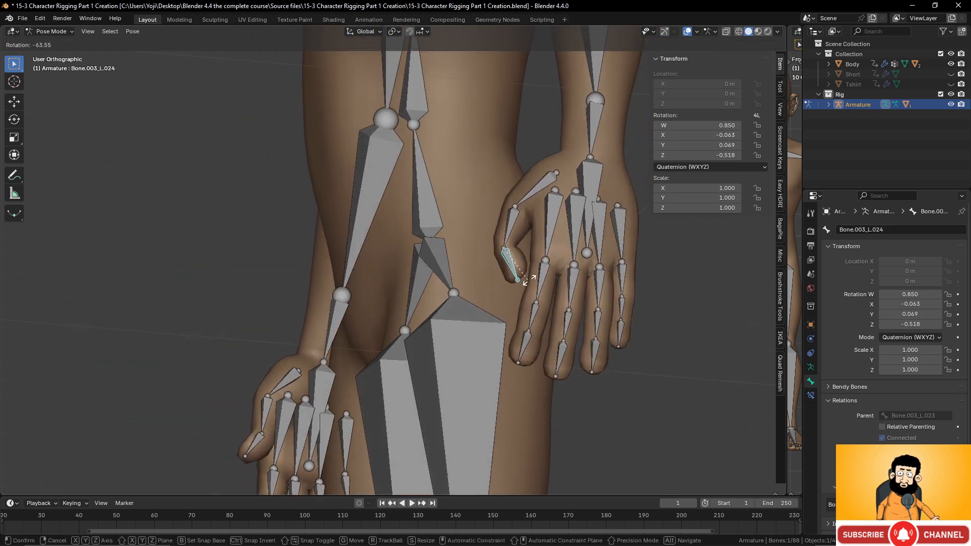
right_click(515, 287)
Curl the left index finger toward the thumb by rotating its three bones in front view
key(KP_1)
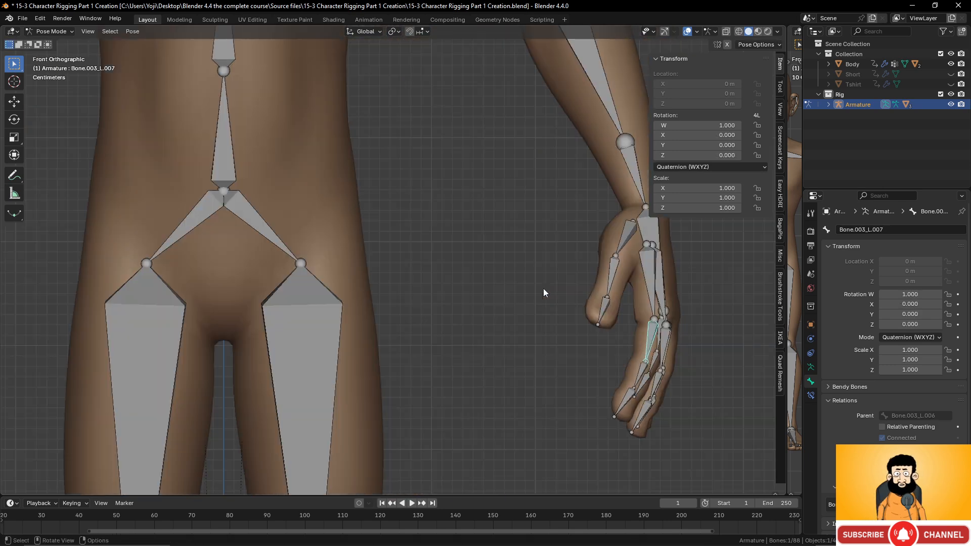
shift+middle_drag(628, 315, 594, 290)
key(r)
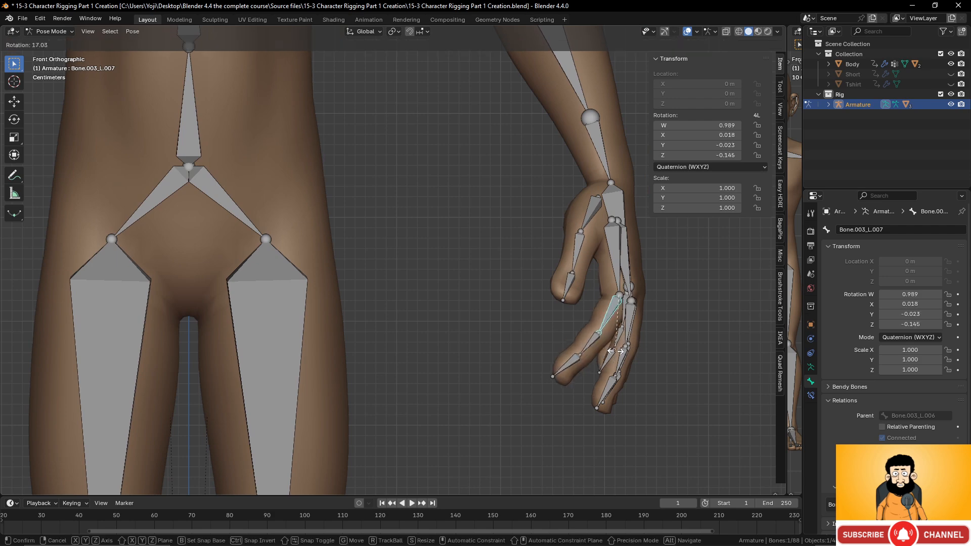
click(596, 334)
click(576, 322)
key(r)
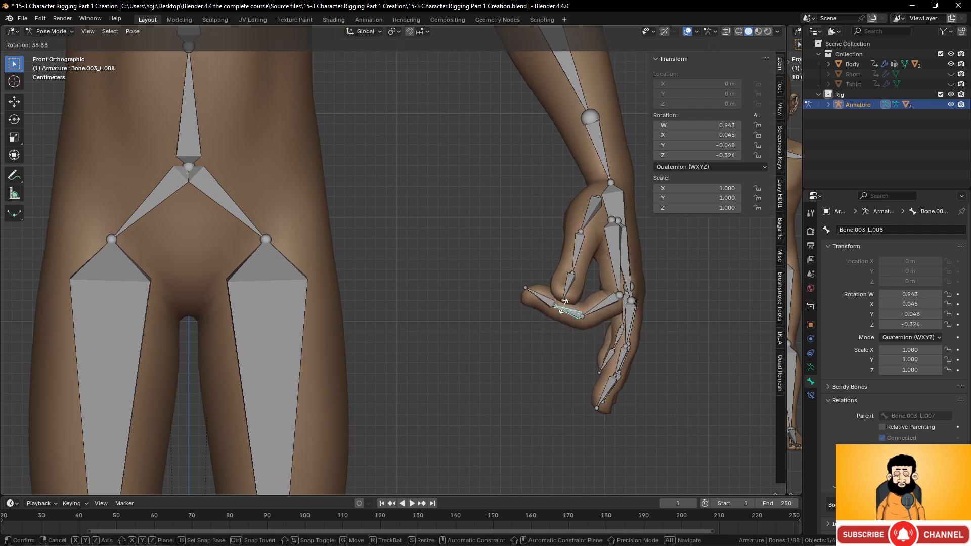
click(559, 284)
click(557, 282)
key(r)
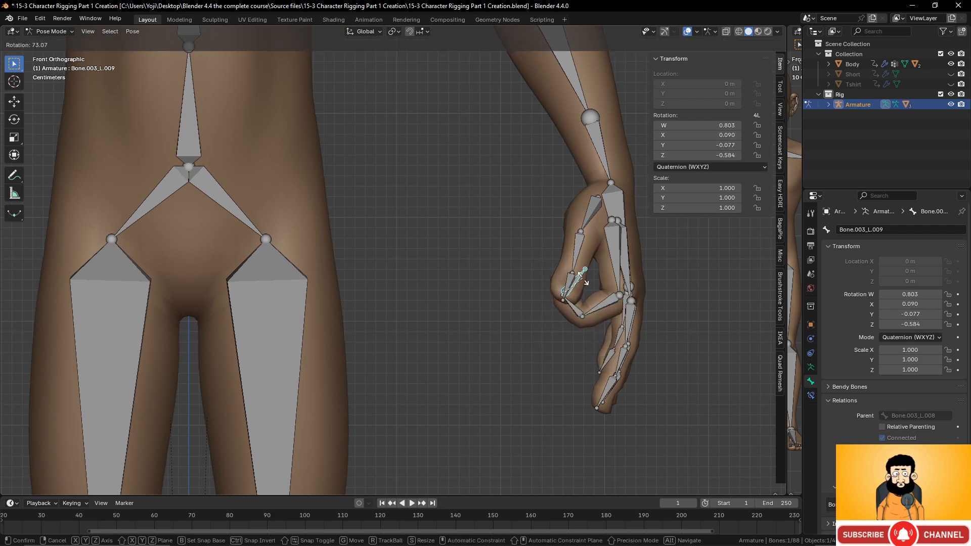
click(582, 275)
middle_drag(582, 276, 454, 238)
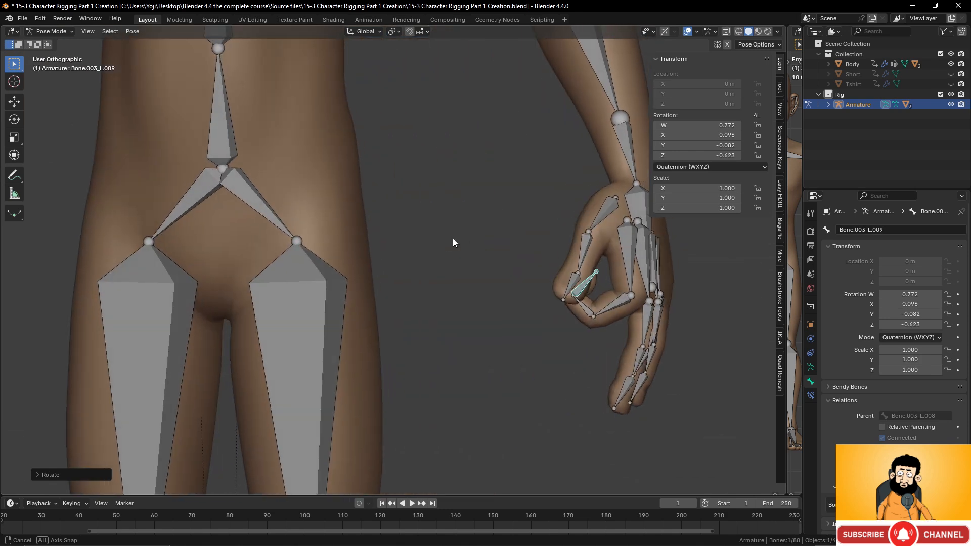
Clear the rotation of the curled index finger's three bones, from the tip back to the base
key(alt+r)
key(bracketleft)
key(alt+r)
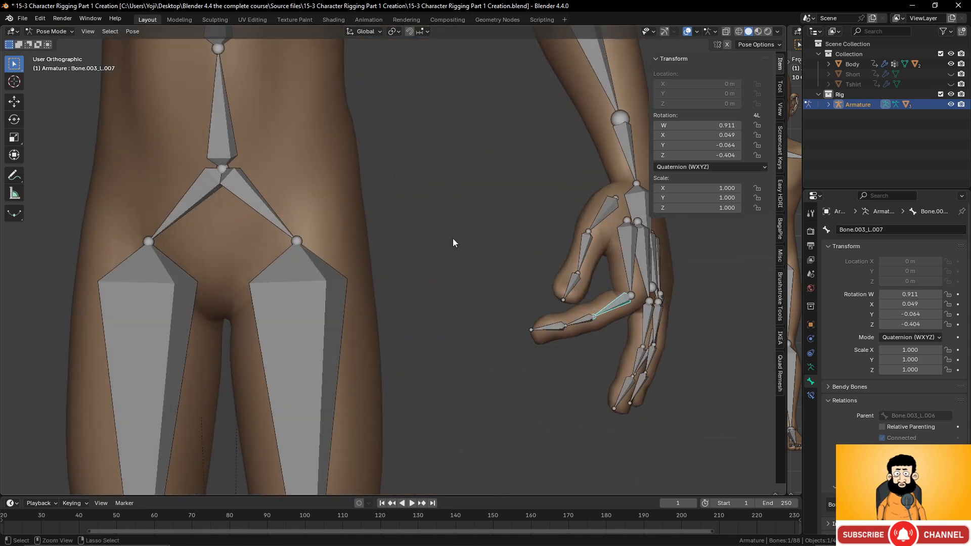
key(bracketleft)
key(alt+r)
Try swinging the left thigh bone backward about 45° from a side angle, and cancel the rotation
scroll(453, 239, down, 6)
middle_drag(449, 260, 352, 349)
click(402, 389)
scroll(410, 390, down, 3)
middle_drag(411, 390, 350, 301)
scroll(472, 347, down, 3)
scroll(471, 347, up, 5)
middle_drag(471, 347, 466, 354)
key(r)
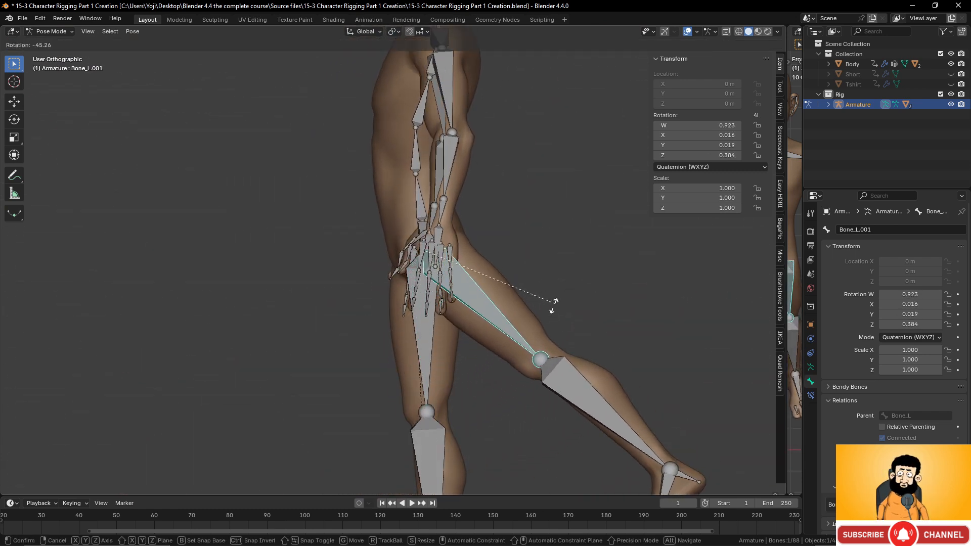
right_click(505, 378)
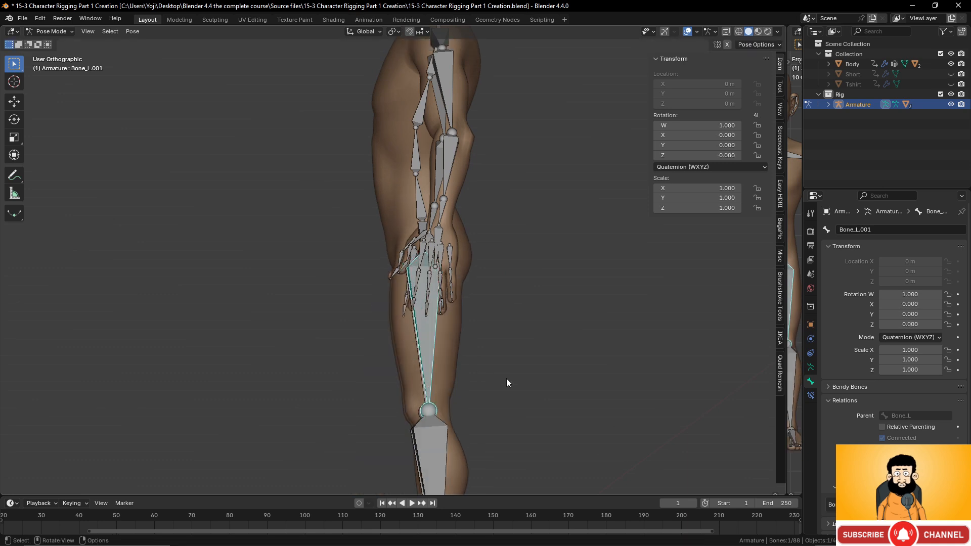
Try bending the left knee backward about 40° with the shin bone, and cancel the rotation
middle_drag(506, 379, 478, 406)
click(435, 420)
key(r)
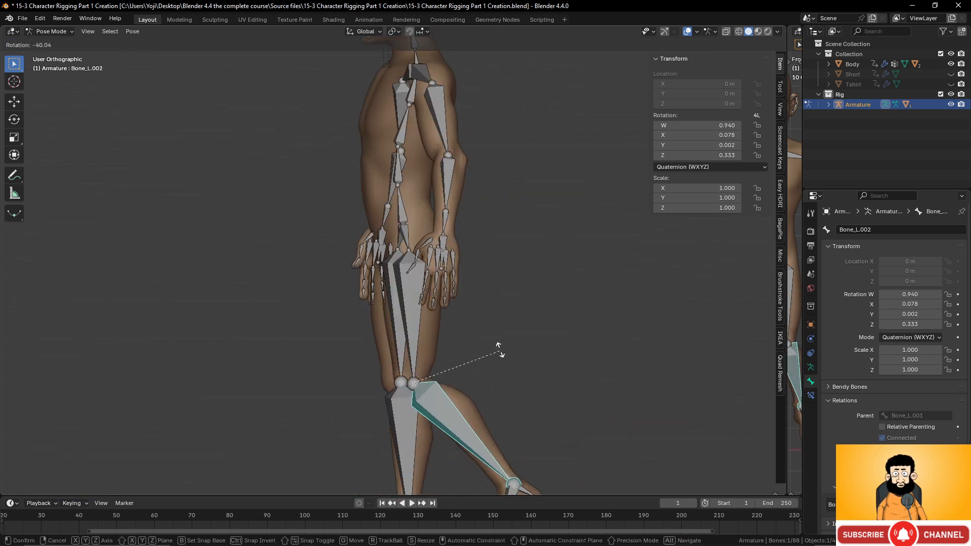
right_click(506, 369)
Select the left foot and heel bones, try rotating them together and cancel the rotation
scroll(481, 412, down, 2)
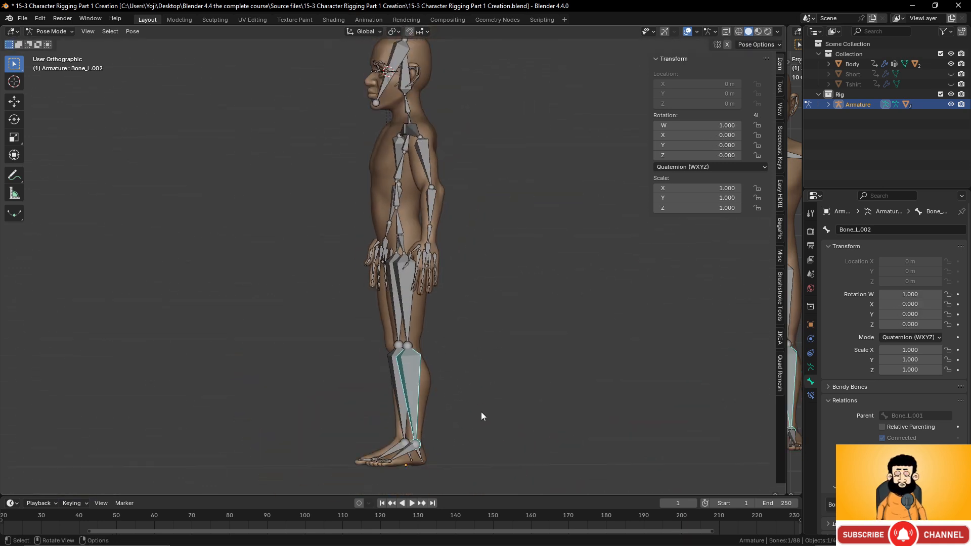
shift+middle_drag(481, 412, 479, 297)
scroll(457, 382, up, 1)
scroll(457, 382, up, 3)
click(424, 408)
shift+click(436, 385)
middle_drag(456, 408, 430, 416)
click(432, 415)
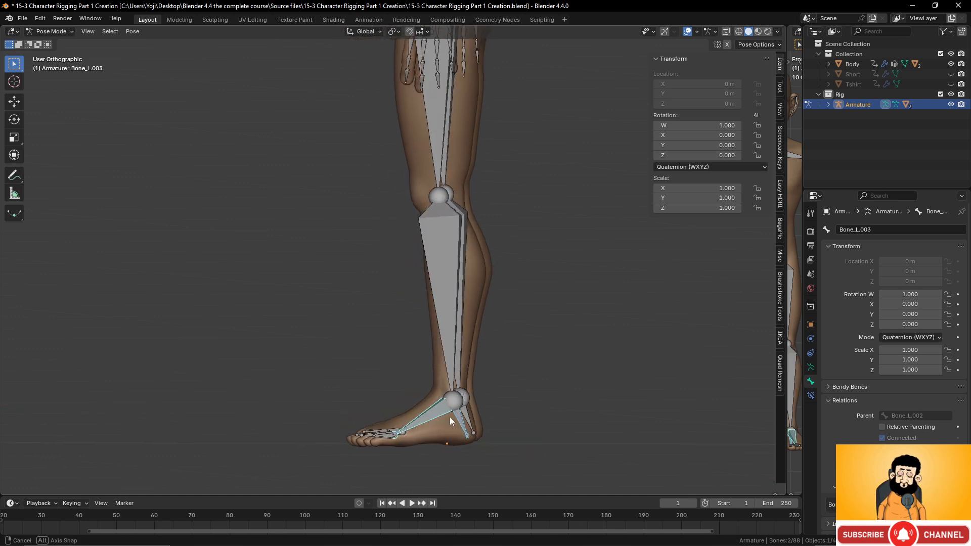
key(r)
right_click(436, 433)
Bend the left foot's toe bone upward in right view to test it, and clear its rotation
scroll(436, 433, up, 2)
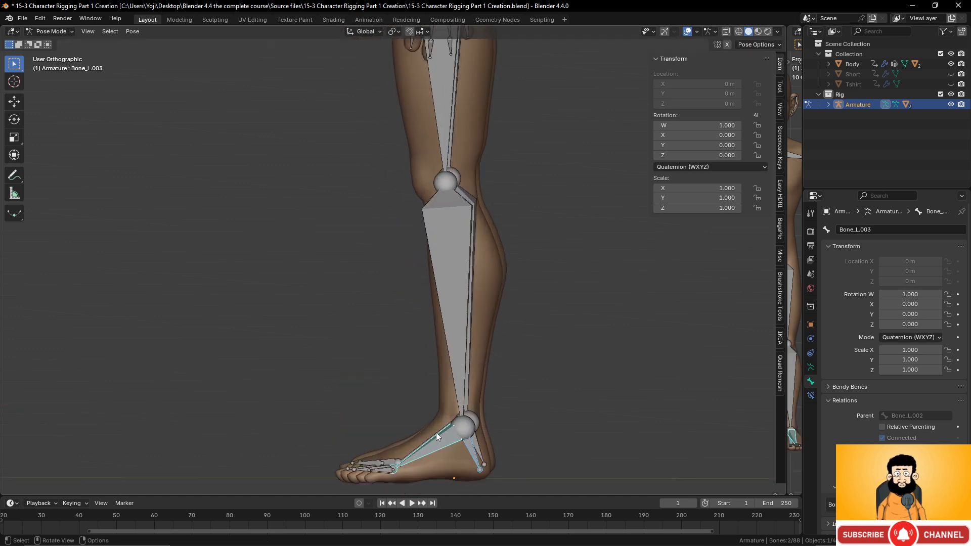
shift+middle_drag(436, 432, 488, 360)
click(444, 331)
middle_drag(465, 326, 456, 292)
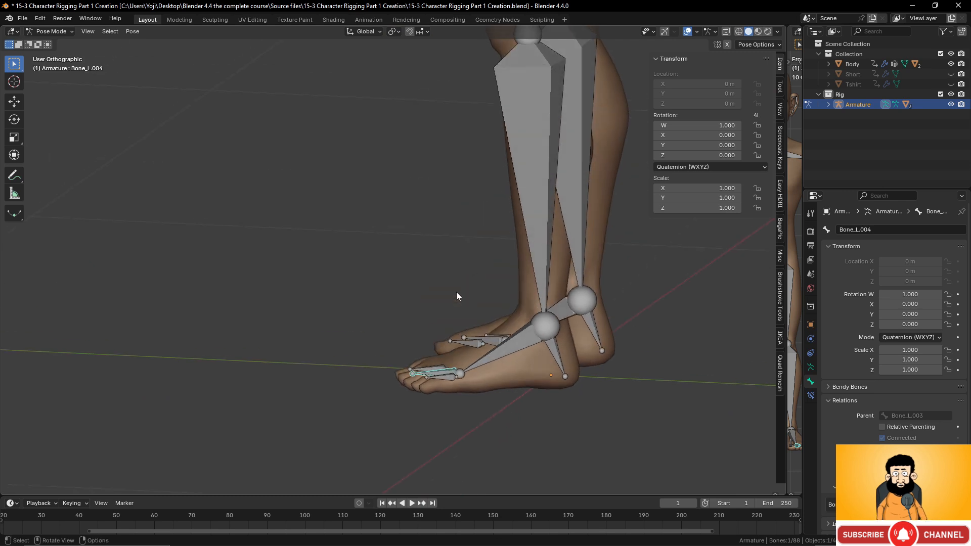
key(KP_3)
key(r)
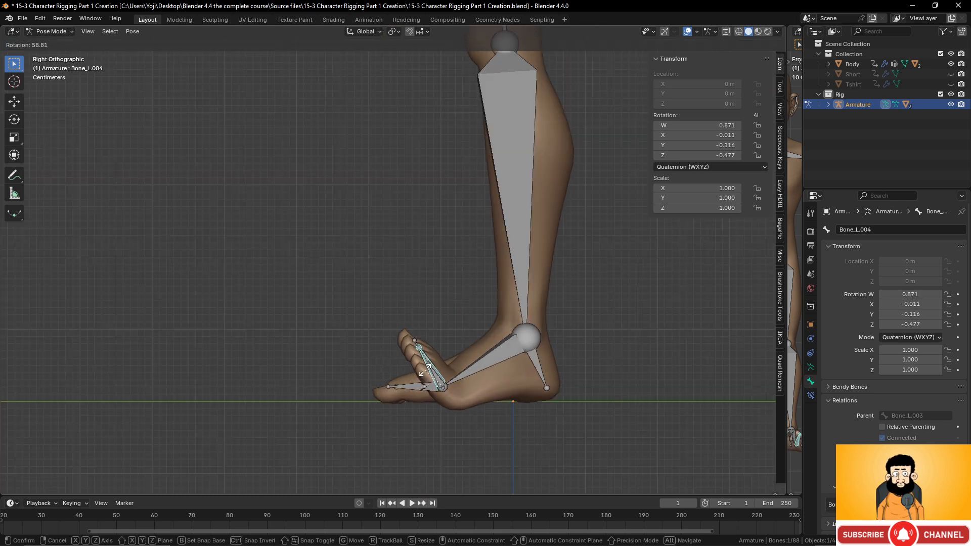
click(427, 368)
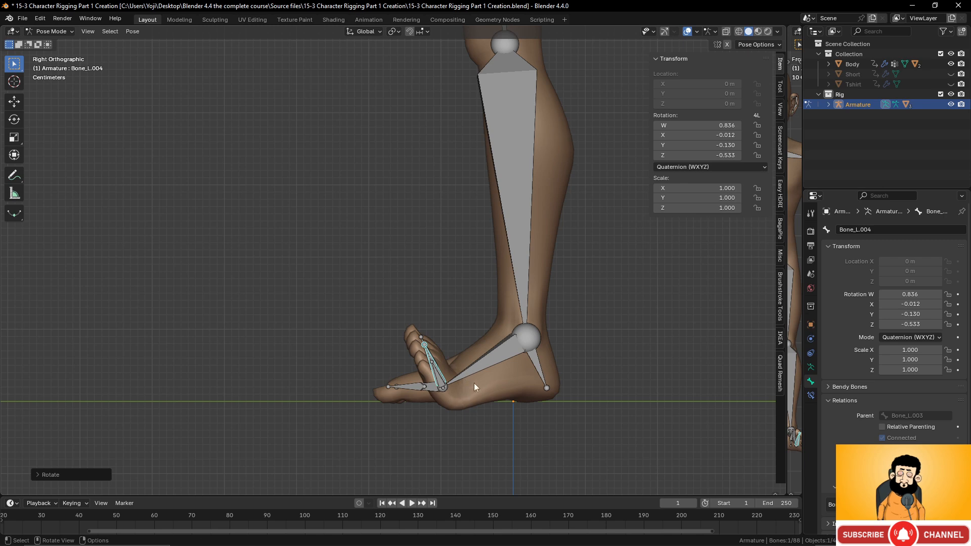
key(alt+r)
Raise the left upper arm bone sideways about 28° to test the shoulder, and clear its rotation
middle_drag(462, 374, 423, 347)
scroll(476, 310, down, 5)
scroll(438, 298, down, 1)
scroll(423, 347, down, 1)
scroll(417, 300, up, 2)
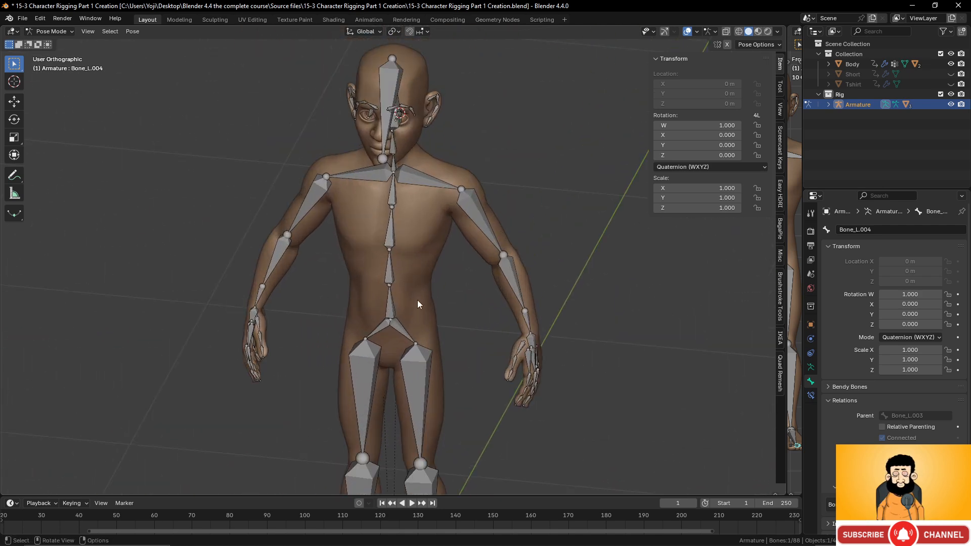
click(489, 234)
middle_drag(506, 281, 523, 260)
key(r)
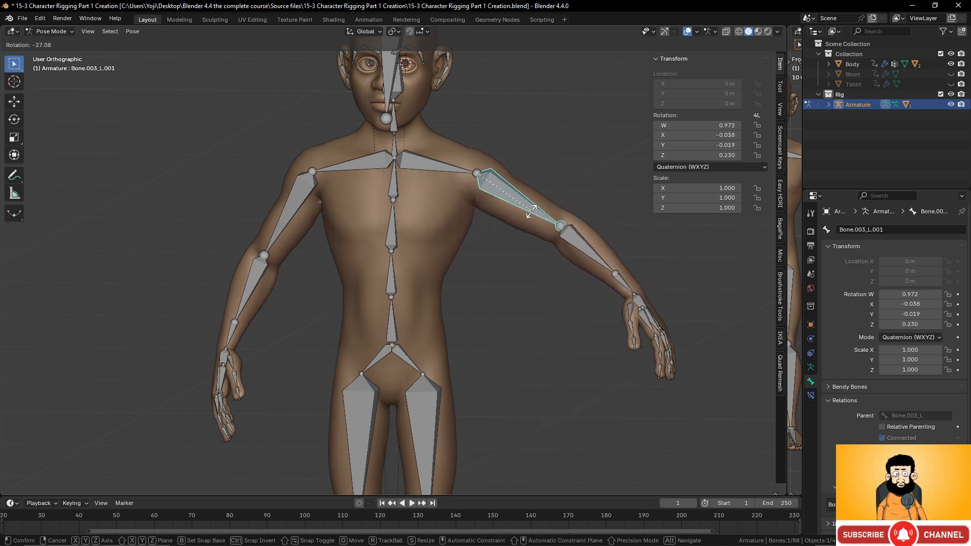
click(473, 219)
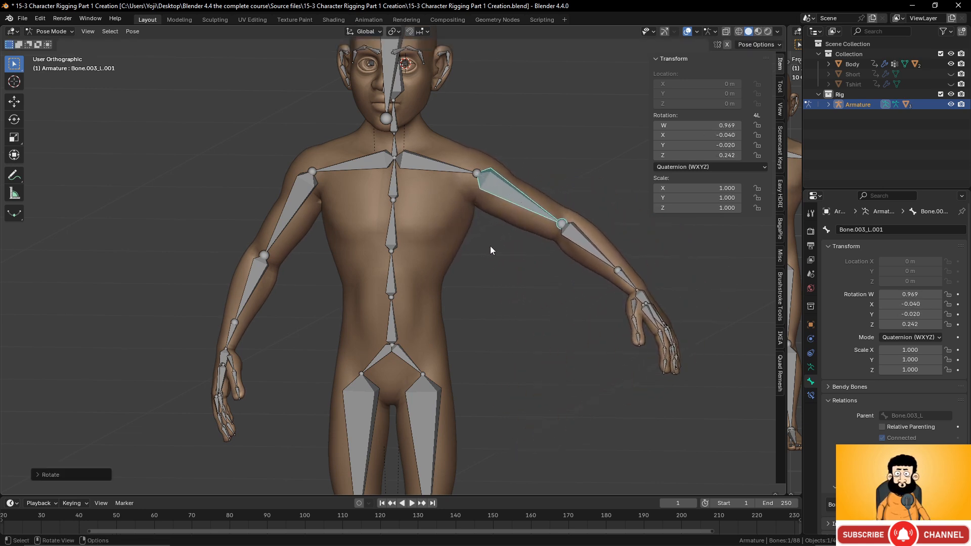
key(ctrl+r)
key(Escape)
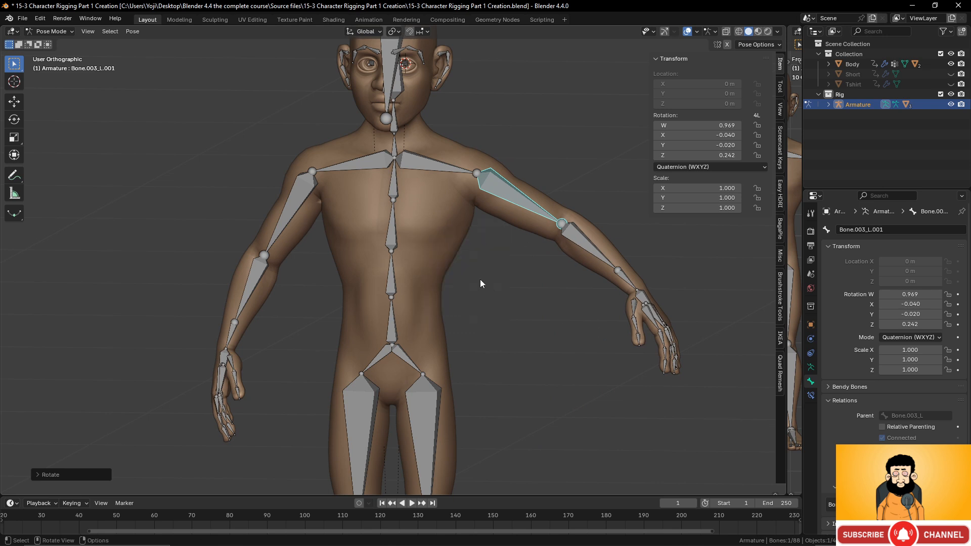
key(alt+r)
Try rotating the uppermost chest bone and the left collarbone bone one at a time, cancelling each rotation
scroll(481, 274, up, 3)
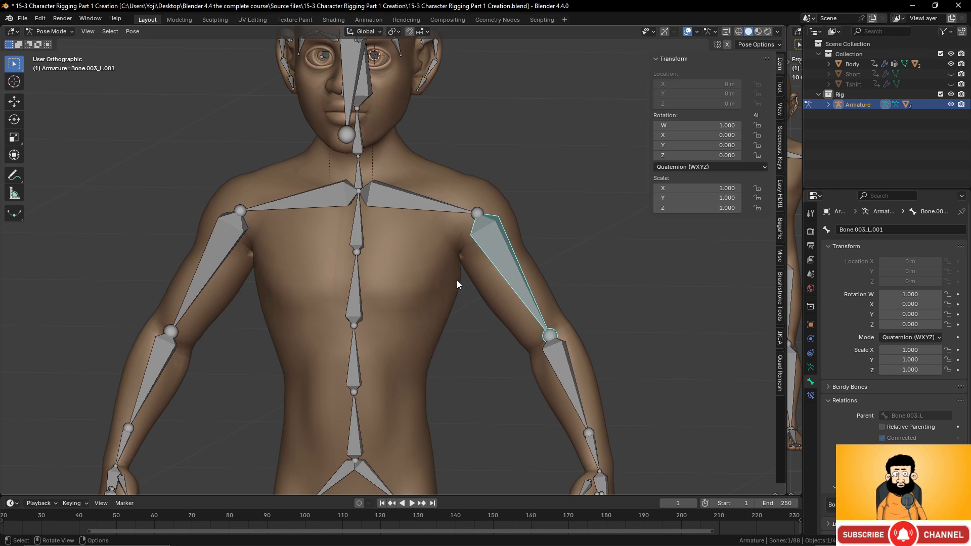
scroll(457, 280, down, 5)
scroll(449, 301, up, 4)
scroll(449, 302, down, 4)
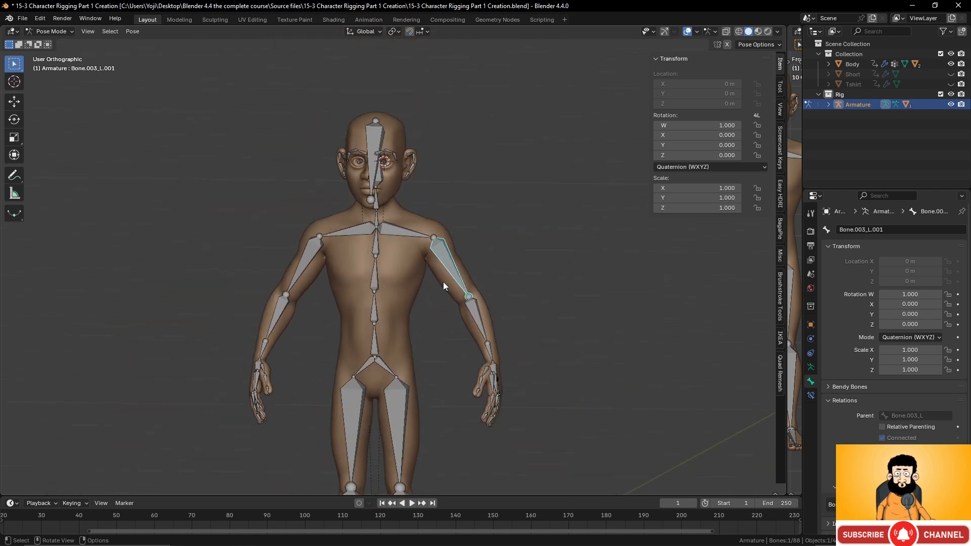
scroll(443, 286, up, 2)
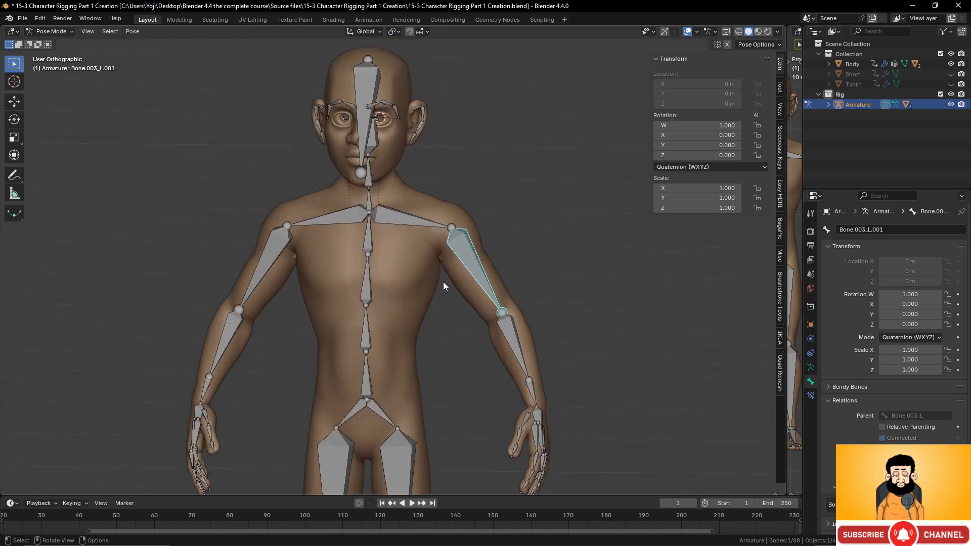
click(371, 245)
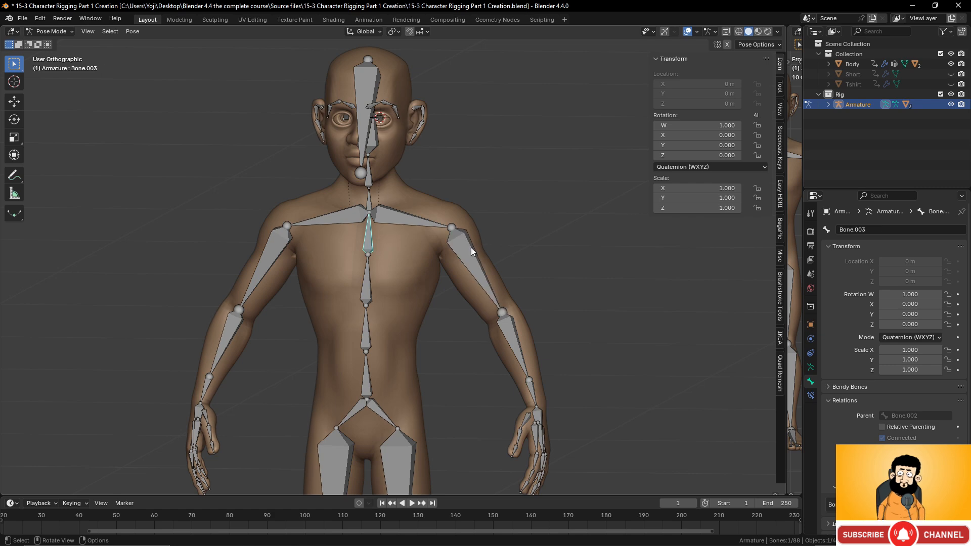
key(r)
key(Escape)
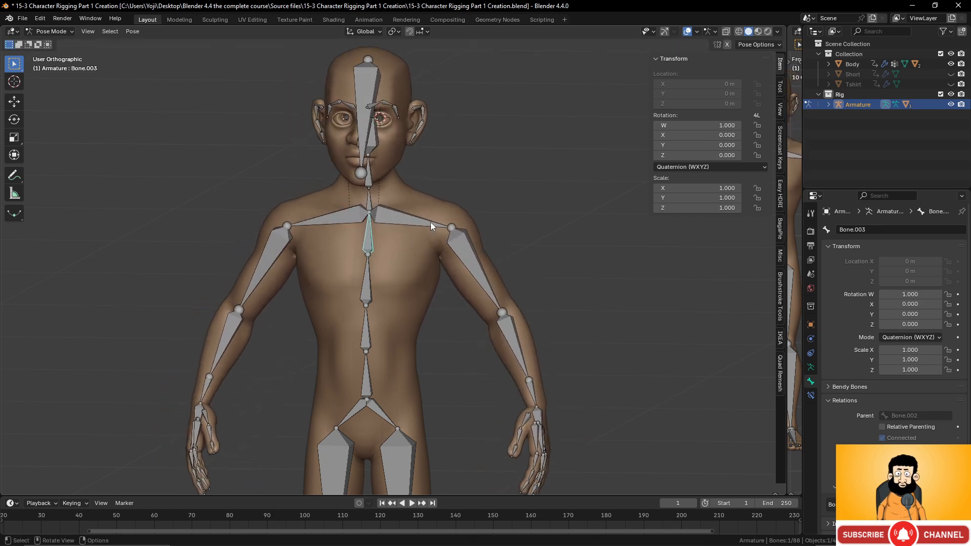
click(430, 219)
key(r)
key(Escape)
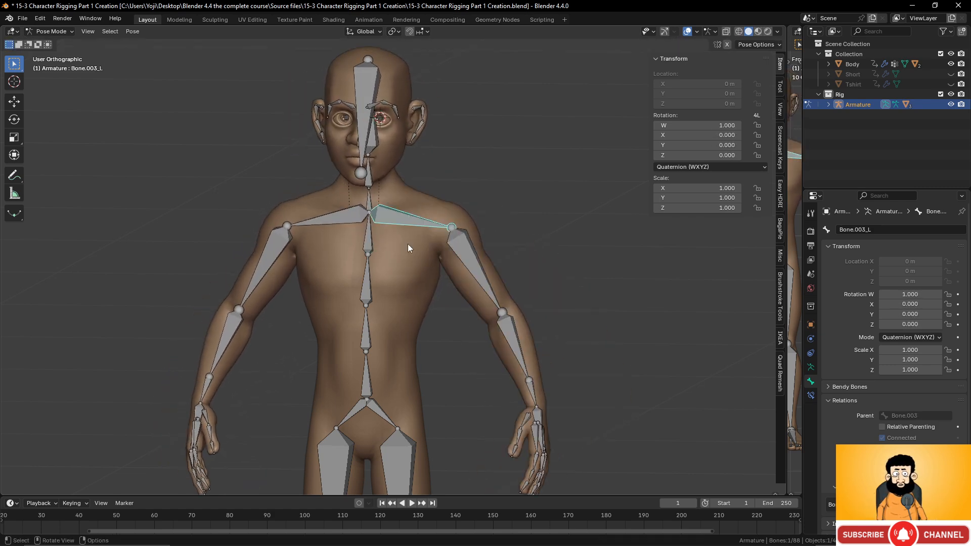
Try rotating the mid-spine bones and tilting the lowest spine bone about 25° sideways, cancelling each rotation
click(372, 281)
key(r)
key(Escape)
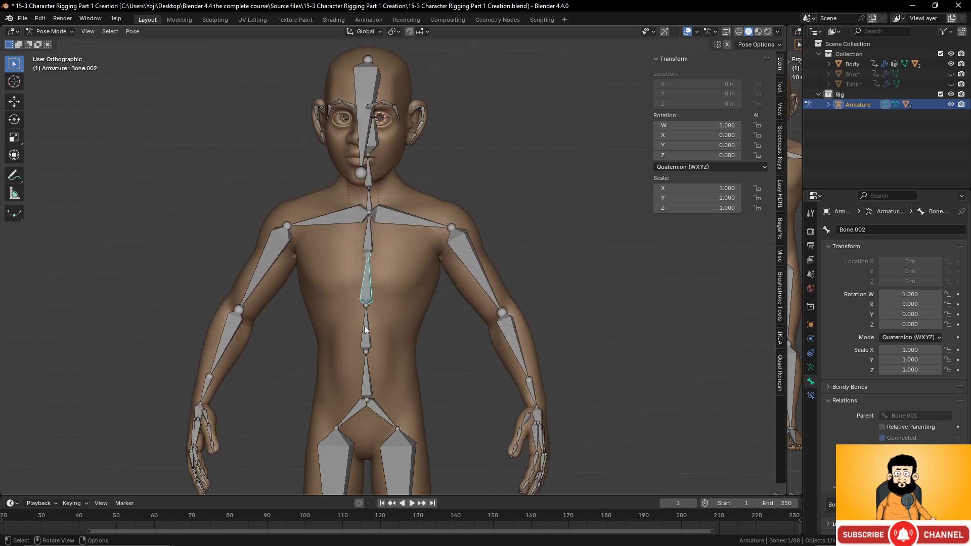
key(r)
key(Escape)
click(365, 372)
key(r)
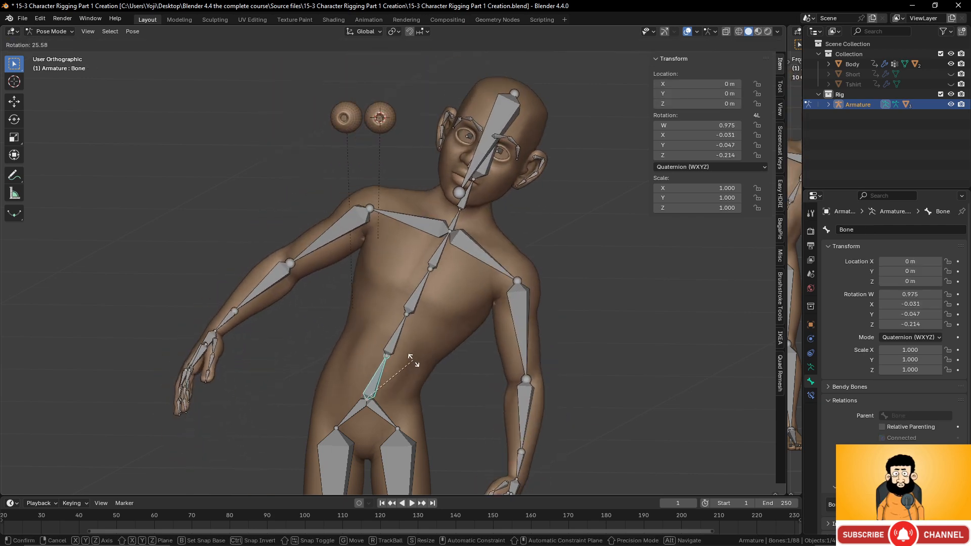
key(Escape)
In right view, try bending the upper neck bone forward about 26° and the head bone about 4°, cancelling each rotation
scroll(420, 265, up, 5)
middle_drag(407, 394, 340, 314)
click(294, 317)
key(KP_3)
scroll(336, 326, up, 1)
key(r)
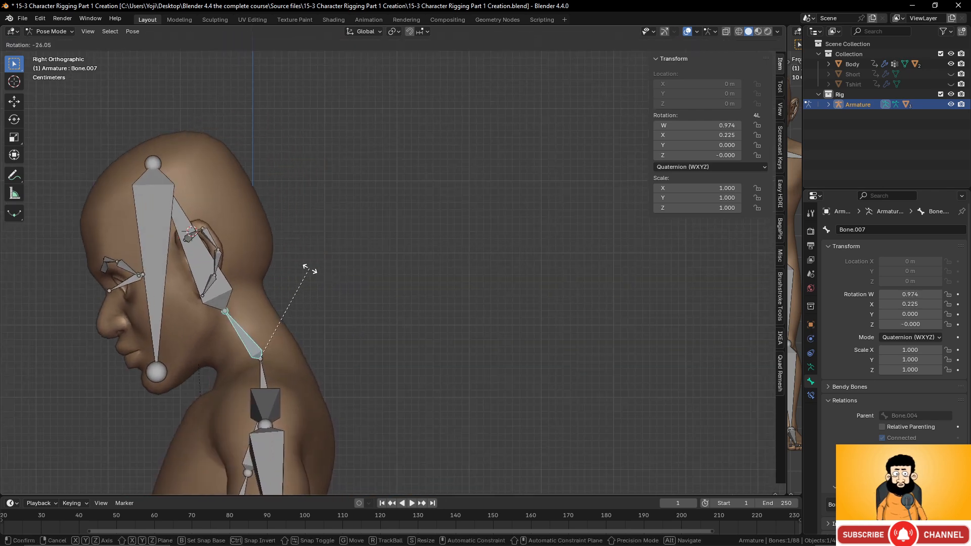
key(Escape)
click(265, 272)
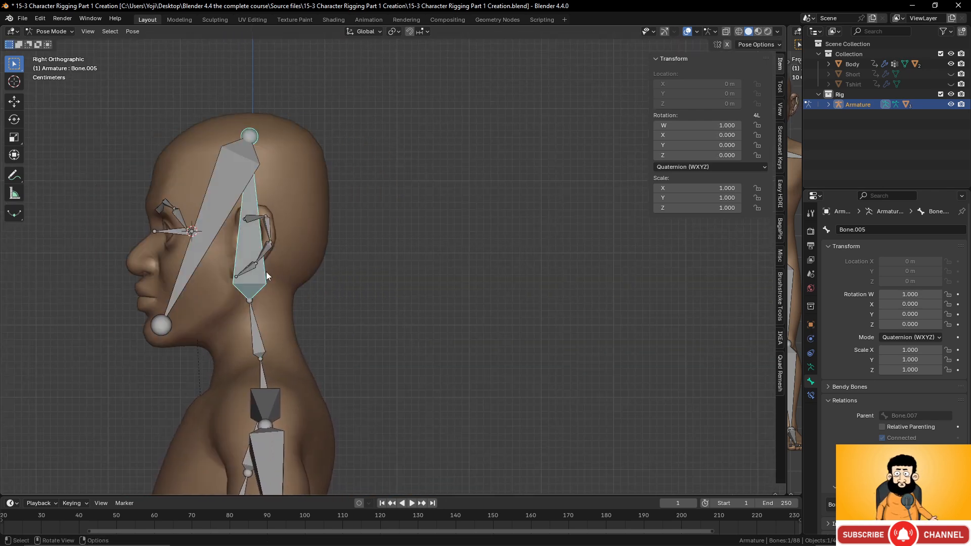
key(r)
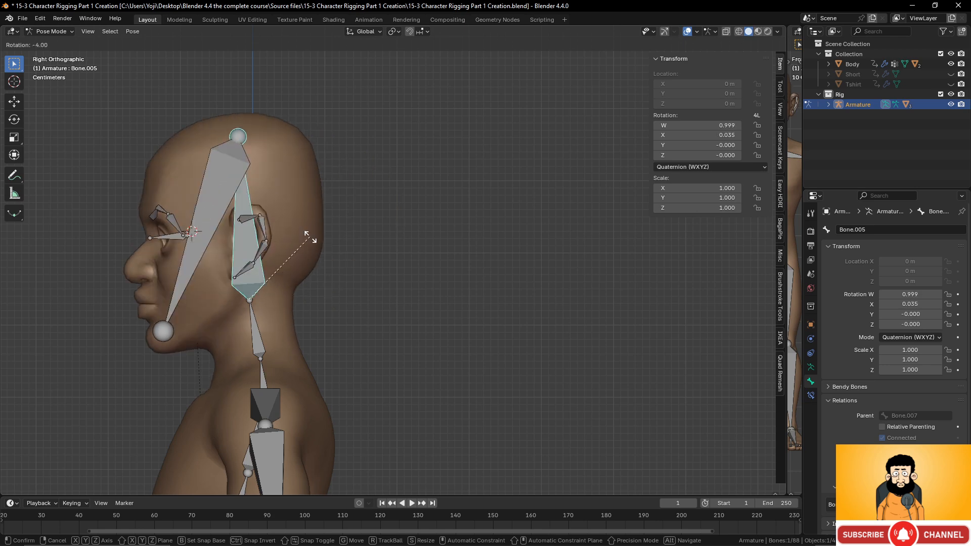
right_click(303, 238)
Try moving each of the three left eyebrow bones slightly from a front angle, cancelling every move
middle_drag(256, 284, 350, 307)
scroll(378, 284, up, 2)
scroll(350, 307, up, 2)
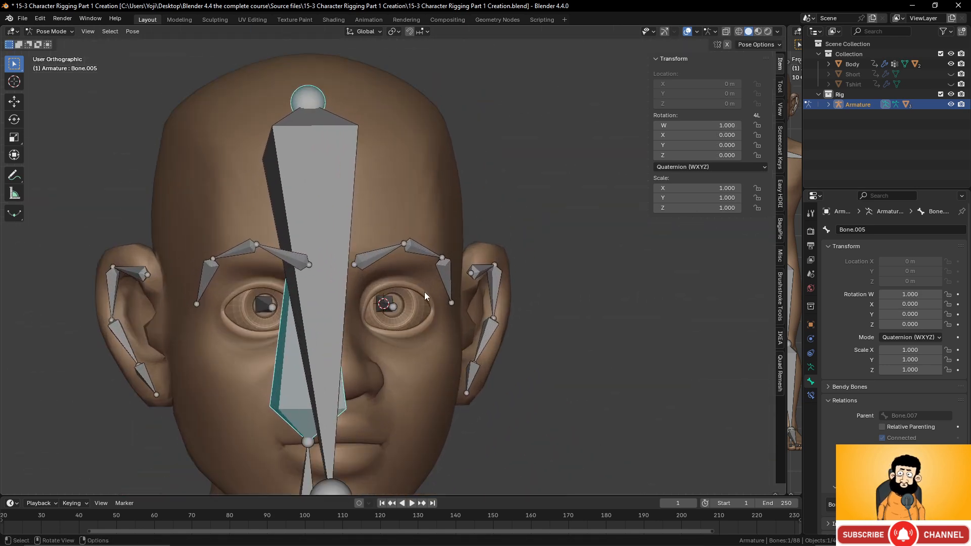
click(390, 252)
key(g)
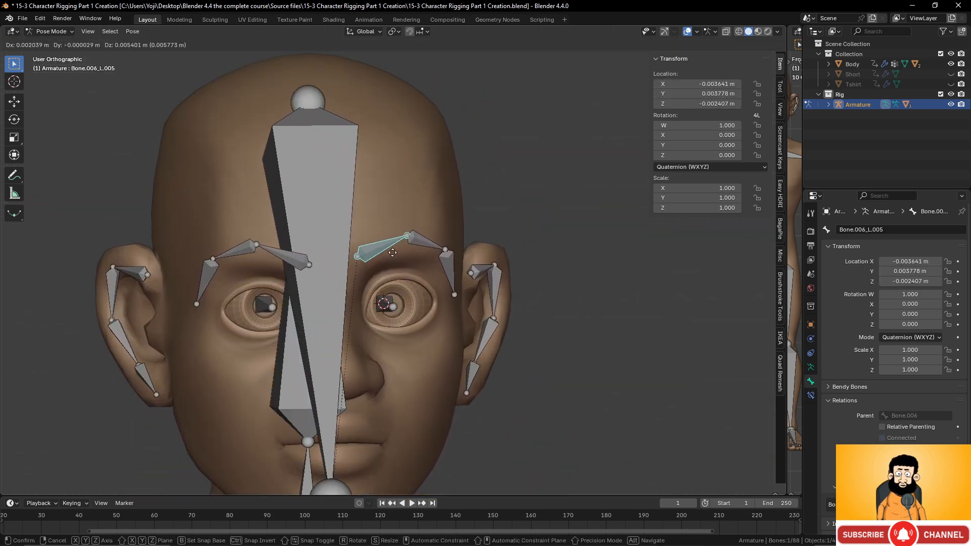
right_click(388, 251)
click(420, 253)
key(g)
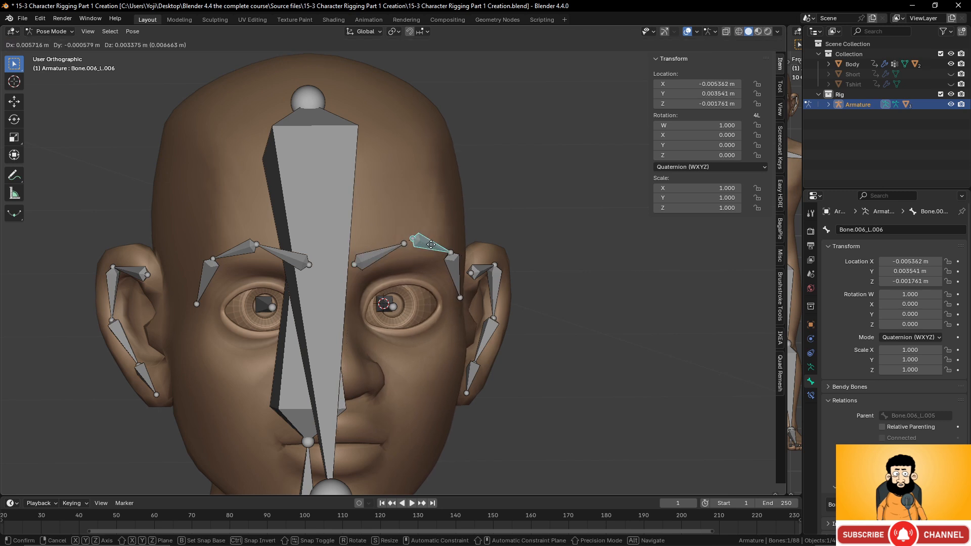
right_click(443, 262)
click(453, 275)
key(g)
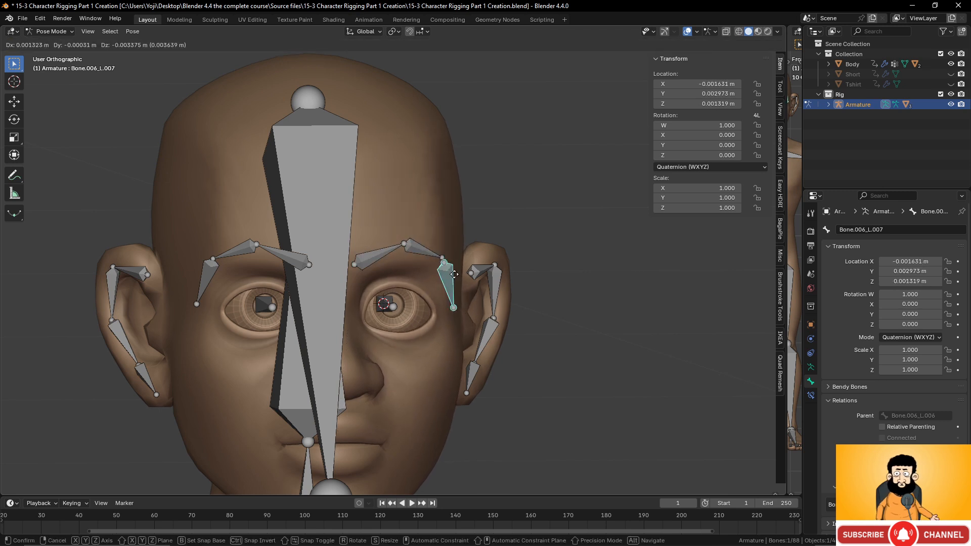
right_click(453, 276)
Try moving the two uppermost left ear bones one after the other, cancelling each move
click(475, 269)
key(g)
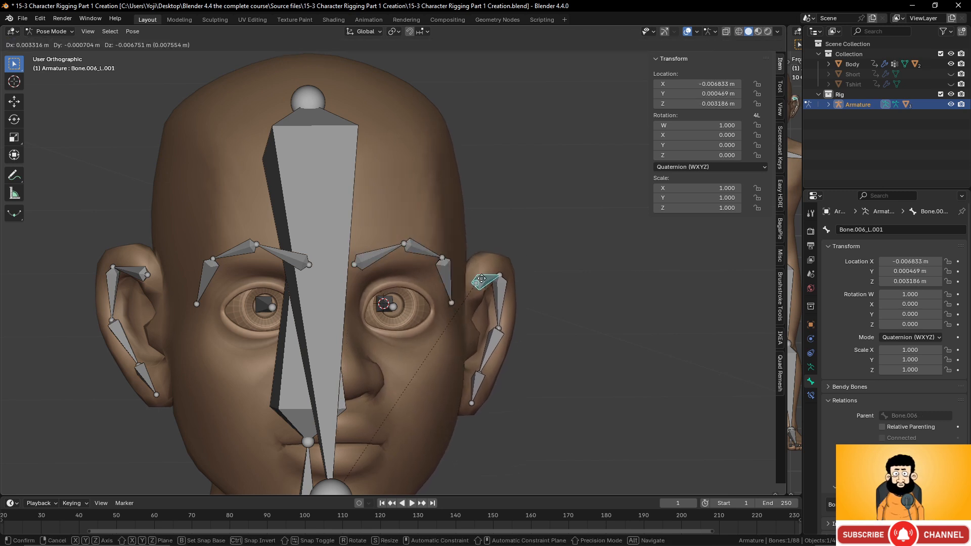
right_click(487, 286)
click(493, 290)
key(g)
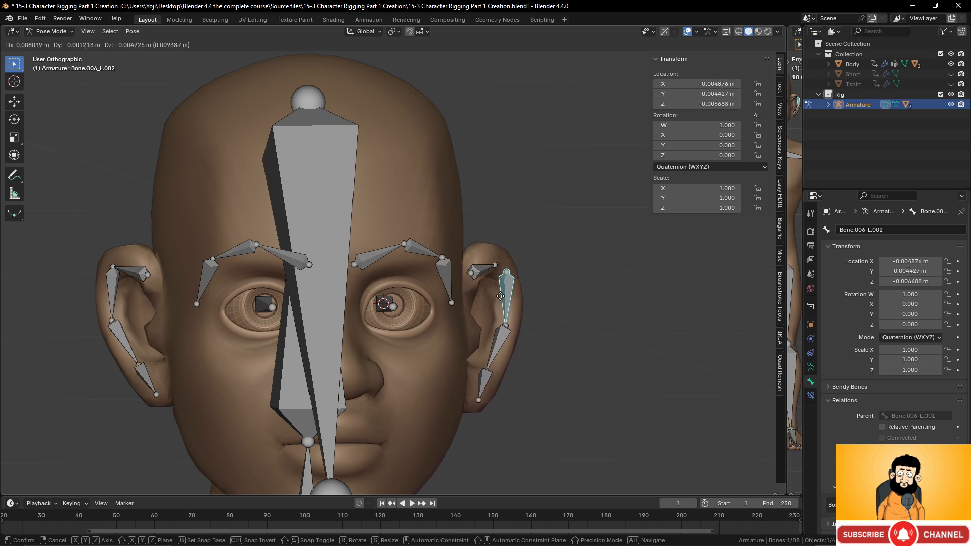
right_click(509, 293)
Try rotating the left eye bone upward about 72° from a side angle, and cancel the rotation
scroll(495, 327, down, 3)
middle_drag(494, 327, 325, 359)
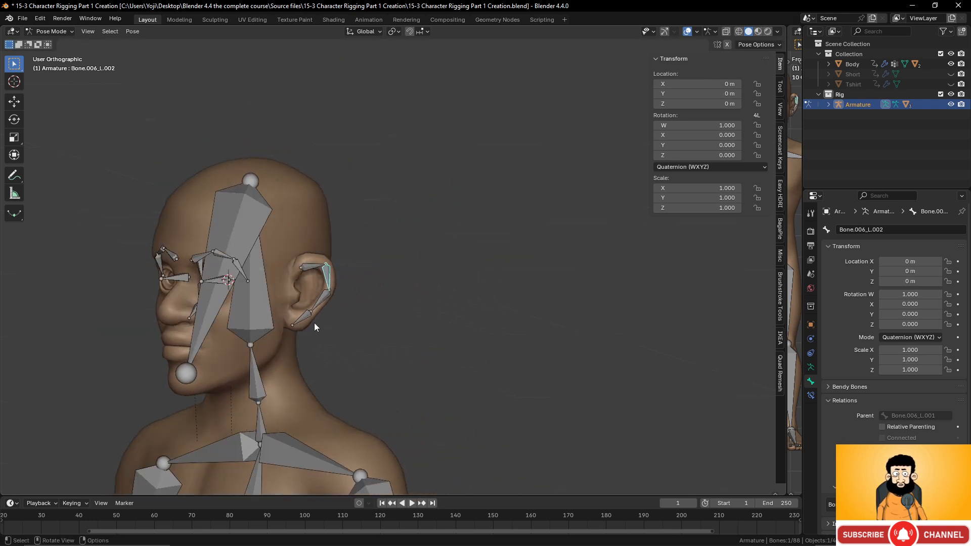
mouse_move(314, 325)
middle_down()
mouse_move(369, 336)
mouse_move(301, 331)
middle_up()
scroll(301, 332, up, 2)
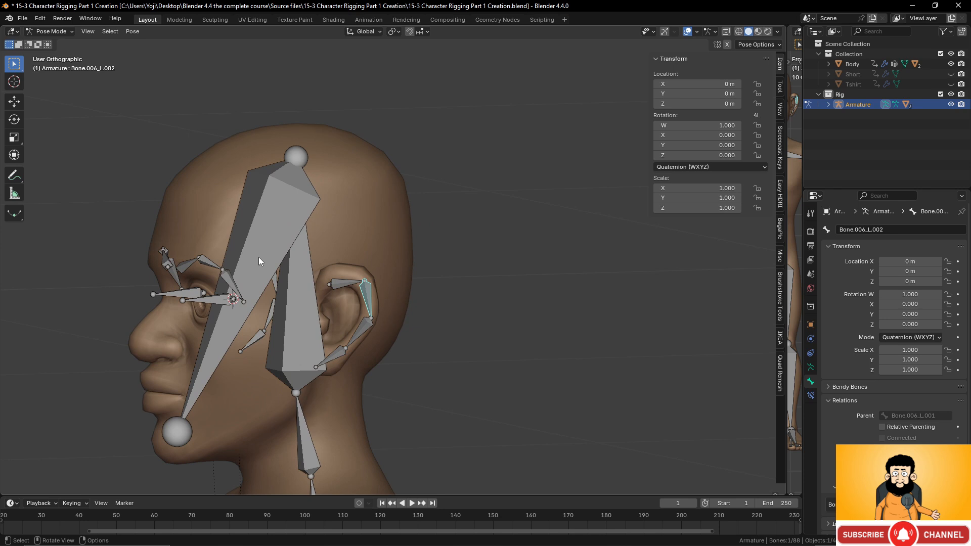
click(208, 300)
scroll(207, 301, up, 3)
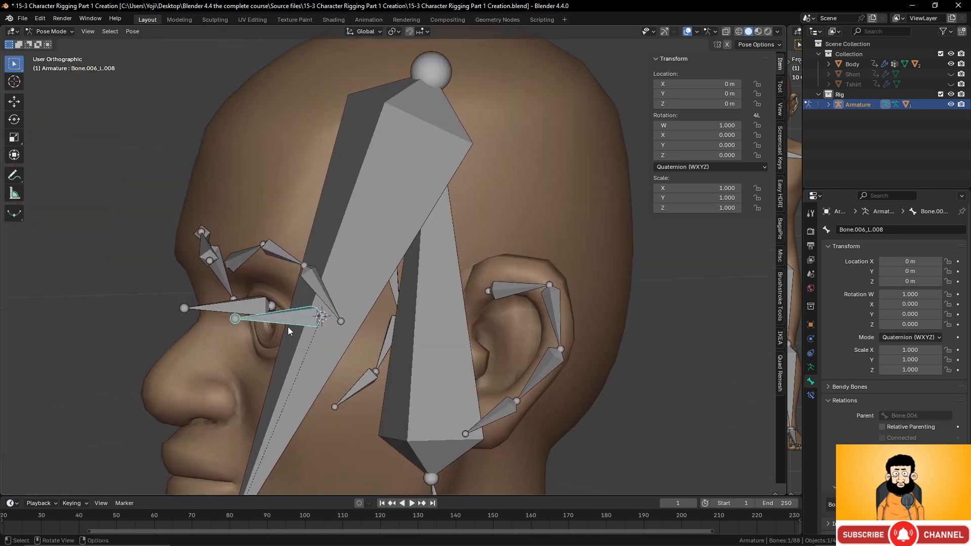
key(r)
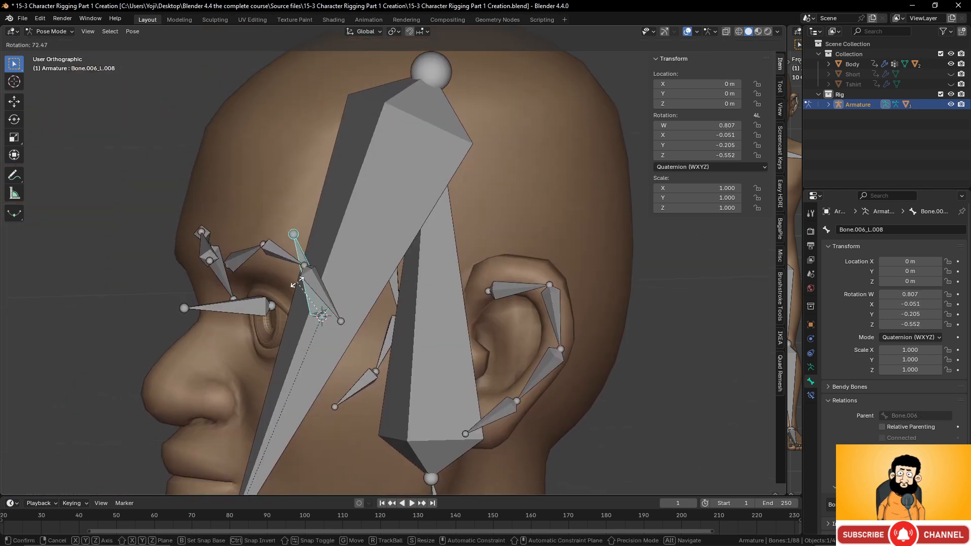
key(Escape)
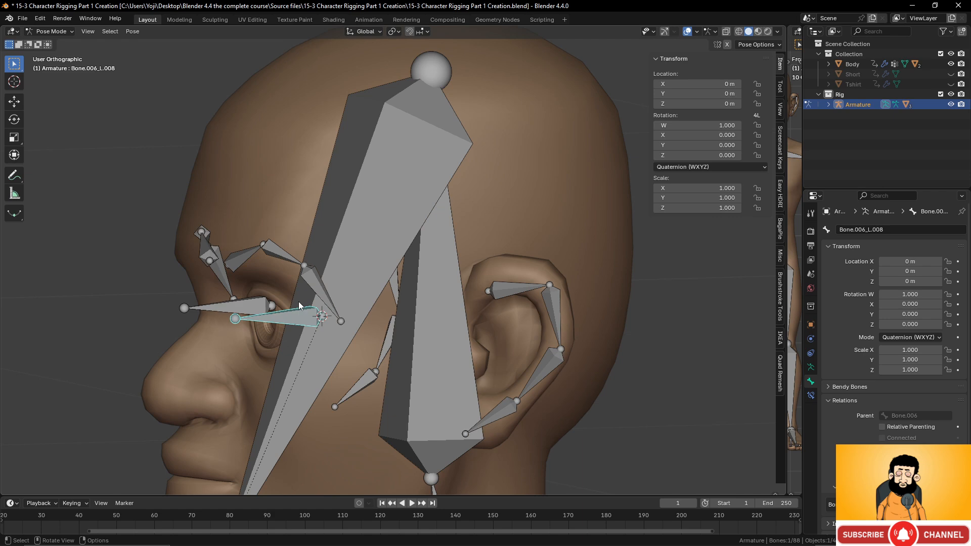
Switch the armature to Edit Mode and select the joint between the left foot bone and the middle toe bone
scroll(298, 303, down, 4)
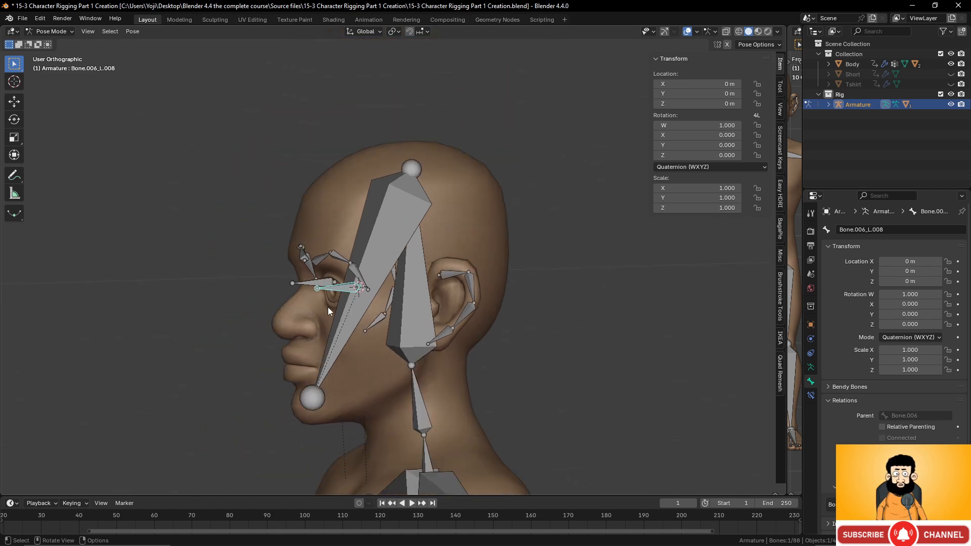
middle_drag(328, 308, 460, 217)
scroll(472, 323, down, 2)
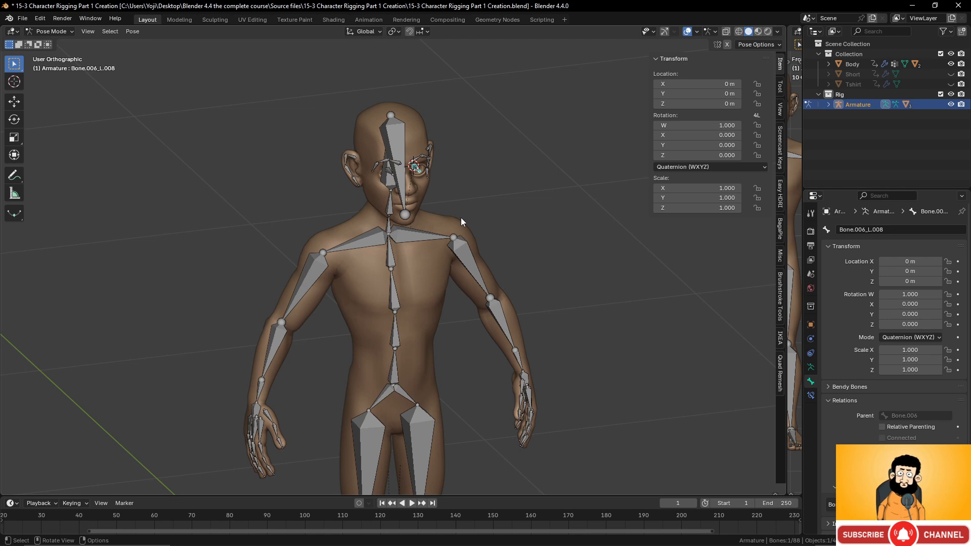
middle_drag(461, 215, 437, 349)
scroll(473, 335, up, 8)
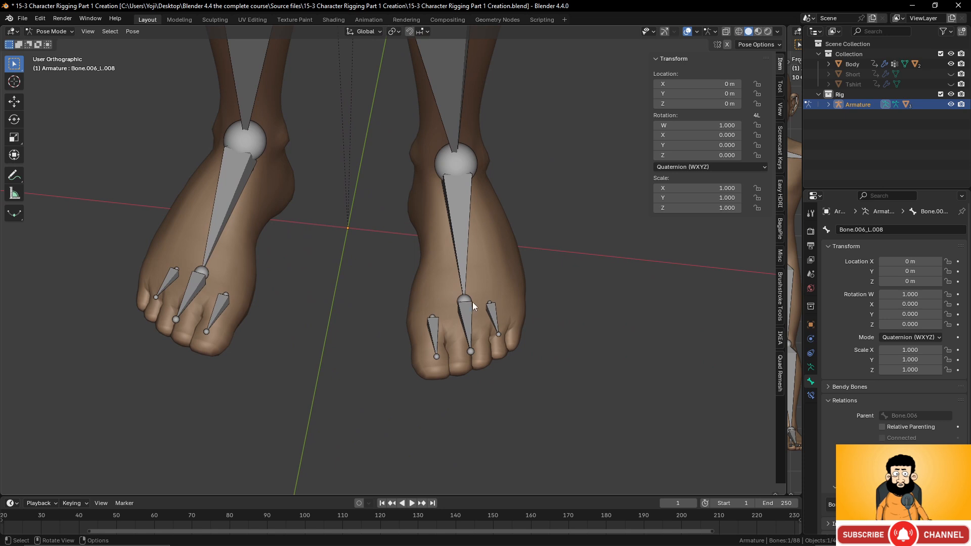
click(53, 32)
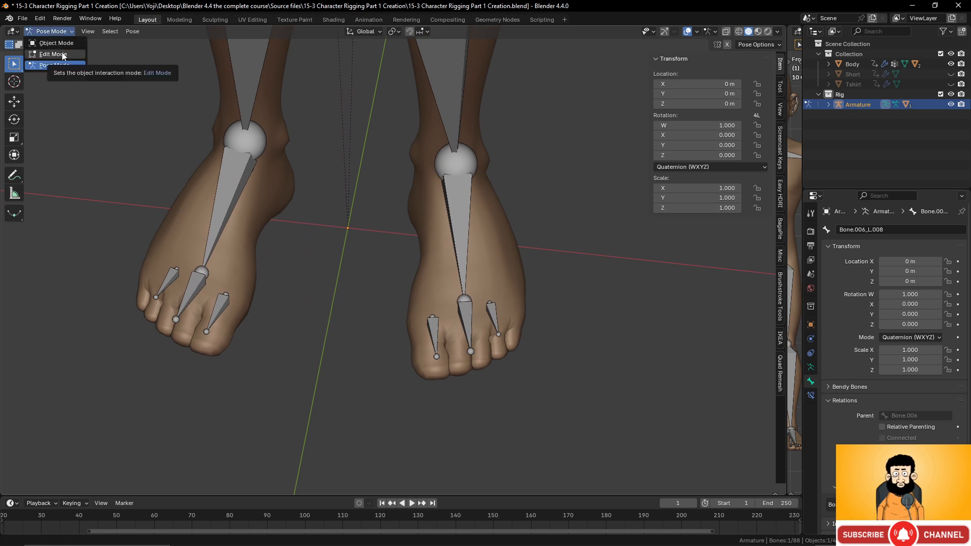
click(63, 54)
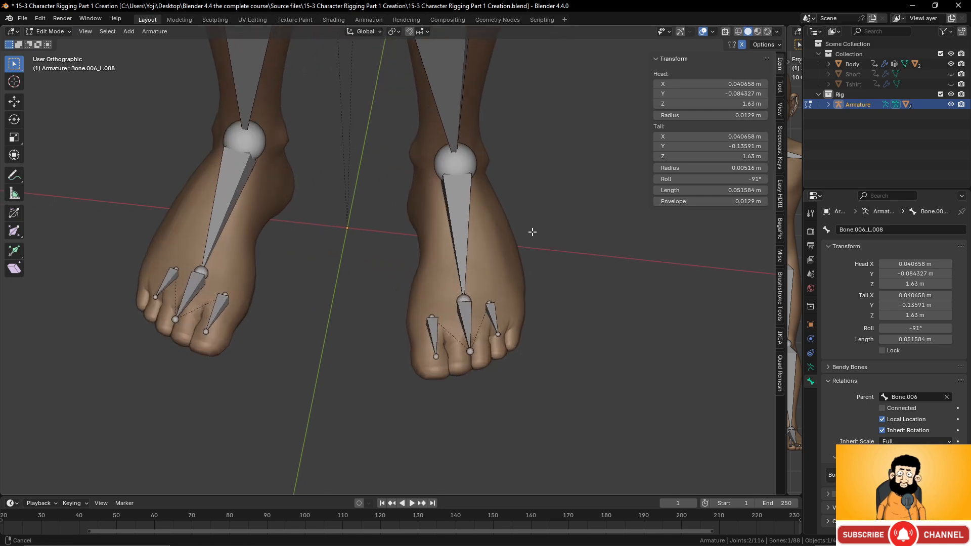
scroll(506, 250, up, 3)
click(450, 275)
scroll(479, 252, down, 2)
middle_drag(478, 252, 480, 260)
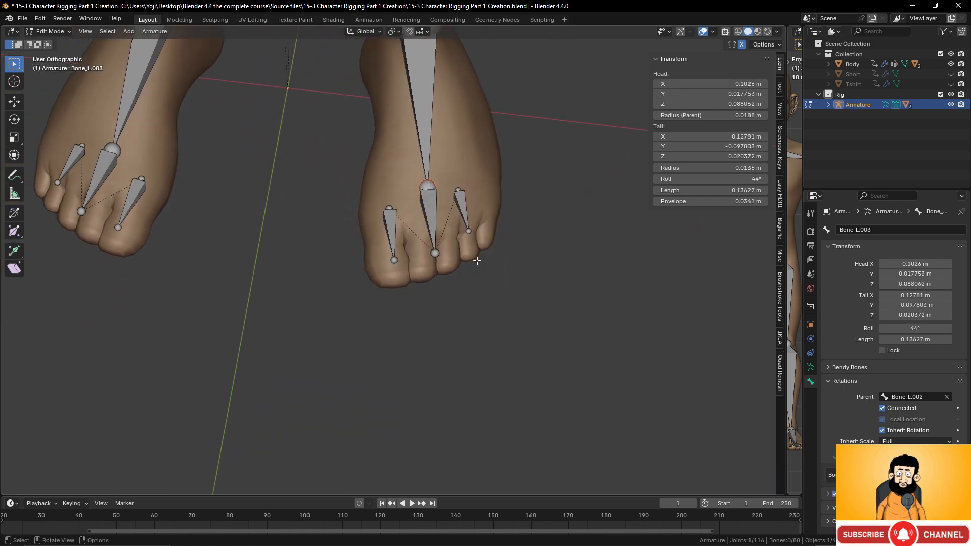
From the bottom view, move the joint between the left foot bone and middle toe bone about 0.012 m toward the toes
key(KP_7)
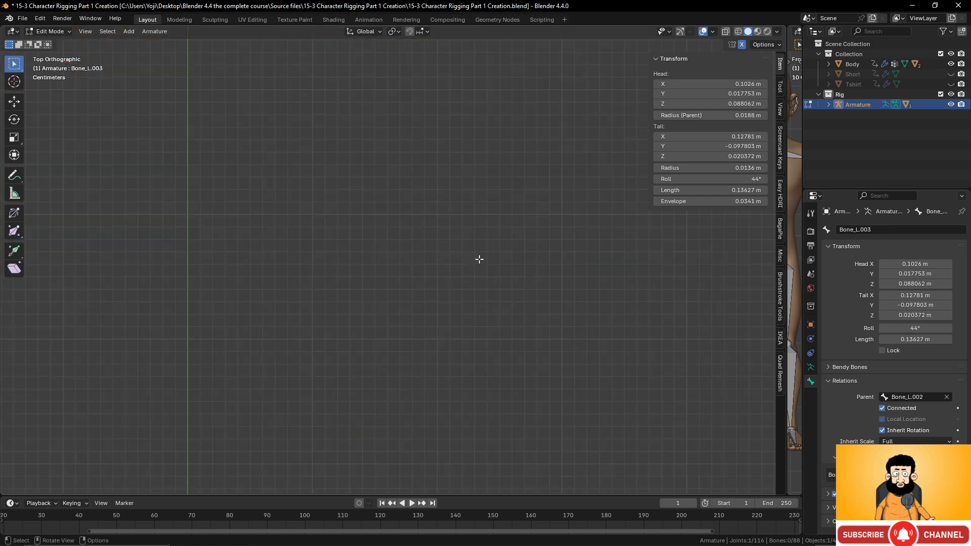
key(ctrl+KP_7)
scroll(479, 261, down, 2)
key(KP_Decimal)
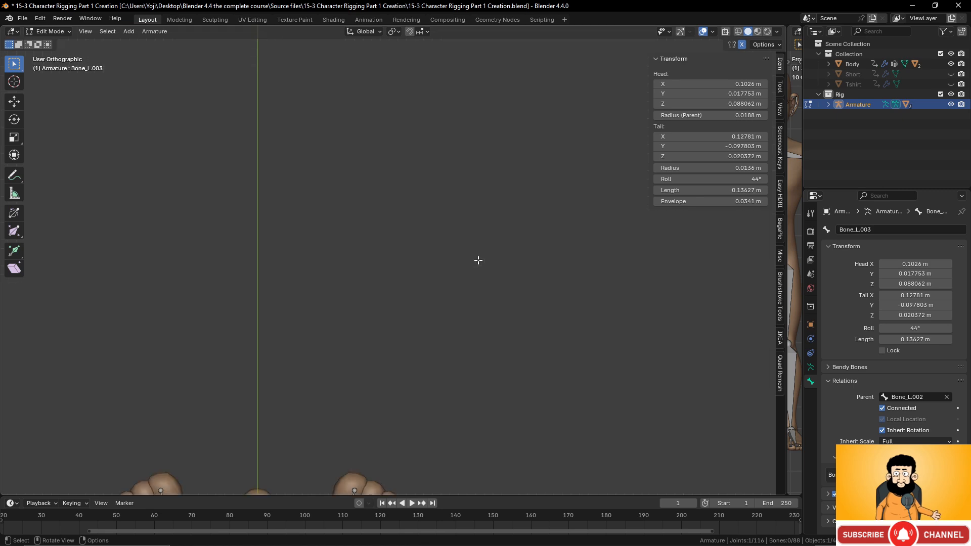
scroll(470, 273, up, 4)
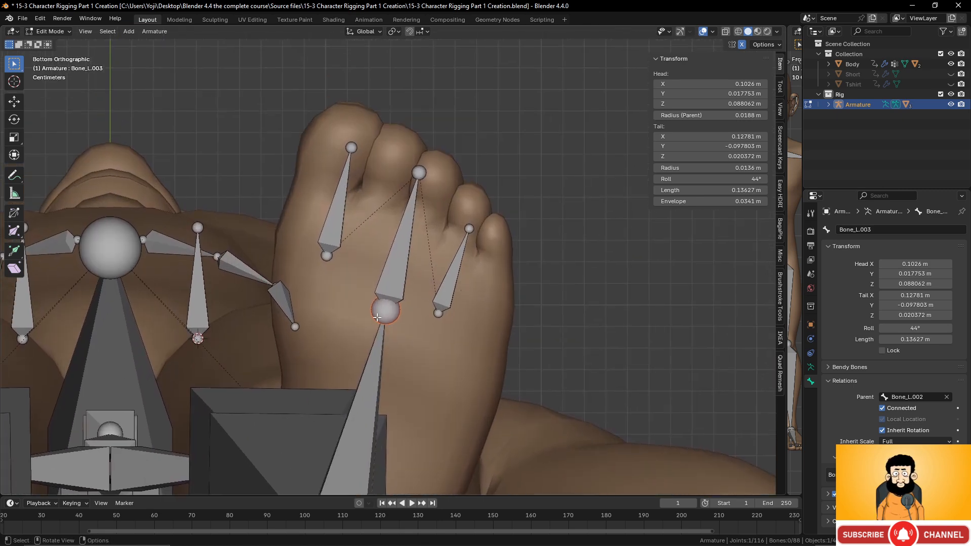
key(g)
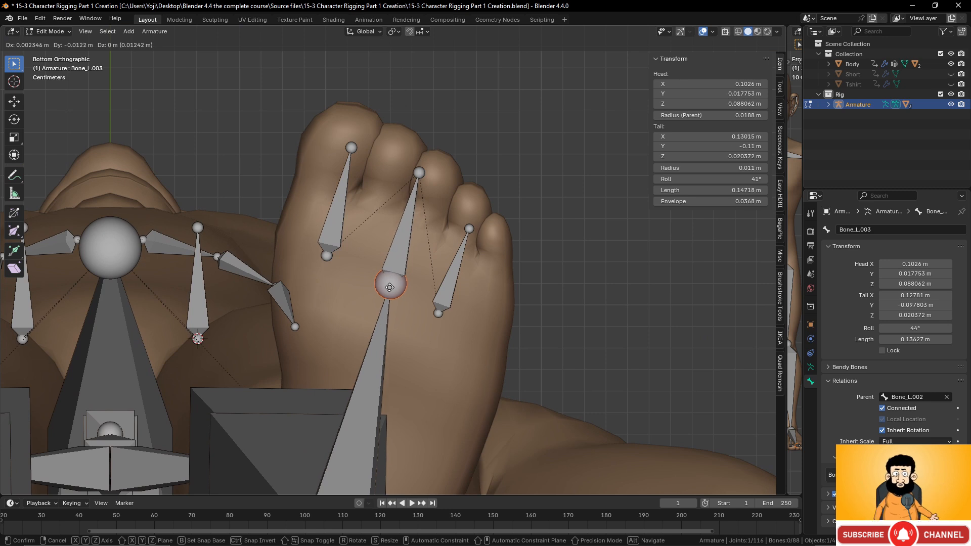
click(390, 288)
Move the base joints of the left foot's outer and inner toe bones toward the toe tips, about 0.0025 m and 0.004 m
click(438, 314)
key(g)
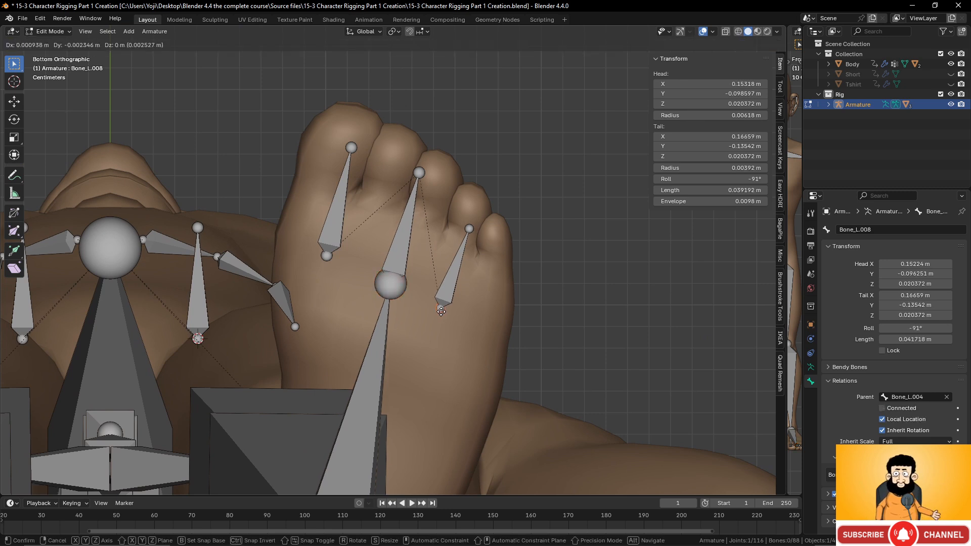
click(440, 307)
click(317, 258)
key(g)
click(320, 249)
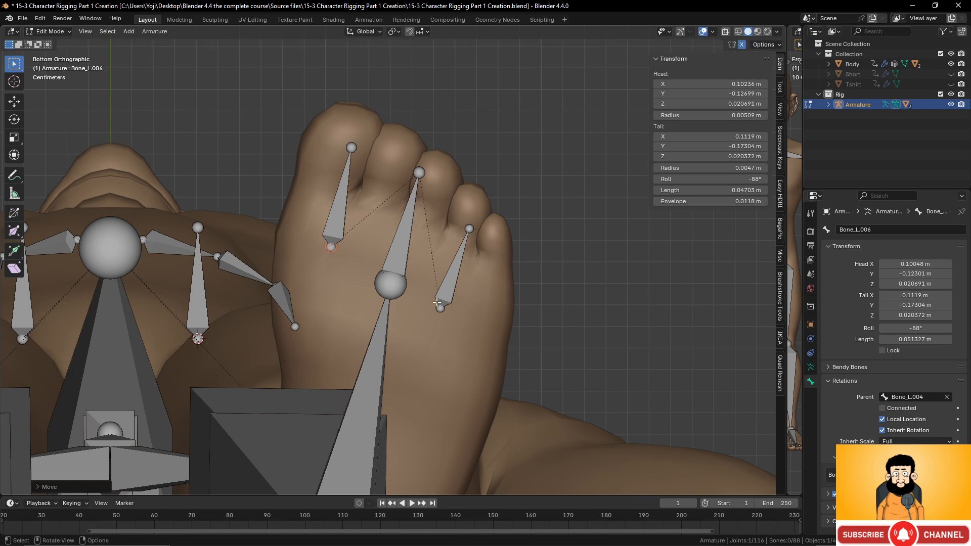
Fine-tune the left foot's side toe bones: shift the outer base about 0.0027 m outward and forward, the inner base about 0.0017 m back
click(441, 309)
key(g)
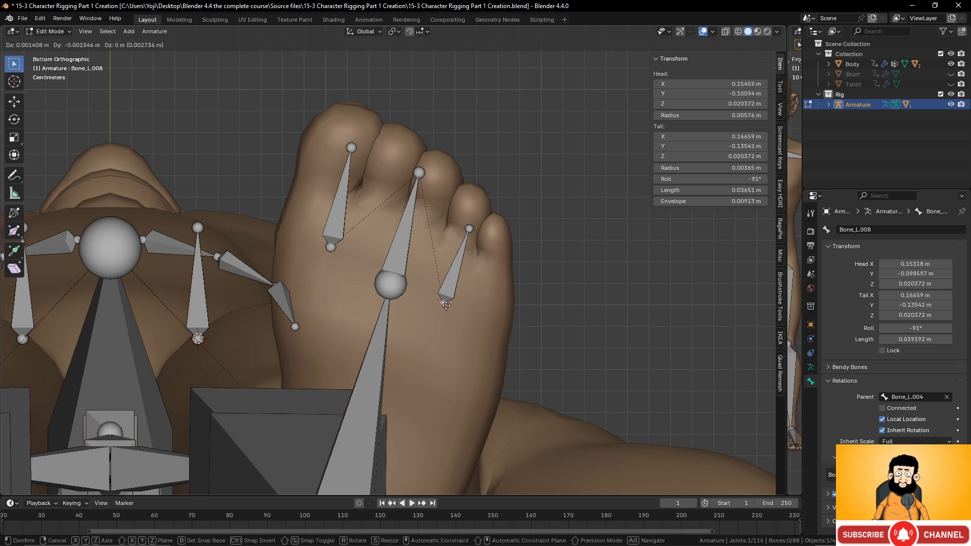
click(447, 305)
click(331, 250)
key(g)
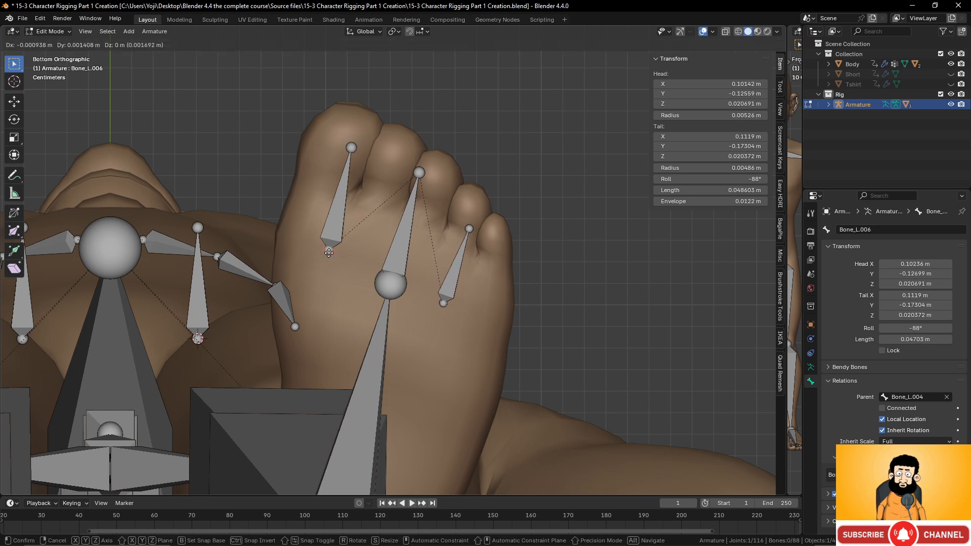
click(330, 254)
From the front view, extrude a mirrored pair of bones about 0.117 m long sideways across the chest from the upper spine joint below the shoulders
scroll(399, 228, down, 4)
middle_drag(405, 228, 430, 393)
scroll(432, 362, down, 5)
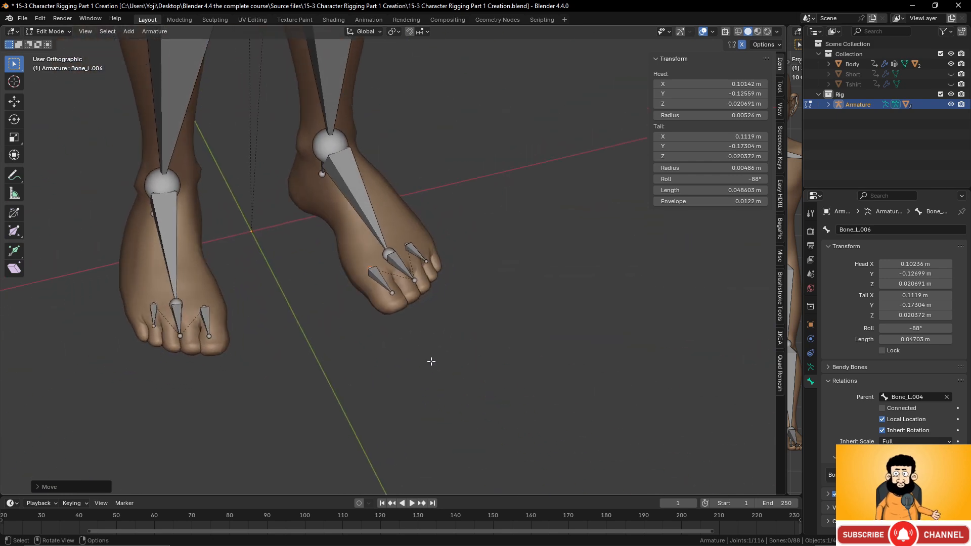
shift+middle_drag(420, 175, 387, 286)
scroll(381, 227, up, 1)
shift+middle_drag(378, 217, 425, 416)
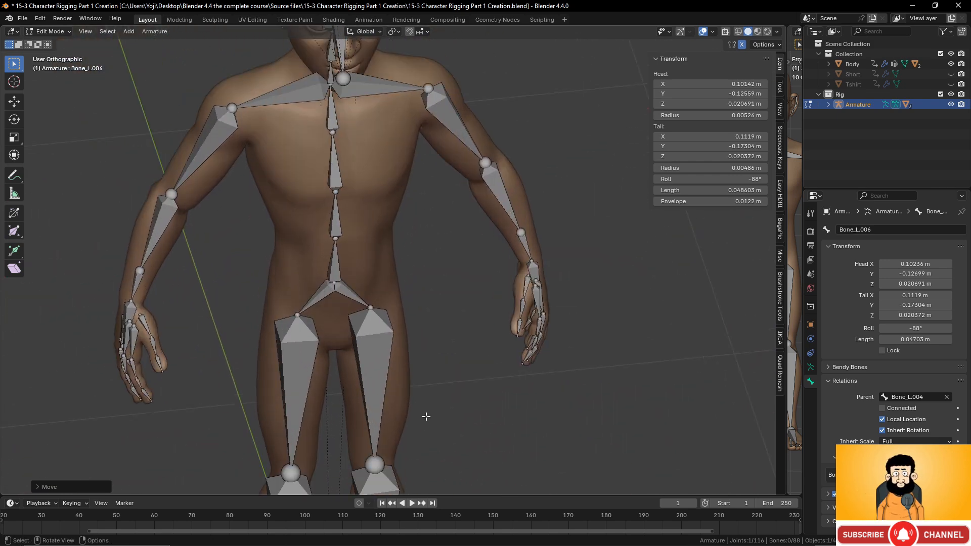
scroll(397, 161, up, 1)
shift+middle_drag(395, 141, 410, 196)
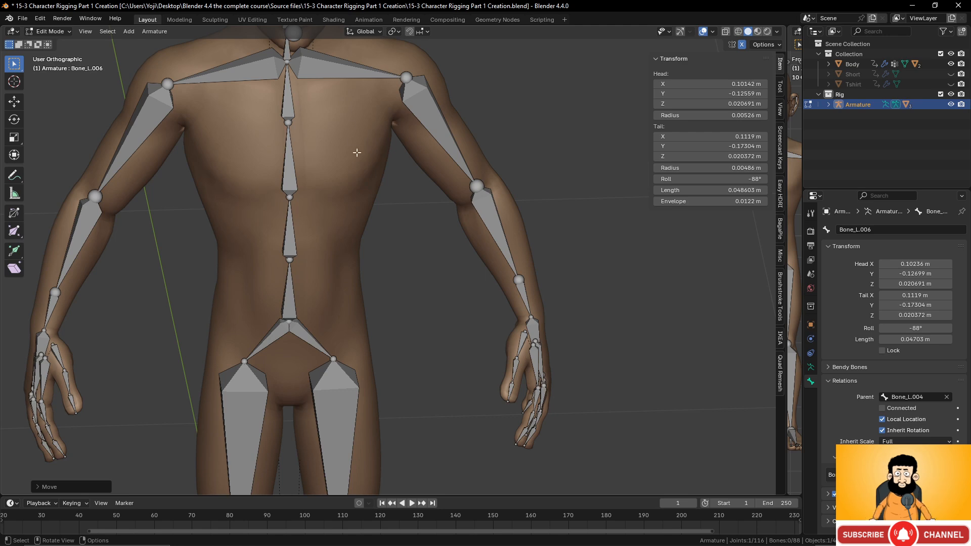
shift+middle_drag(378, 164, 386, 288)
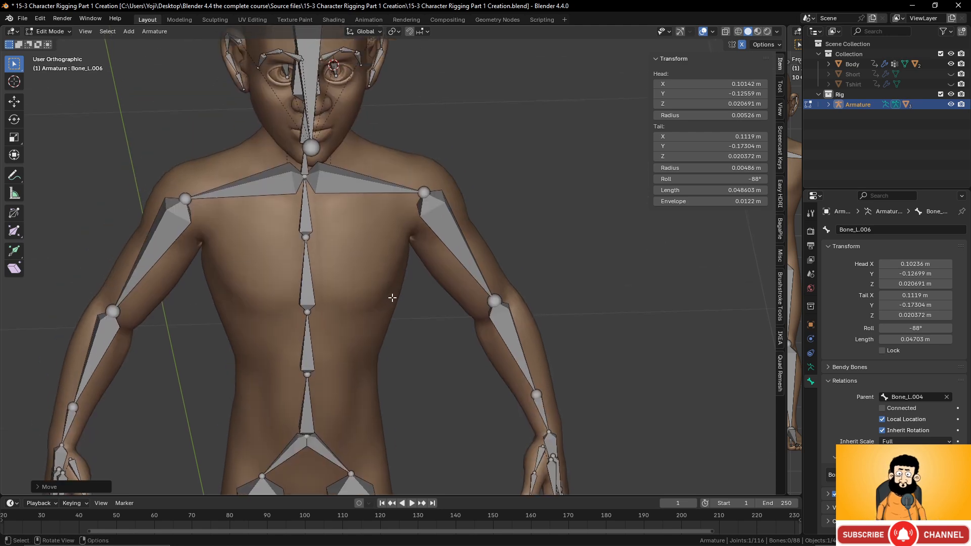
scroll(350, 249, up, 2)
click(258, 155)
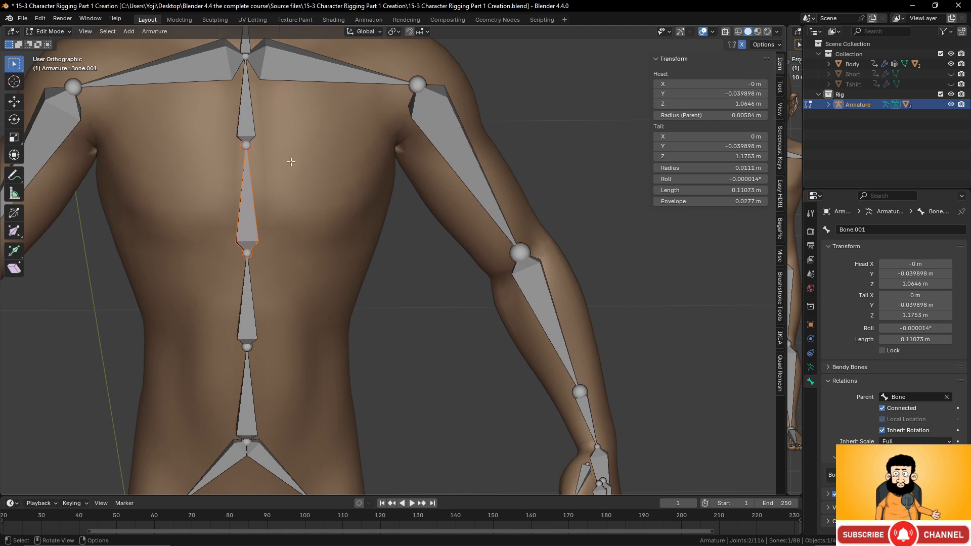
click(246, 146)
key(KP_1)
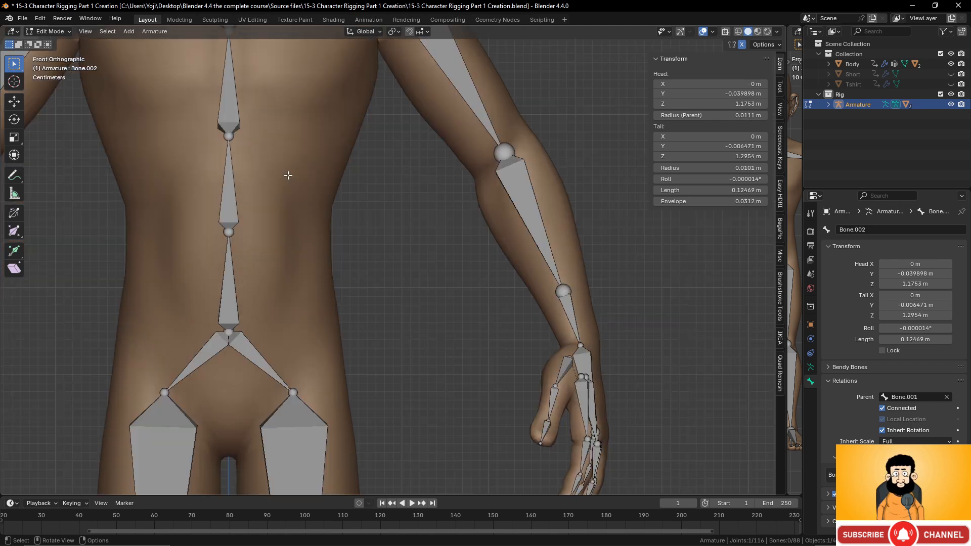
scroll(286, 170, down, 2)
shift+middle_drag(287, 155, 295, 202)
key(shift+e)
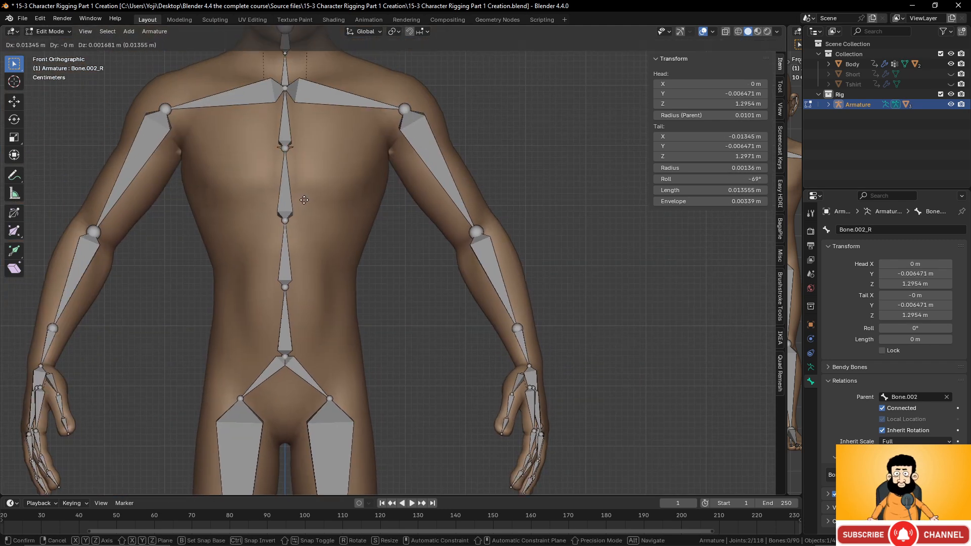
click(363, 213)
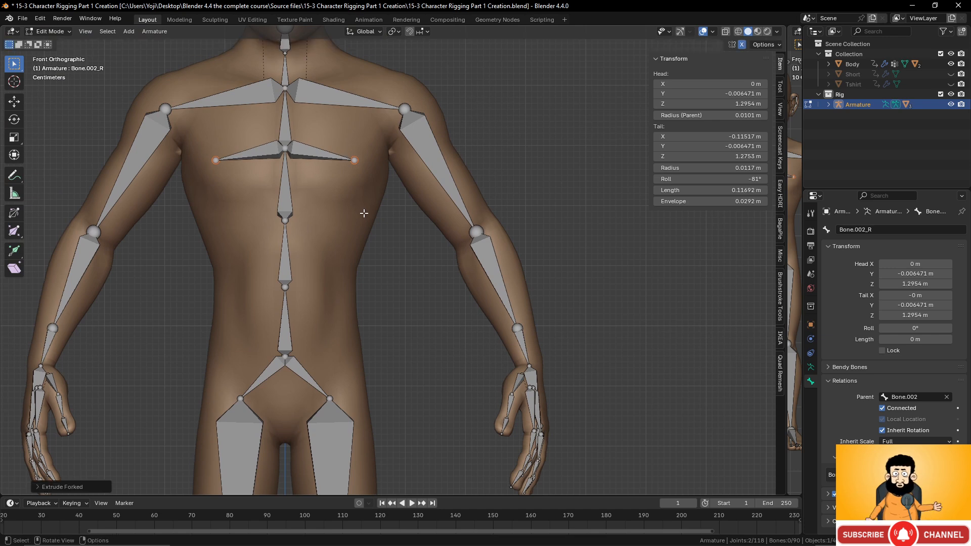
Extrude a second mirrored pair of side bones about 0.109 m long from the next spine joint down
click(287, 221)
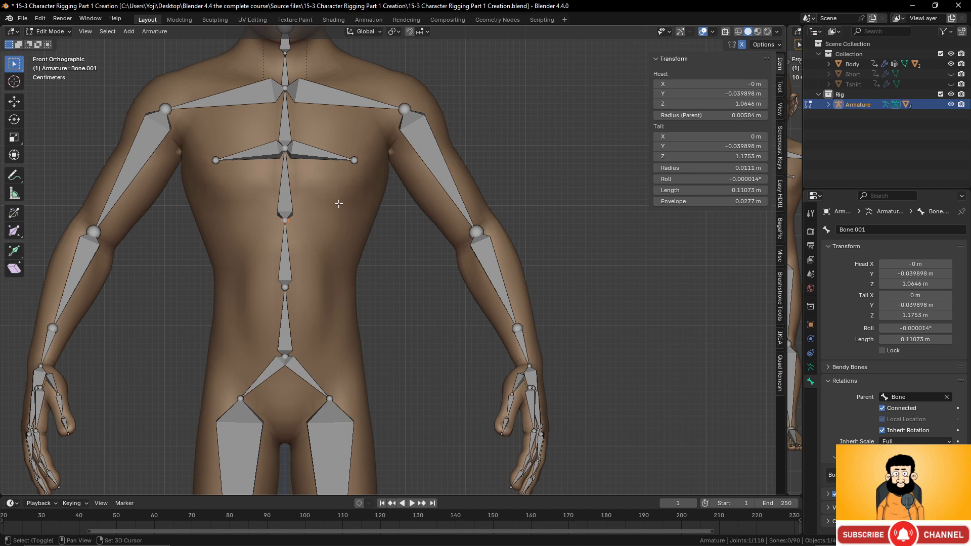
key(shift+e)
click(404, 212)
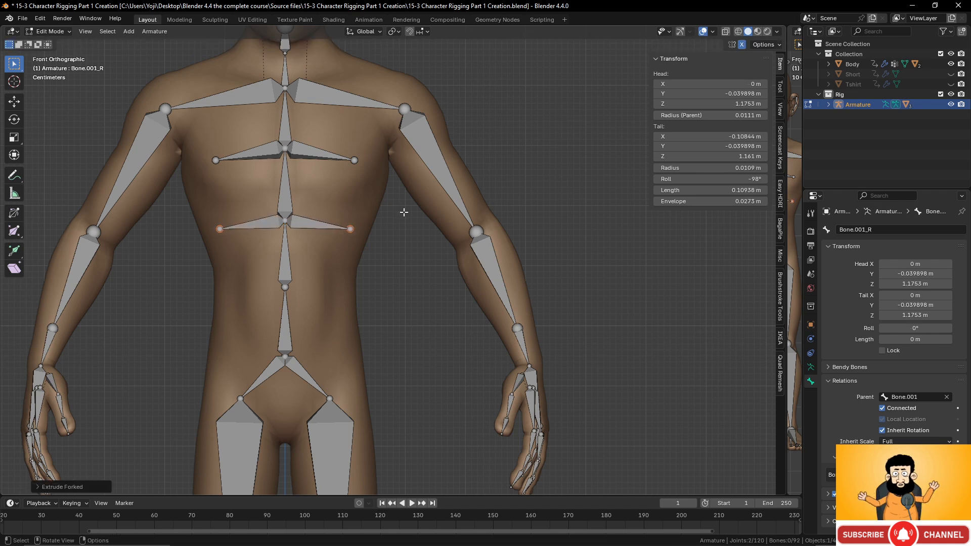
Lengthen the upper chest pair by moving its left tip about 0.014 m outward with mirroring active
click(356, 162)
key(g)
click(378, 167)
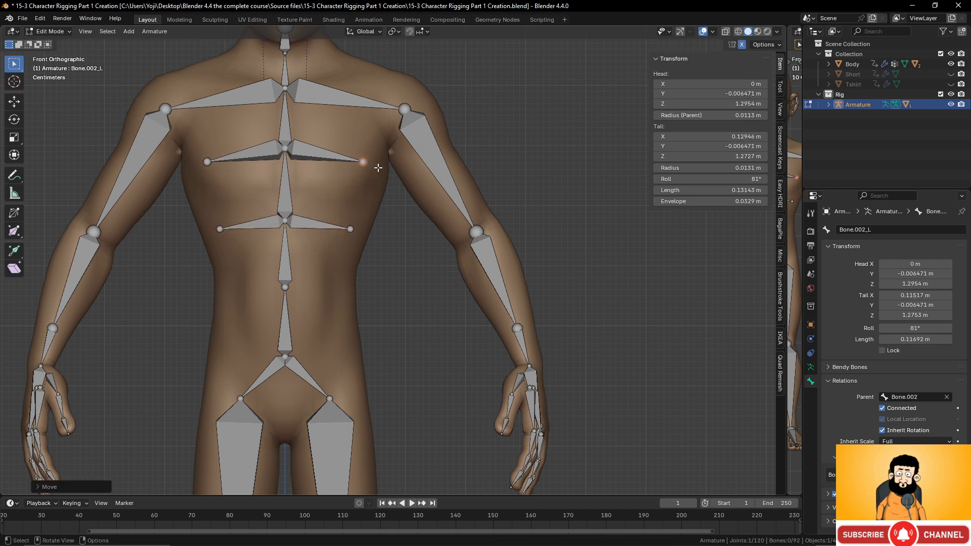
Examine the left chest and lower rib bones from side and angled views to check their placement inside the torso
click(332, 160)
scroll(393, 249, down, 3)
middle_drag(393, 249, 243, 257)
scroll(273, 276, up, 4)
click(177, 255)
middle_drag(316, 266, 363, 265)
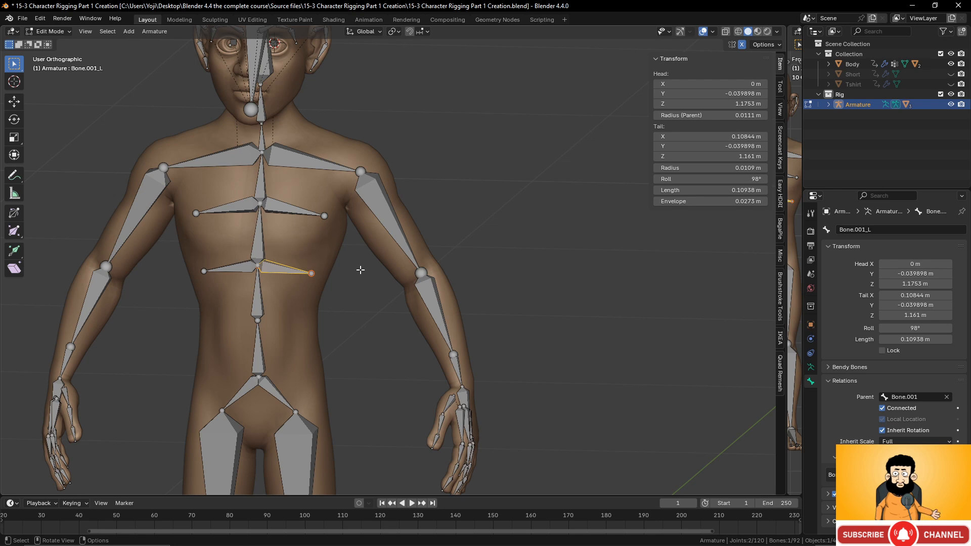
scroll(360, 270, down, 2)
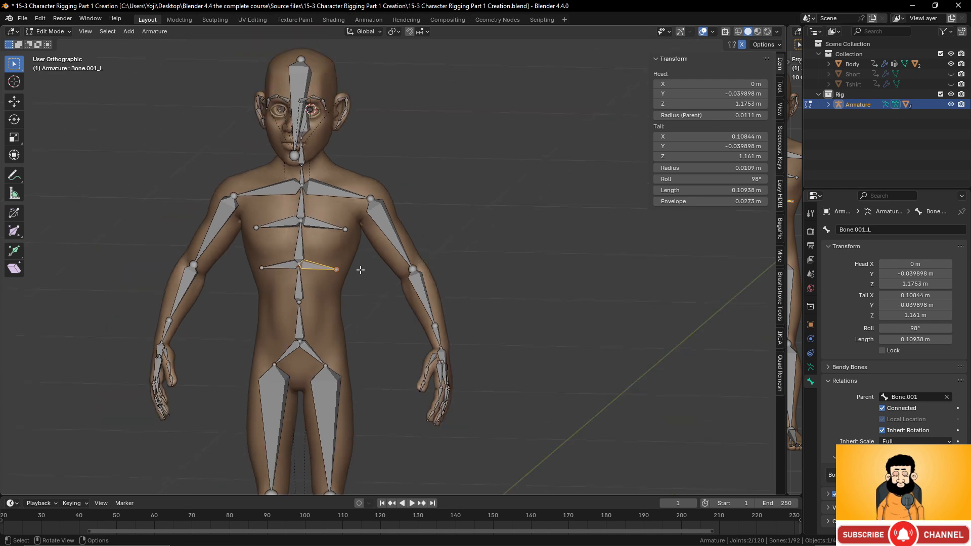
scroll(360, 271, up, 2)
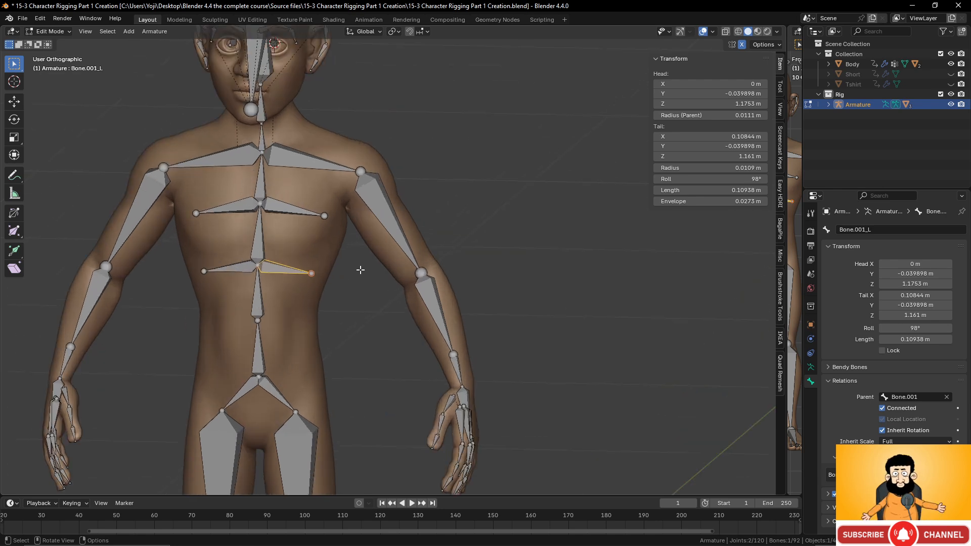
Return to Object Mode and parent the body mesh to the armature again with automatic weights
key(ctrl+Tab)
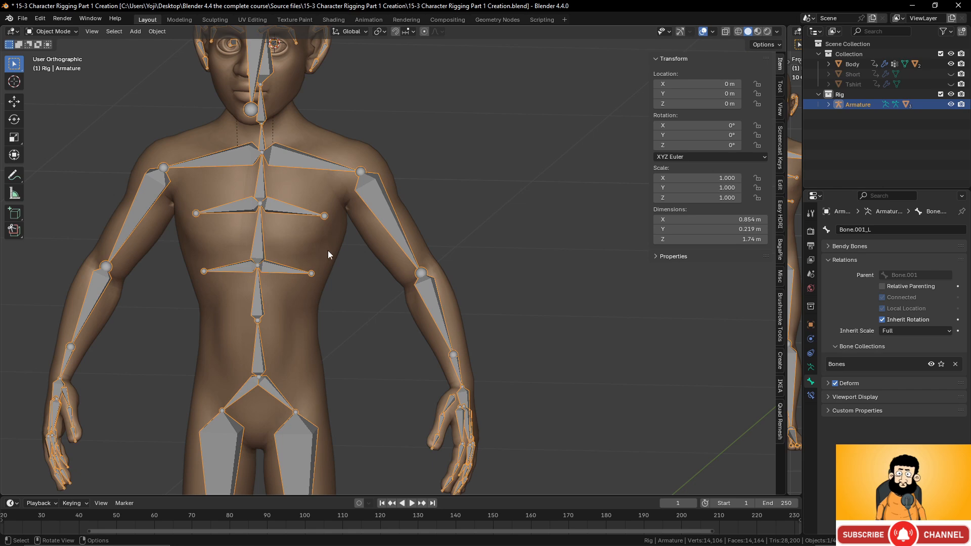
click(328, 251)
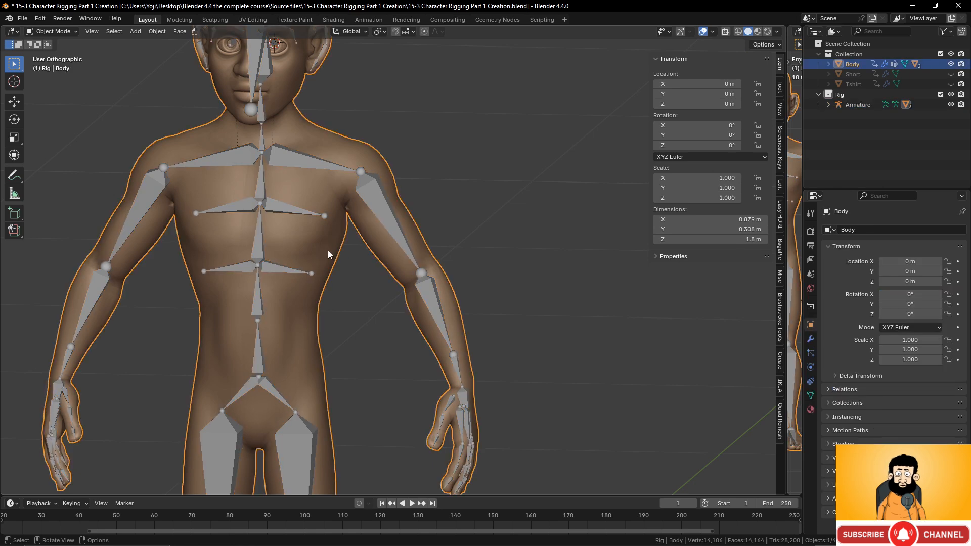
shift+click(304, 212)
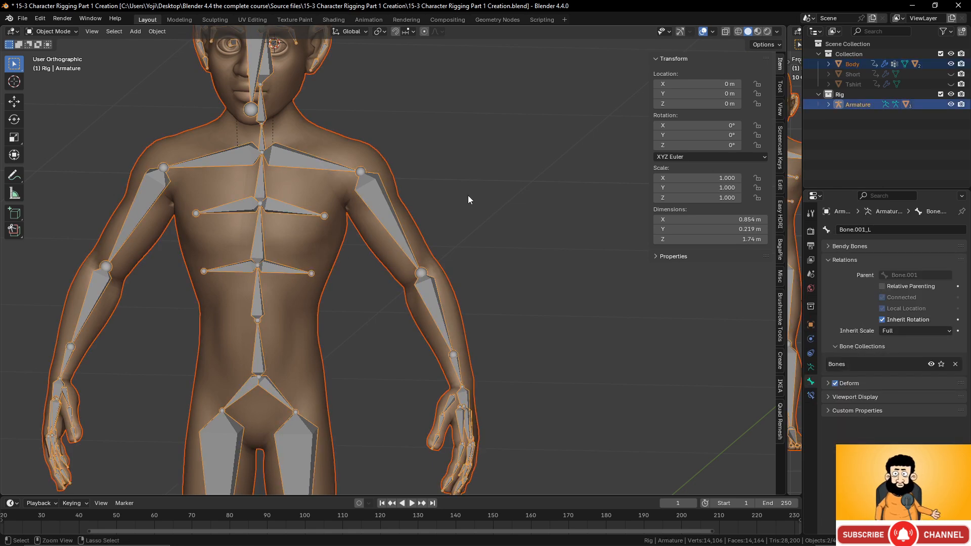
key(ctrl+p)
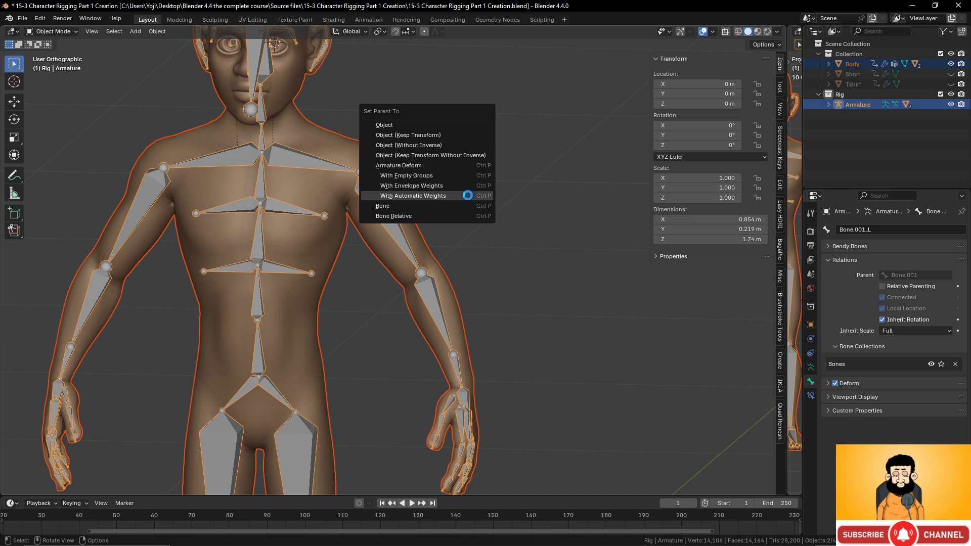
click(468, 197)
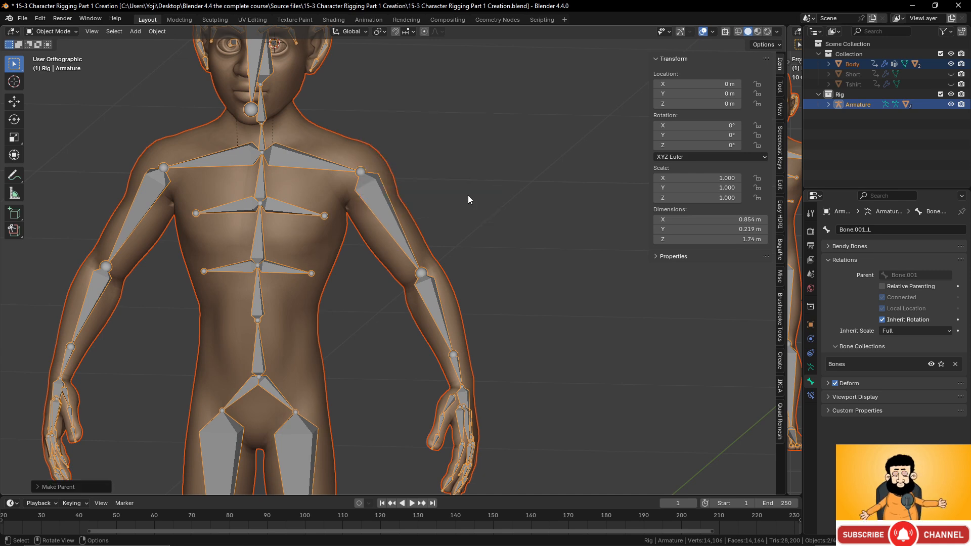
Switch the armature to Pose Mode with the upper body in view
scroll(443, 314, down, 3)
scroll(455, 324, up, 3)
shift+middle_drag(460, 329, 500, 251)
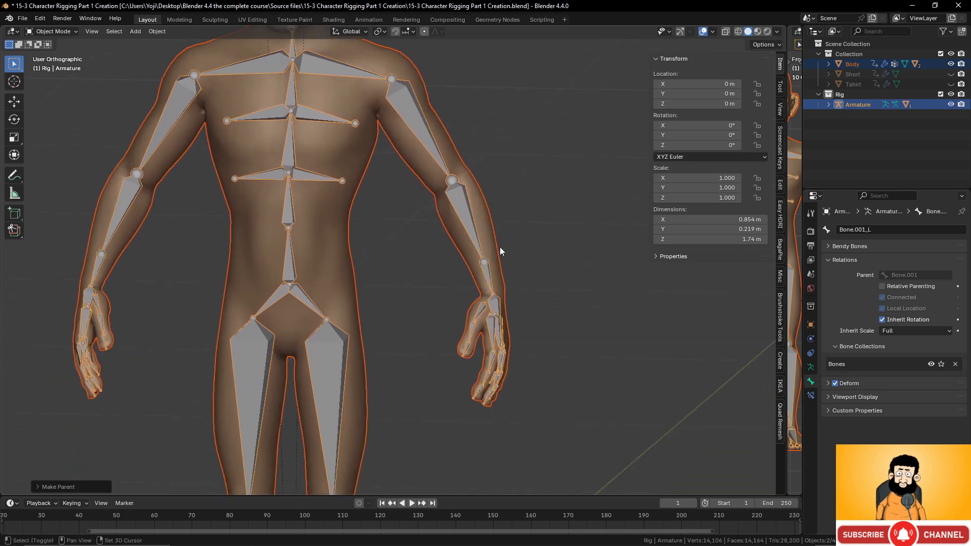
scroll(499, 251, down, 3)
scroll(458, 221, up, 3)
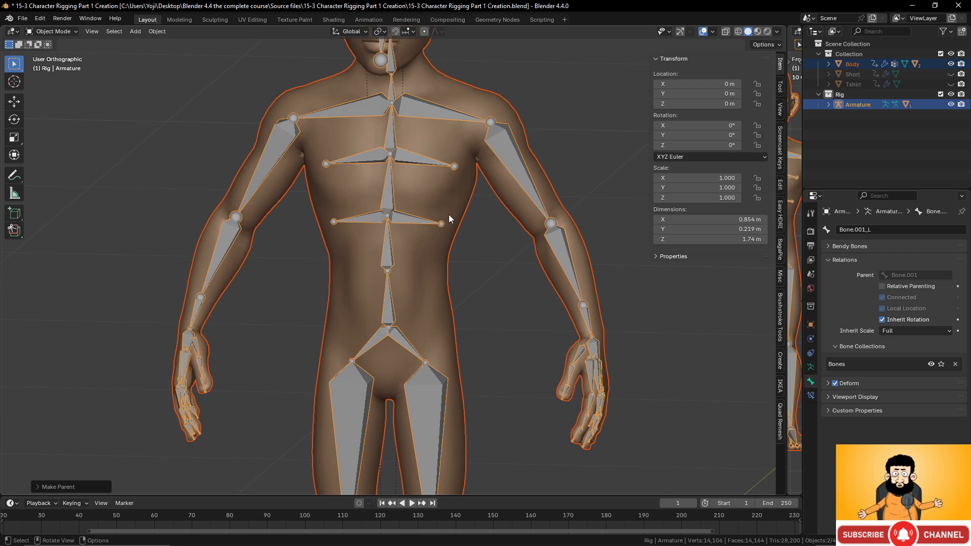
shift+middle_drag(449, 214, 448, 307)
key(ctrl+Tab)
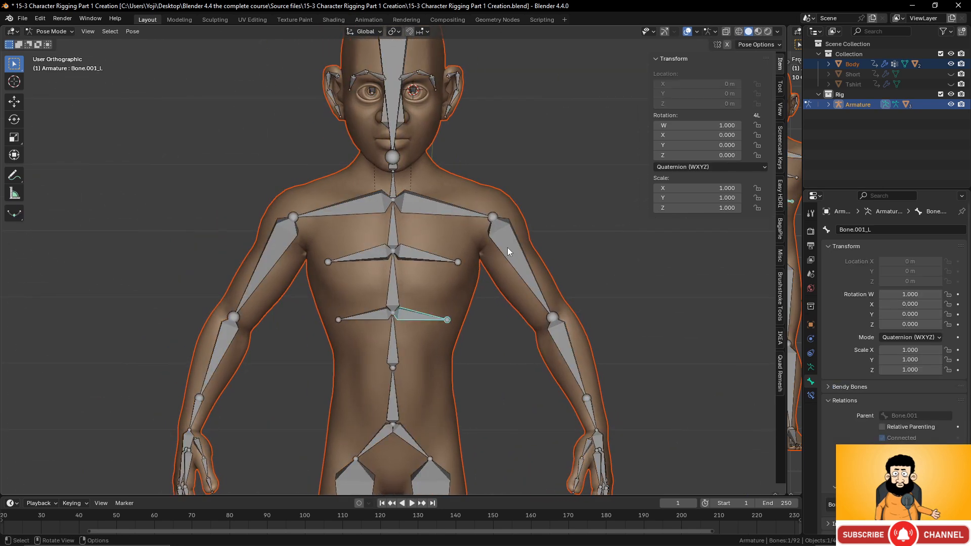
Try rotating the left upper arm bone slightly outward, and cancel the rotation
click(508, 252)
shift+middle_drag(508, 252, 509, 230)
key(r)
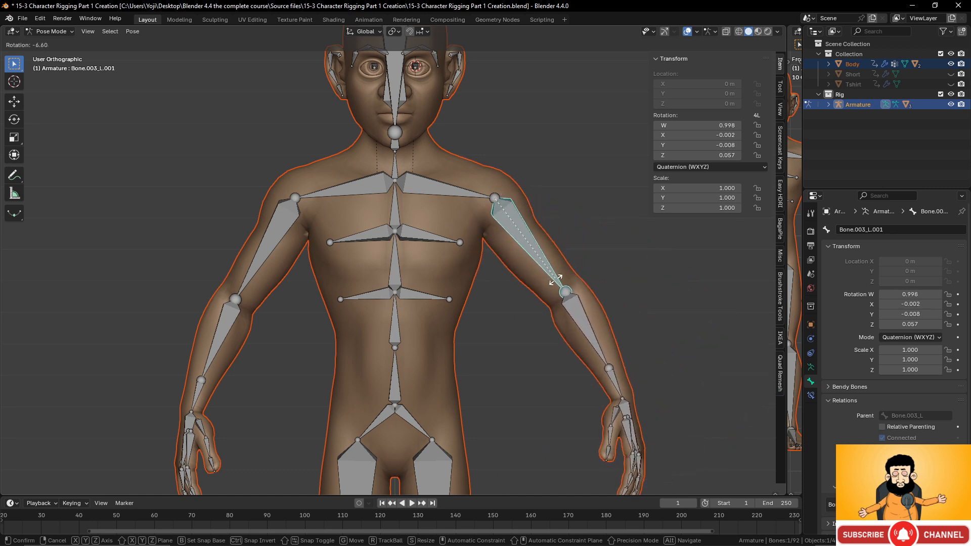
right_click(555, 251)
Try rotating the left chest bone and the left lower rib bone one after the other, cancelling both rotations
click(439, 241)
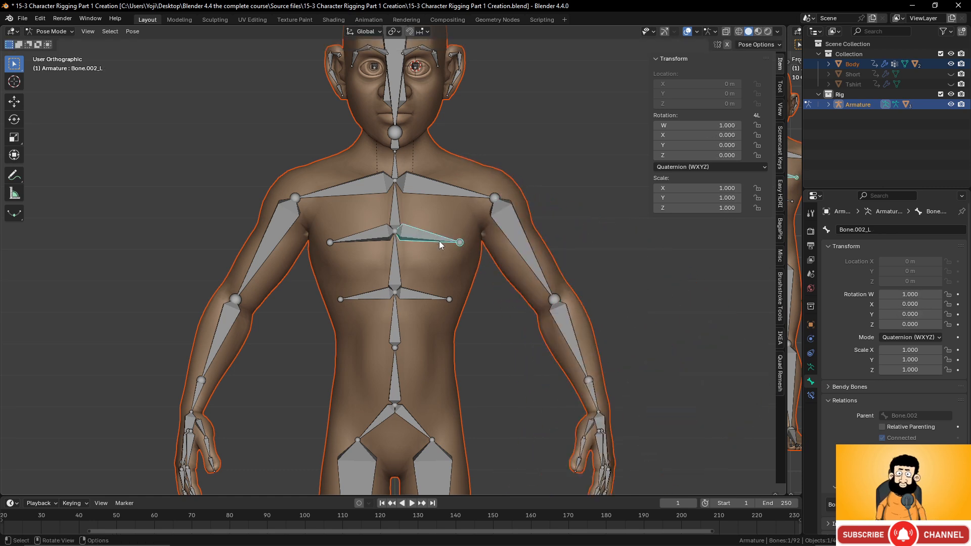
key(r)
right_click(442, 238)
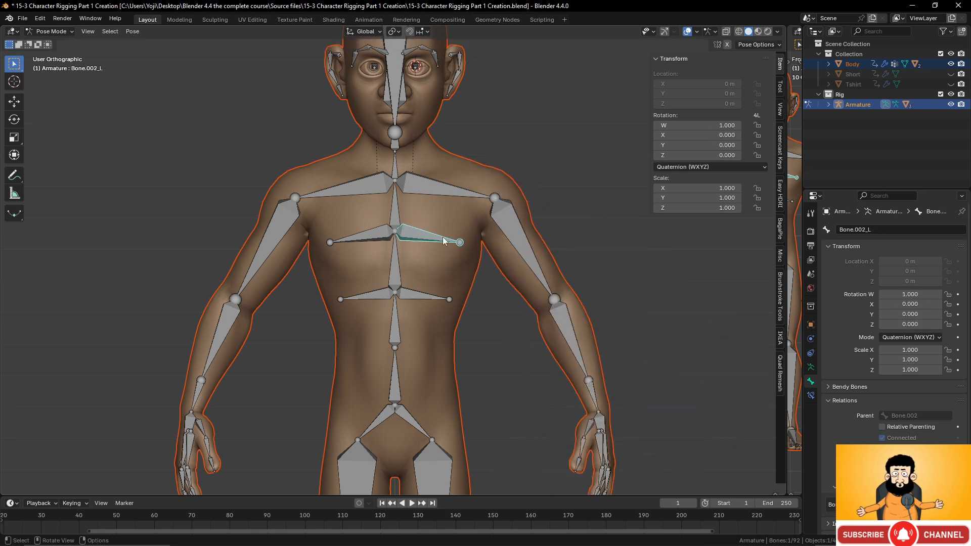
click(423, 296)
key(r)
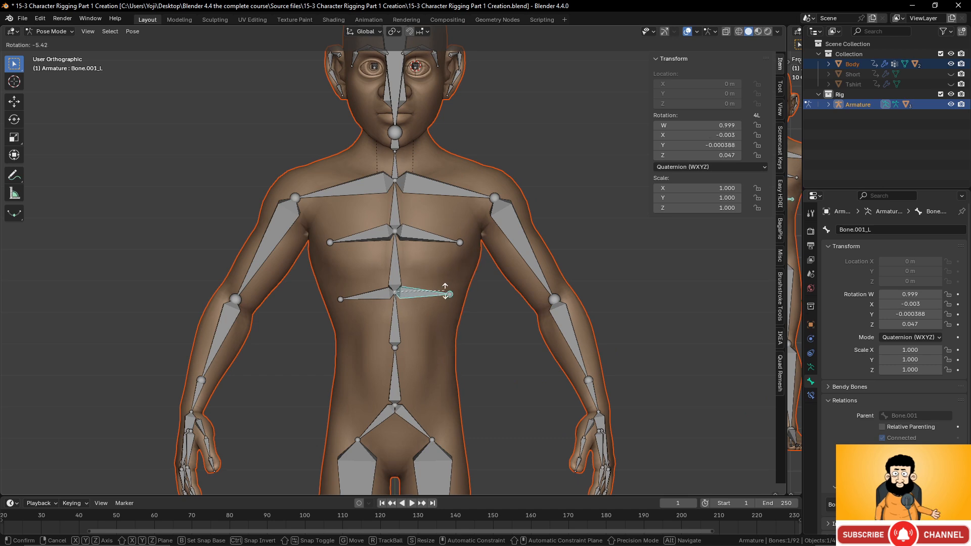
right_click(447, 288)
Try bending the torso sideways by rotating the spine bone just below the lower ribs, and cancel the rotation
click(520, 259)
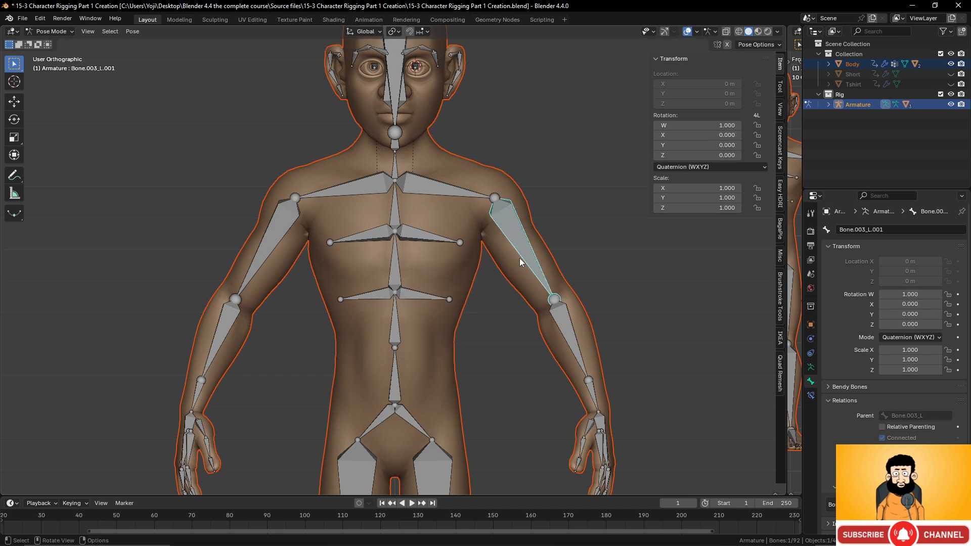
click(396, 318)
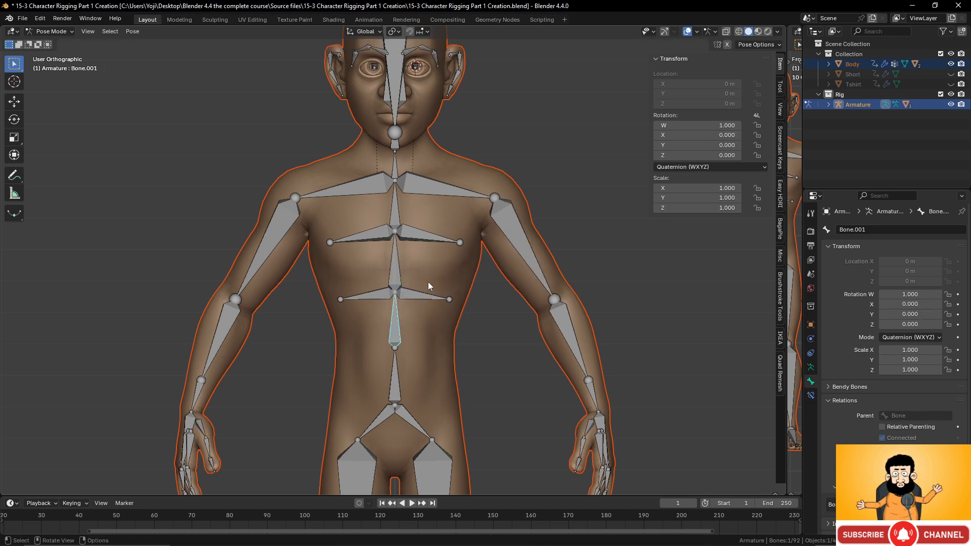
key(r)
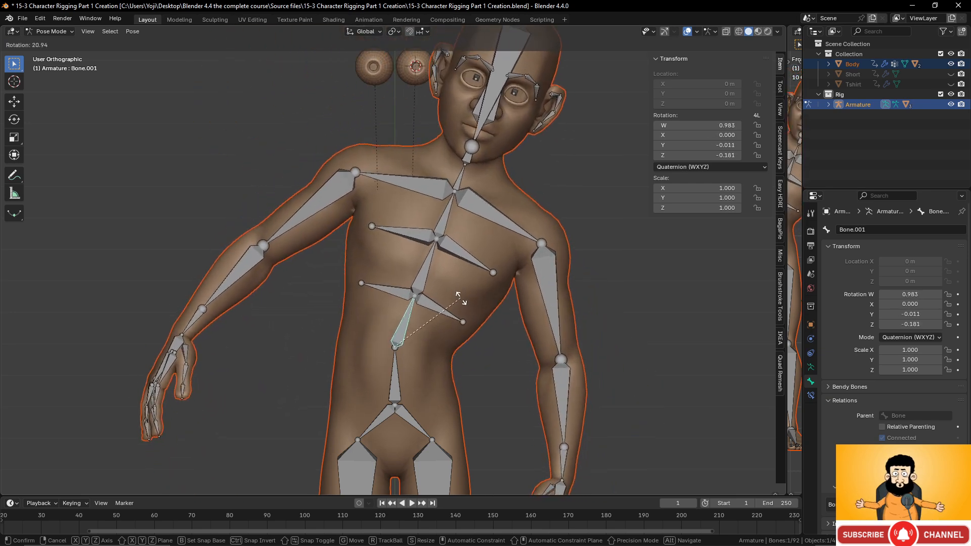
right_click(389, 283)
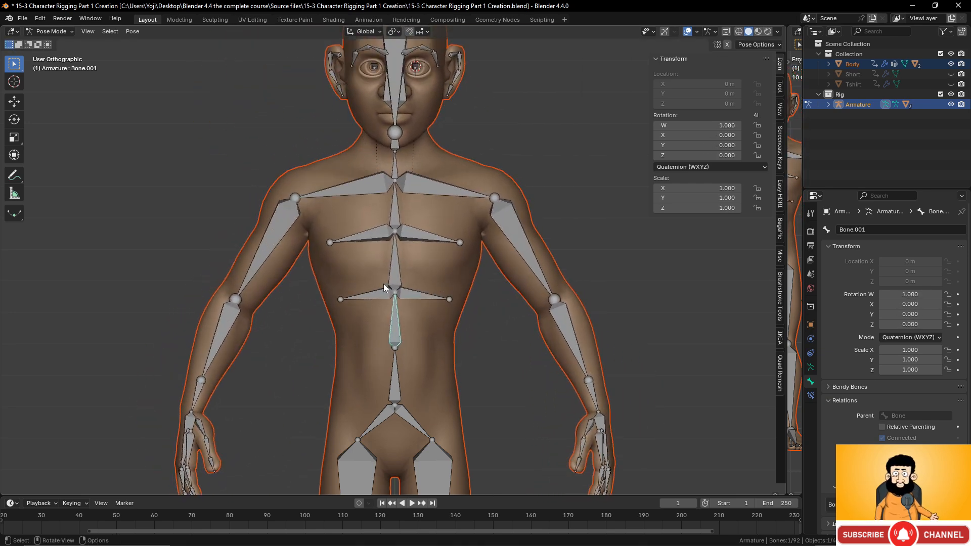
Try rotating both lower rib bones together with the spine bone between them, and cancel the rotation
shift+click(418, 293)
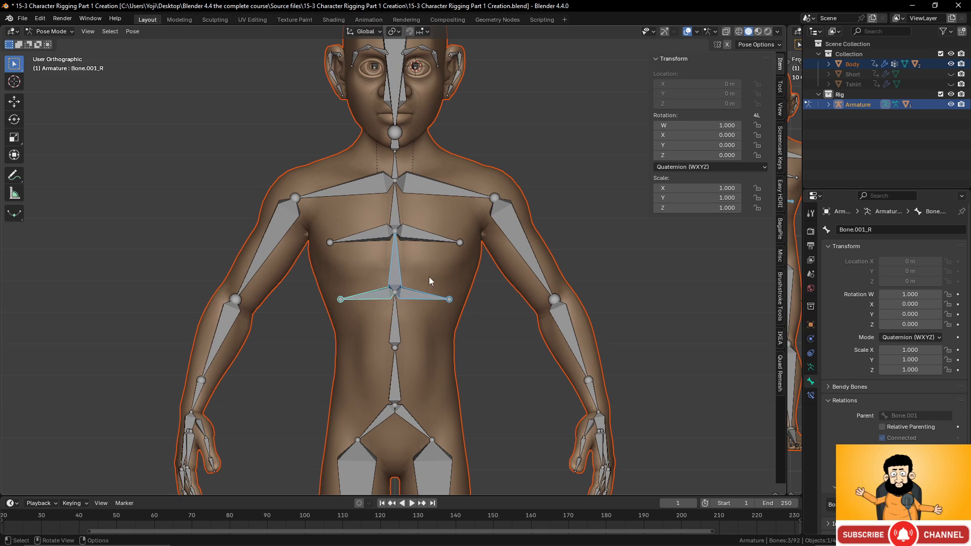
key(r)
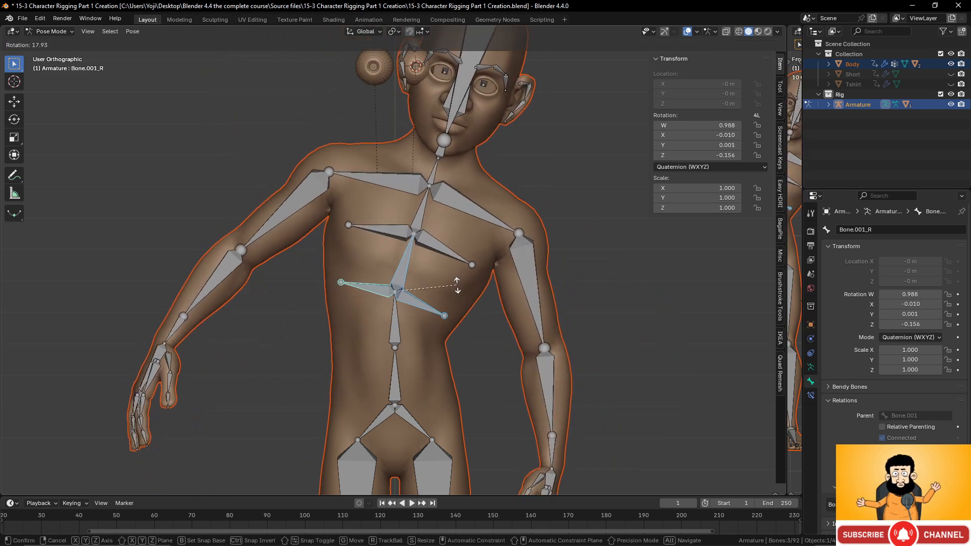
right_click(461, 289)
Try rotating the left foot's middle toe bone upward in the right side view, and cancel the rotation
scroll(470, 288, down, 4)
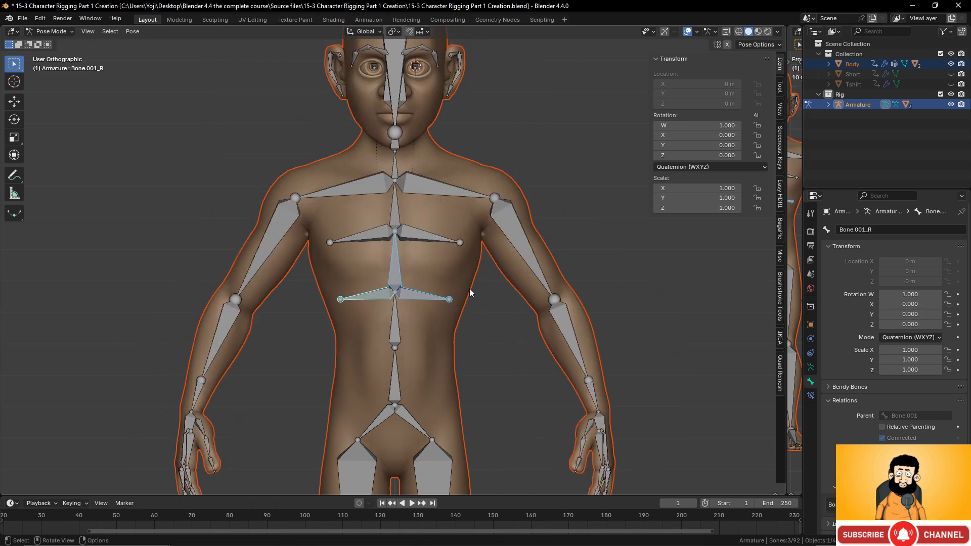
scroll(463, 349, up, 3)
shift+middle_drag(460, 332, 444, 183)
shift+middle_drag(439, 298, 439, 264)
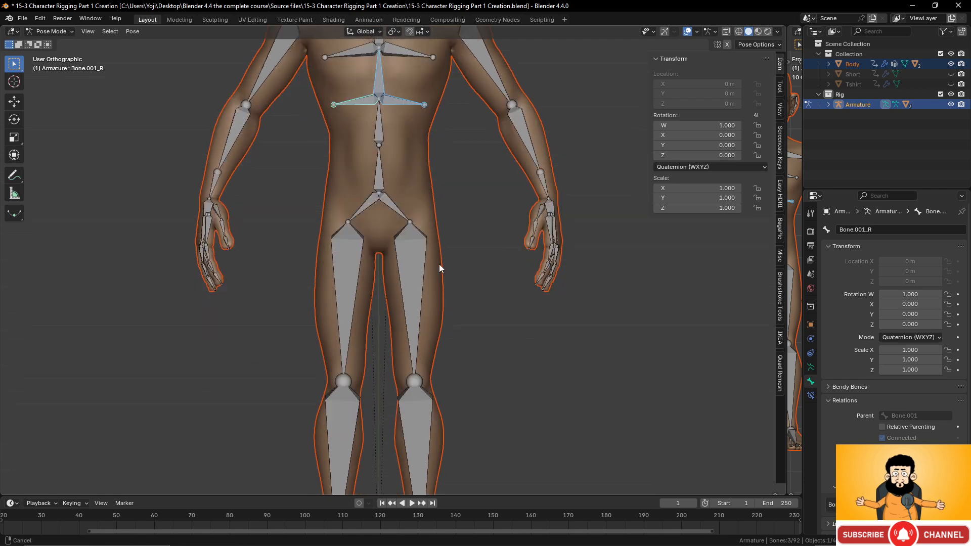
scroll(438, 273, down, 3)
shift+middle_drag(429, 393, 361, 413)
click(361, 427)
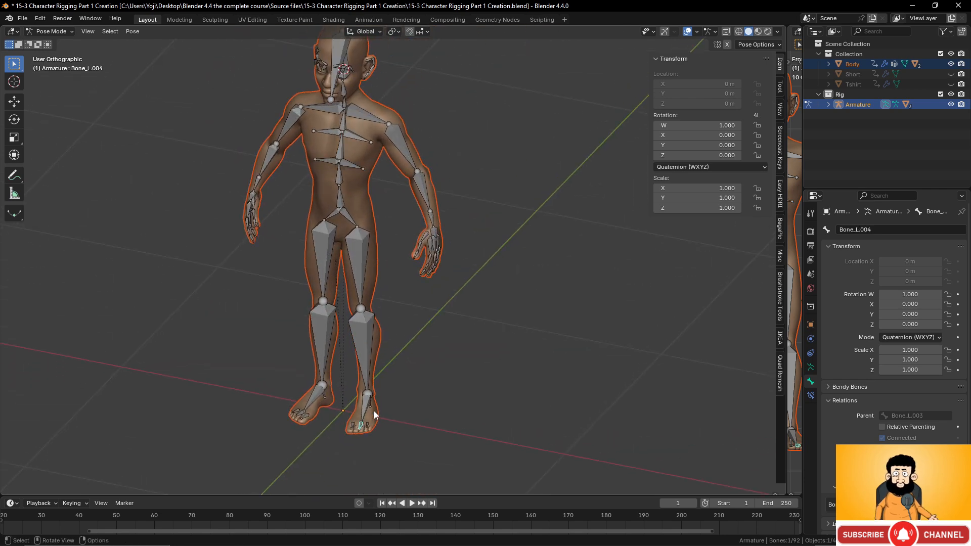
key(KP_3)
scroll(303, 388, up, 3)
shift+middle_drag(258, 395, 426, 338)
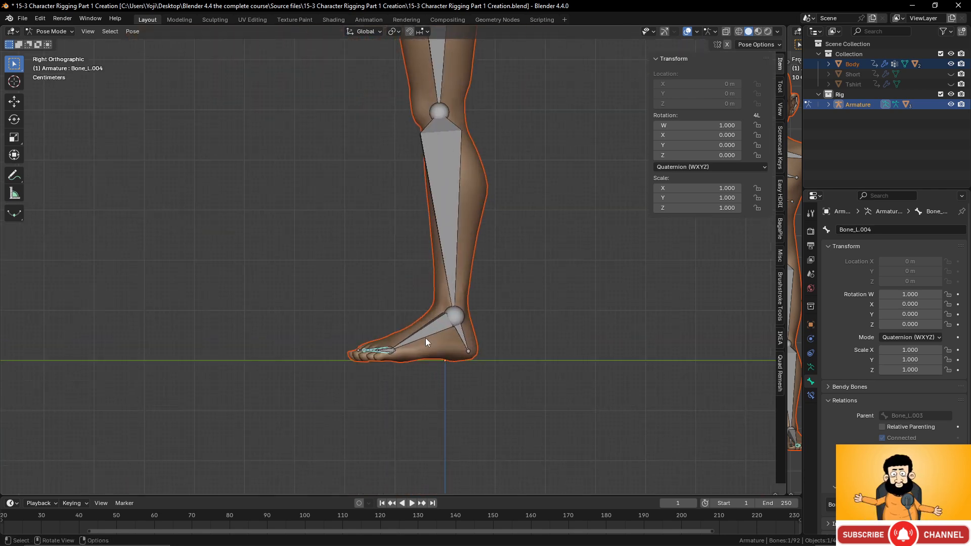
scroll(434, 347, up, 2)
key(r)
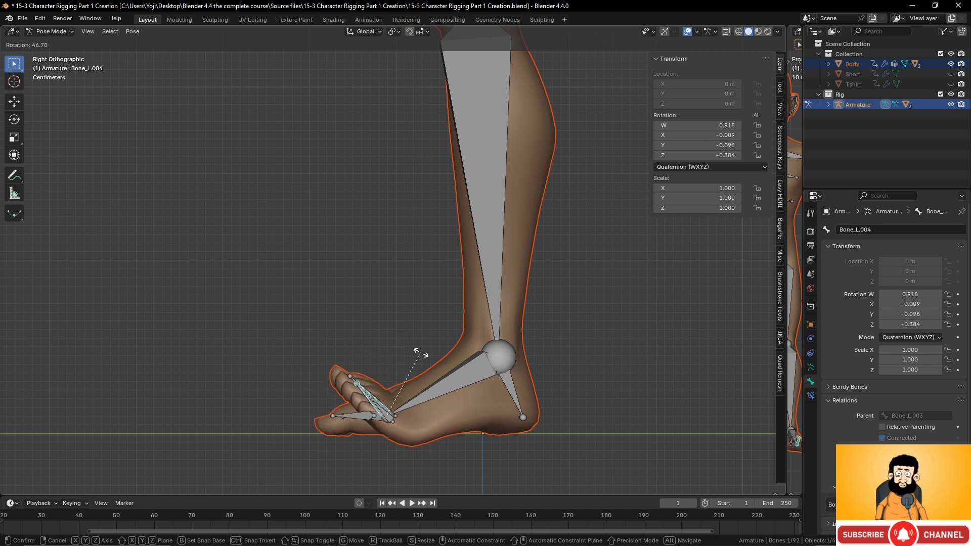
key(Escape)
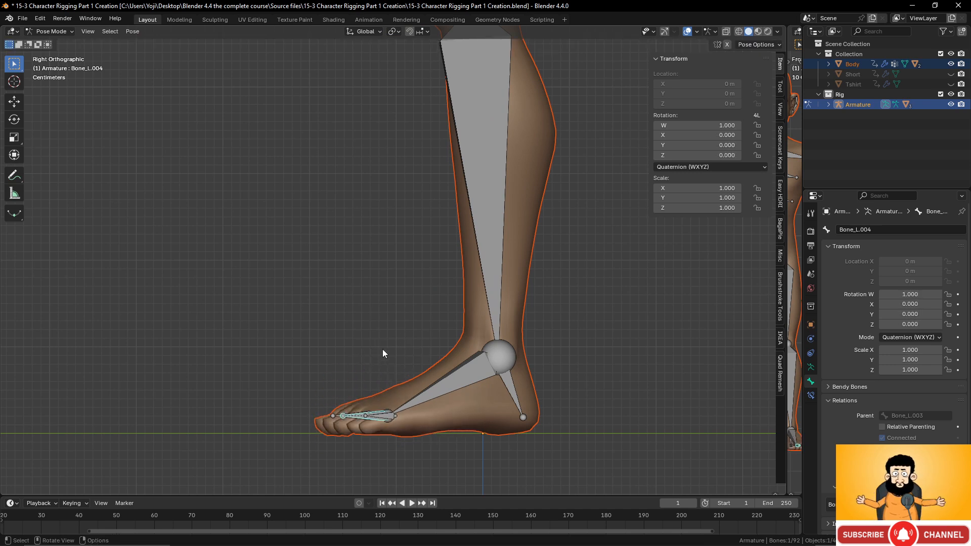
Delete the inner and outer toe bones of the left foot in Edit Mode, with mirroring applied to the other foot
middle_drag(383, 349, 400, 436)
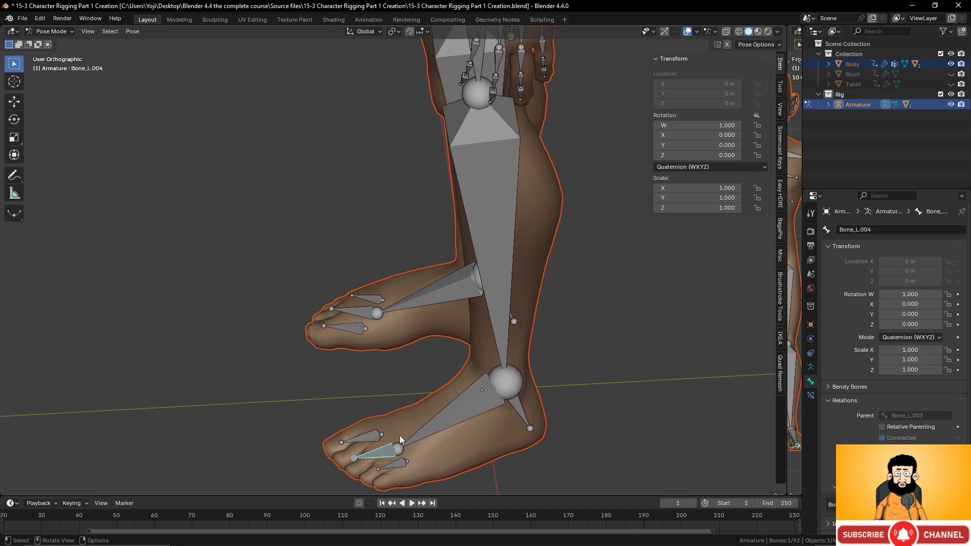
click(391, 470)
middle_drag(390, 470, 390, 483)
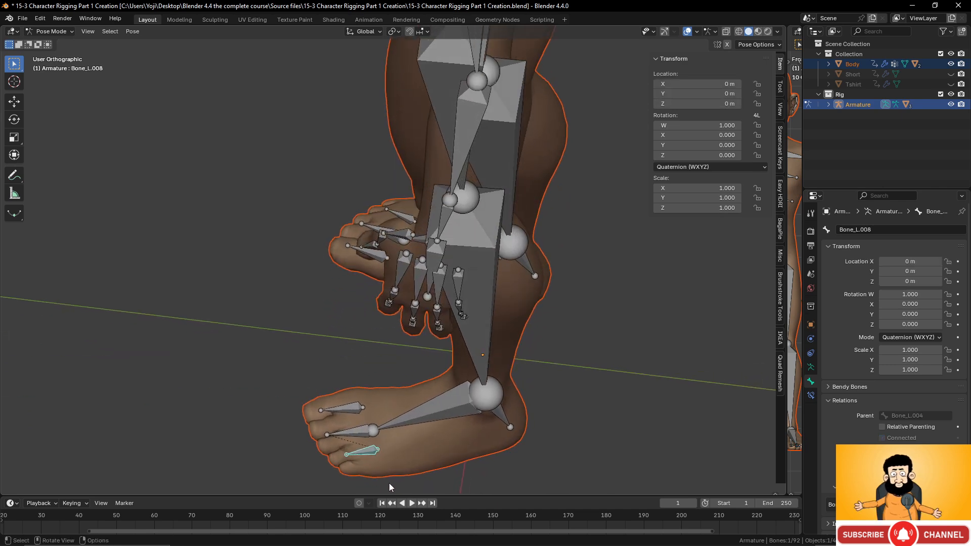
scroll(400, 397, up, 1)
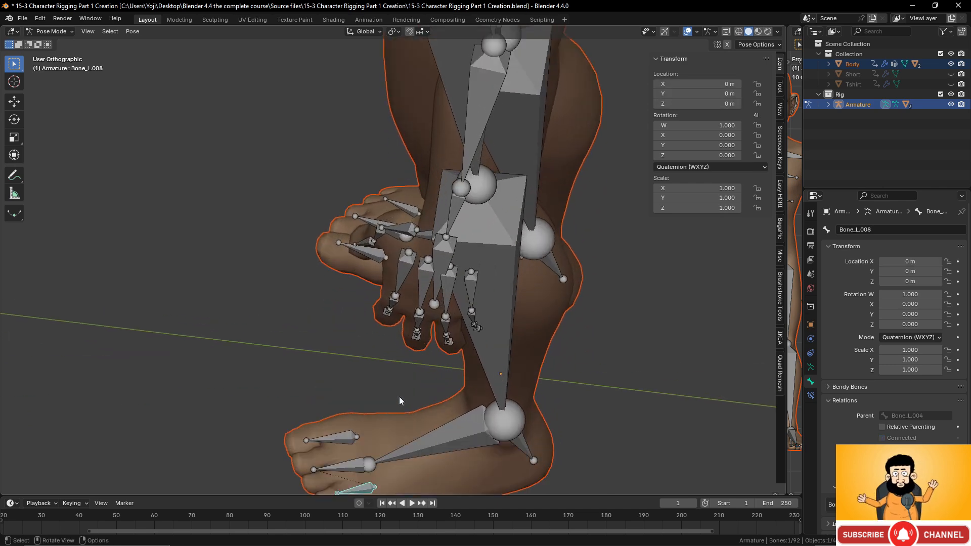
shift+middle_drag(399, 397, 453, 320)
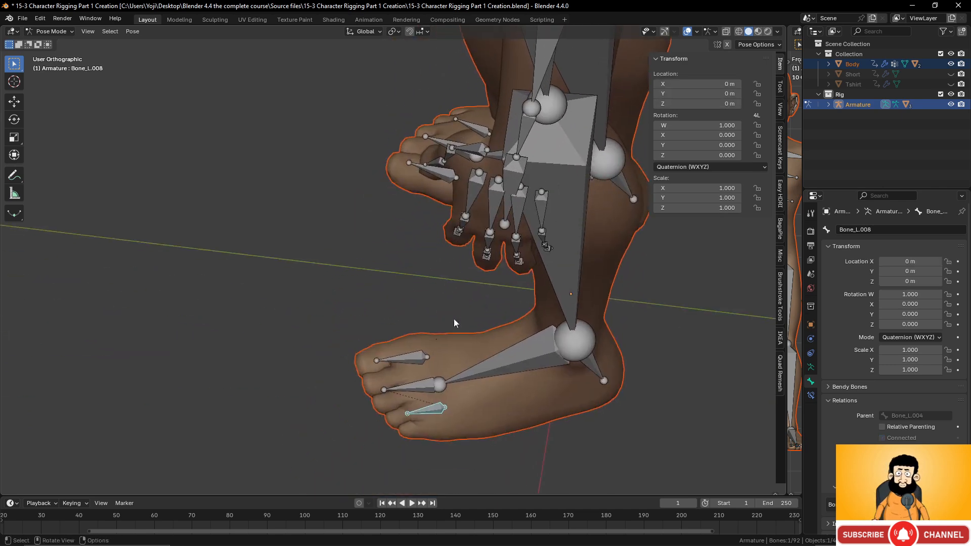
click(412, 361)
click(430, 409)
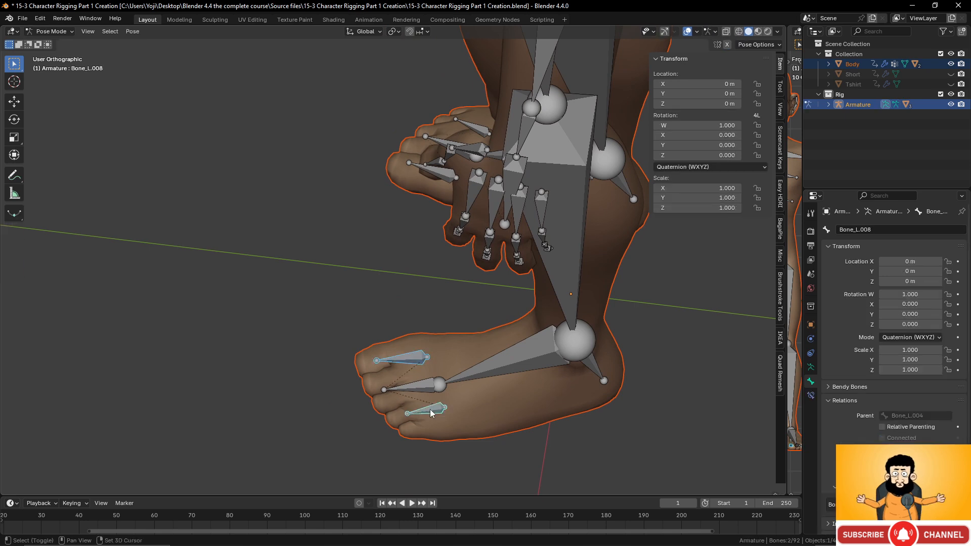
key(Tab)
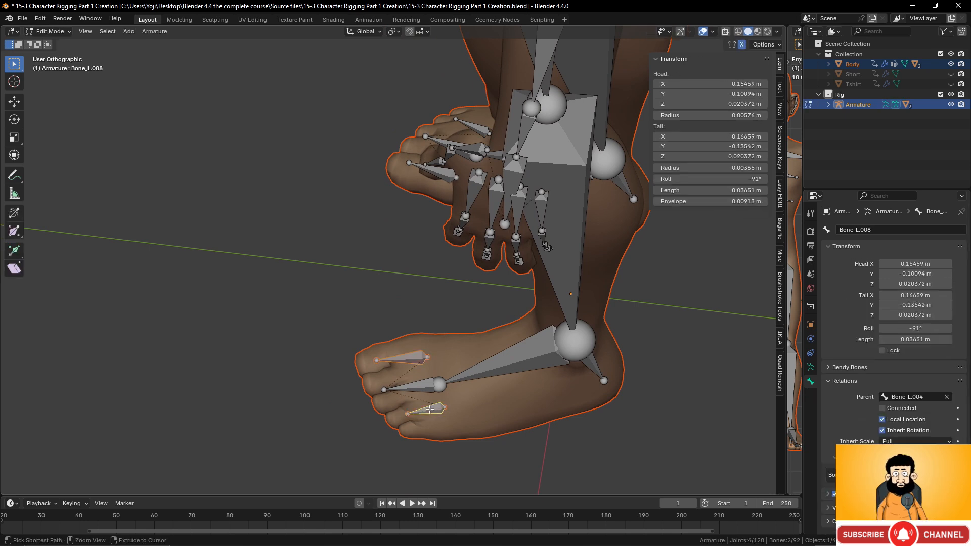
key(x)
click(426, 377)
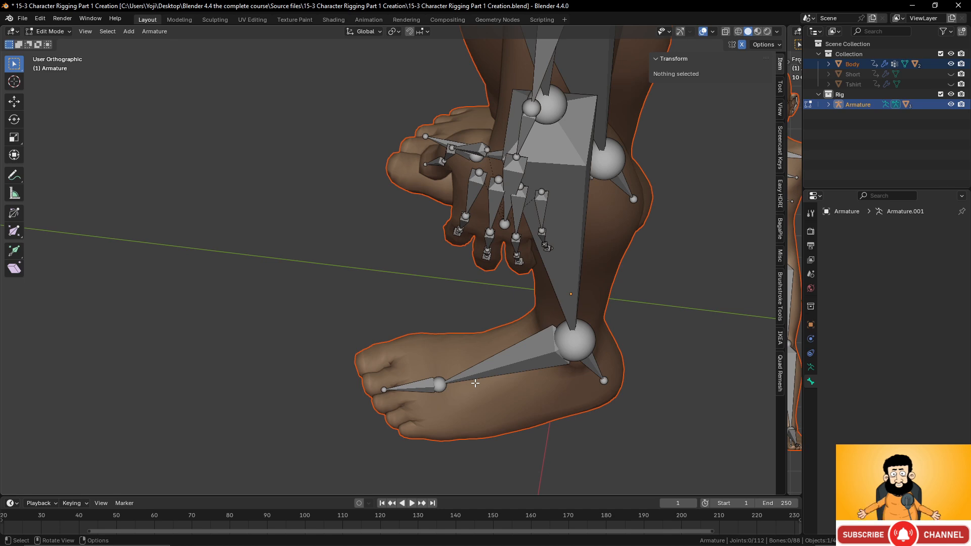
Return to Object Mode and parent the body mesh to the armature again with automatic weights
key(Tab)
middle_drag(478, 381, 517, 290)
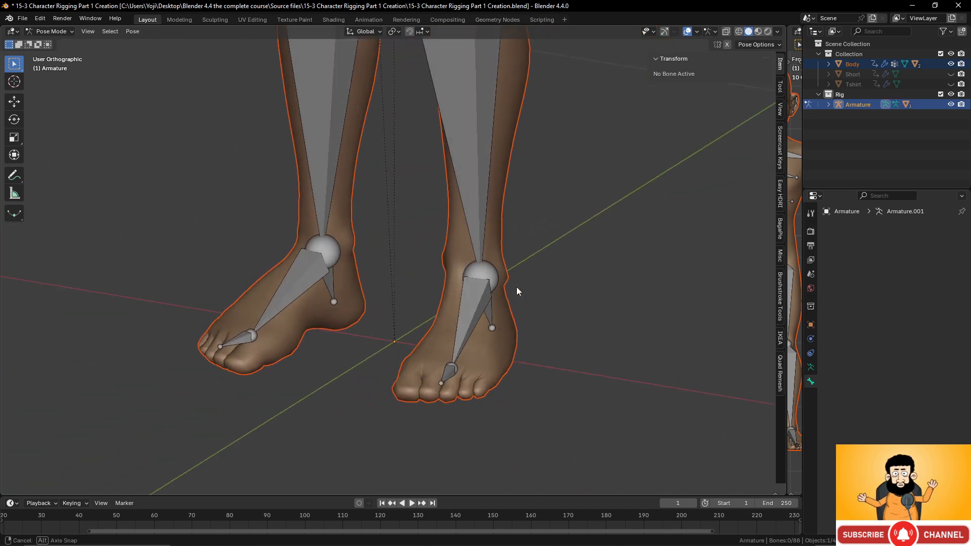
click(475, 185)
scroll(477, 187, down, 2)
key(ctrl+Tab)
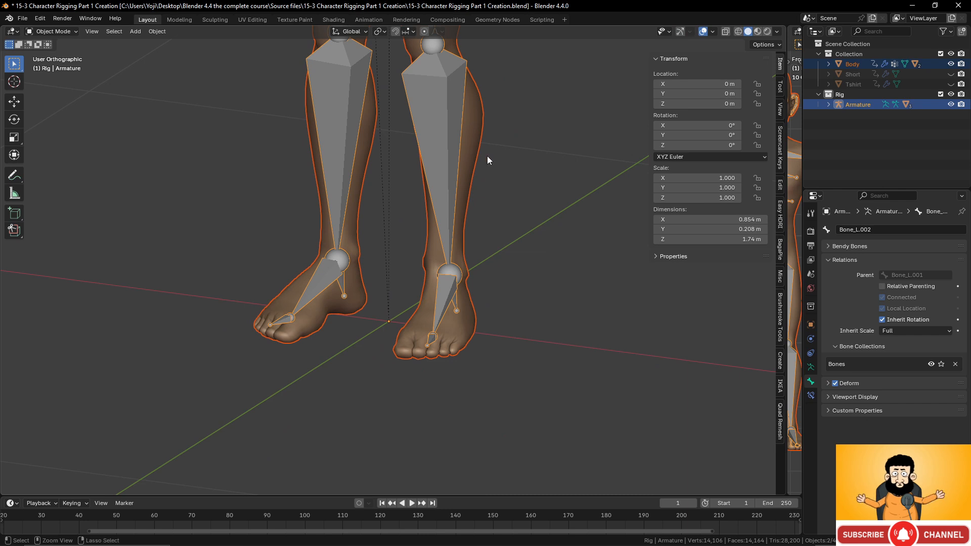
key(ctrl+p)
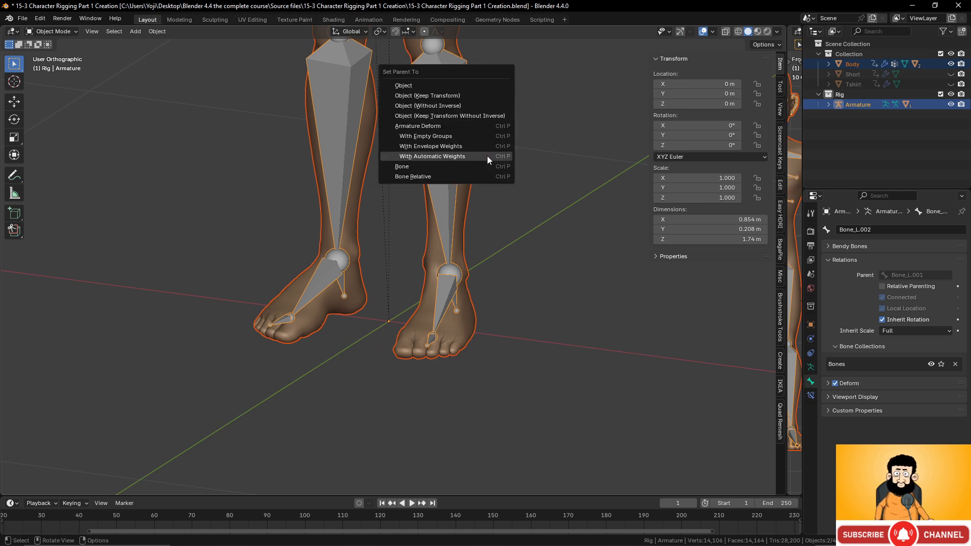
click(487, 156)
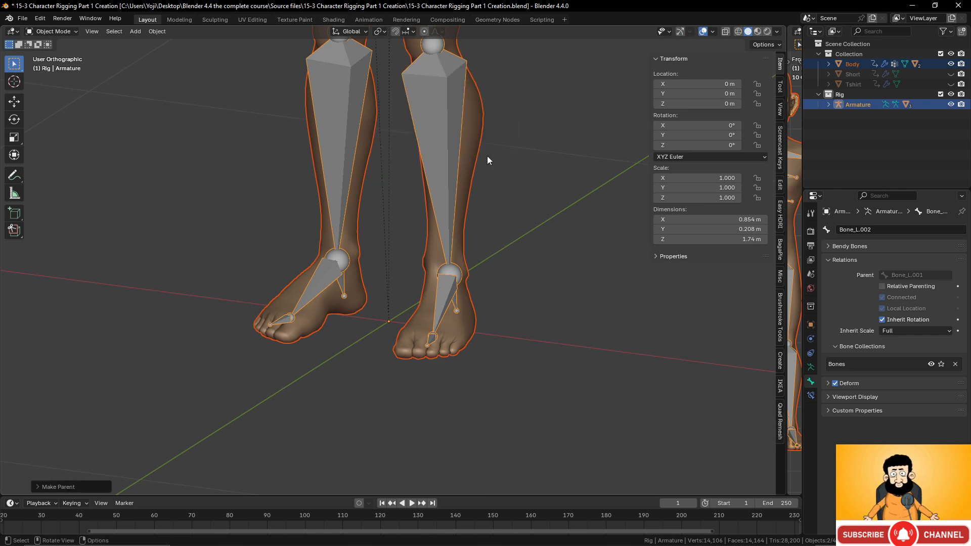
Try rotating the left foot's remaining toe bone upward in Pose Mode from the right side view, and cancel the rotation
middle_drag(471, 313, 455, 340)
key(Tab)
click(456, 344)
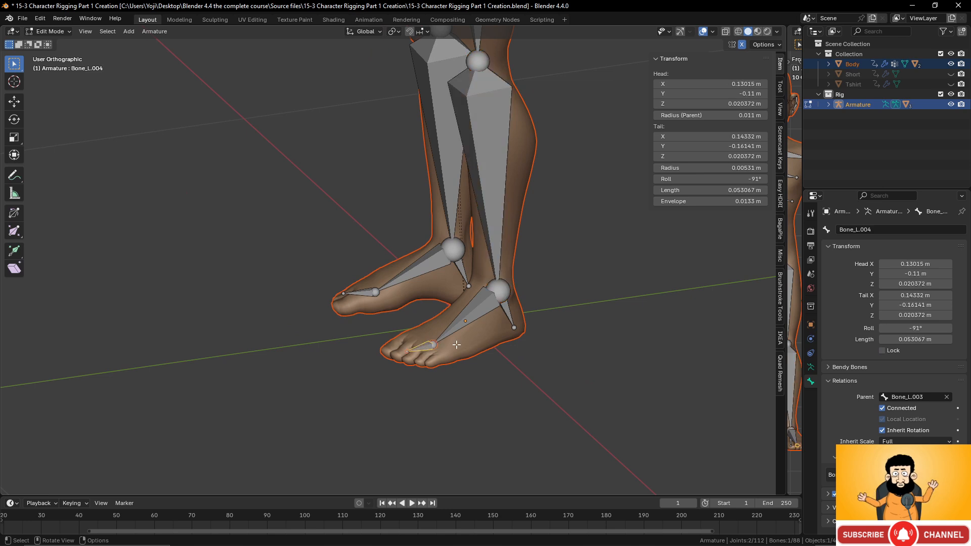
key(KP_3)
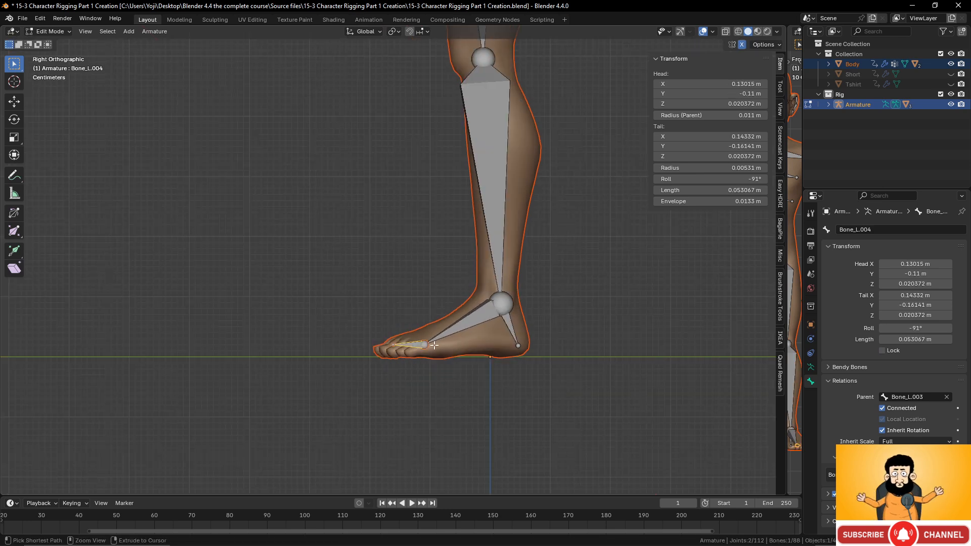
key(ctrl+Tab)
click(425, 405)
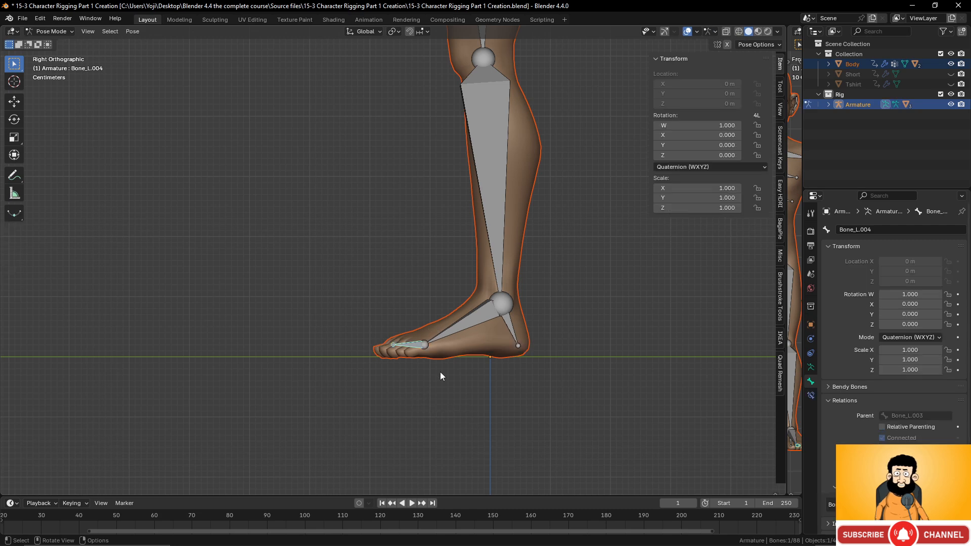
key(r)
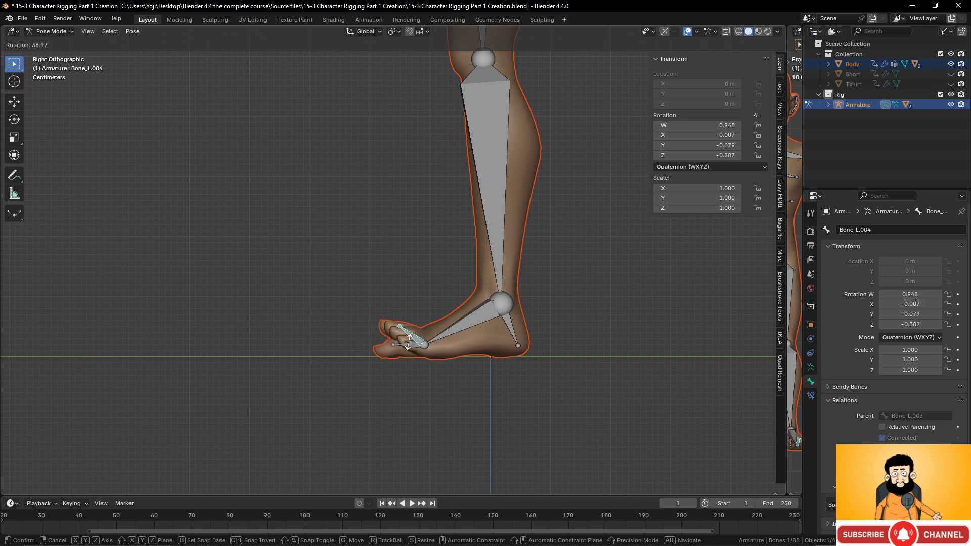
right_click(450, 327)
Return to Object Mode and select only the body mesh, with the full figure in view
middle_drag(450, 327, 548, 384)
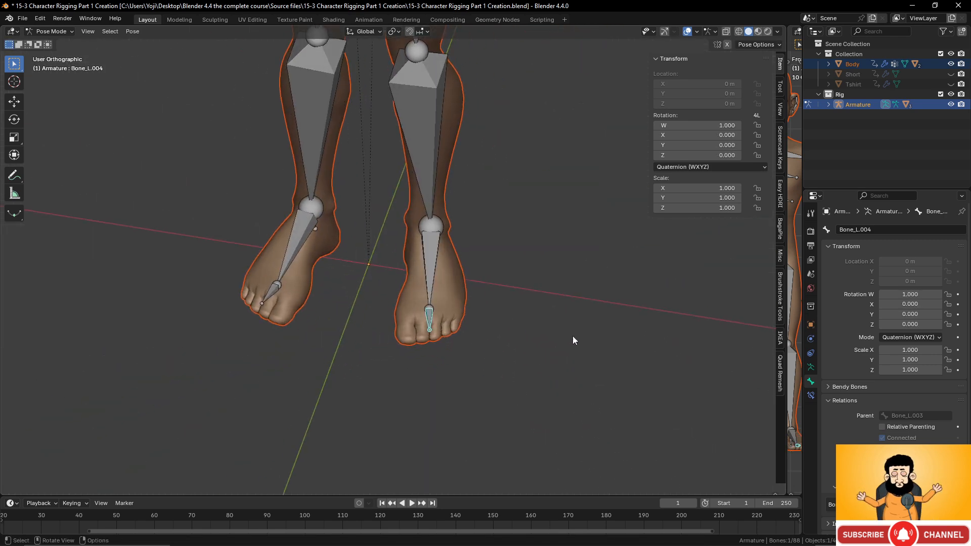
scroll(573, 336, down, 4)
shift+middle_drag(457, 252, 517, 387)
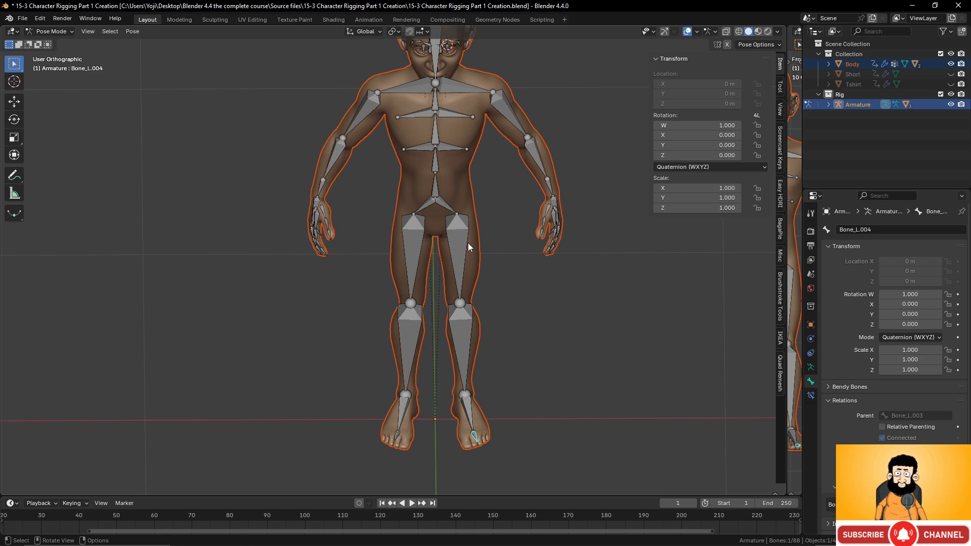
mouse_move(463, 196)
shift+middle_down()
mouse_move(439, 278)
mouse_move(449, 207)
shift+middle_up()
key(ctrl+Tab)
click(453, 189)
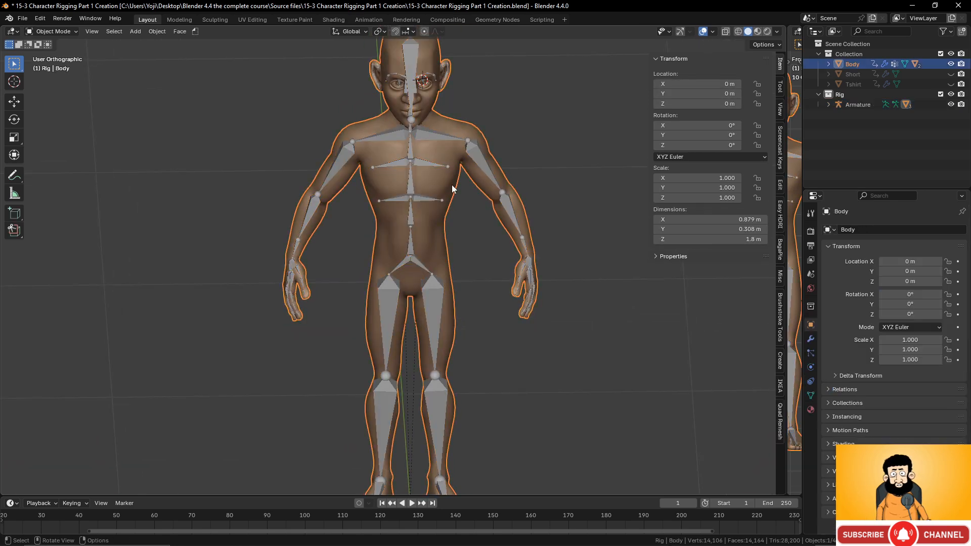
click(56, 32)
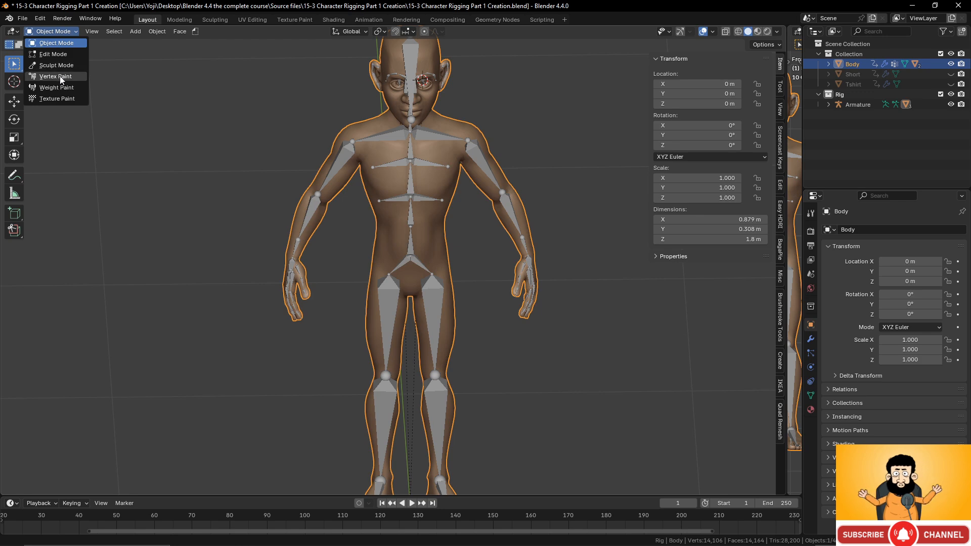
click(60, 77)
scroll(405, 228, up, 3)
scroll(434, 207, down, 2)
shift+middle_drag(422, 207, 388, 225)
Switch the body mesh to Weight Paint mode with the torso in view
click(60, 31)
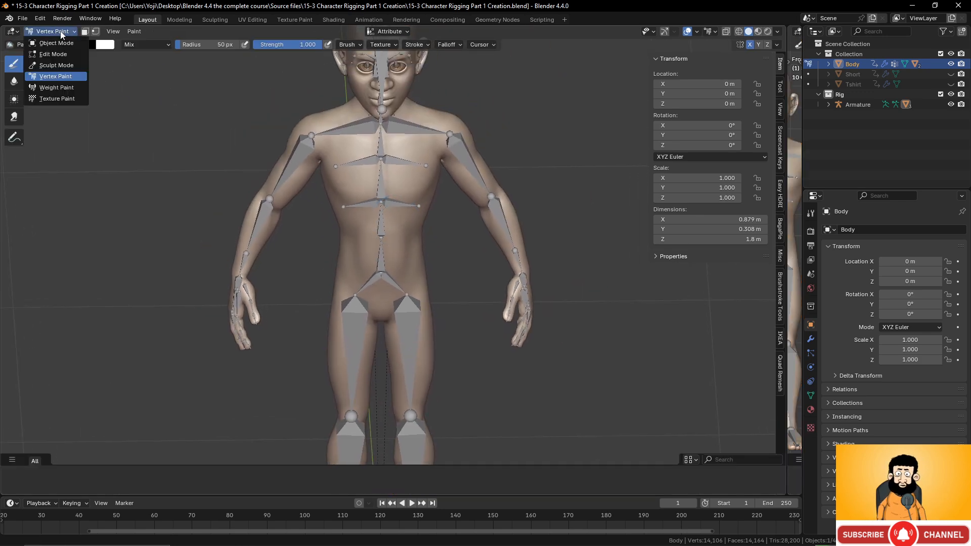
click(56, 88)
middle_drag(445, 225, 457, 229)
scroll(463, 231, up, 2)
scroll(463, 231, up, 1)
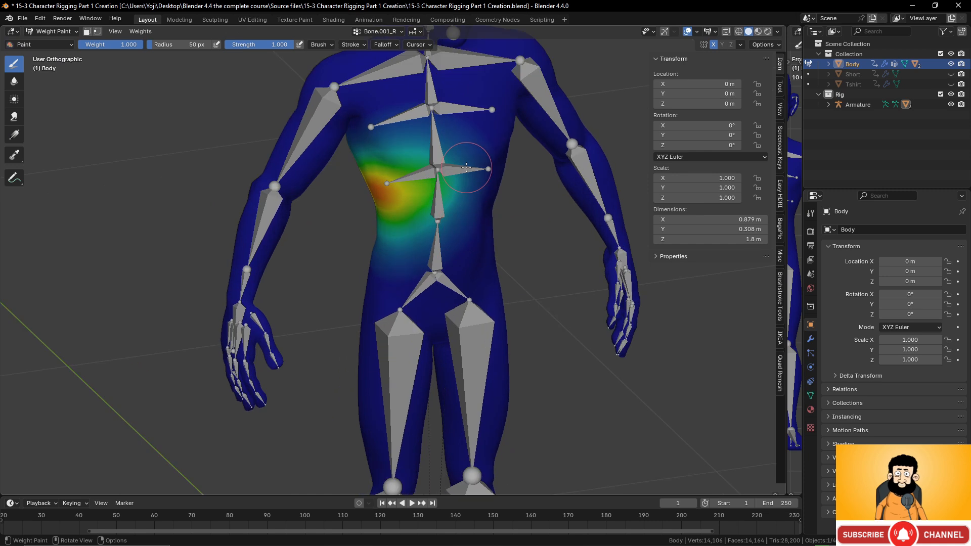
Examine the body mesh's weights for the vertex groups Bone.001_L and Bone.002_R
click(810, 395)
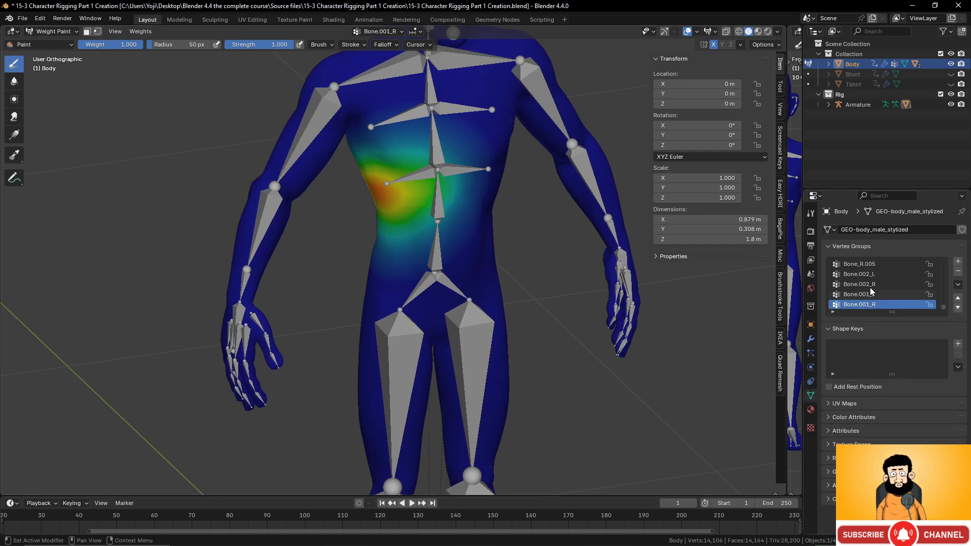
click(862, 295)
click(858, 283)
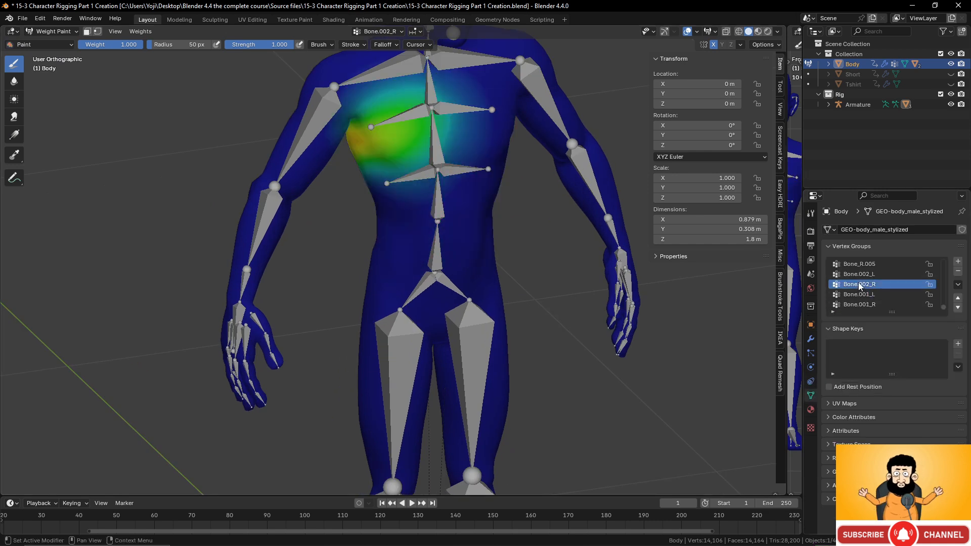
Examine the body mesh's weights for the vertex groups Bone.002_L and Bone_R.005, including both sides of the right foot
click(859, 275)
scroll(859, 276, up, 1)
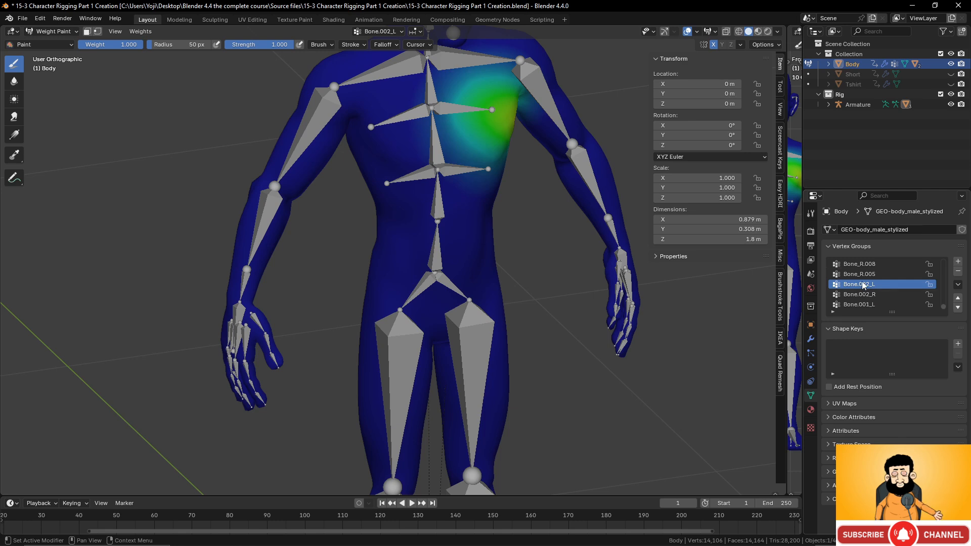
click(859, 274)
scroll(557, 273, down, 4)
middle_drag(542, 271, 477, 282)
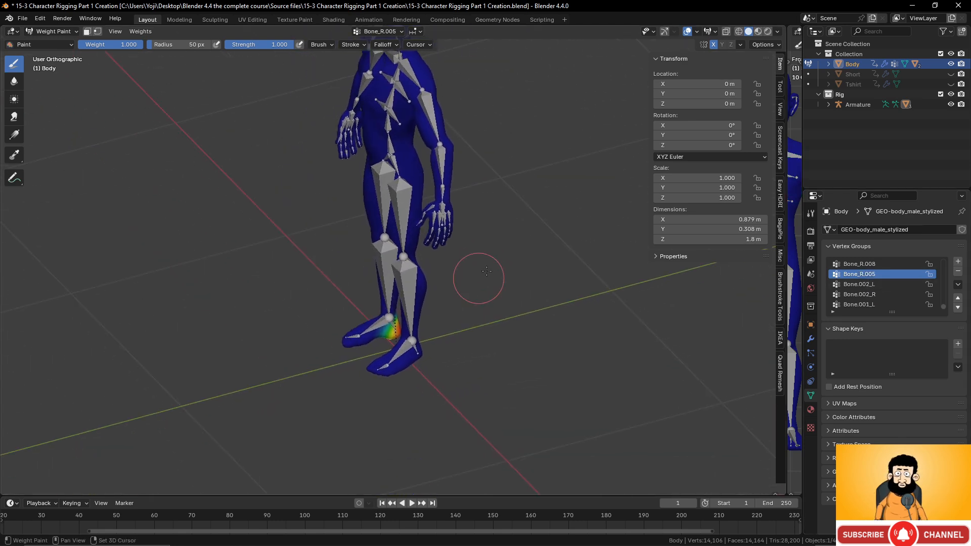
scroll(430, 329, up, 5)
mouse_move(424, 400)
middle_down()
mouse_move(405, 392)
mouse_move(433, 380)
middle_up()
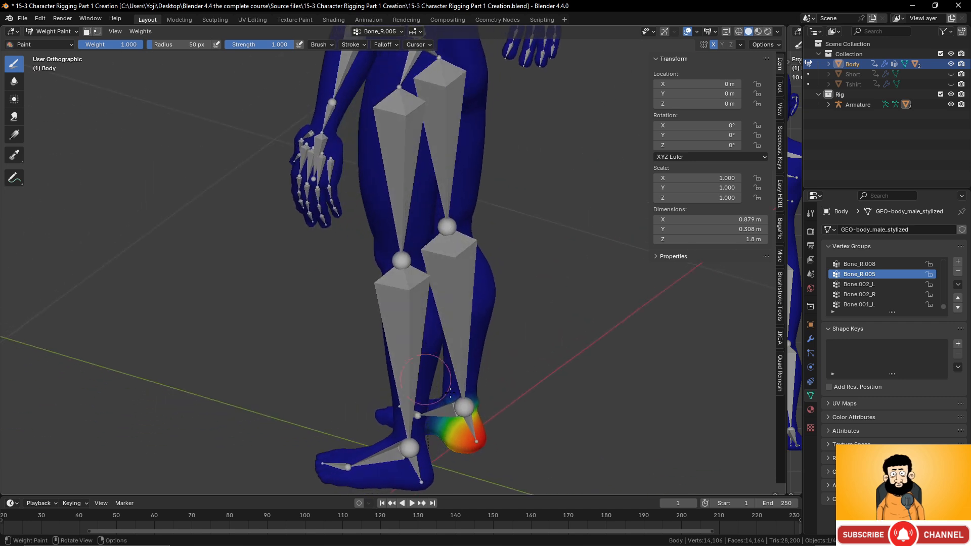
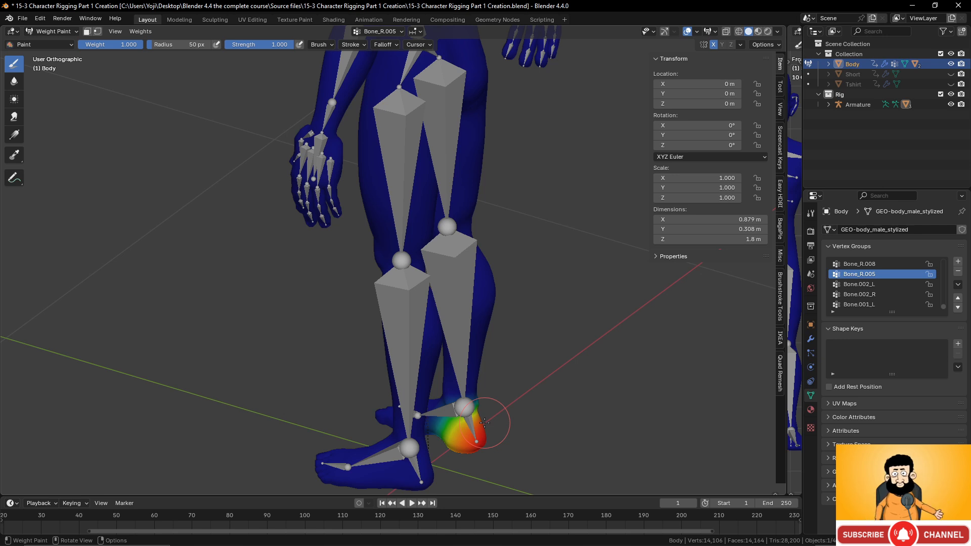
scroll(455, 413, up, 2)
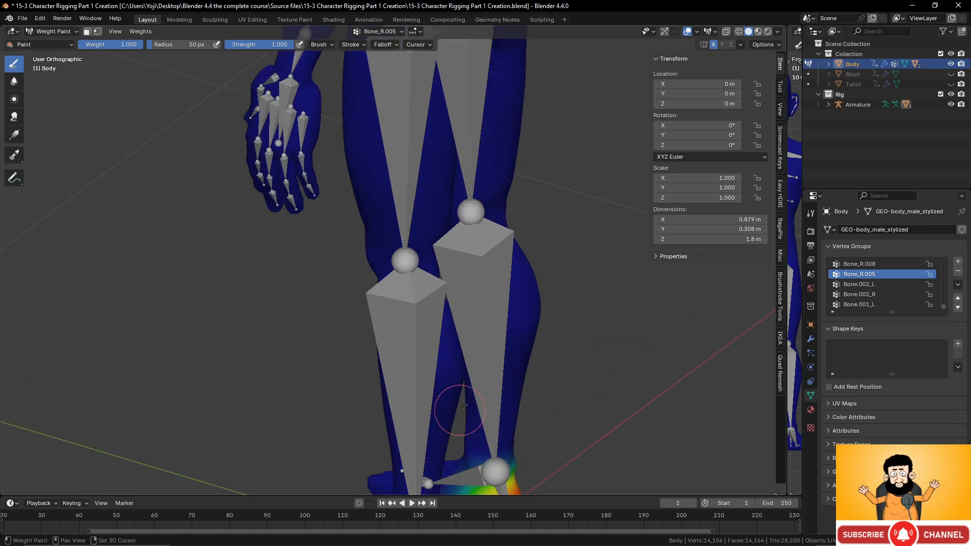
shift+middle_drag(455, 412, 434, 283)
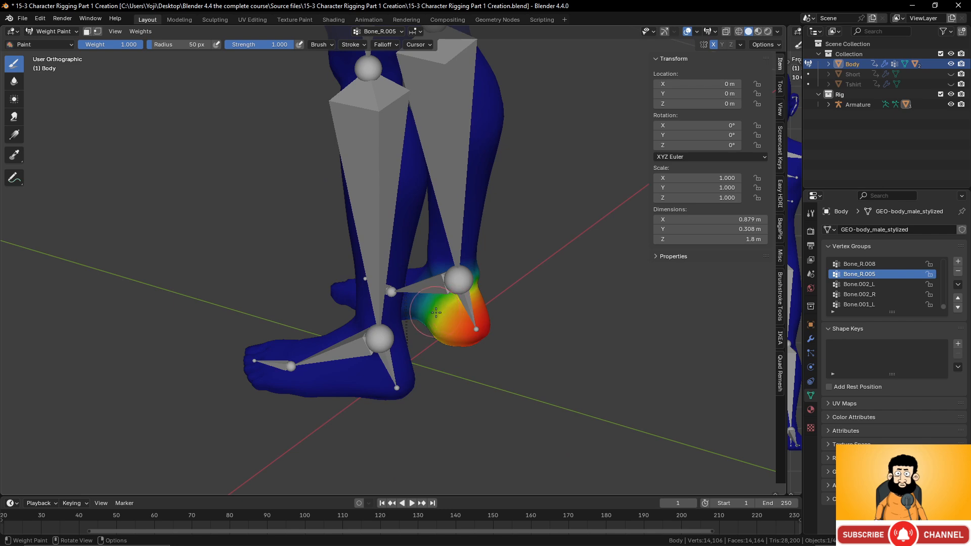
scroll(541, 302, up, 2)
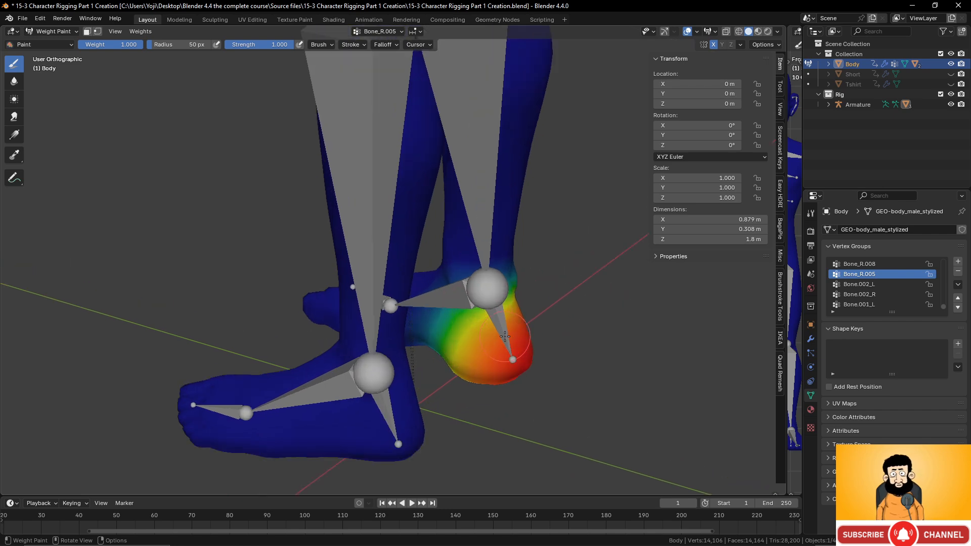
scroll(465, 320, down, 4)
mouse_move(374, 329)
middle_down()
mouse_move(468, 327)
mouse_move(392, 327)
mouse_move(483, 312)
middle_up()
scroll(382, 332, up, 2)
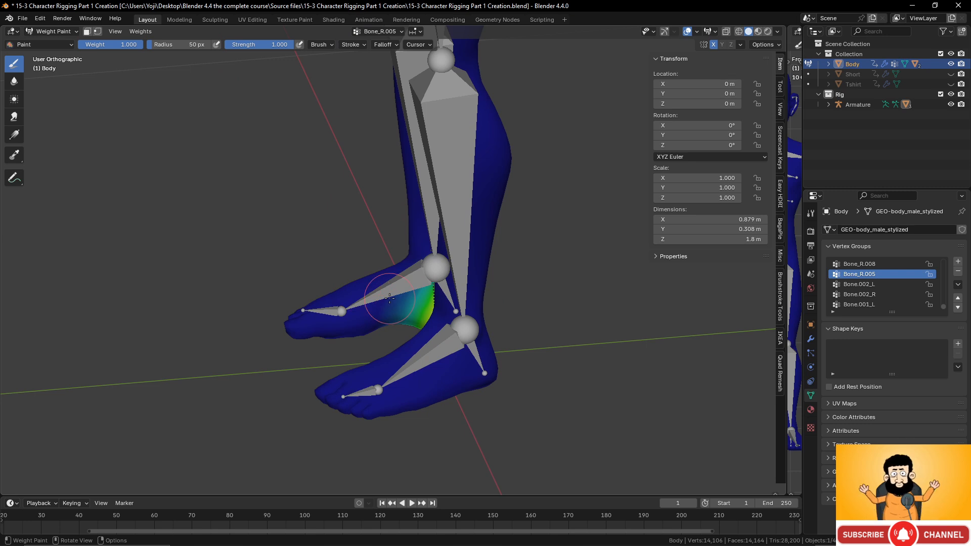
Return the body mesh to Object Mode and unhide the Short and Tshirt objects
scroll(409, 268, down, 4)
shift+middle_drag(402, 114, 392, 202)
mouse_move(393, 203)
middle_down()
mouse_move(470, 185)
mouse_move(444, 291)
middle_up()
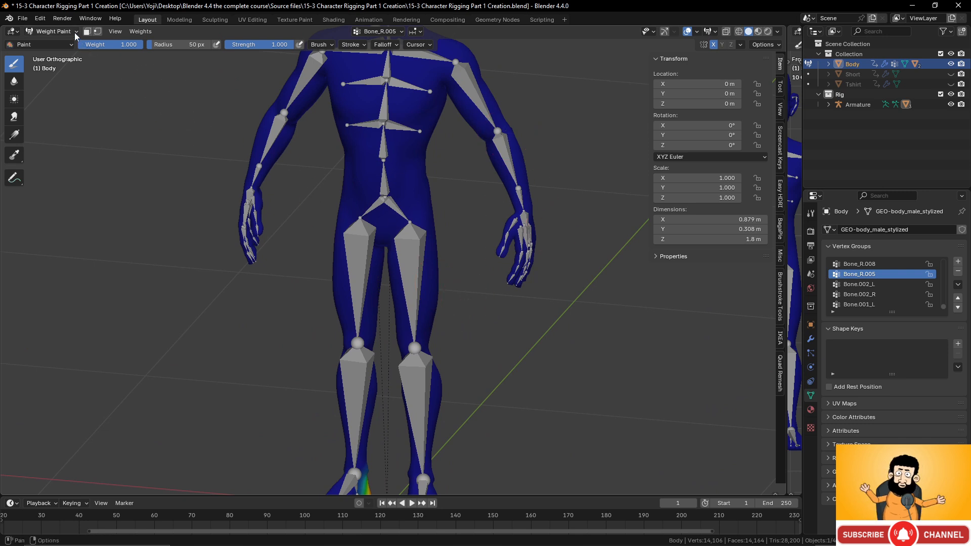
click(53, 31)
click(51, 41)
scroll(471, 269, down, 3)
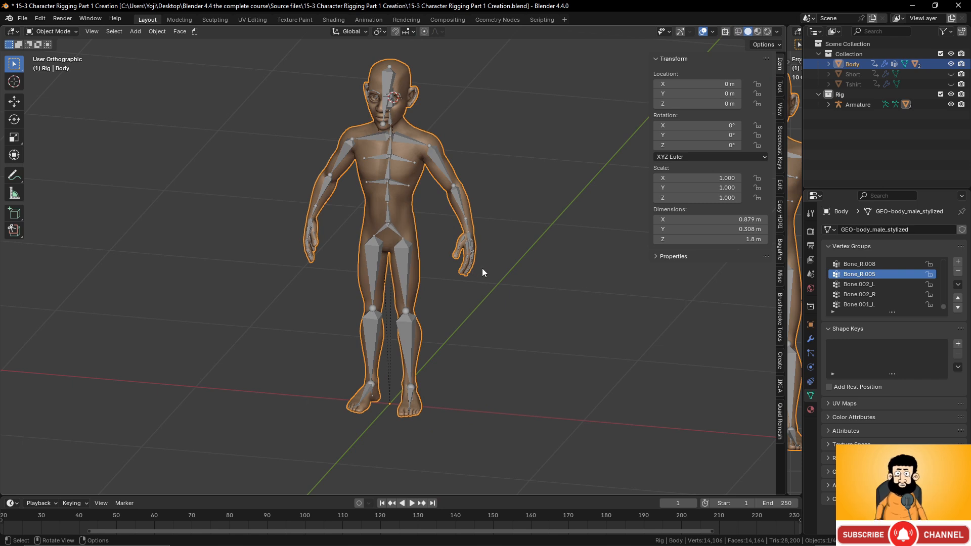
click(951, 74)
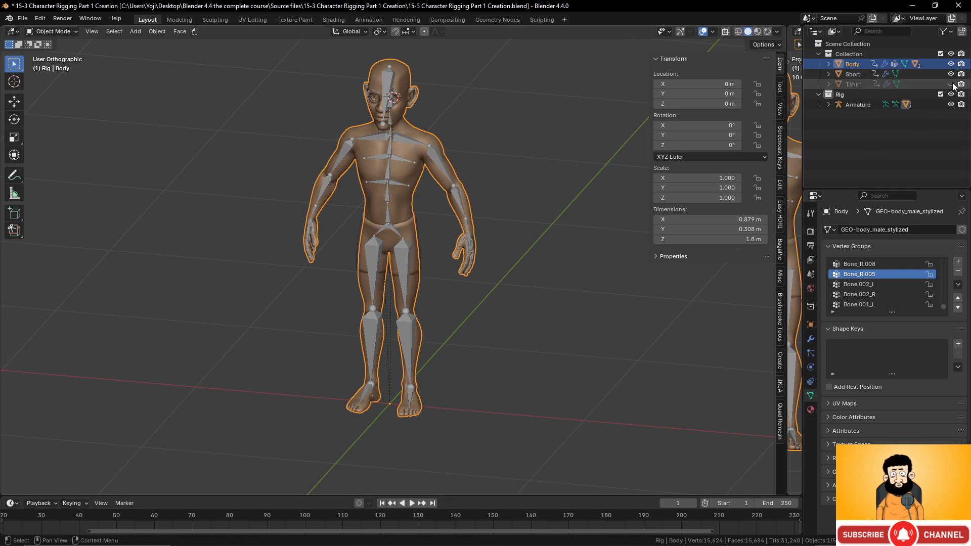
click(951, 84)
Parent the T-shirt mesh to the armature with automatic weights
scroll(499, 245, up, 4)
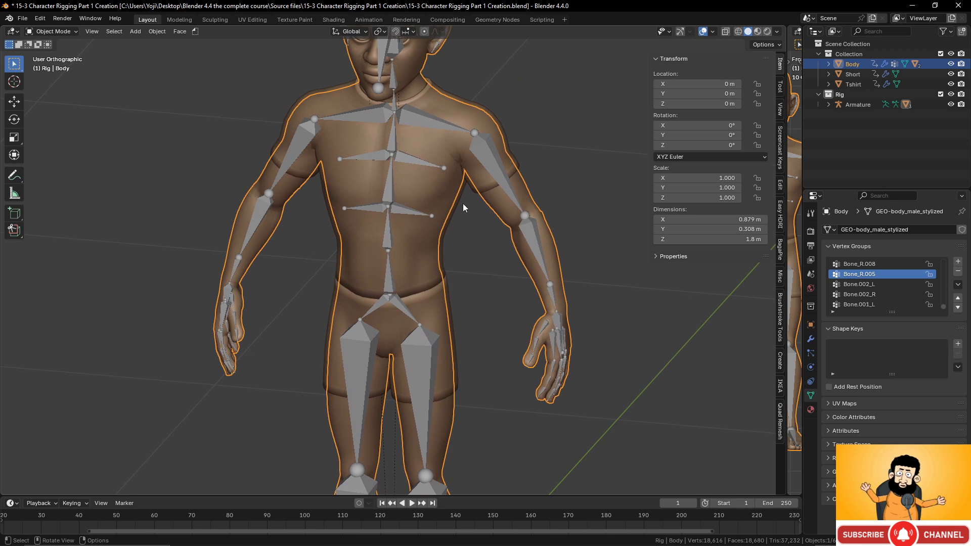
click(462, 204)
shift+middle_drag(474, 237, 481, 303)
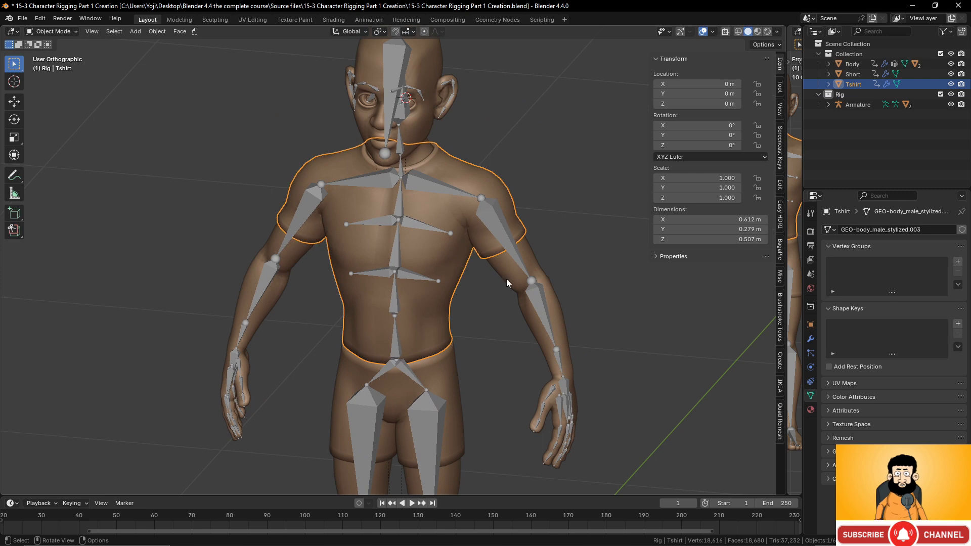
shift+click(494, 215)
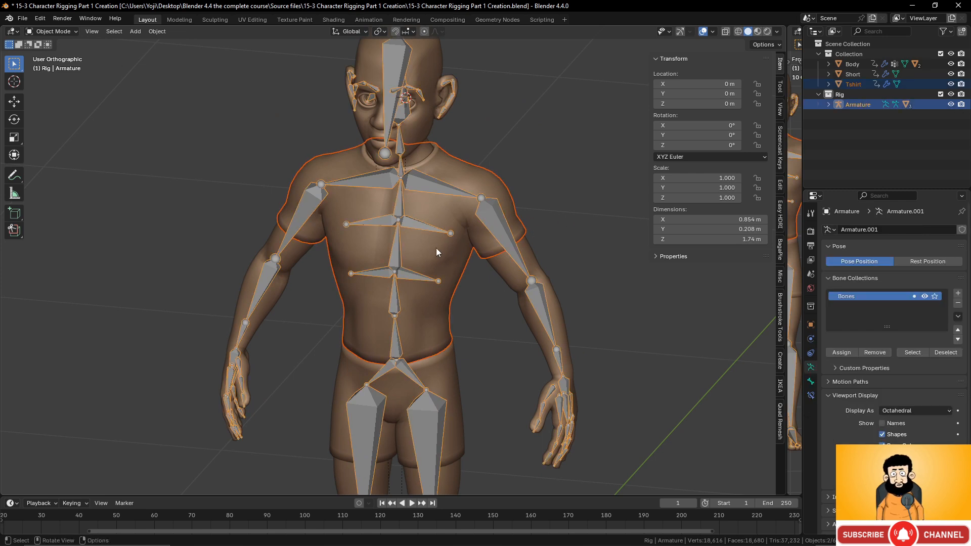
key(ctrl+p)
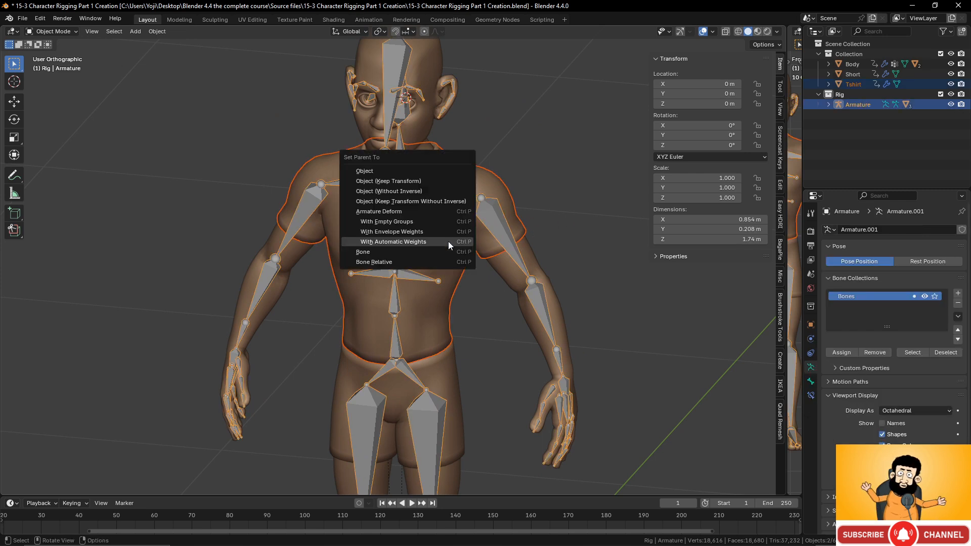
click(449, 242)
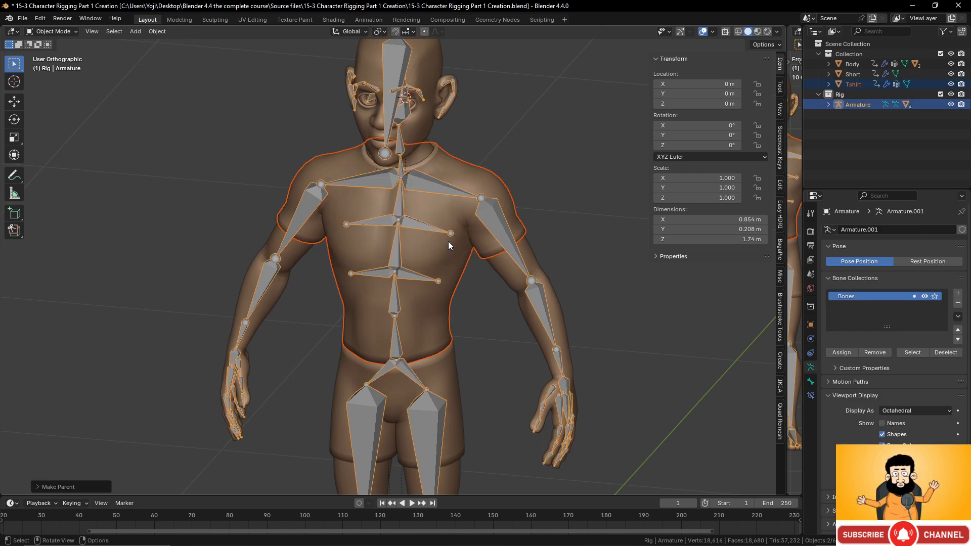
Parent the shorts mesh to the armature with automatic weights
click(456, 373)
shift+click(503, 233)
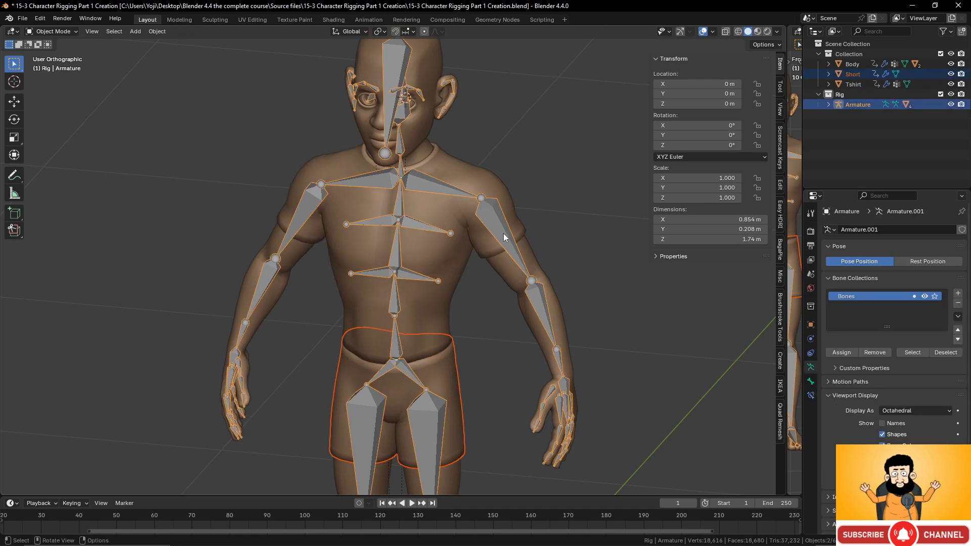
key(ctrl+p)
click(502, 233)
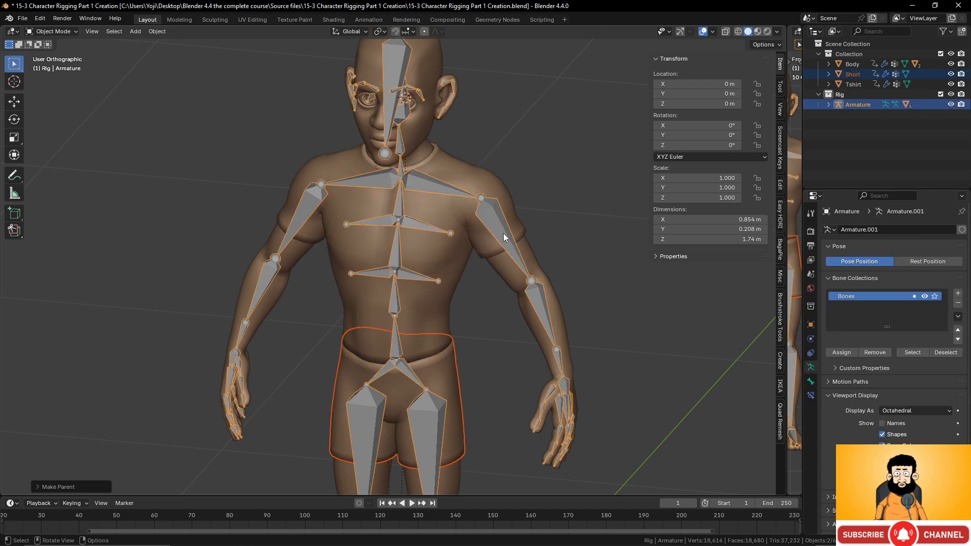
Select only the armature, set its bones to display as Stick, and switch it to Pose Mode
middle_drag(503, 233, 448, 263)
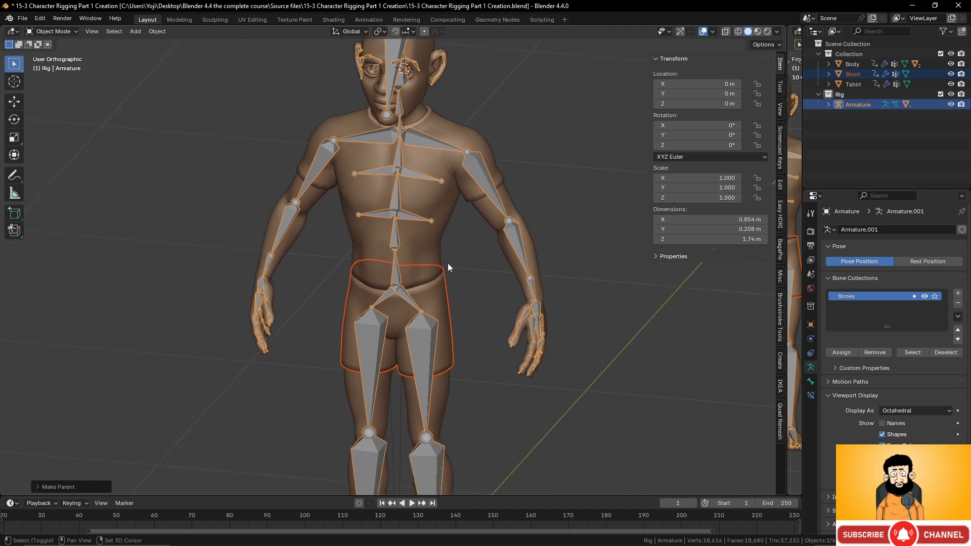
click(422, 344)
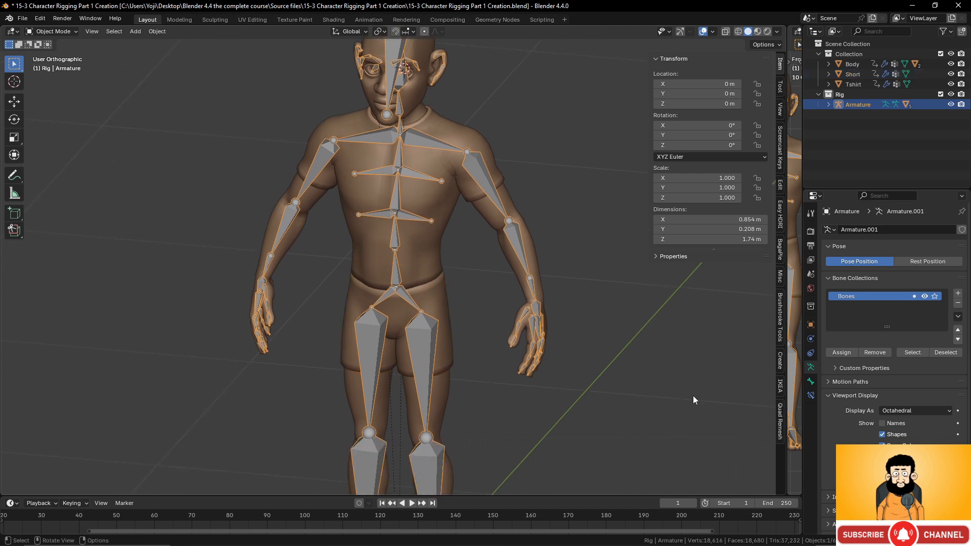
click(904, 412)
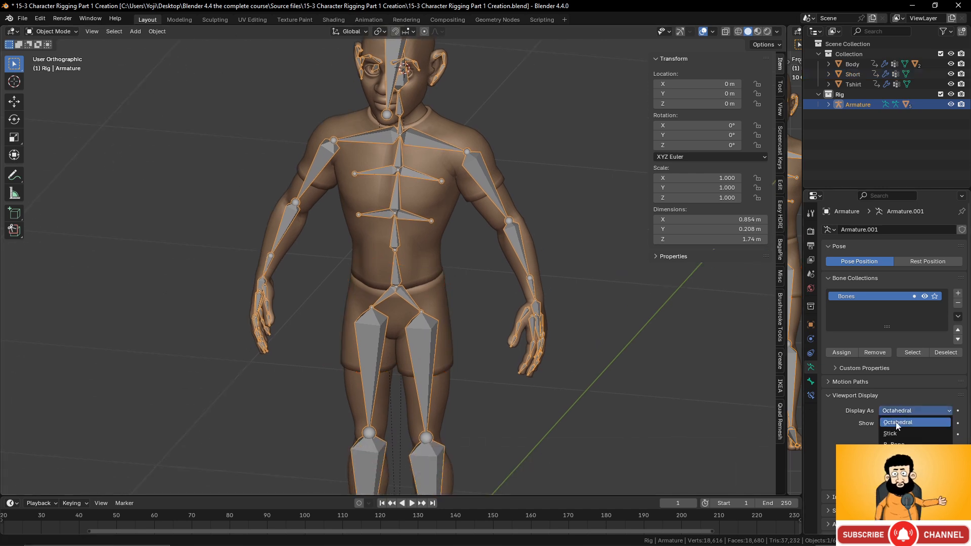
click(895, 437)
scroll(545, 393, down, 4)
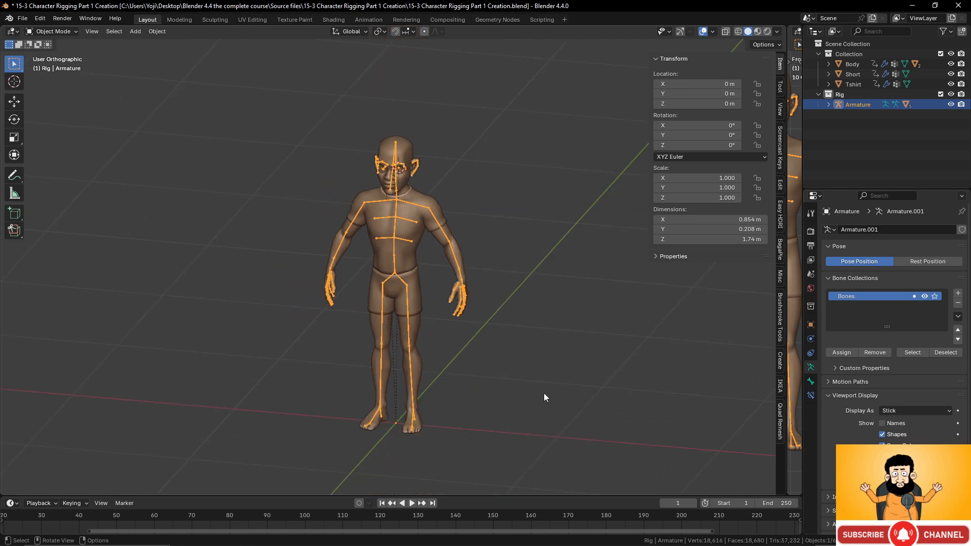
scroll(481, 338, up, 1)
scroll(502, 277, up, 2)
key(ctrl+Tab)
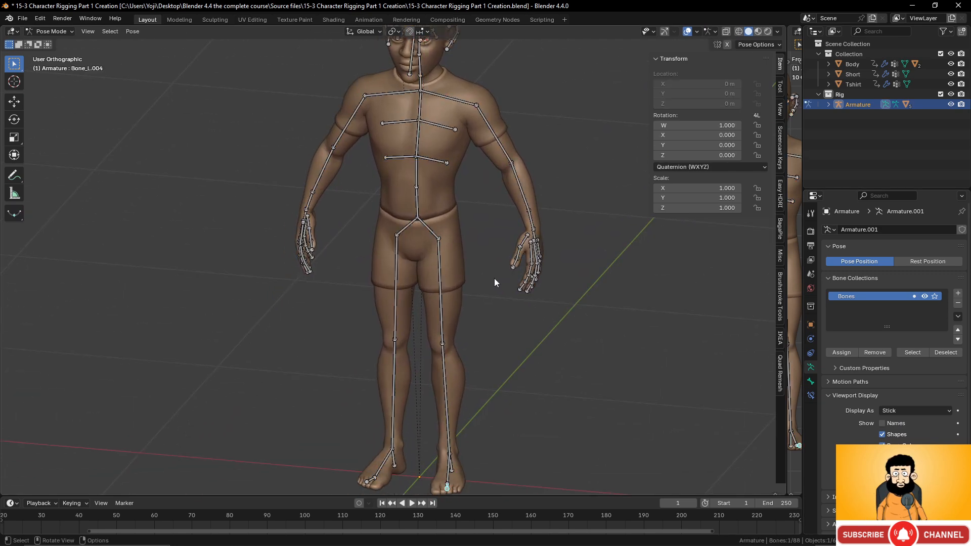
Try rotating the left thigh bone to test the shorts' deformation, and cancel the rotation
click(442, 273)
middle_drag(441, 274, 428, 342)
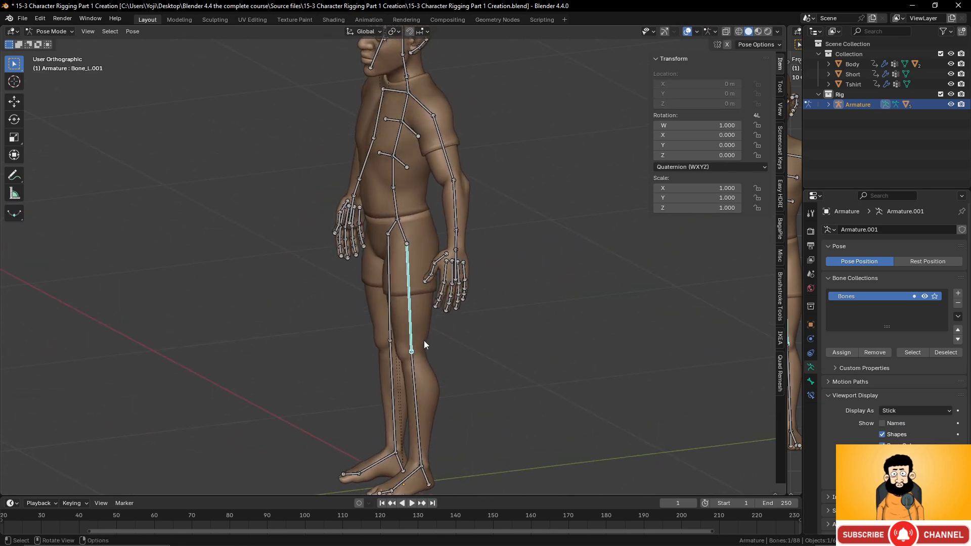
key(r)
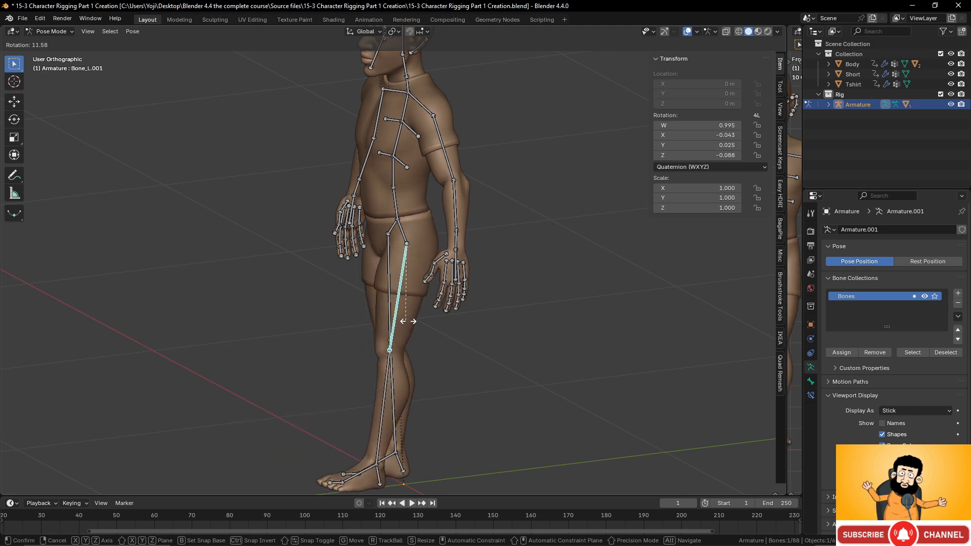
key(Escape)
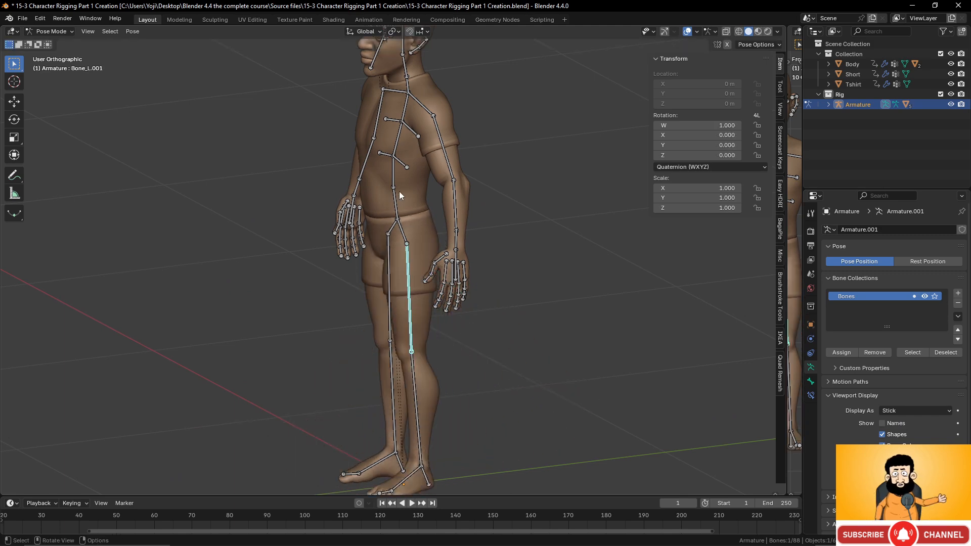
Try rotating the spine bones Bone.001 and Bone.002 one after the other, cancelling each rotation
click(395, 174)
key(r)
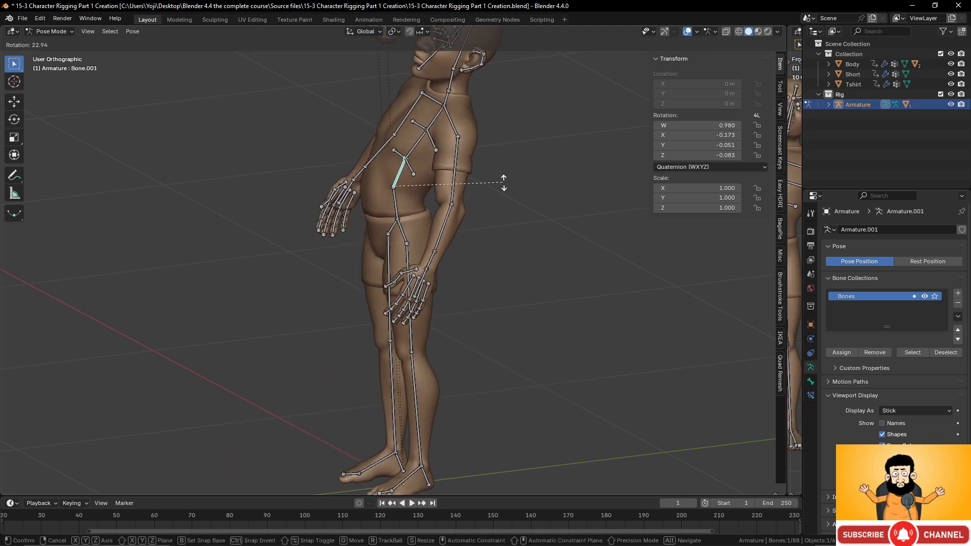
key(Escape)
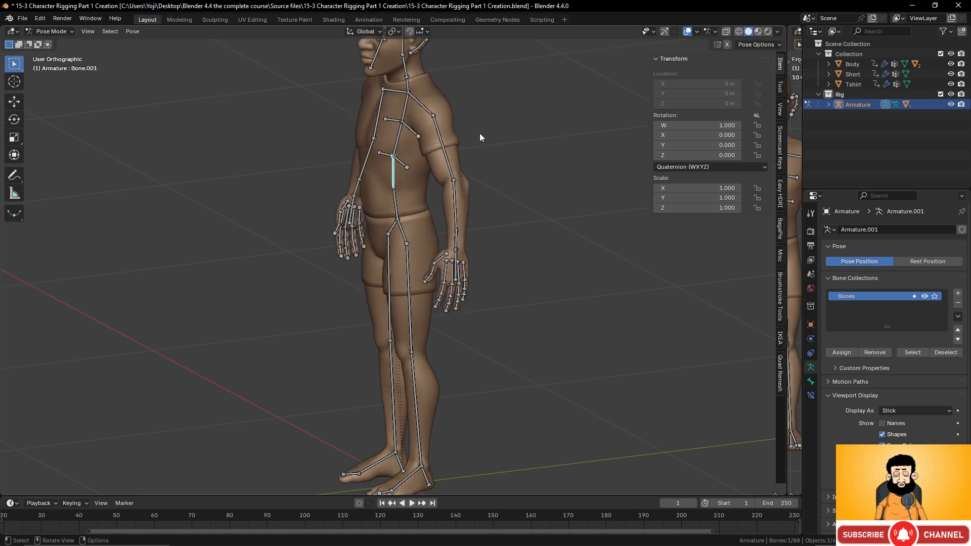
click(399, 136)
middle_drag(399, 137, 365, 187)
key(r)
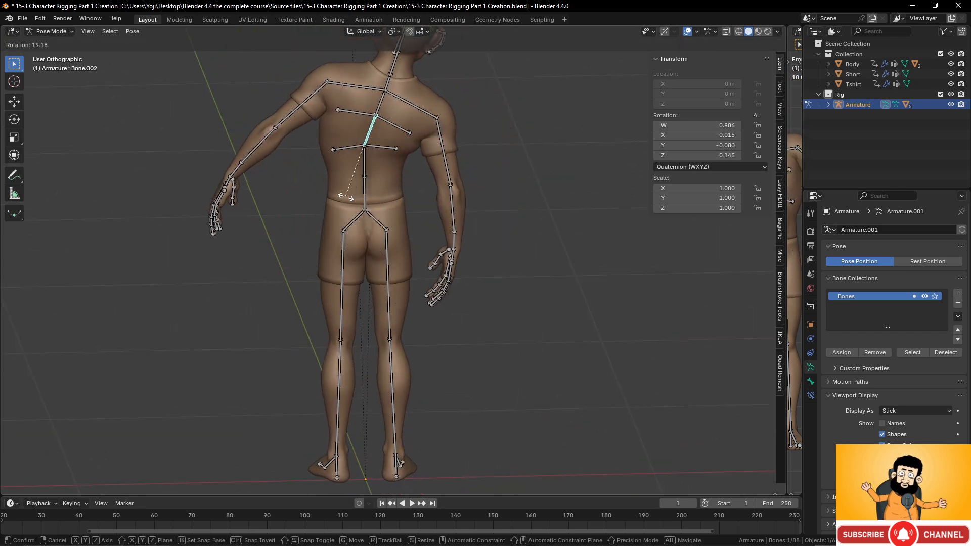
key(Escape)
Select the right shoulder bone and set the solid viewport shading colour to Random
click(406, 95)
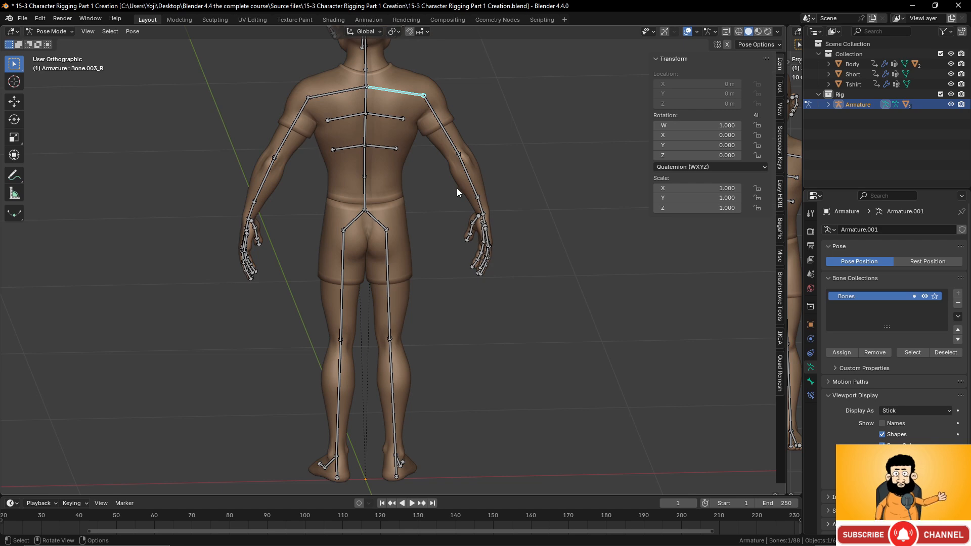
middle_drag(457, 188, 521, 243)
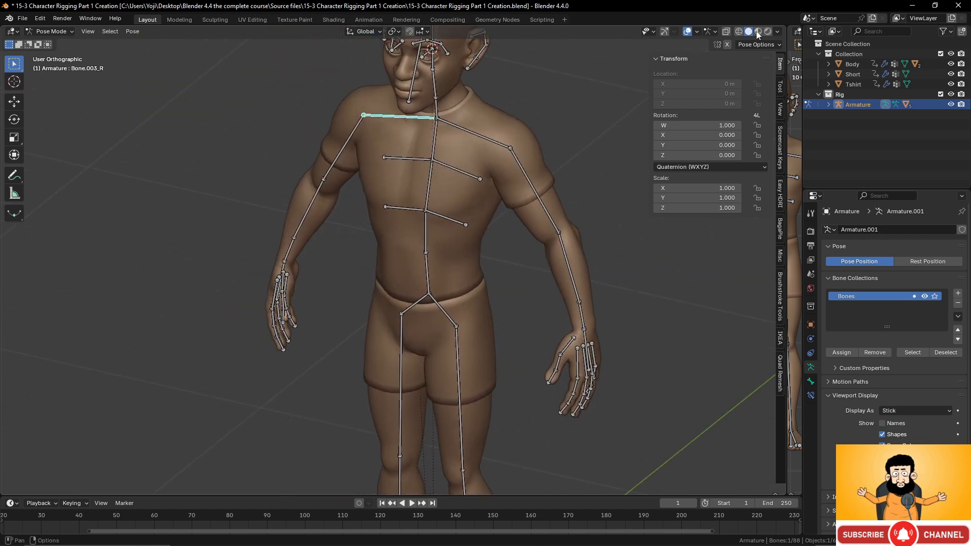
click(778, 31)
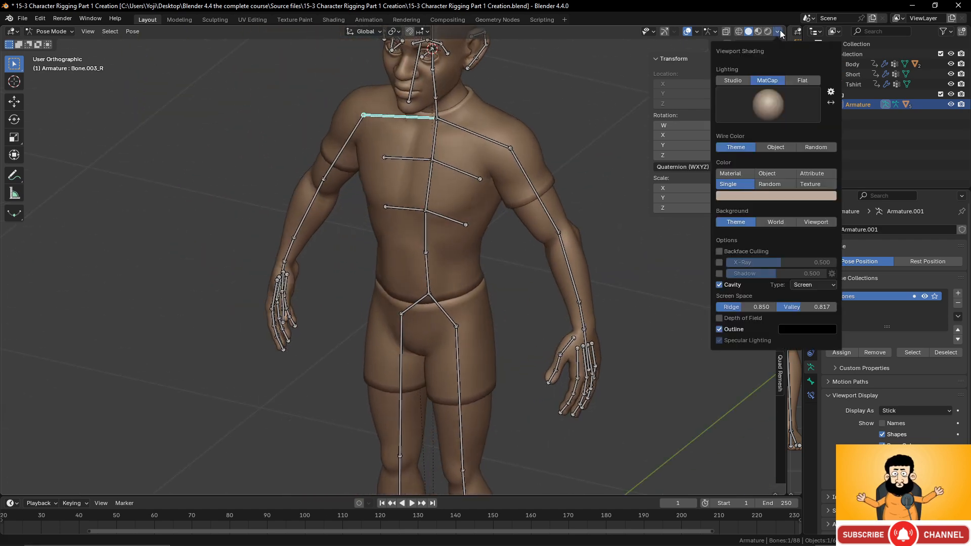
click(769, 183)
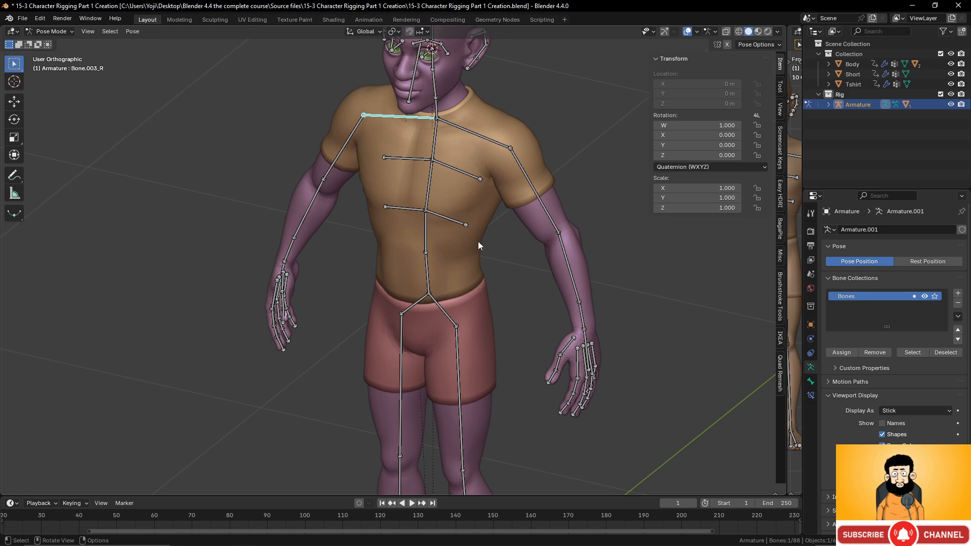
Try rotating the left shoulder bone and the left chest bone Bone.002_L one after the other, cancelling each rotation
scroll(481, 253, down, 4)
middle_drag(484, 266, 515, 226)
scroll(515, 226, up, 2)
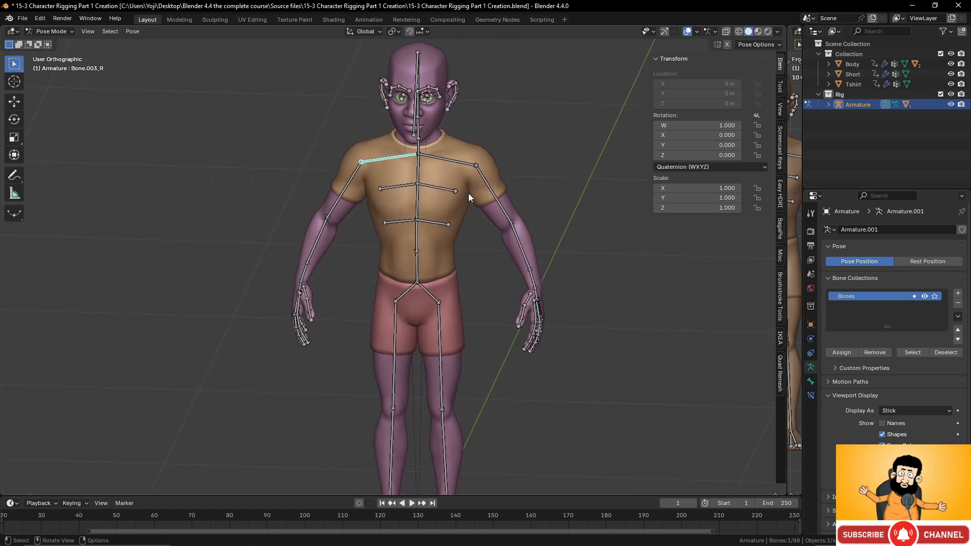
click(461, 165)
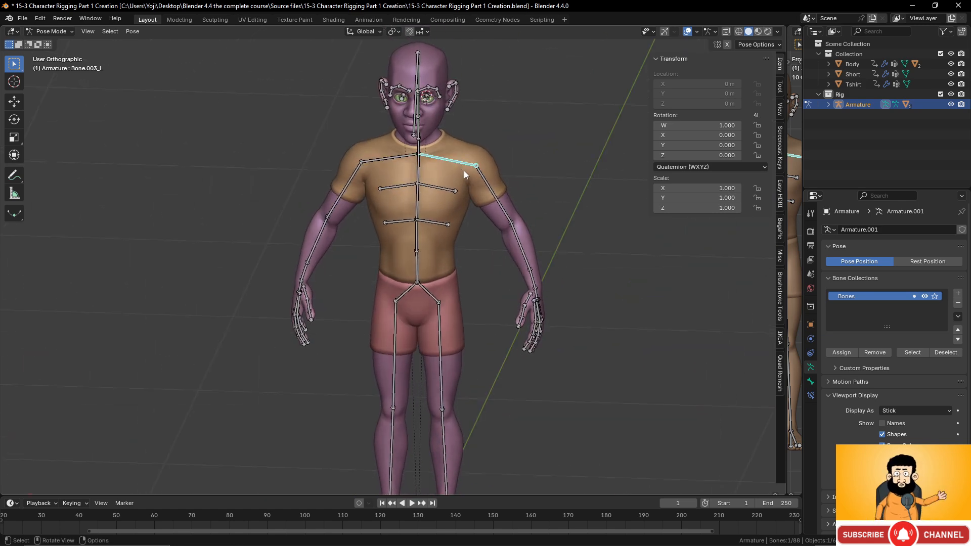
key(r)
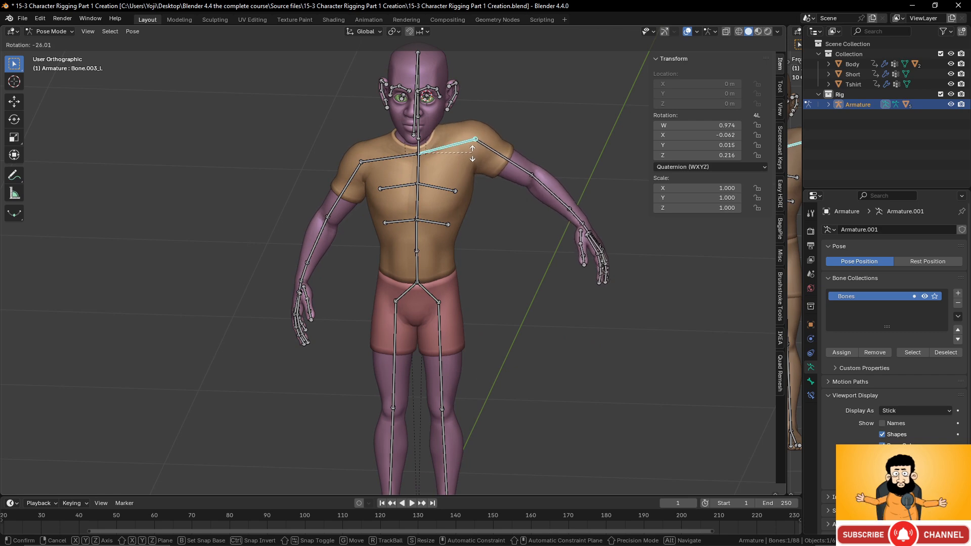
right_click(461, 177)
click(451, 191)
key(r)
right_click(453, 216)
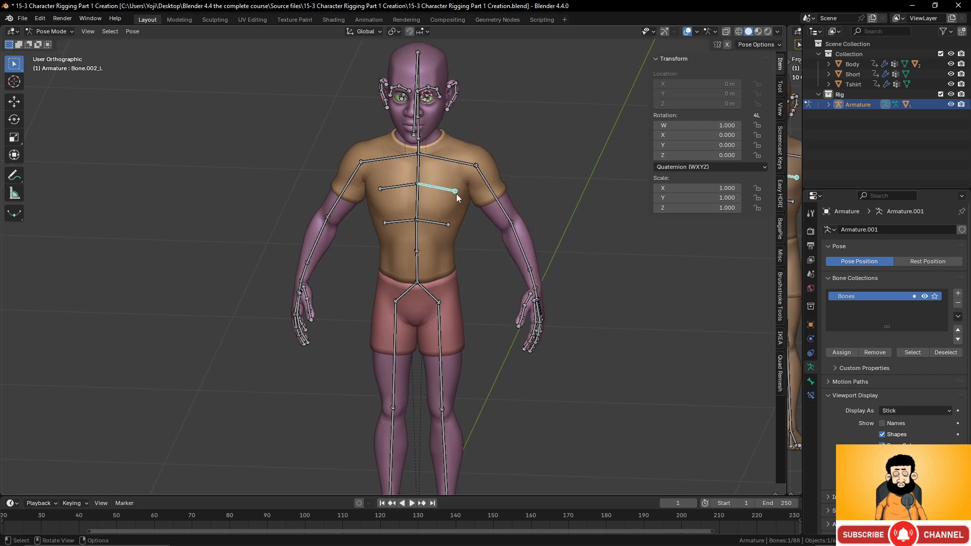
Try rotating the lower left rib bone and the spine bones Bone.002 and Bone.003, cancelling each rotation
click(438, 224)
key(r)
right_click(444, 215)
click(422, 203)
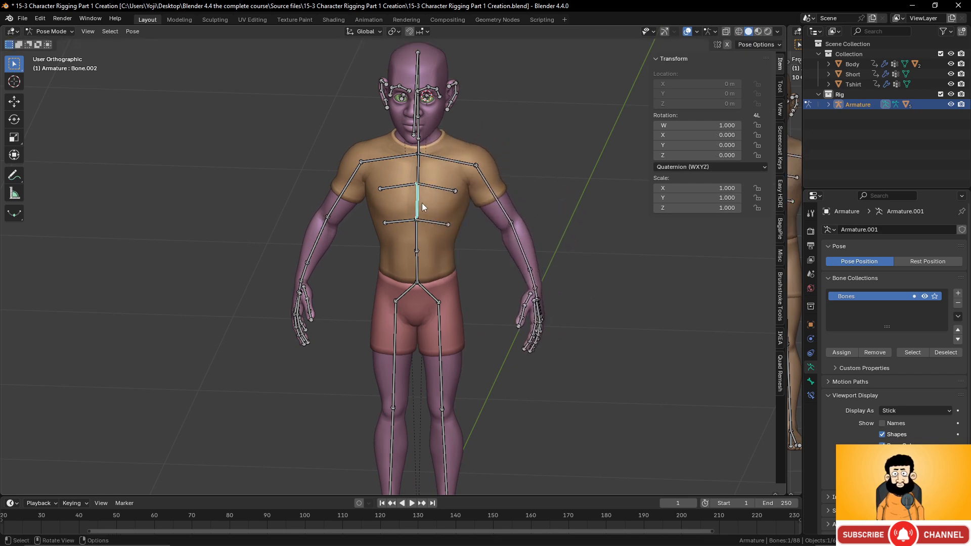
key(r)
right_click(418, 168)
key(r)
right_click(427, 238)
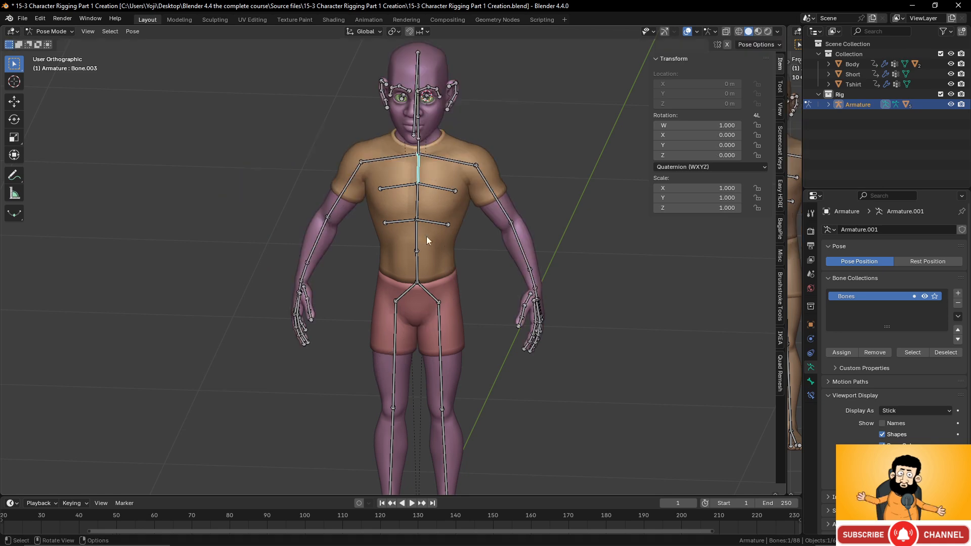
Try rotating the lowest spine bone to test how the T-shirt deforms at the waist, and cancel each rotation
click(418, 267)
key(r)
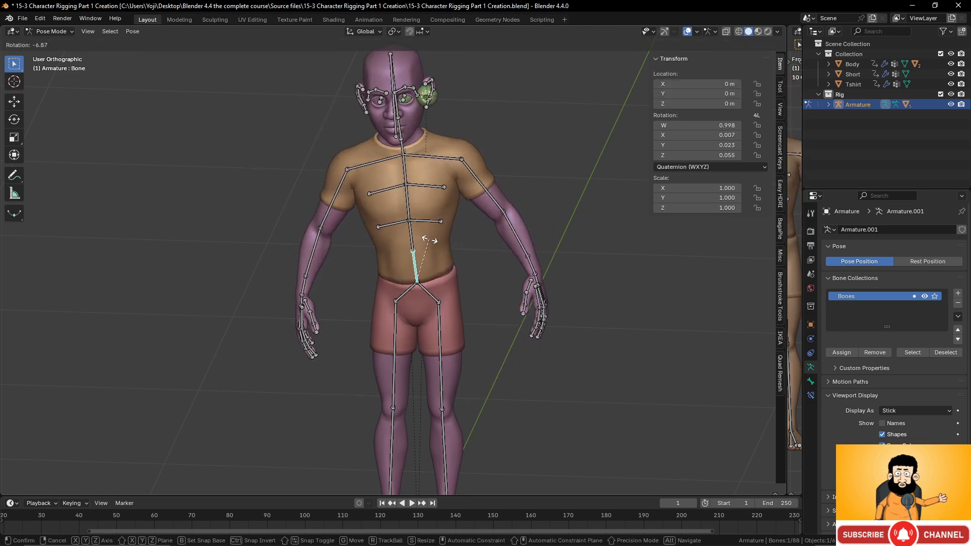
right_click(445, 258)
scroll(486, 309, up, 1)
scroll(490, 268, up, 2)
key(r)
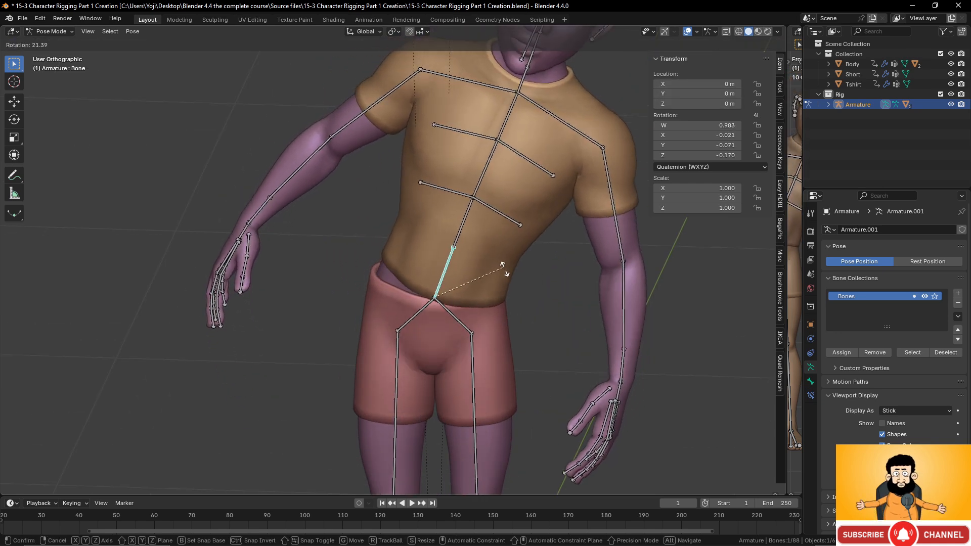
right_click(452, 308)
Try rotating the left hip bone and the left thigh bone to test the shorts, cancelling each rotation
click(463, 322)
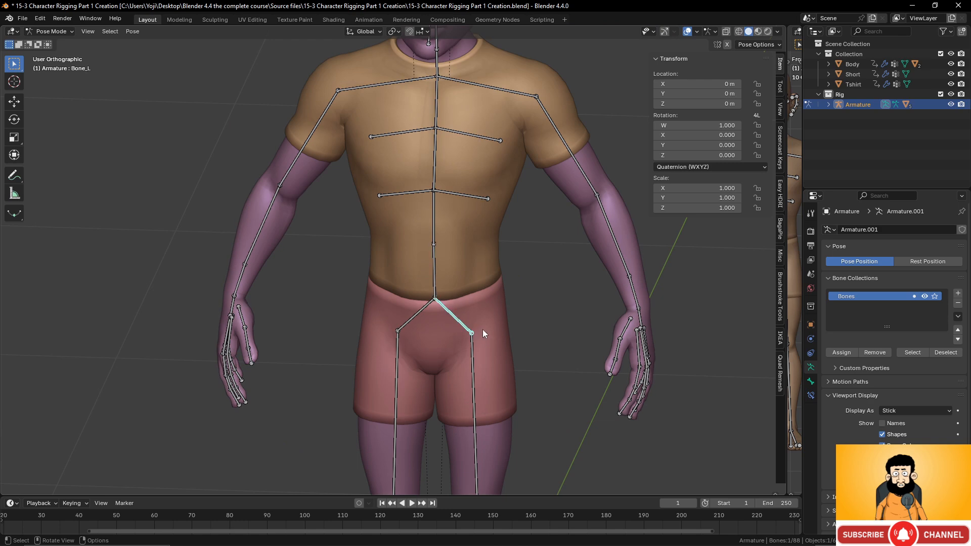
key(r)
right_click(532, 300)
middle_drag(533, 299, 369, 374)
click(369, 374)
key(r)
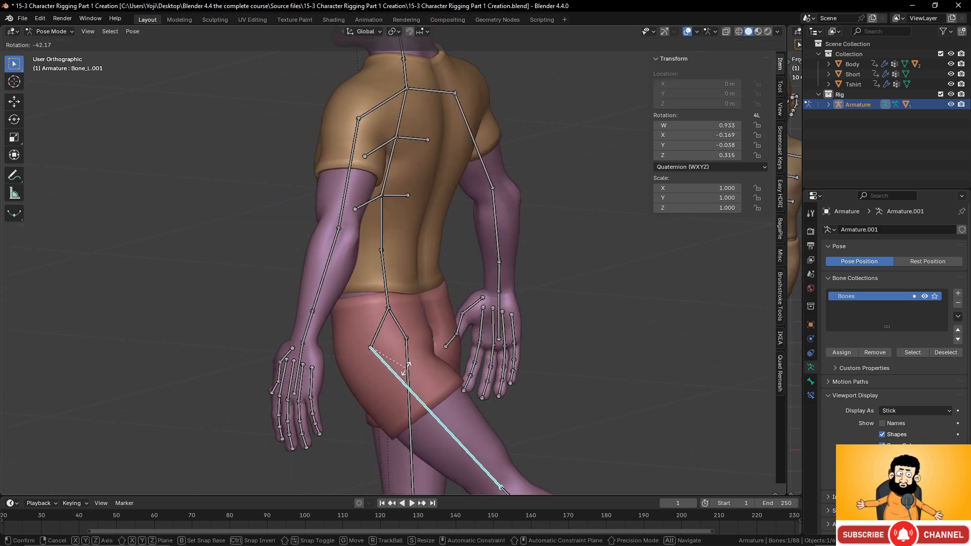
right_click(435, 309)
middle_drag(435, 309, 523, 287)
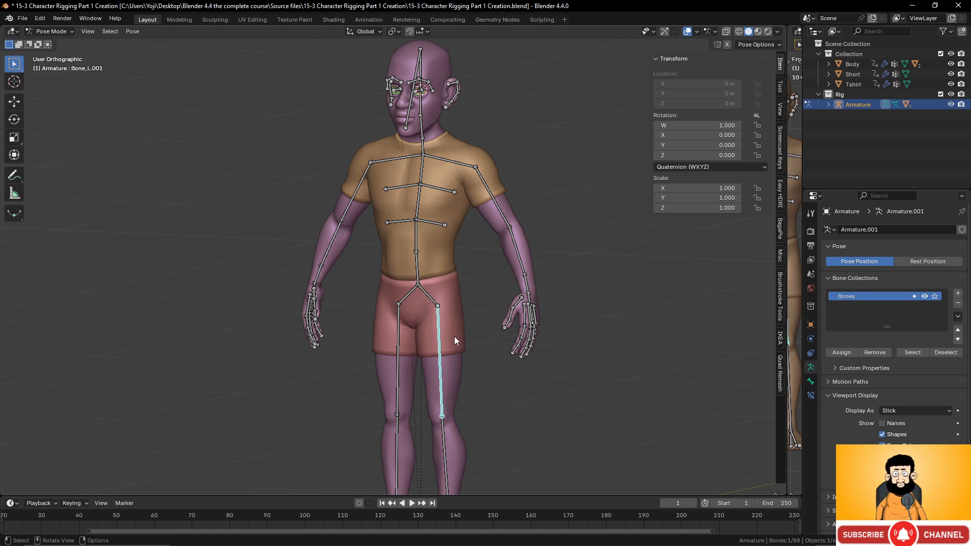
Switch the armature to Object Mode, select only the body mesh, and show its modifiers
key(ctrl+Tab)
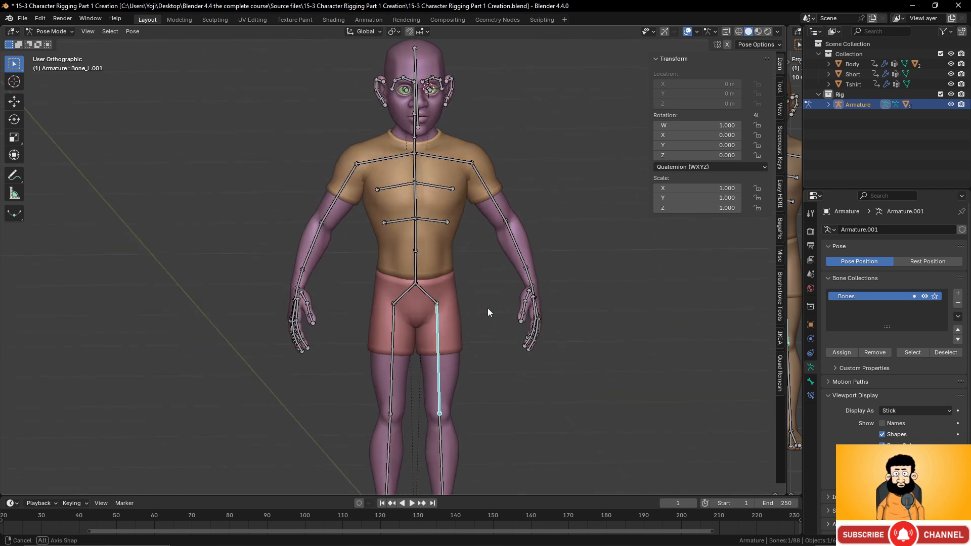
scroll(490, 285, up, 3)
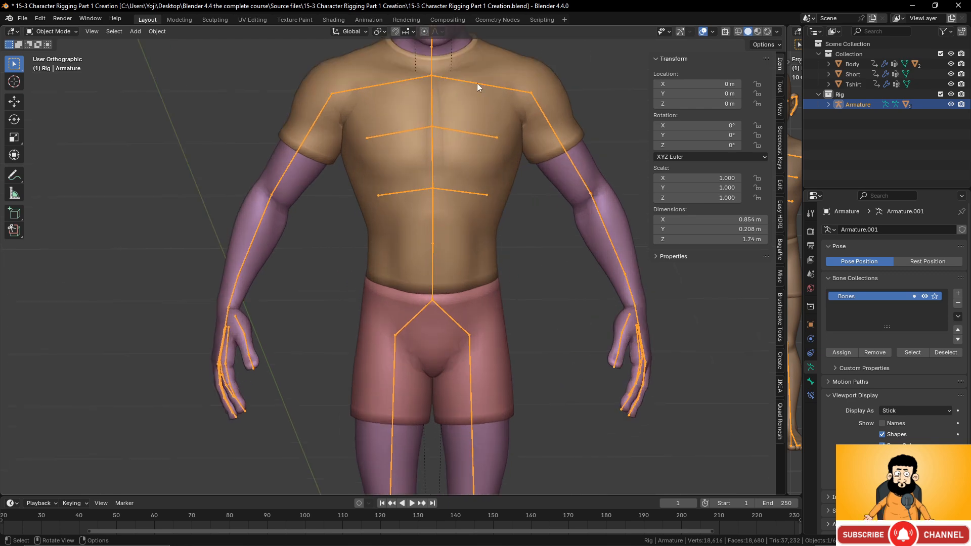
scroll(565, 210, down, 3)
click(536, 198)
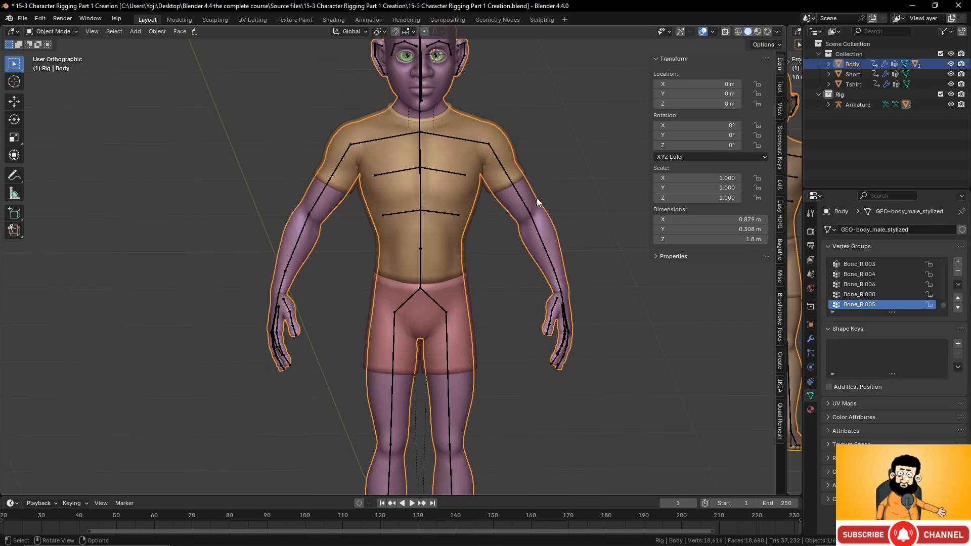
scroll(521, 213, down, 1)
scroll(506, 225, up, 2)
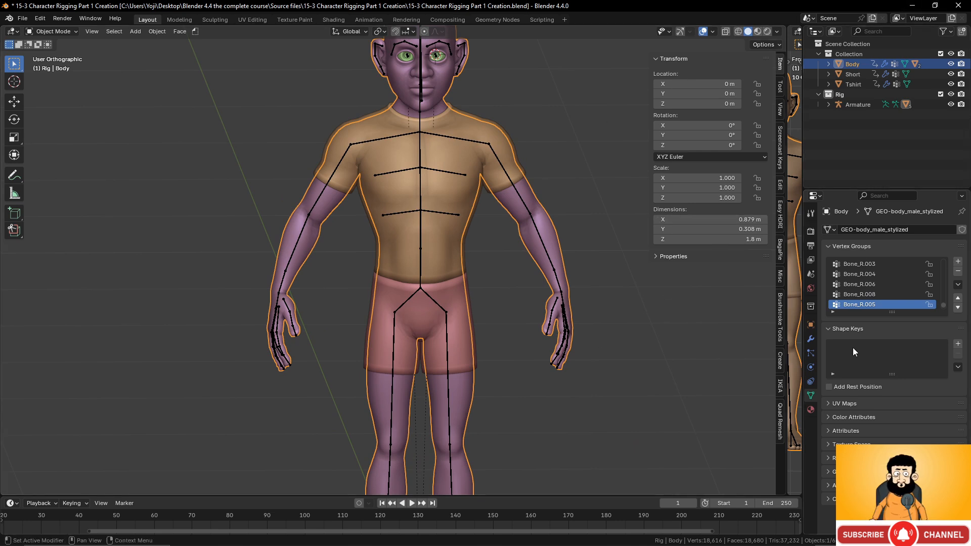
click(810, 340)
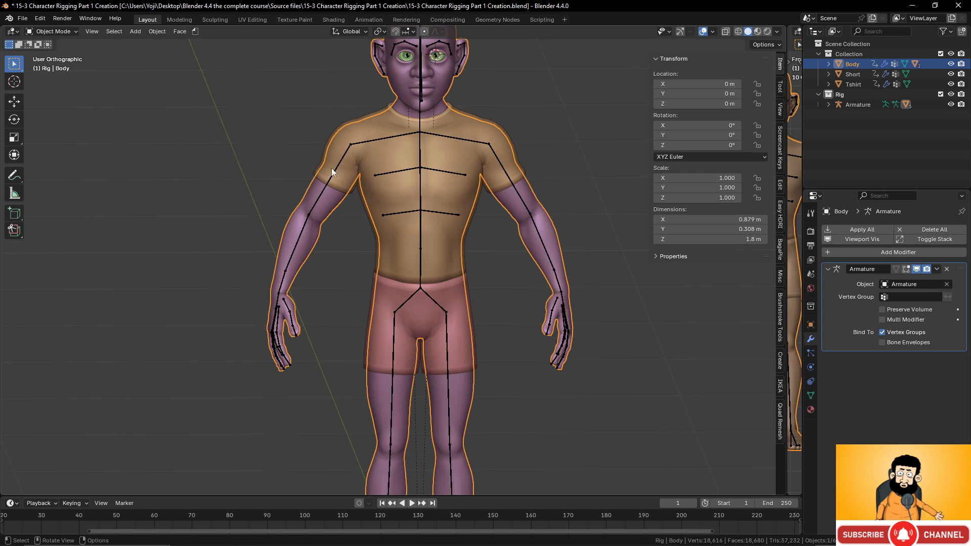
Enter Edit Mode on the body mesh and set the viewport shading to Wireframe
key(Tab)
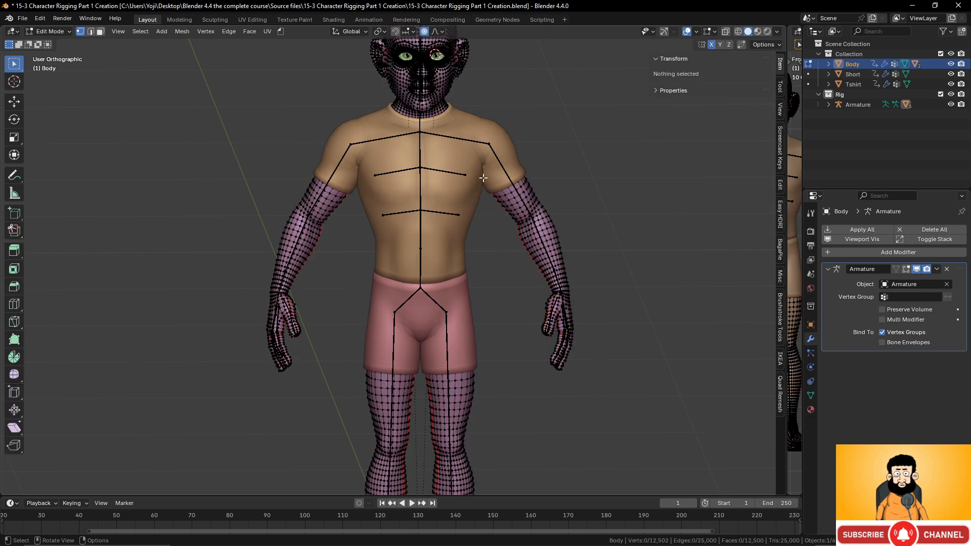
scroll(458, 175, up, 3)
key(z)
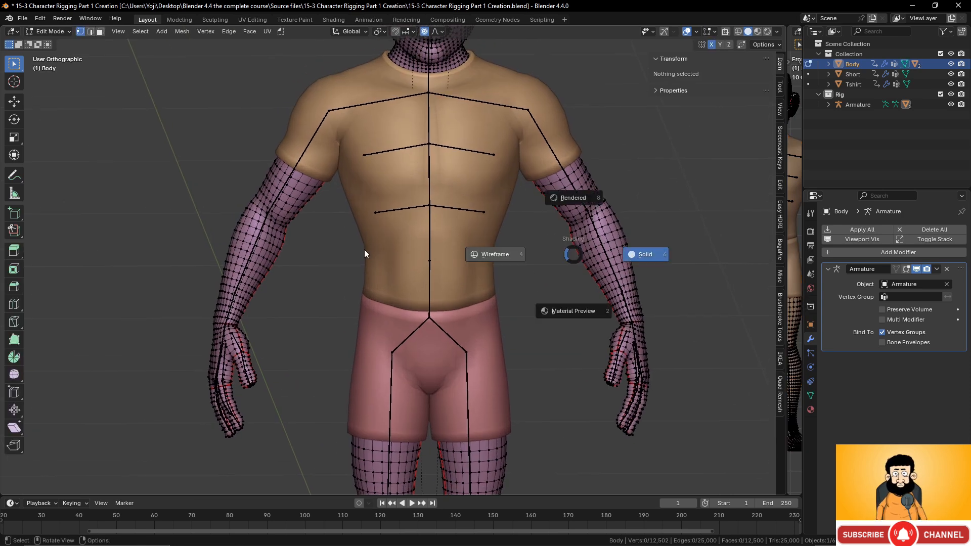
click(365, 250)
shift+scroll(379, 312, down, 4)
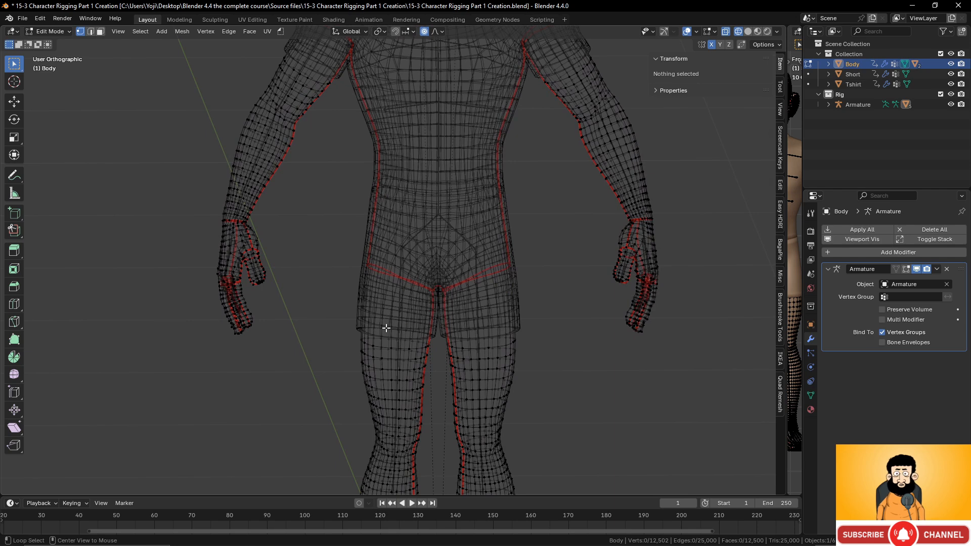
Select the body's horizontal edge loops around both thighs, just inside the hems of the shorts
alt+click(386, 328)
scroll(433, 364, up, 2)
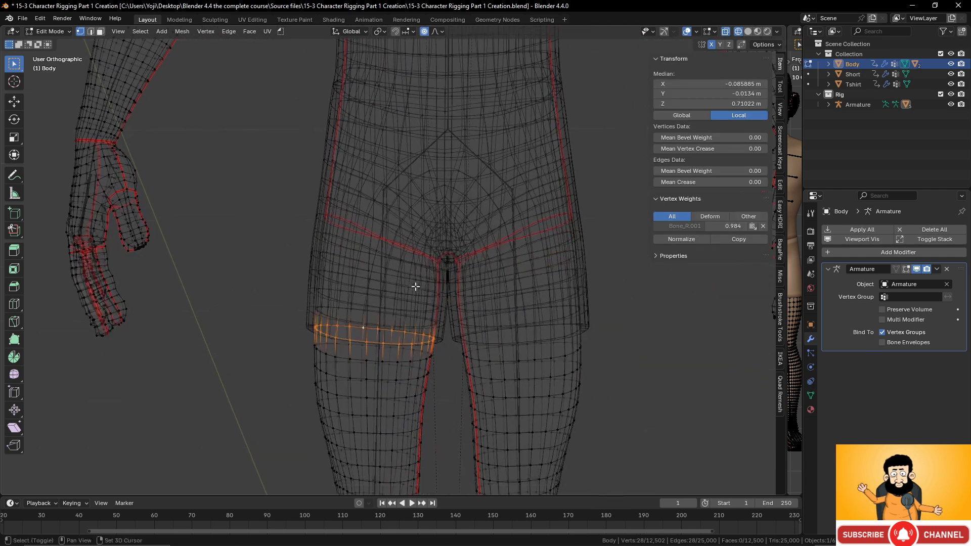
alt+click(346, 323)
alt+shift+click(523, 322)
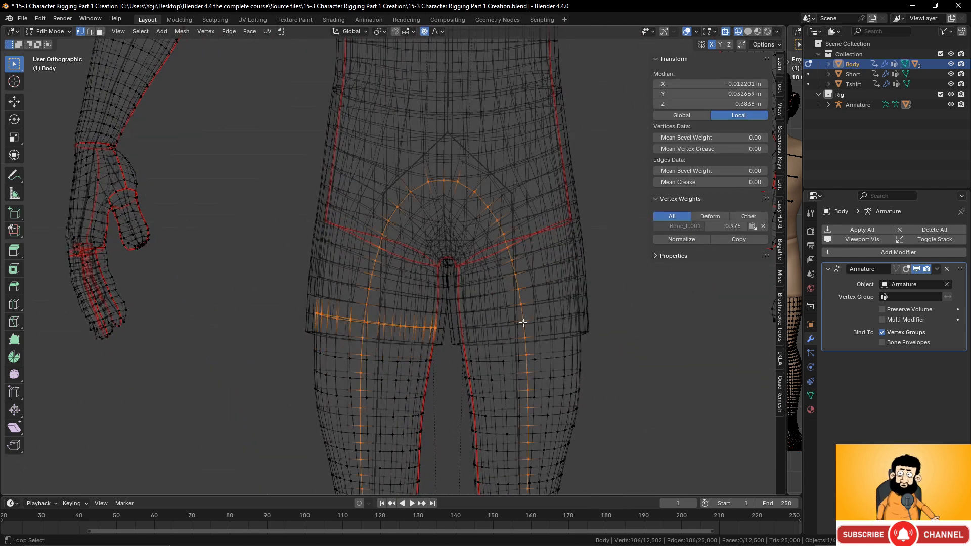
key(ctrl+z)
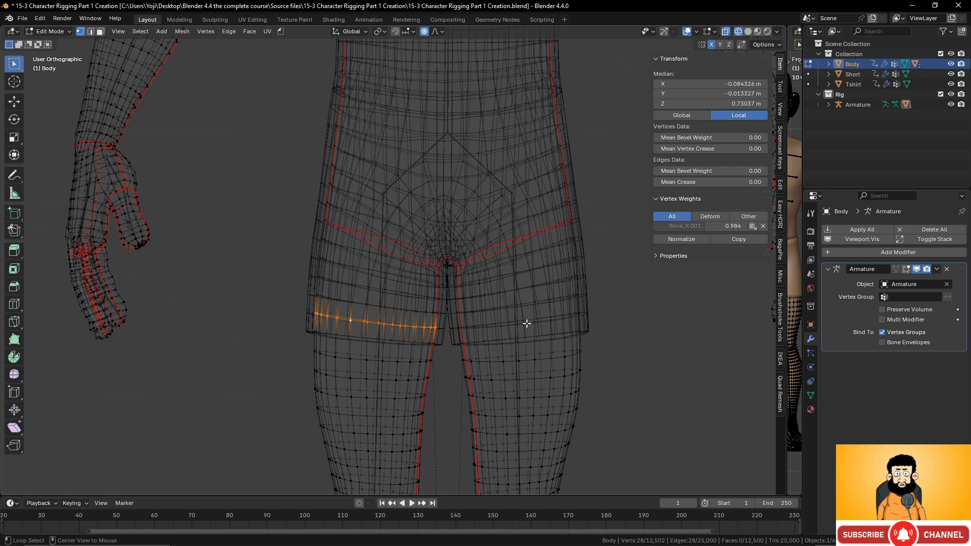
alt+shift+click(527, 322)
Add the edge loops around both upper arms, just inside the T-shirt sleeve openings, to the selection
scroll(525, 277, down, 2)
mouse_move(495, 199)
shift+middle_down()
mouse_move(494, 325)
mouse_move(459, 345)
shift+middle_up()
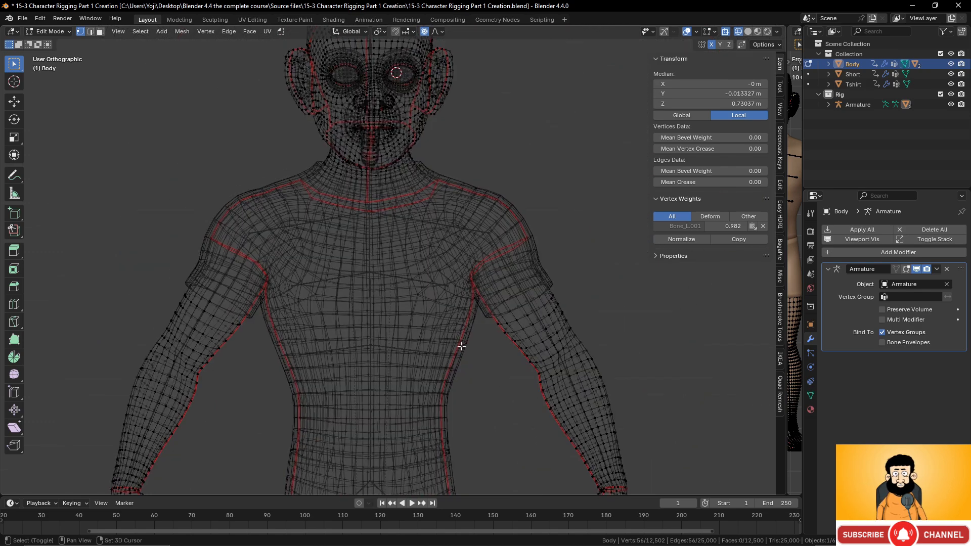
scroll(460, 344, up, 2)
alt+shift+click(563, 310)
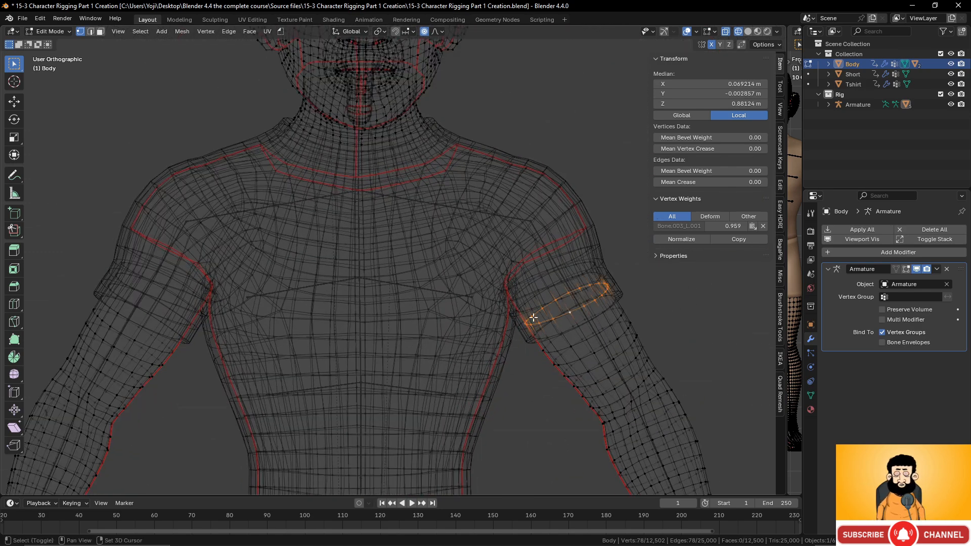
alt+shift+click(164, 306)
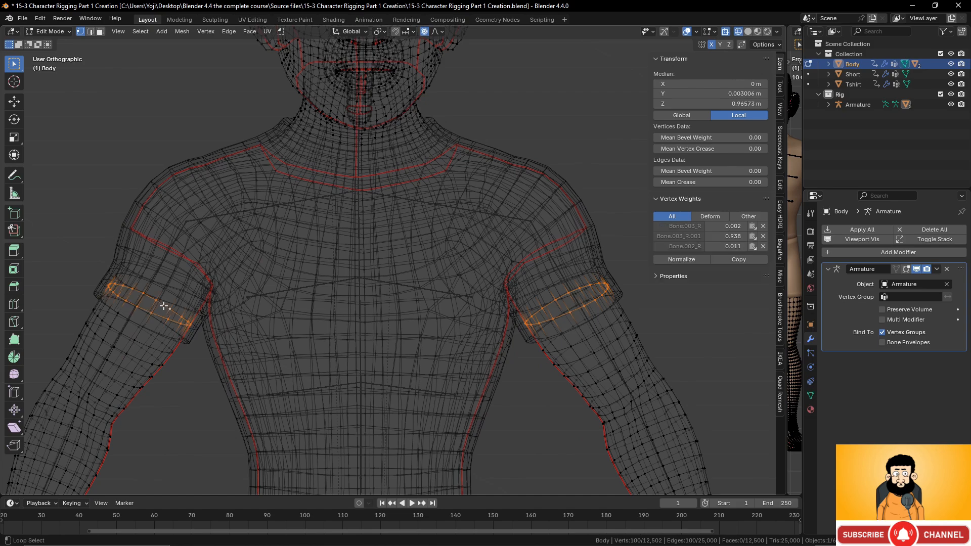
Add the edge loop around the base of the neck, just inside the T-shirt collar, to the selection
scroll(317, 276, down, 2)
scroll(374, 209, up, 3)
shift+middle_drag(374, 210, 412, 339)
scroll(306, 275, up, 2)
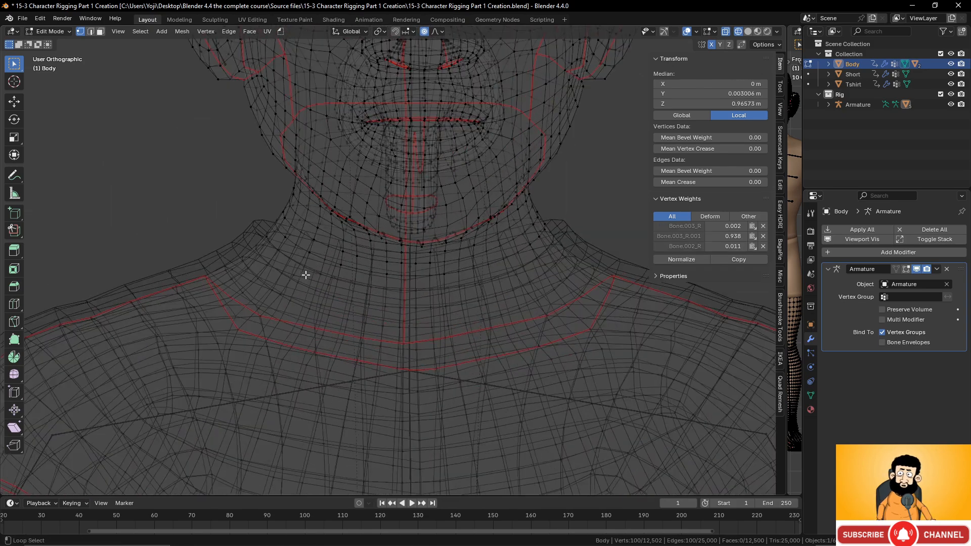
alt+shift+click(304, 282)
scroll(418, 275, down, 4)
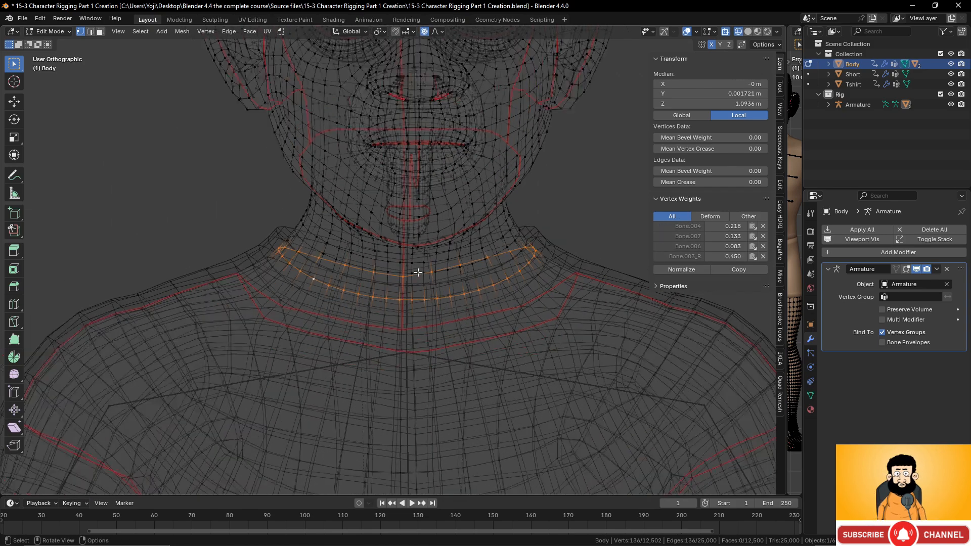
scroll(418, 272, down, 2)
Hide the selected boundary loops and select the linked torso region covered by the clothes
key(h)
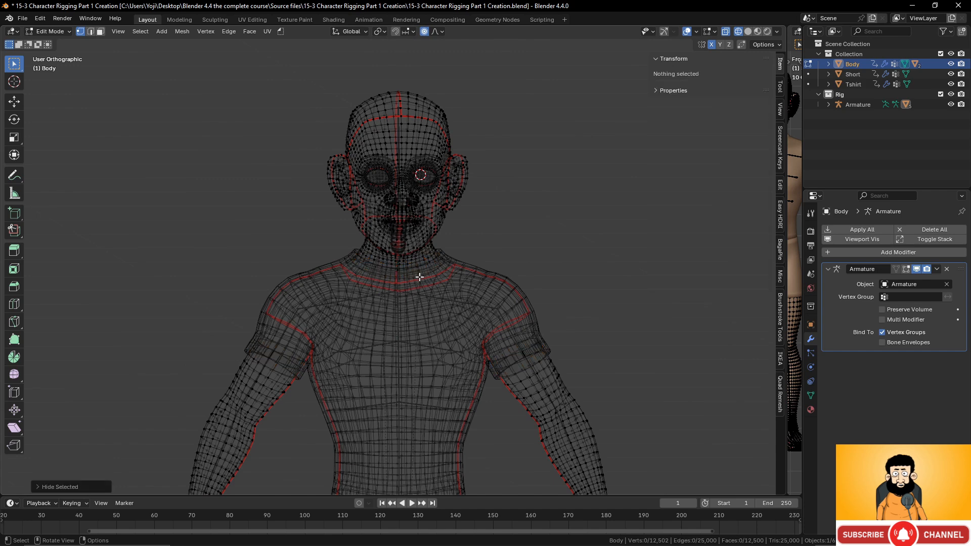
scroll(423, 326, down, 3)
key(l)
scroll(424, 326, up, 2)
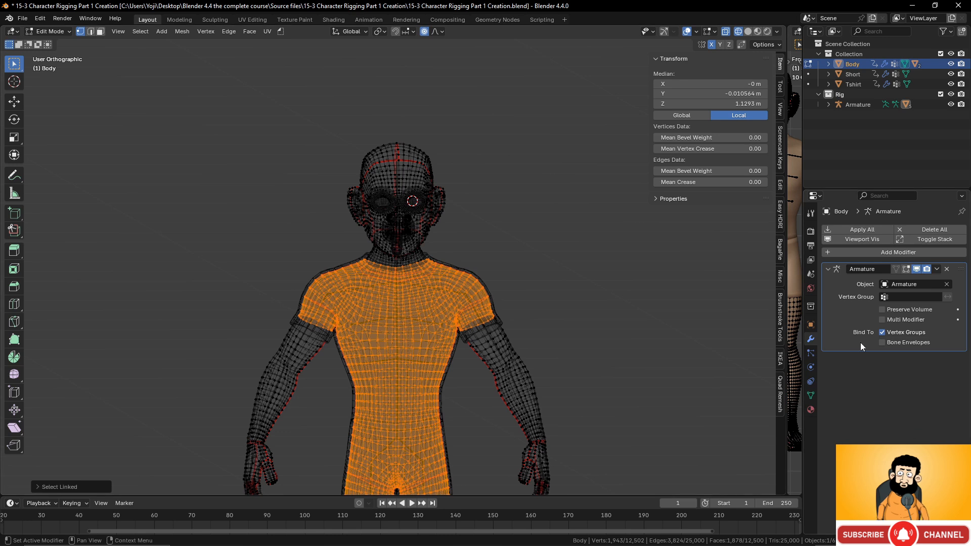
Create a new vertex group on the body and name it mask
click(812, 395)
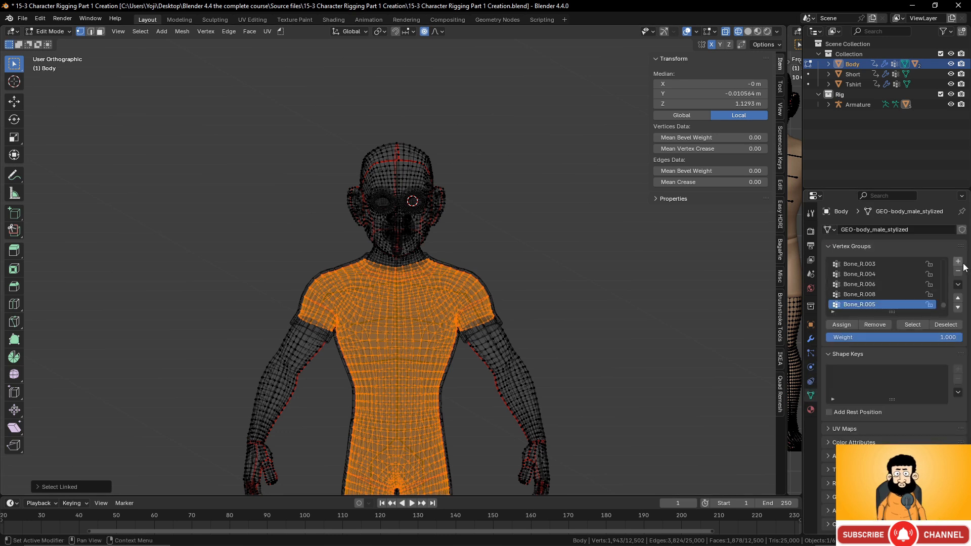
click(959, 262)
double_click(858, 305)
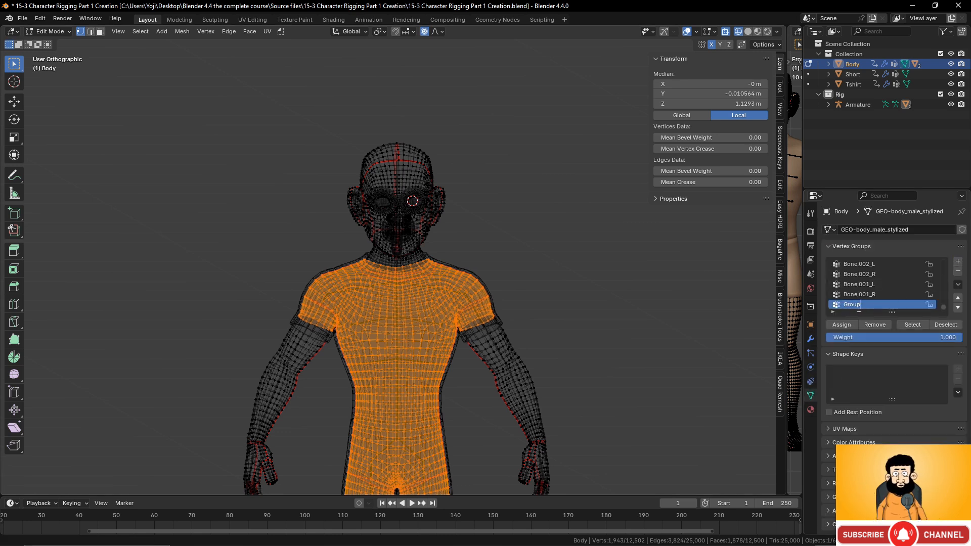
text(mùas)
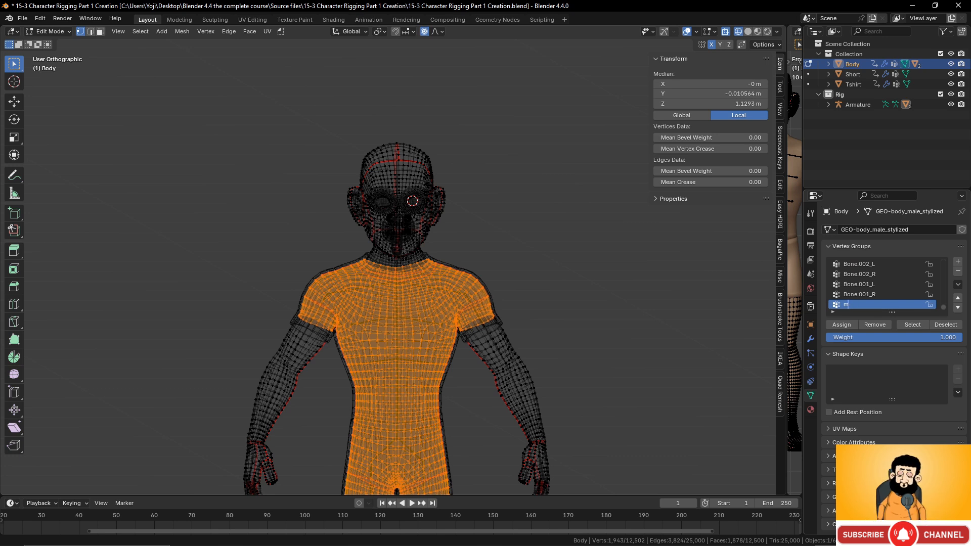
text(ask)
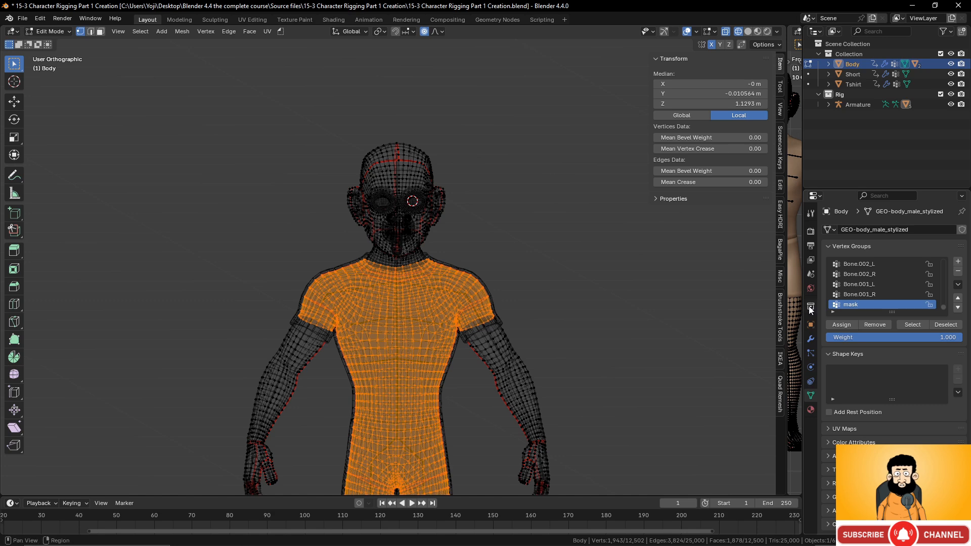
key(Return)
Return the body to Object Mode and add a Mask modifier to it
scroll(485, 281, down, 5)
scroll(487, 285, up, 3)
mouse_move(486, 288)
middle_down()
mouse_move(463, 302)
mouse_move(473, 334)
mouse_move(495, 297)
middle_up()
scroll(495, 297, up, 2)
key(Tab)
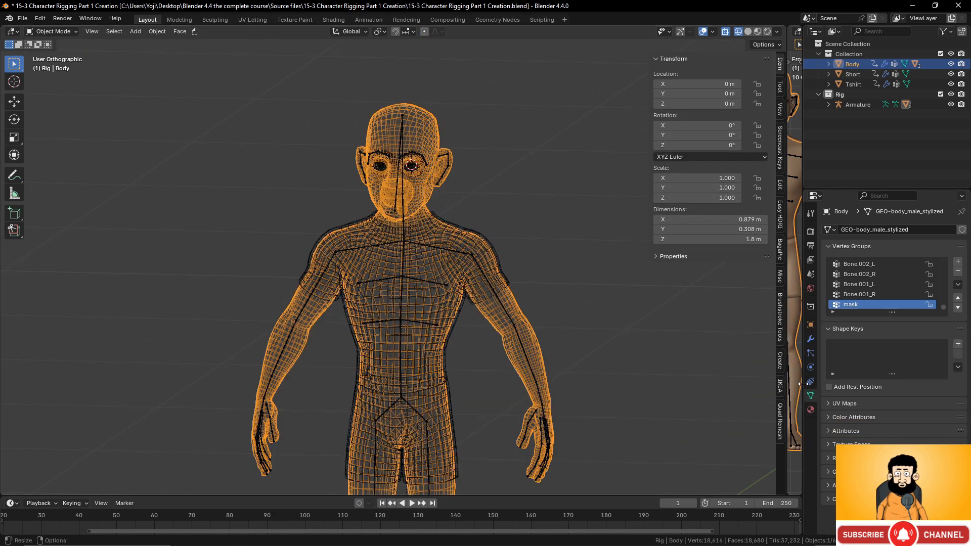
click(811, 338)
click(913, 252)
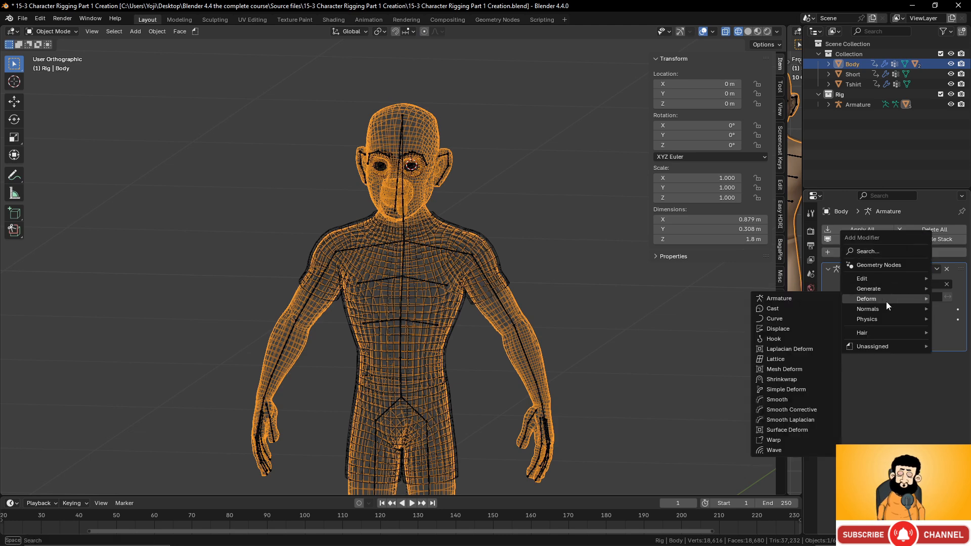
mouse_move(861, 293)
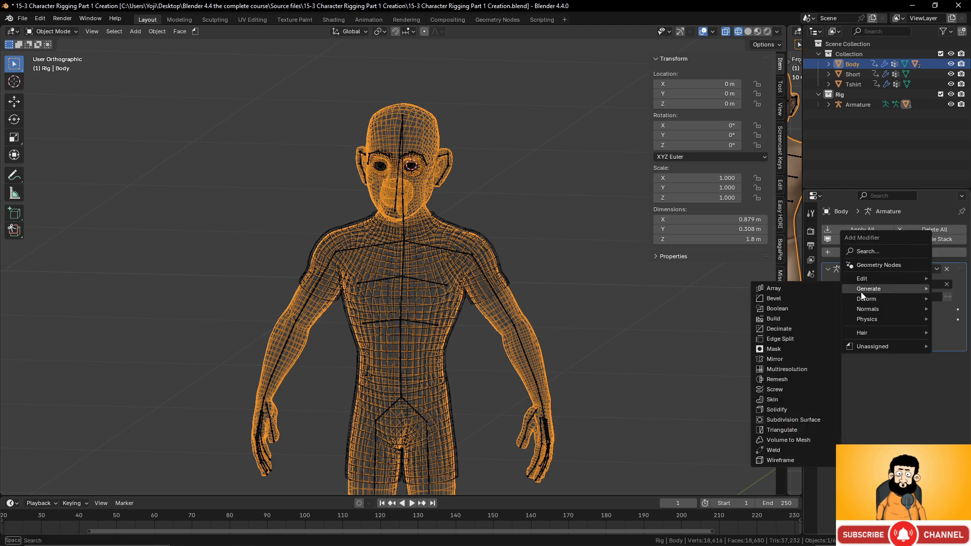
click(785, 350)
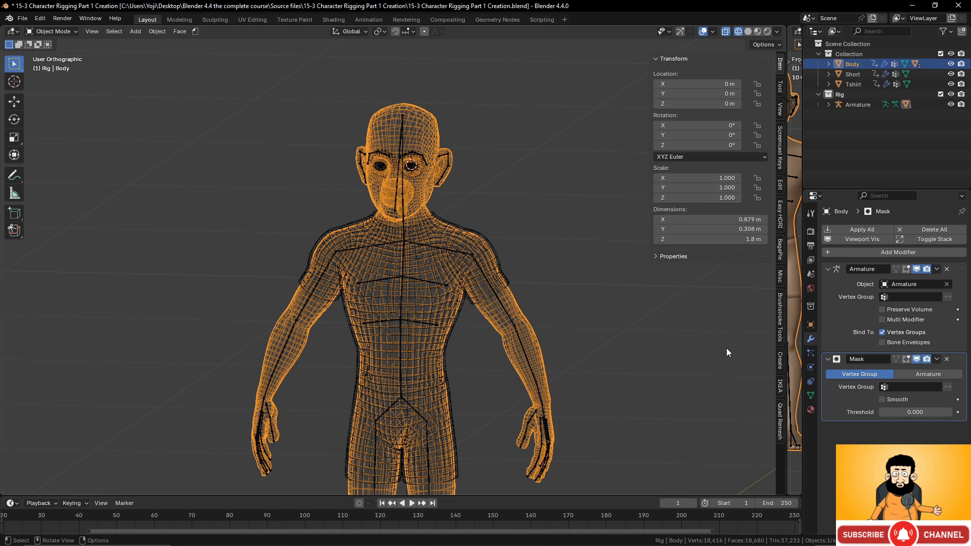
Set the Mask modifier's vertex group to mask
click(904, 386)
text(mas)
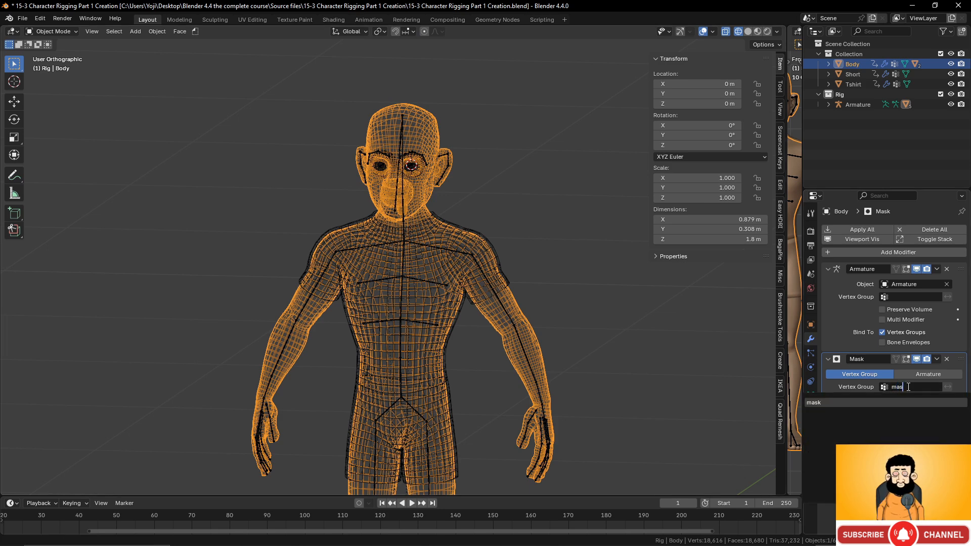
click(836, 402)
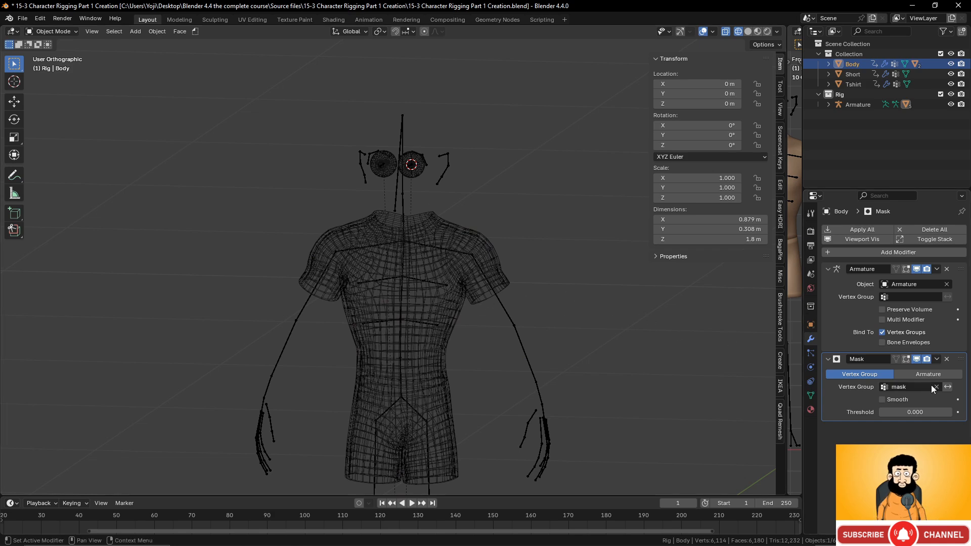
Toggle the inversion of the Mask modifier's vertex group, leaving it enabled
click(949, 388)
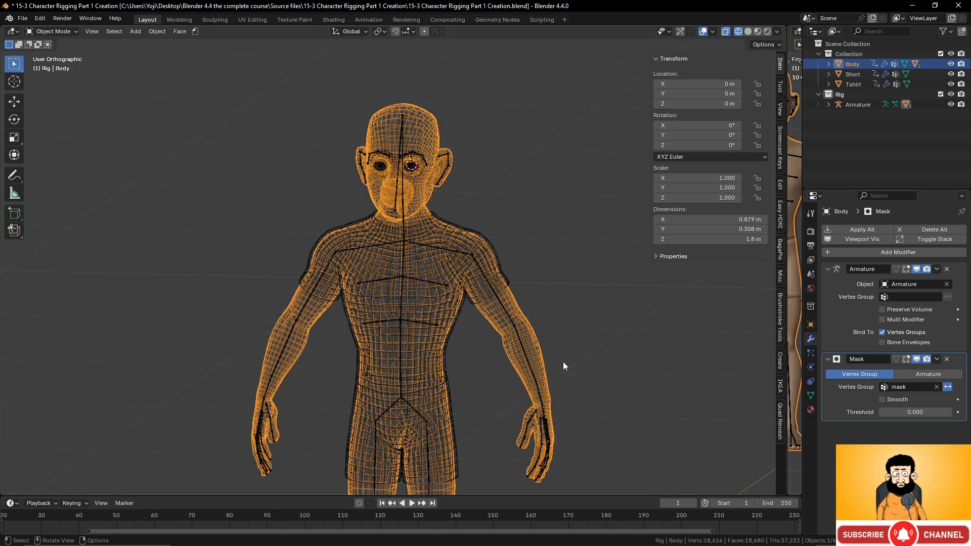
click(949, 388)
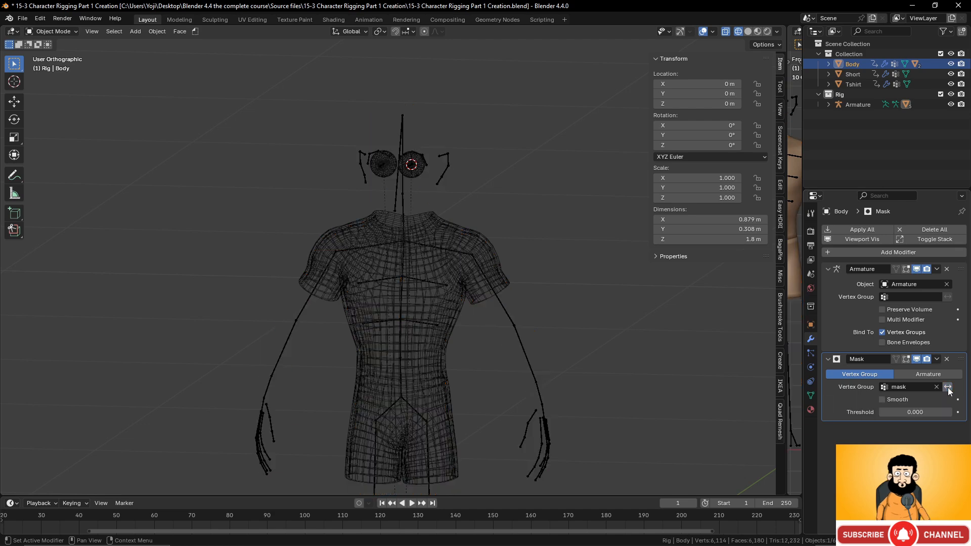
click(949, 388)
Try moving the body away from the clothes to check the masked region, and cancel the move
middle_drag(536, 362, 511, 359)
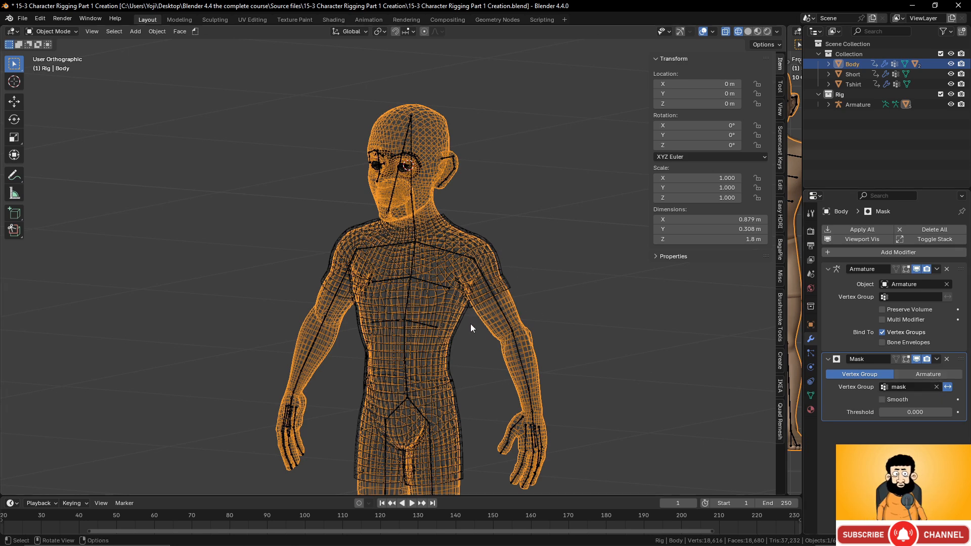
key(g)
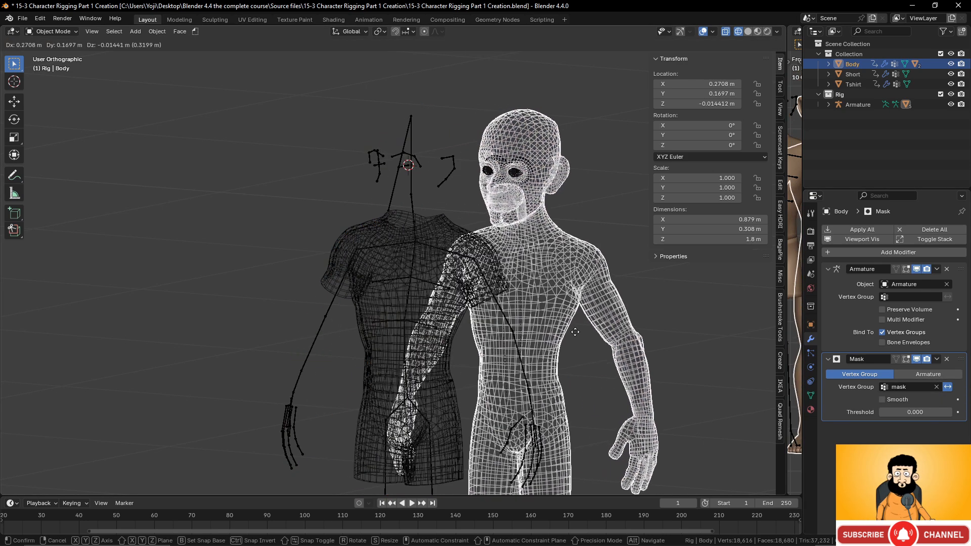
right_click(575, 332)
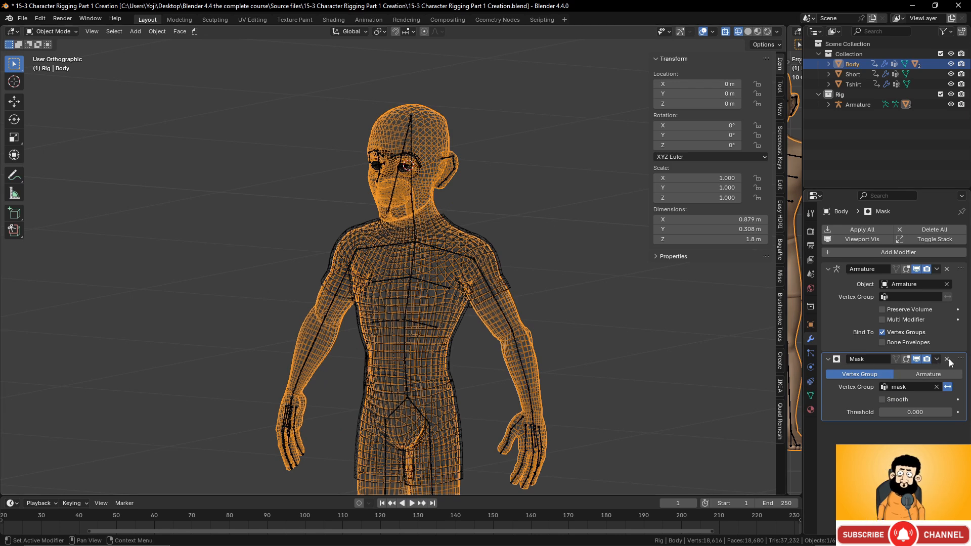
Move the Mask modifier above the Armature modifier in the body's stack and turn off its vertex group inversion
drag(960, 359, 963, 267)
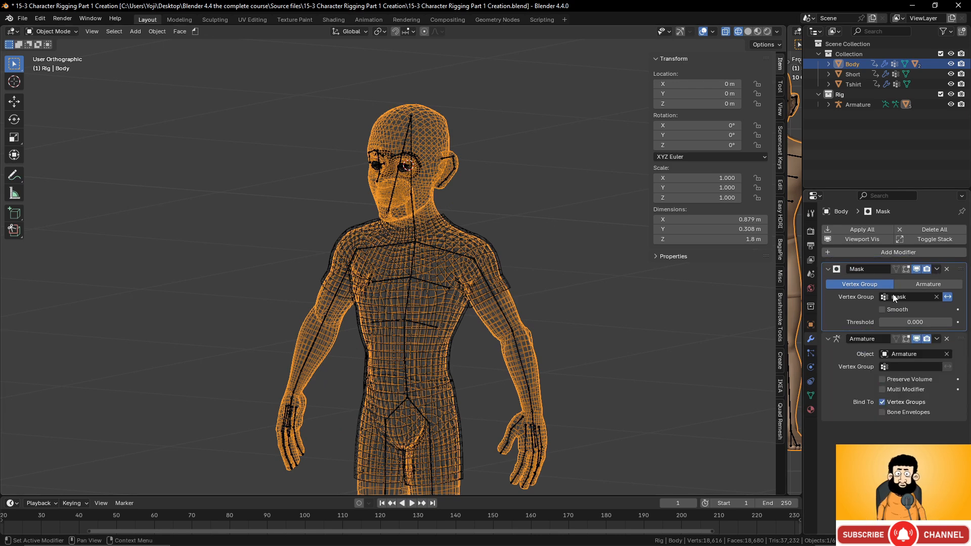
click(948, 297)
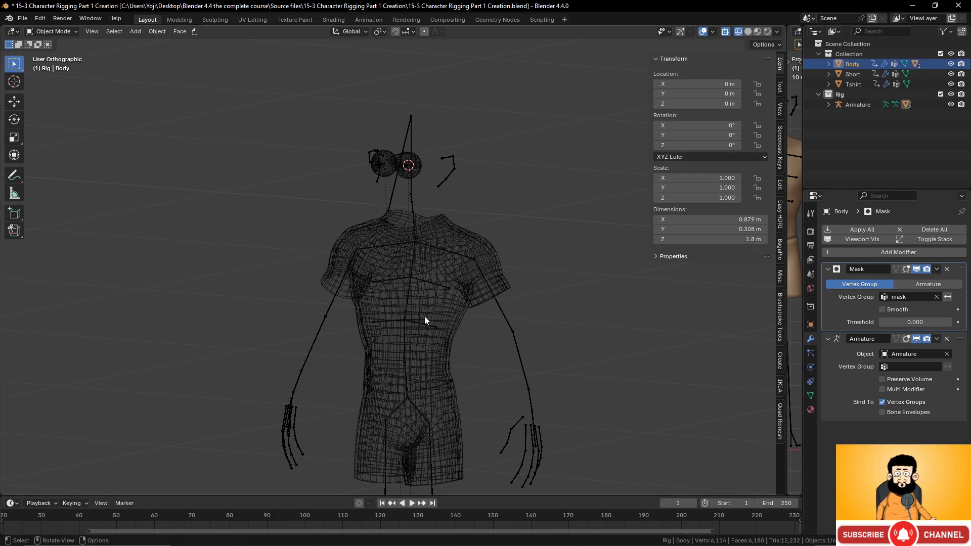
Examine the modifier stacks of the T-shirt and the shorts
click(497, 252)
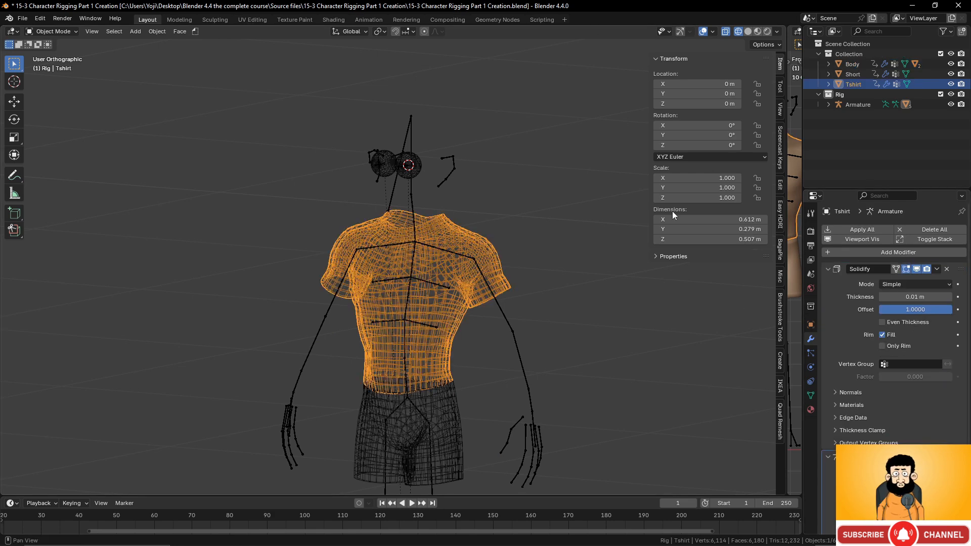
click(447, 411)
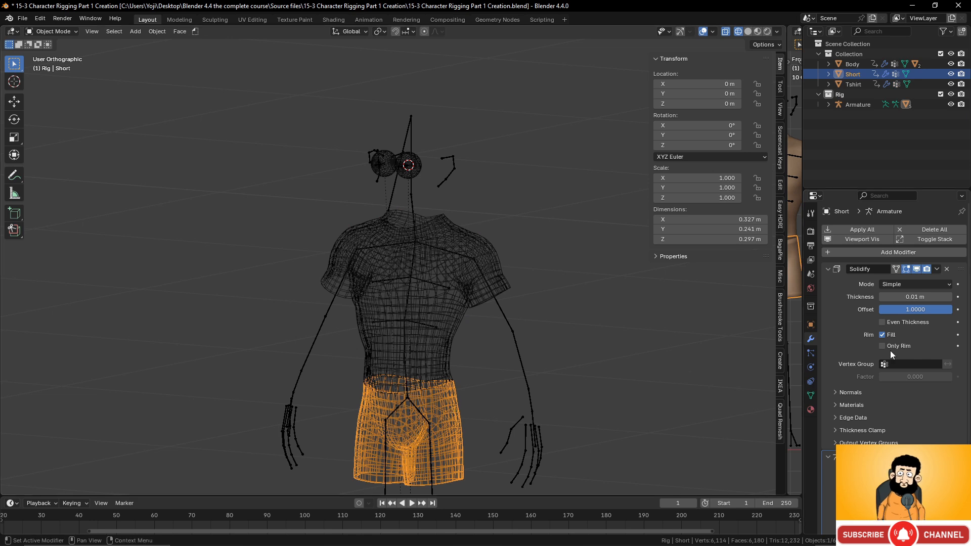
scroll(918, 432, down, 1)
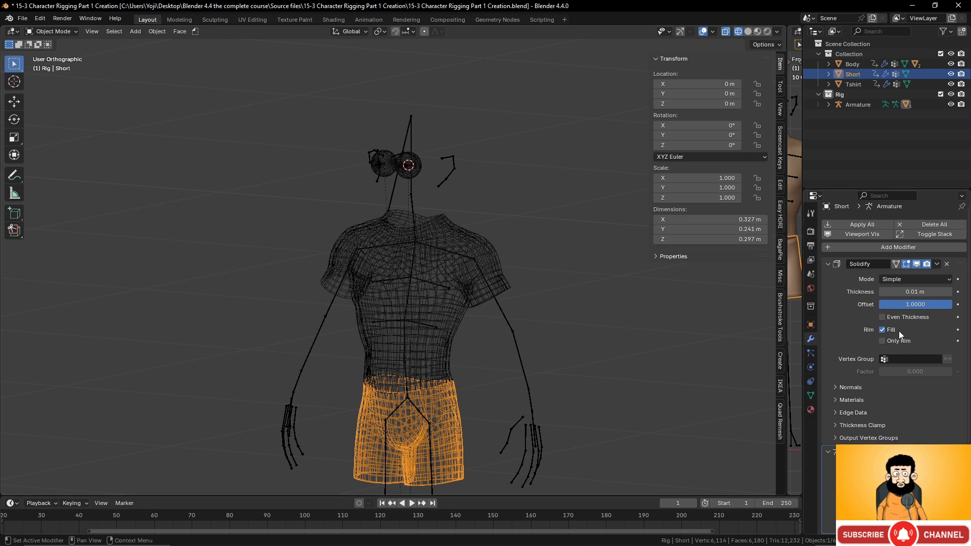
Reselect the body, check the Mask modifier's vertex group choice, and enter Edit Mode on the body mesh
click(852, 64)
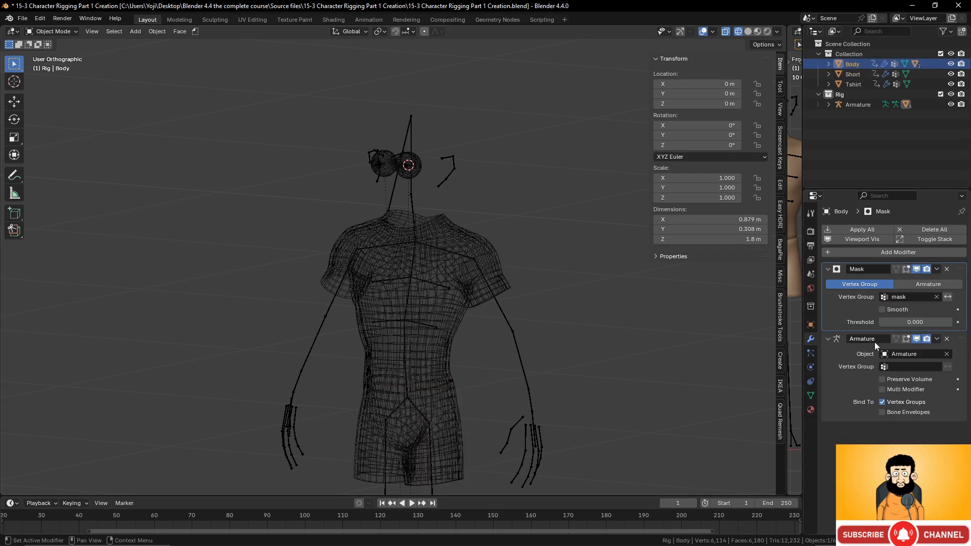
click(909, 299)
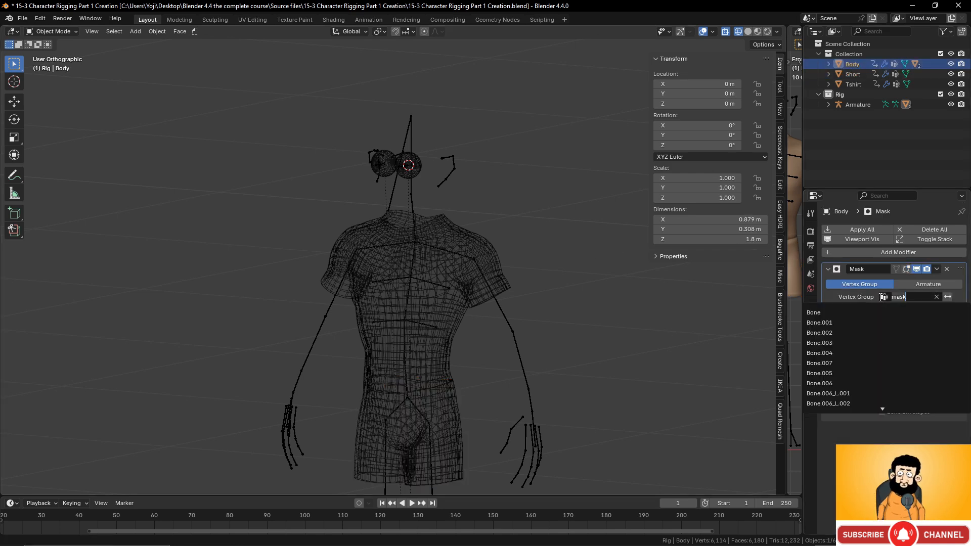
key(Tab)
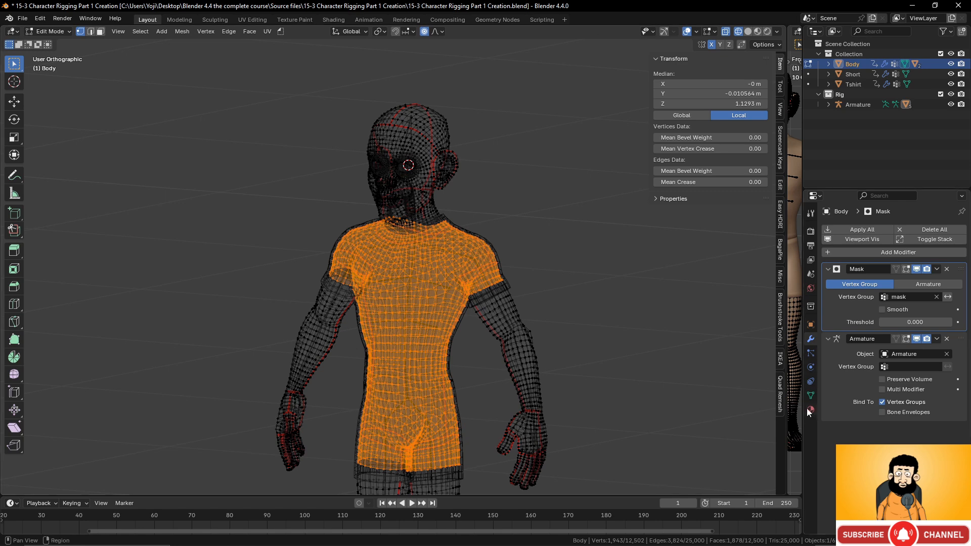
Assign the selected torso vertices to the body's mask vertex group and return to Object Mode
click(811, 394)
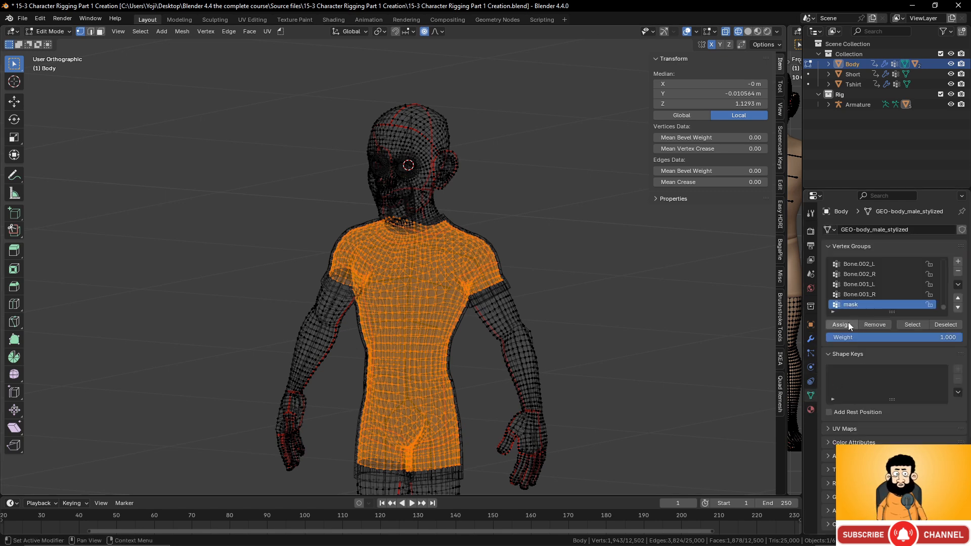
key(Tab)
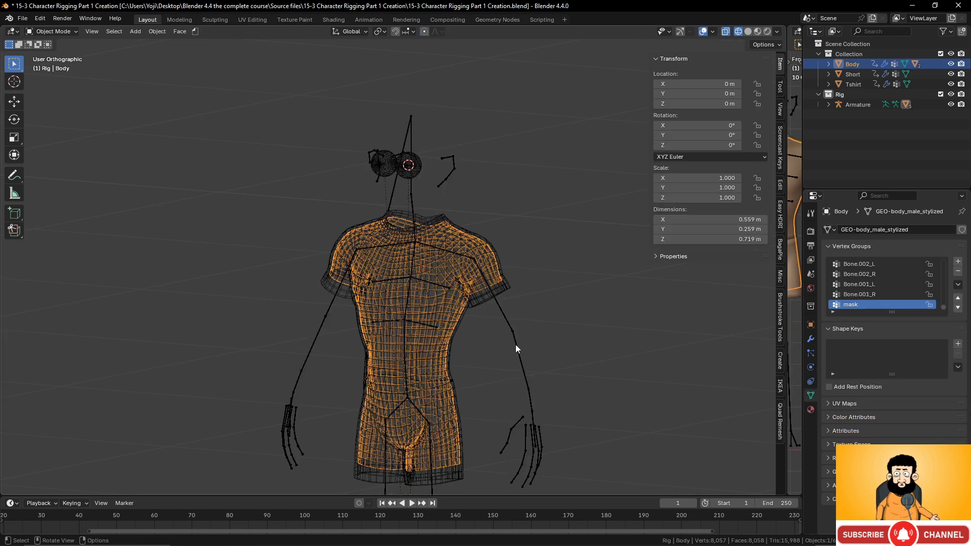
middle_drag(484, 329, 537, 329)
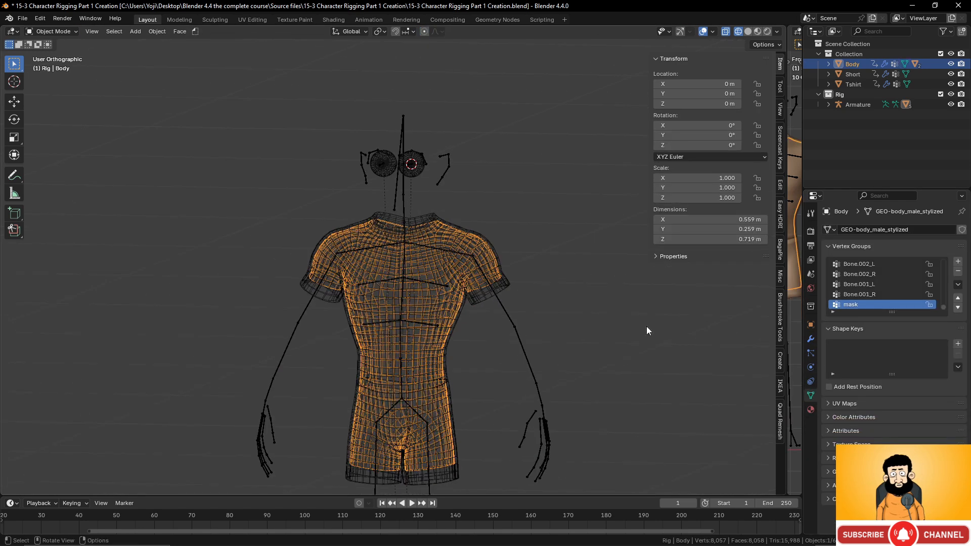
Invert the mask vertex group in the body's Mask modifier so the torso under the clothes is hidden
click(811, 339)
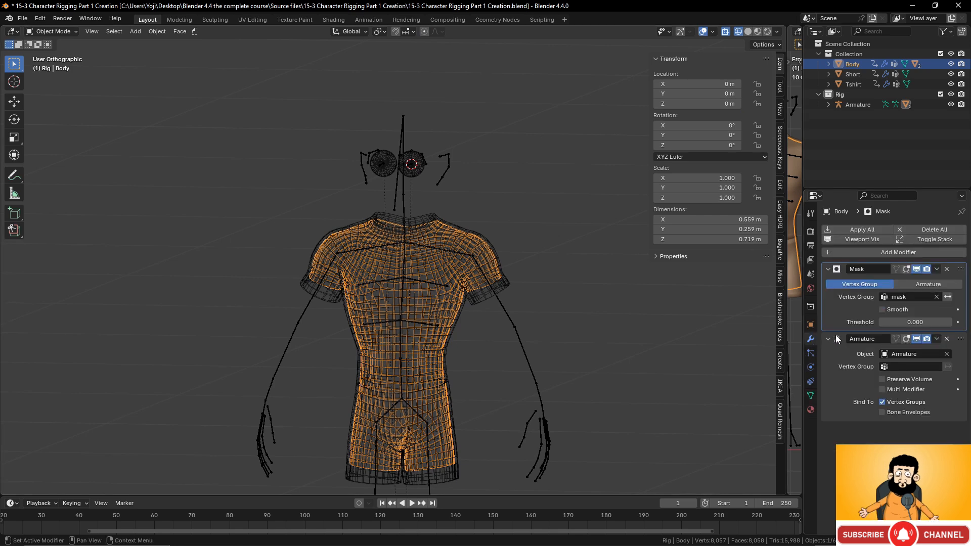
click(948, 297)
scroll(548, 366, down, 2)
scroll(397, 243, up, 4)
scroll(439, 200, down, 4)
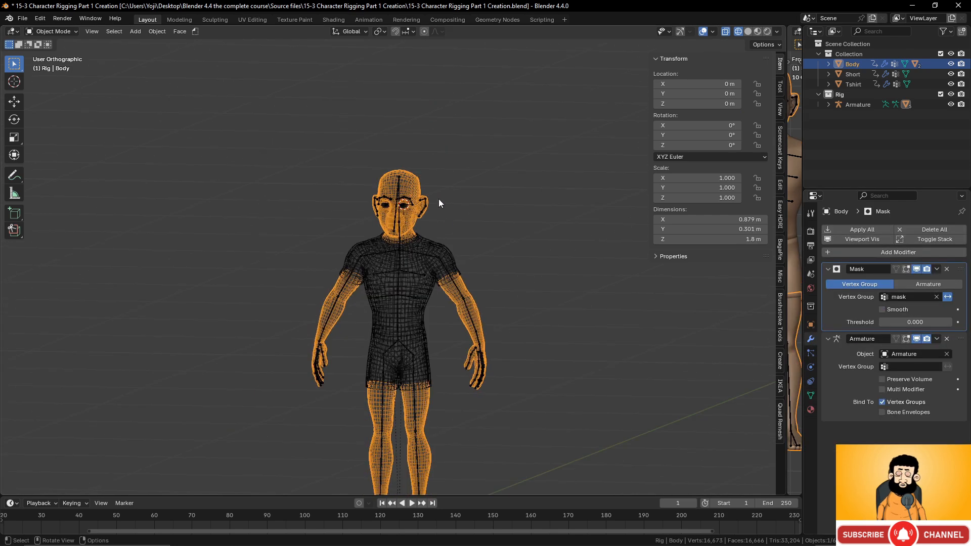
middle_drag(444, 232, 430, 263)
scroll(427, 265, up, 3)
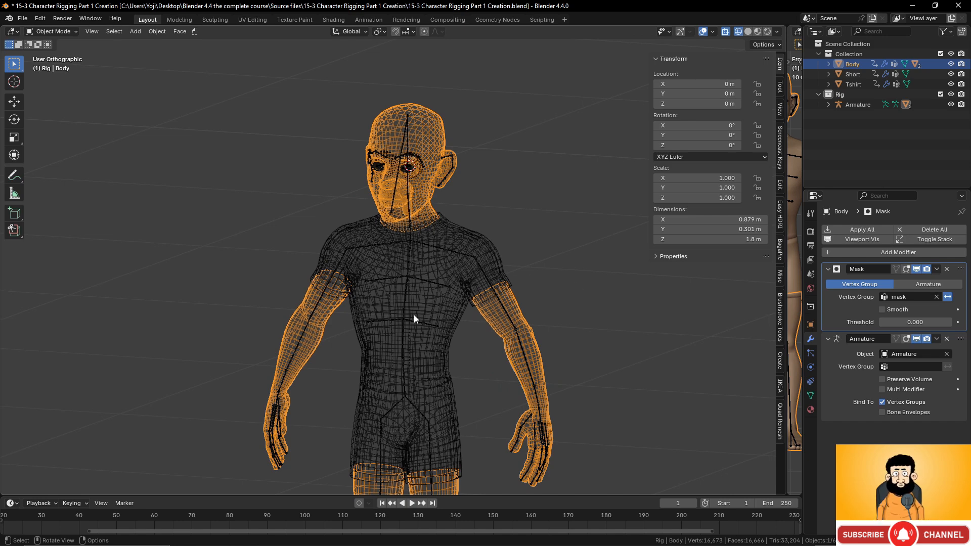
scroll(439, 332, up, 5)
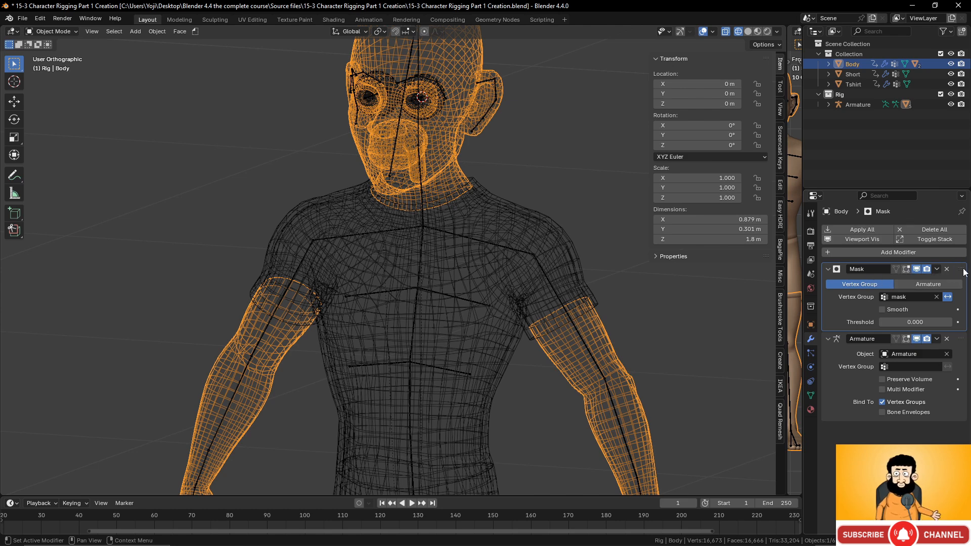
Switch the viewport shading from Wireframe to Solid
key(z)
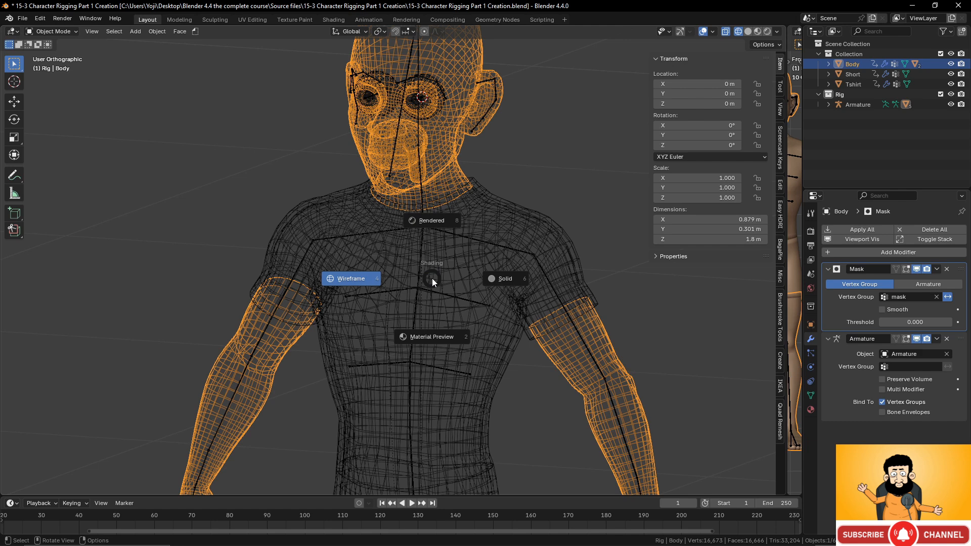
click(510, 277)
scroll(520, 314, down, 2)
scroll(520, 314, up, 3)
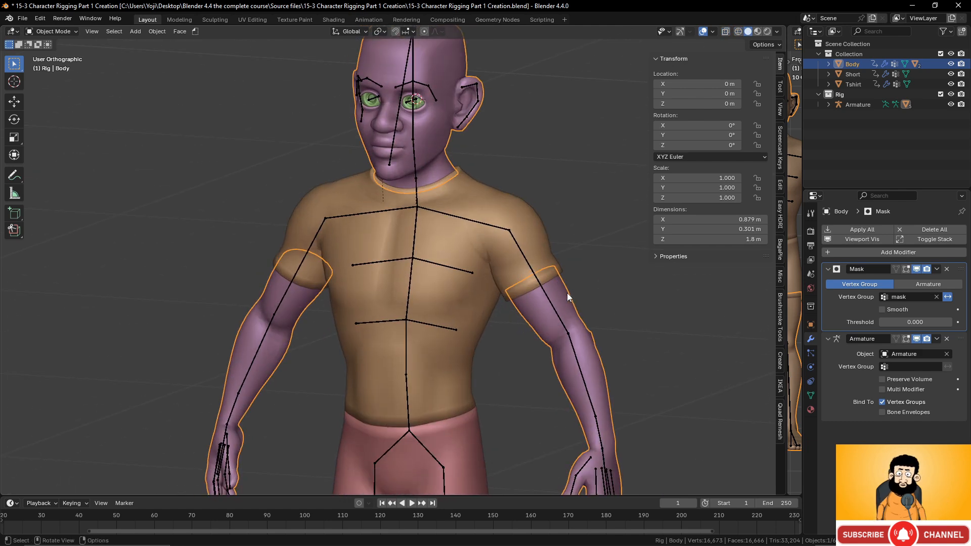
Select the body and the T-shirt with the T-shirt active, and bring up the weight commands in Weight Paint mode
click(523, 206)
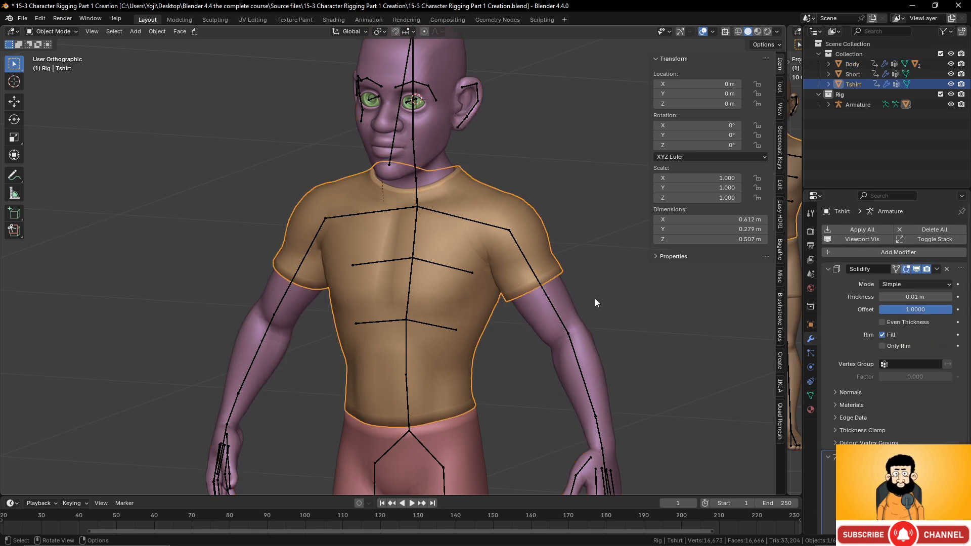
shift+click(566, 290)
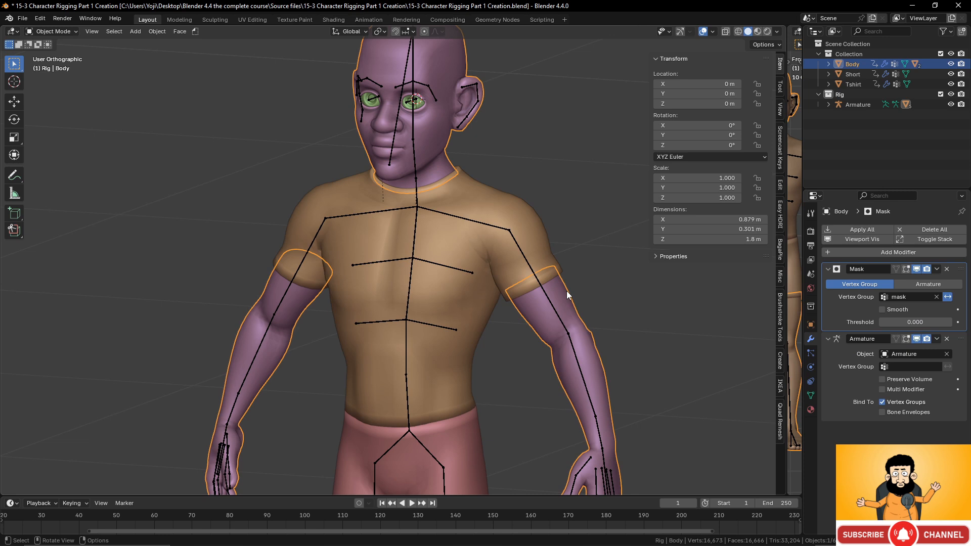
shift+click(527, 215)
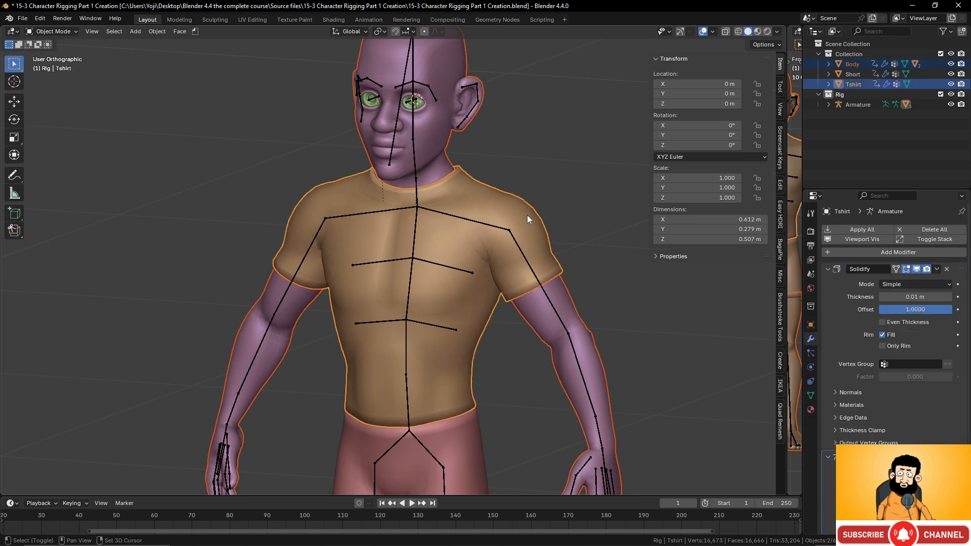
click(53, 31)
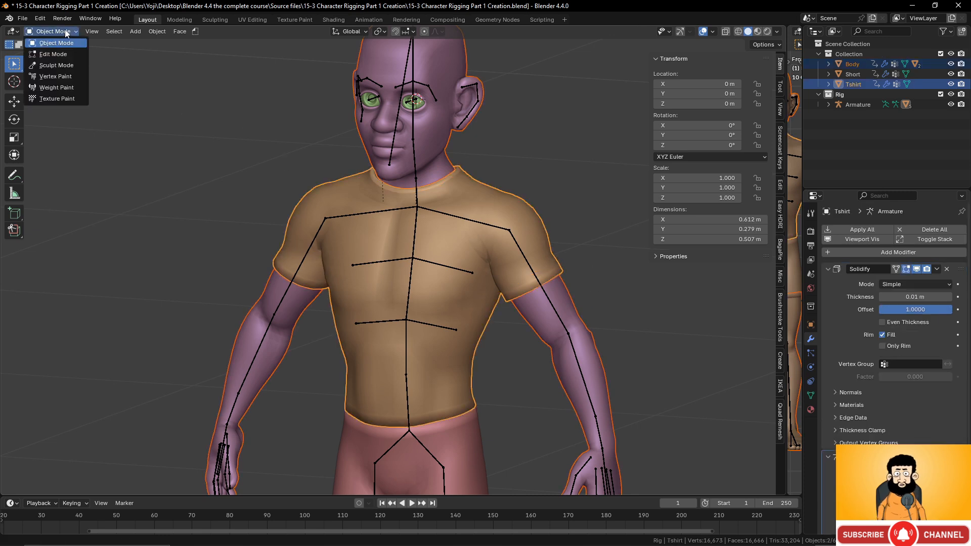
click(63, 88)
click(141, 31)
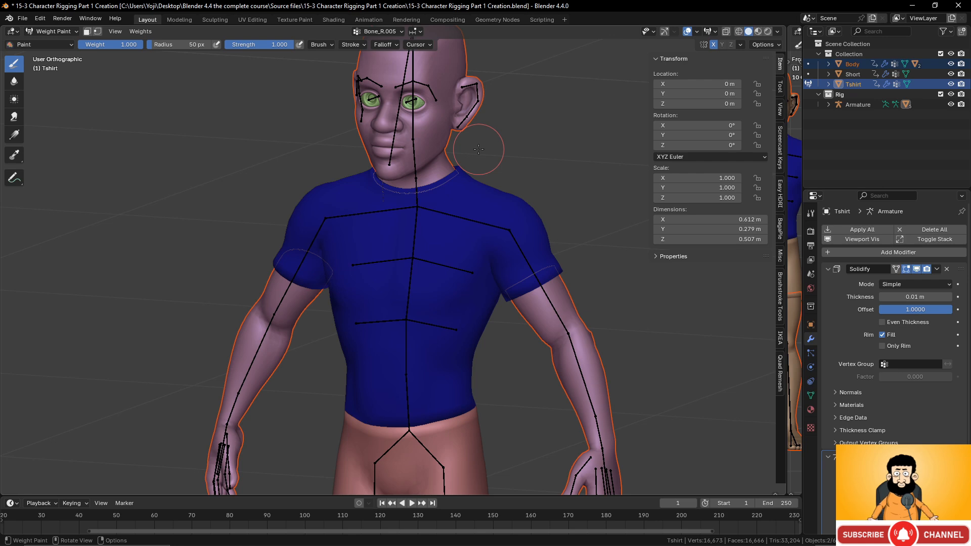
scroll(456, 157, down, 3)
scroll(430, 162, up, 2)
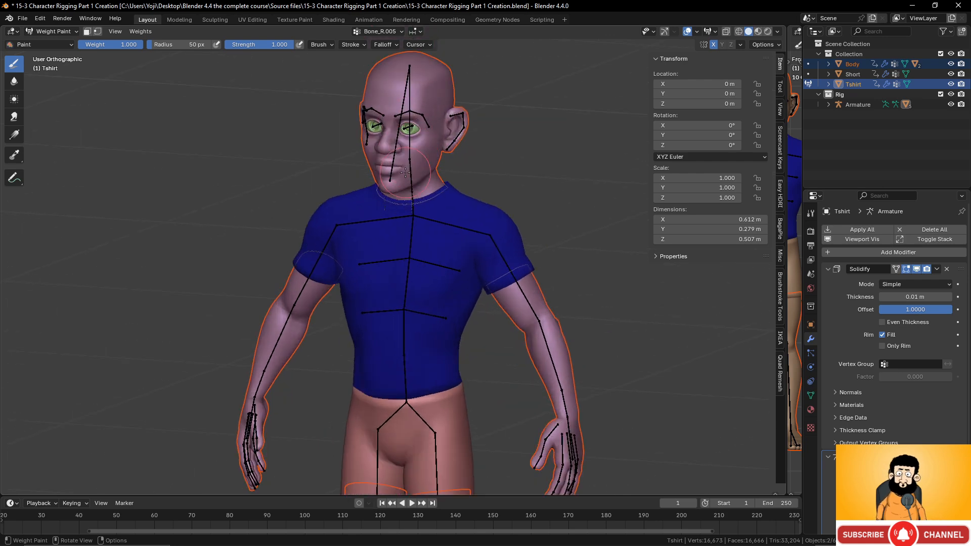
scroll(405, 170, down, 1)
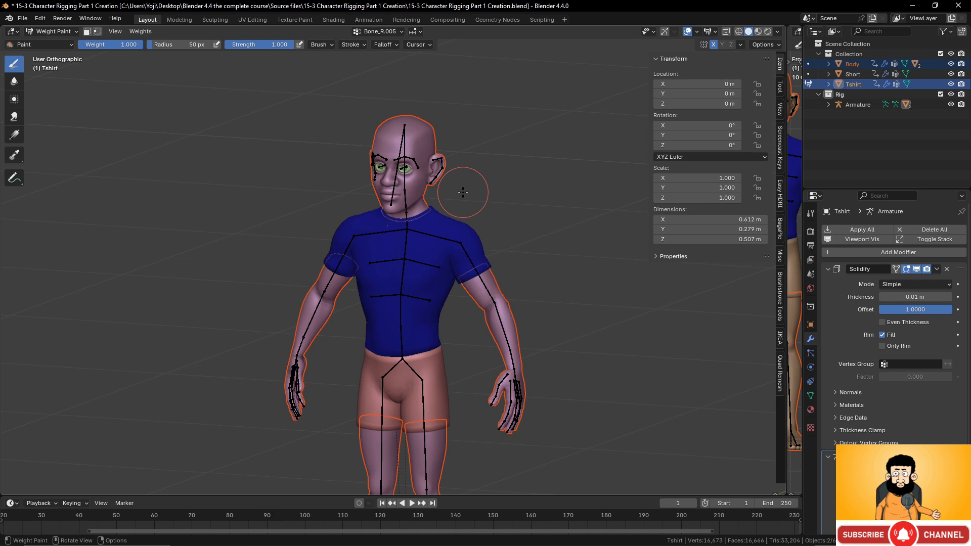
Leave Weight Paint mode and return the T-shirt to Object Mode
click(51, 32)
click(51, 37)
scroll(510, 248, down, 2)
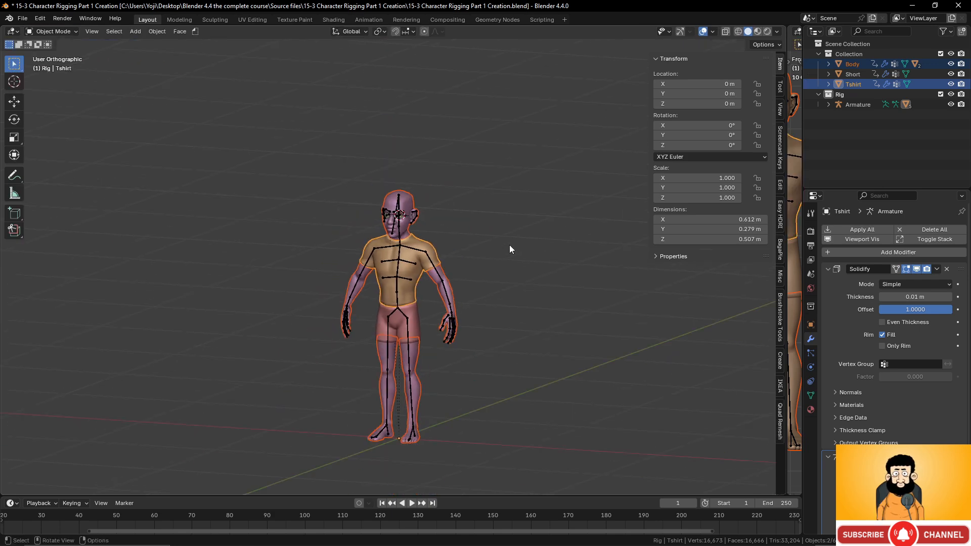
scroll(521, 286, up, 5)
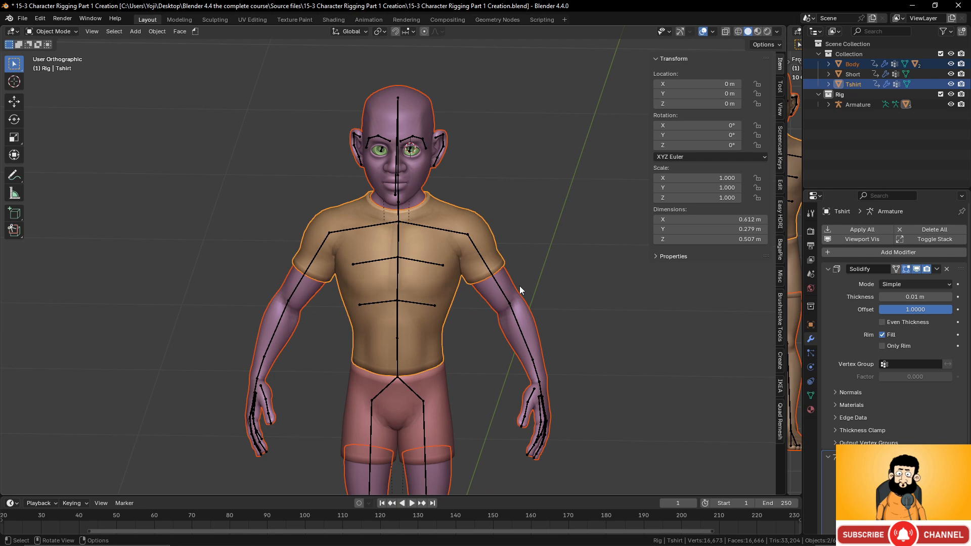
scroll(484, 248, up, 5)
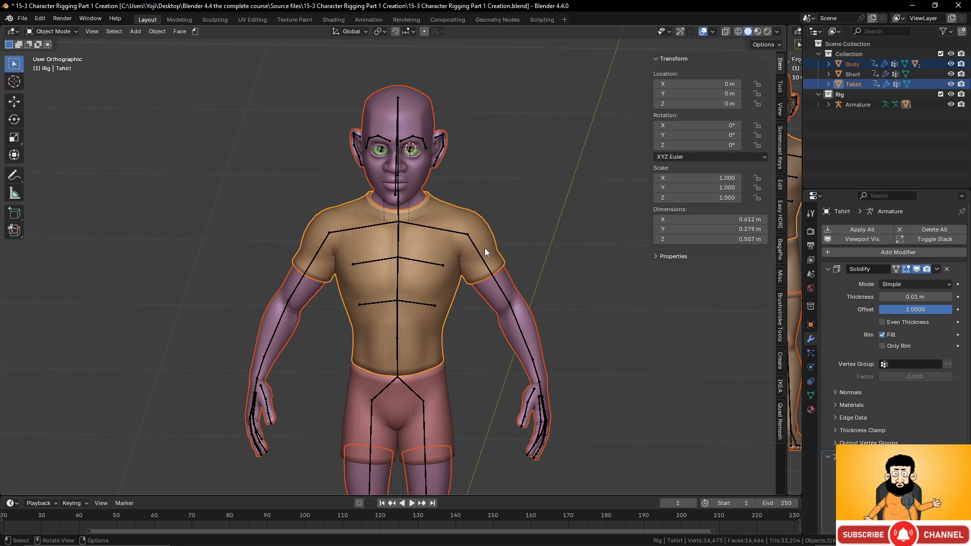
Try rotating the left eye bone of the armature in Pose Mode, cancel the rotation and return to Object Mode
middle_drag(459, 312, 388, 310)
scroll(387, 309, up, 3)
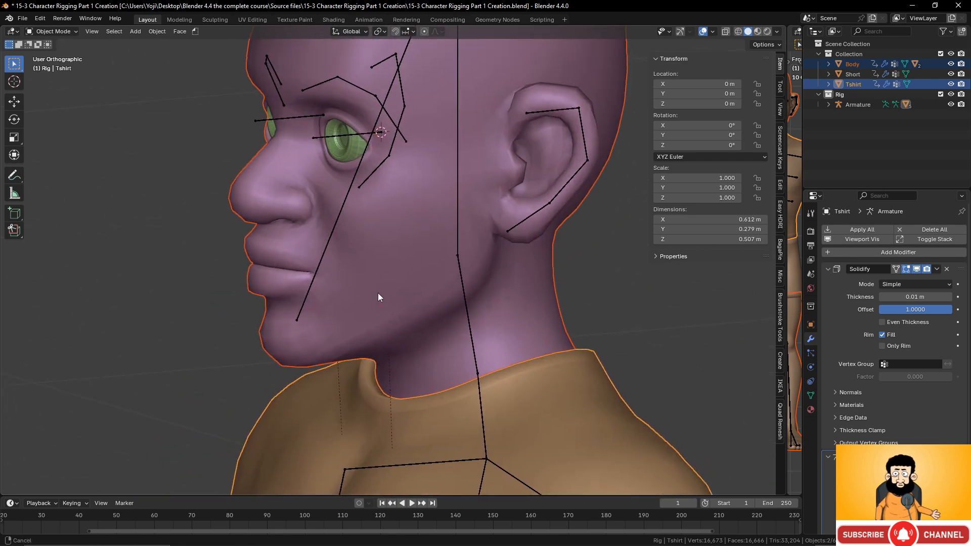
click(338, 148)
key(ctrl+Tab)
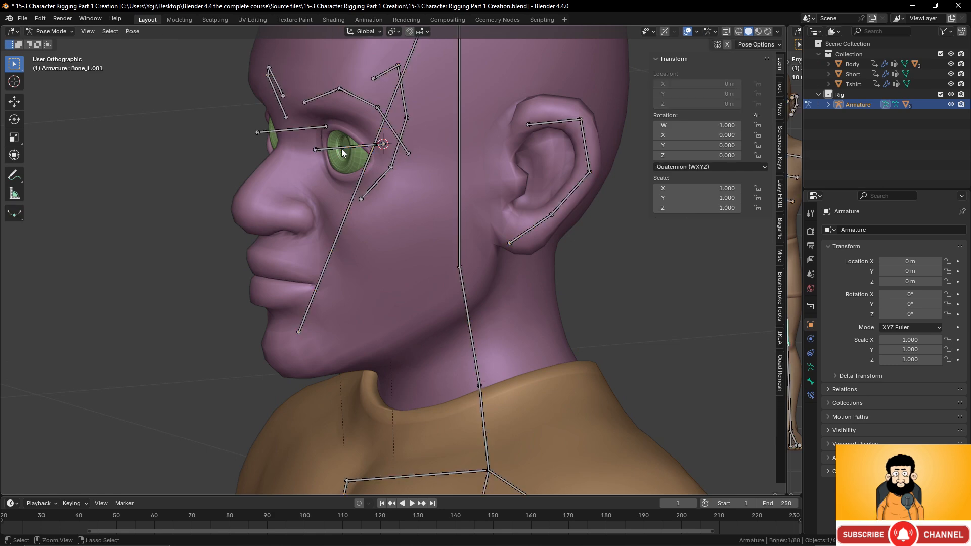
click(342, 148)
key(r)
right_click(352, 155)
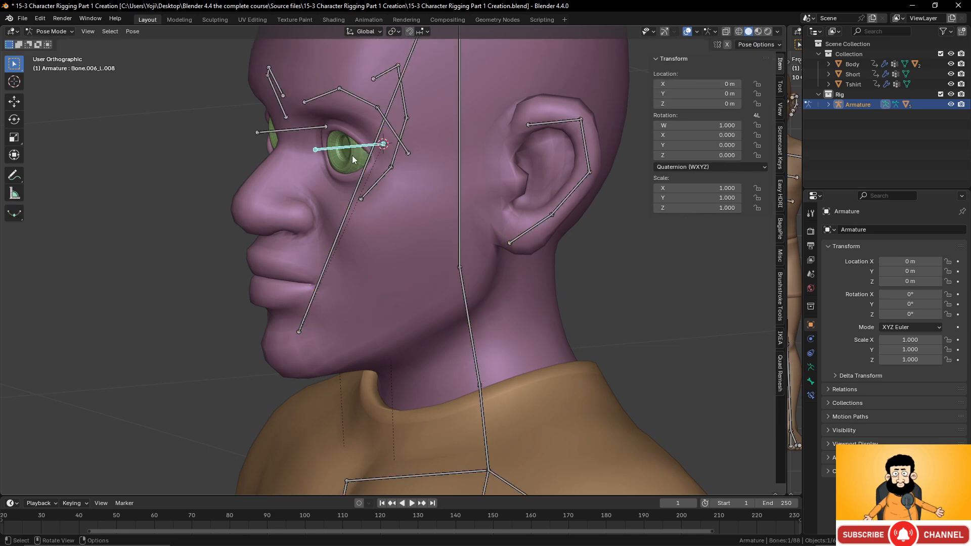
scroll(368, 168, down, 3)
key(ctrl+Tab)
middle_drag(363, 174, 485, 293)
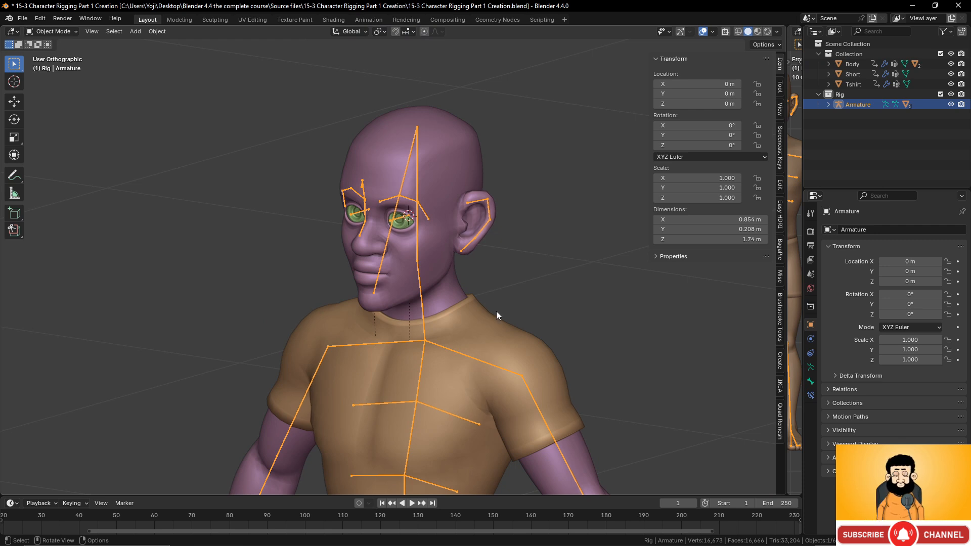
Try to parent the left eyeball to the left eye bone in Pose Mode with the Bone option
scroll(502, 367, down, 3)
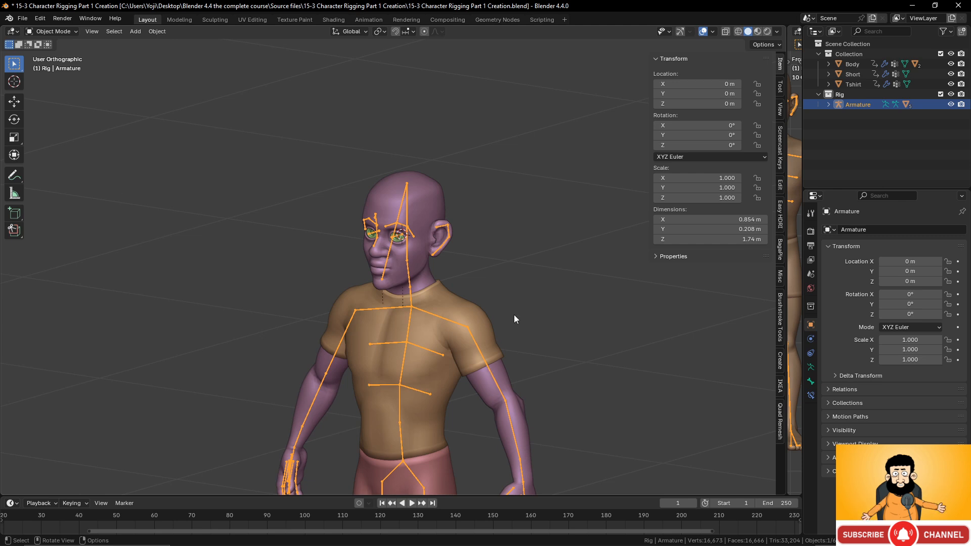
scroll(433, 428, down, 2)
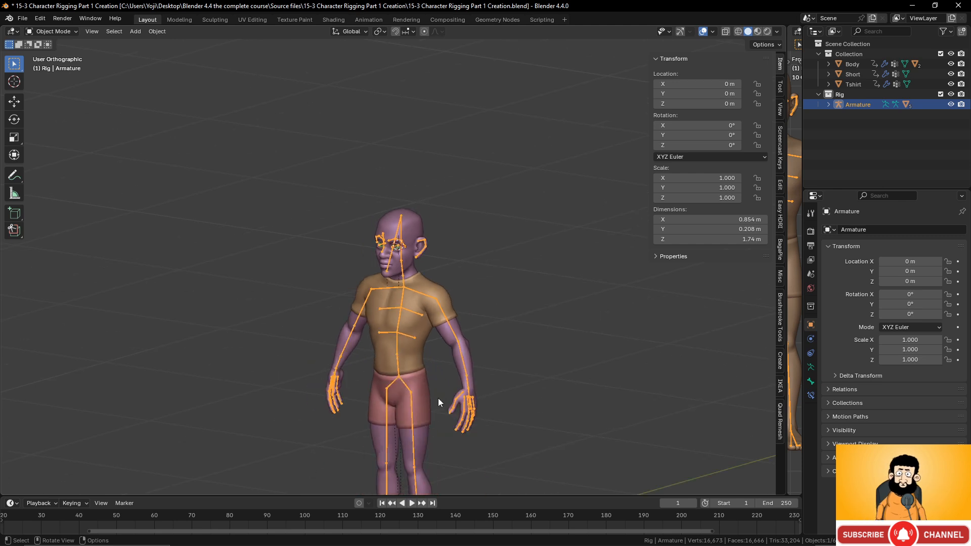
scroll(438, 400, up, 6)
scroll(420, 328, down, 2)
scroll(412, 308, up, 5)
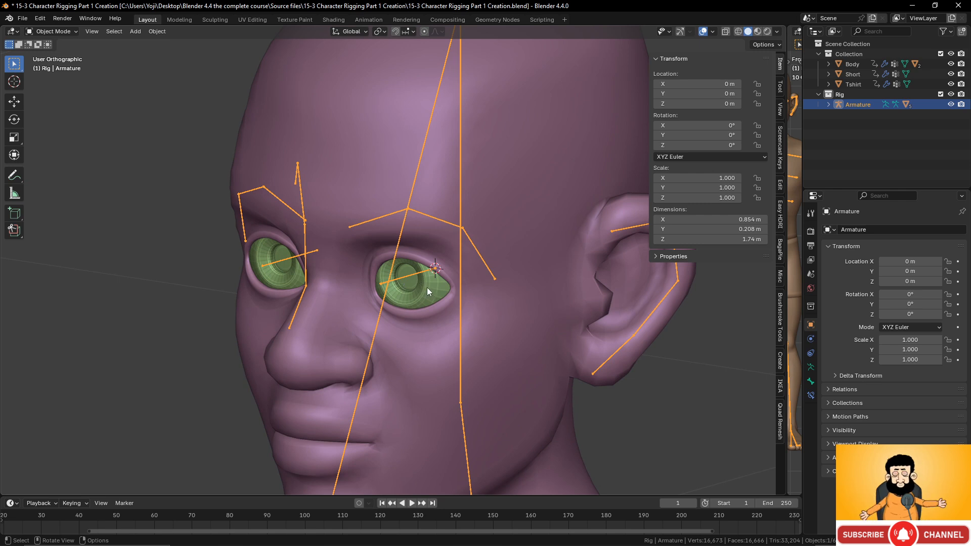
click(427, 288)
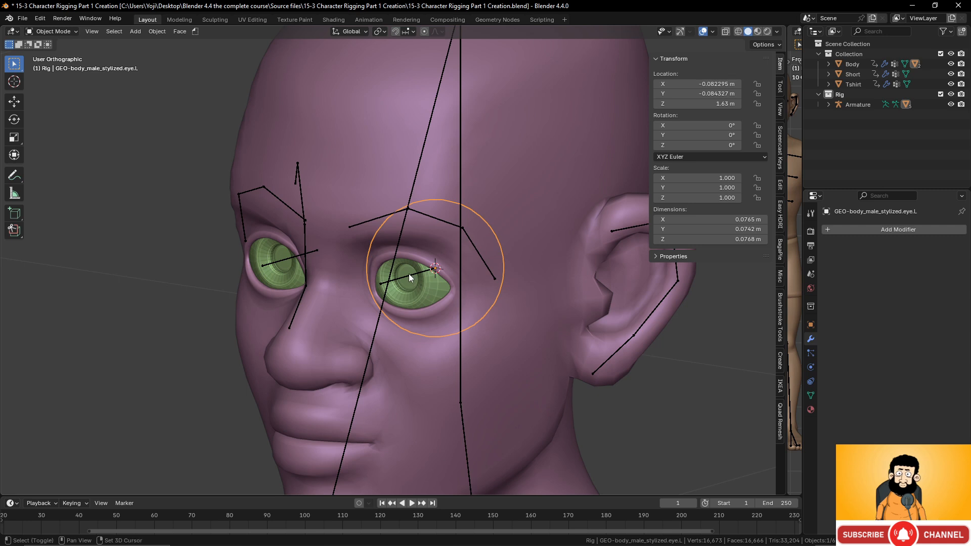
click(408, 274)
key(ctrl+Tab)
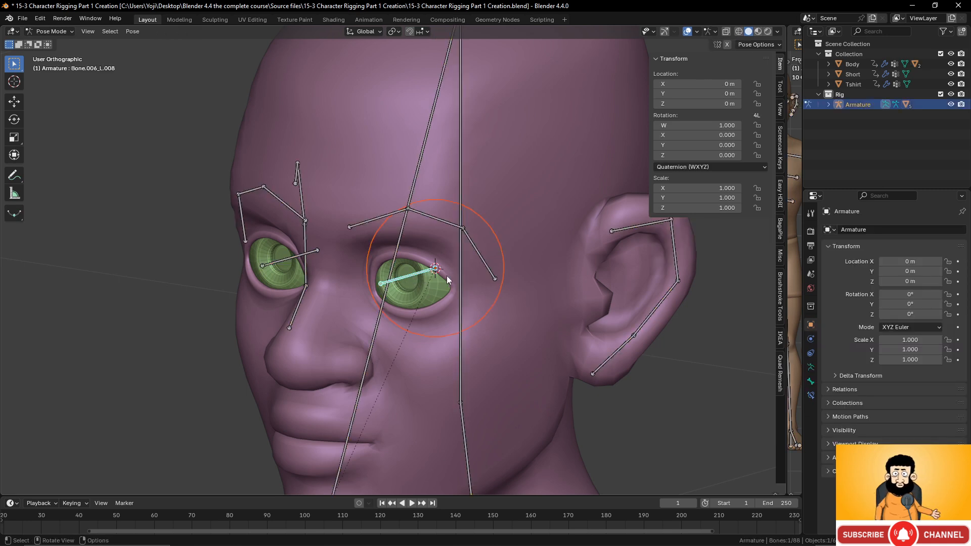
key(ctrl+p)
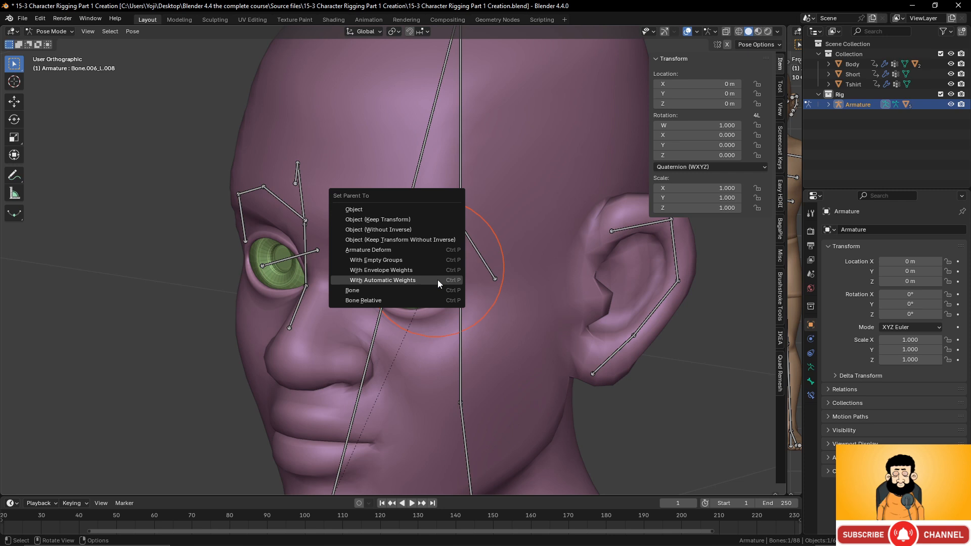
click(399, 290)
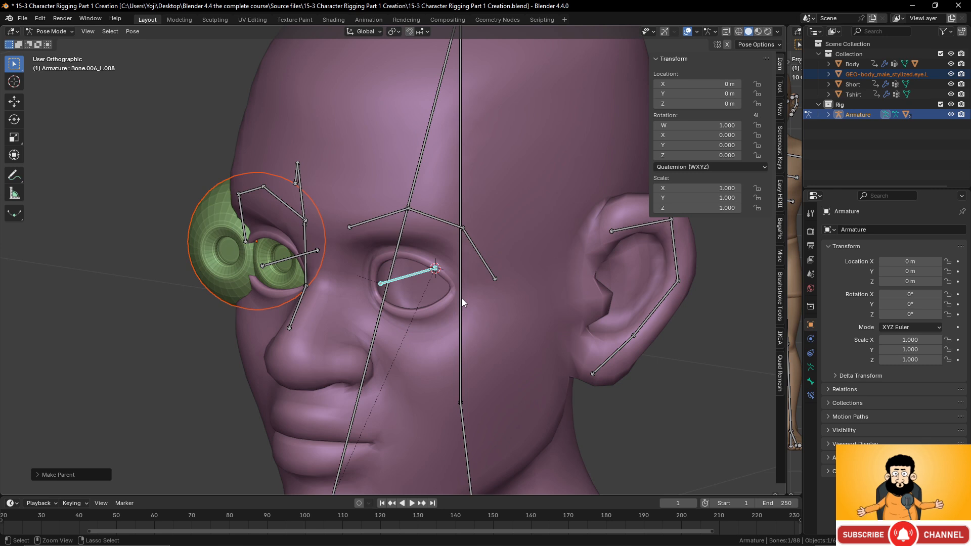
Undo the left eyeball's bone parenting, deselect the eye bone and return the armature to Object Mode
key(ctrl+z)
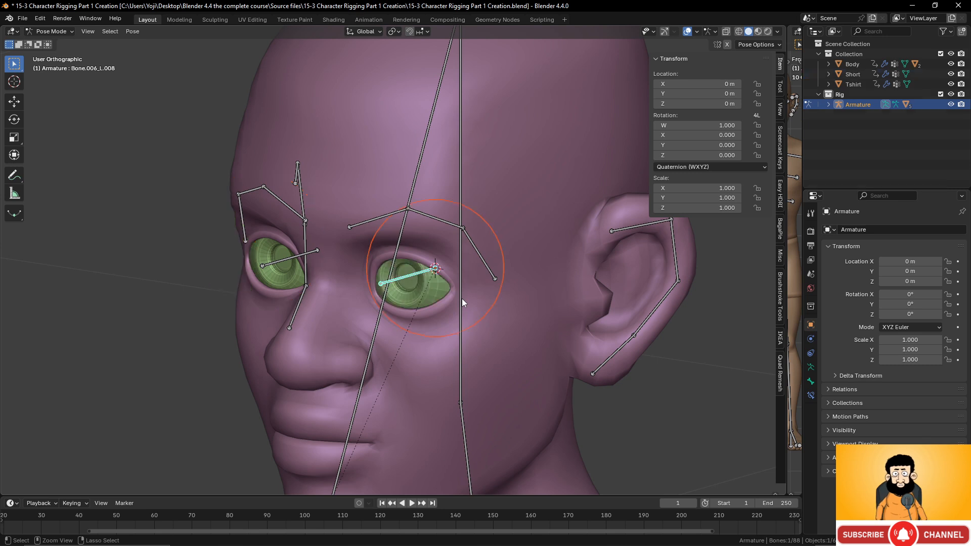
click(430, 286)
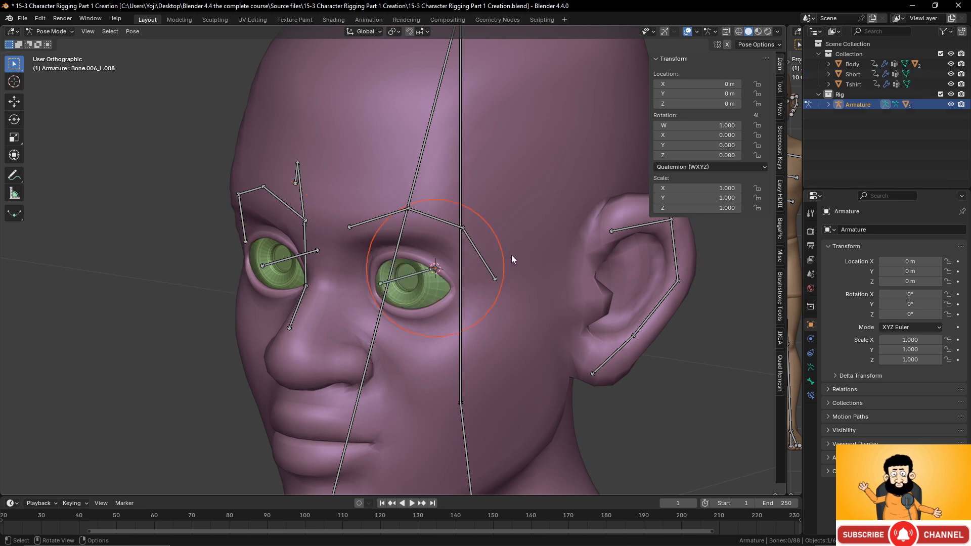
key(Tab)
key(Tab)
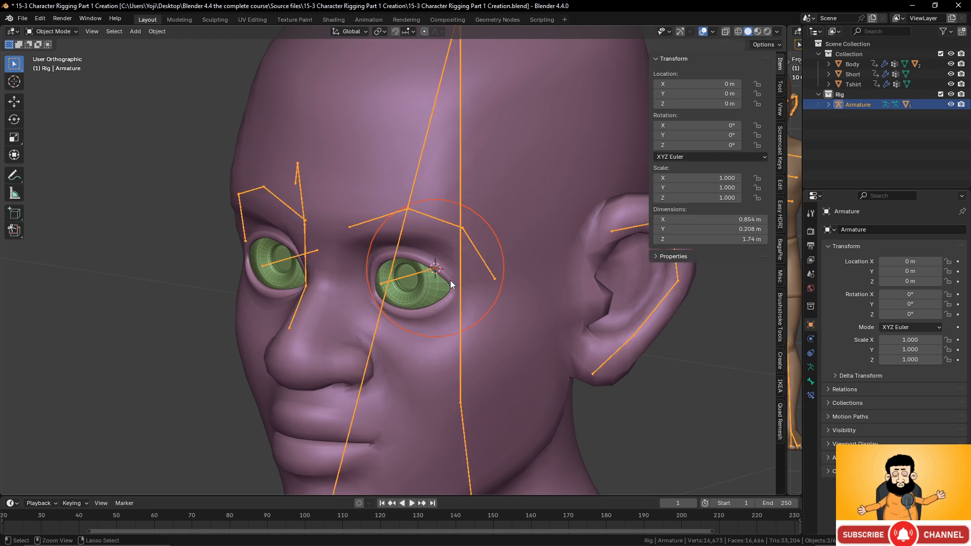
Select both eyeballs and clear their parent with Clear and Keep Transformation
click(433, 281)
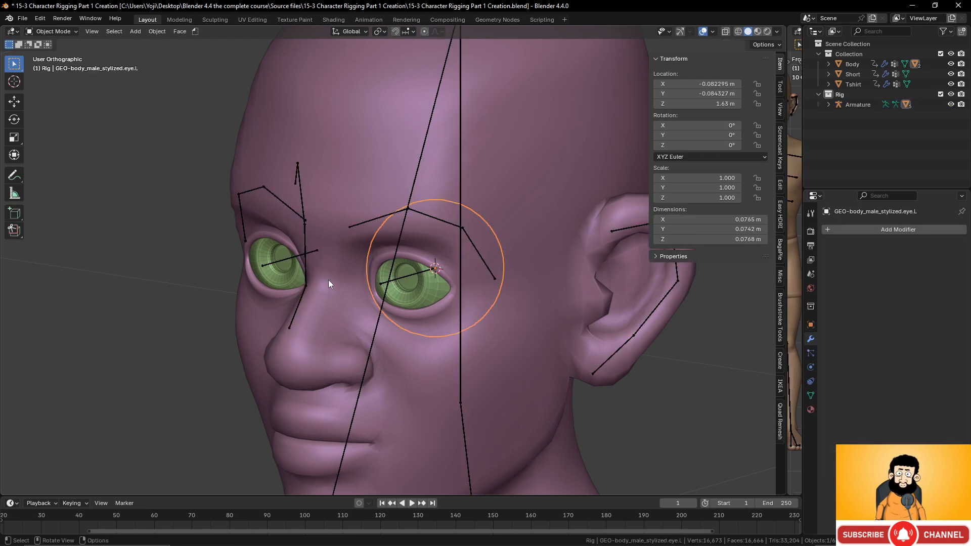
shift+click(294, 275)
scroll(405, 270, down, 4)
middle_drag(459, 290, 493, 293)
scroll(494, 294, up, 2)
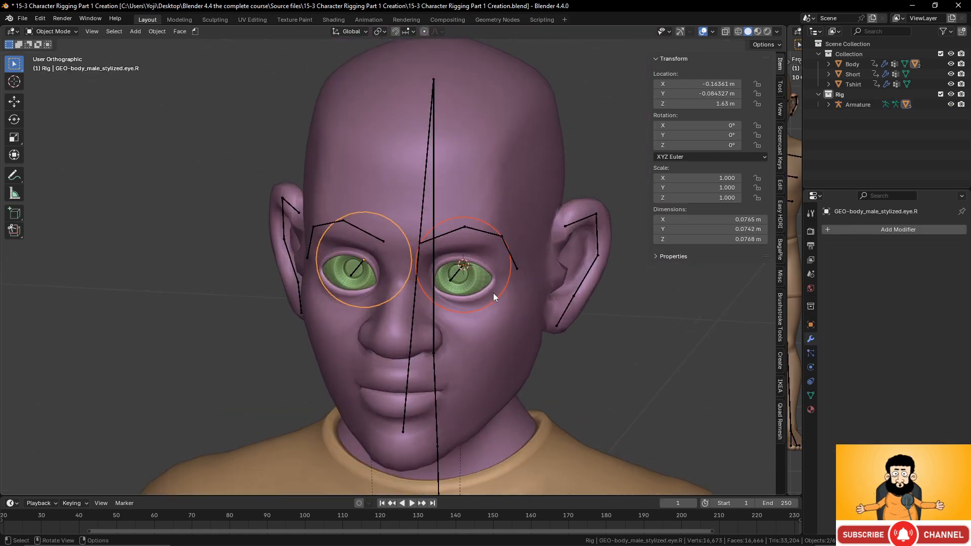
scroll(395, 245, up, 1)
scroll(447, 215, down, 3)
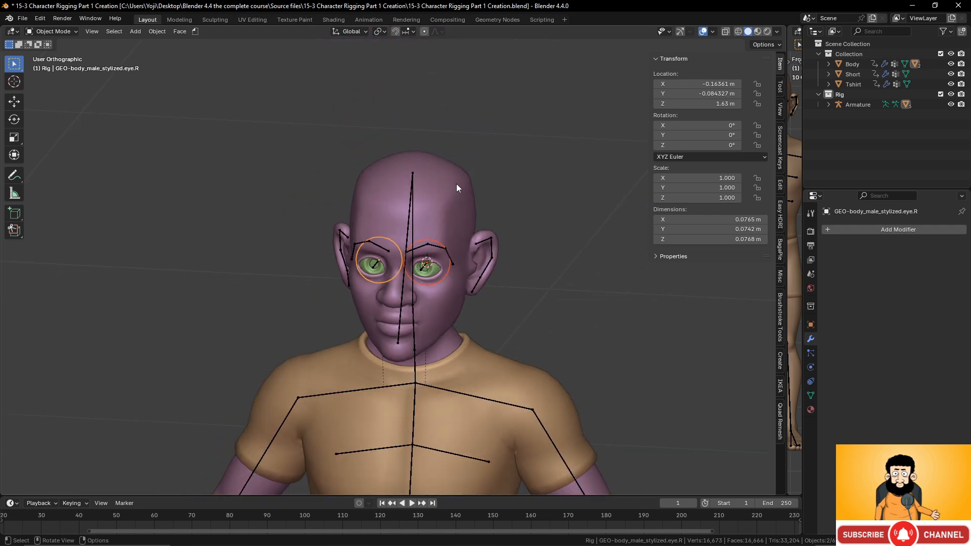
scroll(436, 255, up, 3)
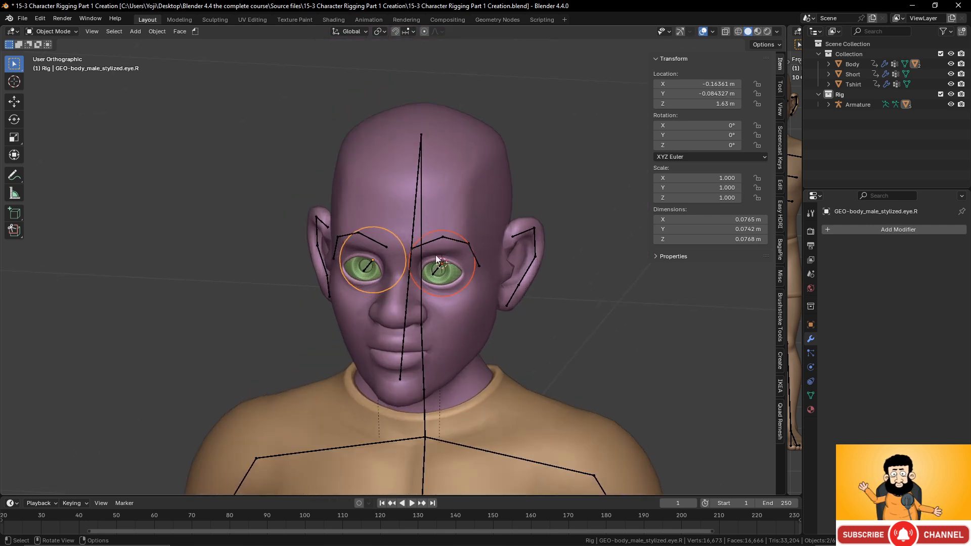
middle_drag(436, 255, 405, 245)
scroll(409, 262, up, 2)
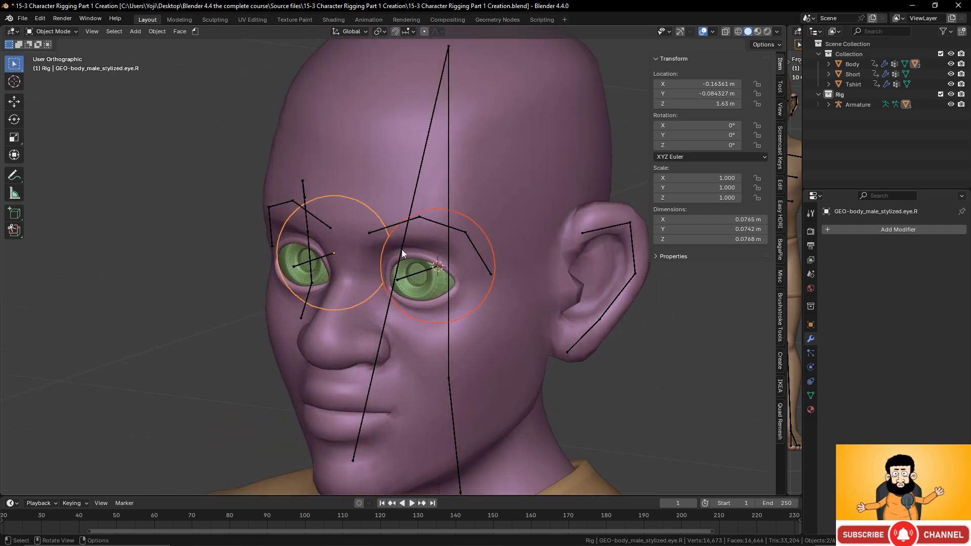
key(alt+p)
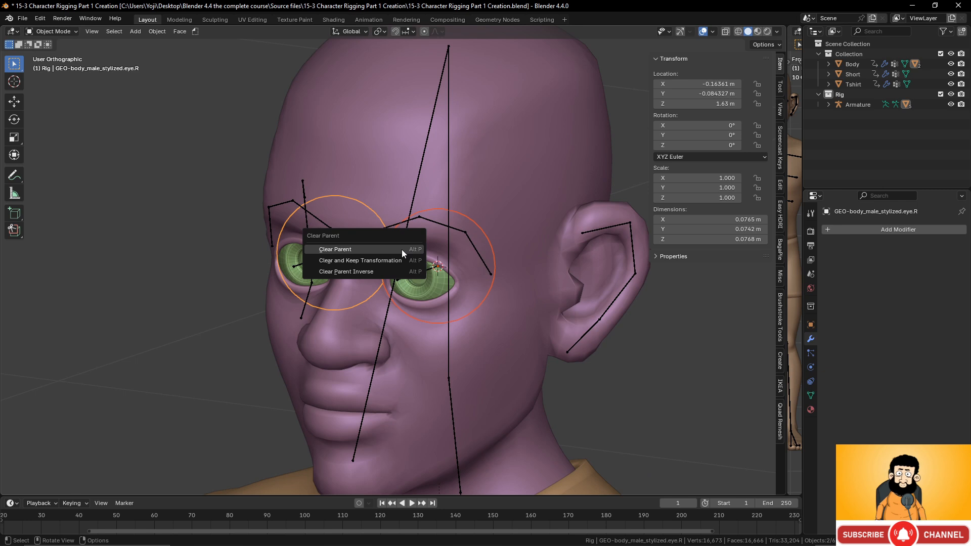
click(375, 258)
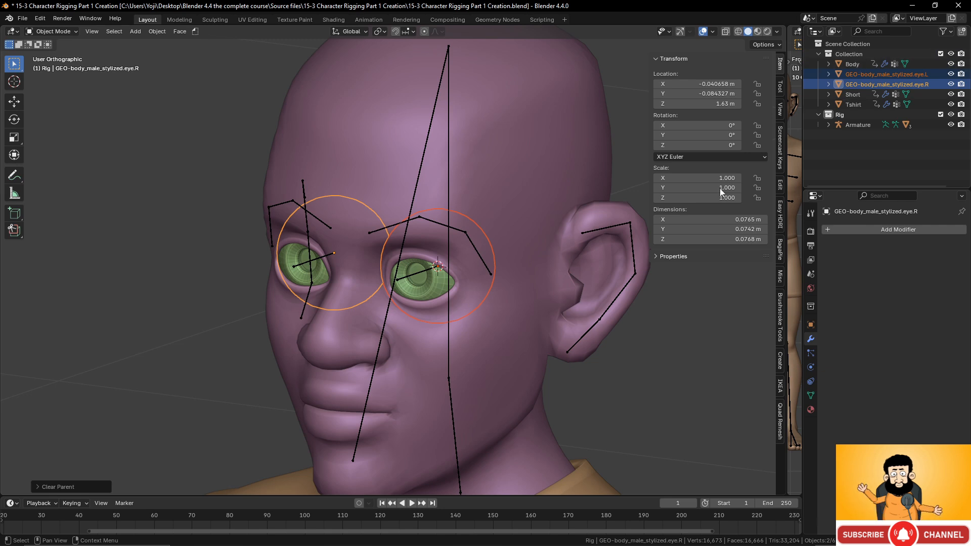
Select the left eyeball together with the armature, choose the left eye bone in Edit Mode and return to Object Mode
click(435, 286)
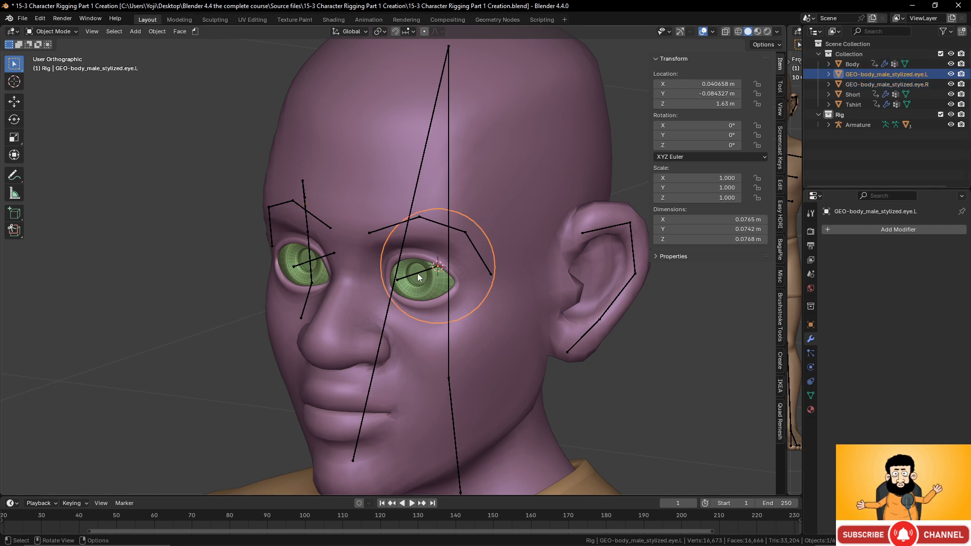
shift+click(417, 273)
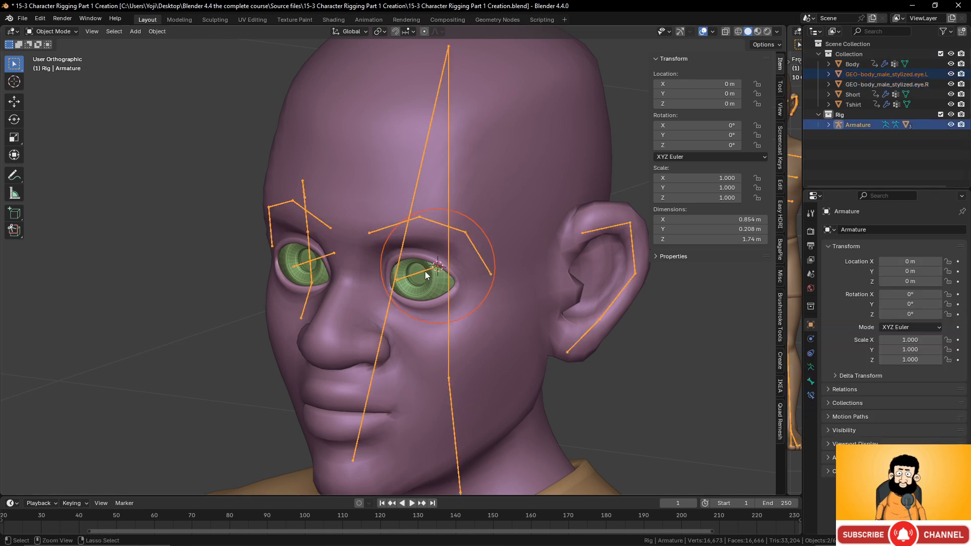
key(ctrl+p)
click(425, 271)
key(Tab)
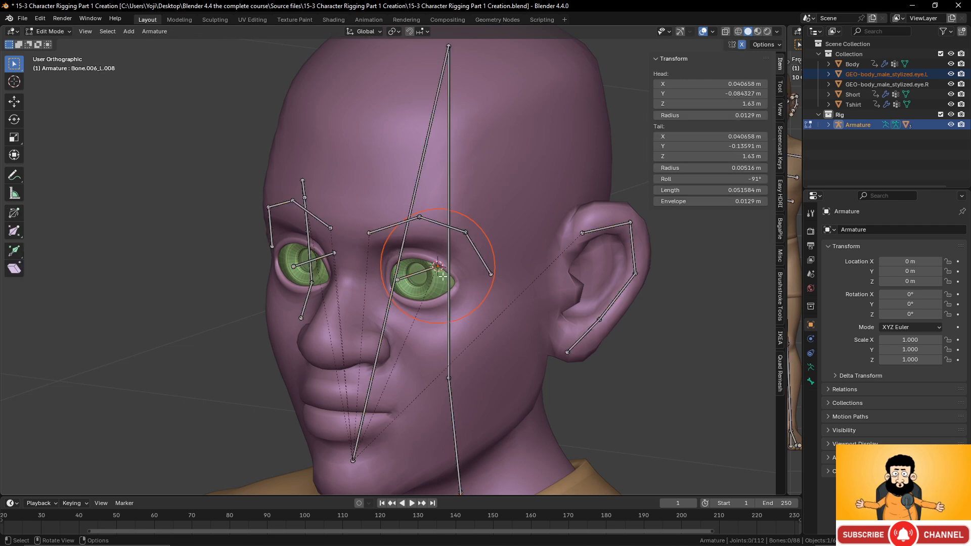
click(419, 274)
key(Tab)
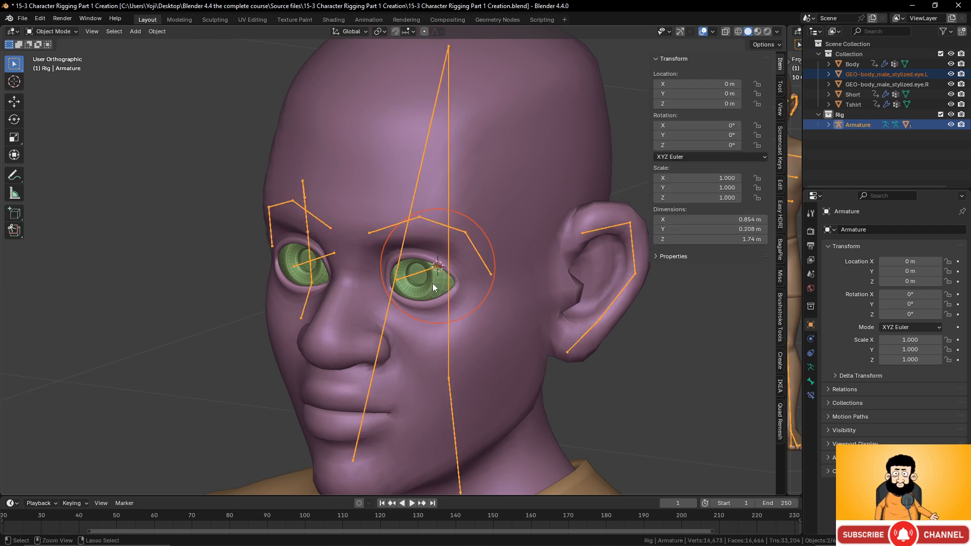
Parent the left eyeball to the left eye bone in Pose Mode and return the armature to Object Mode
key(ctrl+Tab)
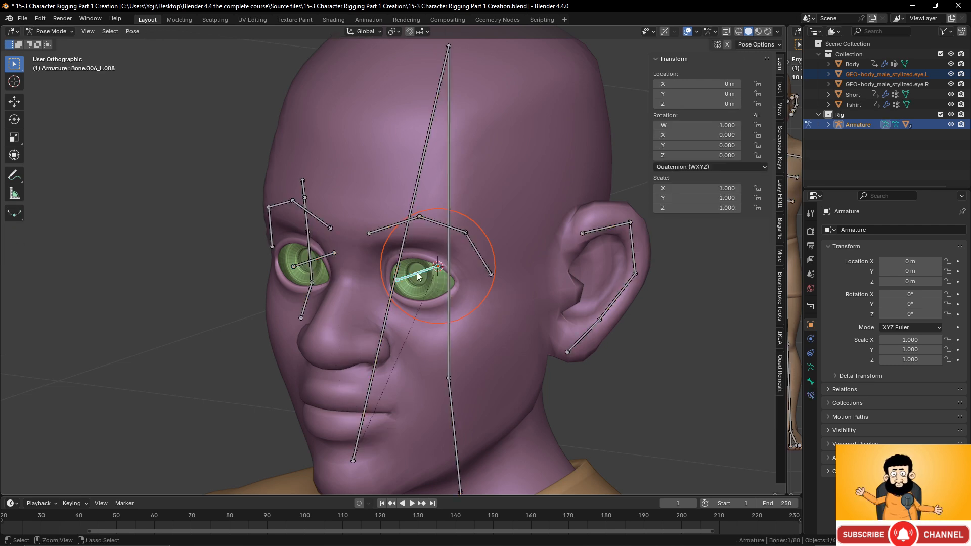
key(ctrl+p)
click(417, 273)
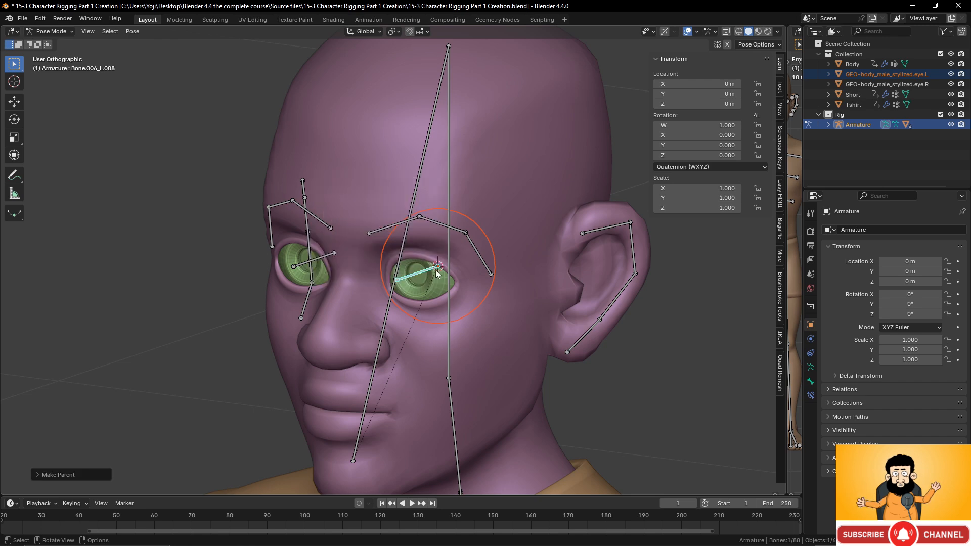
key(Tab)
middle_drag(398, 290, 425, 281)
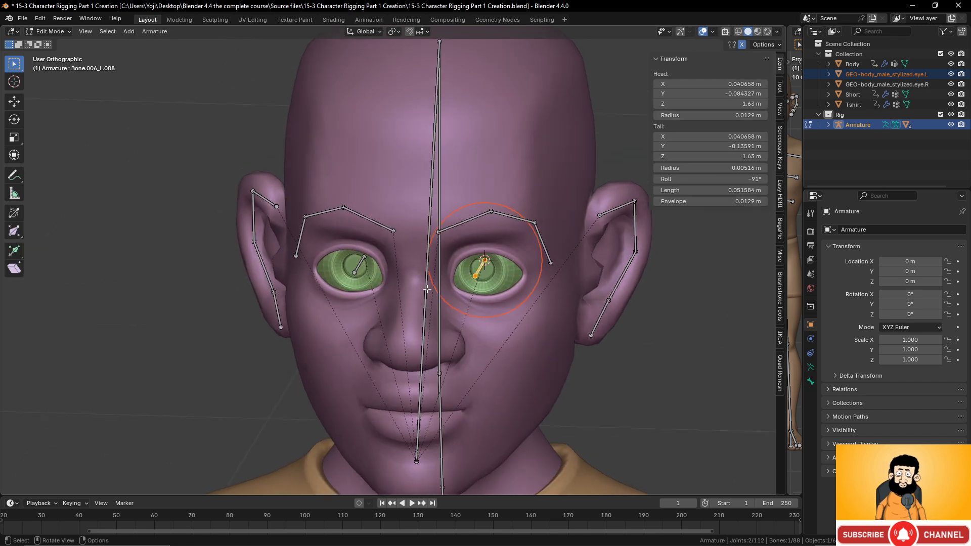
key(ctrl+Tab)
key(ctrl+Tab)
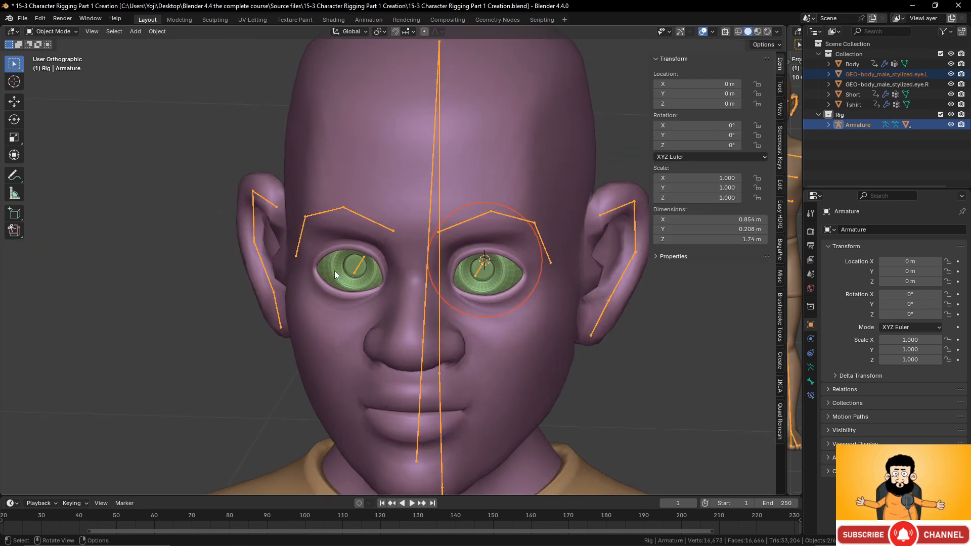
Select the right eyeball with the armature and parent it to the right eye bone in Pose Mode
click(335, 271)
scroll(354, 278, up, 2)
shift+click(343, 268)
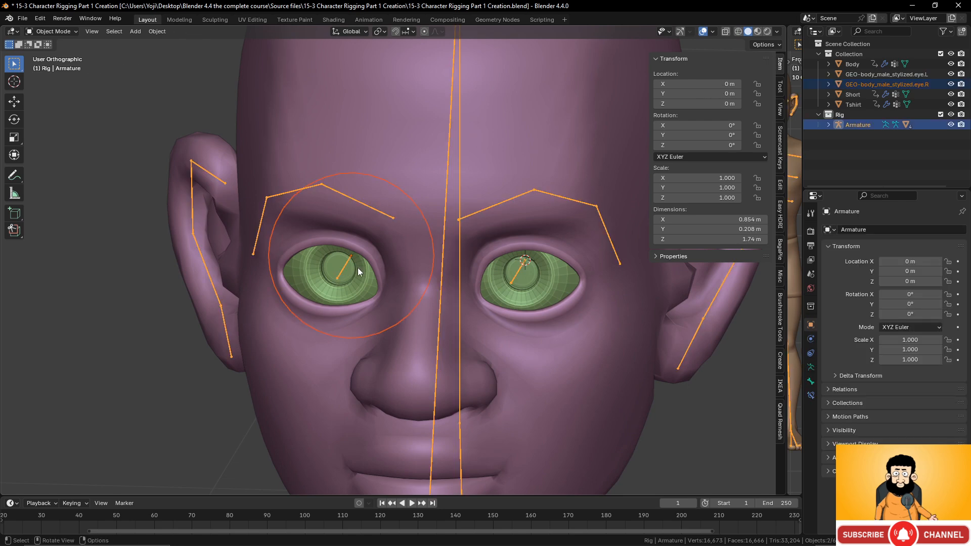
key(ctrl+Tab)
click(344, 268)
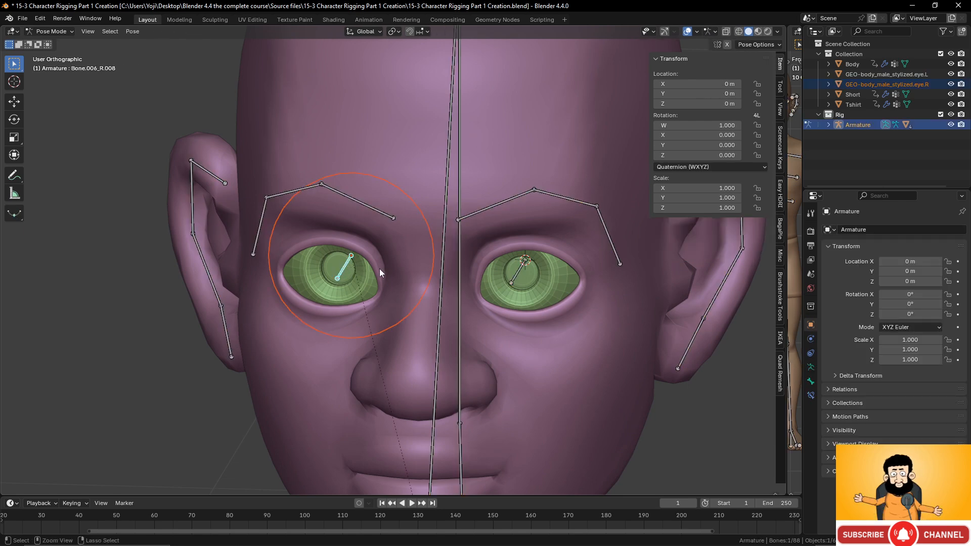
key(ctrl+p)
click(377, 269)
Put the armature back in Pose Mode and try rotating the right eye bone, cancelling each rotation
key(Tab)
scroll(431, 265, down, 3)
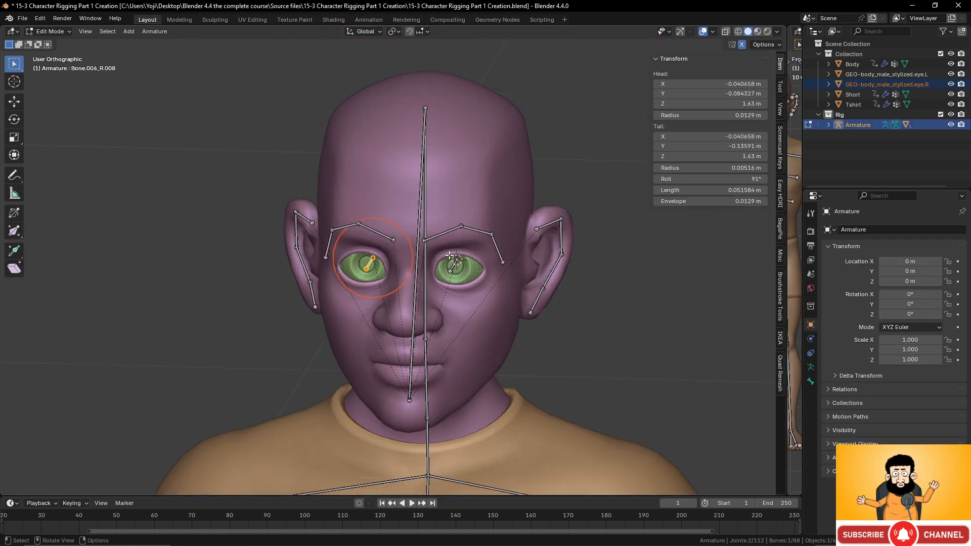
middle_drag(431, 266, 414, 272)
key(ctrl+Tab)
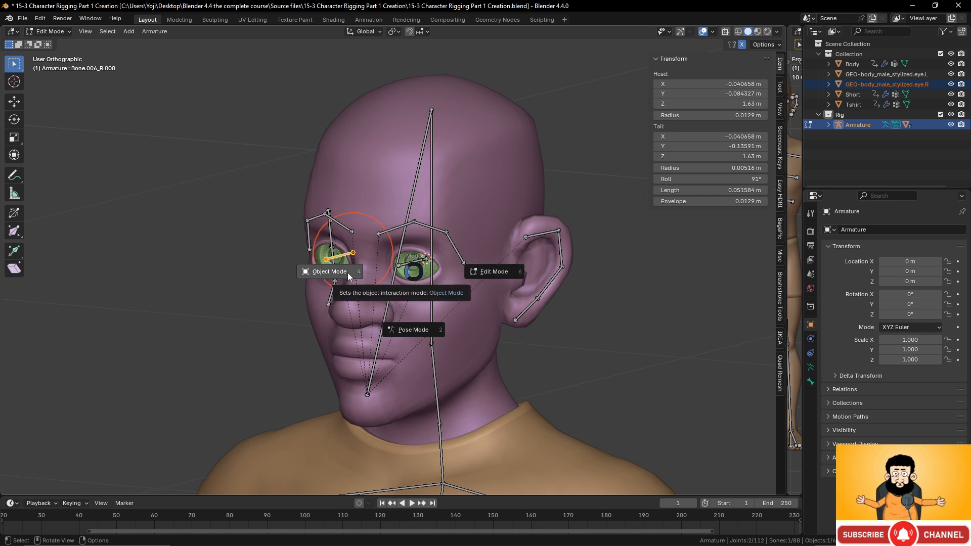
click(434, 331)
scroll(440, 334, up, 2)
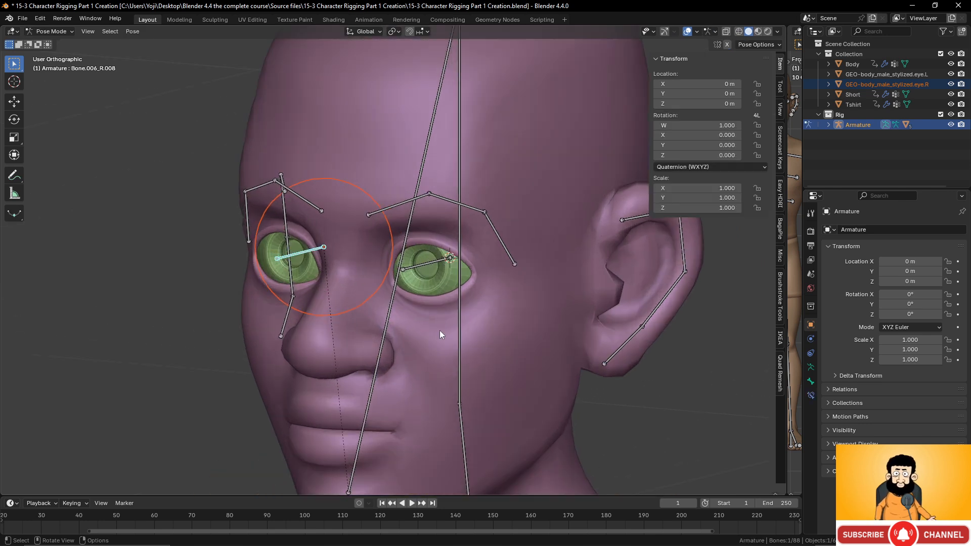
middle_drag(311, 253, 296, 279)
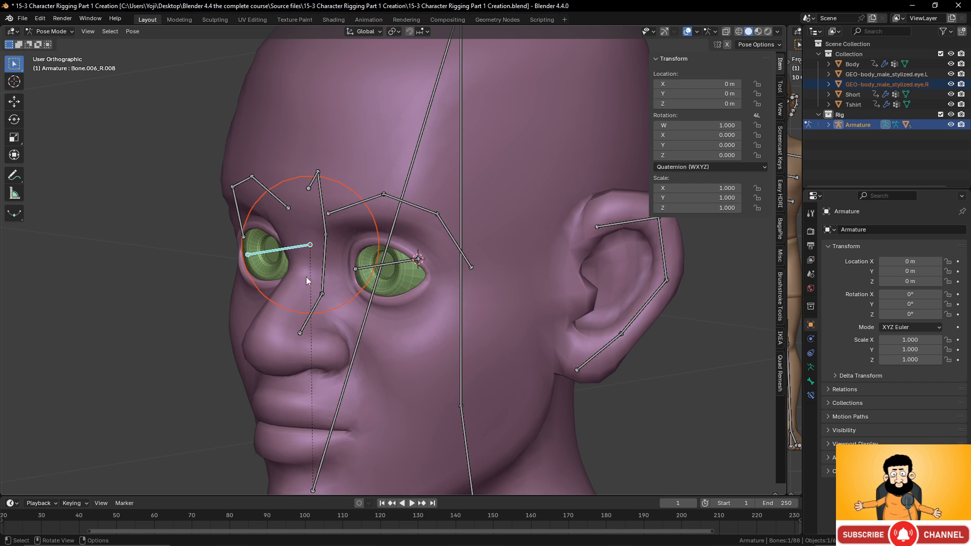
key(r)
right_click(360, 329)
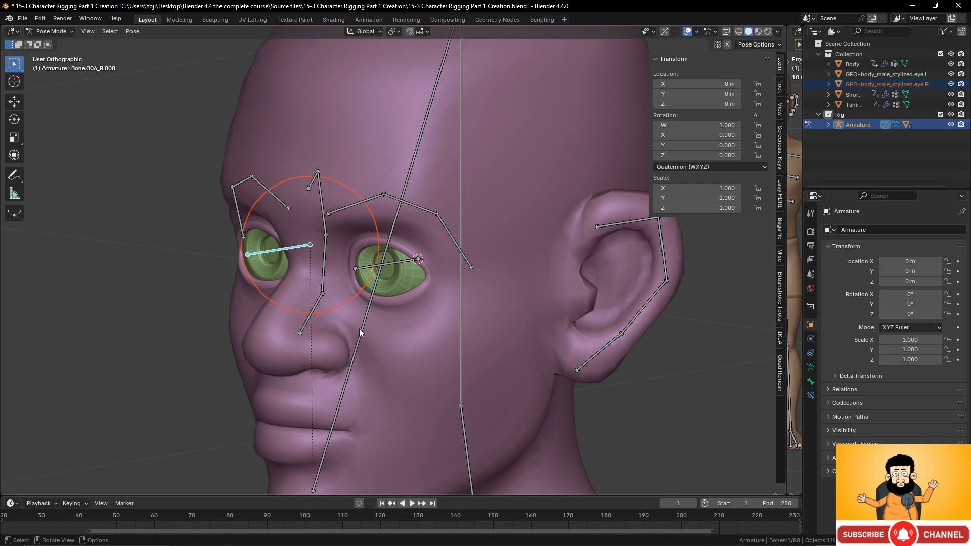
key(r)
right_click(396, 350)
Try rotating the left eye bone alone and both eye bones together about global Z, cancelling both rotations
click(390, 265)
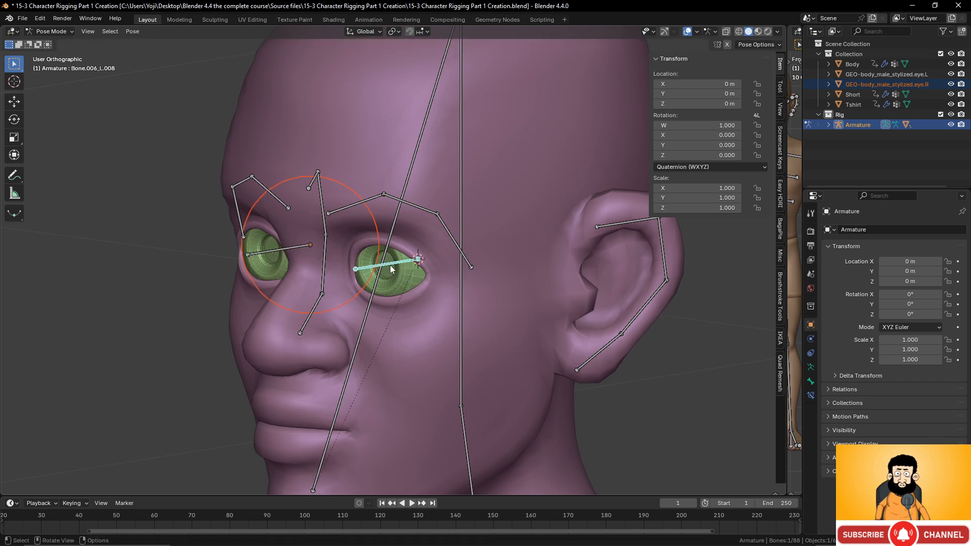
key(r)
right_click(375, 322)
shift+click(286, 253)
middle_drag(369, 291, 462, 320)
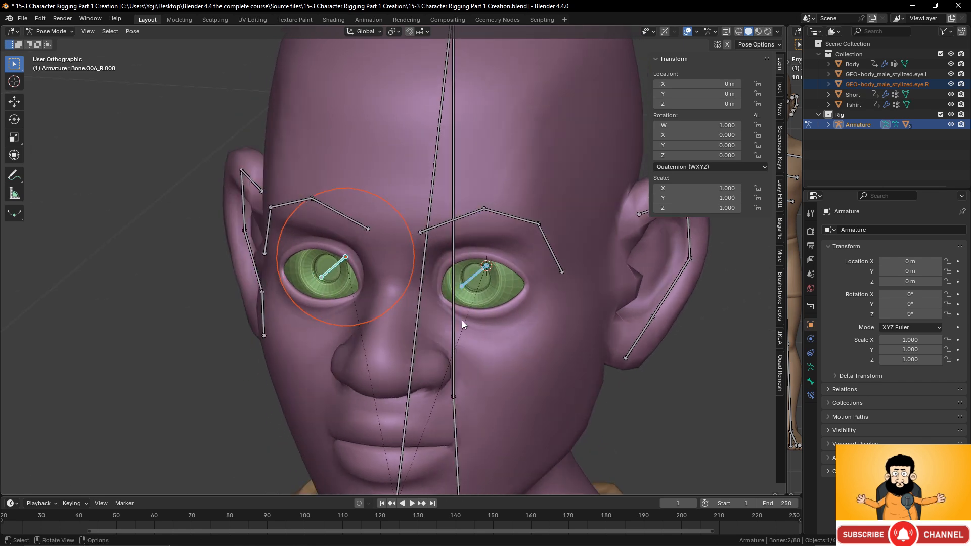
key(r)
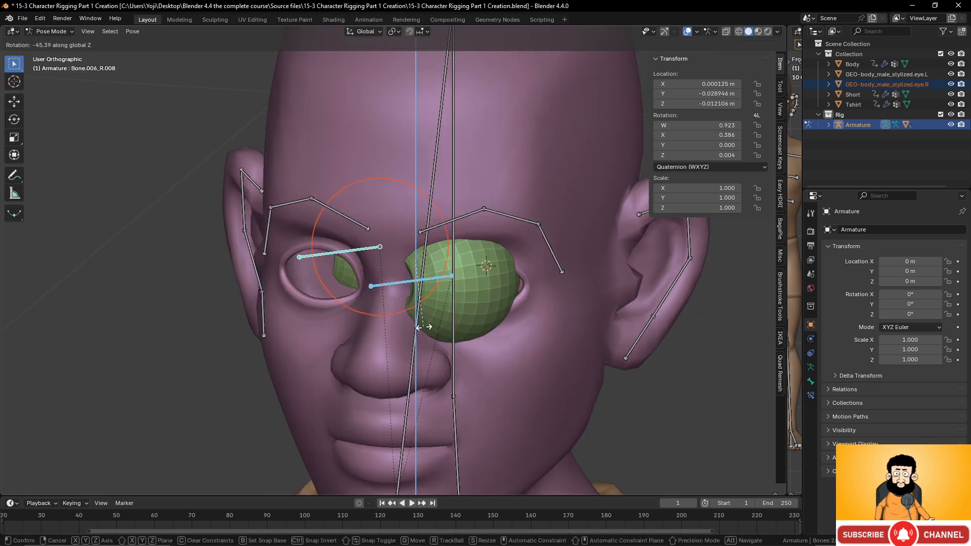
right_click(474, 141)
Set the transform pivot point to Individual Origins and test rotating both eye bones about global Z, cancelling the rotation
click(394, 31)
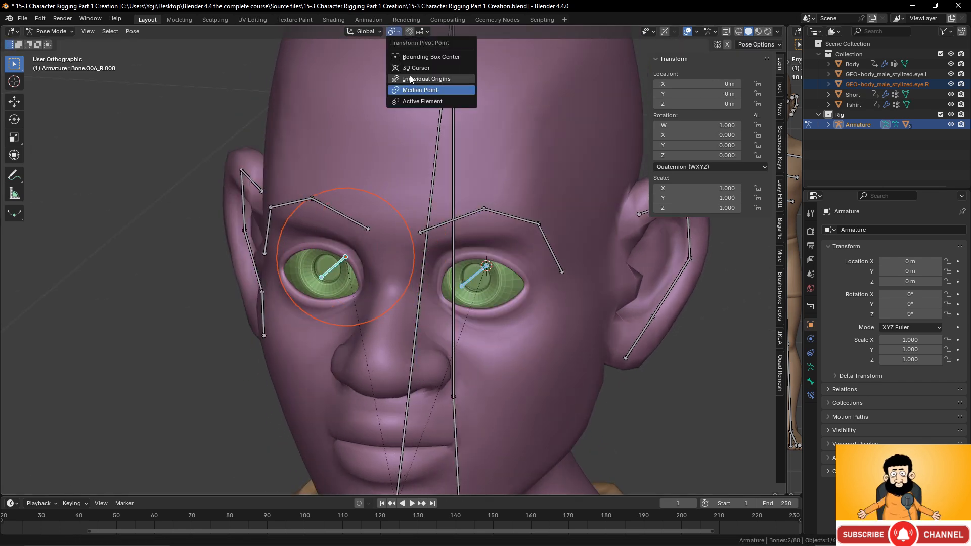
click(420, 80)
key(r)
key(z)
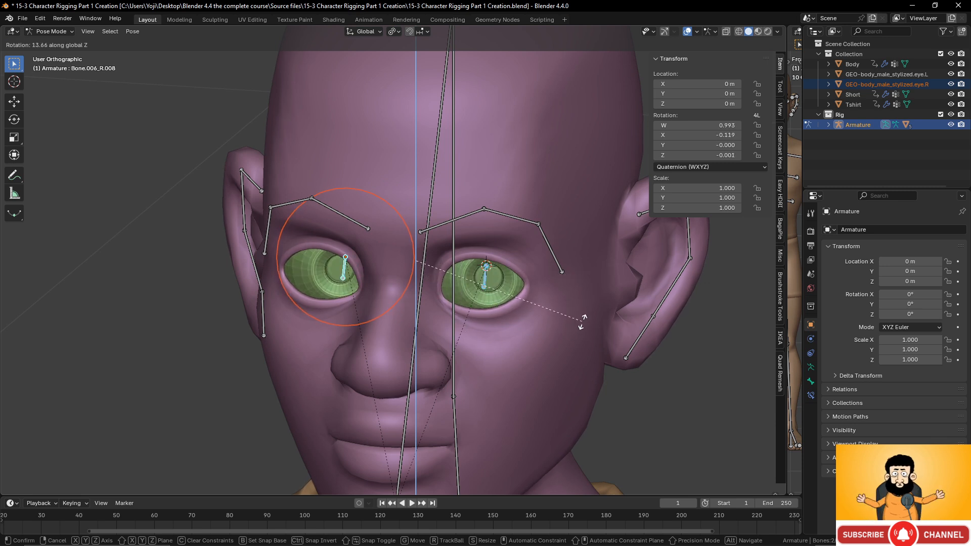
right_click(518, 320)
scroll(517, 319, down, 5)
scroll(406, 323, up, 3)
middle_drag(415, 281, 388, 247)
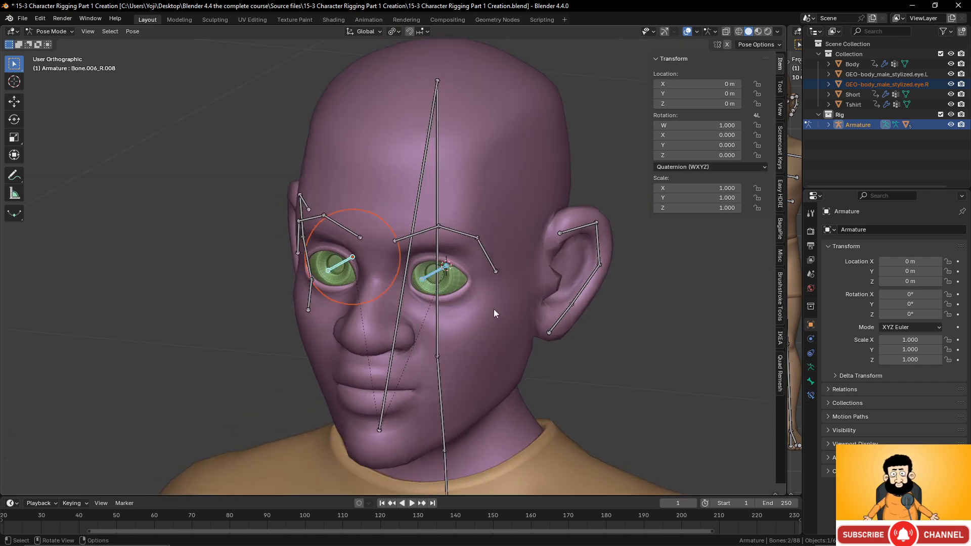
middle_drag(484, 312, 242, 293)
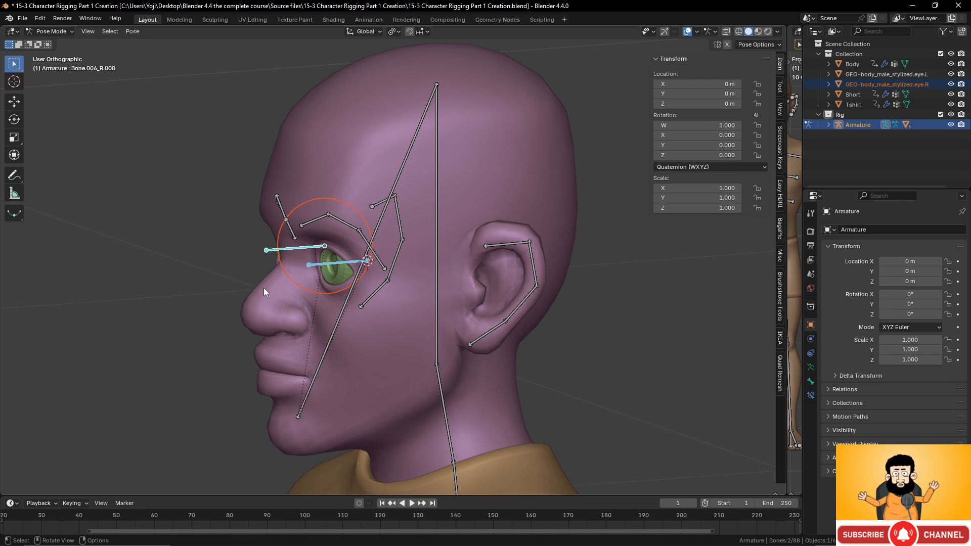
scroll(259, 285, down, 6)
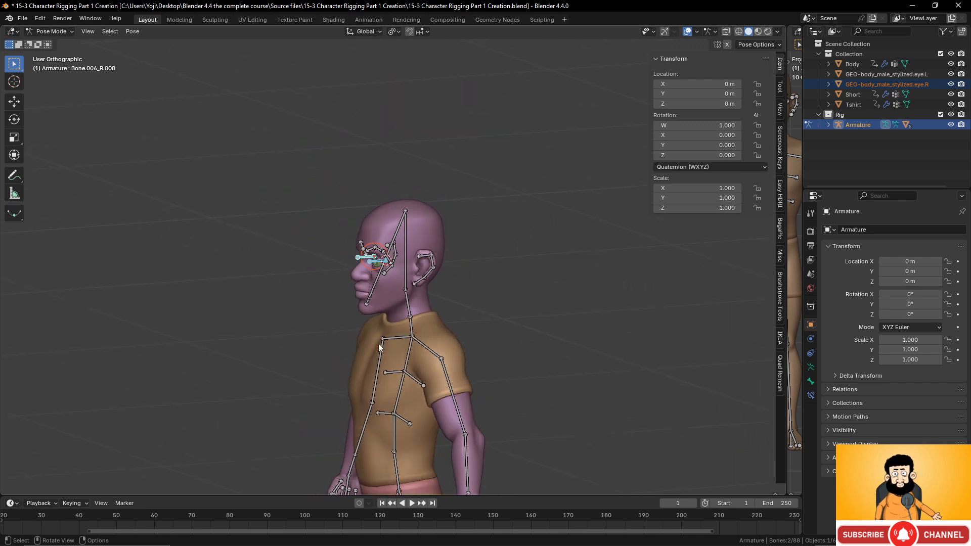
middle_drag(260, 285, 459, 310)
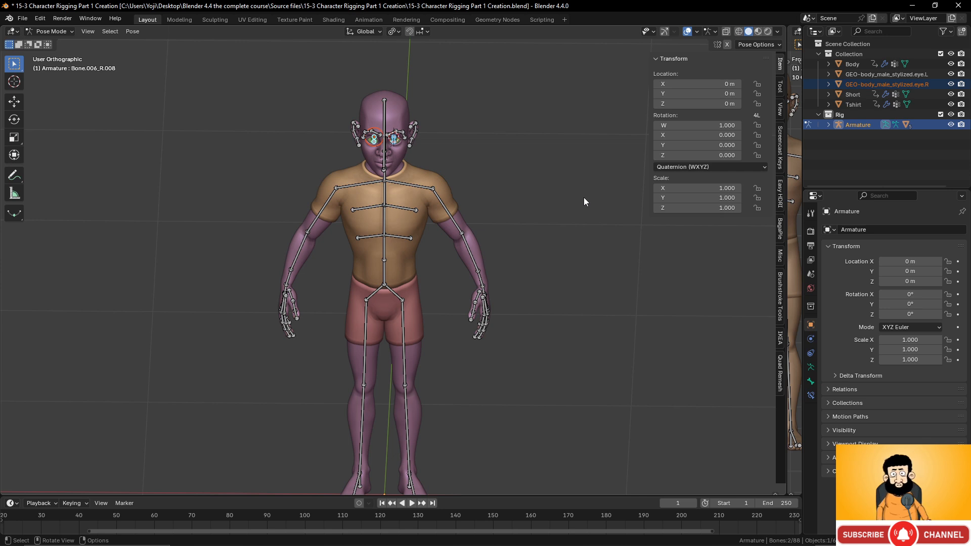
Select only the armature in Object Mode, switch it to Pose Mode and rotate the left upper arm bone forward
key(ctrl+Tab)
scroll(532, 248, up, 3)
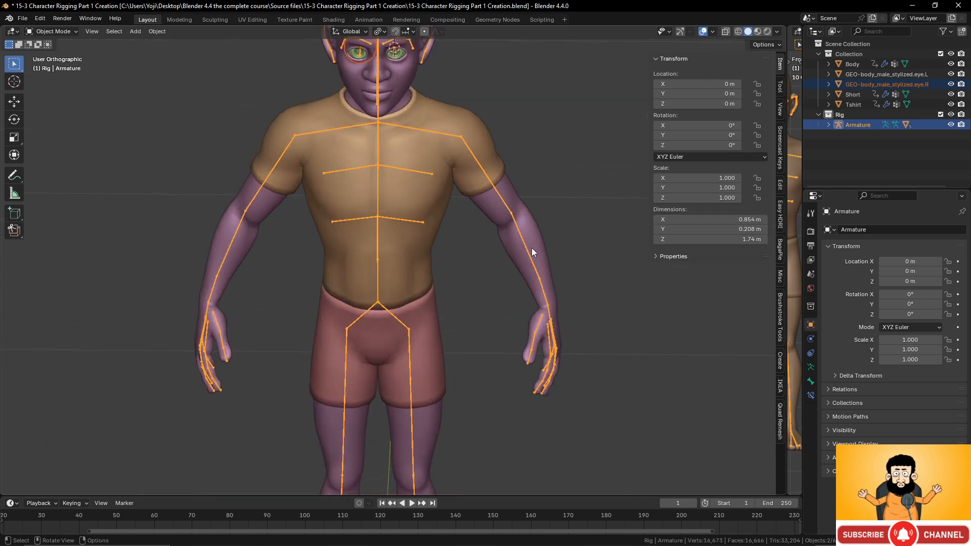
middle_drag(532, 248, 502, 202)
click(52, 31)
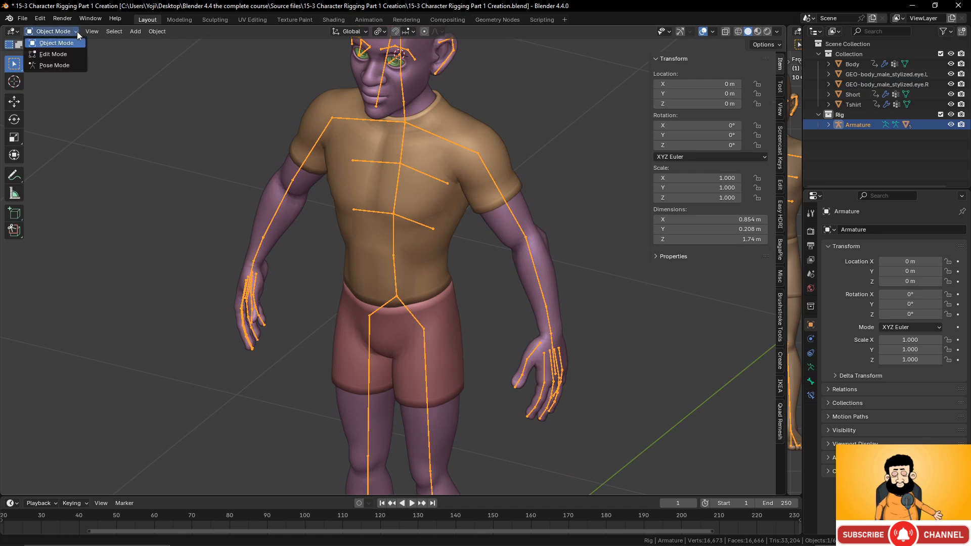
click(43, 66)
middle_drag(463, 239, 487, 283)
click(507, 234)
key(r)
click(453, 286)
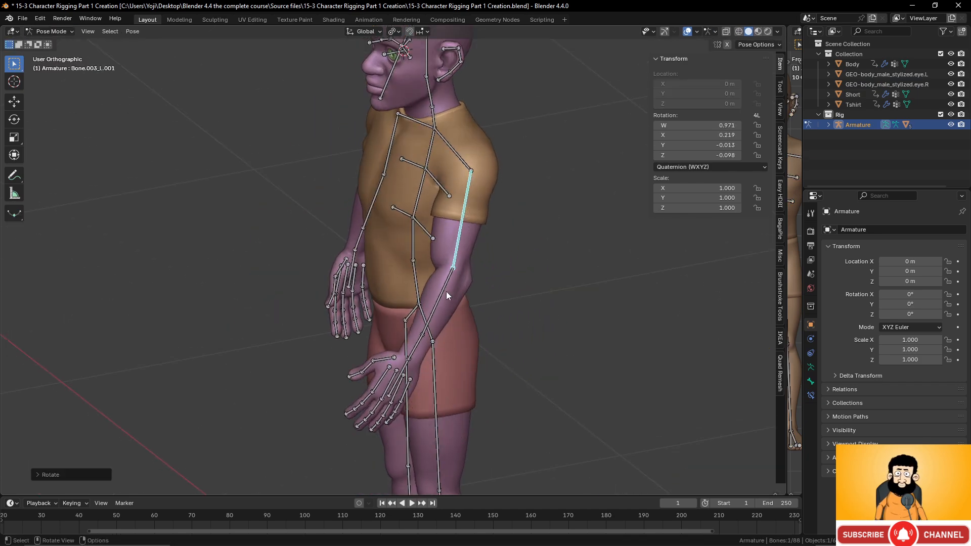
Rotate the left forearm bone to bend the elbow forward
click(446, 291)
key(r)
click(409, 303)
Select all bones of the armature and insert a keyframe for their current pose
middle_drag(402, 353, 530, 399)
click(517, 381)
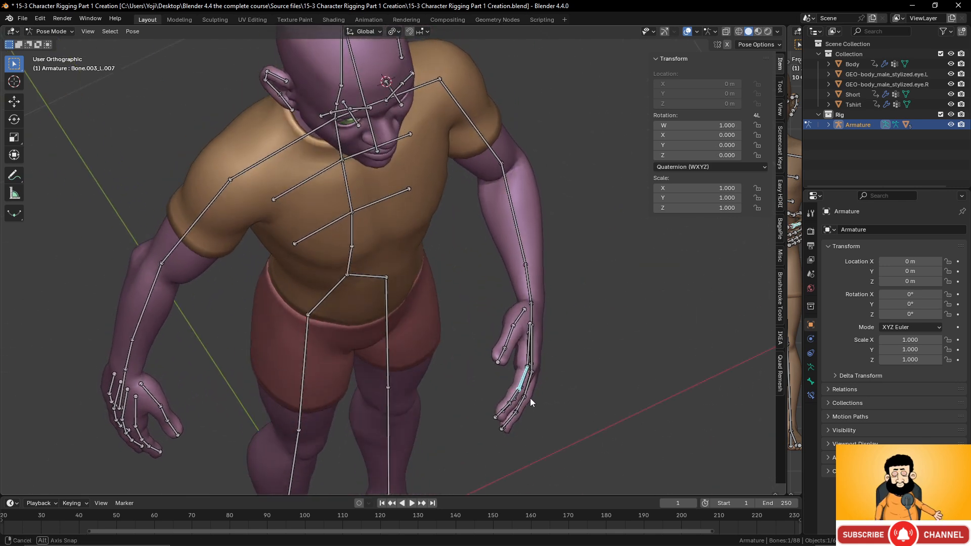
scroll(528, 344, down, 5)
middle_drag(526, 269, 461, 213)
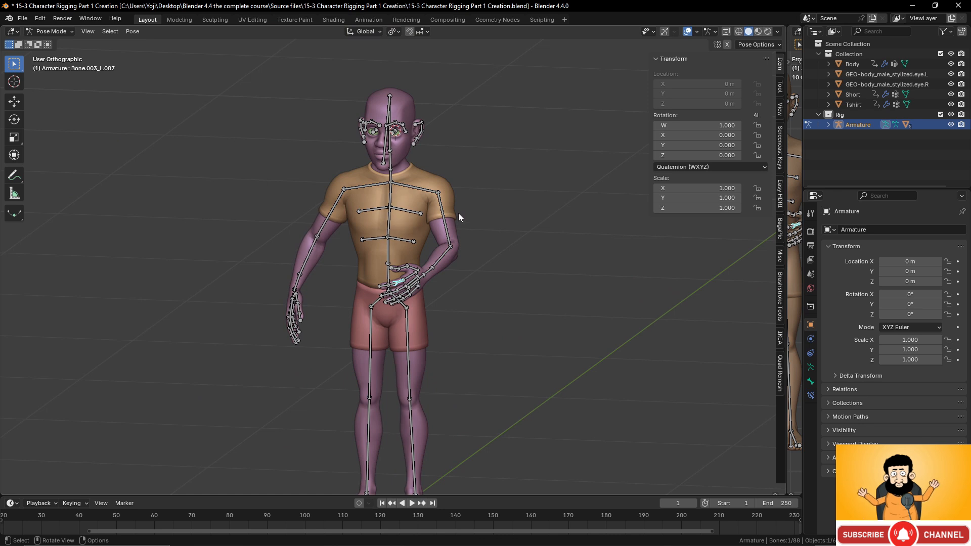
key(a)
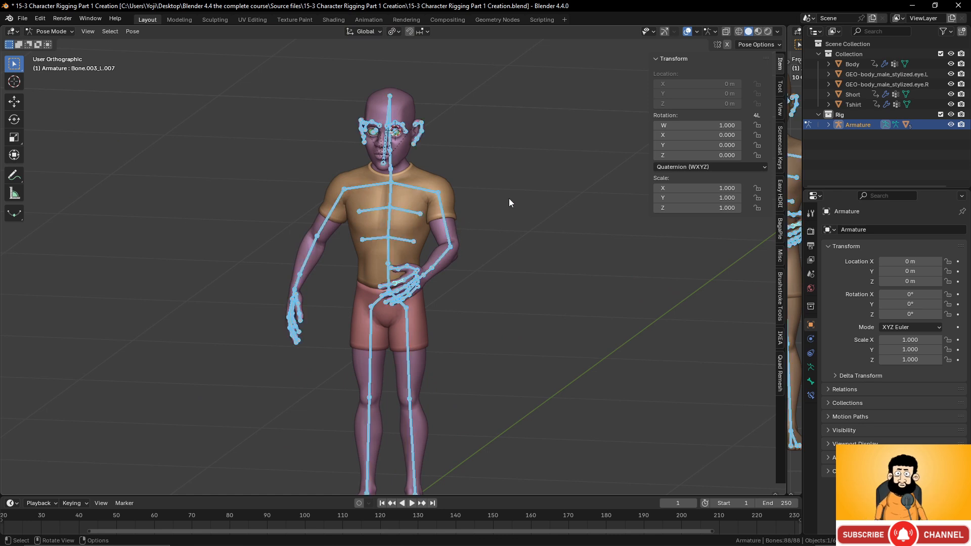
key(i)
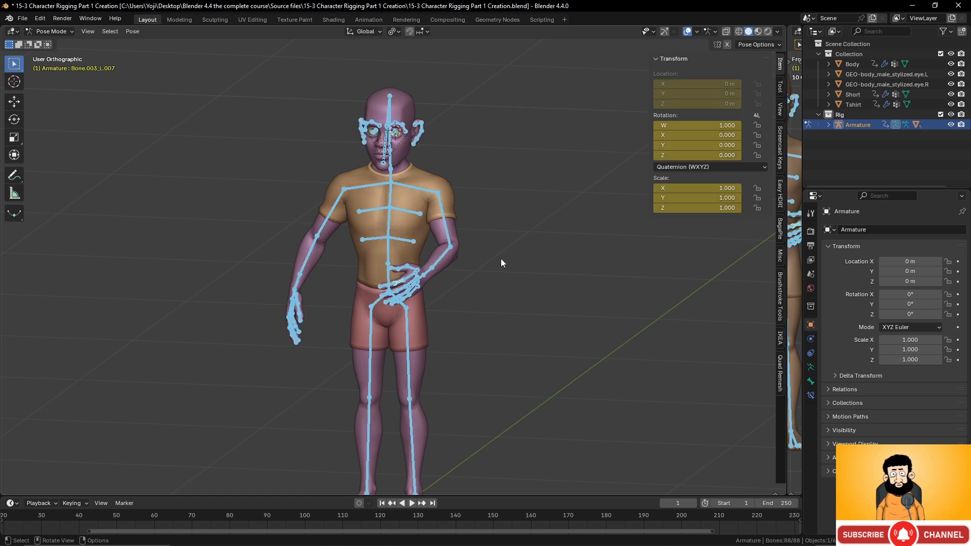
scroll(474, 198, down, 2)
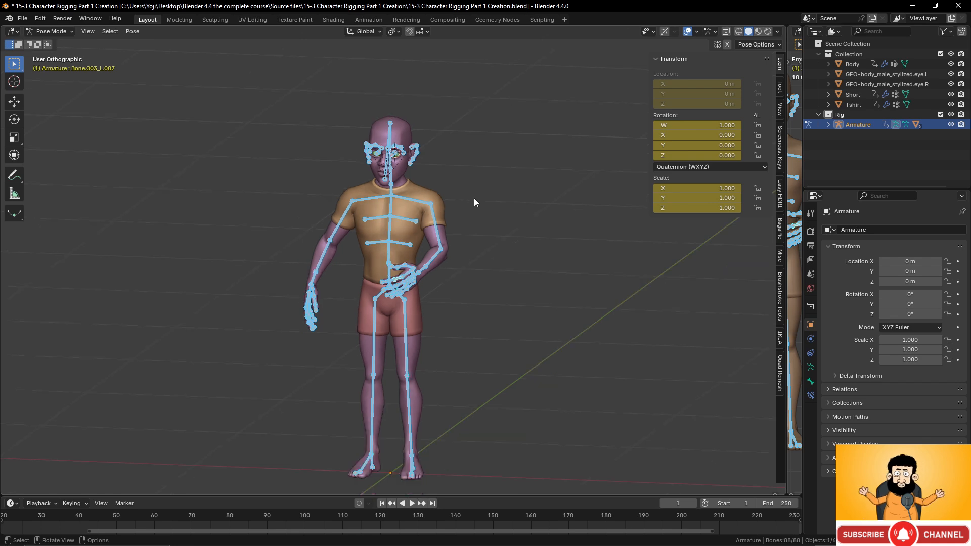
scroll(476, 220, up, 4)
scroll(477, 219, up, 3)
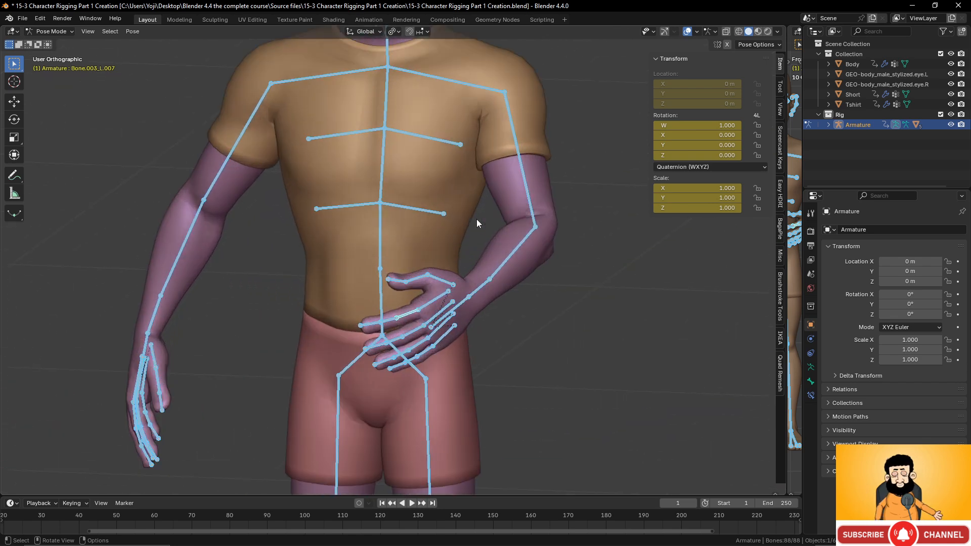
Undo the keyframe insertion and the left forearm bend, and clear the left upper arm bone's rotation
key(ctrl+z)
key(ctrl+z)
key(ctrl+z)
key(ctrl+z)
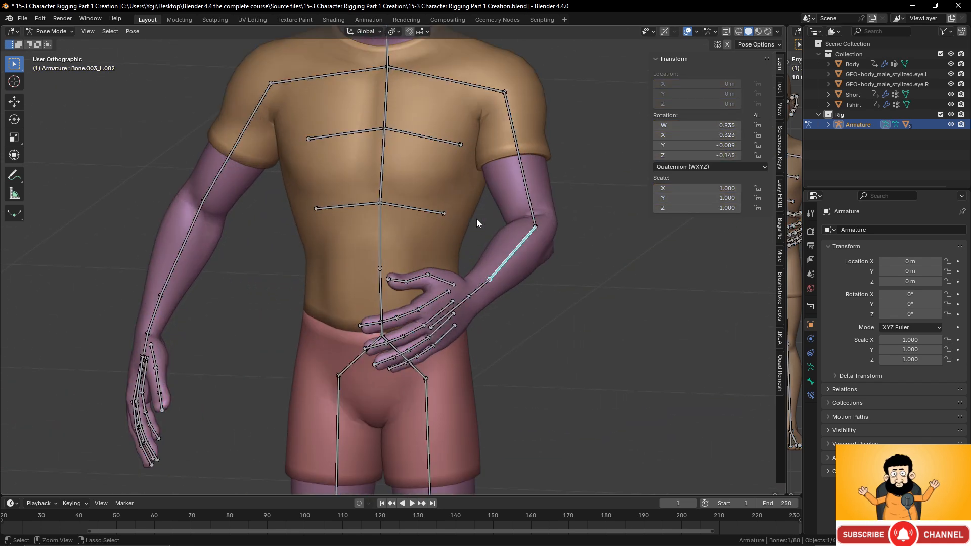
scroll(477, 220, down, 5)
middle_drag(486, 226, 471, 262)
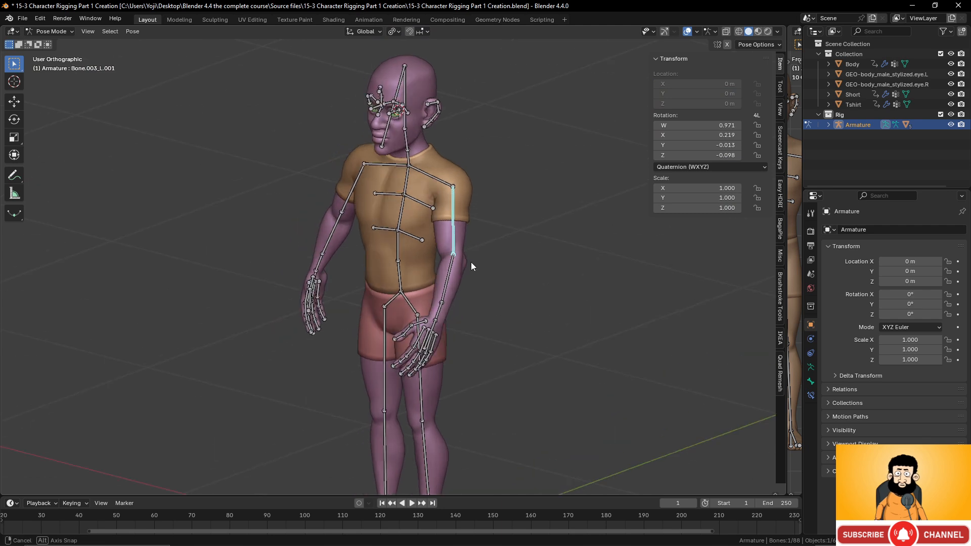
key(alt+r)
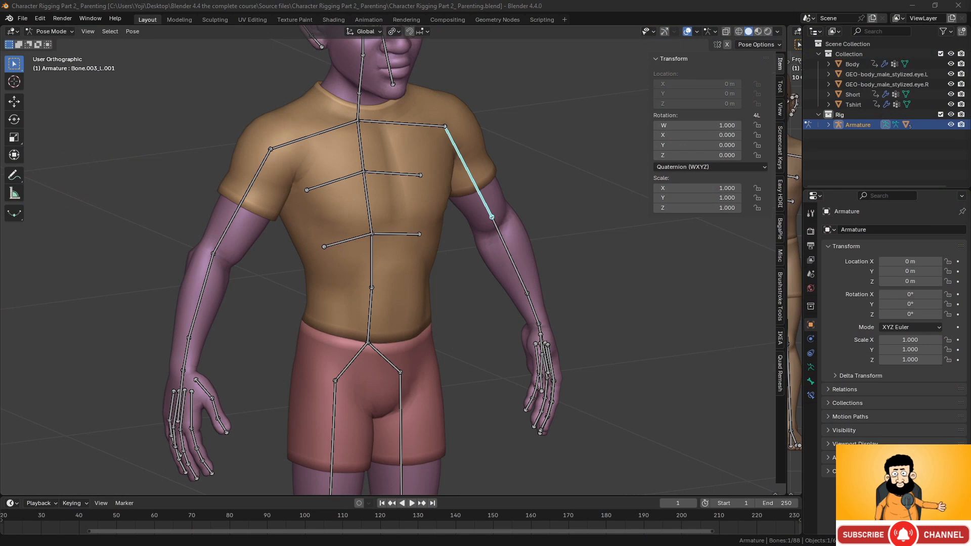
Set the armature's viewport display from sticks to B-Bone
middle_drag(584, 381, 478, 294)
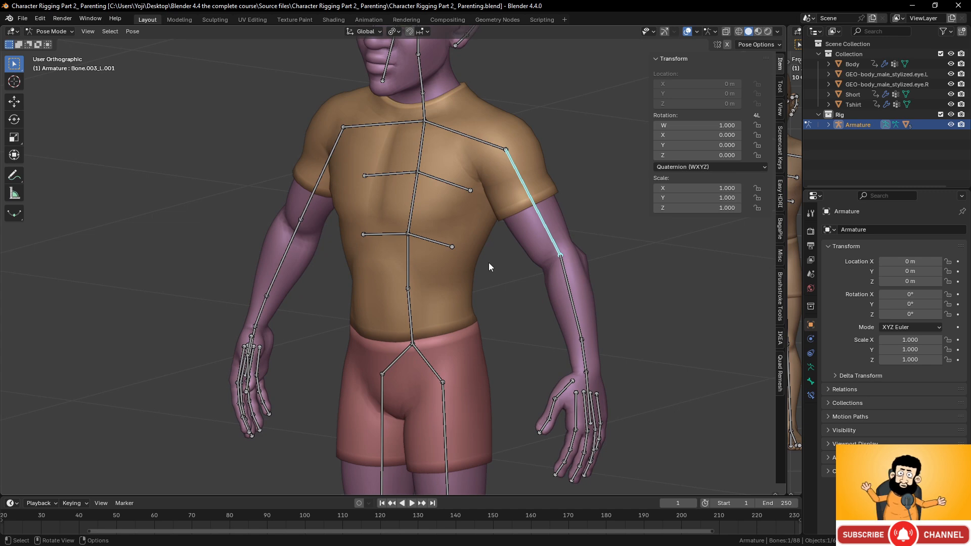
middle_drag(554, 362, 389, 213)
scroll(595, 379, up, 2)
middle_drag(456, 283, 489, 280)
scroll(520, 344, up, 2)
middle_drag(520, 344, 444, 269)
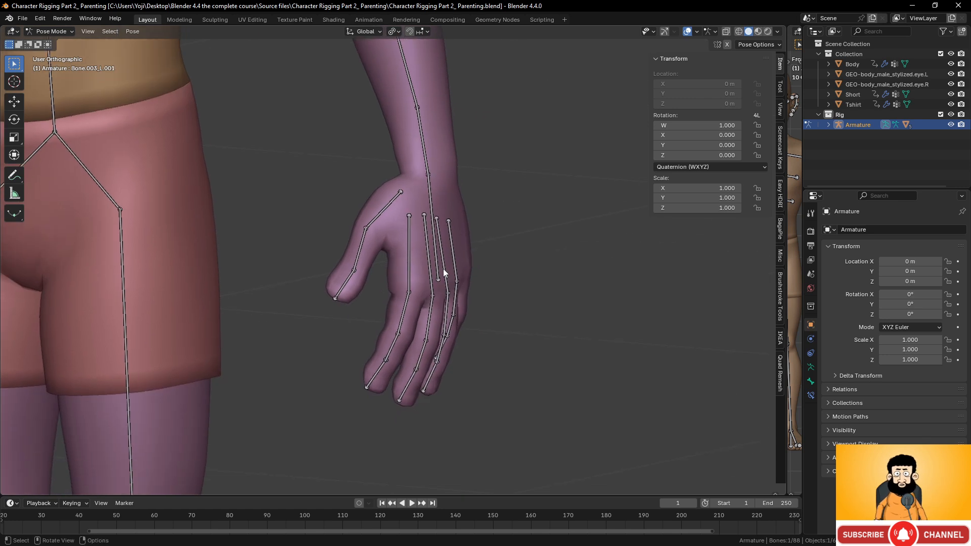
scroll(443, 268, down, 4)
click(811, 367)
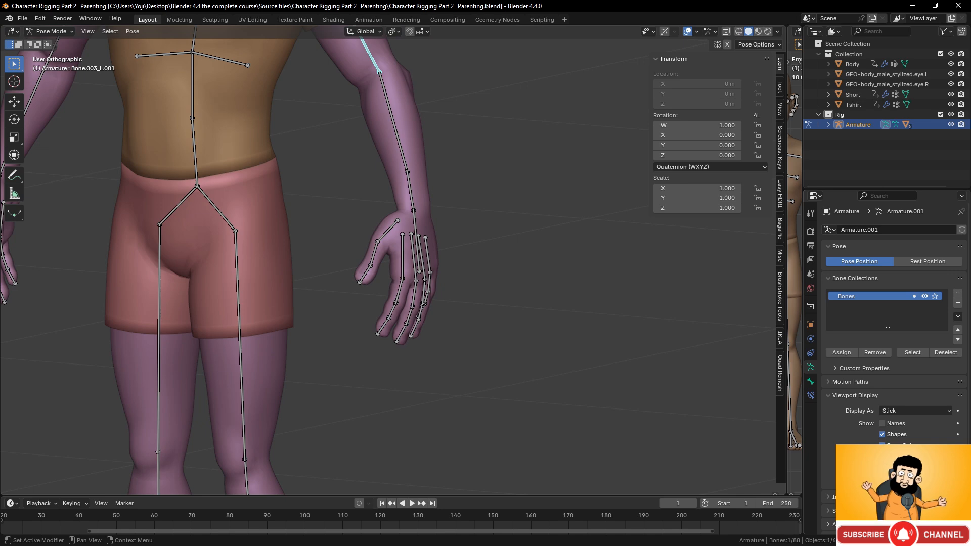
click(916, 411)
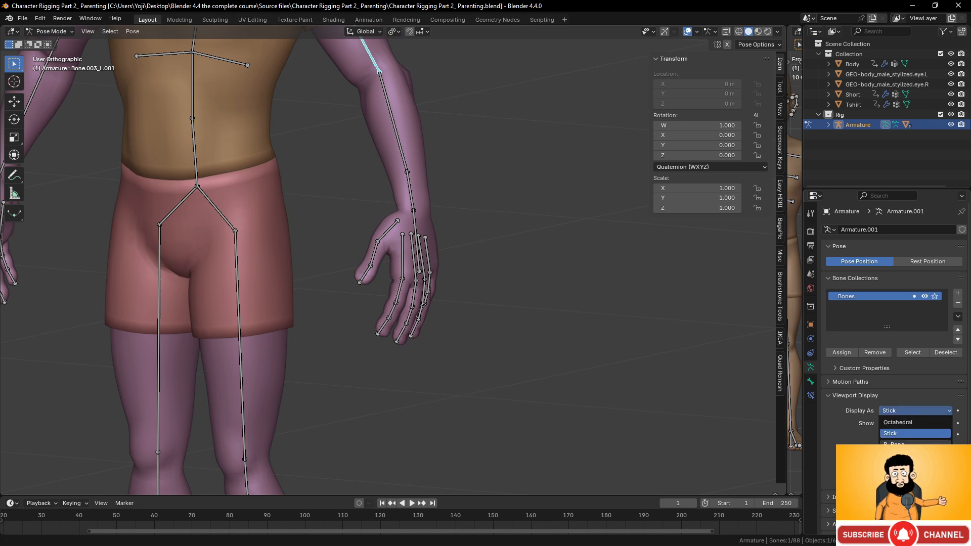
click(905, 422)
scroll(443, 325, down, 5)
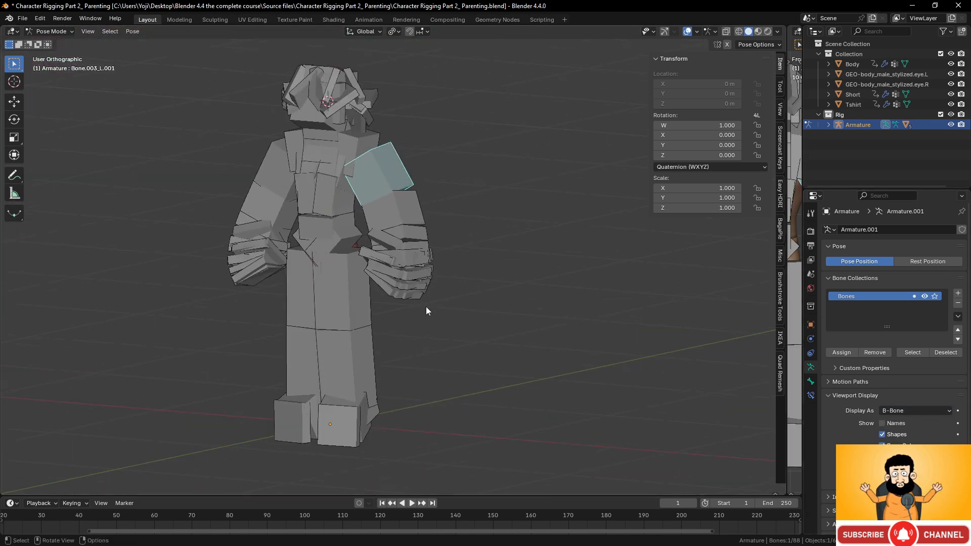
Select all bones in the armature's Edit Mode and scale their B-Bone thickness to about 0.3
key(a)
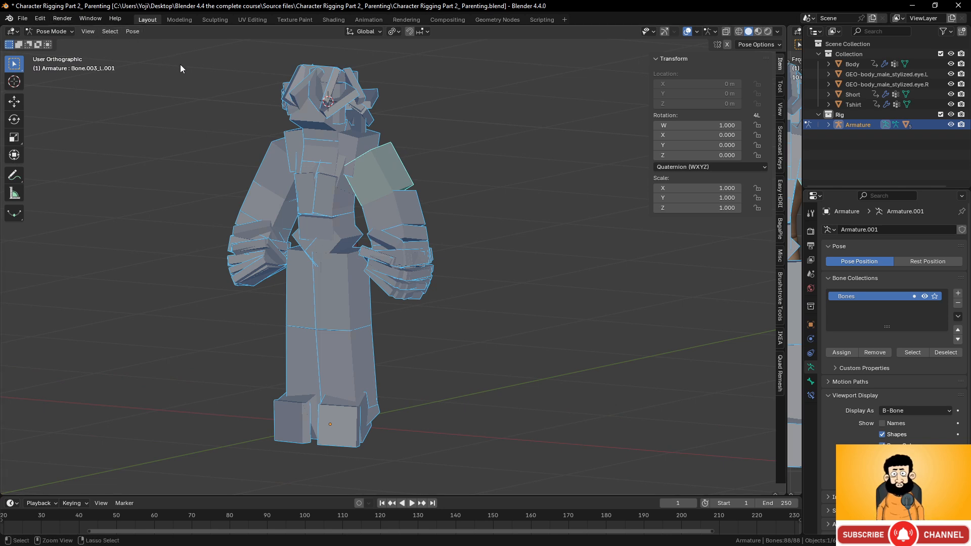
key(ctrl+Tab)
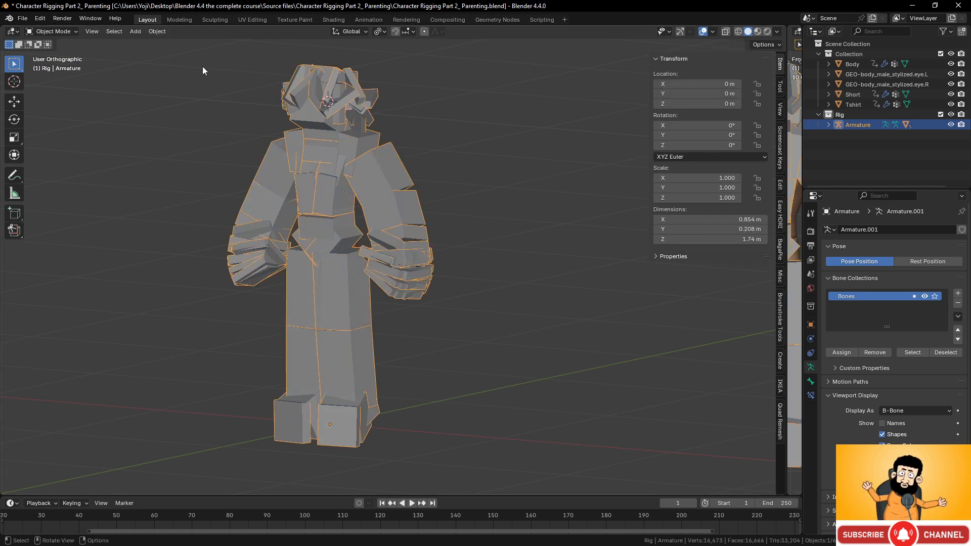
key(Tab)
click(153, 32)
mouse_move(188, 46)
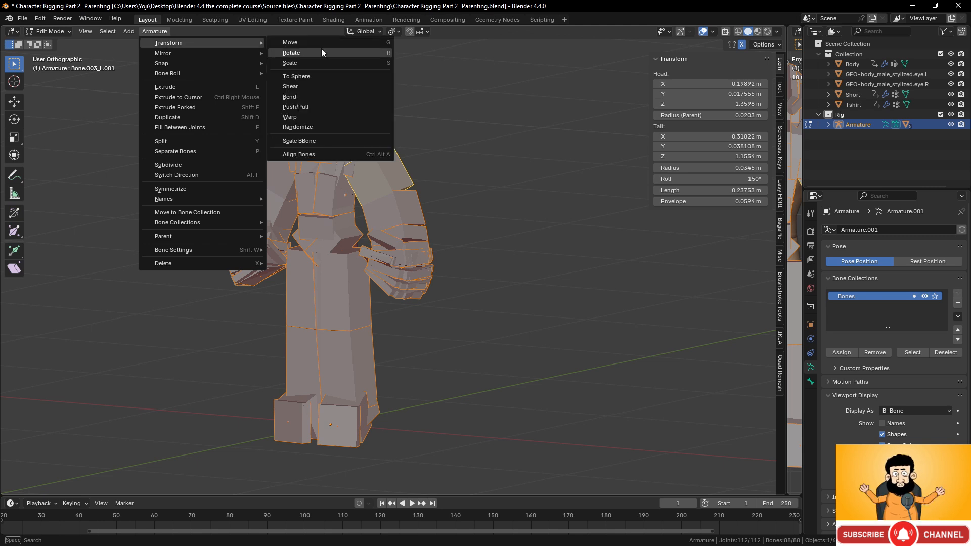
click(320, 140)
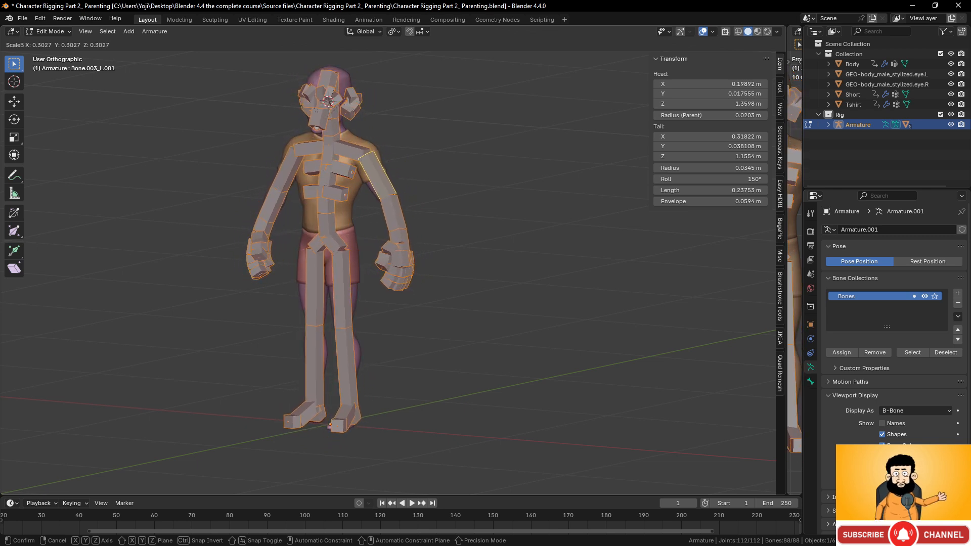
key(Return)
click(40, 487)
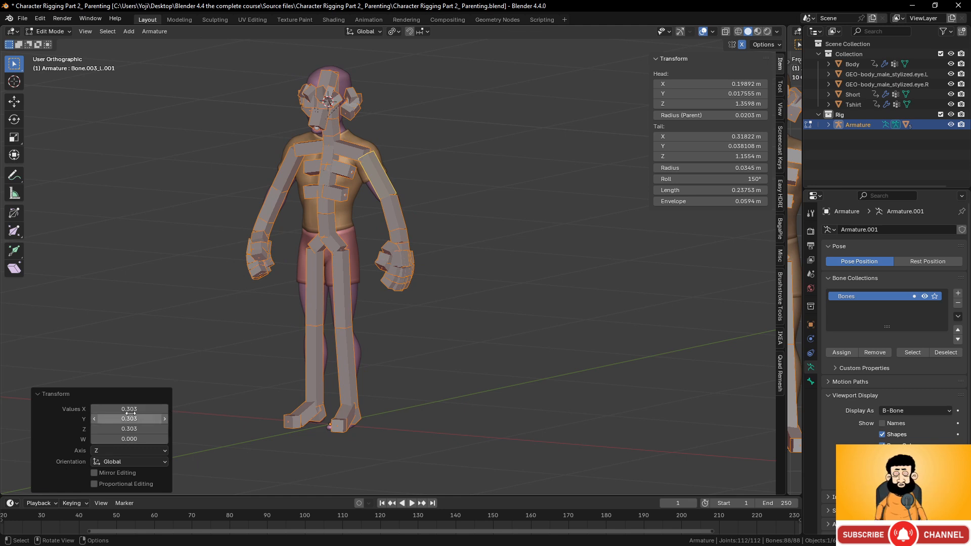
Set the B-Bone scale of all bones to 0.1 on X, Y and Z
drag(129, 407, 130, 439)
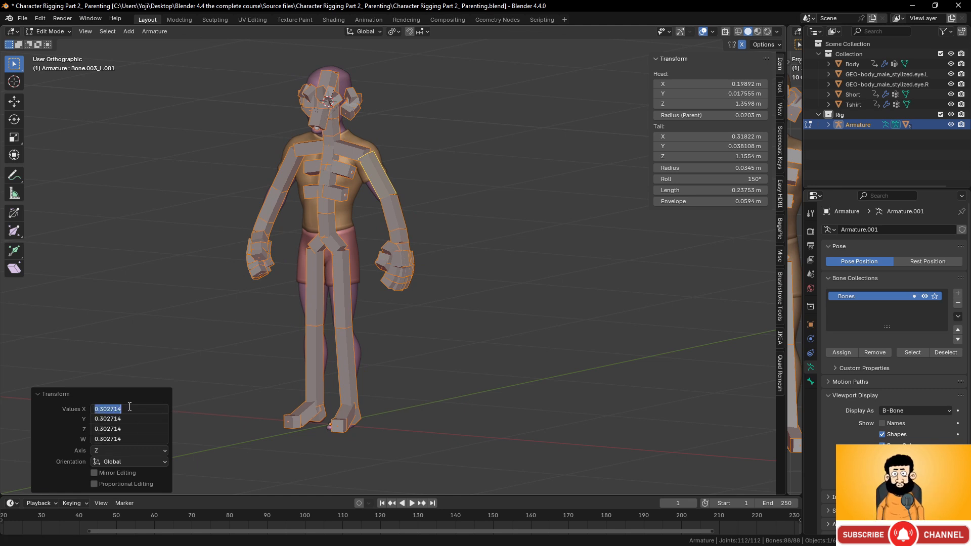
text(0.1)
key(Return)
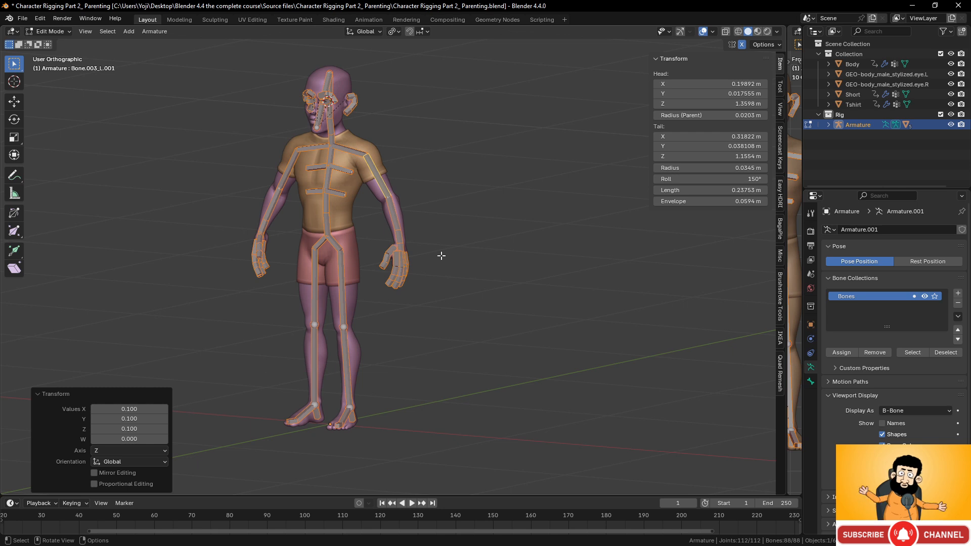
scroll(442, 256, up, 4)
scroll(426, 252, up, 1)
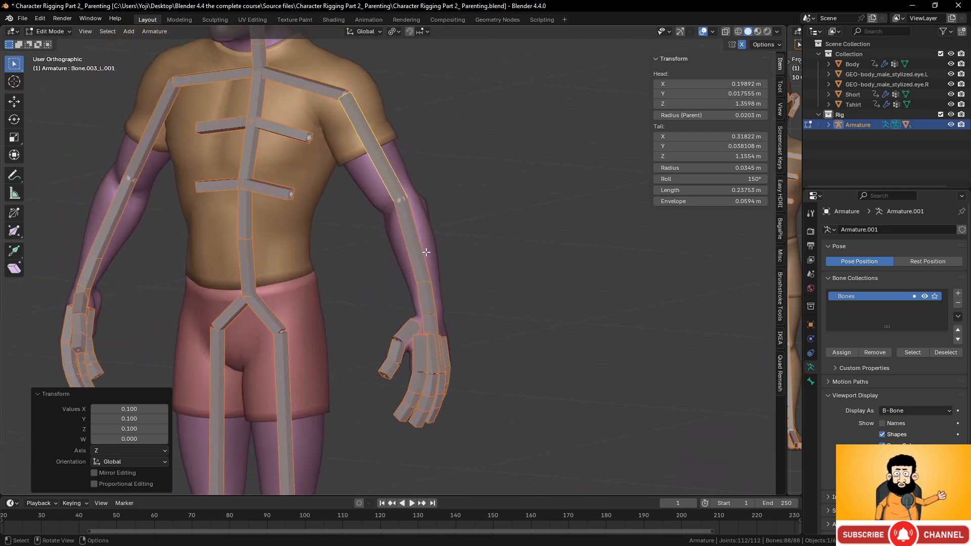
shift+middle_drag(426, 252, 439, 310)
Reduce the B-Bone scale of all bones to 0.05 on X, Y and Z
drag(128, 407, 129, 439)
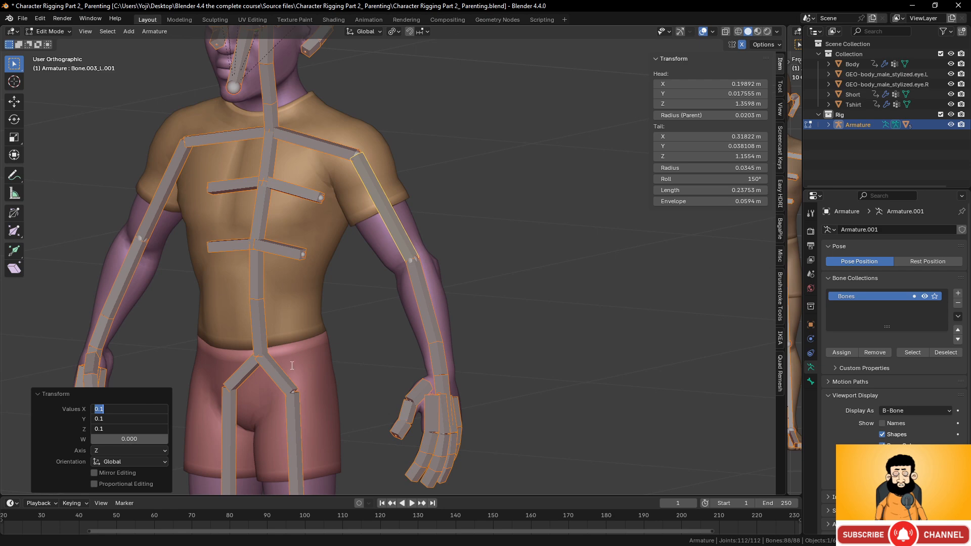
text(0.0)
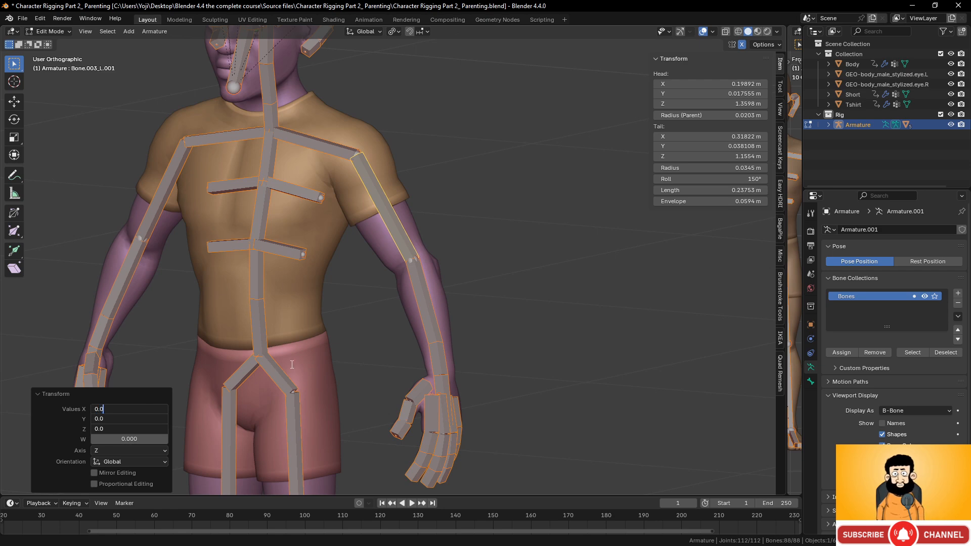
text(5)
key(Return)
scroll(412, 349, up, 1)
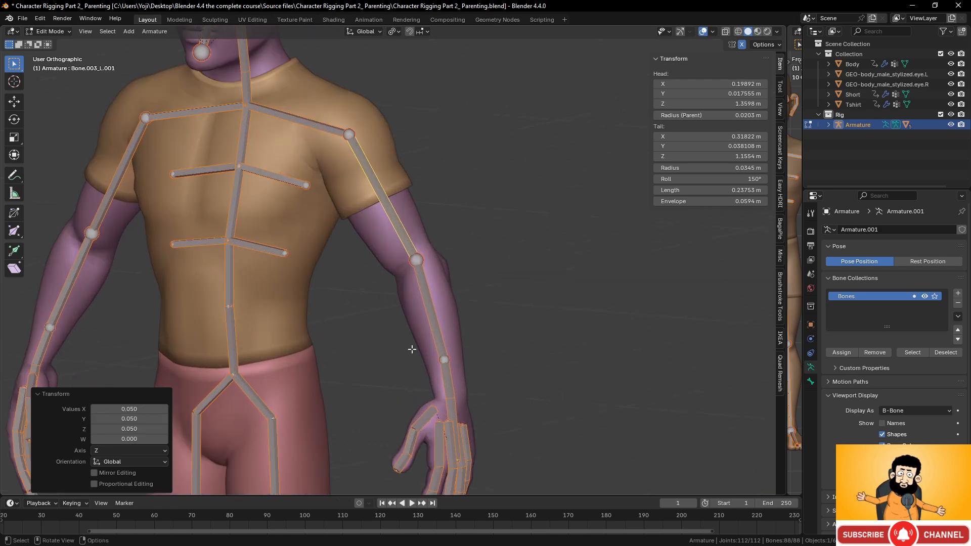
scroll(412, 349, down, 4)
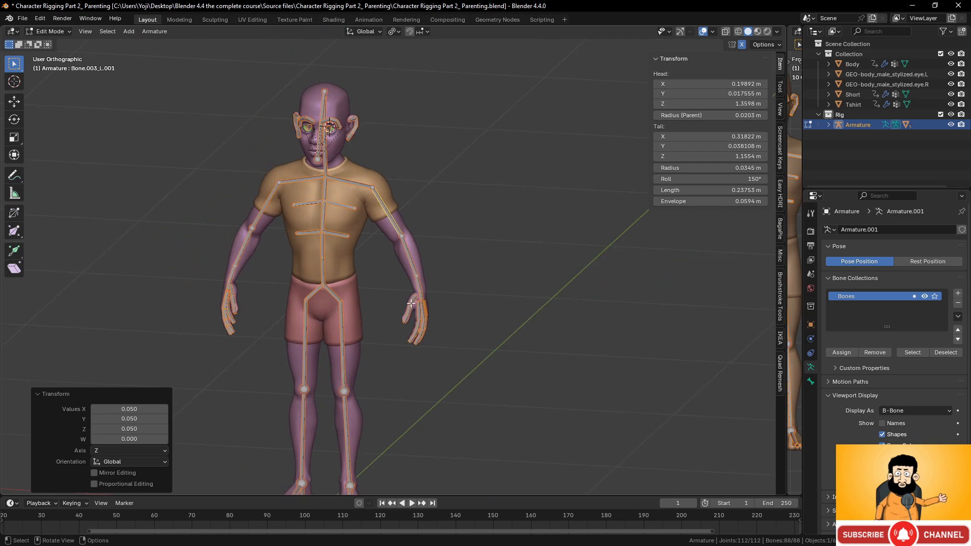
scroll(402, 284, up, 1)
scroll(431, 311, up, 4)
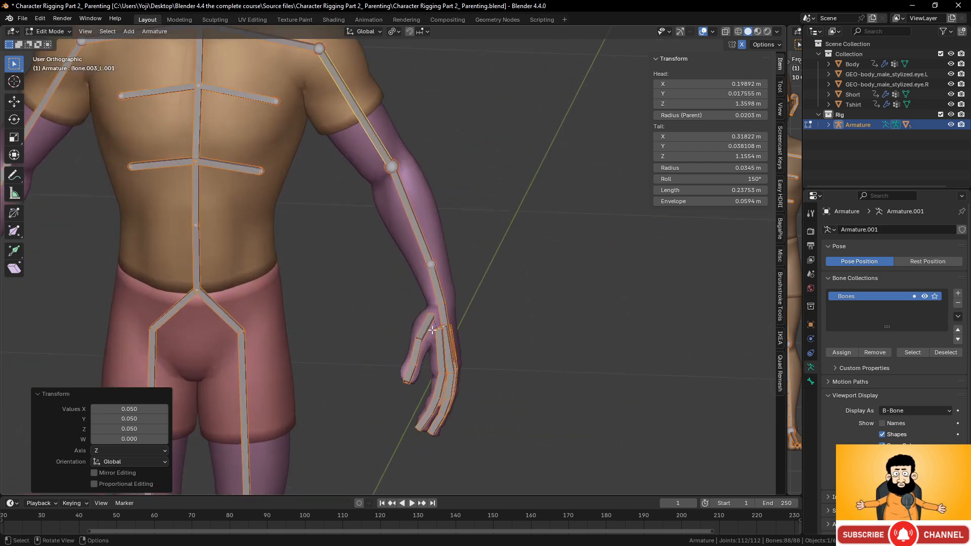
scroll(432, 330, up, 2)
Return the armature to Object Mode and switch it to Pose Mode around the left hand
click(49, 32)
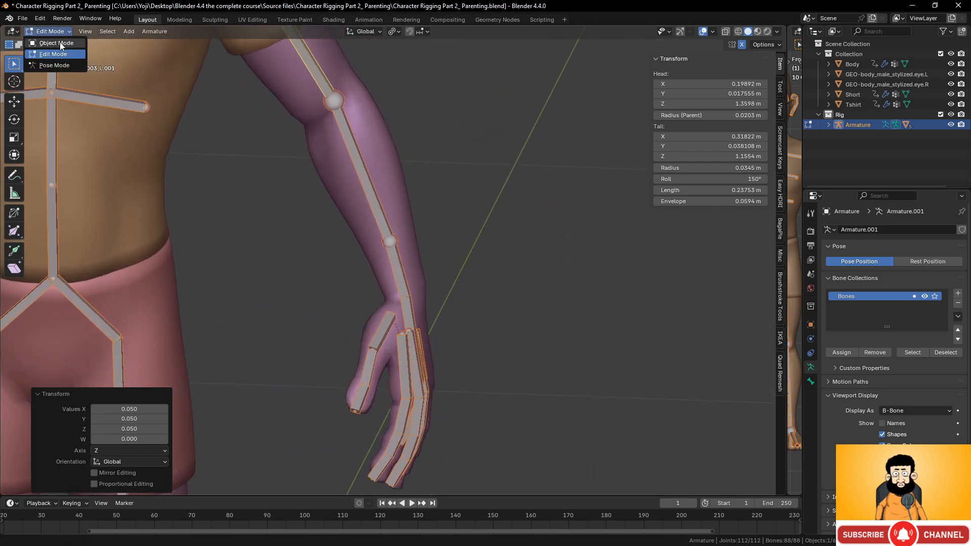
click(61, 45)
scroll(414, 342, down, 4)
scroll(397, 308, up, 5)
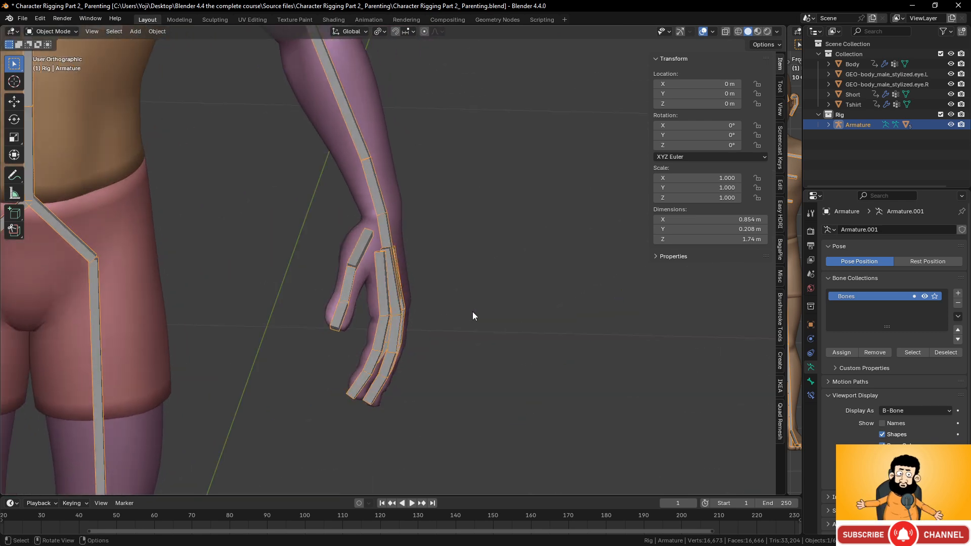
scroll(397, 266, up, 3)
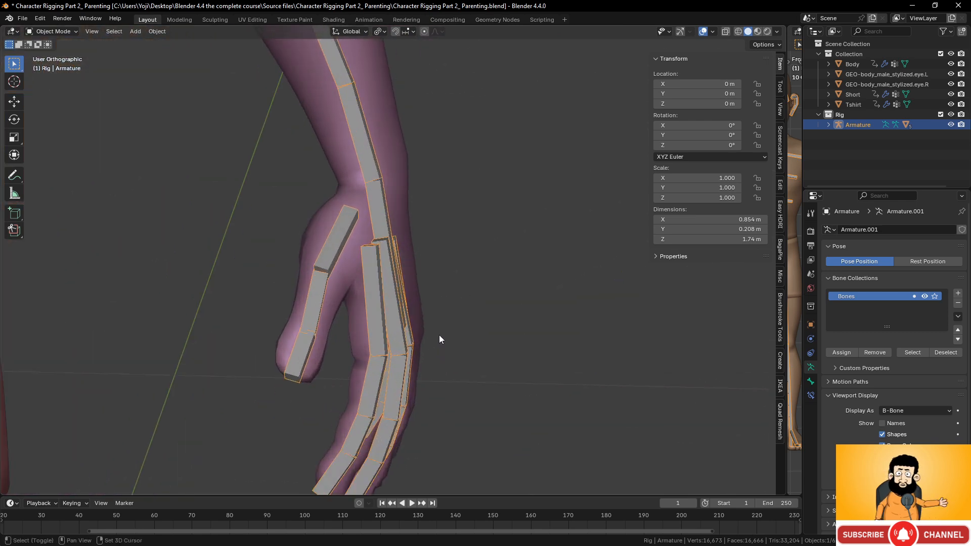
shift+middle_drag(439, 335, 452, 231)
key(ctrl+Tab)
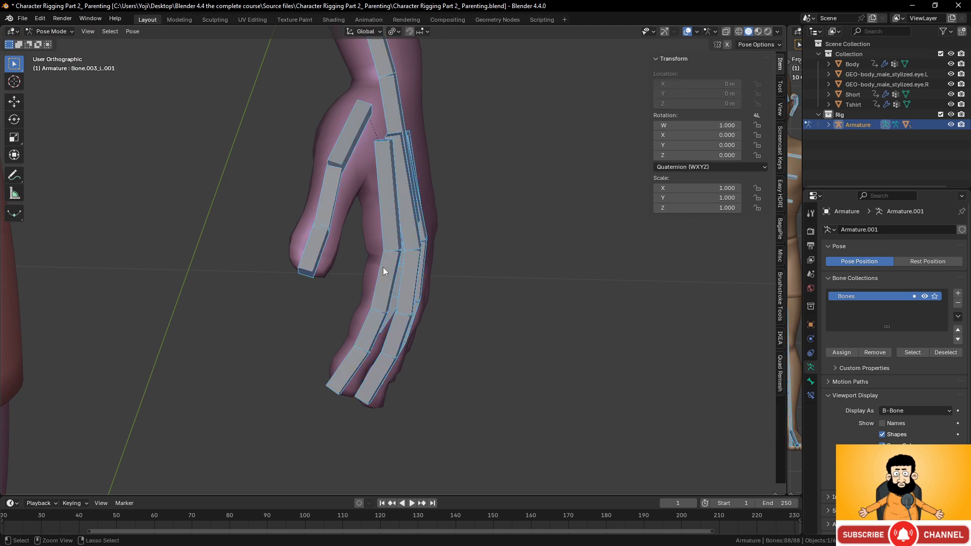
Rotate the three bones of the left index finger one after another to curl the finger inward
click(385, 267)
middle_drag(384, 267, 406, 287)
key(r)
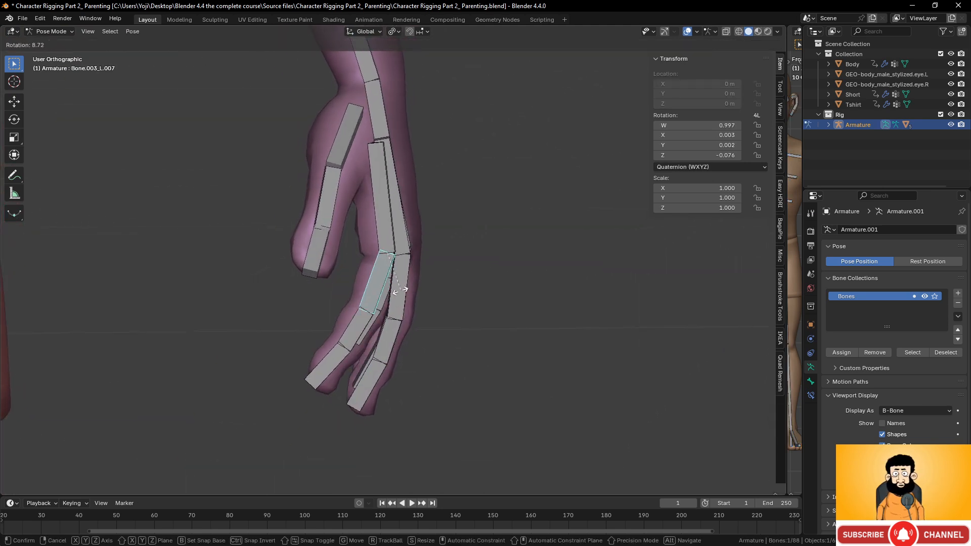
click(361, 292)
click(303, 278)
key(r)
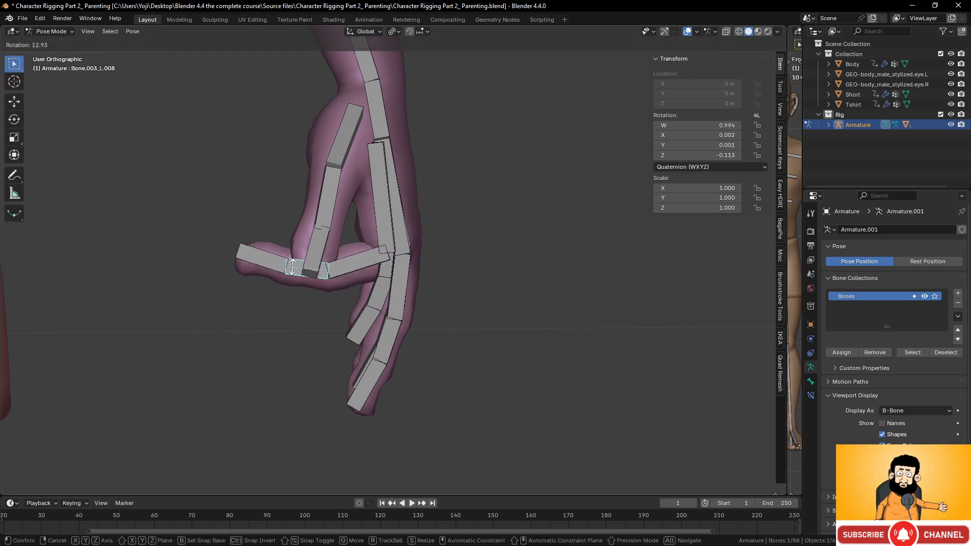
click(315, 242)
click(308, 201)
key(r)
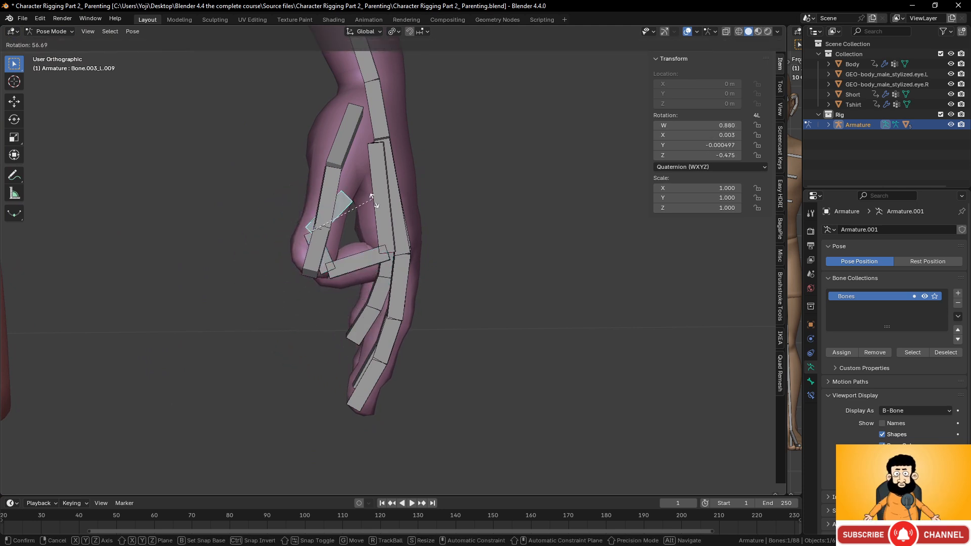
click(383, 219)
Undo the left index finger's test rotations
middle_drag(383, 219, 419, 266)
key(ctrl+z)
key(ctrl+z)
key(ctrl+z)
key(ctrl+z)
key(ctrl+z)
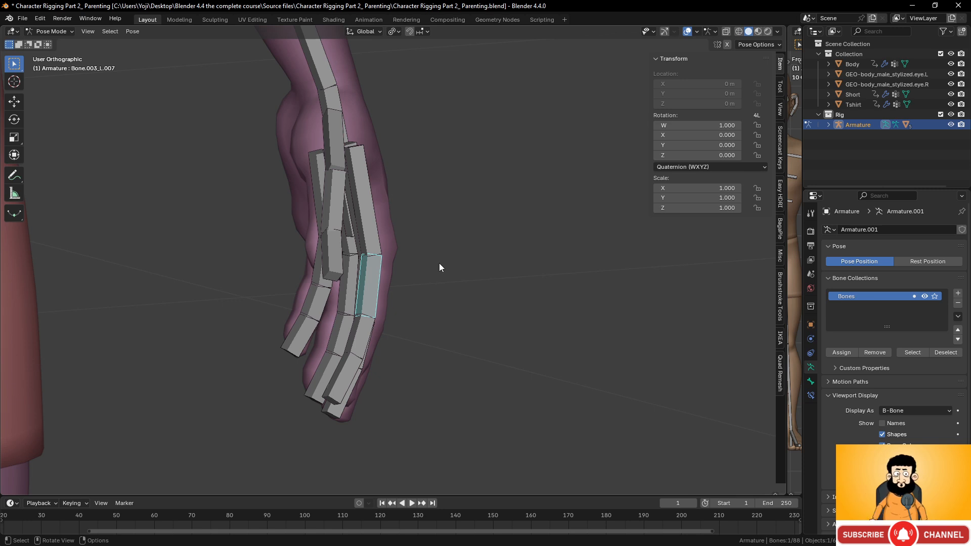
Add a Copy Rotation constraint to the left index finger's tip bone, targeting the finger's middle bone
middle_drag(439, 263, 415, 268)
click(811, 395)
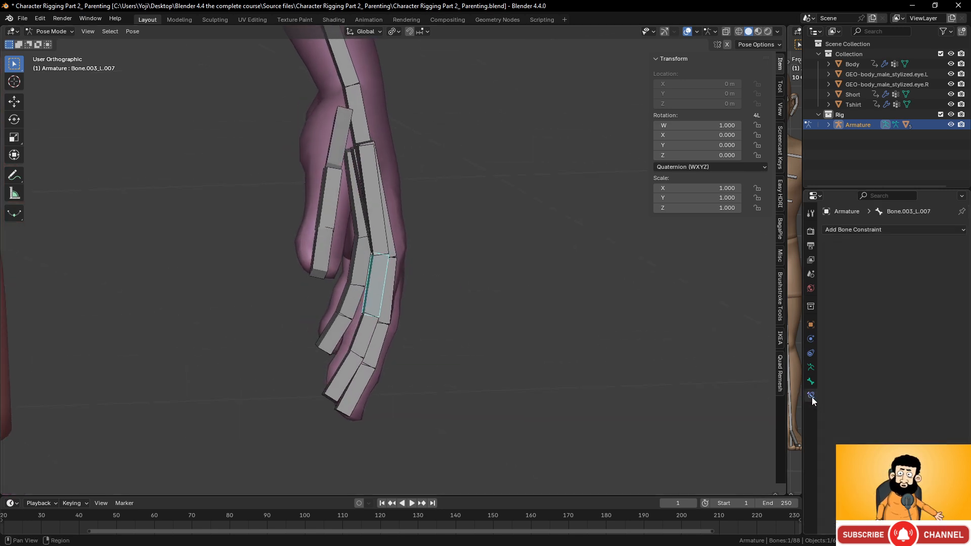
middle_drag(498, 369, 386, 369)
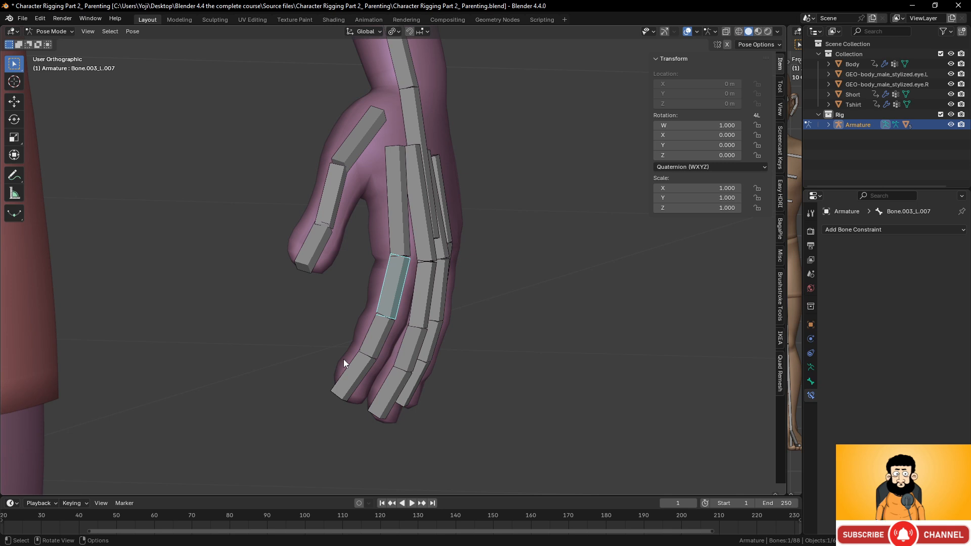
click(375, 337)
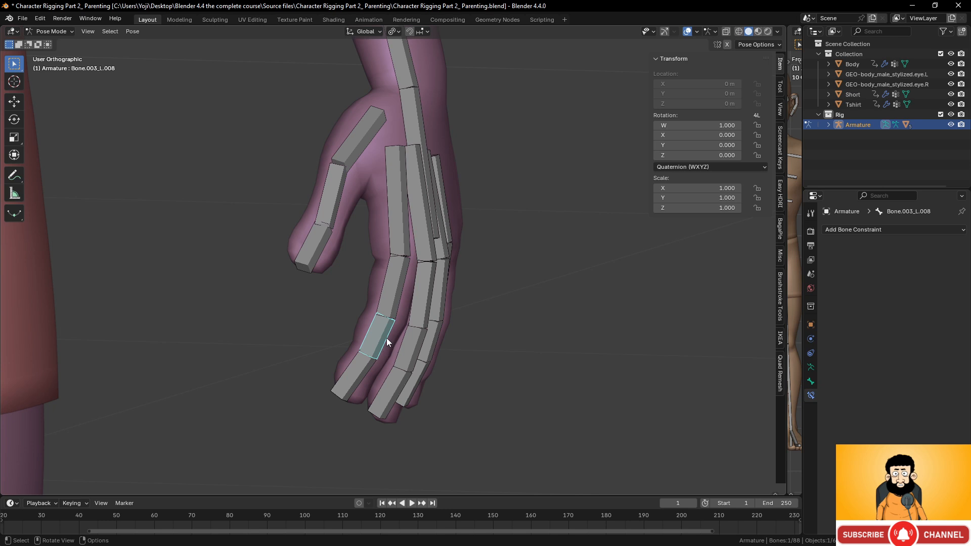
shift+click(348, 369)
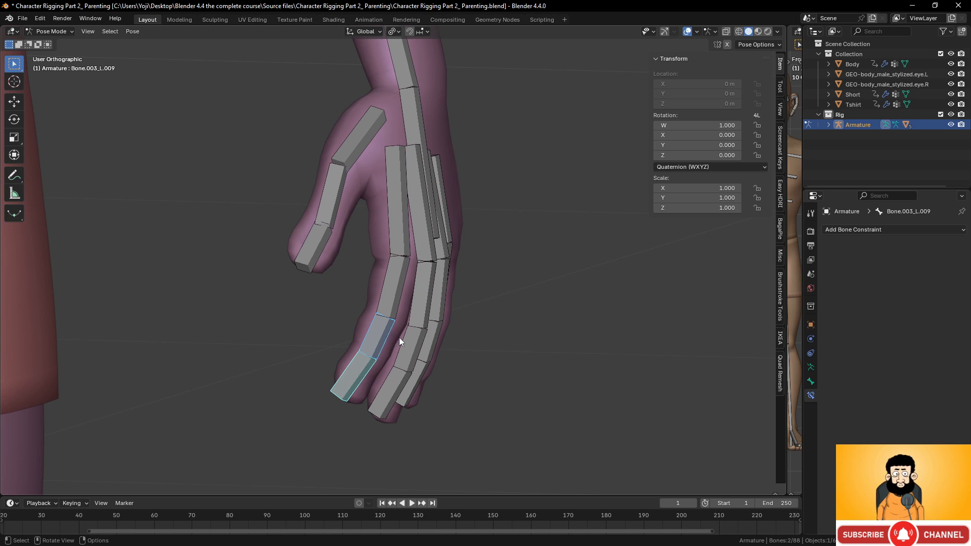
key(shift+ctrl+c)
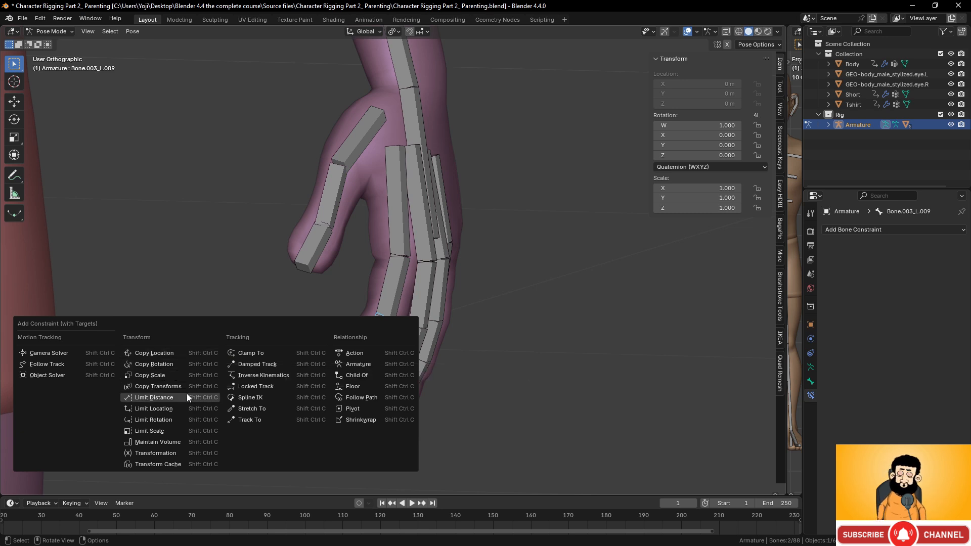
click(171, 364)
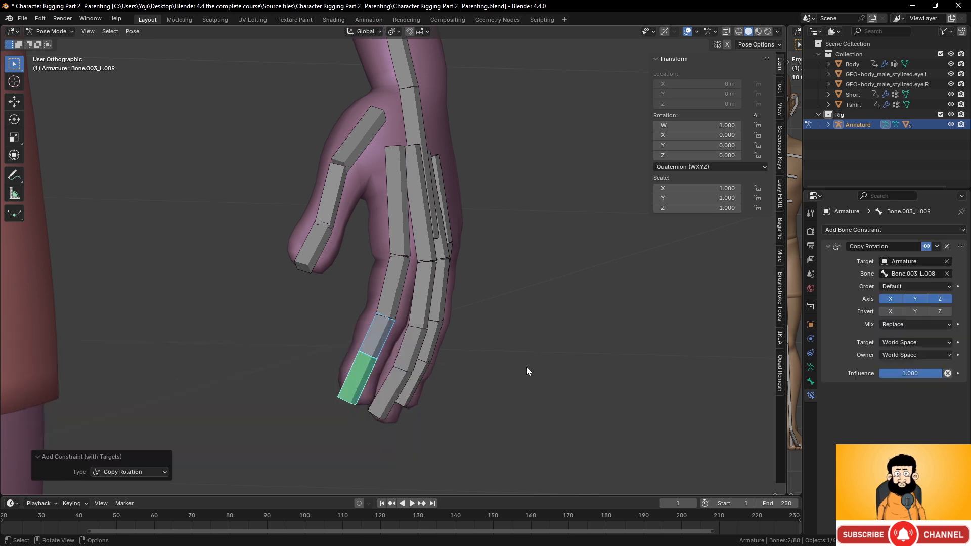
Set the tip bone's Copy Rotation to Local Space for both target and owner, with the mix mode Offset (Legacy)
middle_drag(482, 360, 511, 360)
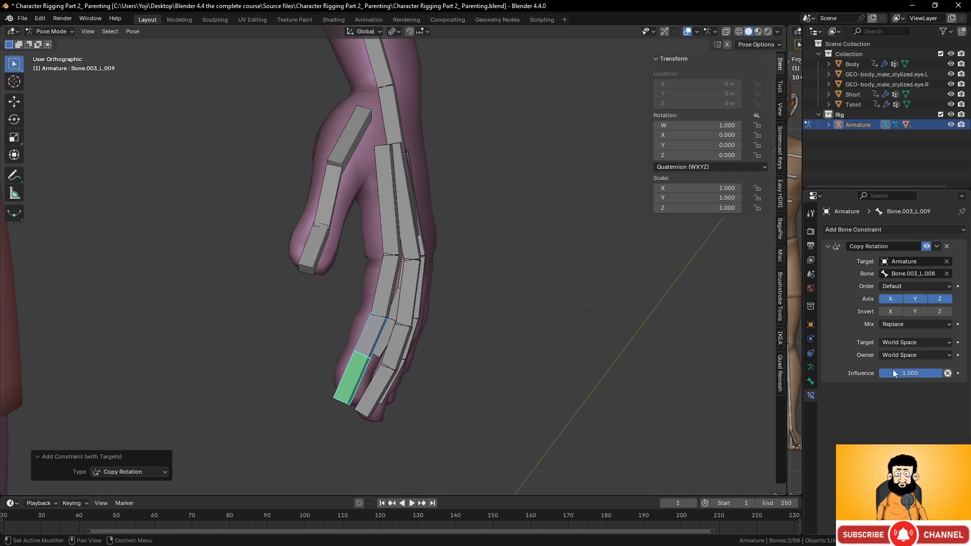
click(923, 343)
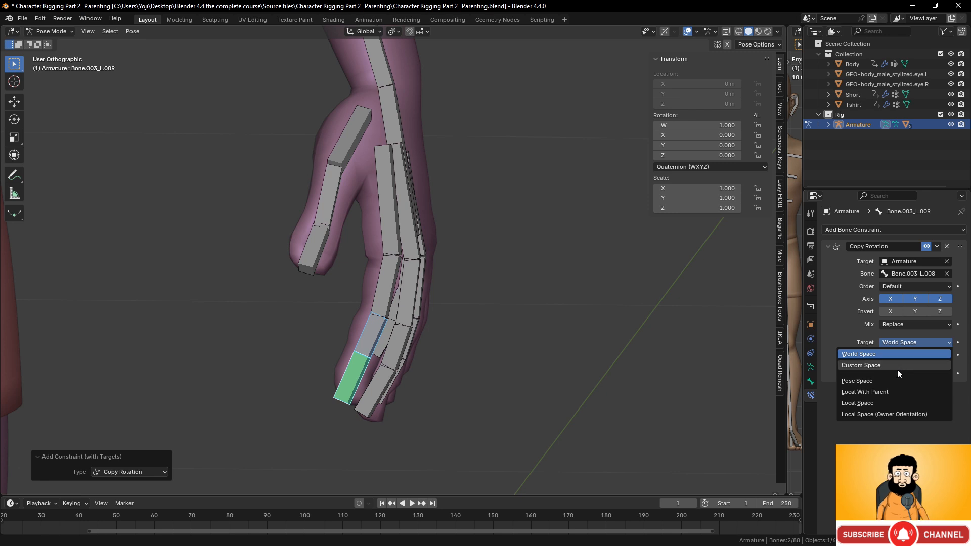
click(889, 403)
click(919, 354)
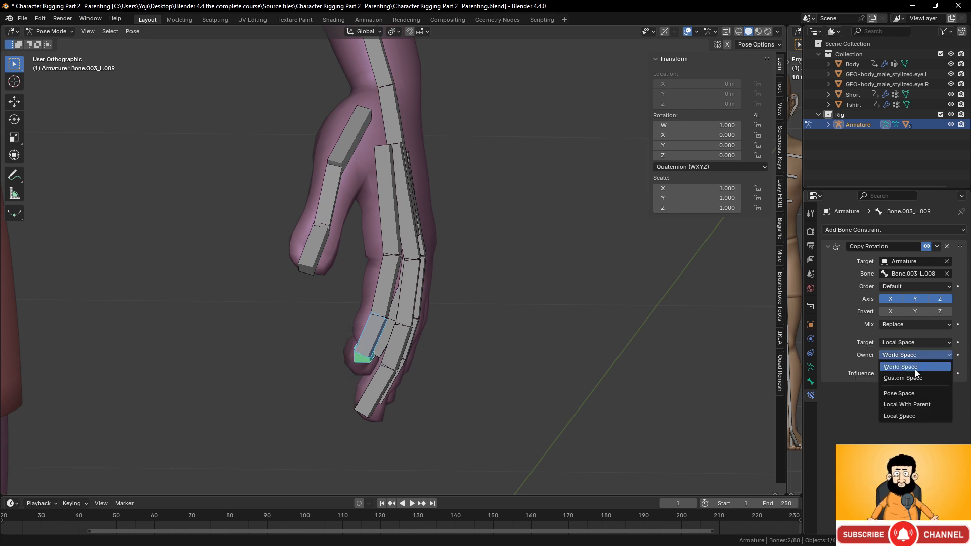
click(906, 414)
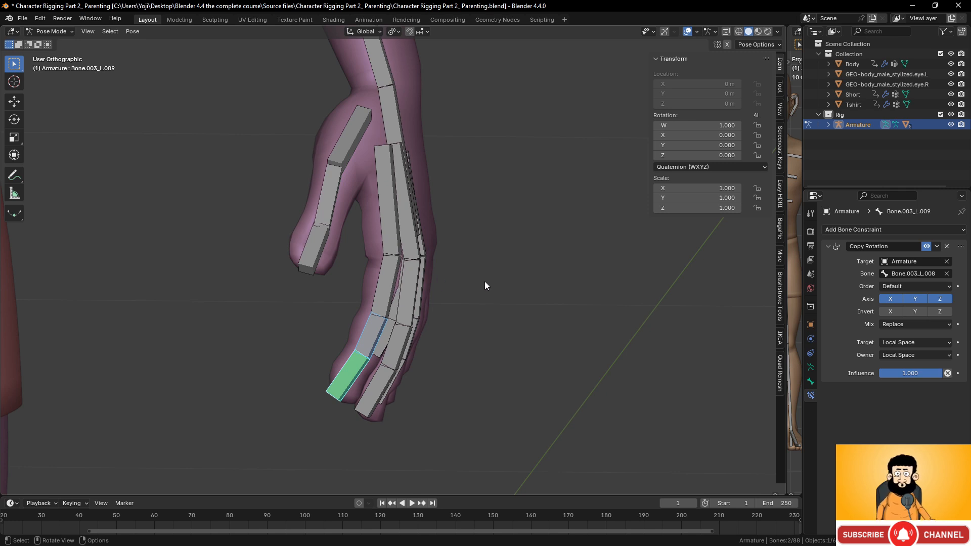
click(930, 323)
click(910, 377)
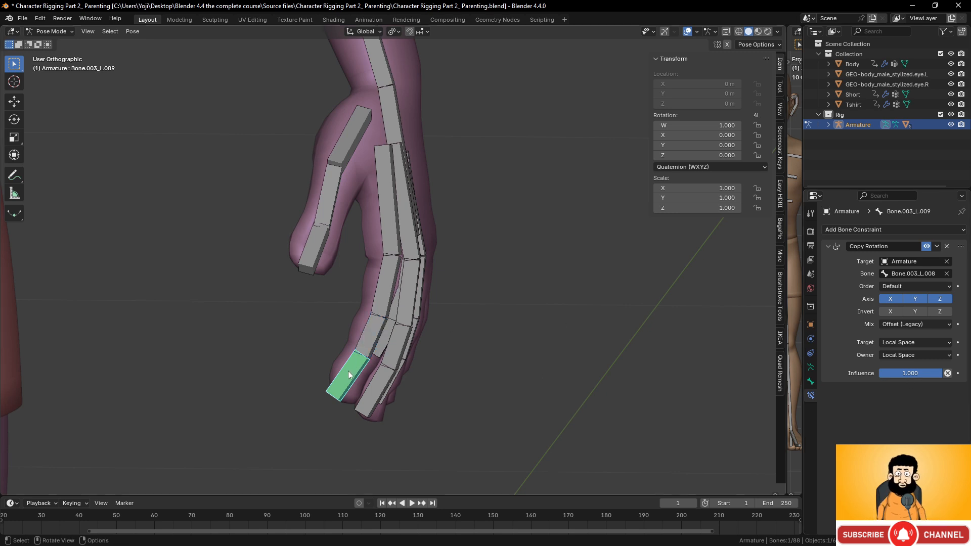
Test the tip constraint by rotating the index finger's tip bone and its middle bone, cancelling each rotation
middle_drag(350, 376, 360, 377)
key(r)
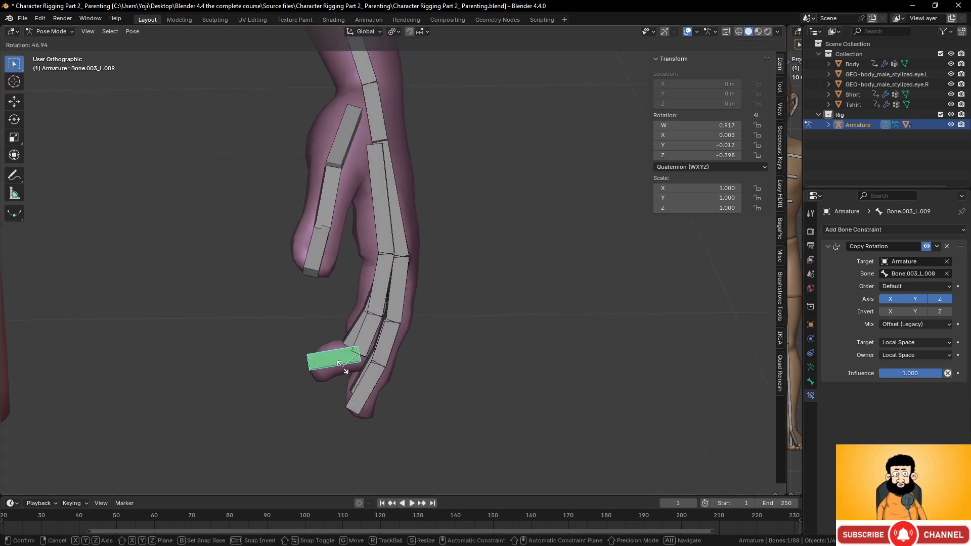
key(Escape)
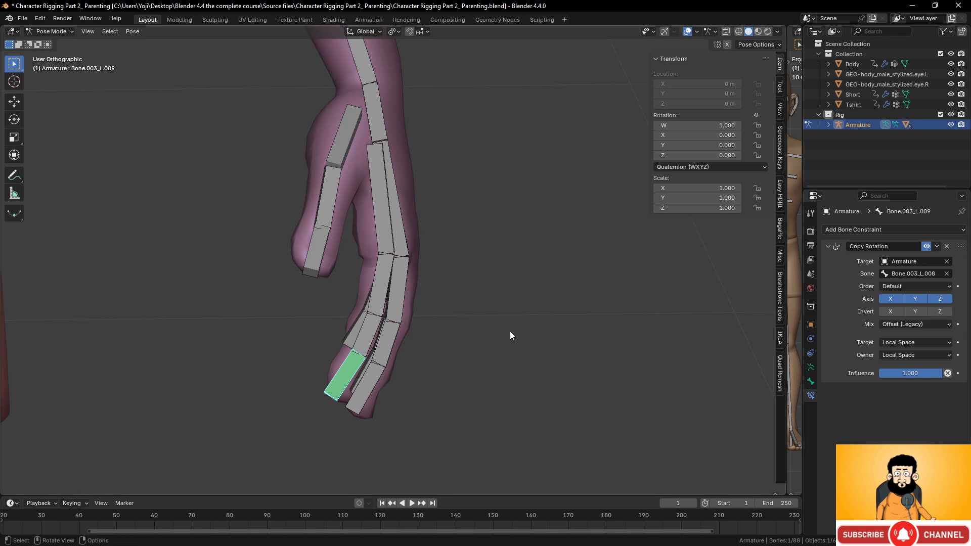
click(366, 335)
middle_drag(405, 352, 405, 354)
key(r)
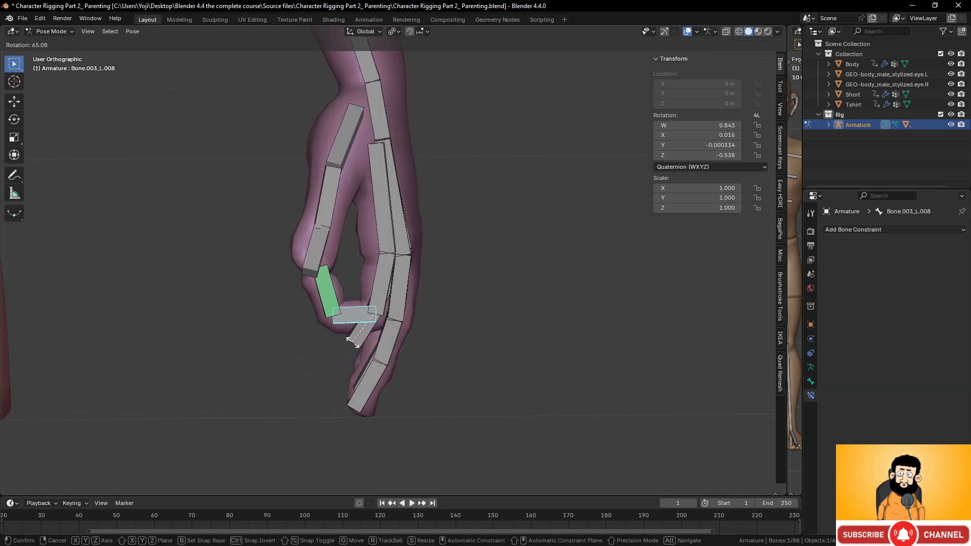
key(Escape)
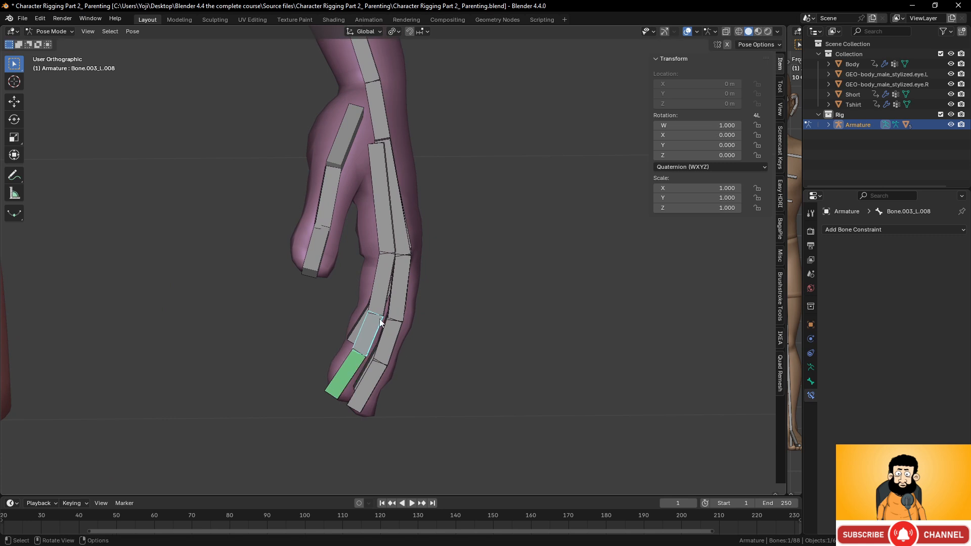
Add a Copy Rotation constraint to the index finger's middle bone, targeting the finger's base bone
shift+click(377, 283)
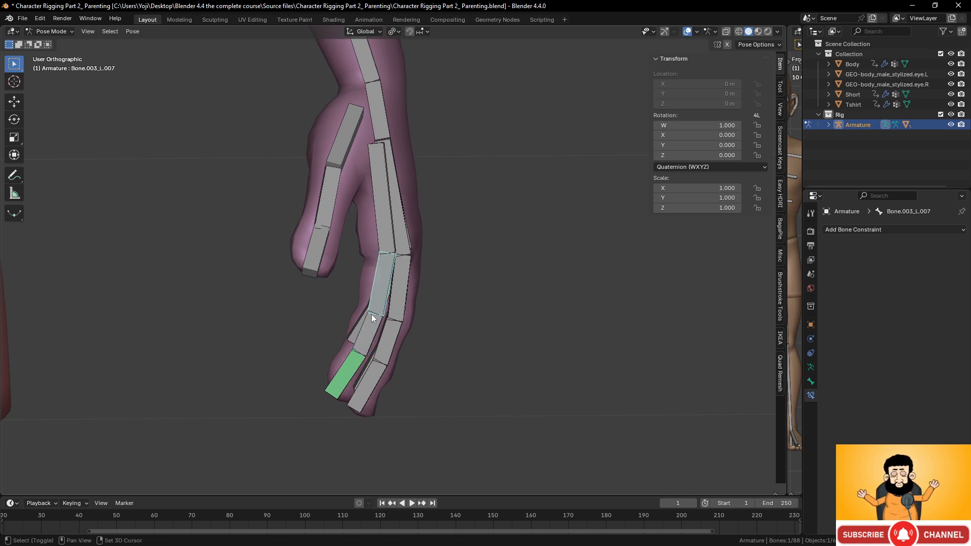
key(ctrl+shift+c)
click(396, 304)
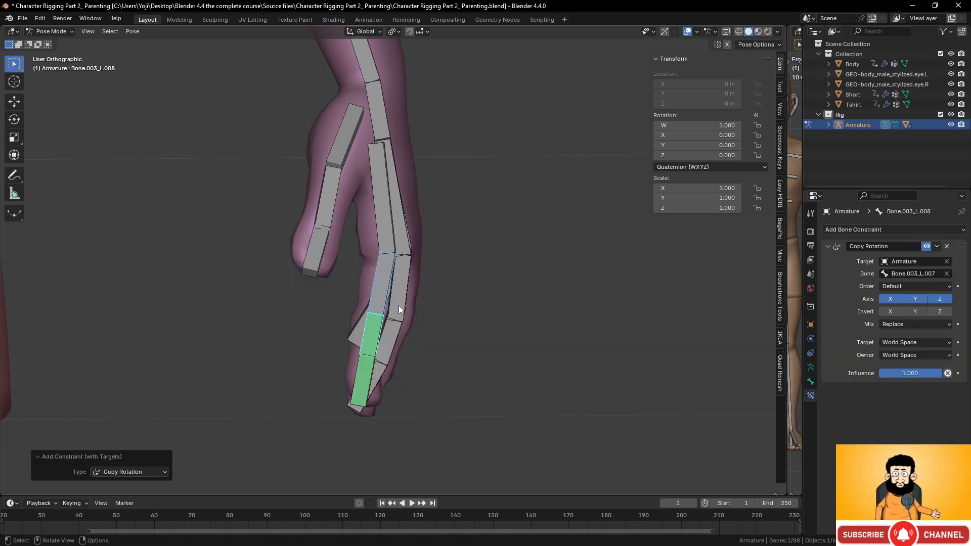
Set the middle bone's Copy Rotation target and owner to Local Space and its mix mode to Offset (Legacy)
click(891, 342)
click(885, 403)
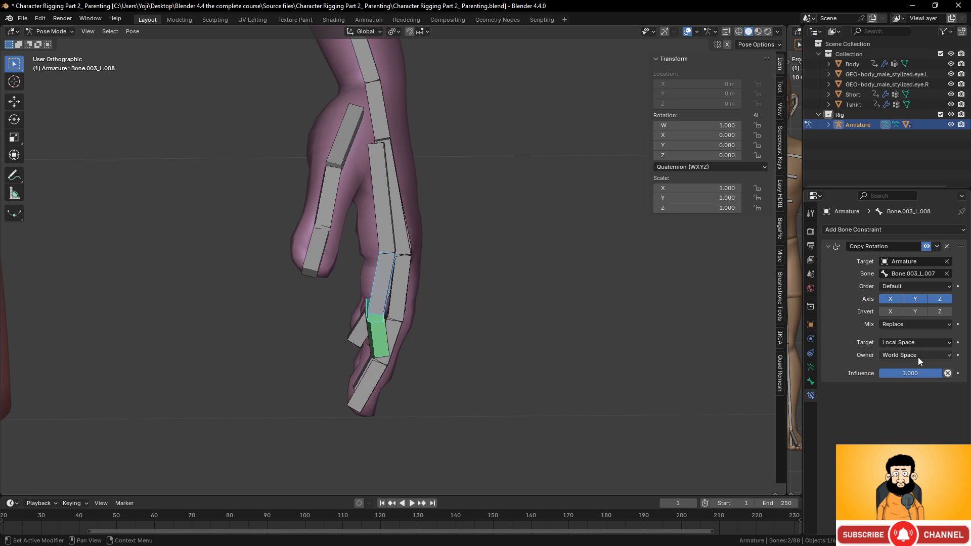
click(919, 357)
click(909, 415)
click(909, 323)
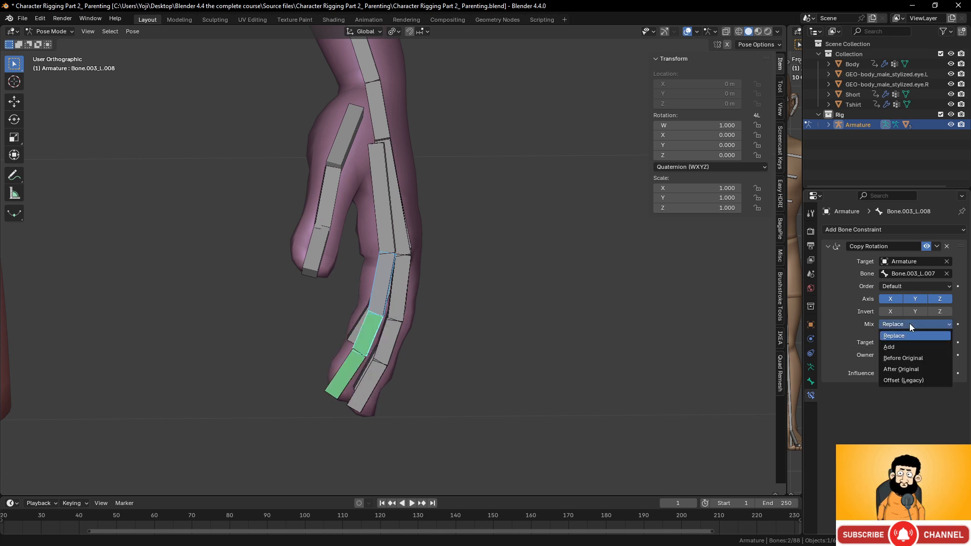
click(903, 379)
Test the whole index finger curl by rotating its base bone, and cancel the rotation
middle_drag(435, 303, 397, 287)
click(380, 281)
key(r)
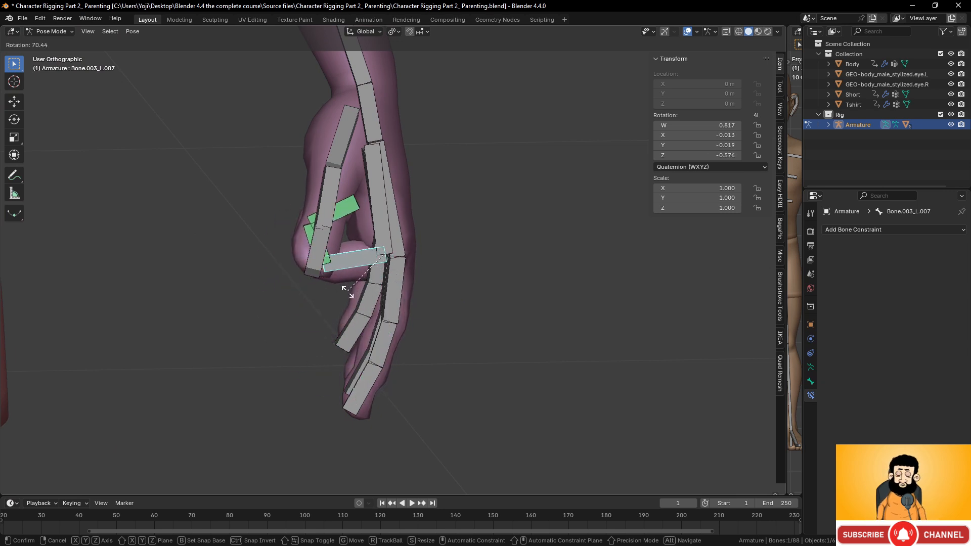
right_click(348, 291)
Select the middle and tip bones of the left middle, ring and little fingers together
click(368, 334)
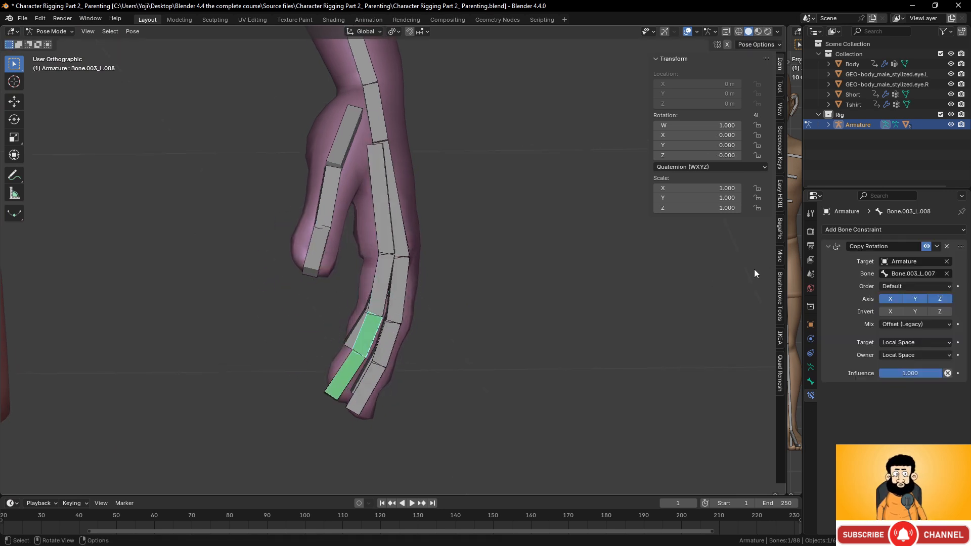
click(938, 247)
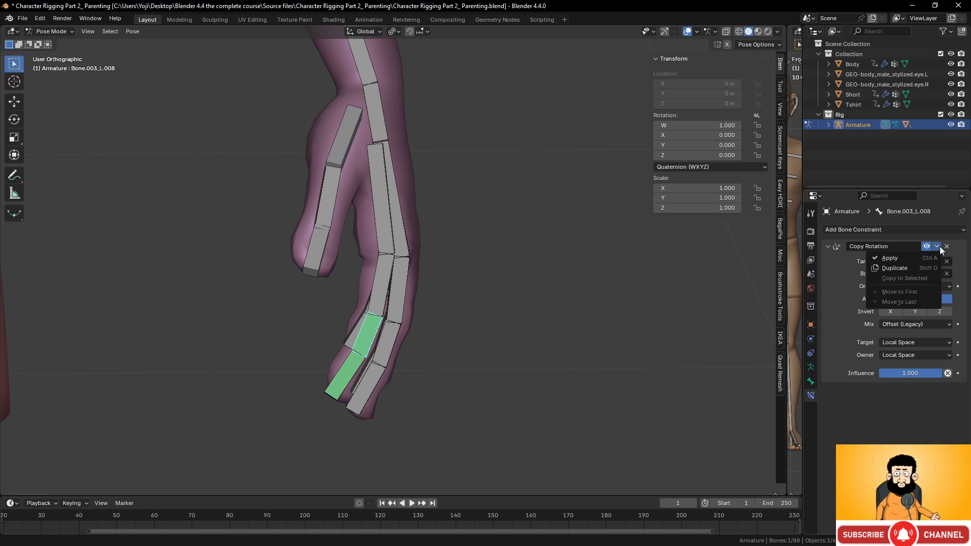
middle_drag(487, 356, 433, 345)
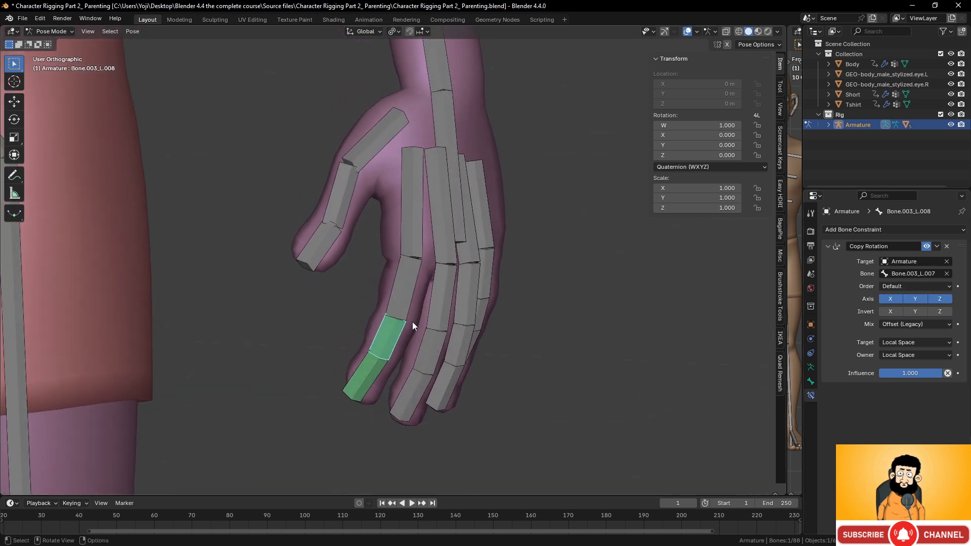
click(408, 394)
shift+click(430, 356)
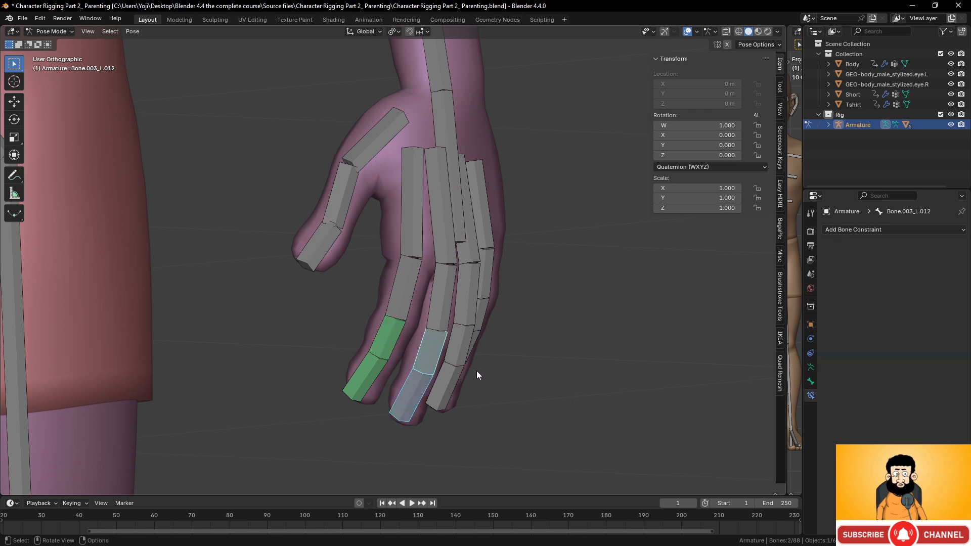
shift+click(449, 384)
shift+click(459, 354)
middle_drag(460, 354, 554, 356)
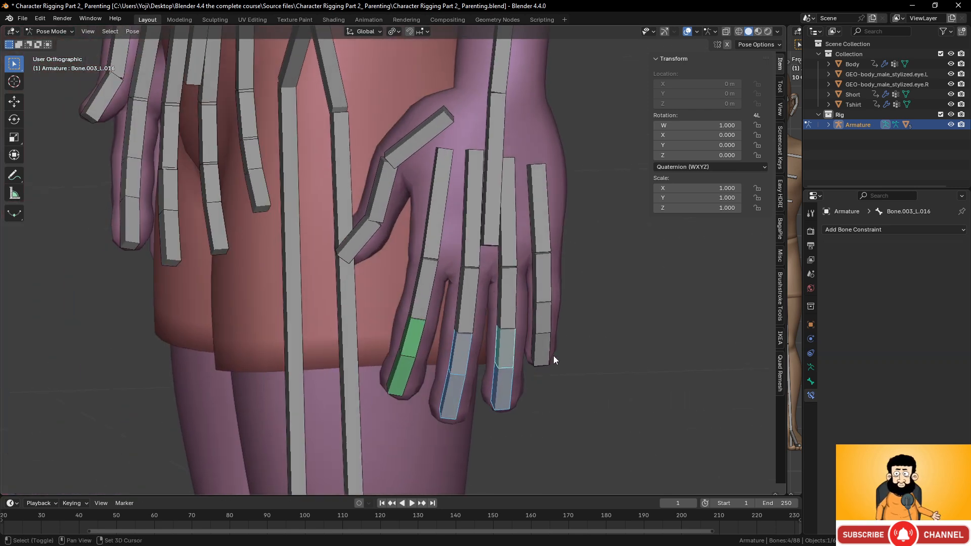
shift+click(548, 353)
shift+click(546, 323)
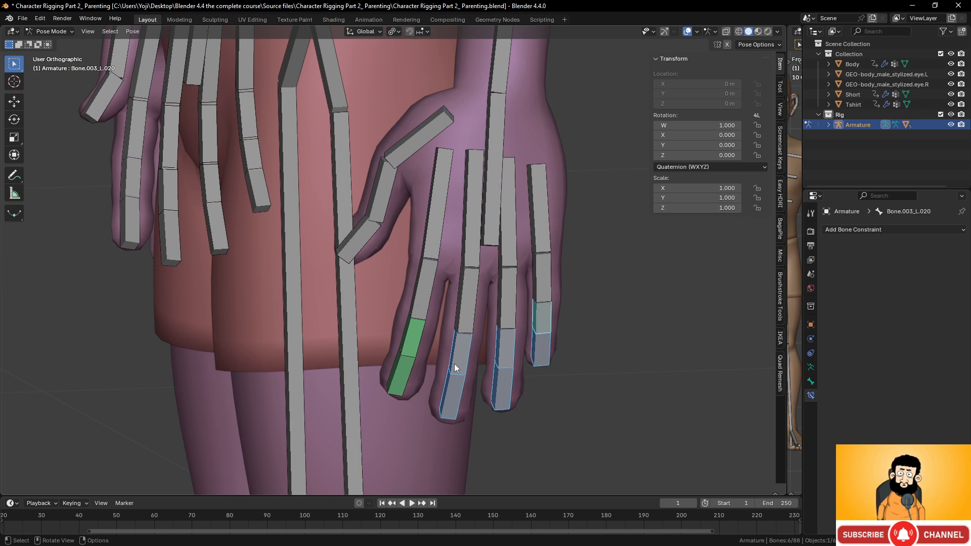
Make the index finger's middle bone active and copy its Copy Rotation constraint to the selected finger bones
middle_drag(444, 354, 503, 347)
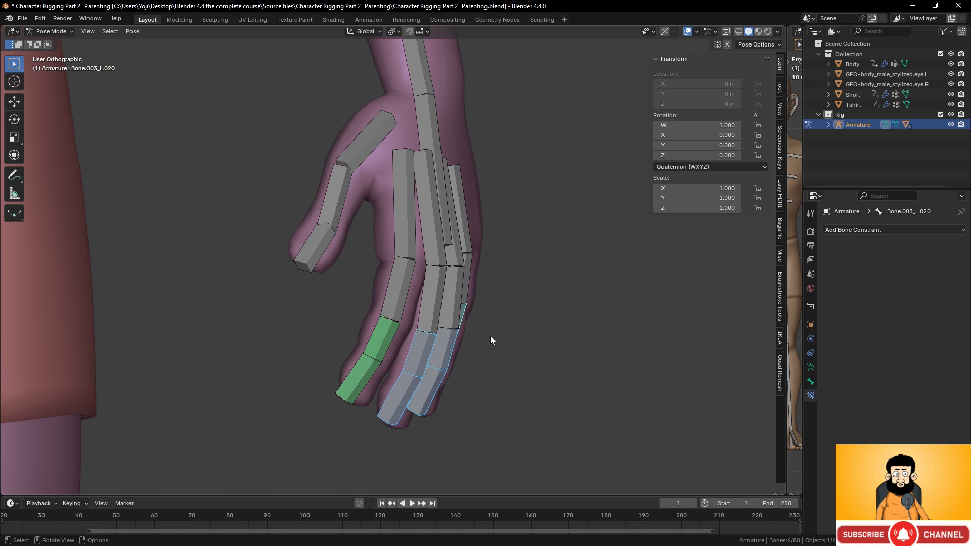
shift+click(384, 336)
click(936, 248)
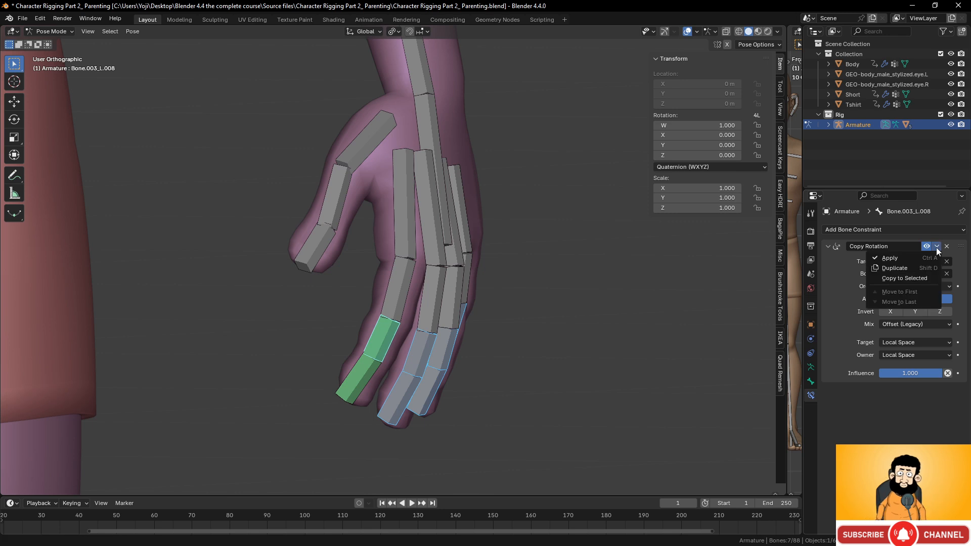
click(921, 276)
middle_drag(499, 381, 481, 383)
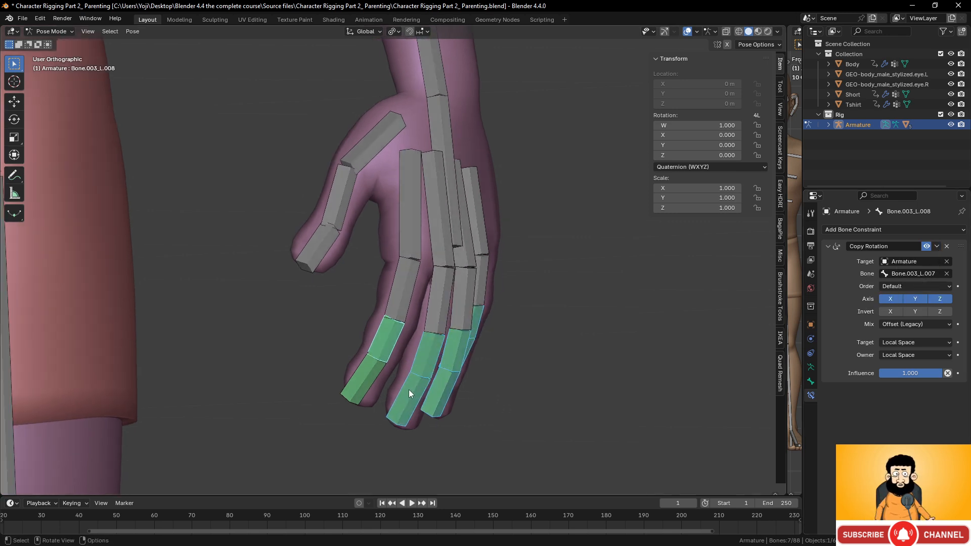
Check which target bone the copied constraint uses on the middle finger, comparing the index and middle finger bones
click(400, 298)
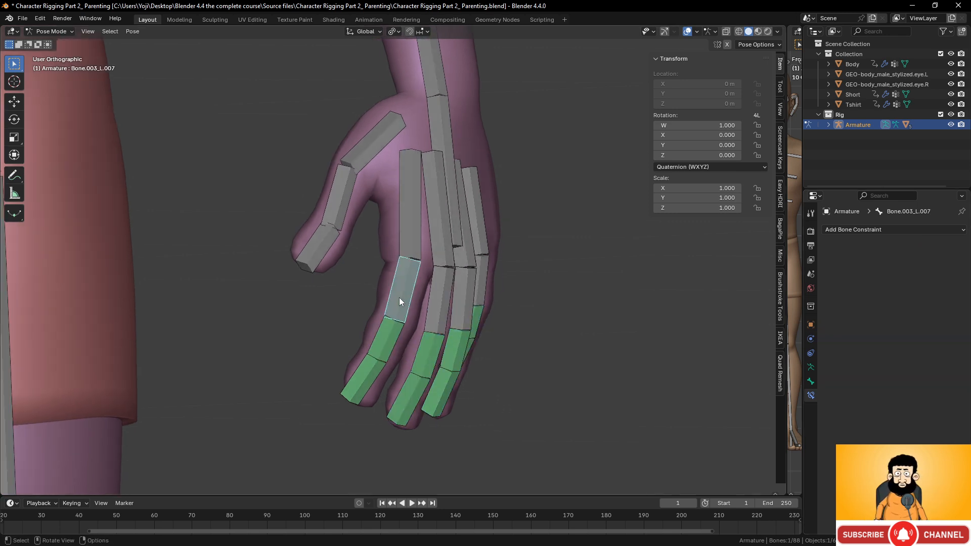
click(429, 354)
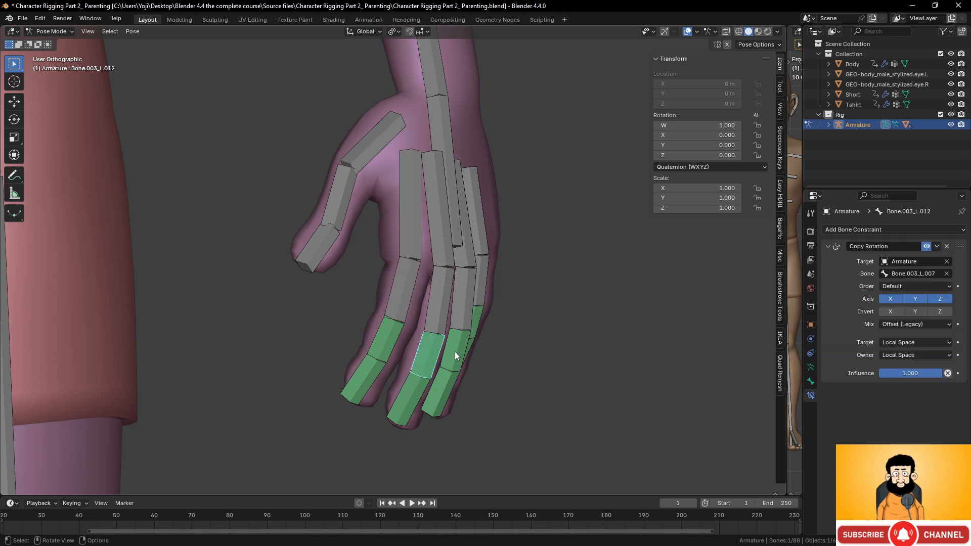
click(440, 307)
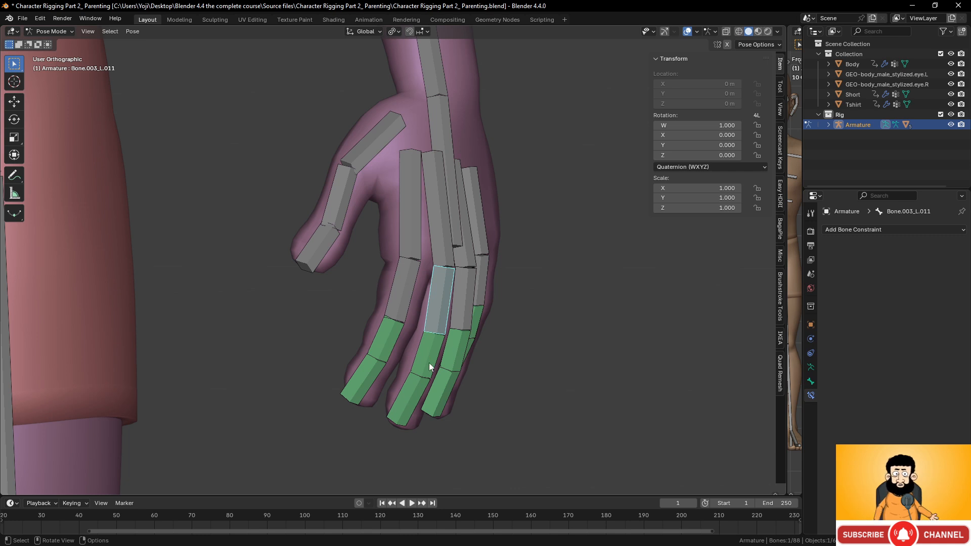
Undo copying the Copy Rotation constraint to the other fingers' bones
key(ctrl+z)
key(ctrl+z)
key(ctrl+z)
key(ctrl+z)
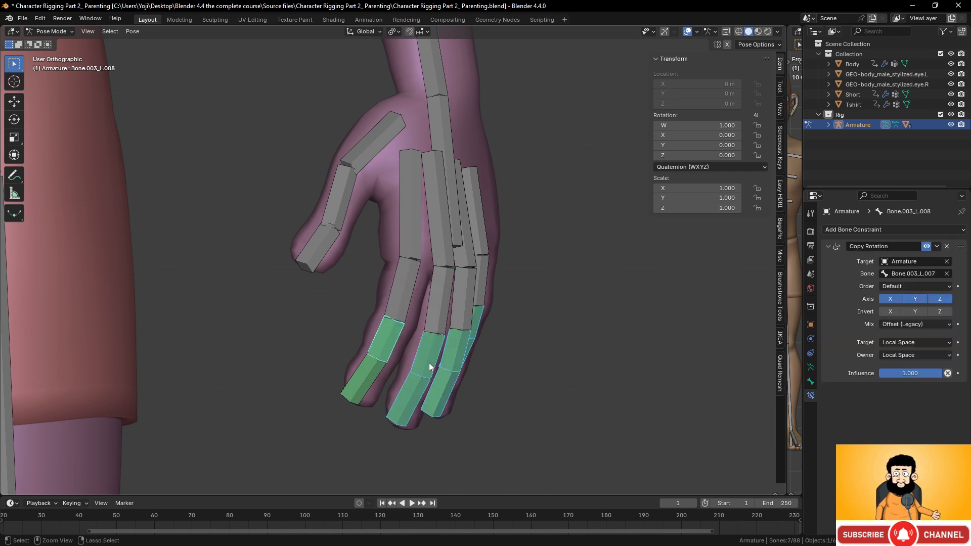
key(ctrl+z)
Add a Copy Rotation constraint to the left middle finger's middle bone, targeting that finger's base bone
middle_drag(421, 353, 427, 296)
scroll(434, 407, up, 2)
click(408, 335)
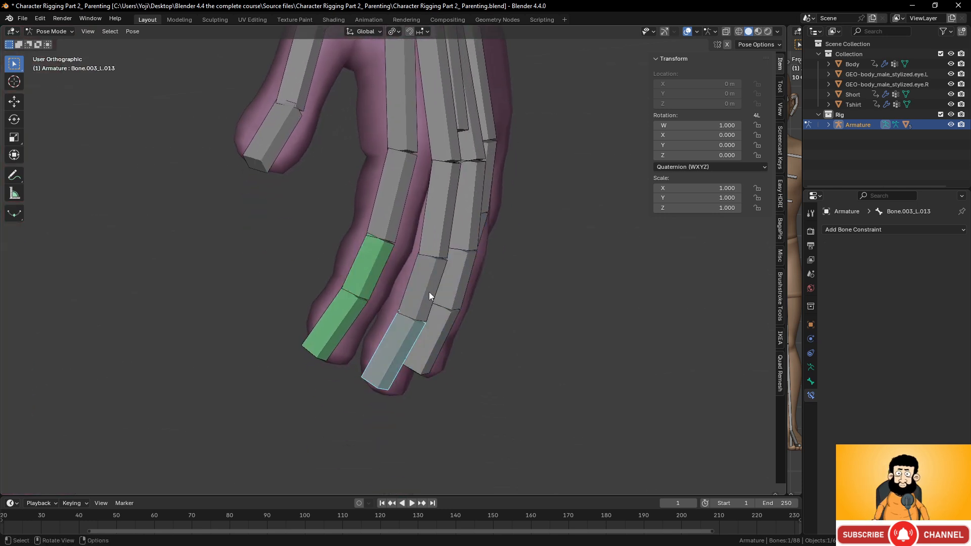
click(438, 205)
shift+click(425, 280)
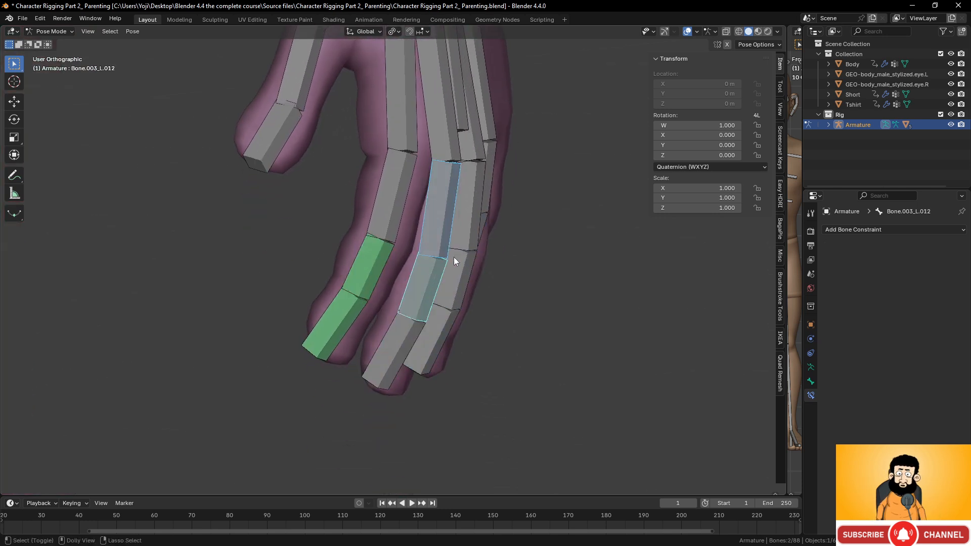
key(ctrl+shift+c)
click(439, 257)
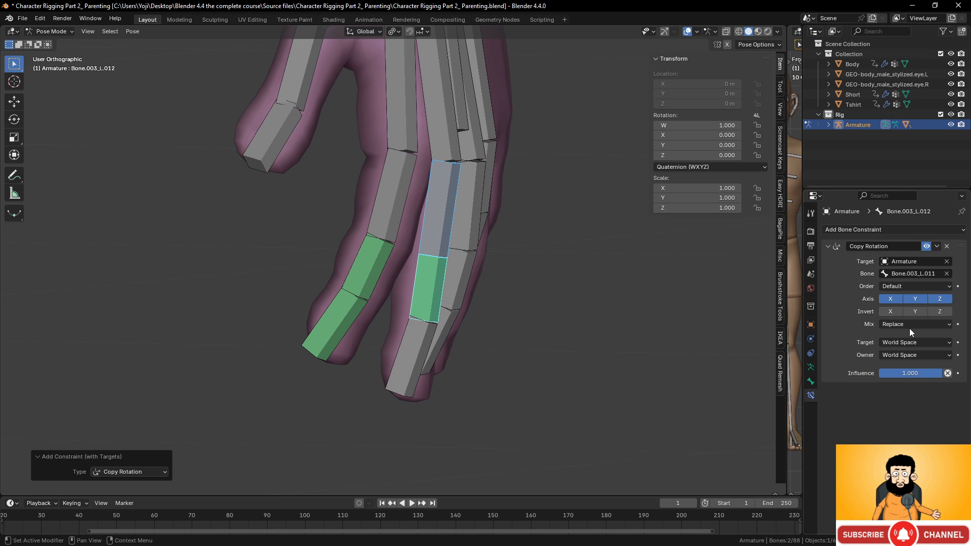
Set the middle finger's middle-bone constraint to Local Space for target and owner, with the mix mode Offset (Legacy)
click(917, 342)
click(900, 399)
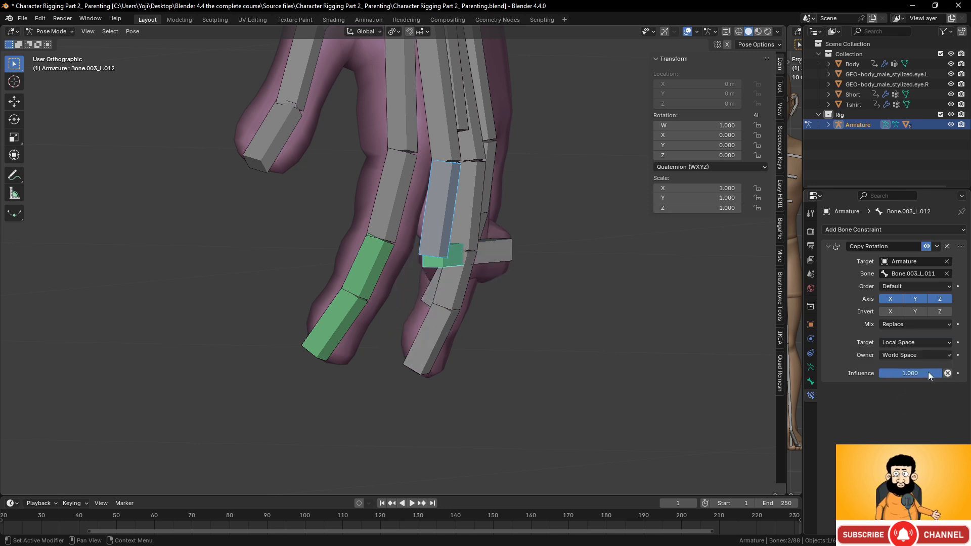
click(931, 355)
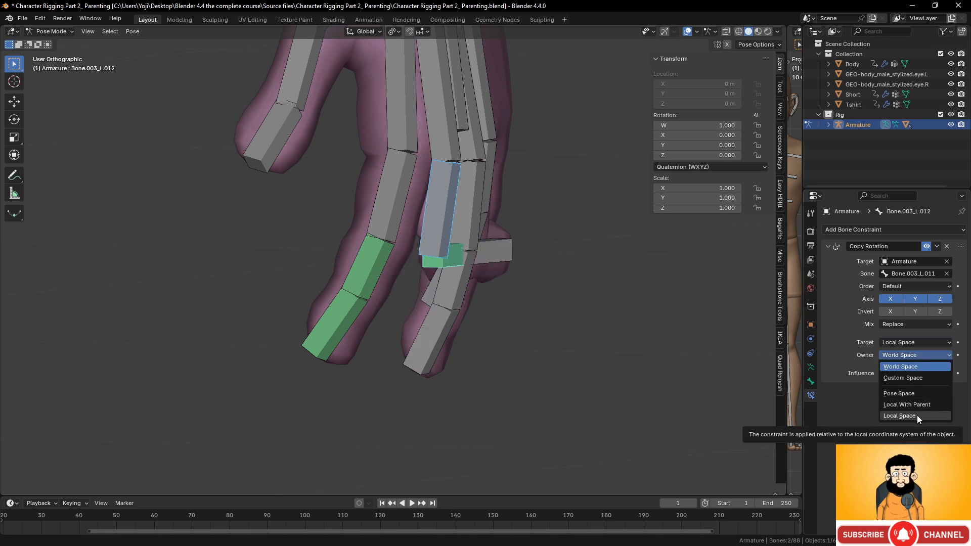
click(918, 414)
click(920, 324)
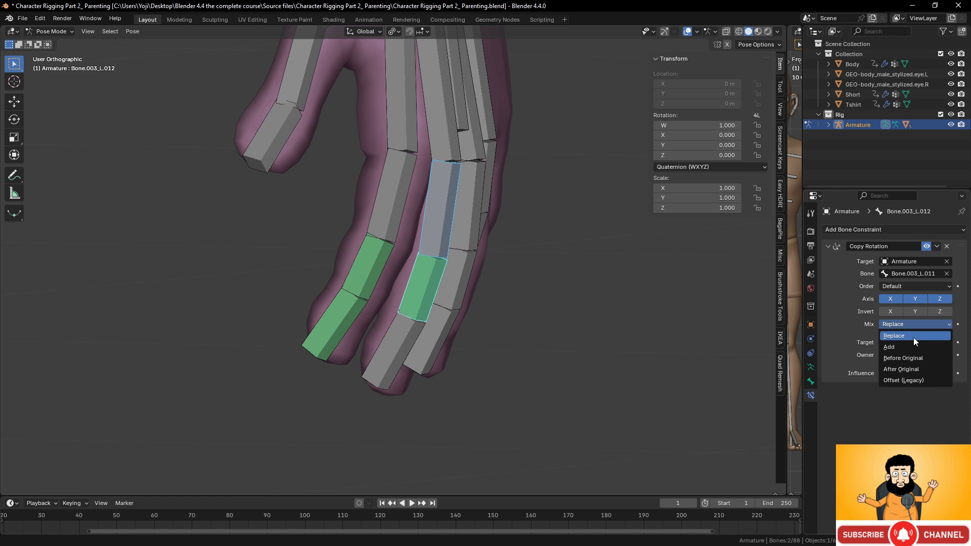
click(911, 385)
Add a Copy Rotation constraint to the middle finger's tip bone, targeting Bone.003_L.021
click(397, 337)
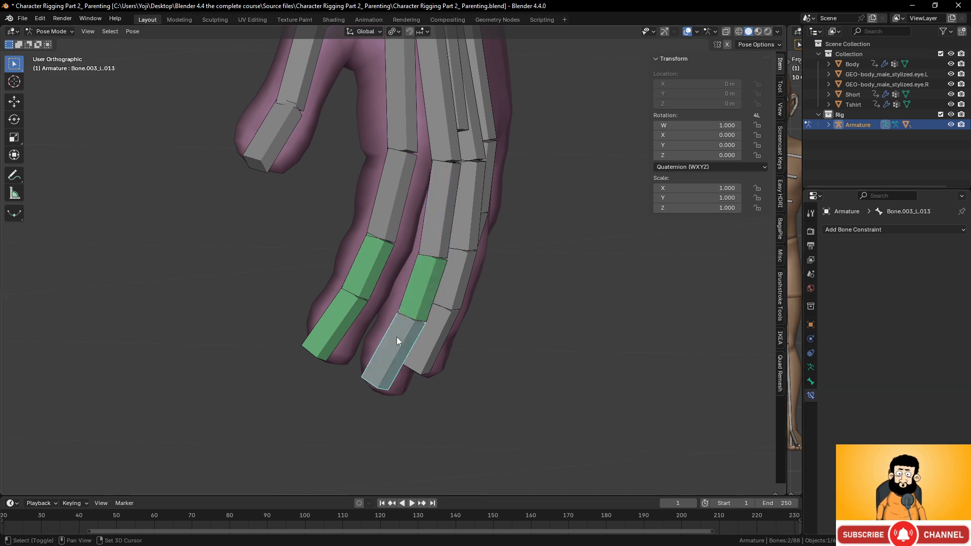
key(shift+ctrl+c)
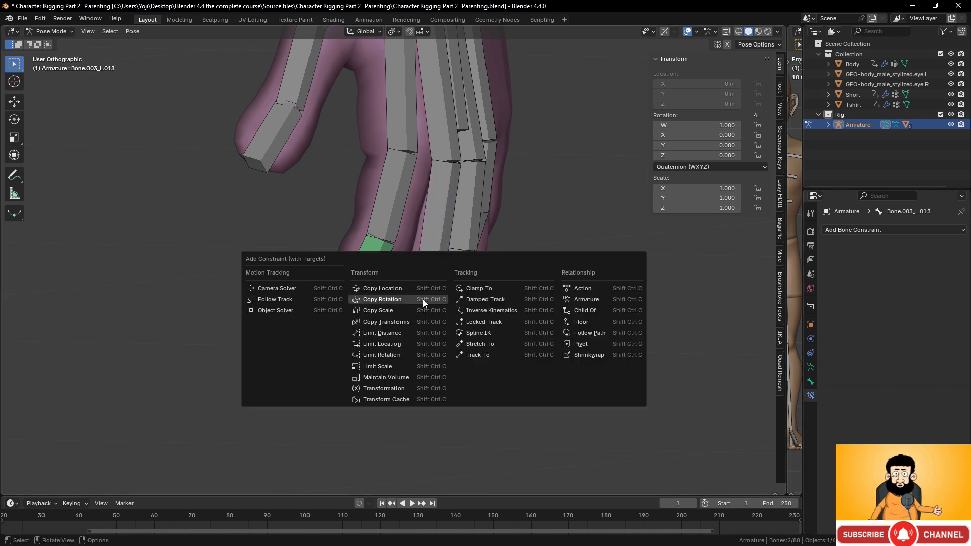
click(423, 299)
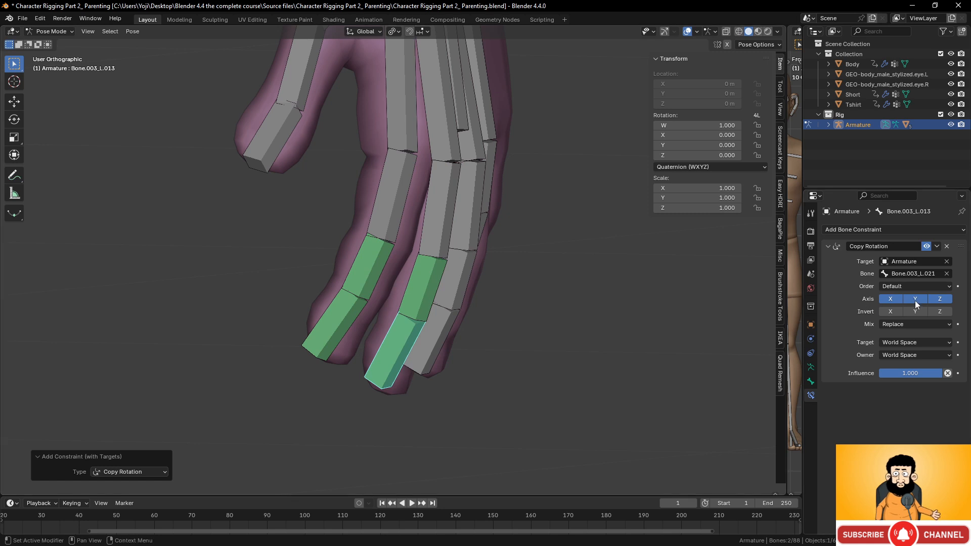
Set the middle fingertip bone's Copy Rotation to Local Space for target and owner, with Offset (Legacy) mixing
click(916, 344)
click(889, 401)
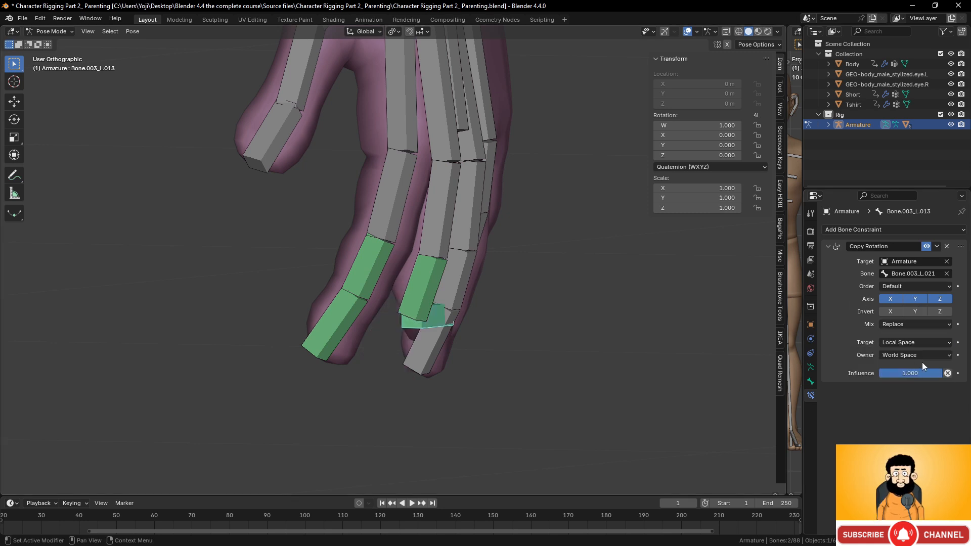
click(924, 357)
click(915, 418)
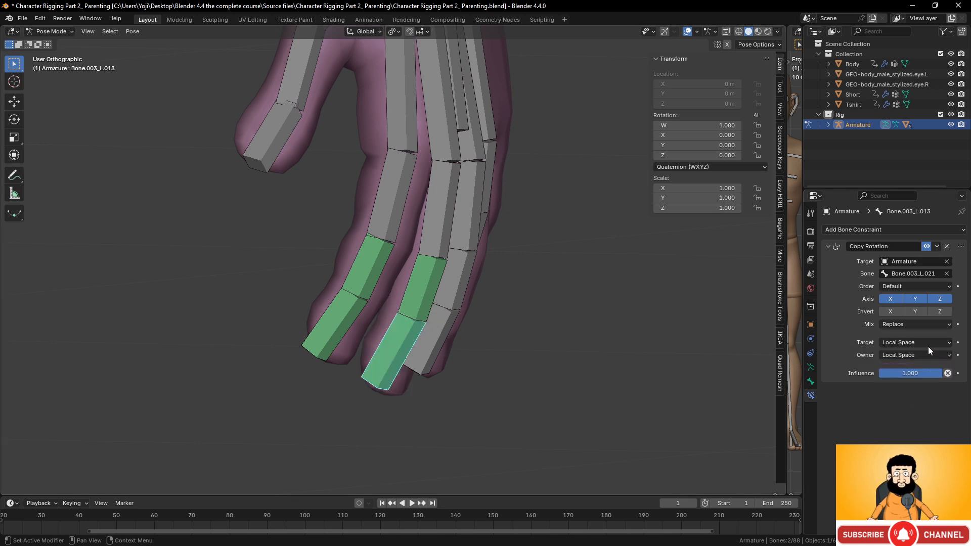
click(928, 323)
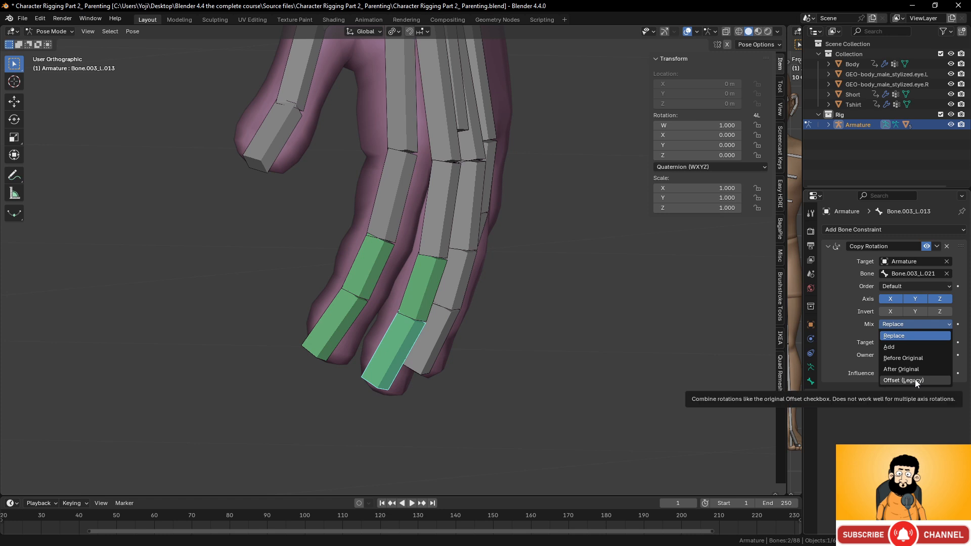
click(915, 380)
Add a Copy Rotation constraint to the ring finger's middle bone, targeting the ring finger's base bone
shift+middle_drag(459, 231, 379, 231)
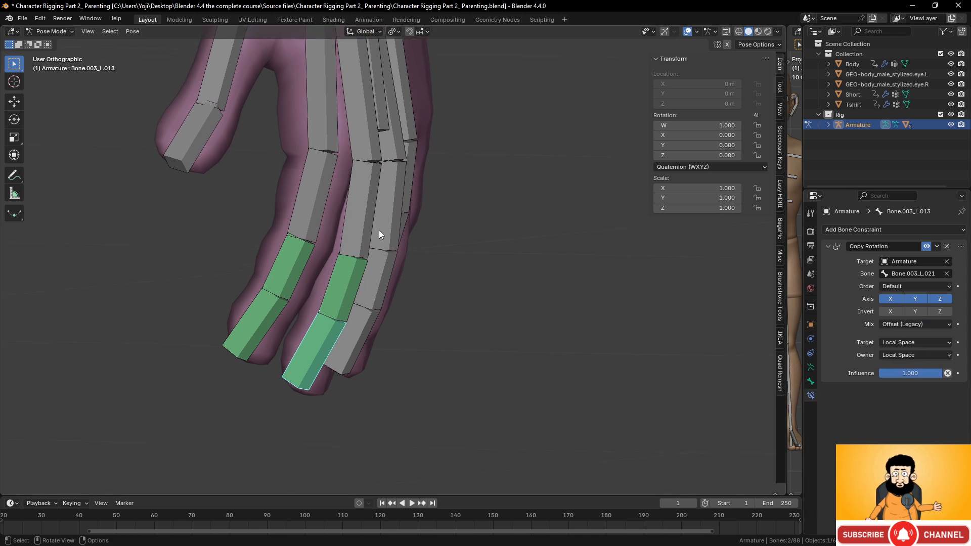
click(390, 221)
shift+click(382, 266)
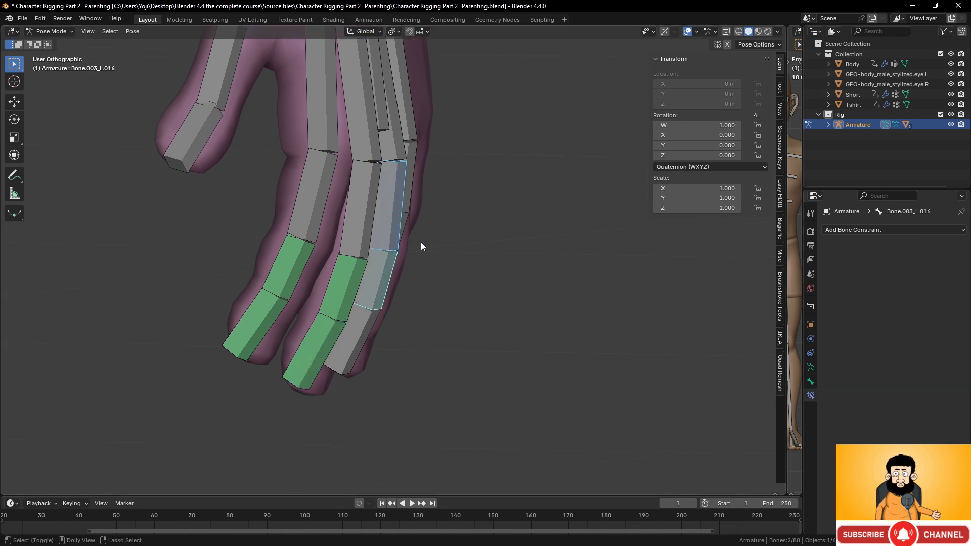
key(ctrl+shift+c)
click(421, 225)
Set both the target and owner of the ring finger's middle-bone constraint to Local Space
click(928, 343)
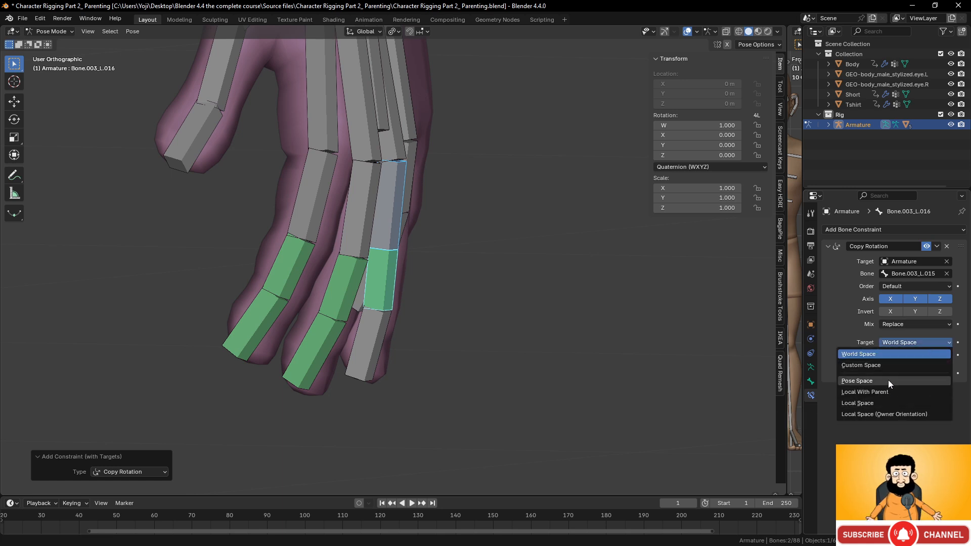
click(884, 404)
click(923, 355)
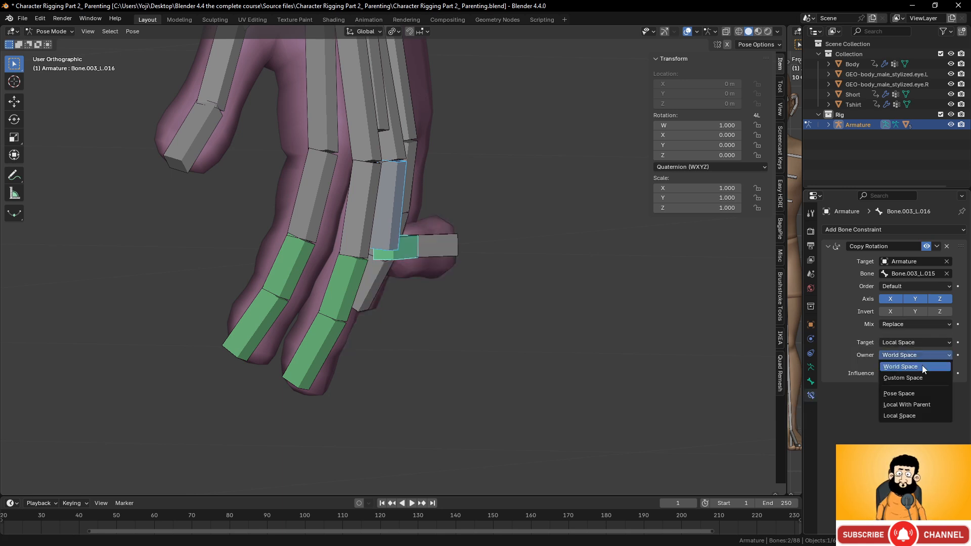
click(907, 416)
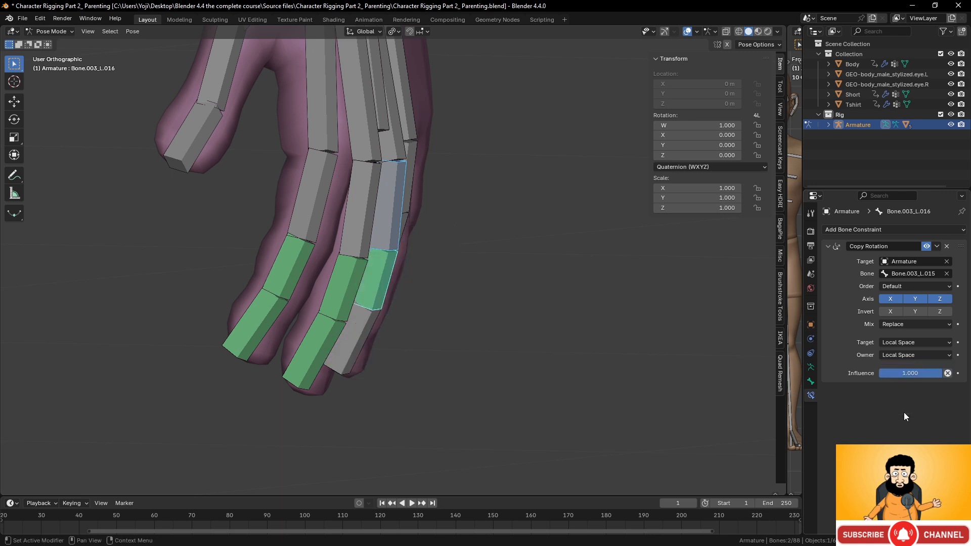
Try to add a Copy Rotation constraint to the ring finger's tip bone, targeting the little finger's tip bone
middle_drag(345, 272, 401, 272)
click(401, 274)
shift+click(388, 319)
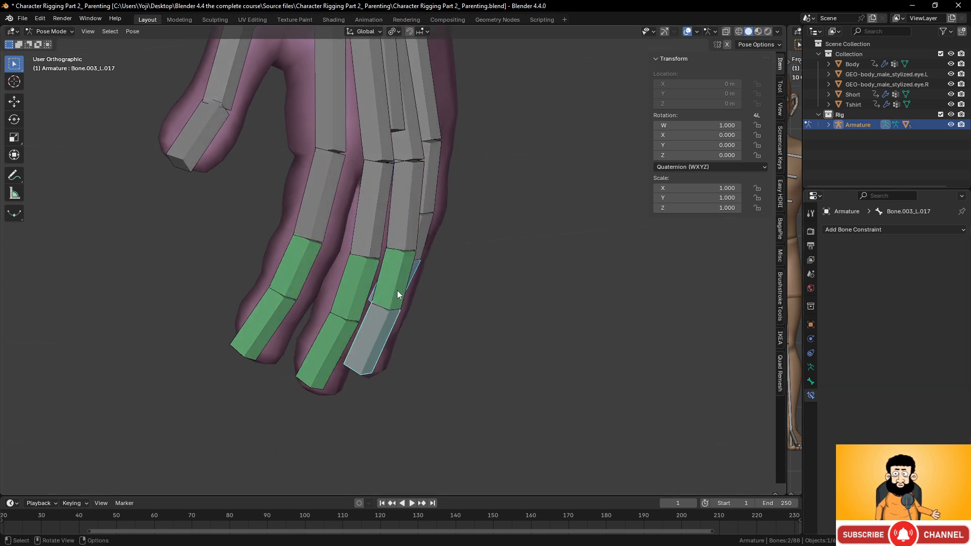
key(shift+ctrl+c)
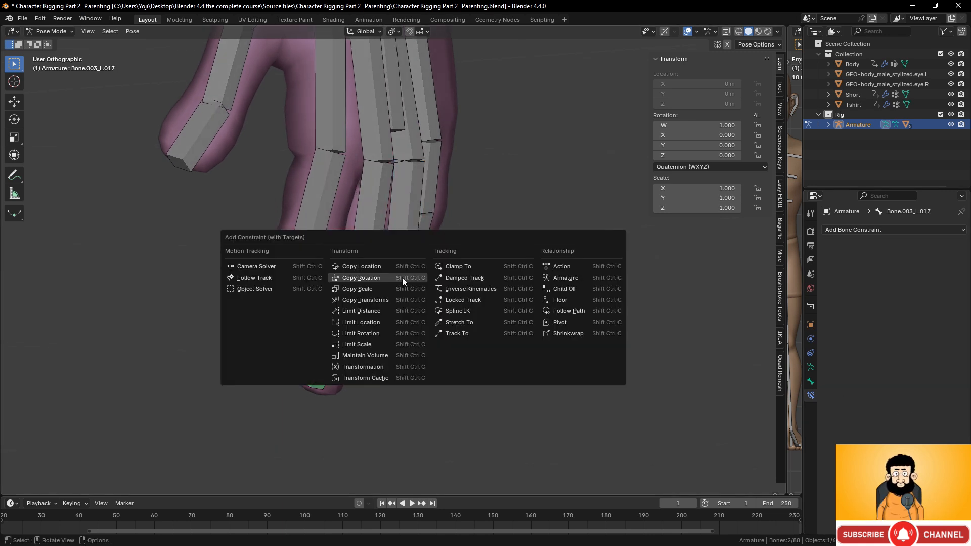
click(402, 277)
Set the ring fingertip bone's constraint to Local Space for target and owner and its mix to Offset (Legacy)
click(928, 342)
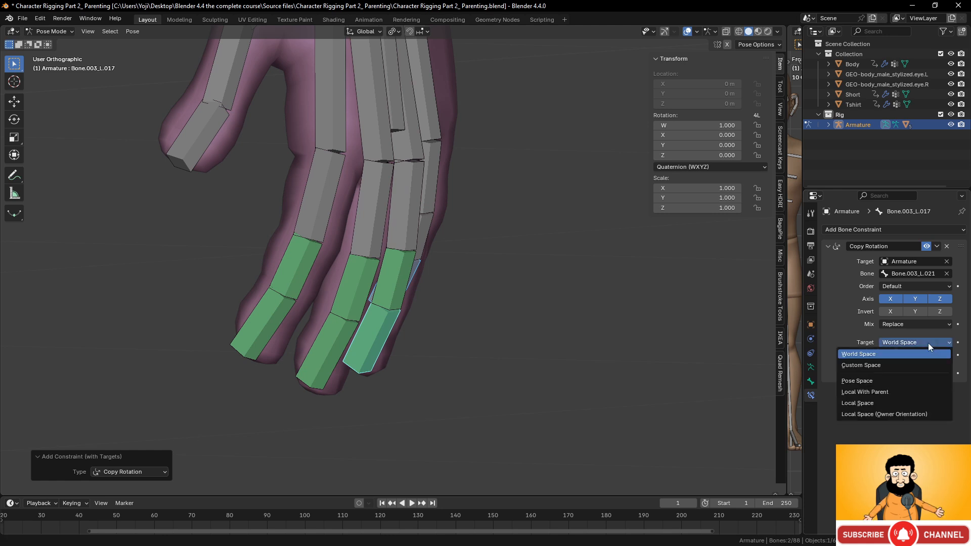
click(894, 403)
click(930, 355)
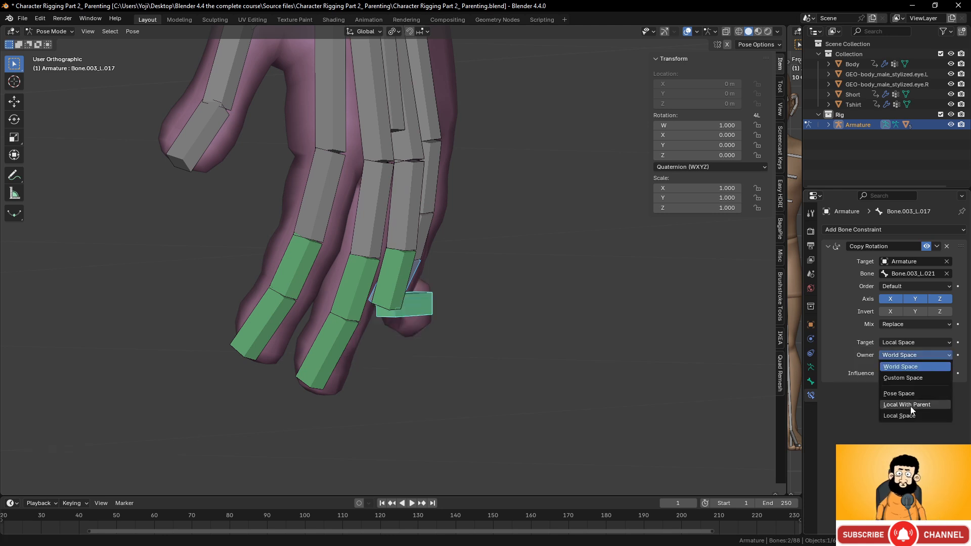
click(909, 416)
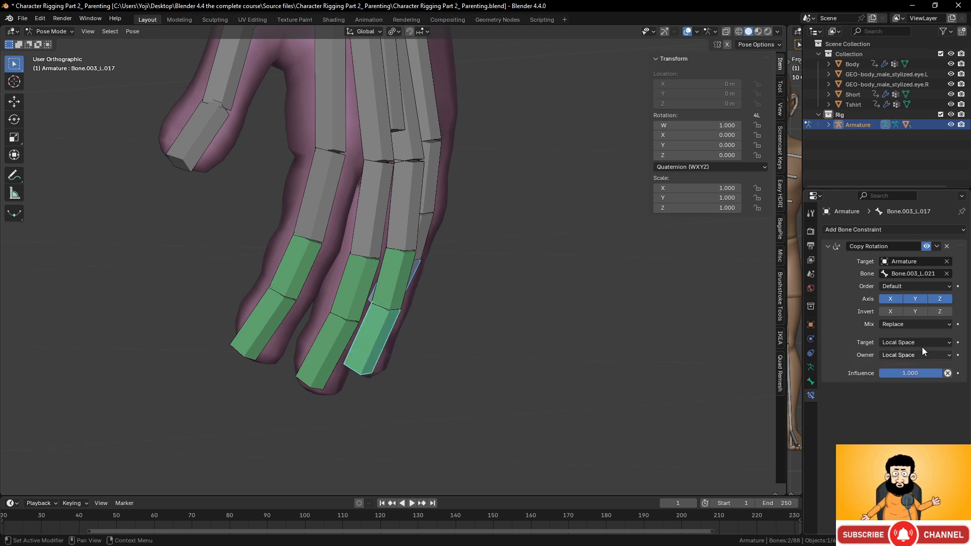
click(916, 324)
click(908, 377)
Replace the ring fingertip bone's Copy Rotation constraint with a new one targeting the ring finger's middle bone
middle_drag(314, 263, 478, 245)
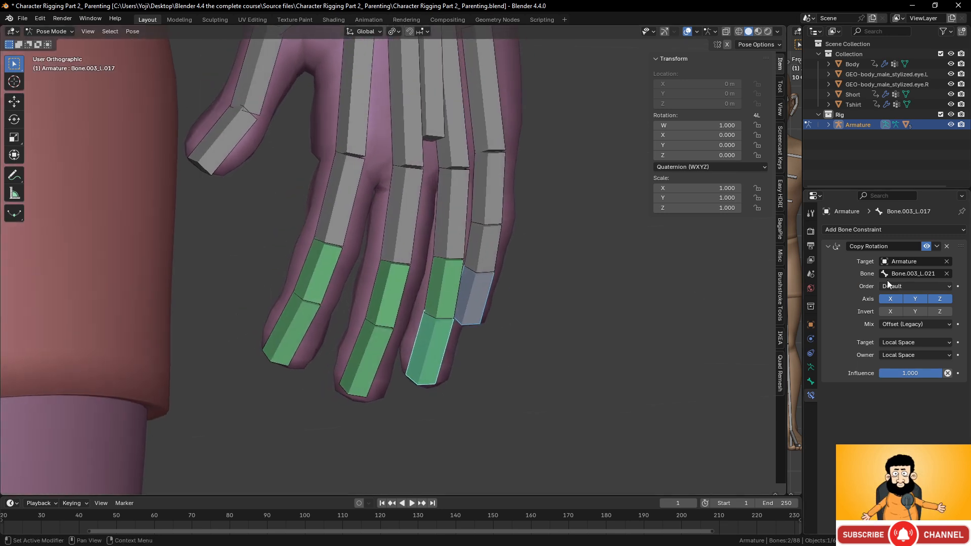
click(948, 247)
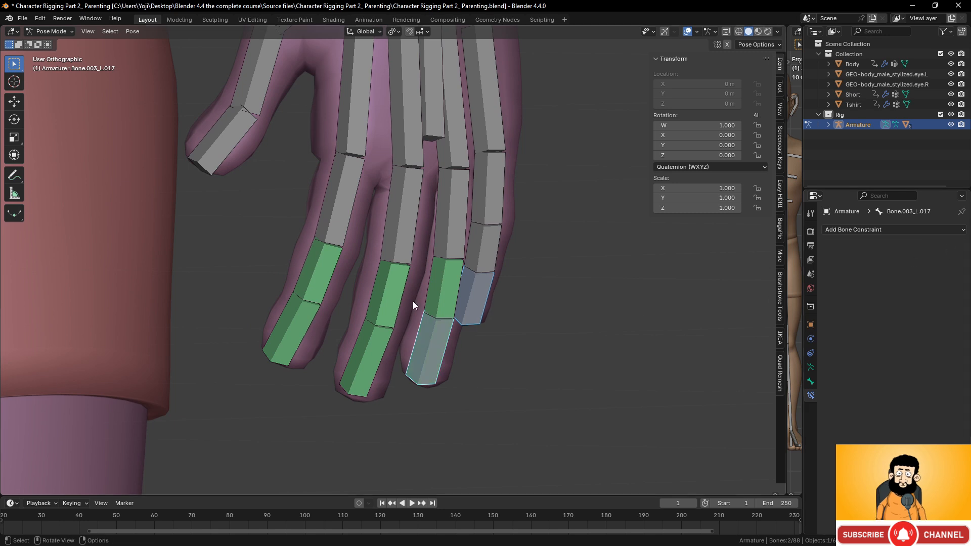
click(444, 287)
shift+click(432, 329)
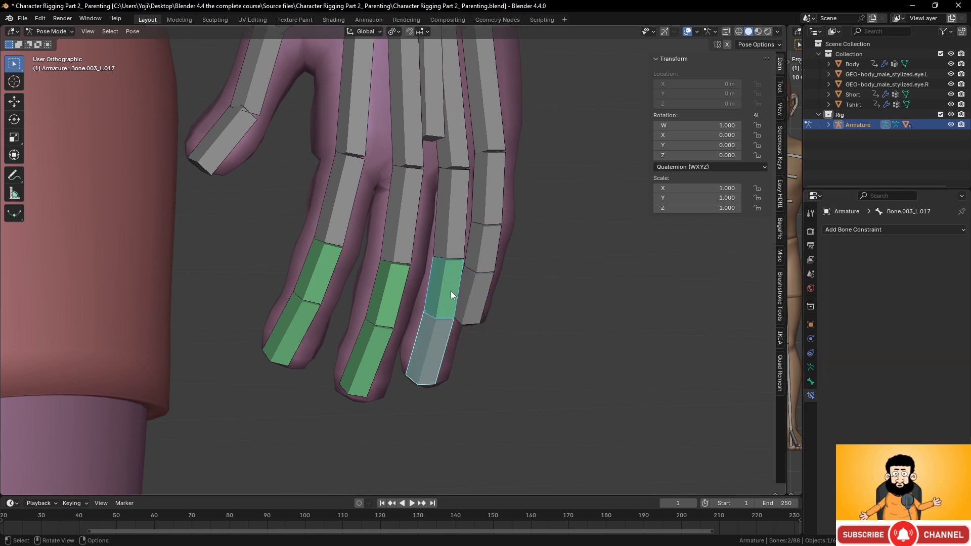
key(shift+ctrl+c)
click(437, 293)
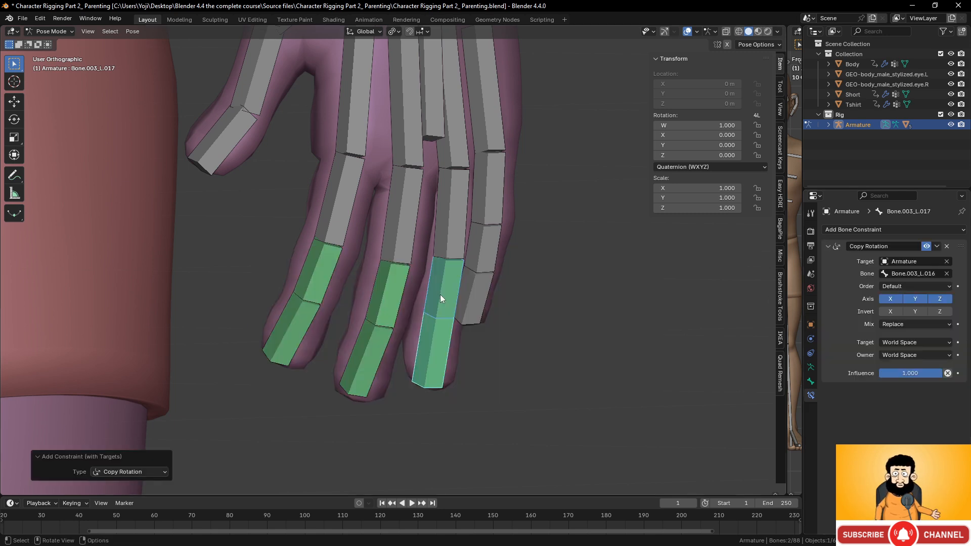
Give the ring fingertip bone's new Copy Rotation constraint Local Space for target and owner and an Offset (Legacy) mix
click(915, 343)
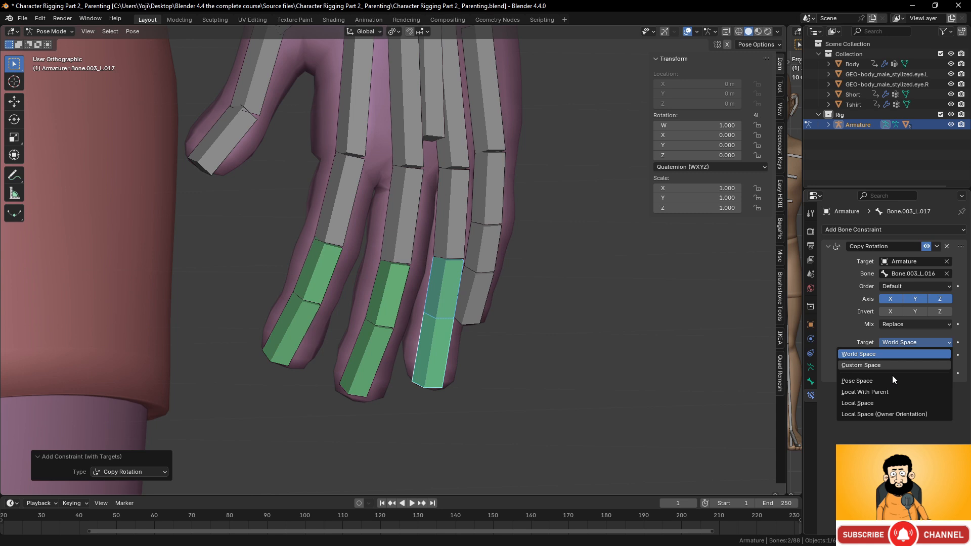
click(885, 401)
click(930, 355)
click(915, 414)
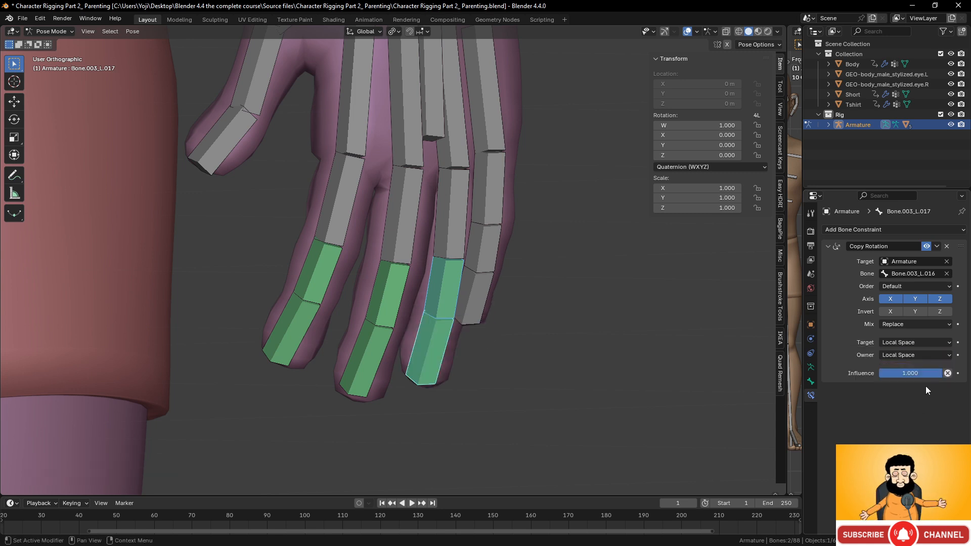
click(933, 325)
click(920, 378)
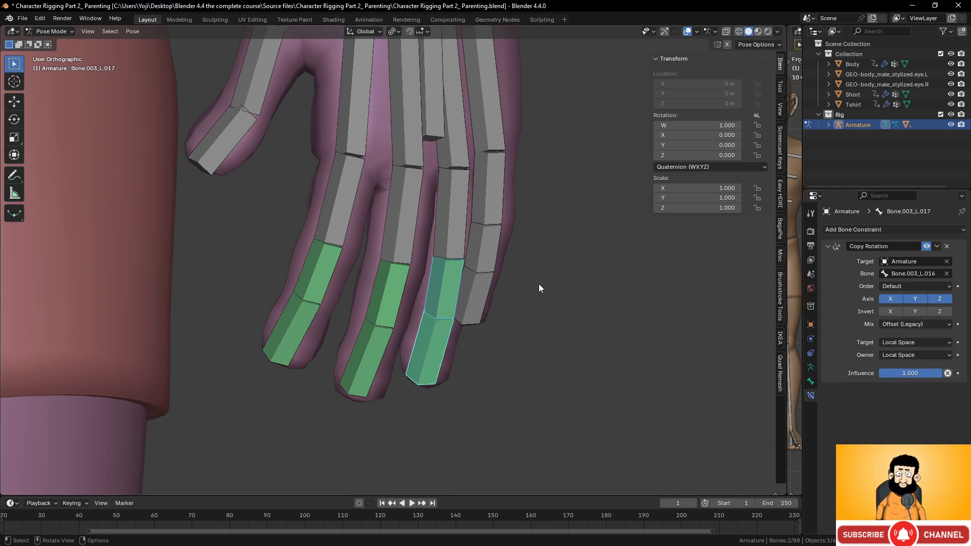
Add a Copy Rotation constraint to the little finger's middle bone, targeting the little finger's base bone
click(493, 213)
shift+click(484, 239)
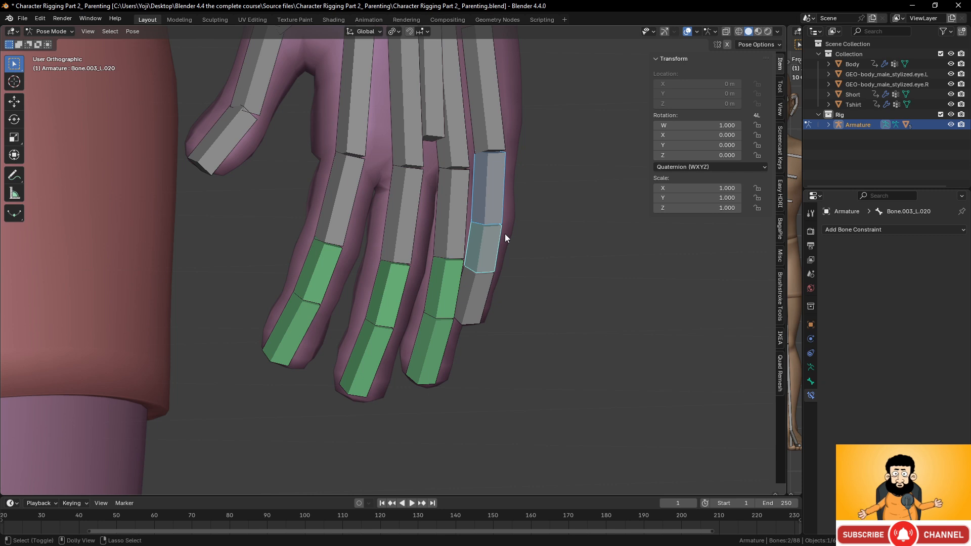
key(ctrl+shift+c)
click(504, 234)
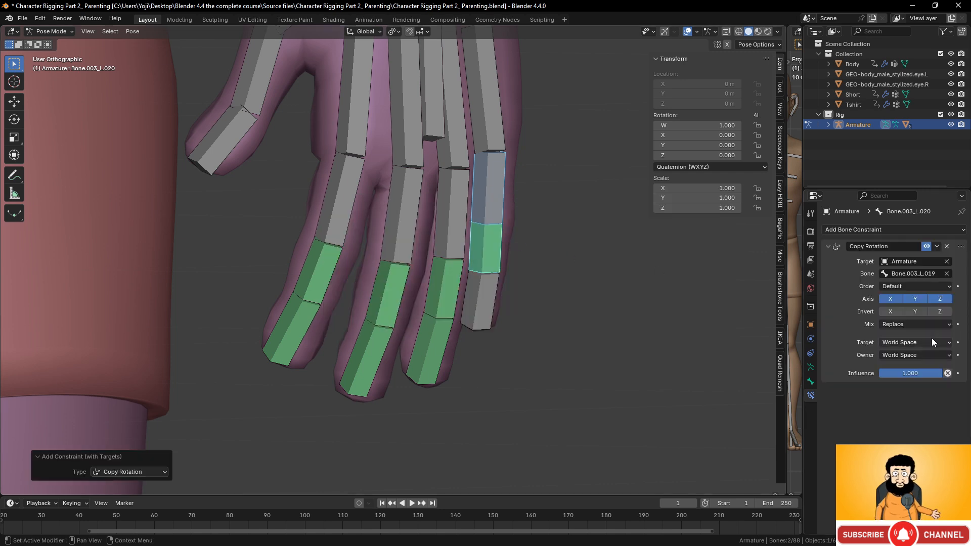
Set the little finger's middle-bone constraint to Offset (Legacy) mixing, with Local Space for both target and owner
click(928, 324)
click(908, 380)
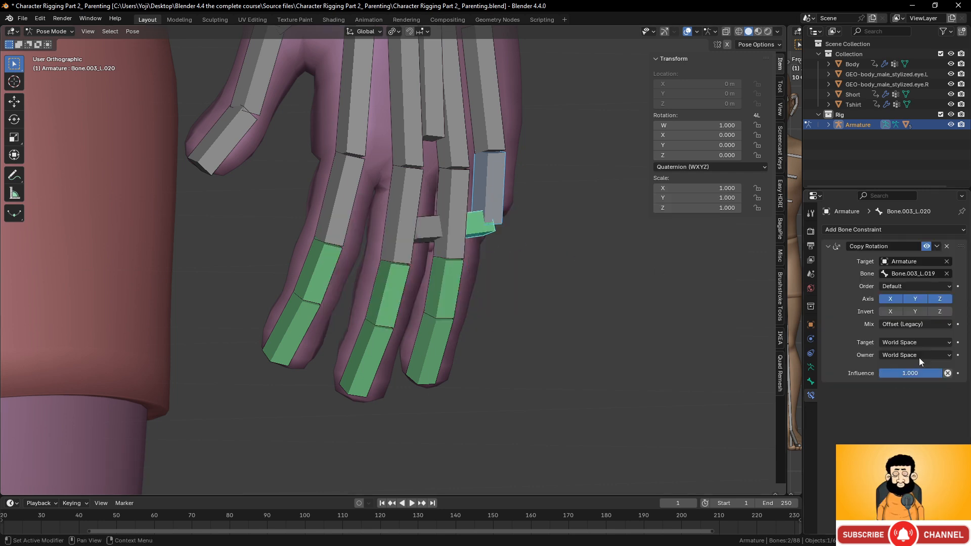
click(921, 342)
click(903, 403)
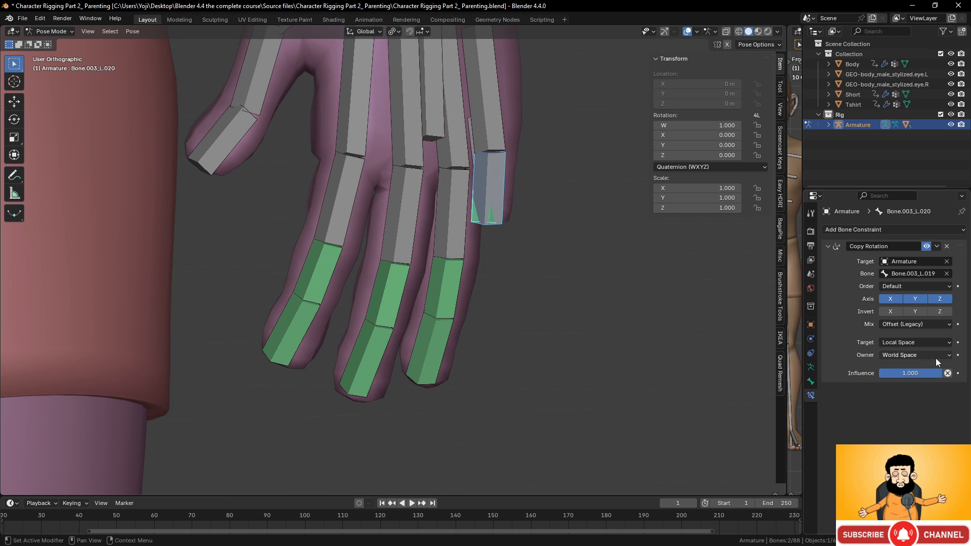
click(936, 355)
click(912, 417)
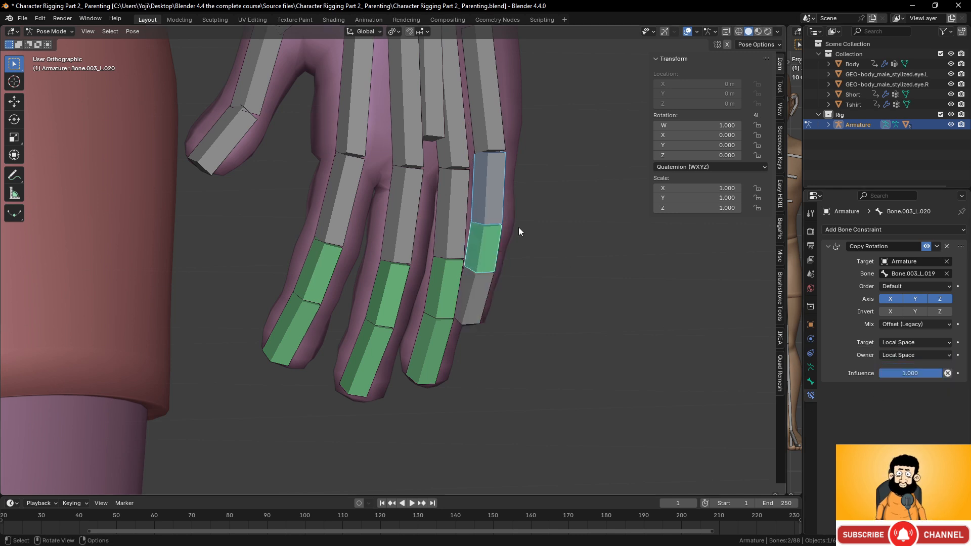
Add a Copy Rotation constraint to the little fingertip bone, targeting the little finger's middle bone
shift+click(481, 296)
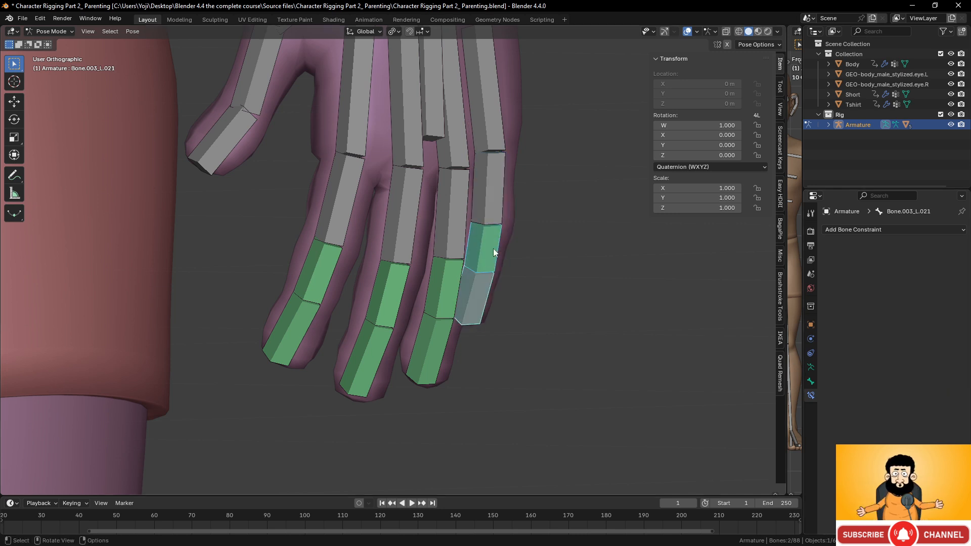
key(shift+ctrl+c)
click(494, 246)
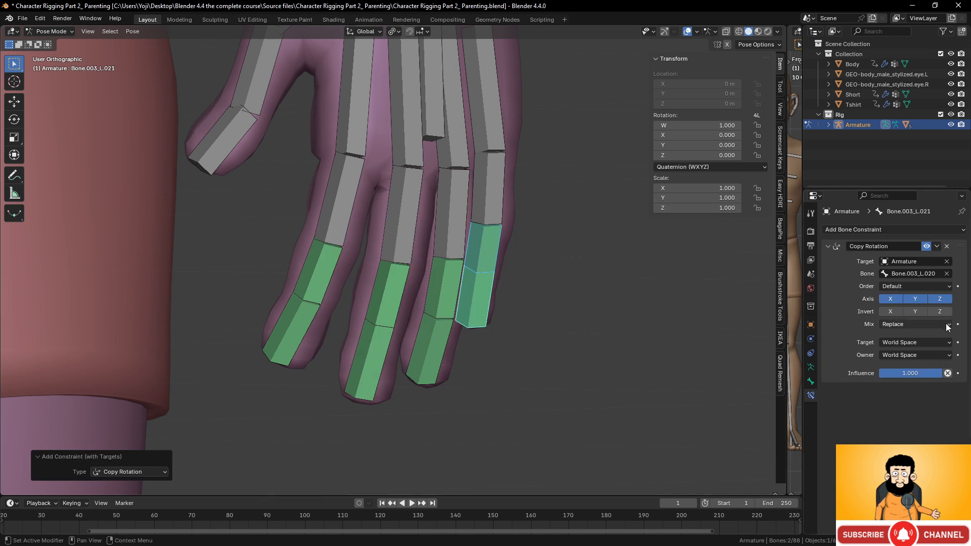
Set the little fingertip bone's constraint to Local Space for target and owner, with Offset (Legacy) mixing
click(918, 343)
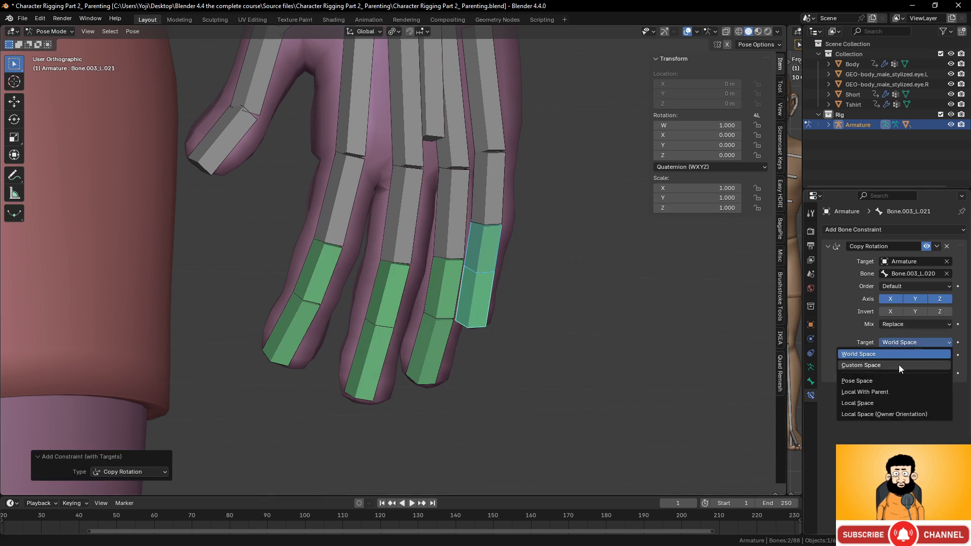
click(871, 403)
click(933, 354)
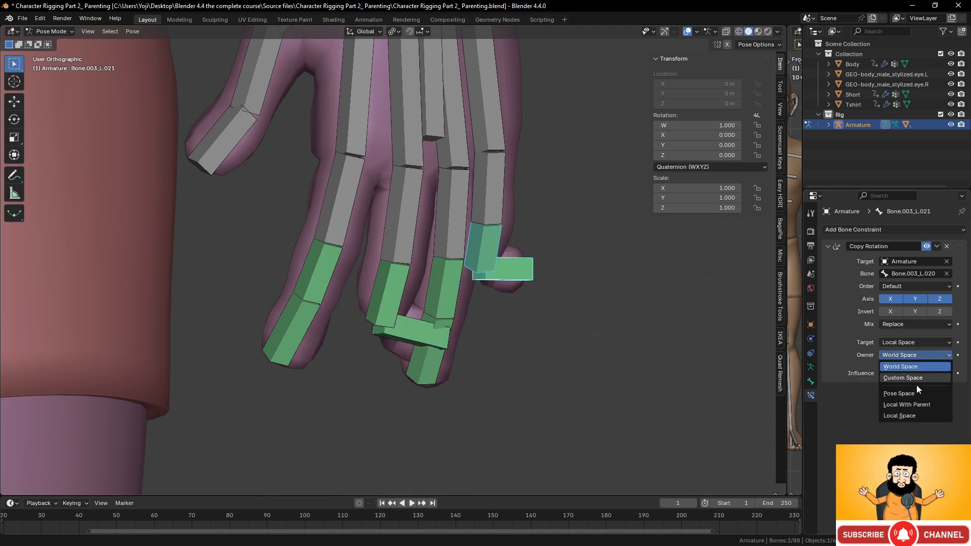
click(910, 416)
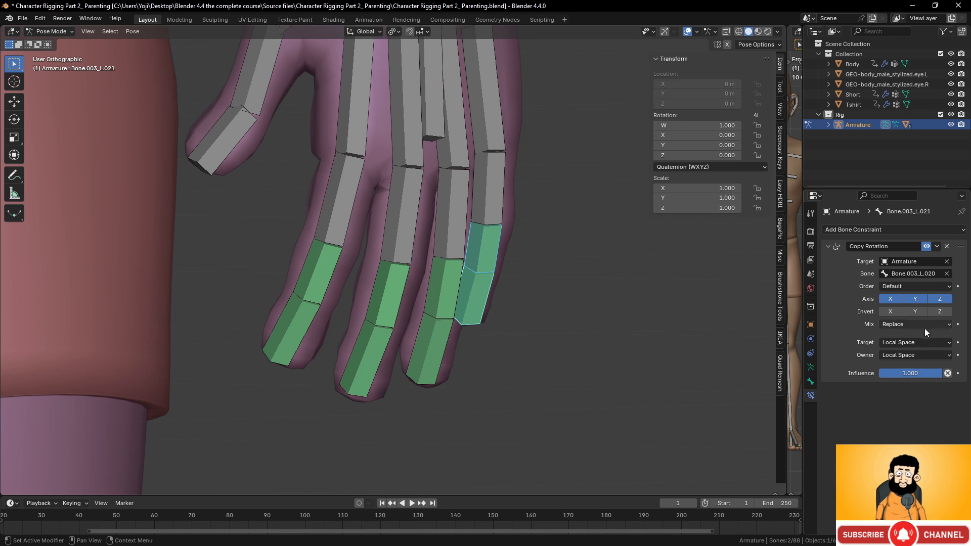
click(918, 326)
click(906, 381)
Test the index finger's curl by rotating its base bone, including about the Z axis, and cancel the rotation
scroll(544, 317, down, 2)
scroll(544, 317, down, 1)
middle_drag(488, 323, 415, 296)
click(389, 273)
scroll(455, 331, up, 2)
middle_drag(486, 327, 453, 264)
scroll(456, 331, up, 1)
key(r)
key(z)
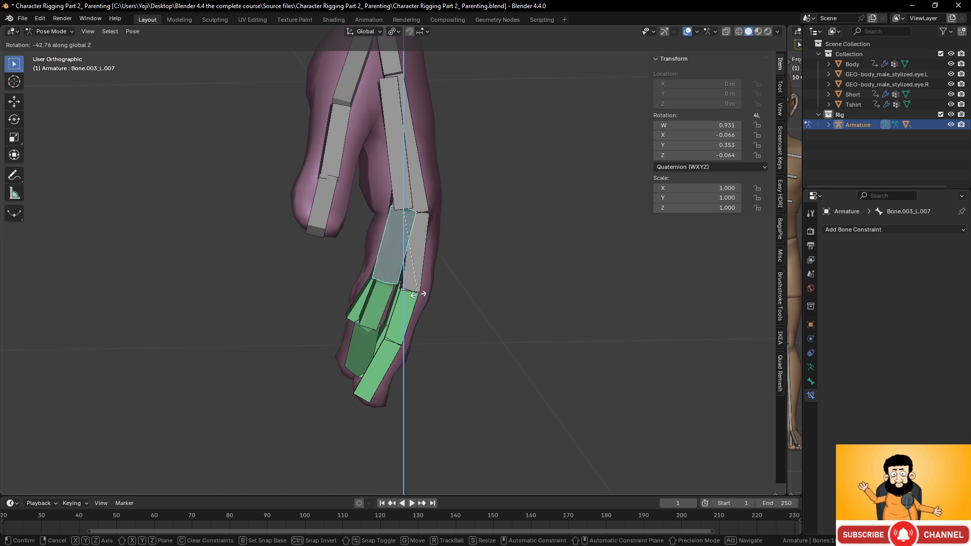
key(z)
key(z)
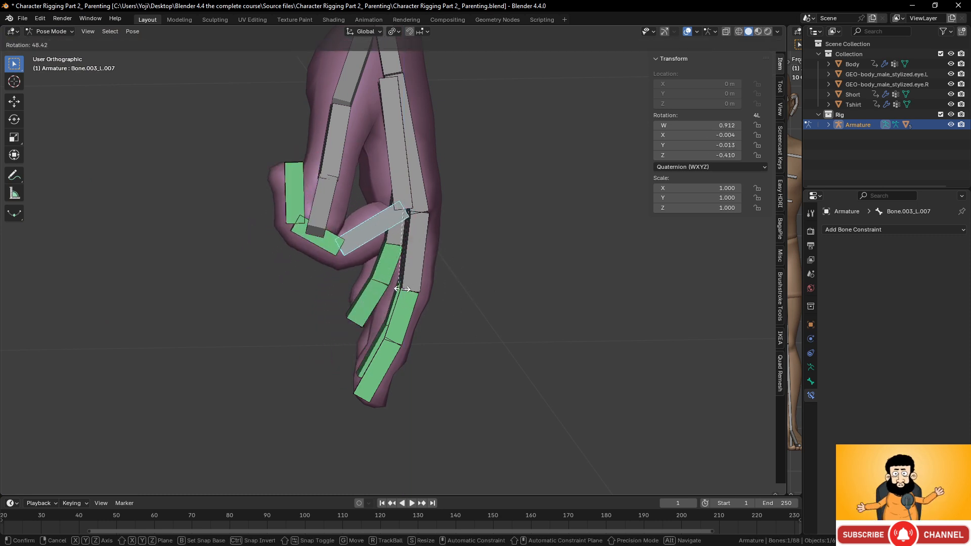
right_click(421, 265)
Test the middle finger's curl from its base bone, cancel the rotation, and check the constraint targets of its two outer bones
click(423, 263)
key(r)
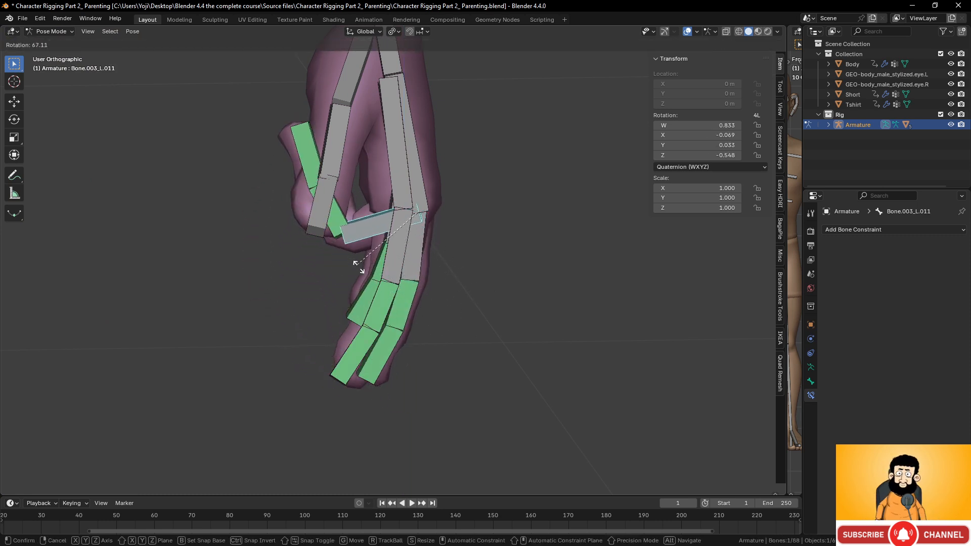
right_click(441, 290)
shift+click(410, 306)
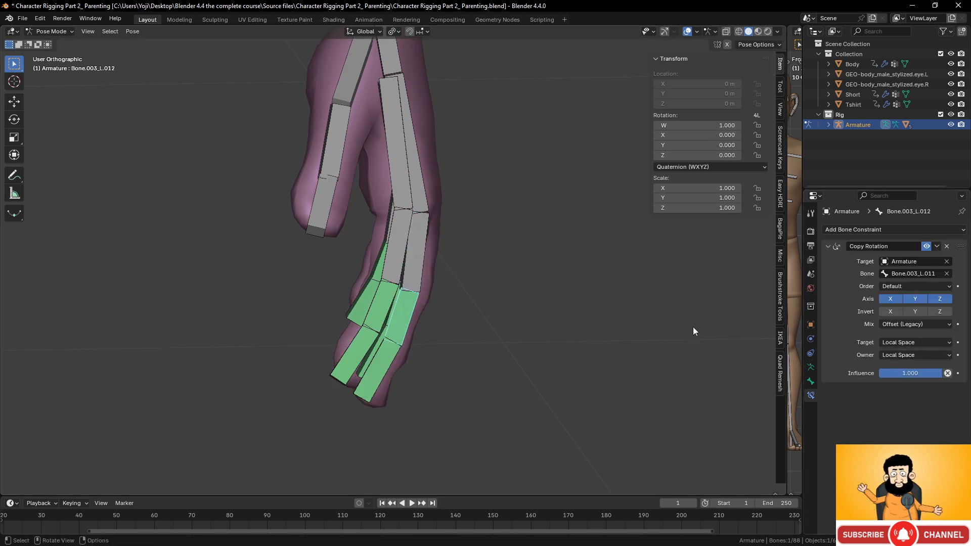
click(383, 358)
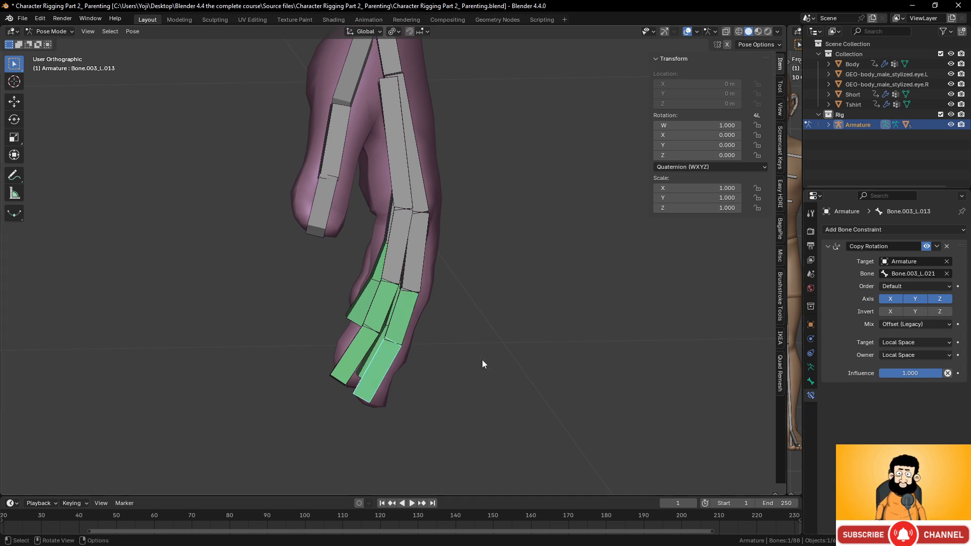
click(410, 309)
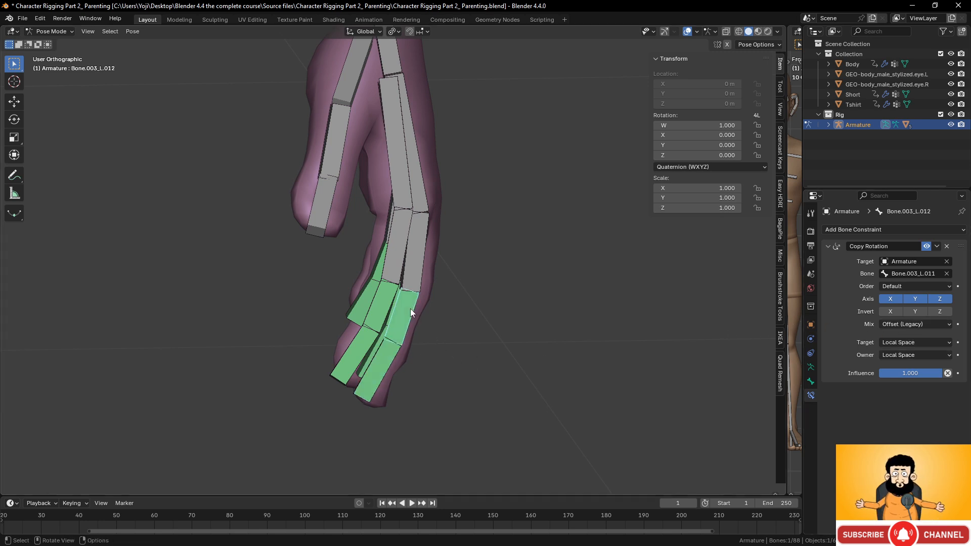
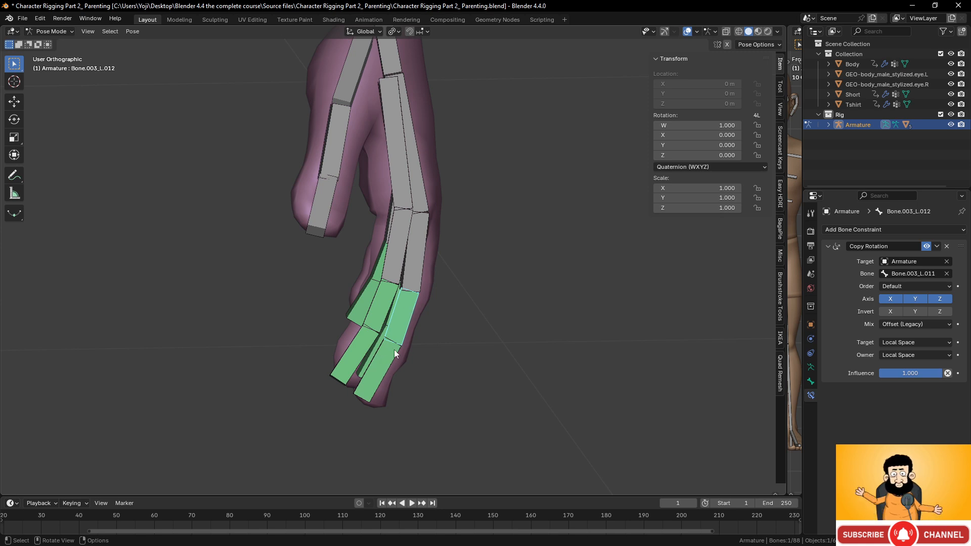
Replace the middle fingertip bone's Copy Rotation constraint with a new one targeting the middle finger's middle bone
middle_drag(394, 350, 384, 306)
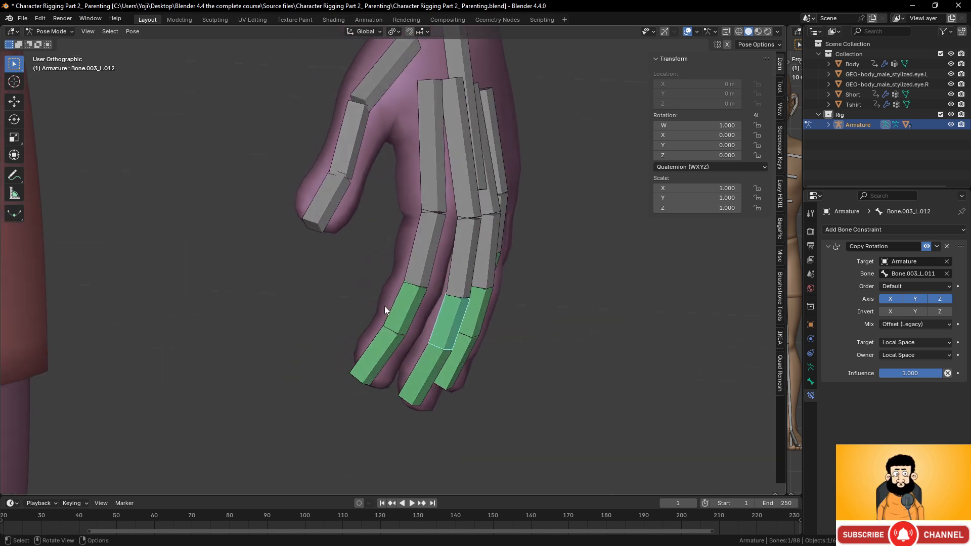
click(947, 246)
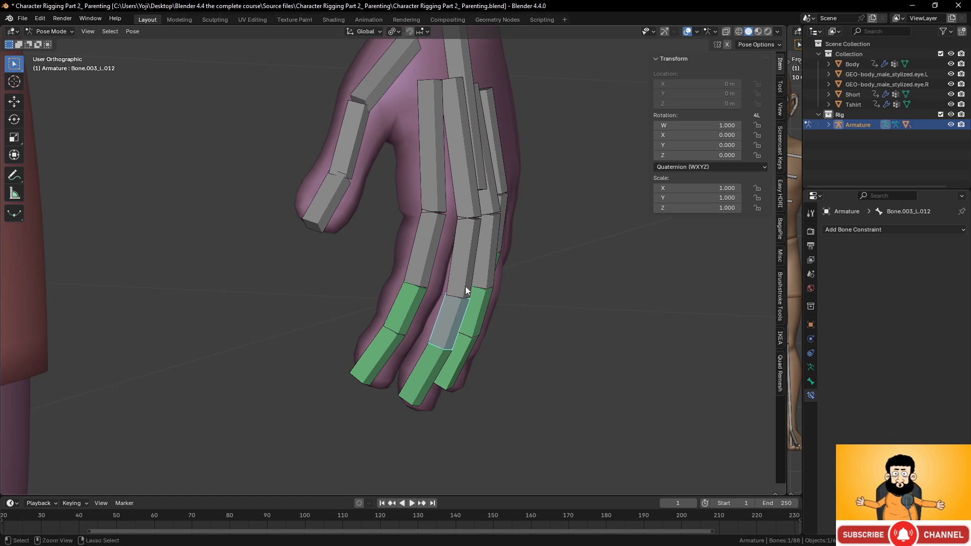
key(ctrl+z)
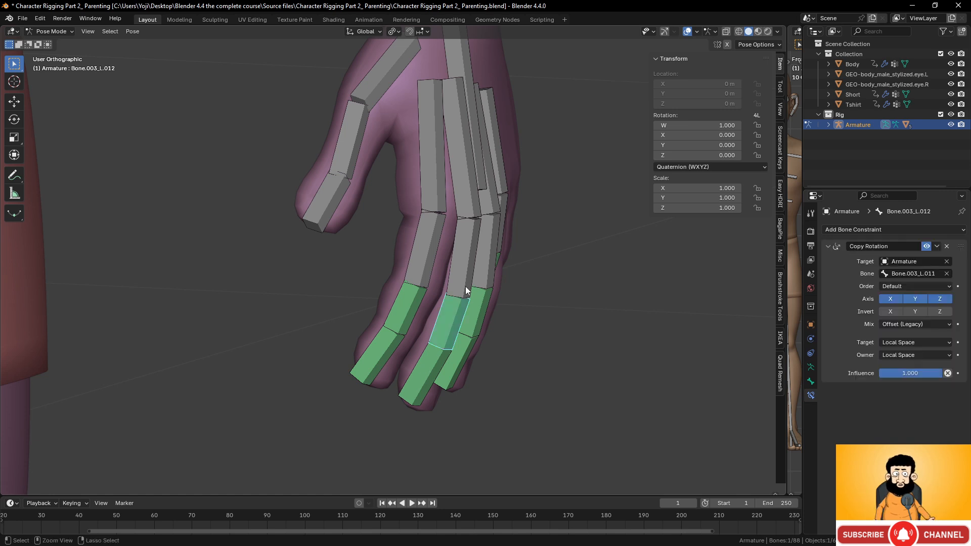
click(430, 371)
click(948, 246)
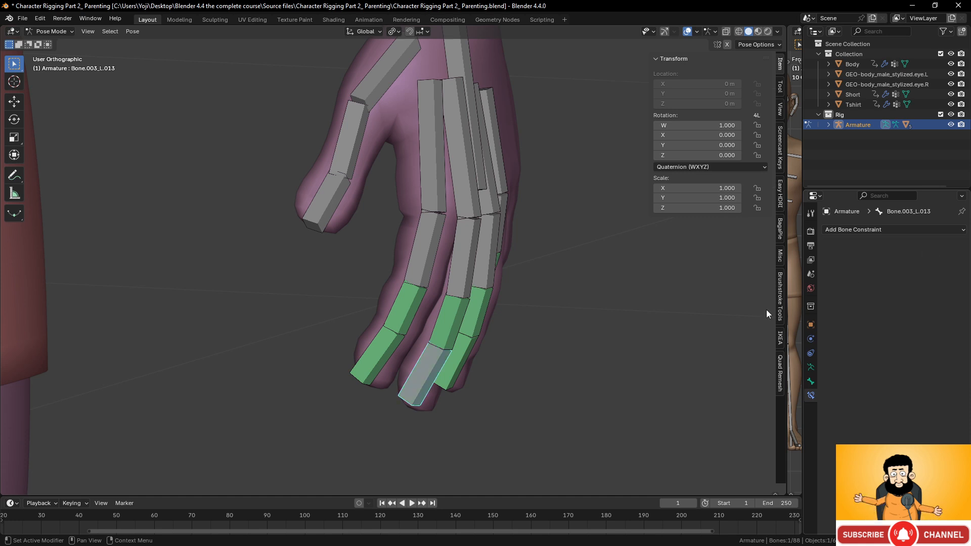
click(455, 324)
shift+click(424, 366)
key(ctrl+shift+c)
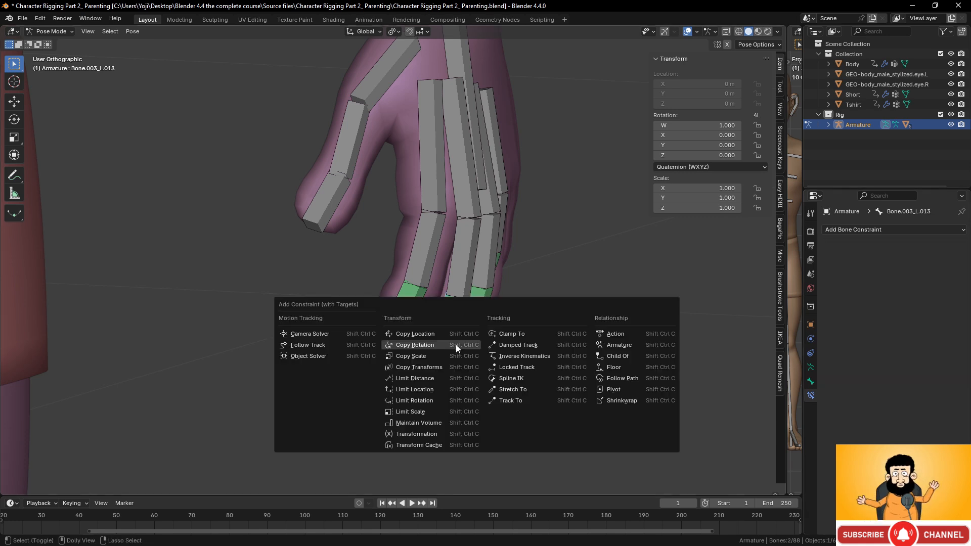
click(456, 345)
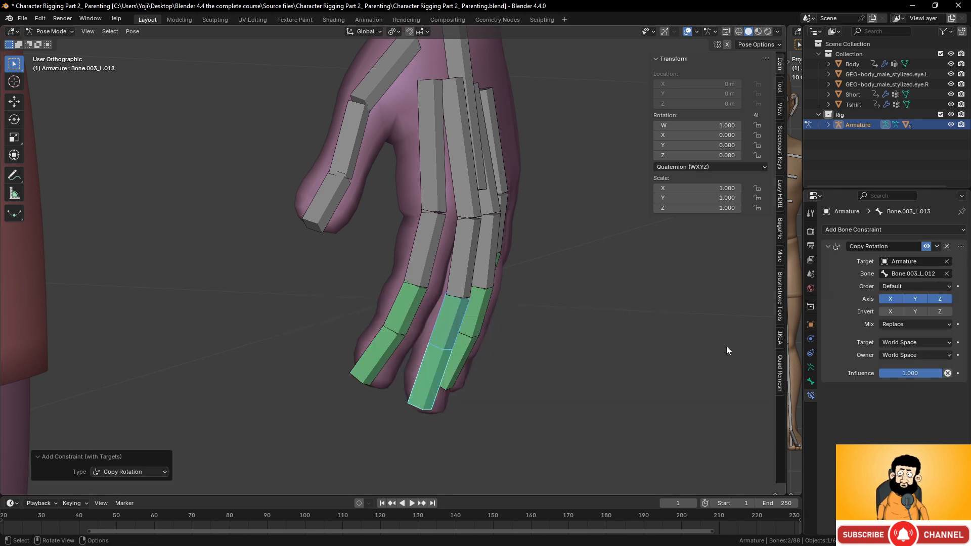
Give the middle fingertip bone's new constraint an Offset (Legacy) mix and Local Space for both target and owner
click(940, 324)
click(913, 380)
click(928, 343)
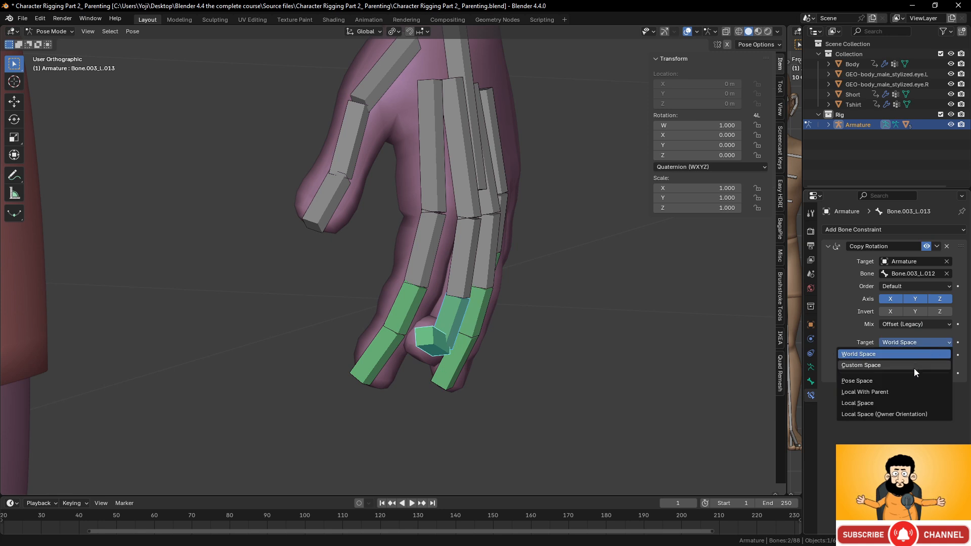
click(904, 403)
click(935, 355)
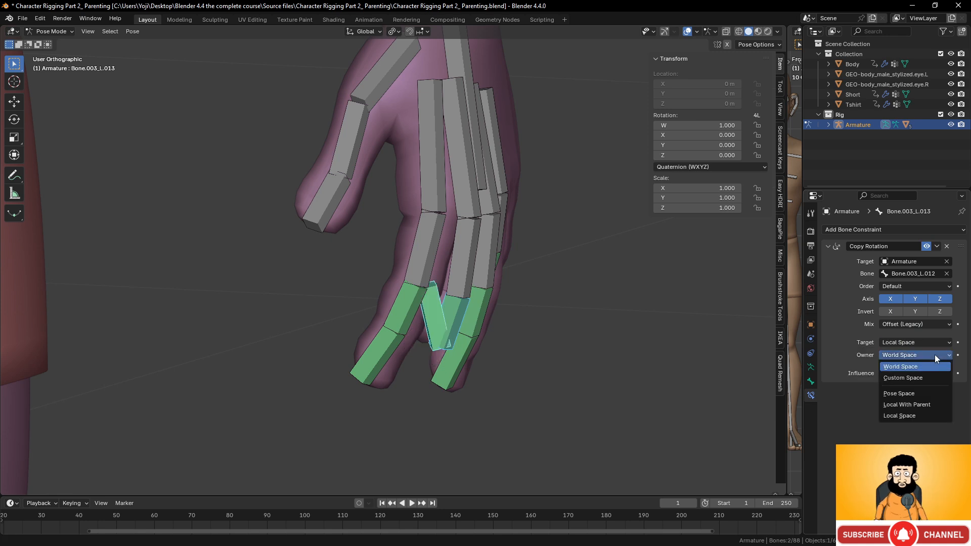
click(912, 414)
Test the curl of the middle, ring and little fingers by rotating each base bone, cancelling every rotation
click(459, 281)
middle_drag(449, 295, 457, 323)
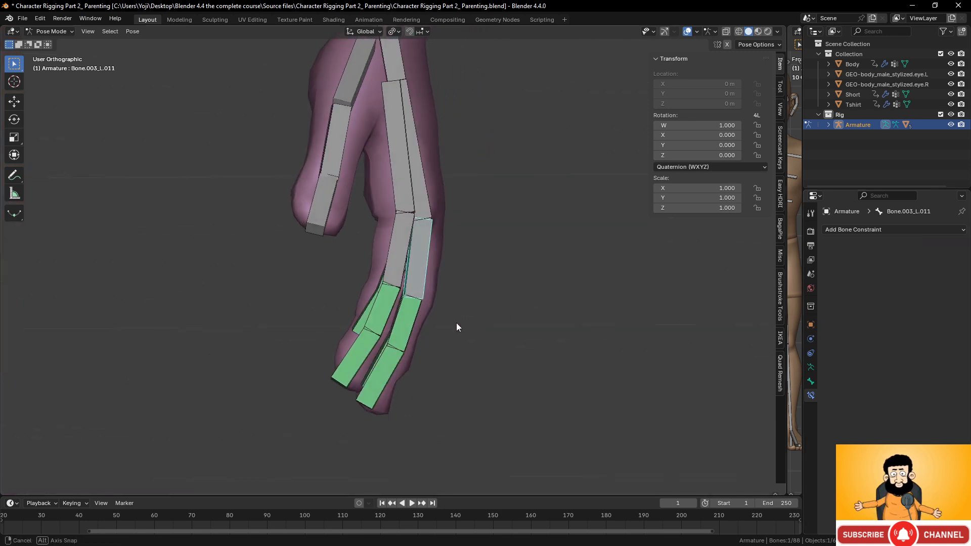
key(r)
key(Escape)
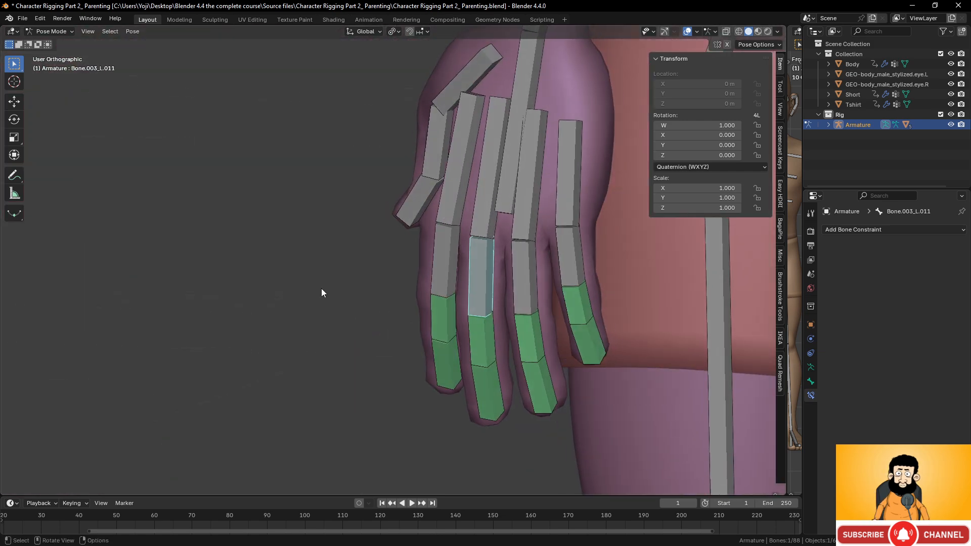
middle_drag(509, 292, 430, 298)
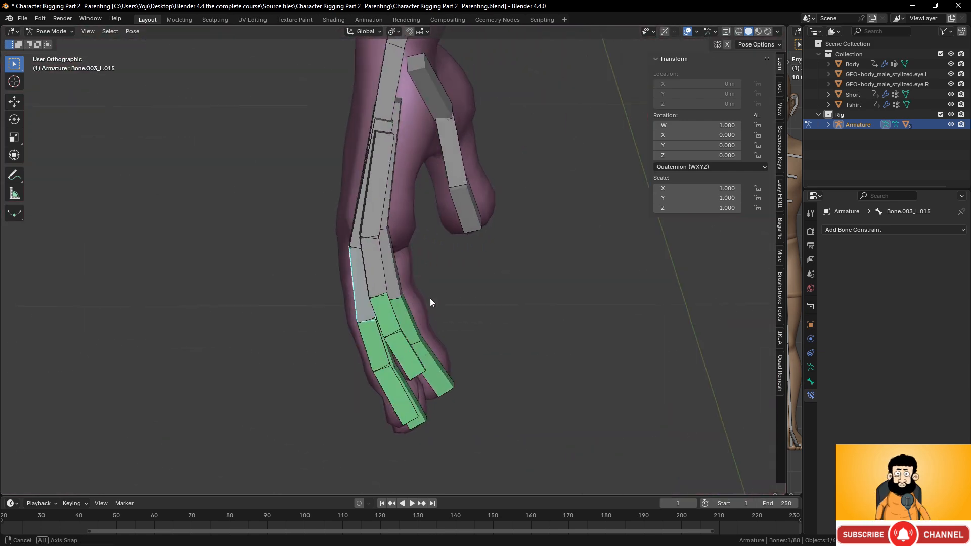
click(430, 298)
key(r)
key(Escape)
click(372, 269)
key(r)
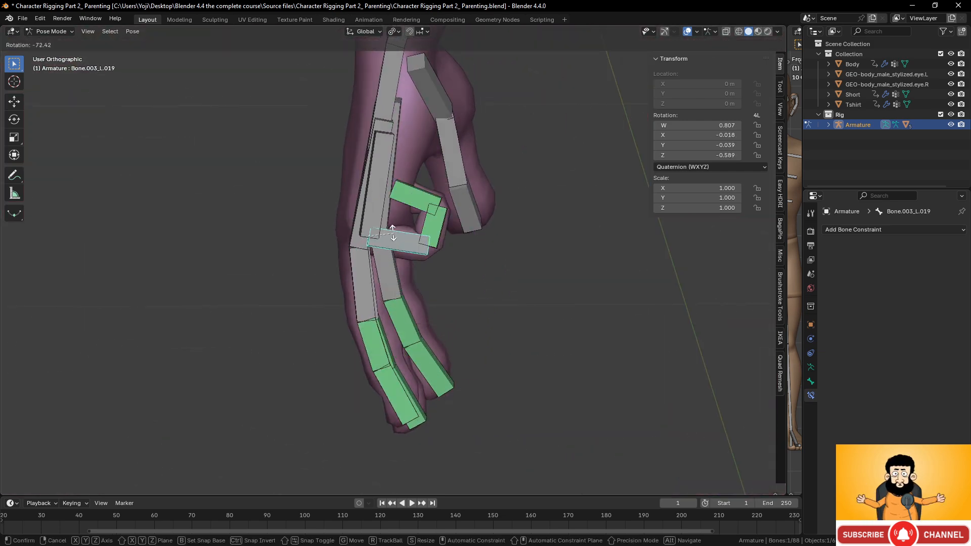
right_click(410, 260)
In Edit Mode, duplicate the middle finger's palm bone and place the copy just outside the back of the hand
scroll(392, 280, down, 4)
middle_drag(391, 281, 589, 274)
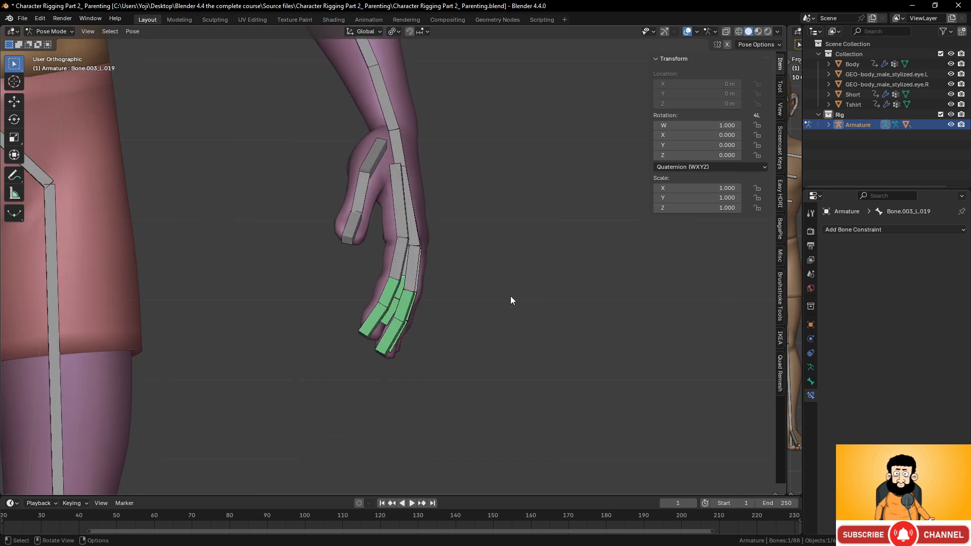
scroll(496, 291, up, 3)
shift+middle_drag(450, 265, 434, 293)
scroll(405, 284, down, 2)
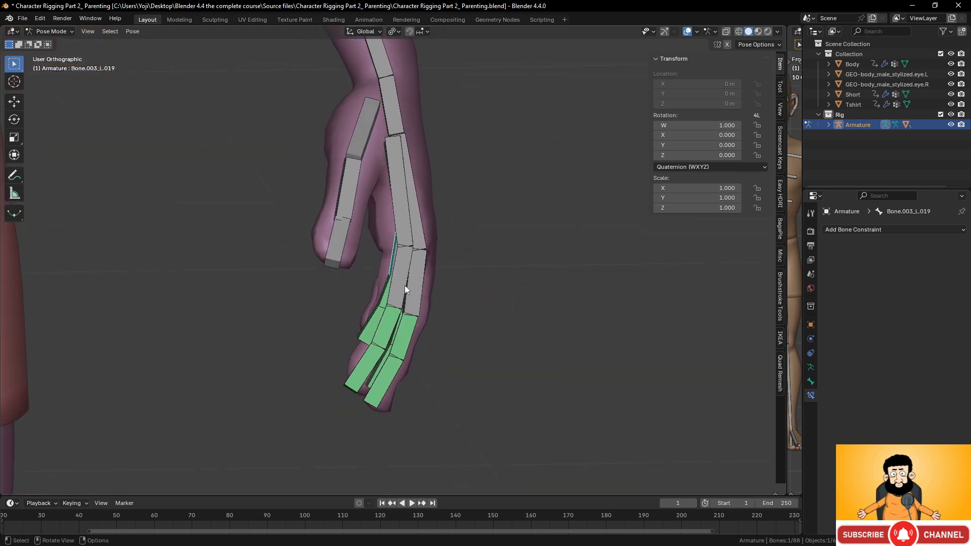
scroll(405, 286, down, 1)
scroll(405, 284, up, 2)
middle_drag(430, 253, 381, 247)
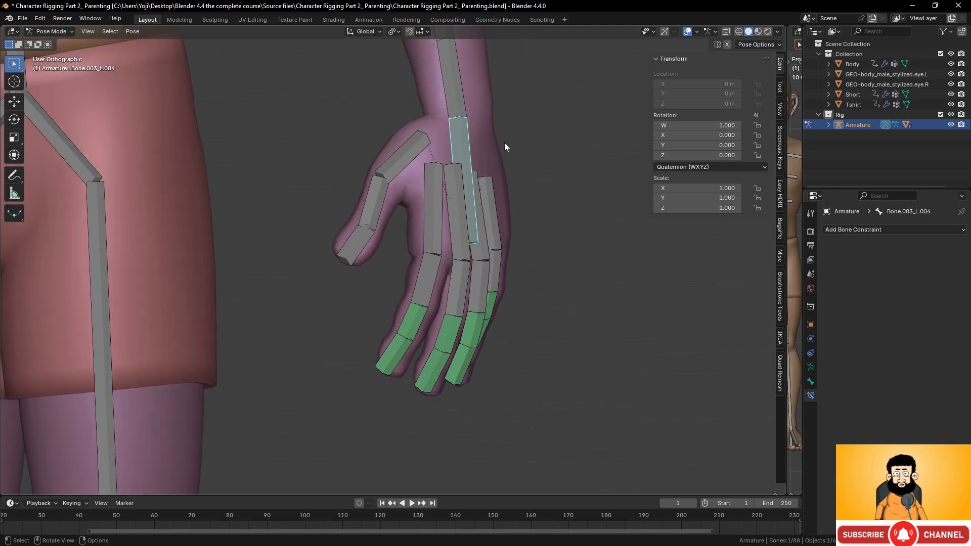
key(Tab)
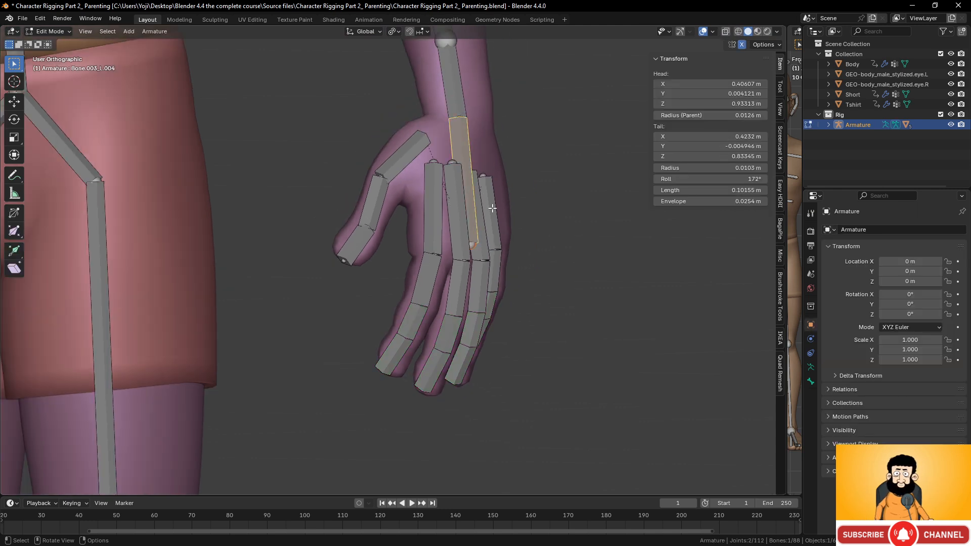
click(474, 245)
middle_drag(496, 243, 466, 258)
click(440, 243)
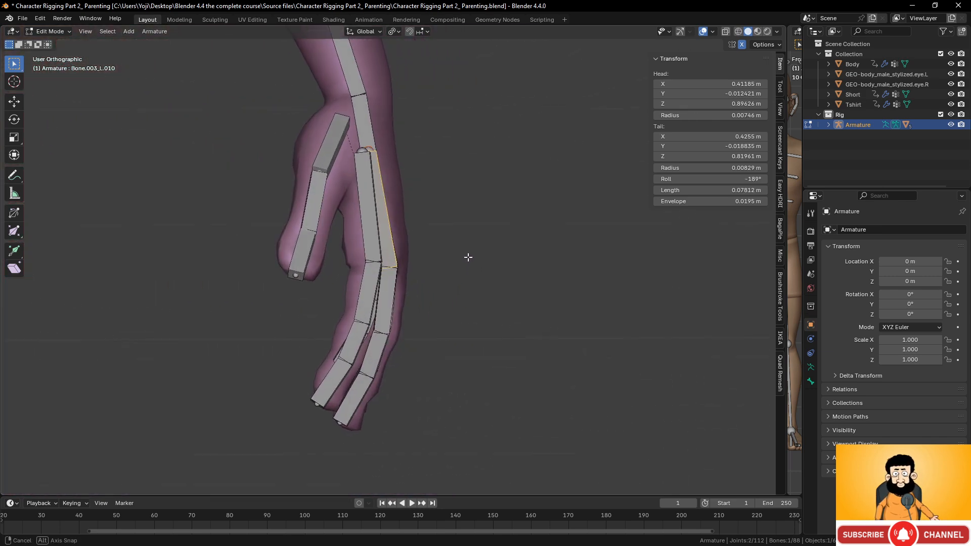
key(shift+d)
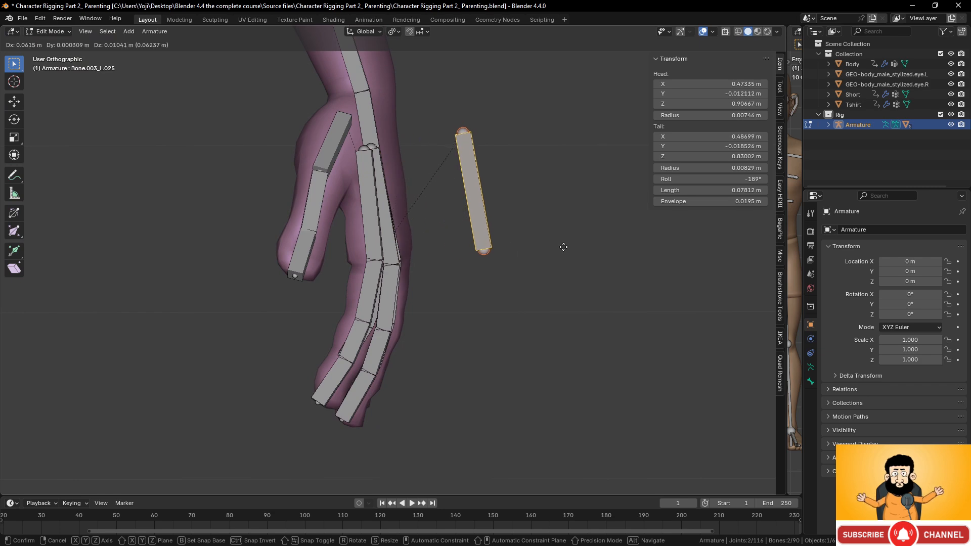
click(534, 259)
Return to Pose Mode, rotate the hand bone to check that the duplicated bone follows it, and cancel the rotation
middle_drag(534, 260, 518, 229)
key(ctrl+Tab)
key(r)
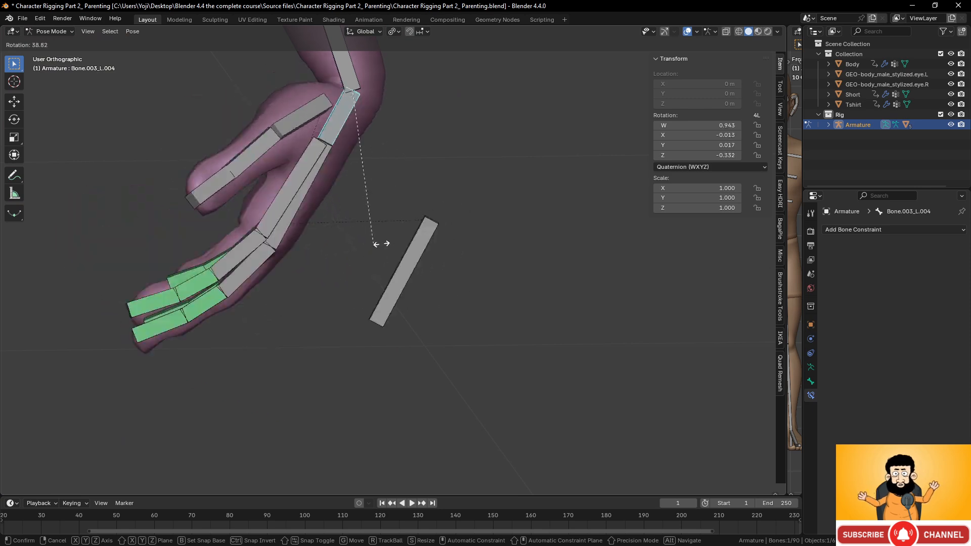
right_click(462, 242)
middle_drag(462, 244, 408, 261)
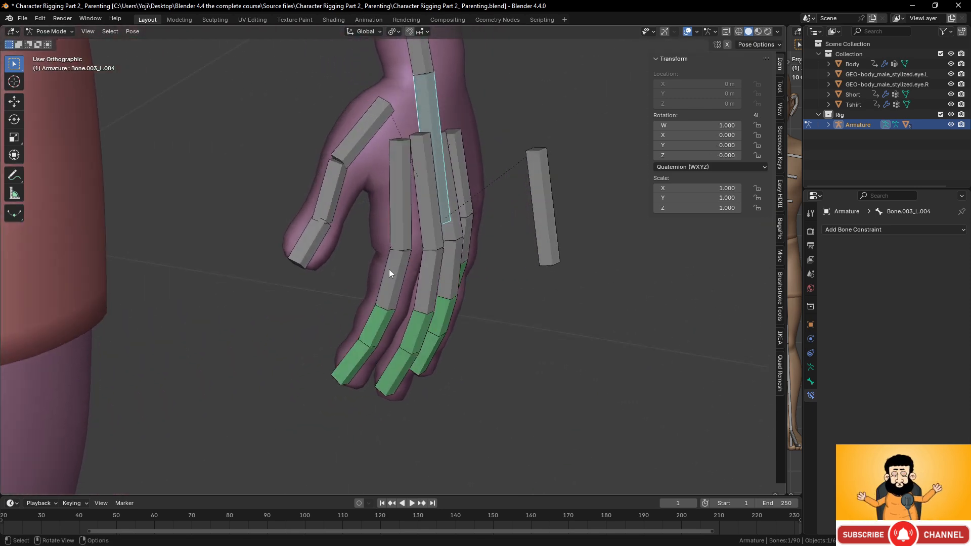
Add a Copy Rotation constraint to the index finger's base bone, targeting the duplicated bone beside the hand
click(395, 271)
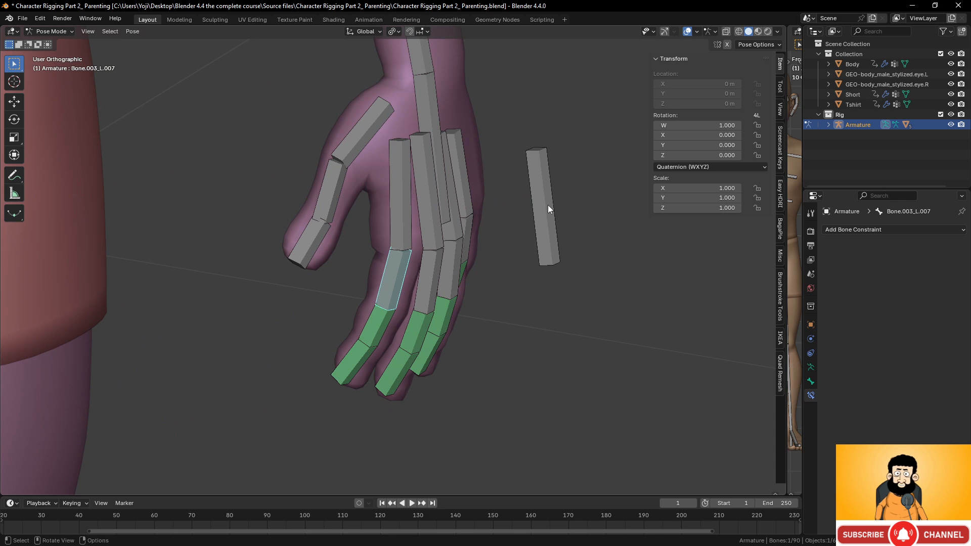
shift+click(547, 204)
shift+click(402, 271)
key(shift+ctrl+c)
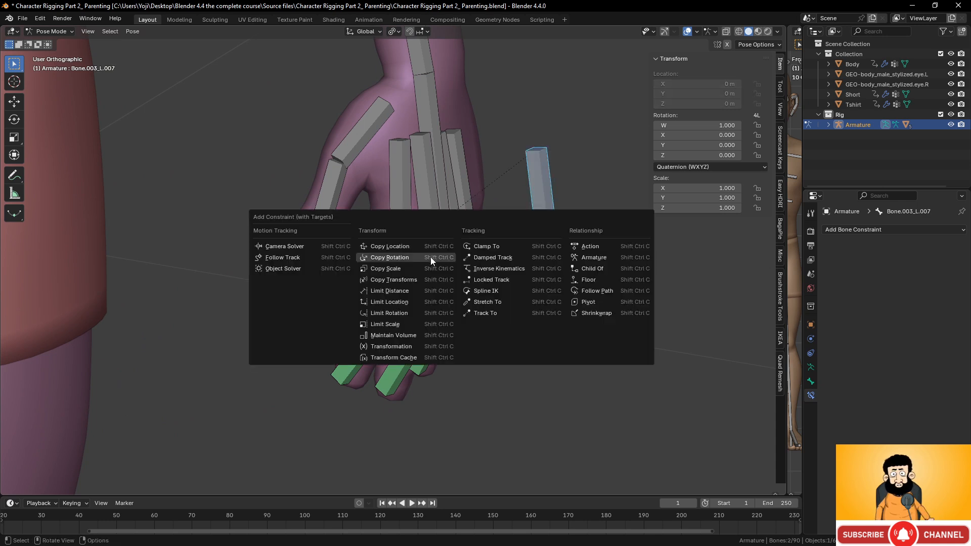
click(430, 257)
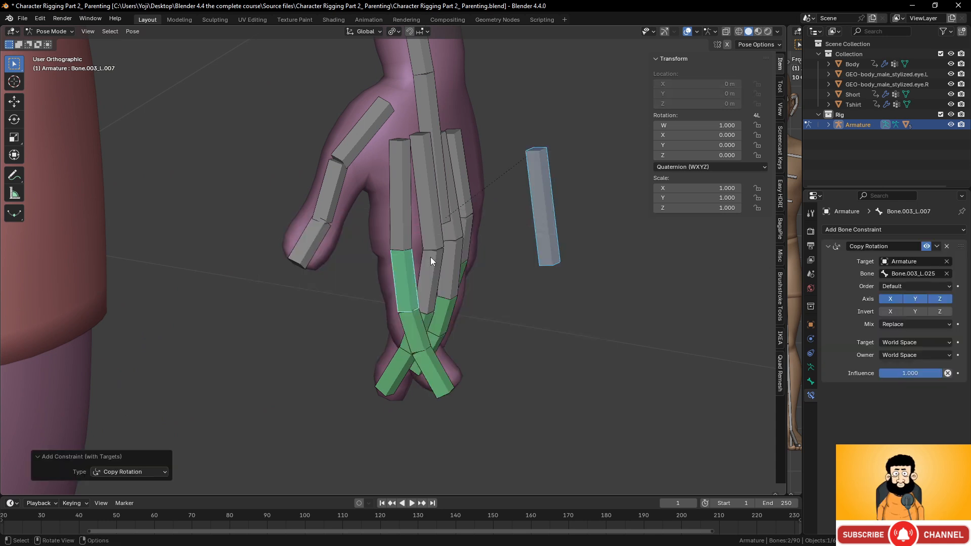
Set the index base bone's Copy Rotation constraint to Local Space for both target and owner, with Offset (Legacy) mix
click(924, 342)
click(890, 403)
click(933, 355)
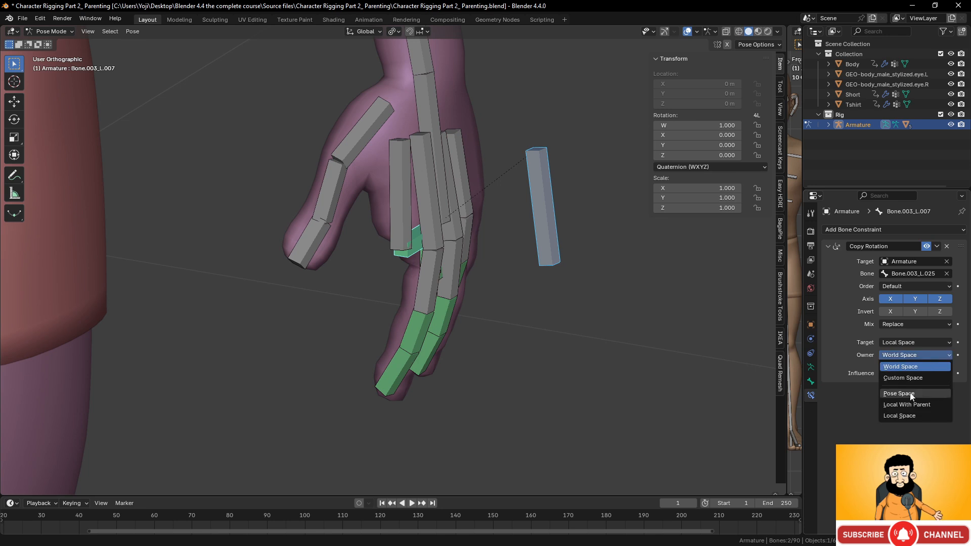
click(908, 414)
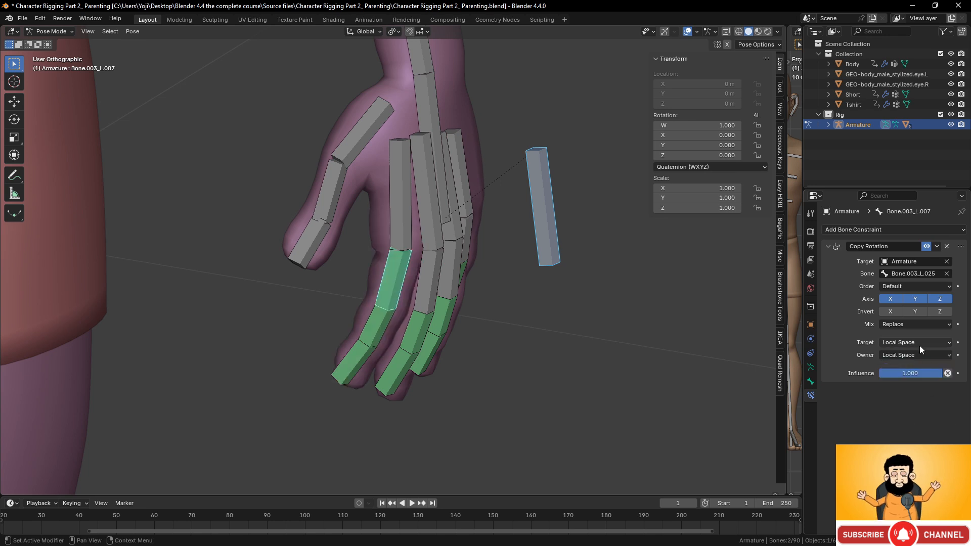
click(919, 324)
click(912, 379)
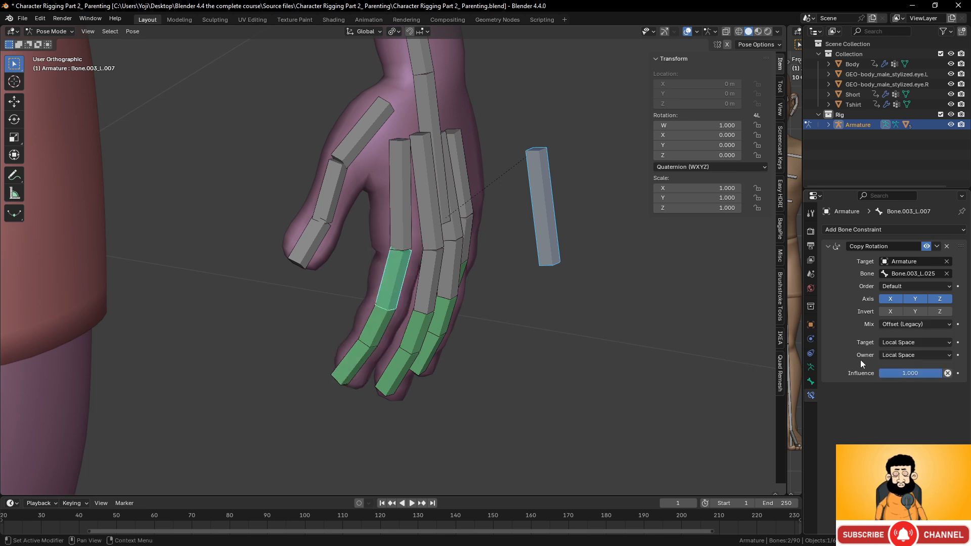
Rotate the control bone beside the hand to check that the index finger curls with it, and cancel the rotation
click(536, 200)
middle_drag(536, 199, 586, 235)
key(r)
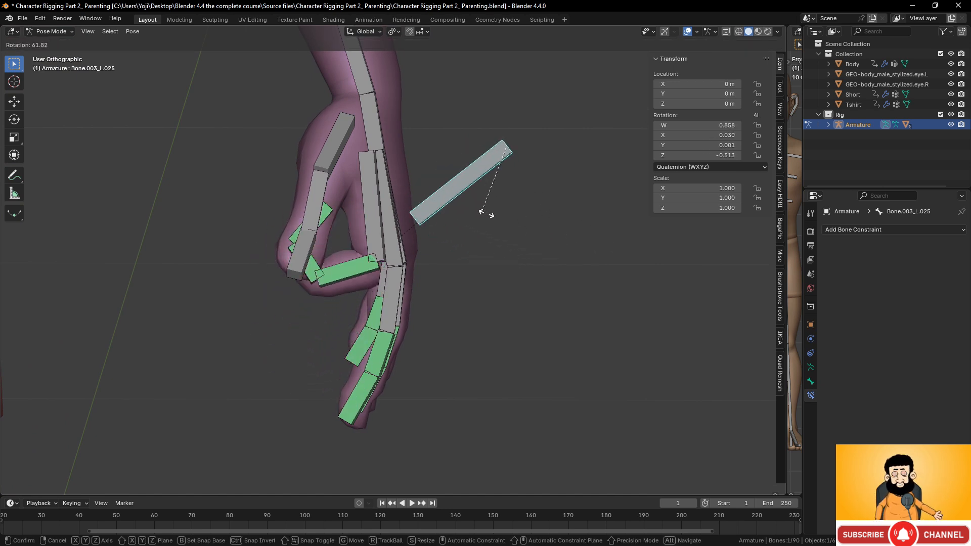
right_click(584, 252)
Copy the index base bone's Copy Rotation constraint to the base bones of the middle, ring and little fingers
middle_drag(402, 264, 456, 281)
click(414, 276)
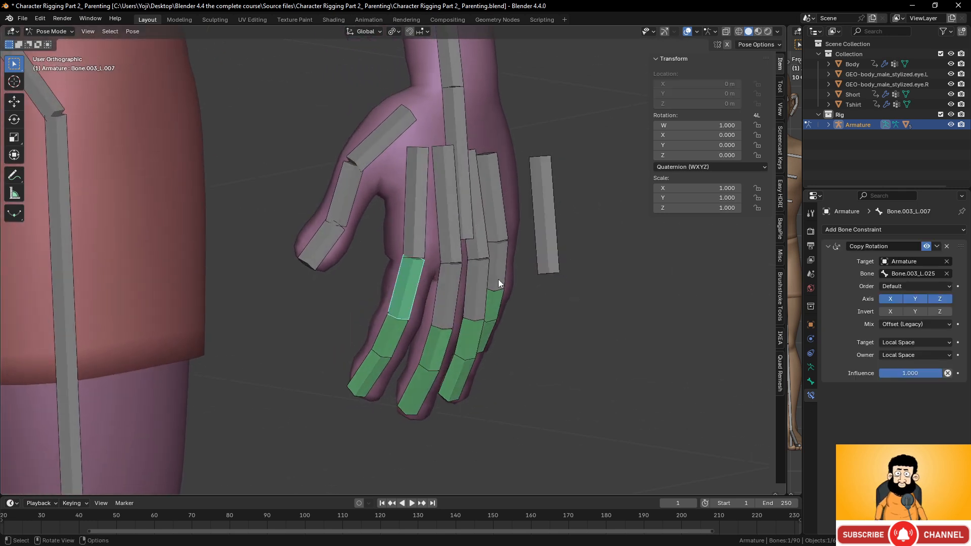
click(497, 265)
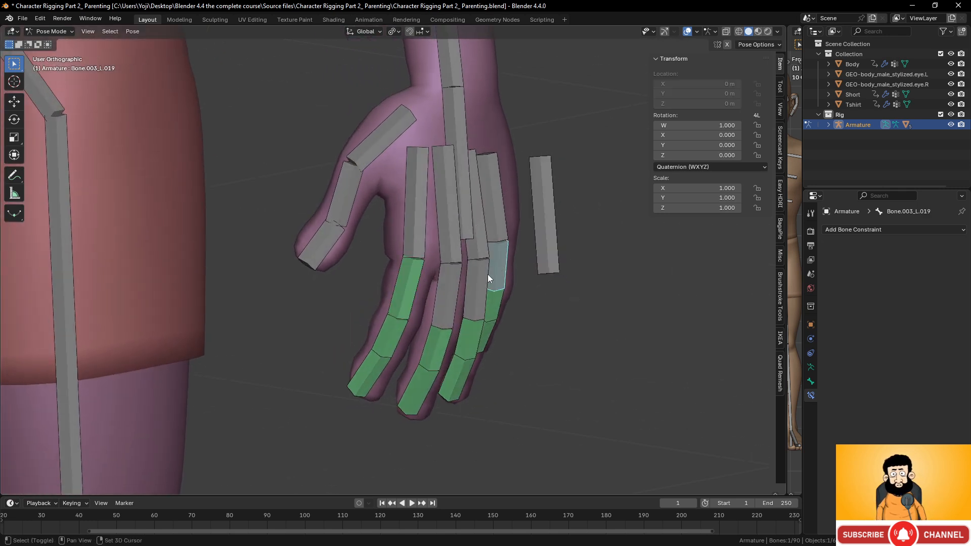
shift+click(475, 281)
shift+click(447, 288)
shift+click(414, 286)
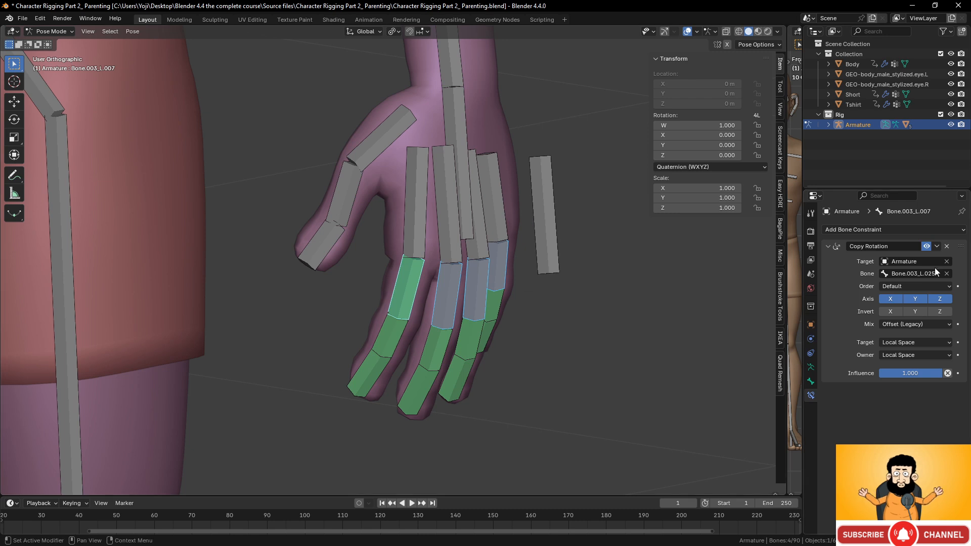
click(935, 247)
click(906, 279)
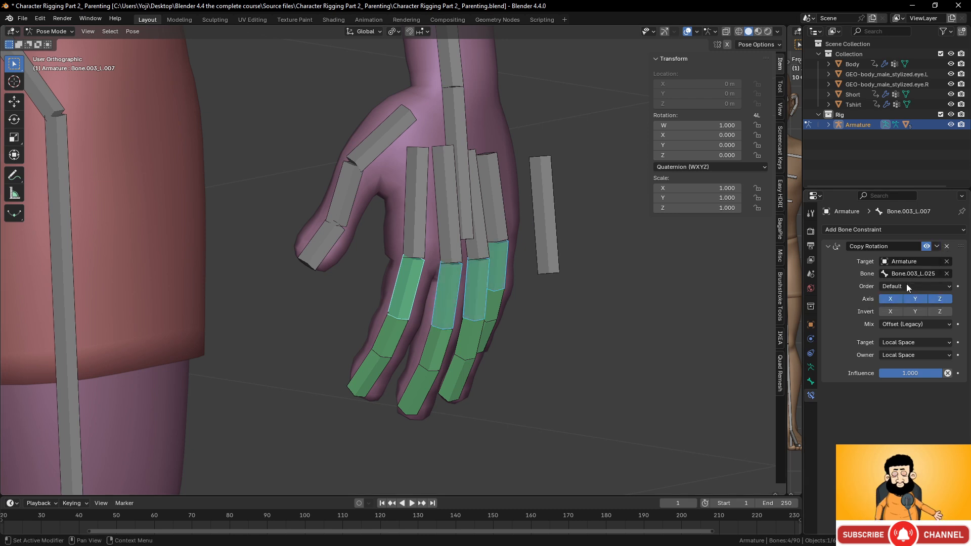
Rotate the control bone beside the hand so that all four fingers curl into a fist
click(539, 195)
middle_drag(538, 195, 565, 245)
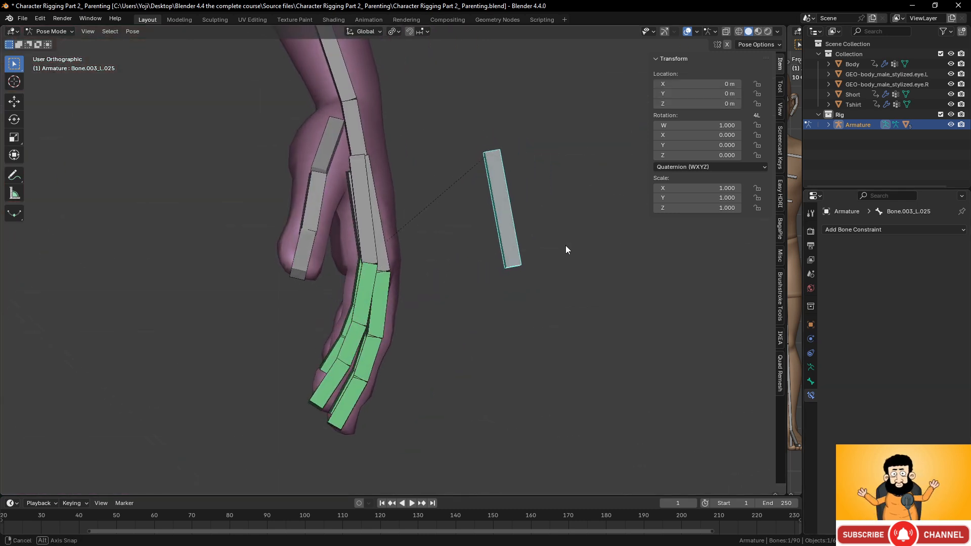
key(r)
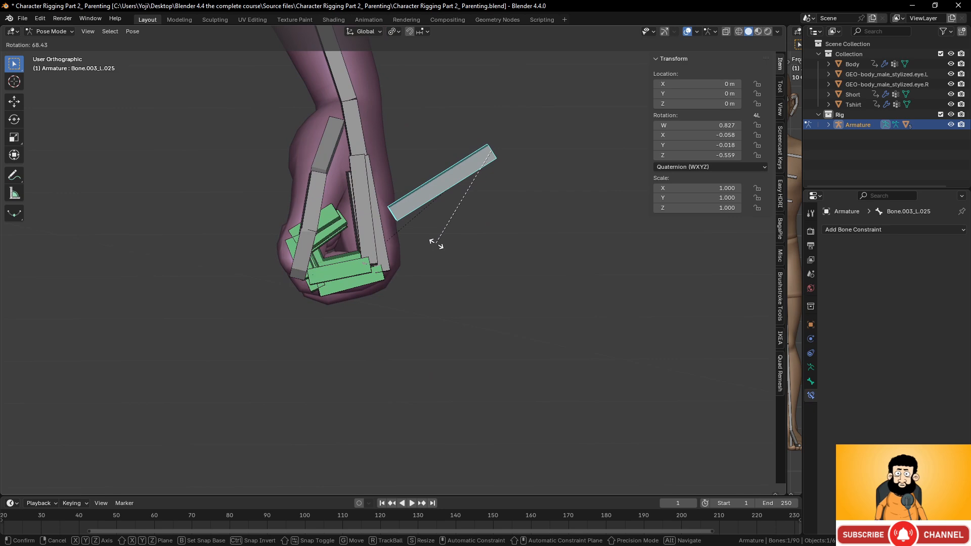
click(447, 215)
Add a Copy Rotation constraint to the thumb's tip bone, targeting the control bone beside the hand
middle_drag(478, 217, 417, 245)
scroll(416, 244, up, 1)
click(379, 187)
middle_drag(379, 213, 503, 229)
click(345, 294)
middle_drag(602, 293, 457, 241)
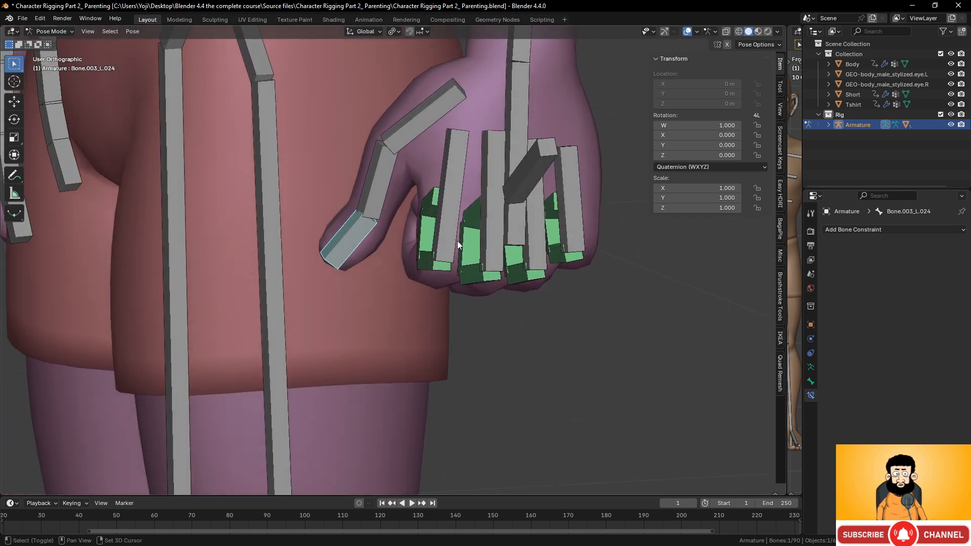
shift+click(537, 172)
shift+click(345, 239)
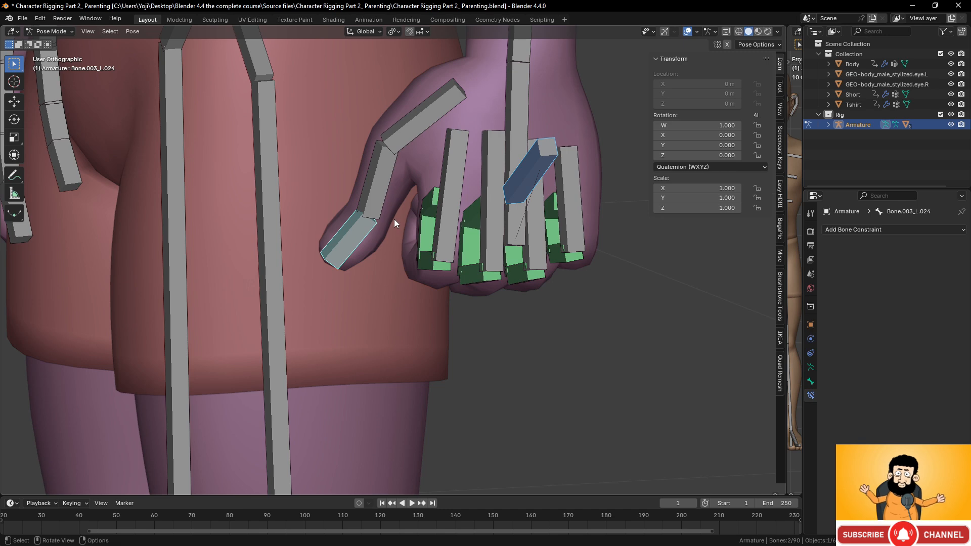
key(shift+ctrl+c)
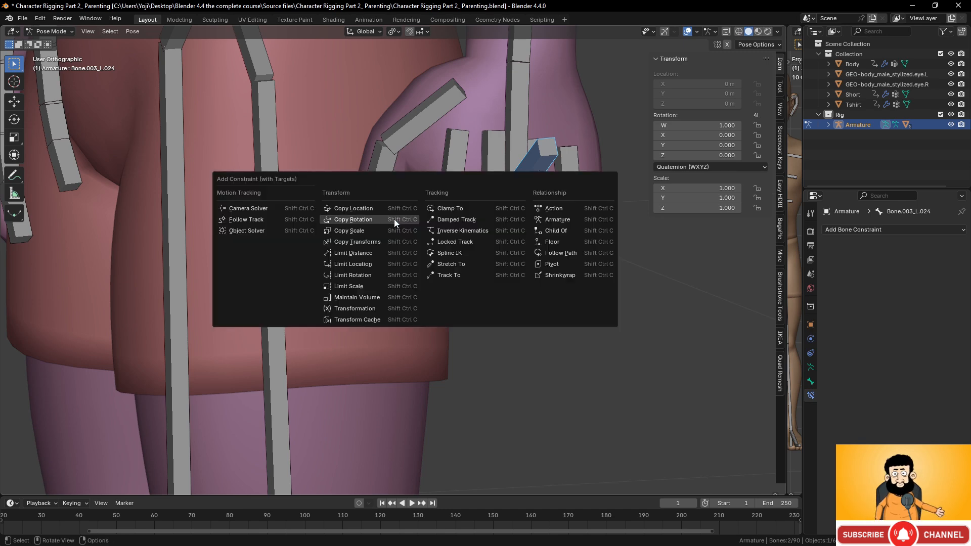
click(394, 220)
Set both the target and owner of the thumb tip's Copy Rotation constraint to Local Space
middle_drag(414, 262, 476, 261)
click(924, 344)
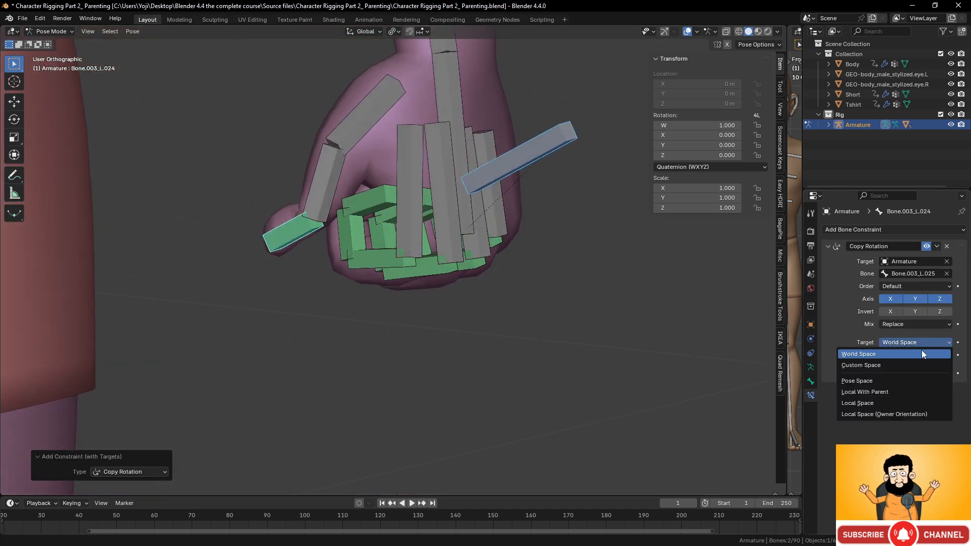
click(883, 403)
click(933, 356)
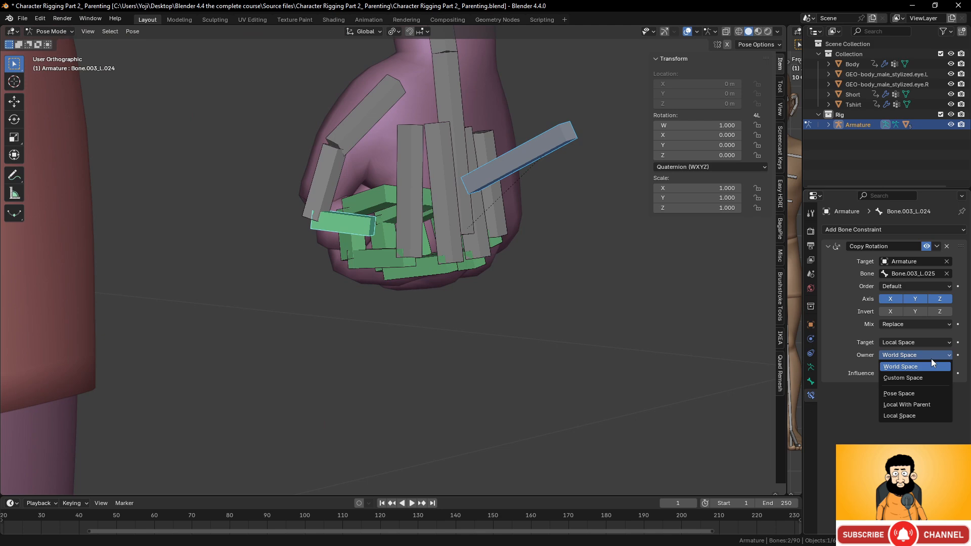
click(913, 415)
middle_drag(384, 273, 432, 209)
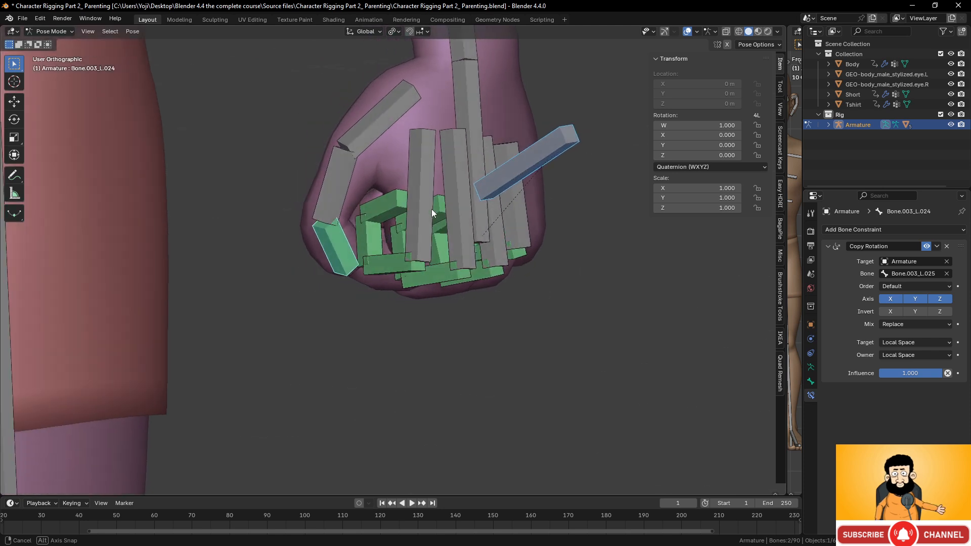
Add a Copy Rotation constraint to the thumb's middle bone, targeting the control bone beside the hand
click(344, 172)
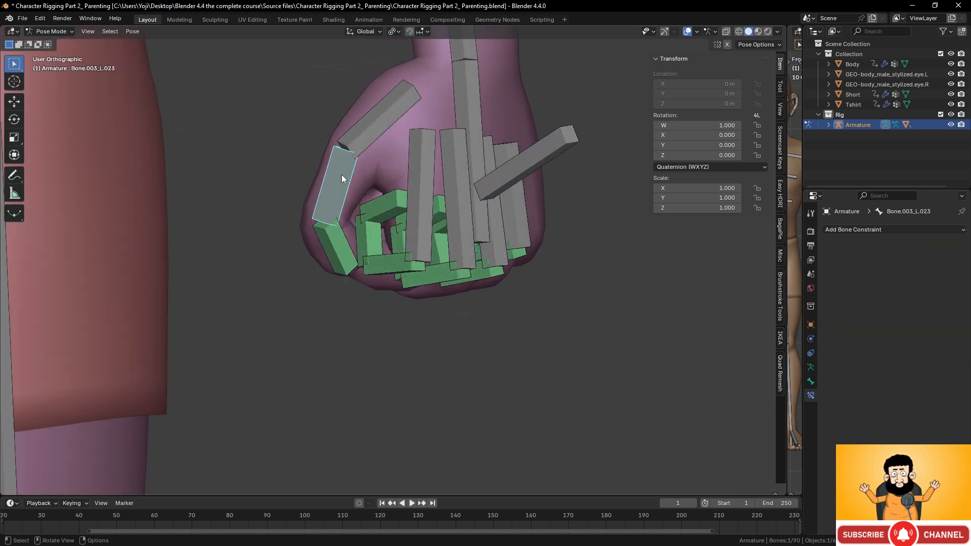
click(533, 156)
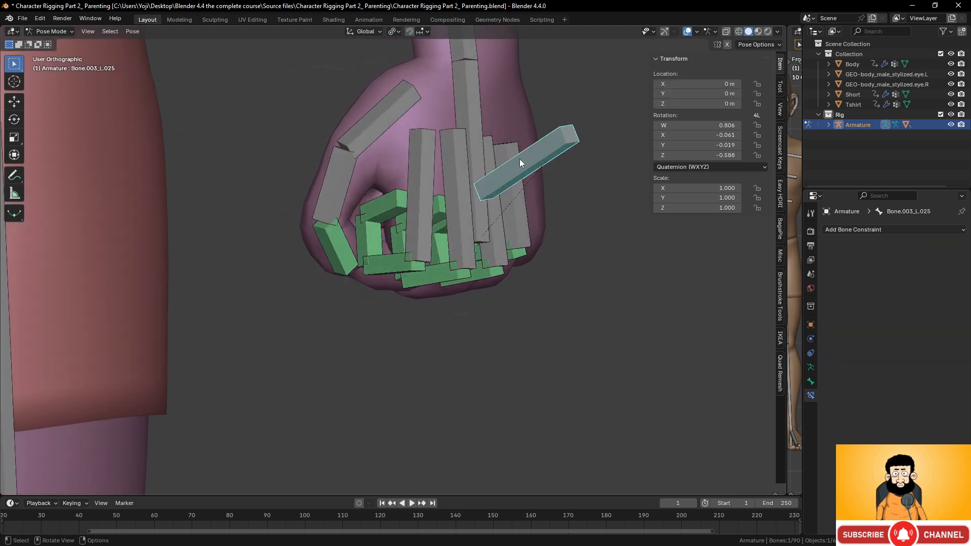
shift+click(341, 178)
key(ctrl+shift+c)
click(359, 174)
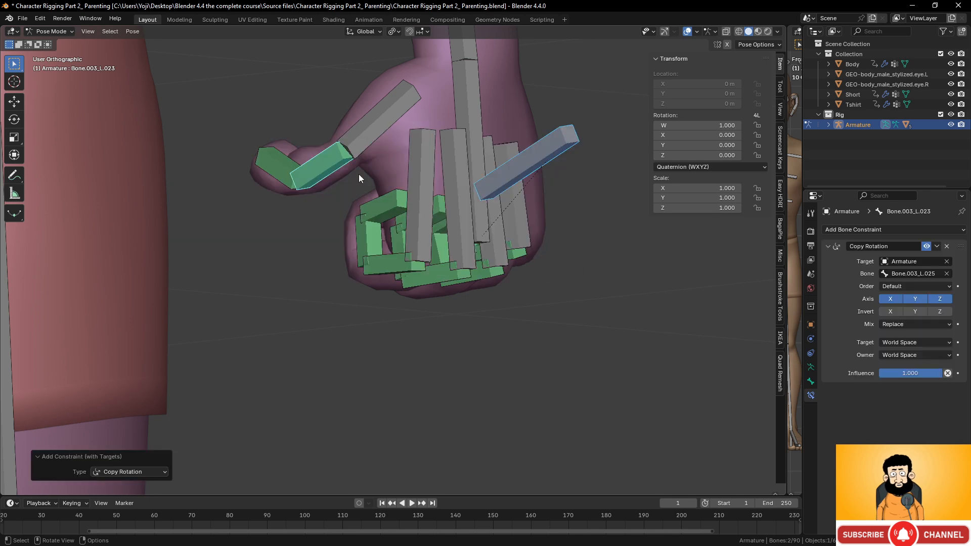
Set the thumb middle bone's Copy Rotation constraint to Local Space for target and owner, with an influence of 0.142
click(913, 342)
click(894, 403)
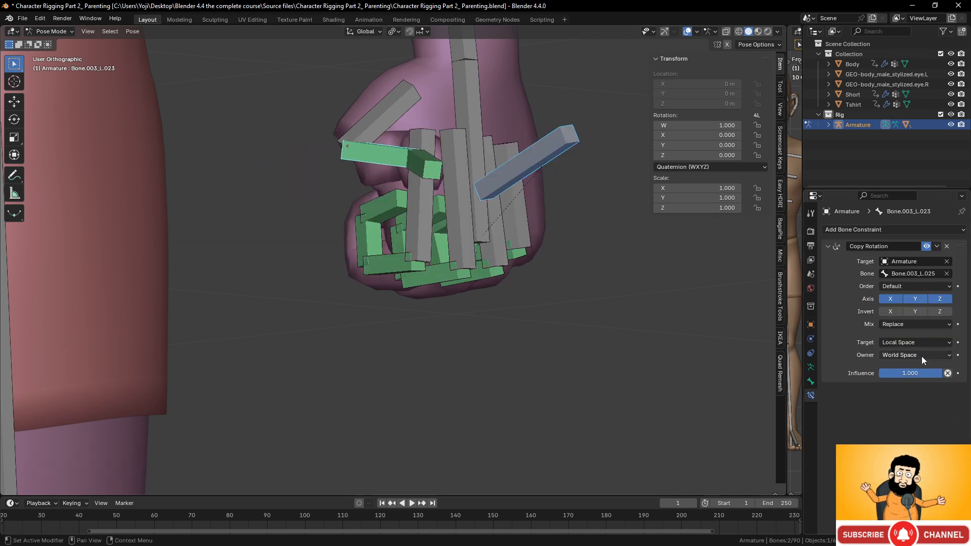
click(925, 356)
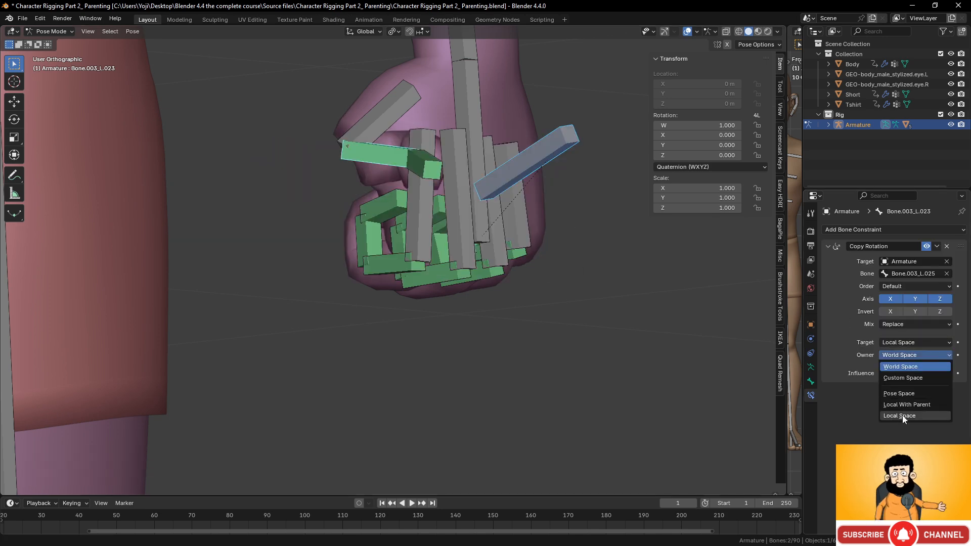
click(902, 416)
middle_drag(582, 304, 511, 235)
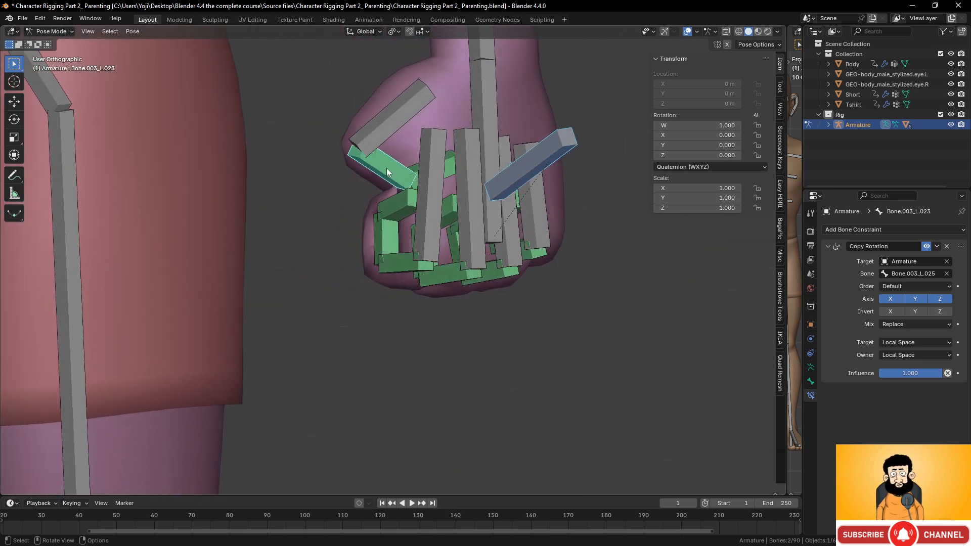
drag(928, 374, 889, 374)
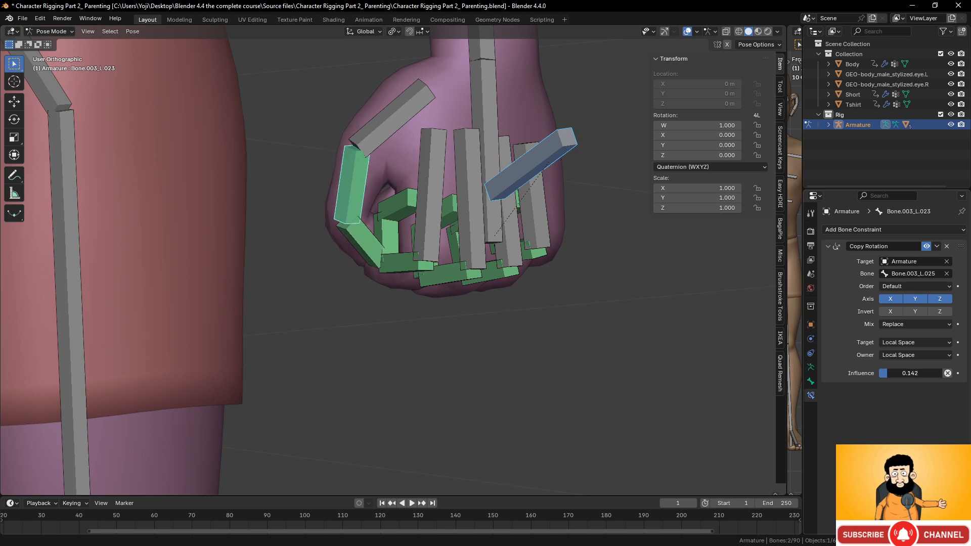
Rotate the thumb's base bone about 13.3° in a side view of the fist
middle_drag(419, 245, 386, 200)
click(324, 119)
middle_drag(323, 119, 372, 168)
key(r)
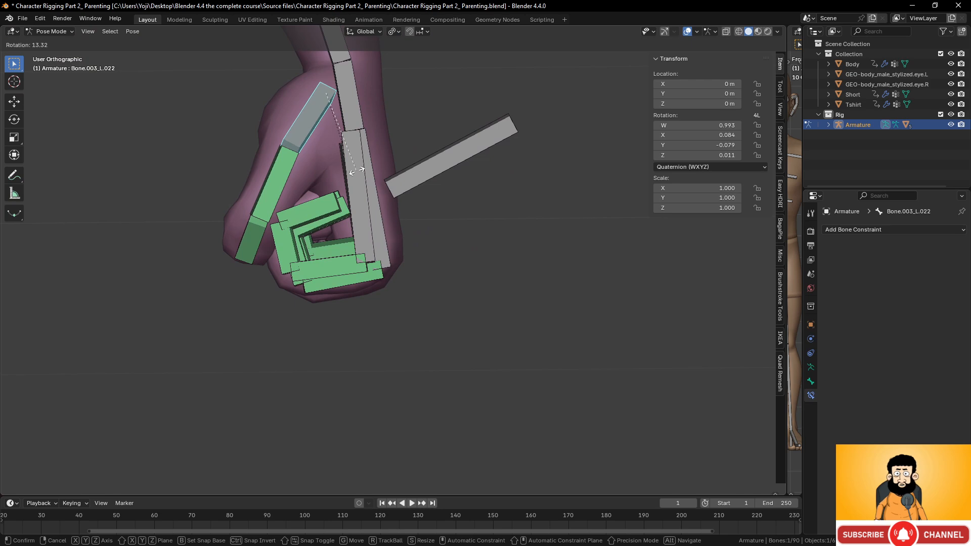
click(456, 212)
Test the fist by rotating the control bone from the side, and restore its previous rotation
middle_drag(457, 212, 374, 205)
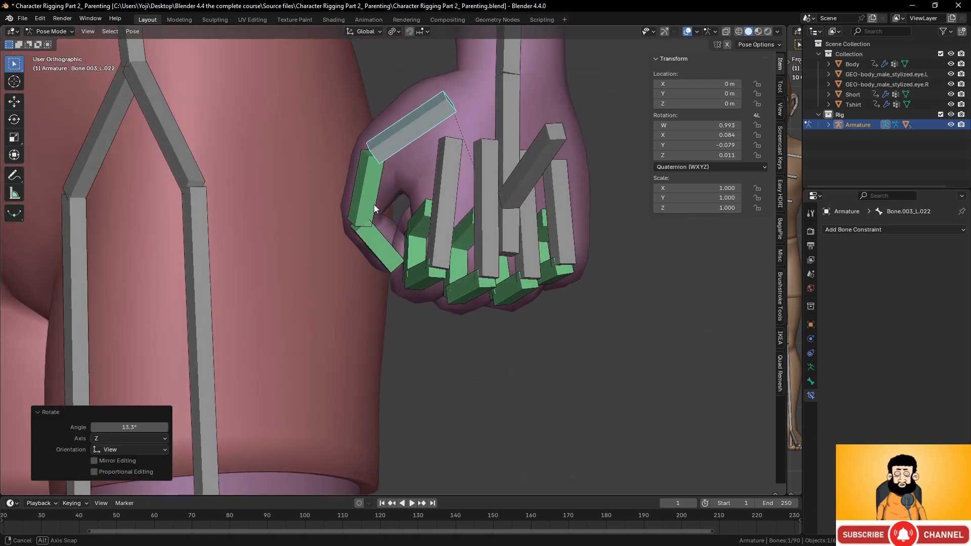
click(530, 166)
middle_drag(531, 167, 582, 223)
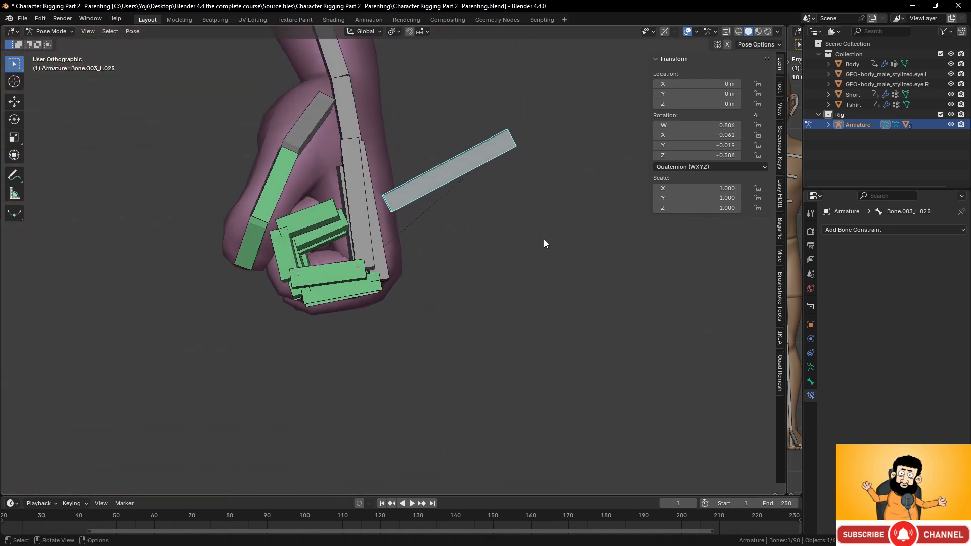
key(r)
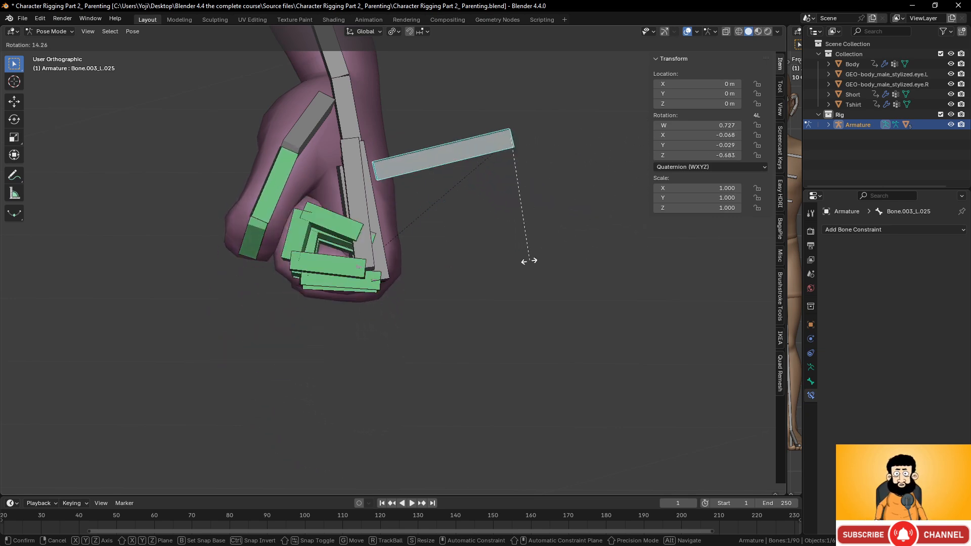
click(547, 220)
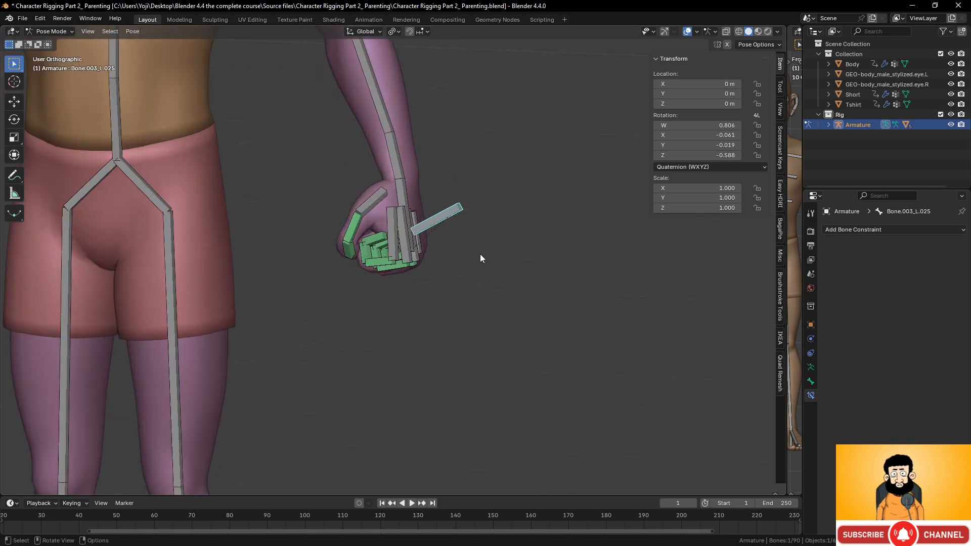
Clear the rotations of the control bone and the thumb's base bone to open the hand again
scroll(509, 205, up, 3)
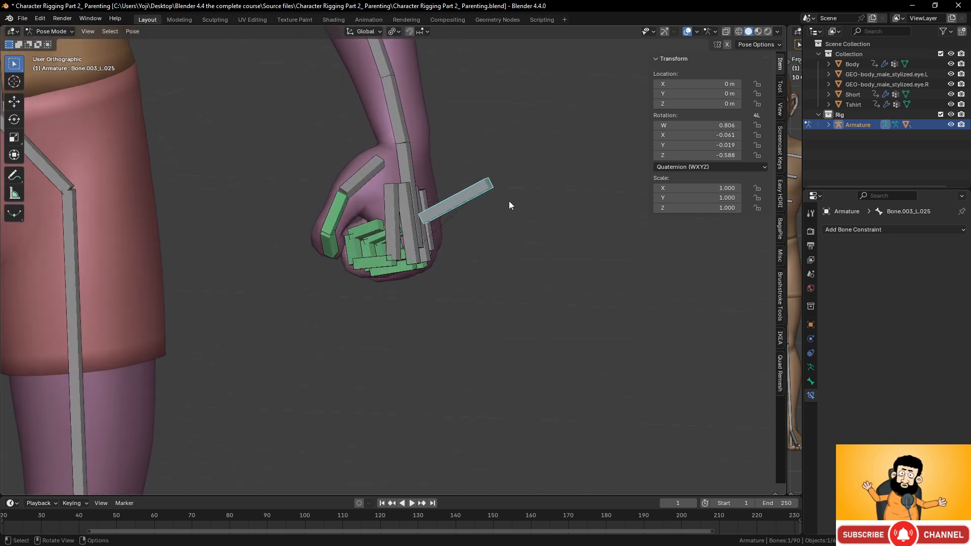
scroll(314, 232, down, 5)
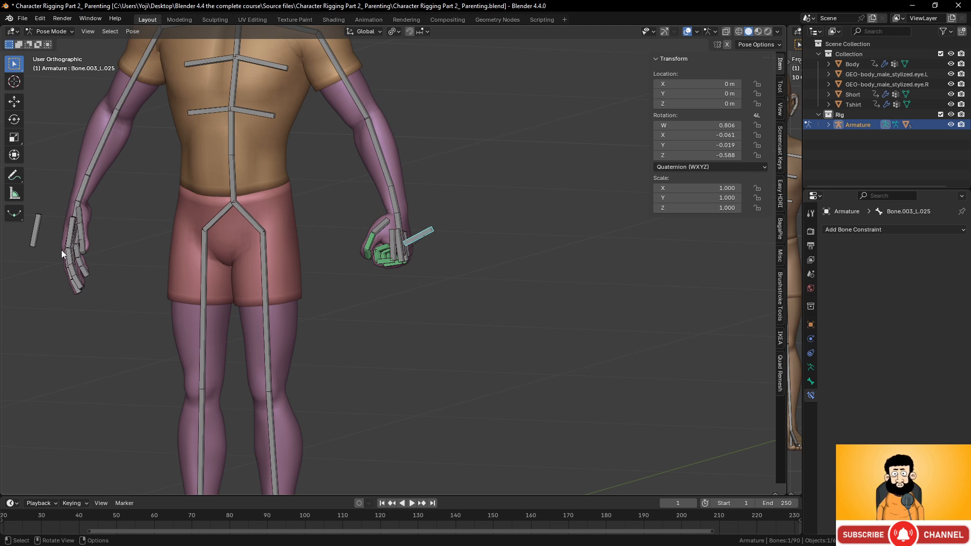
key(alt+r)
key(KP_Decimal)
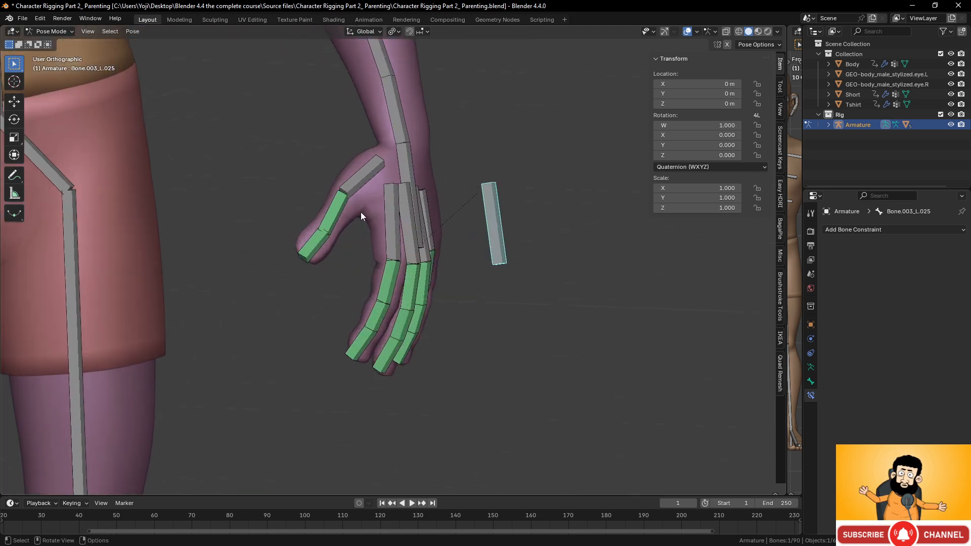
click(365, 186)
key(alt+r)
middle_drag(390, 212, 414, 278)
Rotate the hand bone to check that the fingers and control bone follow it, and cancel the rotation
click(386, 178)
scroll(396, 220, down, 8)
scroll(414, 278, up, 4)
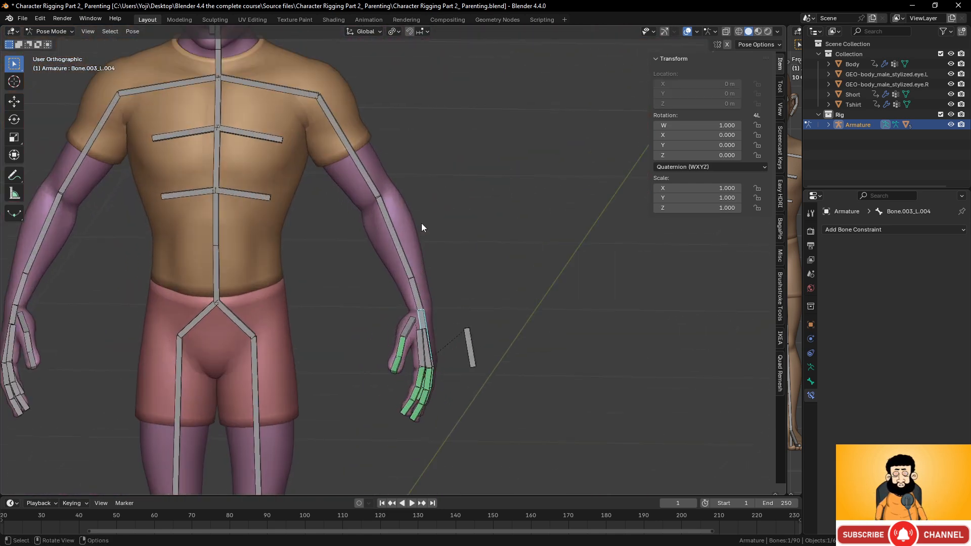
middle_drag(422, 228, 406, 289)
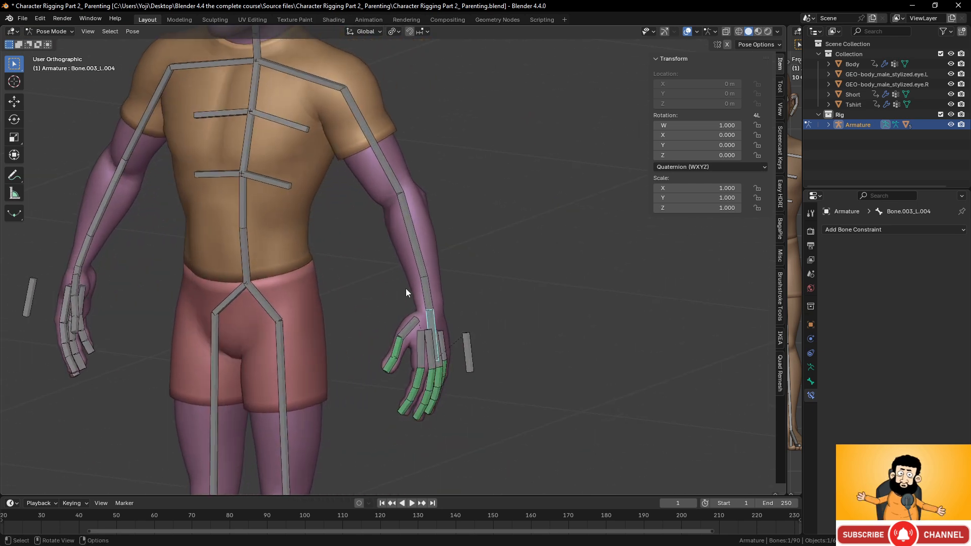
key(r)
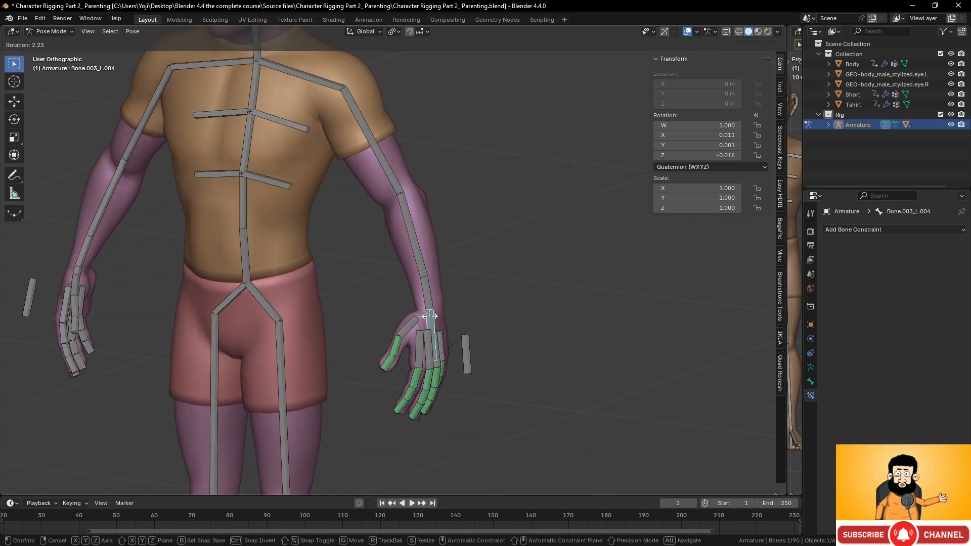
right_click(438, 313)
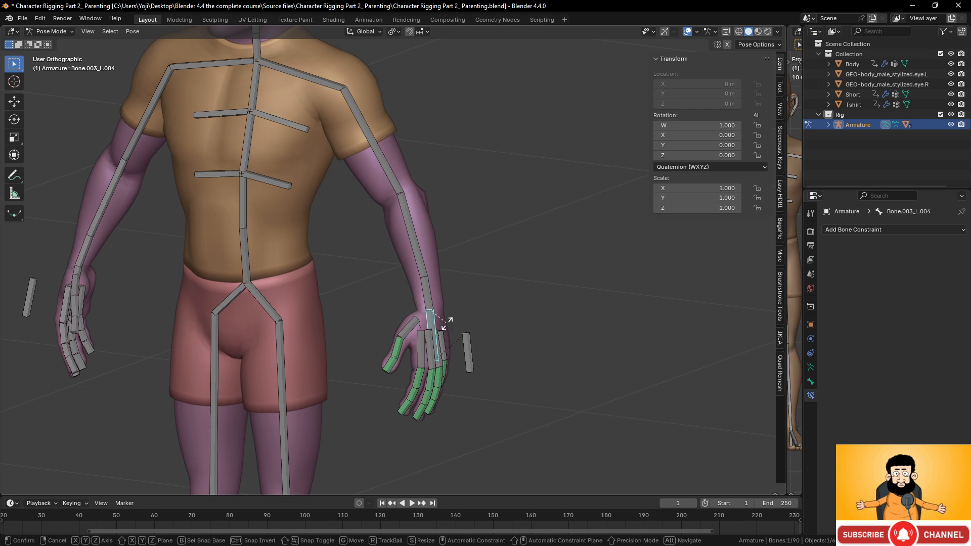
Test-rotate the hand bone once more, cancel the rotation, and select the short forearm bone just above it
key(r)
right_click(405, 259)
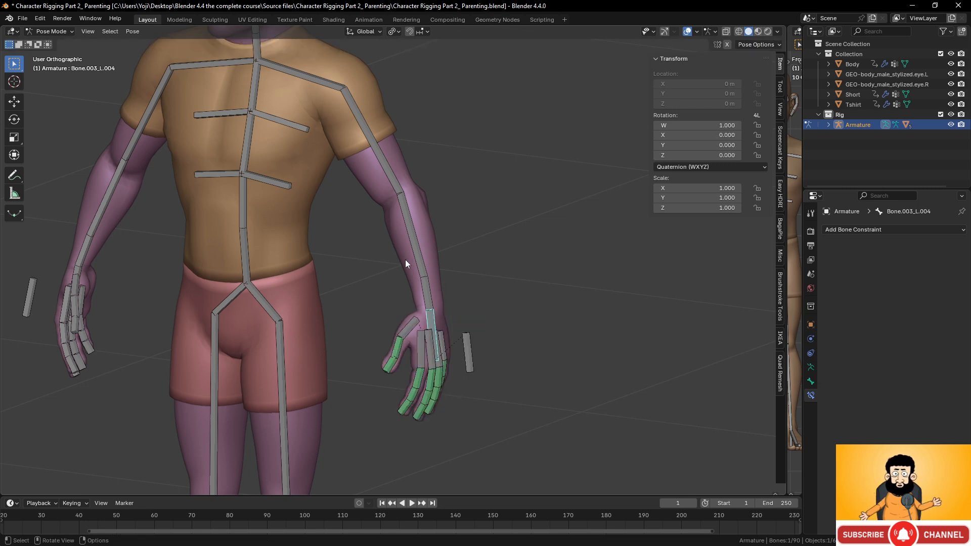
click(425, 292)
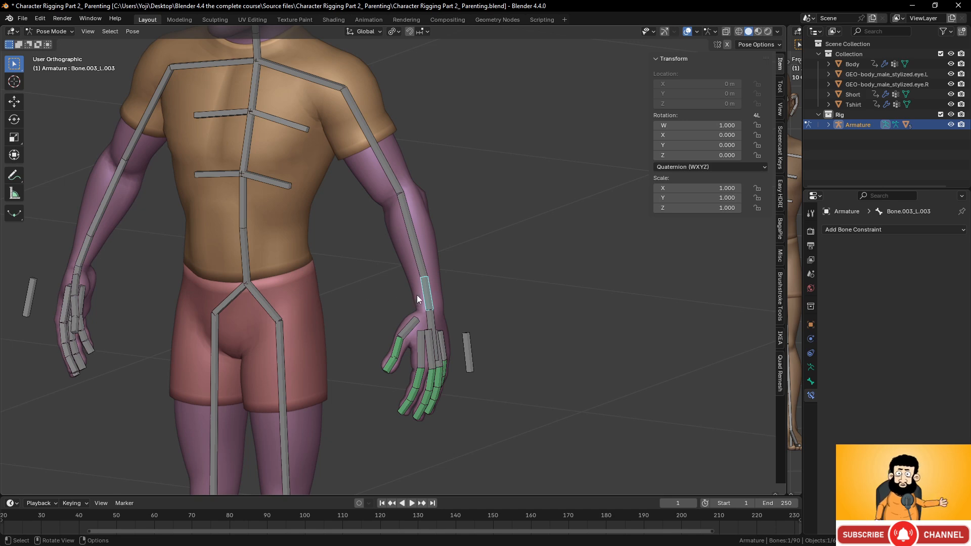
Duplicate the left and right foot bones in Edit Mode, leaving the copies exactly over the originals
scroll(417, 327, down, 4)
shift+middle_drag(417, 327, 399, 356)
click(461, 349)
scroll(523, 381, up, 6)
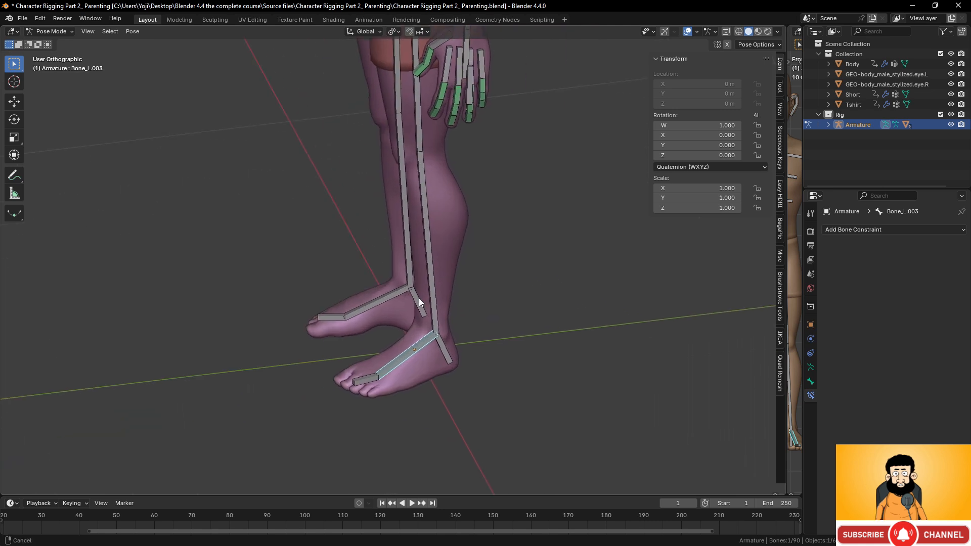
scroll(478, 370, down, 3)
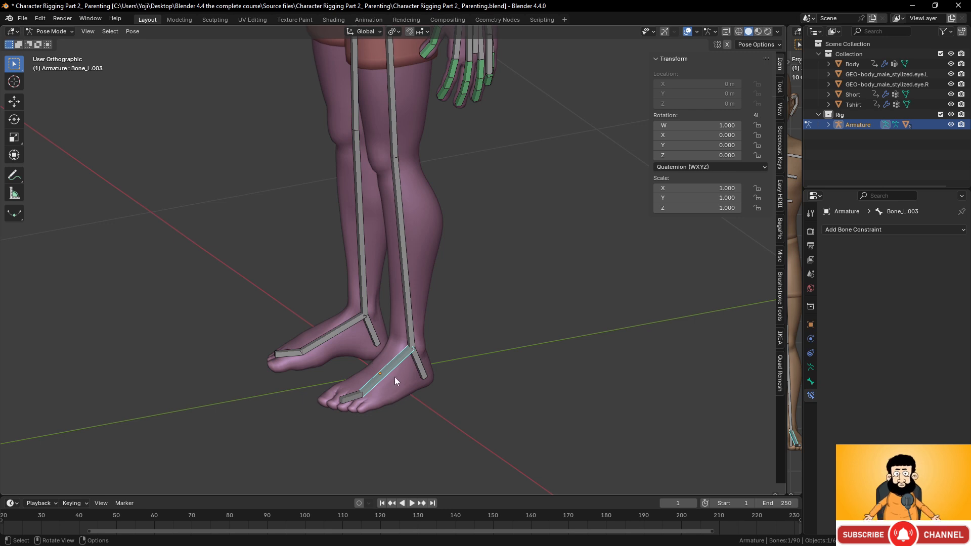
key(Tab)
scroll(422, 376, up, 2)
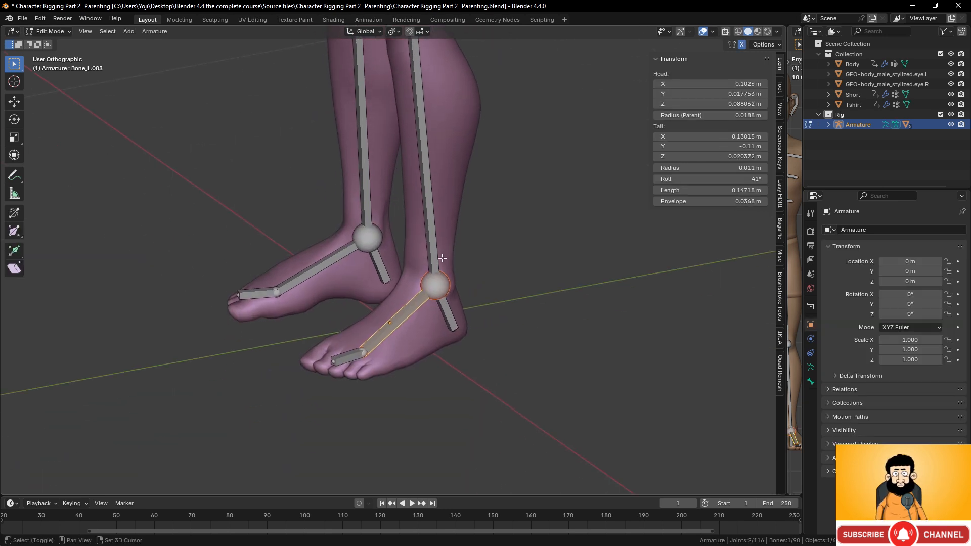
shift+click(333, 259)
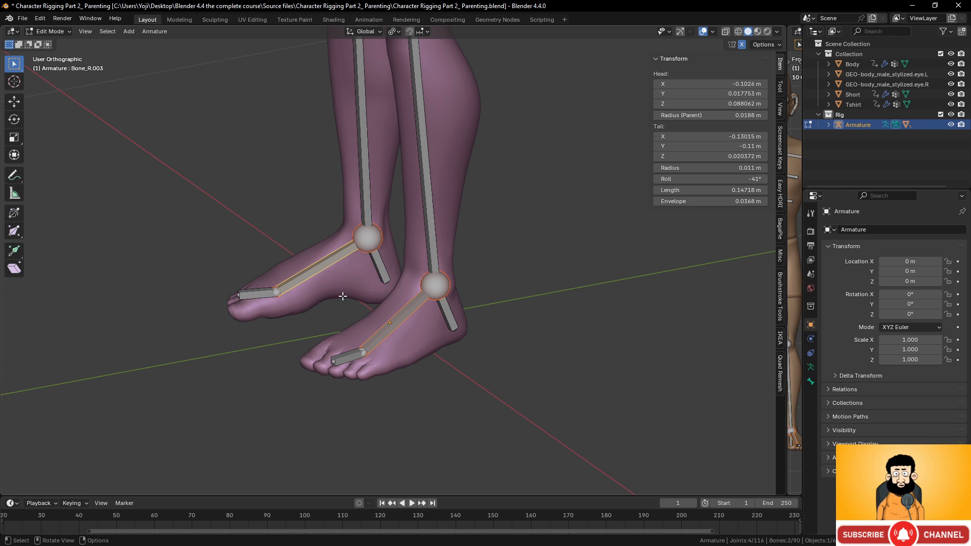
key(shift+d)
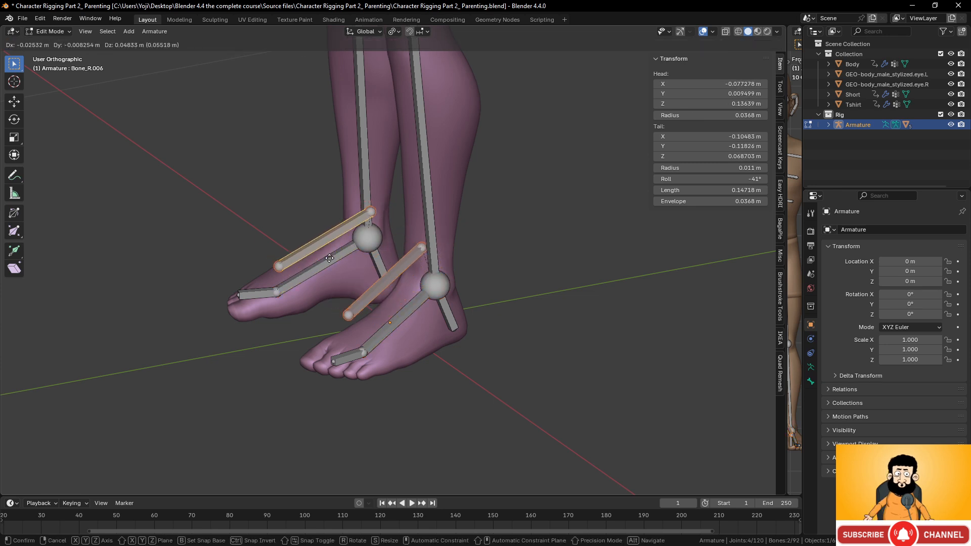
right_click(329, 259)
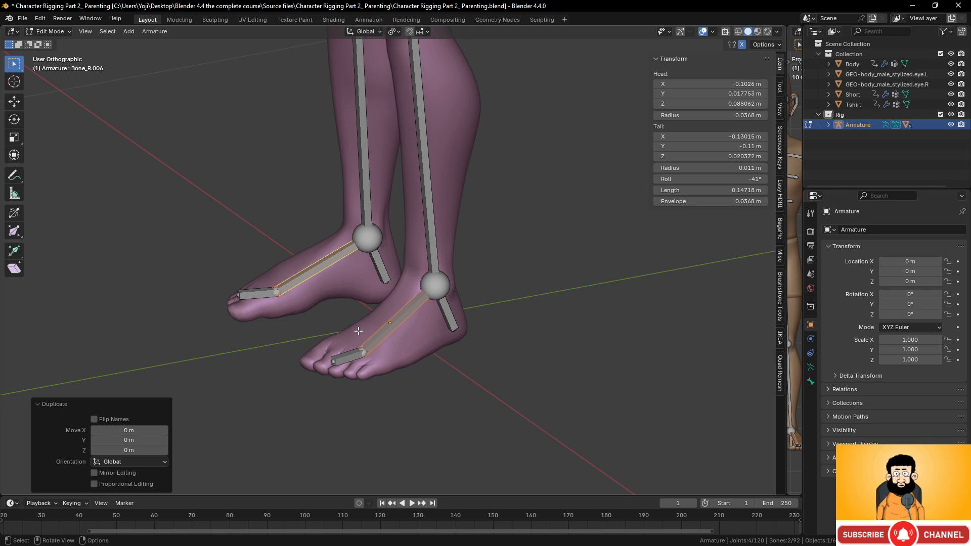
Thicken the two duplicated foot bones with Scale BBone to a factor of about 2.95
click(147, 32)
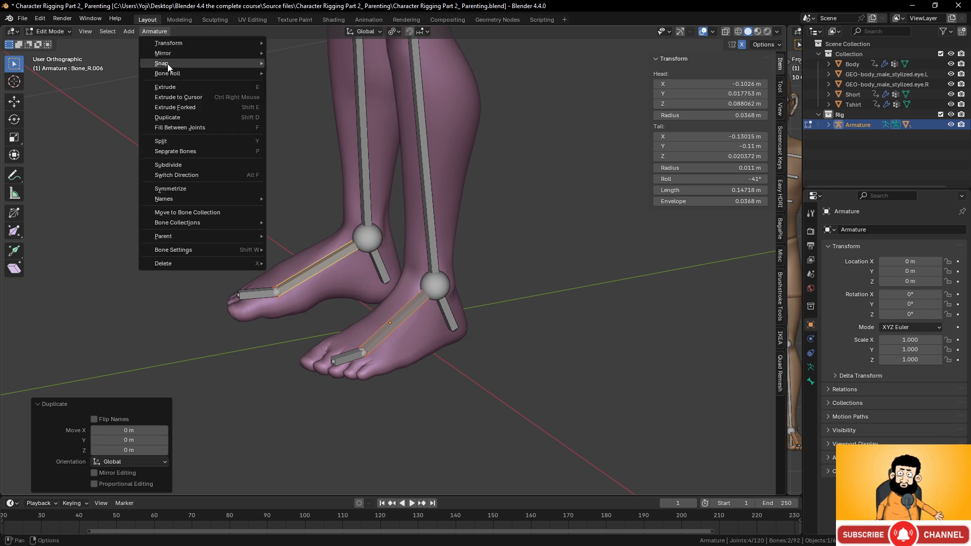
mouse_move(172, 46)
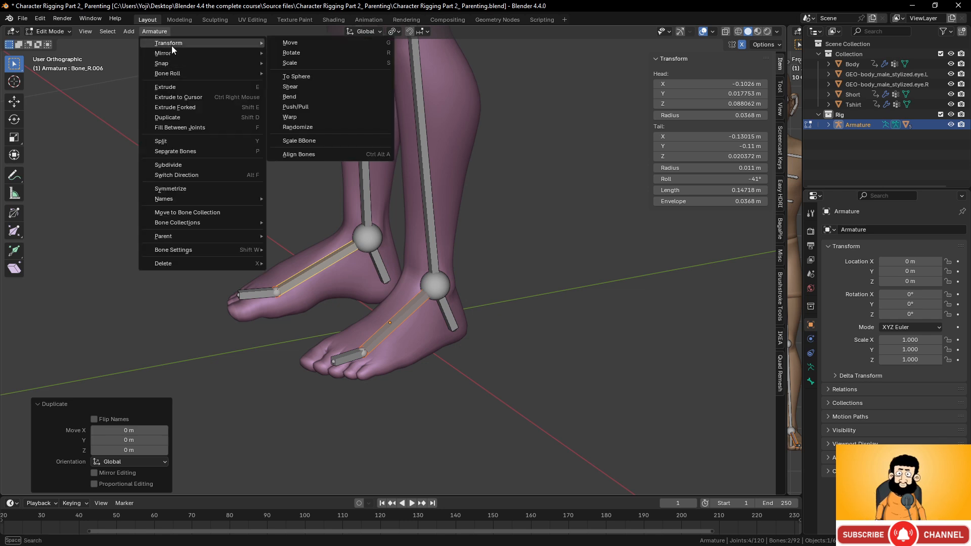
click(318, 141)
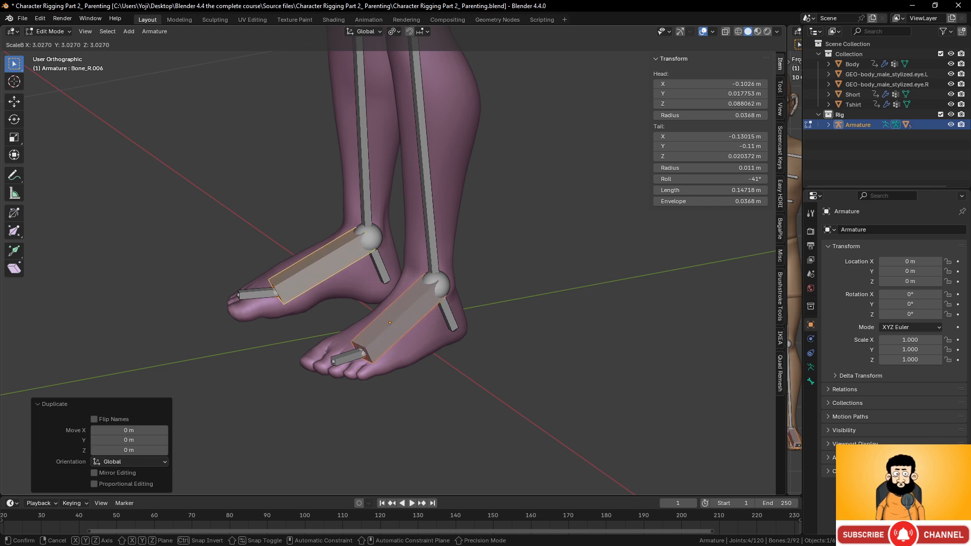
click(29, 44)
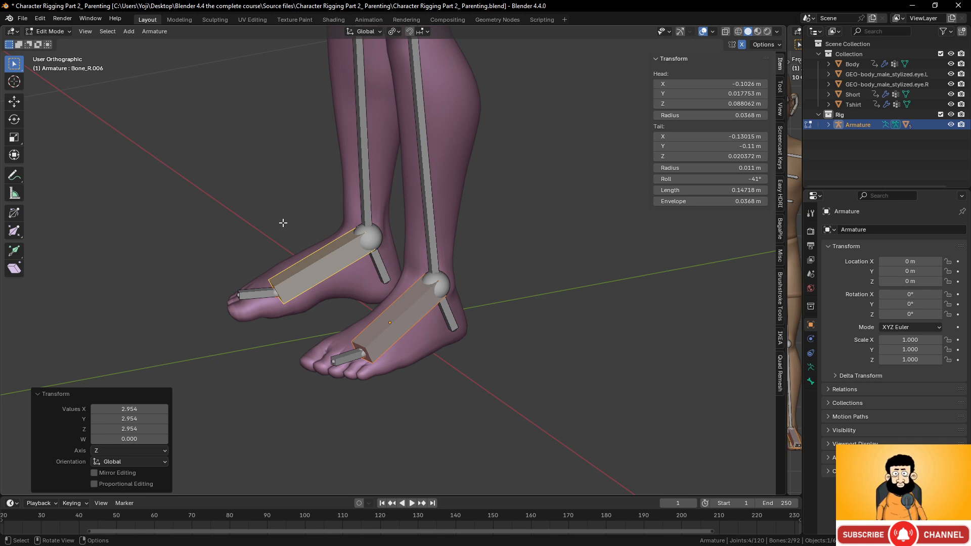
Clear the parent of both thickened foot bones so that they stand independently of the leg chains
click(331, 256)
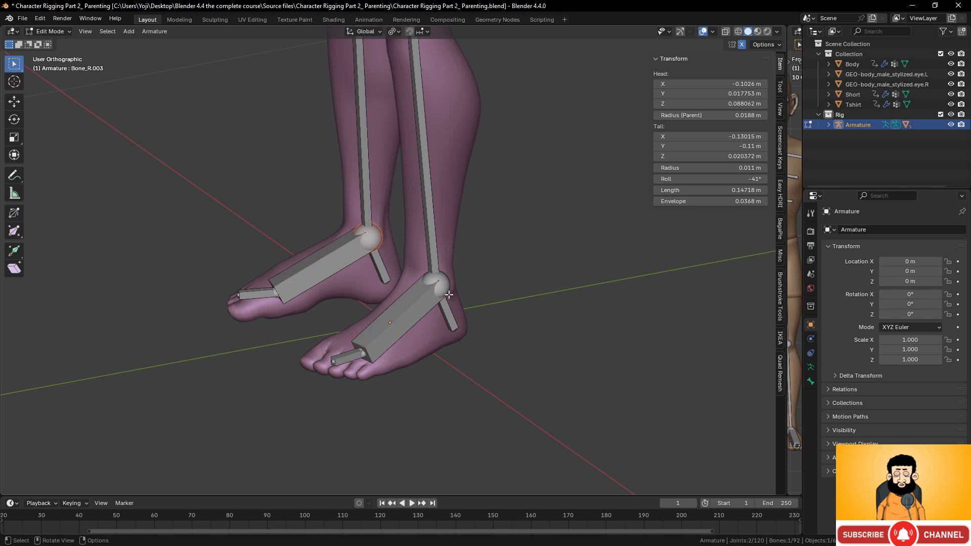
click(415, 300)
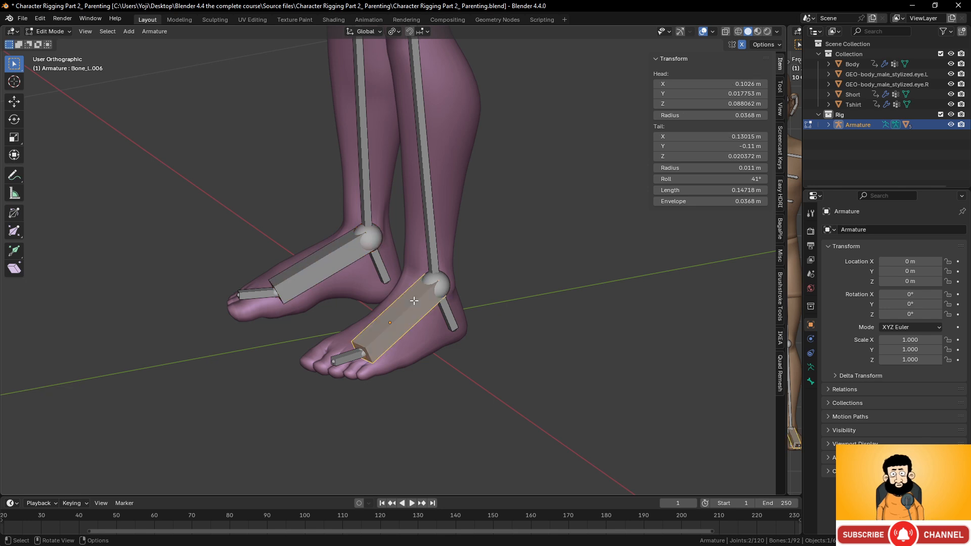
click(811, 383)
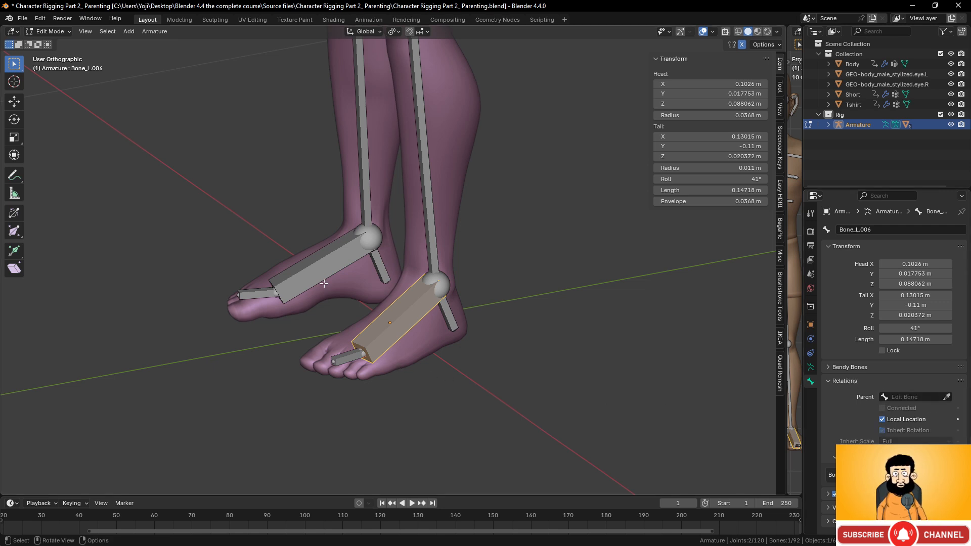
click(323, 259)
click(947, 397)
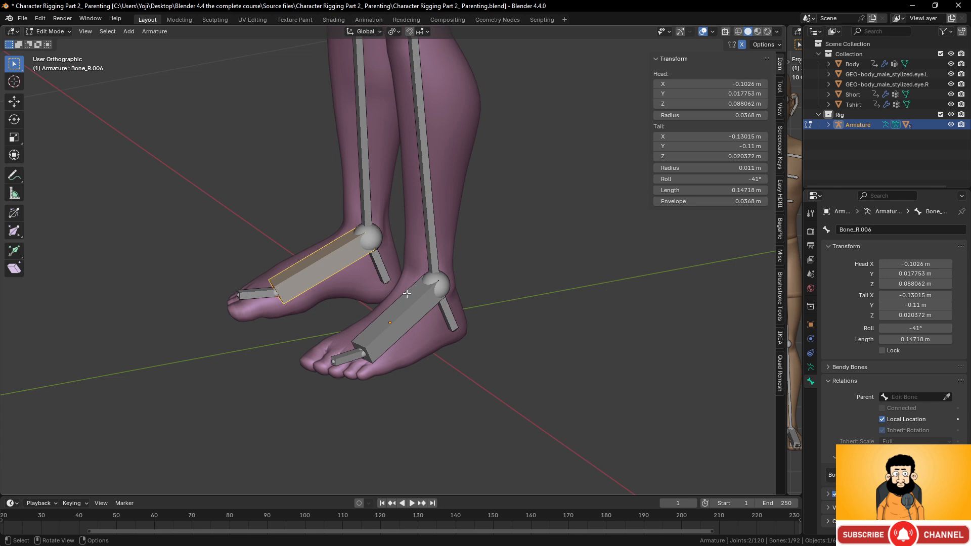
click(423, 302)
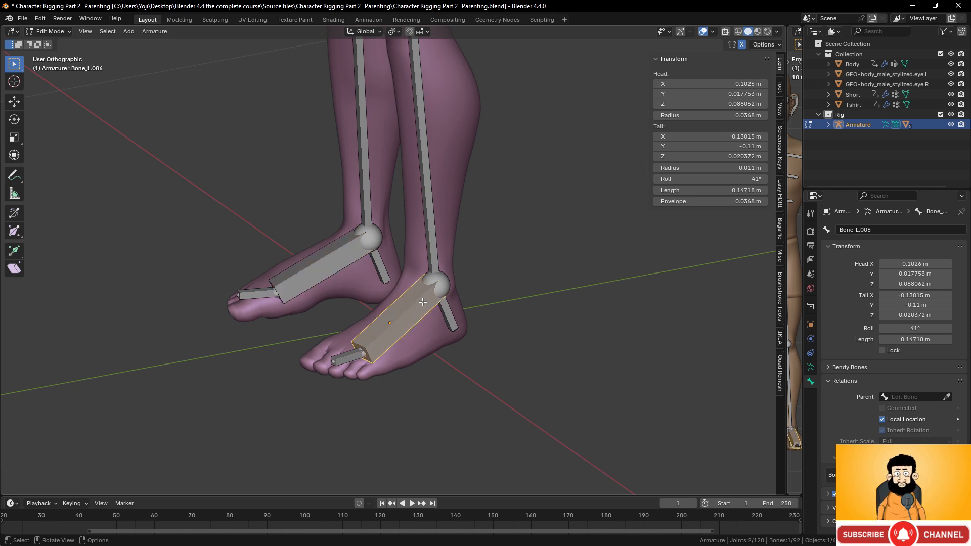
Extrude a bone about 0.123 m straight forward along Y from the knee joints, mirrored on both legs
scroll(403, 258, down, 4)
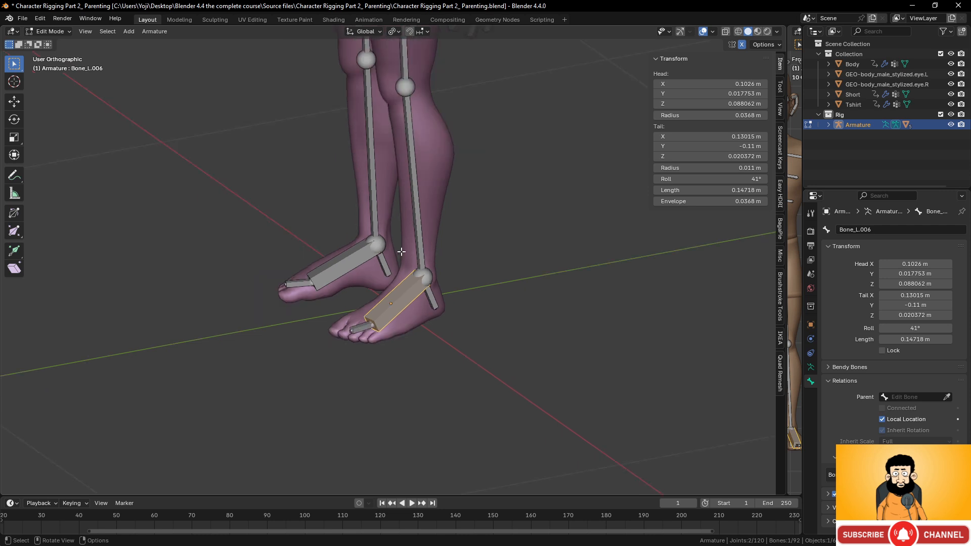
shift+middle_drag(401, 246, 421, 308)
scroll(425, 253, up, 2)
click(443, 194)
middle_drag(455, 215, 431, 218)
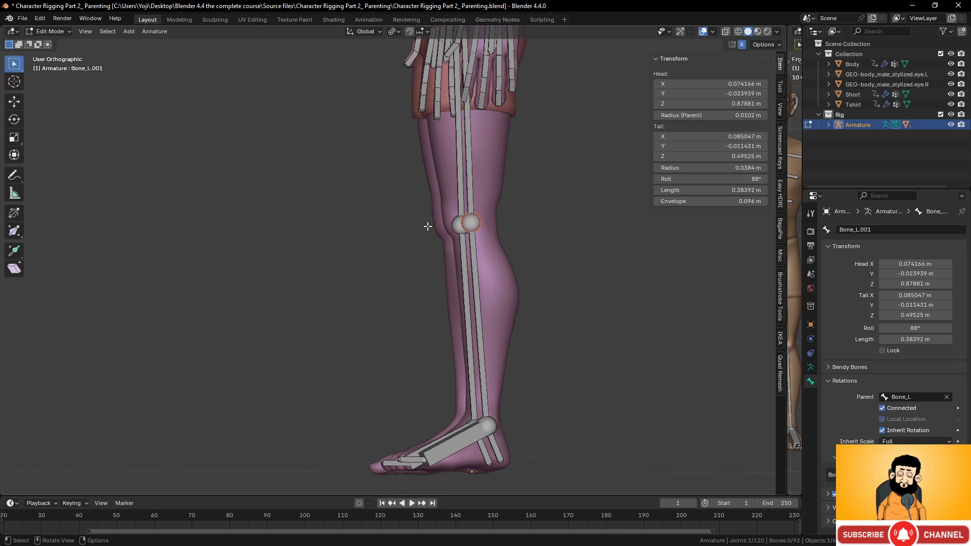
key(KP_3)
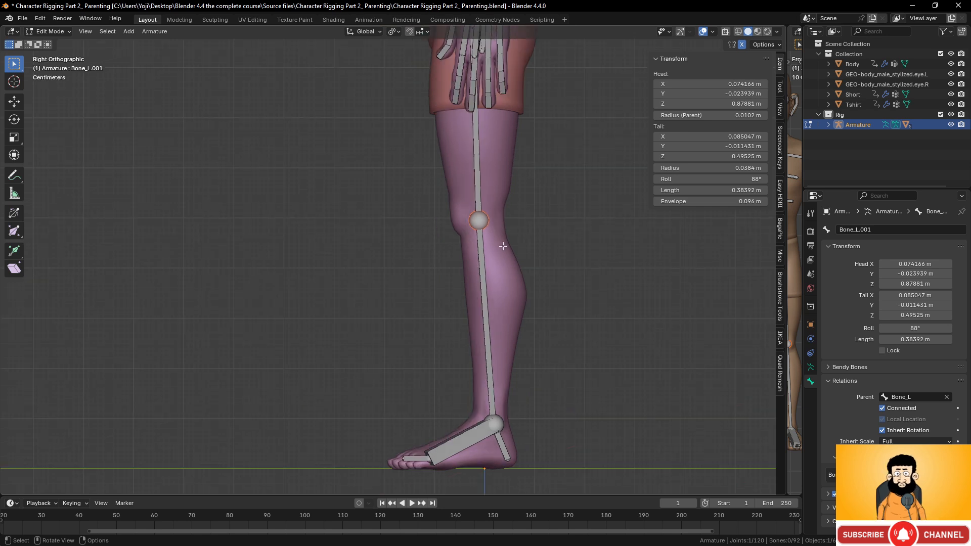
key(e)
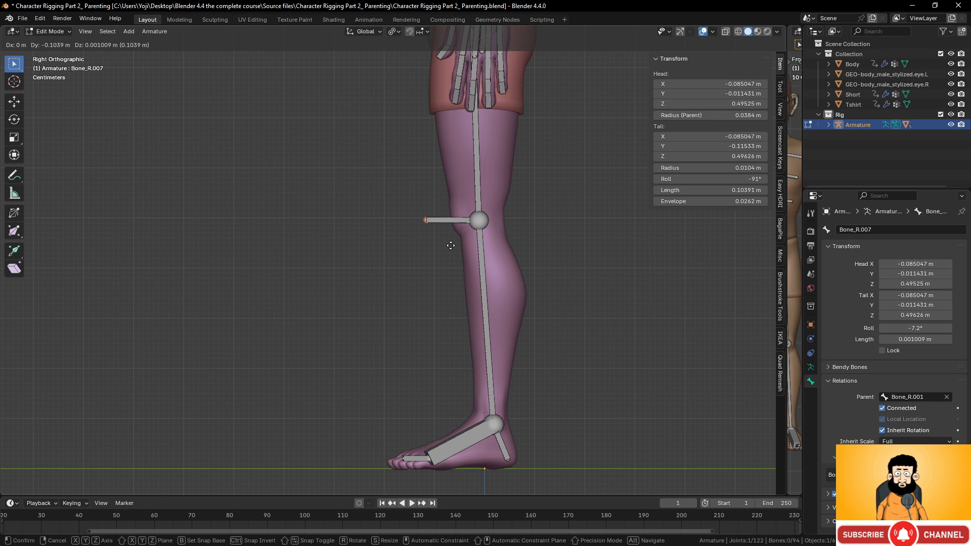
key(y)
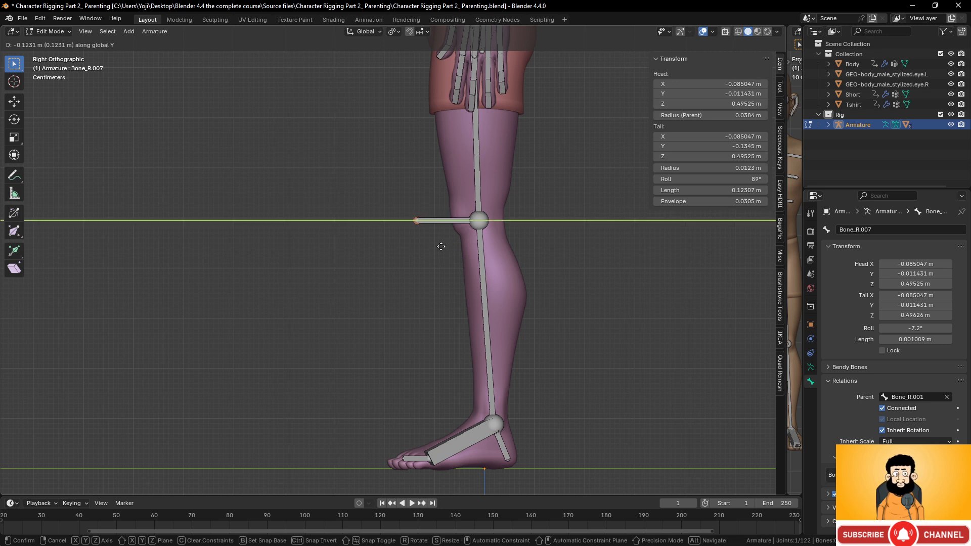
click(442, 246)
Disconnect the left knee's extruded bone from its parent, and test that it moves freely before cancelling the move
click(443, 221)
click(445, 221)
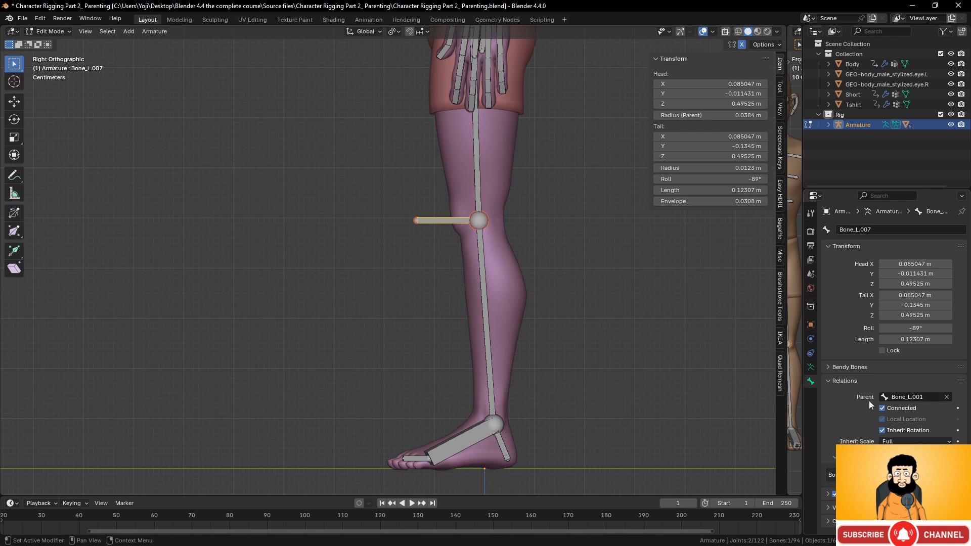
click(904, 406)
key(g)
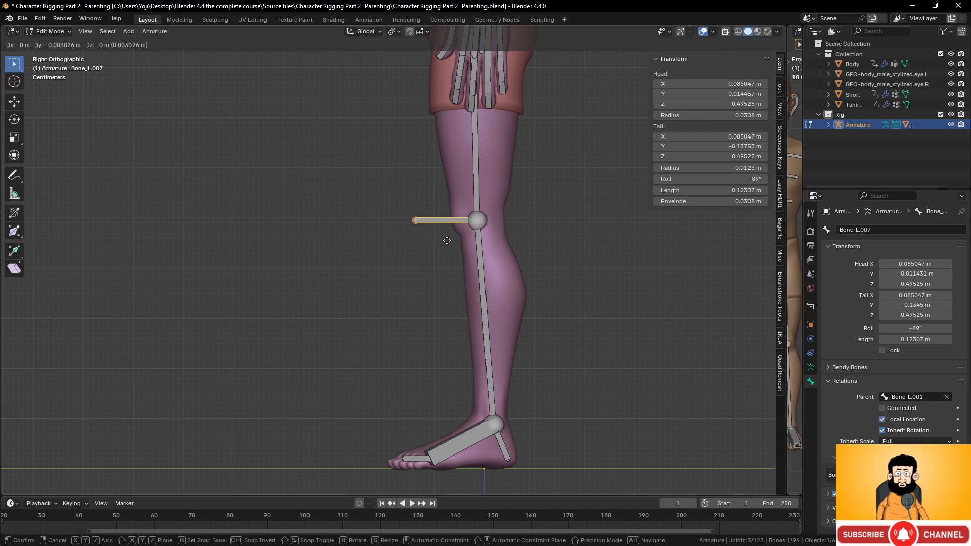
right_click(429, 239)
Disconnect the right knee's extruded bone from its parent as well
click(436, 223)
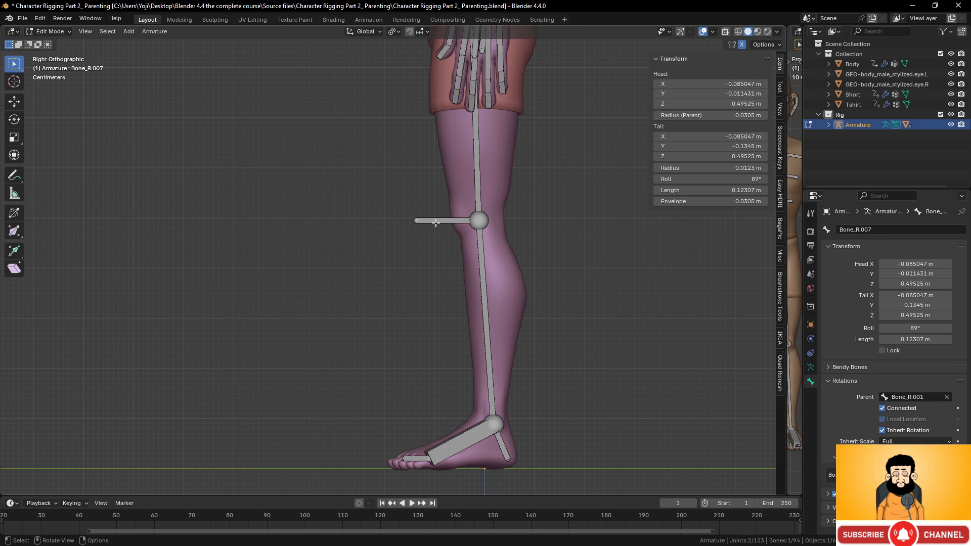
click(435, 223)
key(g)
right_click(411, 227)
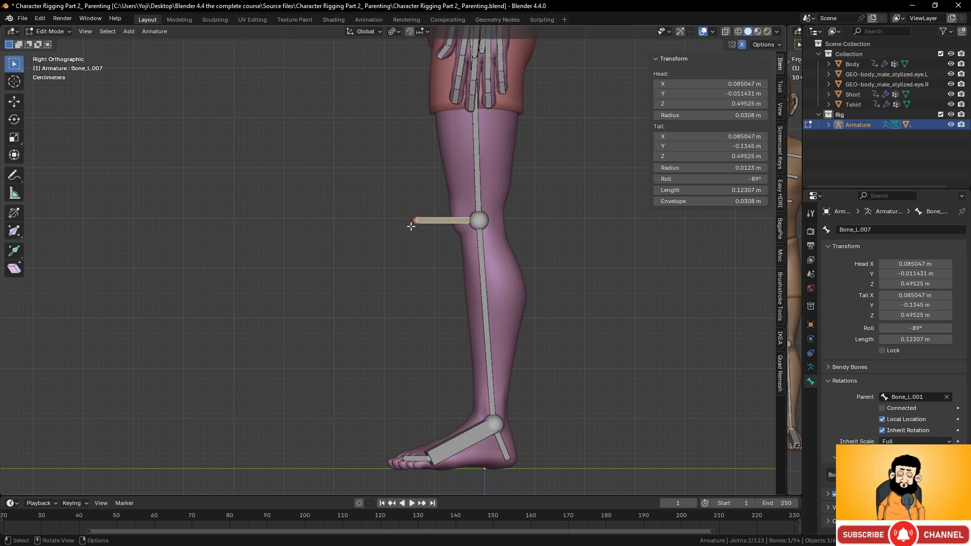
middle_drag(411, 226, 354, 223)
click(326, 201)
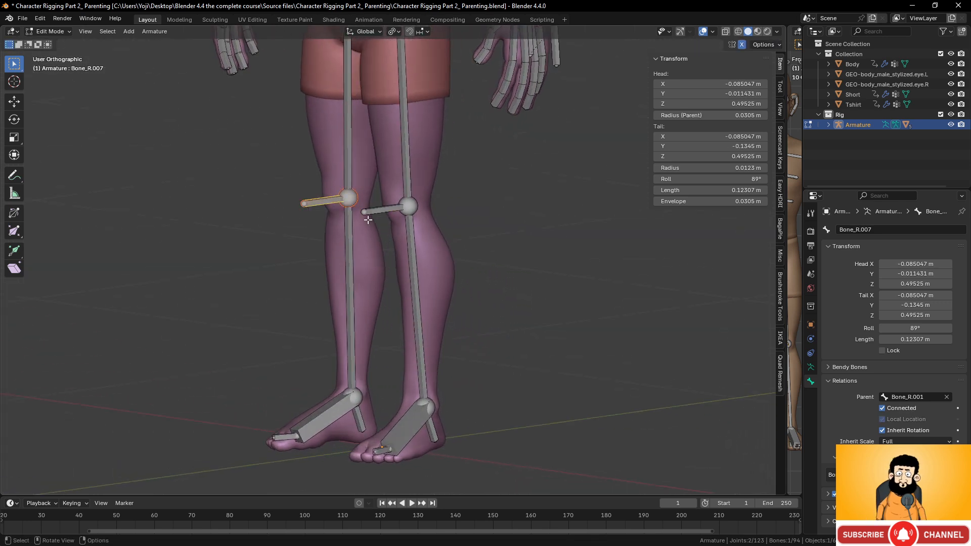
click(883, 408)
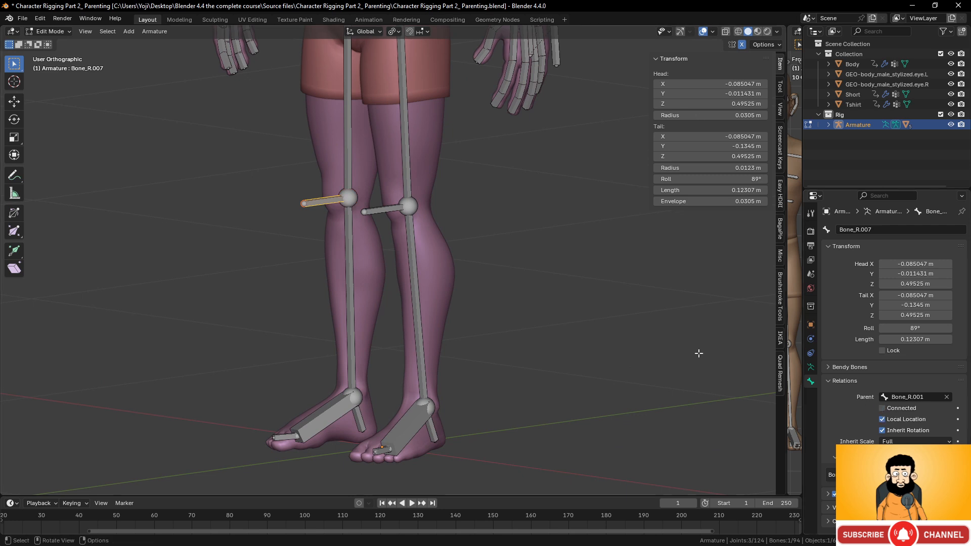
Move both knee bones together about 0.088 m forward along the Y axis, away from the legs
shift+click(385, 212)
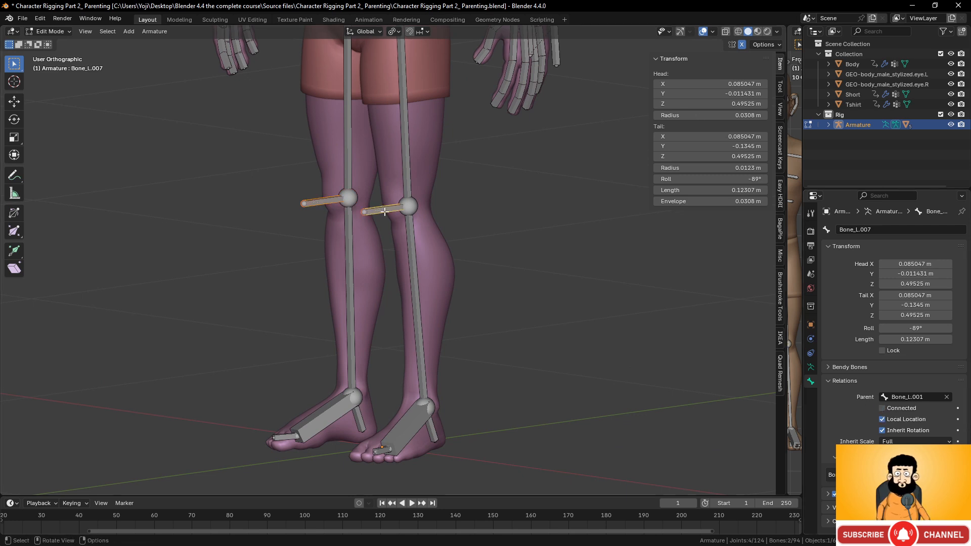
key(g)
key(y)
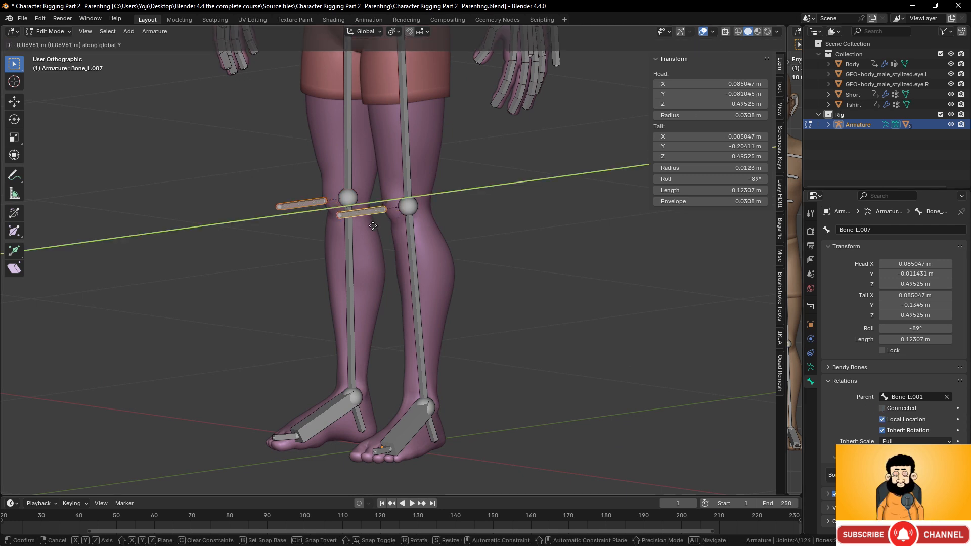
click(369, 227)
Rotate both knee bones about 90.3° in the right side view so that they stand upright
key(KP_3)
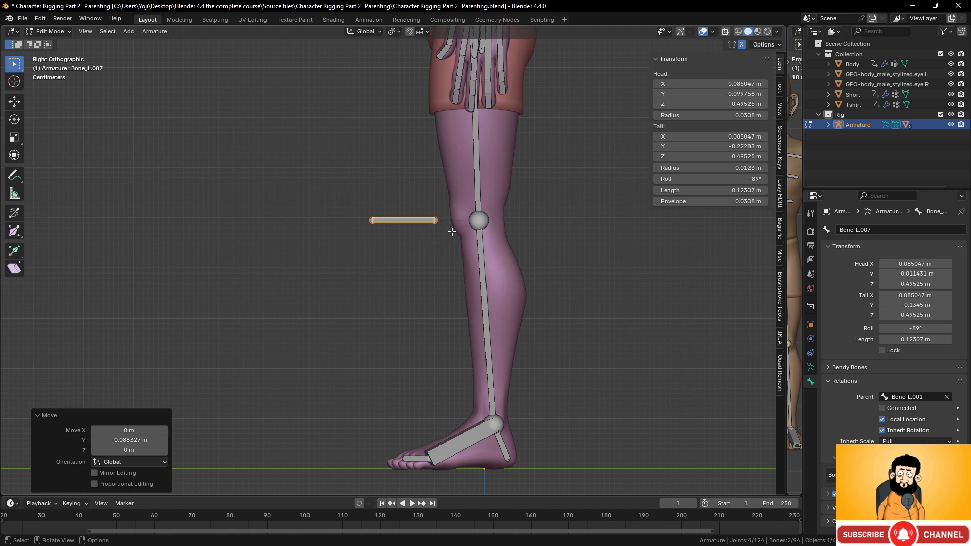
key(r)
click(424, 272)
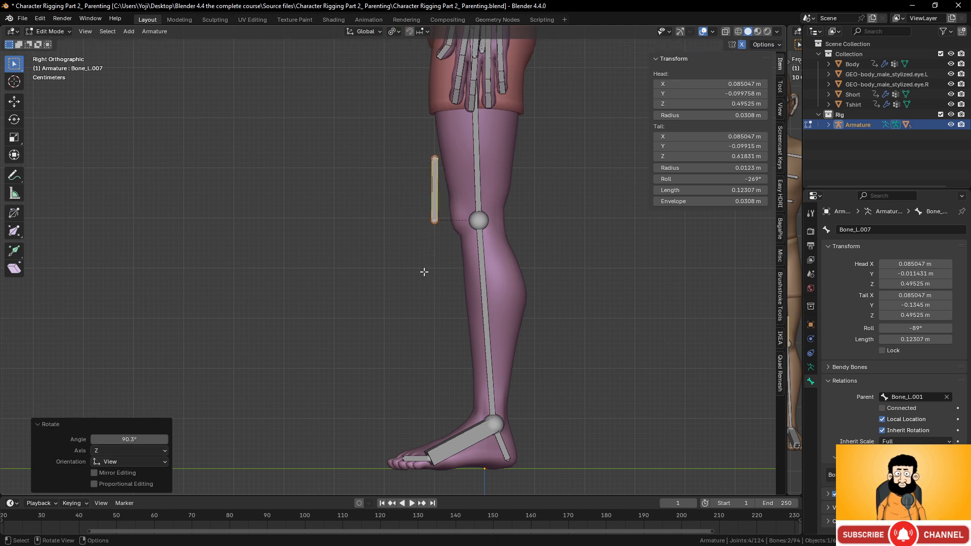
Move both upright knee bones about 0.122 m farther forward and 0.016 m down, and correct their tilt by about -0.3°
key(g)
click(363, 278)
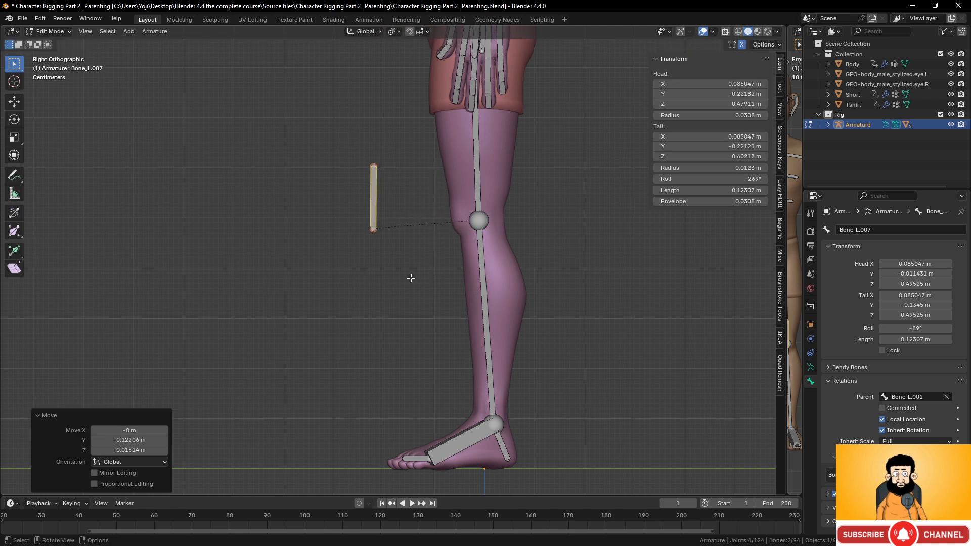
key(r)
click(432, 276)
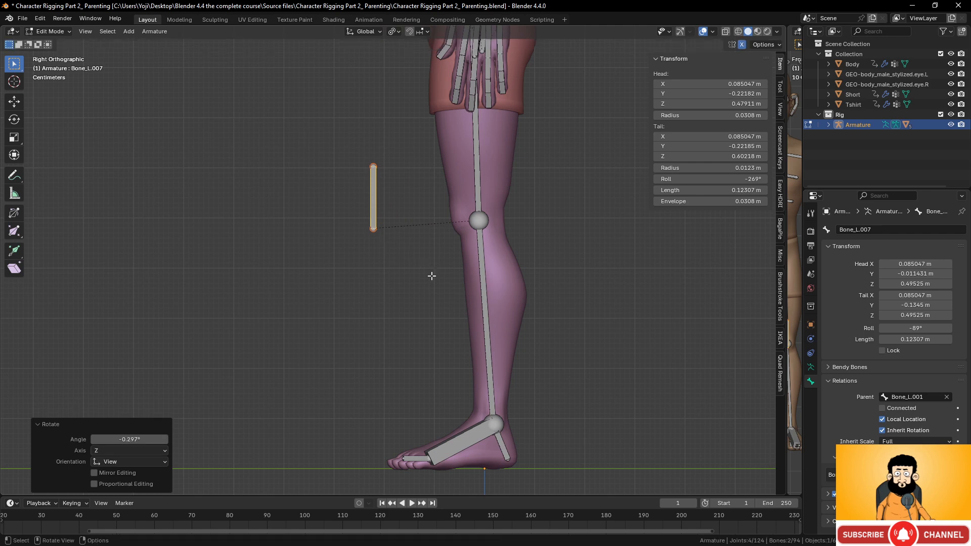
middle_drag(431, 276, 479, 260)
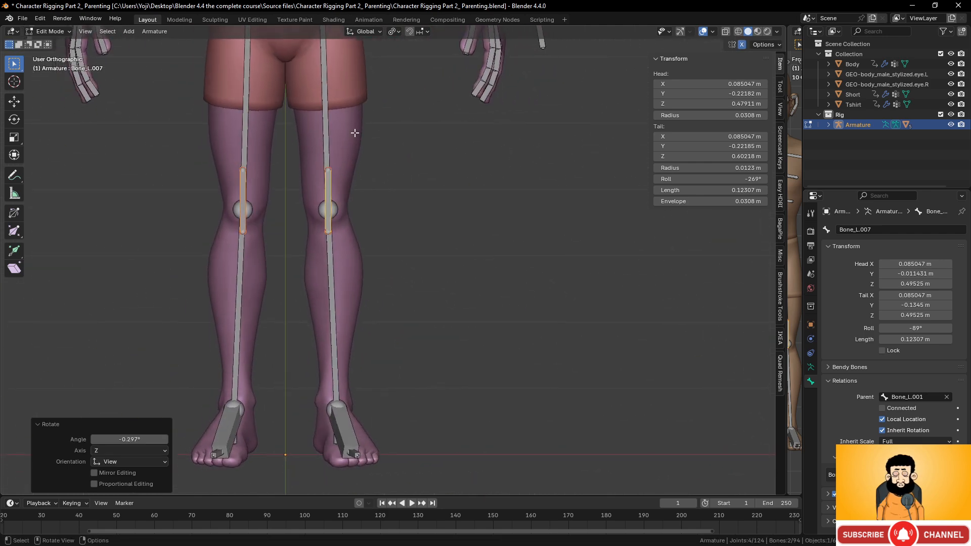
scroll(368, 278, down, 2)
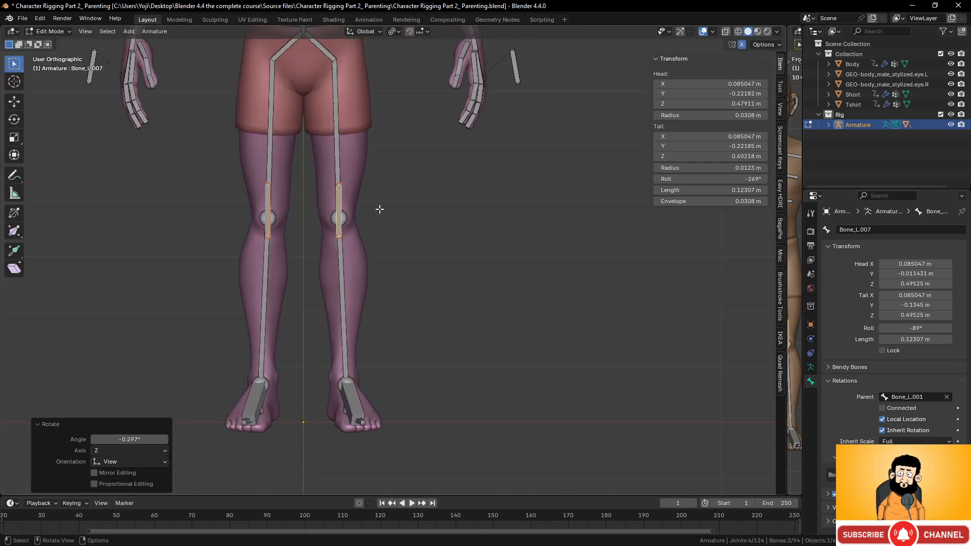
middle_drag(473, 220, 359, 215)
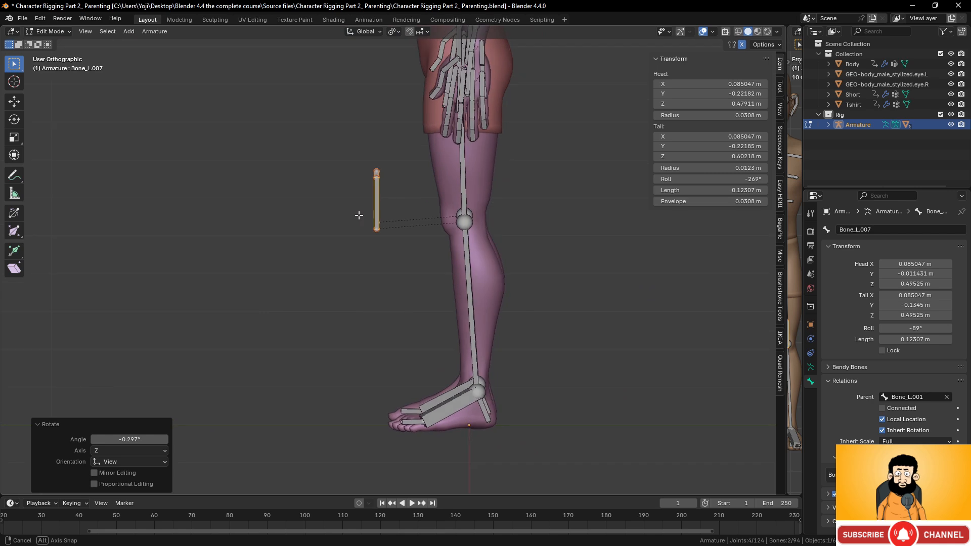
click(451, 406)
middle_drag(452, 374, 399, 400)
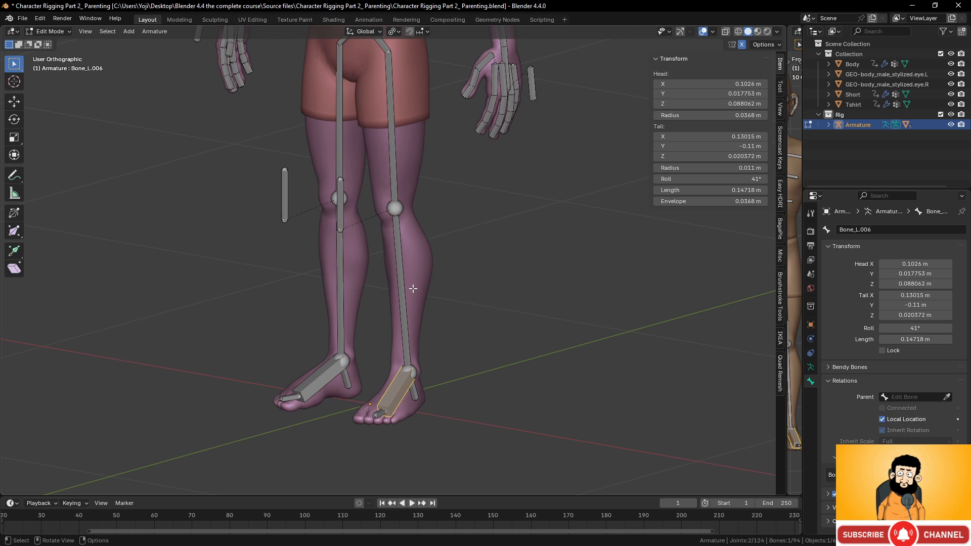
click(811, 367)
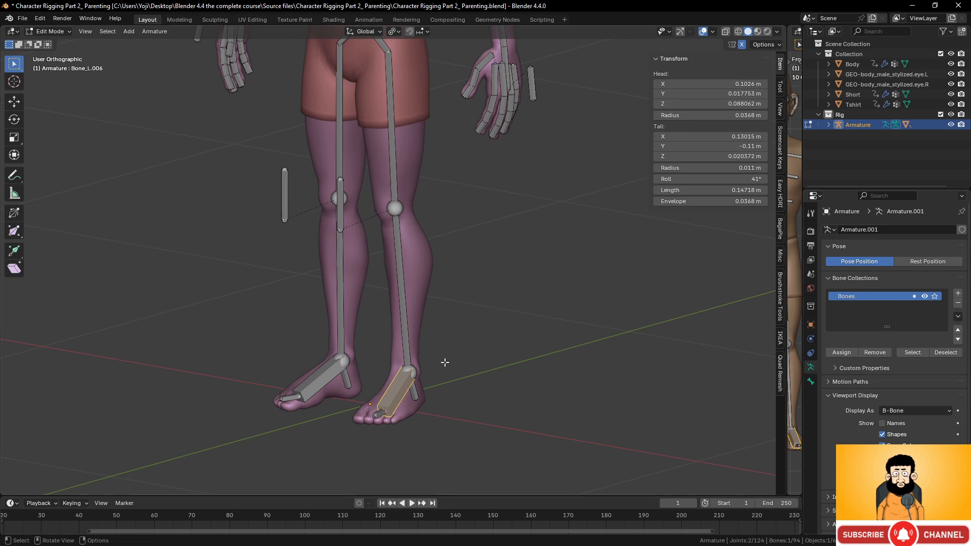
middle_drag(419, 378, 422, 342)
Select the left foot control bone together with the left shin bone as the active one, and switch to Pose Mode
click(418, 291)
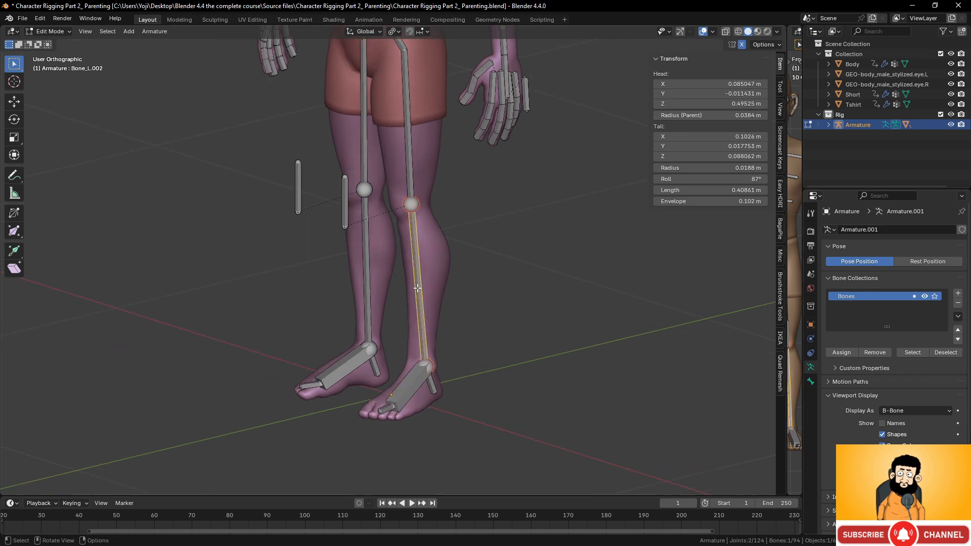
scroll(420, 354, up, 3)
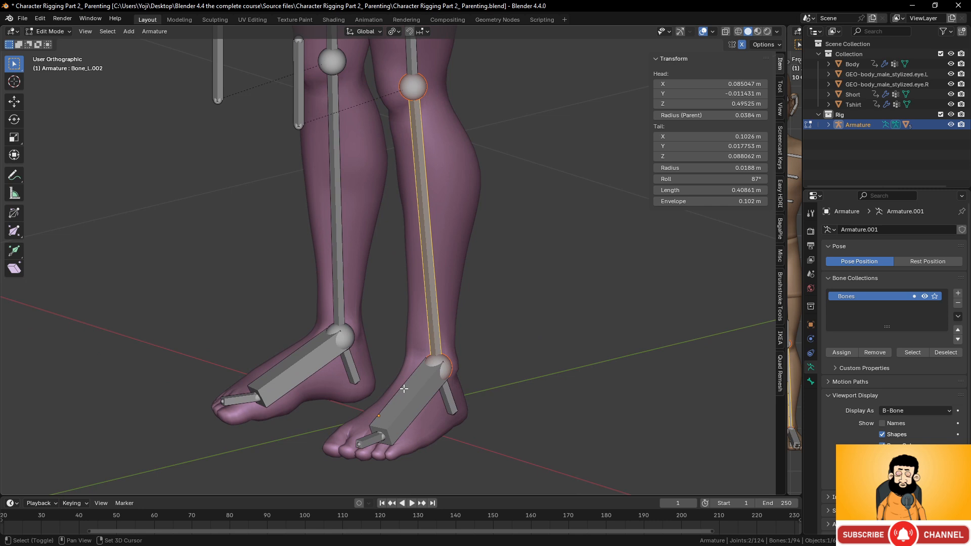
shift+click(404, 389)
shift+click(438, 242)
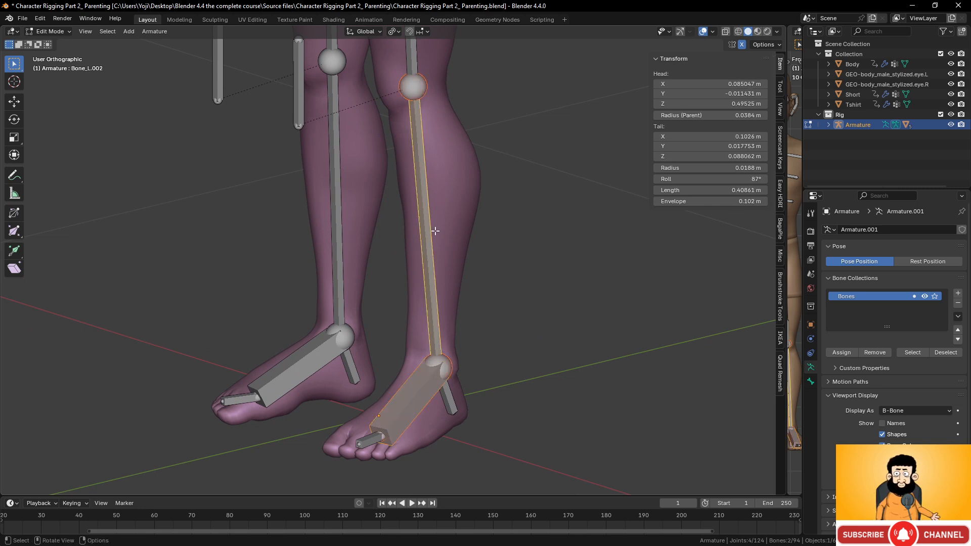
key(ctrl+Tab)
Add an Inverse Kinematics constraint to the left shin bone with the left foot control bone as its target
click(811, 382)
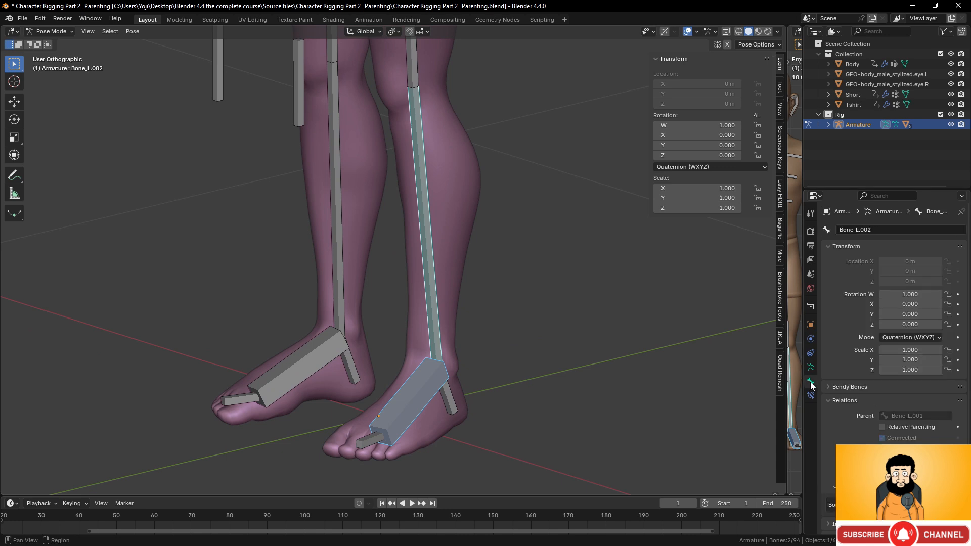
scroll(876, 332, down, 2)
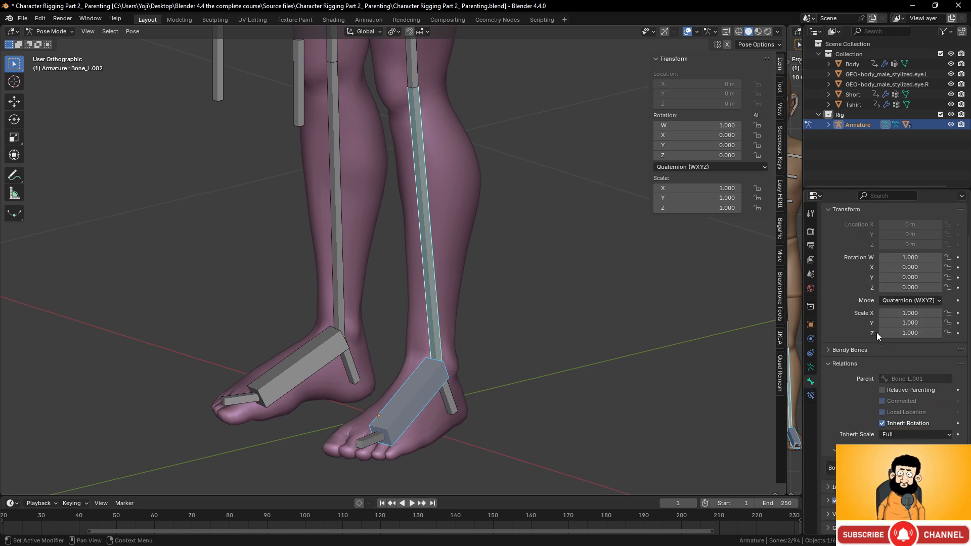
click(810, 395)
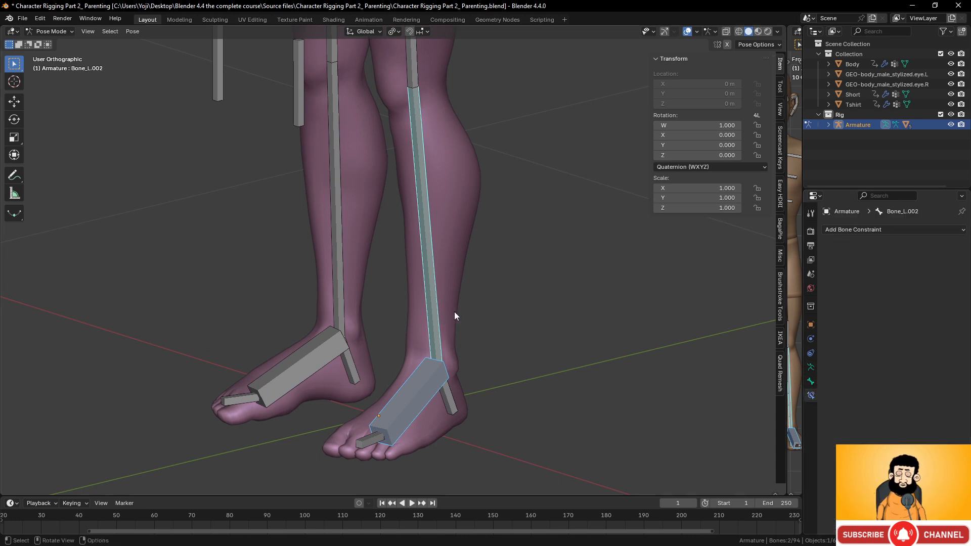
key(shift+ctrl+c)
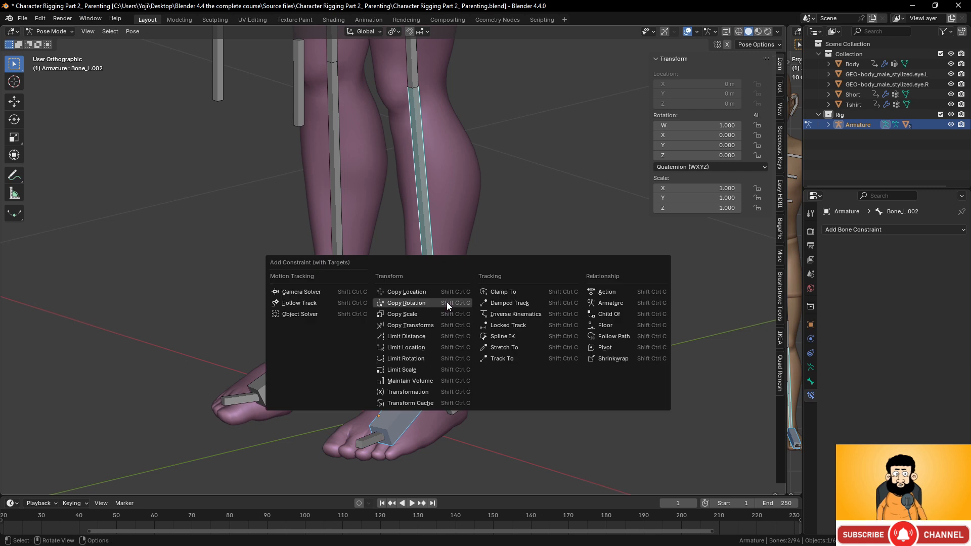
click(529, 313)
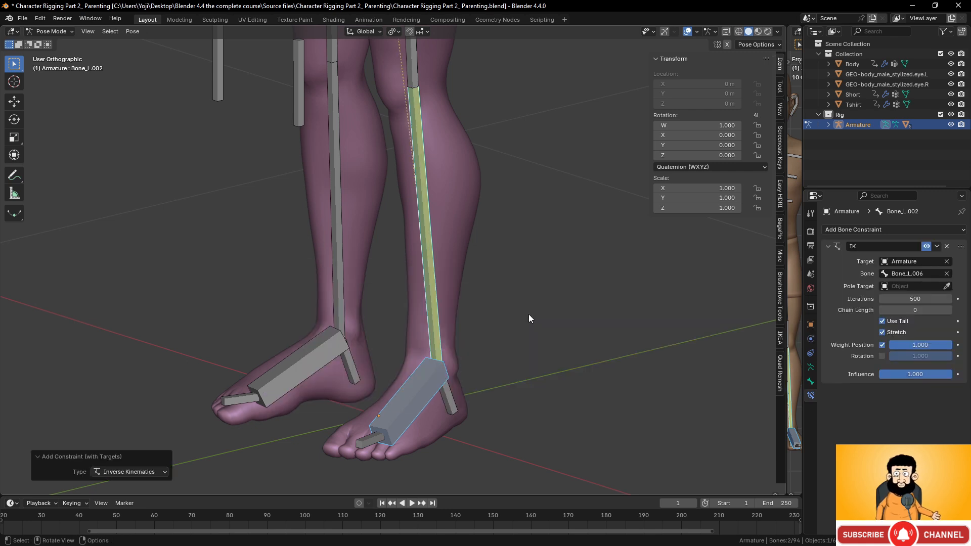
Set the chain length of the left shin's IK constraint to 2
scroll(529, 314, down, 3)
scroll(529, 314, up, 1)
scroll(529, 315, down, 2)
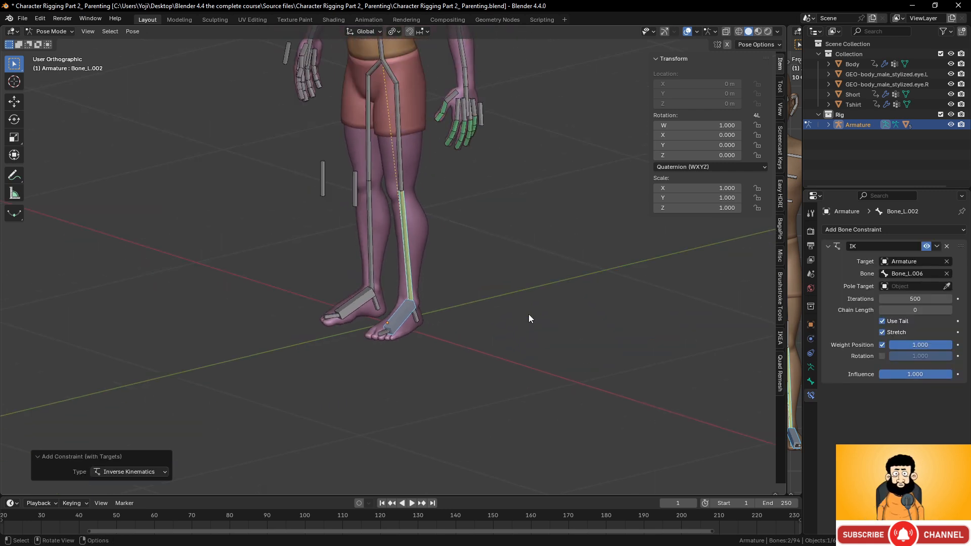
shift+middle_drag(432, 239, 449, 309)
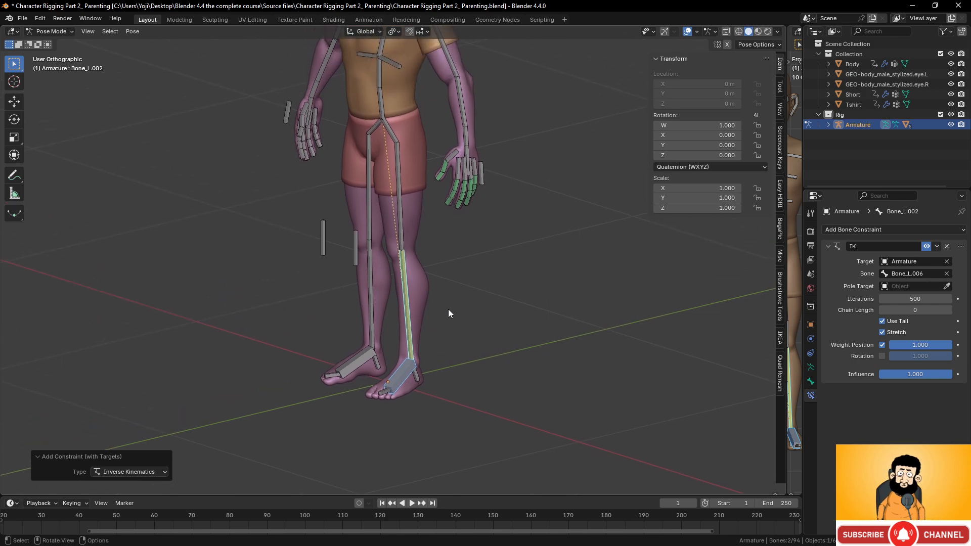
scroll(452, 254, up, 2)
shift+middle_drag(452, 254, 439, 304)
middle_drag(414, 248, 437, 226)
middle_drag(401, 265, 334, 156)
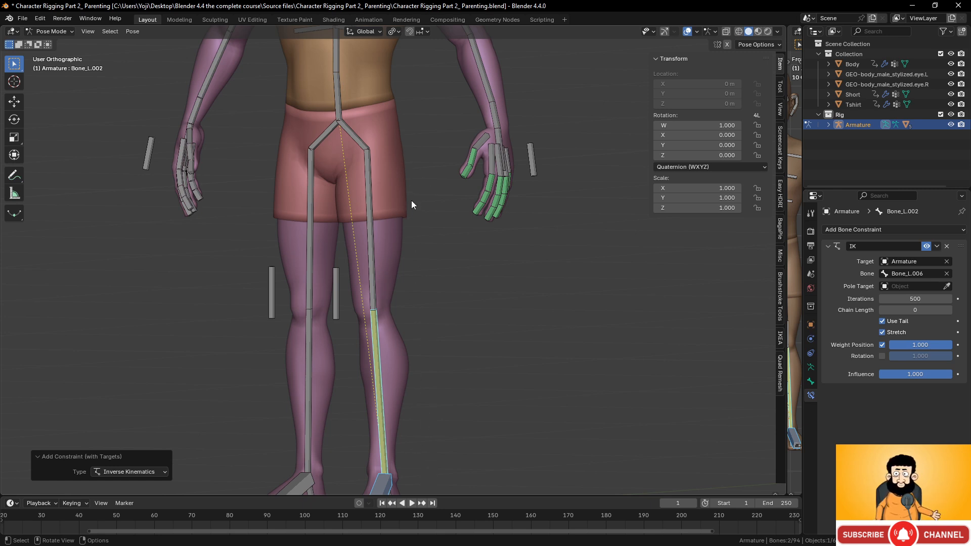
click(949, 312)
click(949, 312)
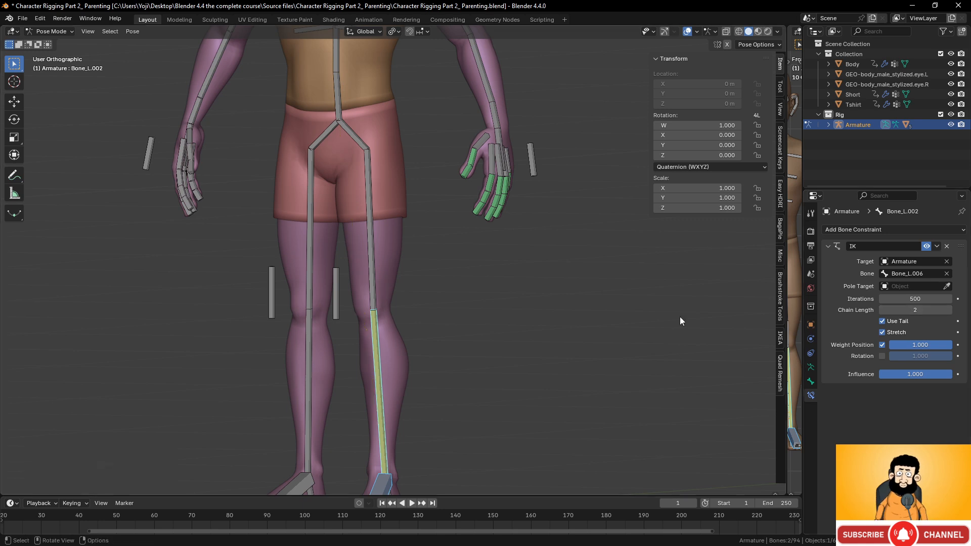
Test the left leg's IK by moving the foot control bone upward while viewing from the side, and cancel the move
middle_drag(680, 317, 405, 189)
scroll(428, 310, down, 2)
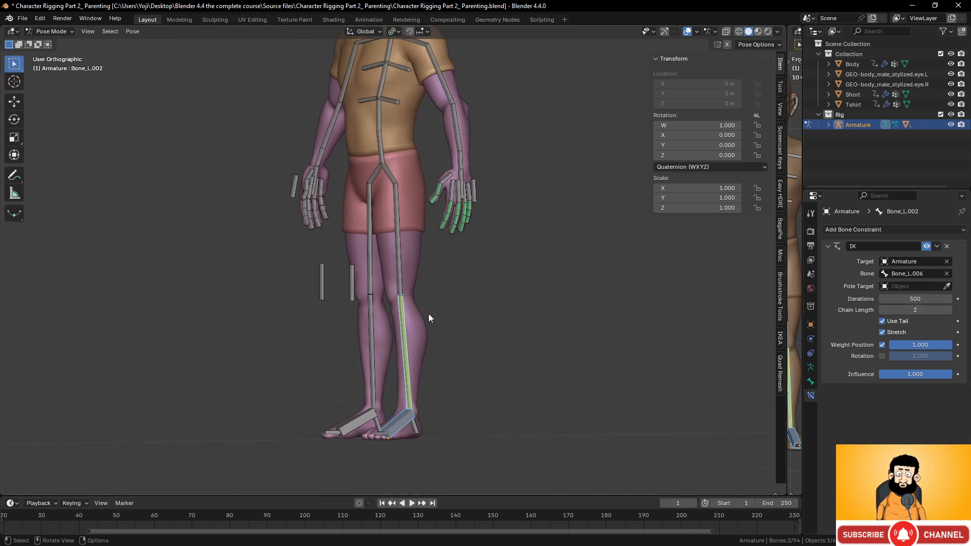
shift+middle_drag(430, 313, 424, 335)
click(415, 371)
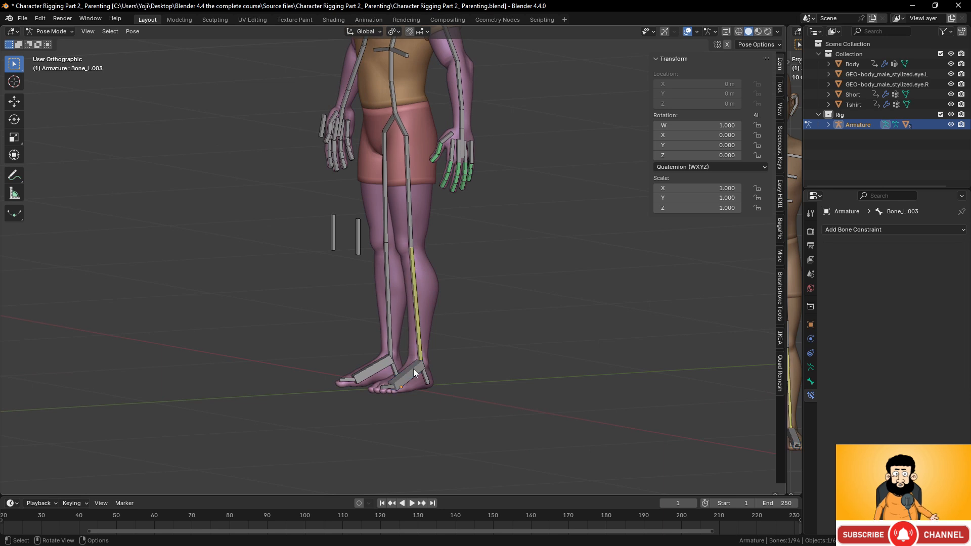
key(g)
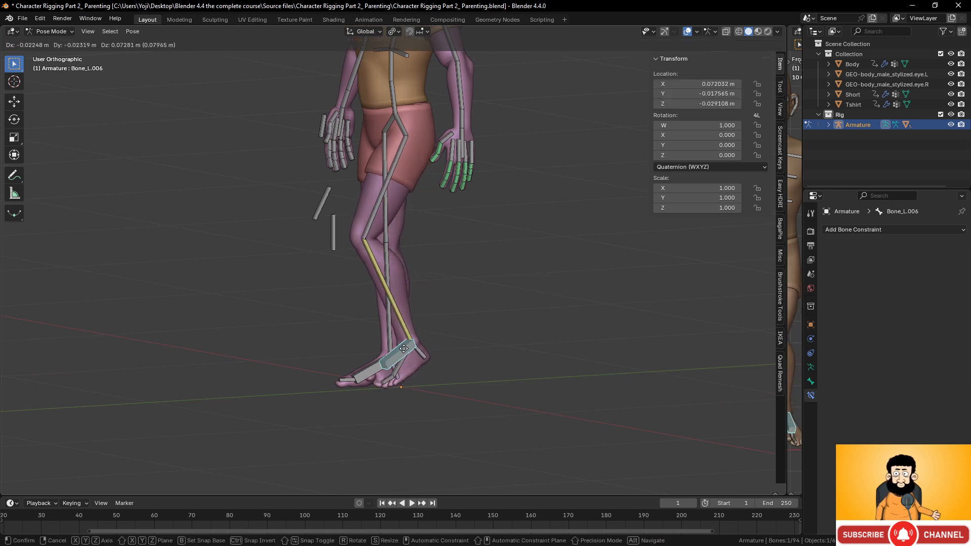
alt+middle_drag(422, 339, 466, 333)
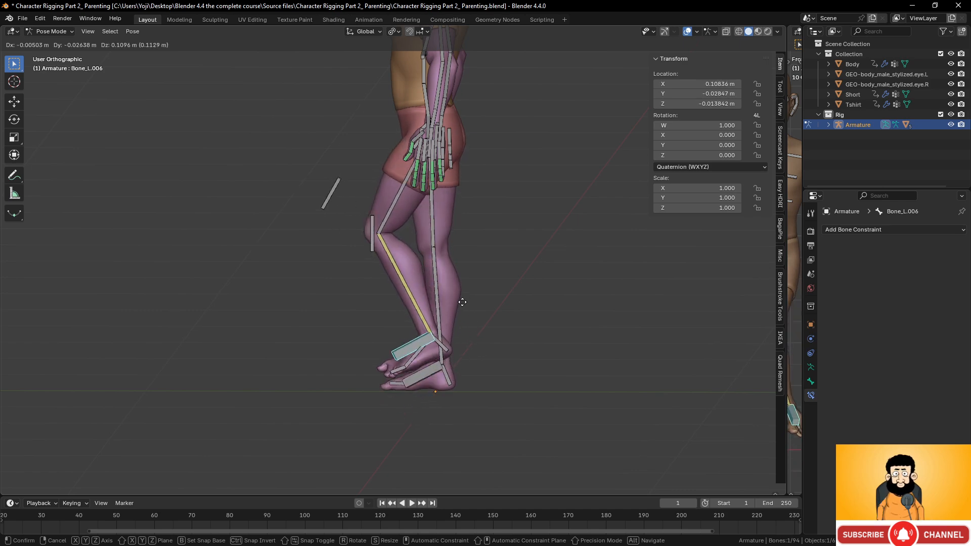
key(Escape)
scroll(449, 386, up, 1)
middle_drag(449, 386, 506, 386)
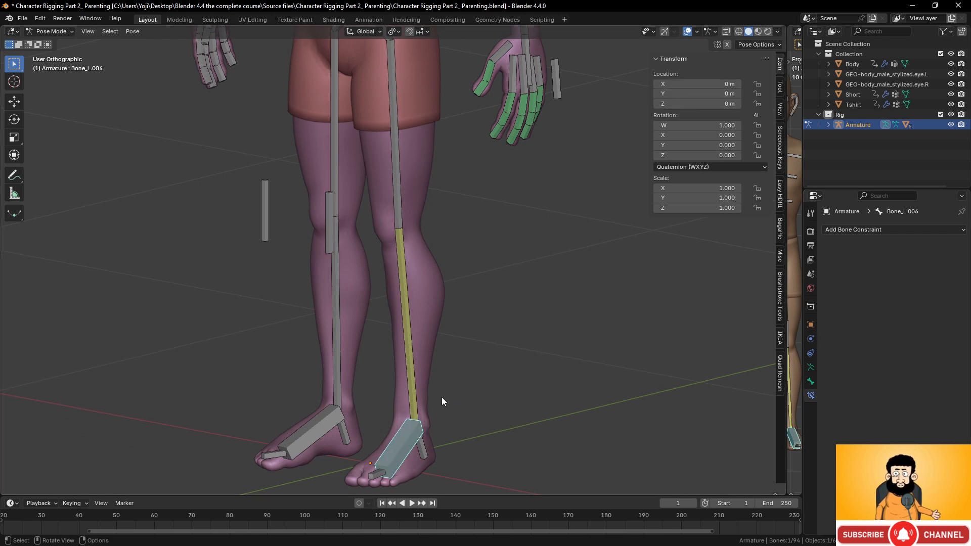
Inspect the bone properties of the left and right foot control bones in Edit Mode and return to Pose Mode
key(ctrl+Tab)
key(Tab)
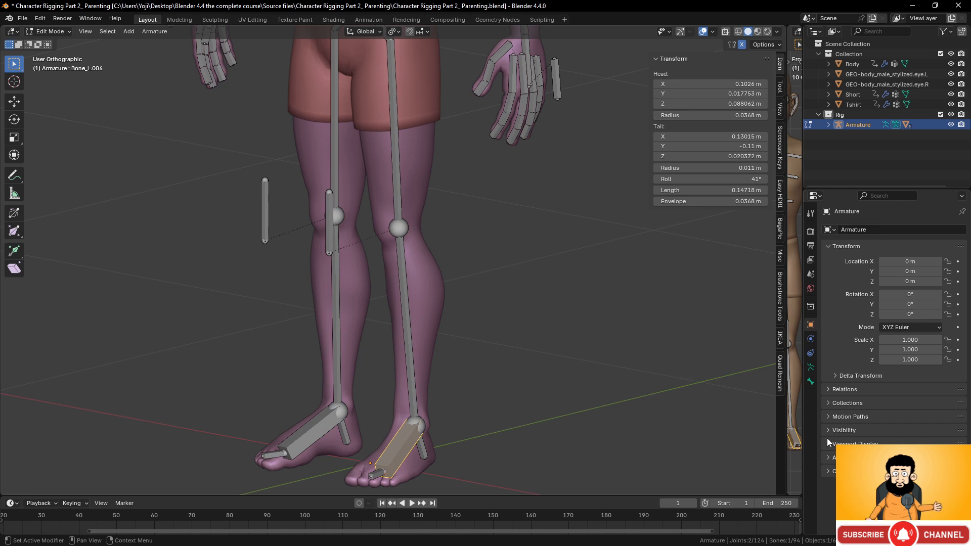
click(811, 368)
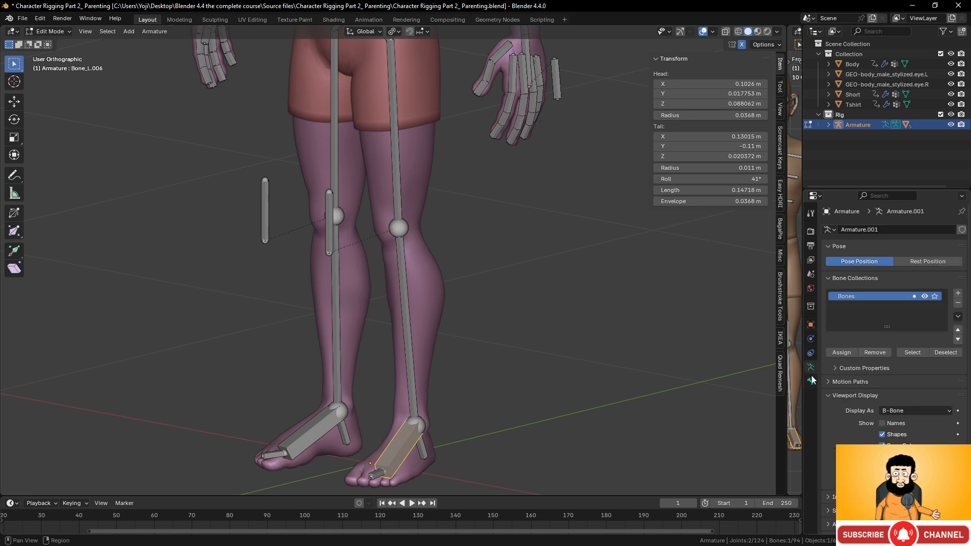
click(811, 381)
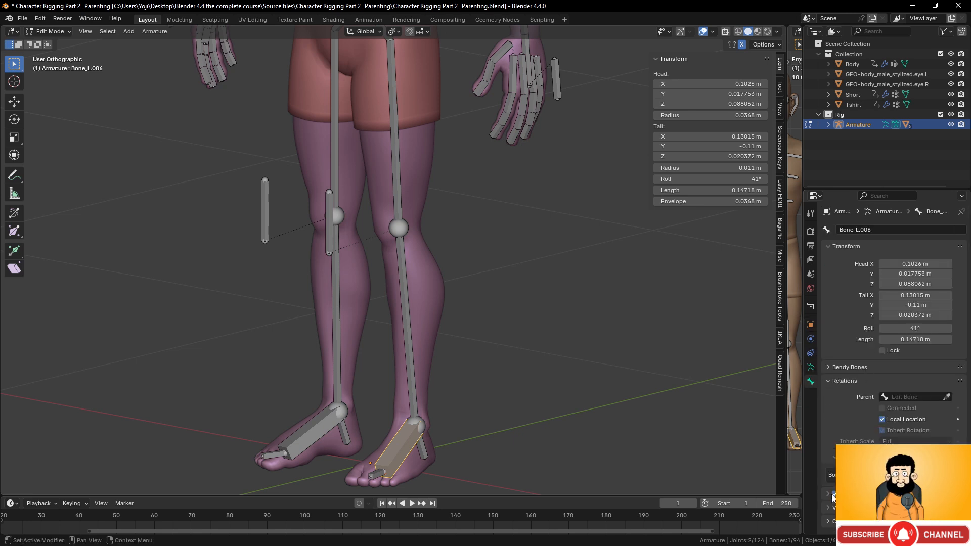
click(315, 426)
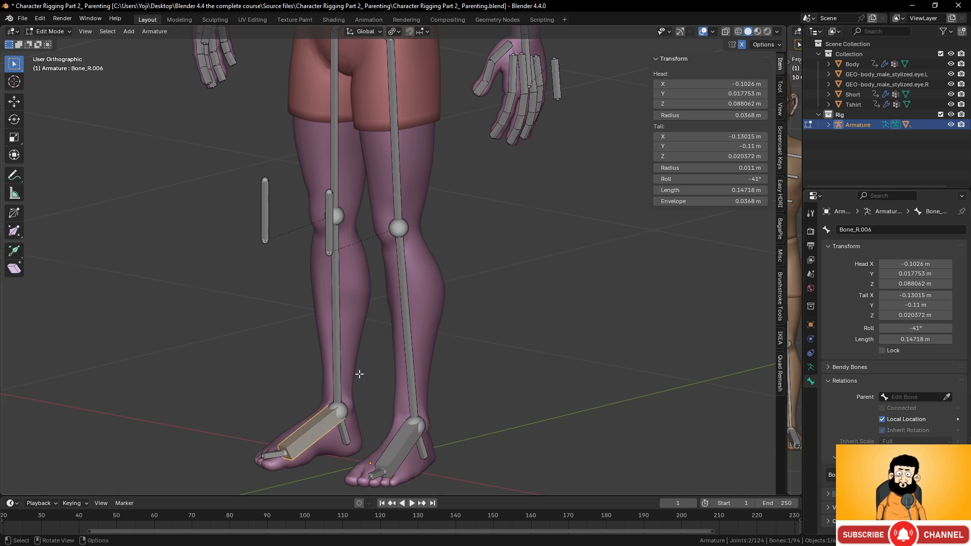
scroll(400, 360, down, 3)
click(401, 358)
middle_drag(401, 358, 362, 355)
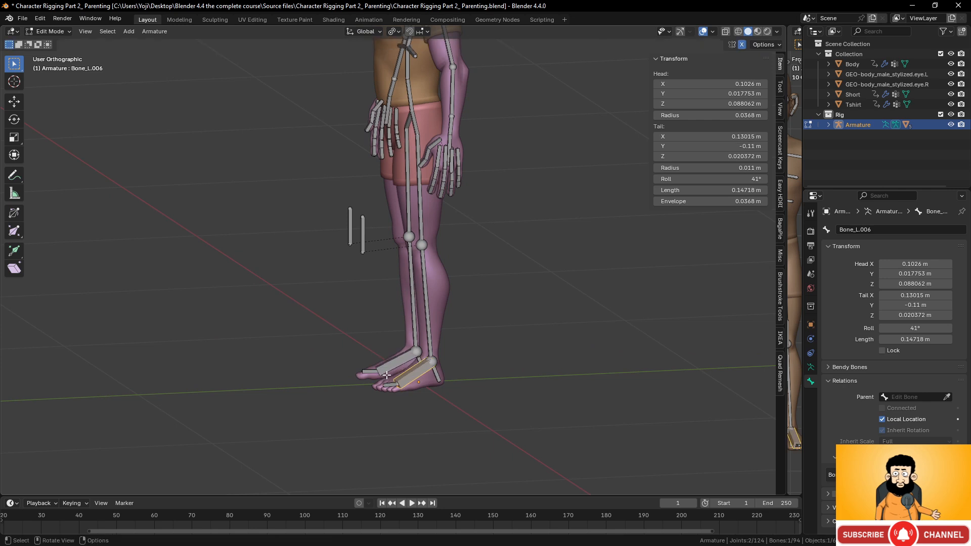
click(51, 31)
click(66, 65)
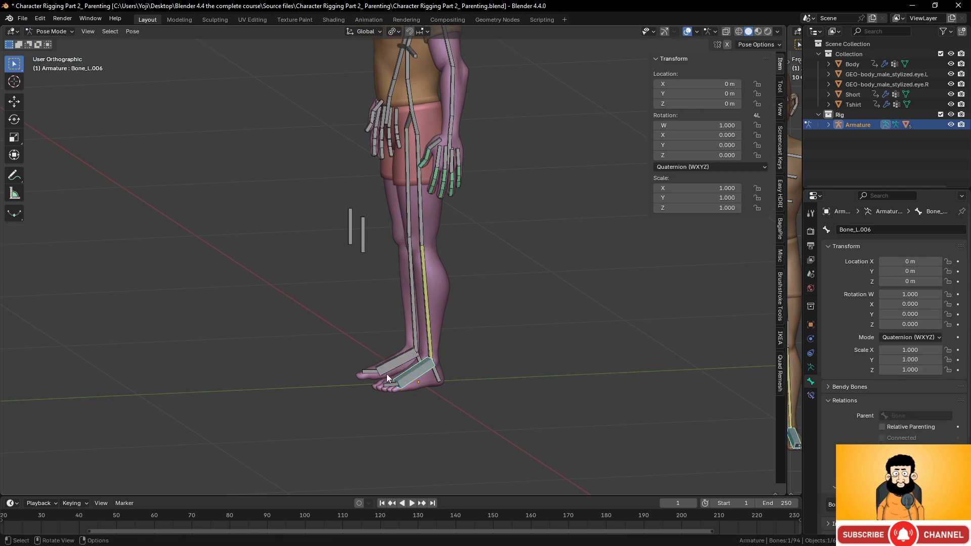
Test the left knee's bending by moving the foot control bone, including in front view, and cancel each move
key(g)
key(Escape)
key(g)
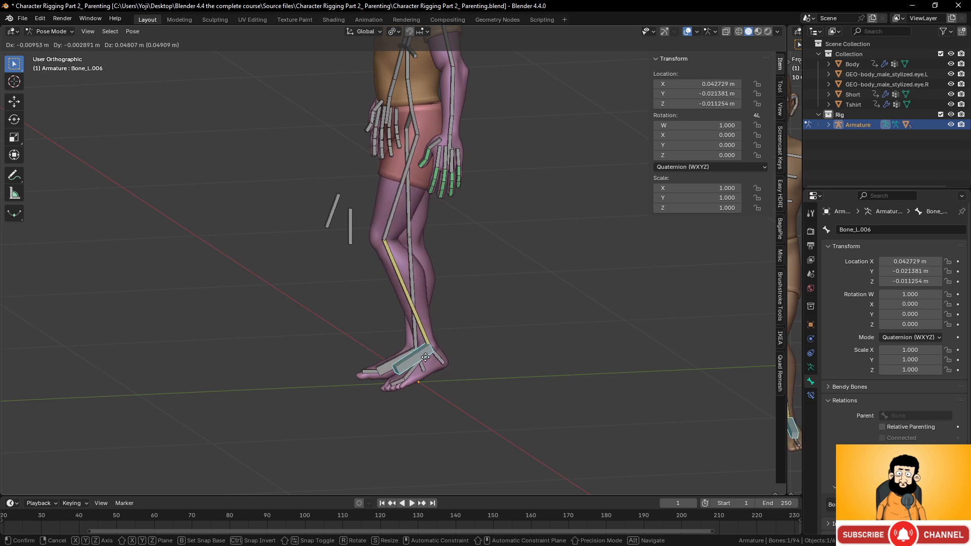
key(Escape)
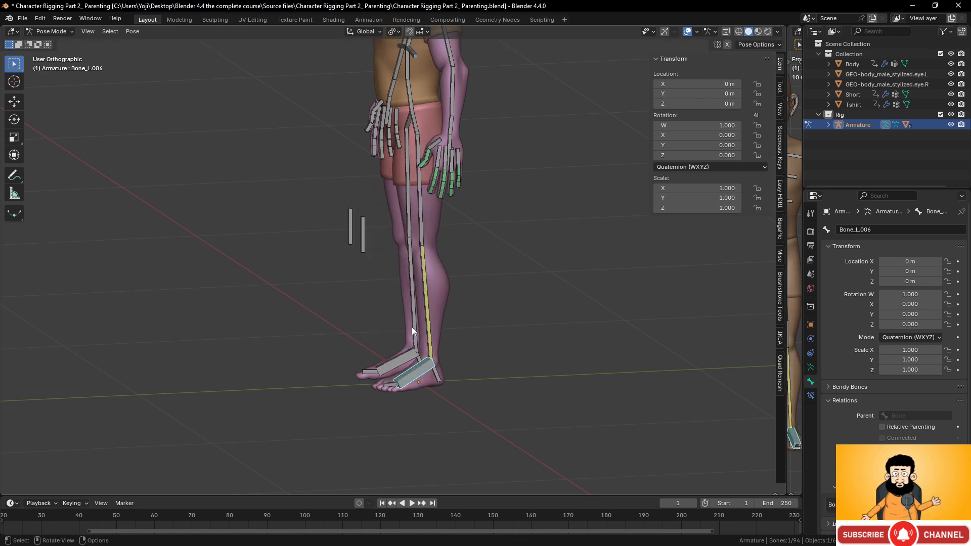
key(KP_1)
key(g)
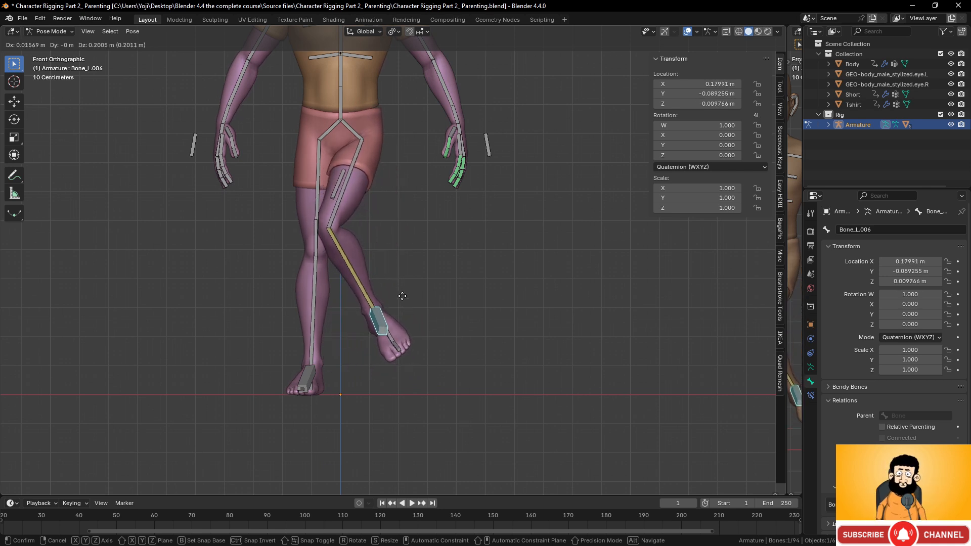
right_click(409, 322)
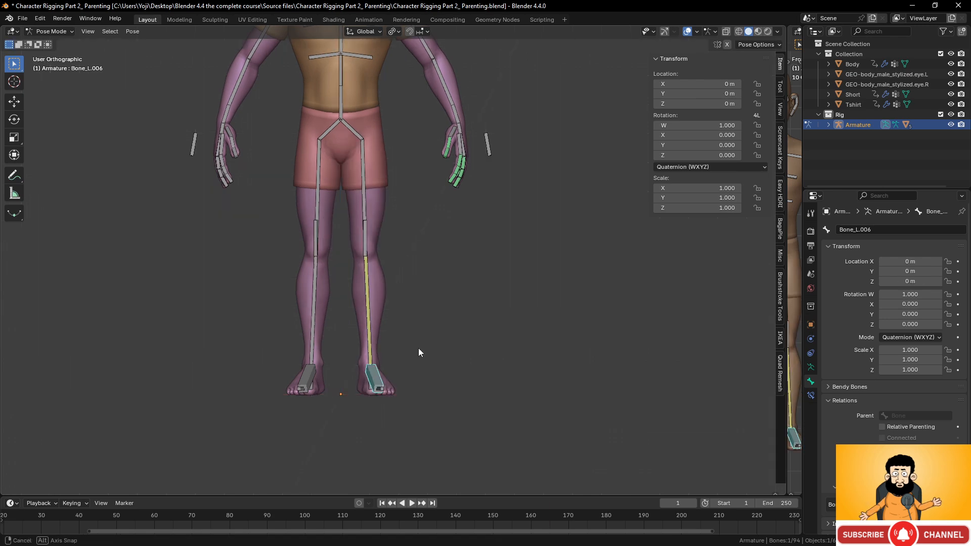
Select the left knee control bone in front of the leg and check its name without changing it
middle_drag(439, 364, 398, 413)
scroll(410, 398, up, 4)
scroll(405, 366, down, 3)
middle_drag(402, 319, 392, 310)
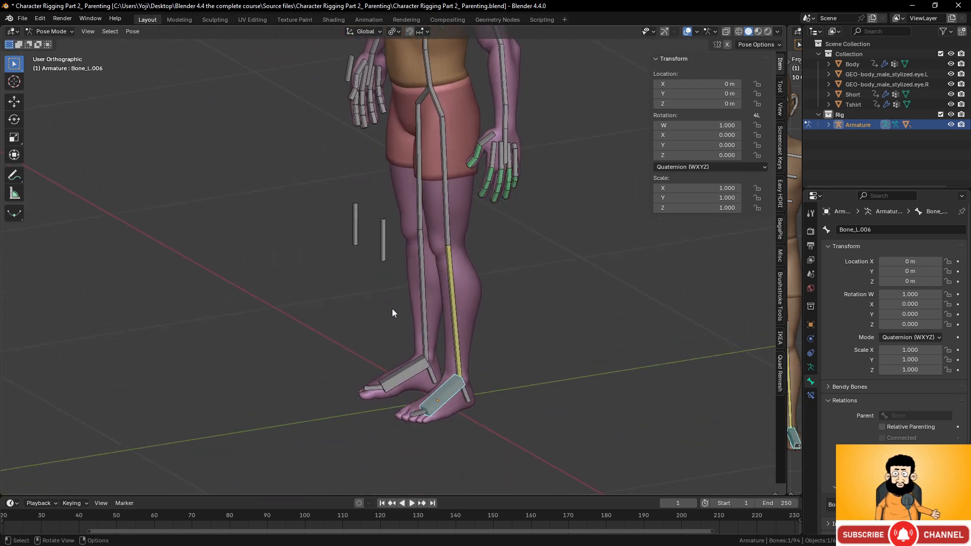
click(383, 240)
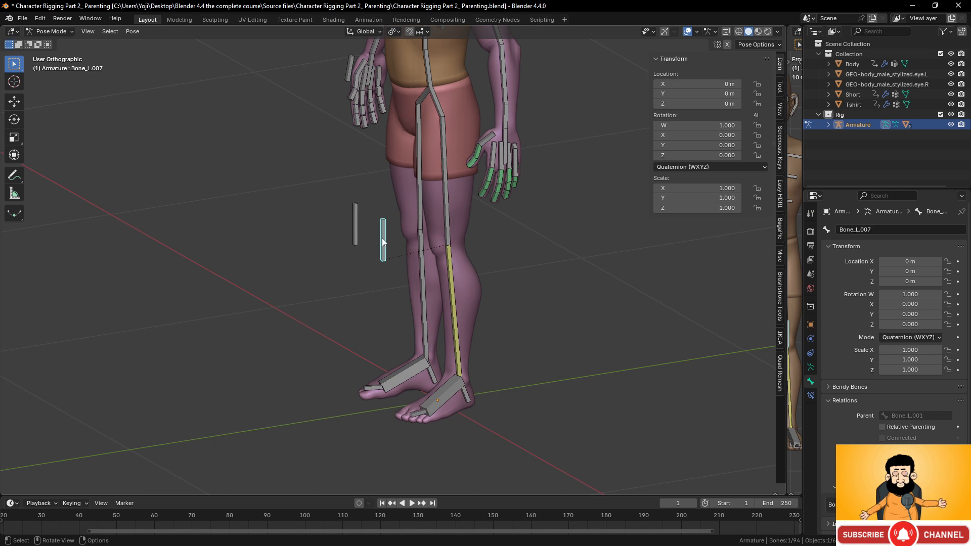
click(851, 230)
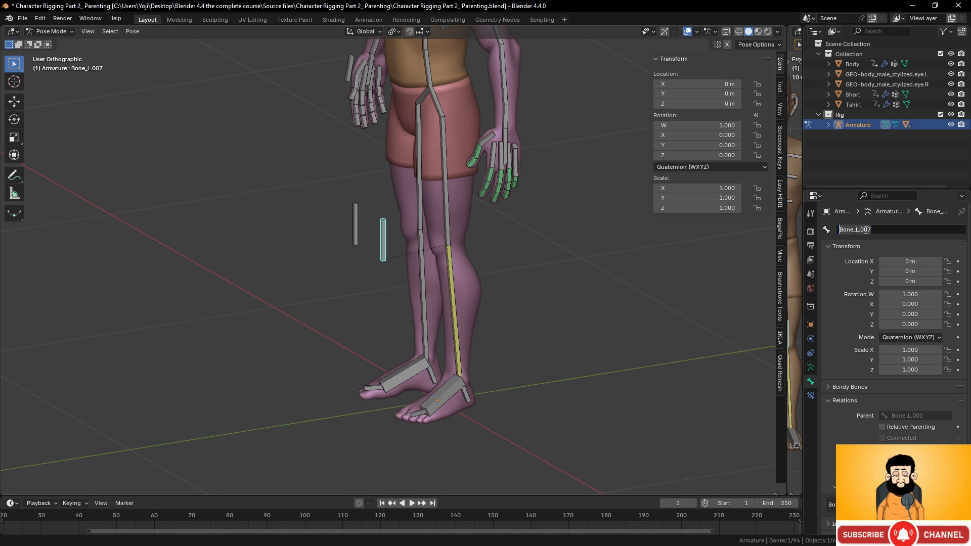
click(875, 229)
click(673, 250)
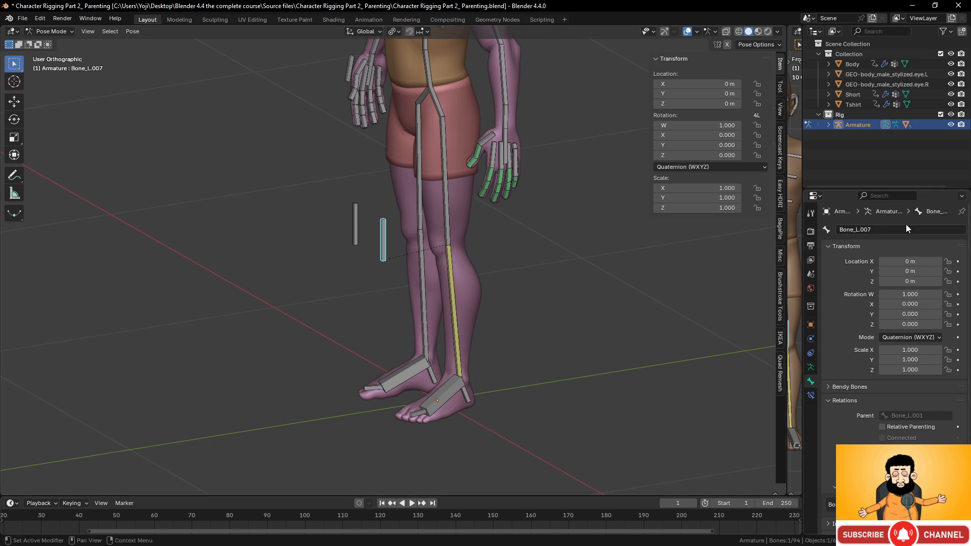
Copy the left knee control bone's name and set Armature and Bone_L.007 as the pole target of the left shin's IK constraint
click(878, 229)
key(ctrl+c)
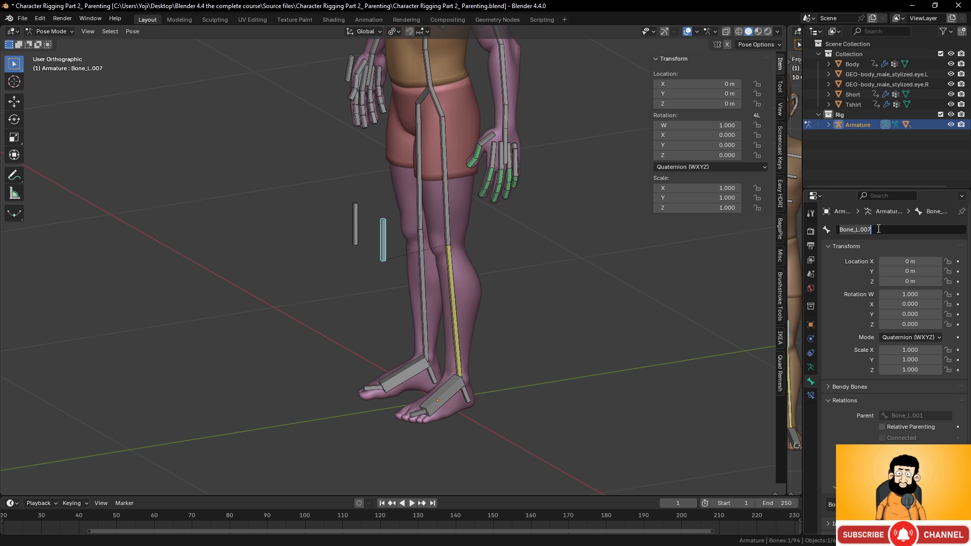
click(667, 269)
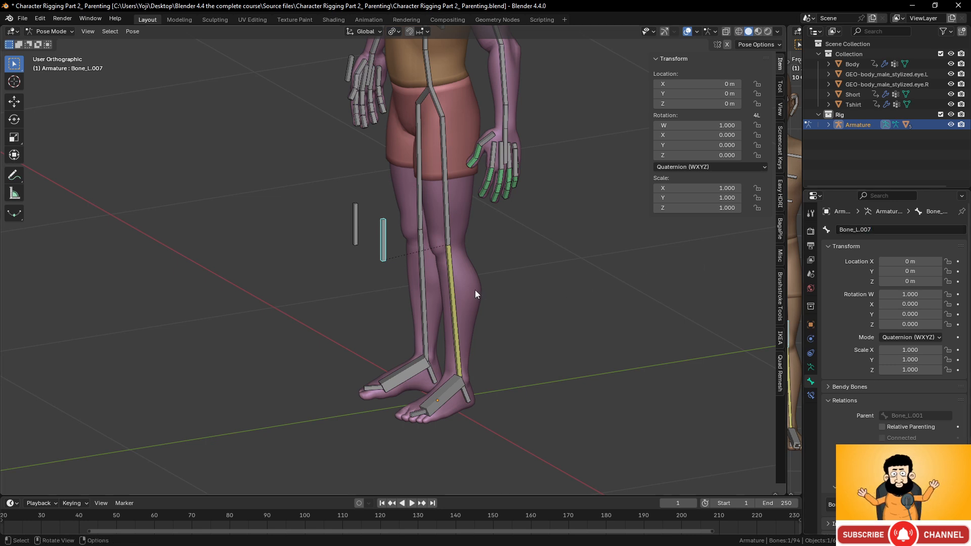
click(450, 271)
click(811, 395)
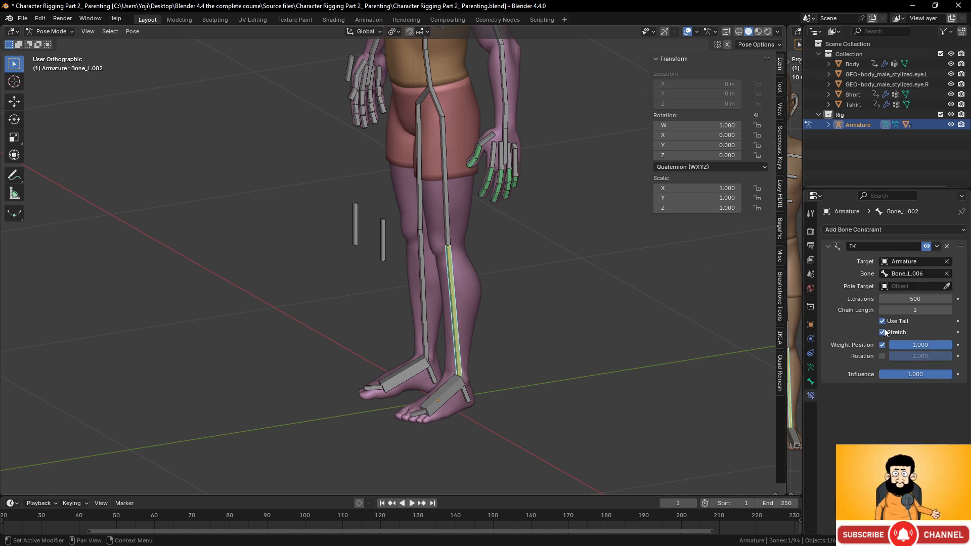
click(901, 286)
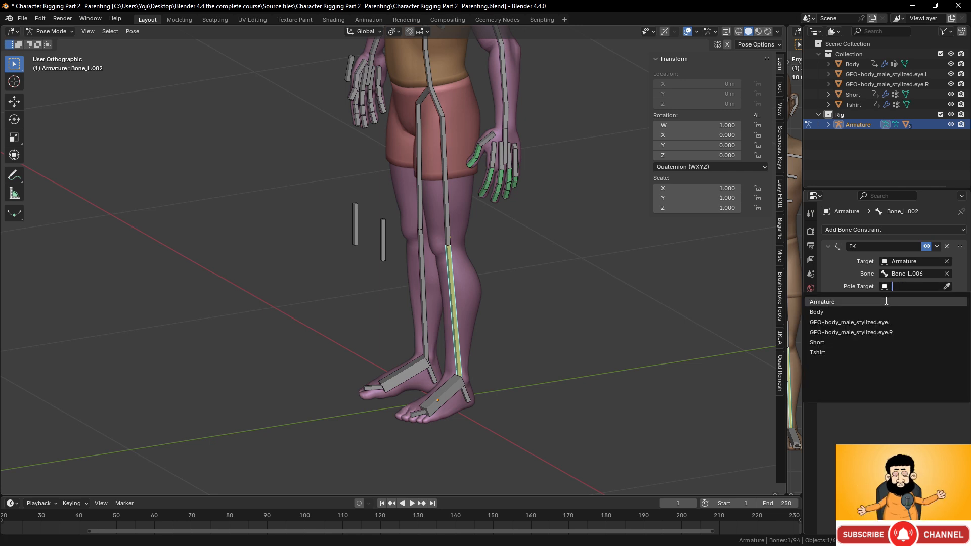
click(887, 302)
click(905, 298)
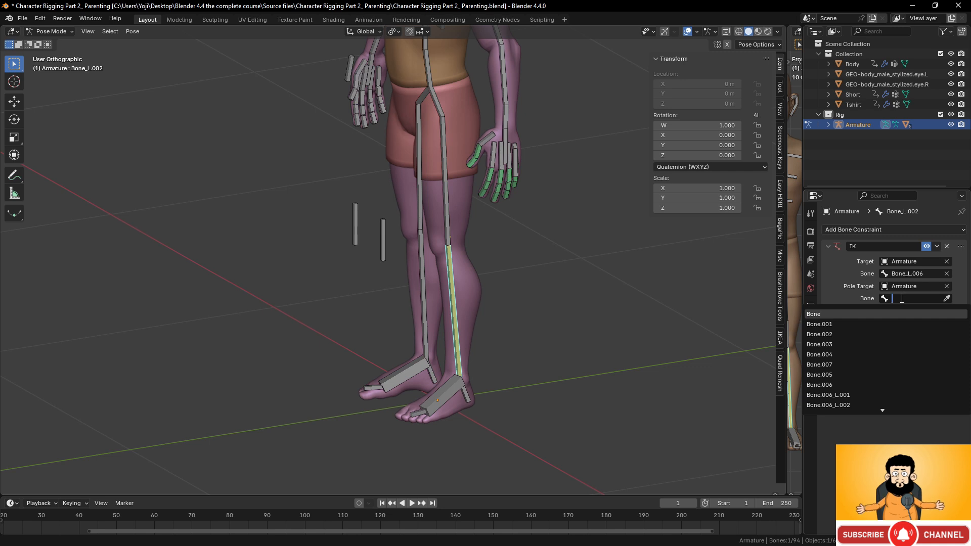
key(ctrl+v)
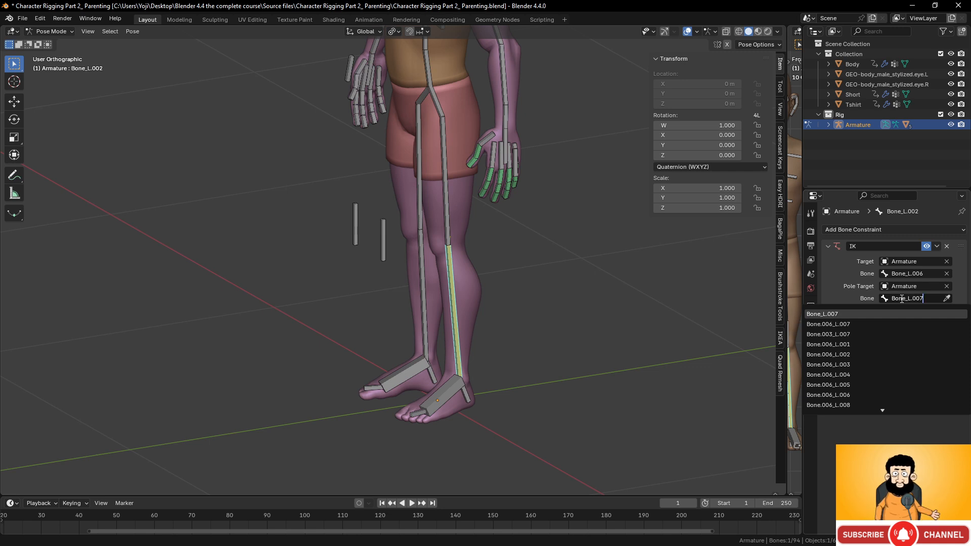
key(Return)
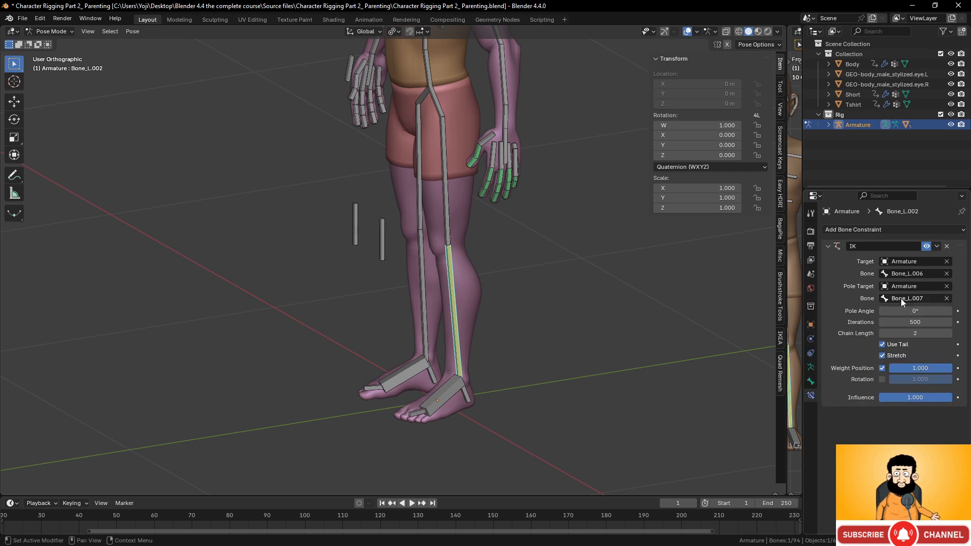
Test the pole target by moving the left knee control bone sideways in a front-facing view, and undo or cancel the moves
click(381, 248)
middle_drag(390, 265, 453, 268)
key(g)
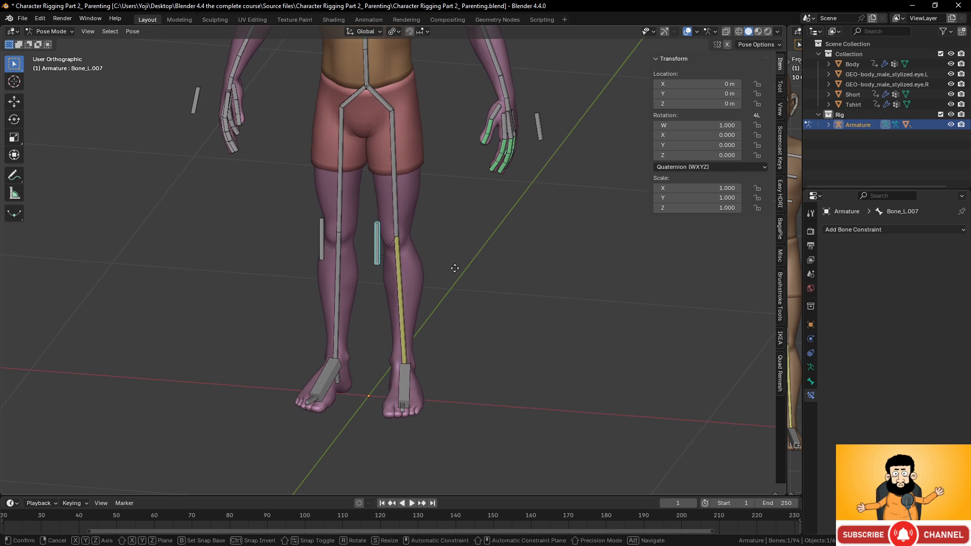
click(489, 273)
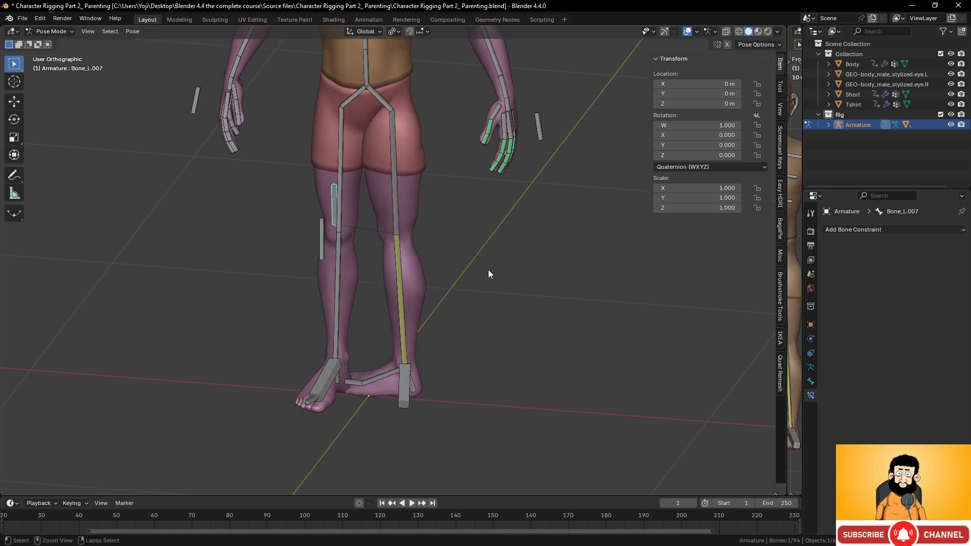
key(ctrl+z)
key(ctrl+z)
click(376, 241)
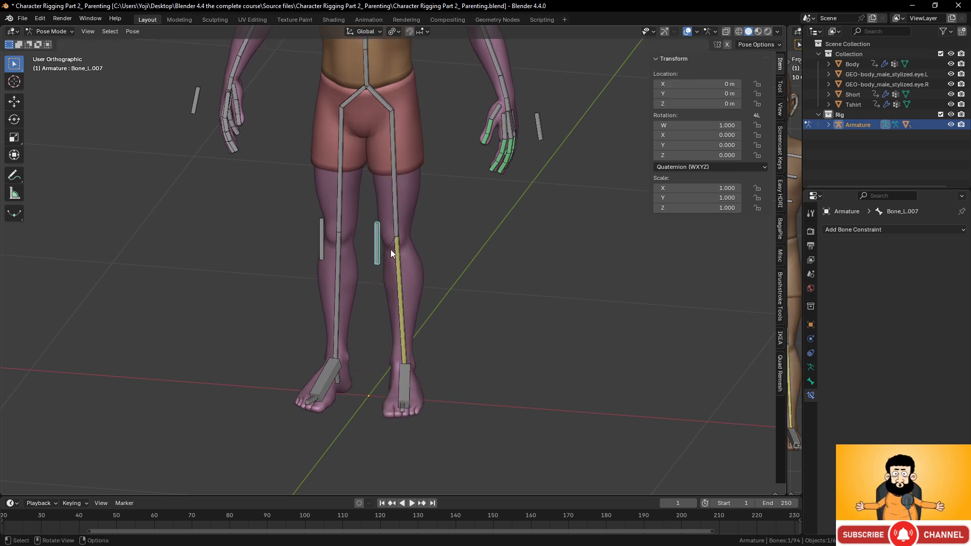
key(g)
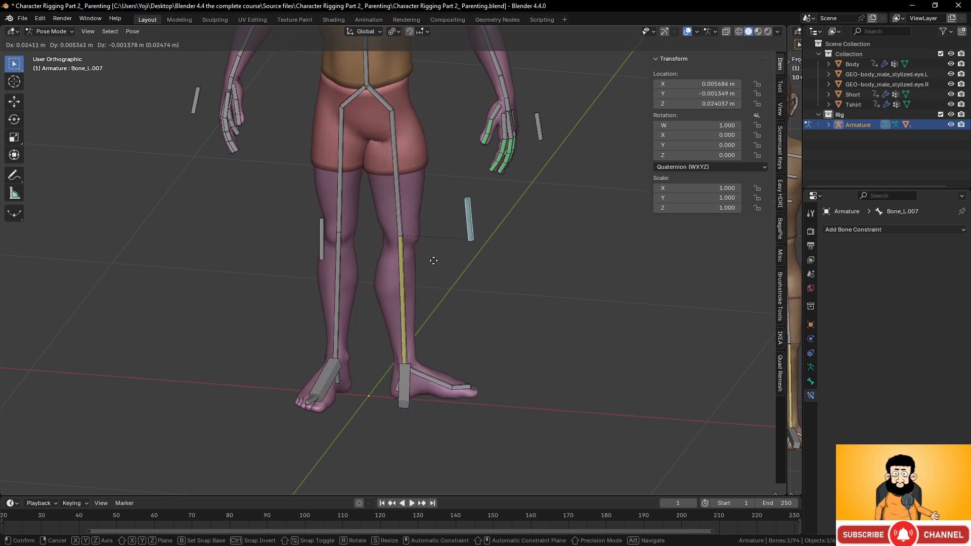
key(Escape)
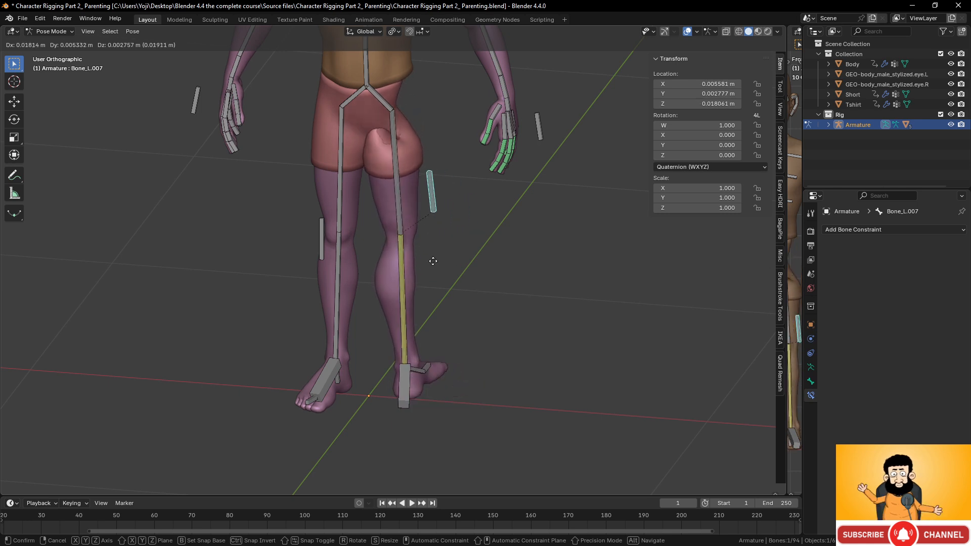
key(ctrl+z)
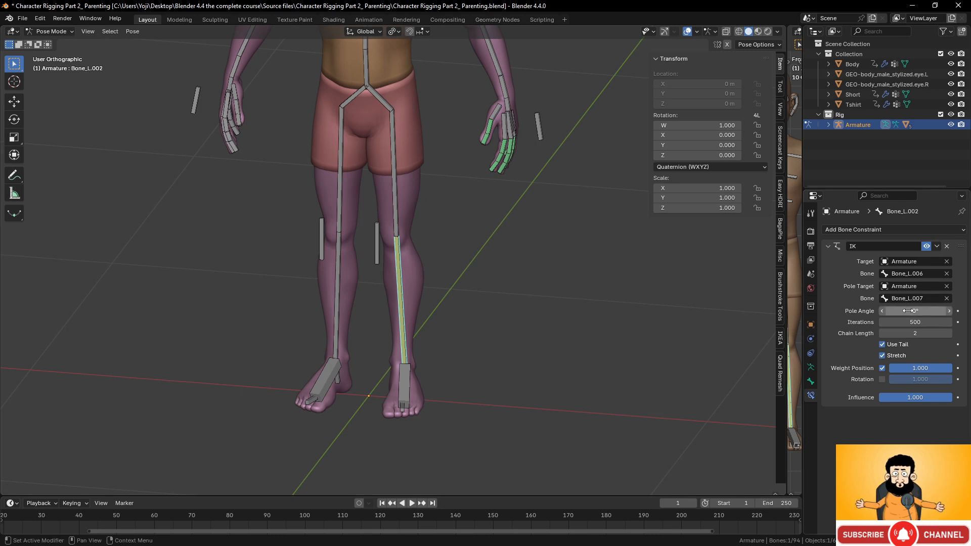
Try moving the left foot control bone with the pole target active, and revert the leg to its rest position
click(404, 383)
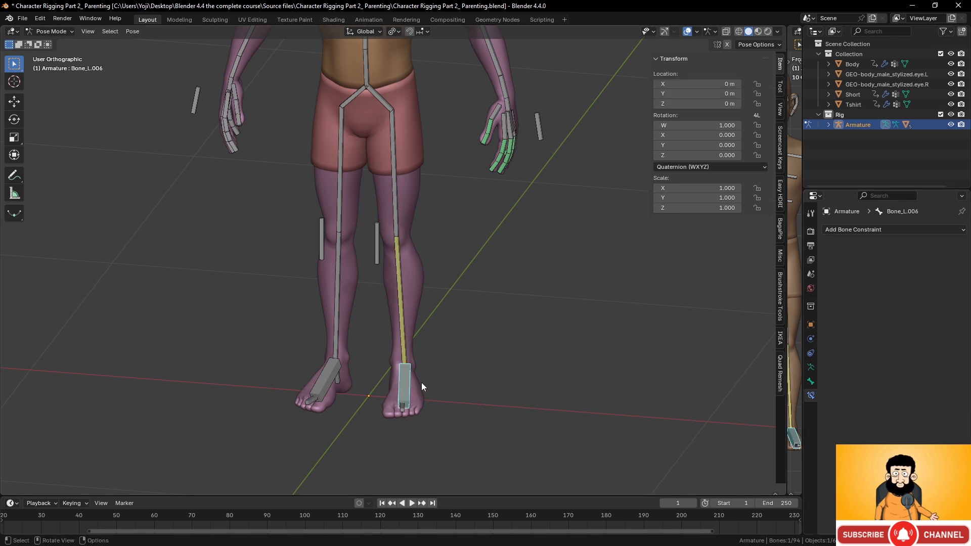
key(g)
right_click(436, 370)
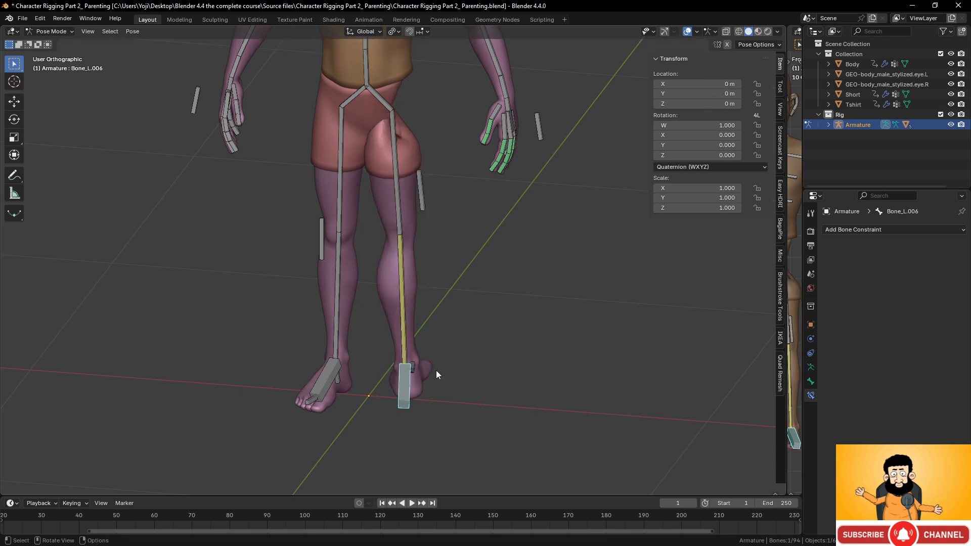
key(ctrl+z)
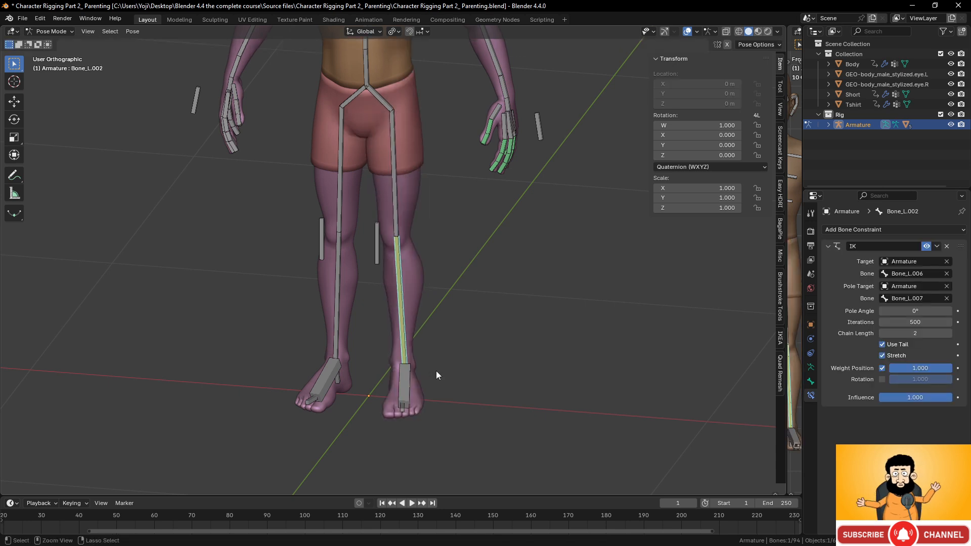
Check the left knee control bone's link to the thigh, clear its parent in Edit Mode, and return to Pose Mode
click(377, 243)
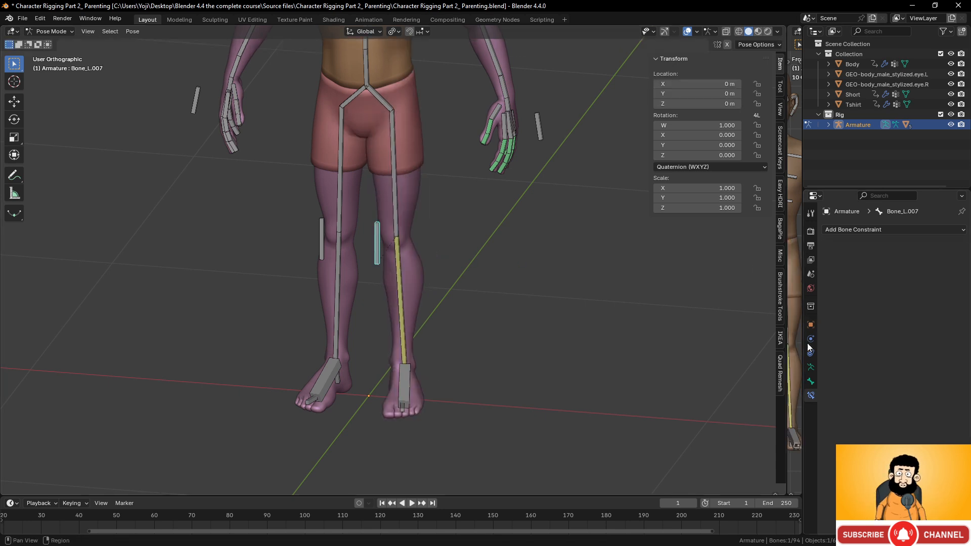
scroll(414, 290, up, 3)
middle_drag(415, 289, 364, 272)
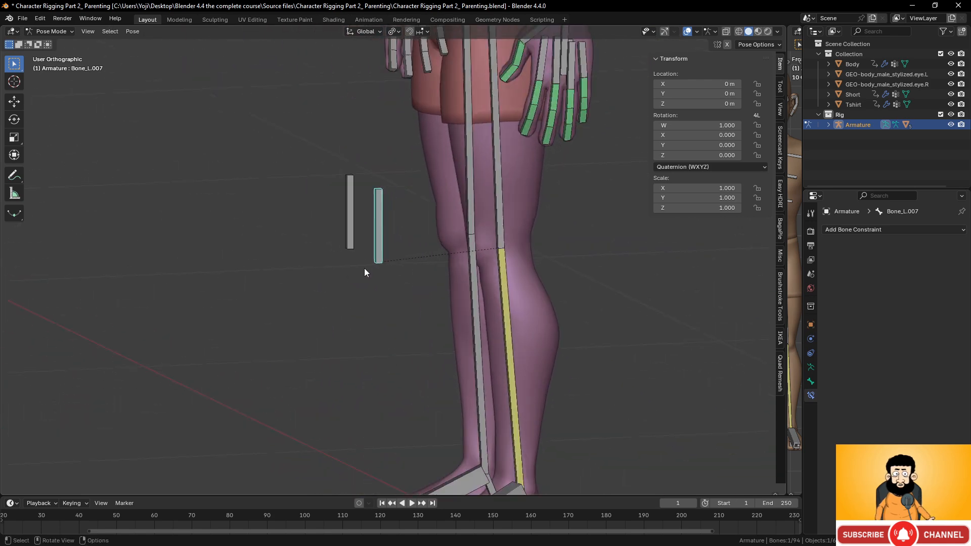
click(499, 234)
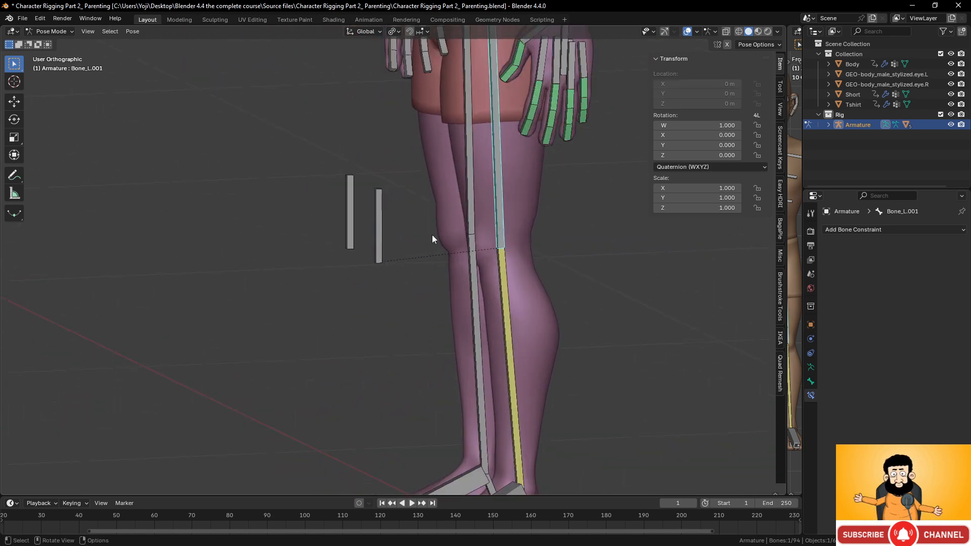
click(505, 276)
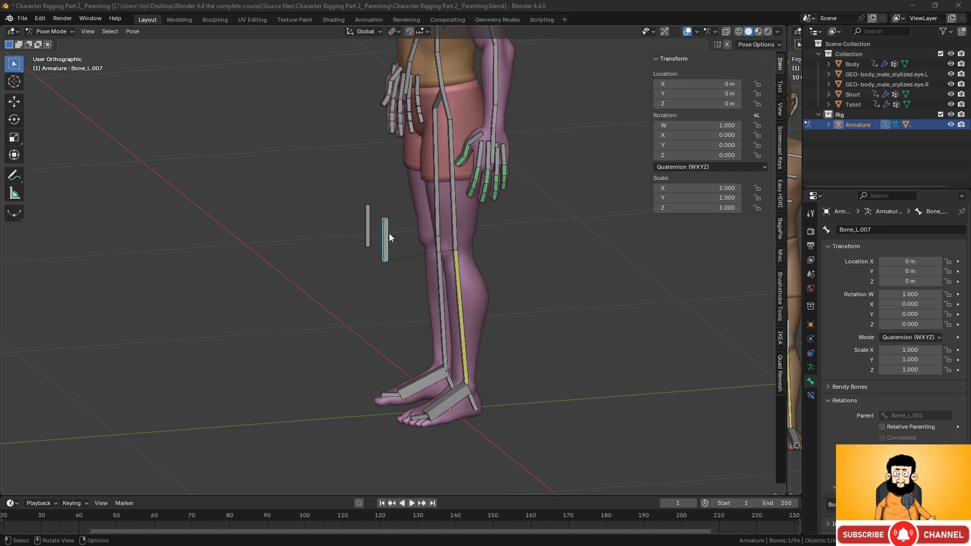
key(Tab)
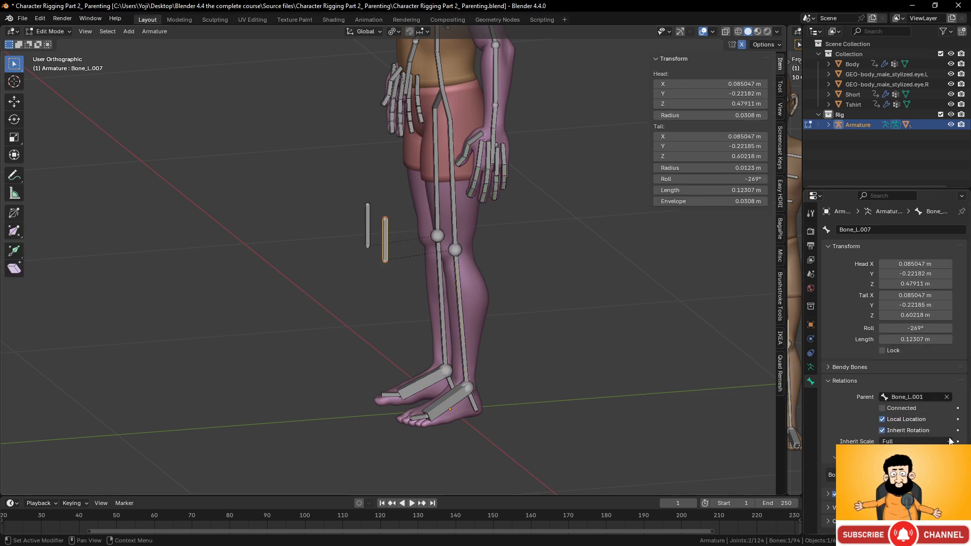
click(947, 398)
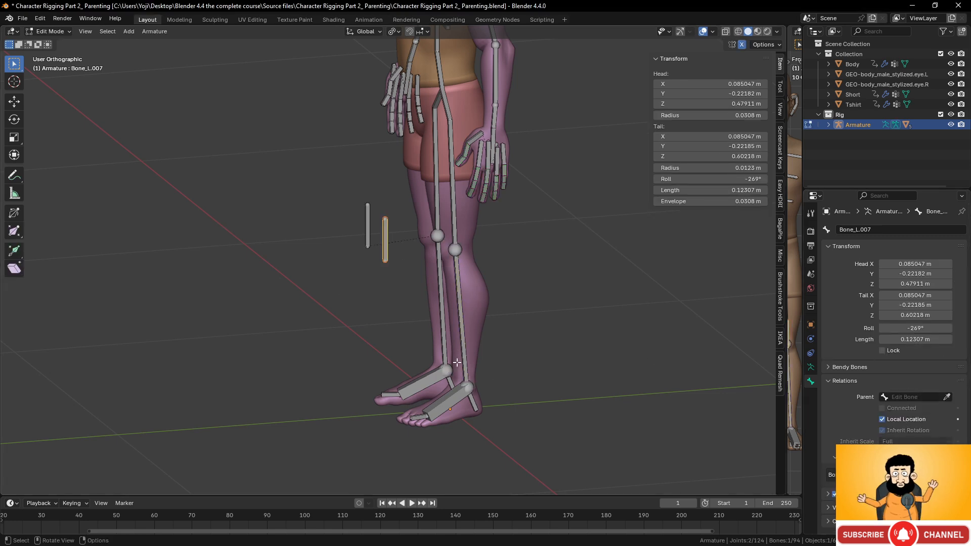
key(Tab)
Clear the parent of the right knee control bone in Edit Mode and return to Pose Mode
click(366, 222)
key(Tab)
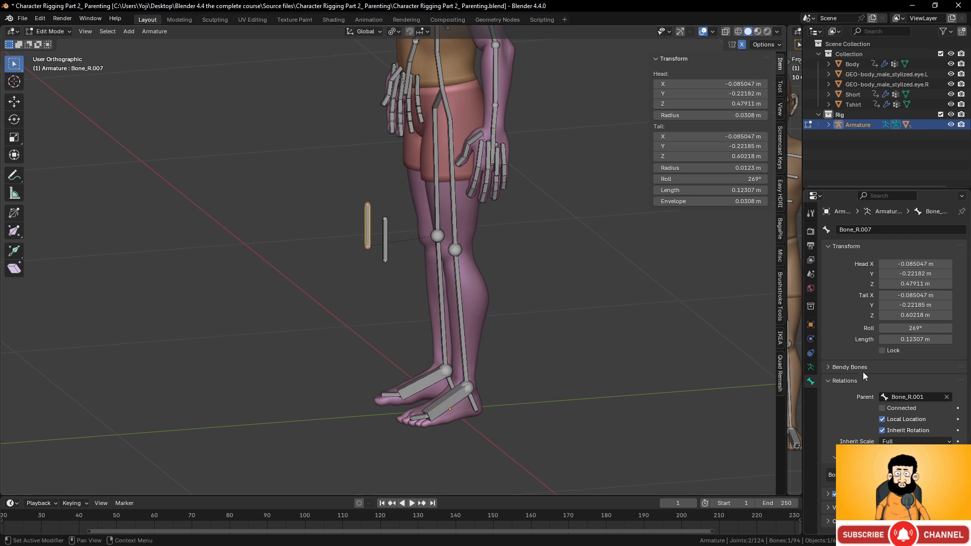
click(947, 397)
key(Tab)
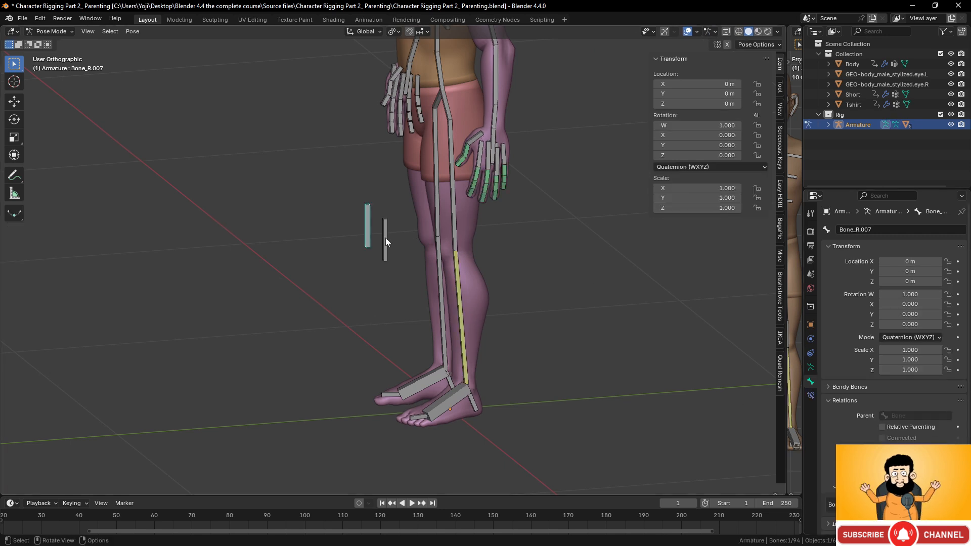
Test the left leg's bend by moving the foot control bone about 0.13 m forward and 0.14 m up
click(459, 387)
middle_drag(450, 395, 429, 376)
key(g)
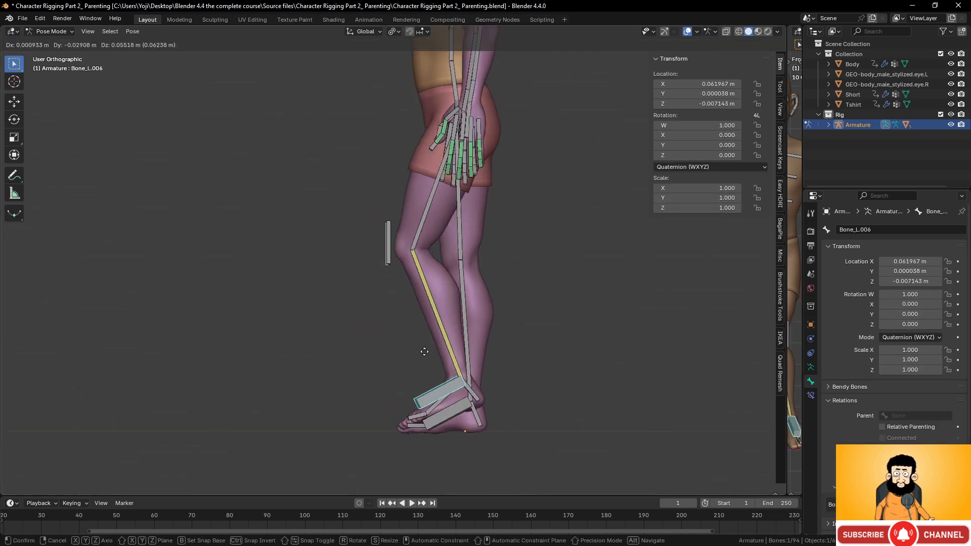
click(397, 283)
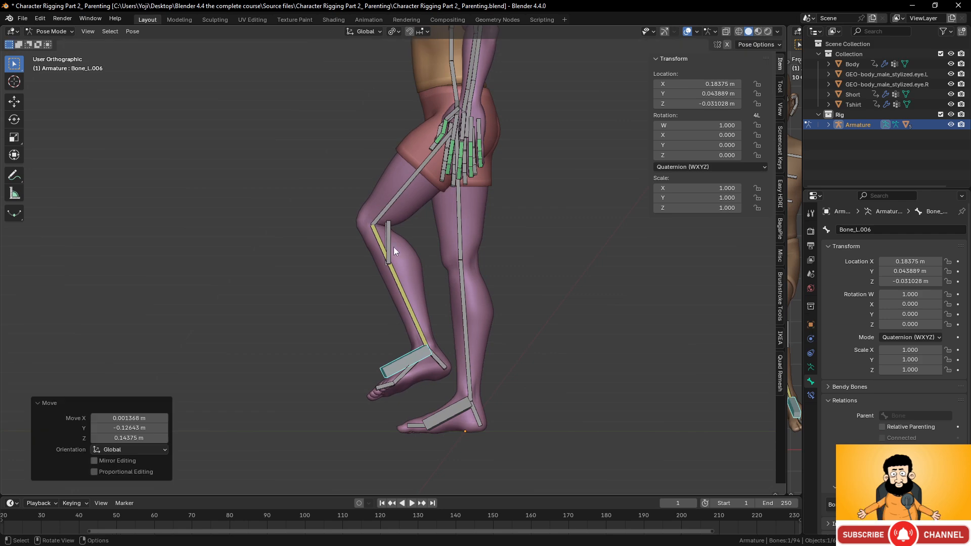
Test the knee direction by moving the left knee control bone about 0.18 m forward and about 0.2 m outward
click(393, 244)
key(g)
click(271, 240)
middle_drag(414, 304, 522, 318)
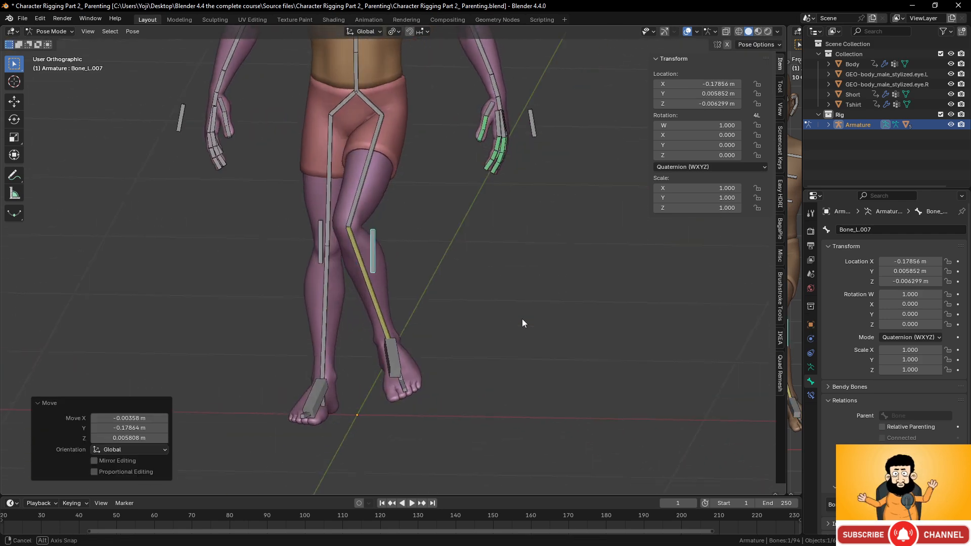
key(g)
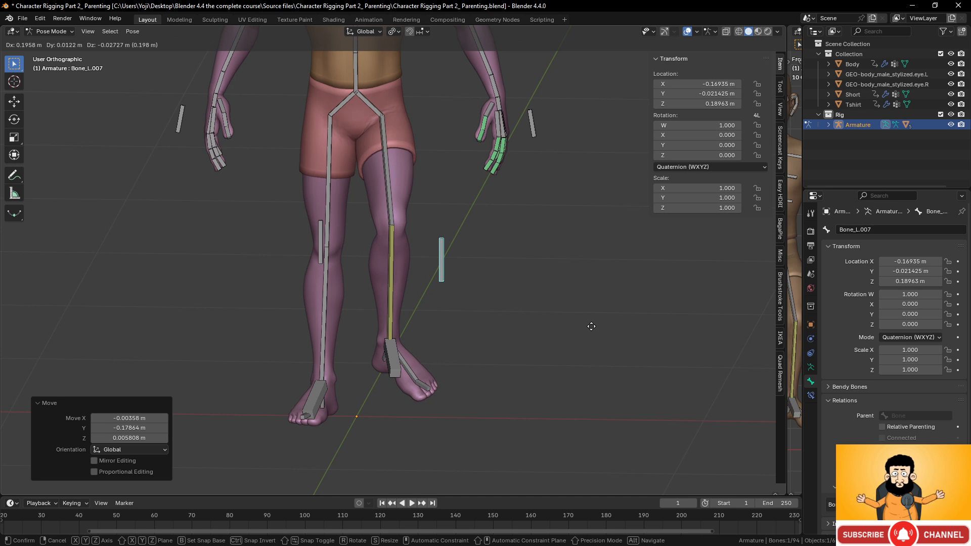
right_click(592, 327)
Test the left foot control bone by rotating it freely and around global Z, and moving it about 0.05 m forward and 0.04 m up
click(396, 366)
middle_drag(402, 372, 418, 409)
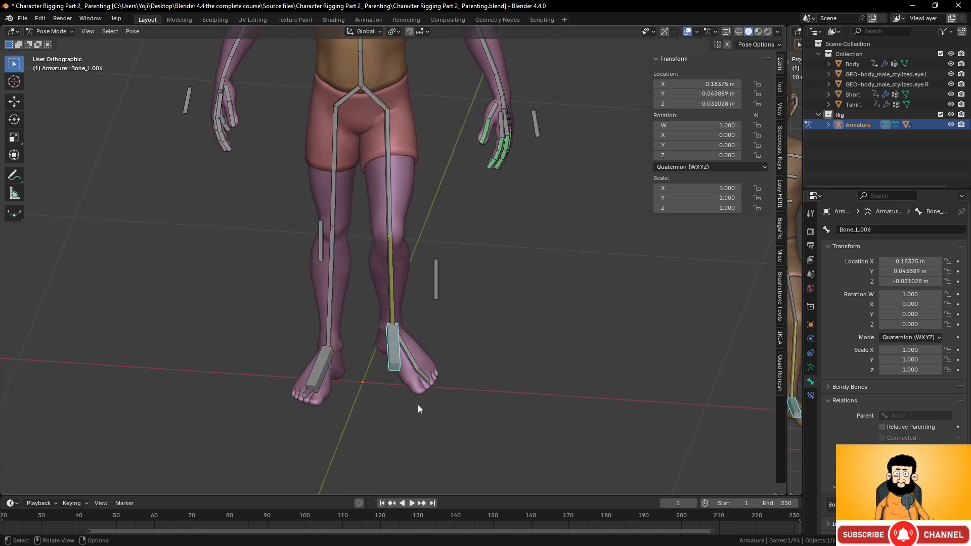
key(r)
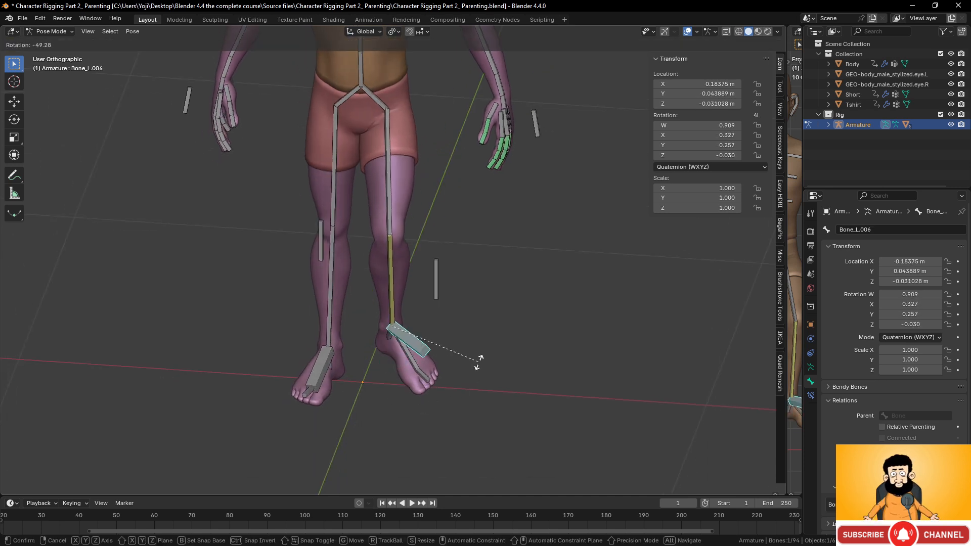
right_click(464, 378)
middle_drag(464, 378, 539, 375)
key(g)
click(377, 373)
key(g)
key(z)
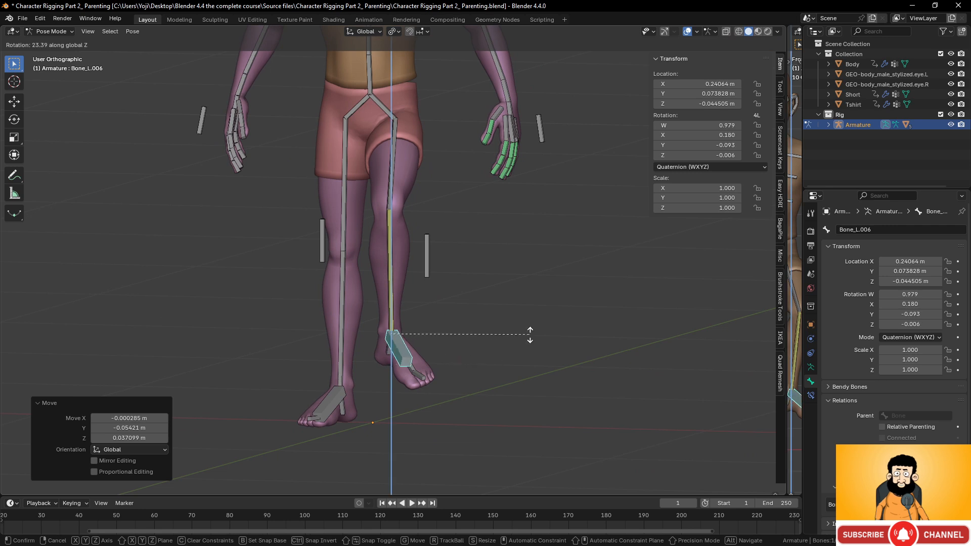
key(Escape)
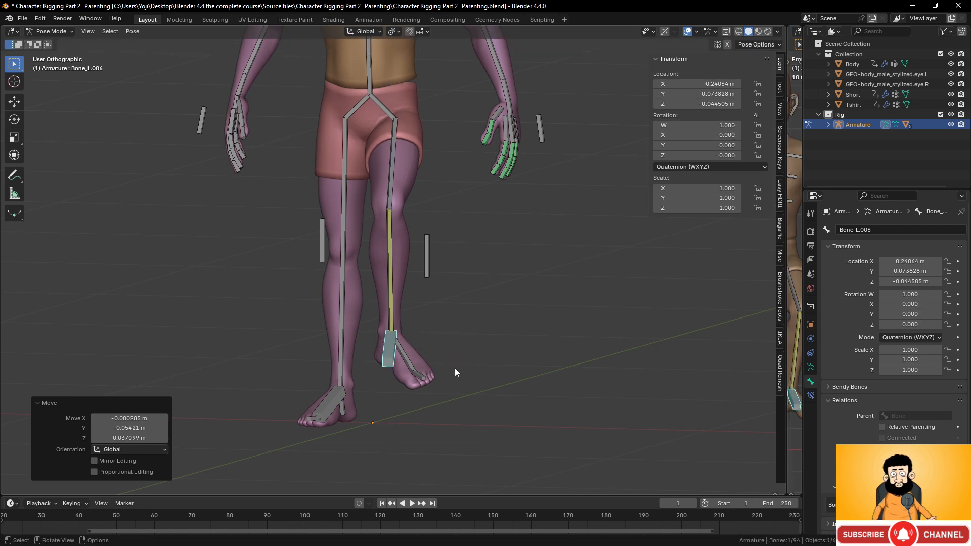
Clear the location of all bones and show the feet in wireframe shading
key(a)
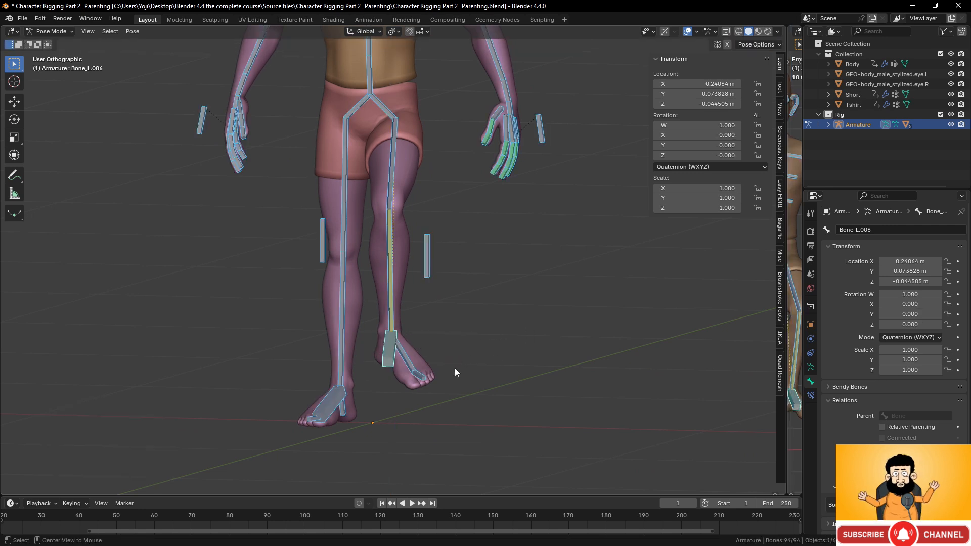
key(alt+g)
middle_drag(454, 368, 440, 409)
scroll(440, 409, up, 6)
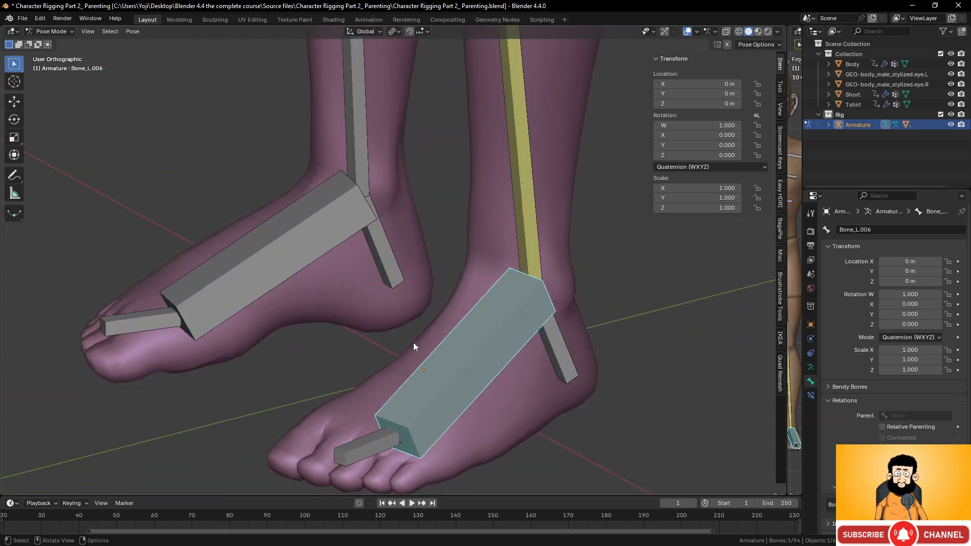
key(shift+z)
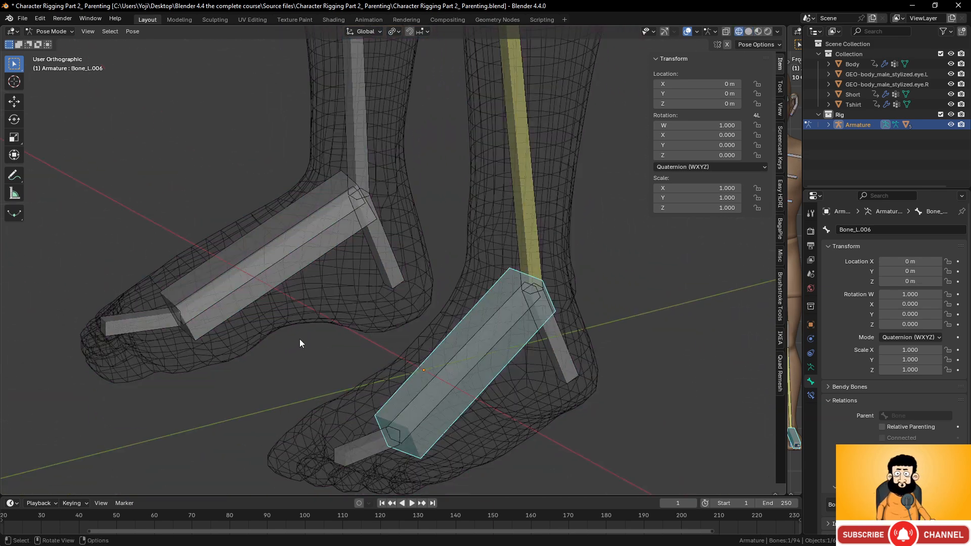
Add a Copy Rotation constraint to the left foot bone, with the foot control bone as its target
shift+click(466, 344)
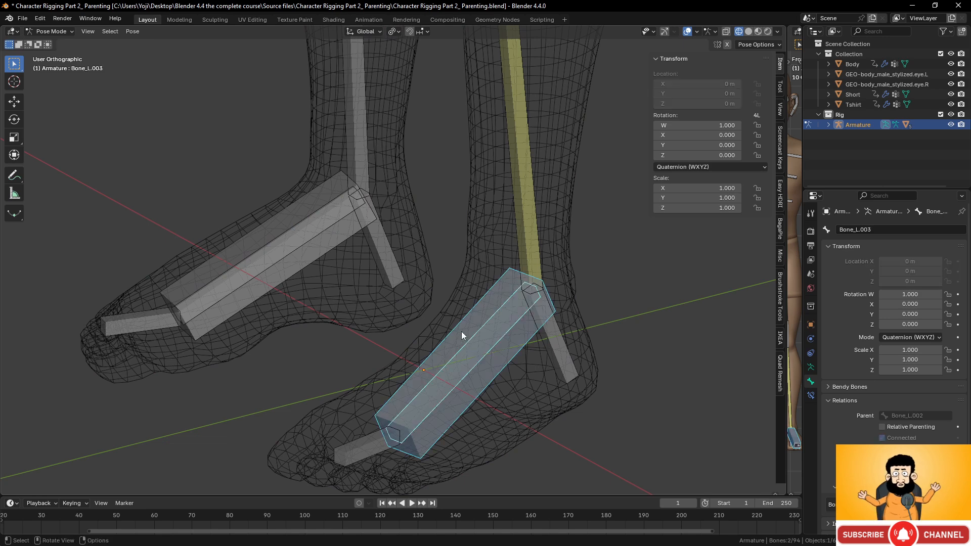
key(shift+ctrl+c)
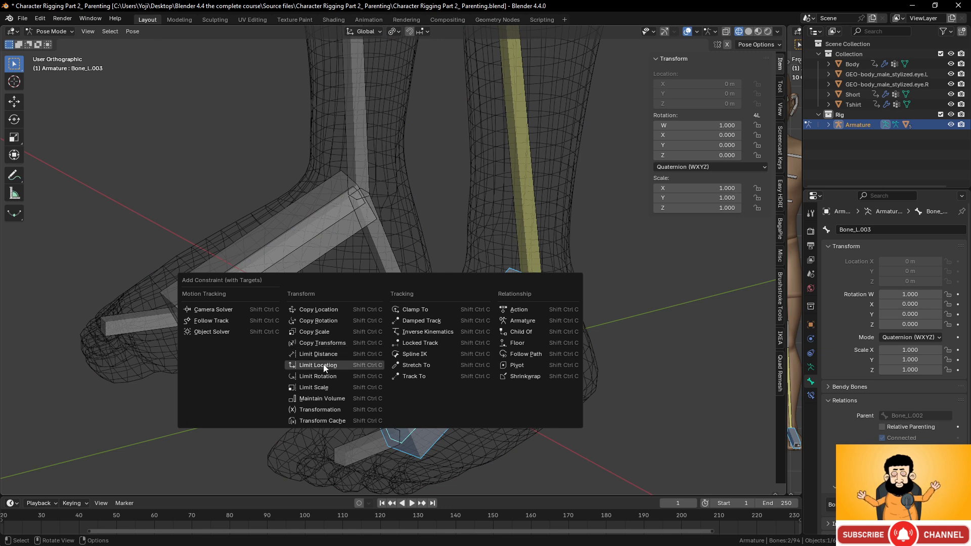
click(326, 323)
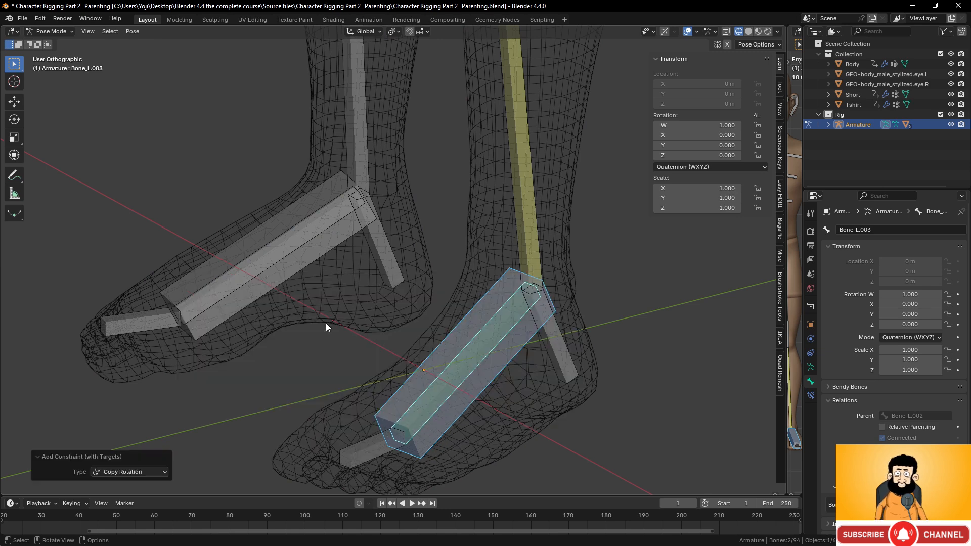
Show the legs in solid shading and test the left foot control bone by rotating it about 11 degrees
click(454, 338)
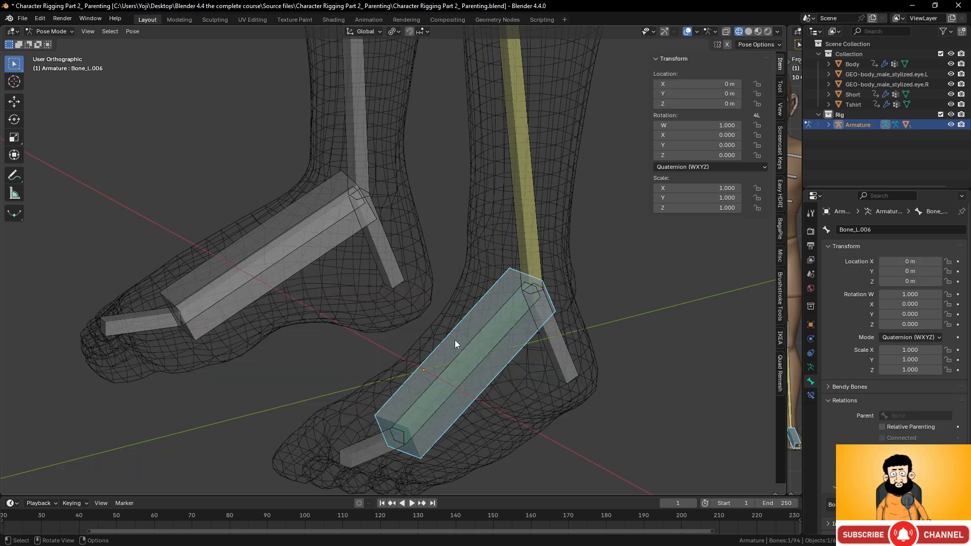
scroll(455, 340, down, 3)
key(z)
click(523, 359)
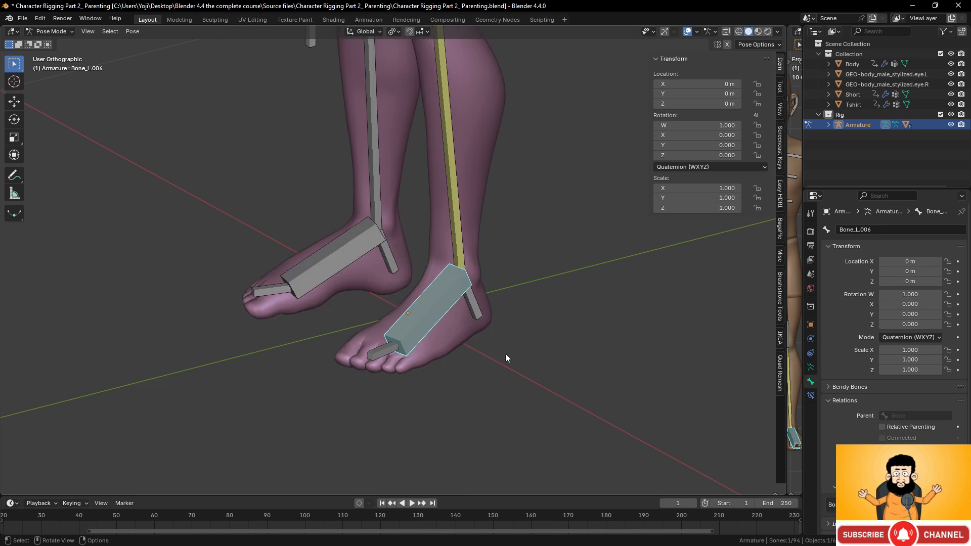
mouse_move(506, 354)
middle_down()
mouse_move(457, 350)
mouse_move(475, 362)
middle_up()
key(r)
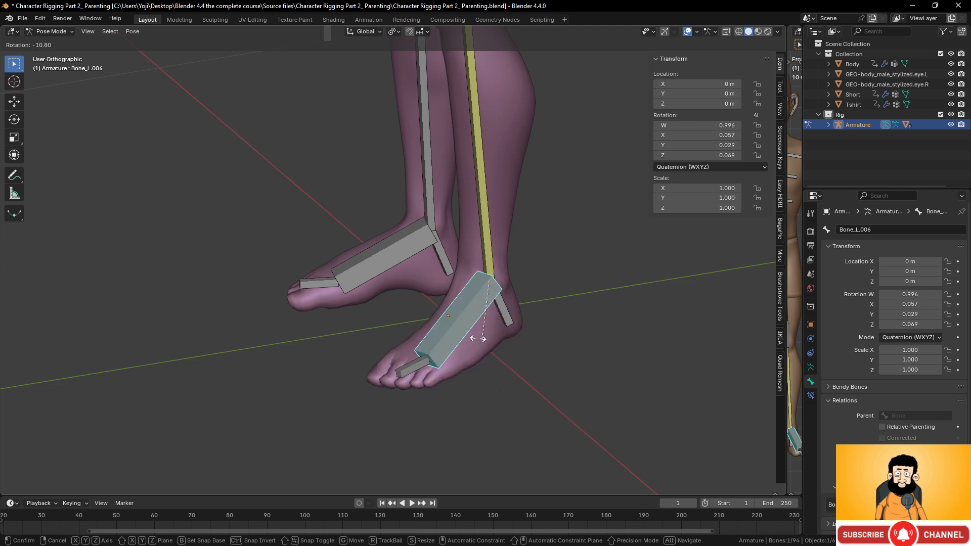
key(Escape)
Test the left heel bone on its own by rotating it about 14 degrees away from the foot
middle_drag(440, 321, 557, 372)
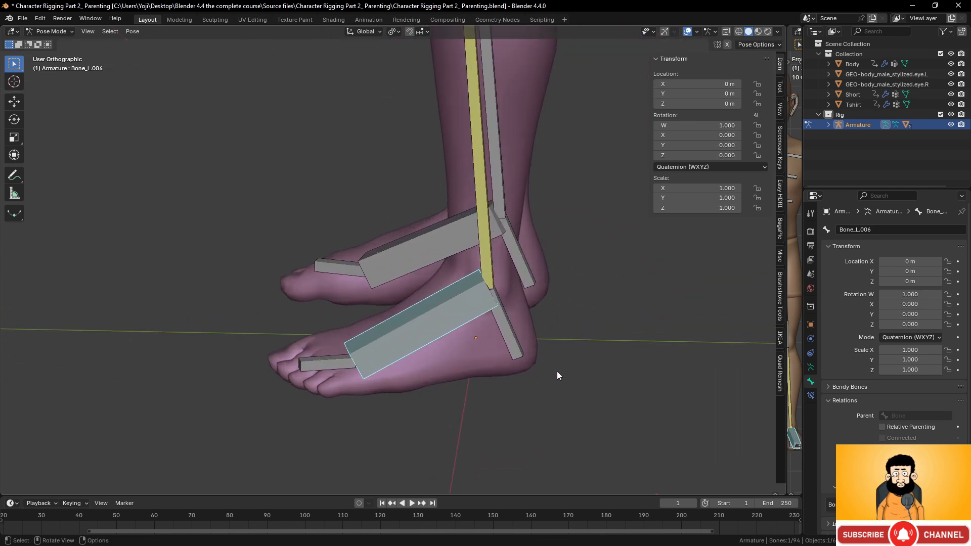
click(508, 329)
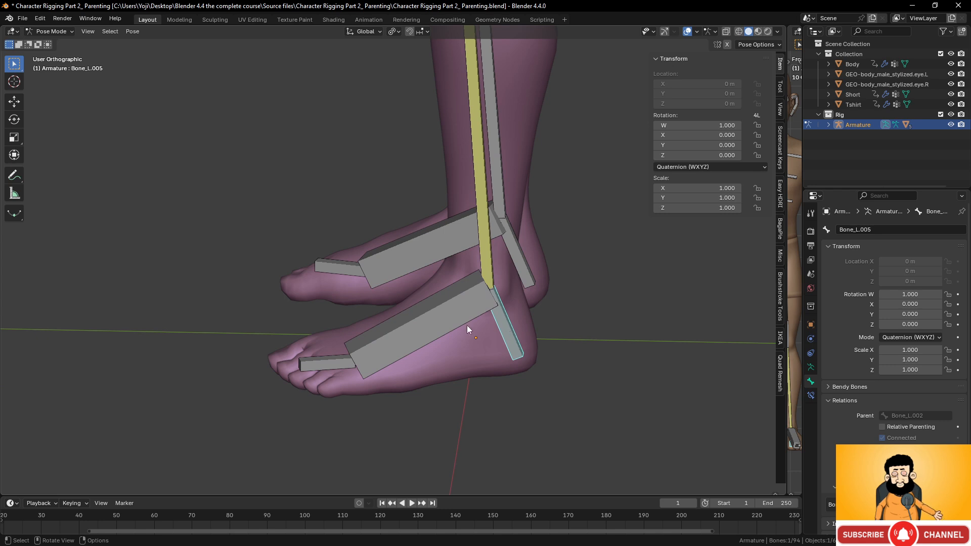
key(r)
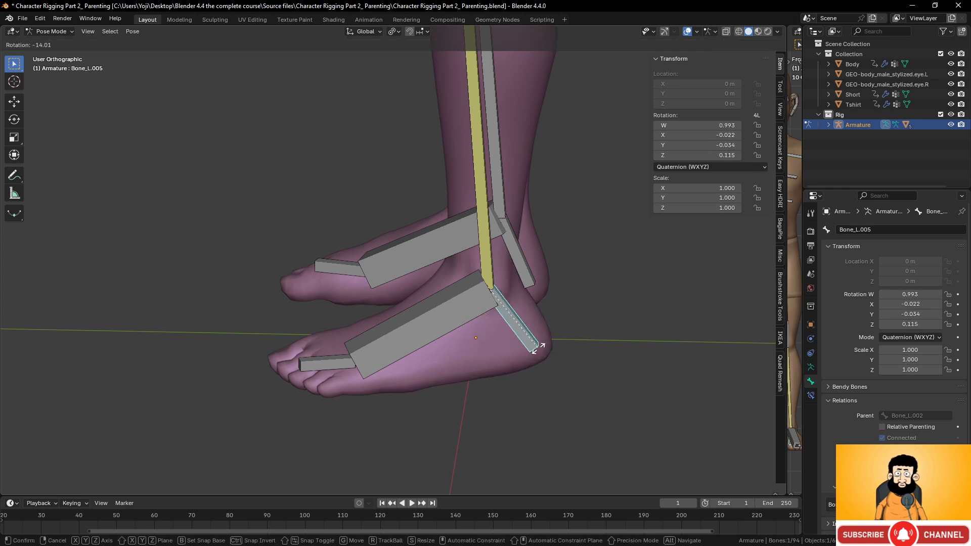
right_click(418, 325)
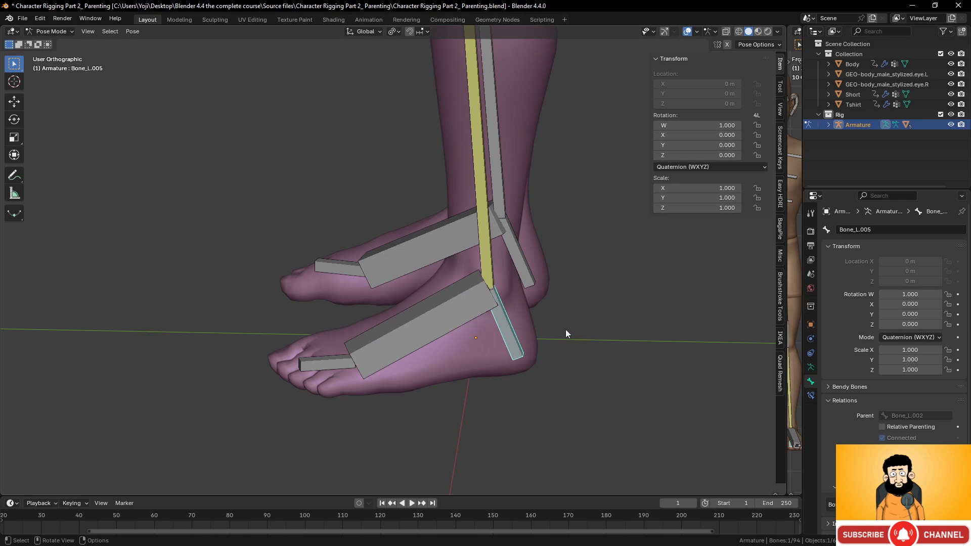
In Edit Mode with wireframe shading, parent the left heel bone to the left foot bone with Keep Offset
click(273, 336)
scroll(441, 353, up, 3)
key(Tab)
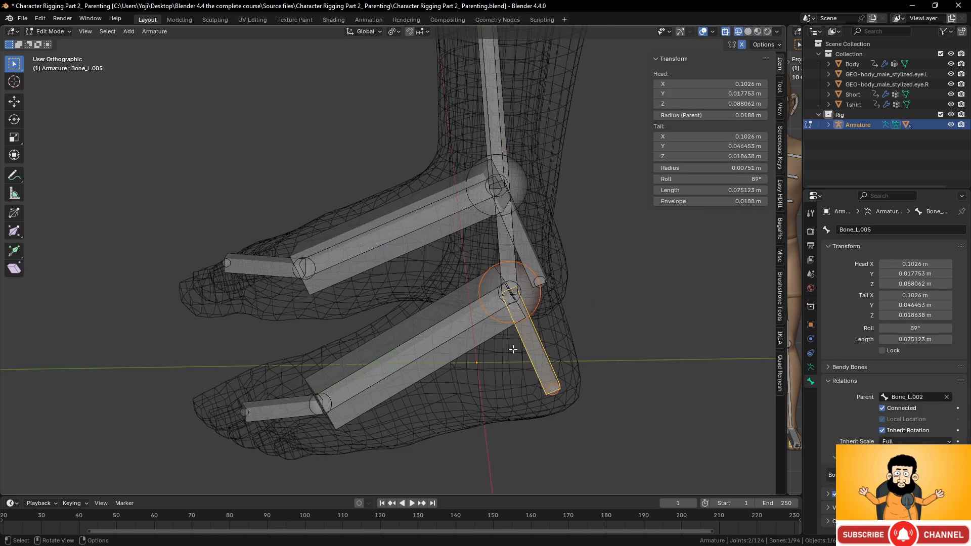
middle_drag(531, 349, 474, 364)
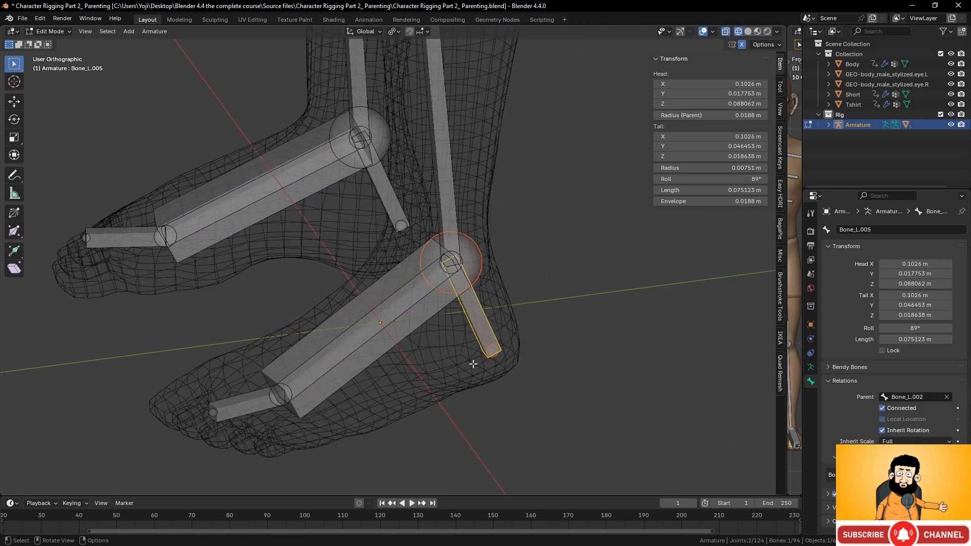
shift+click(381, 304)
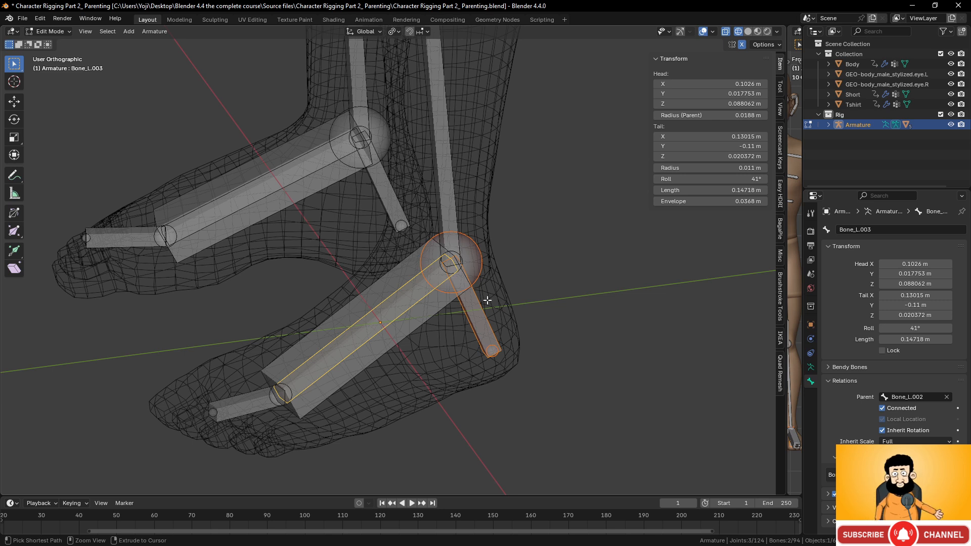
key(ctrl+p)
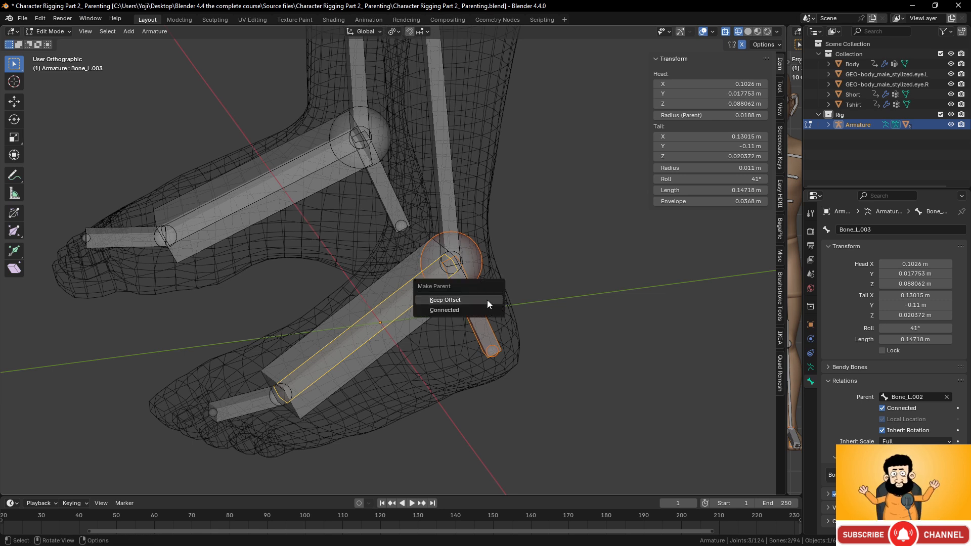
click(488, 300)
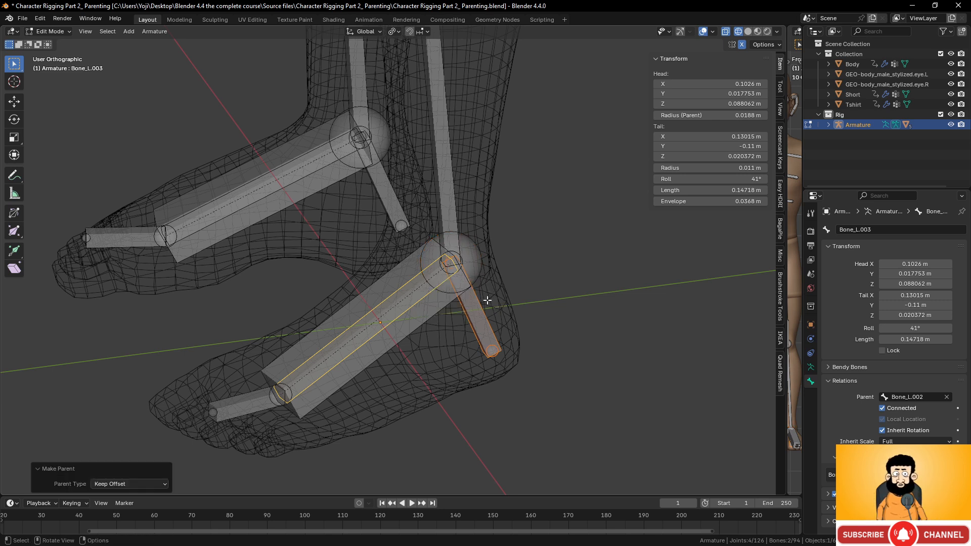
Return to solid shading and Pose Mode, and test the heel's parenting by rotating the left foot control bone about 52 degrees
key(z)
click(375, 302)
click(375, 302)
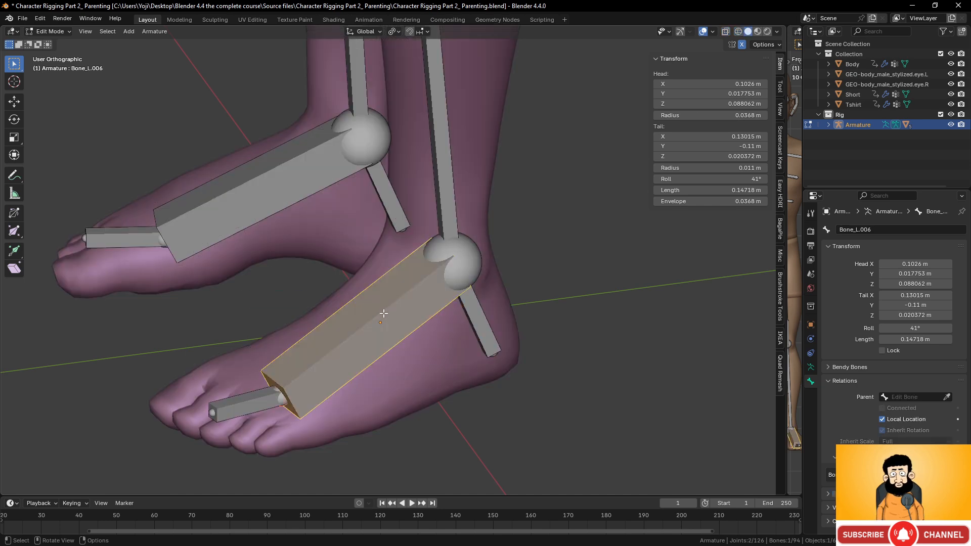
scroll(384, 314, down, 2)
middle_drag(384, 315, 368, 310)
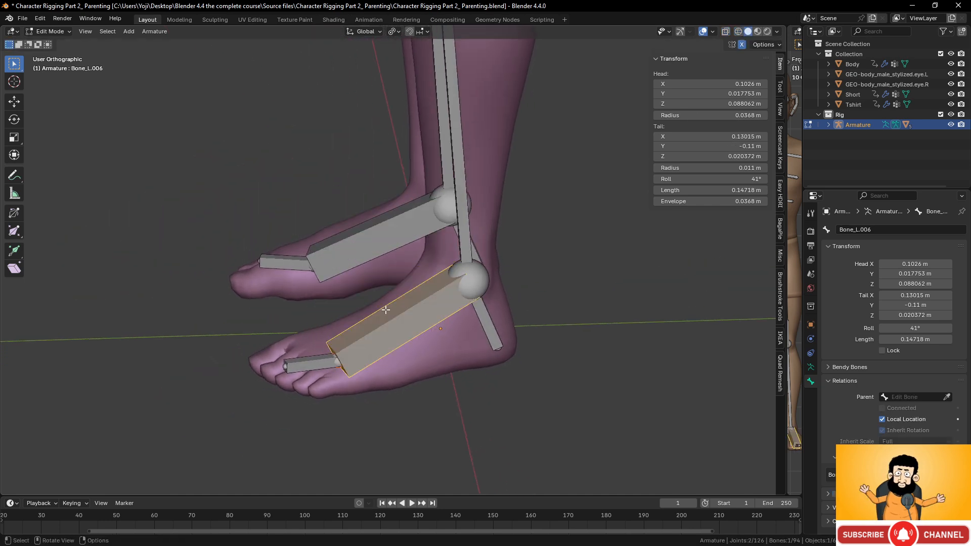
key(ctrl+Tab)
click(314, 314)
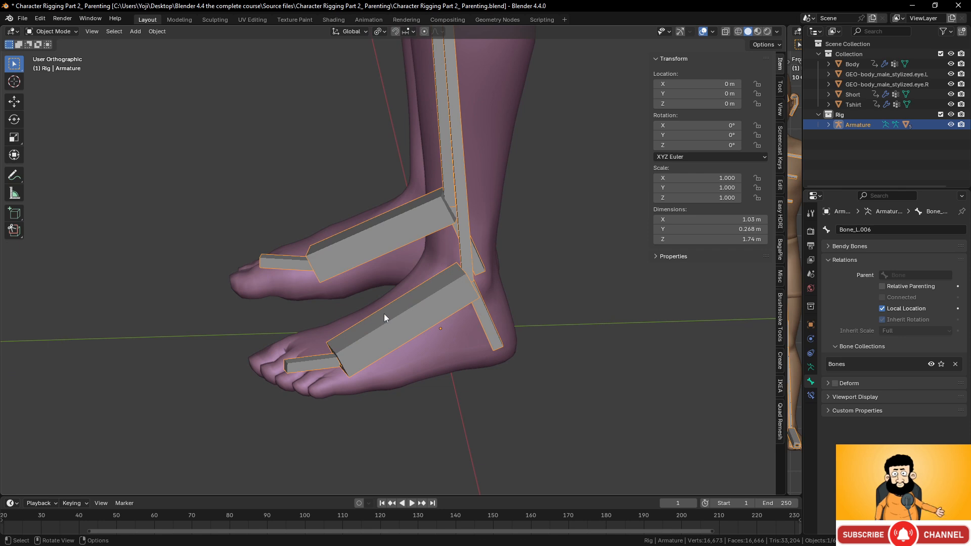
key(ctrl+Tab)
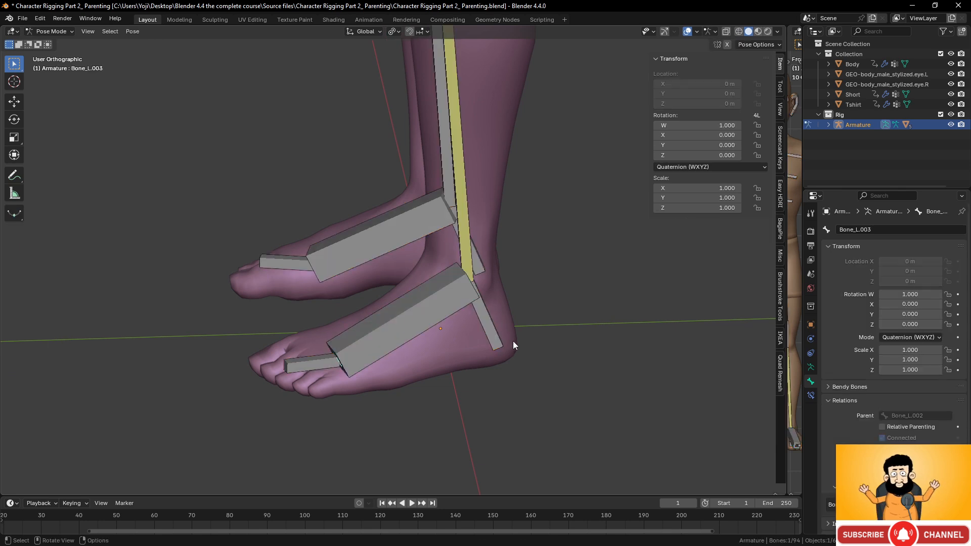
click(422, 308)
key(r)
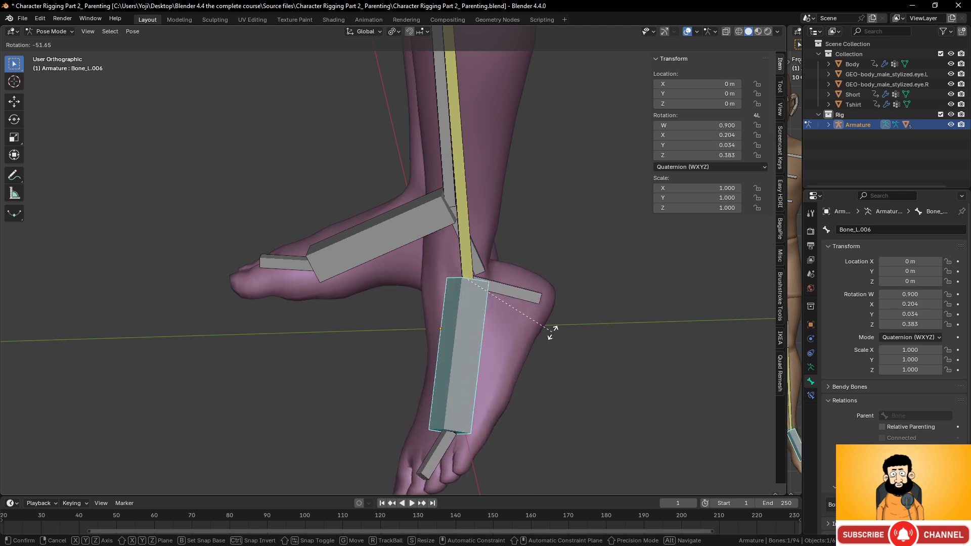
key(Escape)
Test the left leg by moving the foot control bone about 0.11 m backward
scroll(456, 334, down, 5)
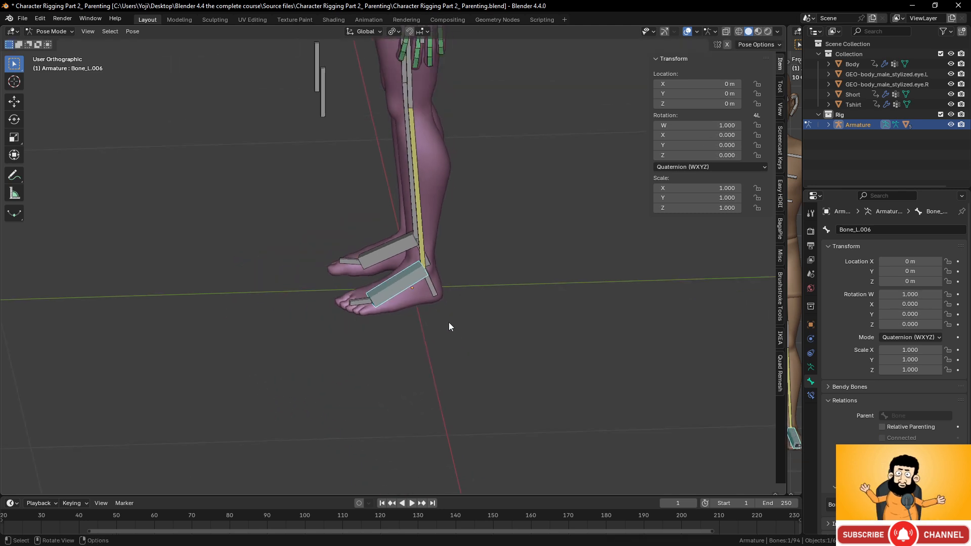
scroll(447, 317, up, 2)
middle_drag(445, 310, 420, 307)
key(g)
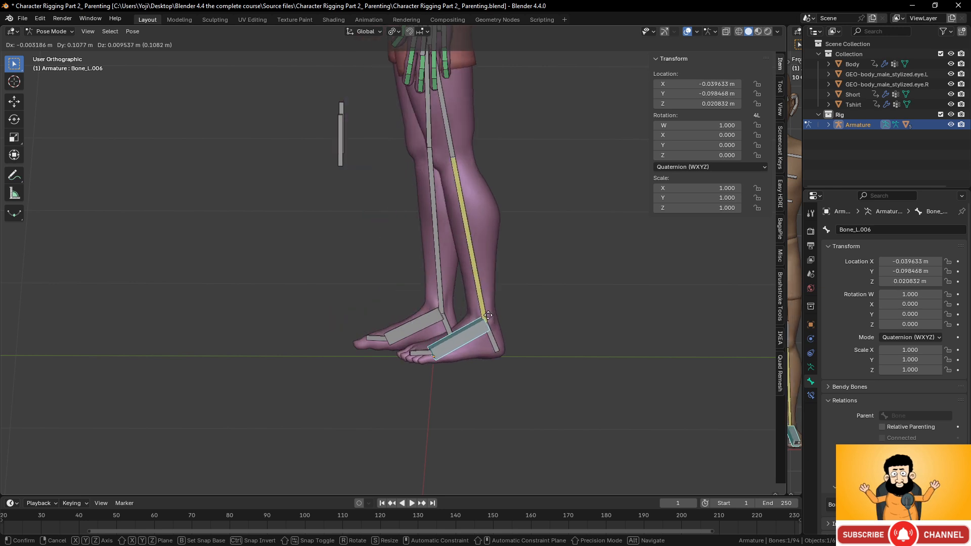
key(Escape)
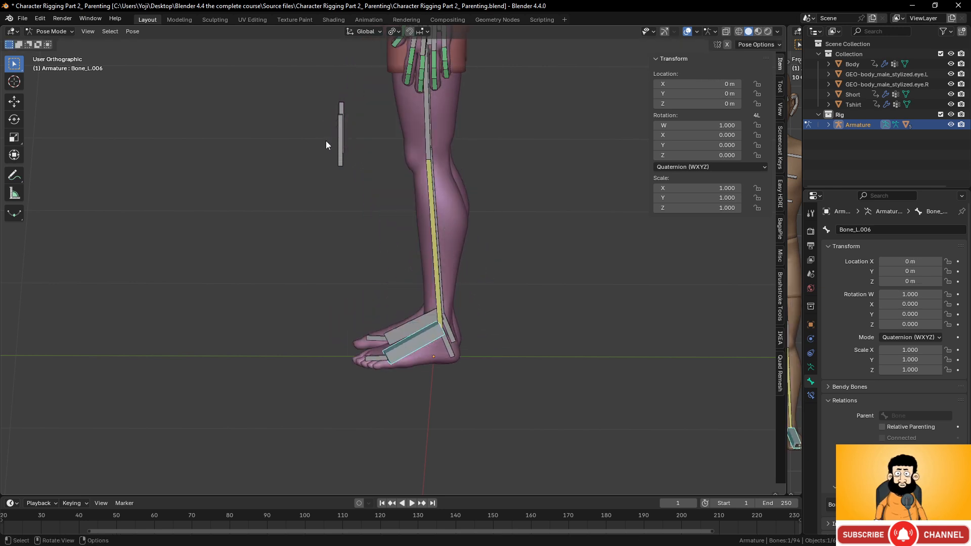
Test the left knee control bone by moving it freely by about 0.01 m
click(340, 157)
middle_drag(339, 157, 433, 202)
key(g)
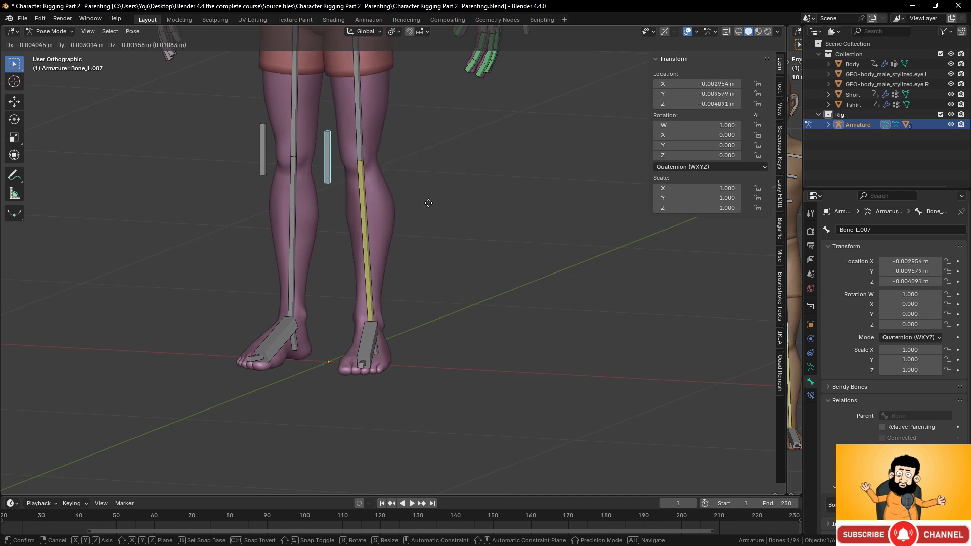
key(Escape)
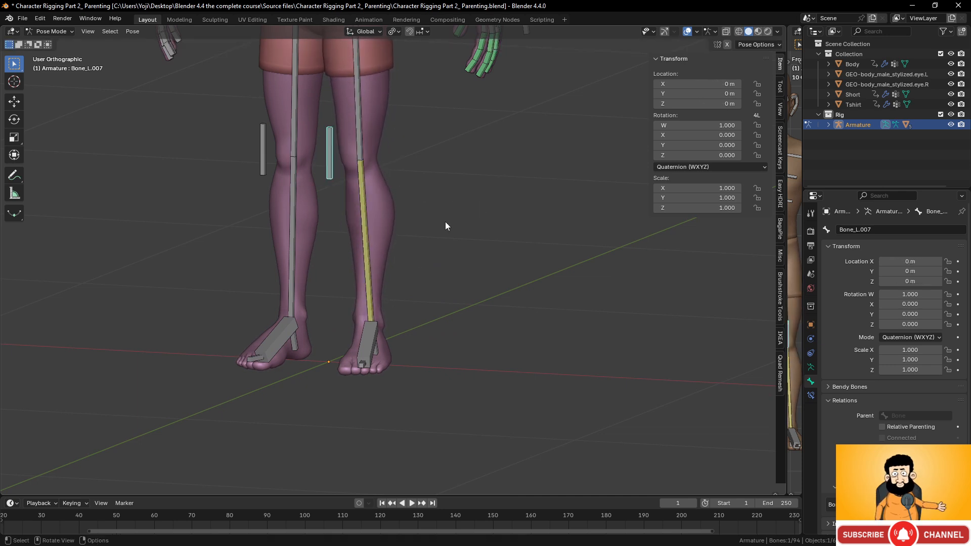
Test turning the left foot by rotating its control bone about 16 degrees around global Z
click(374, 331)
key(r)
key(z)
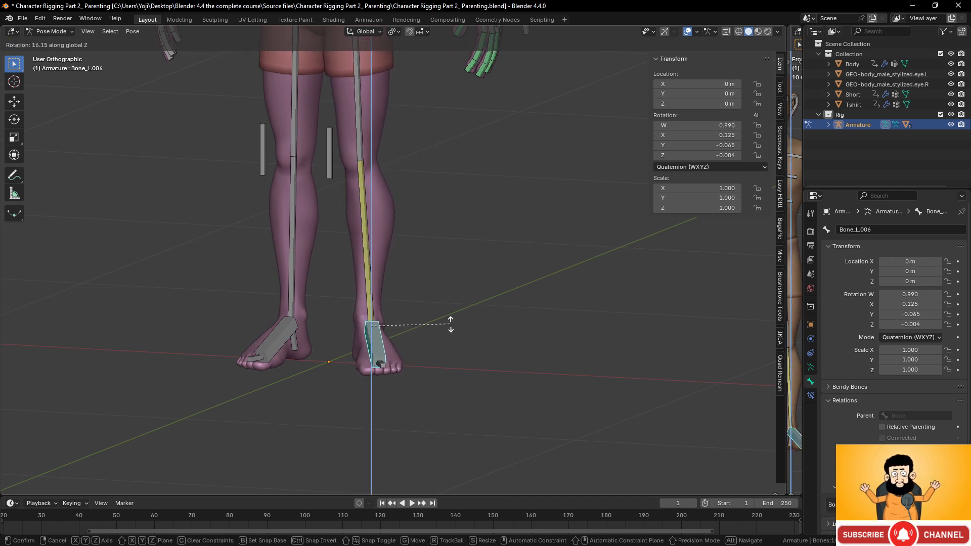
key(Escape)
In Edit Mode, parent the left knee control bone to the left foot control bone with Keep Offset
middle_drag(427, 336, 324, 171)
click(324, 170)
middle_drag(343, 209, 306, 214)
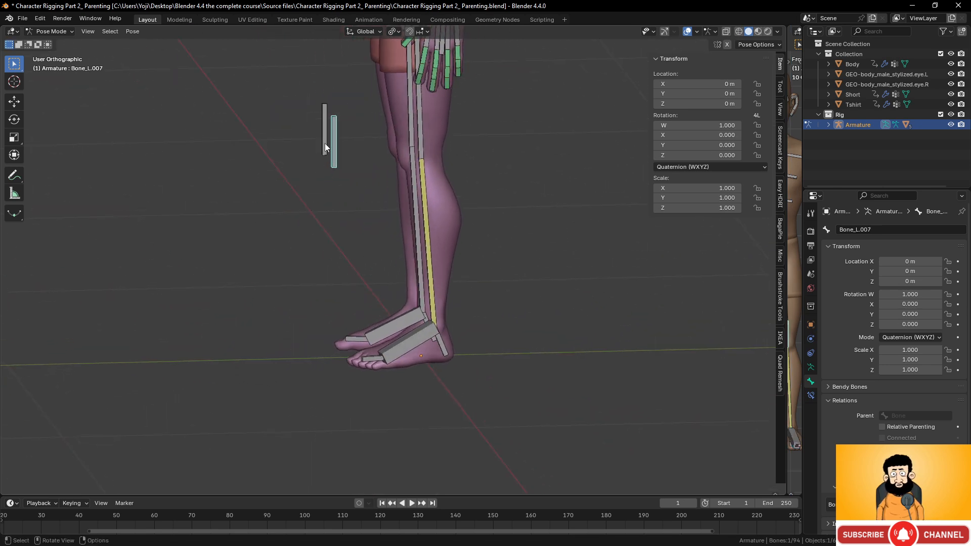
scroll(328, 144, up, 1)
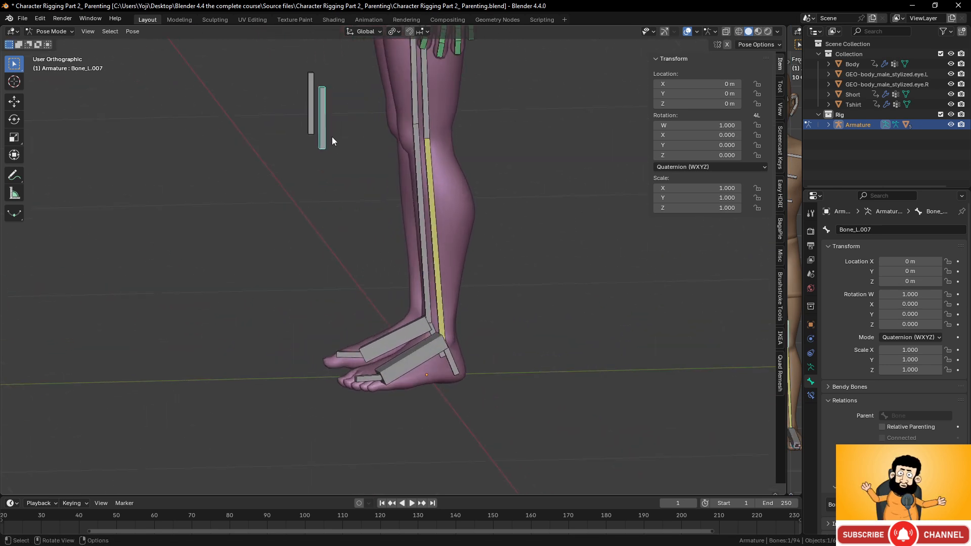
key(ctrl+Tab)
key(ctrl+Tab)
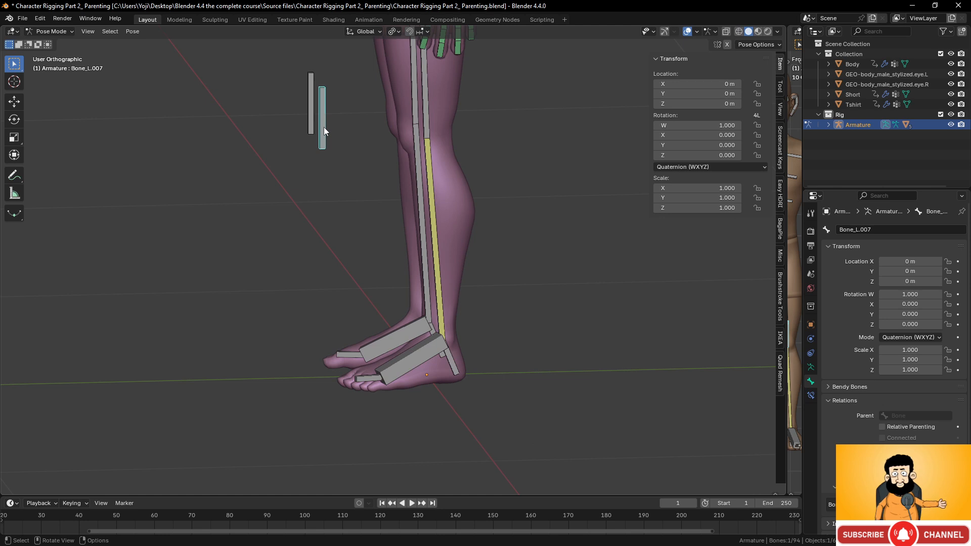
key(ctrl+Tab)
key(ctrl+Tab)
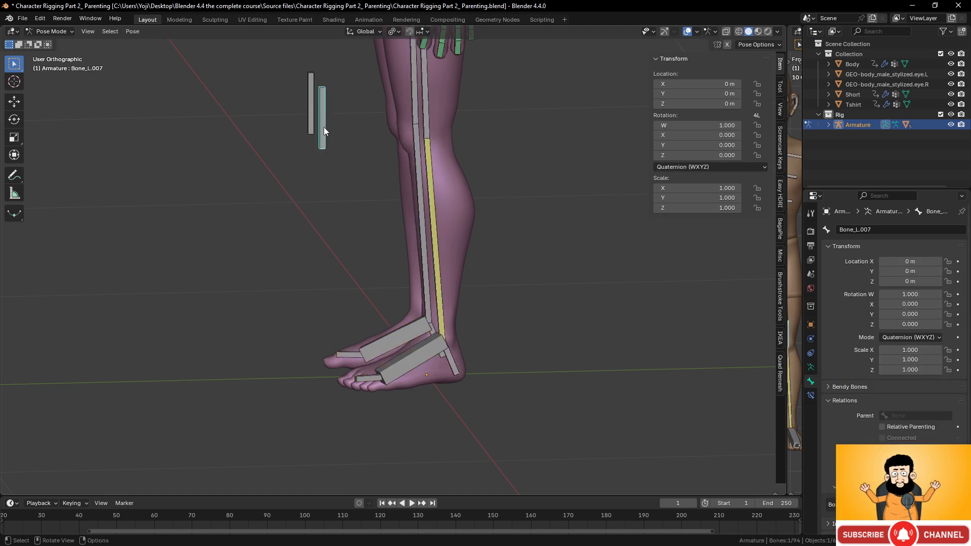
key(Tab)
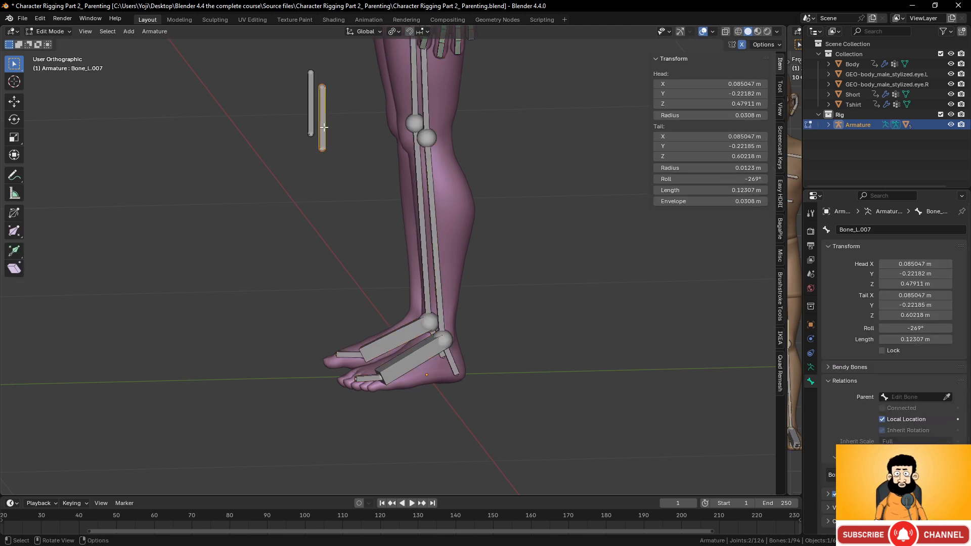
shift+click(409, 356)
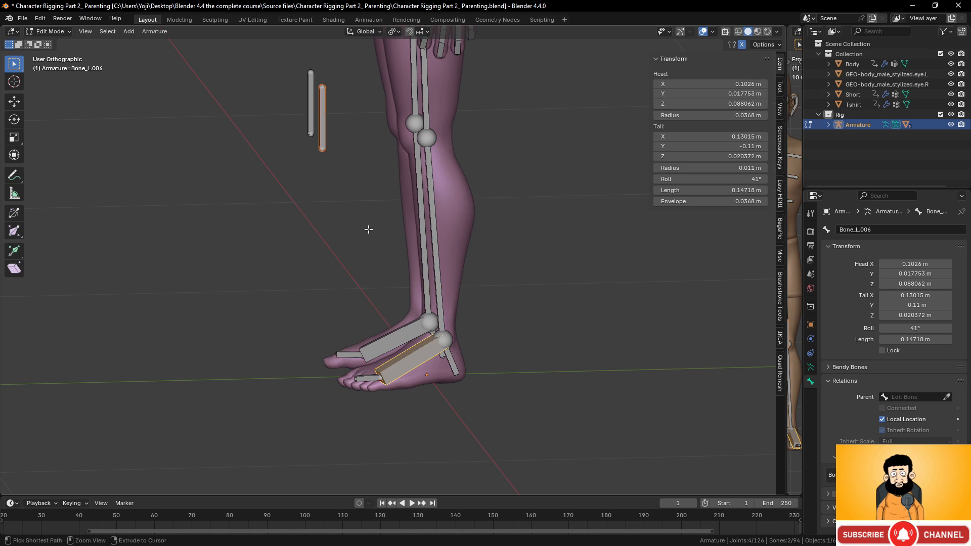
key(ctrl+p)
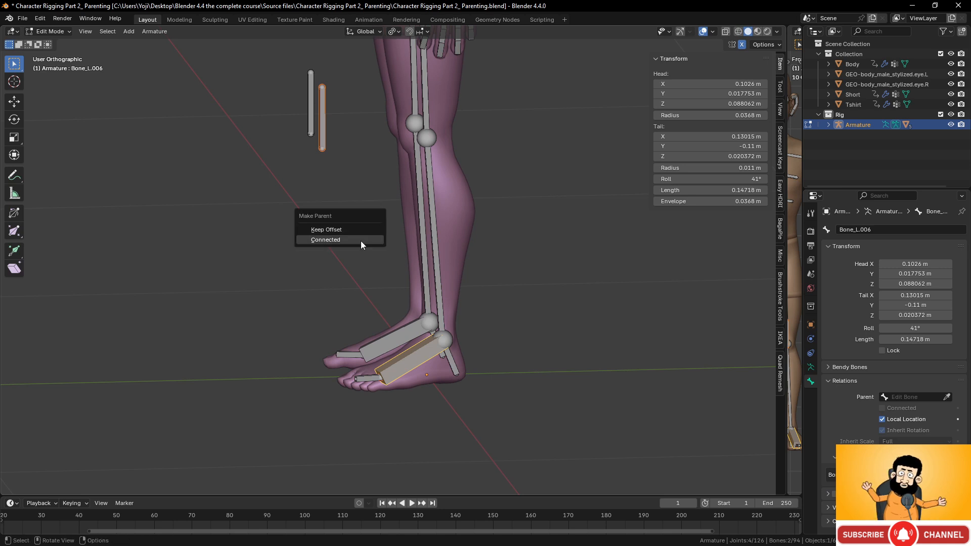
click(361, 231)
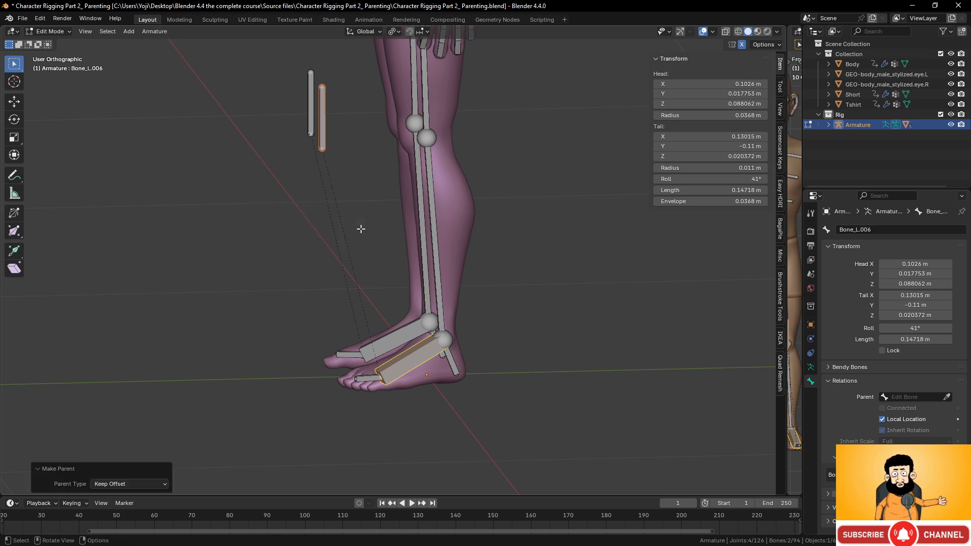
key(ctrl+Tab)
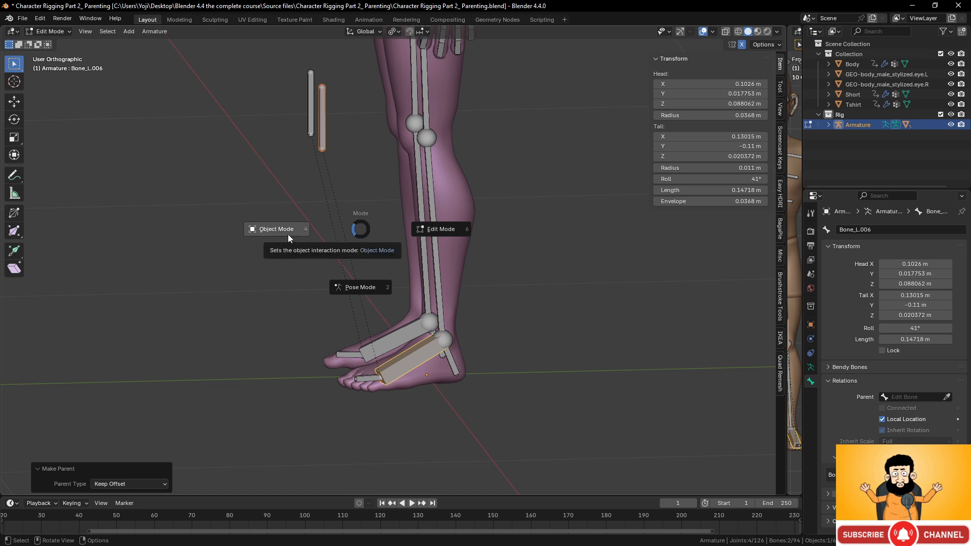
In Pose Mode, test turning the left foot control bone about 30 degrees around global Z to check that the knee control follows
click(360, 287)
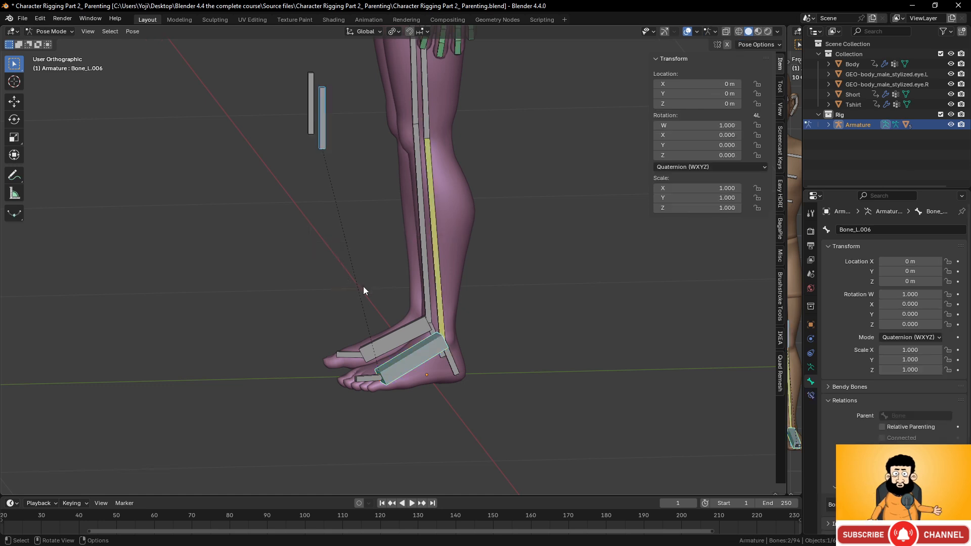
click(411, 360)
middle_drag(408, 363, 503, 363)
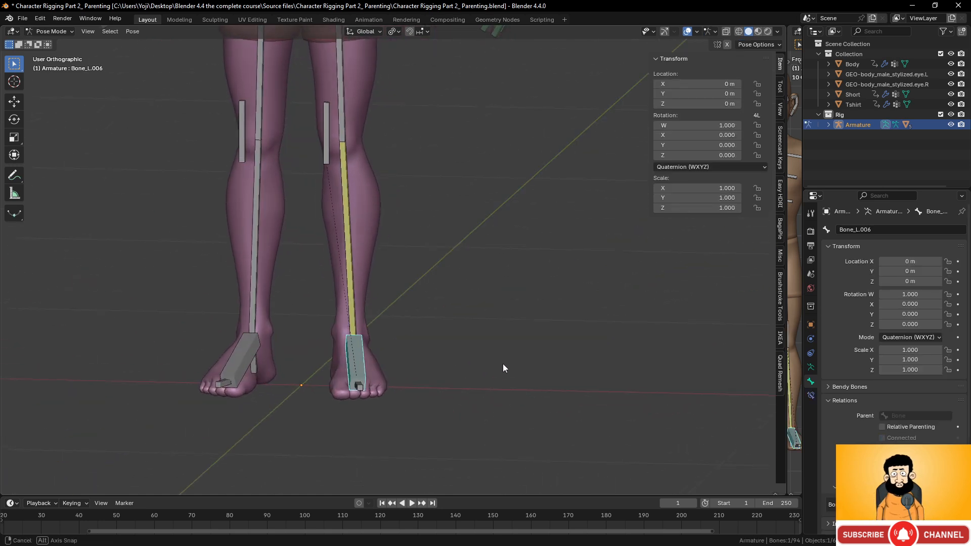
key(r)
key(z)
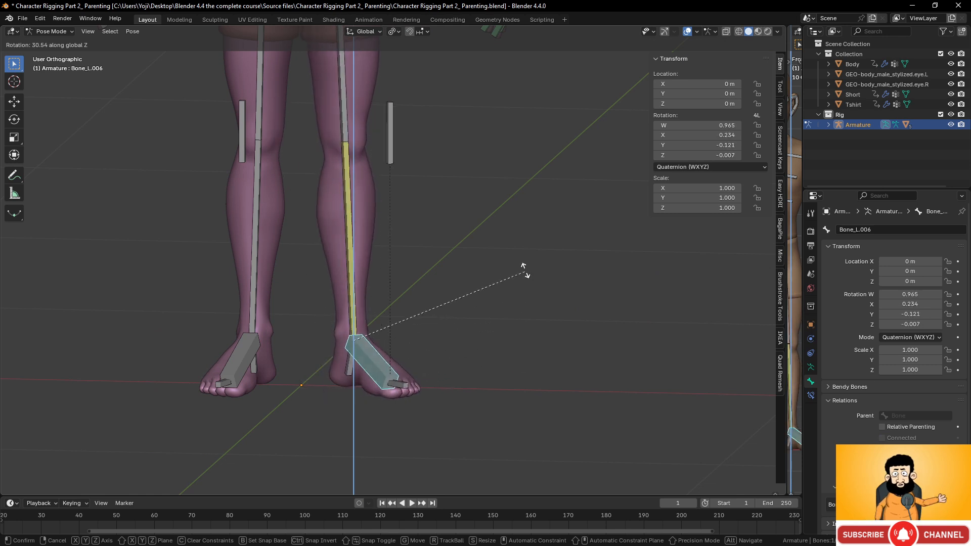
right_click(456, 321)
Move the left foot control bone about 0.23 m forward and 0.12 m up to pose the leg mid-step
middle_drag(436, 362, 308, 359)
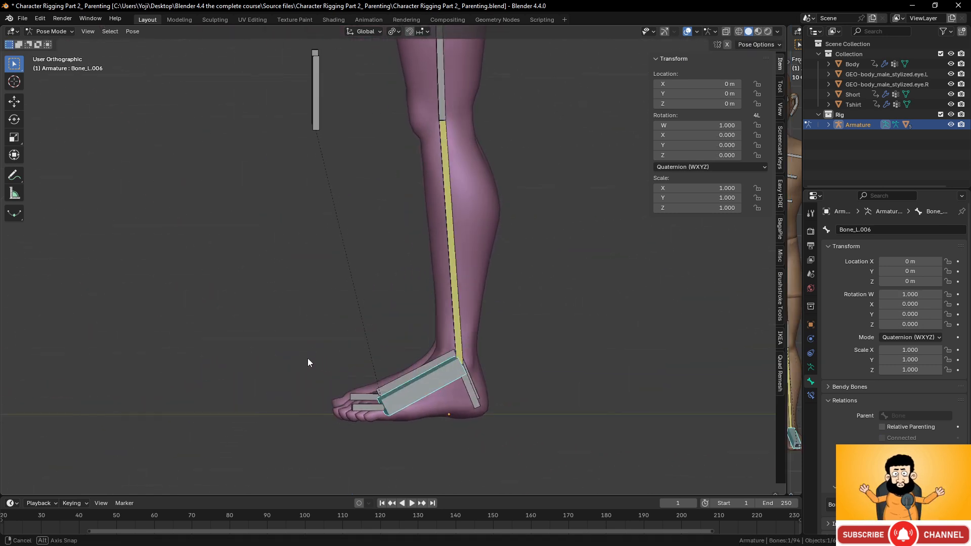
scroll(480, 389, up, 1)
key(g)
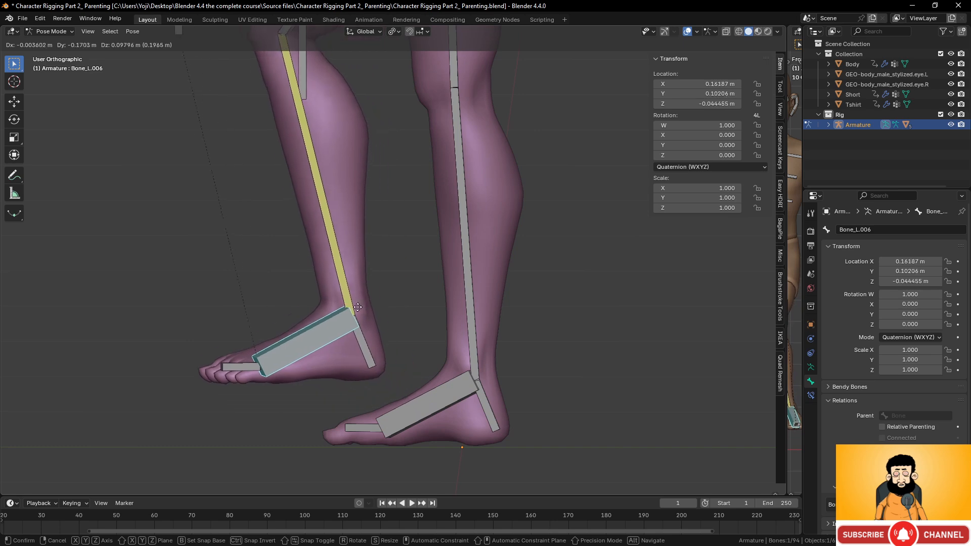
click(314, 295)
Move the left knee control bone about 0.12 m outward along X to swing the left knee sideways
scroll(344, 314, down, 5)
middle_drag(371, 332, 461, 314)
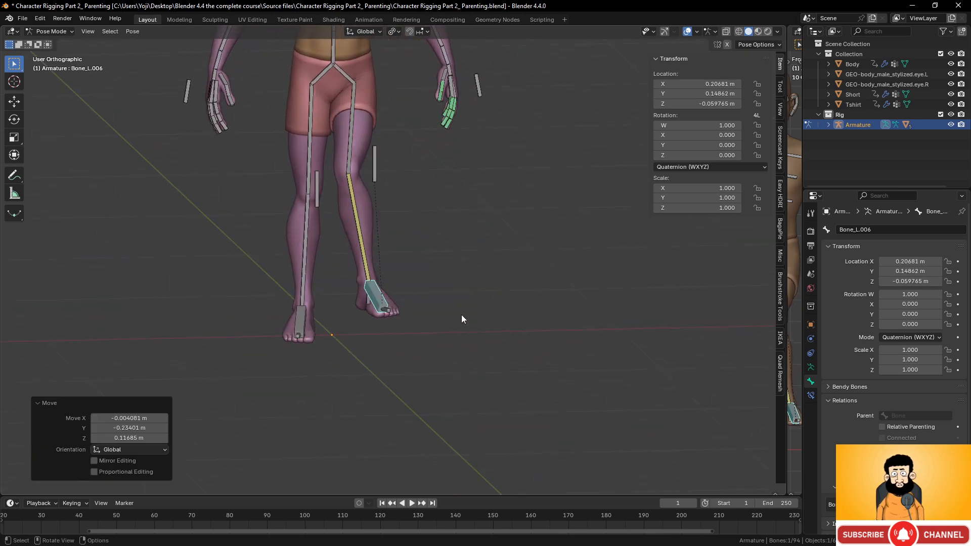
click(375, 168)
key(g)
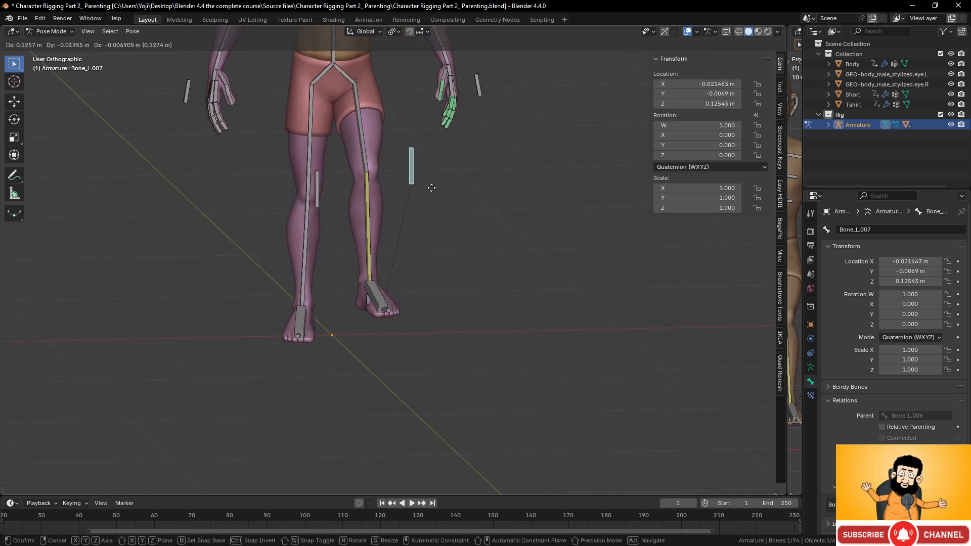
click(427, 189)
middle_drag(427, 189, 357, 306)
scroll(360, 306, down, 4)
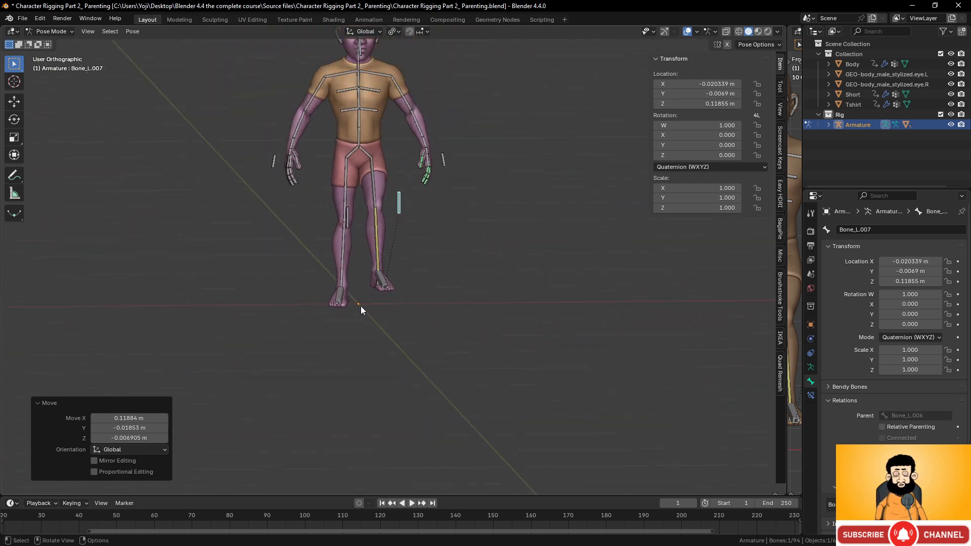
scroll(412, 326, up, 3)
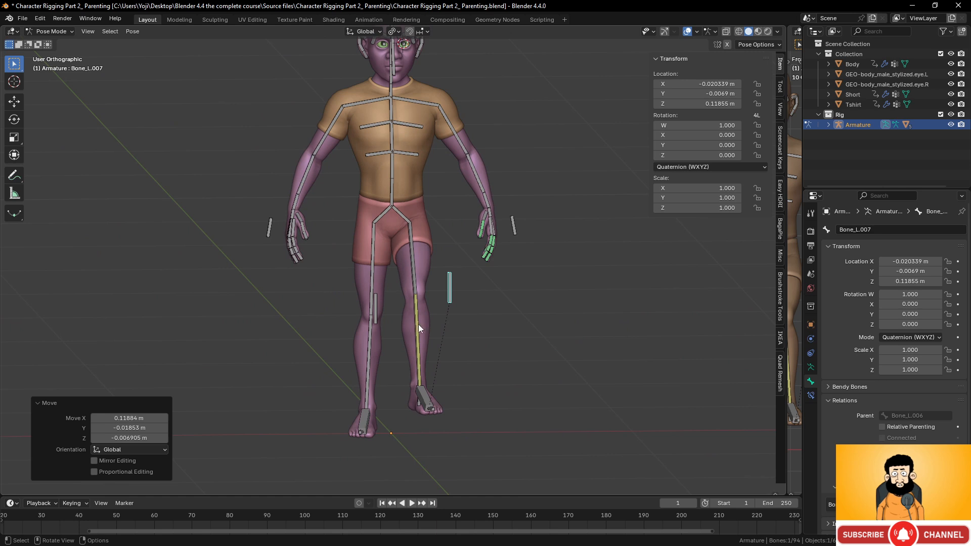
Undo the last moves of the left leg's control bones
key(ctrl+z)
key(ctrl+z)
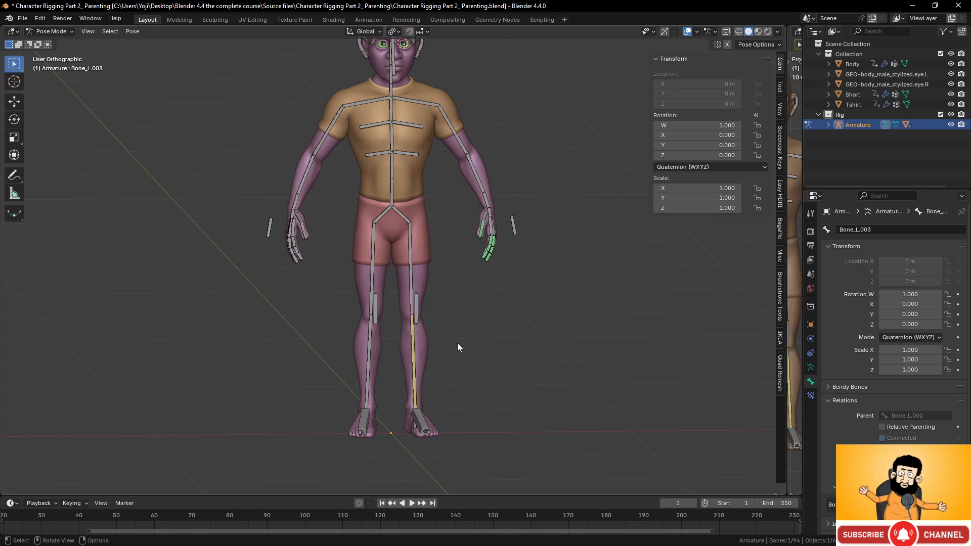
scroll(458, 347, up, 3)
middle_drag(459, 359, 422, 365)
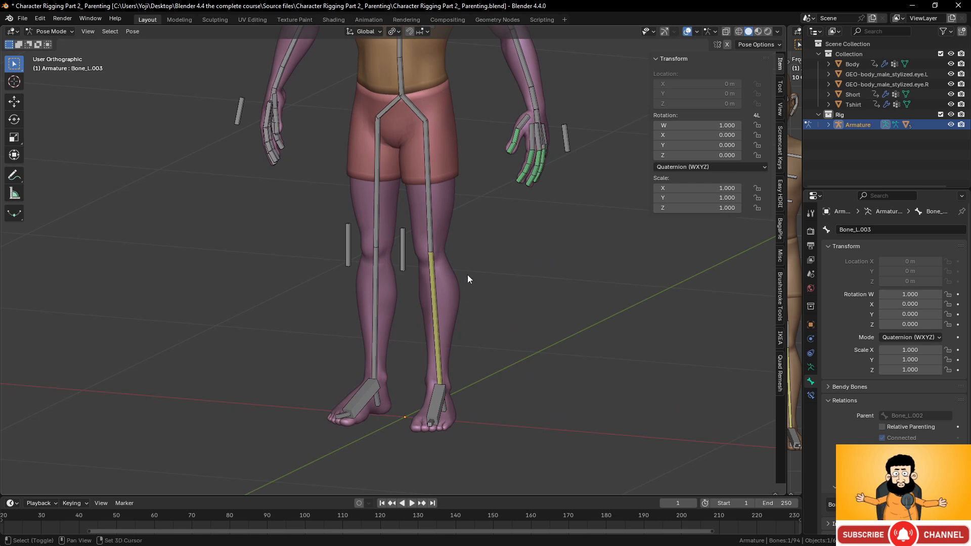
Examine the bones of the left forearm, wrist and hand and their parent-child order
shift+middle_drag(562, 219, 490, 408)
scroll(502, 403, up, 3)
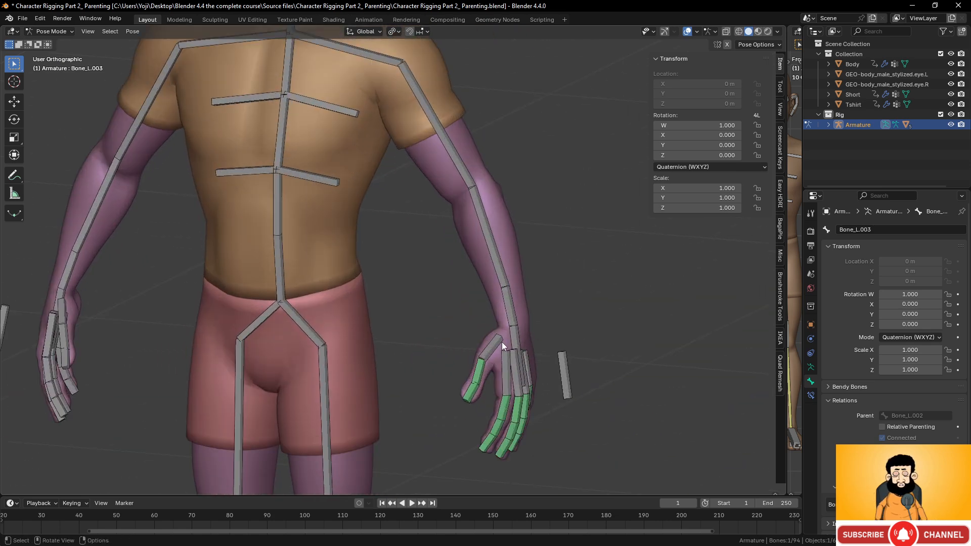
click(563, 365)
click(516, 338)
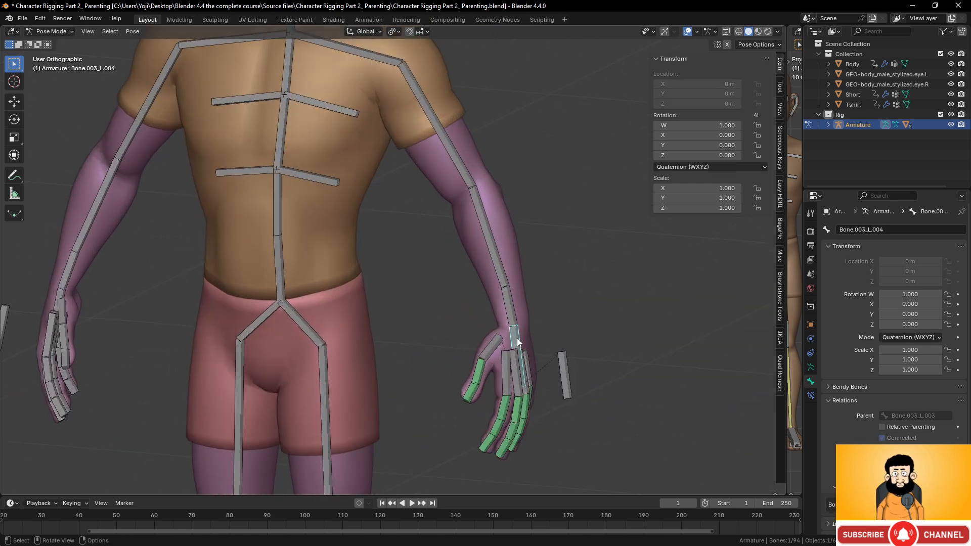
scroll(578, 363, down, 3)
scroll(579, 362, up, 3)
middle_drag(519, 353, 473, 298)
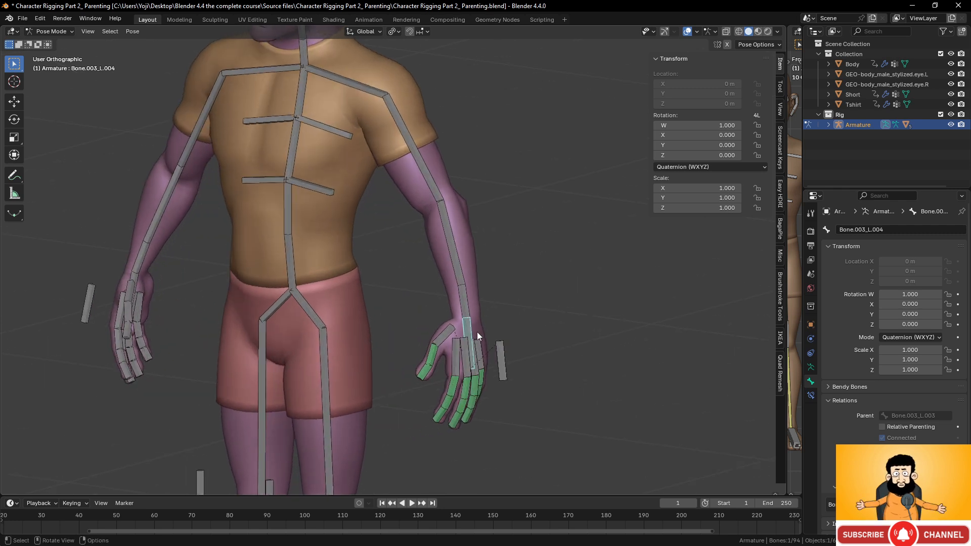
scroll(458, 298, down, 2)
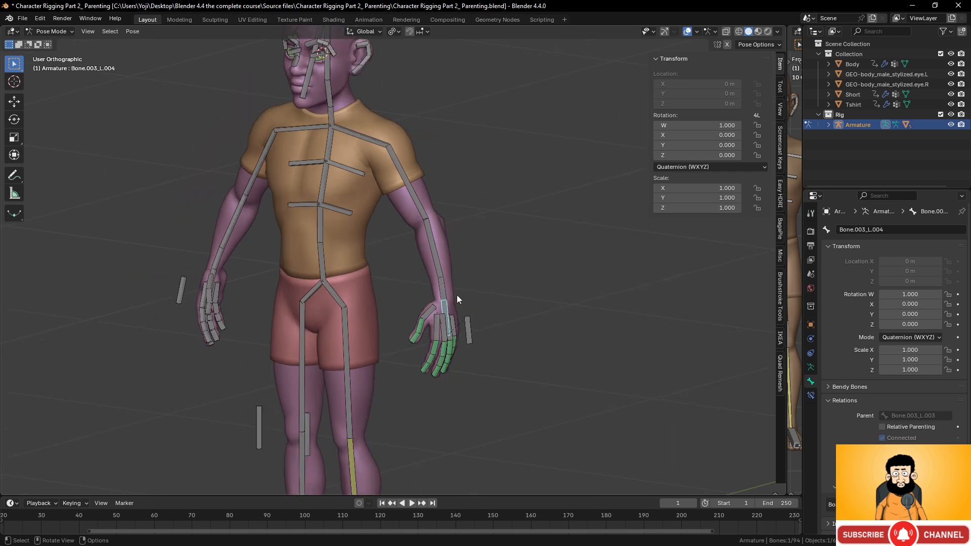
scroll(472, 306, up, 3)
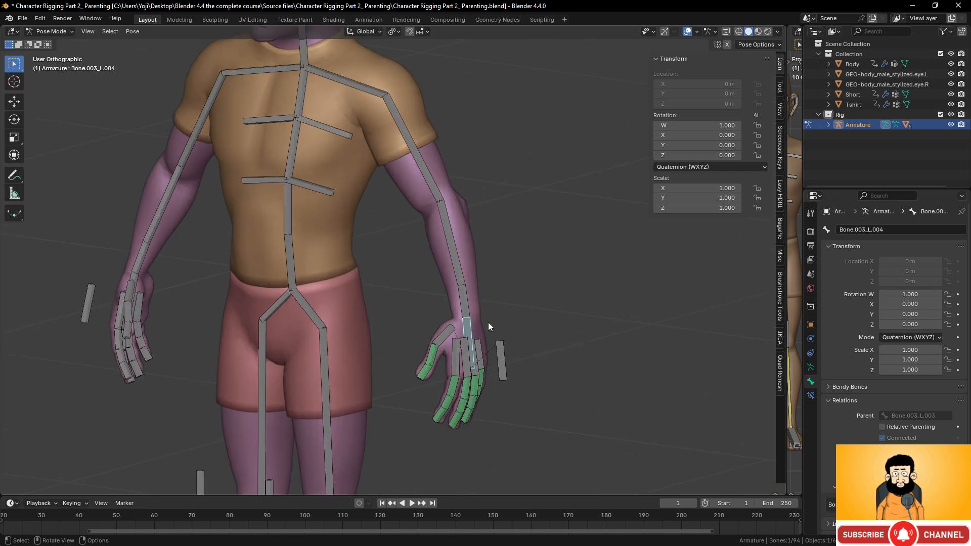
click(476, 304)
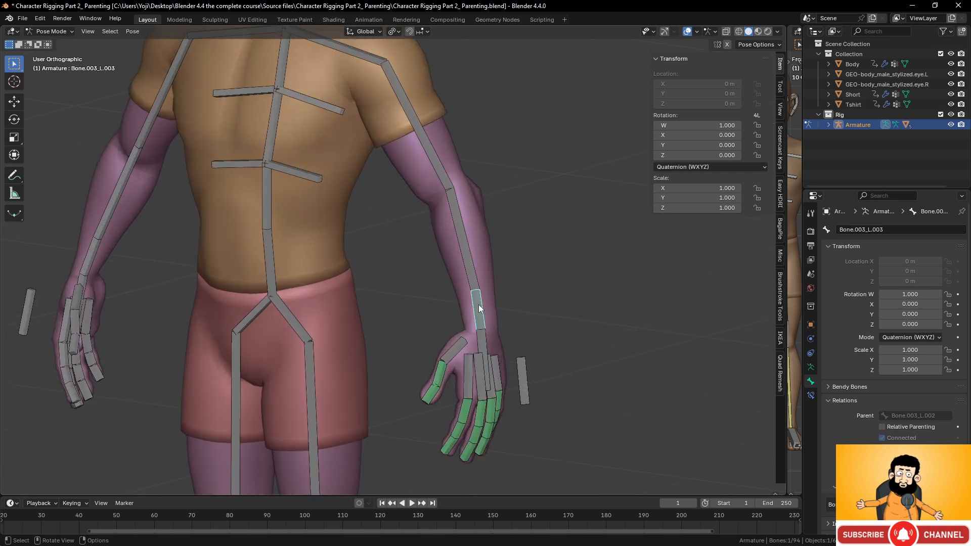
click(460, 248)
click(479, 341)
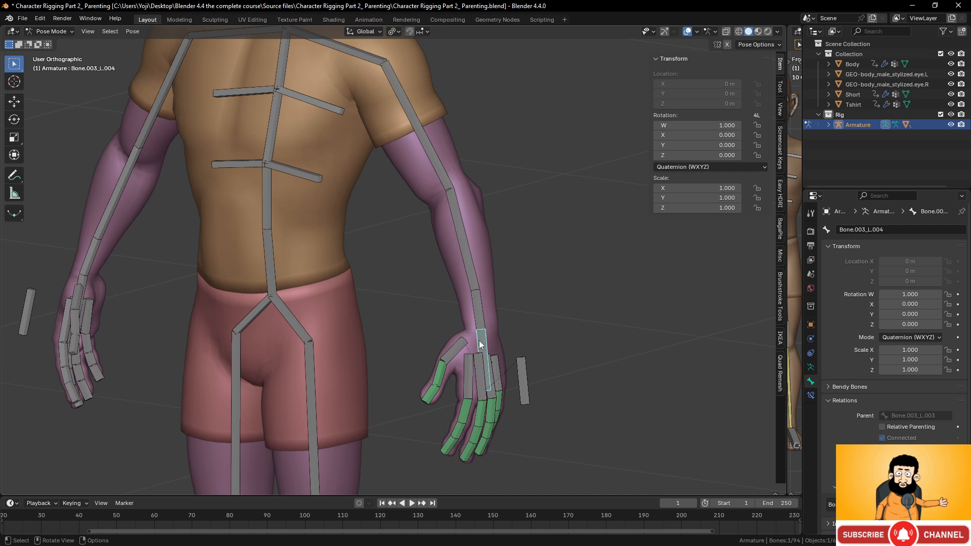
key(shift+bracketleft)
key(bracketleft)
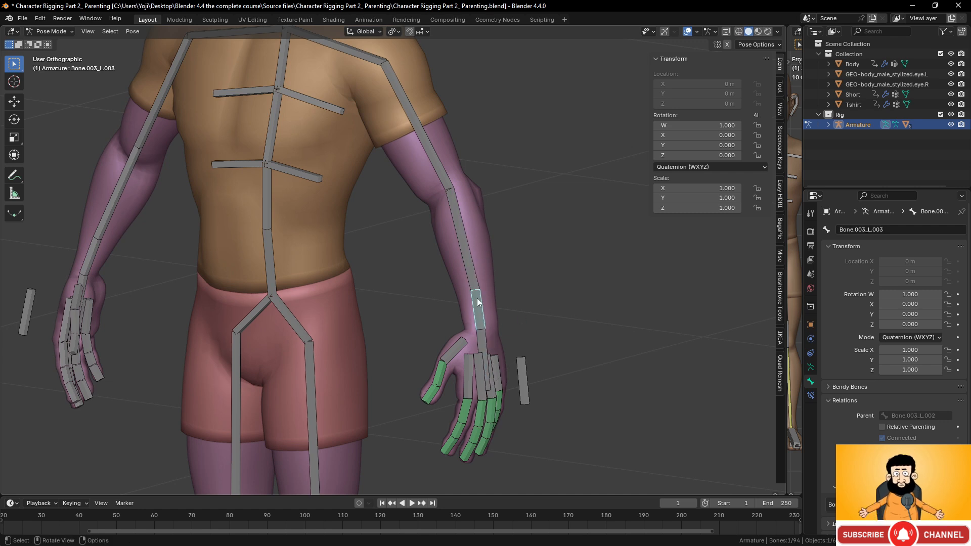
Duplicate the left wrist bone in place in Edit Mode
click(478, 310)
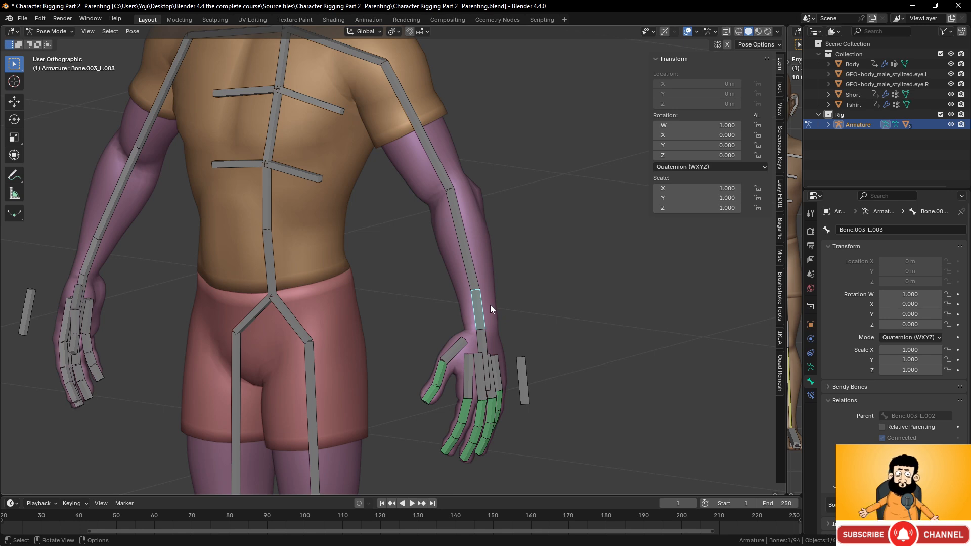
key(ctrl+Tab)
key(ctrl+Tab)
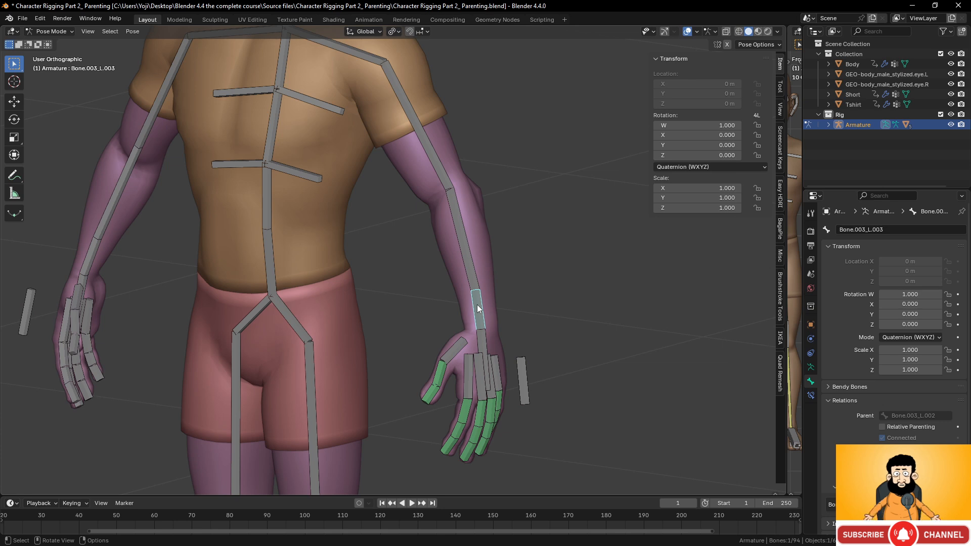
key(Tab)
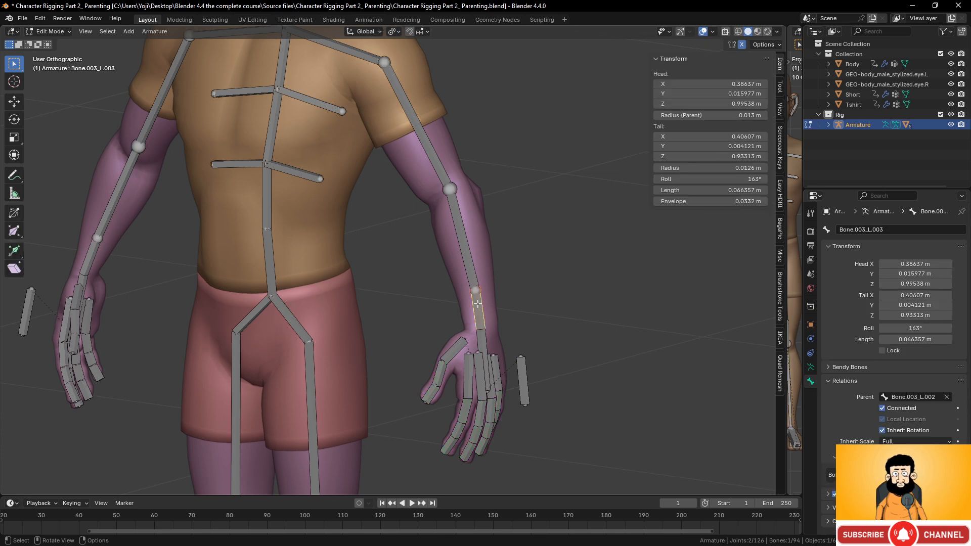
key(shift+d)
right_click(515, 312)
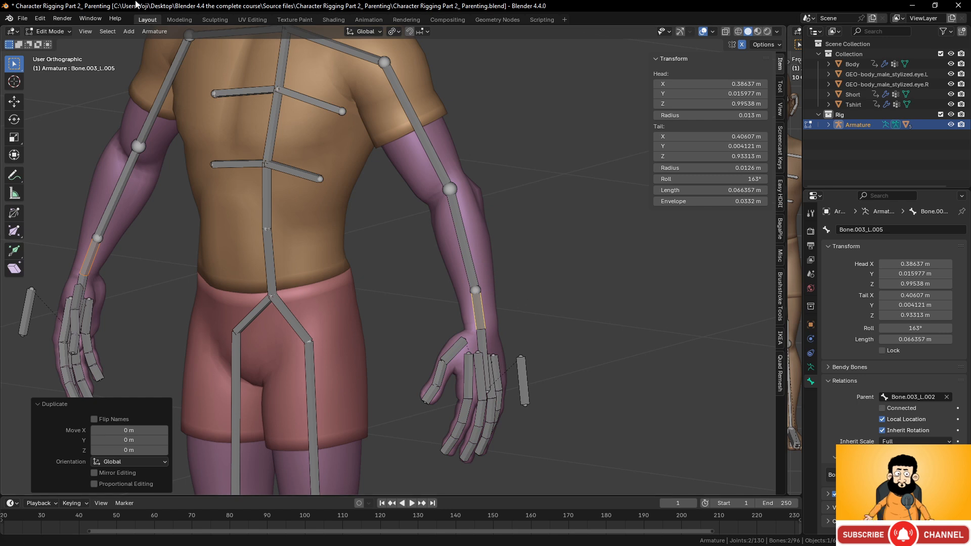
Thicken the duplicated wrist bone's display with Scale BBone to about 3.24 times
click(162, 31)
mouse_move(167, 43)
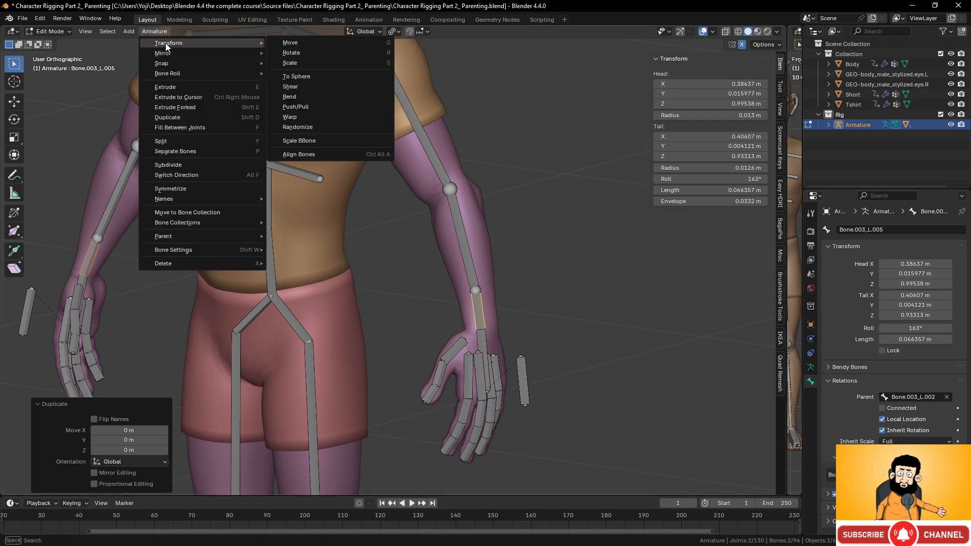
click(298, 141)
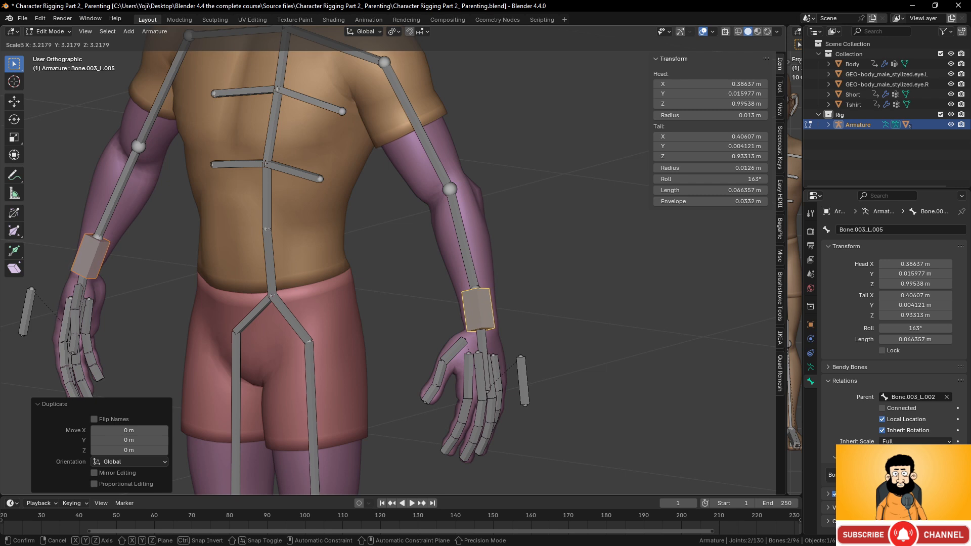
click(815, 443)
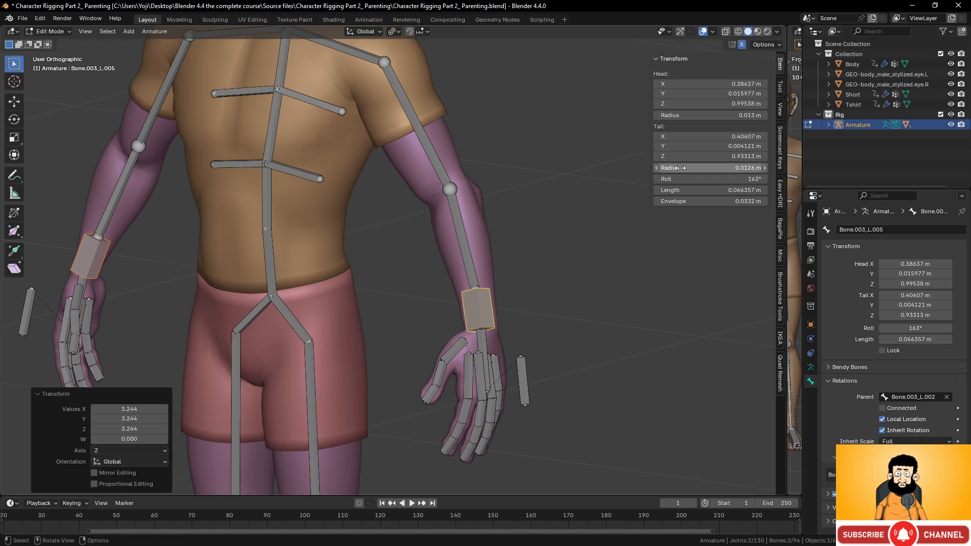
Clear the parent of the thickened wrist bones on both arms
click(946, 398)
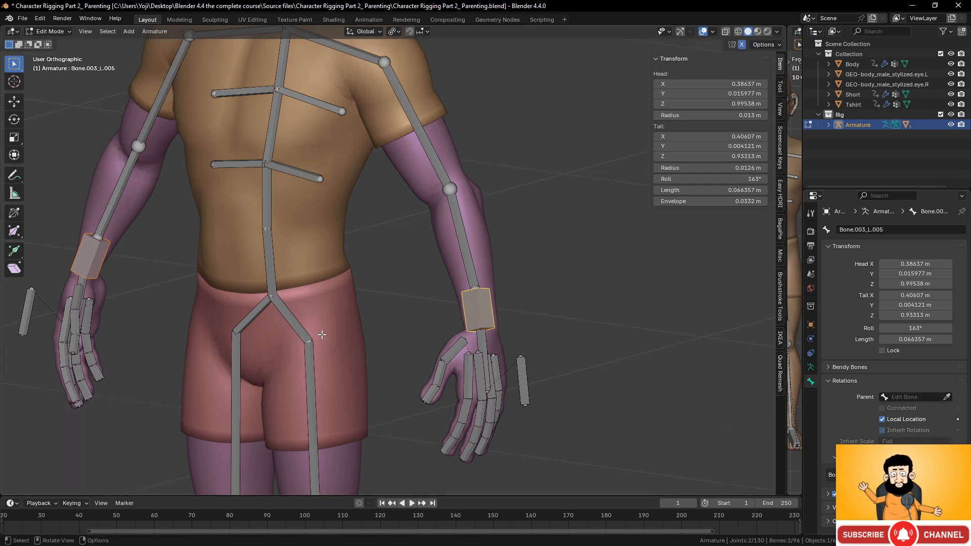
click(78, 246)
click(947, 398)
scroll(452, 311, down, 3)
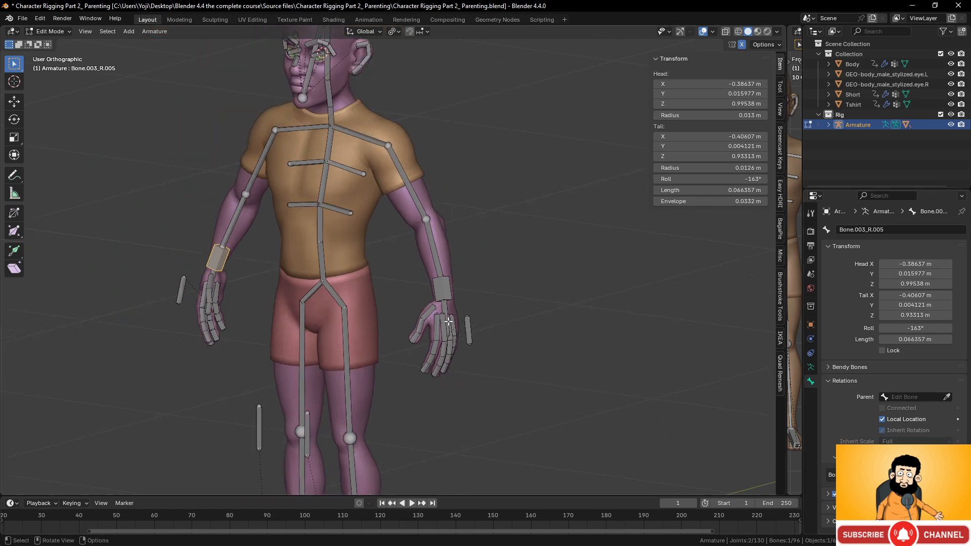
Extrude a bone about 0.085 m backward along Y from the left elbow joint and clear its parent
scroll(452, 311, up, 3)
middle_drag(471, 274, 416, 263)
click(368, 199)
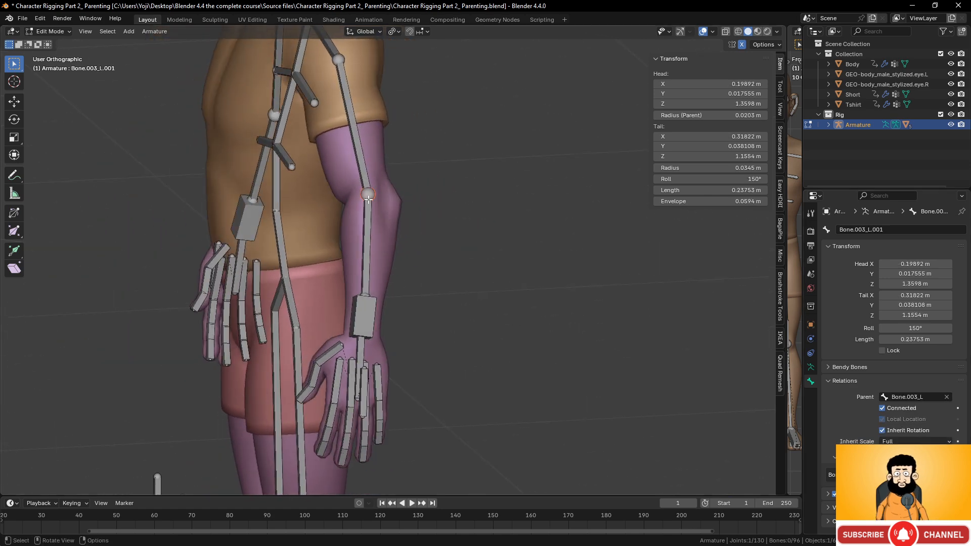
shift+middle_drag(352, 180, 512, 284)
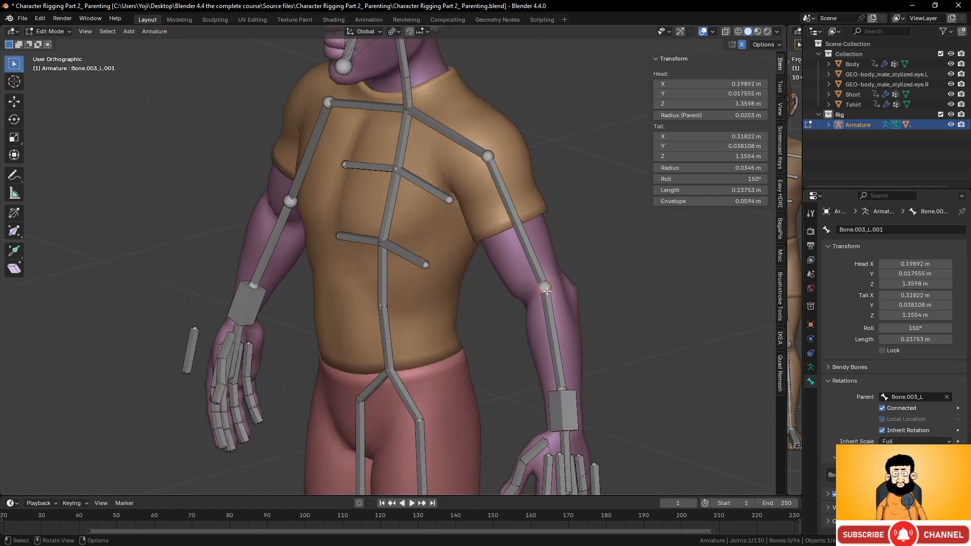
key(e)
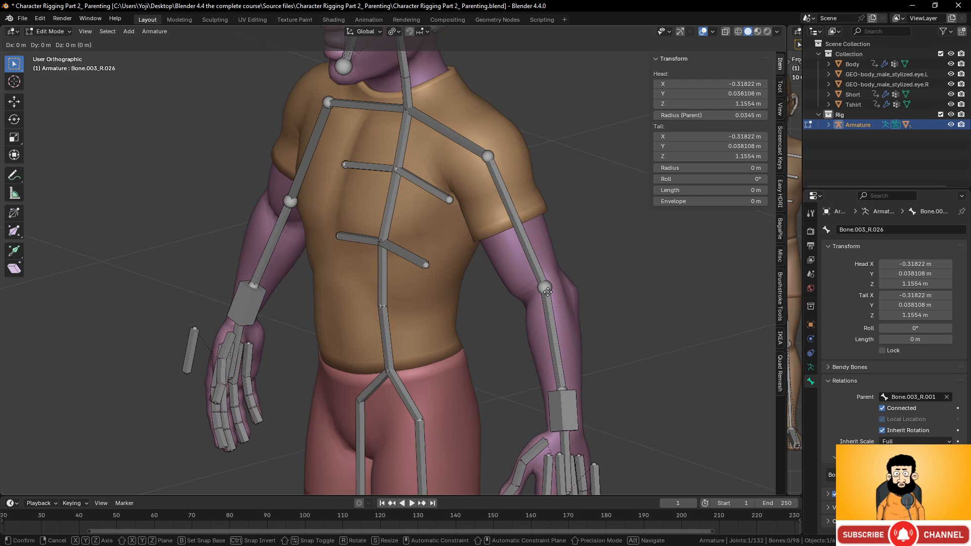
key(y)
click(587, 281)
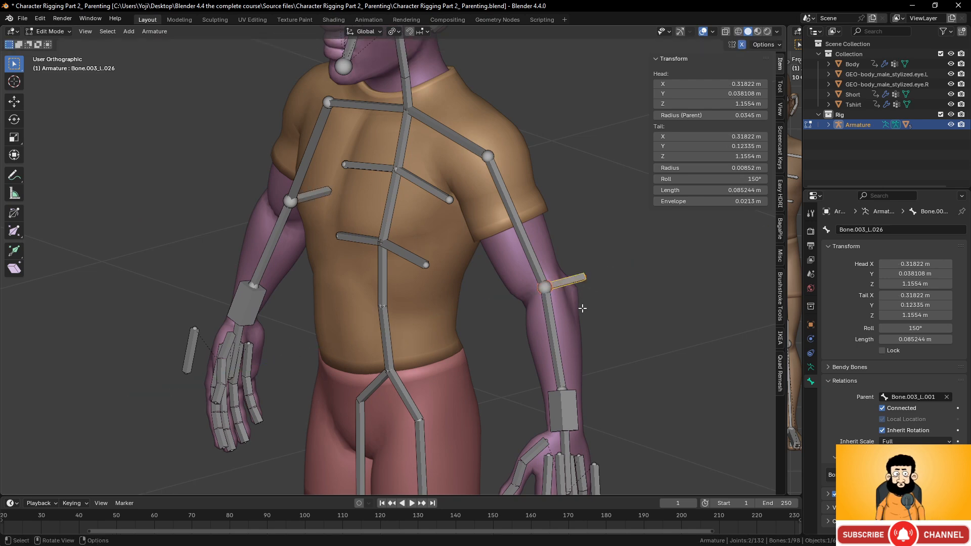
middle_drag(583, 308, 501, 310)
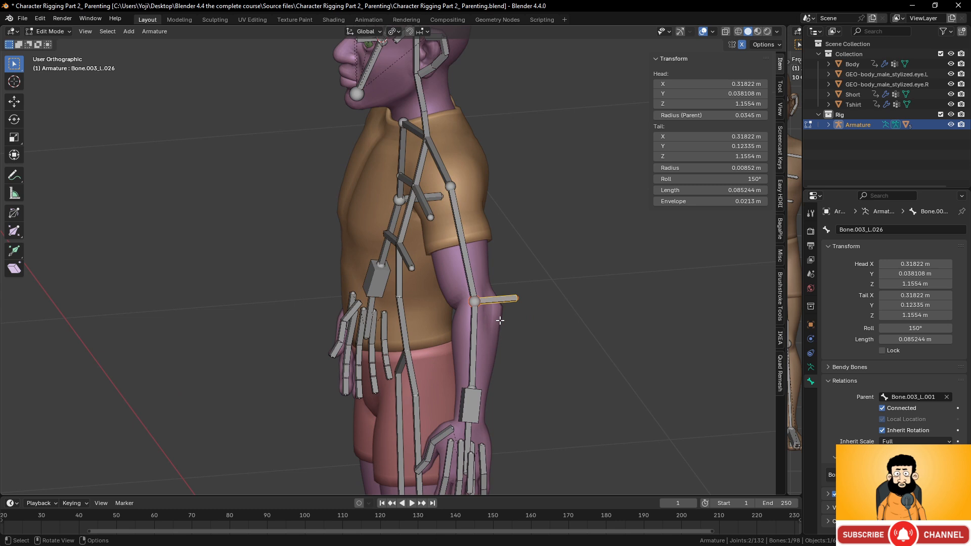
click(947, 397)
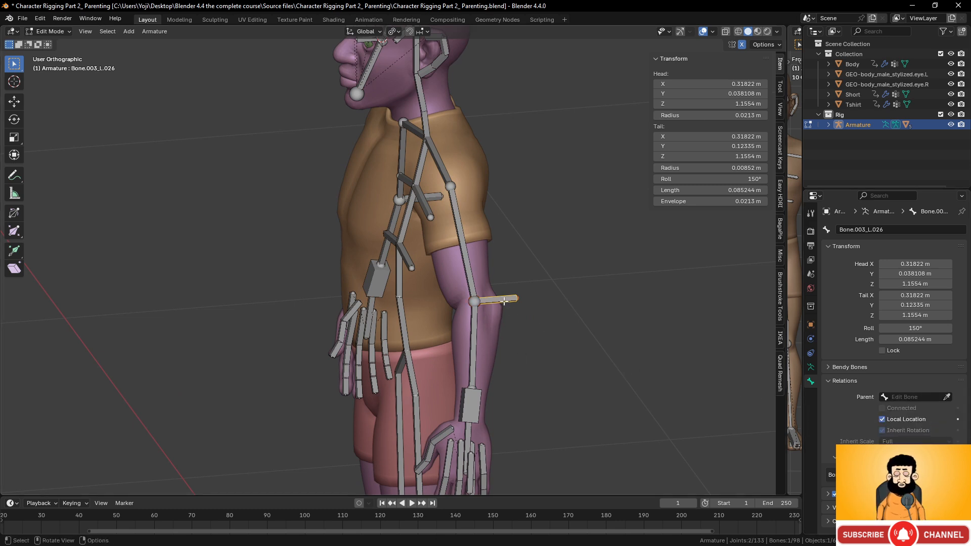
key(g)
key(y)
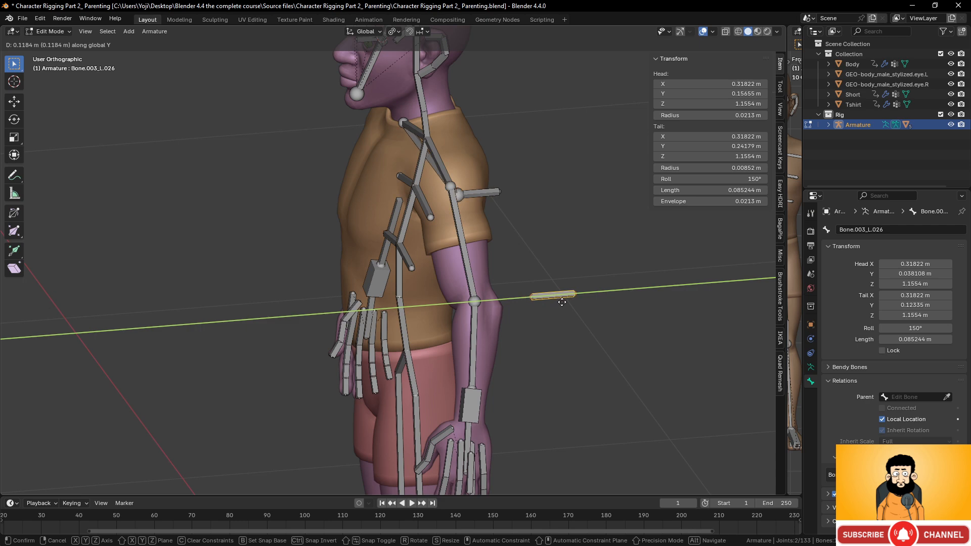
right_click(517, 289)
Clear the parent of the mirrored bone extruded from the right elbow
middle_drag(517, 289, 153, 231)
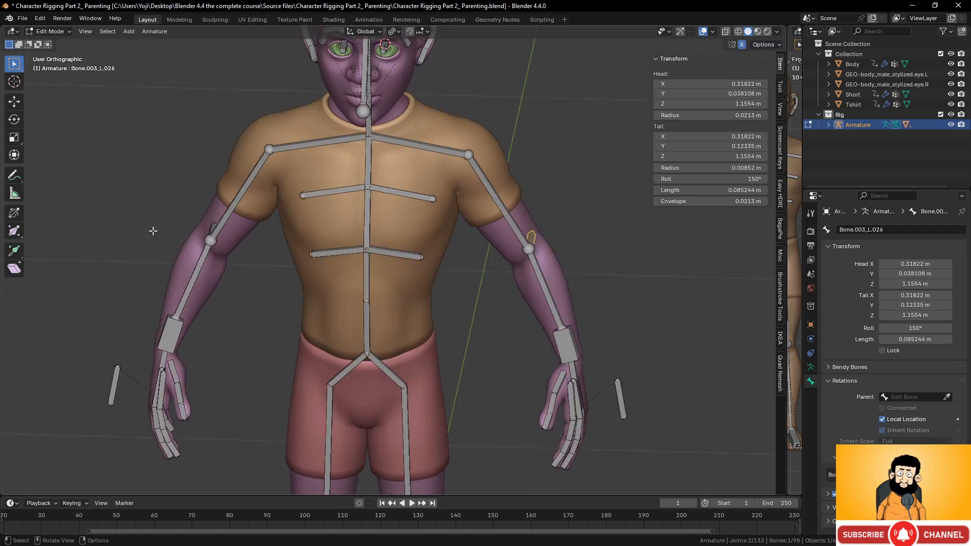
click(209, 227)
middle_drag(246, 226, 234, 257)
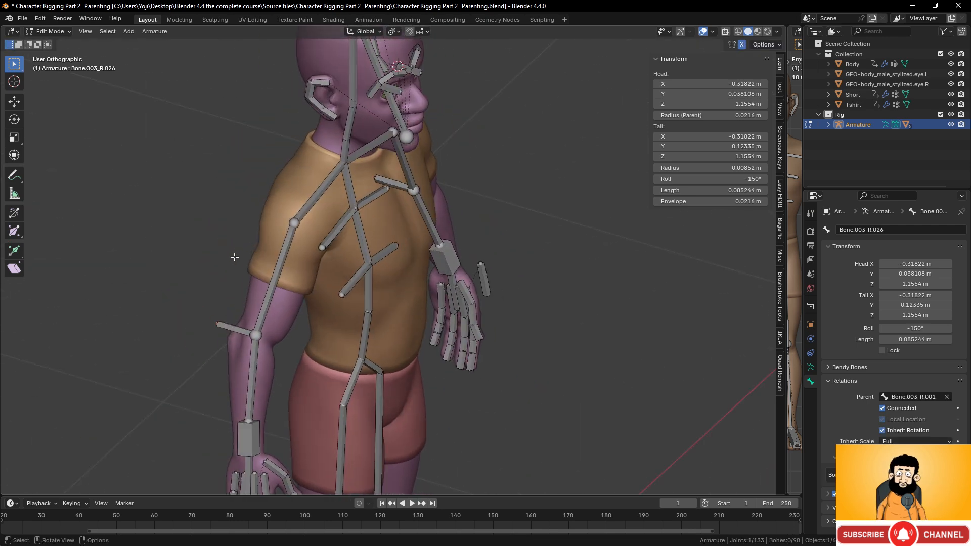
click(231, 330)
click(948, 400)
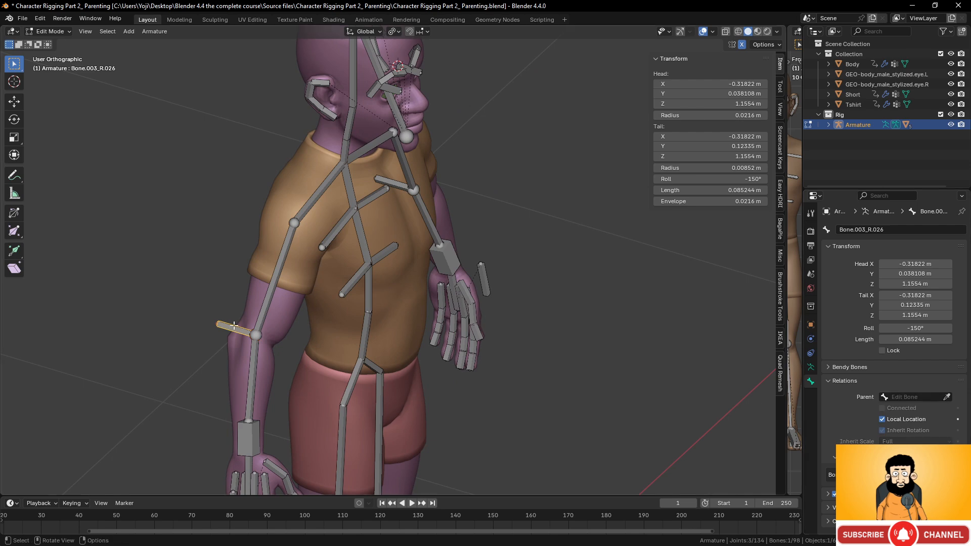
middle_drag(384, 314, 290, 322)
key(g)
key(y)
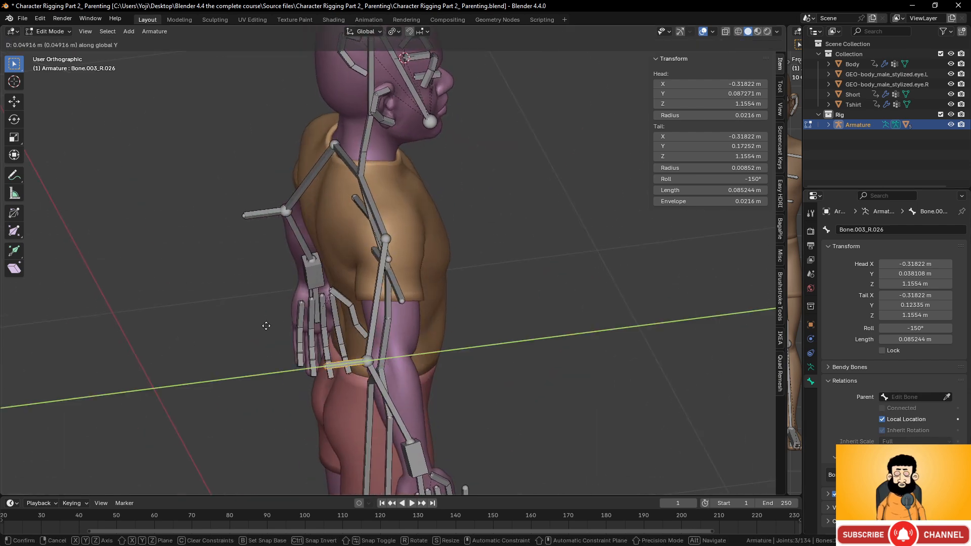
key(Escape)
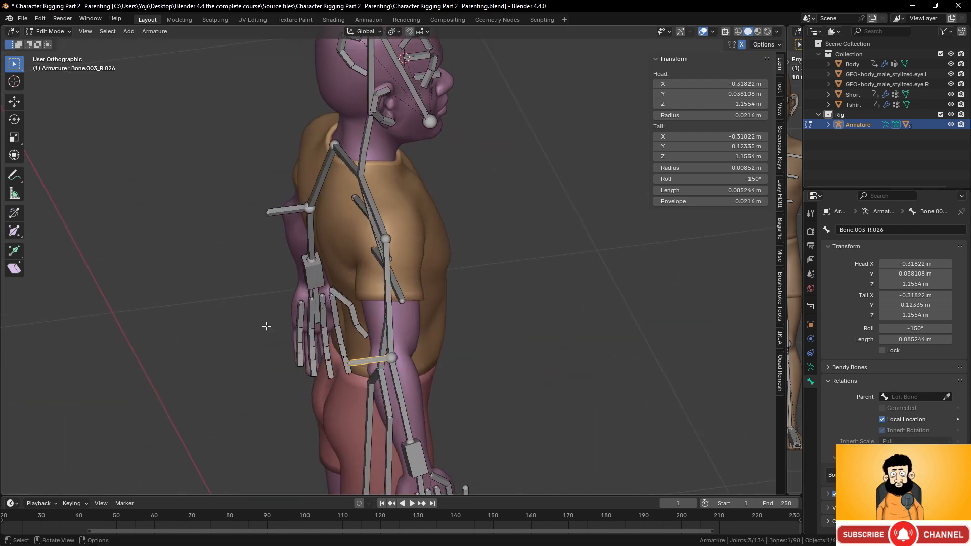
Select both unparented elbow bones and move them together along Y, well behind the arms
click(278, 210)
shift+click(360, 362)
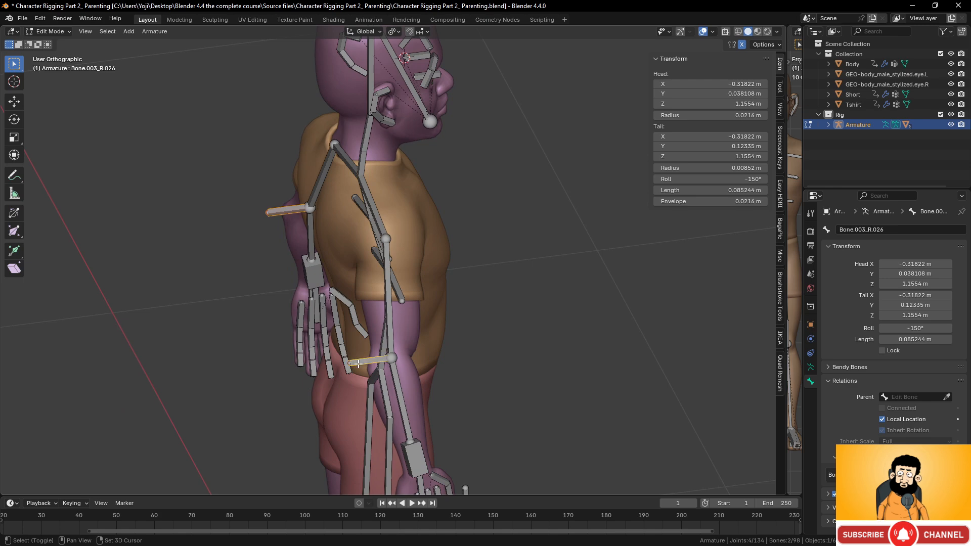
key(g)
key(y)
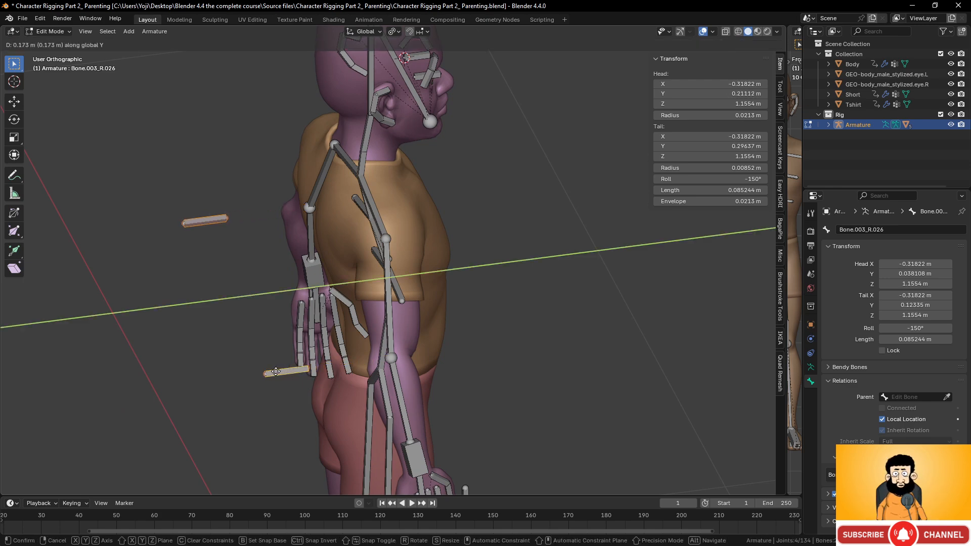
click(264, 370)
In Pose Mode, add an Inverse Kinematics constraint to the left forearm bone with the left wrist bone as its target
middle_drag(264, 371, 506, 344)
key(ctrl+Tab)
scroll(536, 373, up, 2)
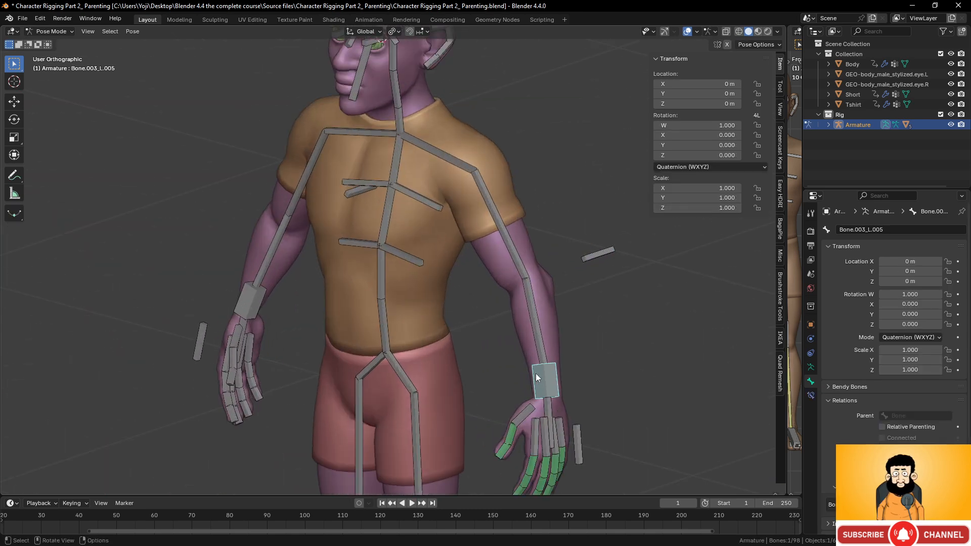
click(538, 327)
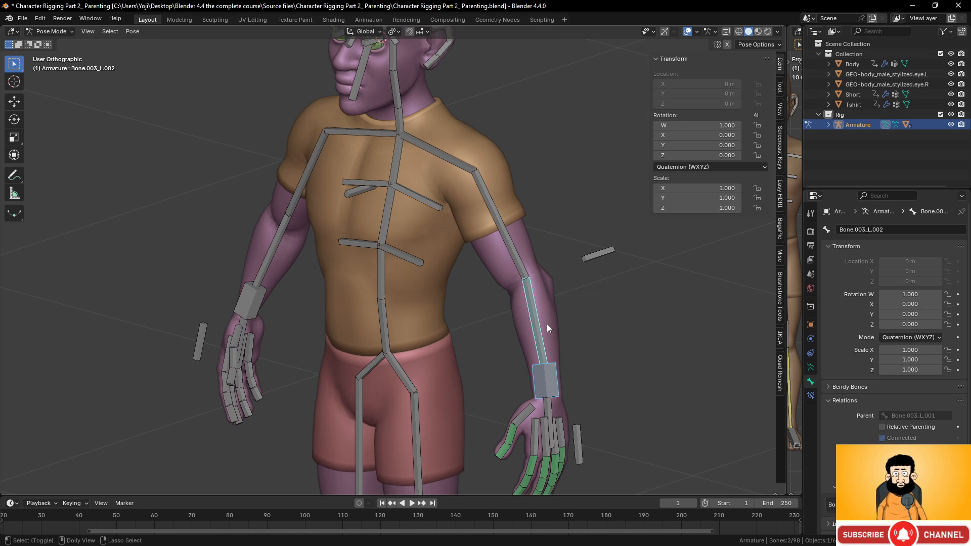
key(shift+ctrl+c)
click(625, 336)
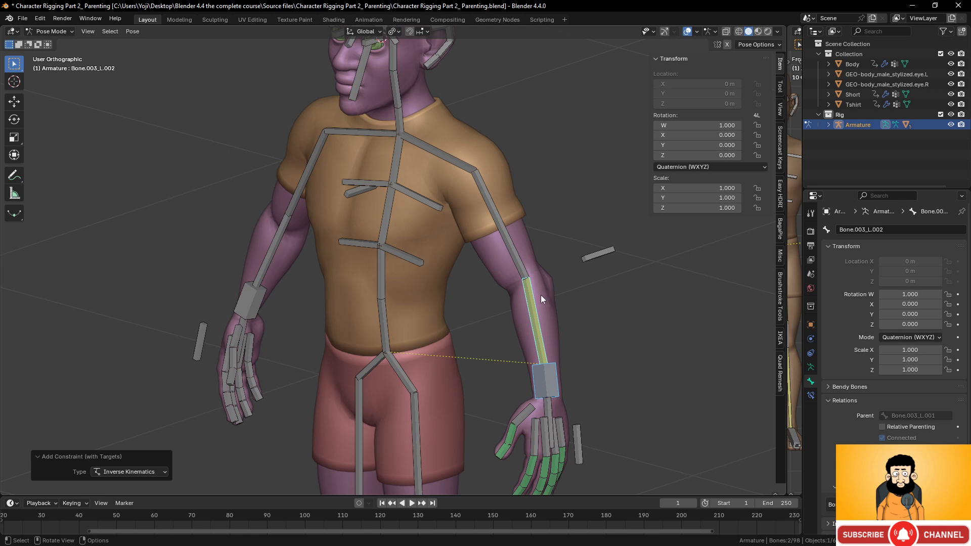
Set the Chain Length of the left forearm bone's IK constraint to 2
middle_drag(441, 371, 532, 352)
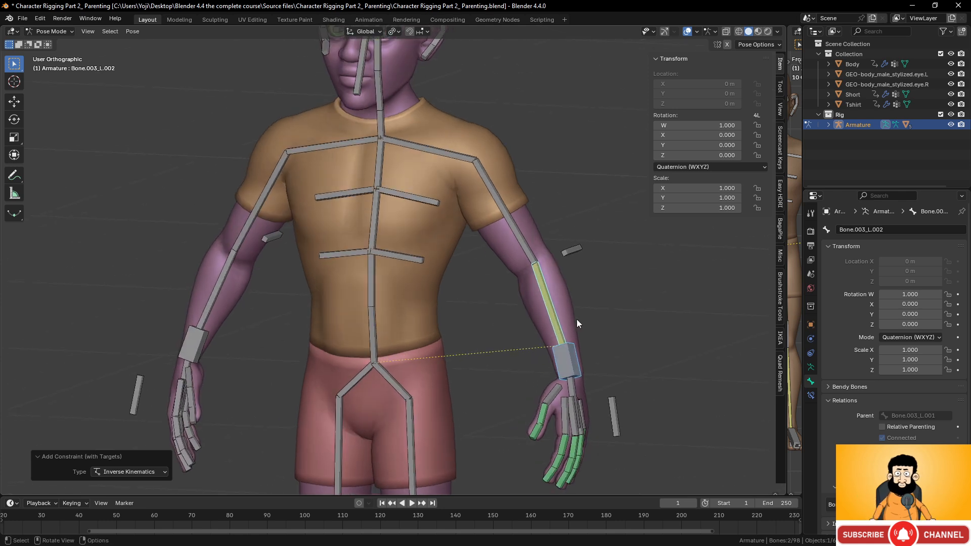
click(545, 301)
click(811, 395)
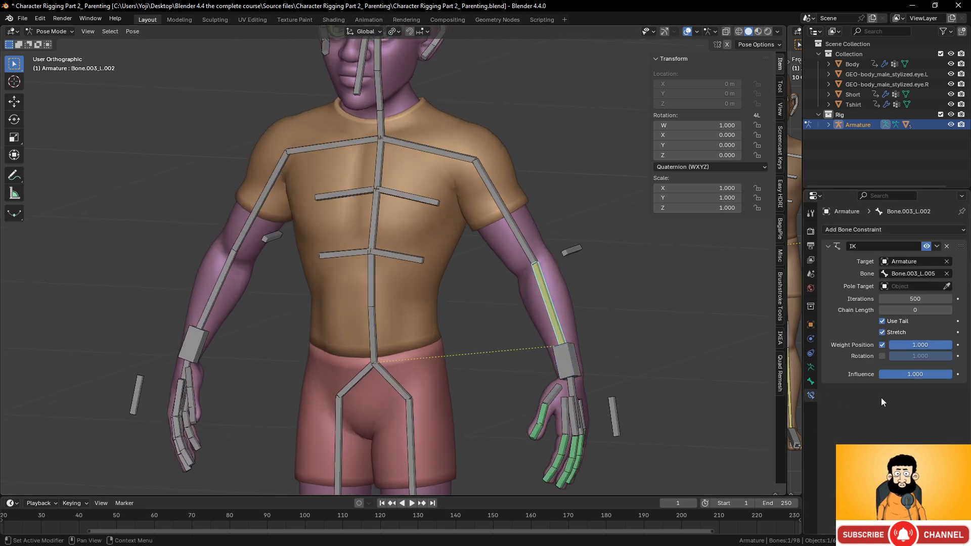
click(950, 310)
click(950, 310)
middle_drag(526, 304, 475, 301)
middle_drag(446, 263, 500, 321)
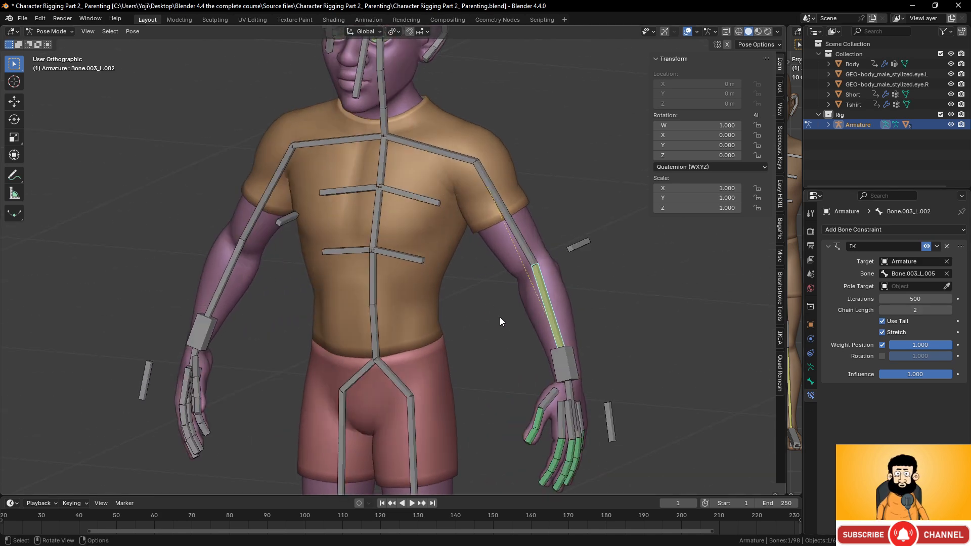
Test the left arm's IK by moving the wrist control bone, try rotating the hand bone, and clear the wrist bone's location
click(569, 369)
key(g)
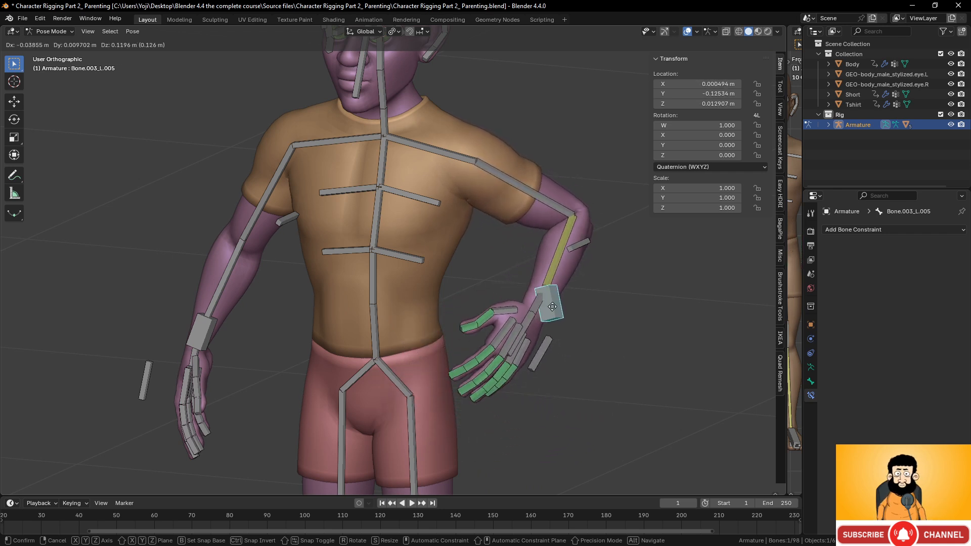
click(524, 319)
click(496, 336)
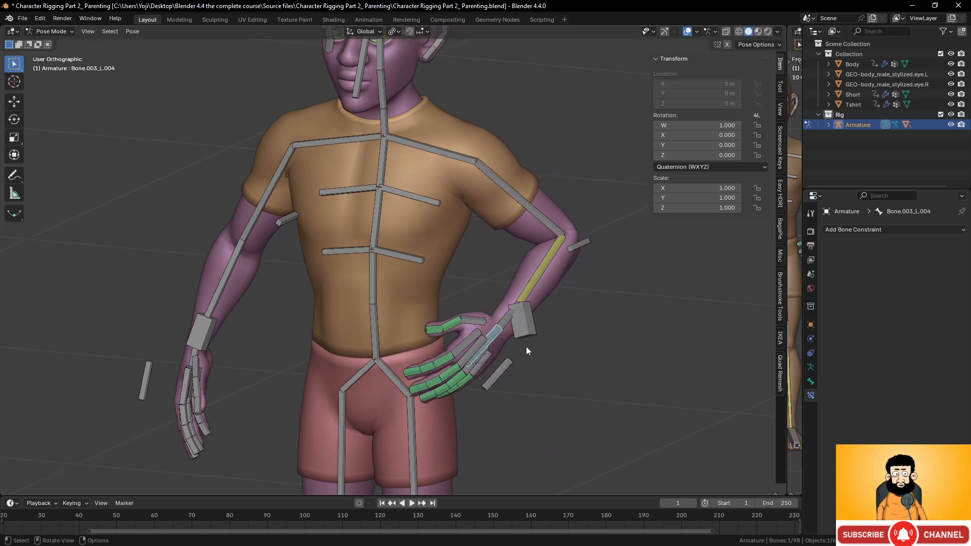
key(r)
right_click(581, 349)
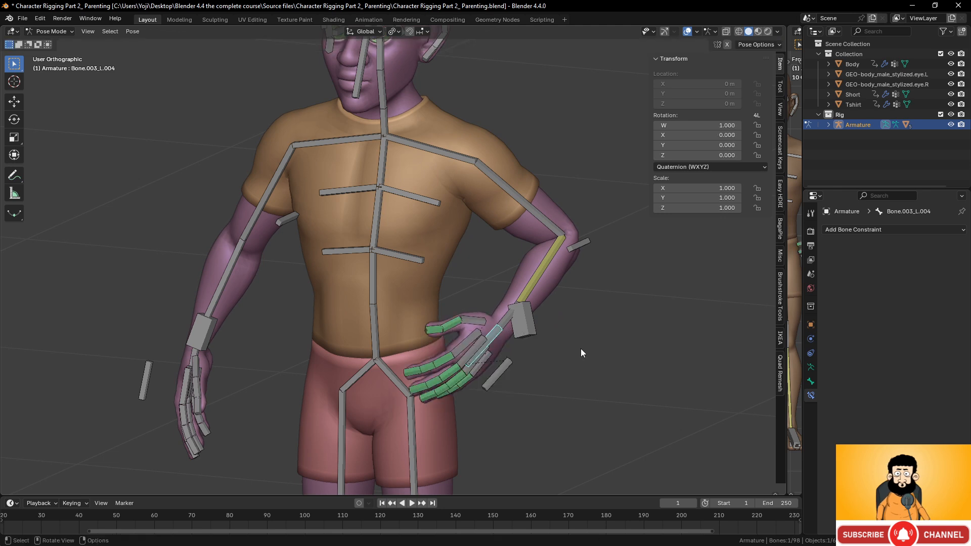
click(542, 331)
key(alt+g)
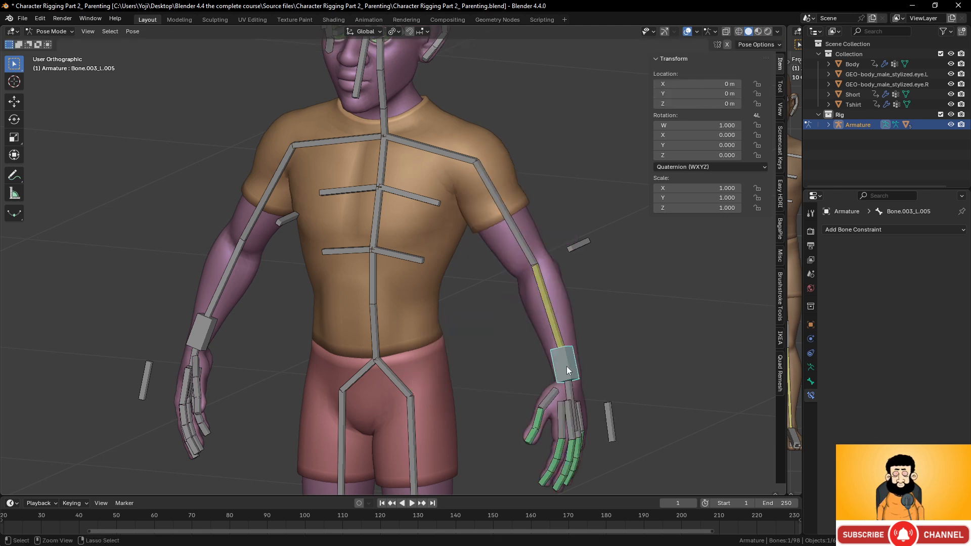
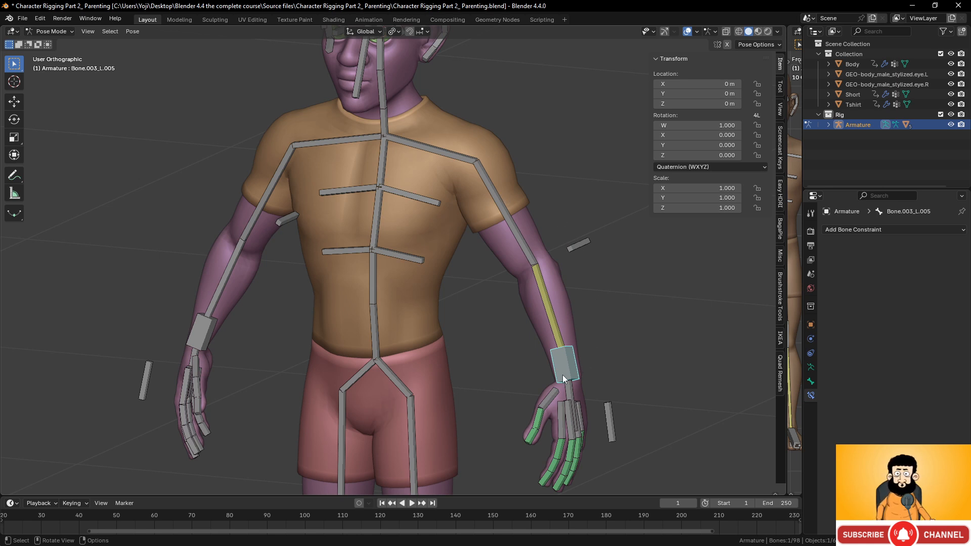
Move the left wrist bone inward to bend the elbow, select the loose elbow bone, and undo
key(g)
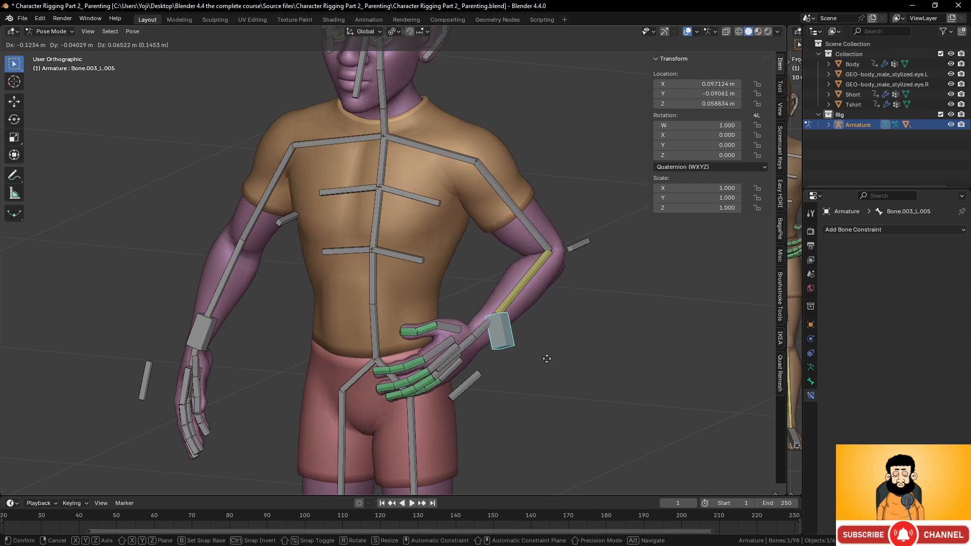
click(556, 353)
click(581, 247)
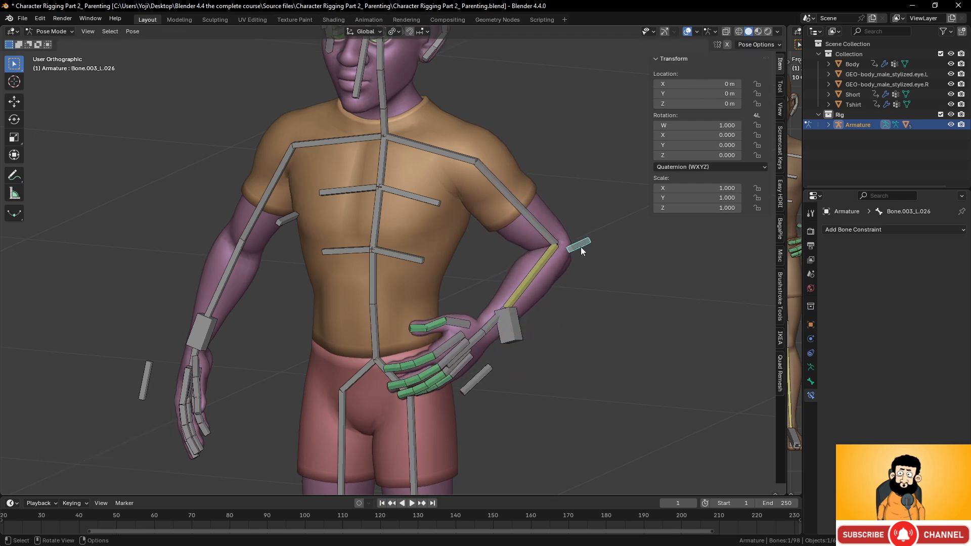
middle_drag(581, 247, 530, 300)
key(ctrl+z)
key(ctrl+z)
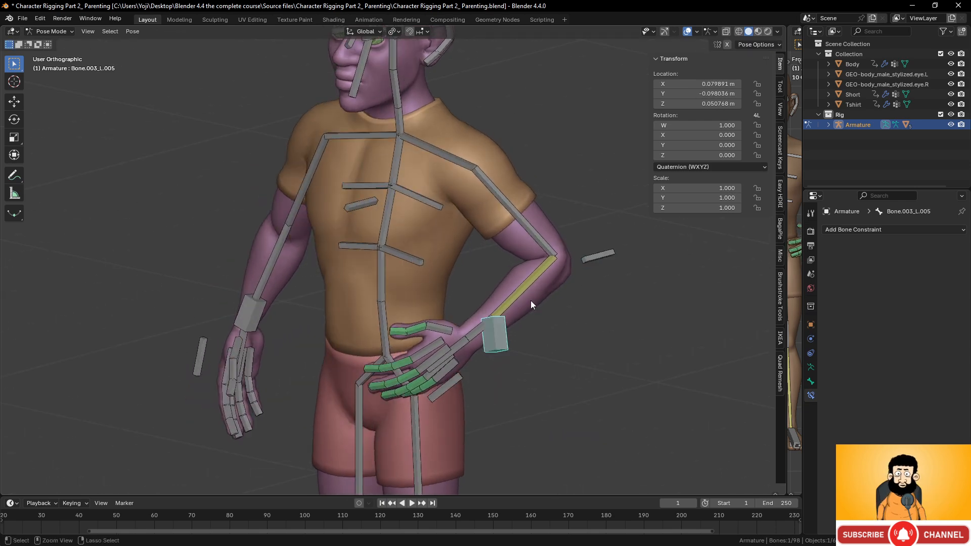
Select the loose bone behind the left elbow and copy its name, Bone.003_L.026
click(599, 259)
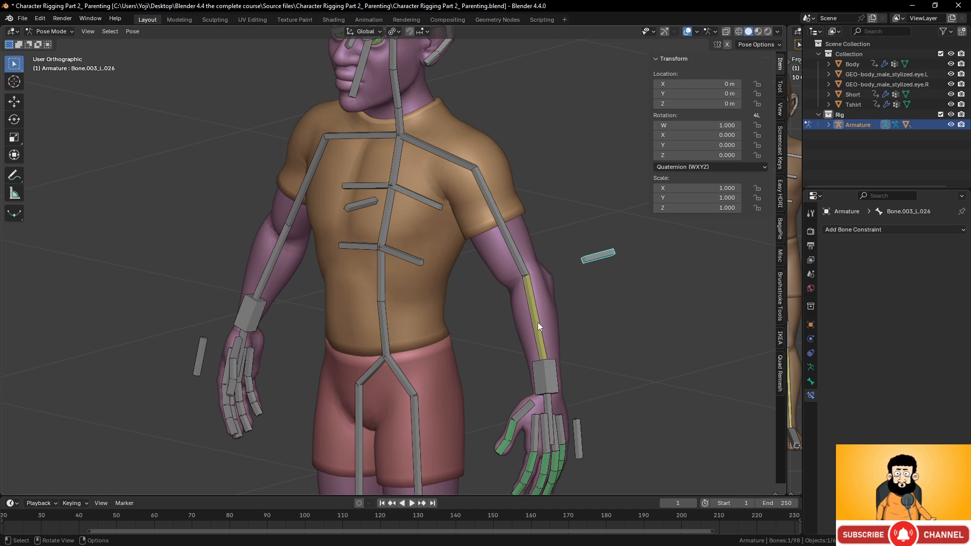
middle_drag(534, 323, 607, 305)
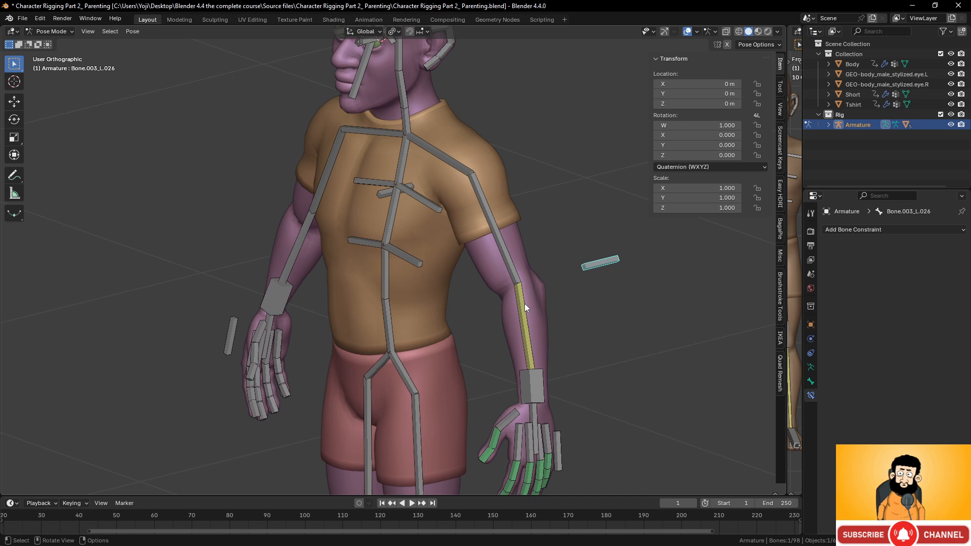
click(811, 381)
click(897, 228)
key(ctrl+c)
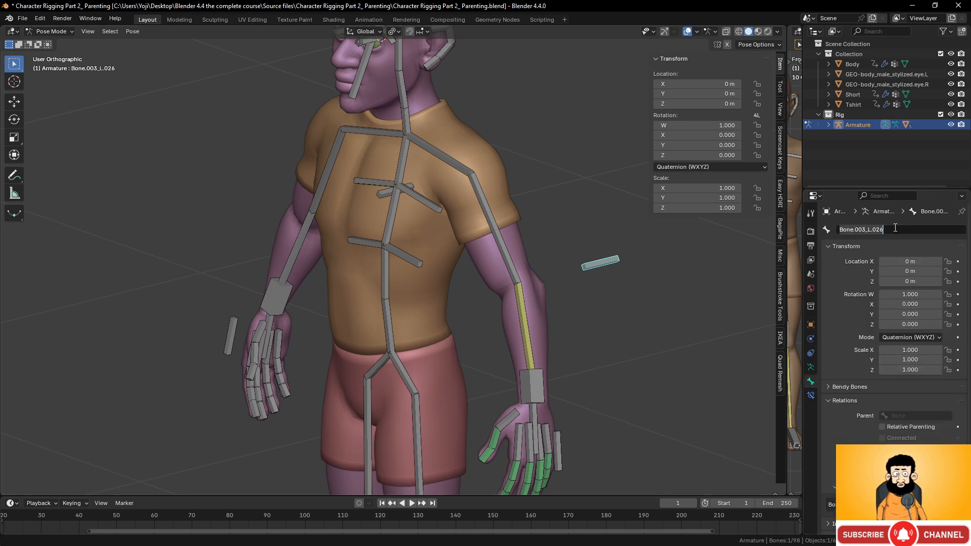
click(700, 303)
Set the left forearm IK constraint's pole target to Armature with Bone.003_L.026 as the pole bone
click(522, 306)
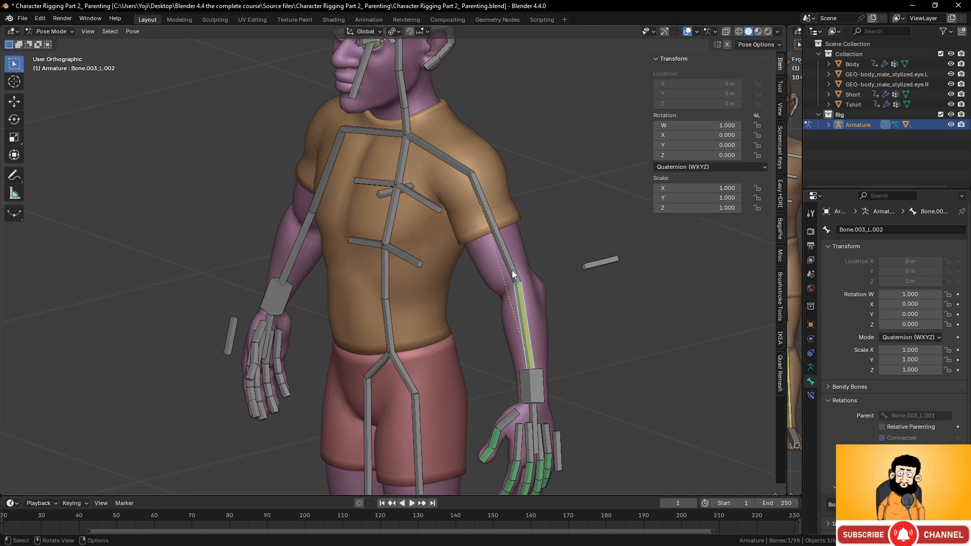
click(810, 368)
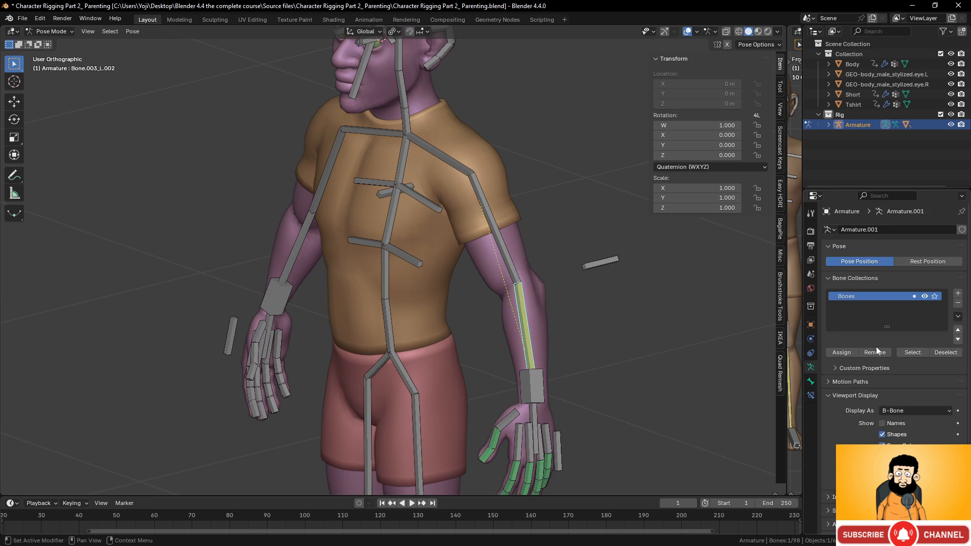
click(811, 396)
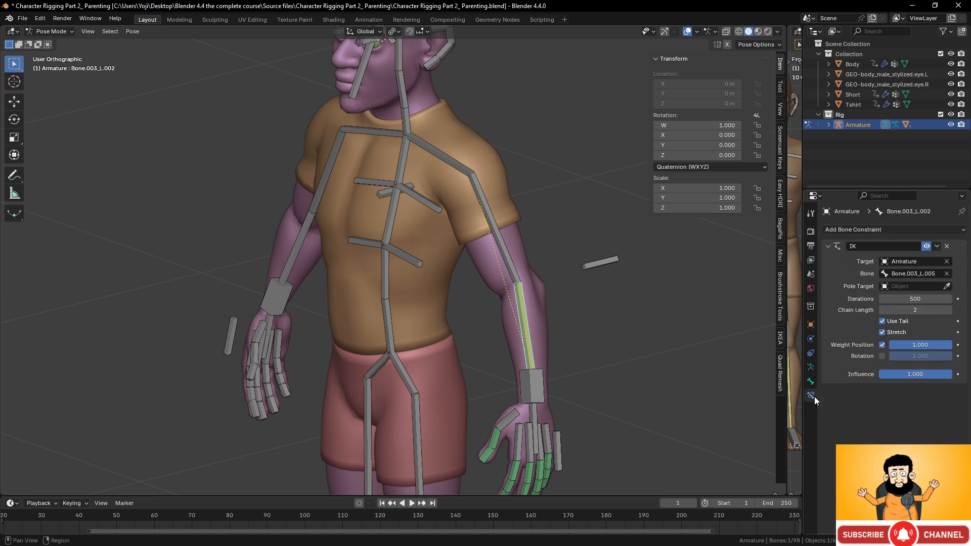
click(913, 286)
click(905, 302)
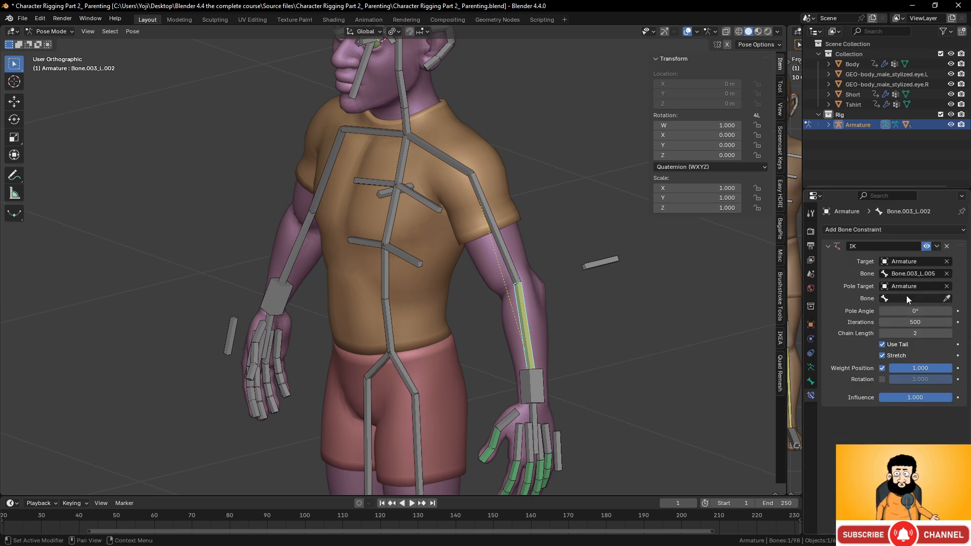
click(913, 298)
key(ctrl+v)
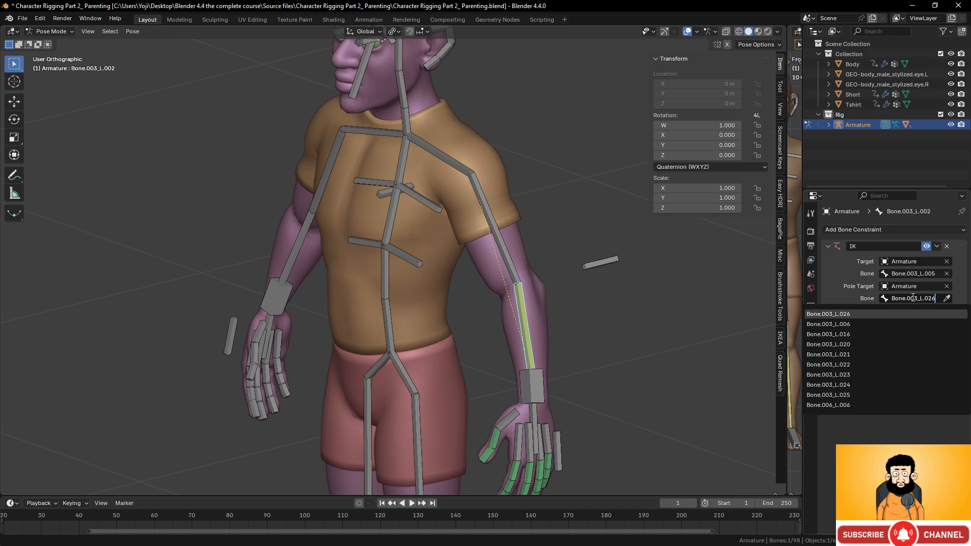
key(Return)
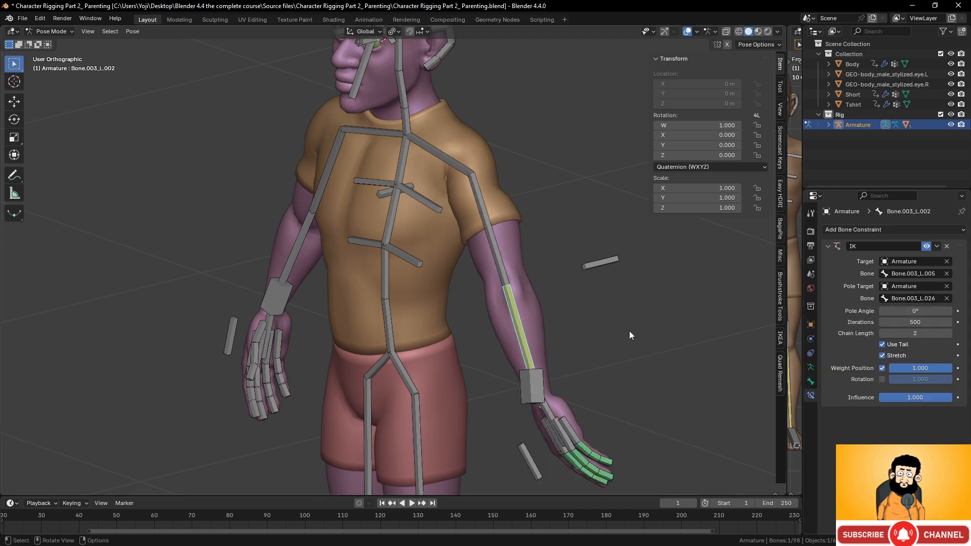
Set the Pole Angle of the left forearm's IK constraint to -90°
middle_drag(630, 335, 582, 324)
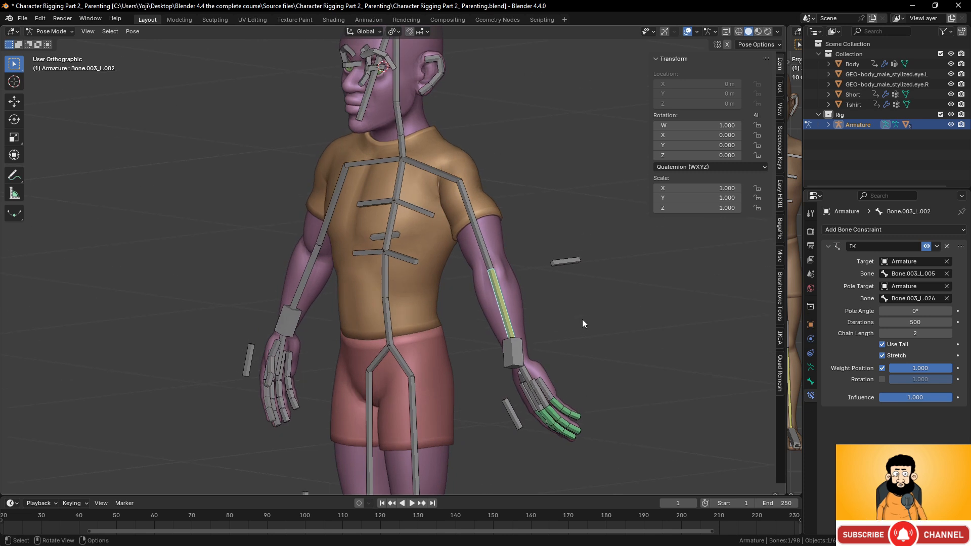
drag(916, 311, 875, 310)
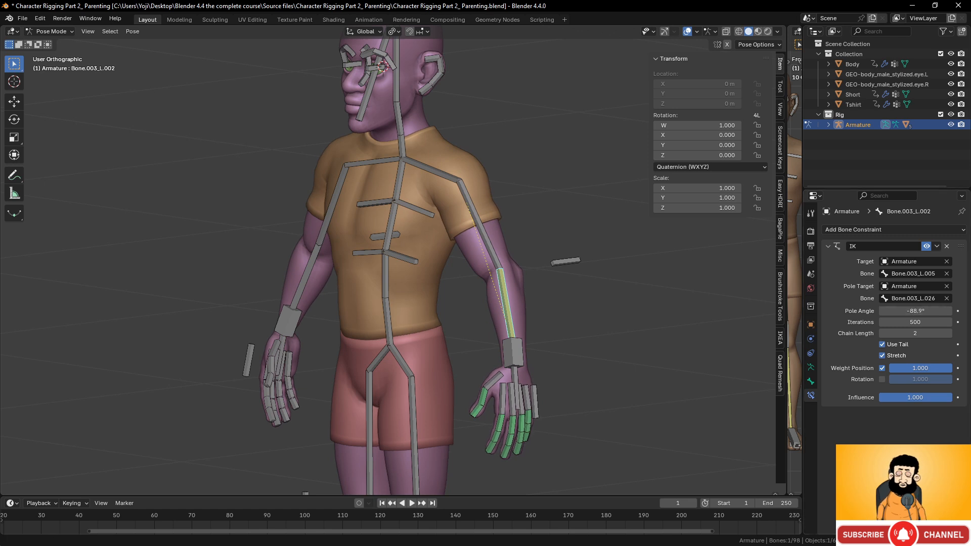
click(915, 311)
text(-90)
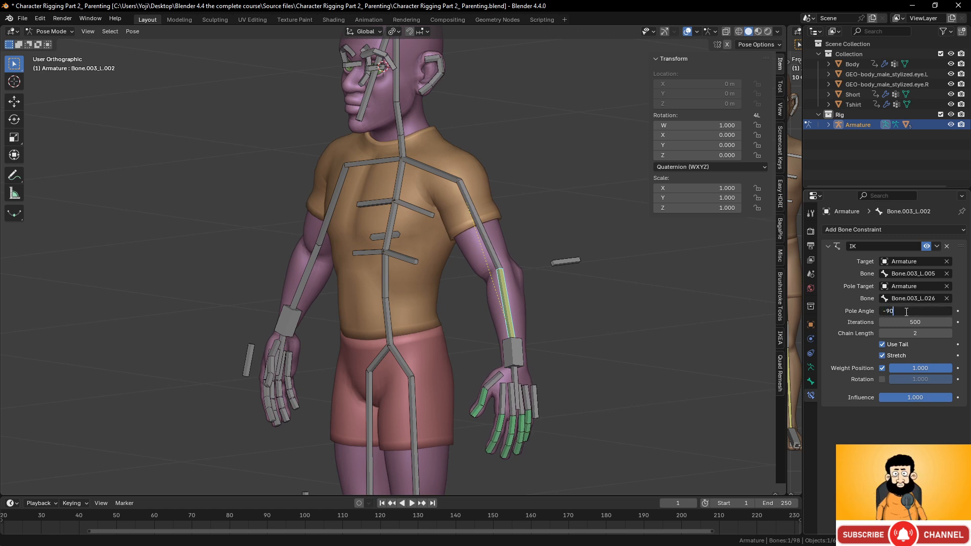
key(Return)
Test the left arm by moving the wrist control bone and the elbow pole bone, and undo both moves
middle_drag(409, 287, 434, 284)
click(535, 348)
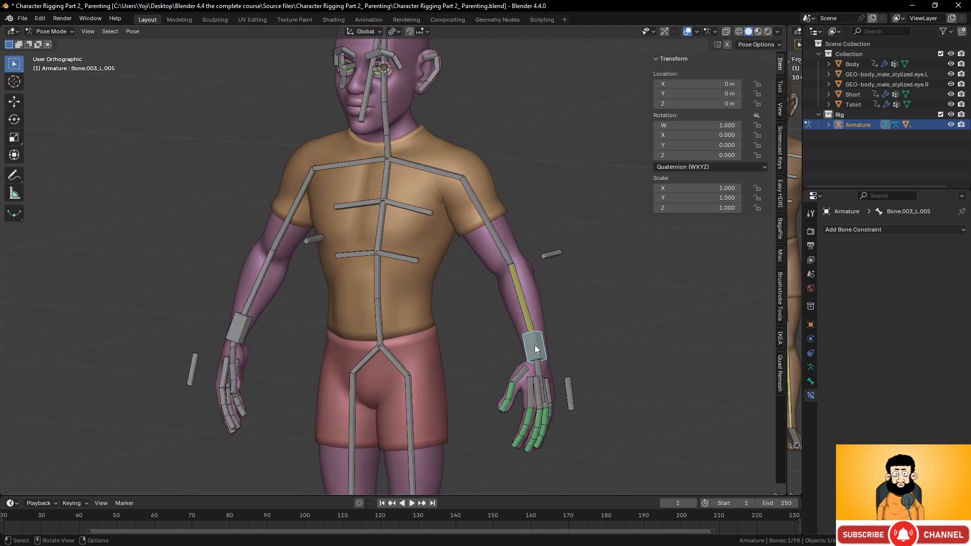
key(g)
click(473, 334)
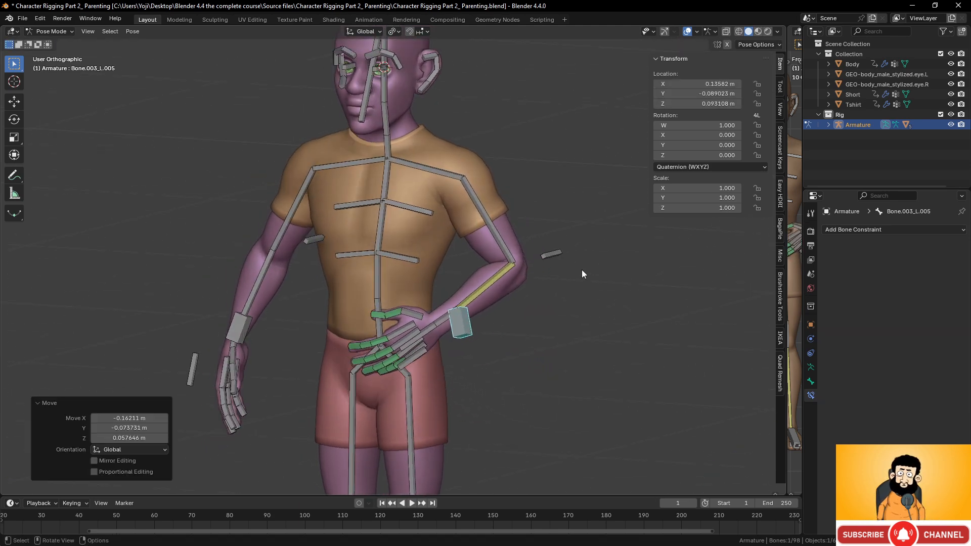
click(552, 256)
middle_drag(538, 299, 579, 290)
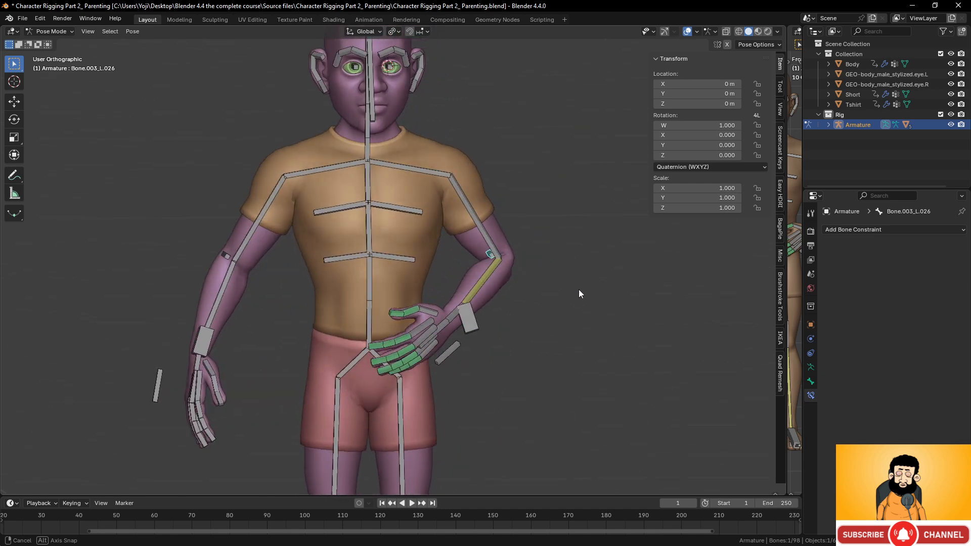
key(g)
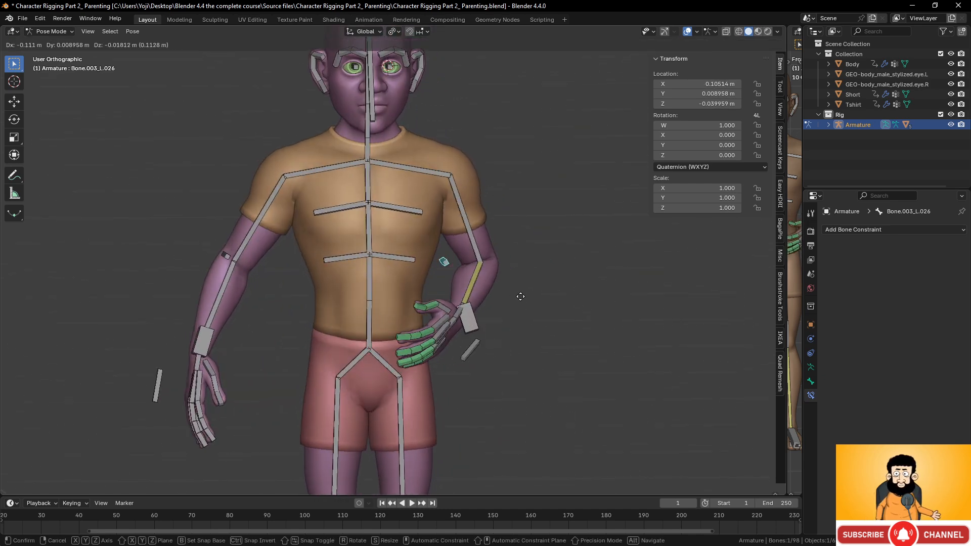
click(504, 294)
middle_drag(529, 303, 502, 295)
key(ctrl+z)
key(ctrl+z)
key(ctrl+z)
Select both eye bones on the character's face
scroll(502, 296, down, 2)
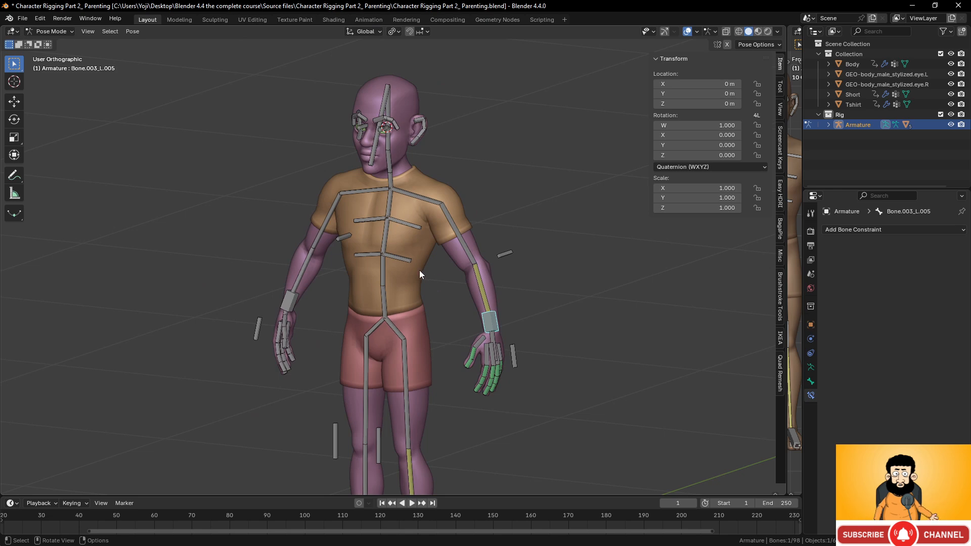
scroll(417, 248, up, 2)
shift+middle_drag(415, 221, 446, 356)
scroll(525, 421, up, 2)
scroll(445, 357, up, 5)
mouse_move(476, 372)
shift+middle_down()
mouse_move(519, 402)
mouse_move(486, 377)
shift+middle_up()
click(459, 338)
middle_drag(413, 338, 482, 317)
shift+click(554, 370)
scroll(554, 370, down, 3)
scroll(477, 287, up, 3)
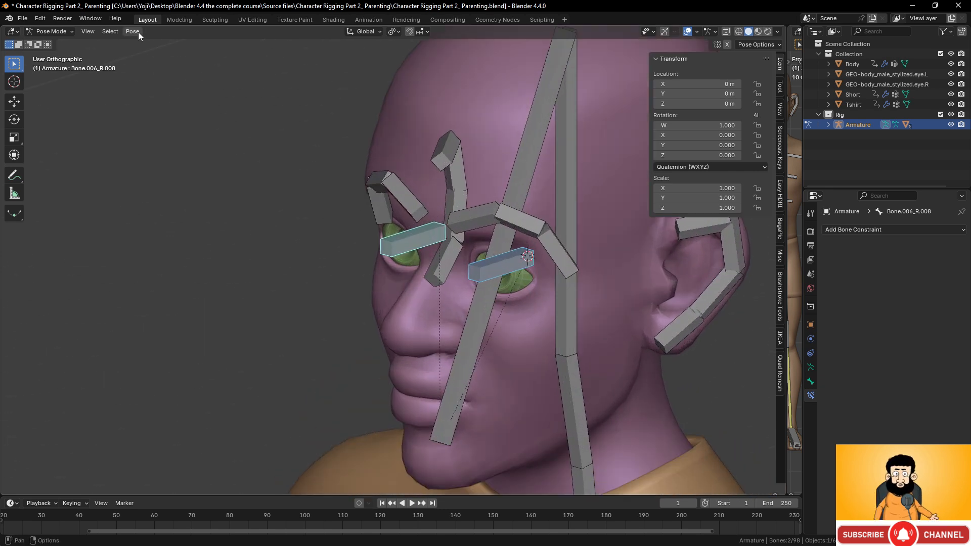
In Edit Mode, thin the display of both eye bones with Scale BBone, using a factor of about -0.275
key(ctrl+Tab)
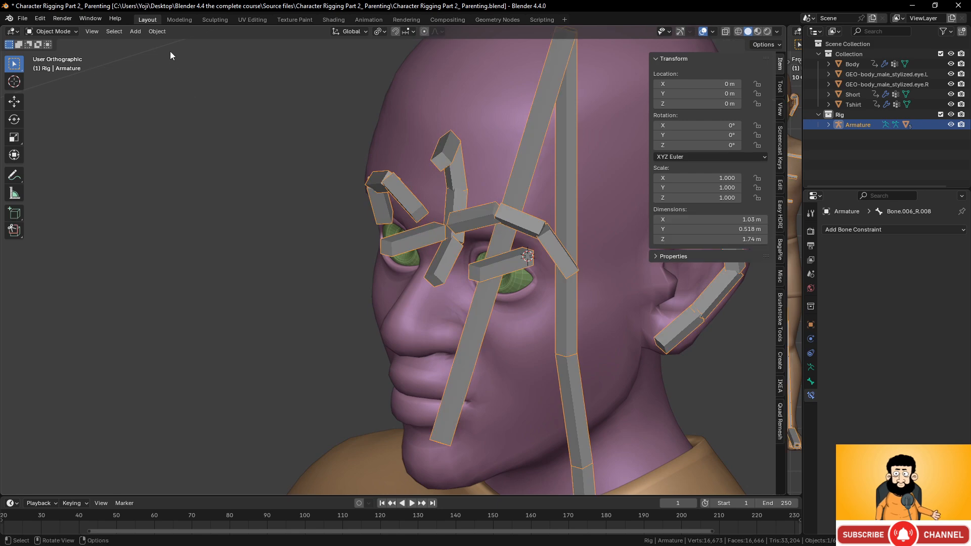
click(157, 31)
key(Tab)
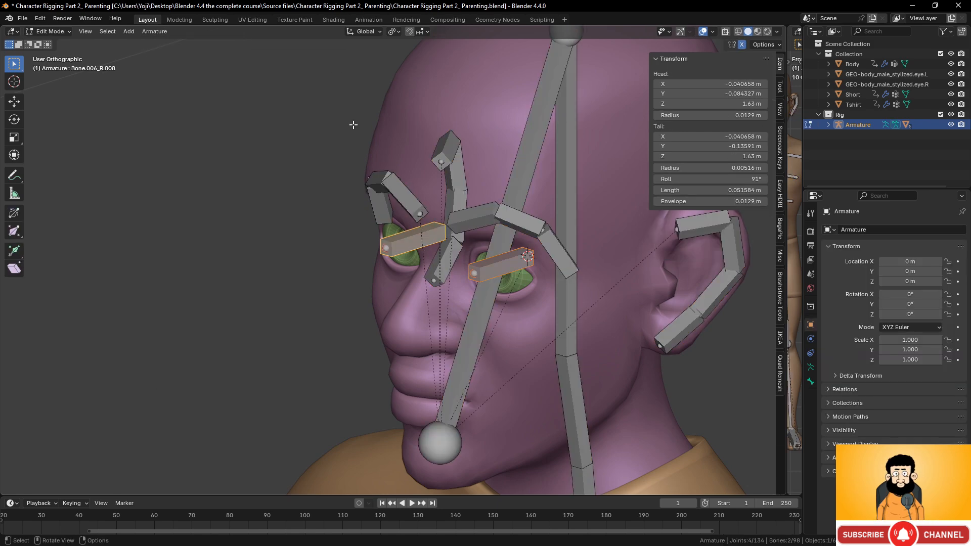
click(157, 31)
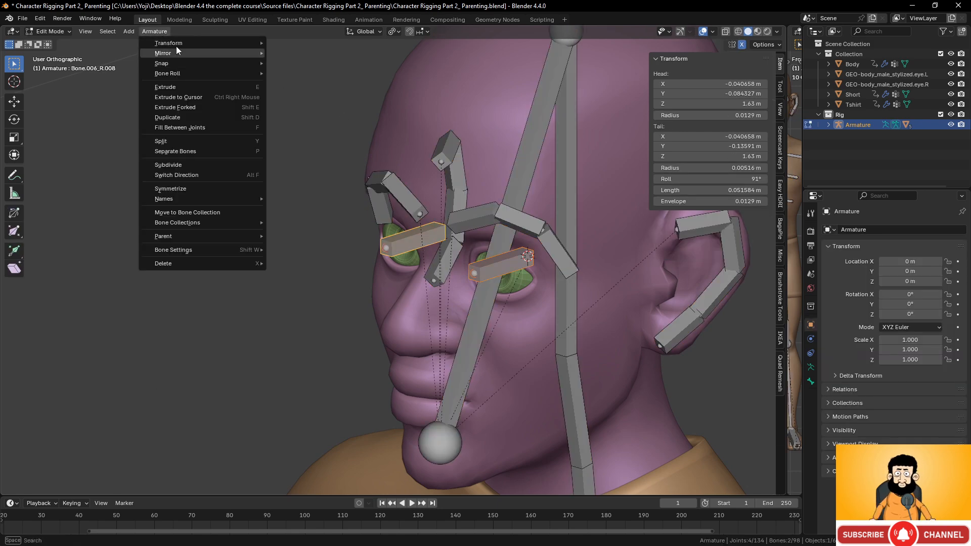
mouse_move(176, 43)
click(311, 140)
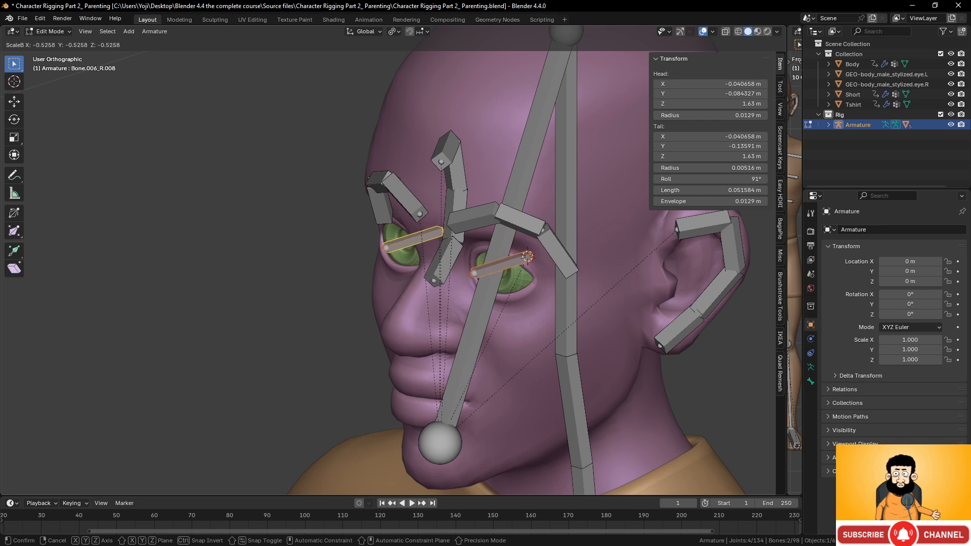
click(470, 314)
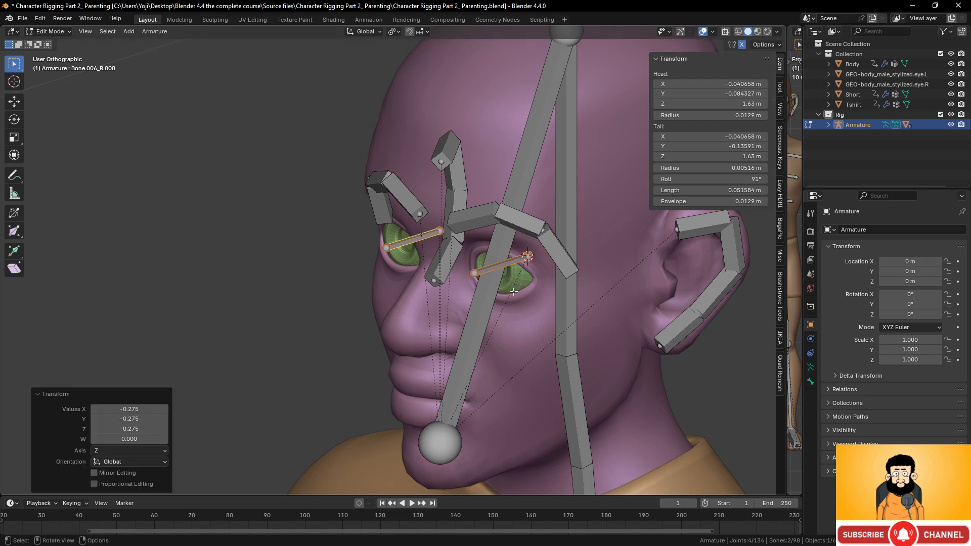
Hide every armature bone except the two eye bones
scroll(469, 314, down, 3)
middle_drag(470, 314, 527, 321)
scroll(527, 321, up, 5)
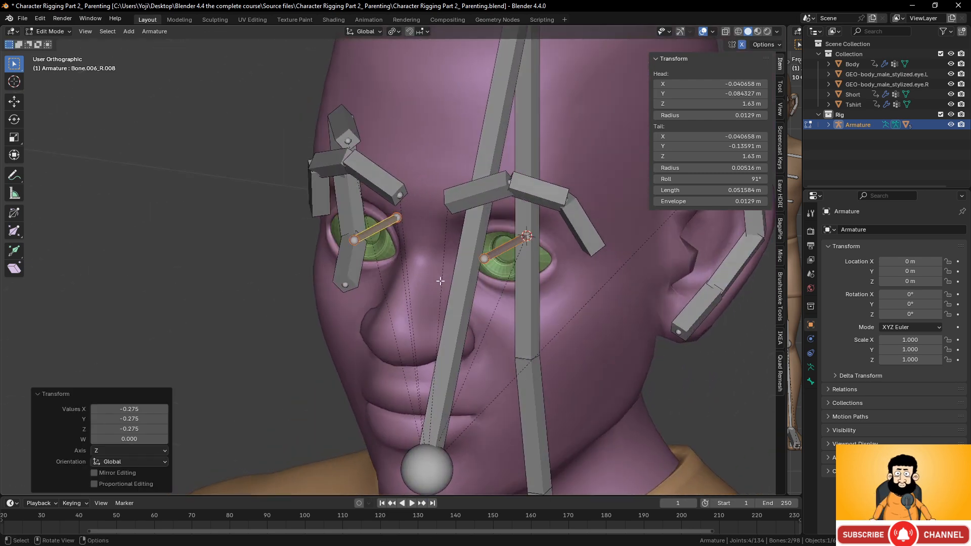
mouse_move(441, 277)
middle_down()
mouse_move(453, 277)
mouse_move(420, 278)
mouse_move(431, 275)
middle_up()
scroll(432, 275, down, 1)
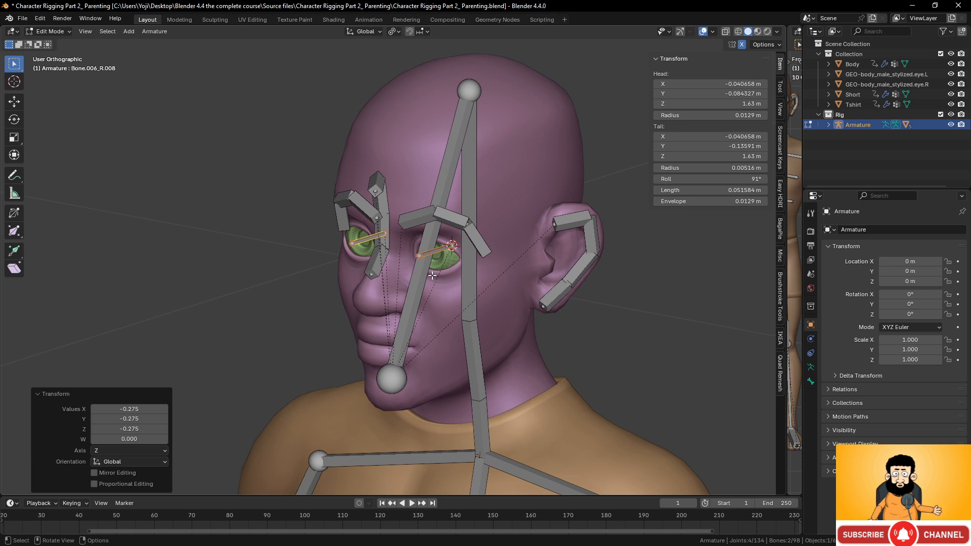
key(ctrl+i)
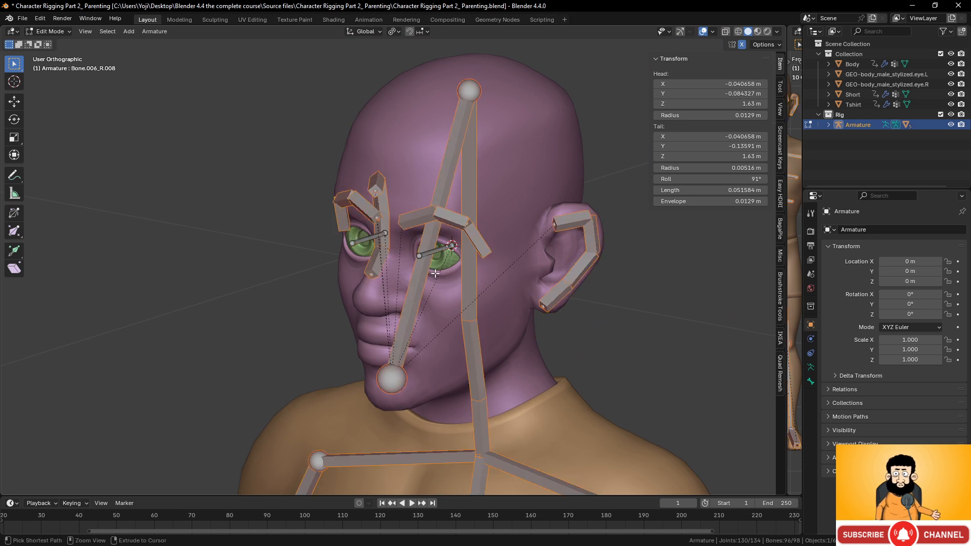
key(h)
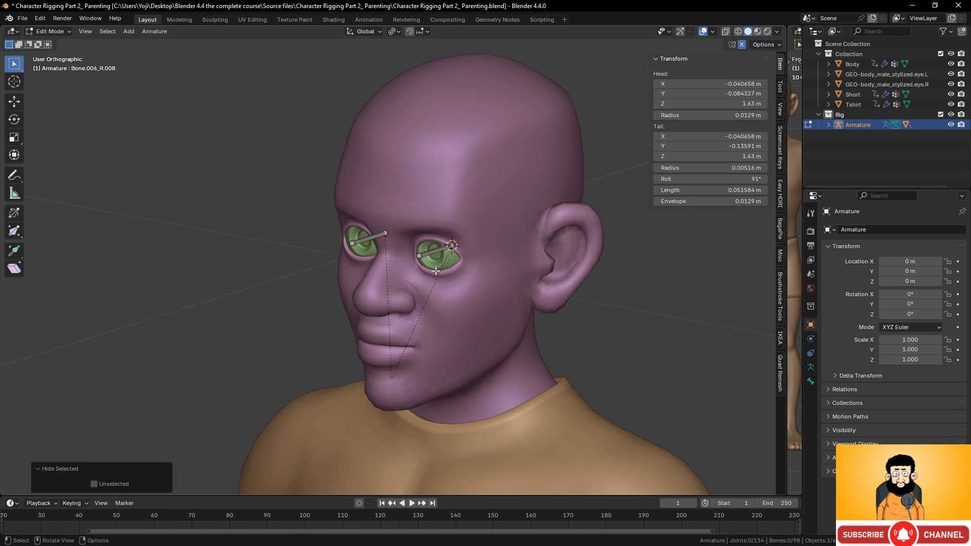
Extrude new bones from the front tips of both eye bones, about 0.115 m forward along the global Y axis
click(440, 251)
shift+click(365, 241)
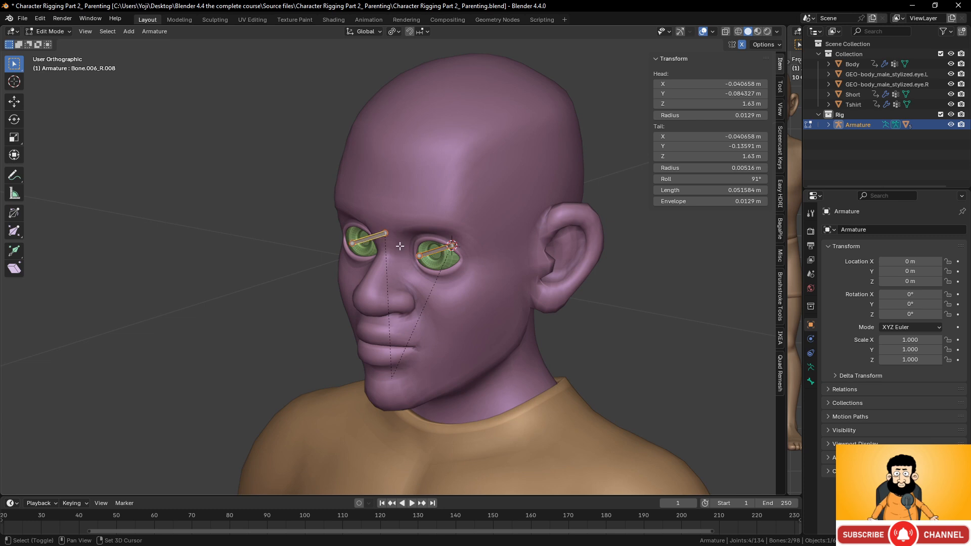
scroll(401, 249, up, 3)
middle_drag(445, 293, 419, 298)
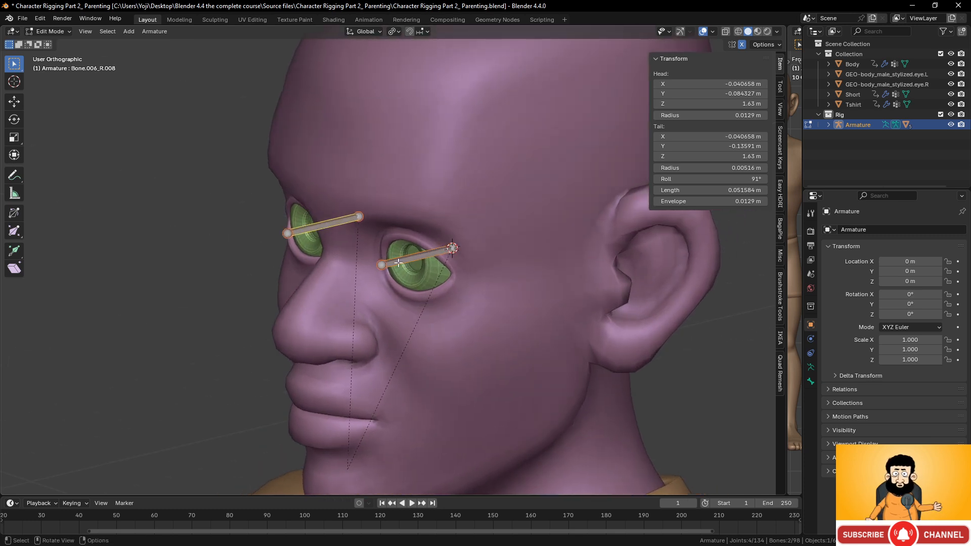
click(382, 264)
shift+click(286, 234)
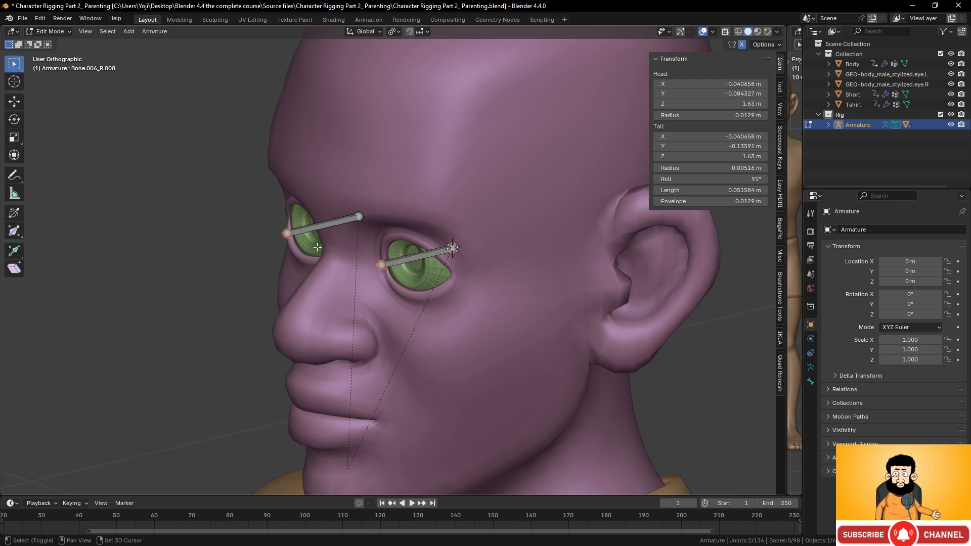
scroll(368, 261, down, 3)
key(e)
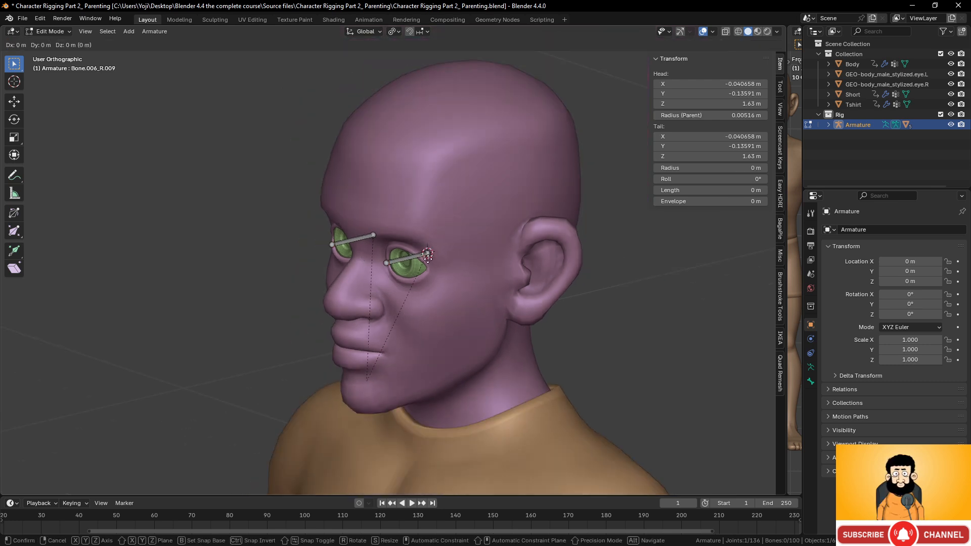
key(y)
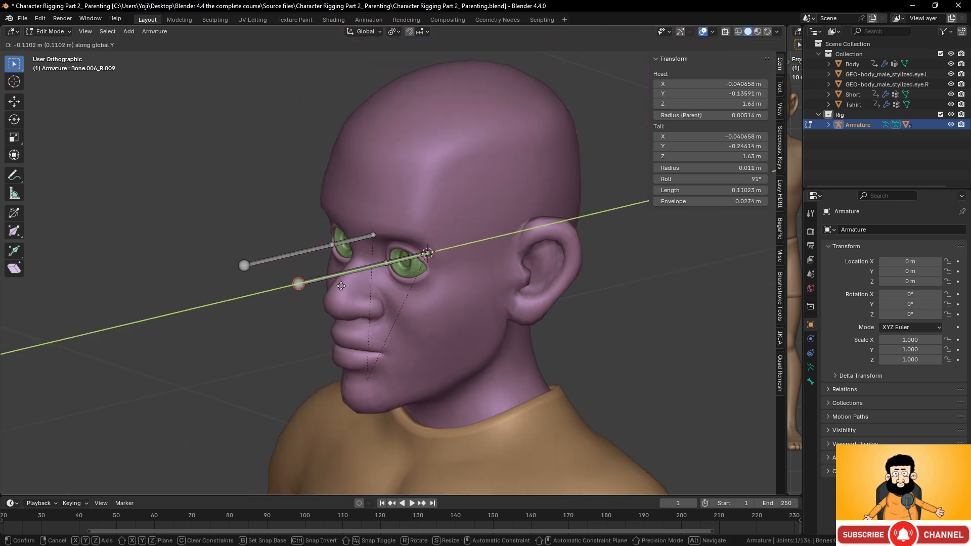
click(338, 287)
Extrude a vertical bone about 0.034 m up the global Z axis from the front end of each new eye extension
key(e)
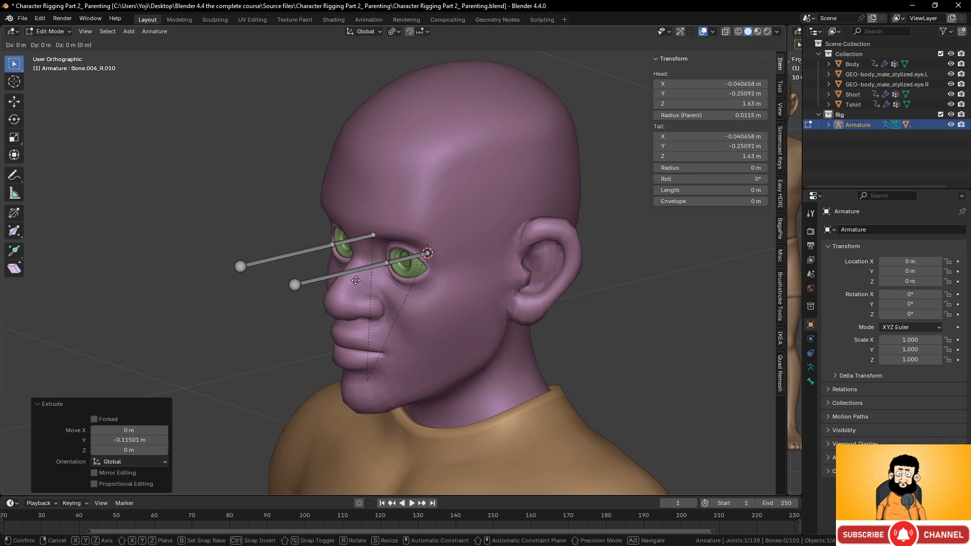
key(y)
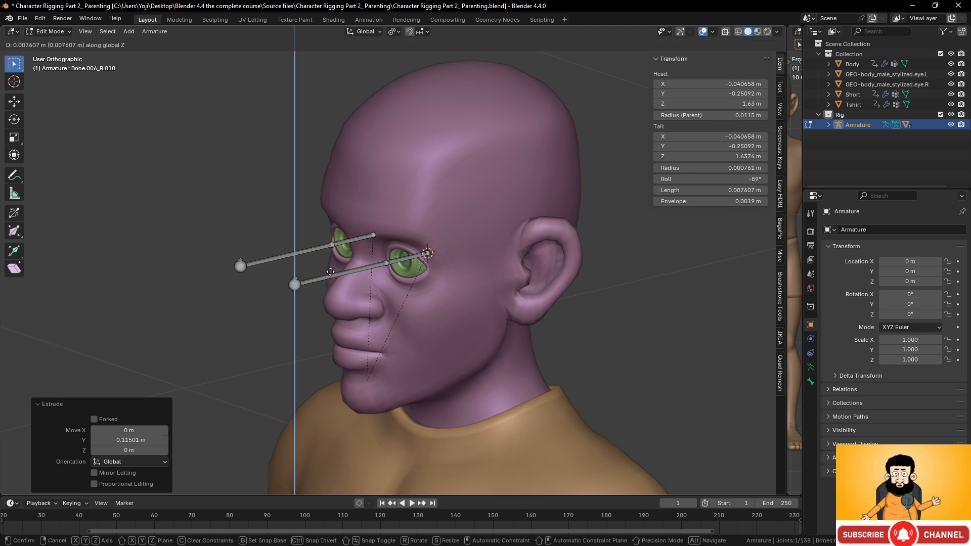
key(z)
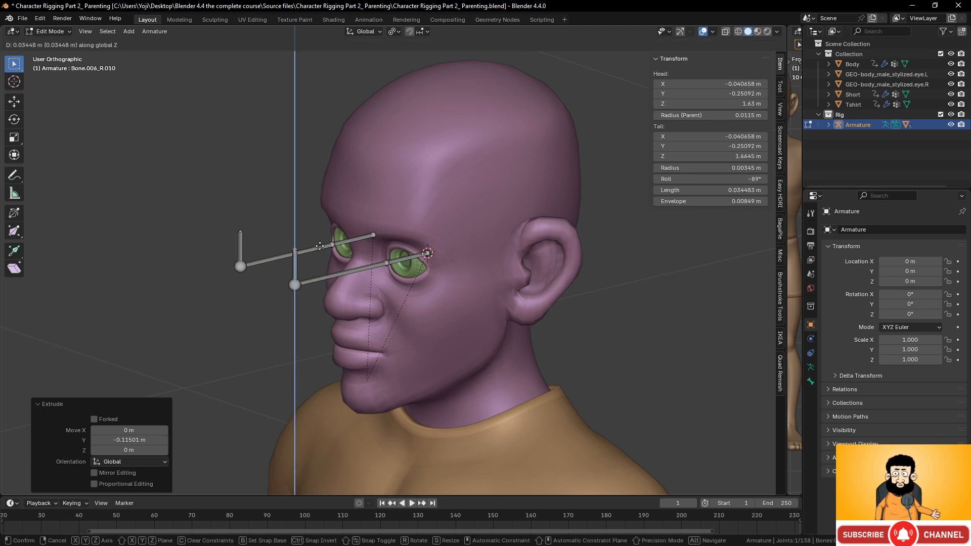
click(320, 246)
Delete the two connecting bones between the eye bones and the vertical bones in front of the face
middle_drag(327, 263, 338, 278)
click(357, 285)
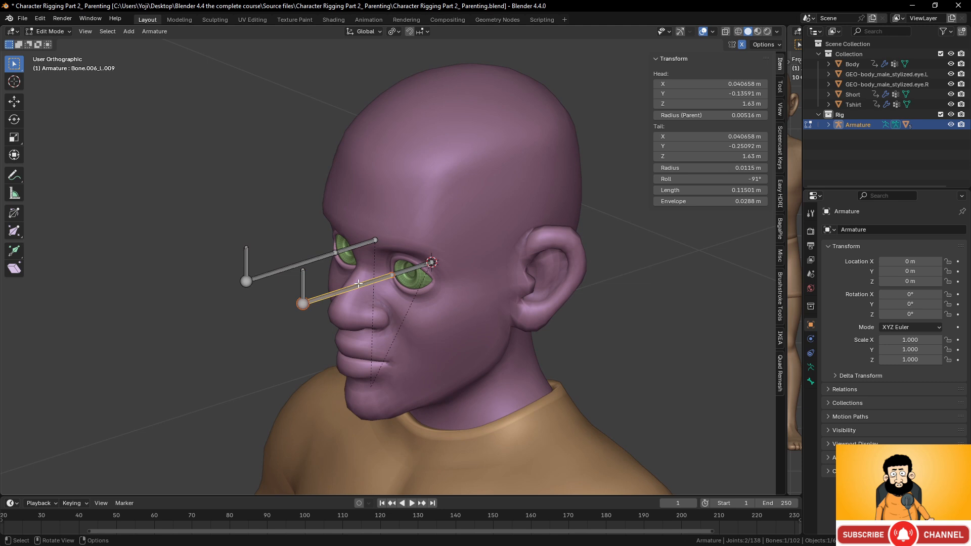
shift+click(310, 258)
key(Delete)
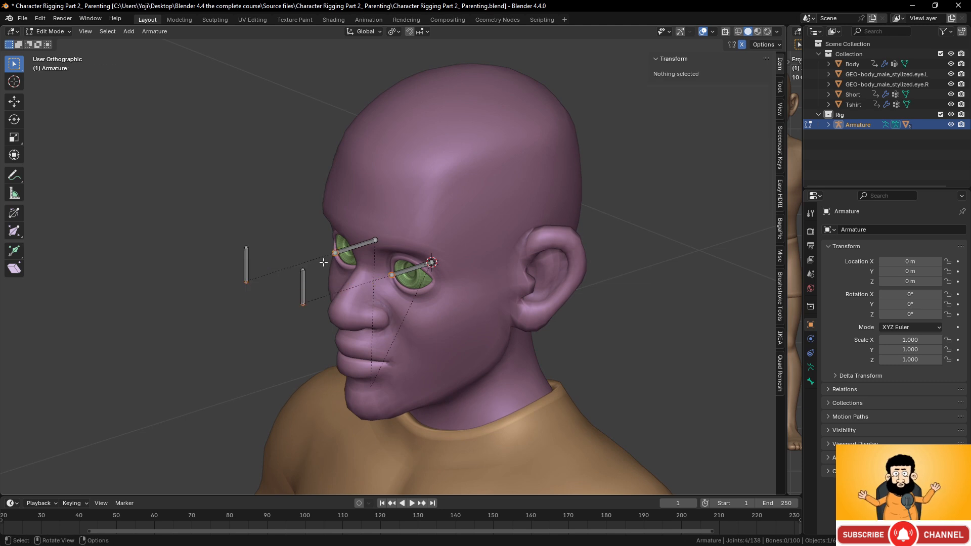
Duplicate the vertical bone in front of the left eye in place, and undo the duplication
scroll(406, 343, up, 2)
middle_drag(346, 313, 372, 322)
click(342, 309)
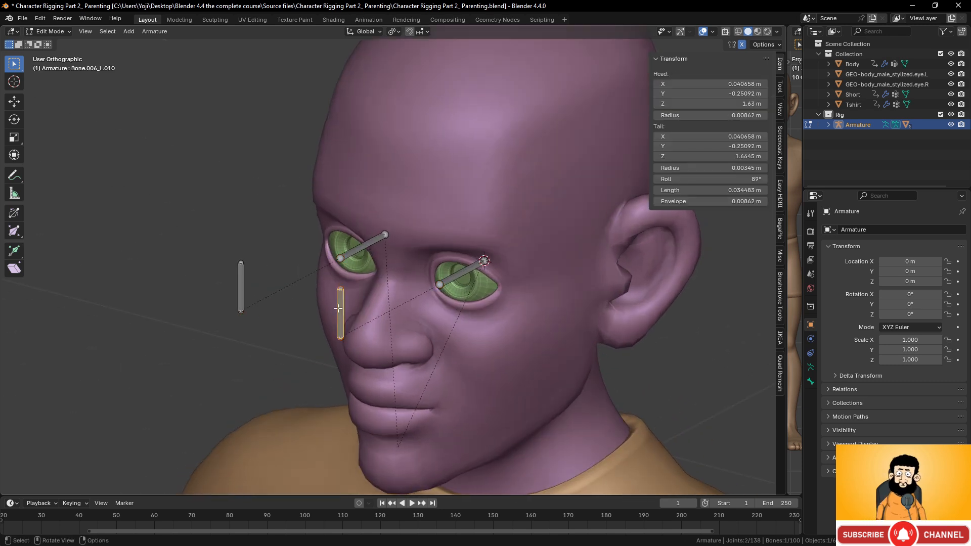
shift+click(246, 285)
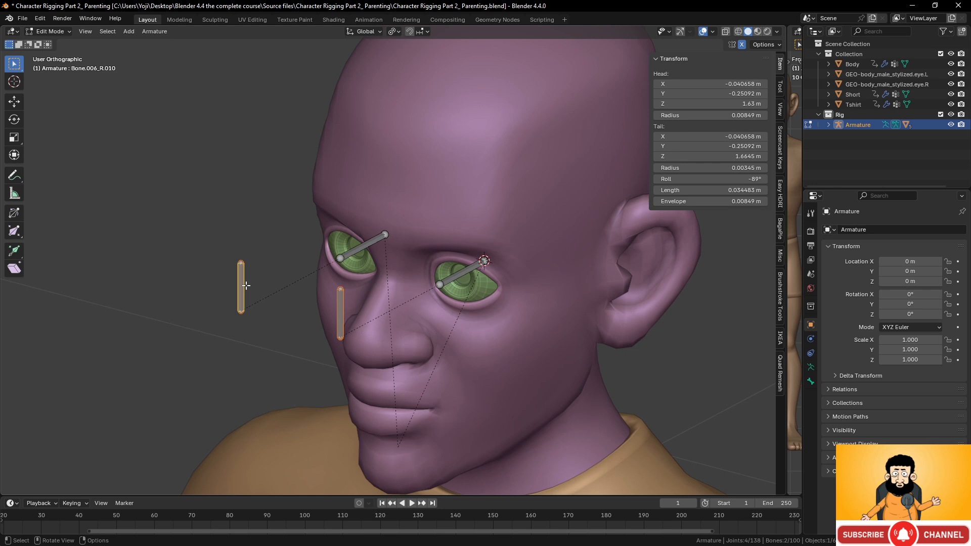
scroll(352, 282, down, 4)
scroll(398, 280, up, 2)
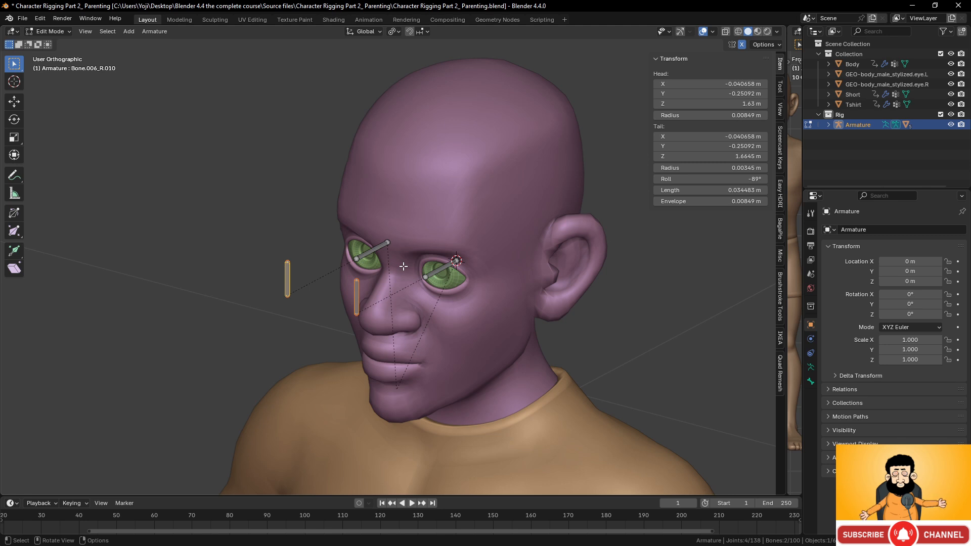
click(356, 293)
middle_drag(356, 293, 468, 314)
scroll(468, 314, up, 3)
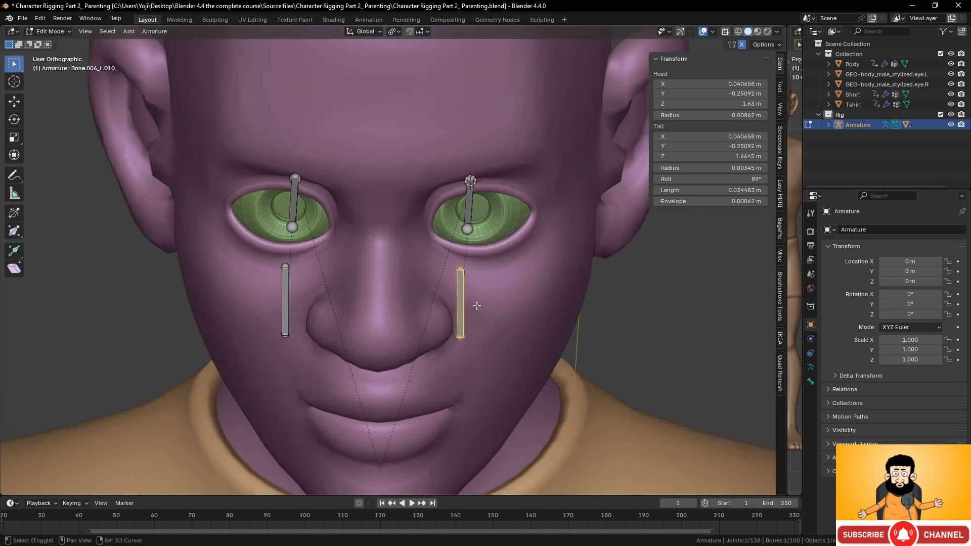
key(shift+d)
right_click(426, 302)
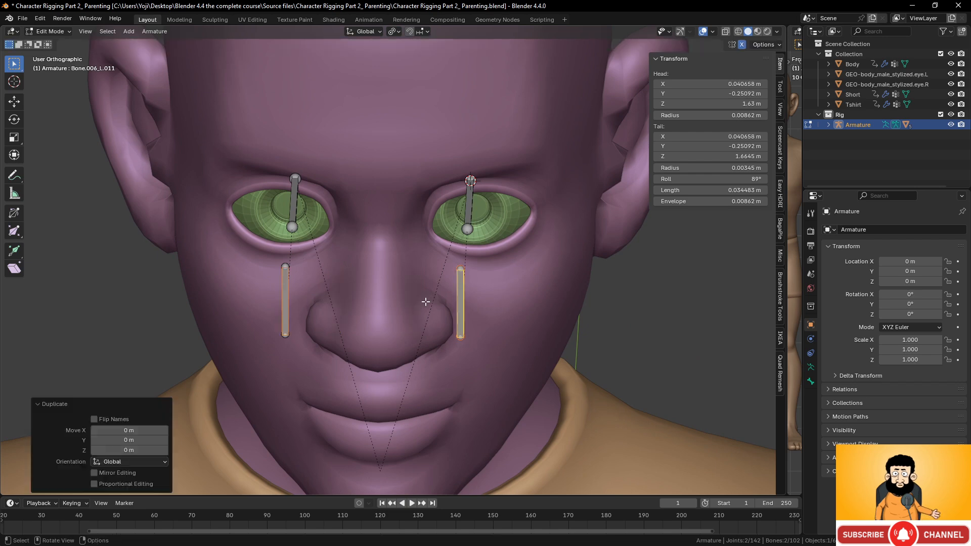
key(ctrl+z)
Reveal all the hidden armature bones
scroll(455, 275, down, 3)
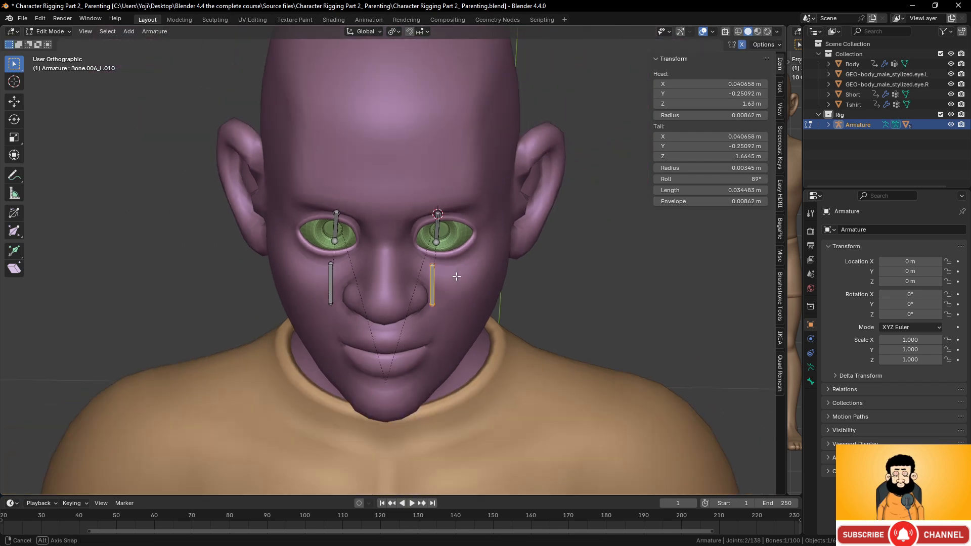
middle_drag(455, 275, 470, 259)
scroll(470, 259, up, 3)
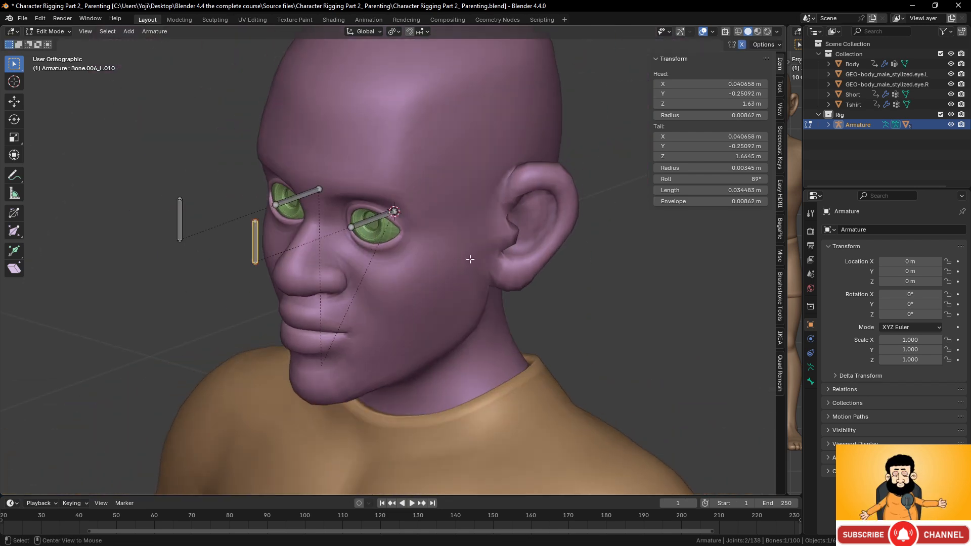
key(alt+h)
scroll(470, 259, down, 2)
middle_drag(453, 257, 401, 275)
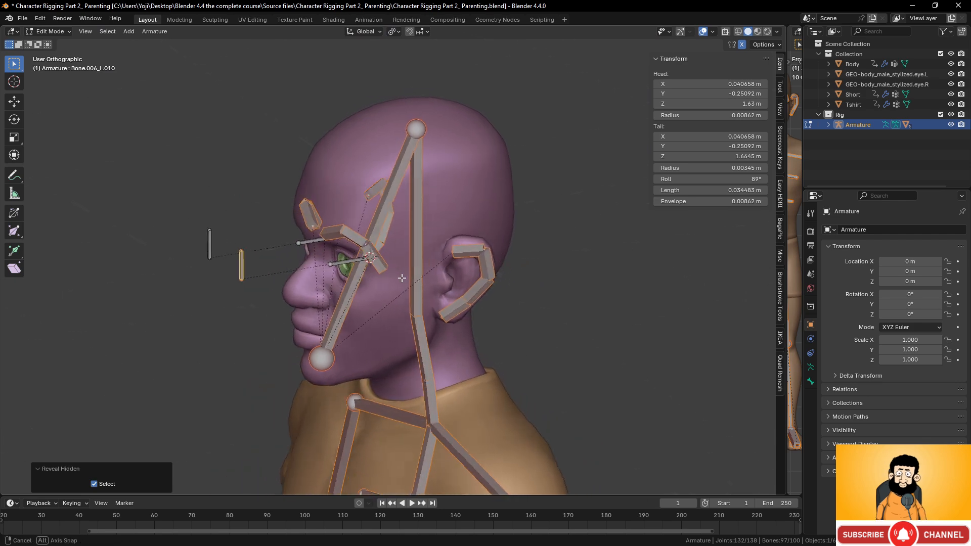
In right view, extrude a bone from the chin joint to the base of the eye targets, and another about 0.036 m upward from it
scroll(390, 301, up, 3)
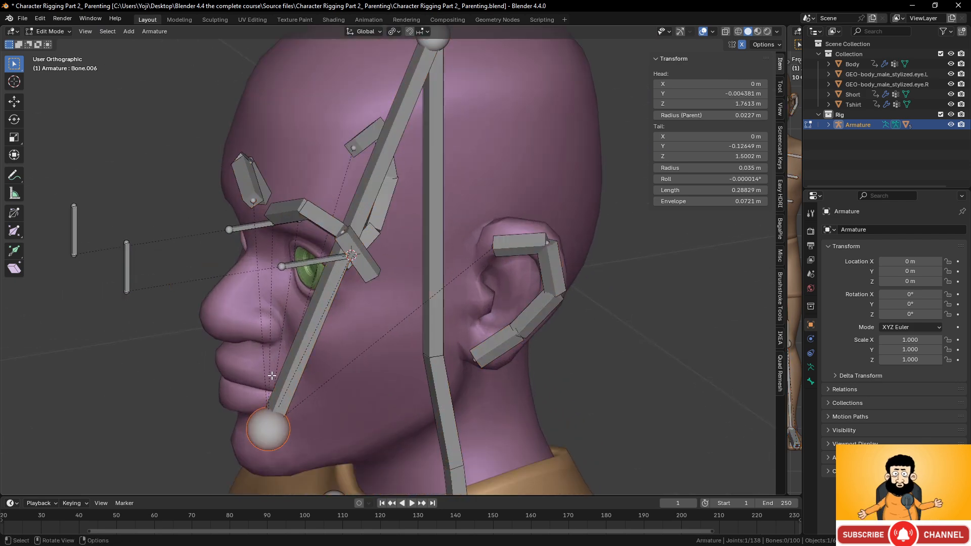
key(KP_3)
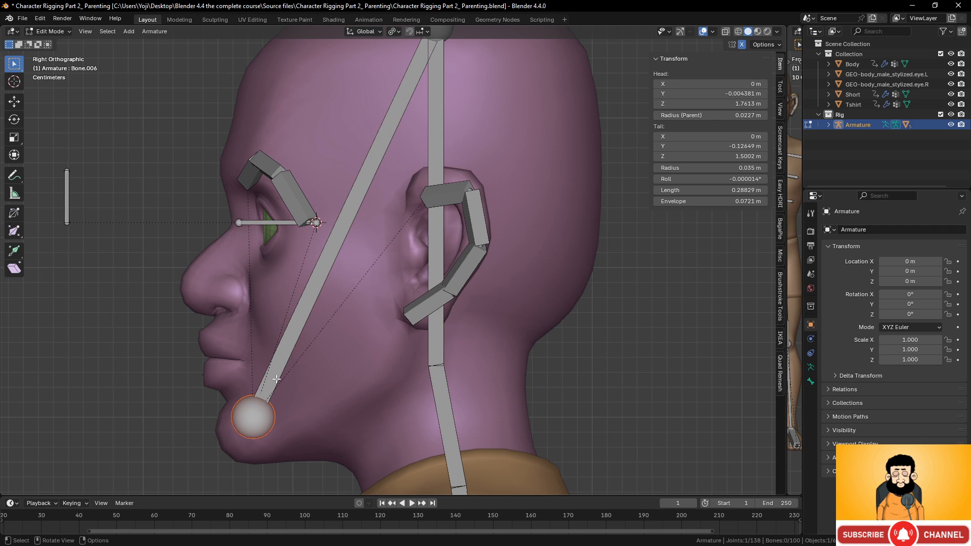
key(e)
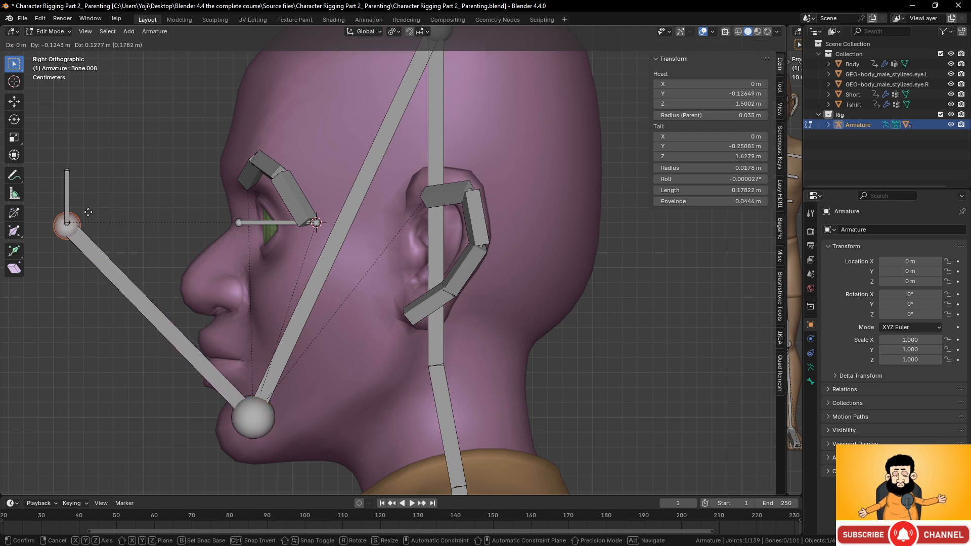
click(88, 212)
key(e)
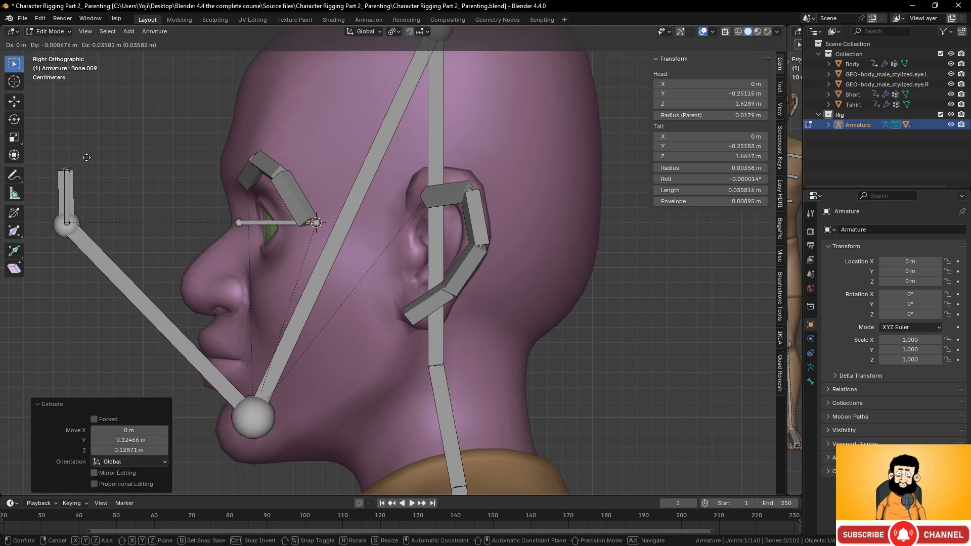
key(Escape)
Delete the diagonal bone connecting the chin joint to the new central vertical bone in front of the face
click(154, 316)
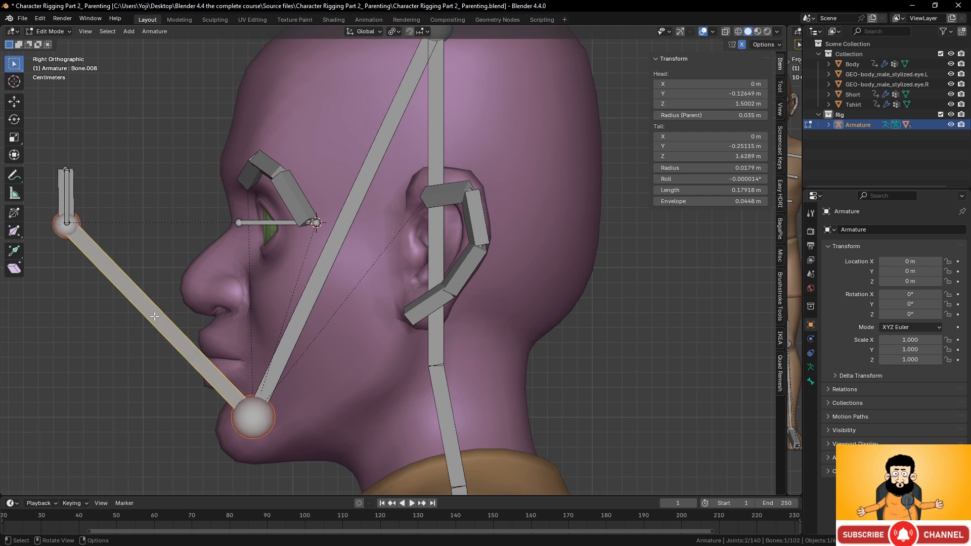
key(x)
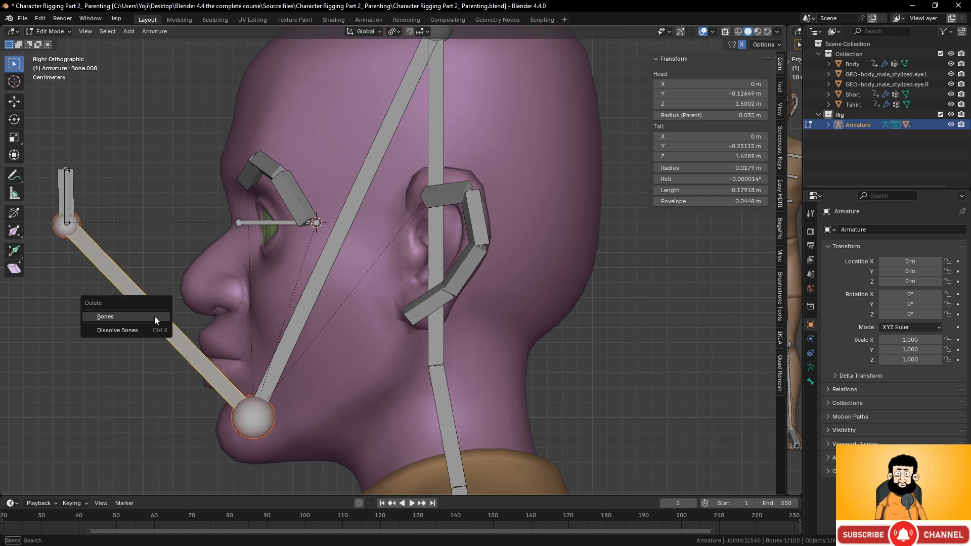
click(153, 317)
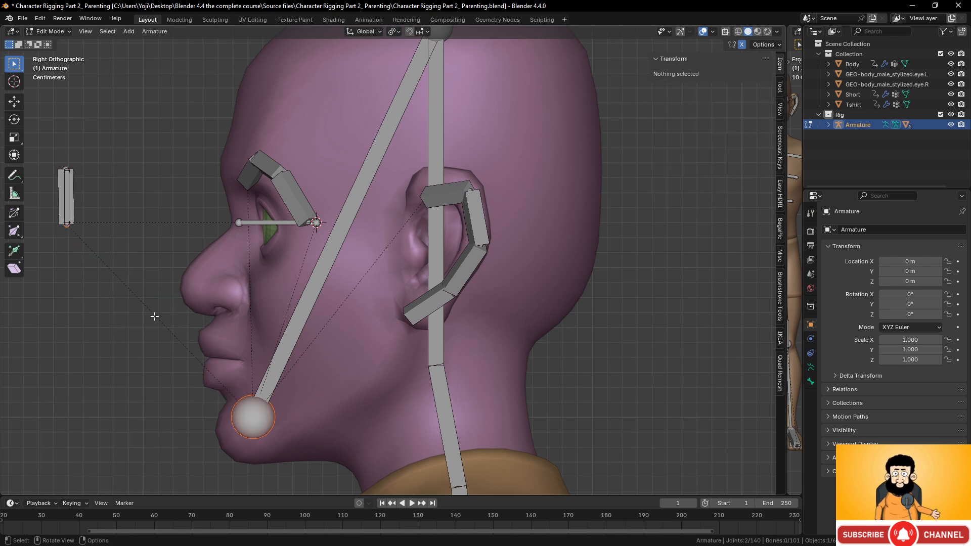
scroll(163, 284, down, 3)
middle_drag(162, 284, 338, 320)
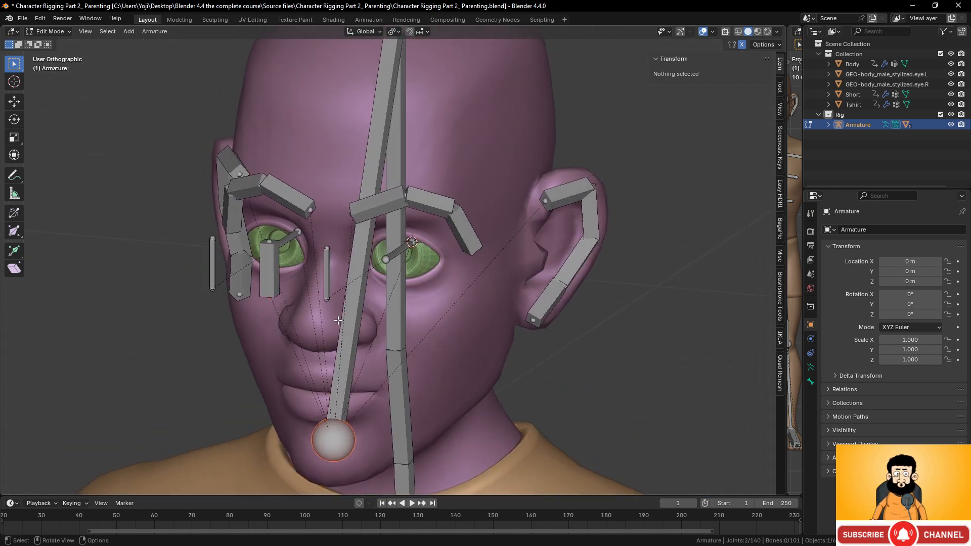
Hide all armature bones except the three vertical target bones in front of the face and the two eye bones
click(327, 271)
shift+click(268, 265)
shift+click(213, 259)
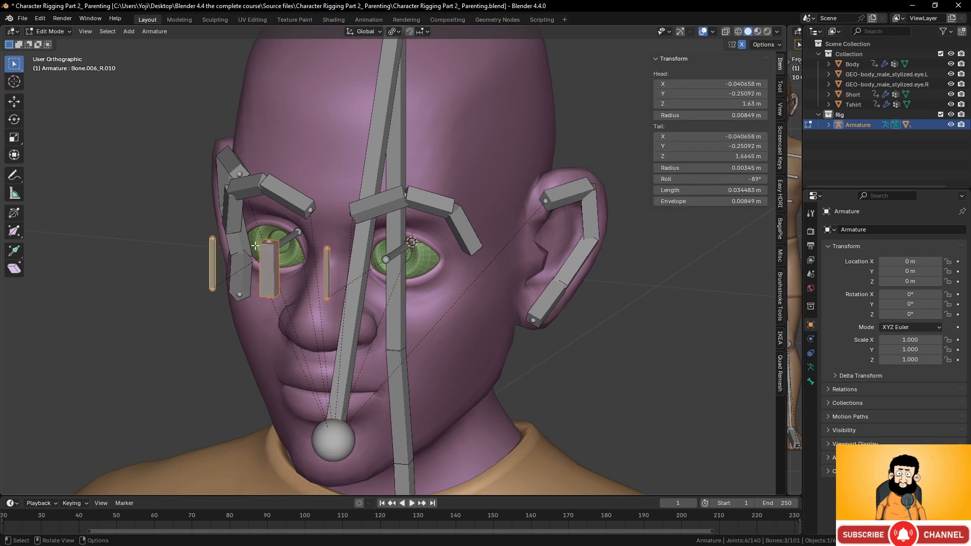
middle_drag(212, 259, 314, 257)
shift+click(284, 258)
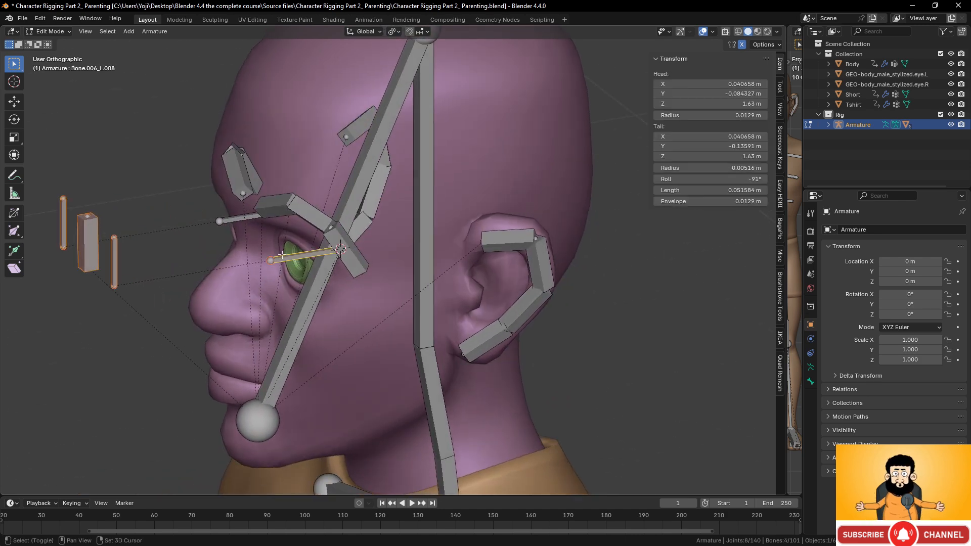
shift+click(241, 221)
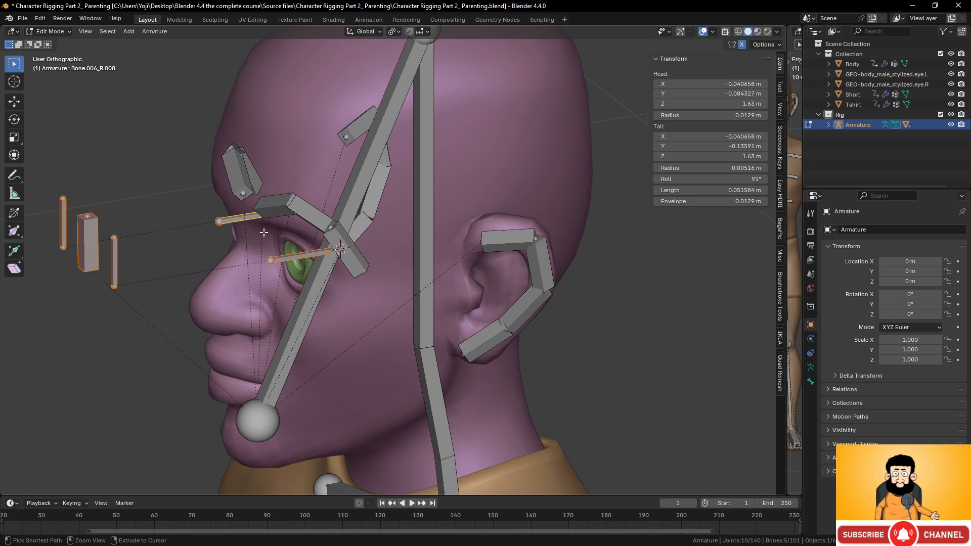
key(ctrl+i)
key(h)
scroll(264, 232, down, 4)
middle_drag(283, 243, 448, 307)
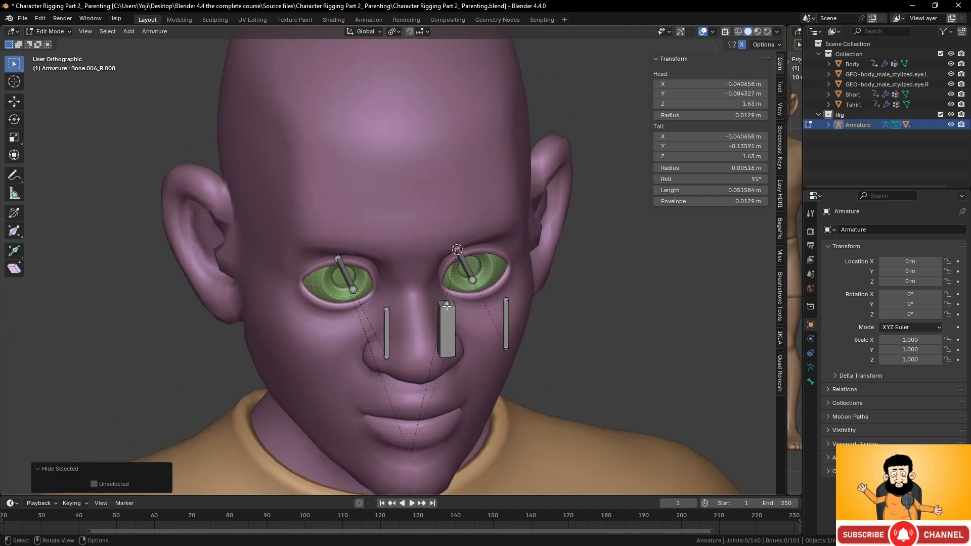
Parent the left and right eye target bones to the central bone in front of the face with Keep Offset
scroll(445, 309, down, 3)
middle_drag(418, 340, 380, 349)
scroll(396, 354, up, 3)
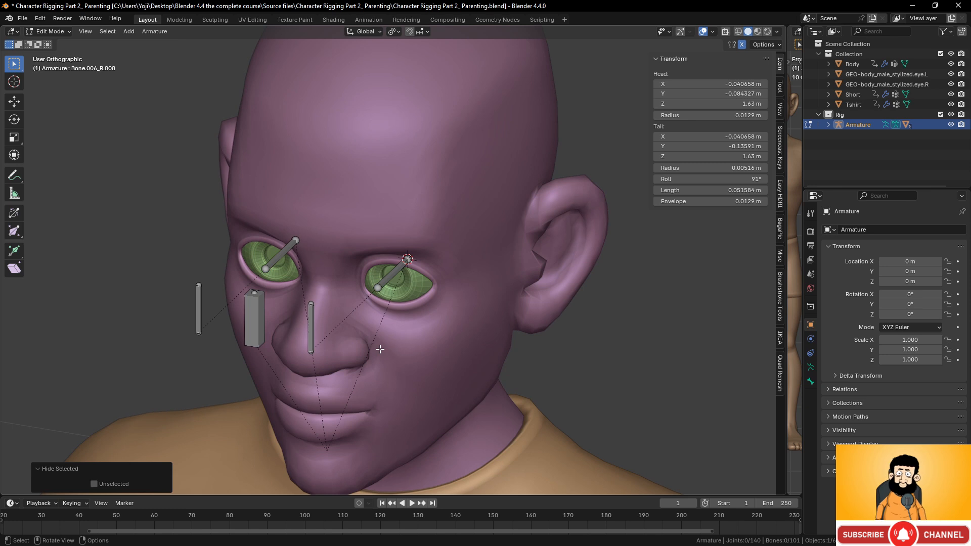
click(311, 310)
shift+click(199, 308)
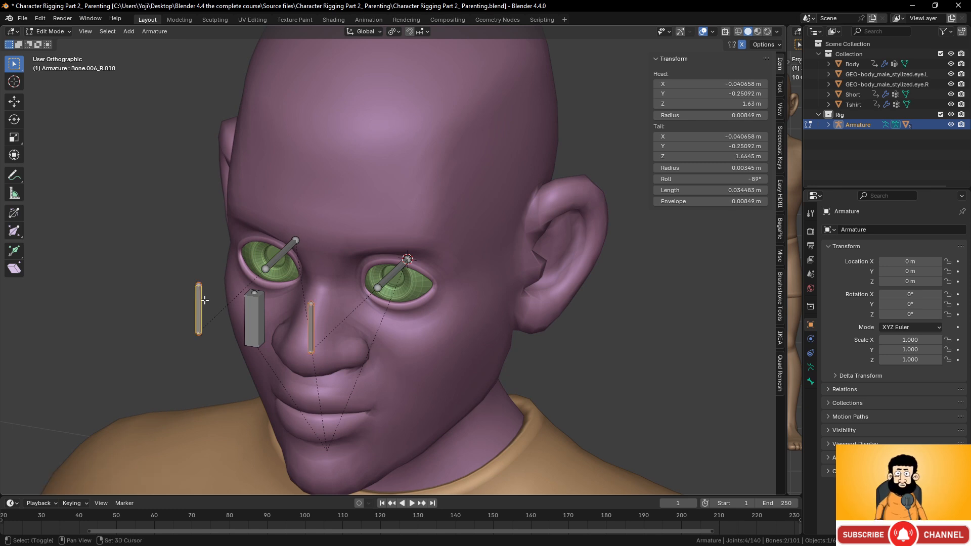
shift+click(253, 312)
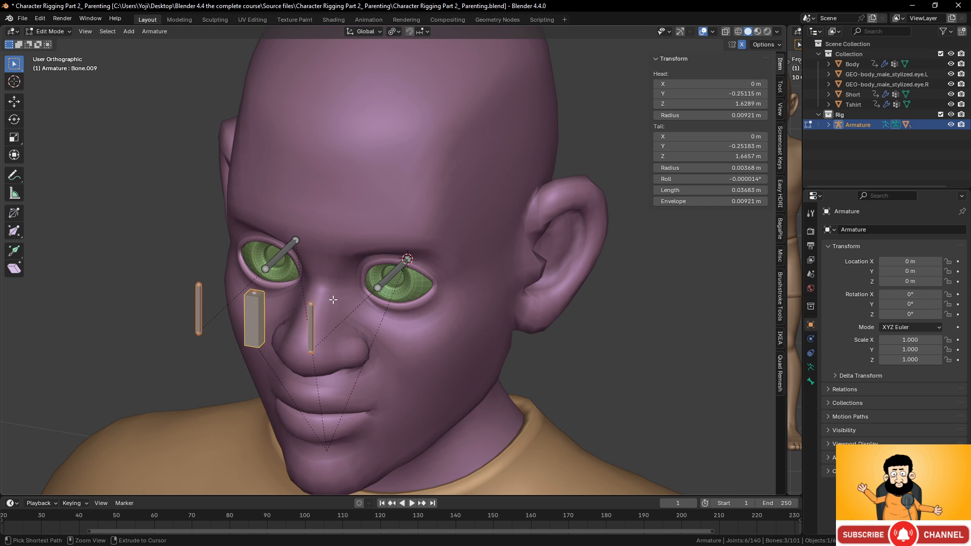
key(ctrl+p)
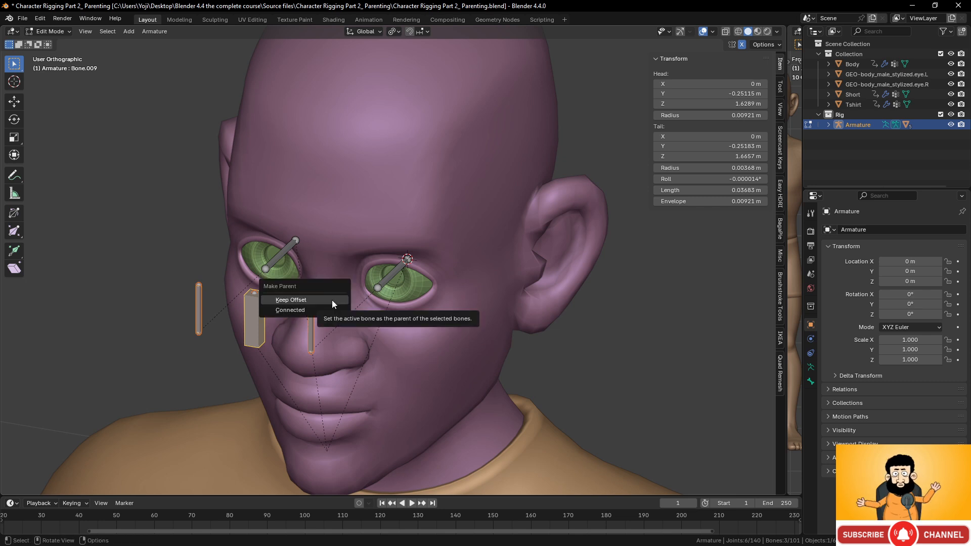
click(332, 300)
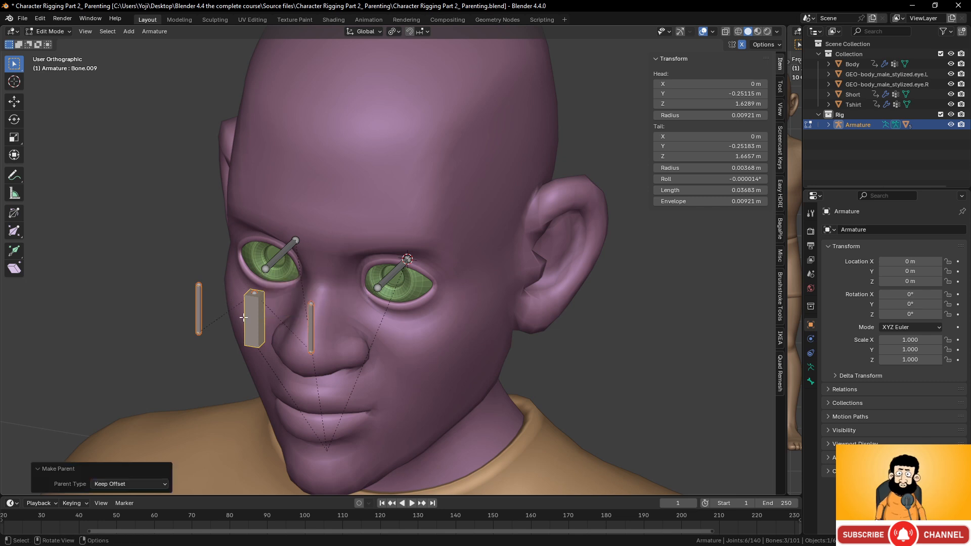
In Pose Mode, test moving and scaling the central eye control bone, and cancel both transforms
key(ctrl+Tab)
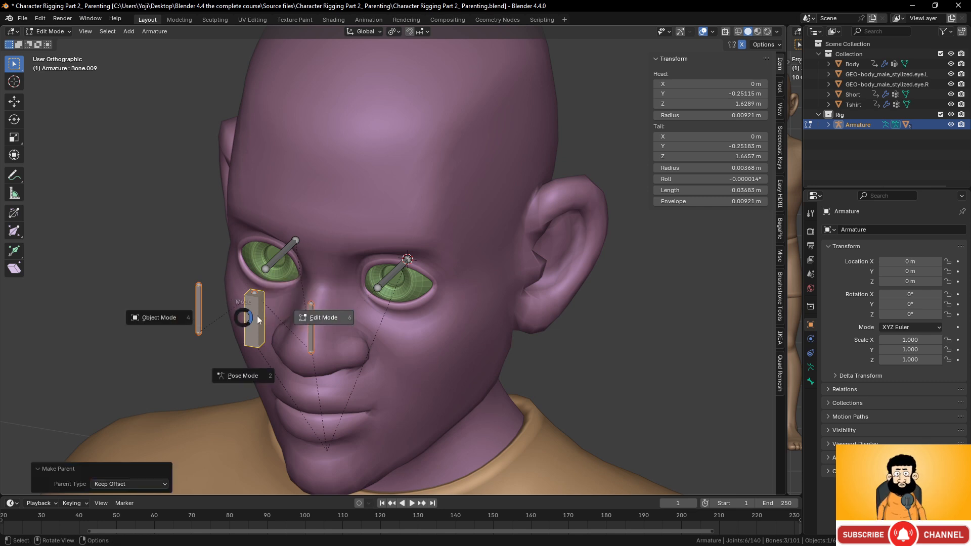
click(247, 374)
key(g)
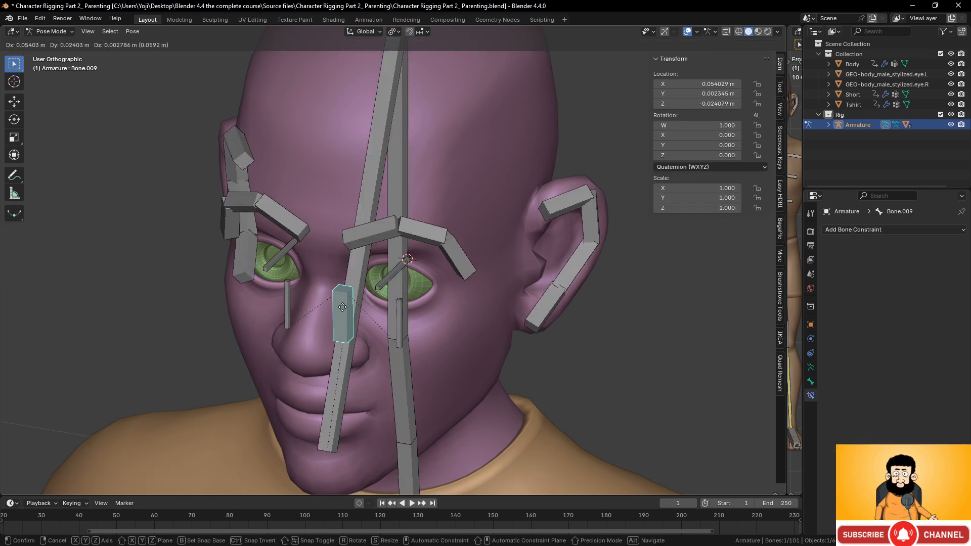
right_click(269, 313)
key(s)
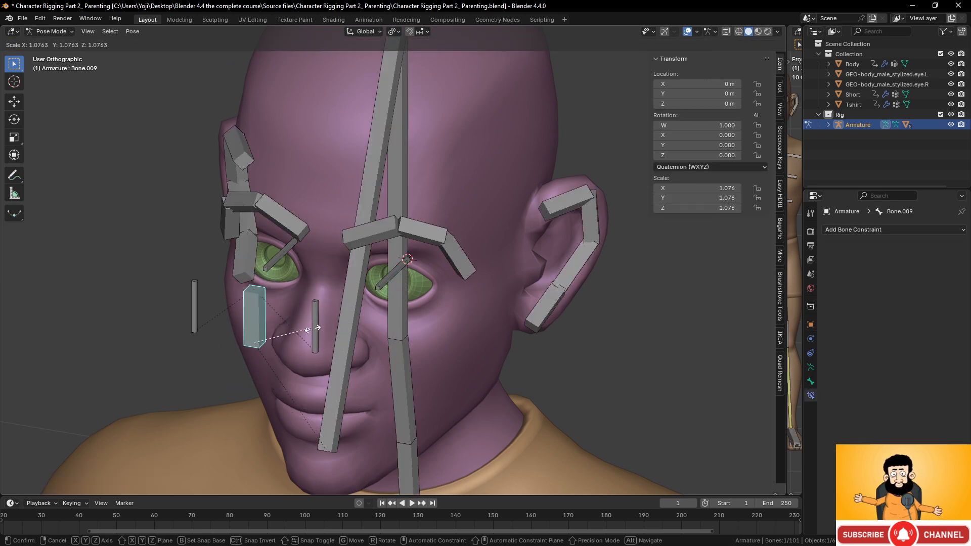
right_click(418, 340)
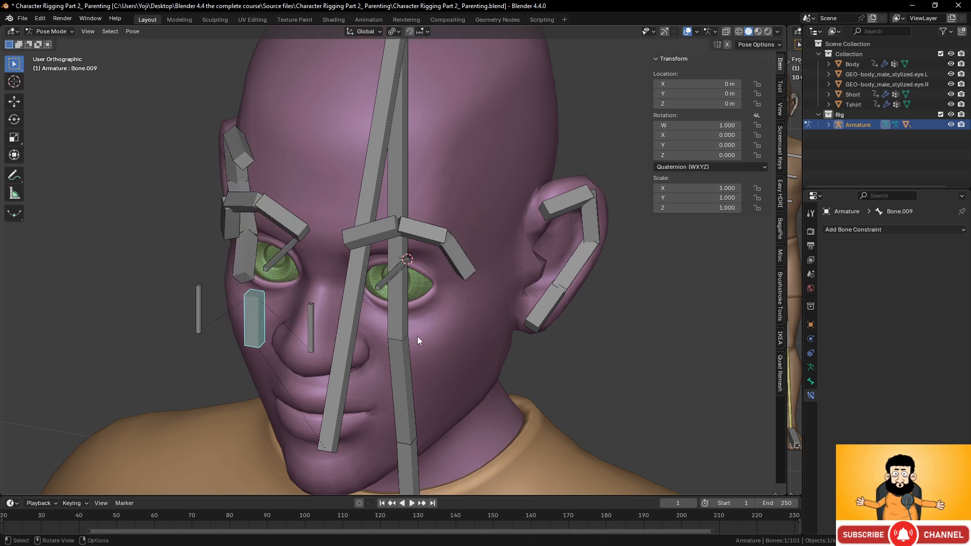
key(Tab)
middle_drag(417, 336, 386, 334)
click(338, 270)
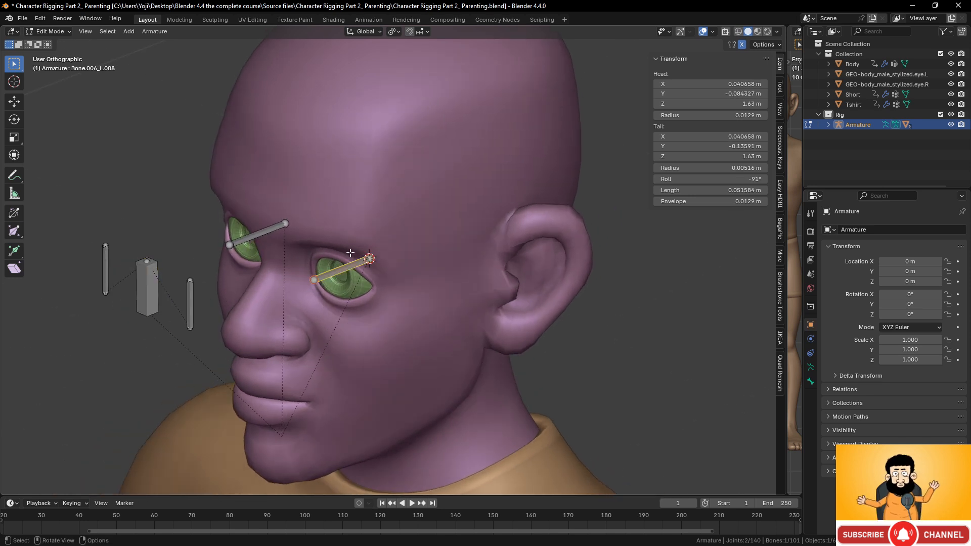
click(190, 291)
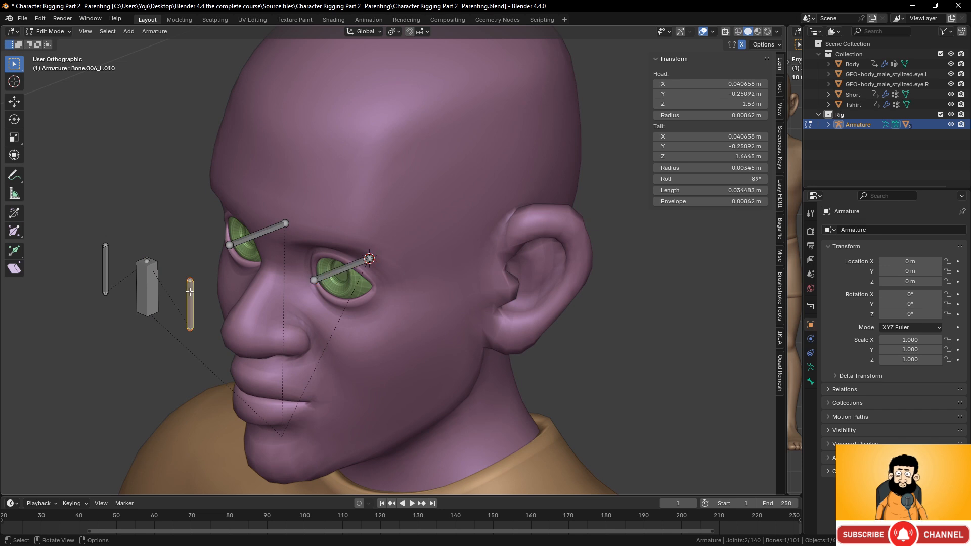
click(106, 267)
click(191, 297)
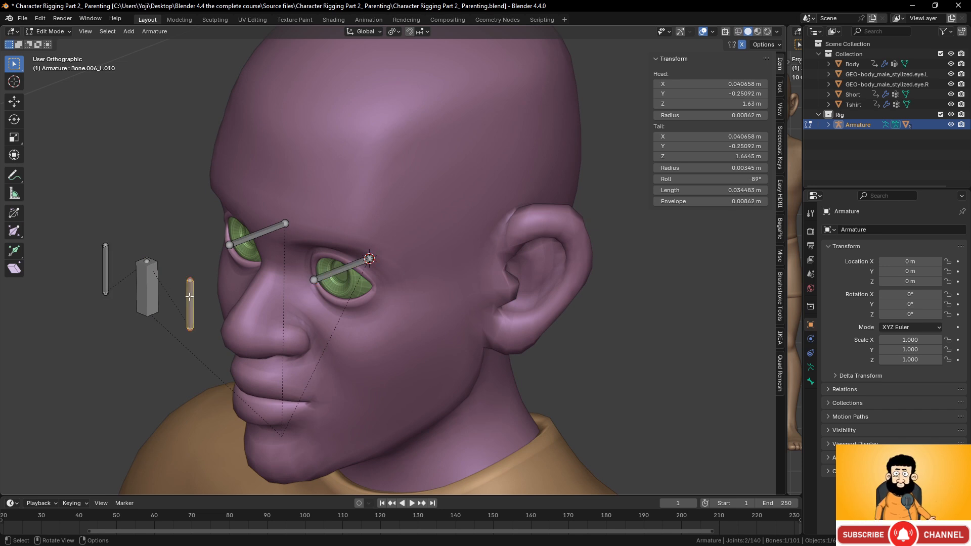
In Pose Mode, add a Track To constraint to the left eye bone, targeting the left eye target bone in front of the face
key(ctrl+Tab)
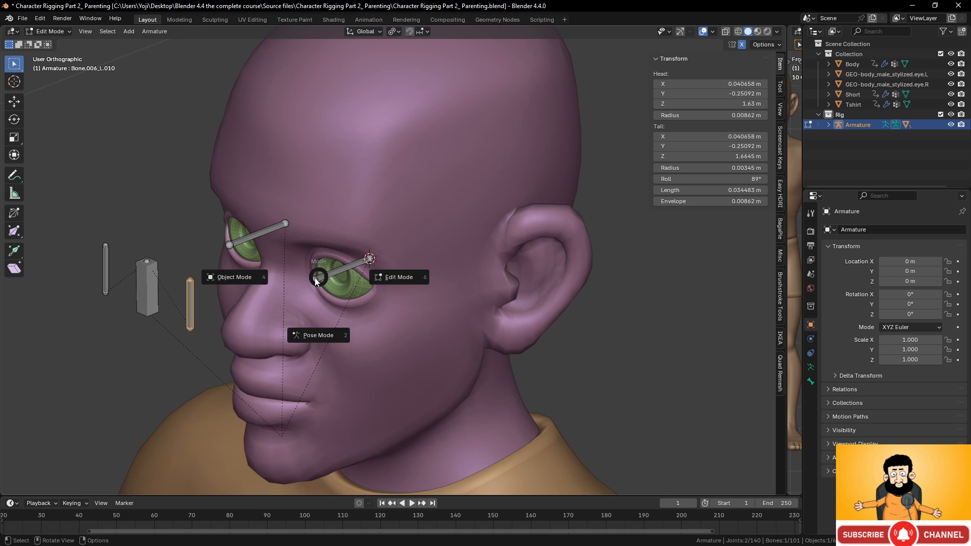
click(328, 329)
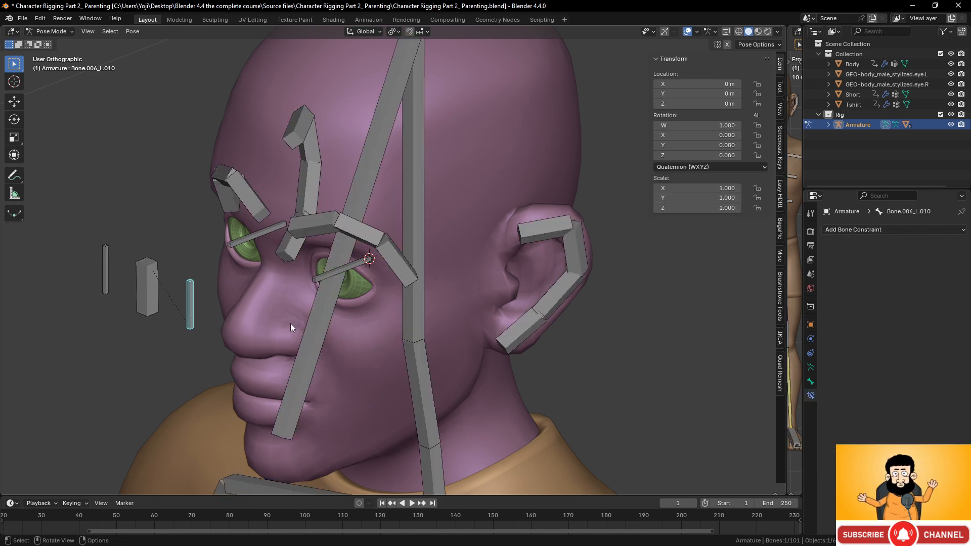
middle_drag(227, 295, 150, 284)
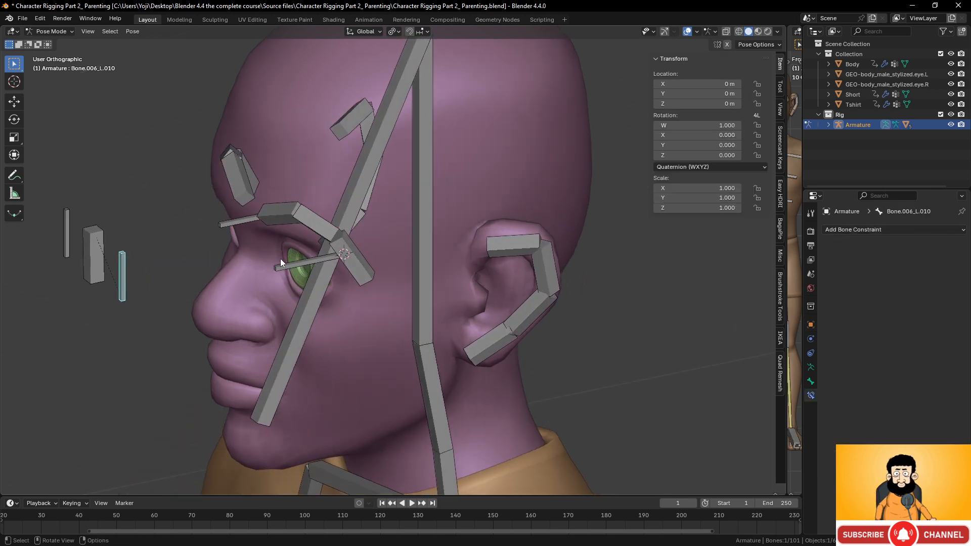
click(296, 263)
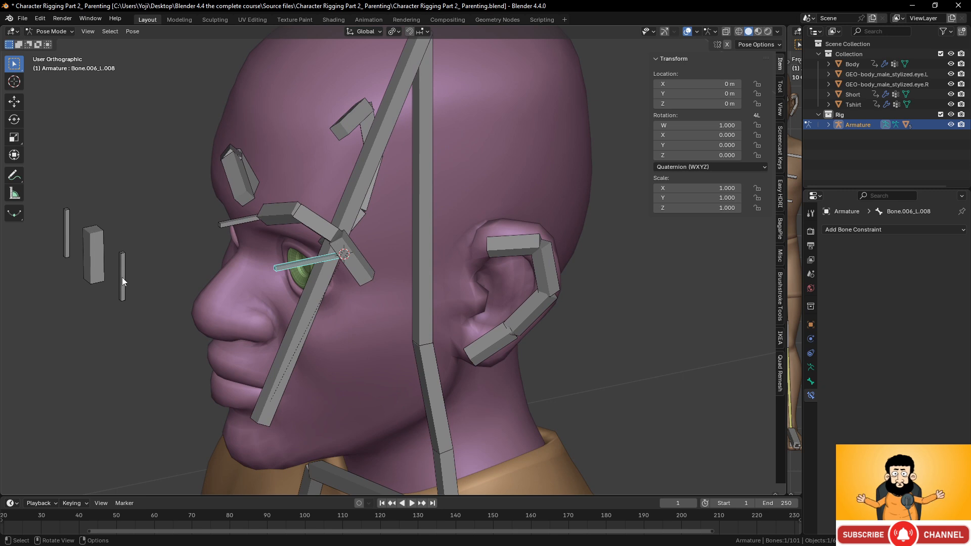
click(123, 282)
shift+click(308, 260)
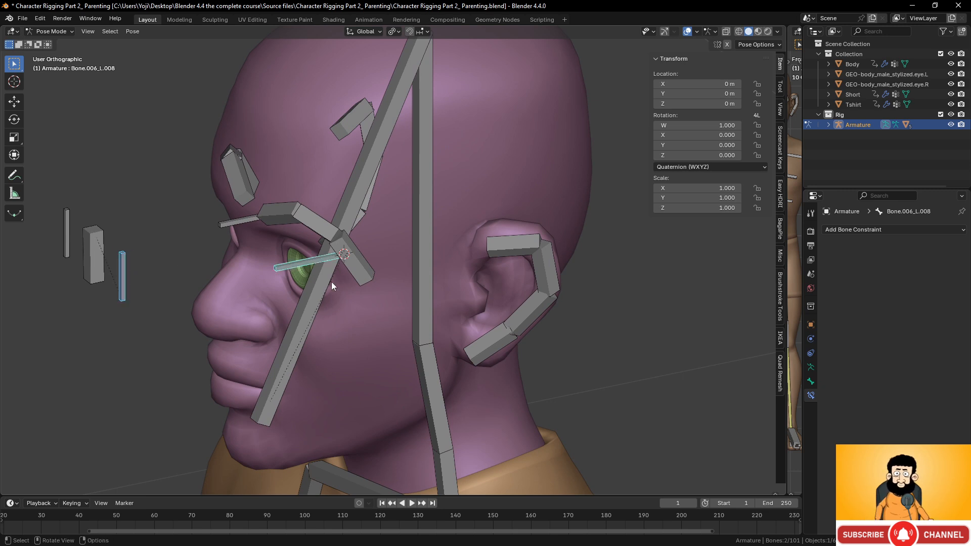
middle_drag(332, 281, 377, 305)
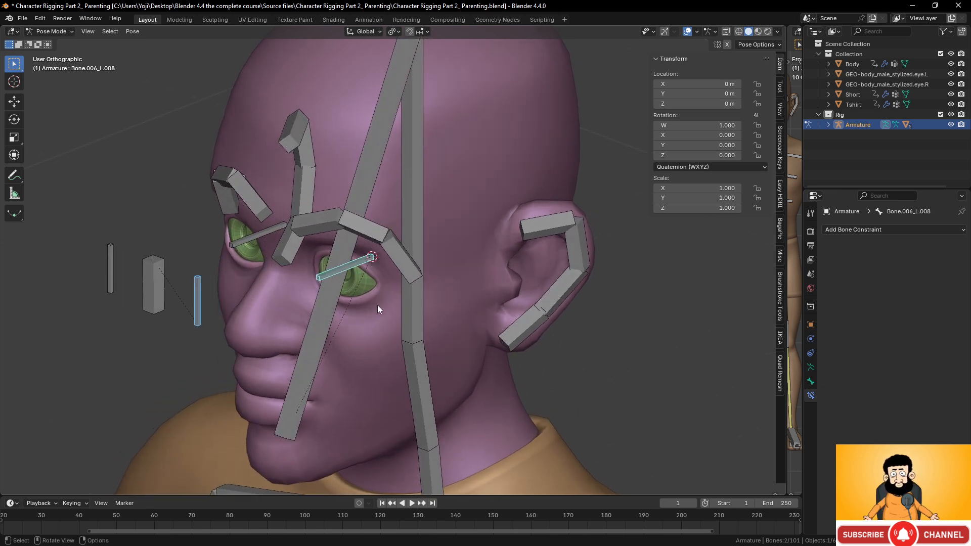
key(shift+ctrl+c)
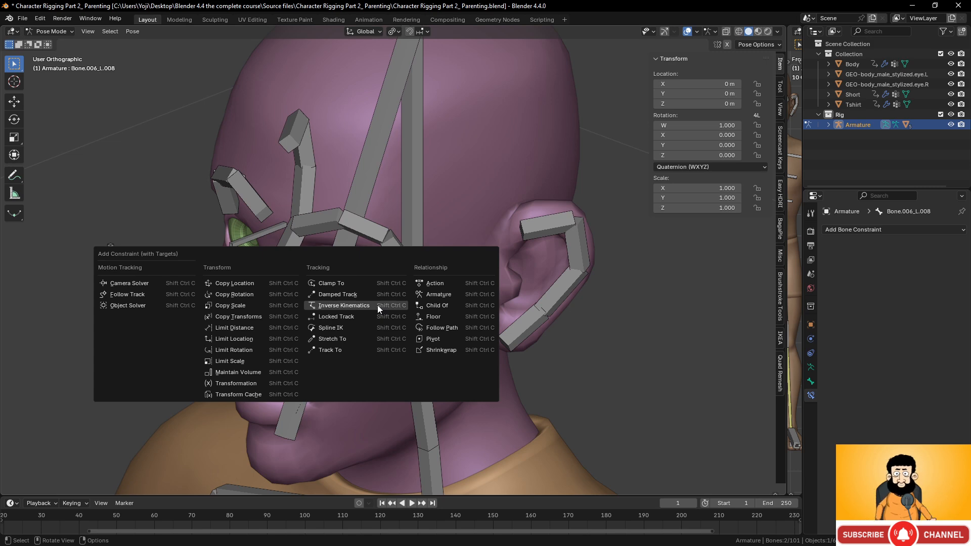
click(372, 349)
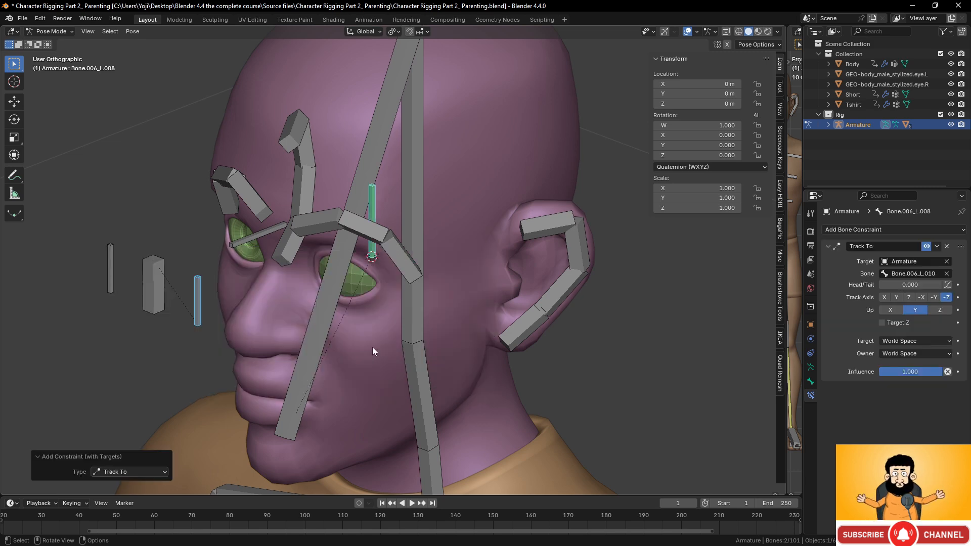
Try -Y as the Track To constraint's track axis, test it by moving the left eye target, and undo the move
middle_drag(372, 347, 313, 290)
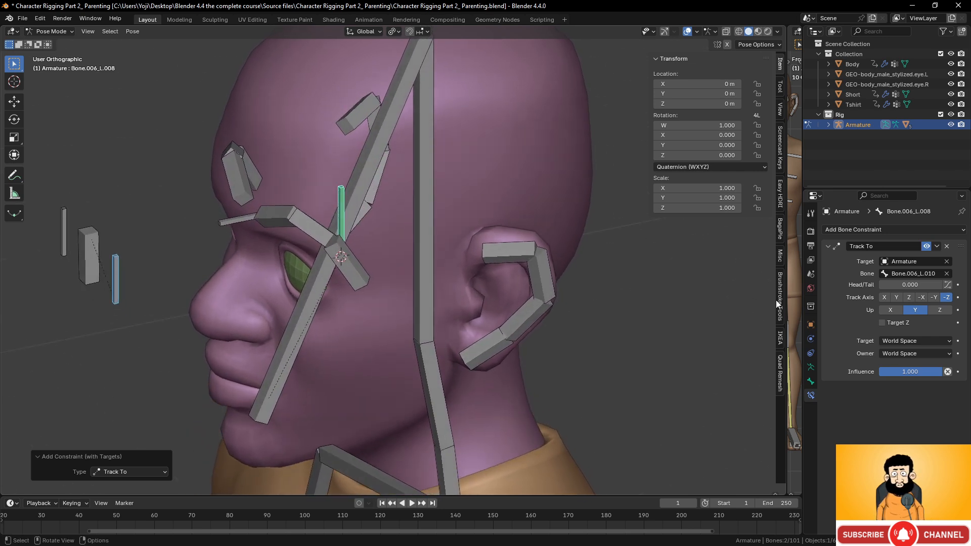
click(910, 298)
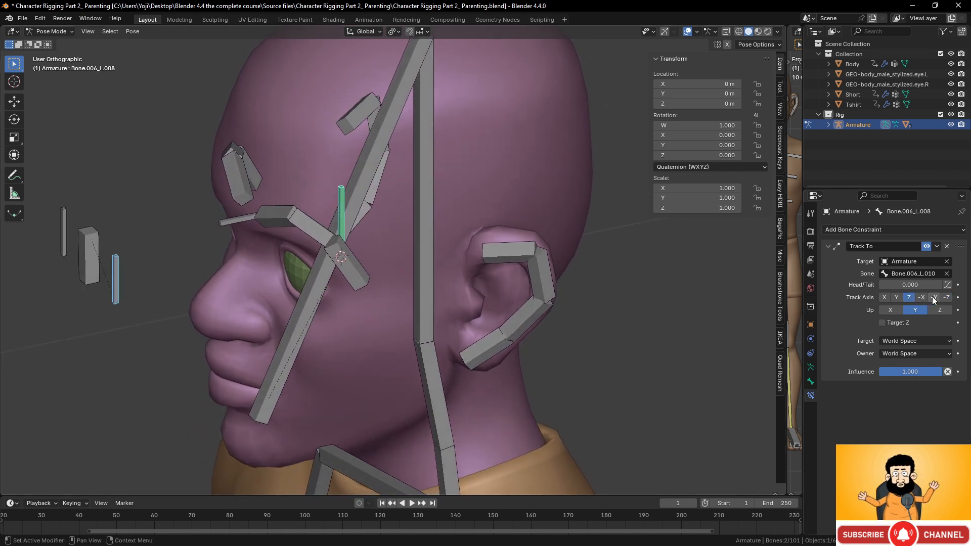
click(935, 297)
middle_drag(506, 299, 364, 287)
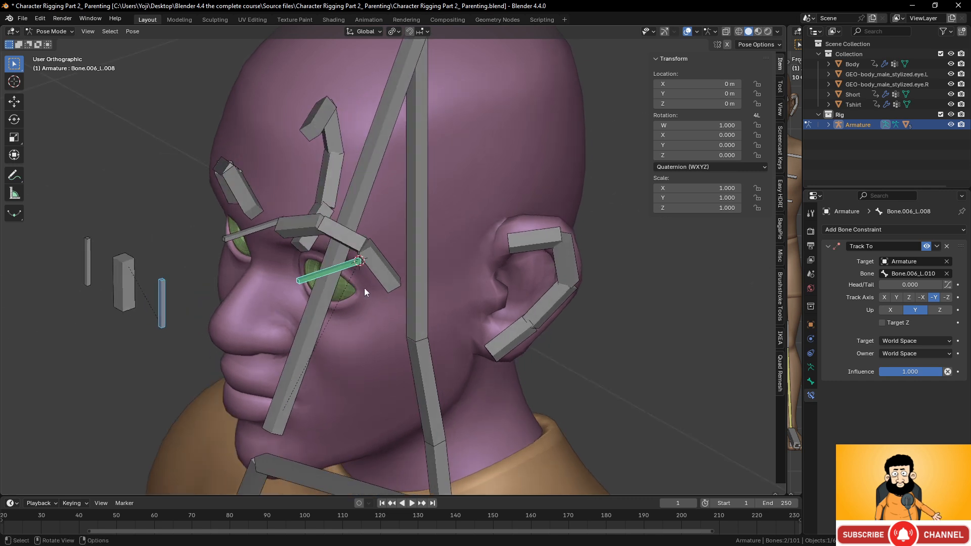
click(159, 310)
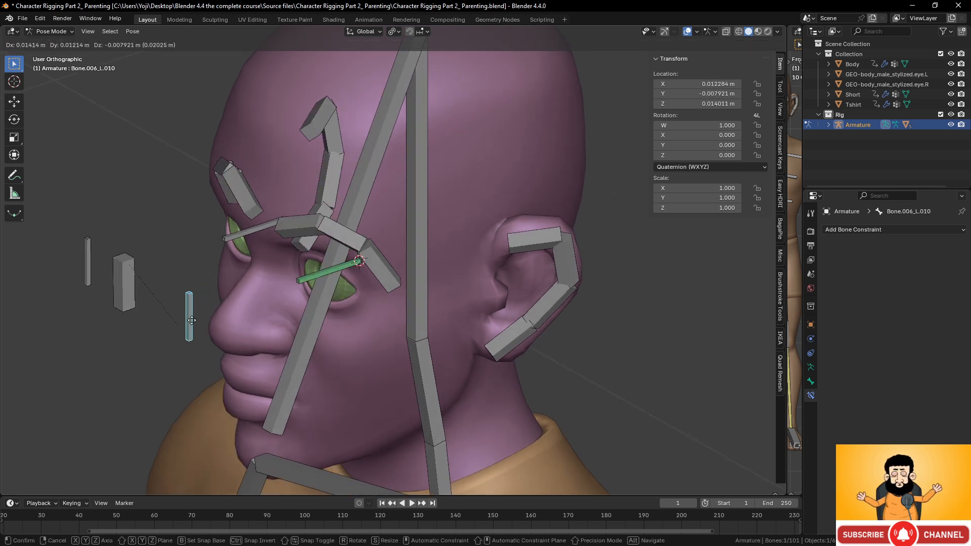
key(ctrl+z)
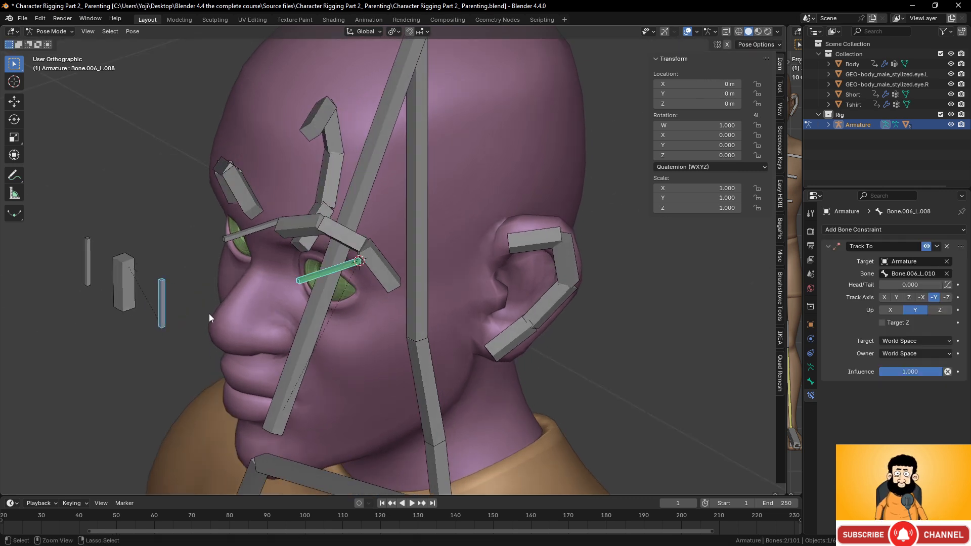
Set the left eye bone's Track To constraint to track axis Y and up axis Z
click(941, 311)
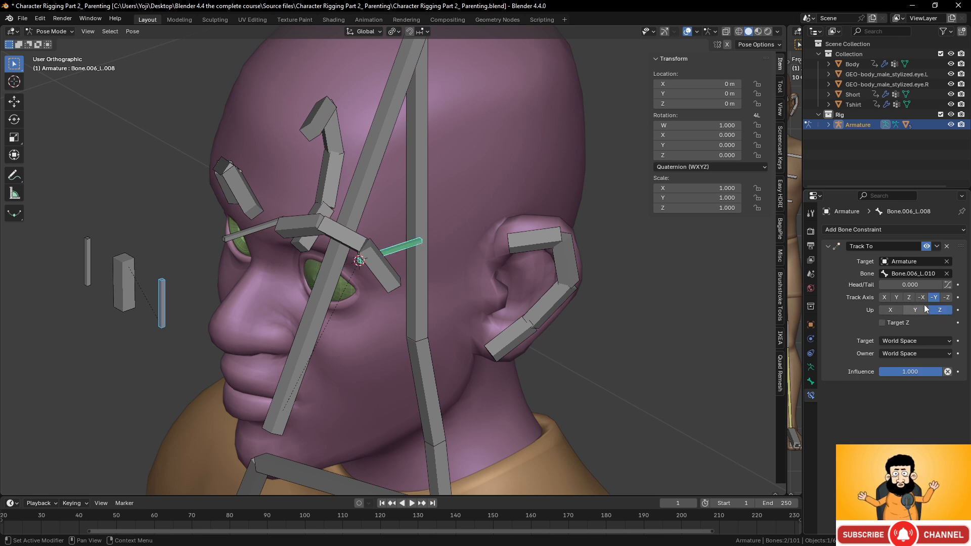
click(898, 298)
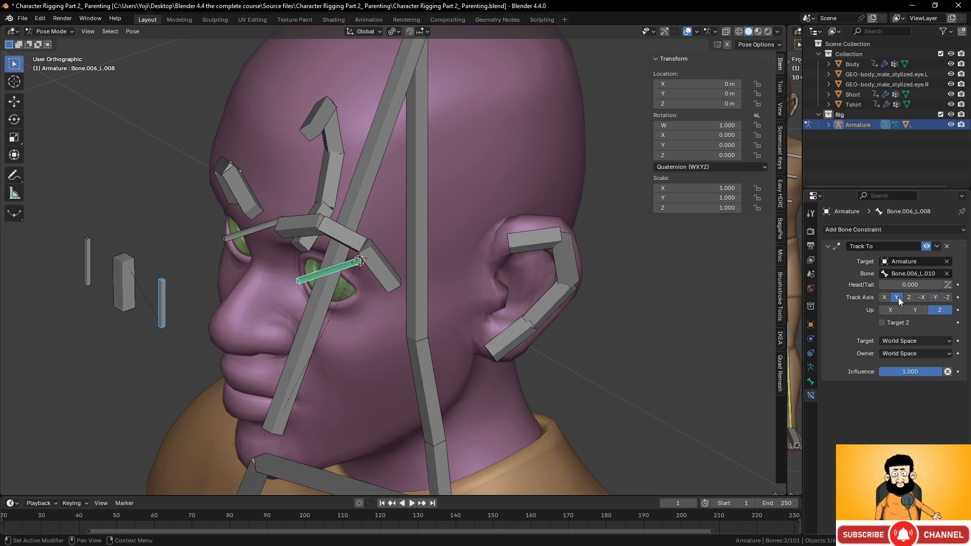
click(166, 302)
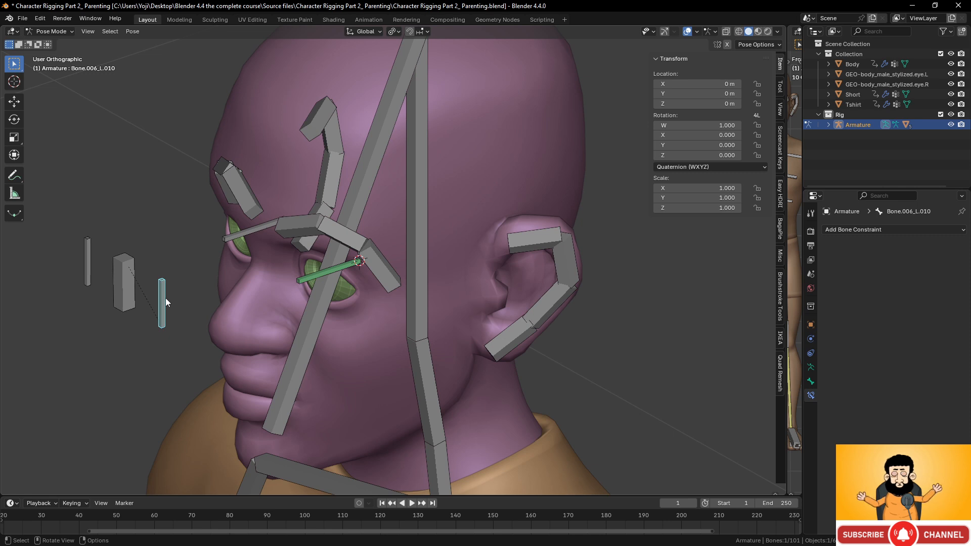
click(306, 275)
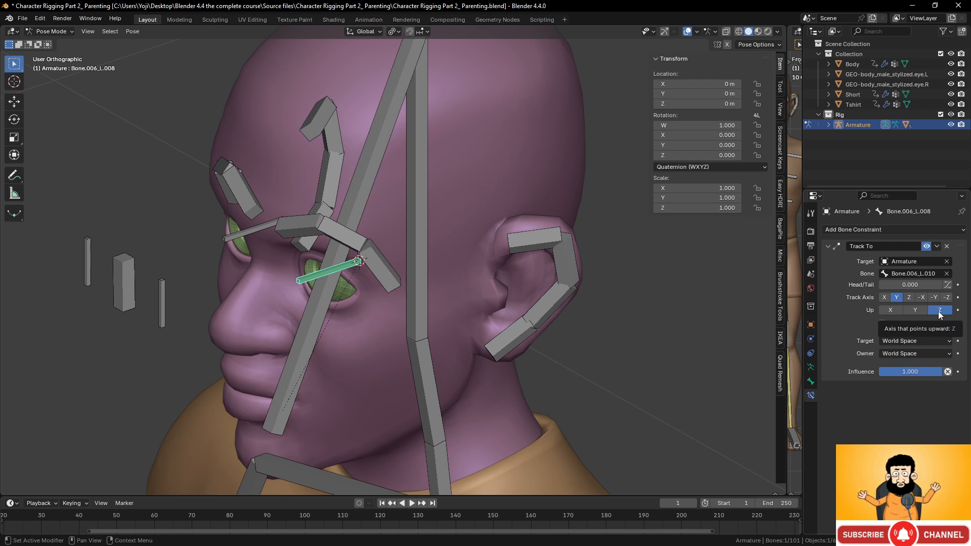
Test the left eye's tracking by moving its target bone in front of the face, and cancel the move
middle_drag(251, 345, 438, 322)
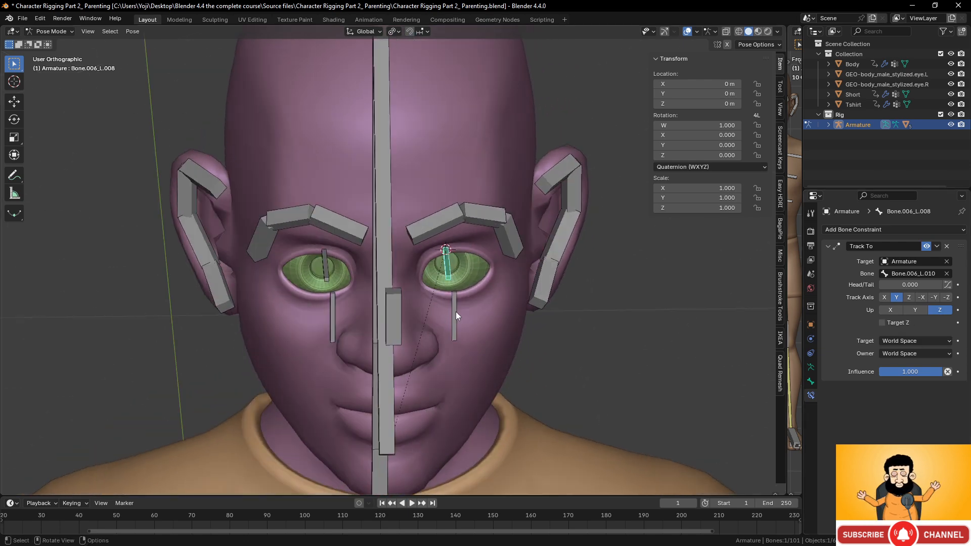
click(457, 311)
key(g)
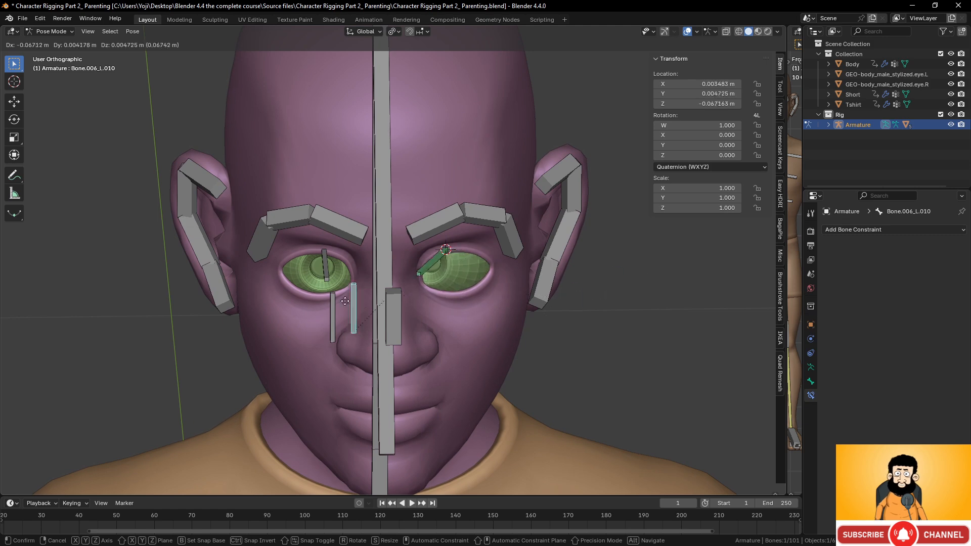
right_click(453, 305)
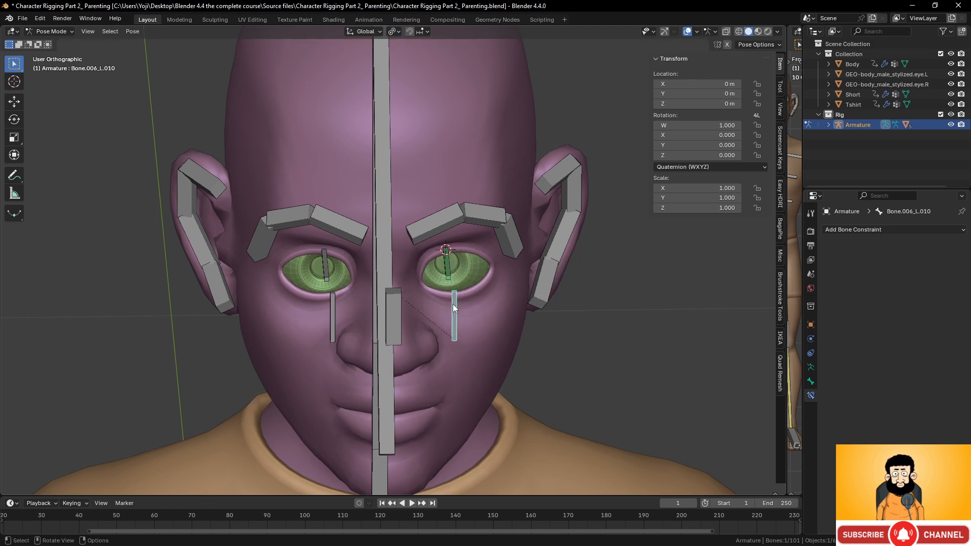
Add a Track To constraint to the right eye bone, targeting the right eye target bone in front of the face
click(326, 270)
middle_drag(333, 299, 302, 317)
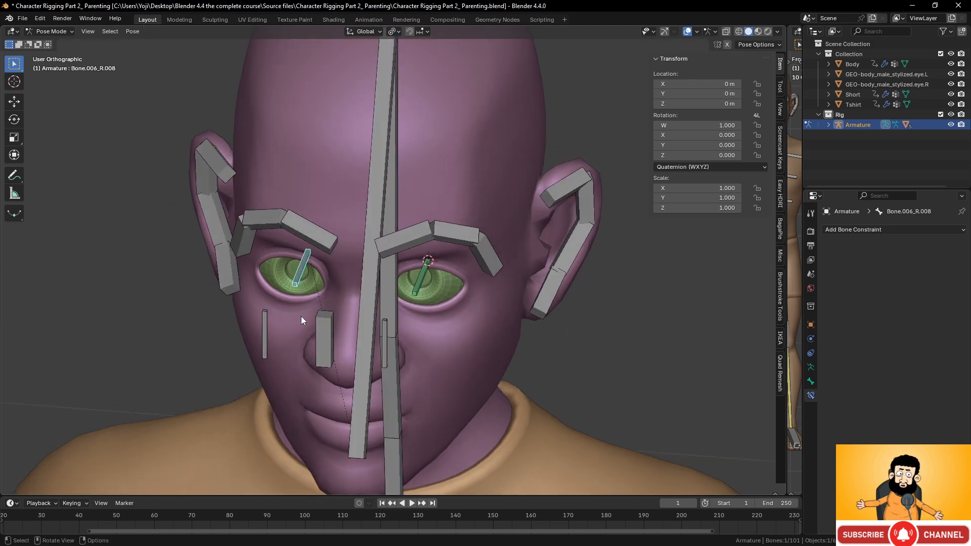
shift+click(264, 331)
middle_drag(317, 284, 280, 286)
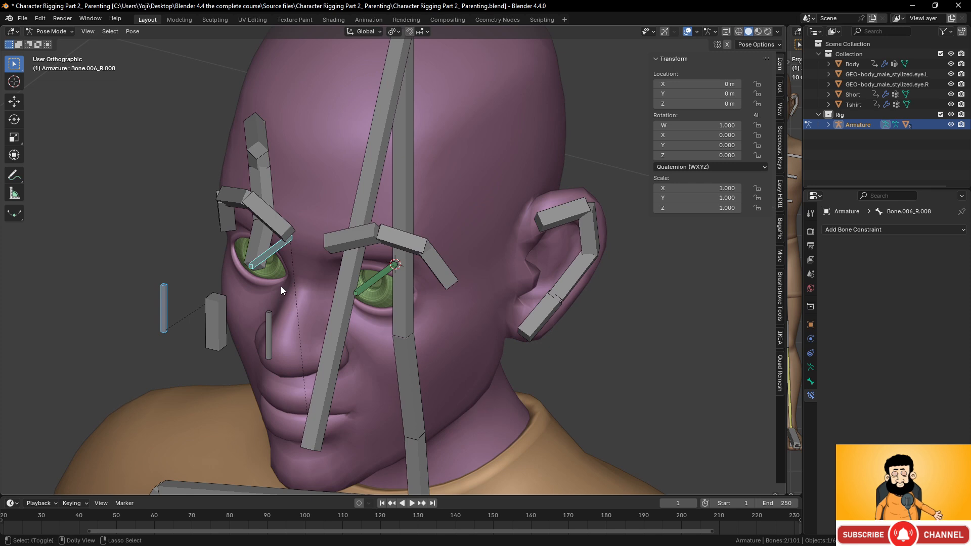
key(shift+ctrl+c)
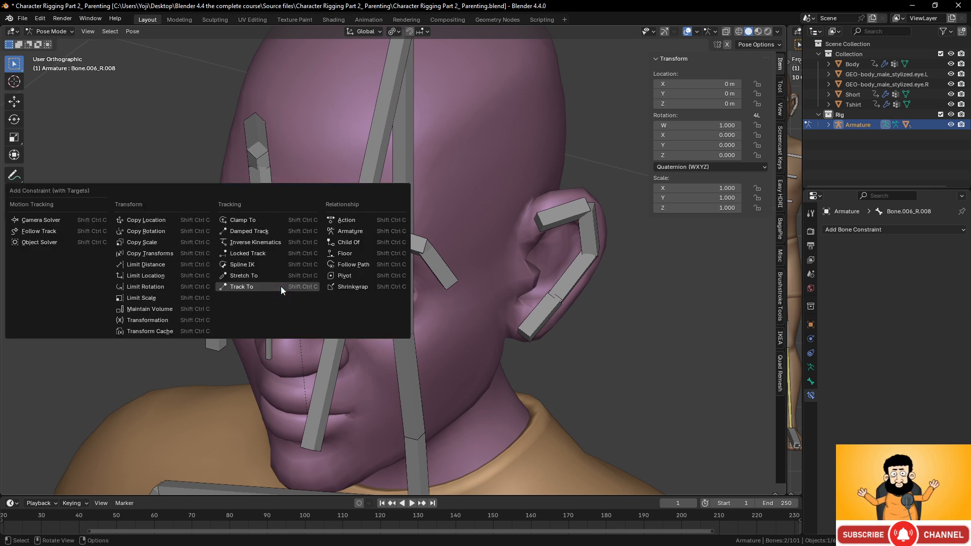
click(281, 286)
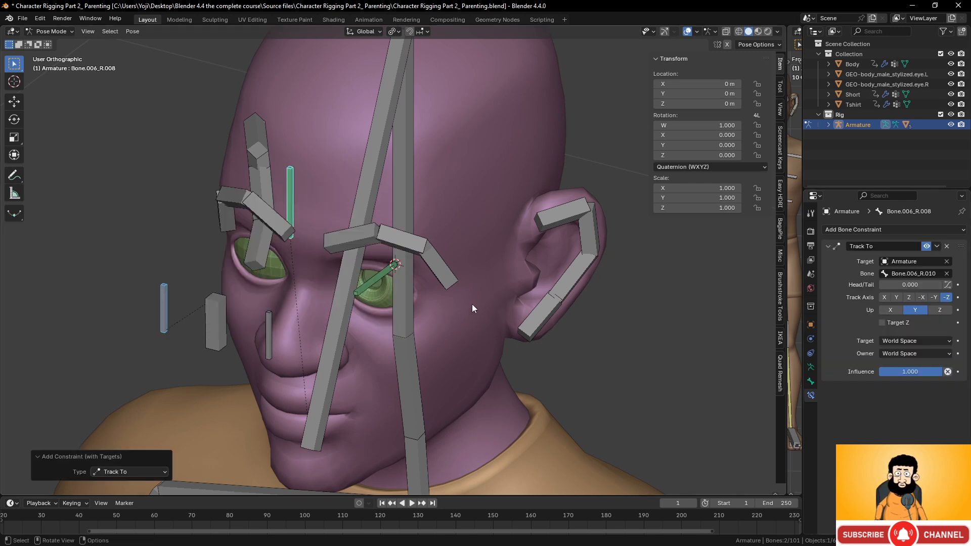
Match the right eye bone's Track To constraint to the left eye's, with track axis Y and up axis Z
click(373, 283)
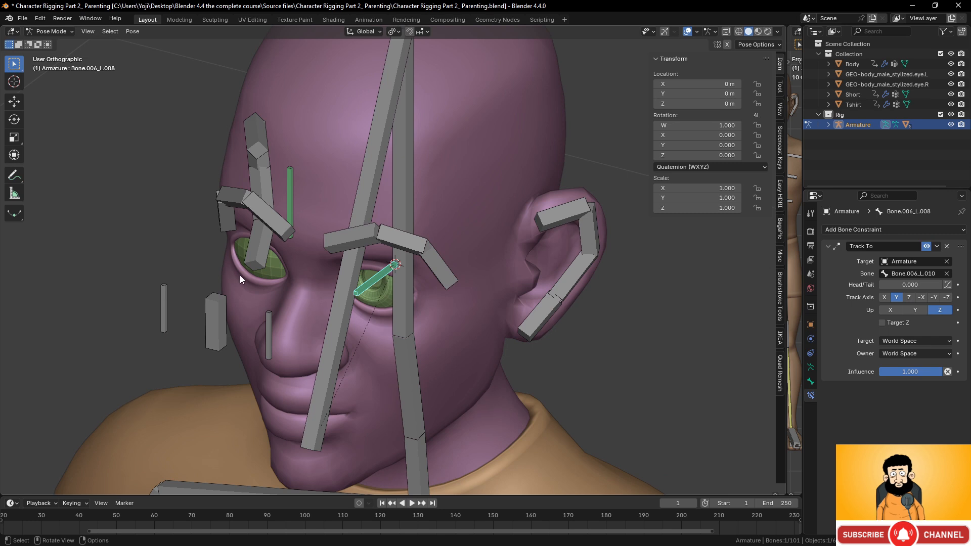
click(255, 260)
middle_drag(265, 276, 308, 230)
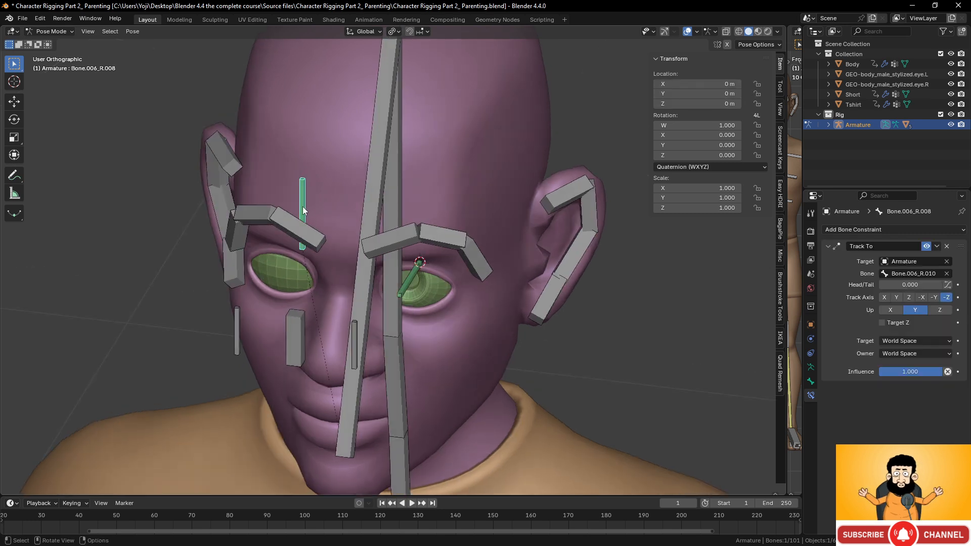
click(938, 311)
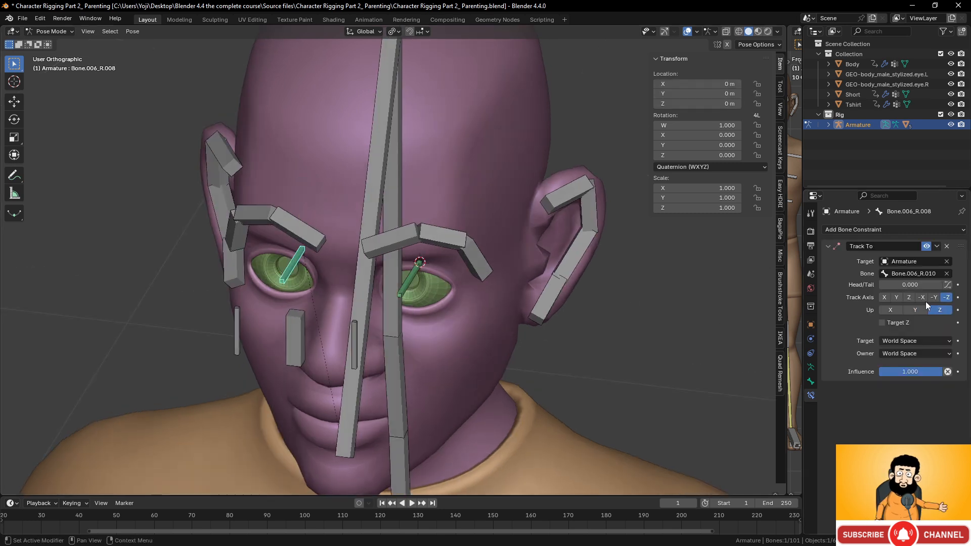
click(898, 297)
Test the right eye's tracking by moving its target bone, and cancel the move
middle_drag(620, 390, 368, 363)
click(211, 326)
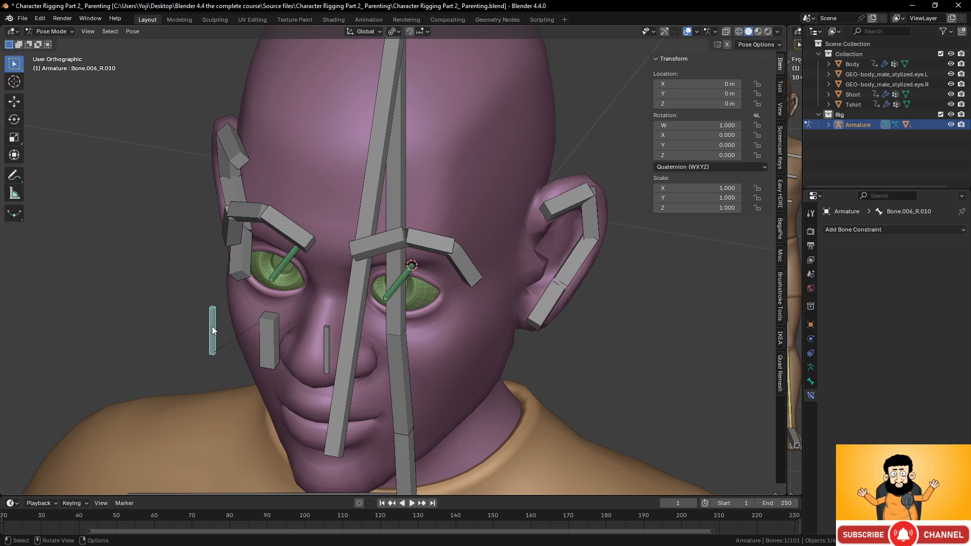
key(g)
right_click(264, 330)
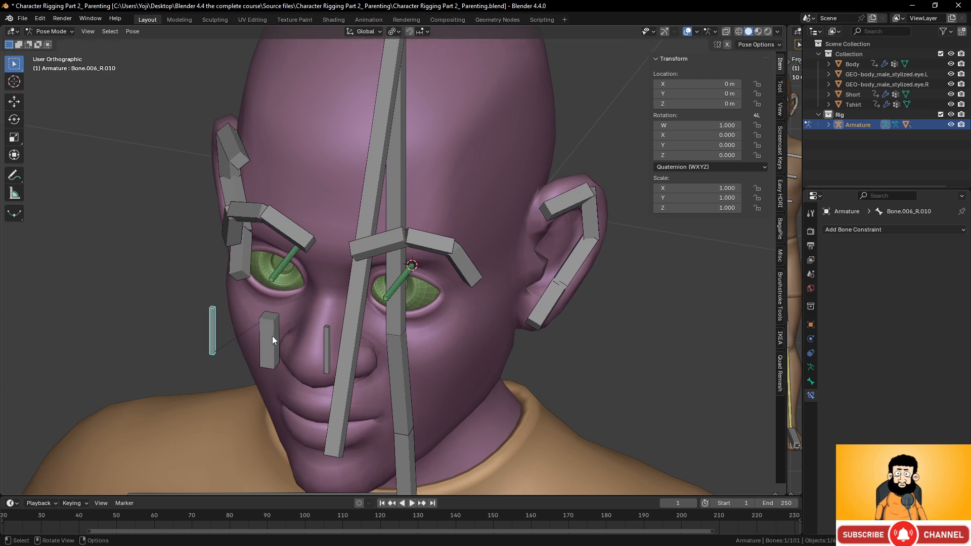
Test moving and scaling the central eye control bone to check both eyes, cancelling each transform
click(272, 336)
middle_drag(273, 336, 500, 295)
key(g)
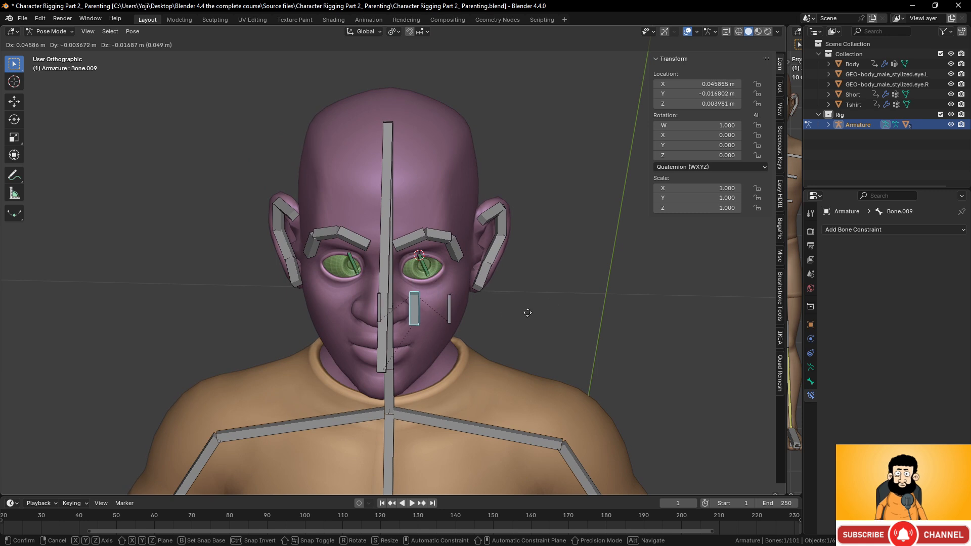
right_click(492, 314)
middle_drag(492, 315, 469, 332)
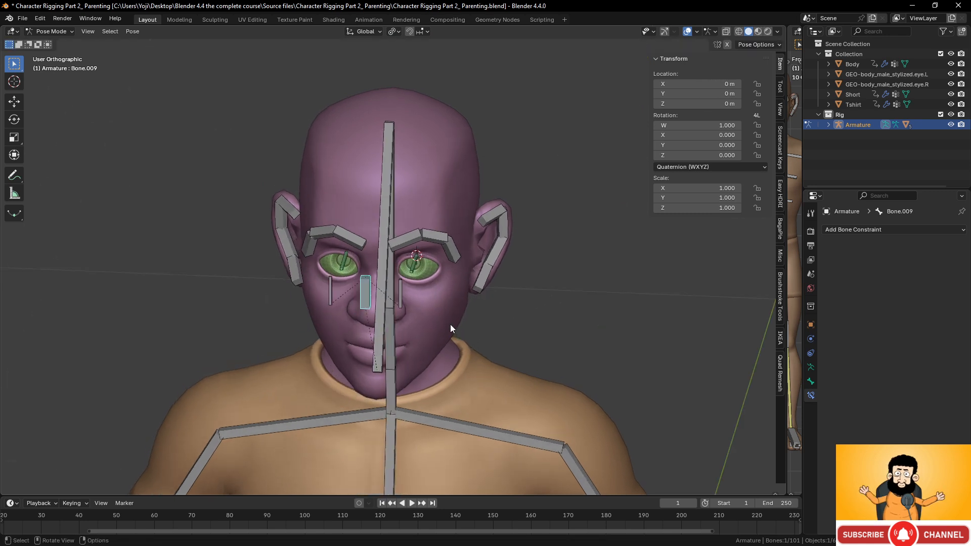
key(s)
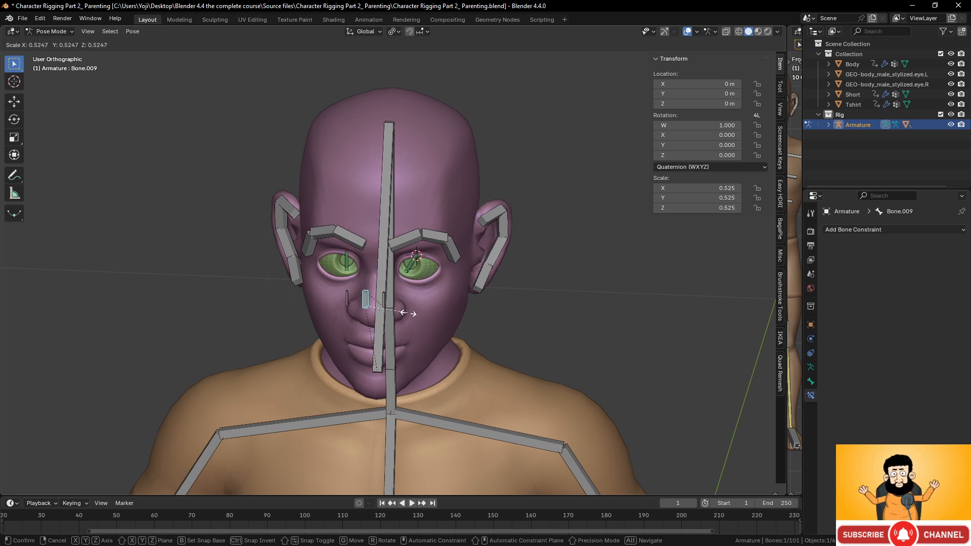
key(Escape)
middle_drag(426, 315, 421, 323)
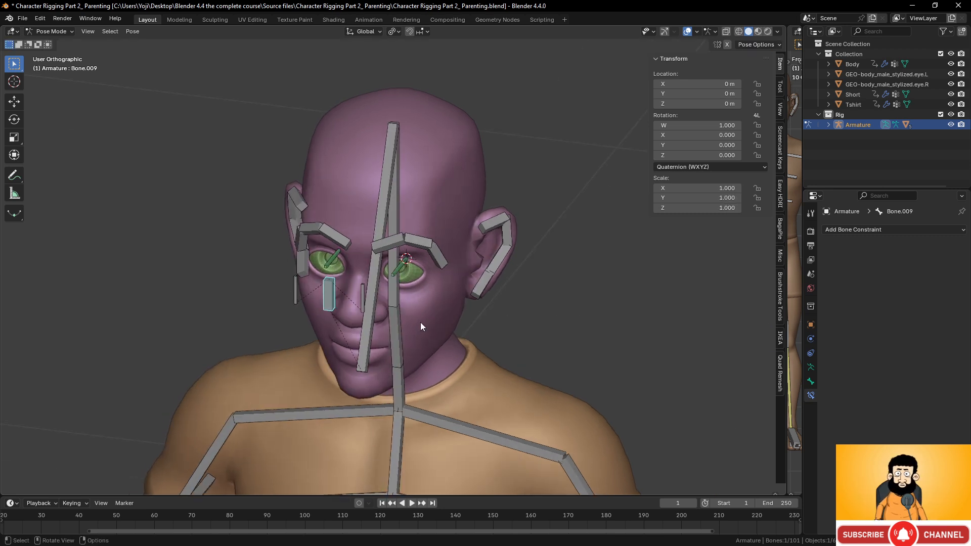
scroll(421, 324, down, 4)
key(g)
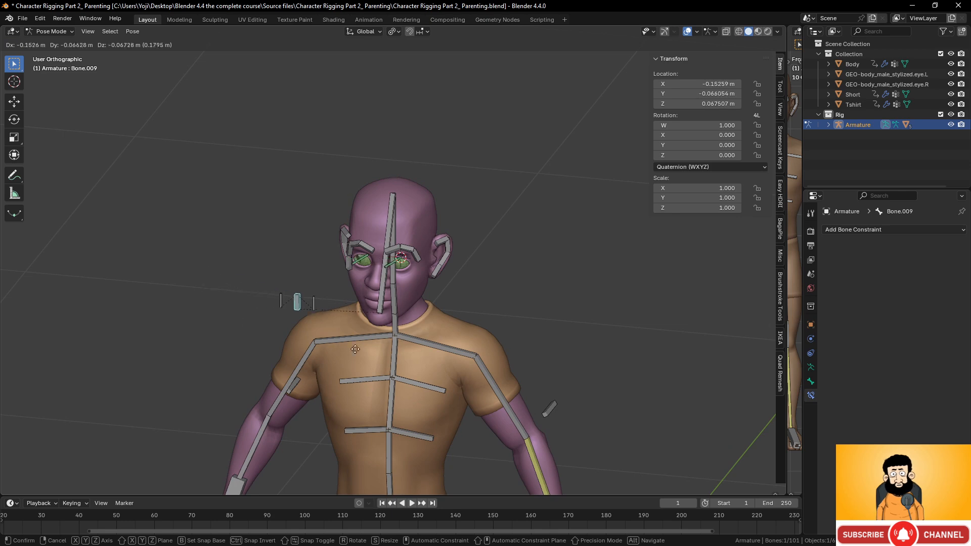
key(Escape)
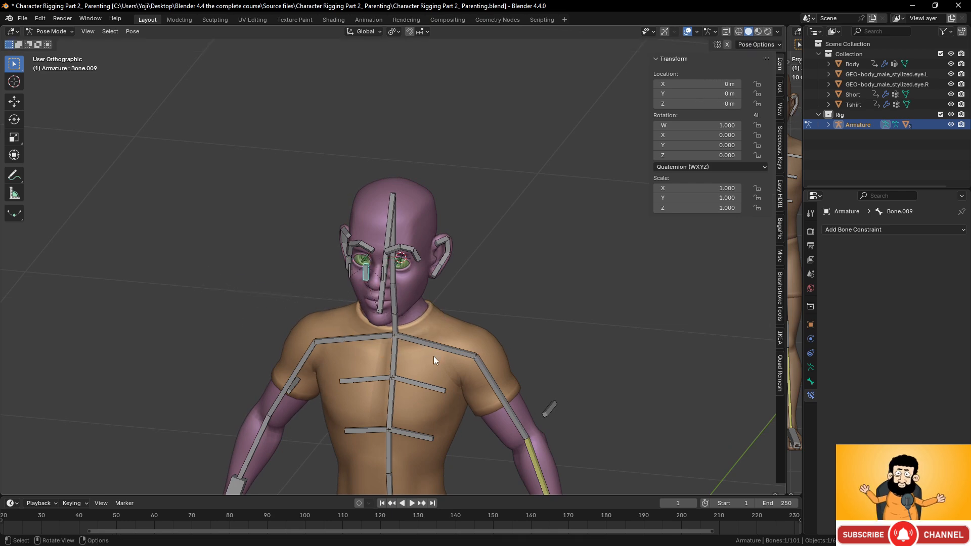
Examine the rig from several angles, from the eye controls on the face down to the arm and leg bones
middle_drag(435, 360, 513, 390)
scroll(513, 389, up, 2)
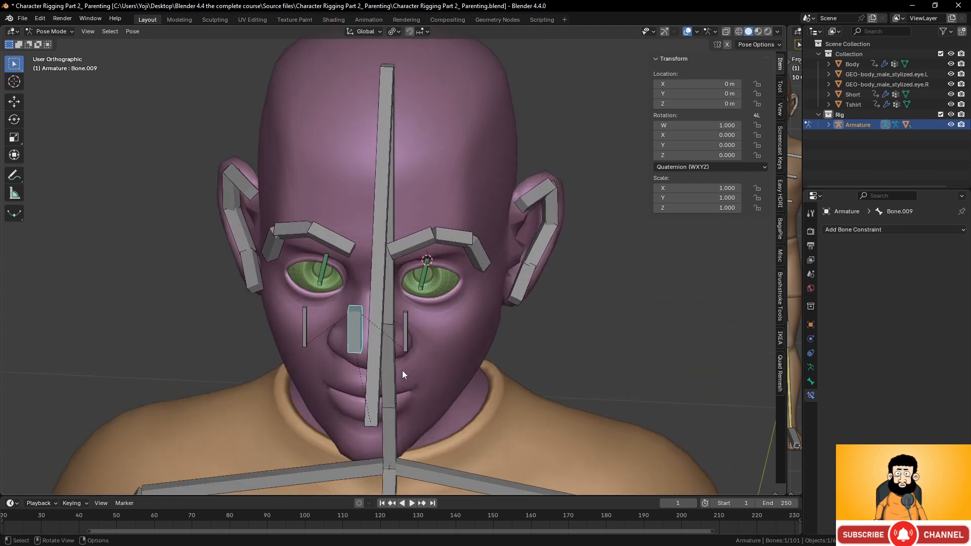
scroll(402, 370, down, 7)
scroll(437, 381, up, 1)
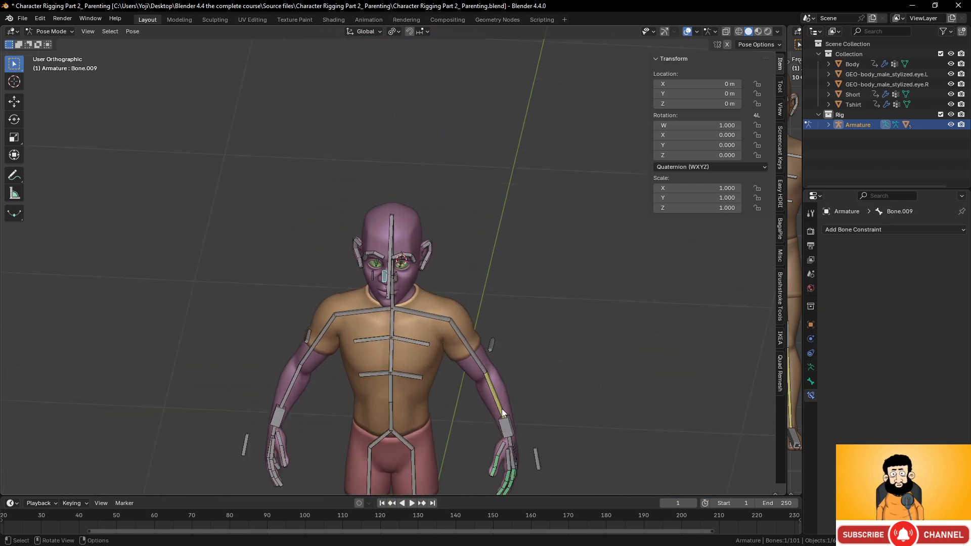
shift+middle_drag(437, 380, 431, 242)
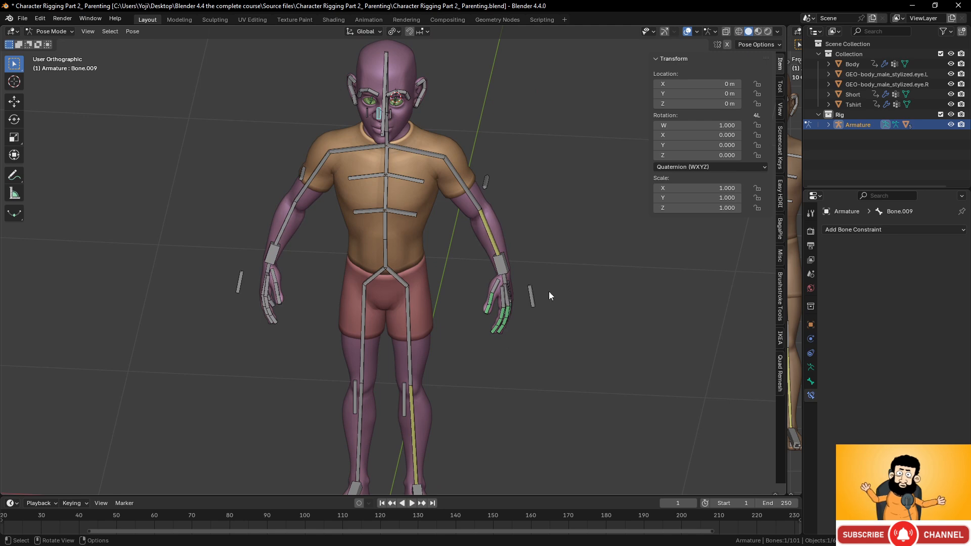
shift+middle_drag(419, 324, 421, 296)
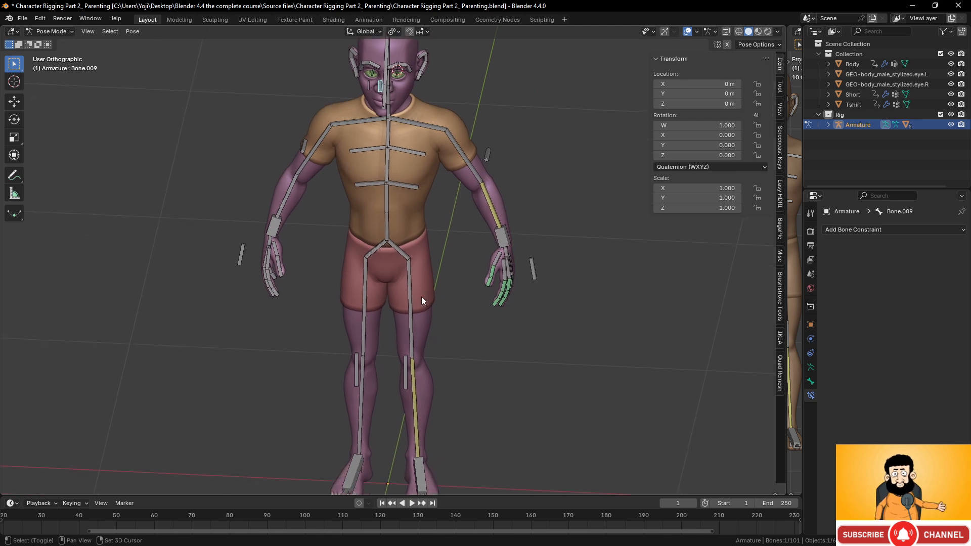
scroll(449, 366, down, 3)
scroll(450, 366, up, 3)
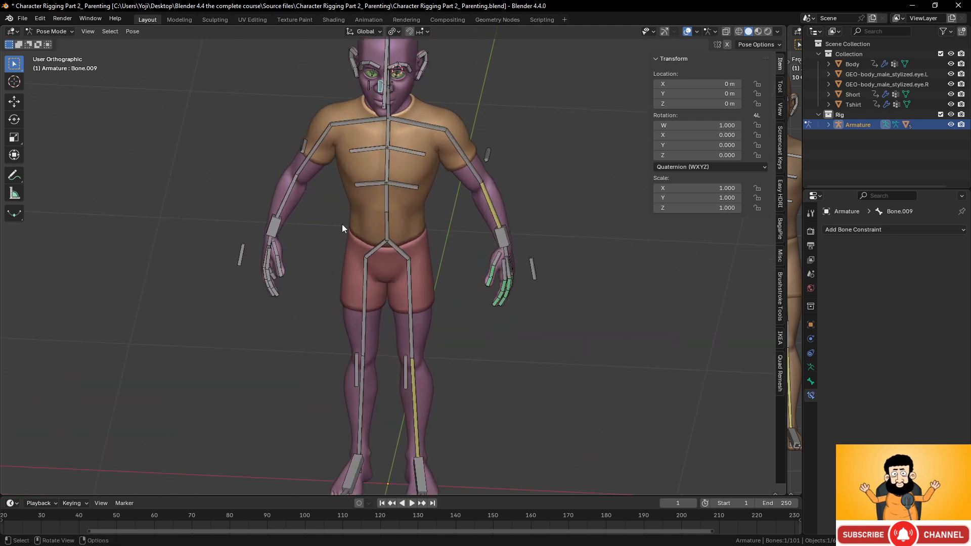
scroll(364, 207, up, 2)
shift+middle_drag(408, 171, 429, 282)
middle_drag(429, 281, 379, 258)
shift+middle_drag(451, 329, 458, 417)
scroll(453, 351, up, 3)
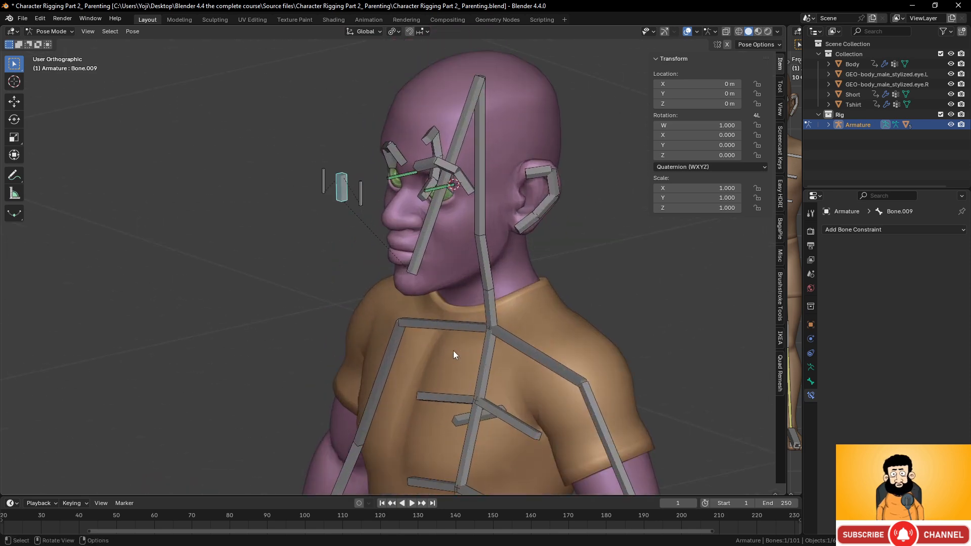
middle_drag(454, 351, 412, 339)
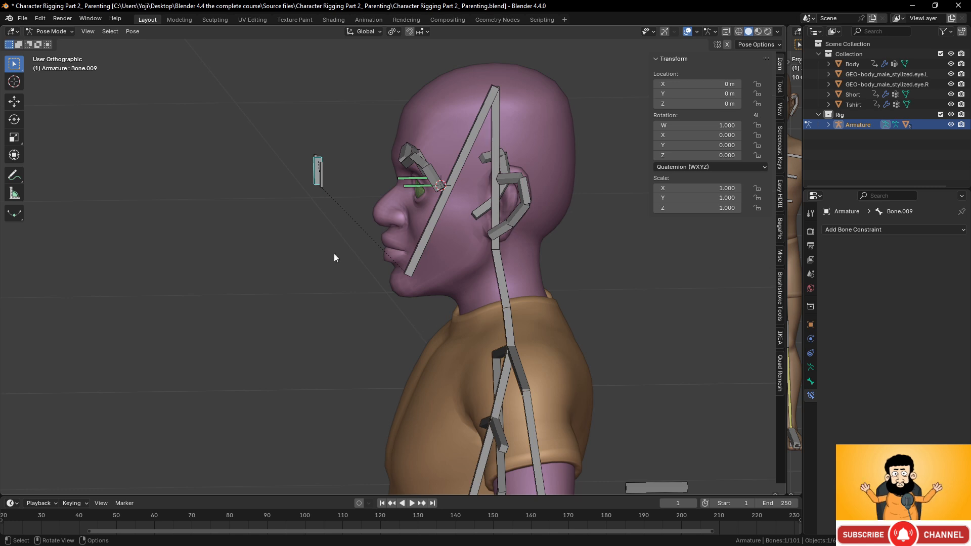
scroll(445, 275, down, 3)
middle_drag(445, 275, 515, 290)
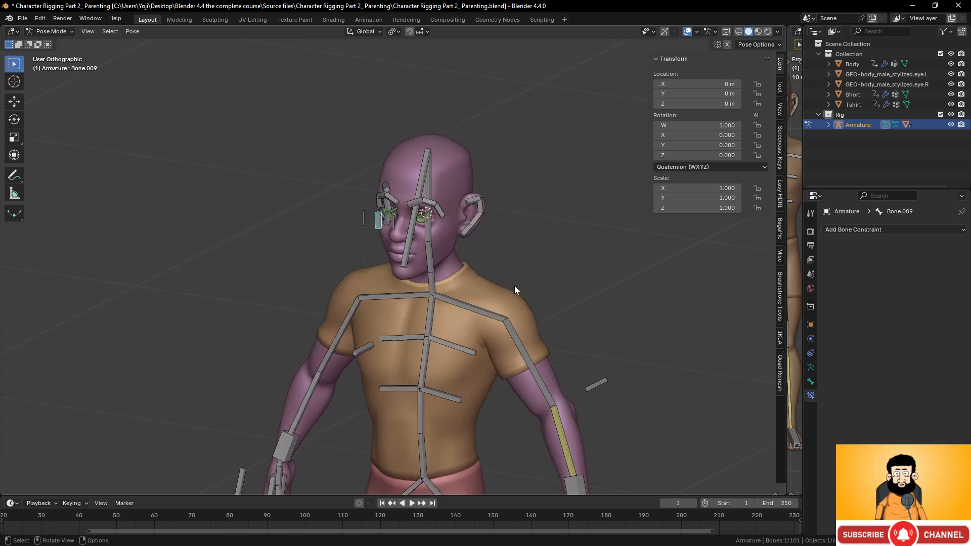
scroll(524, 405, down, 3)
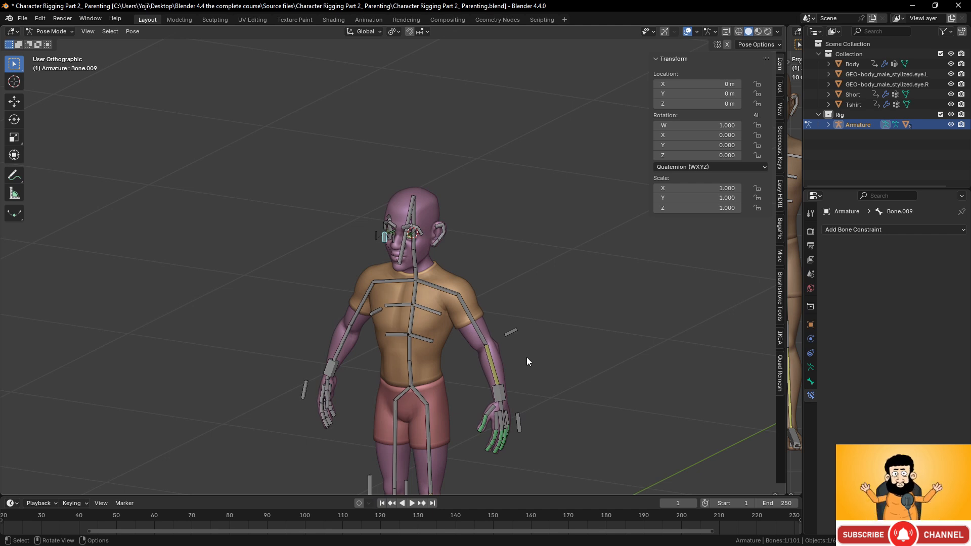
middle_drag(471, 348, 473, 368)
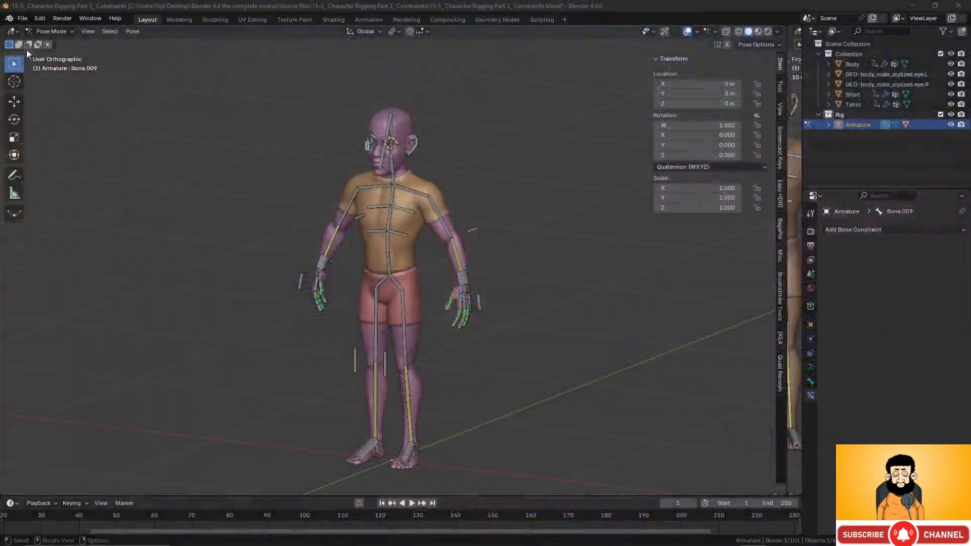
Save the Blender file
click(23, 18)
click(57, 85)
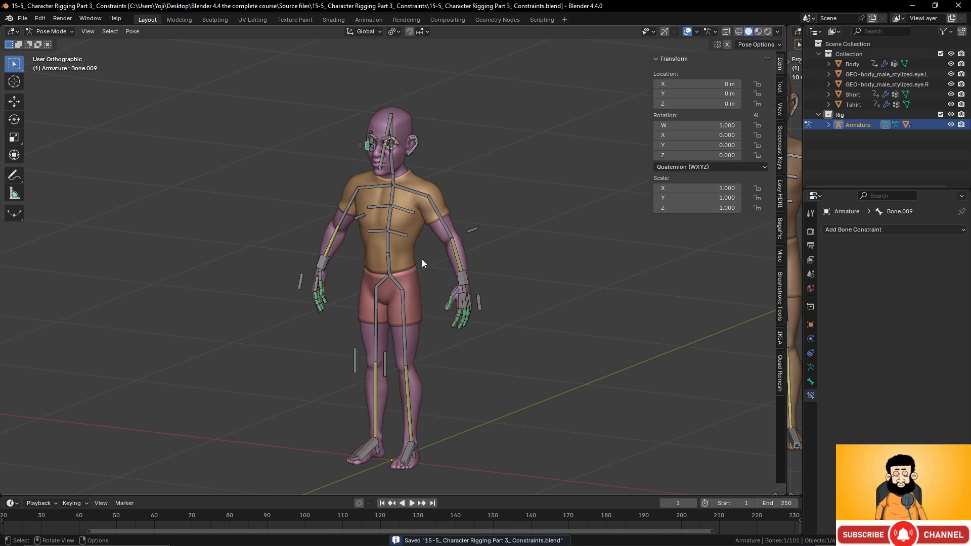
Test moving the control bone beside the right hand and the right wrist's IK control bone, cancelling both moves
middle_drag(422, 259, 435, 281)
middle_drag(417, 421, 393, 230)
scroll(445, 351, up, 2)
click(225, 234)
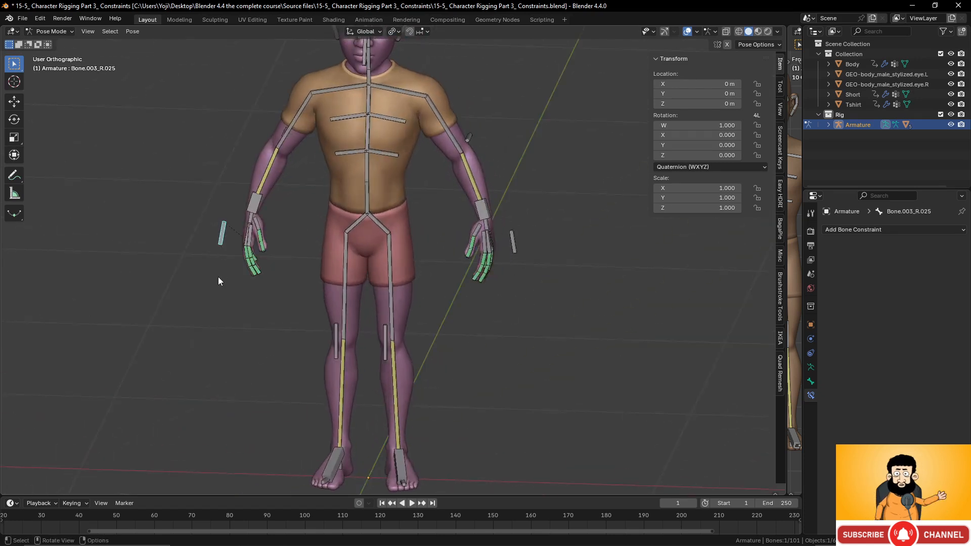
key(g)
key(Escape)
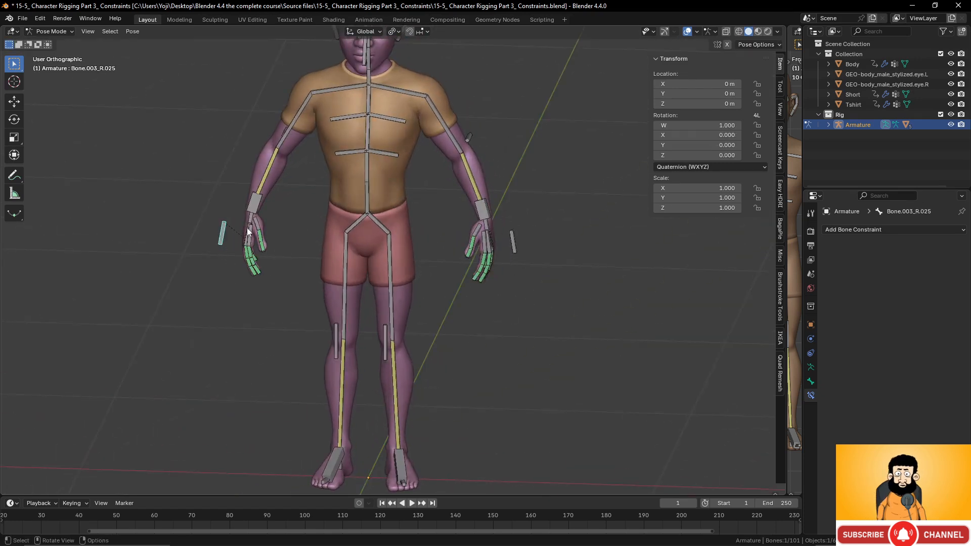
click(262, 199)
key(g)
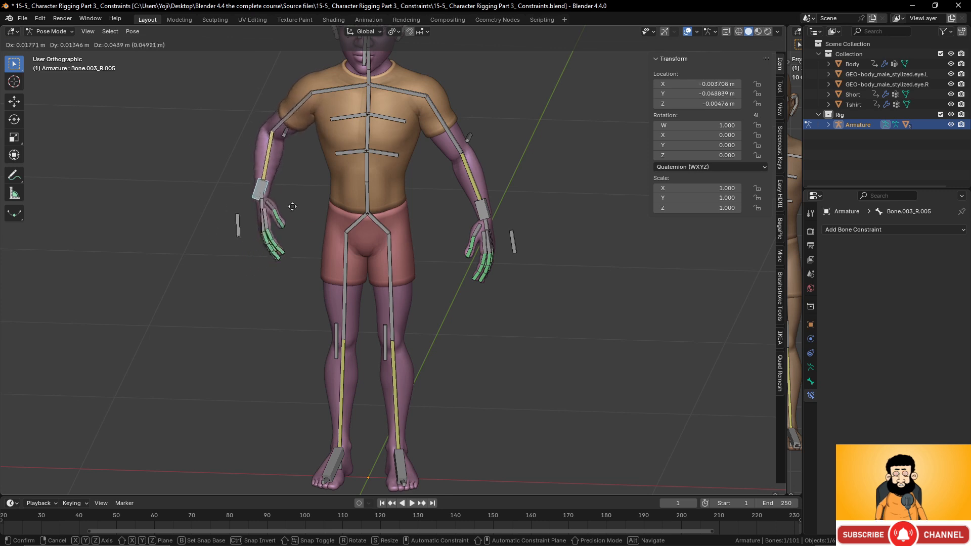
key(Escape)
Show the armature's data properties with its bone collections
scroll(443, 247, down, 2)
scroll(434, 292, up, 1)
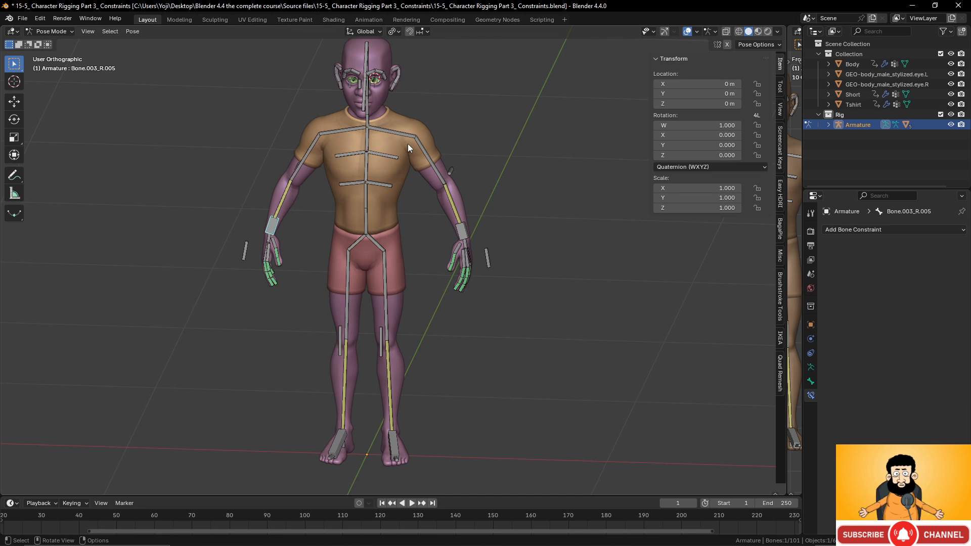
scroll(407, 144, up, 2)
shift+middle_drag(414, 147, 424, 223)
click(811, 367)
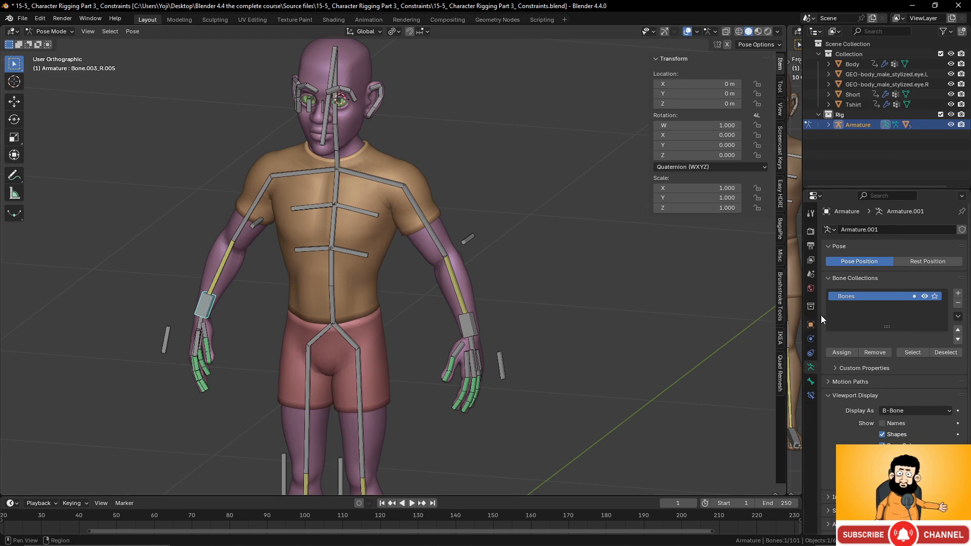
scroll(459, 266, down, 1)
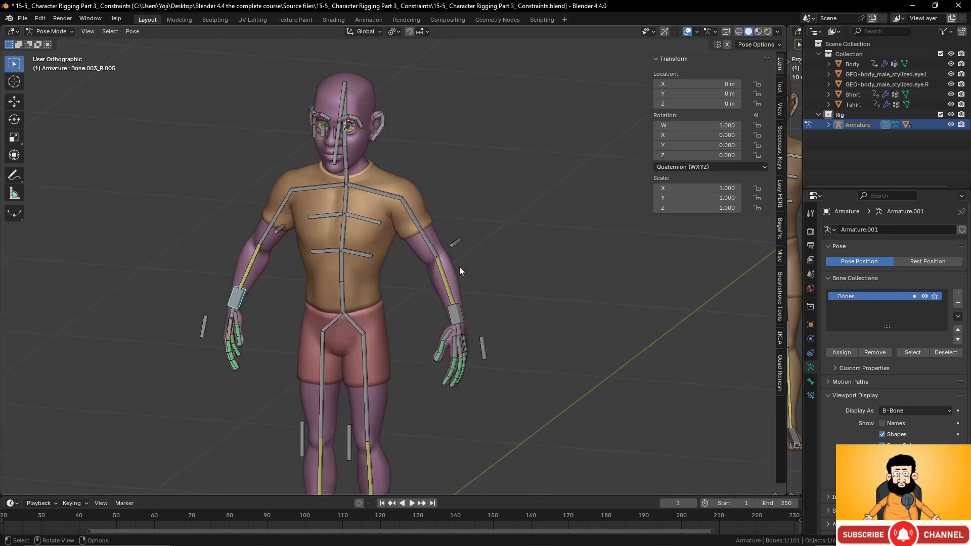
Select all bones of the left arm and hand, including the control bone beside the hand, in the front view
middle_drag(459, 266, 480, 263)
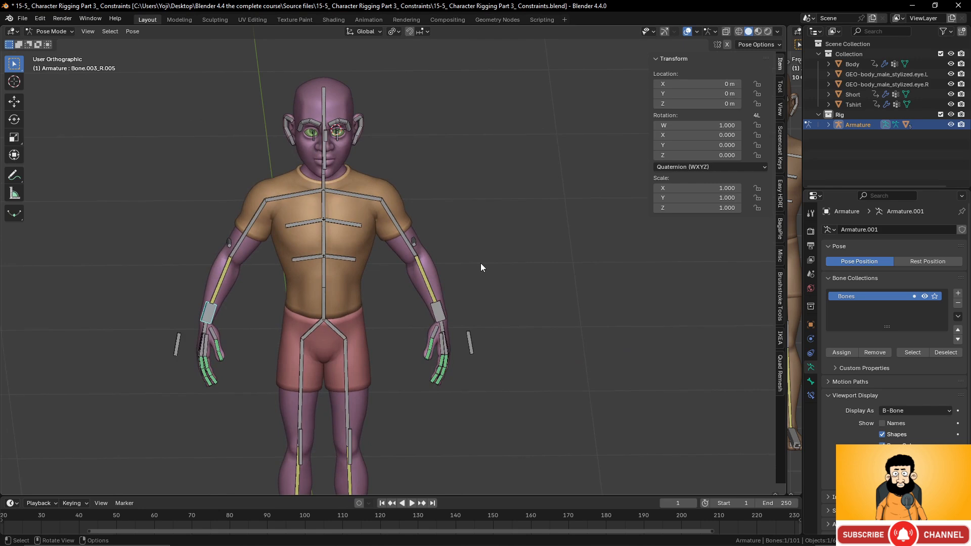
key(KP_1)
click(408, 235)
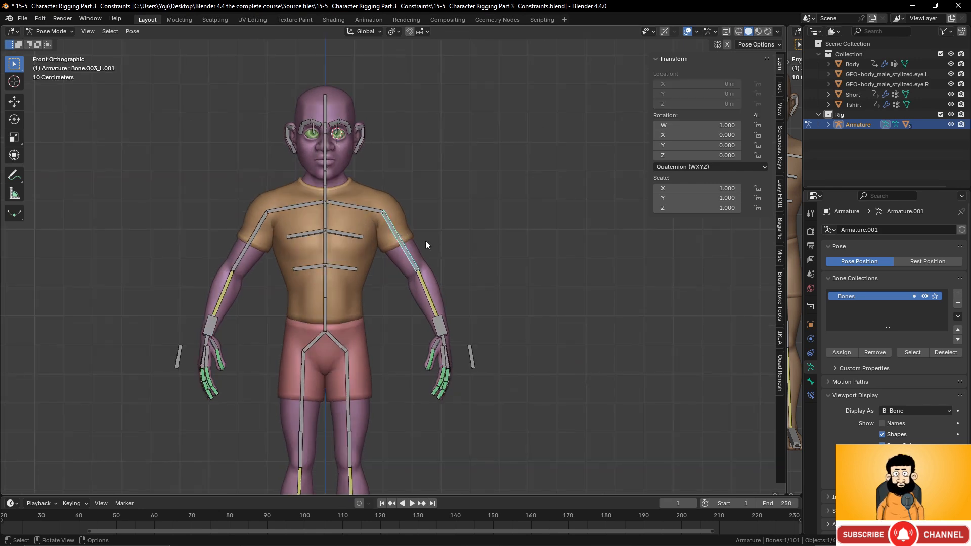
key(c)
drag(427, 242, 453, 378)
key(Escape)
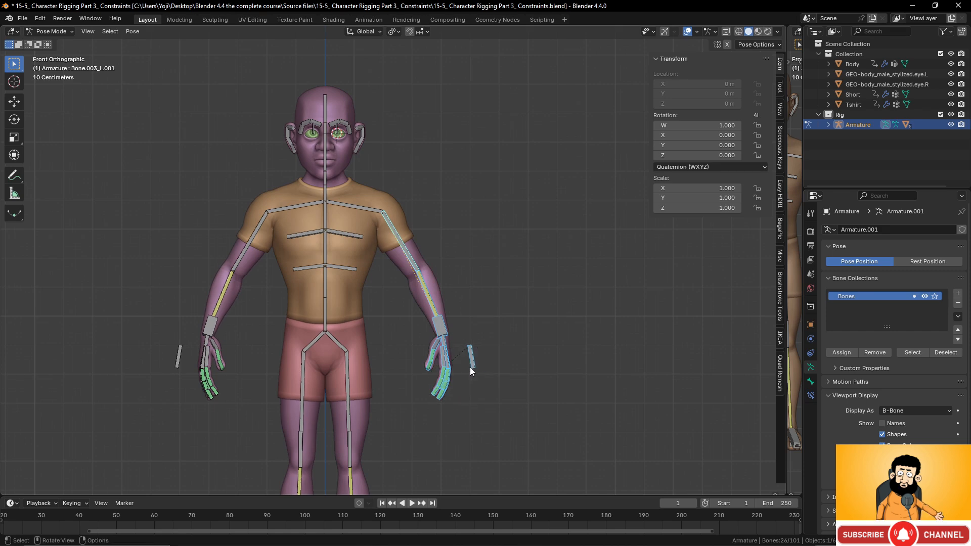
Select the left hand's thumb bones and the palm bones at the base of its fingers
scroll(469, 367, up, 4)
mouse_move(507, 441)
shift+middle_down()
mouse_move(433, 228)
mouse_move(457, 209)
shift+middle_up()
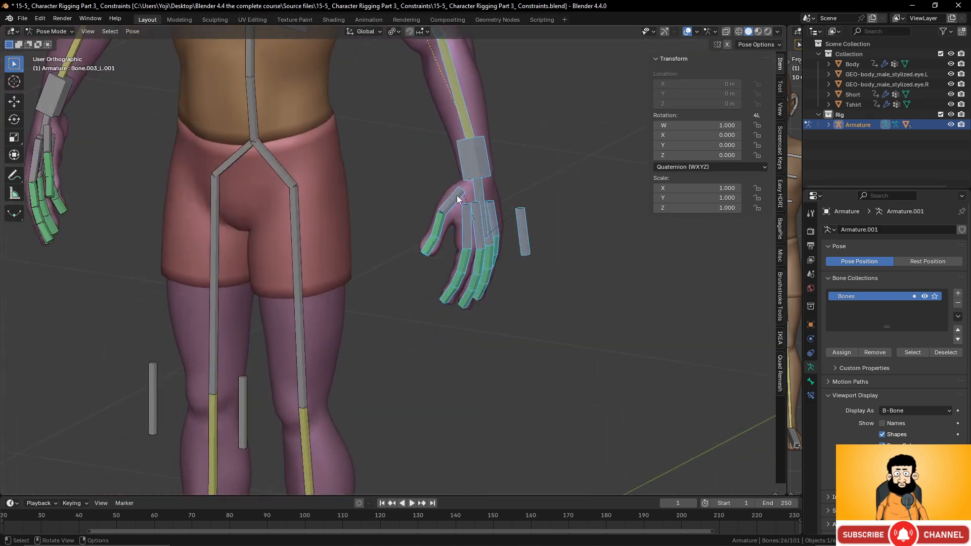
click(456, 198)
shift+click(438, 225)
shift+click(429, 247)
shift+click(467, 232)
shift+click(481, 232)
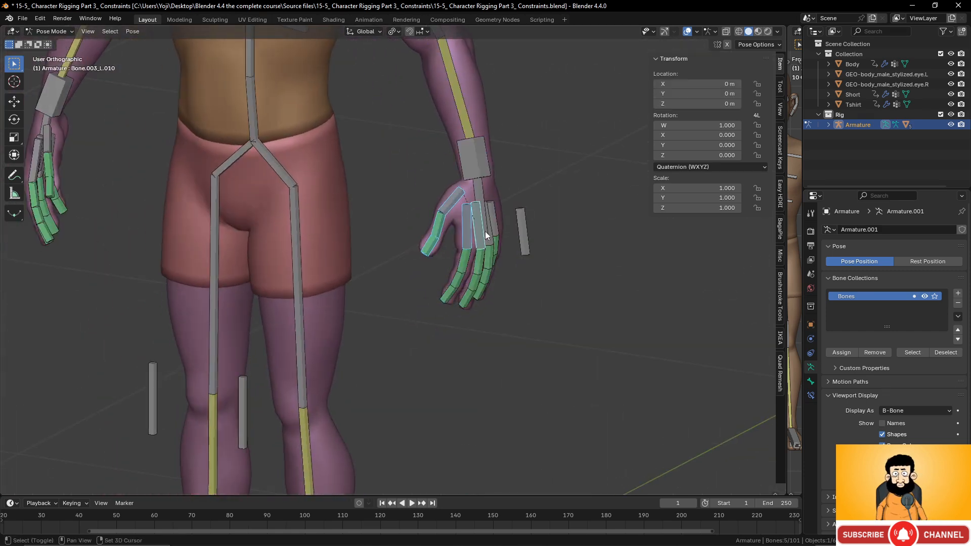
shift+click(485, 232)
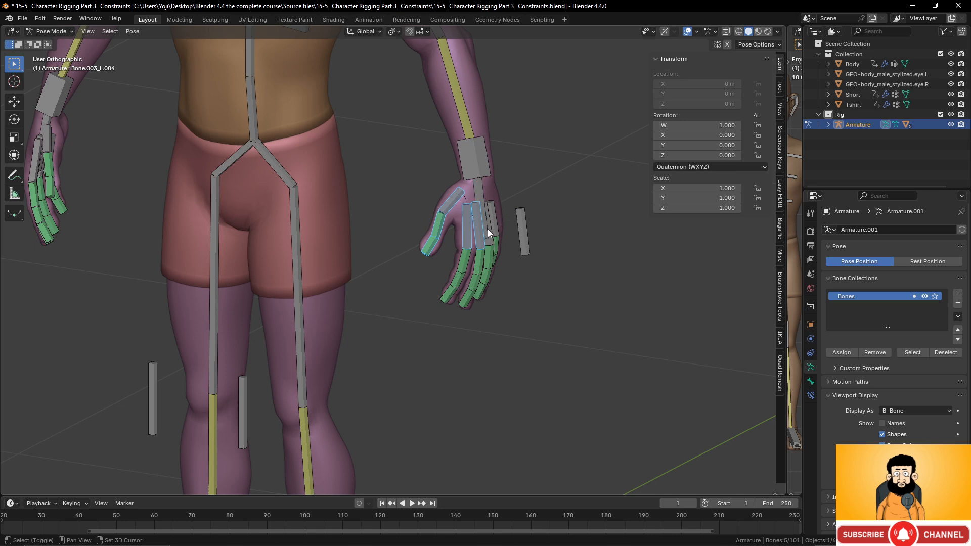
shift+click(493, 238)
shift+click(497, 227)
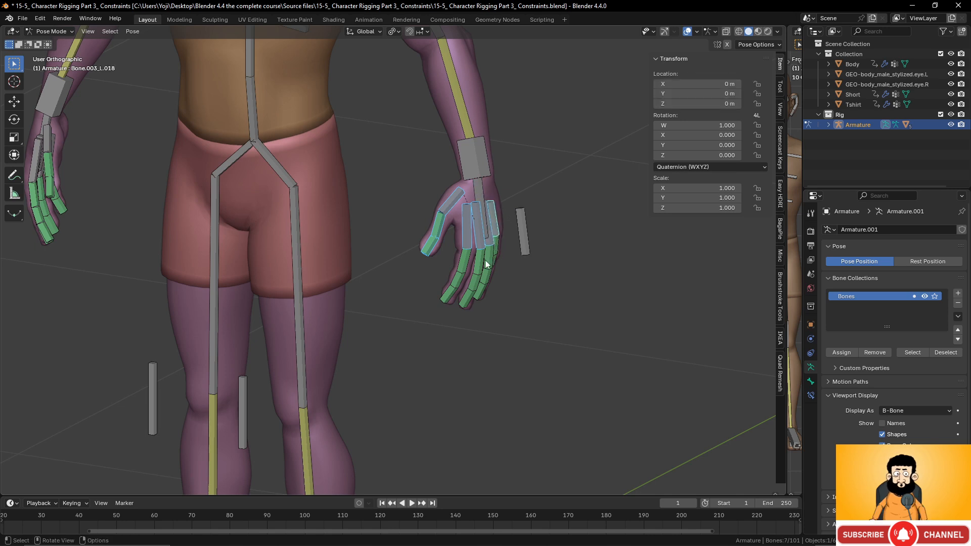
Add the remaining left finger bones and the control bone beside the left hand to the selection
key(c)
mouse_move(494, 272)
mouse_down()
mouse_move(459, 288)
mouse_move(526, 264)
mouse_up()
key(Escape)
scroll(425, 262, down, 3)
scroll(243, 235, up, 3)
shift+middle_drag(243, 235, 357, 245)
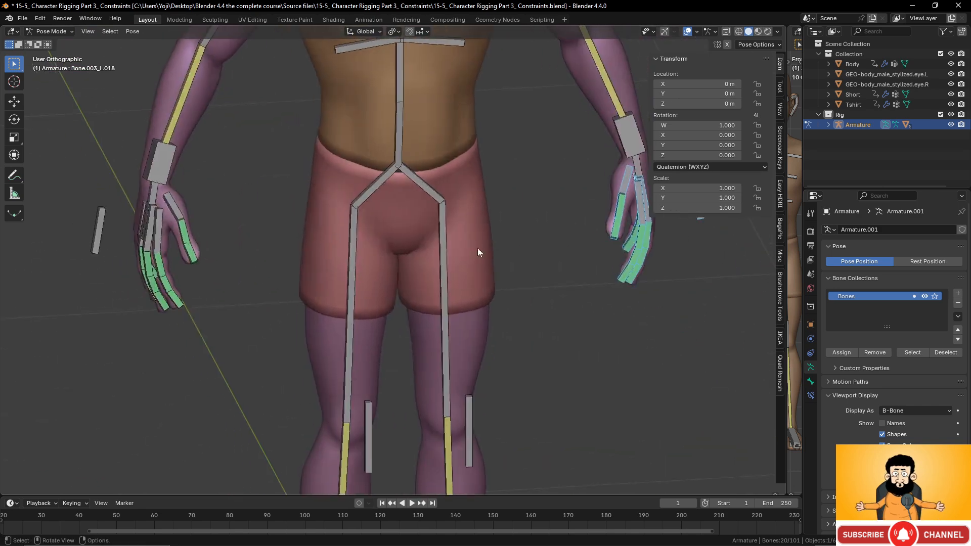
Add a bone collection named "left hand" and assign the selected bones to it
click(958, 293)
double_click(880, 307)
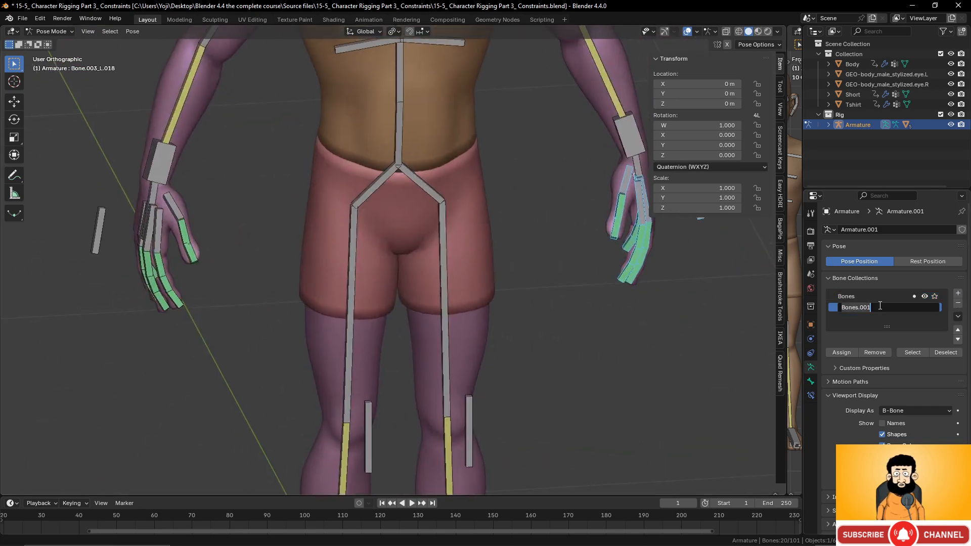
text(left h)
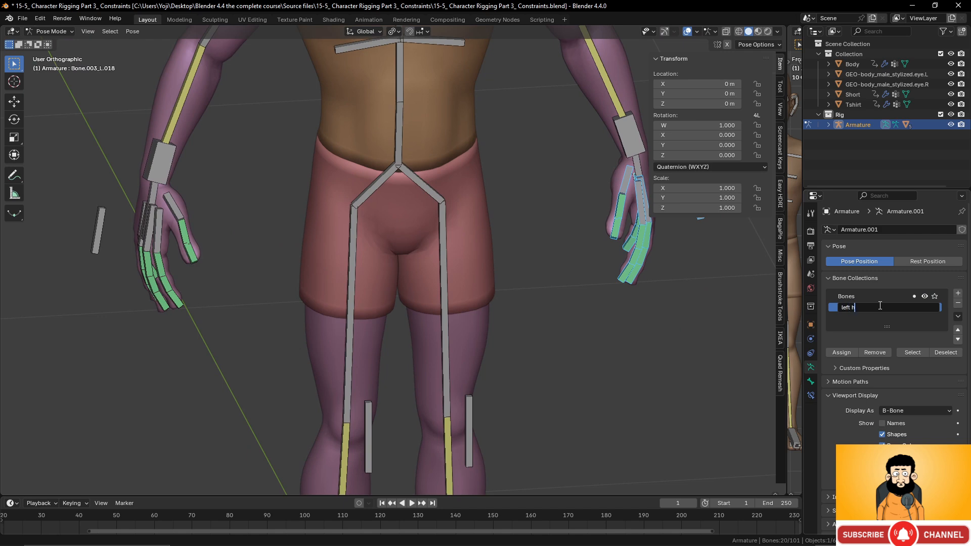
text(and)
key(Return)
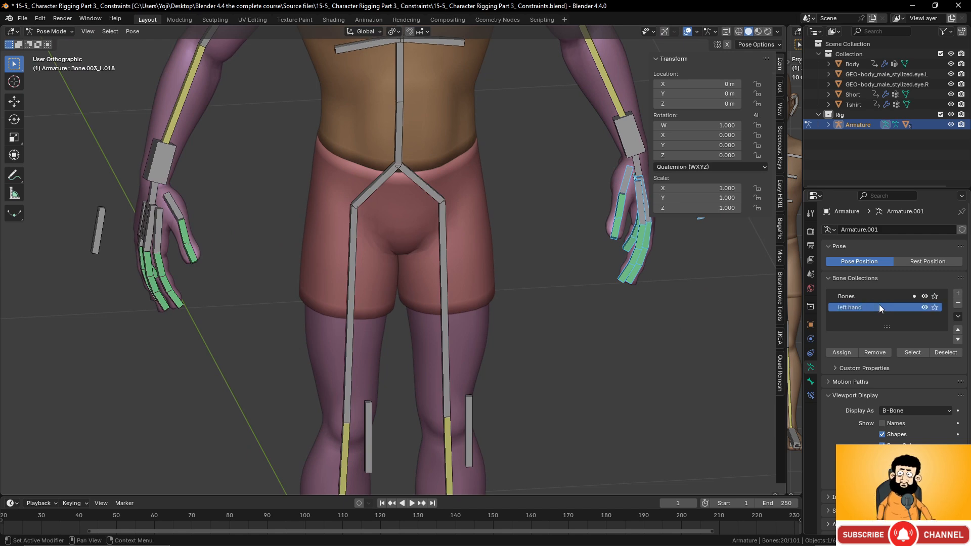
Select the right hand's thumb and finger bones as linked chains
scroll(494, 258, down, 3)
shift+middle_drag(354, 277, 441, 315)
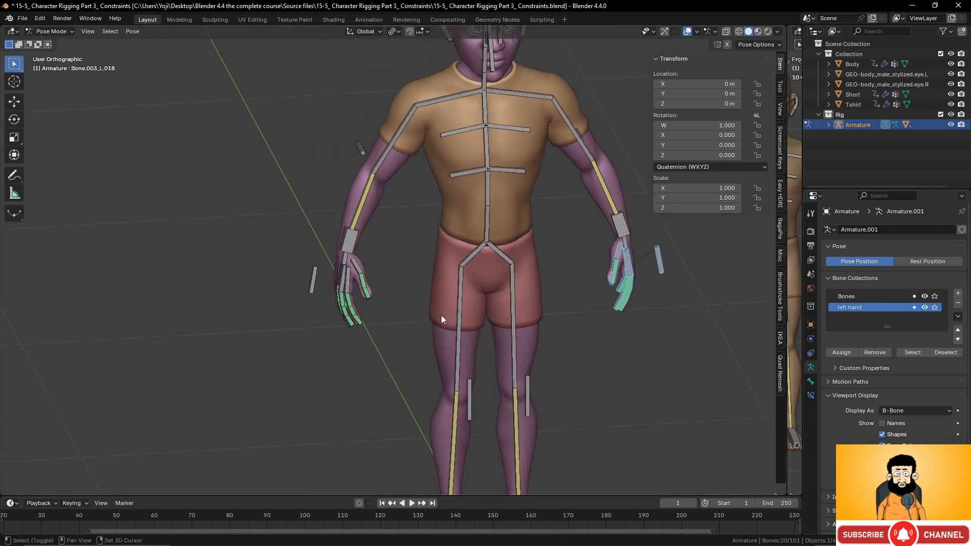
scroll(441, 315, up, 3)
middle_drag(360, 299, 422, 303)
click(240, 307)
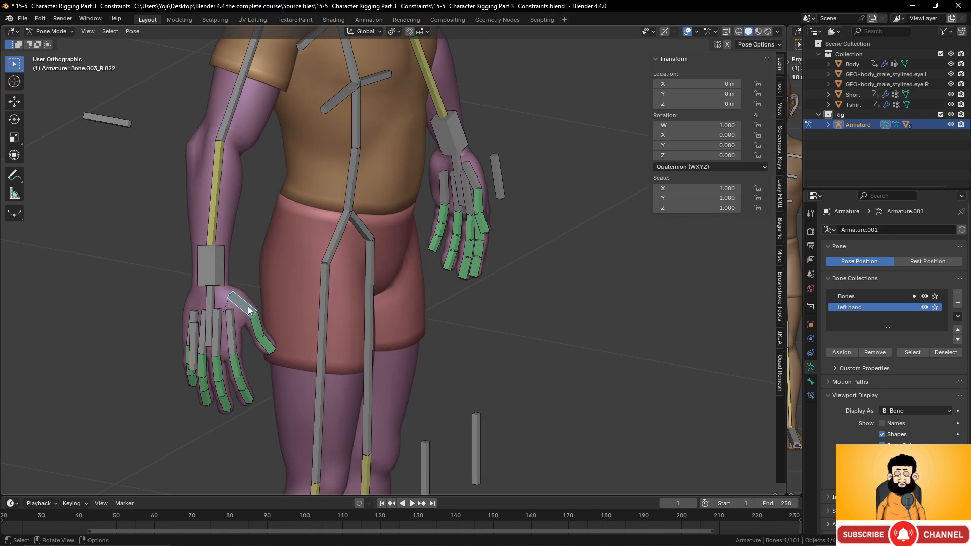
key(l)
key(l)
key(l)
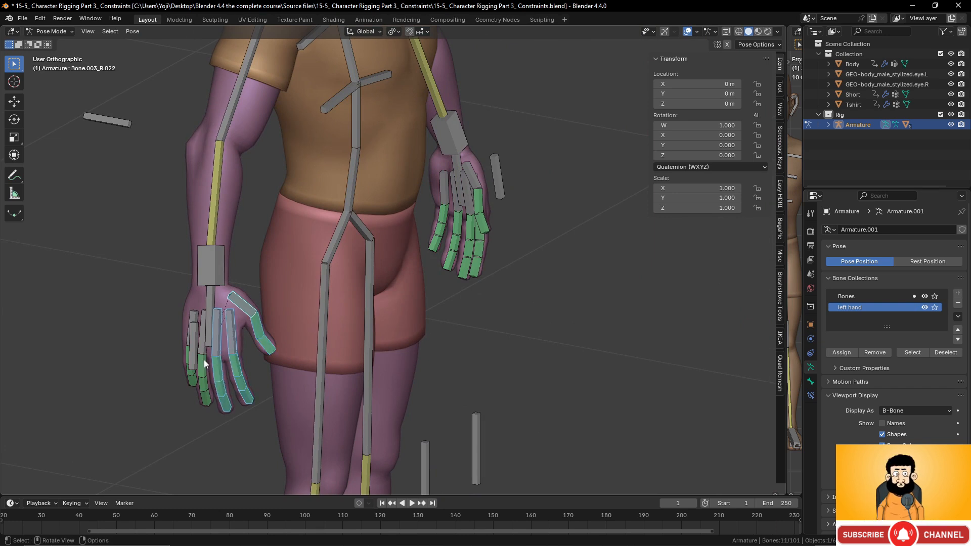
key(l)
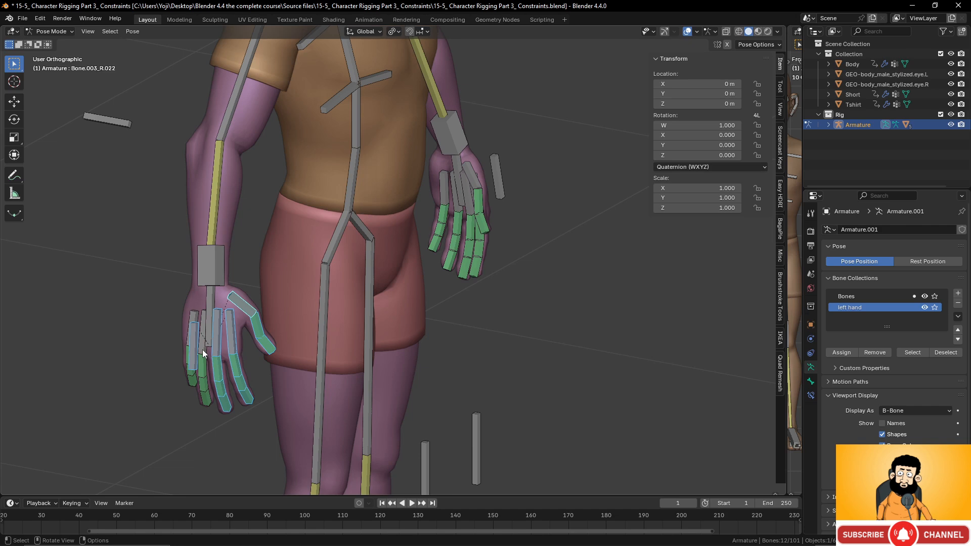
Select all of the right hand's thumb and finger bones from scratch, plus the control bone beside the hand
click(203, 350)
shift+click(188, 343)
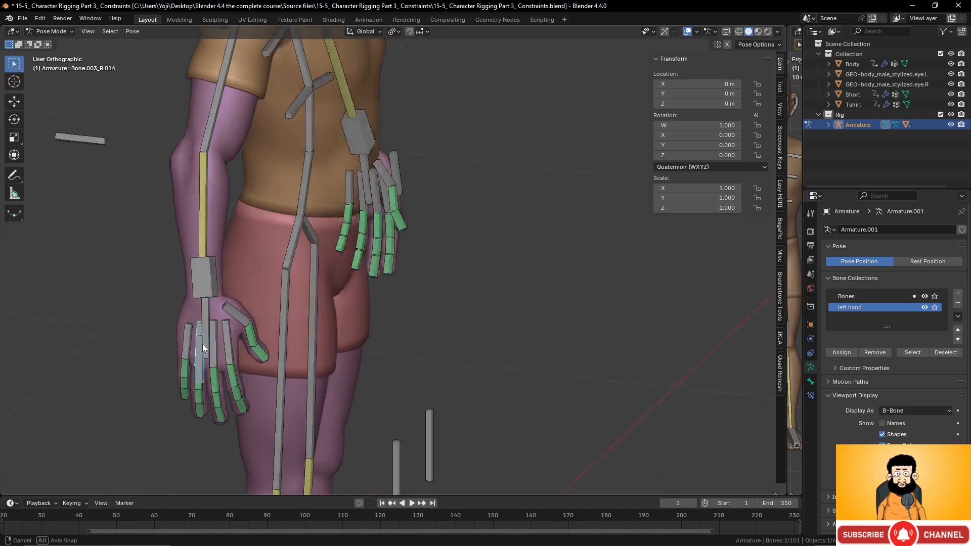
middle_drag(203, 344, 187, 369)
key(l)
key(l)
key(l)
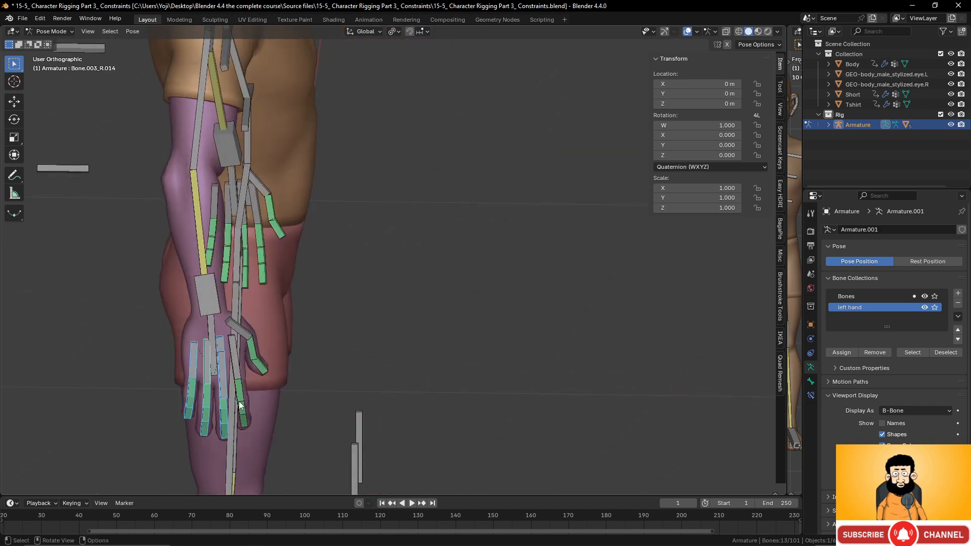
key(l)
key(l)
scroll(381, 340, down, 4)
middle_drag(381, 340, 337, 327)
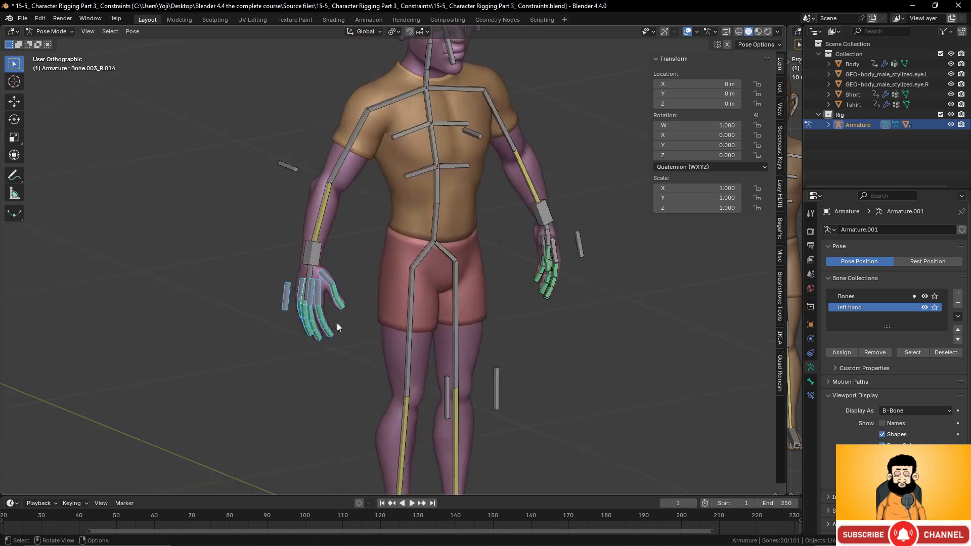
Add a bone collection named "right hand" and assign the selected bones to it
click(959, 293)
double_click(866, 320)
text(r)
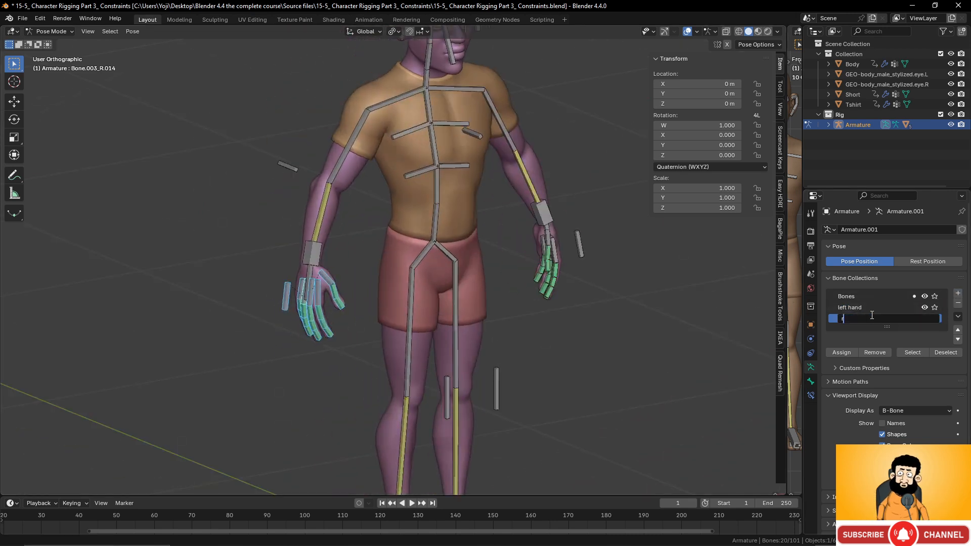
text(ight )
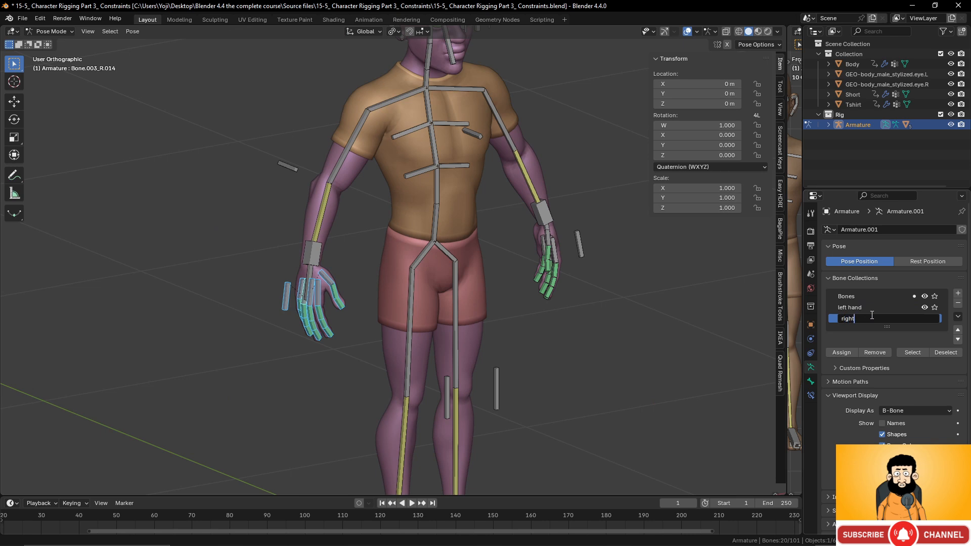
text(hand)
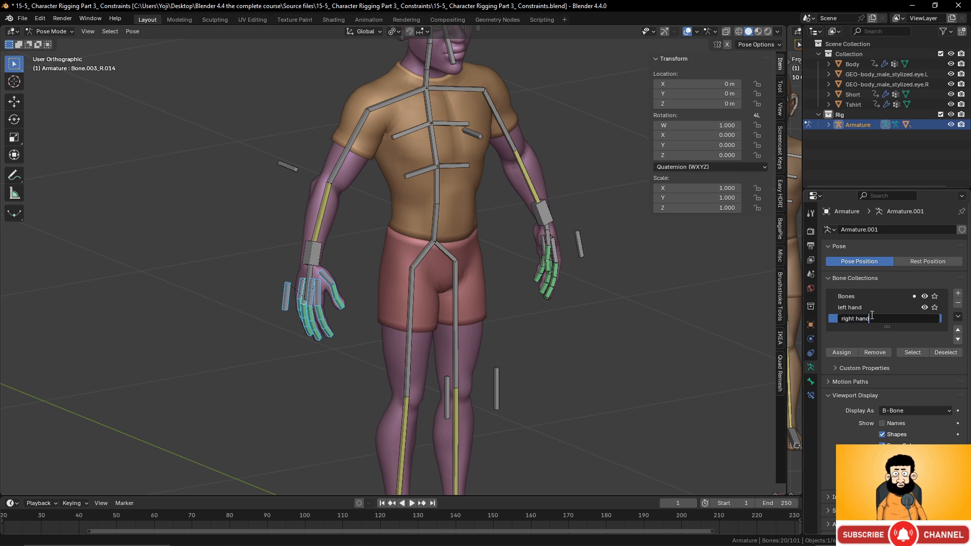
key(Return)
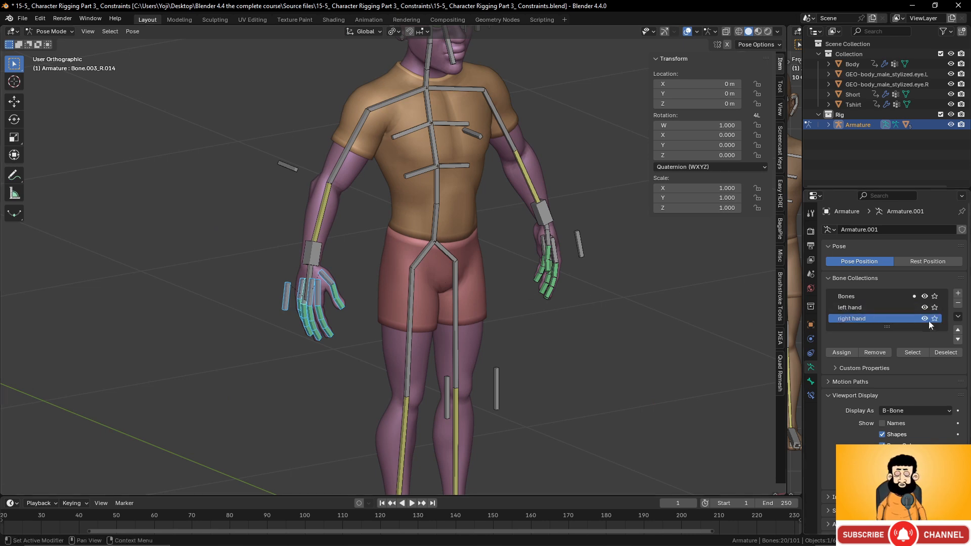
Select the left upper arm bone, then hide the left hand and right hand bone collections while keeping Bones shown
scroll(526, 286, down, 1)
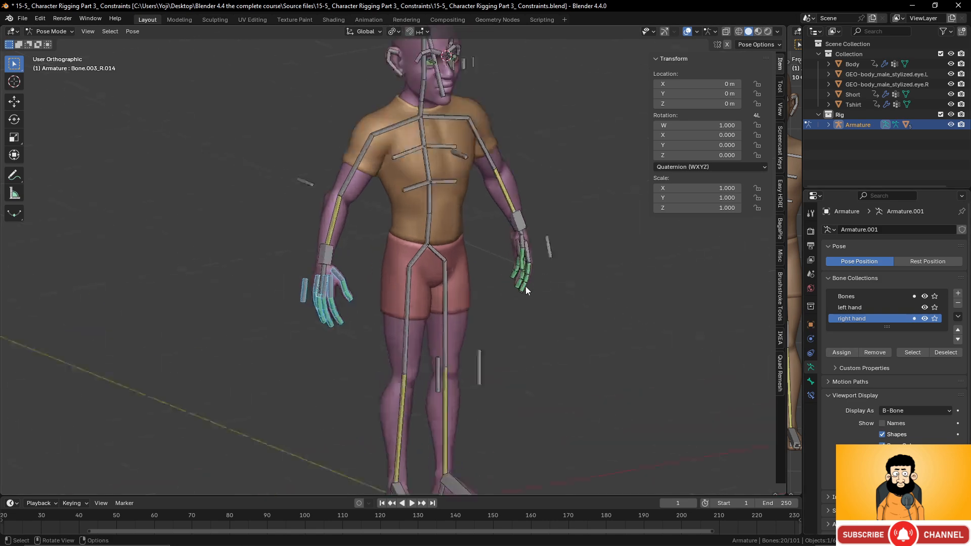
middle_drag(526, 286, 512, 262)
scroll(512, 262, up, 1)
shift+middle_drag(607, 271, 542, 283)
scroll(521, 297, up, 2)
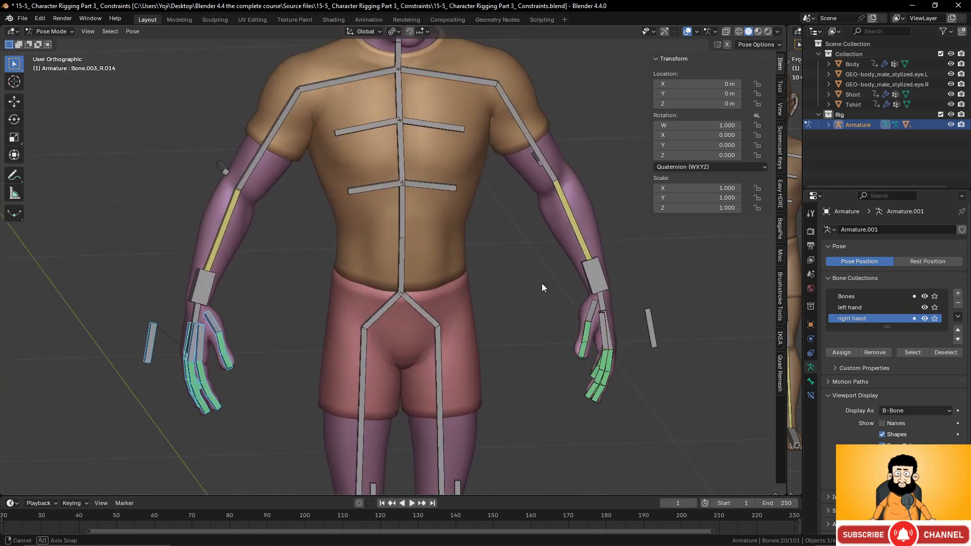
click(522, 130)
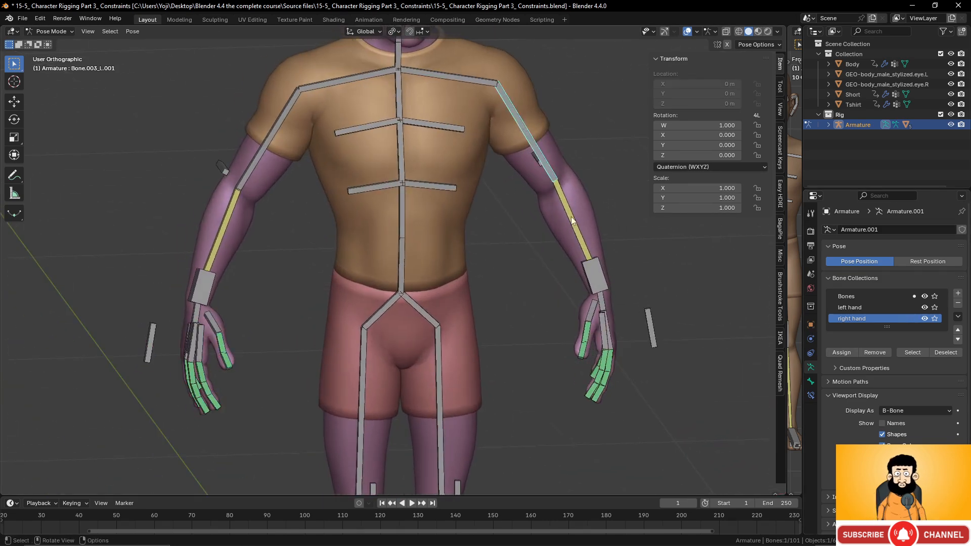
click(925, 297)
click(925, 297)
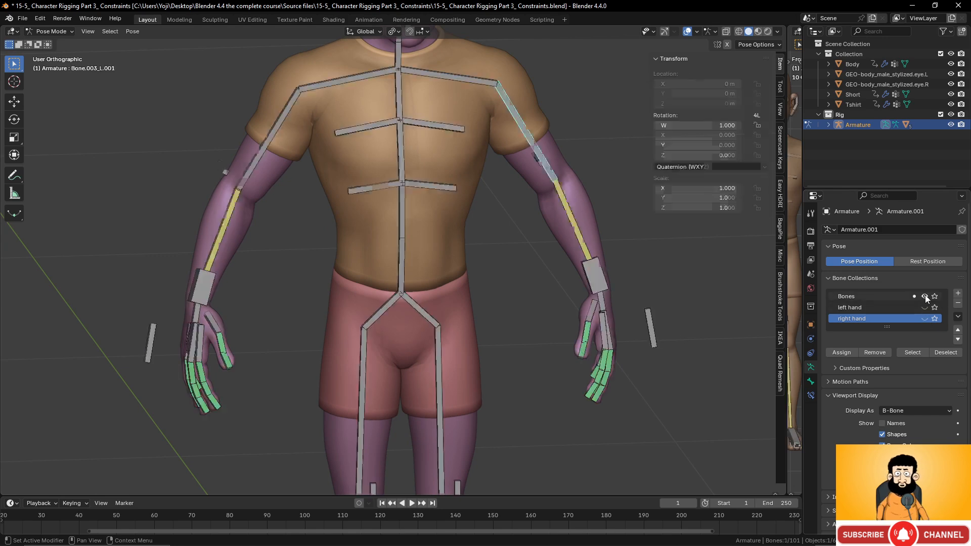
Select the left forearm bone together with the wrist's IK control and the hand bone below it
scroll(575, 184, down, 1)
middle_drag(574, 182, 525, 189)
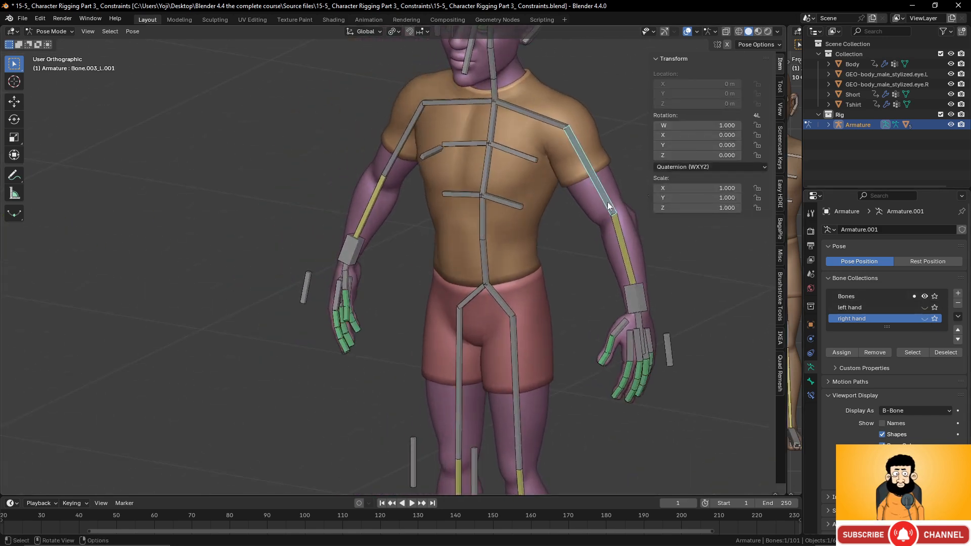
click(630, 256)
middle_drag(630, 256, 483, 255)
shift+click(577, 283)
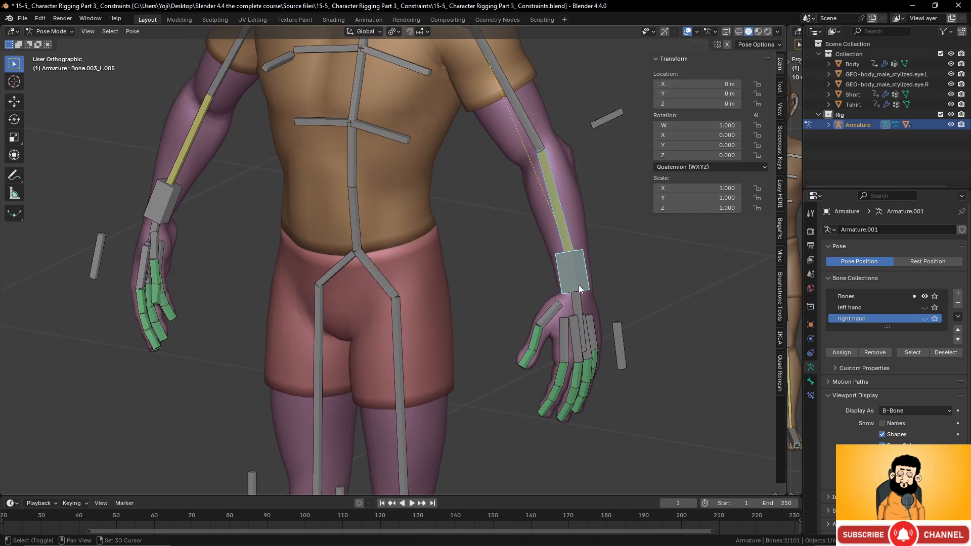
shift+click(579, 300)
scroll(585, 288, up, 2)
shift+middle_drag(588, 277, 540, 259)
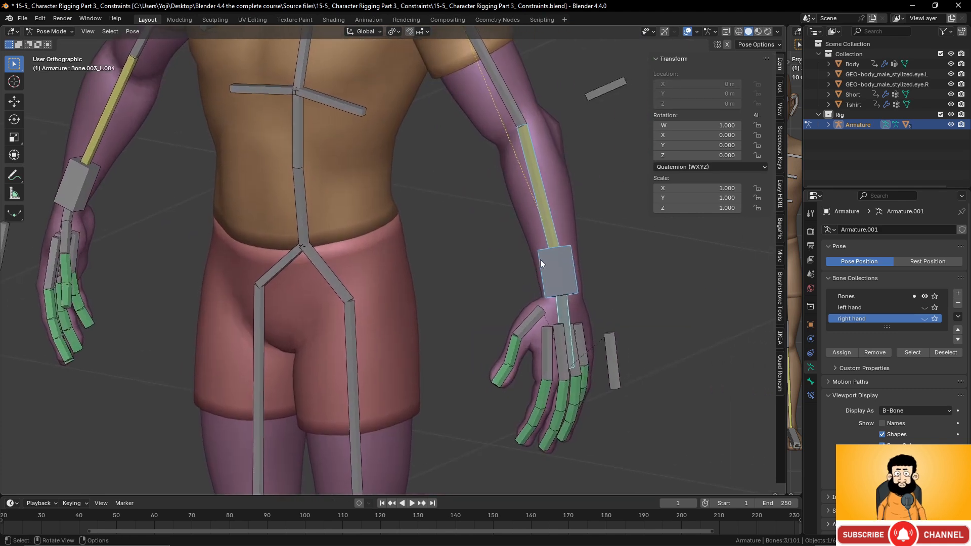
key(c)
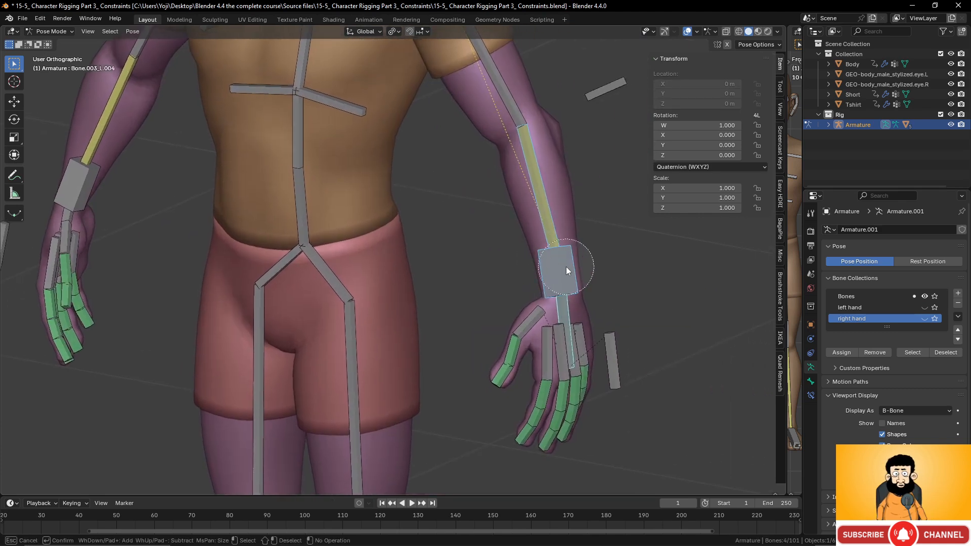
right_click(571, 210)
Add the left upper arm bone and the pole control bone behind the left elbow to the selection
scroll(571, 211, down, 2)
shift+click(469, 138)
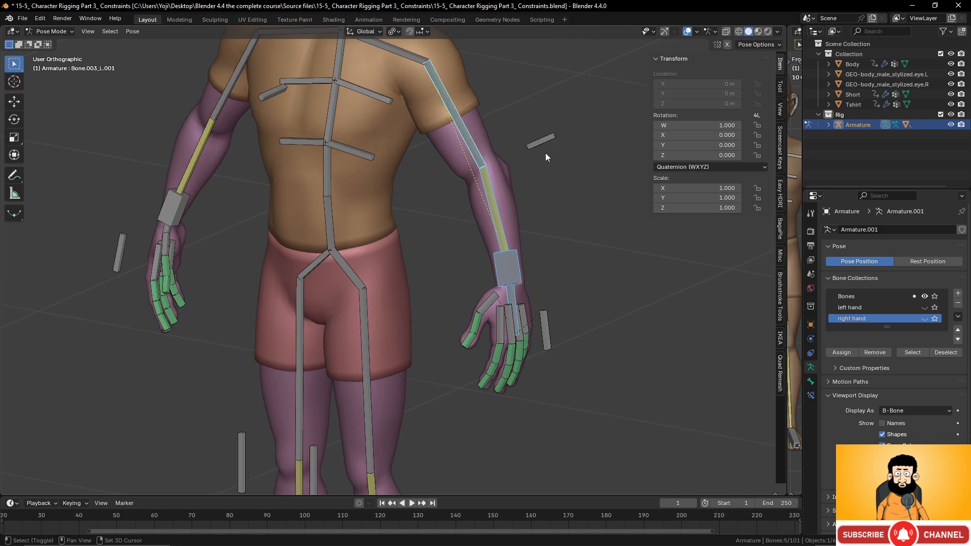
shift+click(542, 141)
middle_drag(415, 181, 506, 268)
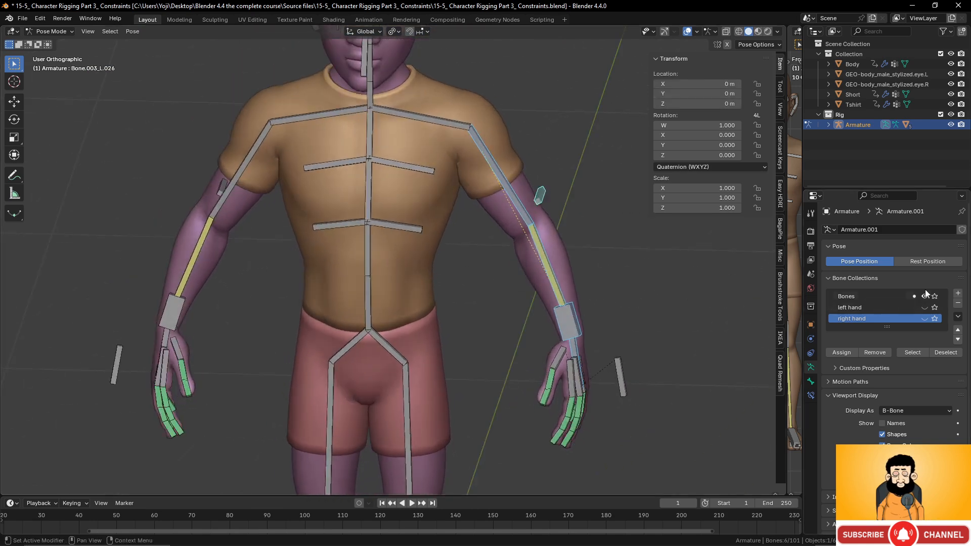
scroll(433, 214, down, 4)
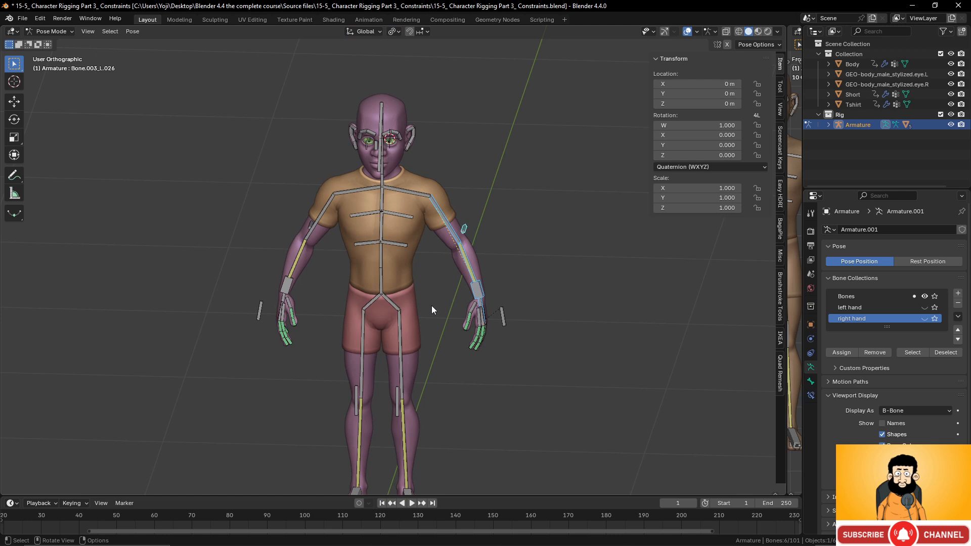
scroll(402, 308, down, 3)
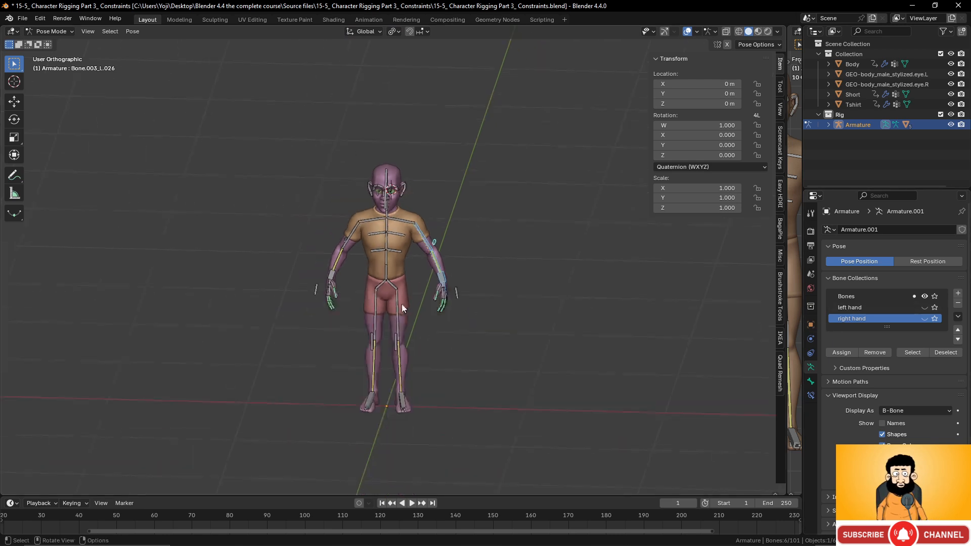
scroll(403, 307, up, 3)
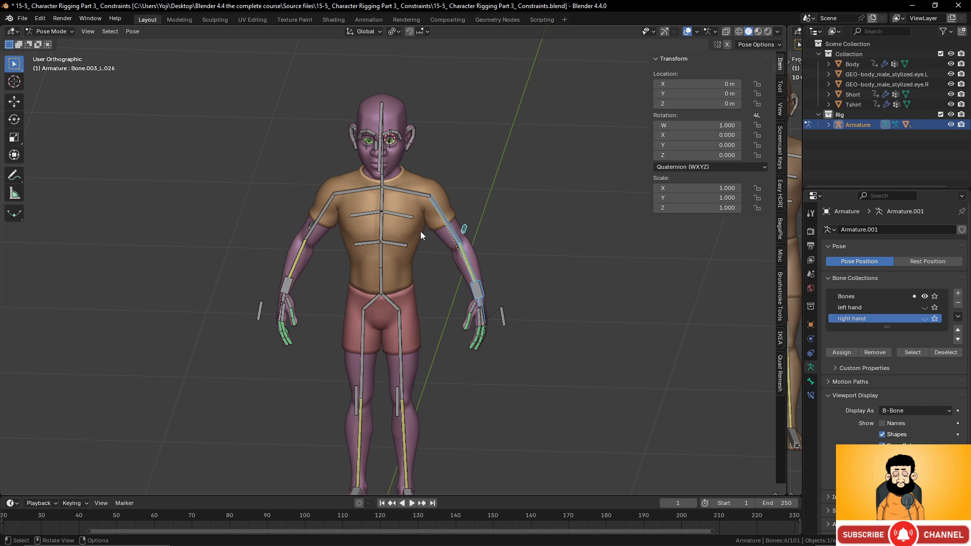
scroll(441, 225, up, 2)
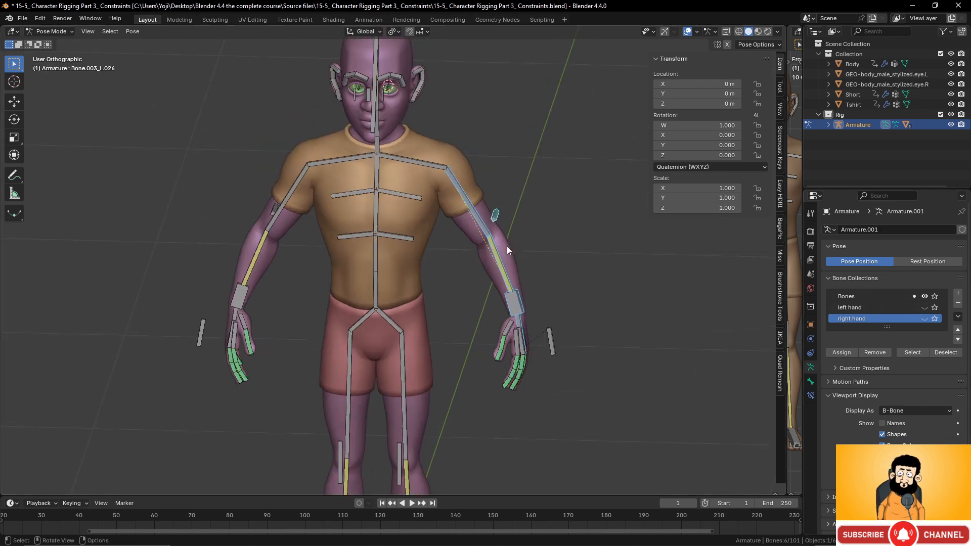
scroll(458, 208, up, 2)
middle_drag(491, 235, 586, 287)
click(587, 287)
shift+click(556, 211)
shift+click(460, 129)
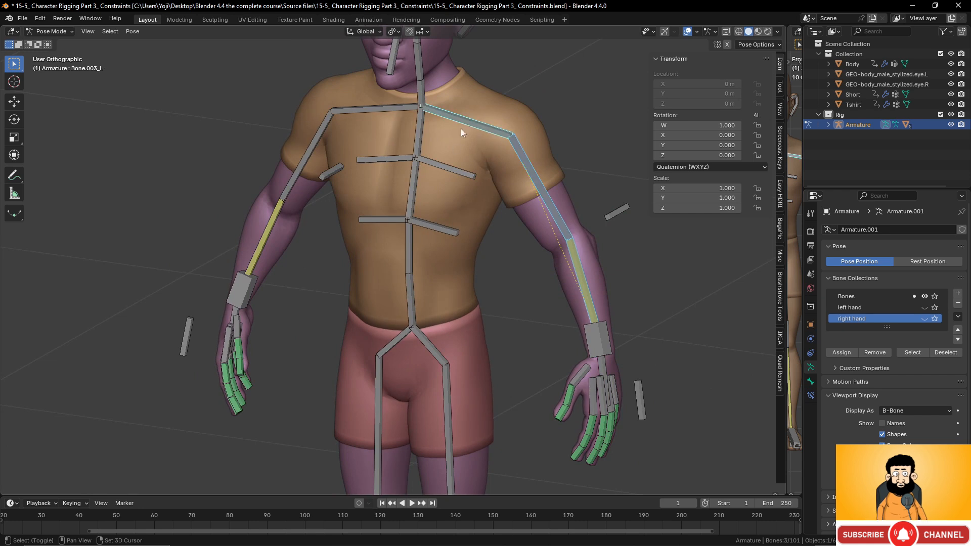
shift+click(445, 174)
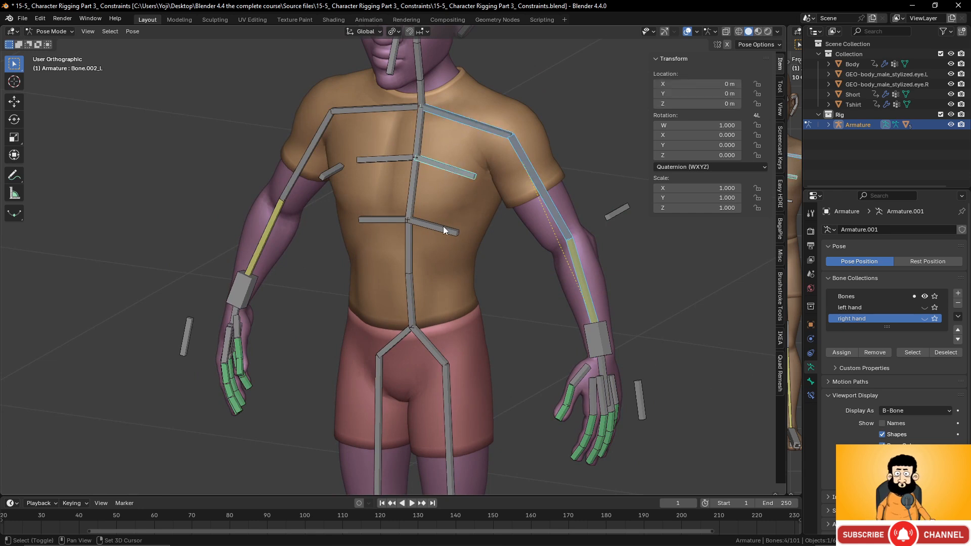
click(493, 133)
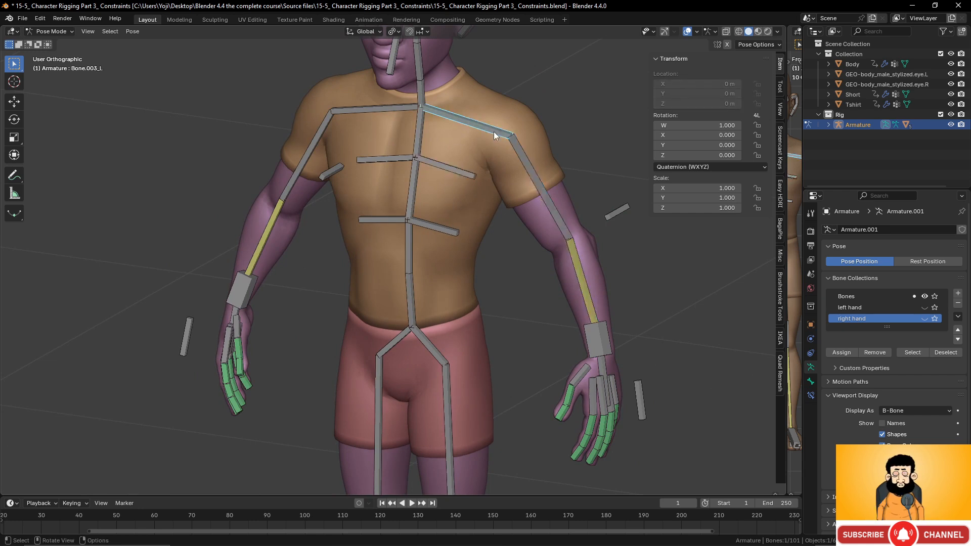
Select the upper arm and forearm bones of both arms together with the four side bones across the chest and ribs
click(539, 172)
shift+click(586, 277)
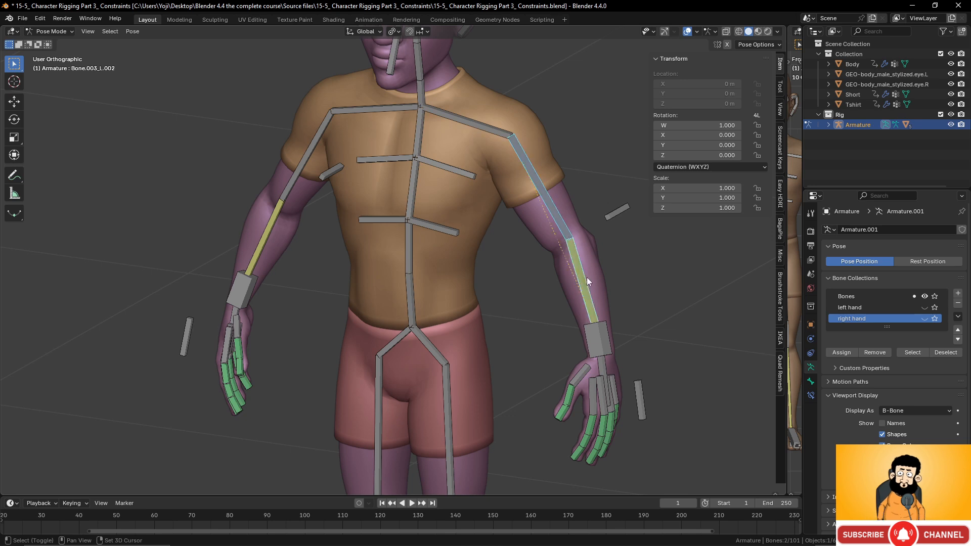
shift+click(447, 228)
shift+click(454, 172)
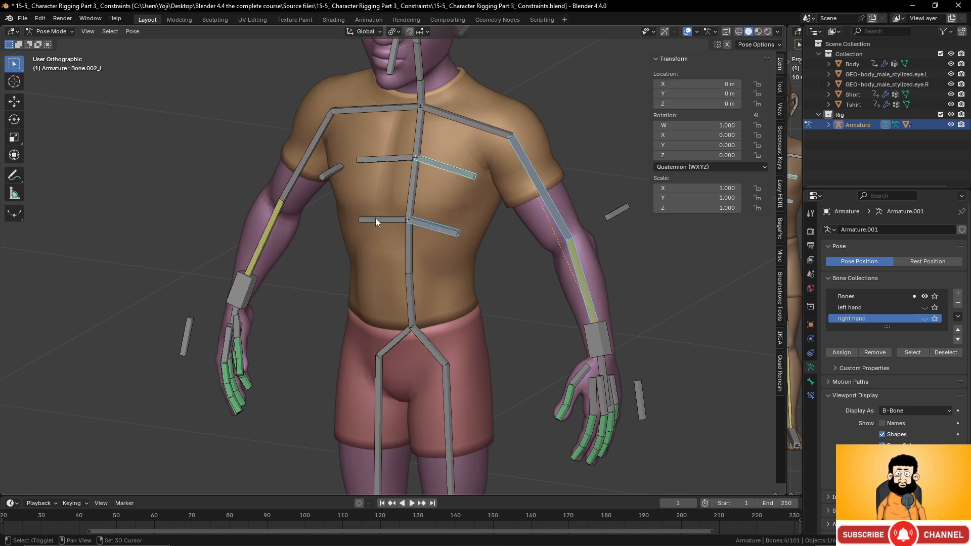
shift+click(376, 217)
shift+click(384, 162)
middle_drag(351, 186, 529, 263)
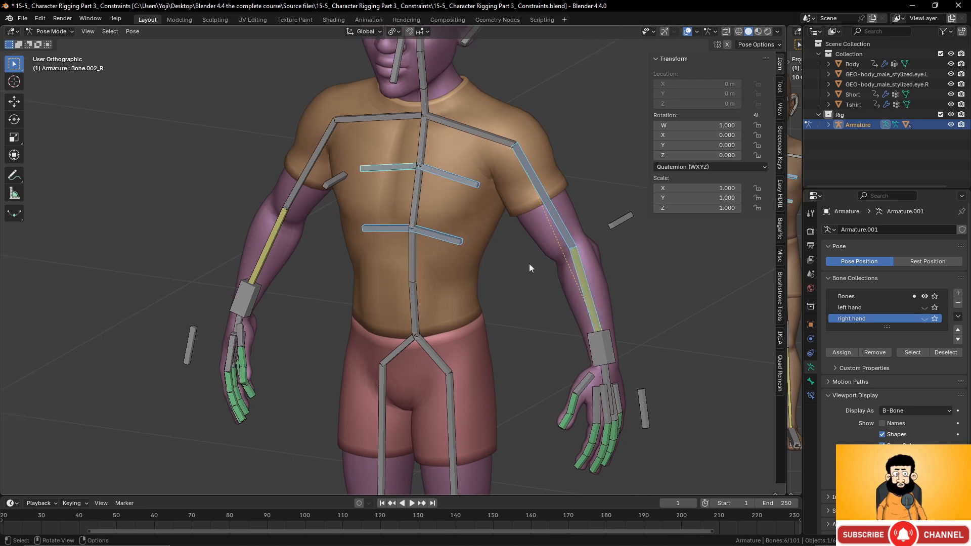
shift+click(302, 178)
shift+click(266, 250)
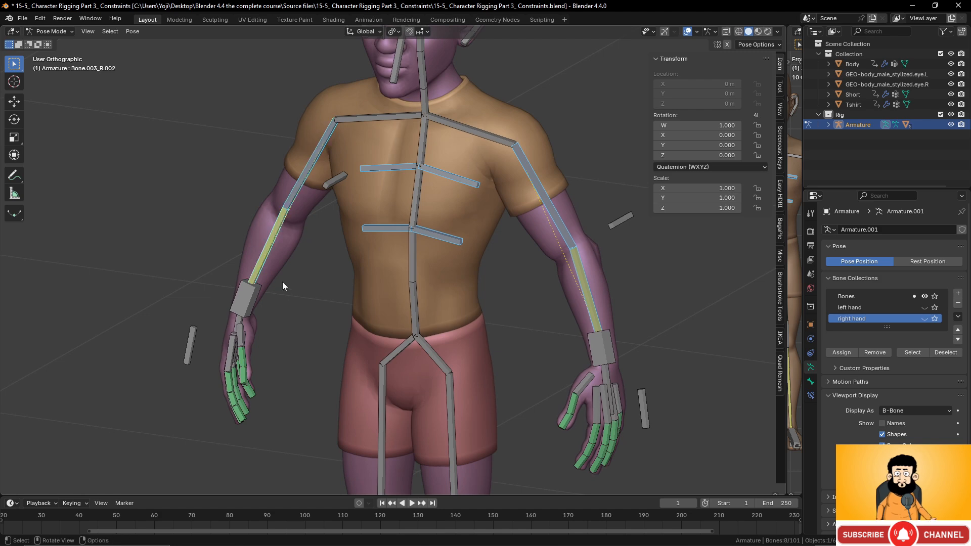
middle_drag(282, 281, 487, 295)
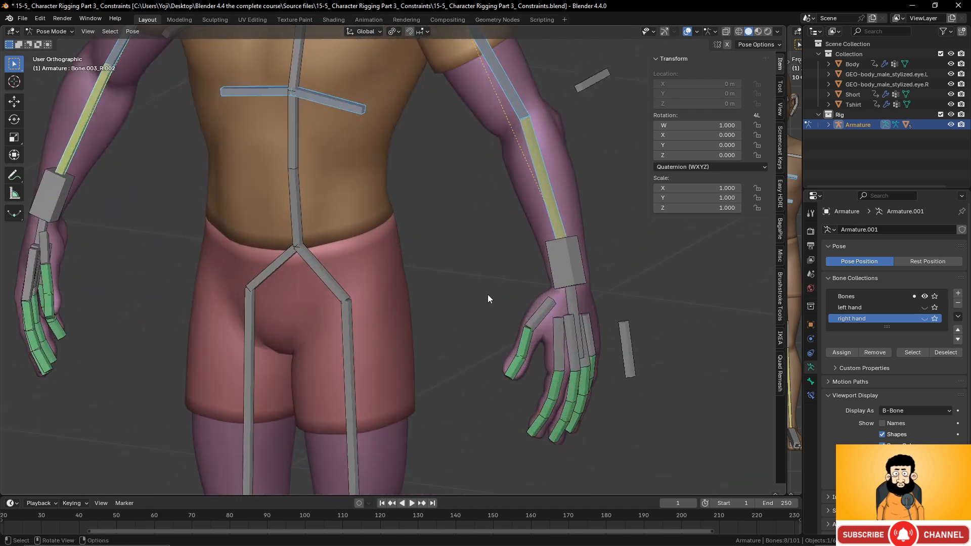
shift+click(559, 342)
shift+click(563, 344)
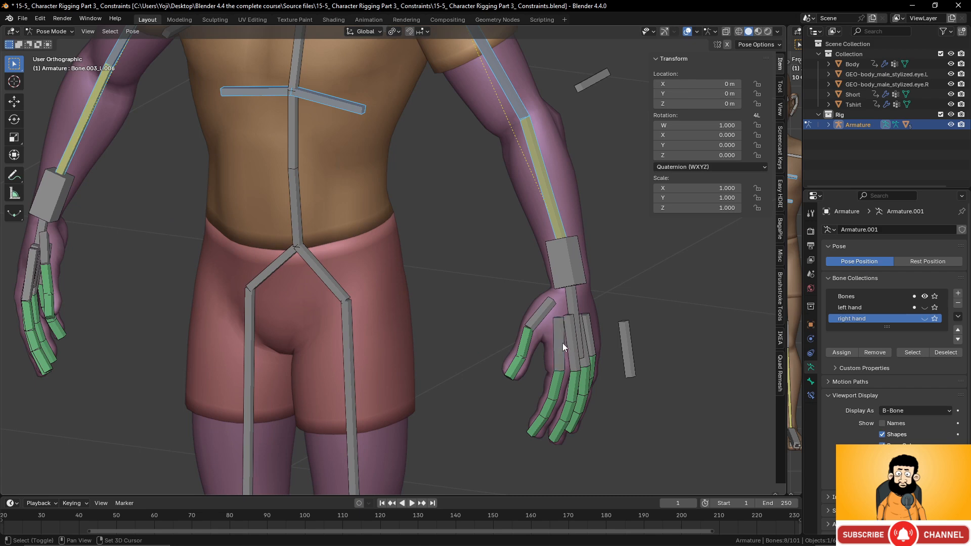
Add the thigh and shin bones of both legs to the bone selection
scroll(403, 233, down, 4)
shift+middle_drag(391, 241, 407, 192)
scroll(417, 256, up, 2)
shift+middle_drag(414, 231, 417, 192)
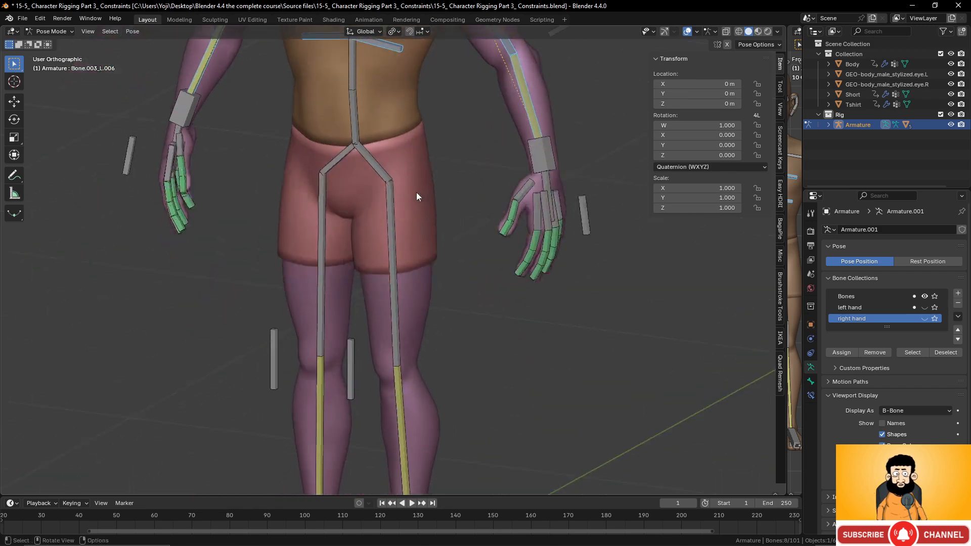
scroll(417, 196, down, 1)
shift+middle_drag(389, 227, 394, 190)
shift+click(397, 197)
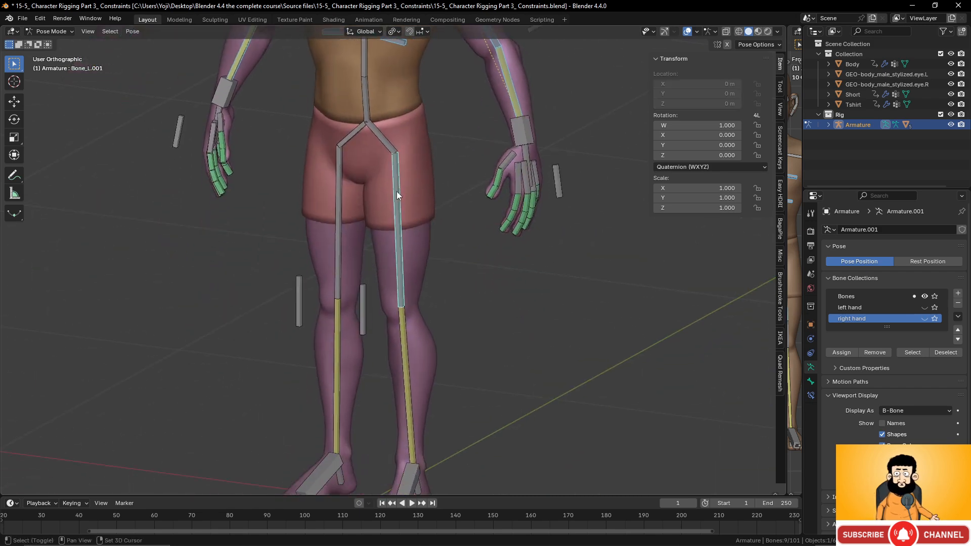
shift+click(339, 184)
shift+click(404, 338)
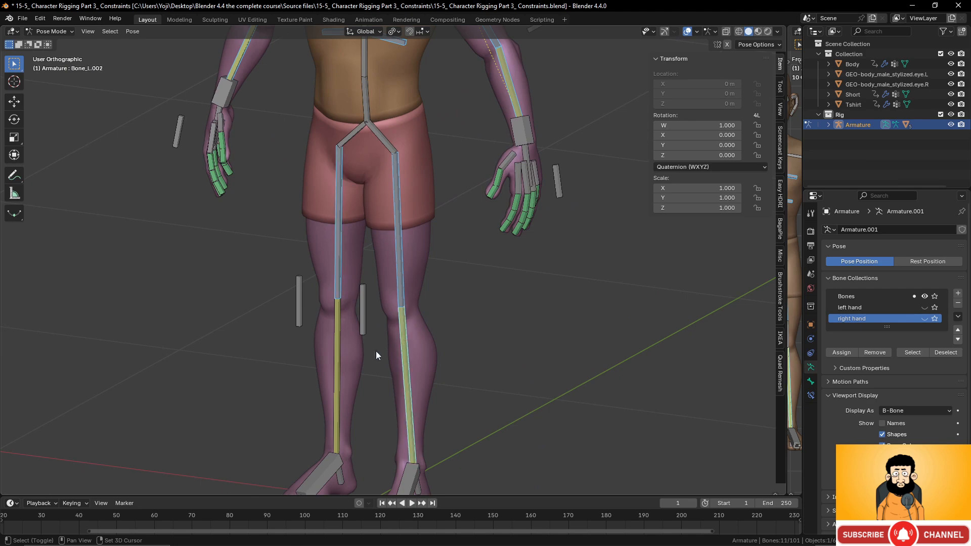
shift+click(335, 354)
Add the diagonal bone running from the top of the head to the chin to the bone selection
scroll(417, 311, down, 2)
scroll(423, 320, up, 1)
shift+middle_drag(423, 321, 430, 328)
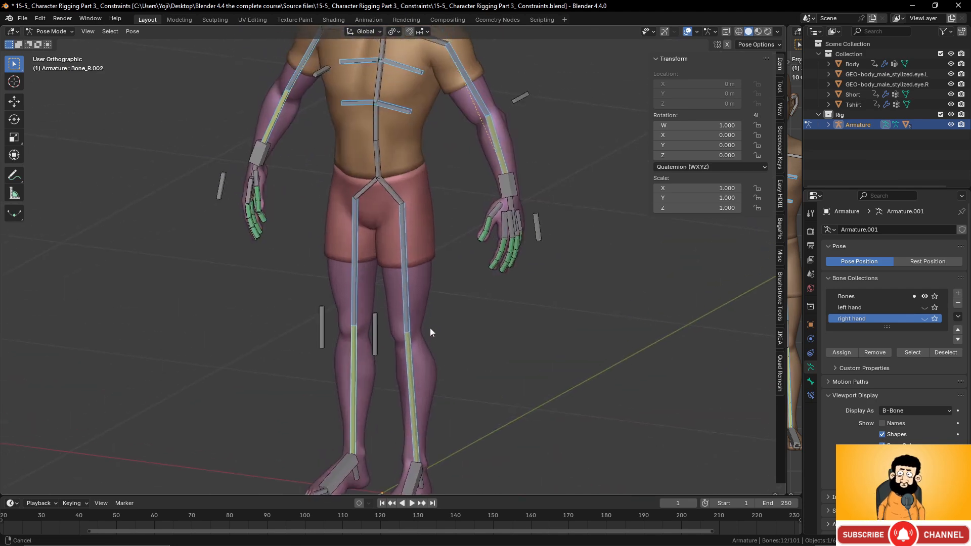
shift+middle_drag(418, 274, 423, 341)
shift+middle_drag(434, 207, 446, 385)
scroll(396, 263, up, 2)
middle_drag(396, 262, 358, 260)
scroll(408, 250, up, 2)
shift+click(398, 174)
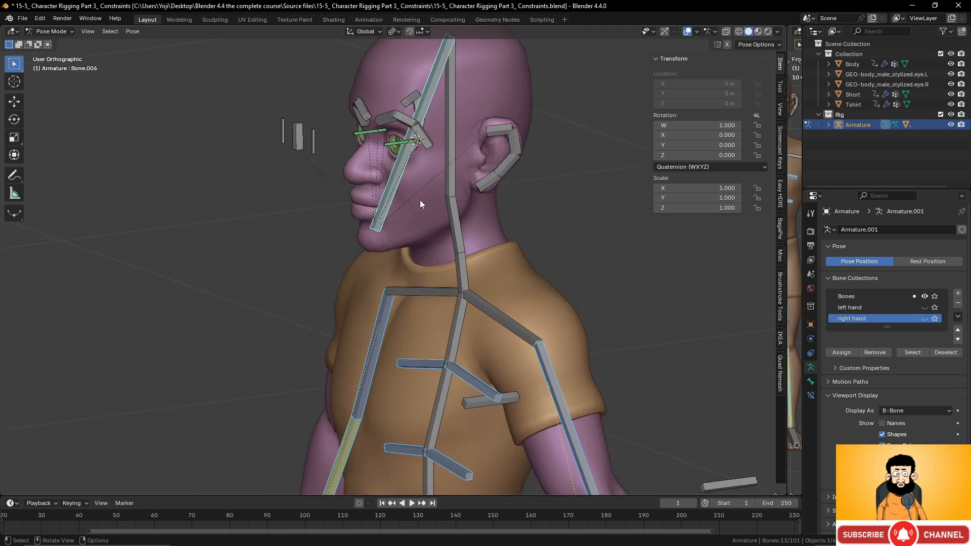
mouse_move(420, 199)
middle_down()
mouse_move(417, 260)
mouse_move(509, 266)
mouse_move(468, 265)
mouse_move(425, 208)
middle_up()
shift+click(365, 161)
shift+click(402, 162)
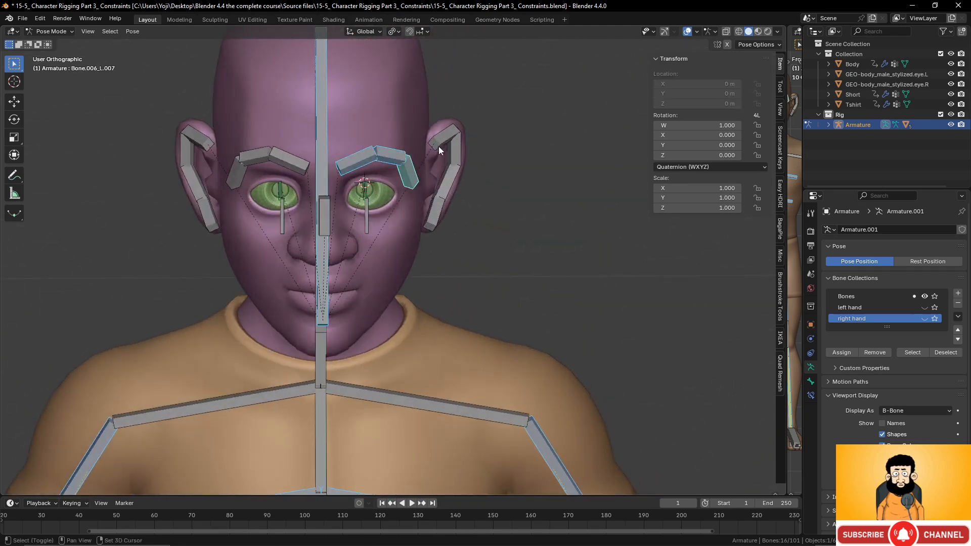
key(b)
drag(421, 120, 450, 117)
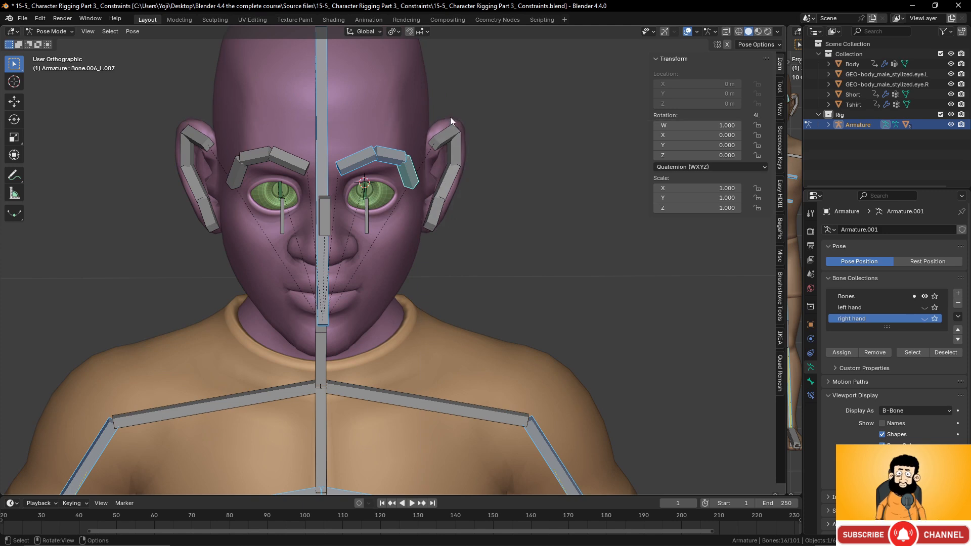
shift+click(406, 174)
shift+click(371, 160)
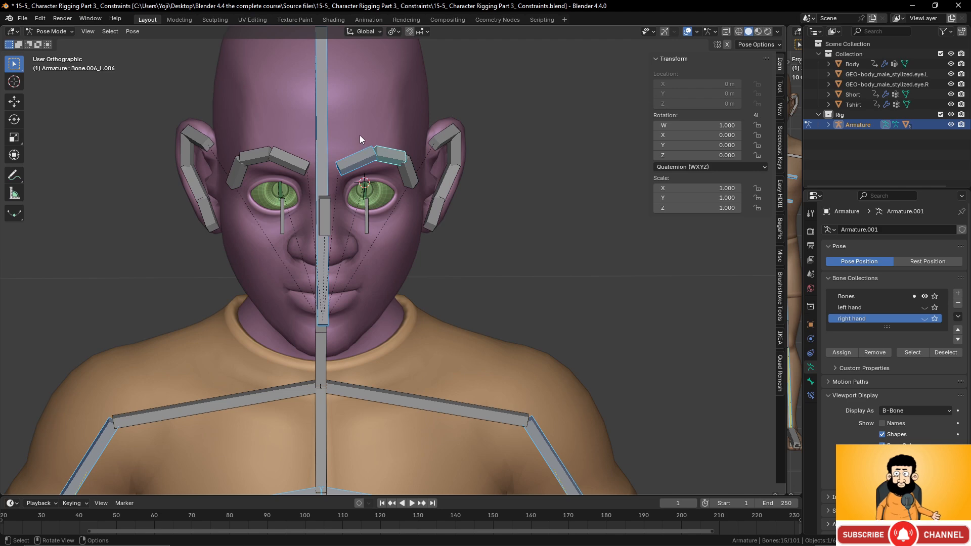
scroll(360, 135, down, 3)
scroll(390, 166, up, 2)
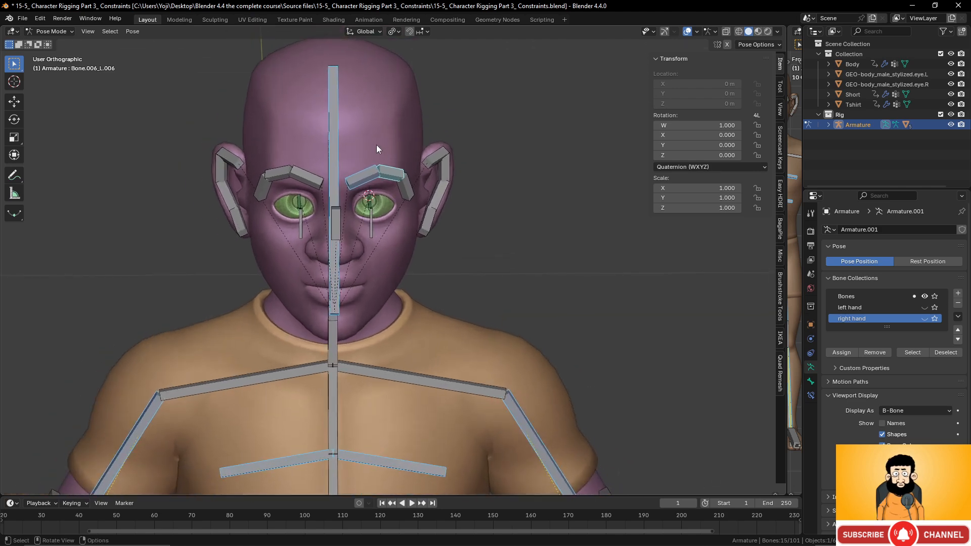
key(b)
middle_drag(365, 144, 389, 185)
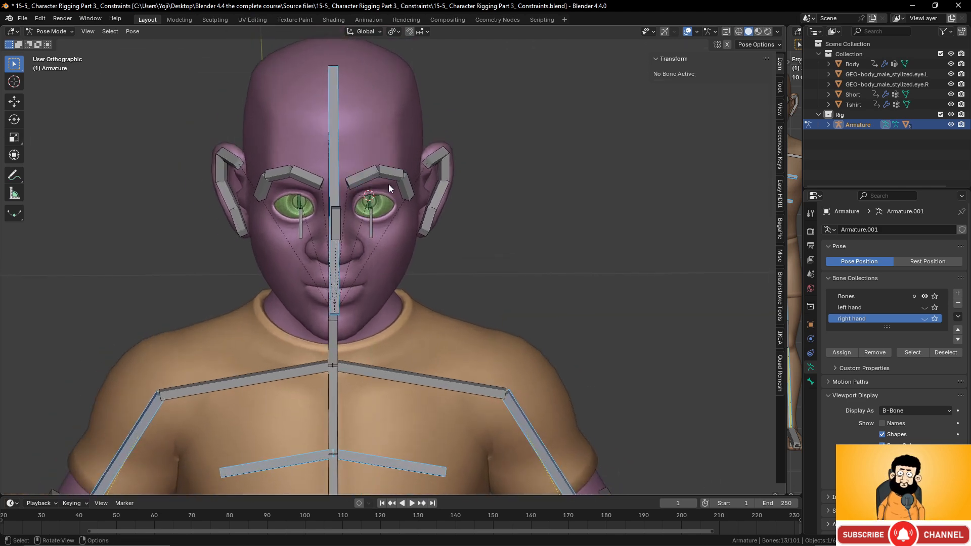
Add a bone collection named "deformed hide" and assign the selected bones to it
scroll(413, 210, down, 3)
middle_drag(416, 215, 437, 281)
scroll(422, 225, down, 3)
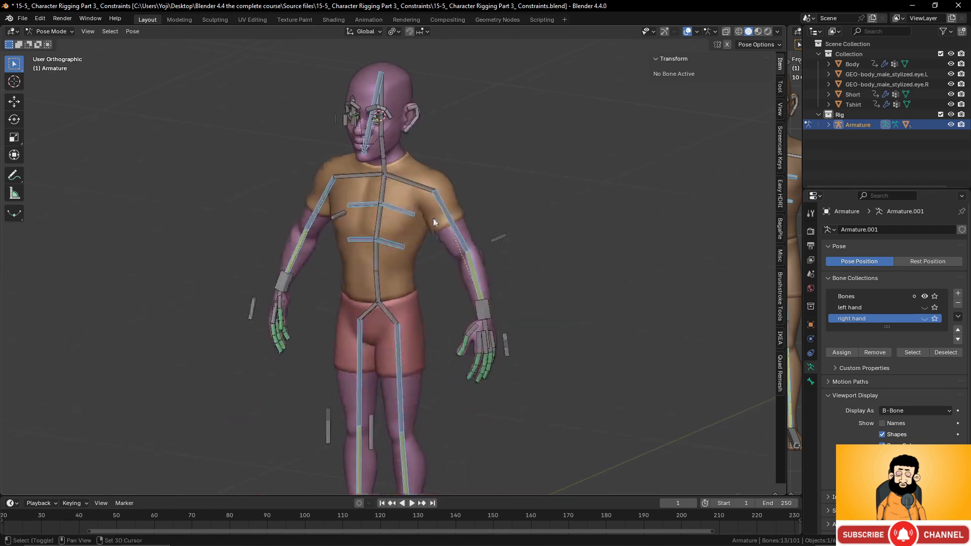
click(958, 293)
scroll(928, 313, down, 1)
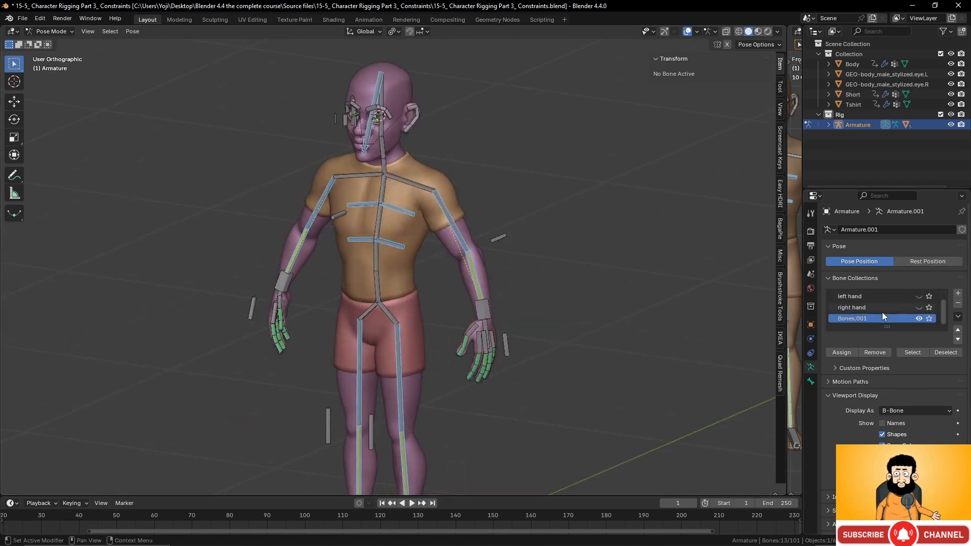
double_click(854, 318)
text(c)
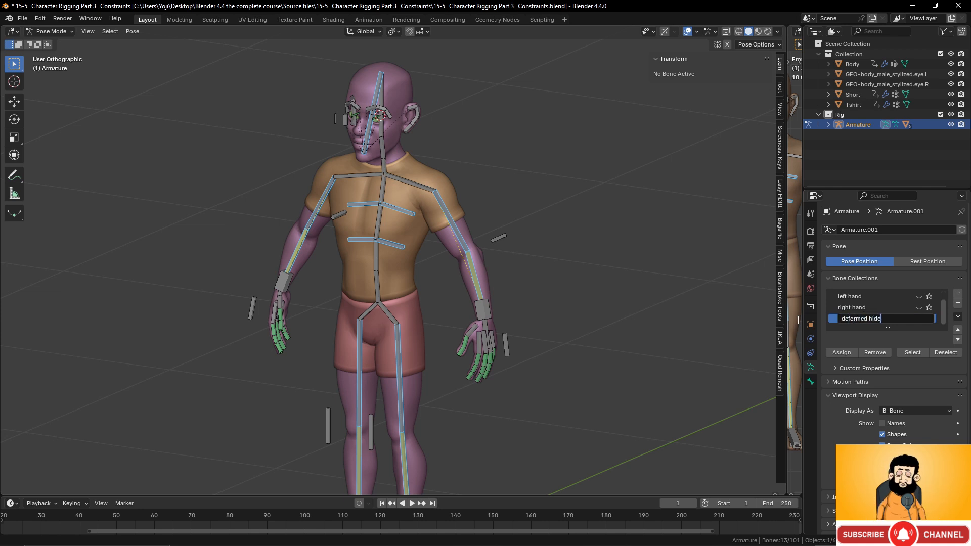
text(eformed hide)
key(Return)
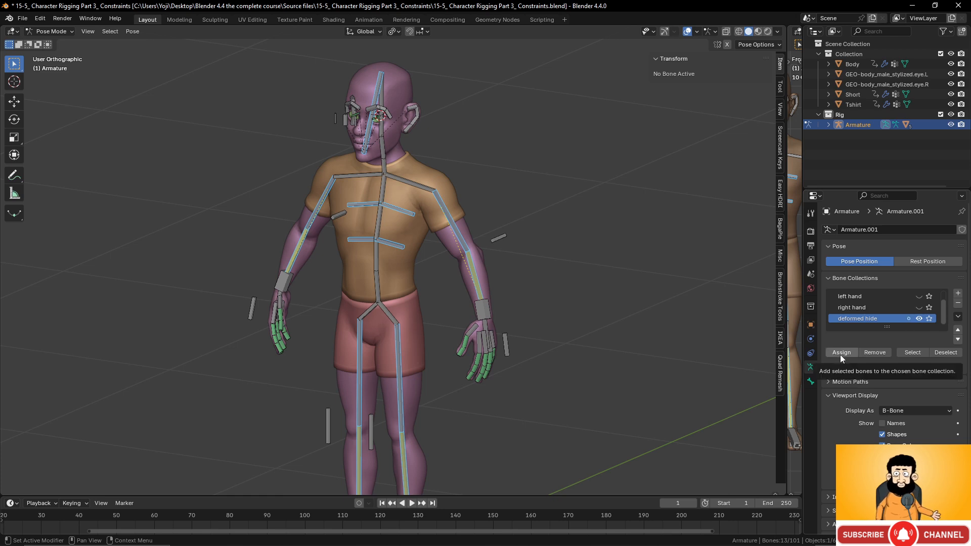
Make Bones the active bone collection and hide the "deformed hide" collection
scroll(881, 309, up, 1)
click(863, 299)
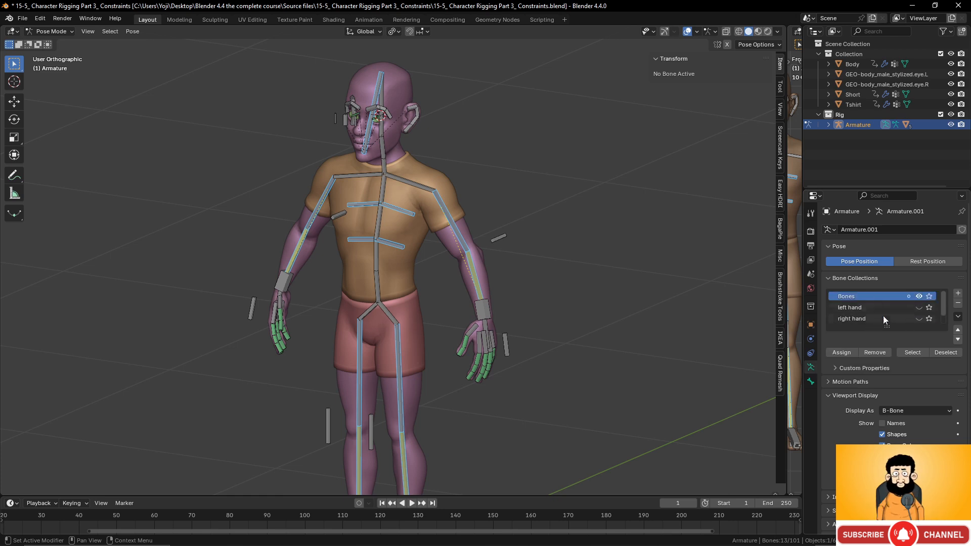
scroll(894, 297, down, 1)
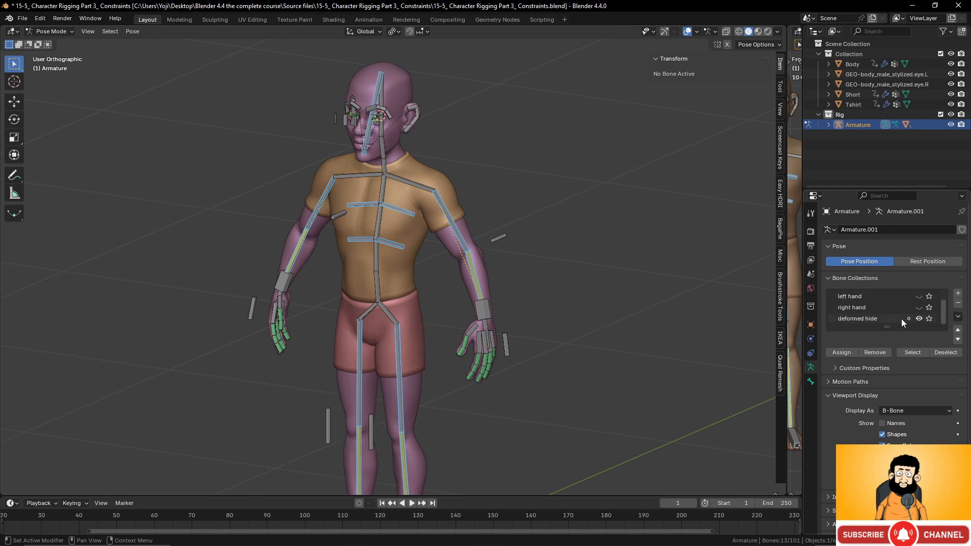
click(920, 319)
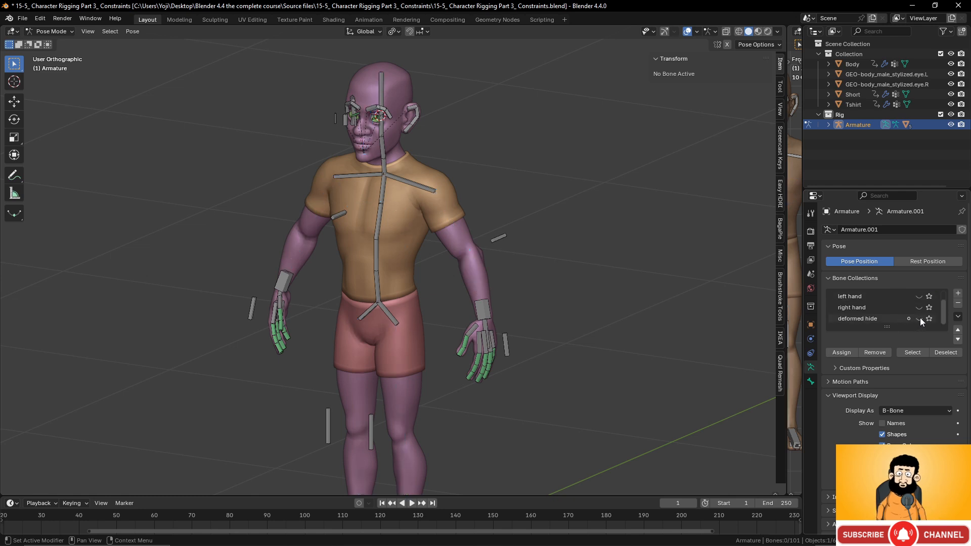
scroll(510, 311, down, 4)
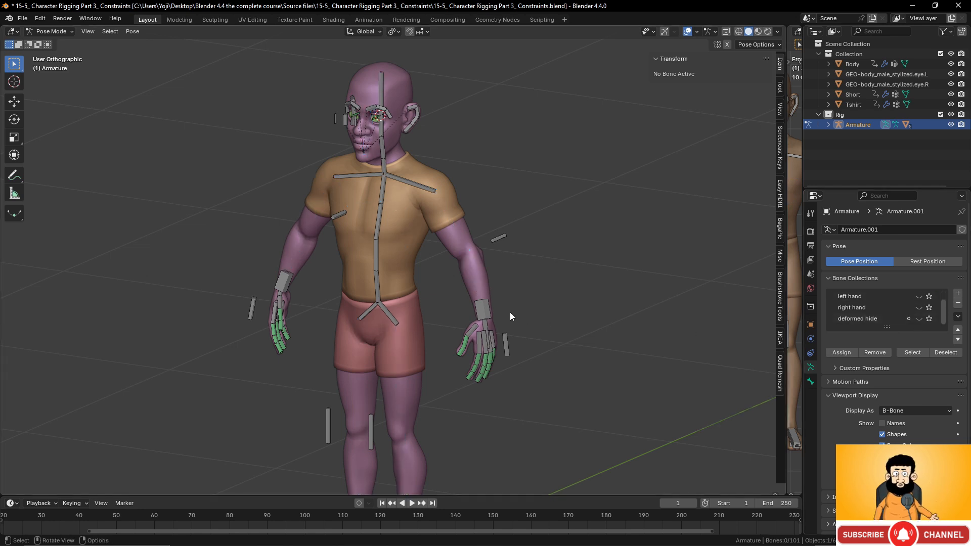
middle_drag(505, 311, 301, 269)
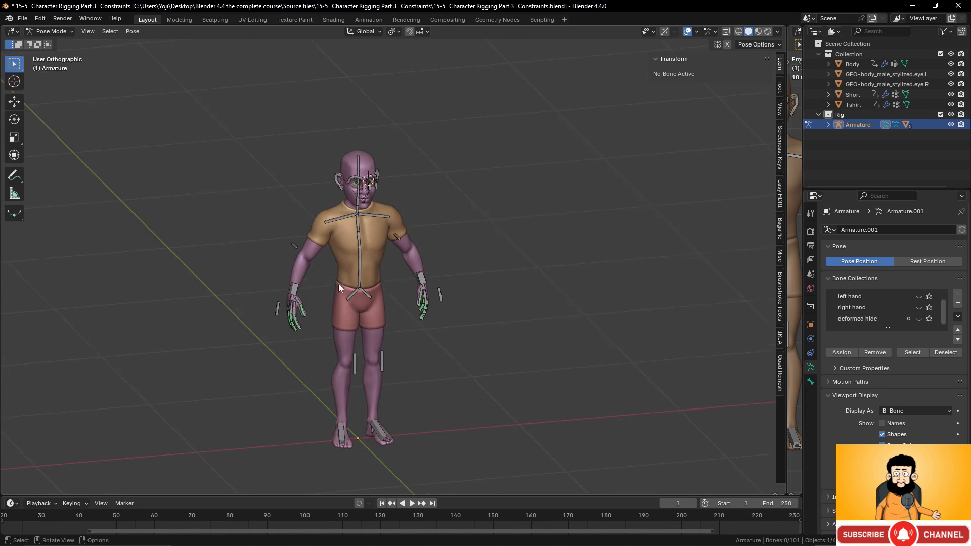
scroll(355, 291, up, 3)
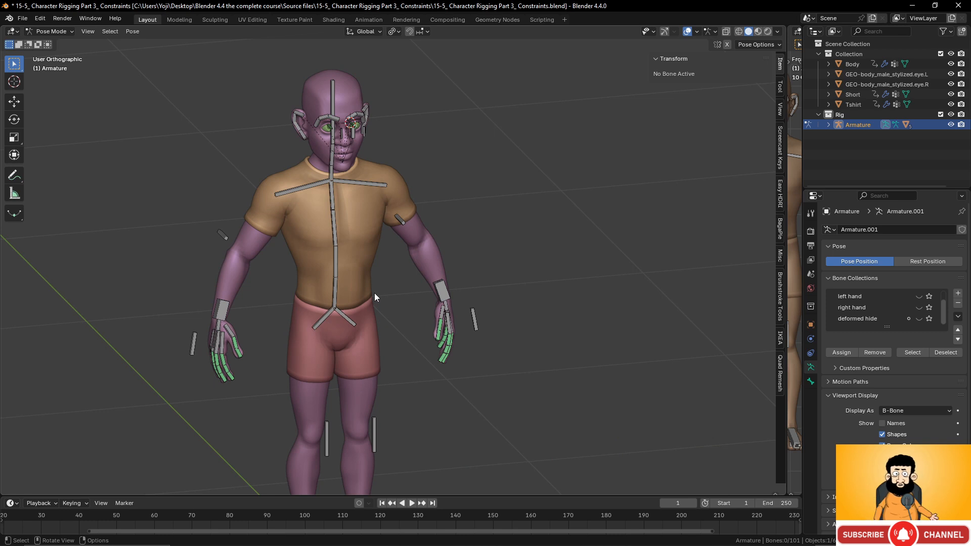
Switch the armature to Object Mode and add a mesh circle with 32 vertices and a 1 m radius
key(ctrl+Tab)
scroll(374, 290, down, 5)
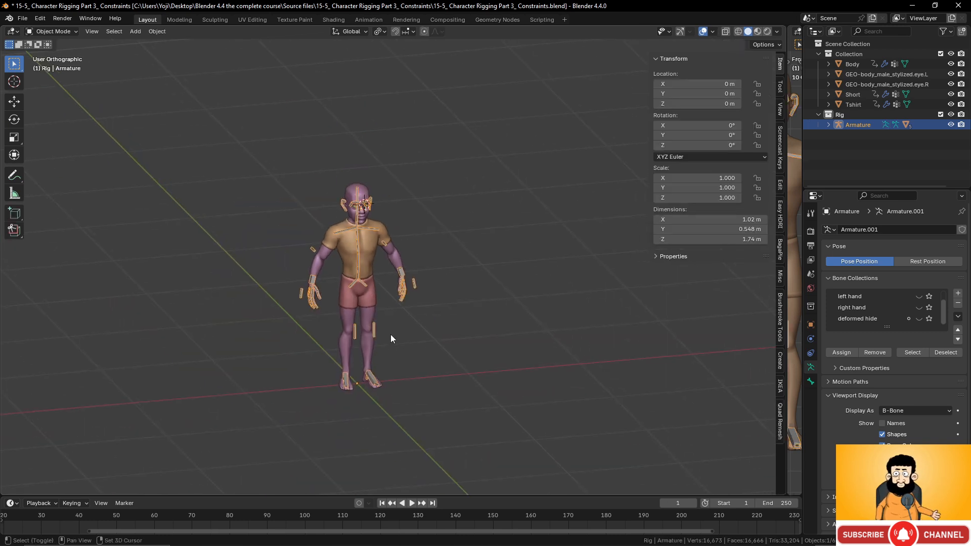
middle_drag(402, 352, 378, 358)
scroll(405, 344, up, 2)
shift+middle_drag(430, 327, 433, 275)
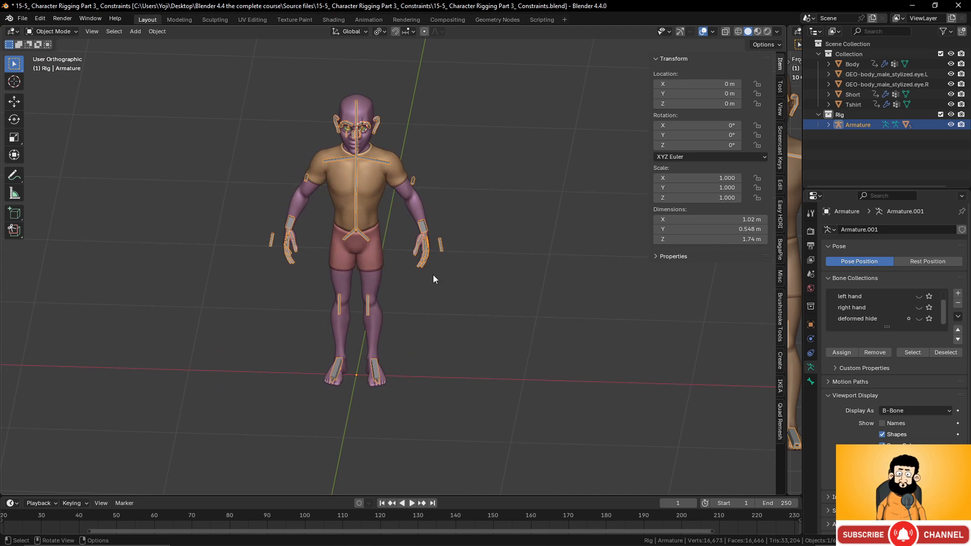
scroll(407, 354, up, 2)
shift+middle_drag(421, 331, 420, 303)
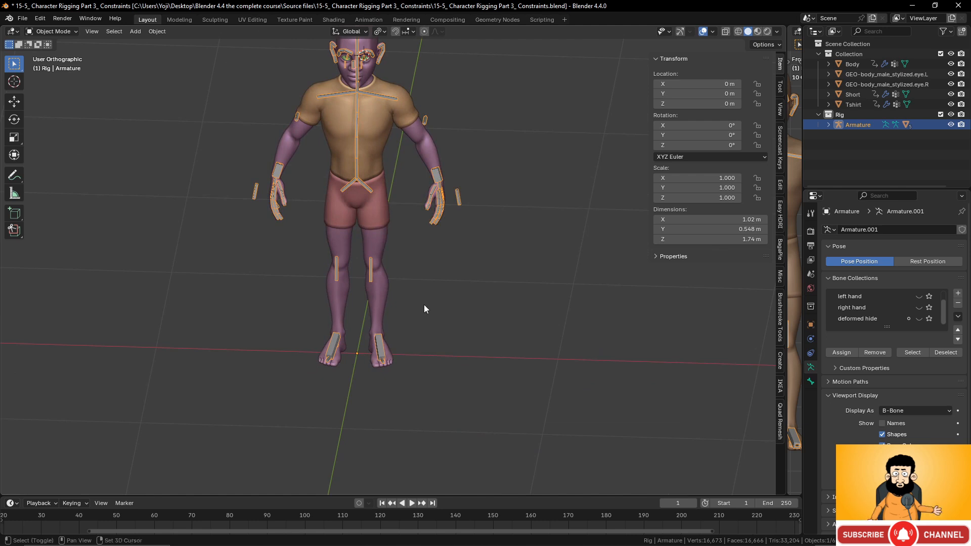
key(shift+a)
mouse_move(397, 236)
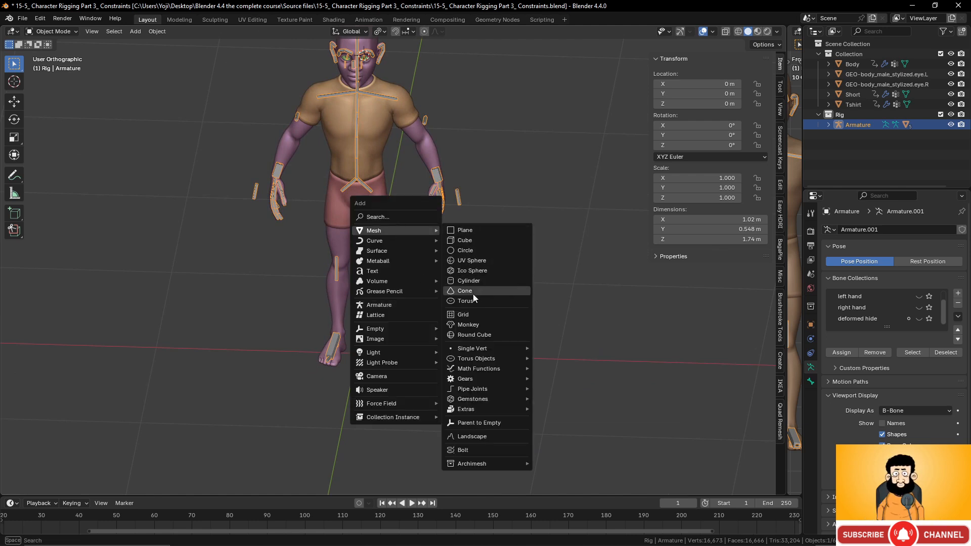
click(469, 249)
scroll(377, 327, down, 3)
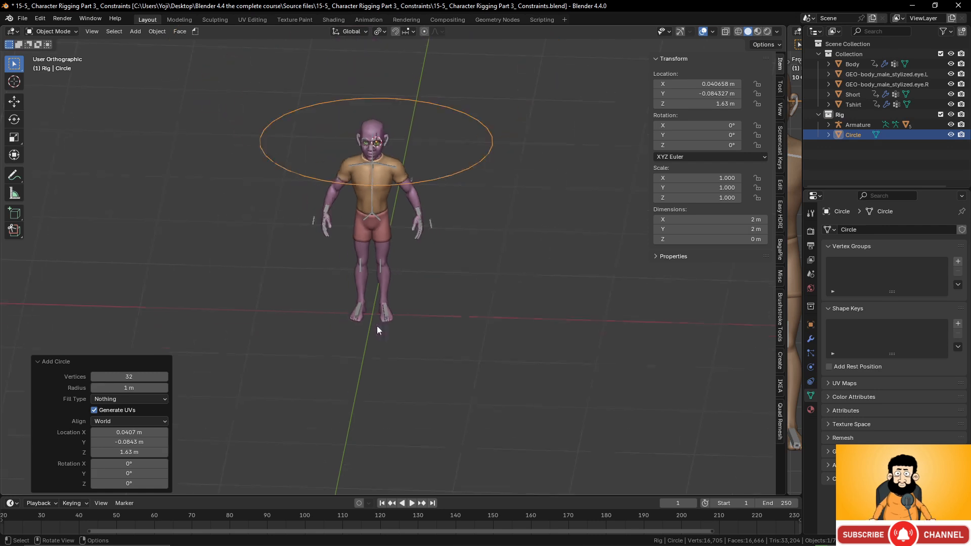
Clear the circle's location and reset the 3D cursor to the world origin
scroll(378, 324, up, 2)
key(alt+g)
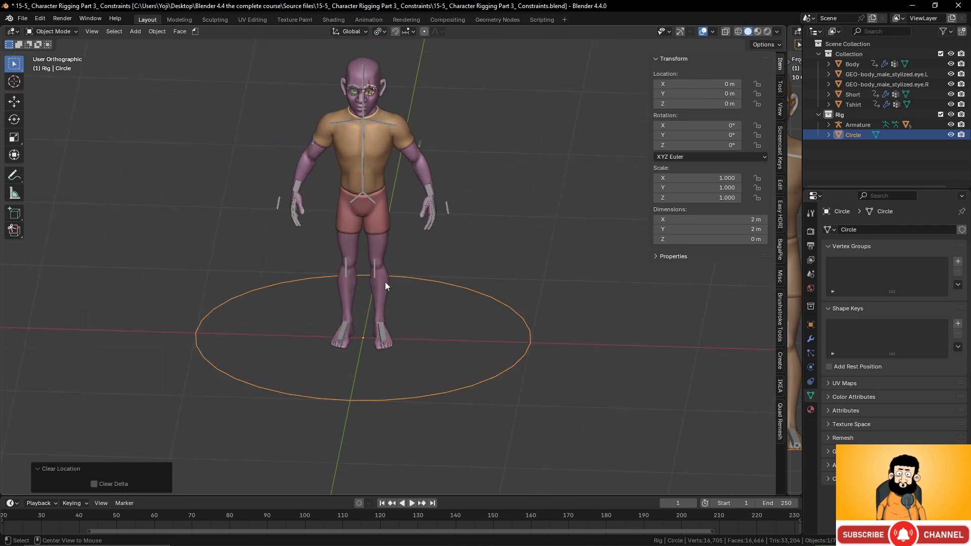
shift+scroll(400, 269, up, 1)
middle_drag(401, 269, 480, 216)
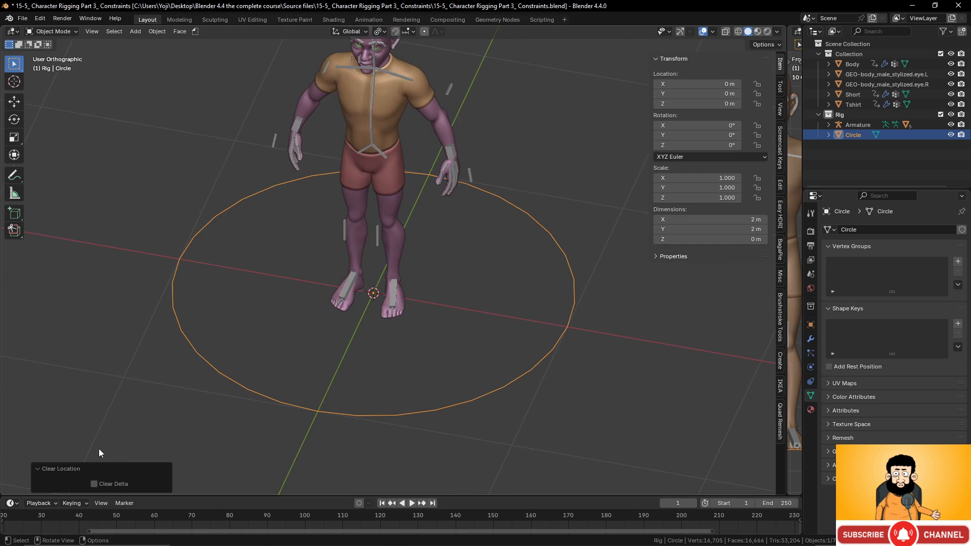
Replace the circle with a new mesh circle of 24 vertices and 1 m radius at the world origin
key(x)
click(480, 395)
key(shift+a)
mouse_move(465, 336)
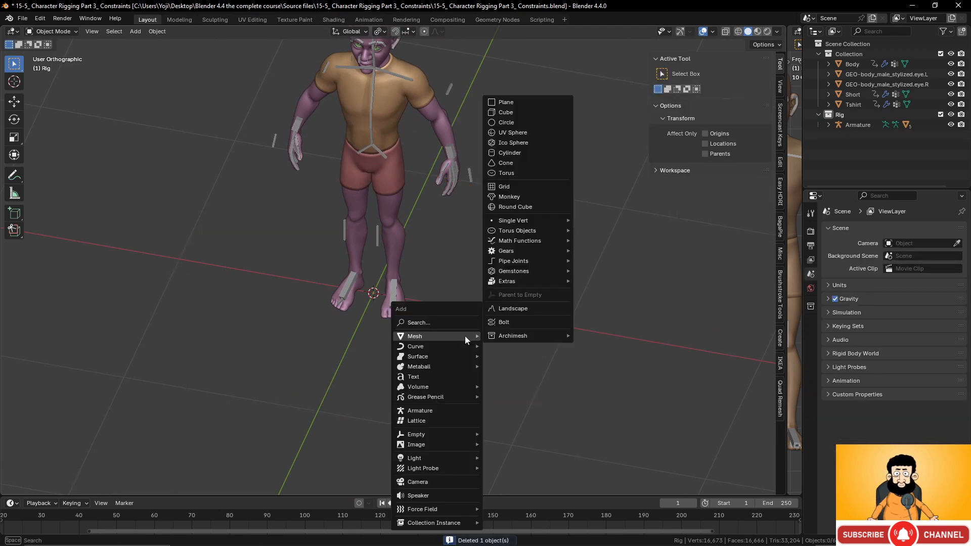
click(527, 123)
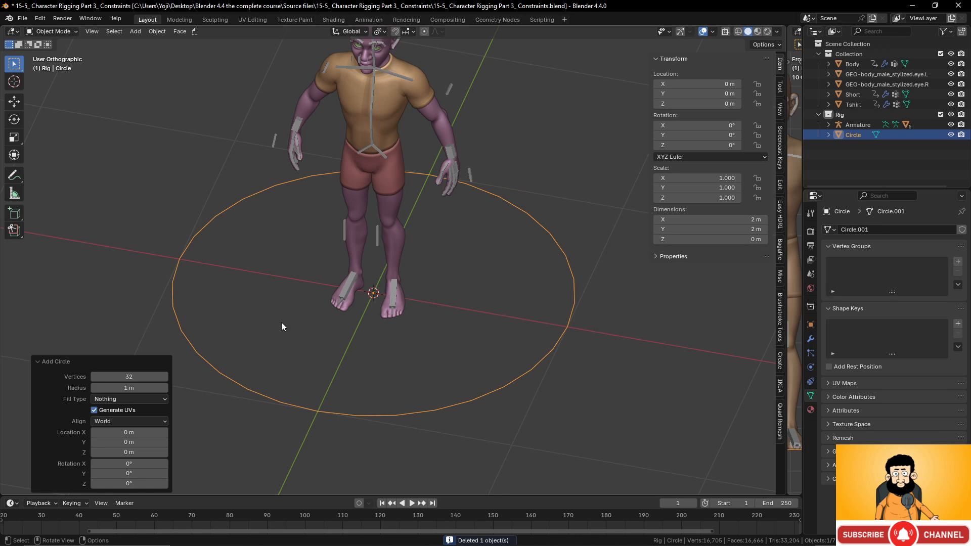
click(140, 376)
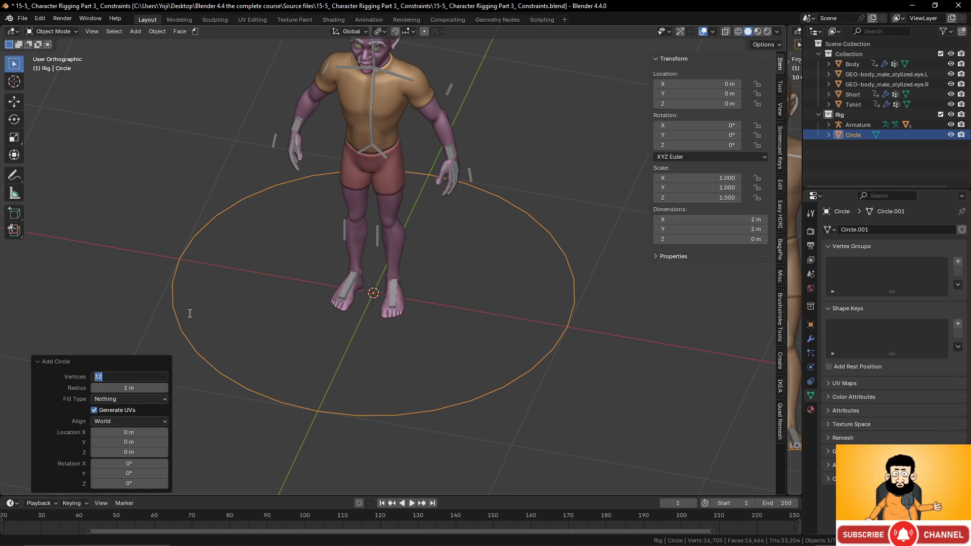
text(24)
key(Return)
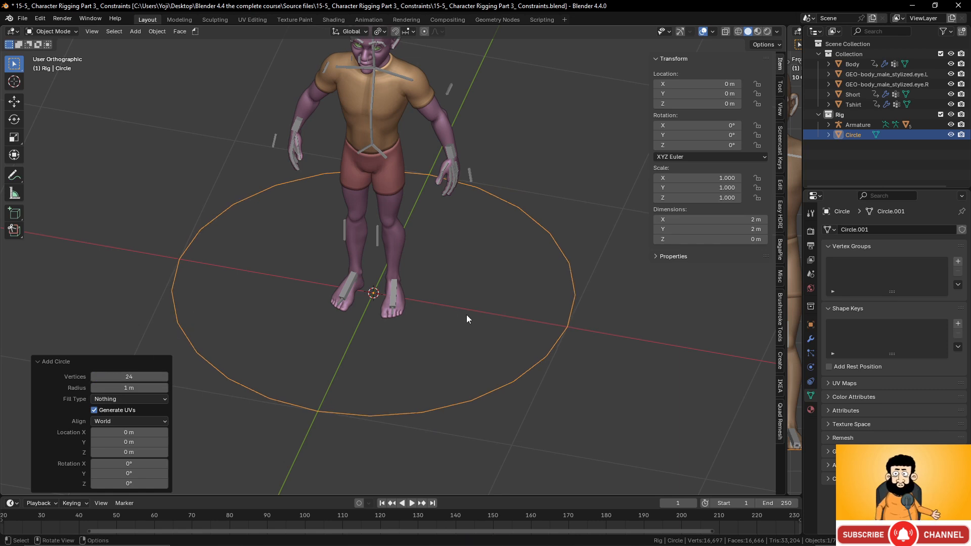
scroll(517, 308, down, 2)
scroll(518, 309, up, 2)
key(Tab)
key(Tab)
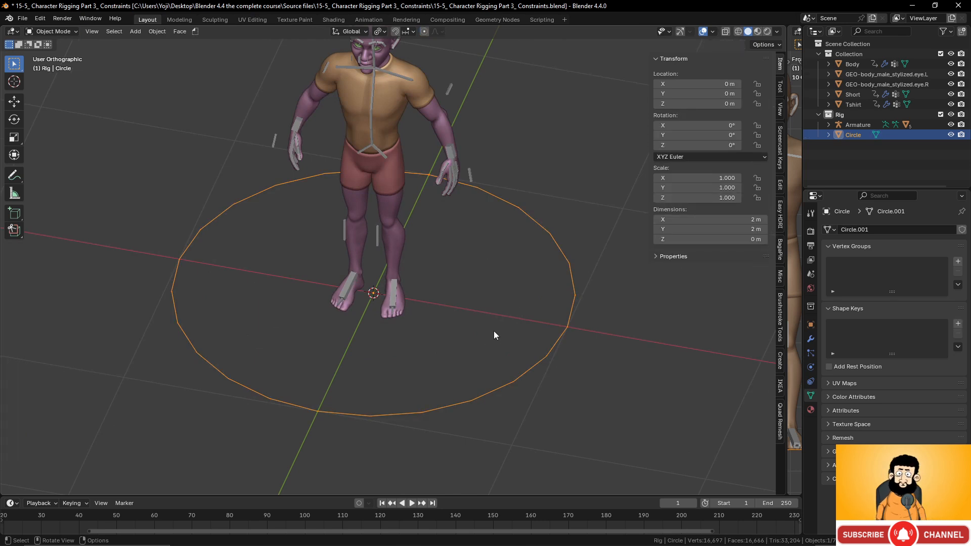
Add a second 24-vertex mesh circle at the world origin and rename it "sphere"
key(shift+a)
mouse_move(493, 330)
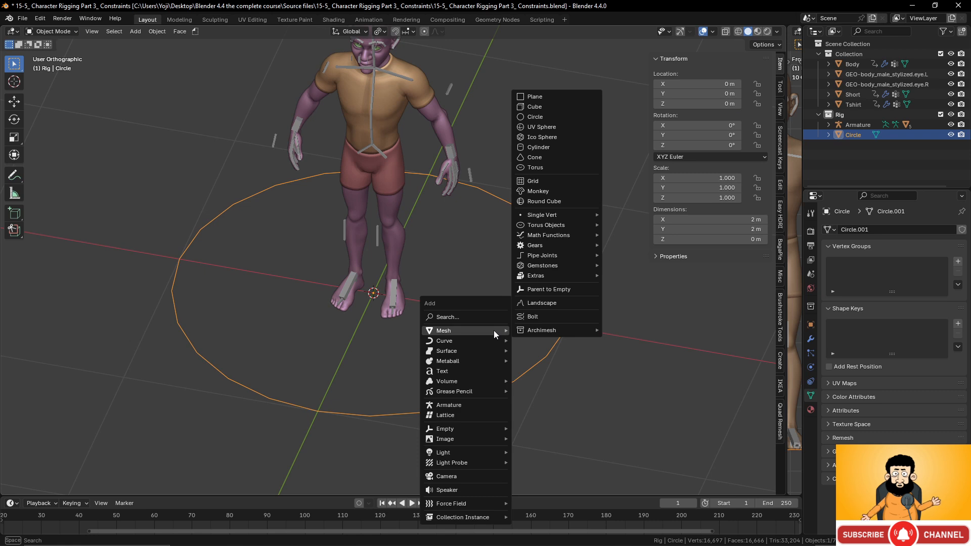
click(551, 117)
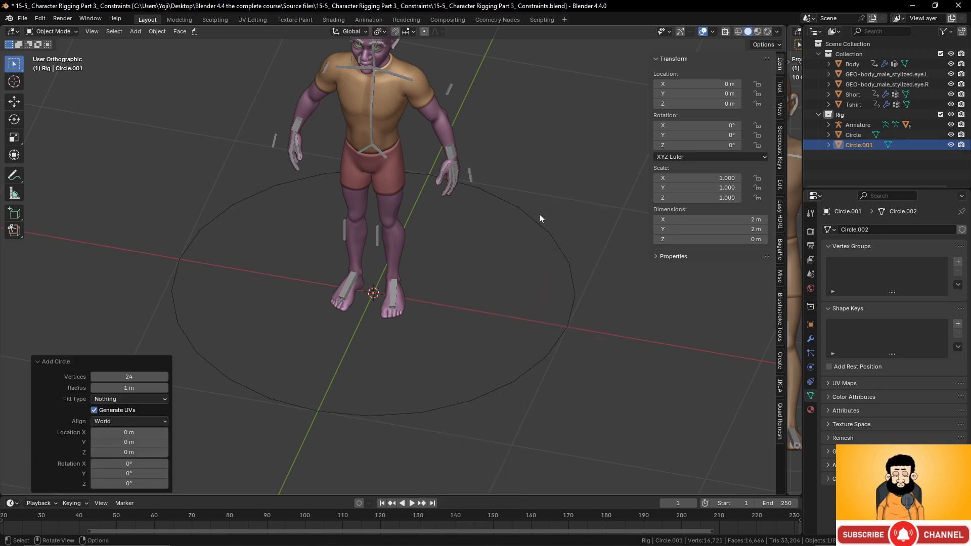
double_click(856, 144)
text(s)
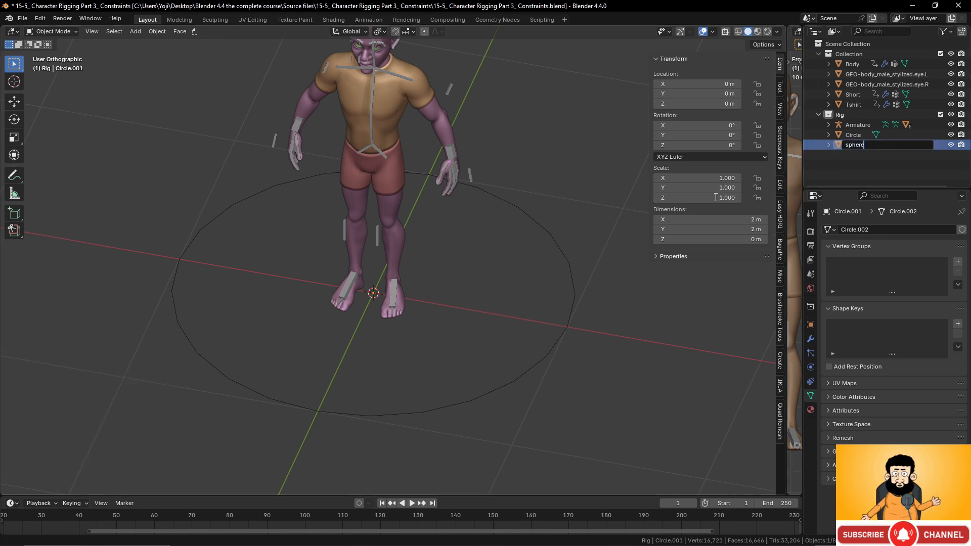
text(phere)
key(Return)
Build the sphere shape in Edit Mode by duplicating the ring rotated 90° about X, and duplicating that one rotated 90° about Z
key(Tab)
middle_drag(581, 273, 566, 299)
text(rx9)
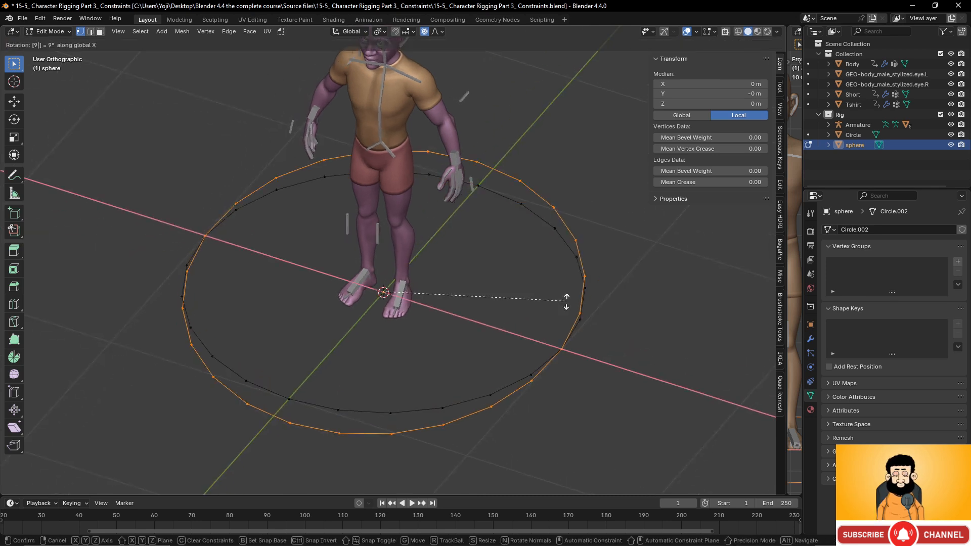
text(0)
key(Return)
text(r)
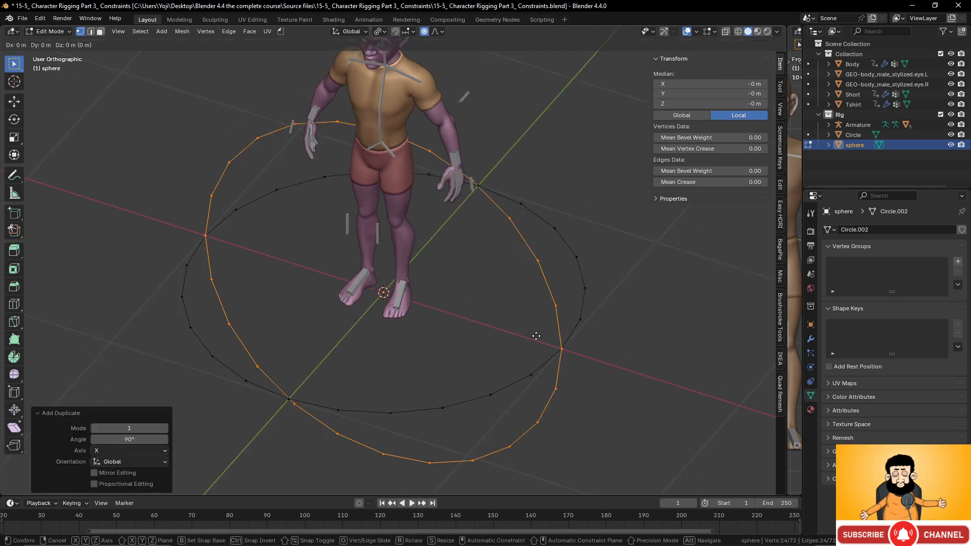
text(z90)
key(Return)
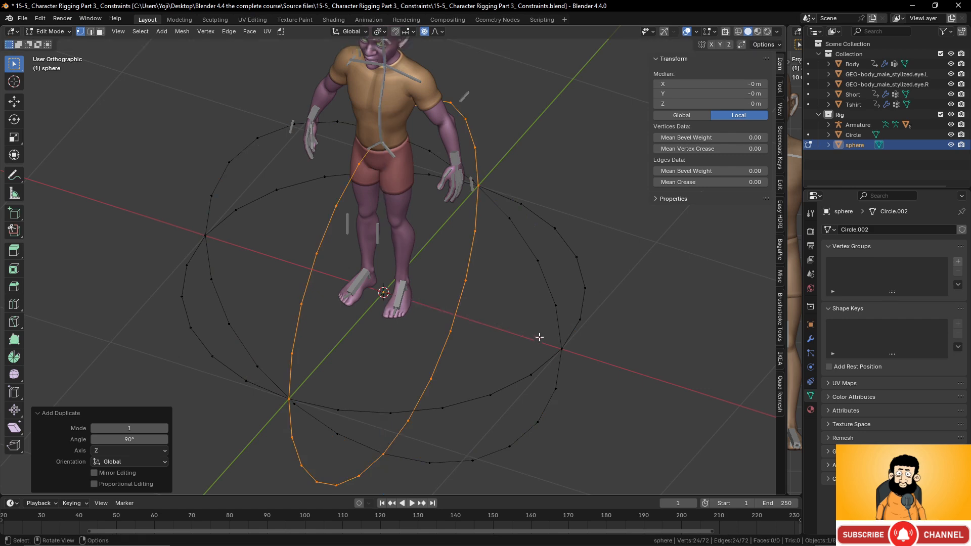
key(Tab)
Move the sphere shape about 2.06 m along the X axis, clear of the character
middle_drag(540, 336, 496, 324)
scroll(525, 334, down, 4)
scroll(494, 322, up, 2)
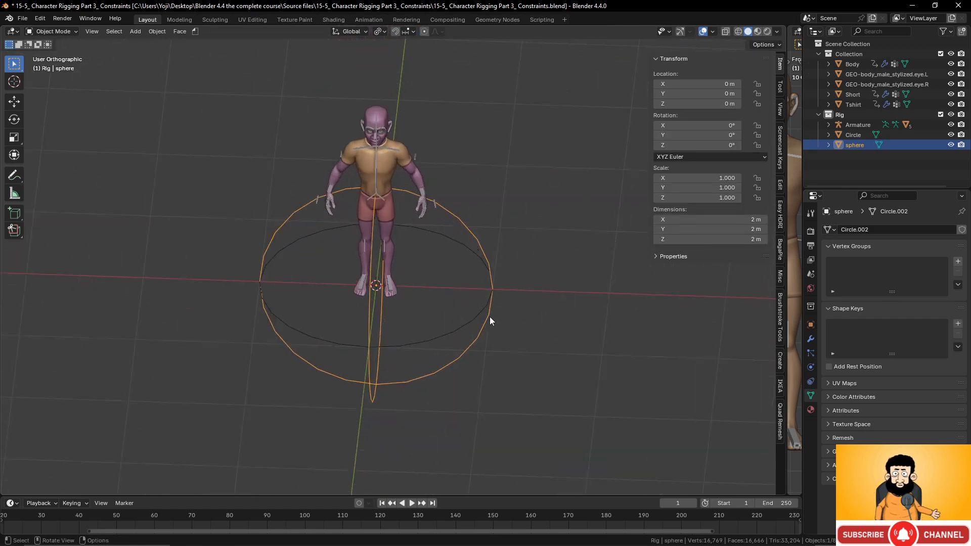
key(g)
key(x)
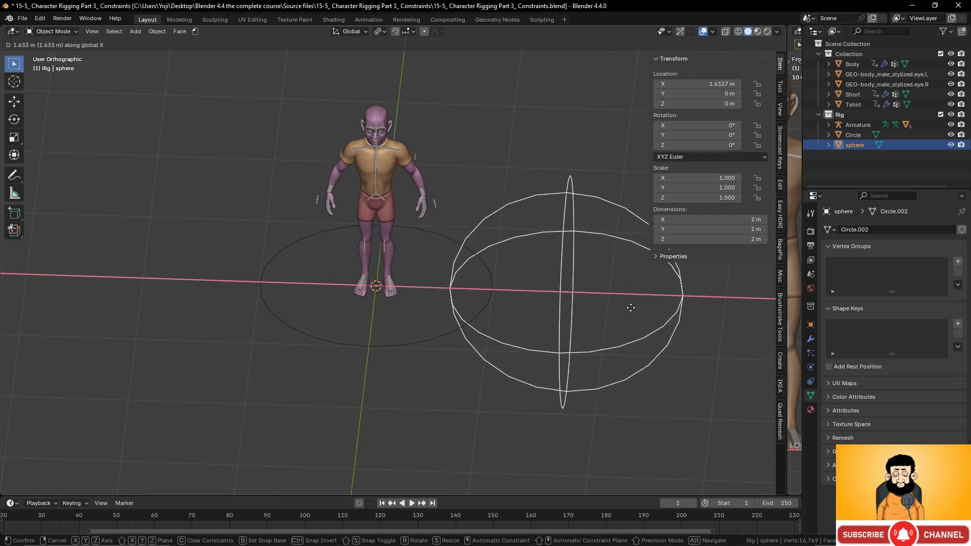
click(675, 315)
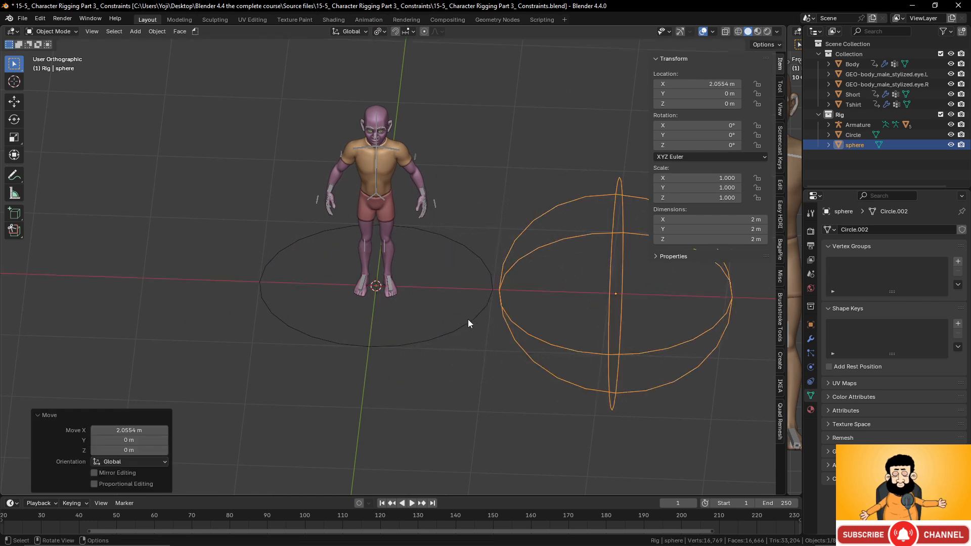
Scale the circle down to about 0.288 and the sphere shape down to about 0.227
click(469, 319)
scroll(484, 325, down, 2)
key(s)
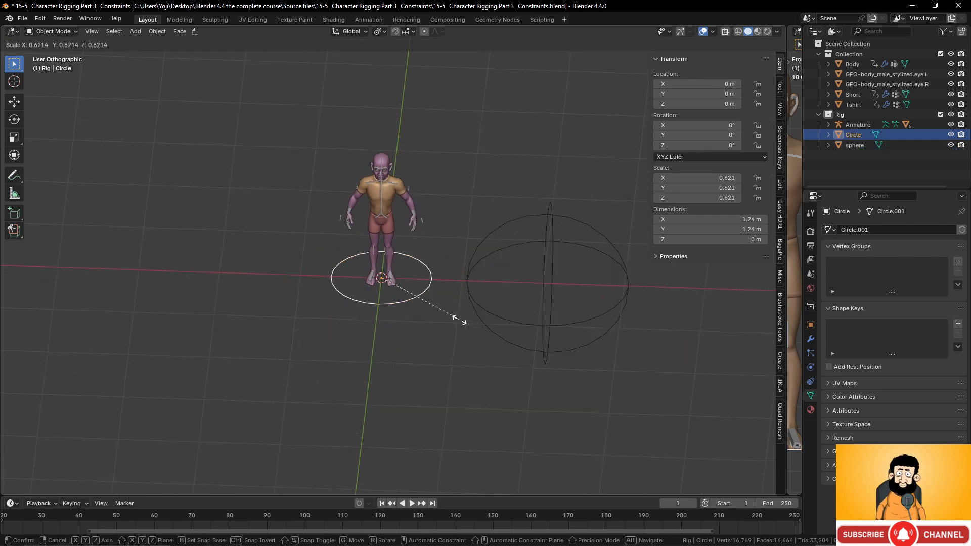
click(417, 307)
click(518, 324)
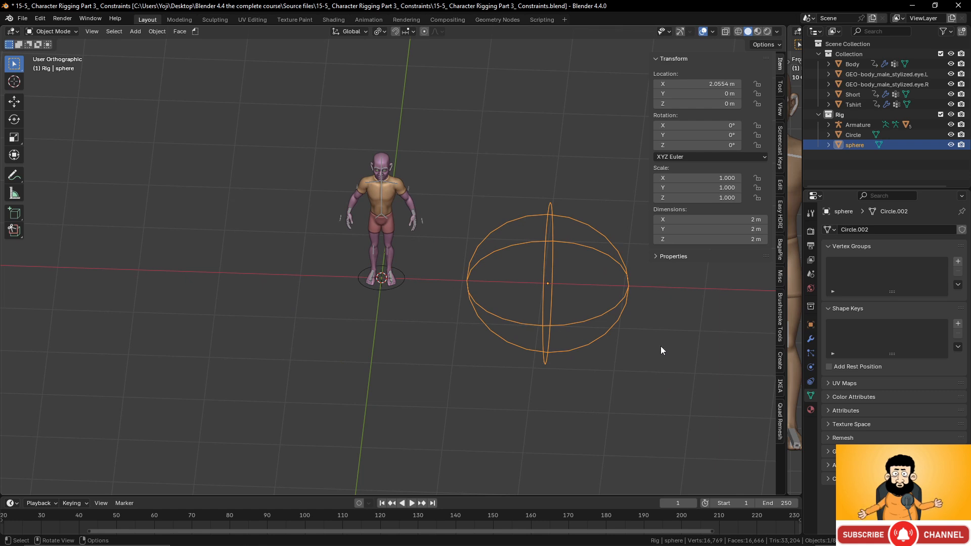
key(s)
click(566, 306)
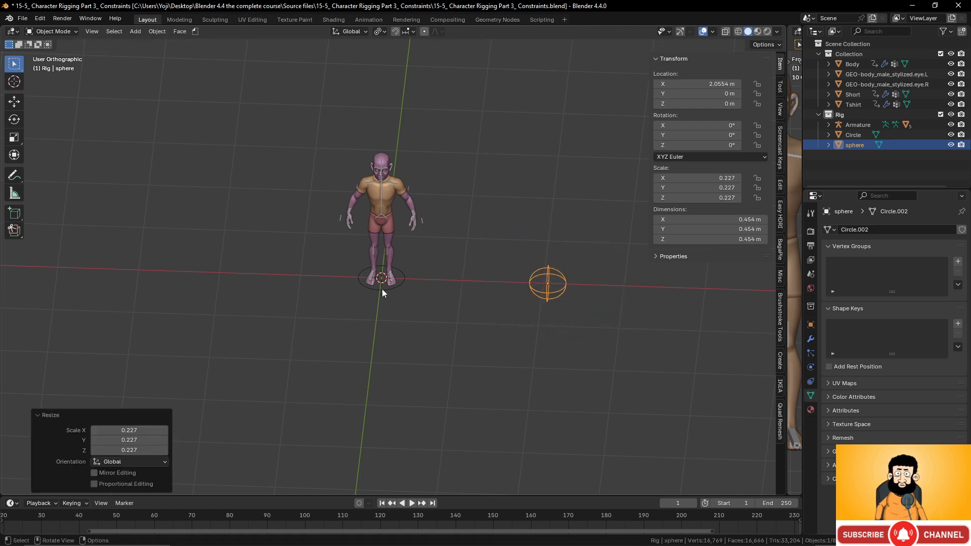
Shift the circle about 0.7 m along X beside the character and bring the sphere shape back to about X 1.42 m
click(406, 279)
key(g)
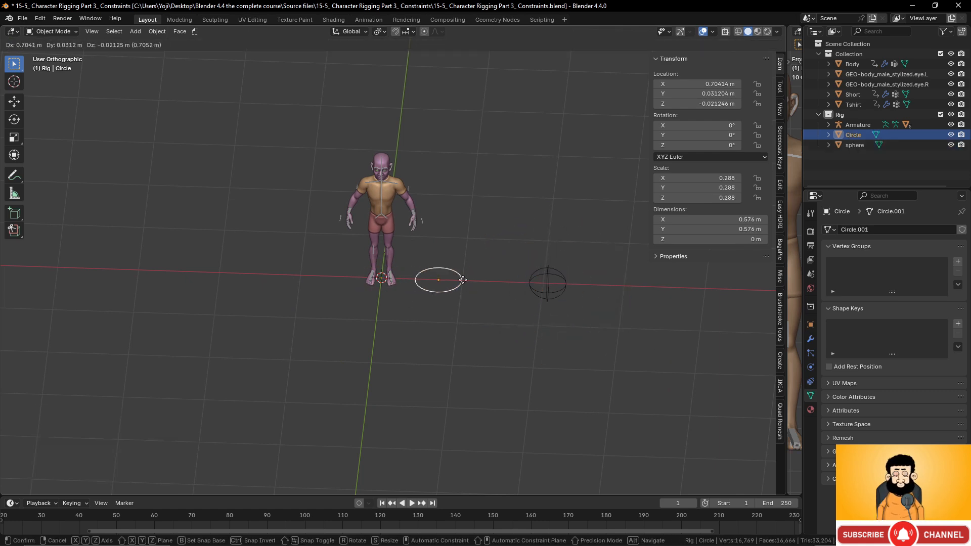
key(x)
click(464, 281)
click(553, 288)
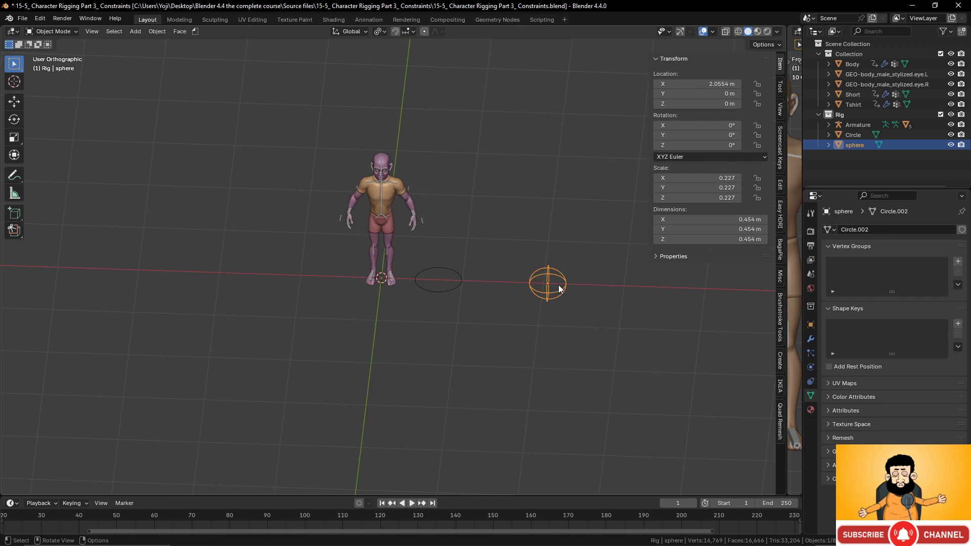
key(g)
key(x)
click(507, 287)
Add another mesh circle with 24 vertices and a 1 m radius at the world origin
scroll(481, 329, up, 4)
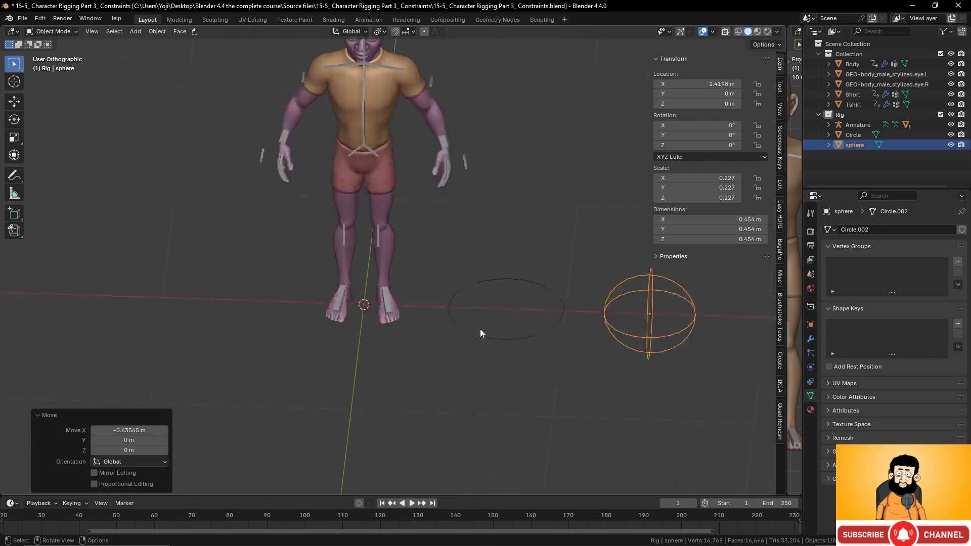
shift+middle_drag(481, 329, 323, 342)
shift+middle_drag(316, 298, 369, 299)
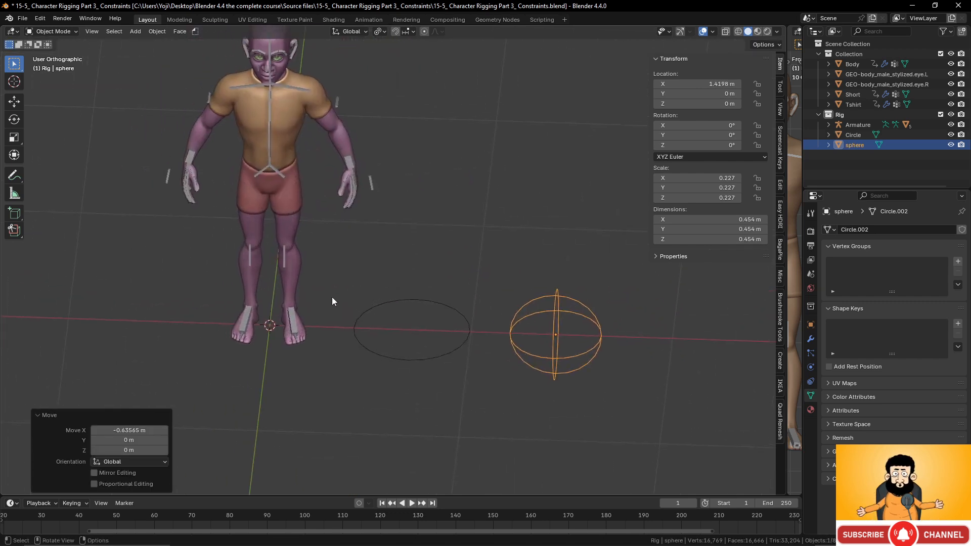
key(shift+a)
mouse_move(336, 293)
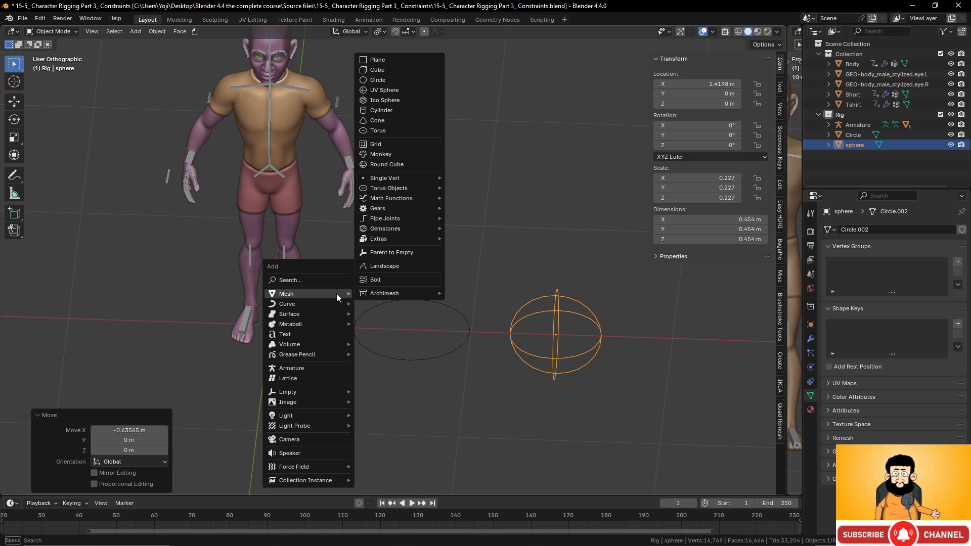
click(399, 77)
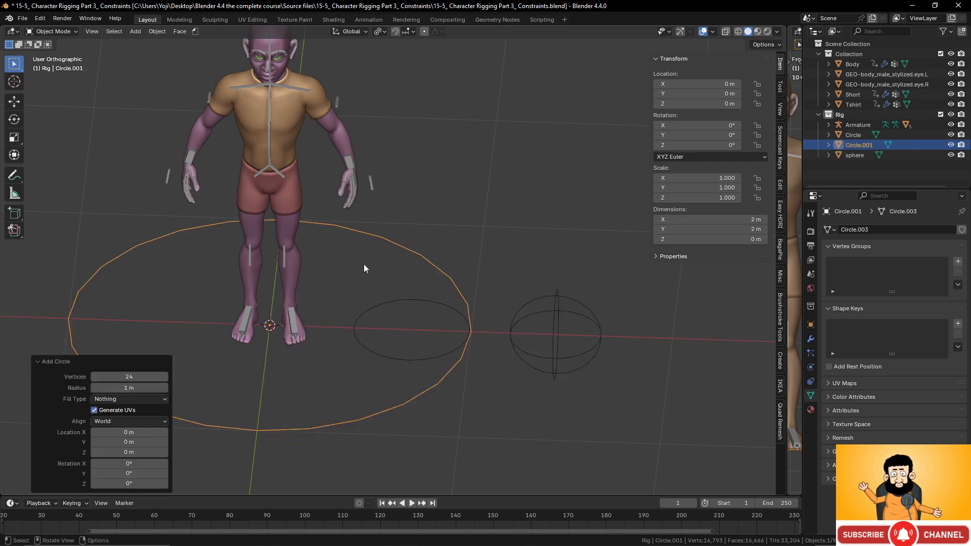
Duplicate all of the new circle's vertices in Edit Mode and scale the copy to about 0.85 to form an inner ring
key(Tab)
middle_drag(433, 278, 455, 325)
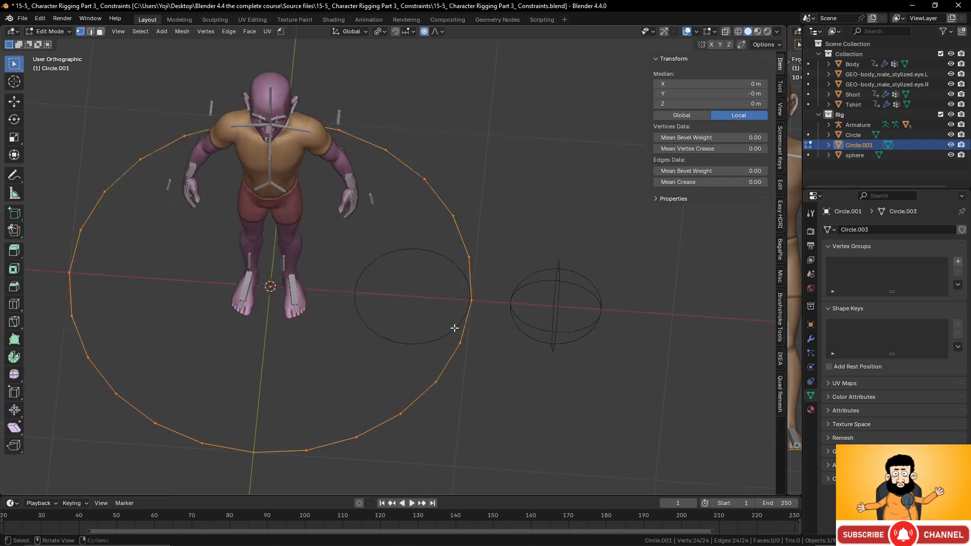
click(484, 300)
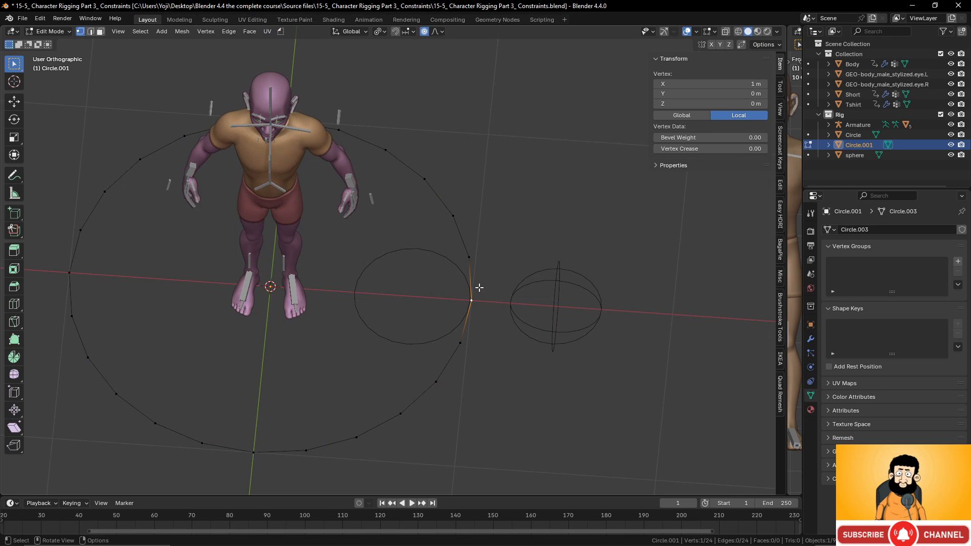
key(a)
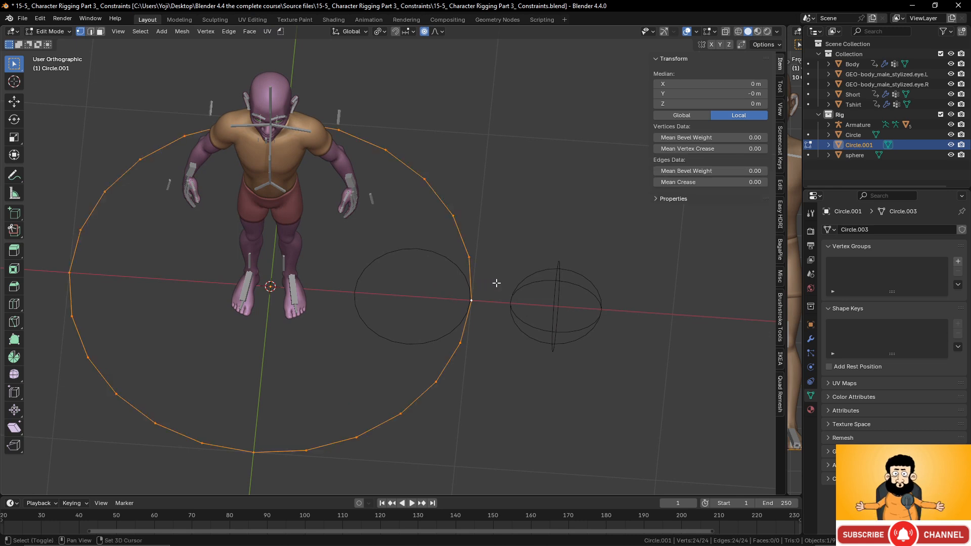
key(shift+d)
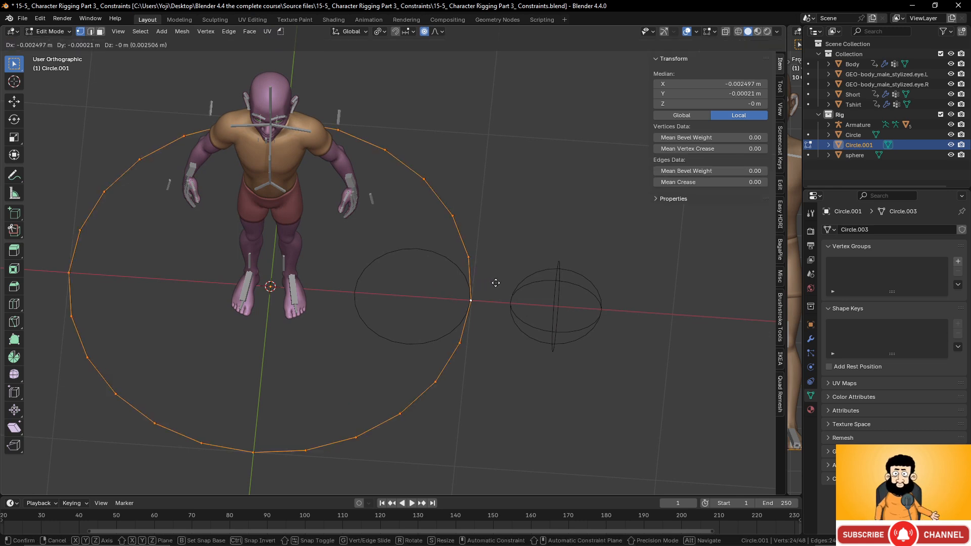
key(s)
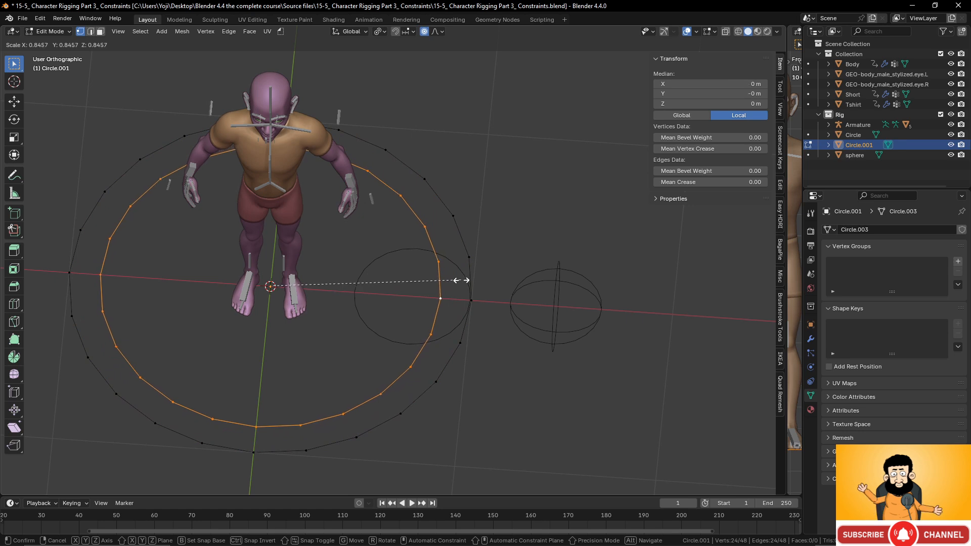
click(460, 279)
Select the four vertices of the outer ring that lie on the X and Y axes
click(471, 300)
middle_drag(486, 297, 458, 76)
shift+click(454, 50)
shift+click(181, 333)
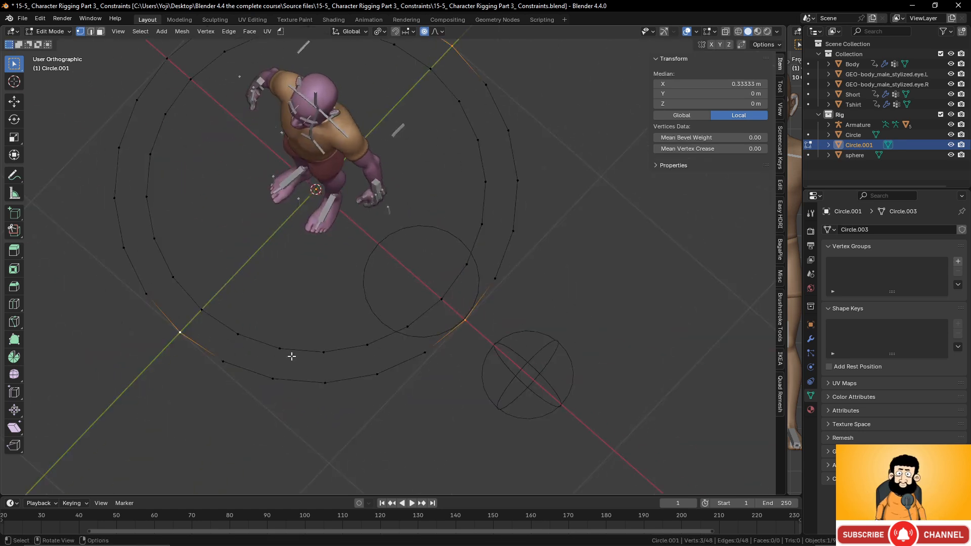
key(KP_Decimal)
shift+click(258, 154)
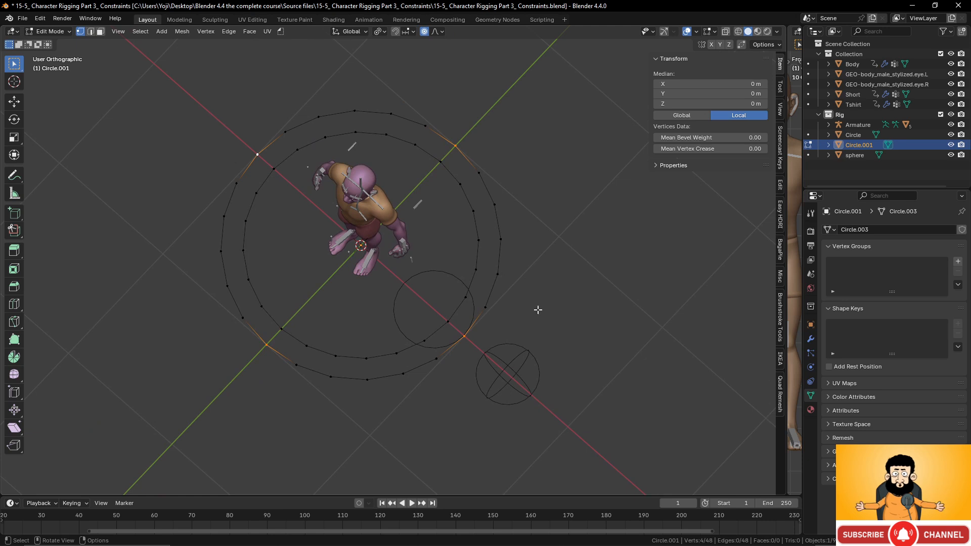
Scale the four selected outer-ring vertices outward to about 1.37 around the median point, with proportional editing off
key(s)
right_click(581, 317)
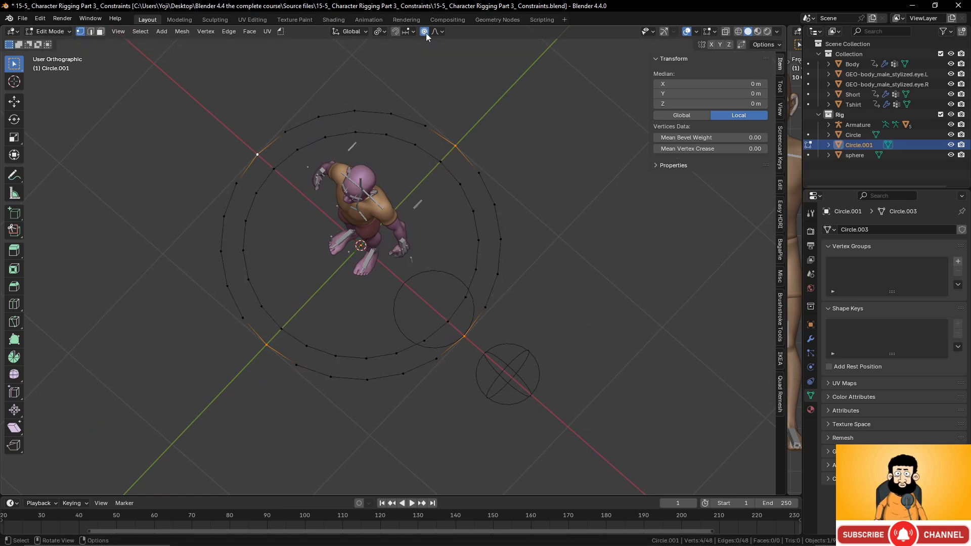
click(384, 31)
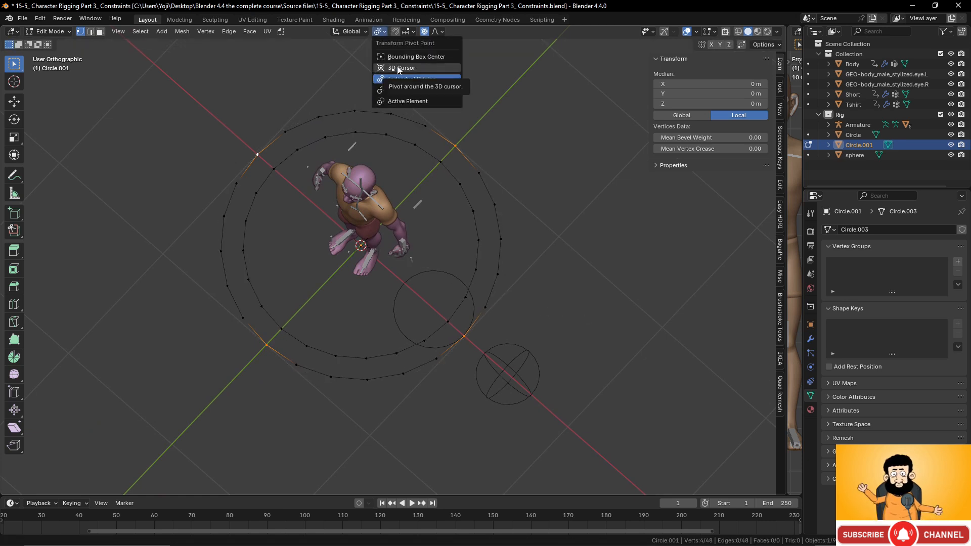
click(400, 90)
key(s)
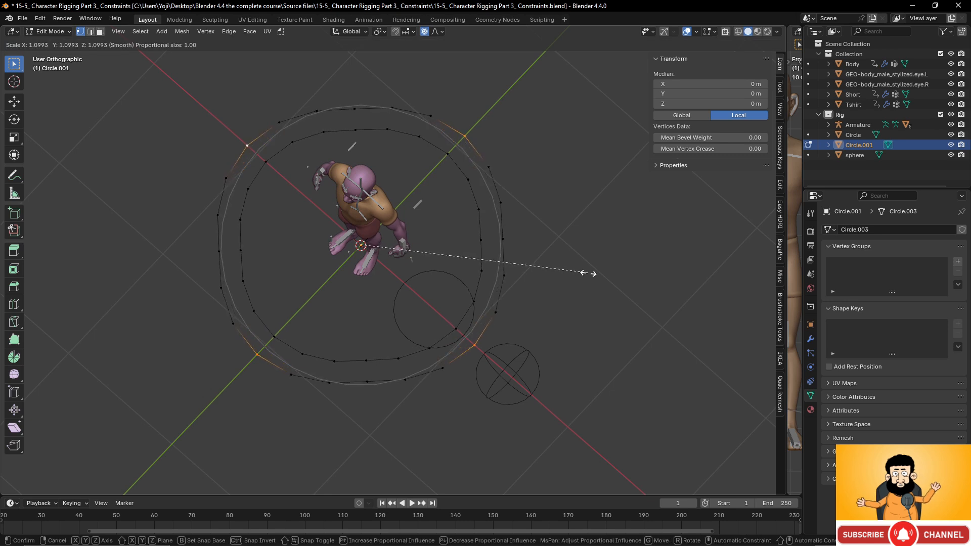
right_click(587, 272)
key(s)
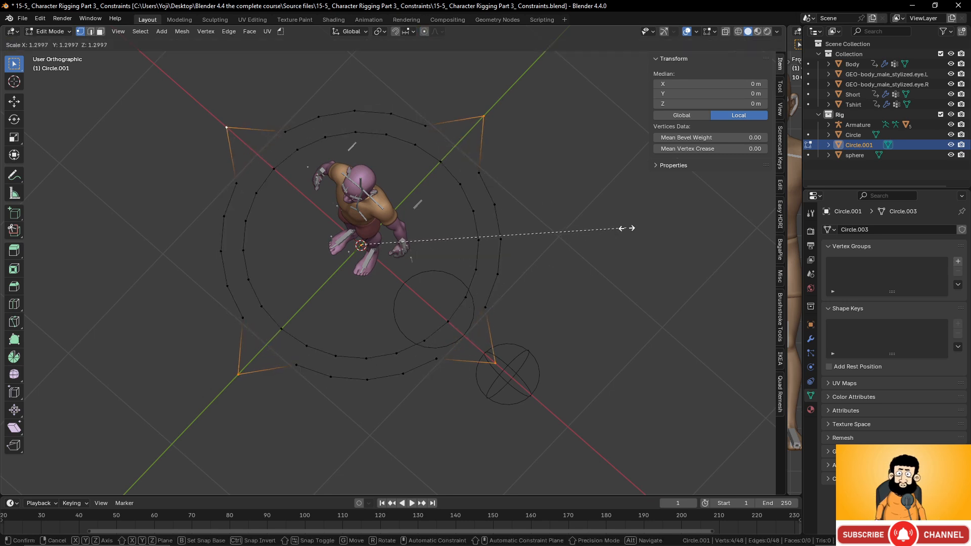
click(642, 220)
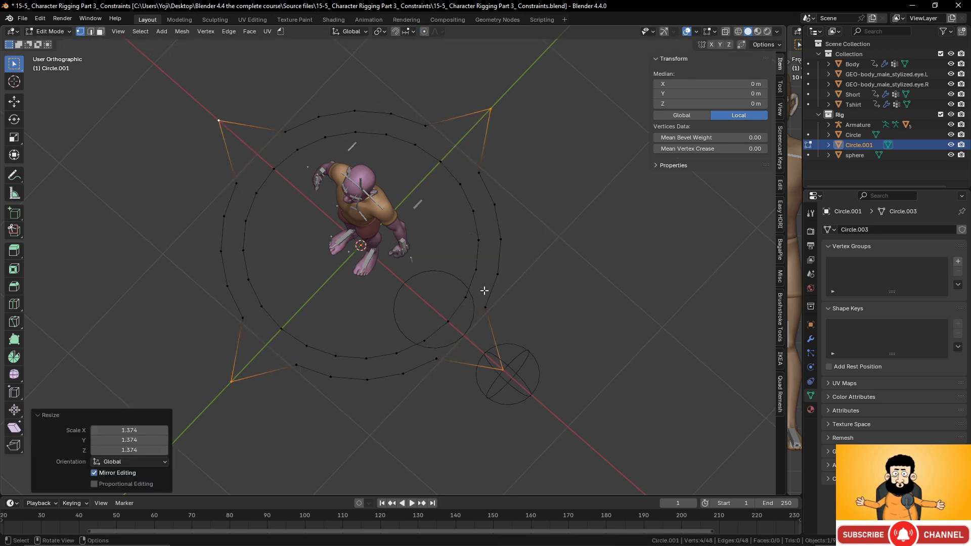
Return to Object Mode and scale the whole pointed ring shape down to about 0.24
key(Tab)
middle_drag(430, 304, 466, 283)
scroll(466, 284, down, 3)
scroll(457, 313, up, 2)
middle_drag(445, 336, 447, 311)
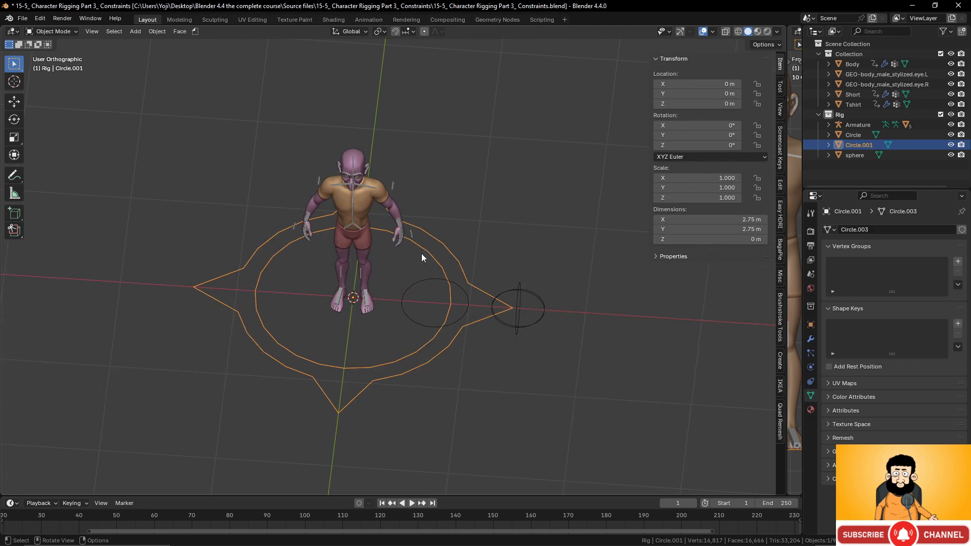
scroll(332, 342, up, 3)
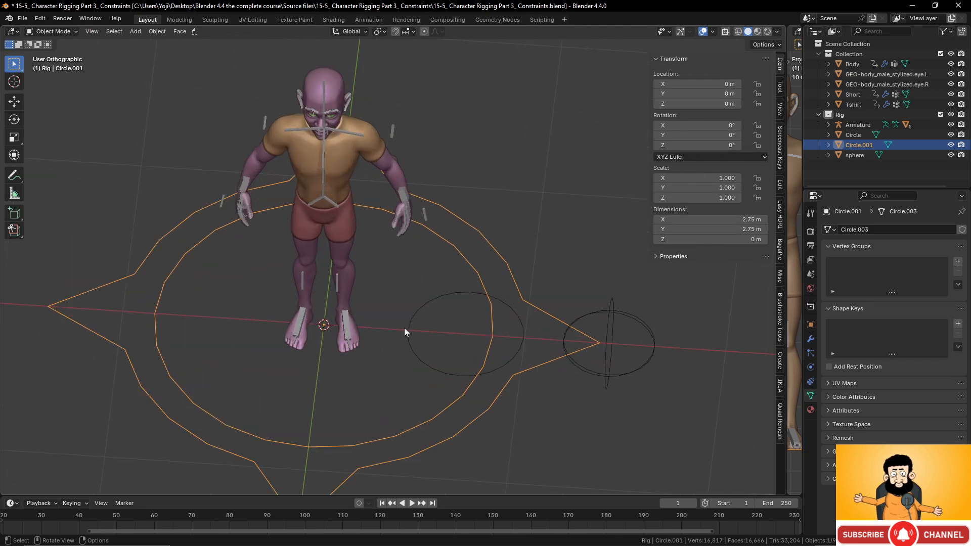
scroll(474, 341, down, 3)
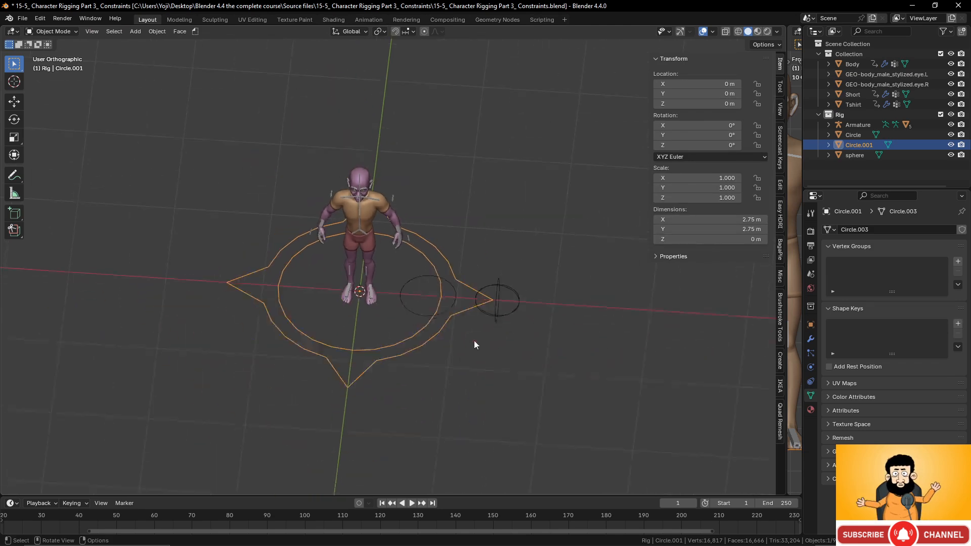
scroll(475, 341, up, 3)
middle_drag(474, 341, 431, 327)
scroll(418, 314, up, 2)
scroll(405, 302, down, 3)
key(s)
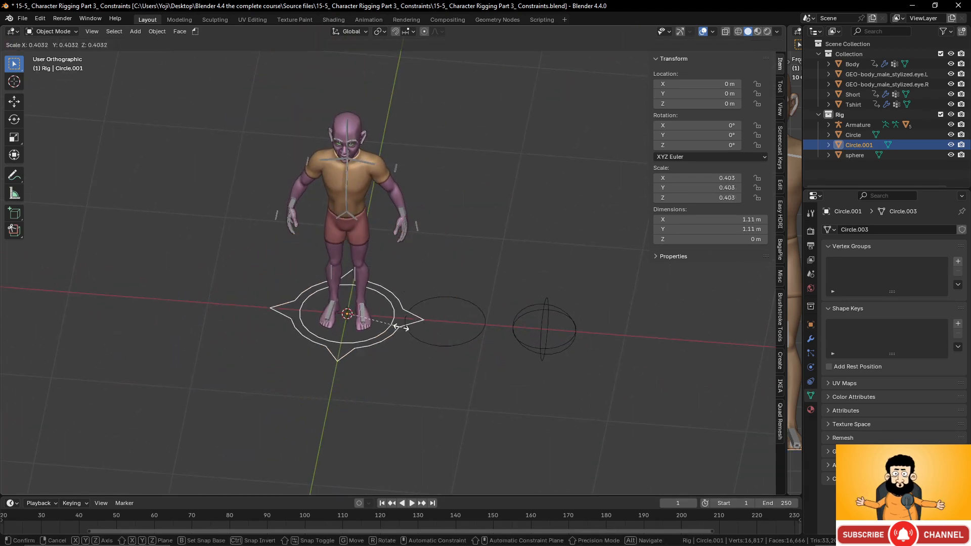
click(381, 321)
Move the pointed ring shape about 2.01 m along X, placing it beyond the sphere shape
key(g)
key(x)
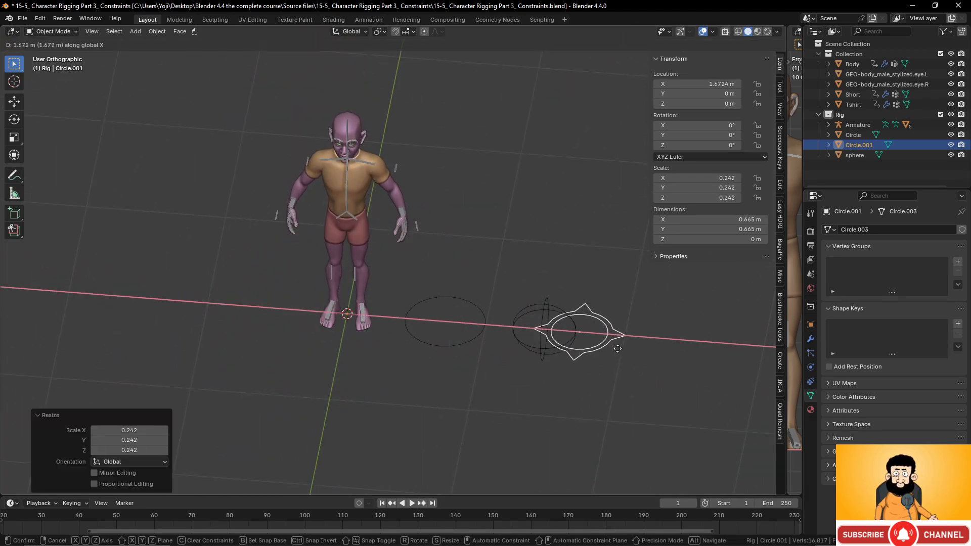
click(660, 353)
scroll(522, 362, up, 3)
scroll(506, 338, down, 2)
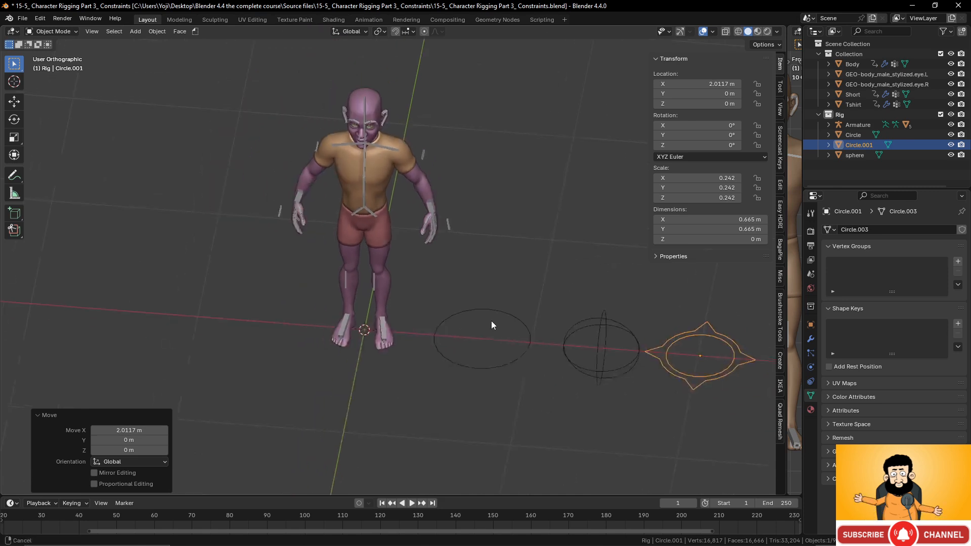
Add a third mesh circle with 24 vertices and a 1 m radius at the world origin and enter Edit Mode
scroll(491, 321, up, 3)
scroll(488, 323, down, 2)
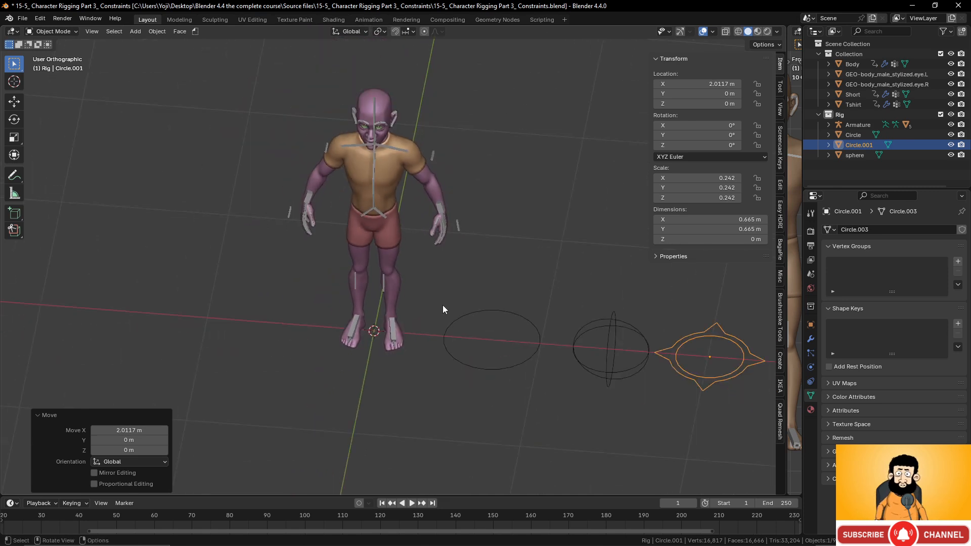
scroll(442, 305, up, 2)
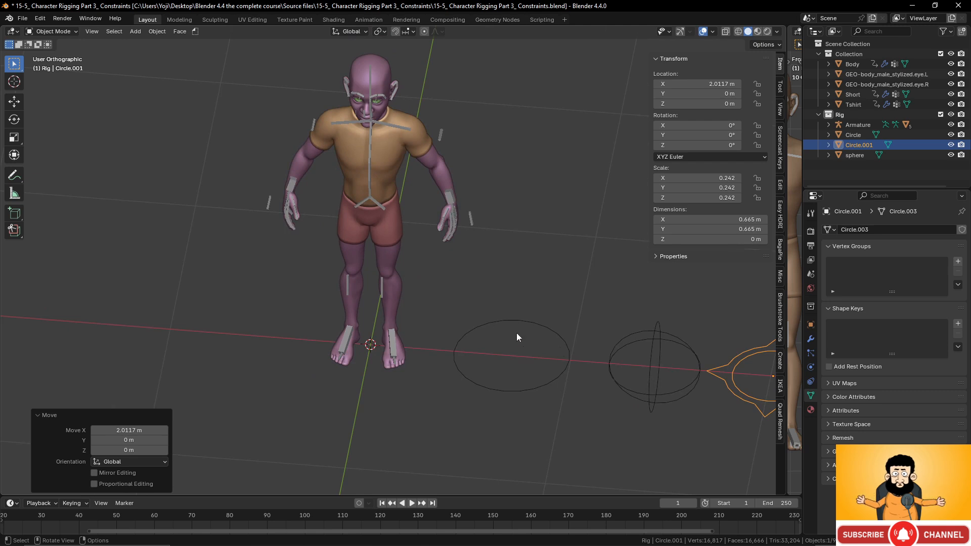
middle_drag(517, 338, 516, 368)
key(shift+a)
mouse_move(490, 332)
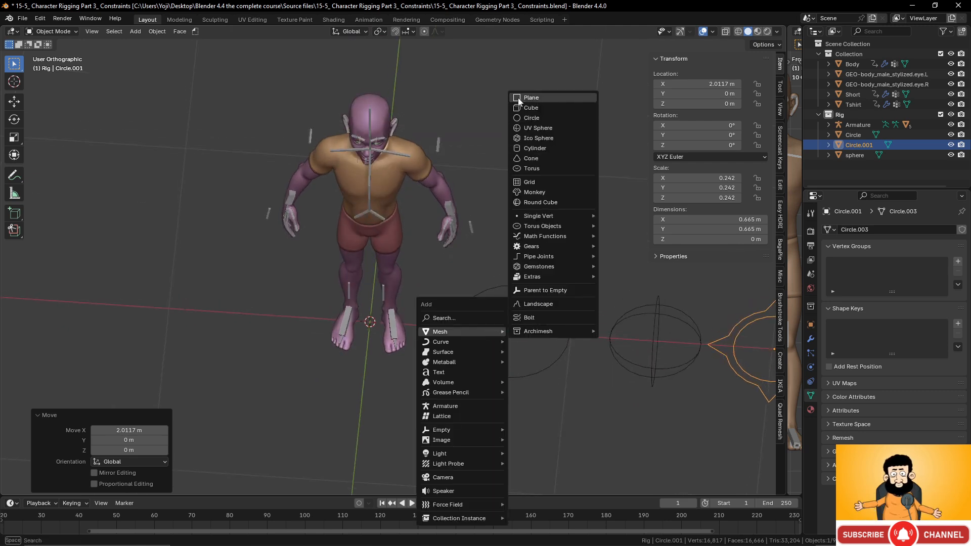
click(536, 117)
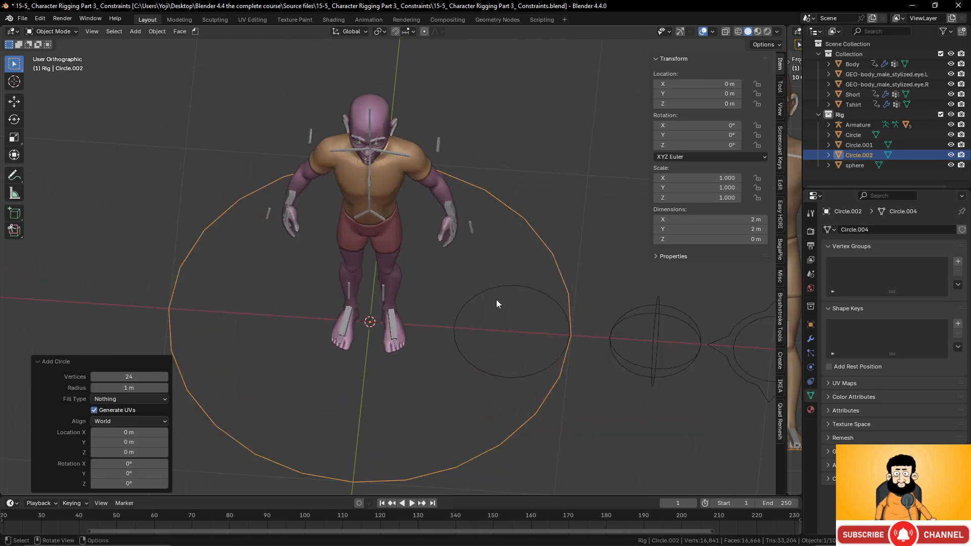
key(Tab)
key(e)
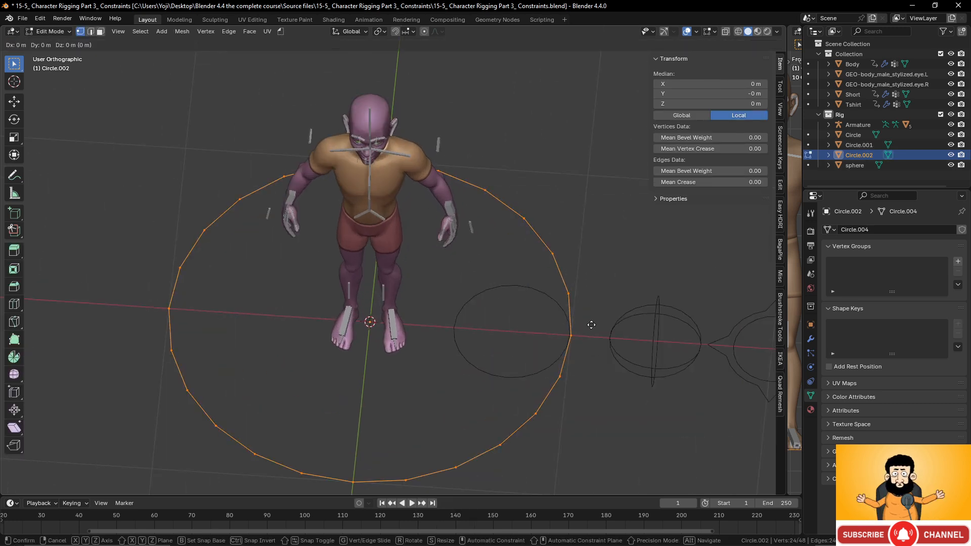
key(s)
key(Escape)
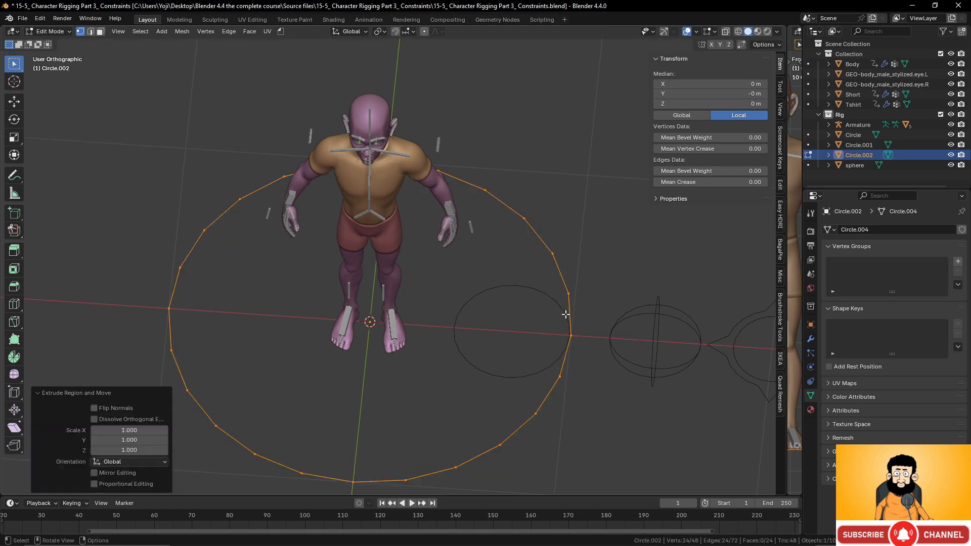
key(ctrl+z)
Duplicate the third circle's vertices in place and scale the copy to about 0.85 as an inner ring
key(g)
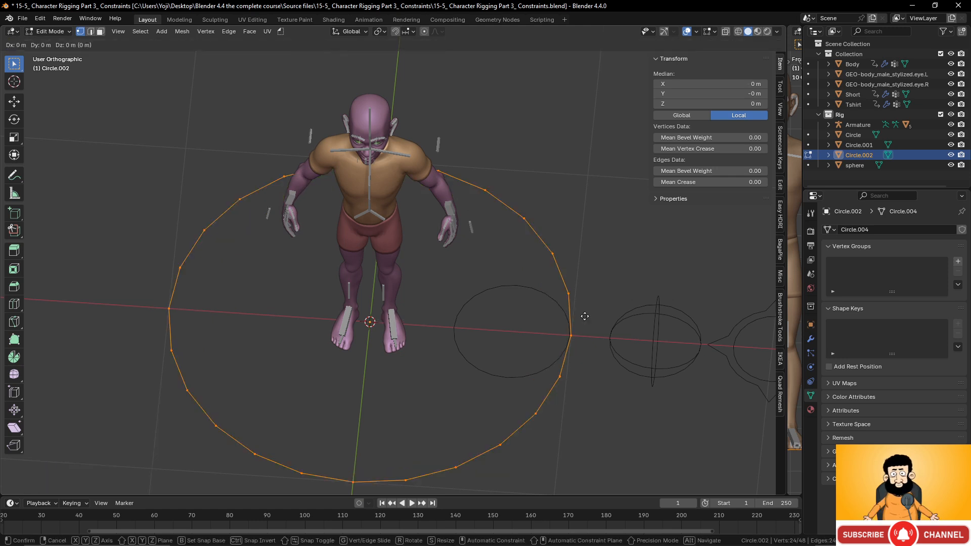
key(x)
key(Escape)
key(s)
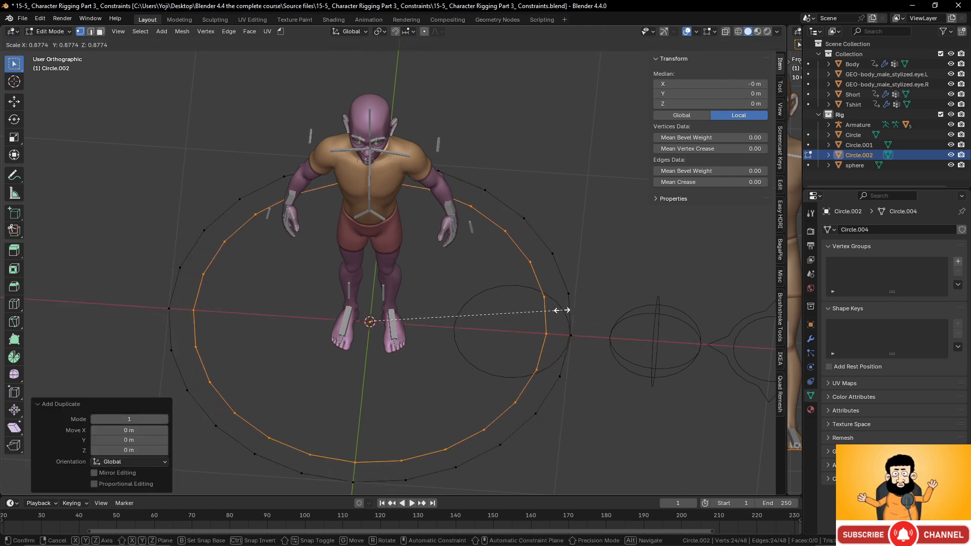
click(559, 307)
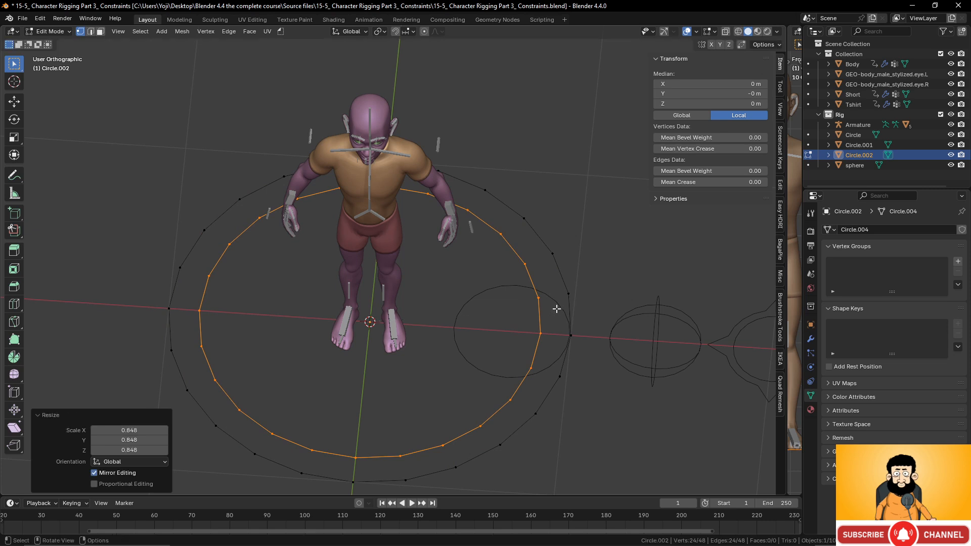
Delete the vertices of both rings on the negative Y side of the X axis, leaving two half arcs
click(527, 369)
middle_drag(527, 369, 526, 398)
key(c)
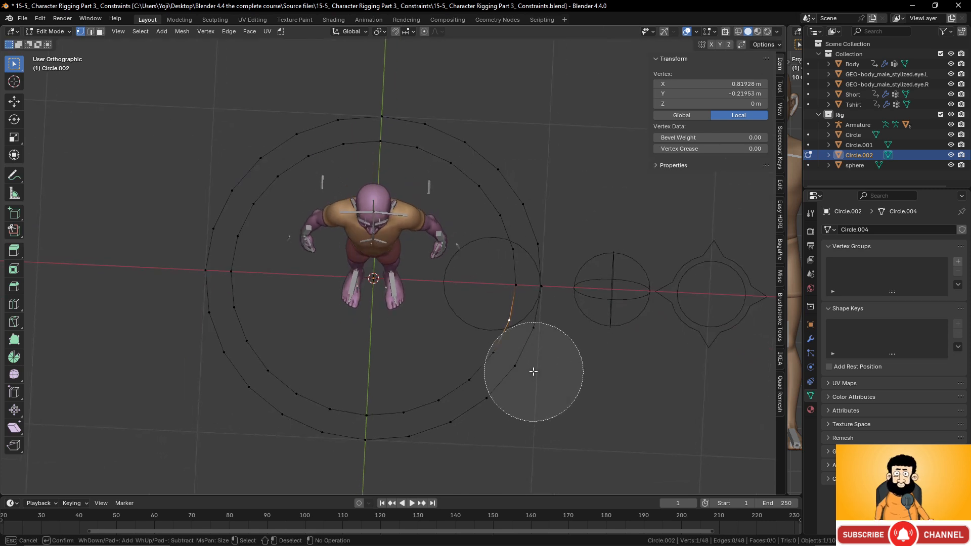
mouse_move(532, 368)
mouse_down()
mouse_move(271, 339)
mouse_move(401, 430)
mouse_up()
right_click(408, 428)
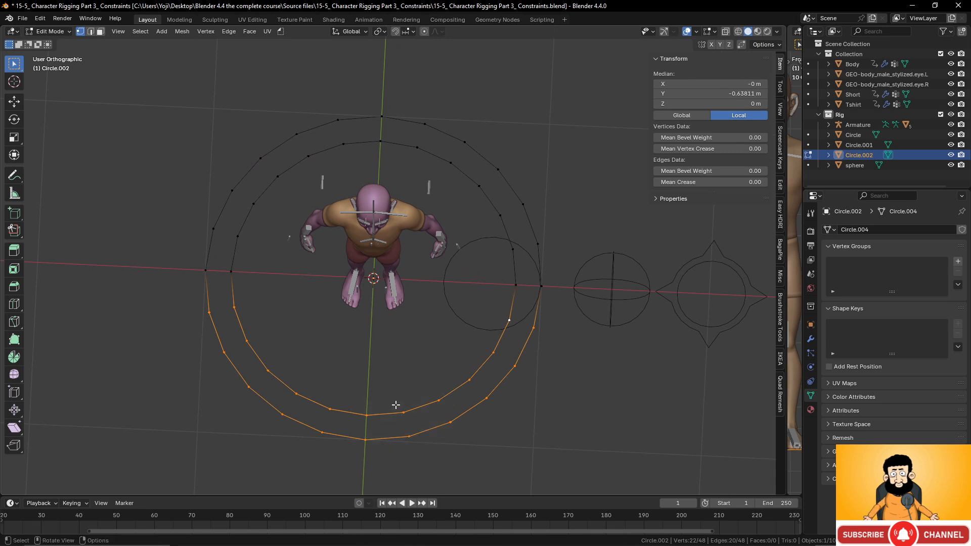
key(x)
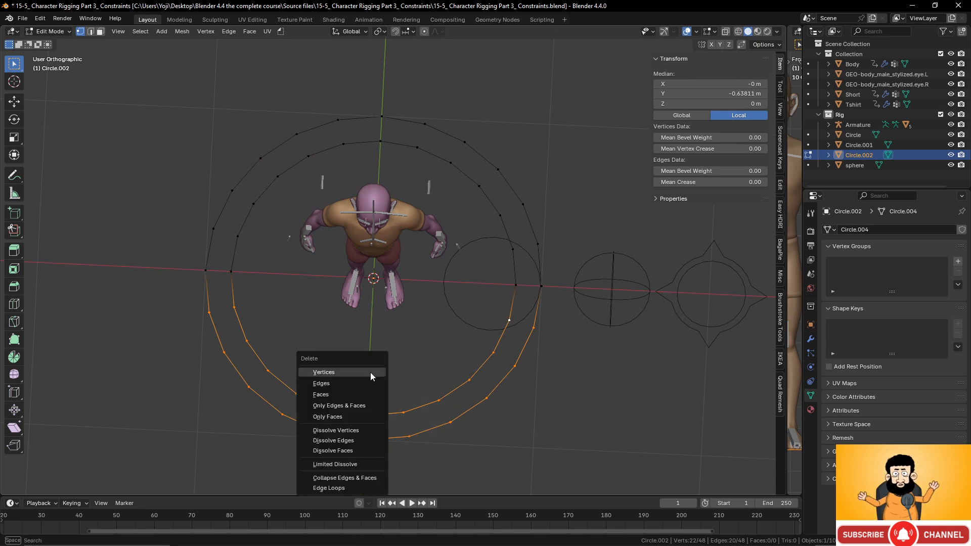
click(370, 373)
Merge the inner and outer arcs' end vertices on the negative X side at their center
click(231, 272)
shift+click(205, 271)
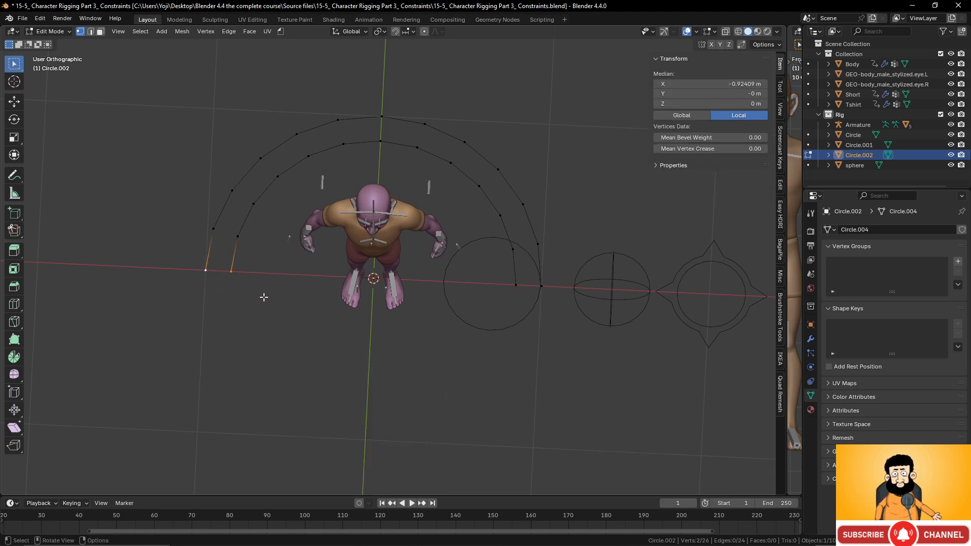
scroll(263, 297, up, 3)
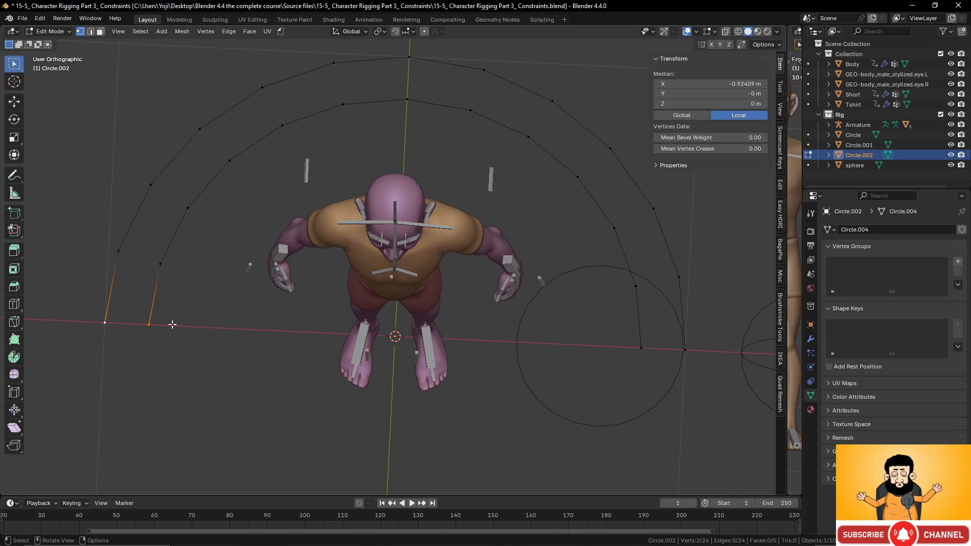
key(m)
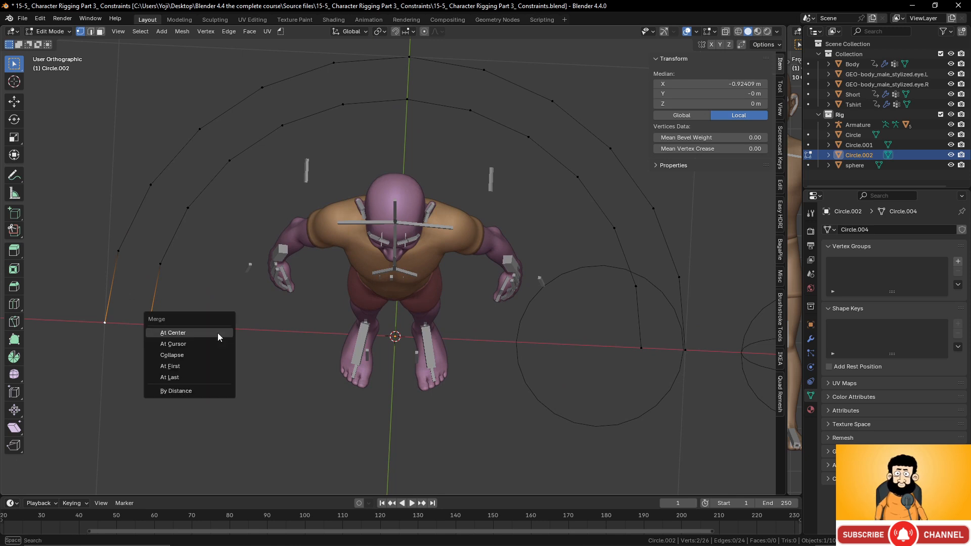
click(173, 333)
Merge the two arcs' end vertices on the positive X side at their center
click(642, 348)
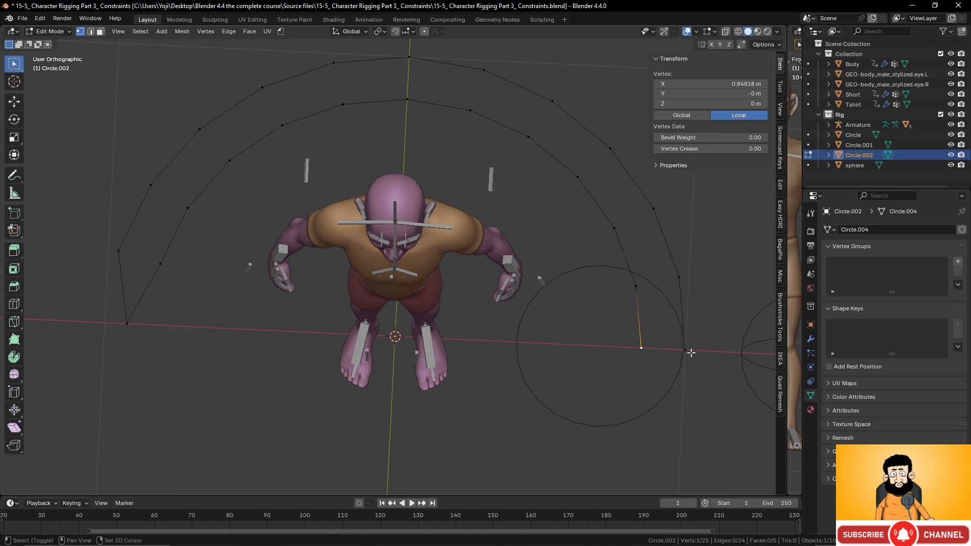
shift+click(693, 345)
key(m)
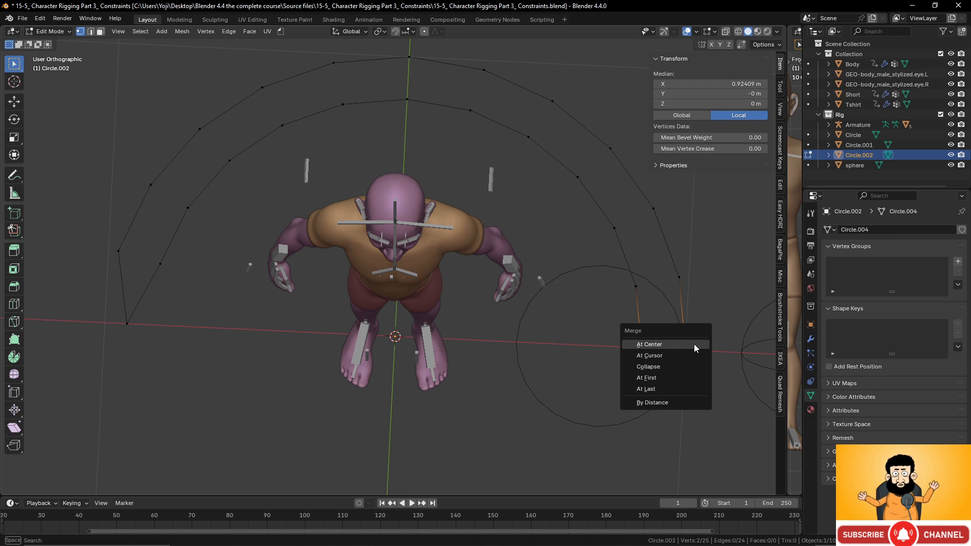
click(694, 344)
Subdivide with one cut the inner and outer arc edges between the first two vertices next to each merged tip
click(636, 287)
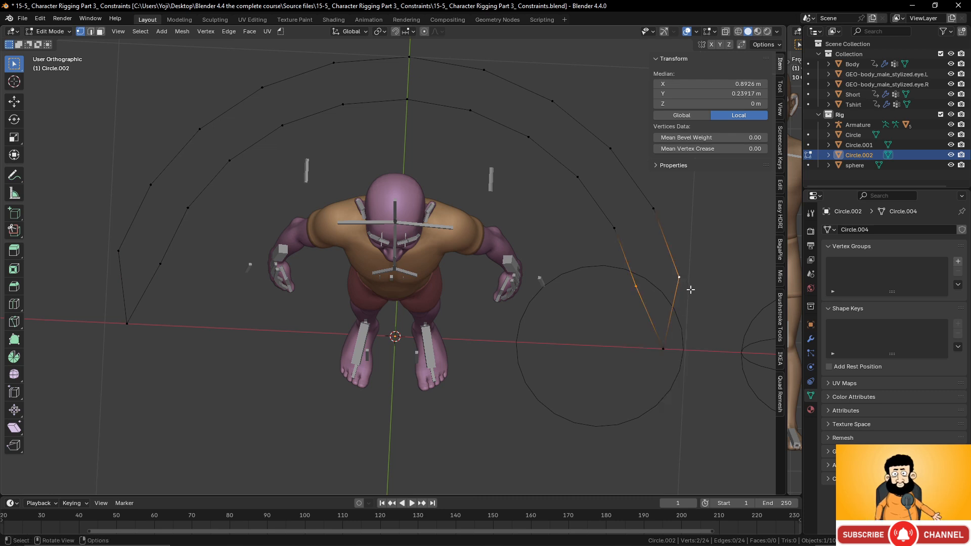
click(654, 208)
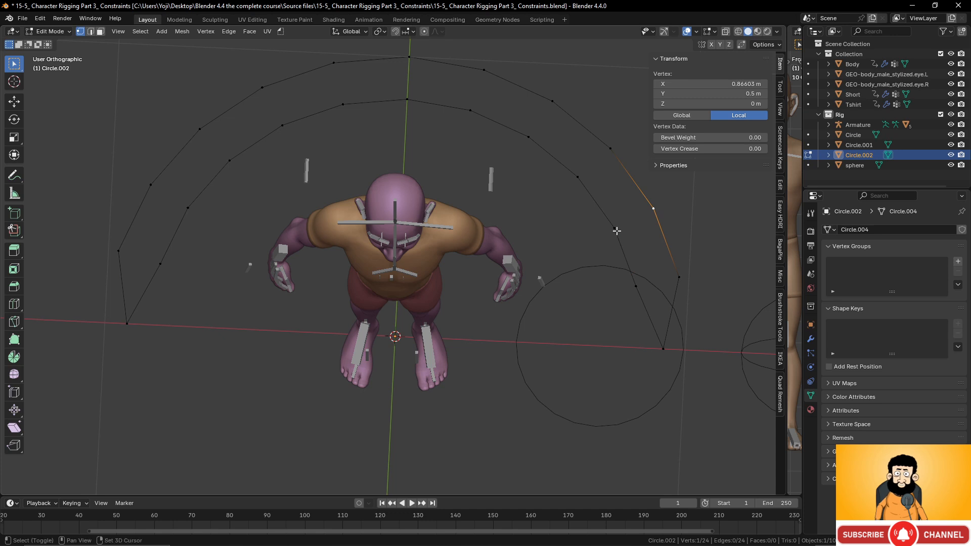
shift+click(616, 229)
shift+click(634, 286)
shift+click(683, 274)
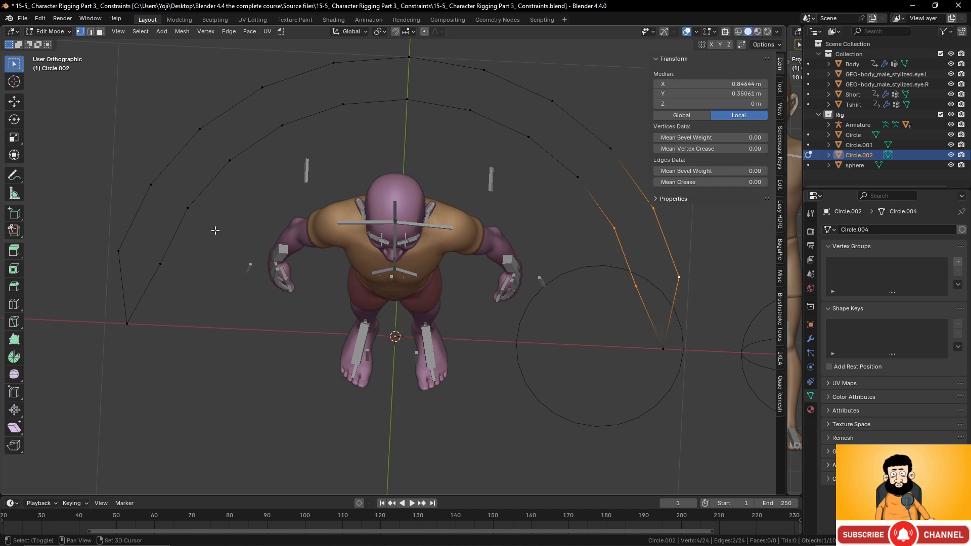
right_click(164, 262)
click(214, 255)
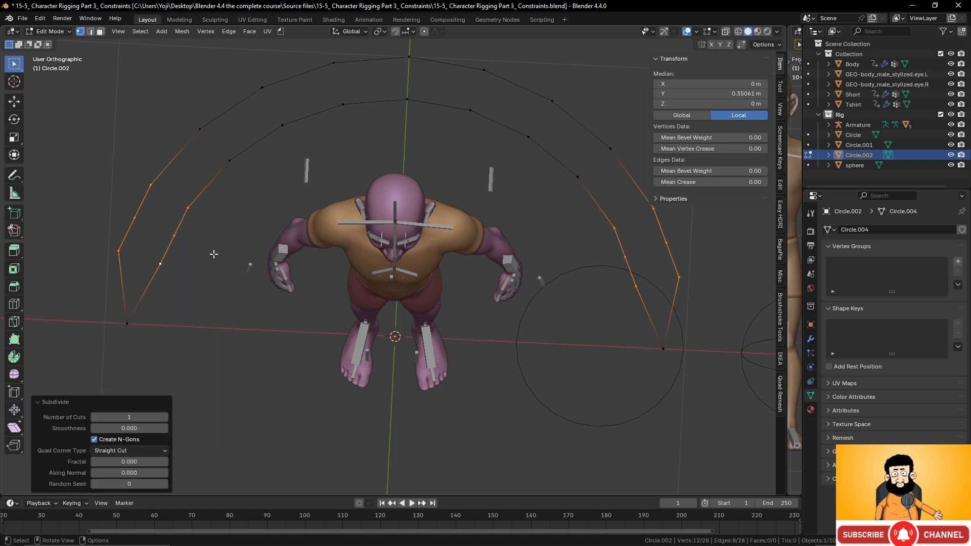
Scale the pair of vertices next to the negative X tip apart to about 1.91 to widen an arrowhead
click(160, 264)
shift+click(119, 251)
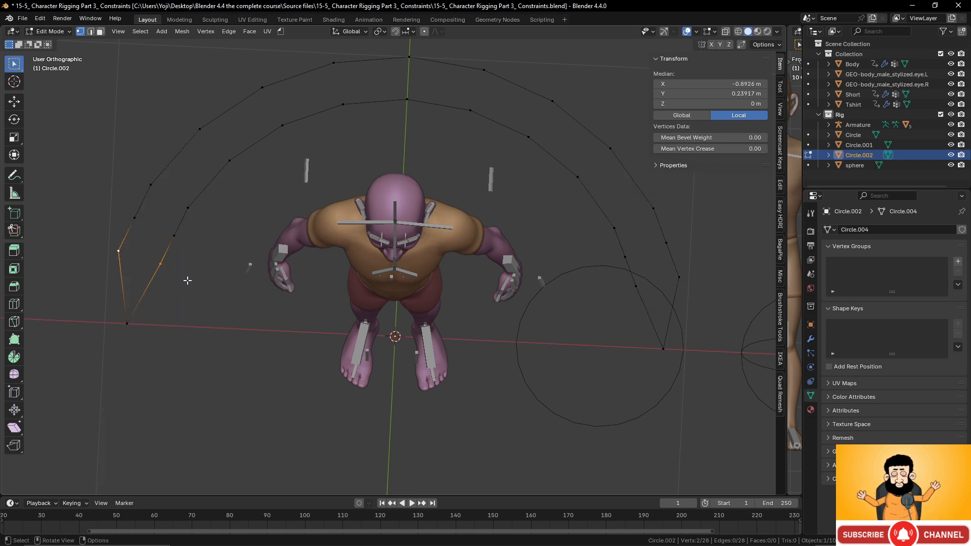
key(s)
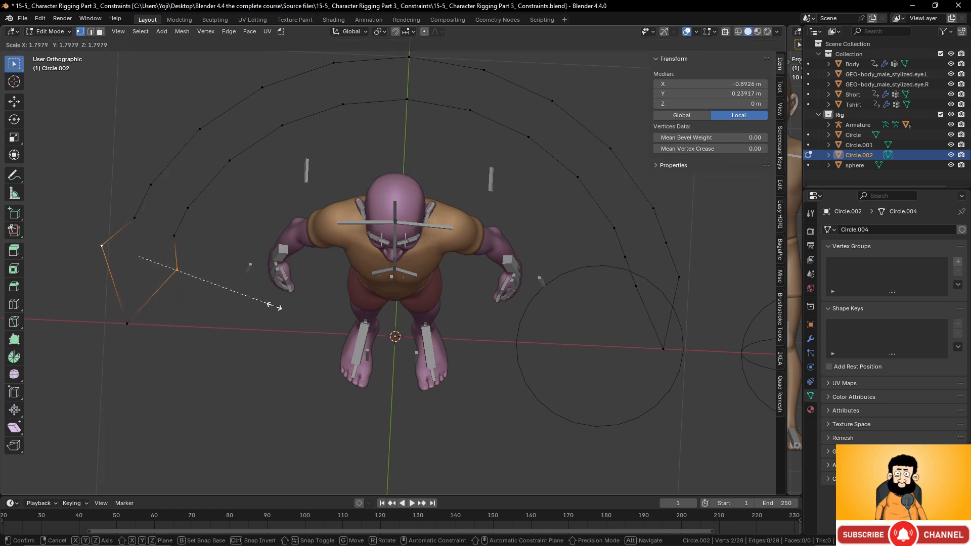
click(282, 307)
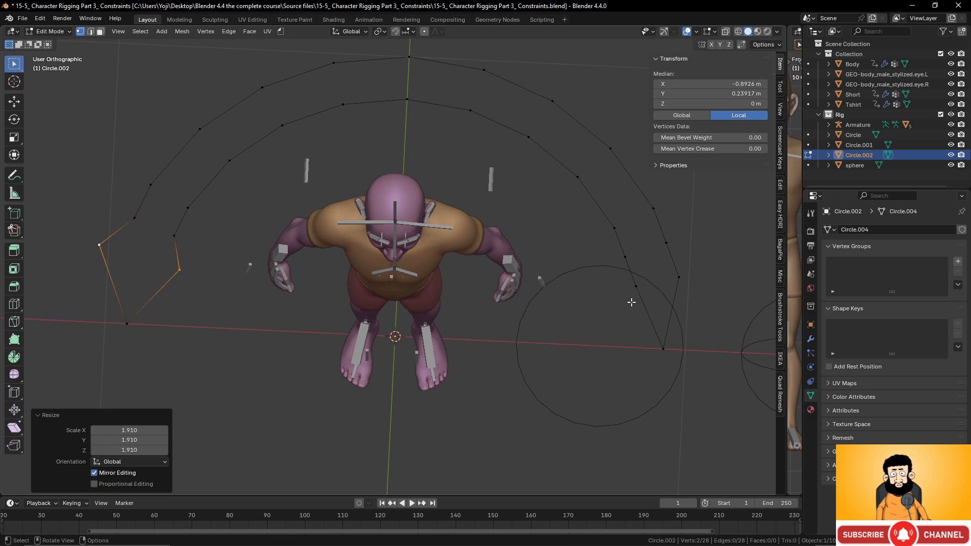
Scale the vertex pair next to the positive X tip apart to about 1.8 to widen that arrowhead
click(636, 287)
shift+click(680, 278)
key(s)
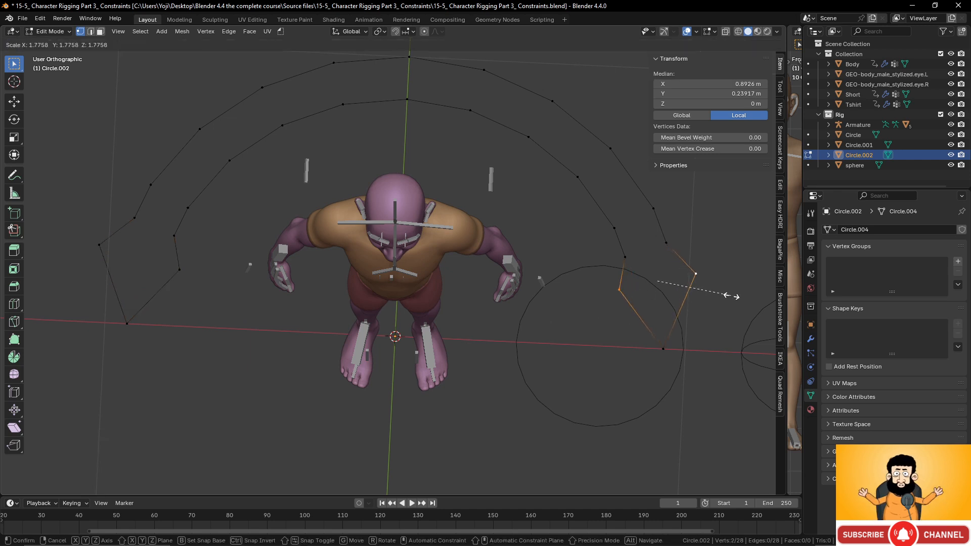
click(737, 297)
Move the vertex pair behind each arrowhead about 0.1 m toward its tip to square off both arrowheads, and leave Edit Mode
click(625, 256)
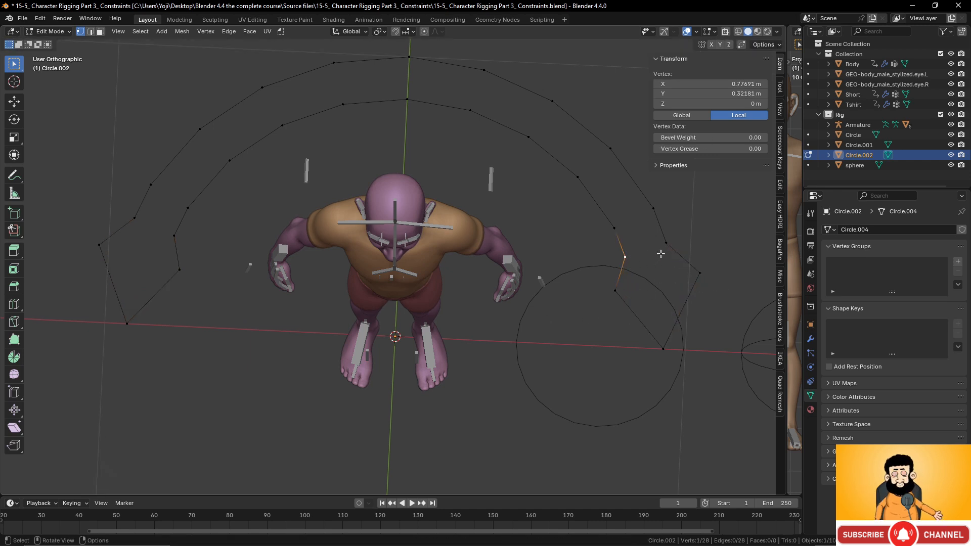
shift+click(666, 255)
key(g)
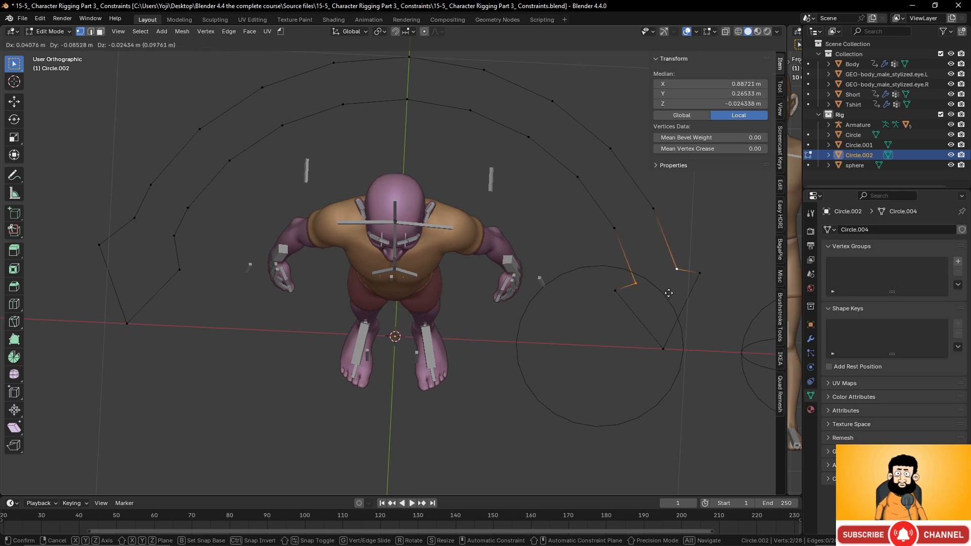
click(669, 293)
click(174, 235)
shift+click(134, 217)
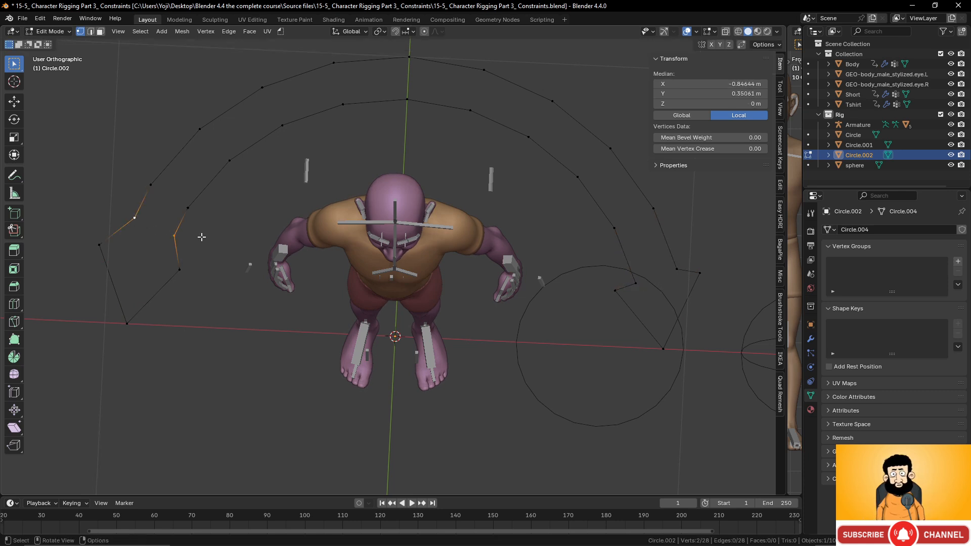
key(g)
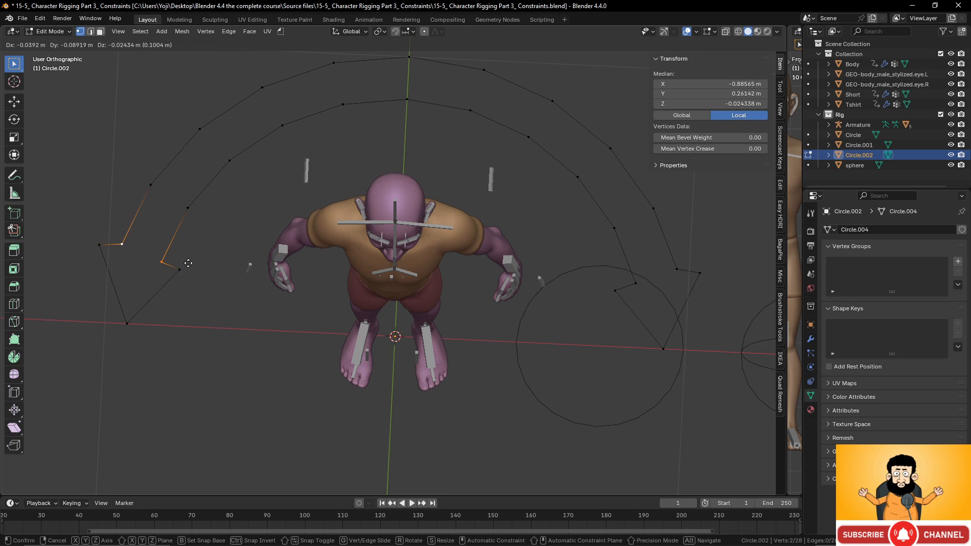
click(188, 263)
scroll(189, 263, down, 4)
key(Tab)
Scale the curved double-arrow shape to about 0.201 and move it about 2.6 m along X, past the pointed ring
scroll(504, 335, down, 3)
scroll(477, 326, up, 2)
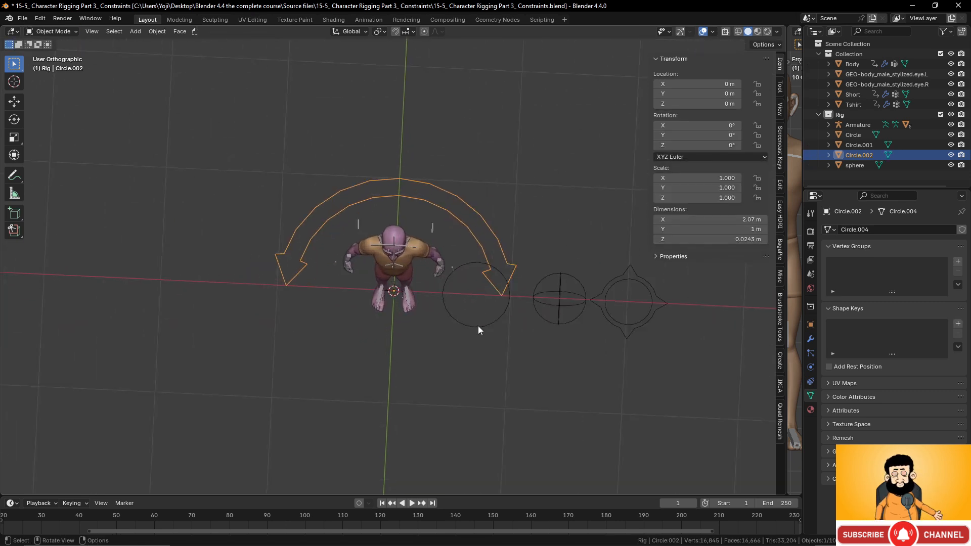
key(s)
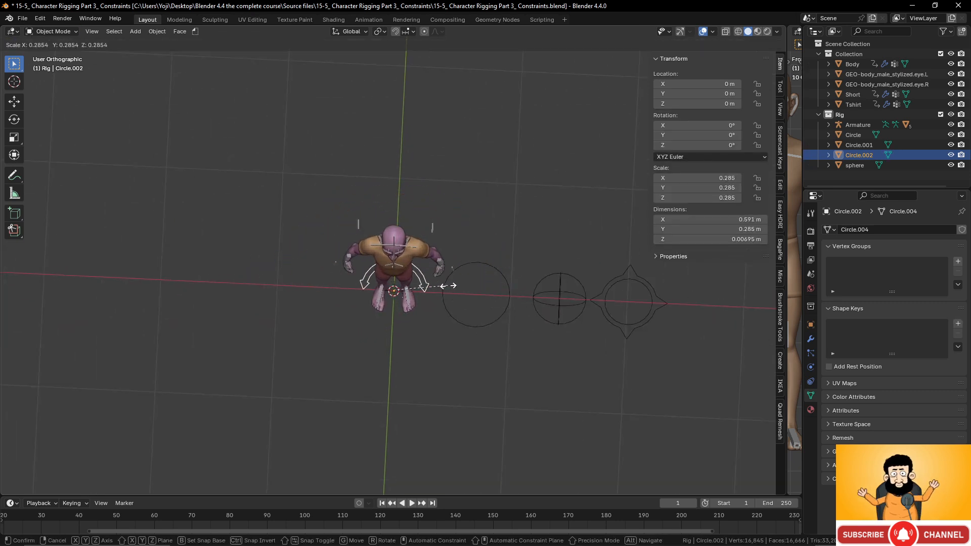
click(432, 286)
shift+middle_drag(432, 286, 359, 286)
key(g)
key(x)
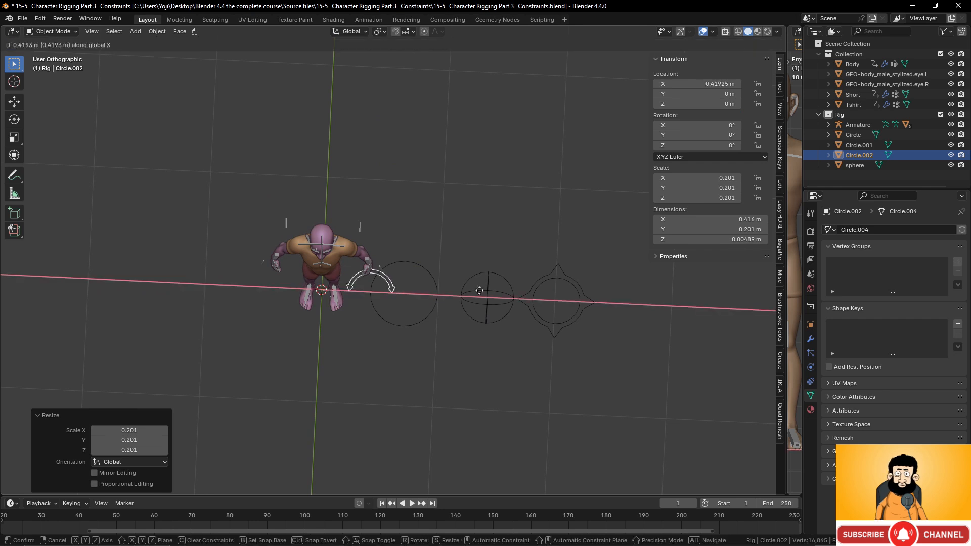
click(700, 305)
scroll(567, 342, up, 2)
shift+middle_drag(537, 292, 359, 259)
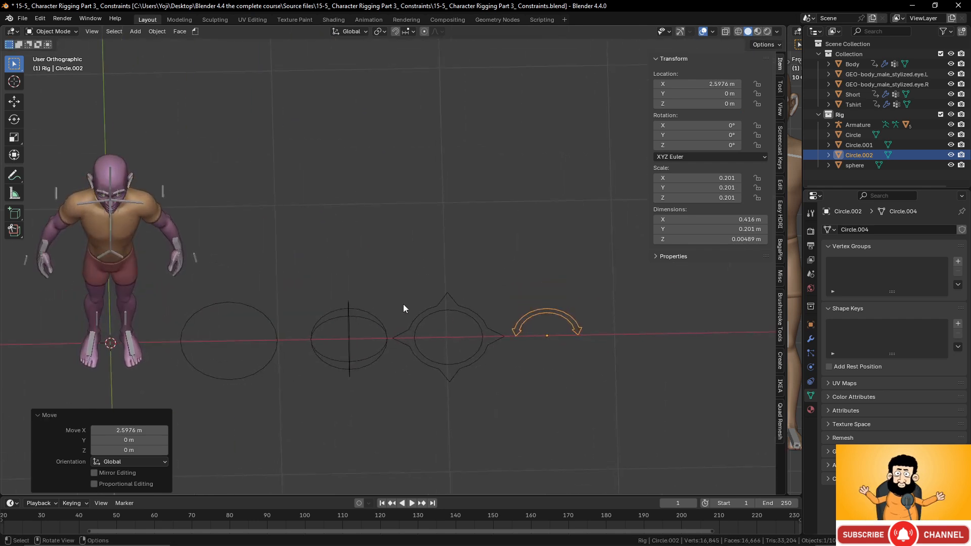
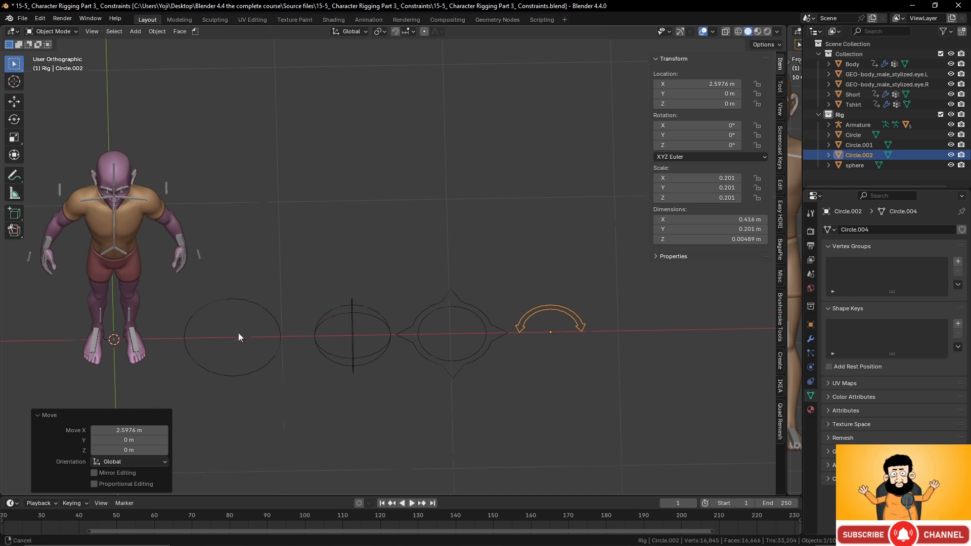
Add a mesh circle with 24 vertices and a 1 m radius at the world origin
shift+middle_drag(238, 331, 396, 331)
scroll(359, 281, up, 2)
middle_drag(360, 281, 392, 278)
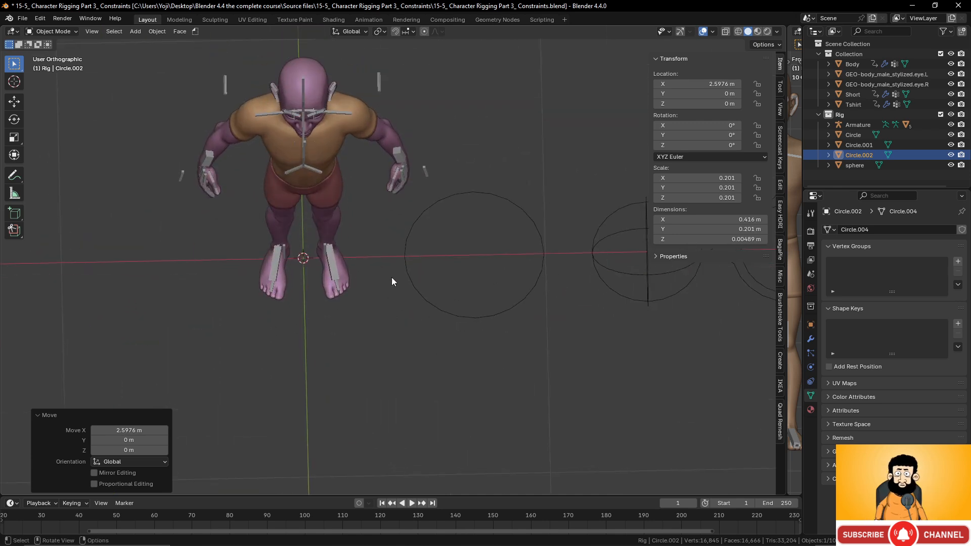
key(shift+a)
mouse_move(381, 259)
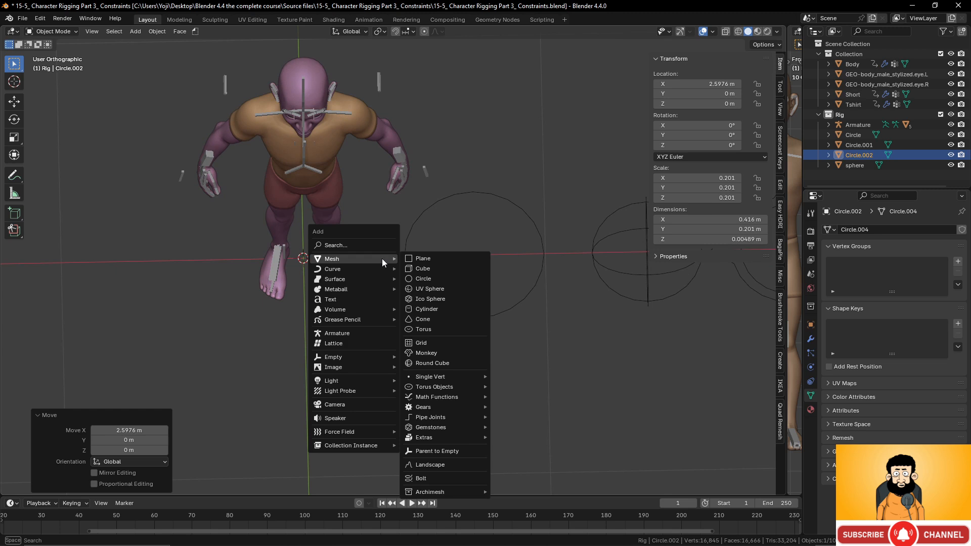
click(424, 279)
scroll(375, 308, down, 3)
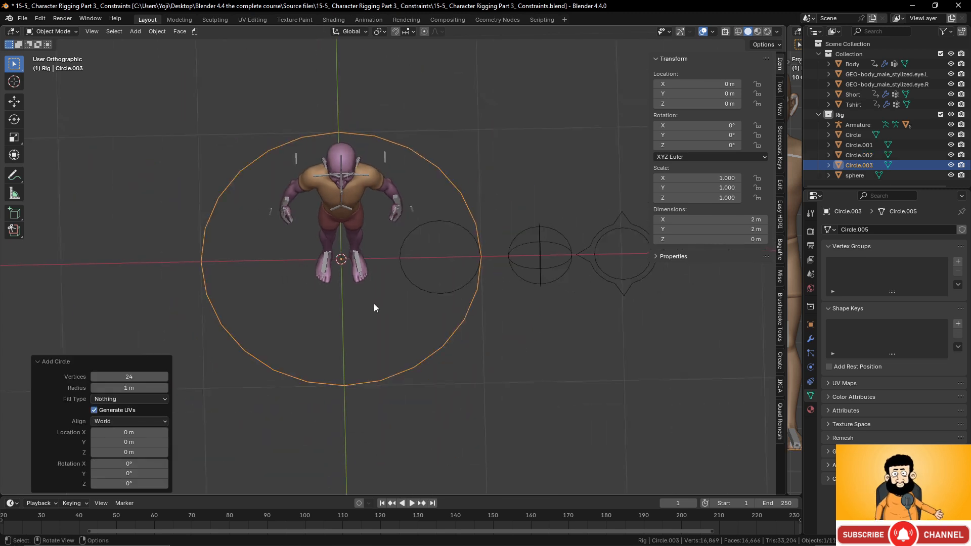
Extrude the circle's positive Y half about 1.25 m along Y
key(Tab)
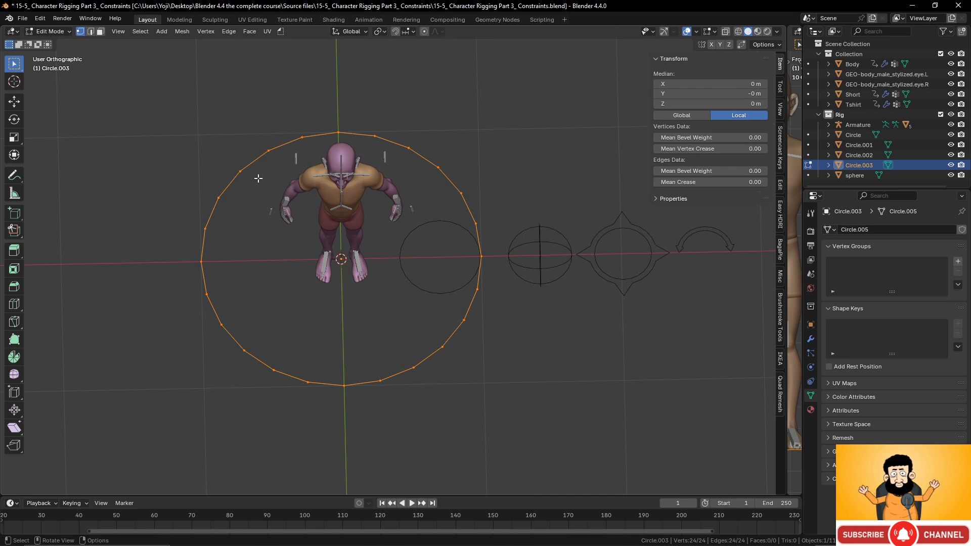
drag(142, 100, 502, 266)
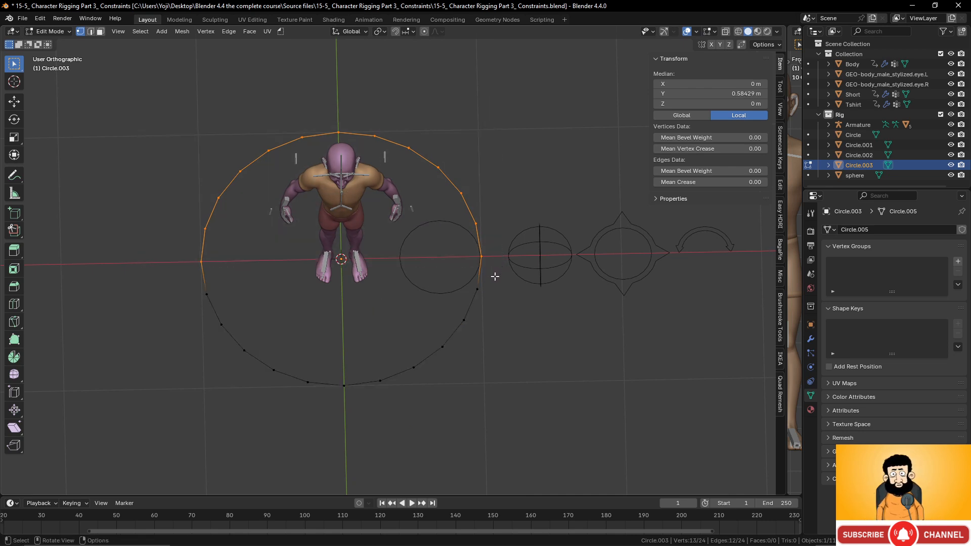
key(e)
key(y)
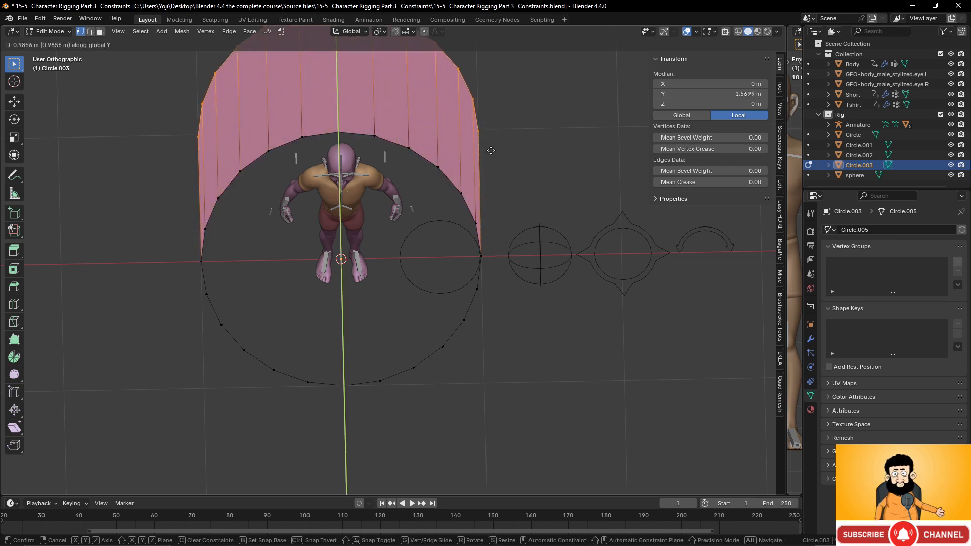
click(496, 117)
scroll(481, 251, down, 2)
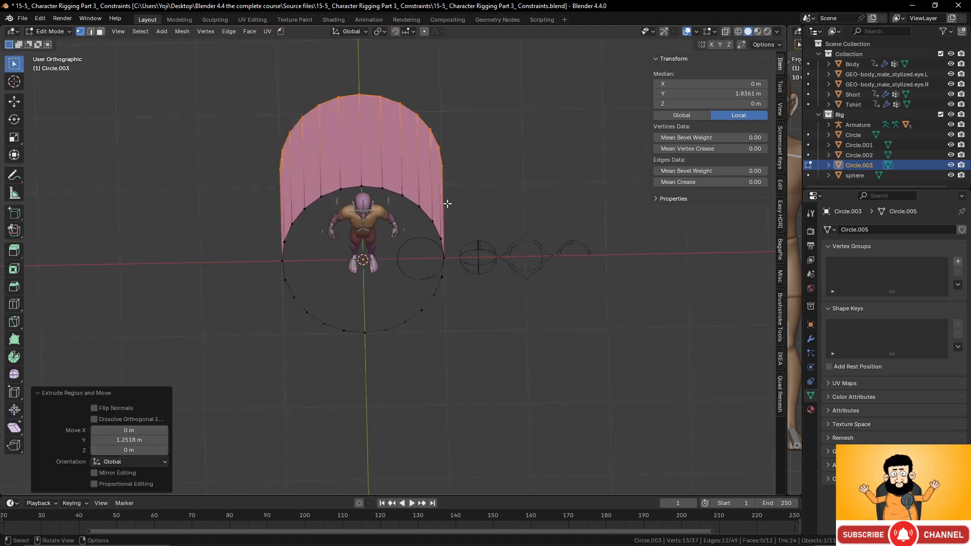
Scale the whole extruded circle mesh to about 0.844 along X
middle_drag(481, 251, 448, 307)
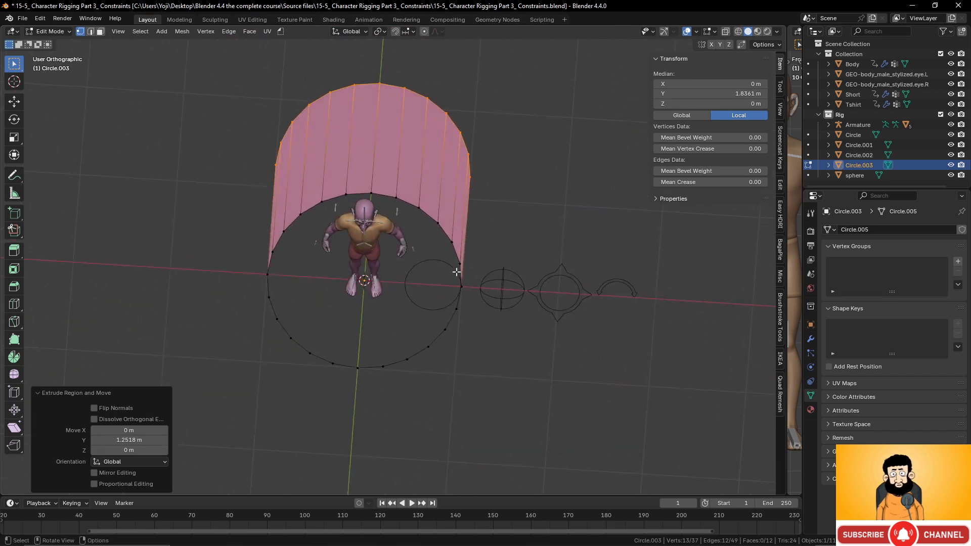
key(a)
key(s)
key(y)
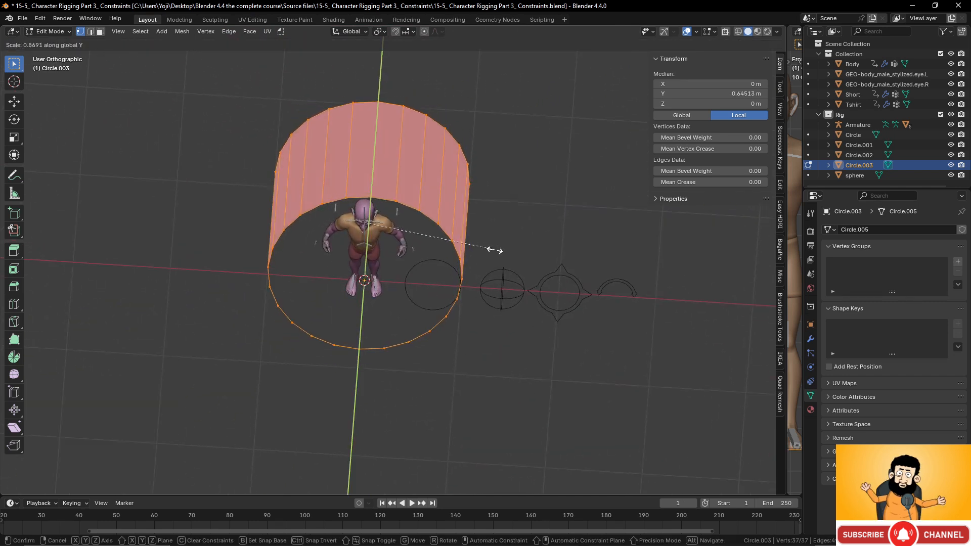
key(x)
click(458, 248)
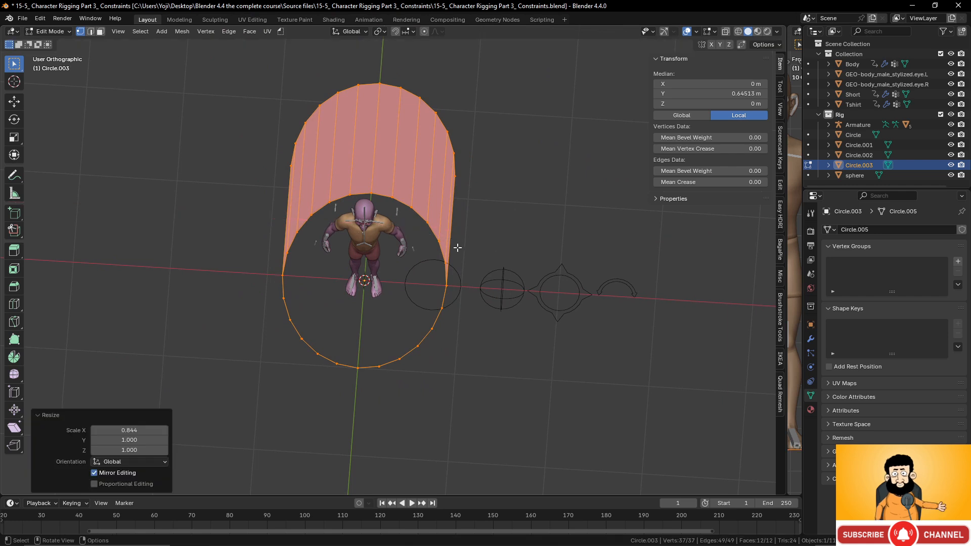
Delete the vertices of the original positive Y arc between its two end vertices, leaving a capsule outline
click(445, 263)
ctrl+click(371, 193)
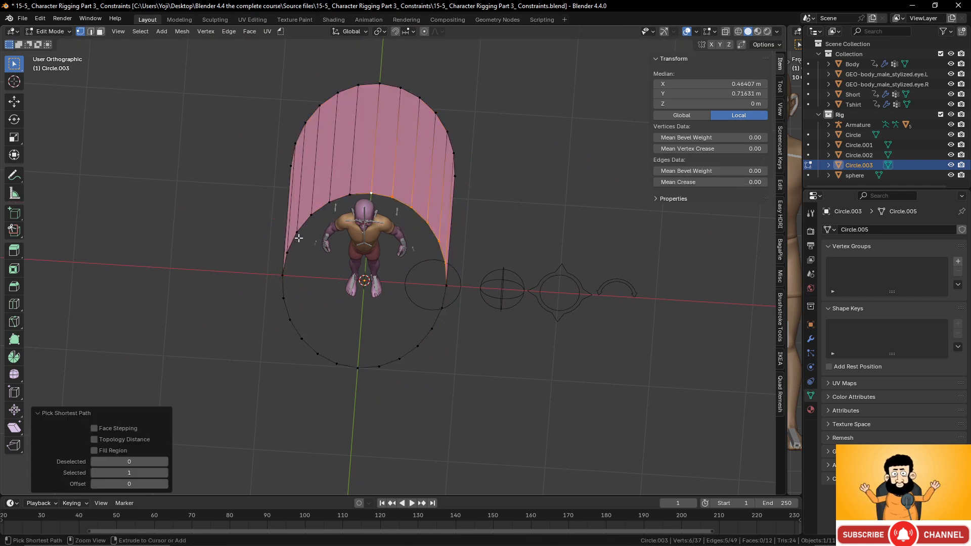
ctrl+click(290, 253)
key(x)
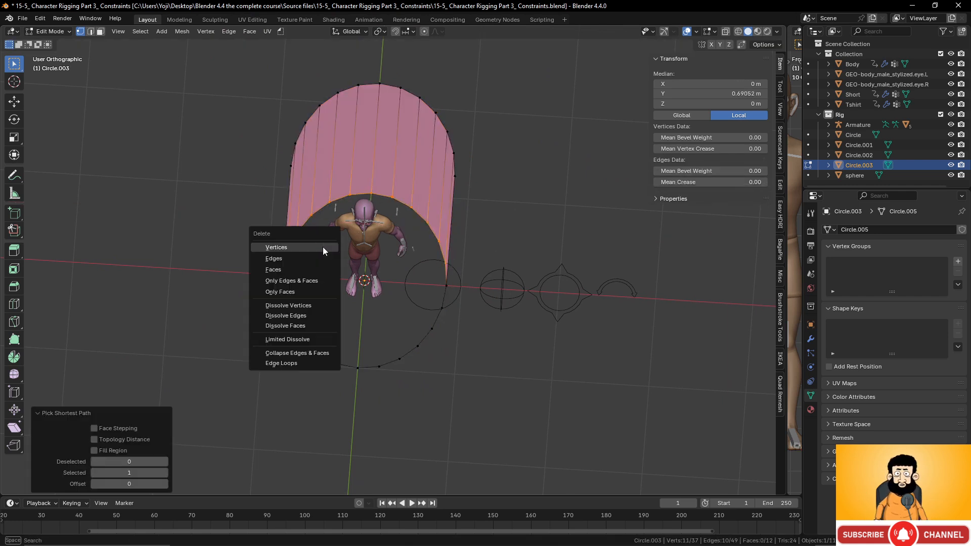
click(323, 247)
scroll(412, 286, down, 3)
key(Tab)
scroll(429, 307, up, 2)
middle_drag(429, 308, 468, 351)
Move the capsule's entire mesh about -0.57 m along Y to bring it near its origin
key(Tab)
key(a)
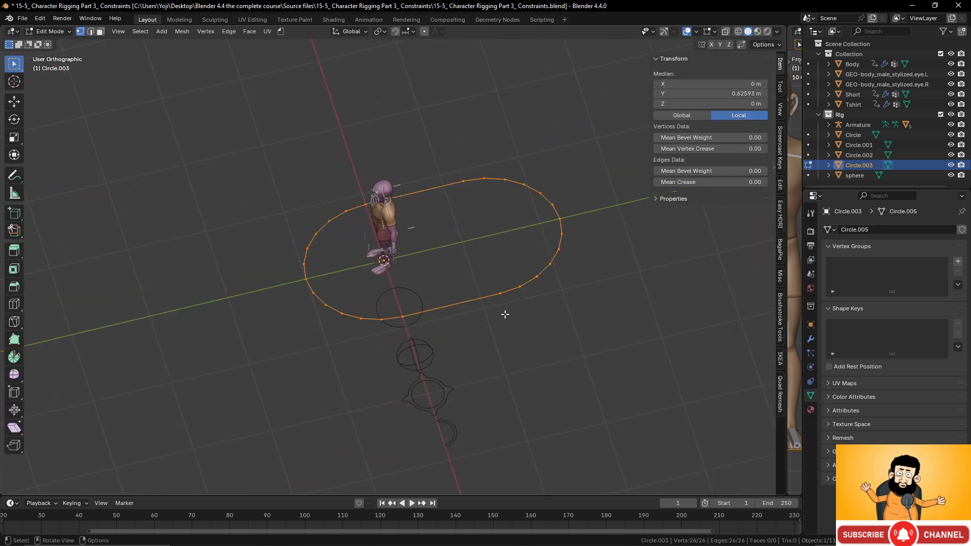
key(g)
key(y)
click(461, 327)
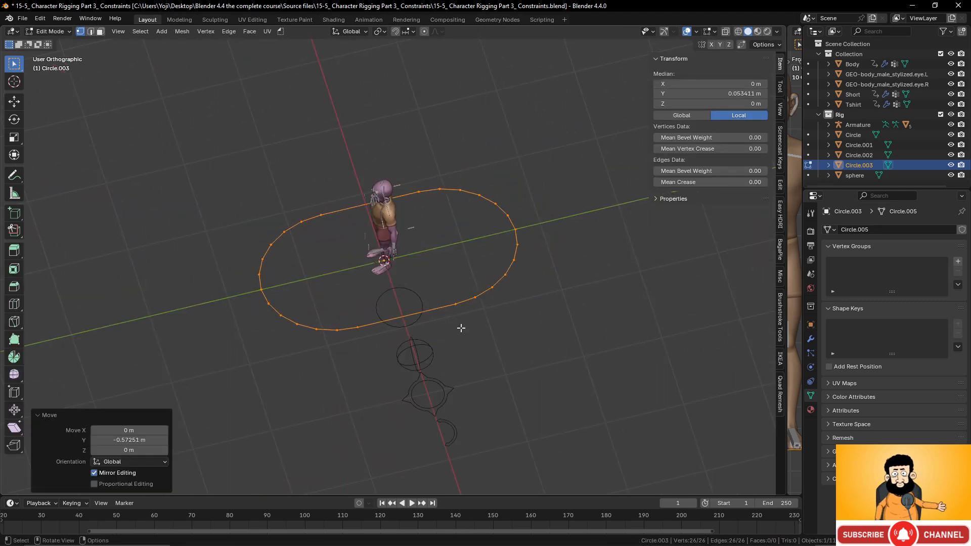
Scale the capsule object to about 0.204 and move it about 3.04 m along X, past the double arrow
key(Tab)
key(s)
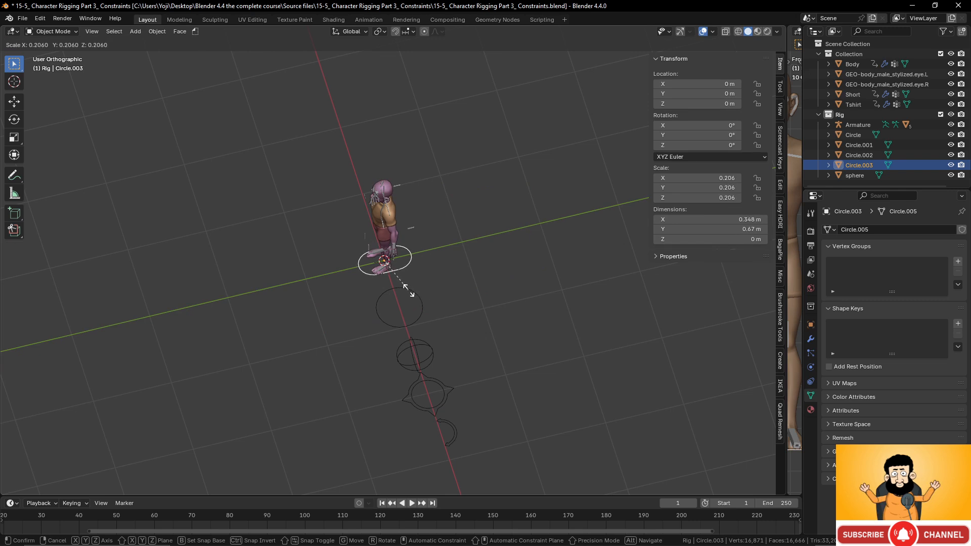
click(408, 288)
middle_drag(369, 321, 273, 323)
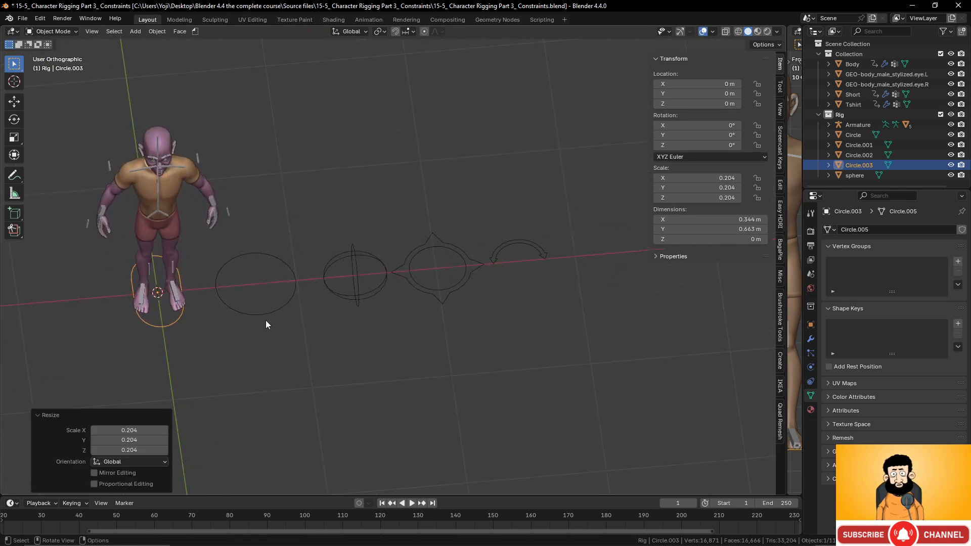
key(g)
key(x)
click(582, 308)
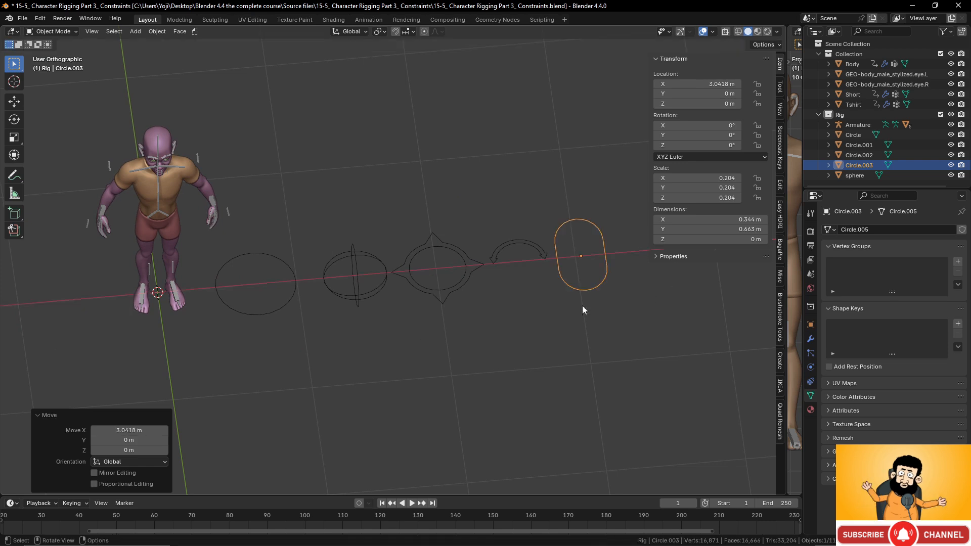
scroll(337, 330, down, 2)
scroll(329, 328, up, 2)
Select the character's left foot bone in the armature's Edit Mode and show its bone properties
shift+middle_drag(315, 319, 389, 330)
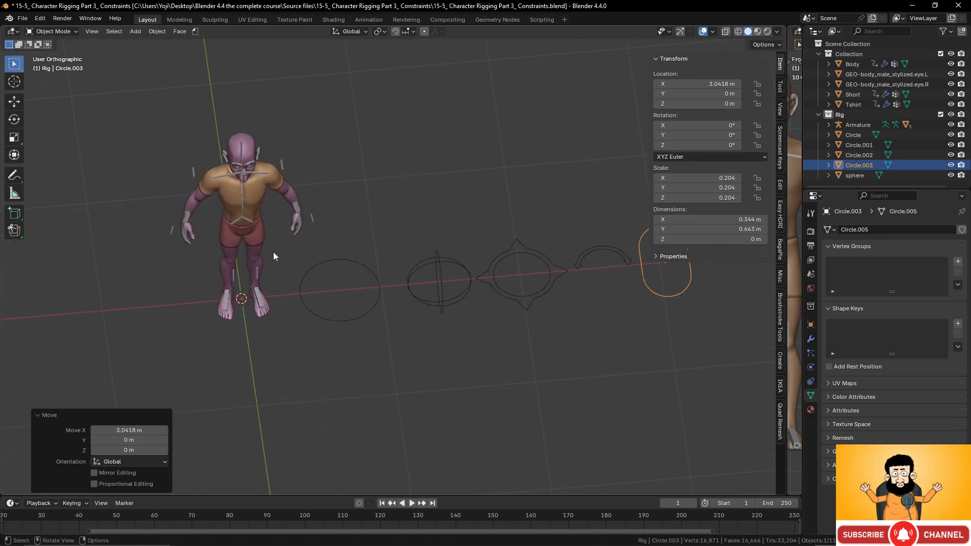
scroll(167, 157, up, 3)
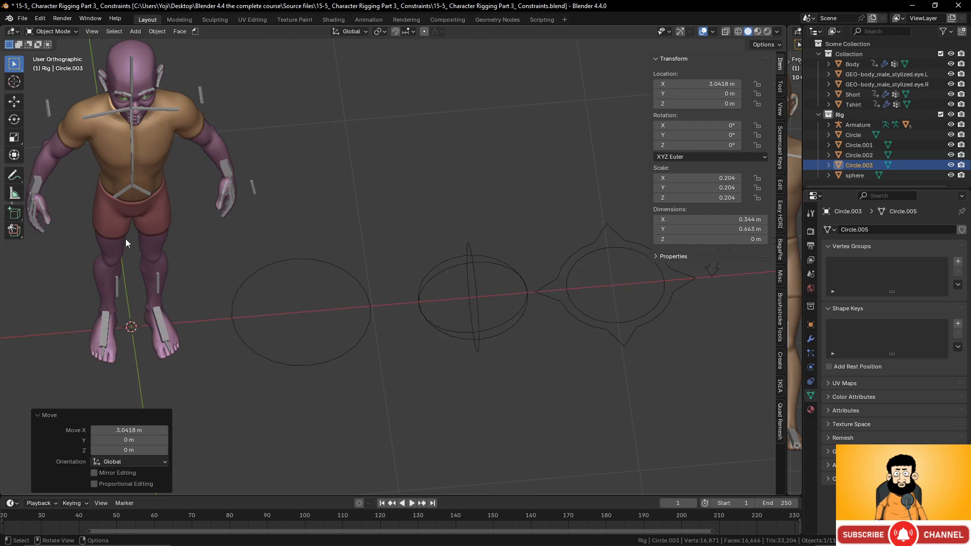
middle_drag(221, 180, 193, 135)
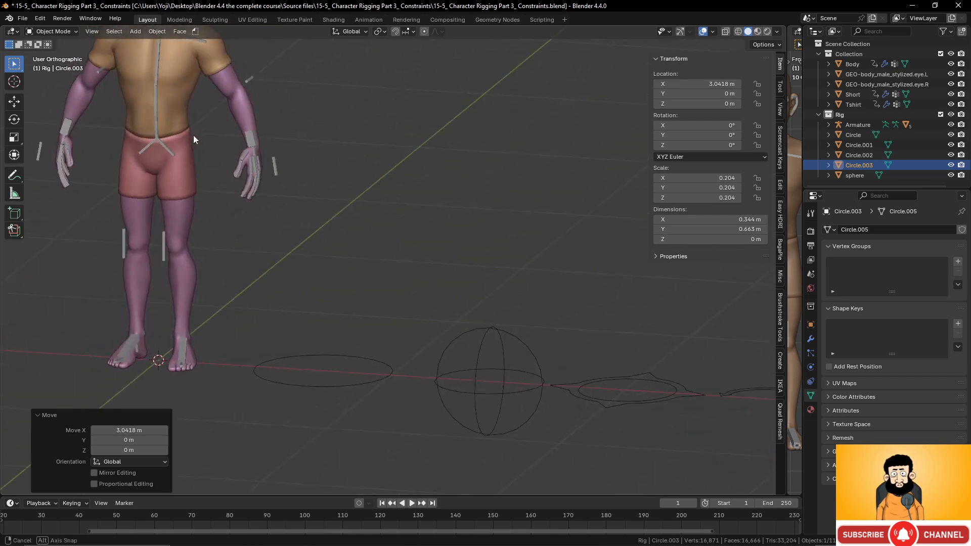
middle_drag(241, 211, 454, 319)
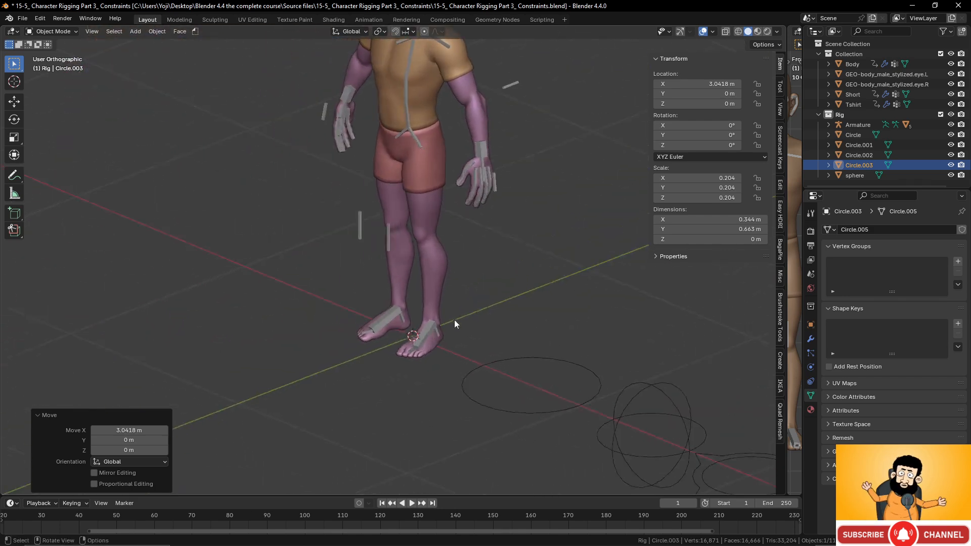
scroll(454, 320, up, 2)
click(441, 360)
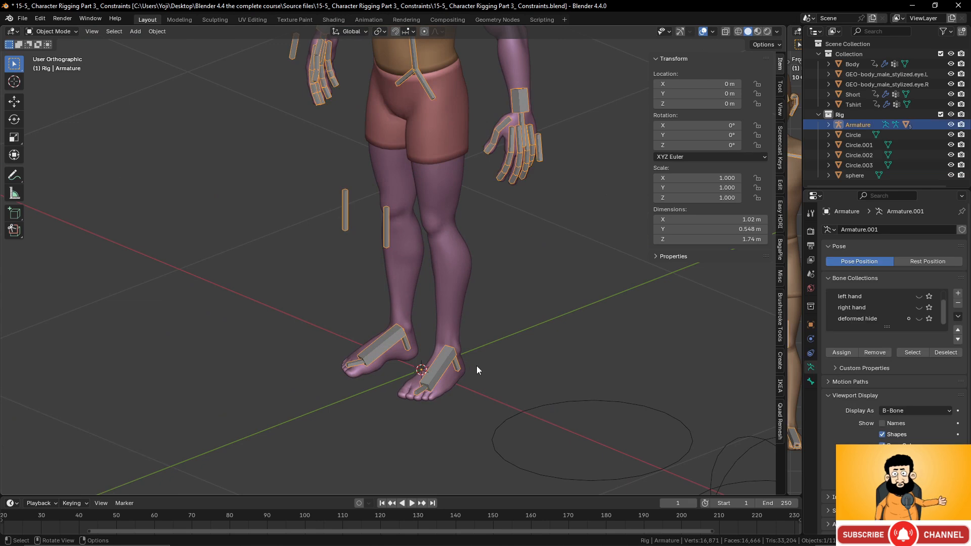
key(Tab)
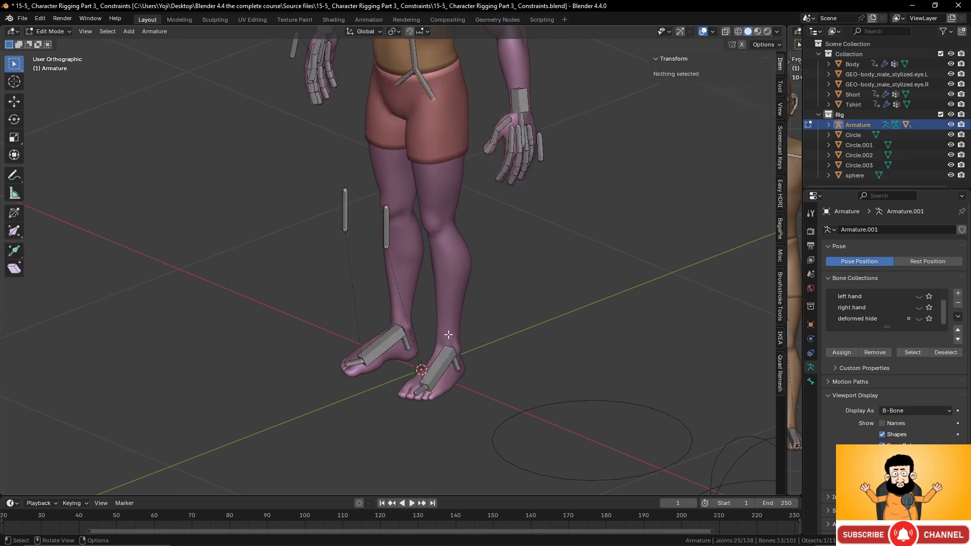
click(444, 362)
scroll(471, 292, down, 2)
shift+middle_drag(470, 293, 443, 284)
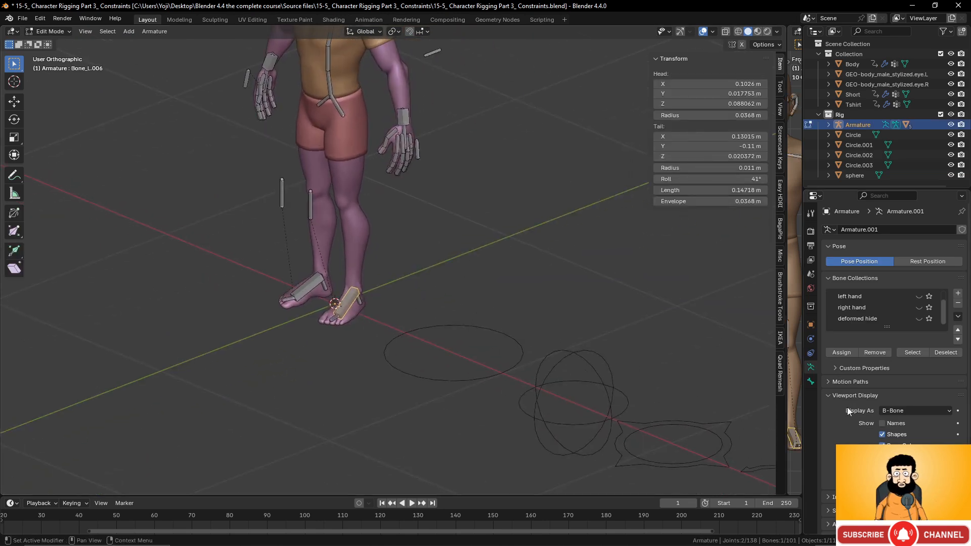
click(812, 382)
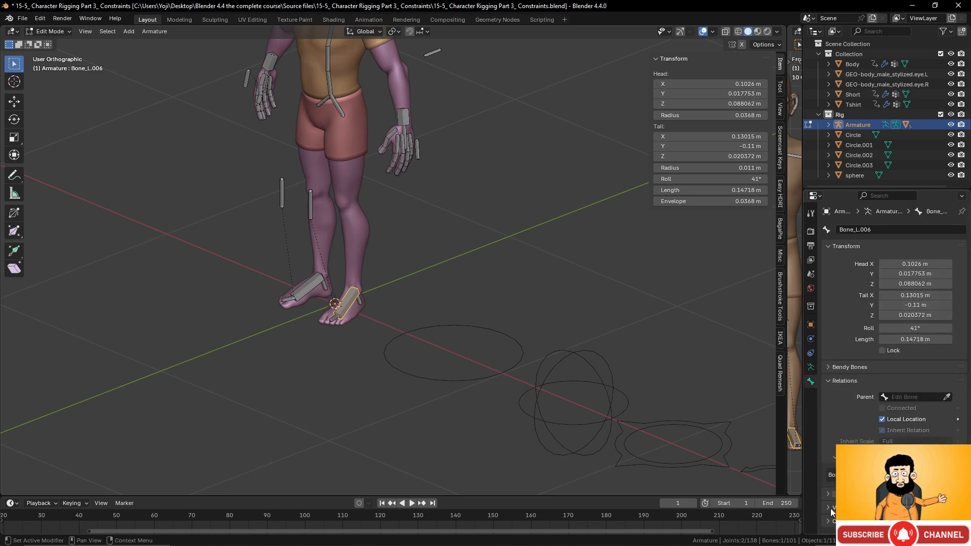
Switch the armature to Pose Mode and assign the capsule Circle.003 as the left foot bone's custom shape object
scroll(892, 328, down, 2)
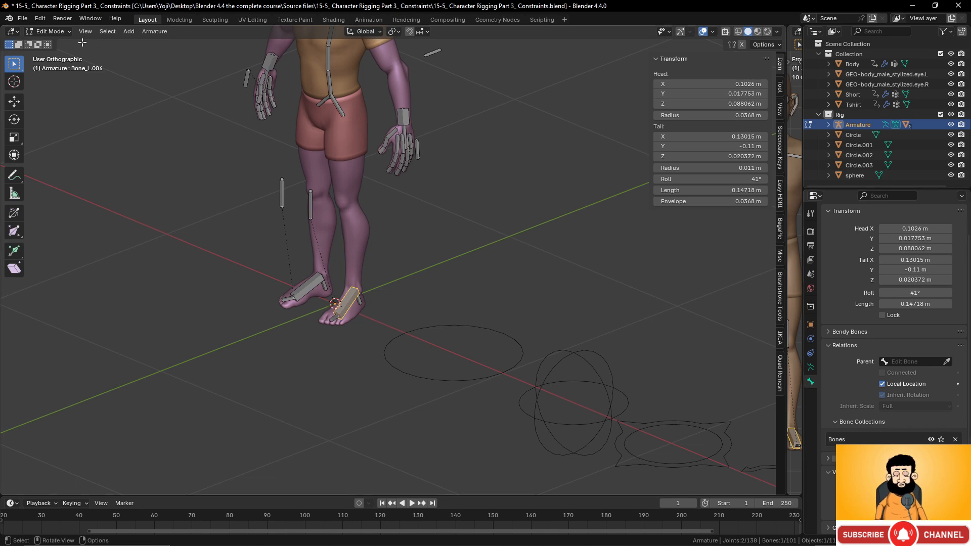
click(51, 32)
click(61, 65)
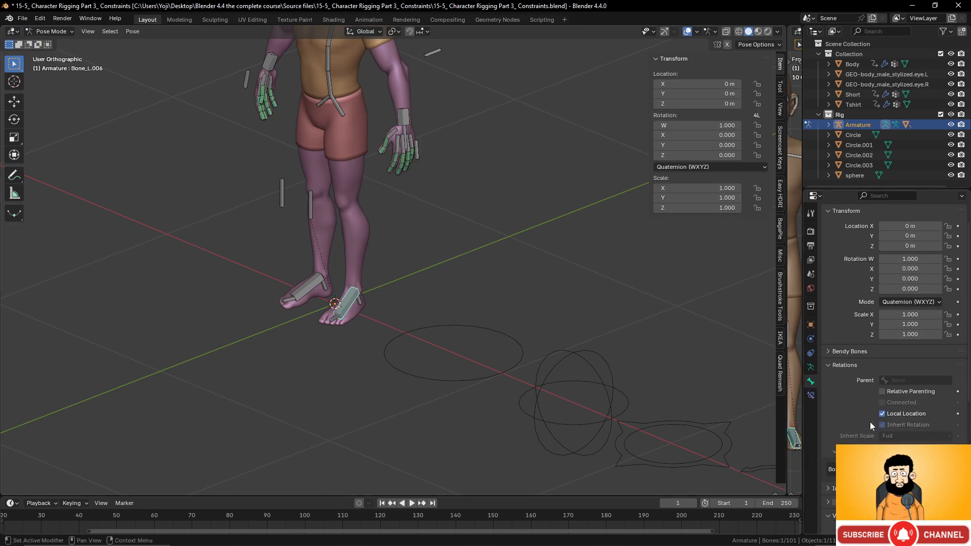
scroll(870, 422, down, 6)
scroll(458, 355, down, 2)
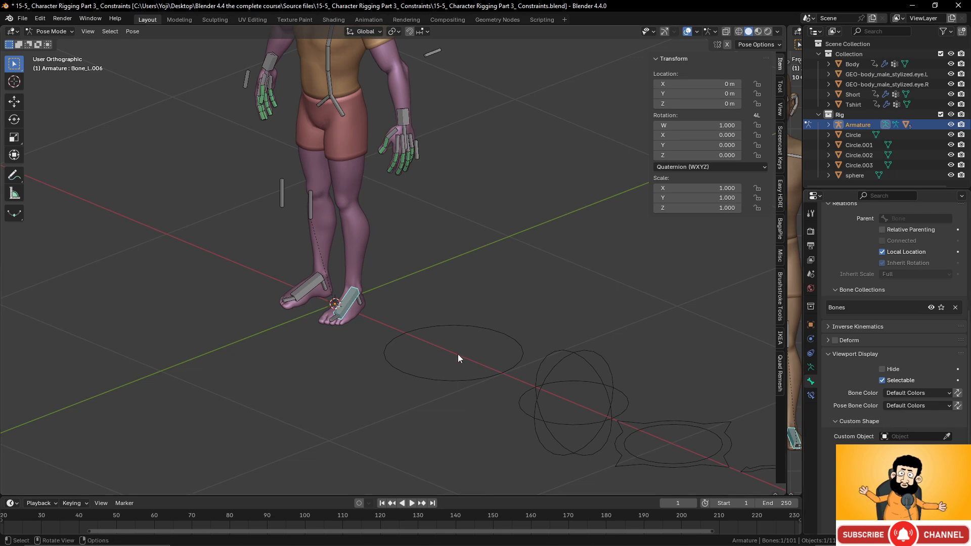
scroll(442, 366, up, 5)
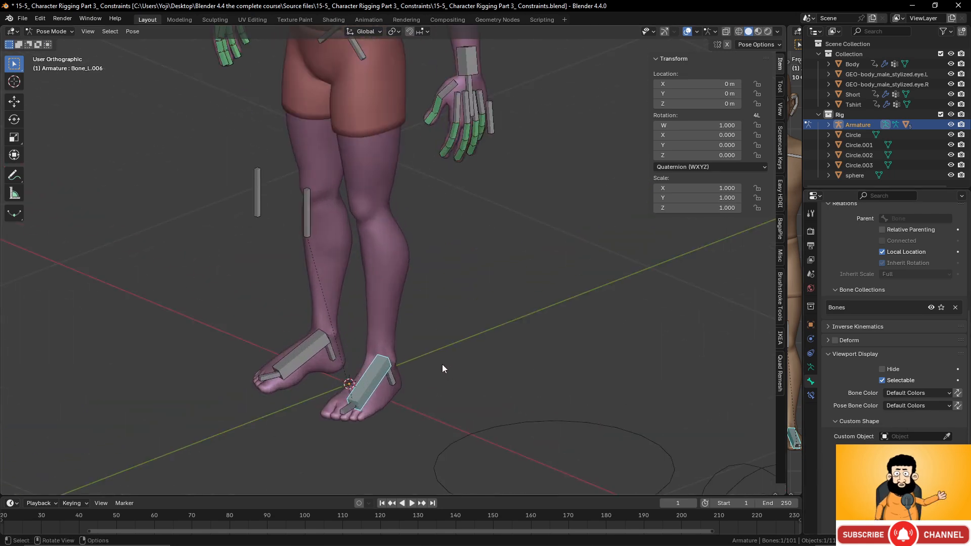
scroll(442, 365, down, 4)
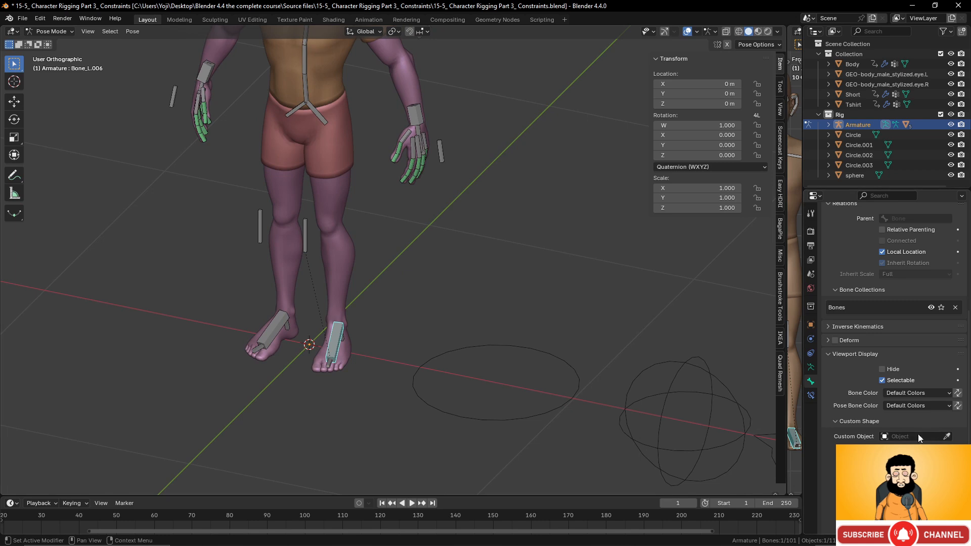
scroll(507, 382, down, 4)
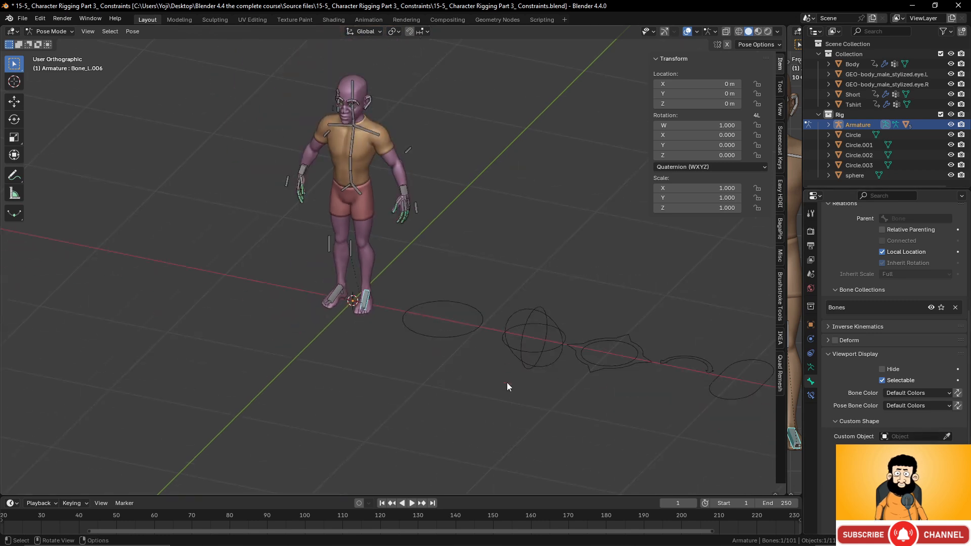
click(946, 437)
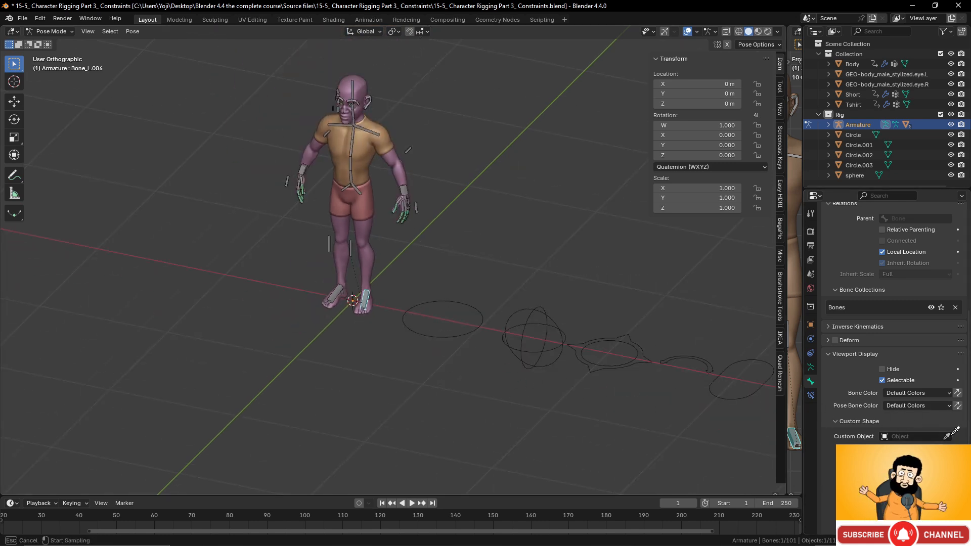
click(754, 393)
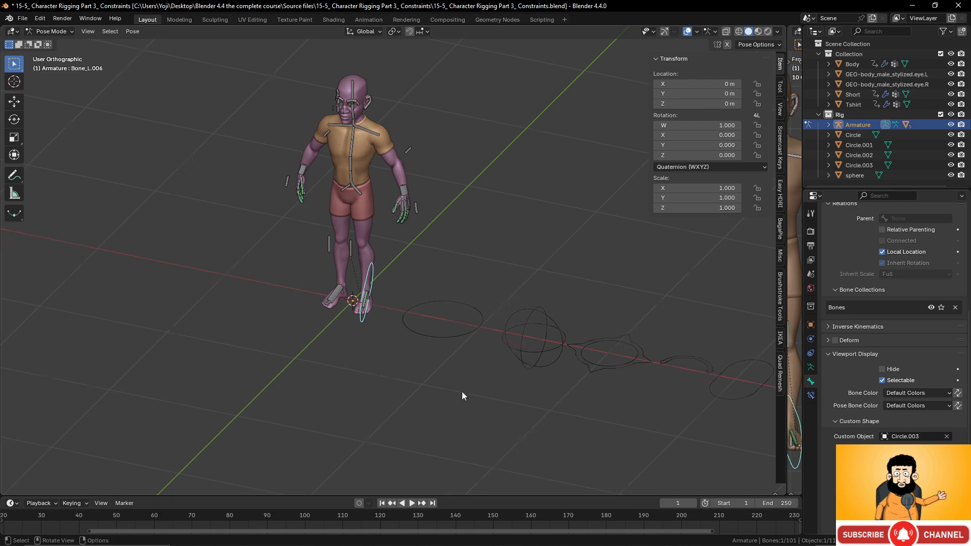
Select the right foot bone and assign the capsule Circle.003 as its custom shape object
scroll(335, 345, up, 5)
middle_drag(335, 345, 402, 359)
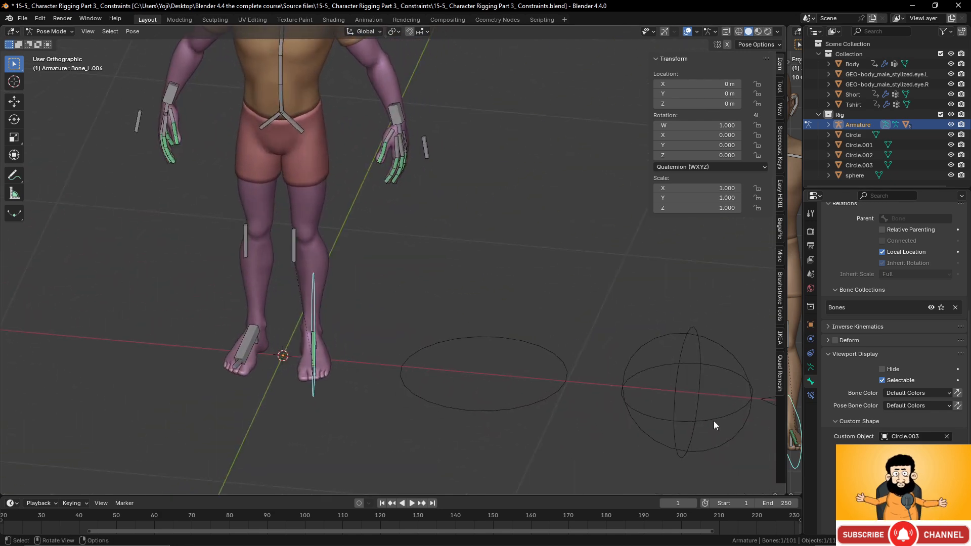
click(246, 344)
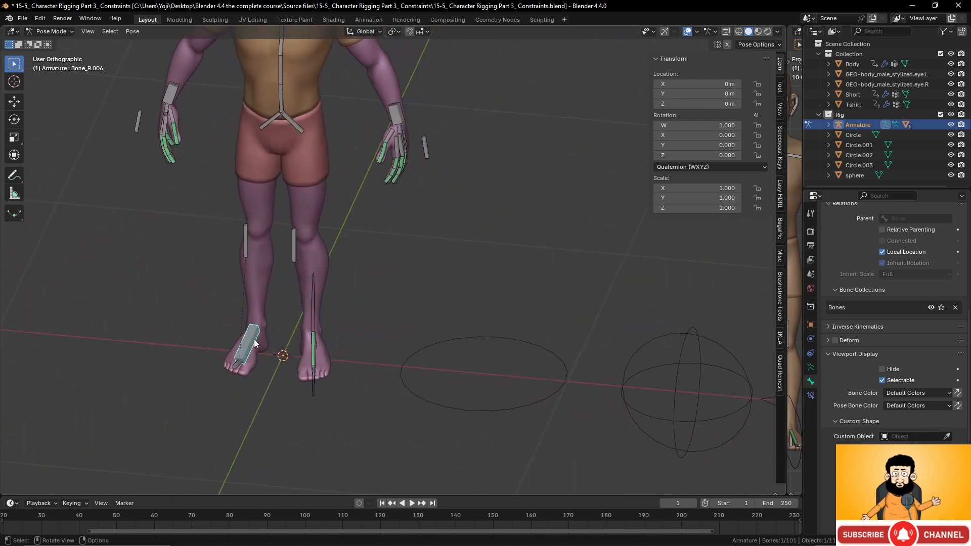
click(947, 436)
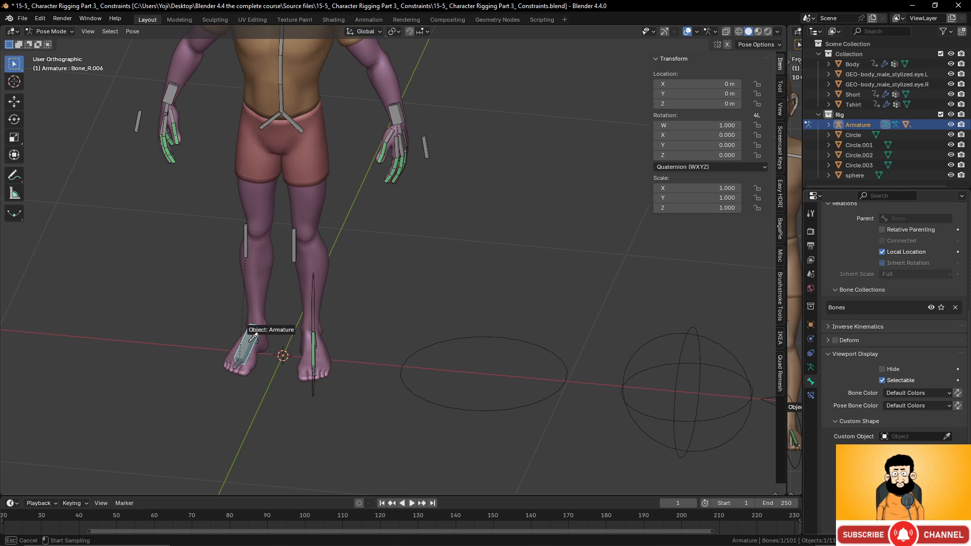
key(Escape)
scroll(596, 386, down, 4)
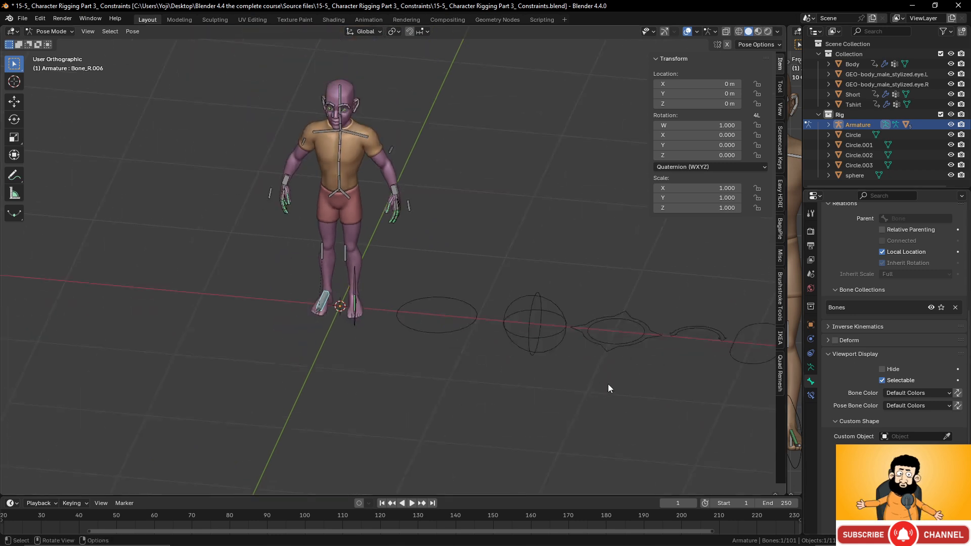
middle_drag(609, 388, 545, 381)
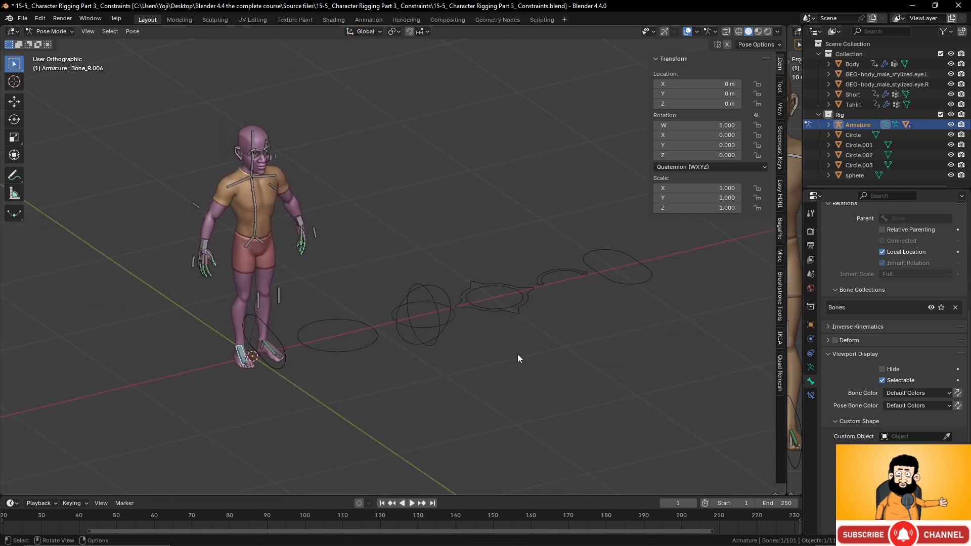
click(941, 436)
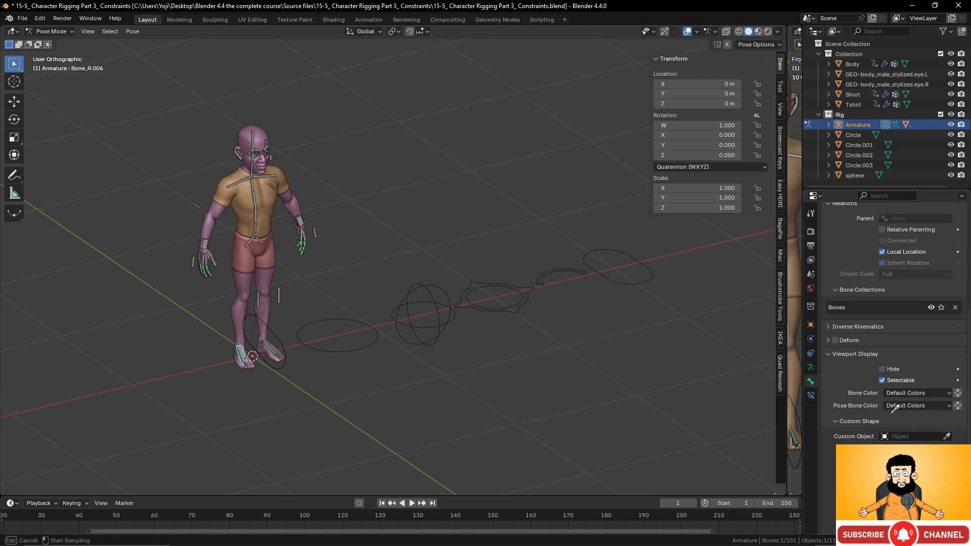
click(649, 277)
Select the left foot bone and set its custom shape scale to 0.5 on X, Y and Z
scroll(377, 391, up, 2)
scroll(377, 388, up, 2)
shift+middle_drag(299, 341, 417, 261)
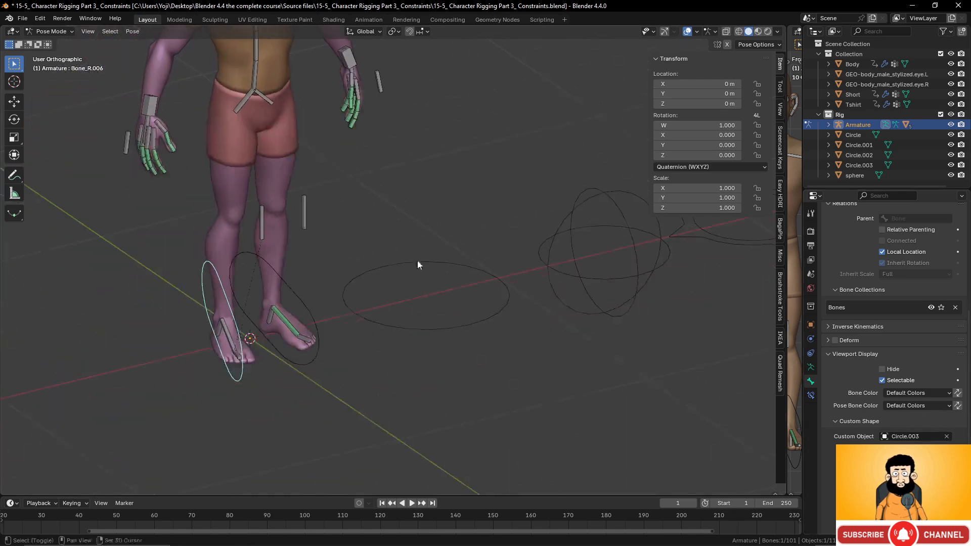
click(299, 292)
middle_drag(427, 346, 417, 343)
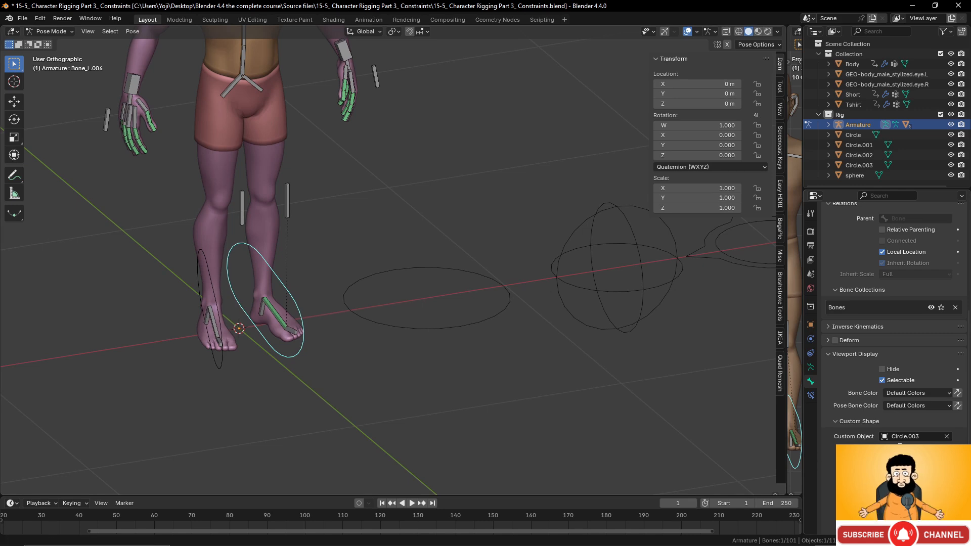
key(ctrl+z)
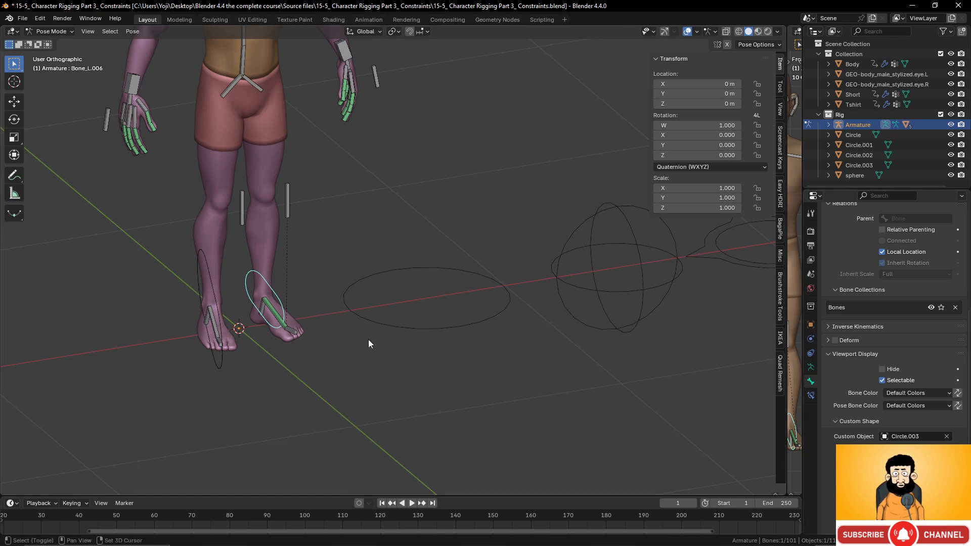
shift+middle_drag(369, 339, 371, 261)
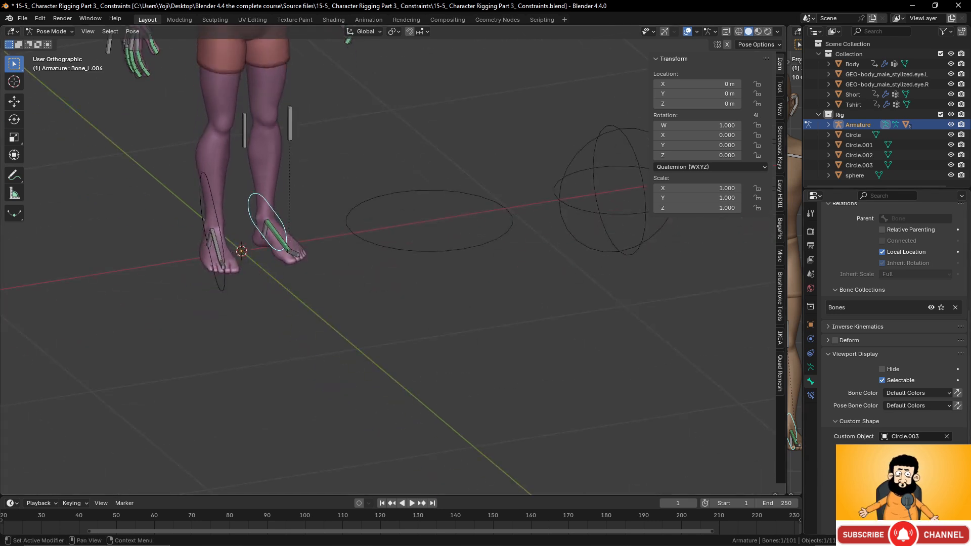
scroll(893, 324, down, 2)
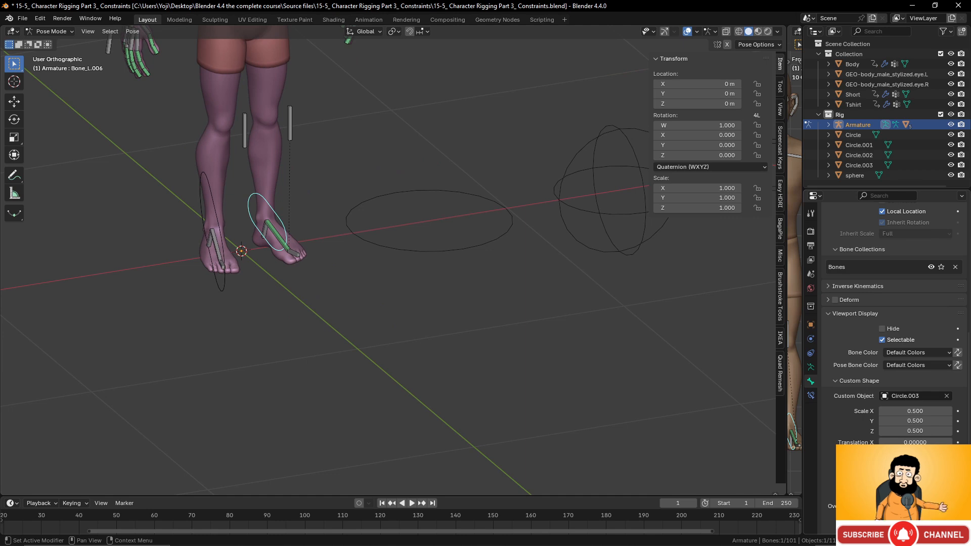
Rotate the left foot bone's capsule custom shape about Y and X to lay it flat, lengthwise along the foot
drag(914, 484, 936, 483)
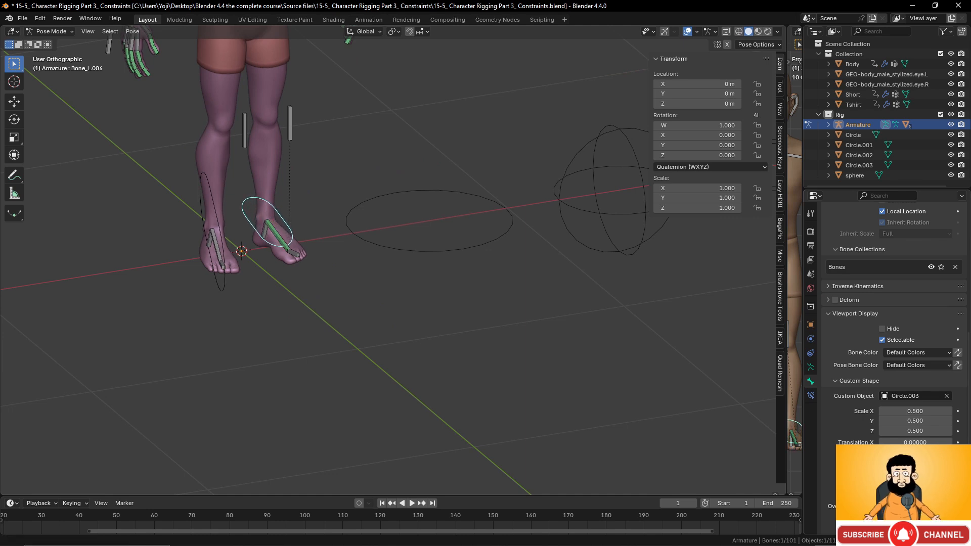
middle_drag(463, 393, 608, 443)
drag(914, 474, 936, 474)
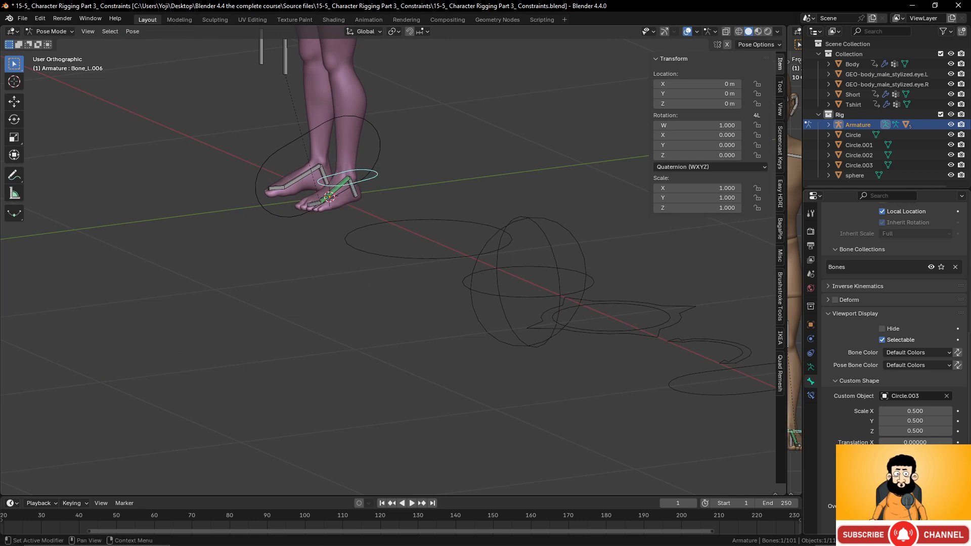
Translate the left foot bone's capsule custom shape down around the foot at ground level, with an X translation of -0.037
drag(915, 462, 926, 462)
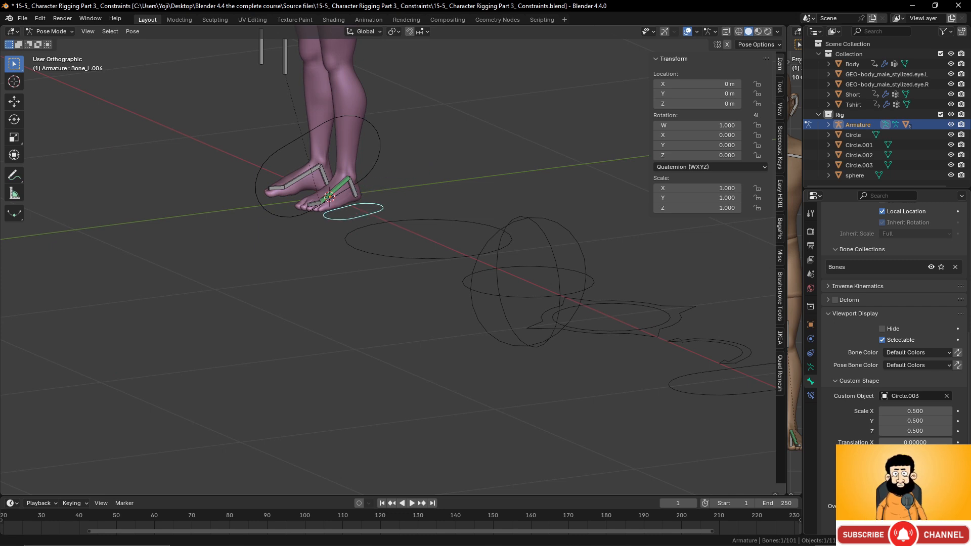
drag(916, 443, 906, 443)
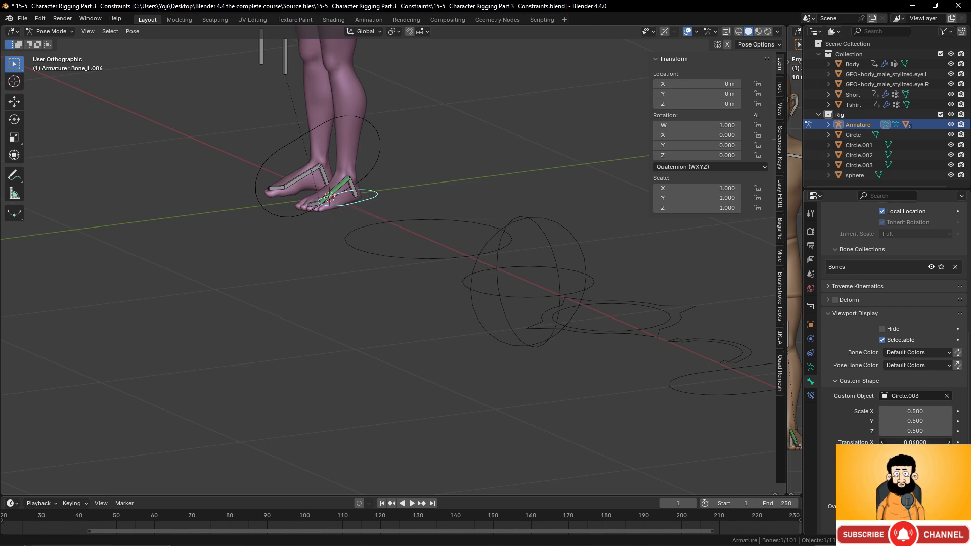
middle_drag(517, 402, 513, 369)
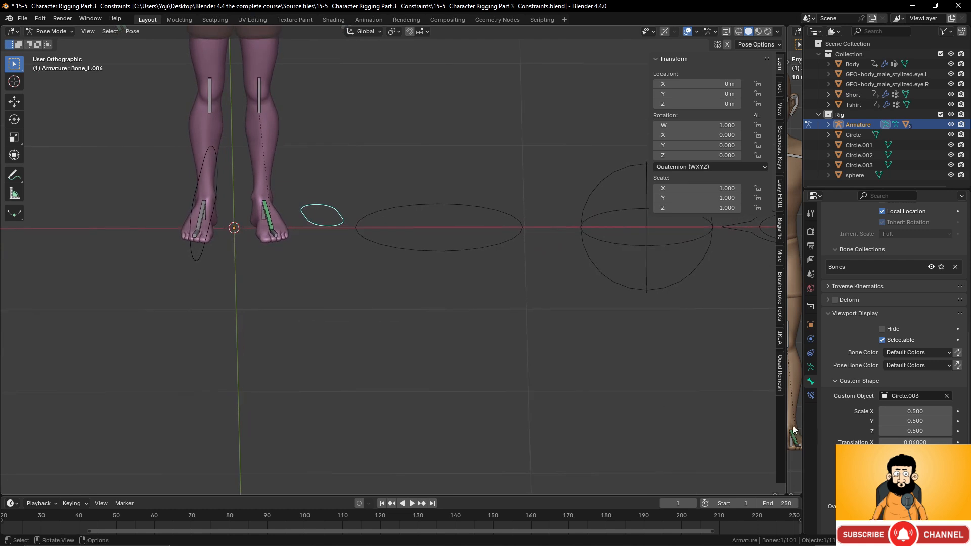
mouse_move(916, 443)
mouse_down()
mouse_move(890, 443)
mouse_move(903, 453)
mouse_up()
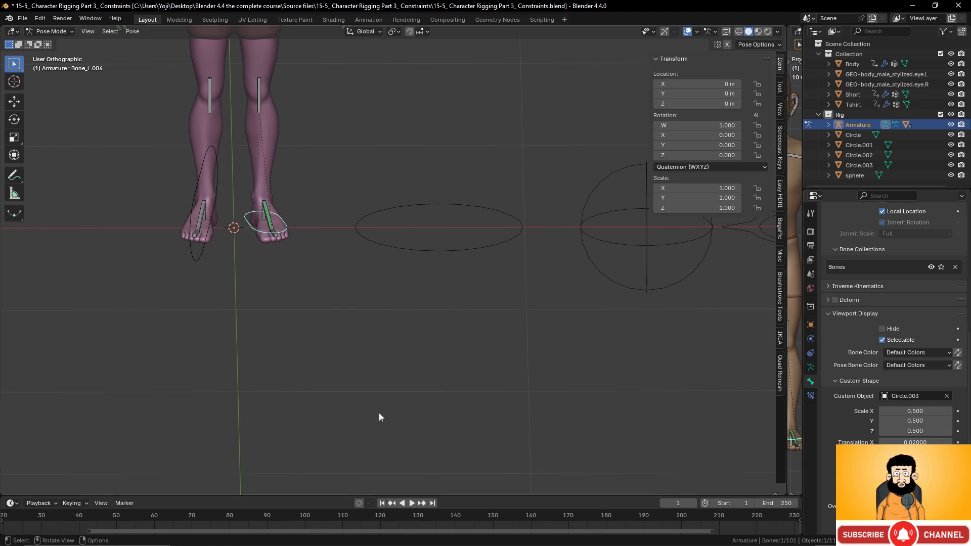
middle_drag(379, 418, 412, 355)
key(KP_1)
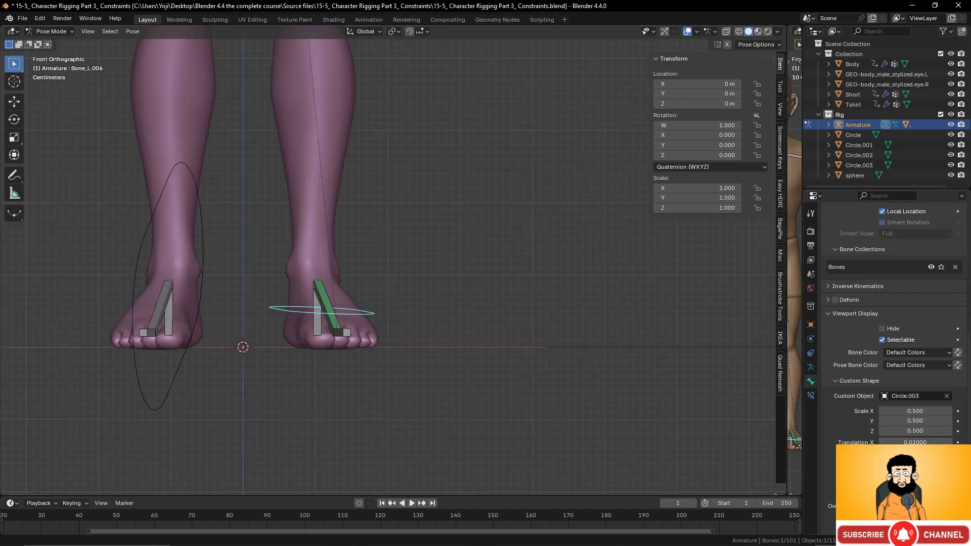
drag(915, 452, 941, 452)
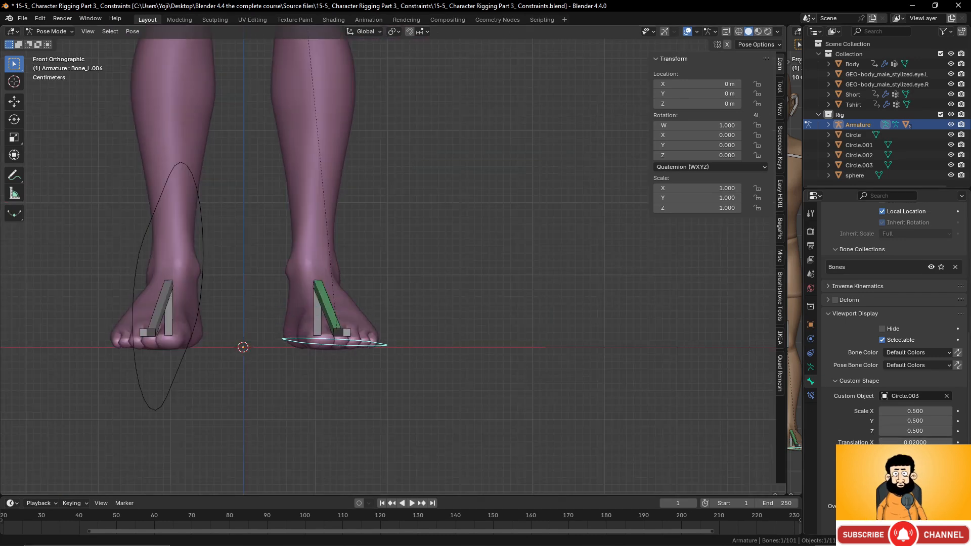
middle_drag(469, 336, 399, 365)
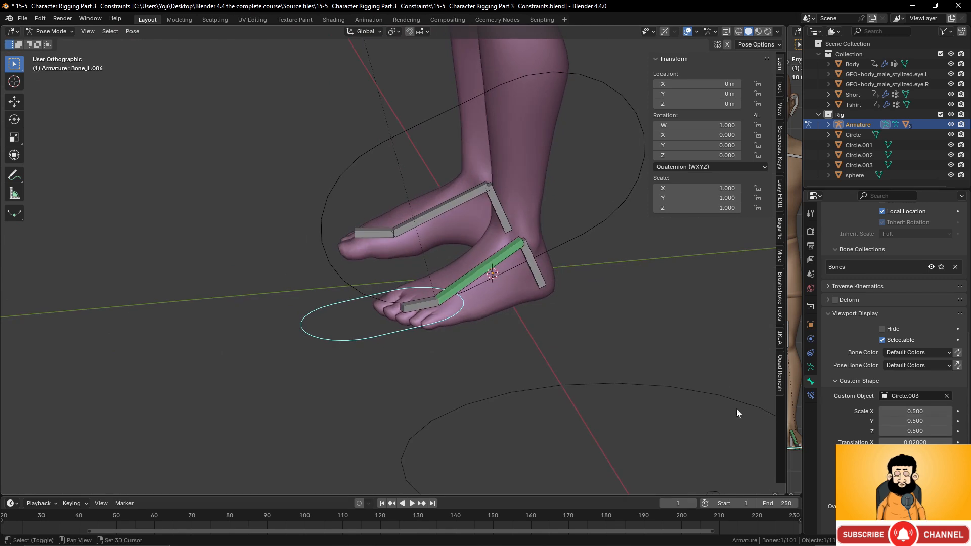
drag(916, 452, 874, 452)
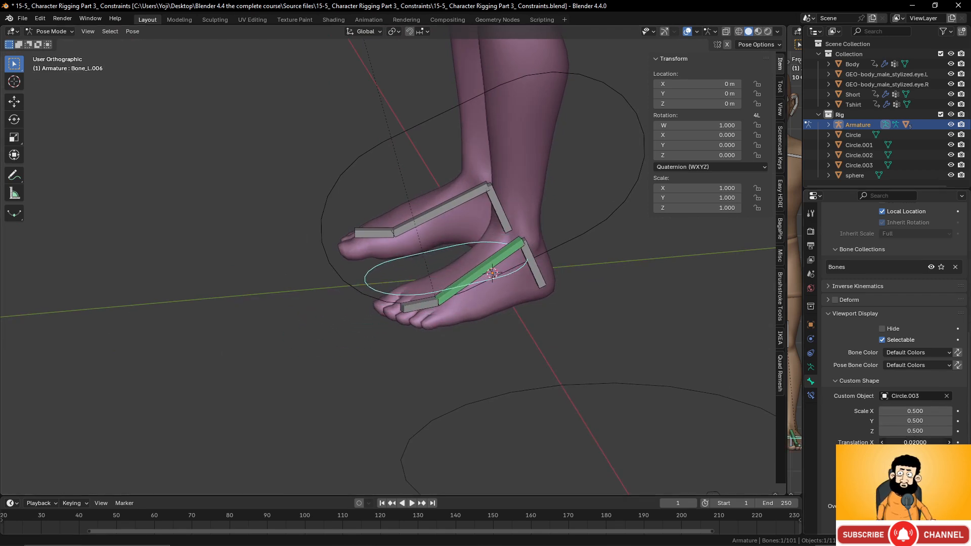
drag(915, 443, 886, 443)
Select the left toe bone and assign the plain Circle object as its custom shape
middle_drag(591, 358, 434, 343)
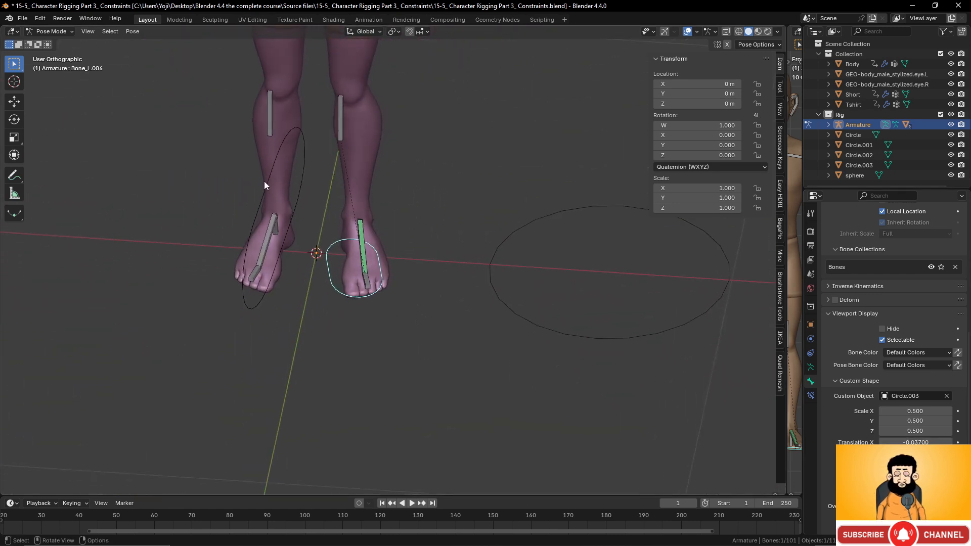
scroll(363, 247, down, 1)
scroll(371, 257, up, 2)
shift+middle_drag(378, 256, 410, 290)
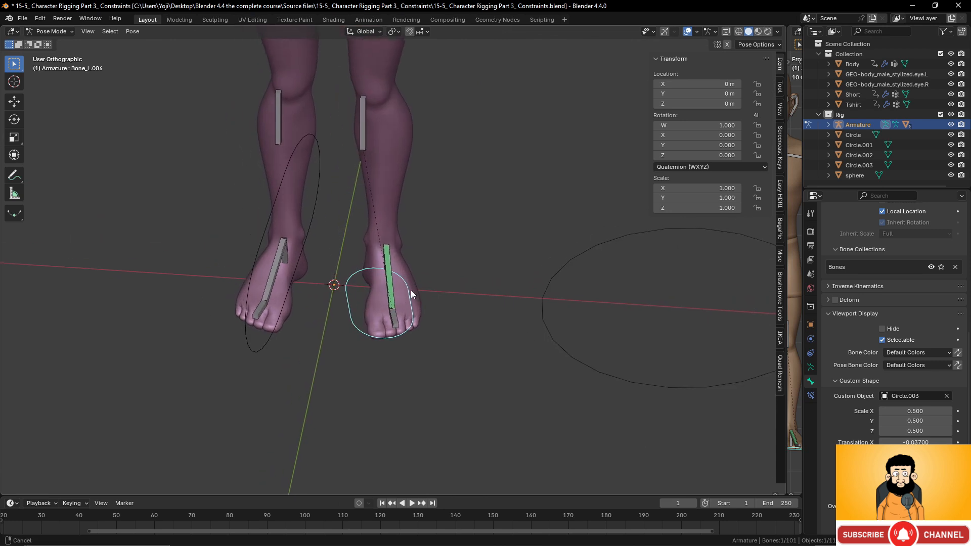
middle_drag(468, 271, 406, 290)
click(403, 317)
scroll(473, 332, down, 3)
middle_drag(473, 333, 453, 287)
click(948, 396)
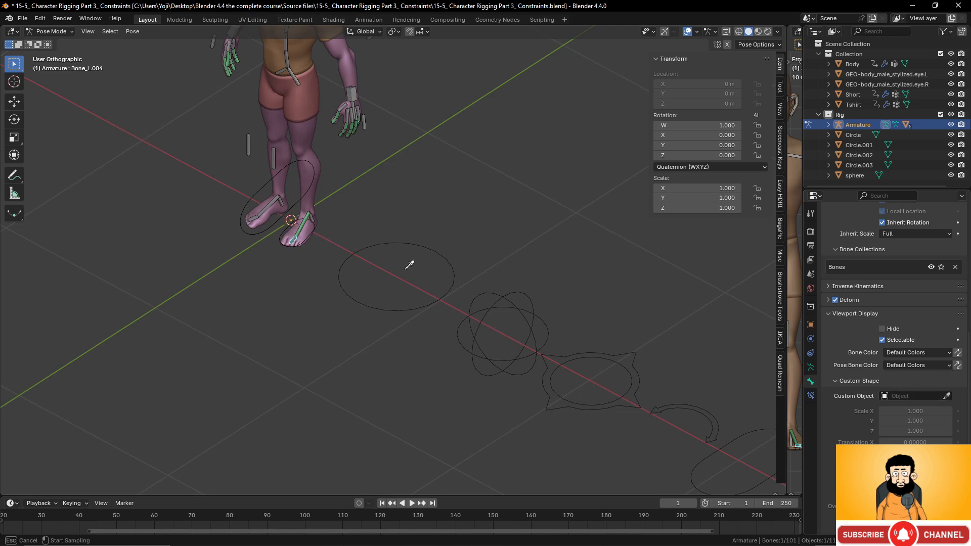
click(456, 258)
scroll(449, 262, up, 3)
middle_drag(448, 262, 355, 283)
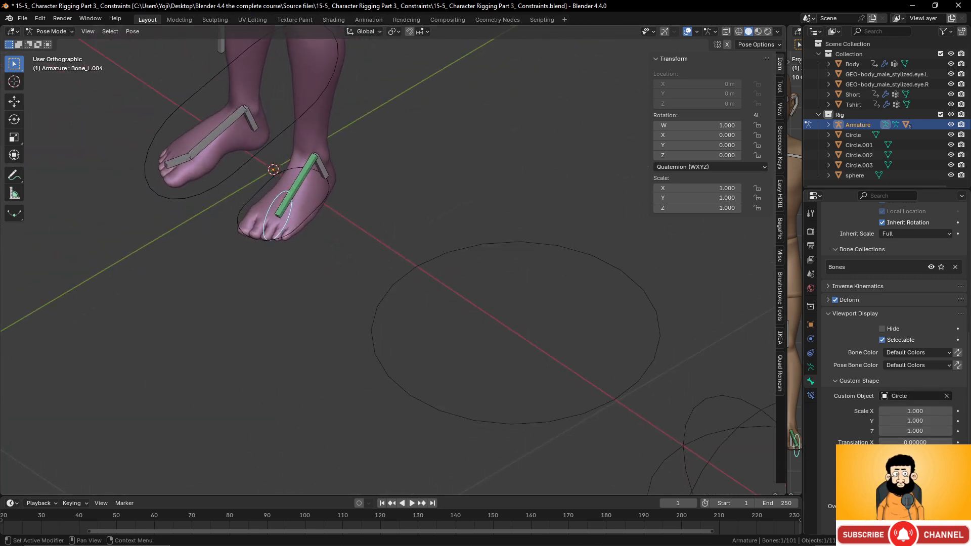
drag(906, 442, 921, 443)
click(911, 442)
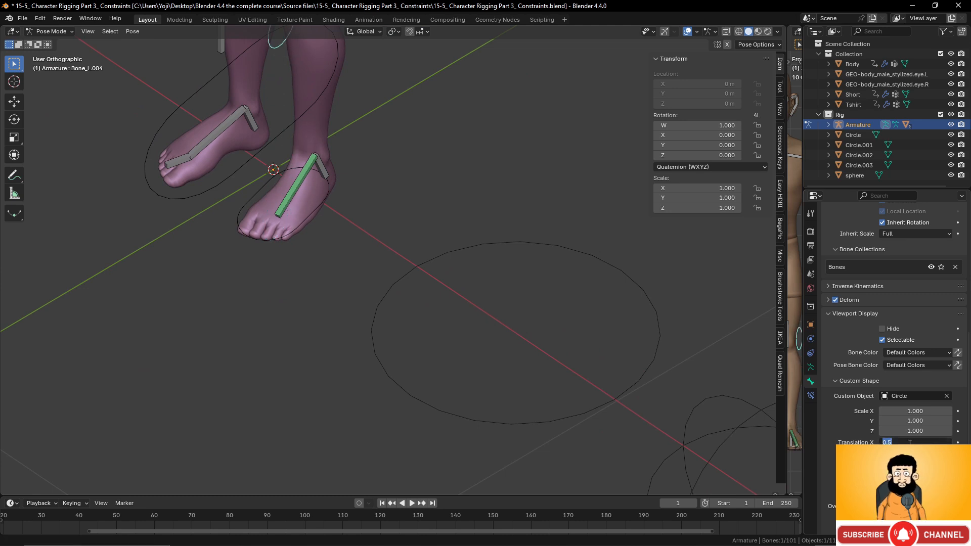
key(Return)
Rotate the left toe bone's circle custom shape about X to lay it over the toes
drag(910, 474, 931, 473)
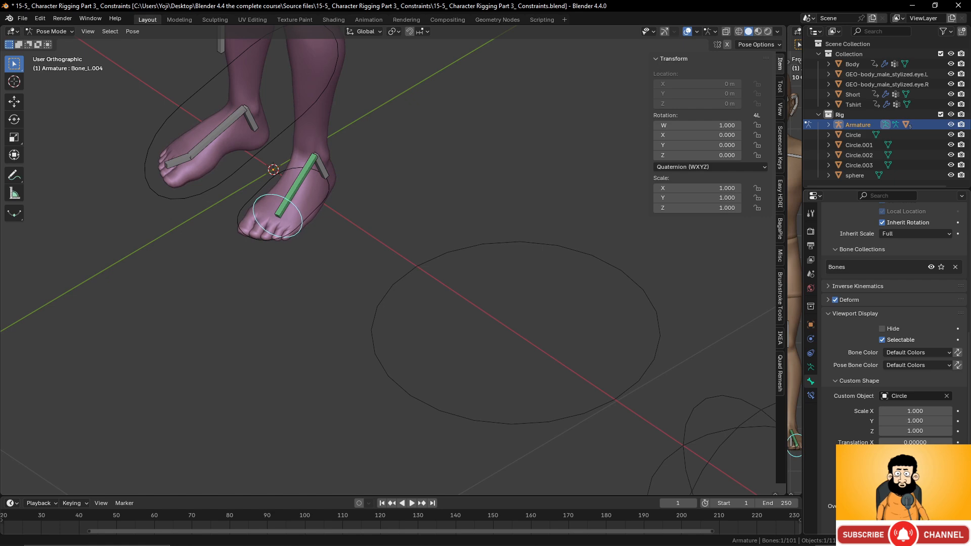
Assign the sphere object as the left knee control bone's custom shape and set its scale to 0.2 on all axes
mouse_move(455, 334)
middle_down()
mouse_move(408, 288)
mouse_move(405, 347)
mouse_move(466, 349)
middle_up()
scroll(466, 349, down, 3)
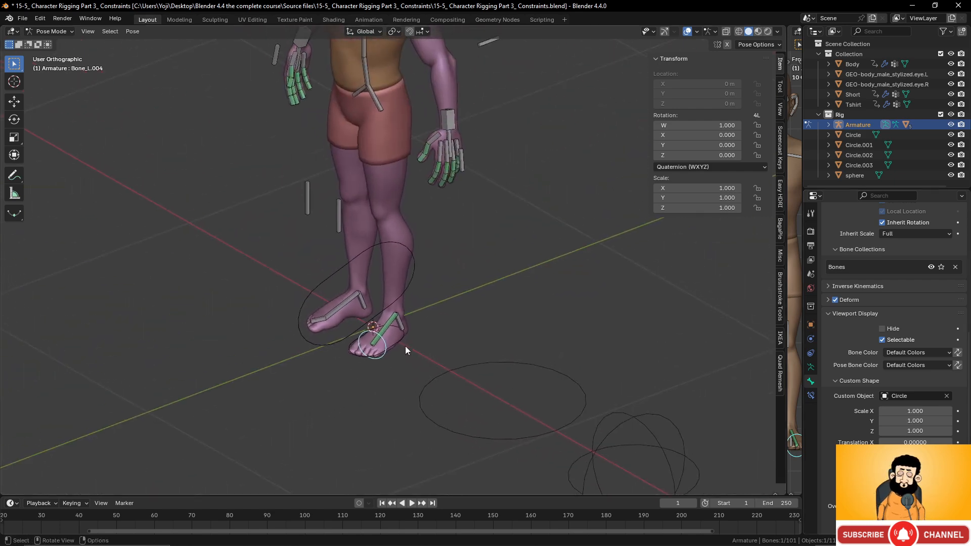
click(338, 217)
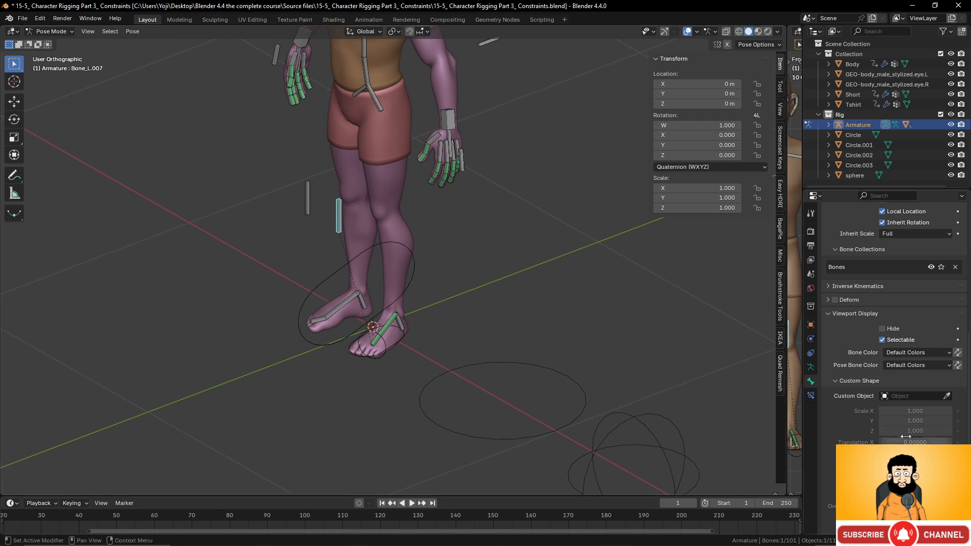
click(947, 397)
click(652, 436)
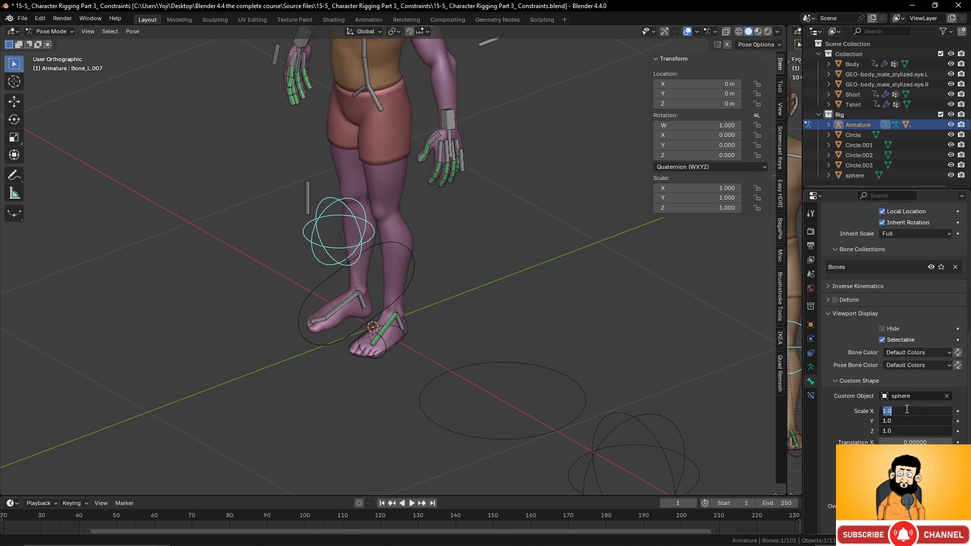
key(Return)
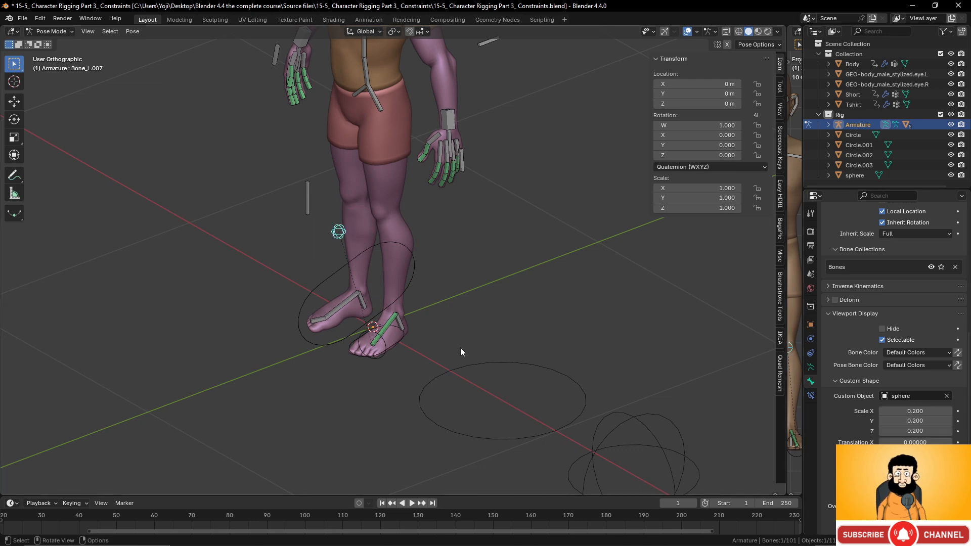
Select the left index finger's first bone below the knuckle and assign the plain Circle object as its custom shape
middle_drag(430, 321, 381, 213)
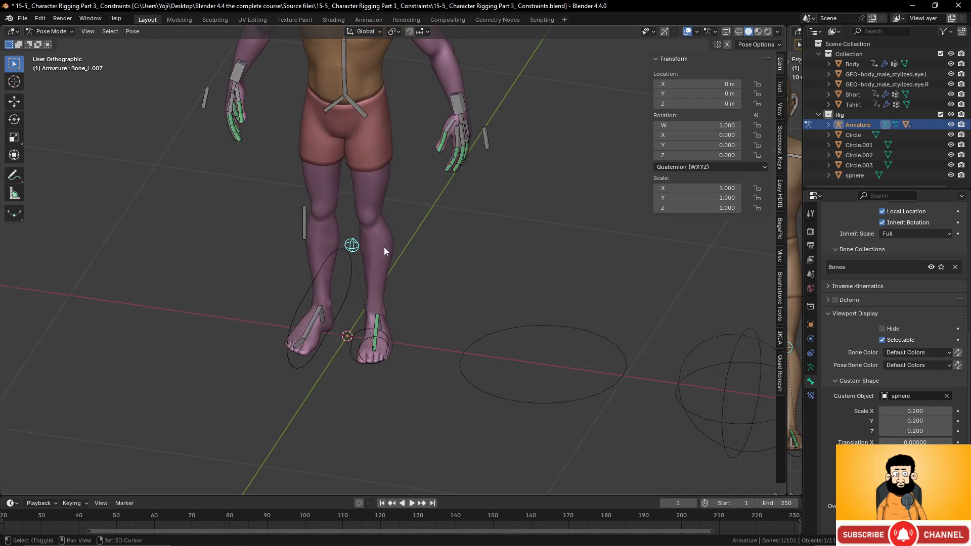
middle_drag(384, 252, 423, 273)
scroll(455, 283, up, 3)
middle_drag(488, 343, 440, 317)
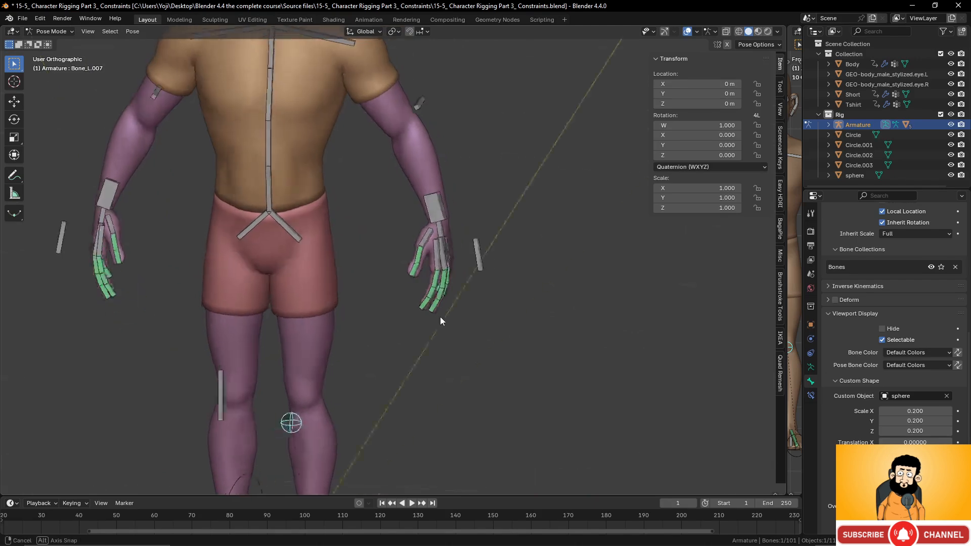
scroll(451, 329, up, 3)
click(445, 302)
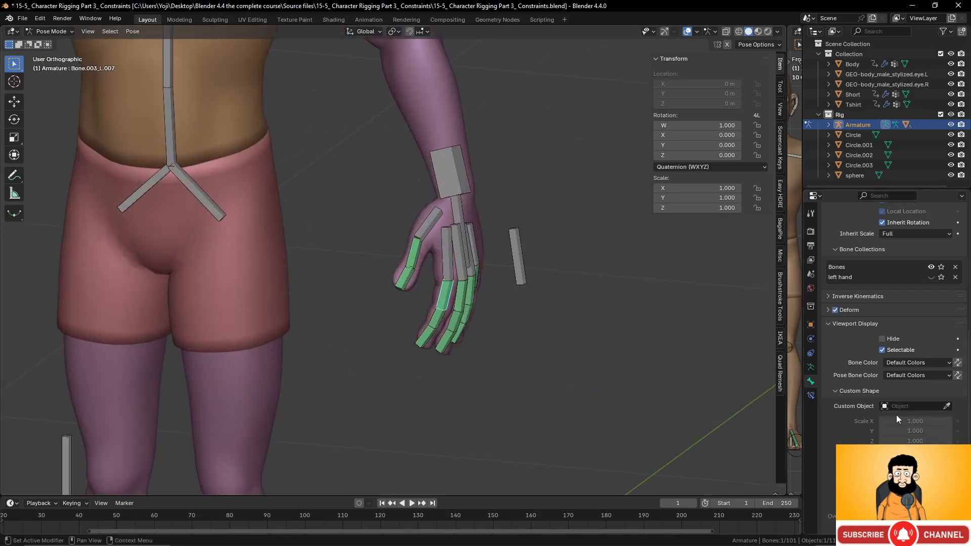
scroll(546, 397, down, 5)
middle_drag(547, 397, 491, 329)
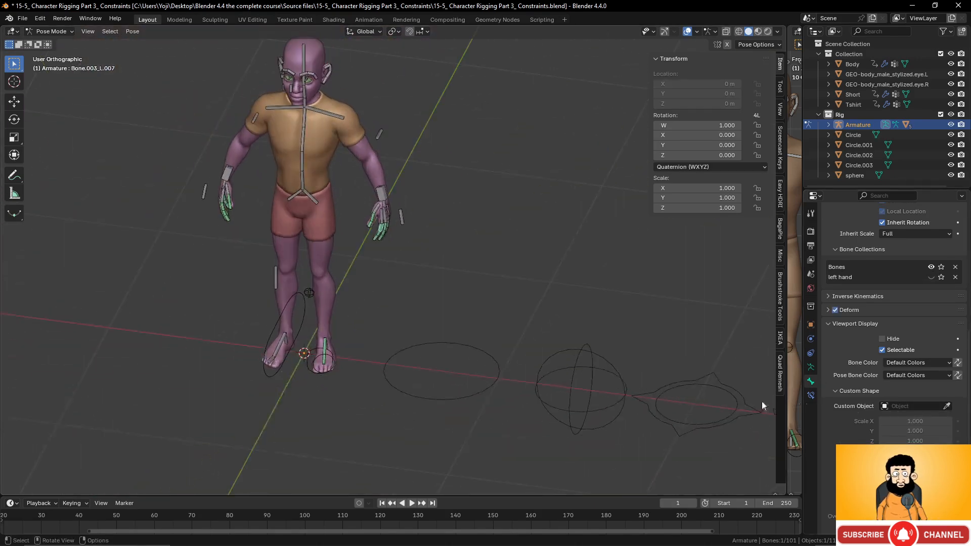
click(940, 408)
click(483, 353)
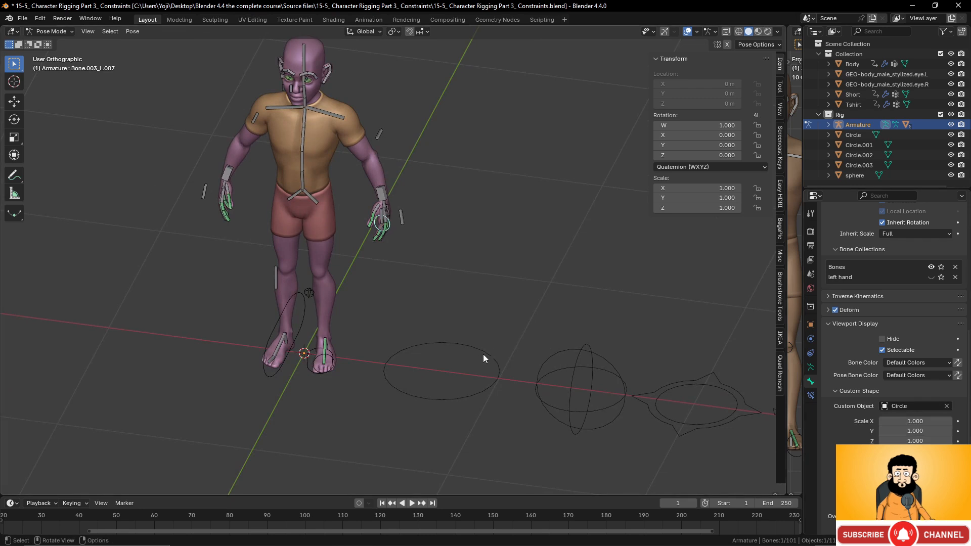
Rotate the left index finger bone's circle custom shape 90° about X and set its scale to 0.5 on all axes
scroll(446, 326, up, 4)
shift+middle_drag(446, 330, 432, 370)
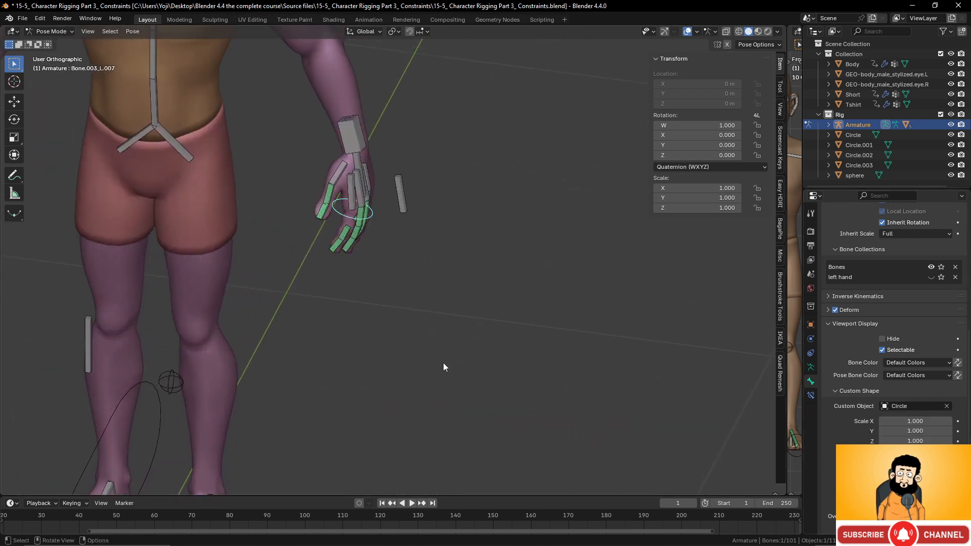
middle_drag(408, 332, 363, 311)
drag(916, 441, 916, 421)
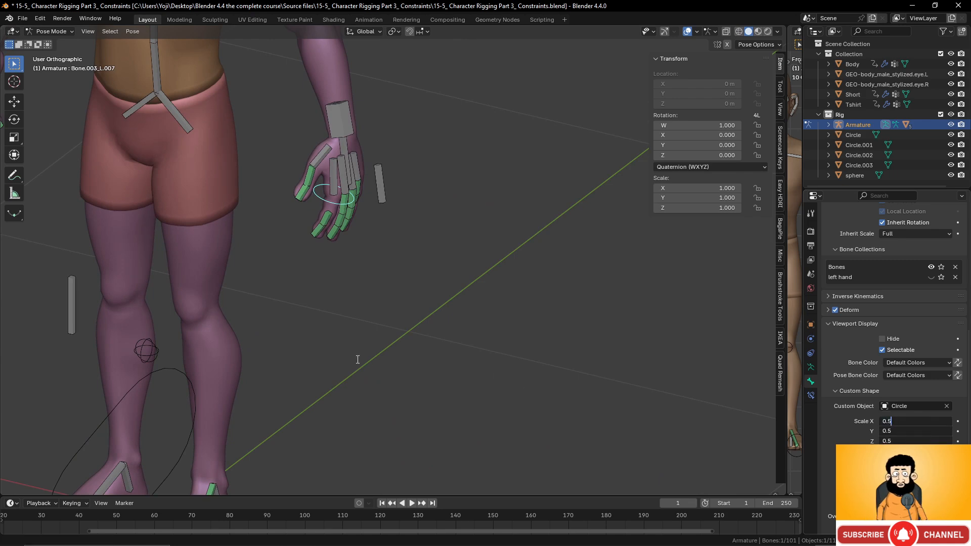
key(Return)
scroll(374, 344, up, 3)
shift+middle_drag(299, 244, 406, 326)
Switch the armature from Pose Mode to Object Mode
scroll(372, 341, down, 3)
scroll(373, 343, up, 2)
scroll(371, 327, down, 6)
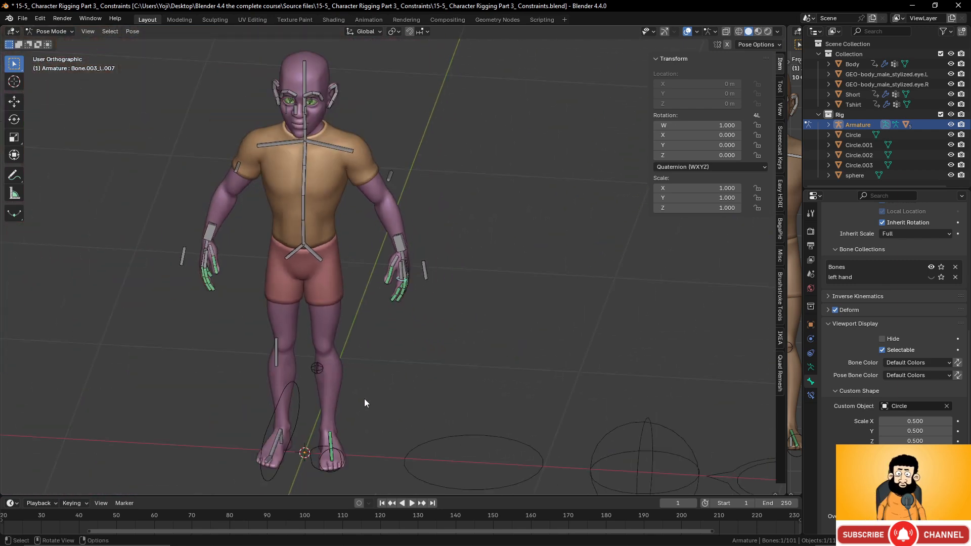
shift+middle_drag(365, 399, 423, 324)
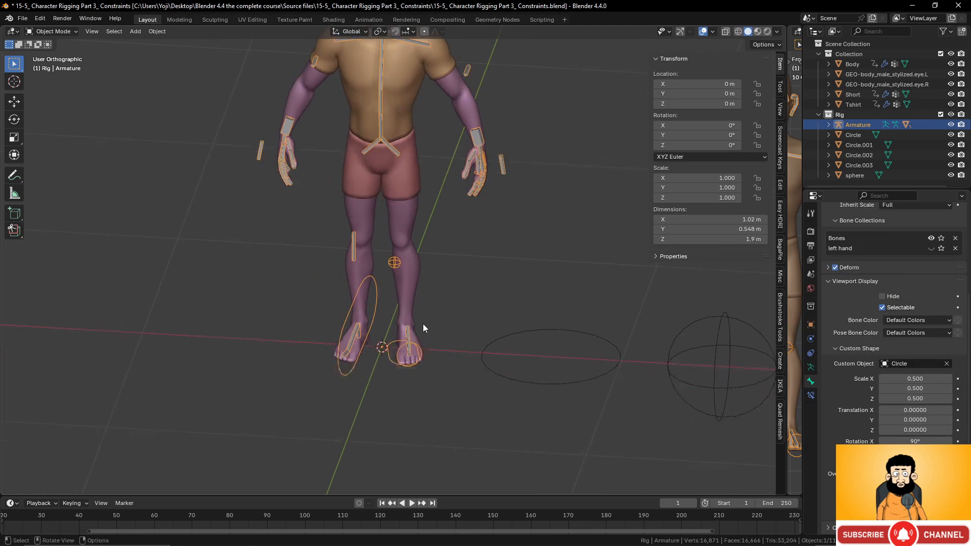
Remove the Circle.003 custom shape from the character's right foot bone in Pose Mode
click(389, 349)
mouse_move(423, 385)
middle_down()
mouse_move(277, 370)
mouse_move(453, 377)
mouse_move(395, 373)
mouse_move(422, 403)
mouse_move(357, 377)
mouse_move(423, 373)
middle_up()
key(ctrl+Tab)
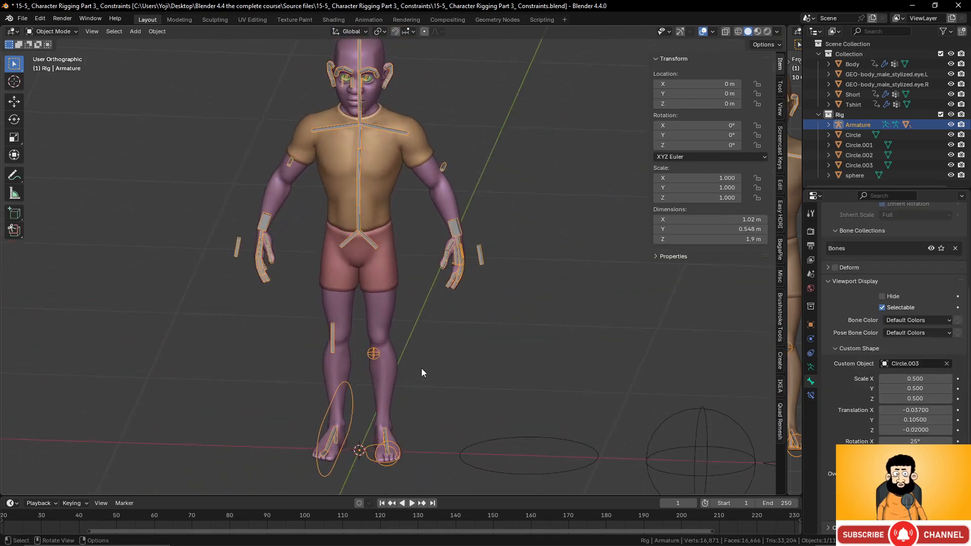
key(ctrl+Tab)
click(332, 407)
scroll(933, 426, up, 2)
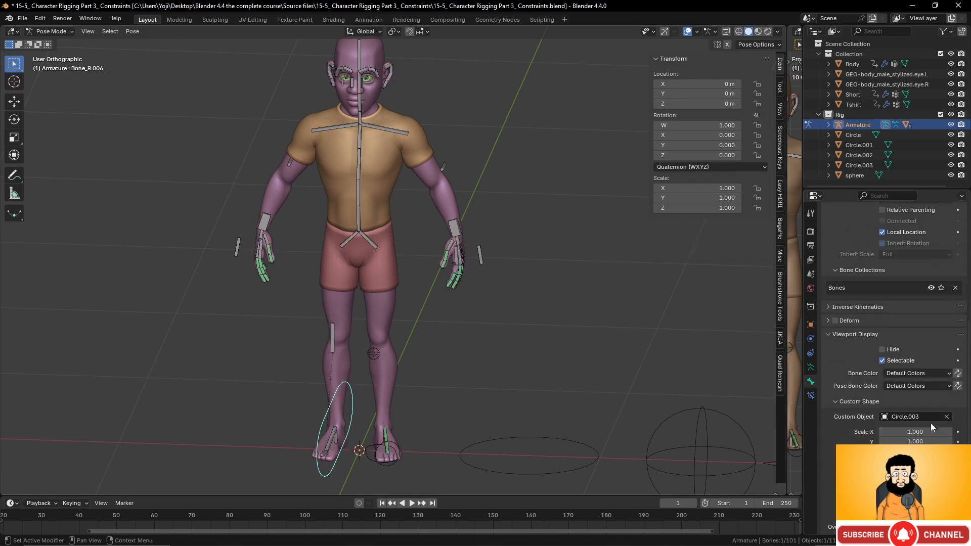
click(947, 417)
mouse_move(388, 408)
middle_down()
mouse_move(349, 412)
mouse_move(394, 368)
mouse_move(391, 376)
mouse_move(423, 376)
middle_up()
scroll(400, 378, down, 4)
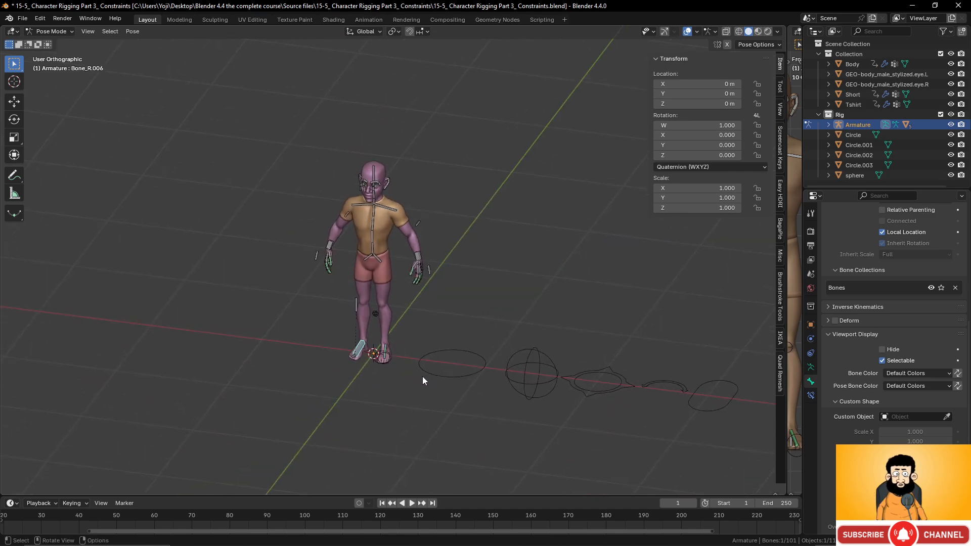
Assign the curved double-arrow object Circle.002 as the custom shape of the character's left hand bone
scroll(423, 377, up, 8)
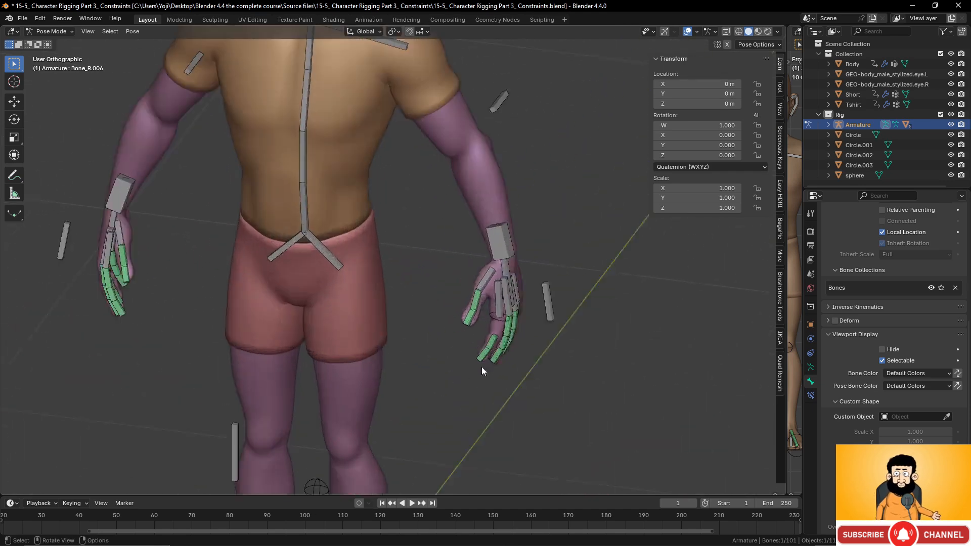
click(477, 281)
scroll(485, 321, down, 4)
shift+middle_drag(538, 381, 392, 315)
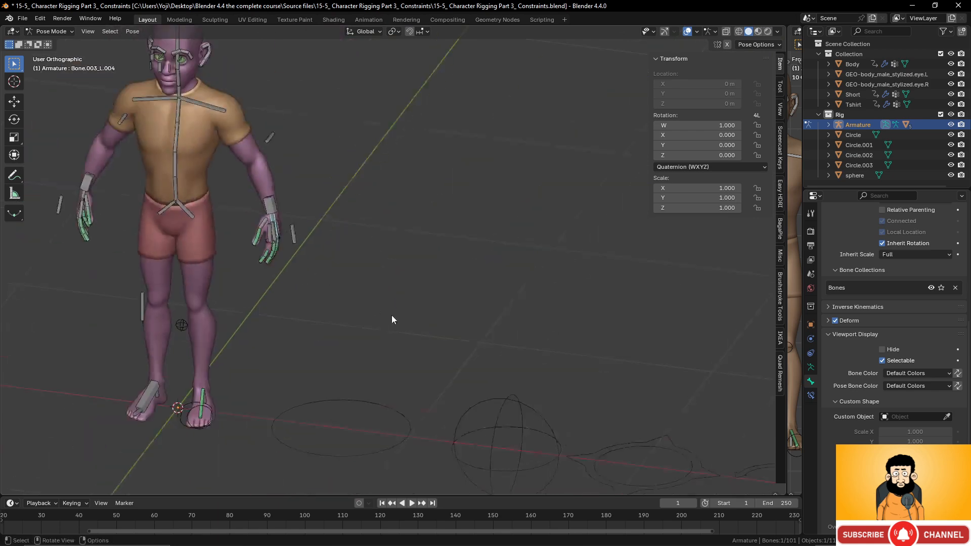
scroll(392, 315, down, 2)
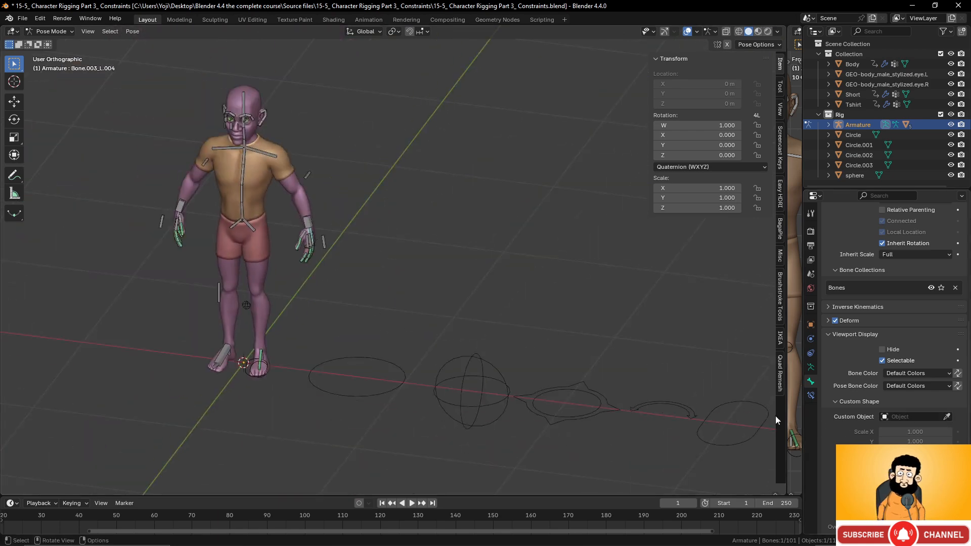
click(690, 410)
scroll(493, 367, up, 5)
shift+middle_drag(305, 320, 464, 349)
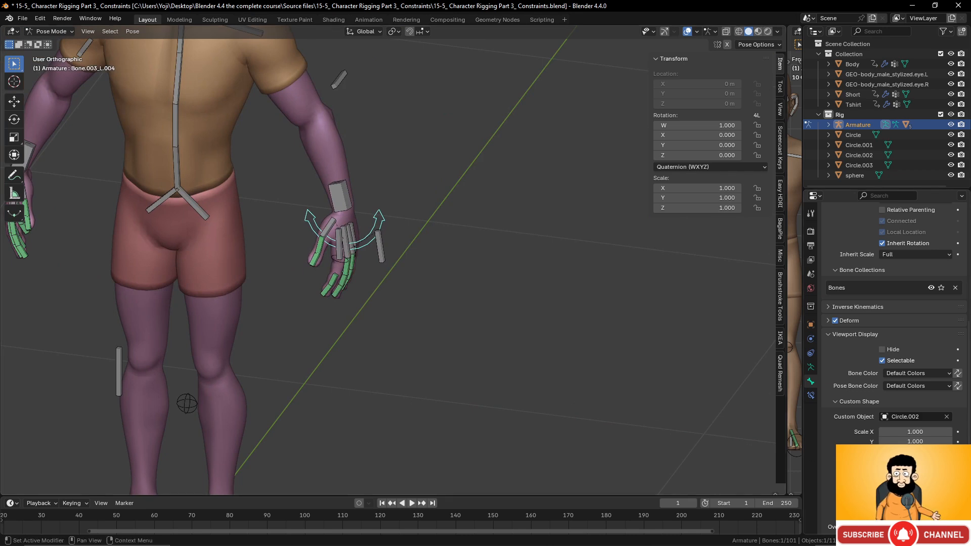
Turn the left hand's arrow shape to curve around the hand's outer side, offset it 0.069 in Y and scale it to 0.8
drag(915, 516, 949, 516)
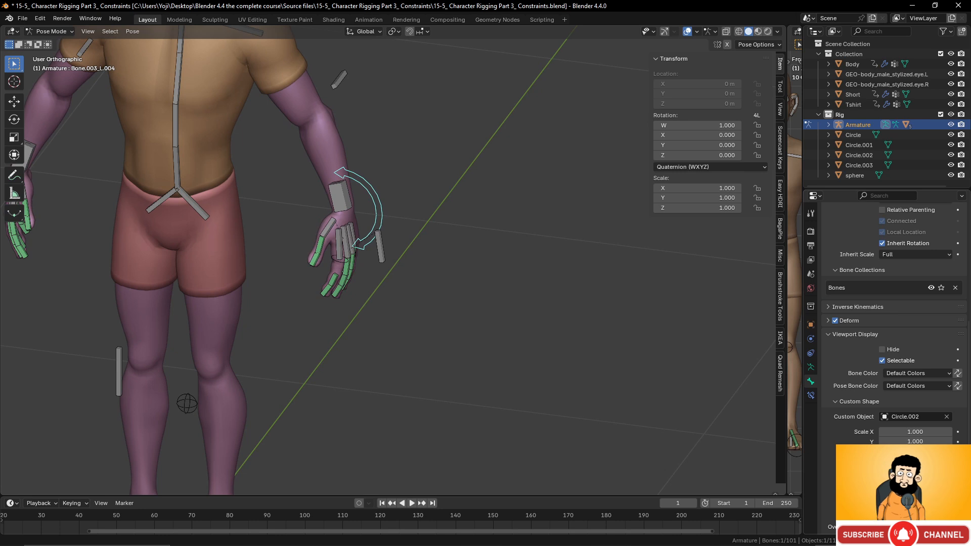
drag(916, 475, 932, 475)
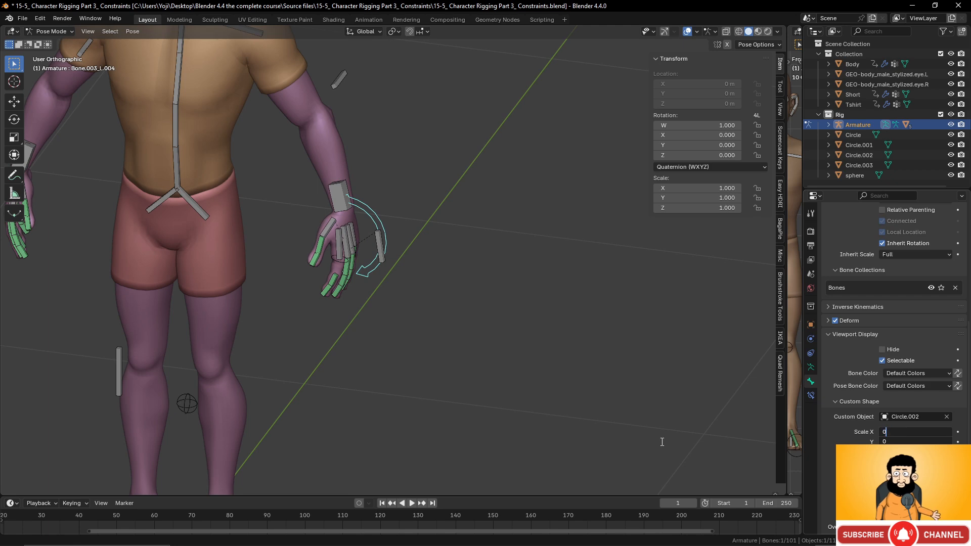
key(Return)
middle_drag(405, 347, 436, 329)
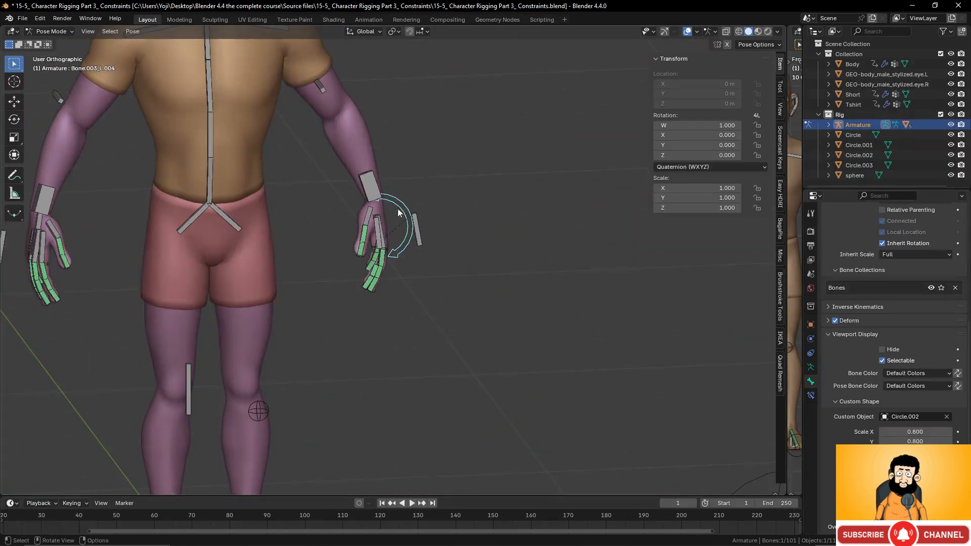
key(r)
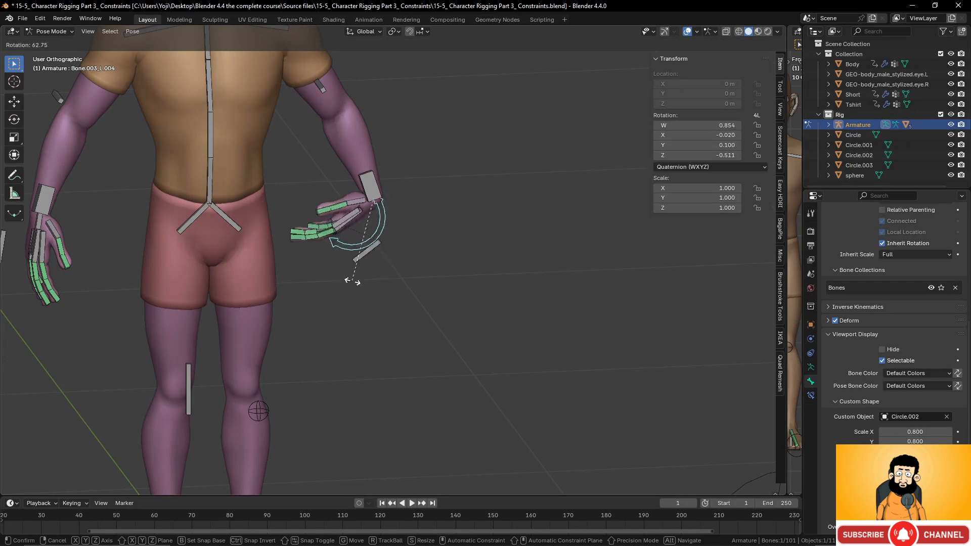
right_click(434, 256)
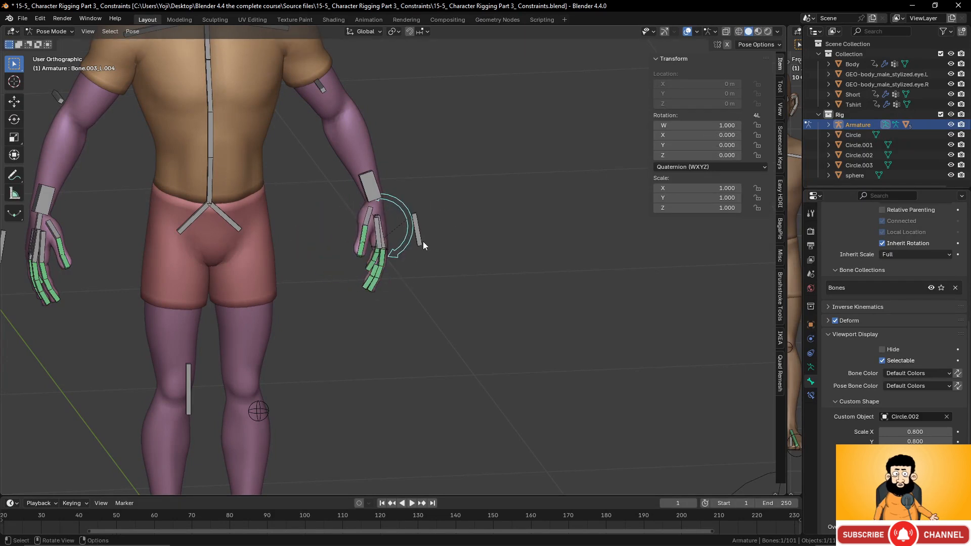
Assign Circle.002 as the custom shape of the finger control bone beside the character's left hand
click(420, 241)
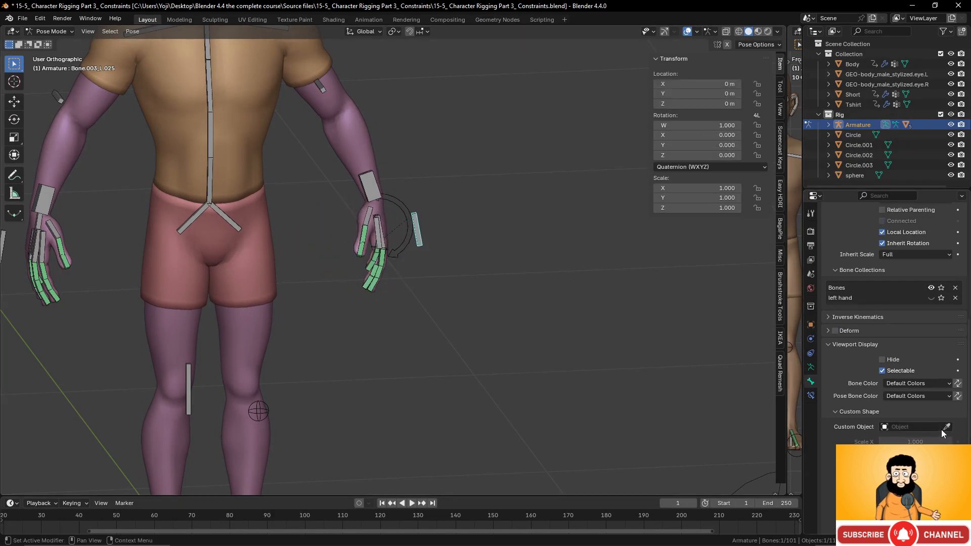
scroll(581, 414, down, 6)
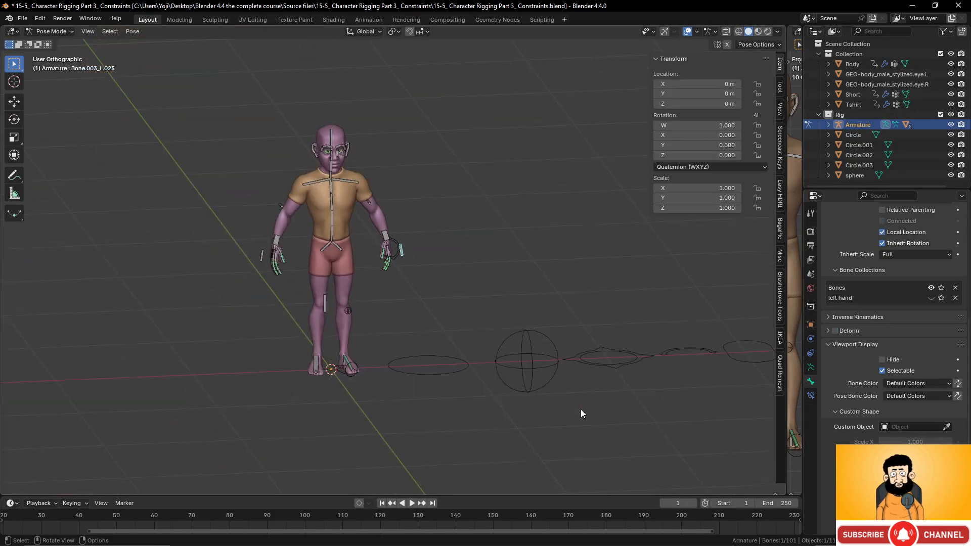
click(948, 428)
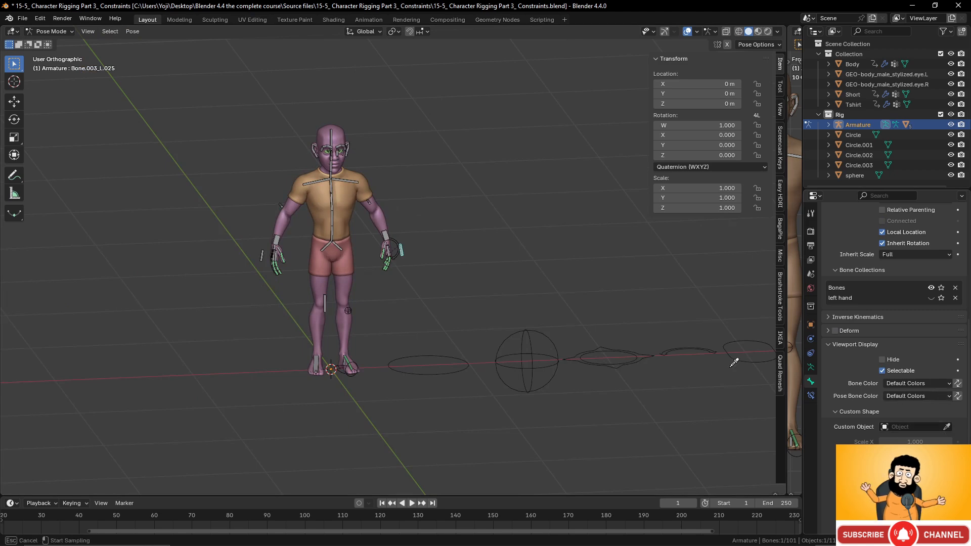
click(693, 353)
scroll(503, 336, up, 8)
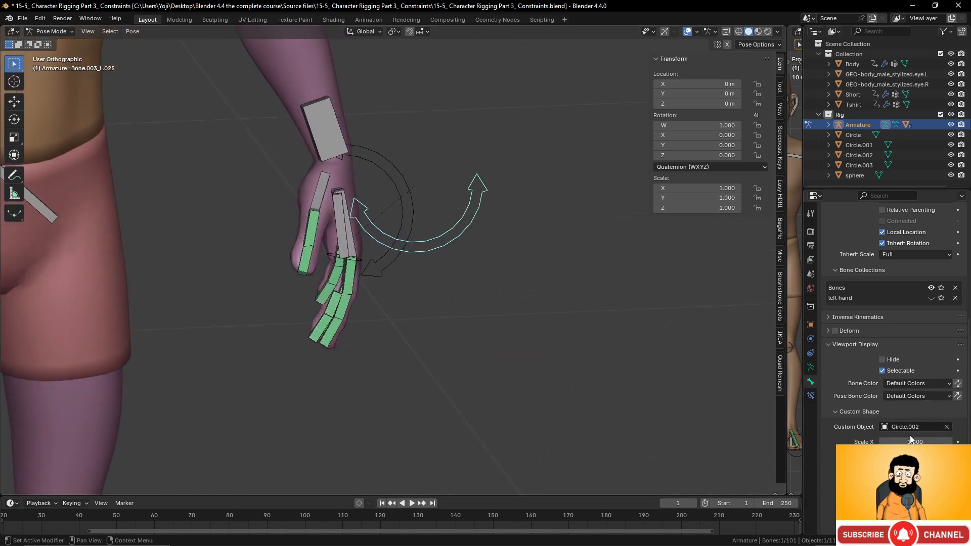
Try a scale of 0.3 on all axes for the finger control's custom shape
scroll(920, 426, down, 3)
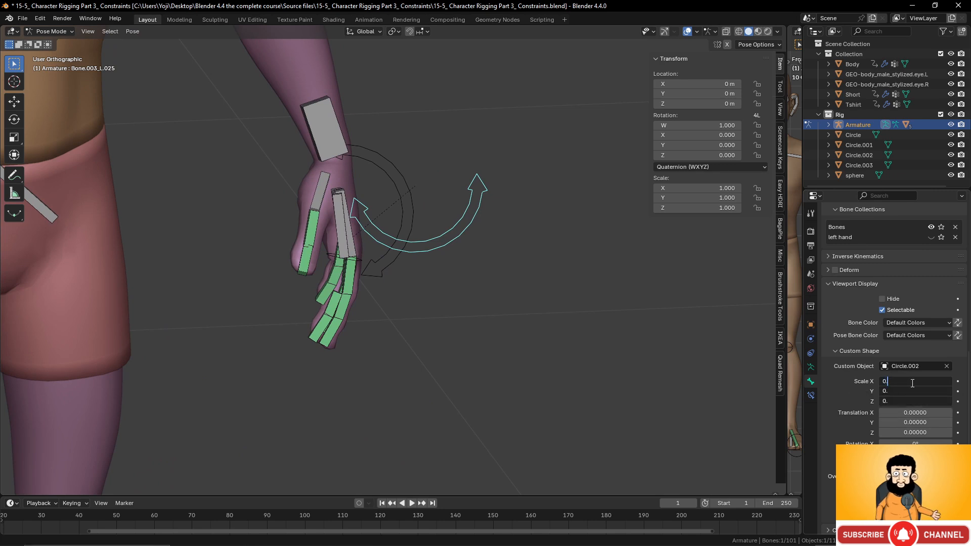
text(0.3)
key(Return)
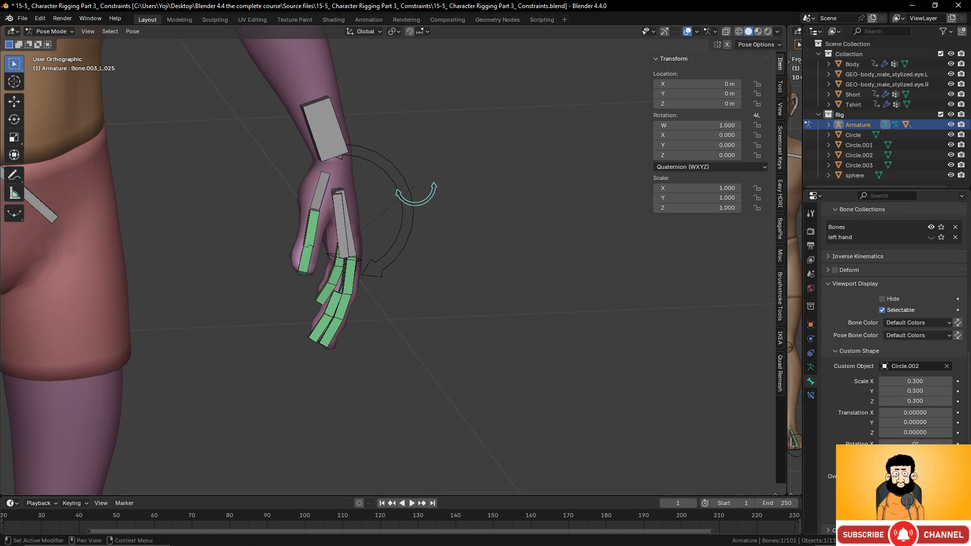
Set the finger control's custom shape scale to 0.4 on X, Y and Z
drag(917, 381, 918, 422)
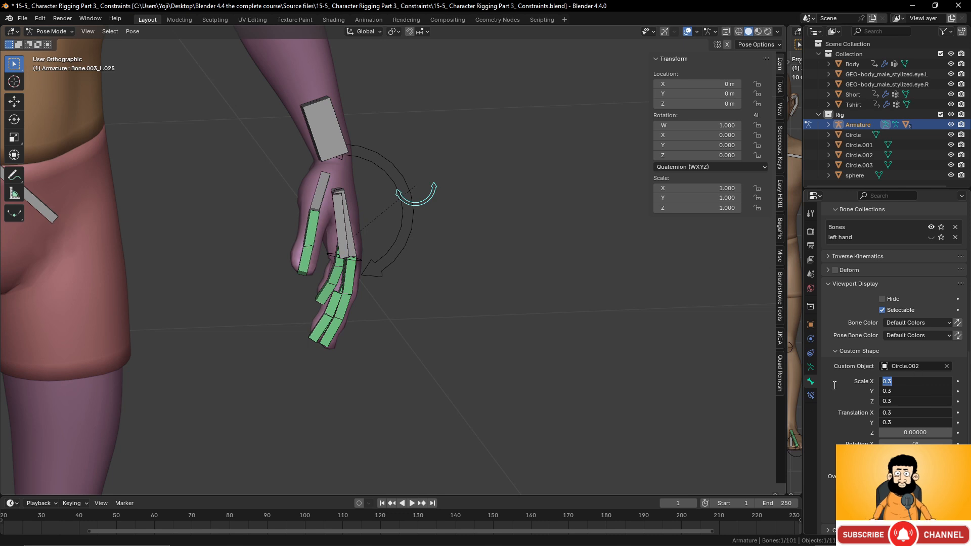
key(Escape)
drag(923, 381, 924, 401)
text(0.)
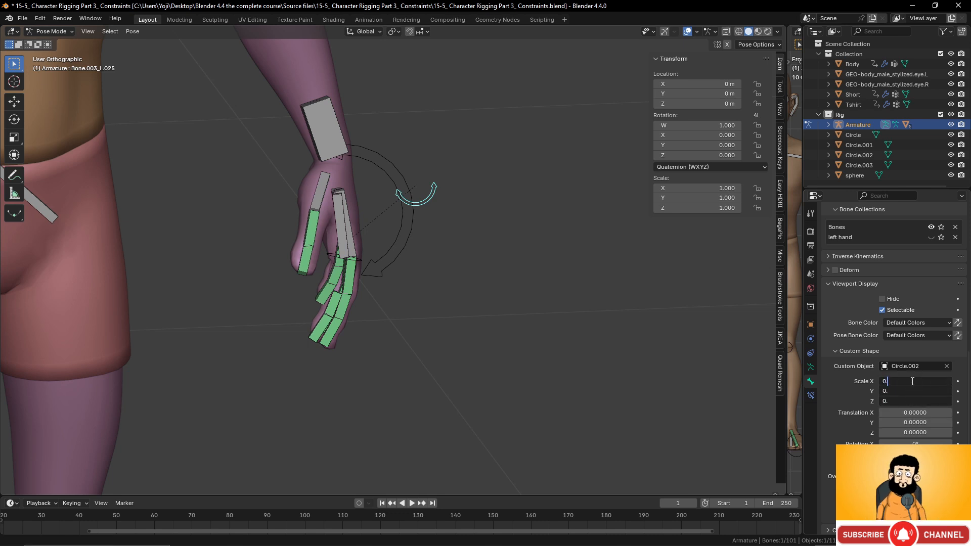
text(4)
key(Return)
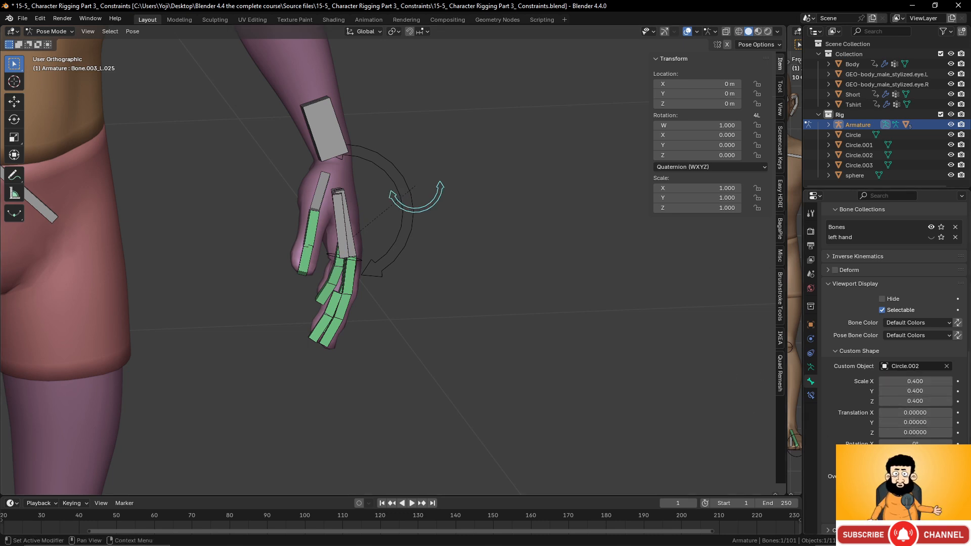
Rotate the finger control's custom shape, trying 90° about X first, until its arc opens toward the hand
click(916, 443)
text(90)
key(Return)
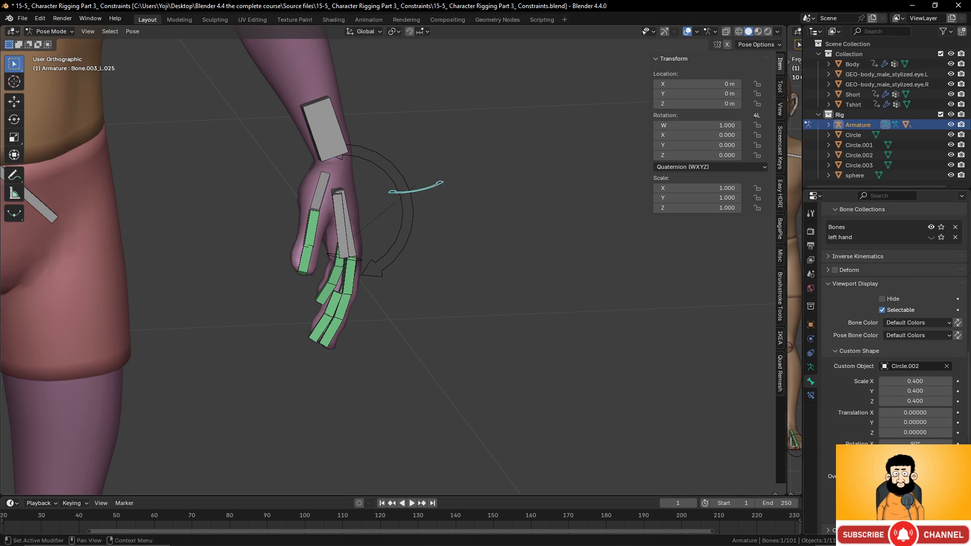
key(Return)
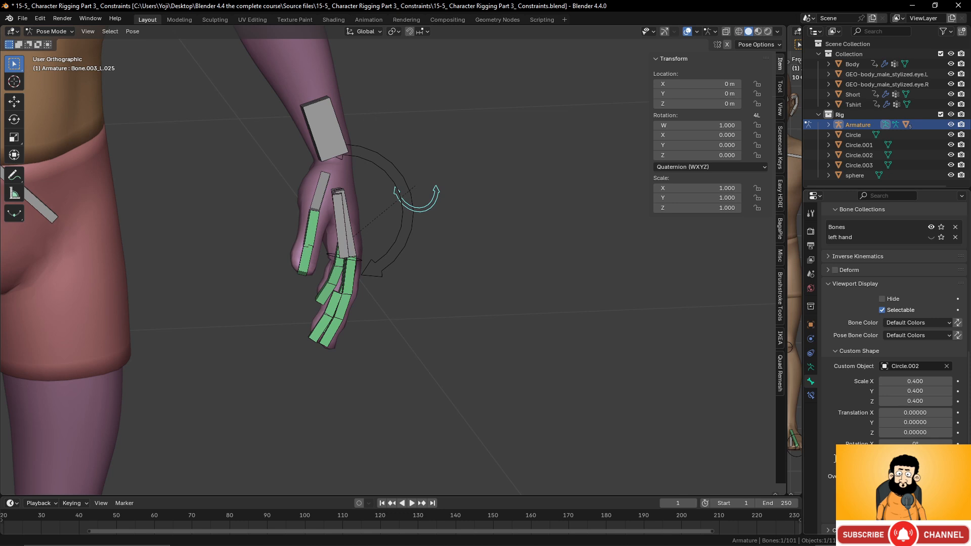
key(Return)
key(Return)
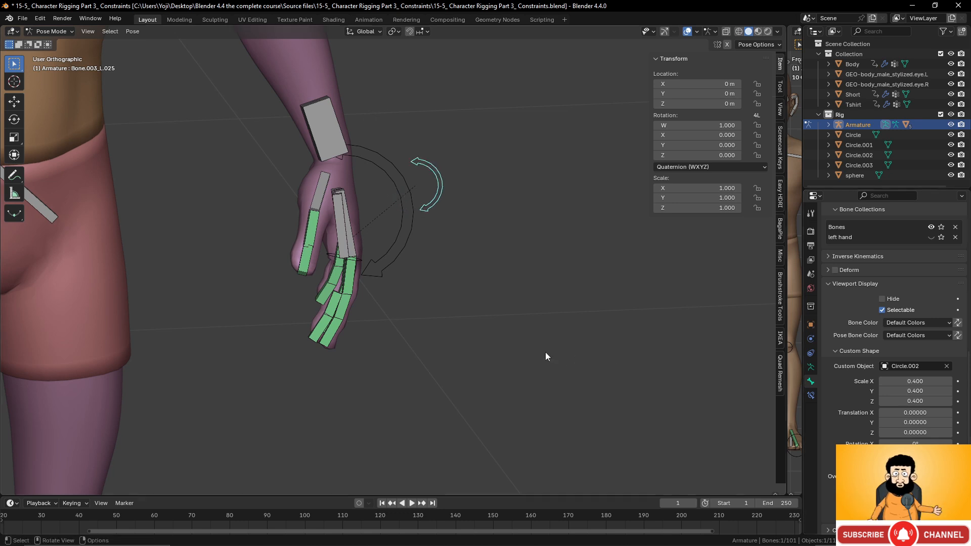
Test the left hand bone and the finger control bone by rotating each one and cancelling the rotation
scroll(476, 329, down, 2)
middle_drag(445, 317, 415, 299)
scroll(395, 240, down, 2)
click(395, 242)
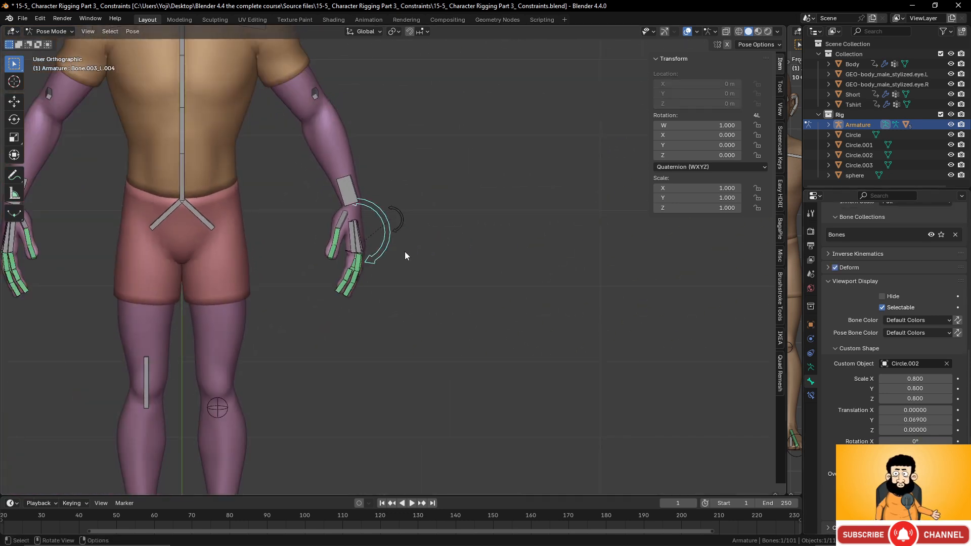
key(r)
key(Escape)
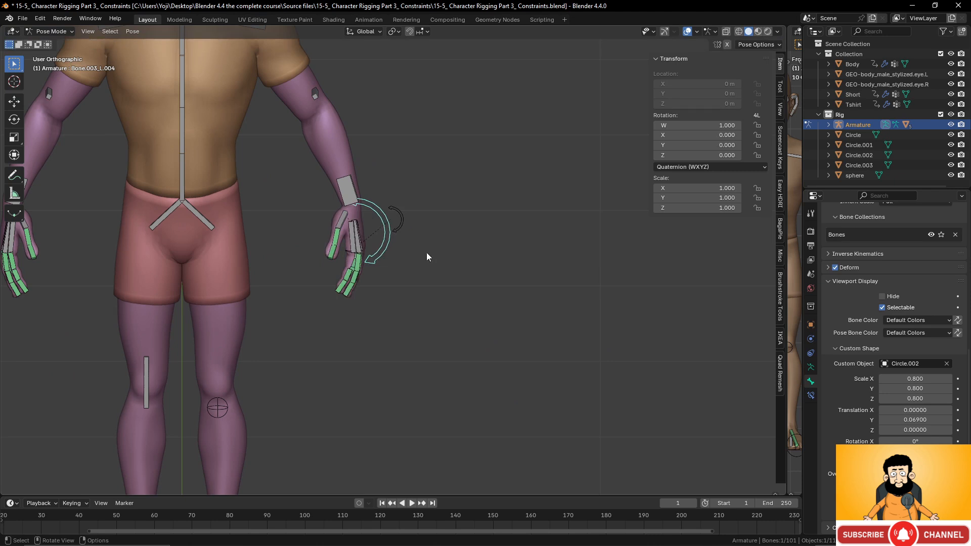
click(401, 218)
key(r)
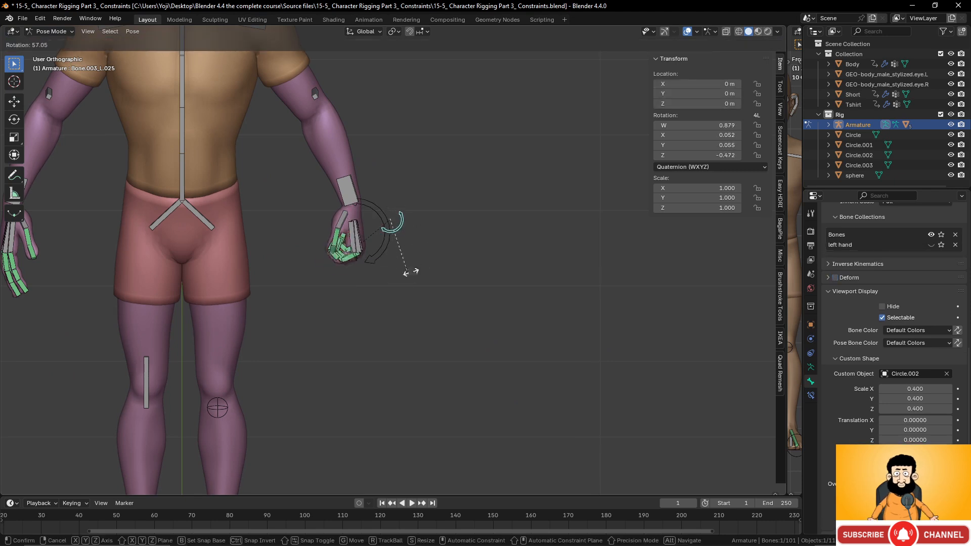
key(Escape)
Assign the sphere object as the custom shape of the character's left elbow control bone
scroll(383, 315, down, 5)
scroll(389, 324, up, 2)
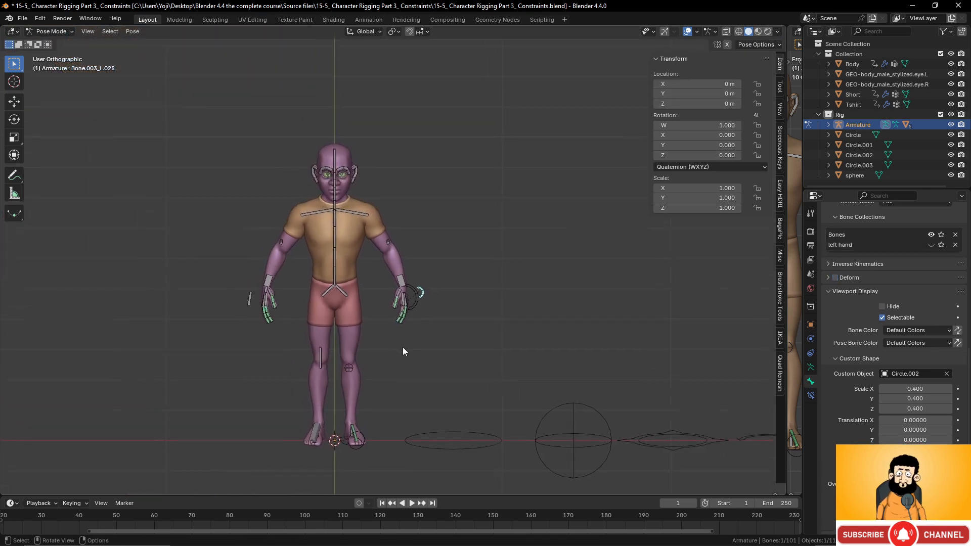
click(389, 234)
scroll(536, 311, down, 3)
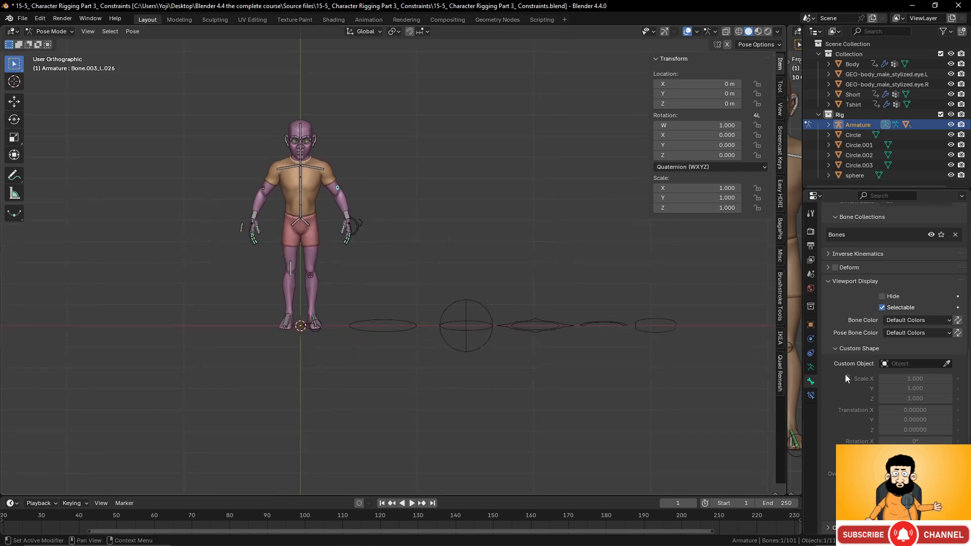
click(946, 364)
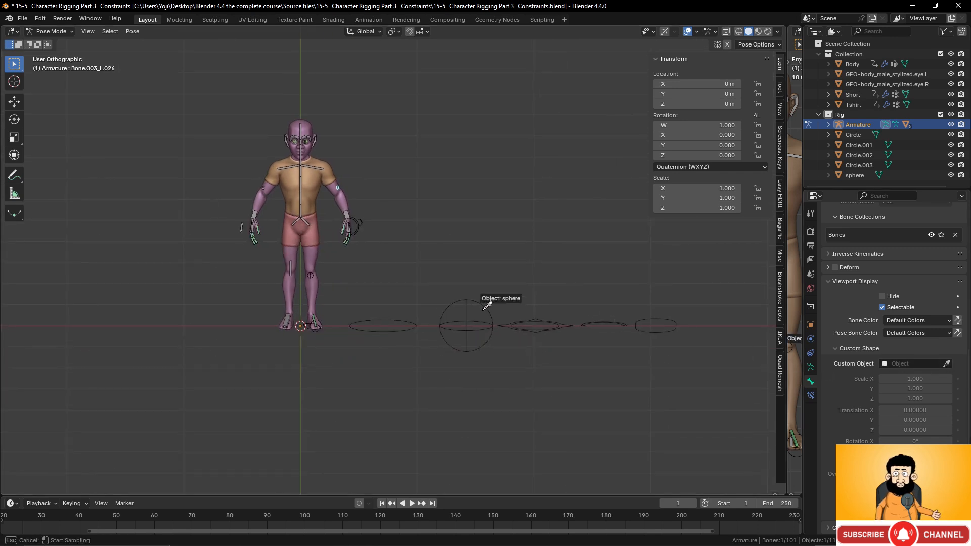
click(464, 351)
scroll(463, 348, up, 5)
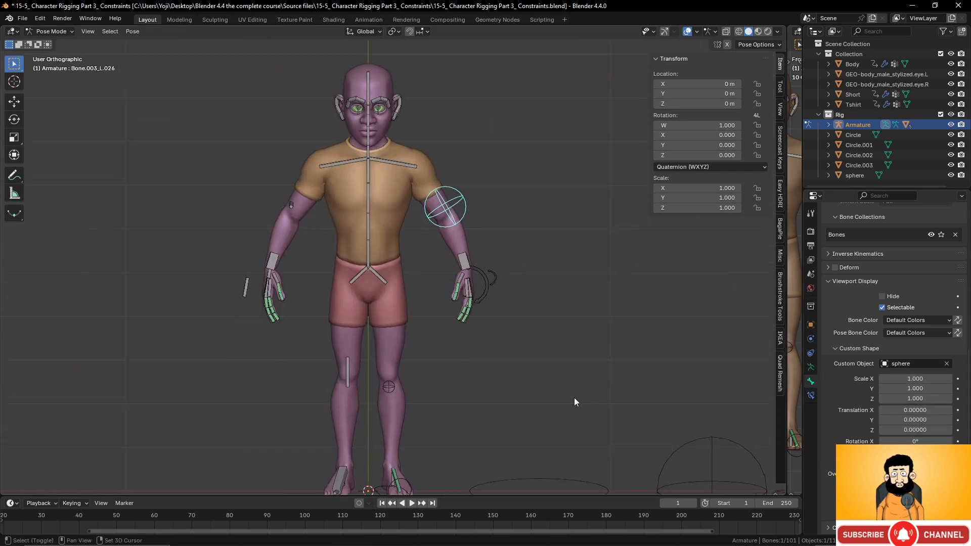
Give the lowest spine bone at the waist the Circle custom shape and rotate that shape 90° about X
click(366, 254)
scroll(610, 361, down, 3)
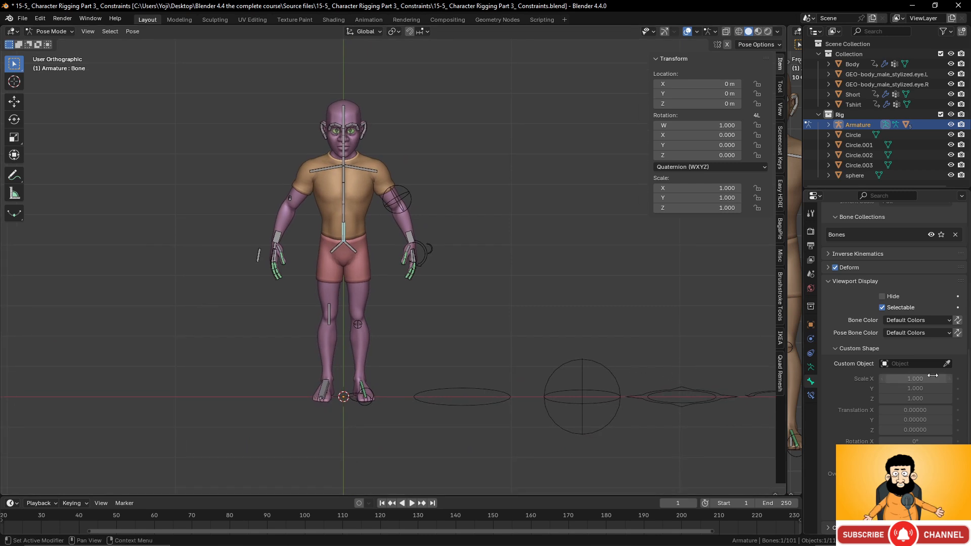
click(946, 364)
click(506, 398)
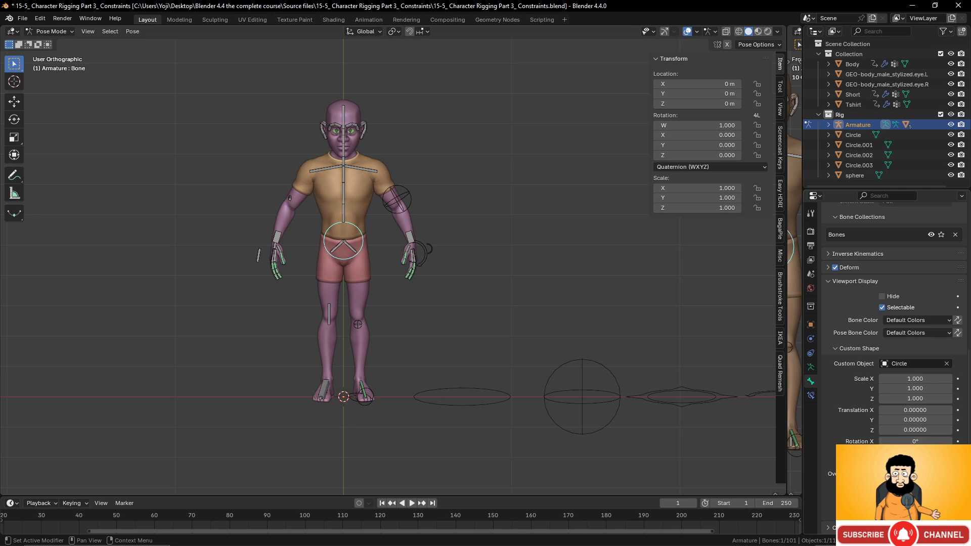
click(915, 442)
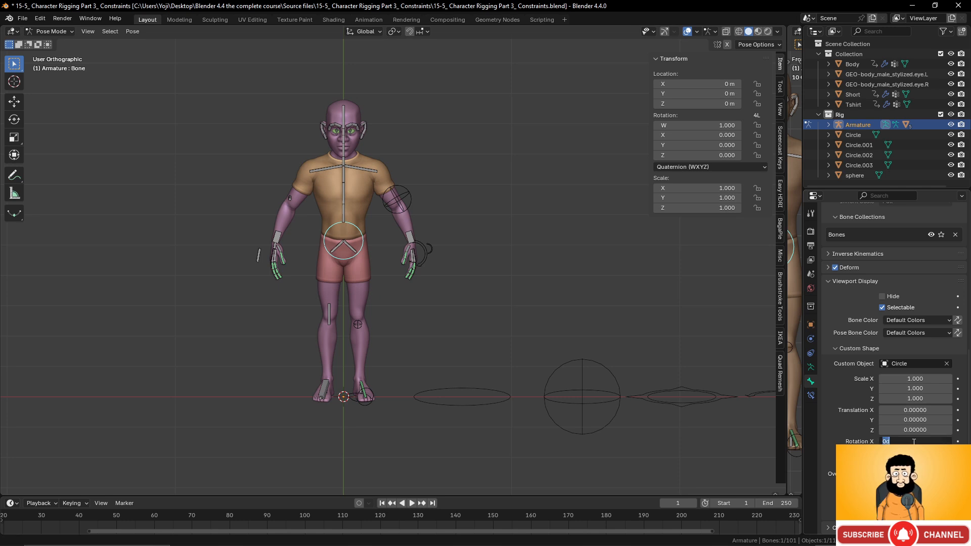
text(90)
key(Return)
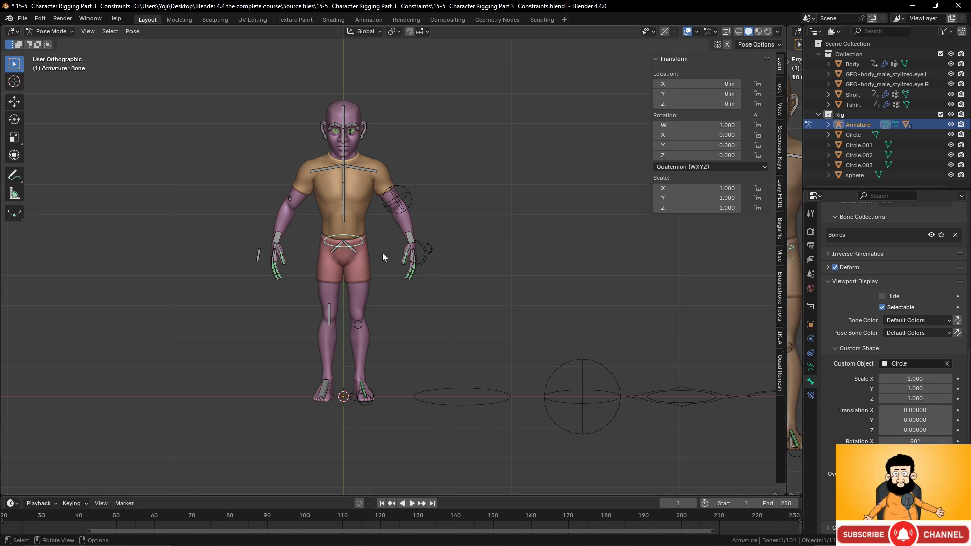
Give the spine bone just above the waist the Circle custom shape and rotate that shape 90° about X
click(345, 212)
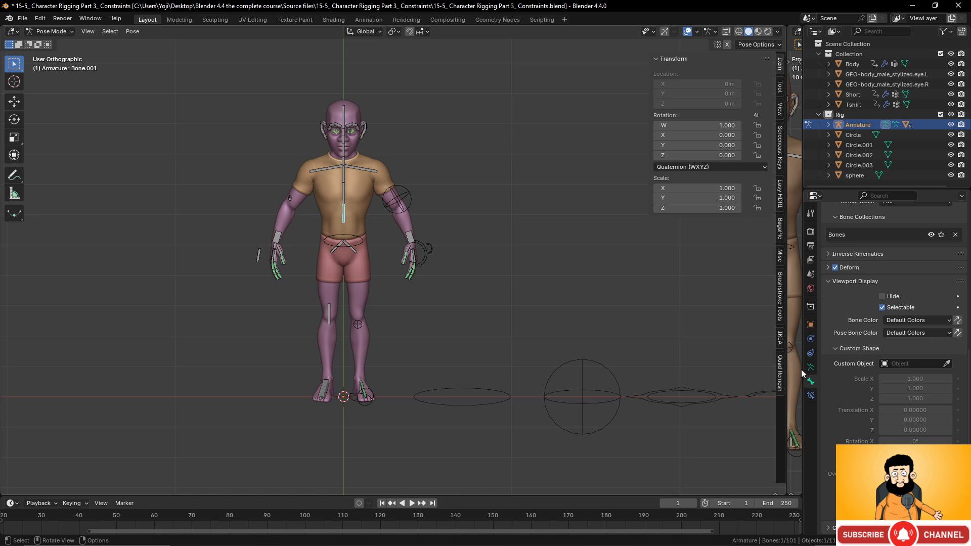
click(947, 364)
click(506, 398)
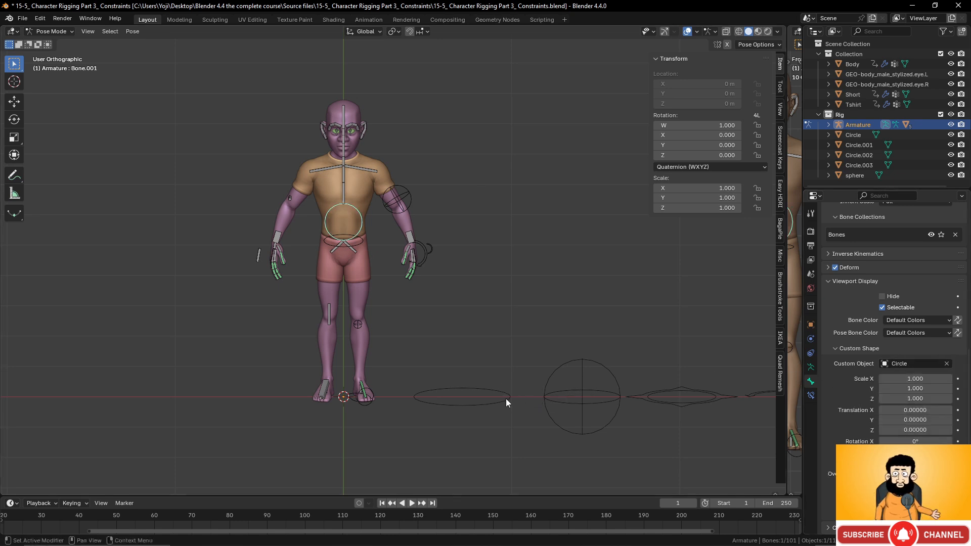
click(916, 441)
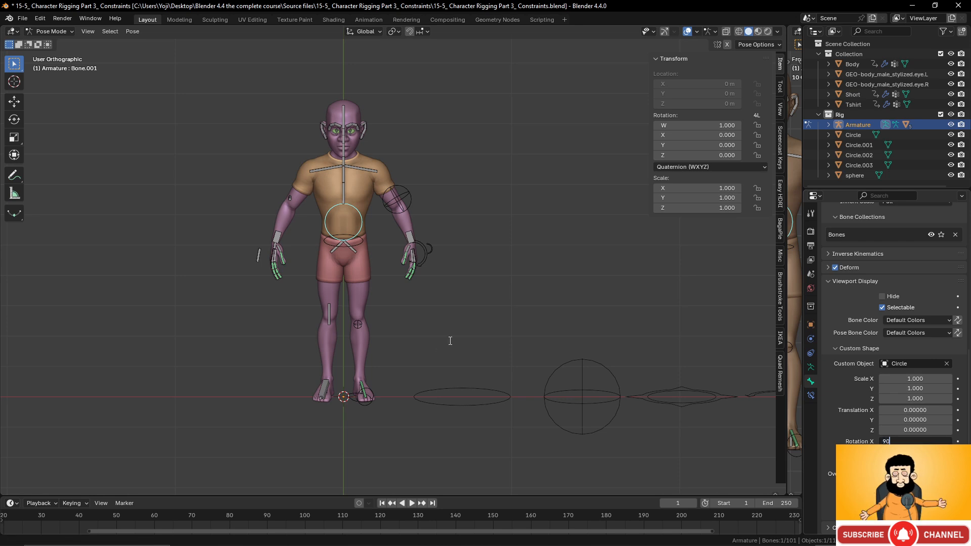
key(Return)
scroll(445, 307, up, 3)
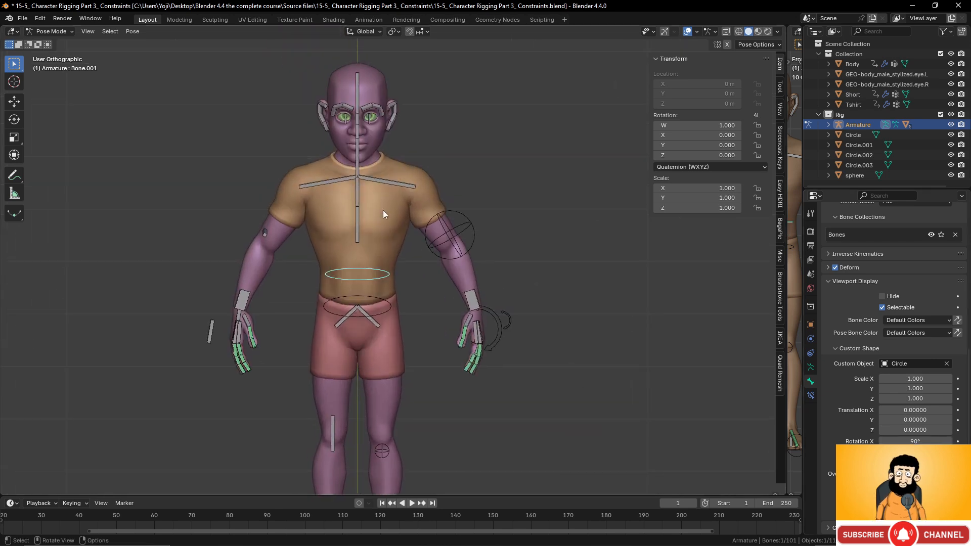
Assign the Circle object as the head bone's custom shape and set its scale to 0.5 on all axes
middle_drag(375, 180, 366, 214)
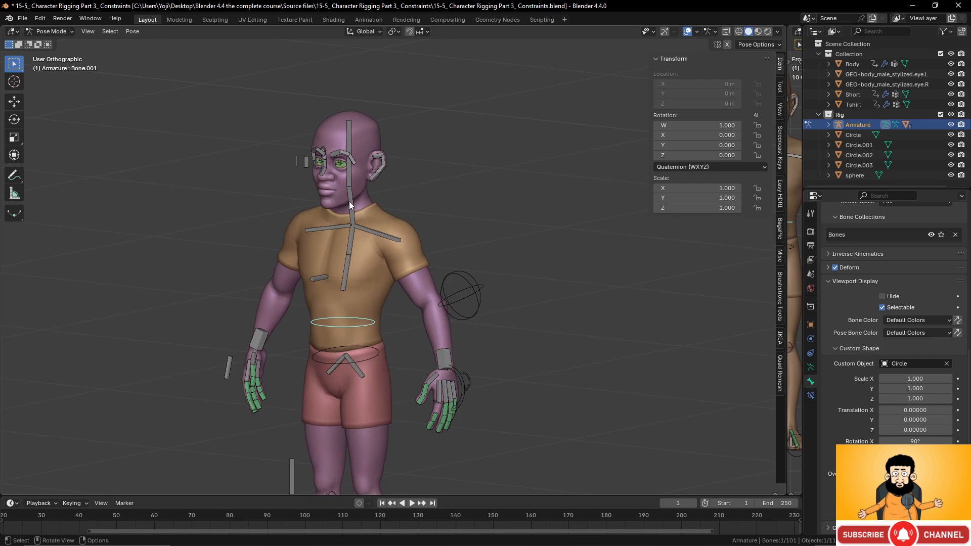
click(349, 201)
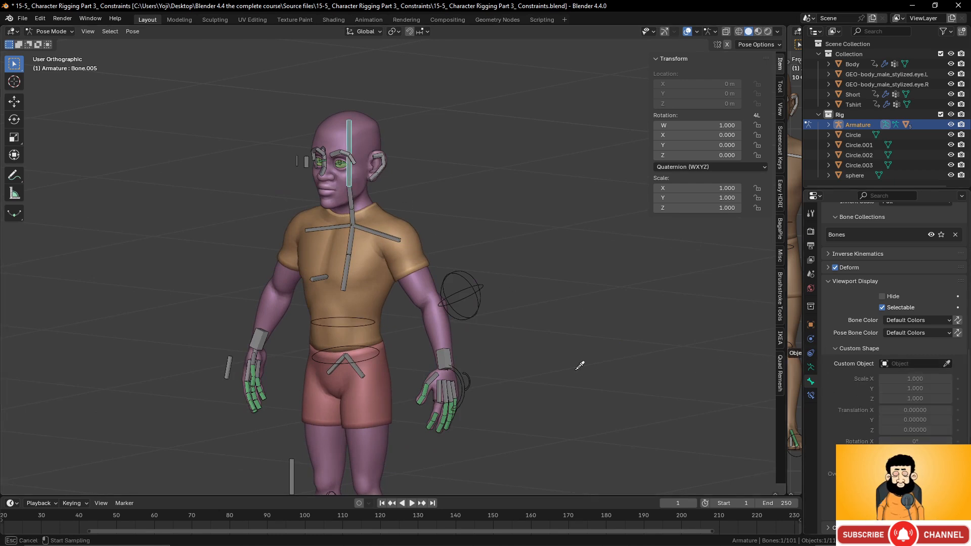
scroll(578, 367, down, 4)
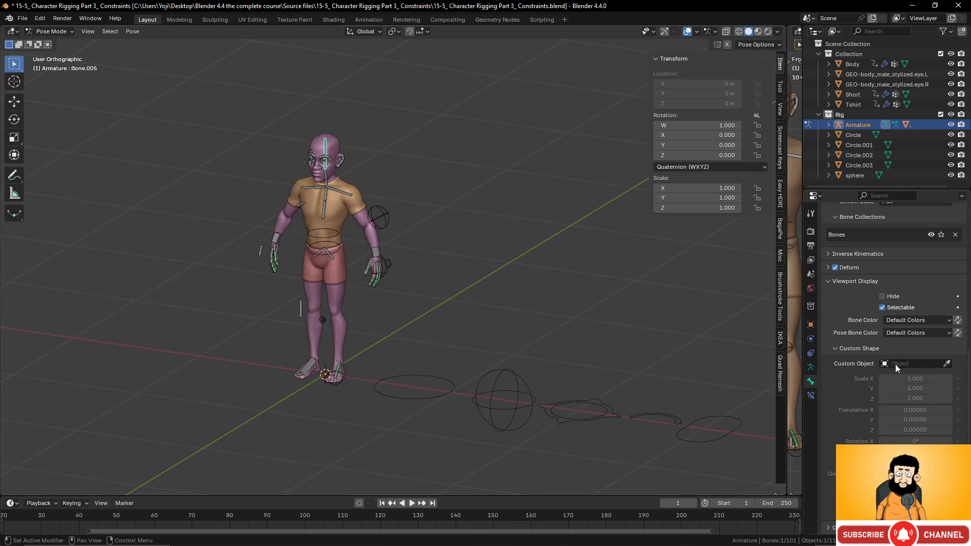
click(948, 363)
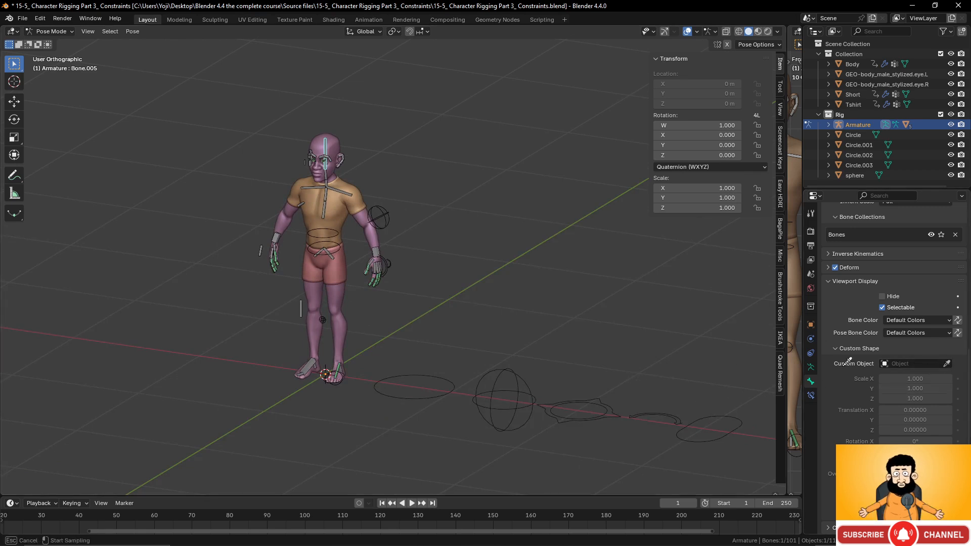
click(457, 387)
scroll(435, 354, up, 4)
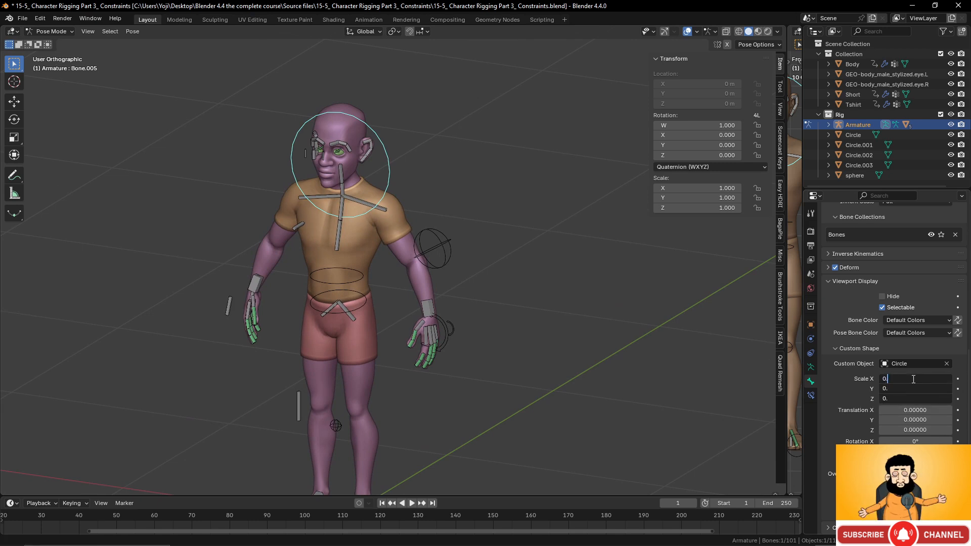
text(5)
key(Return)
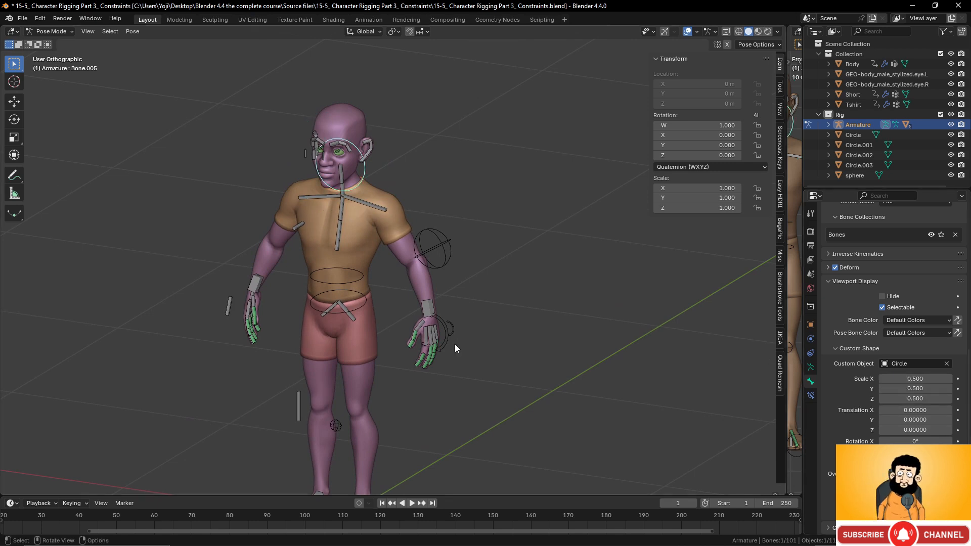
Rotate the head bone's custom shape 90° about X
click(913, 440)
drag(913, 441, 901, 440)
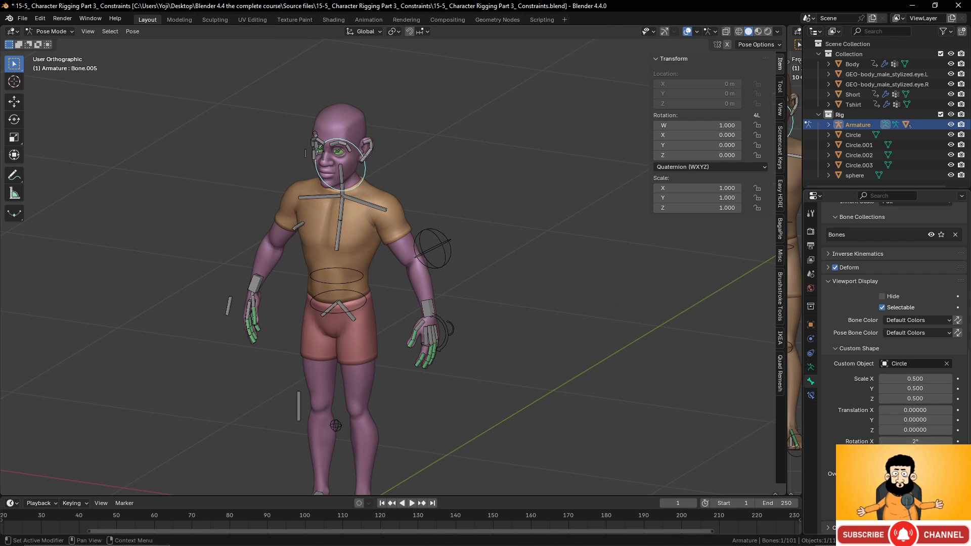
click(914, 441)
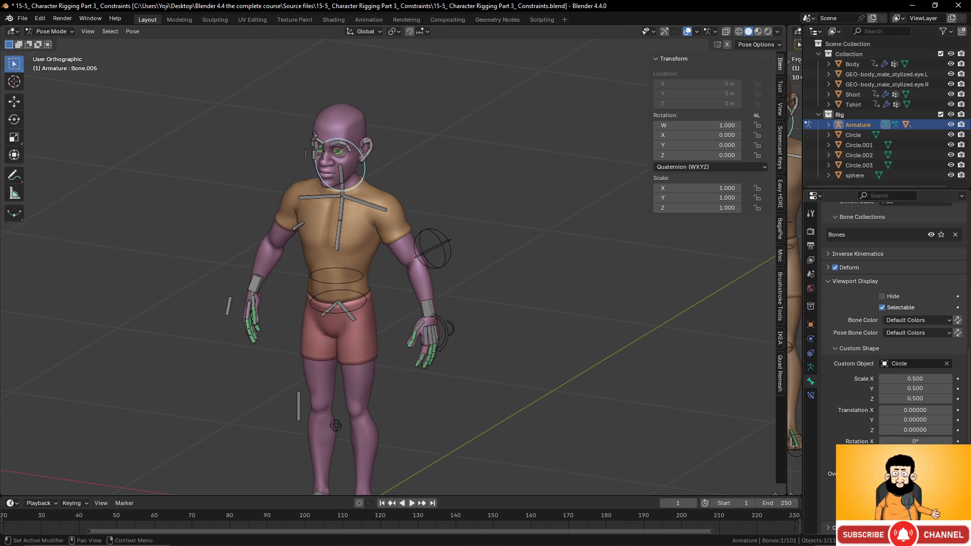
text(0d)
key(Return)
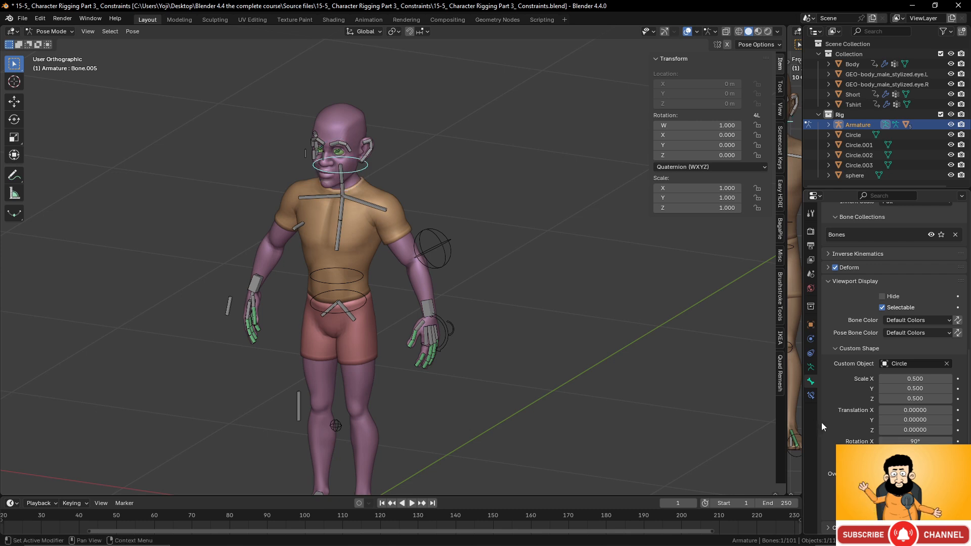
Raise the head circle to the forehead with translation Y 0.16 and Z 0.01, and scale it to 0.6 on all axes
drag(917, 431, 910, 420)
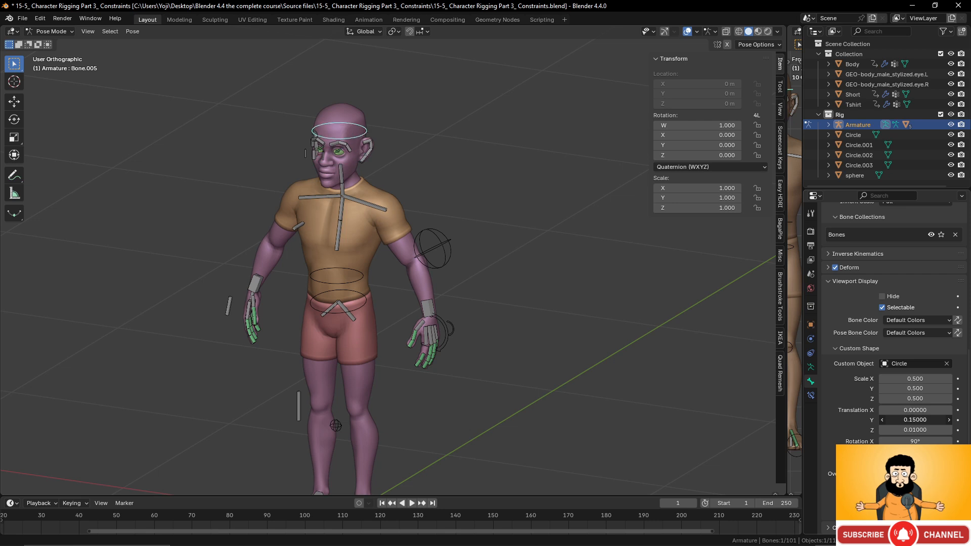
middle_drag(349, 238, 417, 330)
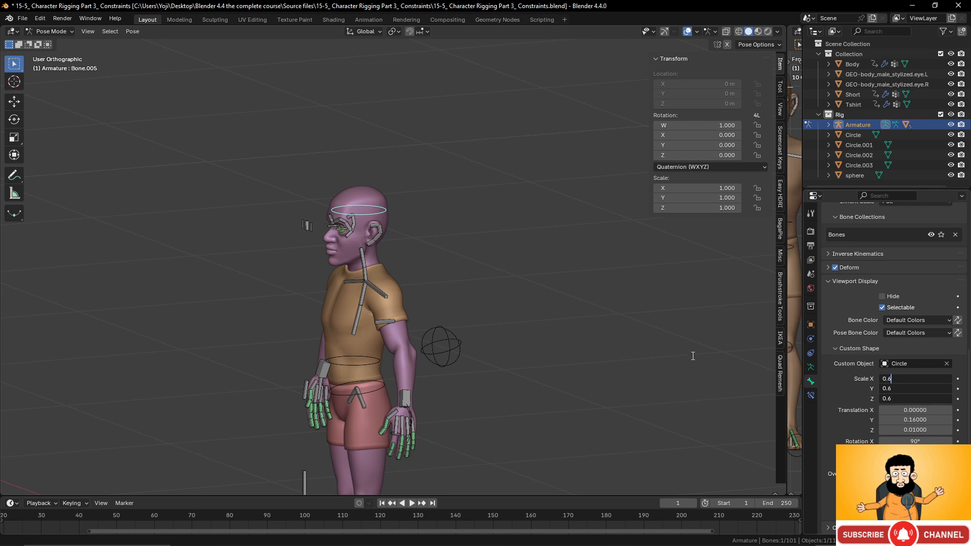
key(Return)
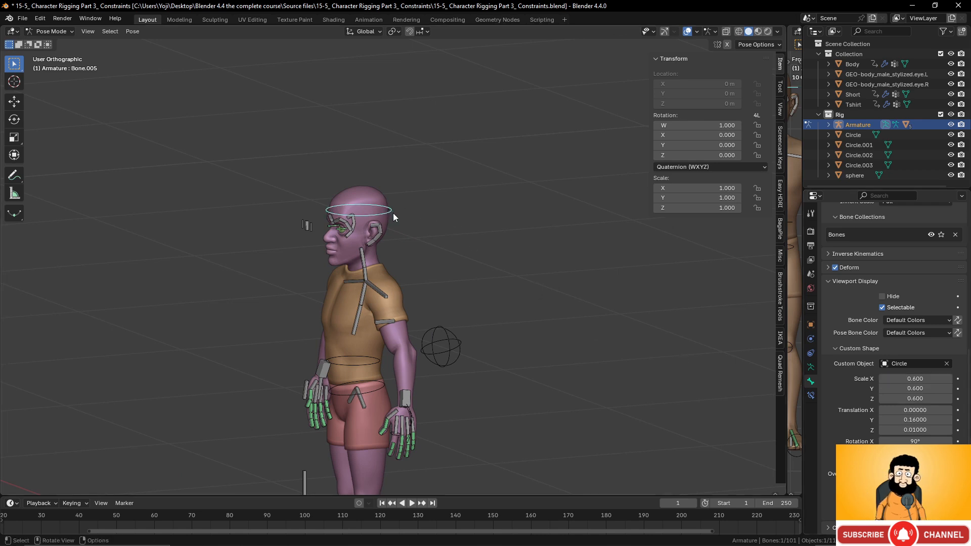
Test the head bone by rotating it, cancel the rotation, and inspect the circle's fit around the head
key(r)
right_click(357, 271)
middle_drag(356, 271, 429, 281)
scroll(455, 299, up, 3)
middle_drag(493, 316, 381, 316)
scroll(381, 317, up, 3)
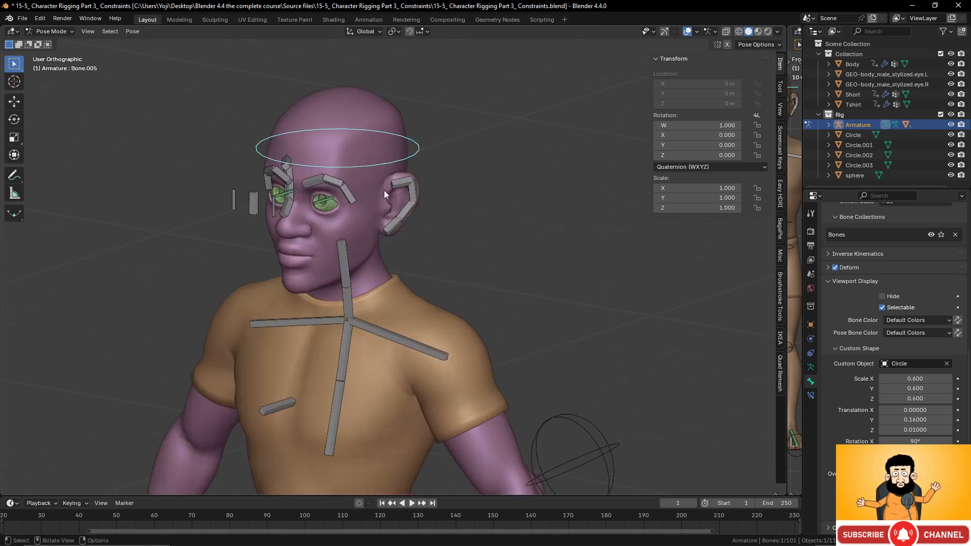
scroll(378, 281, down, 4)
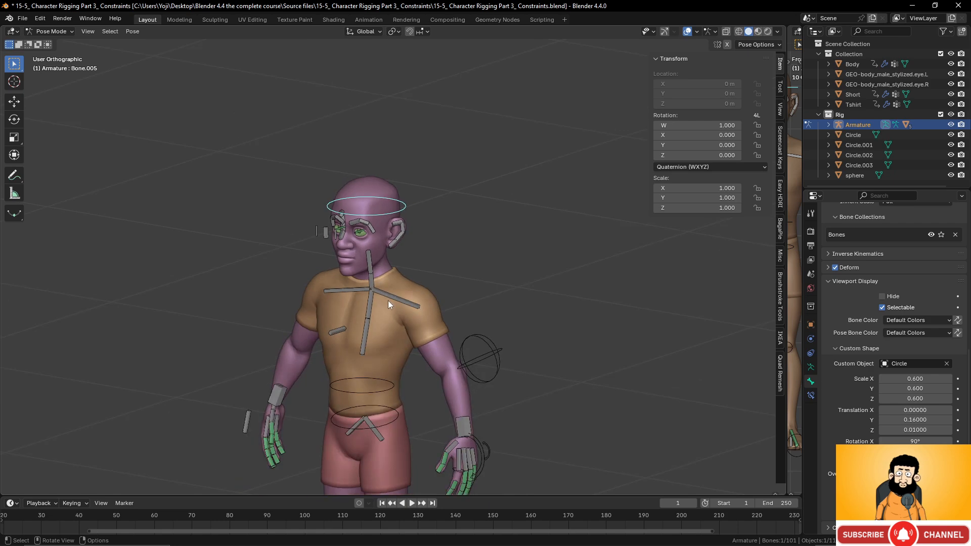
scroll(387, 300, up, 1)
Select the eye, eyebrow and ear bones on the character's left side of the face
scroll(359, 239, up, 4)
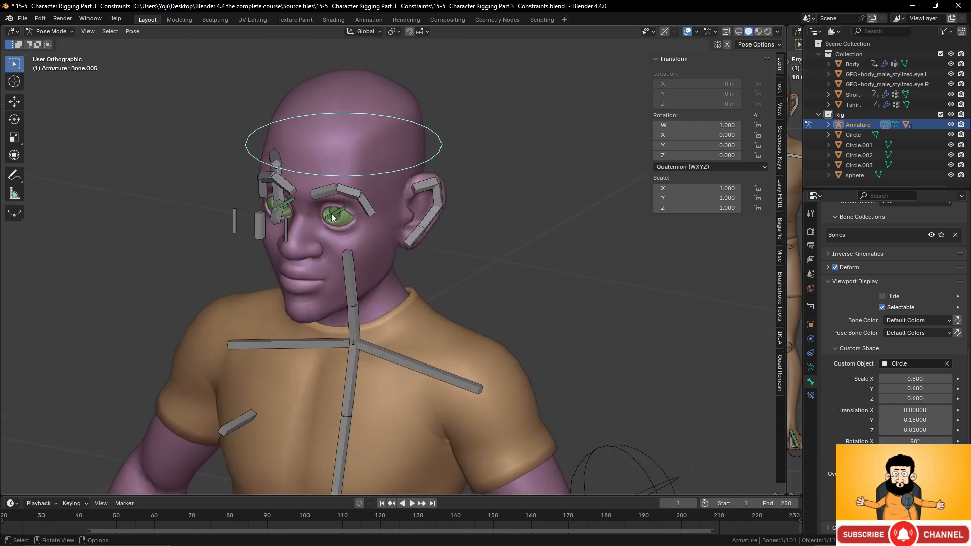
click(333, 217)
shift+click(322, 192)
shift+click(353, 198)
shift+click(436, 190)
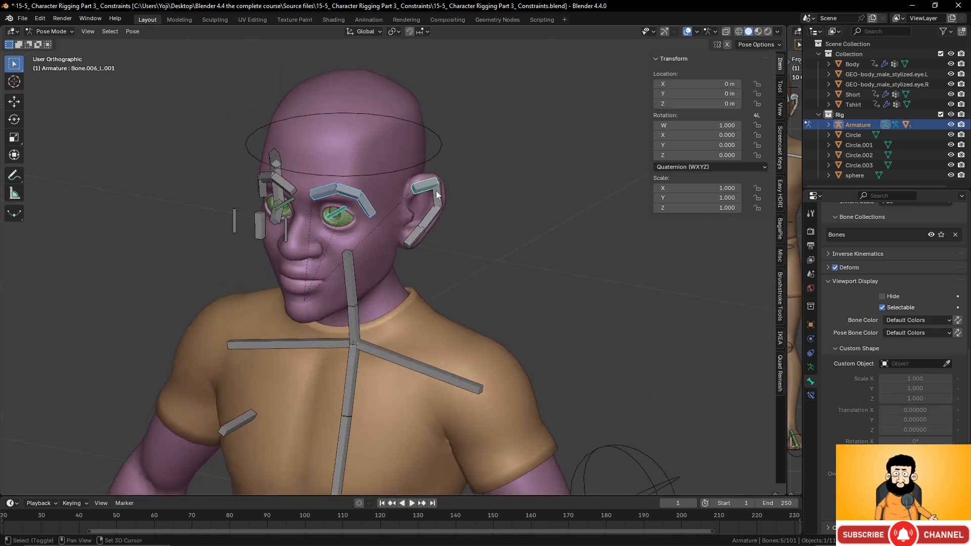
shift+click(433, 212)
Add the eyebrow, eye and ear bones on the character's right side of the face to the selection
middle_drag(381, 232, 382, 219)
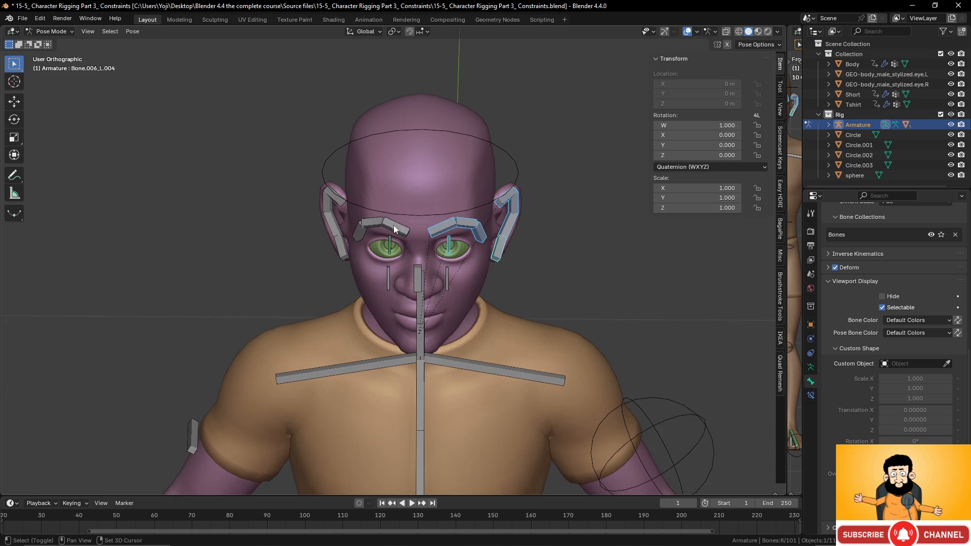
shift+click(393, 226)
shift+click(373, 223)
shift+click(360, 228)
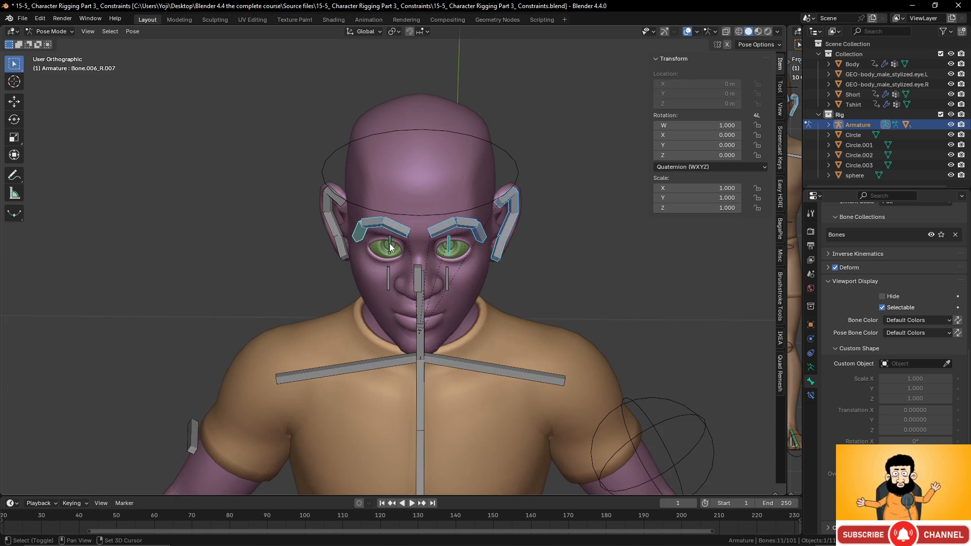
shift+click(390, 248)
shift+click(341, 251)
shift+click(326, 211)
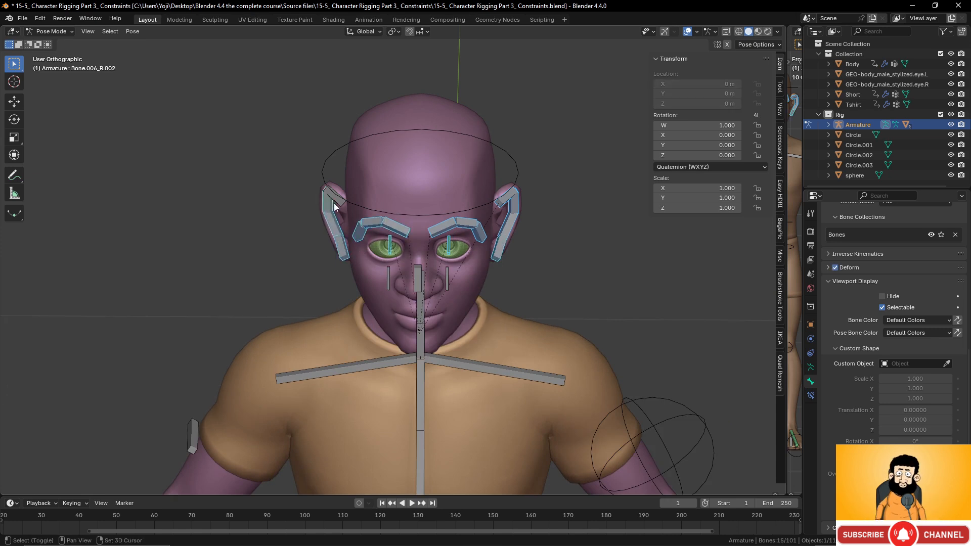
shift+click(335, 205)
Assign the selected face bones to the "deformed hide" bone collection and remove them from the "Bones" collection
scroll(448, 307, down, 5)
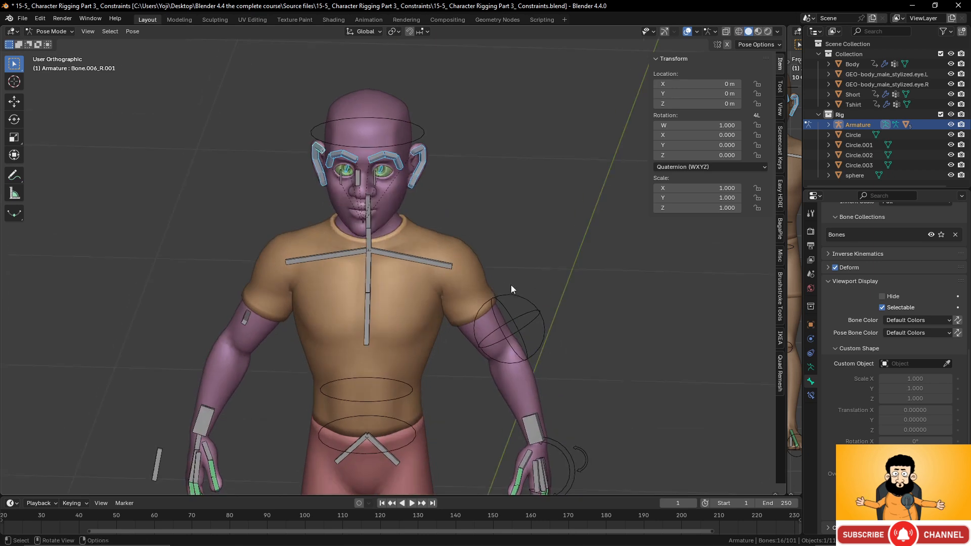
click(811, 368)
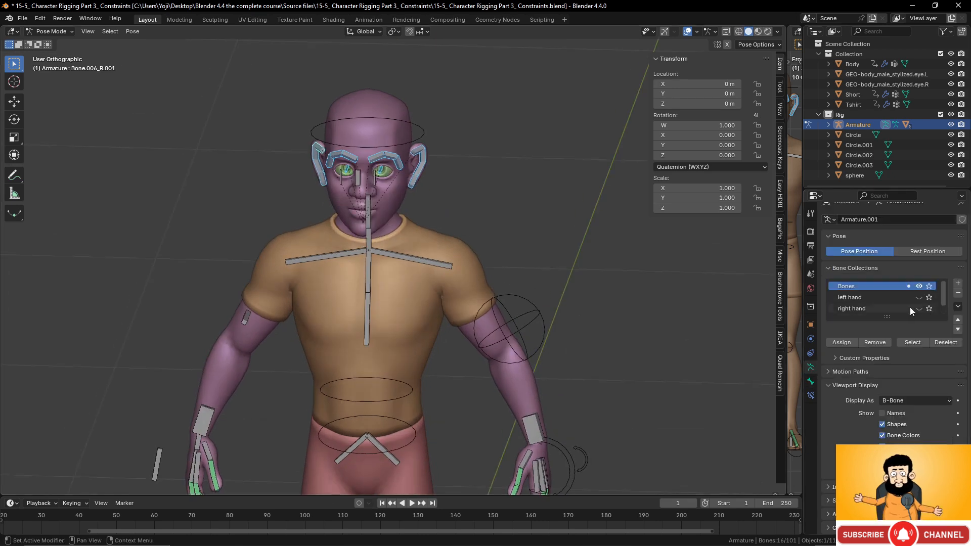
click(858, 308)
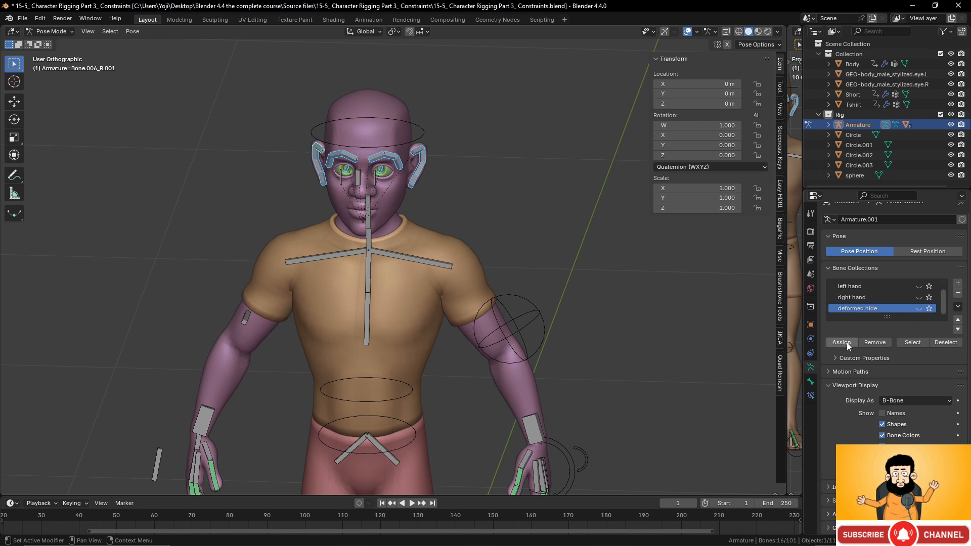
scroll(902, 307, up, 1)
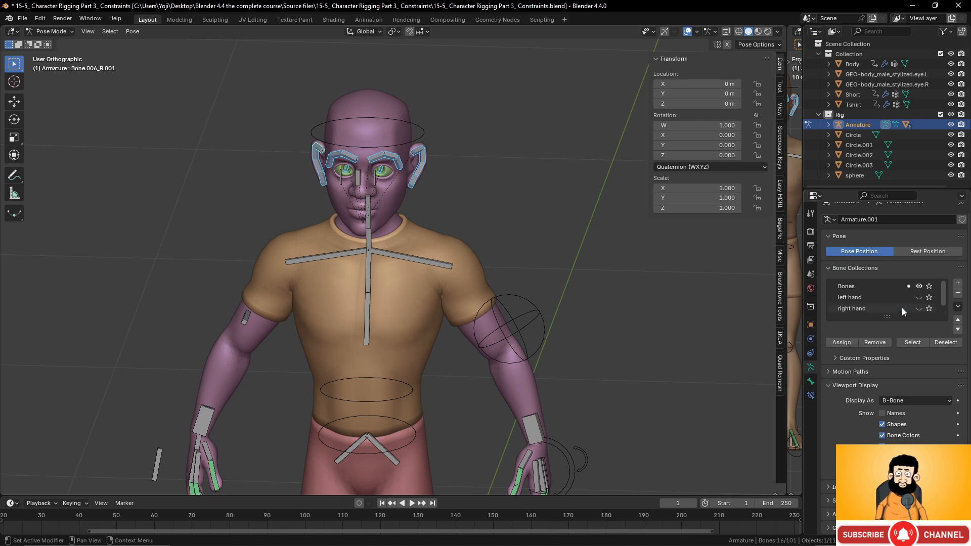
click(858, 286)
click(883, 342)
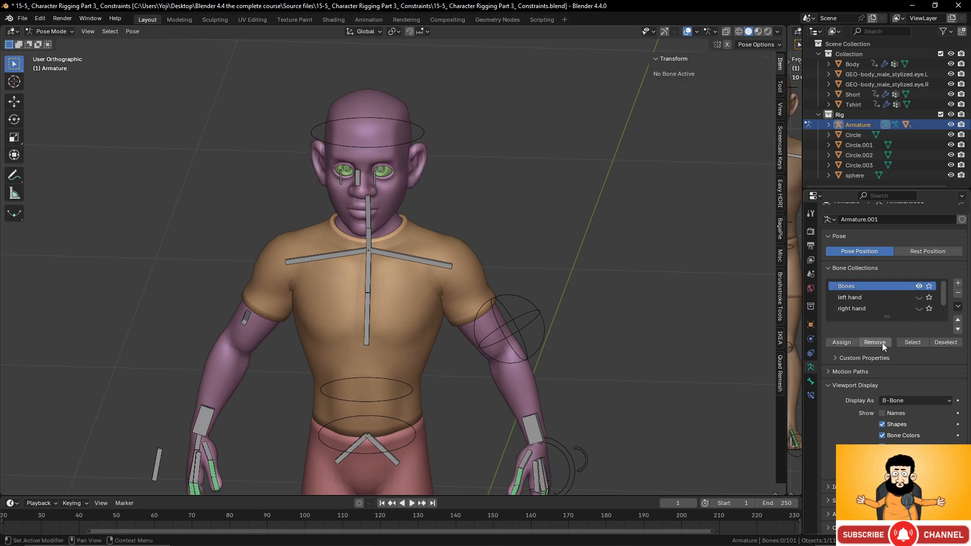
Select the palm bones of the character's left hand between the wrist and the green finger bones
scroll(505, 263, down, 3)
middle_drag(483, 281, 542, 347)
scroll(508, 332, down, 3)
scroll(541, 347, up, 4)
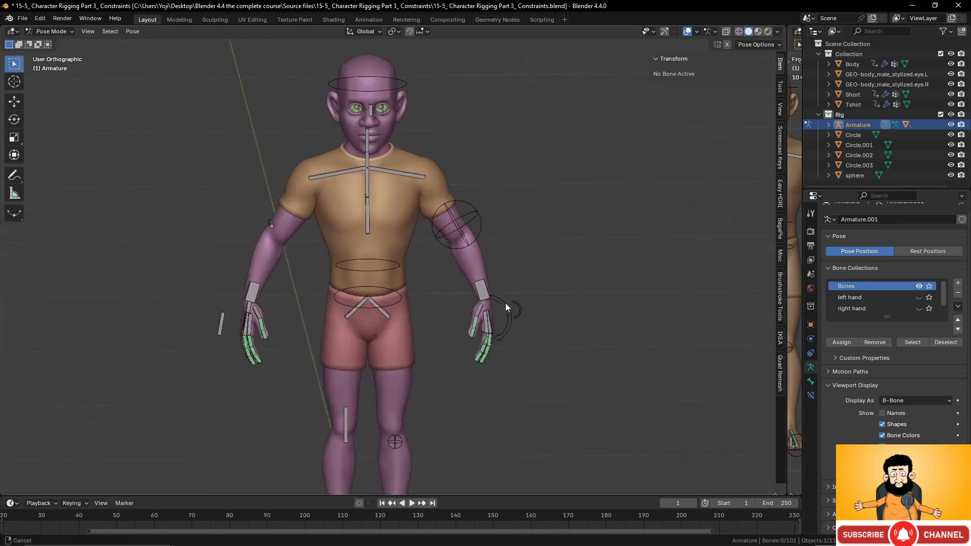
middle_drag(505, 302, 448, 300)
scroll(514, 339, up, 3)
middle_drag(514, 339, 472, 346)
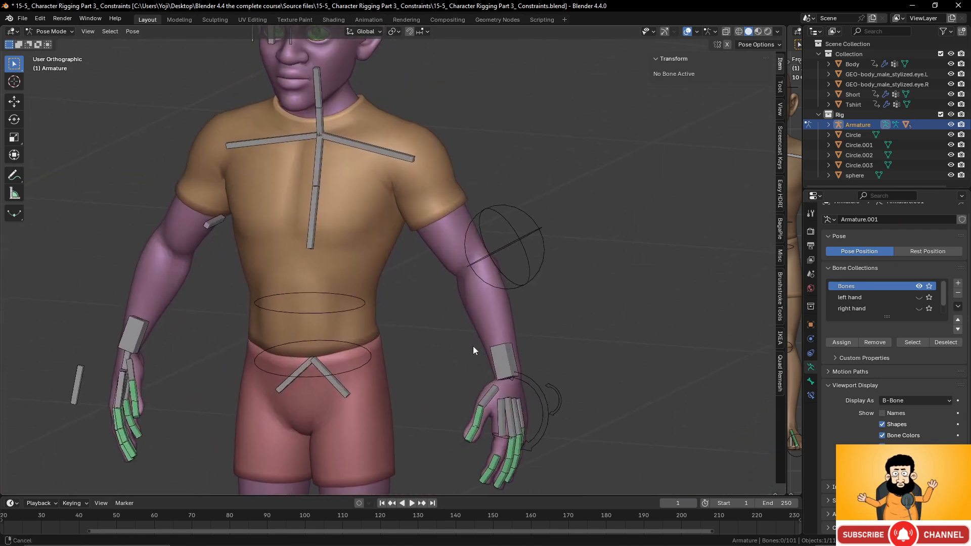
scroll(473, 346, up, 2)
click(491, 393)
shift+click(504, 415)
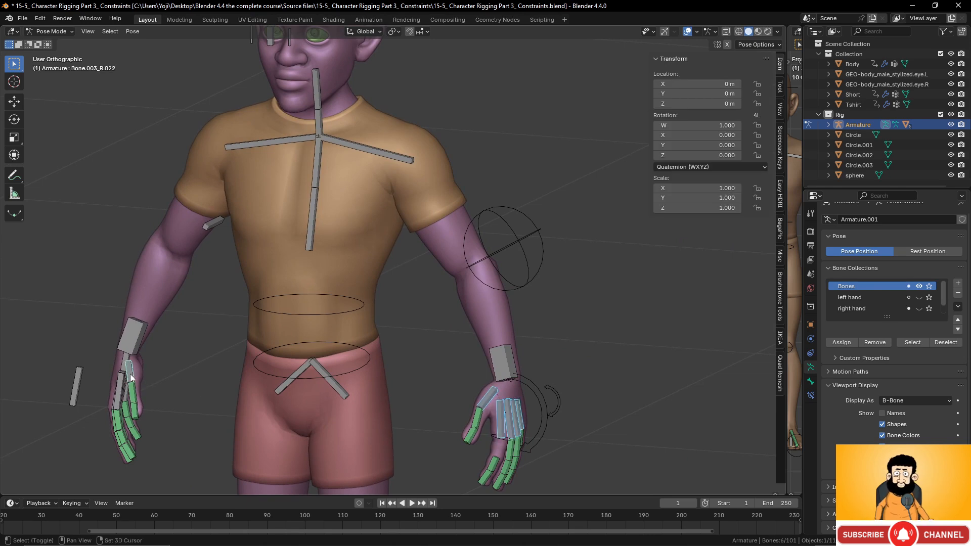
Add the palm bones of the character's right hand to the selected palm bones of the left hand
middle_drag(130, 377, 189, 379)
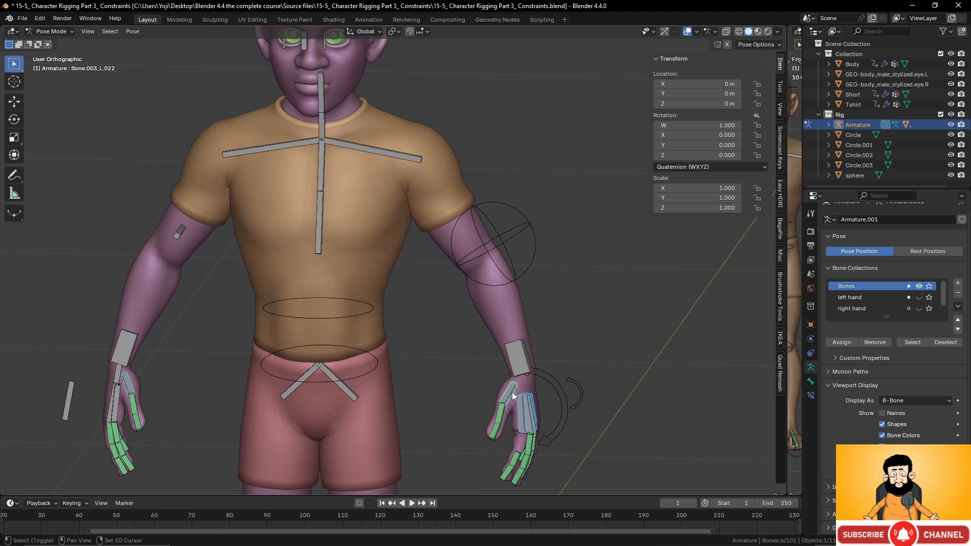
middle_drag(265, 390, 359, 289)
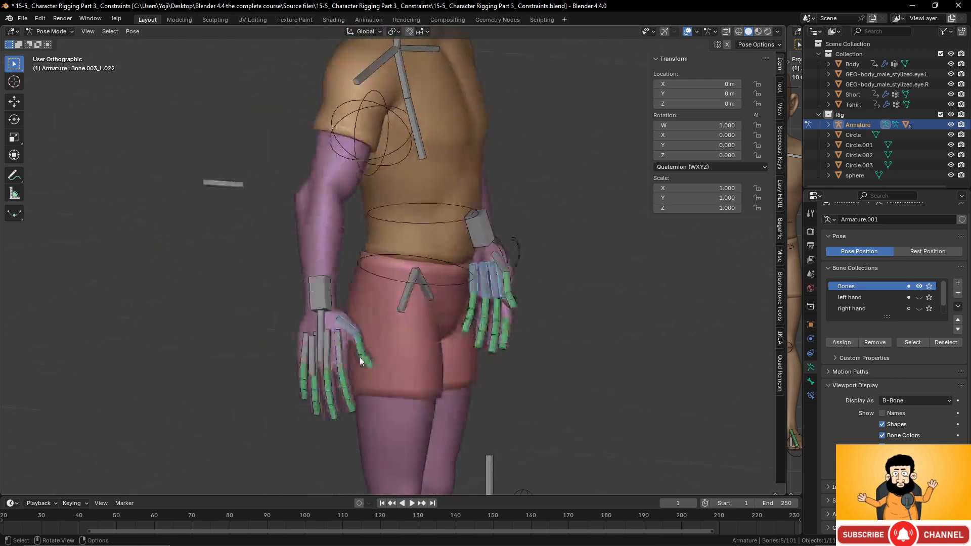
scroll(329, 375, up, 2)
shift+click(300, 389)
middle_drag(303, 390, 353, 389)
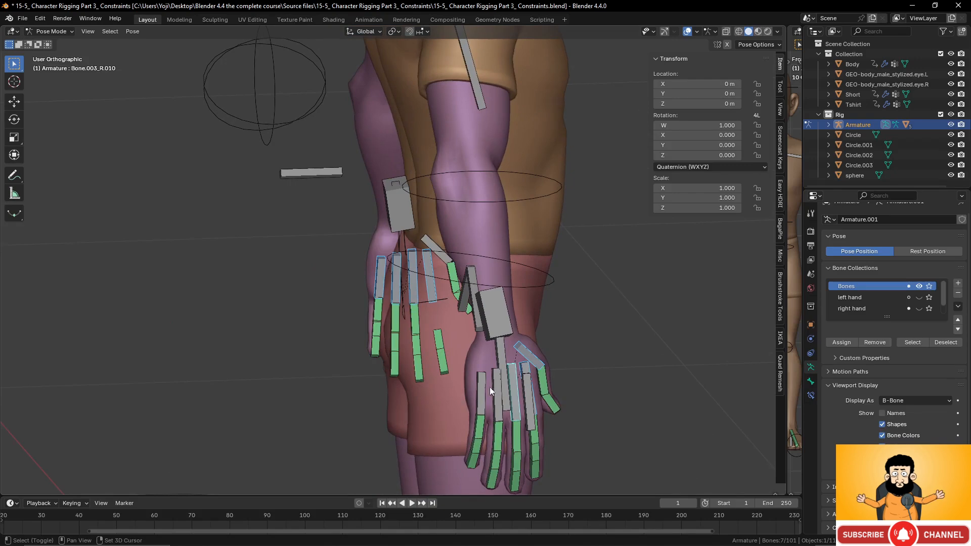
scroll(500, 380, down, 4)
middle_drag(499, 380, 356, 349)
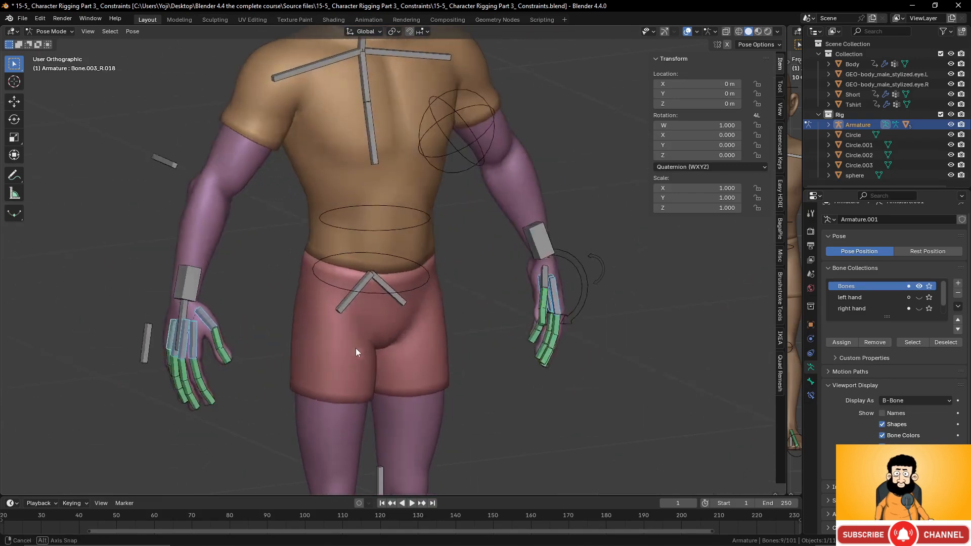
Assign the selected hand bones to the "deformed hide" bone collection and remove them from the "Bones" collection
click(868, 309)
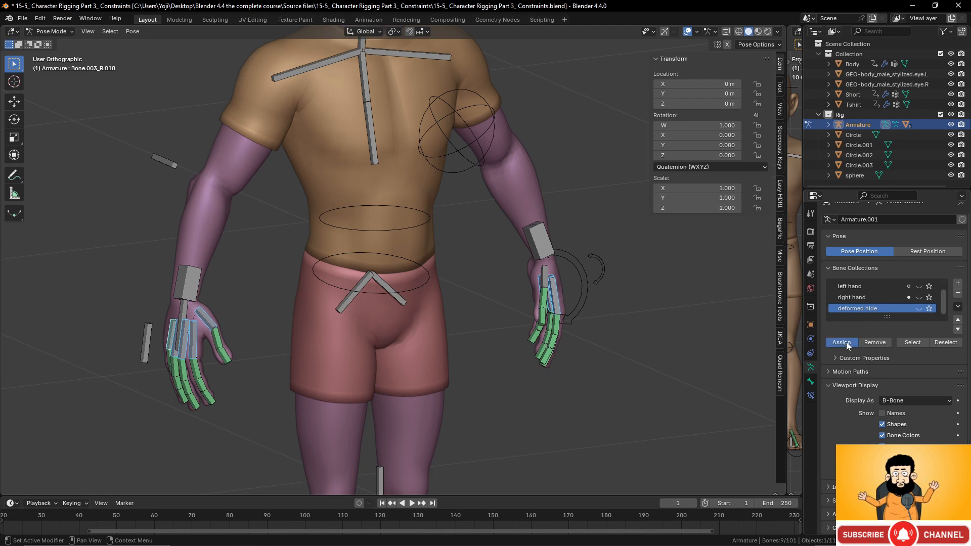
scroll(860, 329, up, 2)
click(881, 354)
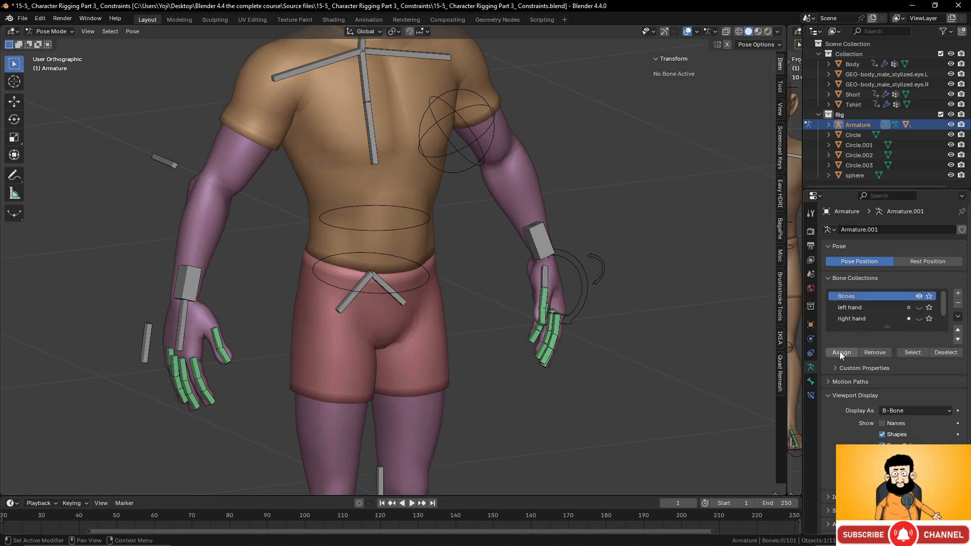
Examine the whole rig from the front for bones that still need custom shapes
scroll(546, 298, down, 2)
middle_drag(547, 297, 476, 309)
scroll(479, 302, down, 5)
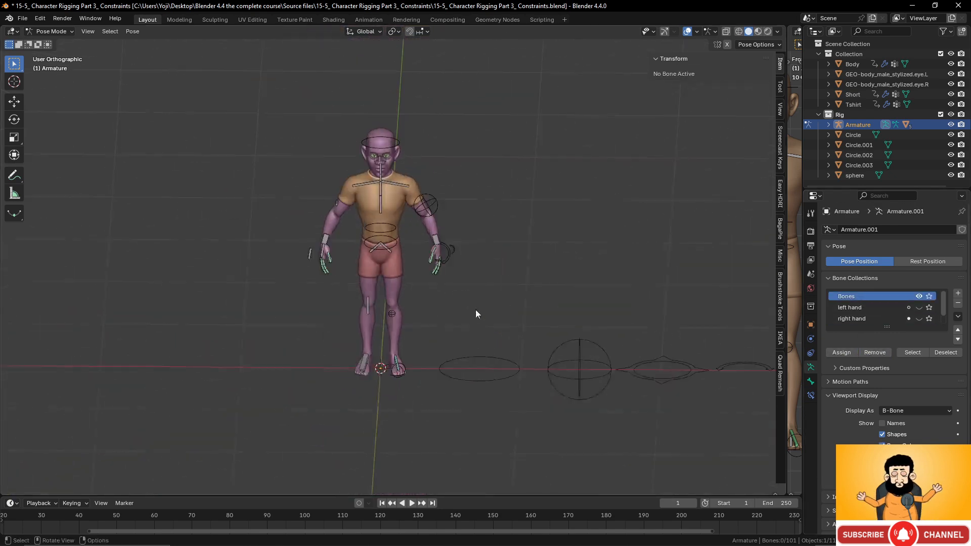
scroll(470, 316, up, 3)
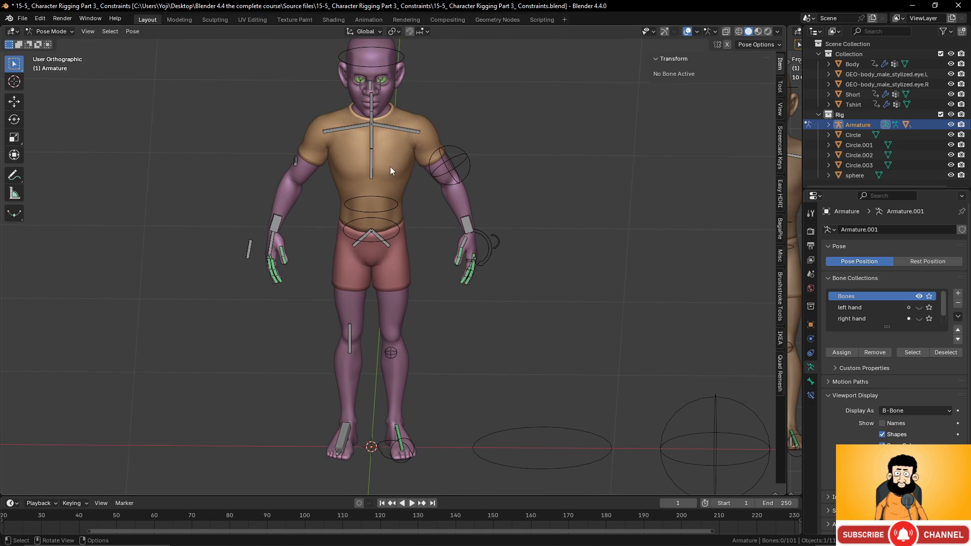
shift+middle_drag(393, 171, 449, 265)
scroll(457, 344, up, 2)
scroll(457, 344, down, 4)
scroll(449, 266, up, 6)
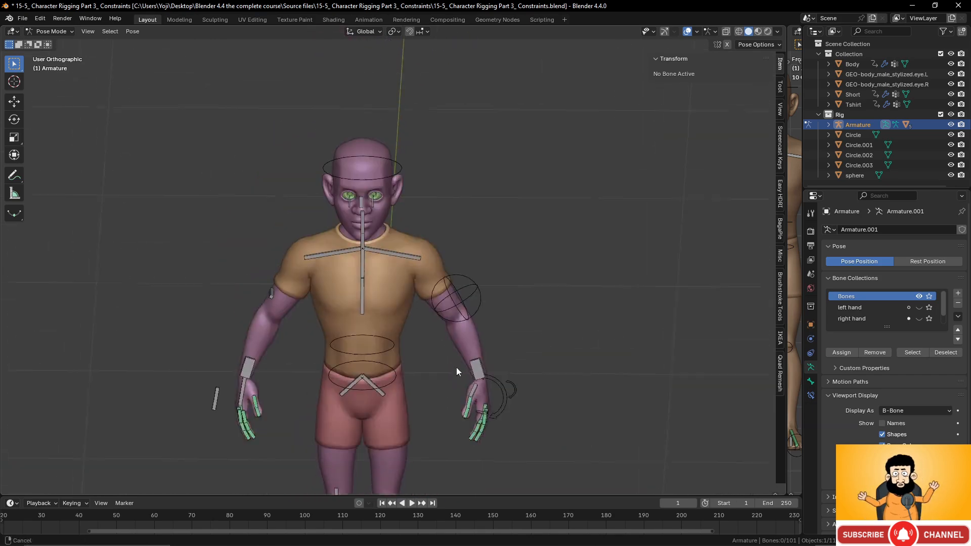
Select the central eye control bone in front of the nose and use the rounded Circle.003 object as its custom shape
click(346, 220)
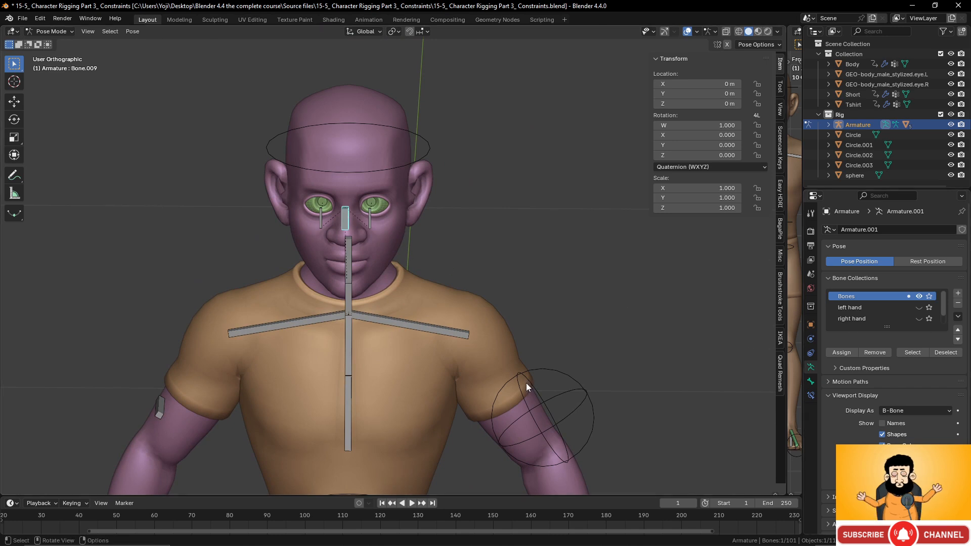
scroll(526, 384, down, 6)
scroll(506, 334, up, 1)
scroll(485, 295, down, 3)
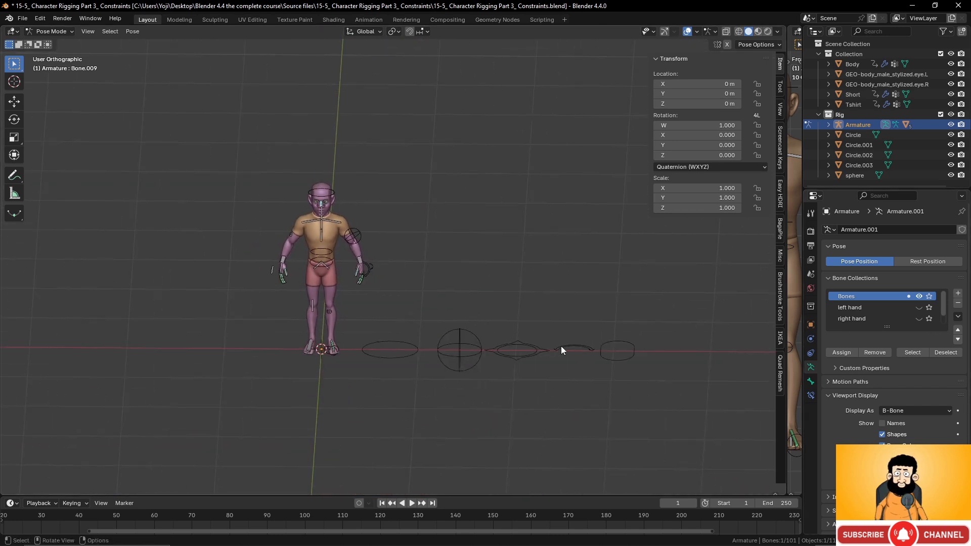
click(811, 382)
scroll(909, 423, down, 4)
click(947, 512)
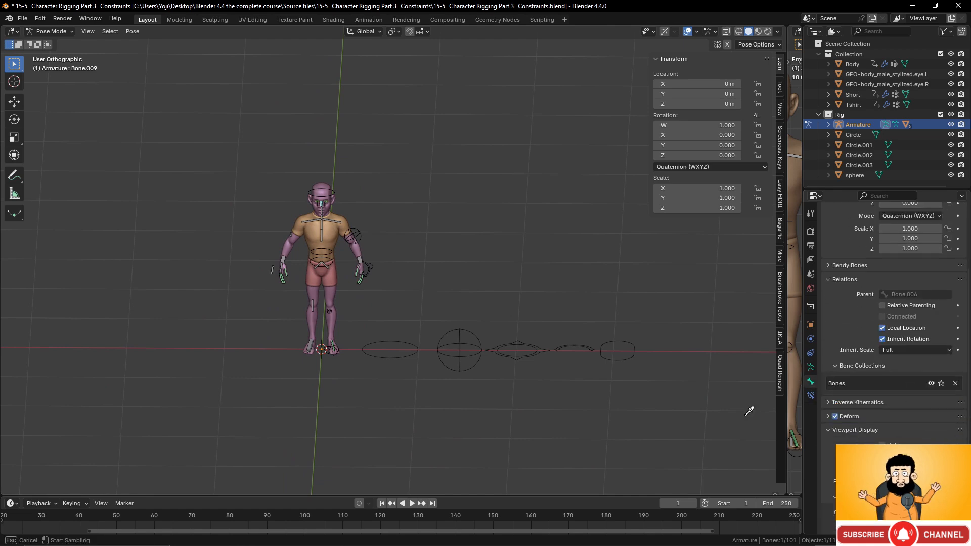
click(638, 351)
scroll(482, 303, up, 8)
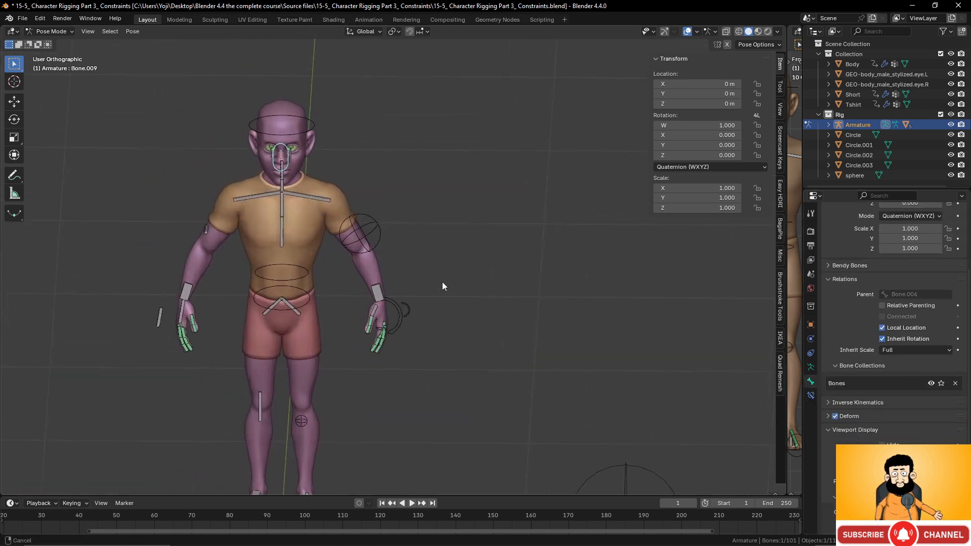
Rotate the central eye control's custom shape by 90° so its long side lies horizontally across the face
scroll(902, 430, down, 5)
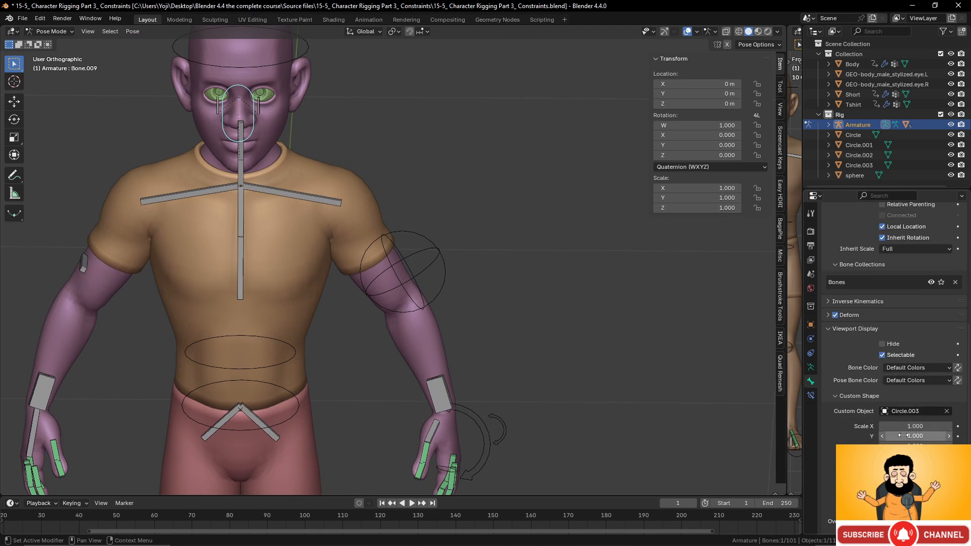
double_click(915, 511)
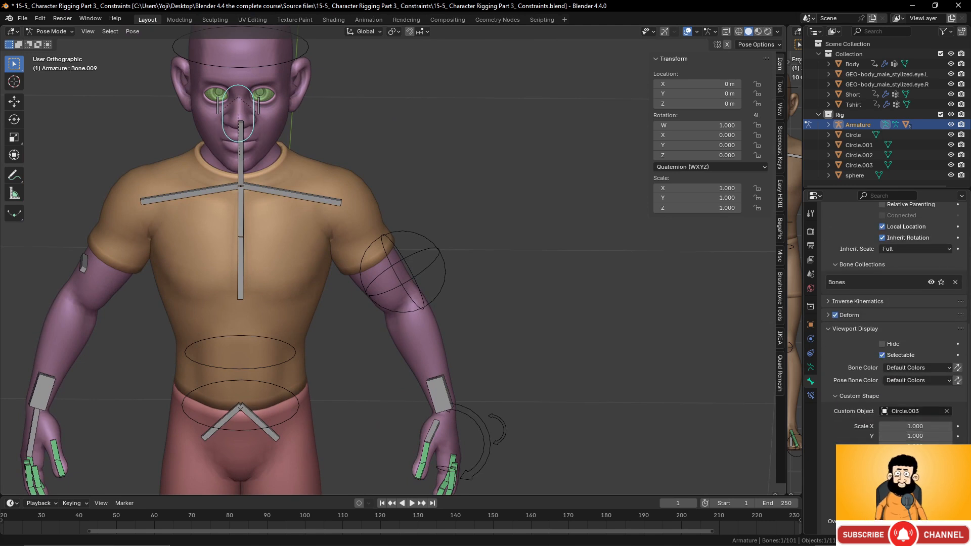
text(90)
key(Return)
scroll(466, 258, up, 3)
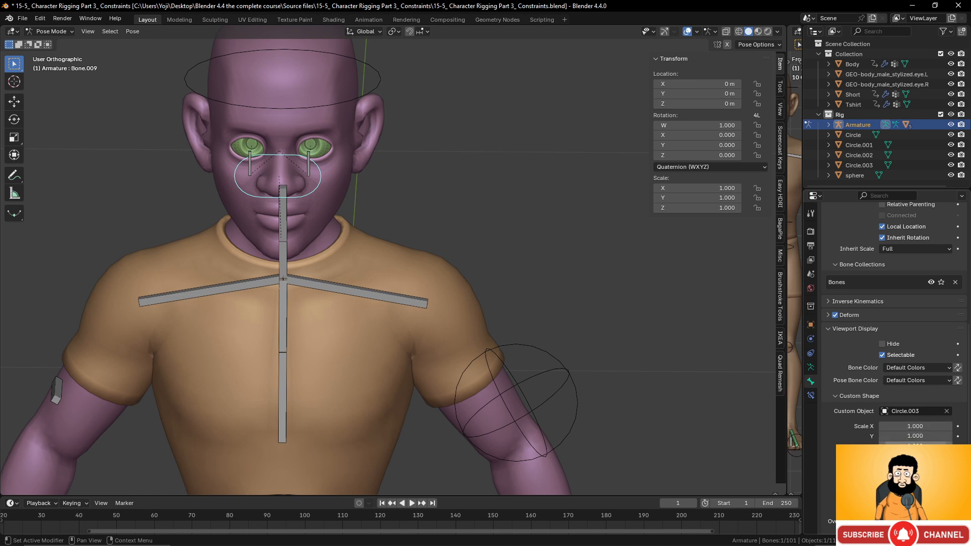
Scale the central eye control's custom shape to 1.5 and shift it up to surround both eyes
click(913, 427)
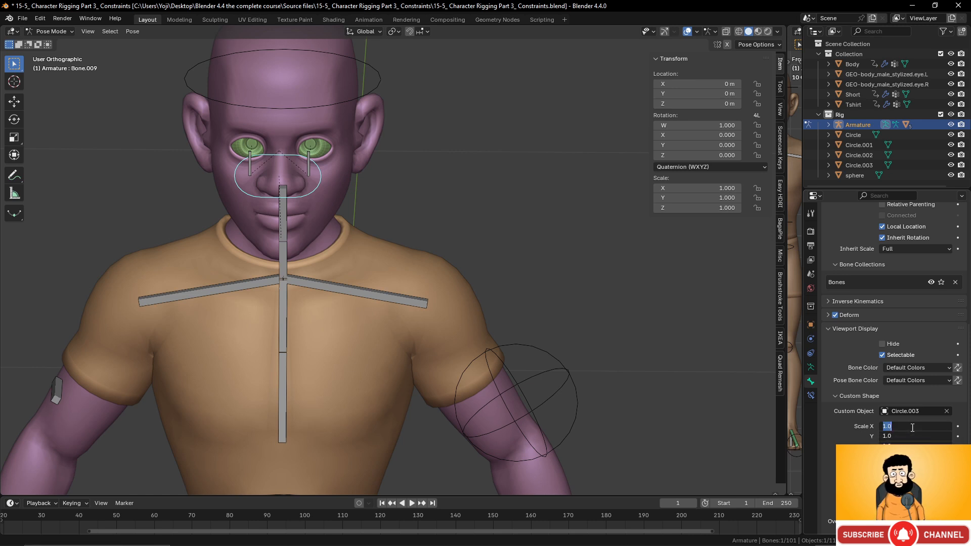
text(1.5)
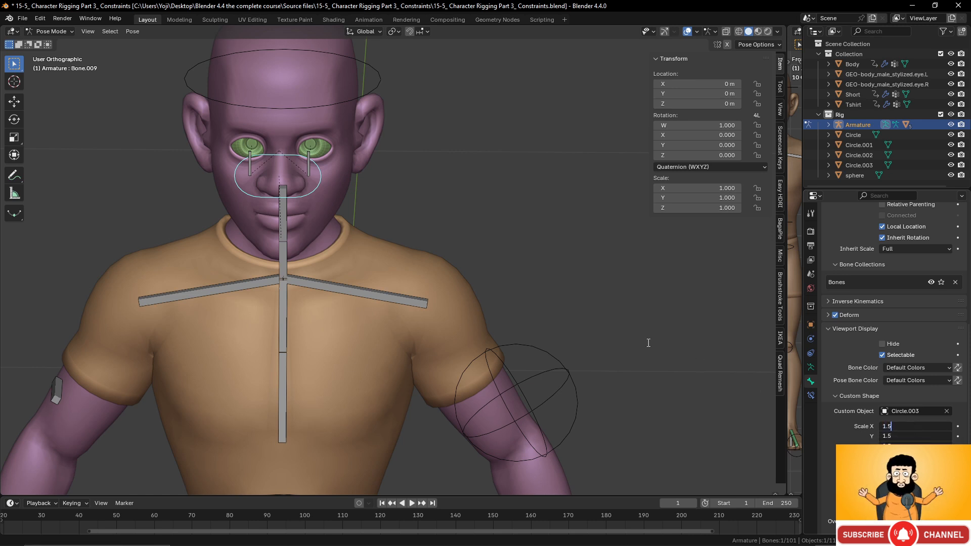
key(Return)
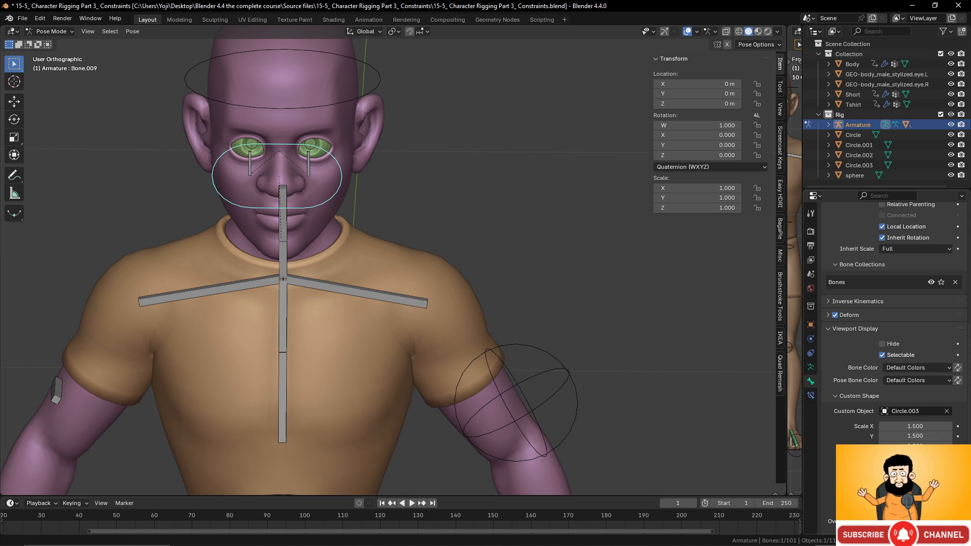
drag(915, 478, 927, 479)
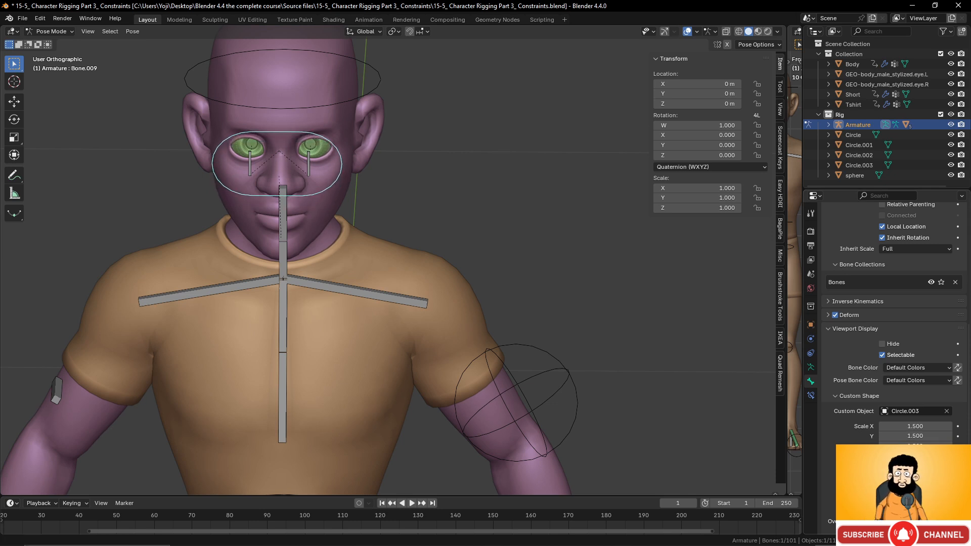
Select the eye control bone on the character's left side and use the Circle object as its custom shape
click(309, 165)
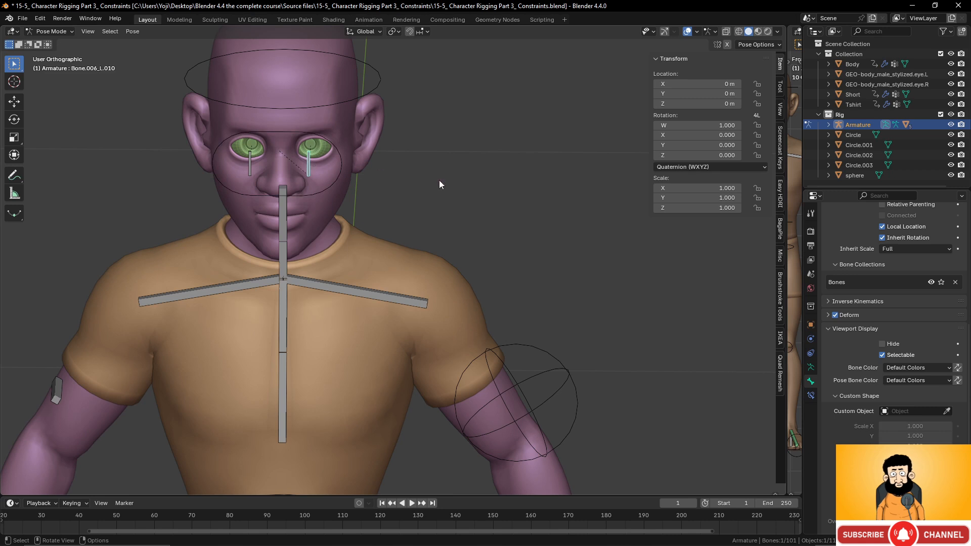
scroll(566, 342, down, 7)
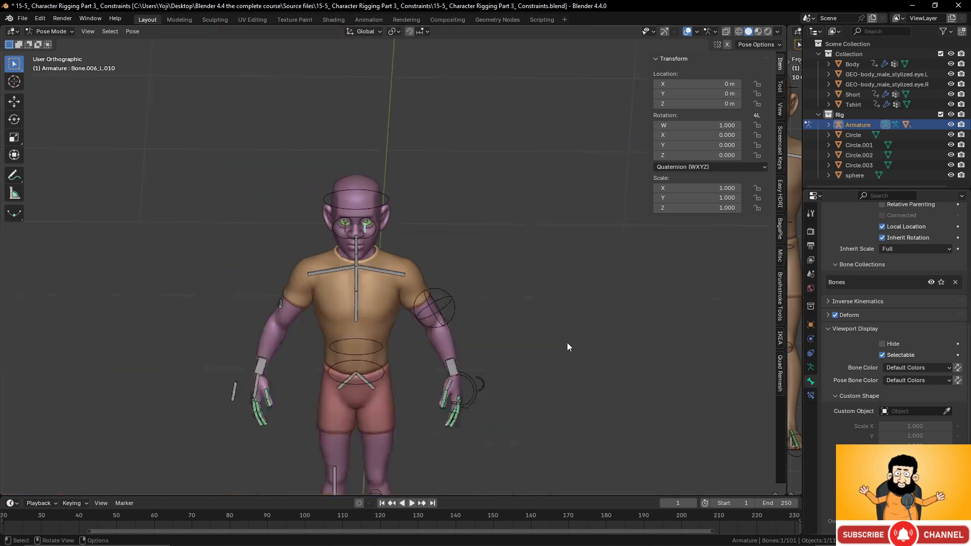
shift+middle_drag(563, 341, 520, 259)
click(947, 411)
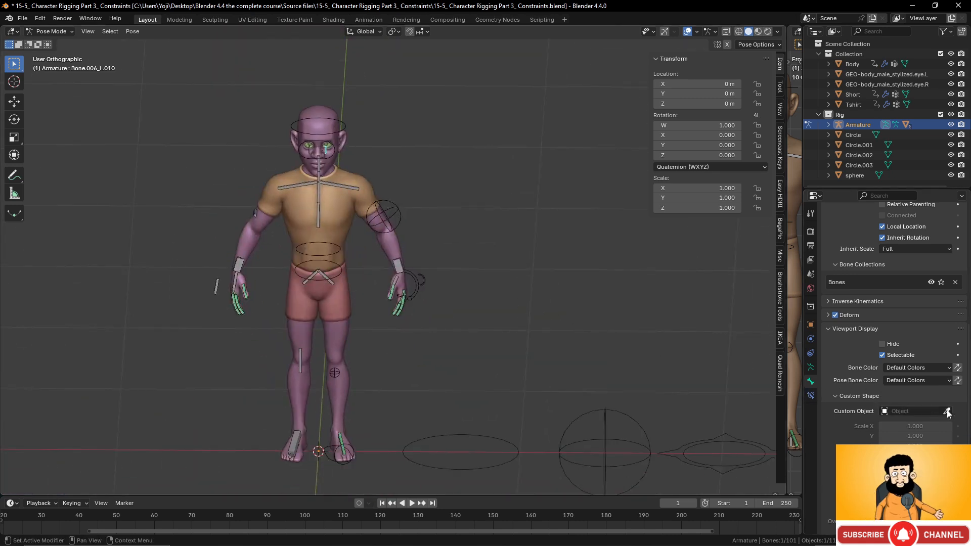
click(514, 450)
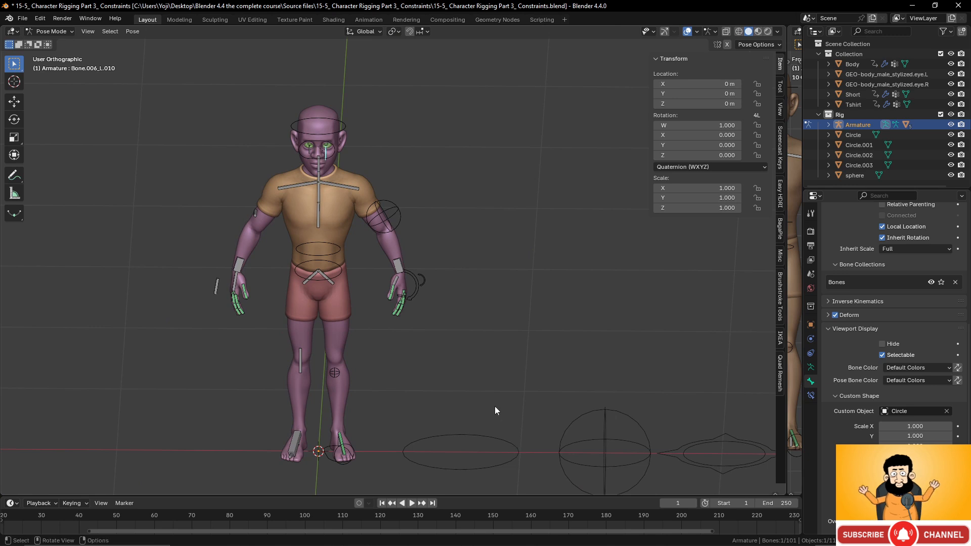
scroll(495, 406, up, 4)
shift+middle_drag(473, 362, 490, 390)
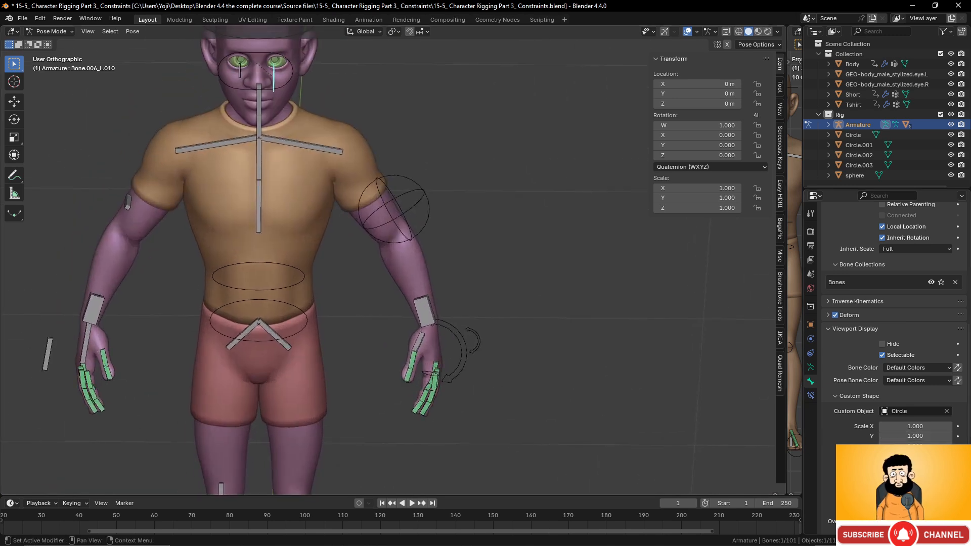
Rotate the left eye control's circle by 90° to face forward and shift it slightly up toward the eye
click(584, 358)
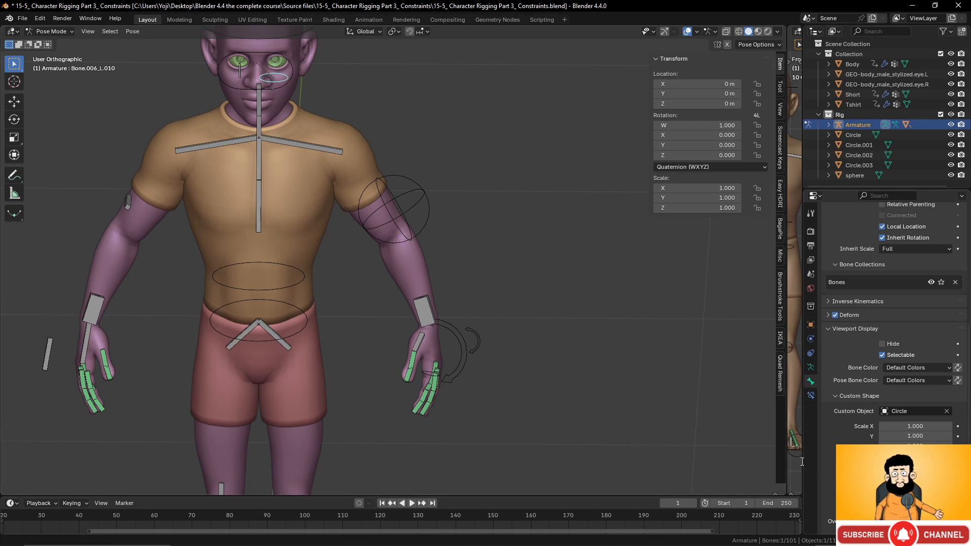
key(Return)
text(90)
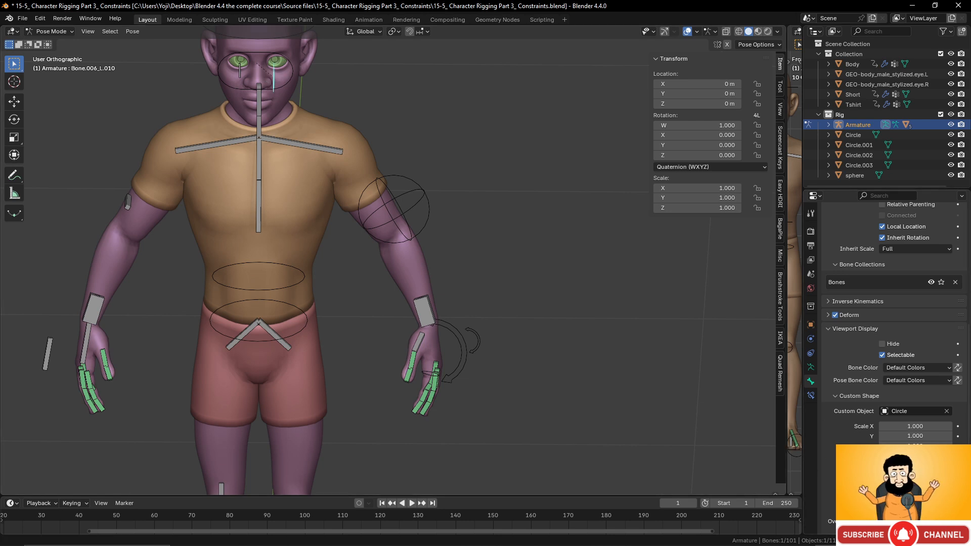
key(Return)
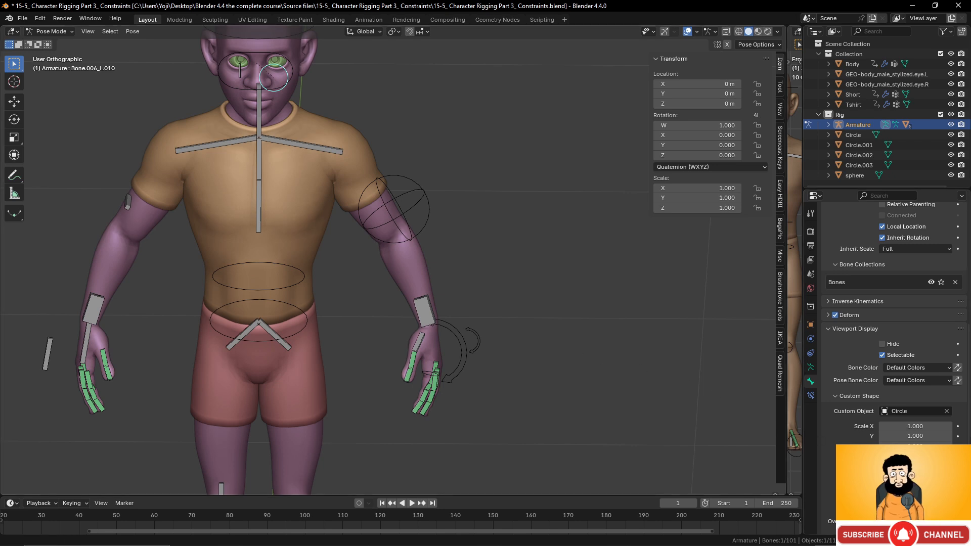
drag(916, 469, 921, 469)
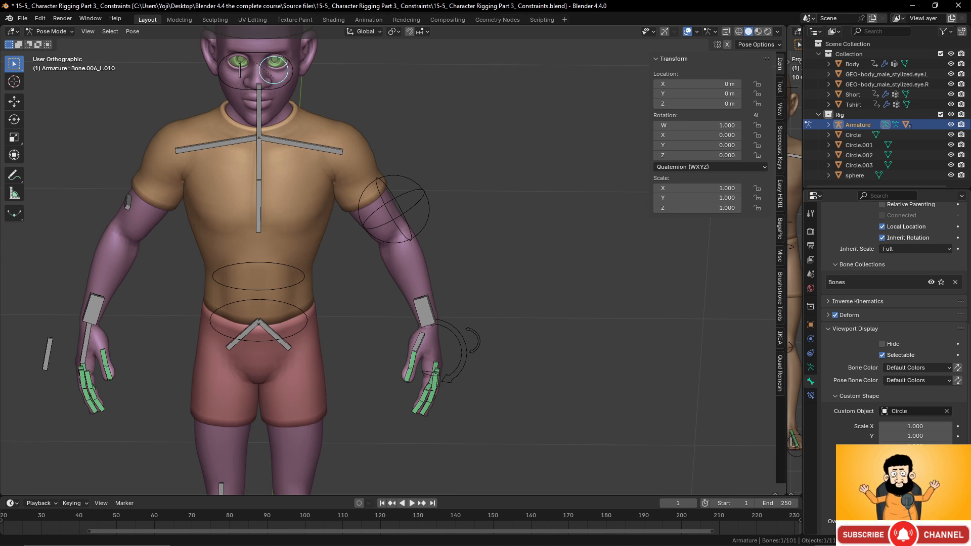
Select the eye control bone on the character's right side and use the Circle object as its custom shape
click(241, 74)
scroll(622, 332, down, 5)
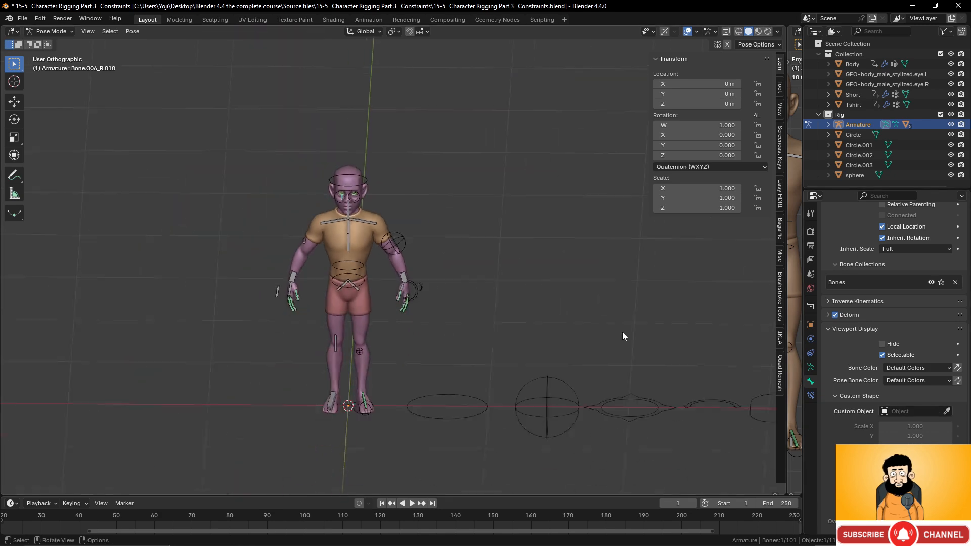
click(947, 411)
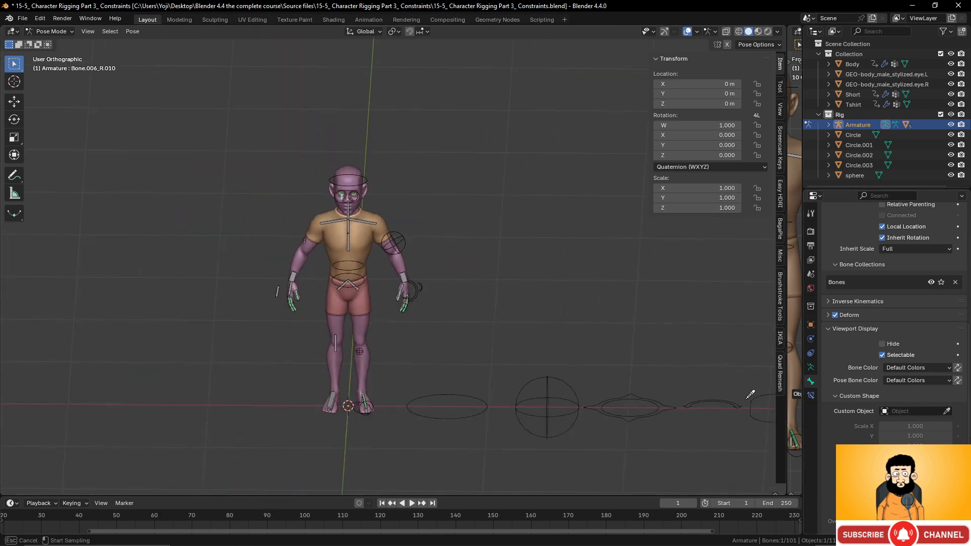
click(487, 391)
scroll(406, 317, up, 5)
scroll(407, 317, up, 2)
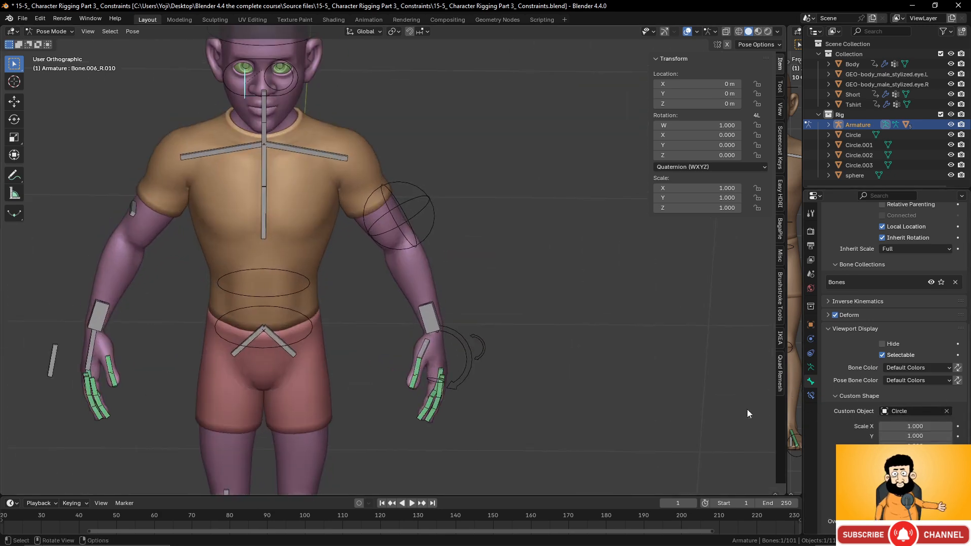
Turn the right eye control's circle upright to face forward and set its Y translation to 0.017
scroll(900, 329, down, 2)
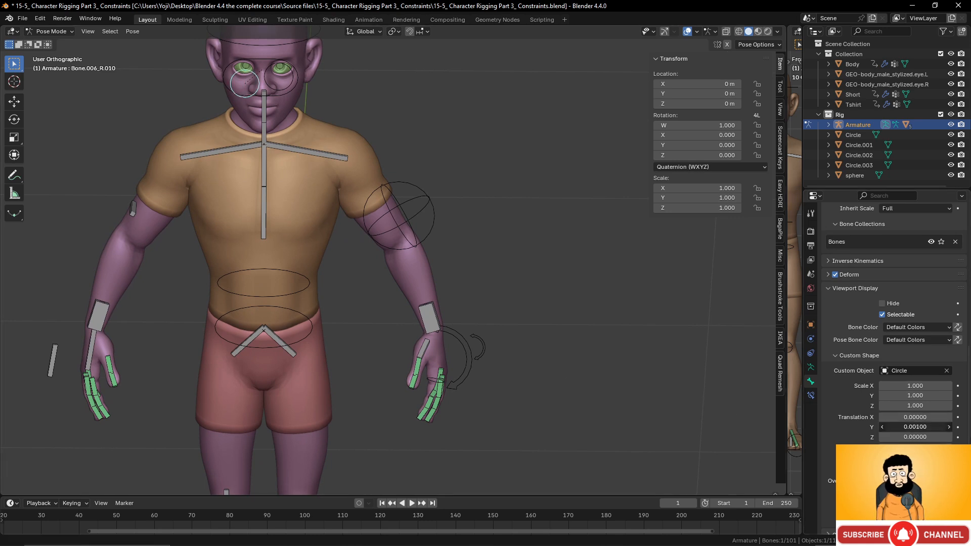
drag(906, 427, 916, 427)
scroll(406, 287, up, 4)
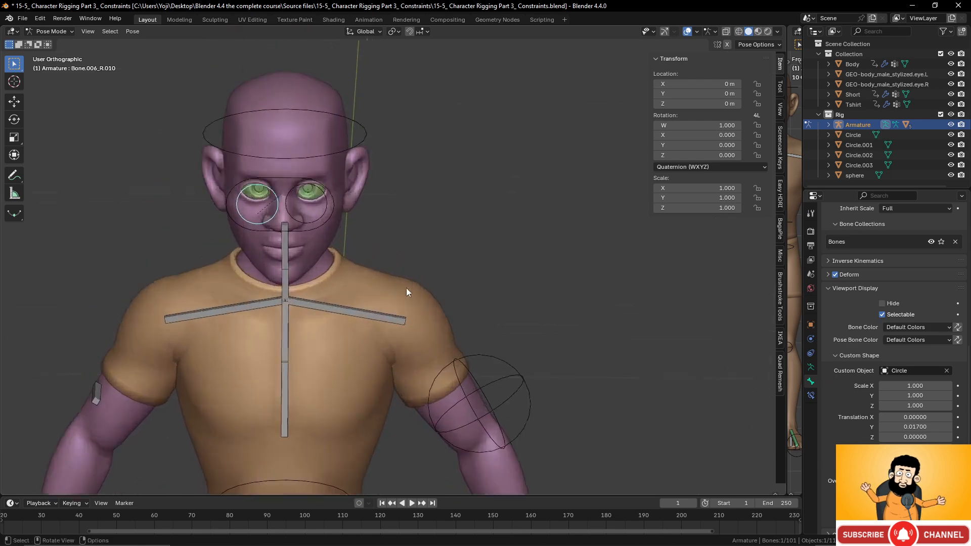
middle_drag(406, 287, 372, 219)
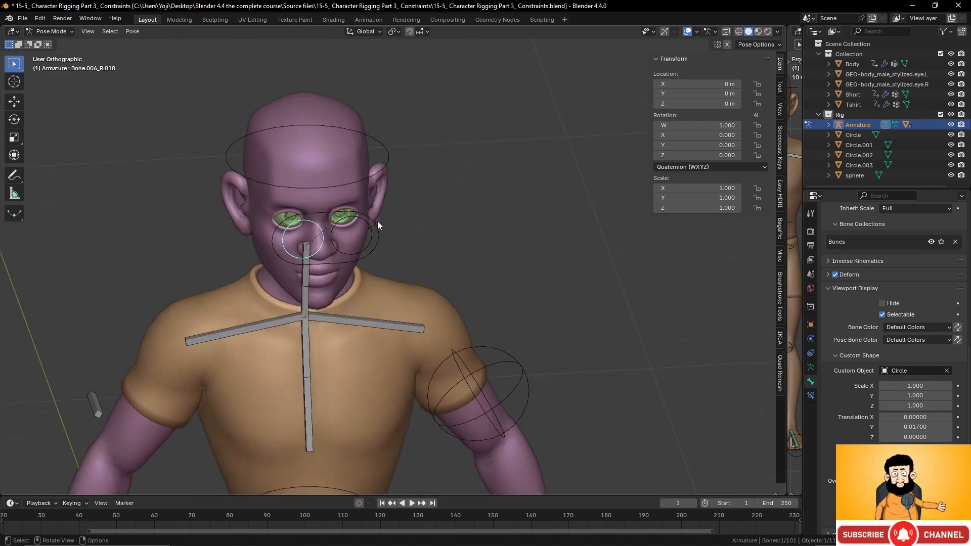
Test the combined eye control and the character's left eye control by moving each one and cancelling the move
click(377, 221)
key(g)
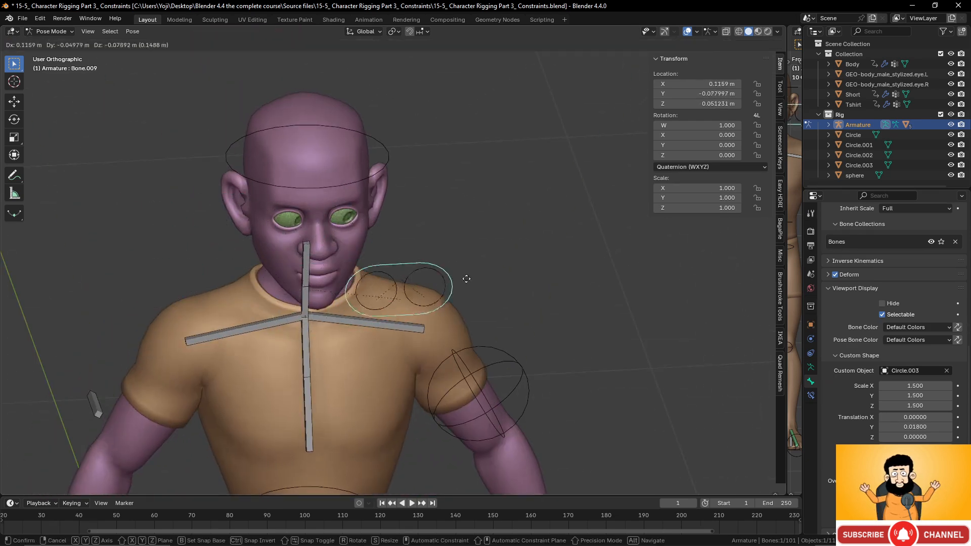
right_click(355, 233)
click(371, 229)
key(g)
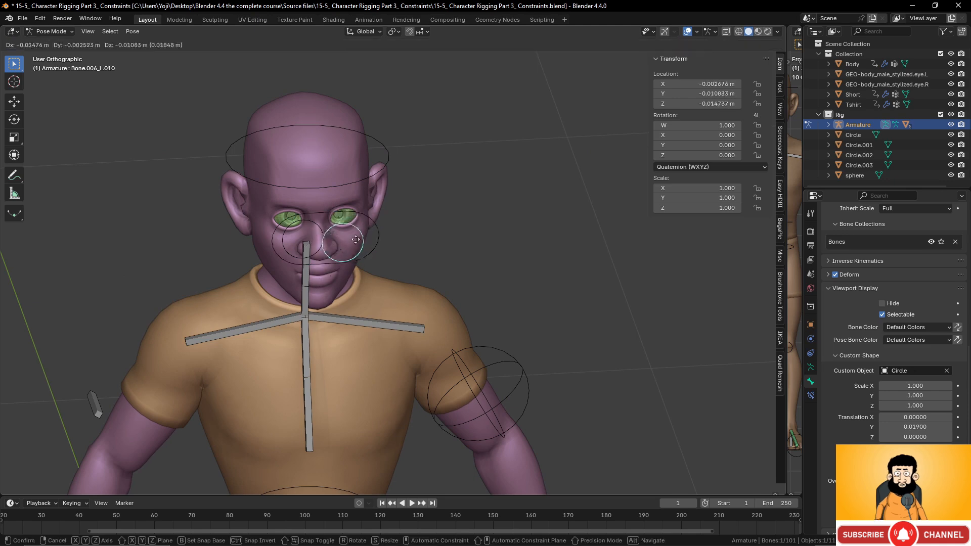
right_click(376, 236)
Select the shoulder bone on the character's left side and bring the custom shape objects into view
mouse_move(435, 253)
middle_down()
mouse_move(351, 251)
mouse_move(429, 256)
middle_up()
click(387, 324)
scroll(576, 337, down, 5)
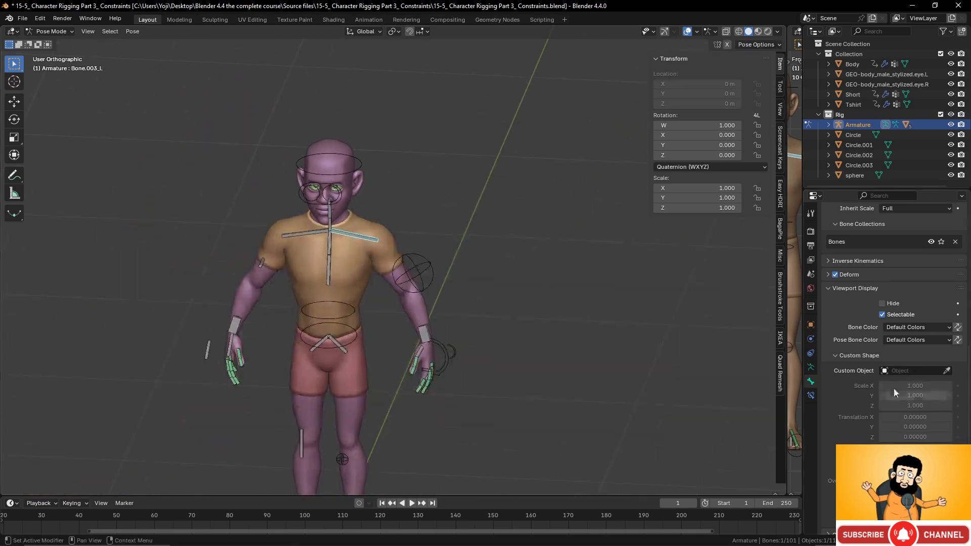
scroll(559, 364, down, 4)
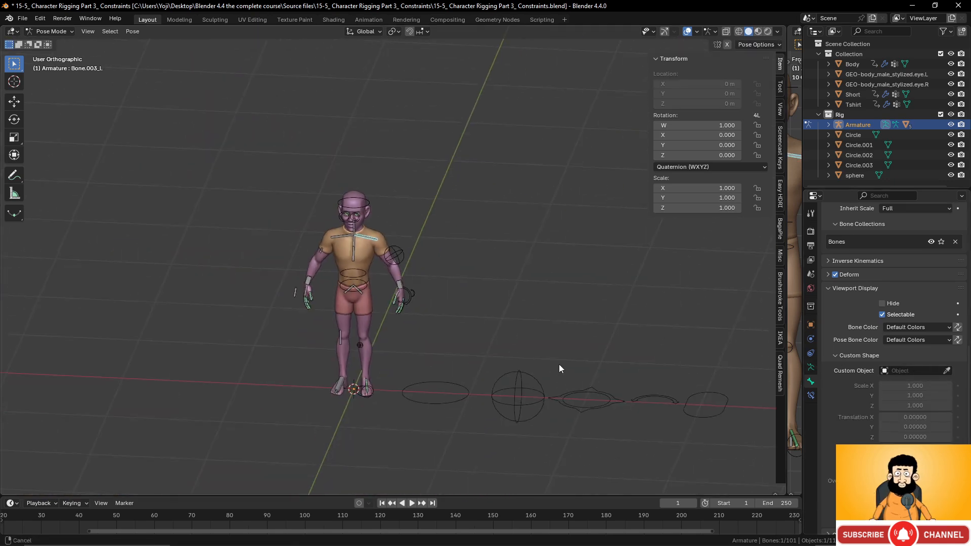
Try the Circle object as the left shoulder bone's custom shape and undo the assignment
click(947, 371)
click(460, 395)
scroll(451, 378, up, 3)
shift+middle_drag(450, 378, 472, 374)
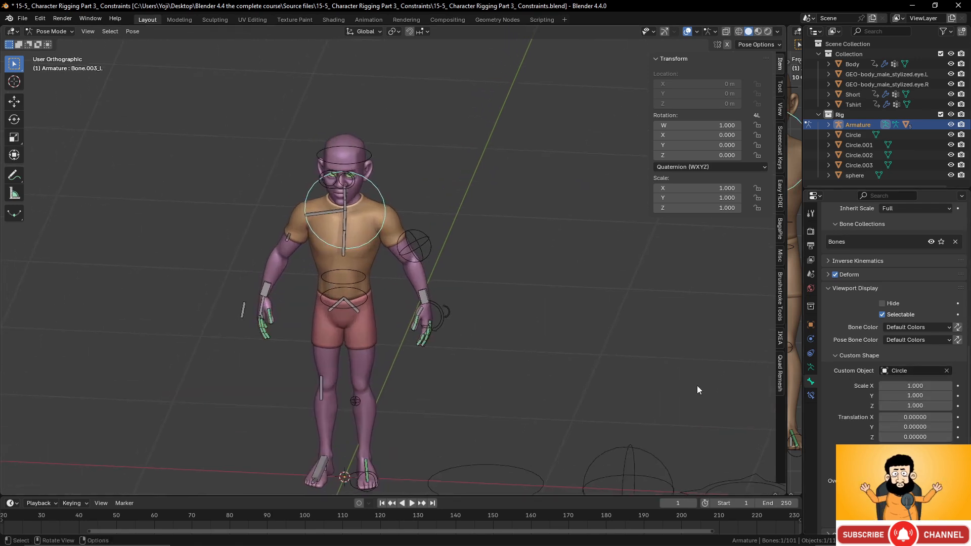
scroll(634, 384, down, 3)
scroll(631, 384, up, 2)
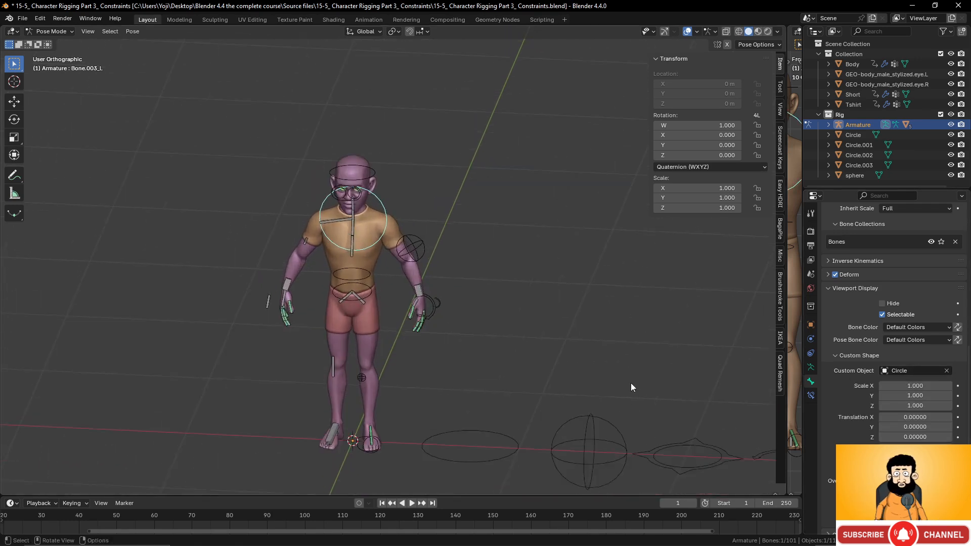
key(ctrl+z)
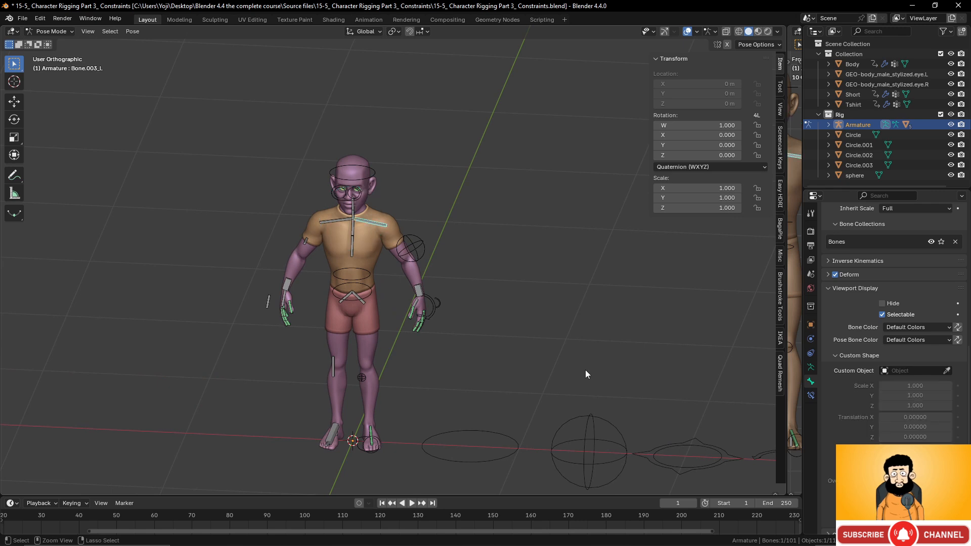
Use the curved double-arrow object Circle.002 as the left shoulder bone's custom shape
shift+middle_drag(587, 374, 573, 382)
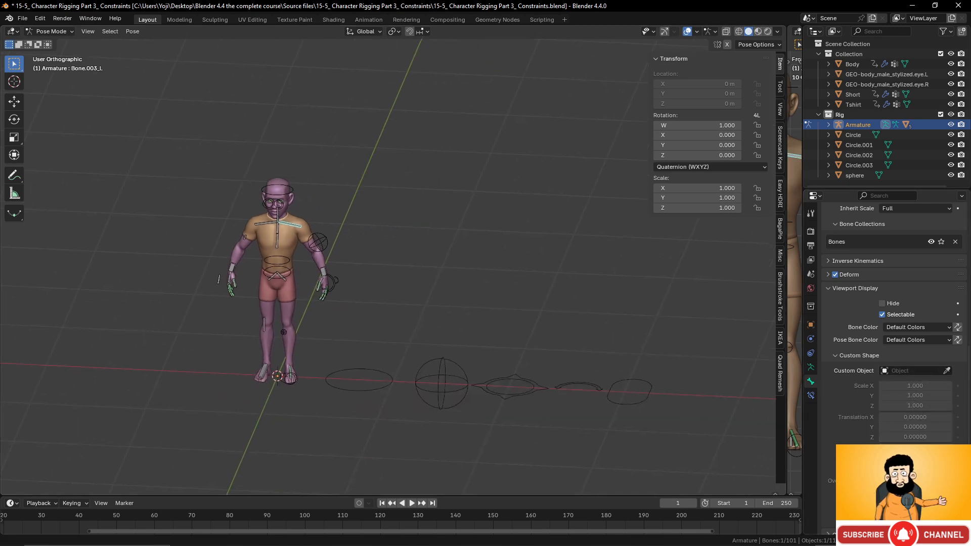
click(947, 371)
click(605, 378)
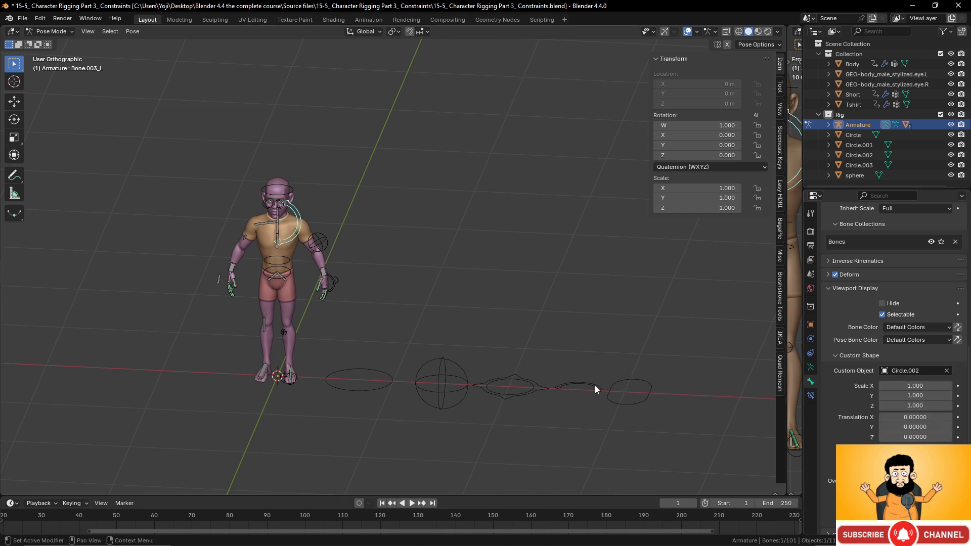
scroll(408, 304, up, 4)
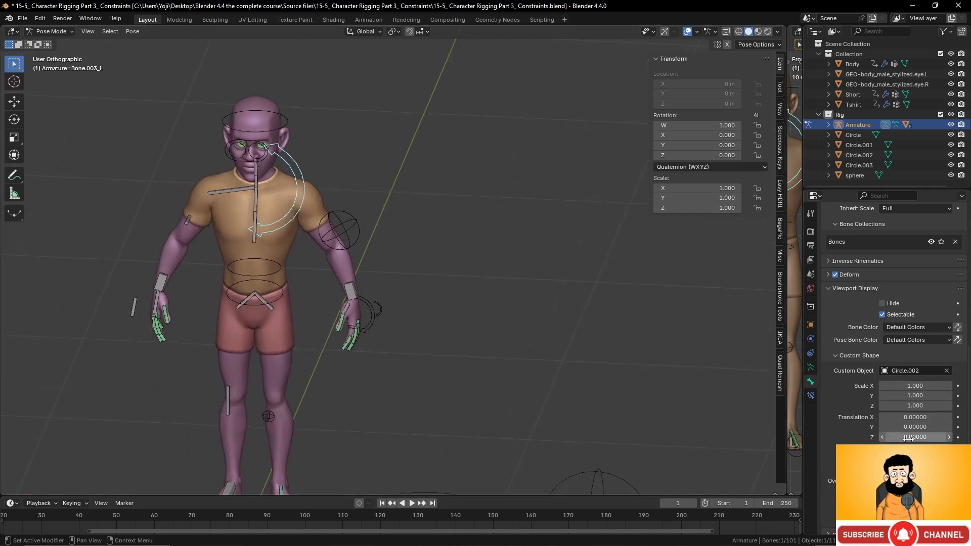
Rotate the left shoulder's arrow shape so that it stands upright and arches from front to back
mouse_move(890, 437)
mouse_down()
mouse_move(858, 438)
mouse_move(923, 448)
mouse_move(890, 449)
mouse_up()
key(ctrl+z)
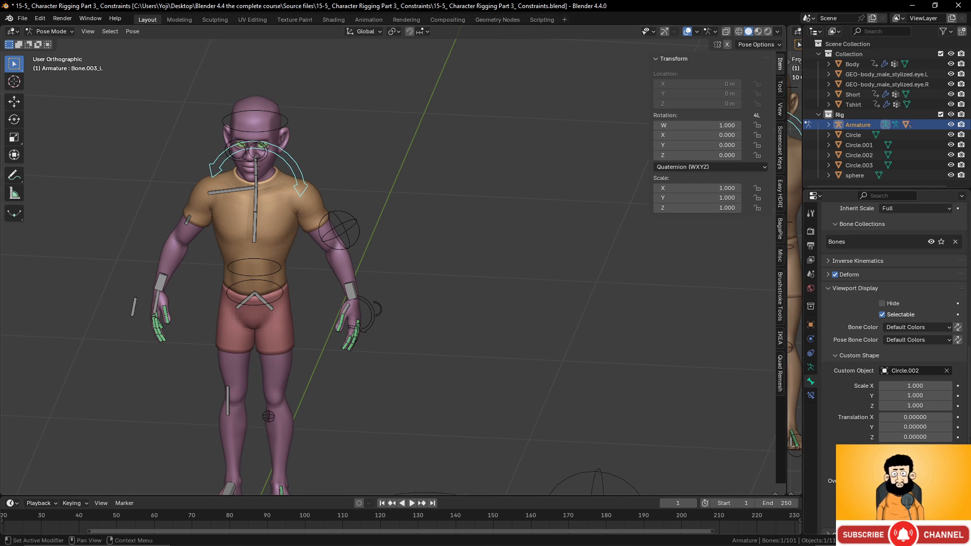
drag(890, 448, 910, 448)
key(Return)
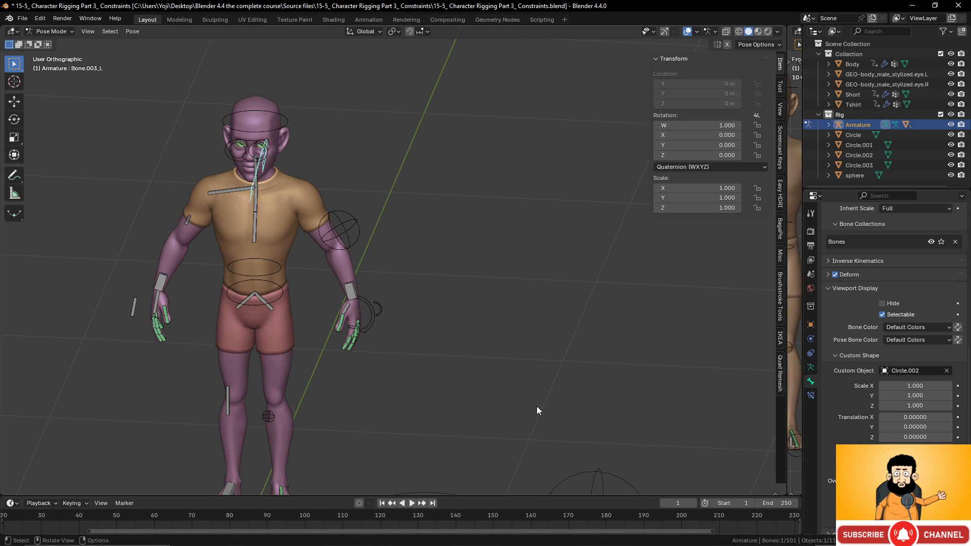
middle_drag(489, 390, 500, 386)
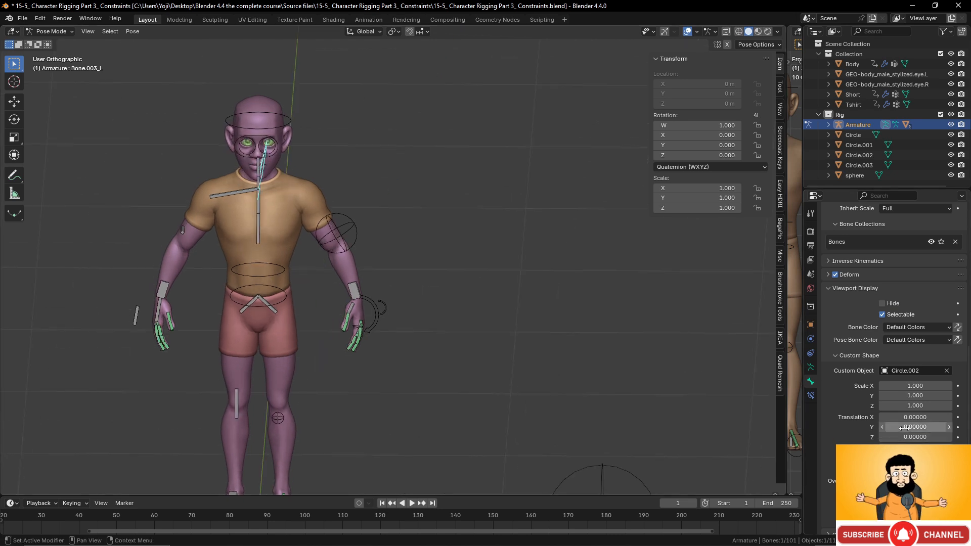
Set the left shoulder shape's Y translation to 0.14 and its scale to 0.5 on all three axes
drag(915, 427, 936, 427)
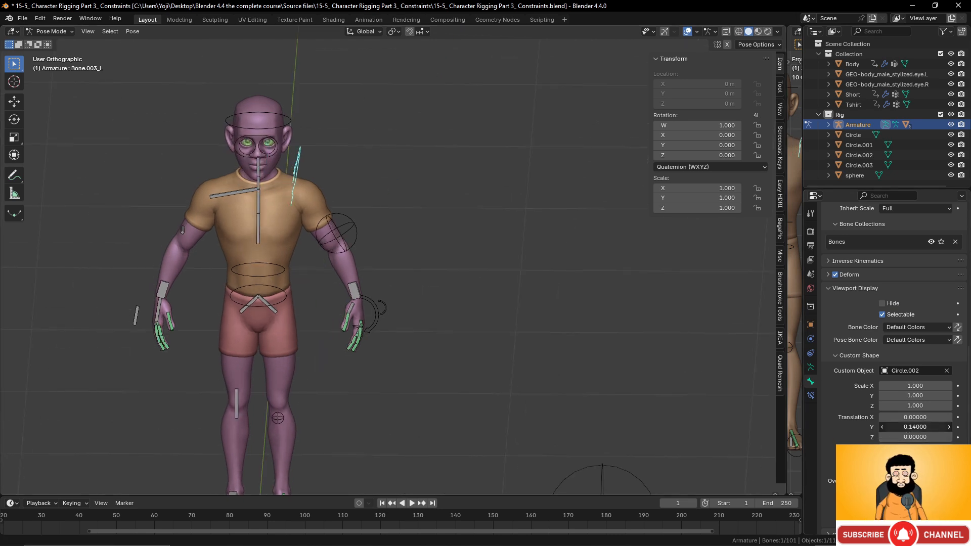
drag(914, 386, 914, 407)
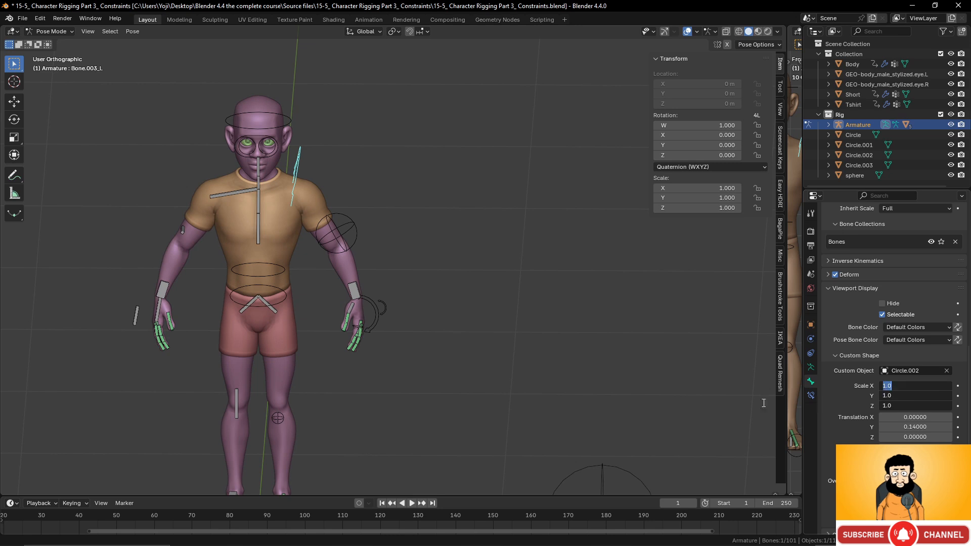
text(0.5)
key(Return)
Test the left shoulder control by rotating it and cancelling the rotation
middle_drag(429, 312, 514, 385)
scroll(355, 287, up, 3)
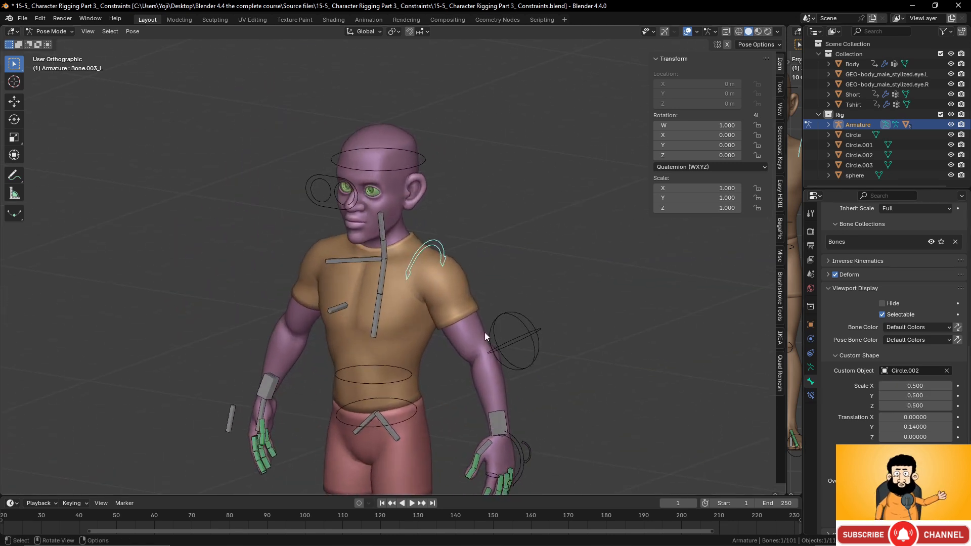
key(r)
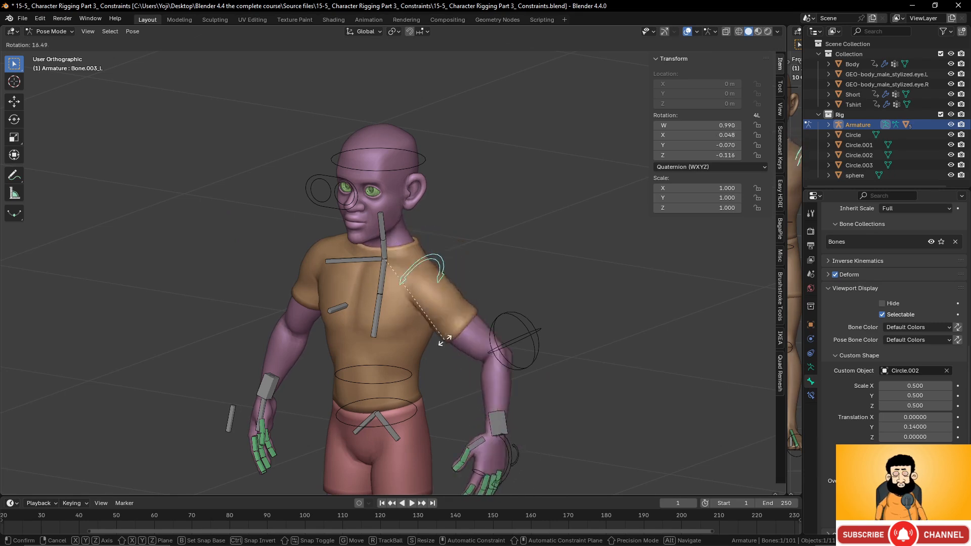
key(Escape)
middle_drag(456, 344, 489, 310)
Select the large control bone at the character's left wrist and use the Circle object as its custom shape
click(491, 316)
scroll(538, 347, up, 5)
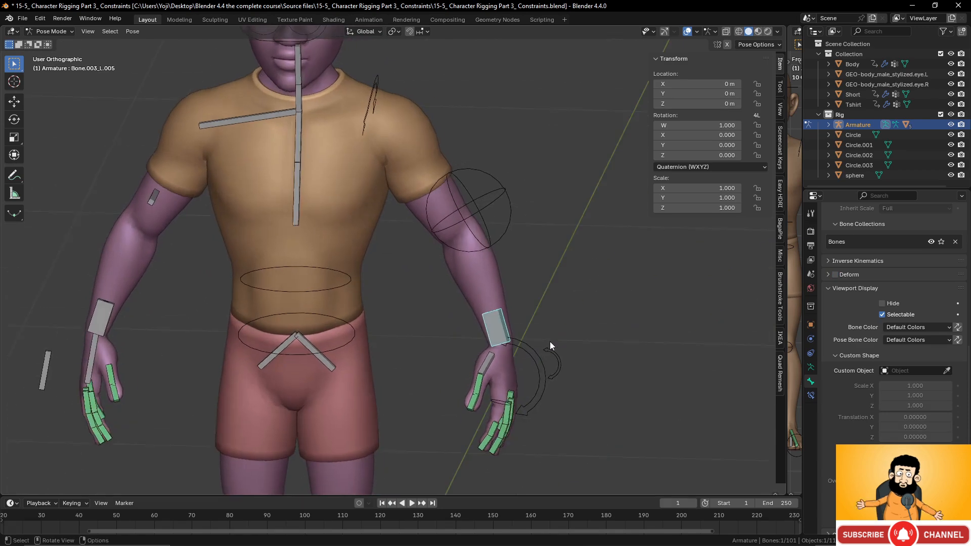
scroll(551, 344, down, 5)
scroll(585, 405, down, 4)
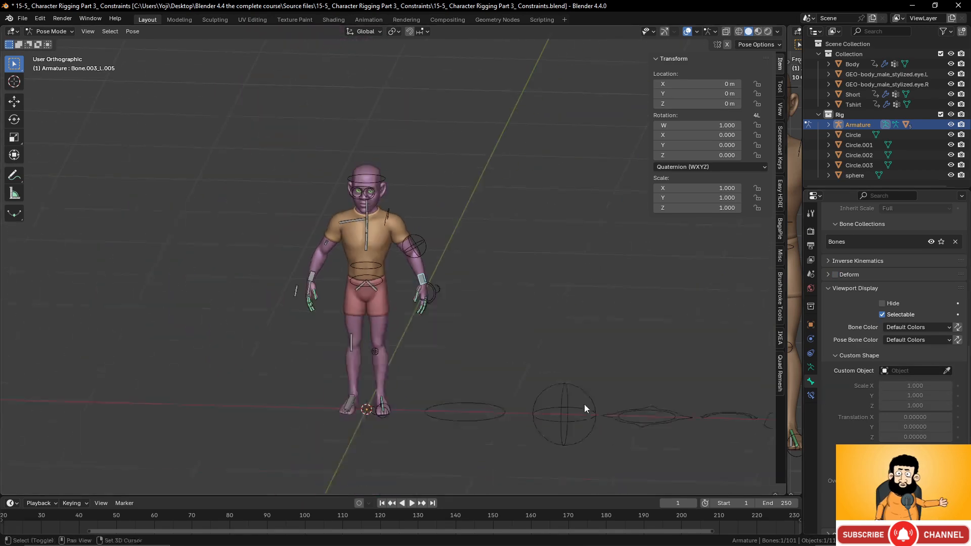
shift+middle_drag(585, 405, 541, 372)
click(947, 371)
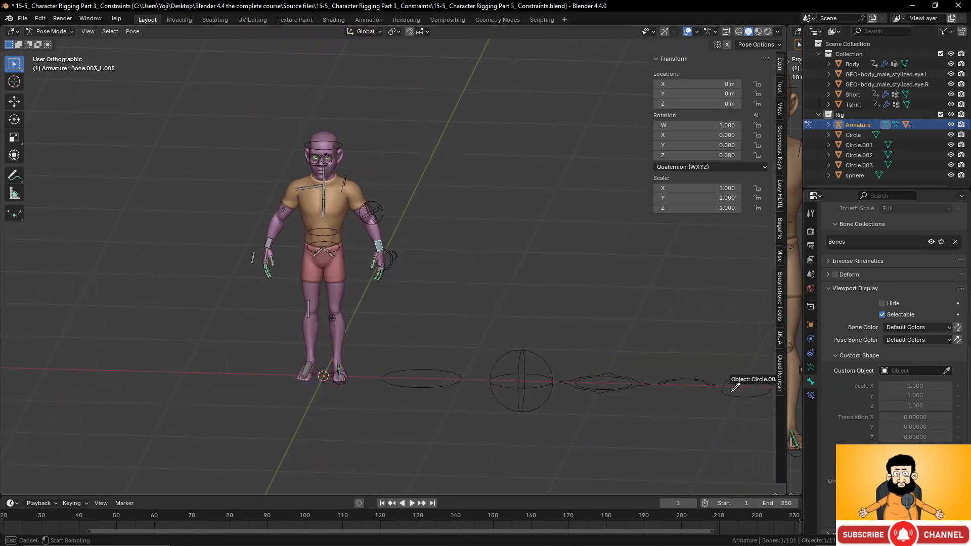
click(462, 374)
scroll(463, 385, up, 5)
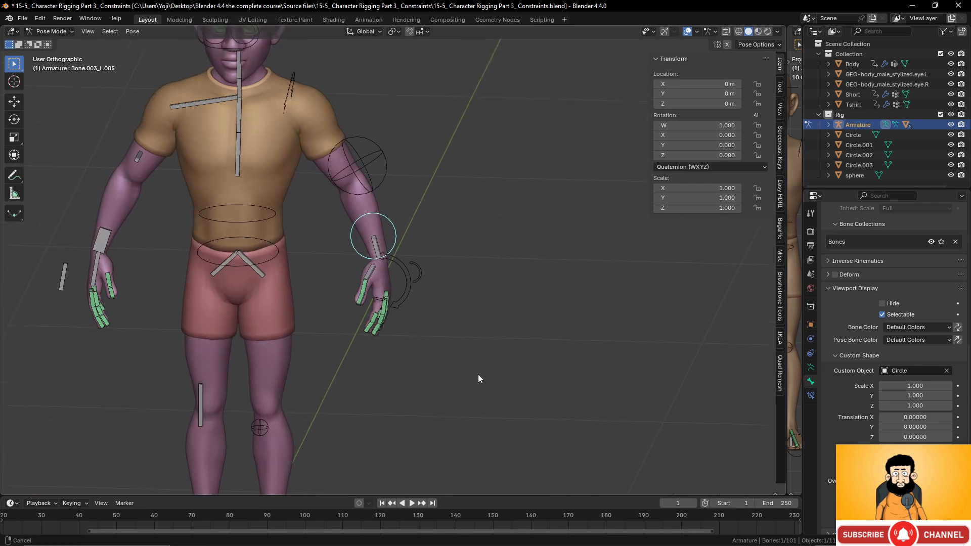
Rotate the left wrist control's circle by 90° so it rings the arm, and set its Y translation to 0.06
scroll(478, 377, up, 6)
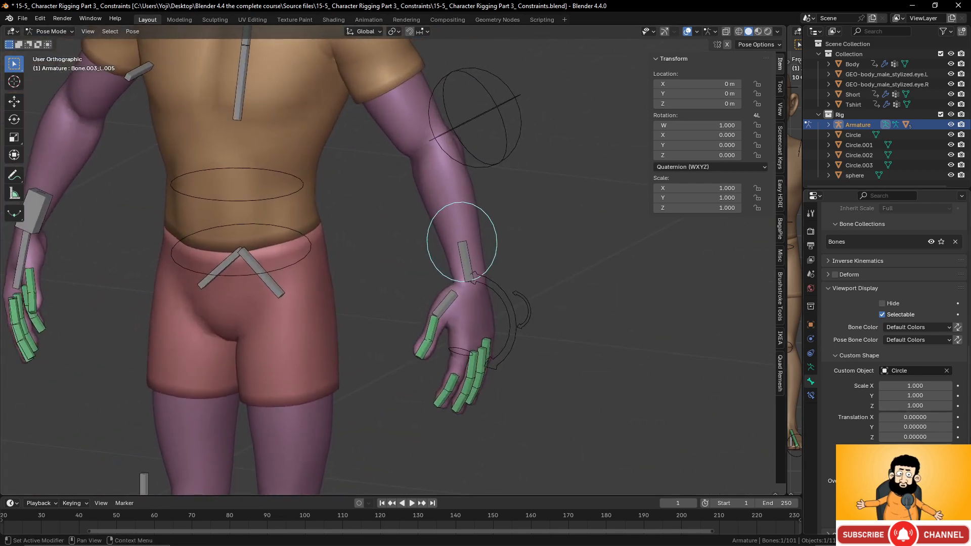
drag(915, 459, 941, 459)
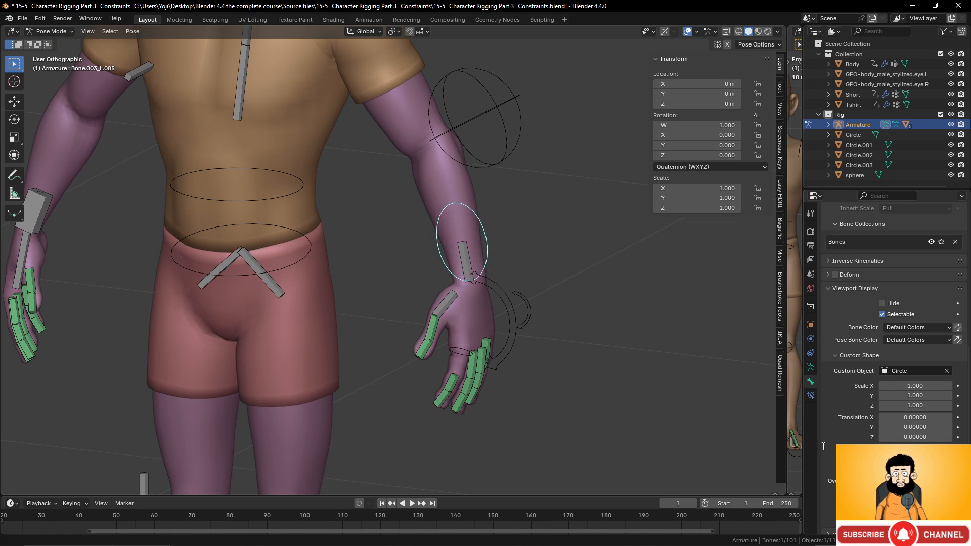
key(Return)
click(916, 449)
text(90)
key(Return)
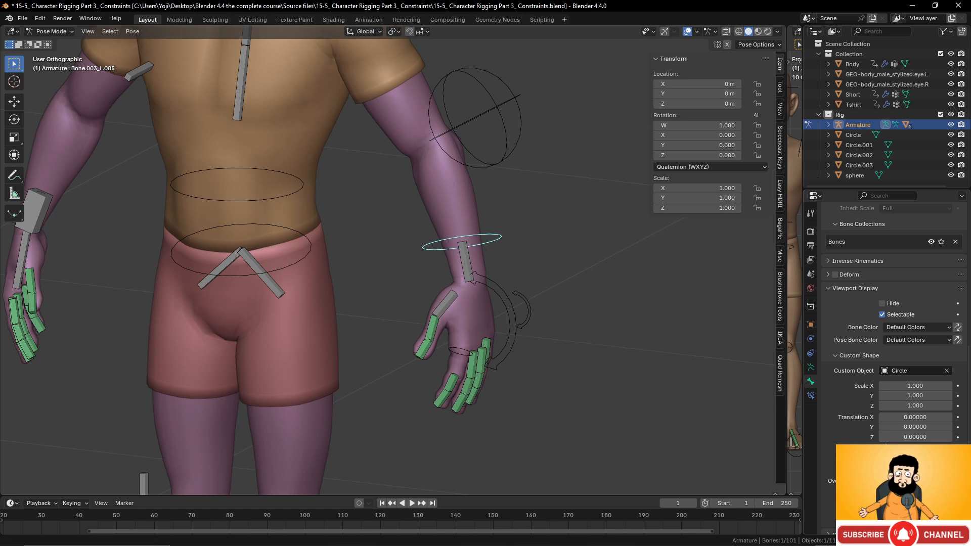
key(Return)
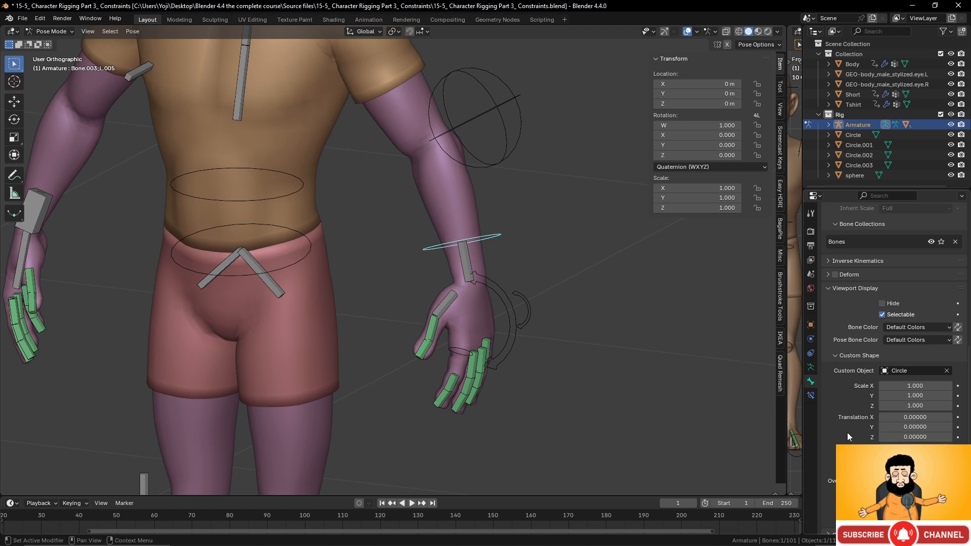
click(902, 427)
drag(902, 427, 894, 427)
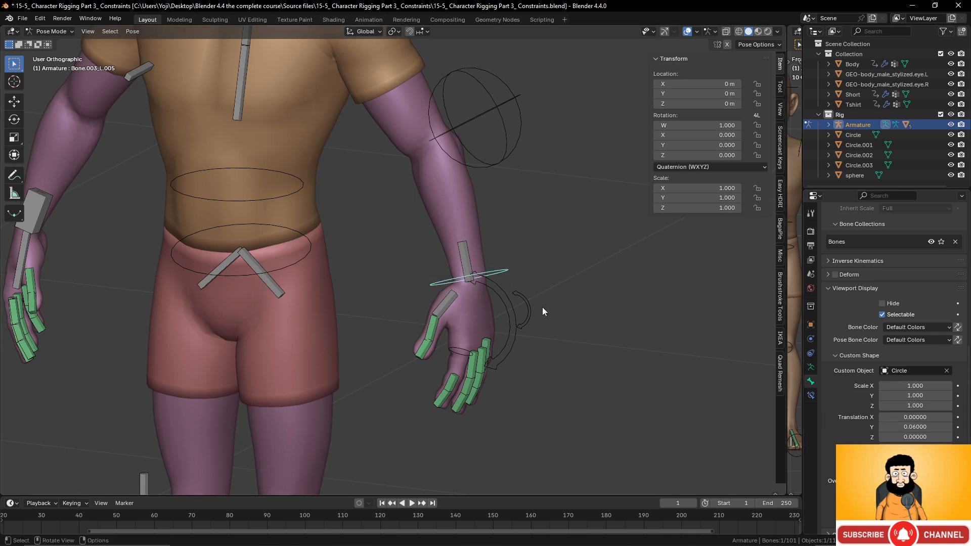
Select the small deform bone at the character's left wrist together with the two left foot bones
scroll(469, 269, down, 5)
scroll(468, 276, up, 4)
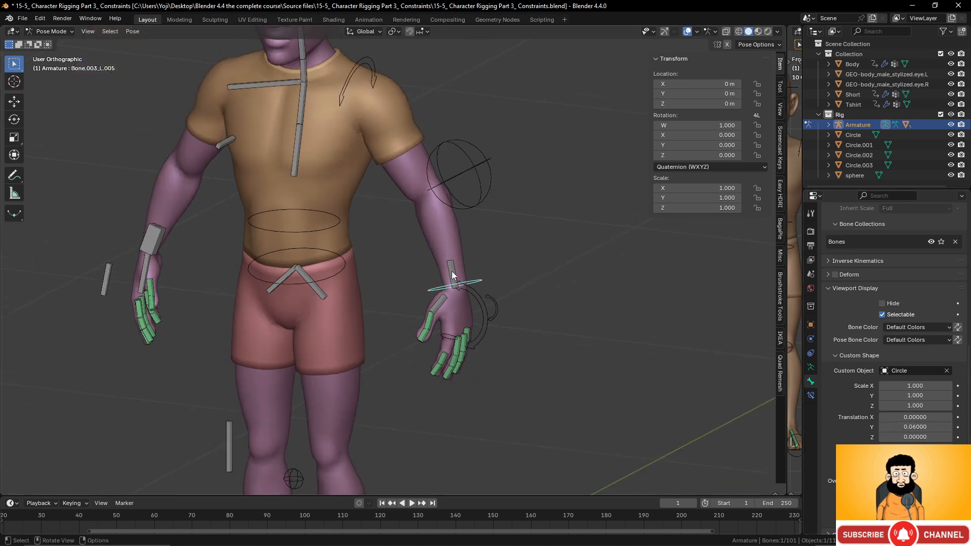
click(451, 274)
scroll(587, 349, down, 5)
scroll(533, 359, up, 5)
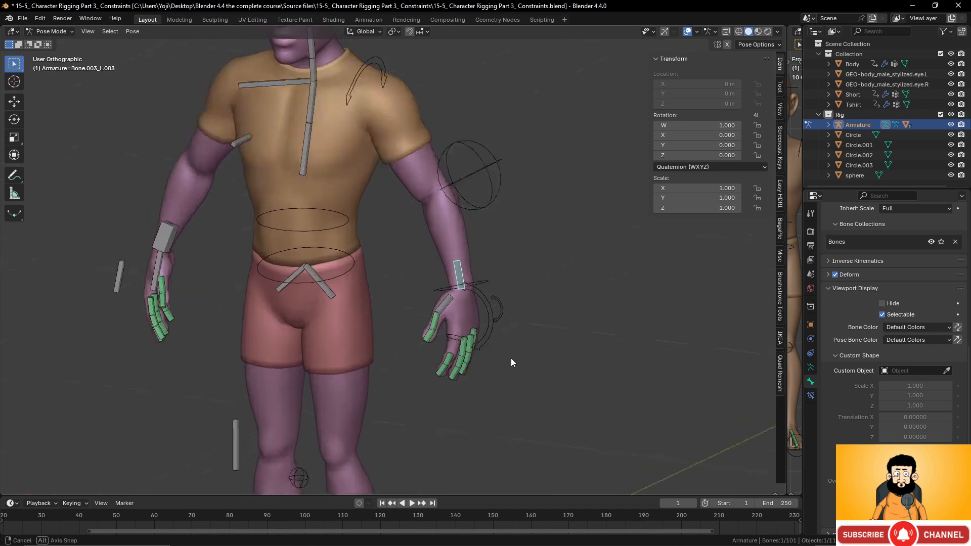
scroll(521, 357, down, 4)
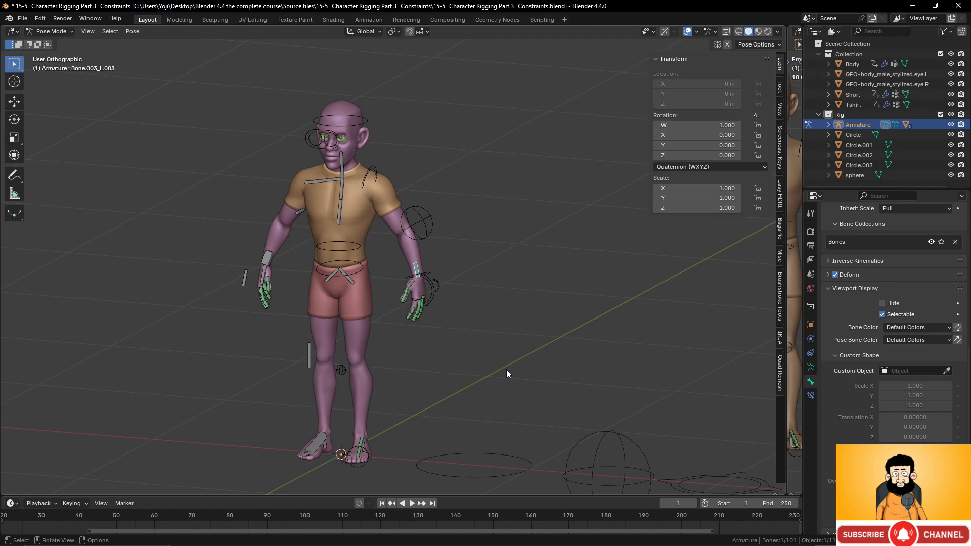
middle_drag(507, 373, 478, 307)
middle_drag(465, 331, 503, 386)
scroll(460, 360, up, 4)
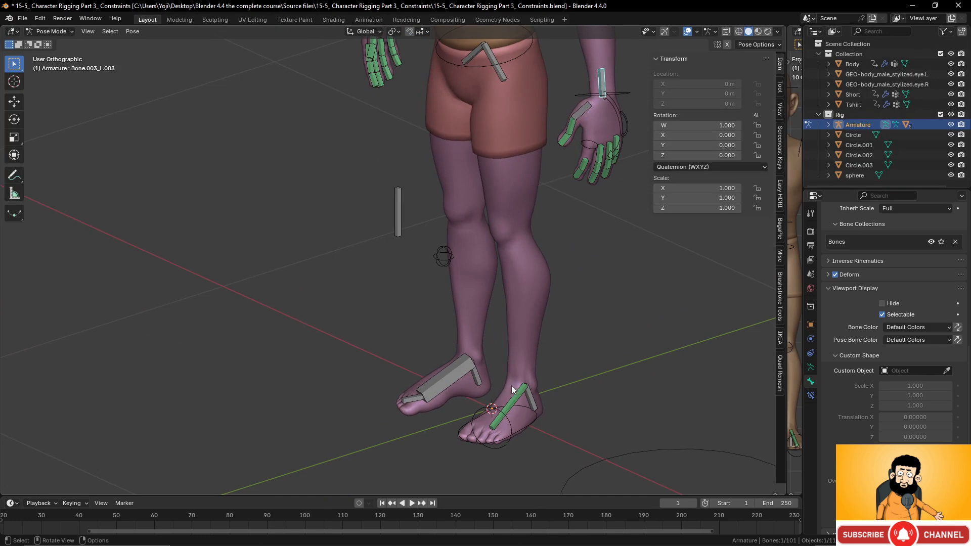
shift+click(520, 394)
scroll(585, 281, down, 4)
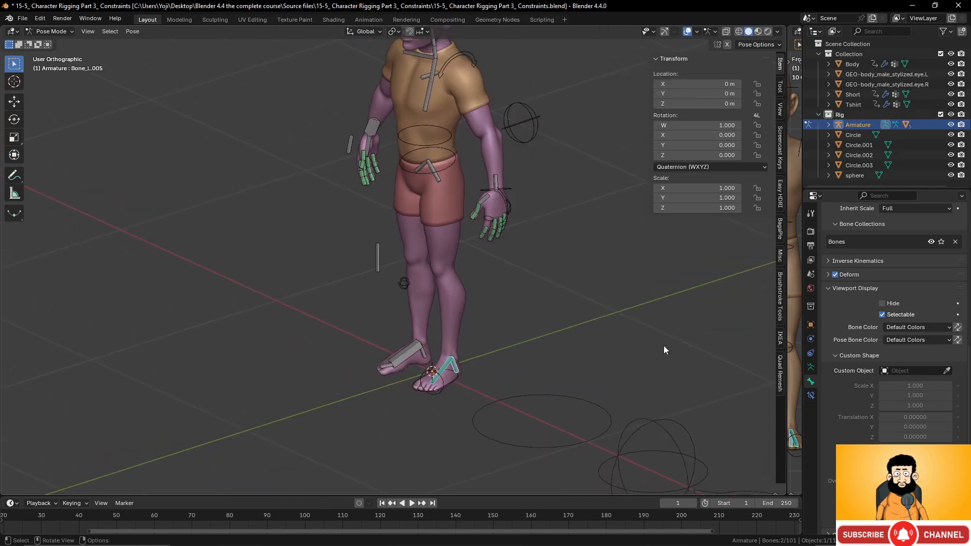
shift+middle_drag(507, 290, 509, 377)
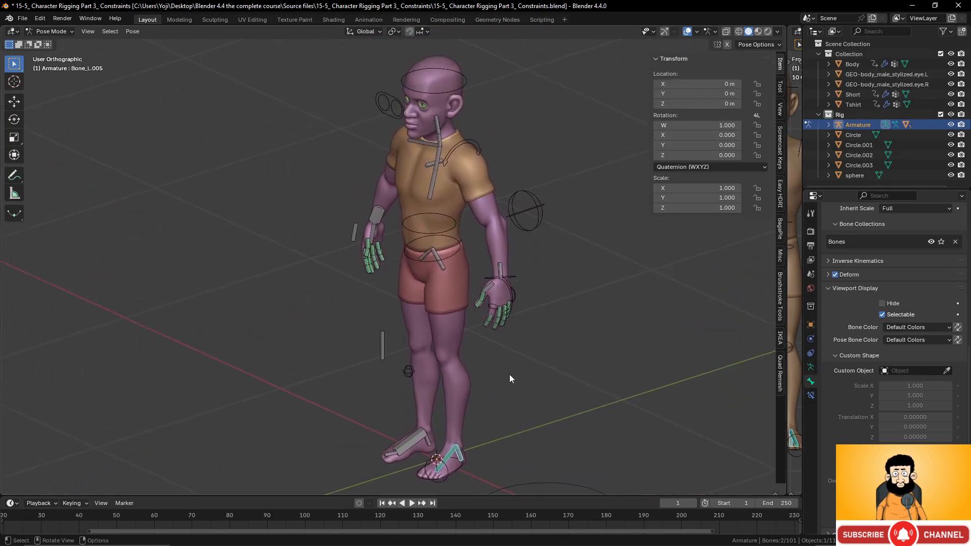
scroll(509, 377, up, 2)
shift+click(548, 271)
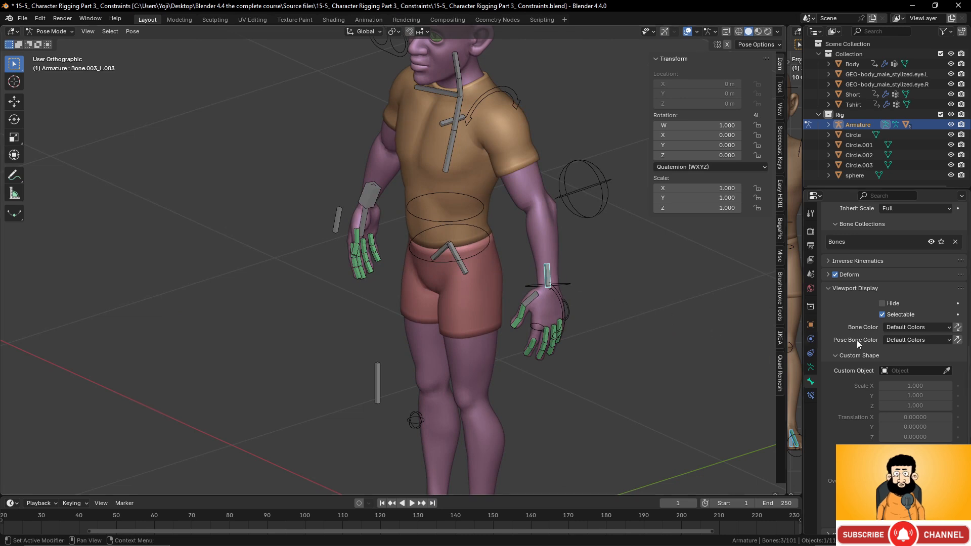
Assign the selected wrist and foot bones to the "deformed hide" bone collection
click(811, 368)
scroll(900, 303, down, 1)
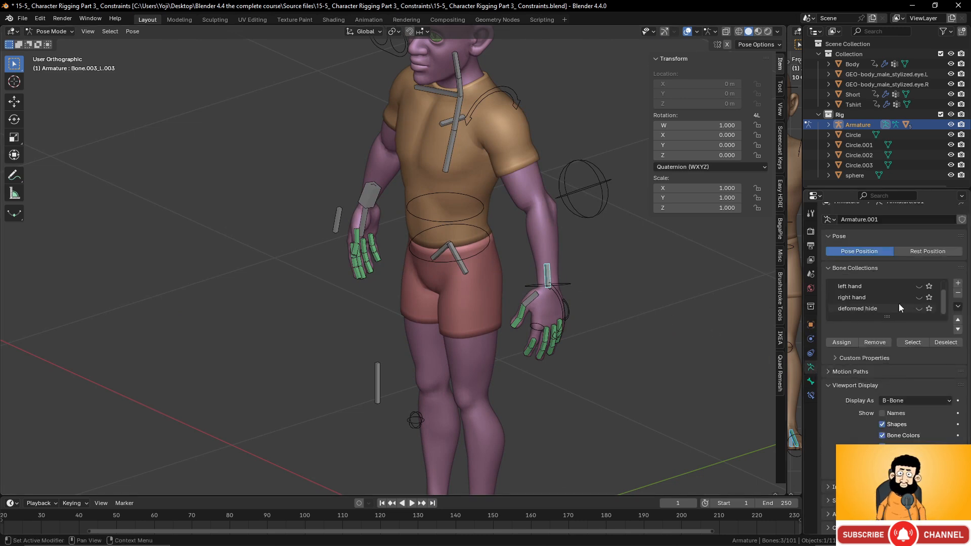
click(857, 310)
click(845, 343)
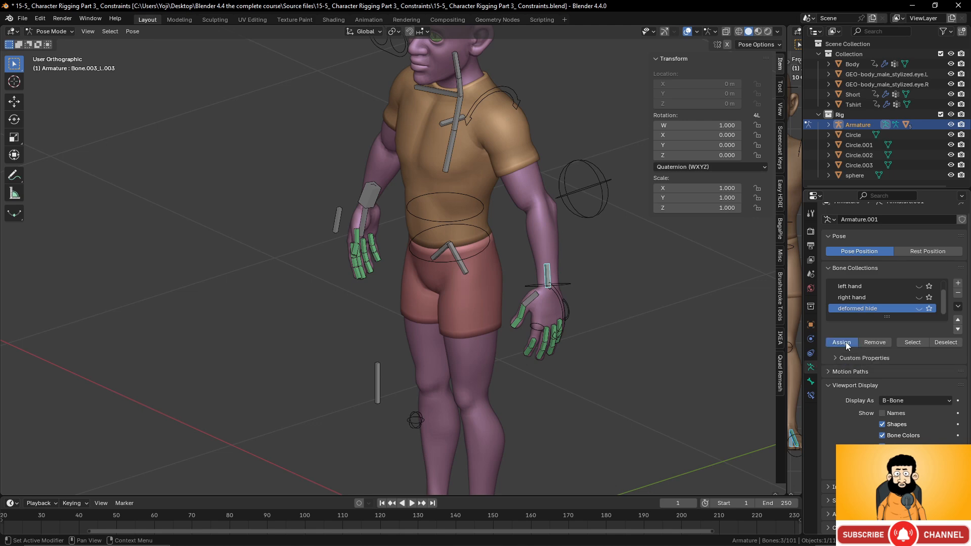
Remove the selected wrist and foot bones from the "Bones" collection
scroll(872, 298, up, 1)
click(853, 287)
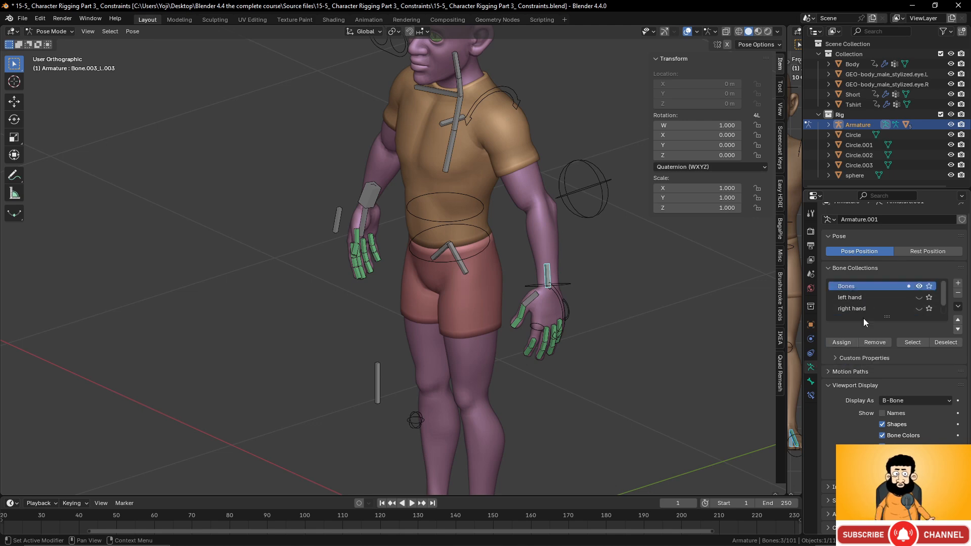
click(873, 342)
Examine the remaining bones and control shapes on the whole character, from the head to the hands and feet
scroll(648, 329, down, 4)
middle_drag(560, 325, 626, 337)
shift+middle_drag(527, 354, 587, 334)
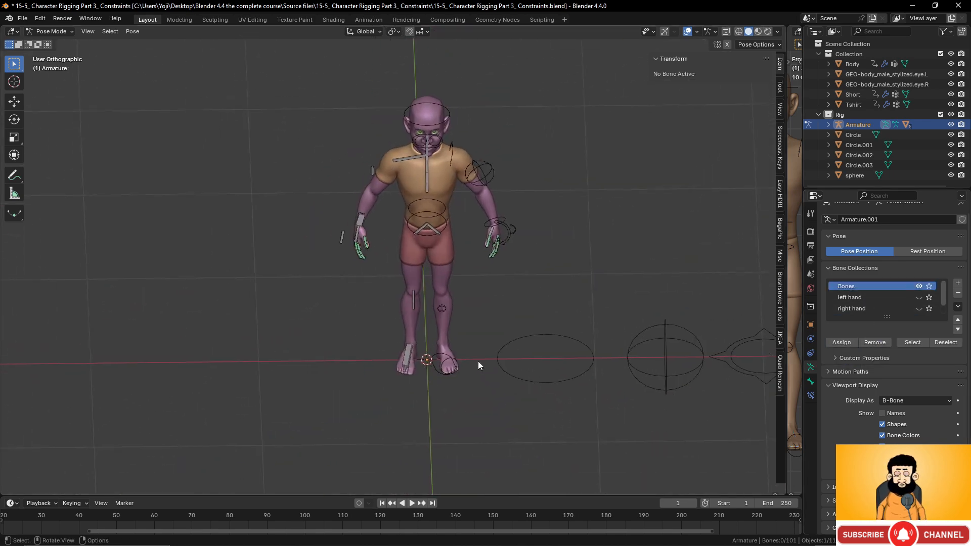
scroll(478, 361, up, 1)
middle_drag(478, 361, 463, 296)
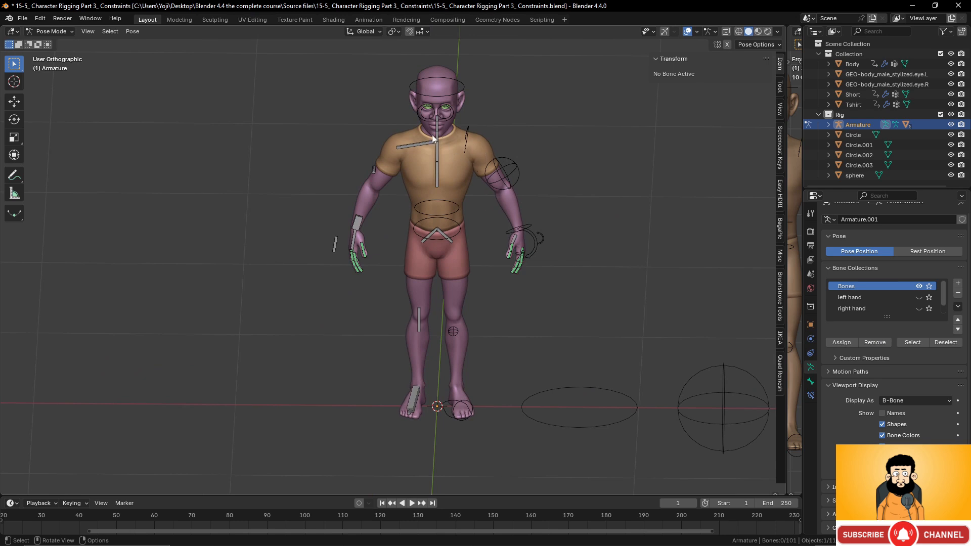
shift+middle_drag(503, 211, 472, 267)
scroll(496, 319, up, 3)
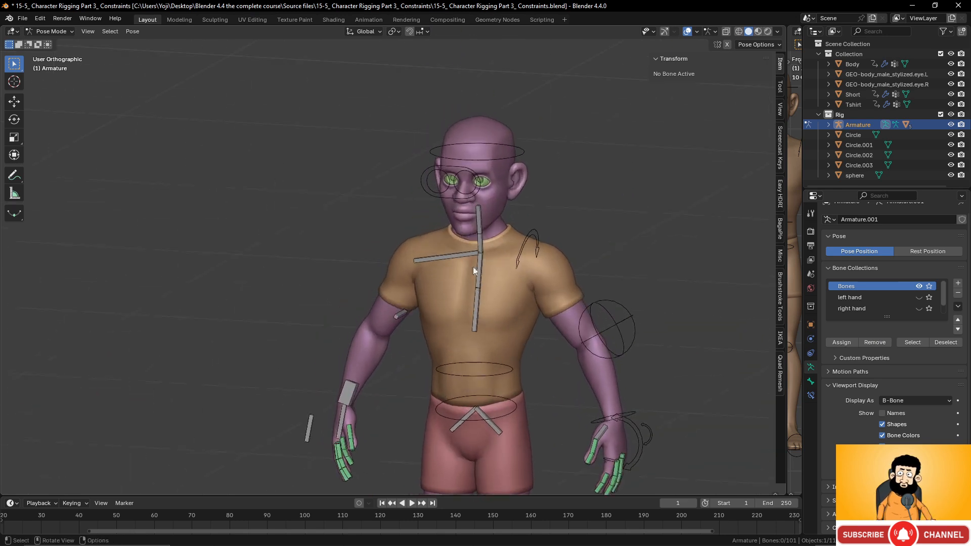
scroll(479, 269, down, 3)
middle_drag(484, 360, 438, 301)
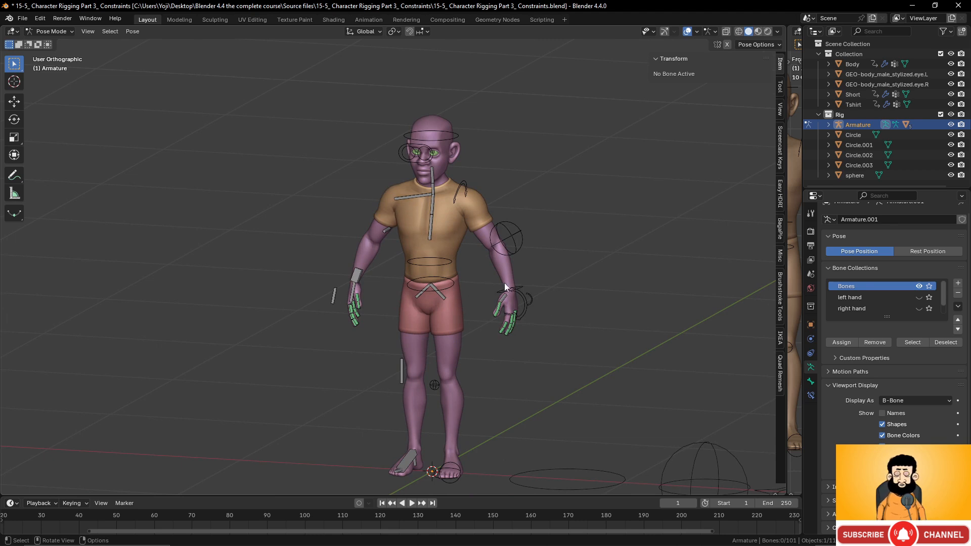
scroll(505, 283, up, 3)
shift+middle_drag(547, 326, 497, 286)
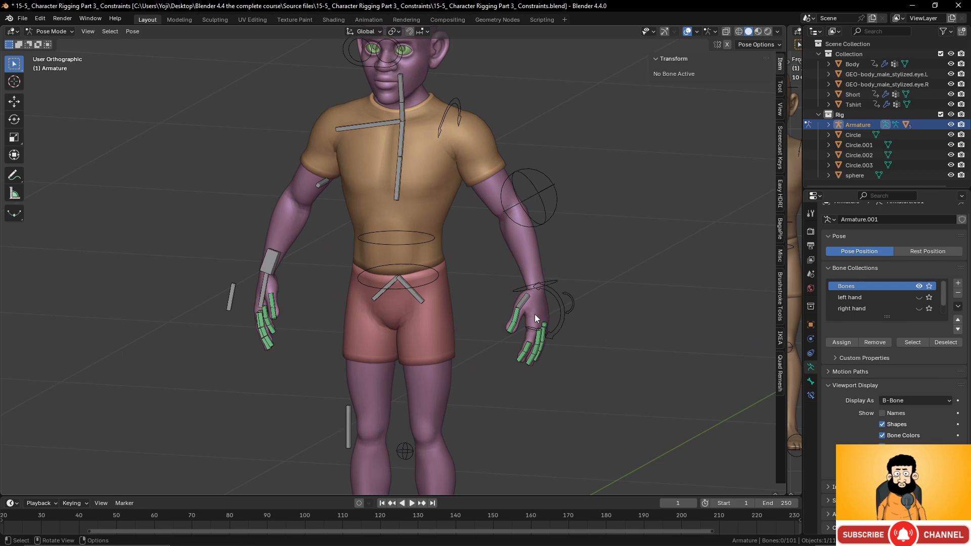
scroll(535, 324, down, 4)
scroll(536, 332, up, 4)
shift+middle_drag(535, 332, 527, 258)
scroll(538, 324, down, 2)
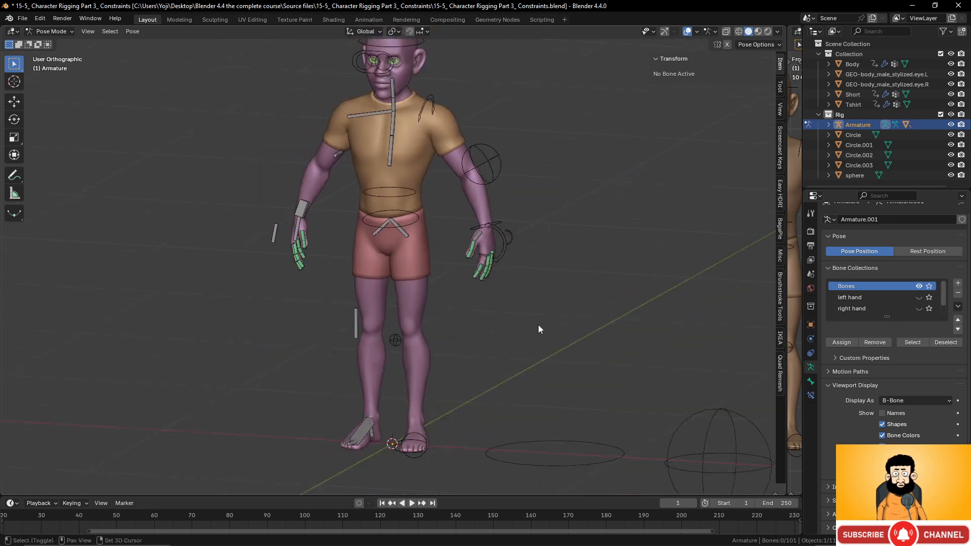
shift+middle_drag(538, 324, 507, 217)
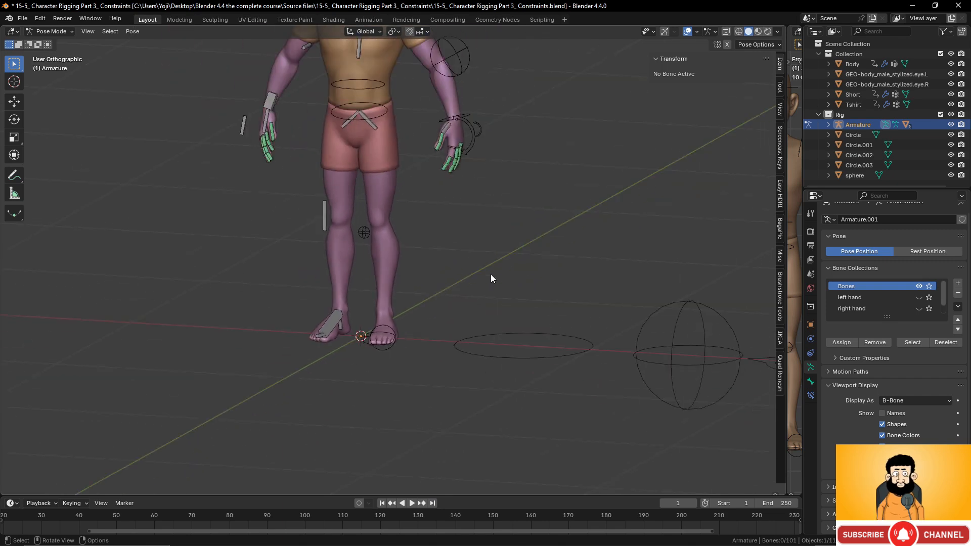
key(Tab)
key(Tab)
shift+middle_drag(466, 214, 469, 326)
scroll(472, 325, up, 3)
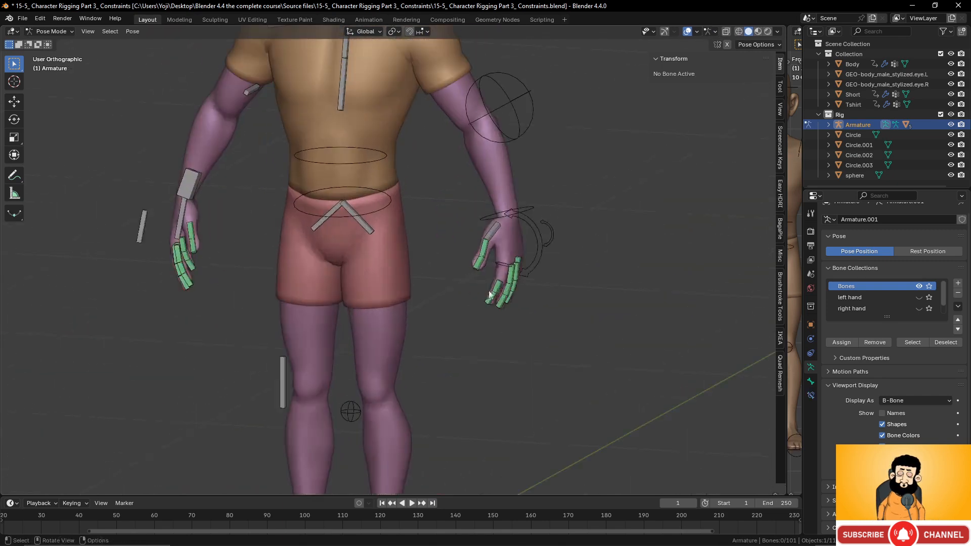
click(500, 285)
scroll(587, 353, down, 4)
shift+middle_drag(588, 354, 571, 289)
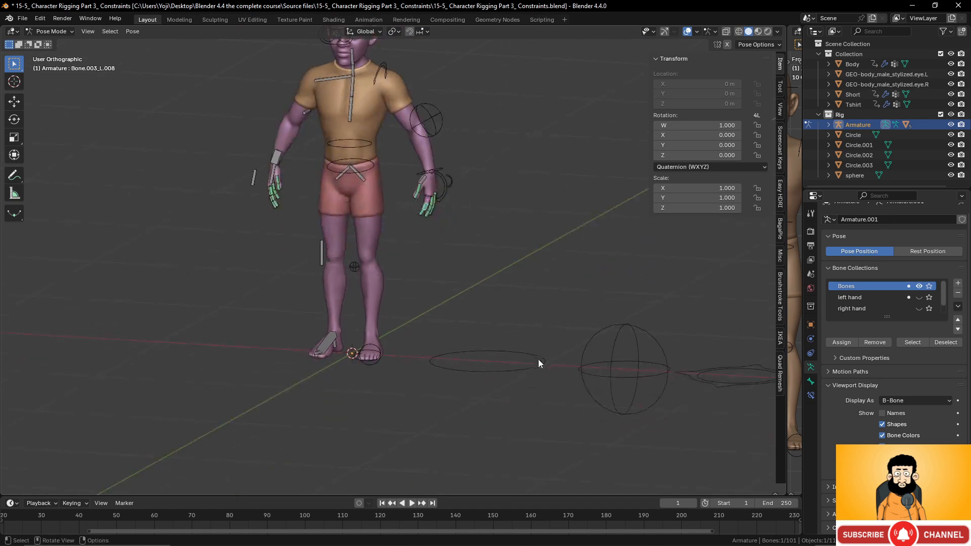
key(ctrl+Tab)
click(521, 369)
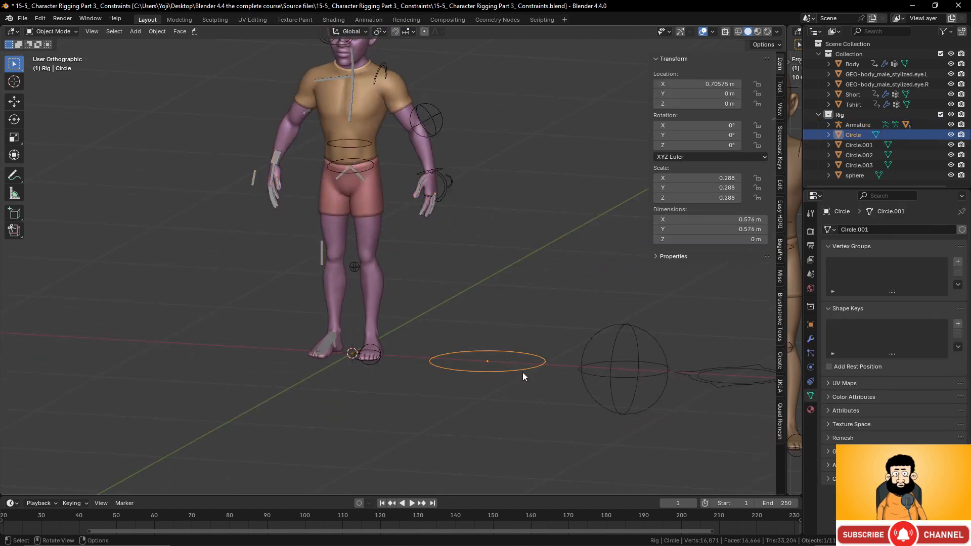
middle_drag(523, 374, 516, 388)
scroll(490, 272, up, 2)
shift+middle_drag(485, 221, 471, 309)
key(ctrl+Tab)
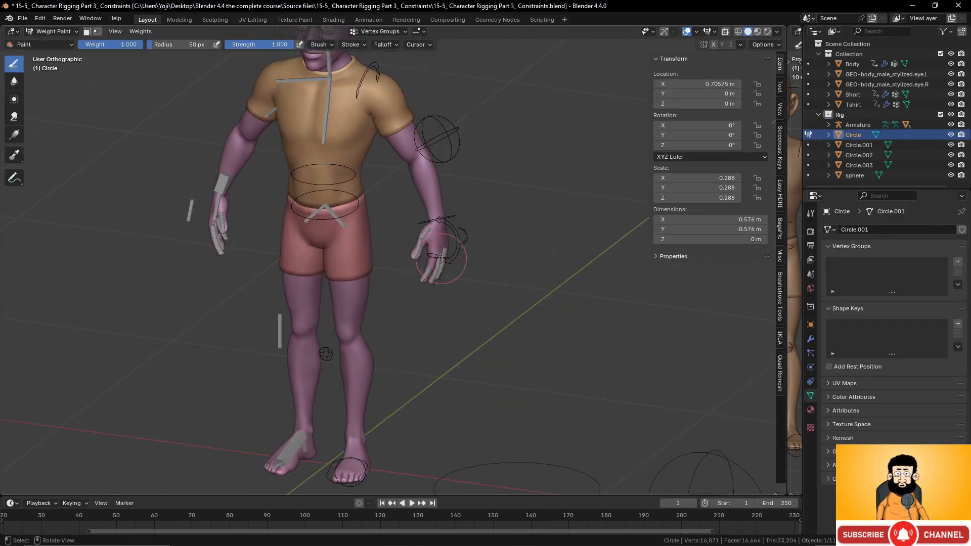
click(53, 31)
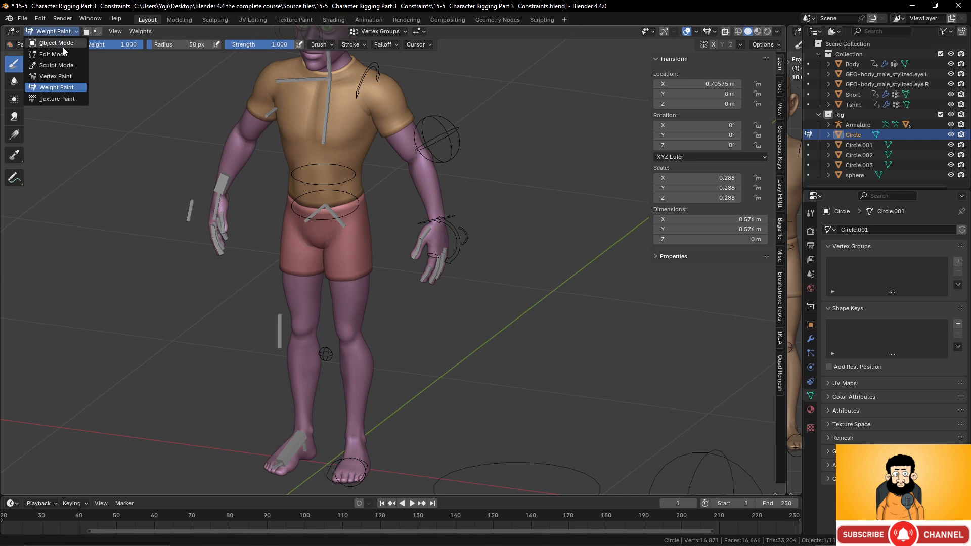
click(50, 47)
Review the custom shape settings of the left hand's finger bone Bone.003_L.007 in Pose Mode
click(439, 256)
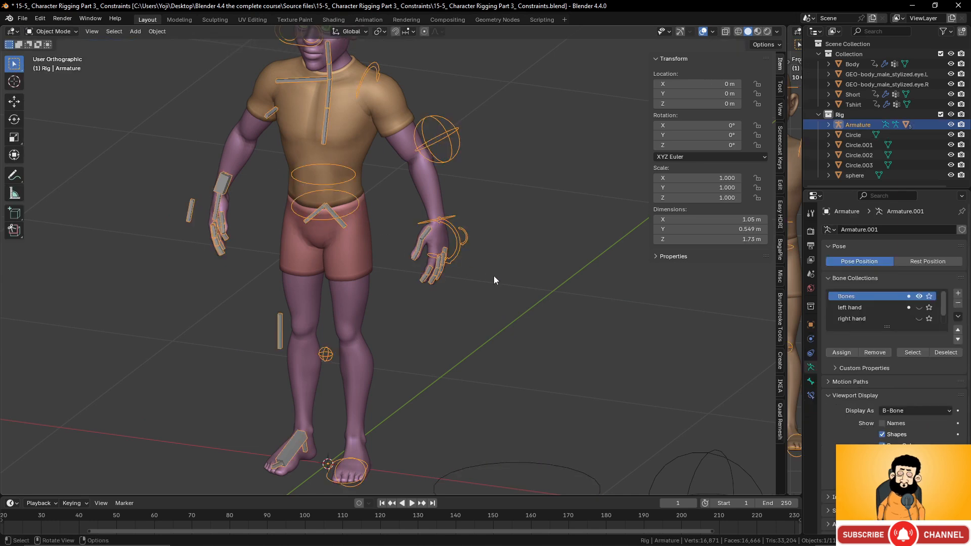
key(ctrl+Tab)
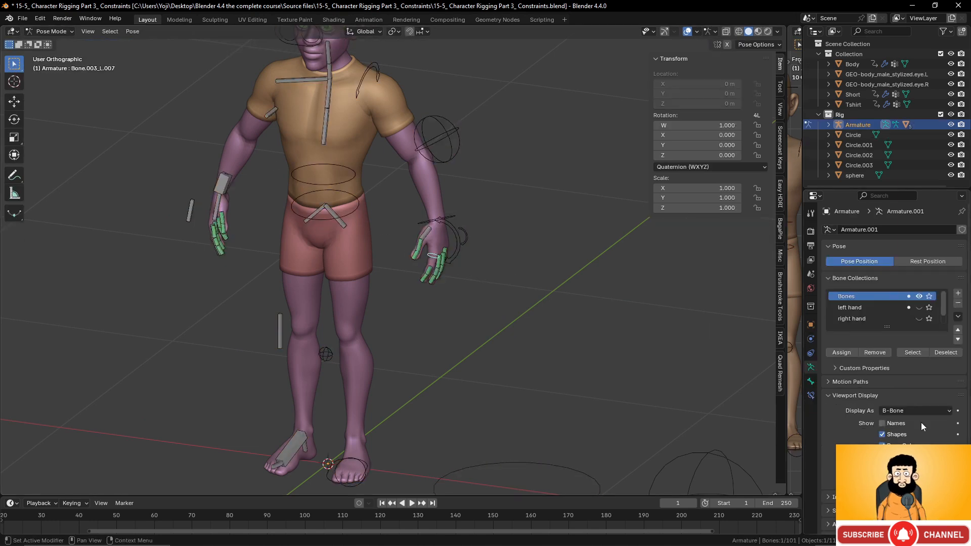
scroll(921, 423, down, 1)
click(811, 381)
scroll(916, 426, down, 6)
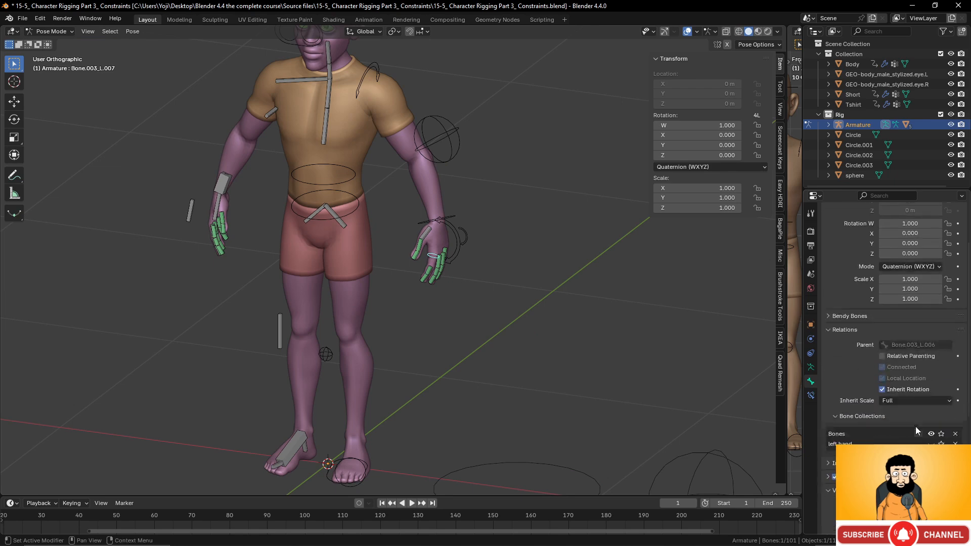
scroll(902, 420, down, 8)
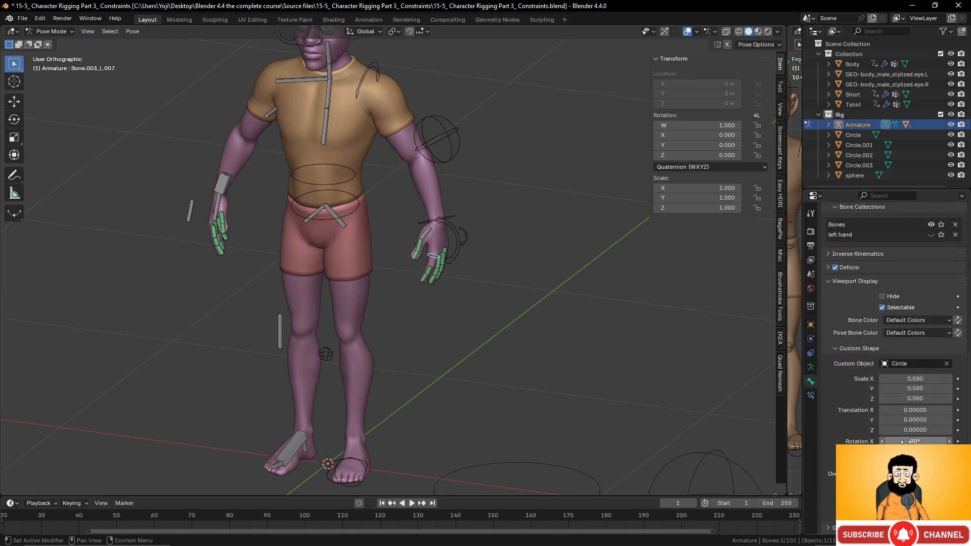
scroll(454, 355, down, 1)
key(Tab)
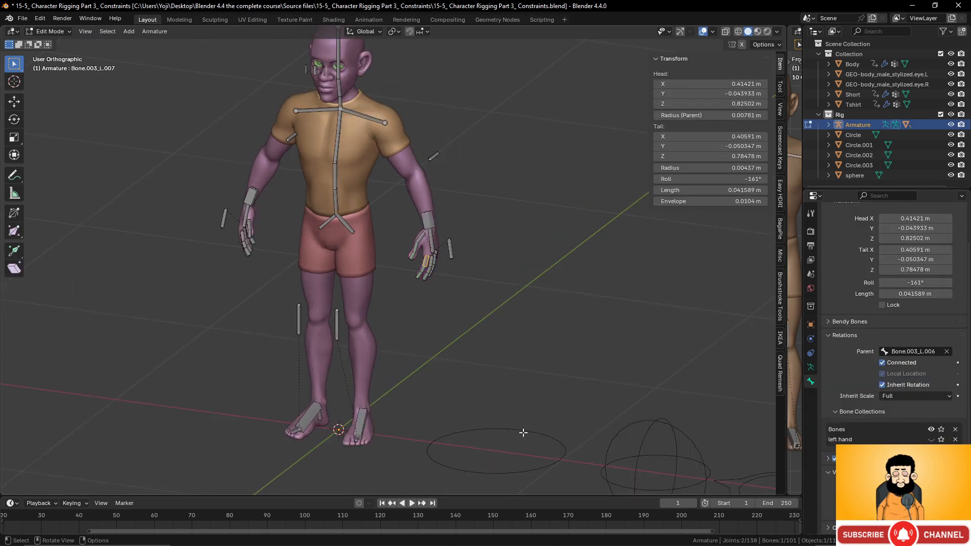
key(Tab)
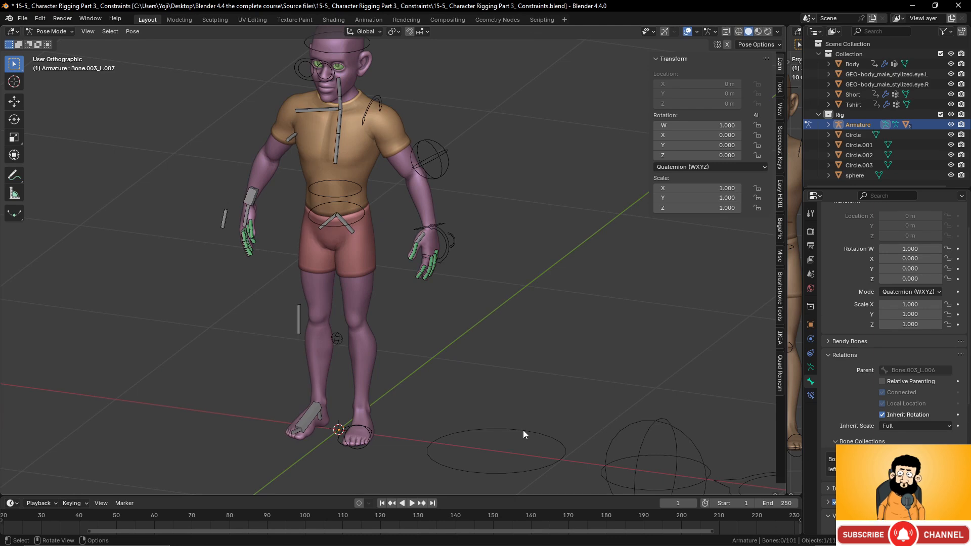
Duplicate the flat Circle object beside the character and move the copy about 0.67 m along the global Y axis
key(ctrl+Tab)
click(524, 430)
key(shift+d)
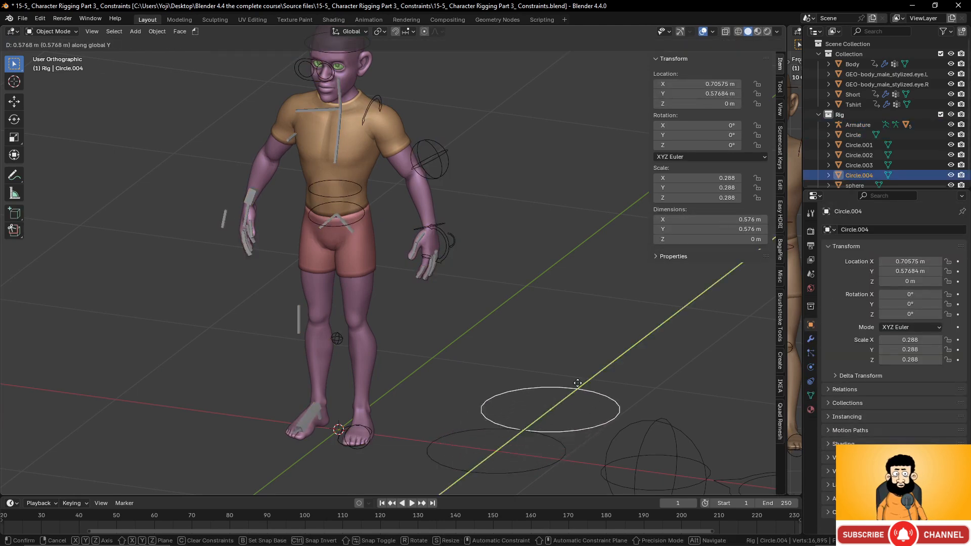
click(585, 378)
Rotate the duplicated circle's geometry 90° about the X axis in Edit Mode, and return to Object Mode
key(Tab)
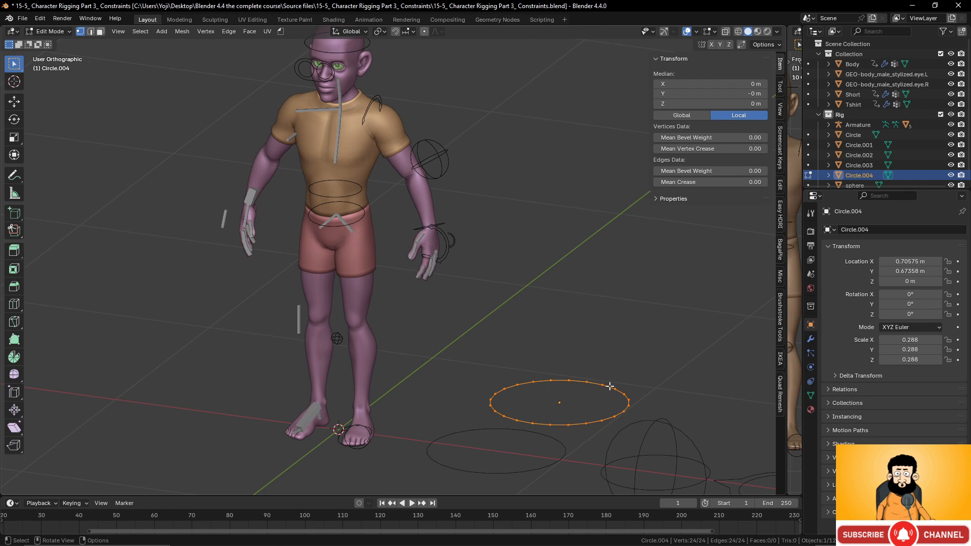
text(r90)
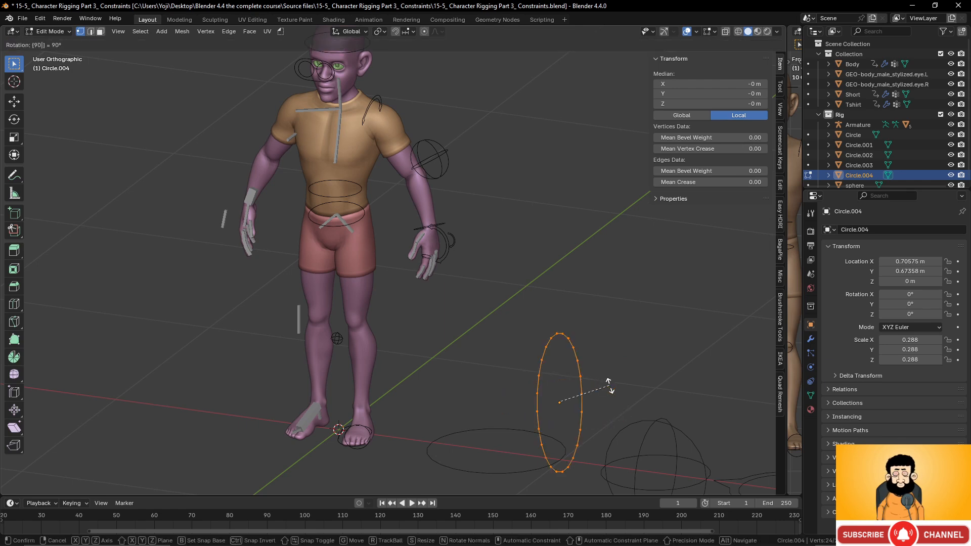
text(x)
key(Return)
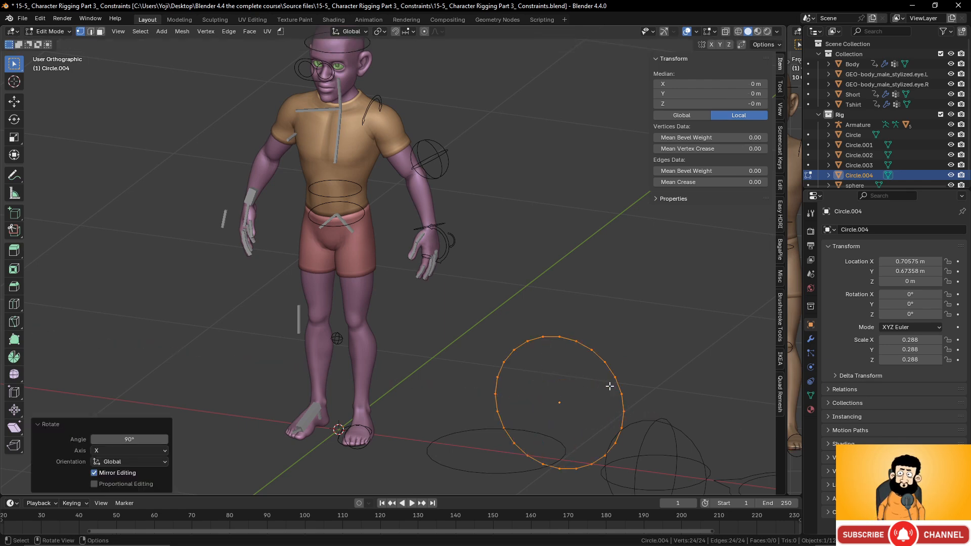
key(Tab)
Use the upright circle, Circle.004, as the custom shape of the left hand's finger bone Bone.003_L.008
scroll(453, 292, up, 6)
click(469, 281)
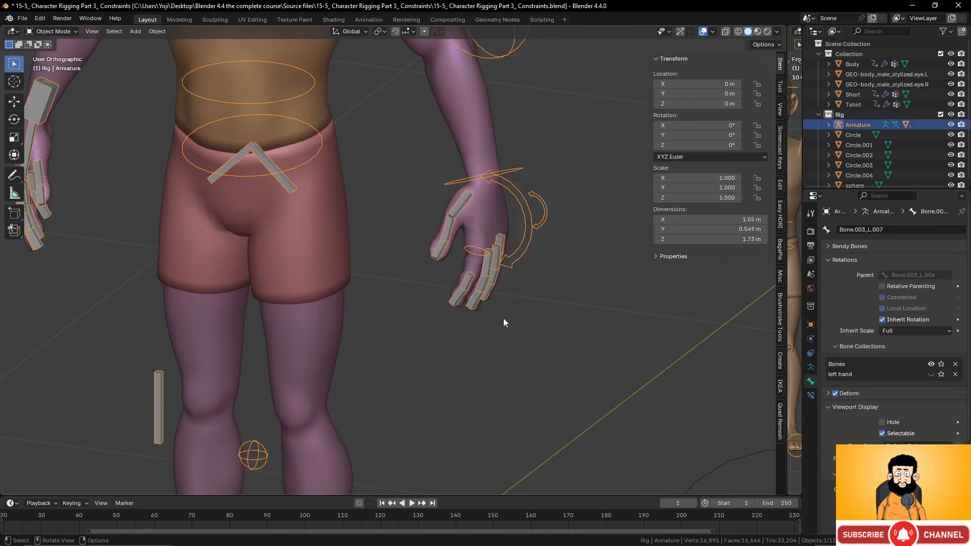
key(ctrl+Tab)
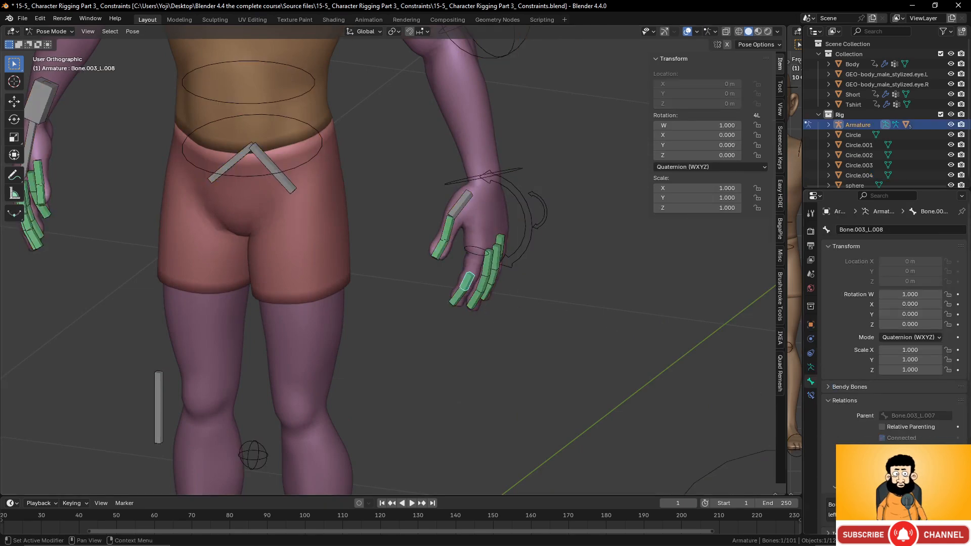
scroll(891, 329, down, 10)
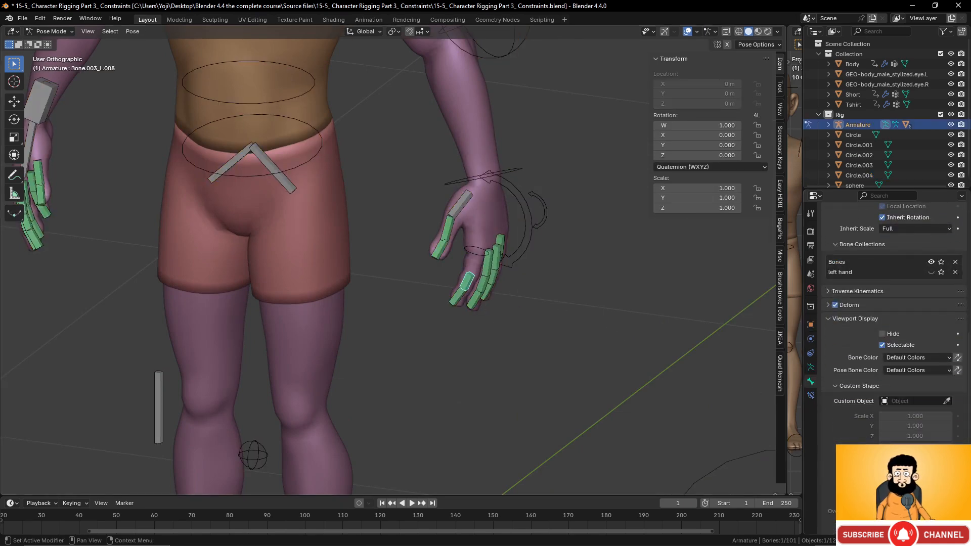
scroll(890, 328, down, 2)
scroll(635, 400, down, 4)
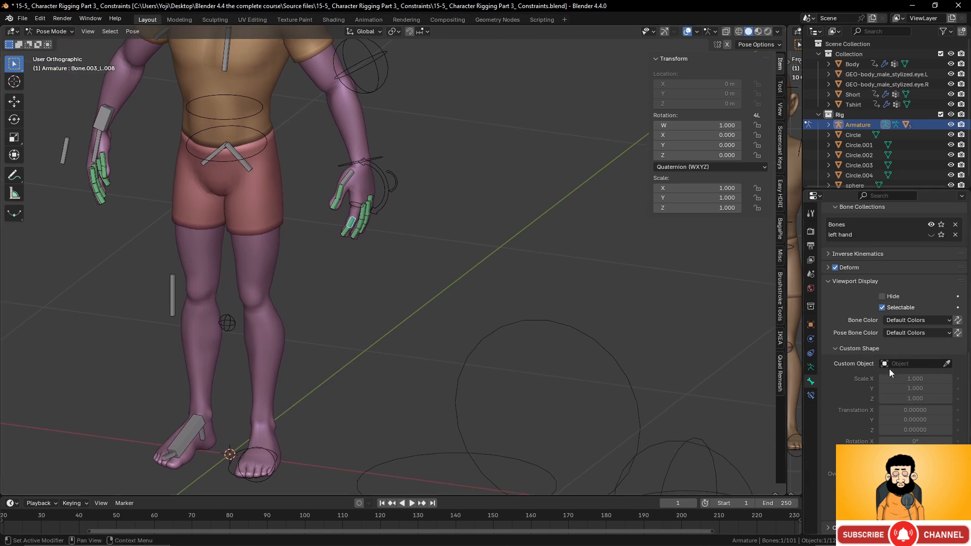
click(947, 364)
click(603, 339)
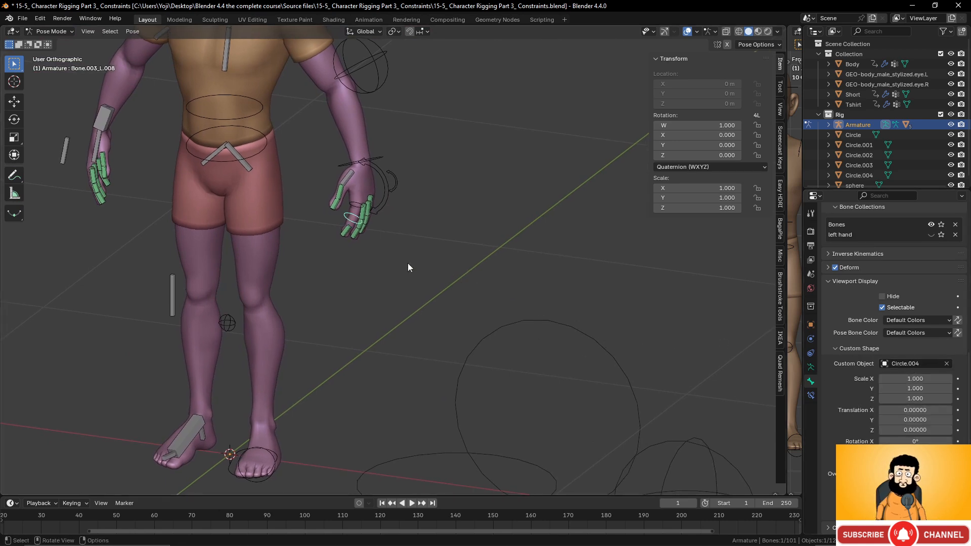
Scale the upright circle's geometry down in Edit Mode to about 0.41 m across
click(347, 230)
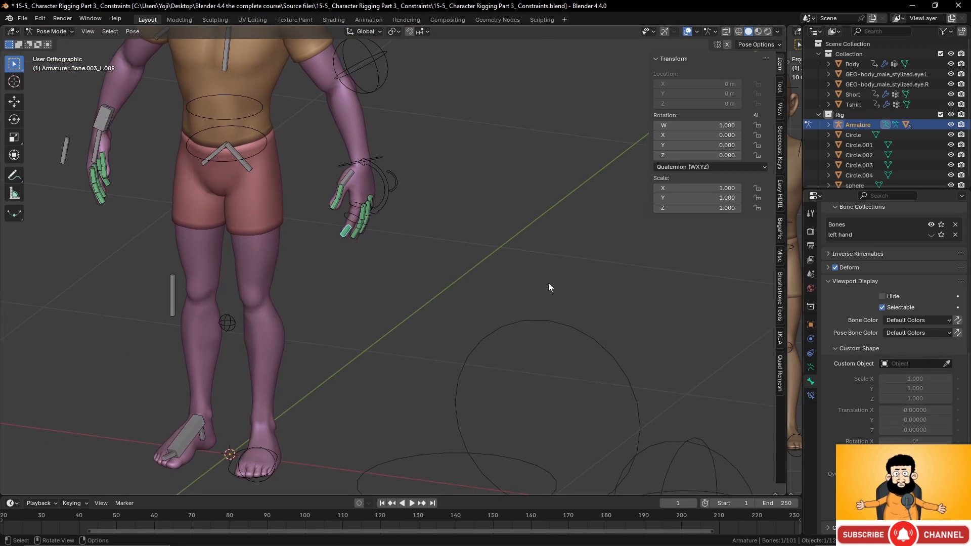
key(ctrl+Tab)
click(591, 337)
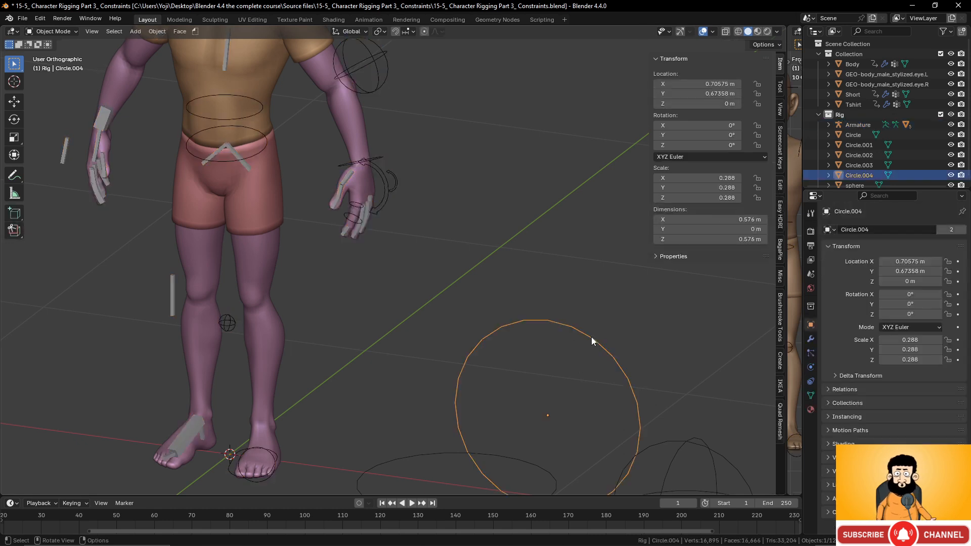
key(Tab)
key(s)
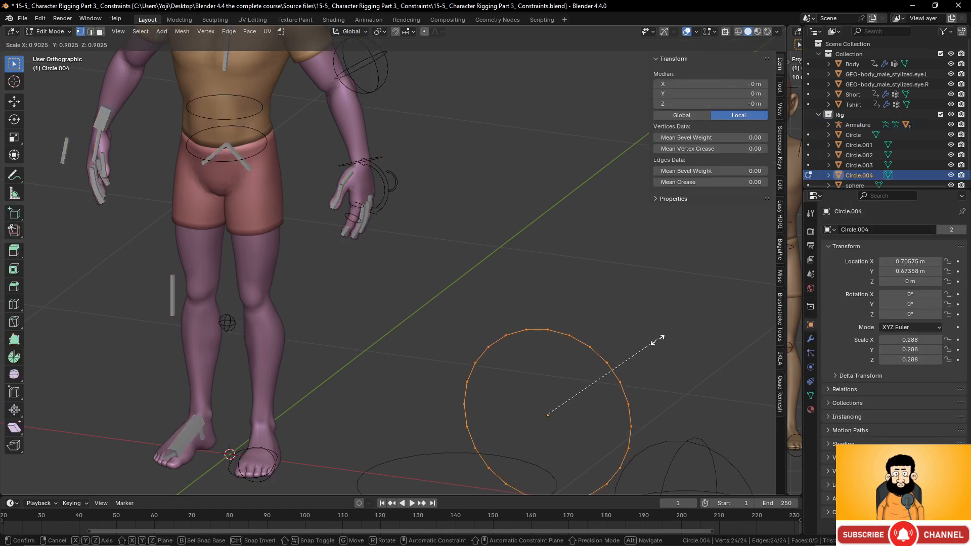
click(637, 349)
key(Tab)
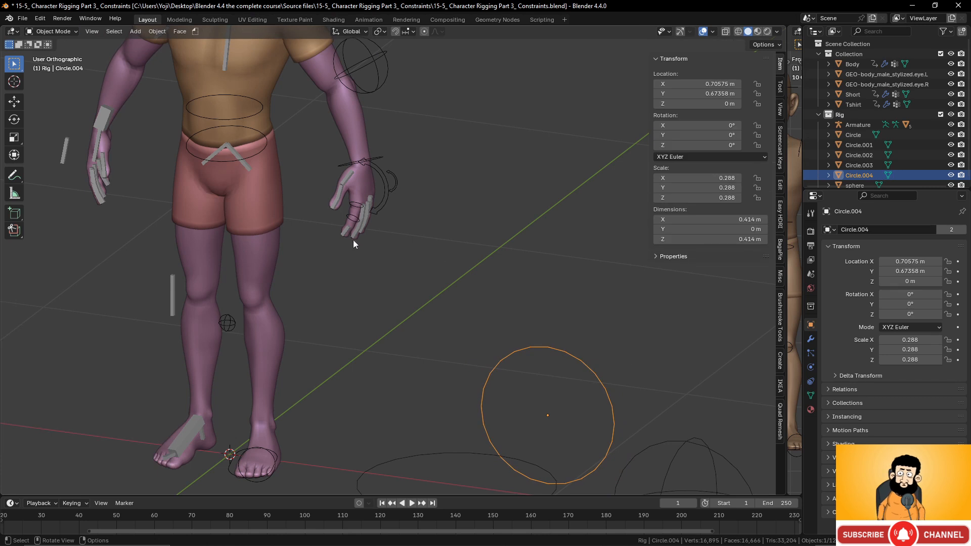
Put the armature in Pose Mode and use the upright circle, Circle.004, as the custom shape of the left index fingertip bone, Bone.003_L.009
click(345, 230)
key(ctrl+Tab)
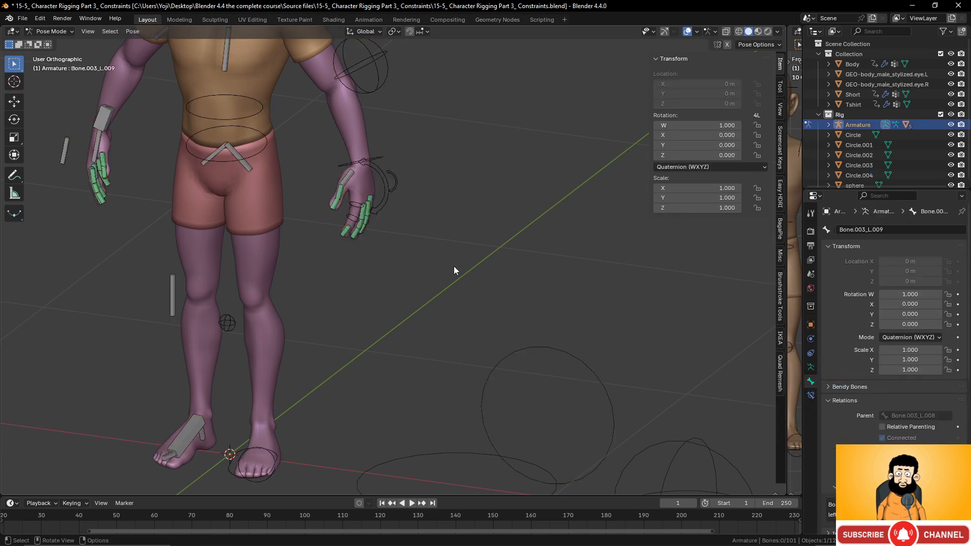
click(349, 231)
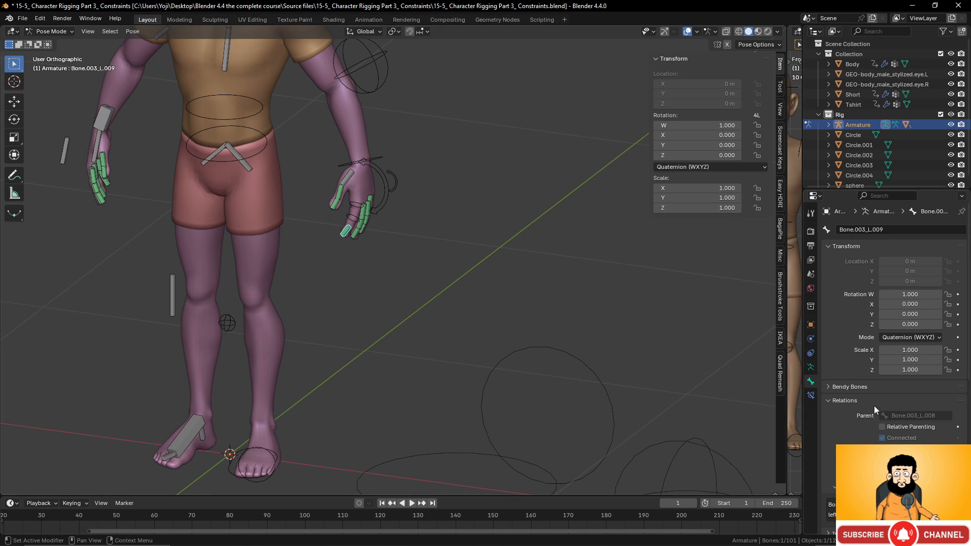
scroll(876, 423, down, 7)
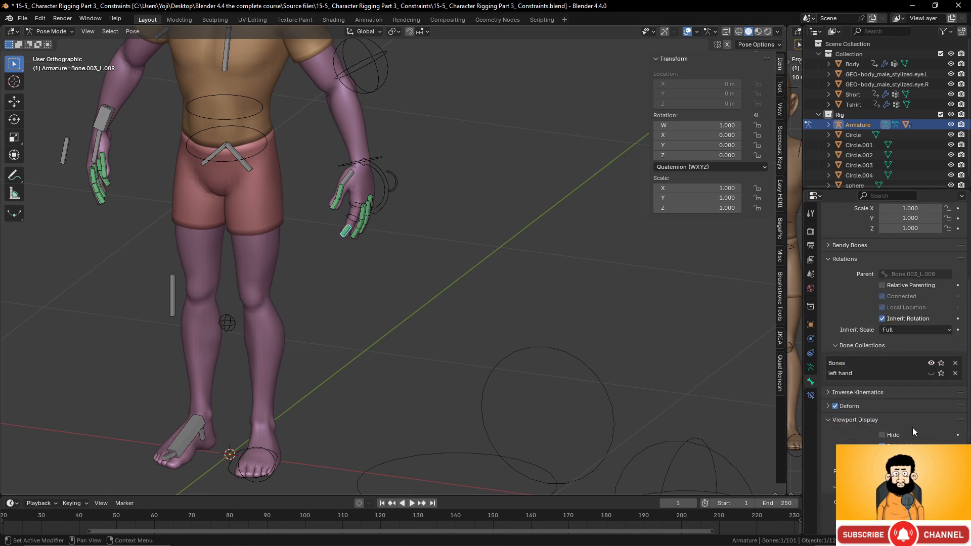
scroll(913, 427, down, 2)
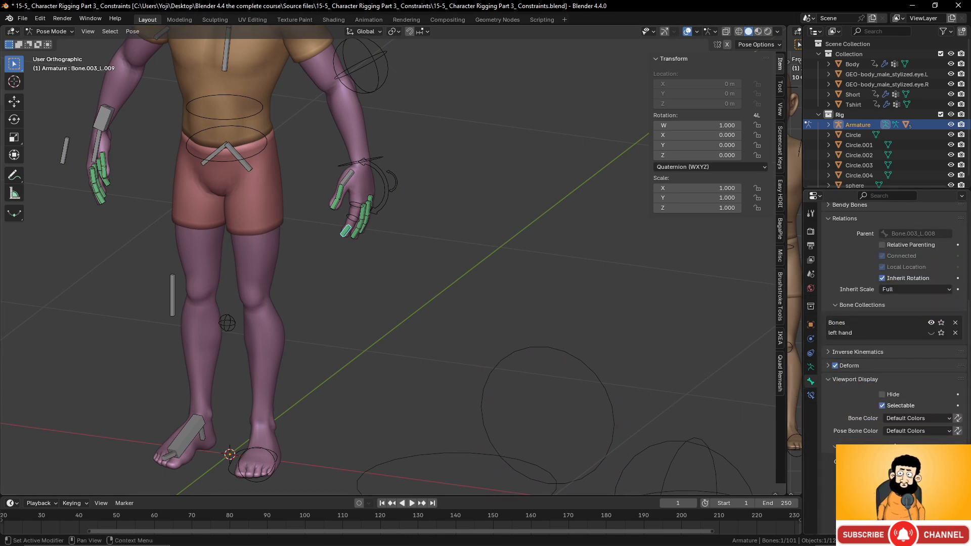
click(947, 462)
click(598, 365)
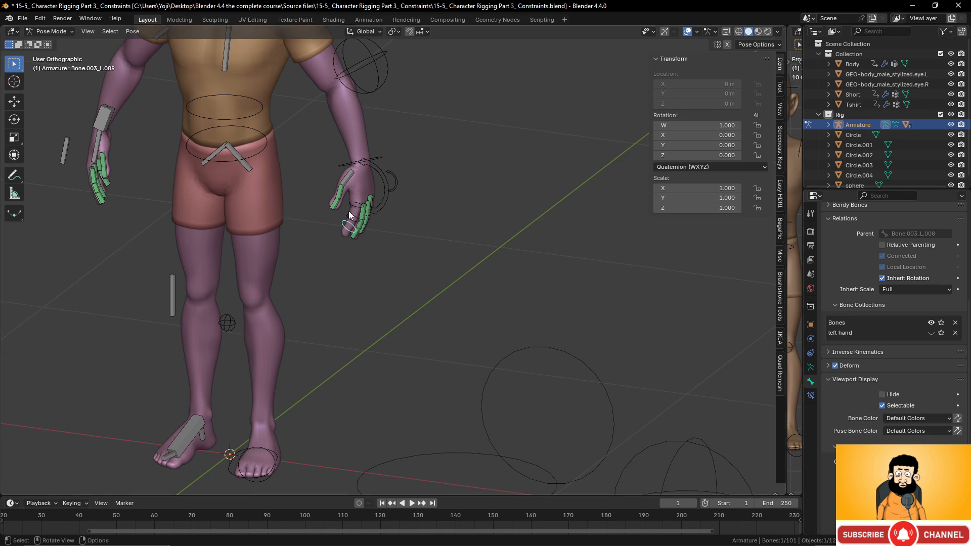
Use the upright circle as the custom shape of the left thumb's base bone, Bone.003_L.022
scroll(348, 211, up, 6)
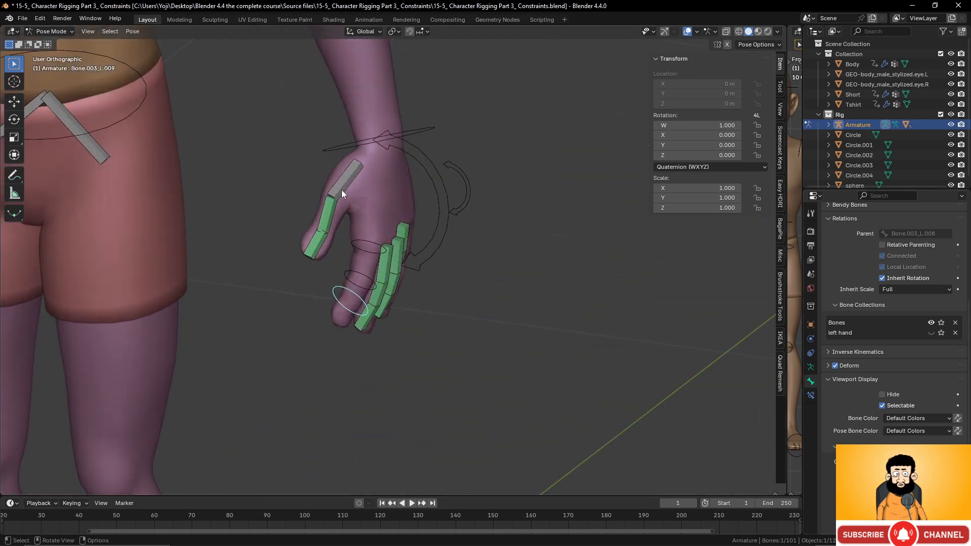
click(342, 191)
scroll(627, 411, down, 2)
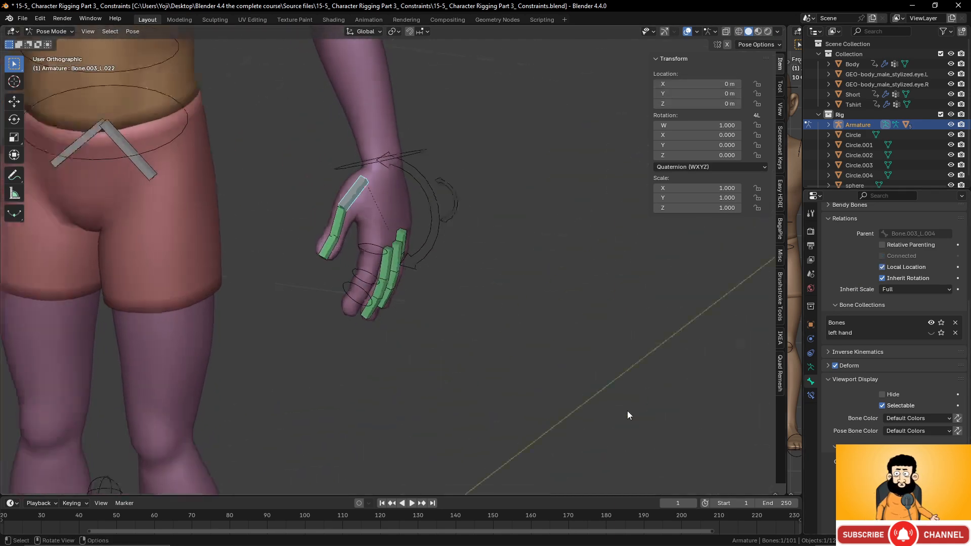
shift+middle_drag(602, 392, 462, 242)
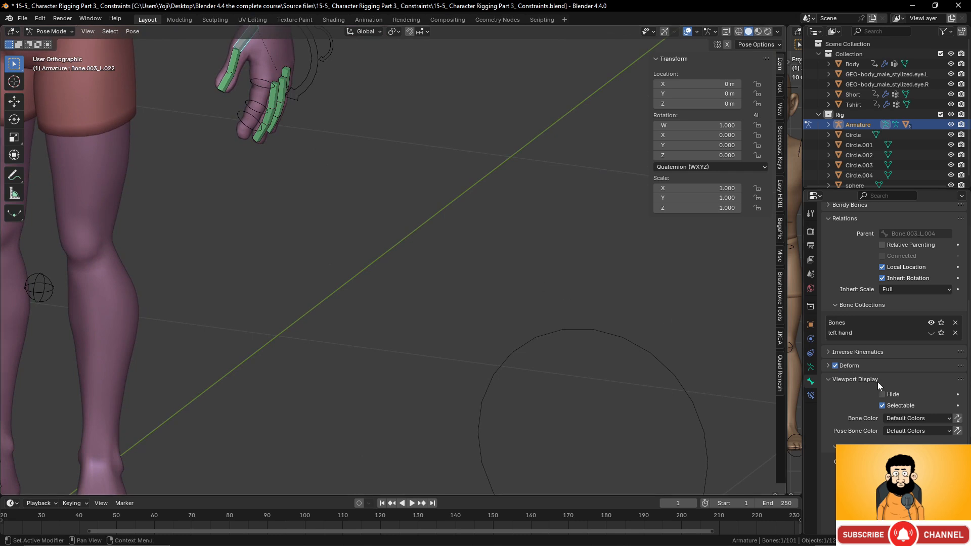
click(948, 461)
click(695, 387)
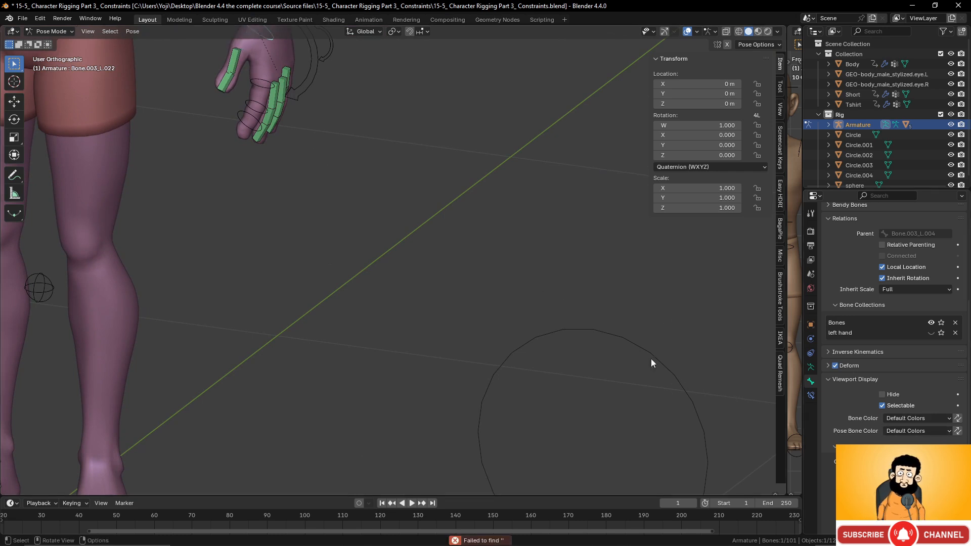
Apply the upright circle as the custom shape of the left thumb's two outer bones, Bone.003_L.023 and Bone.003_L.024
click(237, 63)
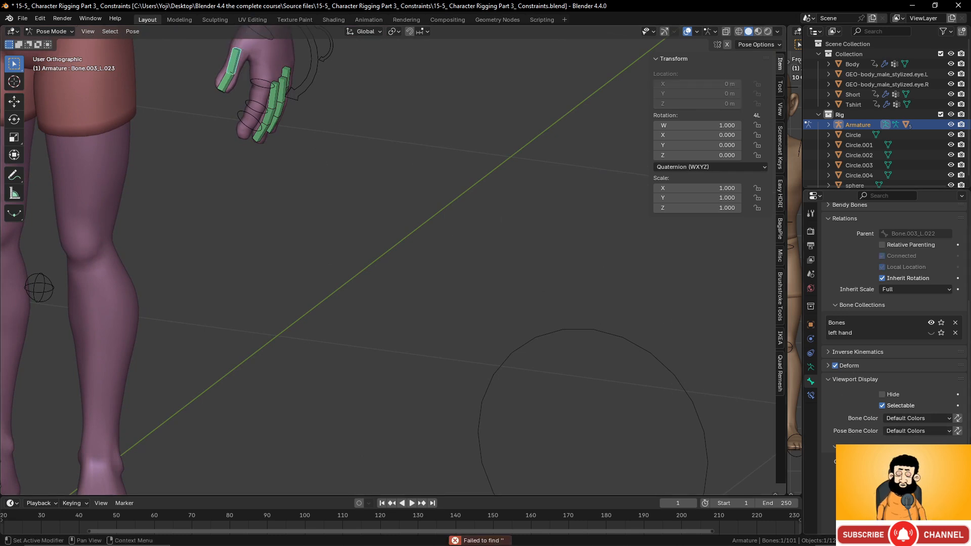
click(947, 462)
click(687, 362)
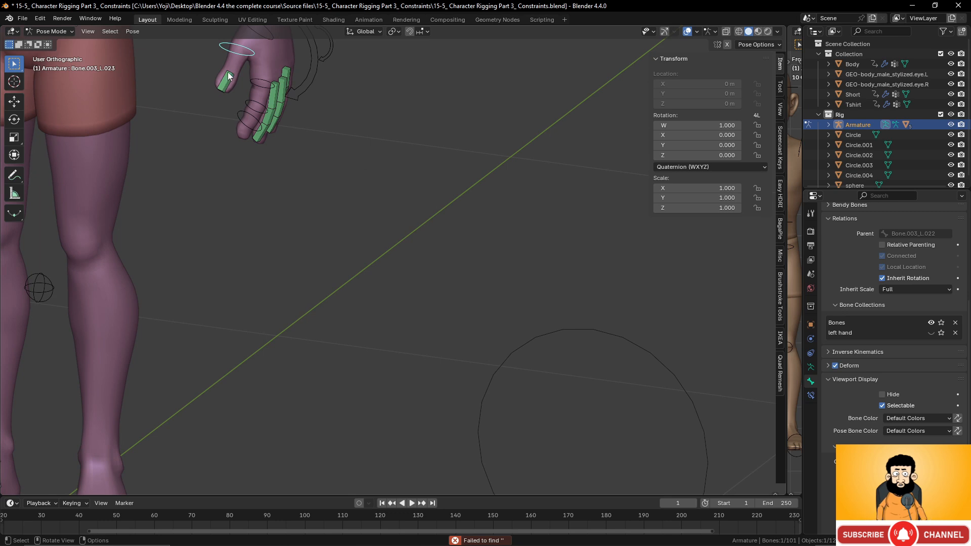
click(947, 462)
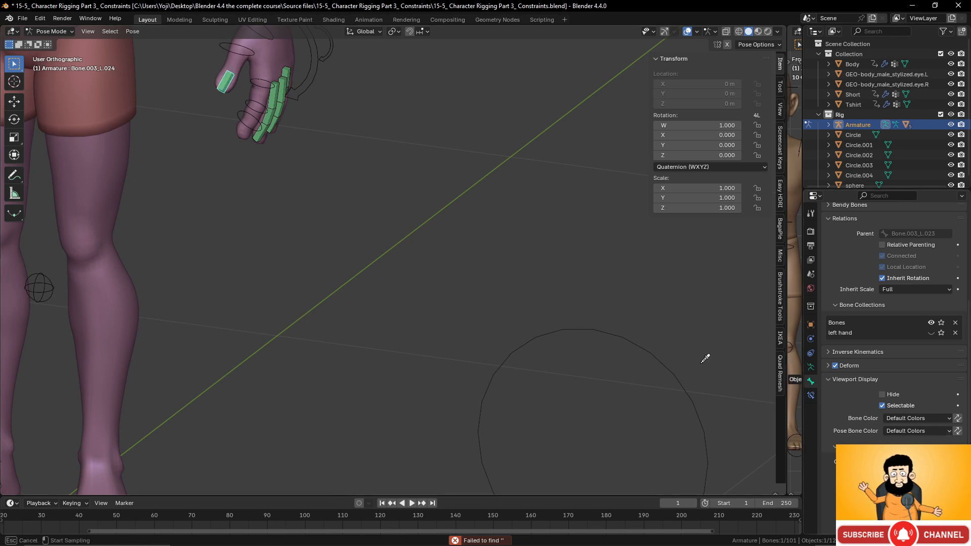
click(674, 363)
Use the upright circle as the custom shape of the left middle finger's three bones, Bone.003_L.011, Bone.003_L.012 and Bone.003_L.013
shift+middle_drag(415, 217, 430, 266)
click(289, 144)
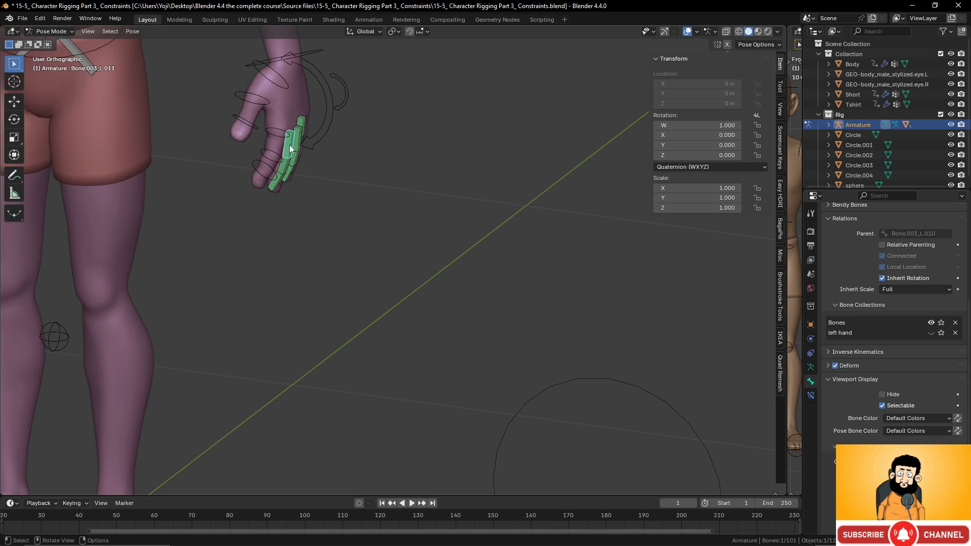
click(947, 462)
click(673, 408)
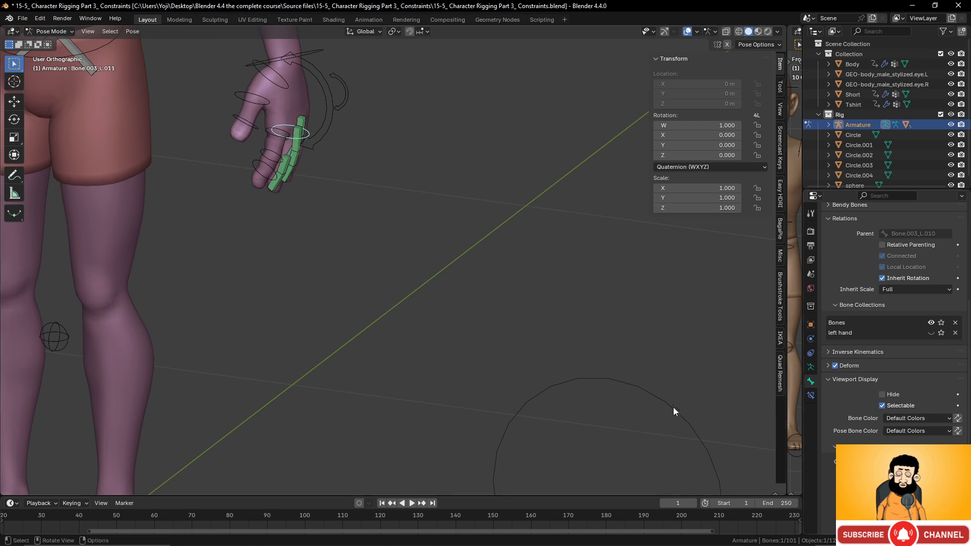
click(289, 164)
middle_drag(288, 164, 273, 149)
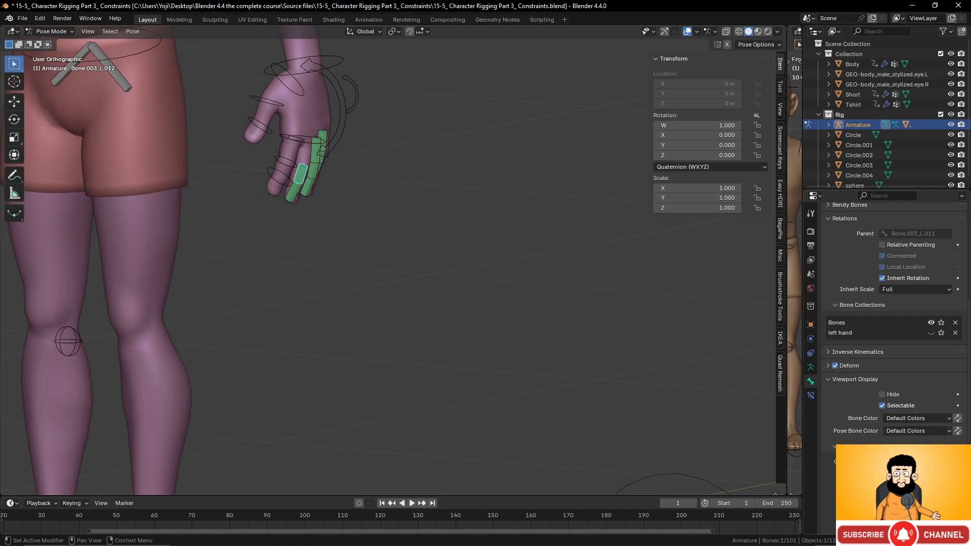
click(948, 462)
click(680, 475)
middle_drag(678, 454, 385, 211)
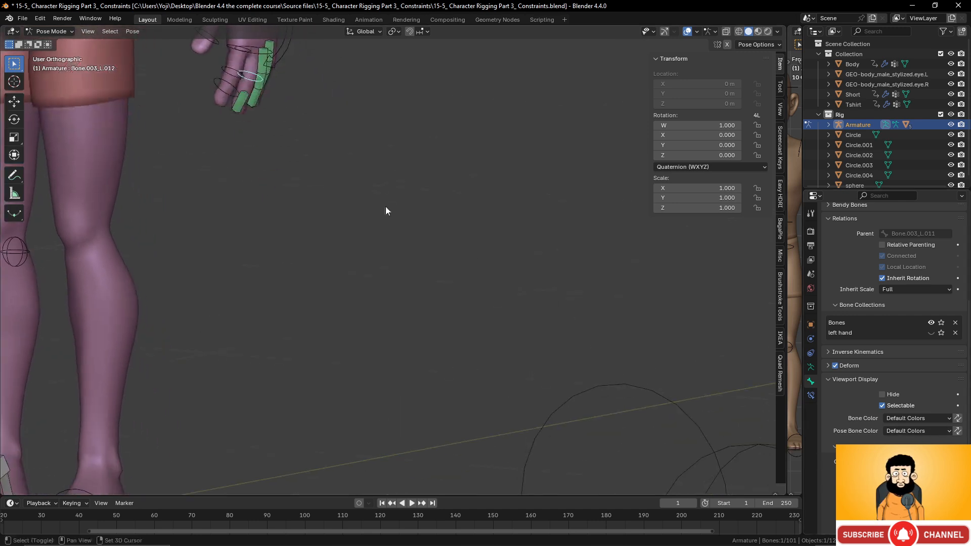
click(240, 101)
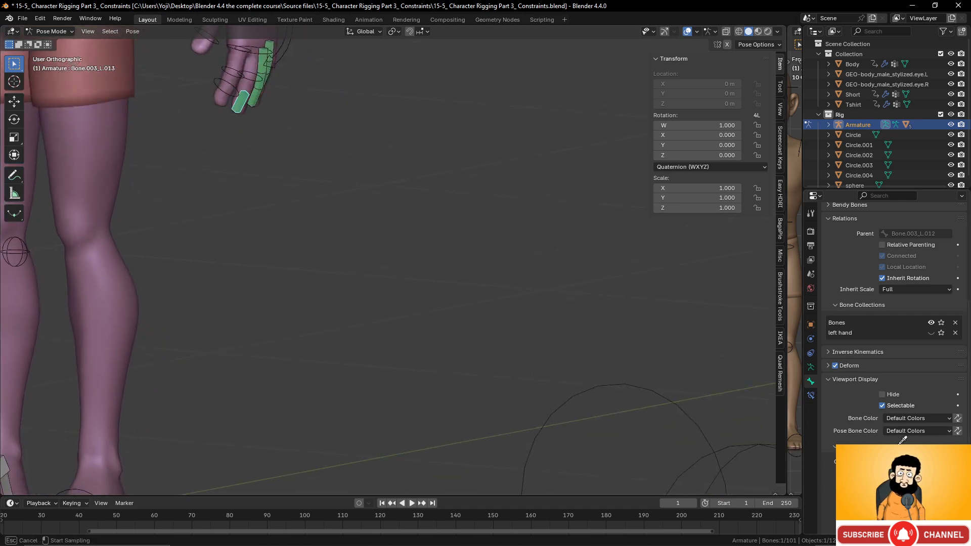
middle_drag(361, 163, 307, 140)
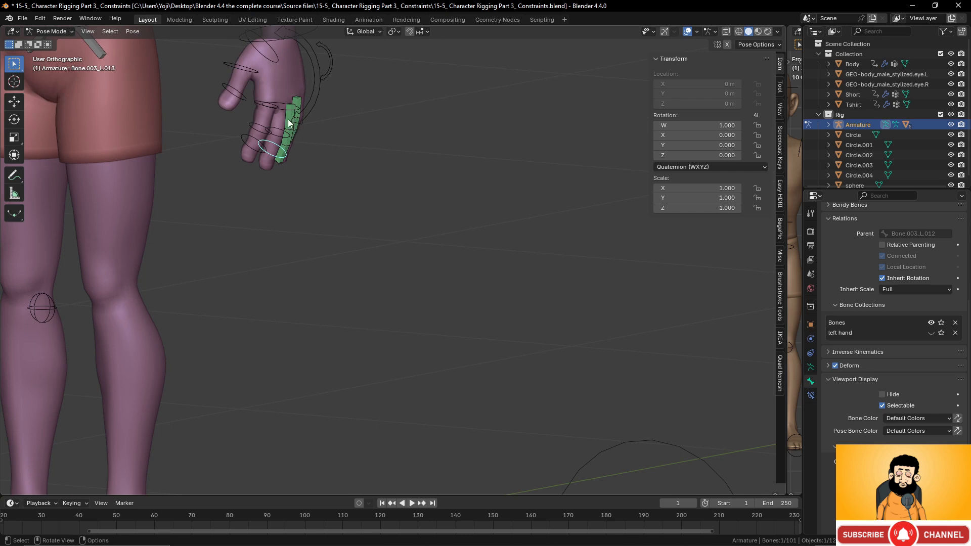
Use the upright circle as the custom shape of the left ring finger's three bones, Bone.003_L.015, Bone.003_L.016 and Bone.003_L.017
click(290, 123)
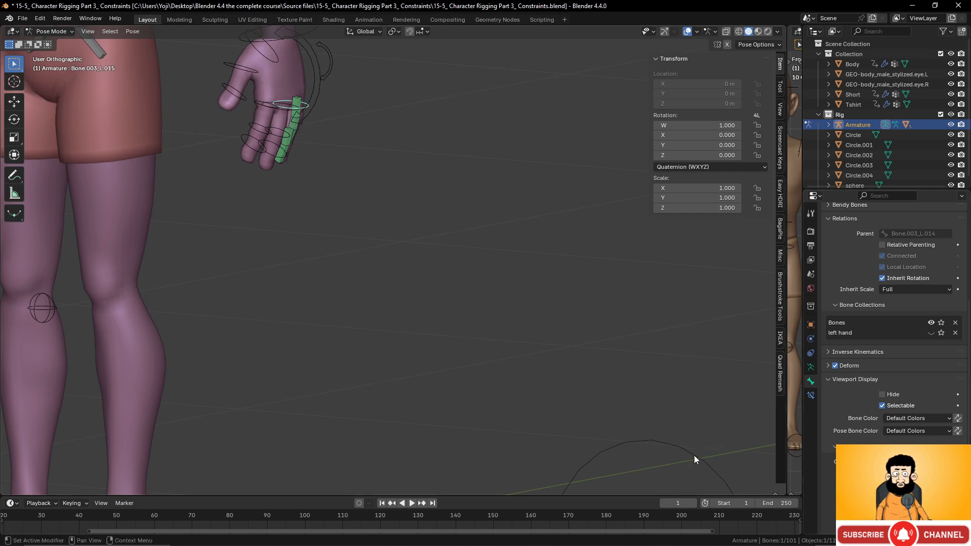
click(290, 137)
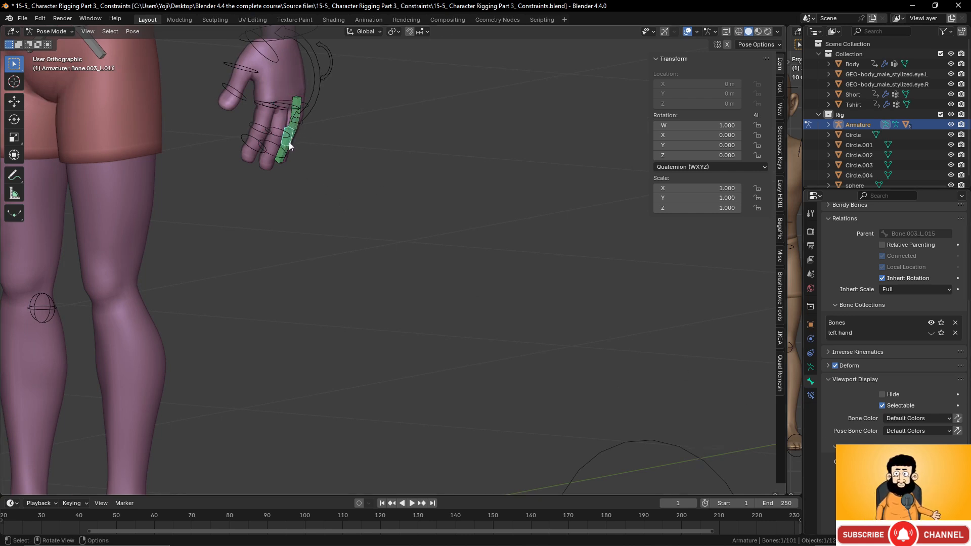
click(945, 462)
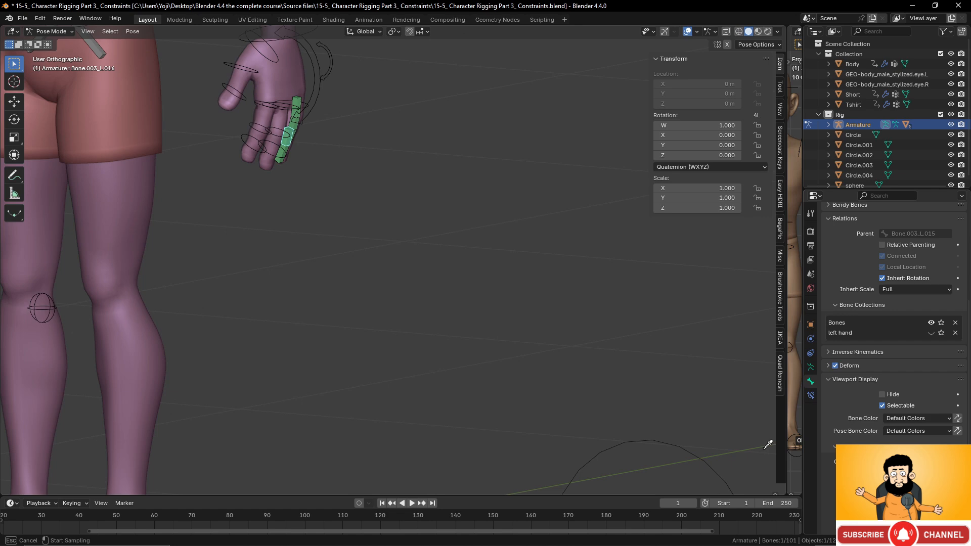
click(700, 455)
scroll(658, 397, down, 2)
shift+middle_drag(634, 363, 602, 309)
middle_drag(293, 122, 371, 217)
click(409, 186)
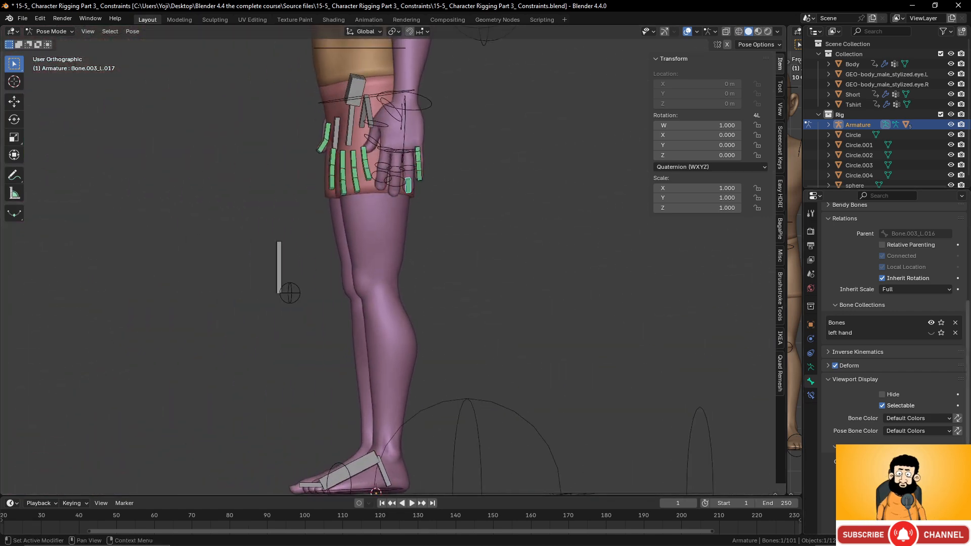
click(945, 461)
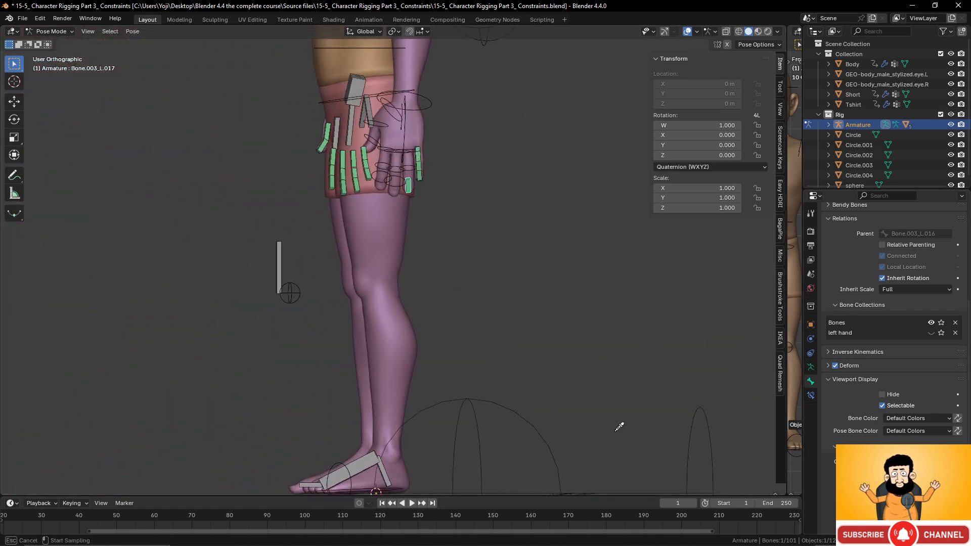
click(700, 408)
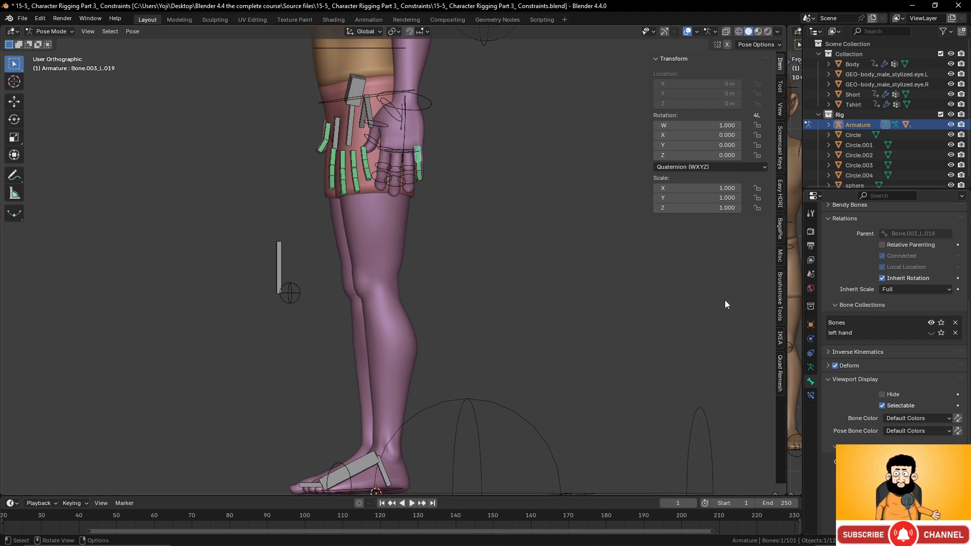
Use the upright circle as the custom shape of the left little finger's three bones, Bone.003_L.019, Bone.003_L.020 and Bone.003_L.021
click(945, 461)
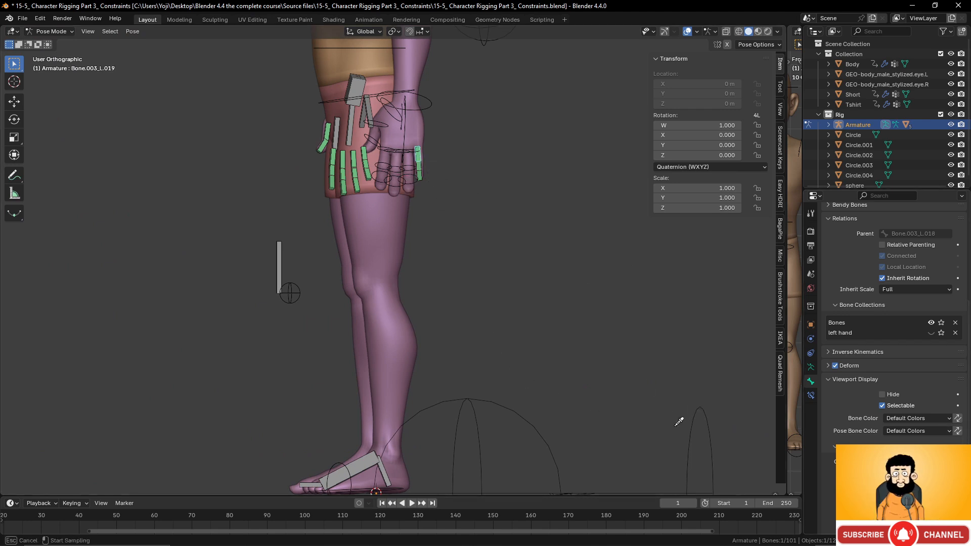
click(699, 421)
click(419, 163)
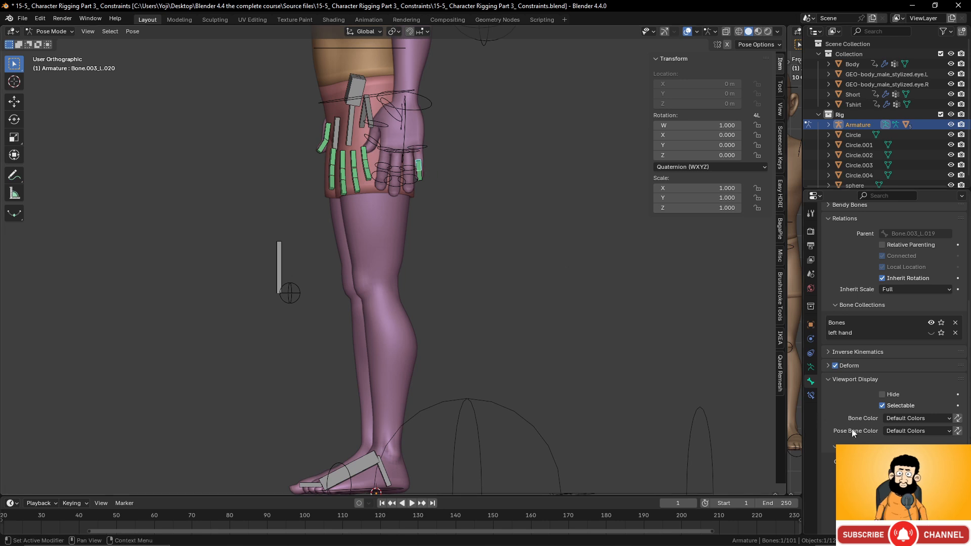
click(945, 461)
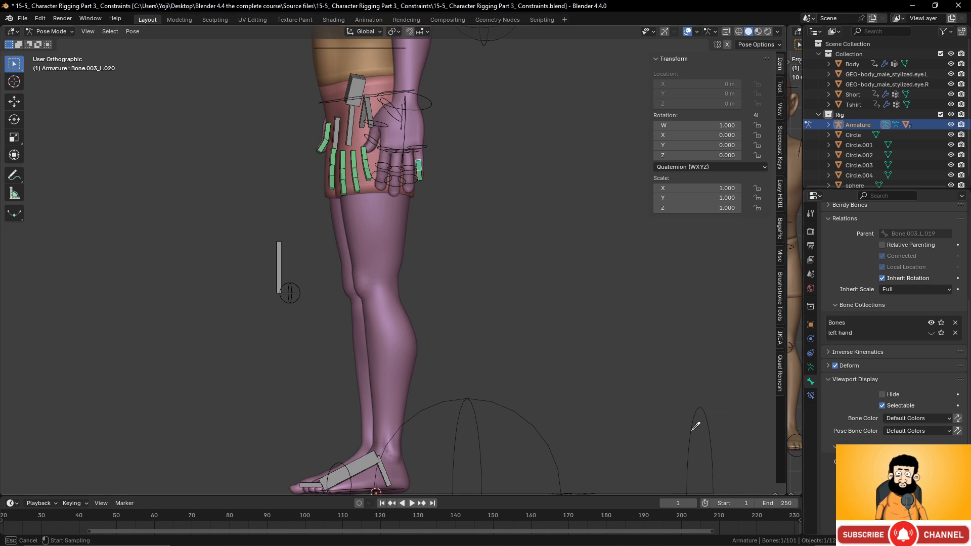
click(713, 415)
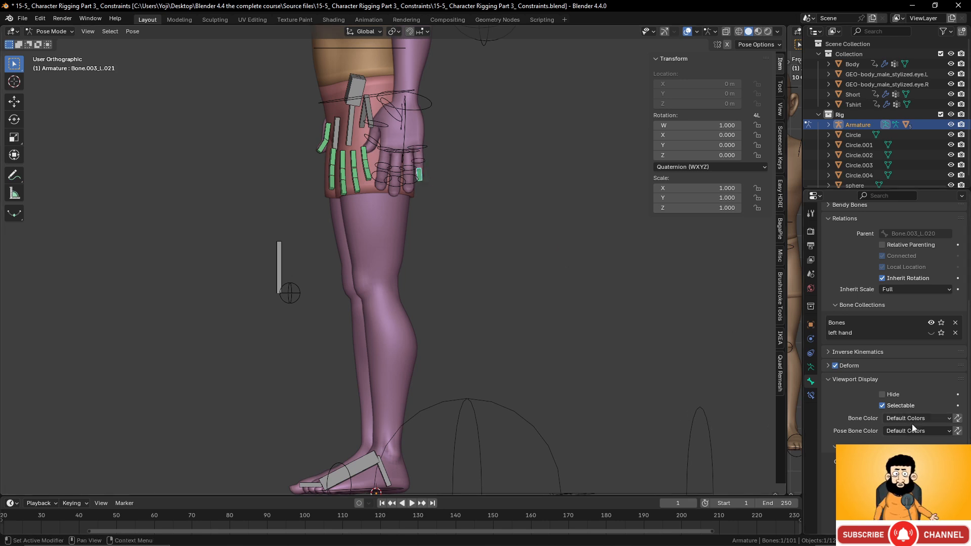
scroll(495, 284, down, 4)
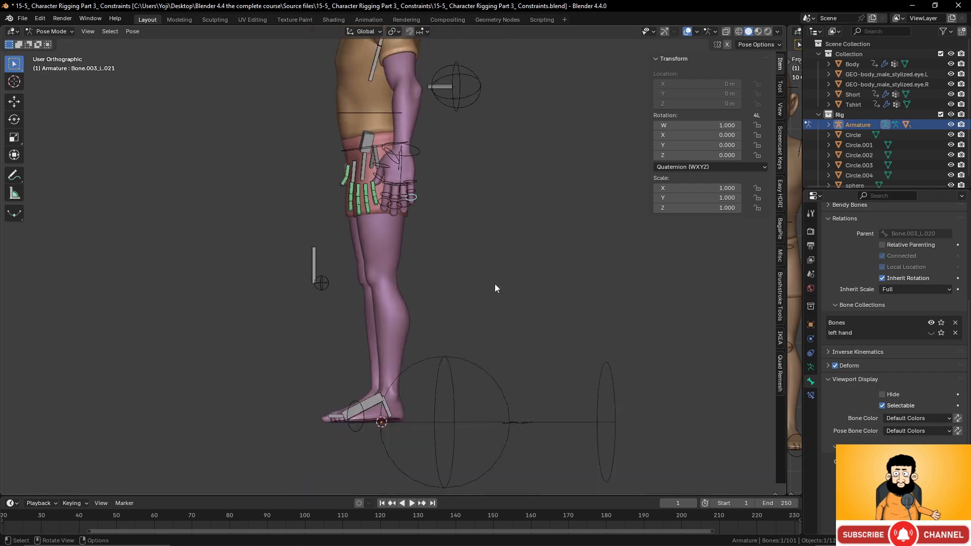
Use the upright circle, Circle.004, as the custom shape of the chest's lower spine bone, Bone.002
middle_drag(495, 284, 526, 354)
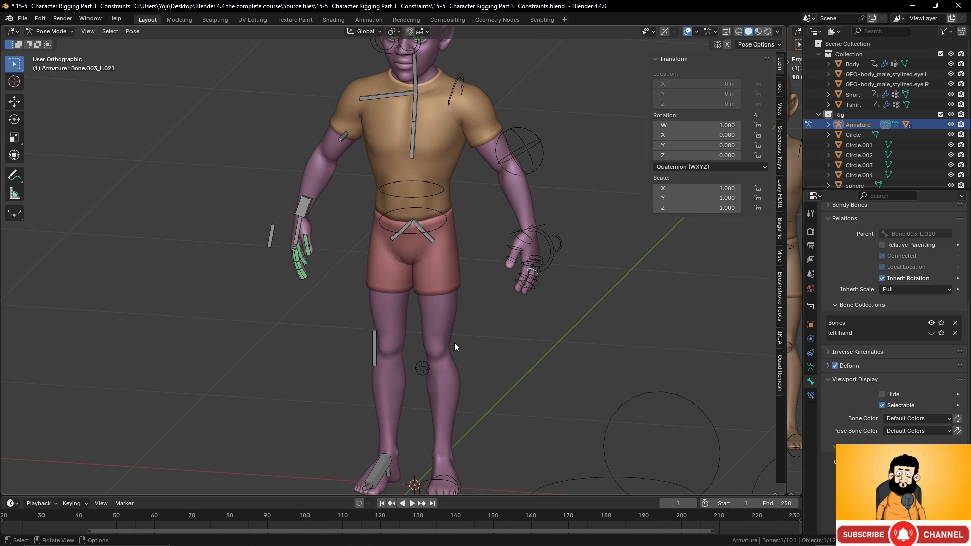
middle_drag(509, 234, 430, 207)
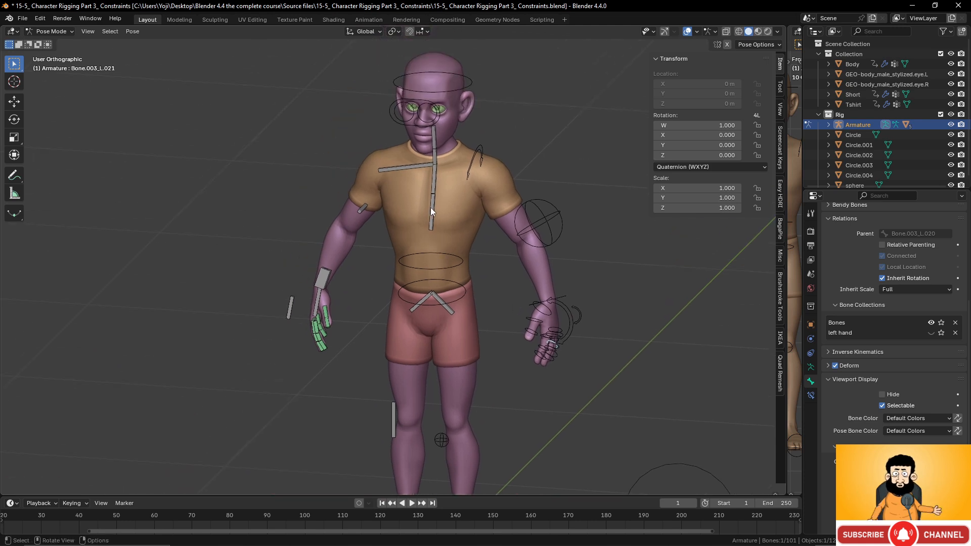
click(431, 210)
scroll(643, 381, down, 2)
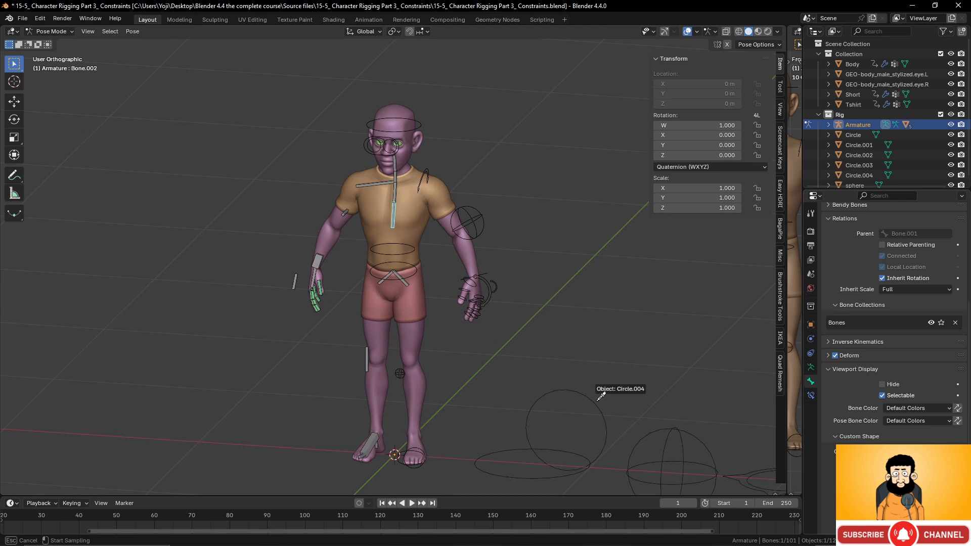
key(r)
middle_drag(413, 220, 432, 224)
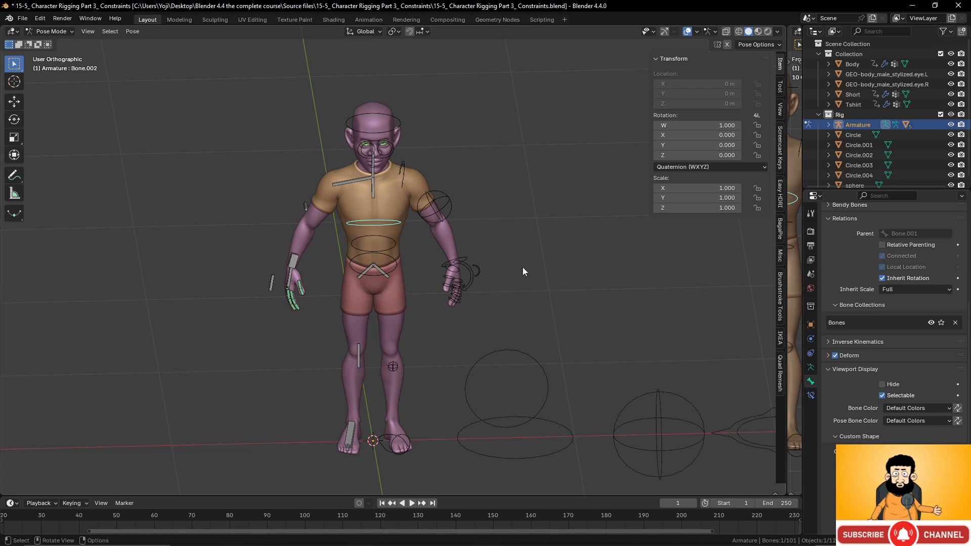
Use the upright circle as the custom shape of the upper chest bone, Bone.003
click(376, 186)
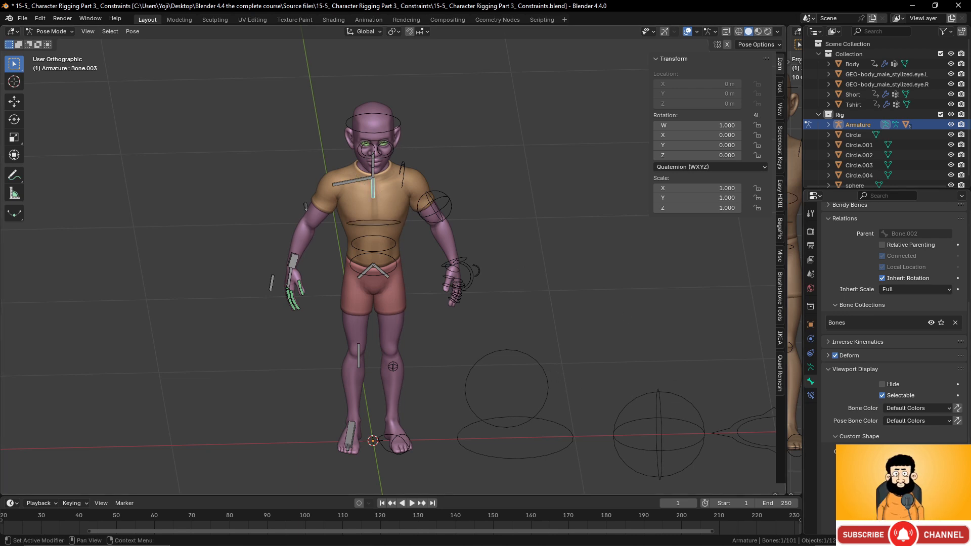
click(947, 452)
click(543, 372)
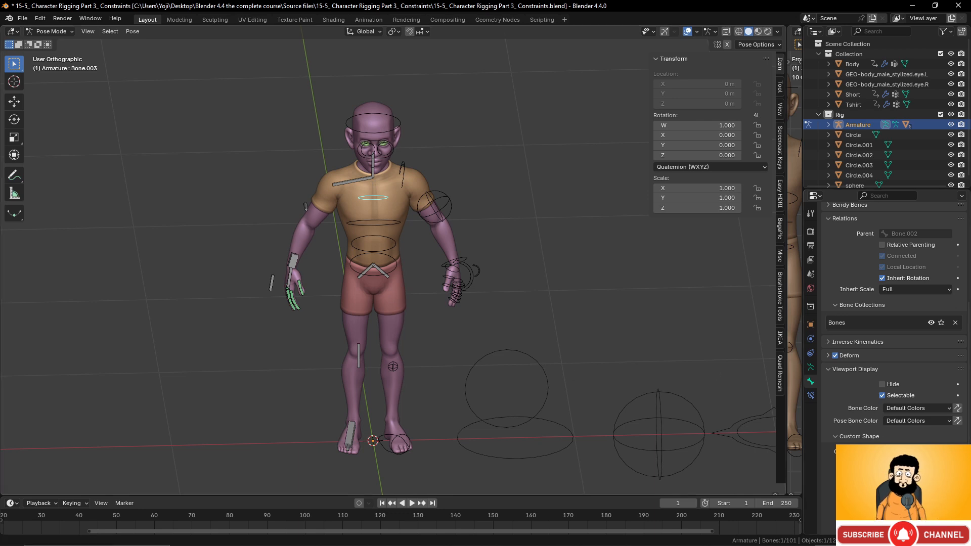
Use the upright circle as the custom shape of the upper neck bone, Bone.007
click(372, 169)
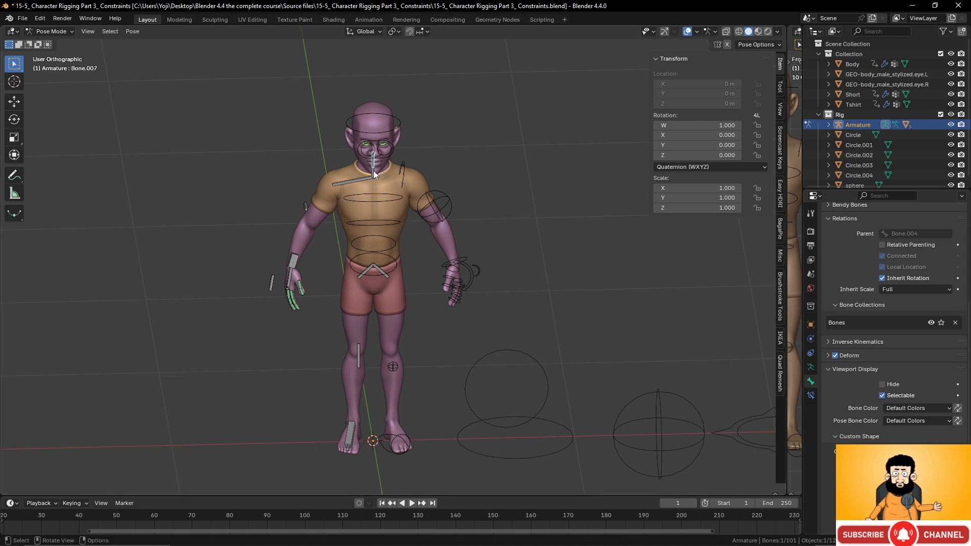
middle_drag(373, 169, 351, 151)
scroll(351, 151, up, 3)
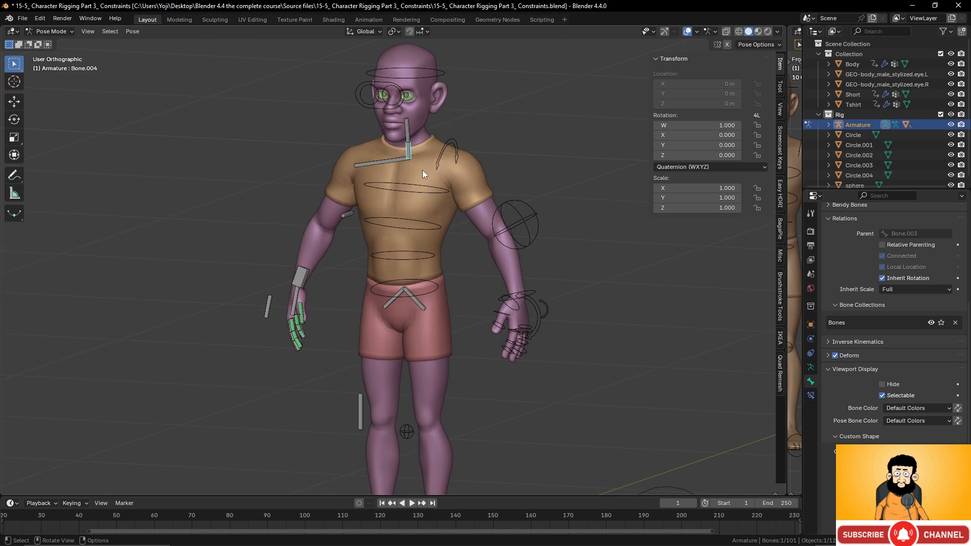
click(403, 134)
click(947, 452)
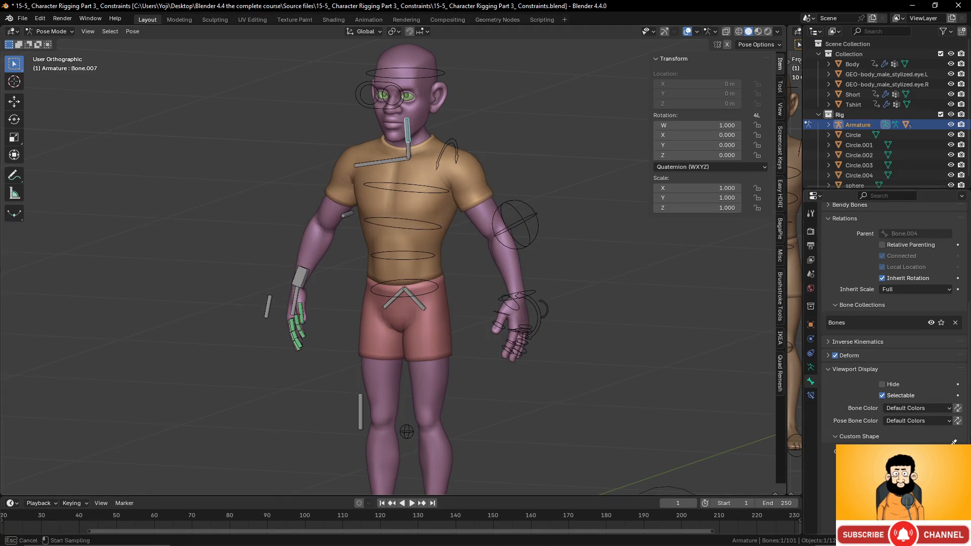
click(686, 487)
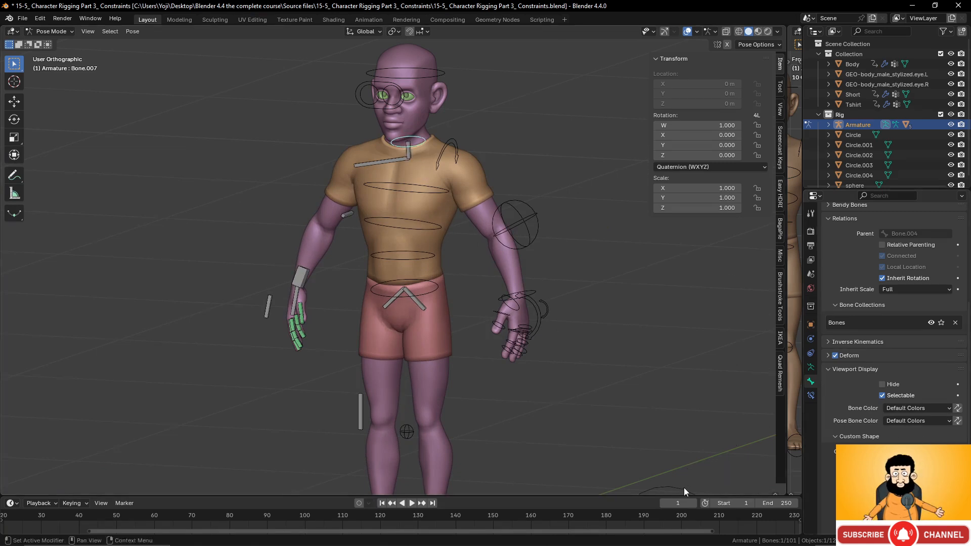
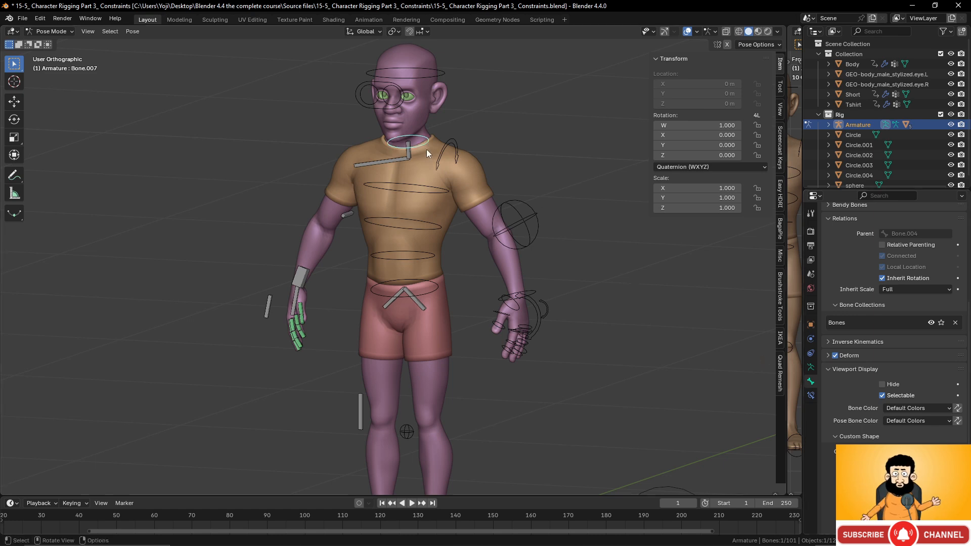
Use the upright circle, Circle.004, as the custom shape of the lower neck bone, Bone.004
click(409, 152)
scroll(583, 356, down, 2)
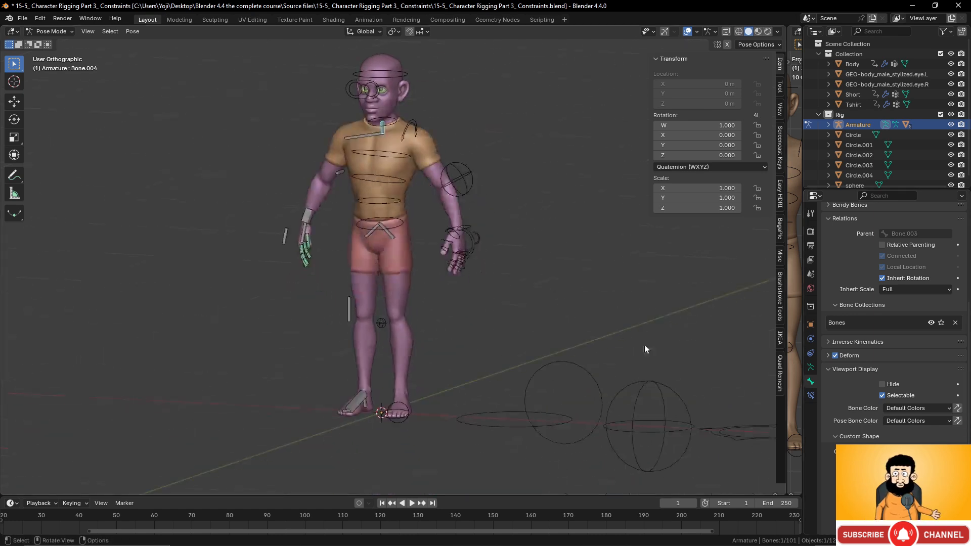
click(947, 452)
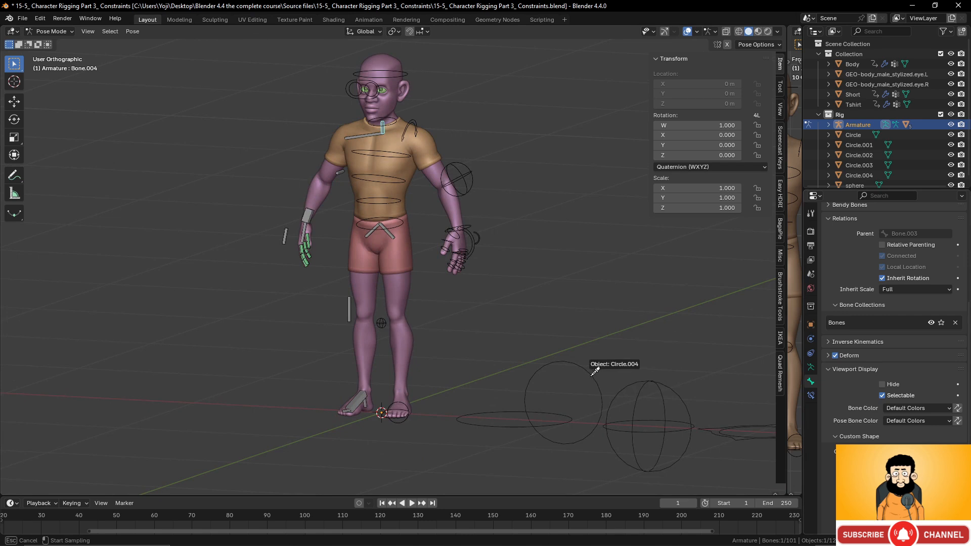
click(595, 375)
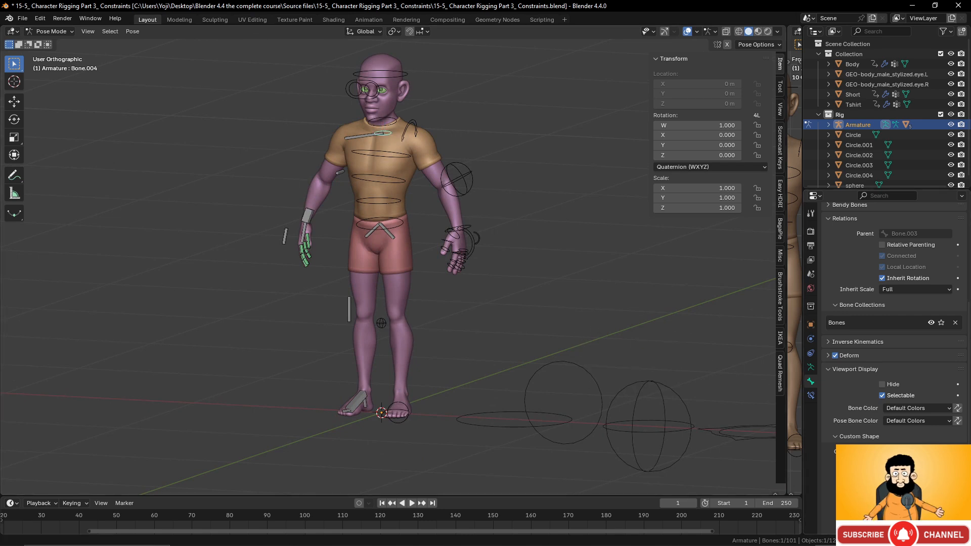
Try moving the pelvis control bone alone and together with both hip bones, cancelling each move
middle_drag(645, 285, 585, 310)
scroll(515, 321, down, 3)
scroll(537, 253, up, 3)
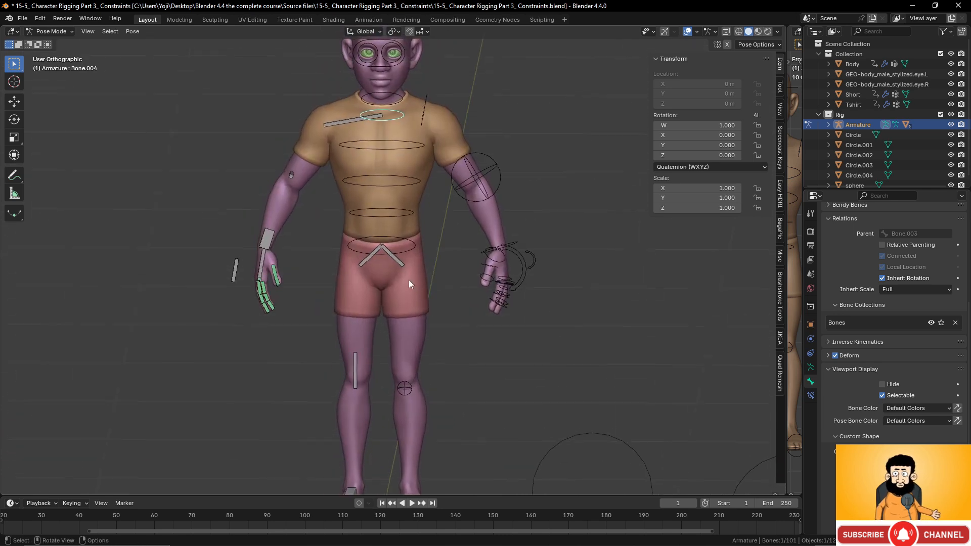
click(402, 260)
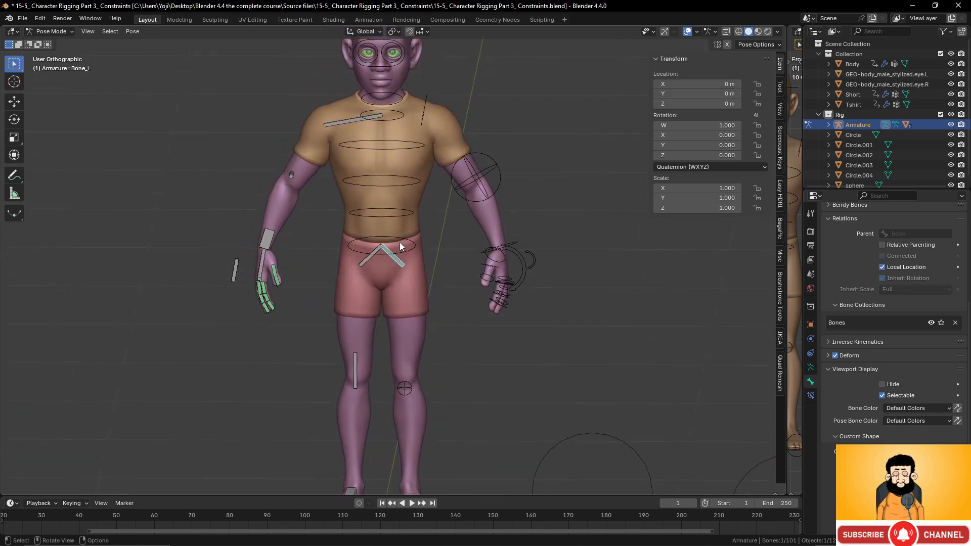
click(414, 253)
scroll(414, 253, down, 4)
key(g)
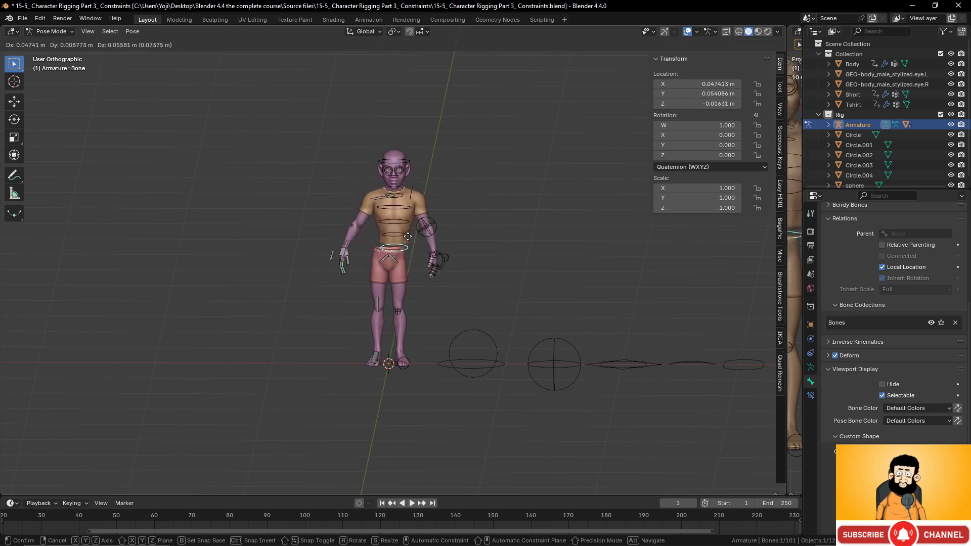
right_click(412, 259)
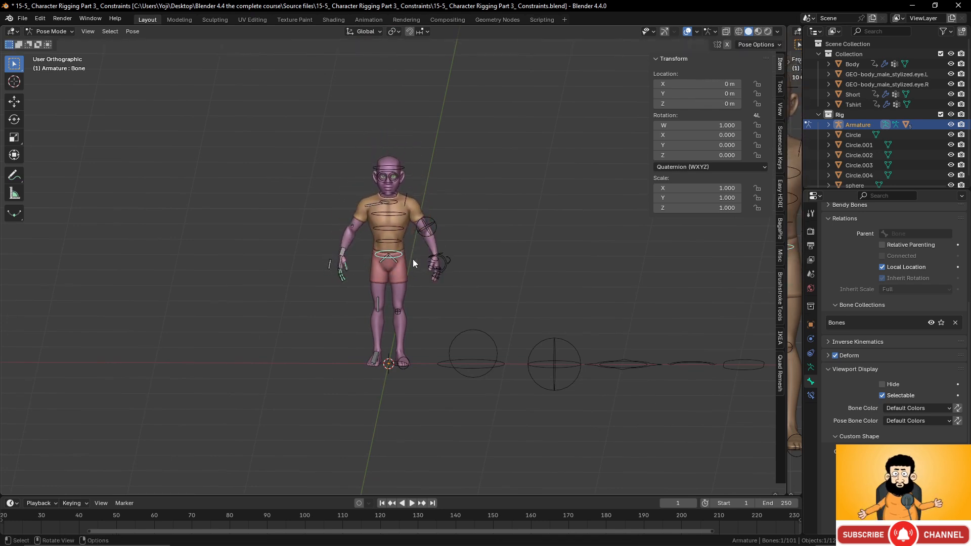
scroll(416, 270, up, 4)
shift+click(376, 262)
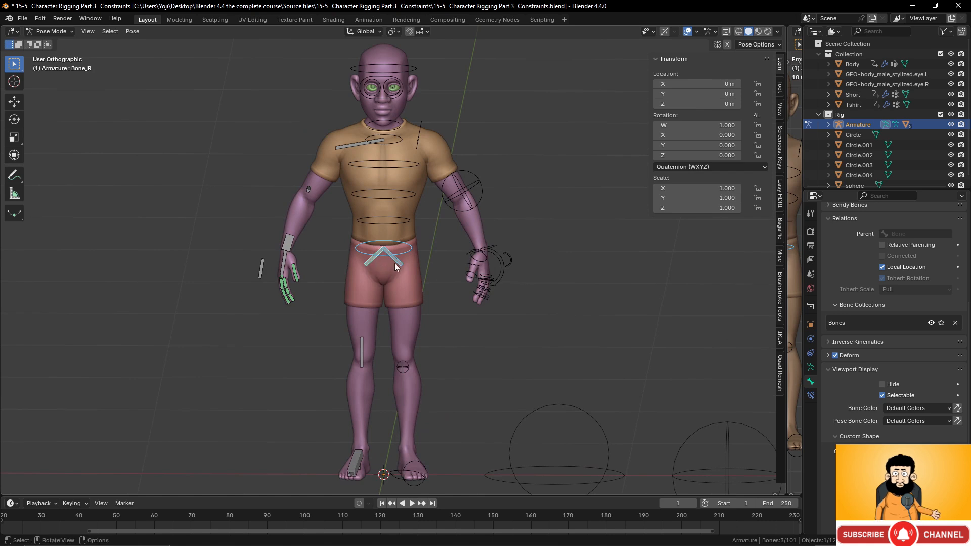
key(g)
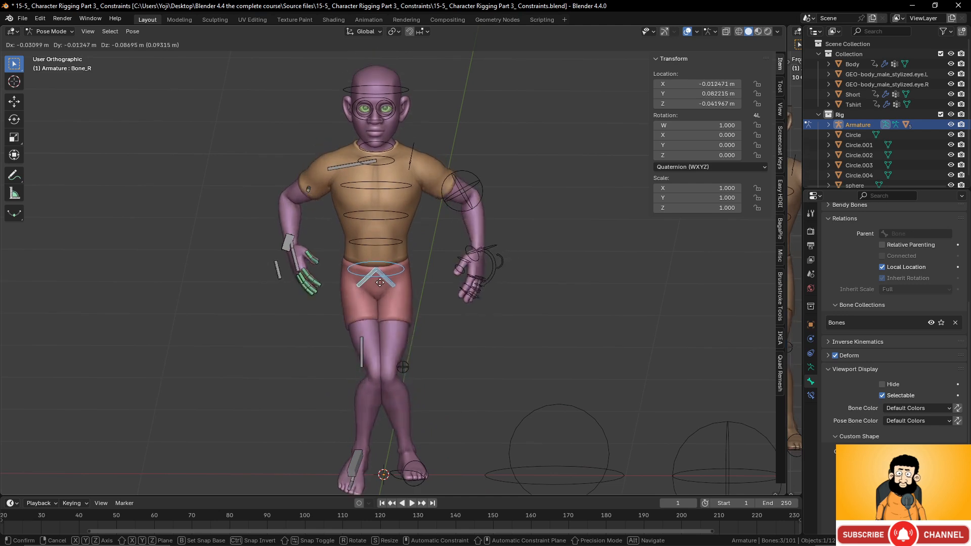
key(Escape)
Lower the pelvis control bone and both hip bones together by about 0.093 m along global Z
click(404, 367)
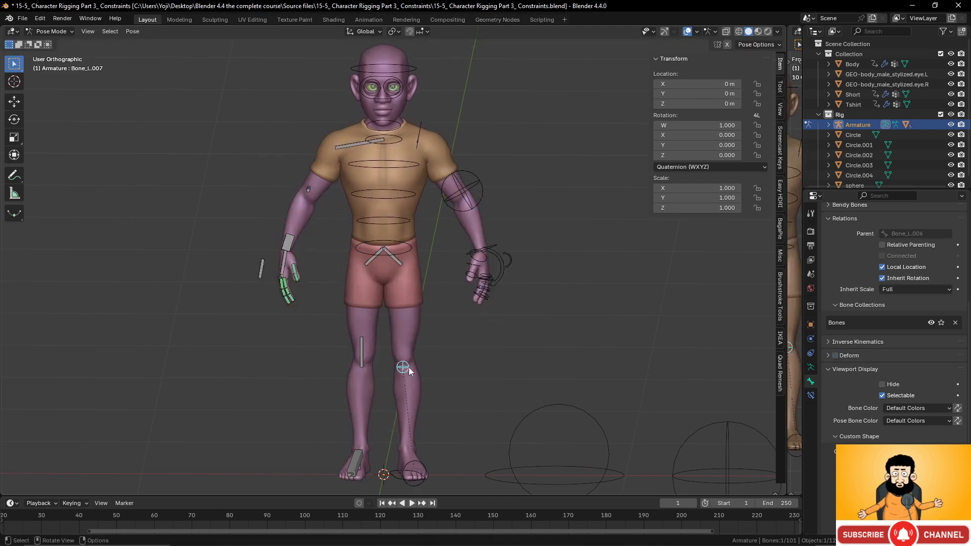
click(402, 251)
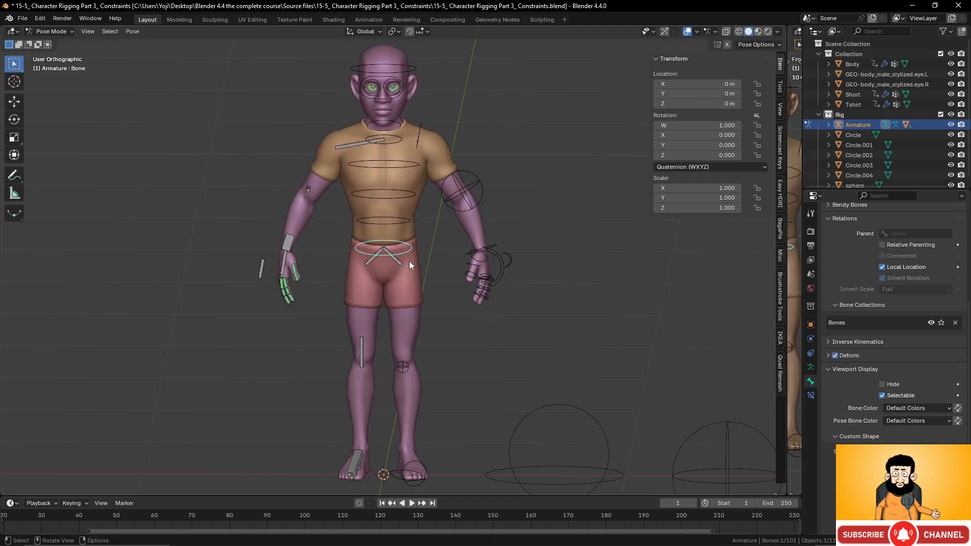
key(g)
right_click(403, 262)
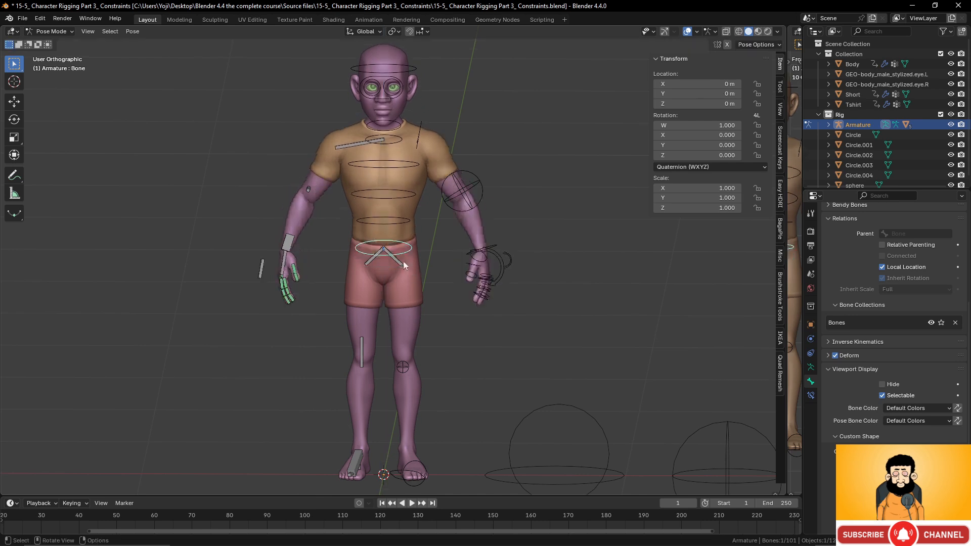
shift+click(396, 259)
shift+click(374, 257)
key(g)
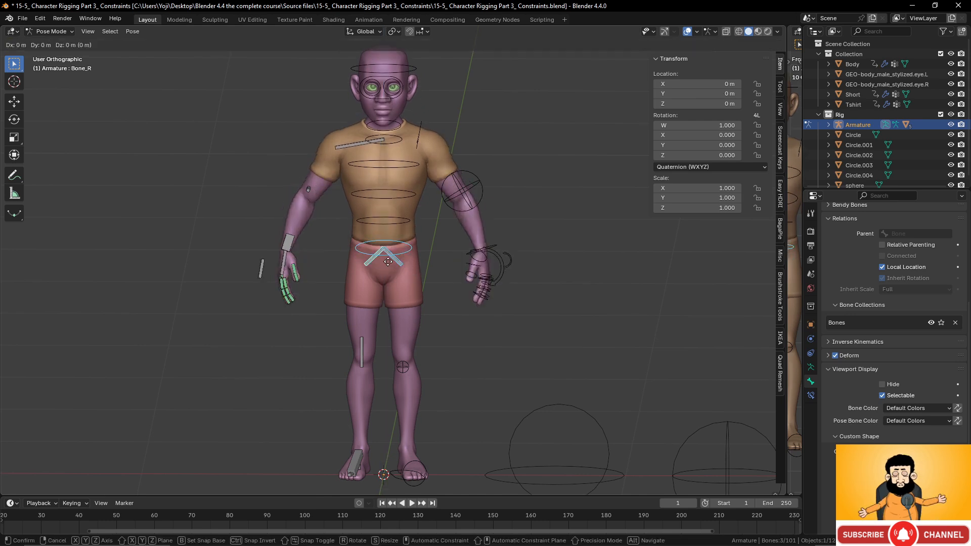
key(z)
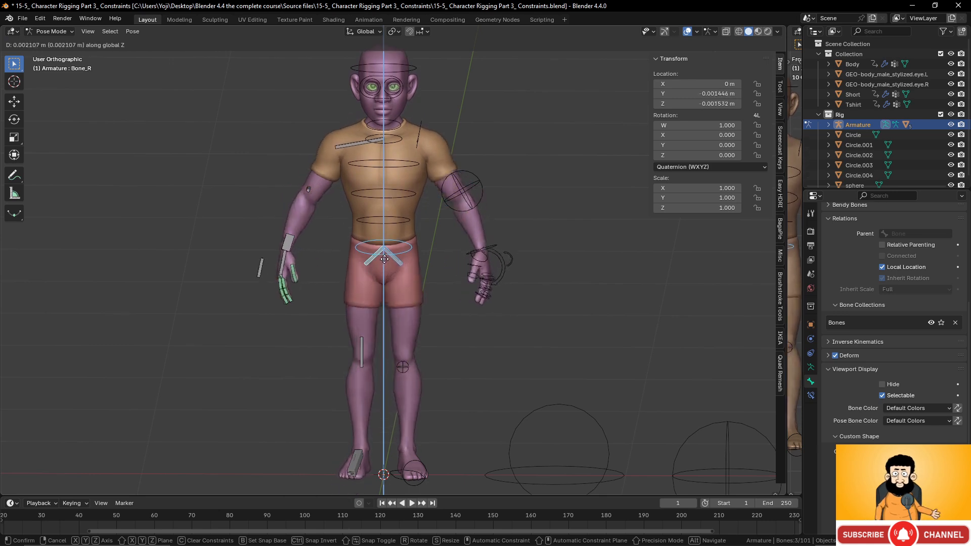
key(Escape)
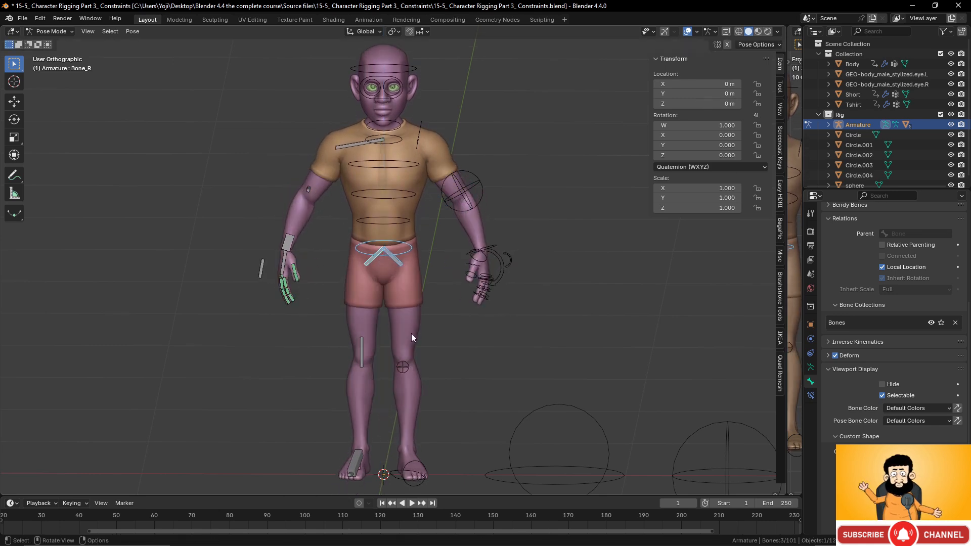
key(g)
key(z)
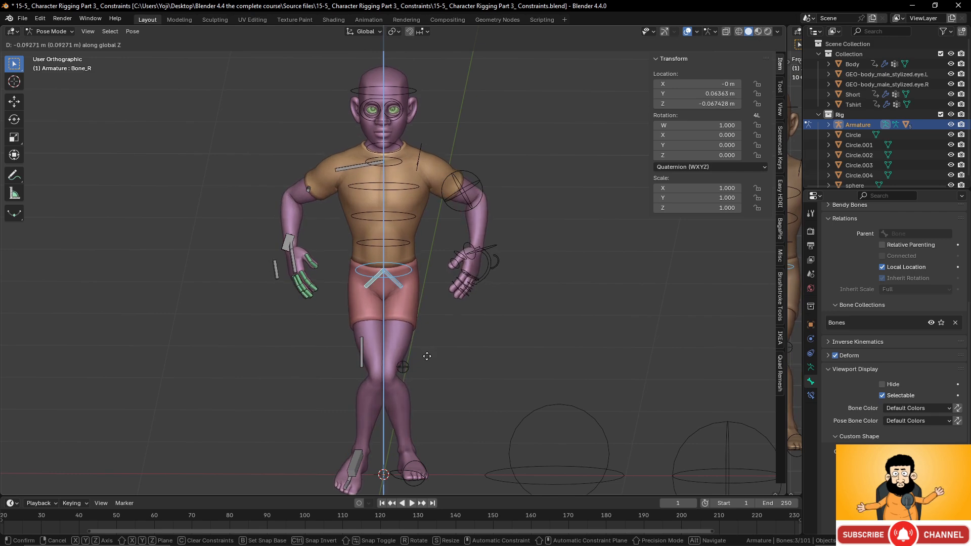
click(427, 356)
Make the armature's "deformed hide" bone collection visible
scroll(447, 412, up, 4)
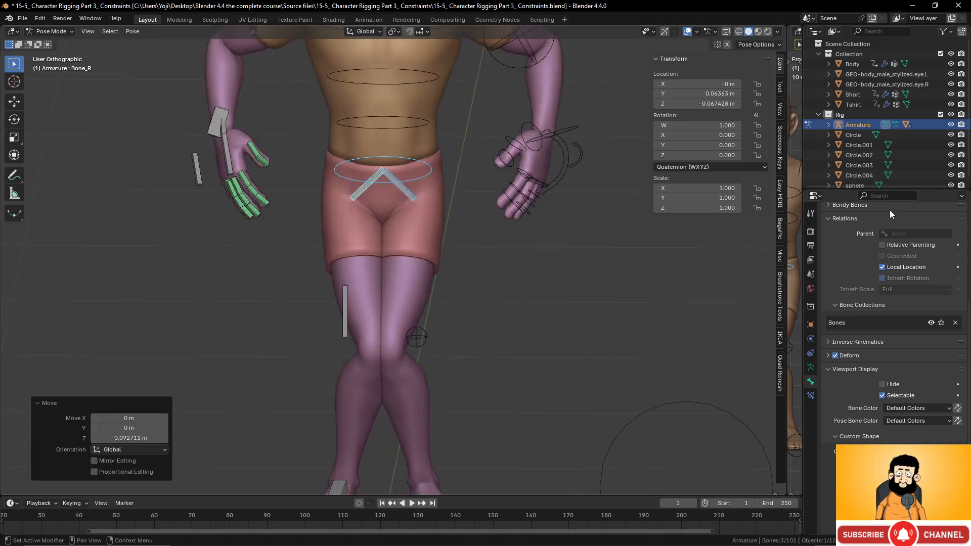
scroll(892, 217, down, 5)
click(811, 368)
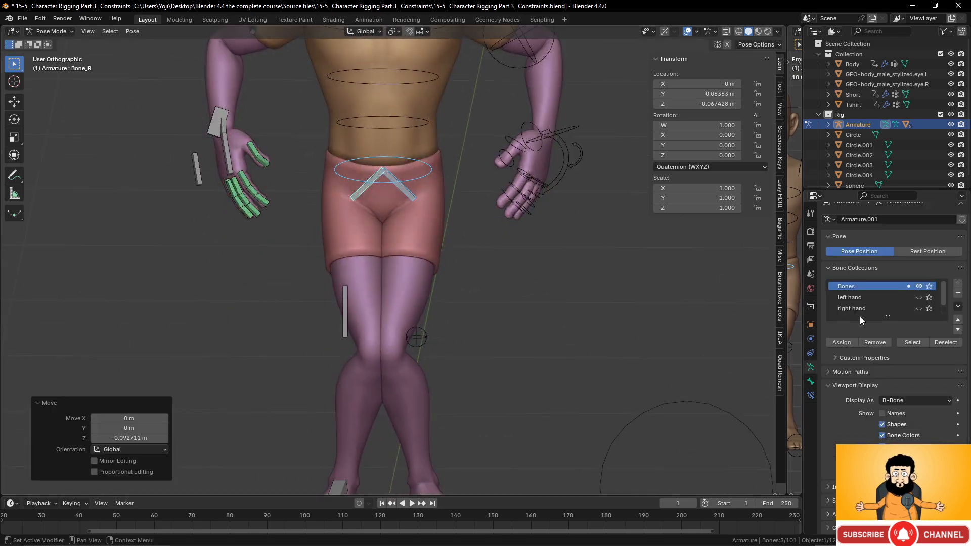
scroll(895, 309, down, 1)
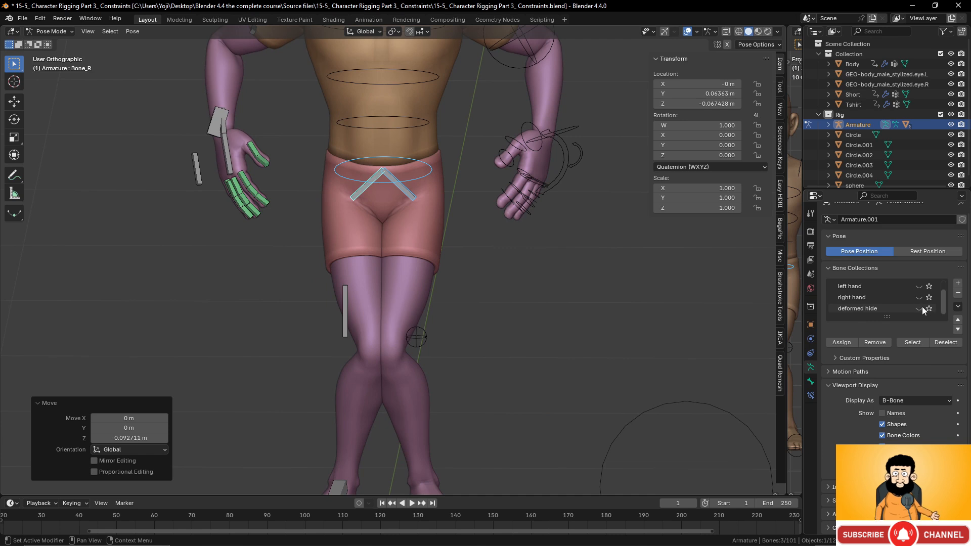
click(920, 308)
Set the pole angle of the left shin bone's IK constraint (Bone_L.002) to -22.6°
scroll(612, 339, down, 4)
scroll(427, 329, up, 2)
click(403, 327)
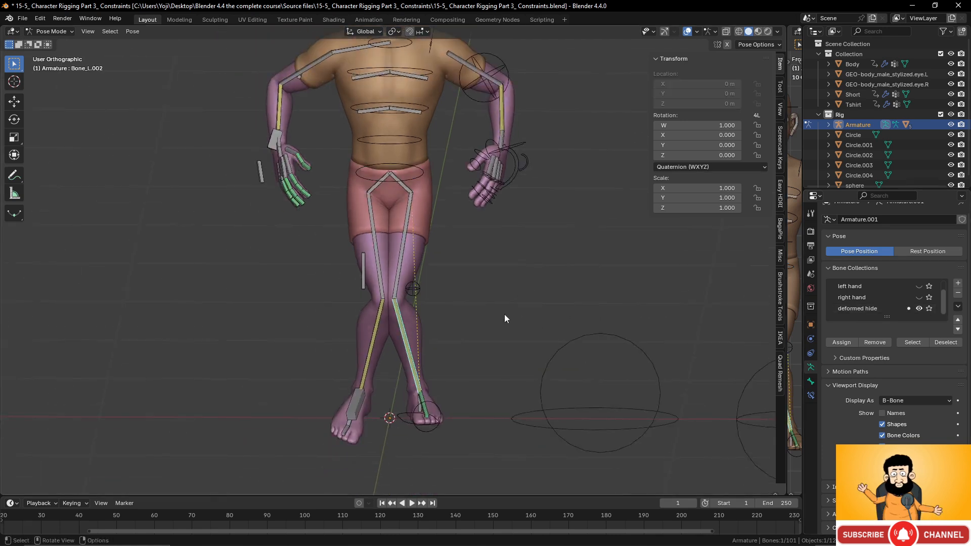
click(811, 381)
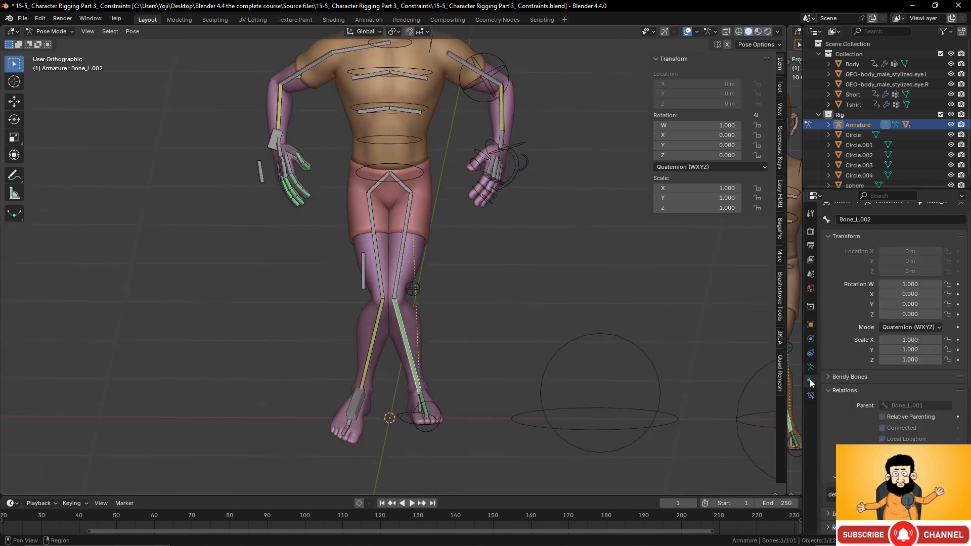
click(811, 394)
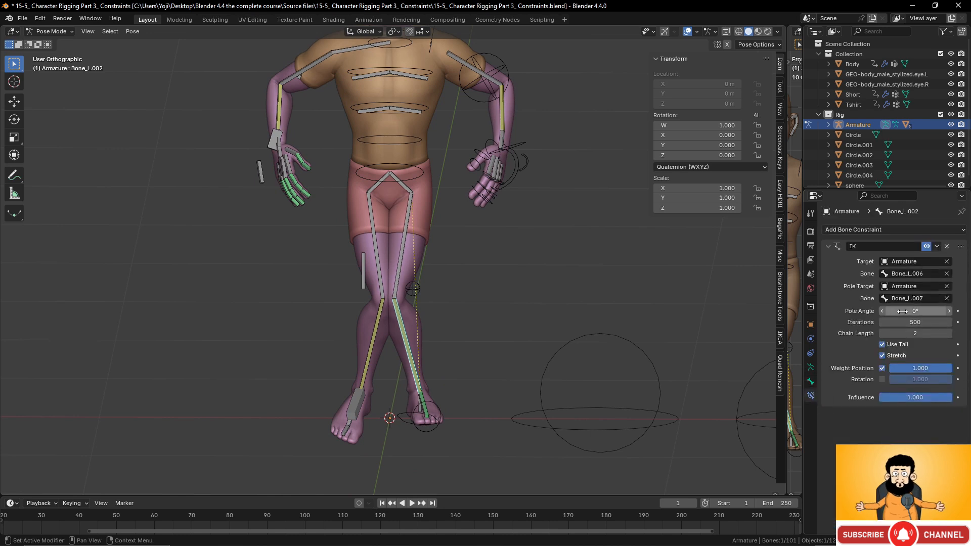
drag(903, 311, 836, 311)
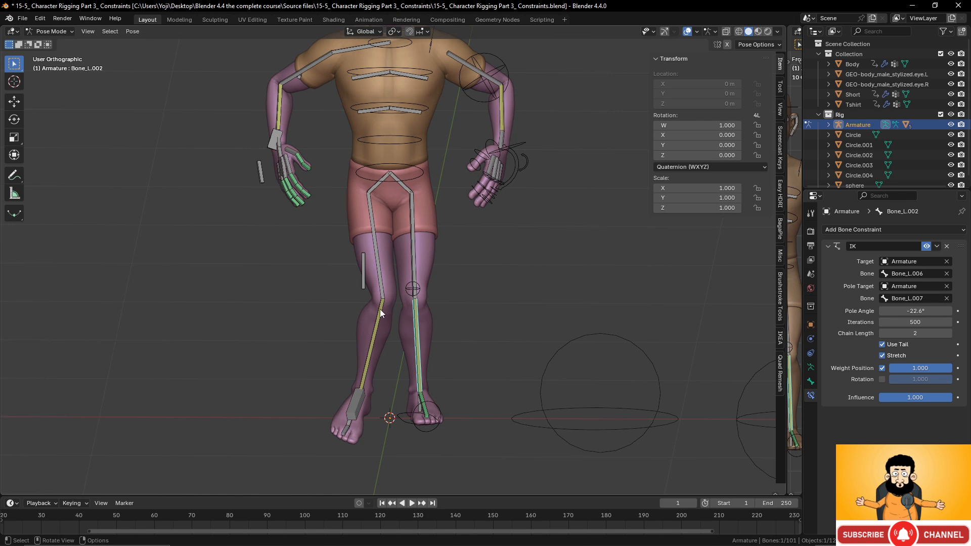
click(918, 312)
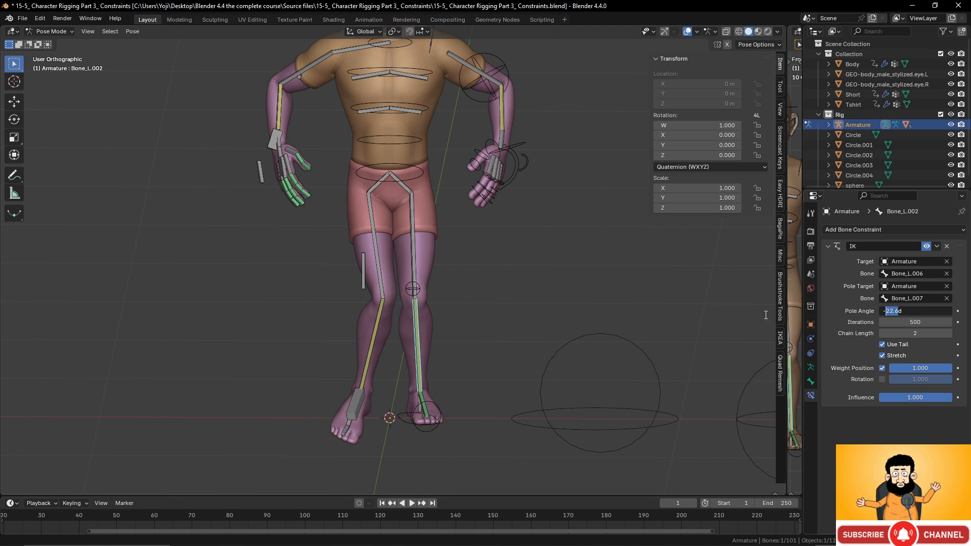
click(418, 295)
Set the pole angle of the right shin bone's IK constraint (Bone_R.002) to about -157.6°
click(381, 284)
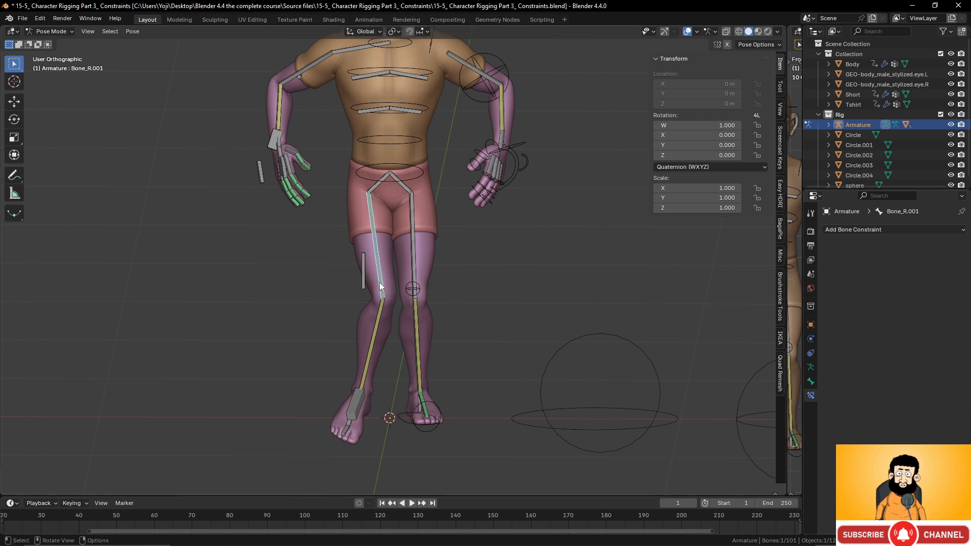
click(381, 310)
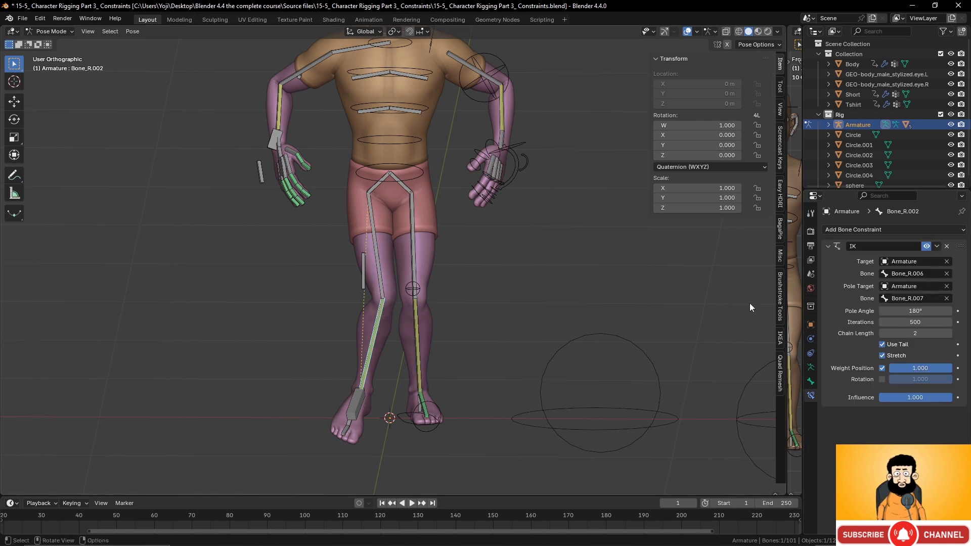
click(918, 311)
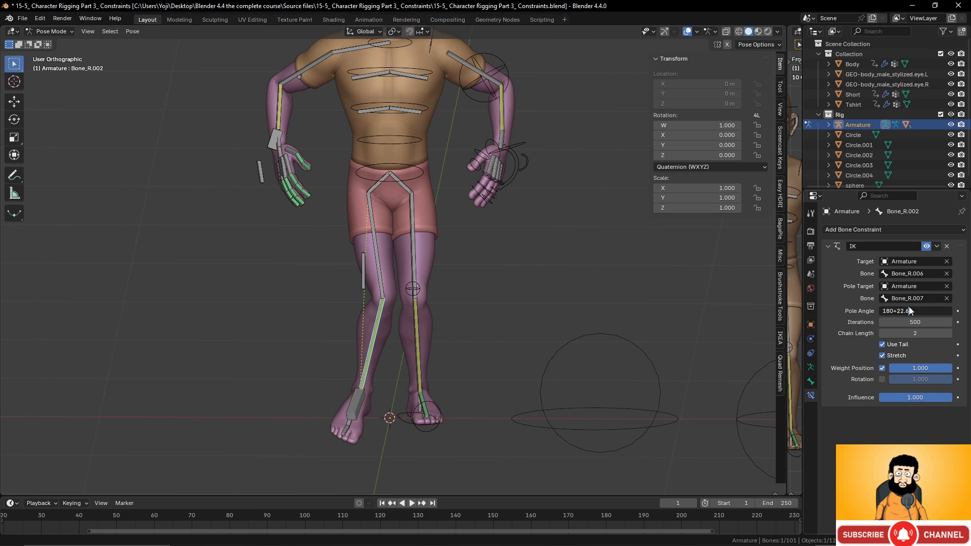
key(Escape)
click(914, 311)
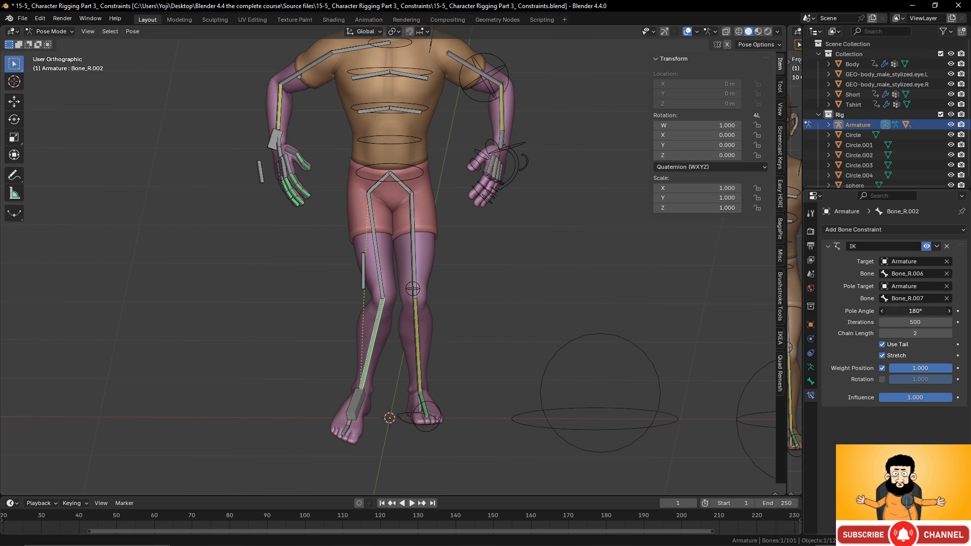
drag(914, 311, 855, 311)
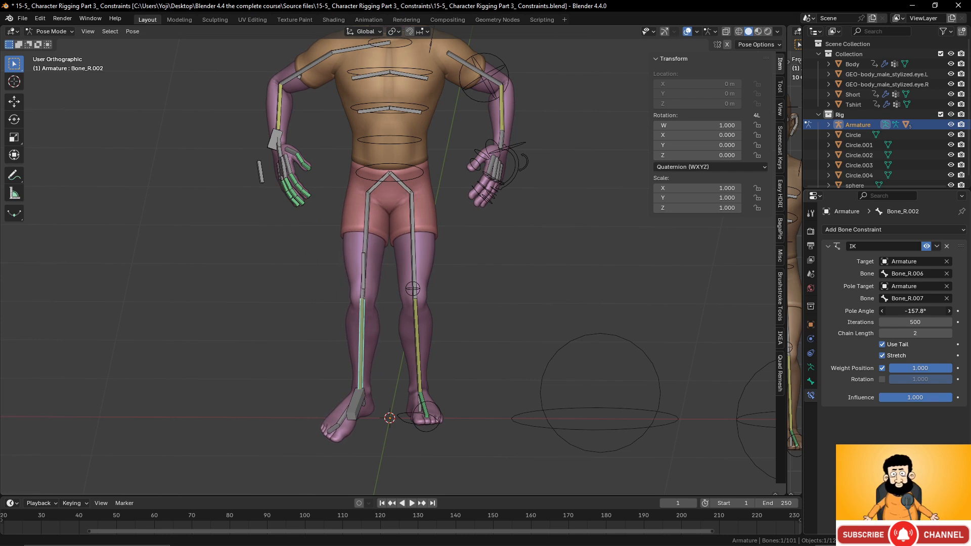
scroll(396, 374, down, 2)
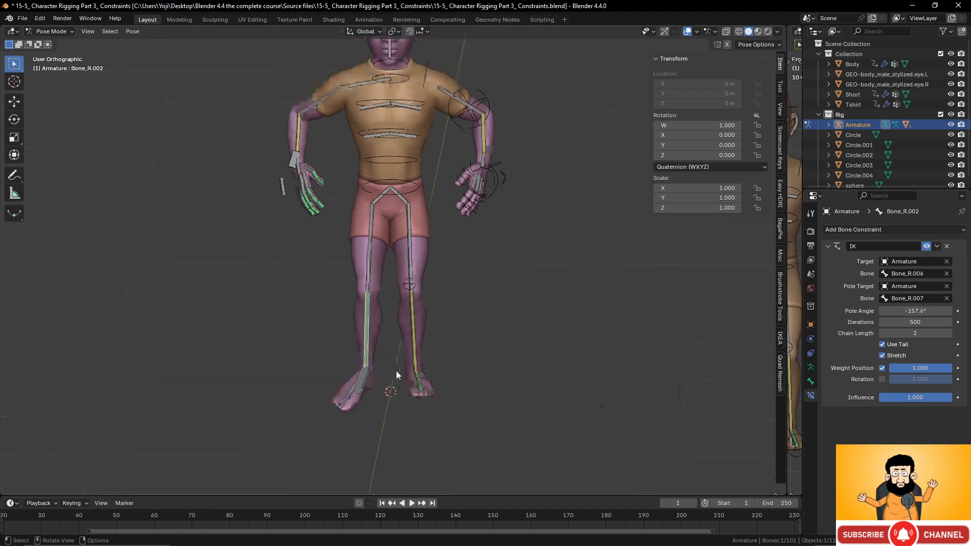
Add a Copy Rotation constraint to the right foot bone (Bone_R.003), targeting the foot control bone Bone_R.006
scroll(397, 375, up, 3)
shift+middle_drag(400, 380, 447, 310)
middle_drag(447, 310, 402, 304)
scroll(402, 304, up, 2)
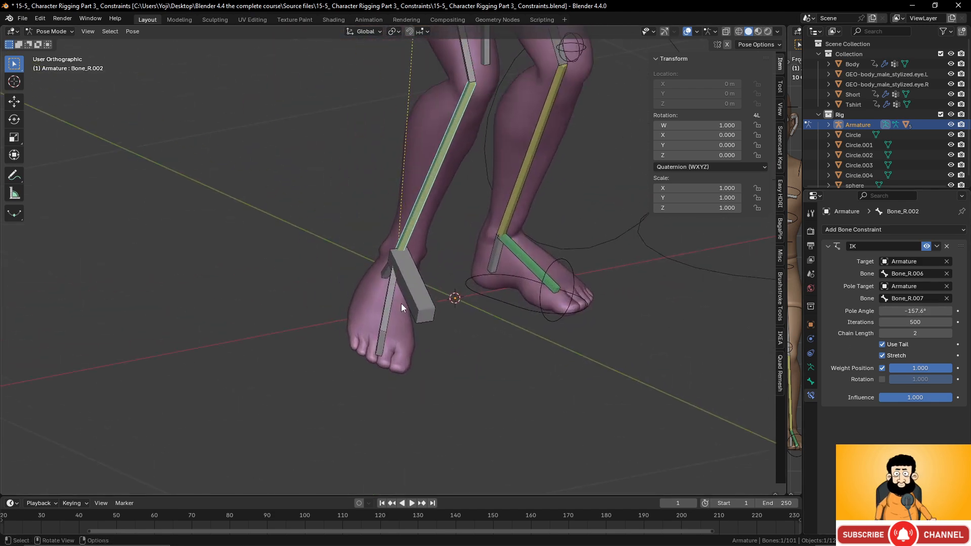
click(387, 293)
shift+click(416, 292)
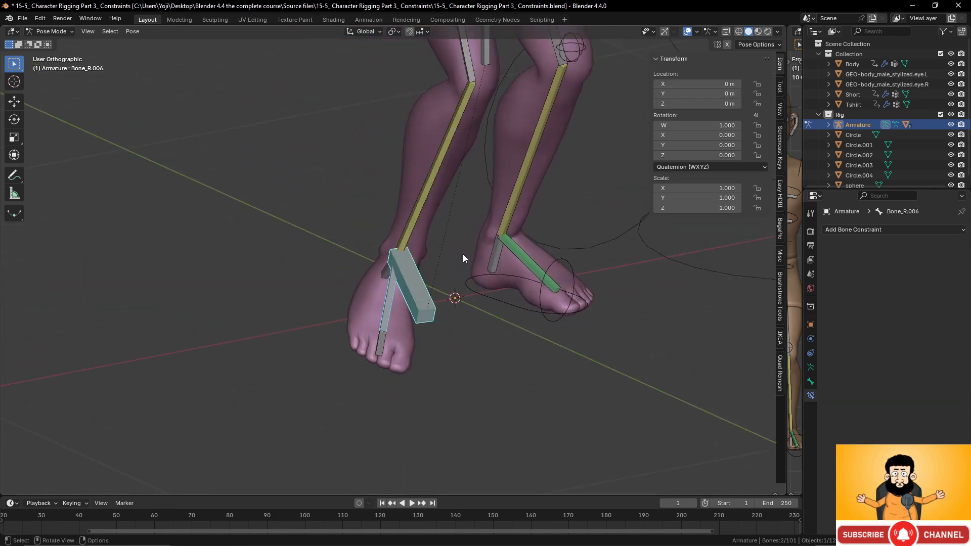
shift+click(388, 299)
key(shift+ctrl+c)
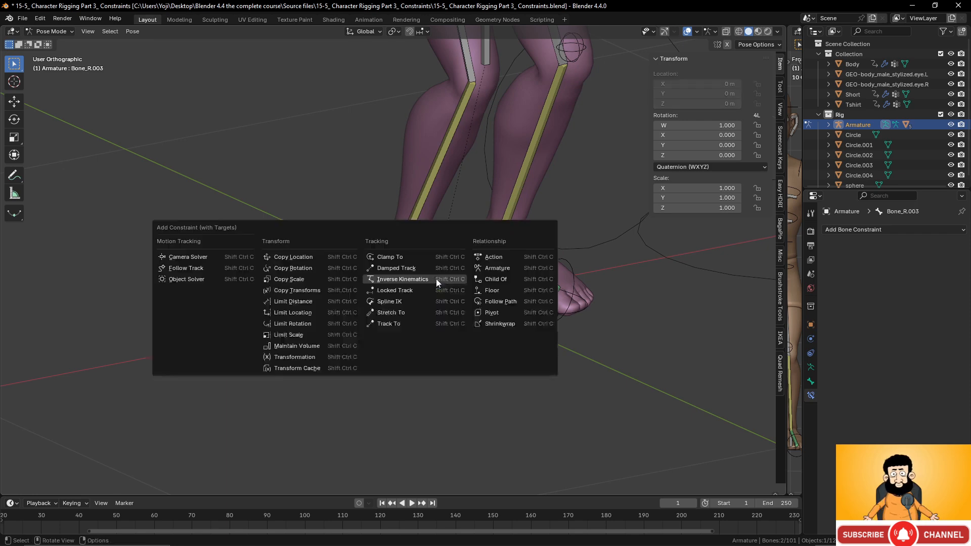
click(289, 269)
Try moving the pelvis control bone, including together with both hip bones
scroll(490, 287, down, 5)
middle_drag(489, 284, 447, 303)
scroll(470, 270, down, 1)
middle_drag(479, 262, 490, 240)
shift+middle_drag(514, 240, 518, 328)
scroll(522, 328, up, 1)
scroll(521, 326, up, 2)
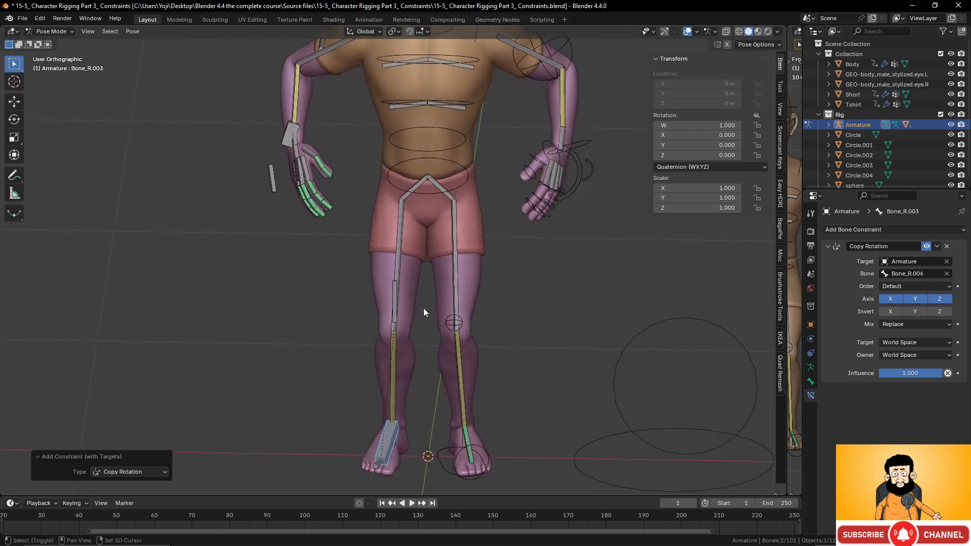
scroll(424, 308, up, 2)
click(465, 180)
scroll(466, 181, down, 3)
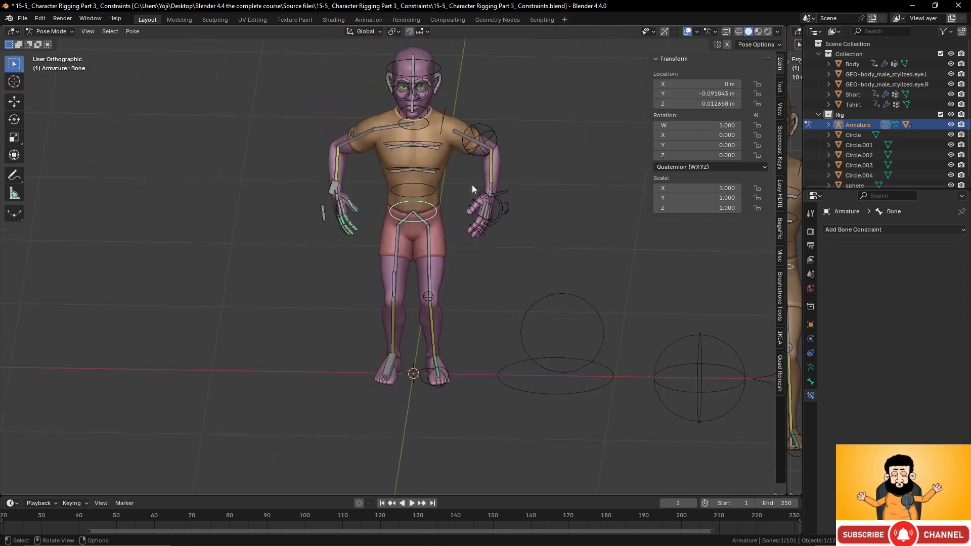
key(g)
click(453, 205)
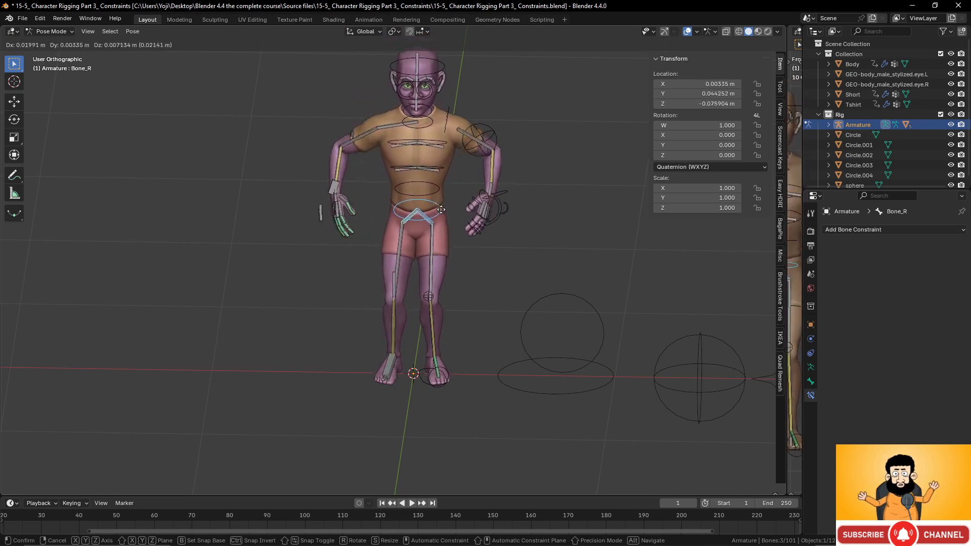
click(478, 279)
scroll(480, 282, up, 2)
scroll(480, 282, up, 2)
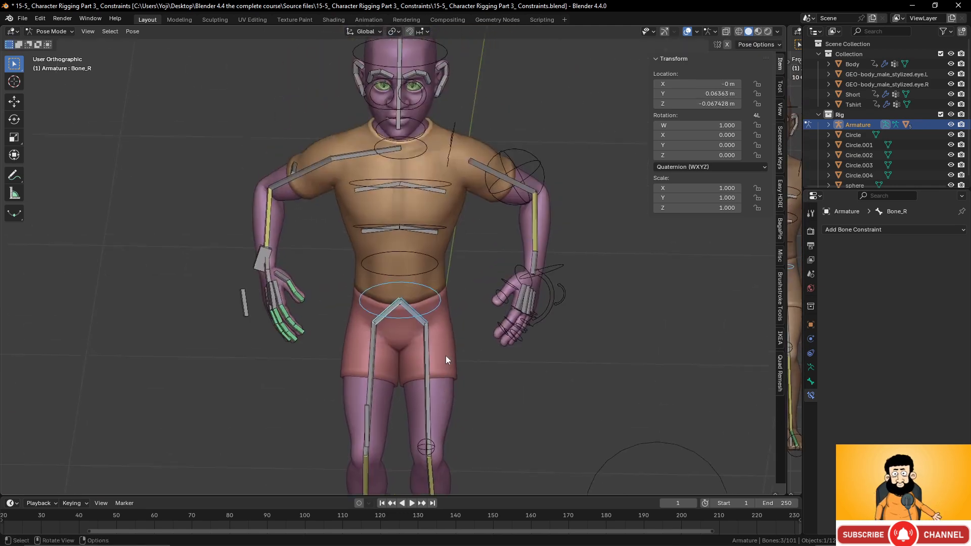
Parent both hip bones to the pelvis bone with Keep Offset in Edit Mode, and return to Pose Mode
middle_drag(445, 358, 453, 320)
scroll(454, 317, up, 2)
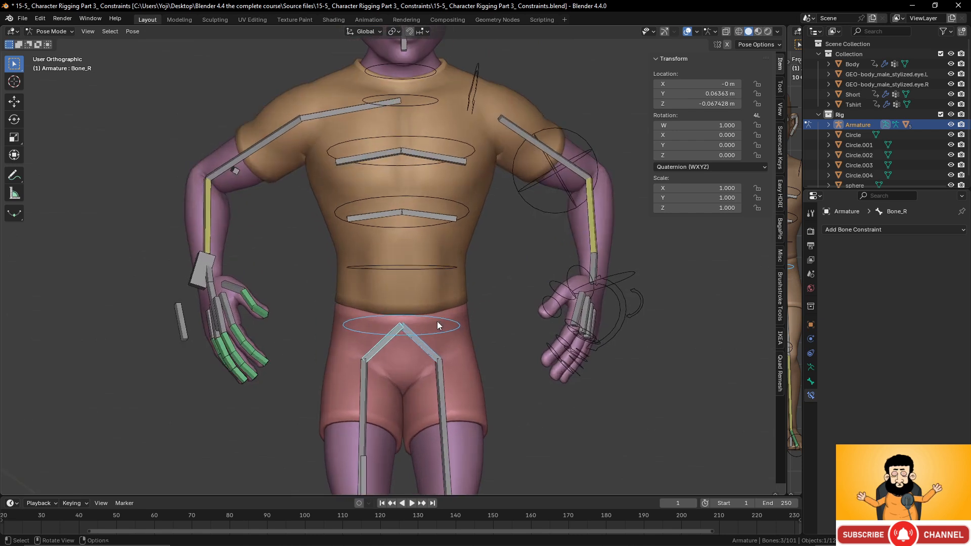
click(434, 352)
shift+click(377, 345)
shift+click(457, 324)
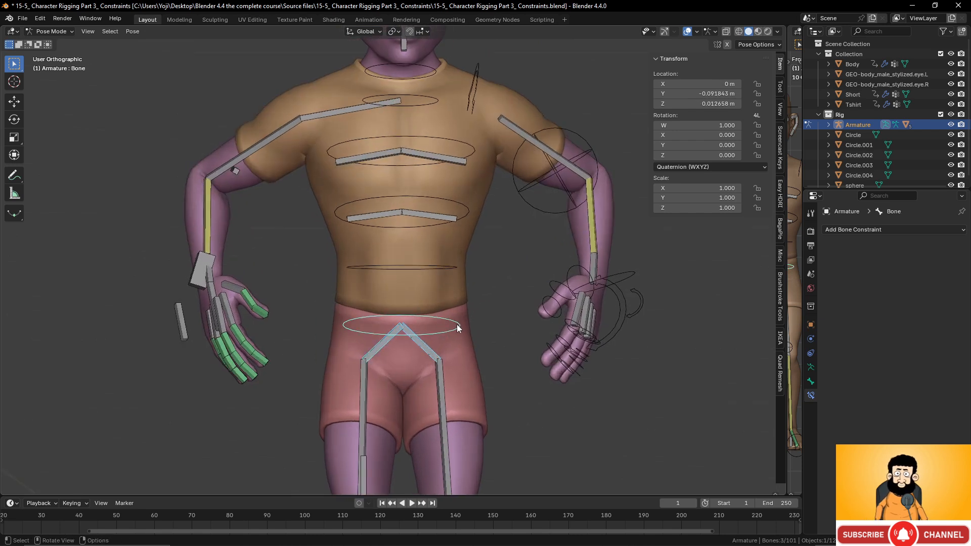
key(ctrl+p)
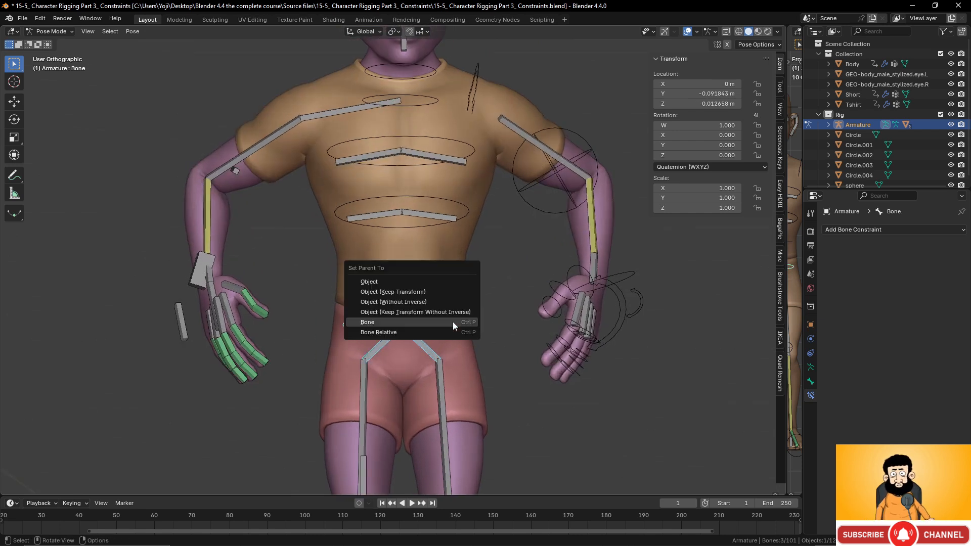
click(453, 322)
key(ctrl+Tab)
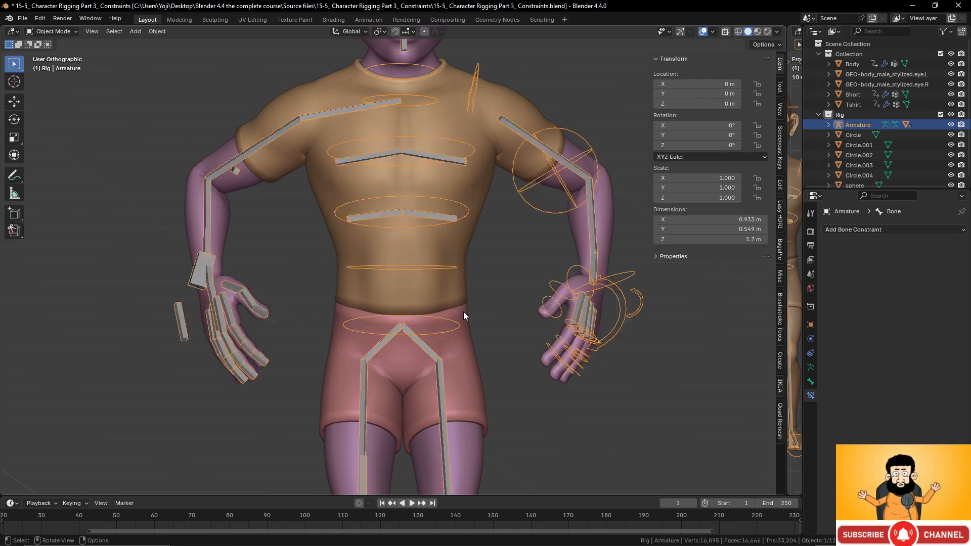
key(Tab)
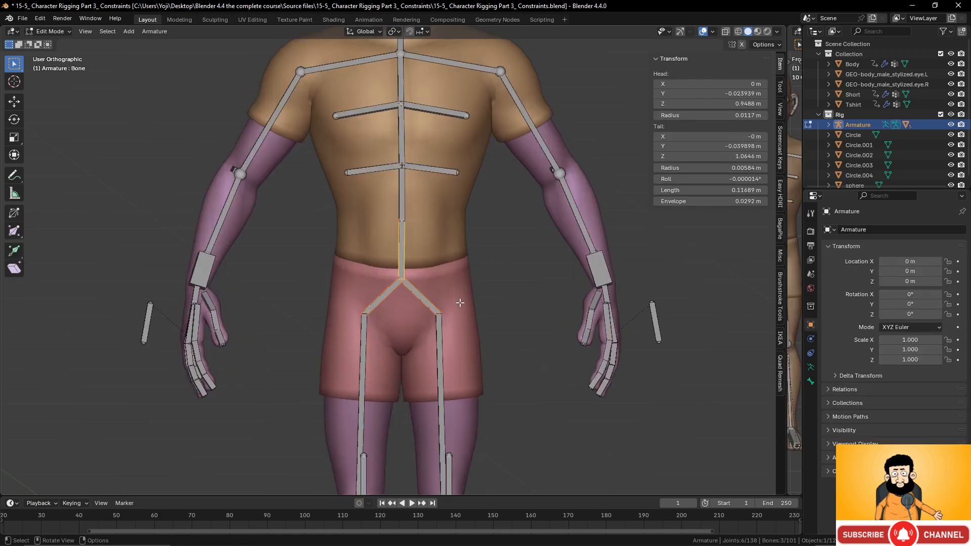
key(ctrl+p)
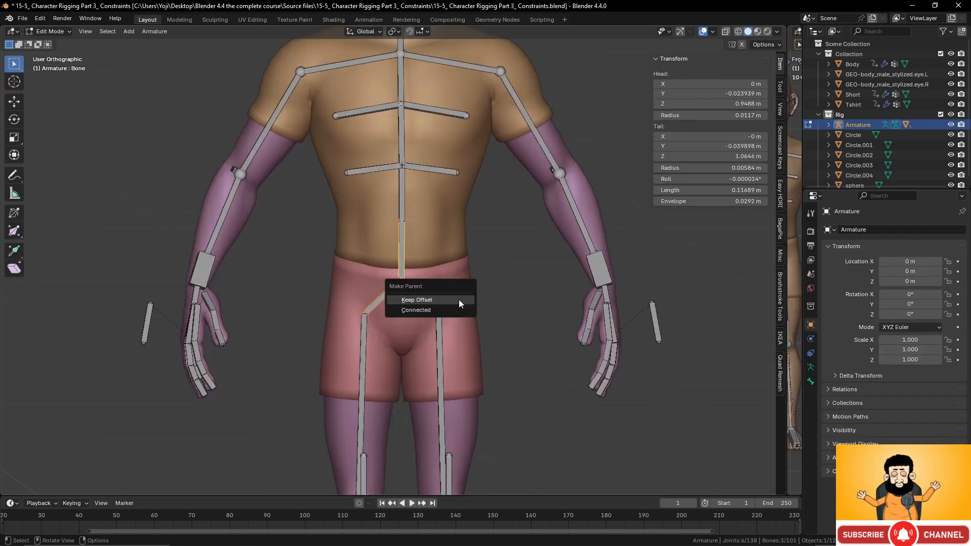
click(459, 299)
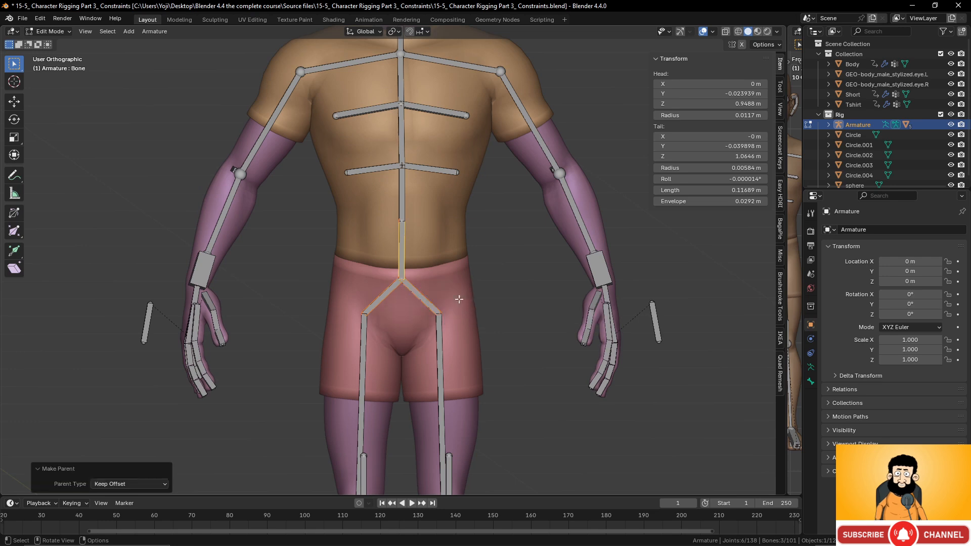
key(ctrl+Tab)
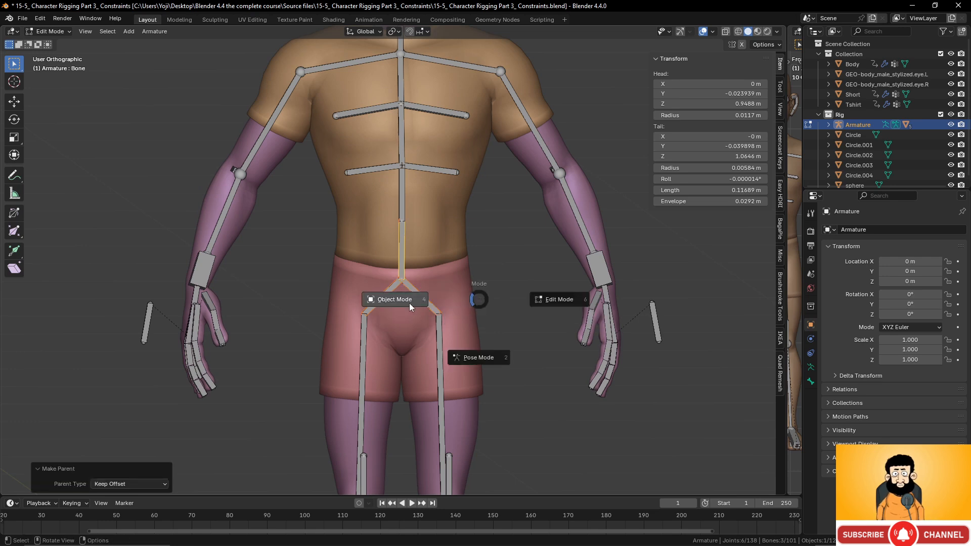
click(478, 357)
Test the pelvis parenting by moving and rotating the pelvis control bone, and cancel the transform
scroll(441, 335, down, 4)
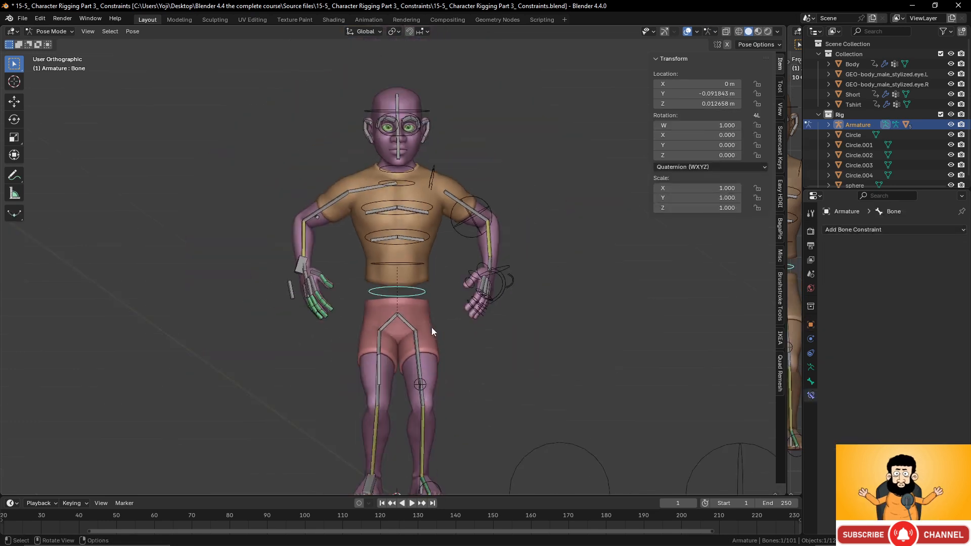
key(g)
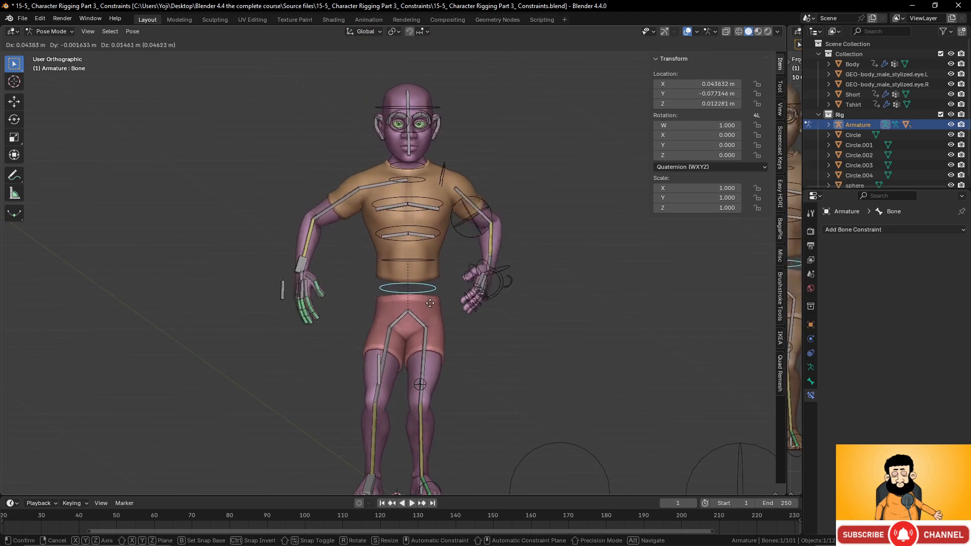
key(r)
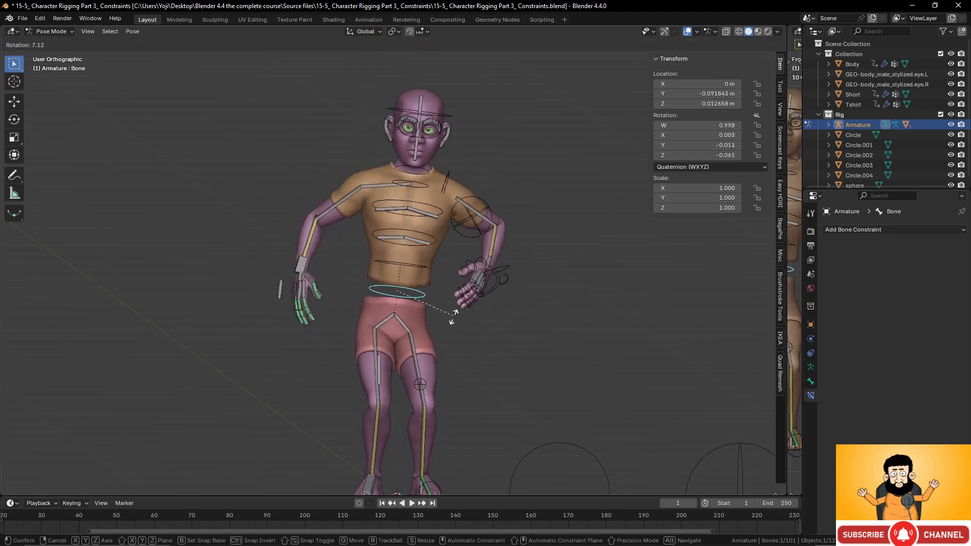
right_click(450, 302)
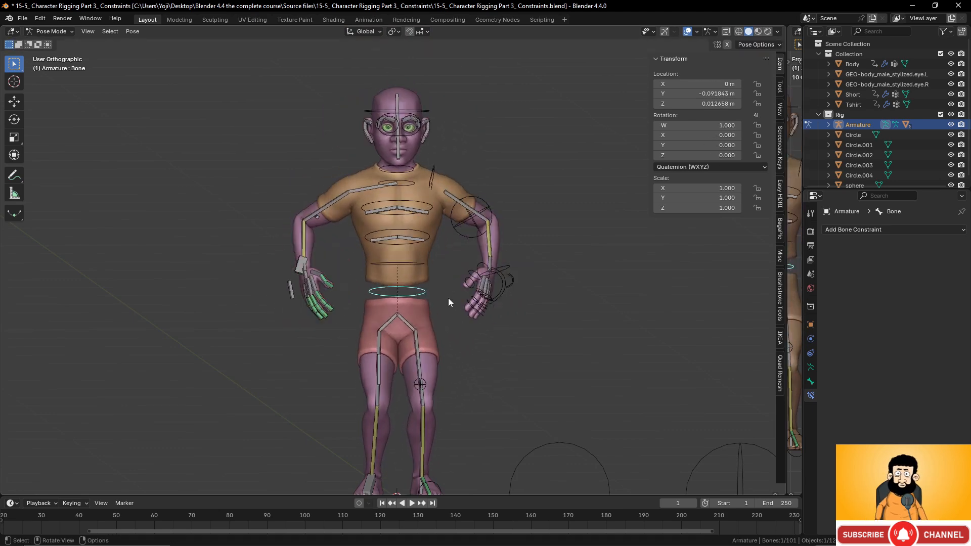
Test rotating both hip bones together, and cancel the rotation
click(400, 325)
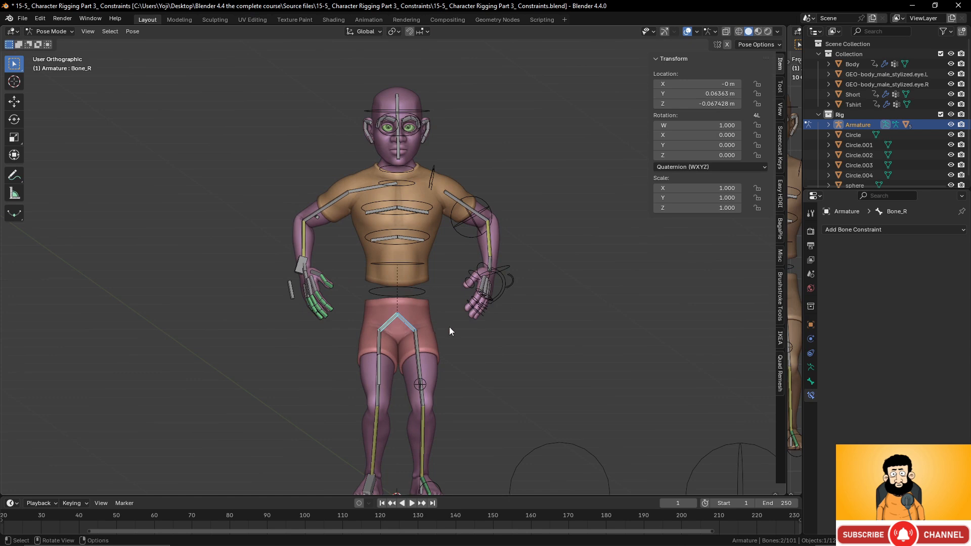
key(r)
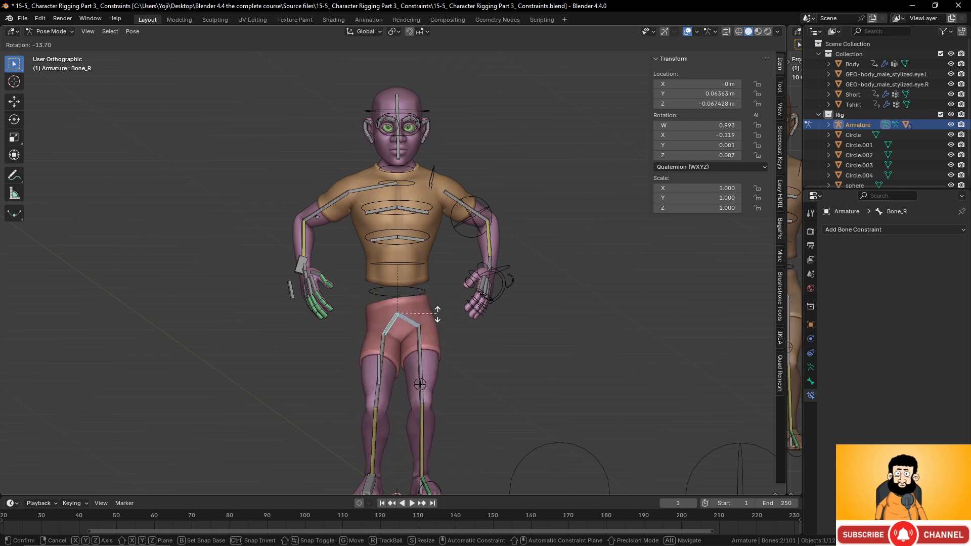
right_click(438, 359)
scroll(439, 349, up, 4)
scroll(438, 329, down, 5)
scroll(430, 316, up, 2)
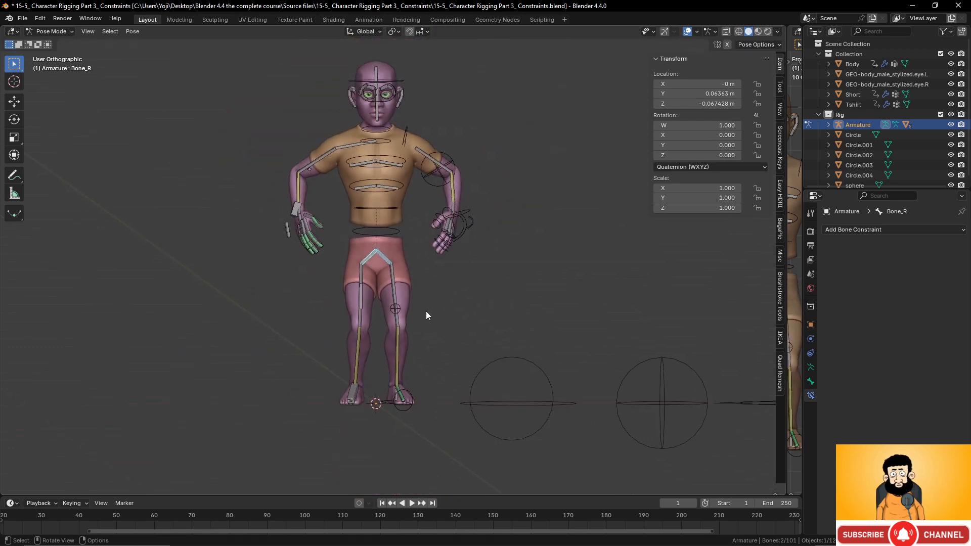
Assign Circle.004 as the left hip bone's custom shape and shift the shape down to the middle of the left hip
click(393, 261)
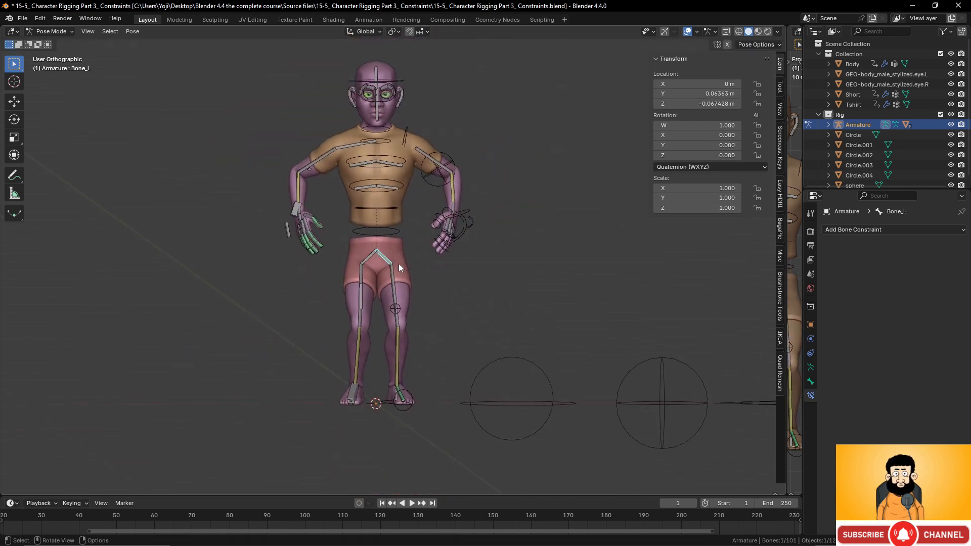
click(811, 383)
scroll(903, 406, down, 8)
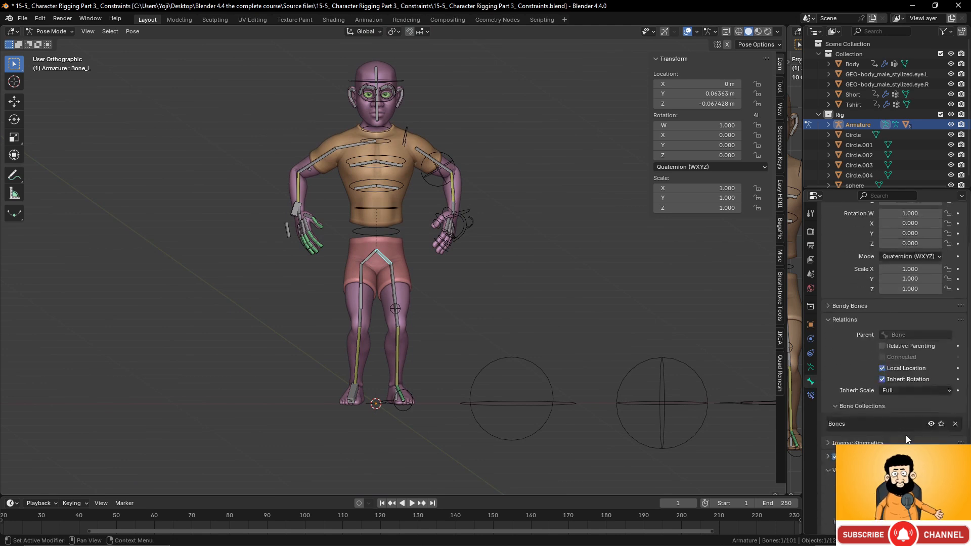
scroll(909, 442, down, 3)
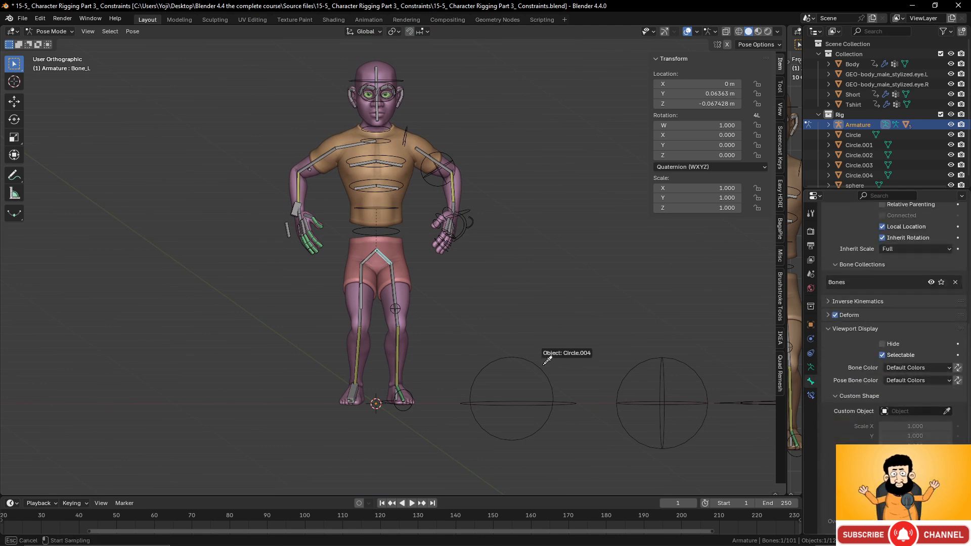
scroll(415, 282, up, 5)
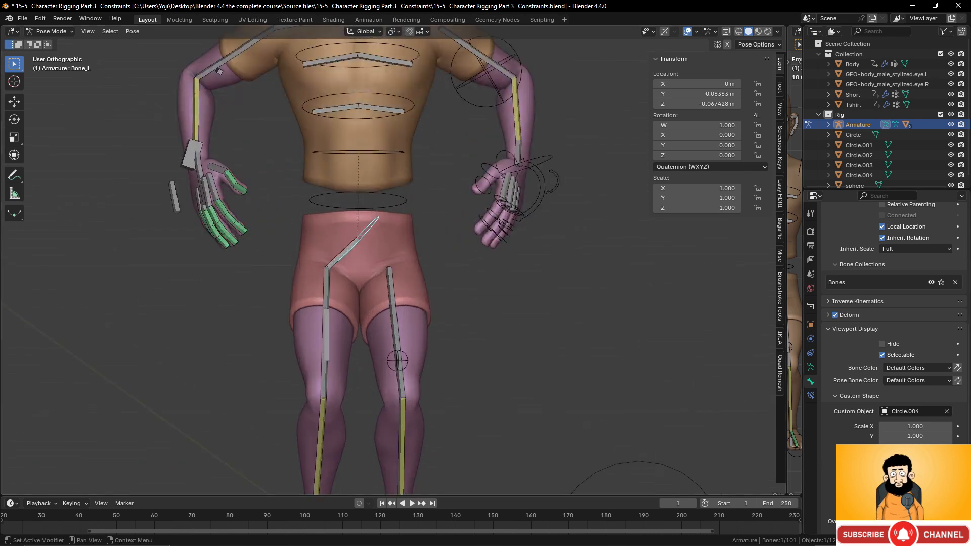
drag(914, 469, 942, 469)
Assign Circle.004 as the right hip bone's custom shape
click(339, 254)
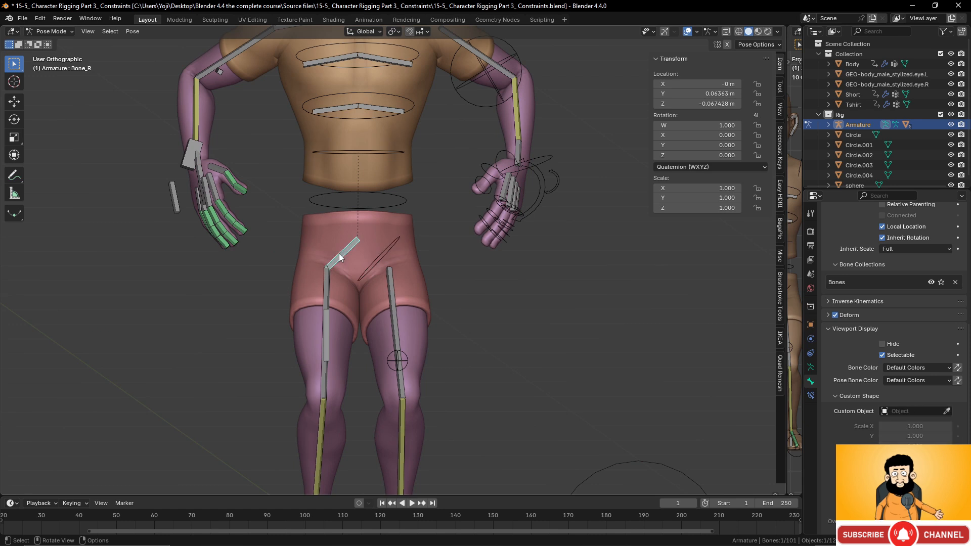
scroll(729, 401, down, 2)
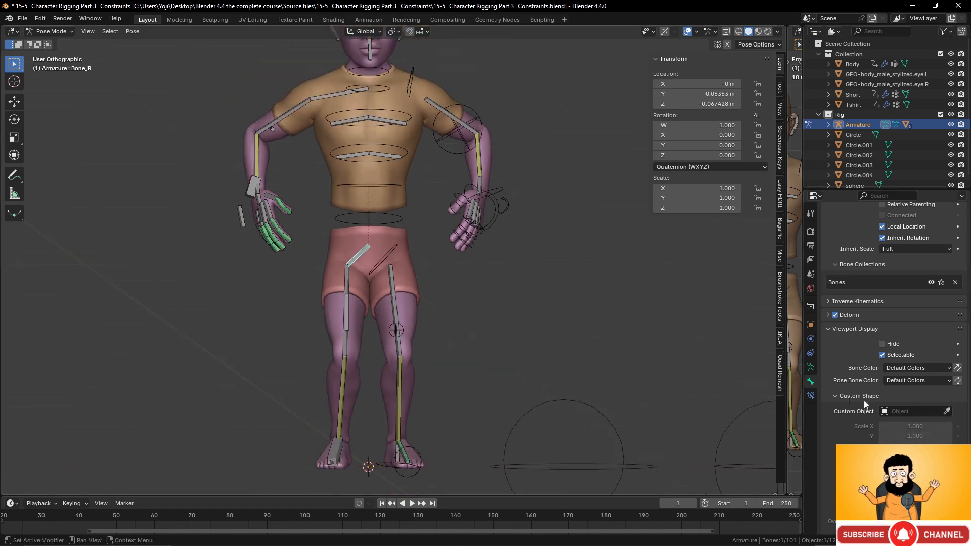
click(946, 411)
click(602, 415)
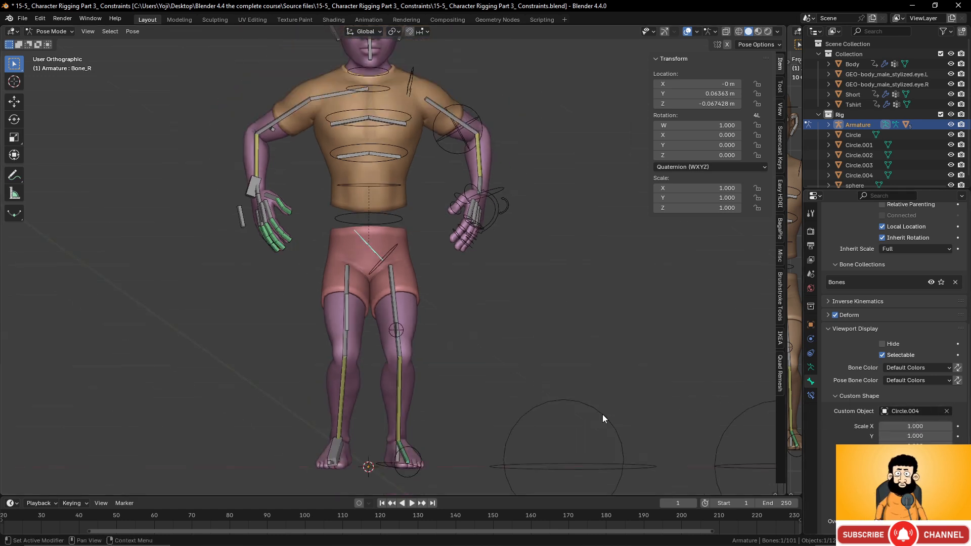
Set the right hip custom shape's Y scale to 1.000 and shift the shape so that it mirrors the left one
drag(916, 436, 926, 436)
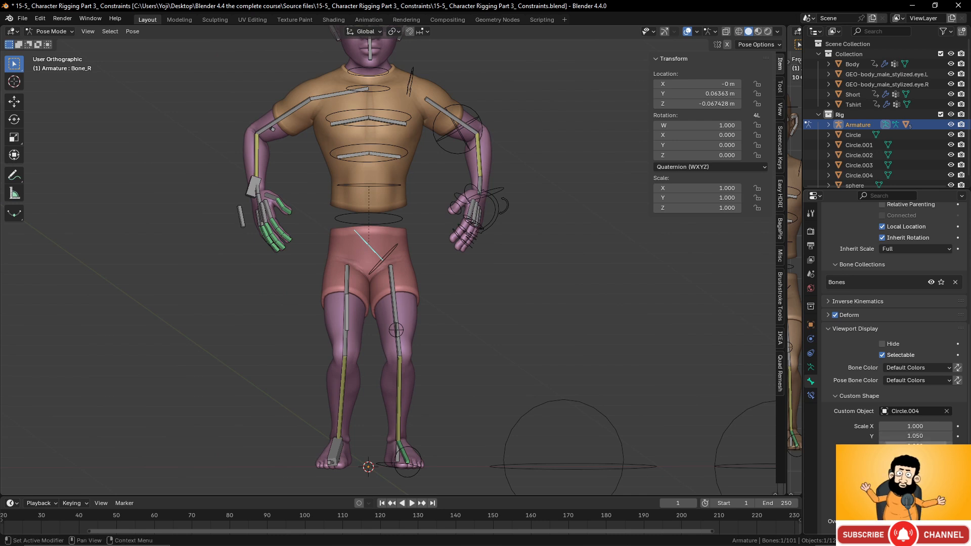
click(914, 436)
text(0)
key(Return)
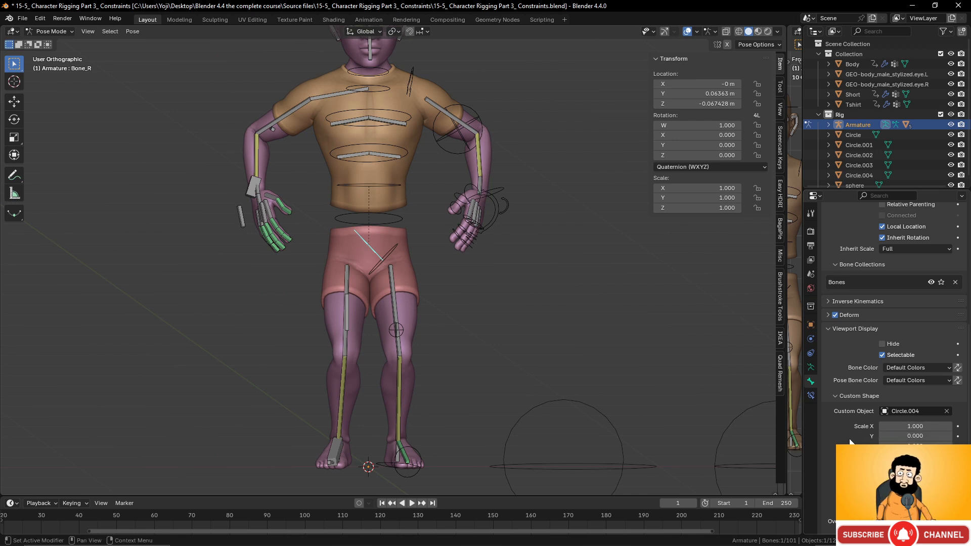
click(912, 439)
text(1)
key(Return)
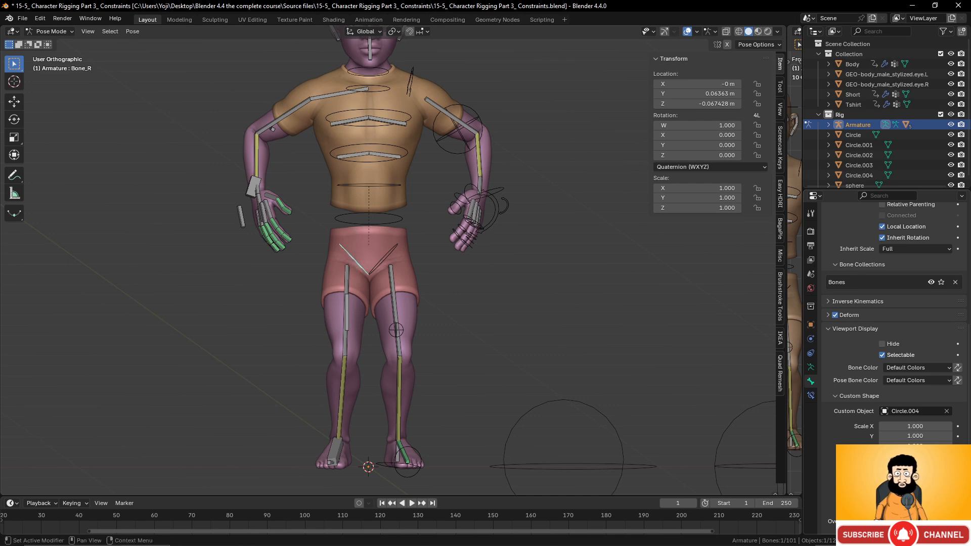
scroll(504, 367, down, 3)
scroll(501, 365, up, 2)
mouse_move(489, 347)
middle_down()
mouse_move(481, 364)
mouse_move(395, 342)
mouse_move(487, 341)
mouse_move(465, 356)
mouse_move(473, 357)
middle_up()
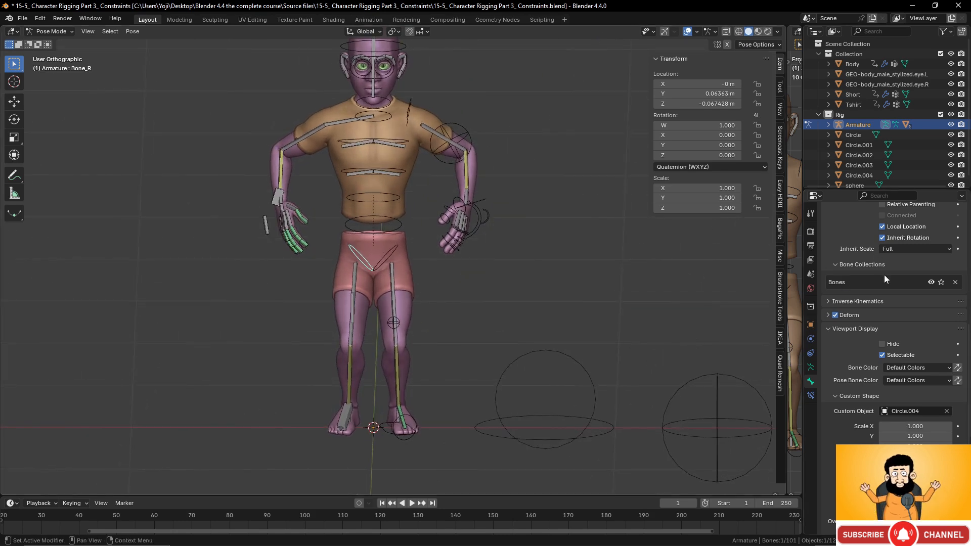
Hide the armature's "deformed hide" bone collection
scroll(885, 275, up, 10)
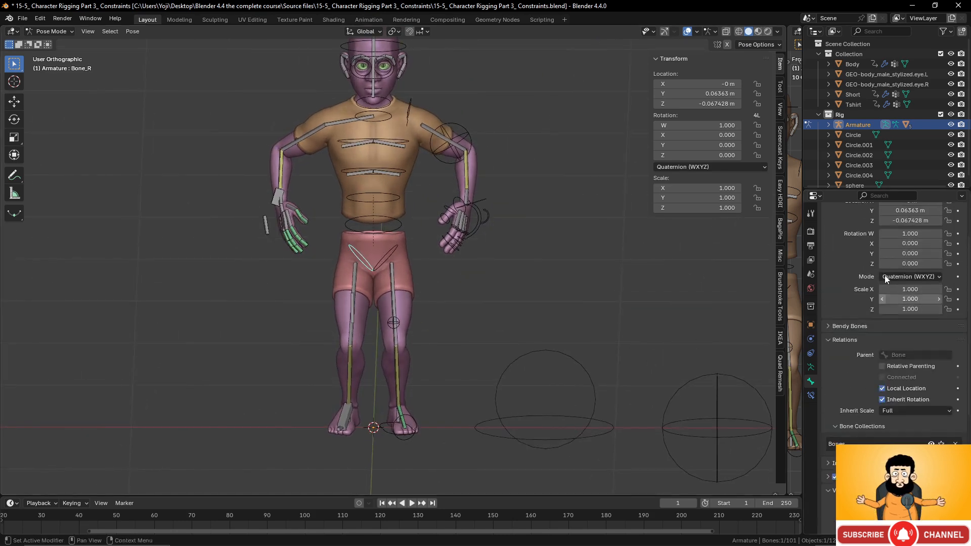
click(811, 367)
click(919, 318)
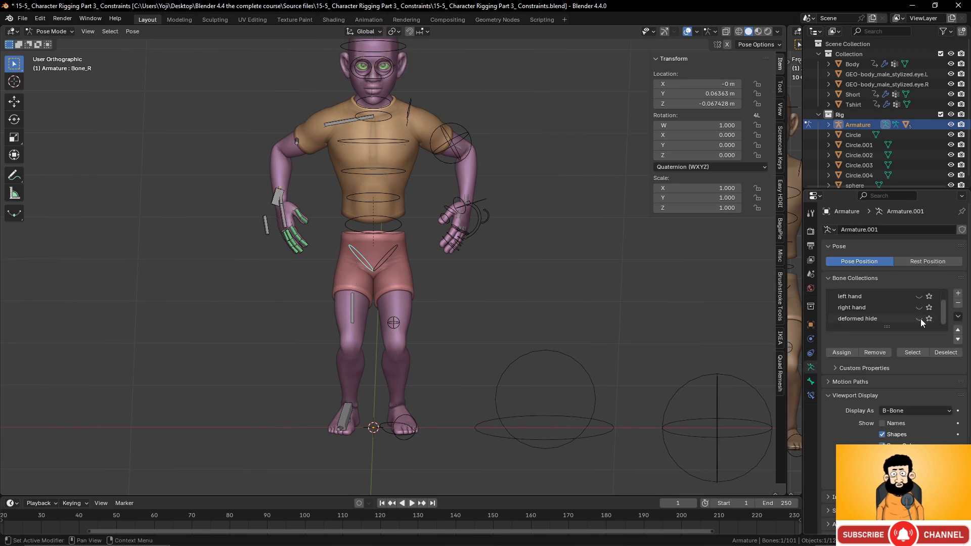
Clear the location of the pelvis and both hip controls in Pose Mode
middle_drag(648, 316, 568, 296)
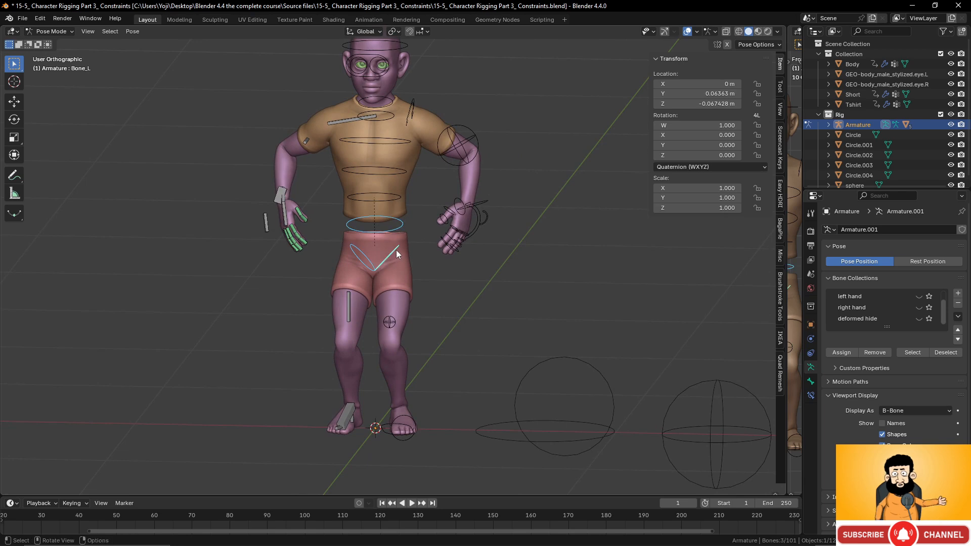
key(alt+g)
scroll(408, 257, down, 4)
scroll(445, 318, up, 4)
shift+middle_drag(414, 266, 473, 301)
mouse_move(471, 299)
middle_down()
mouse_move(416, 307)
mouse_move(445, 295)
mouse_move(473, 311)
middle_up()
scroll(433, 312, up, 2)
scroll(455, 306, up, 2)
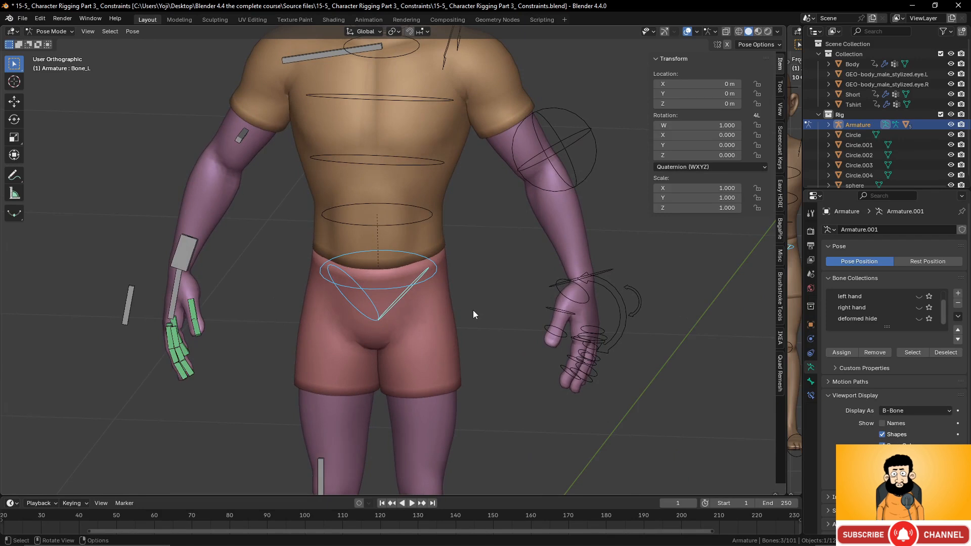
Test moving the pelvis control on its own and cancel the move
click(430, 276)
scroll(436, 287, down, 4)
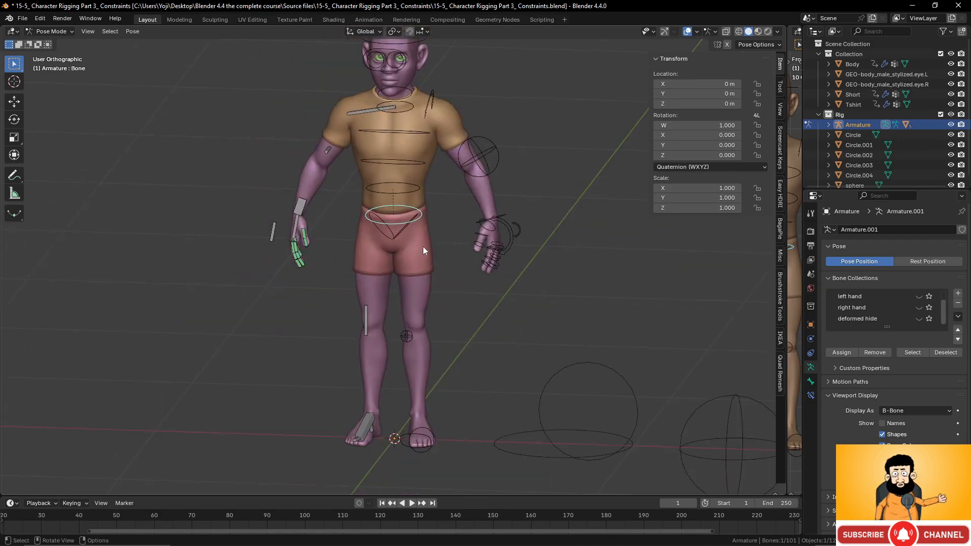
key(g)
right_click(459, 240)
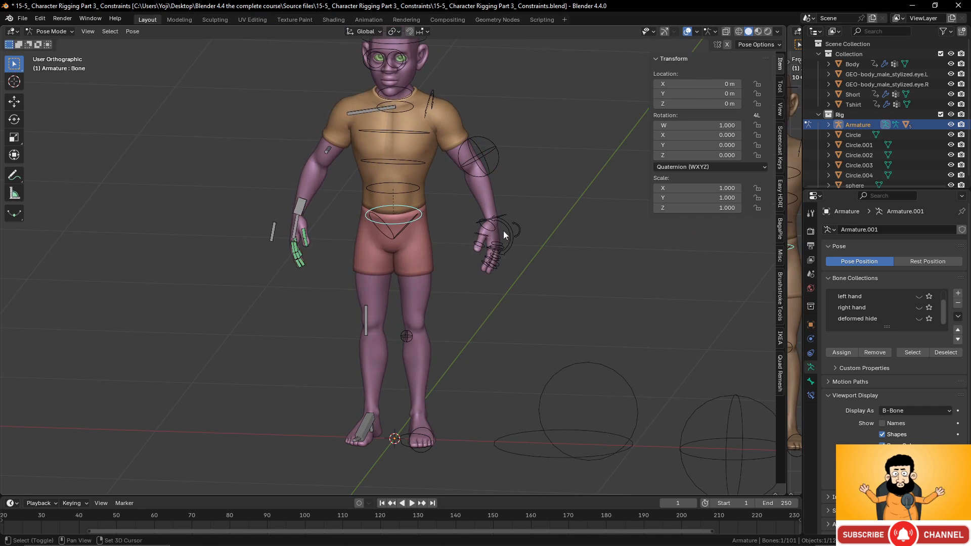
Add both hand and both foot controls to the pelvis selection, test moving them together, and cancel the move
scroll(496, 238, up, 3)
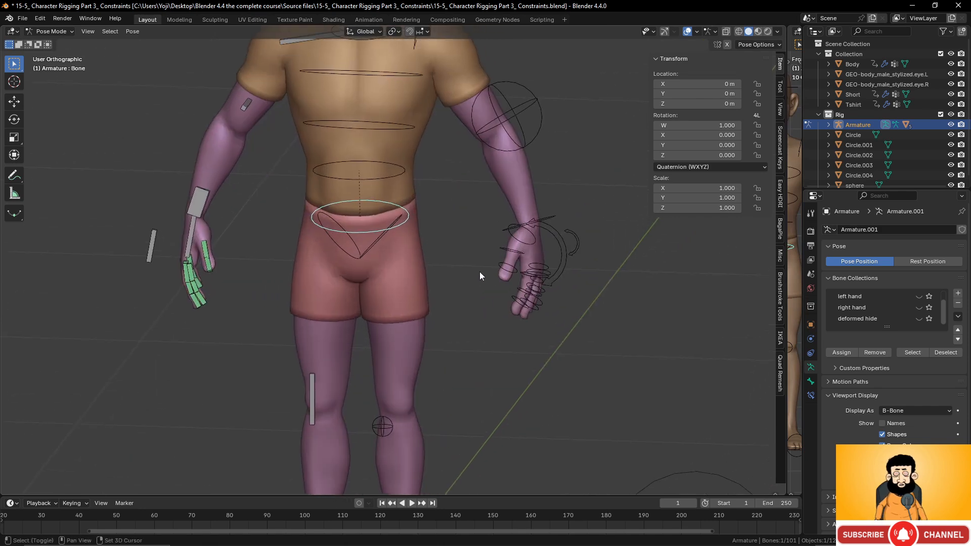
shift+click(553, 218)
shift+click(205, 199)
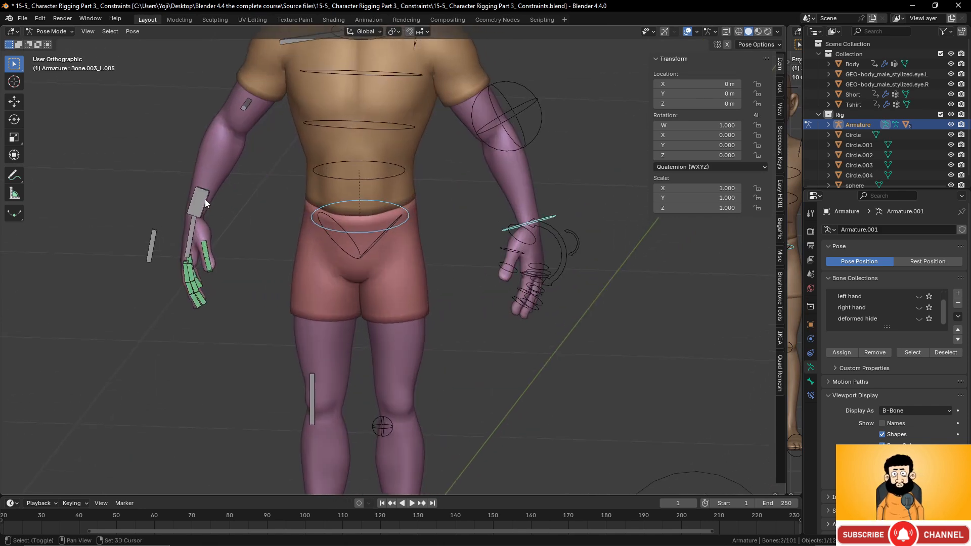
scroll(339, 293, down, 3)
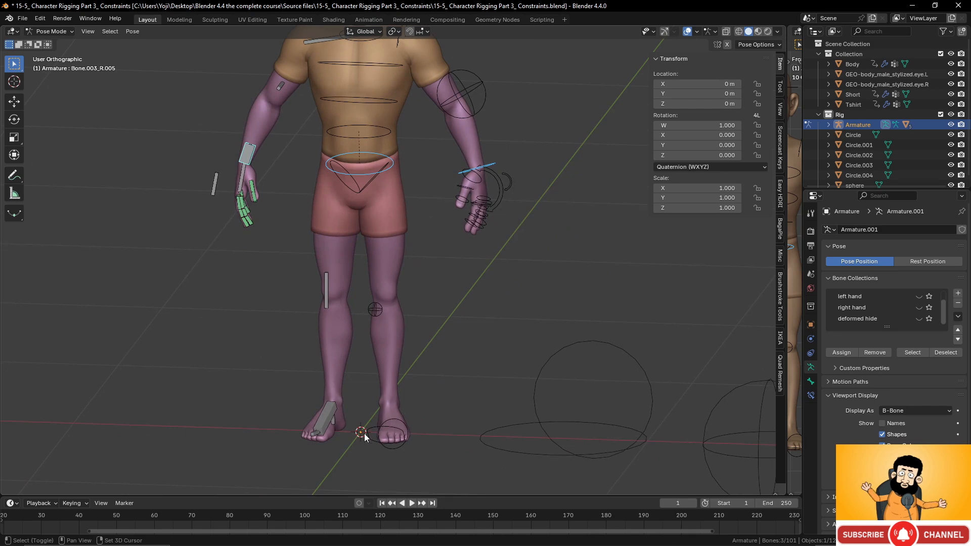
shift+click(369, 438)
shift+click(333, 413)
scroll(418, 356, down, 4)
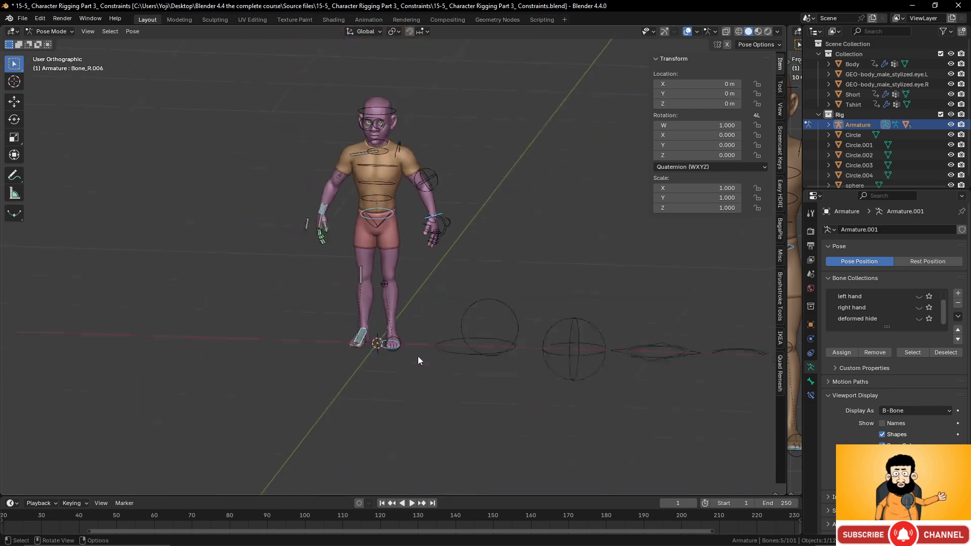
scroll(421, 362, up, 3)
middle_drag(422, 363, 426, 314)
key(g)
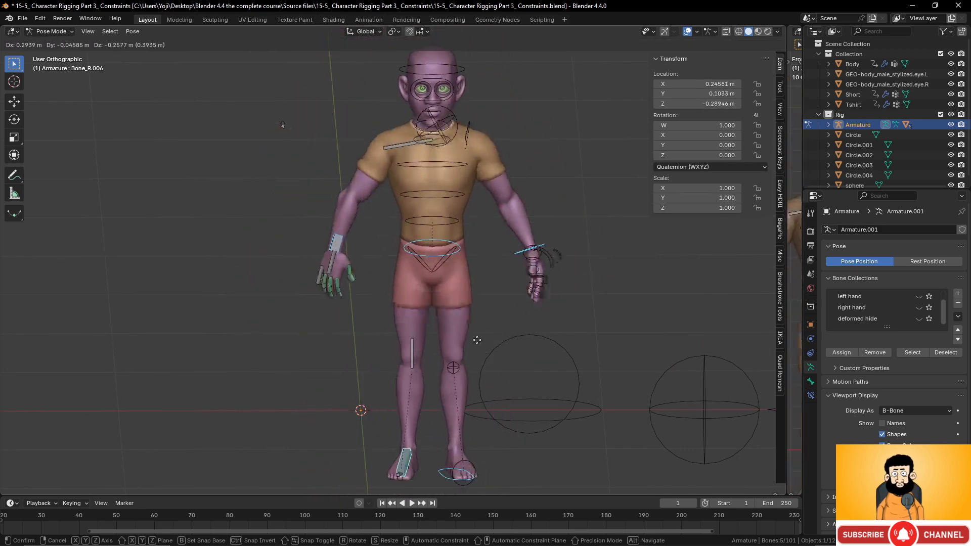
key(Escape)
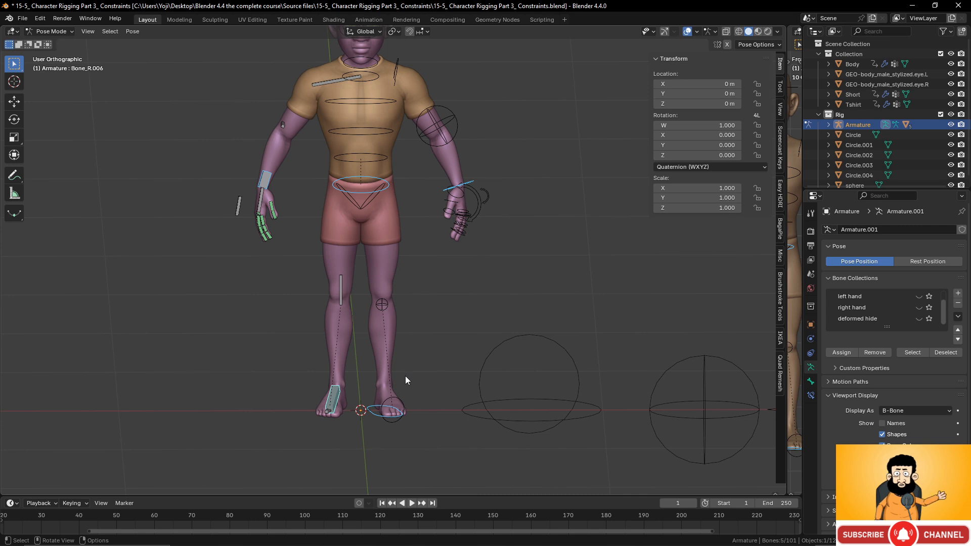
Add a new bone at the armature's origin in Edit Mode and rotate it 90° so it lies front to back
key(Tab)
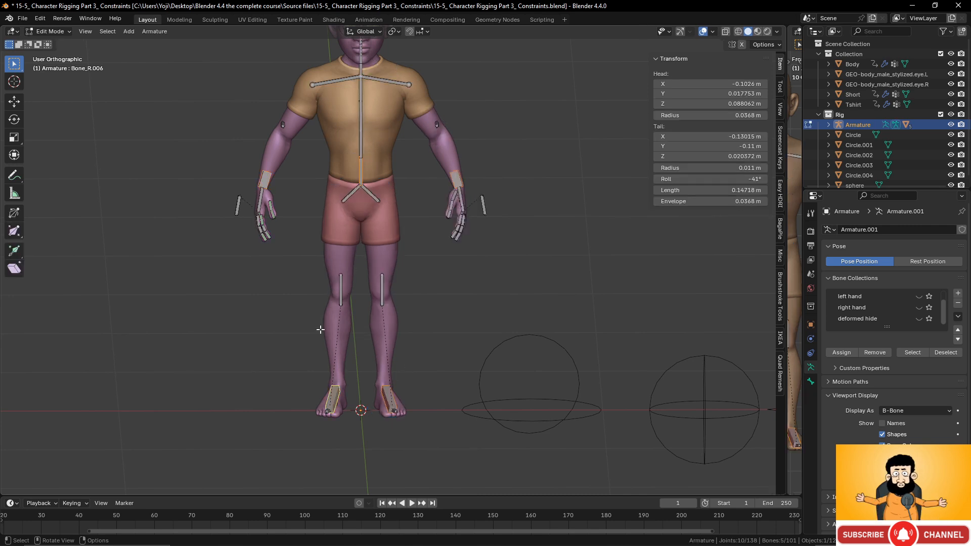
key(shift+a)
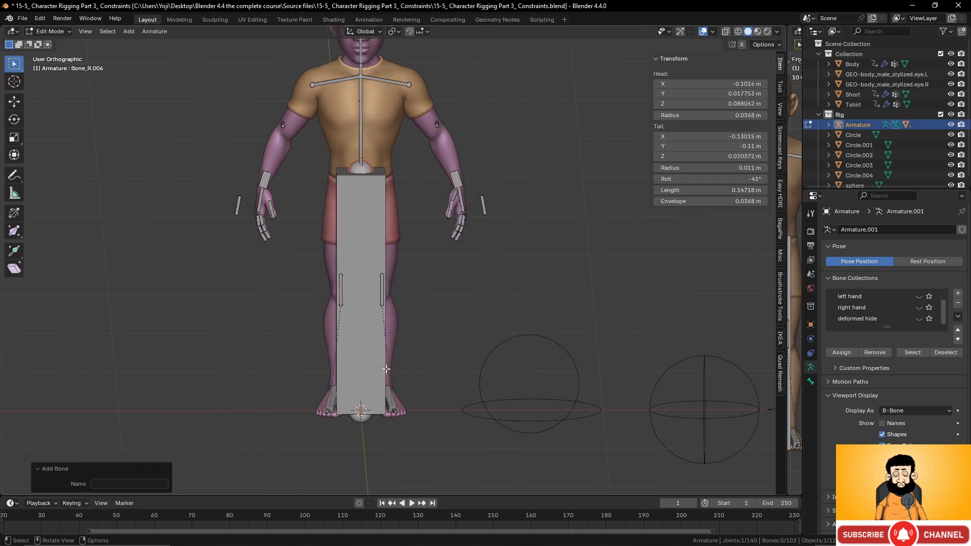
middle_drag(530, 324, 395, 321)
click(393, 286)
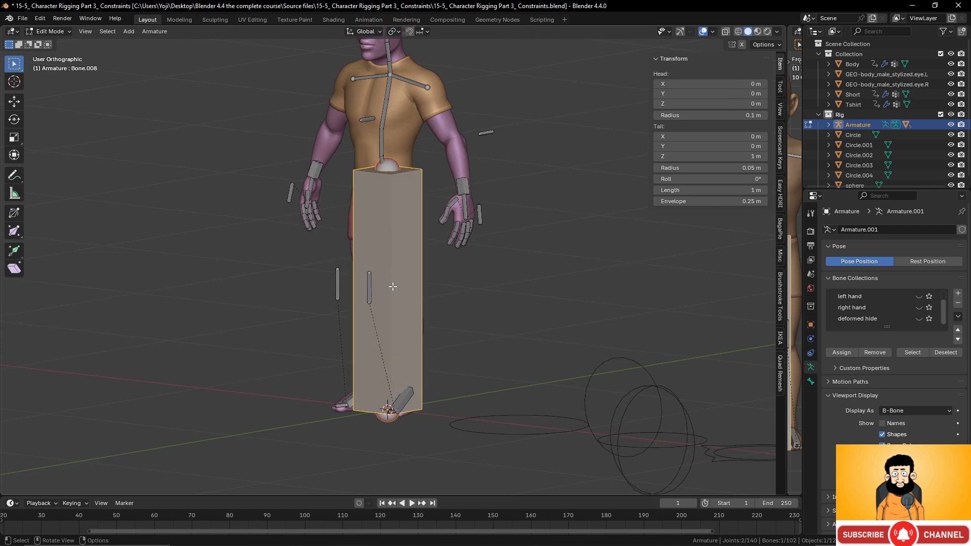
key(KP_3)
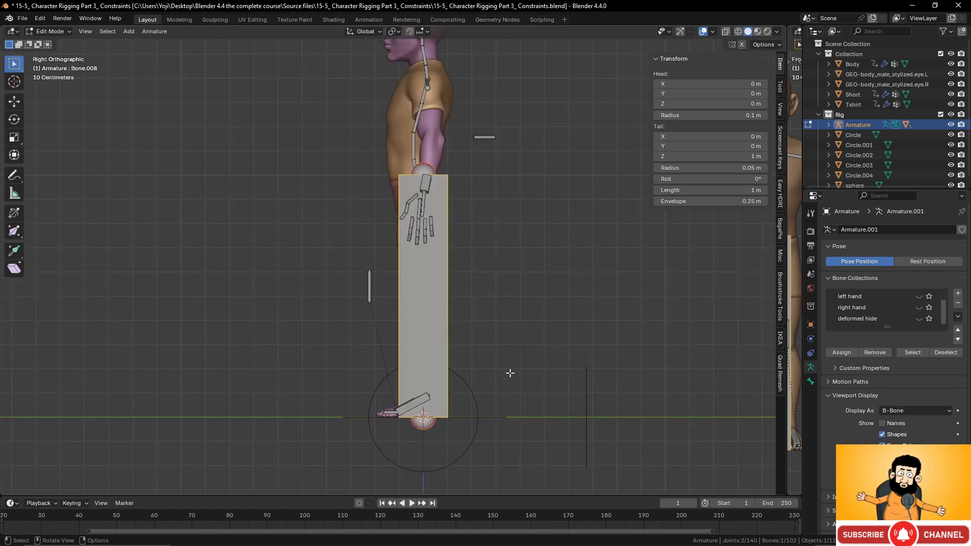
text(r90)
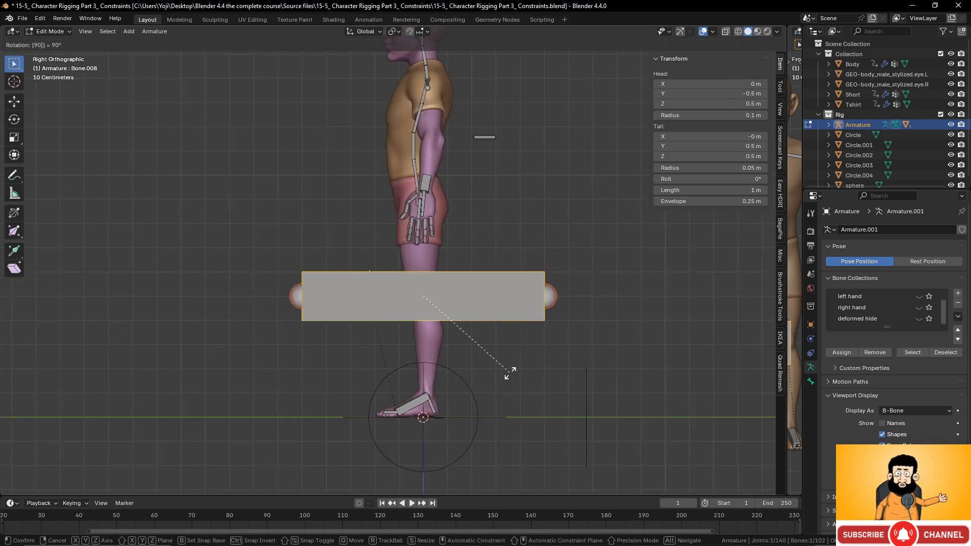
key(Return)
Move the new bone down to floor level, centre it under the character, and scale it by about 0.796
key(g)
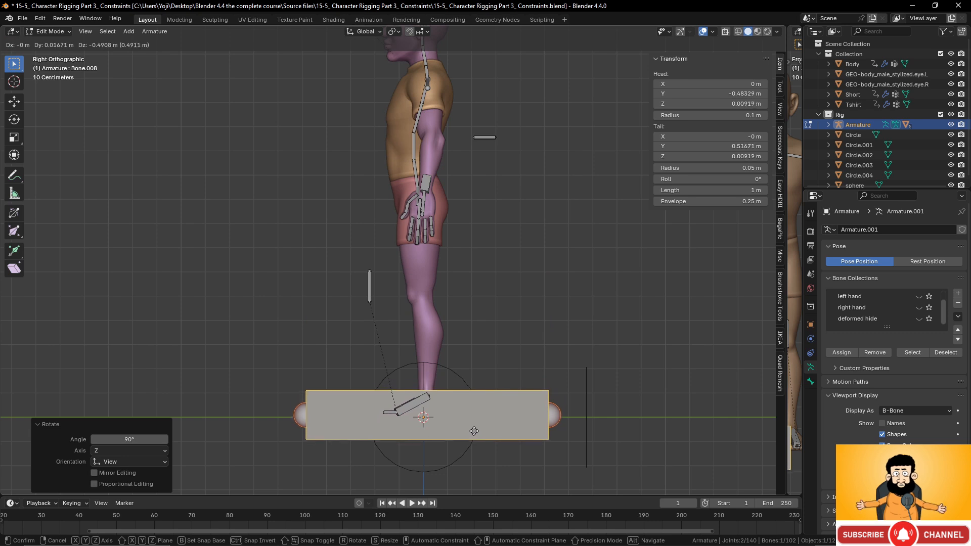
click(474, 431)
key(s)
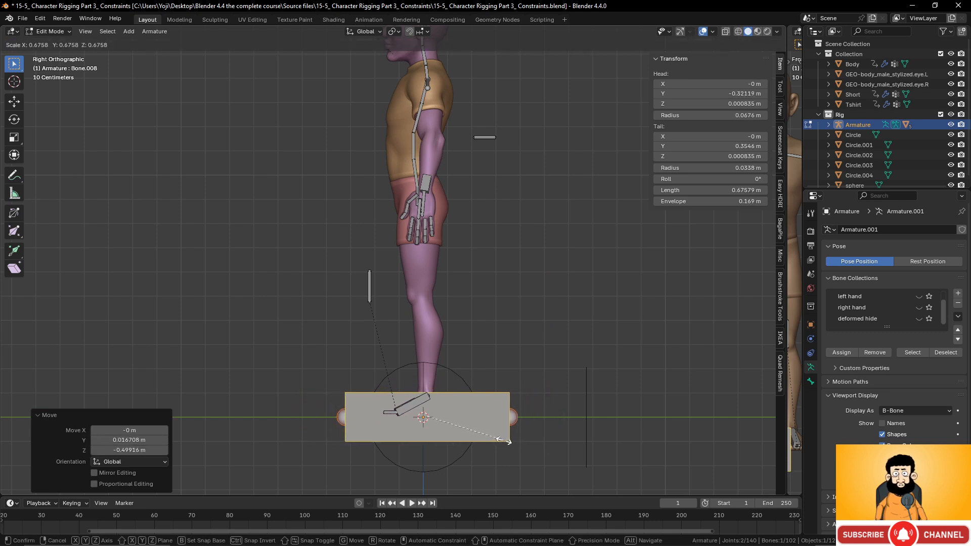
click(522, 444)
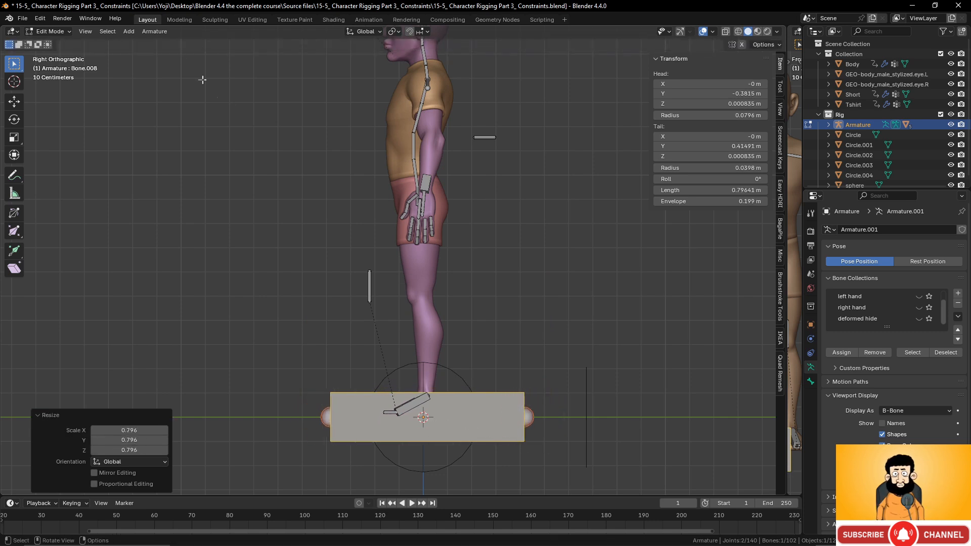
Thin the floor bone's B-Bone display size by a factor of about 0.345 with Scale BBone
click(157, 33)
mouse_move(173, 74)
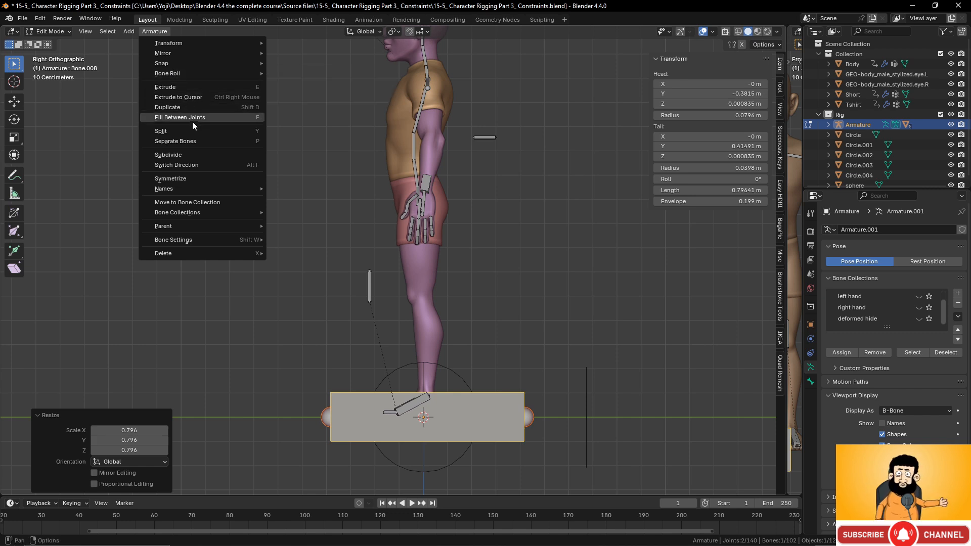
mouse_move(194, 44)
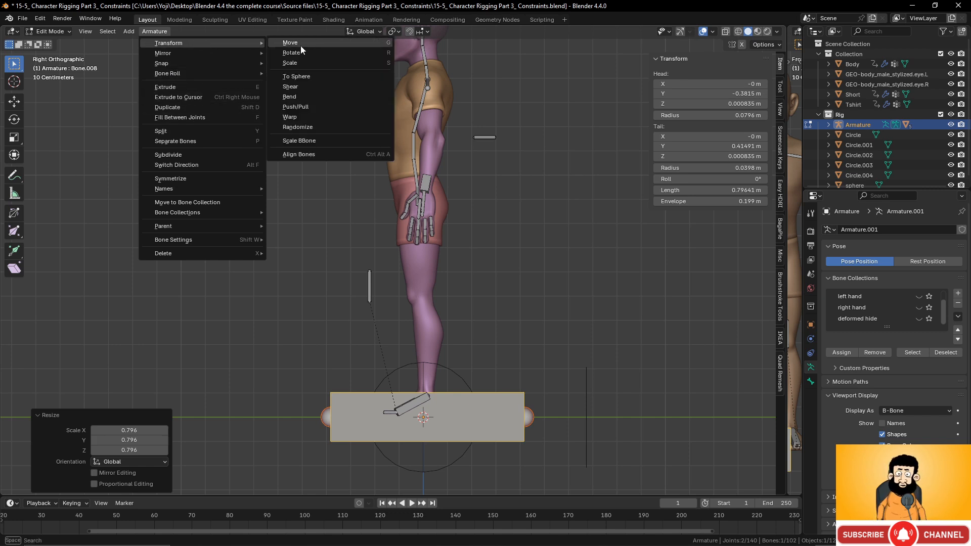
click(315, 141)
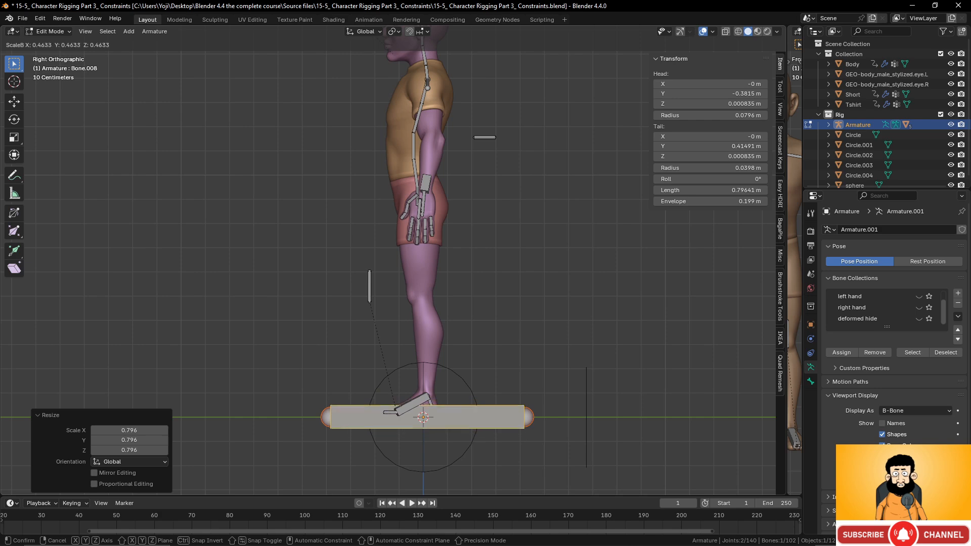
click(403, 356)
middle_drag(405, 444, 511, 472)
scroll(425, 472, up, 3)
scroll(434, 416, down, 3)
scroll(431, 377, up, 2)
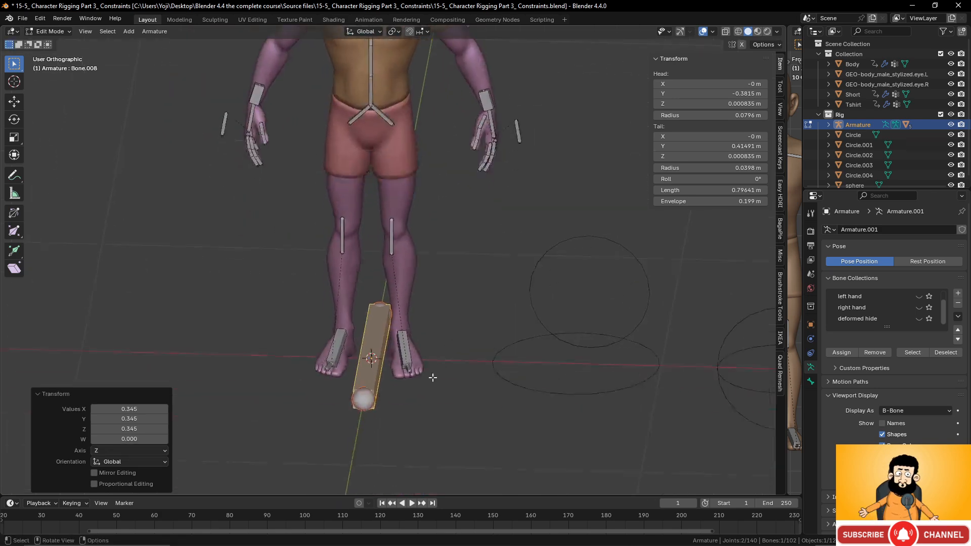
mouse_move(432, 378)
middle_down()
mouse_move(503, 347)
mouse_move(450, 371)
middle_up()
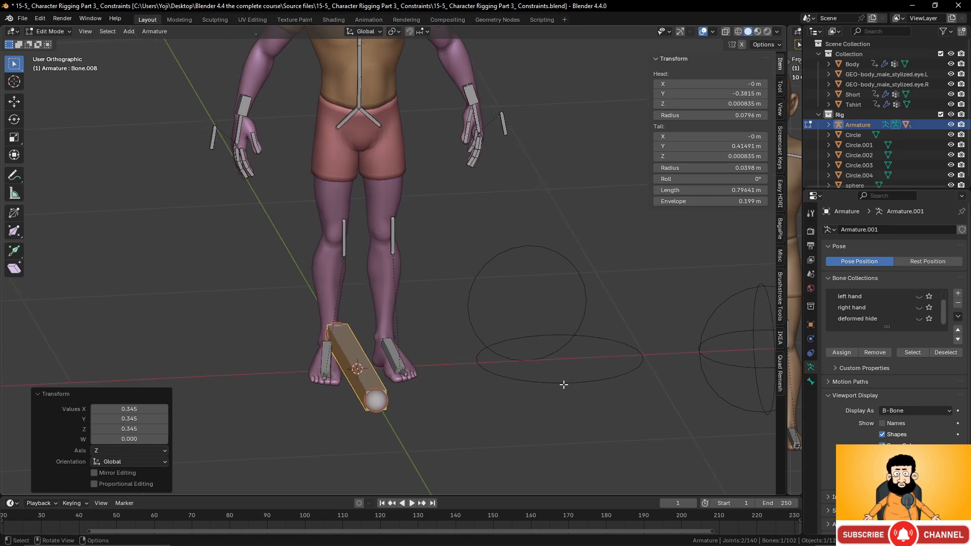
middle_drag(564, 384, 455, 351)
key(Tab)
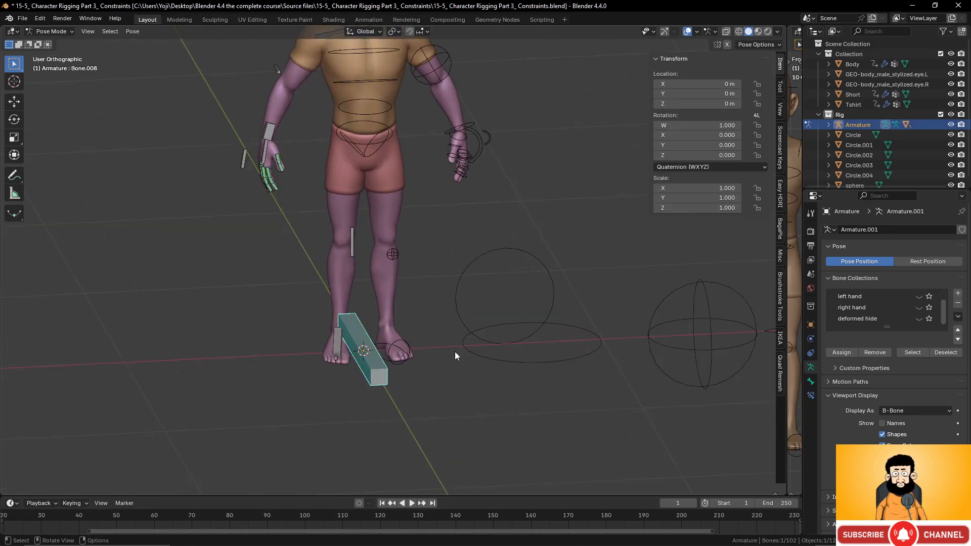
key(Tab)
scroll(433, 334, up, 3)
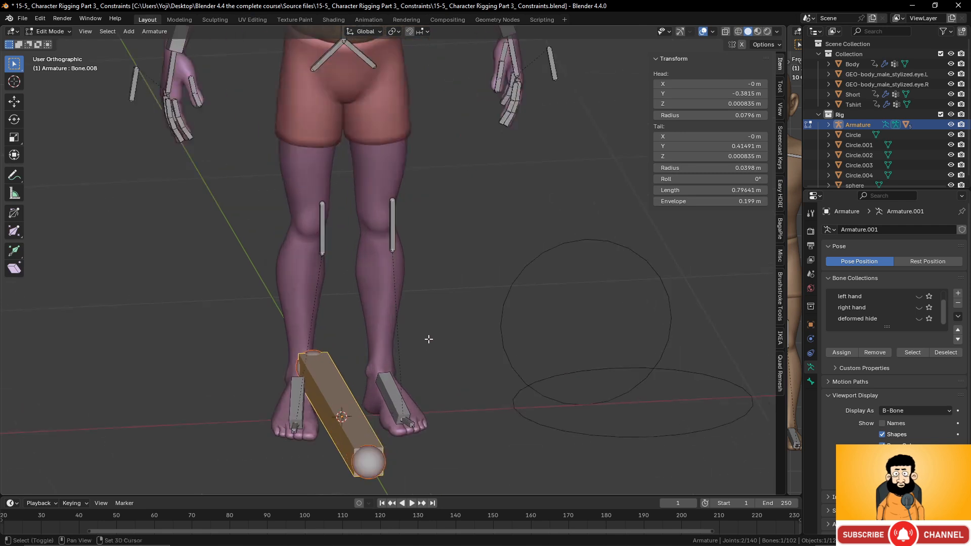
click(391, 383)
shift+click(298, 400)
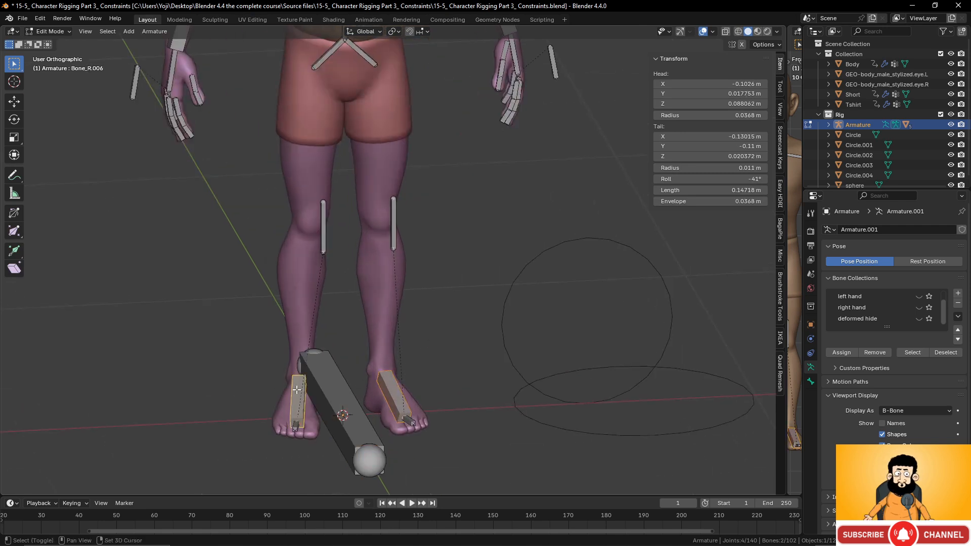
shift+middle_drag(342, 313, 353, 405)
shift+click(382, 151)
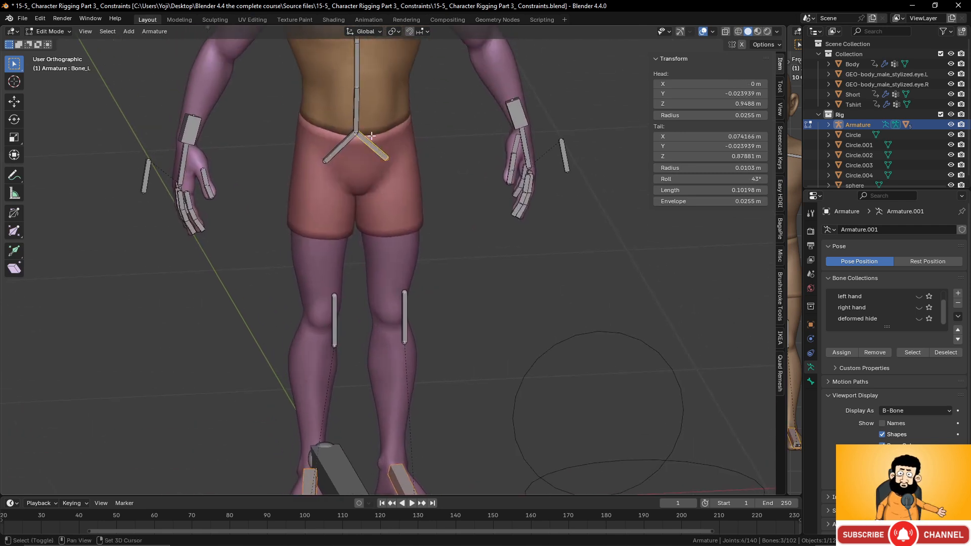
Parent the pelvis, both hand control and both foot control bones to the new floor bone with Keep Offset
click(356, 117)
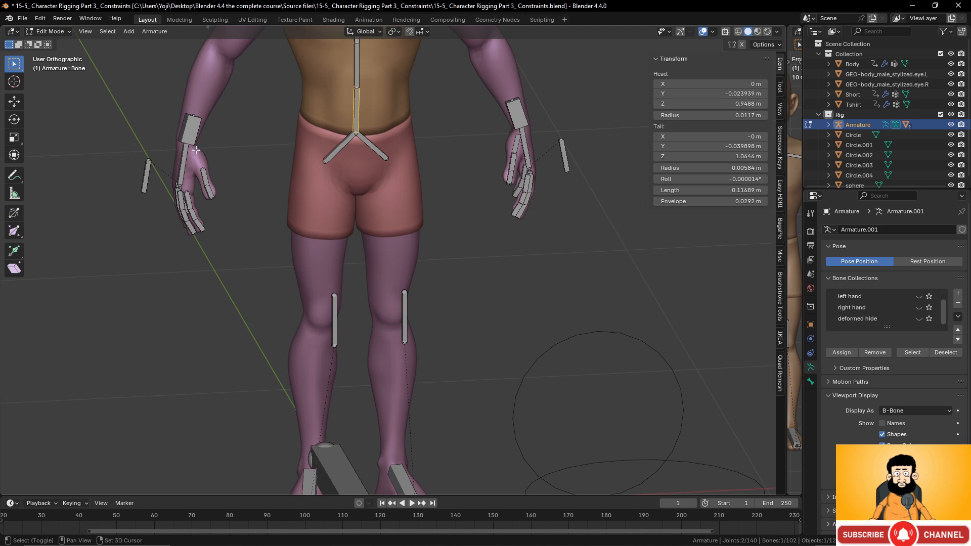
shift+click(192, 135)
shift+click(513, 115)
scroll(487, 256, down, 2)
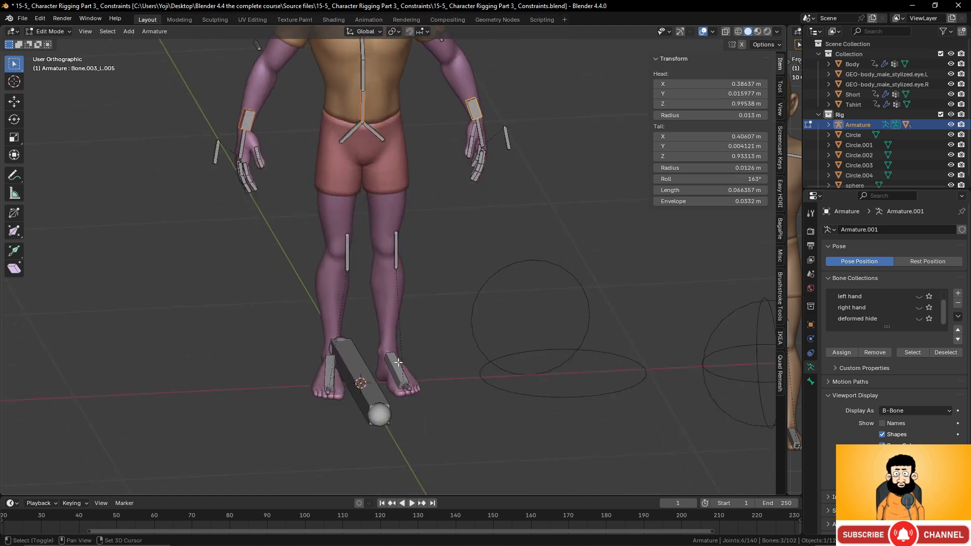
shift+click(398, 363)
shift+click(327, 371)
shift+click(355, 365)
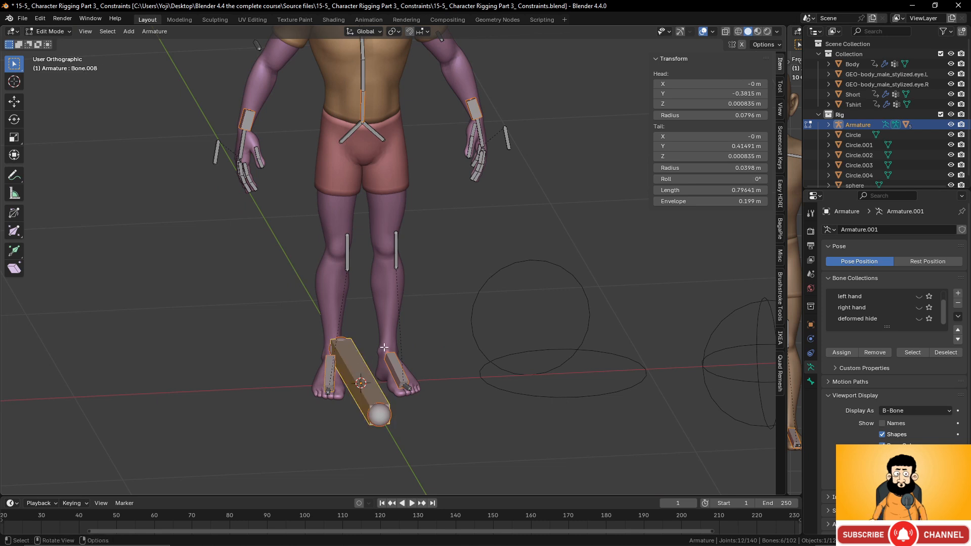
key(ctrl+p)
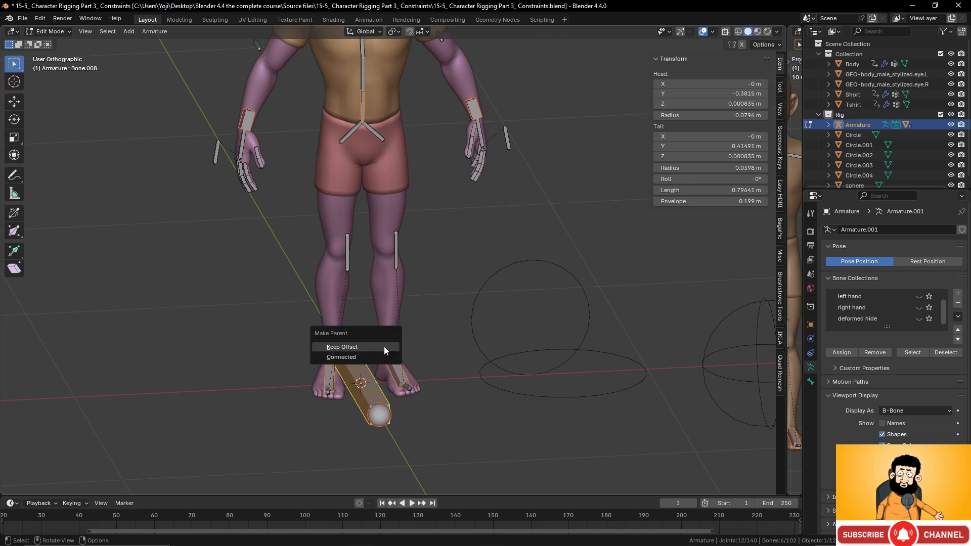
click(384, 347)
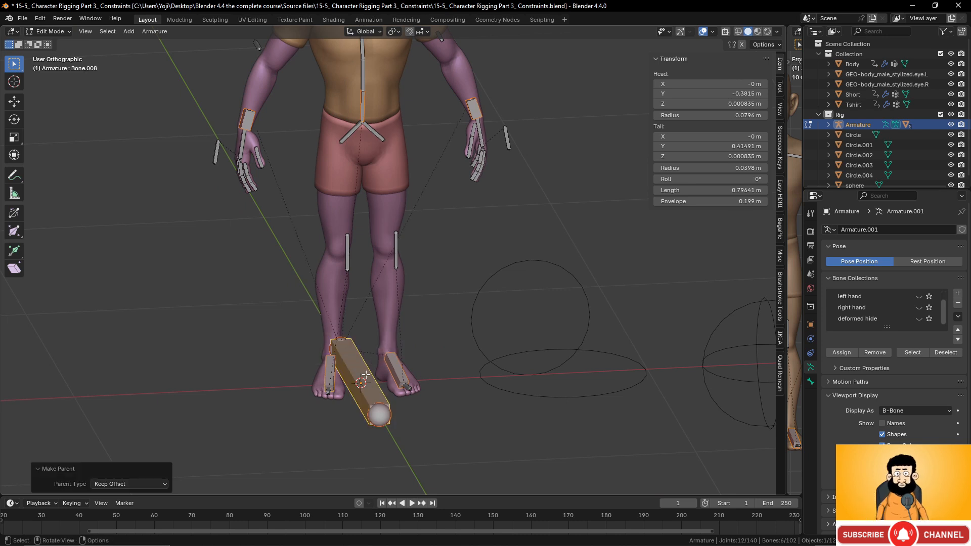
Switch the armature to Pose Mode, test moving the new floor bone, and cancel the move
key(ctrl+Tab)
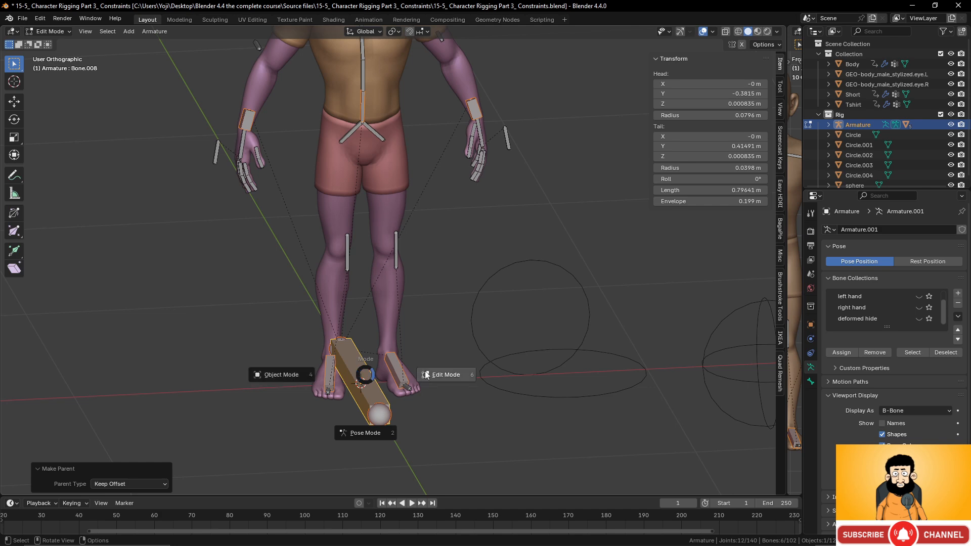
click(365, 433)
scroll(368, 382, down, 2)
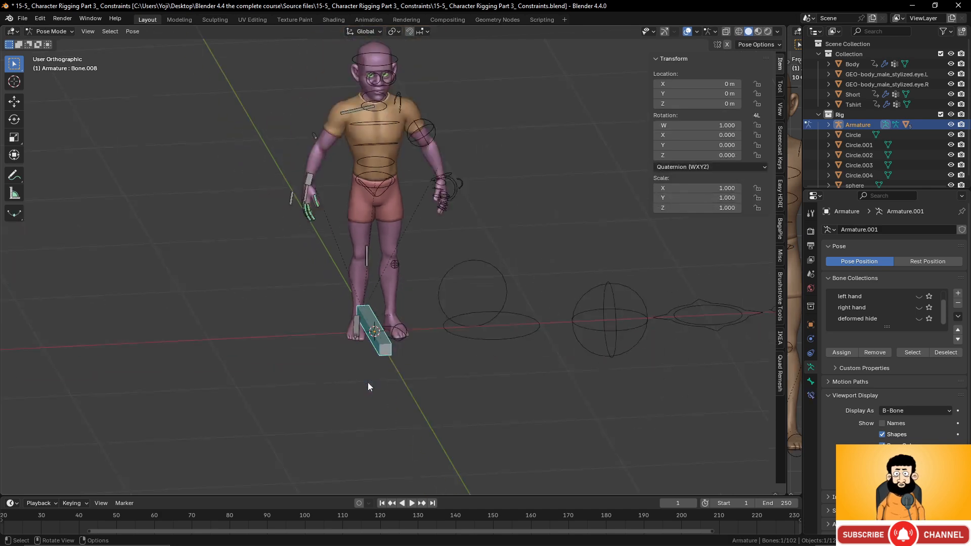
key(g)
right_click(411, 376)
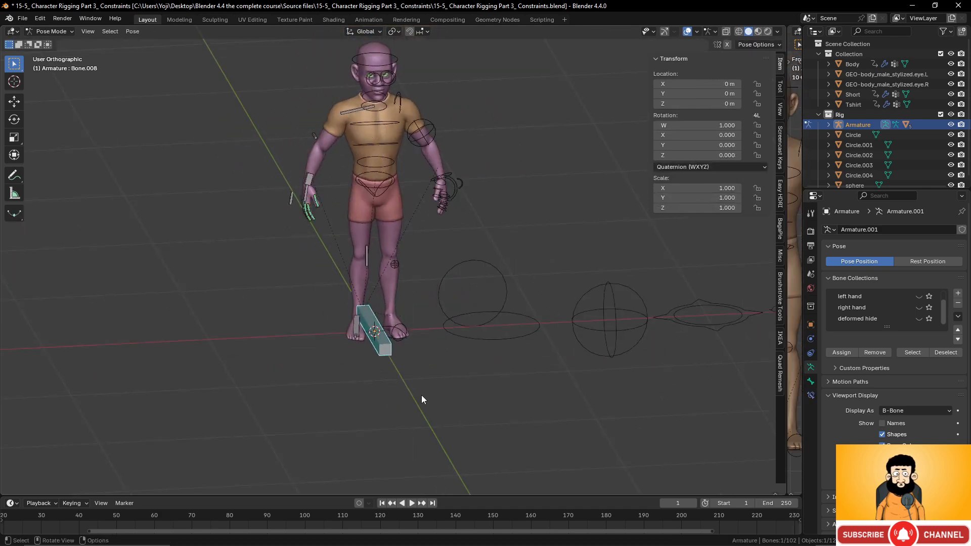
Assign the four-pointed ring Circle.001 as the custom shape of the floor root bone
scroll(423, 397, up, 2)
middle_drag(428, 399, 395, 398)
scroll(395, 399, down, 3)
middle_drag(484, 366, 470, 402)
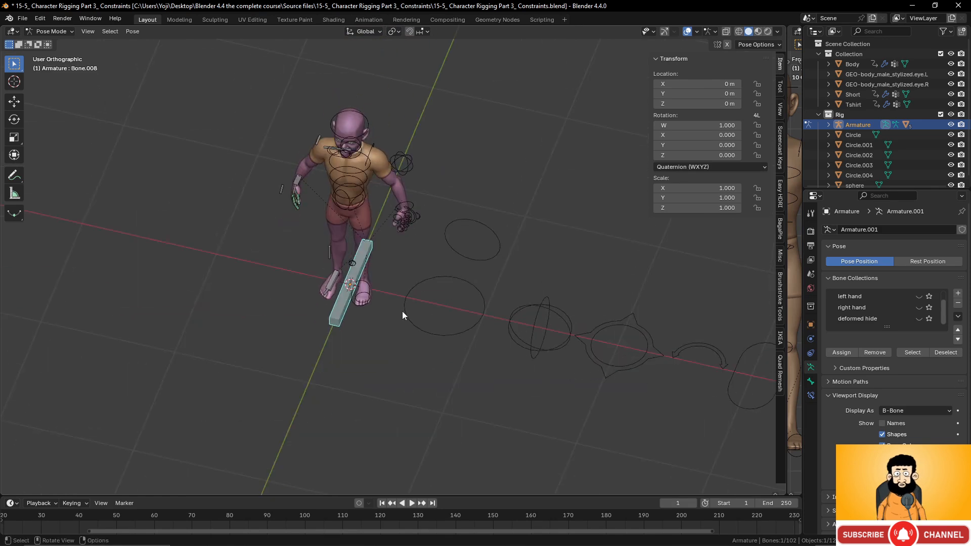
click(811, 382)
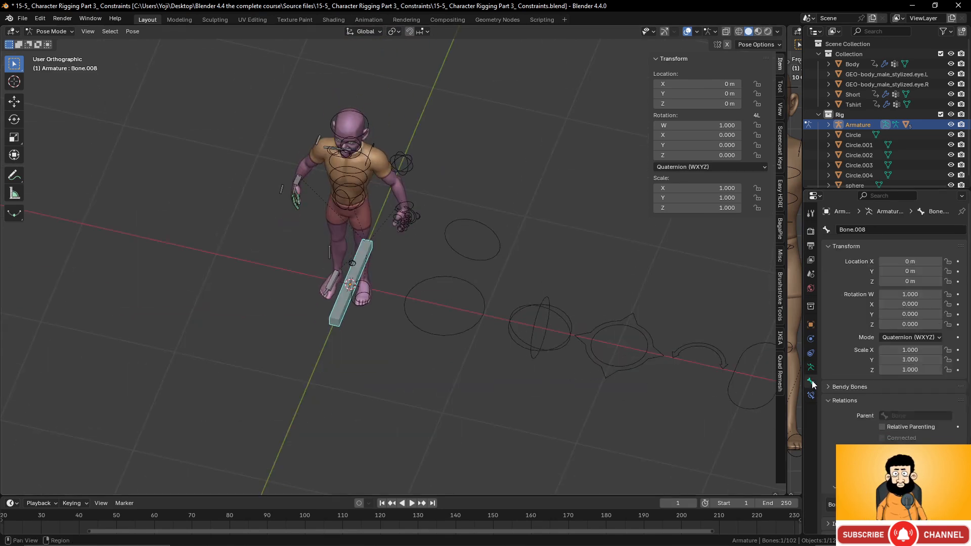
scroll(898, 417, down, 6)
click(949, 431)
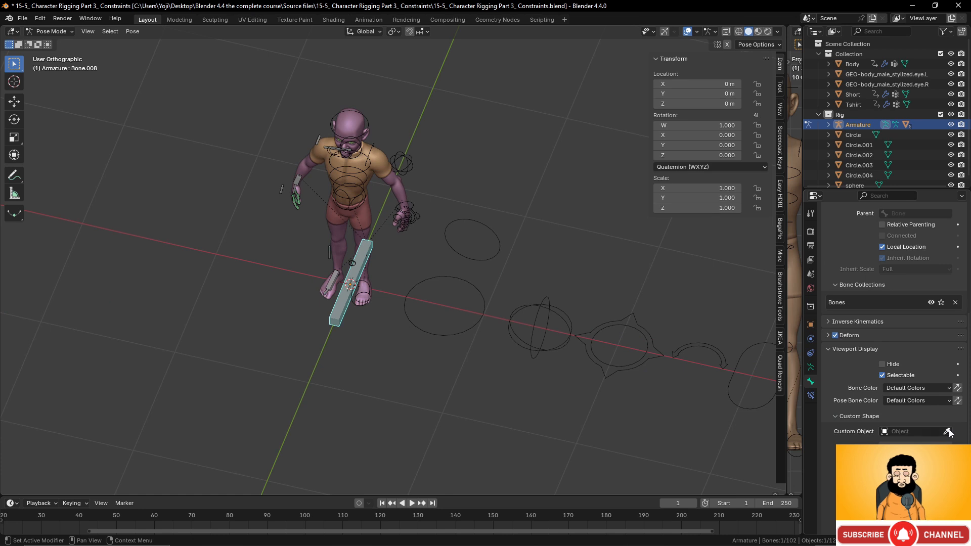
click(647, 327)
middle_drag(577, 420, 443, 371)
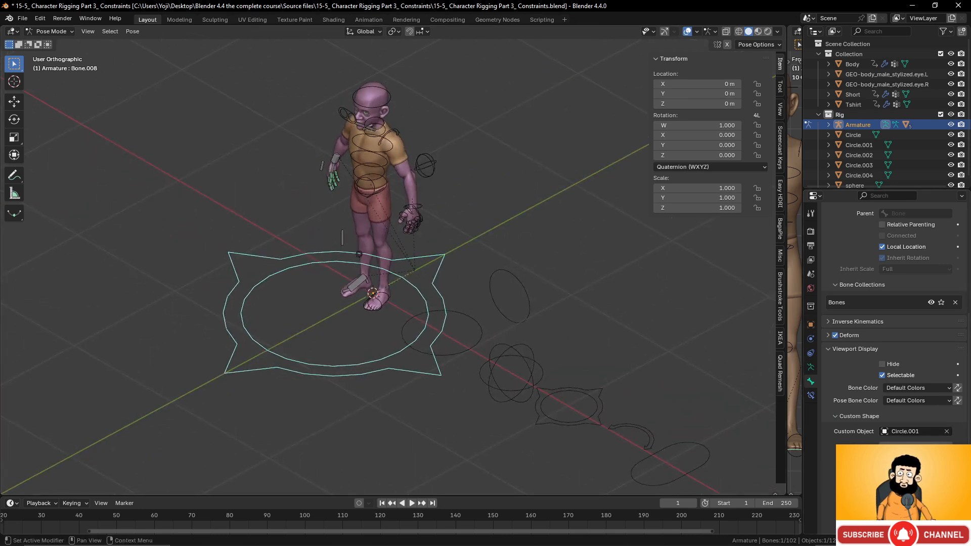
Centre the root bone's custom shape under the character, scale it down to a ring around the feet, and undo the stray offset
drag(916, 490, 939, 489)
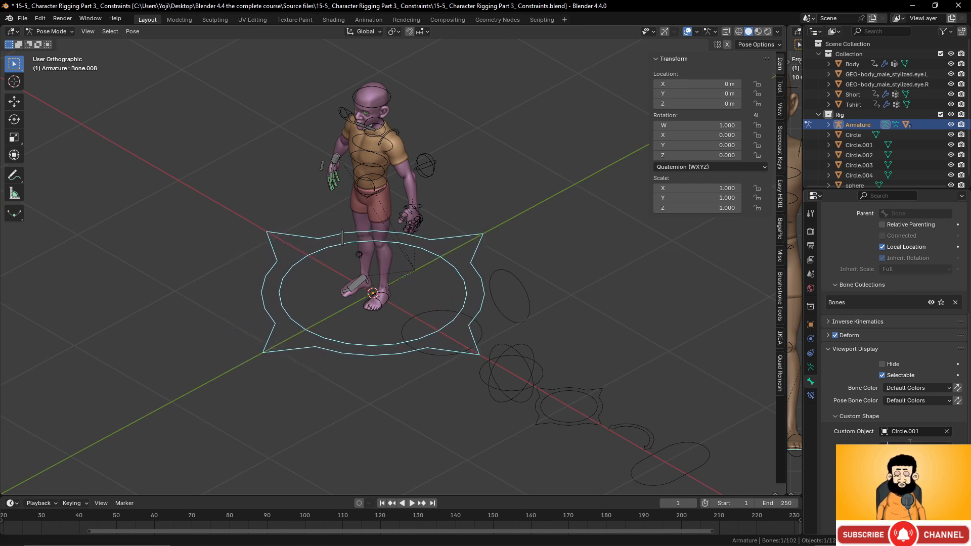
key(Return)
drag(904, 447, 905, 467)
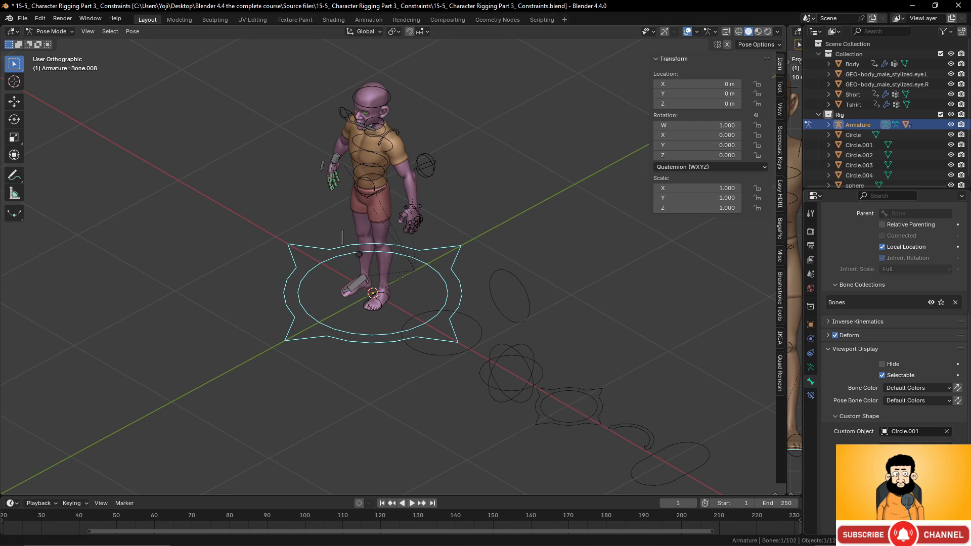
key(ctrl+z)
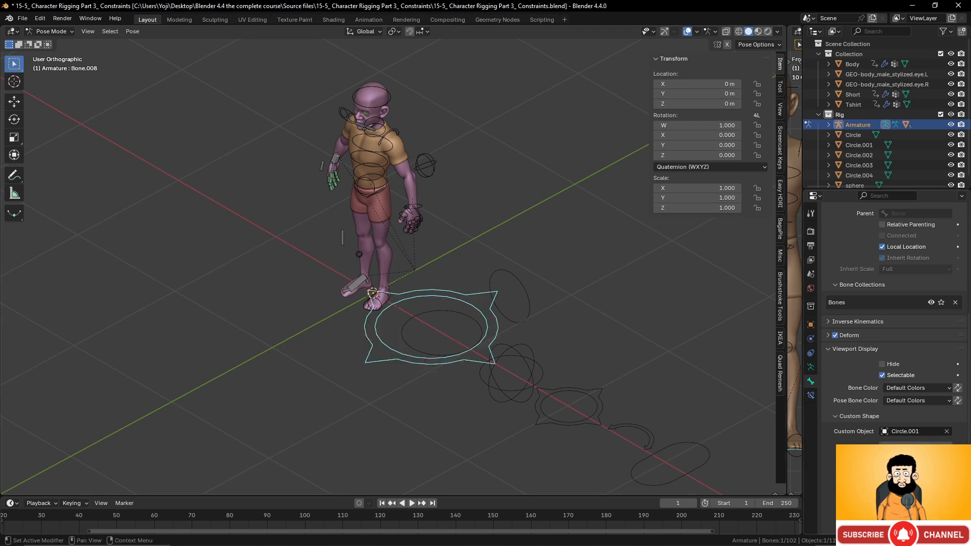
key(ctrl+z)
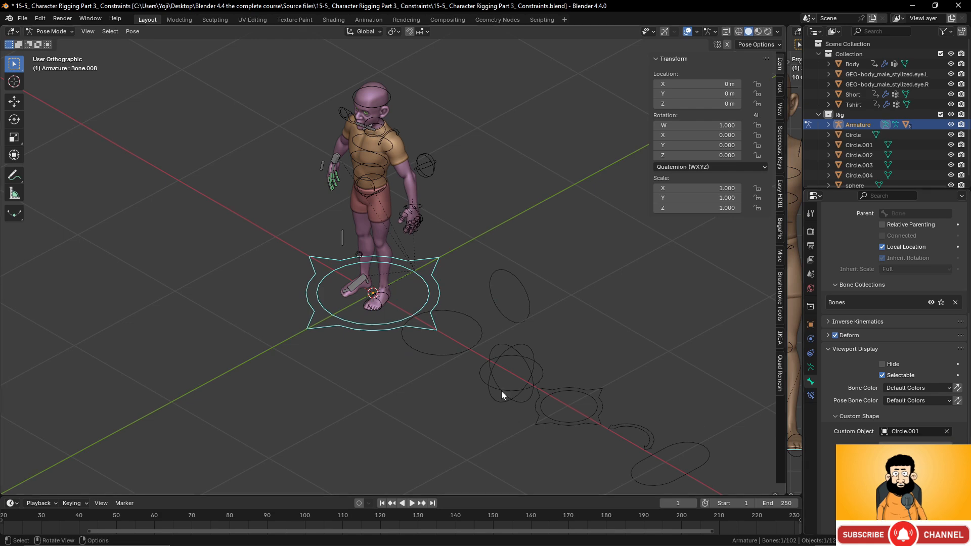
In Object Mode, move the six custom shape objects into a new collection named Shapes and hide that collection
middle_drag(502, 392, 473, 364)
middle_drag(458, 360, 451, 356)
scroll(452, 355, down, 1)
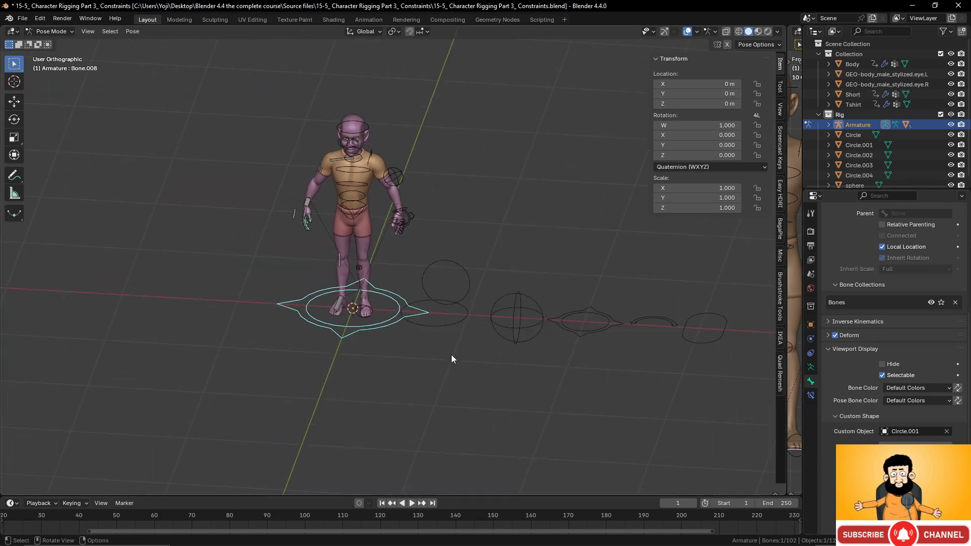
click(459, 314)
drag(453, 259, 701, 367)
key(ctrl+Tab)
click(463, 292)
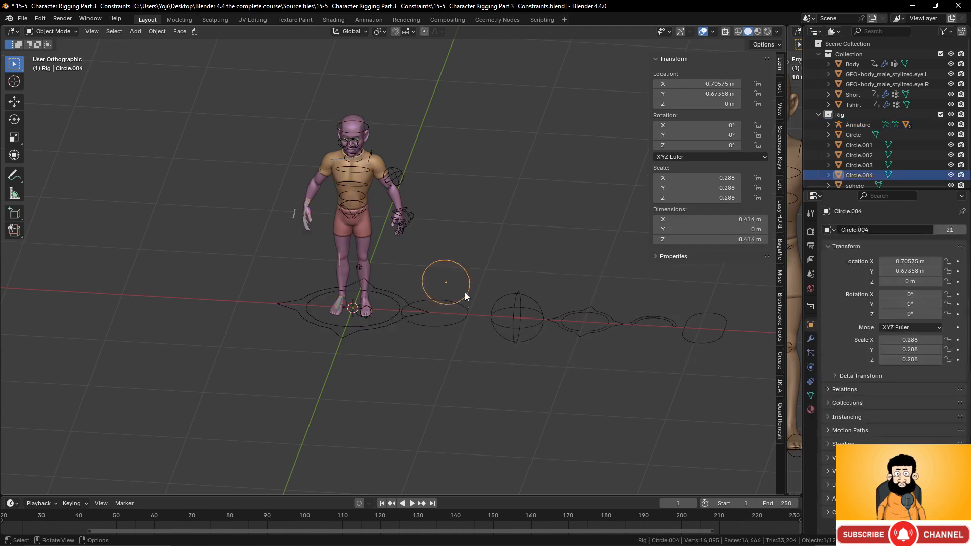
shift+click(467, 312)
drag(453, 266, 707, 366)
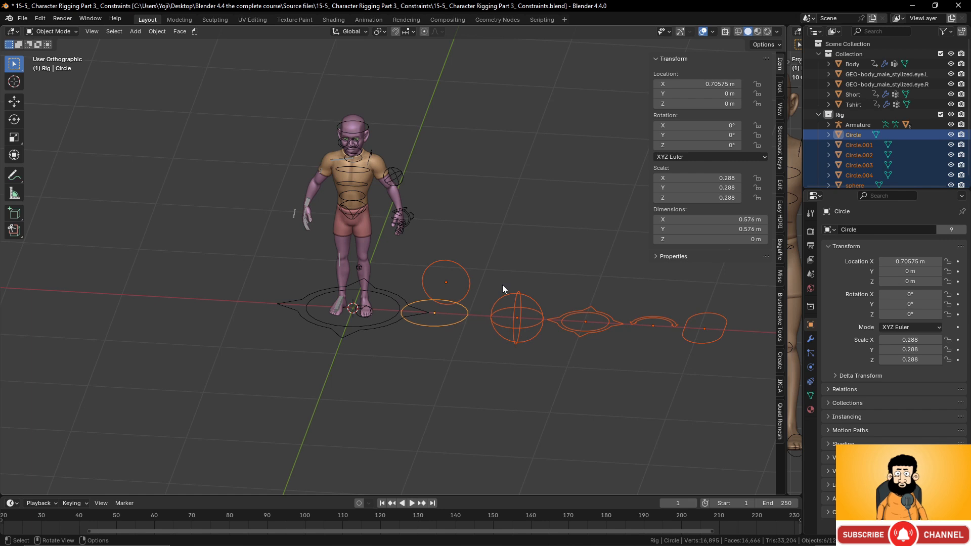
key(m)
click(502, 284)
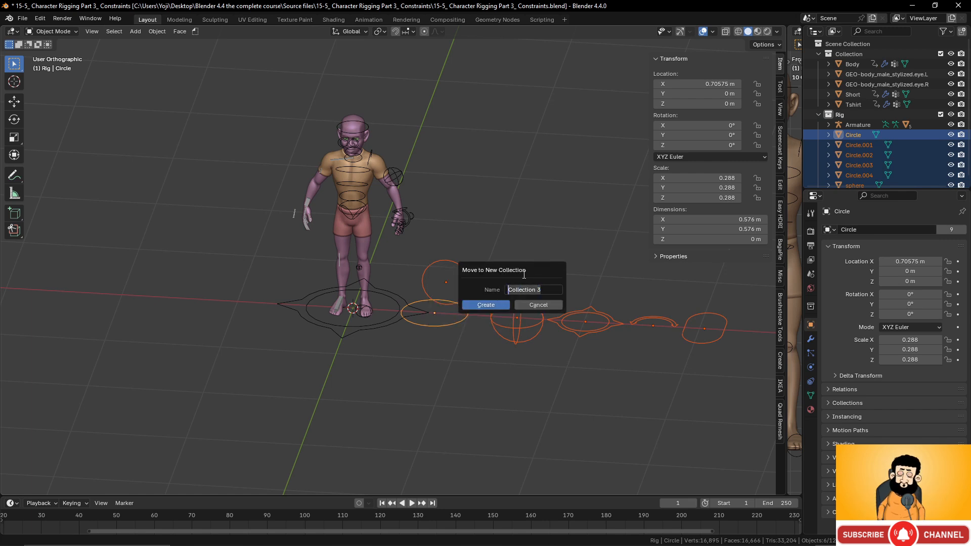
text(Shapes)
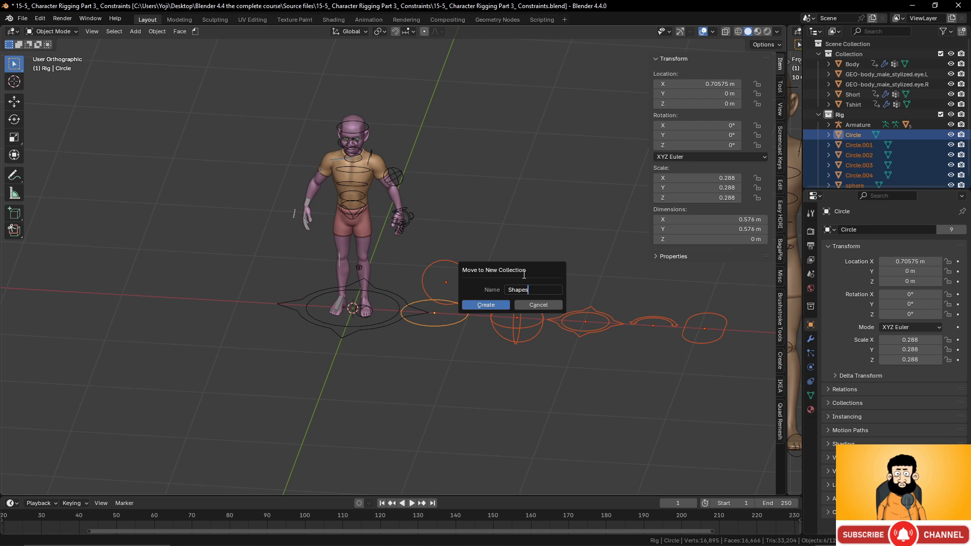
key(Return)
click(501, 305)
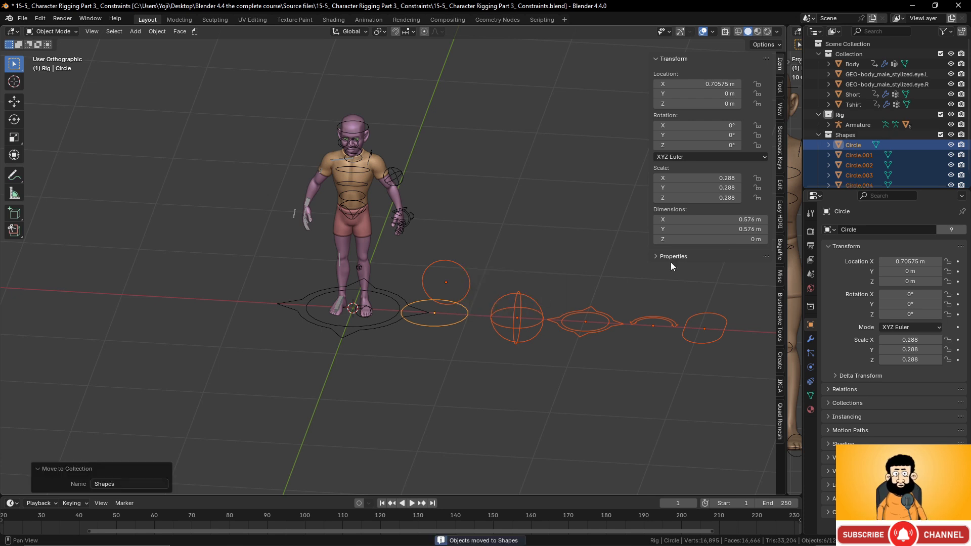
click(951, 135)
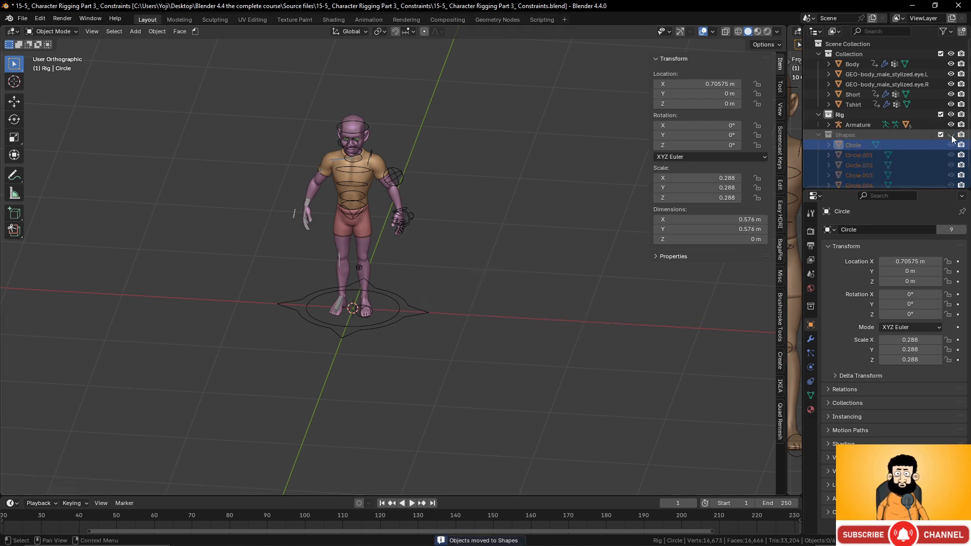
scroll(415, 240, up, 5)
shift+middle_drag(424, 258, 458, 312)
middle_drag(375, 261, 388, 256)
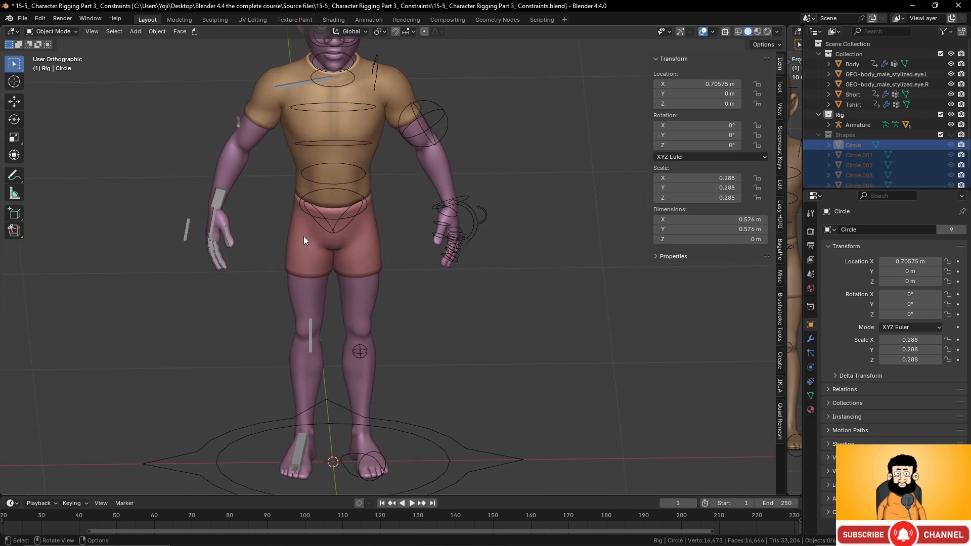
mouse_move(292, 271)
middle_down()
mouse_move(502, 257)
mouse_move(293, 268)
middle_up()
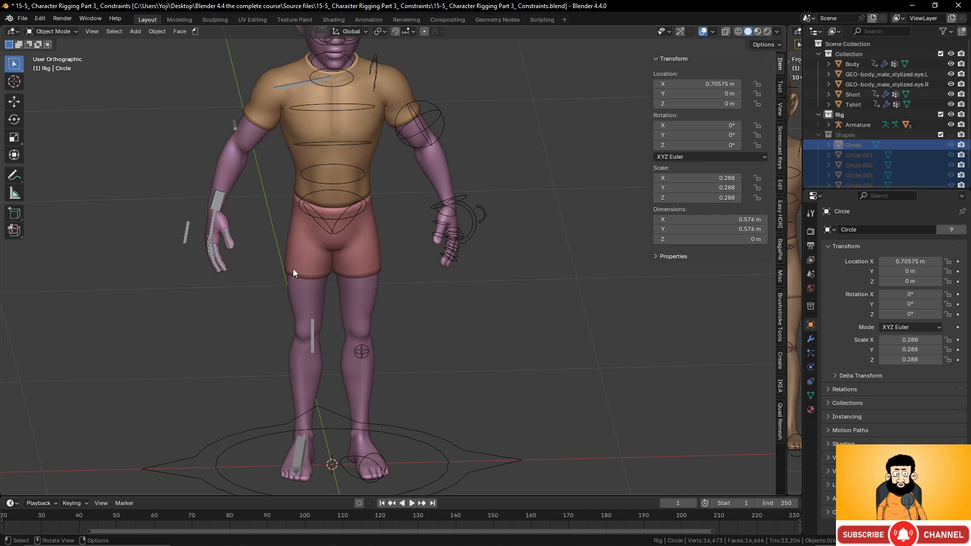
Open the preferences and search the available extensions for "rigi"
click(40, 18)
click(91, 148)
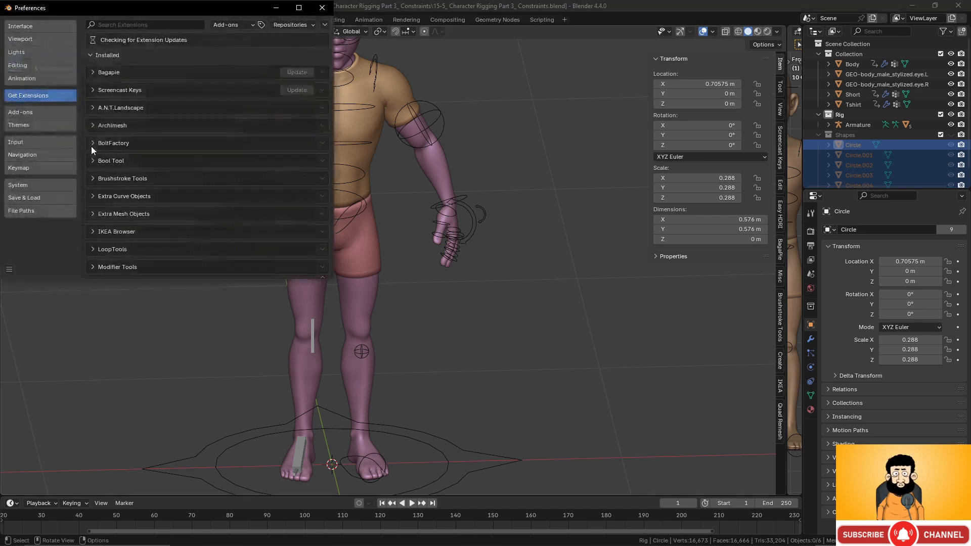
click(538, 180)
click(184, 24)
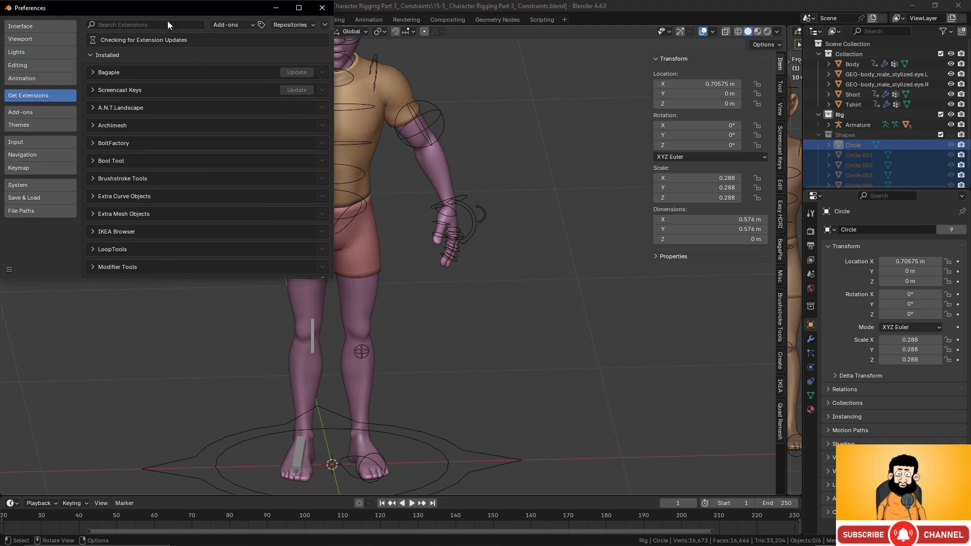
click(168, 23)
text(r)
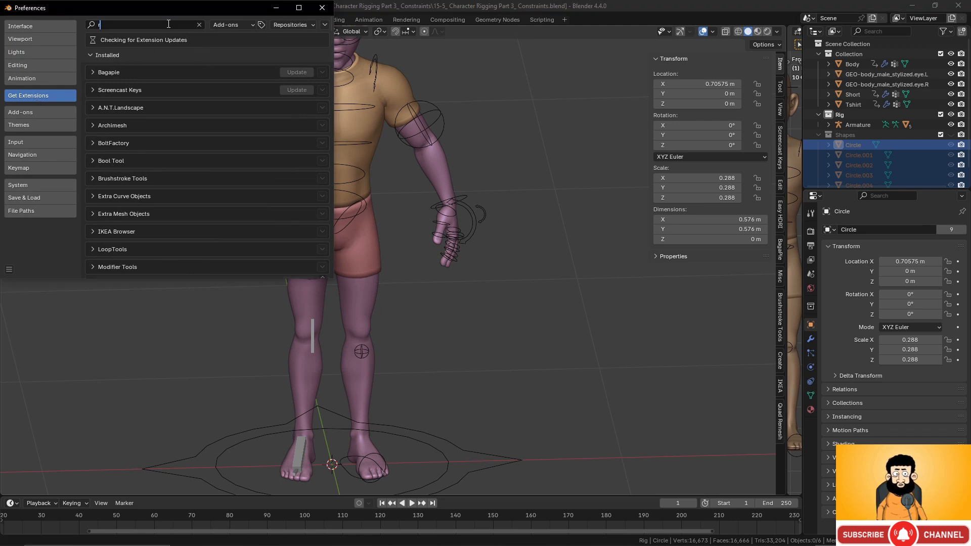
text(igi)
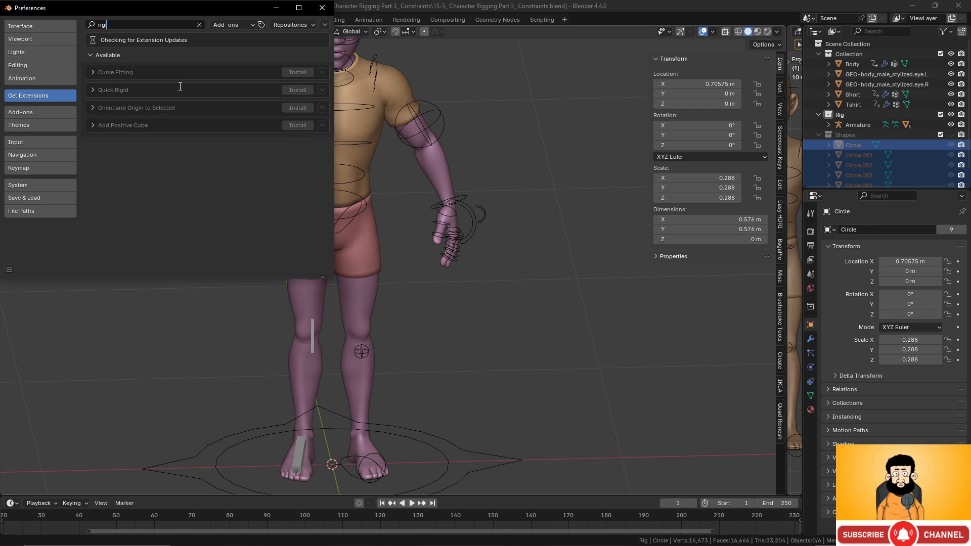
Search the installed add-ons for "rigi", enable Rigify, and close the preferences
click(42, 112)
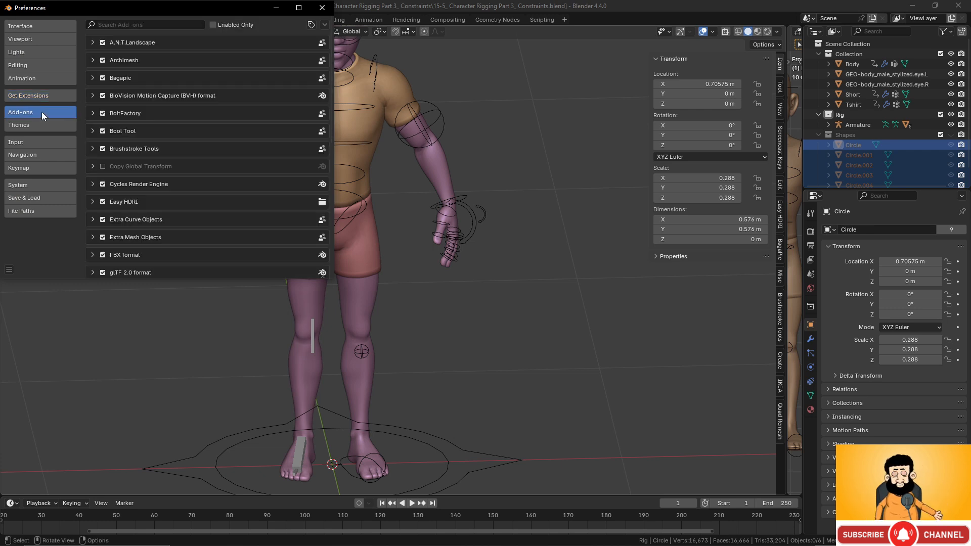
click(154, 26)
text(rigi)
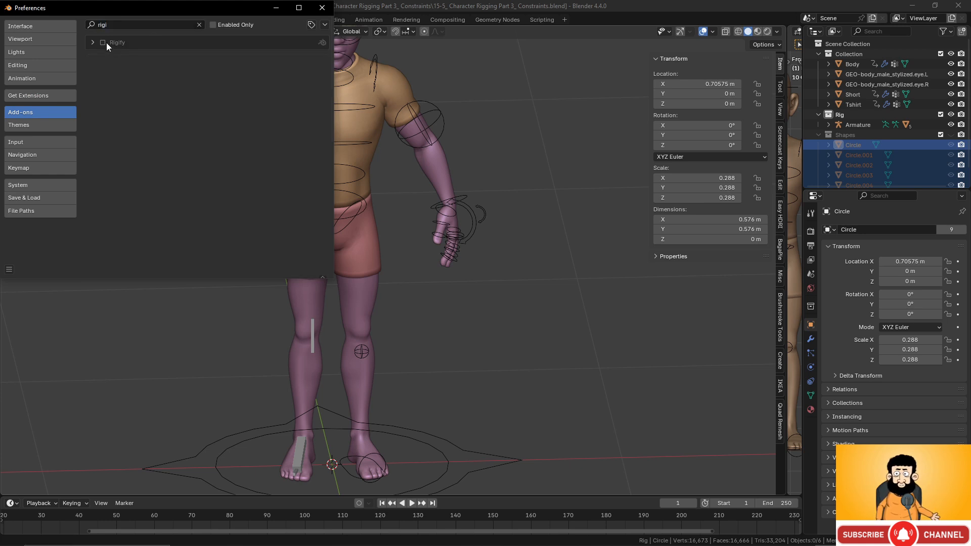
click(104, 43)
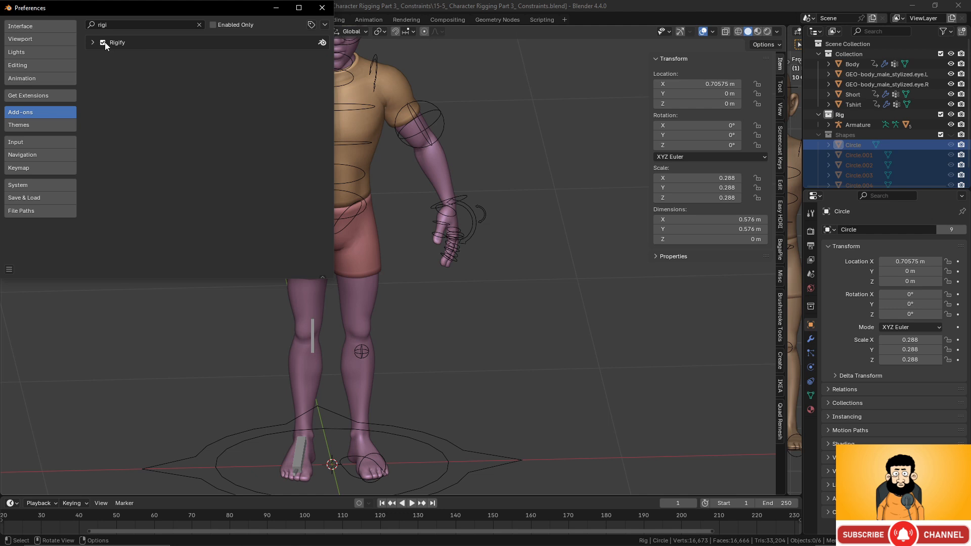
click(322, 8)
Add the Human meta-rig from the Rigify Meta-Rigs to the scene
scroll(455, 271, down, 3)
scroll(455, 275, up, 1)
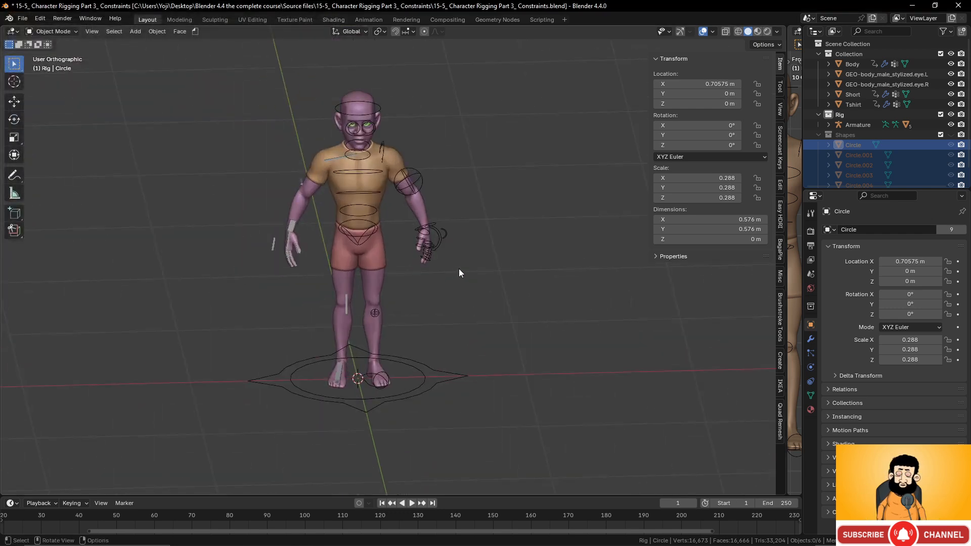
key(shift+a)
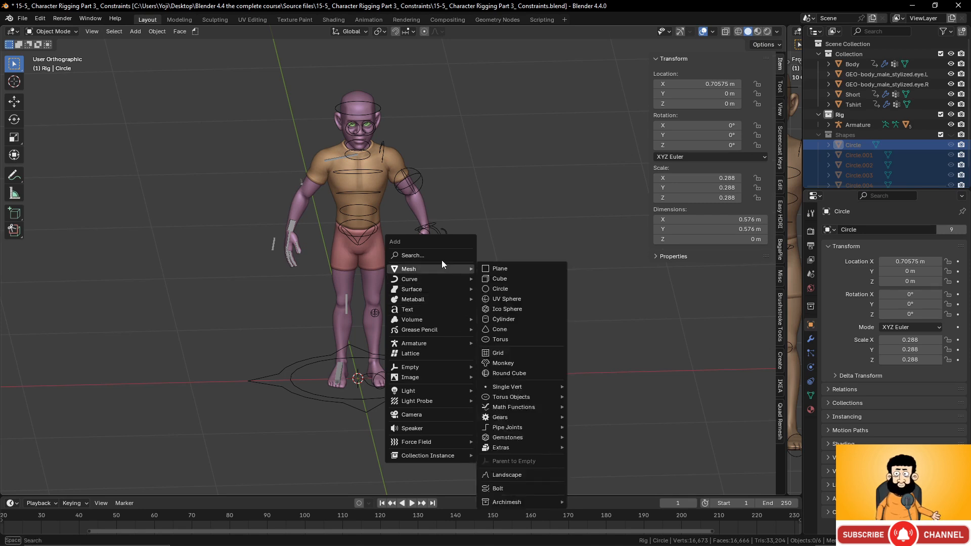
mouse_move(434, 343)
mouse_move(504, 356)
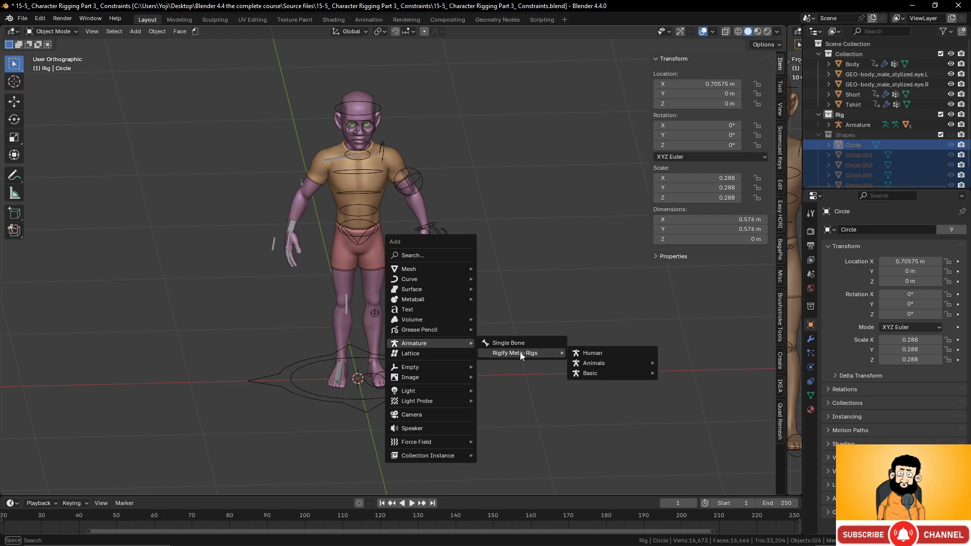
click(602, 356)
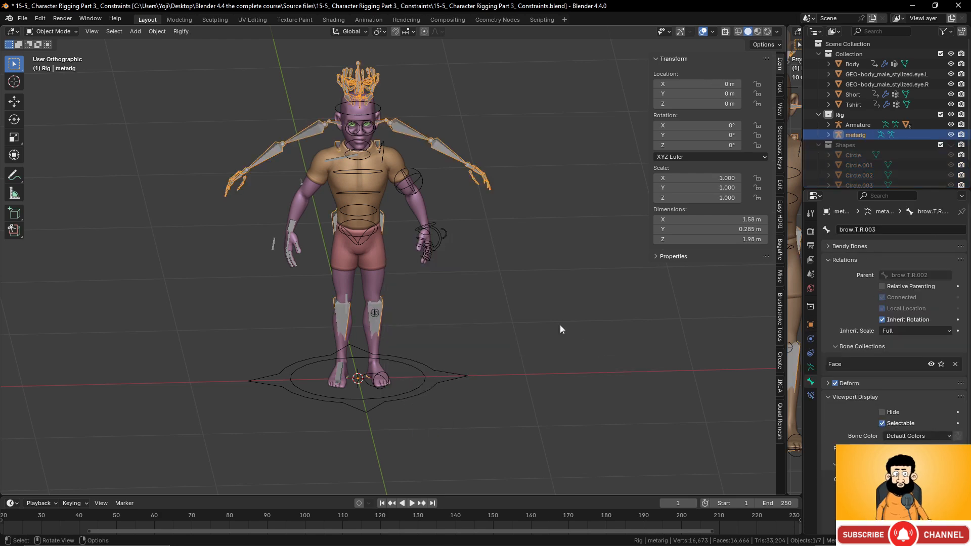
Hide the original Armature and the character's mesh collection to isolate the metarig
middle_drag(560, 325, 465, 219)
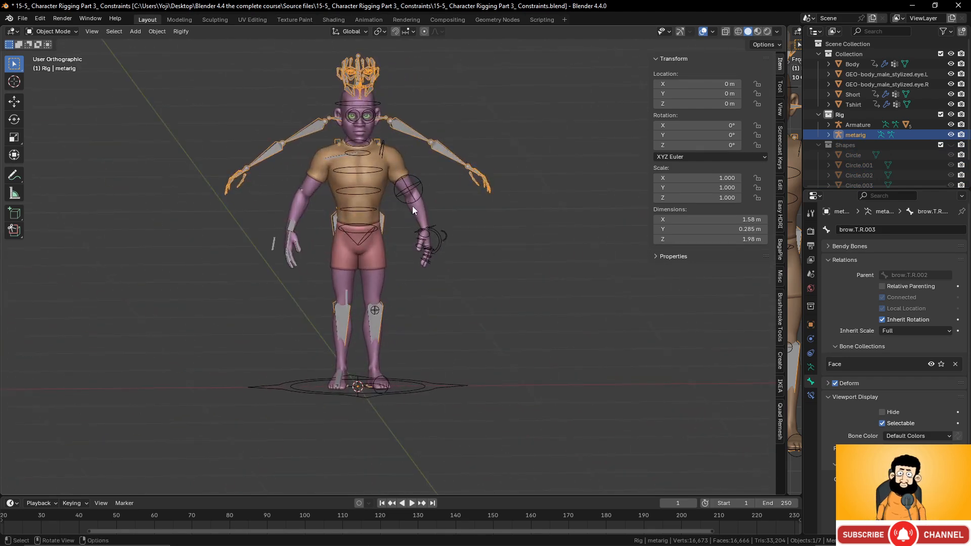
middle_drag(517, 215, 491, 211)
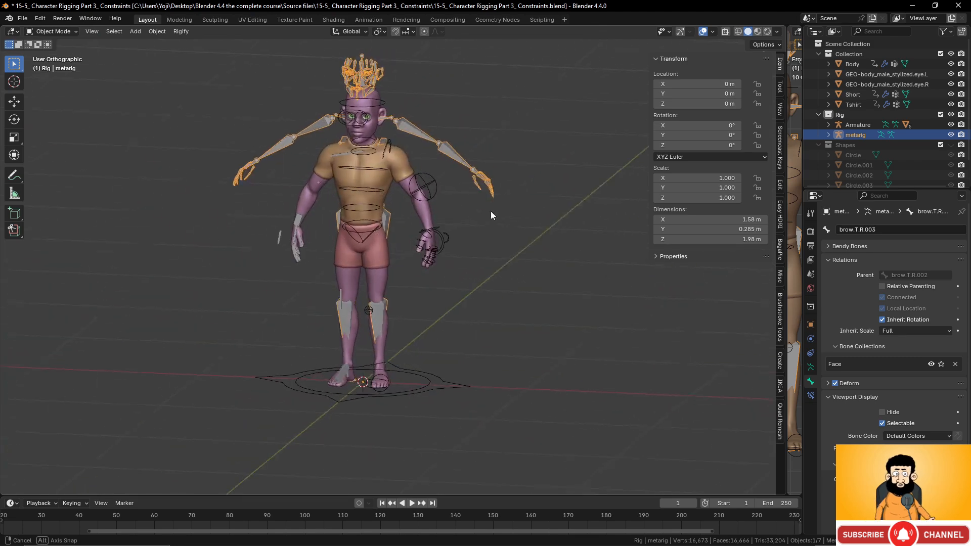
scroll(505, 184, up, 3)
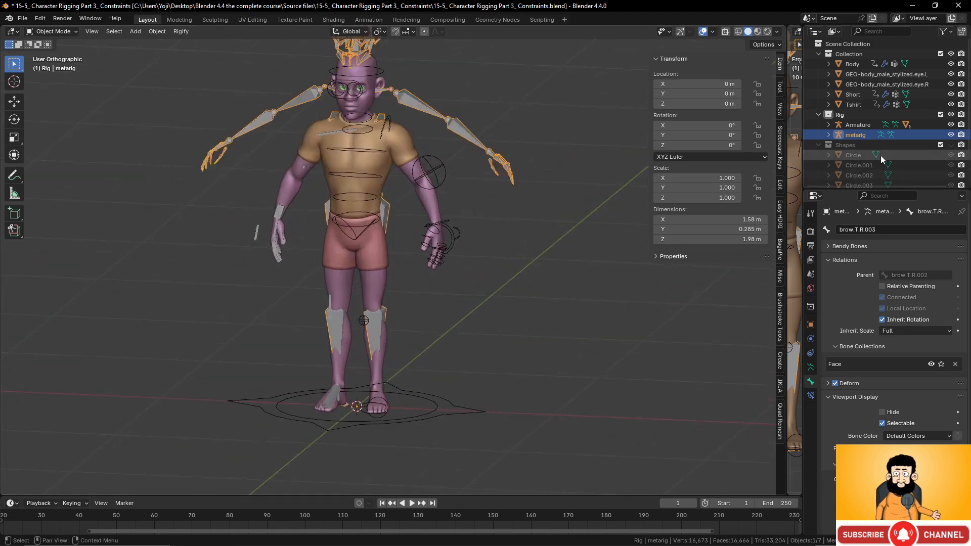
click(951, 125)
click(951, 53)
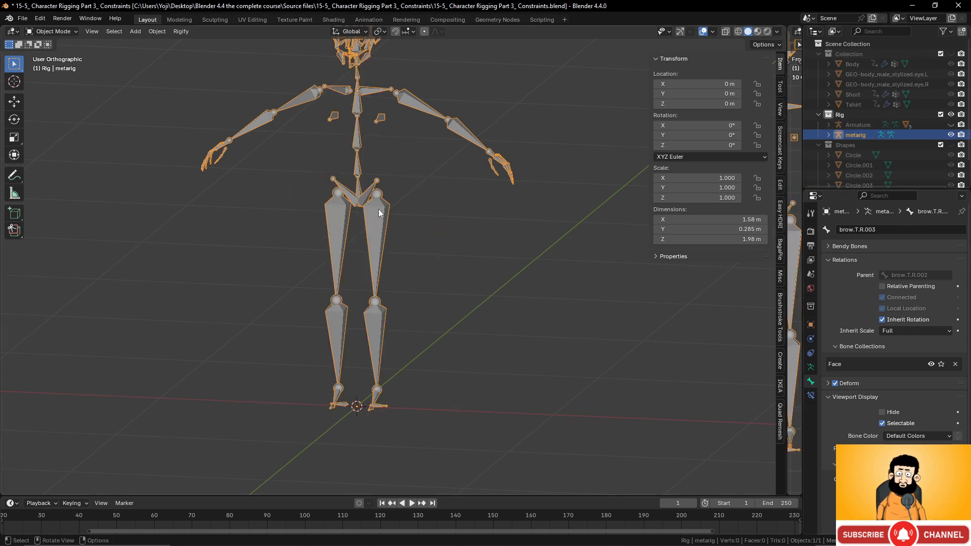
Generate the Rigify control rig from the metarig
key(Tab)
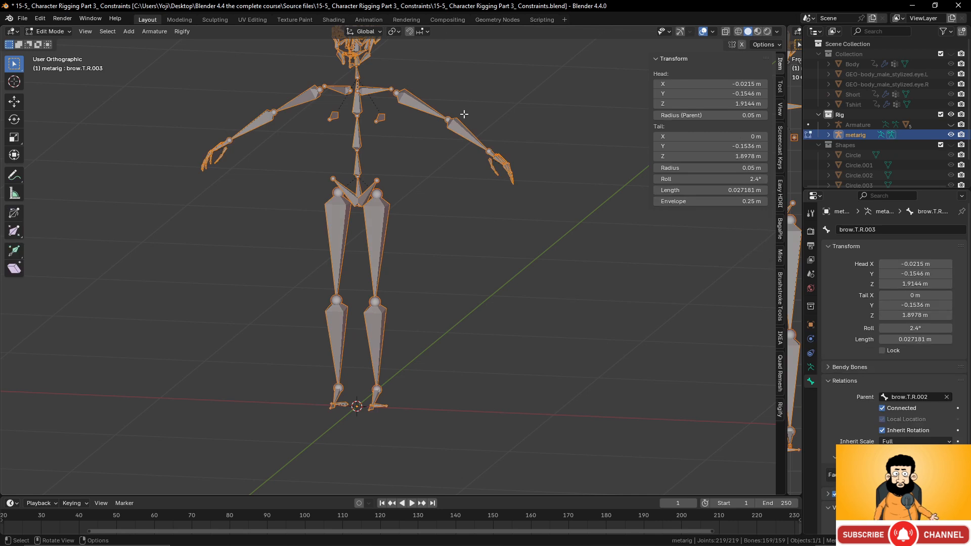
key(Tab)
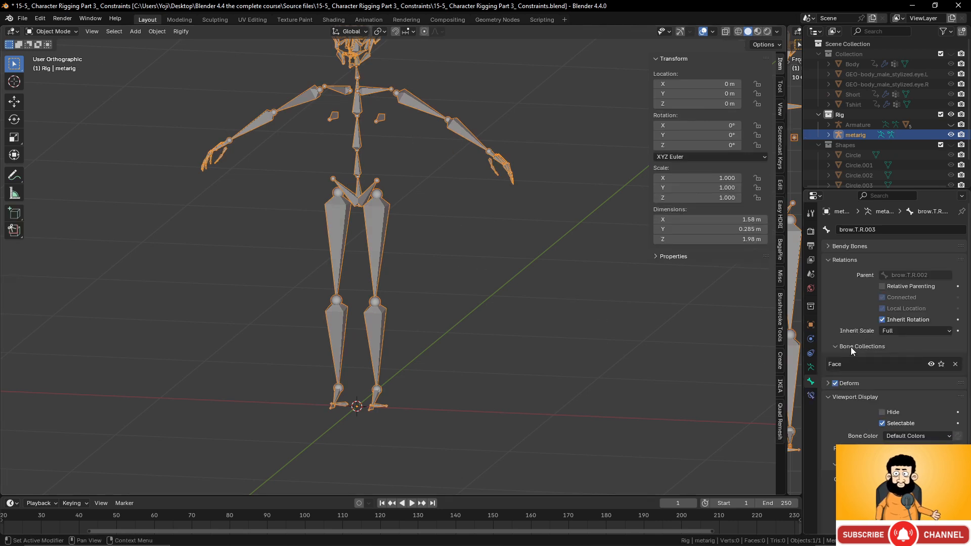
click(811, 368)
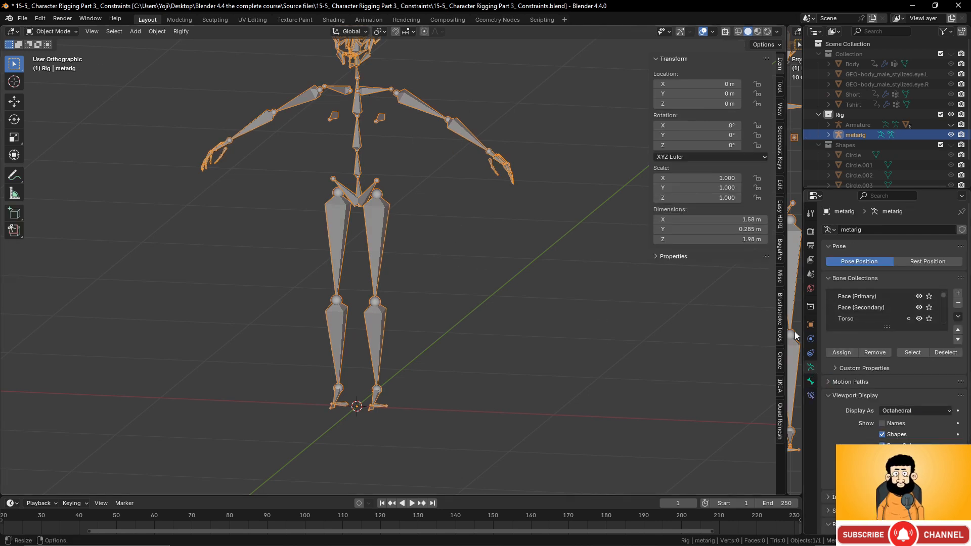
scroll(893, 351, down, 5)
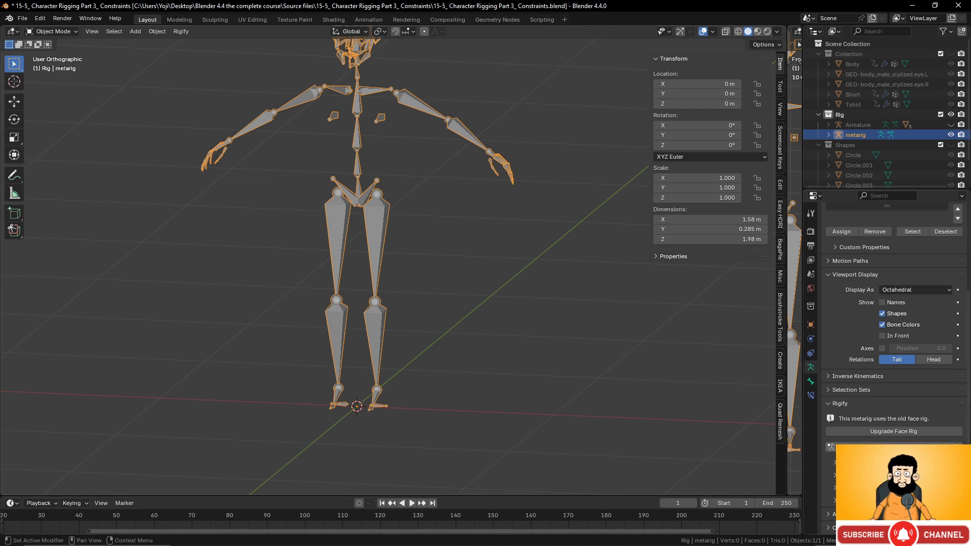
click(891, 447)
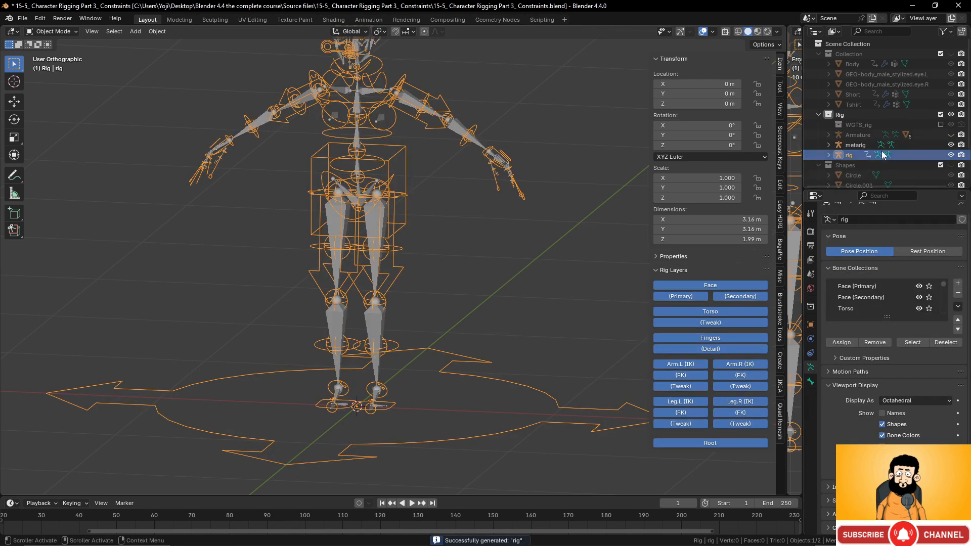
Hide the metarig and examine the generated rig's control shapes and rig layers
click(951, 145)
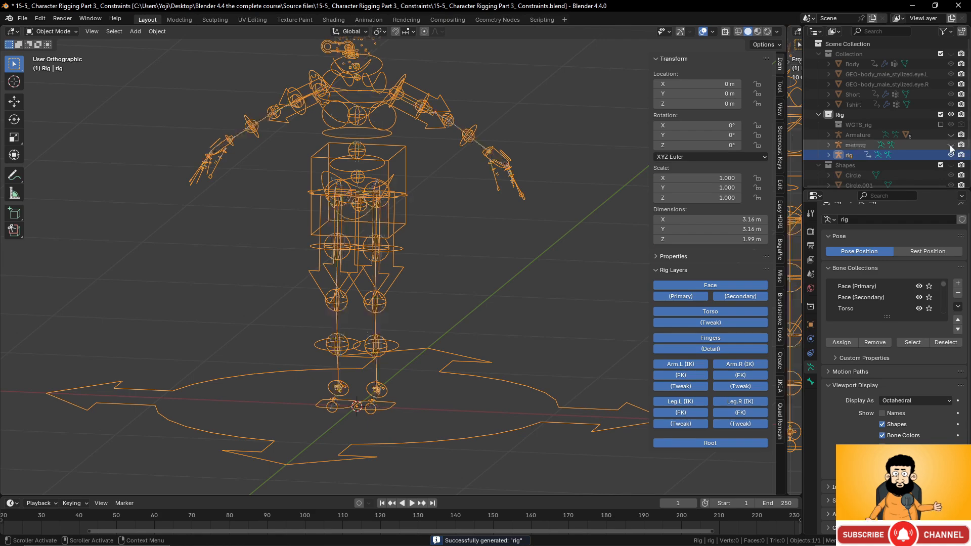
scroll(486, 200, down, 3)
scroll(459, 212, up, 4)
middle_drag(459, 213, 485, 212)
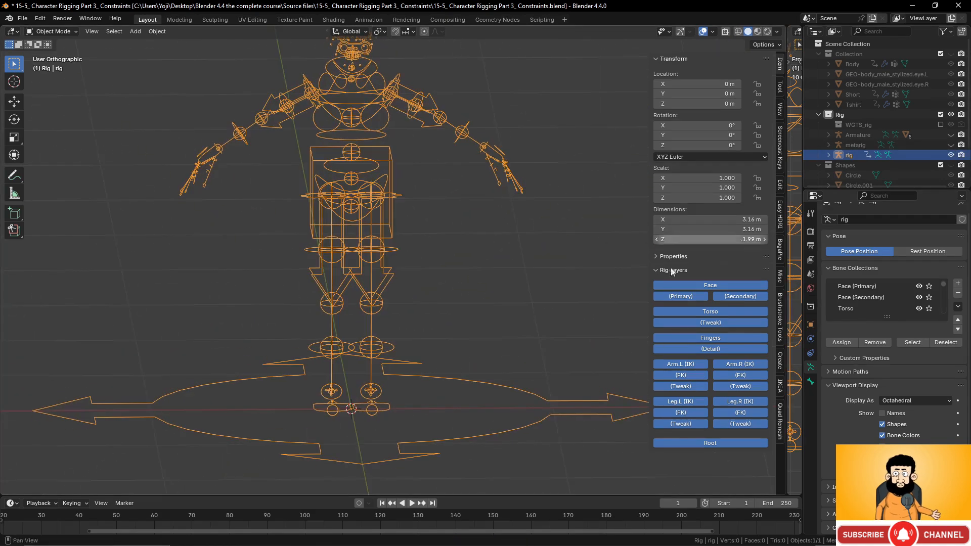
middle_drag(530, 296, 503, 302)
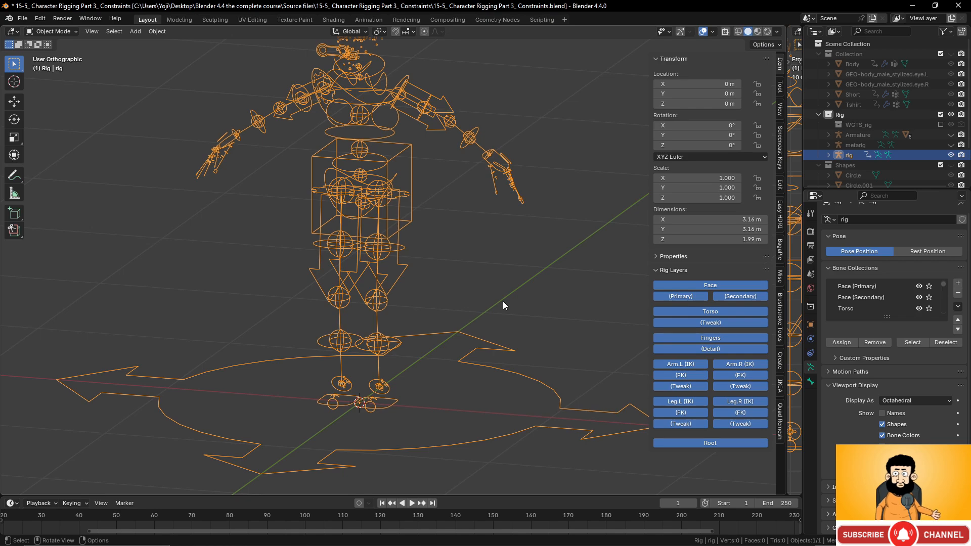
mouse_move(414, 257)
middle_down()
mouse_move(262, 248)
mouse_move(428, 259)
middle_up()
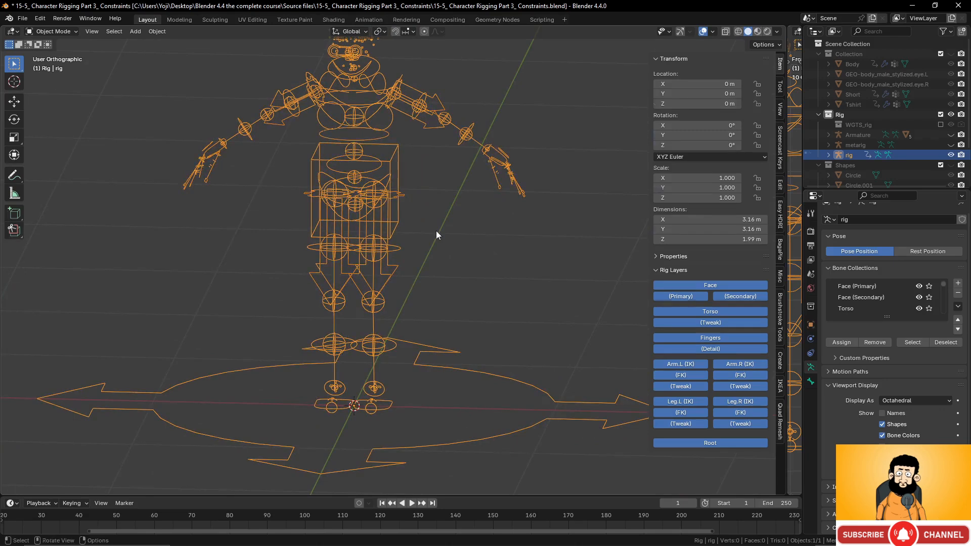
Test-move the left hand's IK control on the generated rig in Pose Mode and cancel the move
key(ctrl+Tab)
click(491, 160)
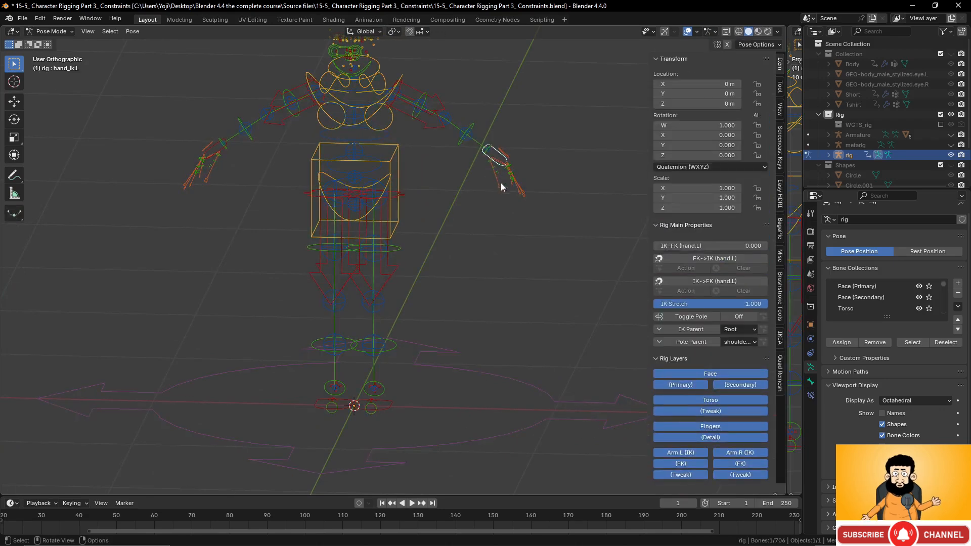
key(g)
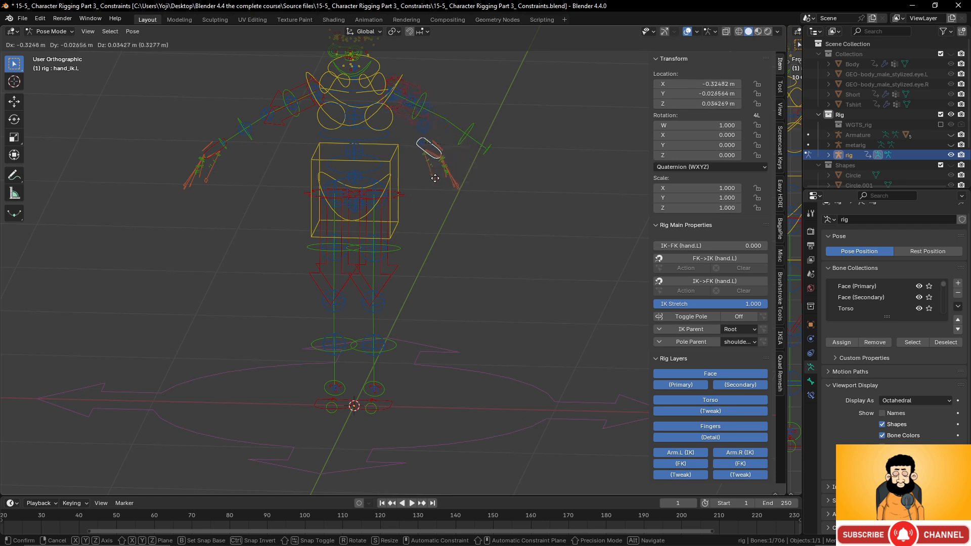
right_click(463, 179)
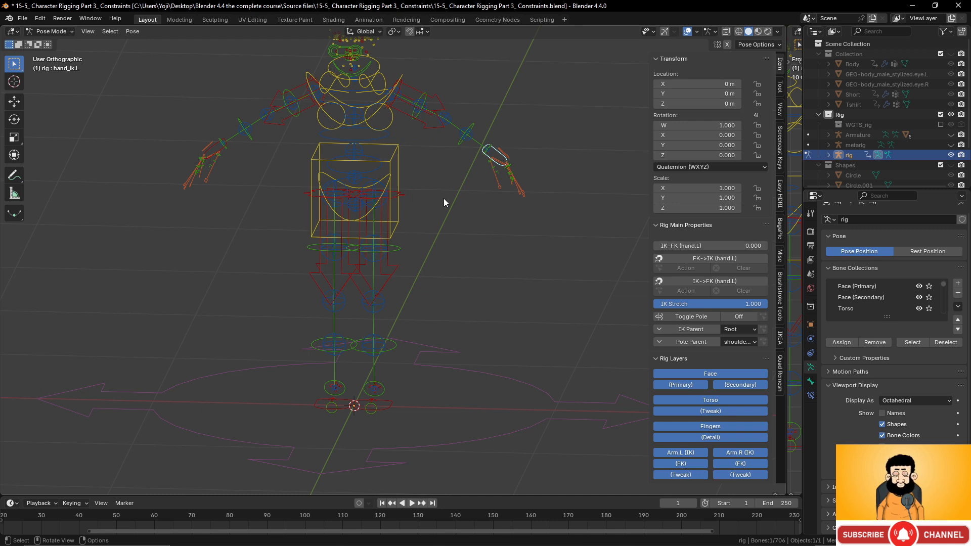
scroll(443, 200, down, 1)
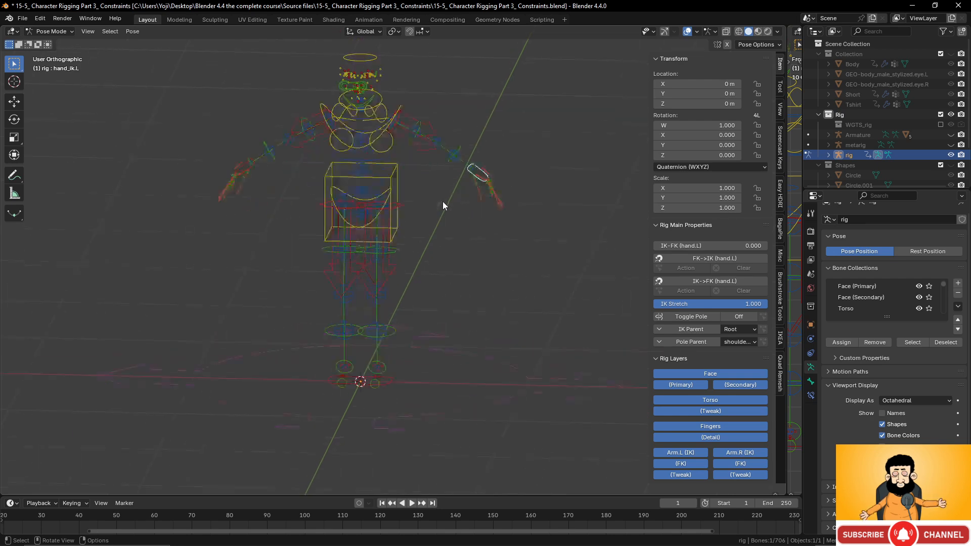
Return to Object Mode and delete the generated Rigify rig
key(Tab)
key(Tab)
key(ctrl+Tab)
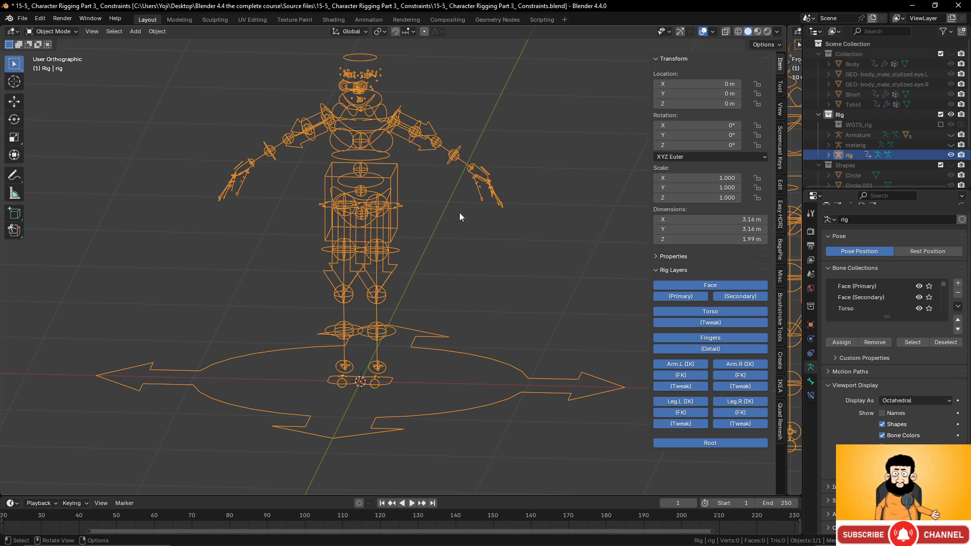
key(Delete)
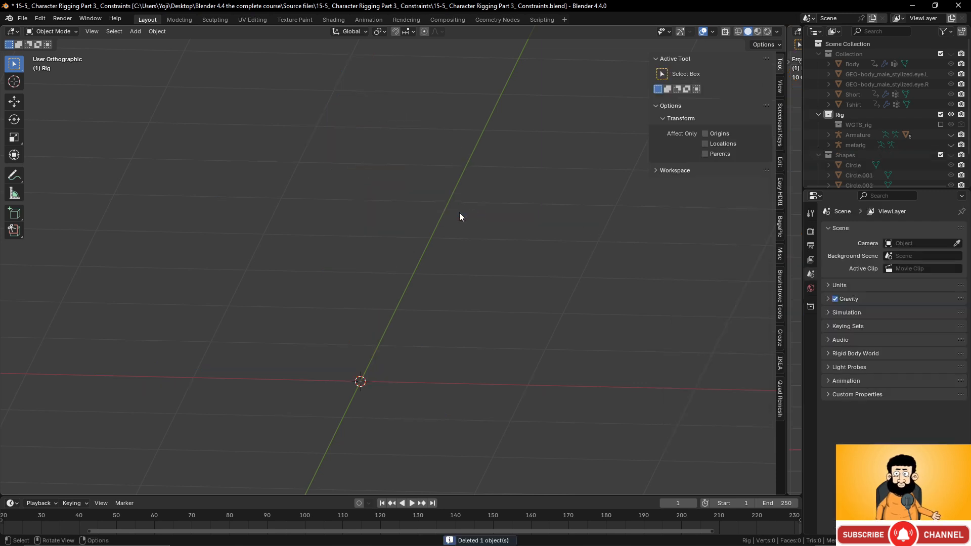
Unhide the metarig and delete it from the scene
click(870, 144)
click(951, 145)
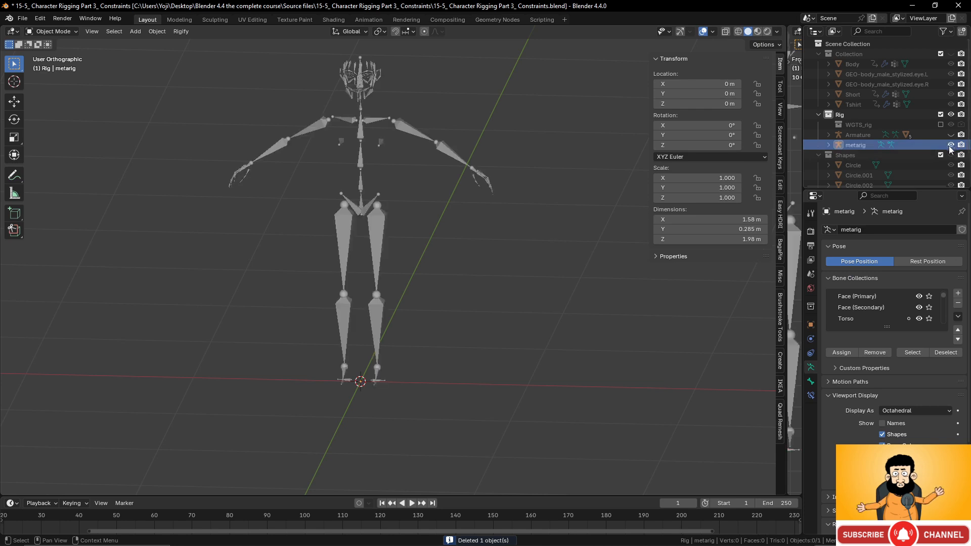
key(x)
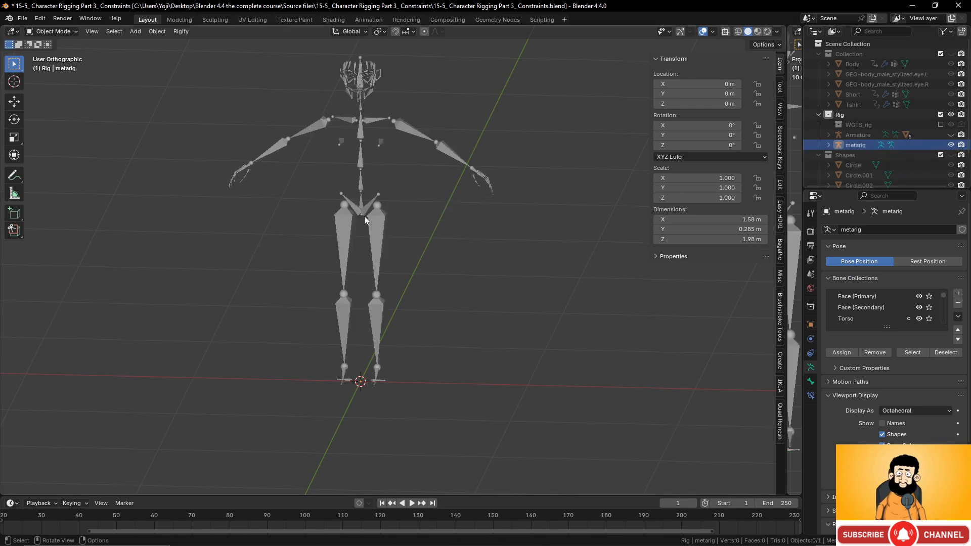
click(374, 216)
key(Delete)
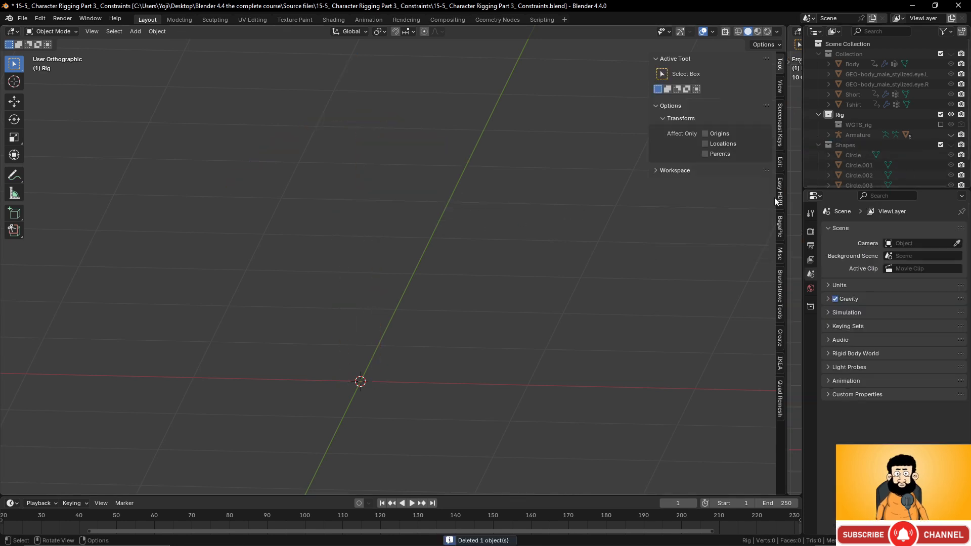
Unhide the original Armature and the character's mesh collection
click(951, 135)
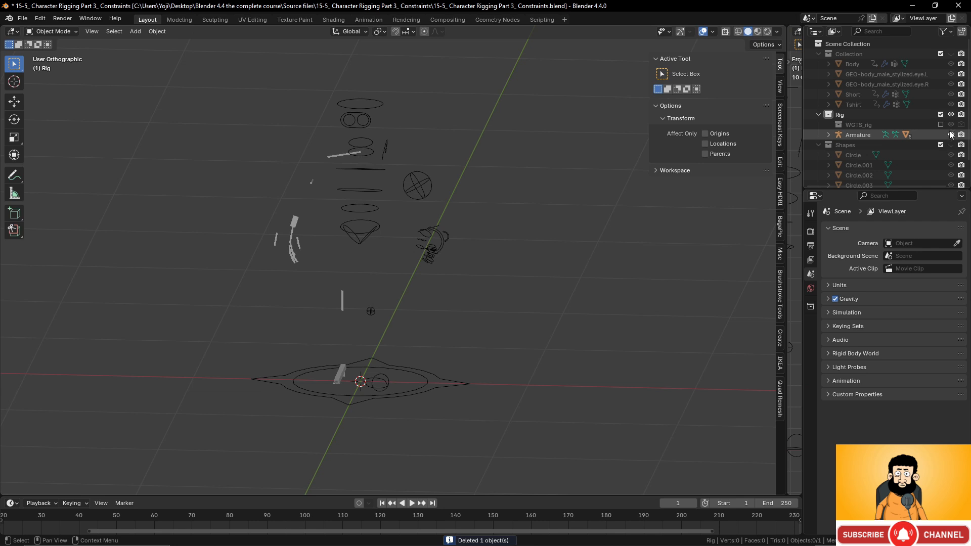
click(952, 55)
shift+middle_drag(454, 272, 461, 315)
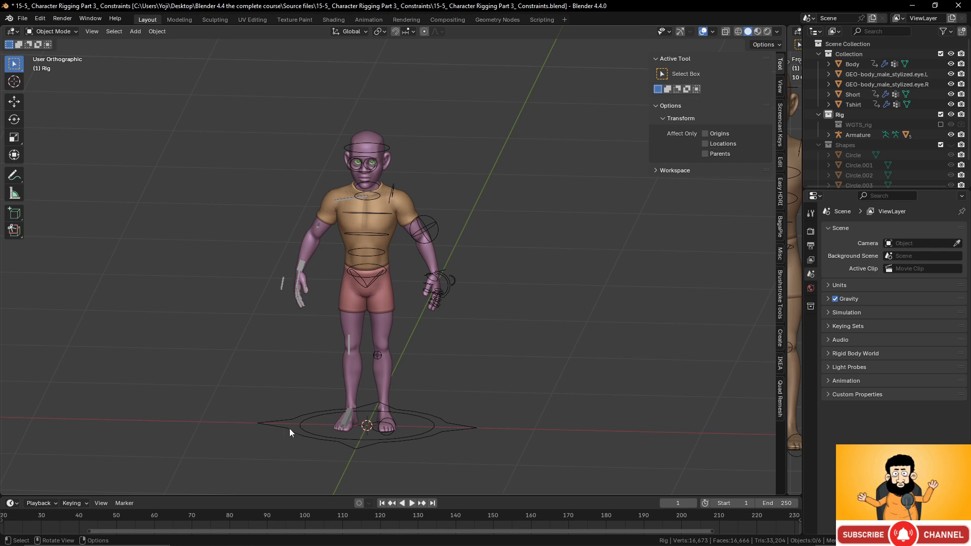
Examine the character's custom bone shapes on the torso, arms and legs from several angles
scroll(359, 324, up, 5)
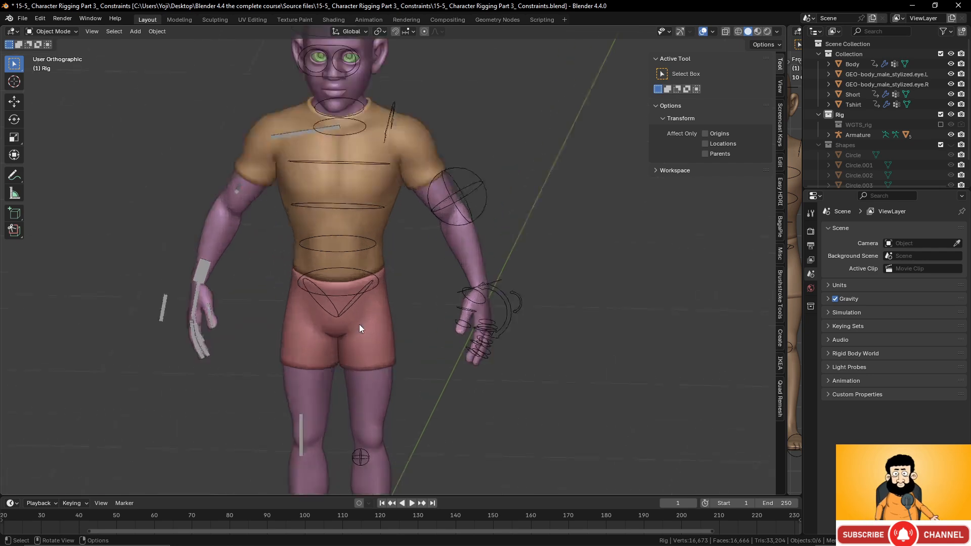
scroll(359, 324, down, 2)
middle_drag(233, 304, 311, 308)
scroll(228, 294, up, 4)
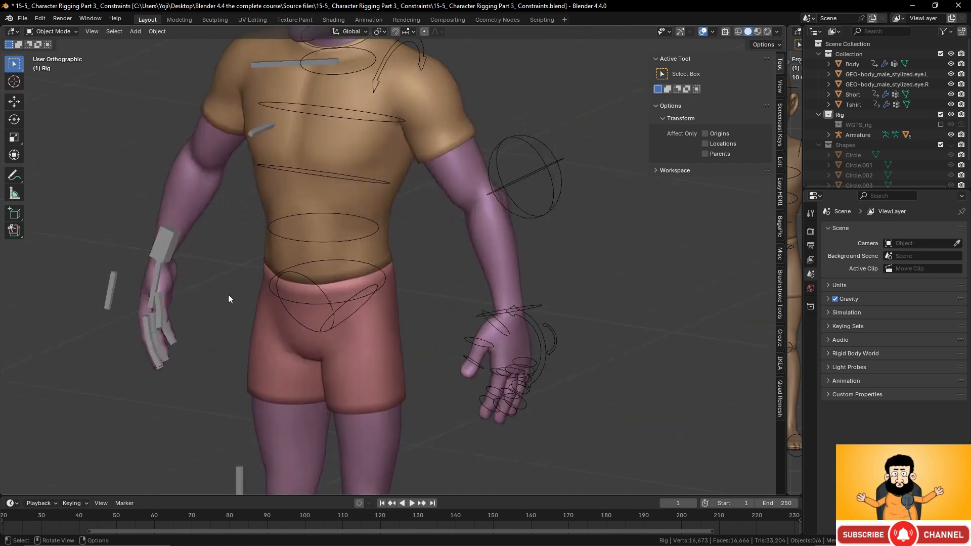
scroll(228, 298, down, 3)
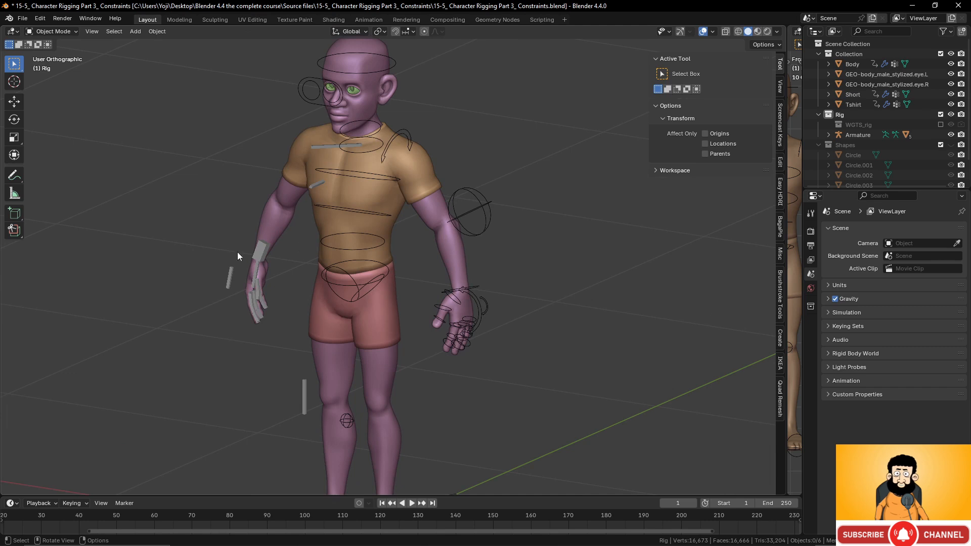
scroll(381, 322, down, 3)
middle_drag(381, 318, 398, 156)
scroll(428, 323, up, 1)
scroll(463, 299, up, 1)
Put the Armature in Pose Mode, select the left shoulder control, and make the "deformed hide" bone collection active
click(393, 155)
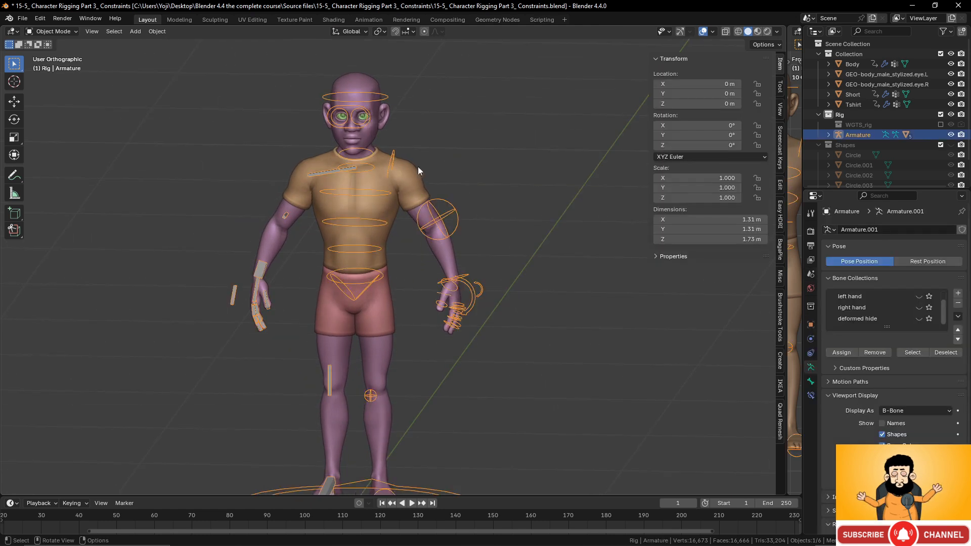
key(ctrl+Tab)
click(389, 156)
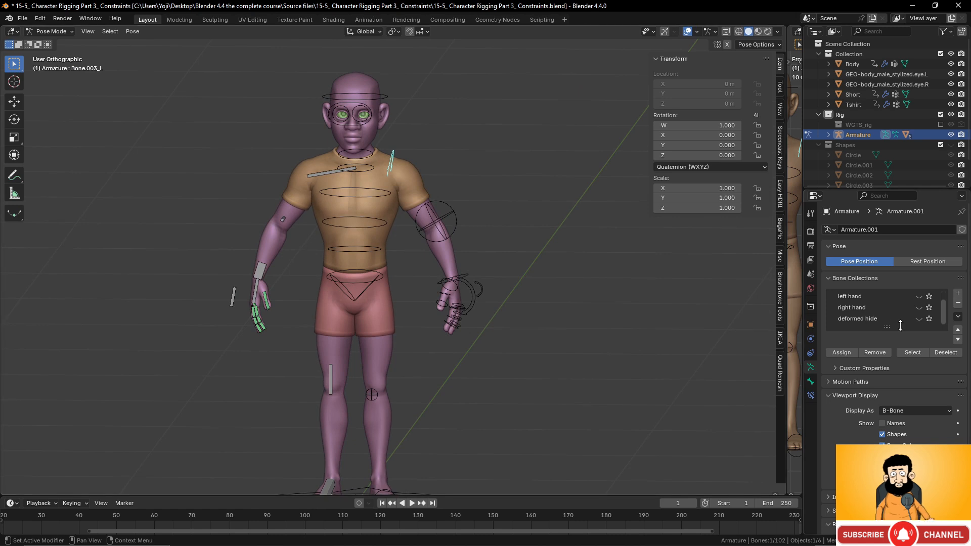
click(867, 319)
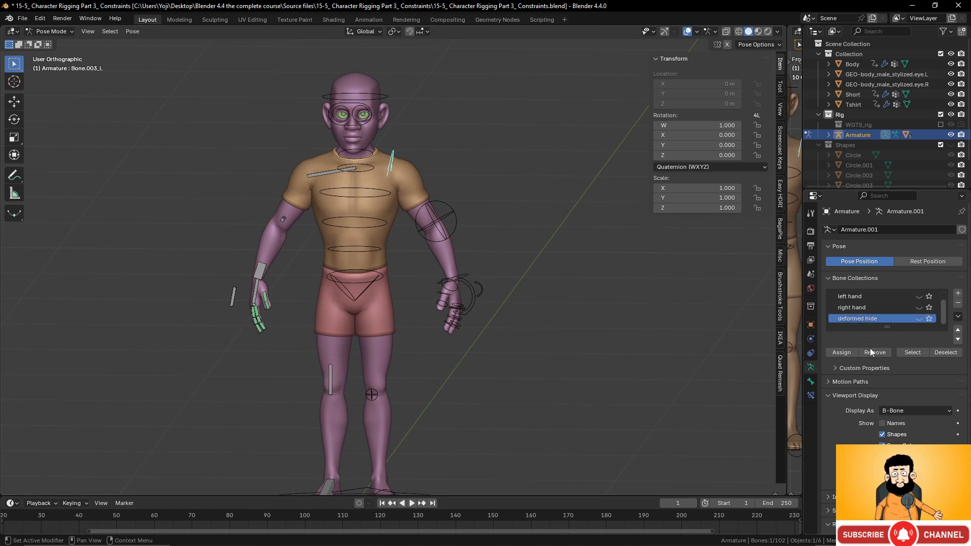
scroll(906, 362, down, 2)
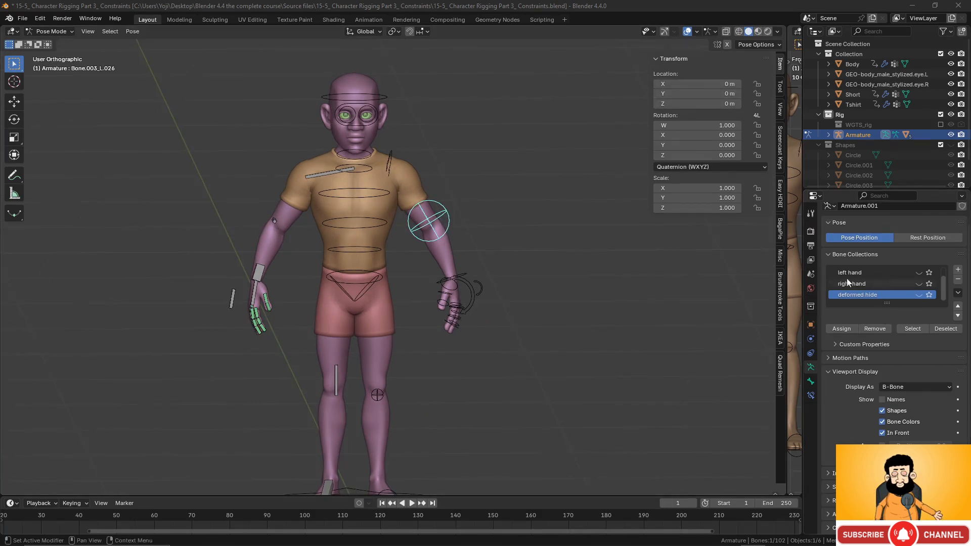
Review the Bone Color choices in the viewport display settings of the left elbow's sphere control
click(811, 382)
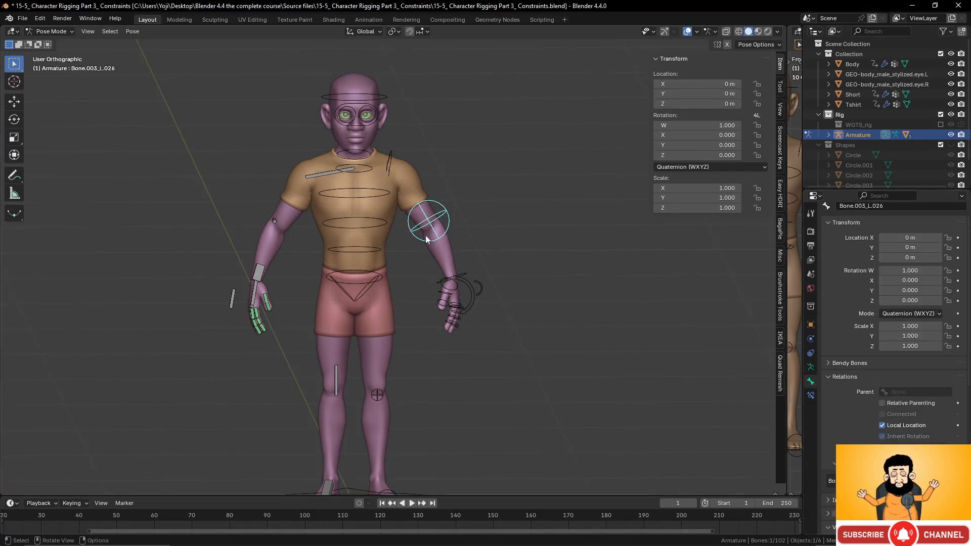
scroll(830, 381, down, 5)
scroll(841, 378, down, 5)
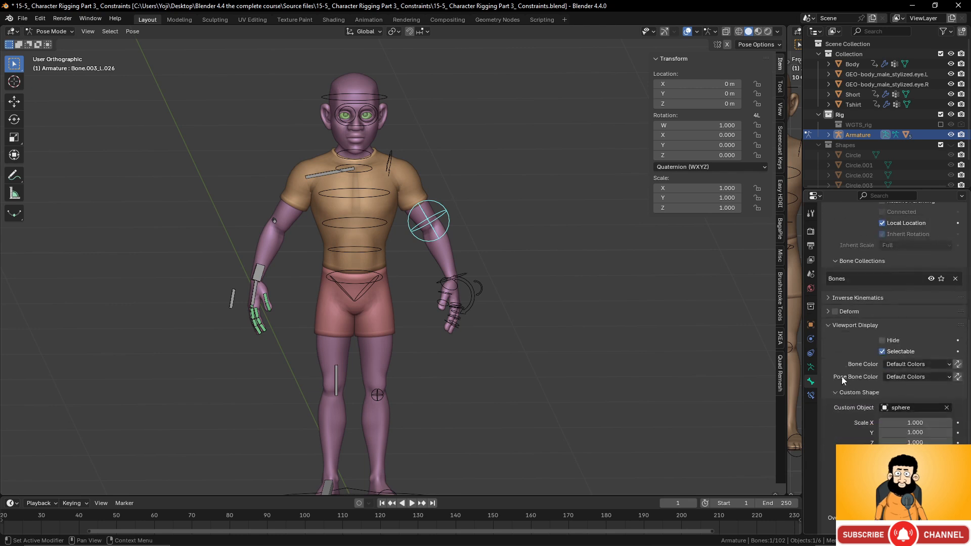
click(926, 364)
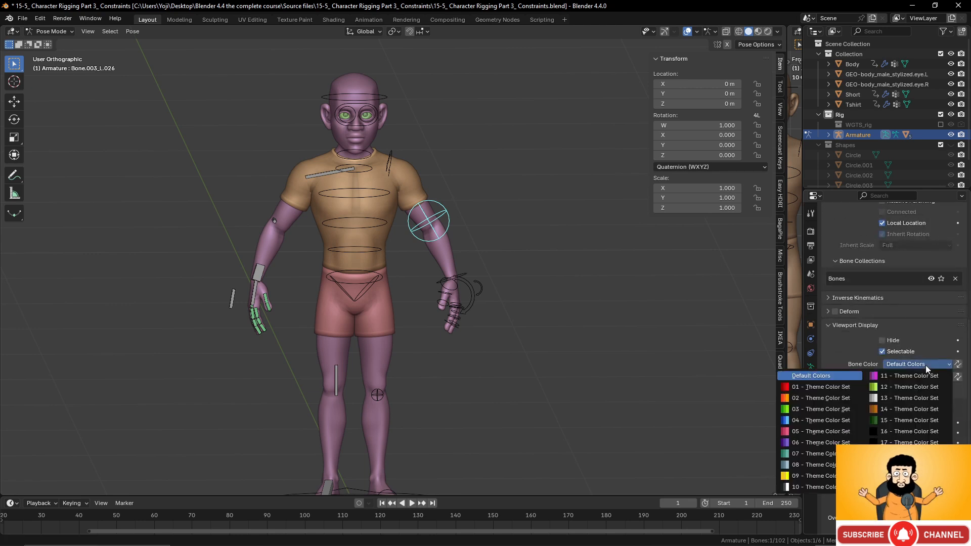
click(918, 366)
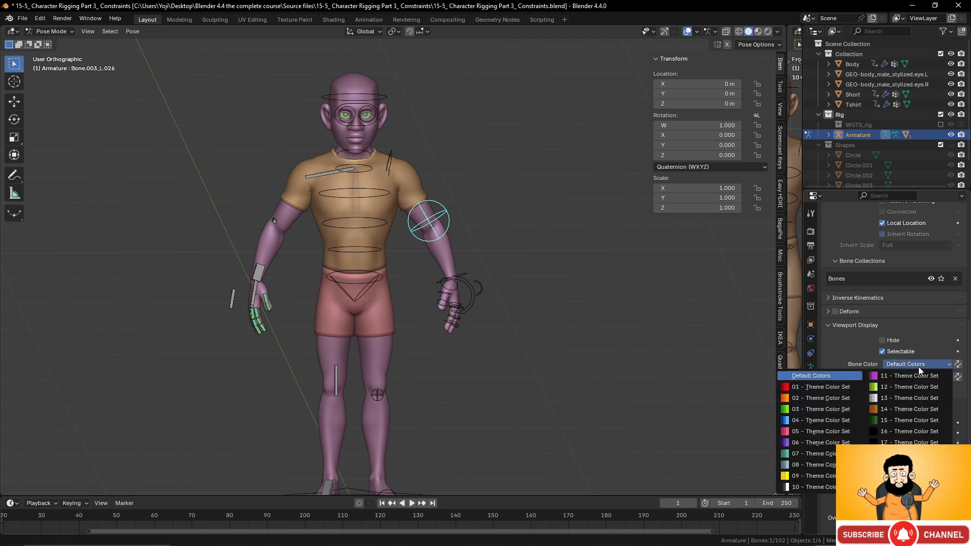
Set the left shoulder control's Bone Color to 01 - Theme Color Set, and reselect the left elbow's sphere control
click(392, 152)
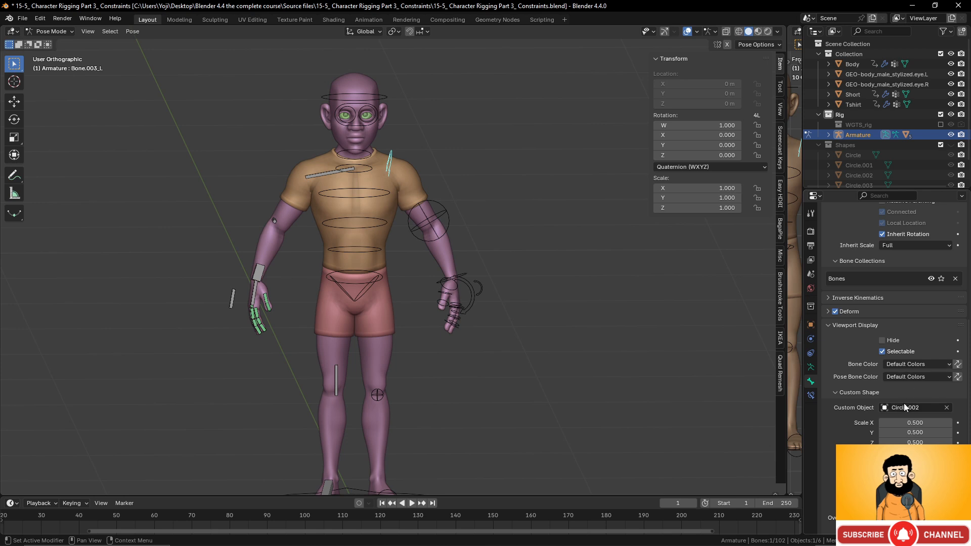
click(910, 364)
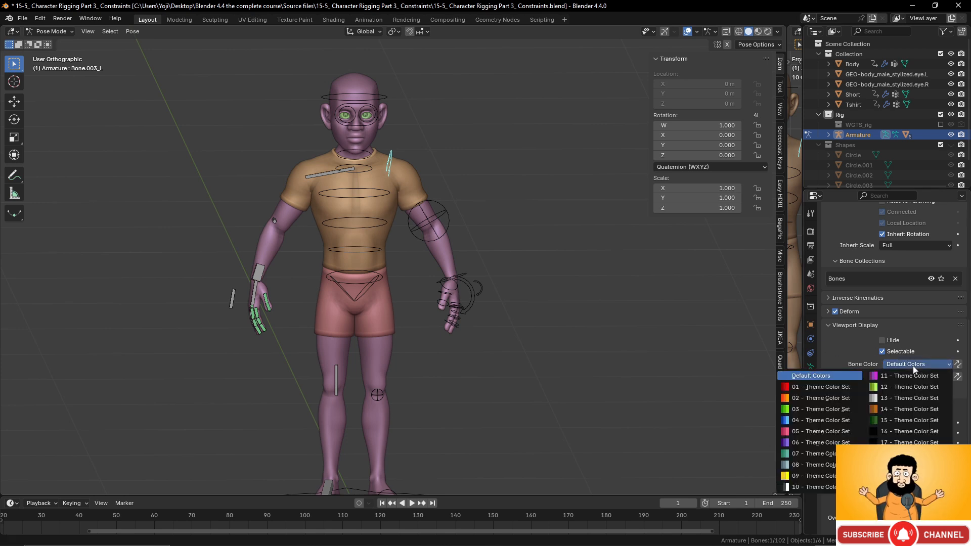
click(827, 387)
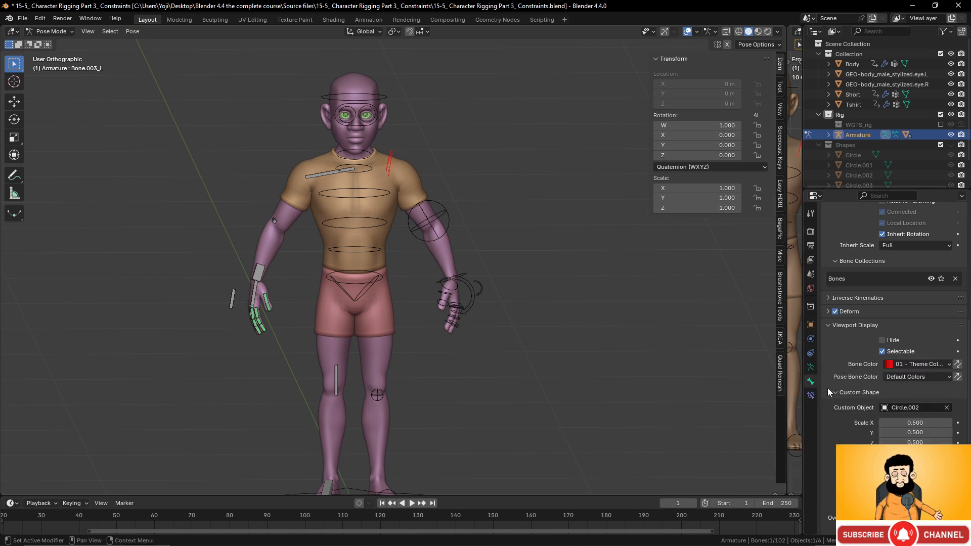
click(445, 210)
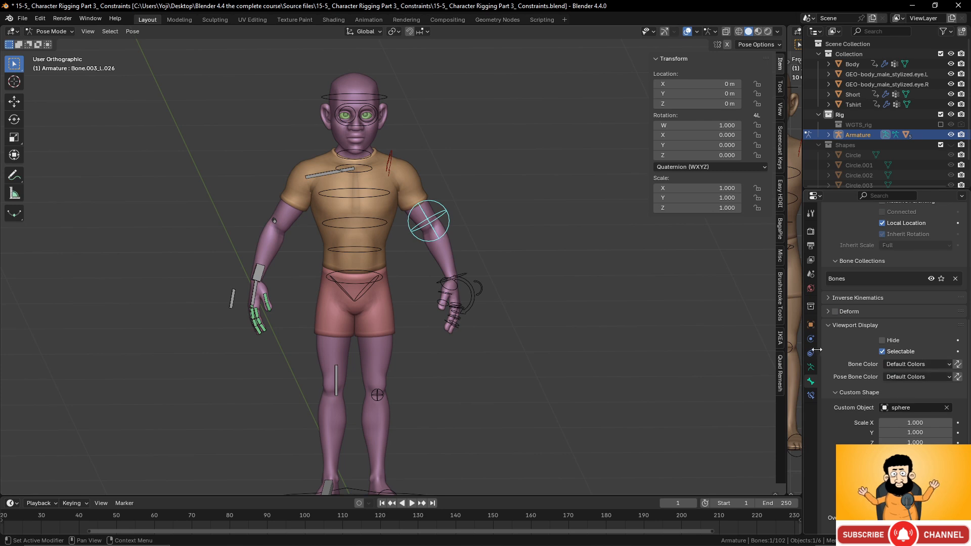
Set the Bone Color of the left elbow's sphere control and the left wrist's circle control to 01 - Theme Color Set
click(896, 365)
click(820, 387)
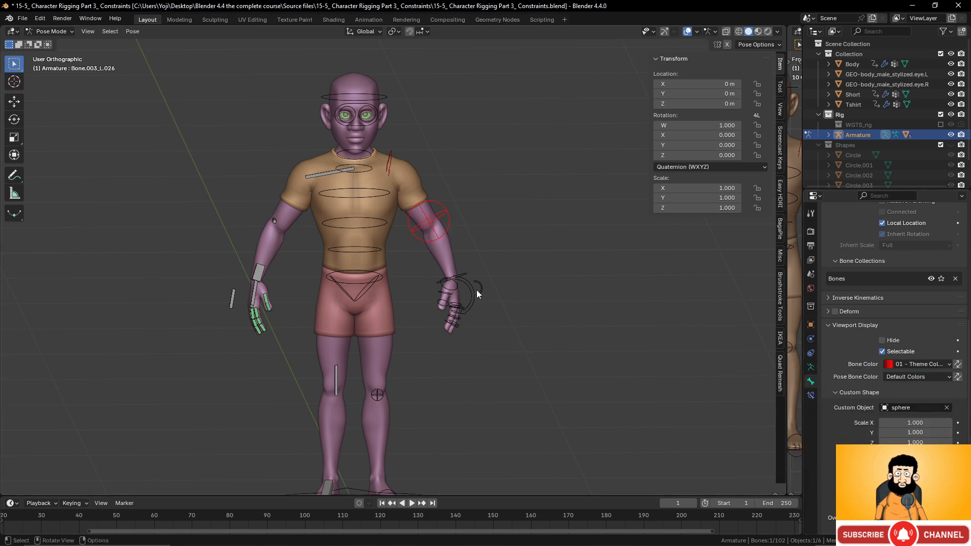
drag(418, 265, 498, 338)
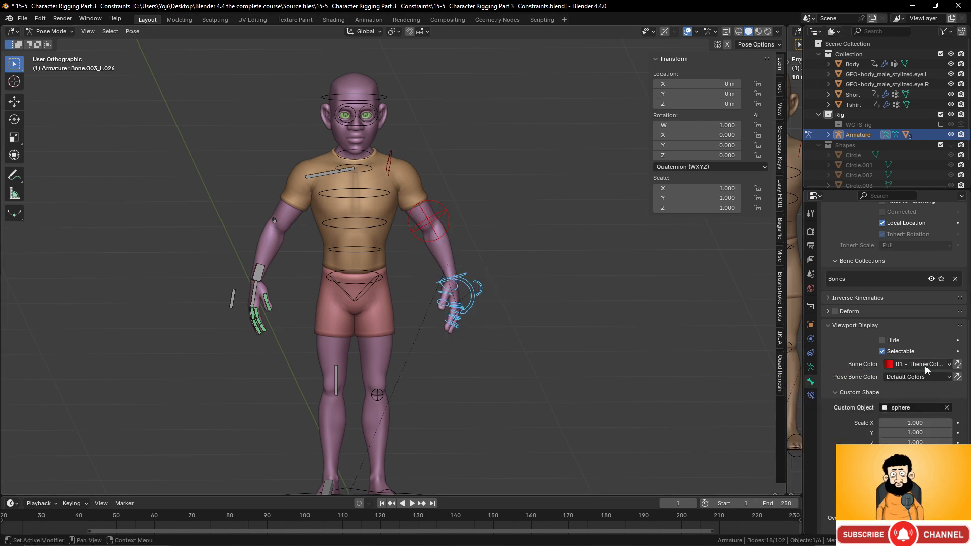
click(465, 277)
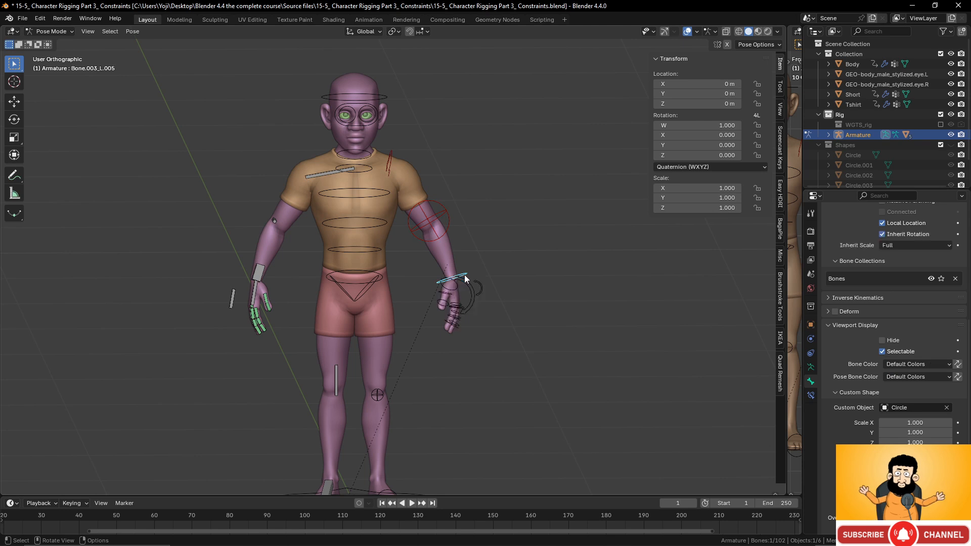
click(923, 364)
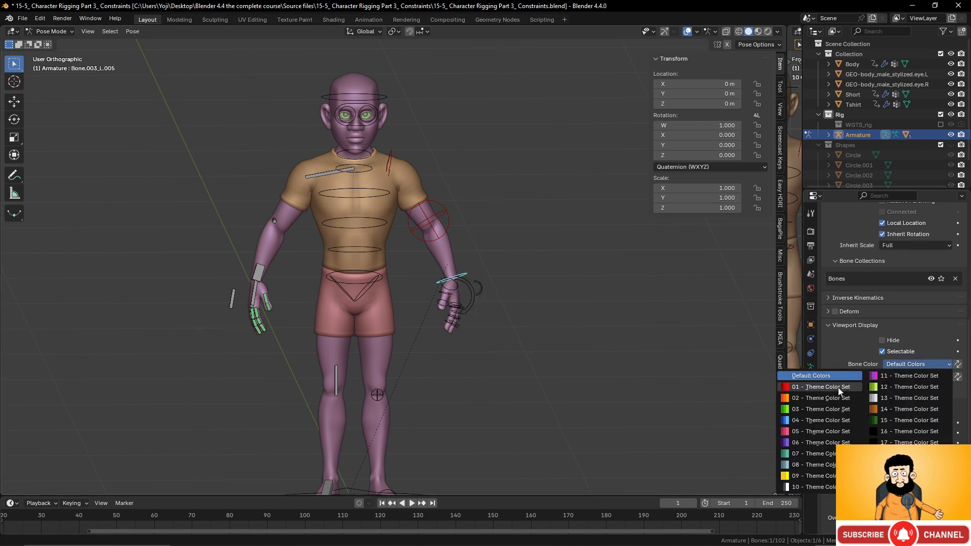
click(820, 389)
Set the Bone Color of the large and small curved-arrow controls beside the left hand to 01 - Theme Color Set
scroll(580, 349, up, 4)
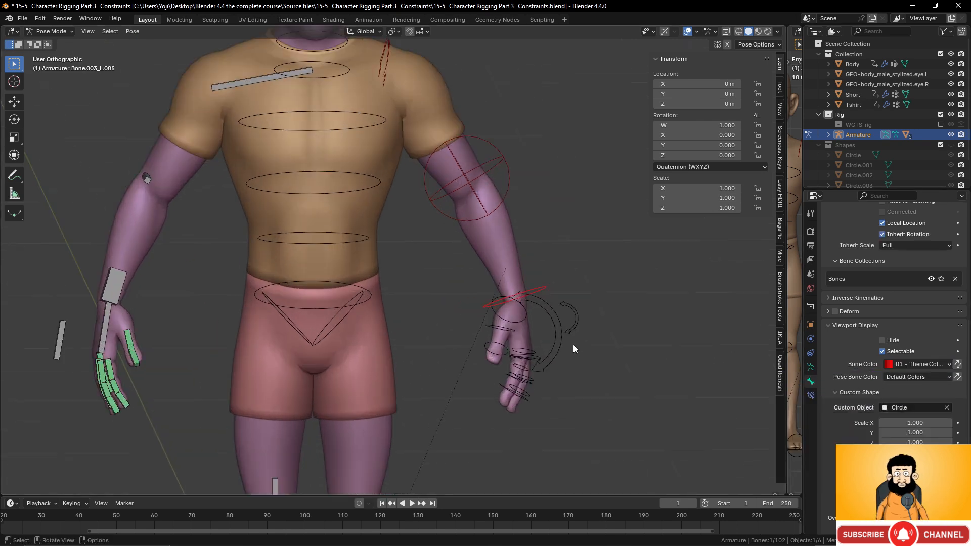
click(556, 318)
click(911, 365)
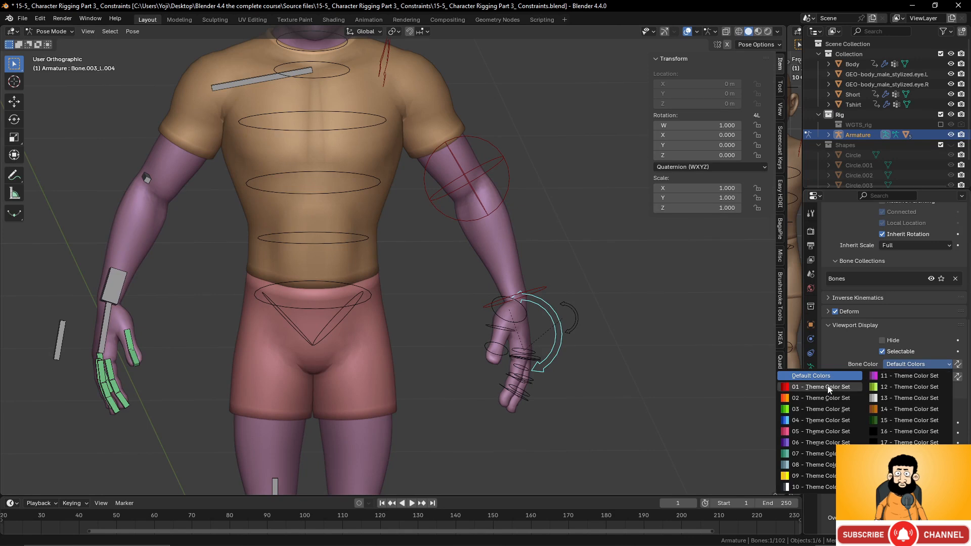
click(833, 390)
click(571, 319)
click(917, 375)
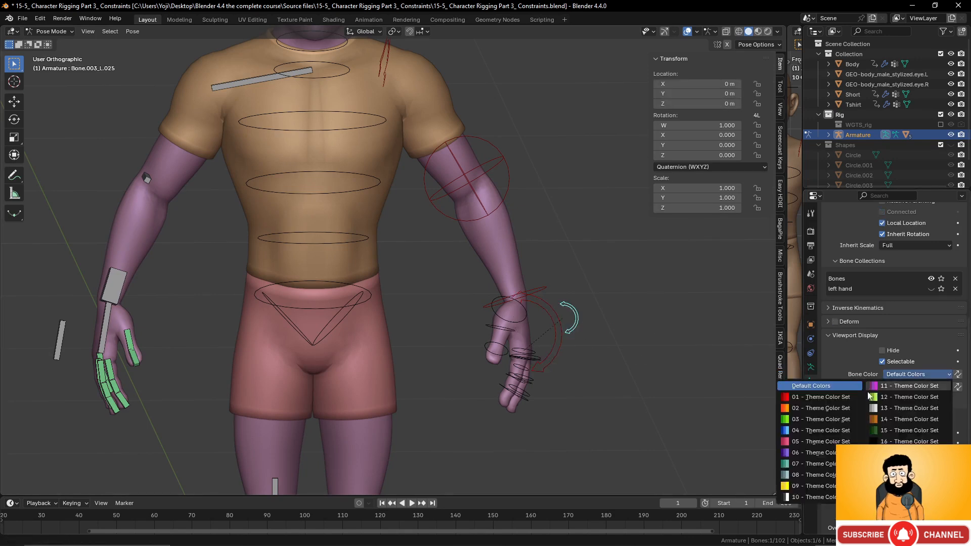
click(844, 398)
Set the Bone Color of the circle control around the left hand, just below the wrist, to 01 - Theme Color Set
click(523, 318)
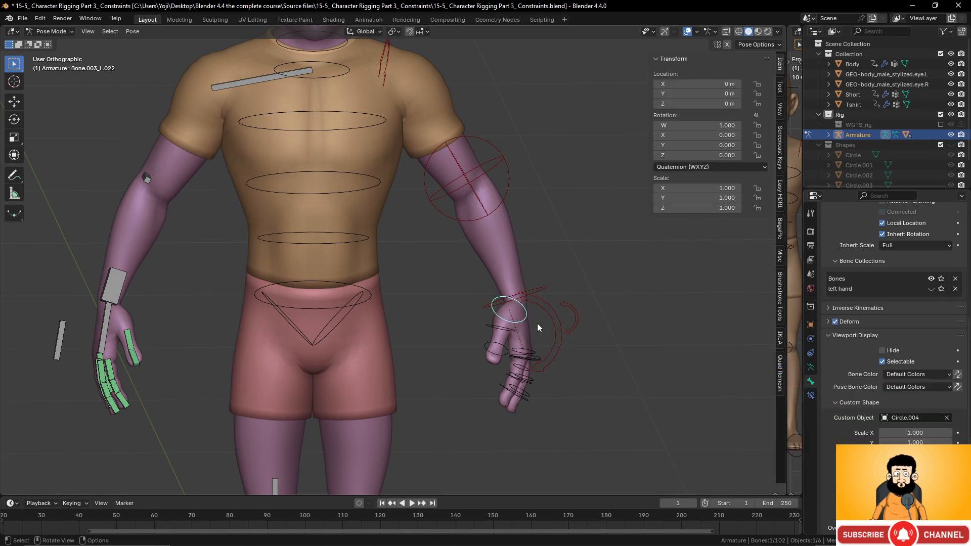
click(916, 374)
click(832, 400)
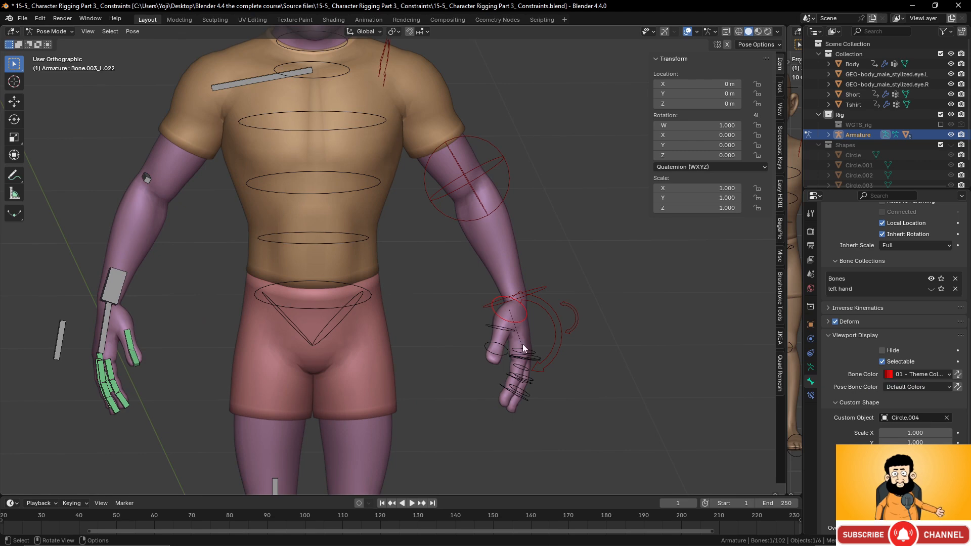
scroll(539, 310, down, 3)
middle_drag(539, 310, 518, 313)
middle_drag(464, 184, 467, 183)
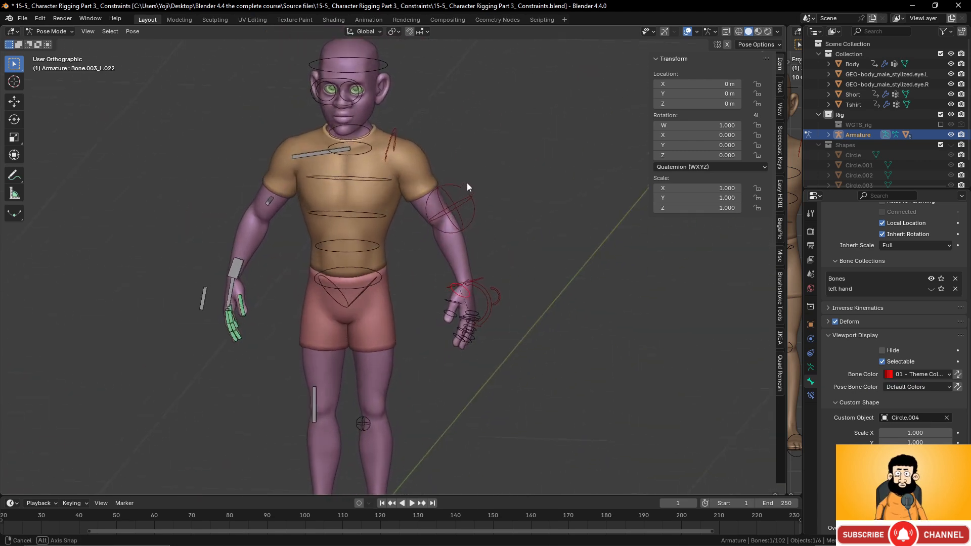
middle_drag(384, 132, 475, 244)
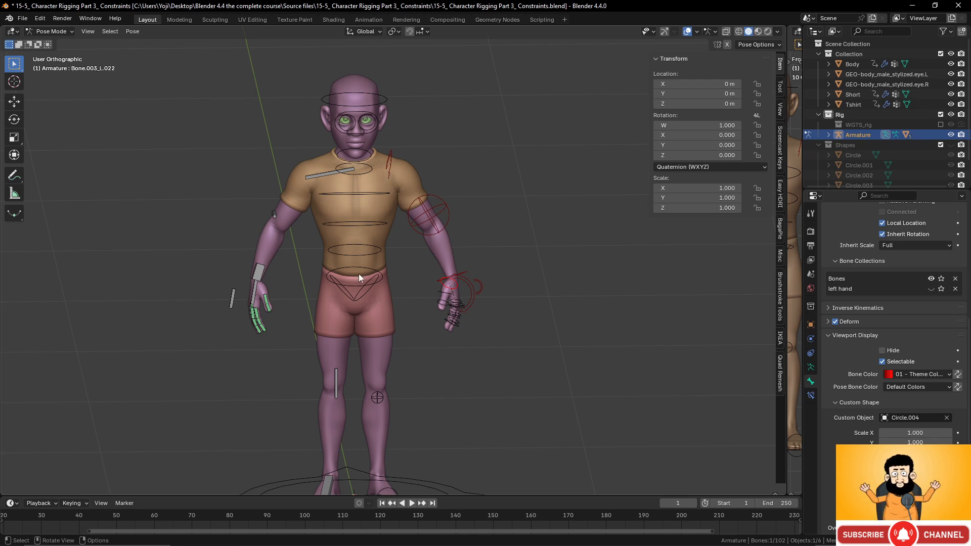
mouse_move(360, 274)
middle_down()
mouse_move(329, 263)
mouse_move(208, 261)
mouse_move(350, 259)
middle_up()
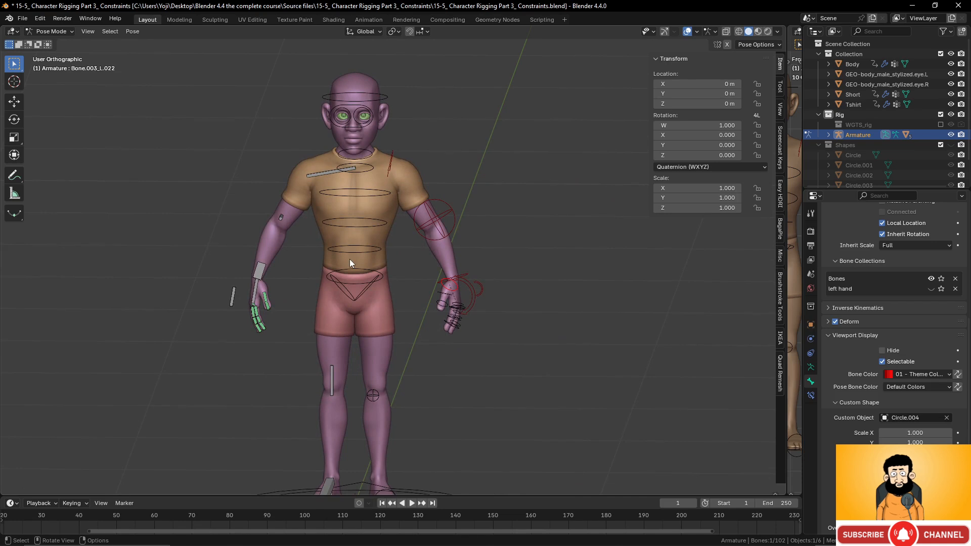